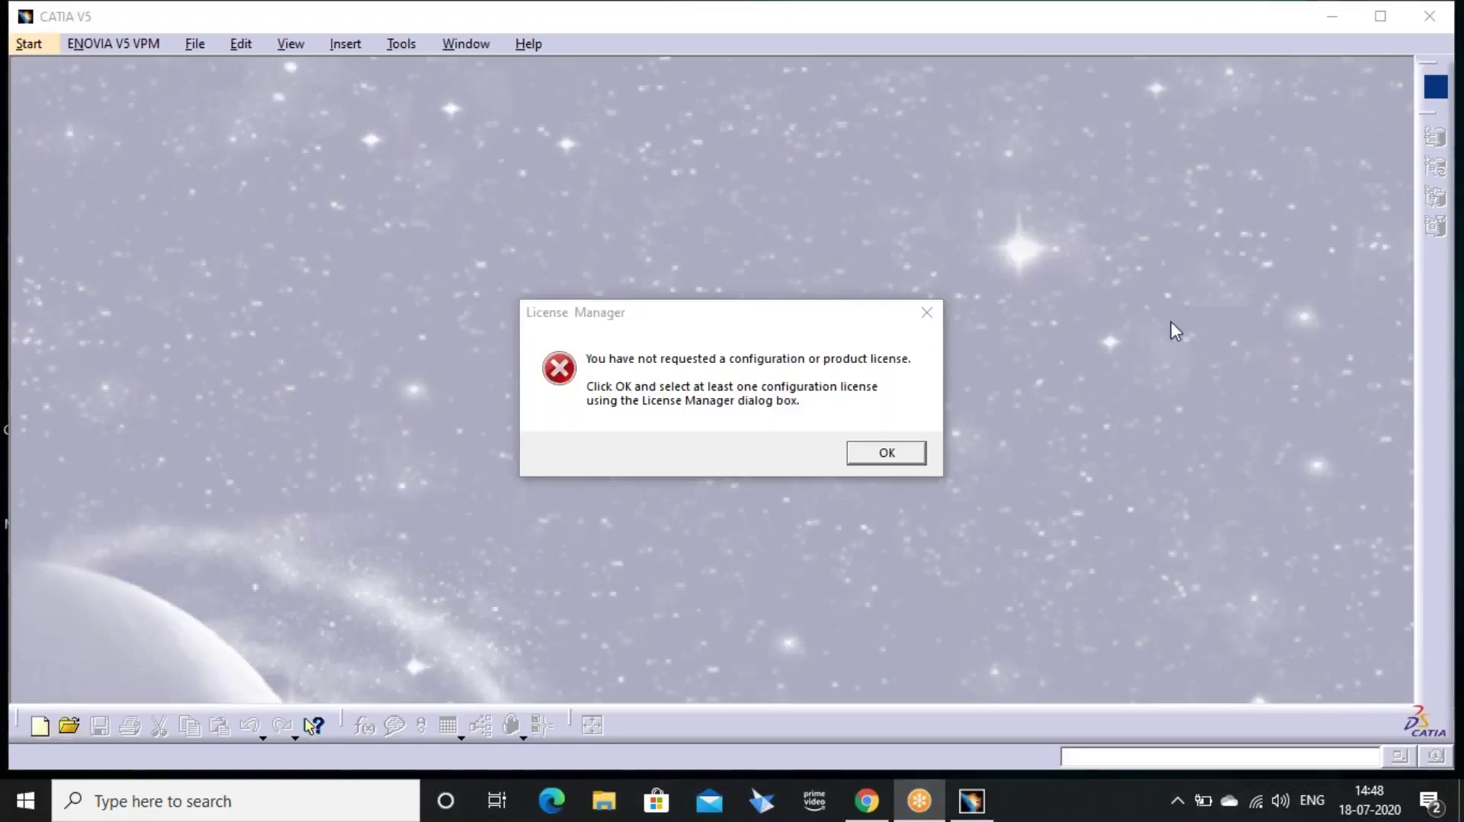
# Dismiss the licensing dialogs with their settings unchanged and close the empty Product1 document
pyautogui.click(887, 453)
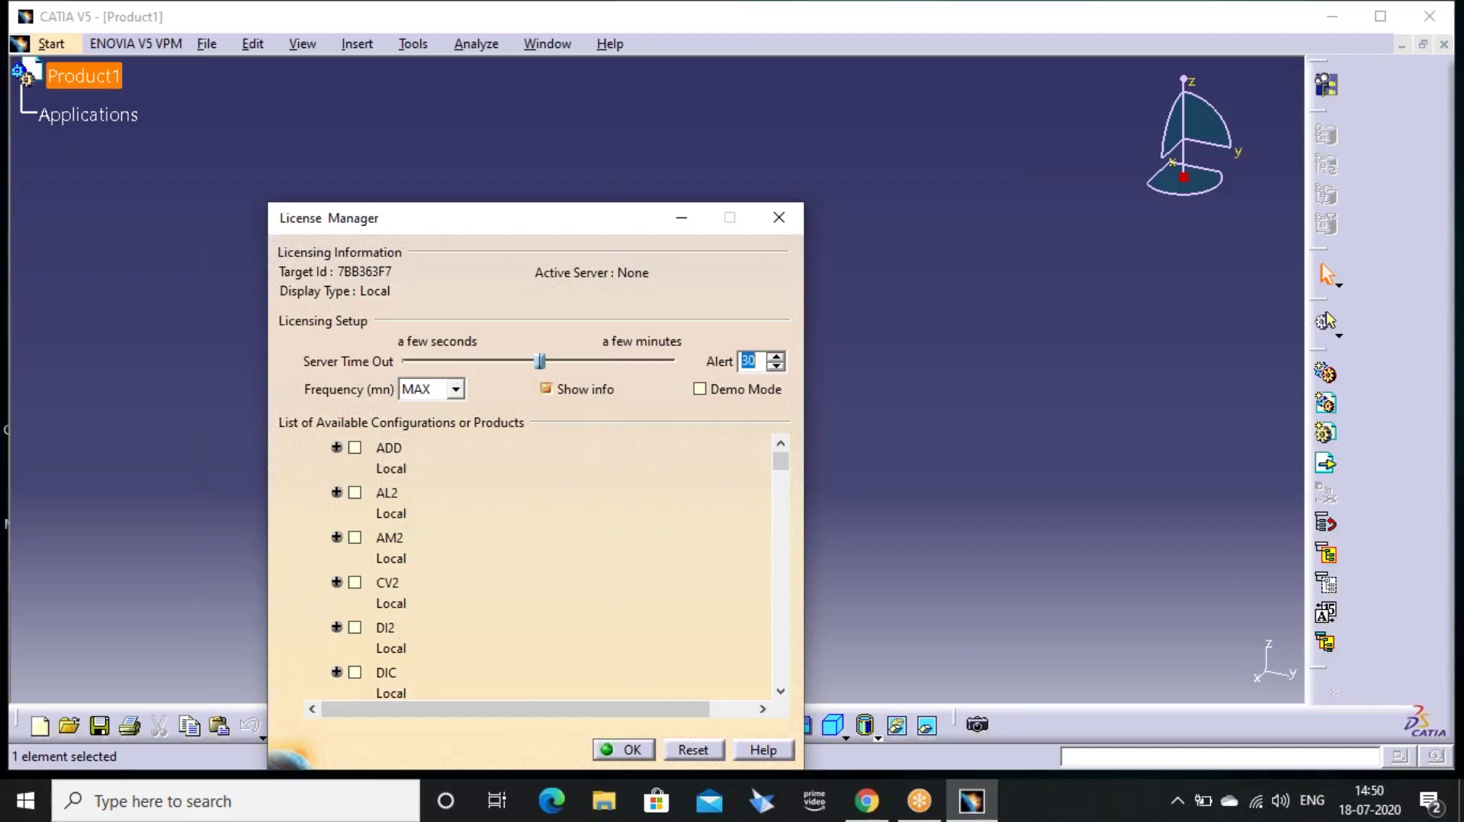
pyautogui.click(624, 750)
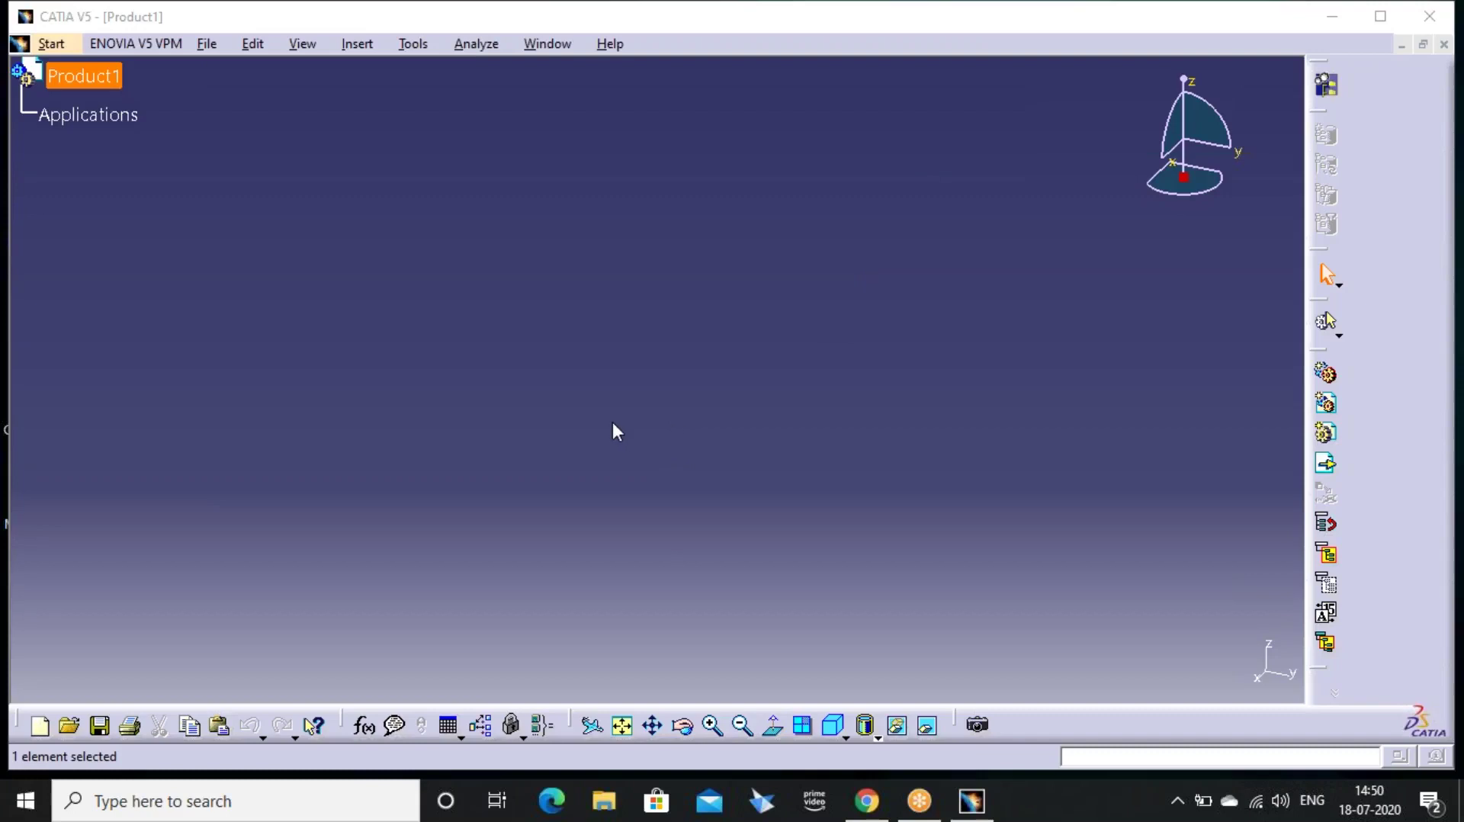
pyautogui.click(1445, 46)
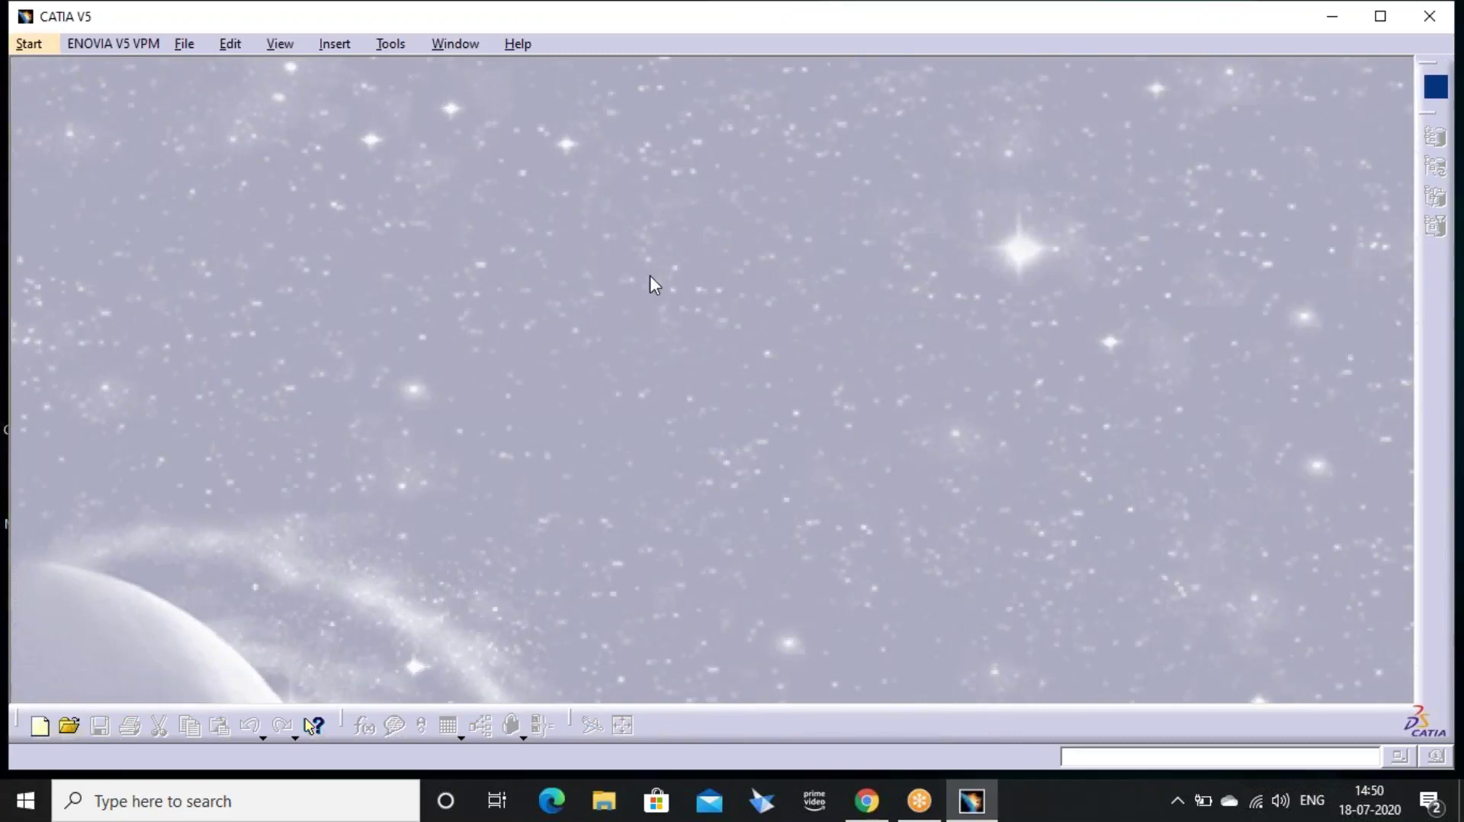
# Create a new part named Part1 in Generative Shape Design with hybrid design and a geometrical set enabled
pyautogui.click(39, 44)
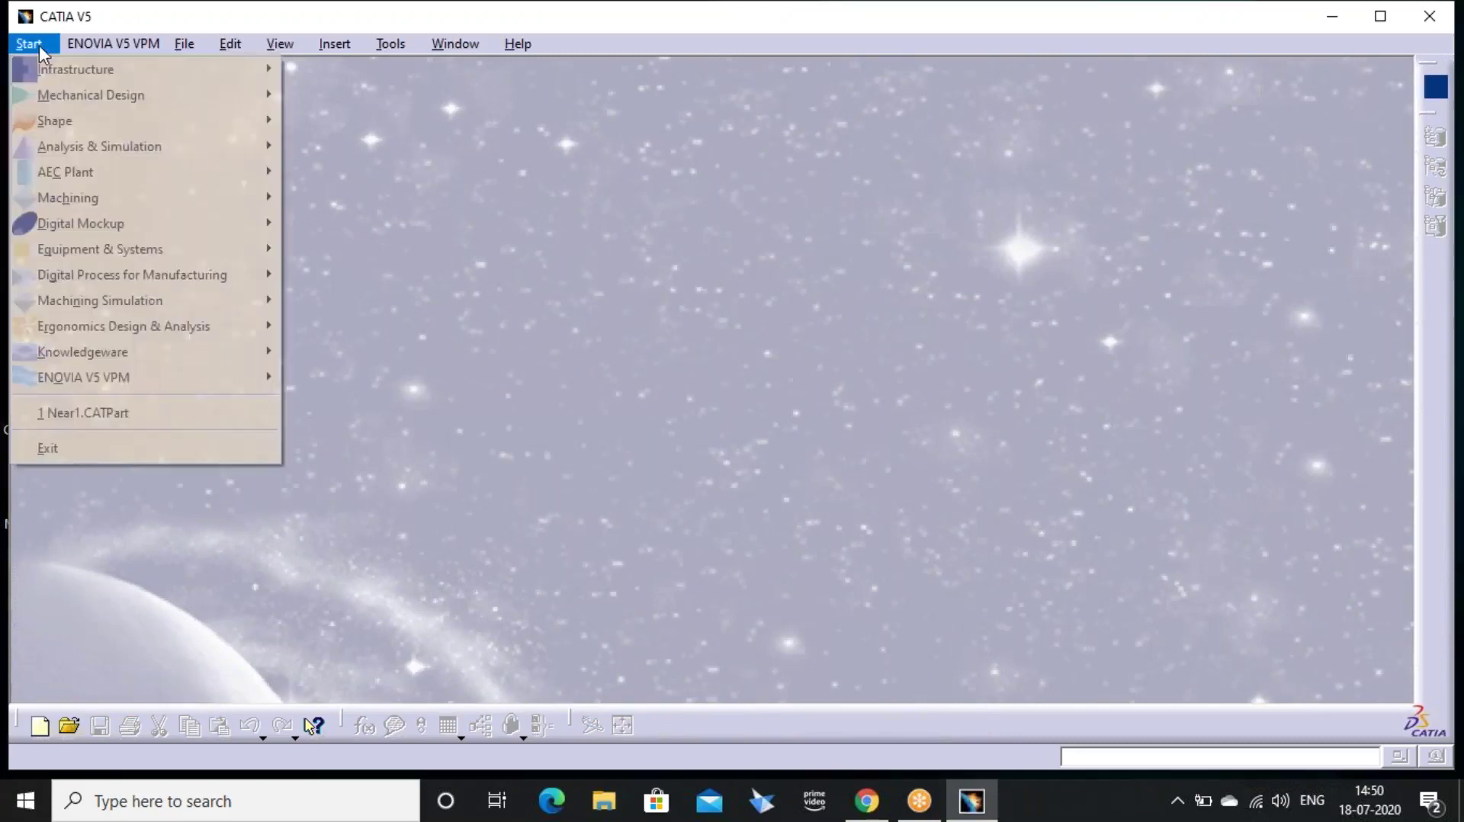
pyautogui.moveTo(103, 122)
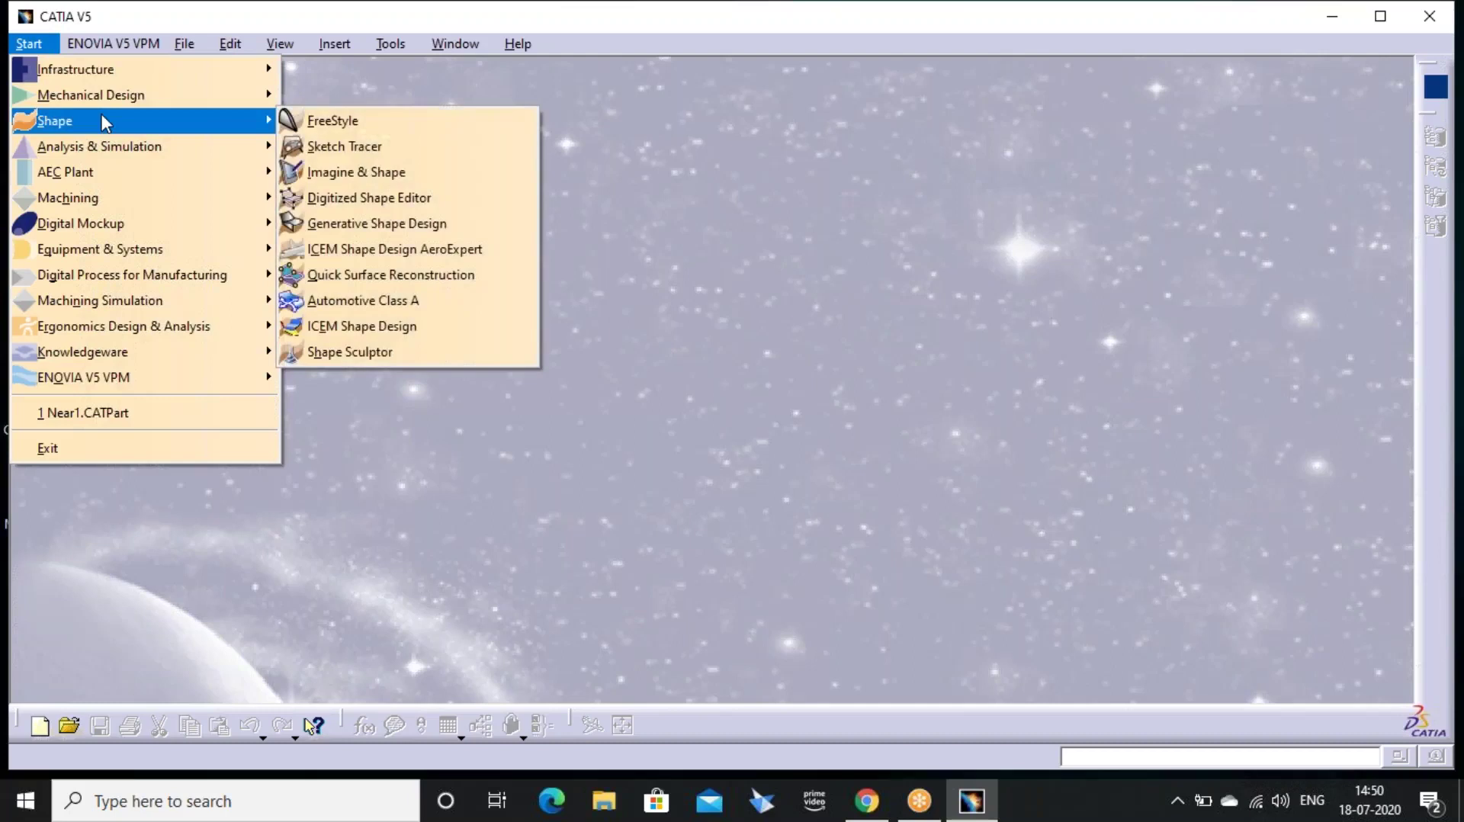
pyautogui.click(485, 231)
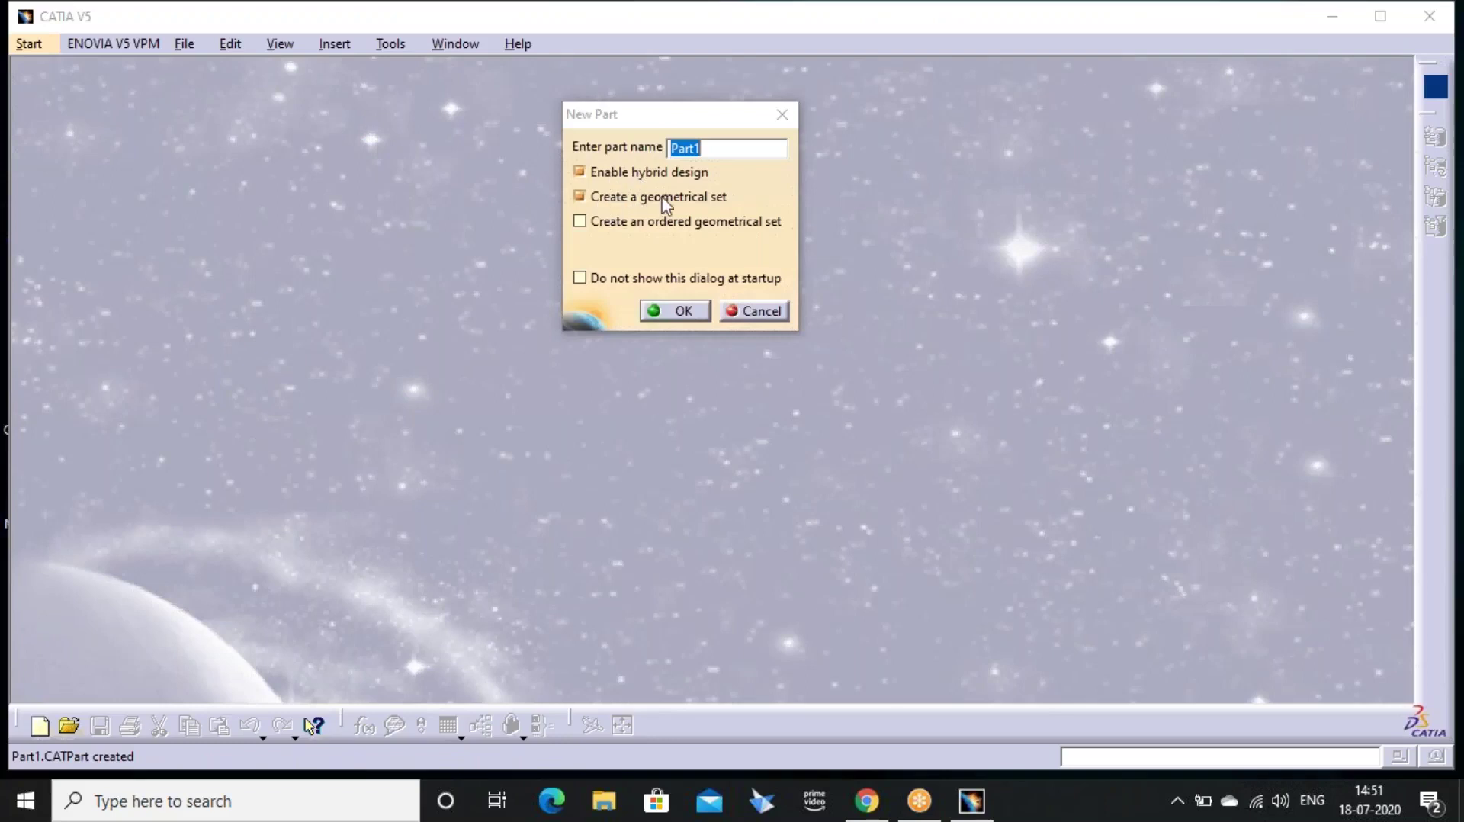
pyautogui.moveTo(650, 179)
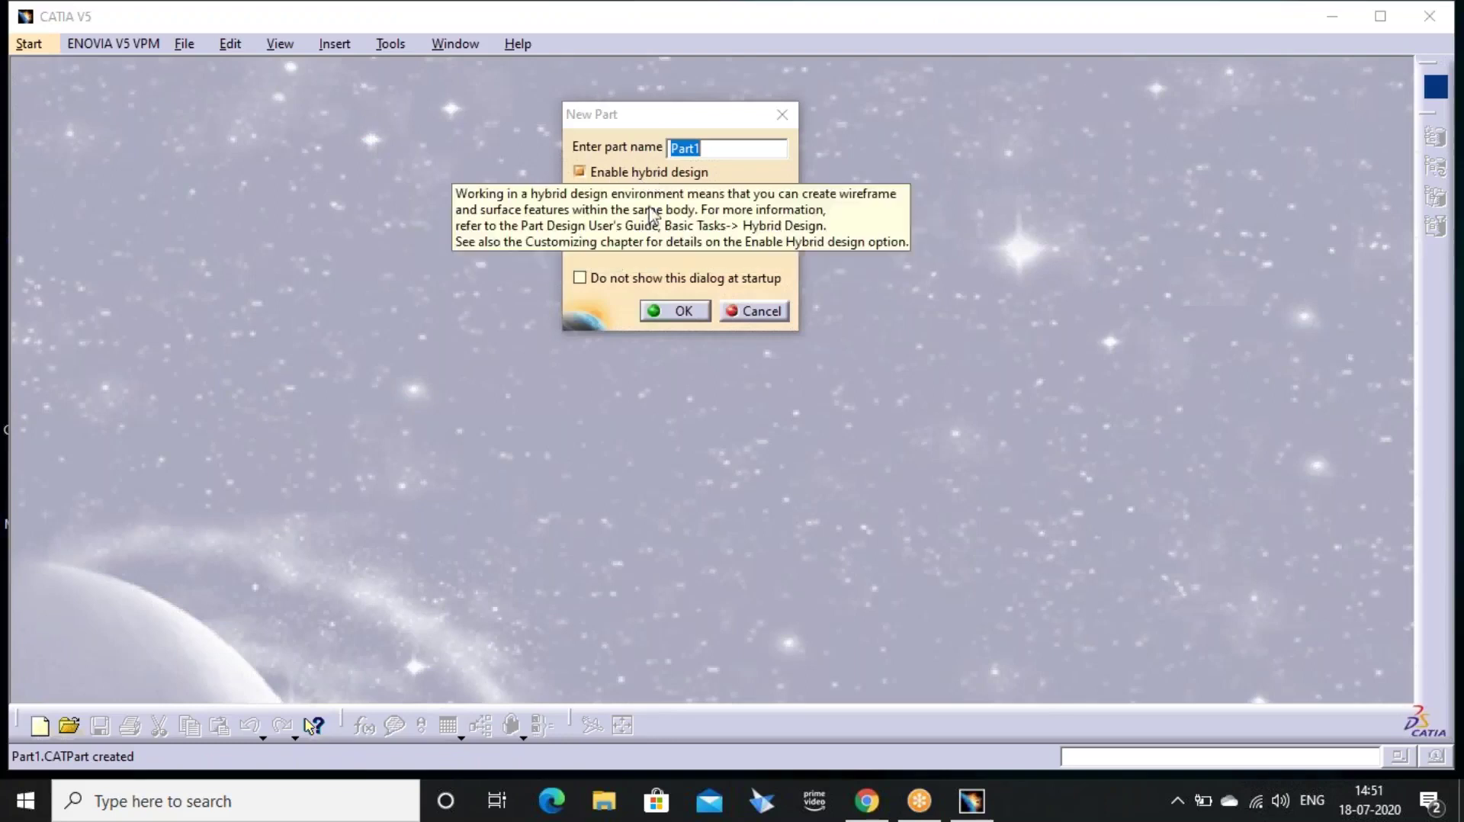
pyautogui.click(654, 313)
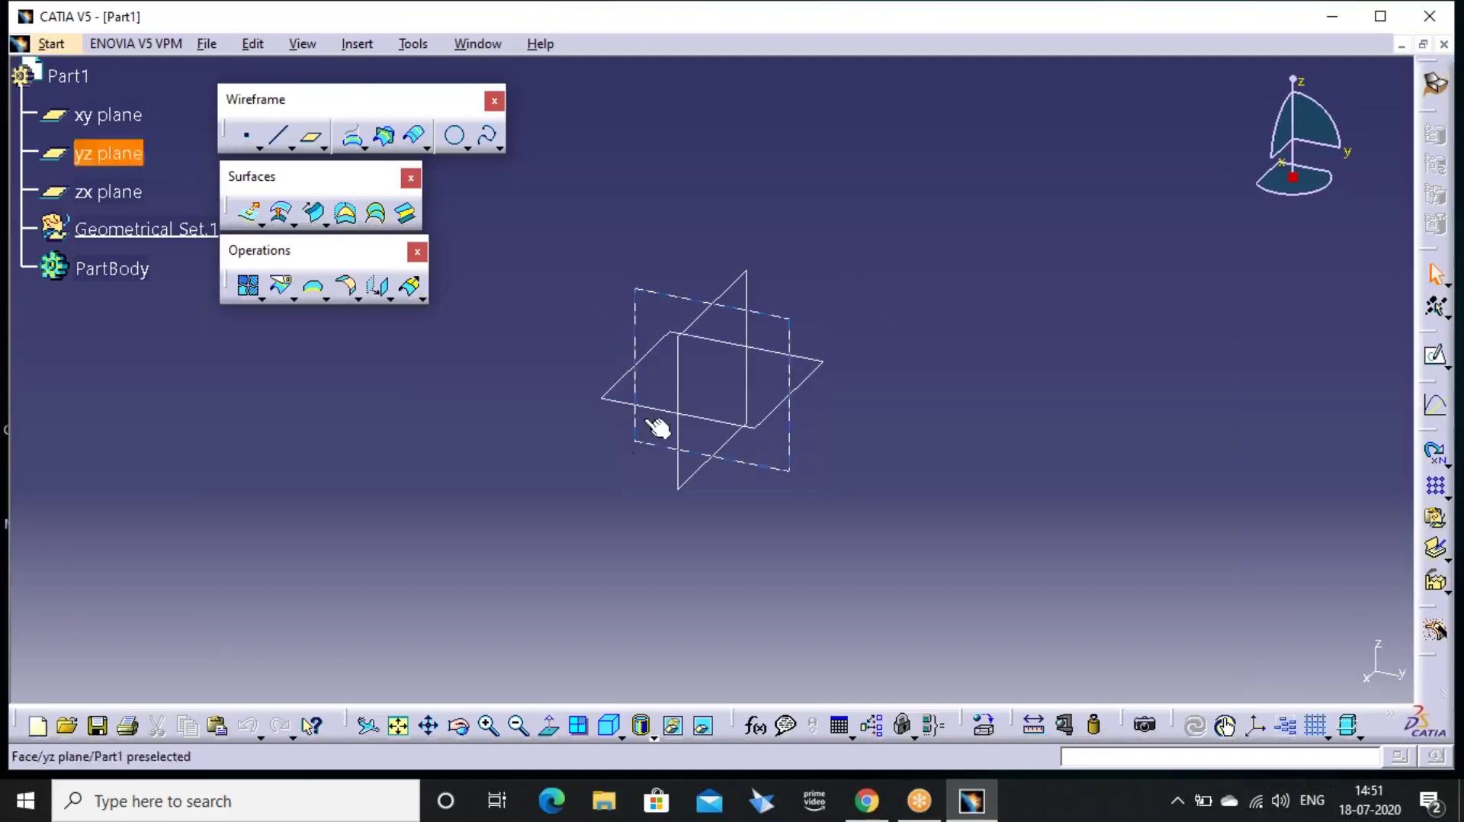
# Hide the xy, yz and zx reference planes together
pyautogui.moveTo(918, 226); pyautogui.dragTo(358, 671)
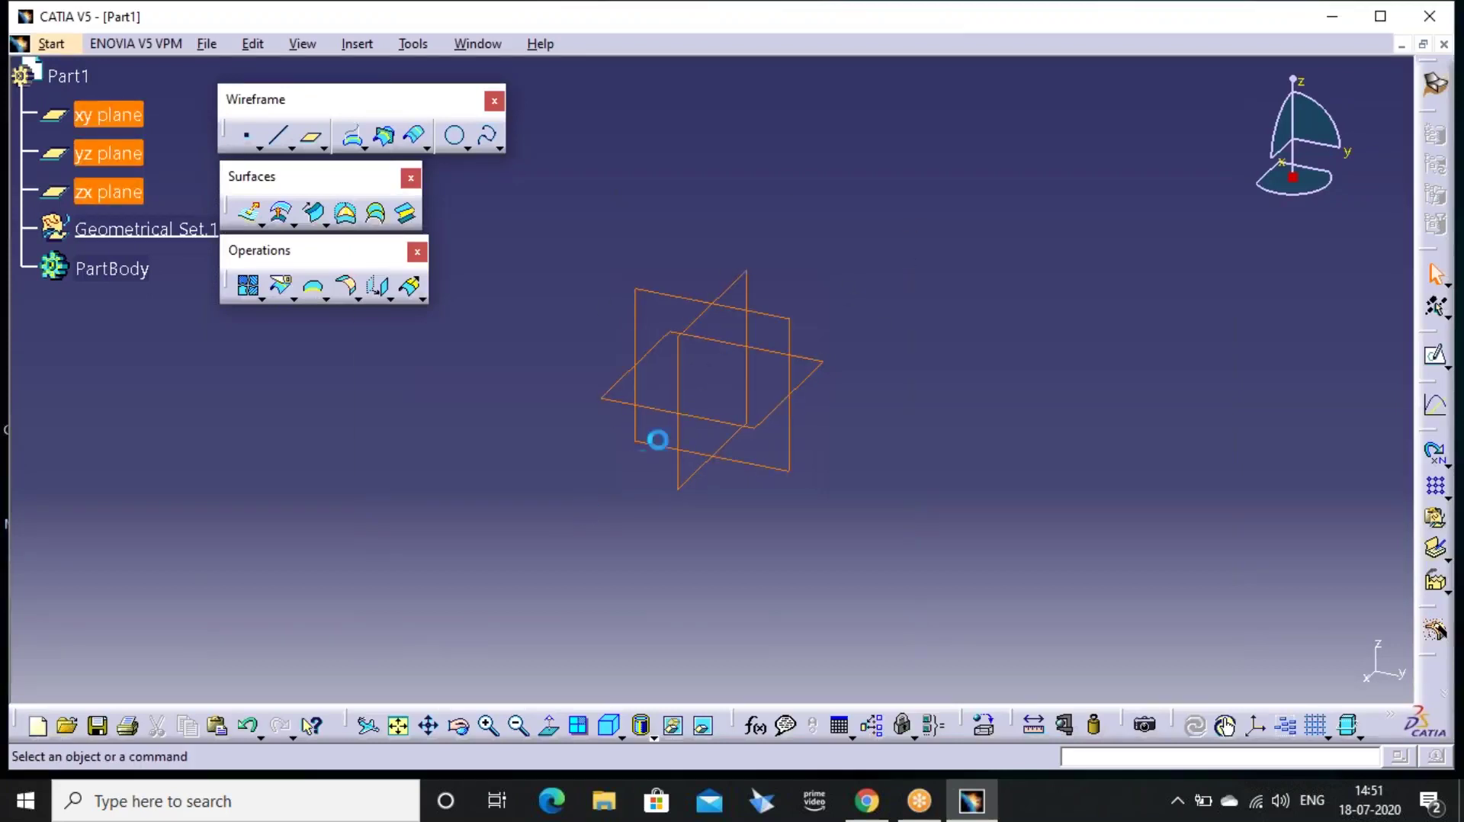
pyautogui.rightClick(741, 341)
pyautogui.click(843, 408)
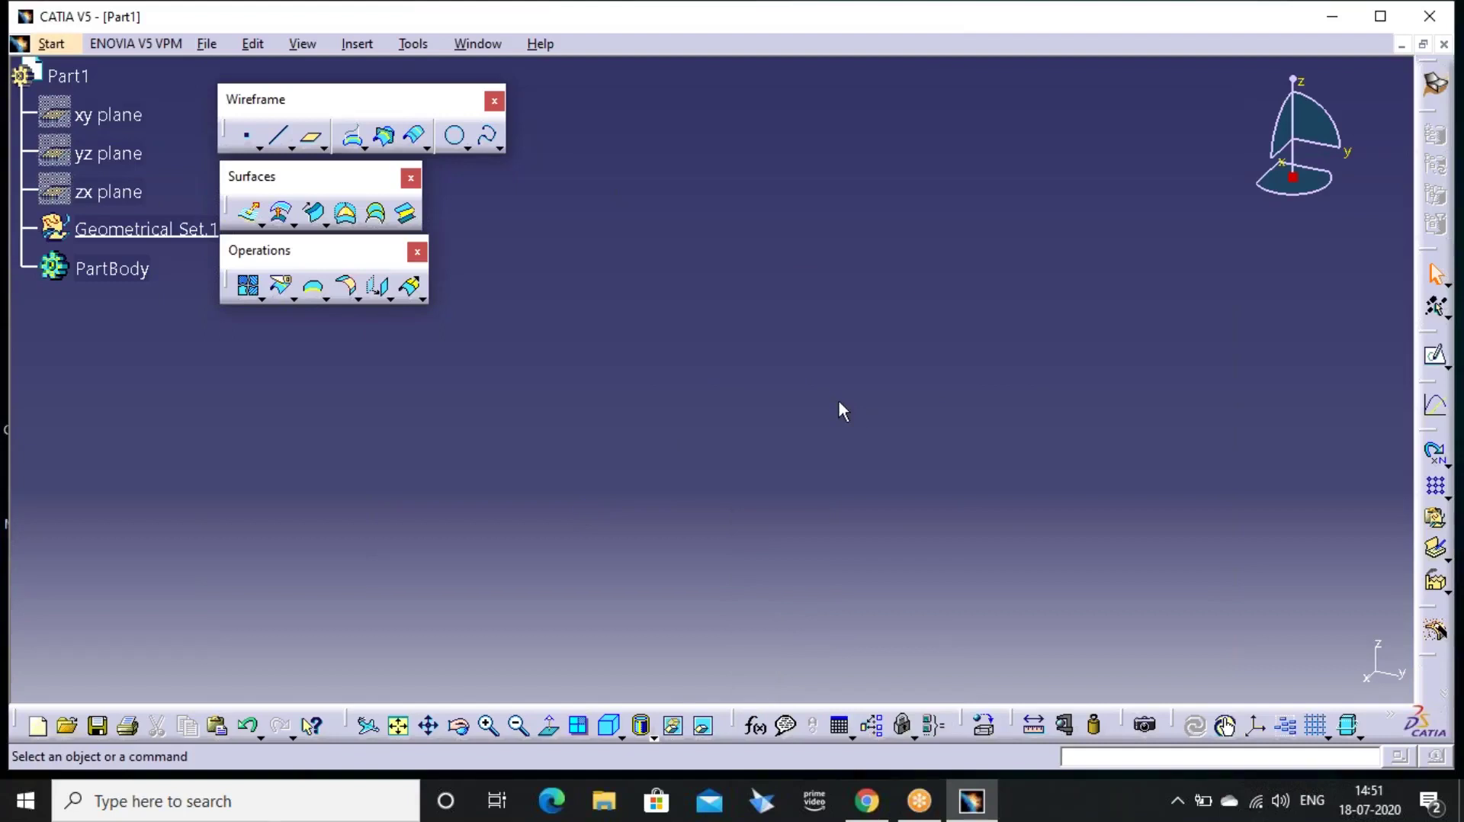
# Insert a Standard axis system with default origin and axes, and show it in isometric view
pyautogui.click(359, 44)
pyautogui.click(402, 242)
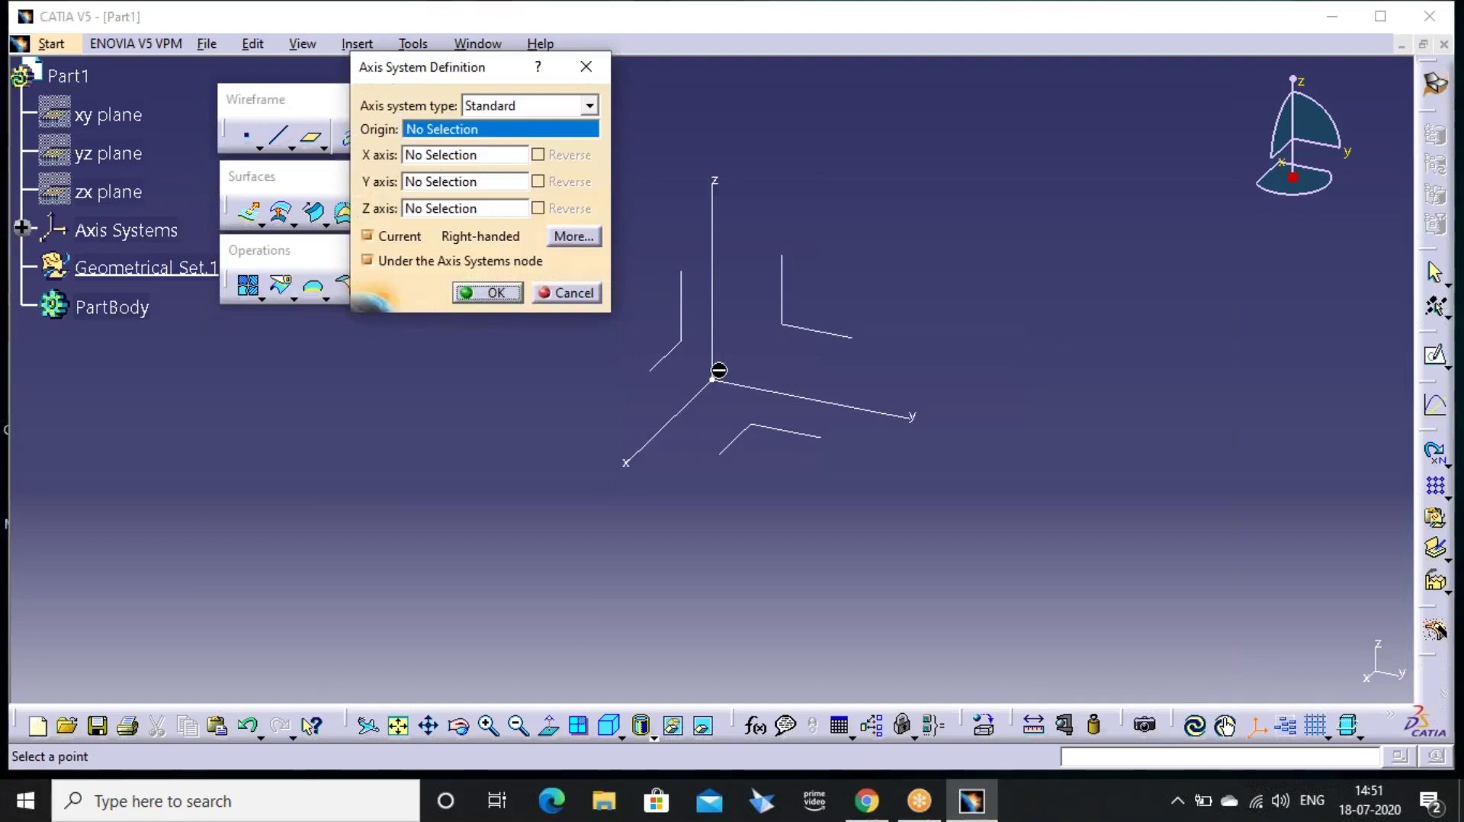
pyautogui.click(496, 292)
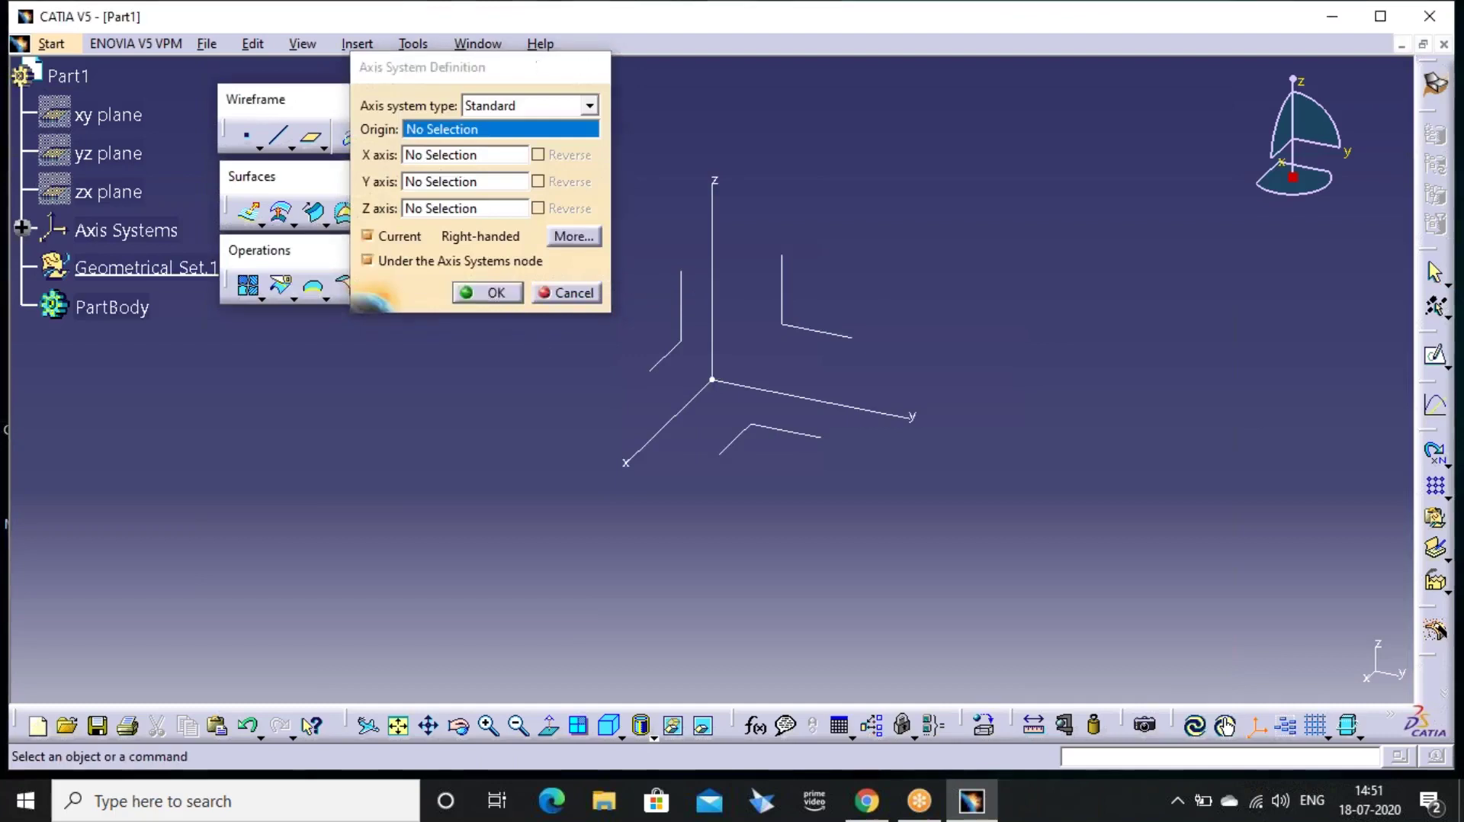
pyautogui.click(620, 715)
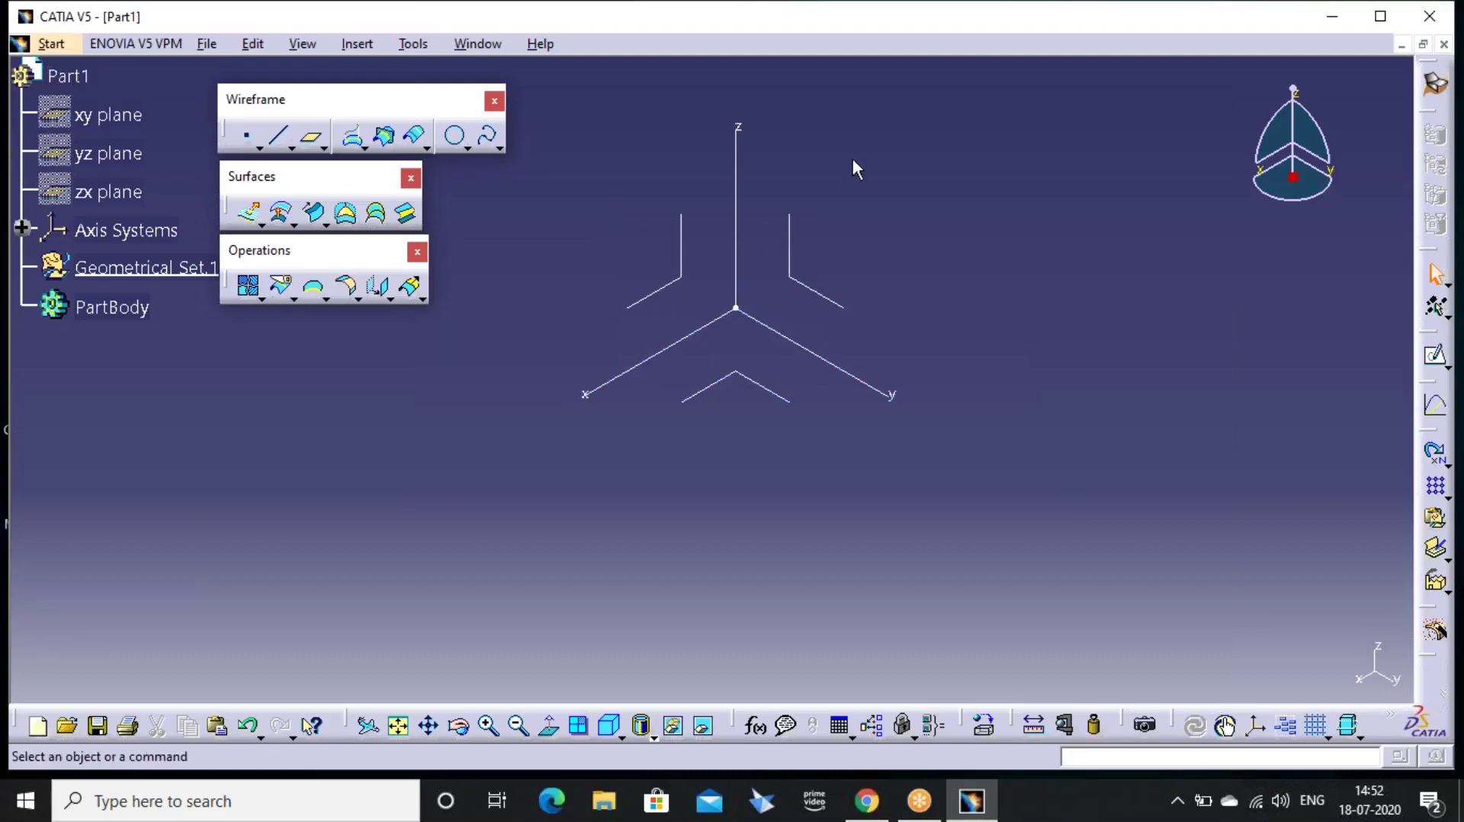
pyautogui.moveTo(824, 166)
pyautogui.mouseDown(button='middle')
pyautogui.moveTo(809, 223)
pyautogui.moveTo(819, 279)
pyautogui.mouseUp(button='middle')
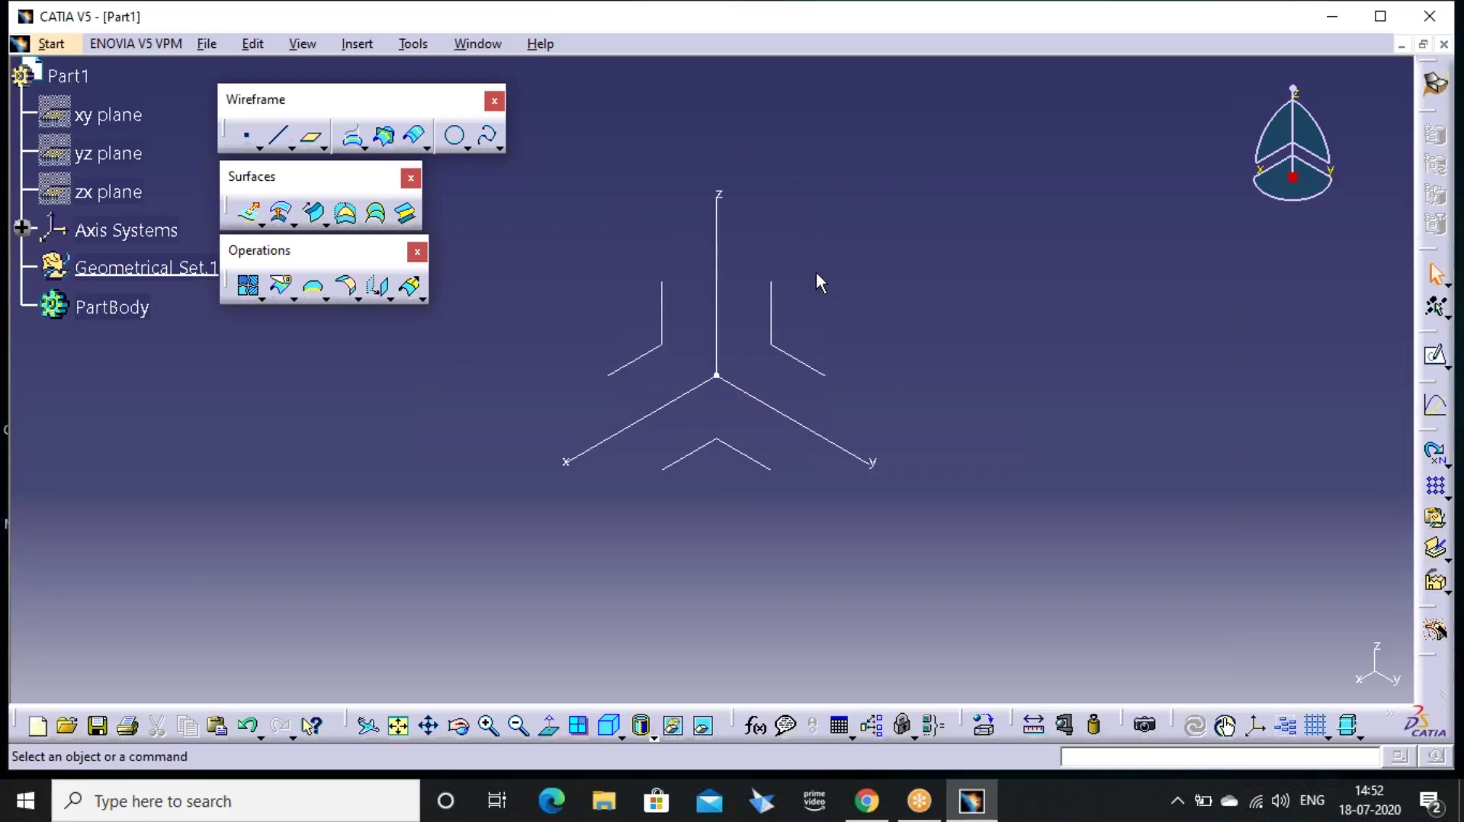
pyautogui.moveTo(837, 300); pyautogui.dragTo(790, 261, button='middle')
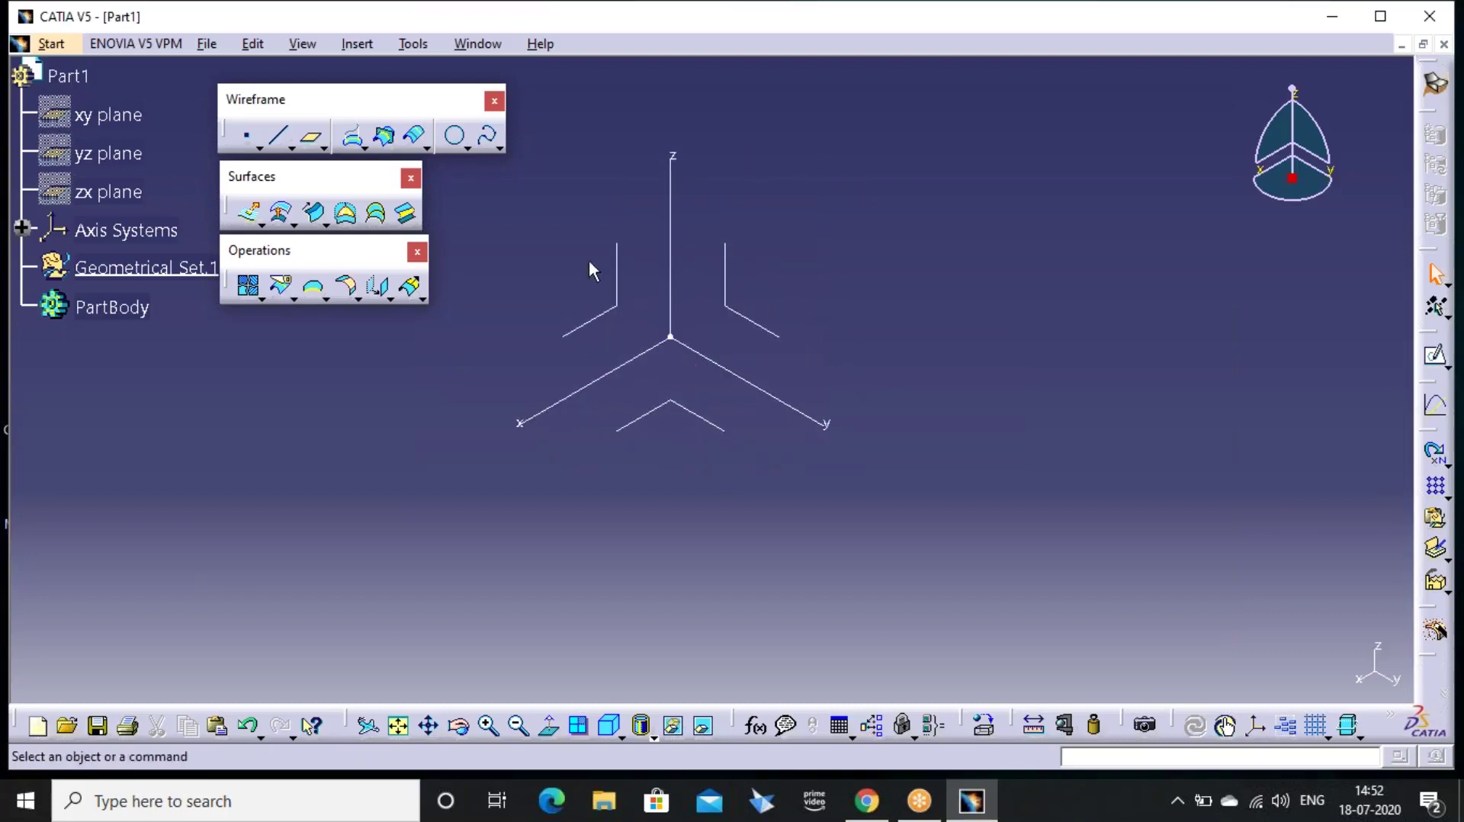
# Examine the Sweep command's profile types and the subtypes of the Explicit profile, then close its definition without creating a surface
pyautogui.click(316, 215)
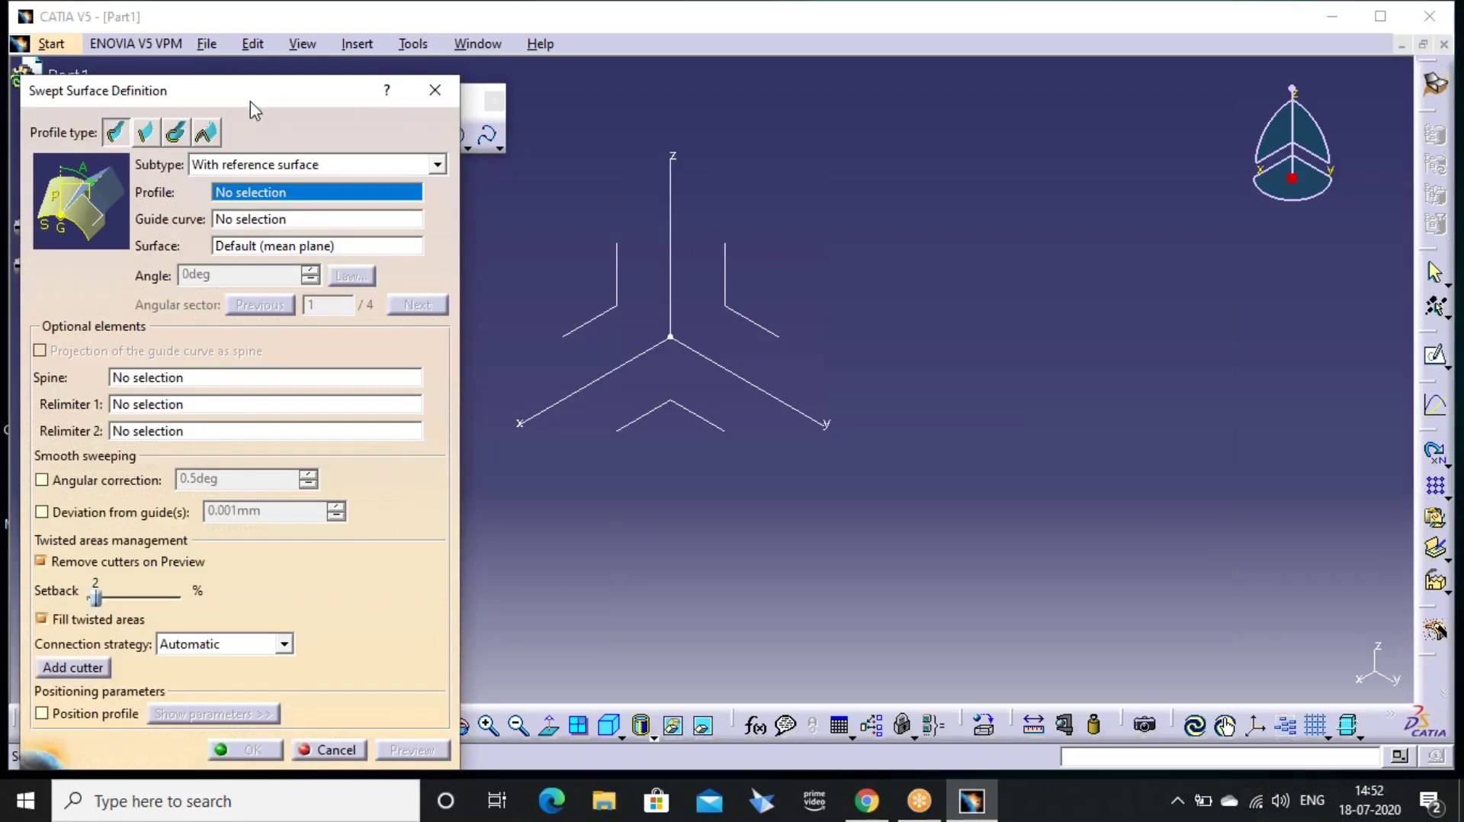
pyautogui.moveTo(266, 91); pyautogui.dragTo(671, 98)
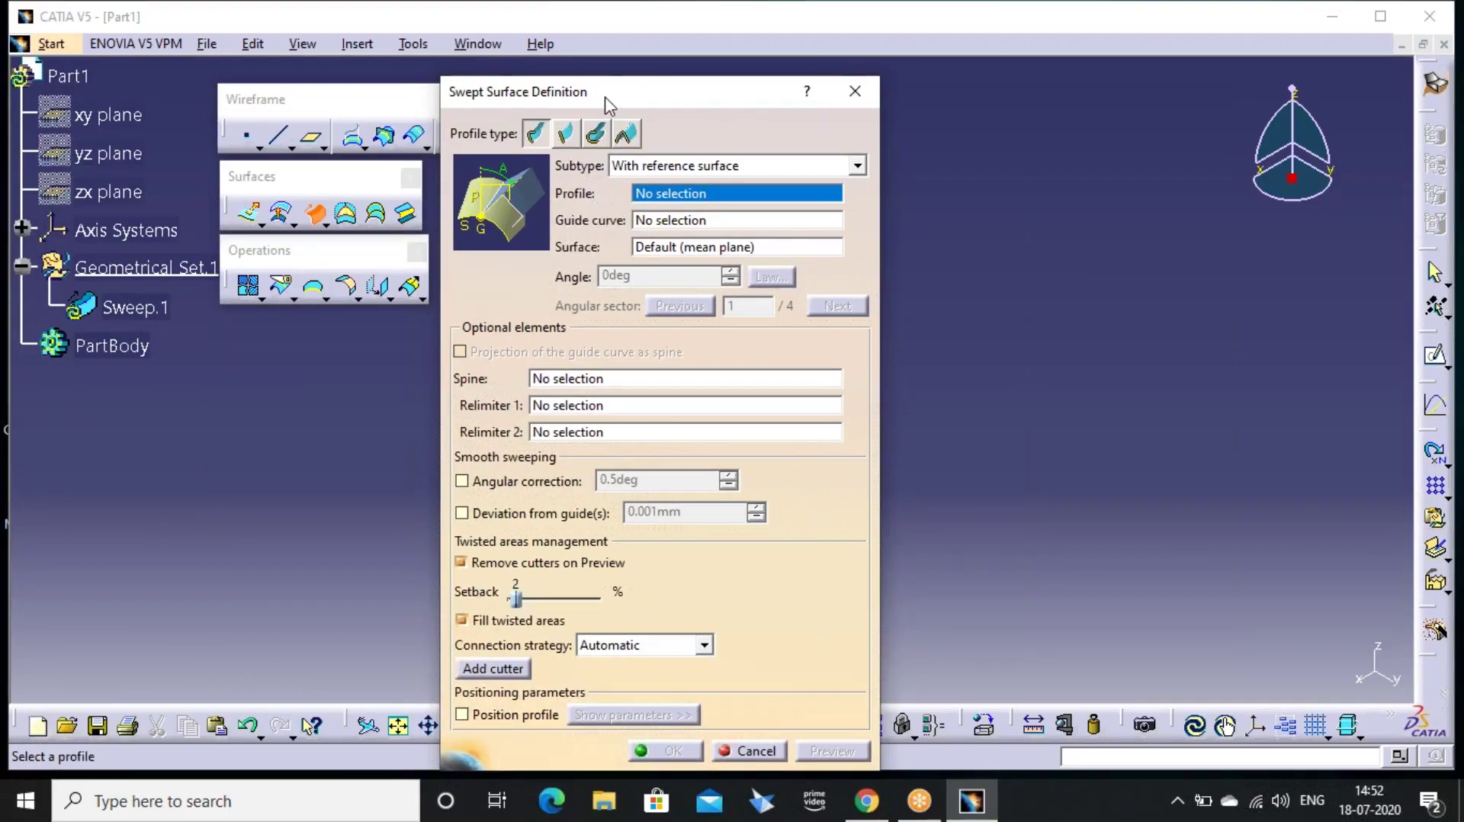
pyautogui.moveTo(606, 104); pyautogui.dragTo(603, 83)
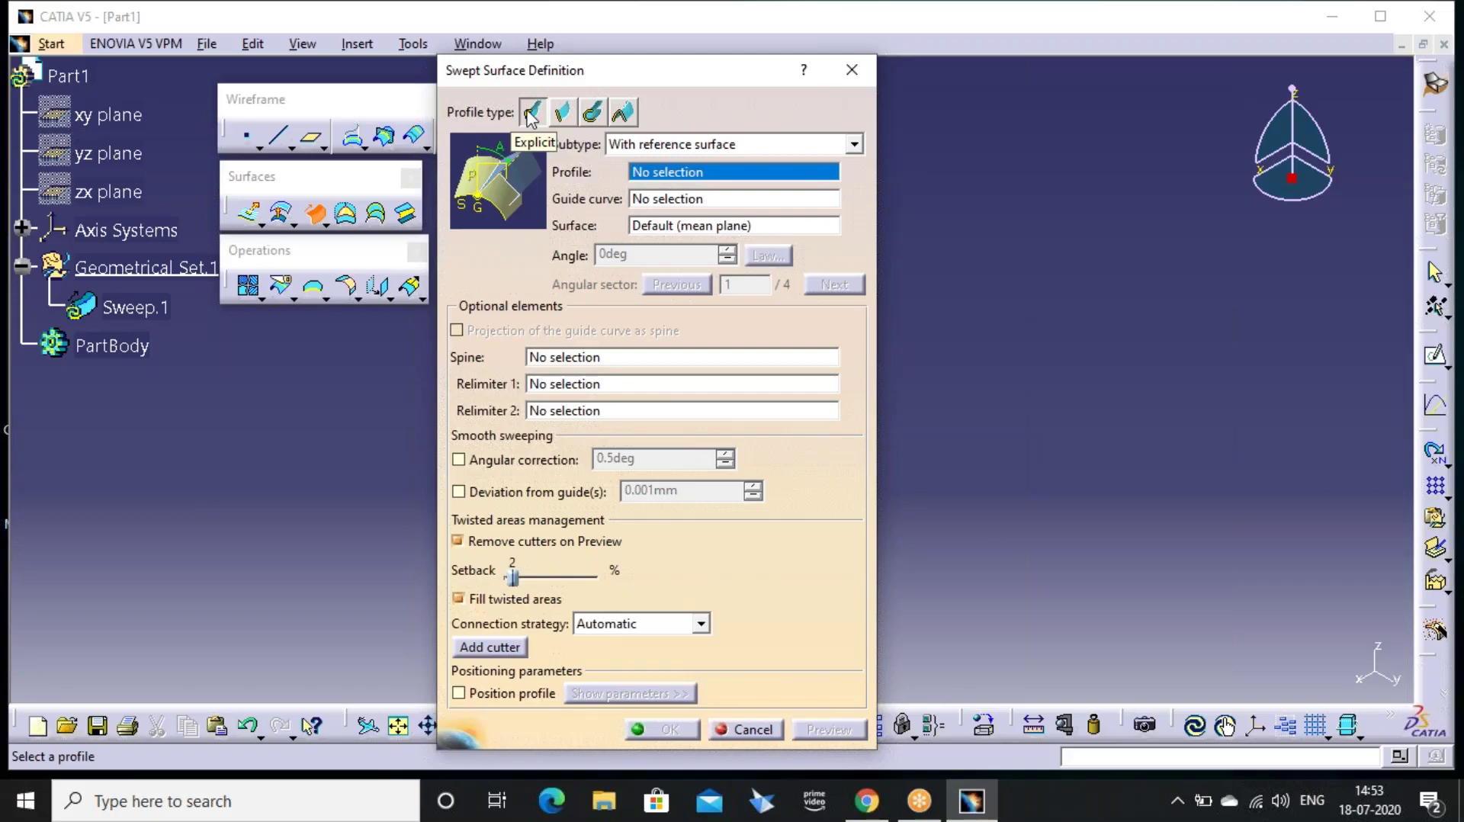
pyautogui.click(592, 112)
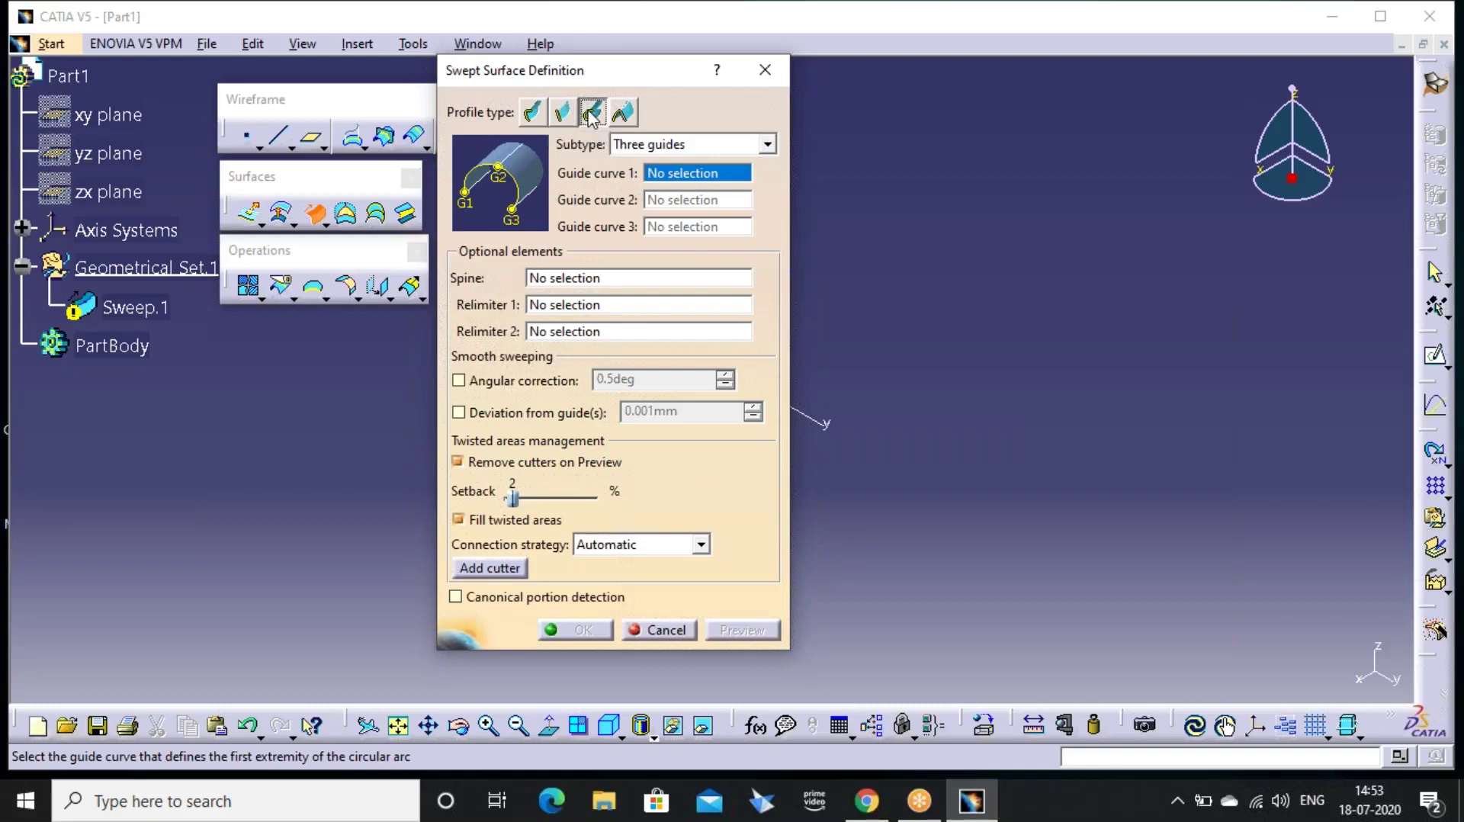
pyautogui.click(623, 112)
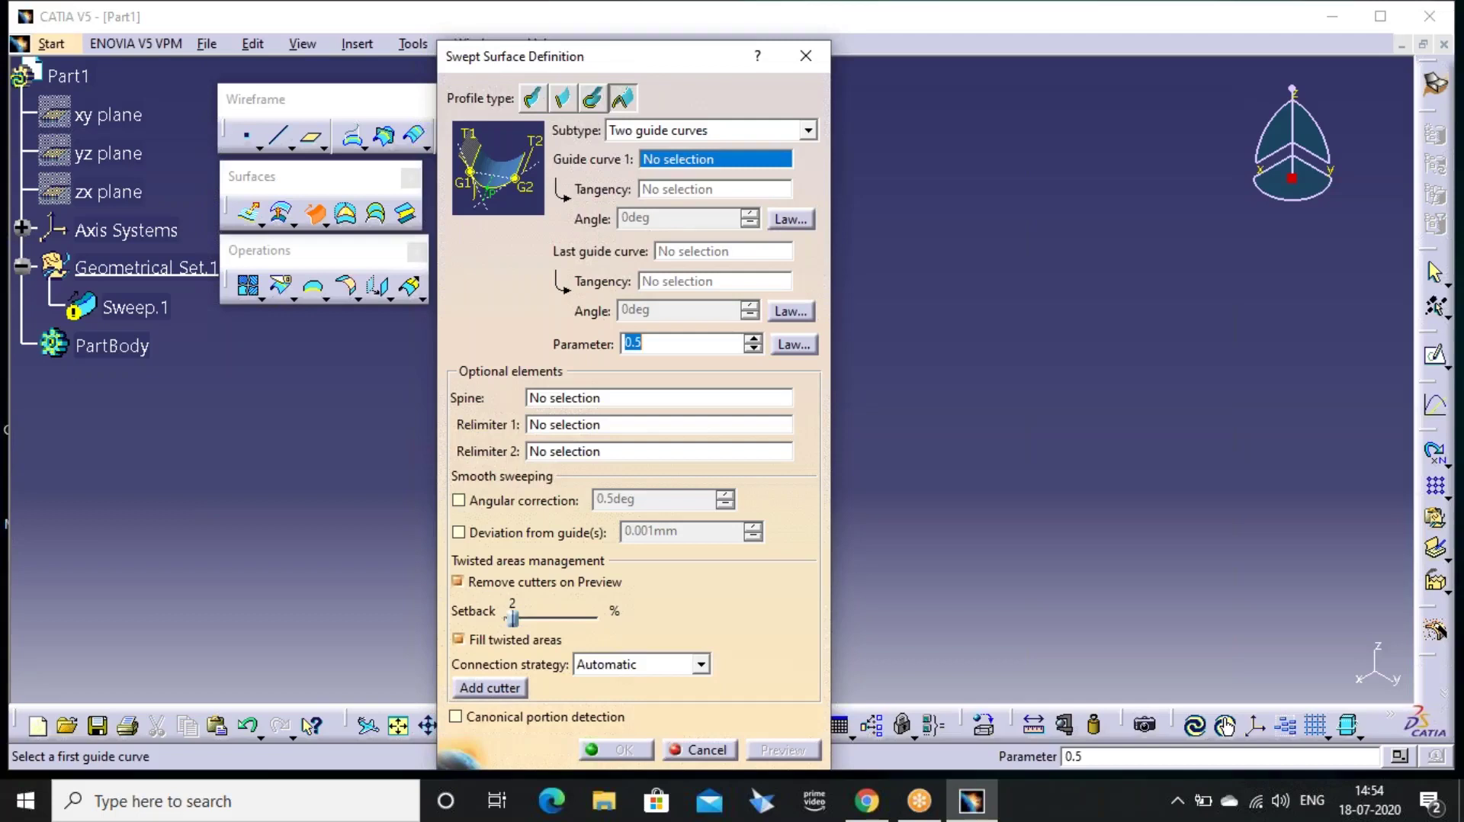
pyautogui.click(533, 98)
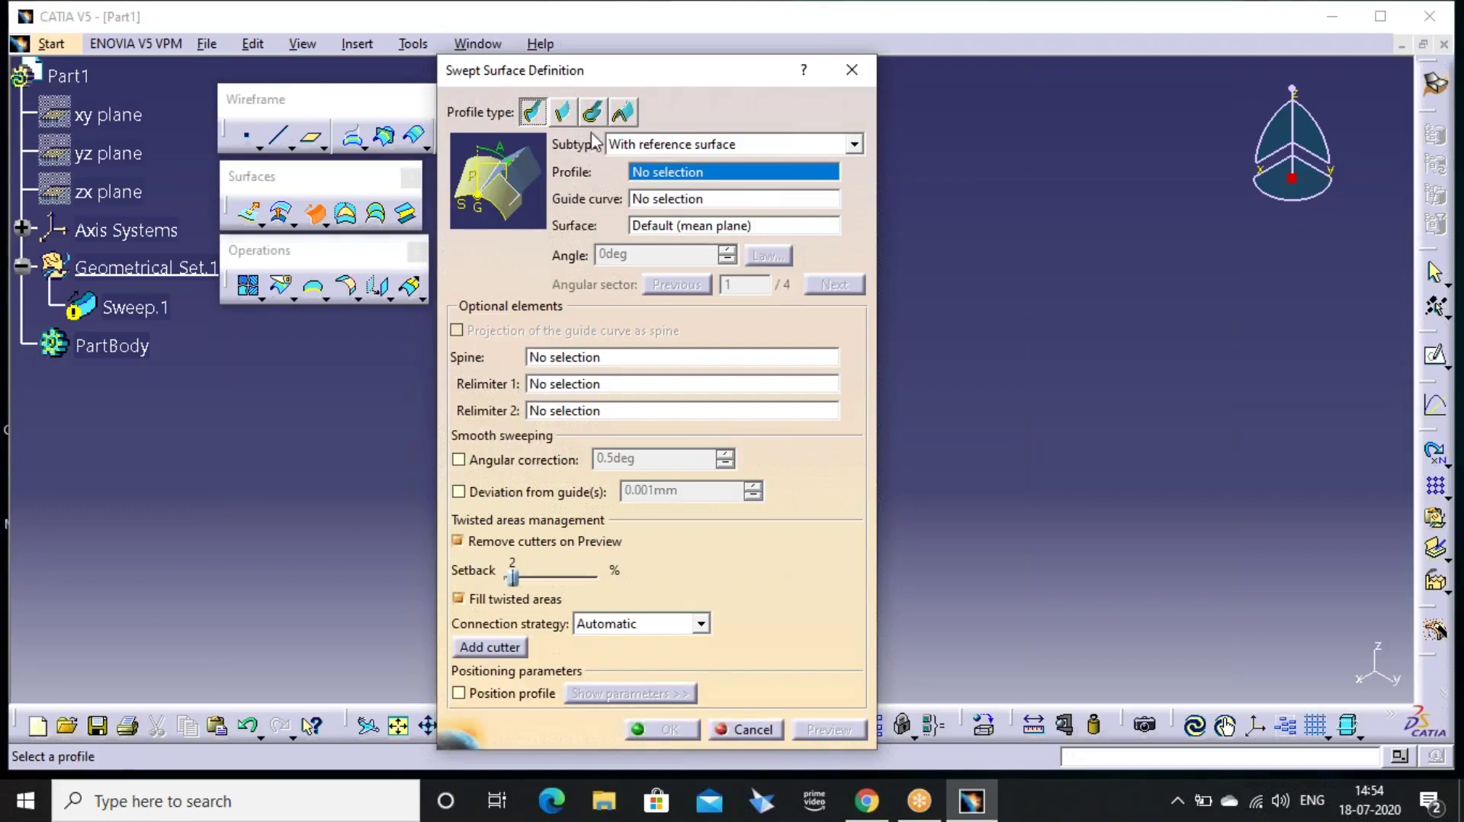
pyautogui.click(685, 148)
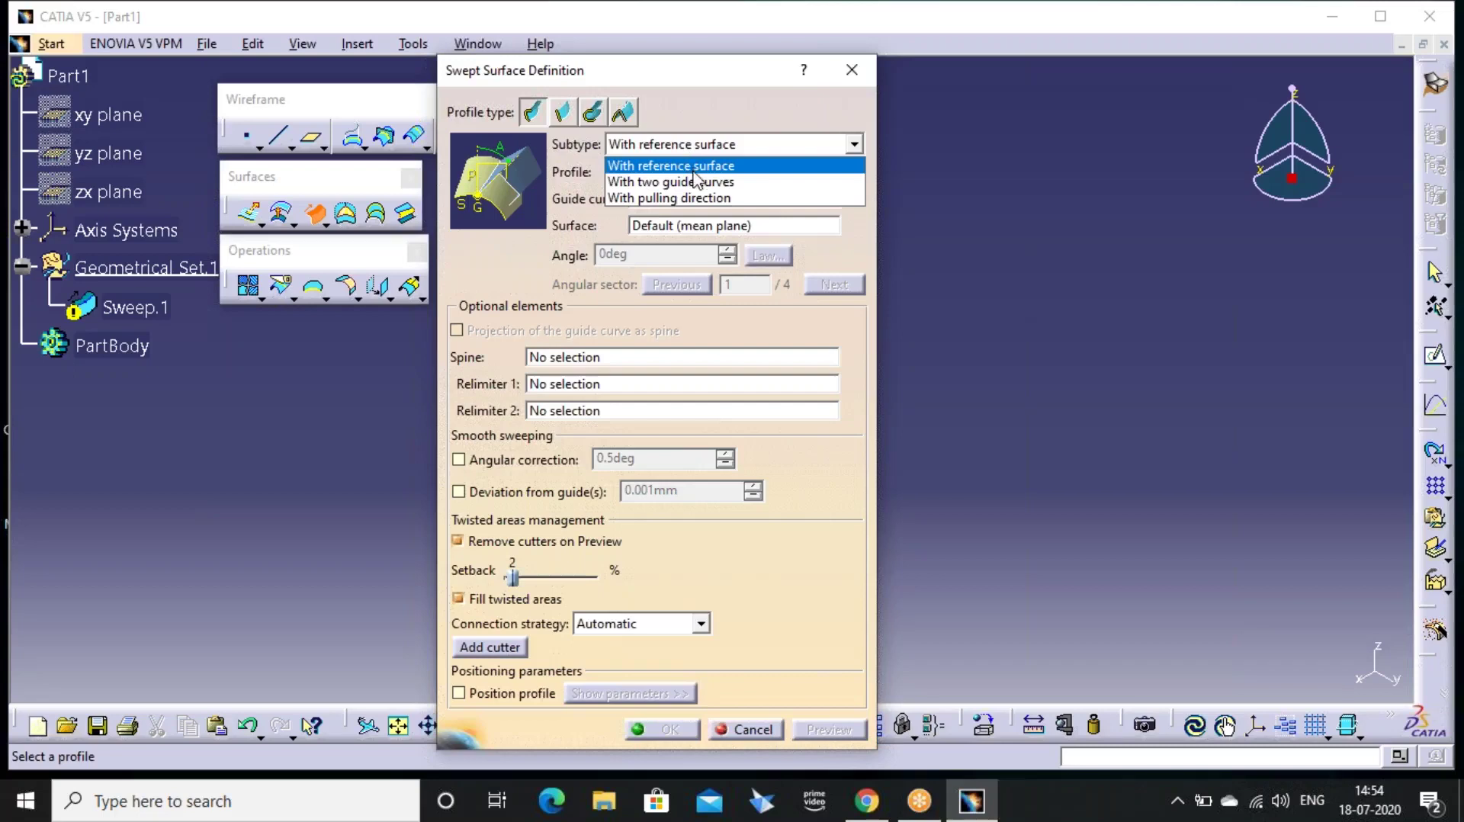
pyautogui.click(696, 167)
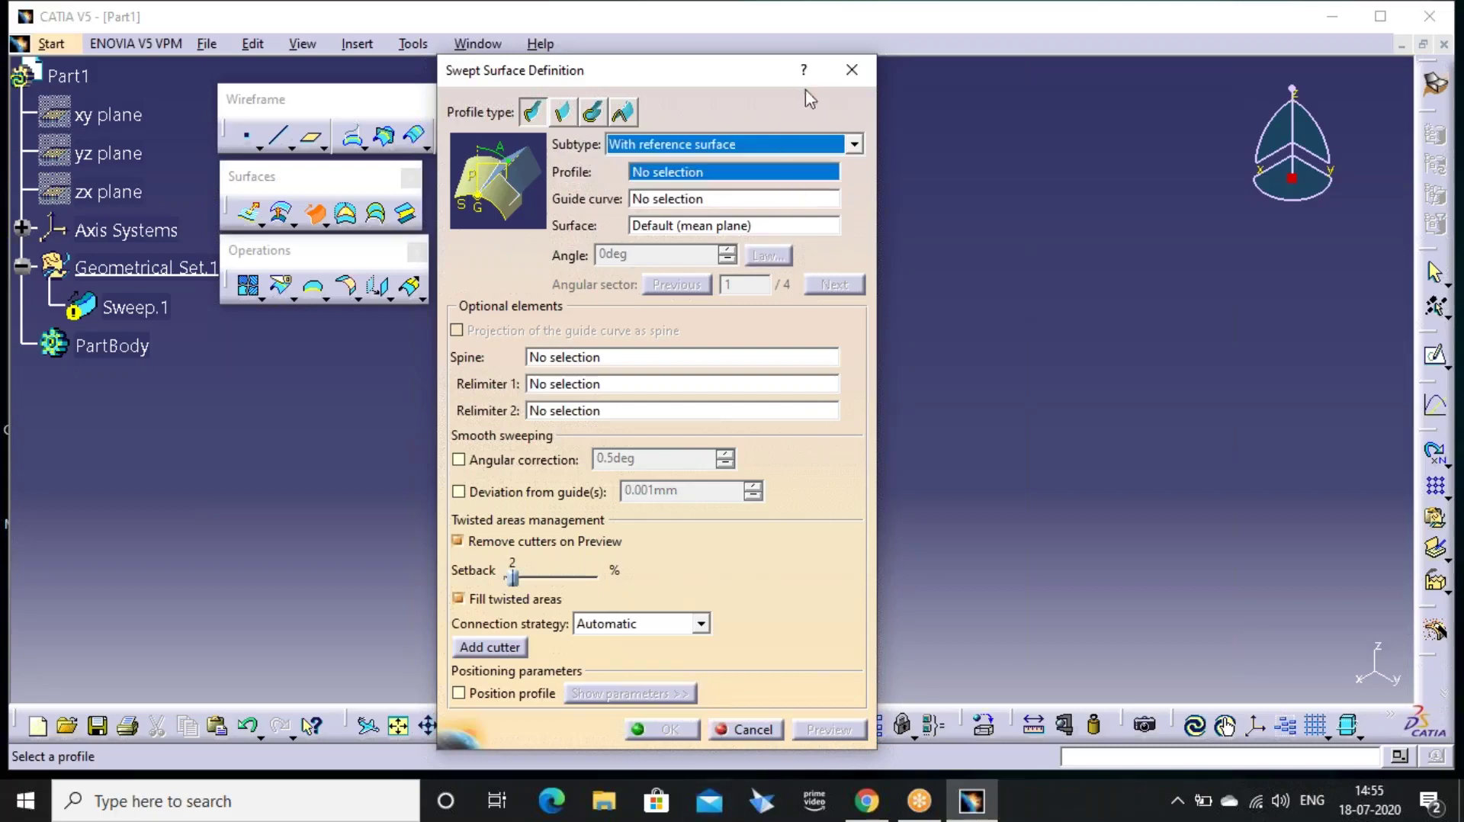
pyautogui.click(852, 70)
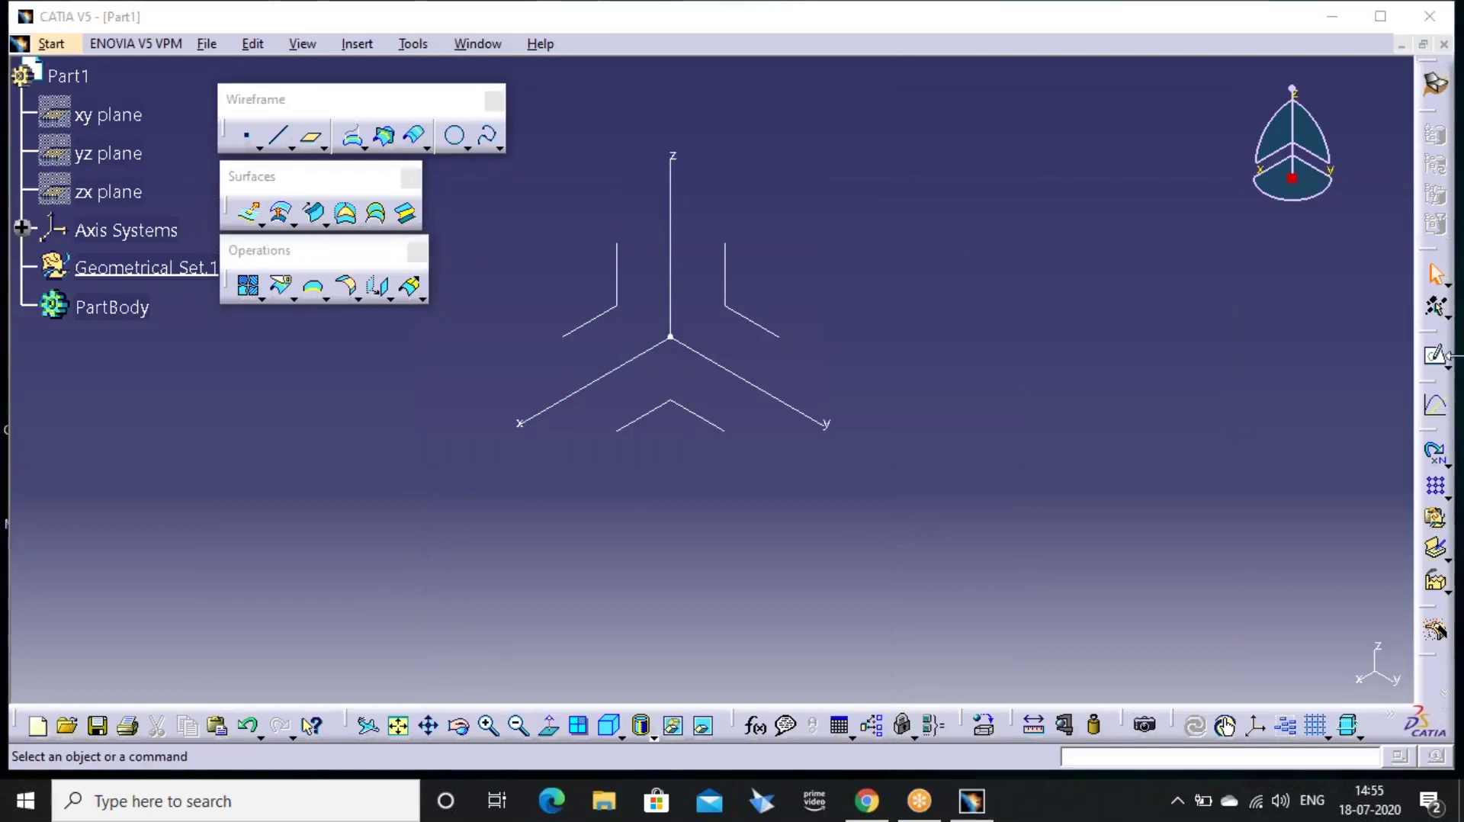
# Sketch a wave-shaped spline through five control points on the axis system's yz plane and exit the sketch
pyautogui.click(1436, 354)
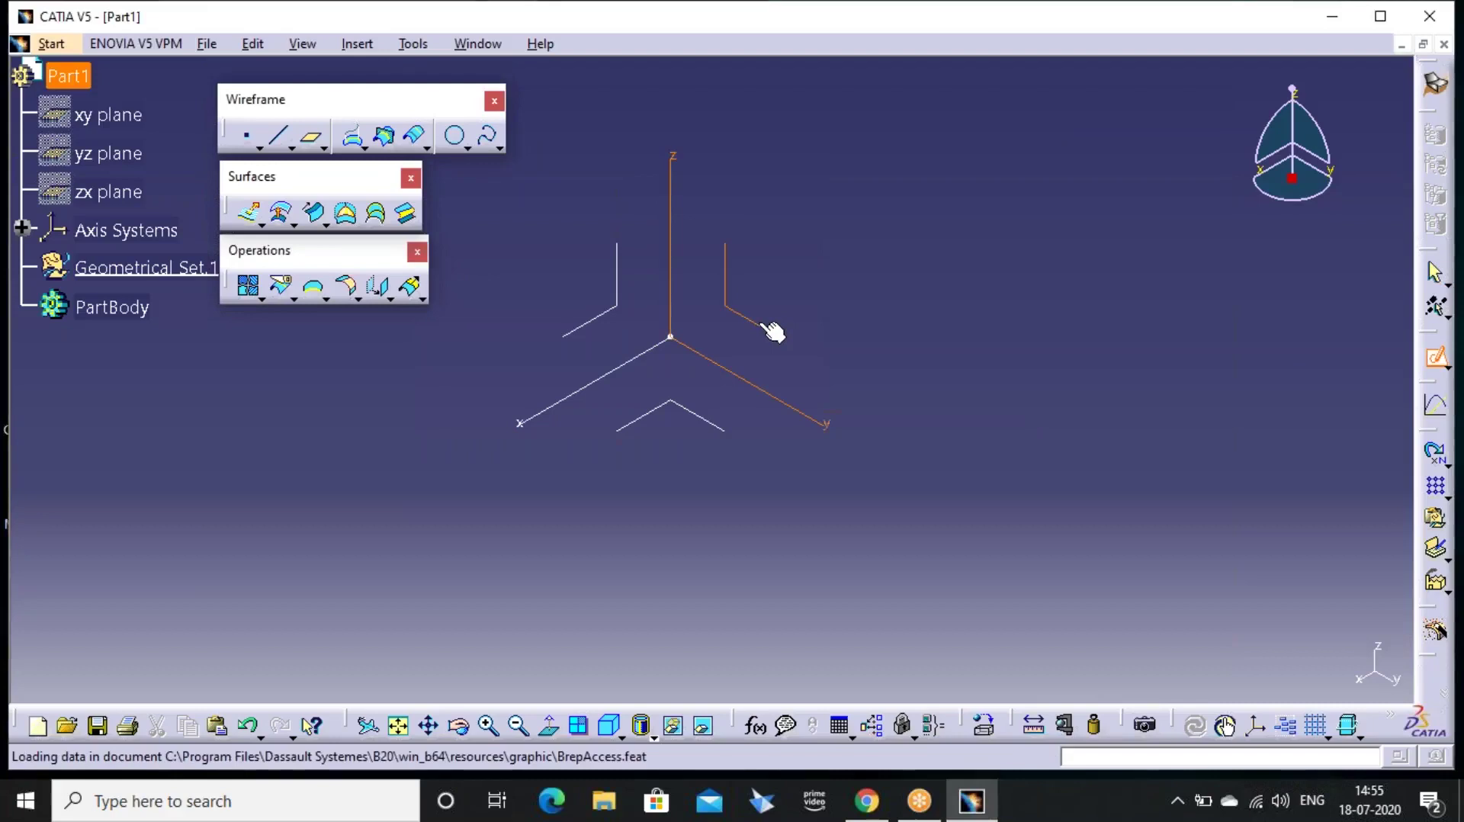
pyautogui.click(764, 327)
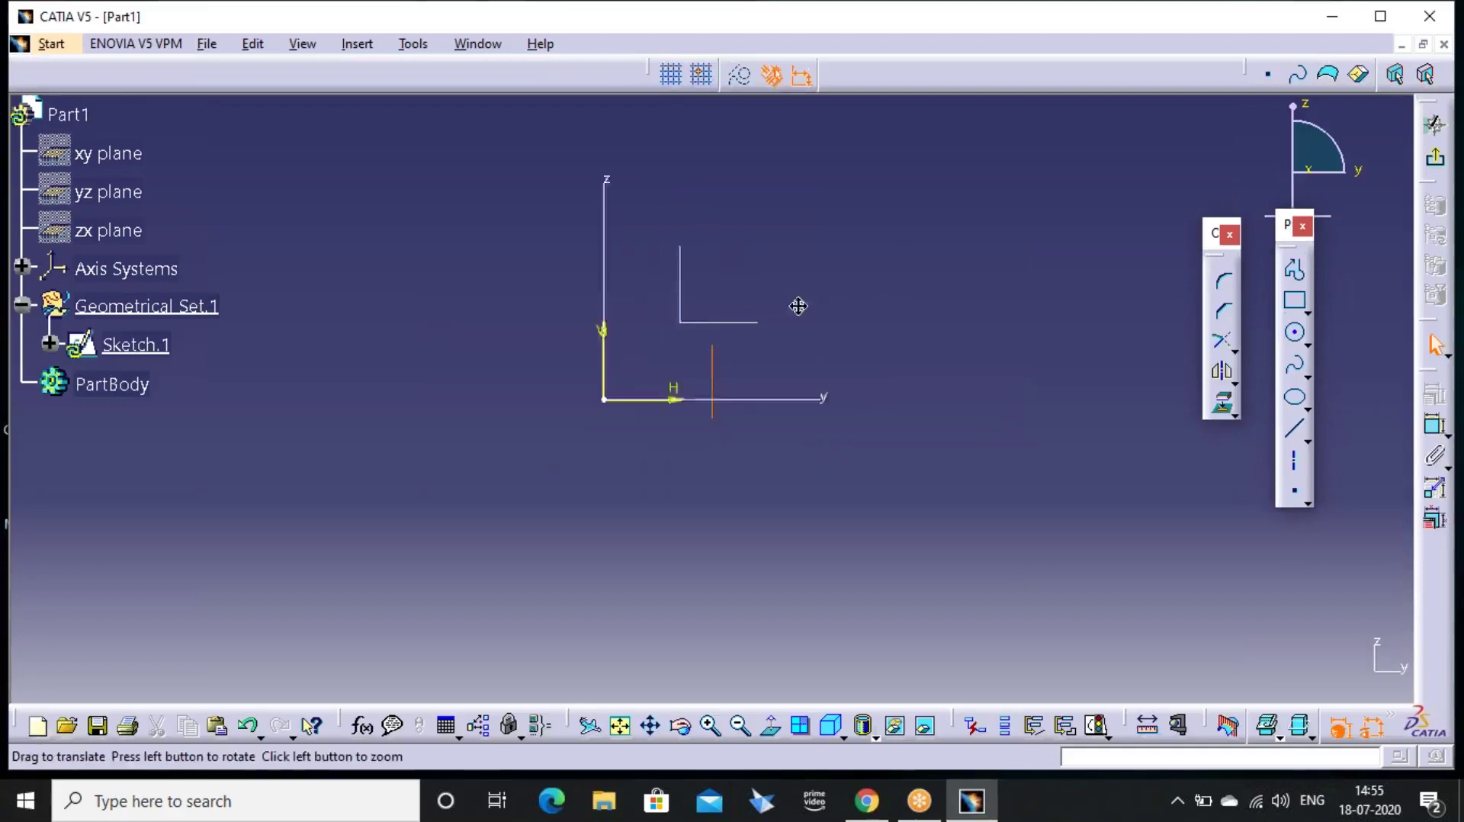
pyautogui.click(1294, 366)
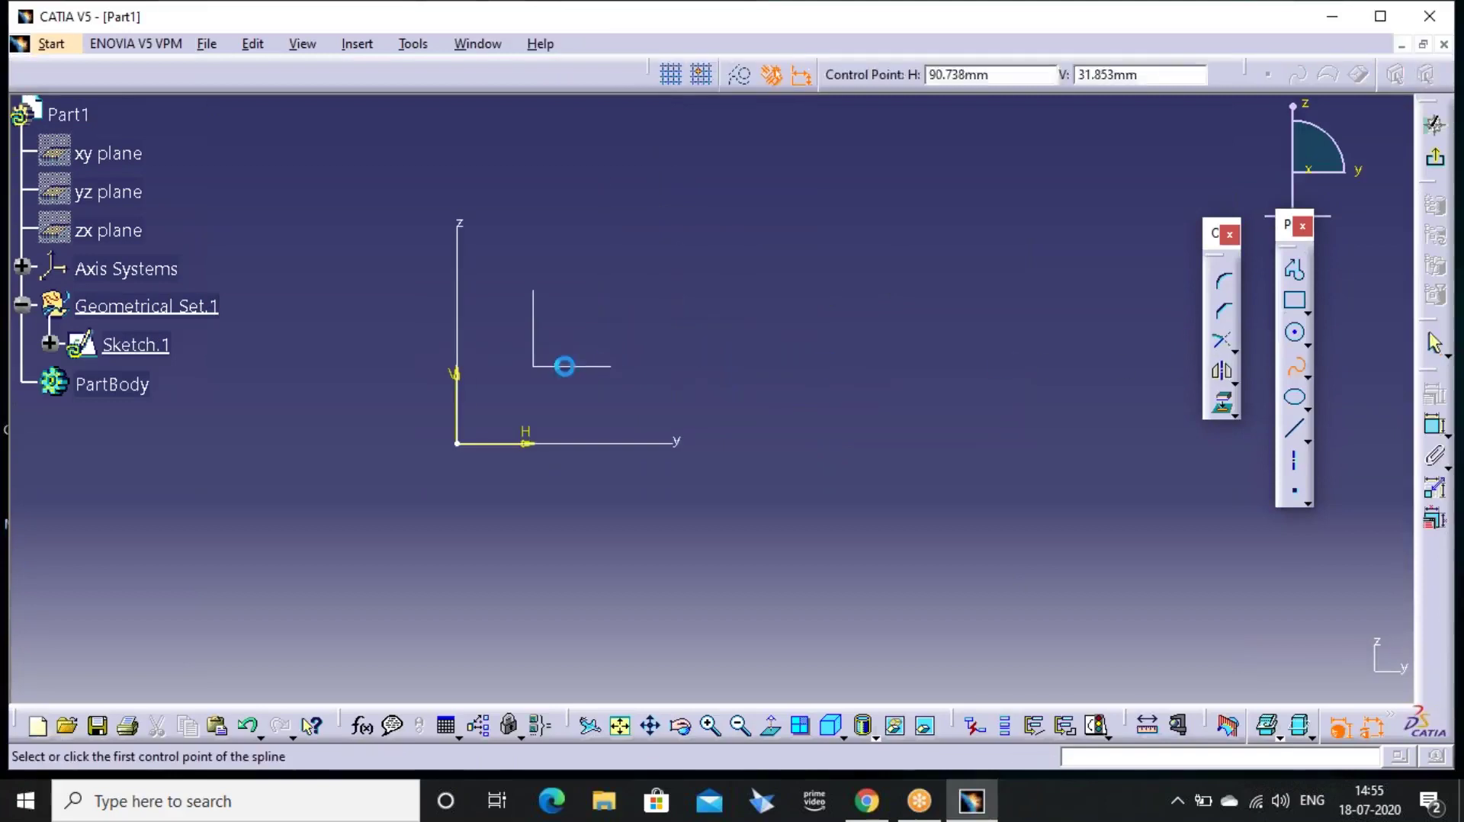
pyautogui.click(519, 370)
pyautogui.click(599, 237)
pyautogui.click(739, 352)
pyautogui.click(907, 243)
pyautogui.click(1007, 388)
pyautogui.click(1436, 164)
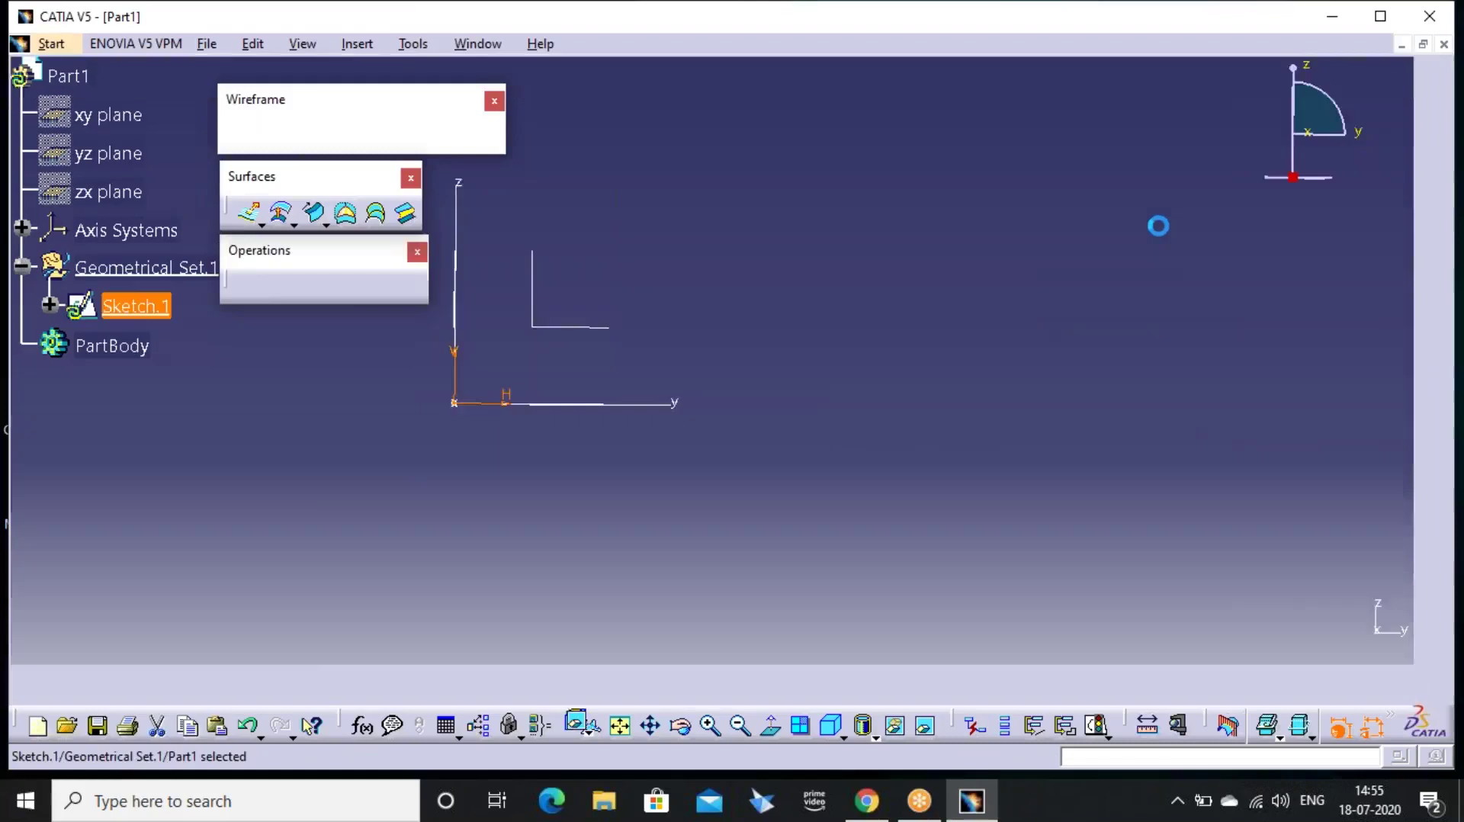
pyautogui.moveTo(657, 347); pyautogui.dragTo(767, 305, button='middle')
pyautogui.click(996, 101)
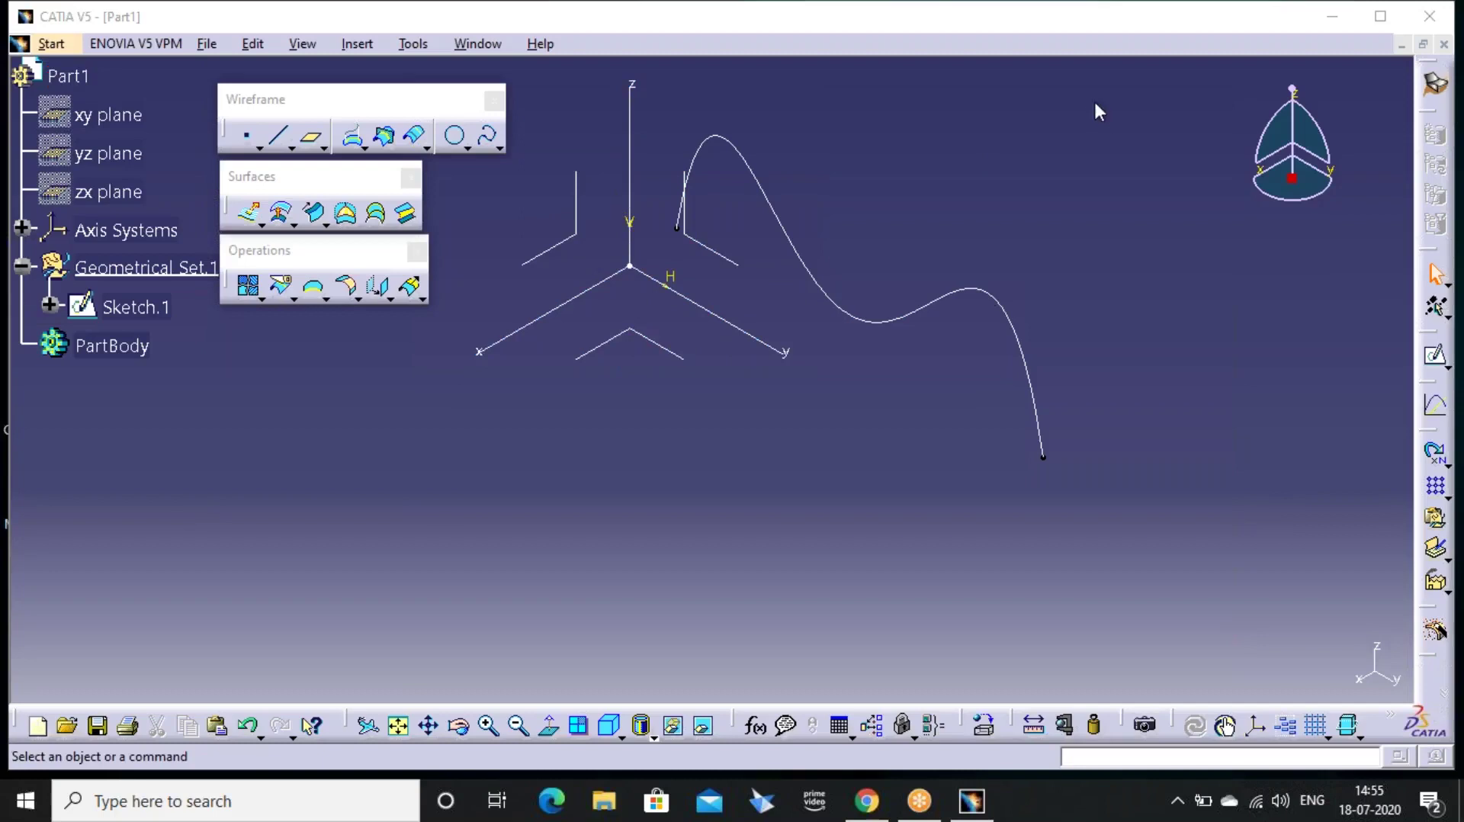
# Sketch a long, gently curved spline on the axis system's xy plane, starting on the y axis, and exit the sketch
pyautogui.click(1435, 354)
pyautogui.click(608, 344)
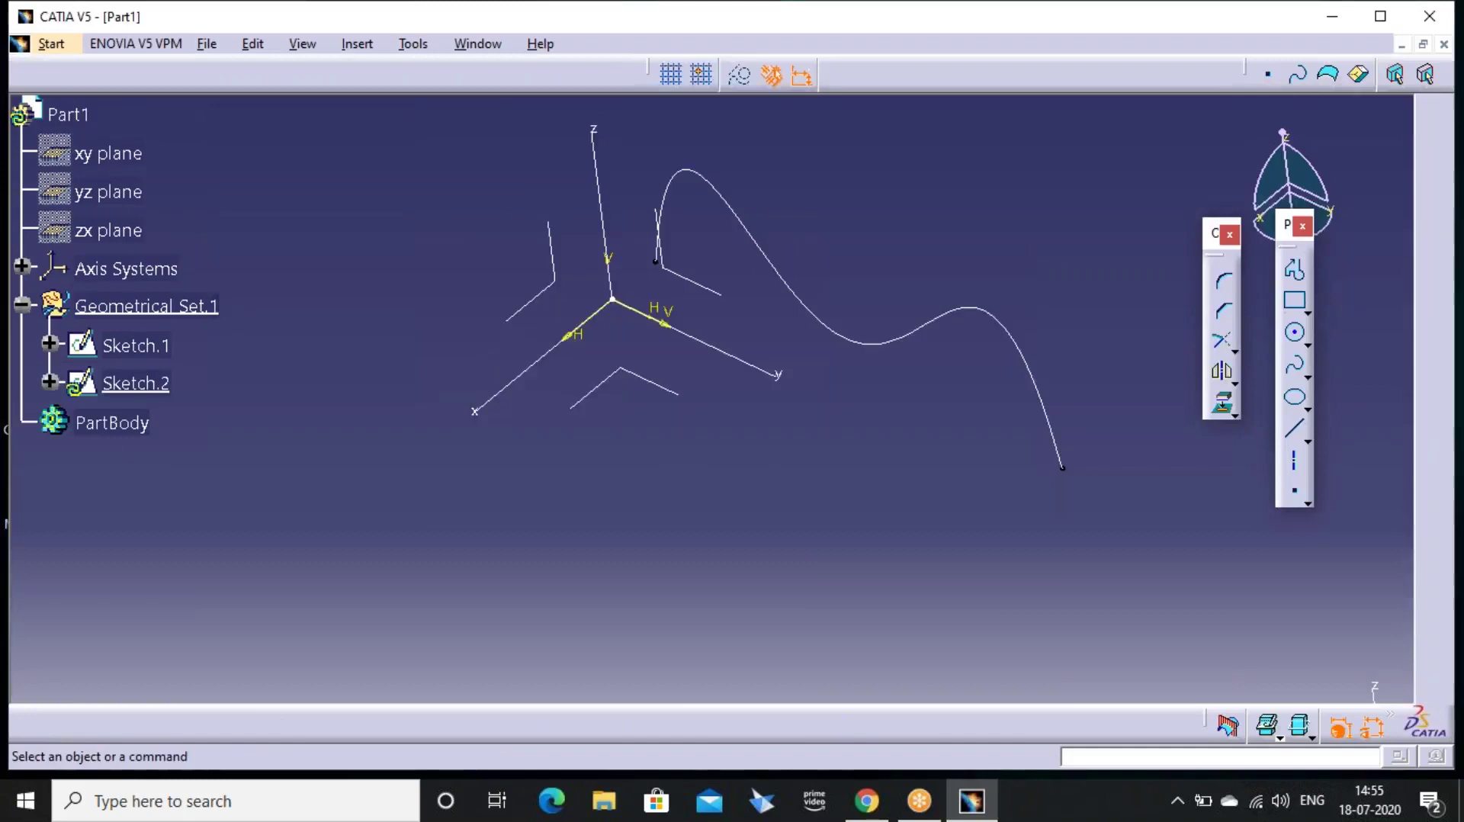
pyautogui.click(1294, 366)
pyautogui.click(637, 509)
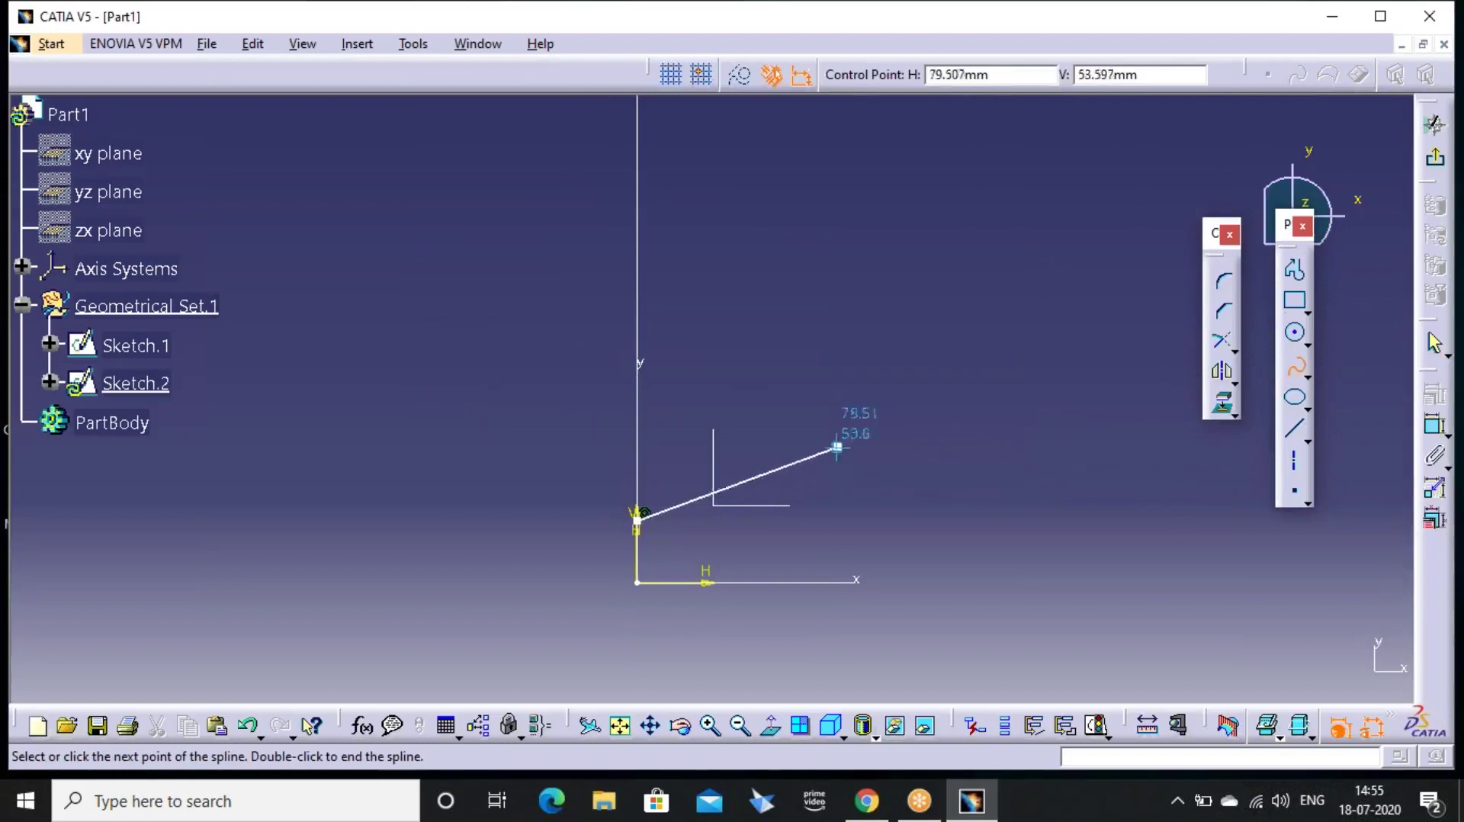
pyautogui.click(983, 468)
pyautogui.click(1258, 661)
pyautogui.middleClick(1262, 668)
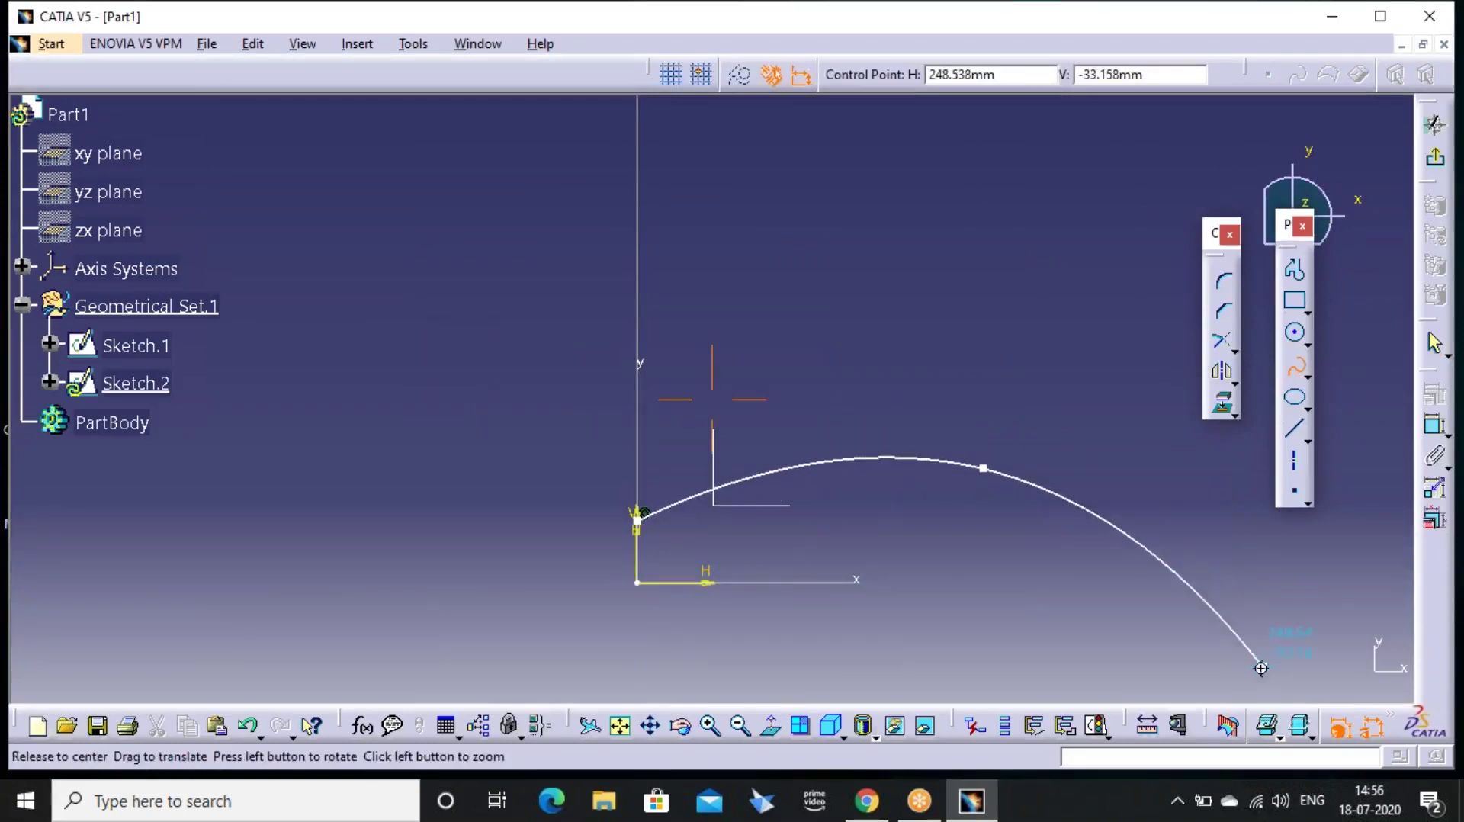
pyautogui.click(1299, 625)
pyautogui.click(1435, 157)
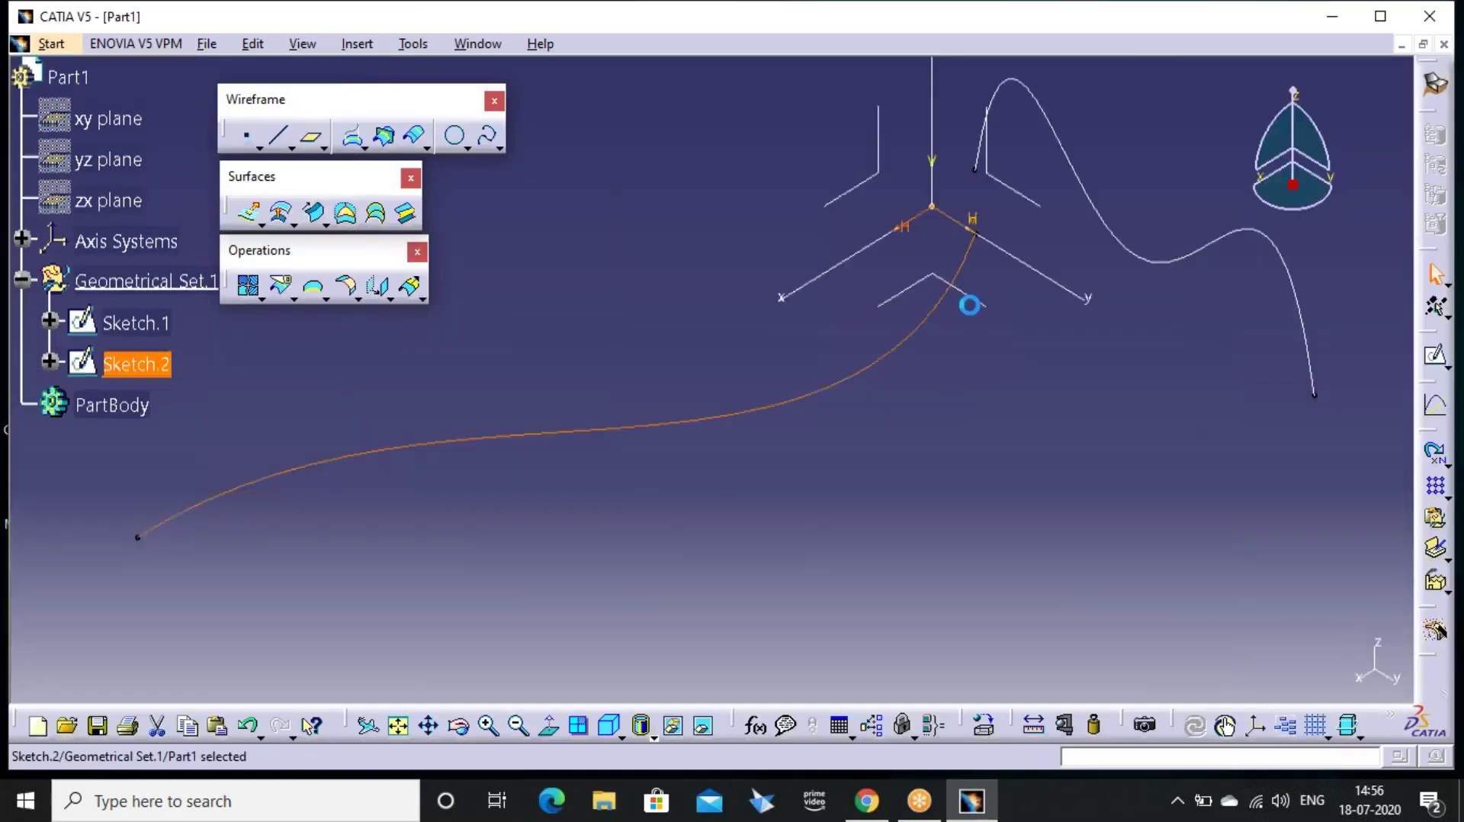
pyautogui.moveTo(709, 521)
pyautogui.mouseDown(button='middle')
pyautogui.moveTo(764, 470)
pyautogui.moveTo(793, 526)
pyautogui.mouseUp(button='middle')
pyautogui.click(765, 470)
pyautogui.click(912, 434)
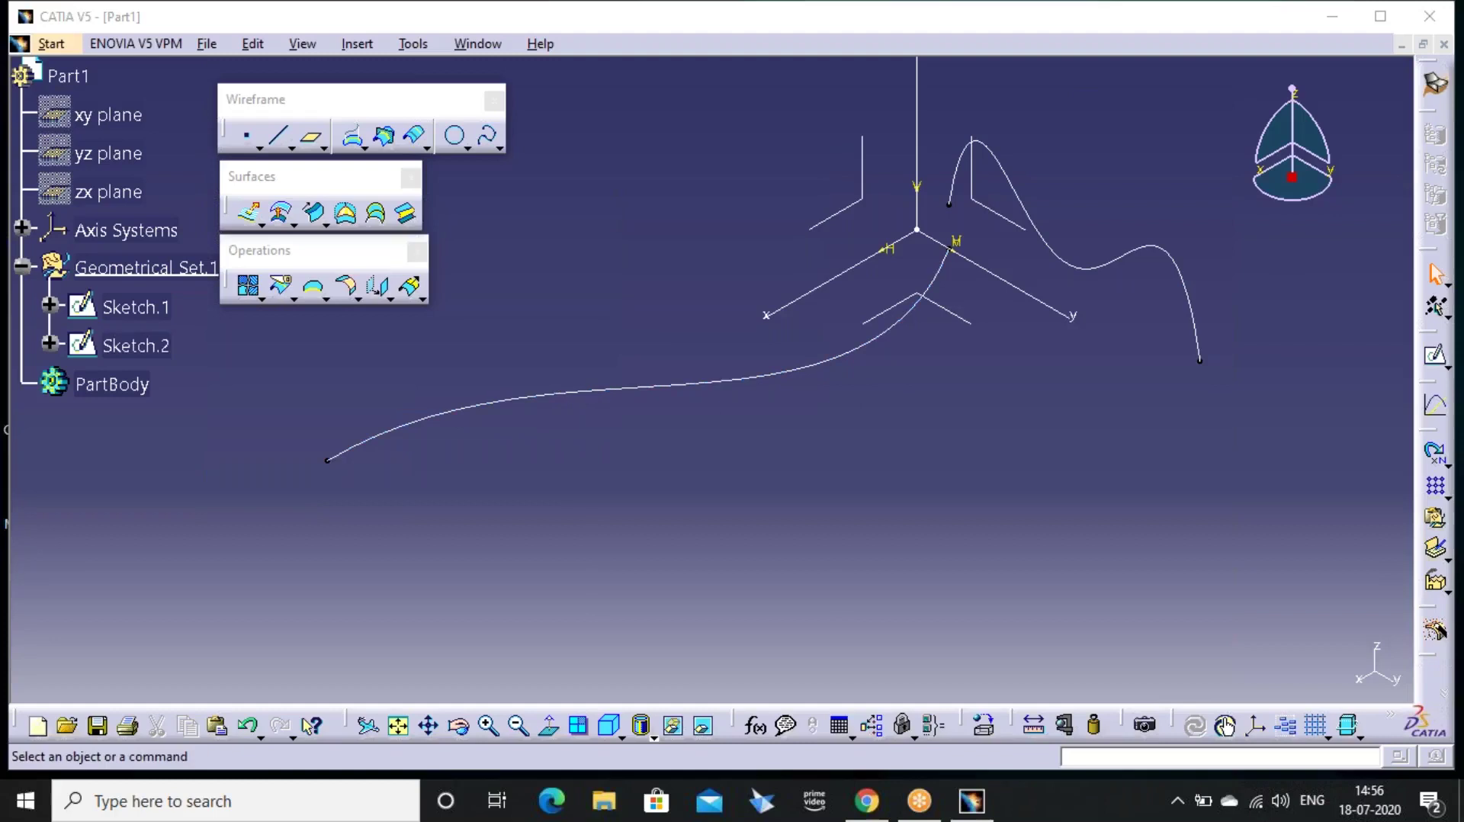
# Preview an Explicit sweep with reference surface, using the wave-shaped Sketch.1 as profile, Sketch.2 as guide curve and the default mean plane
pyautogui.click(313, 213)
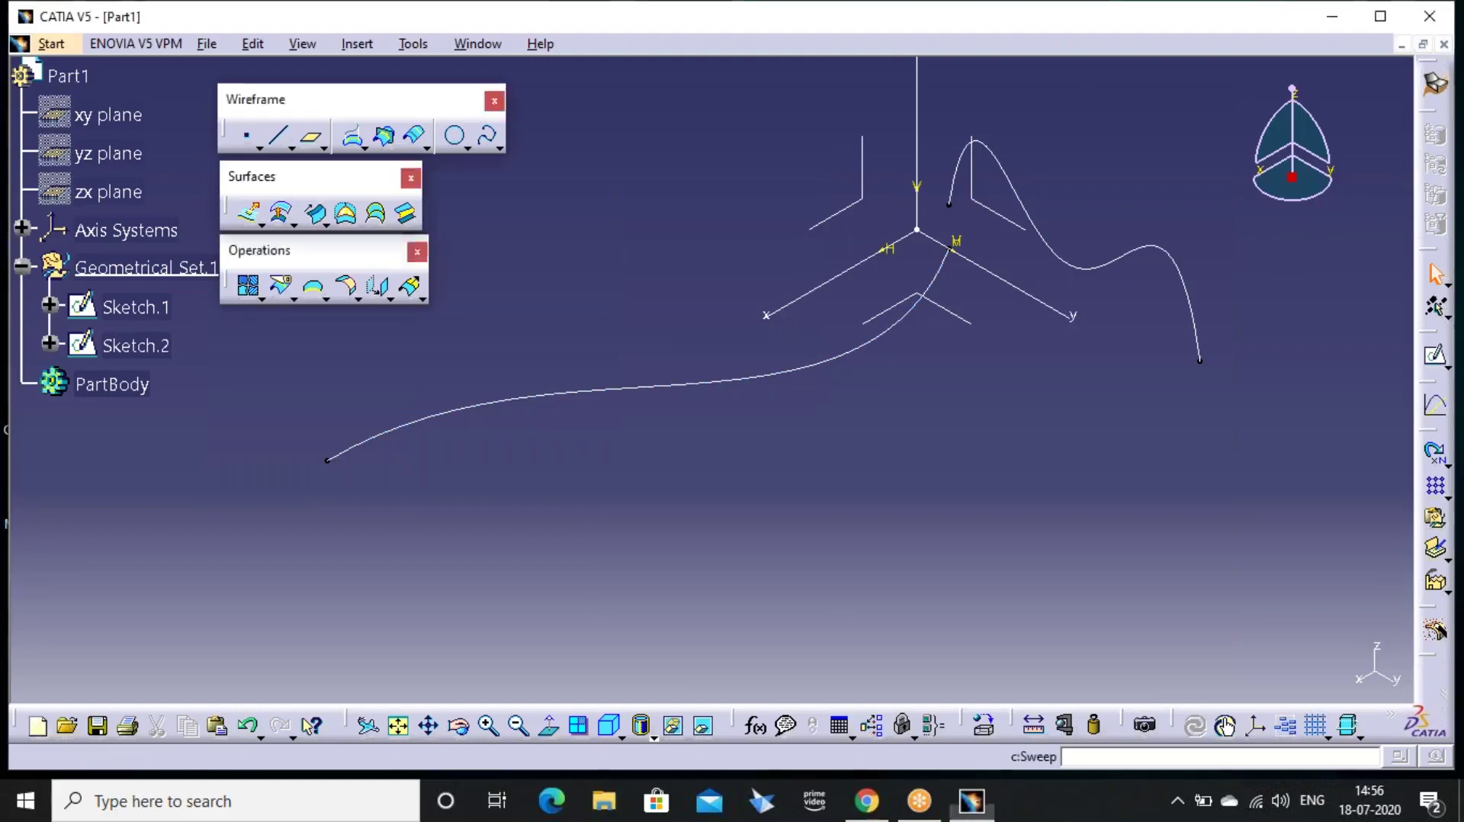
pyautogui.moveTo(591, 80); pyautogui.dragTo(272, 21)
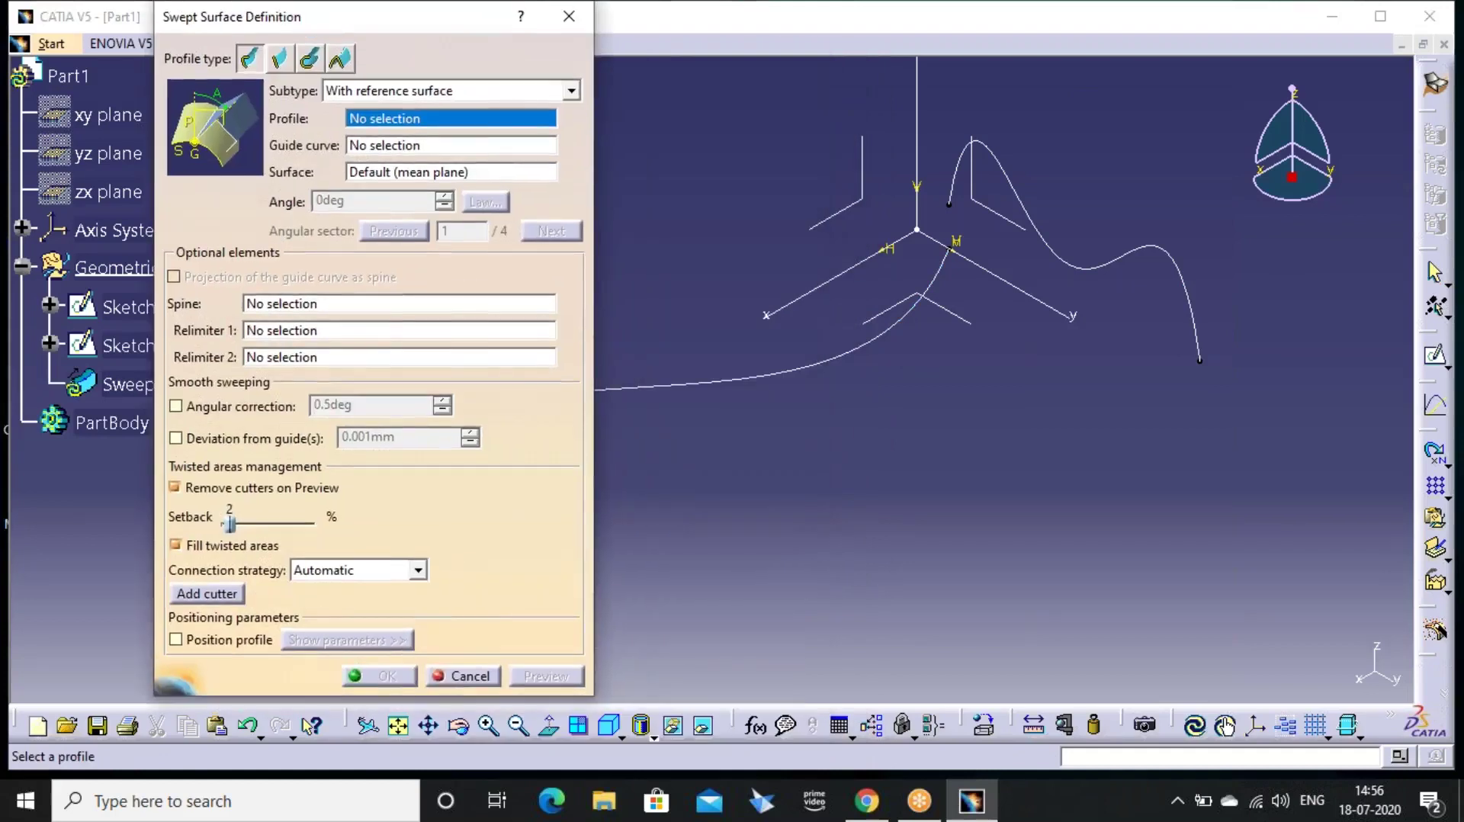
pyautogui.click(1022, 38)
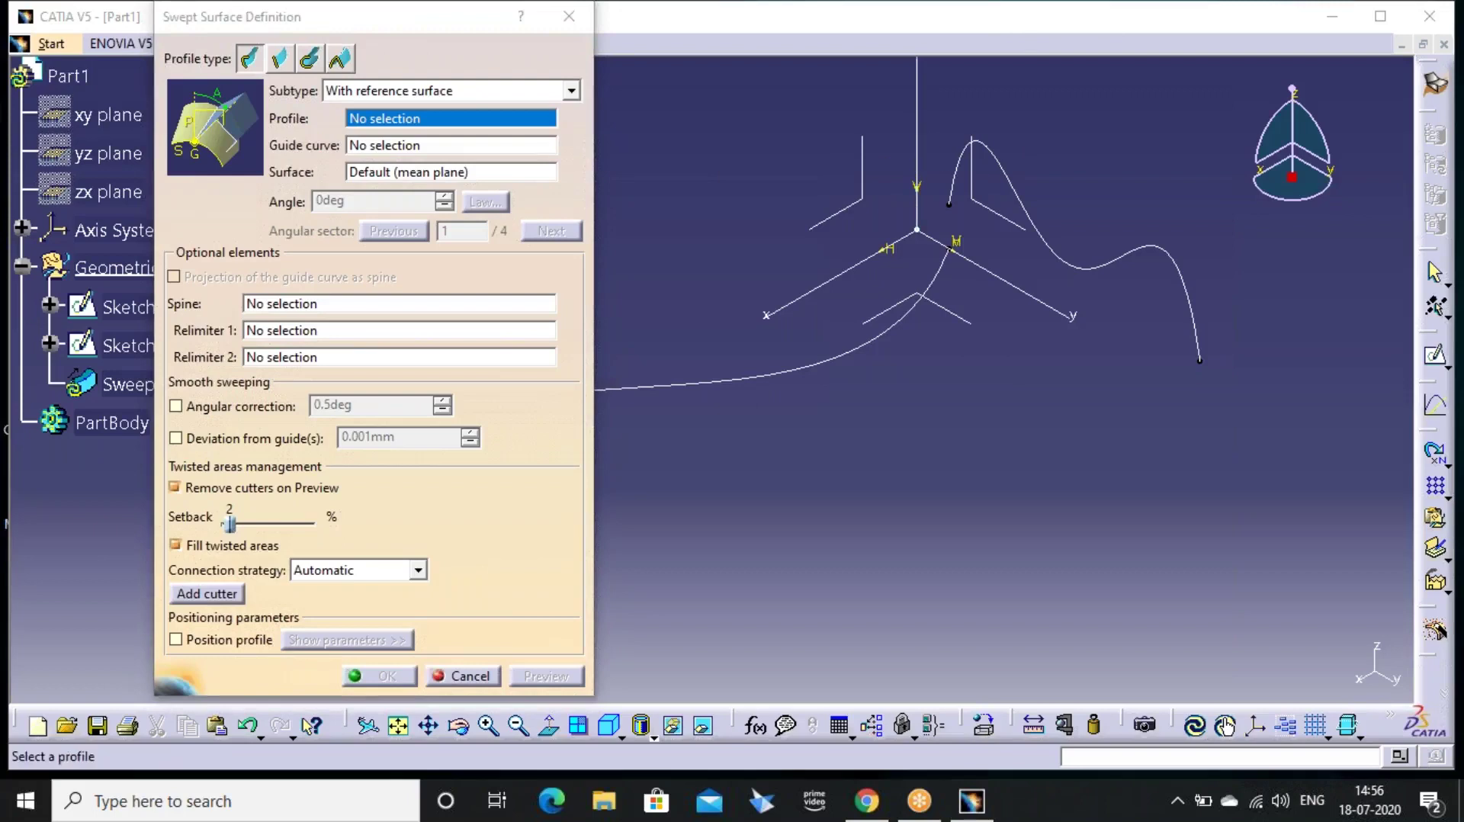
pyautogui.click(1079, 267)
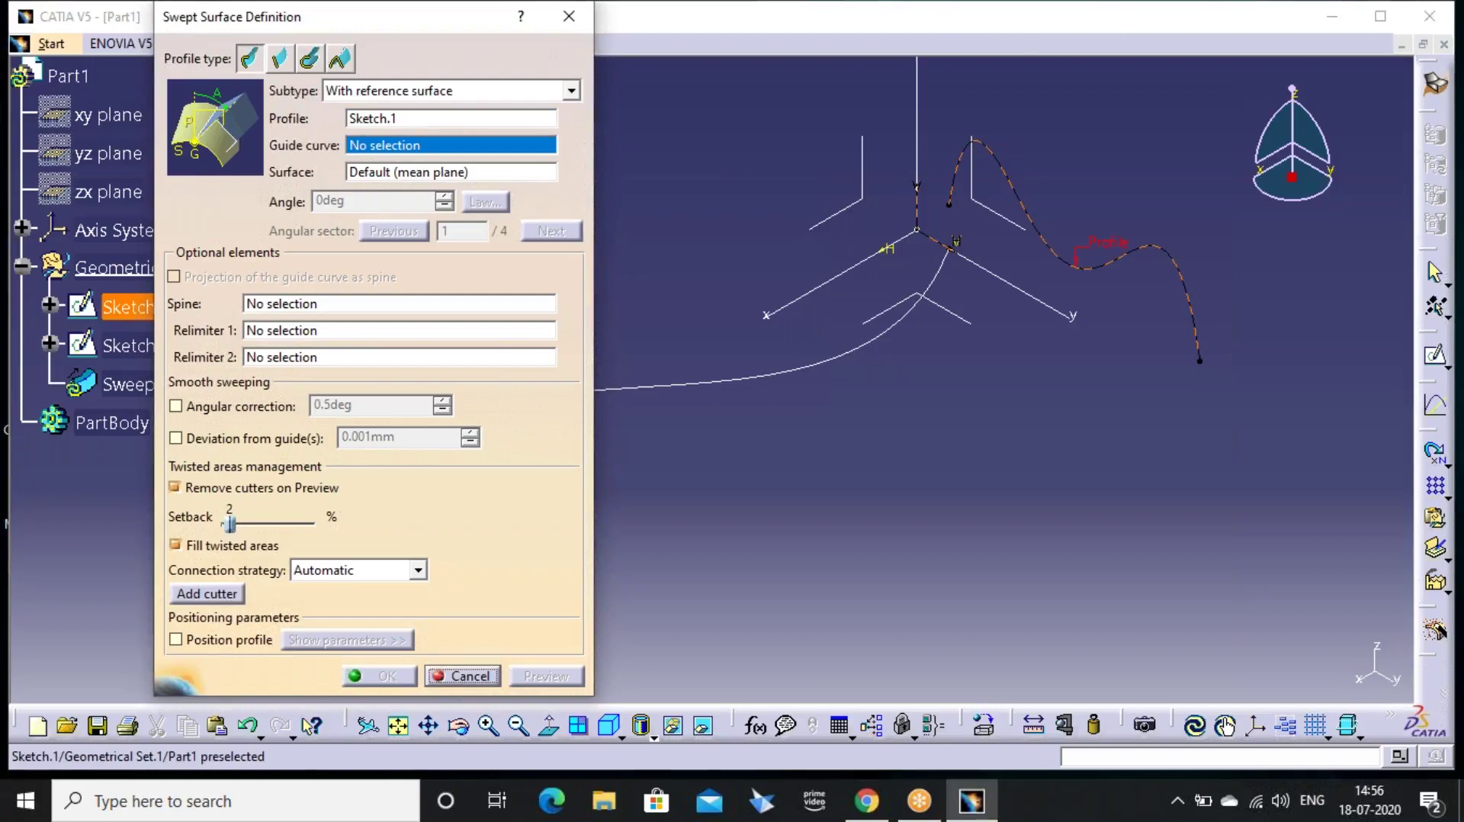
pyautogui.click(856, 356)
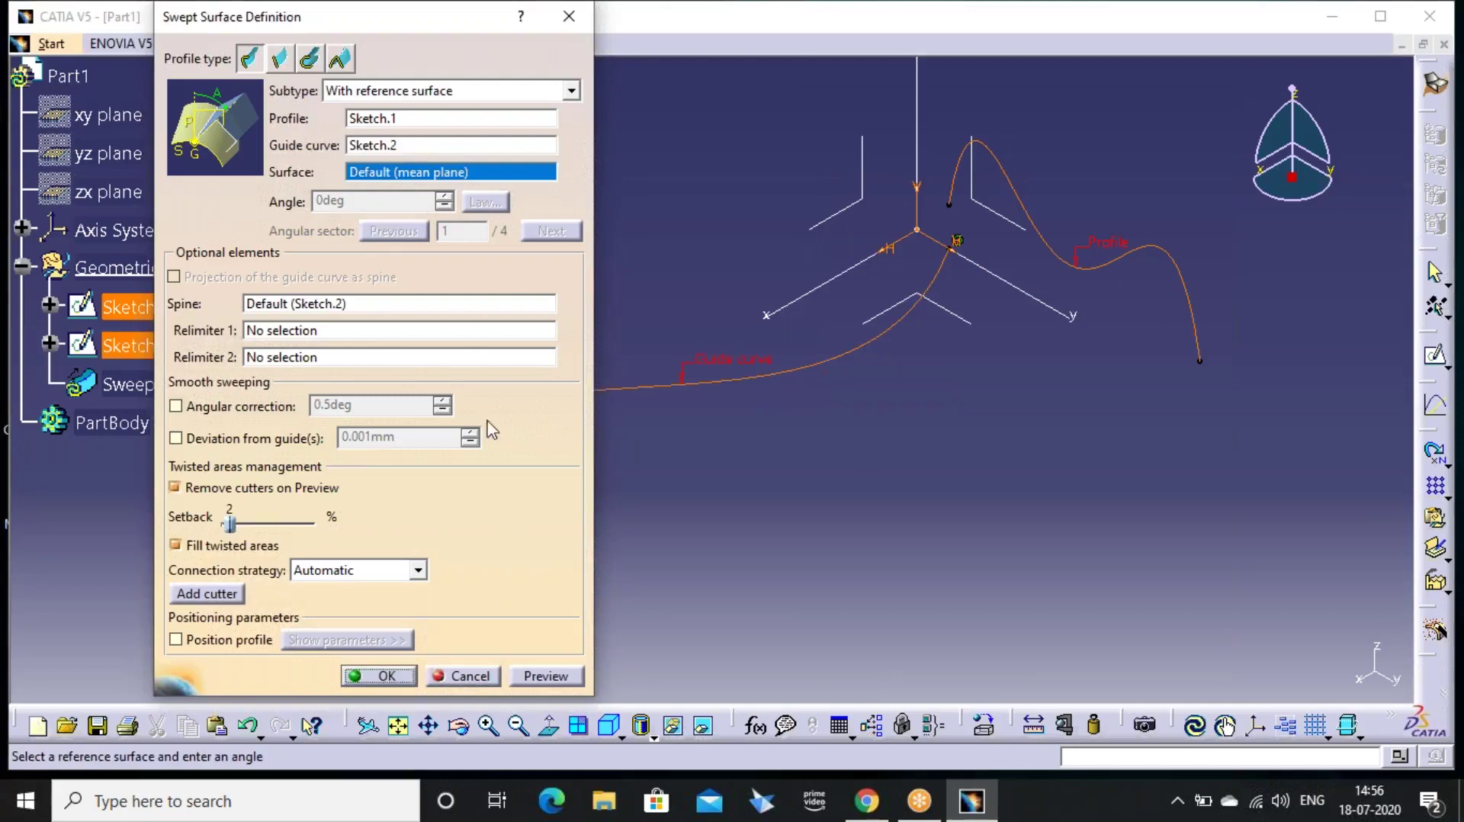
pyautogui.click(539, 676)
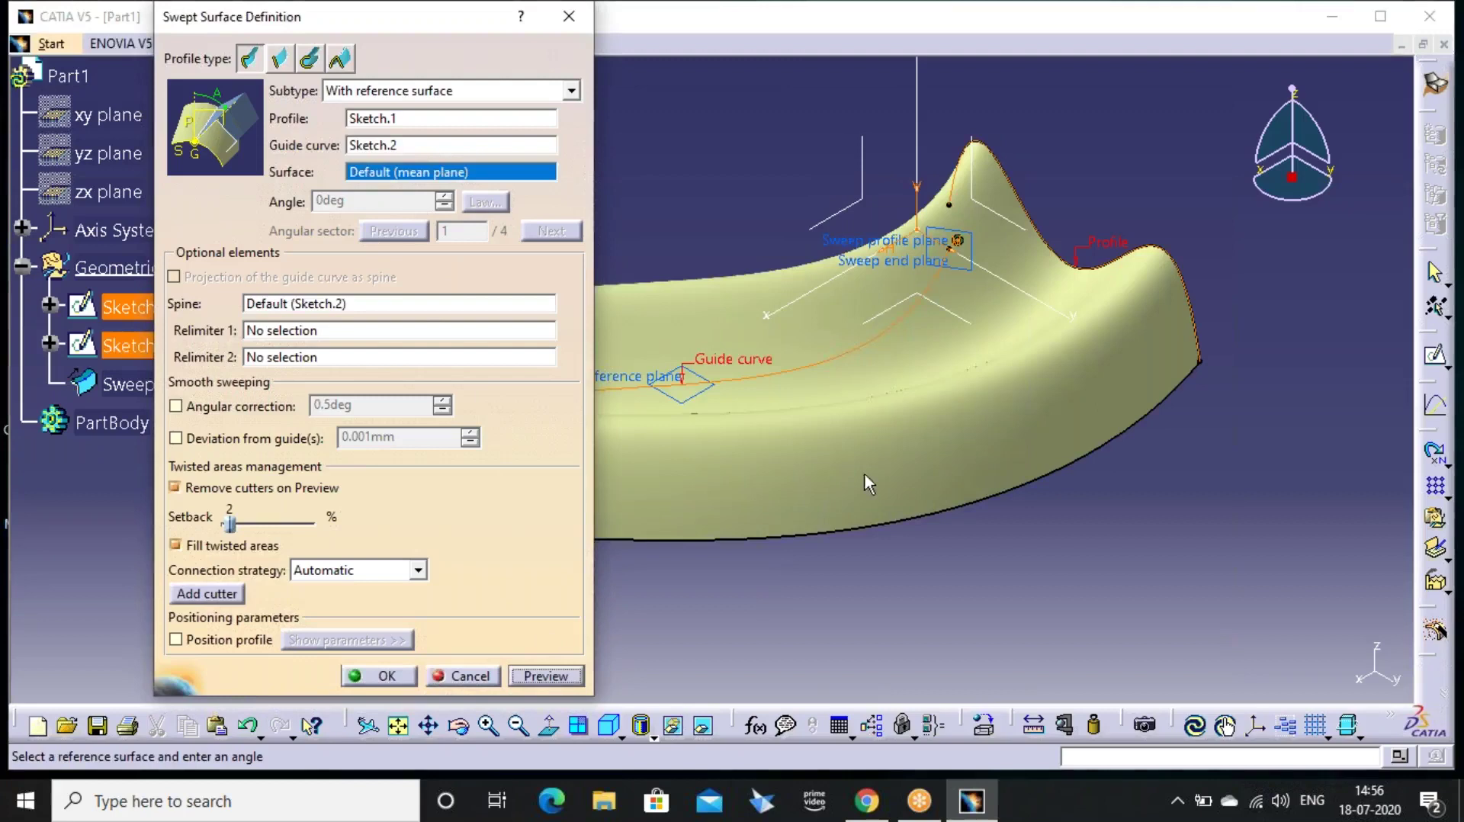
pyautogui.moveTo(808, 479); pyautogui.dragTo(940, 546, button='middle')
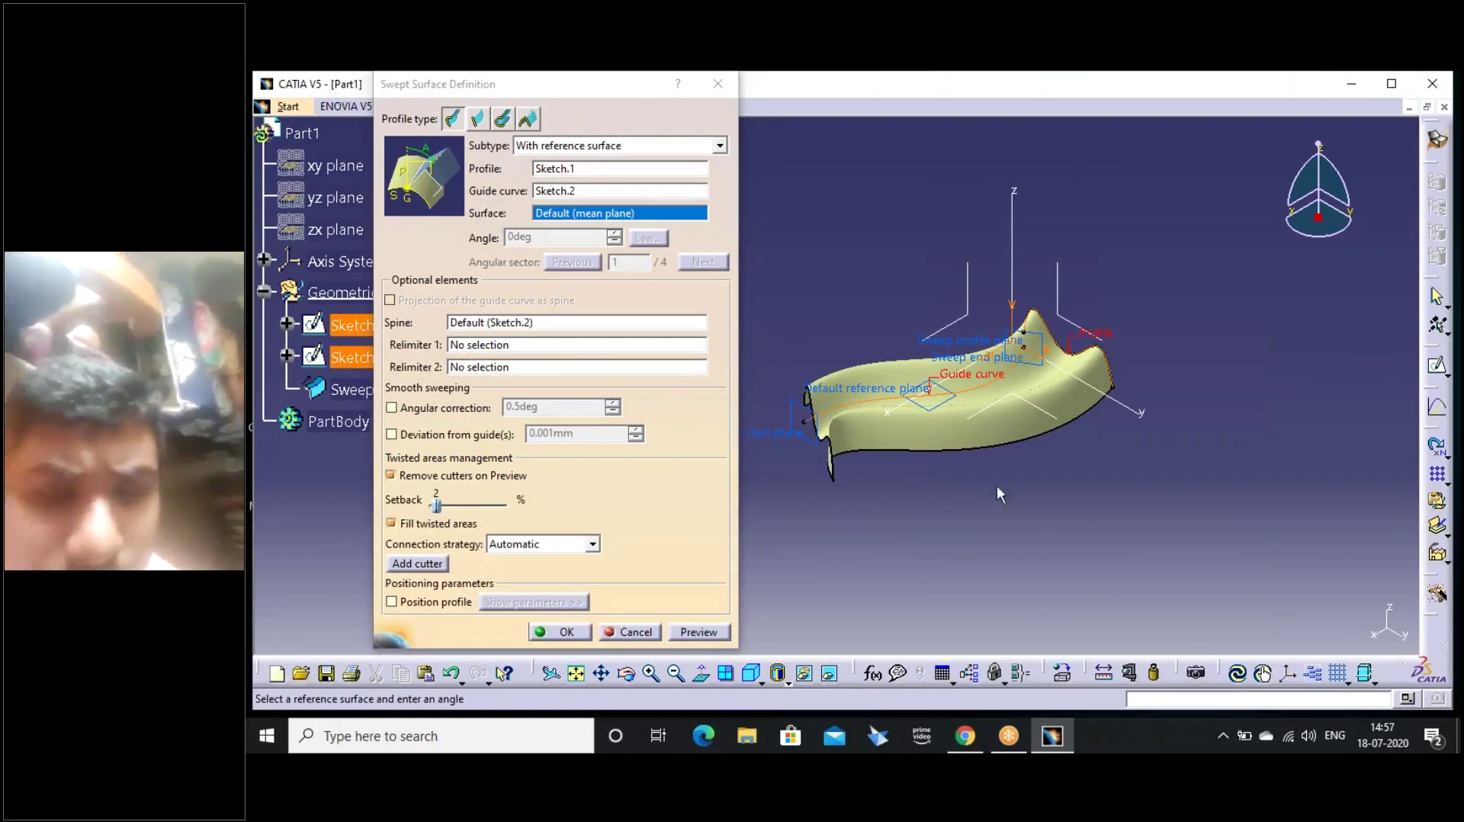
pyautogui.moveTo(892, 496); pyautogui.dragTo(934, 501, button='middle')
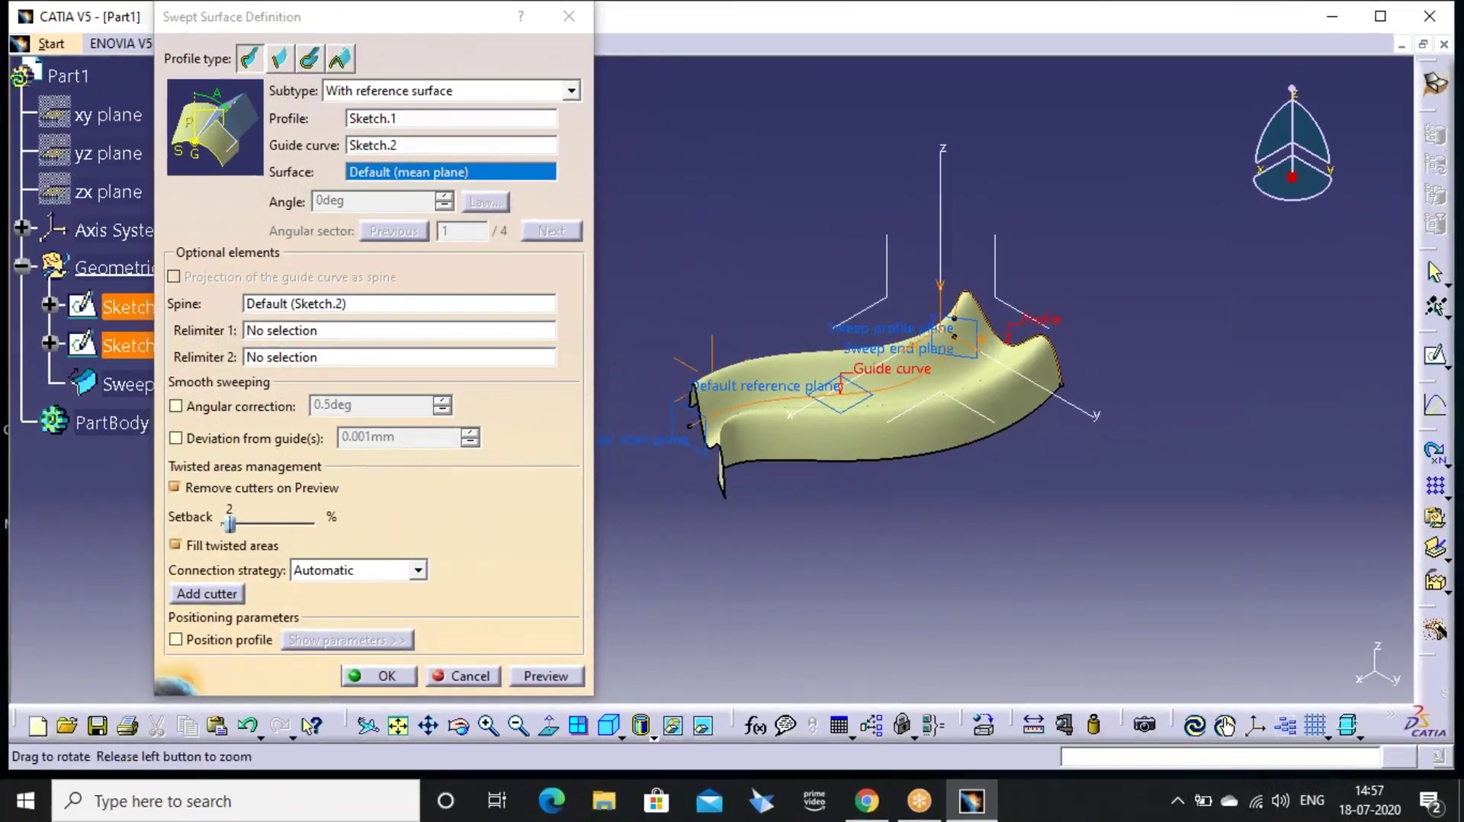
pyautogui.moveTo(753, 500); pyautogui.dragTo(837, 614, button='middle')
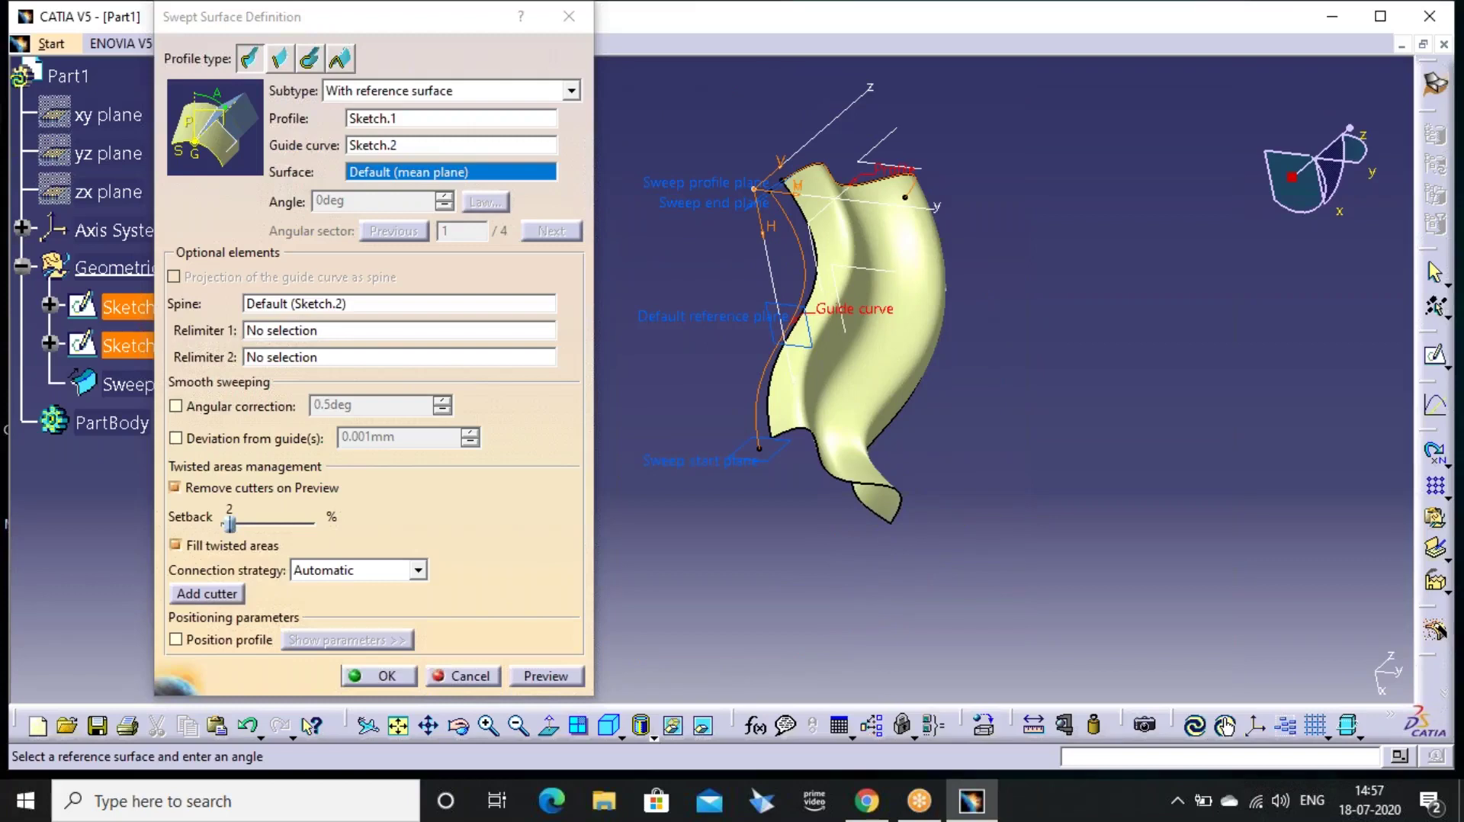
# Check the Explicit profile's subtype options and discard the reference-surface sweep definition without creating a surface
pyautogui.click(570, 90)
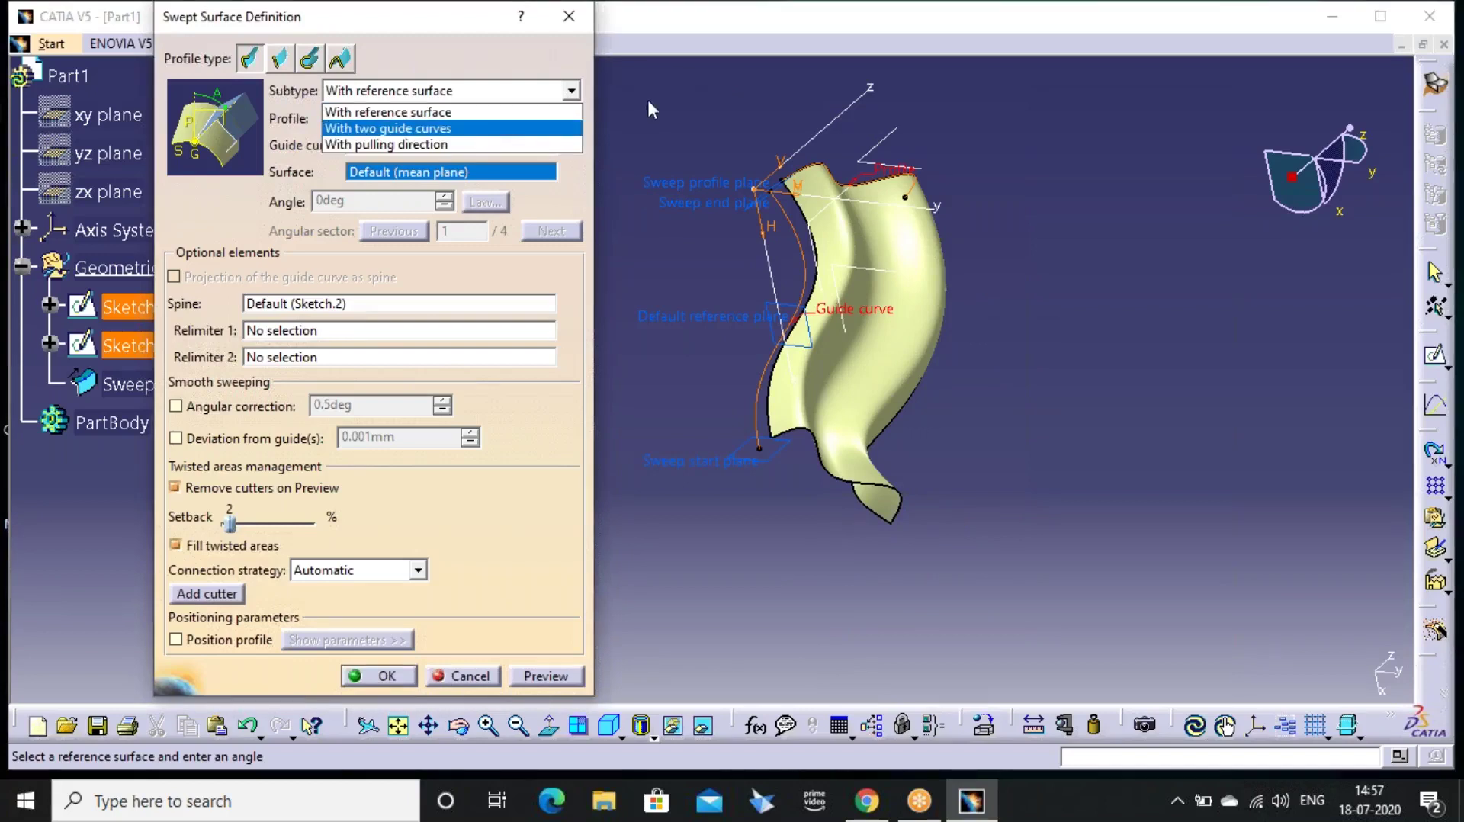
pyautogui.click(353, 30)
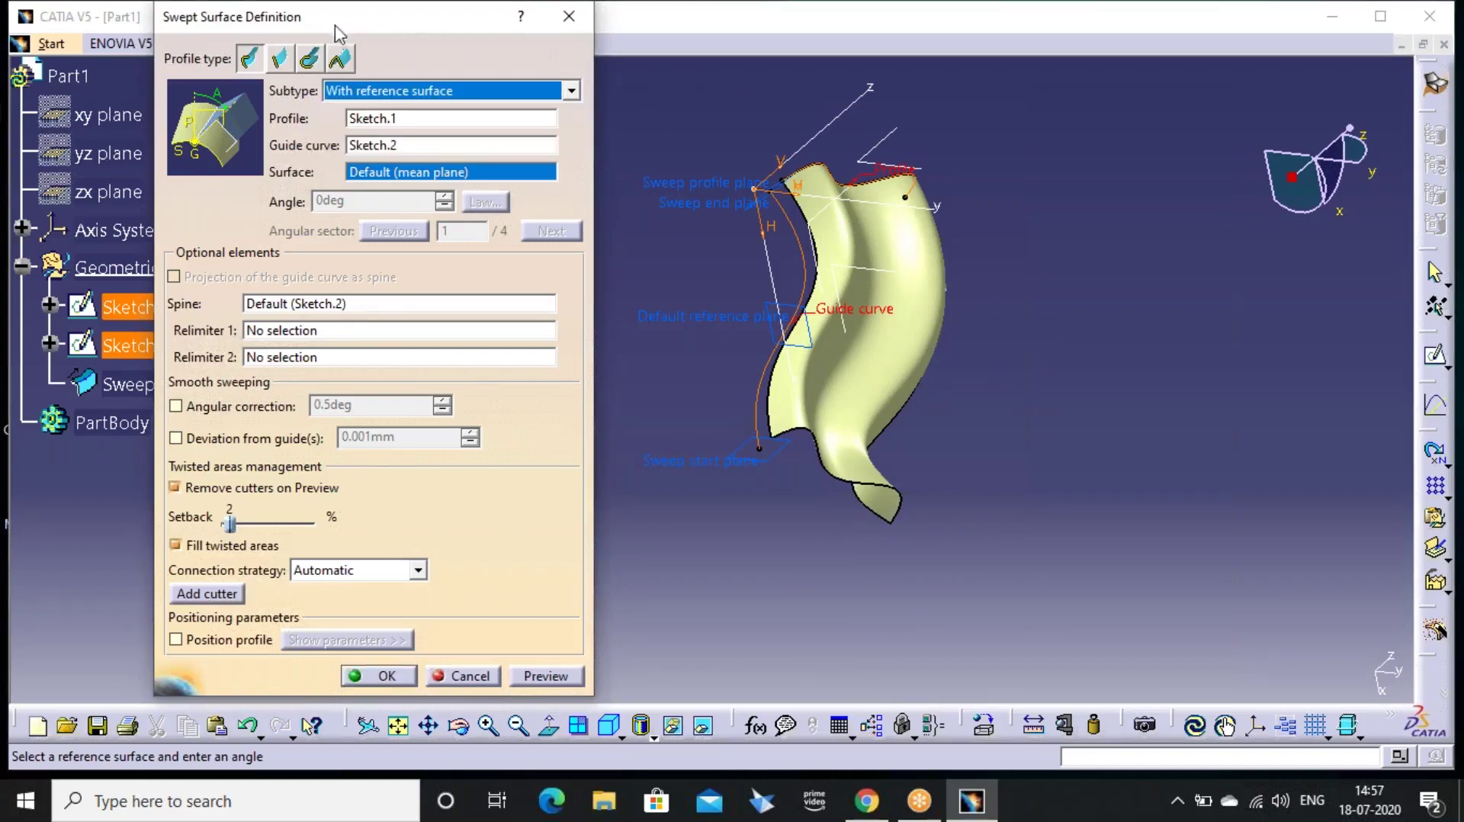
pyautogui.moveTo(336, 31); pyautogui.dragTo(322, 83)
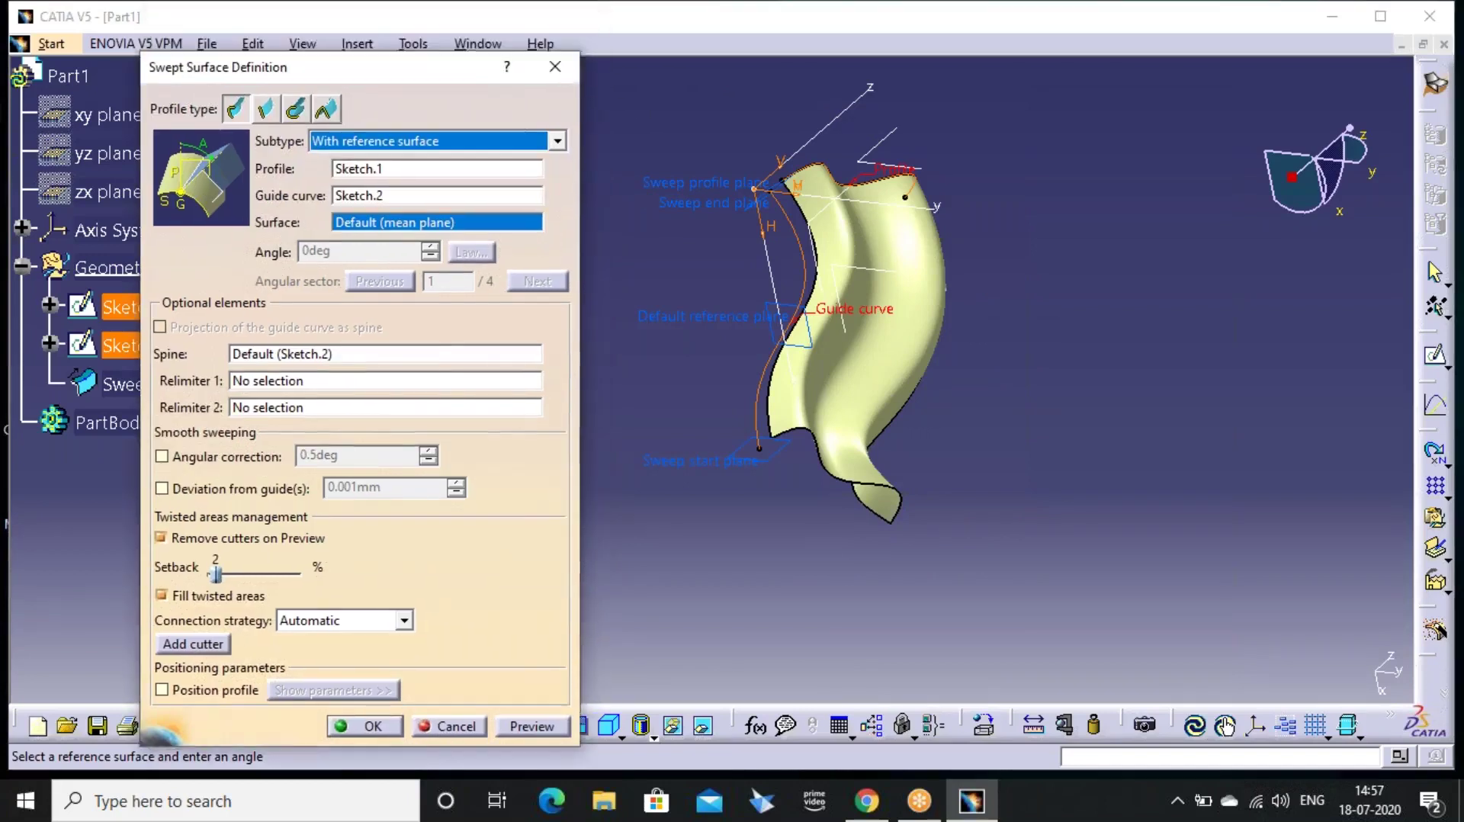
pyautogui.click(554, 71)
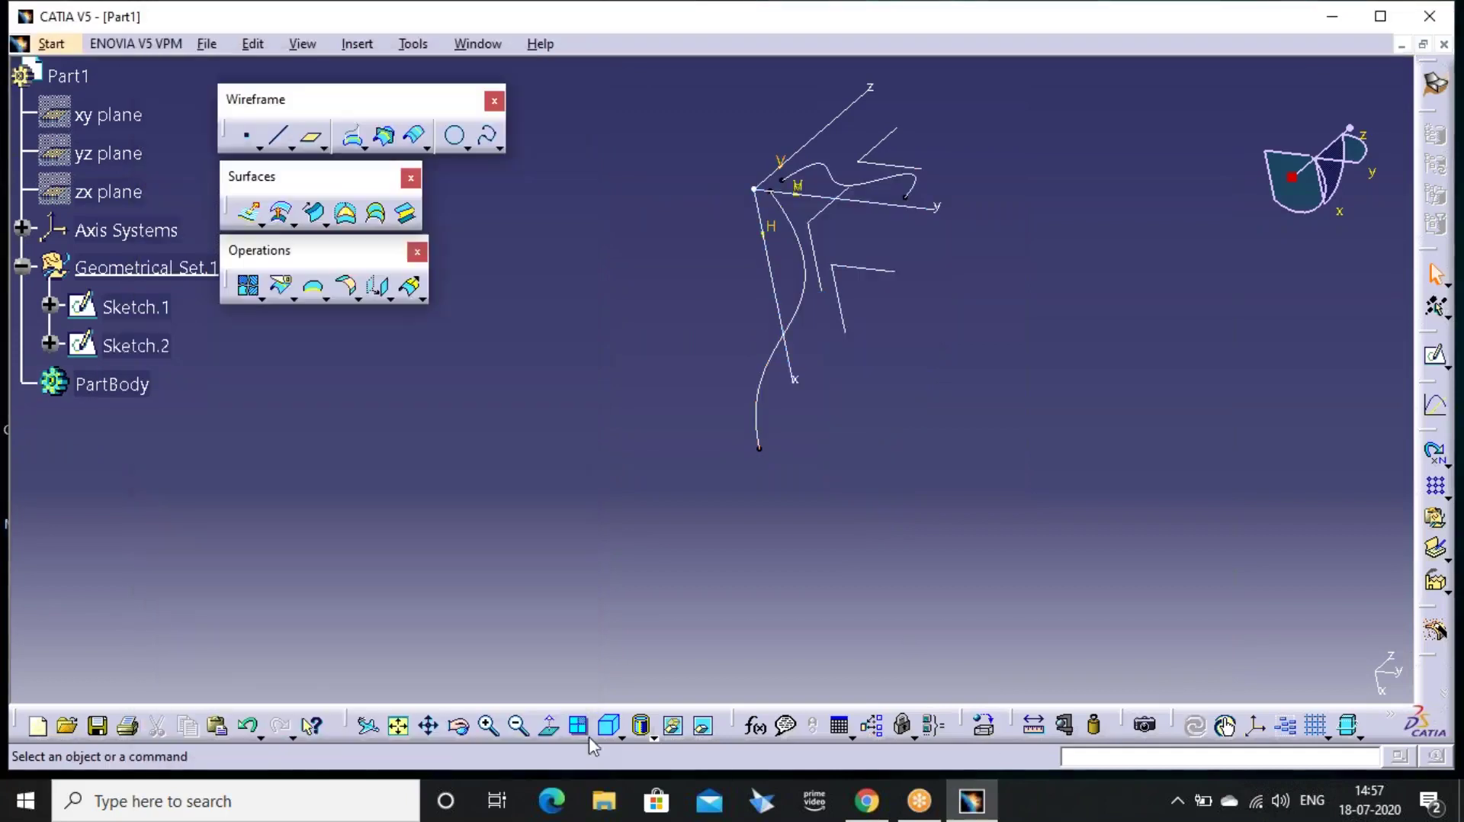
# Sketch a straight line parallel to the x axis on the axis system's xy plane, starting beneath the wave-shaped spline's outer end, and exit the sketch
pyautogui.click(610, 726)
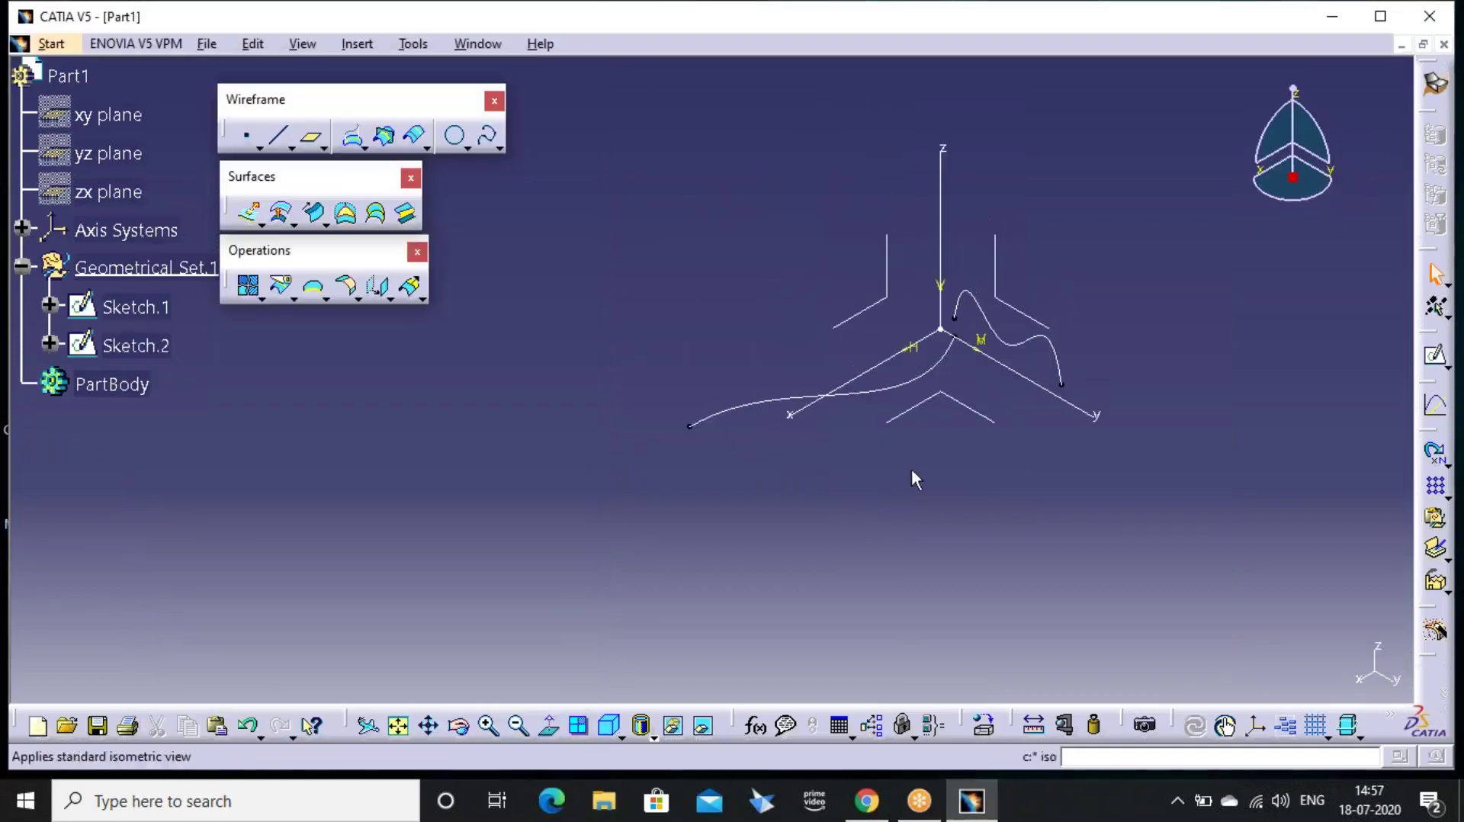
pyautogui.middleClick(712, 366)
pyautogui.moveTo(754, 477); pyautogui.dragTo(875, 426, button='middle')
pyautogui.middleClick(841, 335)
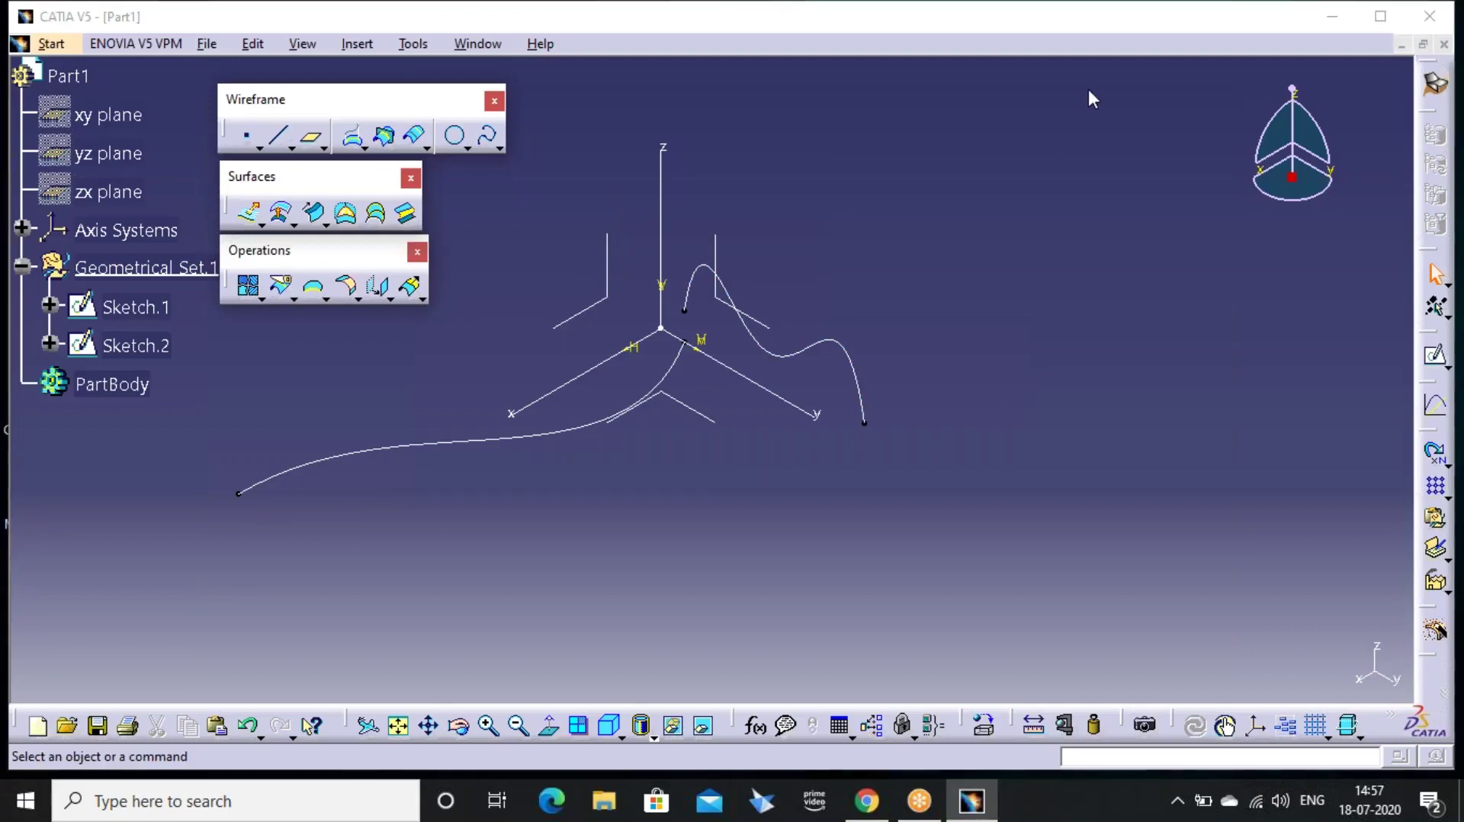
pyautogui.click(1436, 355)
pyautogui.click(701, 418)
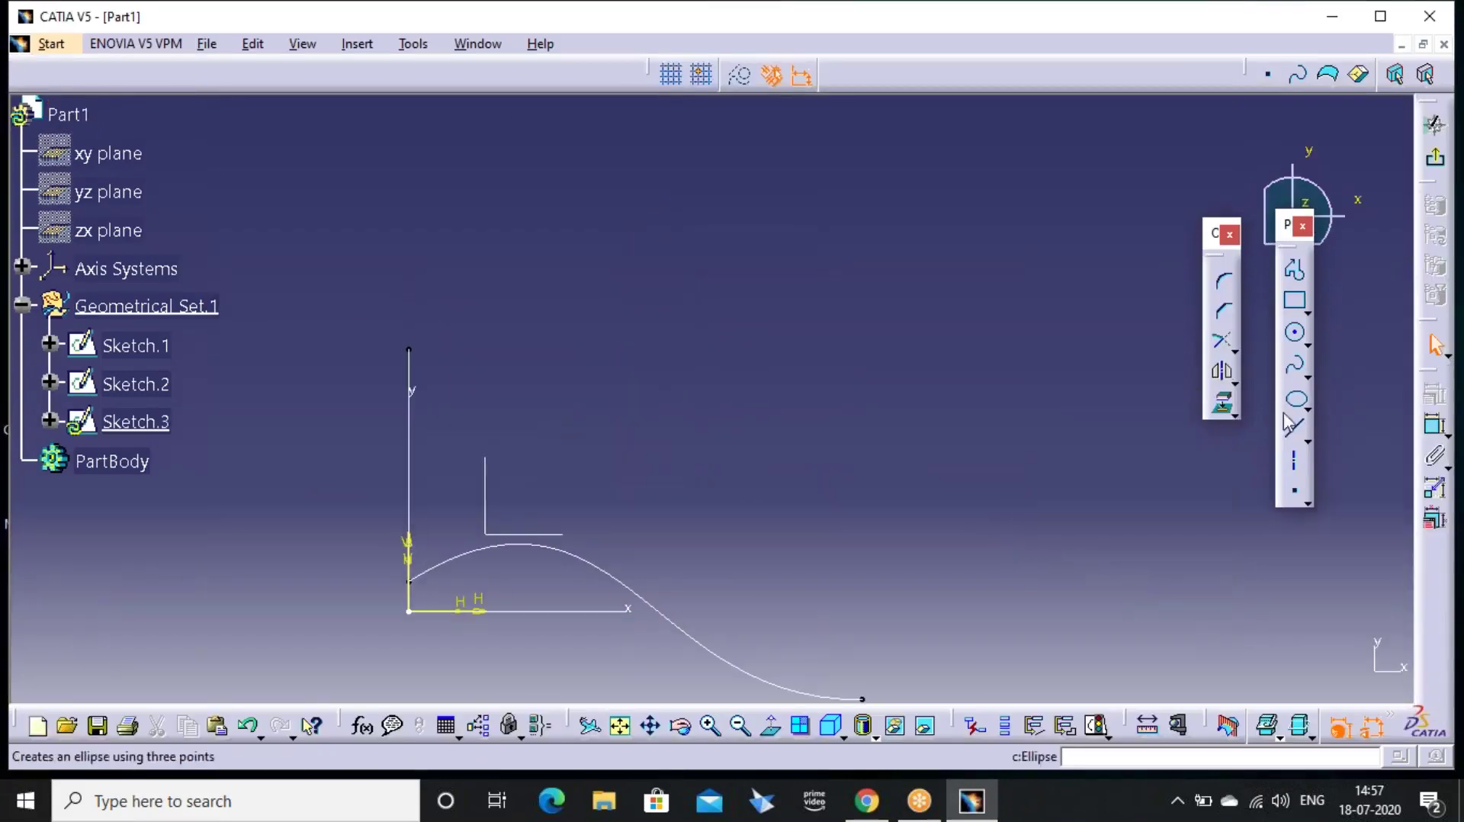
pyautogui.click(1294, 428)
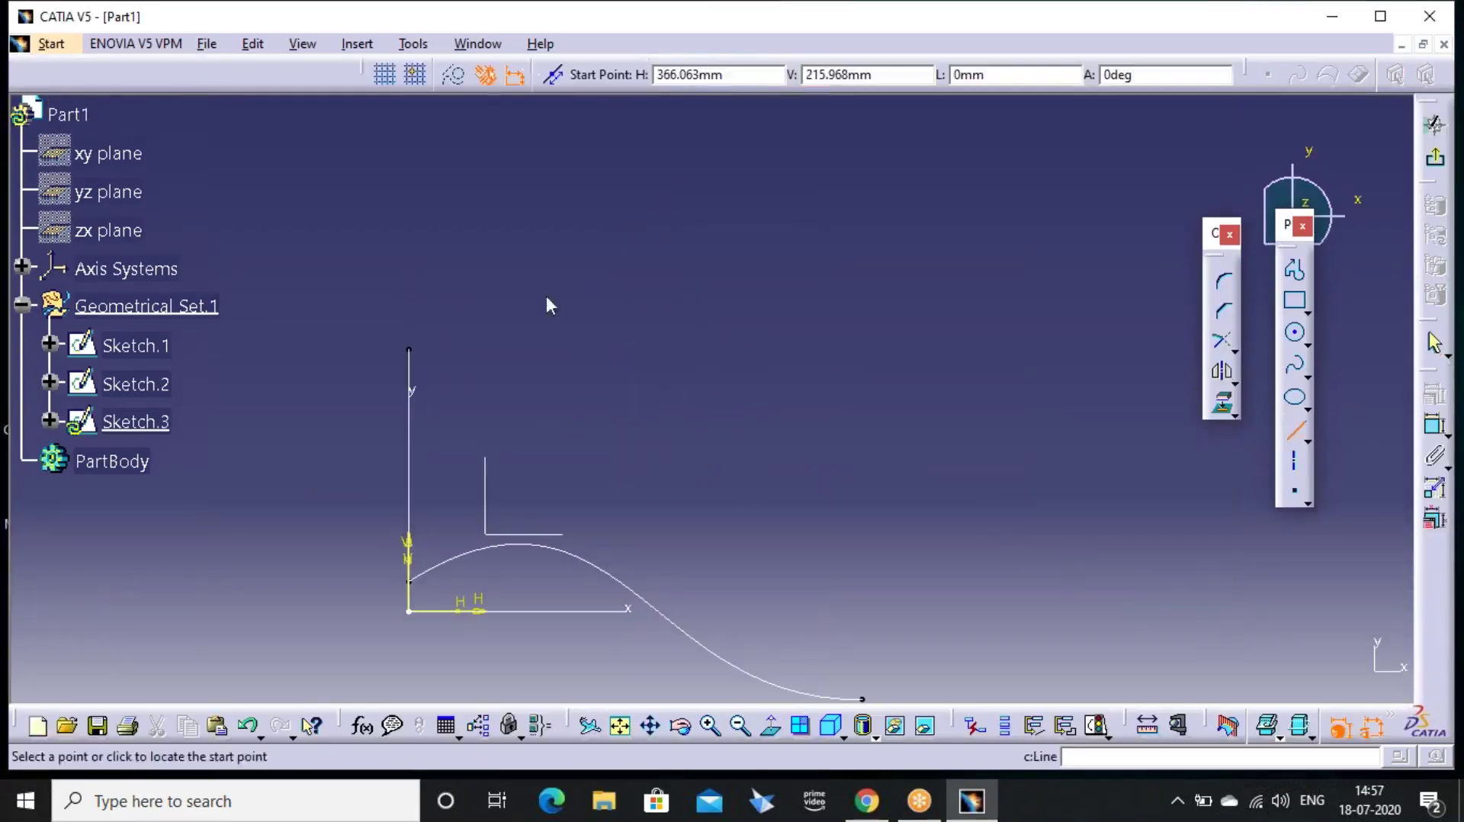
pyautogui.click(409, 347)
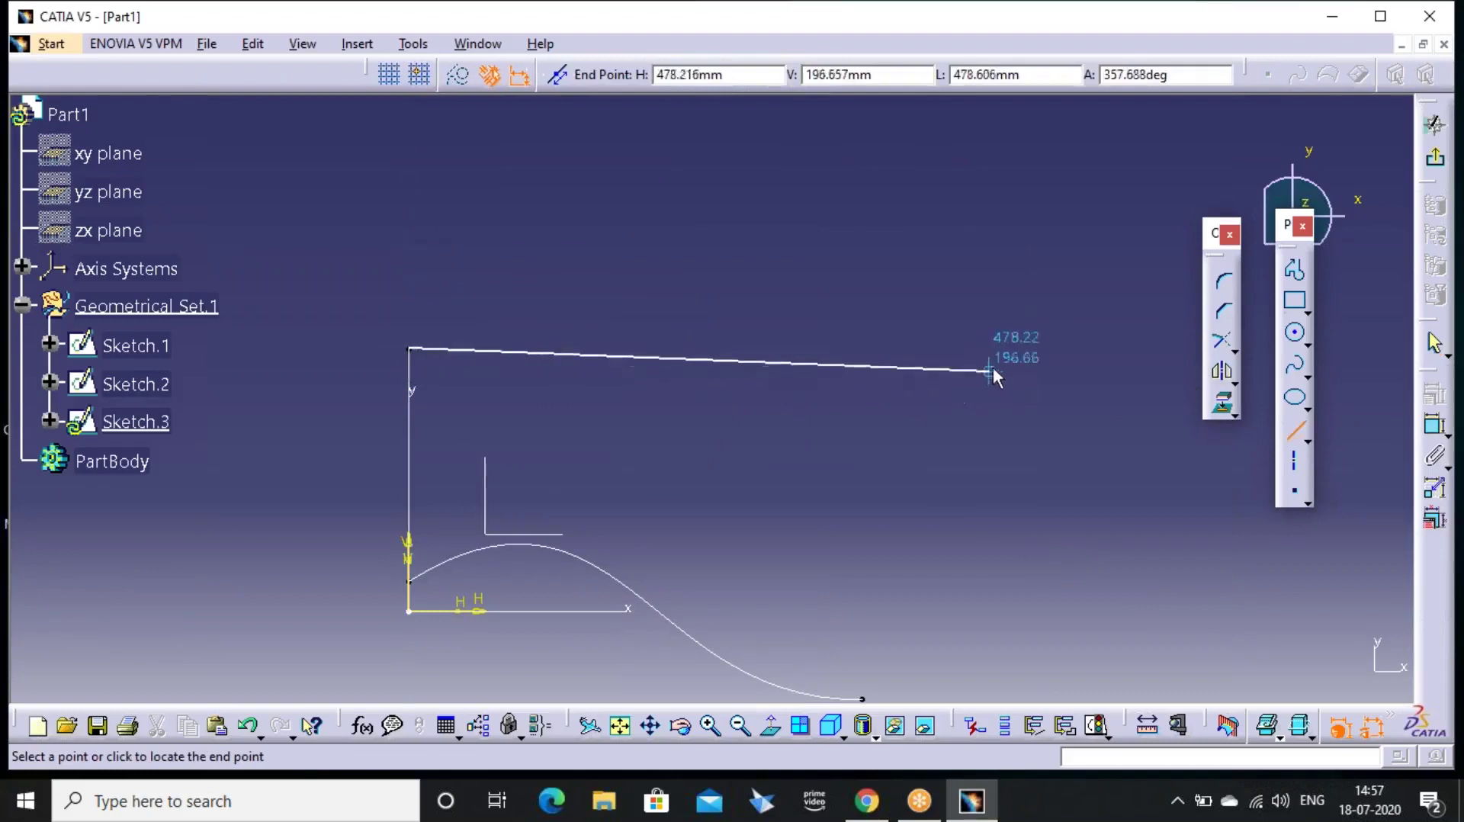
pyautogui.click(1015, 348)
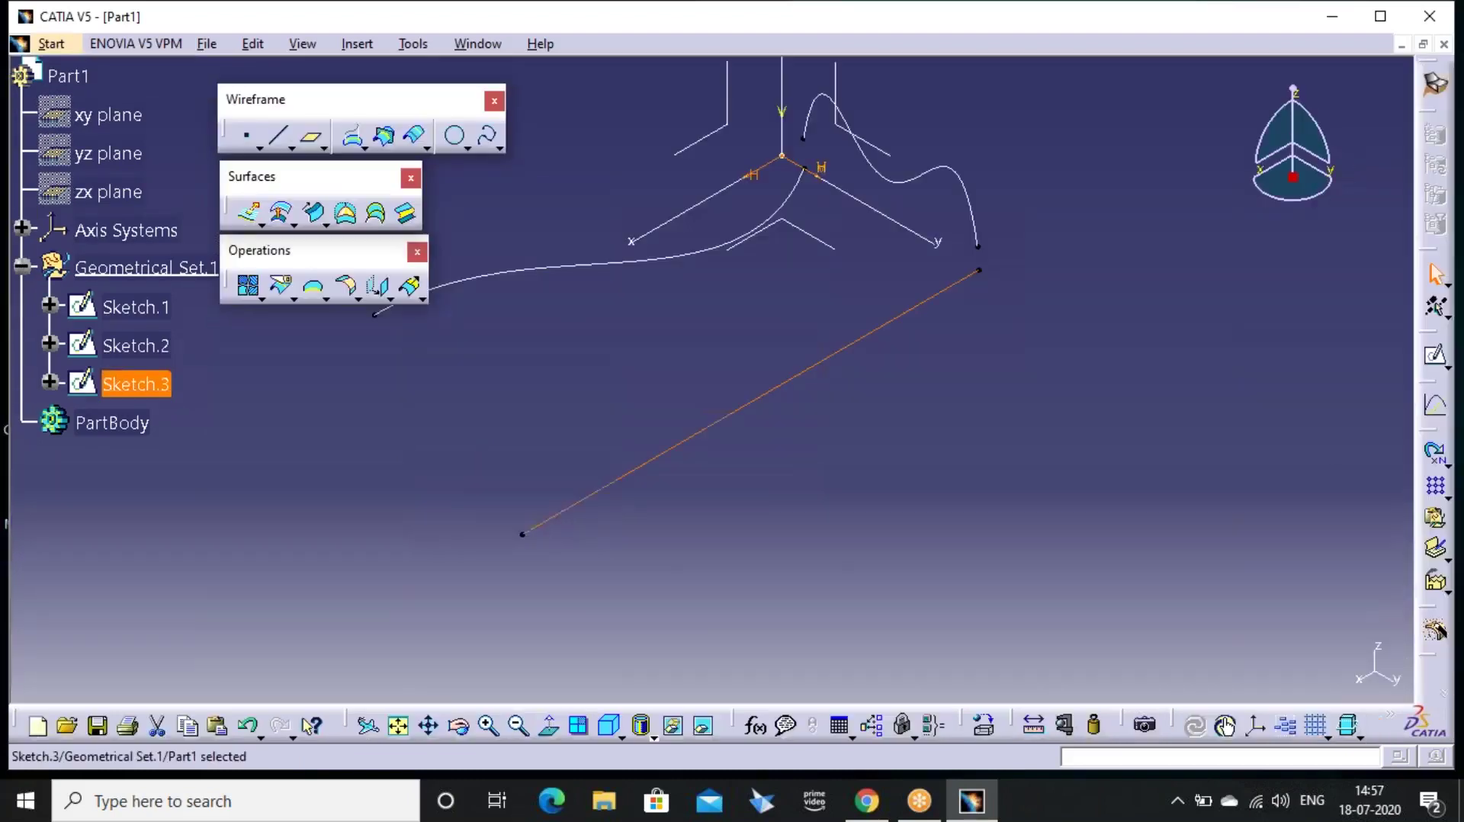
pyautogui.moveTo(675, 355); pyautogui.dragTo(735, 425, button='middle')
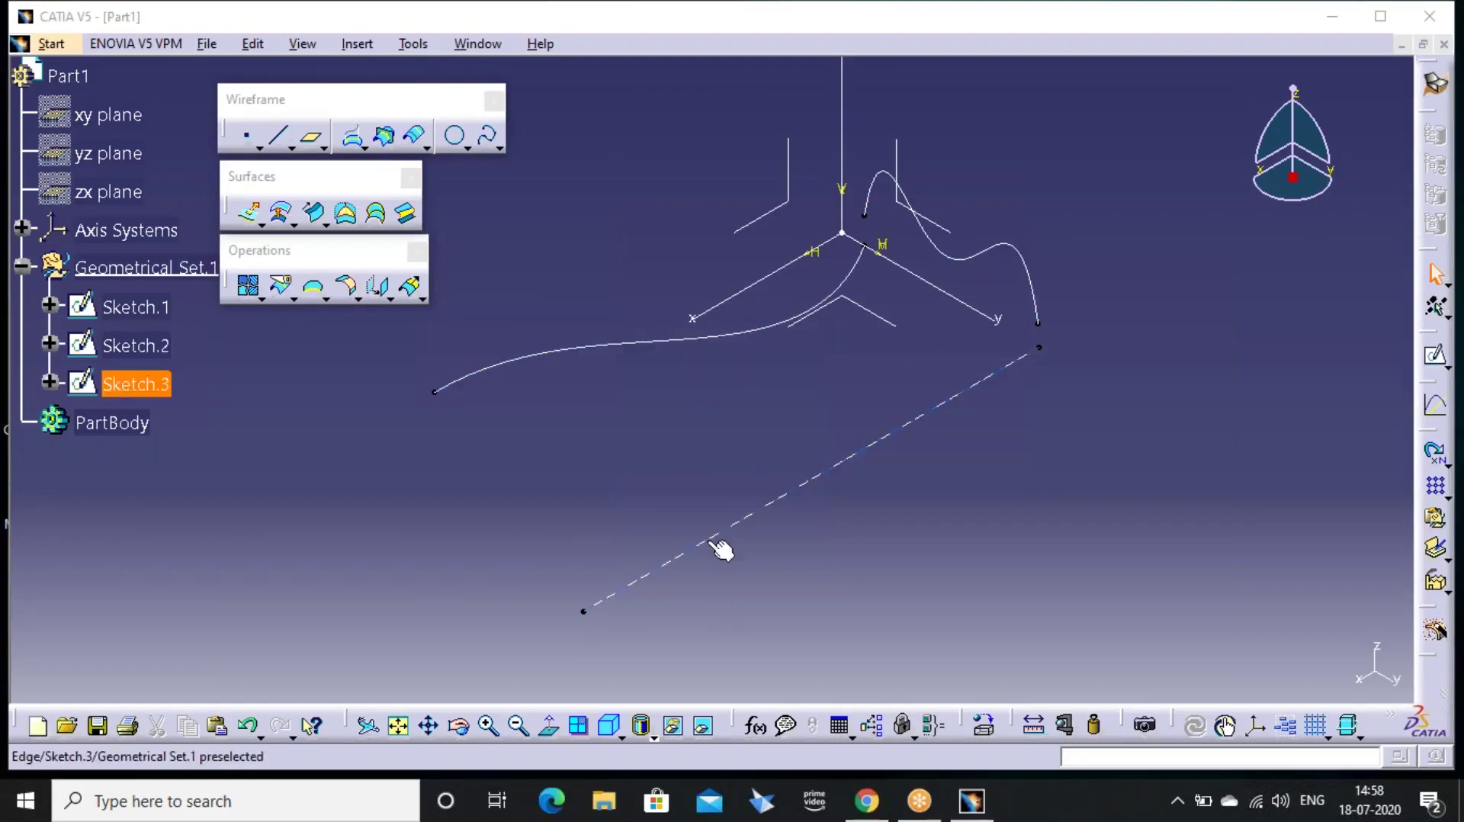
# Preview an Explicit sweep with two guide curves, using Sketch.1 as profile, Sketch.2 as guide curve 1 and Sketch.3 as guide curve 2
pyautogui.click(145, 267)
pyautogui.click(315, 213)
pyautogui.click(404, 149)
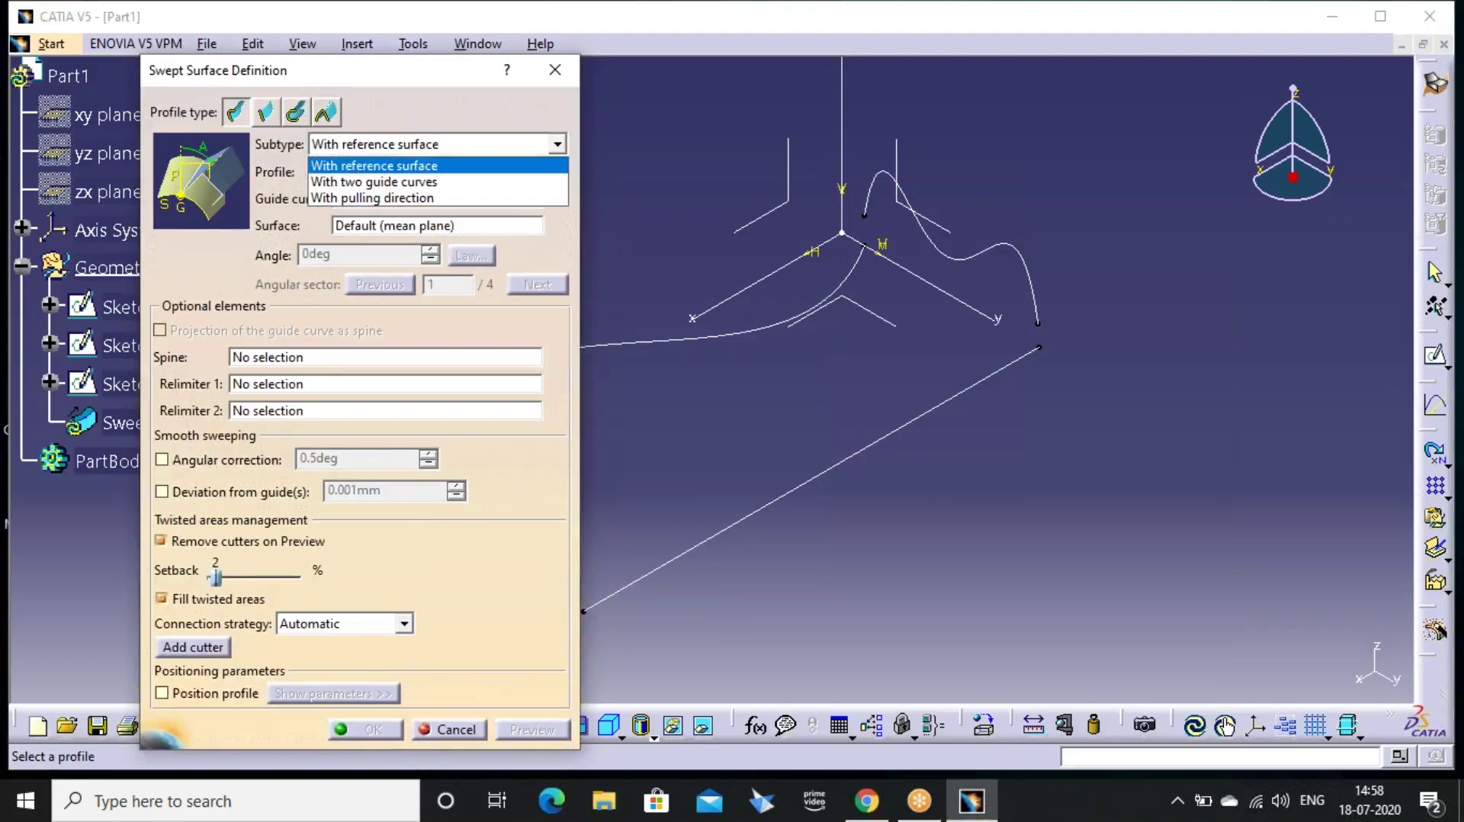
pyautogui.click(412, 183)
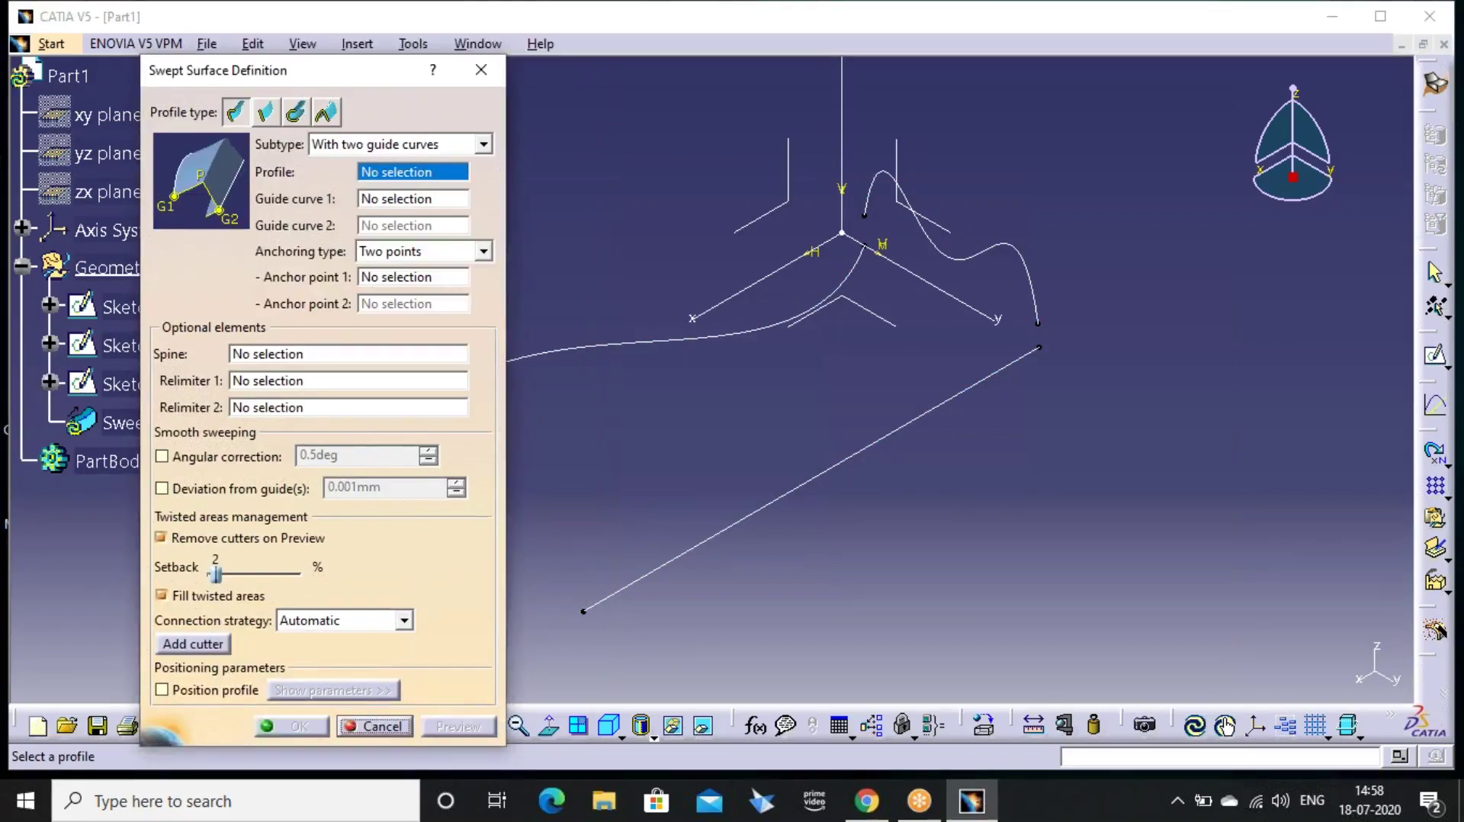
pyautogui.click(956, 258)
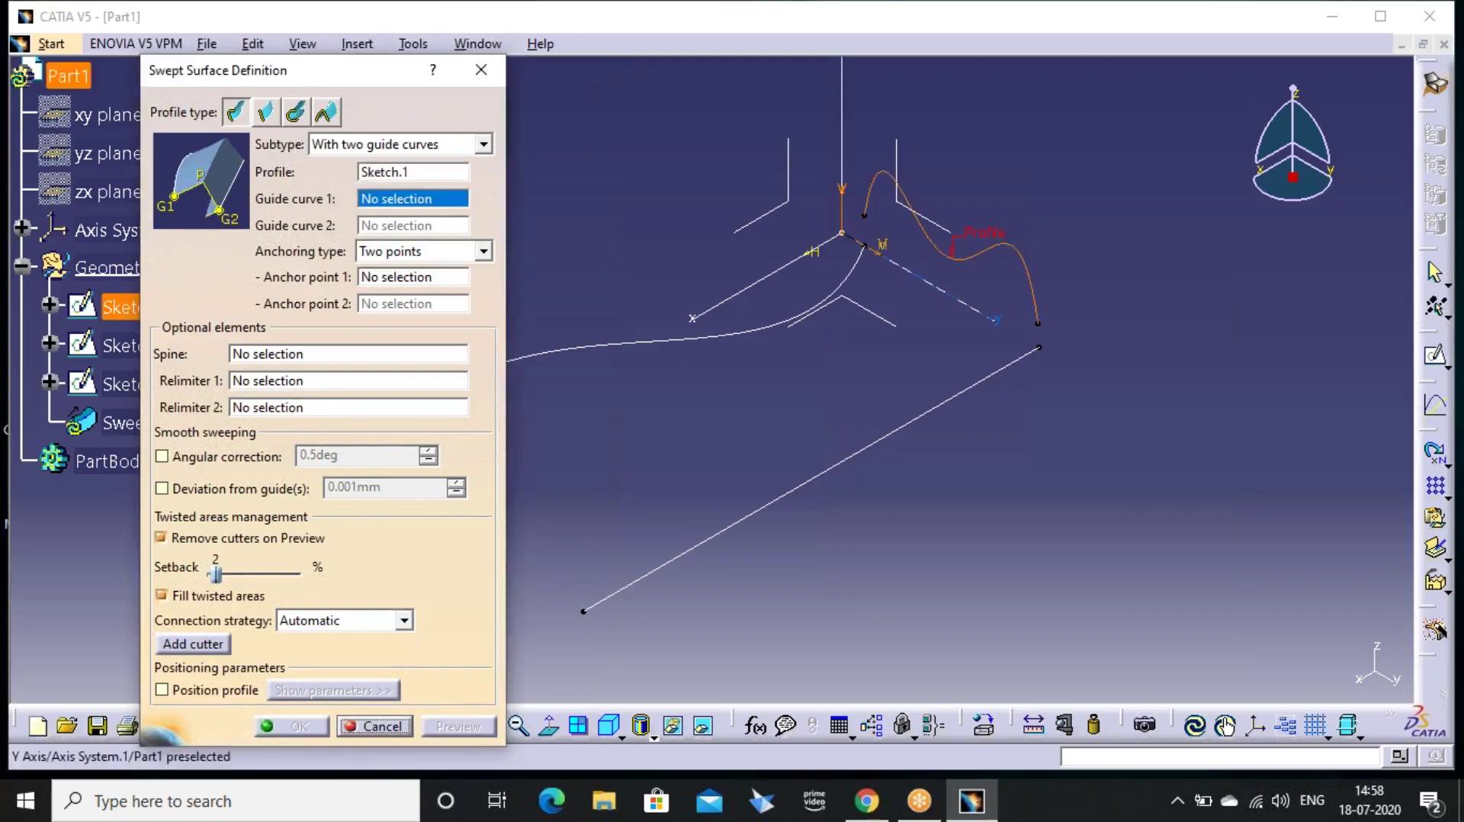
pyautogui.click(697, 337)
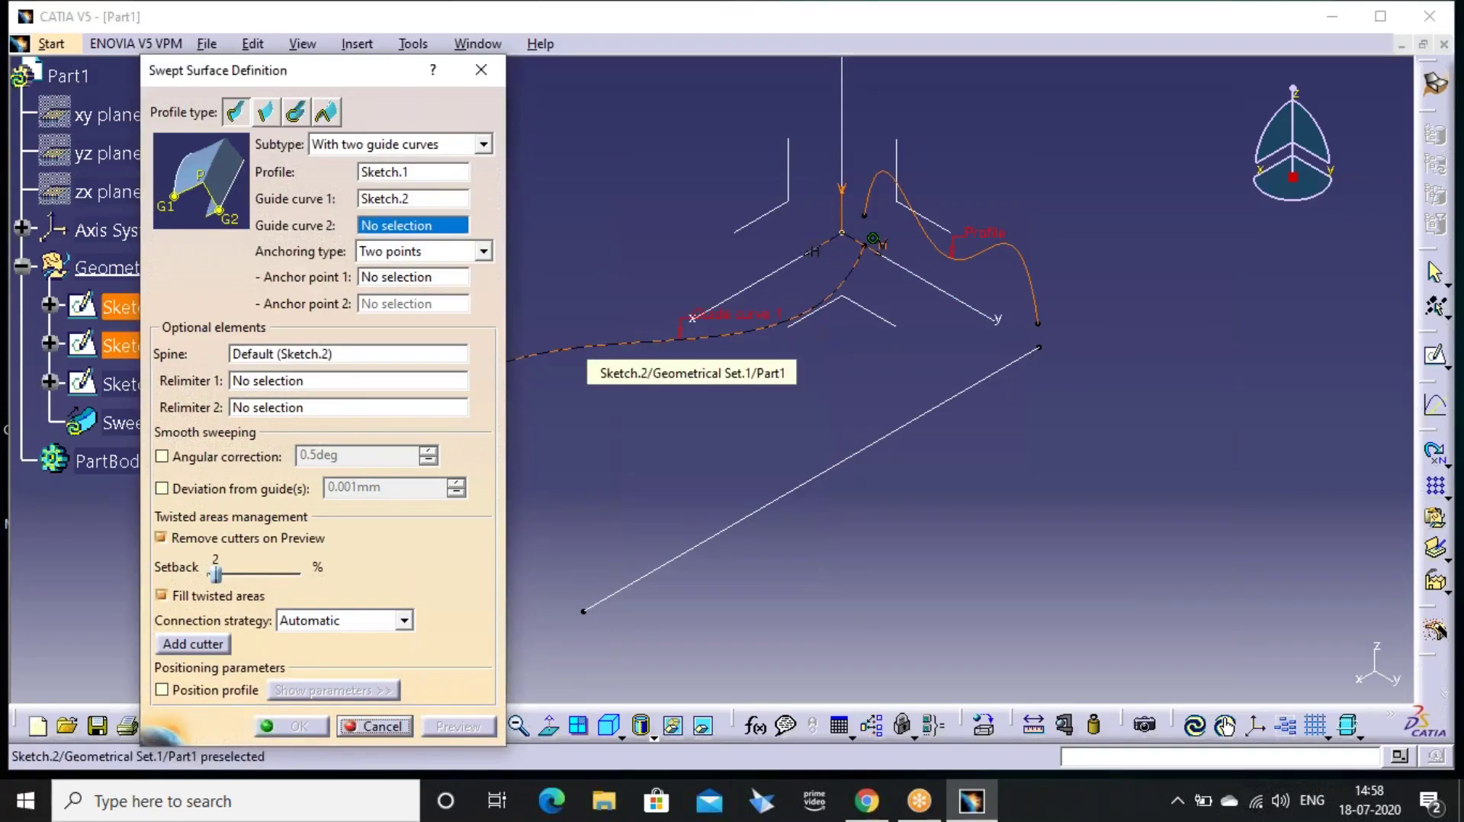
pyautogui.click(837, 476)
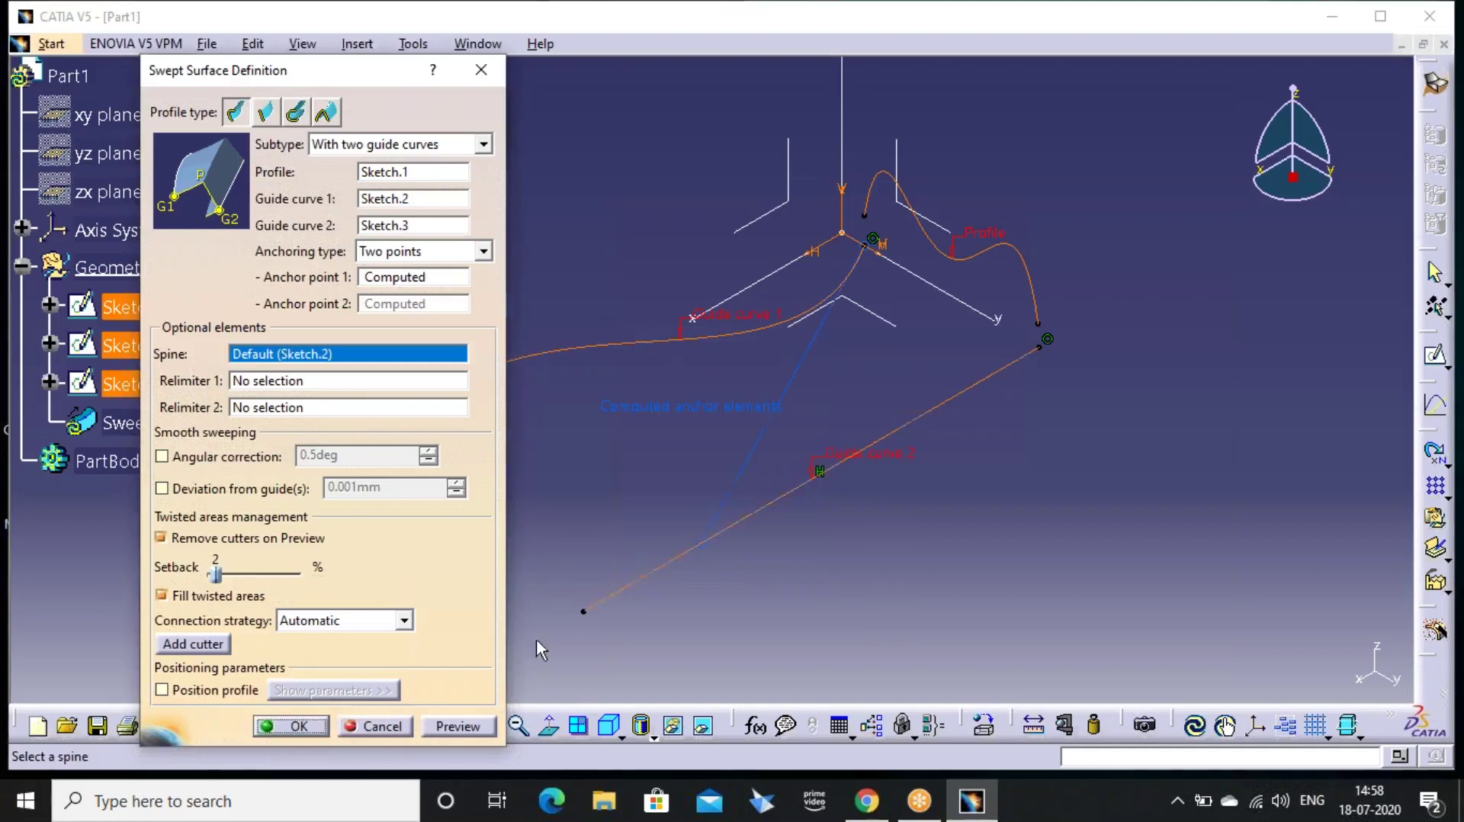
pyautogui.click(478, 727)
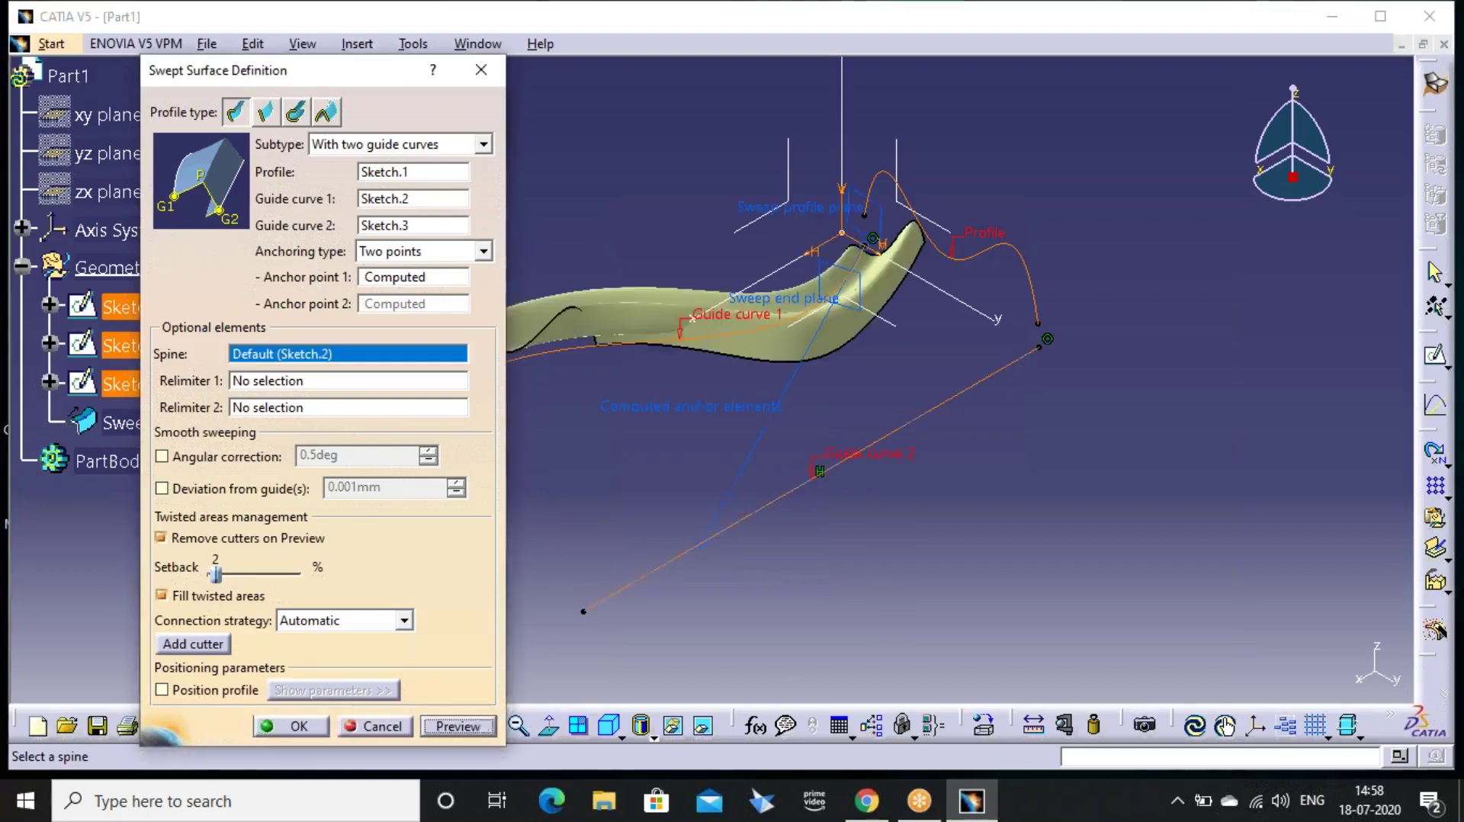
pyautogui.moveTo(690, 345); pyautogui.dragTo(778, 457, button='middle')
pyautogui.moveTo(877, 374); pyautogui.dragTo(745, 321, button='middle')
pyautogui.moveTo(745, 260); pyautogui.dragTo(767, 285, button='middle')
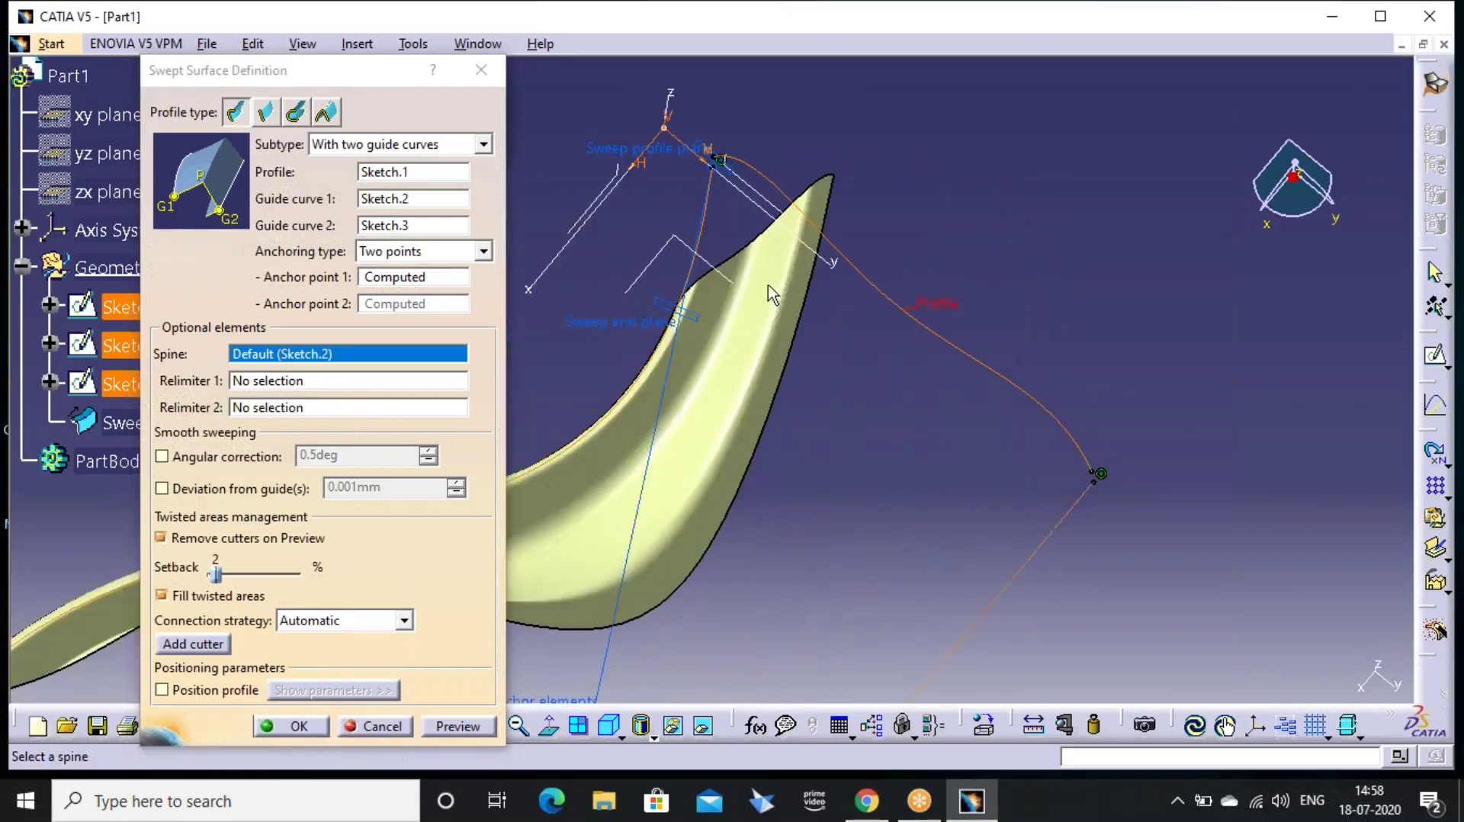
# Set the sweep's anchor points to the vertices of Sketch.2 and Sketch.3 nearest the profile, and try to preview the surface
pyautogui.click(380, 279)
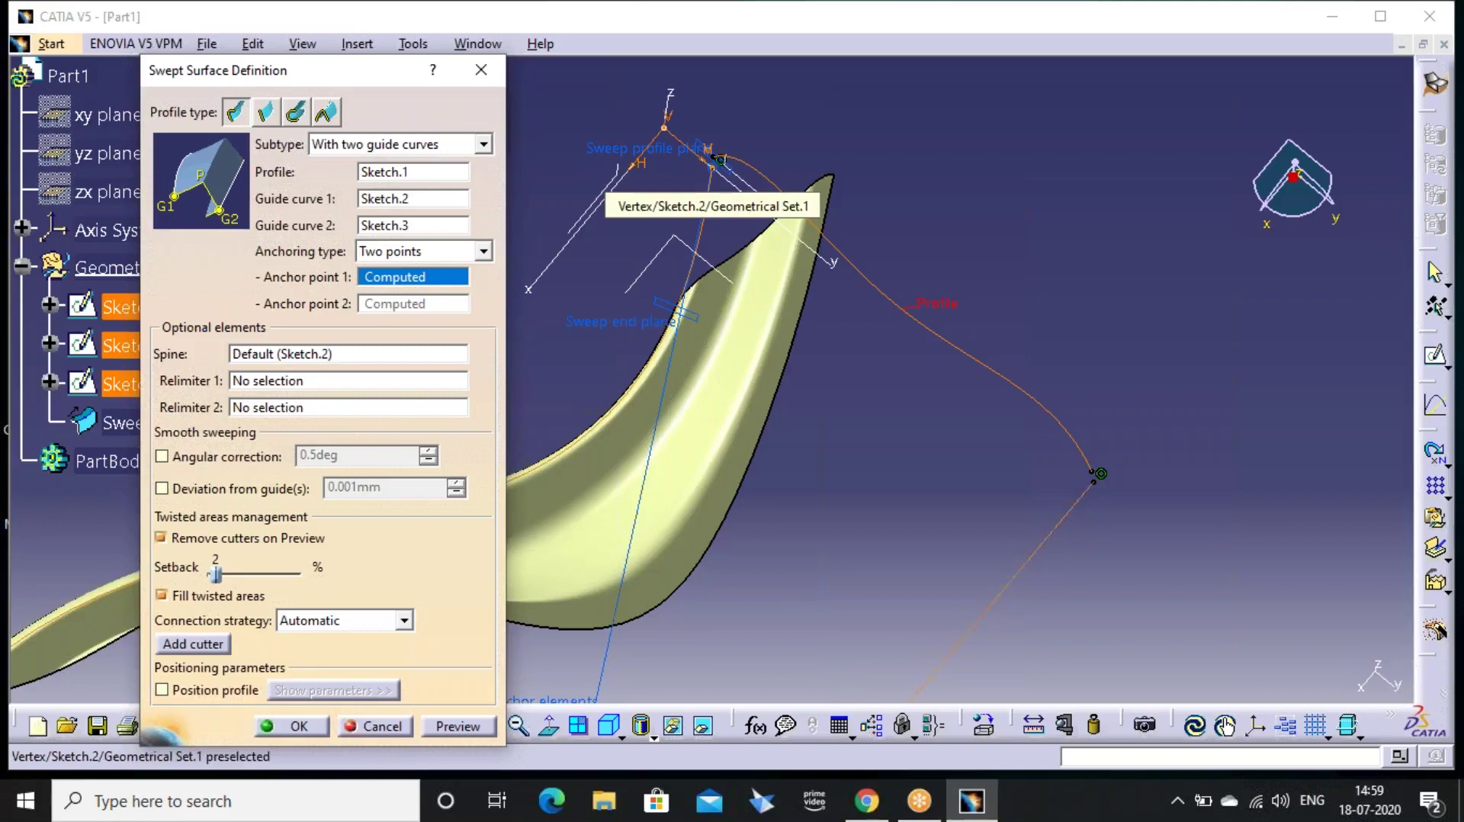
pyautogui.click(716, 158)
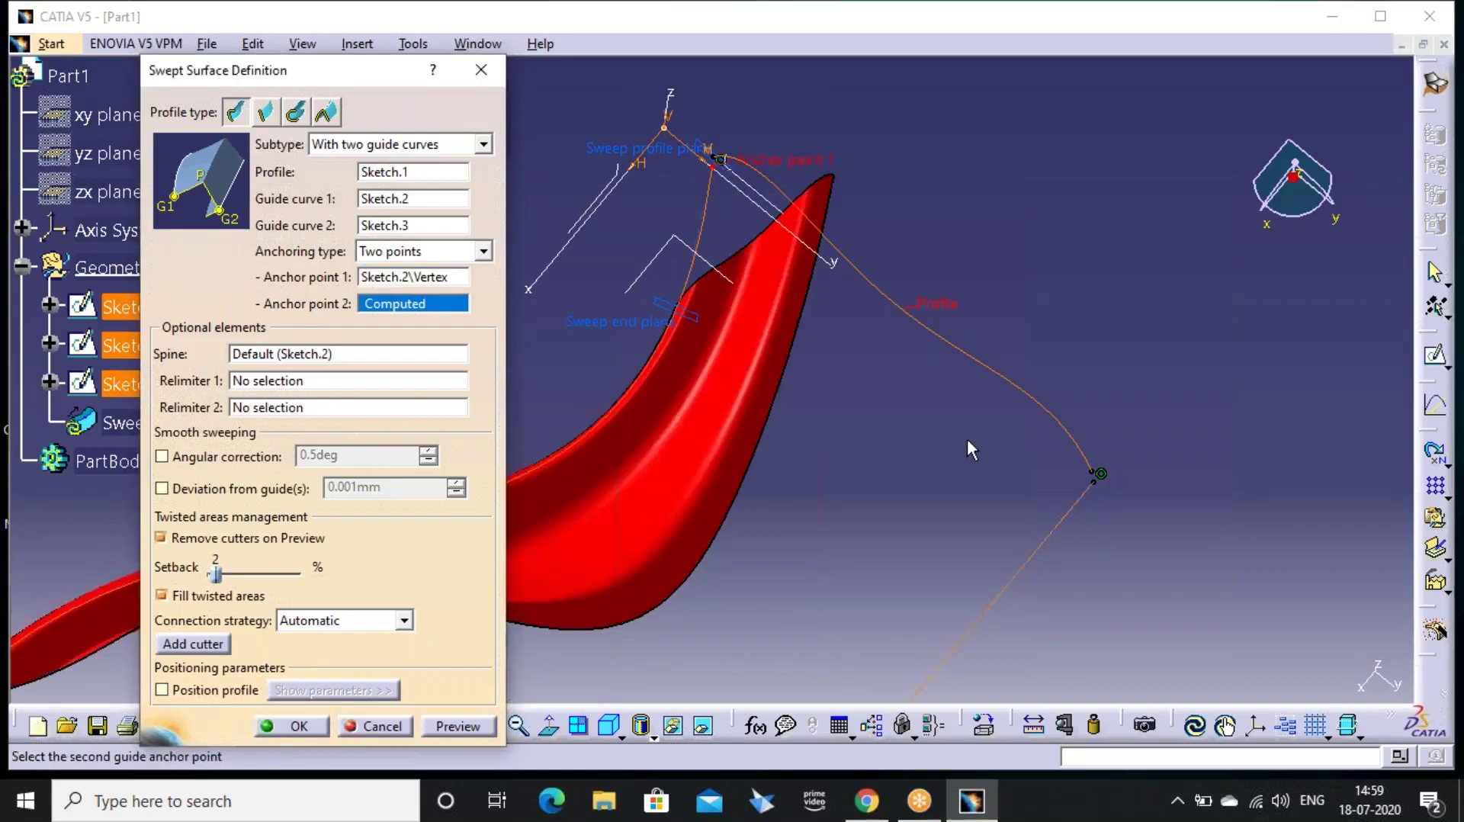
pyautogui.moveTo(967, 438); pyautogui.dragTo(715, 334, button='middle')
pyautogui.click(415, 309)
pyautogui.click(841, 378)
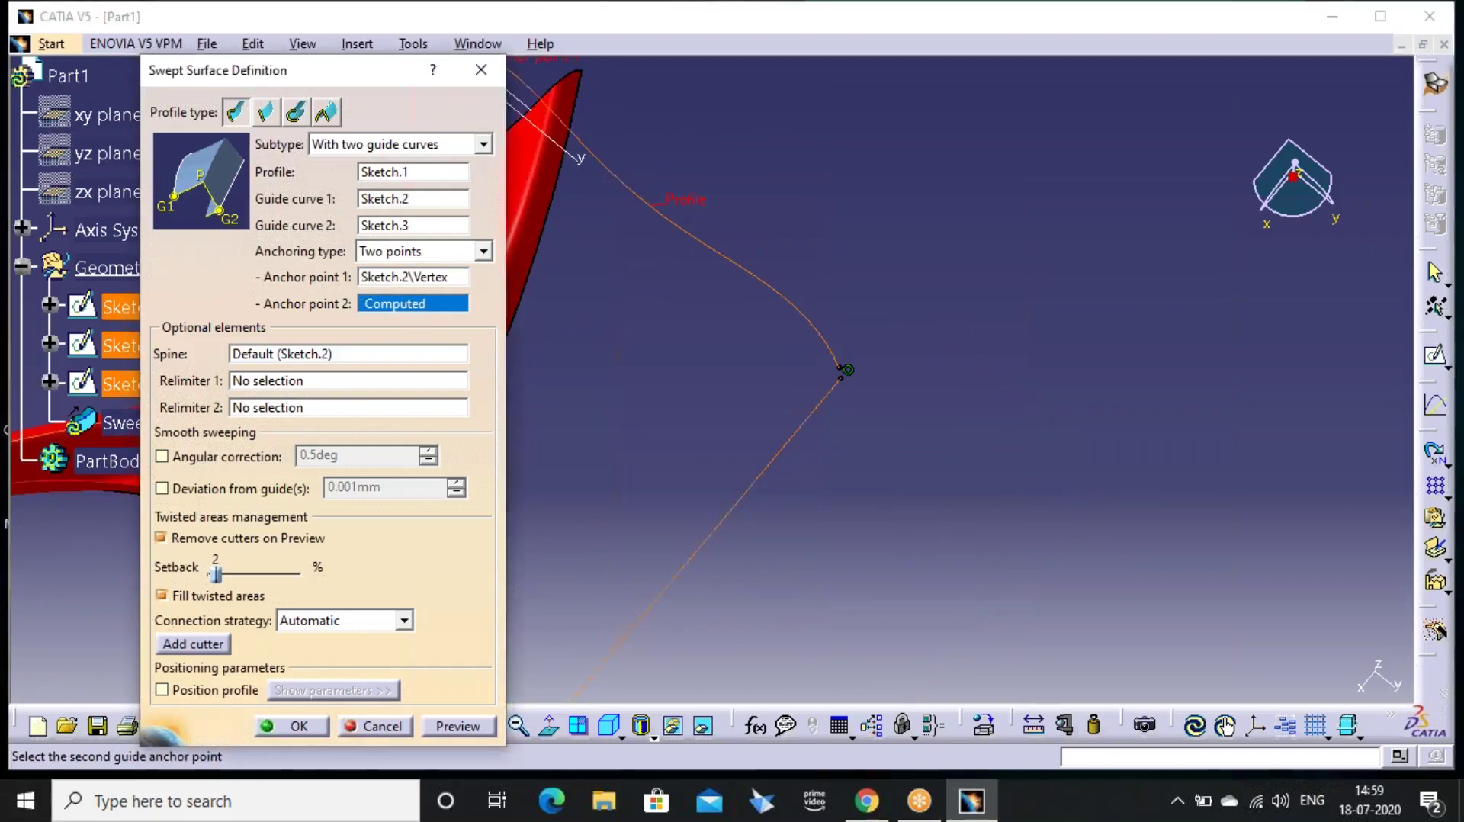
pyautogui.click(845, 377)
pyautogui.moveTo(781, 309); pyautogui.dragTo(1011, 492, button='middle')
pyautogui.moveTo(1000, 498); pyautogui.dragTo(938, 336, button='middle')
pyautogui.click(459, 725)
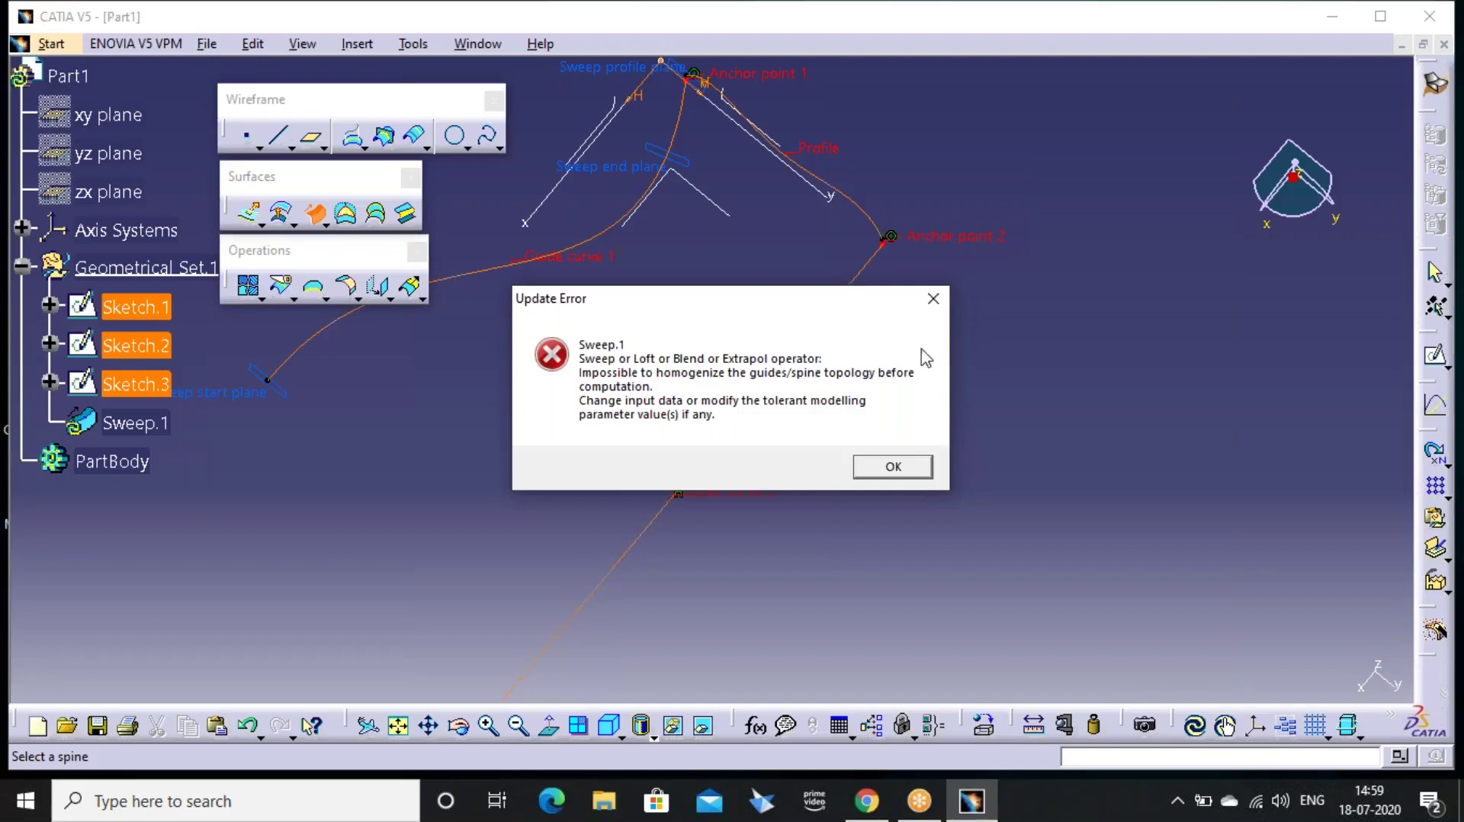
# Discard the two-guide sweep definition without creating a surface and show the sketches in isometric view
pyautogui.click(933, 299)
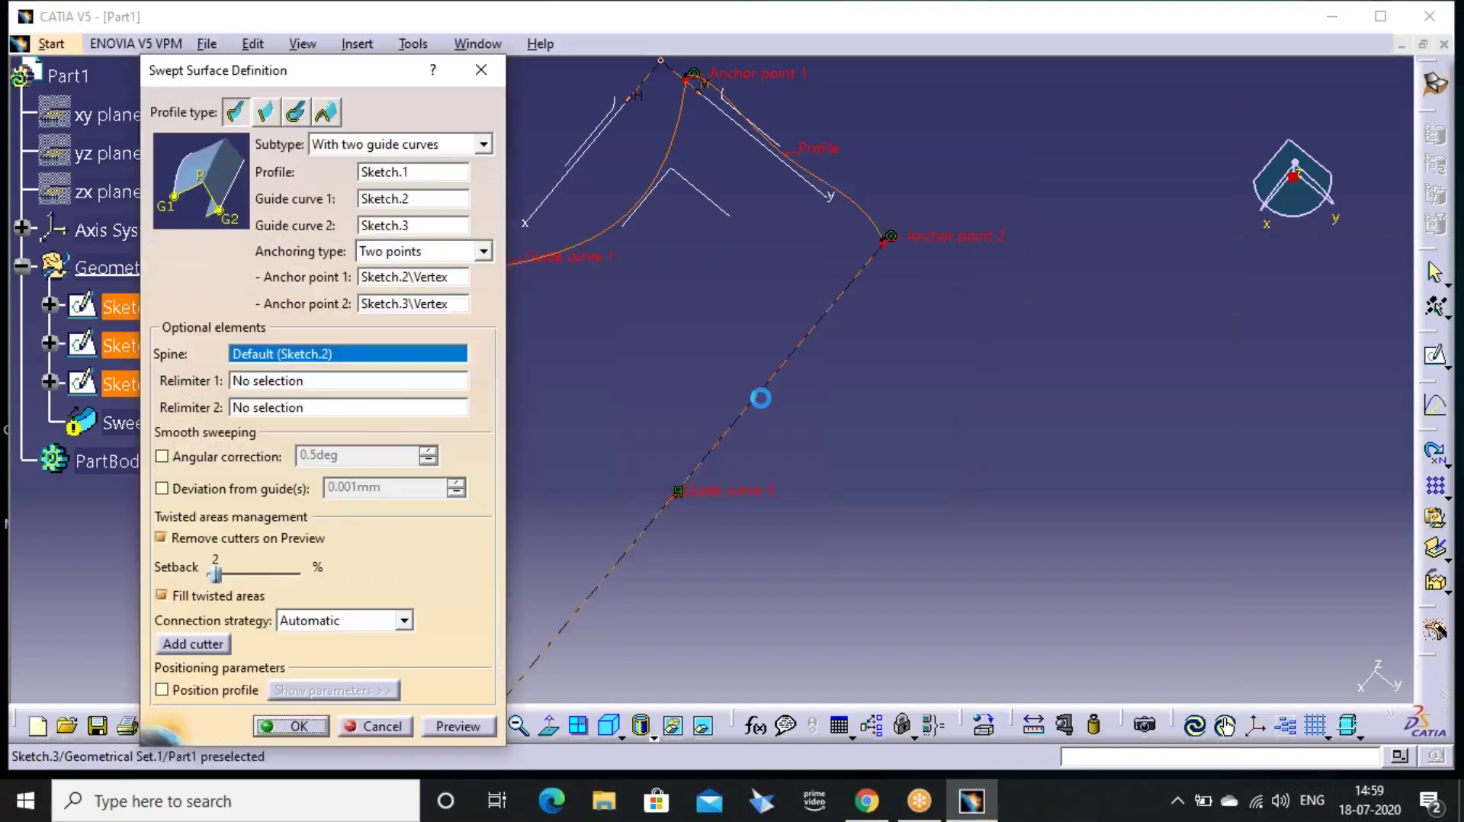
pyautogui.moveTo(684, 377); pyautogui.dragTo(983, 367, button='middle')
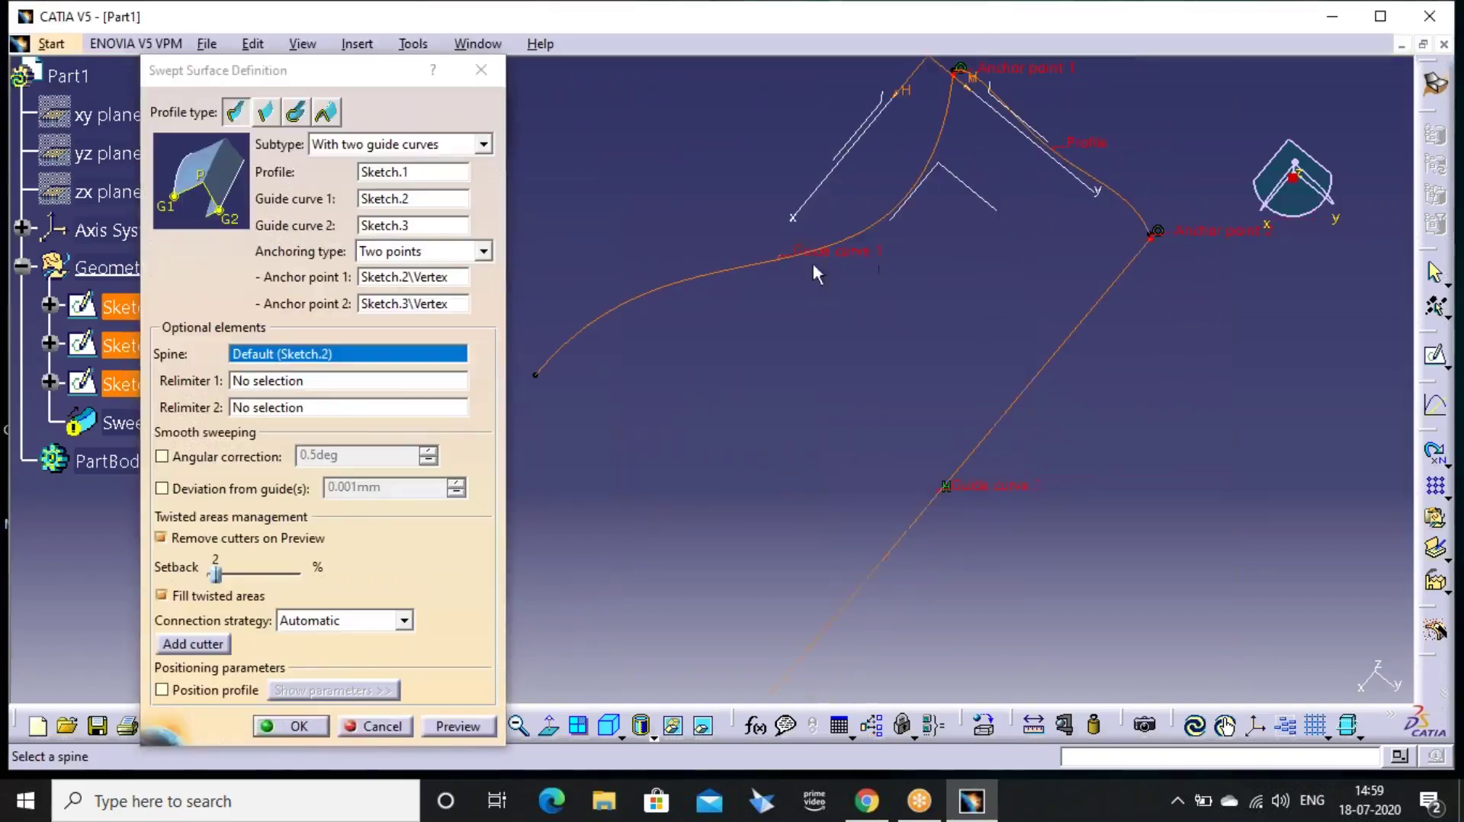
pyautogui.click(481, 69)
pyautogui.click(609, 725)
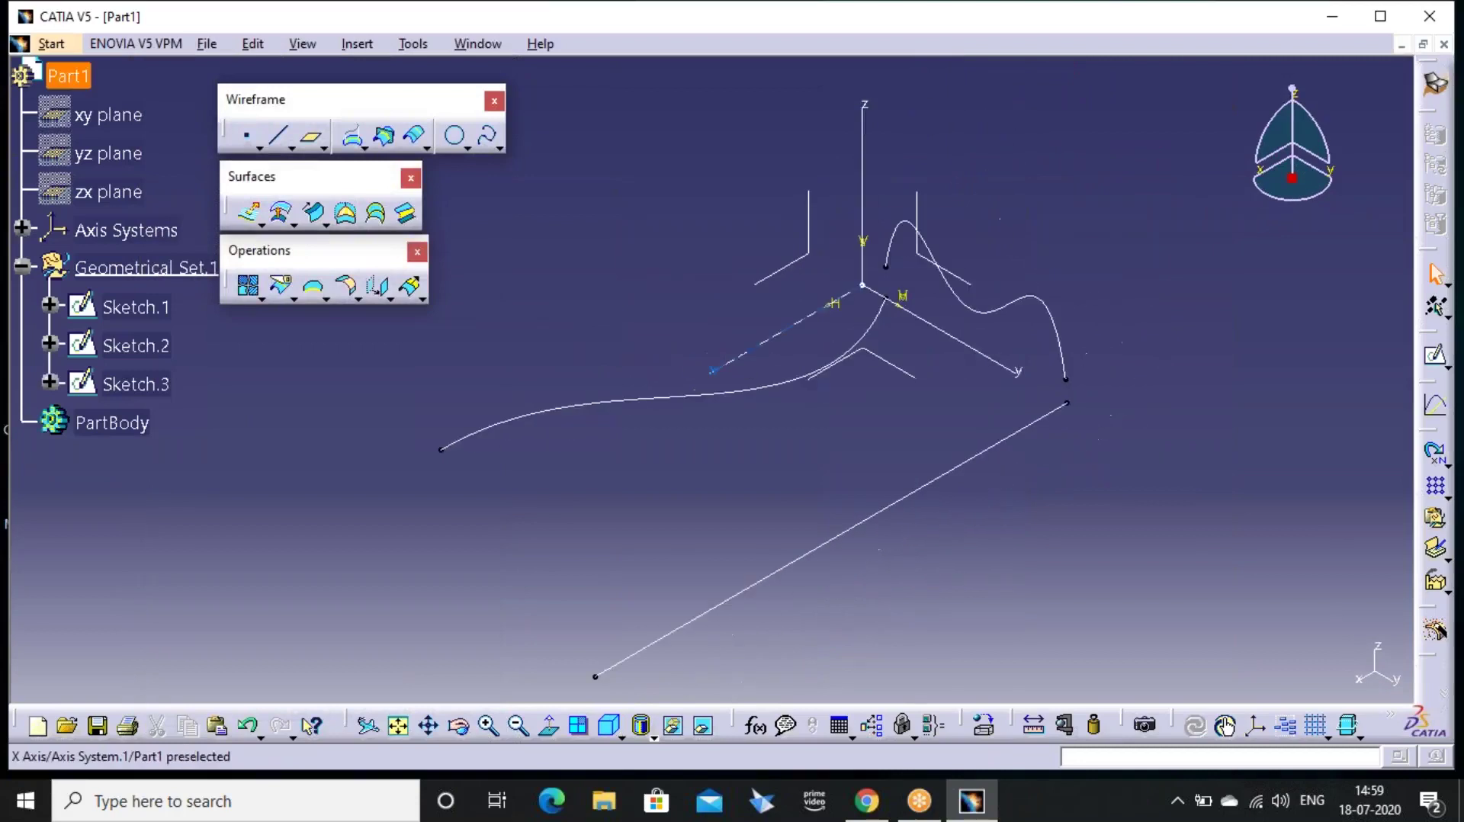
pyautogui.moveTo(860, 334); pyautogui.dragTo(769, 379, button='middle')
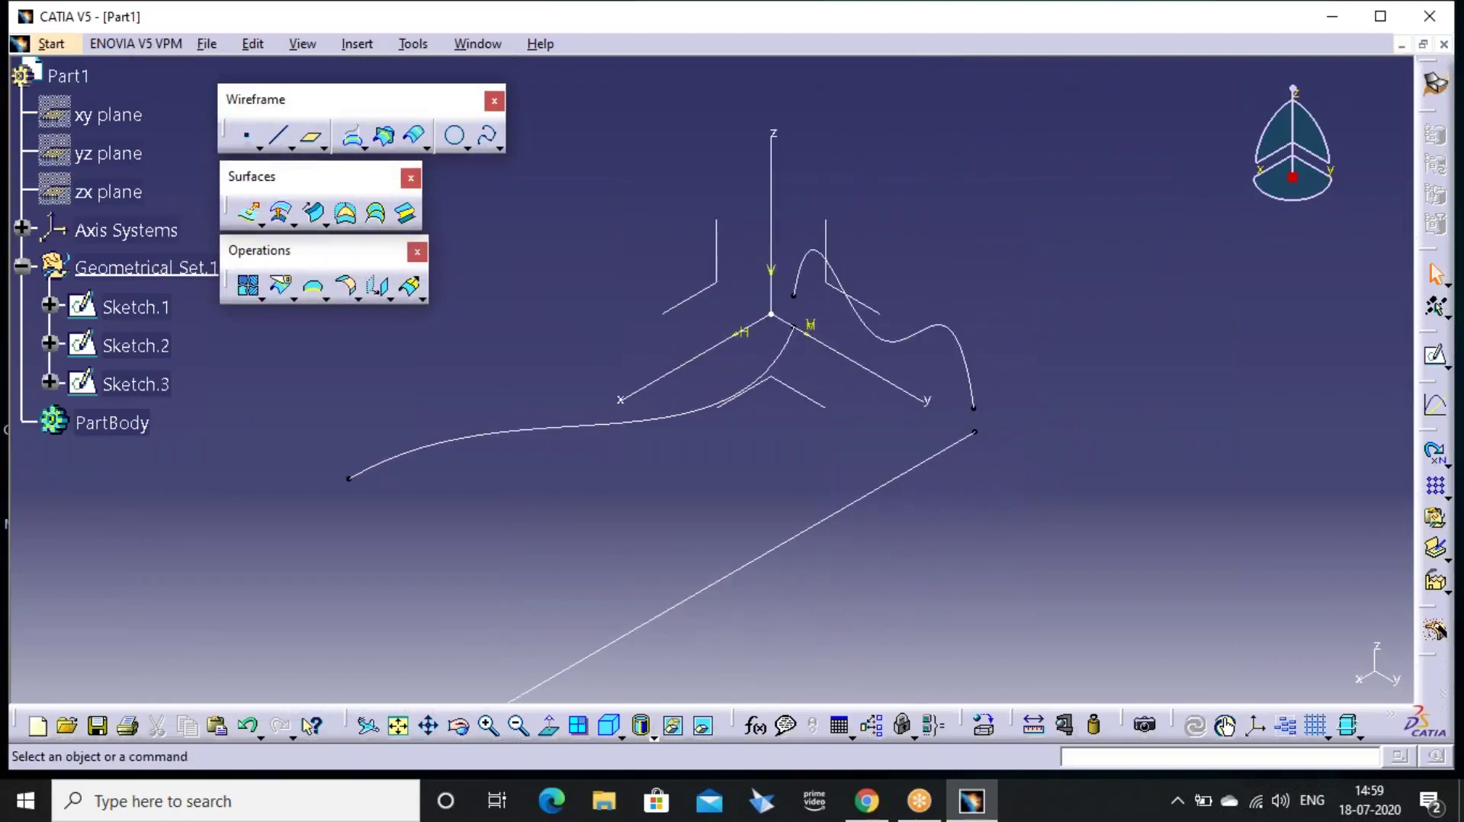
# Reshape the spline in Sketch.2 by moving its far end point farther from the Sketch.3 line, in the negative y direction, and exit the sketch
pyautogui.doubleClick(510, 432)
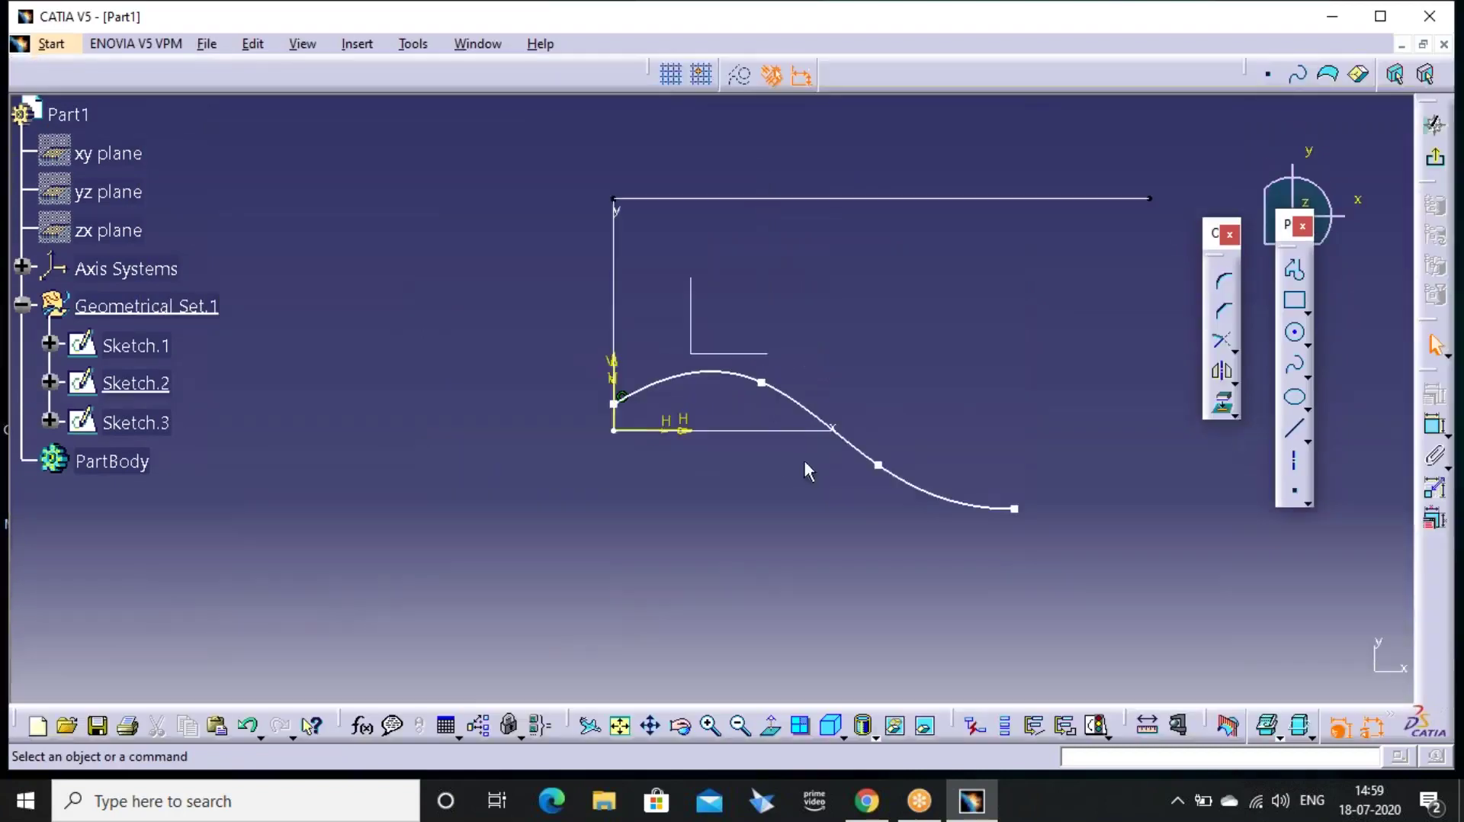
pyautogui.moveTo(1020, 511); pyautogui.dragTo(828, 435, button='middle')
pyautogui.moveTo(822, 433)
pyautogui.mouseDown()
pyautogui.moveTo(850, 497)
pyautogui.moveTo(768, 566)
pyautogui.mouseUp()
pyautogui.click(769, 567)
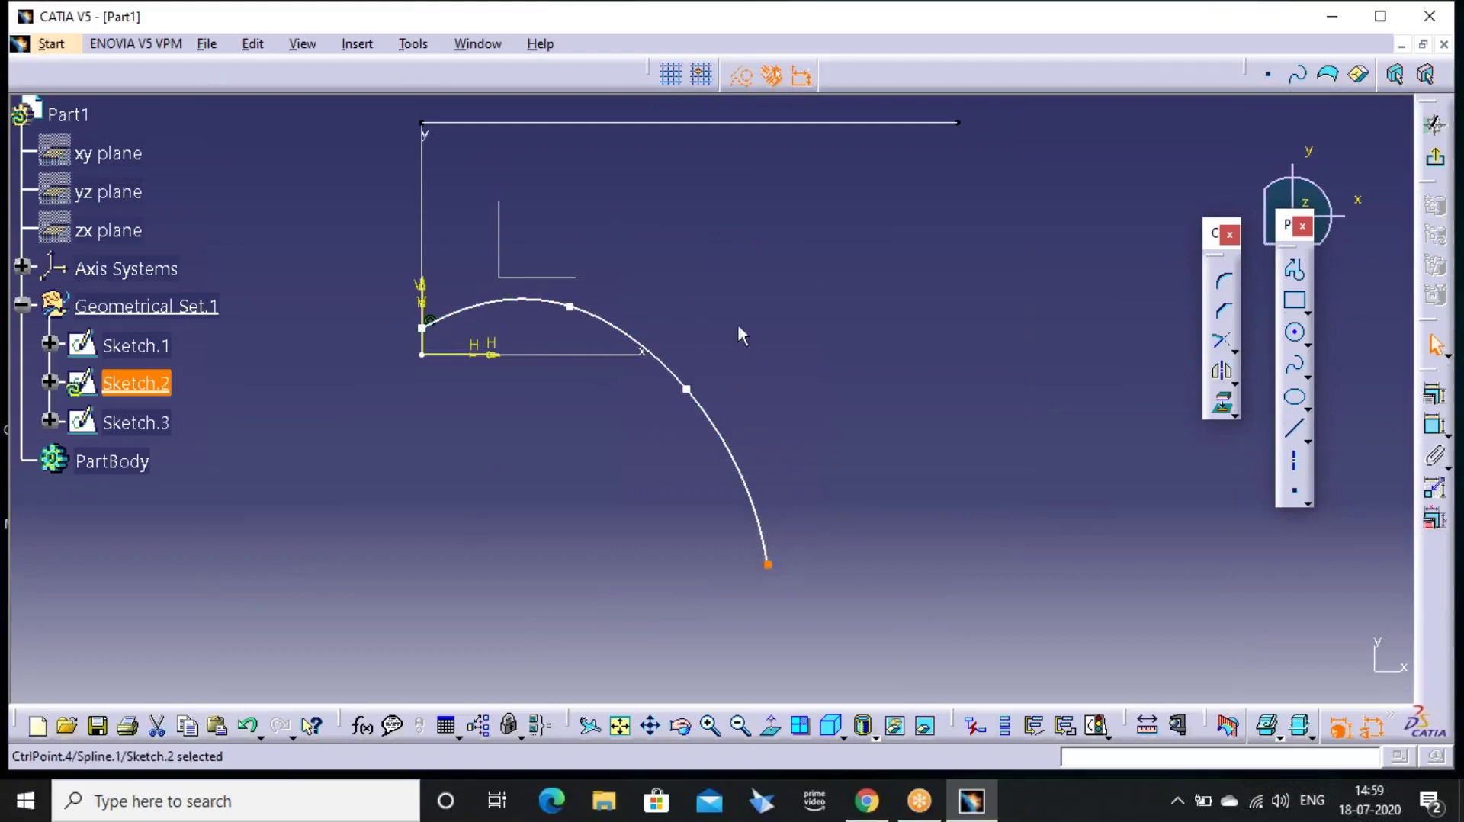
pyautogui.moveTo(712, 399); pyautogui.dragTo(588, 470, button='middle')
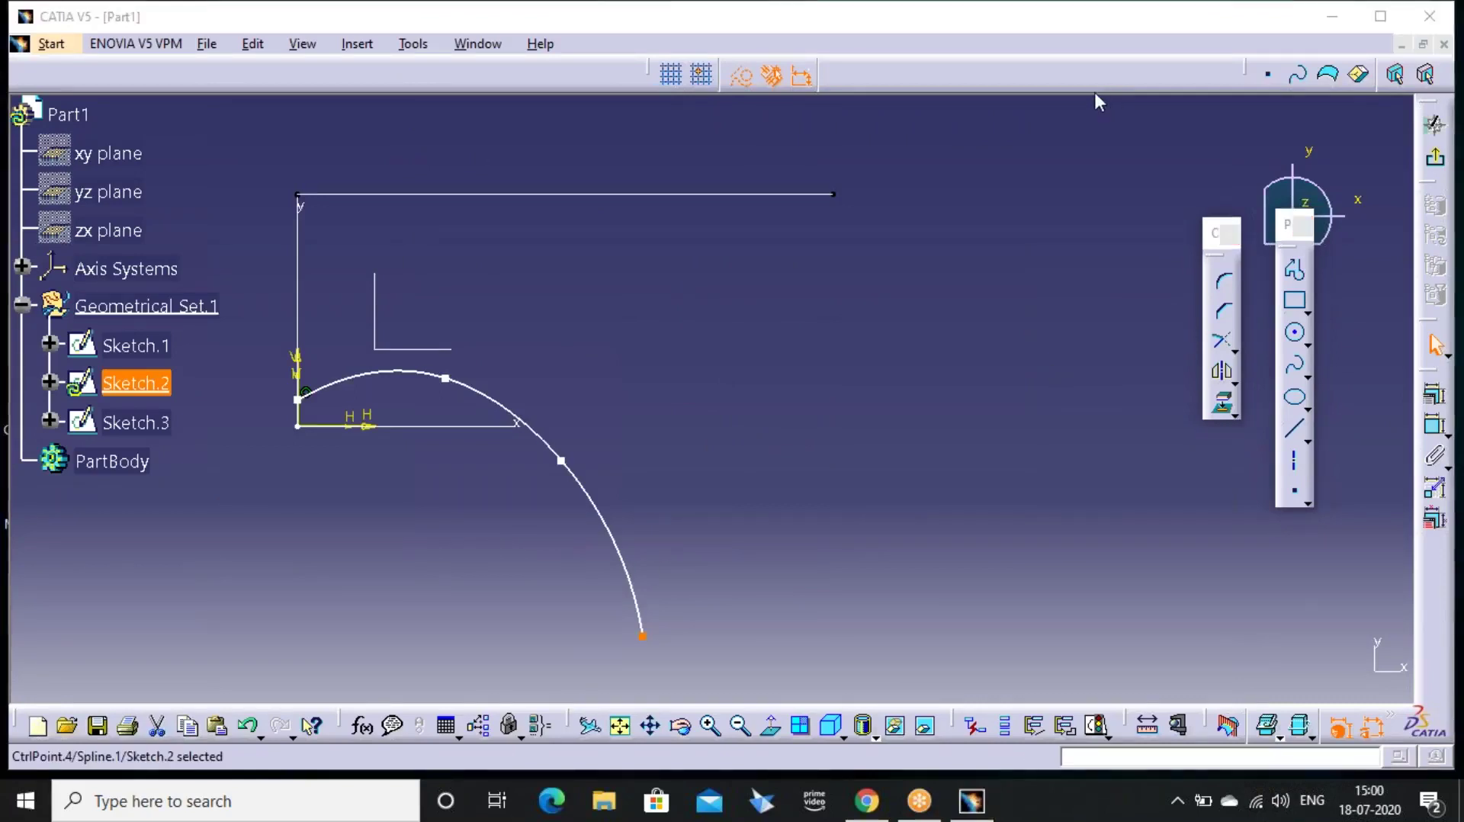
pyautogui.click(1436, 158)
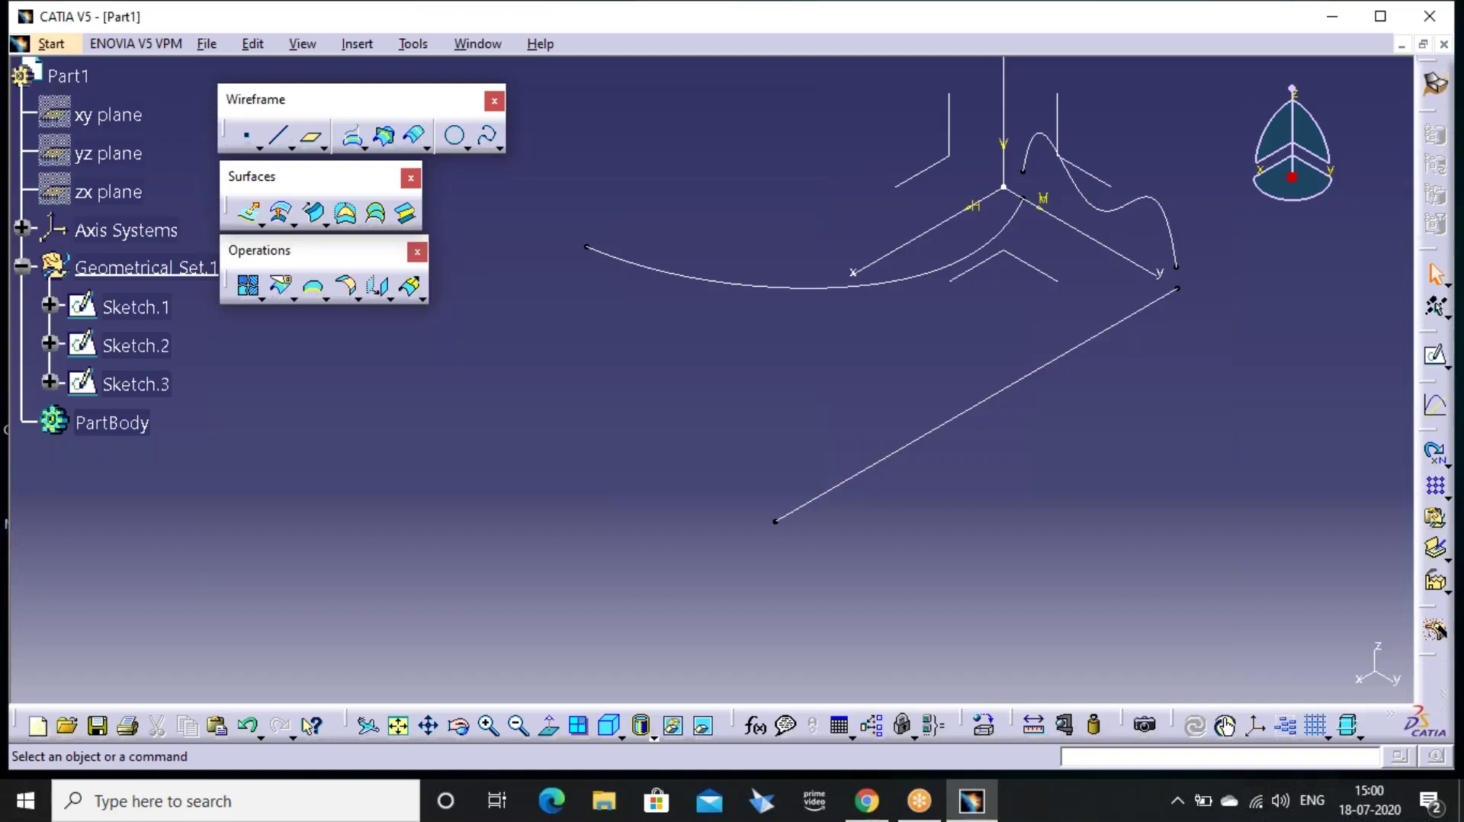
# Preview an Explicit sweep with two guide curves, using Sketch.1 as profile, the reshaped Sketch.2 as guide curve 1 and Sketch.3 as guide curve 2
pyautogui.click(314, 213)
pyautogui.click(483, 143)
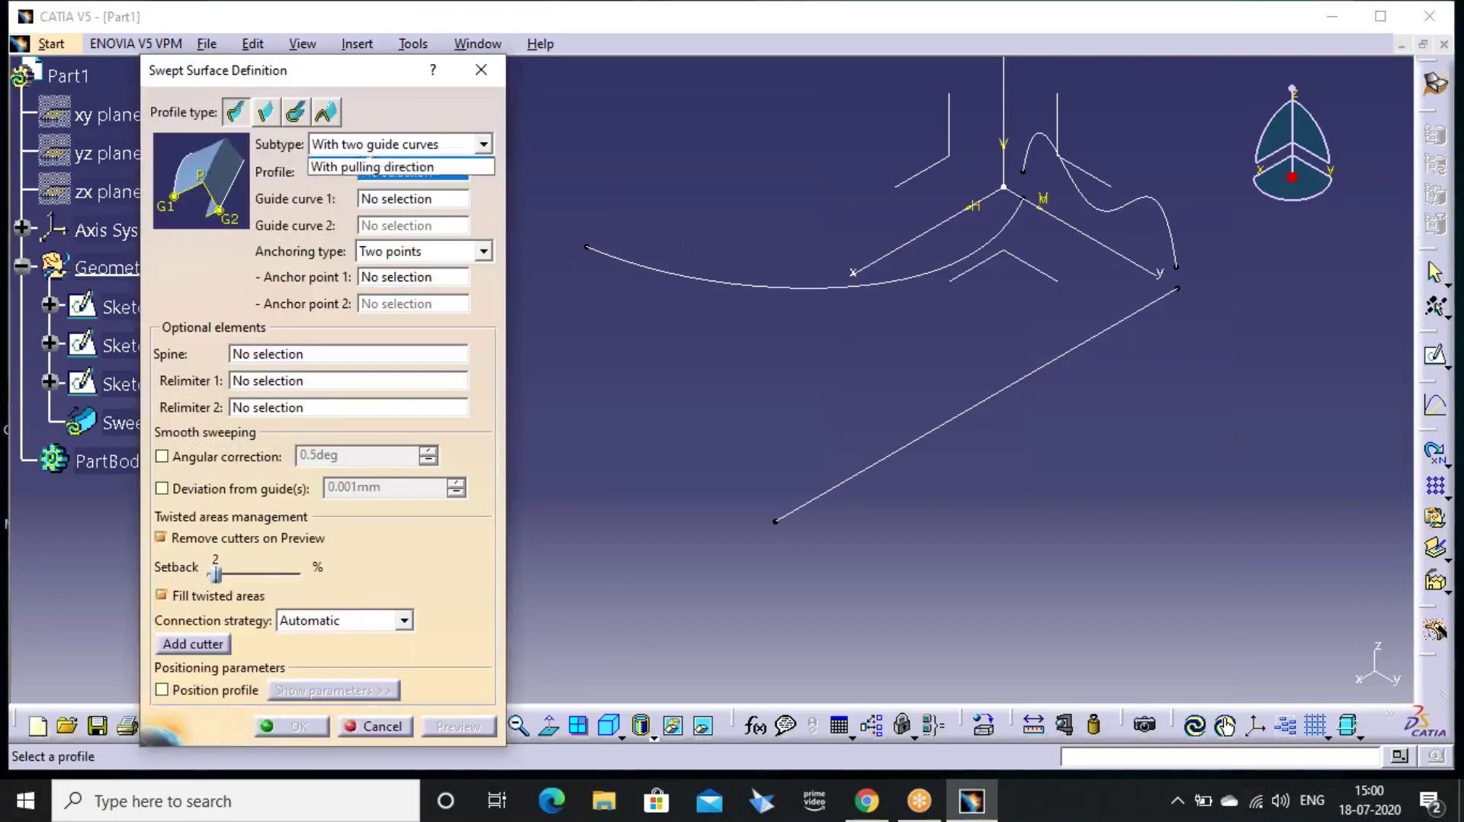
pyautogui.click(373, 180)
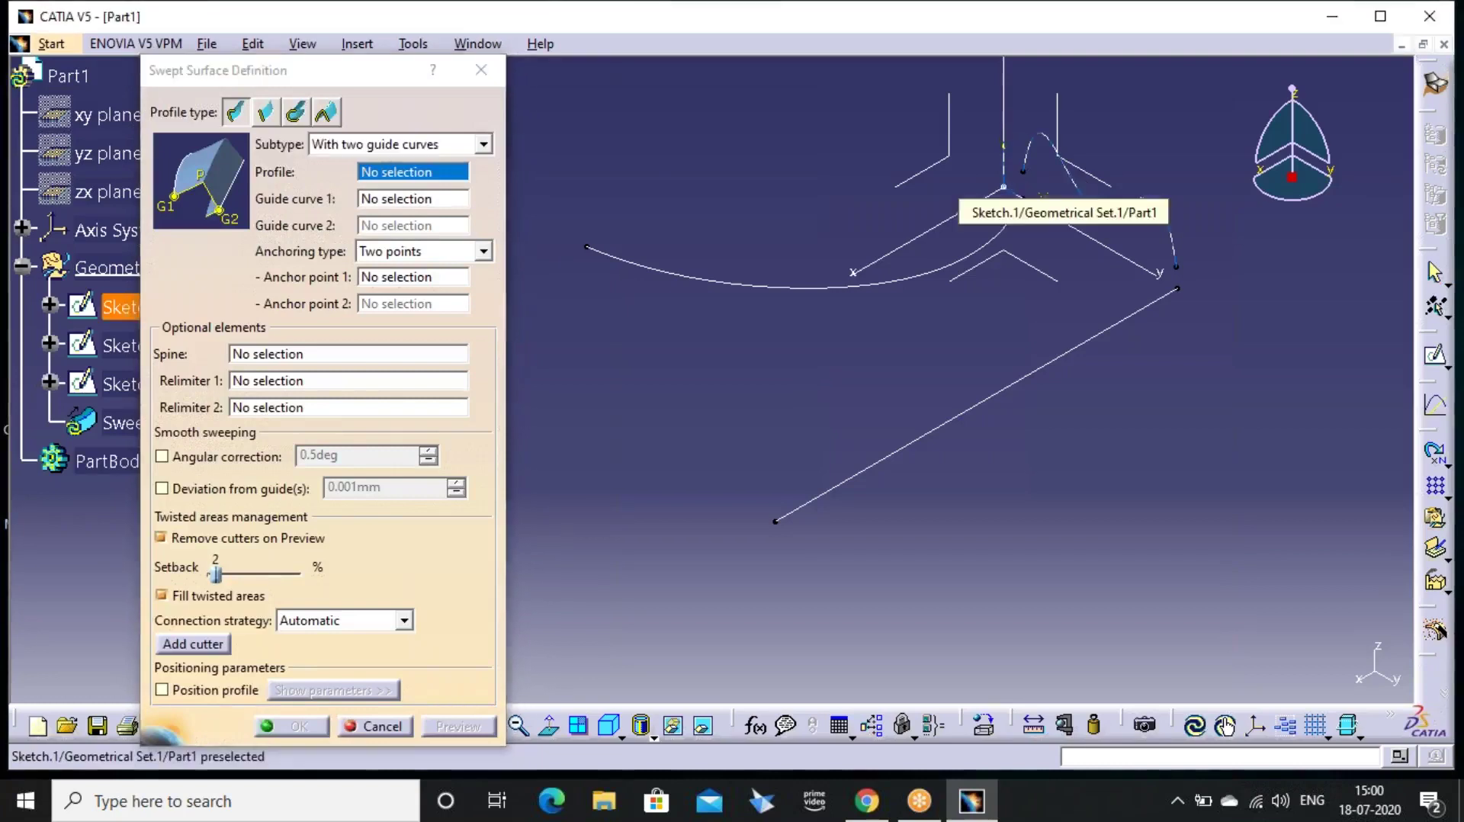
pyautogui.click(1077, 185)
pyautogui.click(983, 229)
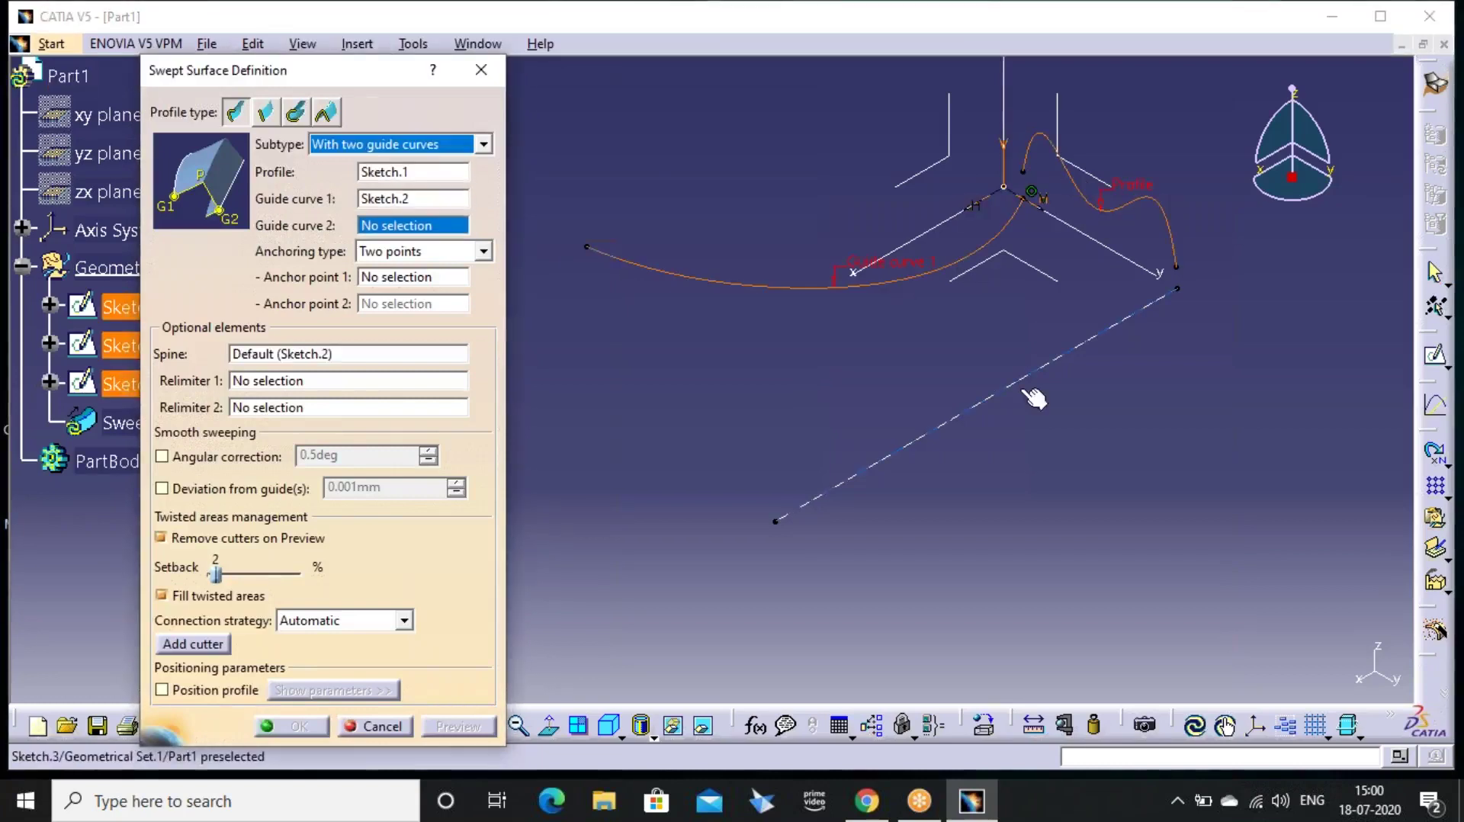
pyautogui.click(1035, 386)
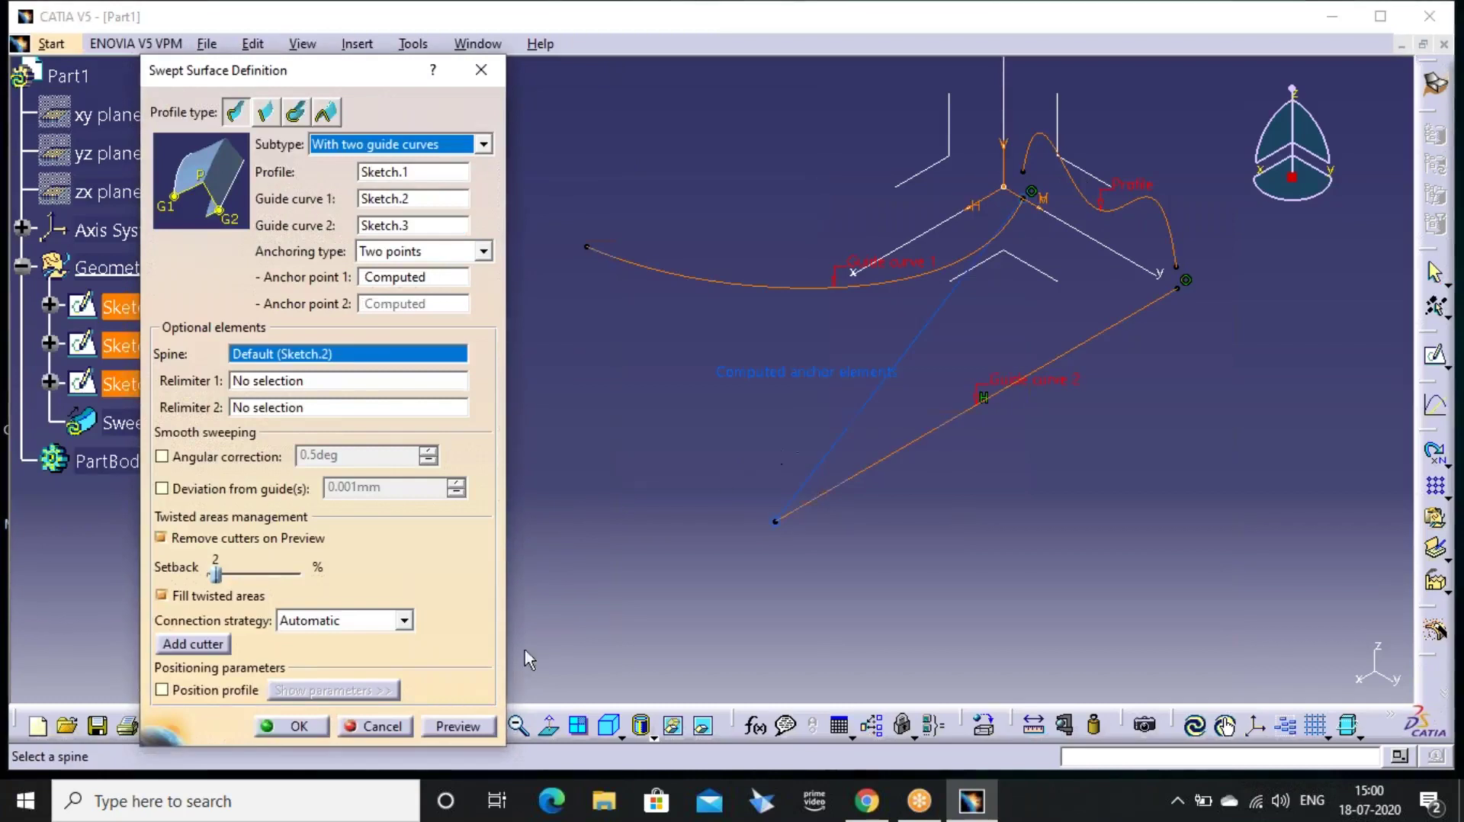
pyautogui.click(458, 726)
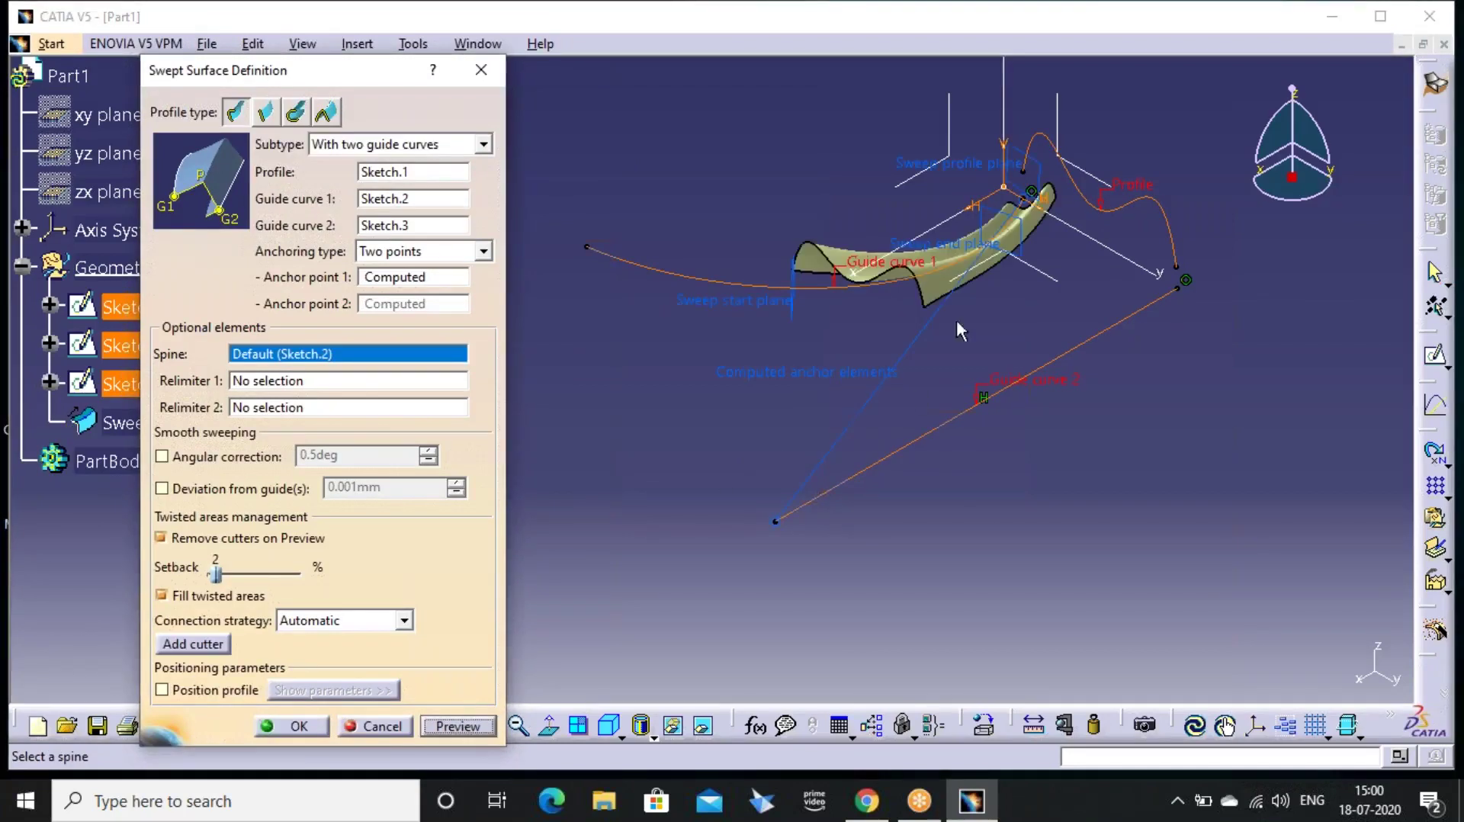
pyautogui.moveTo(983, 263); pyautogui.dragTo(724, 259, button='middle')
pyautogui.moveTo(1014, 373); pyautogui.dragTo(942, 372, button='middle')
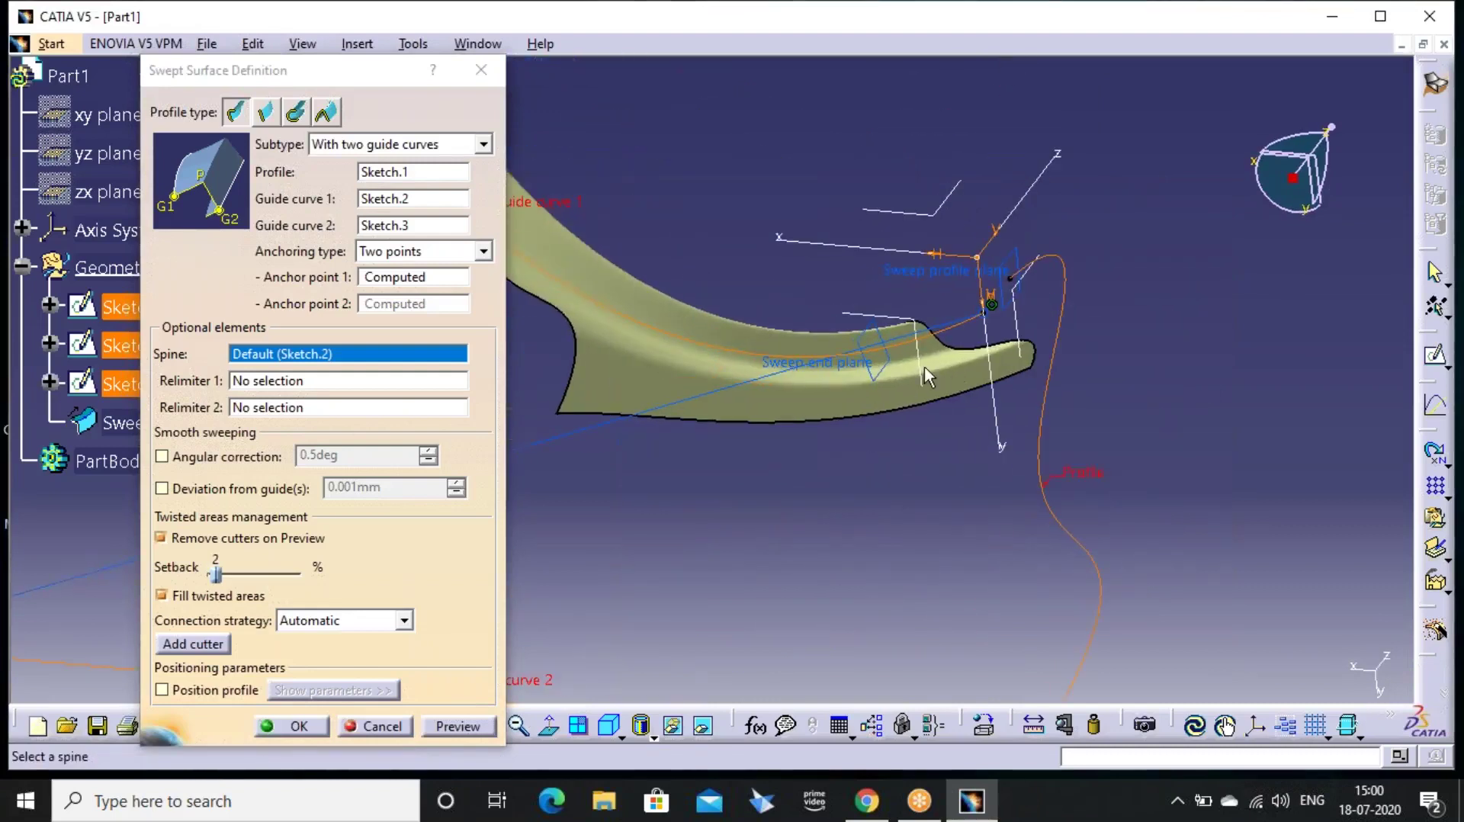
# Set anchor points 1 and 2 to the vertices of Sketch.2 and Sketch.3 nearest the profile and preview the sweep again
pyautogui.click(412, 277)
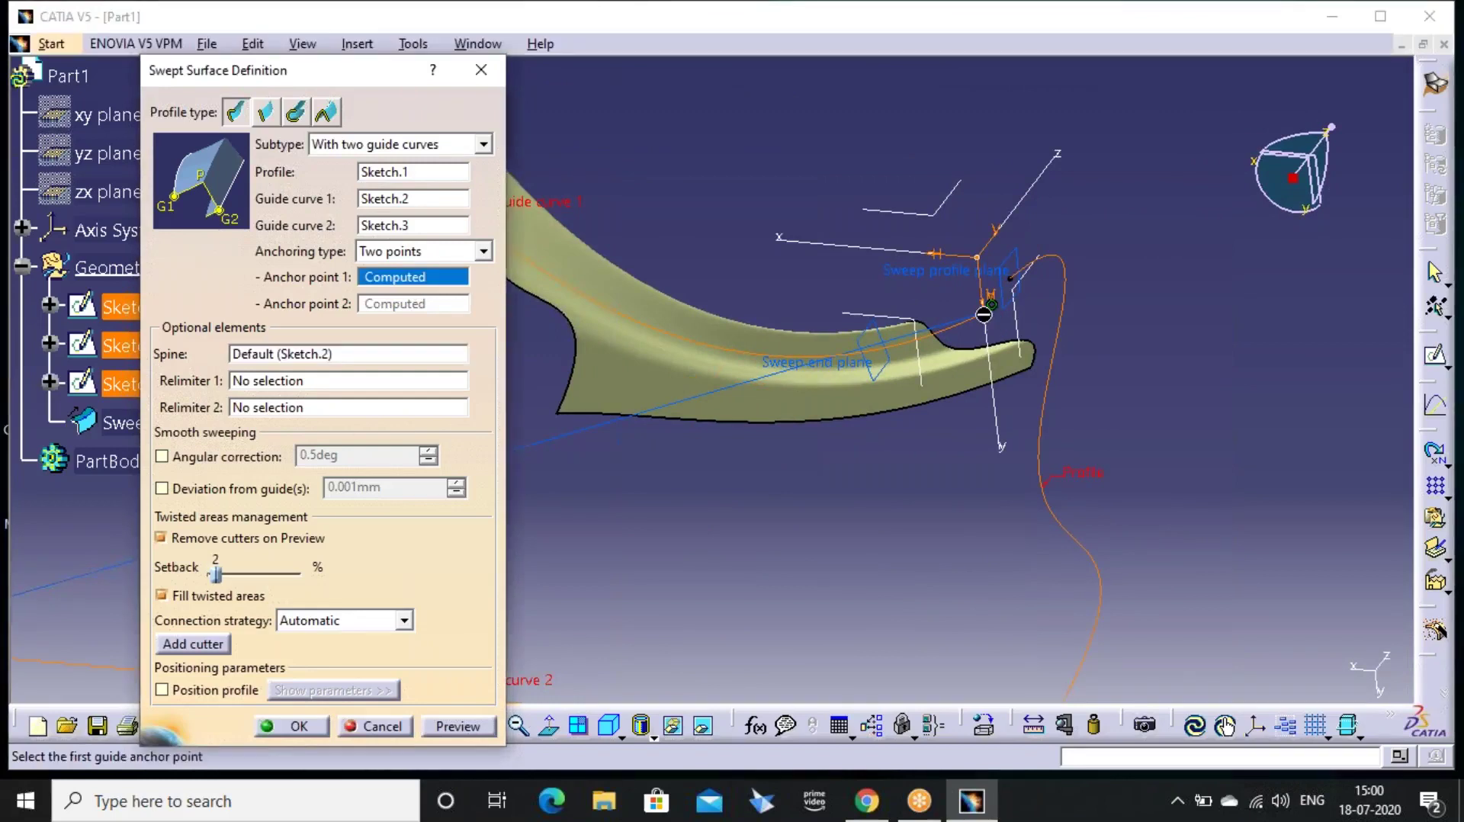
pyautogui.click(984, 312)
pyautogui.moveTo(999, 509); pyautogui.dragTo(948, 196, button='middle')
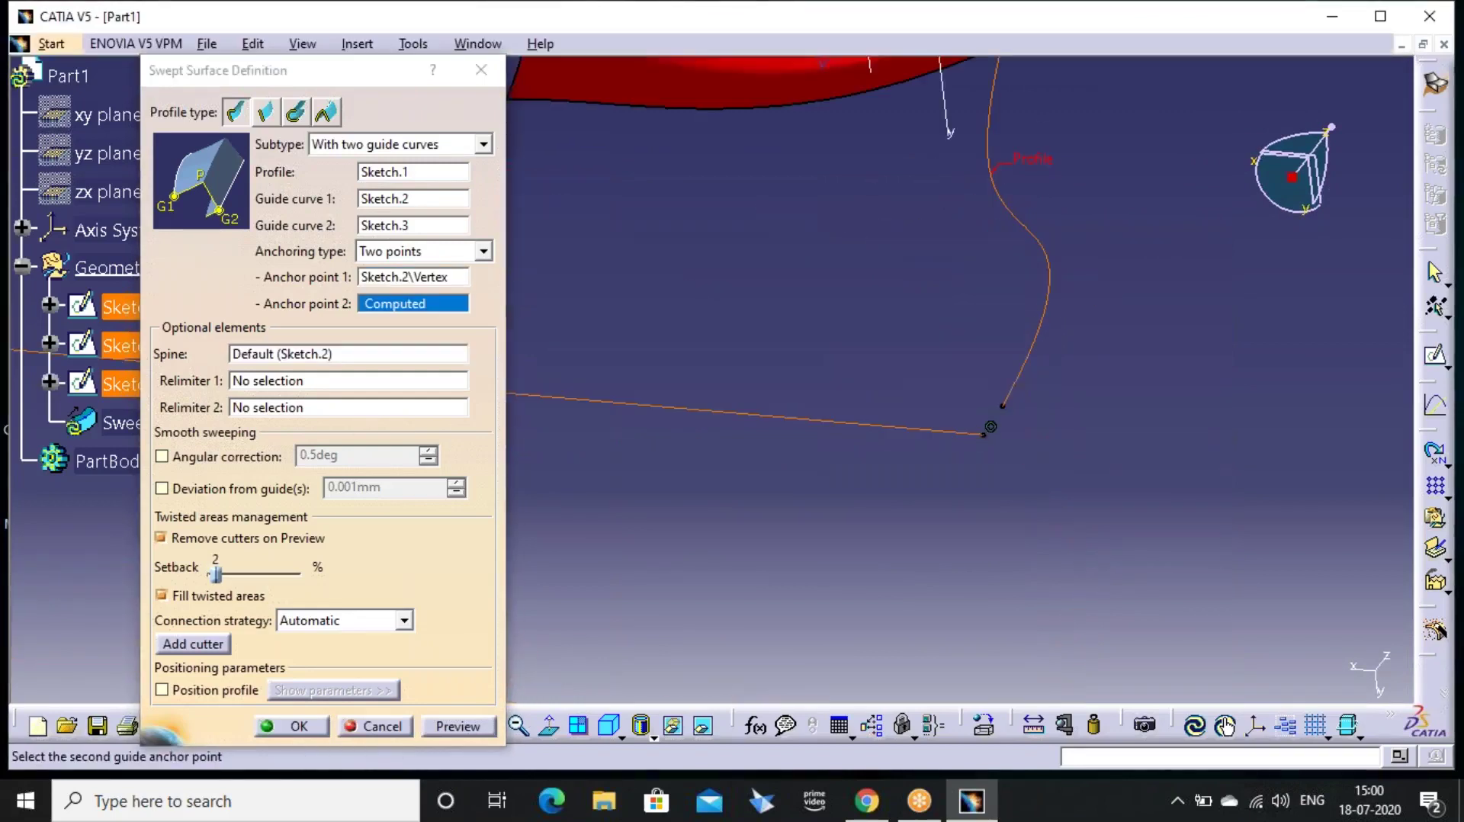
pyautogui.click(989, 433)
pyautogui.click(458, 726)
pyautogui.moveTo(790, 332); pyautogui.dragTo(846, 324, button='middle')
pyautogui.moveTo(1058, 274); pyautogui.dragTo(1106, 449, button='middle')
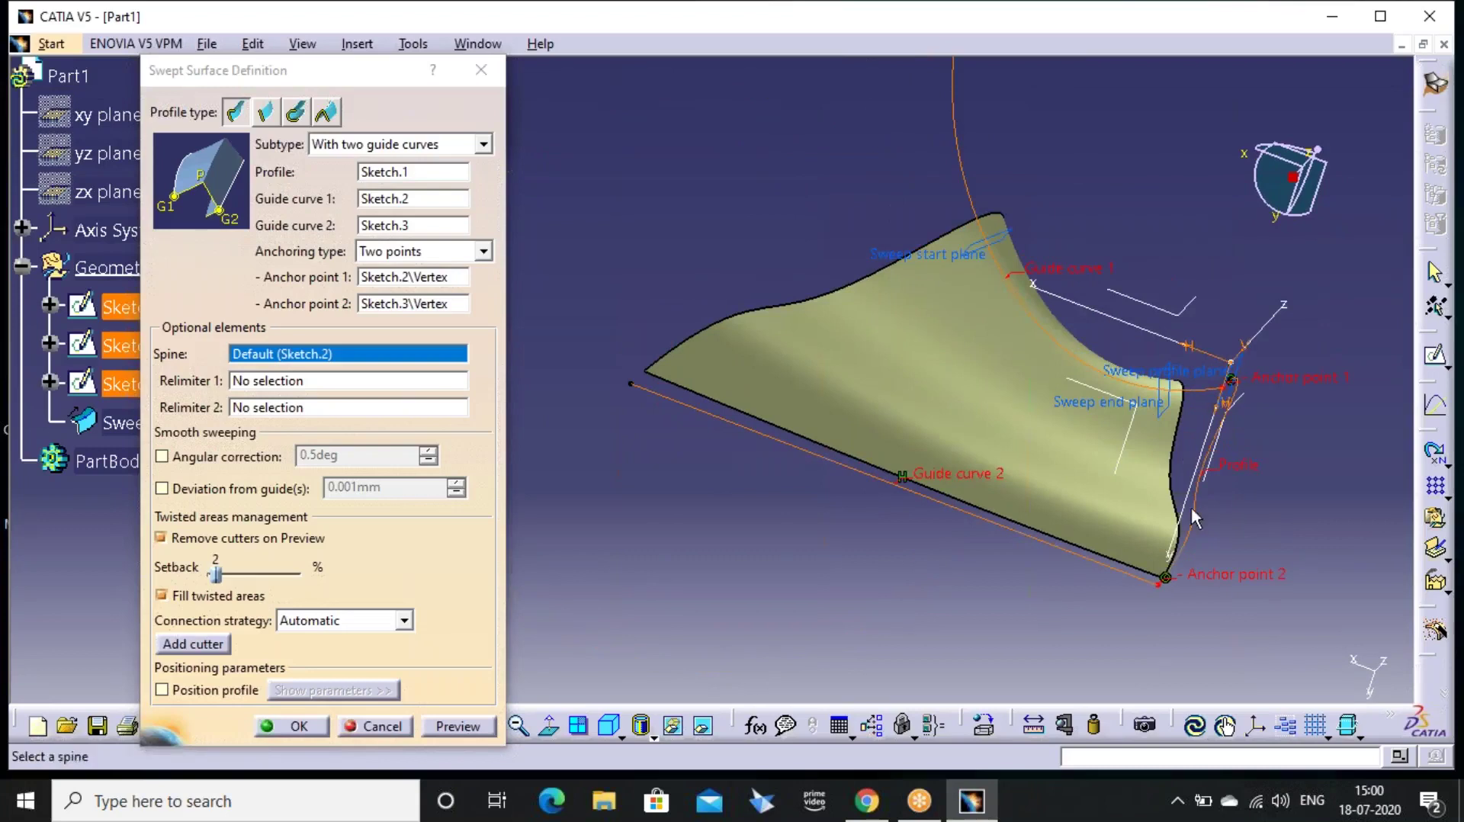
# Examine the previewed two-guide surface around the sweep start plane, the sweep end plane and the profile
pyautogui.moveTo(979, 337)
pyautogui.mouseDown(button='middle')
pyautogui.moveTo(932, 428)
pyautogui.moveTo(1112, 404)
pyautogui.moveTo(1007, 371)
pyautogui.mouseUp(button='middle')
pyautogui.click(932, 427)
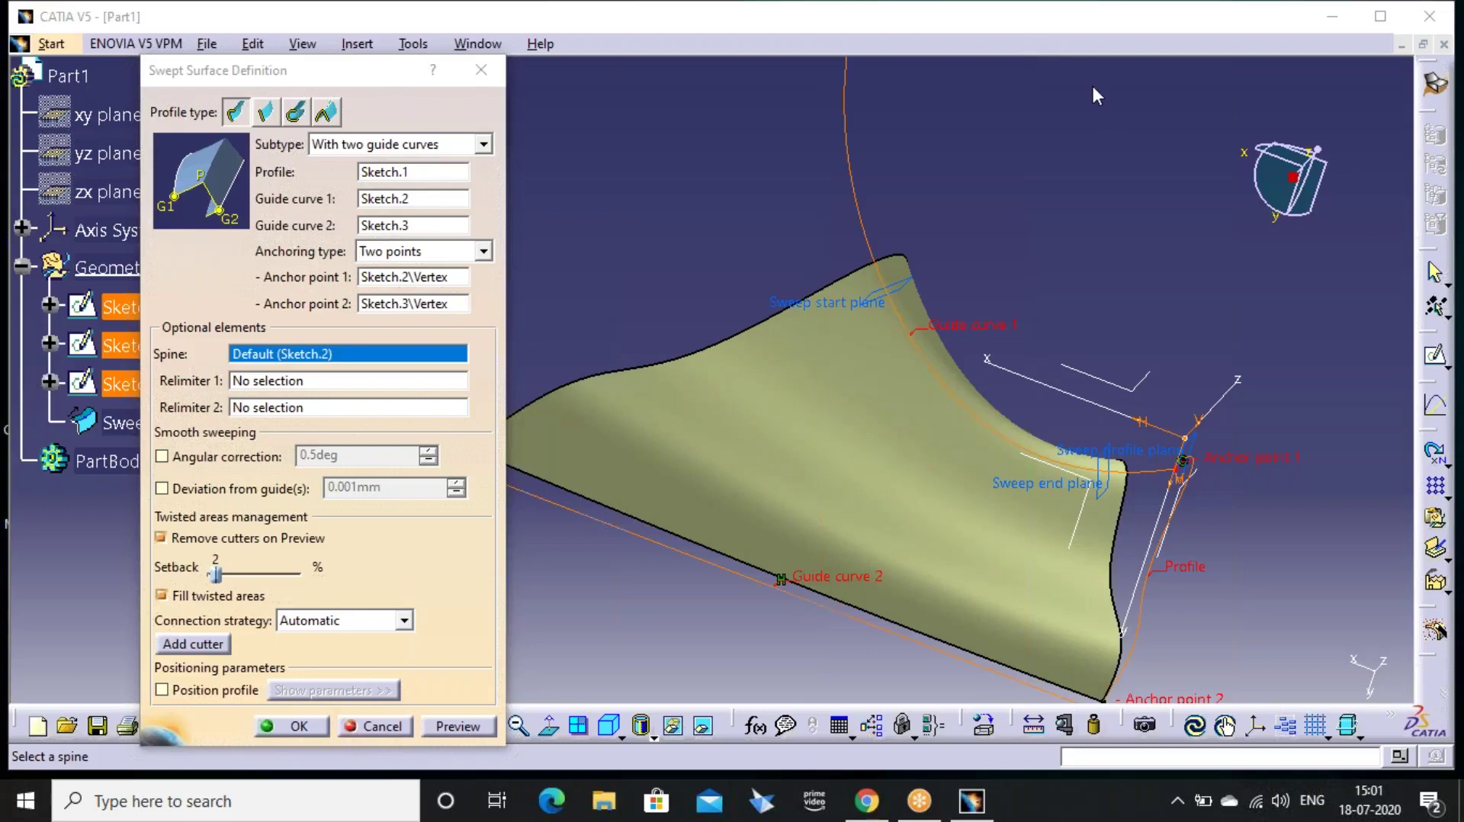
pyautogui.click(483, 145)
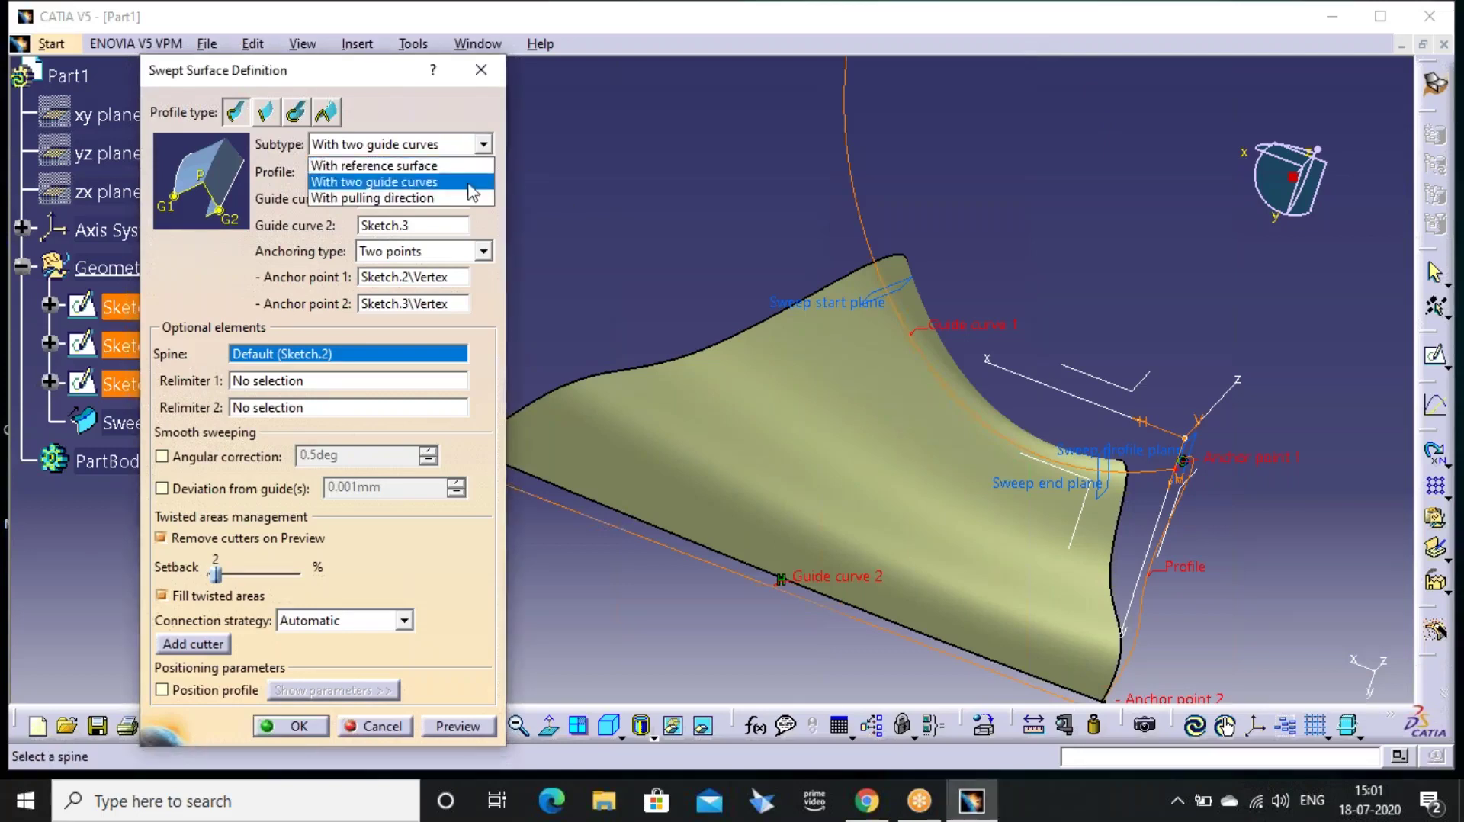
pyautogui.click(1024, 41)
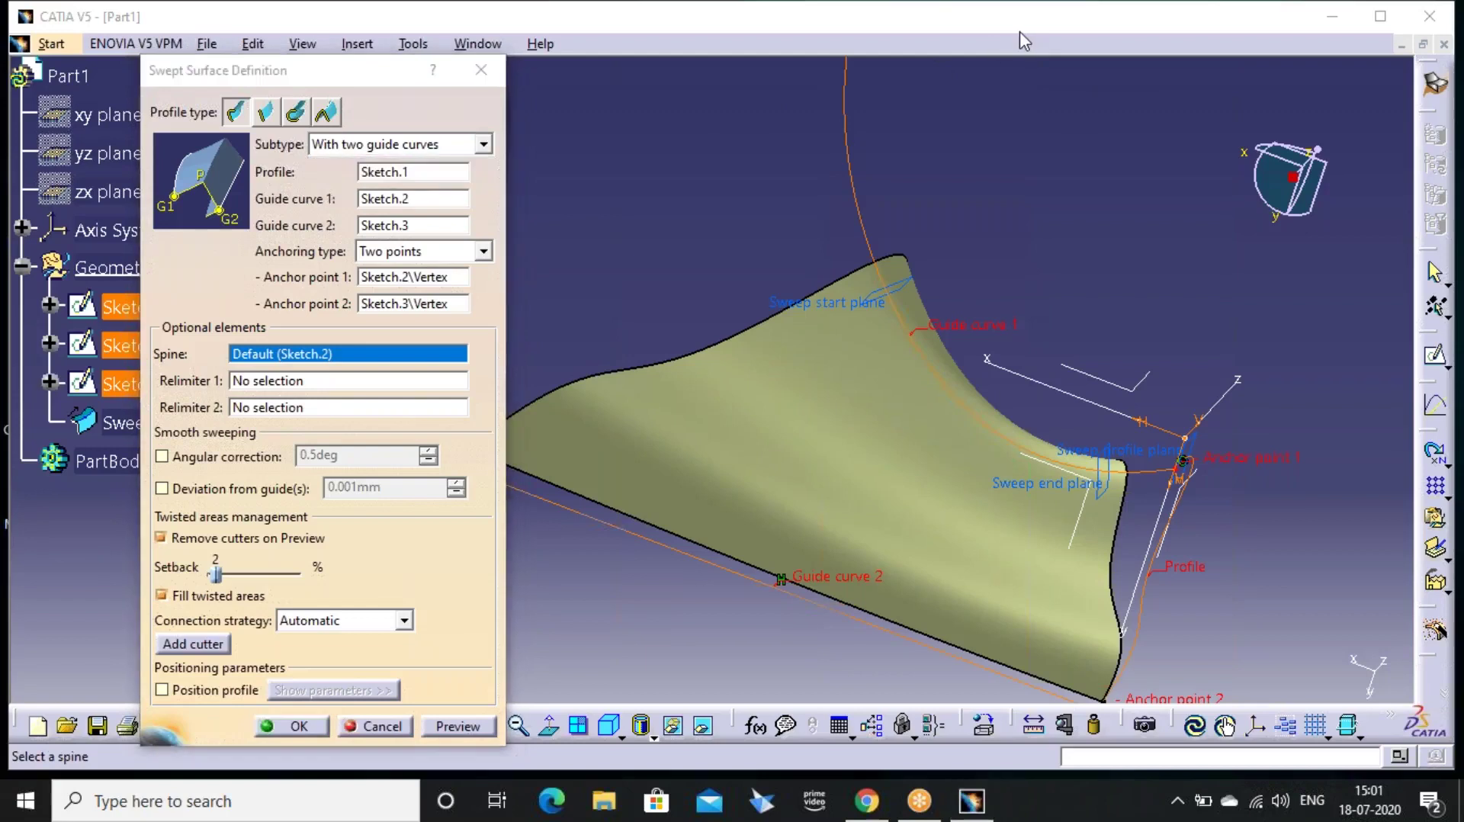
pyautogui.moveTo(926, 307)
pyautogui.mouseDown(button='middle')
pyautogui.moveTo(707, 133)
pyautogui.moveTo(666, 140)
pyautogui.moveTo(666, 91)
pyautogui.moveTo(900, 290)
pyautogui.mouseUp(button='middle')
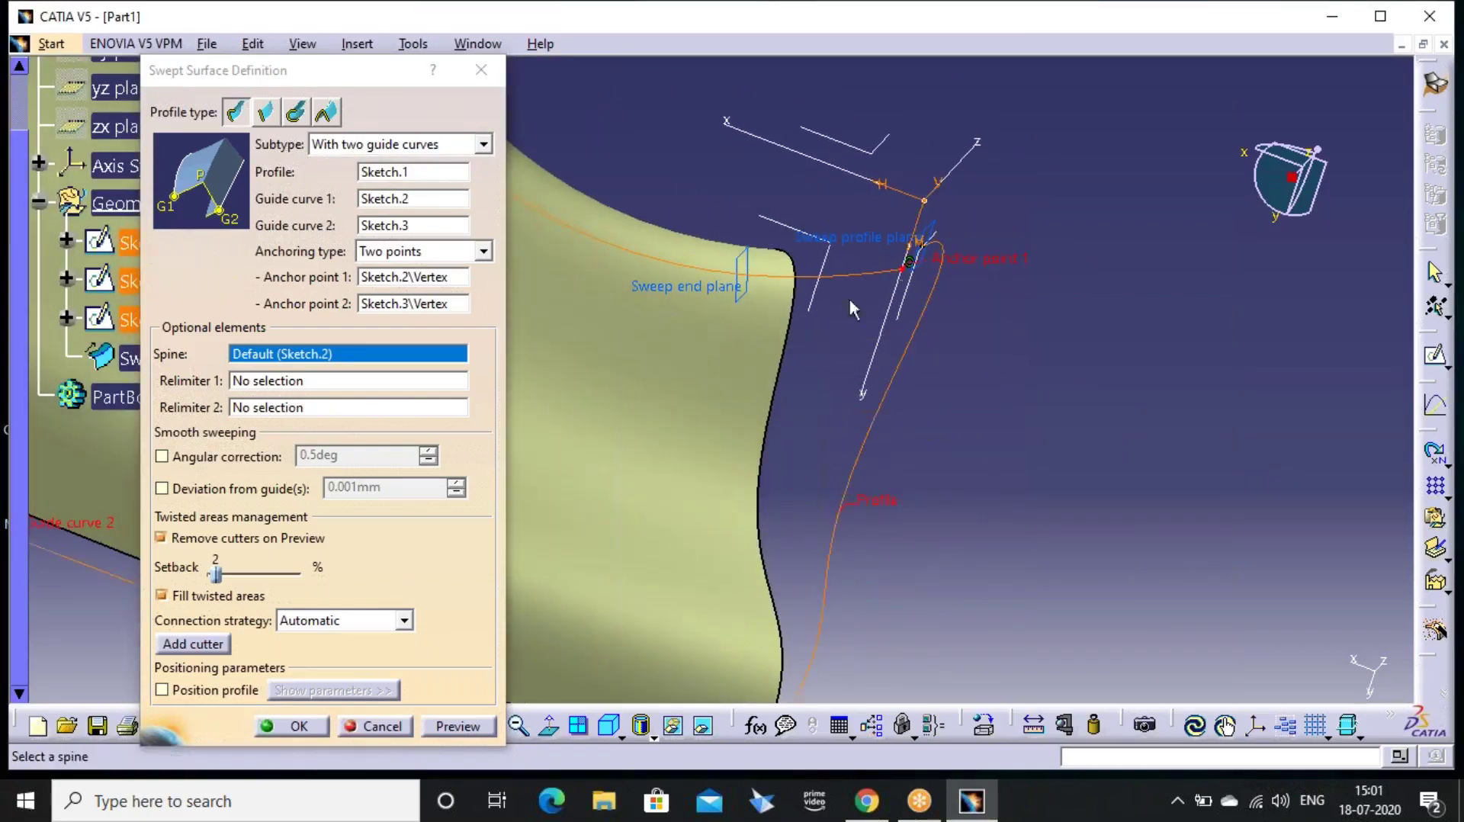
pyautogui.moveTo(772, 299); pyautogui.dragTo(839, 386, button='middle')
pyautogui.moveTo(660, 305); pyautogui.dragTo(683, 164, button='middle')
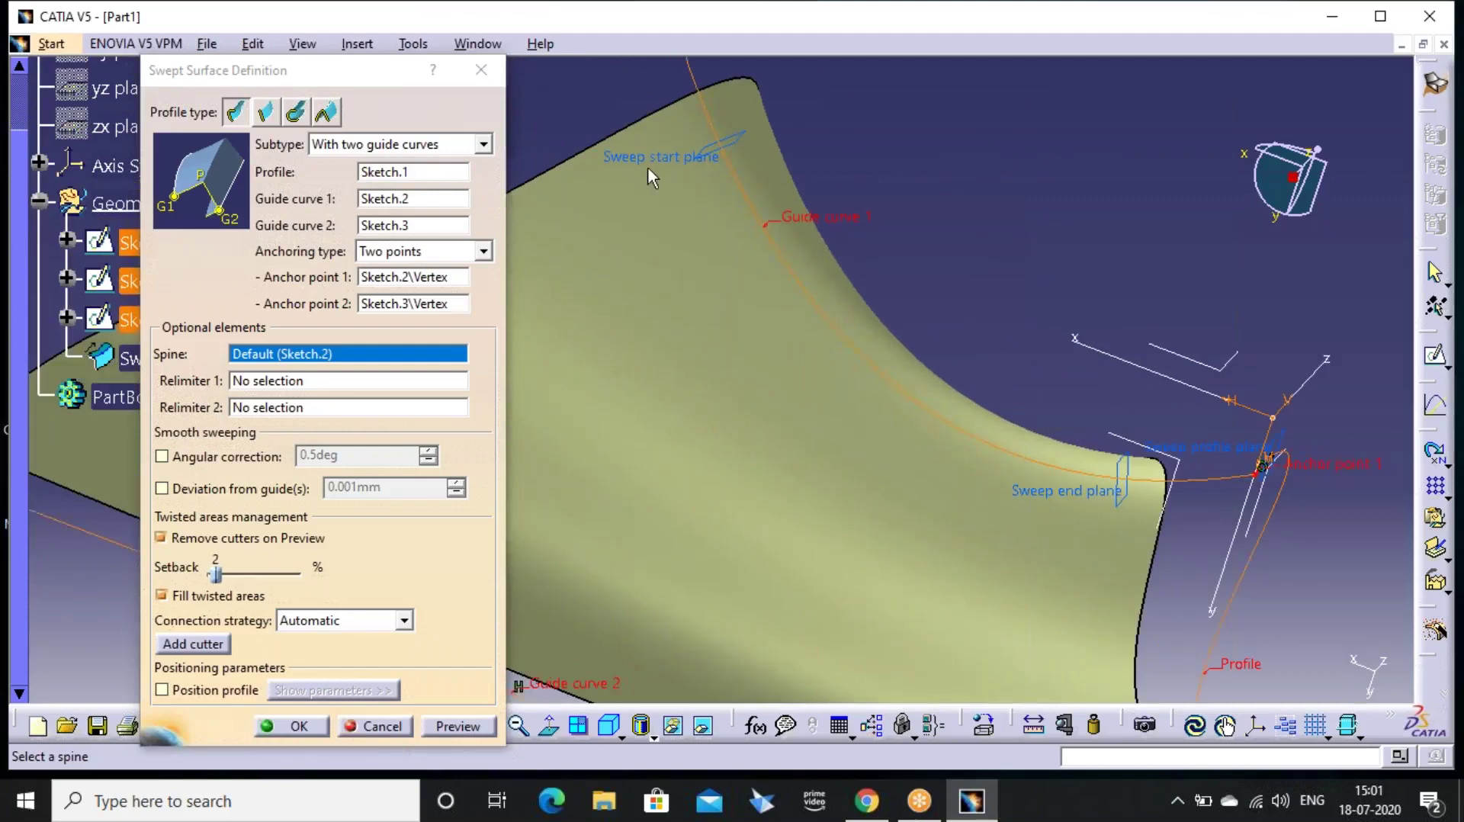
pyautogui.moveTo(775, 275); pyautogui.dragTo(564, 148, button='middle')
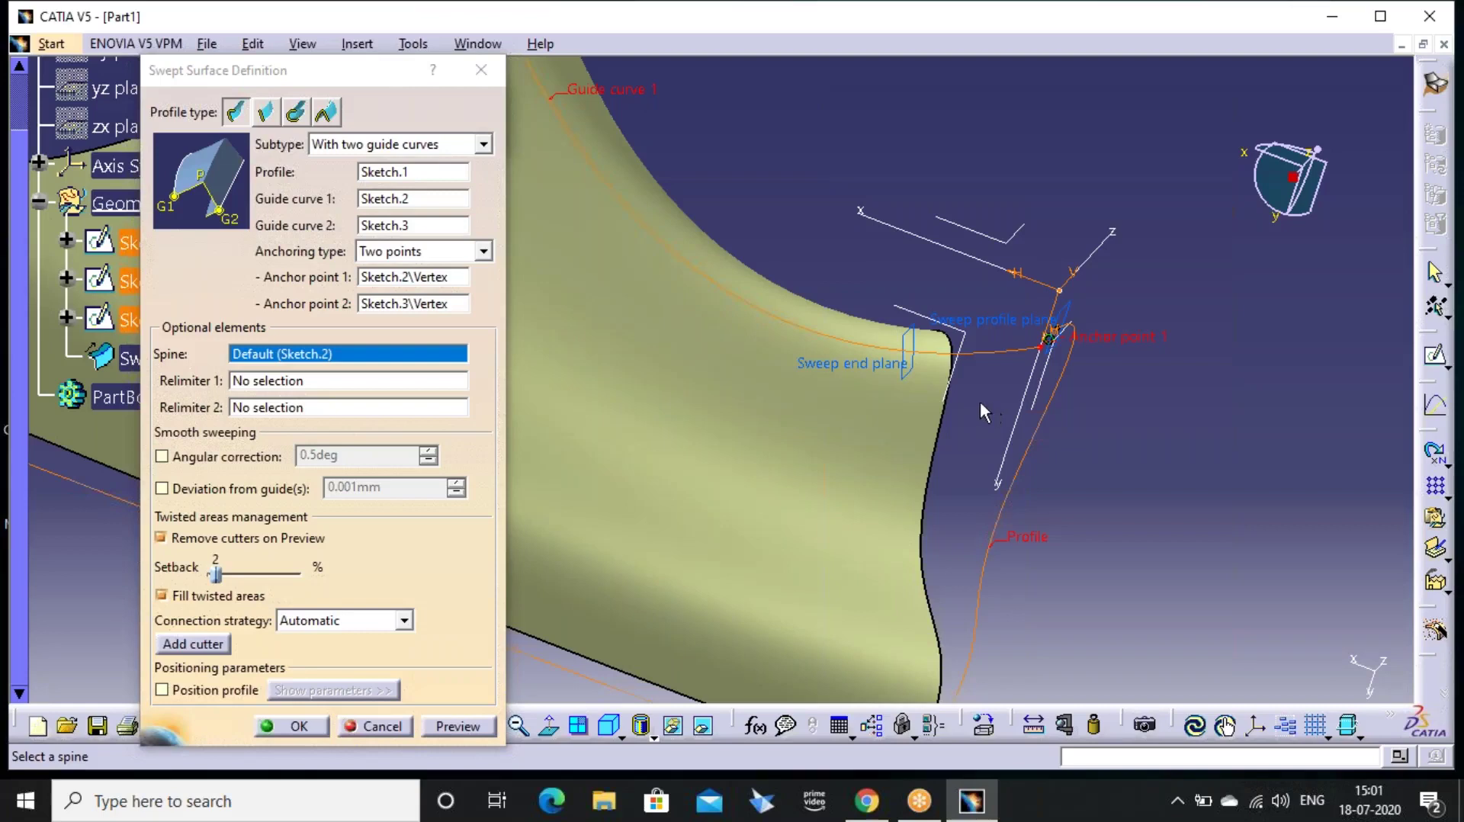
pyautogui.moveTo(709, 285); pyautogui.dragTo(819, 314, button='middle')
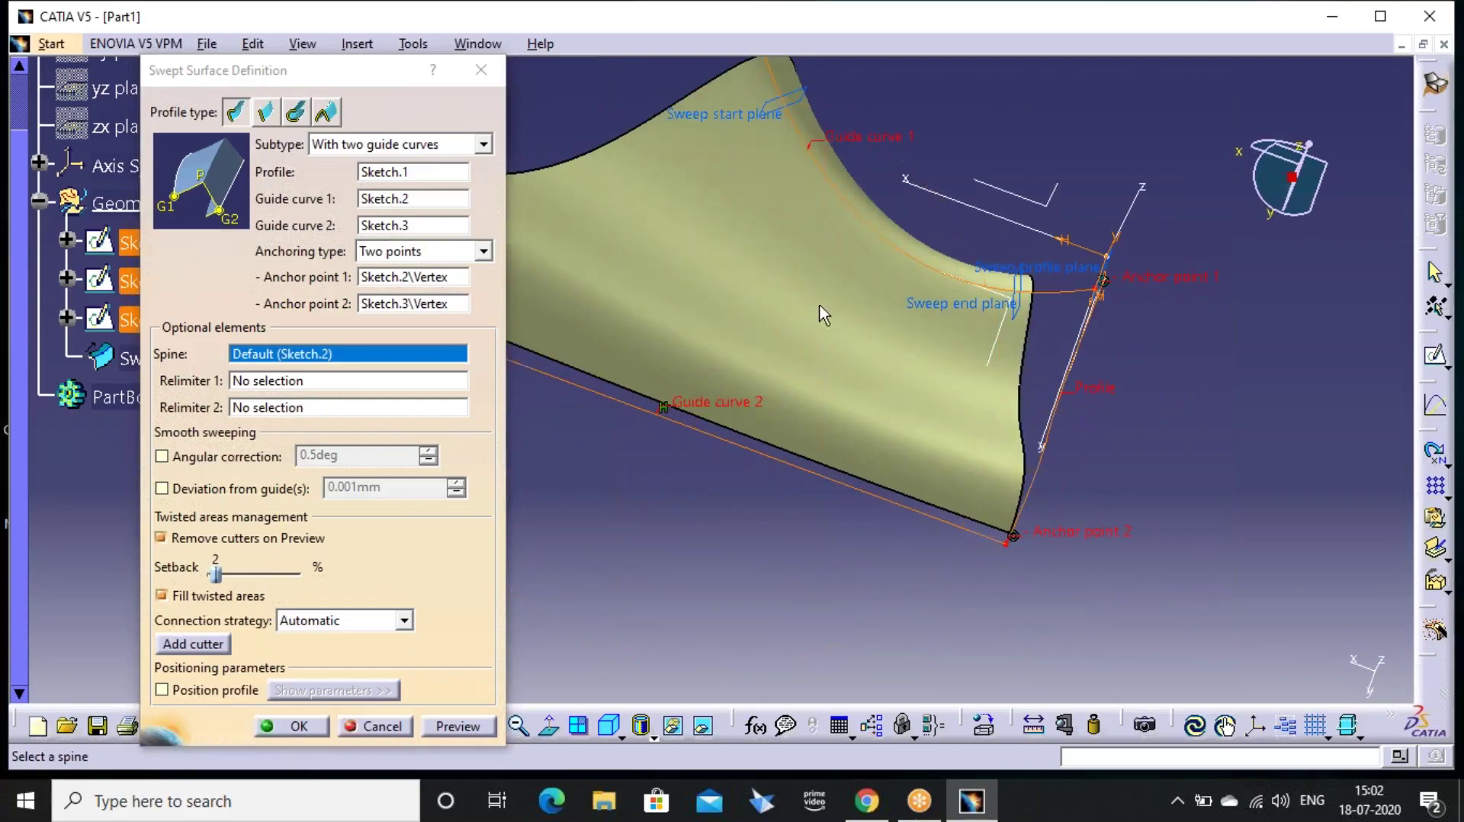
# Discard the previewed two-guide sweep and show the three sketches in isometric view
pyautogui.click(460, 147)
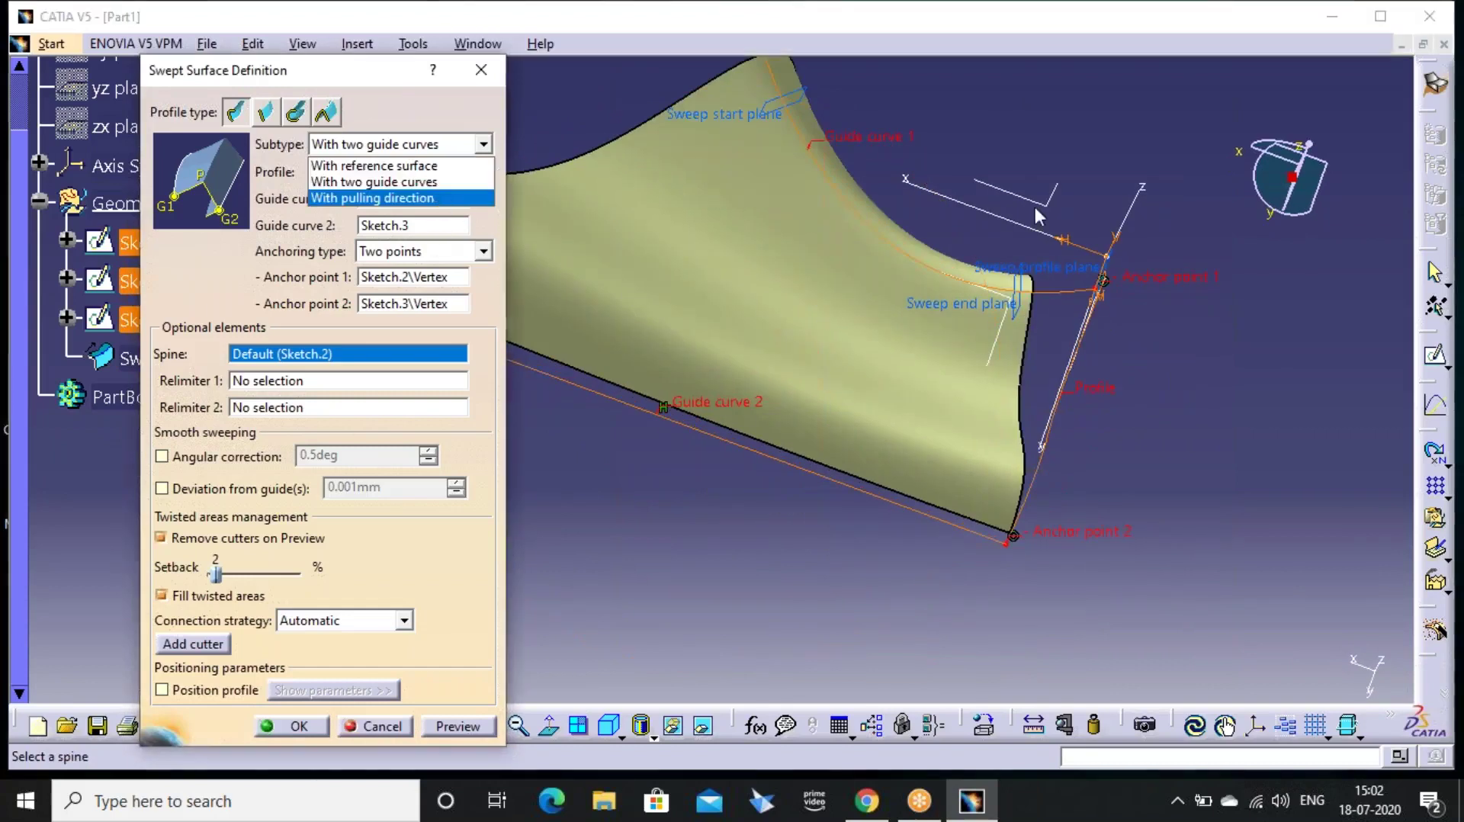
pyautogui.click(1174, 202)
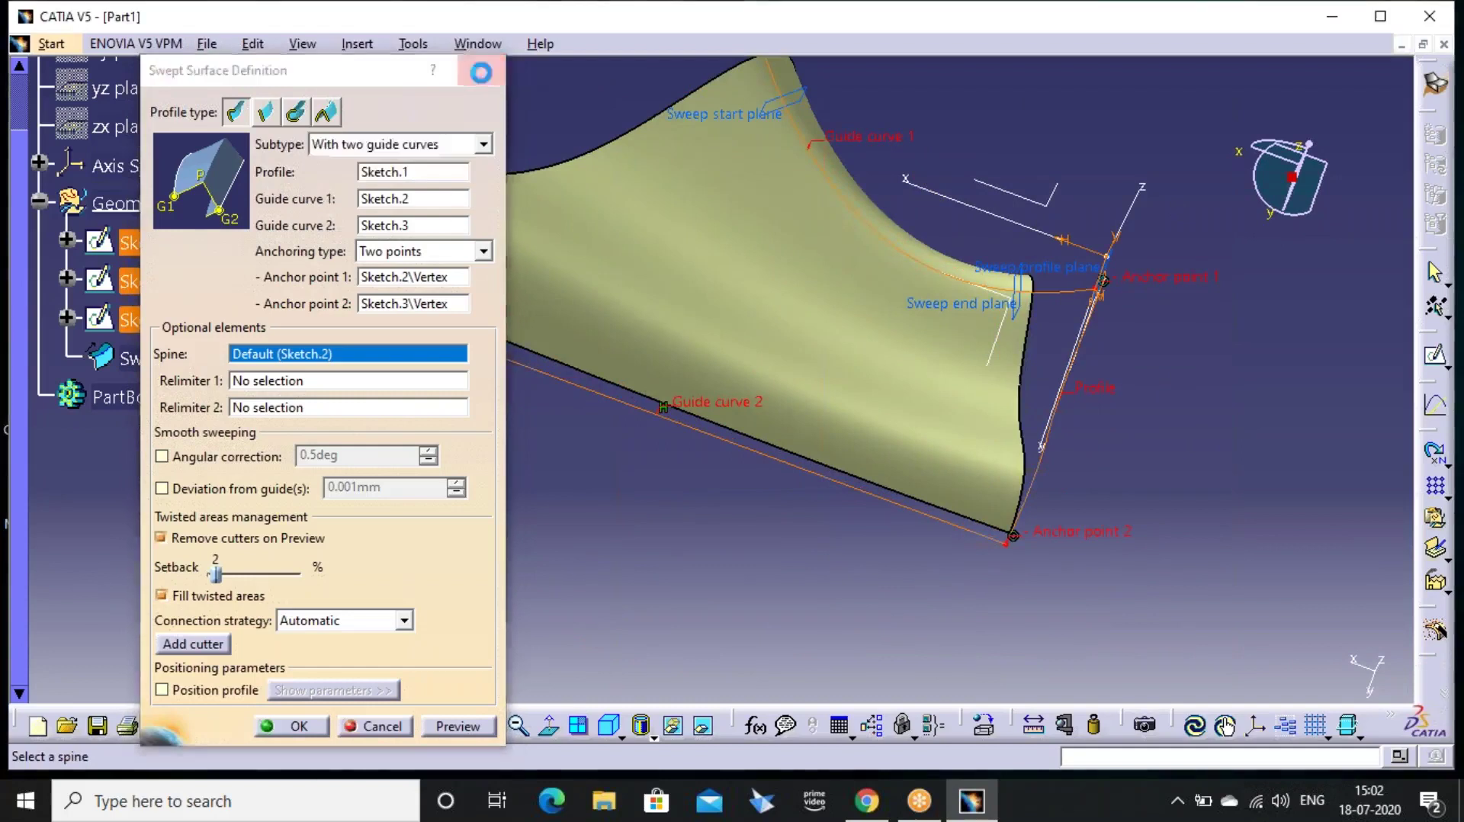
pyautogui.click(374, 726)
pyautogui.click(608, 724)
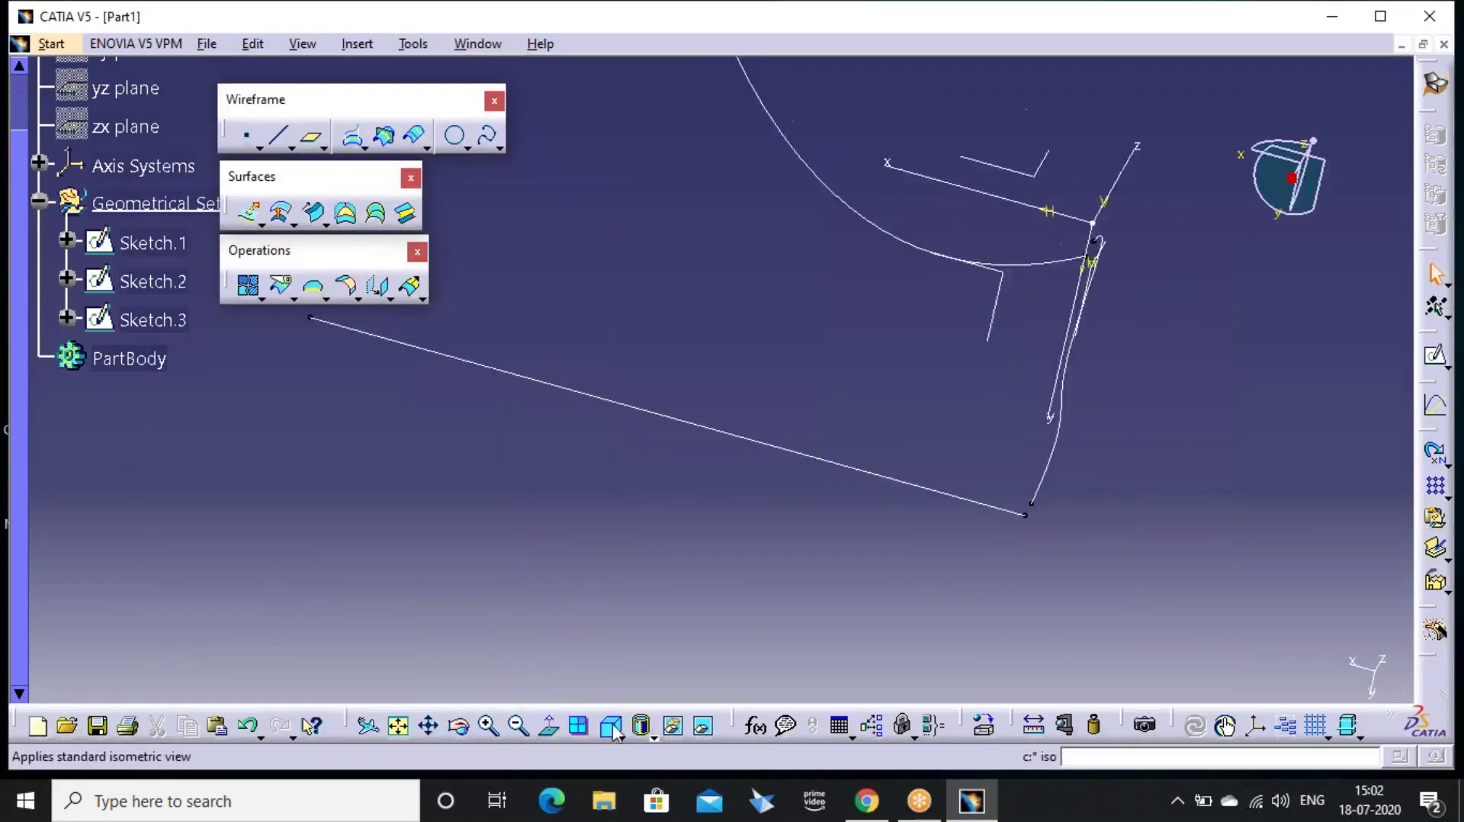
pyautogui.moveTo(729, 414); pyautogui.dragTo(726, 397, button='middle')
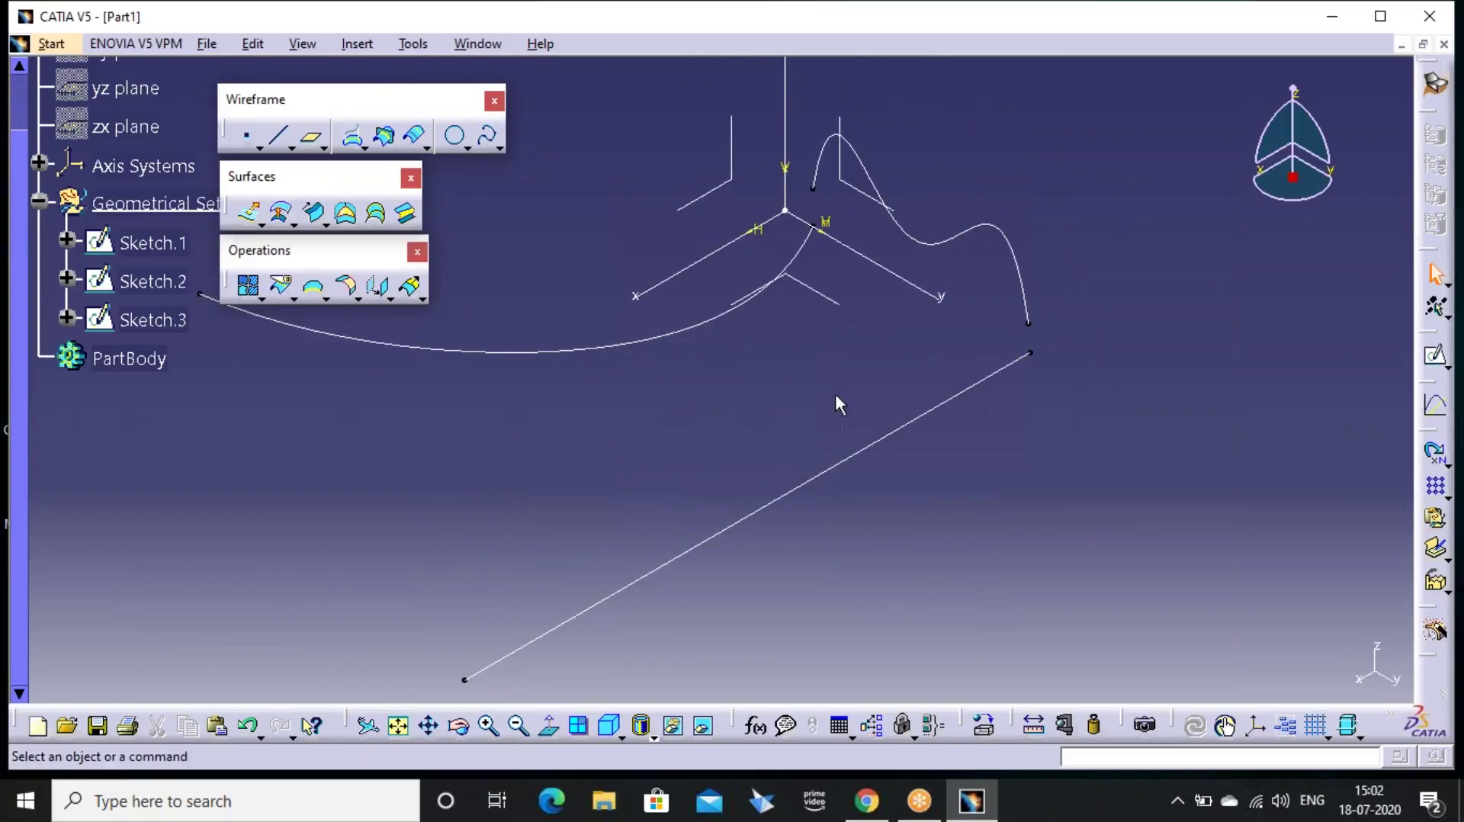
pyautogui.moveTo(827, 384); pyautogui.dragTo(800, 359, button='middle')
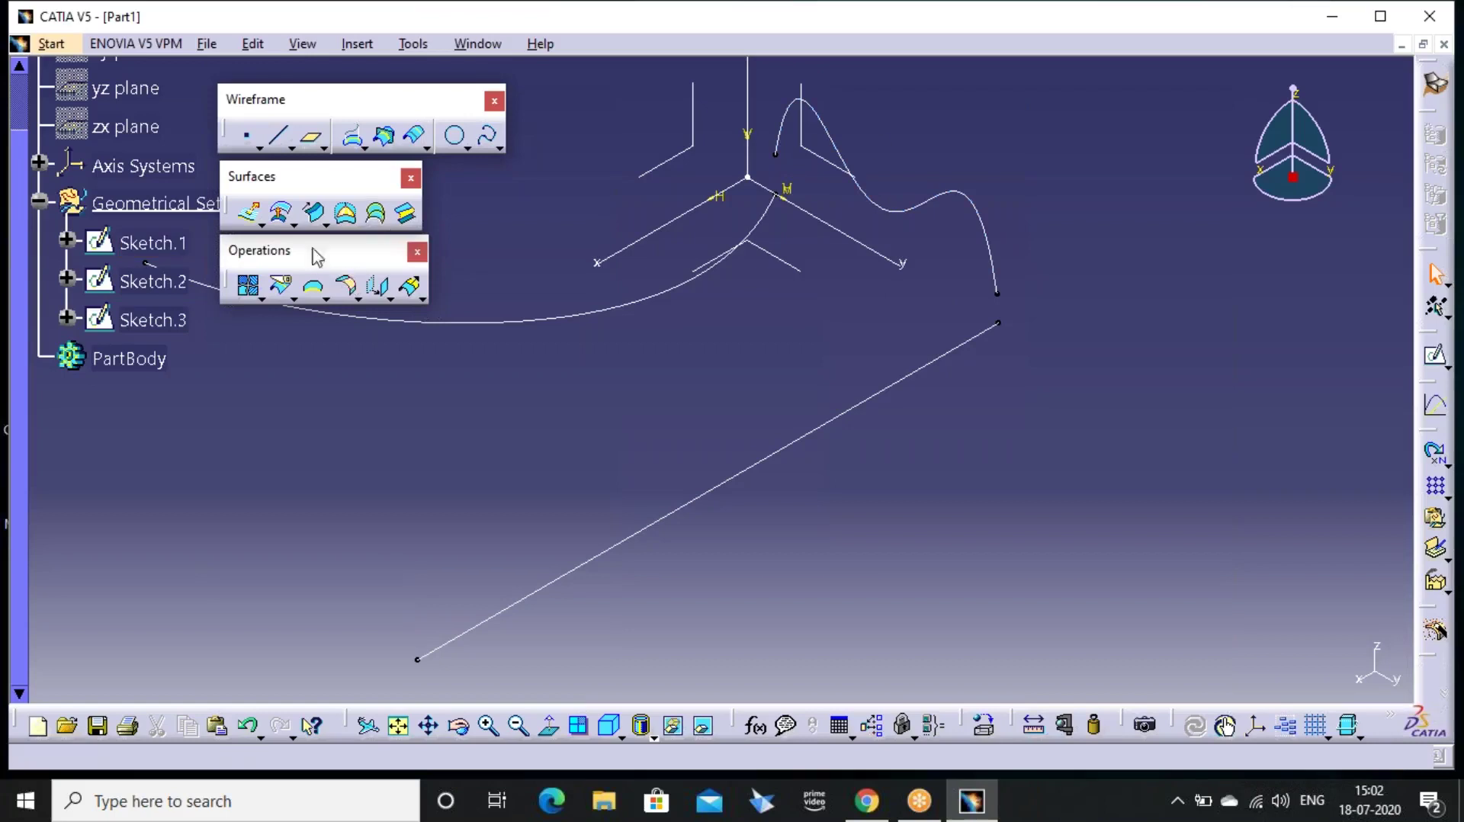
# Preview an Explicit sweep with pulling direction, using Sketch.3 as profile, Sketch.1 as guide curve and the X axis of Axis System.1 as direction
pyautogui.click(316, 216)
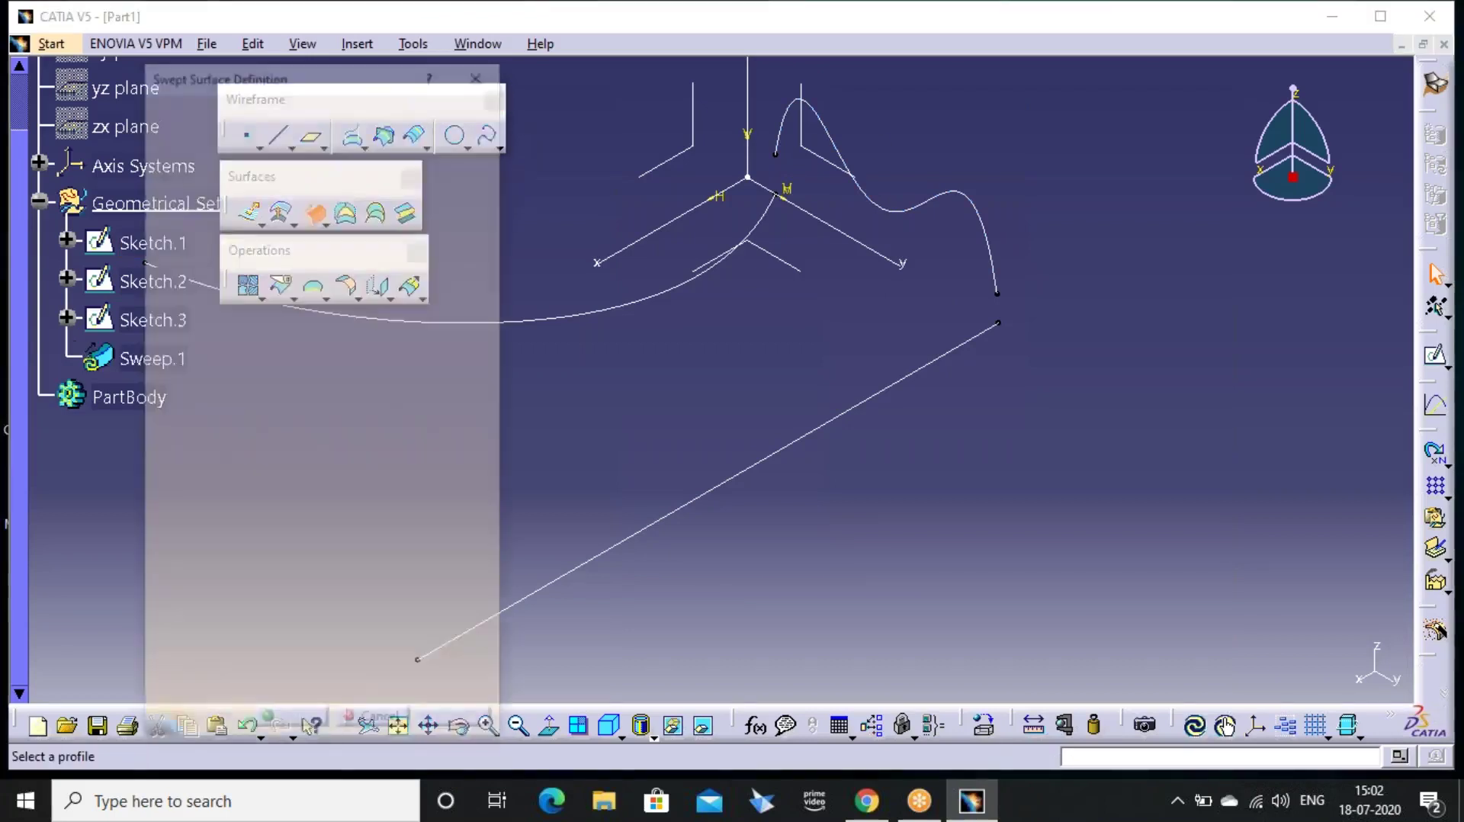
pyautogui.click(378, 149)
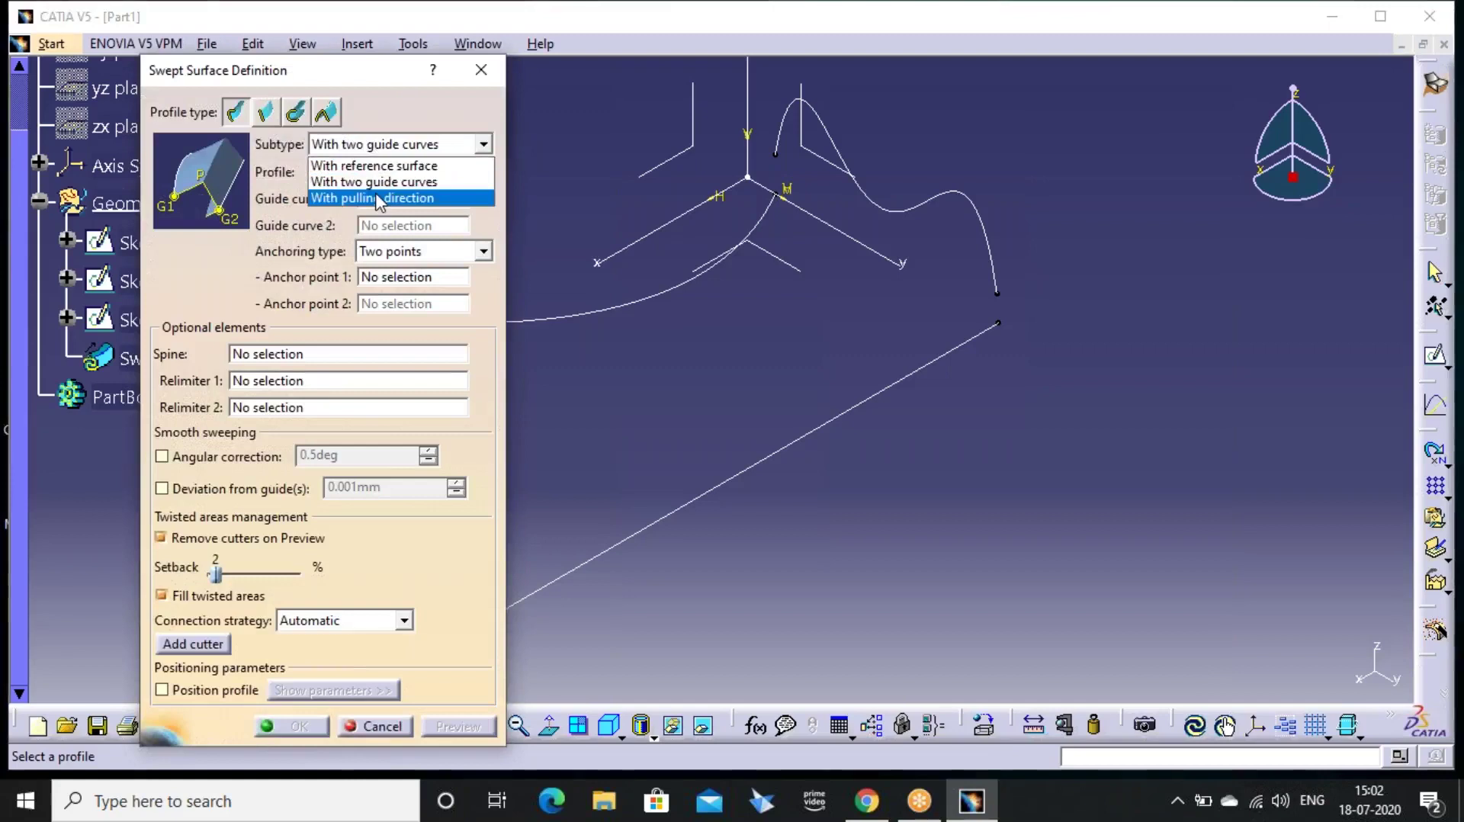
pyautogui.click(377, 200)
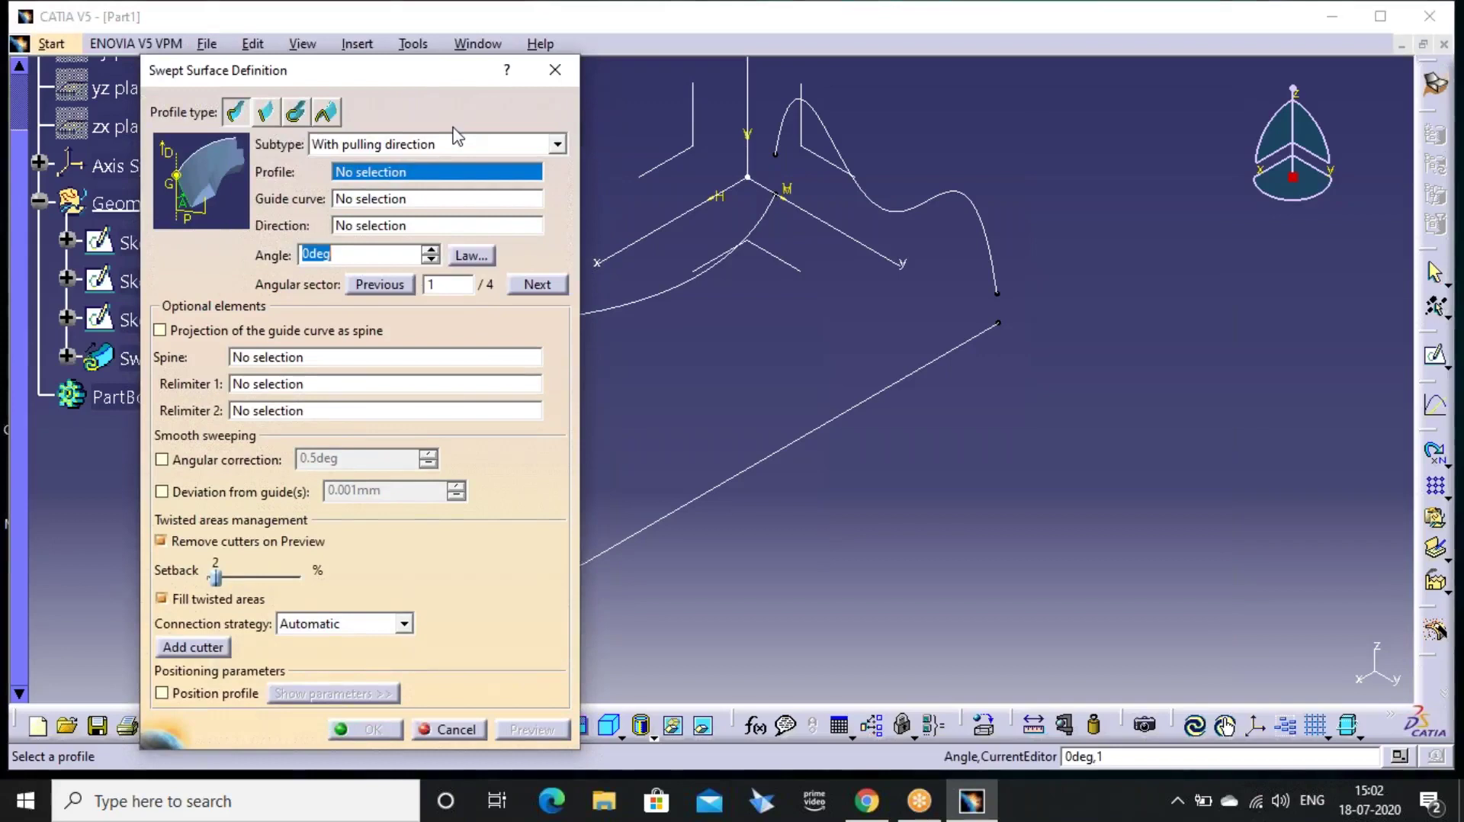
pyautogui.click(709, 376)
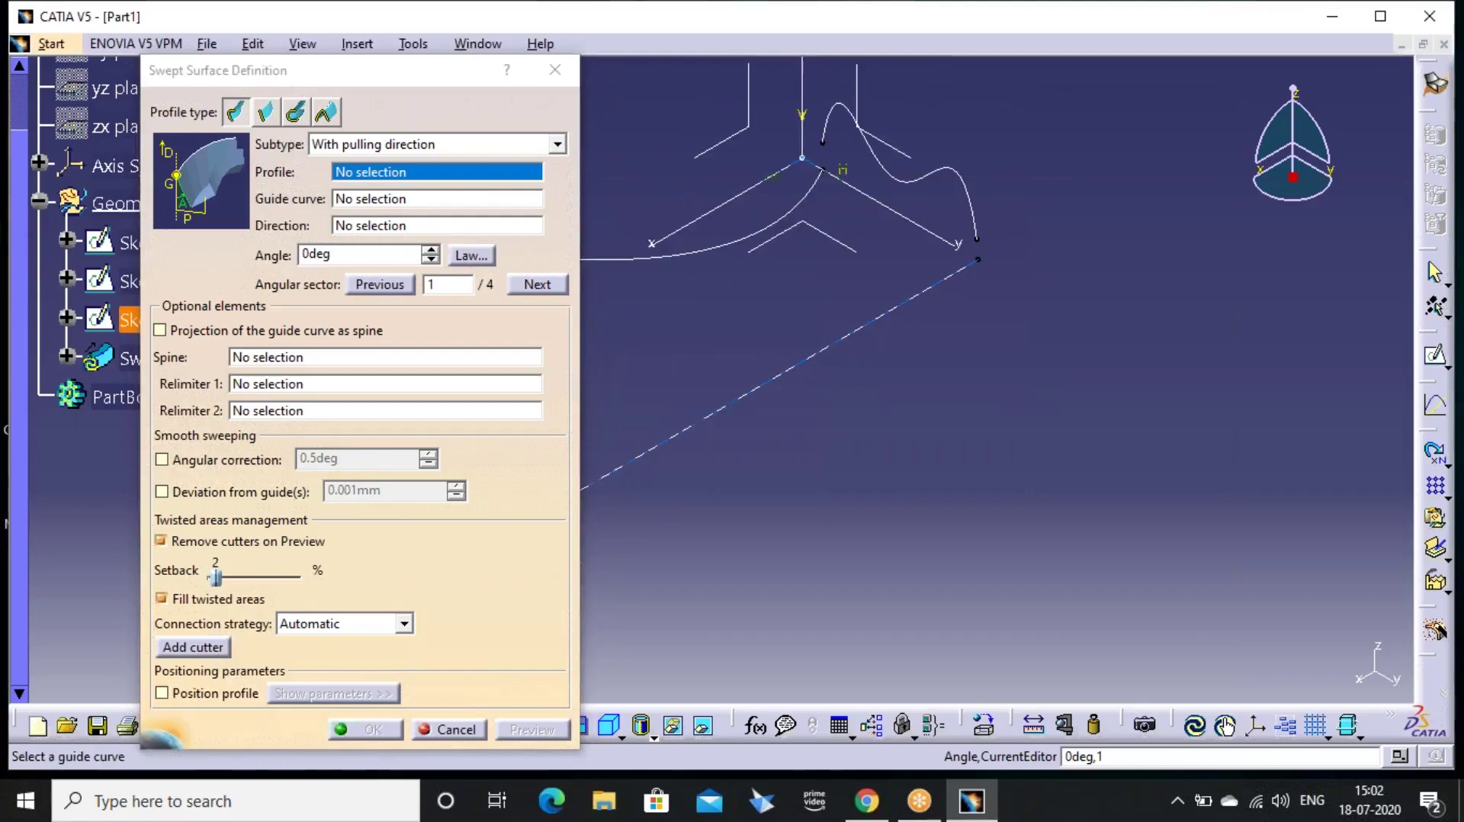
pyautogui.click(735, 398)
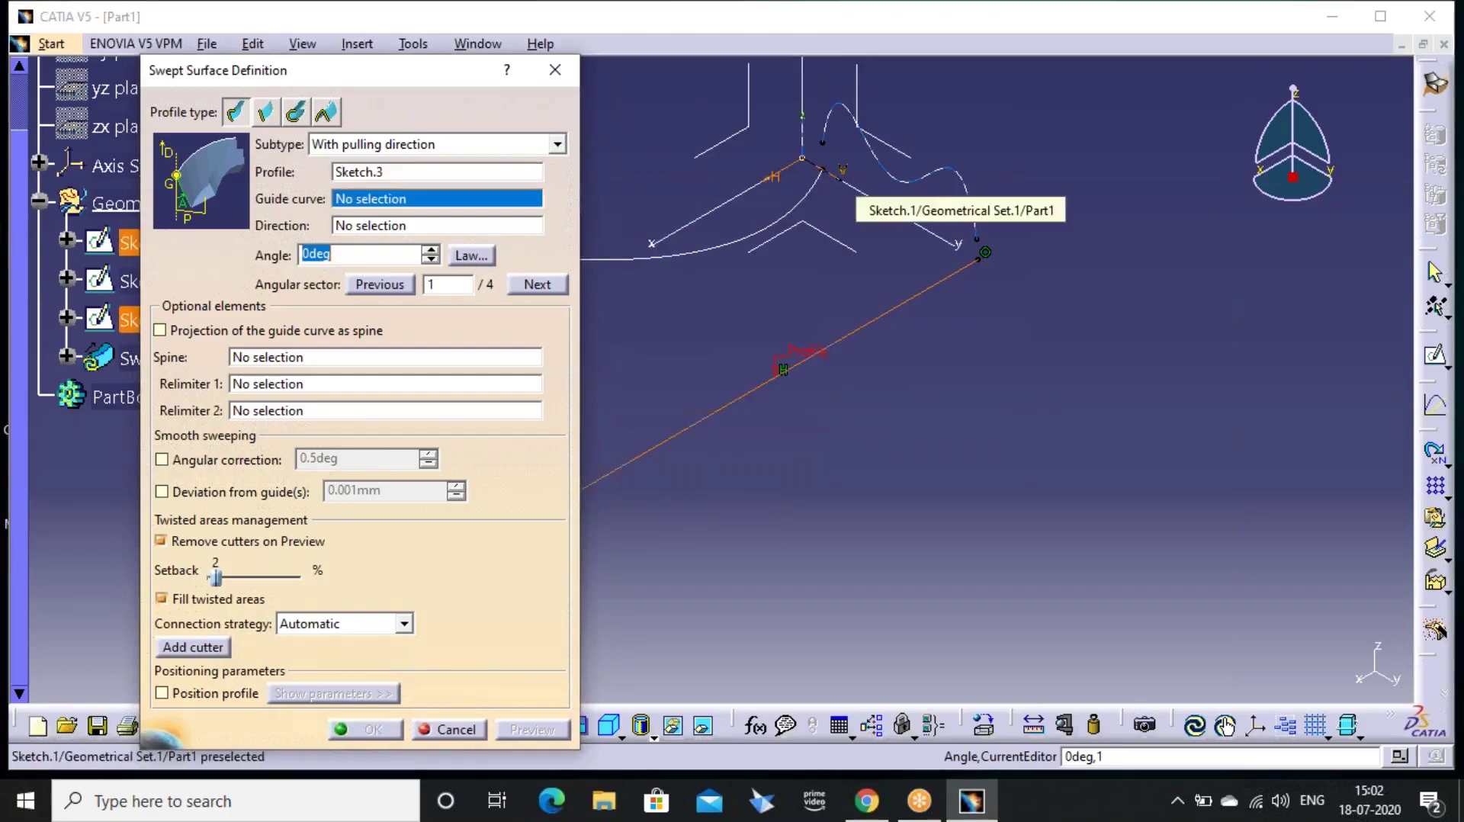
pyautogui.click(962, 187)
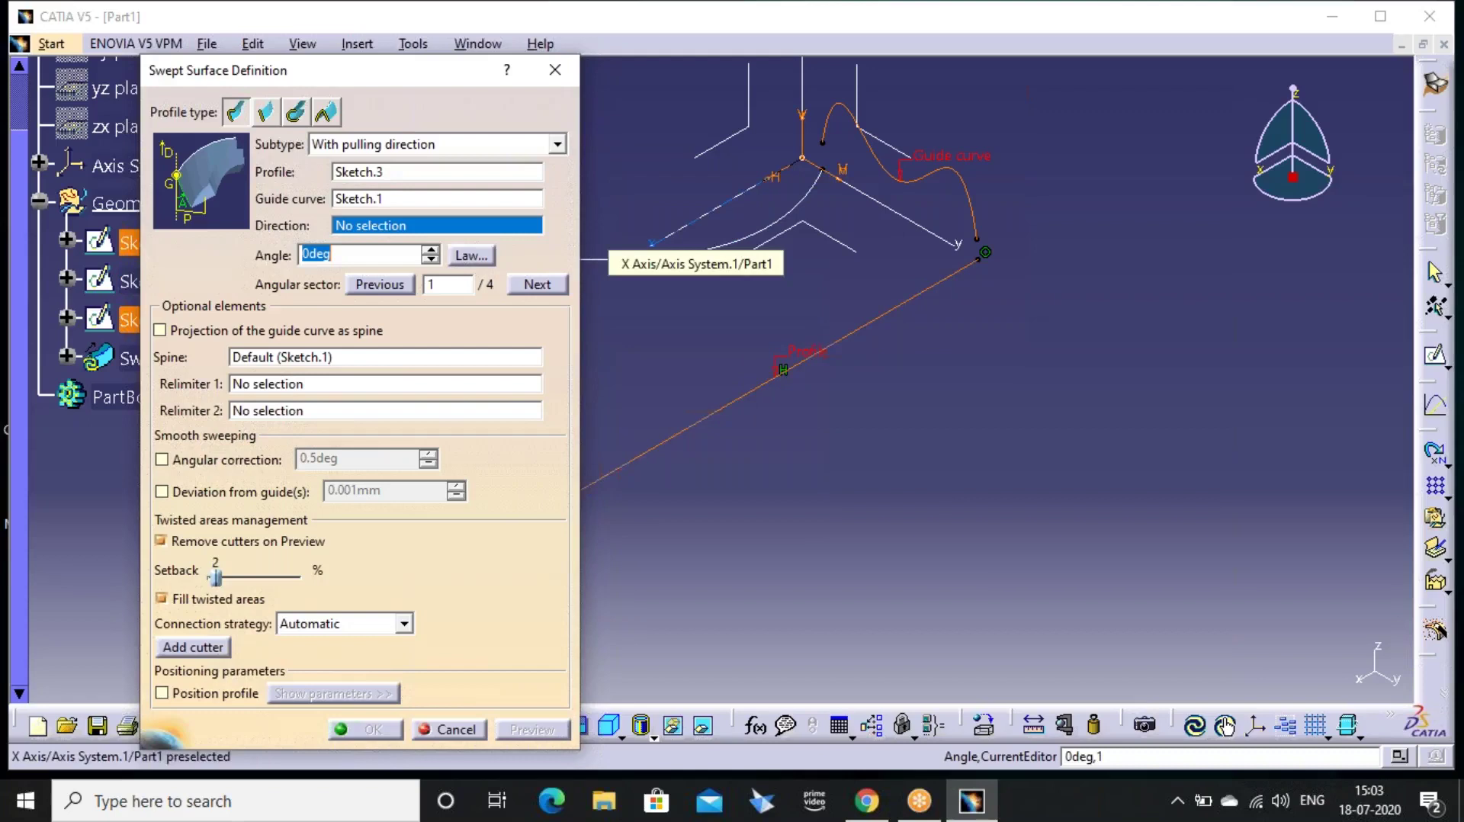
pyautogui.click(656, 240)
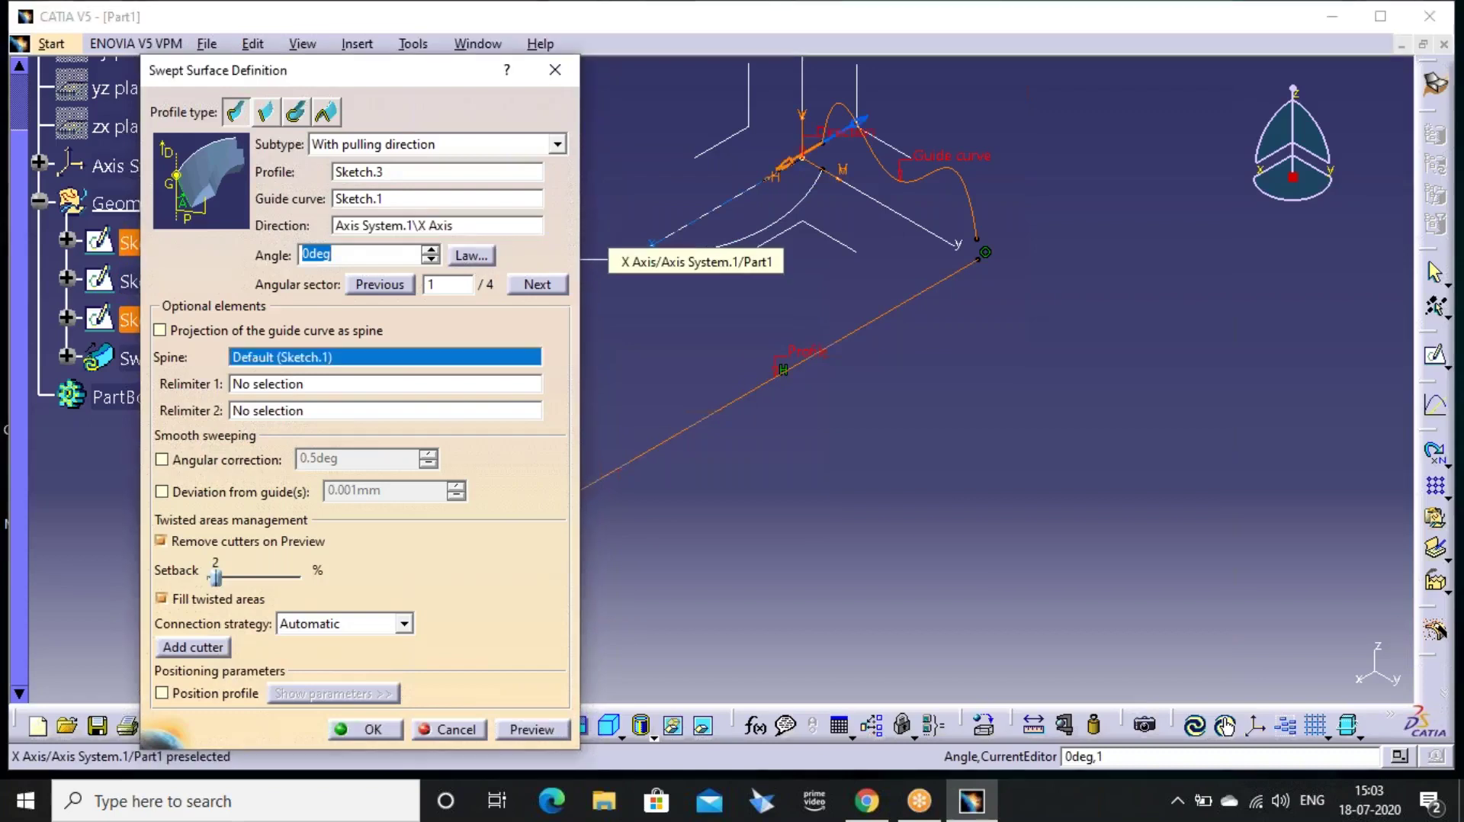
pyautogui.click(531, 728)
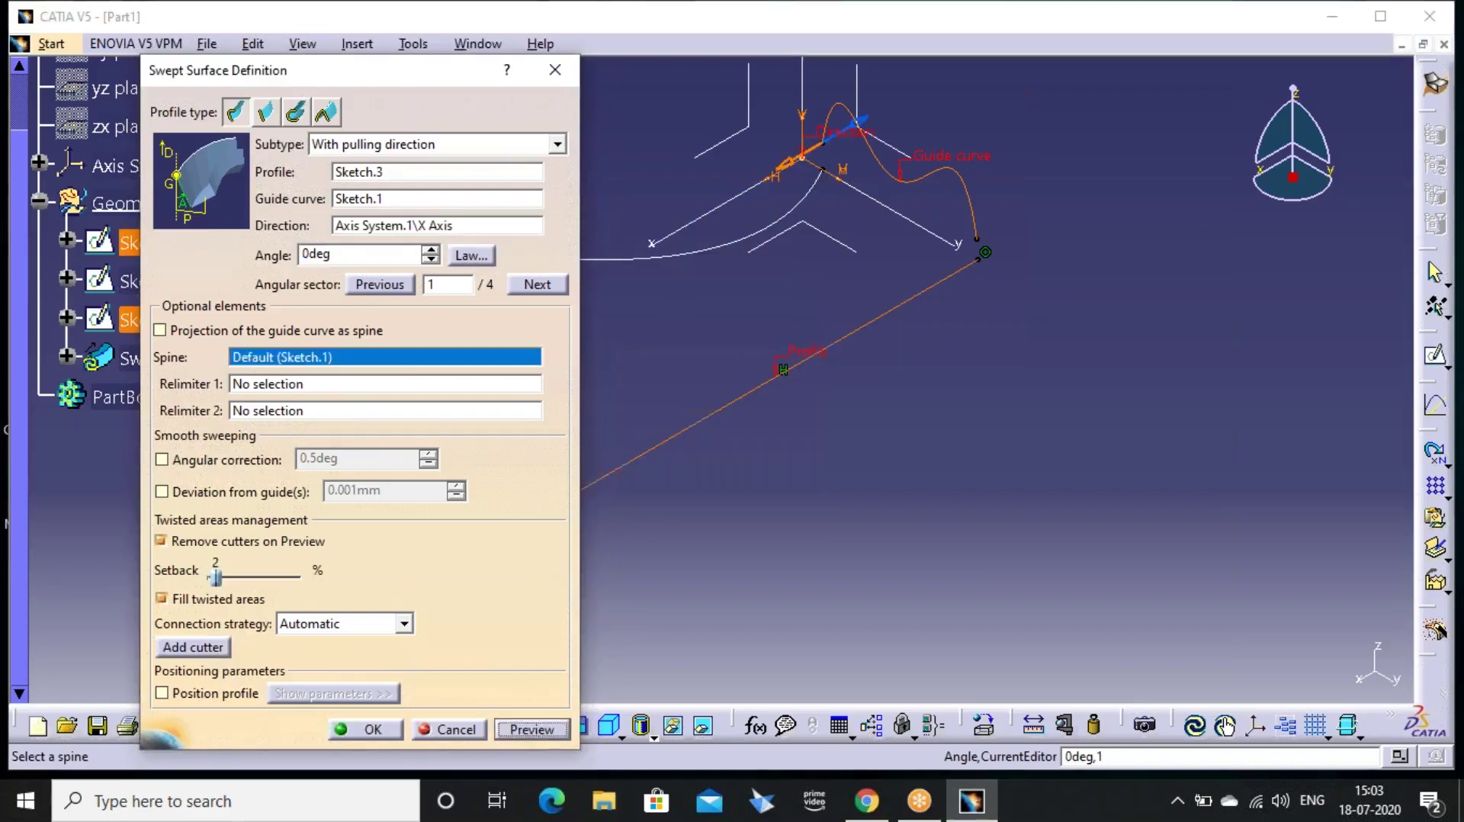
pyautogui.moveTo(795, 473); pyautogui.dragTo(928, 279, button='middle')
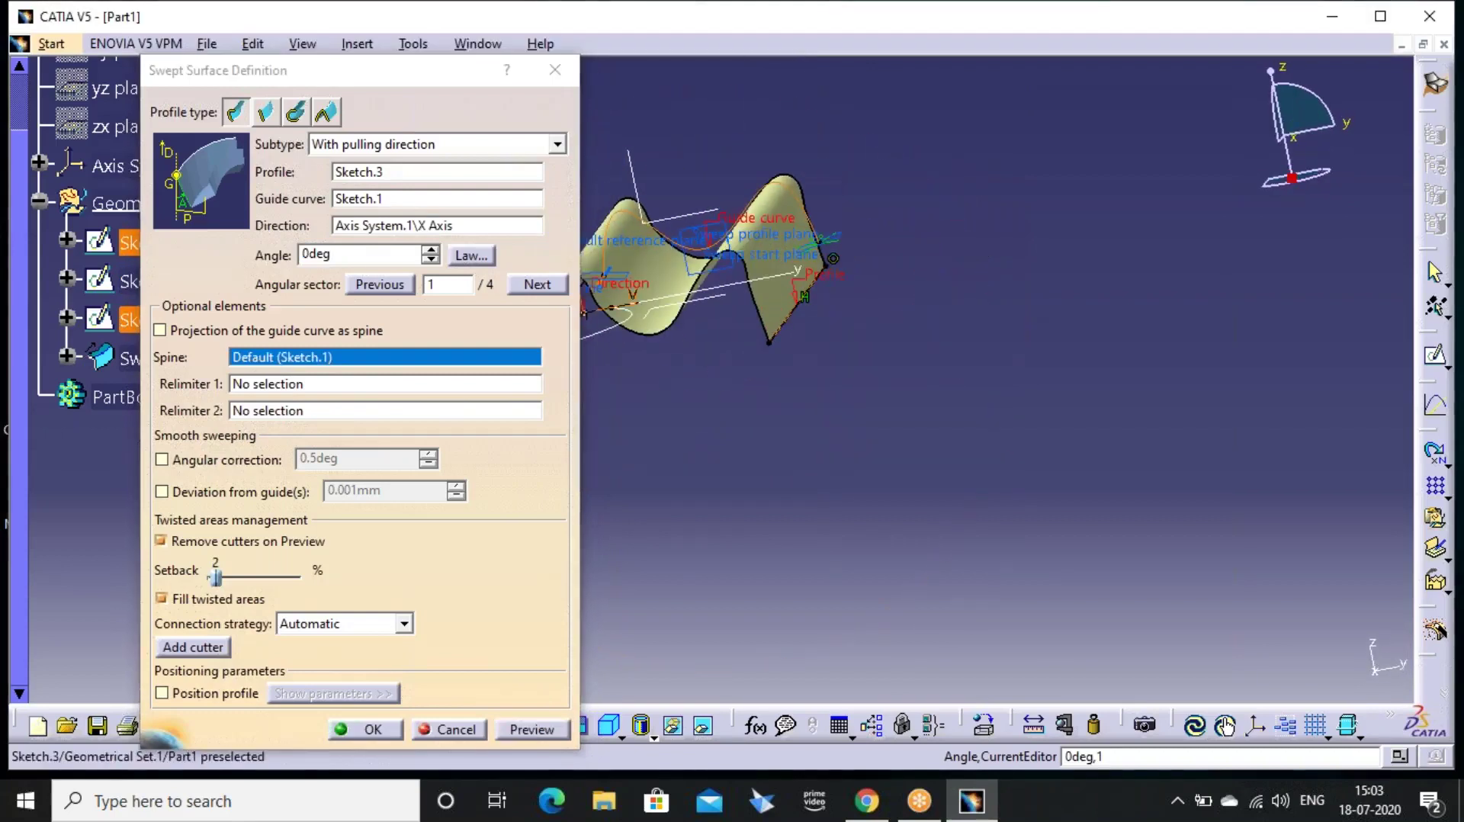
pyautogui.moveTo(767, 316)
pyautogui.mouseDown(button='middle')
pyautogui.moveTo(806, 267)
pyautogui.moveTo(875, 327)
pyautogui.moveTo(871, 290)
pyautogui.moveTo(789, 318)
pyautogui.moveTo(789, 386)
pyautogui.moveTo(827, 360)
pyautogui.moveTo(876, 268)
pyautogui.moveTo(748, 320)
pyautogui.moveTo(739, 484)
pyautogui.moveTo(762, 488)
pyautogui.moveTo(735, 336)
pyautogui.moveTo(791, 386)
pyautogui.moveTo(877, 305)
pyautogui.mouseUp(button='middle')
pyautogui.scroll(-2, 871, 290)
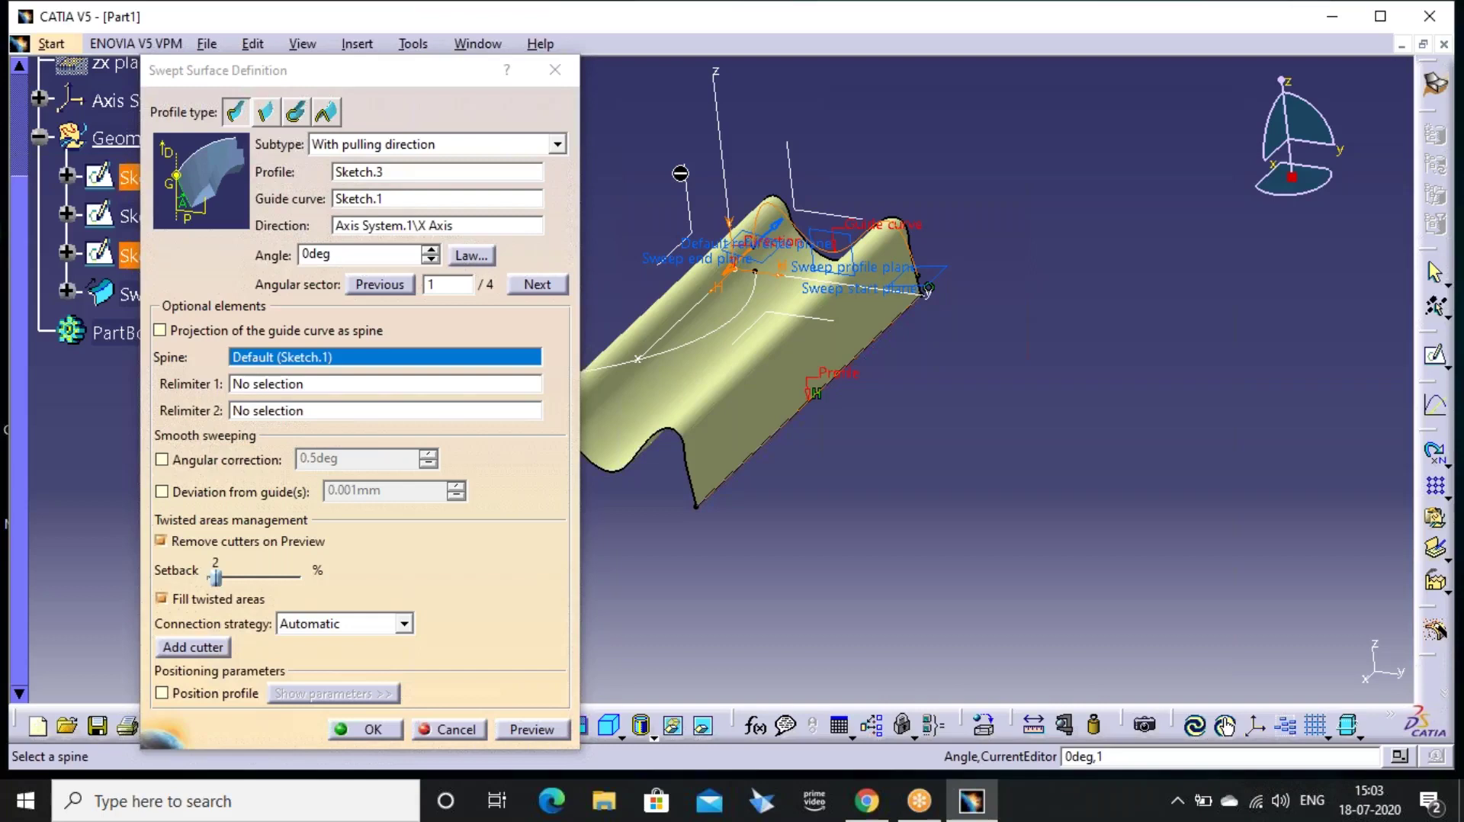
# Discard the current sweep and preview a pulling-direction sweep with Sketch.2 as profile, Sketch.1 as guide curve and the X axis of Axis System.1 as direction
pyautogui.click(553, 76)
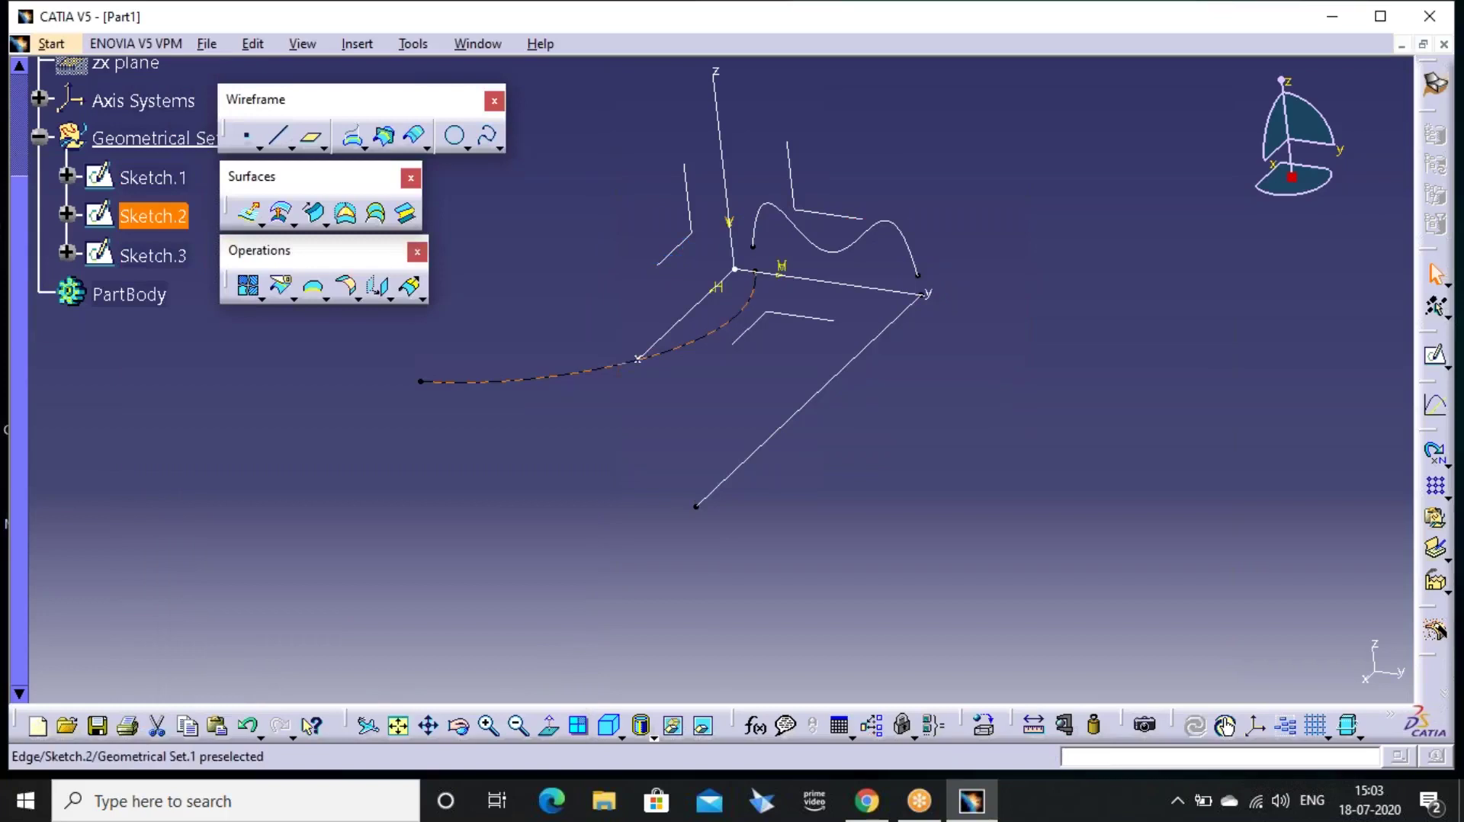
pyautogui.click(656, 415)
pyautogui.click(319, 217)
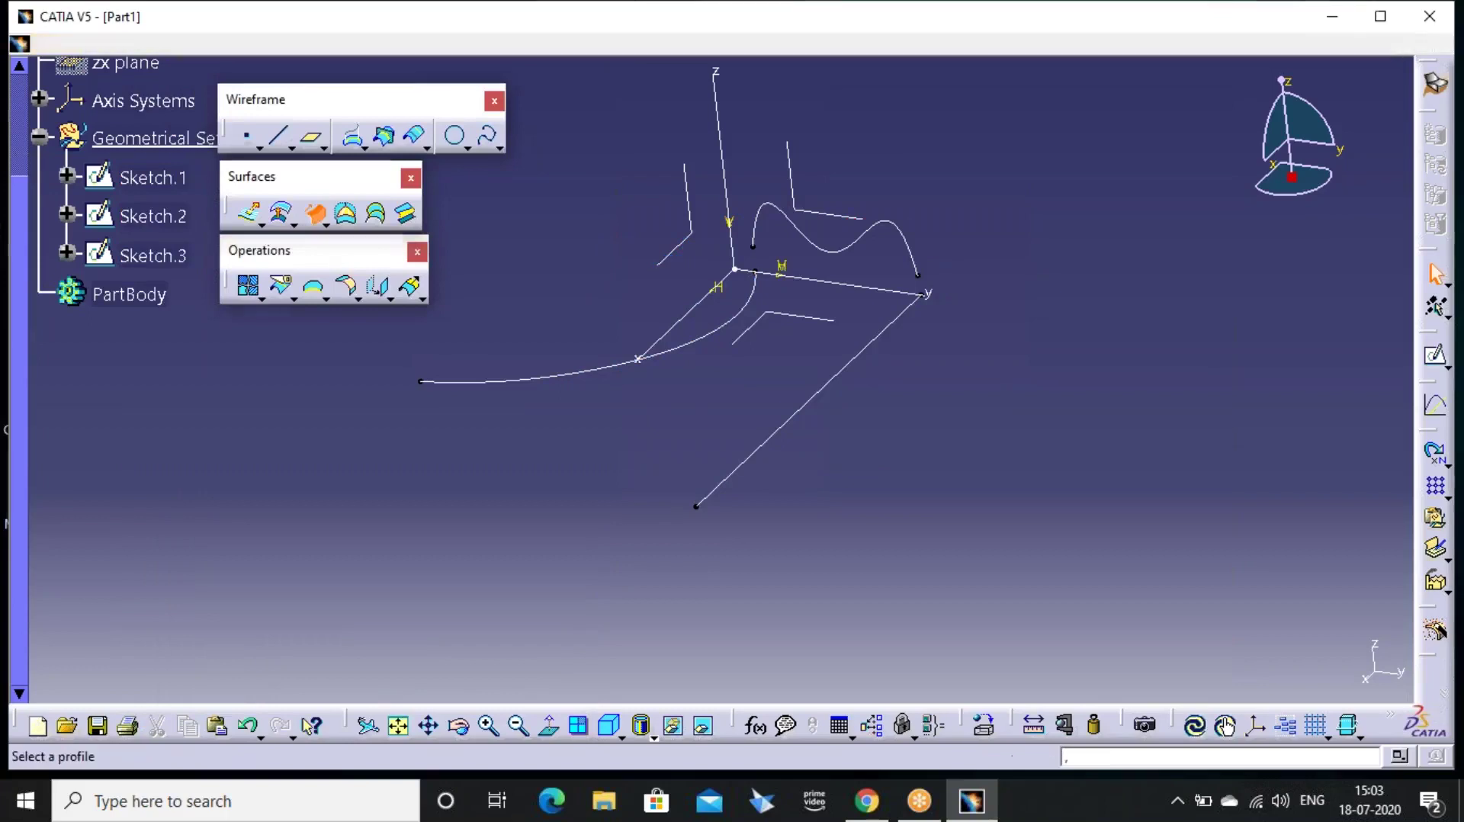
pyautogui.click(366, 148)
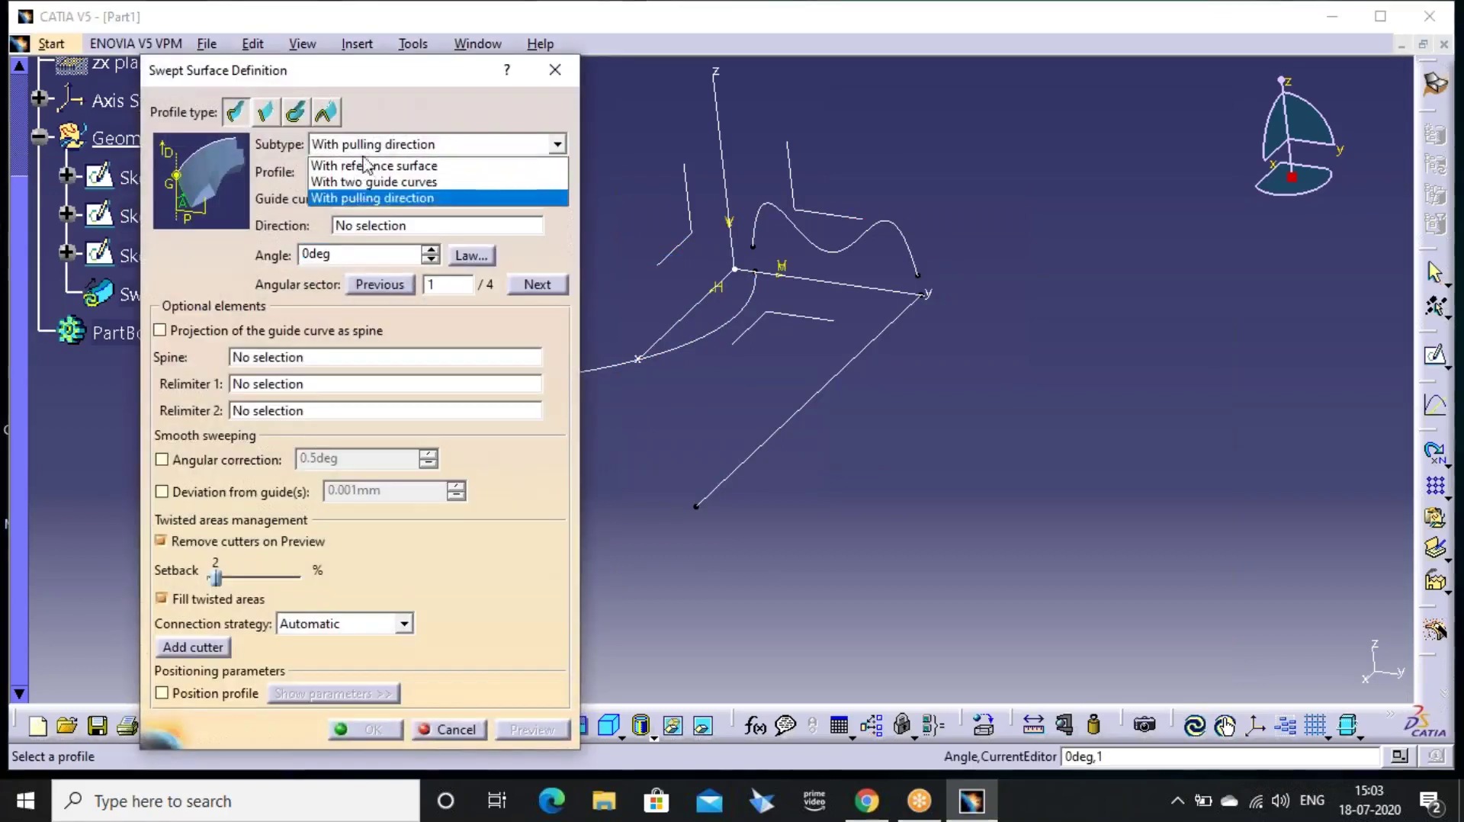
pyautogui.click(366, 199)
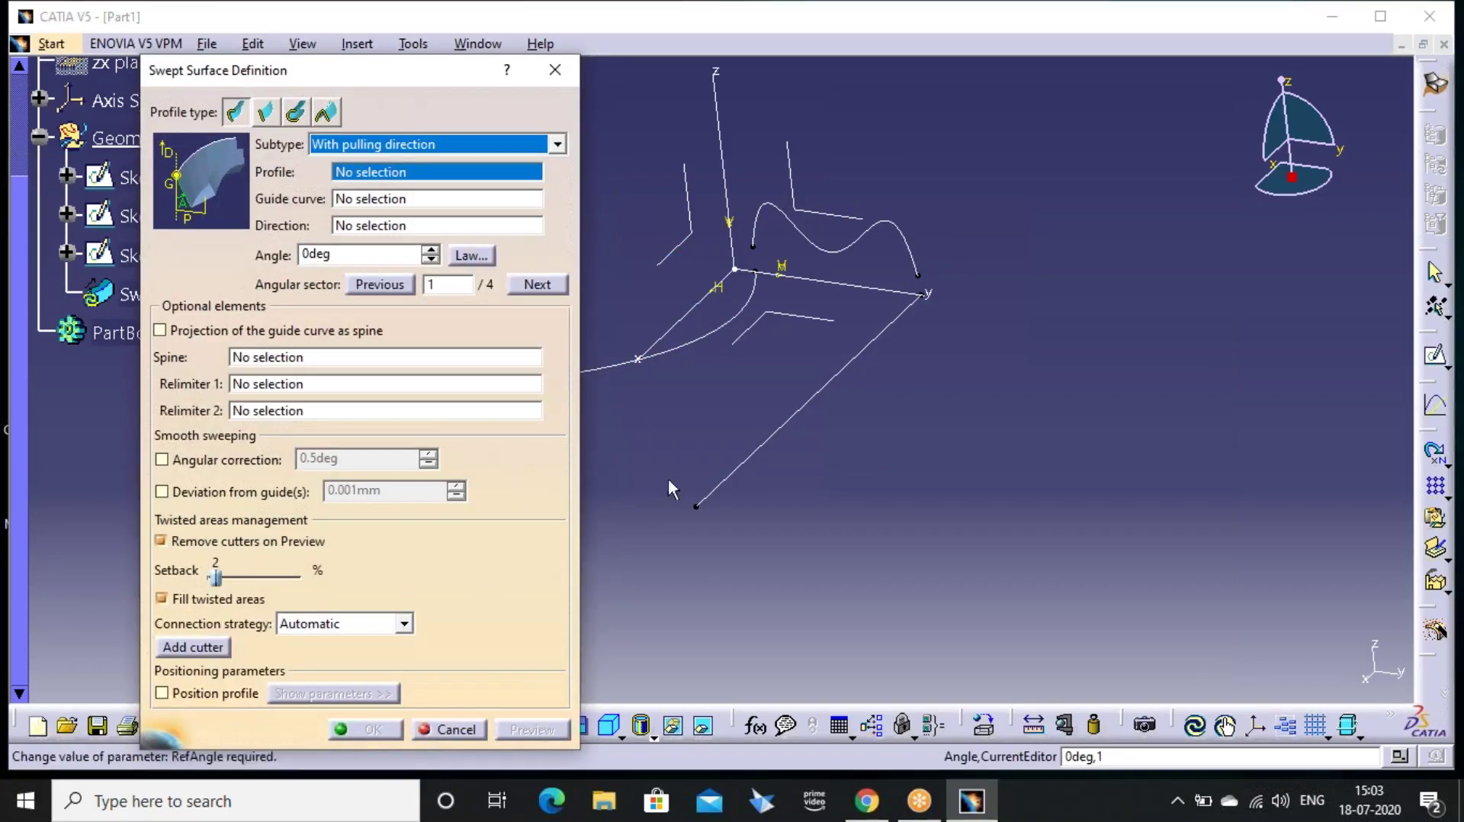
pyautogui.moveTo(666, 432); pyautogui.dragTo(836, 457, button='middle')
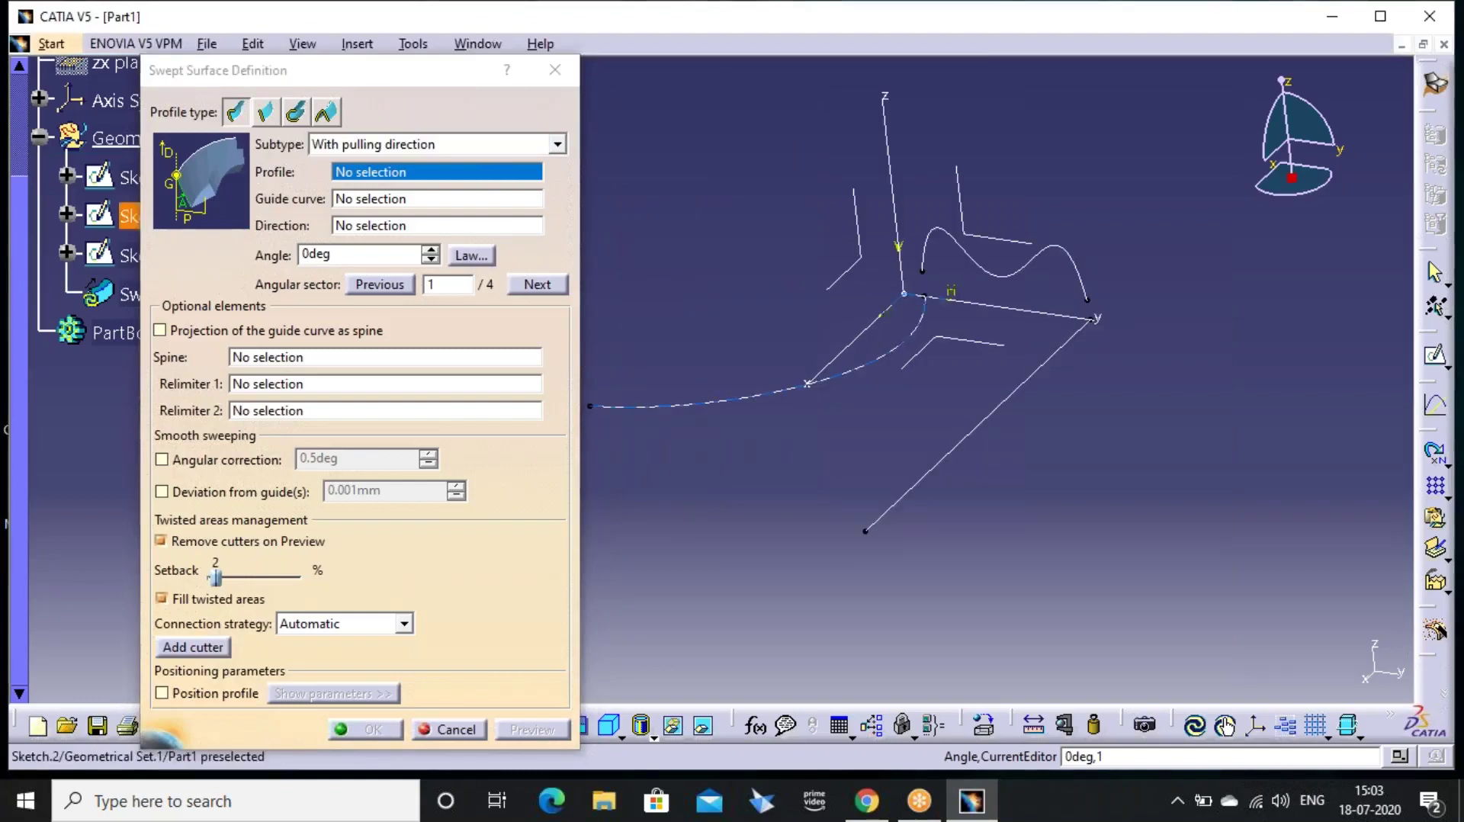
pyautogui.click(751, 398)
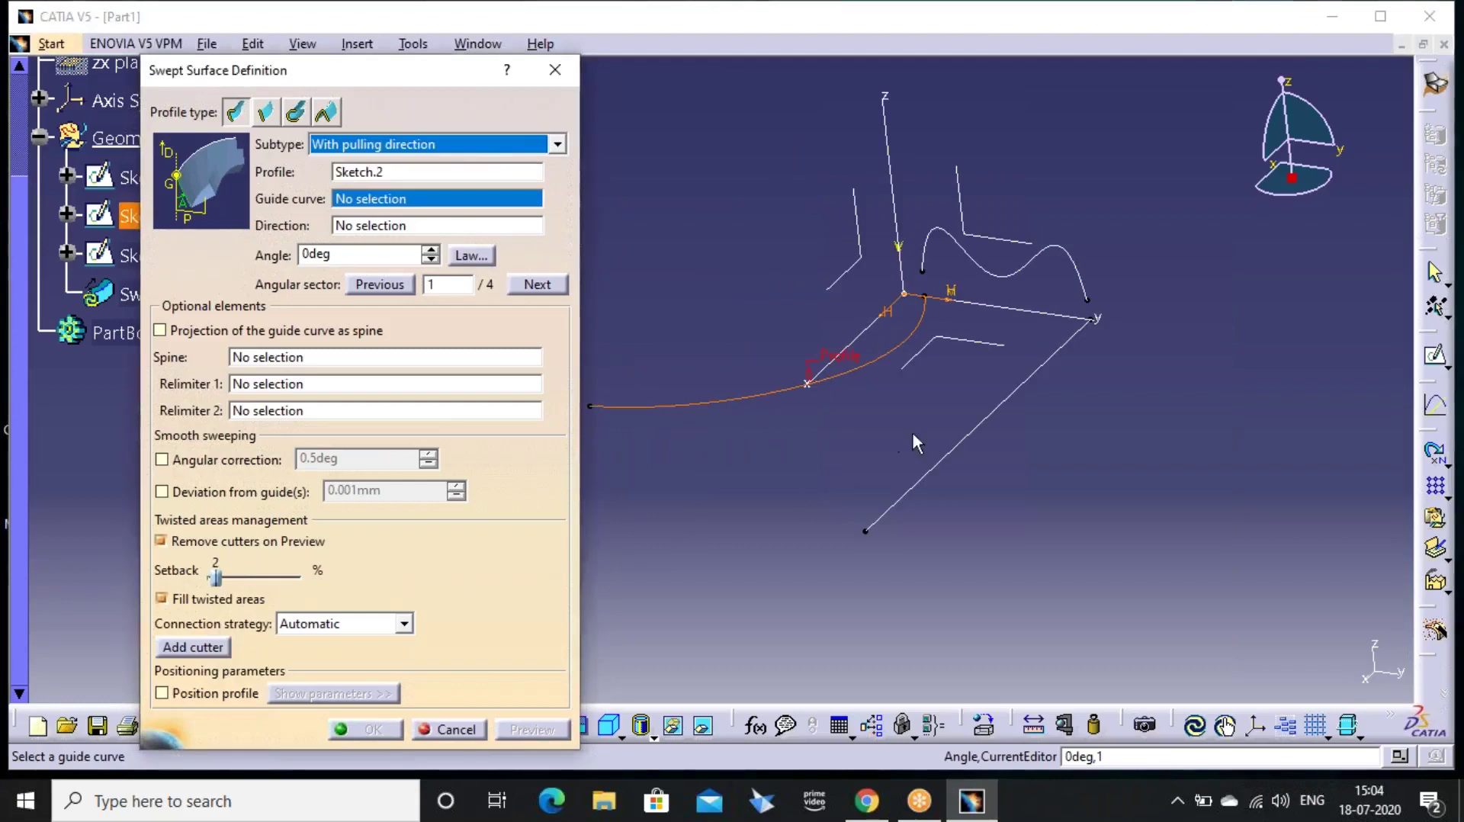
pyautogui.moveTo(915, 442); pyautogui.dragTo(780, 498, button='middle')
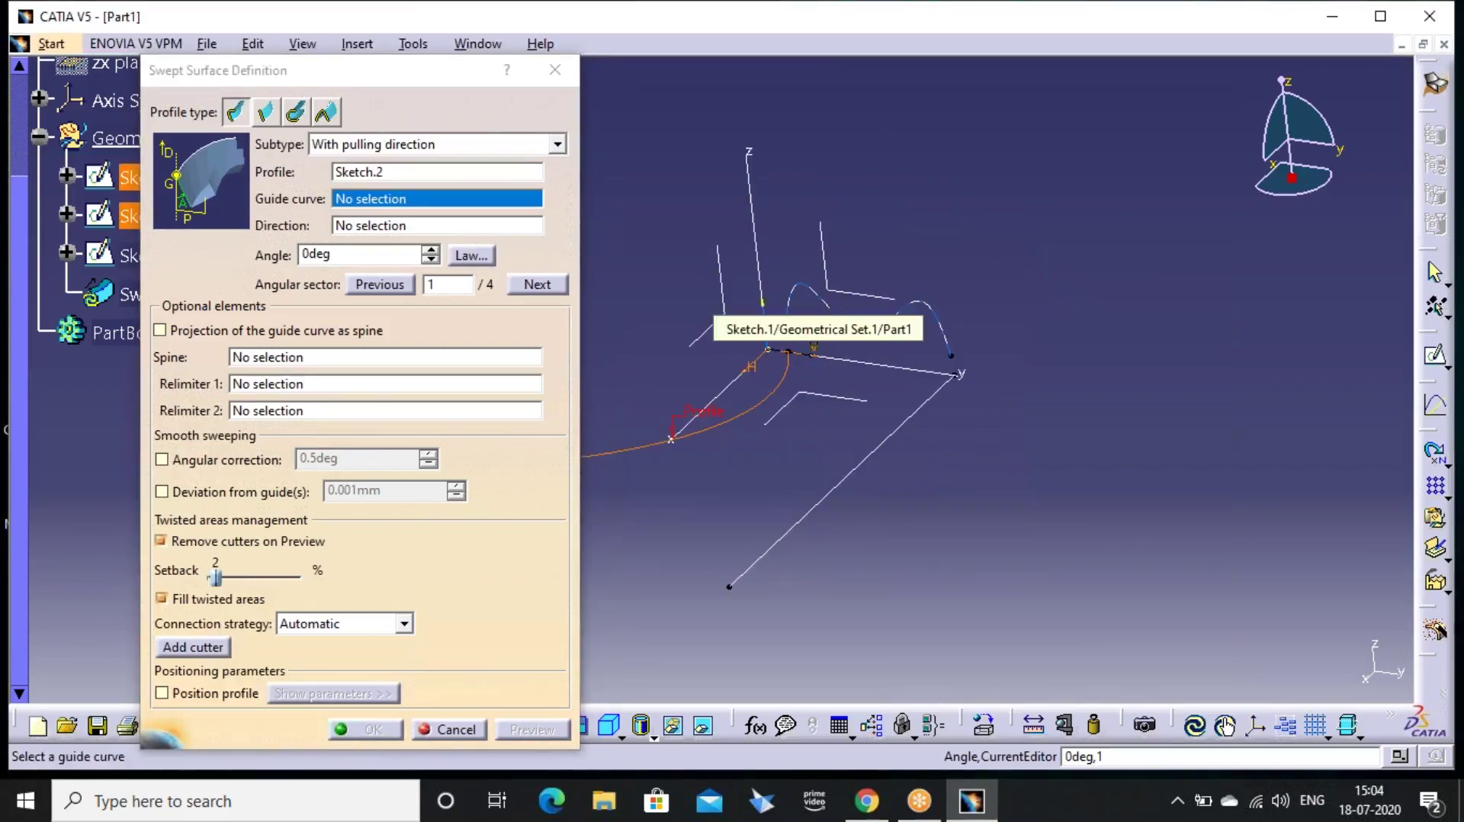
pyautogui.click(833, 300)
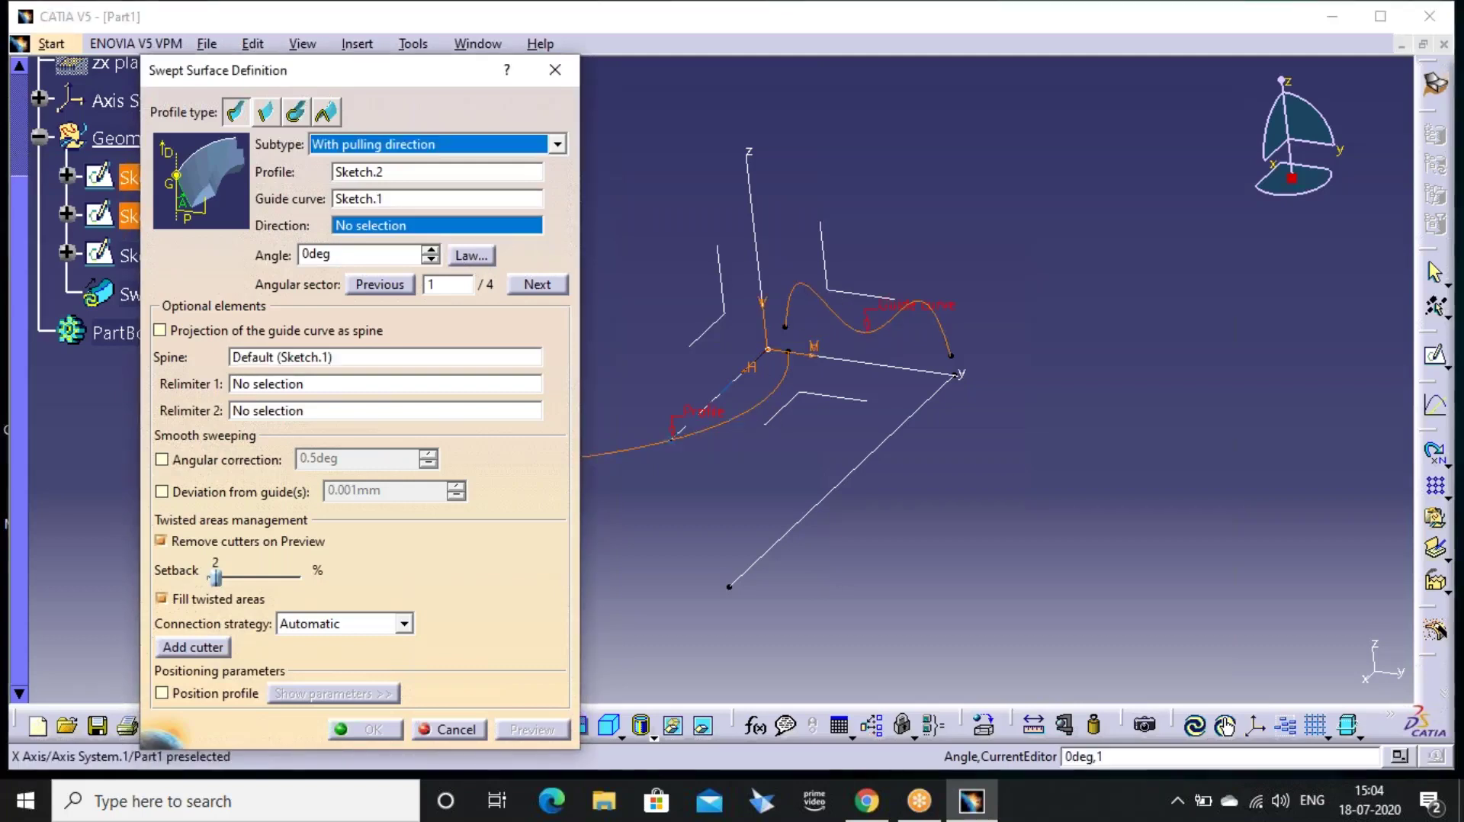
pyautogui.click(735, 401)
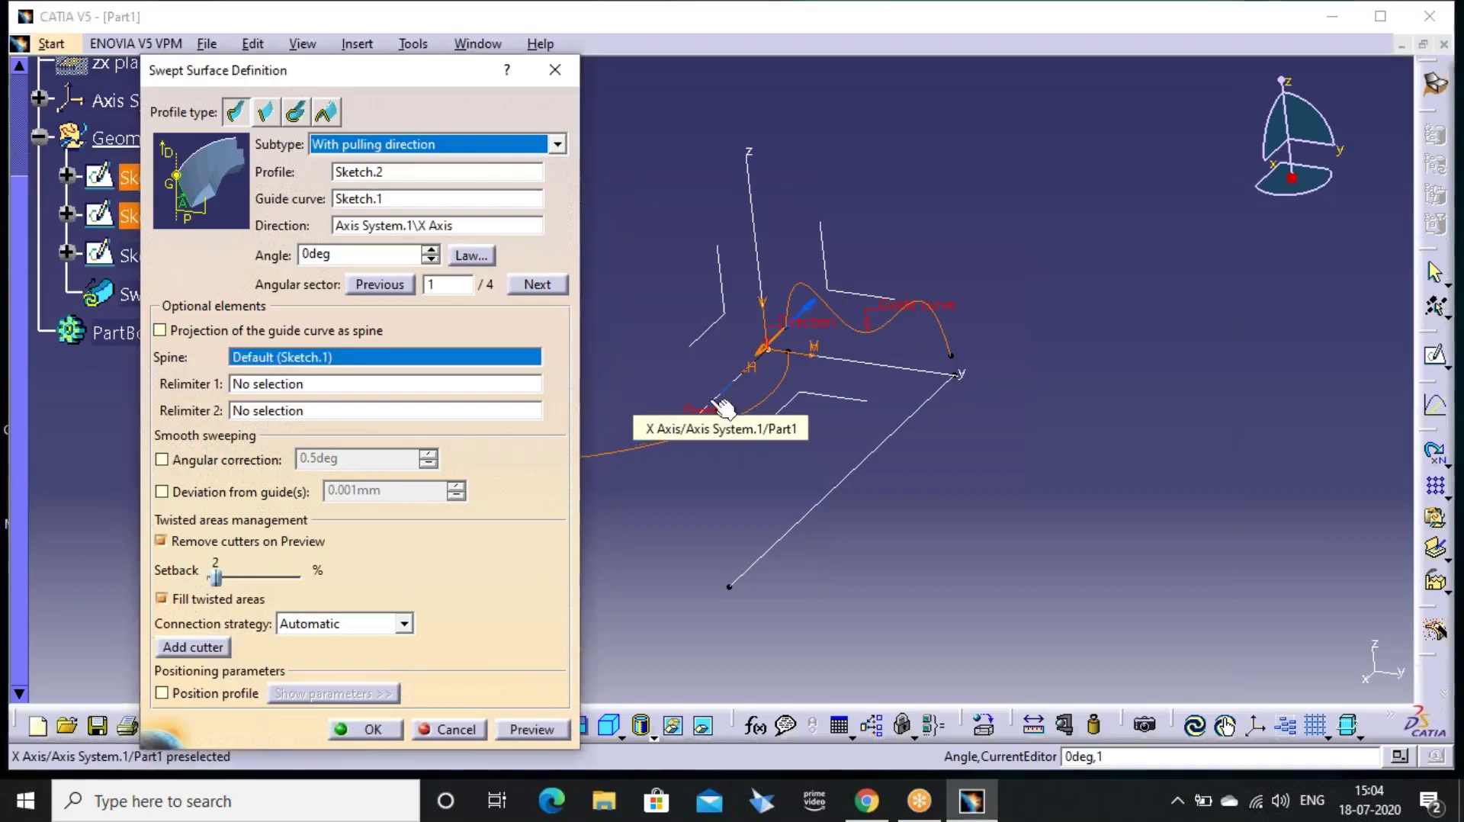
pyautogui.click(533, 730)
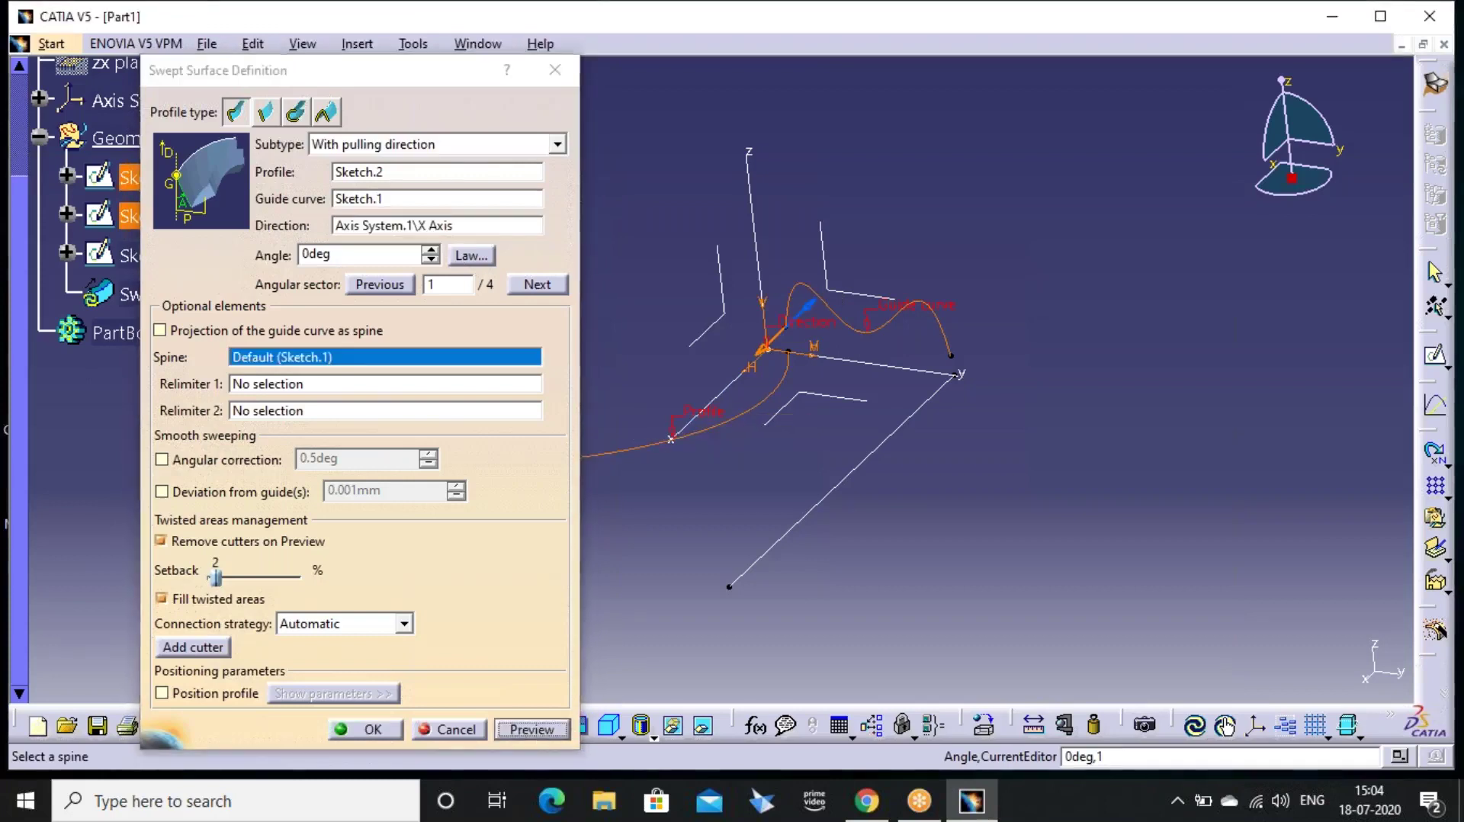
# Examine how the previewed surface follows the wave-shaped guide curve around the profile, the sweep planes and the twisted far end
pyautogui.moveTo(769, 510)
pyautogui.mouseDown(button='middle')
pyautogui.moveTo(791, 500)
pyautogui.moveTo(829, 591)
pyautogui.moveTo(831, 661)
pyautogui.mouseUp(button='middle')
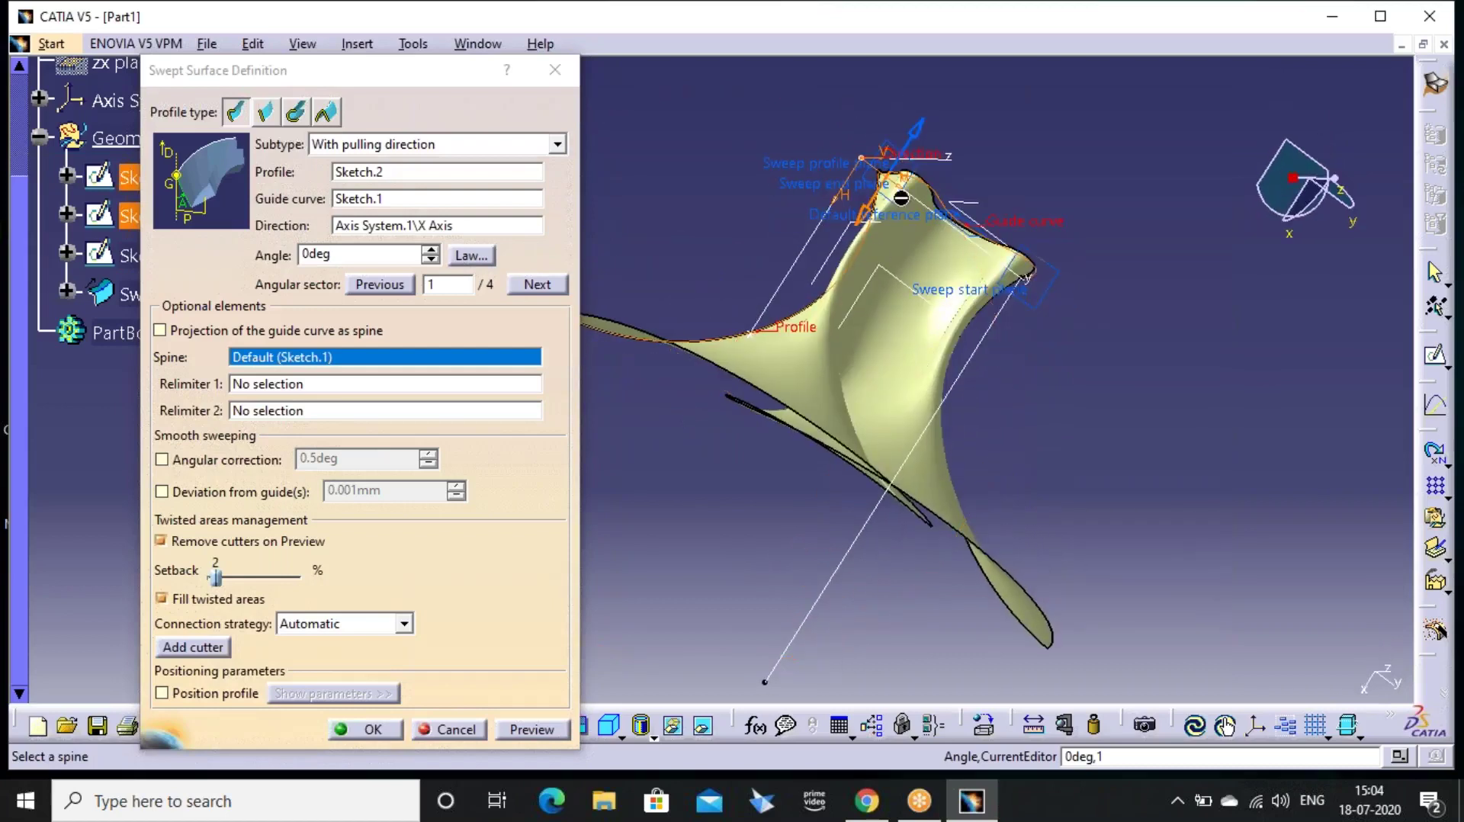
pyautogui.moveTo(696, 582); pyautogui.dragTo(903, 293, button='middle')
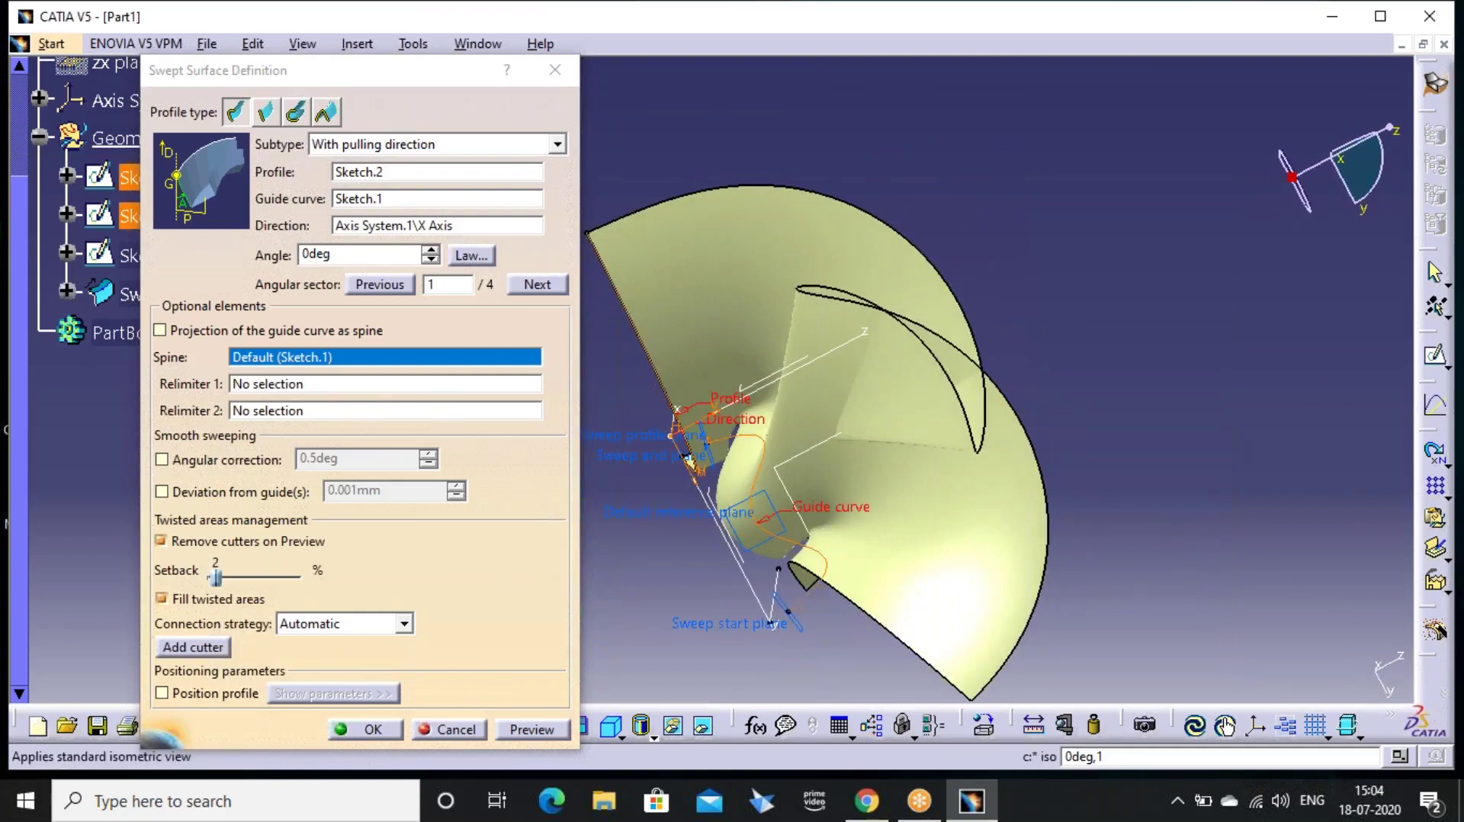
pyautogui.click(610, 726)
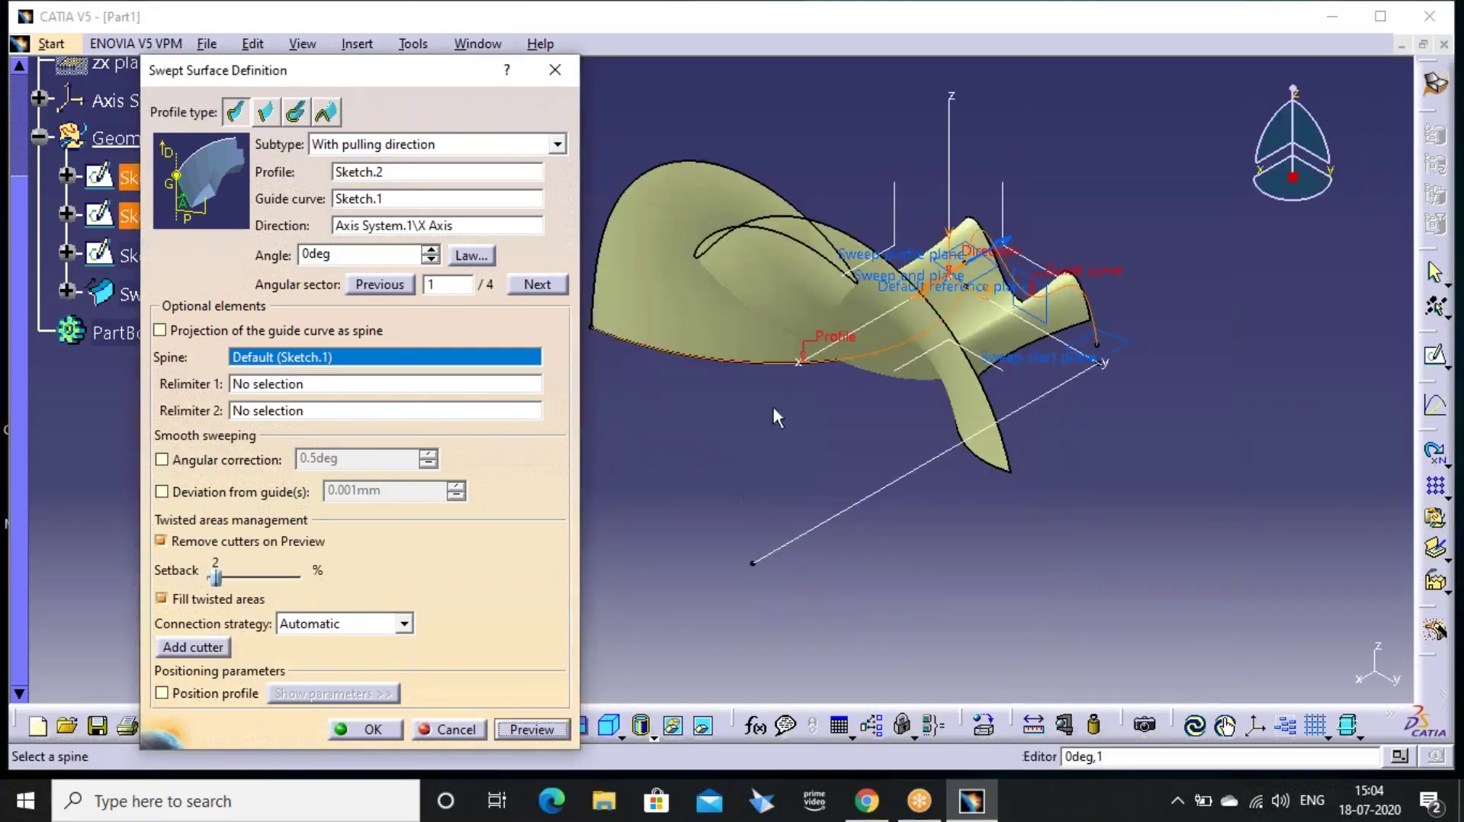
pyautogui.moveTo(870, 368); pyautogui.dragTo(803, 446, button='middle')
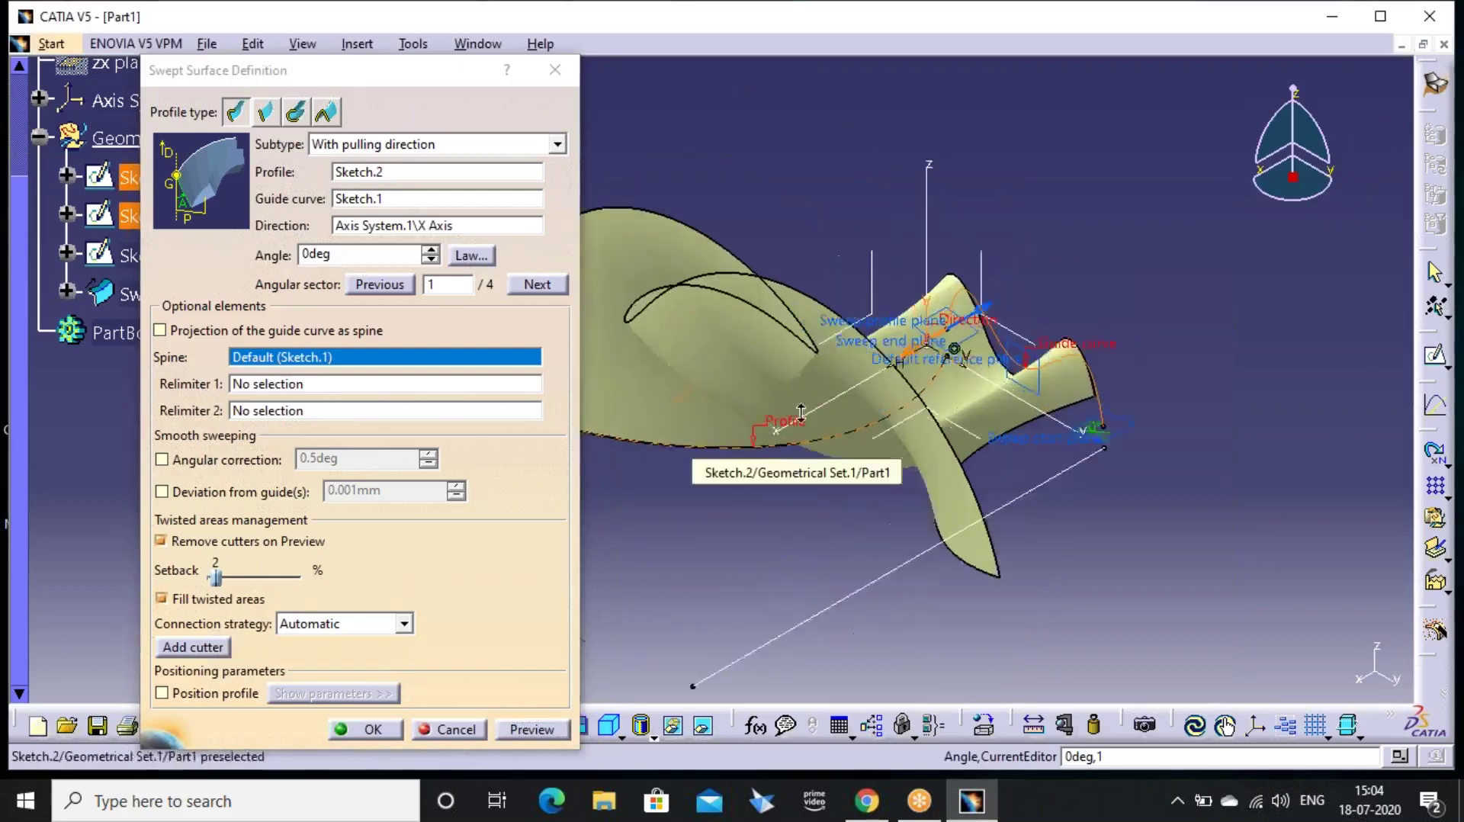
pyautogui.moveTo(715, 468)
pyautogui.mouseDown(button='middle')
pyautogui.moveTo(879, 507)
pyautogui.moveTo(831, 550)
pyautogui.moveTo(737, 486)
pyautogui.mouseUp(button='middle')
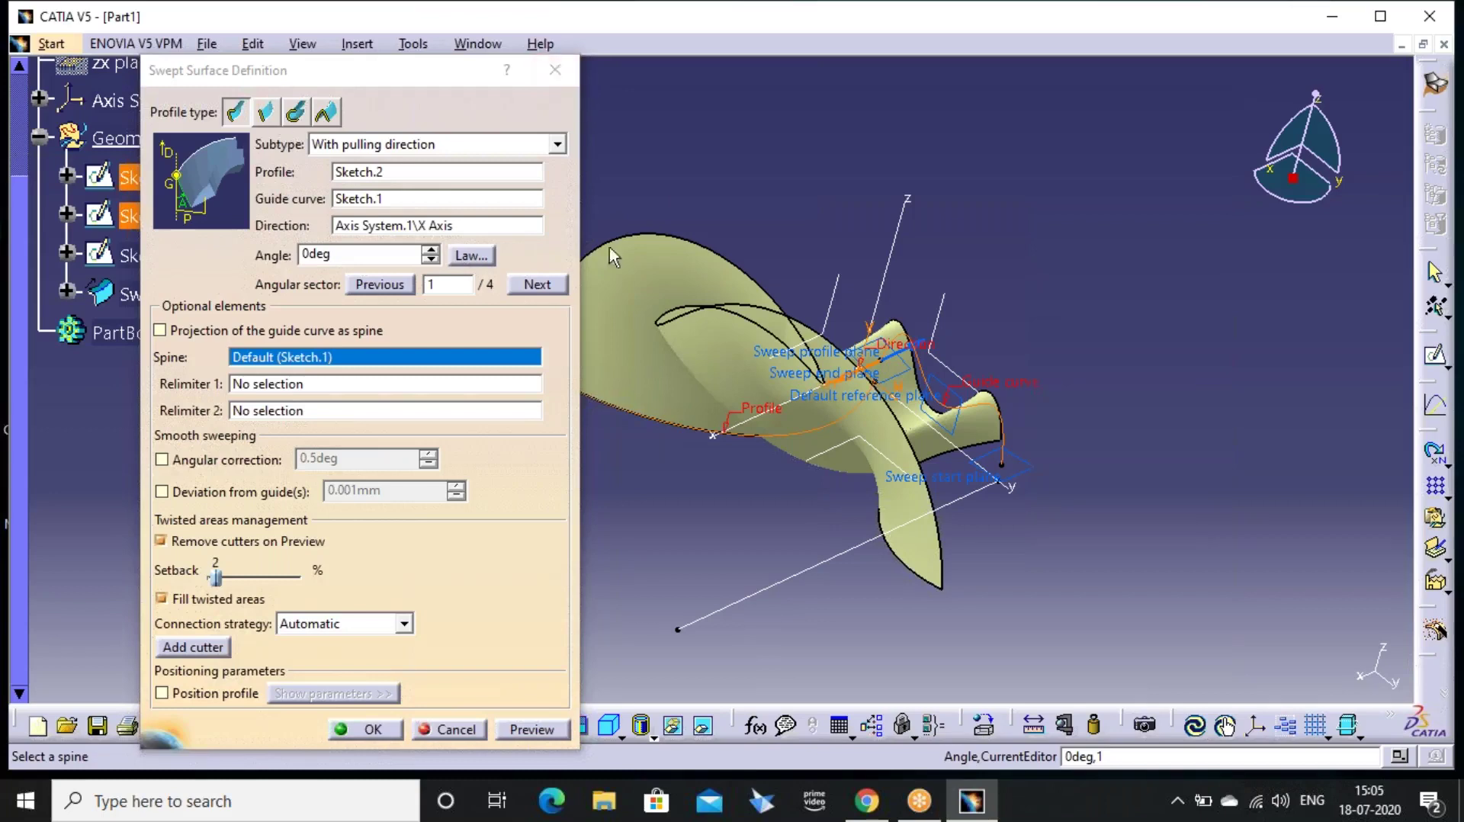
pyautogui.moveTo(818, 503)
pyautogui.mouseDown(button='middle')
pyautogui.moveTo(709, 374)
pyautogui.moveTo(898, 407)
pyautogui.moveTo(908, 602)
pyautogui.mouseUp(button='middle')
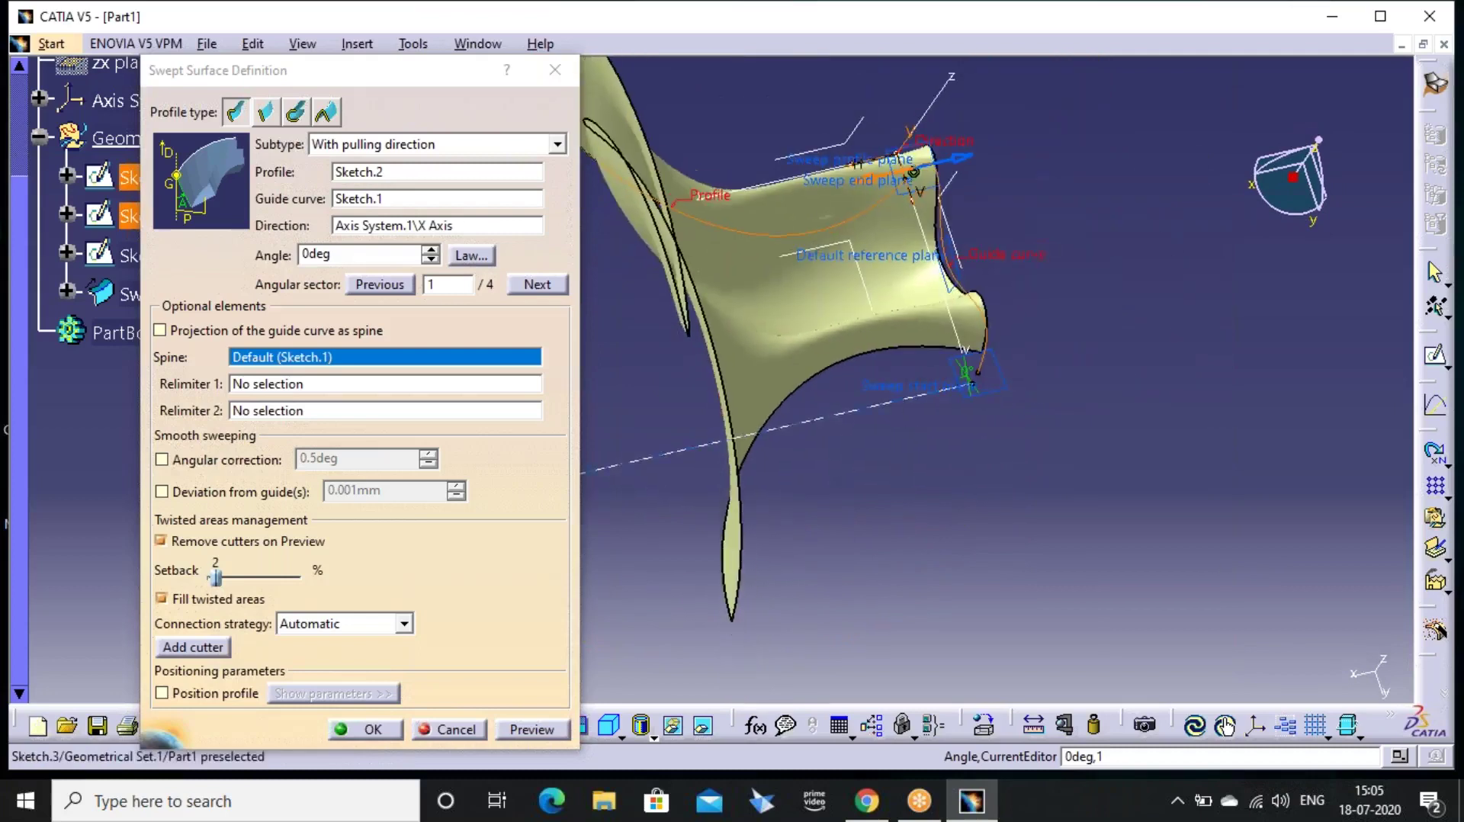
pyautogui.moveTo(928, 201)
pyautogui.mouseDown(button='middle')
pyautogui.moveTo(860, 356)
pyautogui.moveTo(839, 324)
pyautogui.moveTo(776, 336)
pyautogui.moveTo(766, 545)
pyautogui.mouseUp(button='middle')
pyautogui.moveTo(690, 340); pyautogui.dragTo(980, 293, button='middle')
pyautogui.moveTo(836, 236); pyautogui.dragTo(852, 390, button='middle')
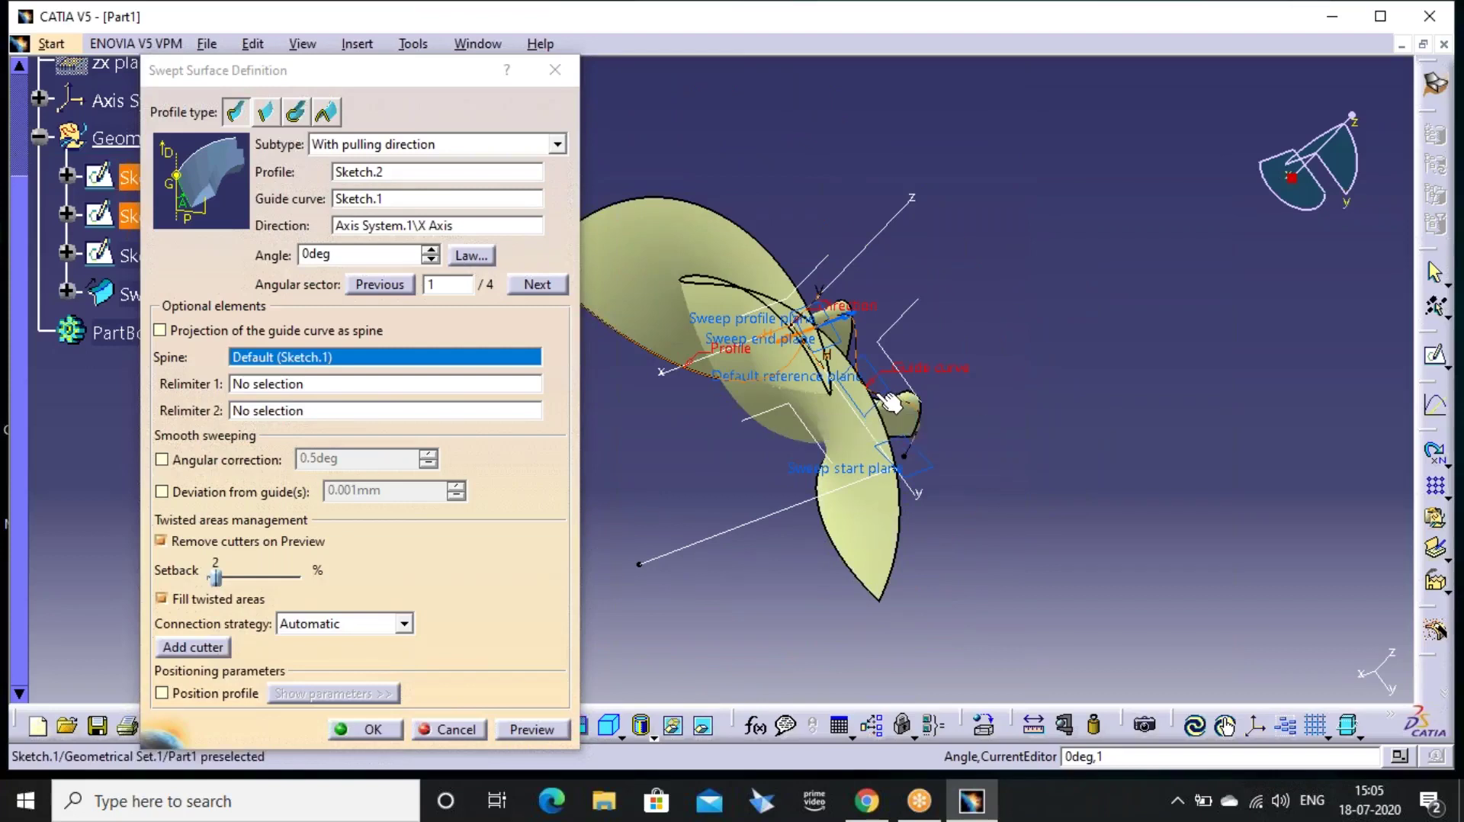
# Discard the sweep and reshape the spline of Sketch.1 into a single arch by raising its middle control point
pyautogui.click(555, 69)
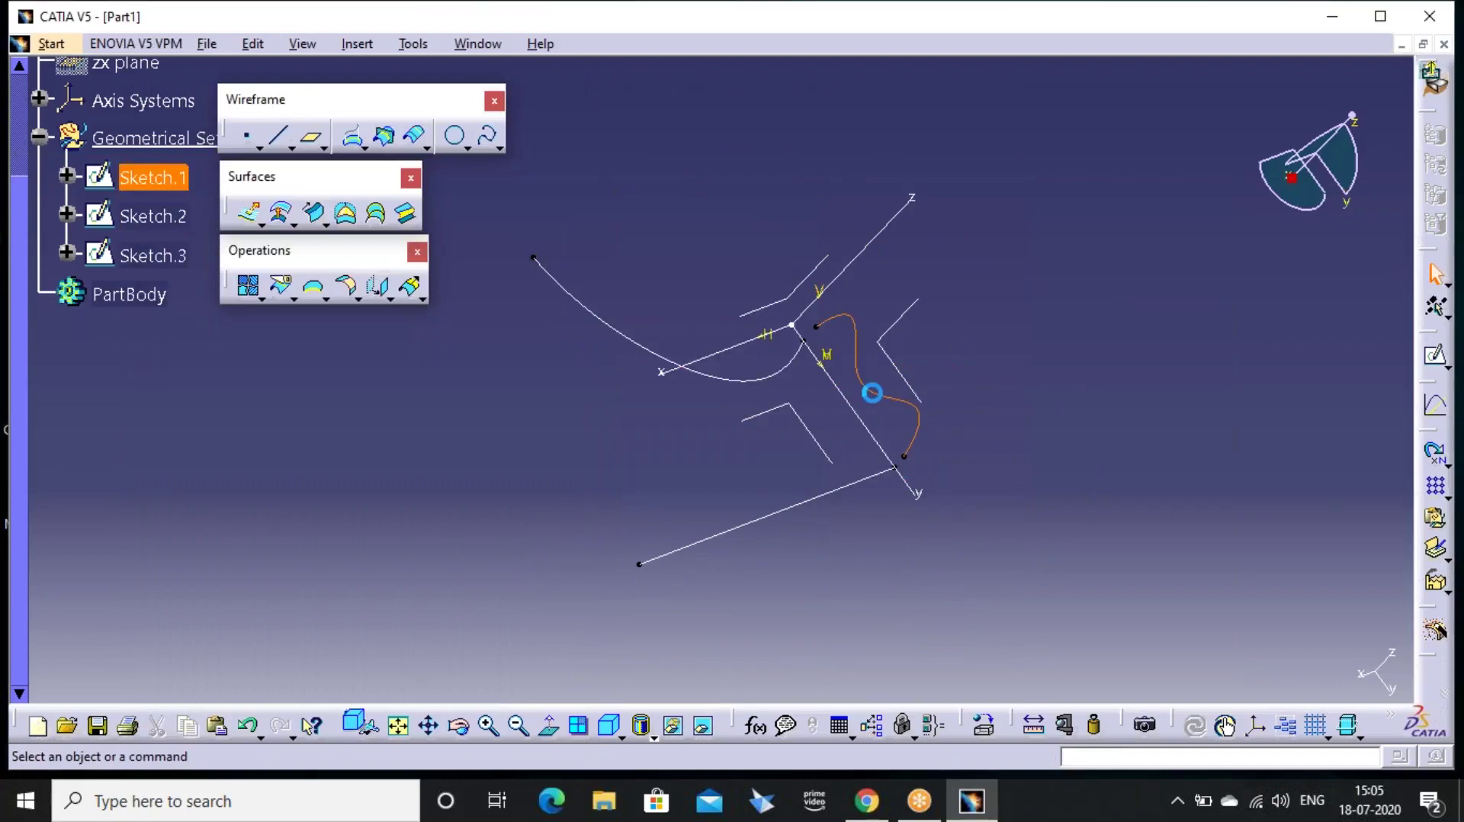
pyautogui.doubleClick(873, 391)
pyautogui.moveTo(779, 396); pyautogui.dragTo(810, 349, button='middle')
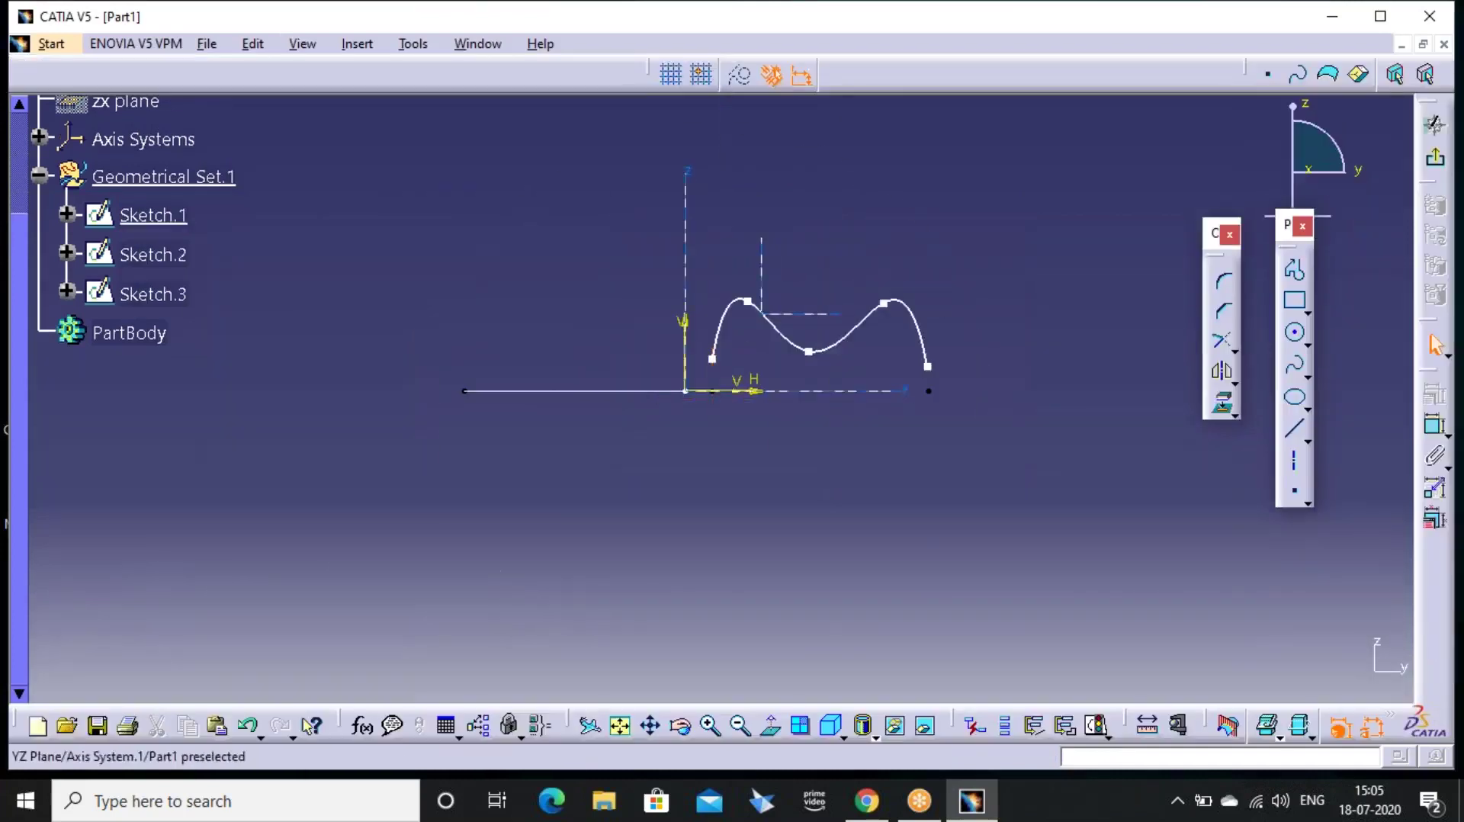
pyautogui.moveTo(809, 349); pyautogui.dragTo(826, 276)
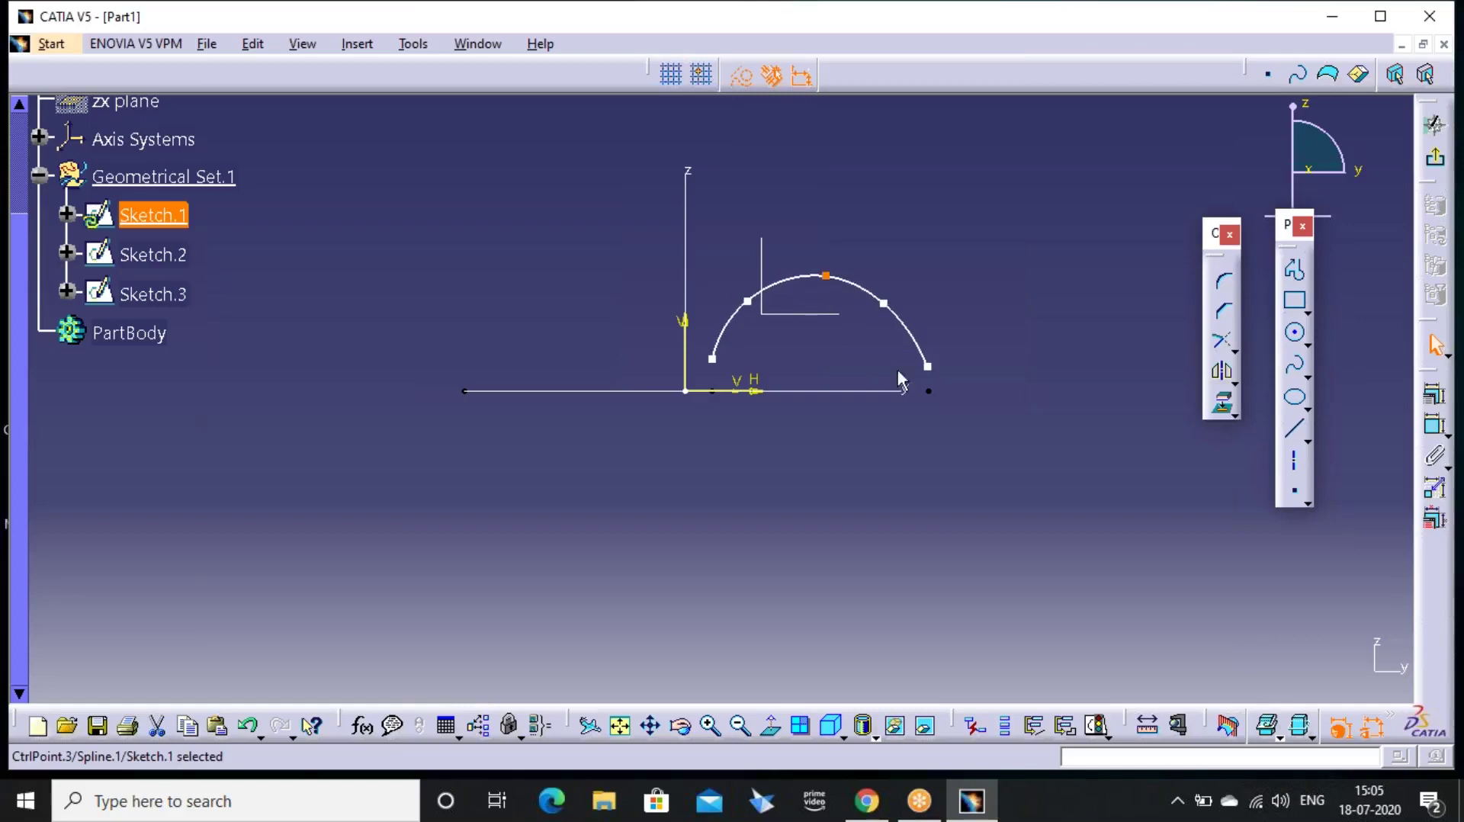
pyautogui.moveTo(967, 406); pyautogui.dragTo(873, 467, button='middle')
pyautogui.click(874, 467)
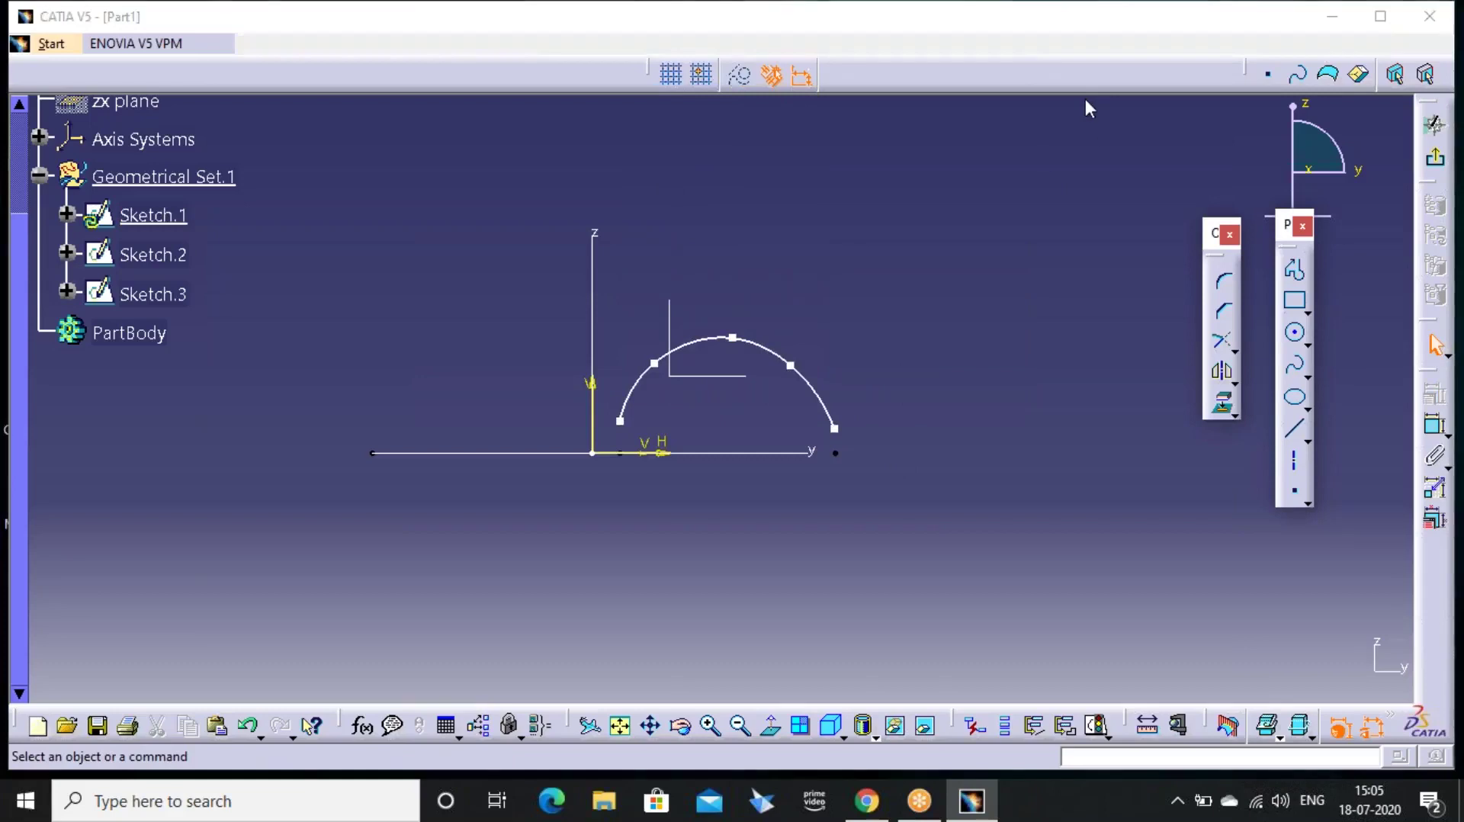
pyautogui.click(1439, 157)
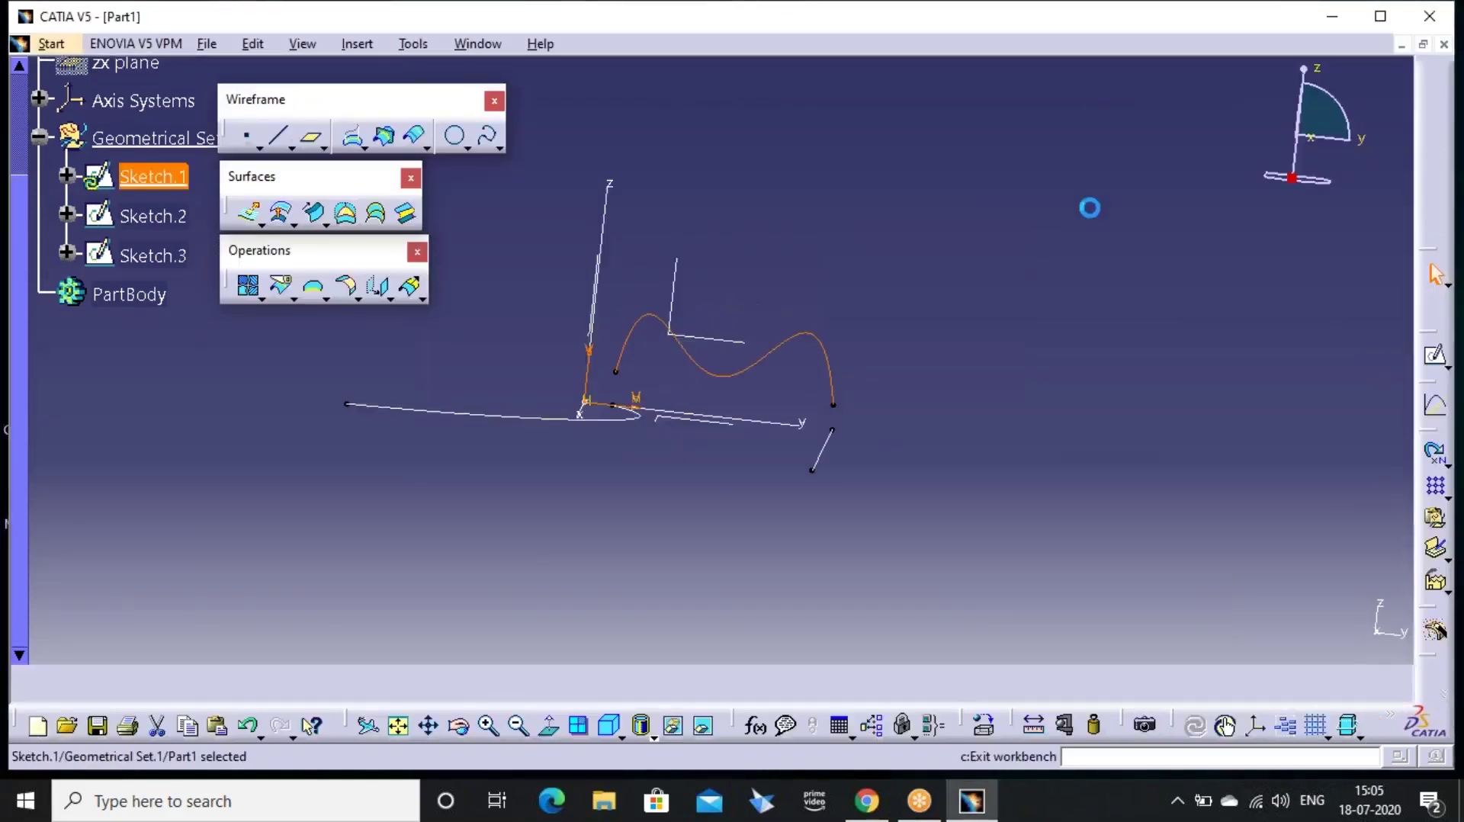
# Preview a pulling-direction sweep along the arch-shaped Sketch.1, using Sketch.2 as profile and the X axis of Axis System.1 as direction
pyautogui.click(726, 322)
pyautogui.click(785, 312)
pyautogui.moveTo(777, 312); pyautogui.dragTo(913, 311, button='middle')
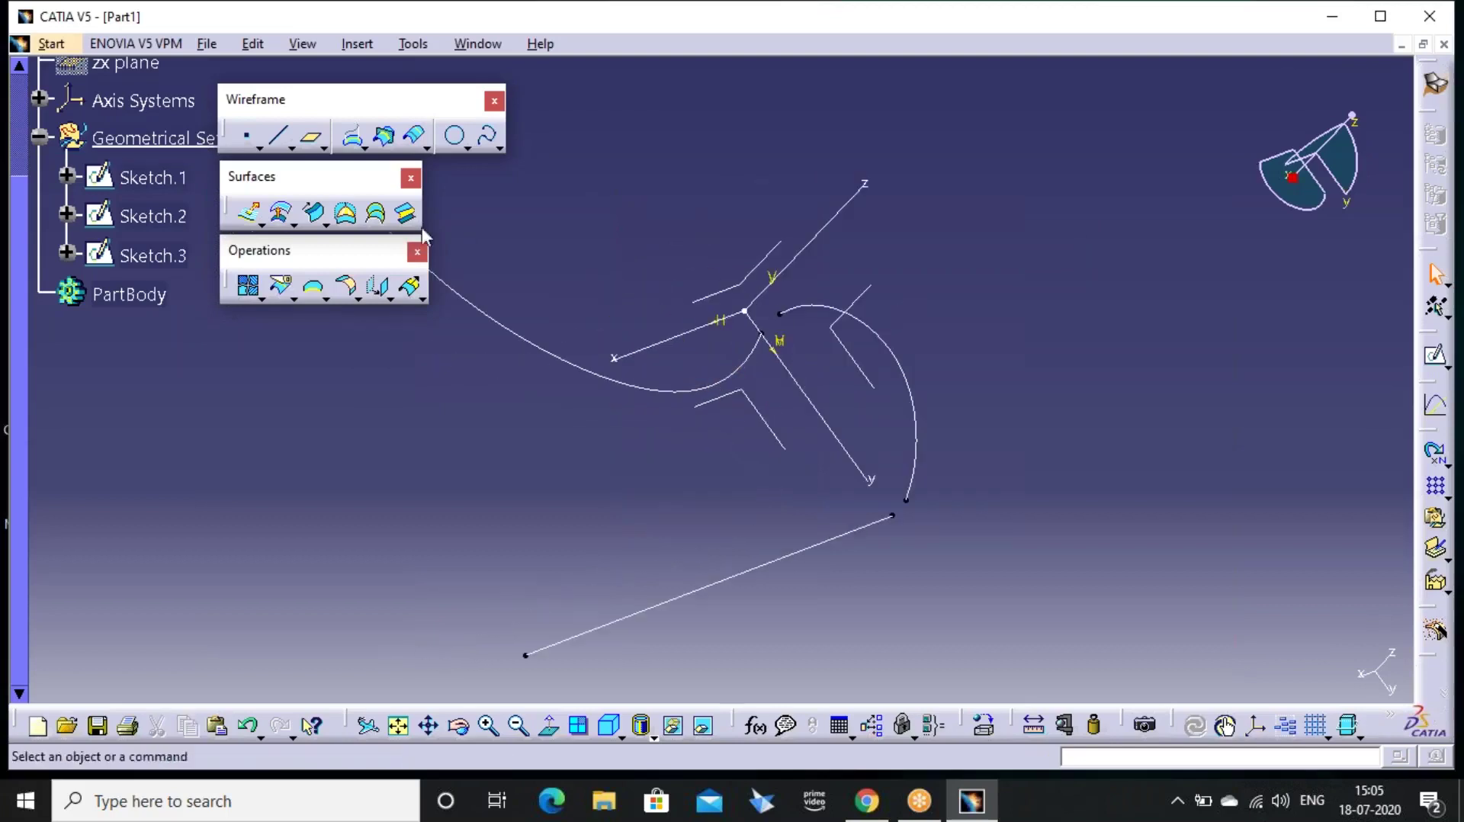
pyautogui.click(313, 214)
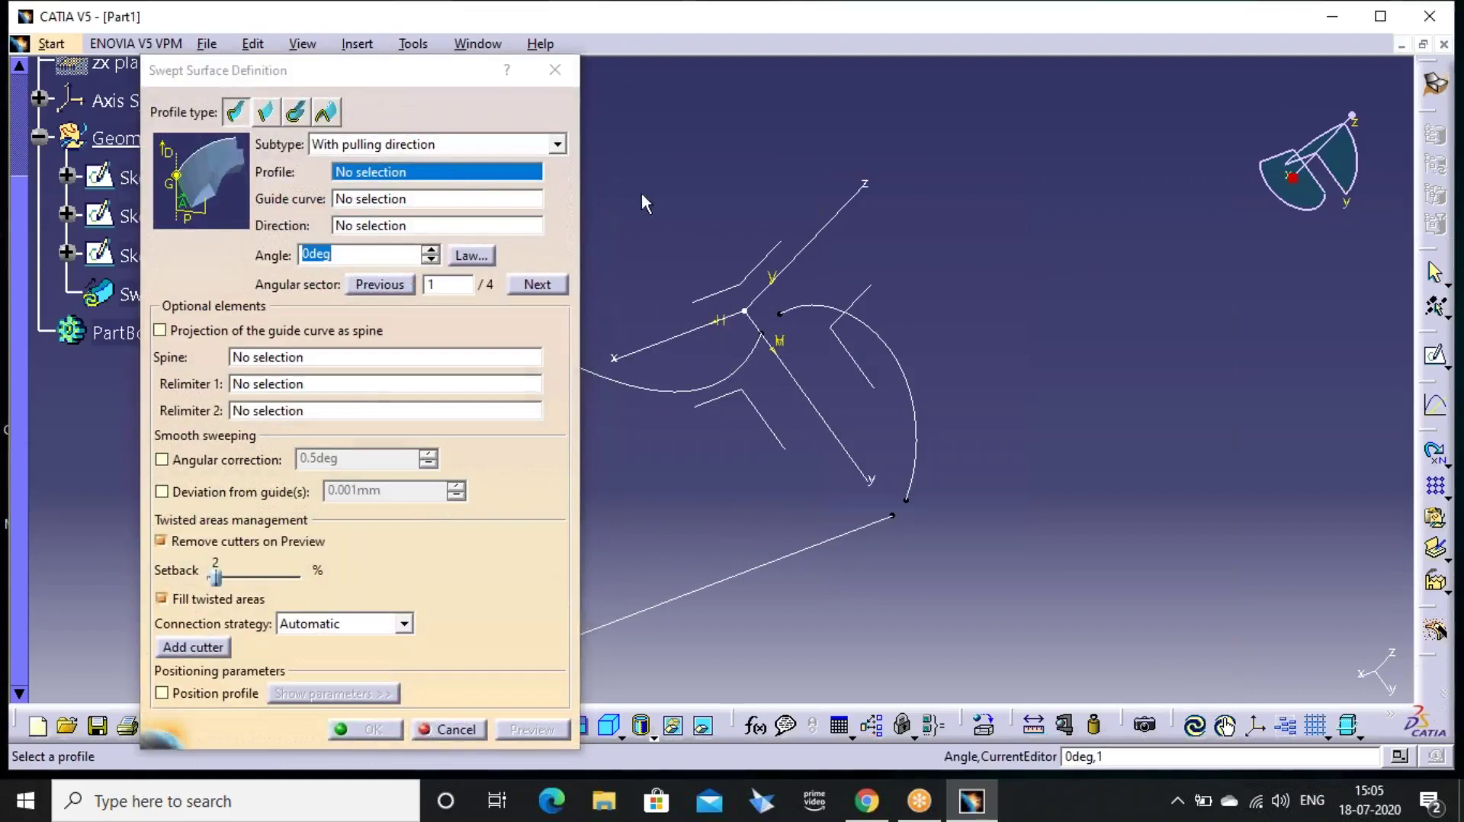
pyautogui.moveTo(642, 192); pyautogui.dragTo(805, 178, button='middle')
pyautogui.click(710, 327)
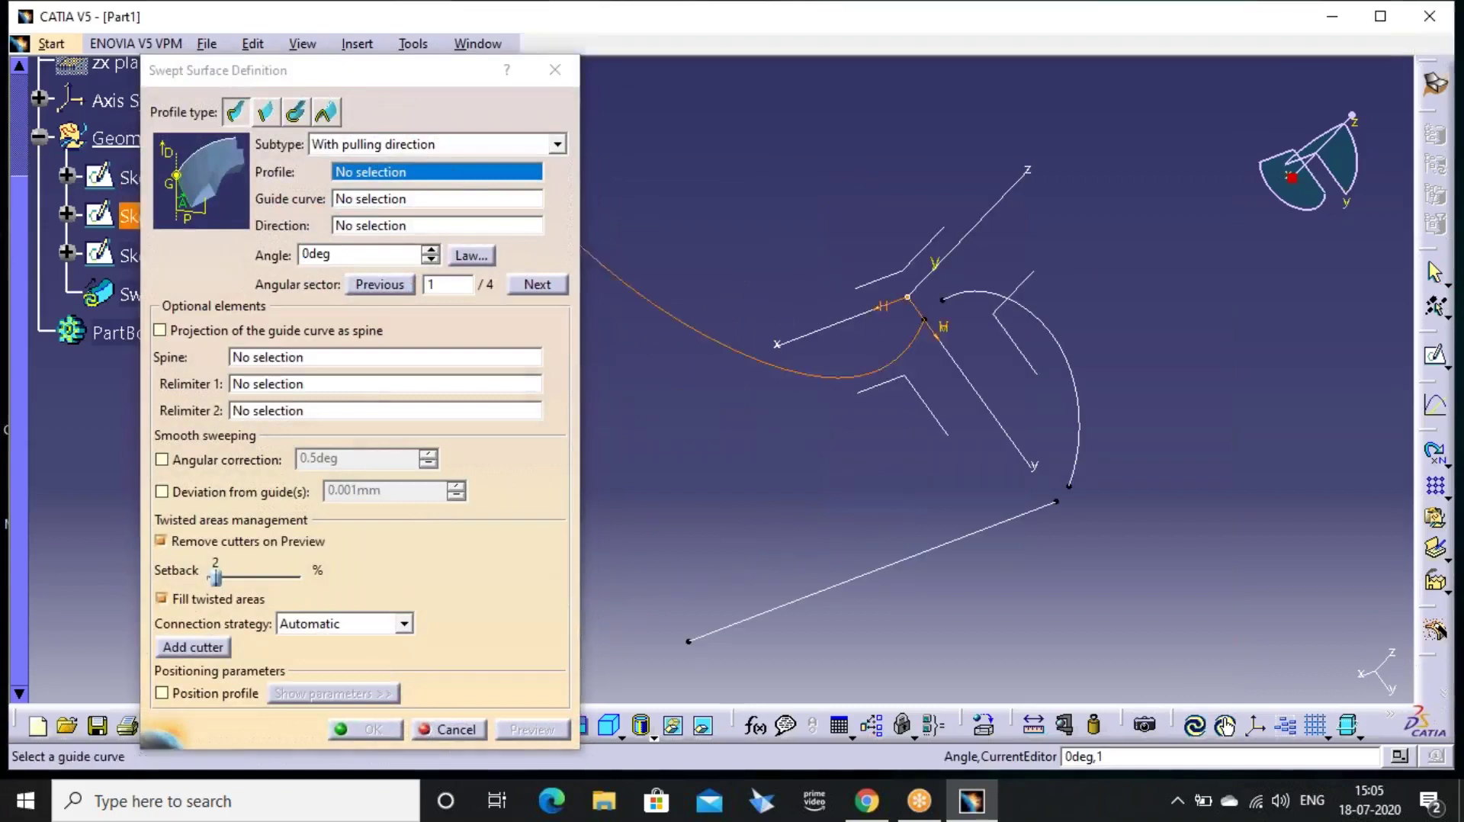
pyautogui.click(1056, 339)
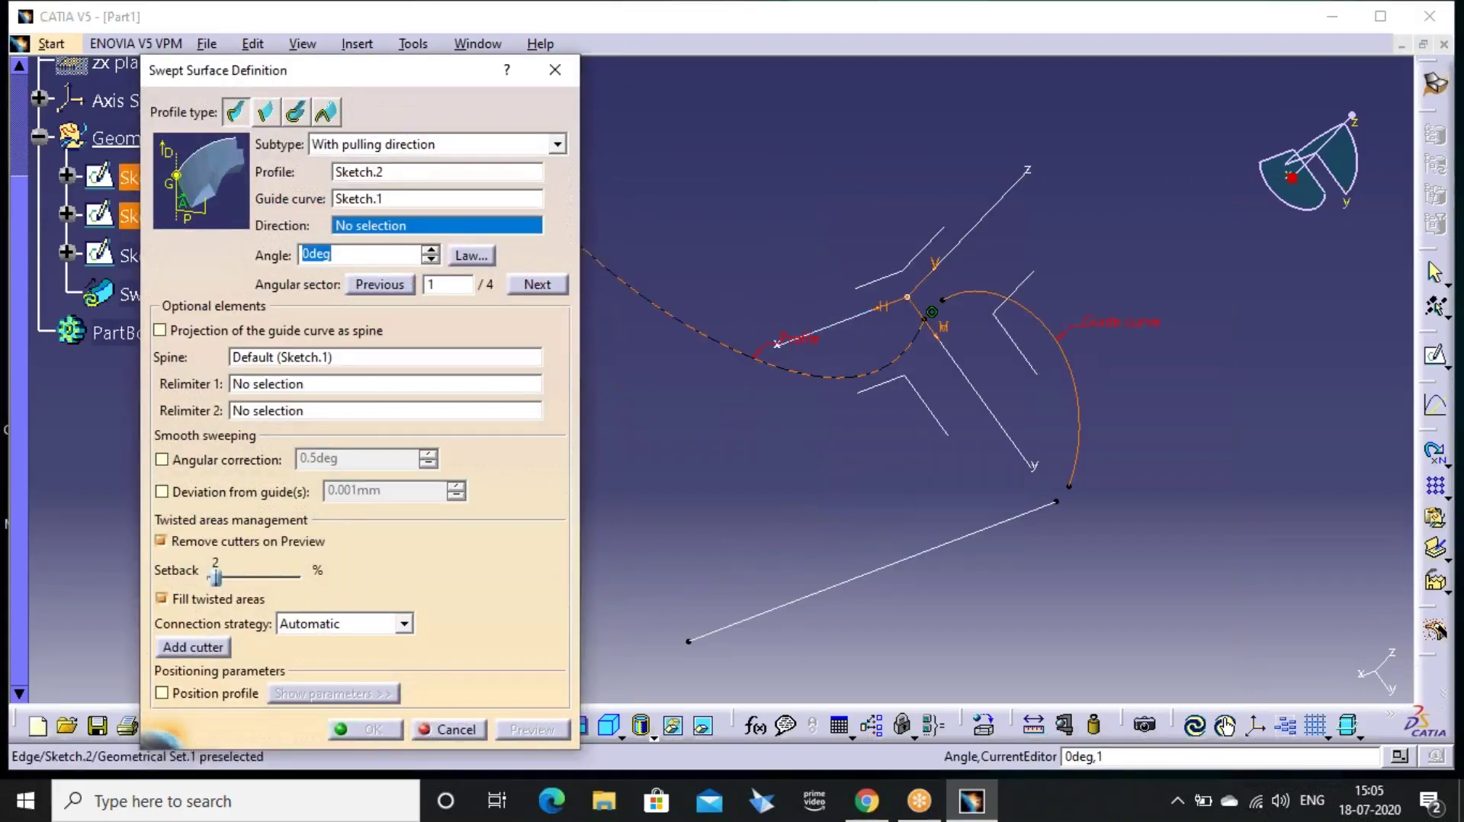
pyautogui.click(839, 323)
pyautogui.click(531, 729)
# Examine the surface previewed along the arch-shaped guide curve from several sides, including its sweep start and end planes
pyautogui.moveTo(838, 457); pyautogui.dragTo(1026, 82, button='middle')
pyautogui.moveTo(974, 210); pyautogui.dragTo(968, 216, button='middle')
pyautogui.moveTo(907, 140); pyautogui.dragTo(1030, 49, button='middle')
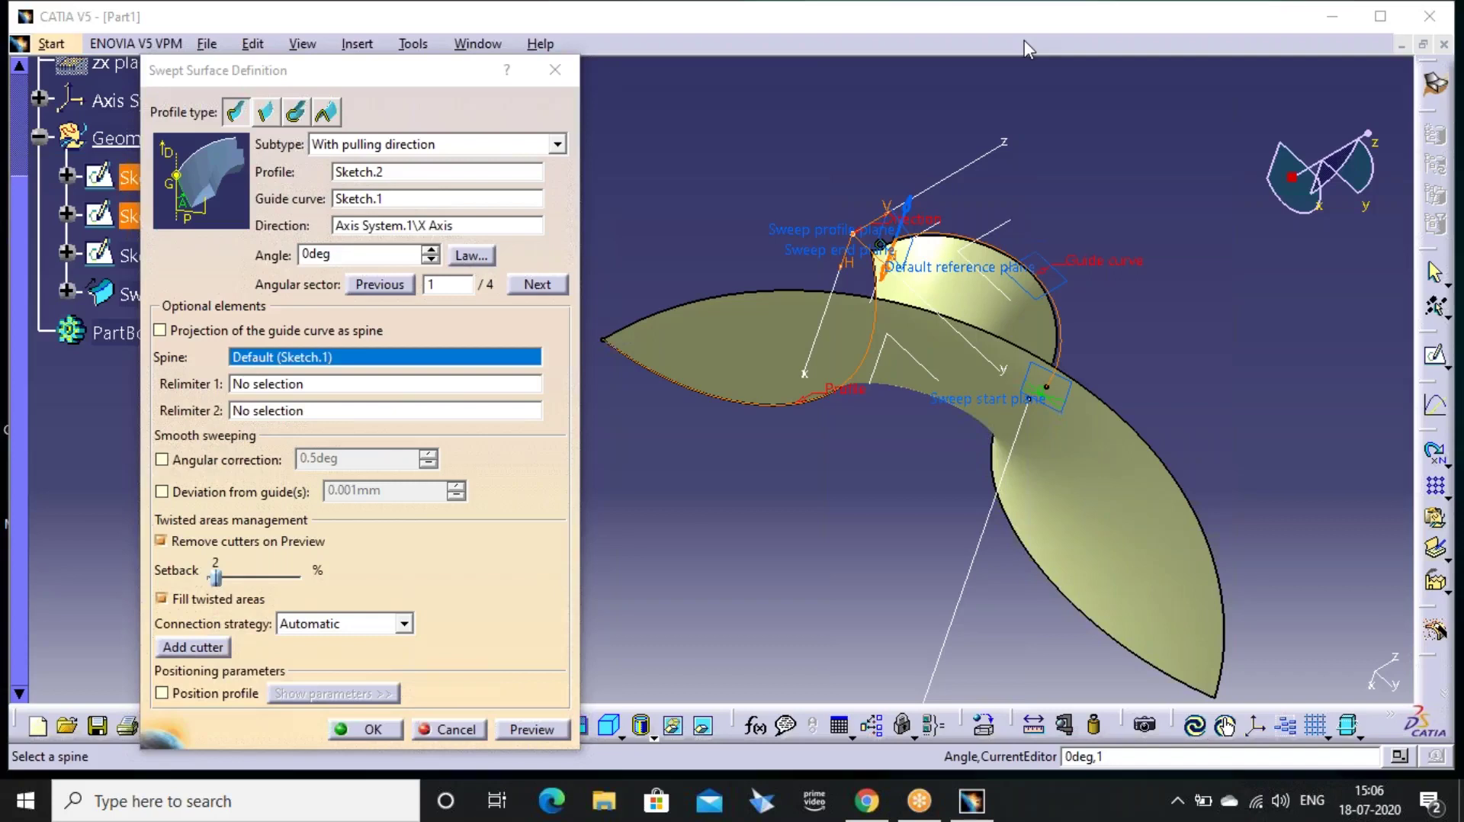
pyautogui.moveTo(935, 411); pyautogui.dragTo(763, 488, button='middle')
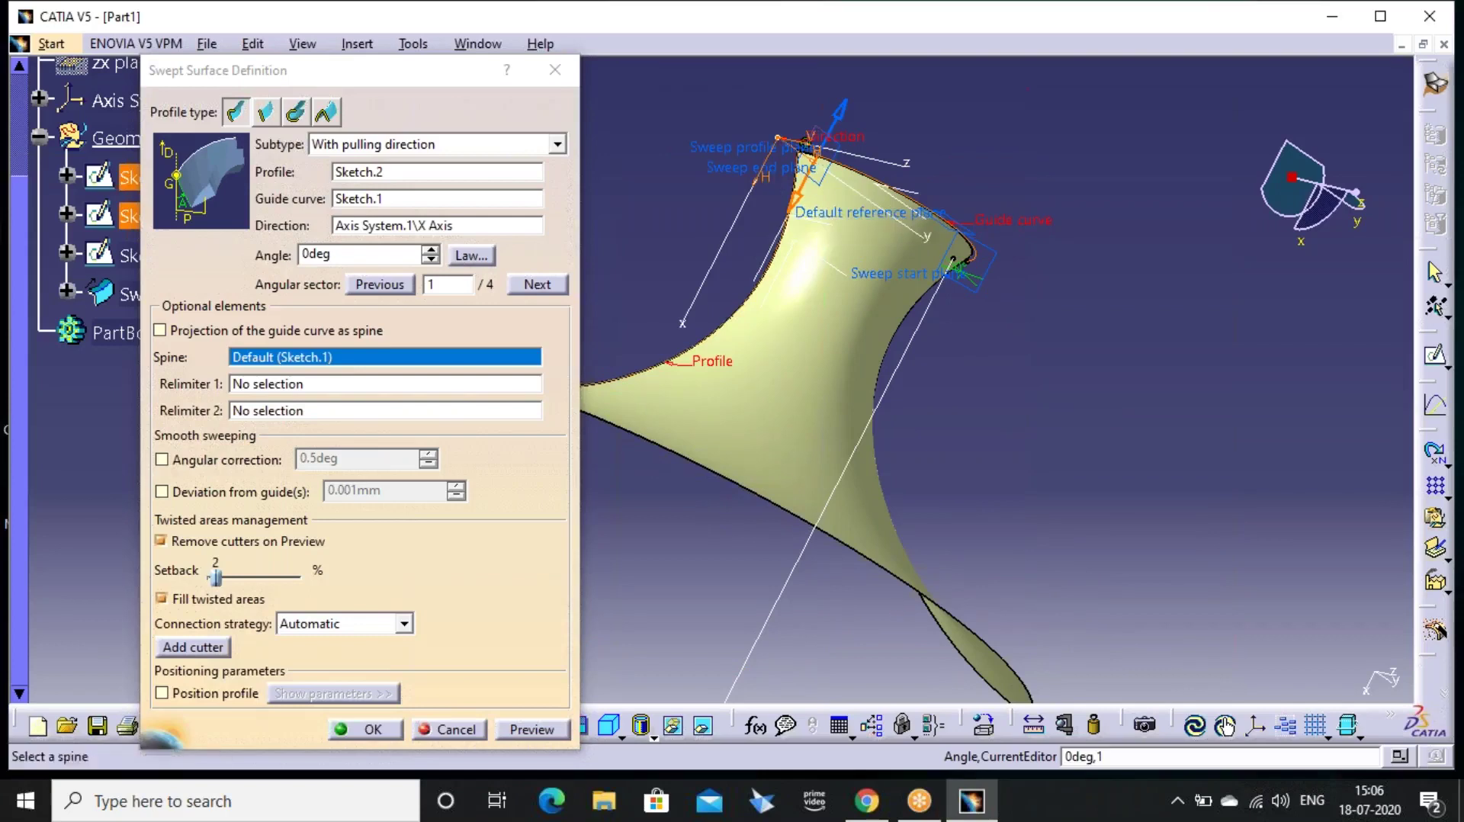
pyautogui.moveTo(851, 305); pyautogui.dragTo(877, 347, button='middle')
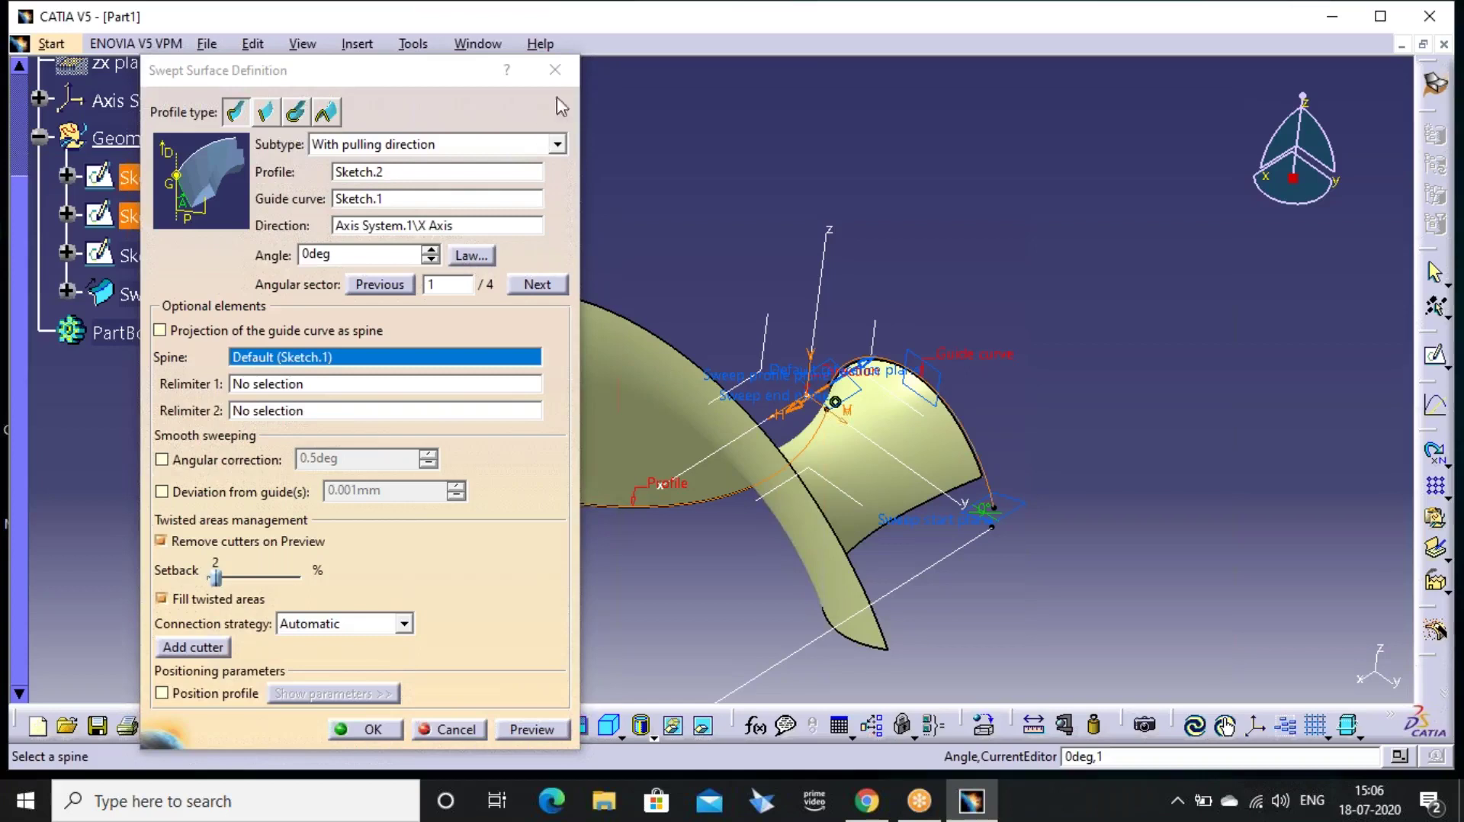
# Discard the sweep after looking at its Line profile type with subtype Two limits, and show the sketches in isometric view
pyautogui.click(277, 115)
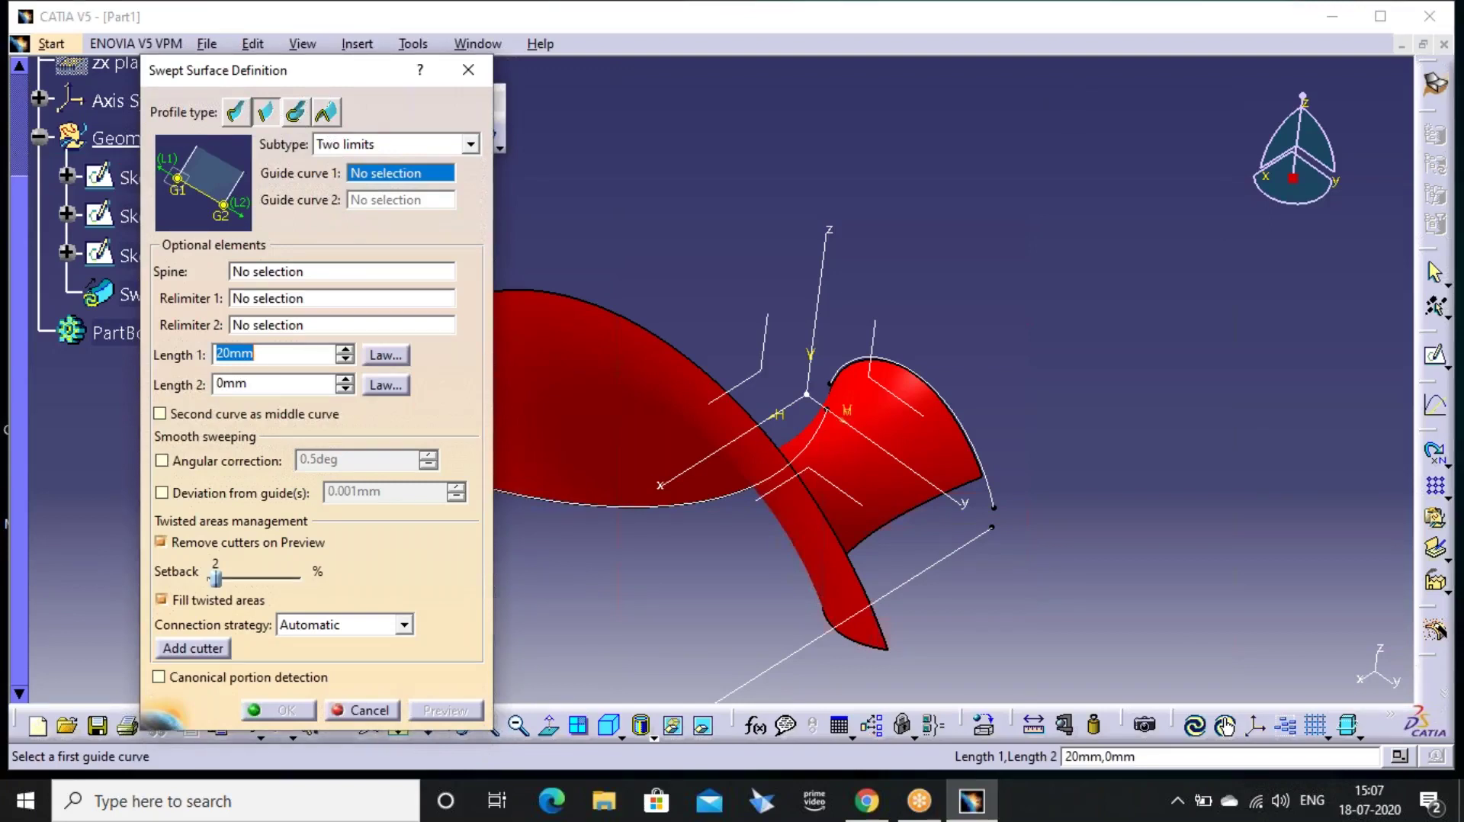
pyautogui.click(468, 70)
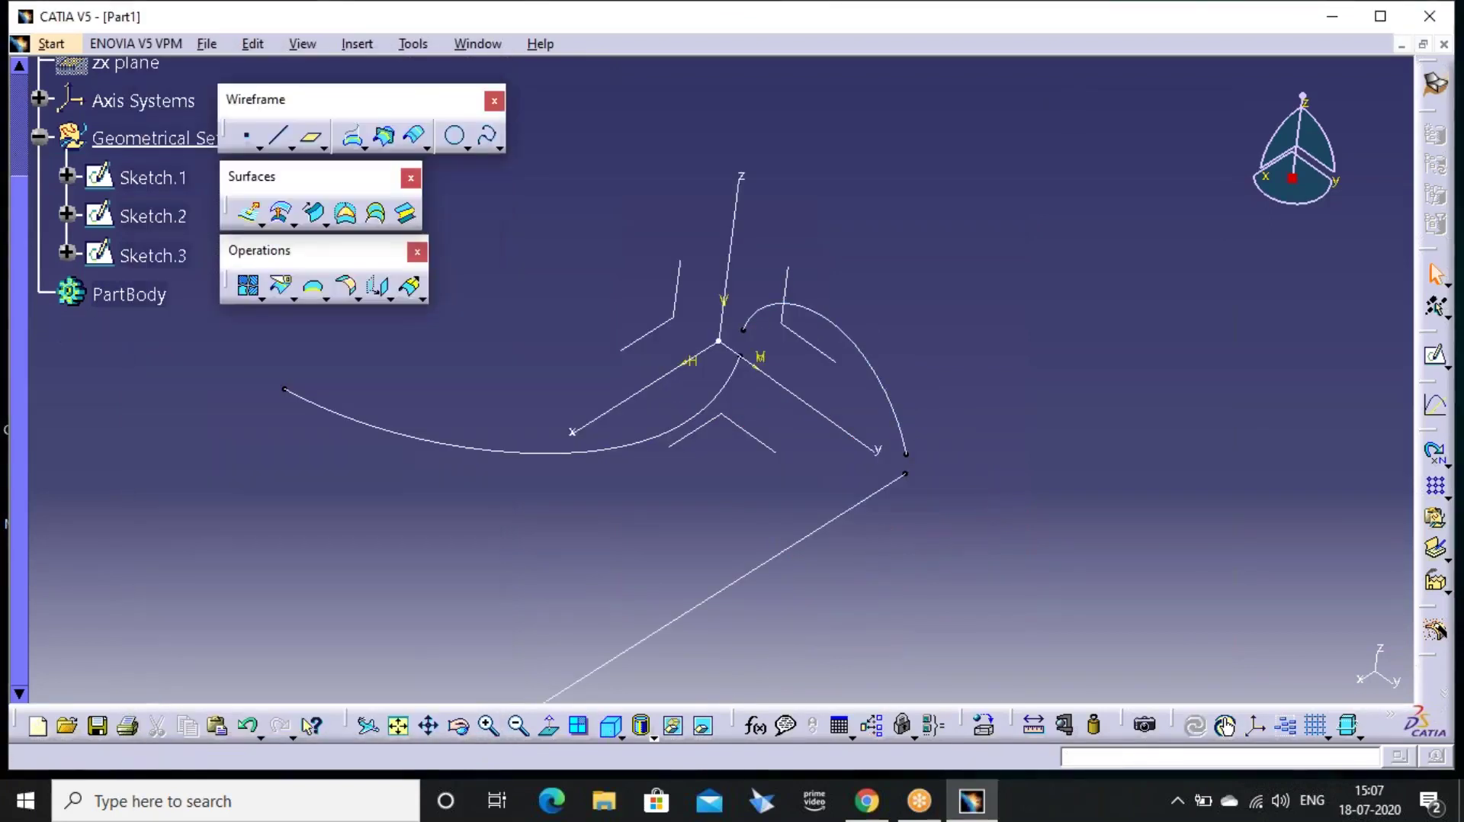
pyautogui.click(610, 728)
pyautogui.moveTo(888, 515); pyautogui.dragTo(841, 359, button='middle')
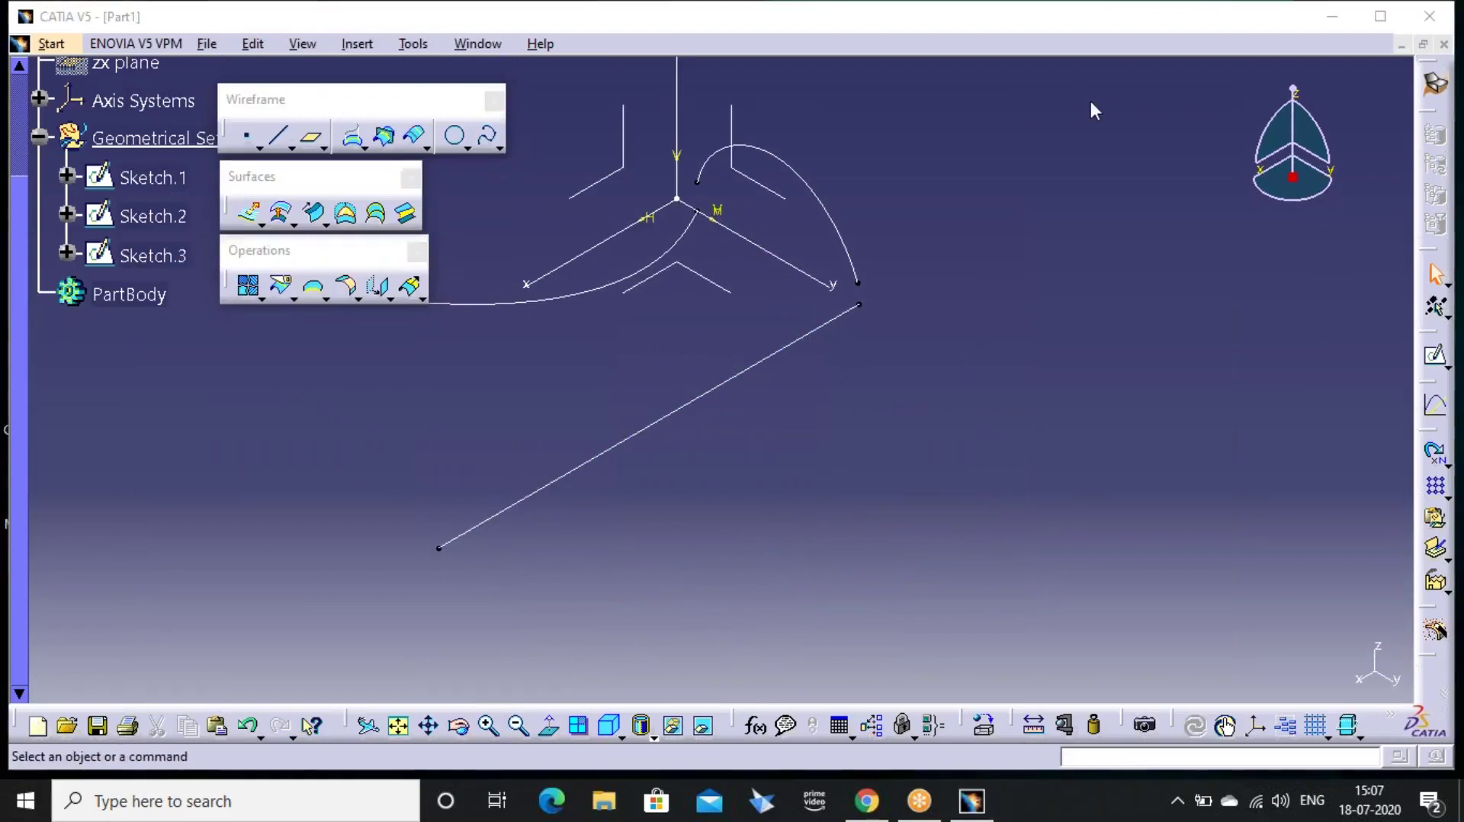
# Sketch a horizontal line on the xy plane, parallel to the line of Sketch.3, and return to the part in isometric view
pyautogui.click(1436, 355)
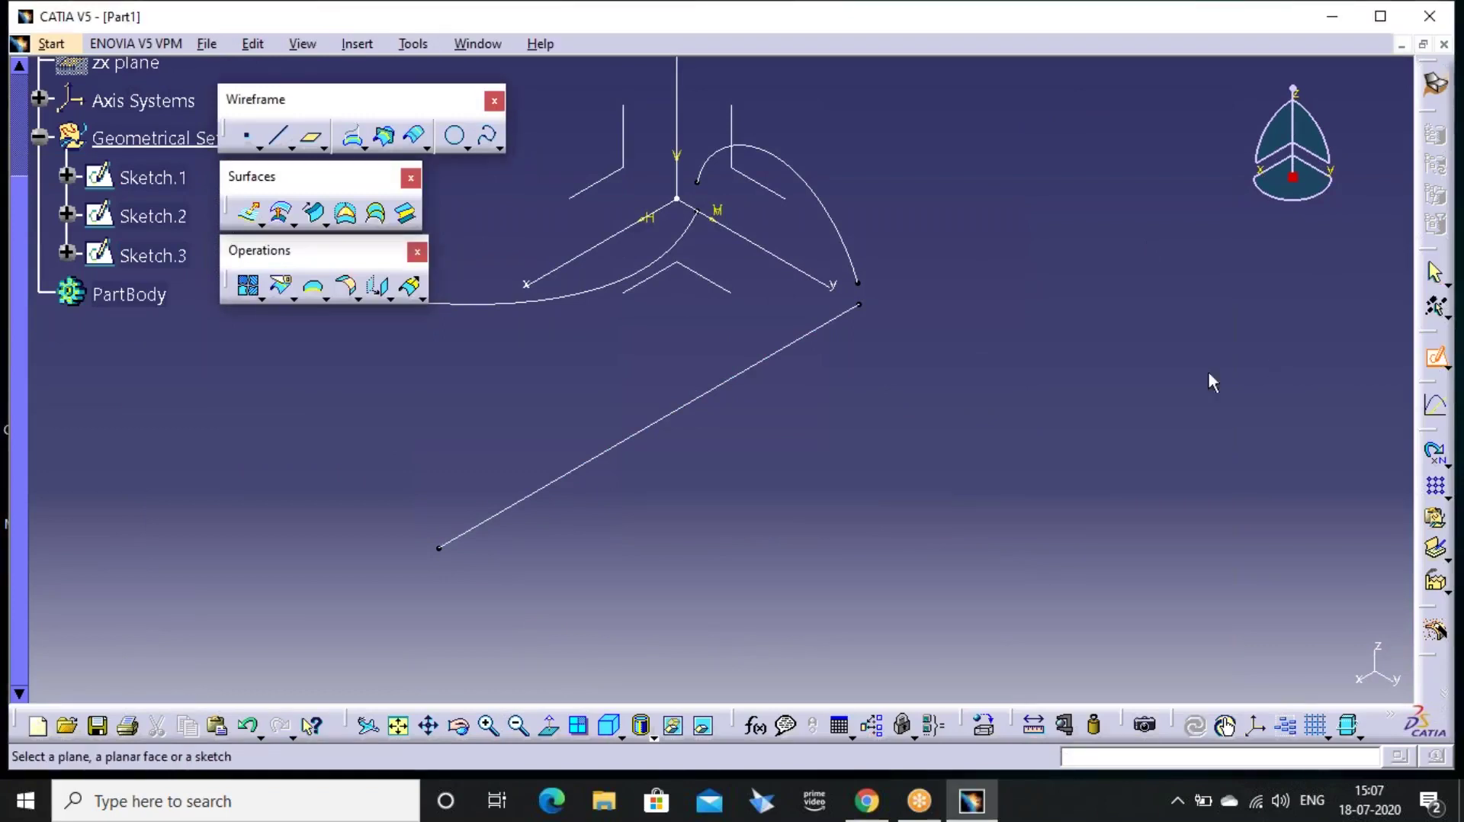
pyautogui.click(724, 294)
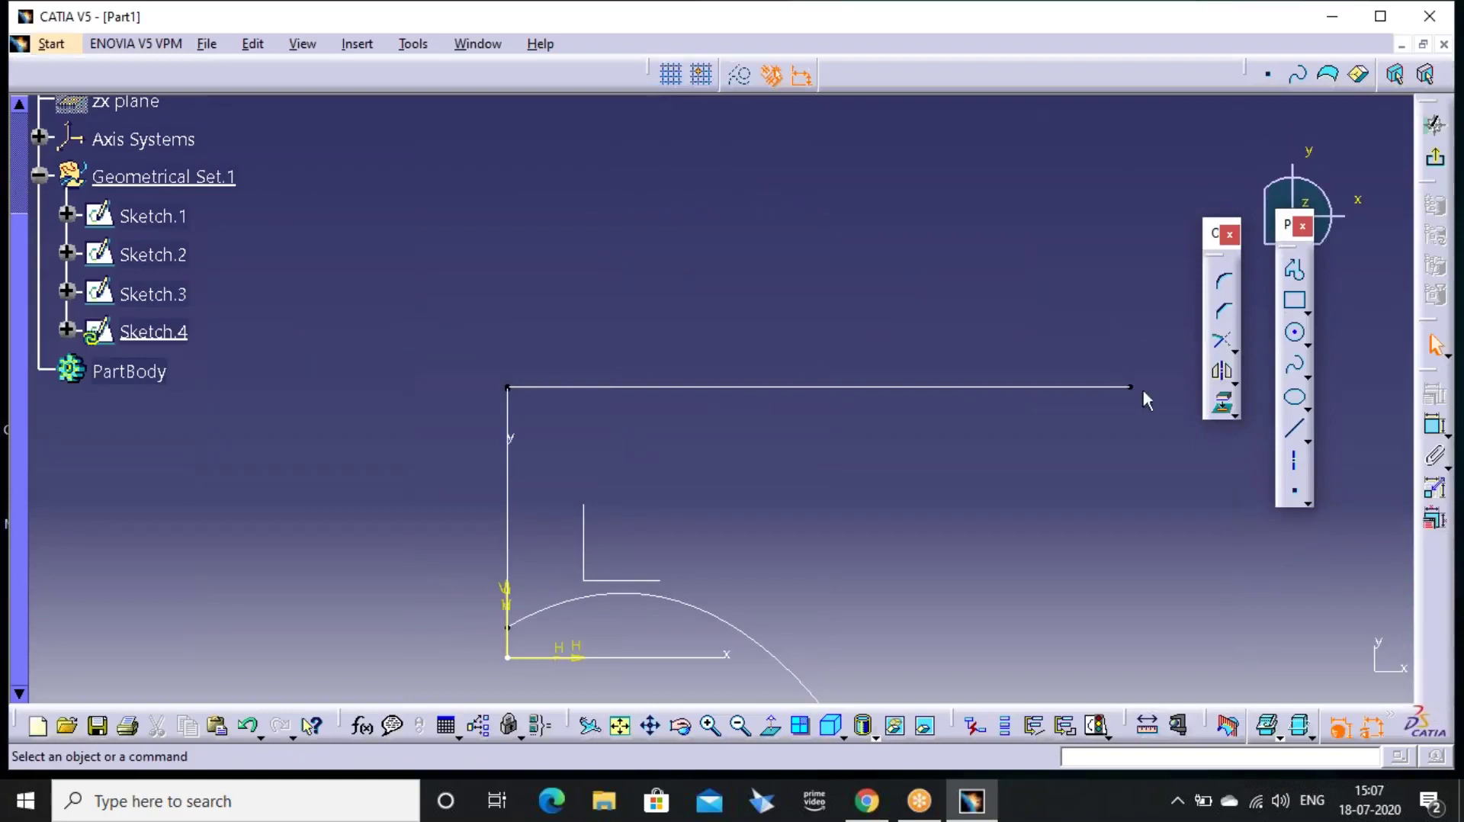
pyautogui.click(1294, 429)
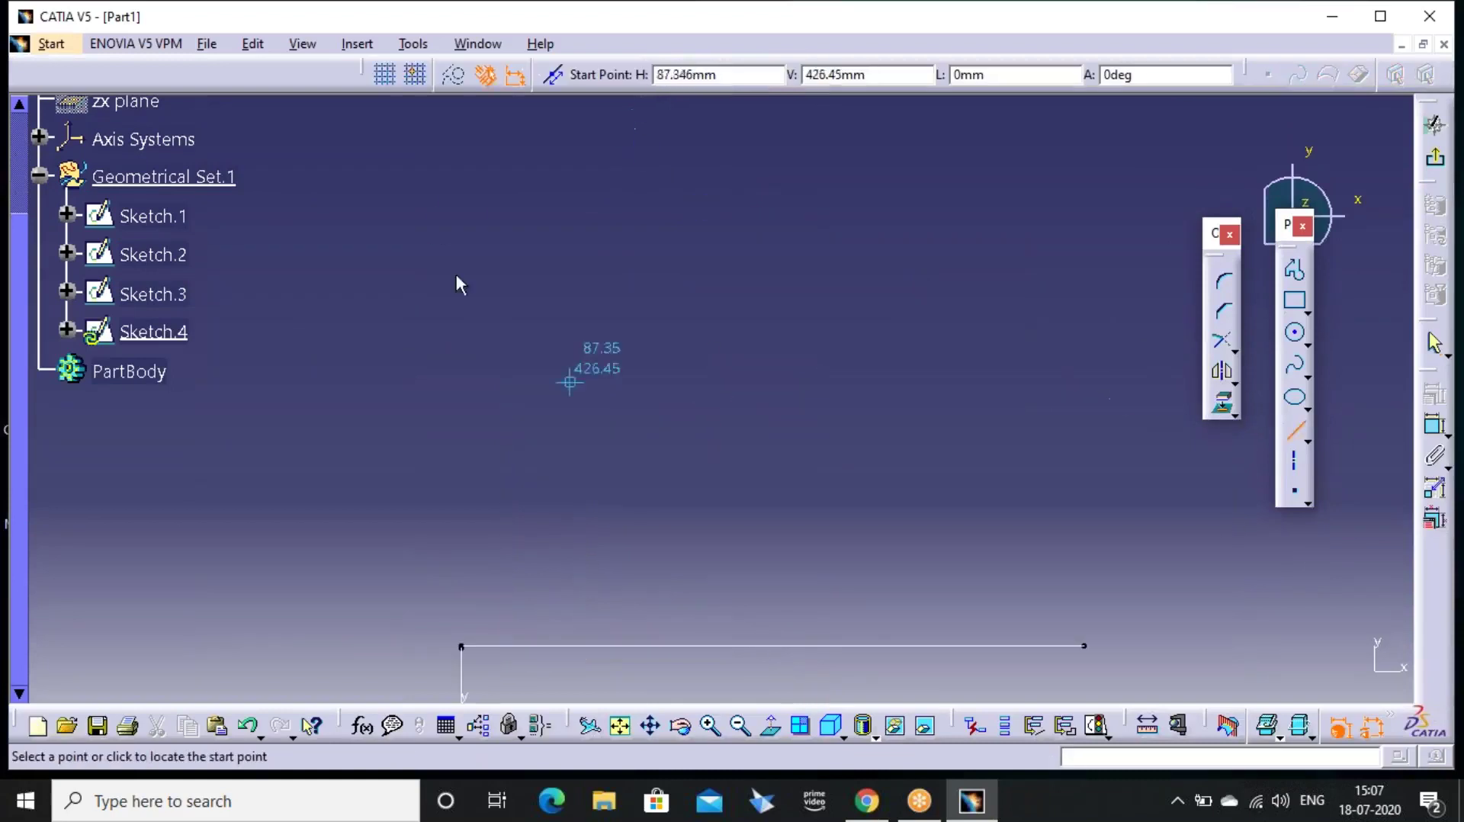
pyautogui.click(456, 218)
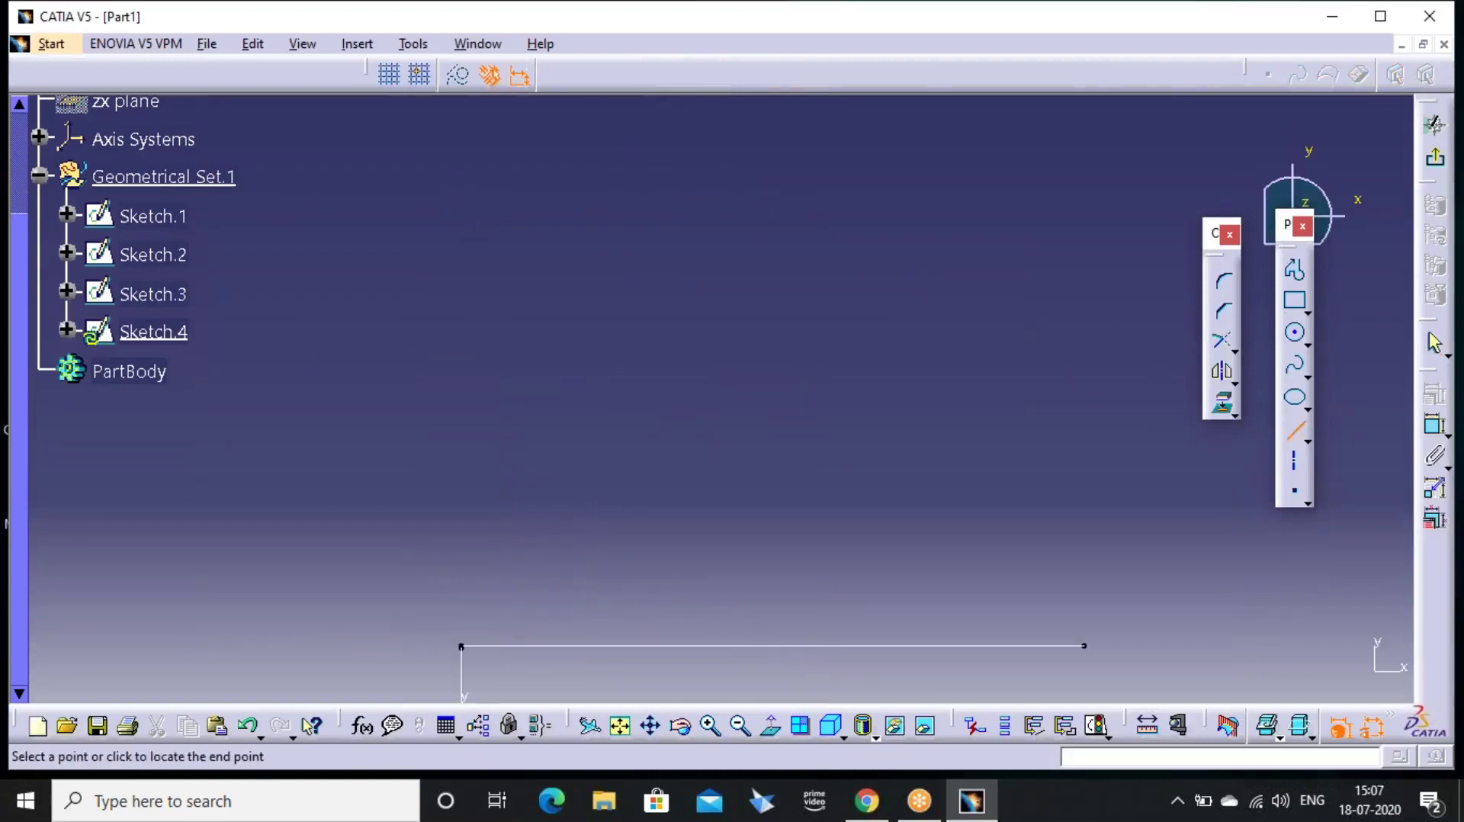
pyautogui.click(1049, 218)
pyautogui.click(1436, 159)
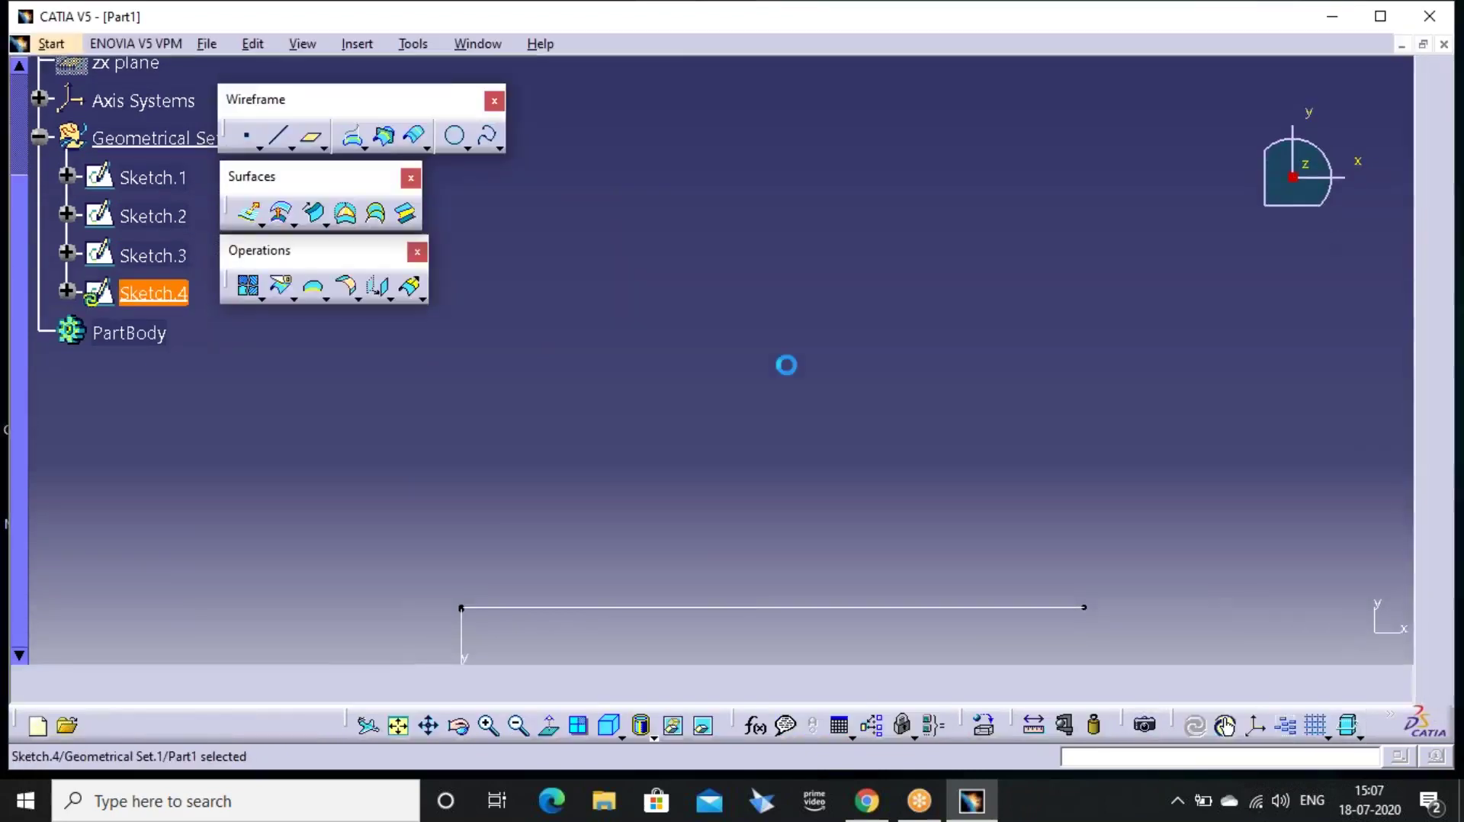
pyautogui.click(1021, 27)
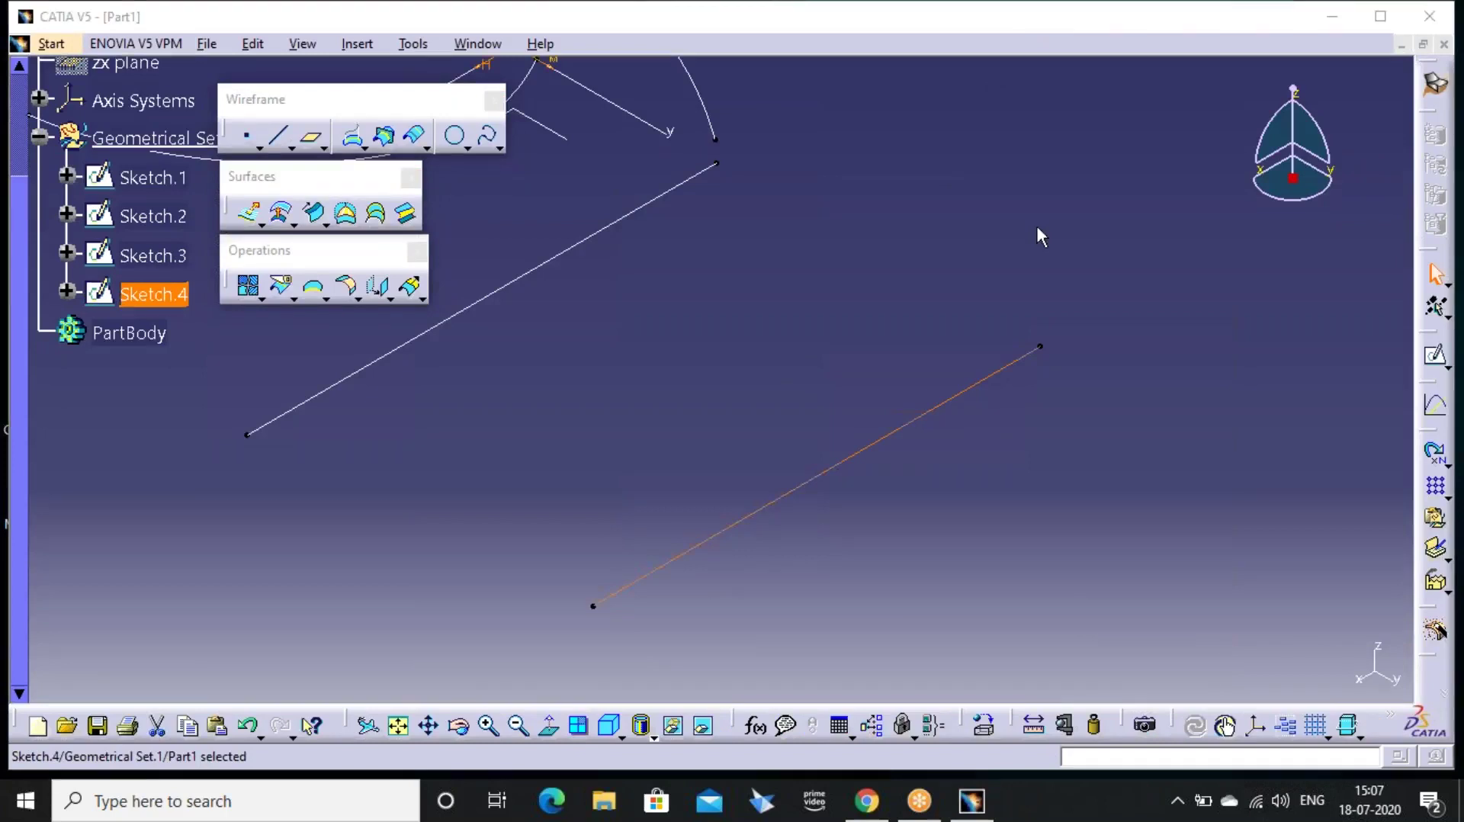
pyautogui.click(901, 289)
# Preview a Line profile sweep with subtype Two limits, using Sketch.3 as guide curve 1 and Sketch.4 as guide curve 2
pyautogui.click(315, 213)
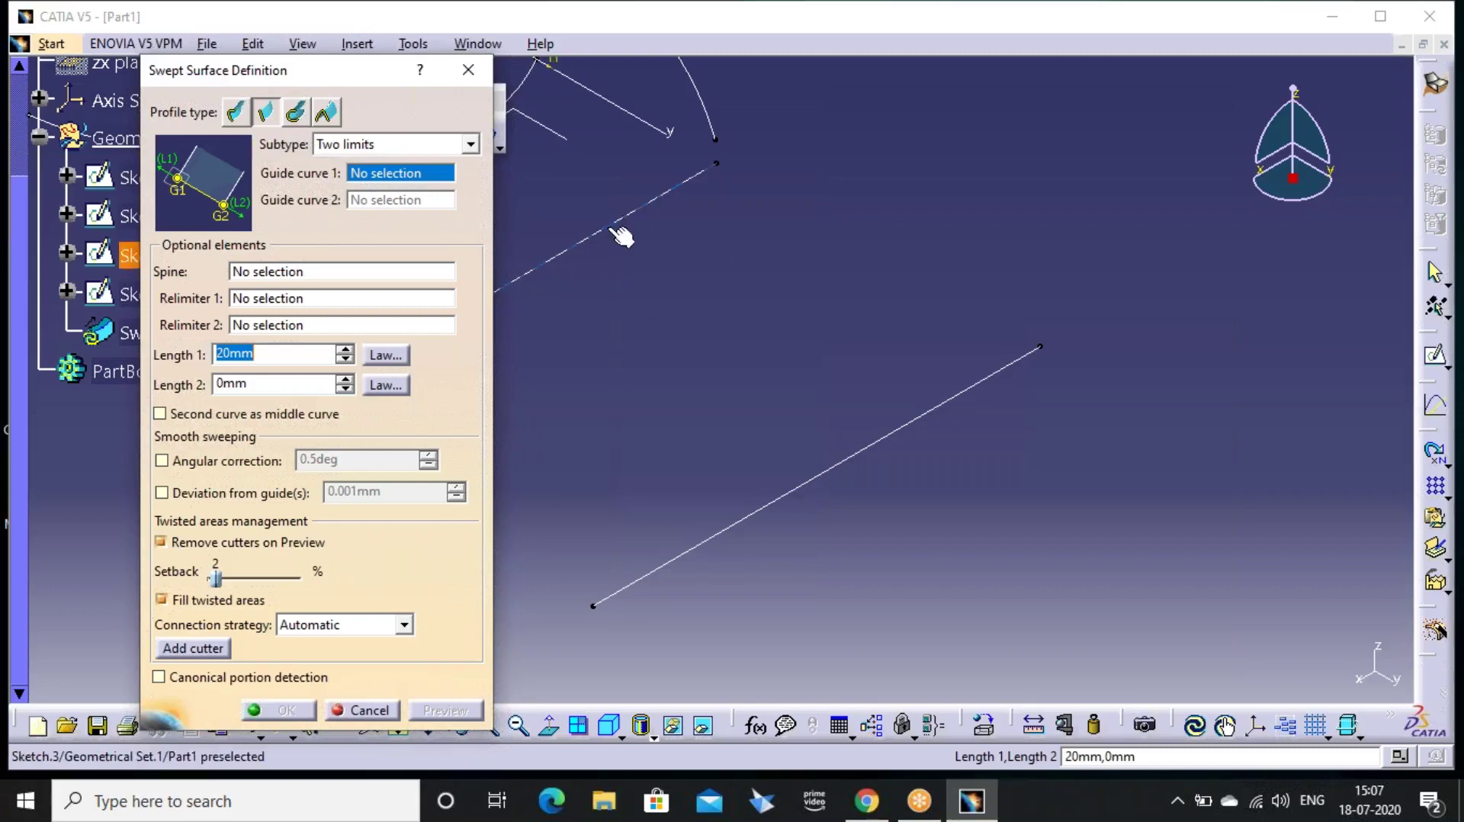
pyautogui.click(655, 197)
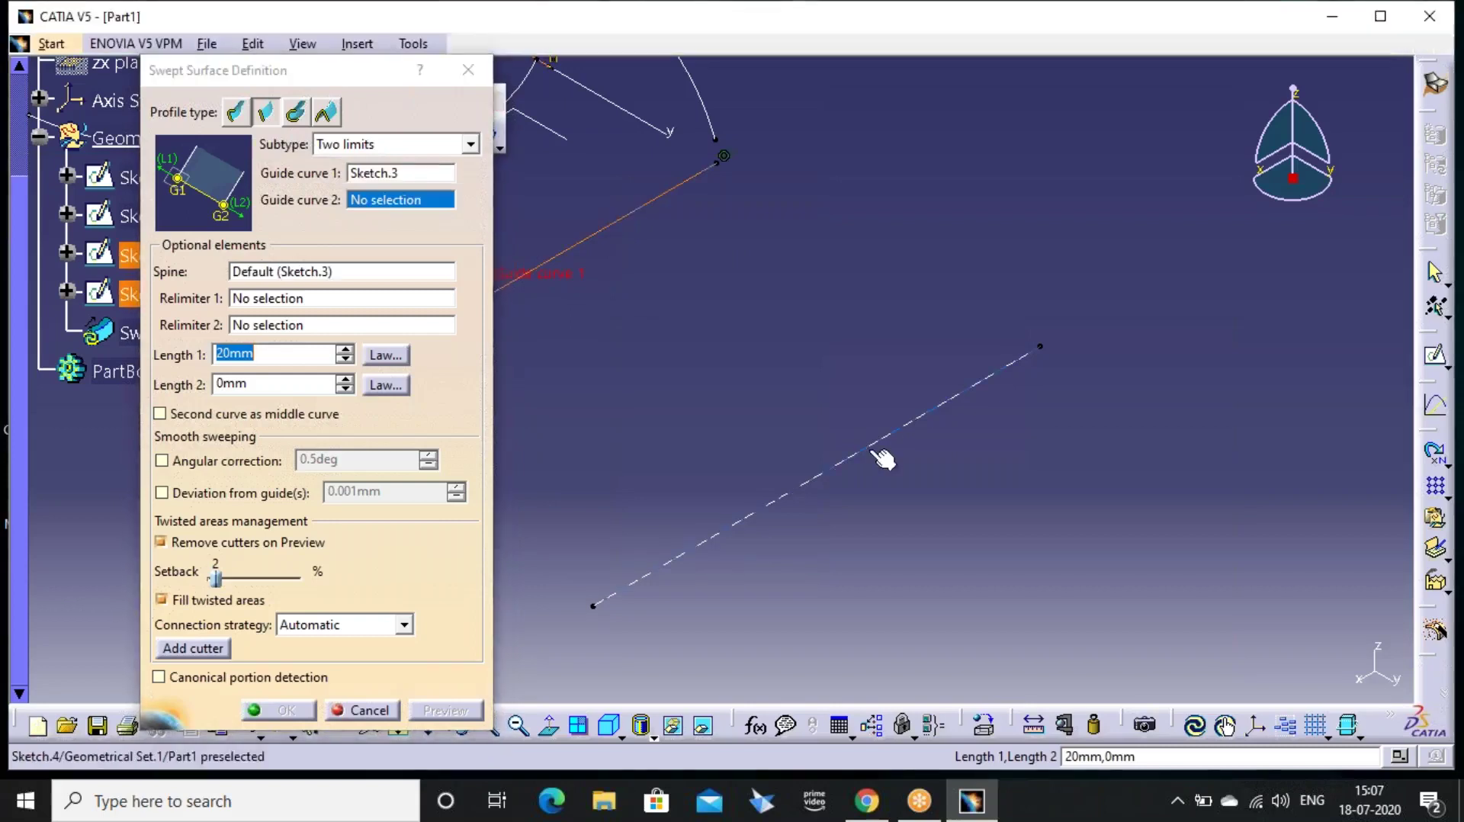
pyautogui.click(883, 459)
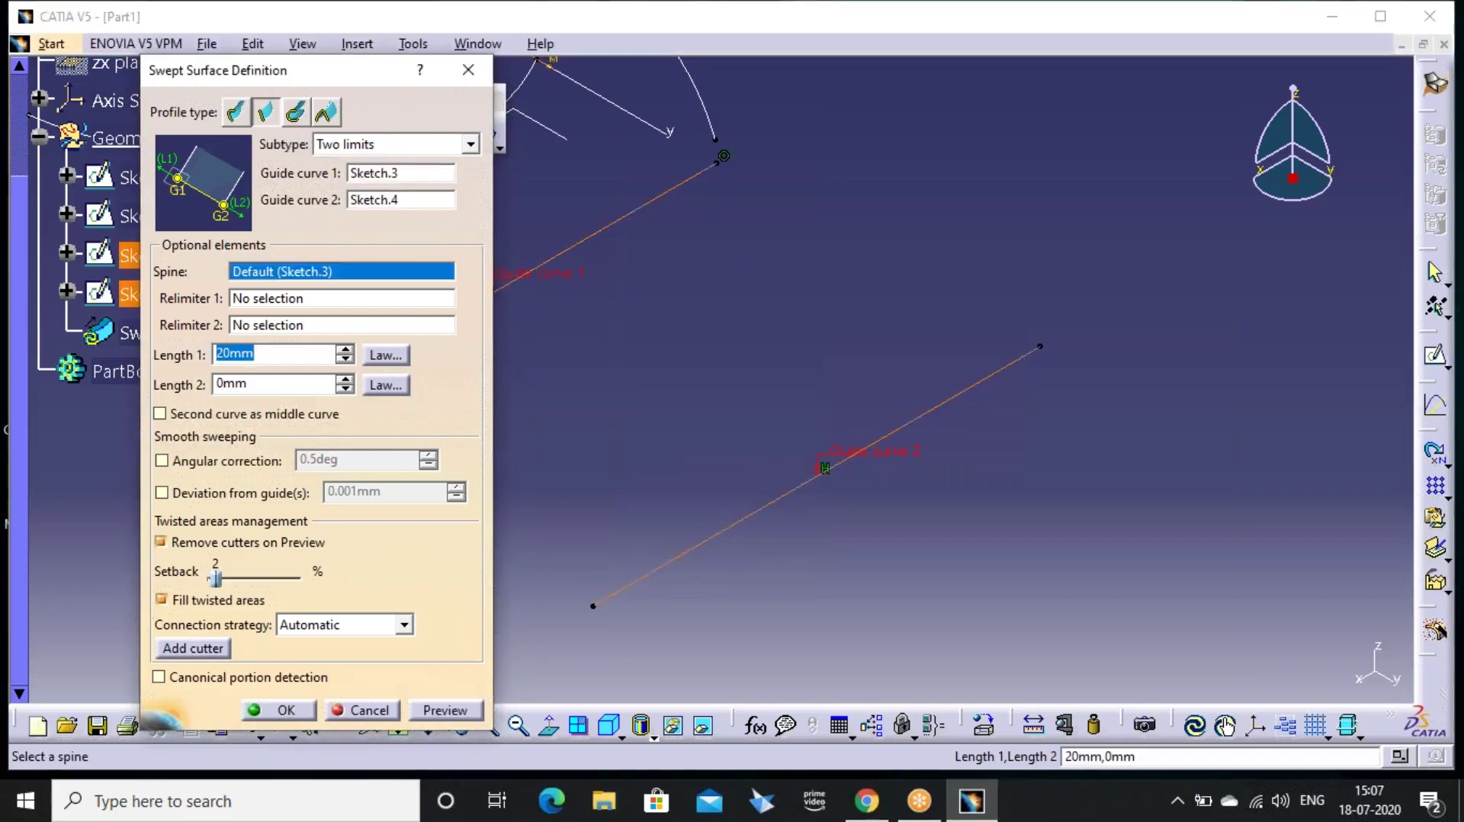
pyautogui.click(445, 710)
pyautogui.moveTo(732, 449); pyautogui.dragTo(768, 412, button='middle')
pyautogui.moveTo(922, 406); pyautogui.dragTo(1191, 464, button='middle')
pyautogui.moveTo(869, 488); pyautogui.dragTo(748, 414, button='middle')
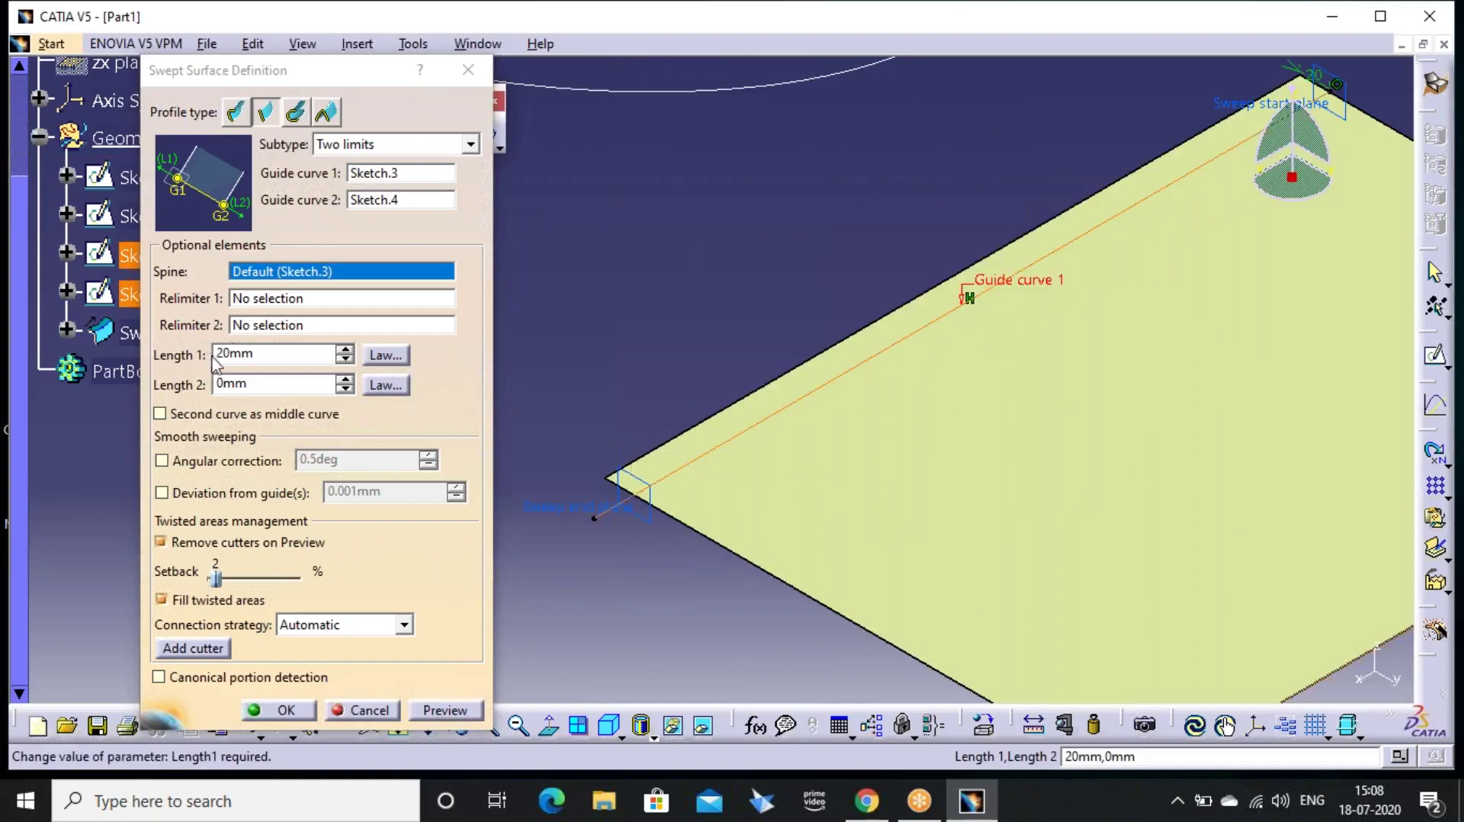
# Set Length 1 to 0 mm, preview the Two limits sweep between the two guide lines, and discard it
pyautogui.doubleClick(276, 354)
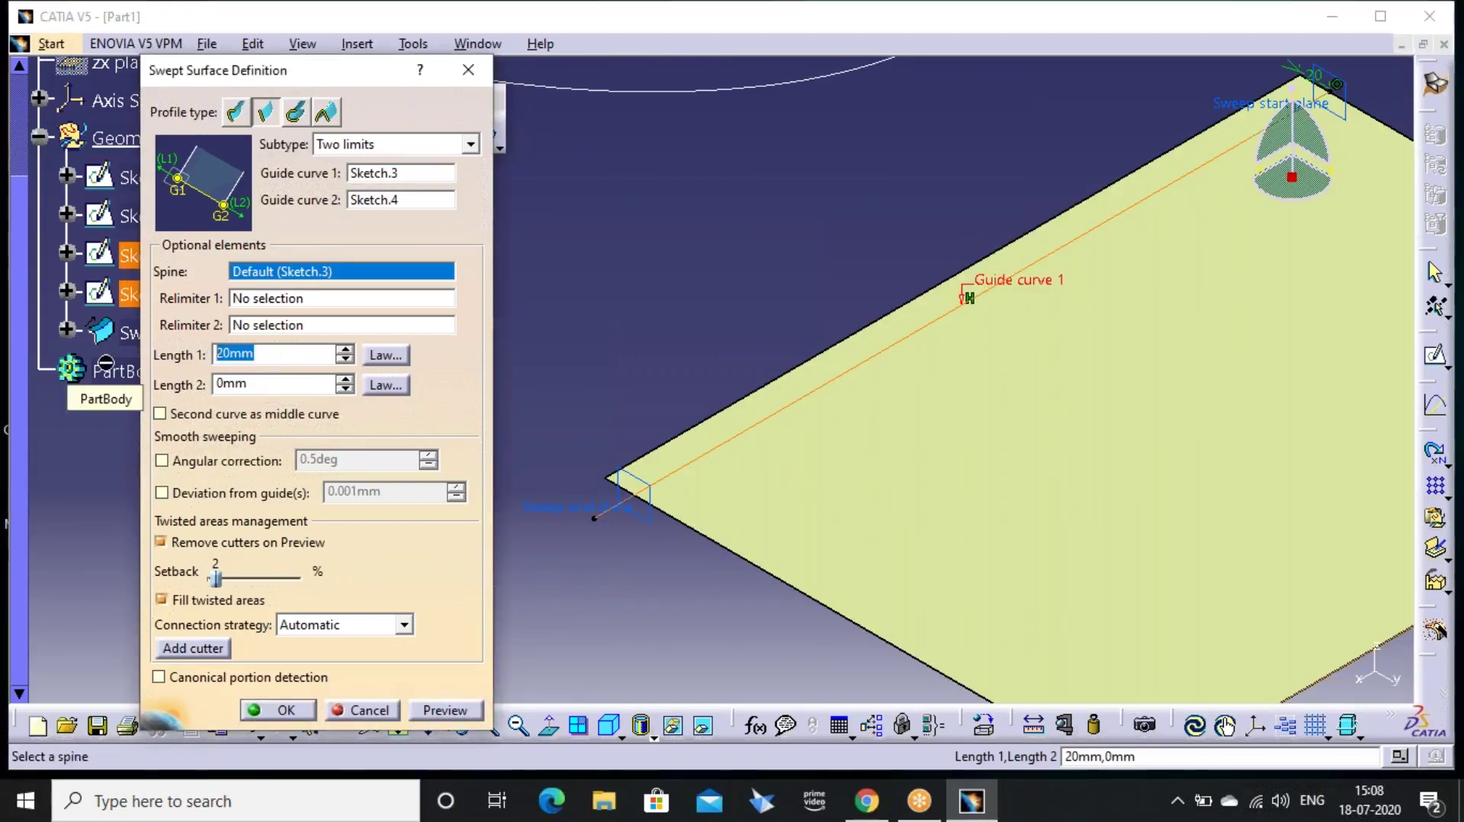
pyautogui.write('0')
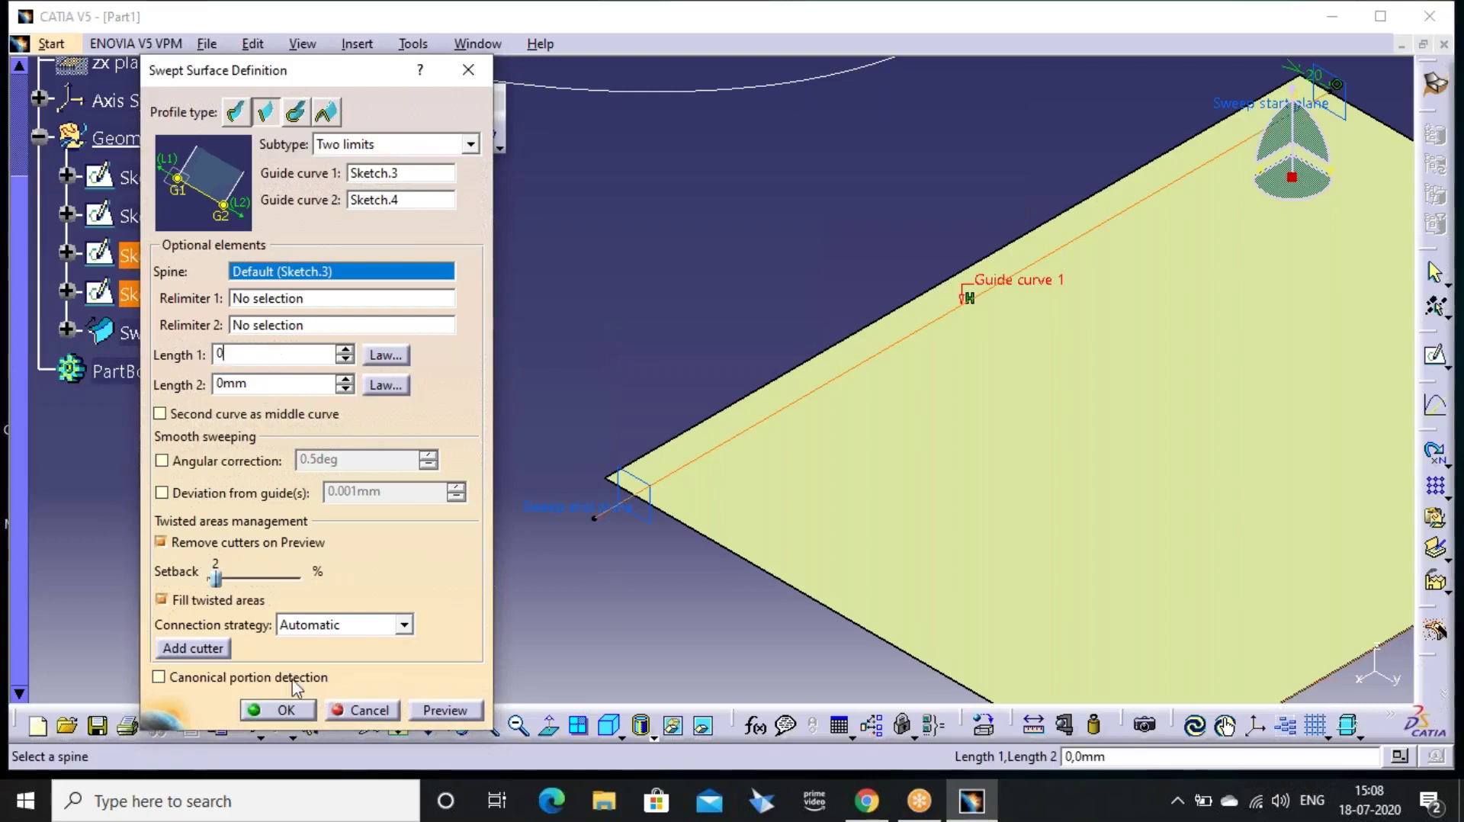
pyautogui.click(420, 715)
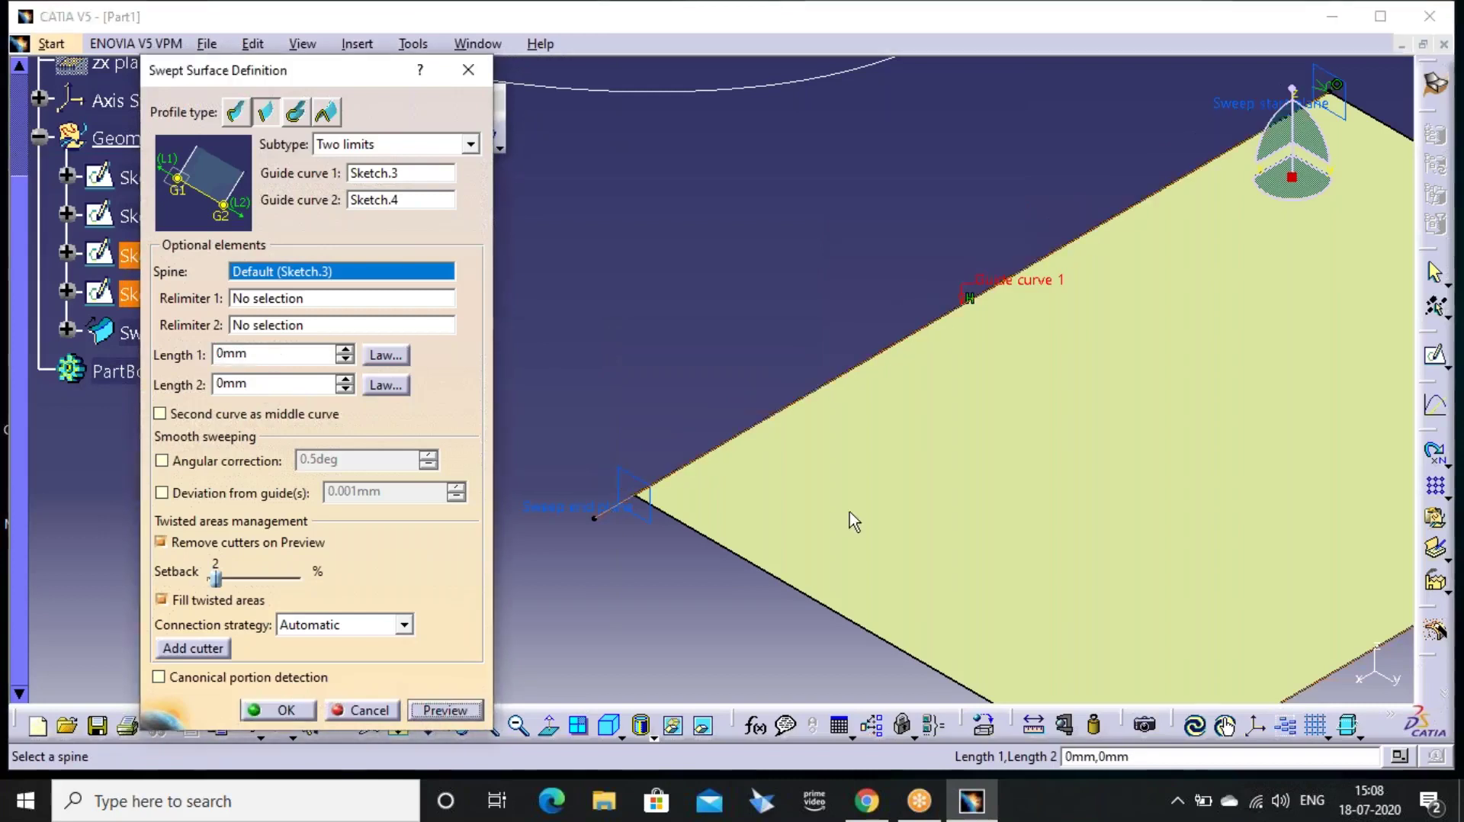
pyautogui.moveTo(850, 512); pyautogui.dragTo(877, 564, button='middle')
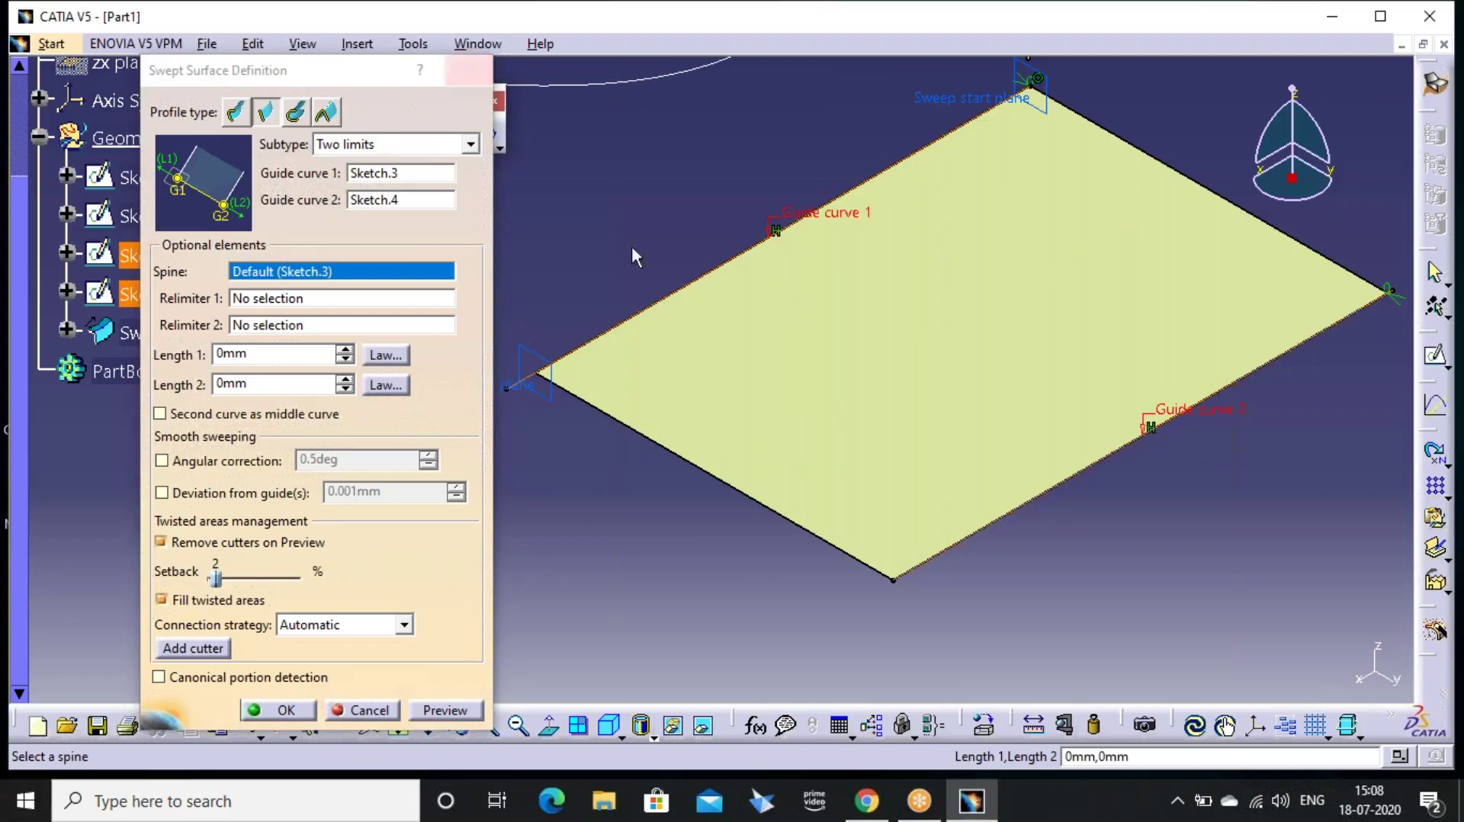
pyautogui.moveTo(784, 323); pyautogui.dragTo(686, 222, button='middle')
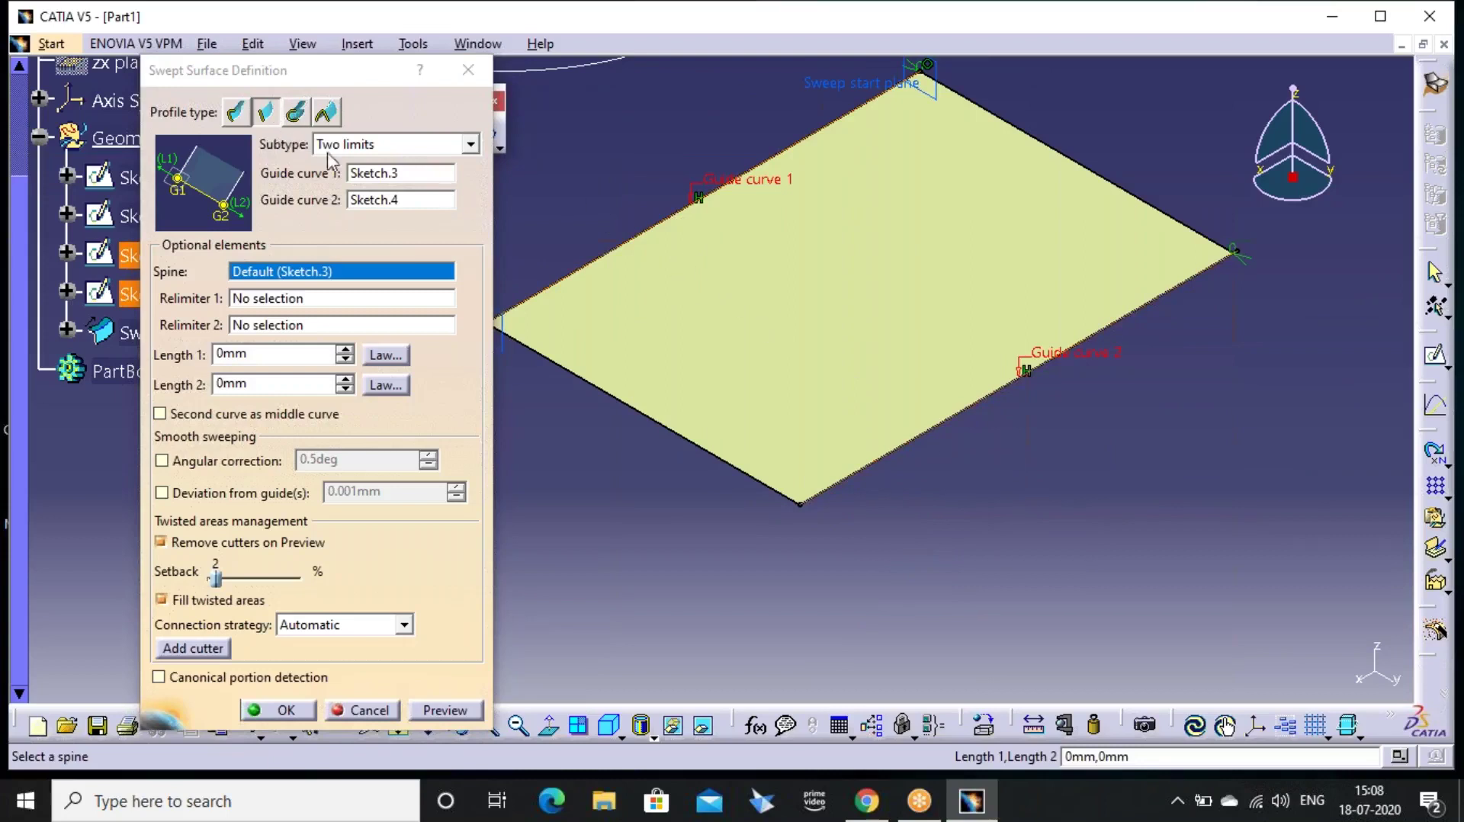
pyautogui.click(468, 69)
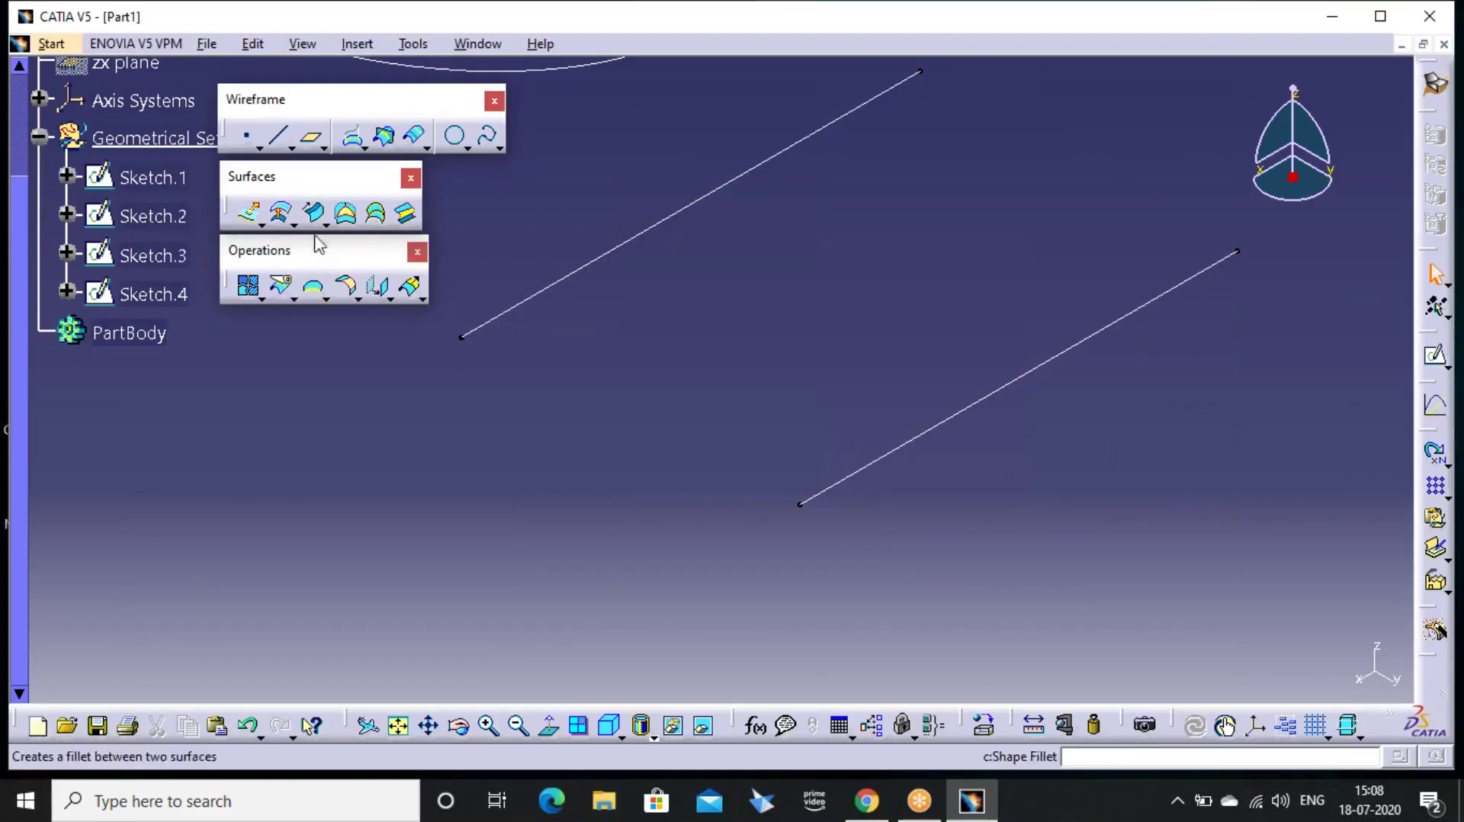
# Preview a Limit and middle line sweep with Sketch.3 as first and Sketch.4 as second guide curve, and discard it
pyautogui.click(313, 212)
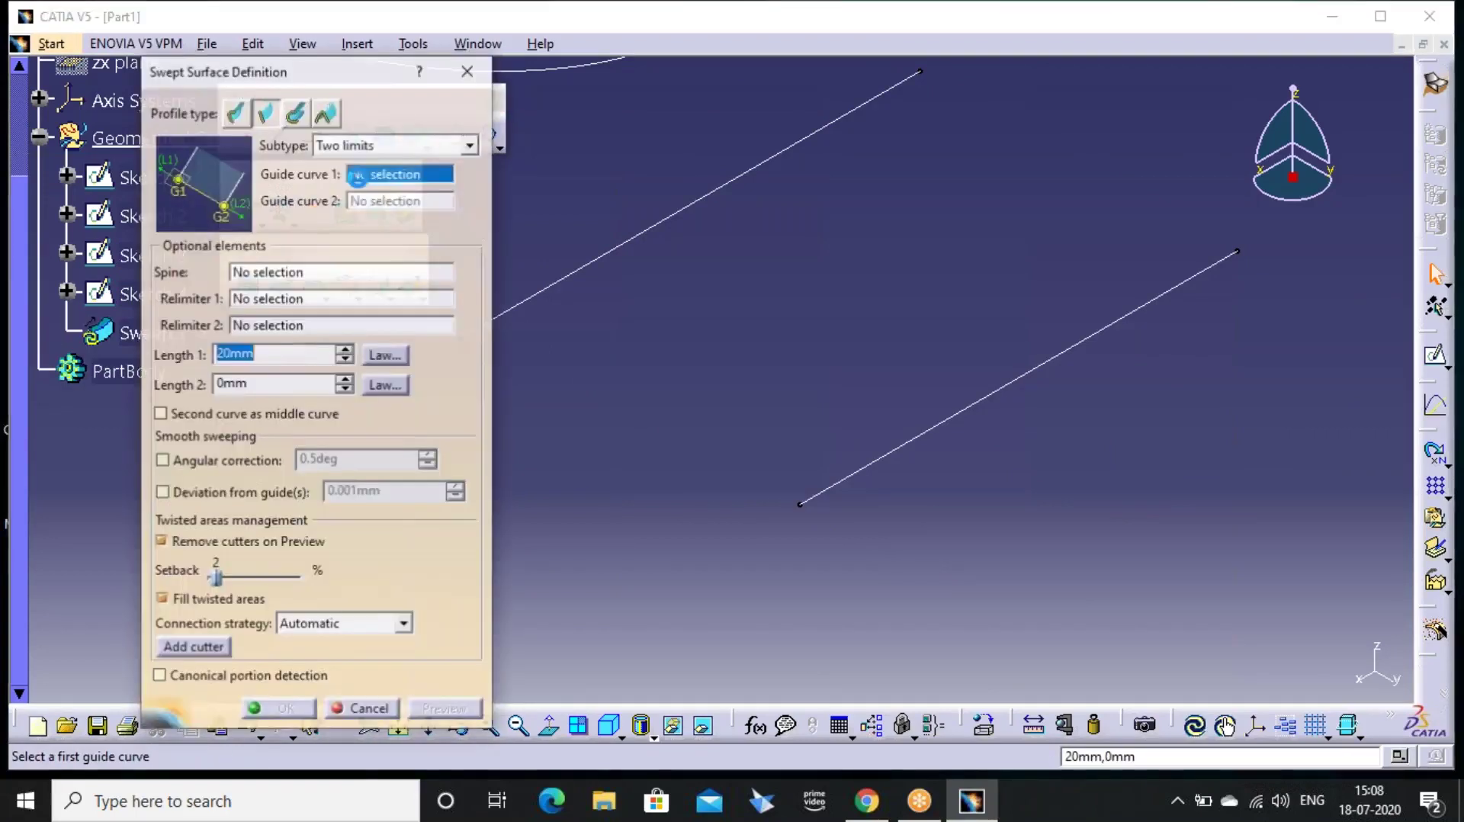
pyautogui.click(366, 145)
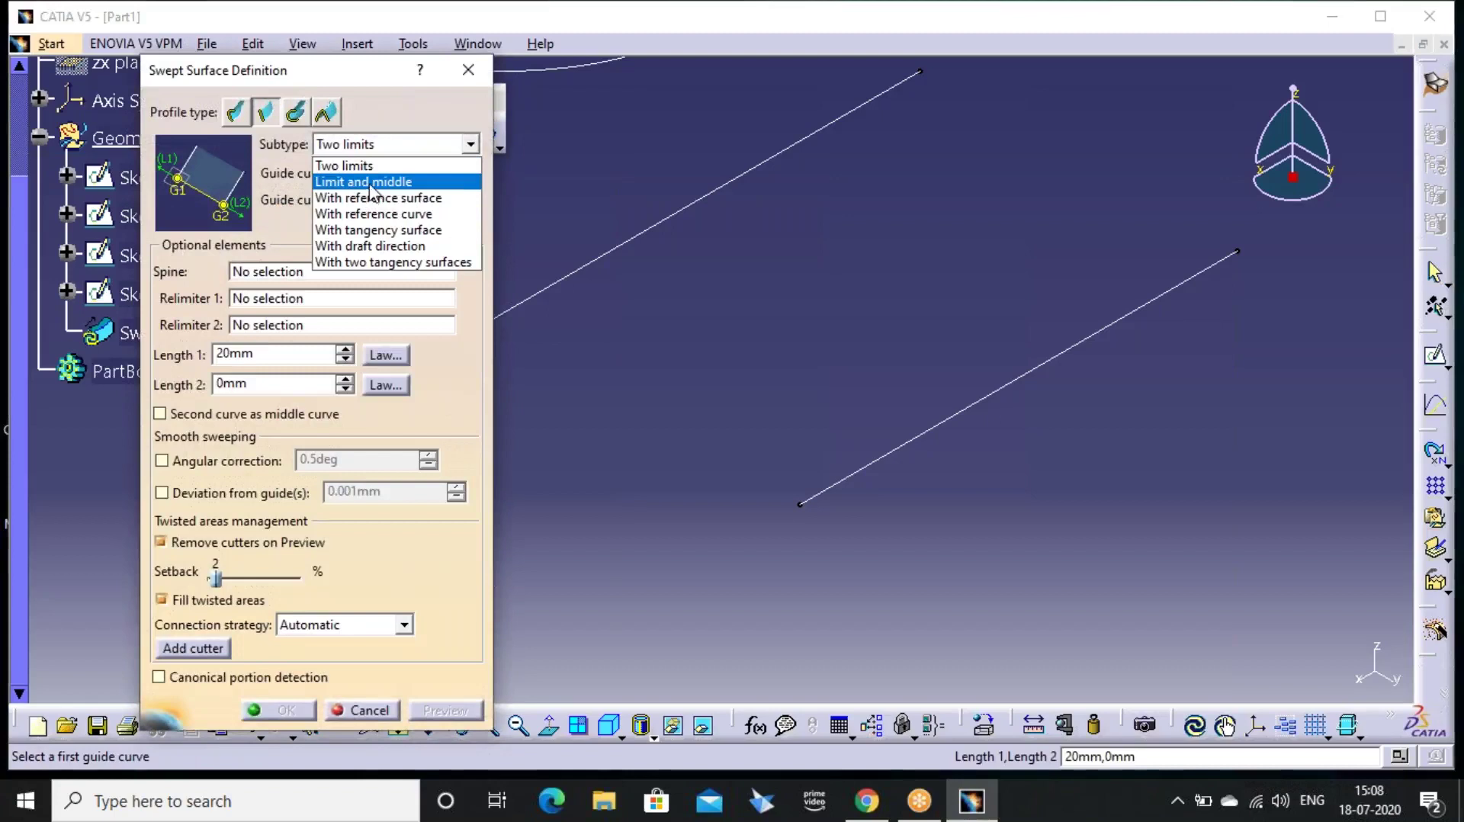
pyautogui.click(367, 183)
pyautogui.moveTo(739, 244); pyautogui.dragTo(689, 235, button='middle')
pyautogui.click(689, 235)
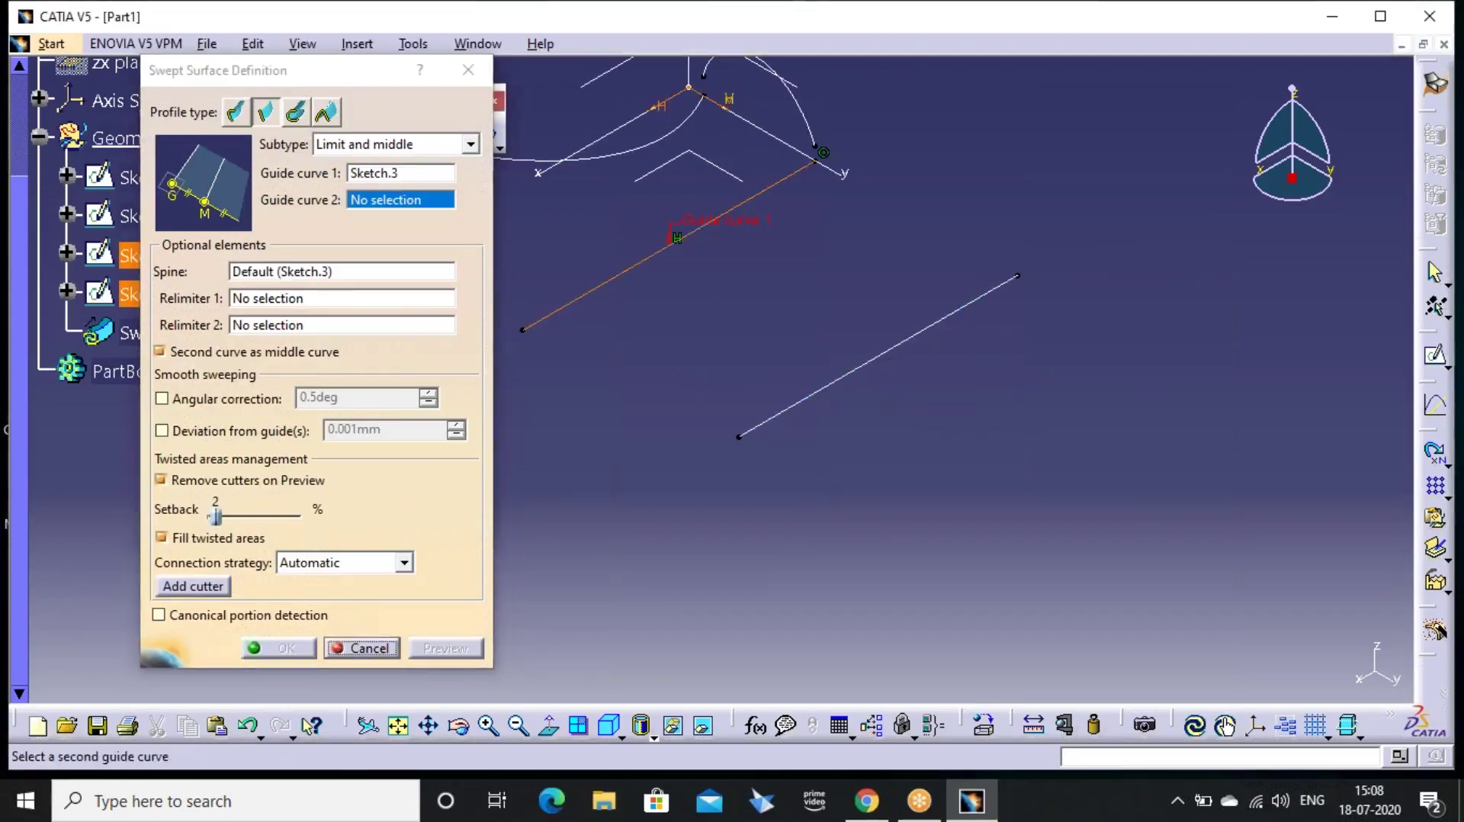
pyautogui.click(889, 368)
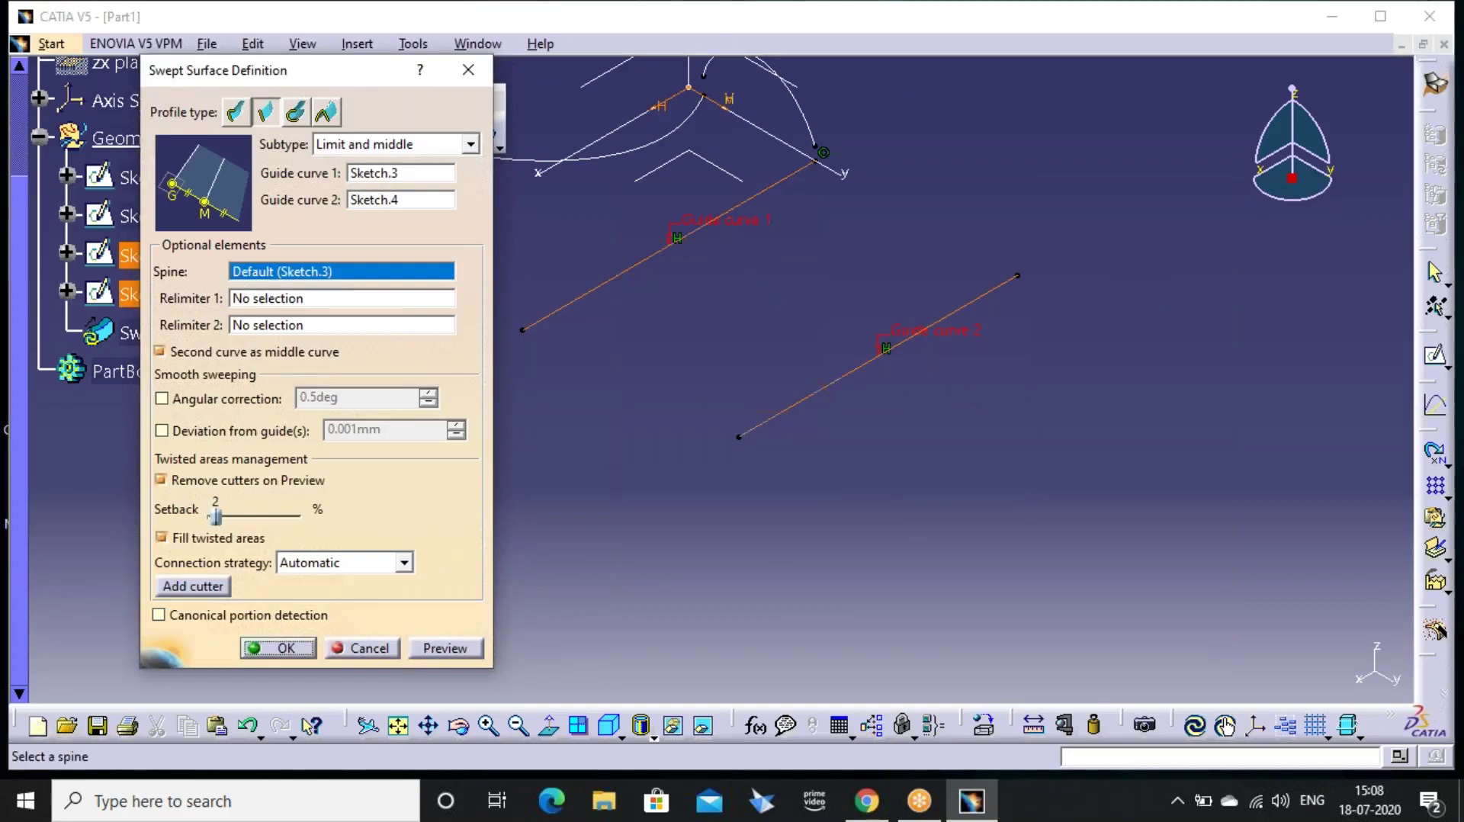
pyautogui.keyDown('ctrl'); pyautogui.moveTo(712, 350); pyautogui.dragTo(706, 416, button='middle'); pyautogui.keyUp('ctrl')
pyautogui.click(450, 648)
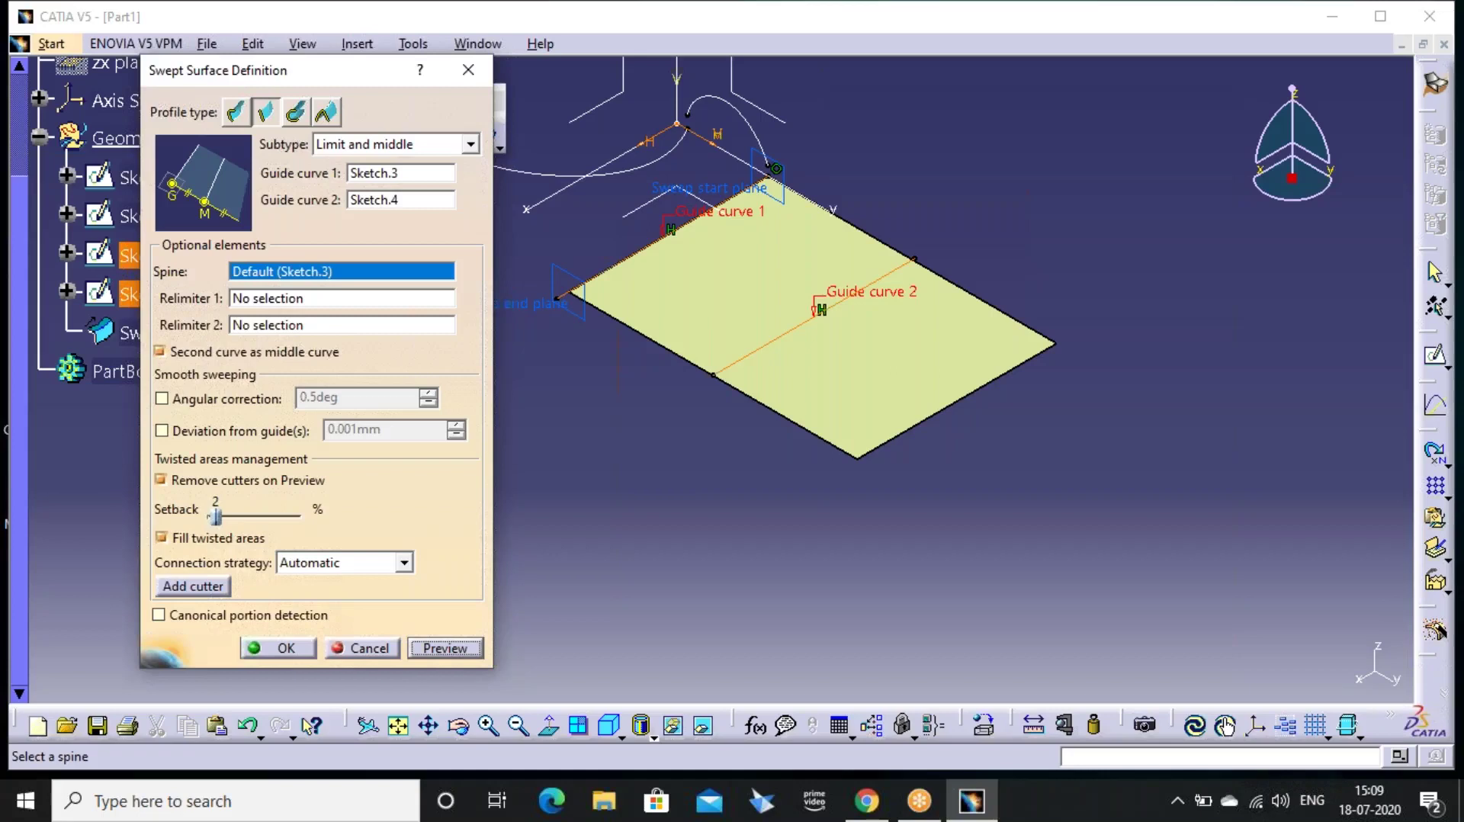
pyautogui.click(445, 148)
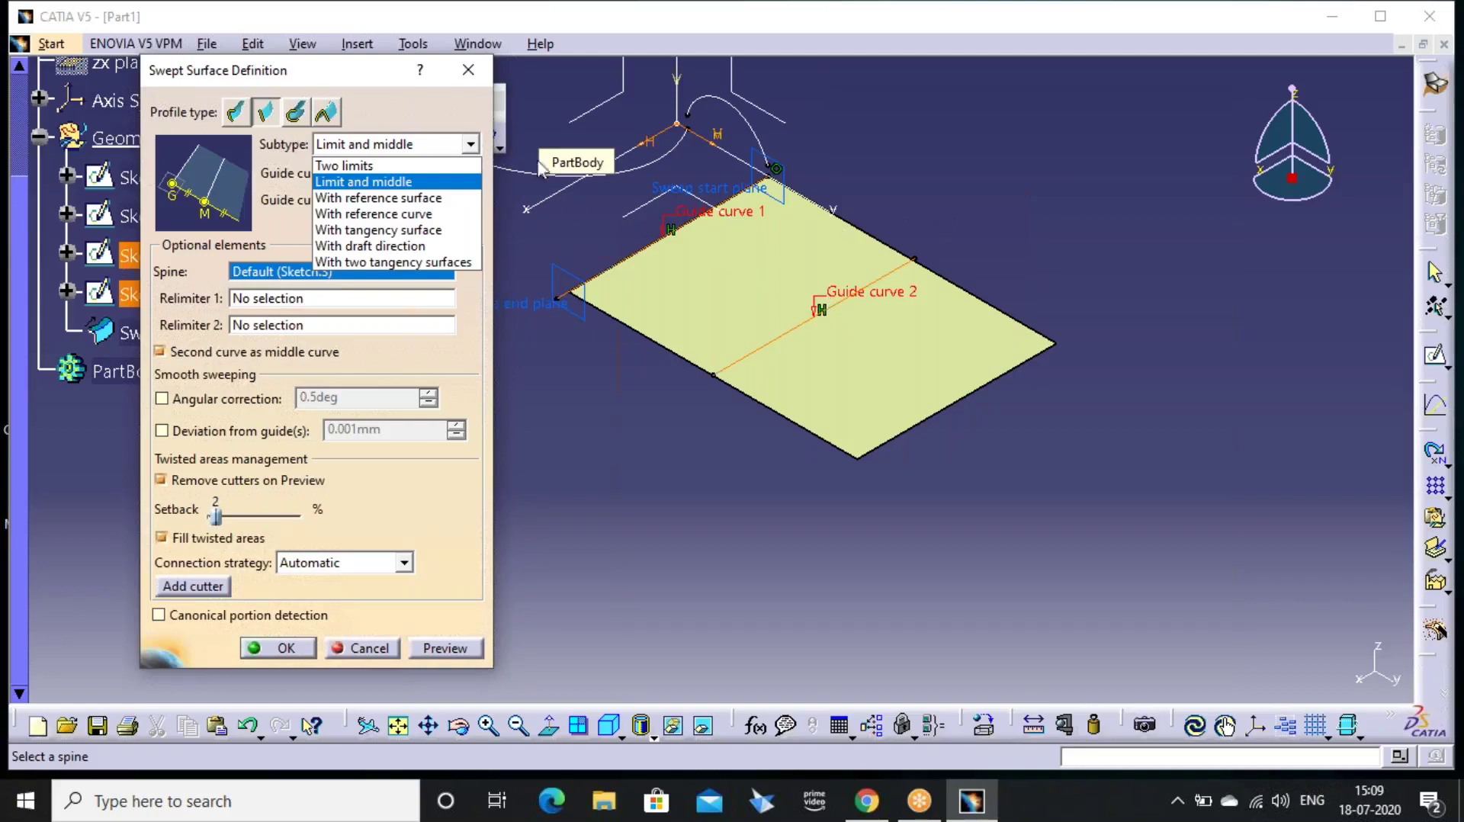
pyautogui.click(468, 71)
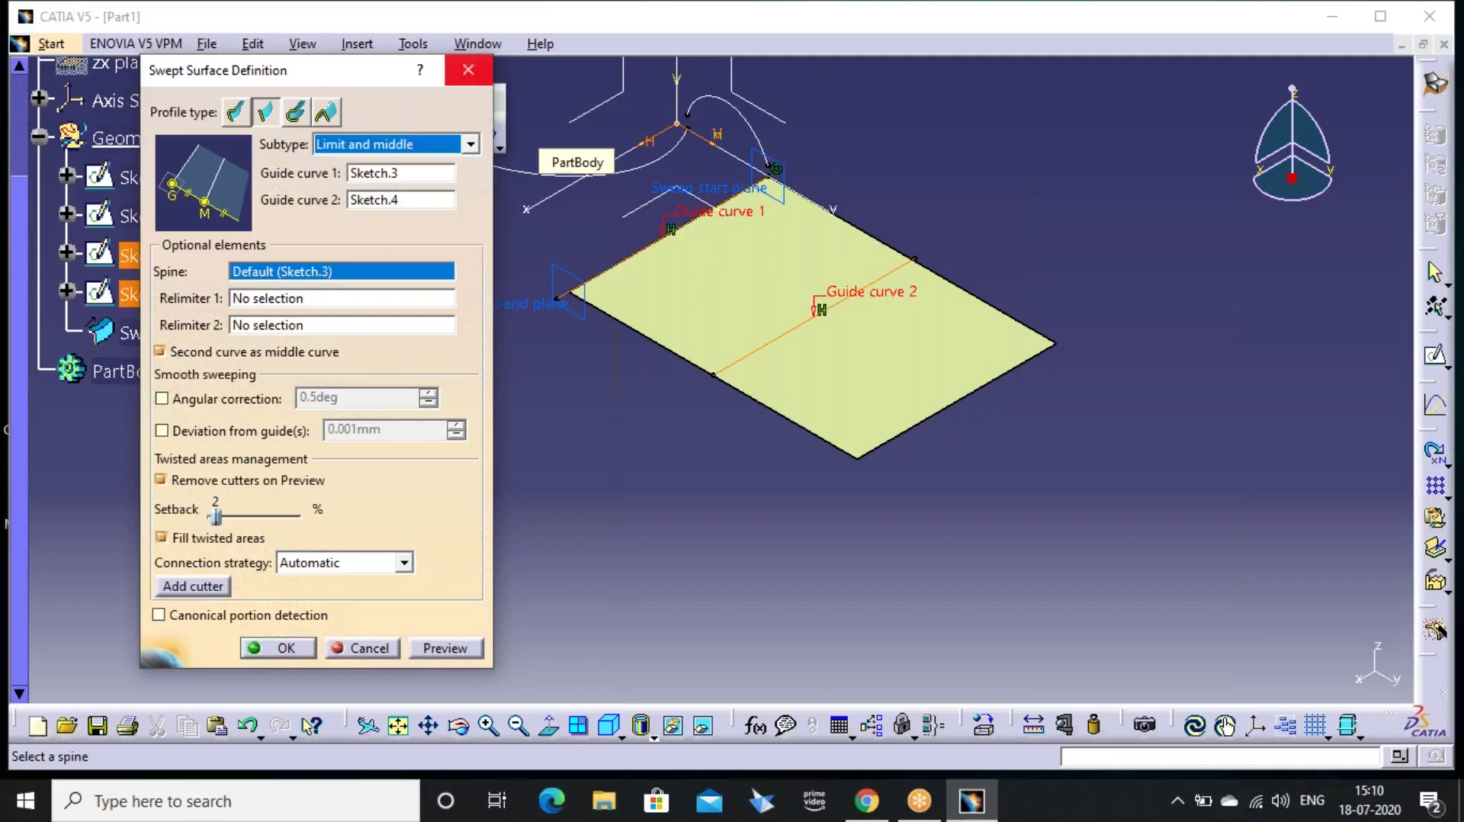
pyautogui.click(468, 70)
# Shorten the line of Sketch.4 at both ends so it is shorter than the Sketch.3 line, and exit the sketch
pyautogui.doubleClick(817, 322)
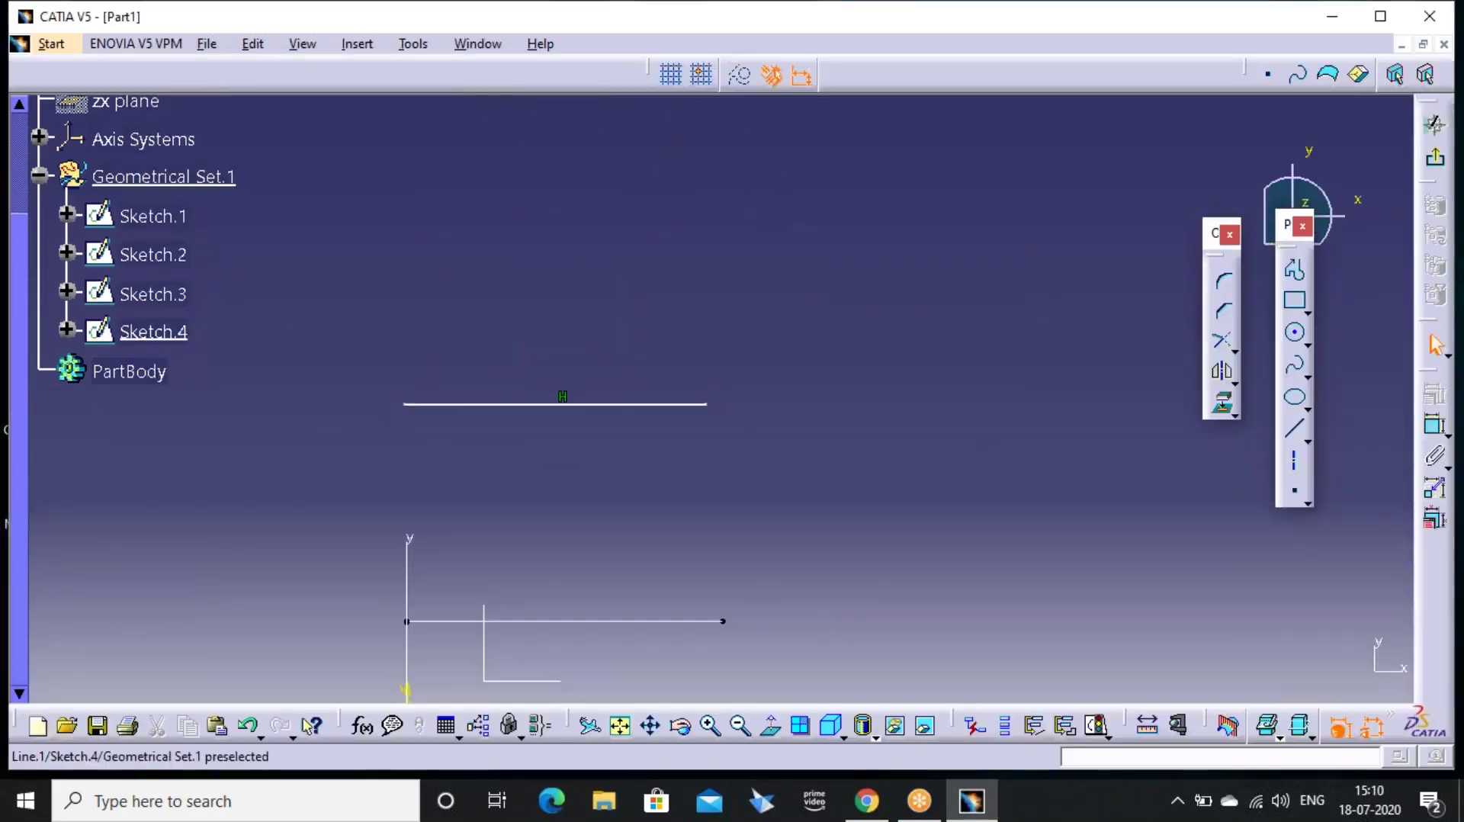
pyautogui.moveTo(404, 404); pyautogui.dragTo(552, 419)
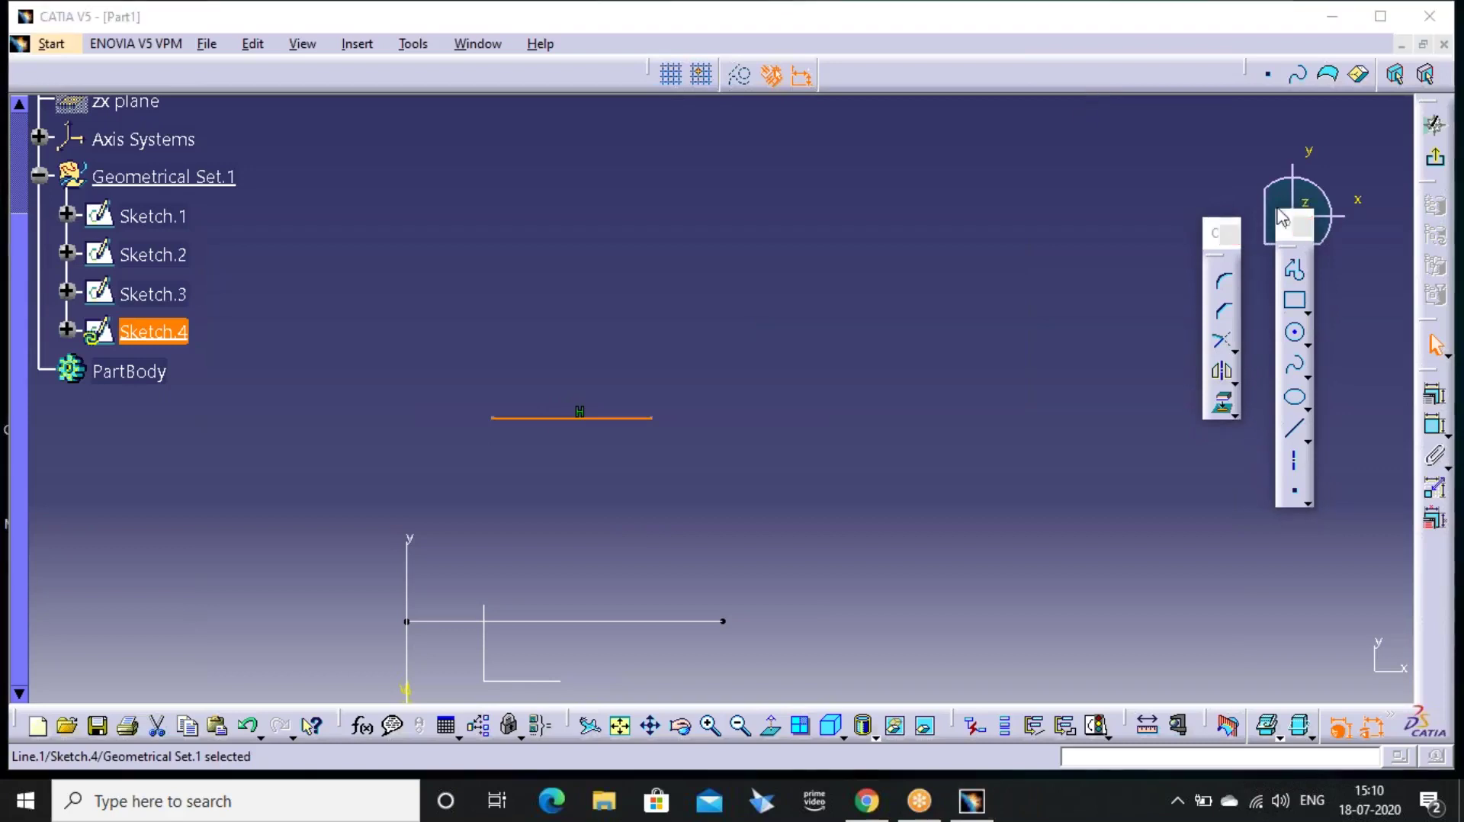
pyautogui.click(1435, 124)
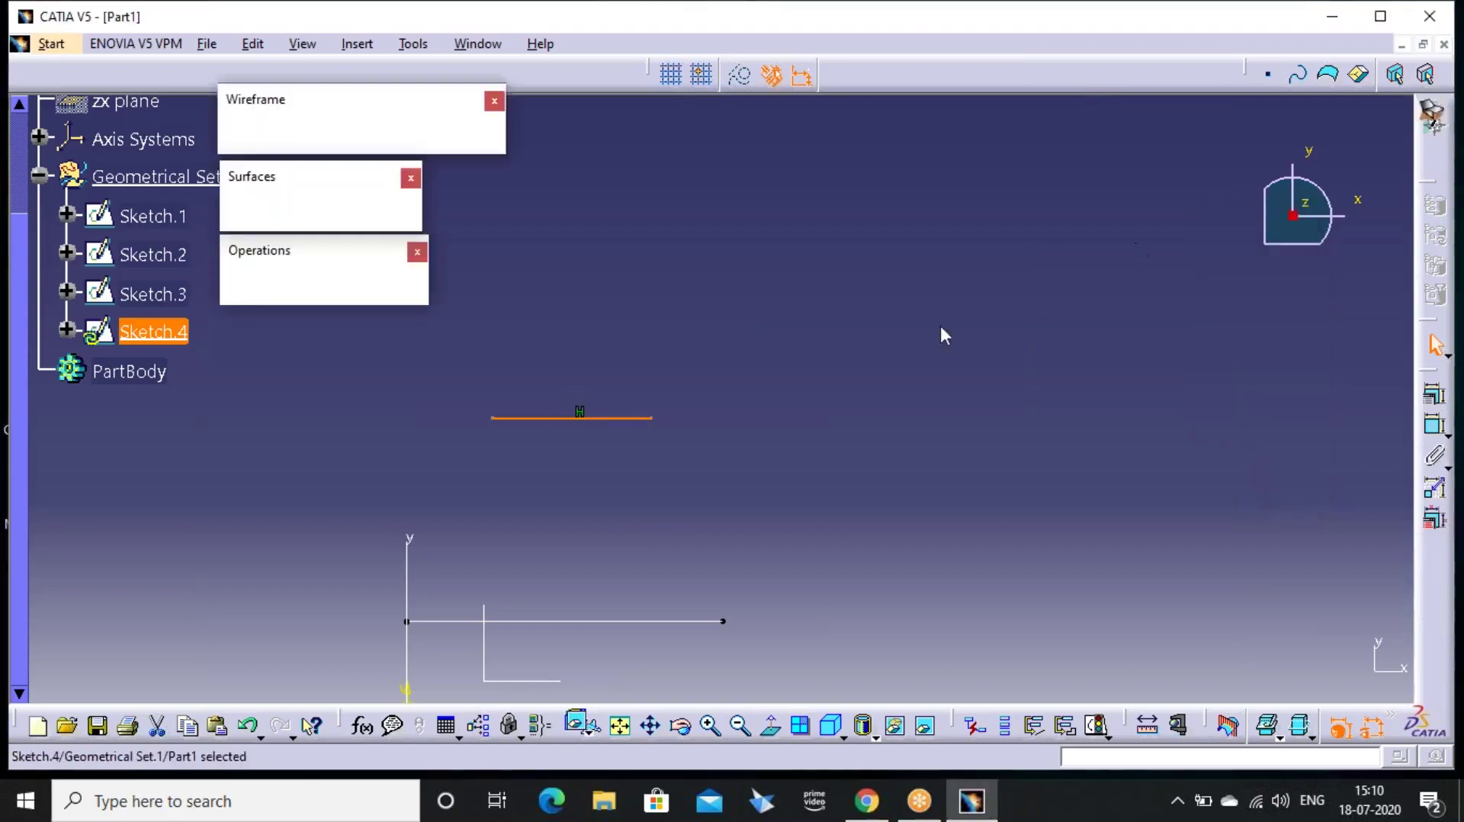
pyautogui.click(870, 351)
pyautogui.moveTo(681, 314); pyautogui.dragTo(692, 382, button='middle')
# Preview a Limit and middle line sweep from Sketch.3 as guide curve 1 with the shortened Sketch.4 as guide curve 2
pyautogui.click(313, 213)
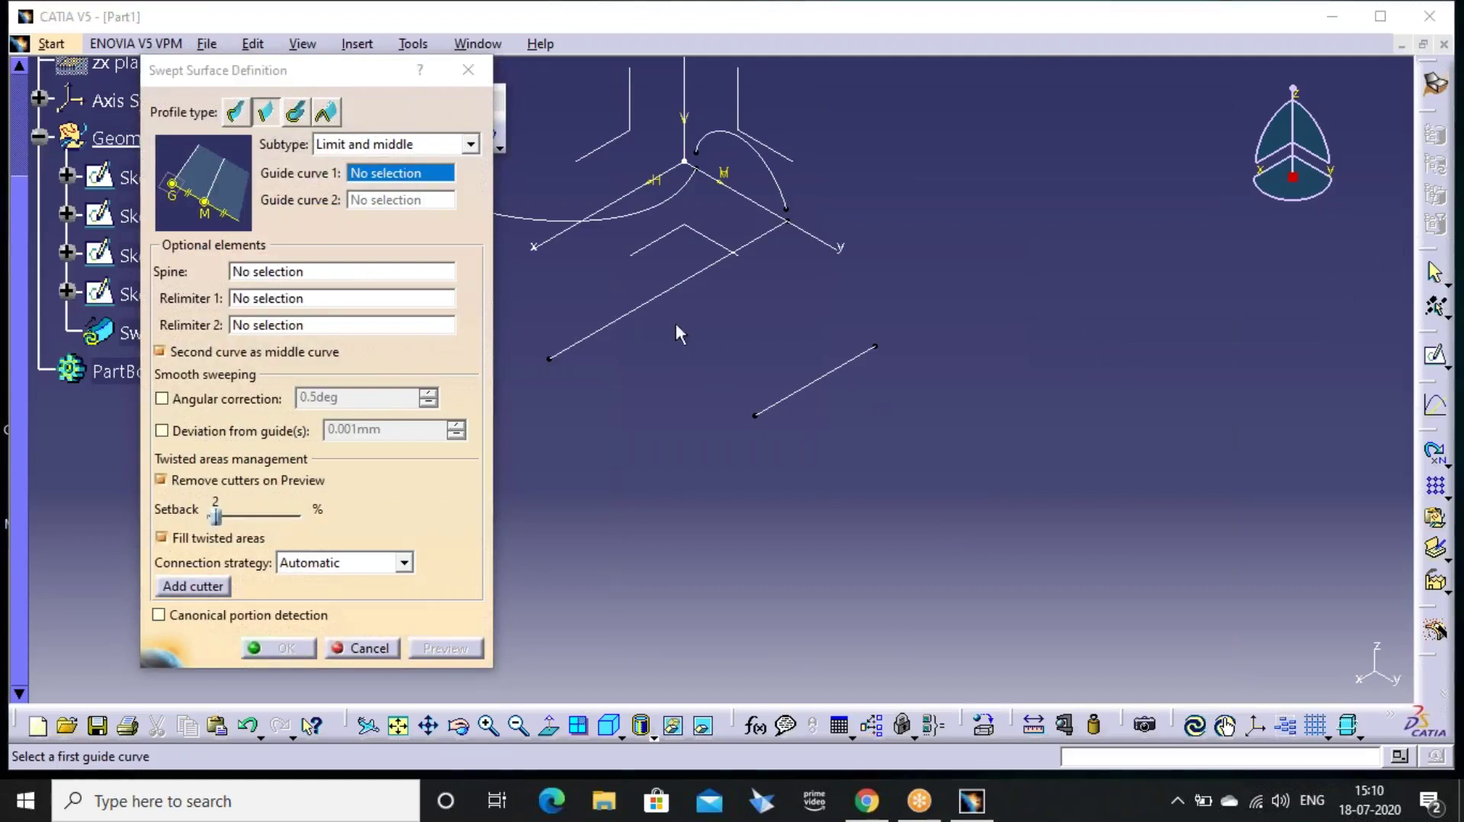
pyautogui.click(676, 284)
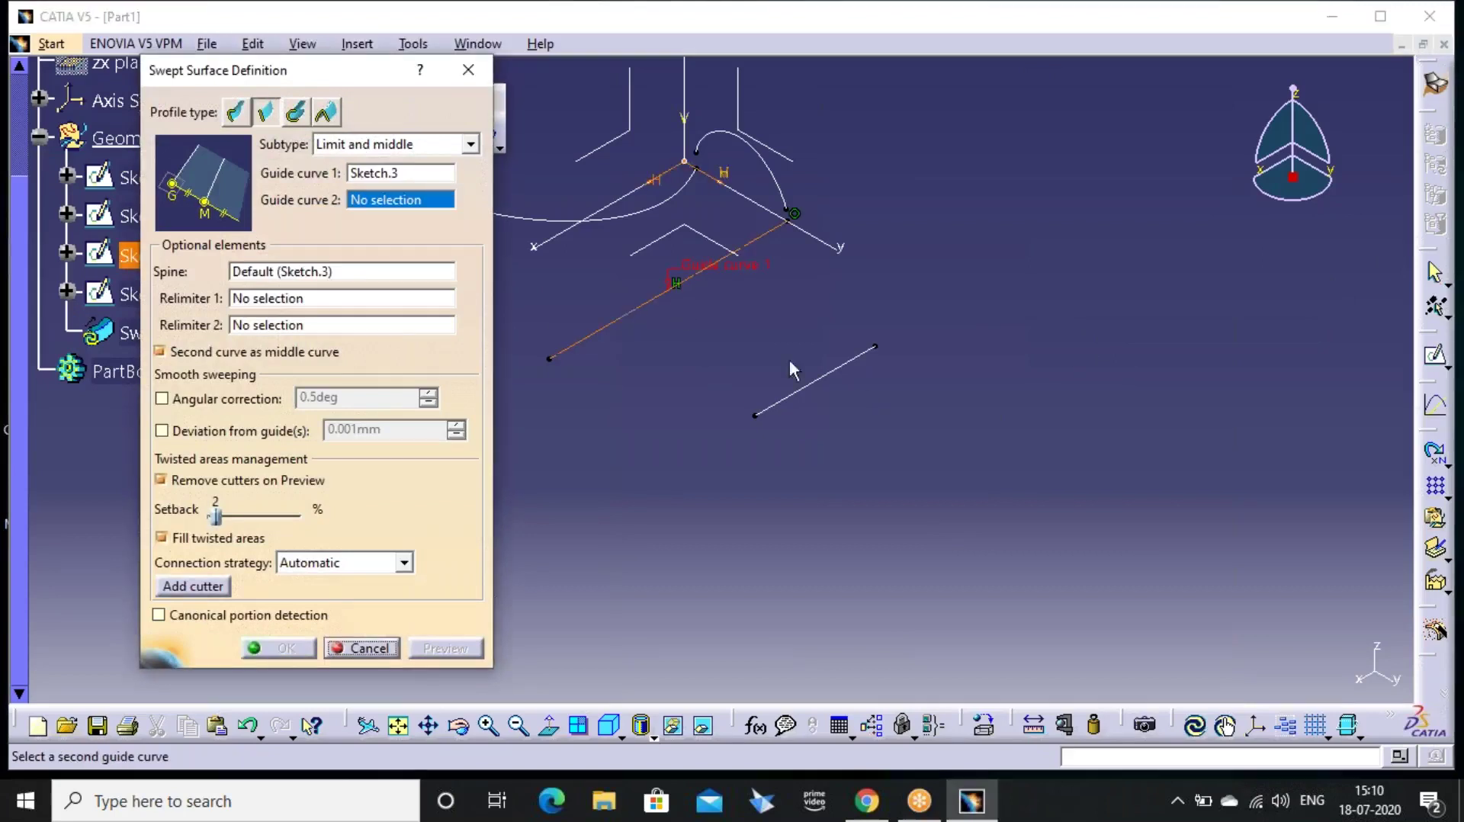
pyautogui.click(819, 378)
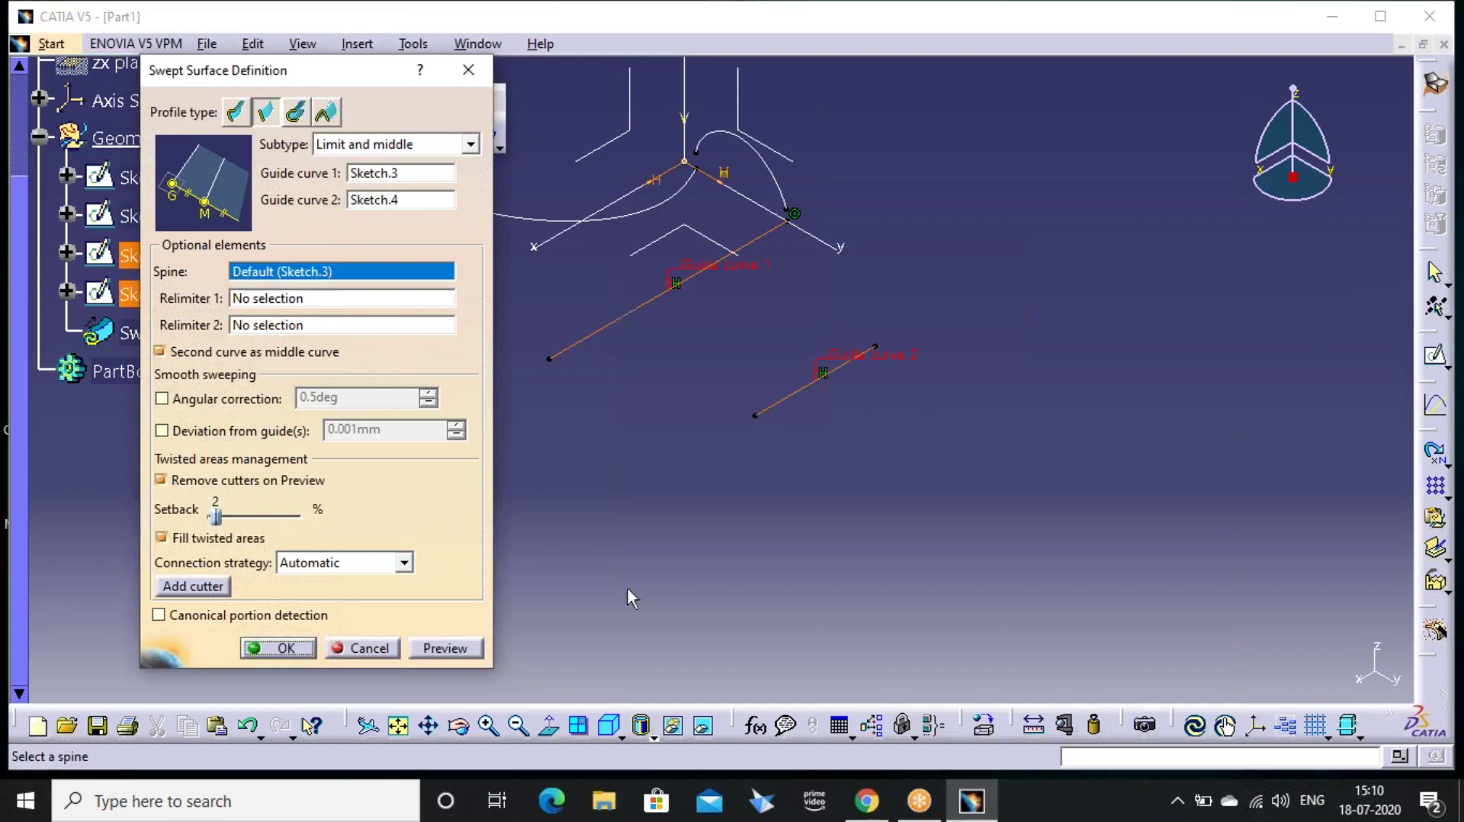
pyautogui.click(466, 647)
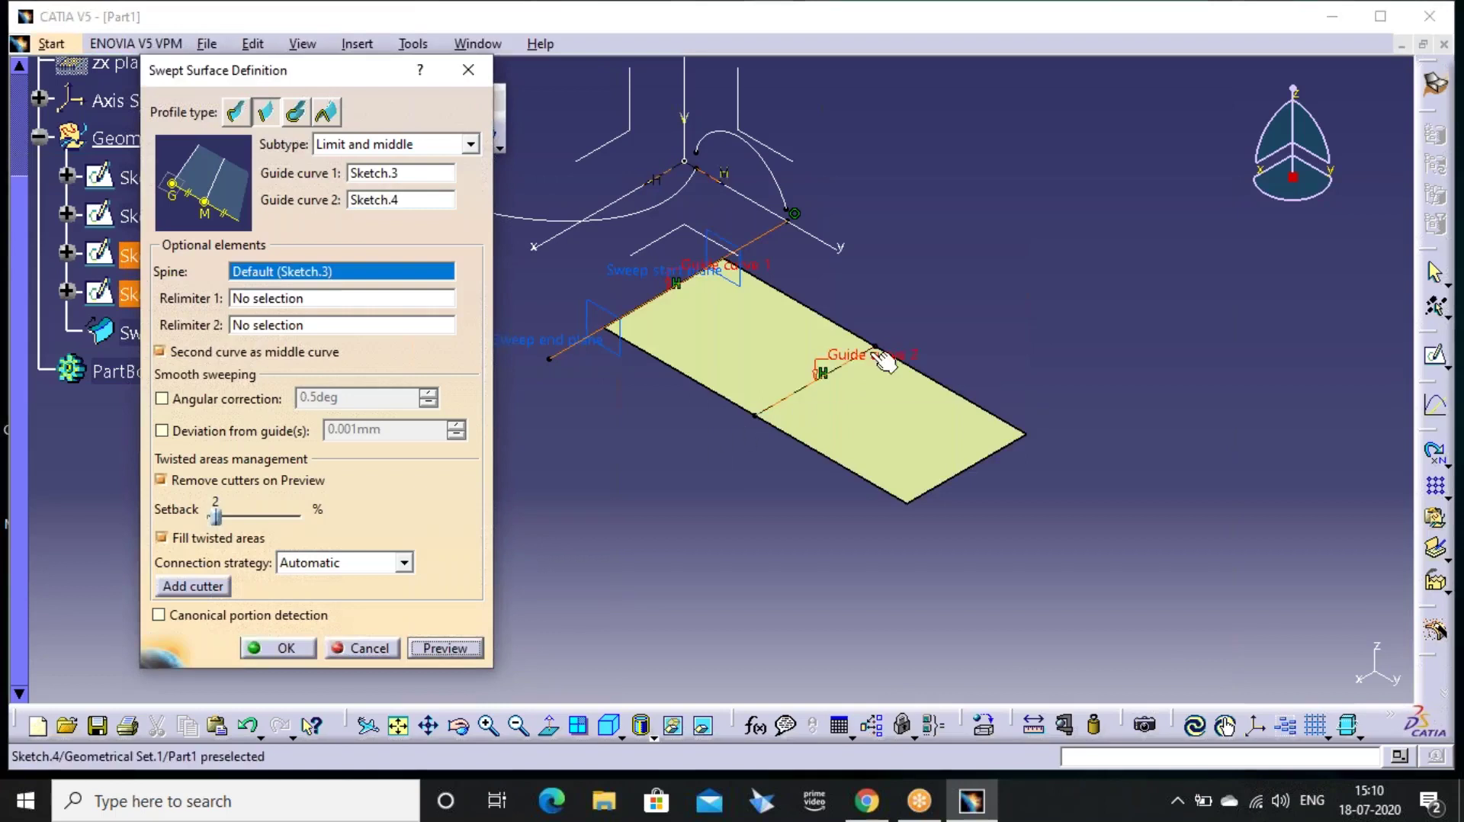
# Examine the previewed surface at its sweep start and end planes, and select Sketch.3 as the sweep's spine
pyautogui.moveTo(613, 369); pyautogui.dragTo(686, 385, button='middle')
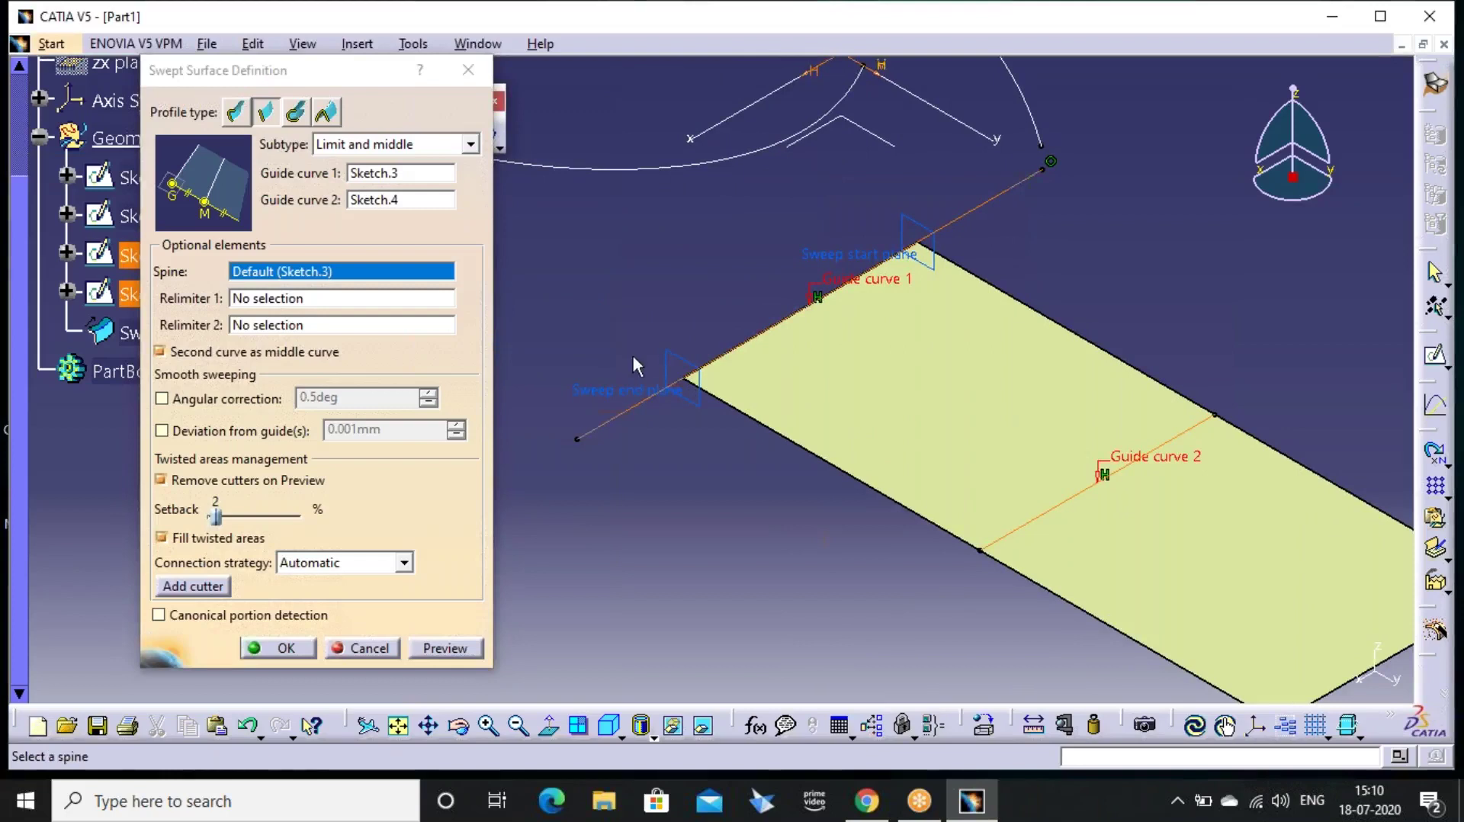
pyautogui.moveTo(1066, 558); pyautogui.dragTo(882, 435, button='middle')
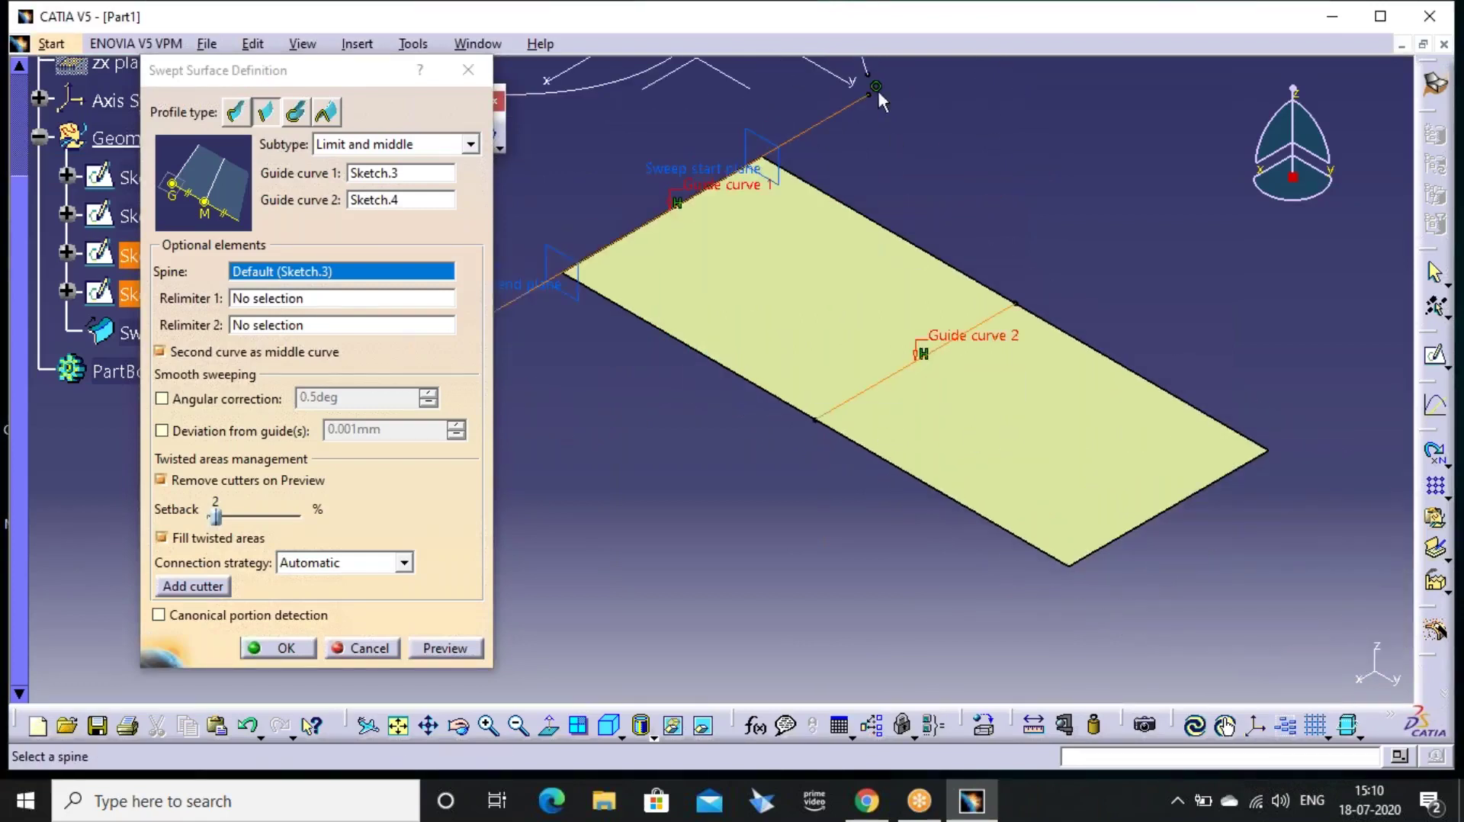
pyautogui.moveTo(877, 196)
pyautogui.mouseDown(button='middle')
pyautogui.moveTo(898, 155)
pyautogui.moveTo(876, 293)
pyautogui.mouseUp(button='middle')
pyautogui.click(899, 155)
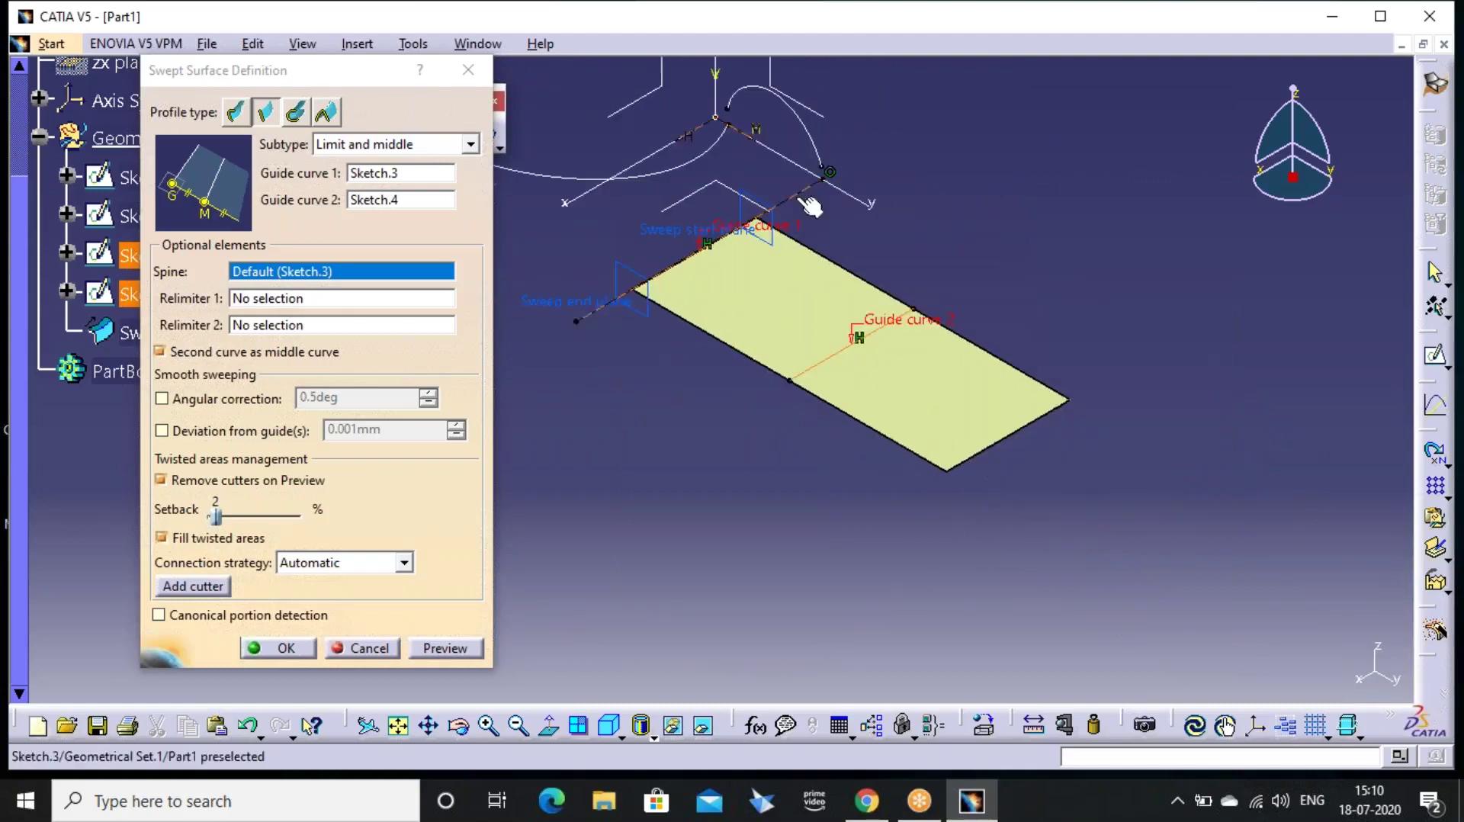
pyautogui.click(808, 189)
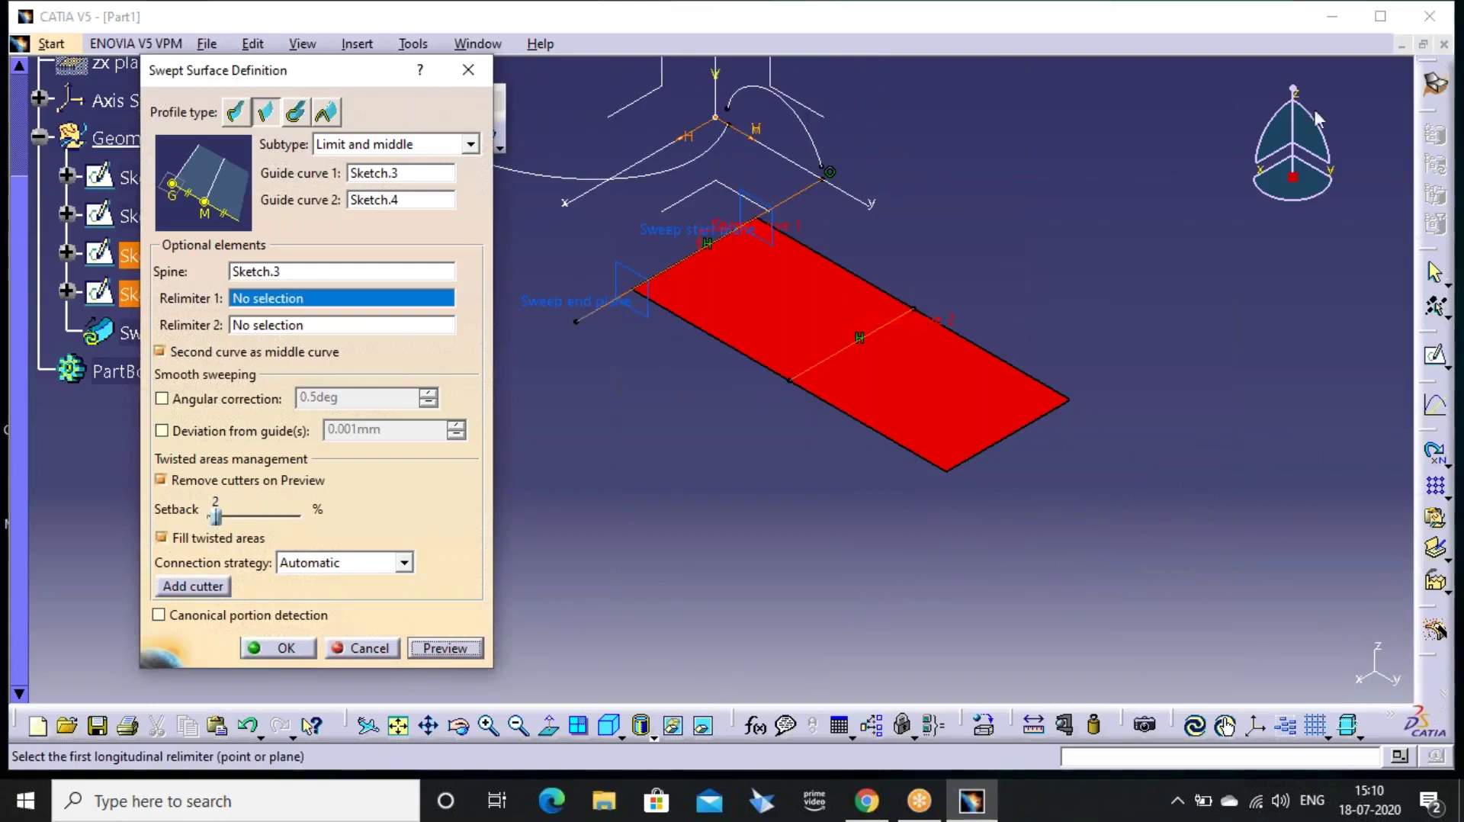
pyautogui.click(648, 410)
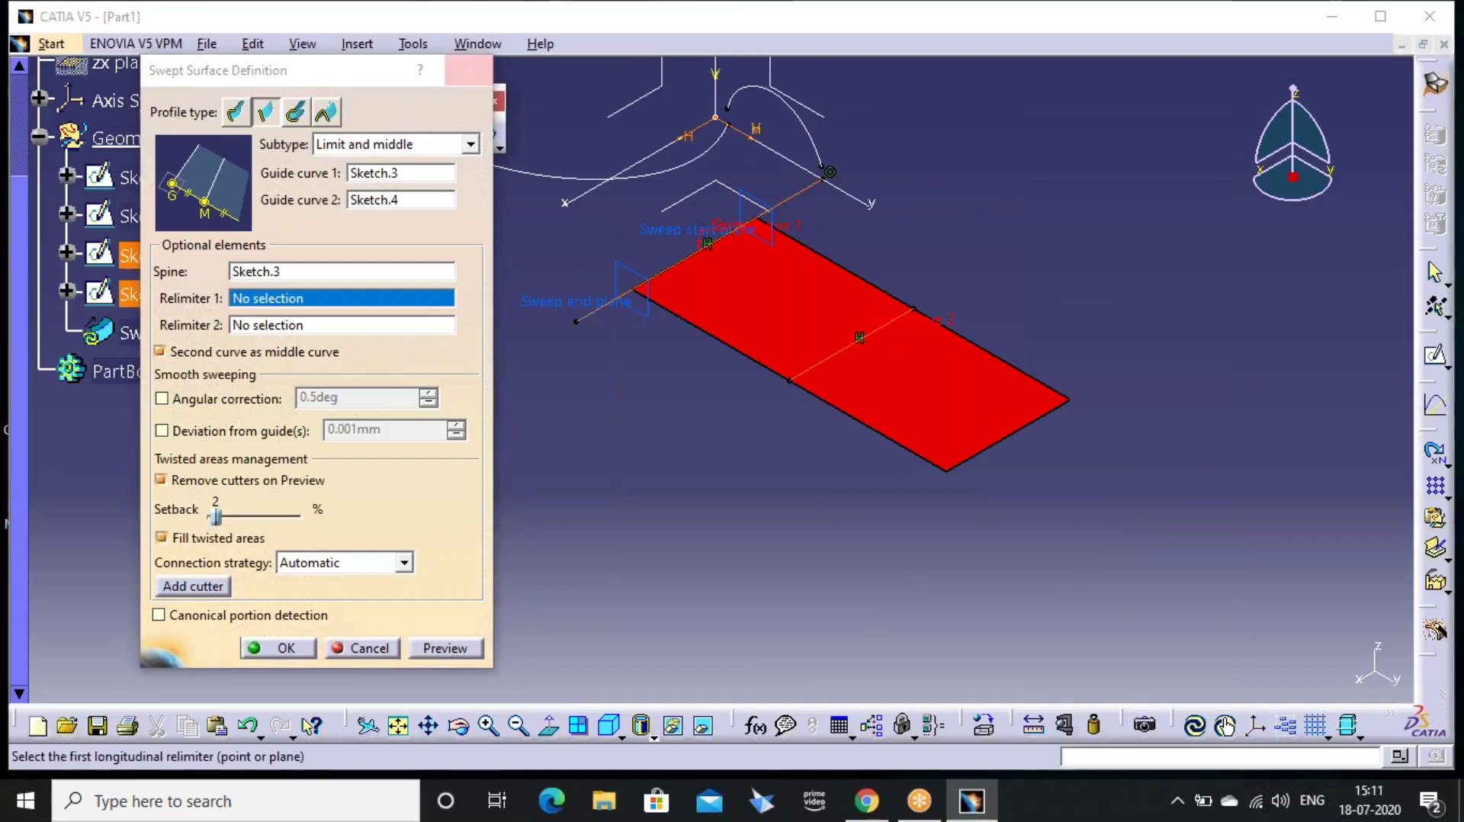
# Discard the open sweep, preview a multi-sections surface between Sketch.3 and Sketch.4, and discard that as well
pyautogui.click(468, 70)
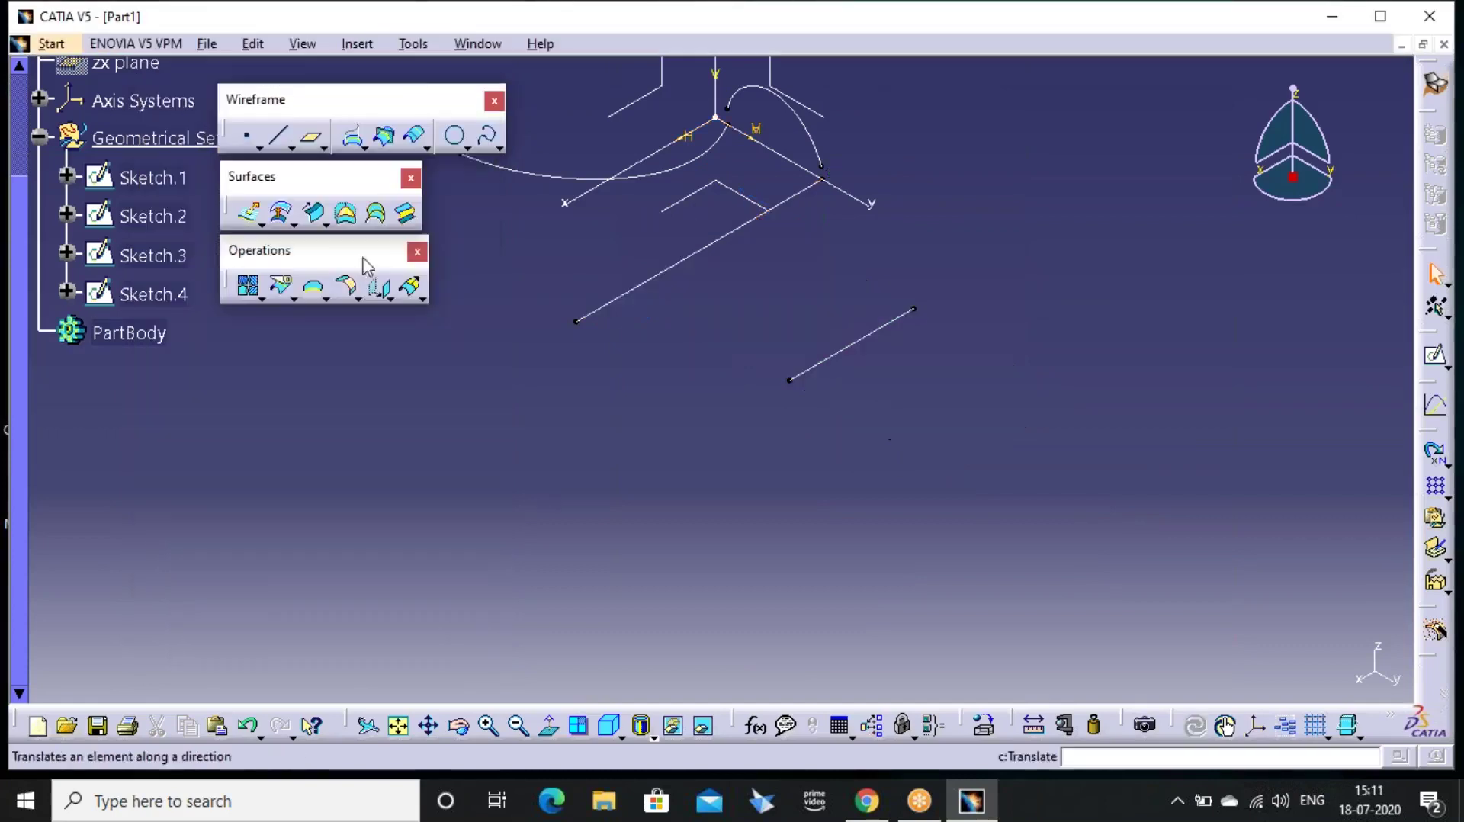
pyautogui.click(376, 215)
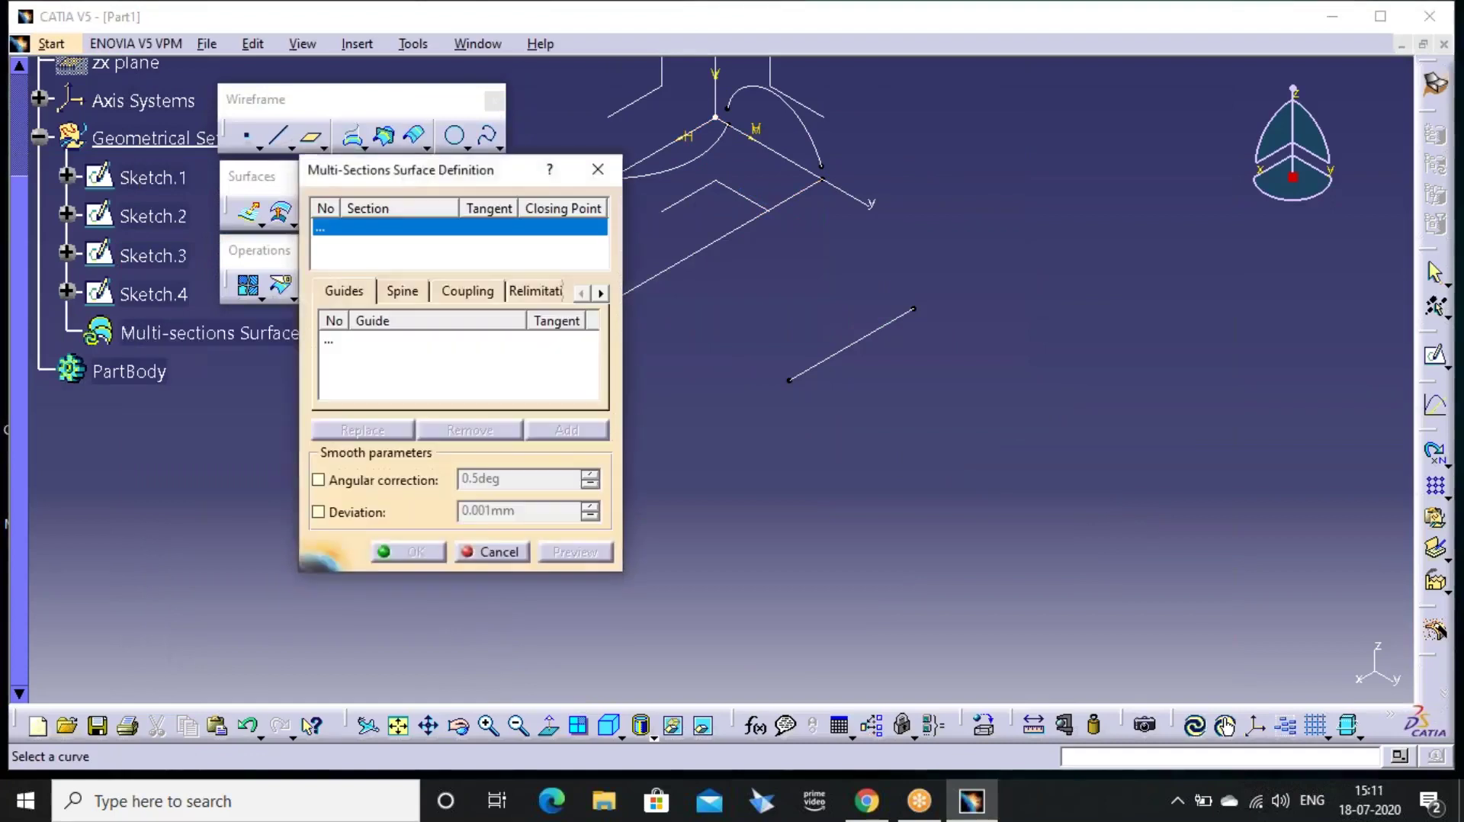
pyautogui.click(726, 241)
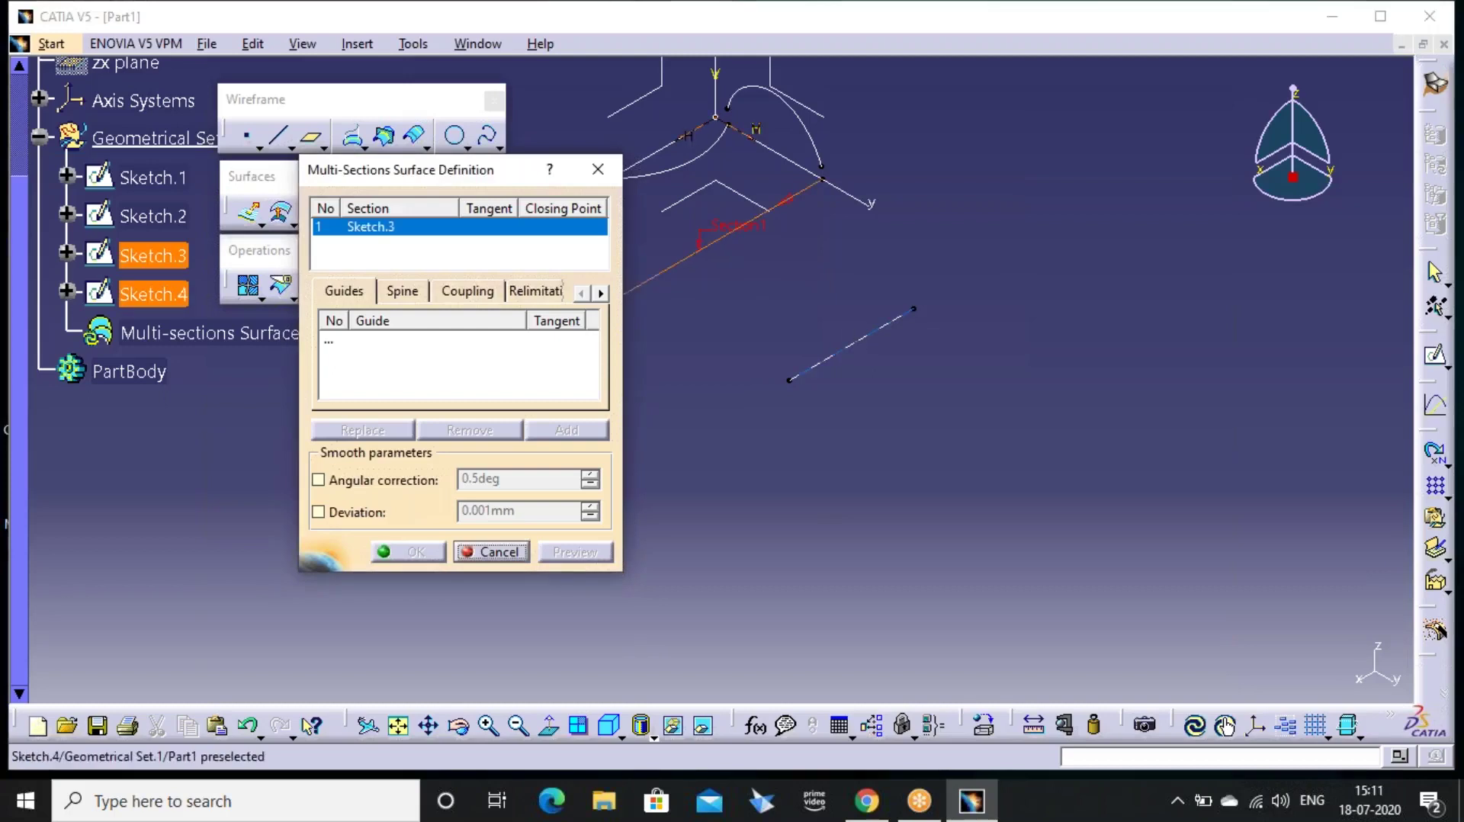
pyautogui.click(850, 345)
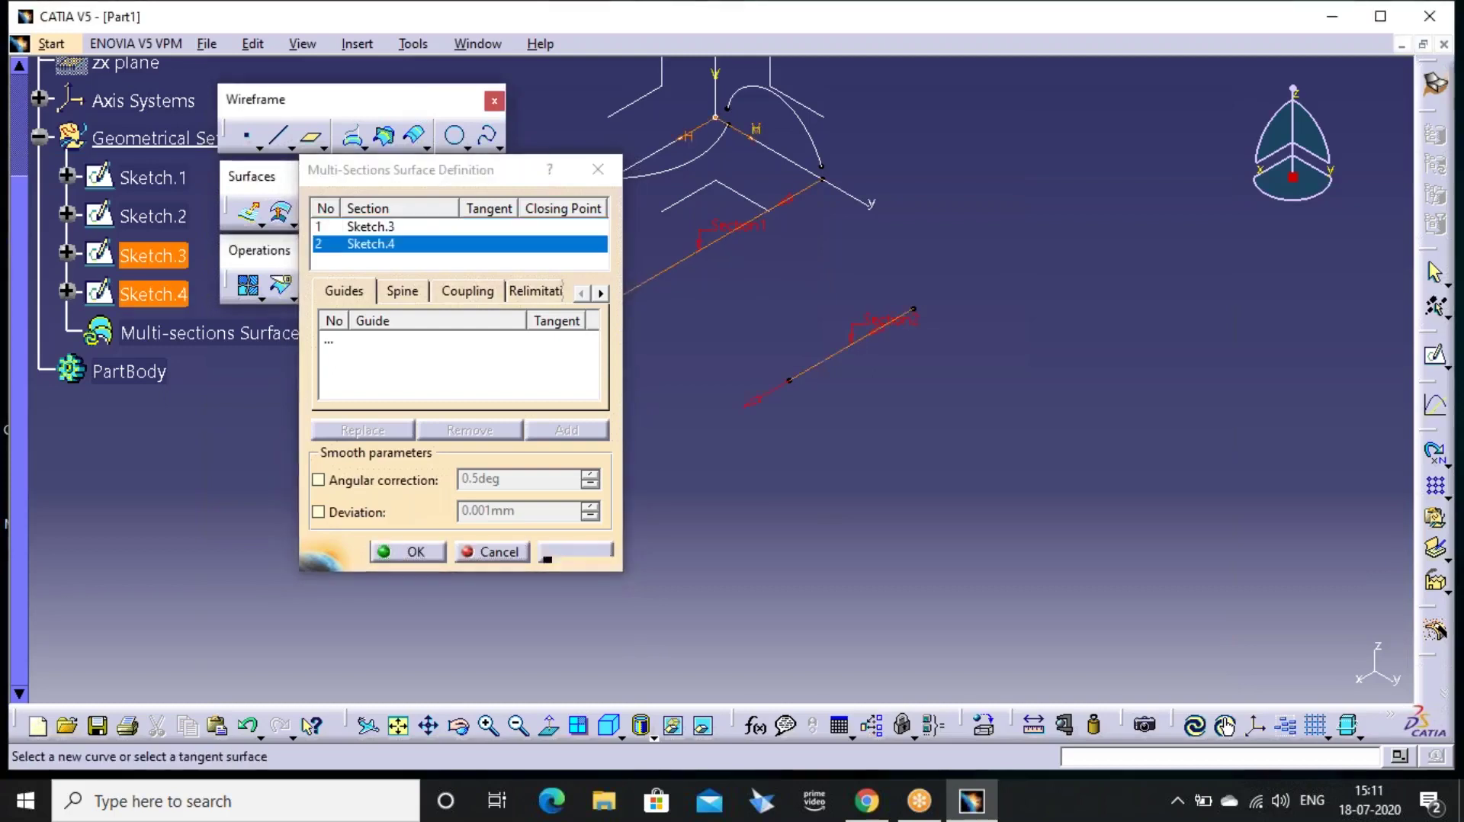
pyautogui.click(575, 551)
pyautogui.moveTo(778, 457); pyautogui.dragTo(821, 441, button='middle')
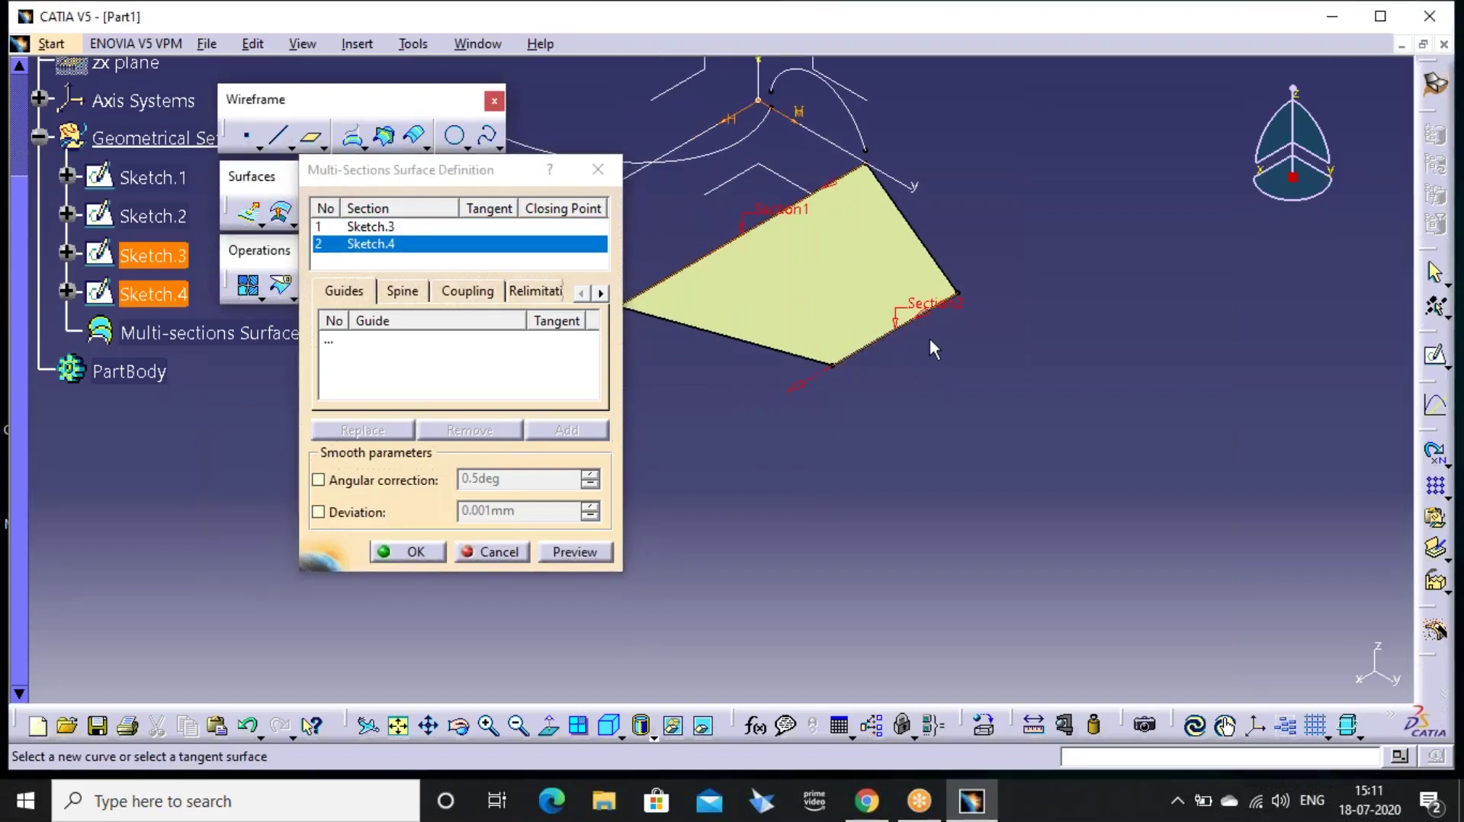
pyautogui.click(598, 171)
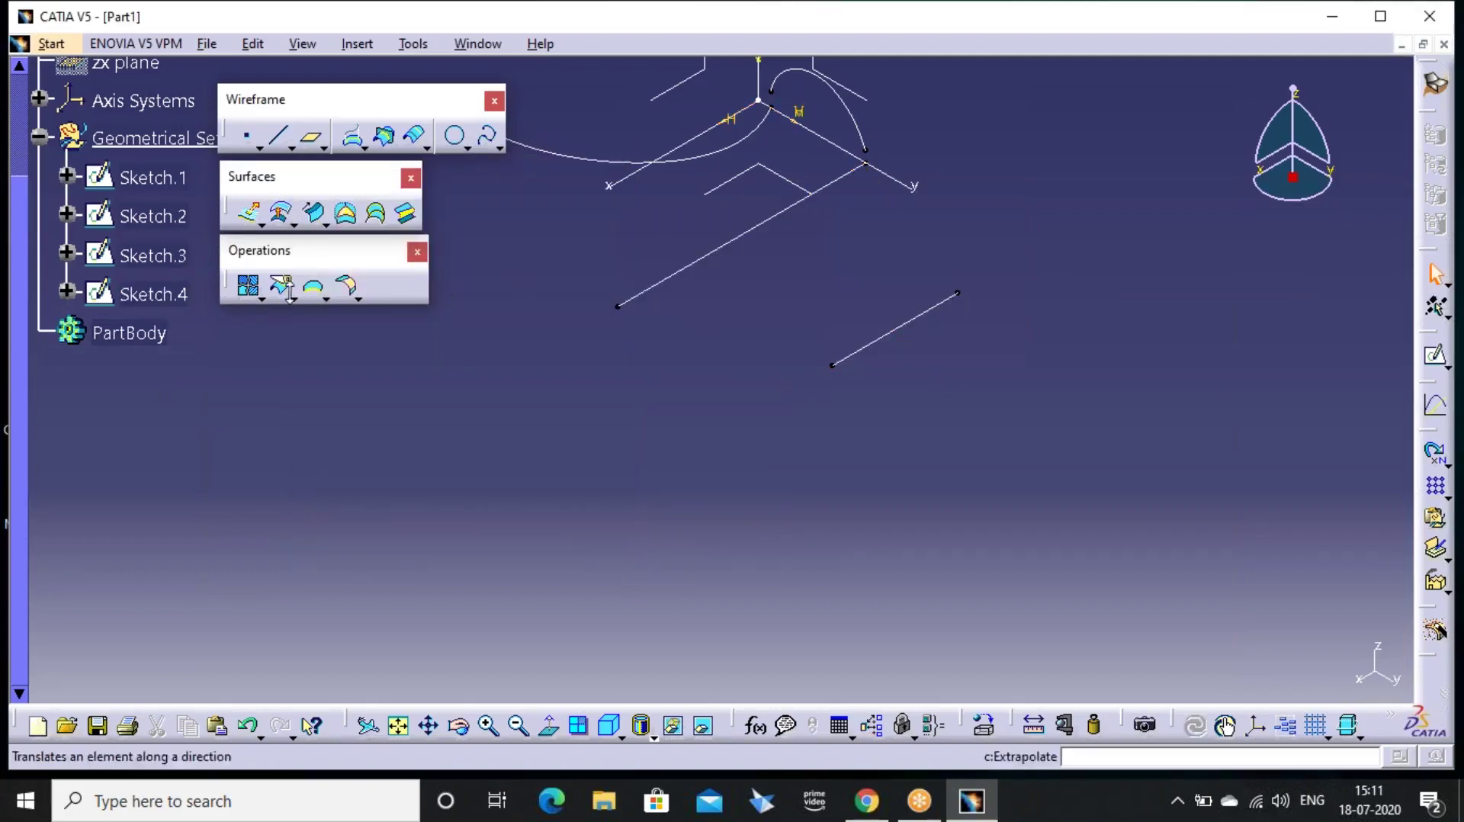
# Preview a Limit and middle line sweep with Sketch.3 as guide curve 1 and Sketch.4 as guide curve 2, and discard it
pyautogui.click(312, 212)
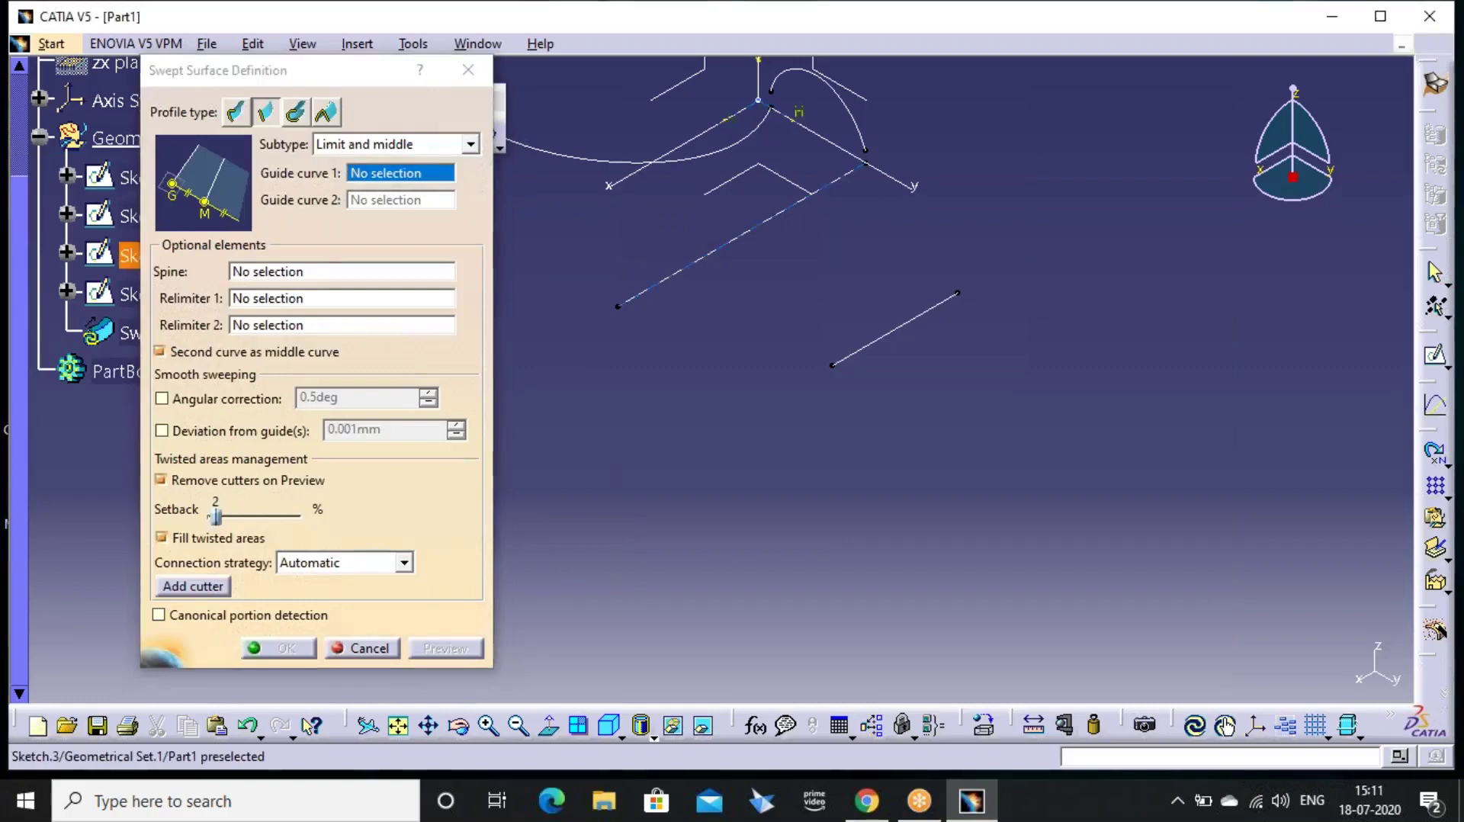
pyautogui.click(749, 228)
pyautogui.click(902, 321)
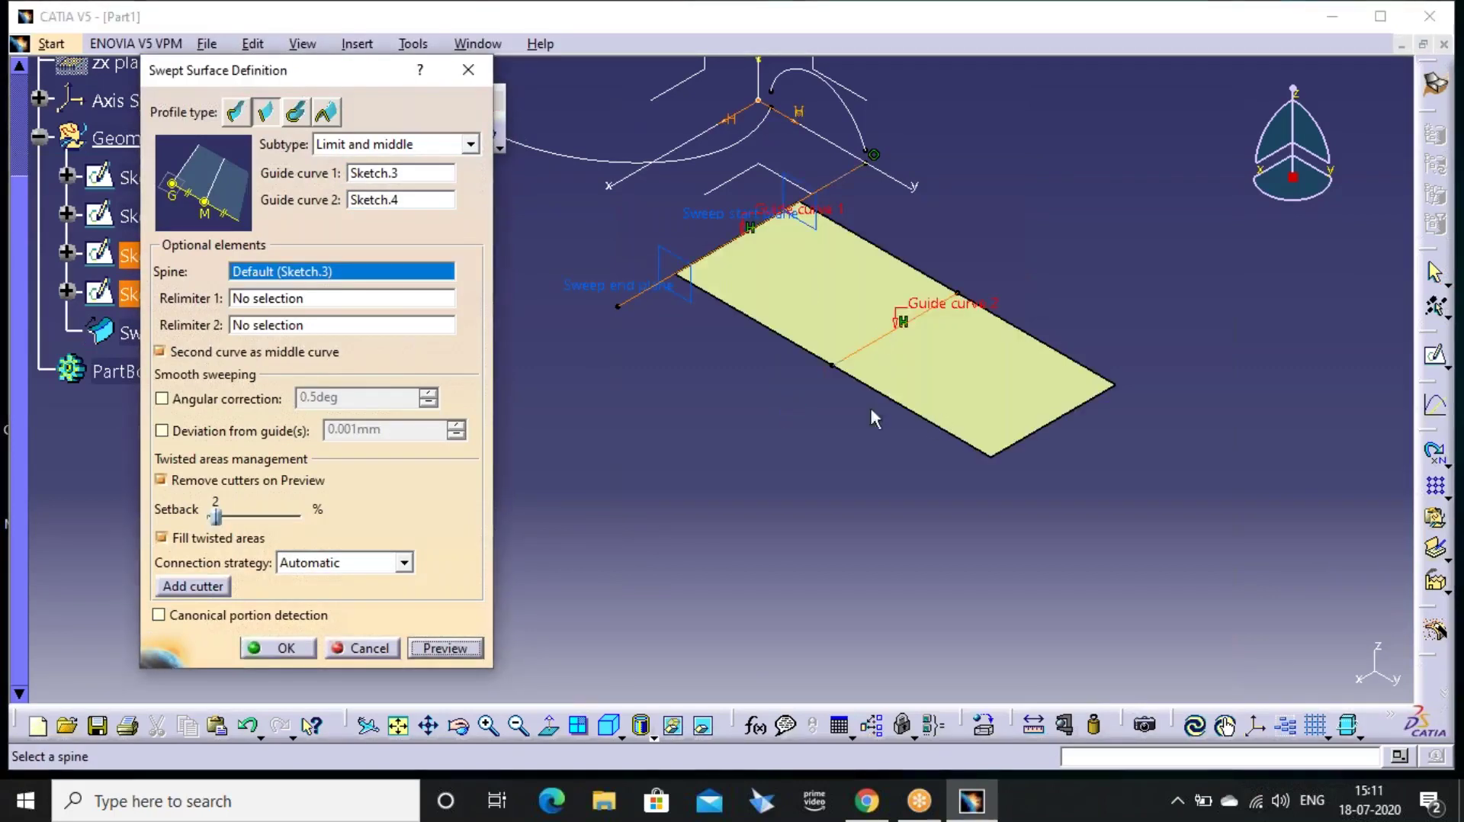
pyautogui.moveTo(807, 397); pyautogui.dragTo(718, 403, button='middle')
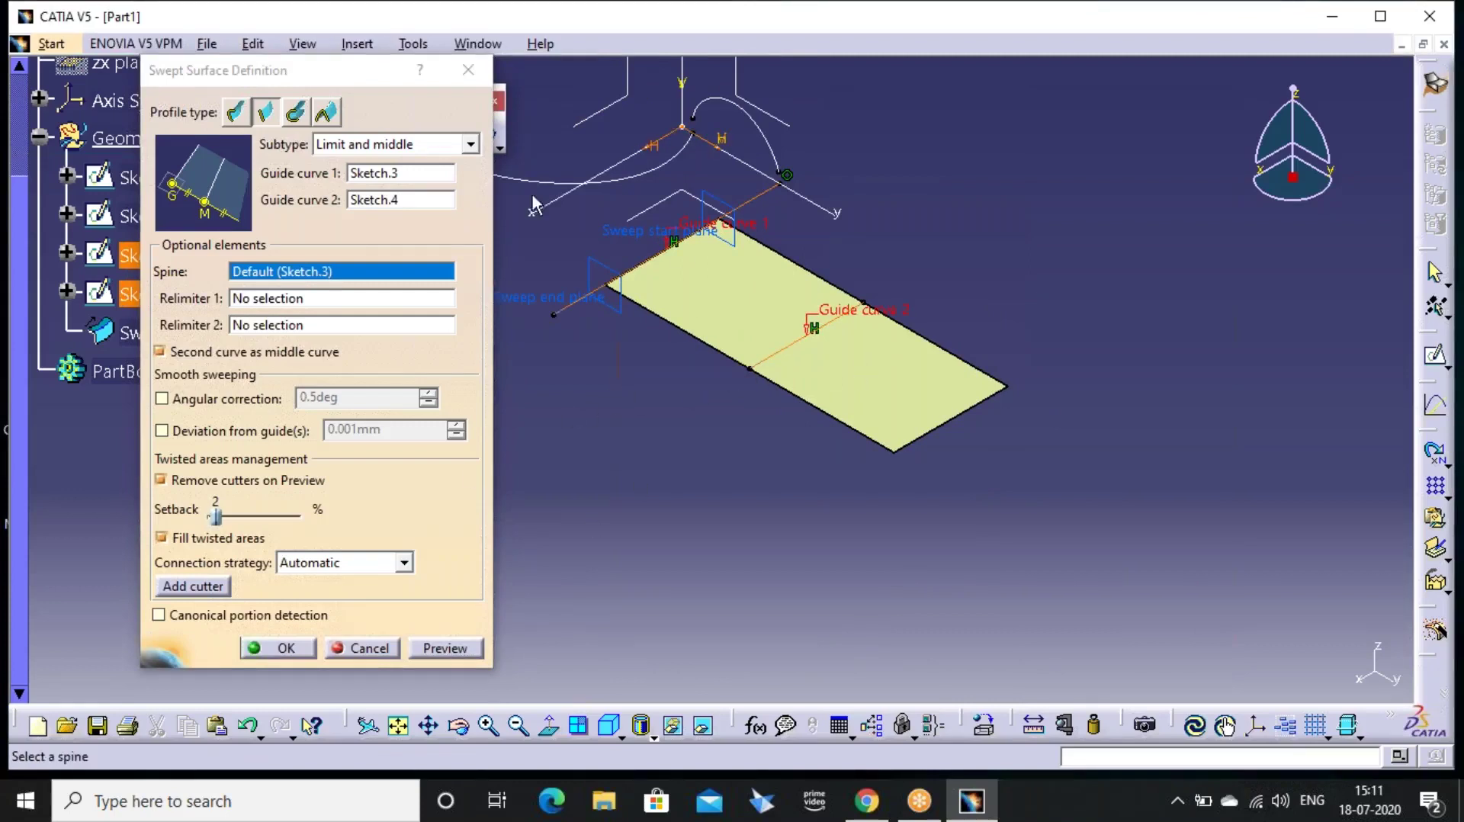
pyautogui.click(463, 143)
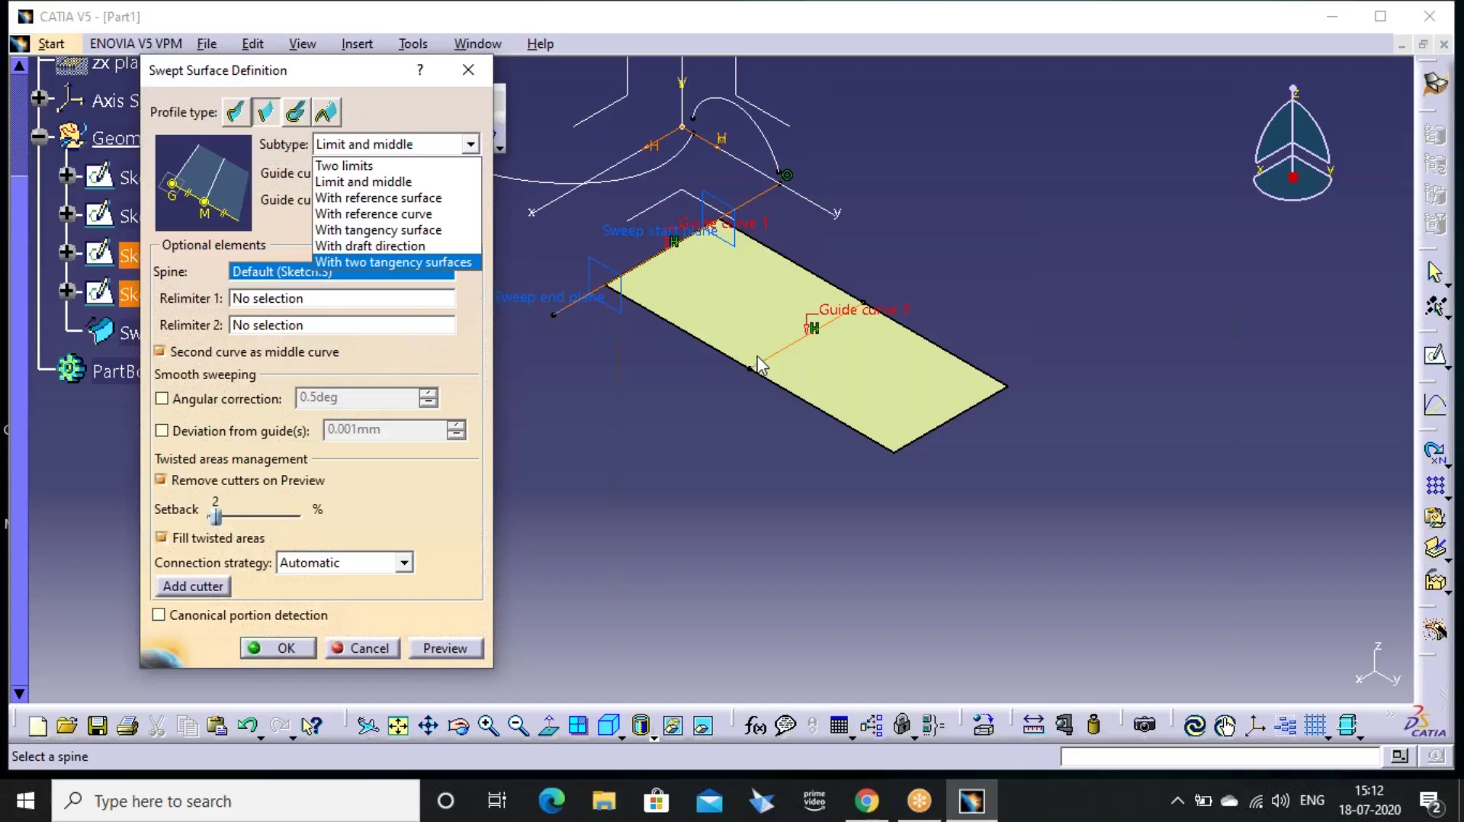
pyautogui.click(469, 74)
pyautogui.click(468, 74)
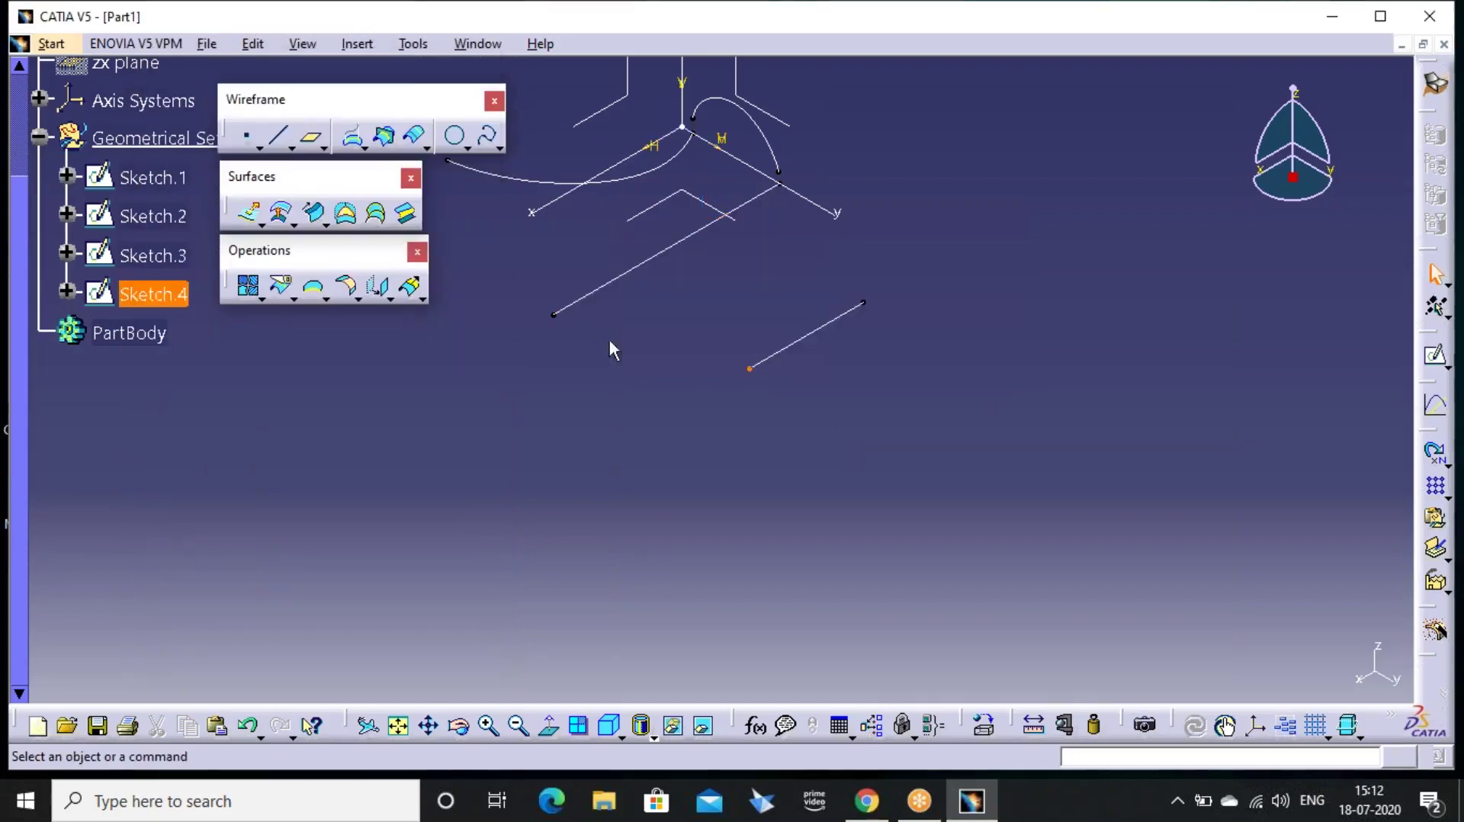
# Preview a Limit and middle line sweep from Sketch.4 with Sketch.3 as middle curve, switch the subtype to With reference surface, and discard it
pyautogui.click(315, 214)
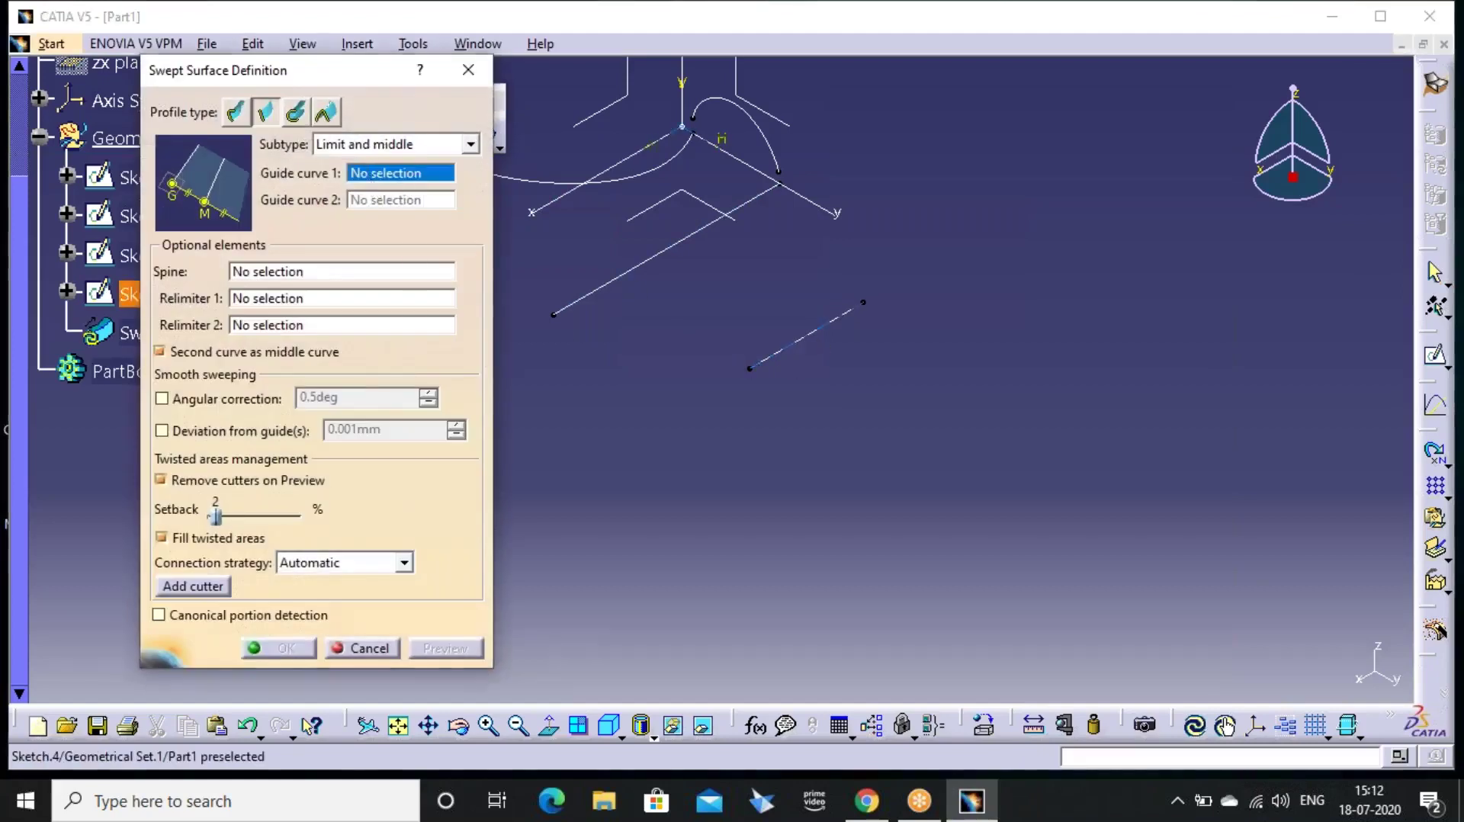
pyautogui.click(815, 329)
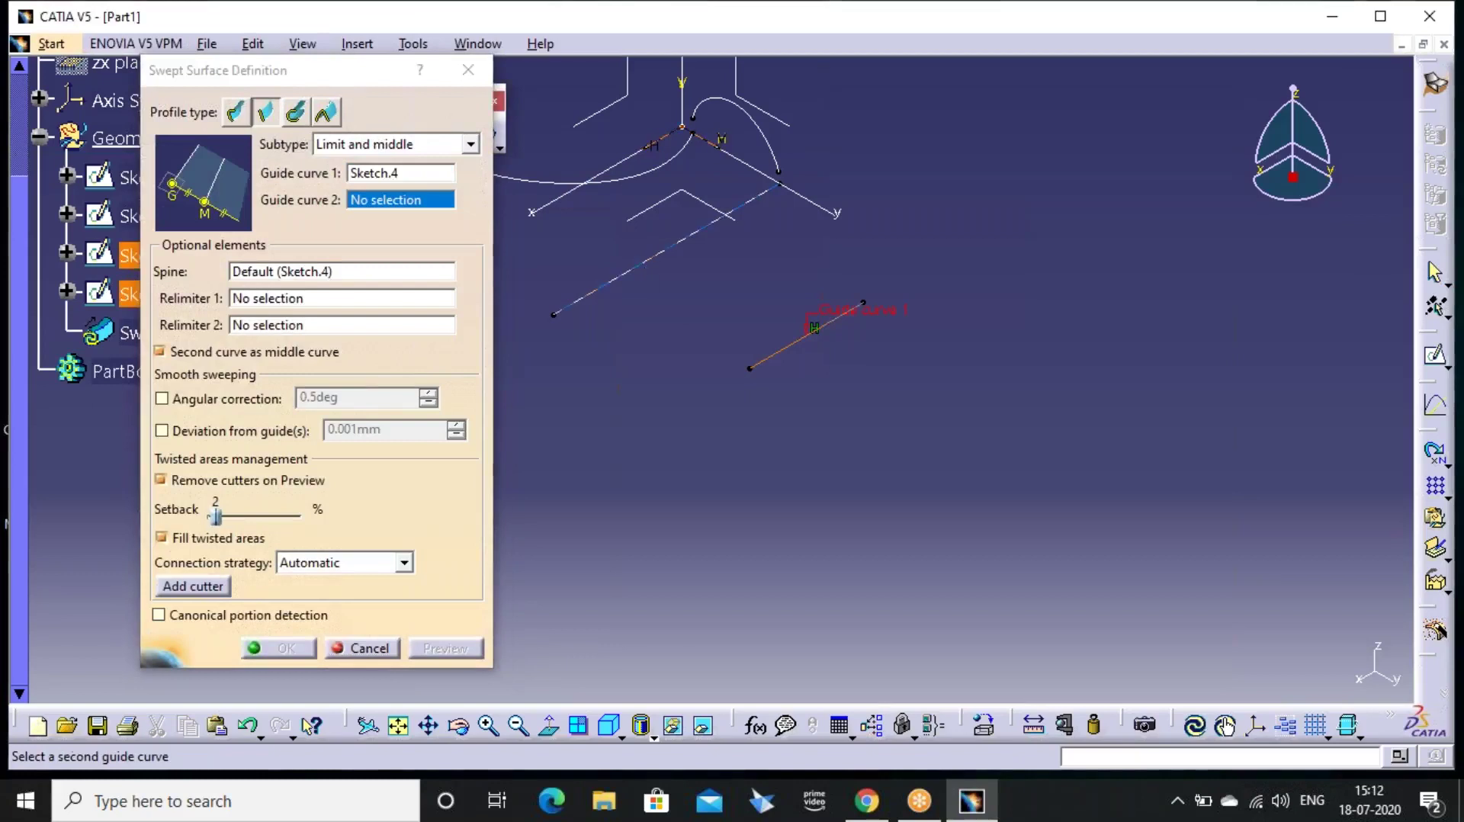
pyautogui.click(673, 241)
pyautogui.click(445, 647)
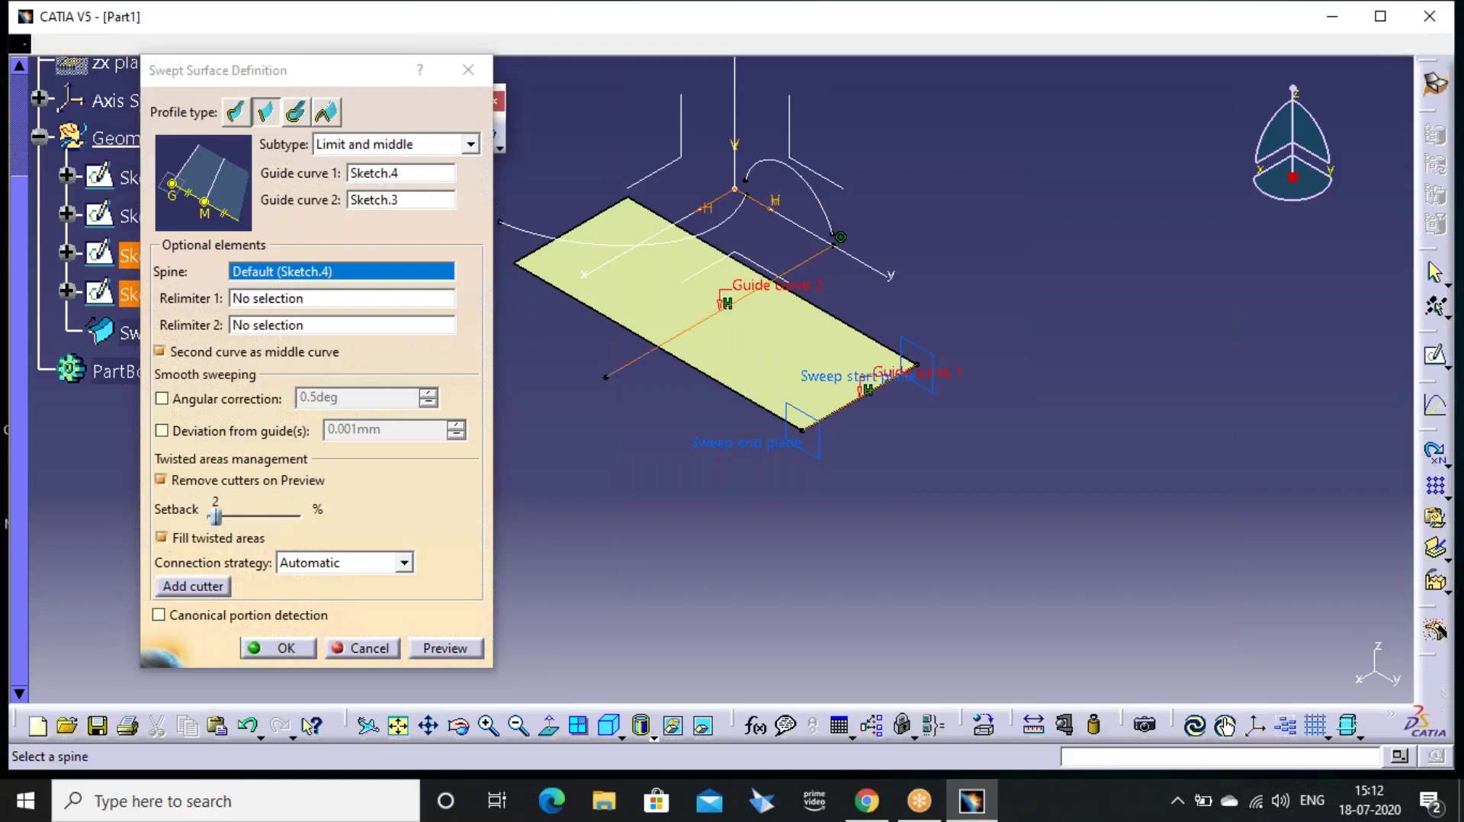
pyautogui.click(407, 150)
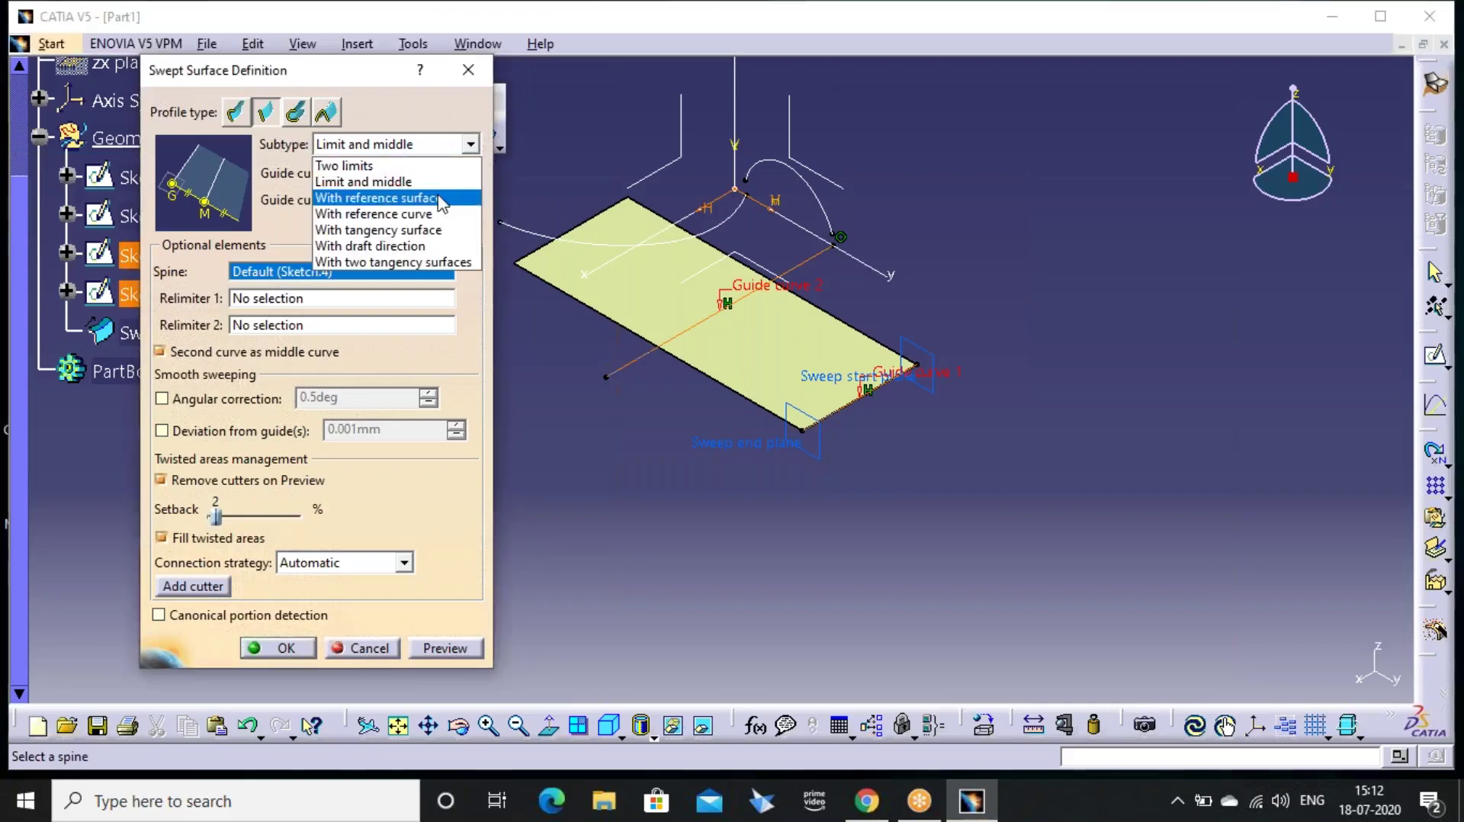
pyautogui.click(441, 199)
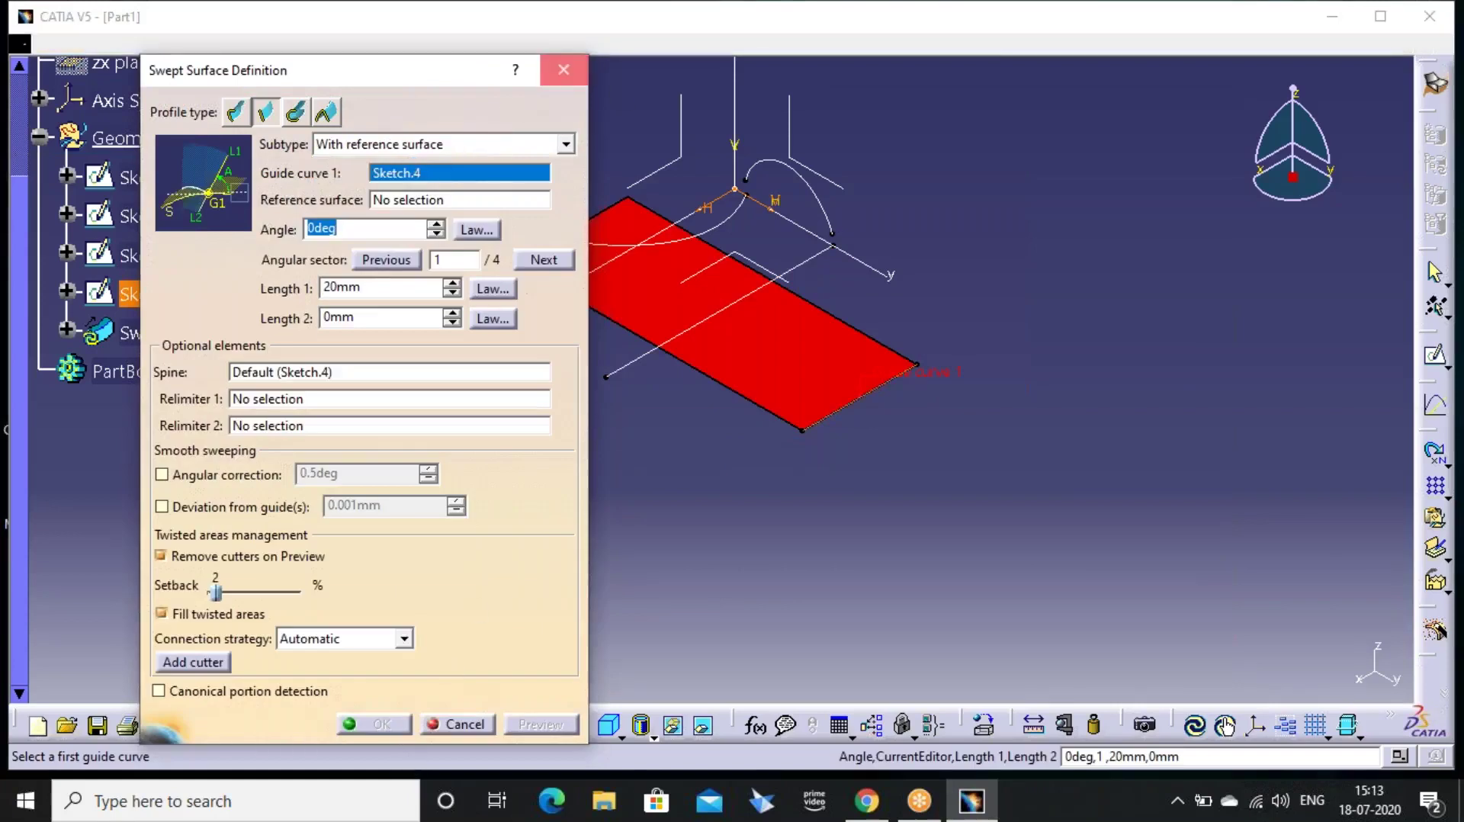
pyautogui.click(563, 69)
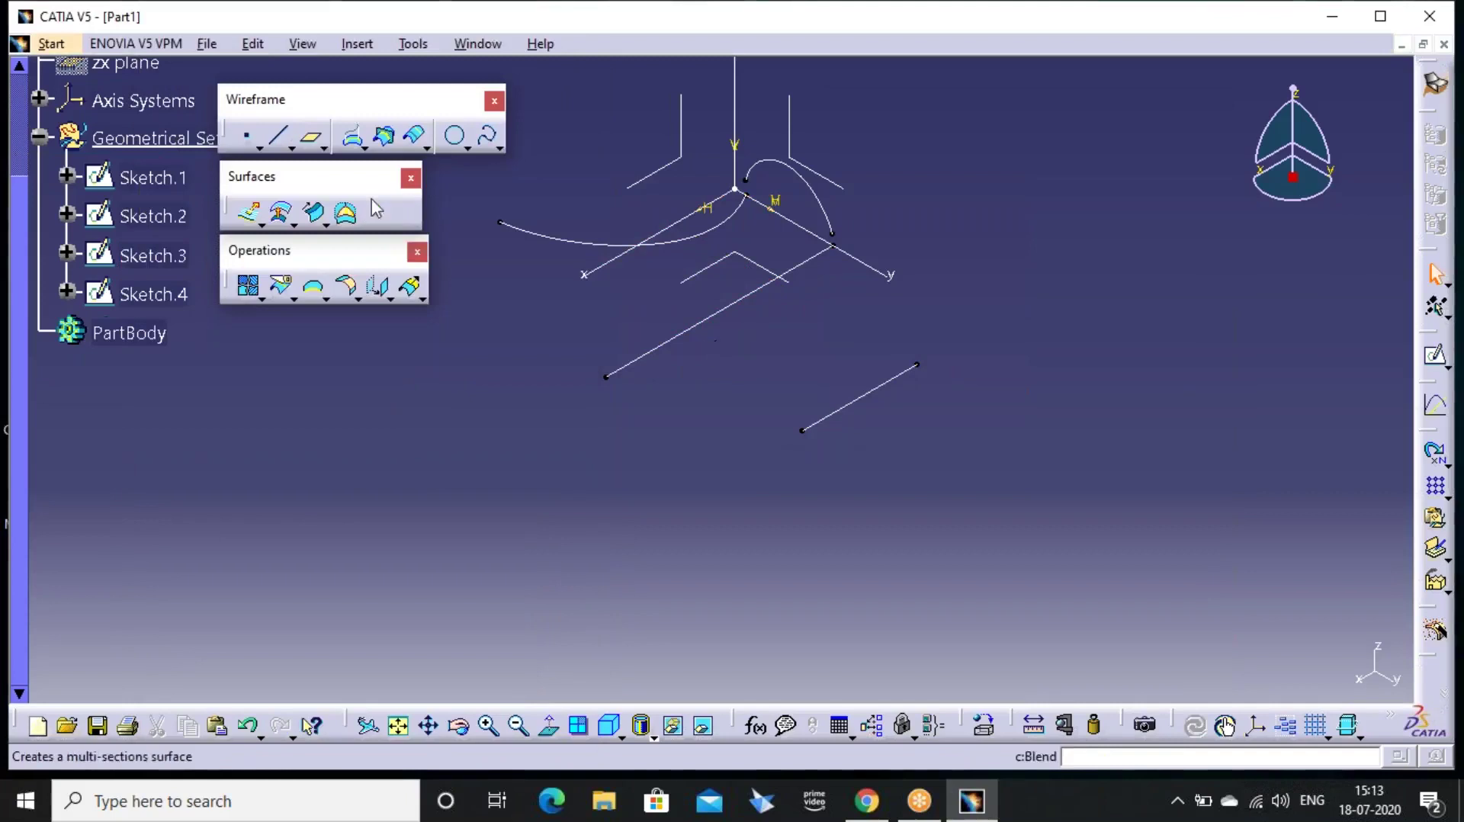
# Create a line-profile swept surface with the Two limits subtype, using Sketch.3 as guide curve 1 and Sketch.4 as guide curve 2
pyautogui.click(318, 221)
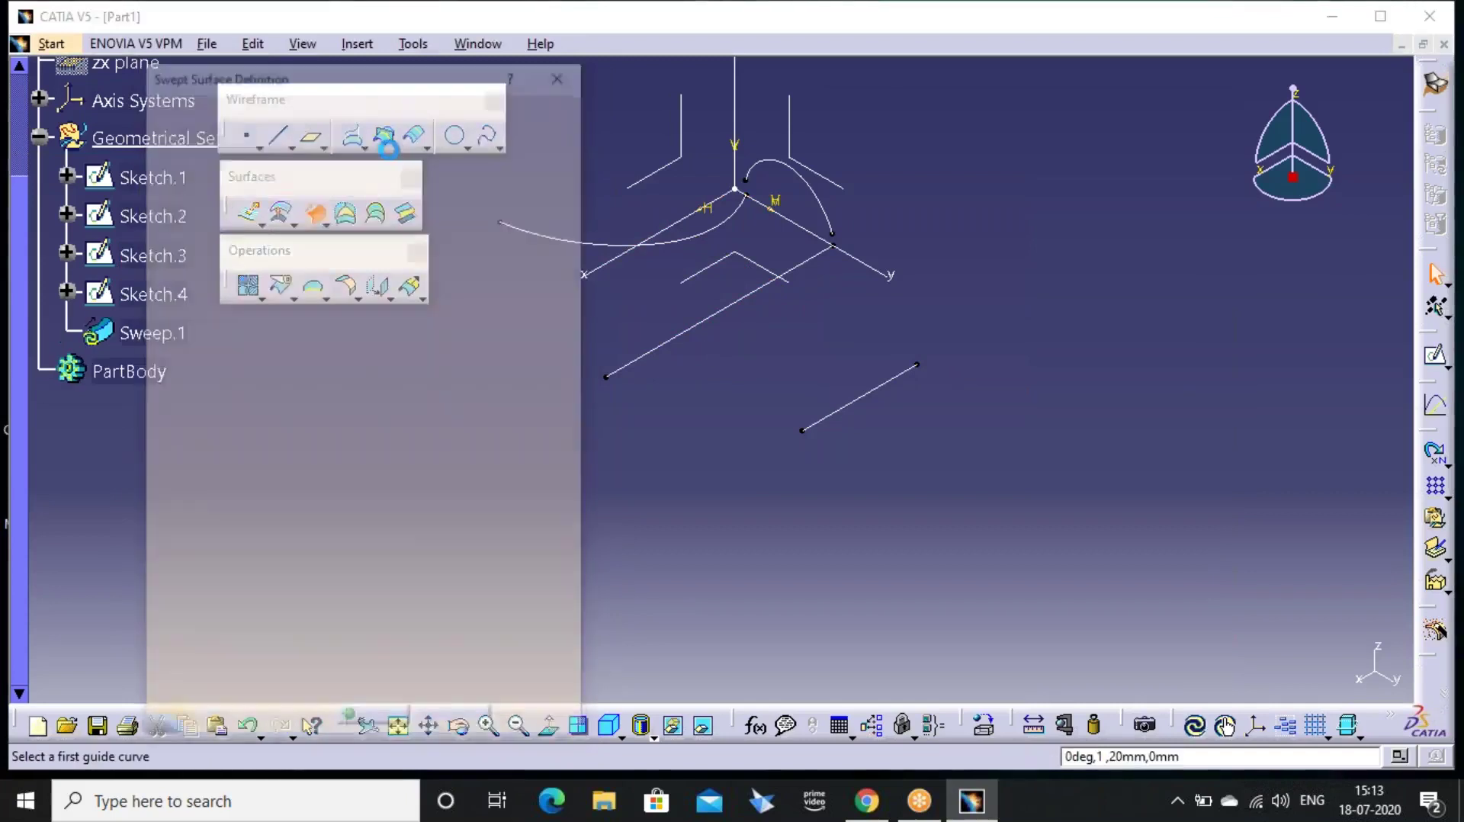
pyautogui.click(392, 144)
pyautogui.click(392, 181)
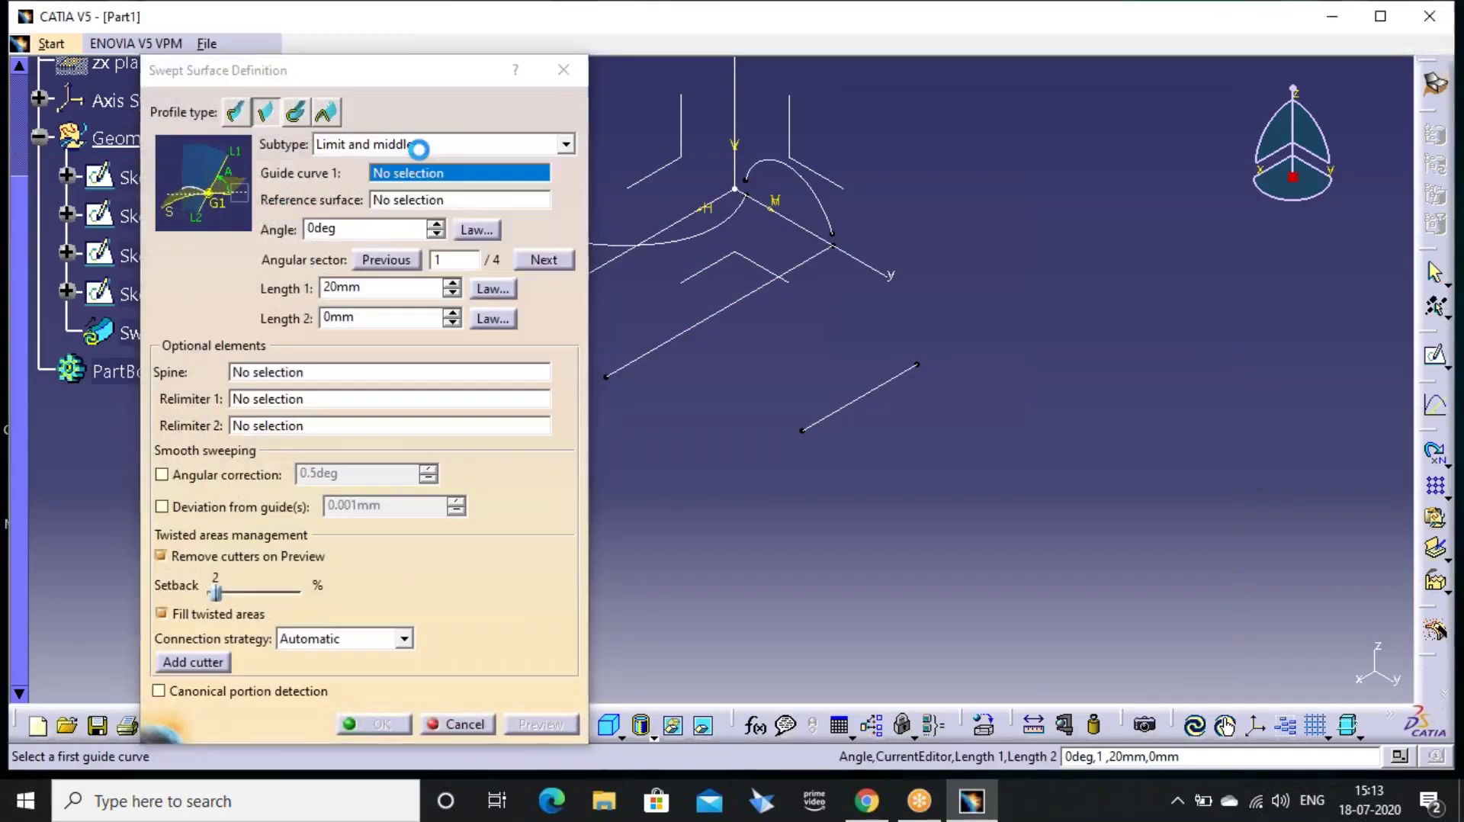
pyautogui.click(415, 144)
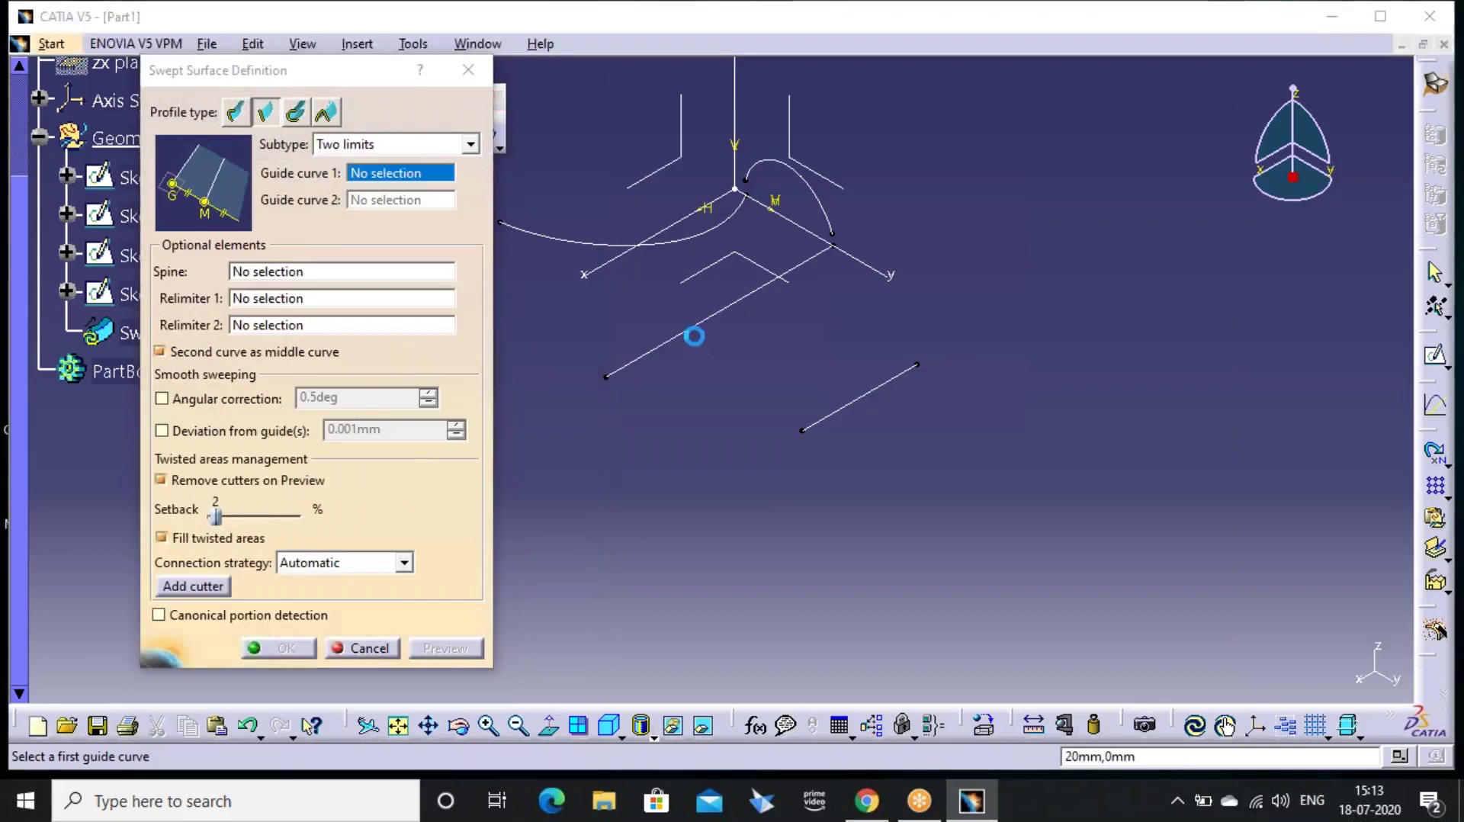
pyautogui.click(689, 330)
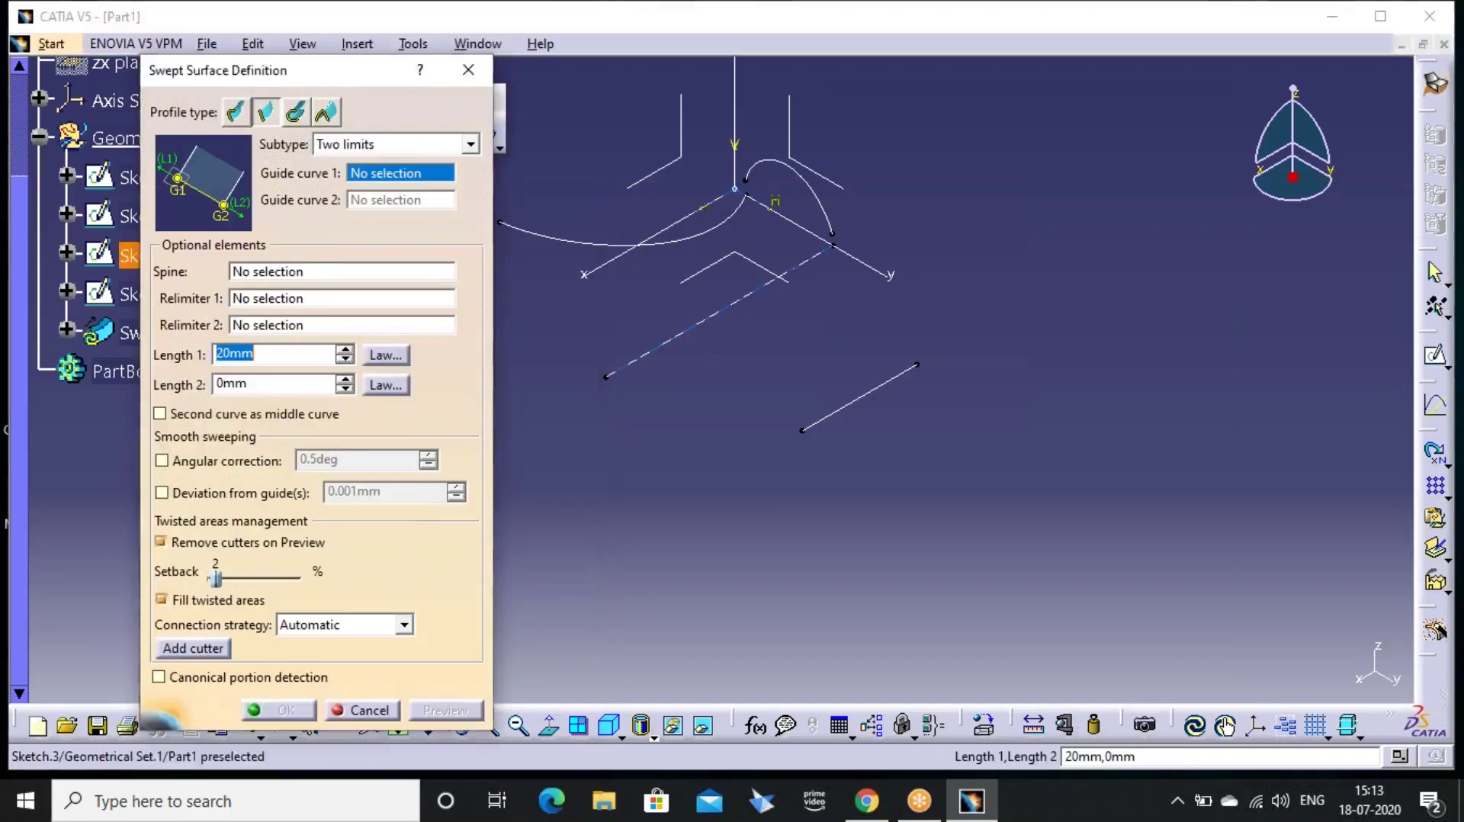
pyautogui.click(812, 424)
pyautogui.click(446, 710)
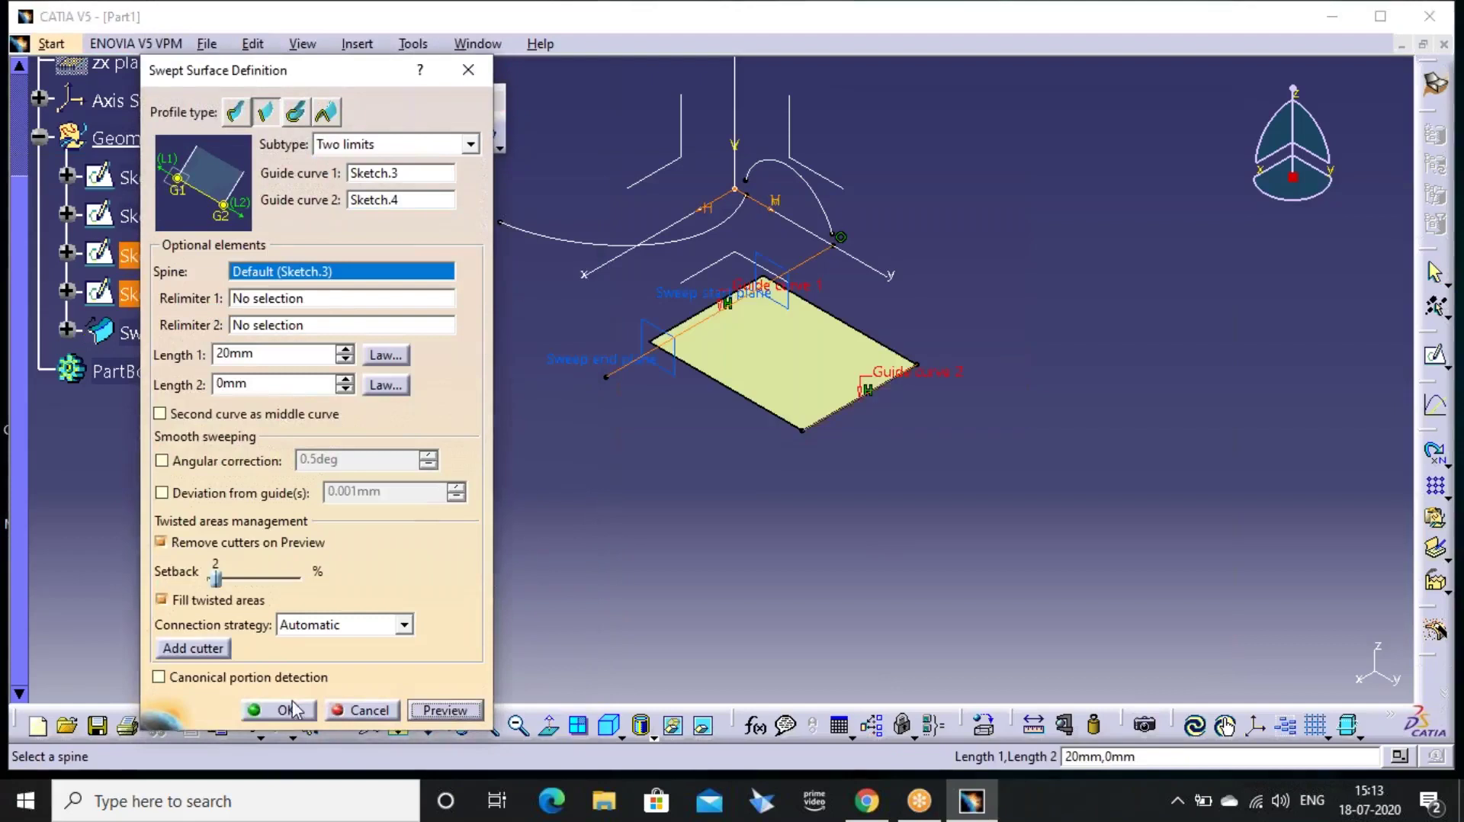
pyautogui.click(278, 710)
# Sketch an S-shaped four-point spline on the XY plane within the swept surface's outline, and exit the sketch
pyautogui.keyDown('ctrl'); pyautogui.moveTo(768, 424); pyautogui.dragTo(758, 287, button='middle'); pyautogui.keyUp('ctrl')
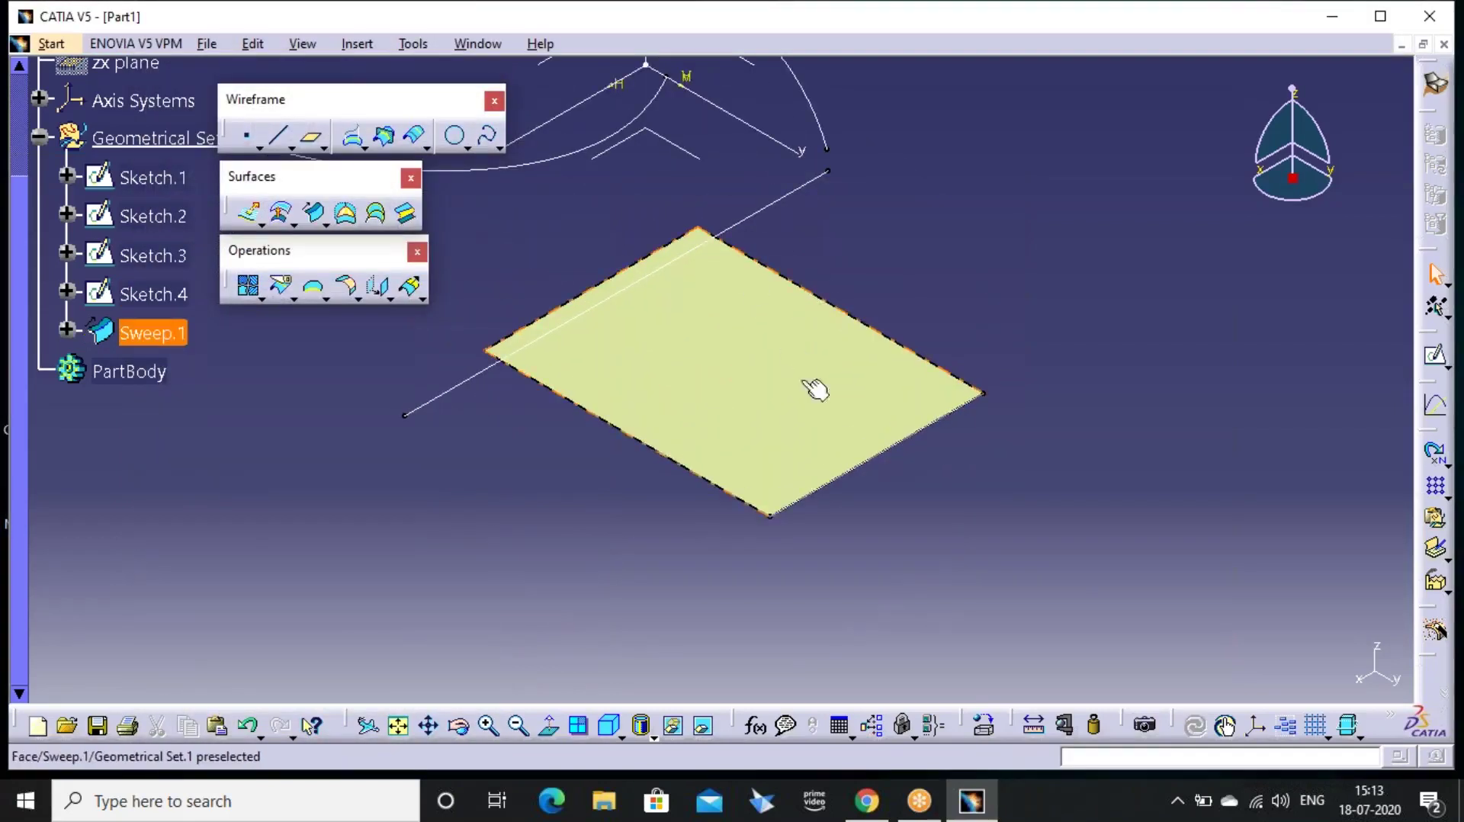
pyautogui.moveTo(841, 190); pyautogui.dragTo(838, 272, button='middle')
pyautogui.click(706, 270)
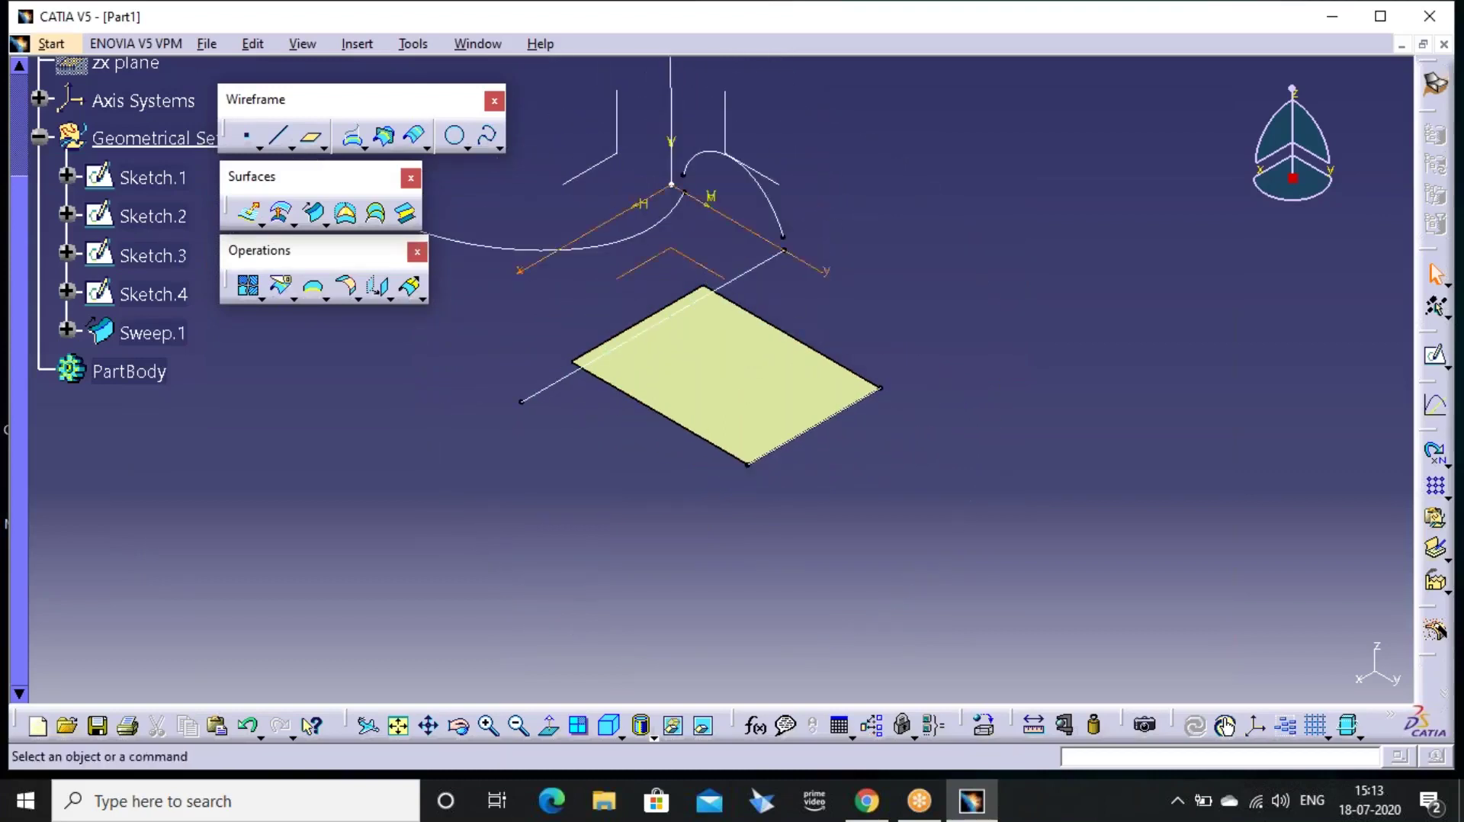
pyautogui.click(1082, 97)
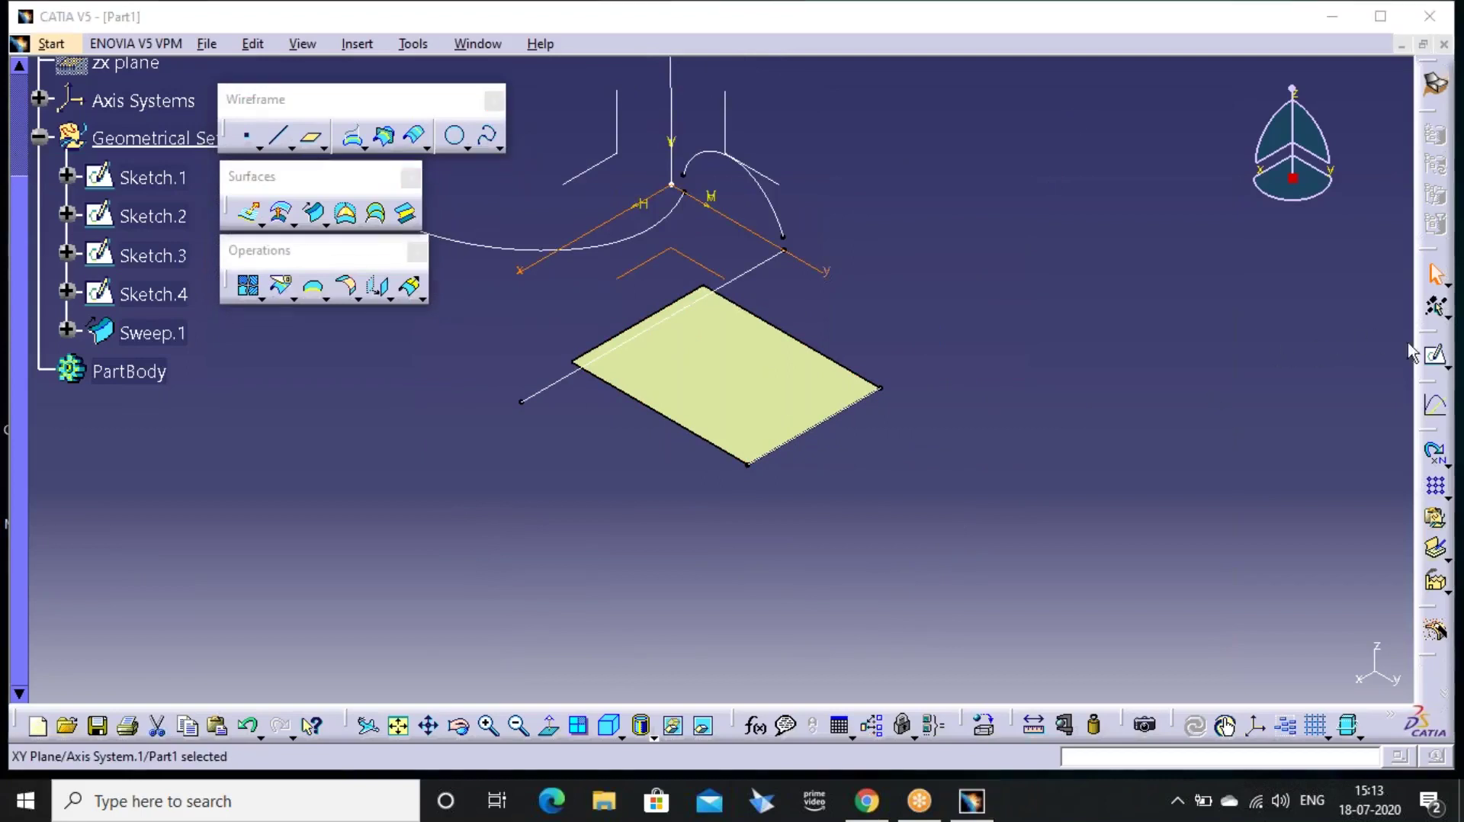
pyautogui.click(1435, 354)
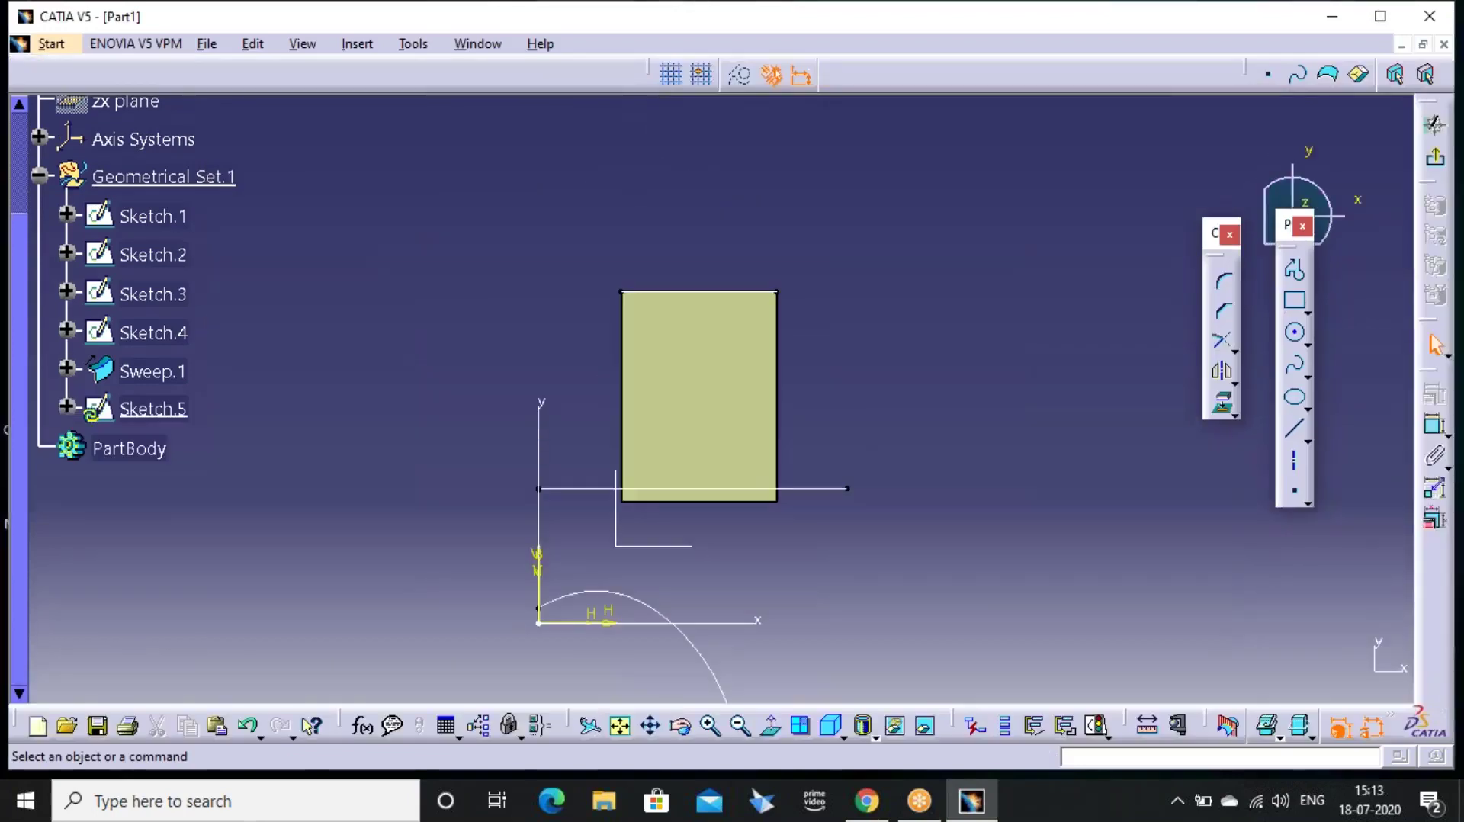
pyautogui.click(1296, 369)
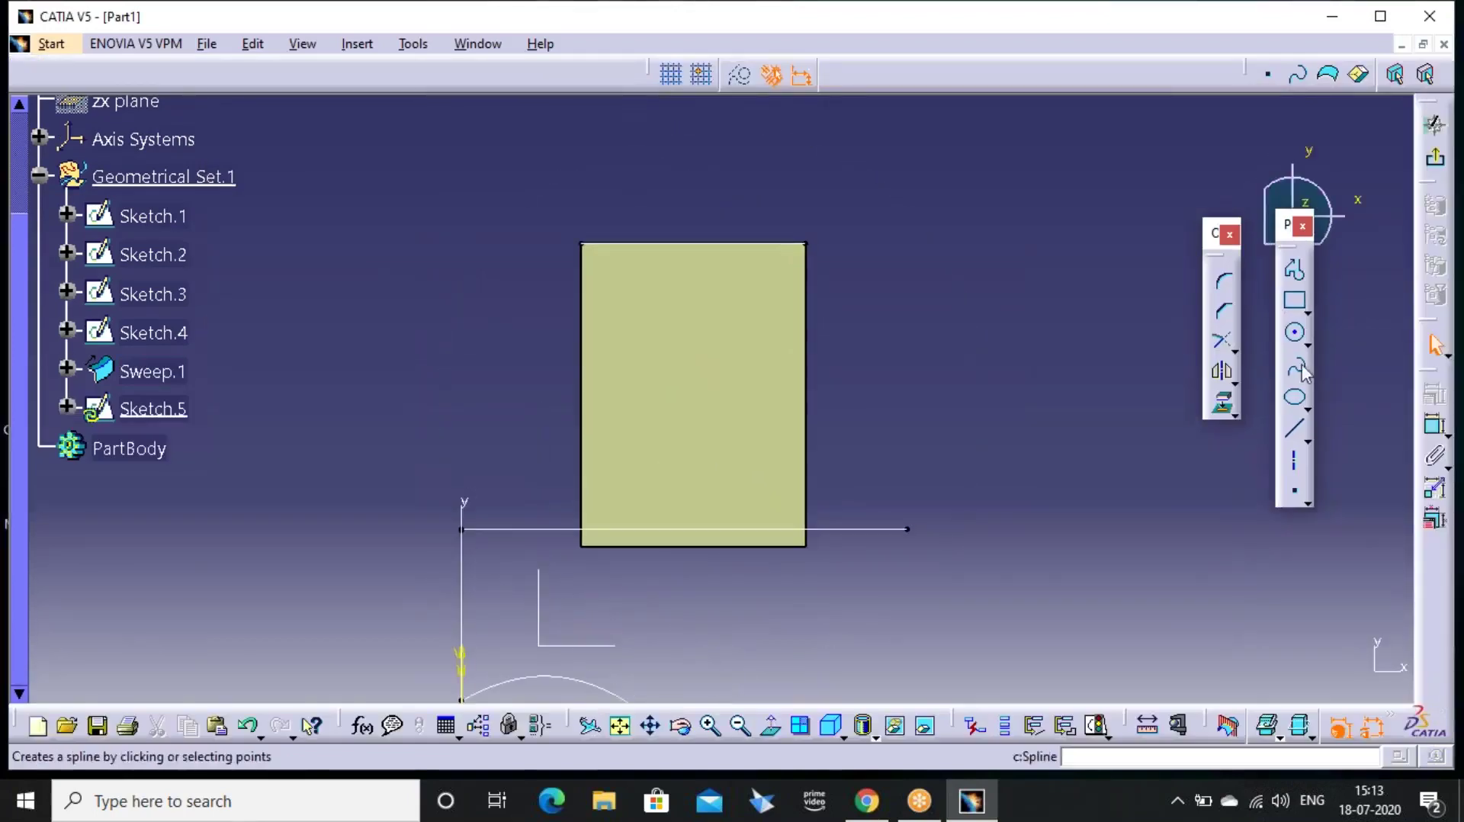
pyautogui.click(627, 408)
pyautogui.click(673, 339)
pyautogui.click(727, 409)
pyautogui.click(780, 346)
pyautogui.click(1437, 160)
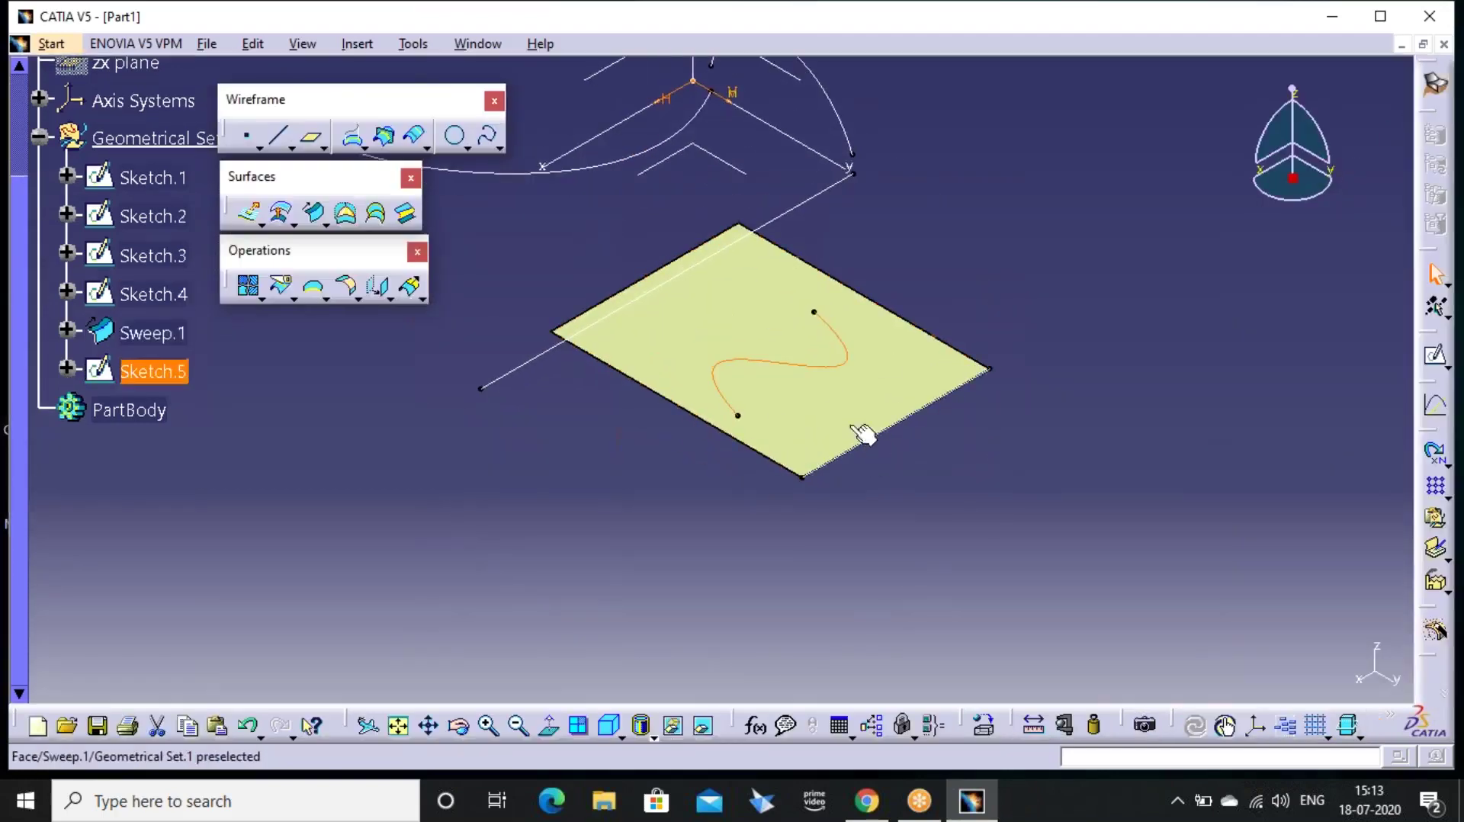
pyautogui.click(584, 509)
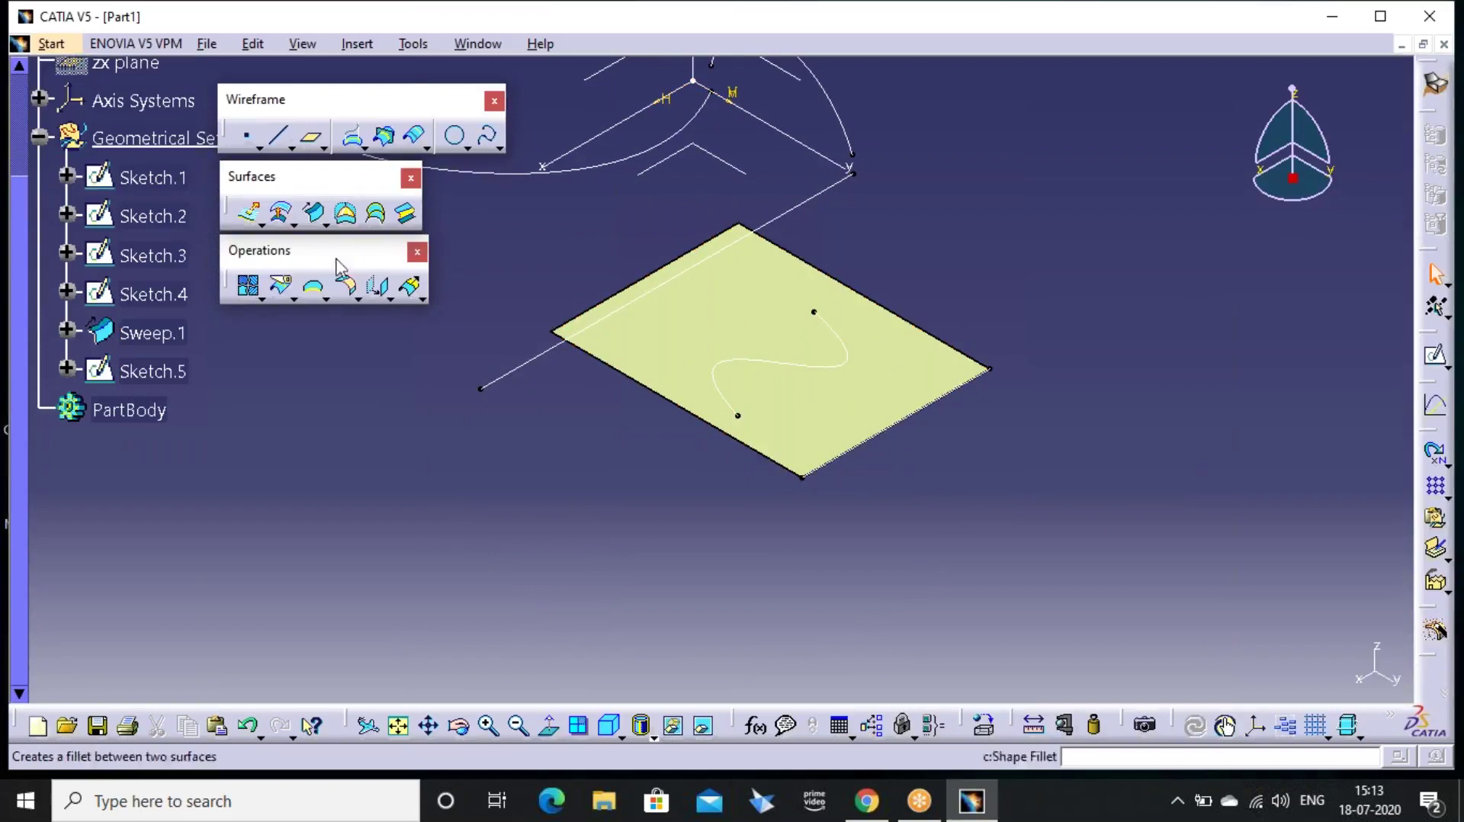
pyautogui.click(315, 213)
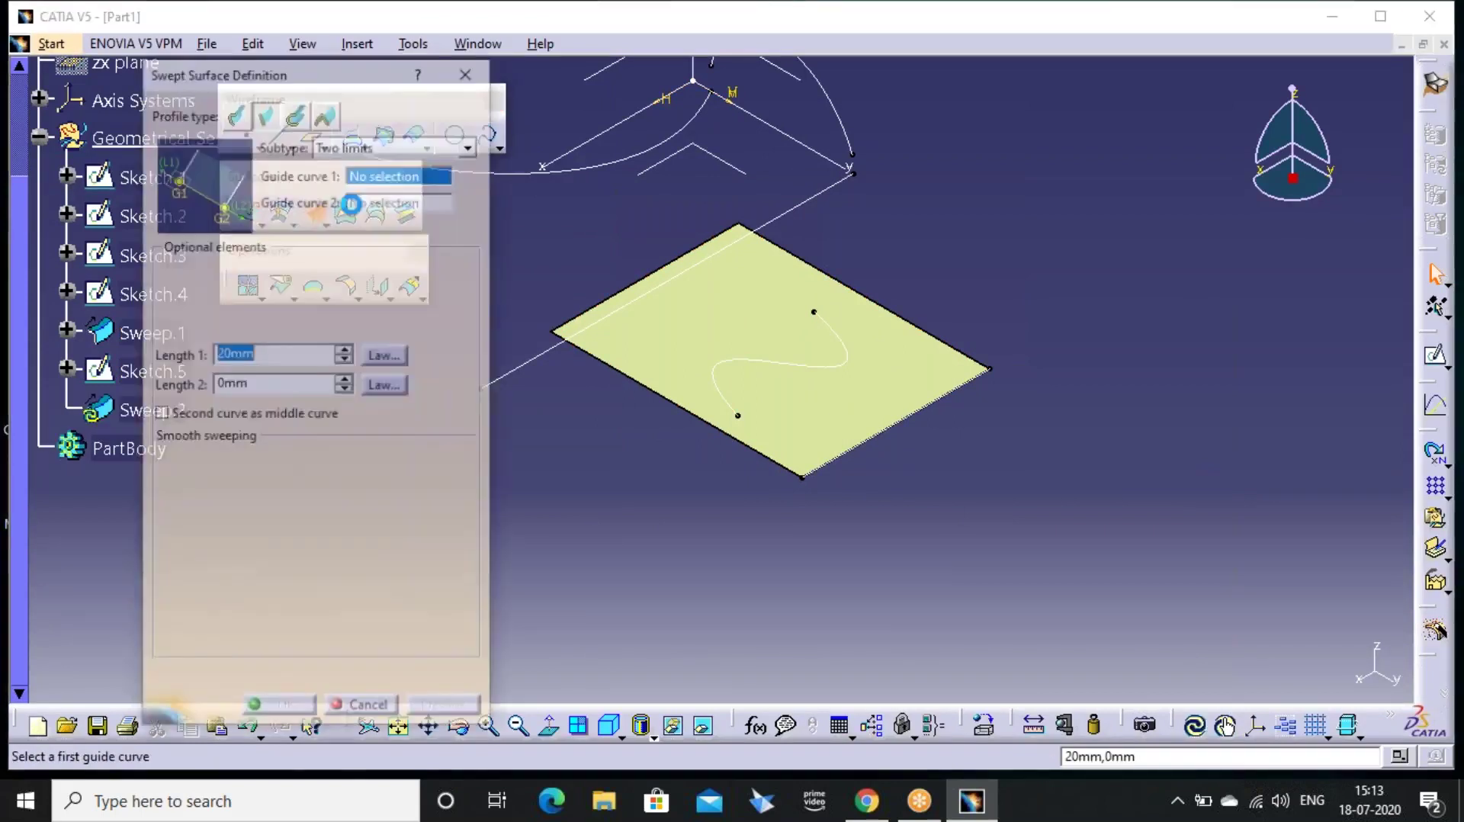
pyautogui.click(470, 144)
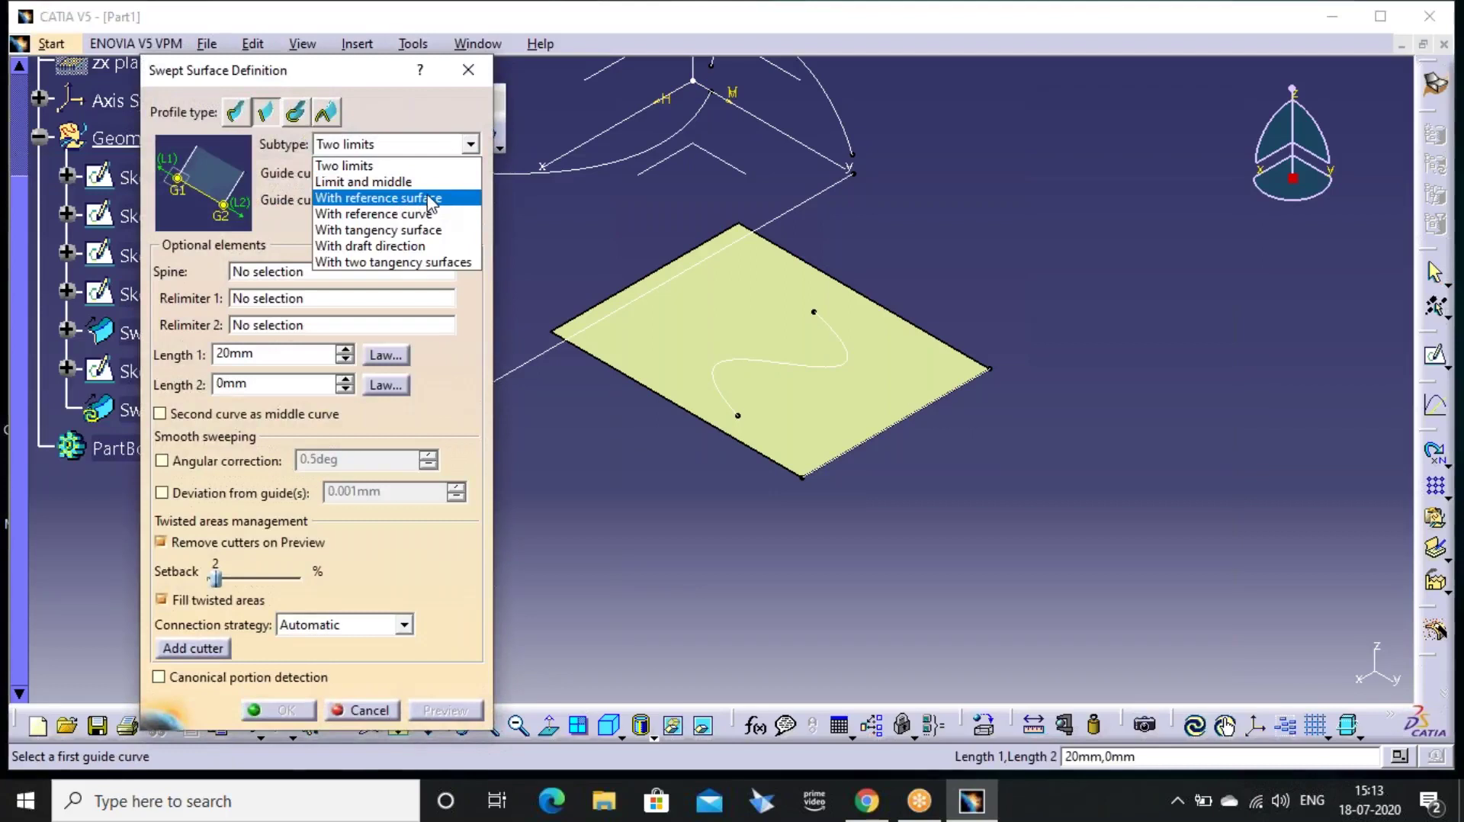
pyautogui.click(468, 72)
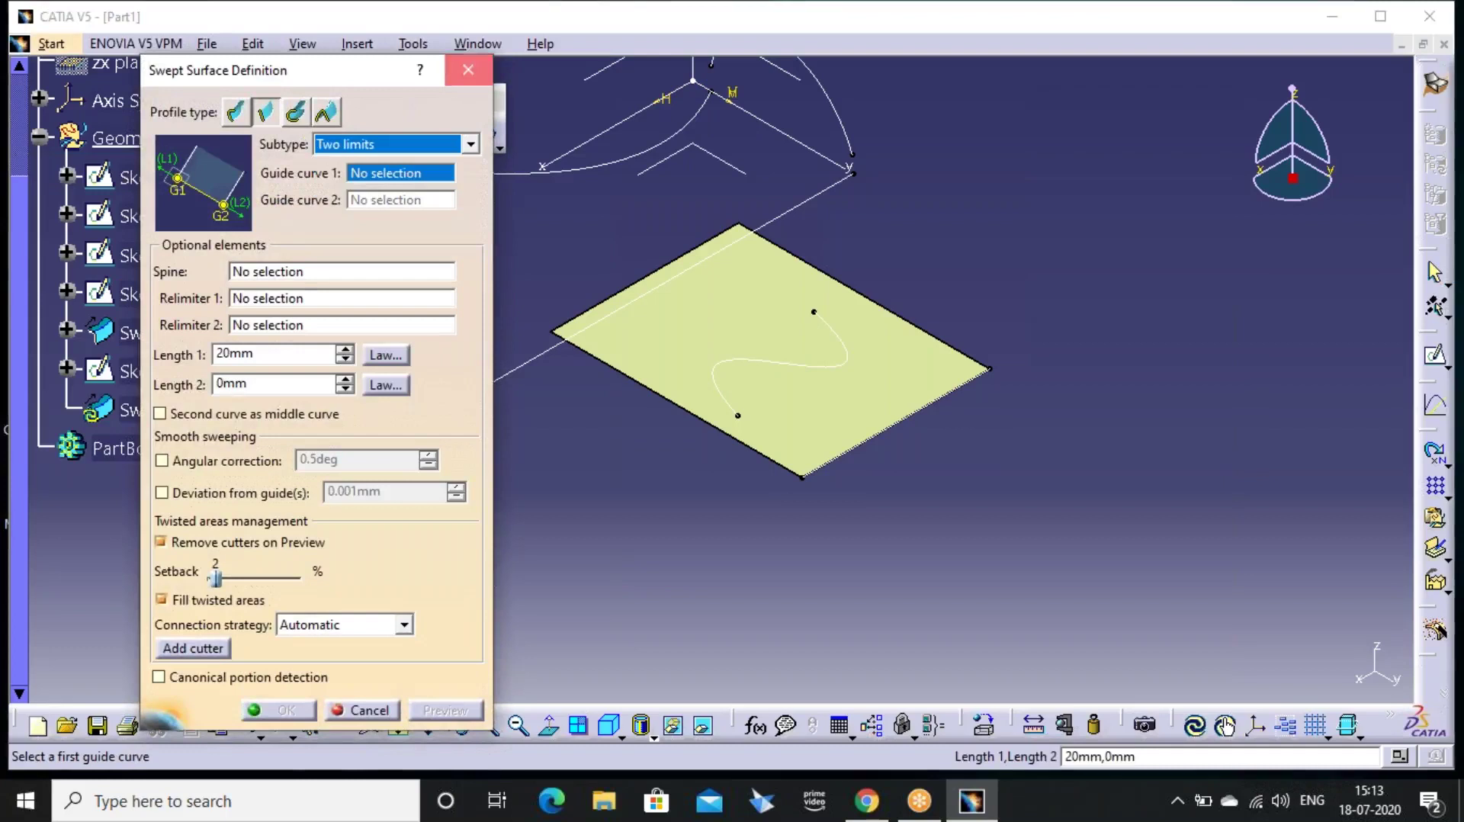
pyautogui.click(468, 73)
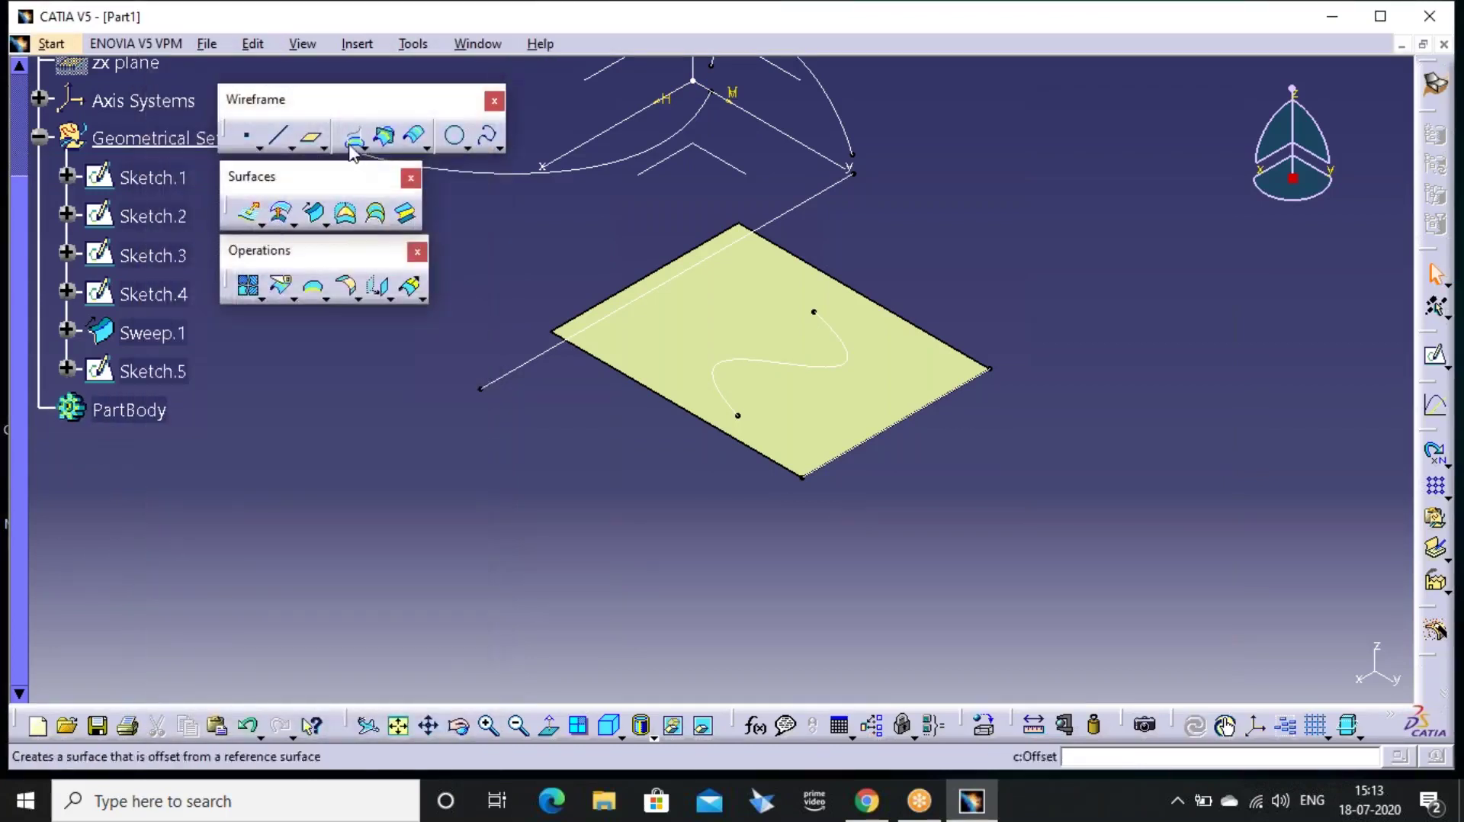
# Project Sketch.5 onto Sweep.1 with the Normal projection type
pyautogui.click(355, 138)
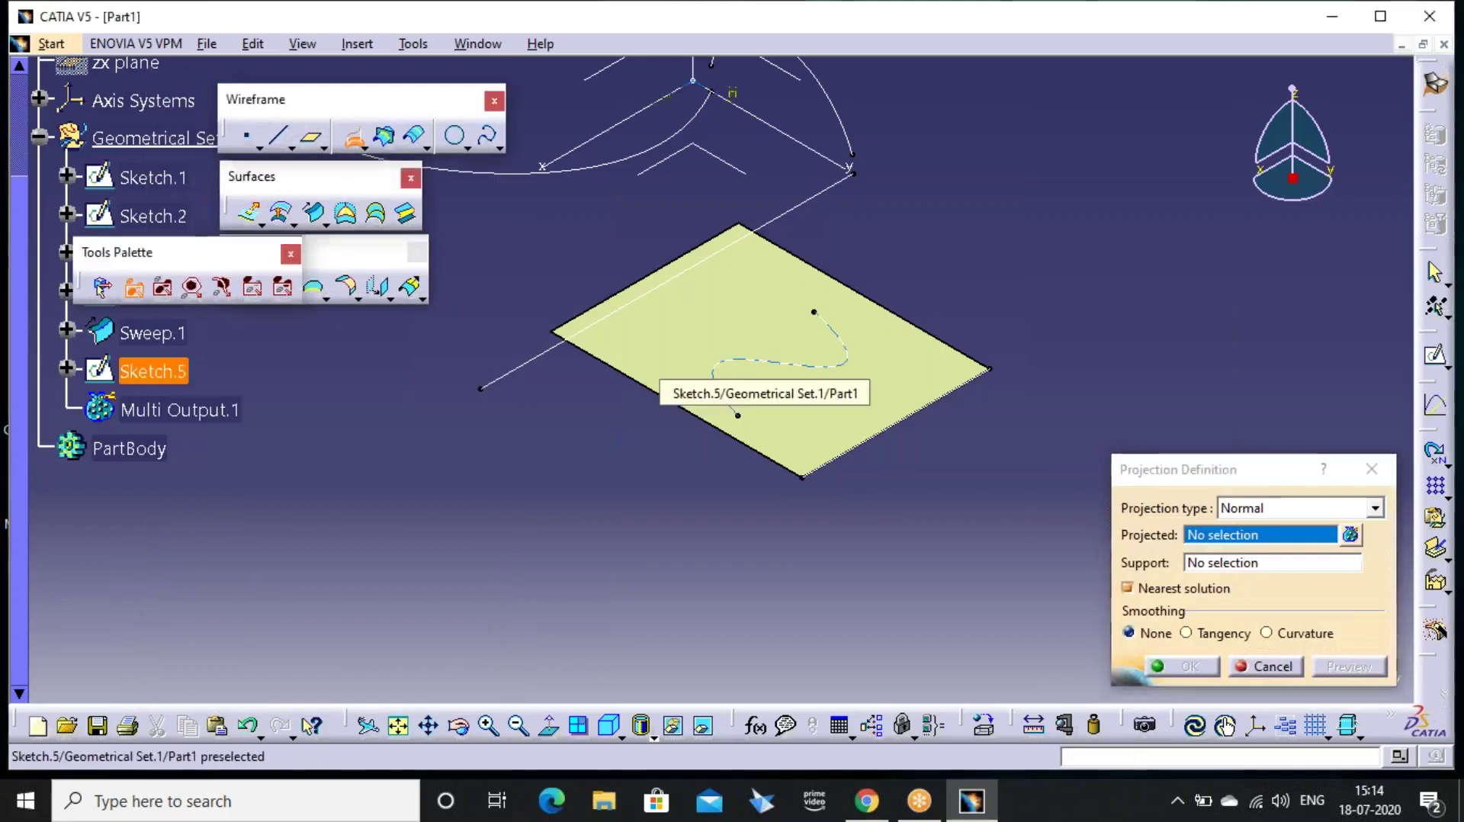
pyautogui.click(720, 360)
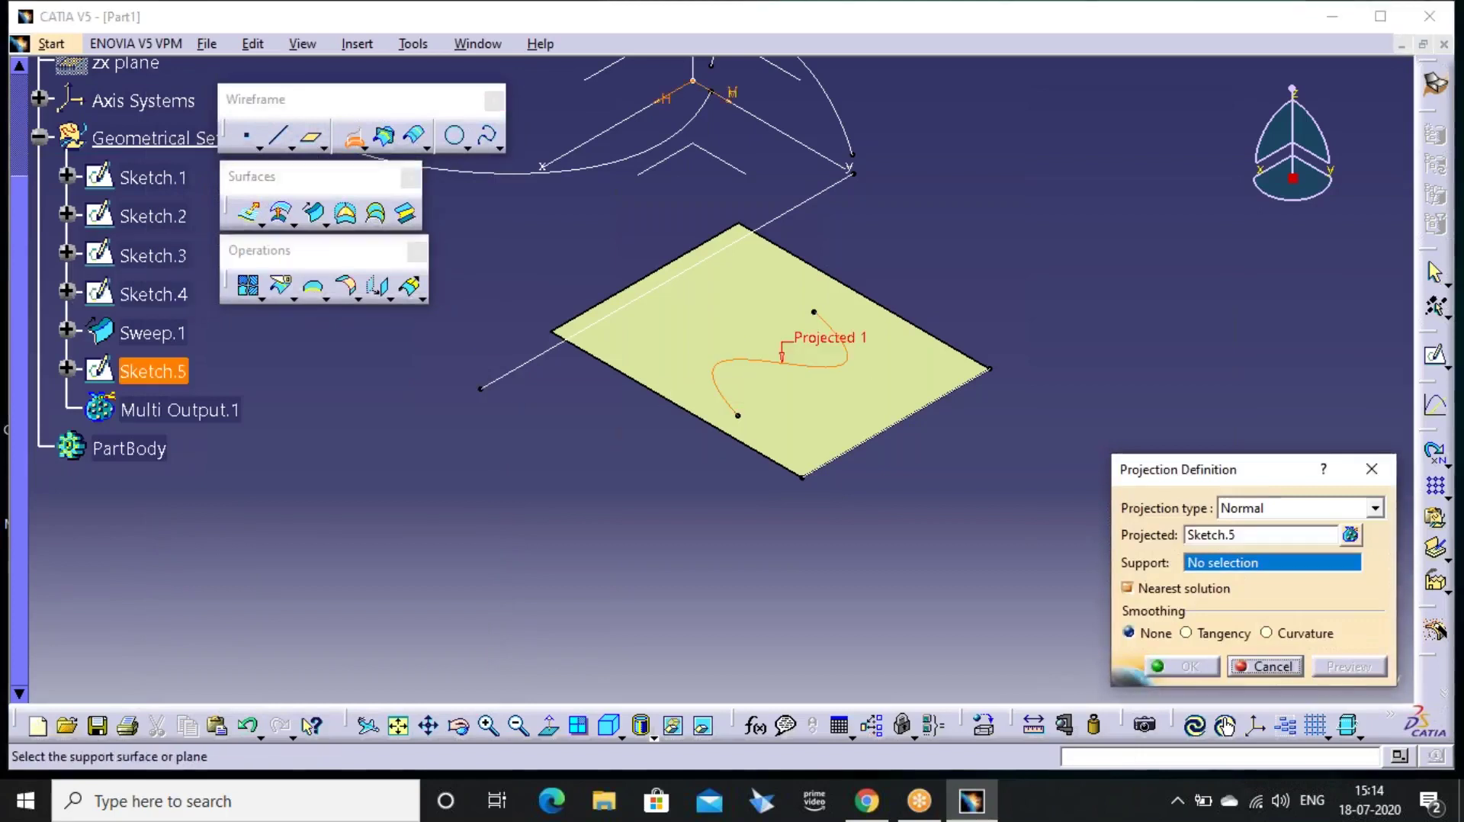
pyautogui.click(670, 311)
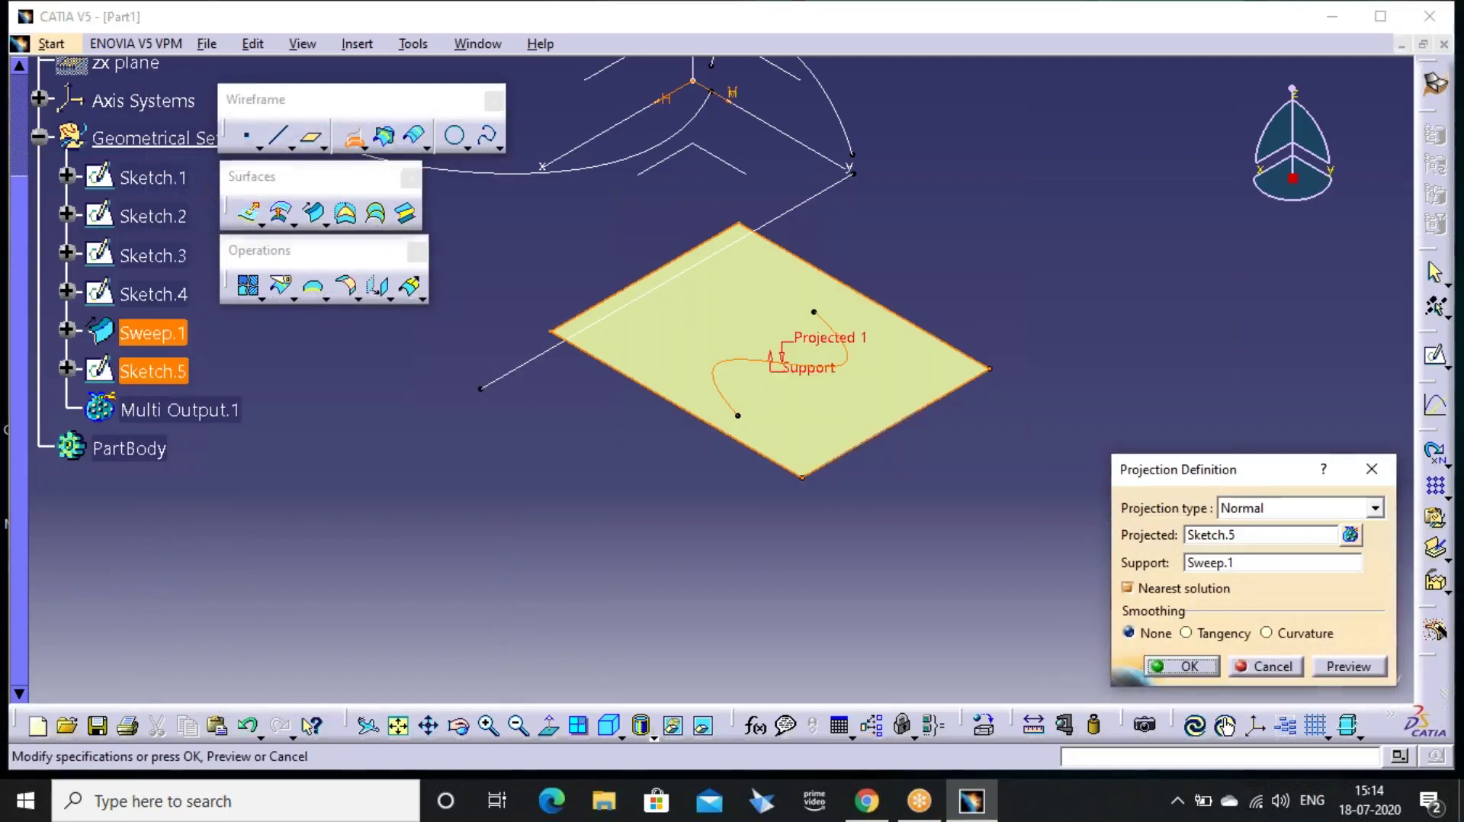
pyautogui.click(1348, 665)
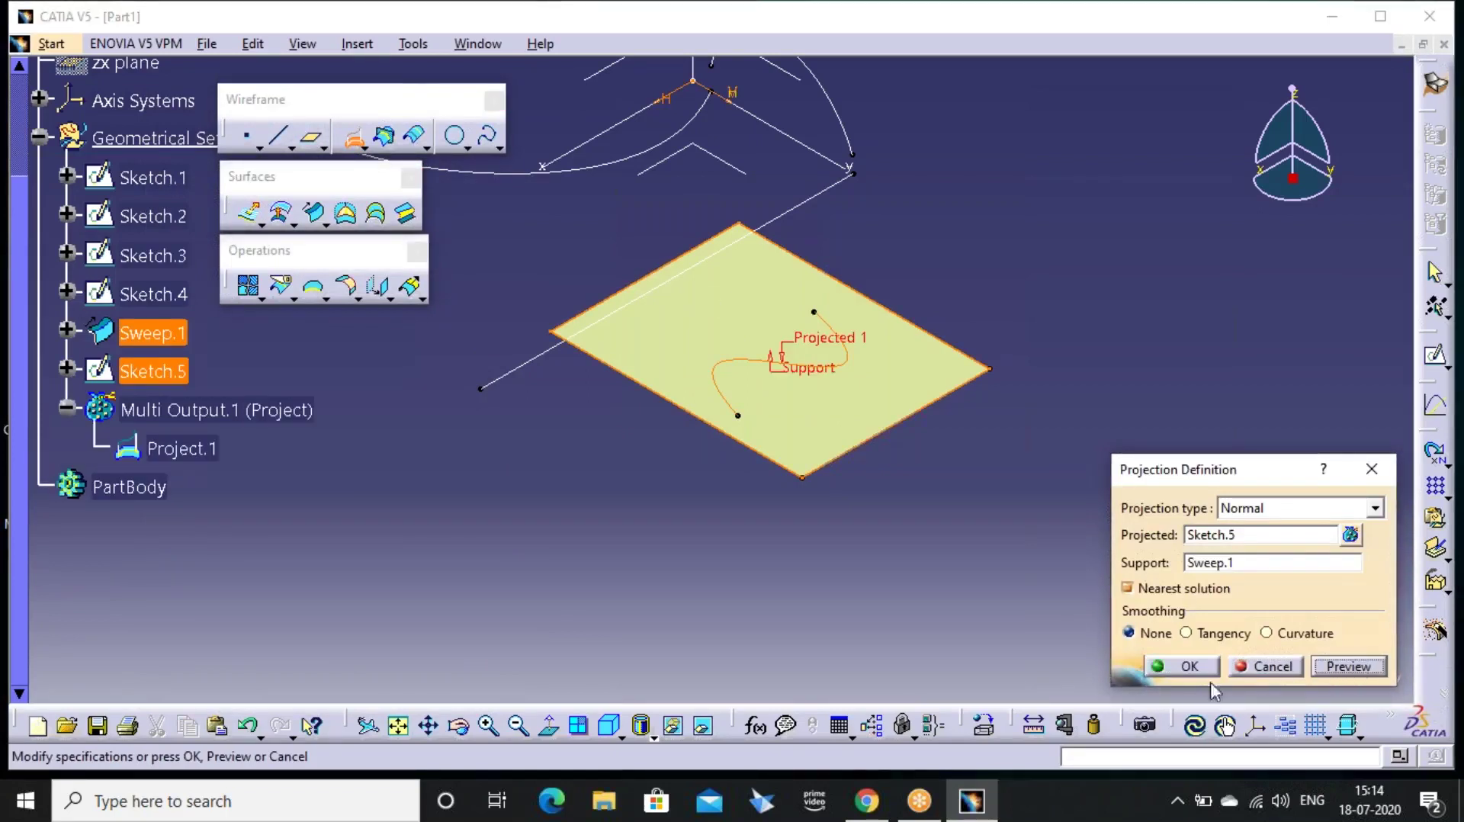
pyautogui.click(1164, 671)
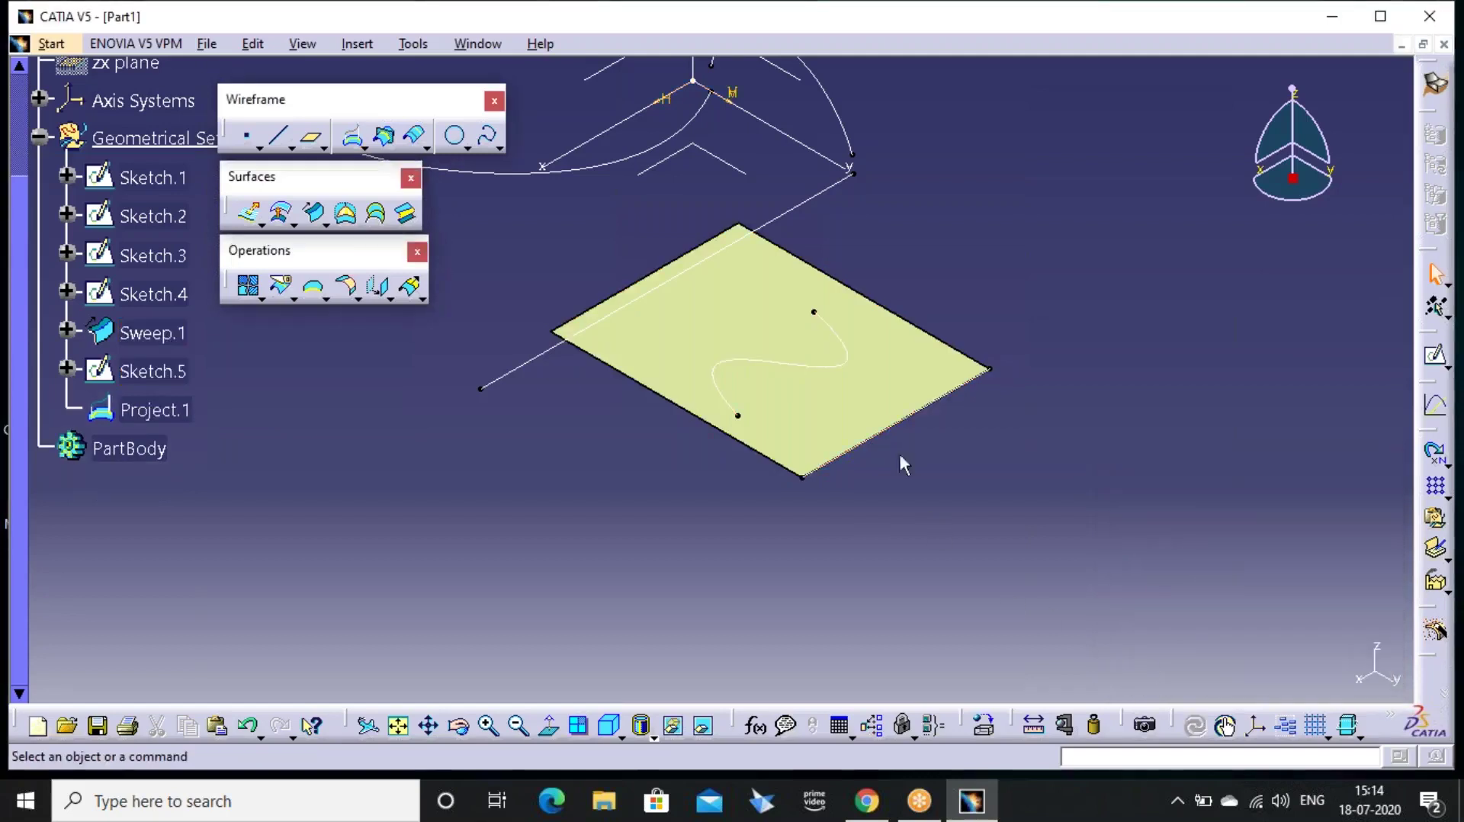
# Hide Sketch.5 so only its projection remains on the surface
pyautogui.click(1023, 28)
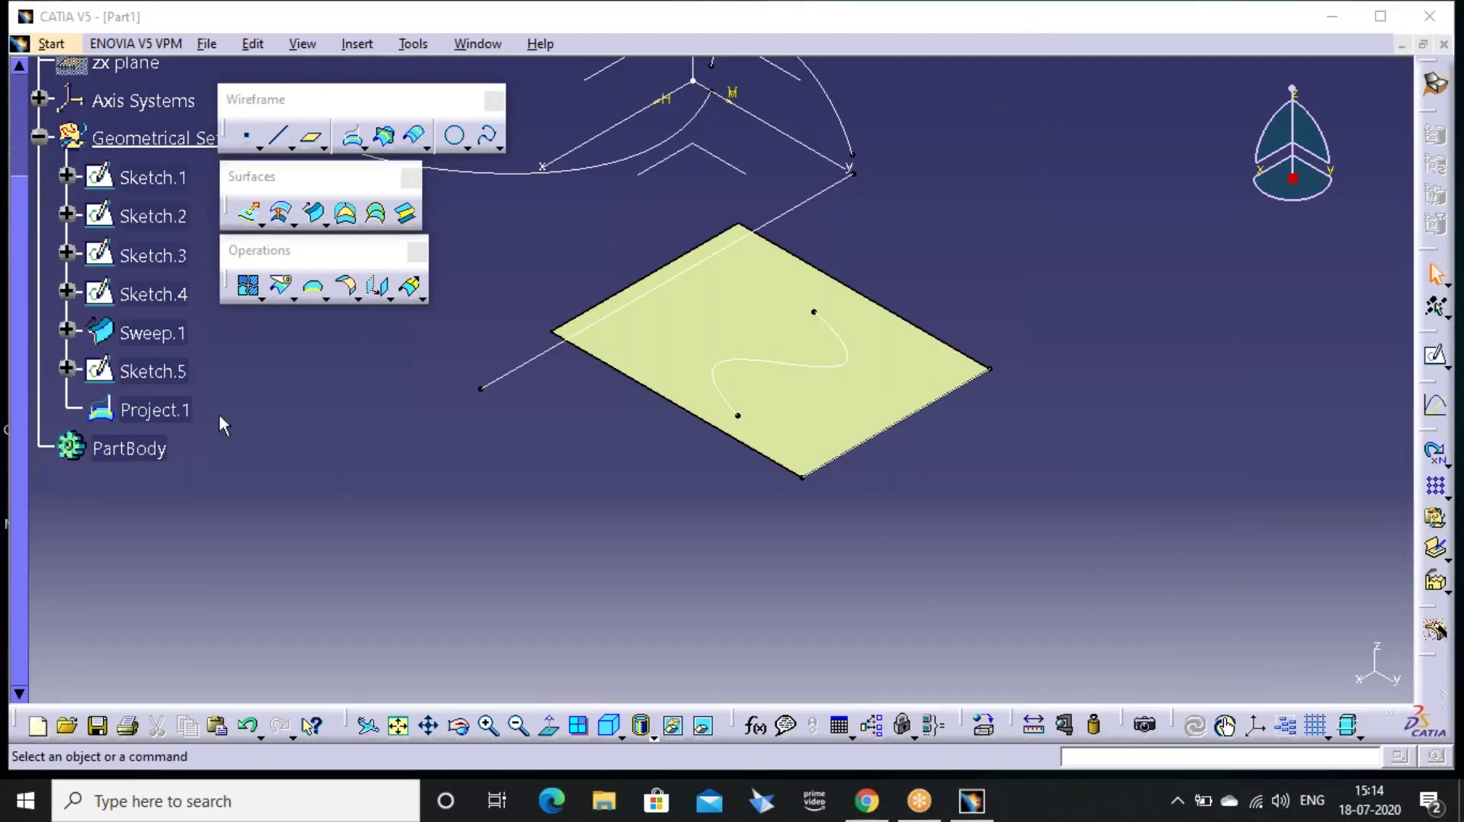
pyautogui.click(172, 374)
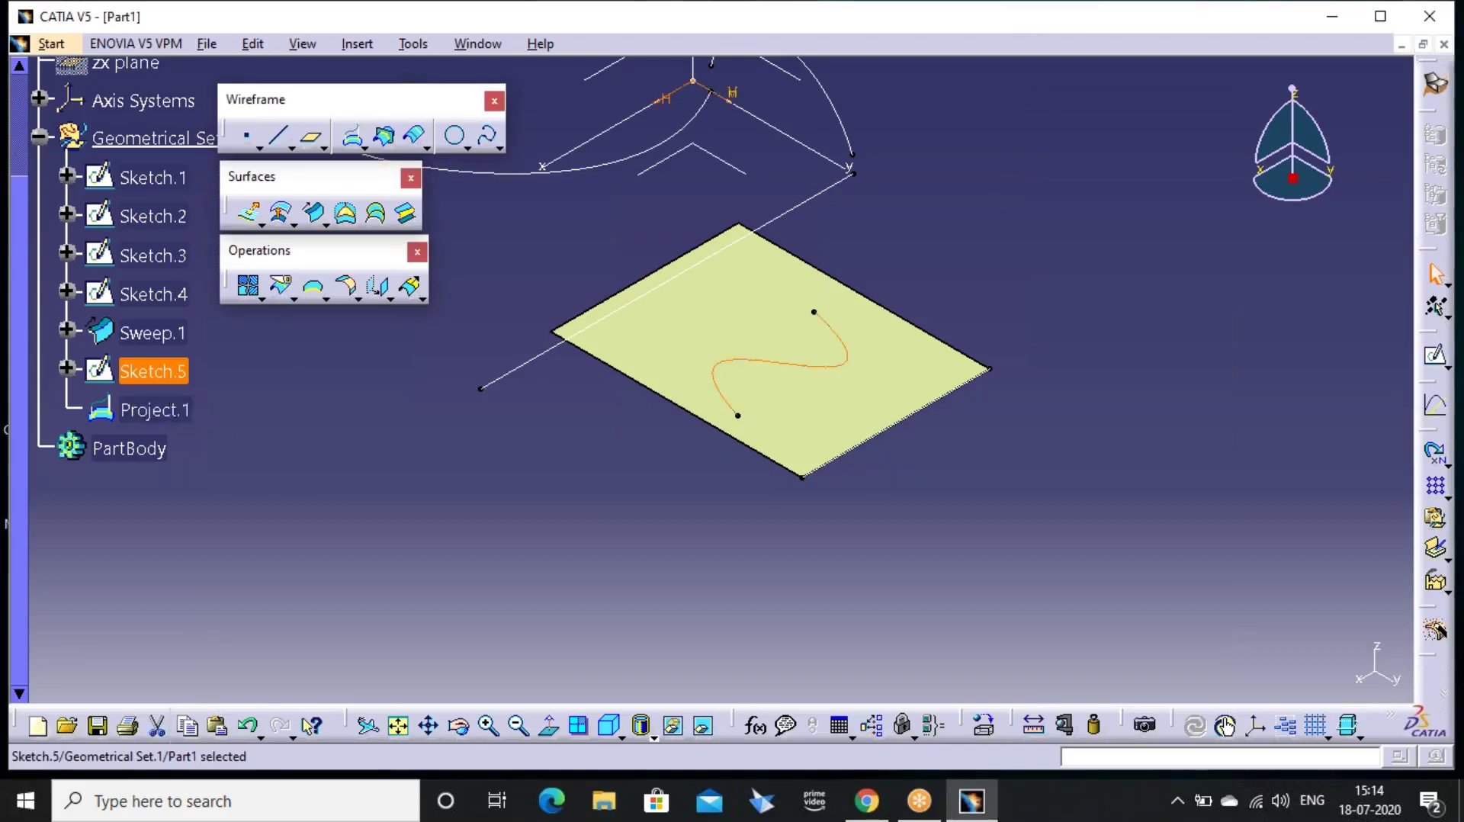
pyautogui.rightClick(172, 372)
pyautogui.click(231, 406)
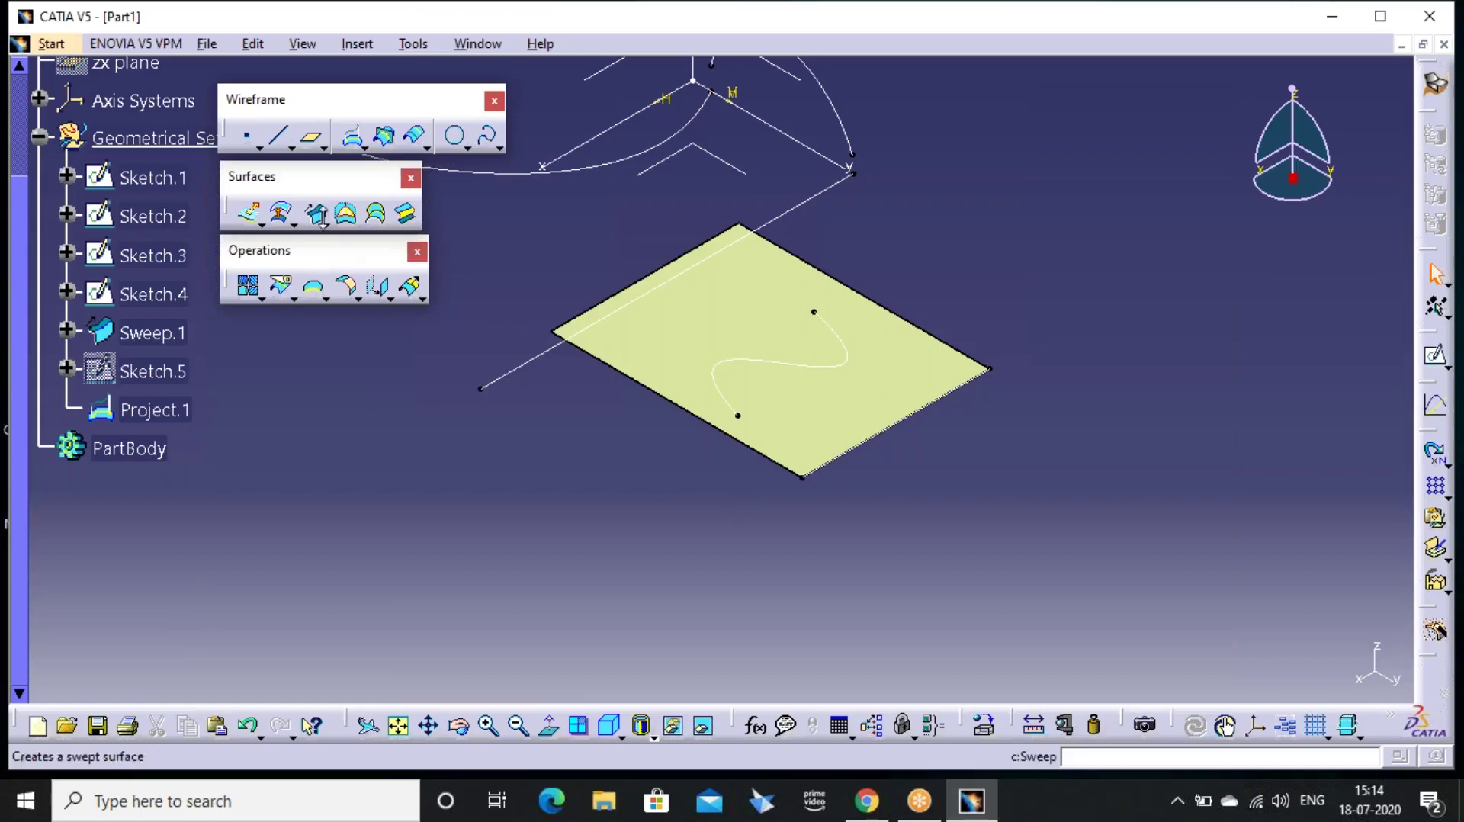
# Set up a line-profile sweep with the With reference surface subtype, using Project.1 as guide curve 1 and Sweep.1 as reference surface
pyautogui.click(320, 217)
pyautogui.click(470, 144)
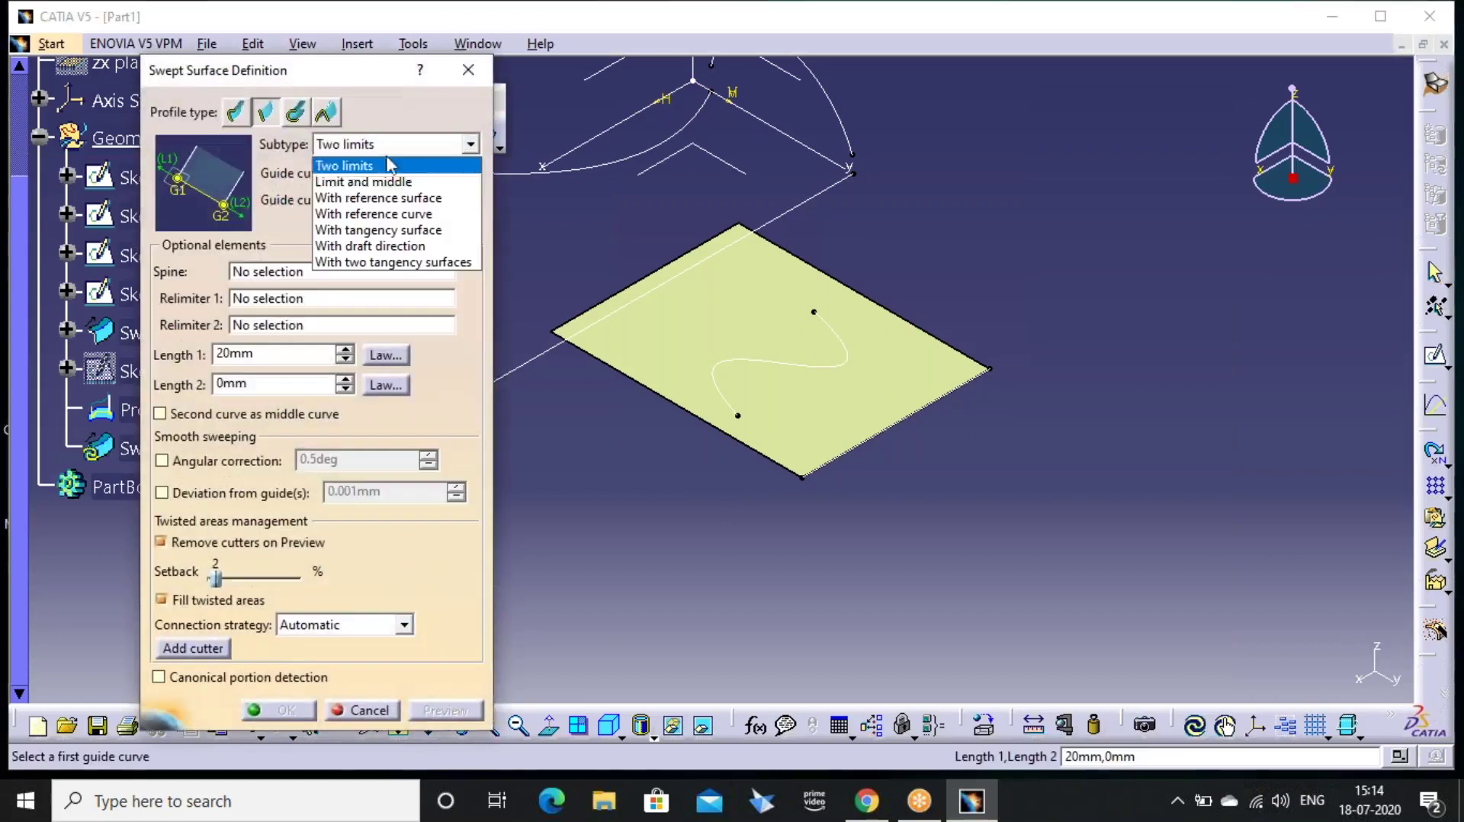
pyautogui.click(384, 199)
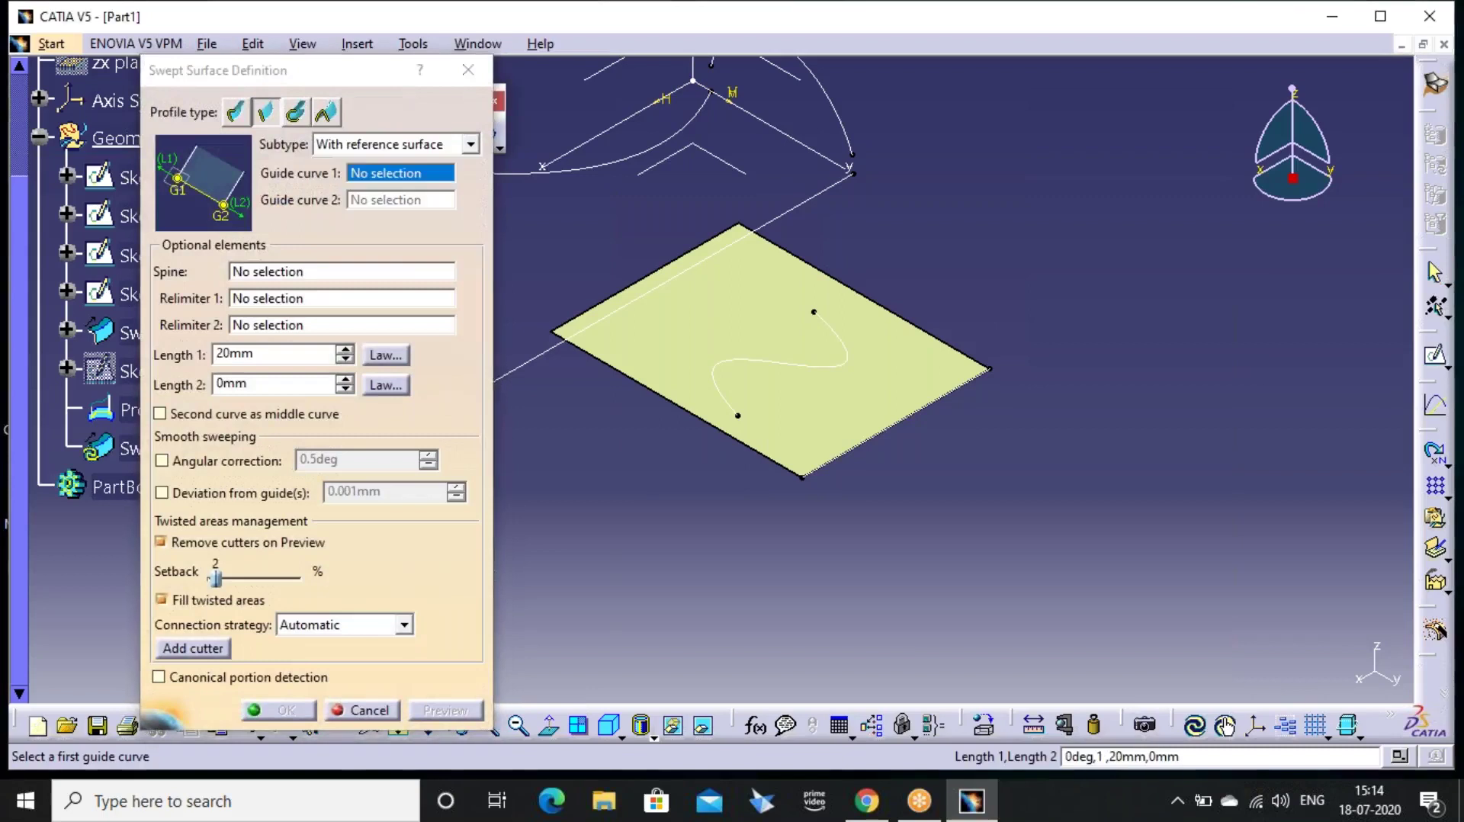
pyautogui.moveTo(853, 469); pyautogui.dragTo(843, 405, button='middle')
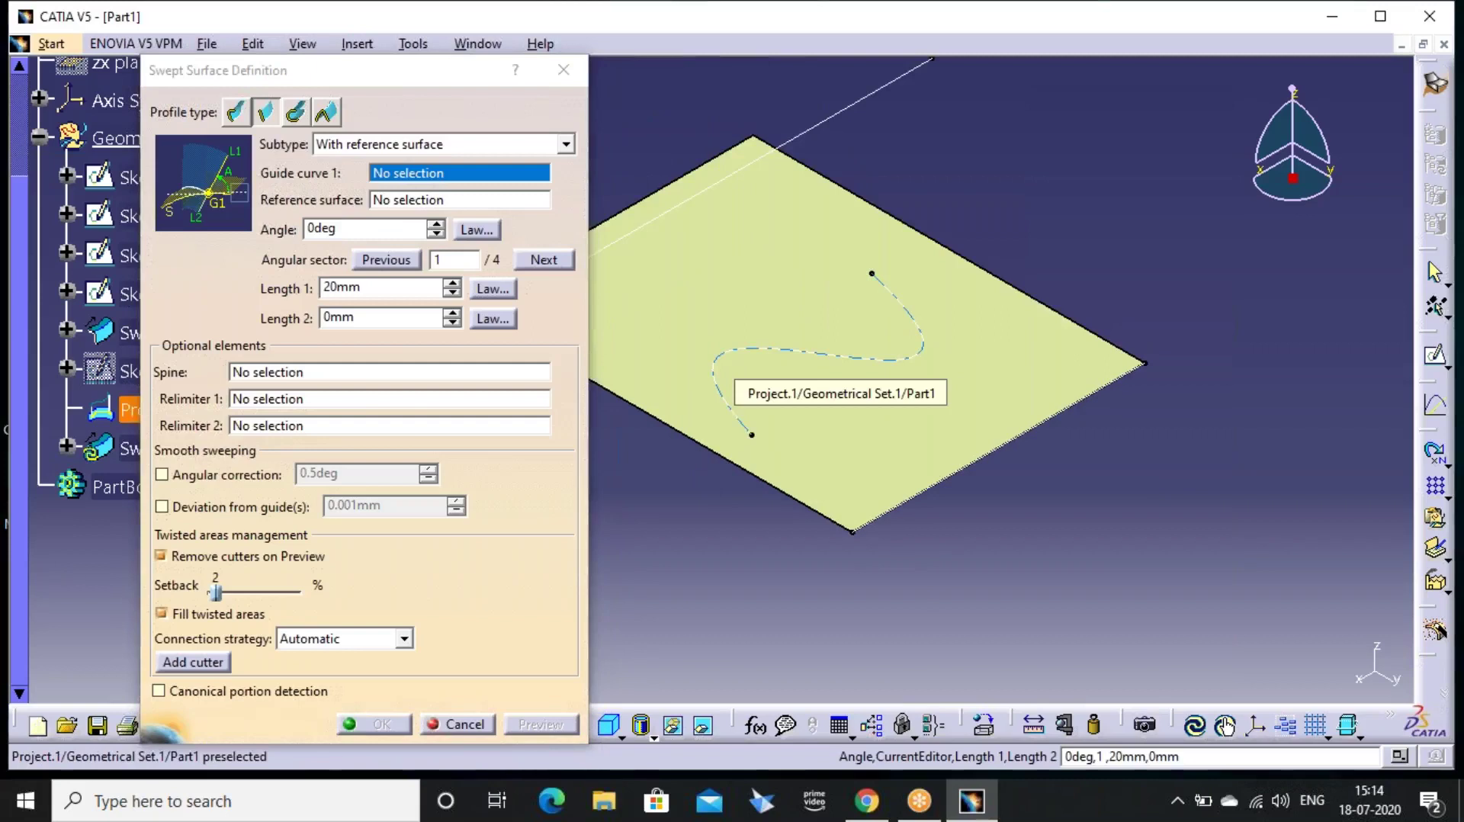
pyautogui.click(839, 352)
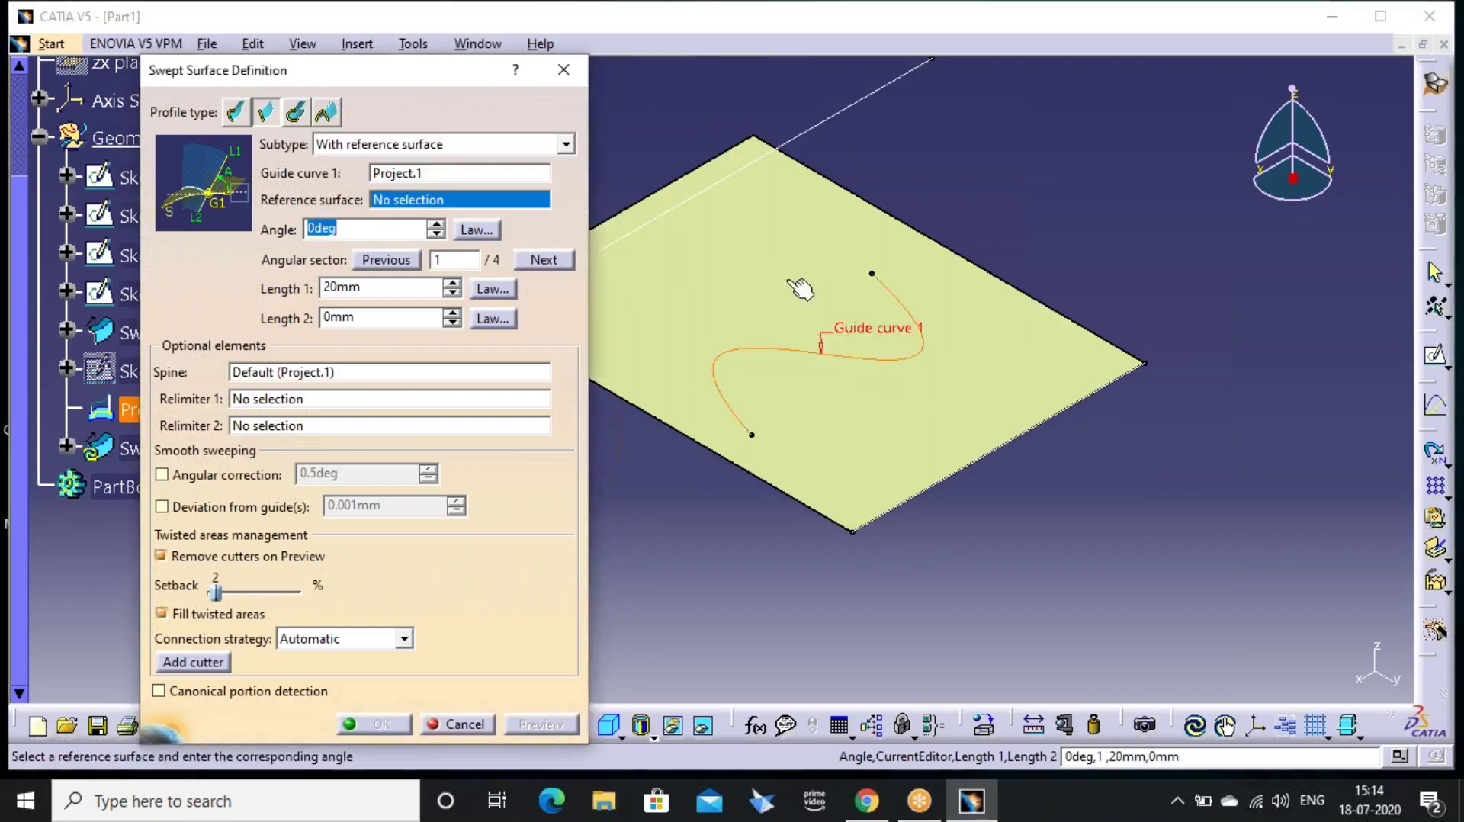
pyautogui.click(638, 274)
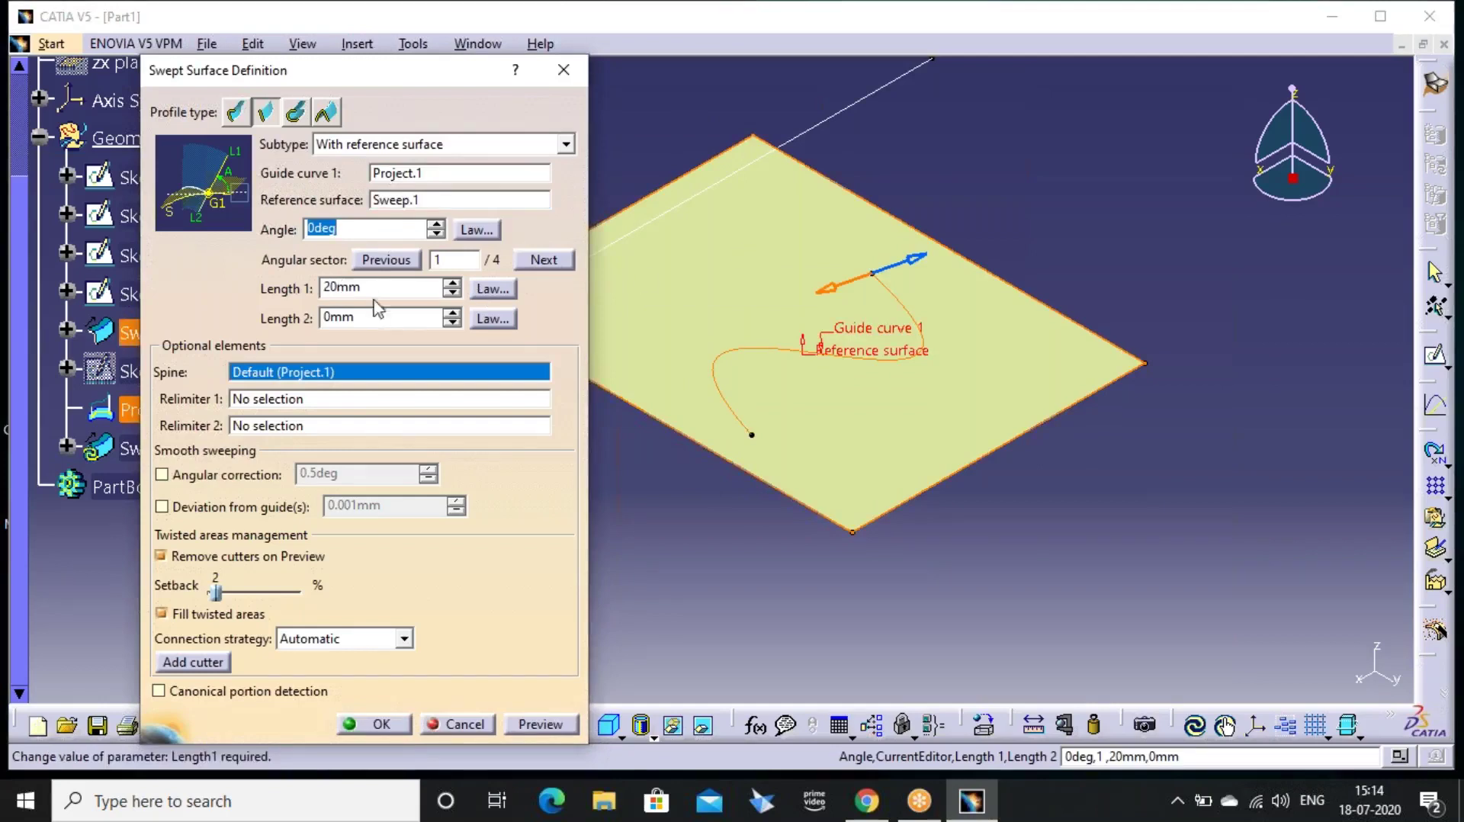
# Try to preview the reference-surface sweep with Length 1 set to 30 mm
pyautogui.moveTo(372, 293); pyautogui.dragTo(247, 286)
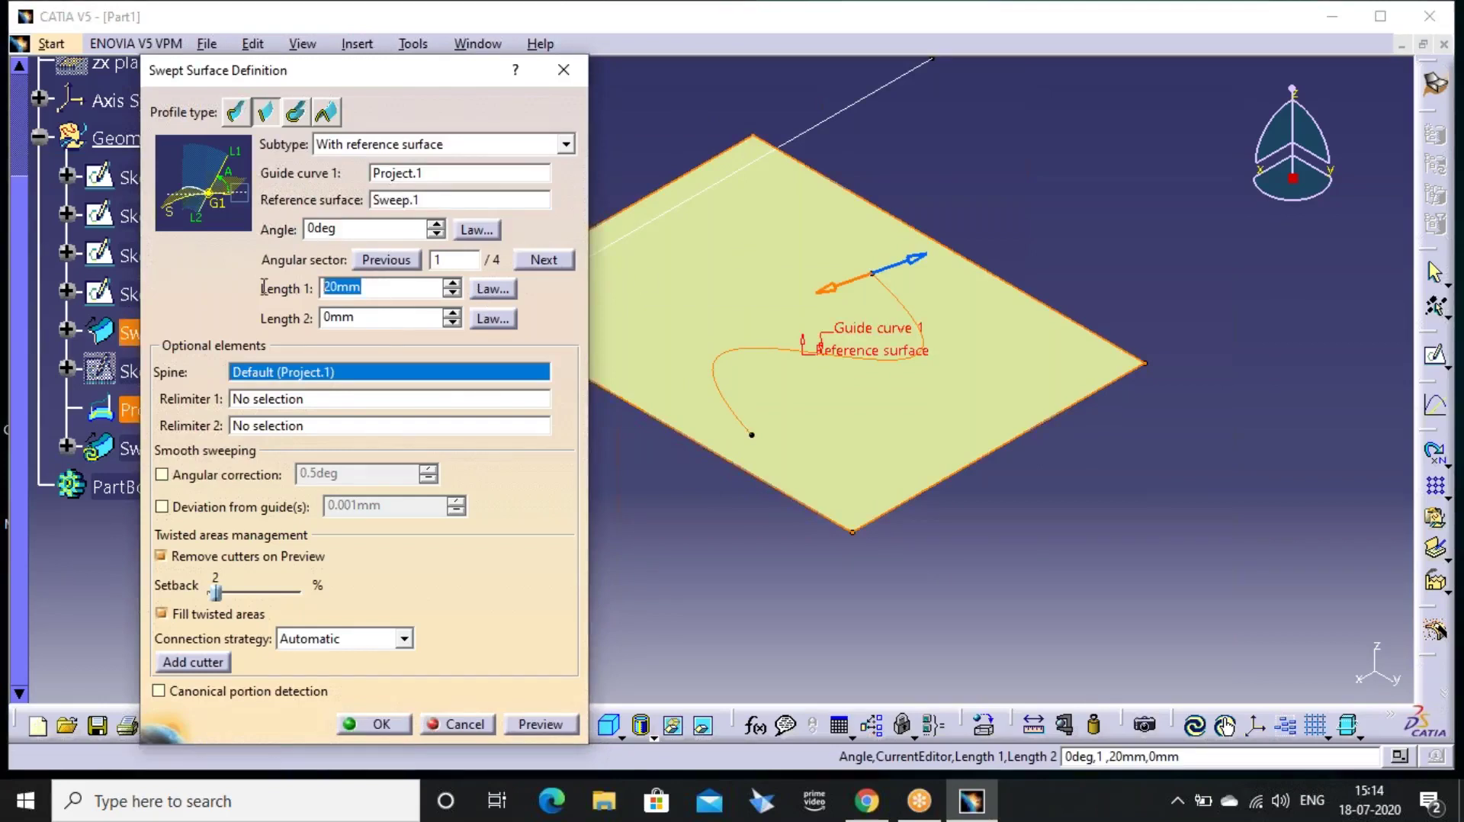
pyautogui.write('30')
pyautogui.press('Return')
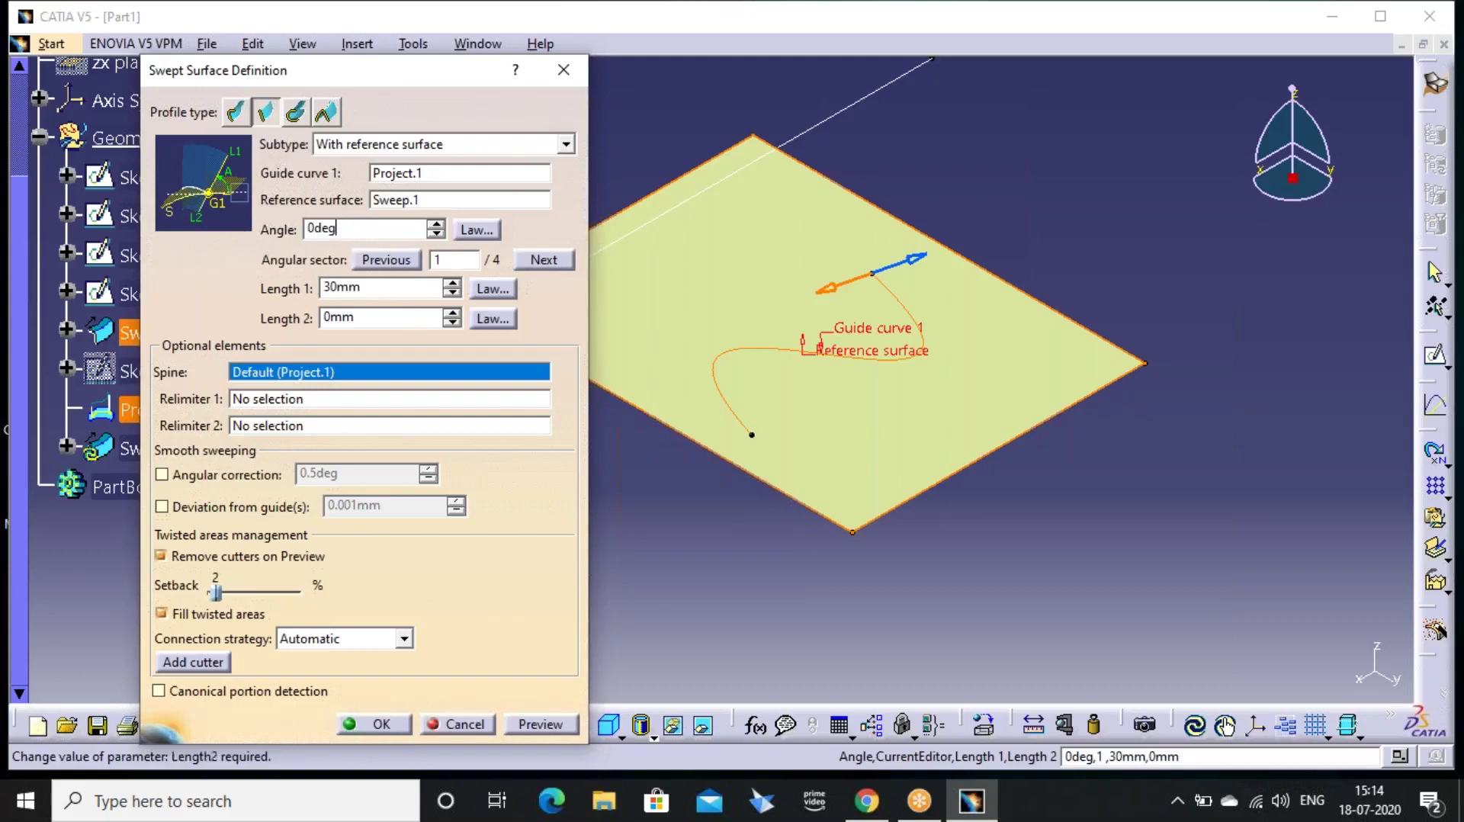
pyautogui.click(515, 724)
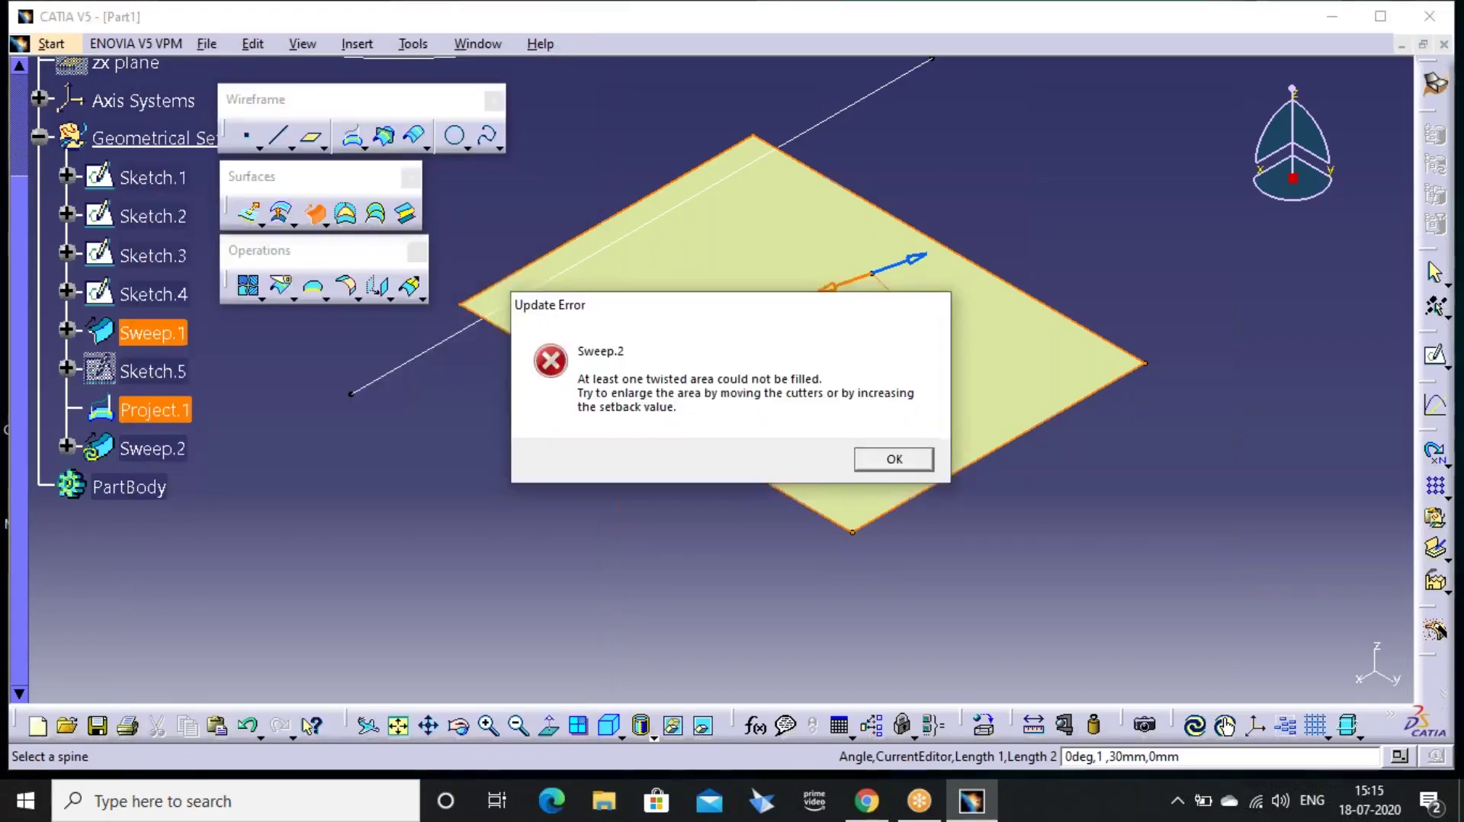
pyautogui.click(890, 458)
# Set the sweep's Length 1 to 10 mm and preview it
pyautogui.doubleClick(397, 288)
pyautogui.write('10')
pyautogui.click(555, 724)
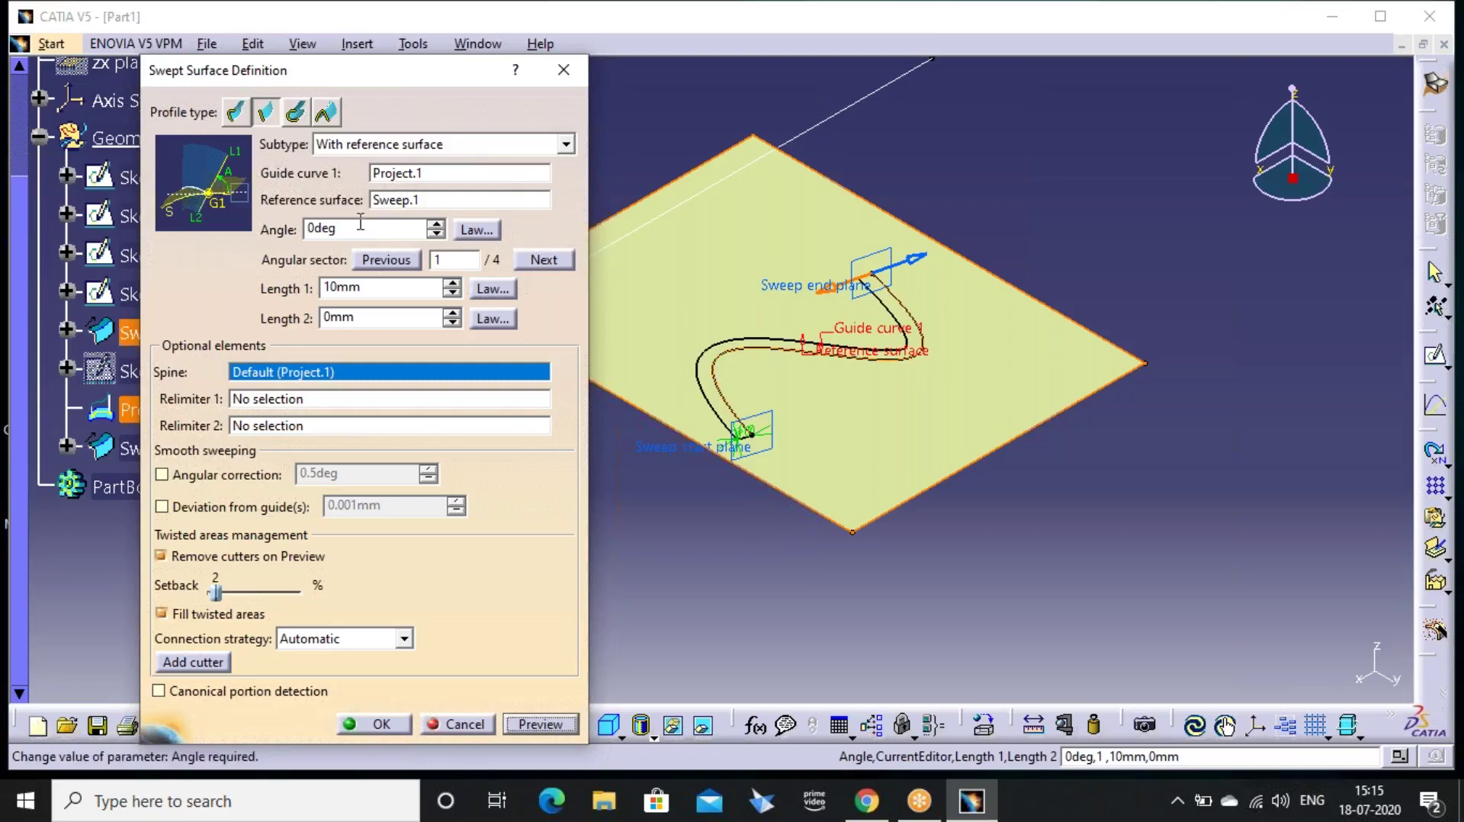
# Set the sweep's angle to 90 degrees and preview it
pyautogui.click(396, 236)
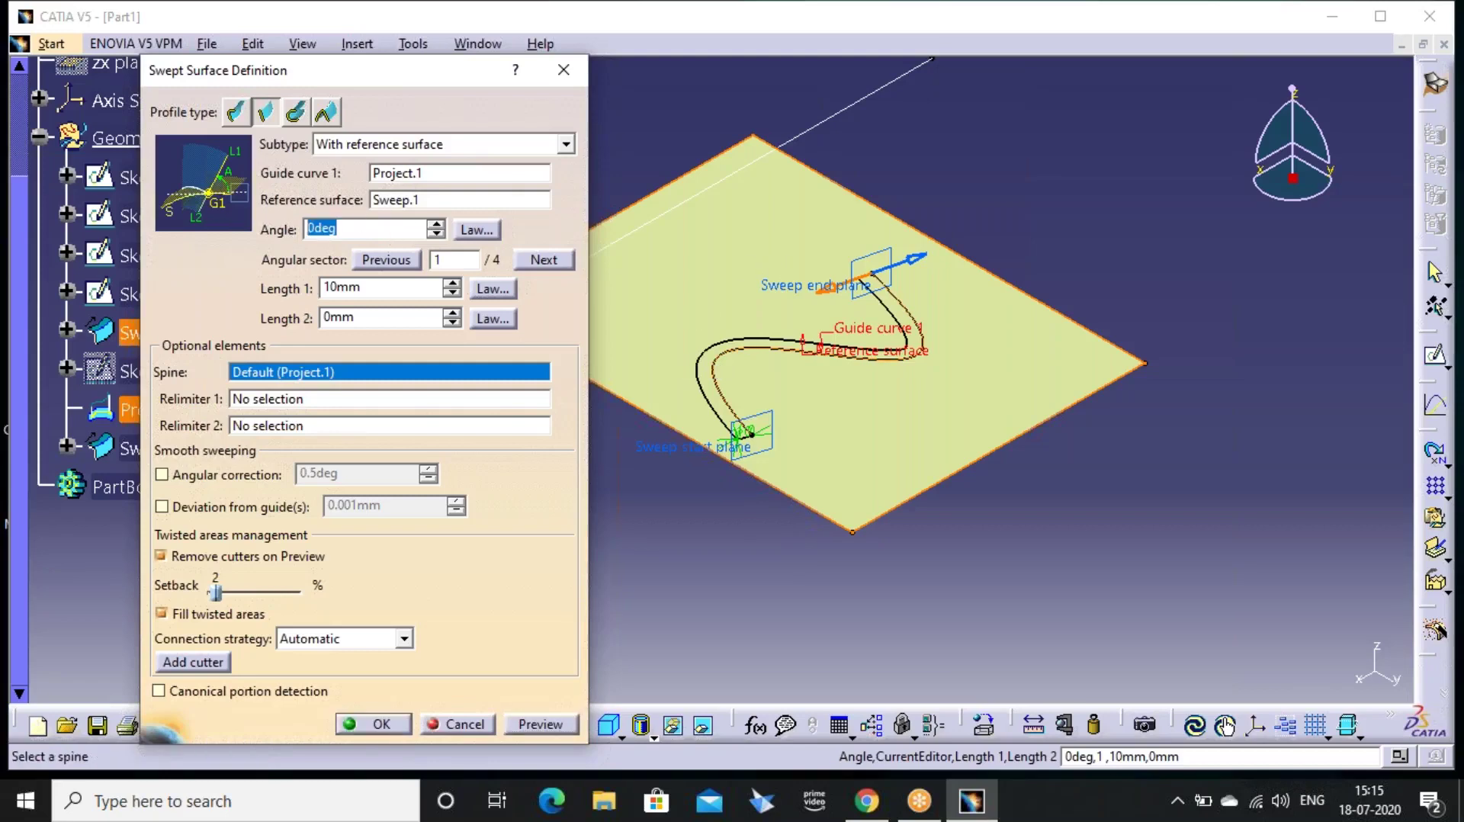
pyautogui.write('90')
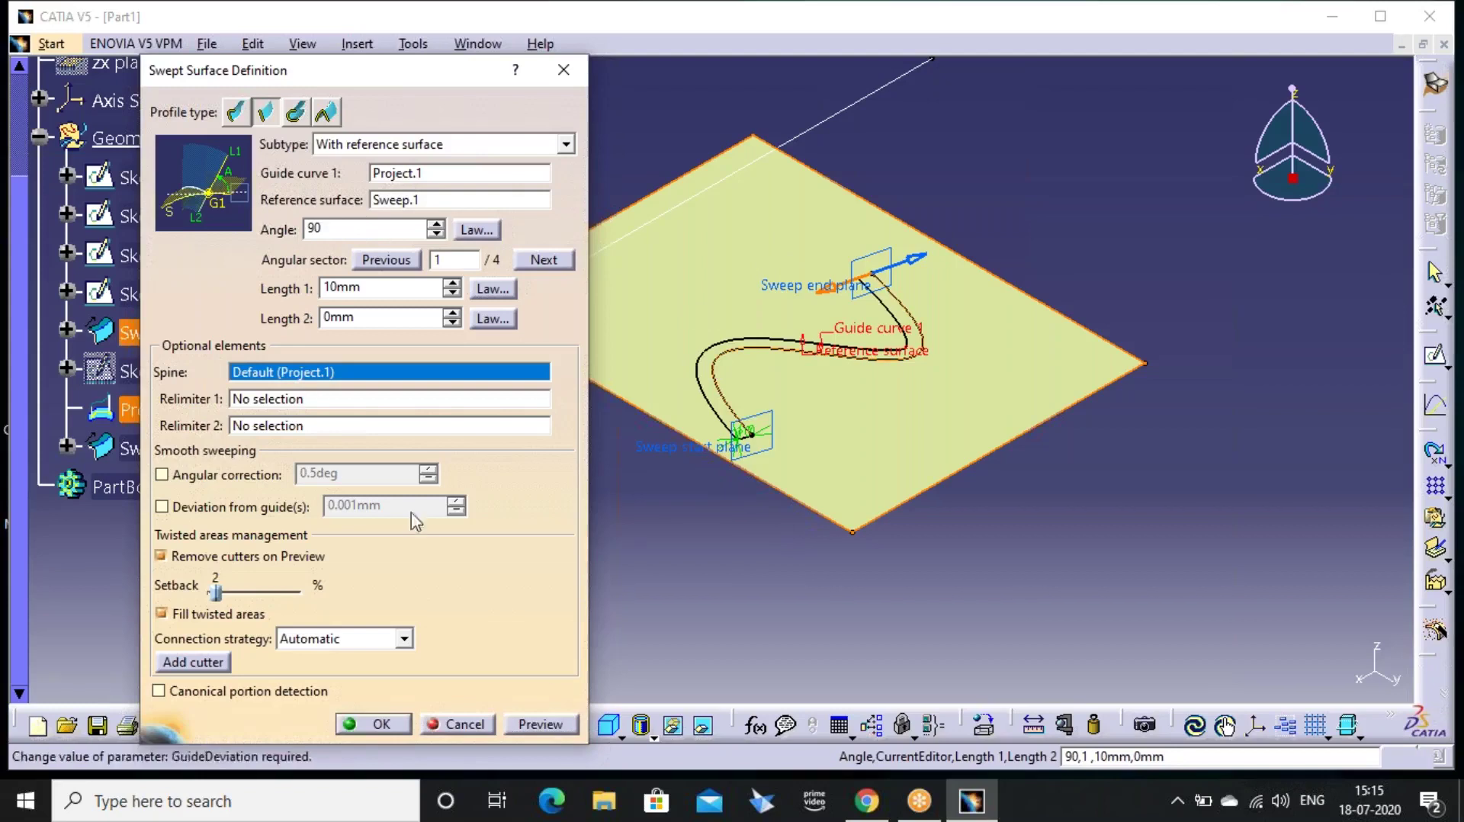
pyautogui.click(528, 725)
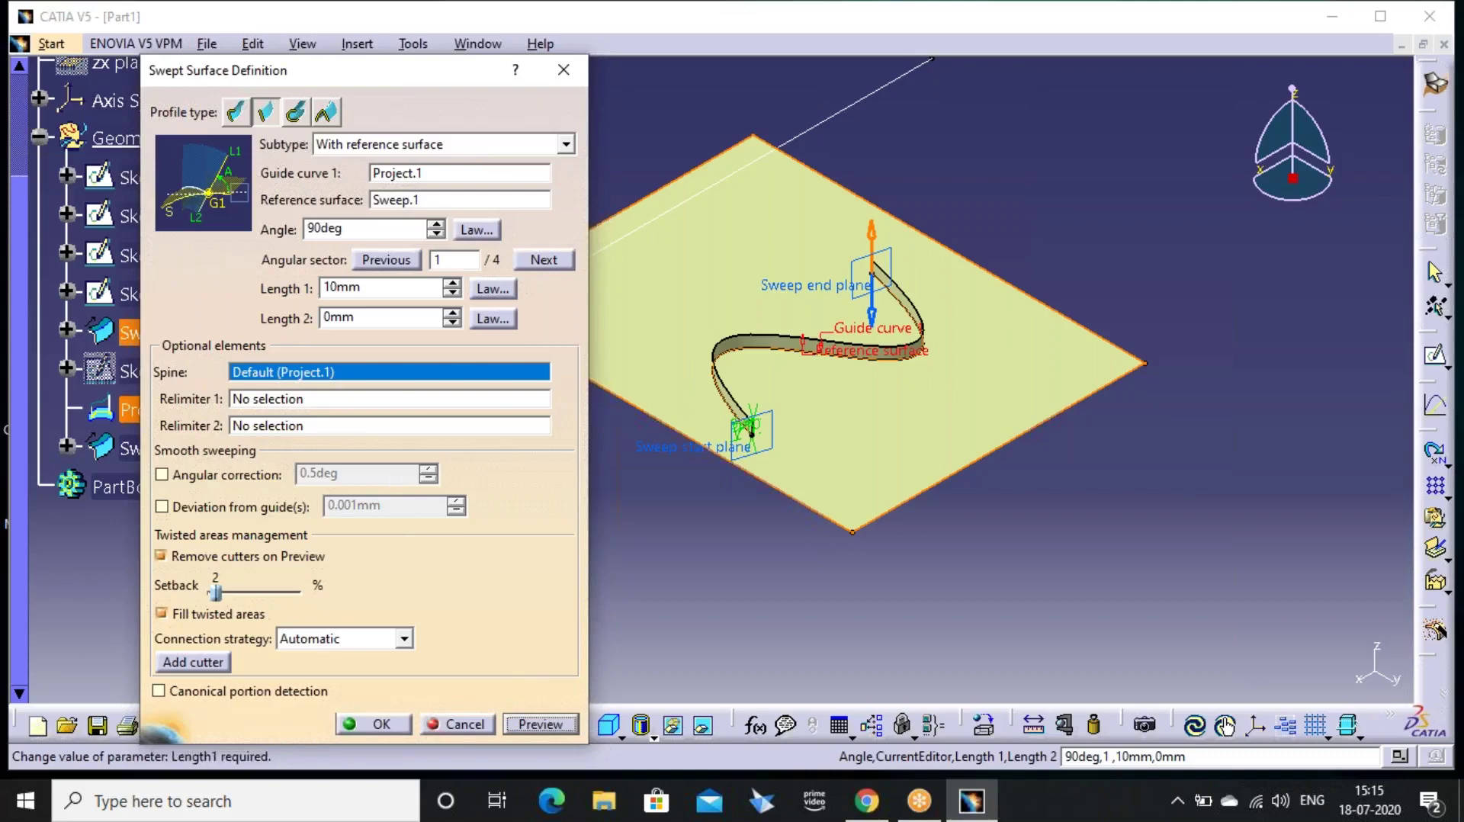
# Set the sweep's angle to 45 degrees, inspect the previewed surface up close, and create the sweep
pyautogui.doubleClick(360, 225)
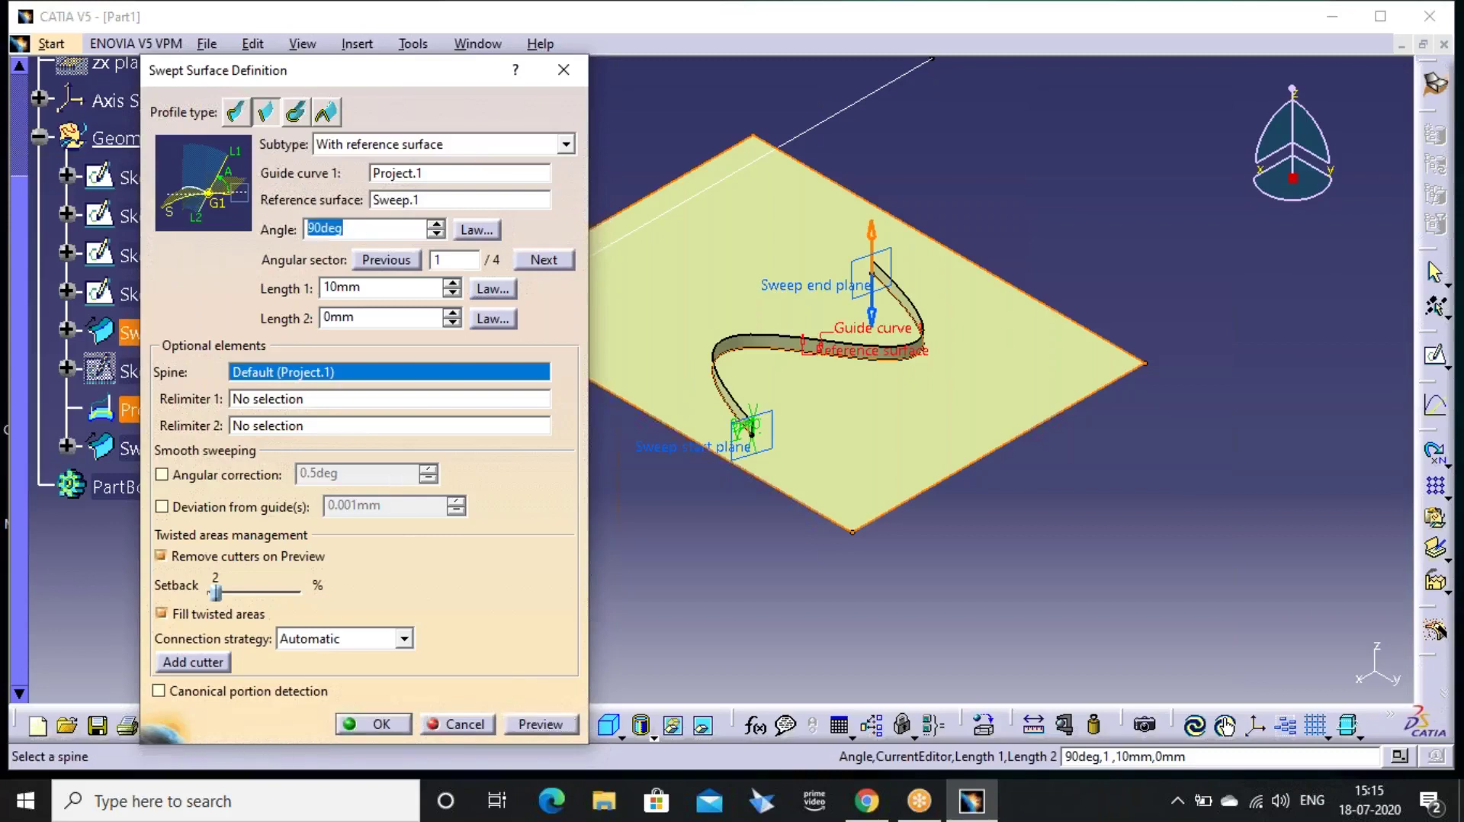
pyautogui.write('45')
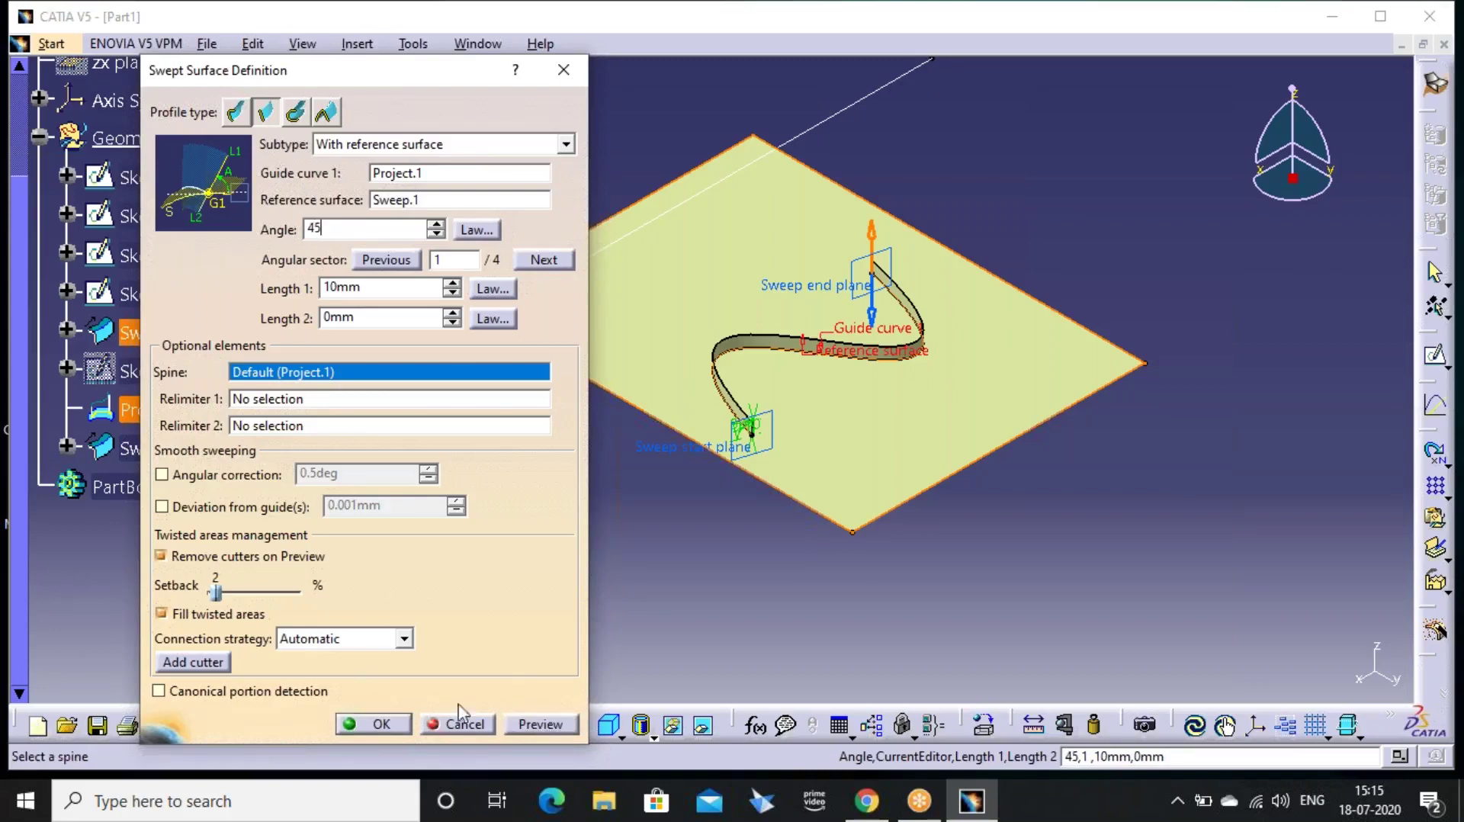
pyautogui.click(519, 725)
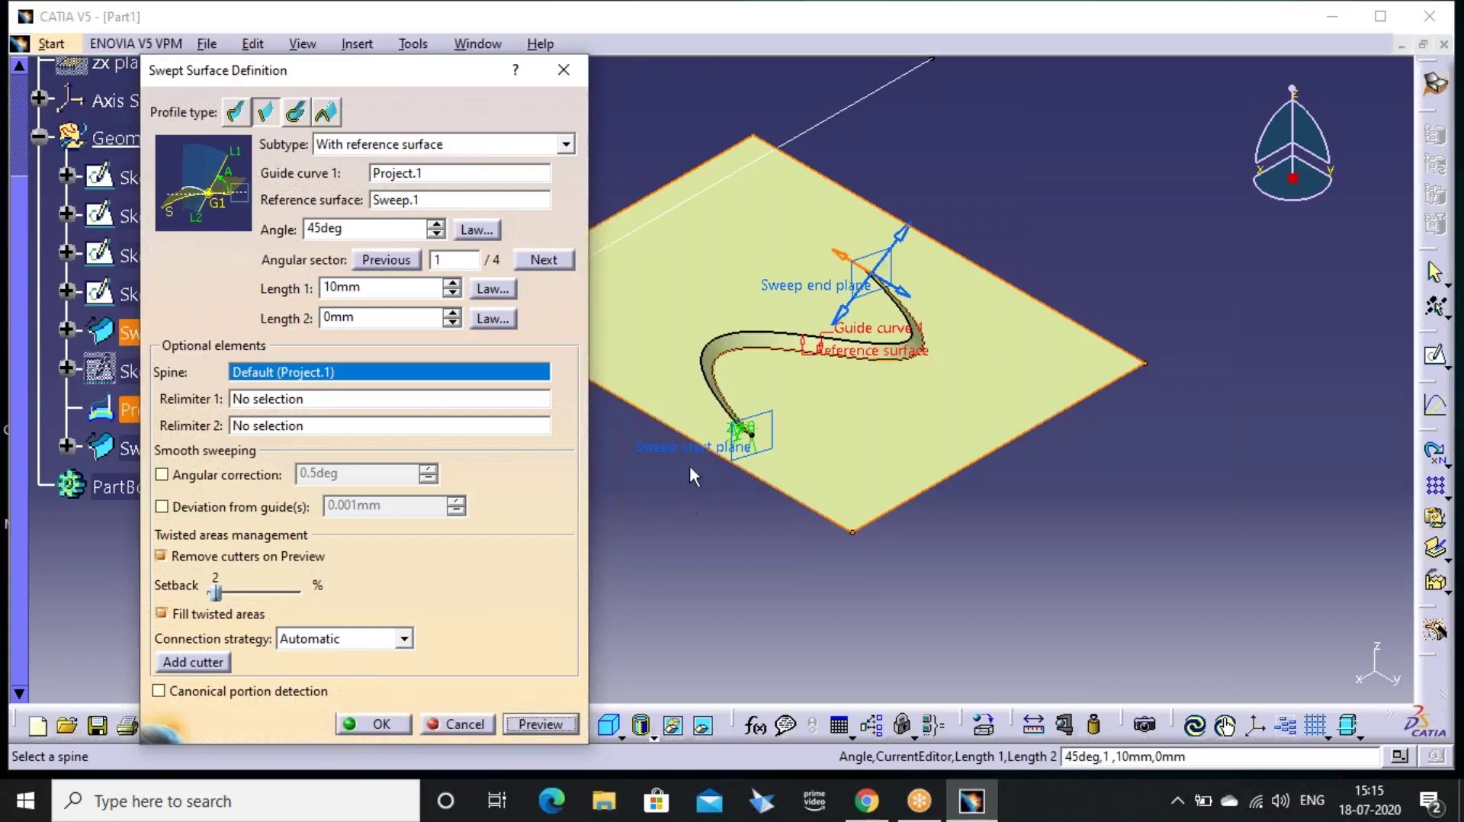
pyautogui.moveTo(677, 398); pyautogui.dragTo(726, 164, button='middle')
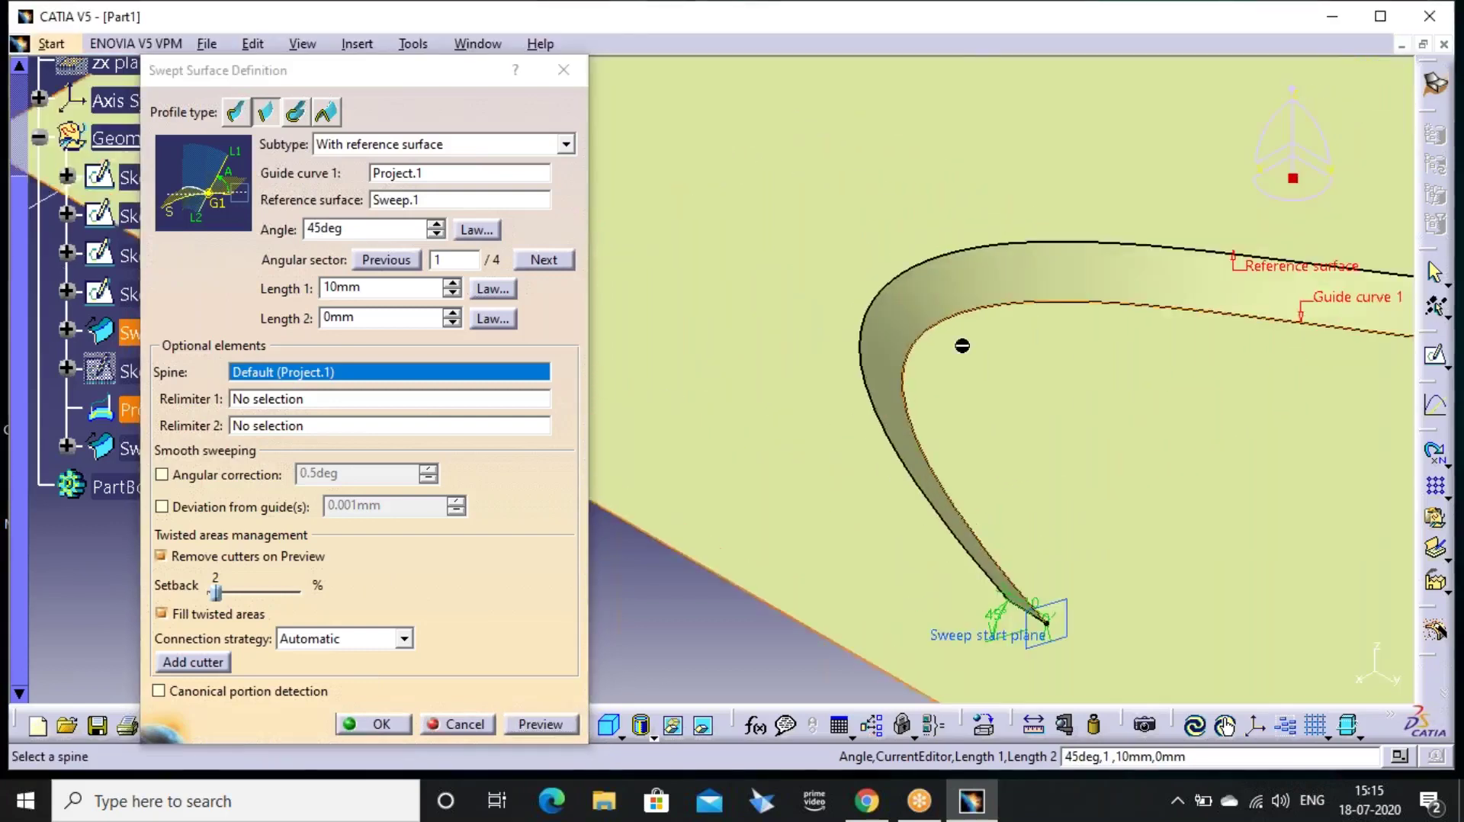
pyautogui.moveTo(1029, 401); pyautogui.dragTo(815, 237, button='middle')
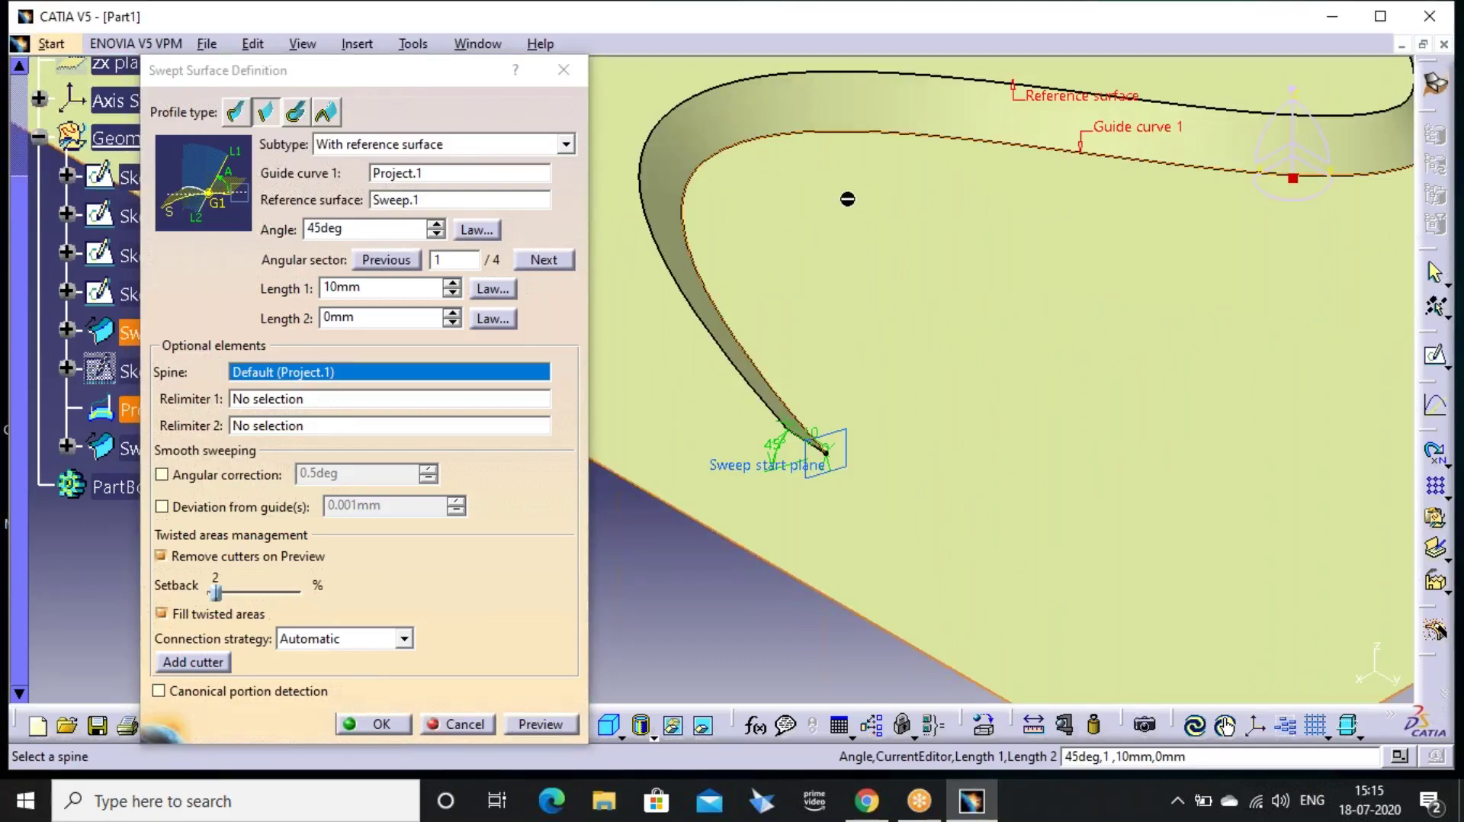
pyautogui.moveTo(849, 228); pyautogui.dragTo(813, 303, button='middle')
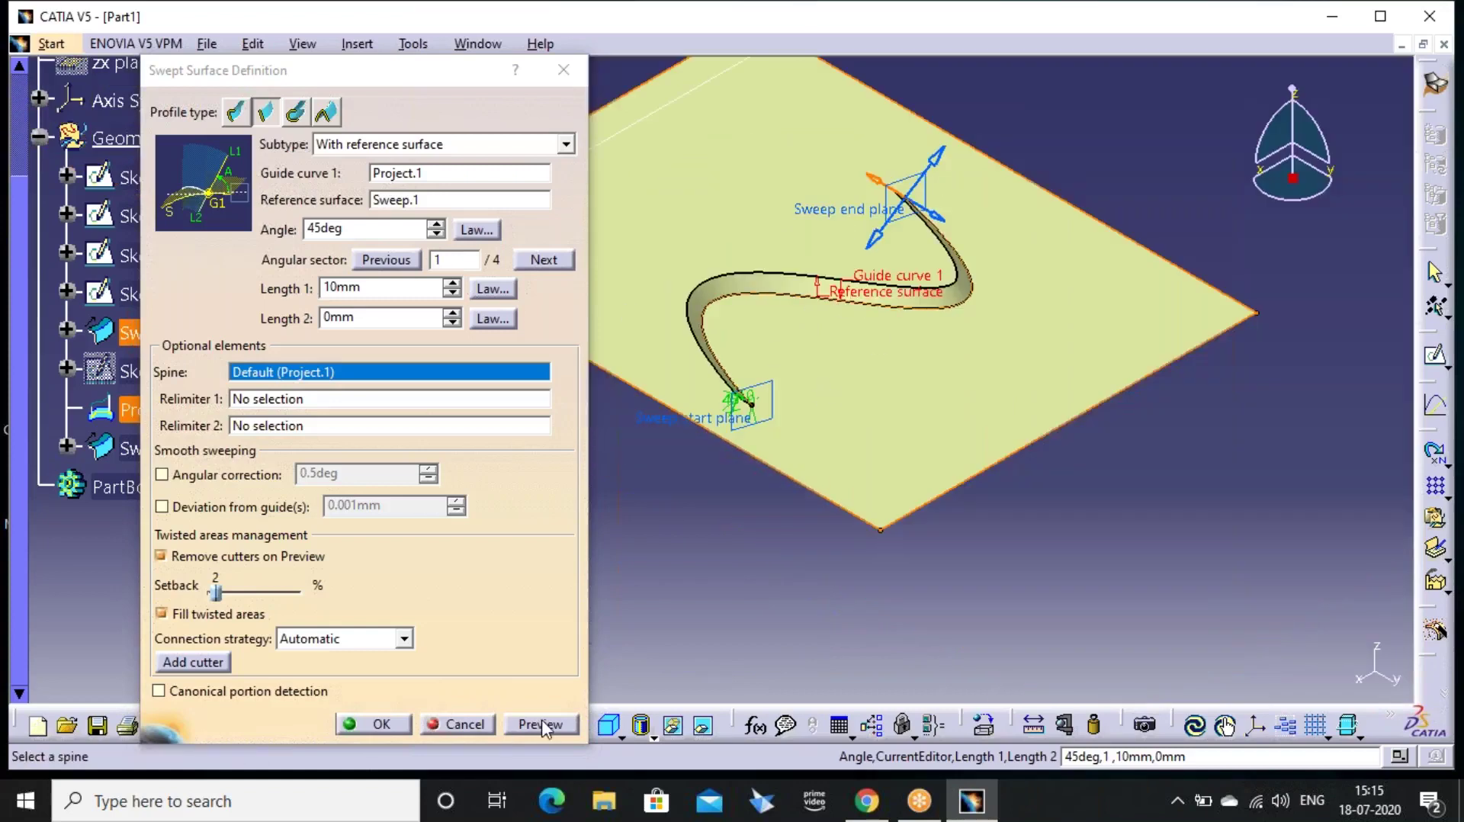
pyautogui.click(359, 725)
# Sketch a rectangle on the XY plane within Sweep.1's outline, beside the S-shaped sweep, and exit the sketch
pyautogui.moveTo(565, 356); pyautogui.dragTo(619, 648, button='middle')
pyautogui.click(579, 427)
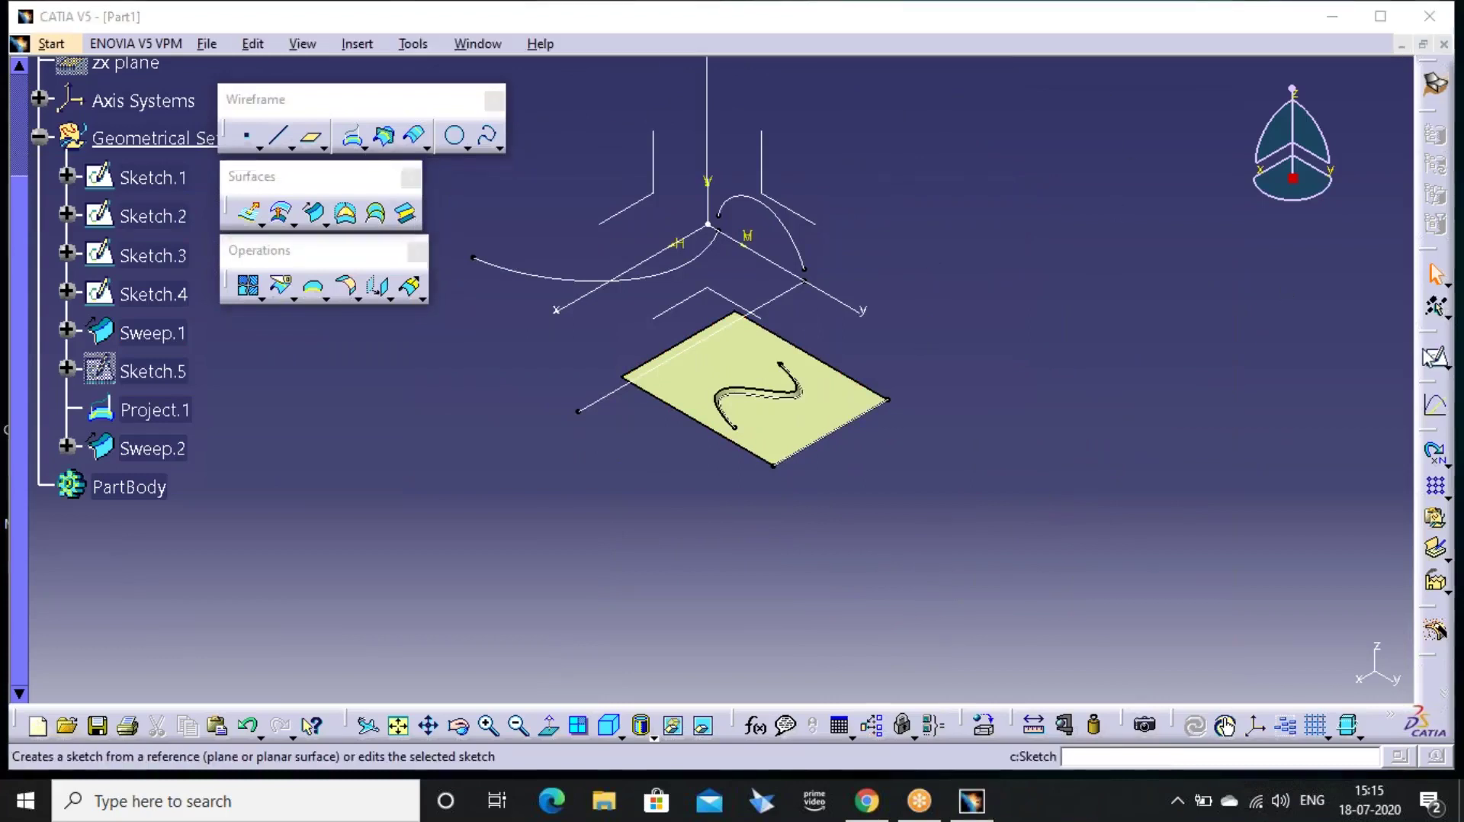
pyautogui.click(1436, 358)
pyautogui.click(717, 299)
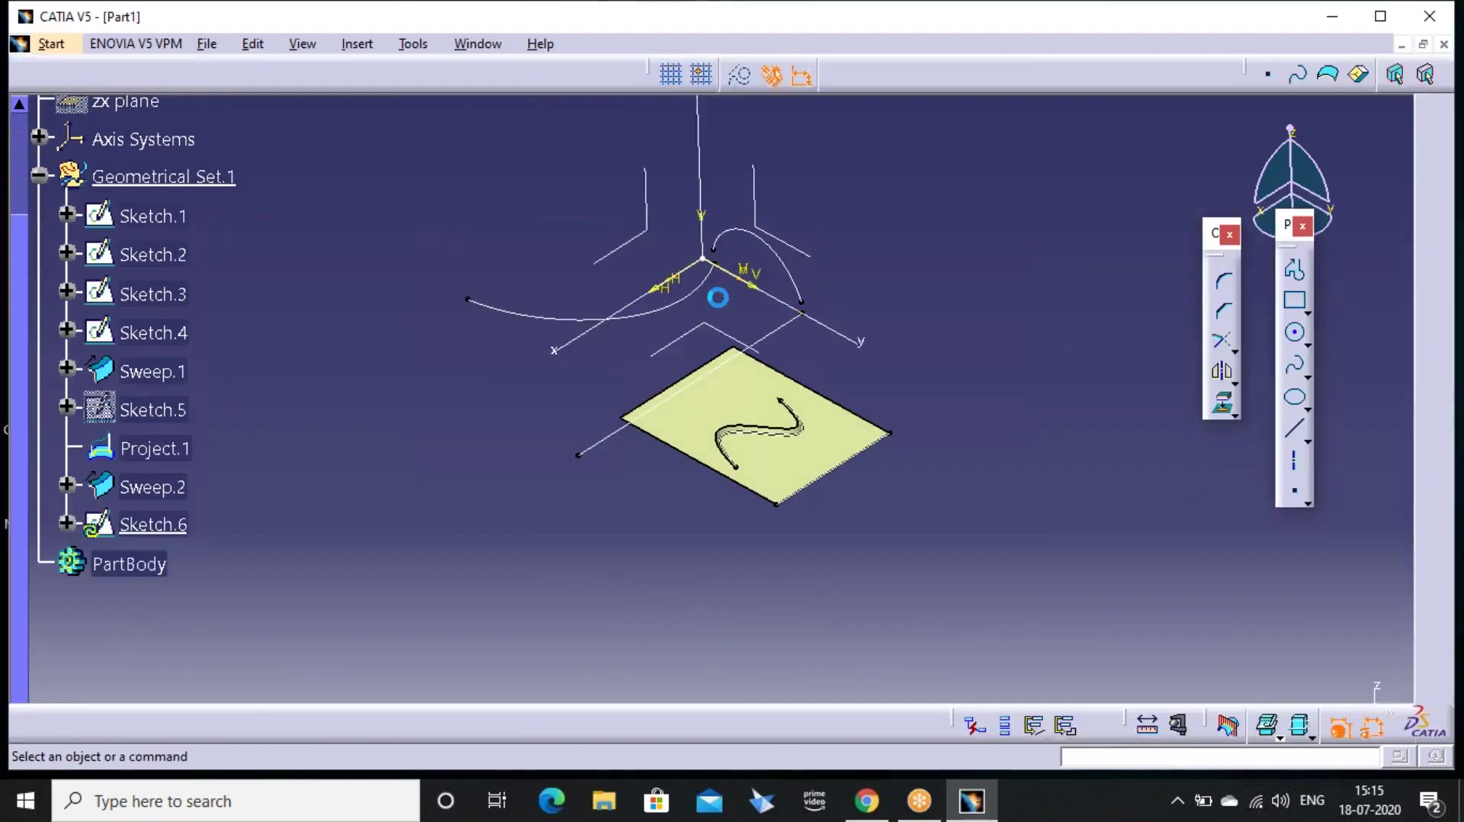
pyautogui.moveTo(719, 416)
pyautogui.mouseDown(button='middle')
pyautogui.moveTo(725, 316)
pyautogui.moveTo(735, 388)
pyautogui.moveTo(738, 332)
pyautogui.mouseUp(button='middle')
pyautogui.click(1295, 299)
pyautogui.click(584, 402)
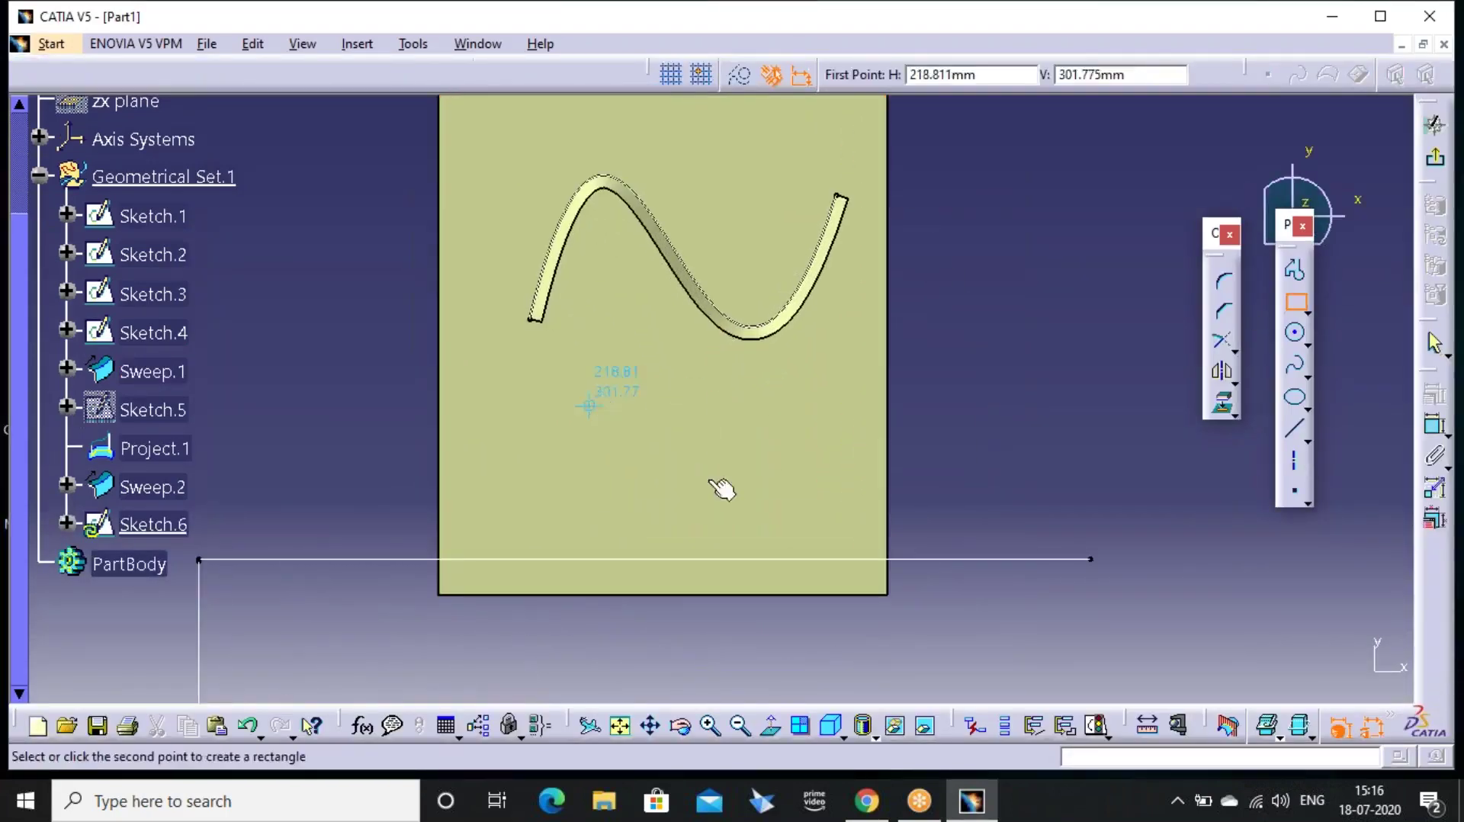
pyautogui.click(787, 536)
pyautogui.click(1433, 123)
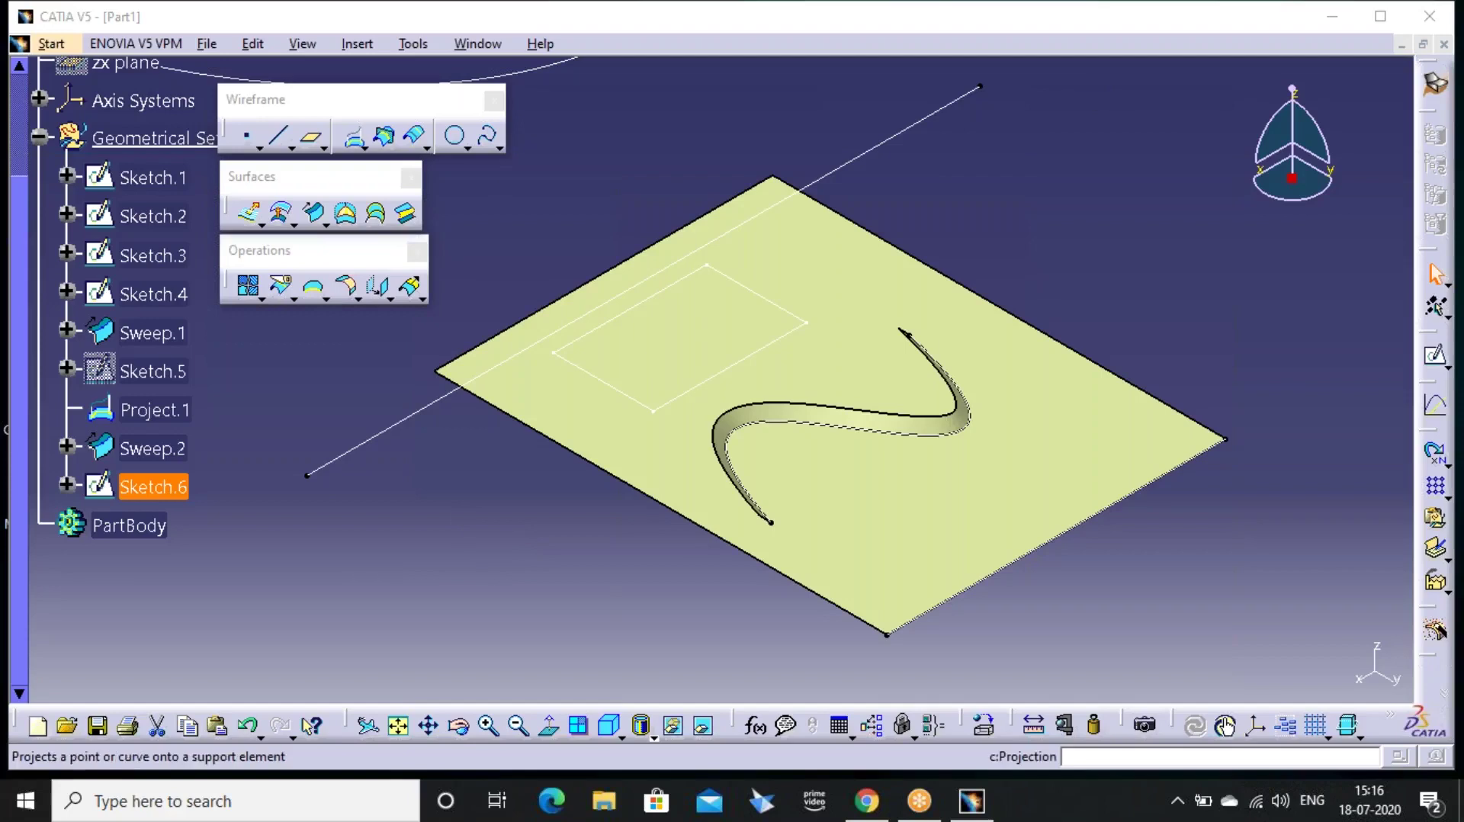
# Project the rectangle Sketch.6 onto Sweep.1 with the Normal projection type
pyautogui.click(353, 136)
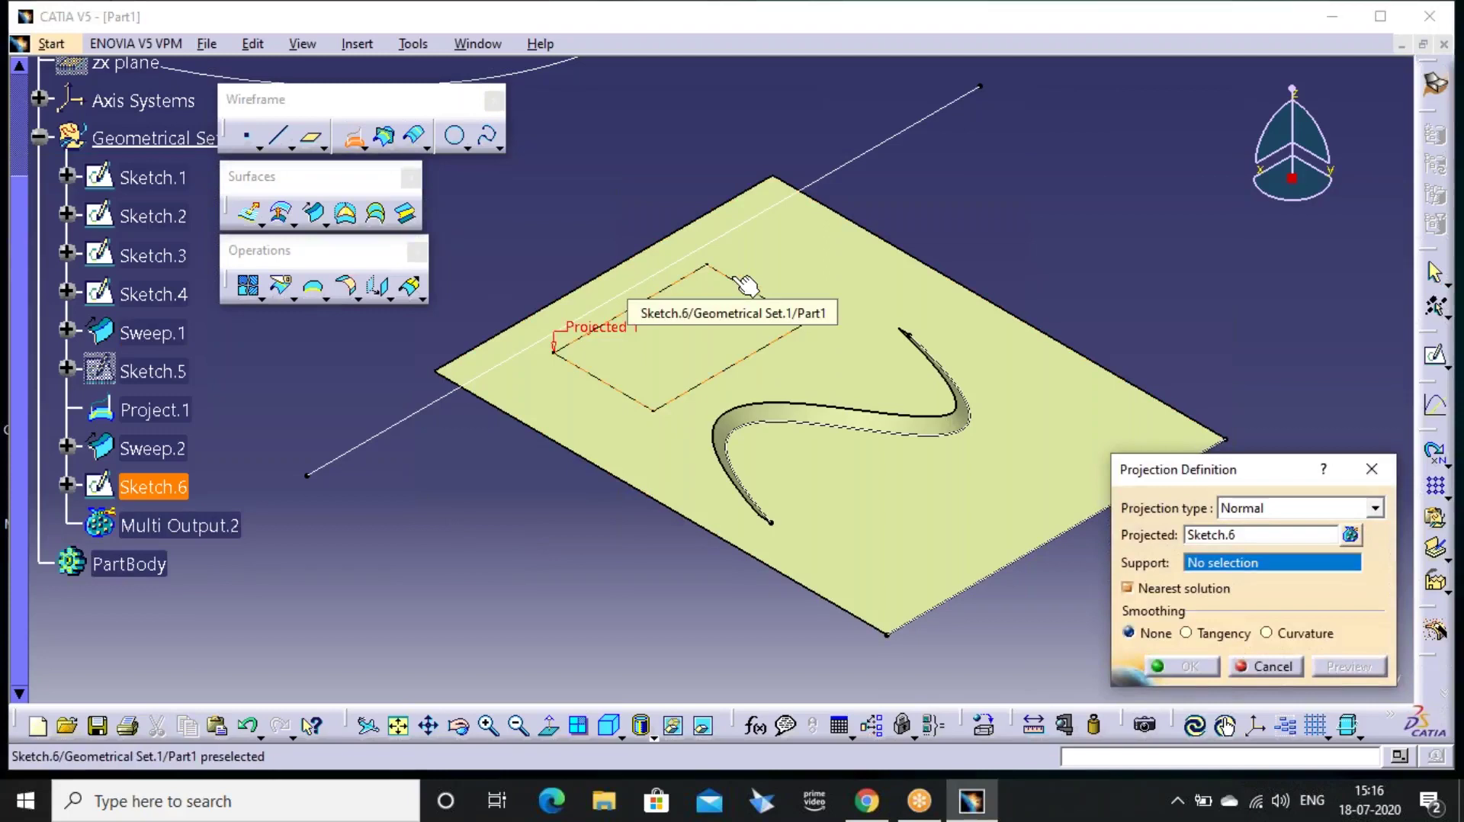
pyautogui.click(862, 267)
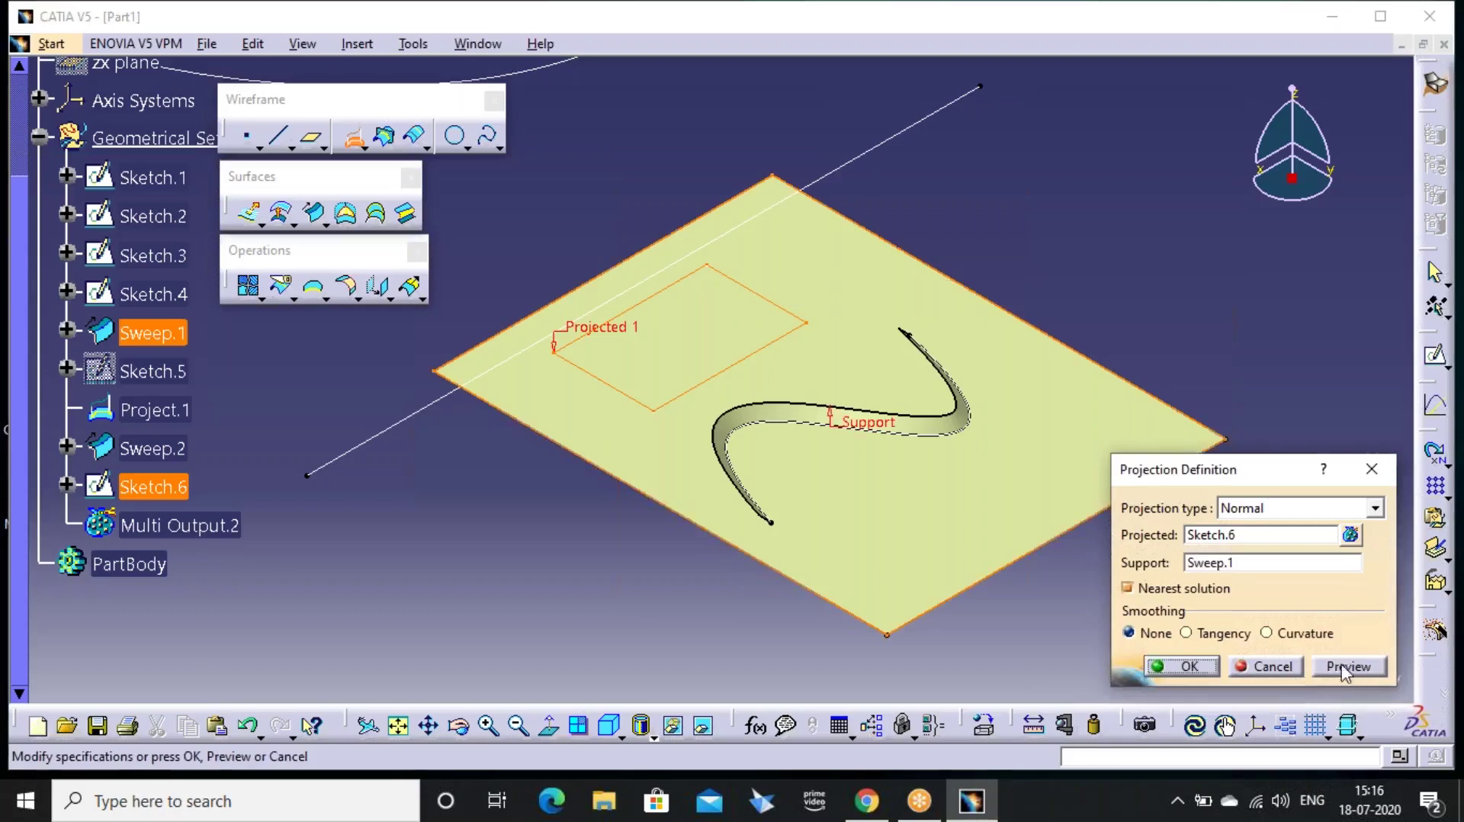
pyautogui.click(1339, 663)
pyautogui.click(1184, 666)
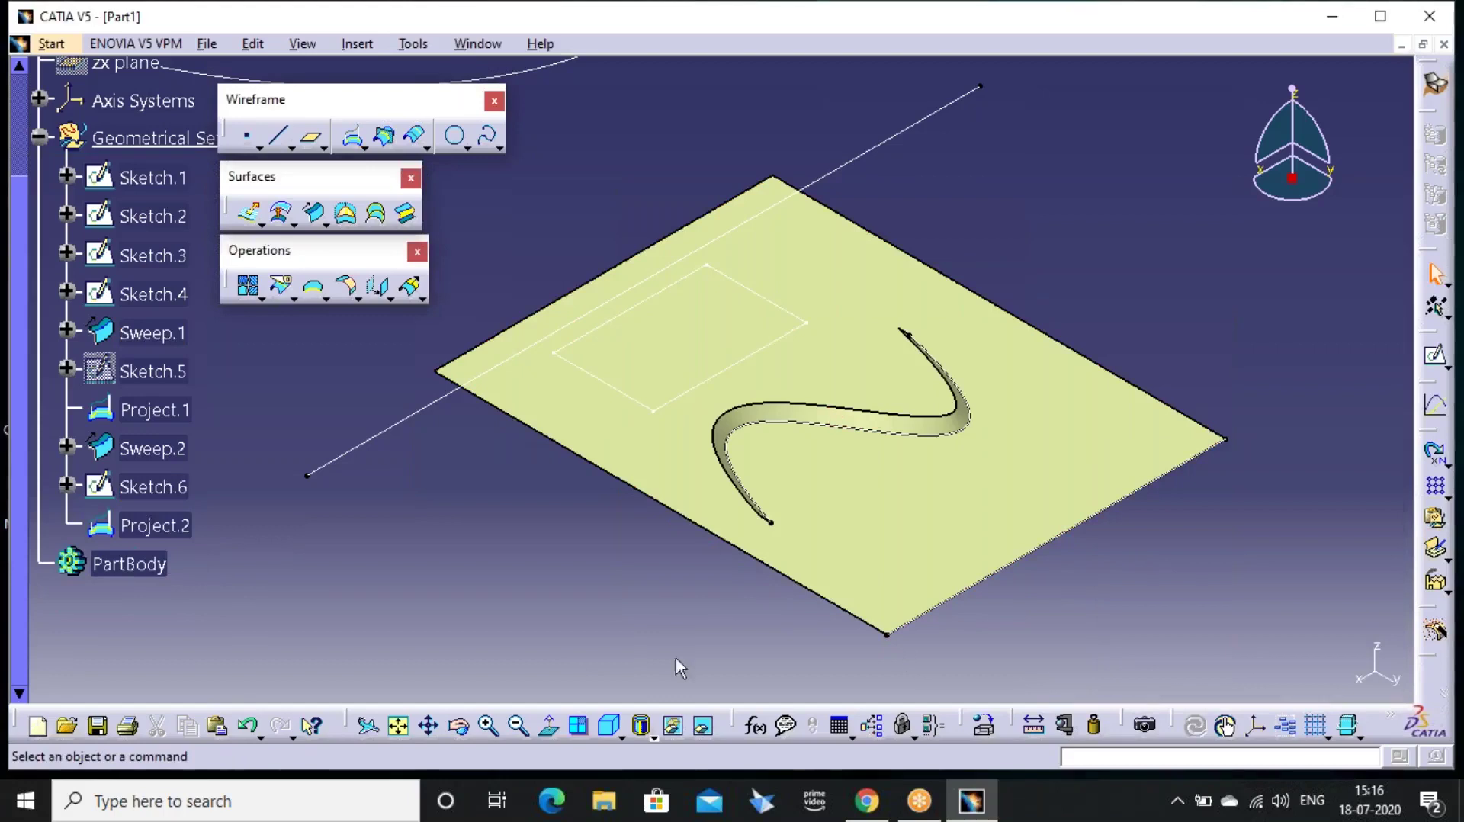
# Hide the rectangle sketch Sketch.6, leaving its projection on the surface
pyautogui.rightClick(160, 485)
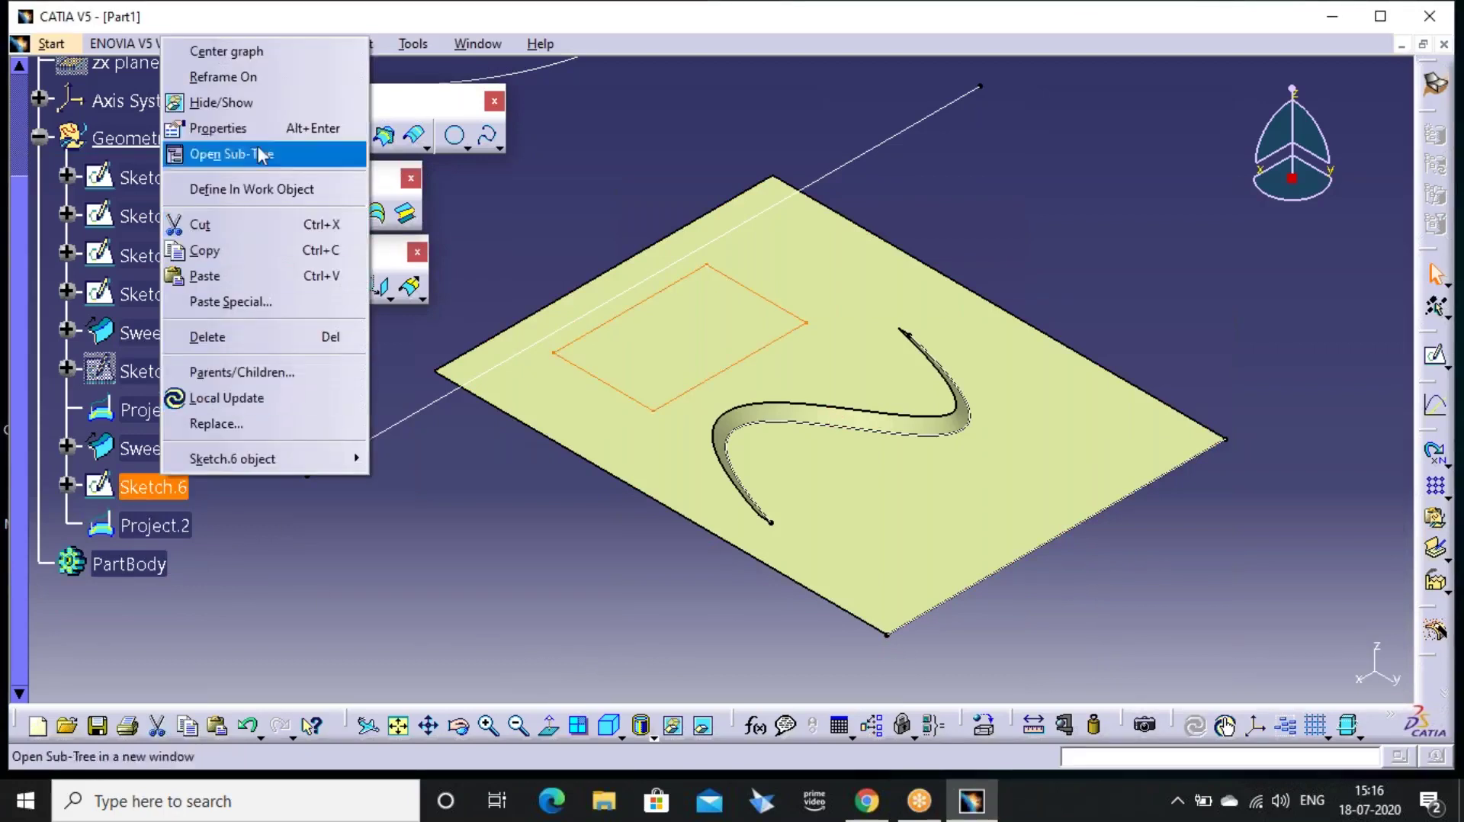
pyautogui.click(250, 106)
pyautogui.moveTo(562, 428); pyautogui.dragTo(763, 321, button='middle')
pyautogui.click(616, 426)
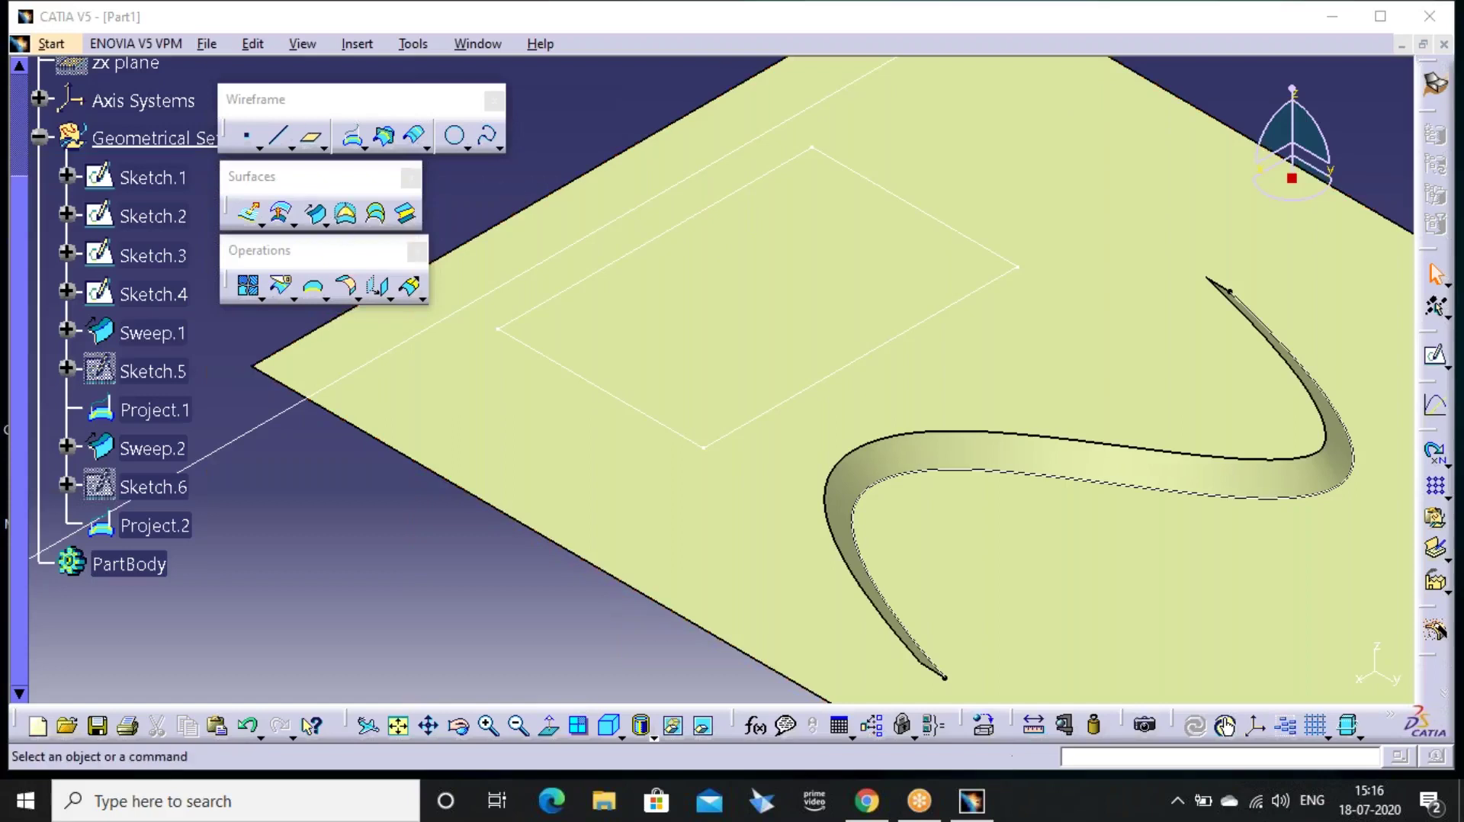
# Set up a line-profile sweep With reference surface, using the projected rectangle Project.2 as guide curve and Sweep.1 as reference surface
pyautogui.click(280, 213)
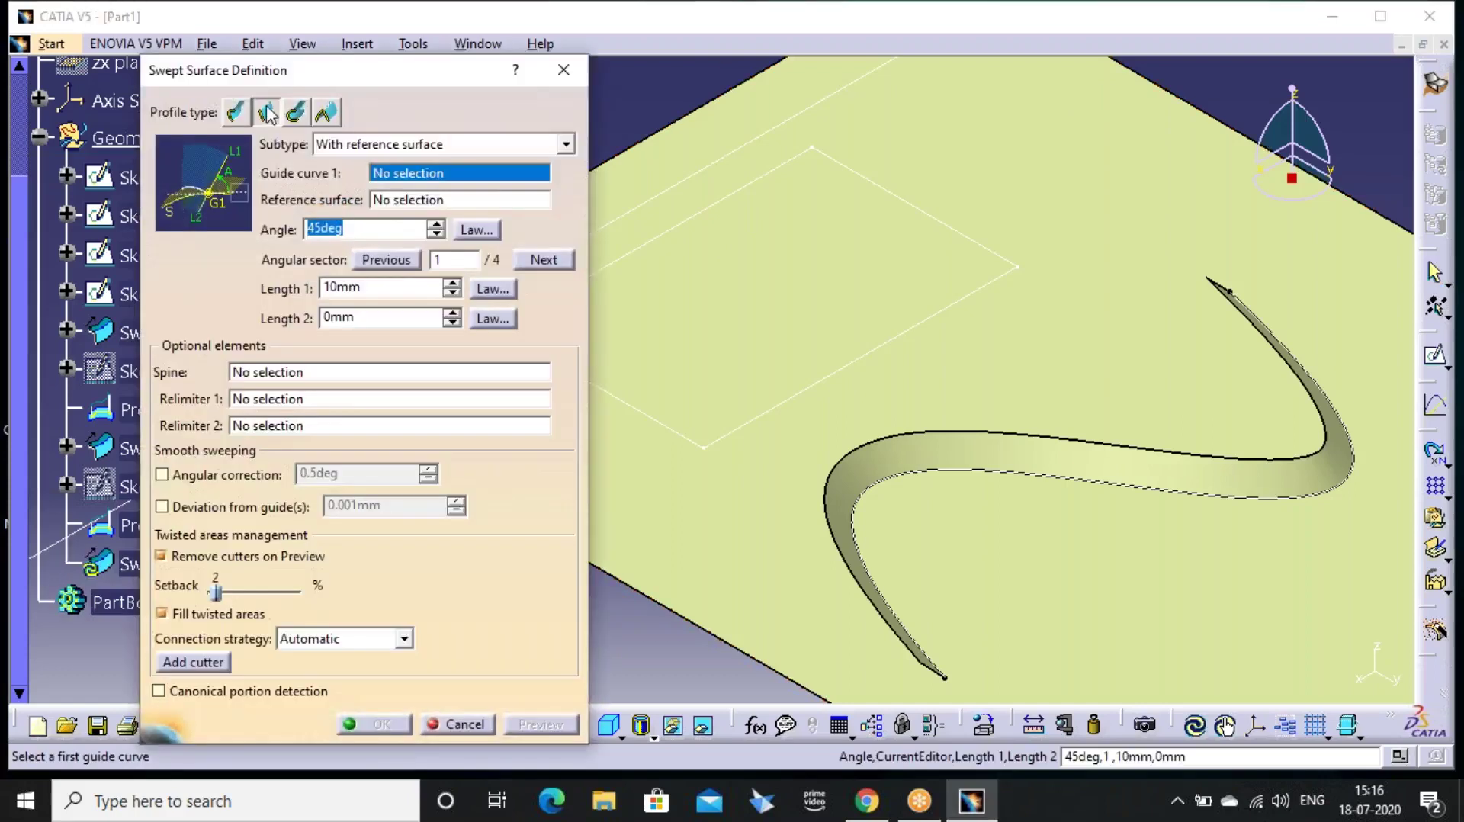
pyautogui.click(391, 144)
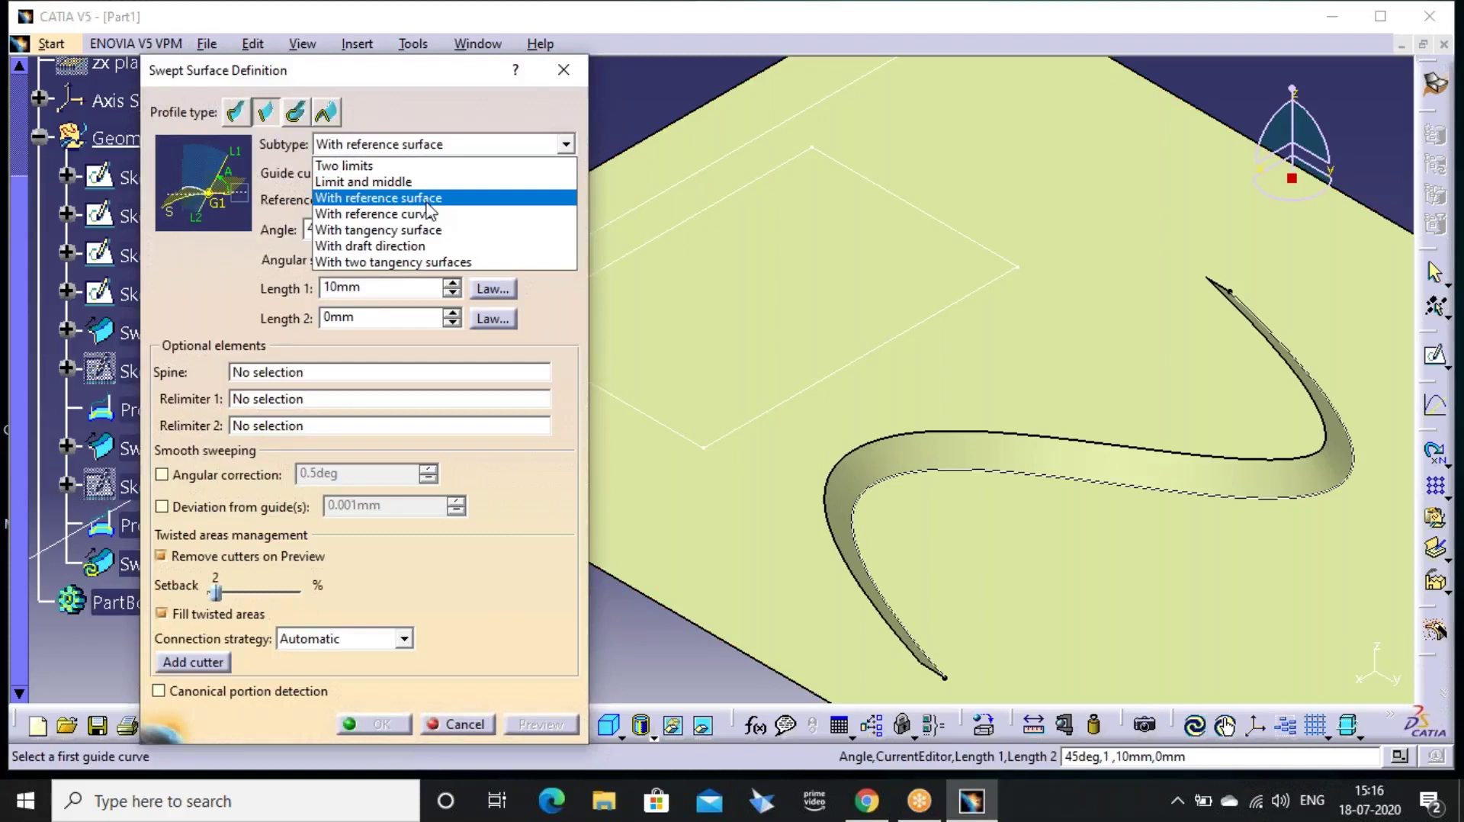
pyautogui.click(427, 203)
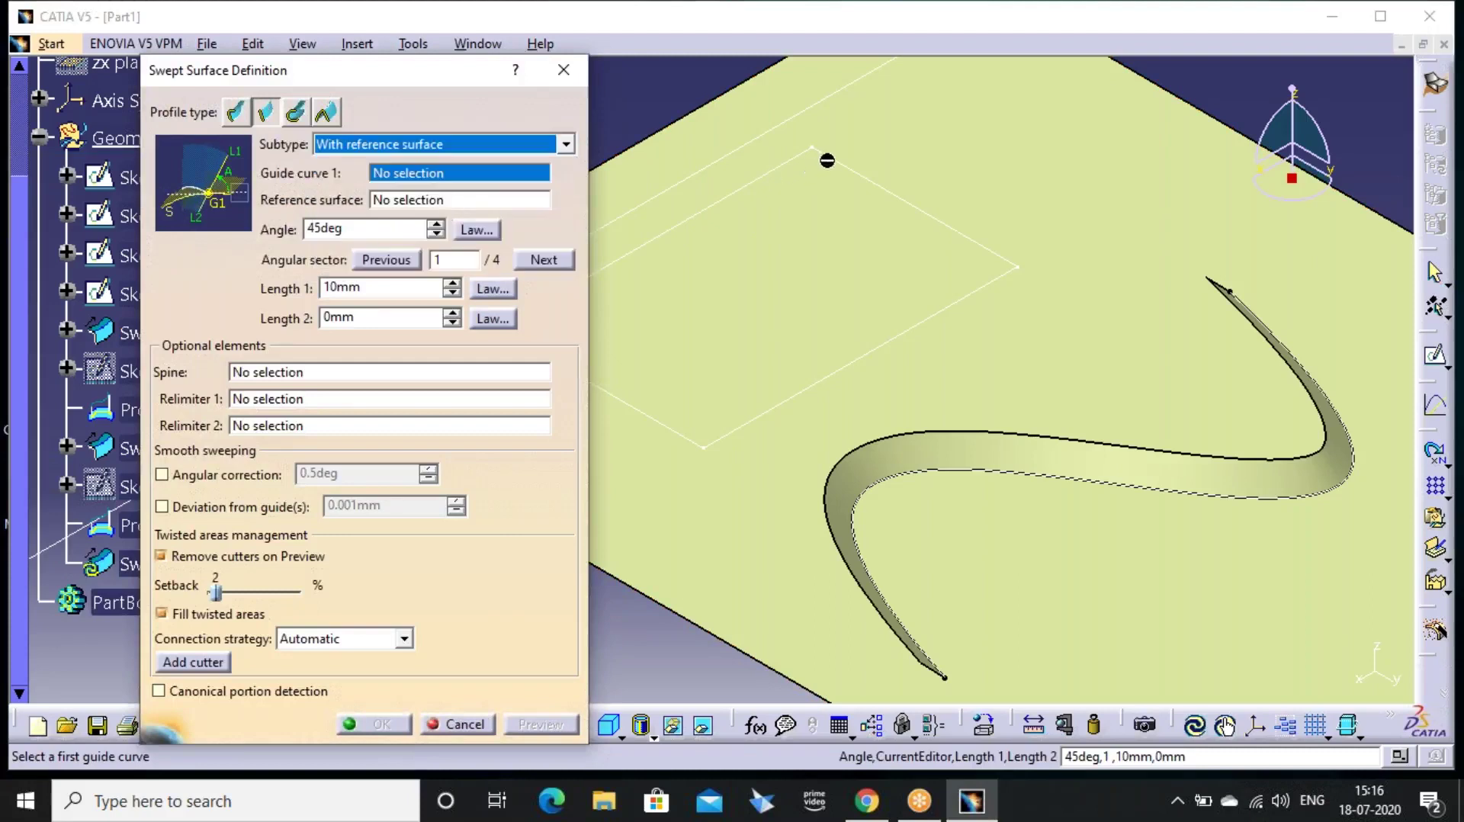
pyautogui.click(840, 163)
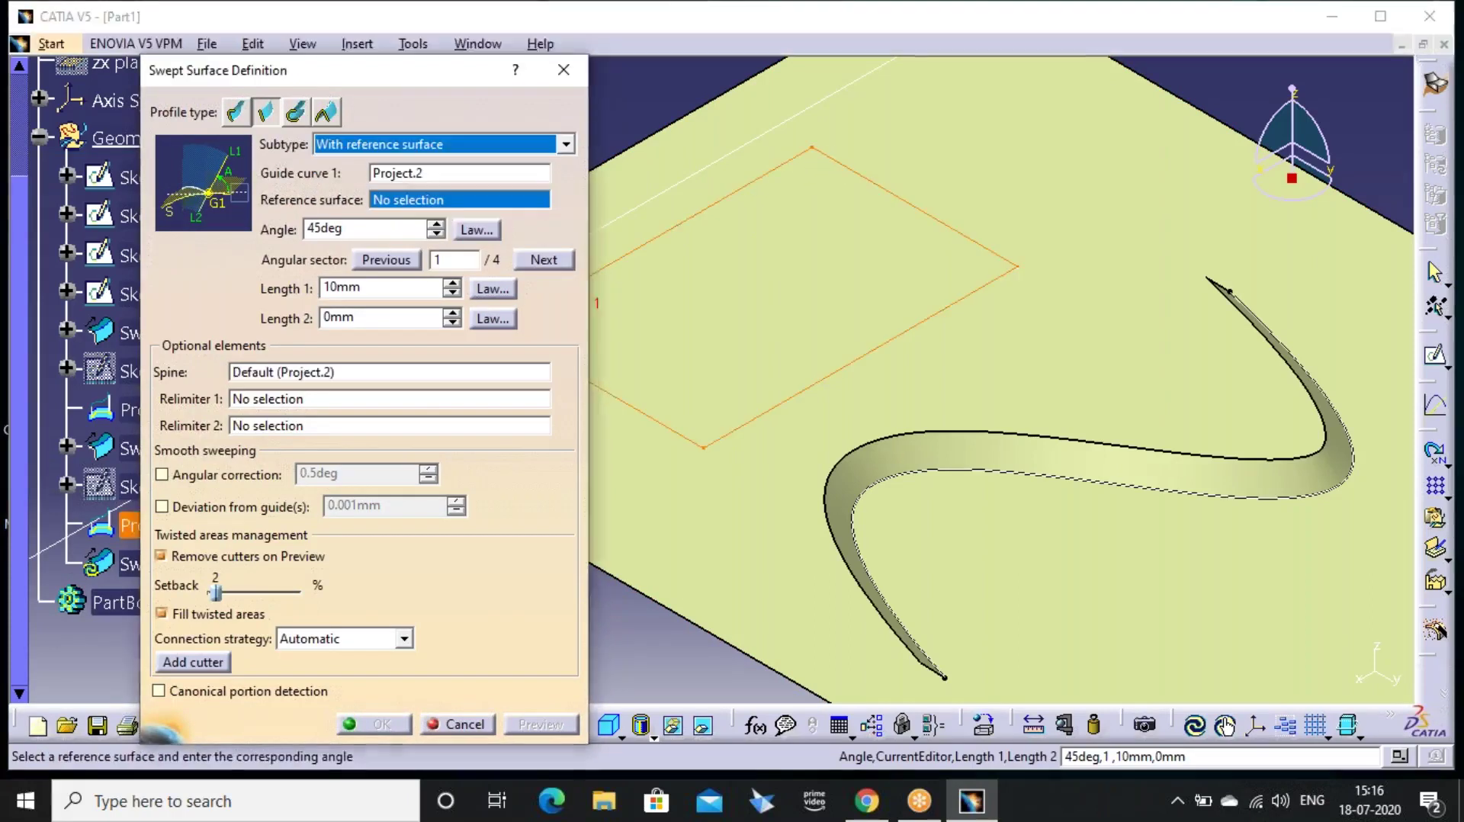
pyautogui.click(1150, 182)
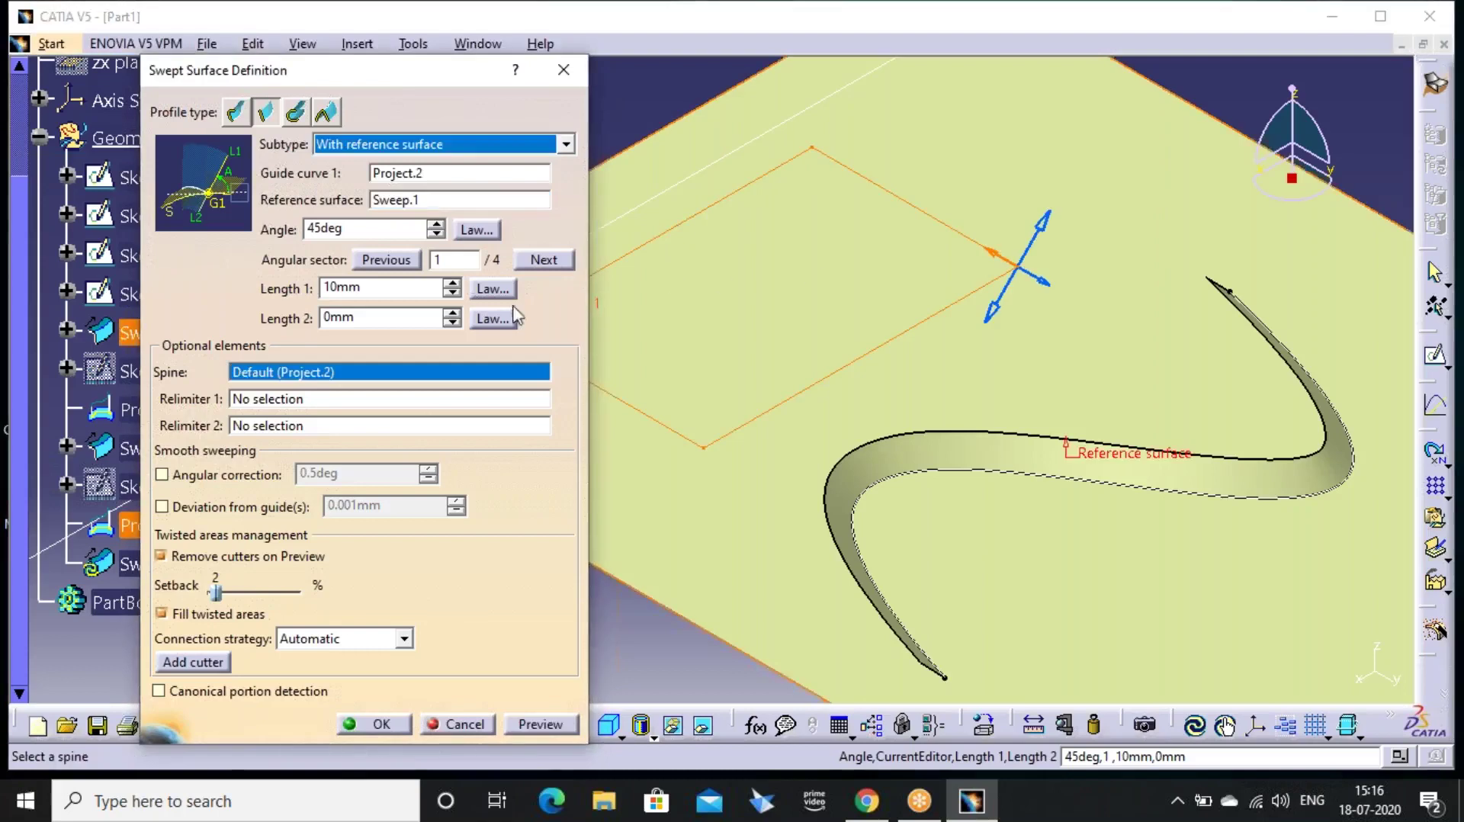
# Set the sweep's angle to 90 degrees and length 1 to 20 mm, and preview the walls around the rectangle
pyautogui.doubleClick(401, 229)
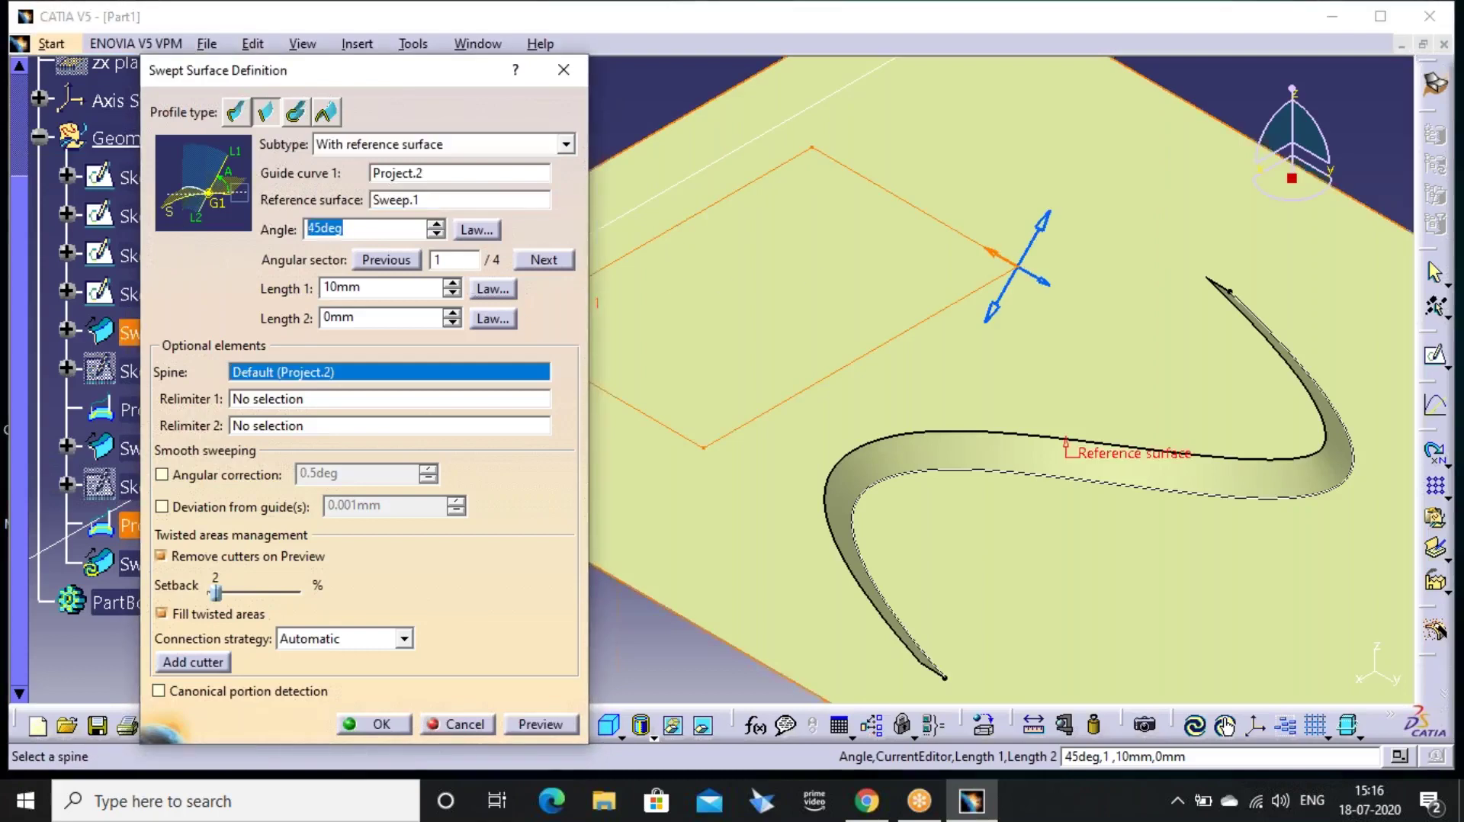
pyautogui.write('90')
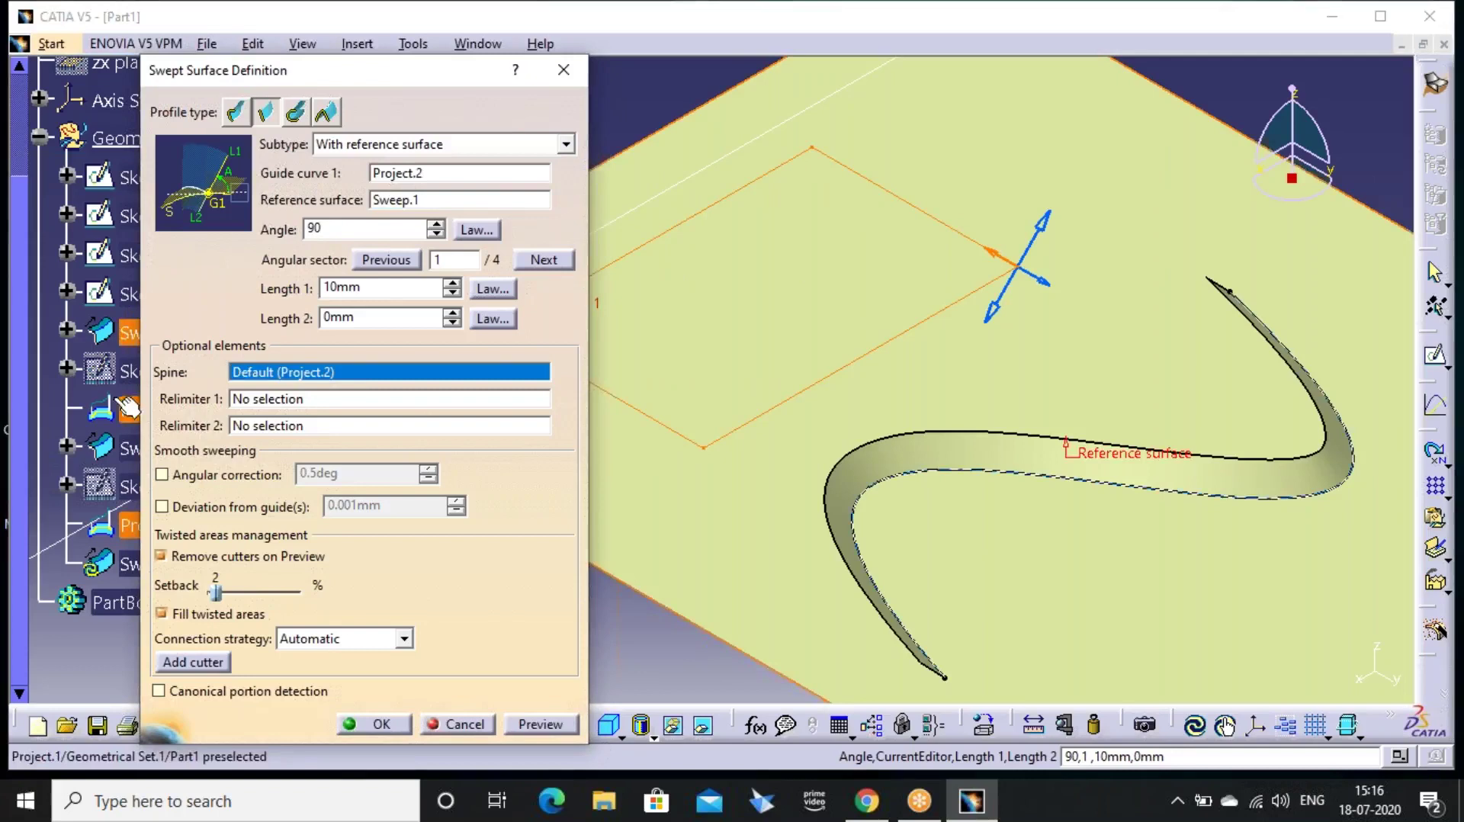
pyautogui.doubleClick(351, 287)
pyautogui.write('20')
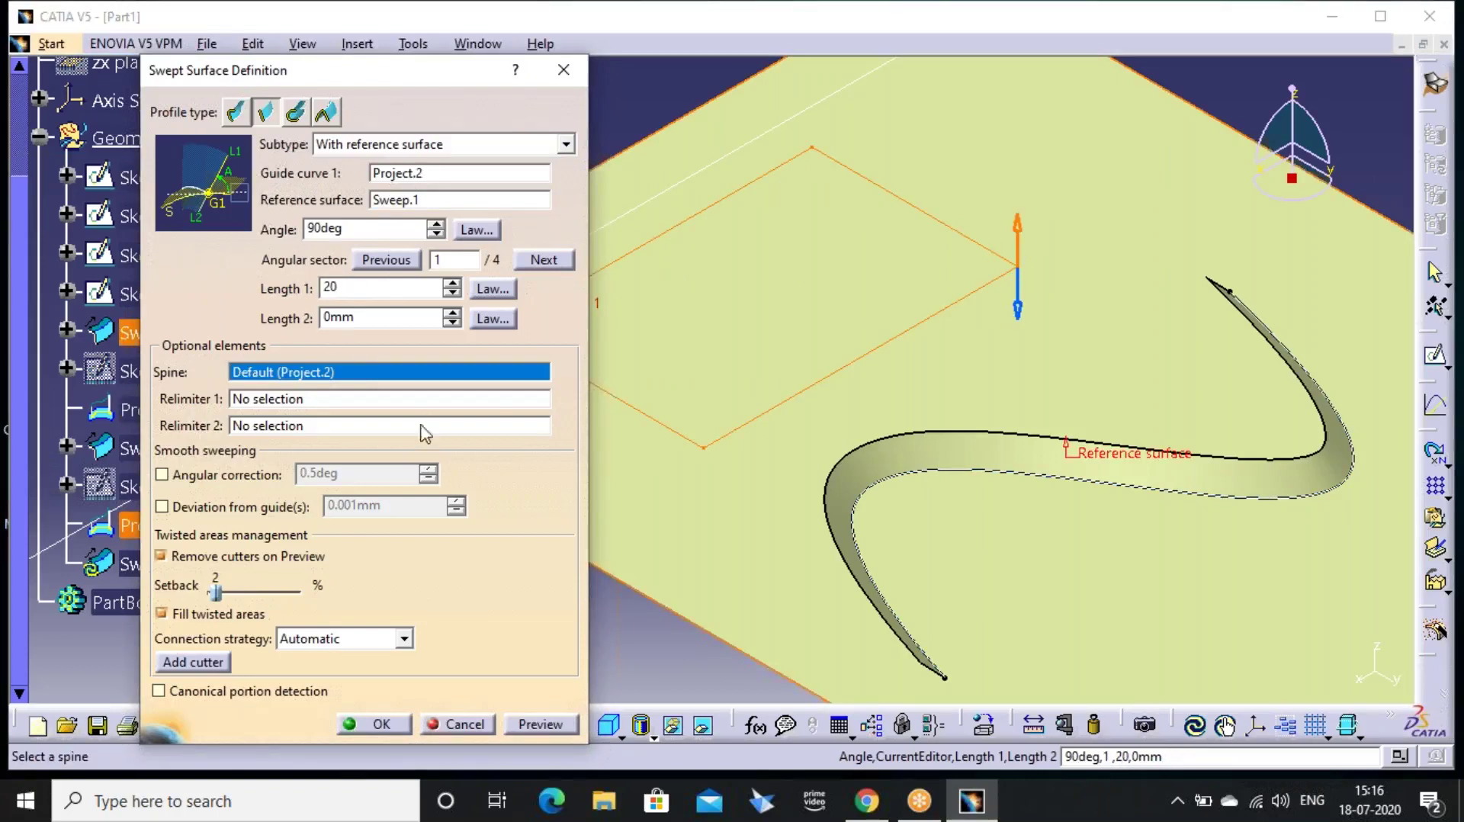
pyautogui.click(541, 724)
pyautogui.moveTo(818, 428); pyautogui.dragTo(818, 385, button='middle')
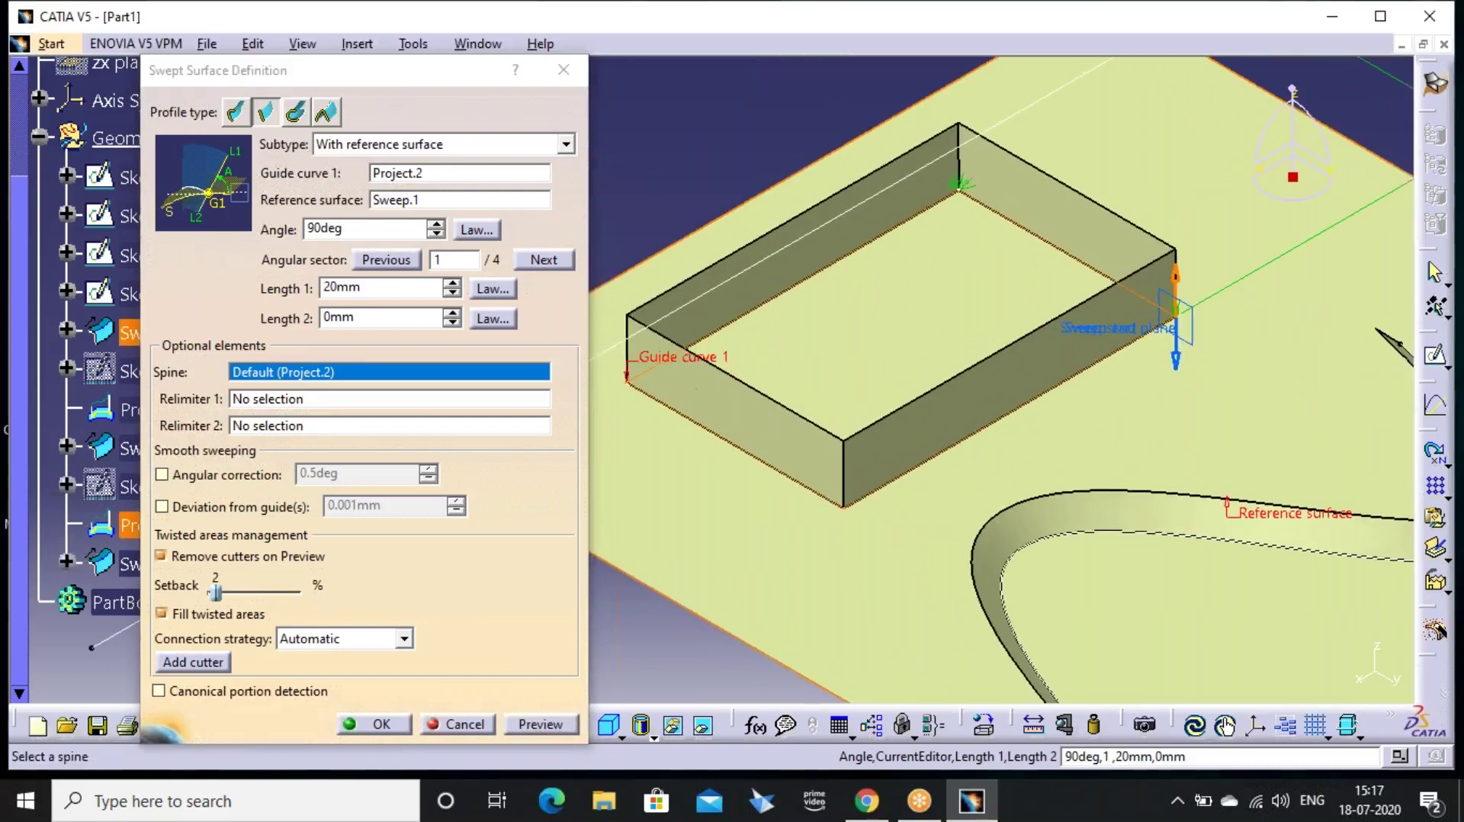
# Change the sweep's angle to 45 degrees, preview it, and inspect the slanted walls from the underside and in isometric view
pyautogui.click(369, 228)
pyautogui.doubleClick(369, 228)
pyautogui.write('45')
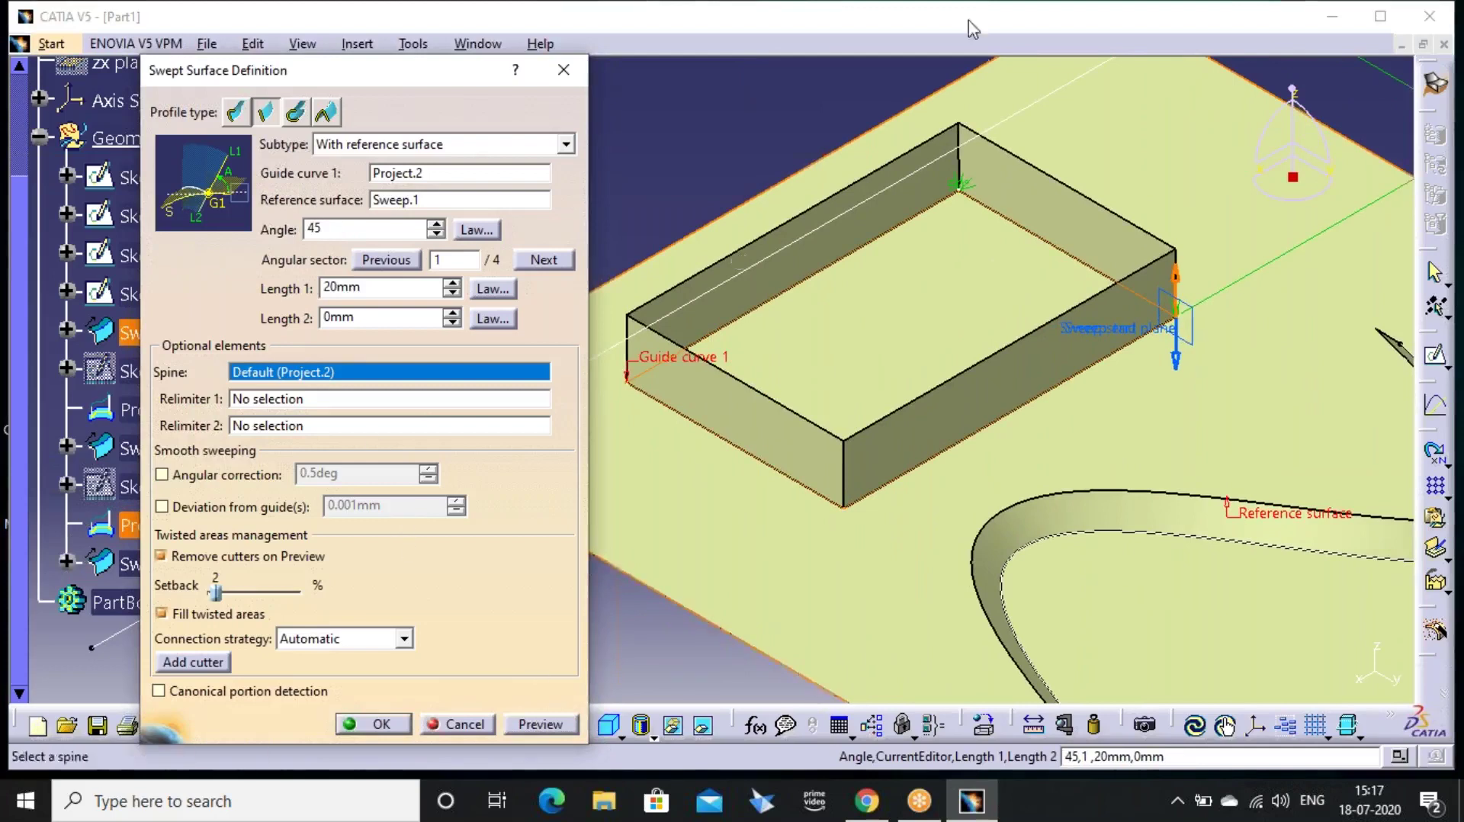
pyautogui.click(1024, 47)
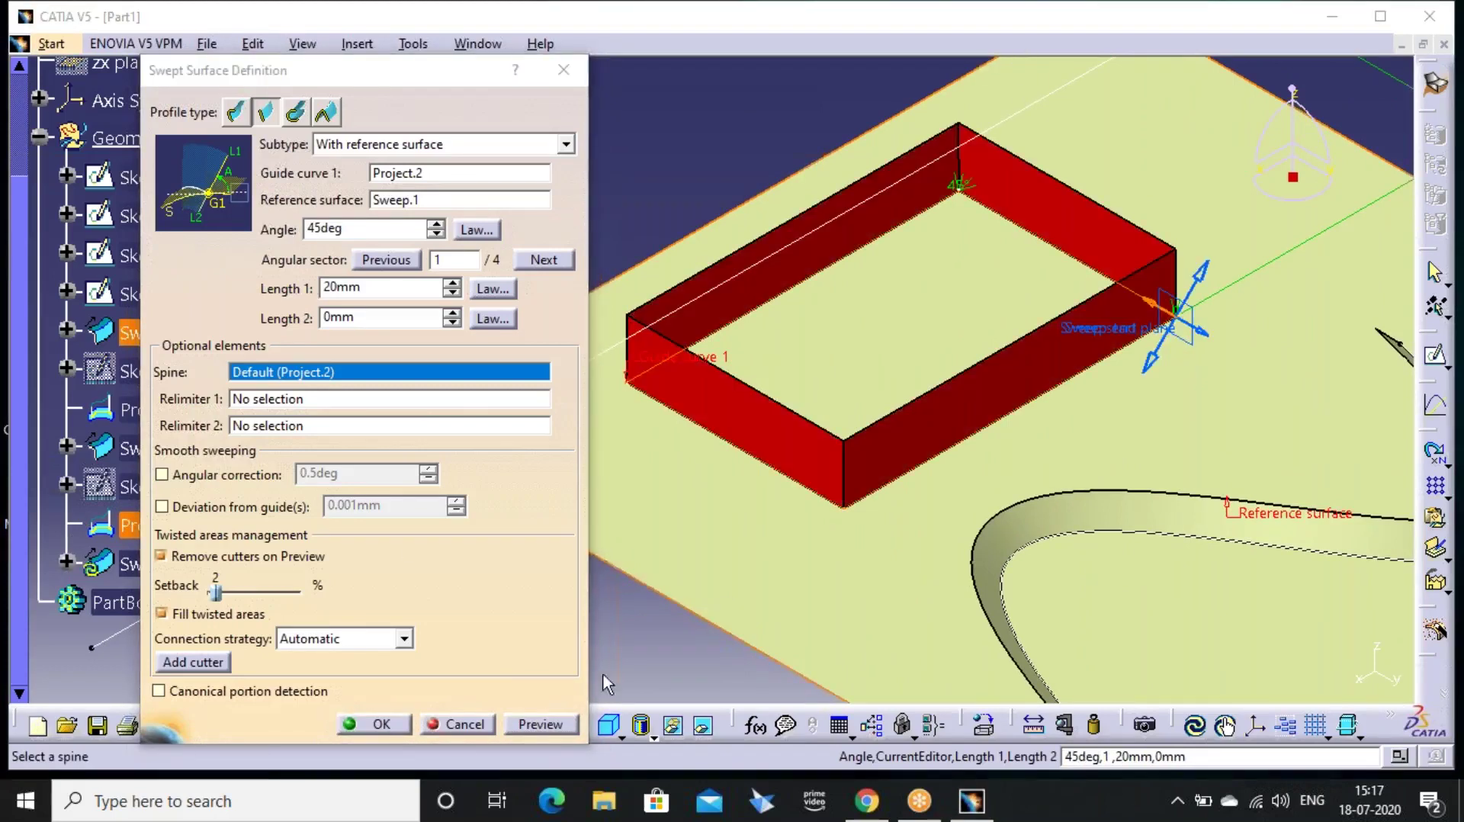
pyautogui.click(563, 726)
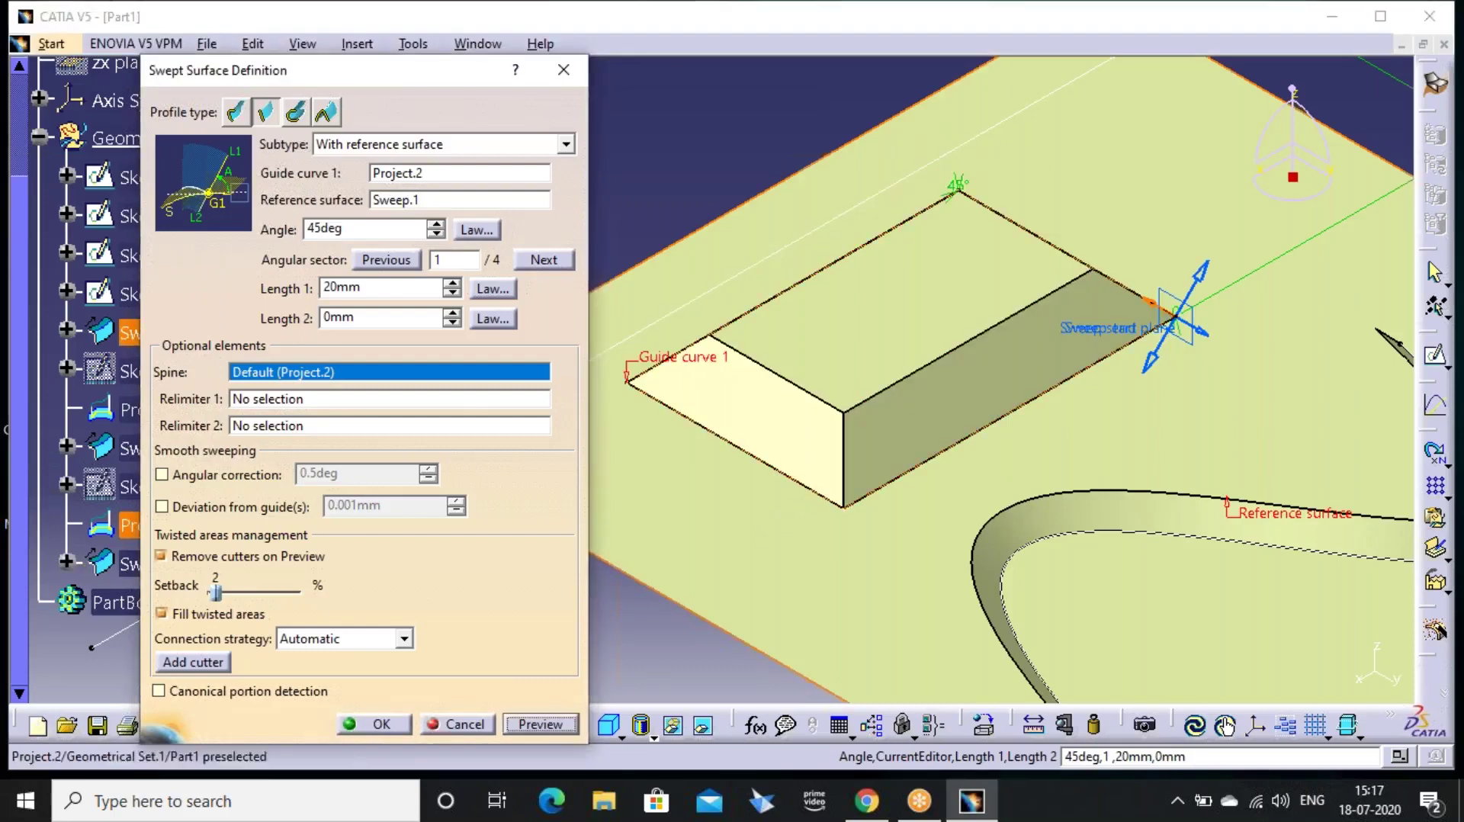
pyautogui.moveTo(881, 425); pyautogui.dragTo(895, 676, button='middle')
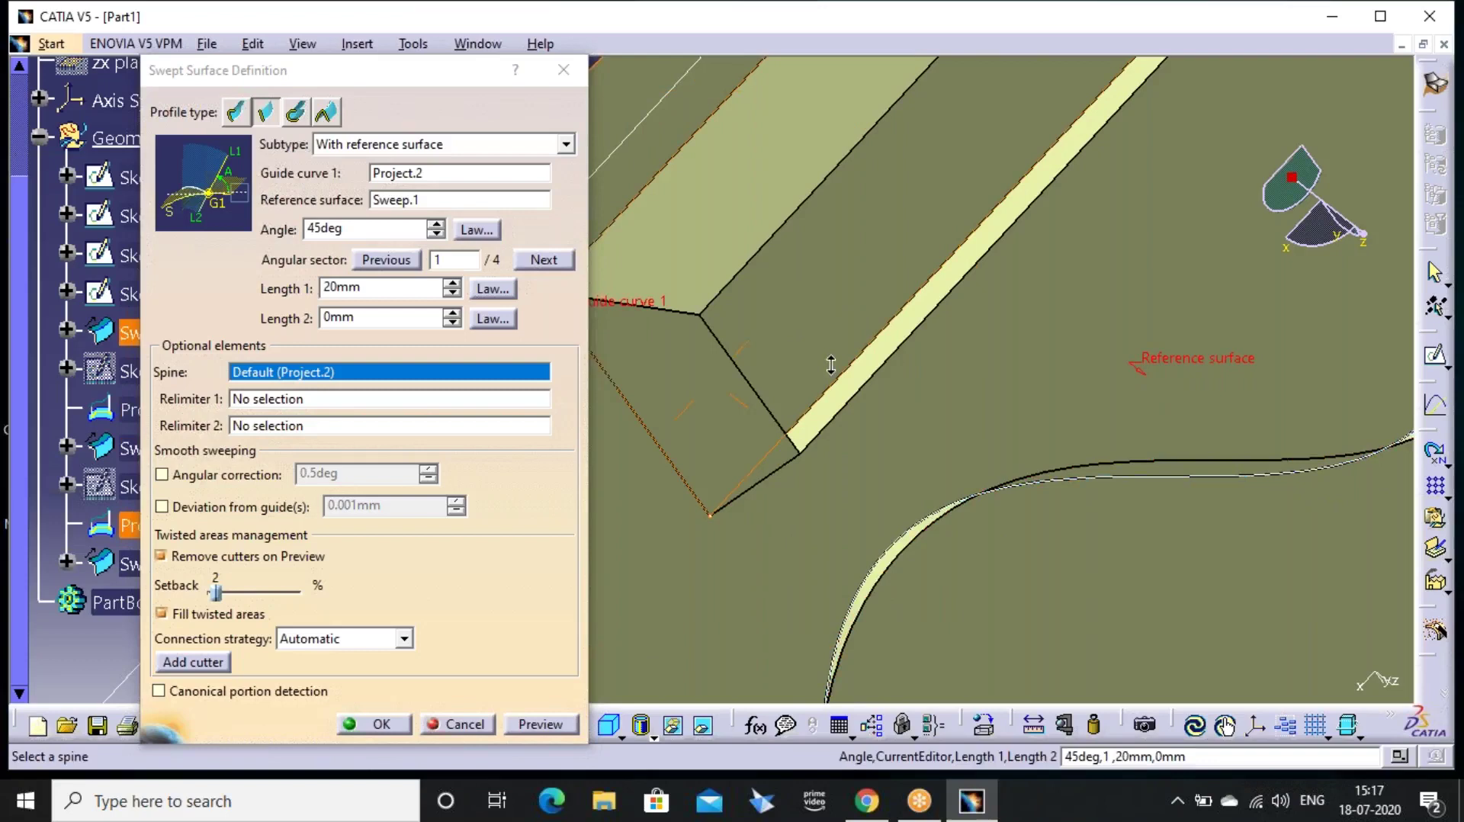
pyautogui.keyDown('ctrl'); pyautogui.moveTo(706, 597); pyautogui.dragTo(724, 751, button='middle'); pyautogui.keyUp('ctrl')
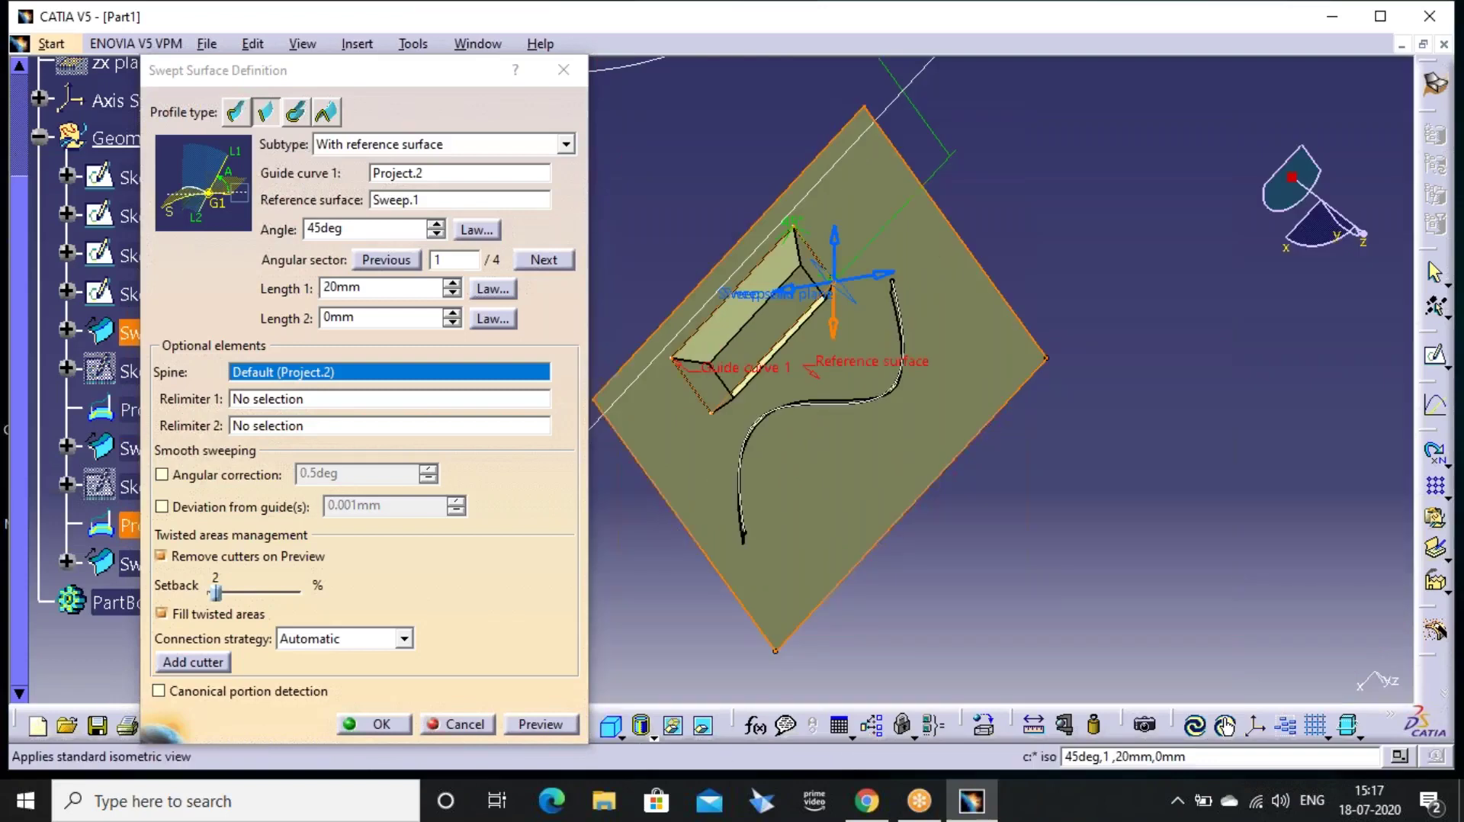
pyautogui.click(610, 725)
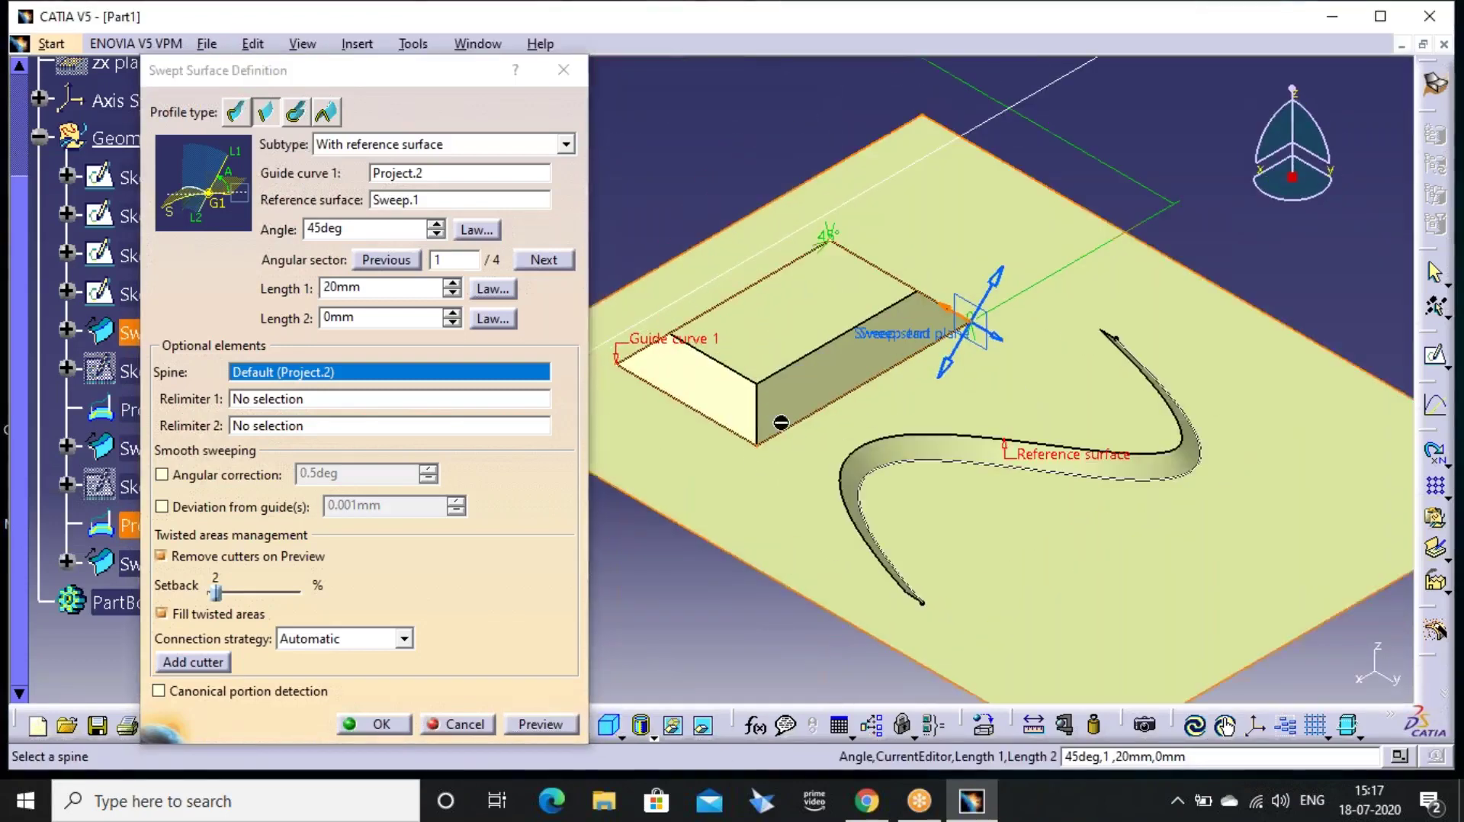
pyautogui.moveTo(874, 452); pyautogui.dragTo(771, 395, button='middle')
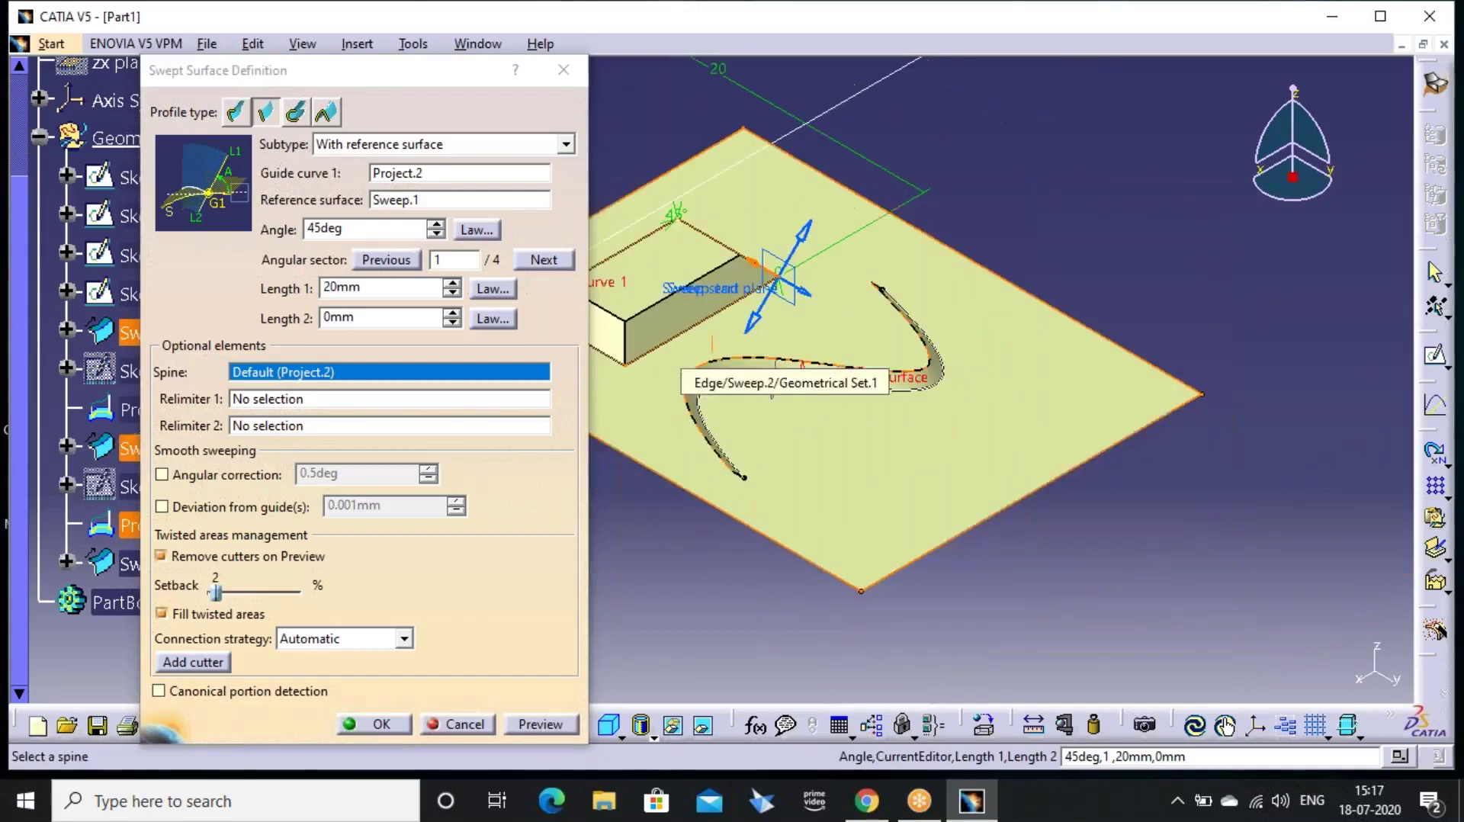
# Check the available sweep subtypes and discard the rectangle sweep without creating it
pyautogui.click(565, 145)
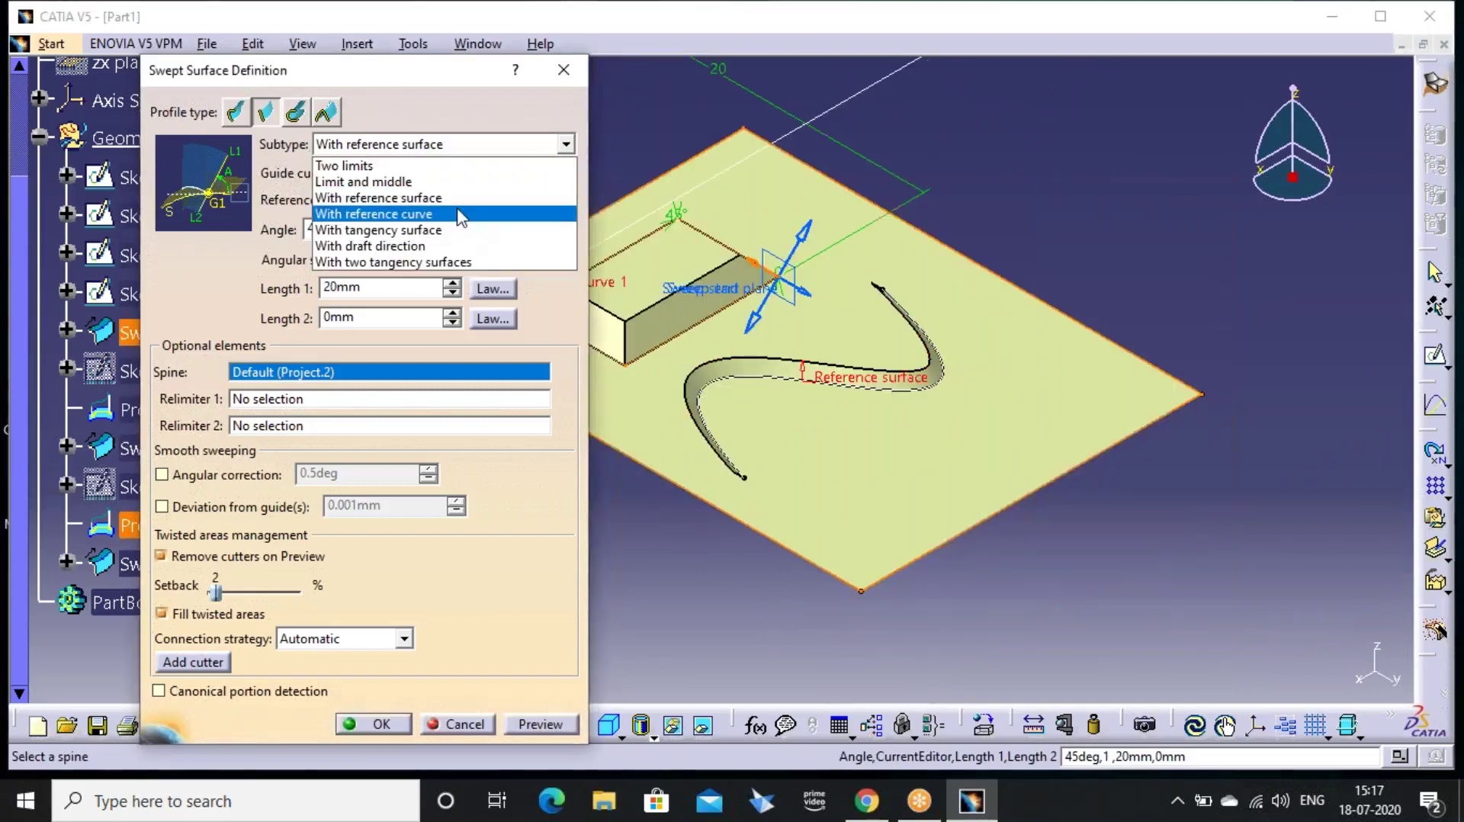
pyautogui.click(566, 74)
pyautogui.click(566, 73)
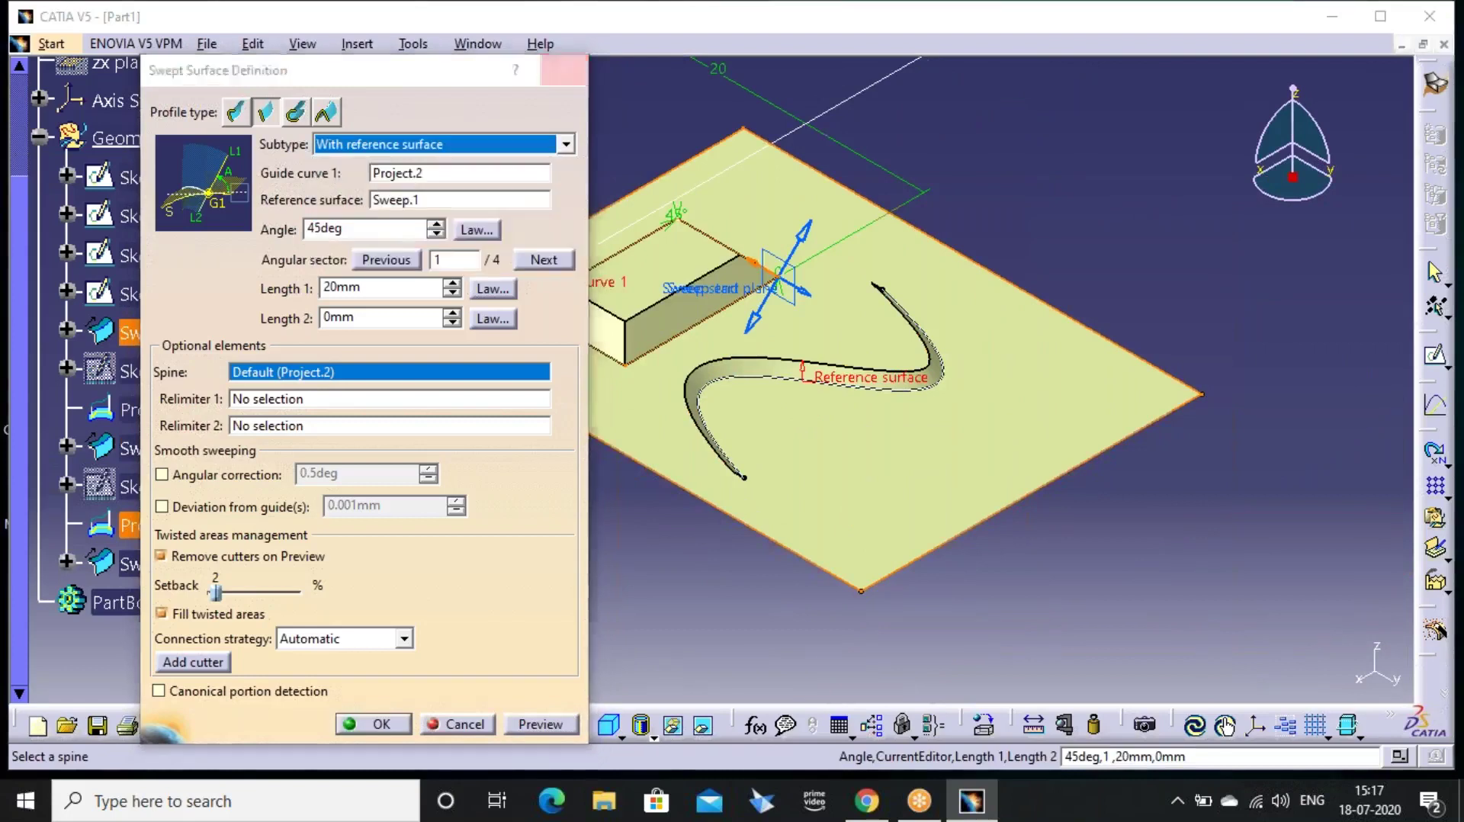
# Create a plane offset 500 mm from the YZ plane of Axis System.1
pyautogui.moveTo(815, 199); pyautogui.dragTo(712, 368, button='middle')
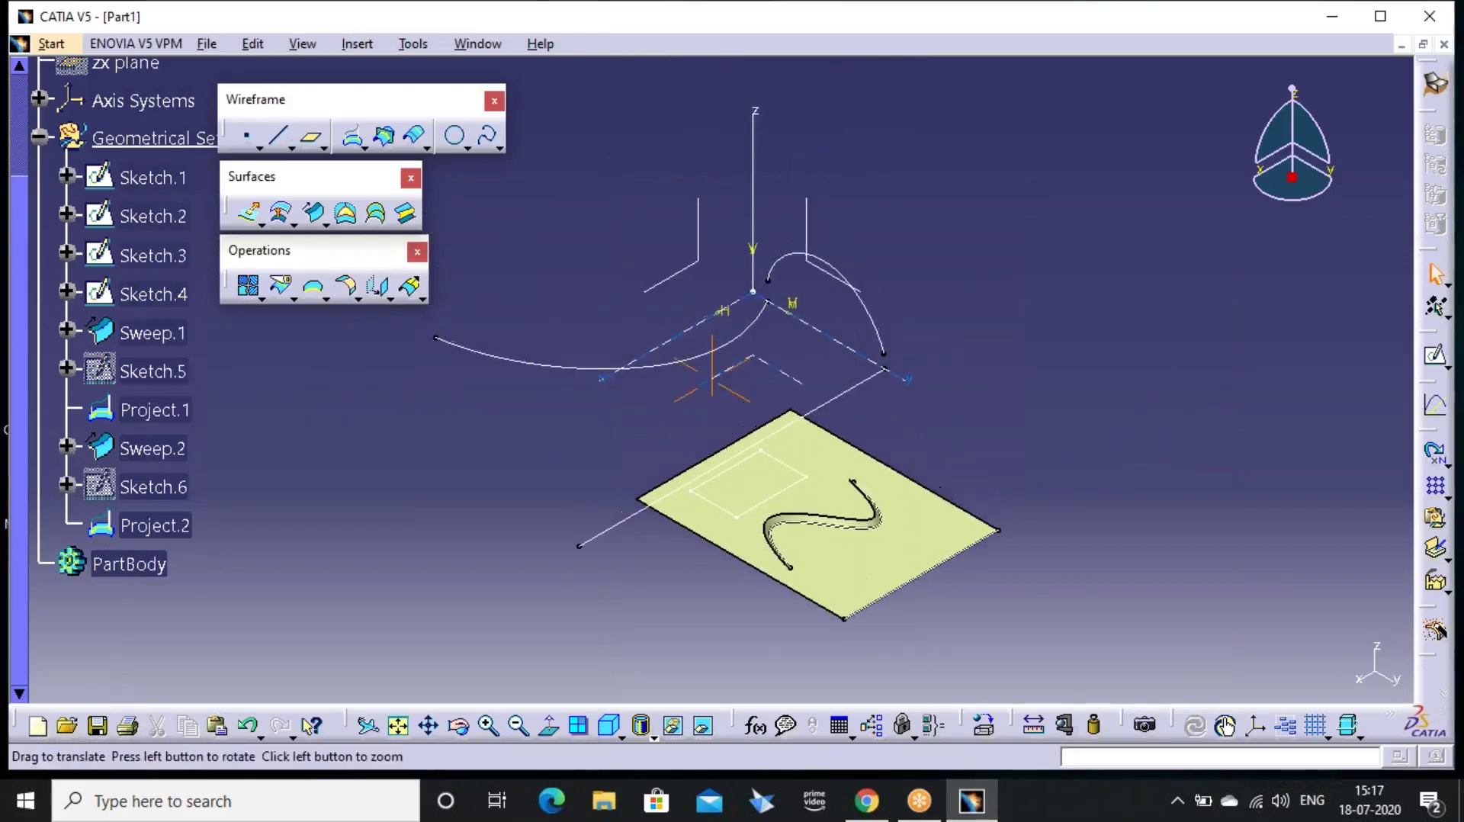
pyautogui.scroll(-2, 711, 368)
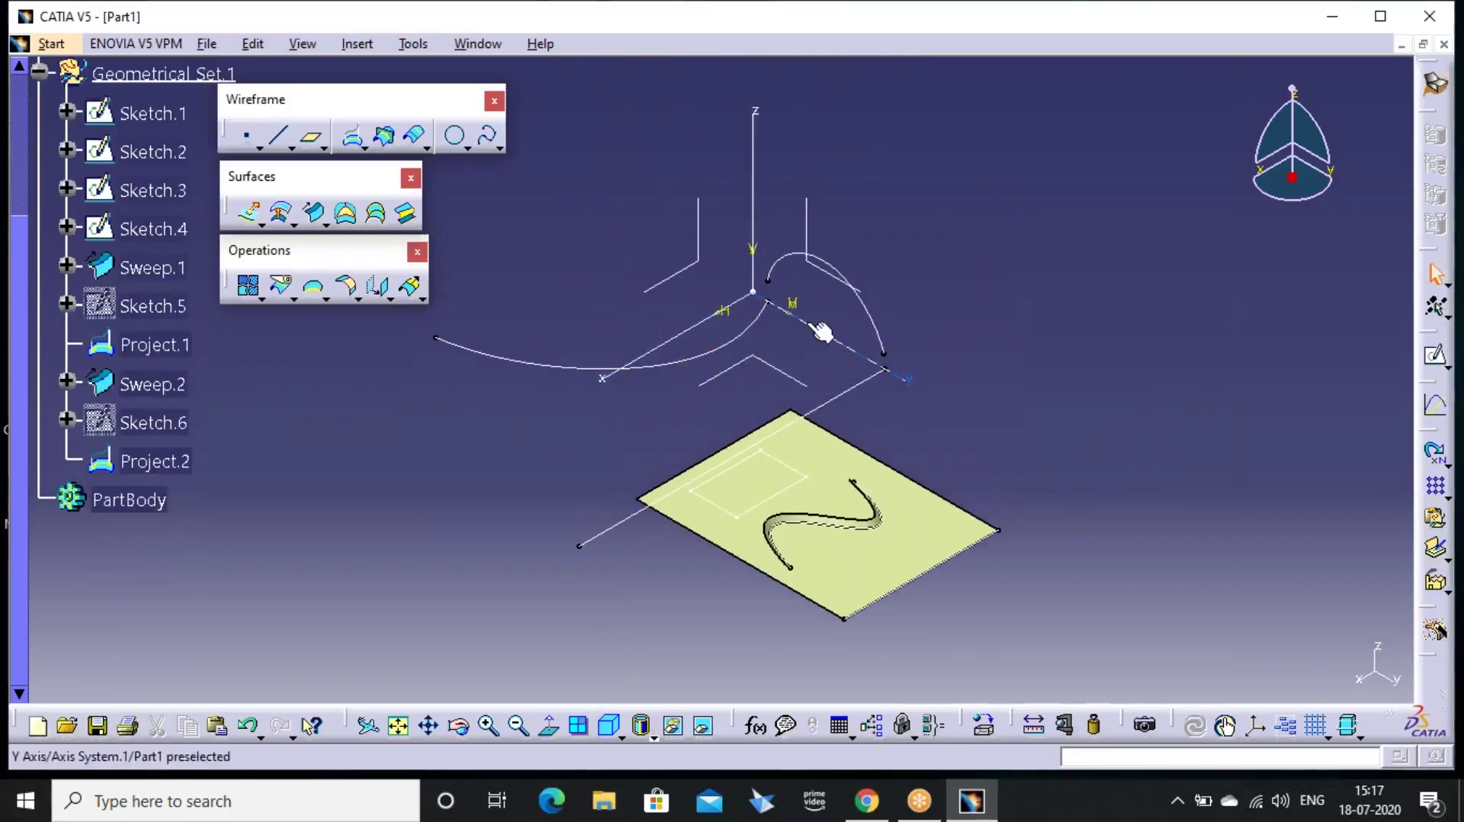
pyautogui.click(873, 313)
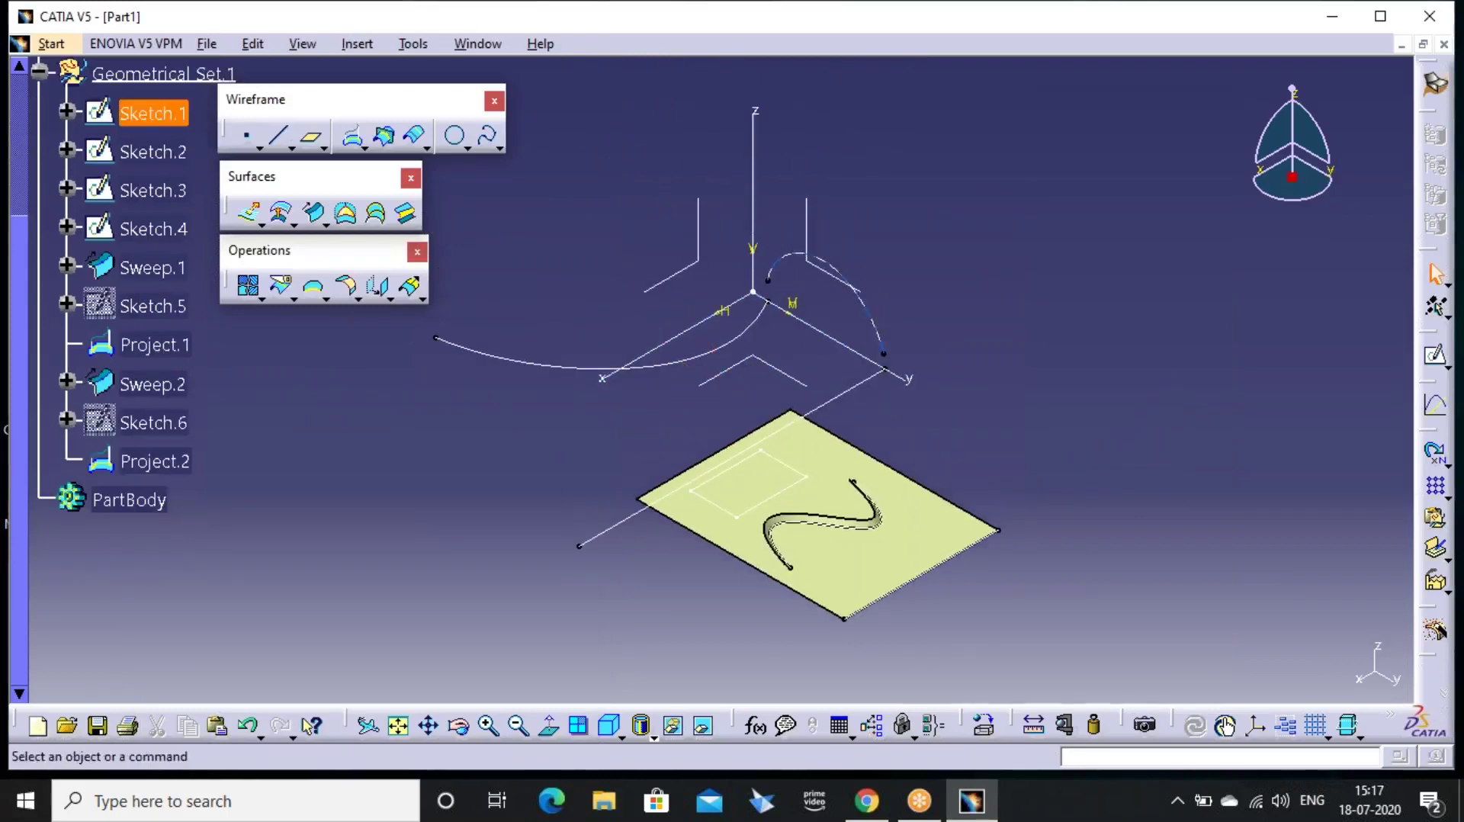
pyautogui.click(881, 313)
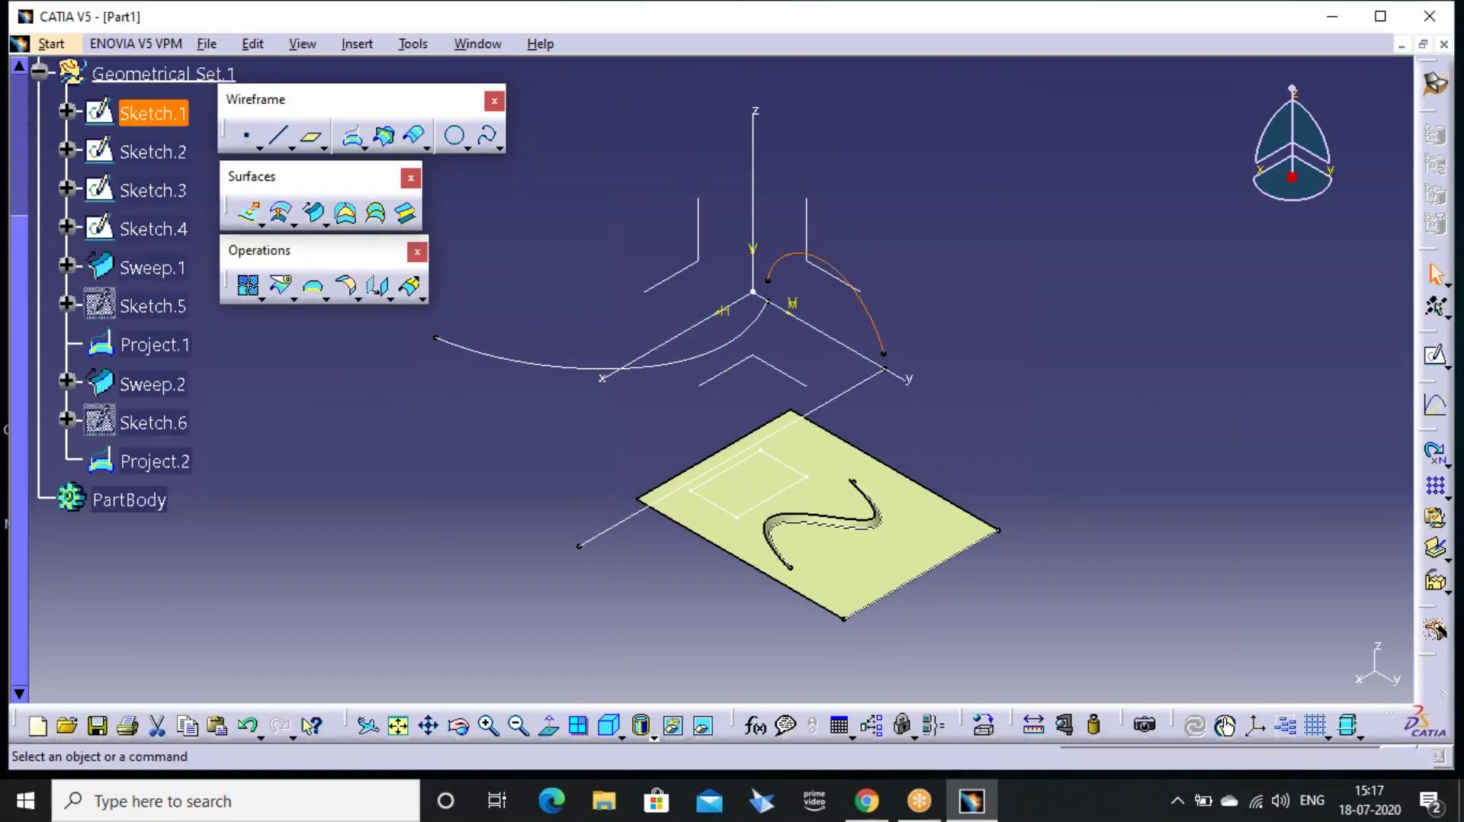
pyautogui.click(312, 135)
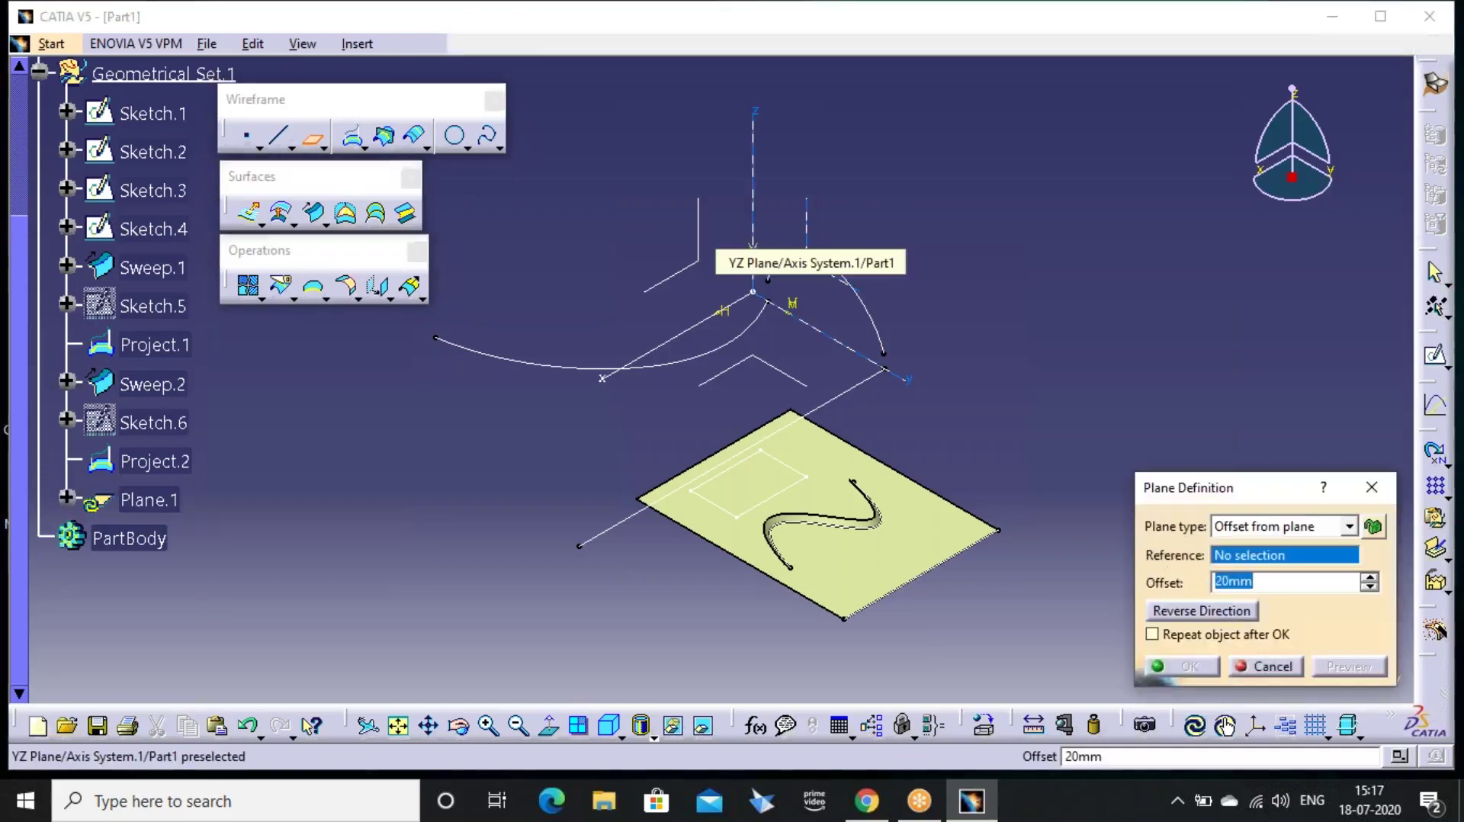
pyautogui.click(753, 242)
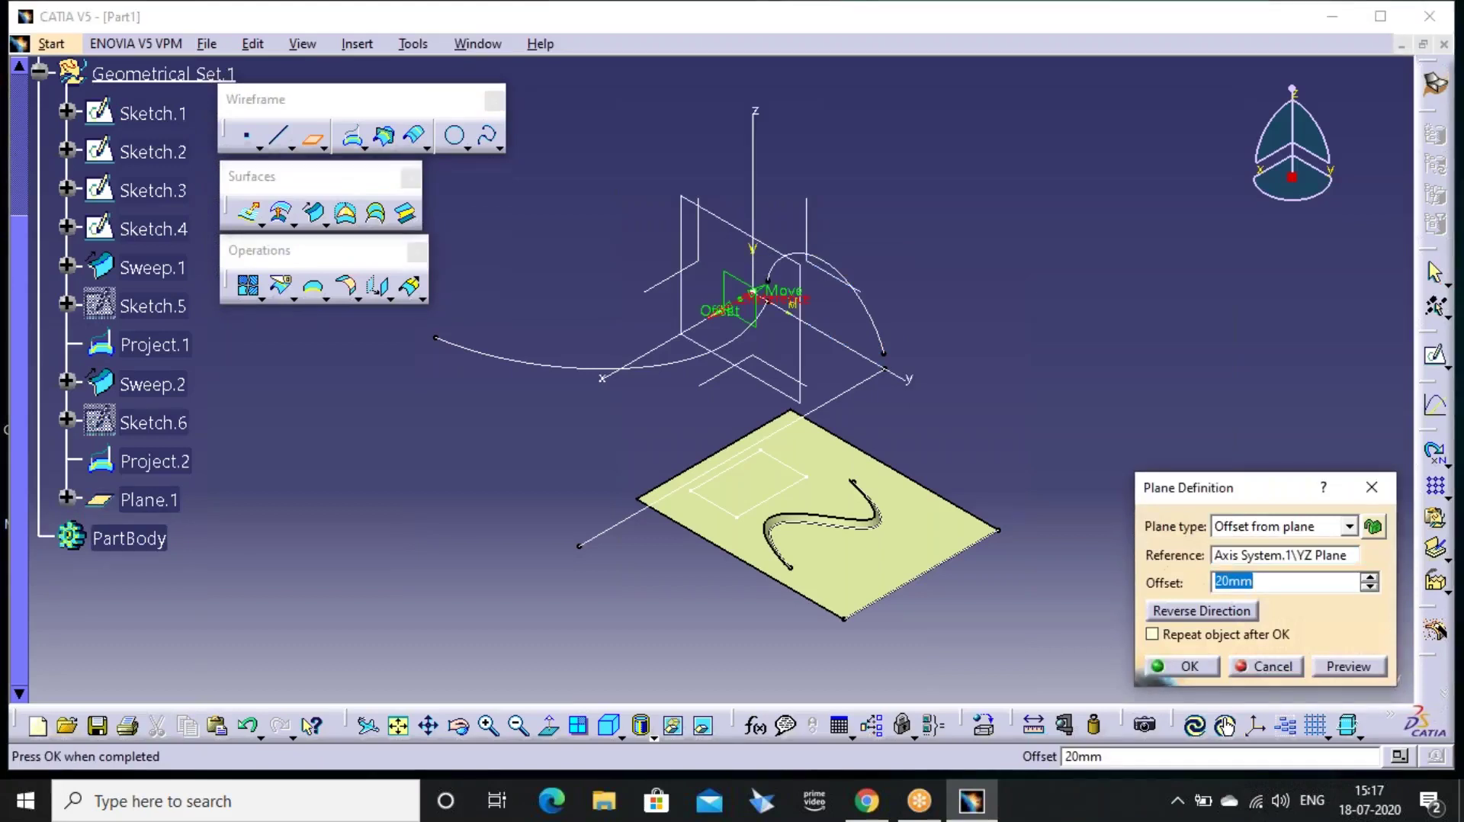
pyautogui.write('500')
pyautogui.press('Return')
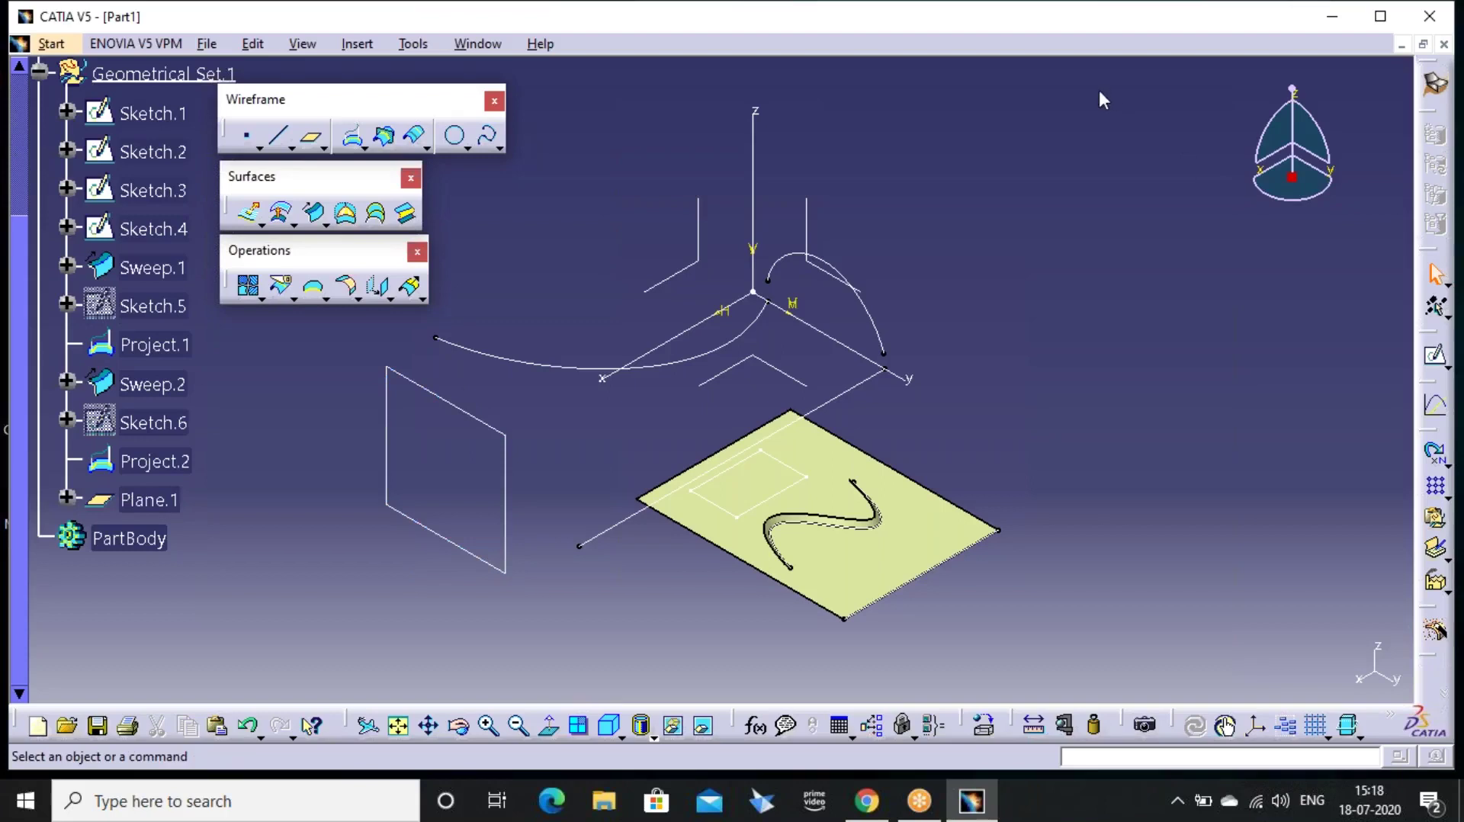
# Sketch a horizontal line about 348 mm long on Plane.1, about 62 mm above the origin, and exit the sketch
pyautogui.click(1435, 357)
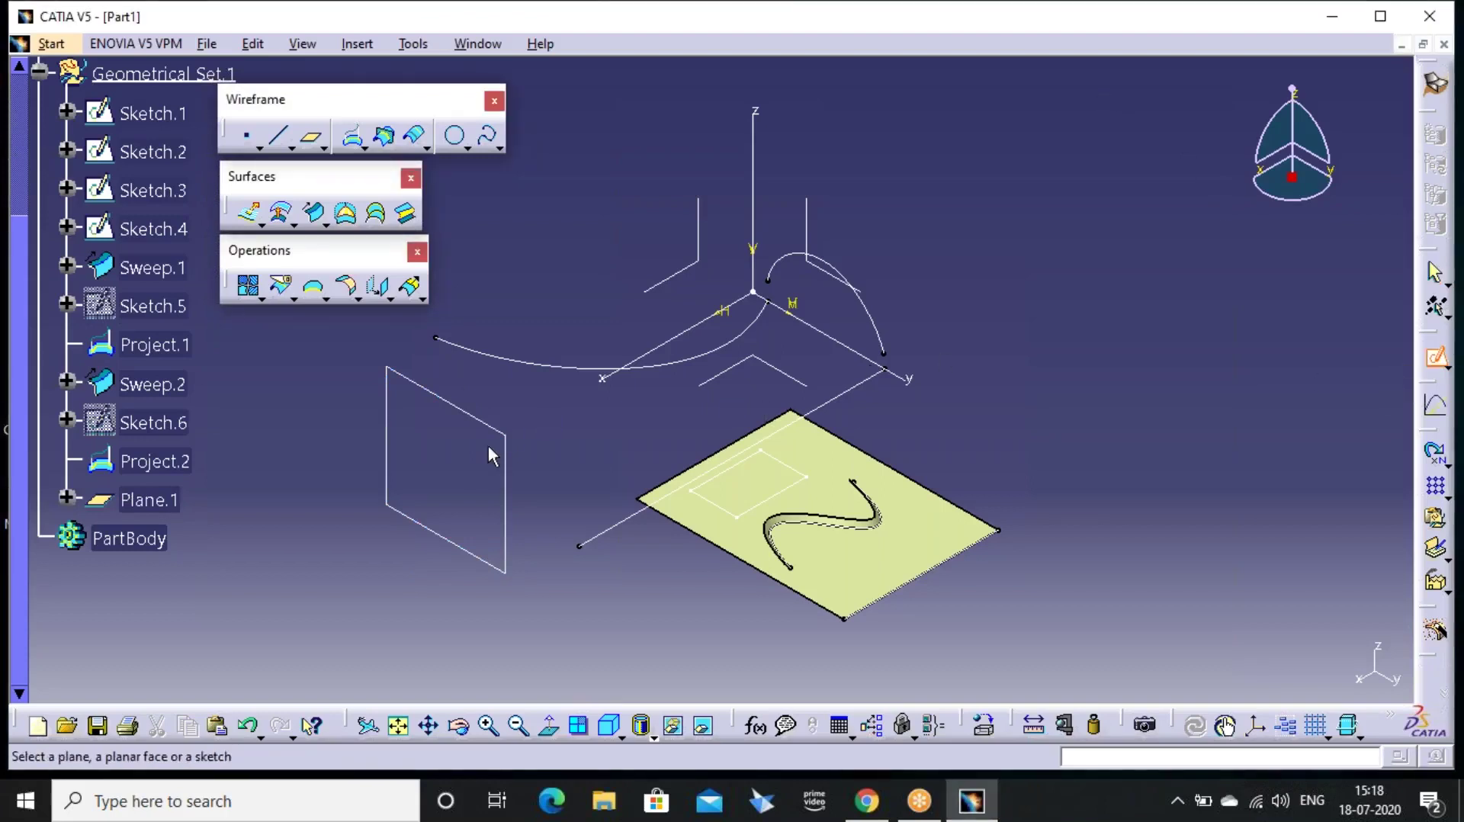
pyautogui.click(510, 441)
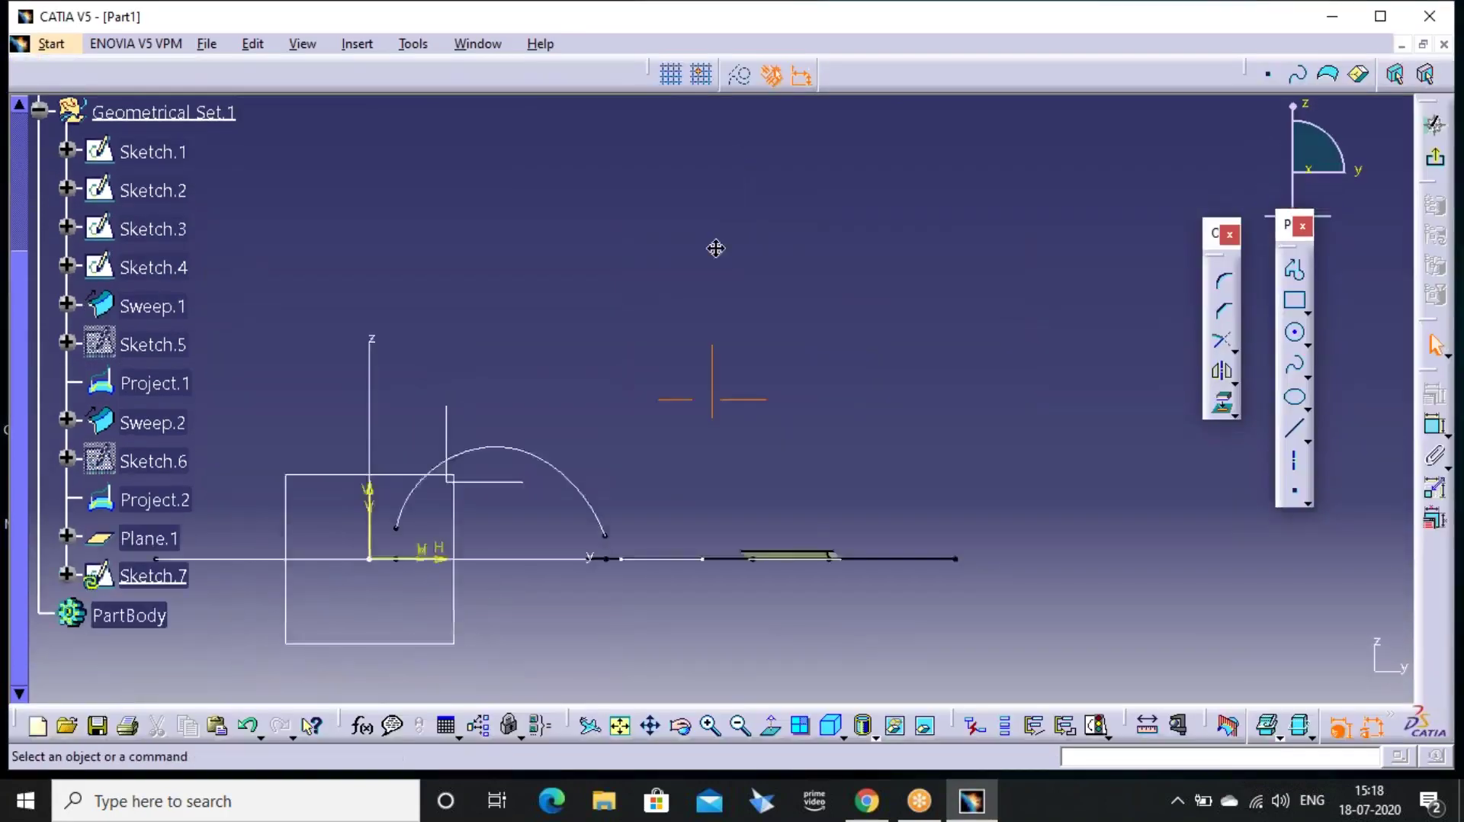
pyautogui.click(1294, 428)
pyautogui.click(384, 360)
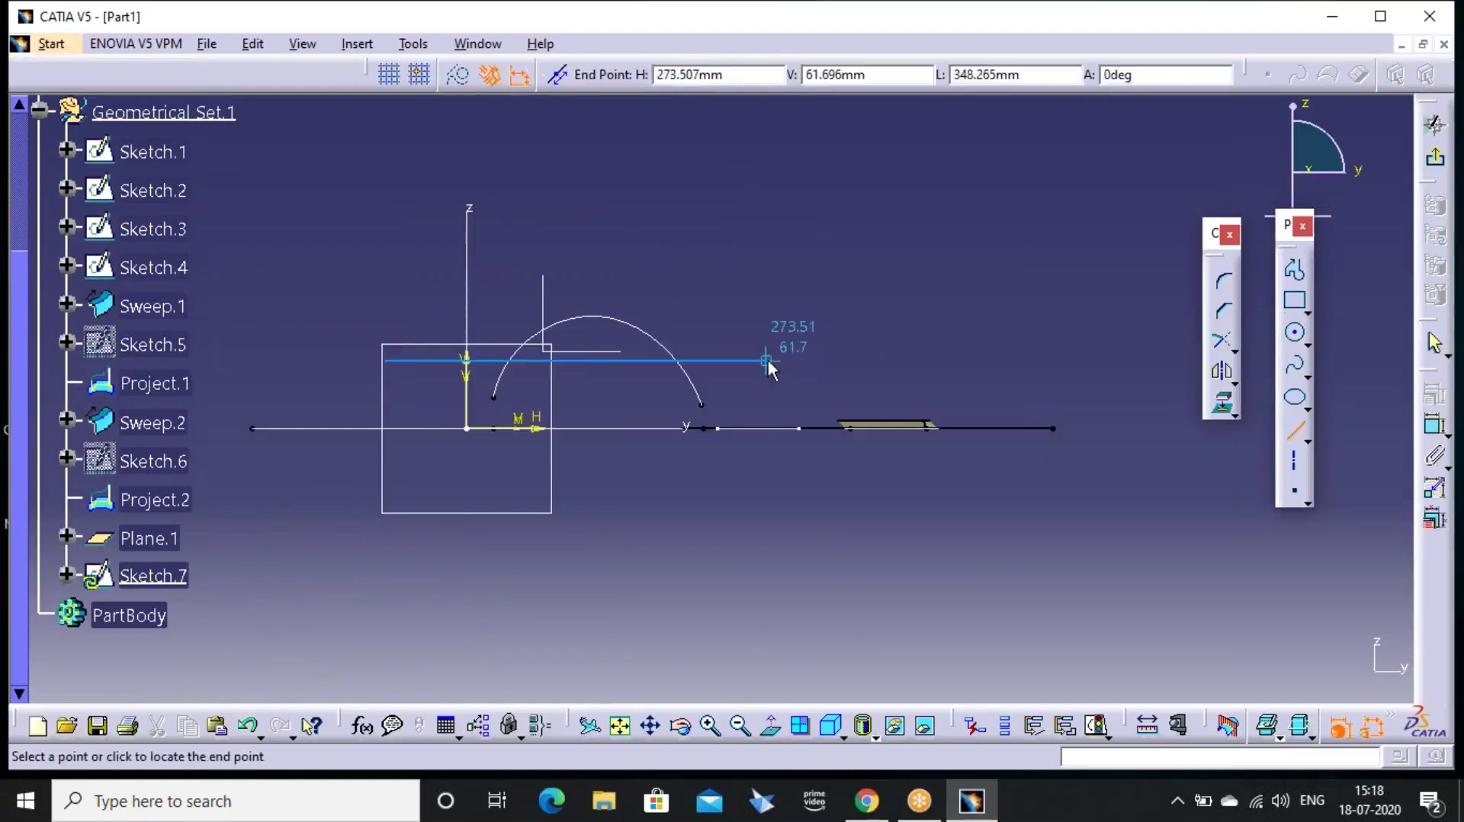
pyautogui.click(765, 359)
pyautogui.click(1435, 156)
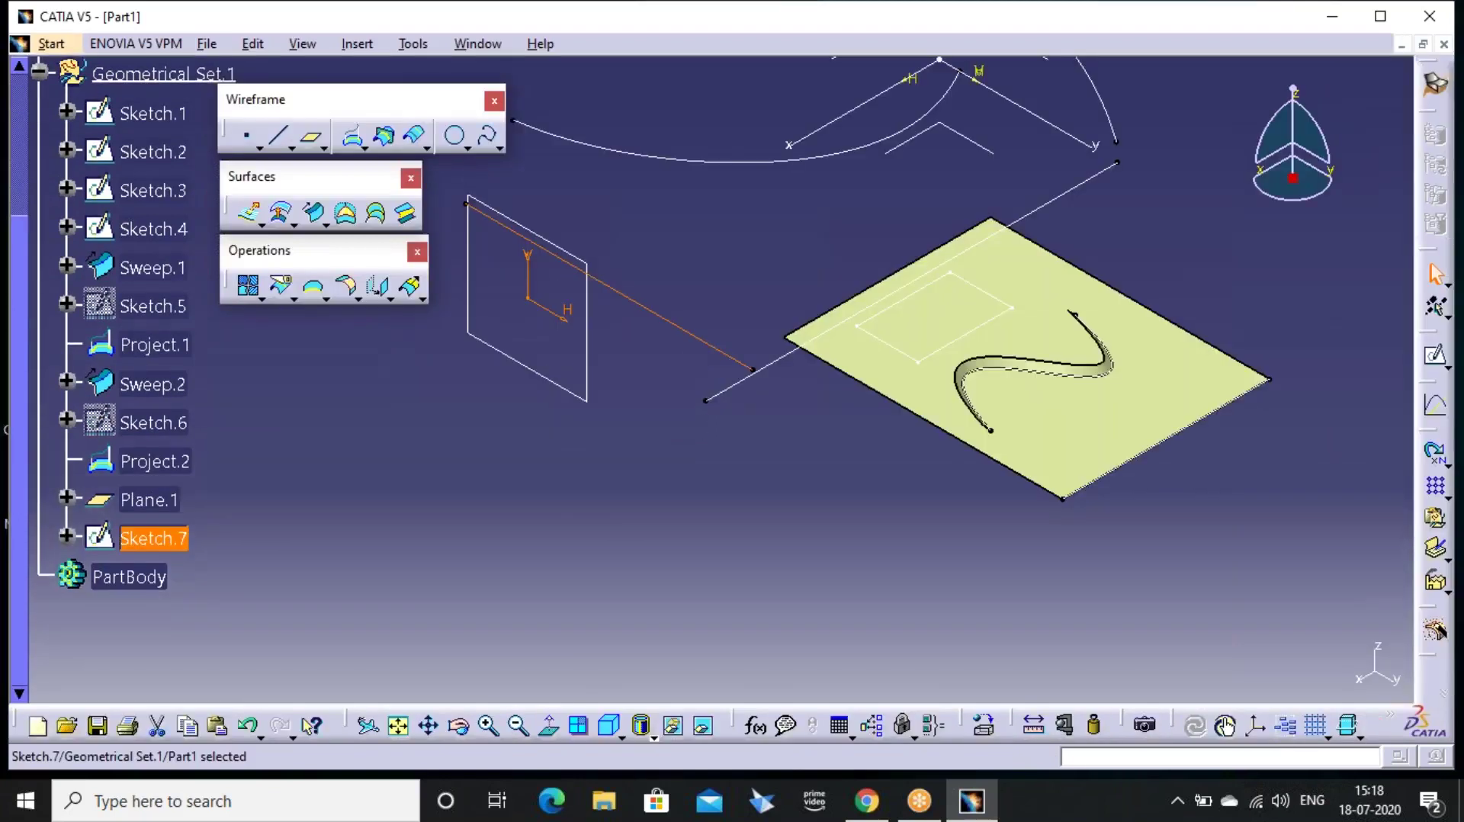
pyautogui.click(687, 288)
pyautogui.moveTo(694, 289); pyautogui.dragTo(706, 345, button='middle')
pyautogui.moveTo(706, 346)
pyautogui.mouseDown(button='middle')
pyautogui.moveTo(708, 362)
pyautogui.moveTo(706, 327)
pyautogui.moveTo(709, 427)
pyautogui.mouseUp(button='middle')
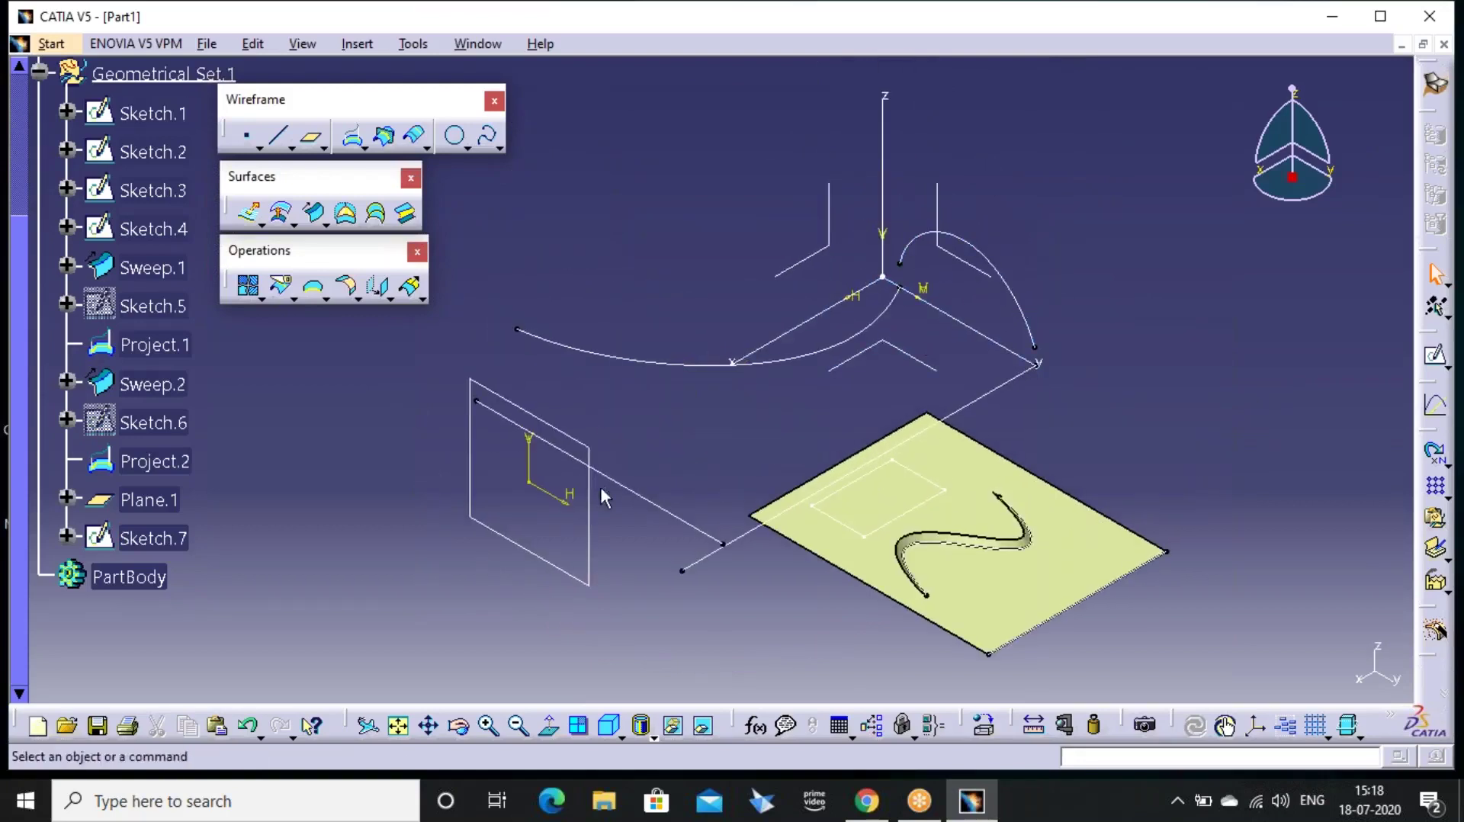
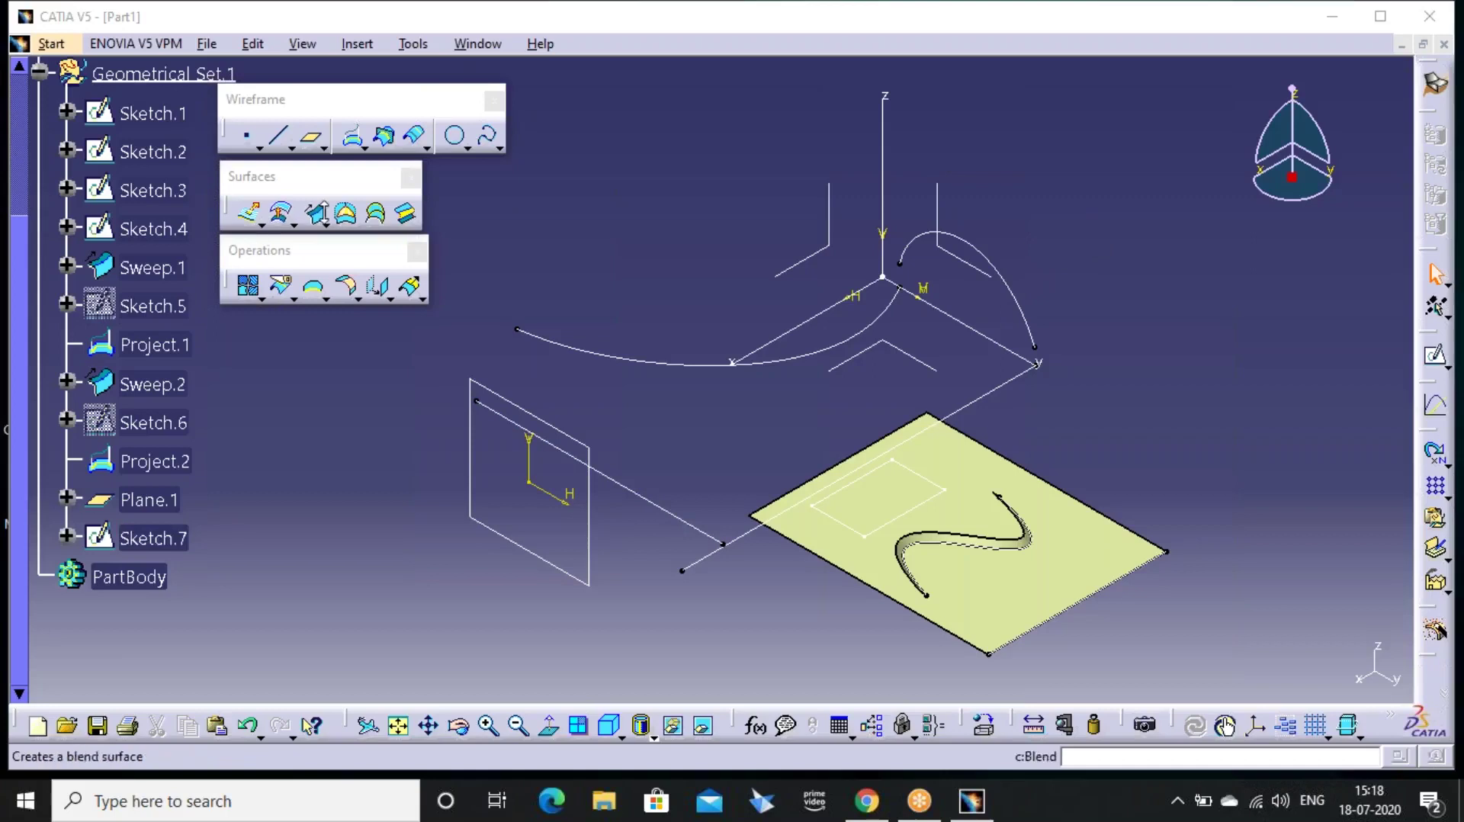
# Set up a line-profile sweep of subtype With reference curve, using Sketch.7 as guide curve and the Sketch.1 arc as reference curve
pyautogui.click(313, 213)
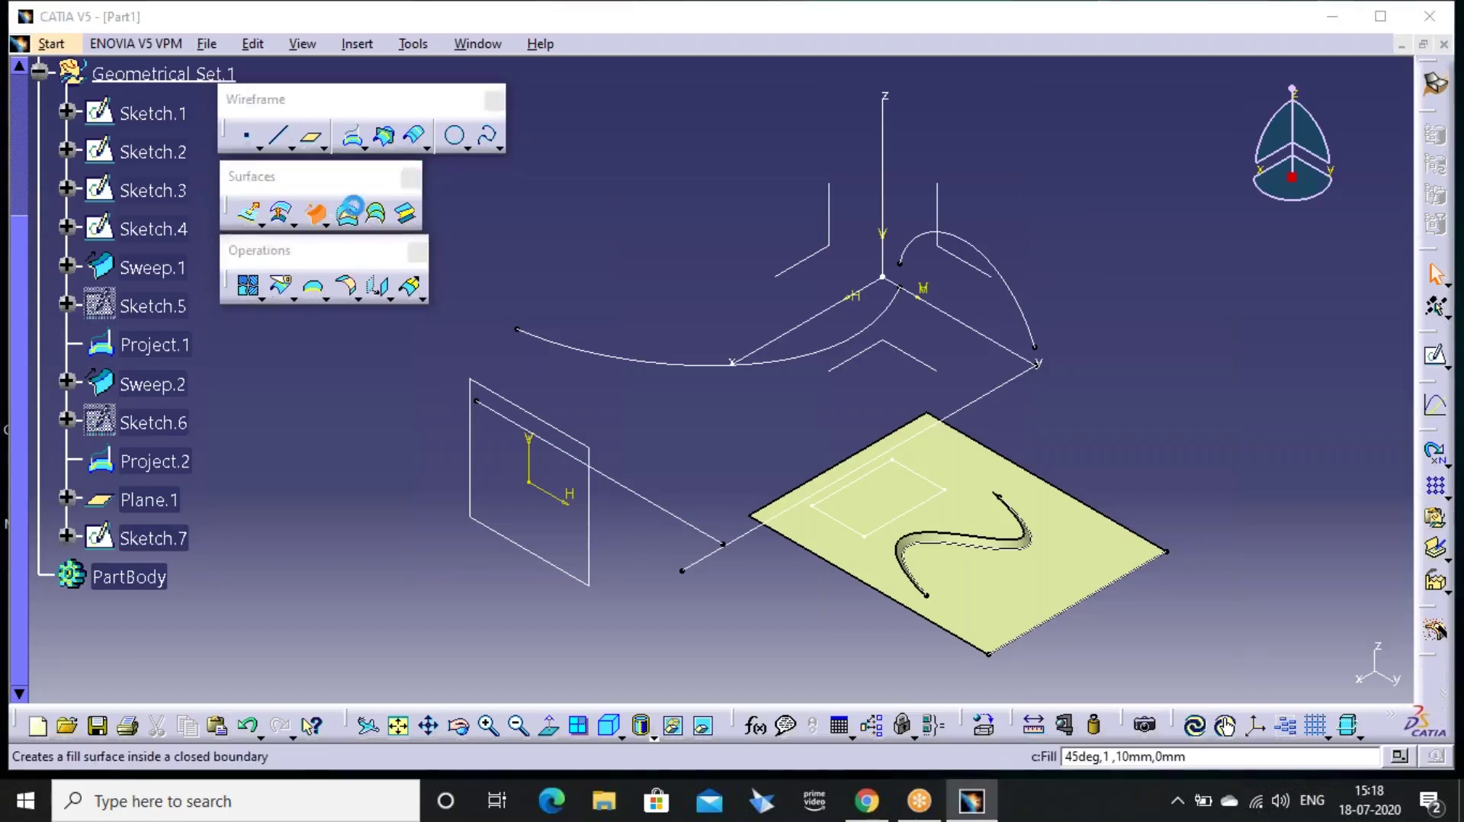
pyautogui.click(381, 144)
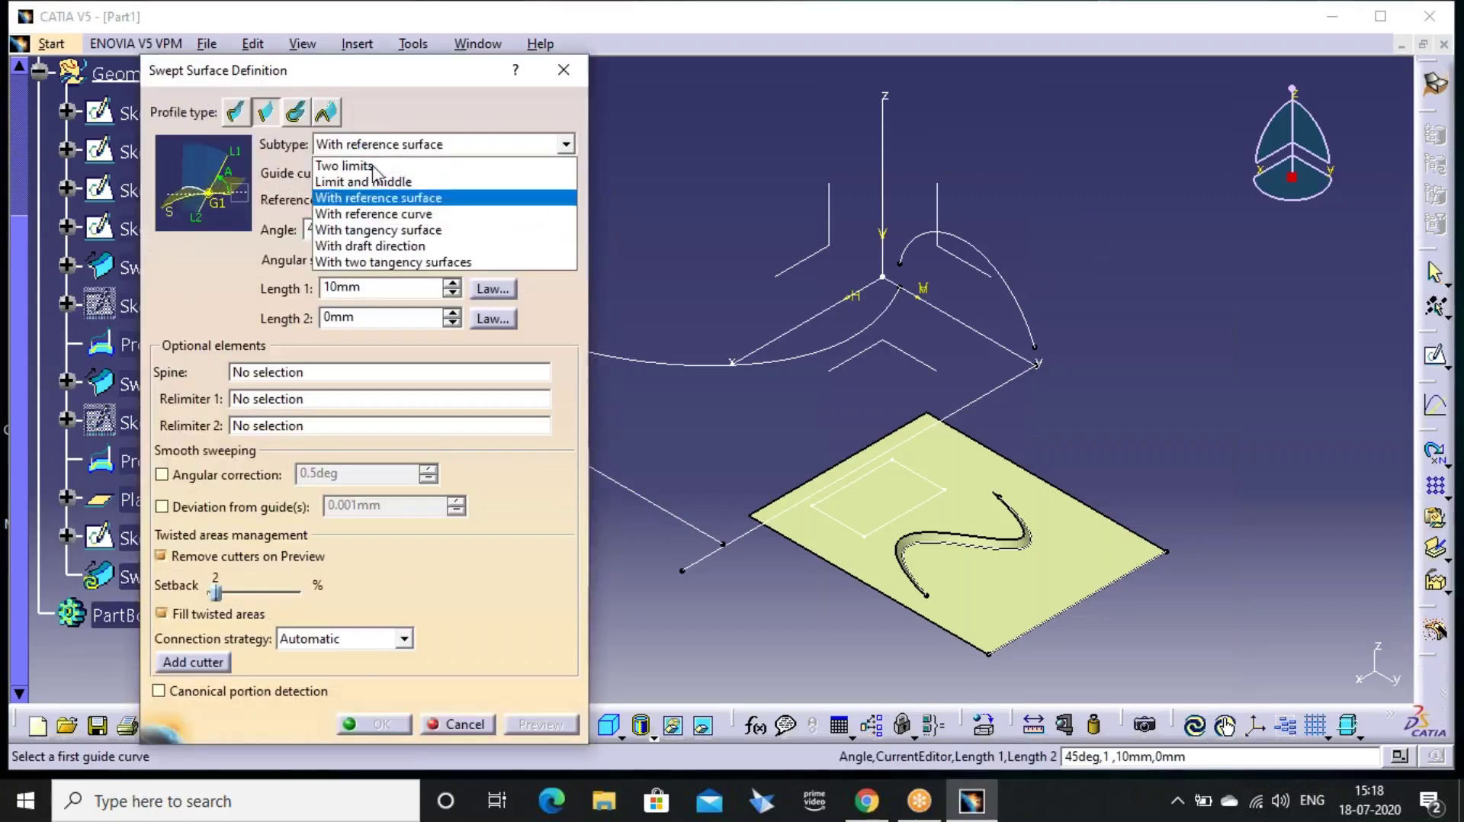
pyautogui.click(381, 213)
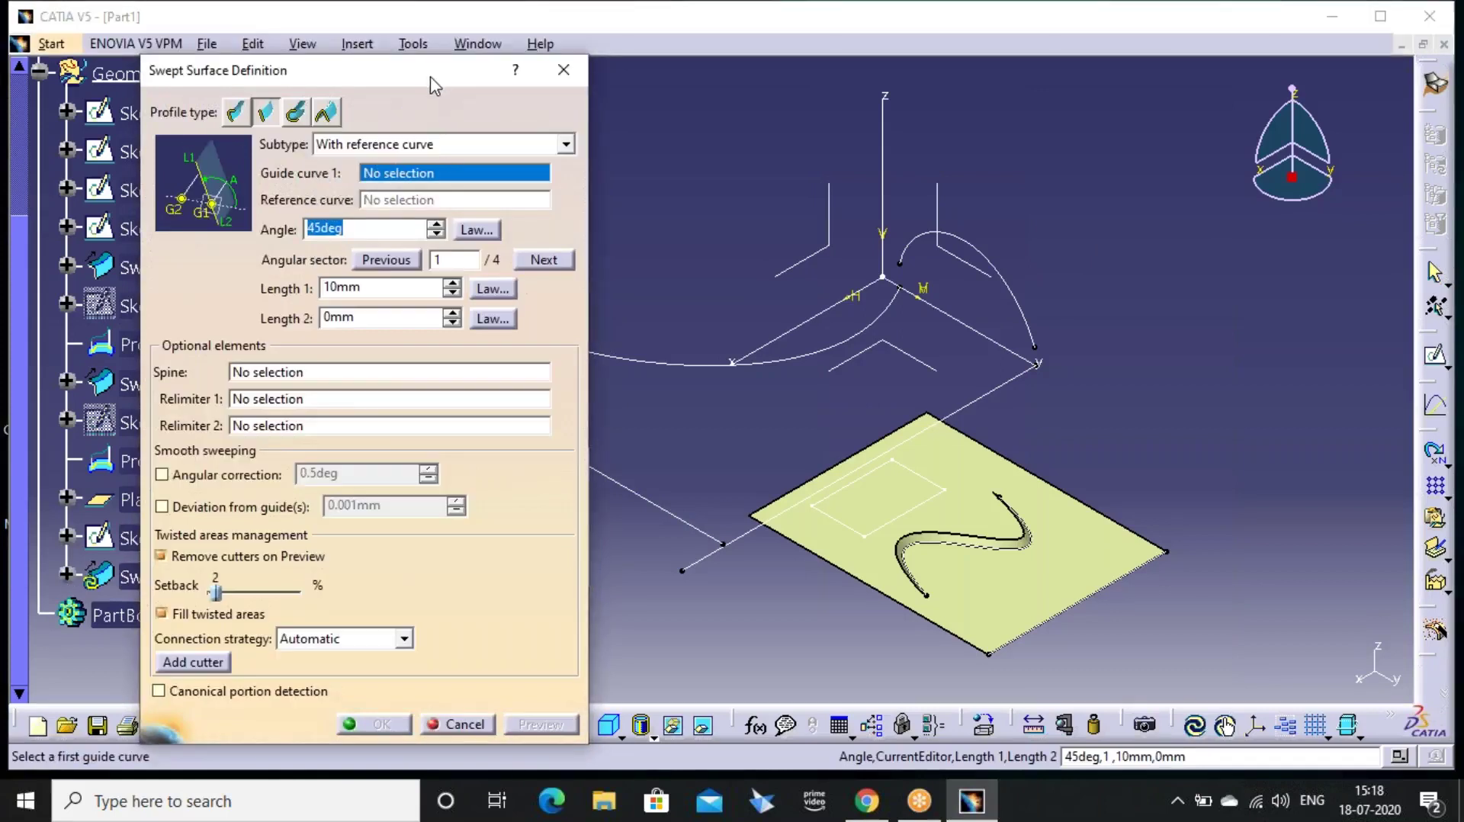
pyautogui.moveTo(433, 82); pyautogui.dragTo(363, 66)
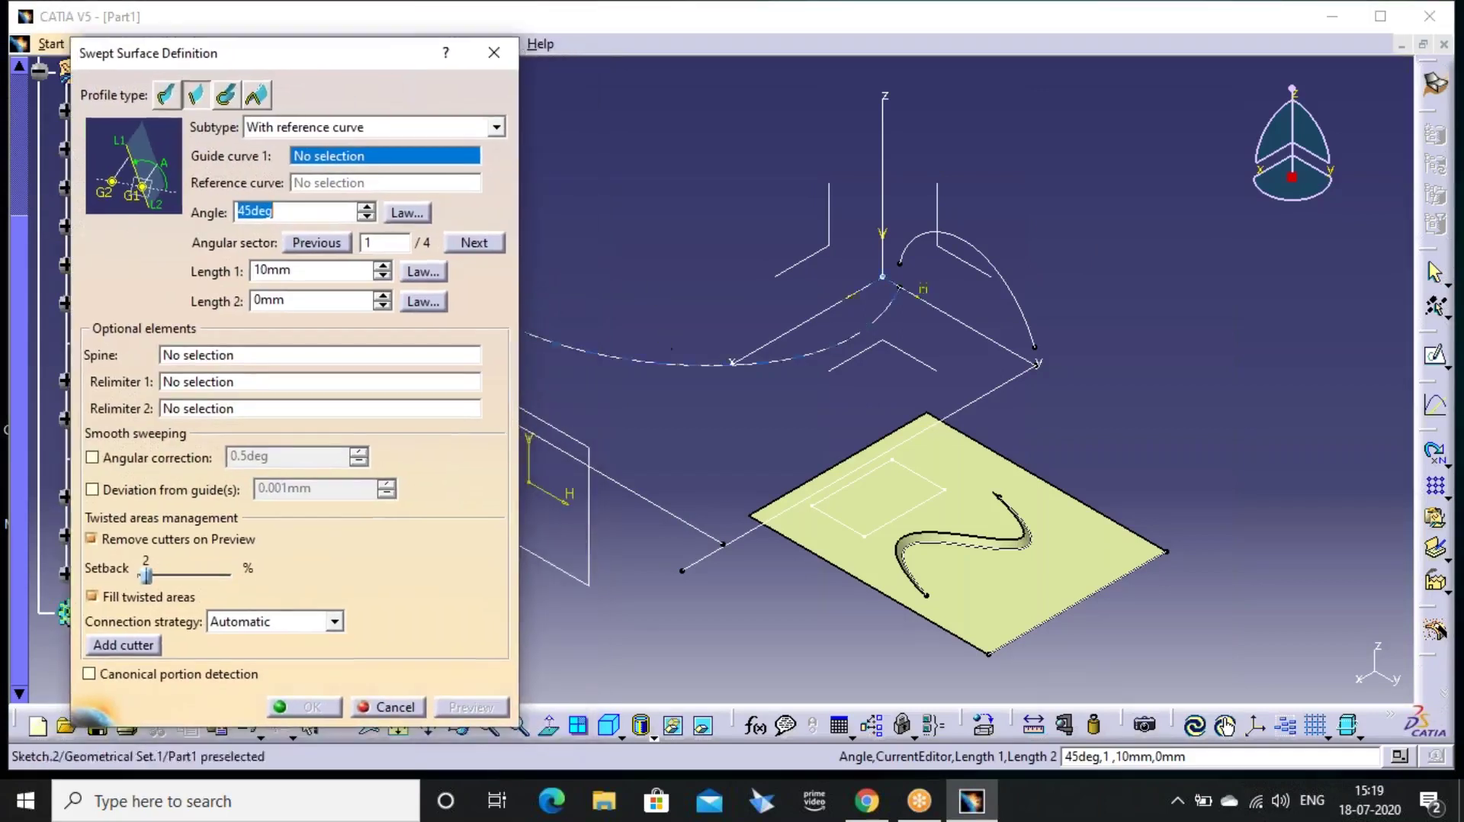
pyautogui.moveTo(602, 466); pyautogui.dragTo(649, 467, button='middle')
pyautogui.click(649, 467)
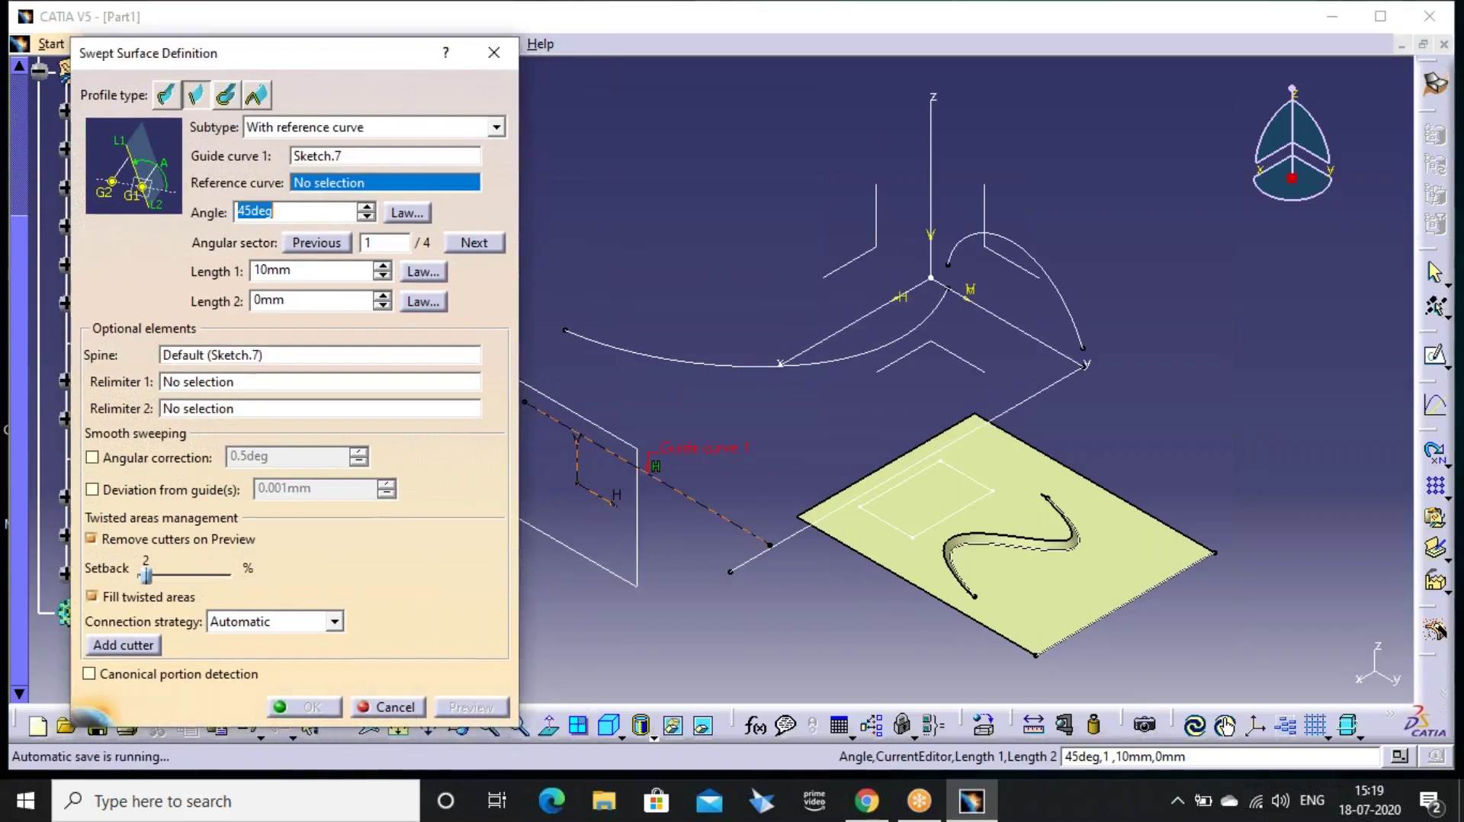
pyautogui.click(1056, 298)
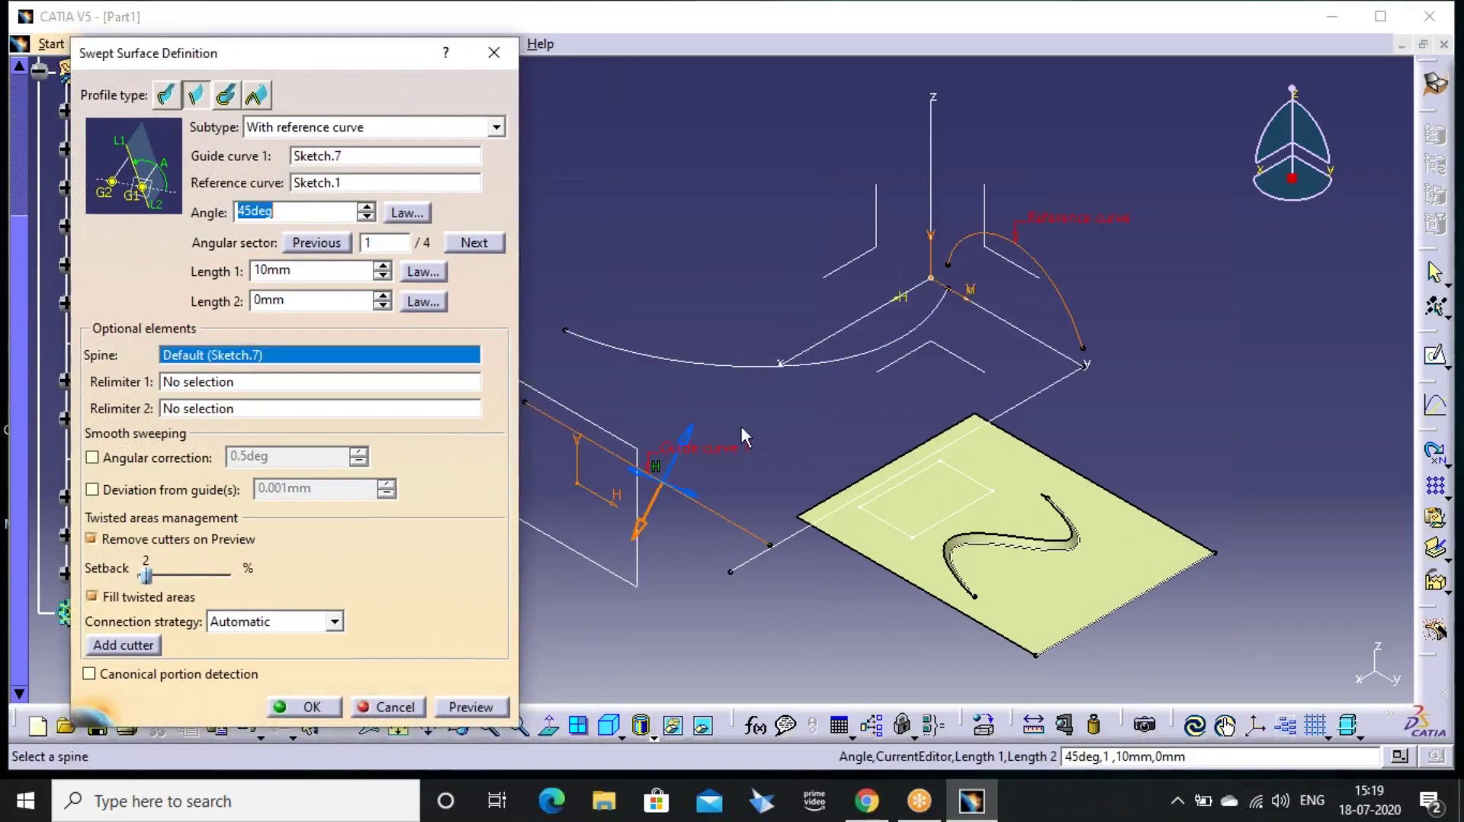
# Set the sweep's Length 1 to 500 mm and preview the surface
pyautogui.click(293, 271)
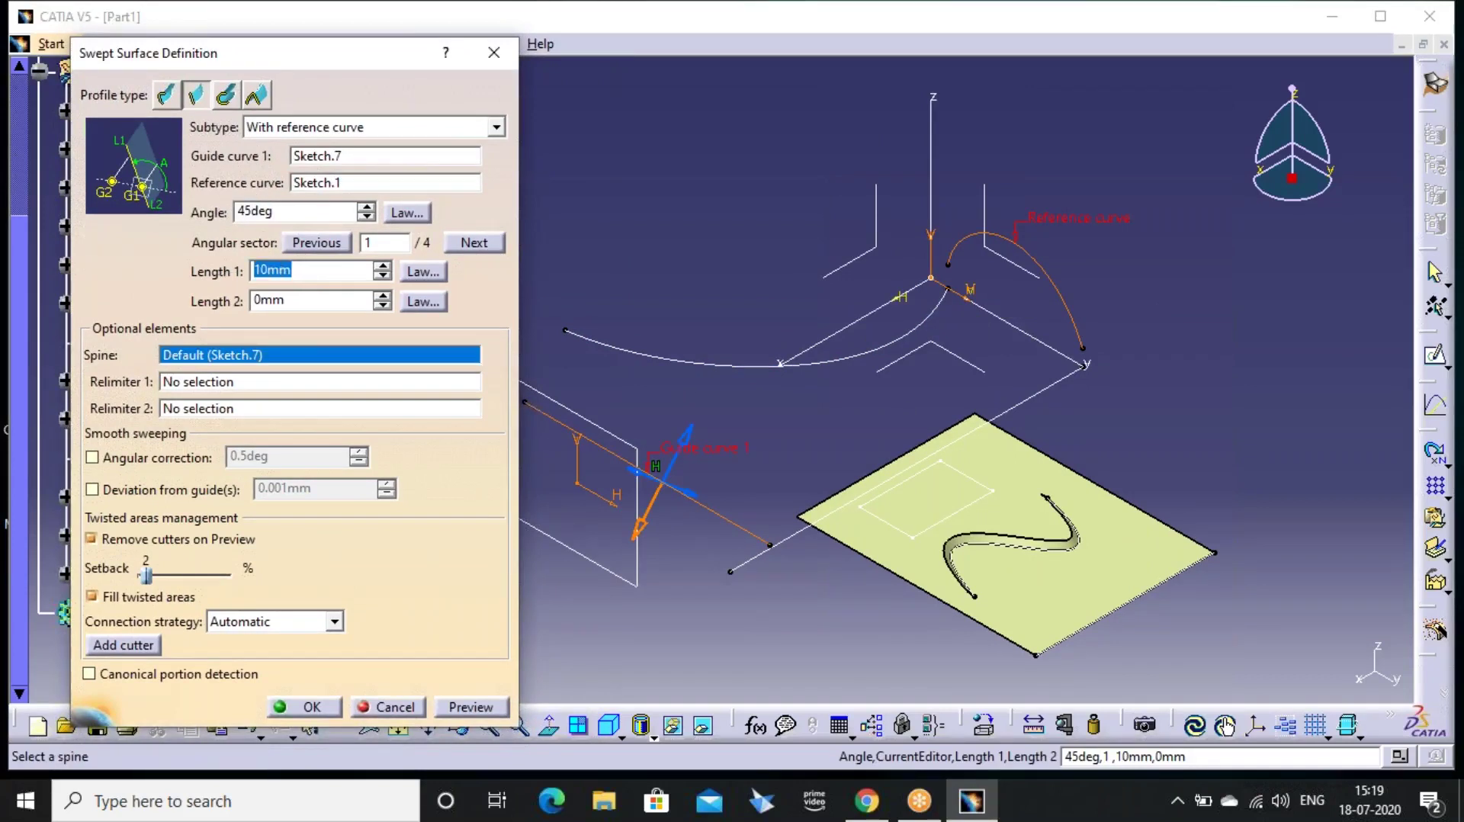
pyautogui.write('500')
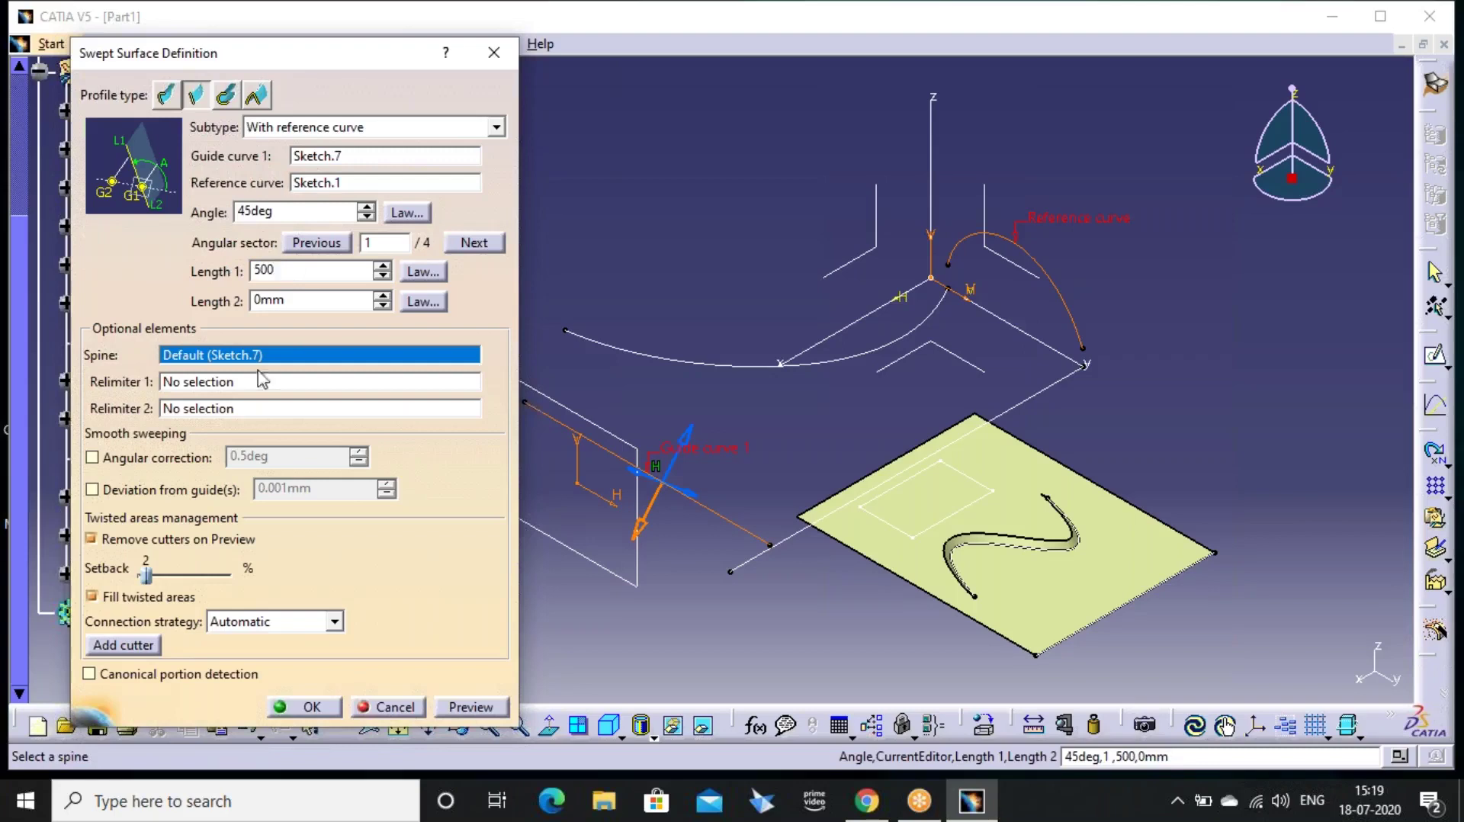
pyautogui.click(457, 707)
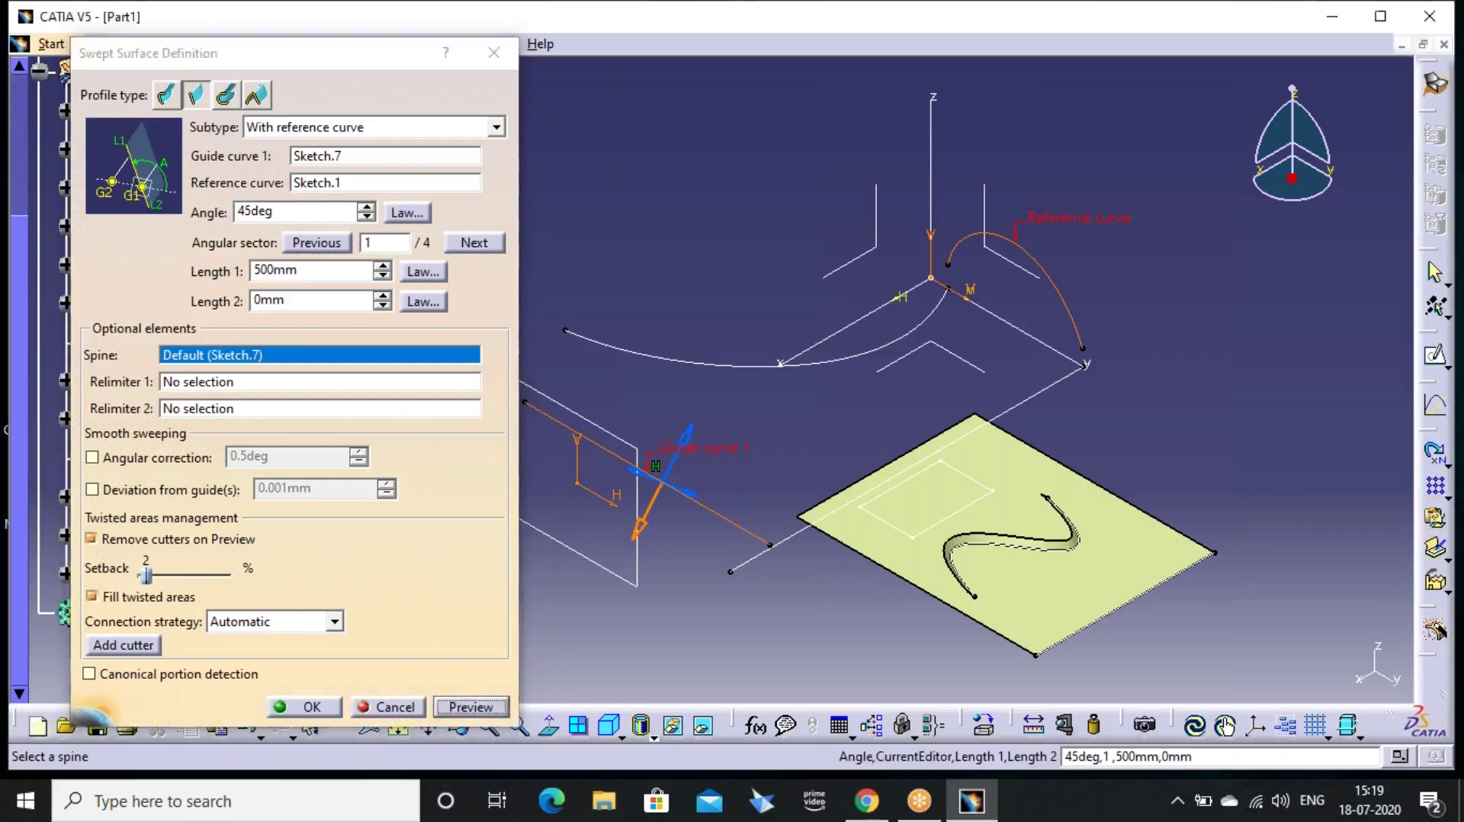
pyautogui.moveTo(611, 592); pyautogui.dragTo(804, 473, button='middle')
pyautogui.click(806, 352)
pyautogui.moveTo(650, 546); pyautogui.dragTo(701, 494, button='middle')
pyautogui.click(701, 494)
pyautogui.moveTo(702, 494); pyautogui.dragTo(829, 361, button='middle')
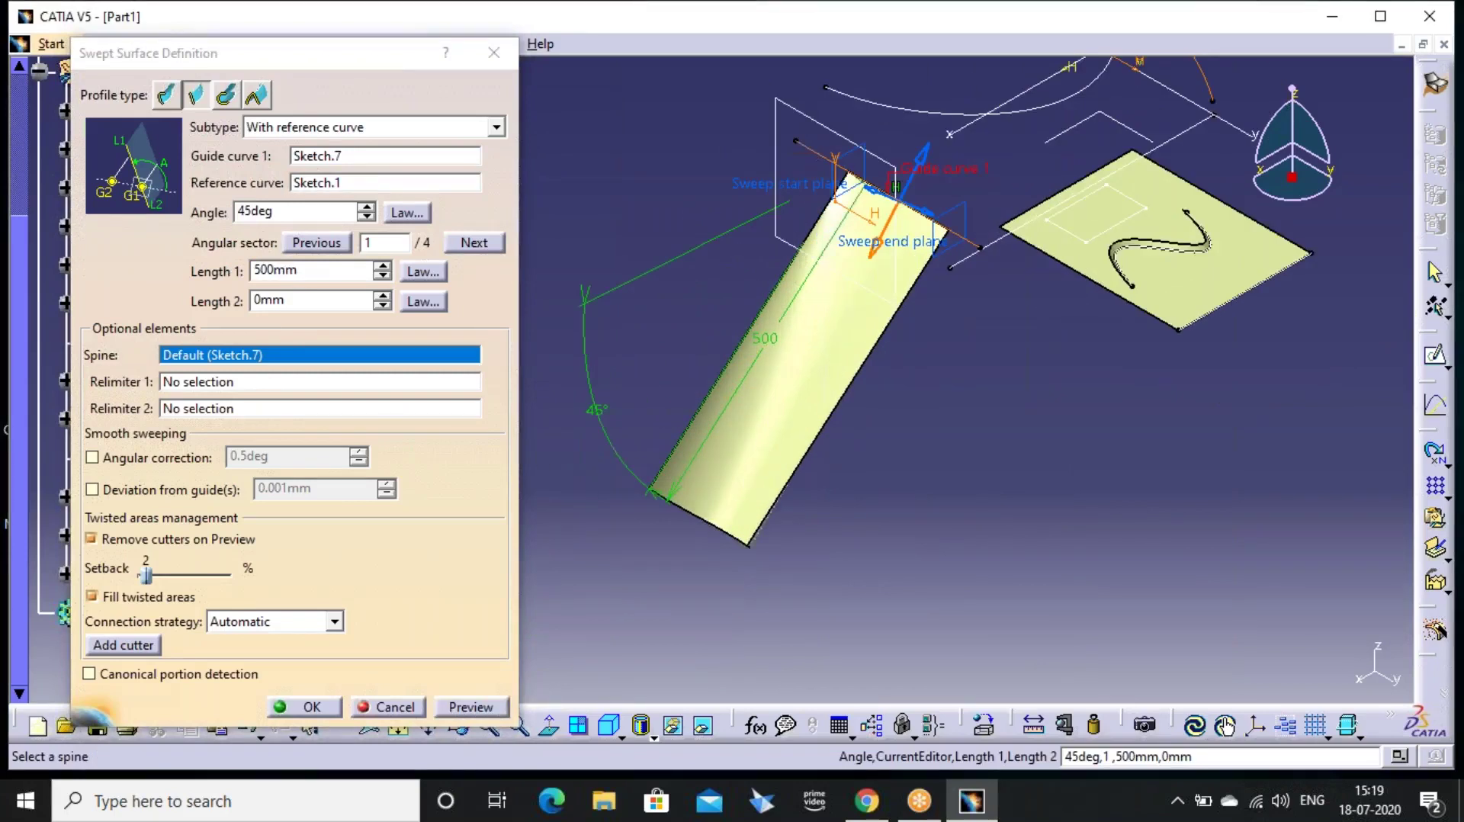
# Change the sweep's angle to 0 degrees and preview the surface
pyautogui.click(274, 216)
pyautogui.doubleClick(274, 217)
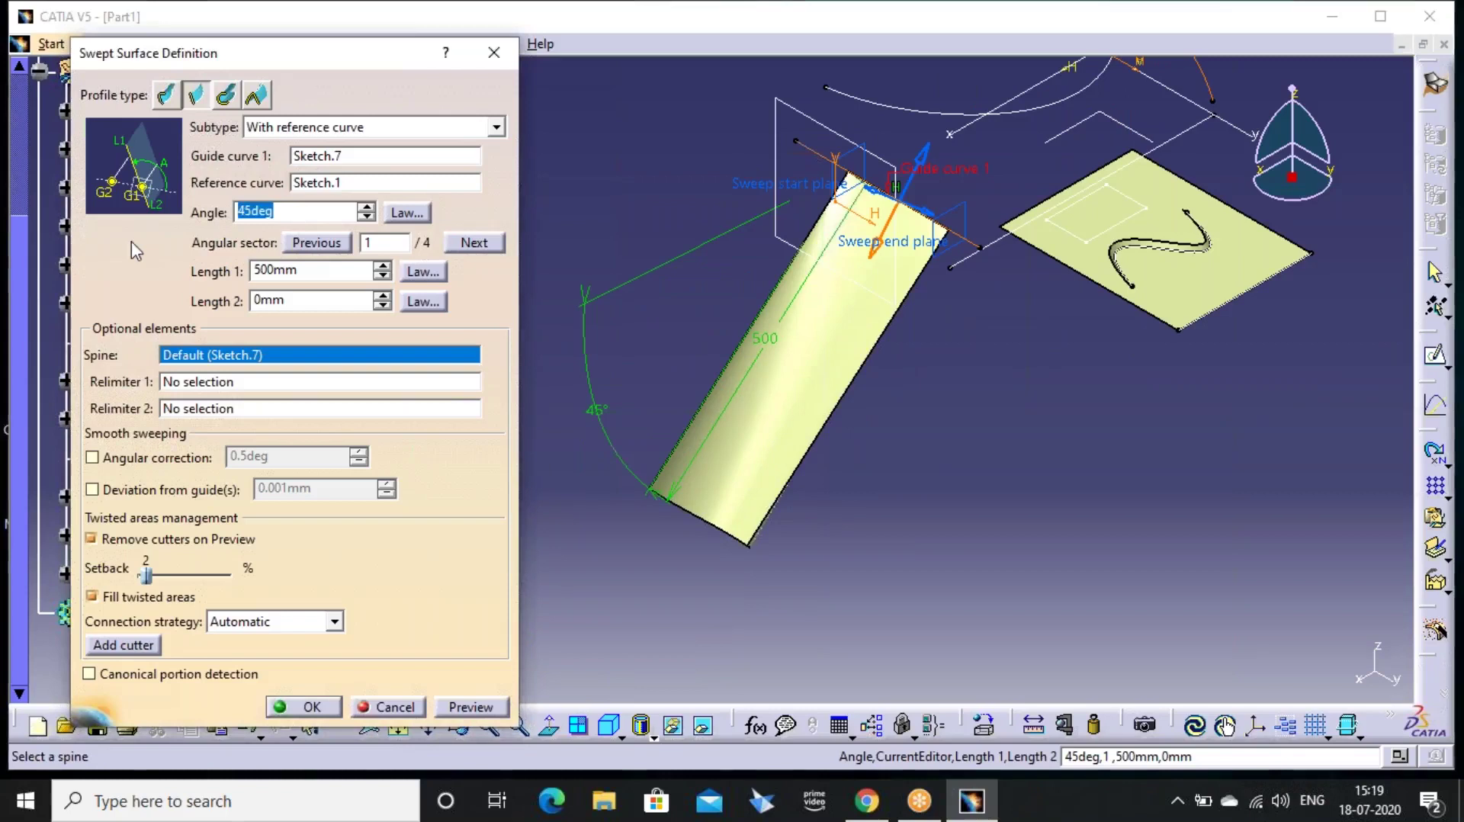
pyautogui.write('0')
pyautogui.click(491, 711)
pyautogui.moveTo(786, 255); pyautogui.dragTo(747, 450, button='middle')
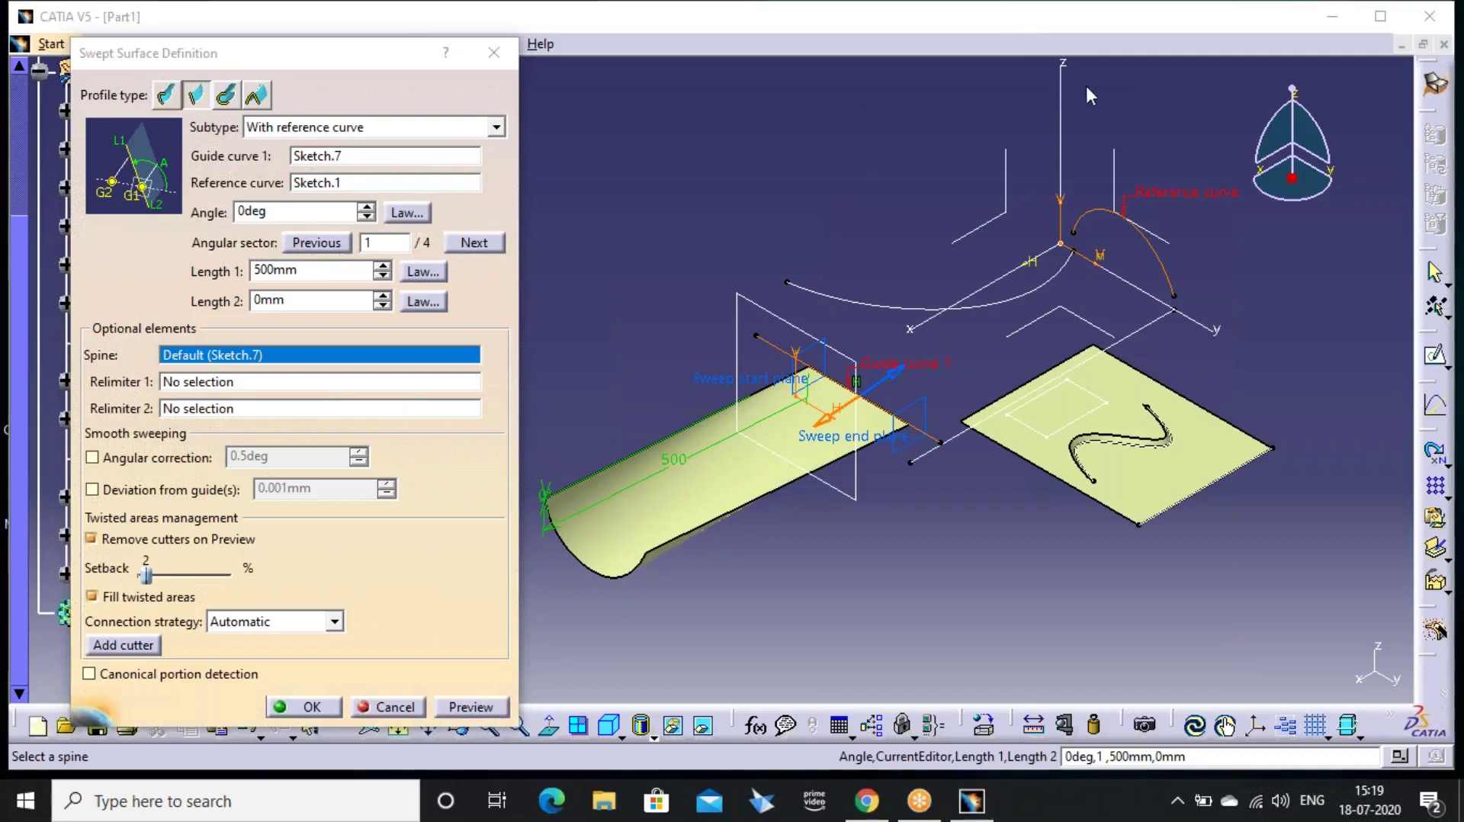
# Switch the sweep to angular sector 3 and preview its new direction relative to the reference curve
pyautogui.click(474, 242)
pyautogui.click(474, 242)
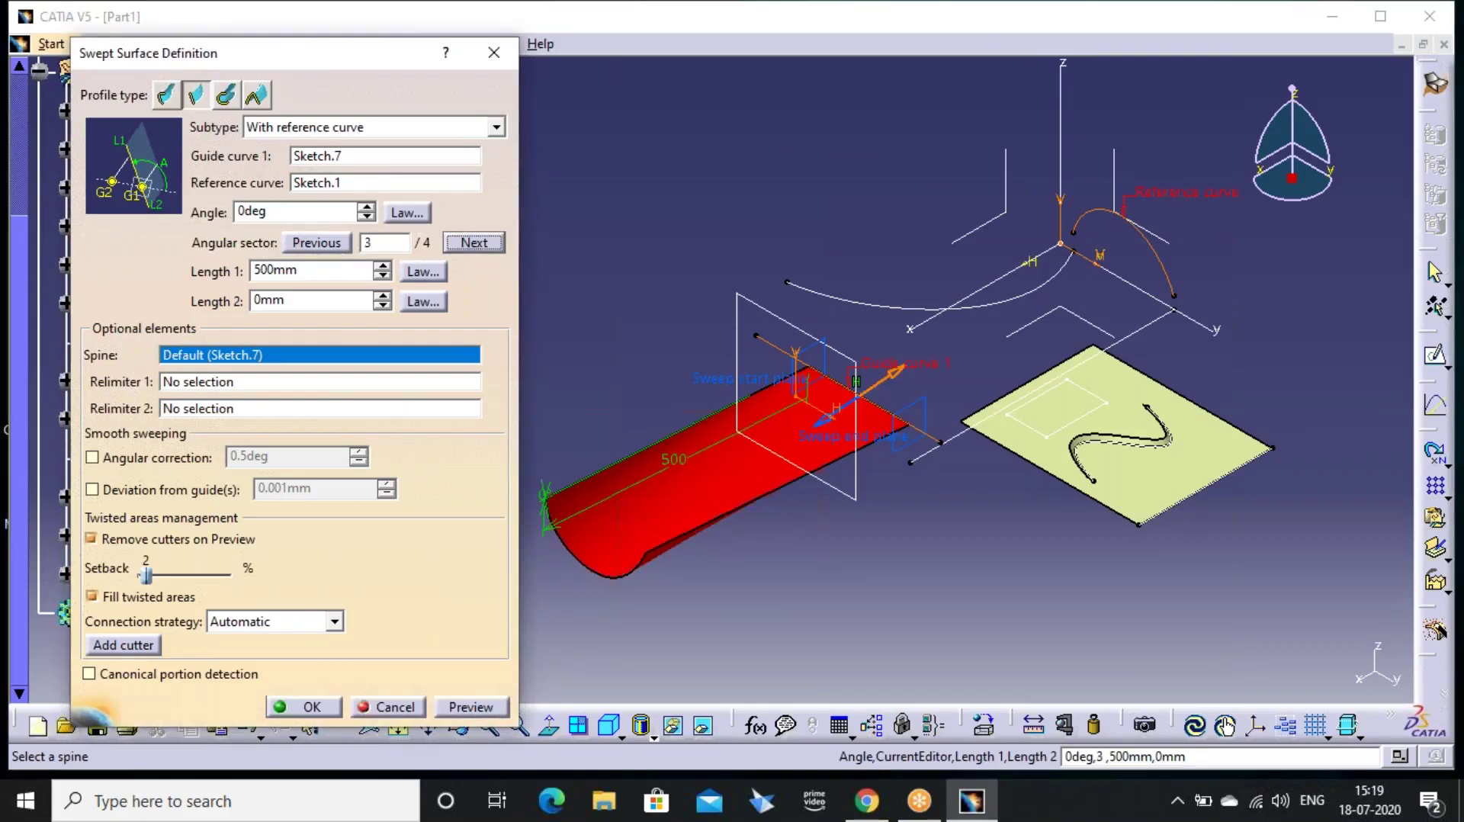
pyautogui.click(1030, 38)
pyautogui.click(470, 707)
pyautogui.moveTo(910, 478); pyautogui.dragTo(729, 612, button='middle')
pyautogui.moveTo(745, 563); pyautogui.dragTo(653, 610, button='middle')
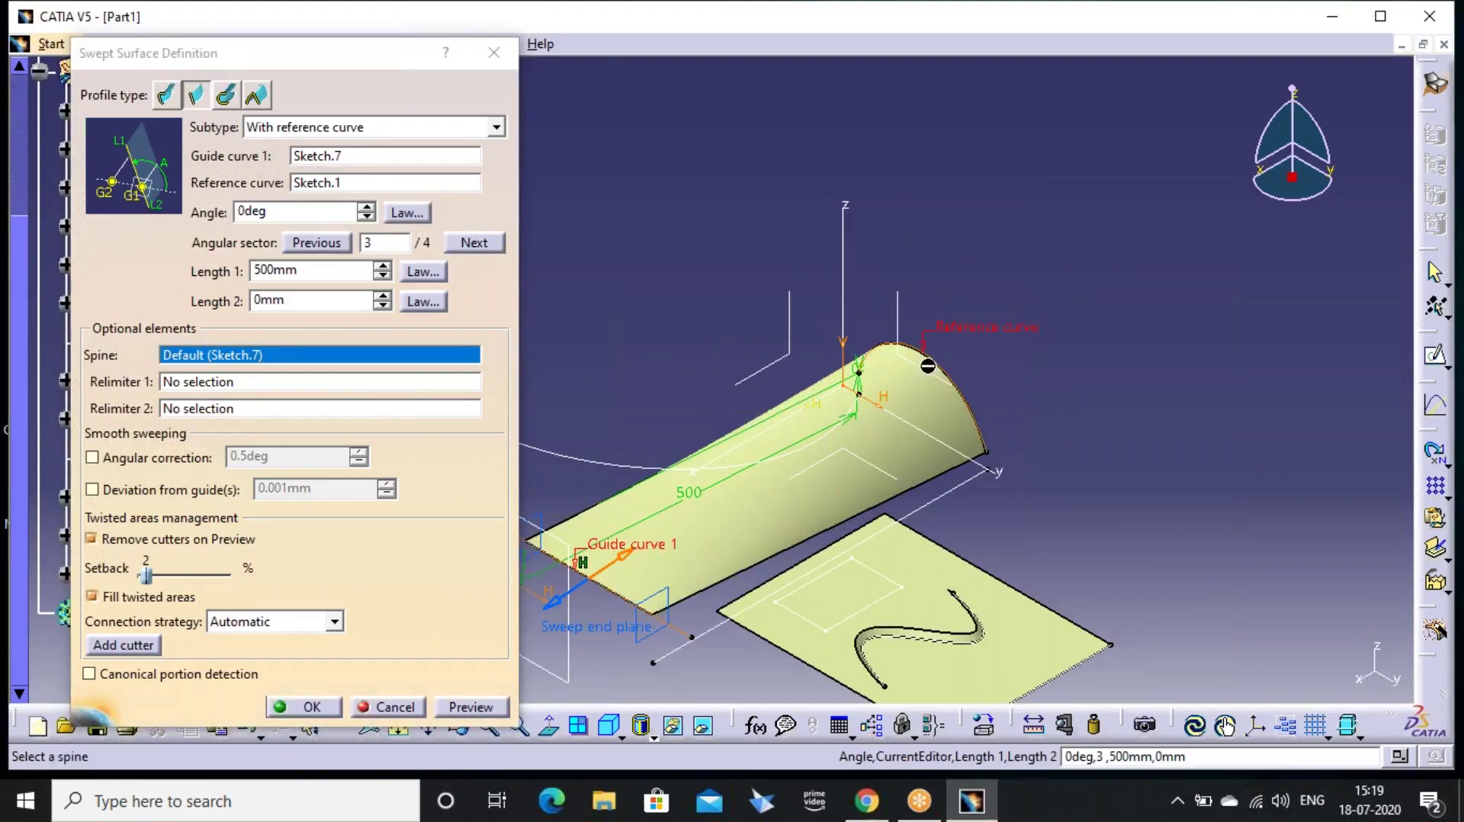
# Increase the sweep's Length 1 to 800 mm and preview it extending past the reference curve
pyautogui.doubleClick(326, 272)
pyautogui.write('800')
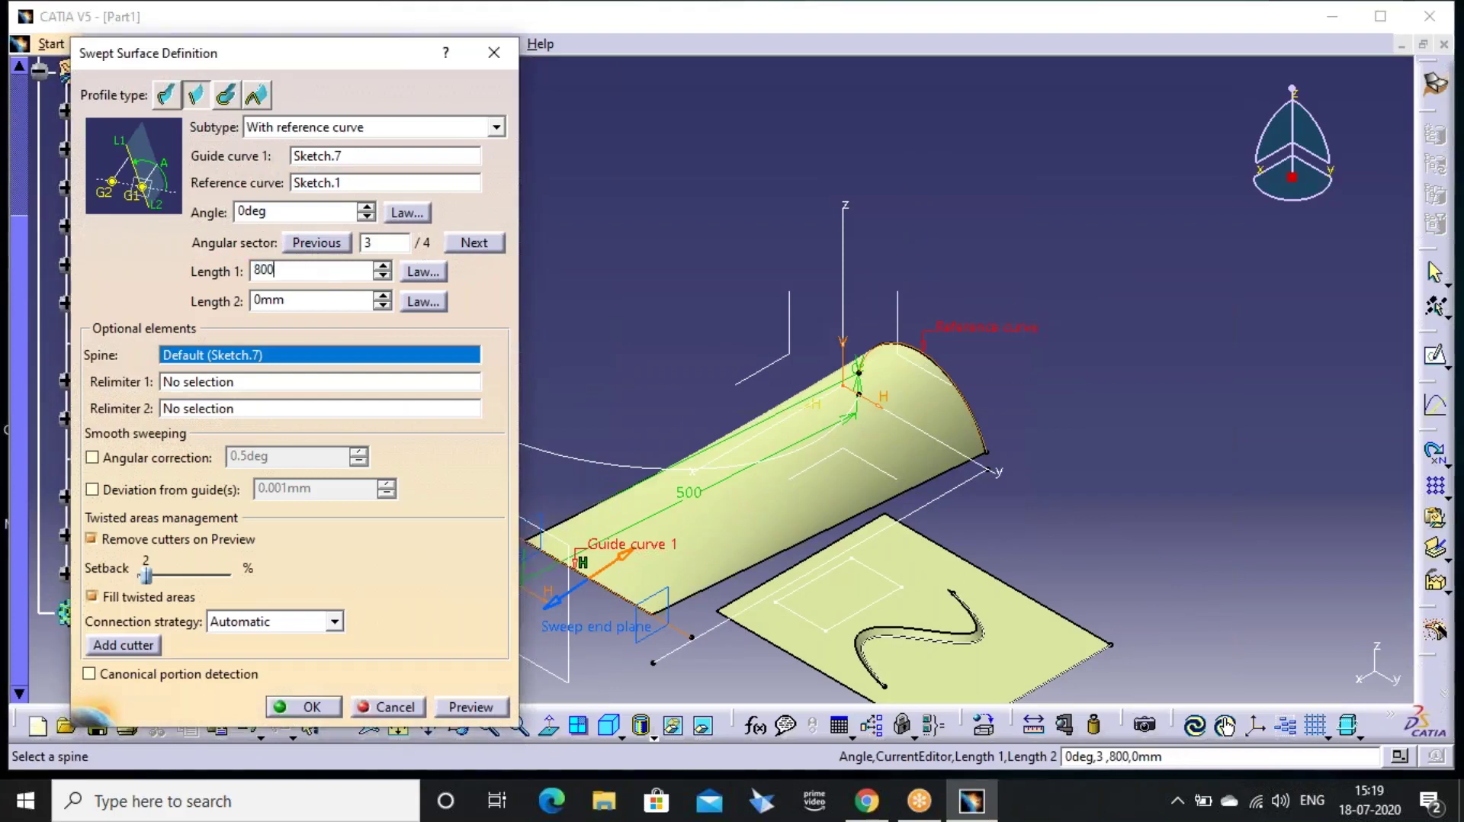
pyautogui.click(473, 707)
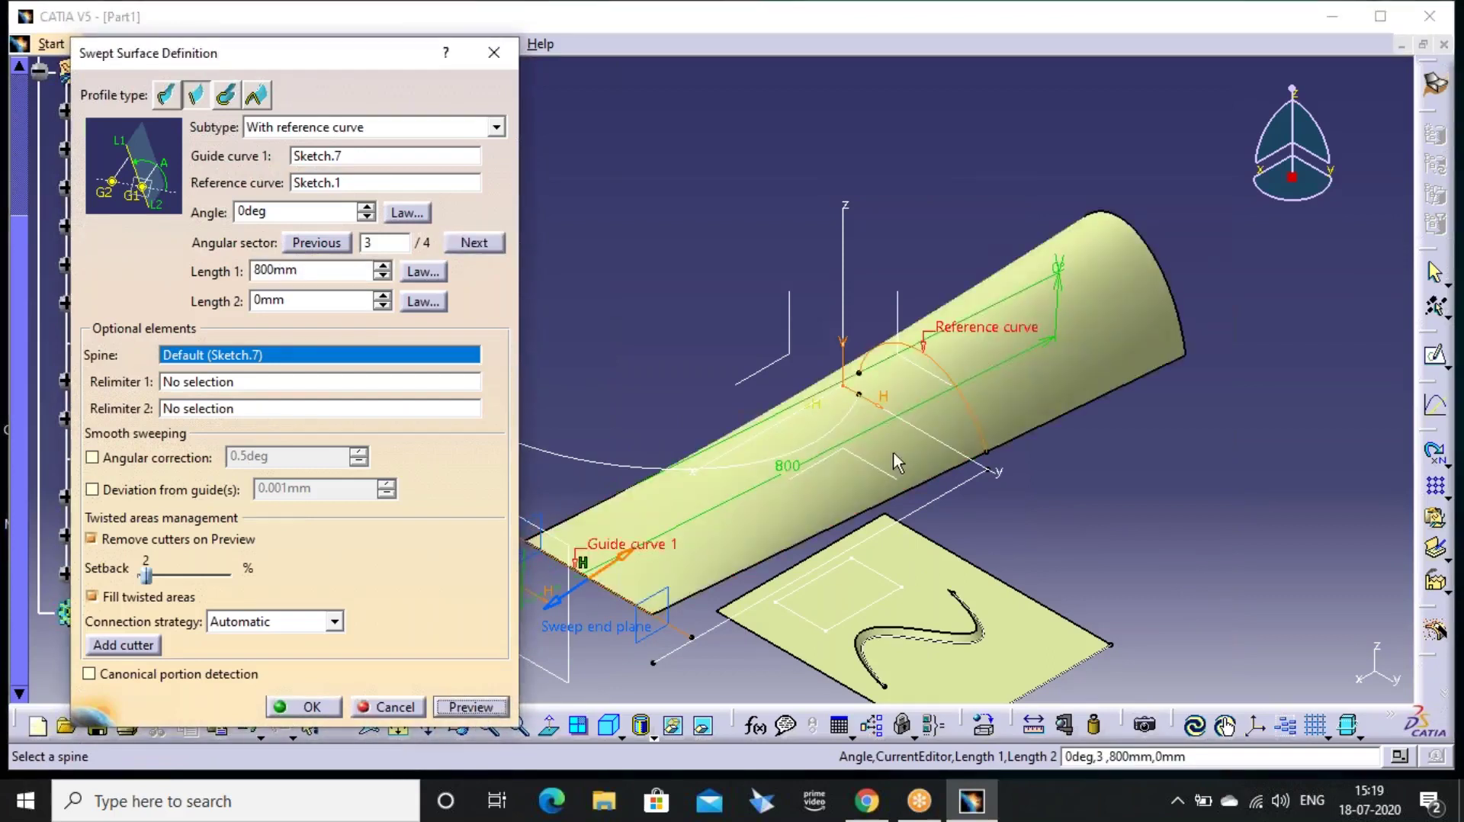
pyautogui.moveTo(858, 451); pyautogui.dragTo(765, 504, button='middle')
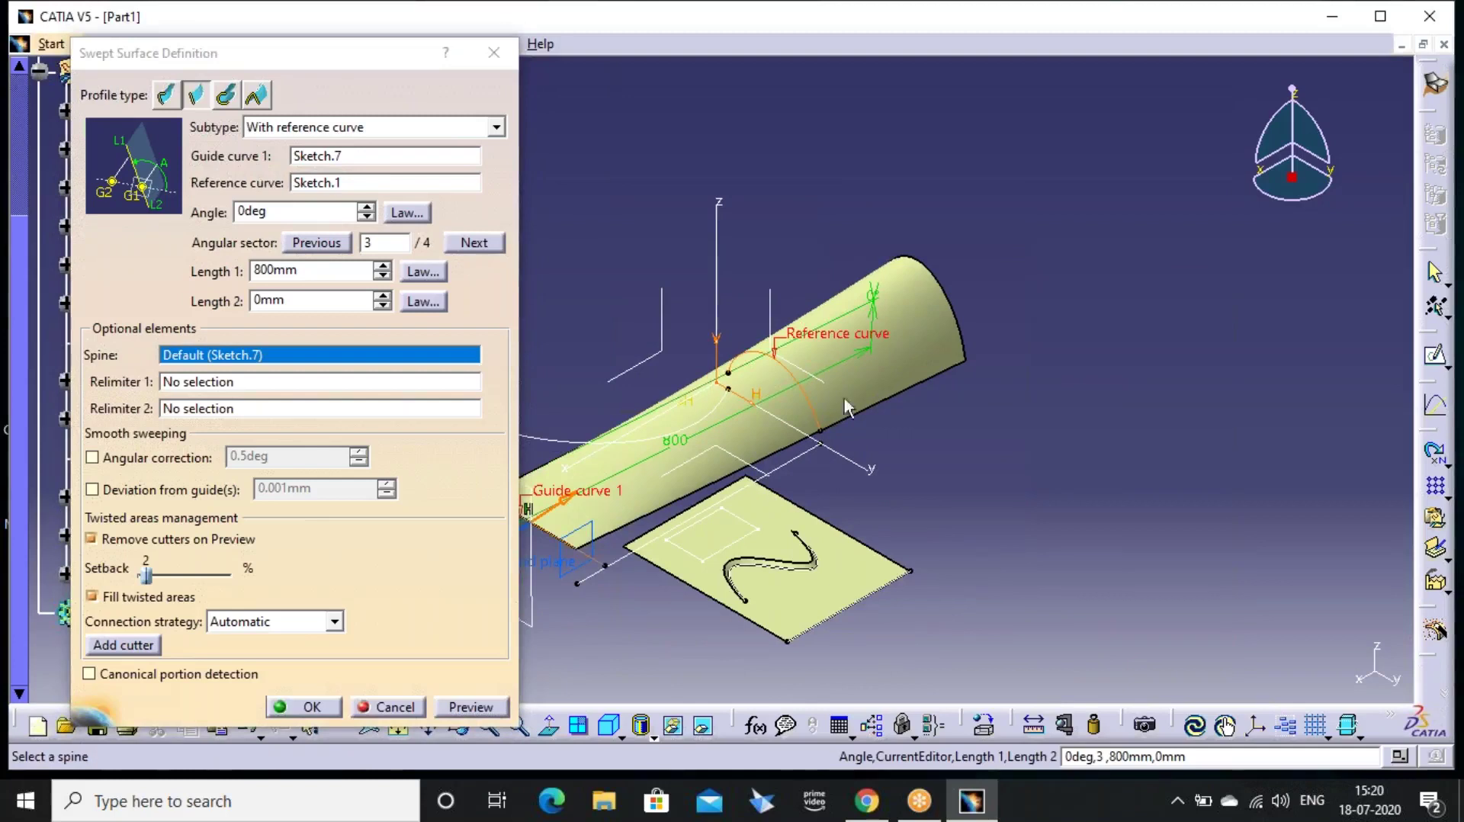
pyautogui.moveTo(813, 468); pyautogui.dragTo(866, 423, button='middle')
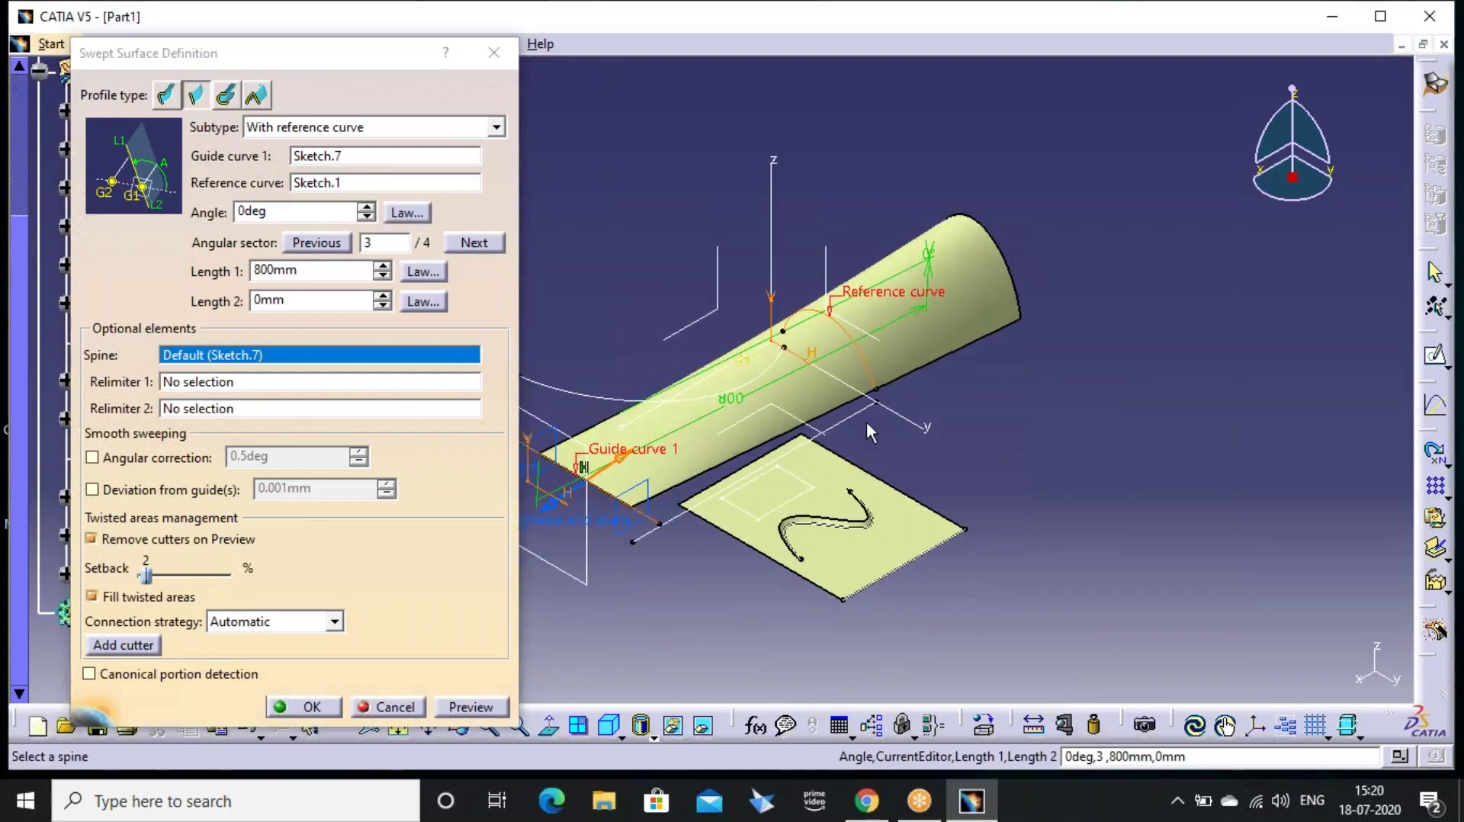
# Set the sweep's angle to 30 degrees and preview the tilted surface
pyautogui.click(305, 214)
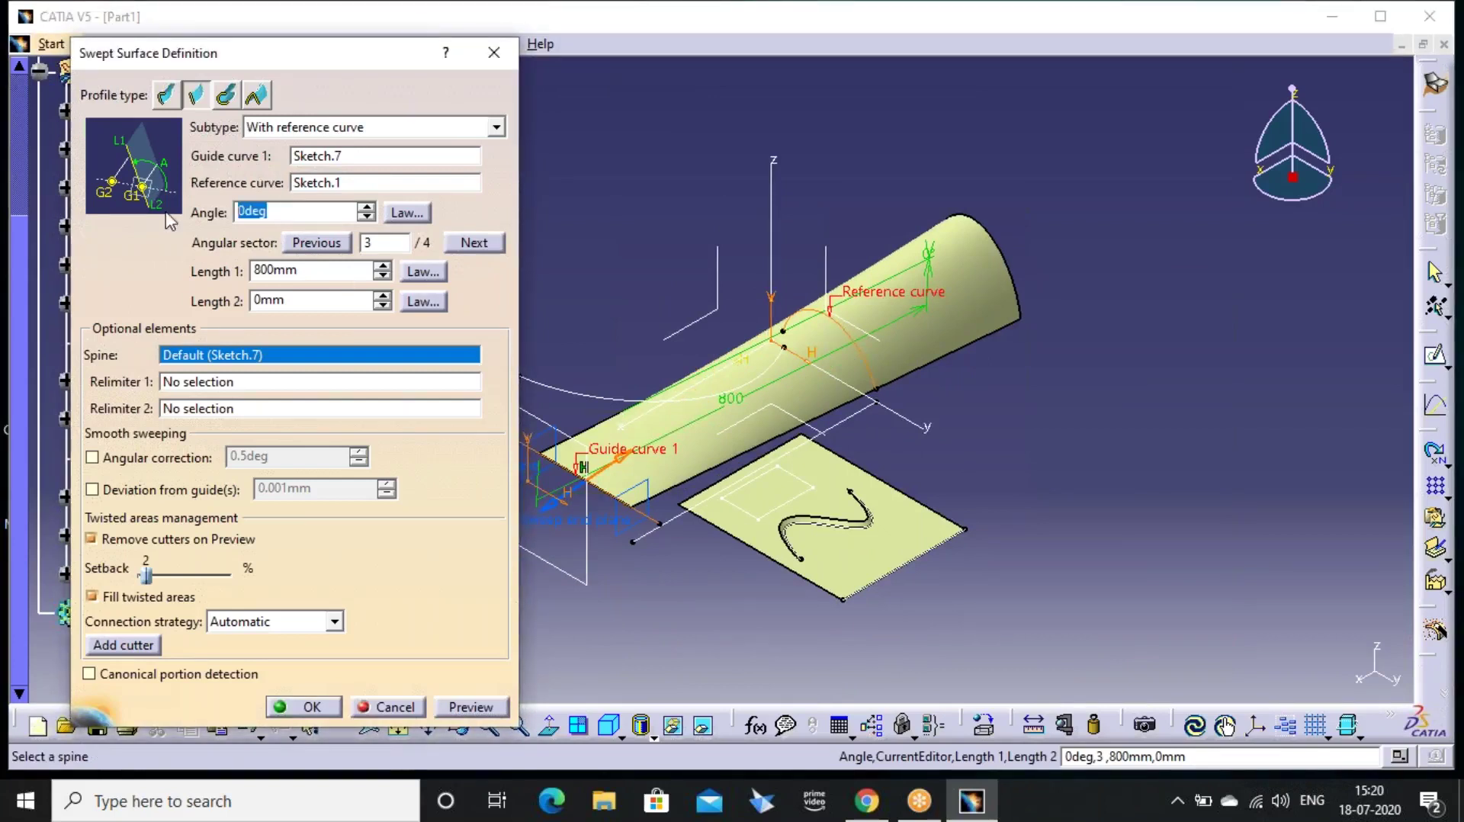
pyautogui.write('30')
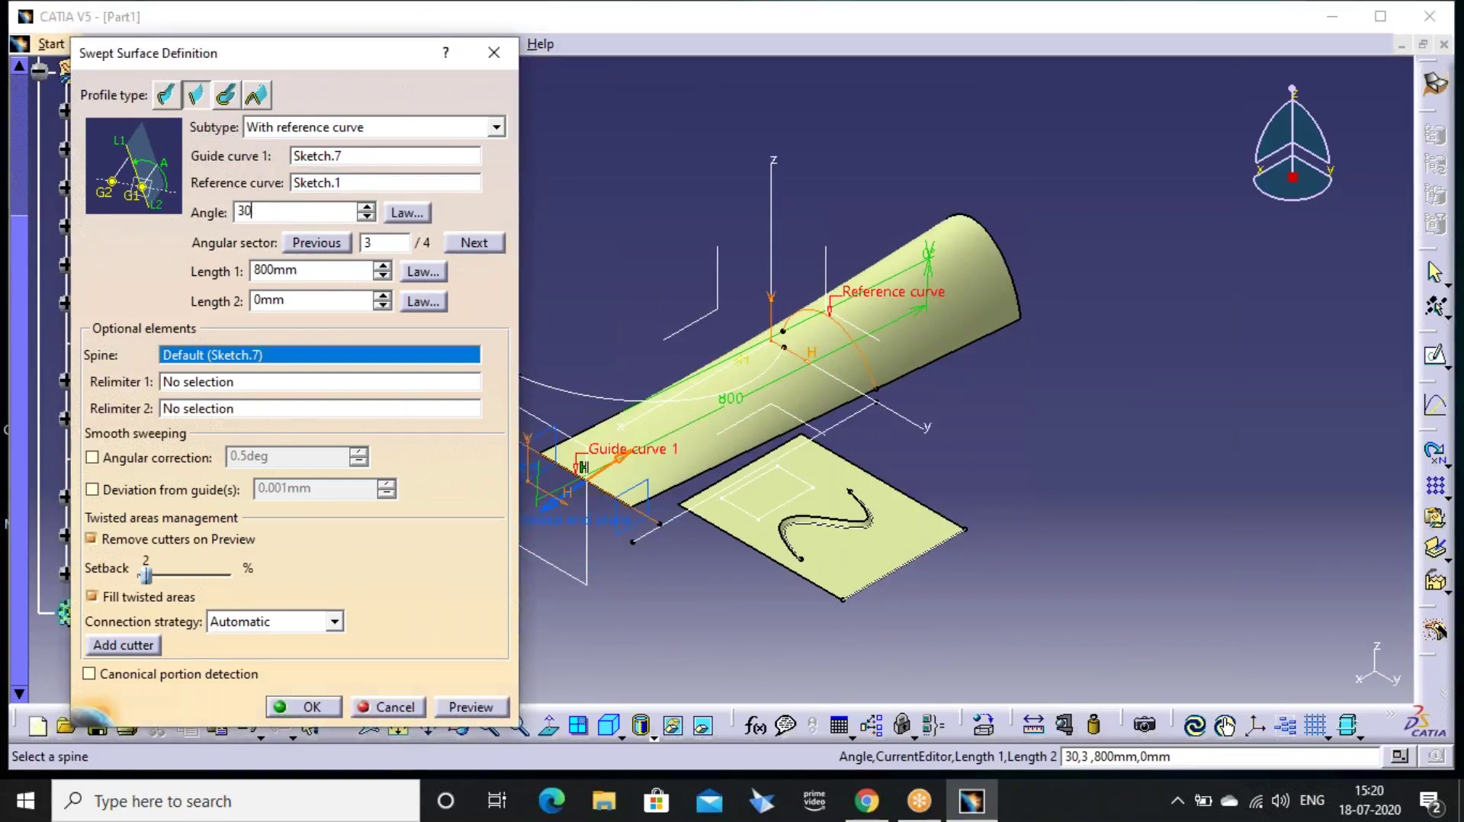
pyautogui.click(463, 709)
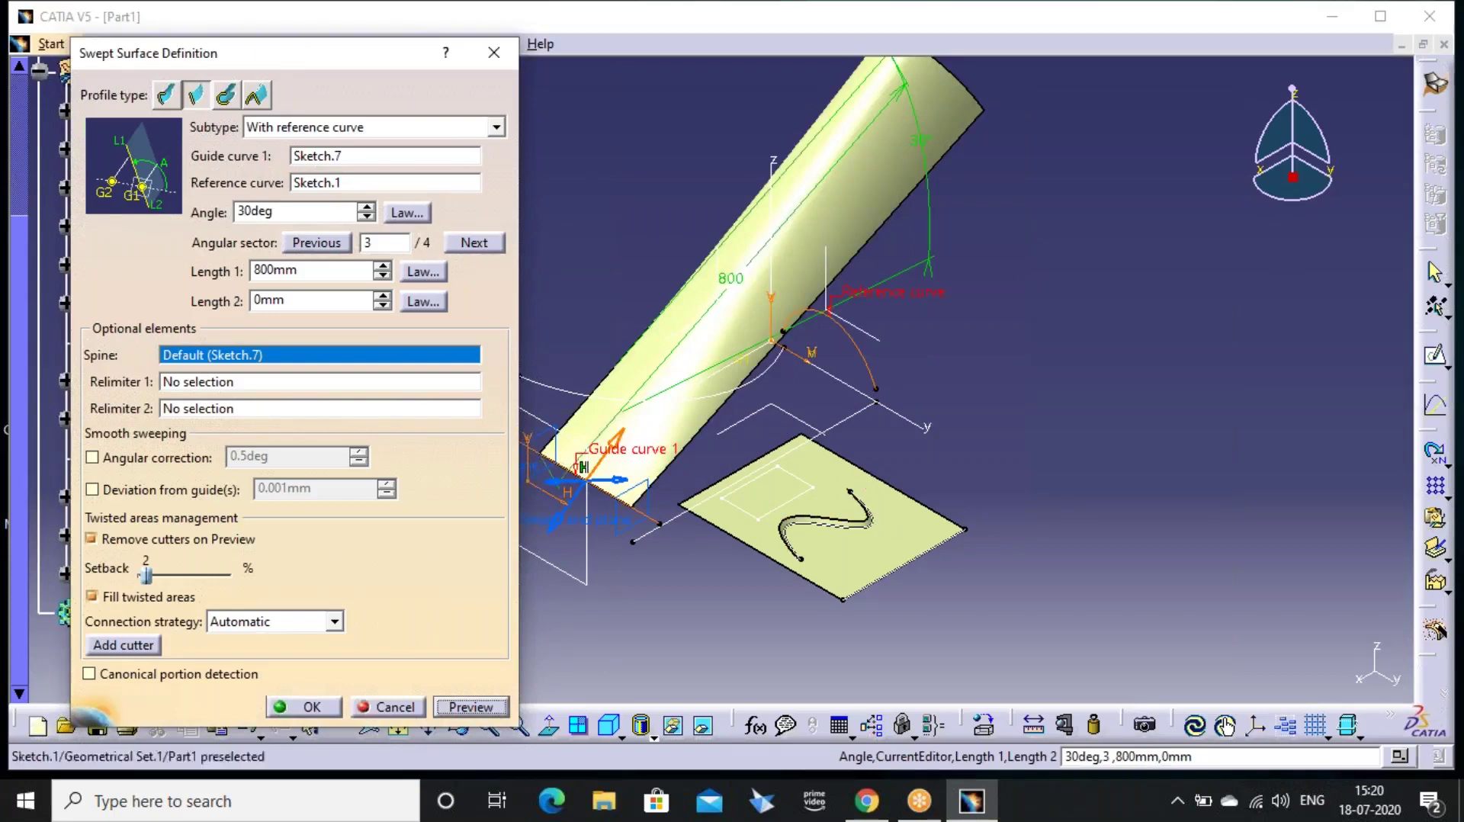
pyautogui.moveTo(898, 341); pyautogui.dragTo(892, 488, button='middle')
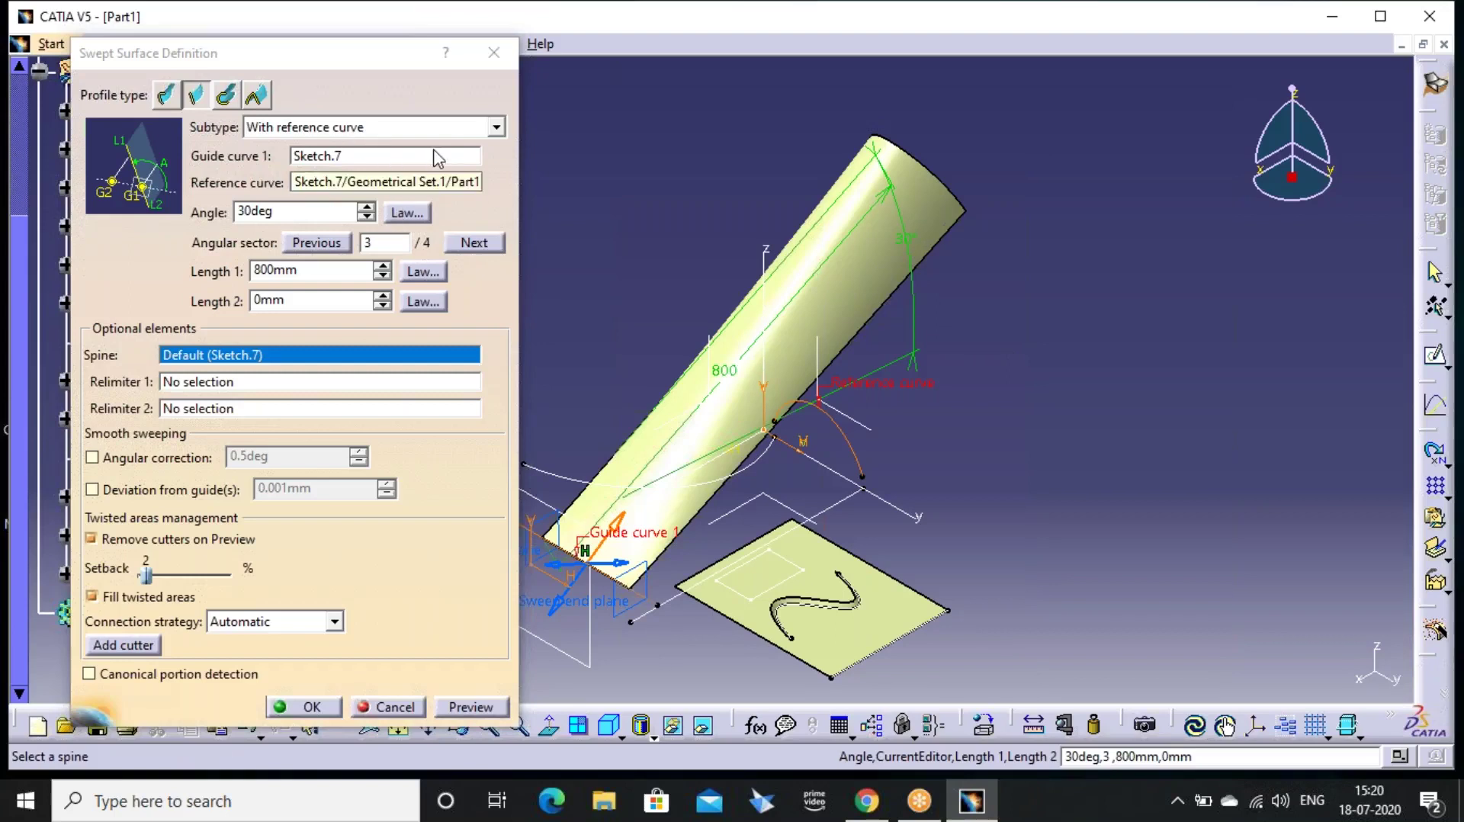
# Check the remaining sweep subtypes and discard the reference-curve sweep without creating it
pyautogui.click(480, 127)
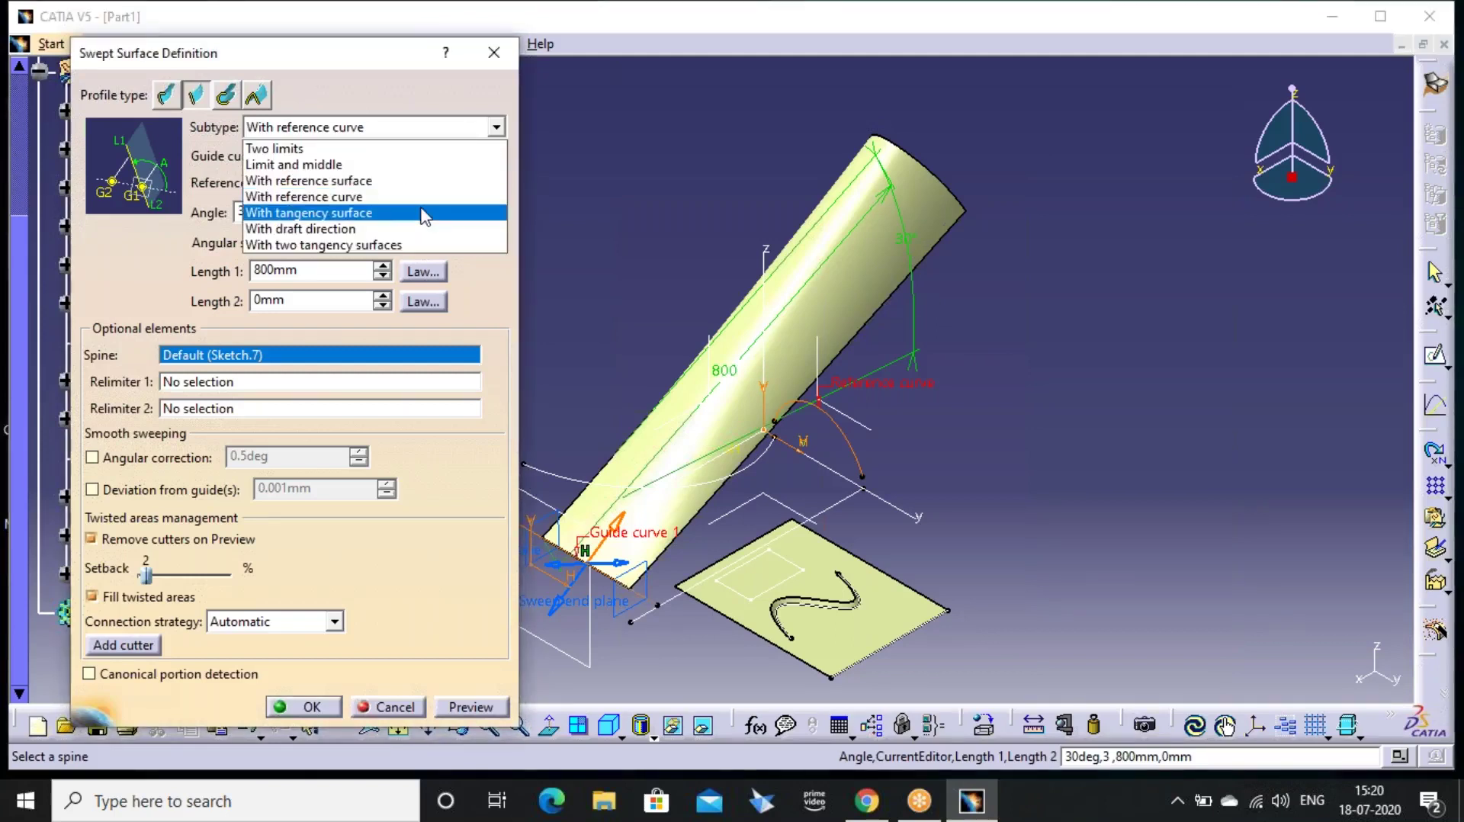
pyautogui.click(492, 54)
pyautogui.click(494, 52)
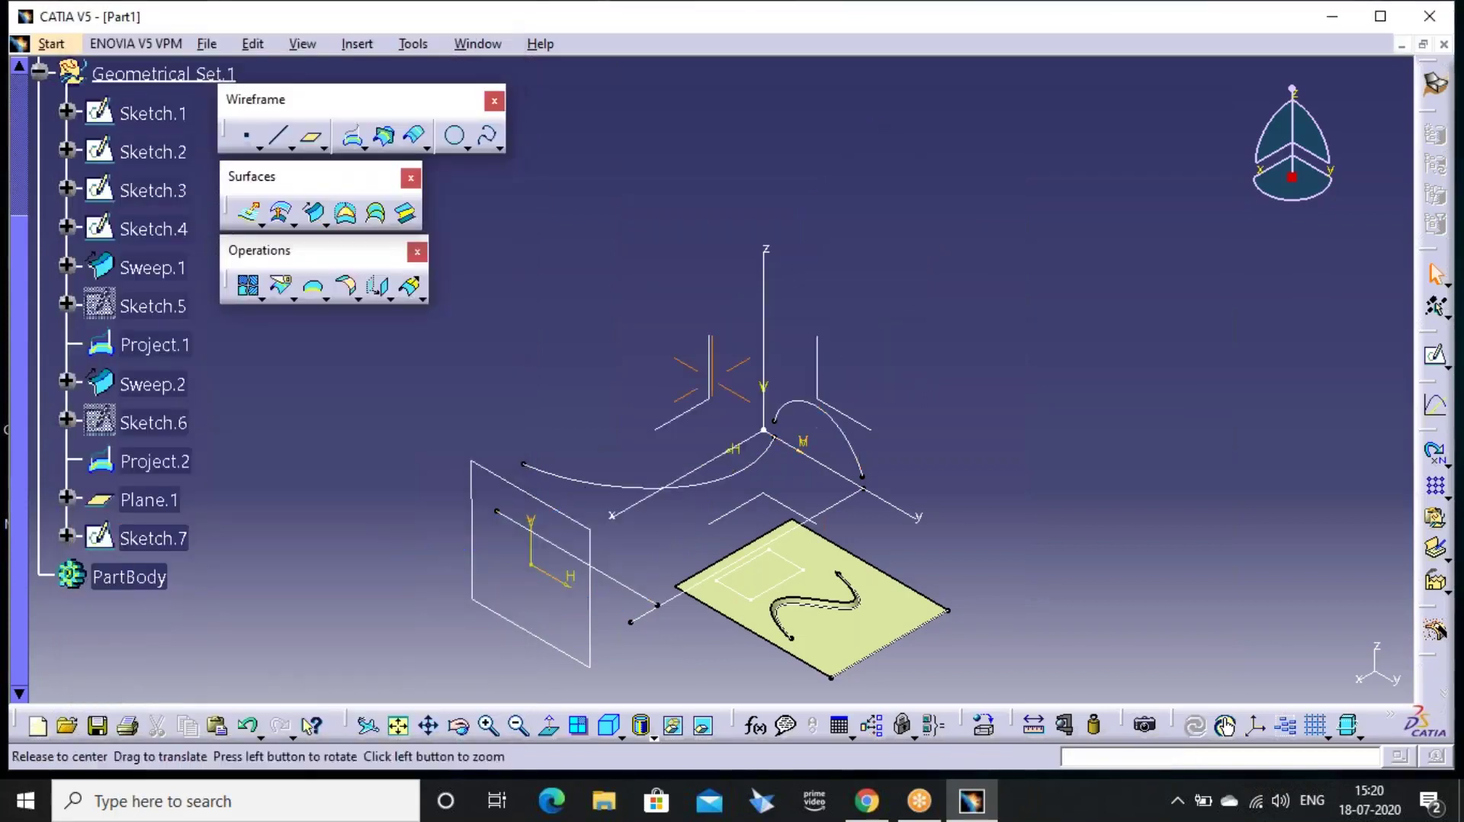
# Extrude the Sketch.1 arc into a curved surface reaching as far as Plane.1
pyautogui.moveTo(946, 549); pyautogui.dragTo(762, 267, button='middle')
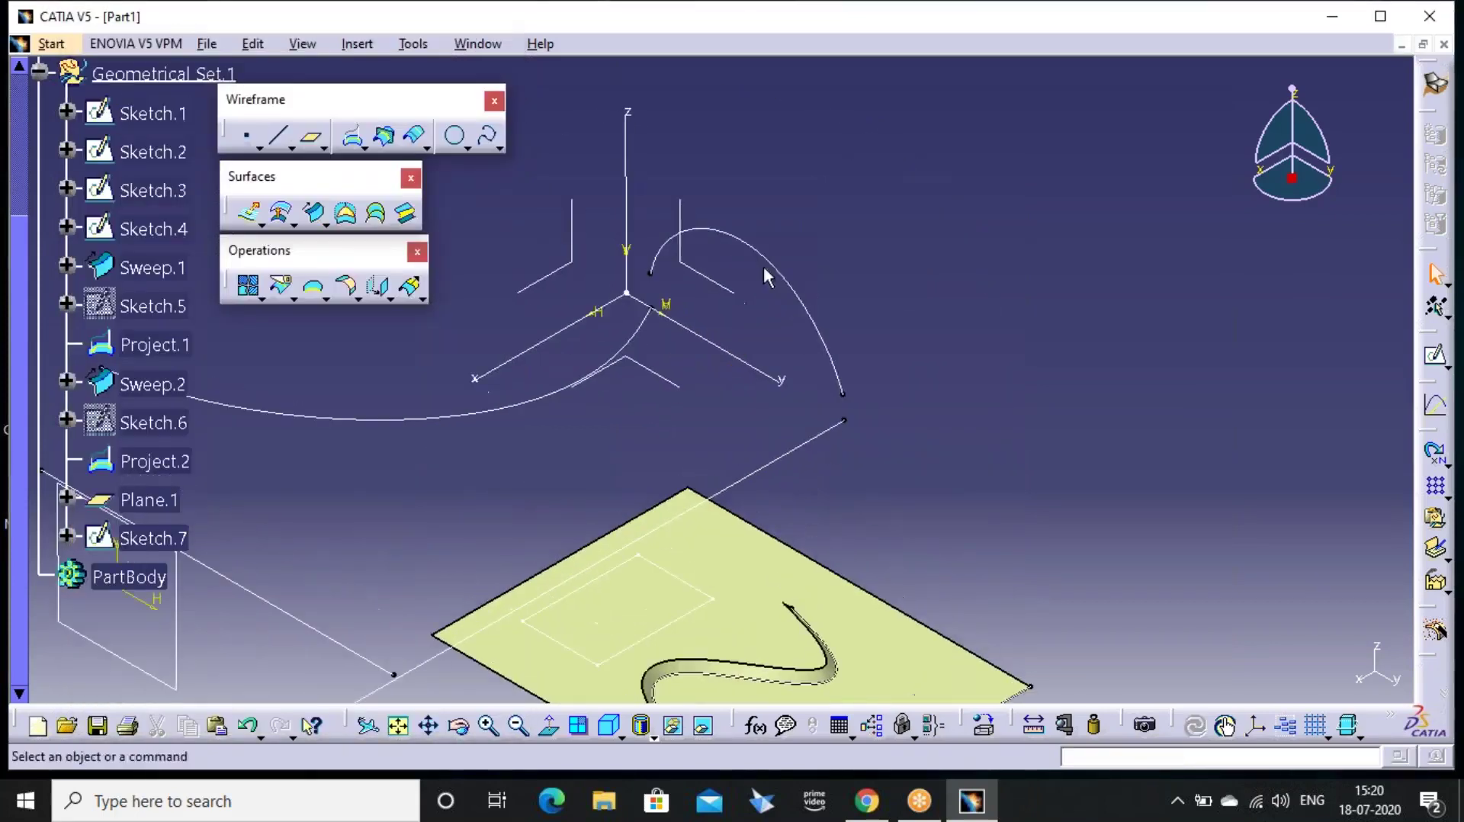
pyautogui.click(250, 215)
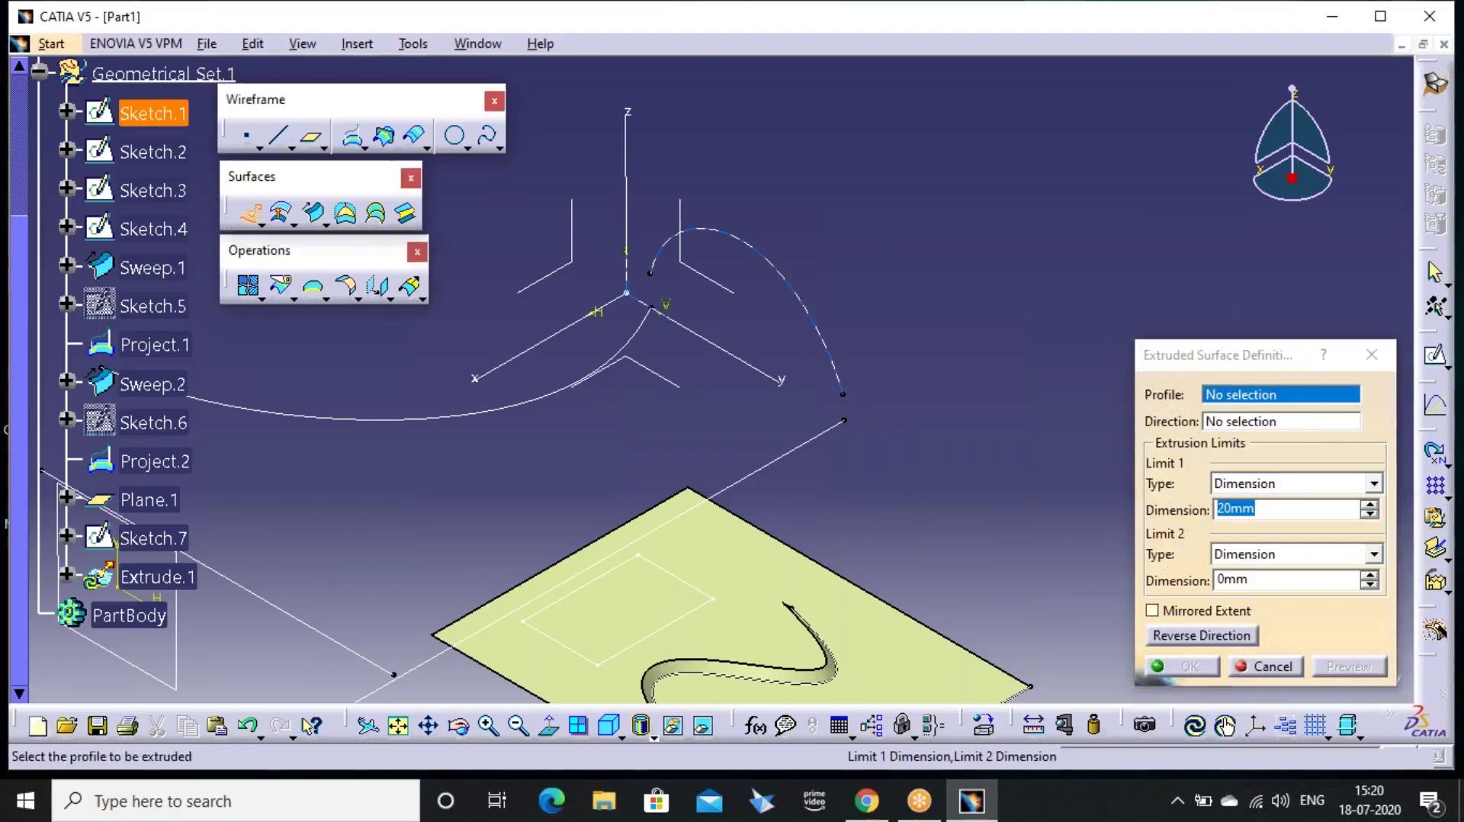
pyautogui.click(800, 294)
pyautogui.write('100')
pyautogui.press('Return')
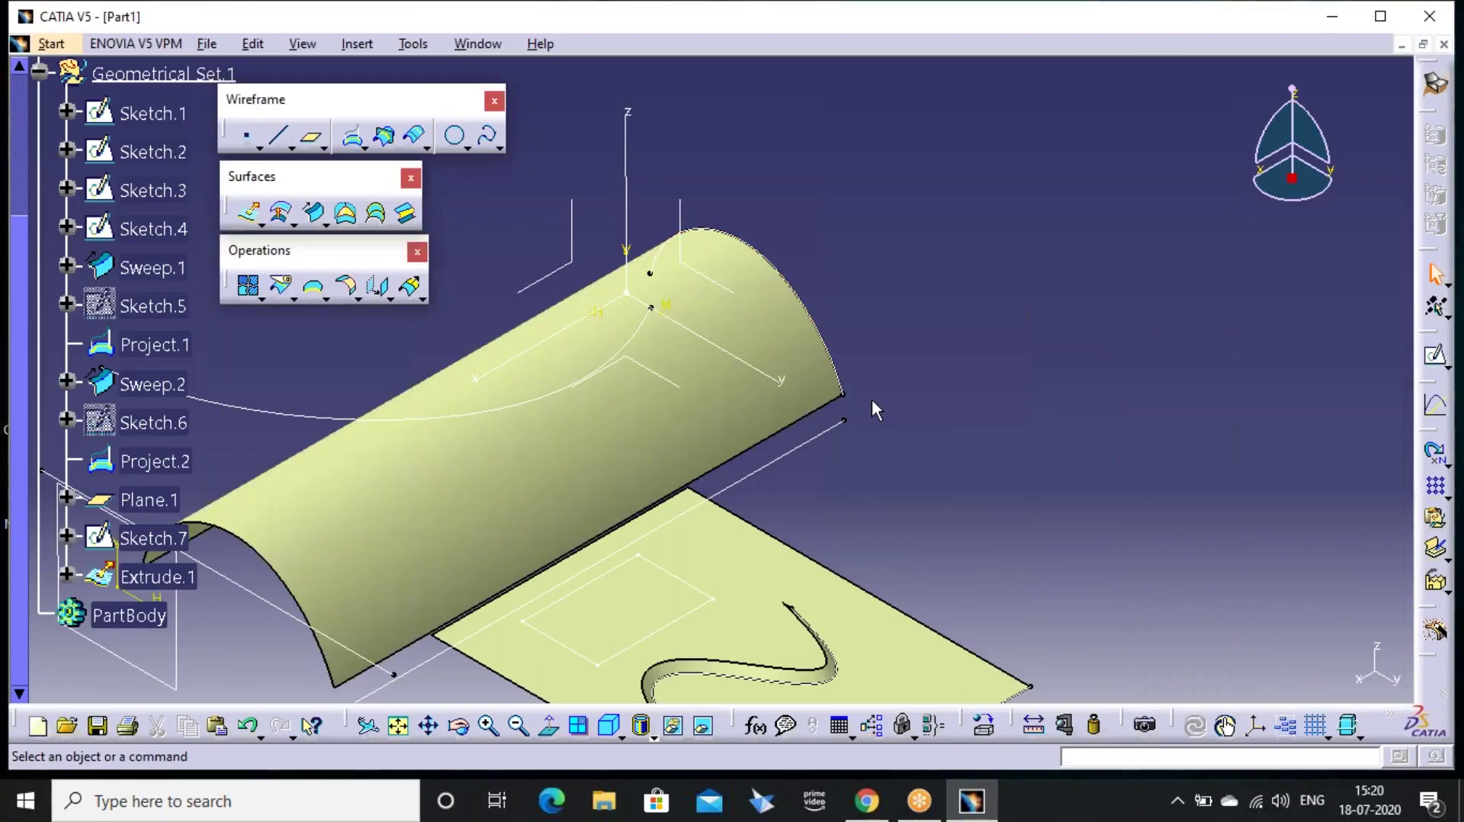
# Sketch a three-point spline on the XY plane beside the extruded surface, bowed toward it, exit the sketch and return to isometric view
pyautogui.moveTo(516, 428)
pyautogui.mouseDown(button='middle')
pyautogui.moveTo(569, 549)
pyautogui.moveTo(438, 480)
pyautogui.mouseUp(button='middle')
pyautogui.scroll(-1, 526, 459)
pyautogui.moveTo(532, 457); pyautogui.dragTo(1060, 435, button='middle')
pyautogui.moveTo(800, 433); pyautogui.dragTo(873, 350, button='middle')
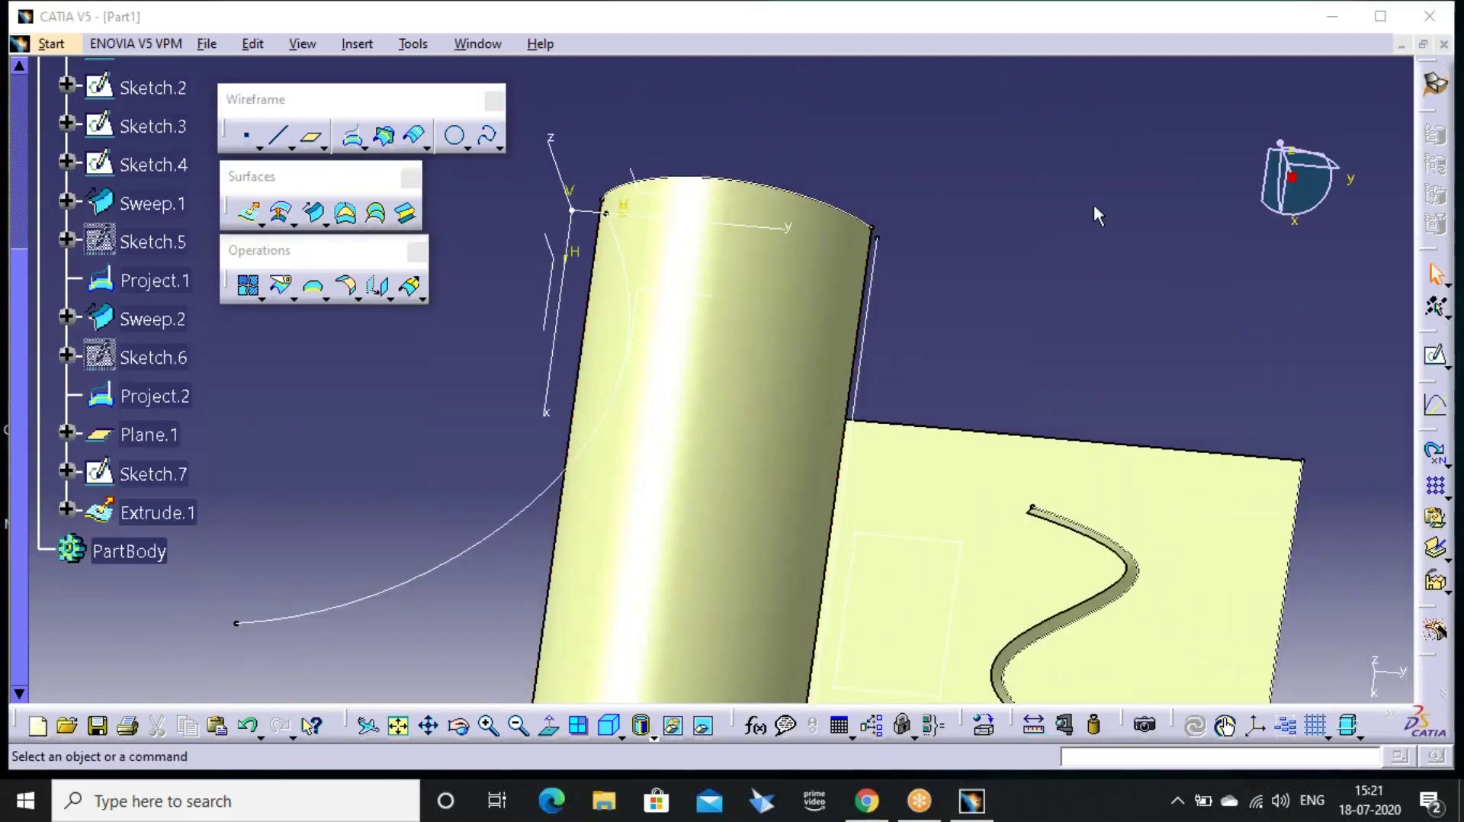
pyautogui.click(1435, 354)
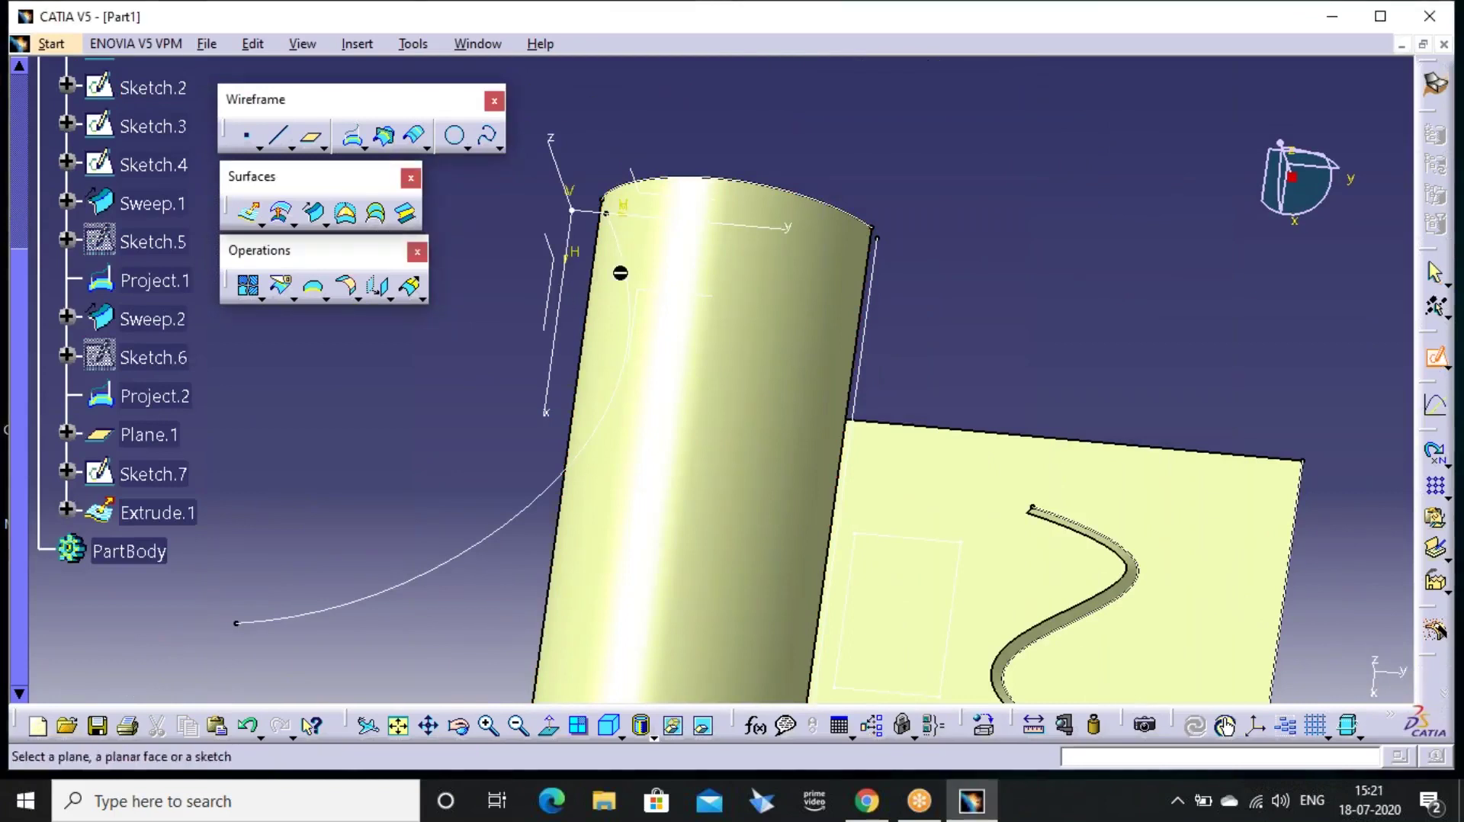
pyautogui.click(670, 303)
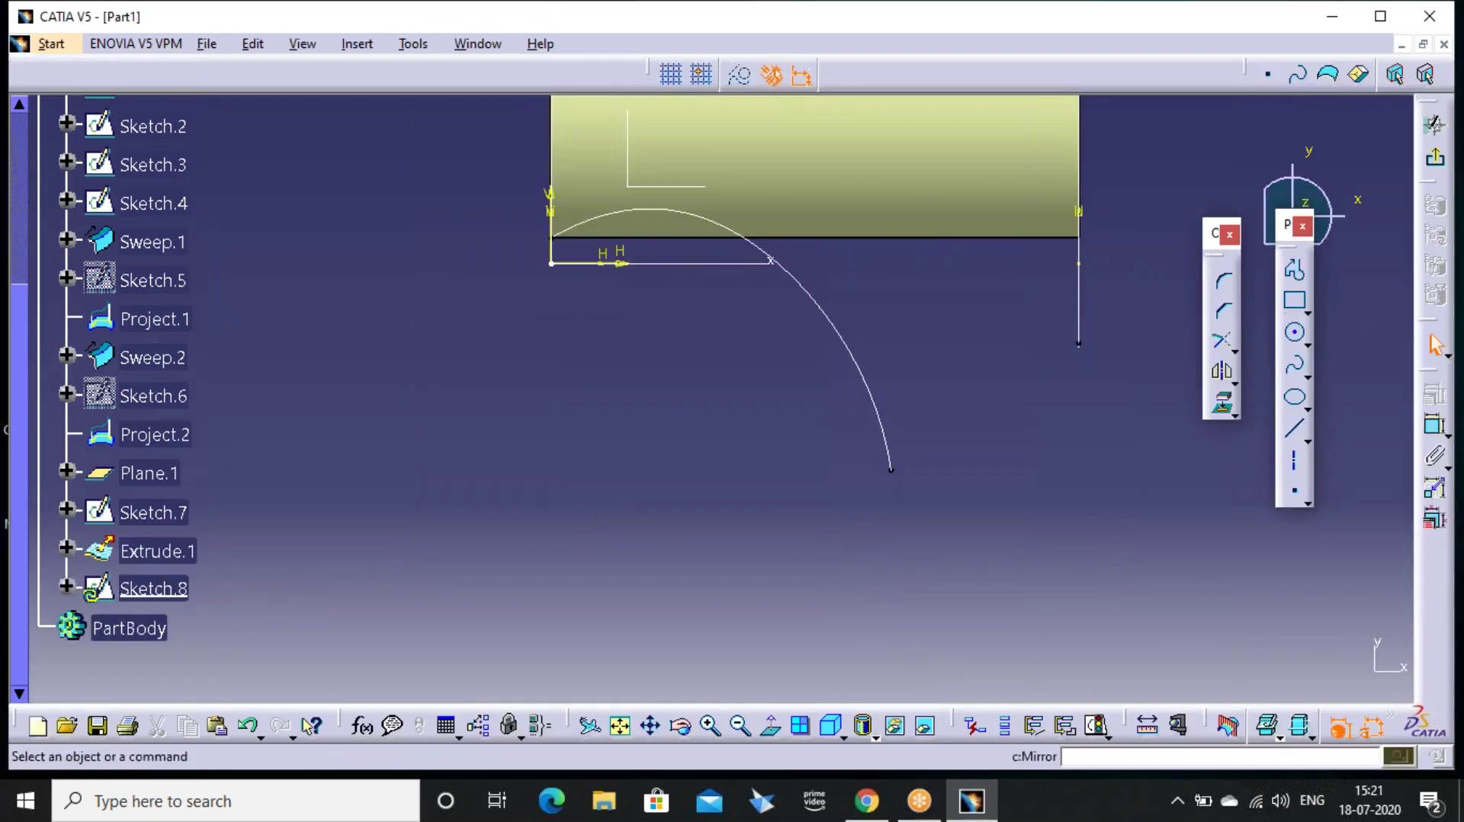
pyautogui.click(1294, 366)
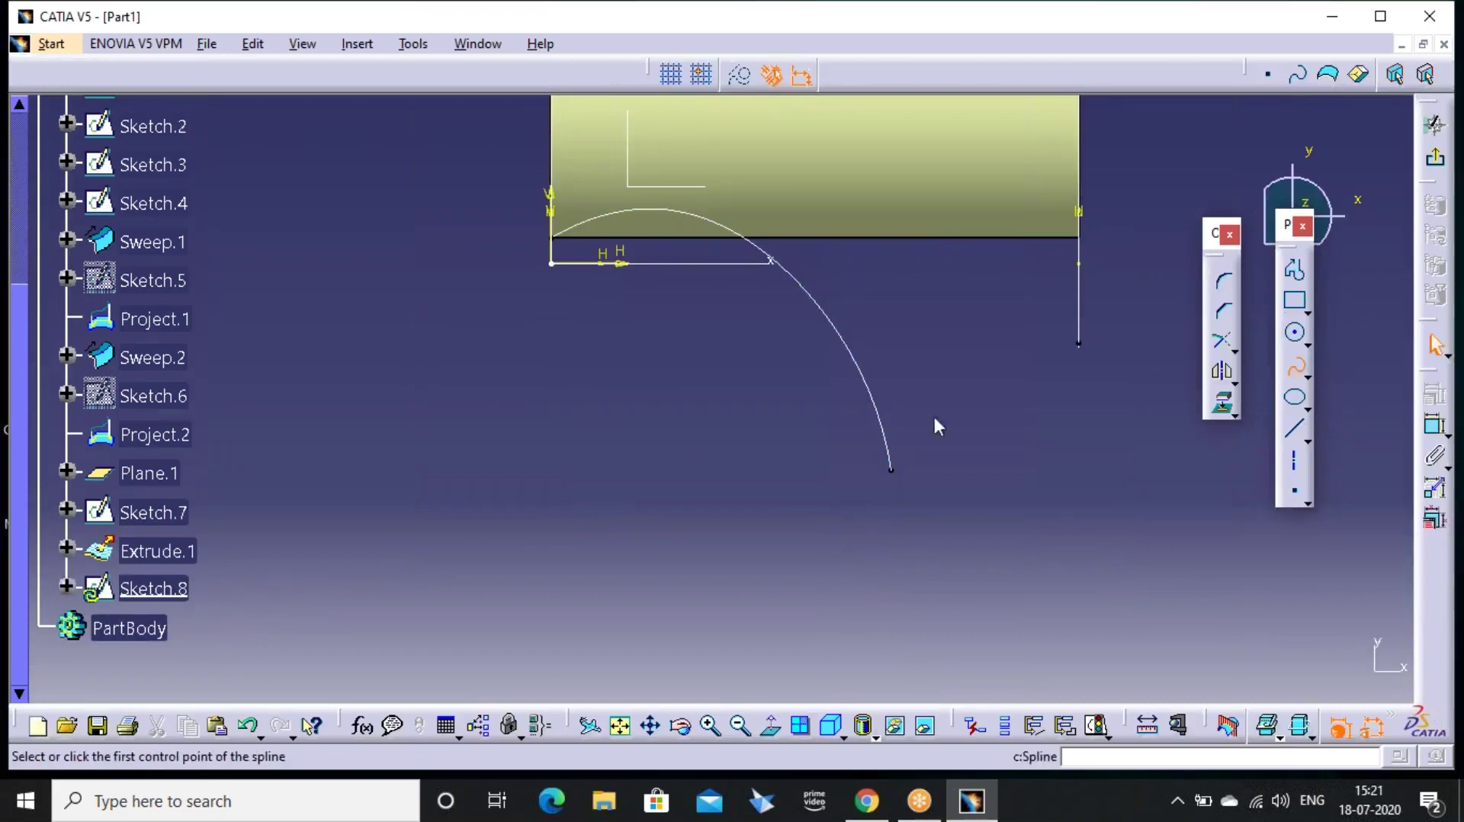
pyautogui.click(552, 502)
pyautogui.click(821, 368)
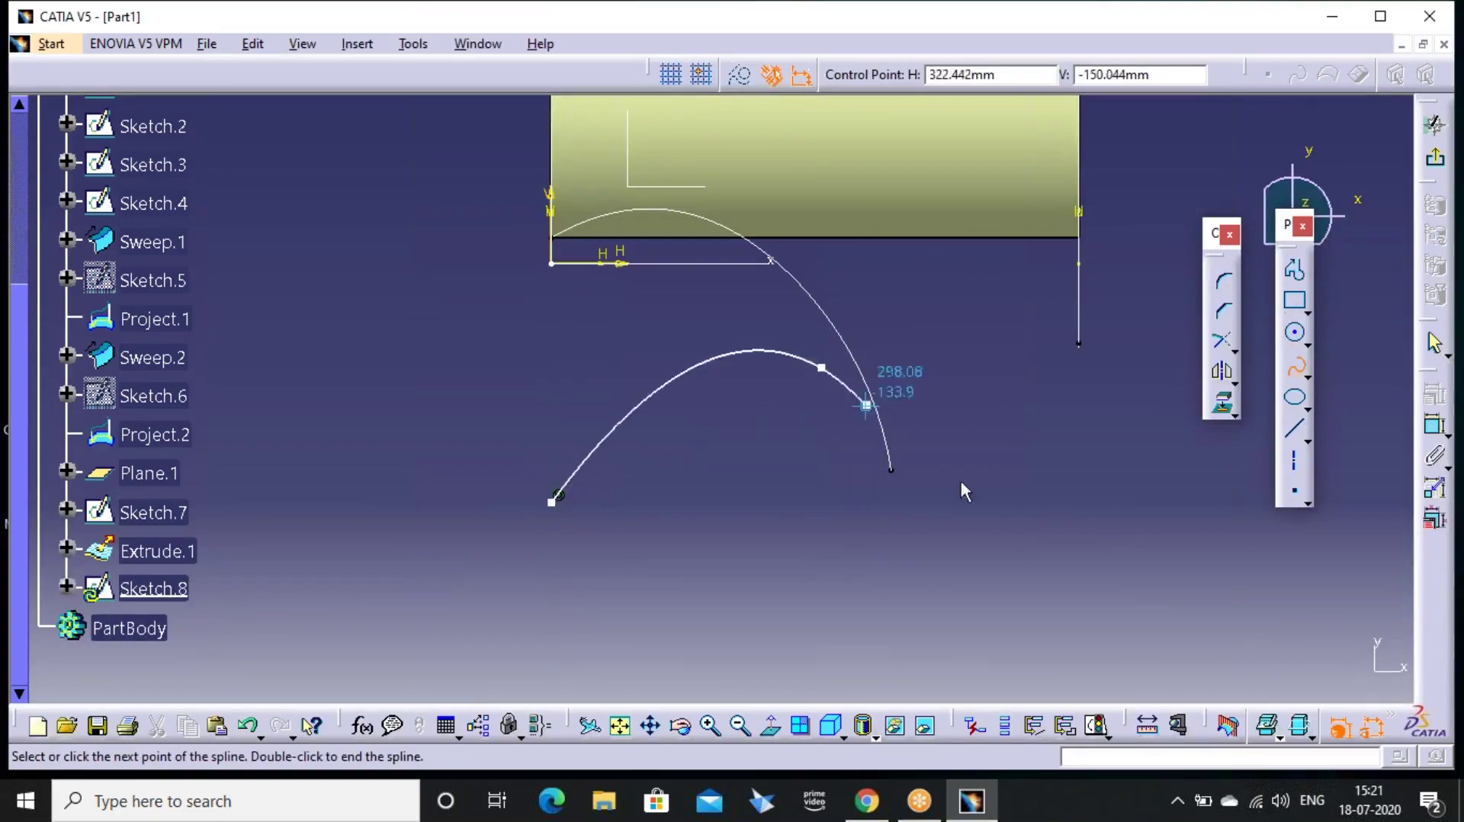
pyautogui.click(1125, 515)
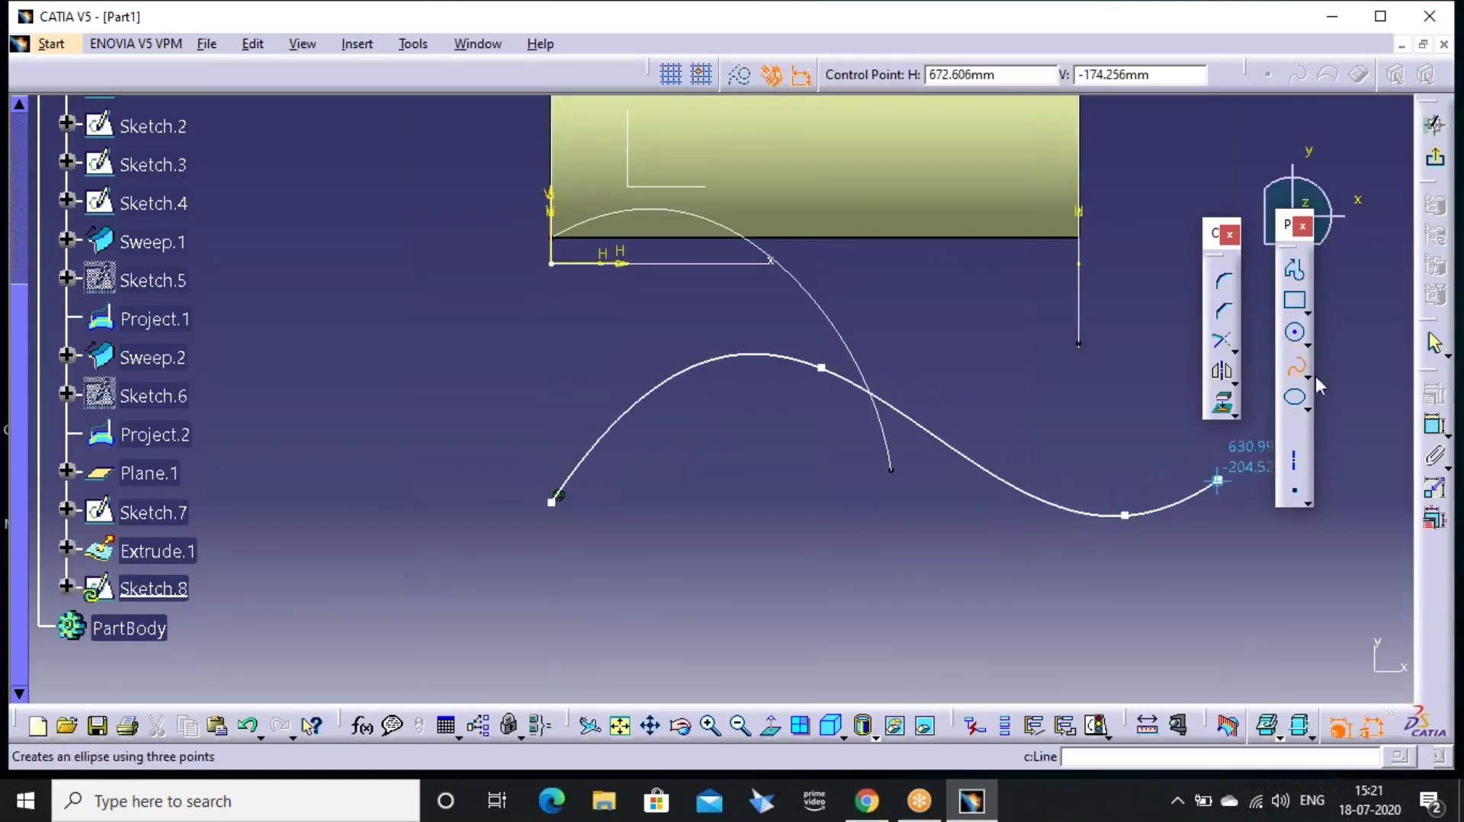
pyautogui.click(1434, 124)
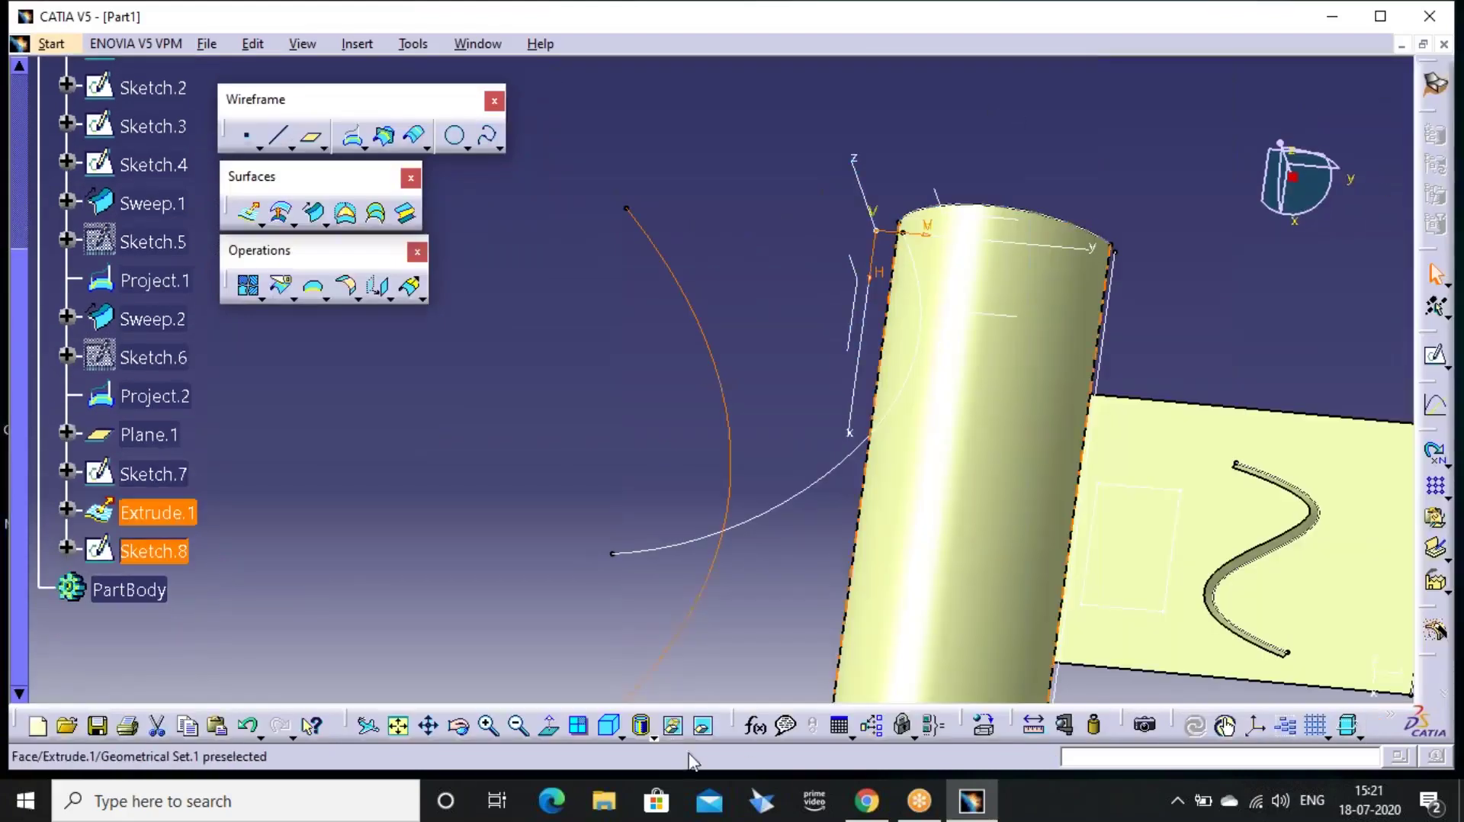
pyautogui.click(610, 726)
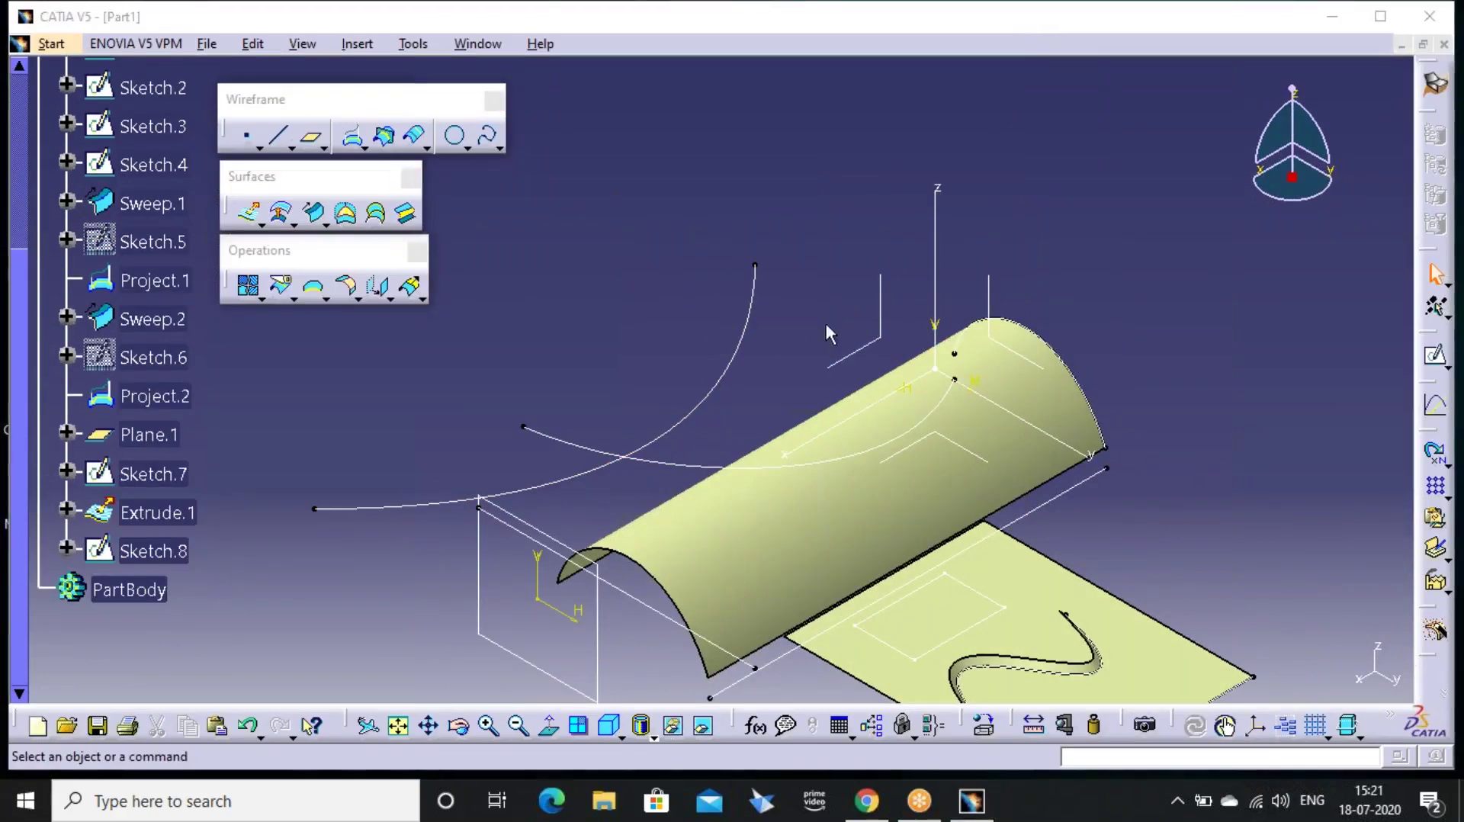
# Delete the old curve crossing the extruded surface and set up a line-profile sweep with the subtype With tangency surface
pyautogui.click(693, 462)
pyautogui.press('Delete')
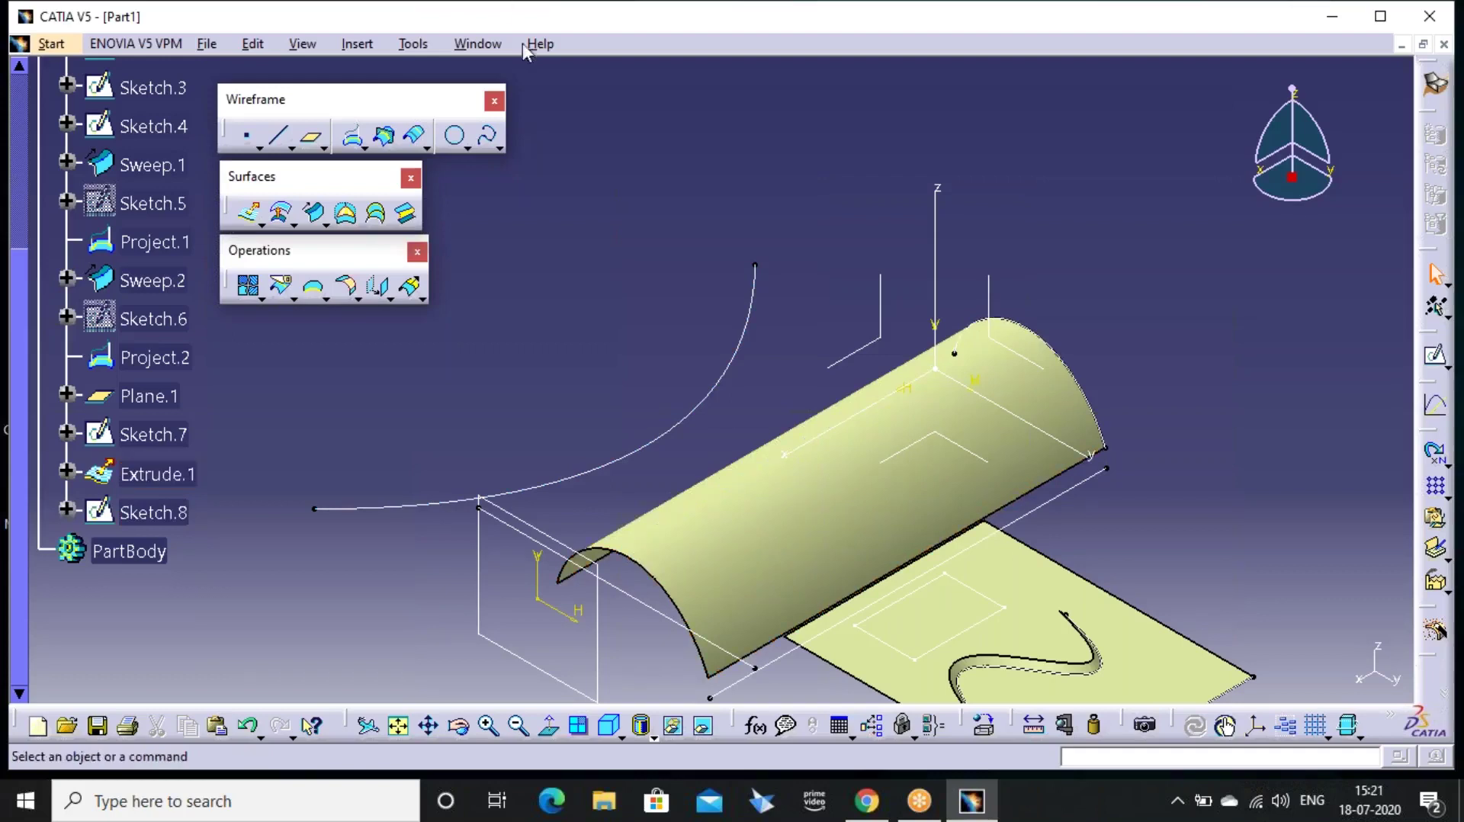
pyautogui.click(315, 214)
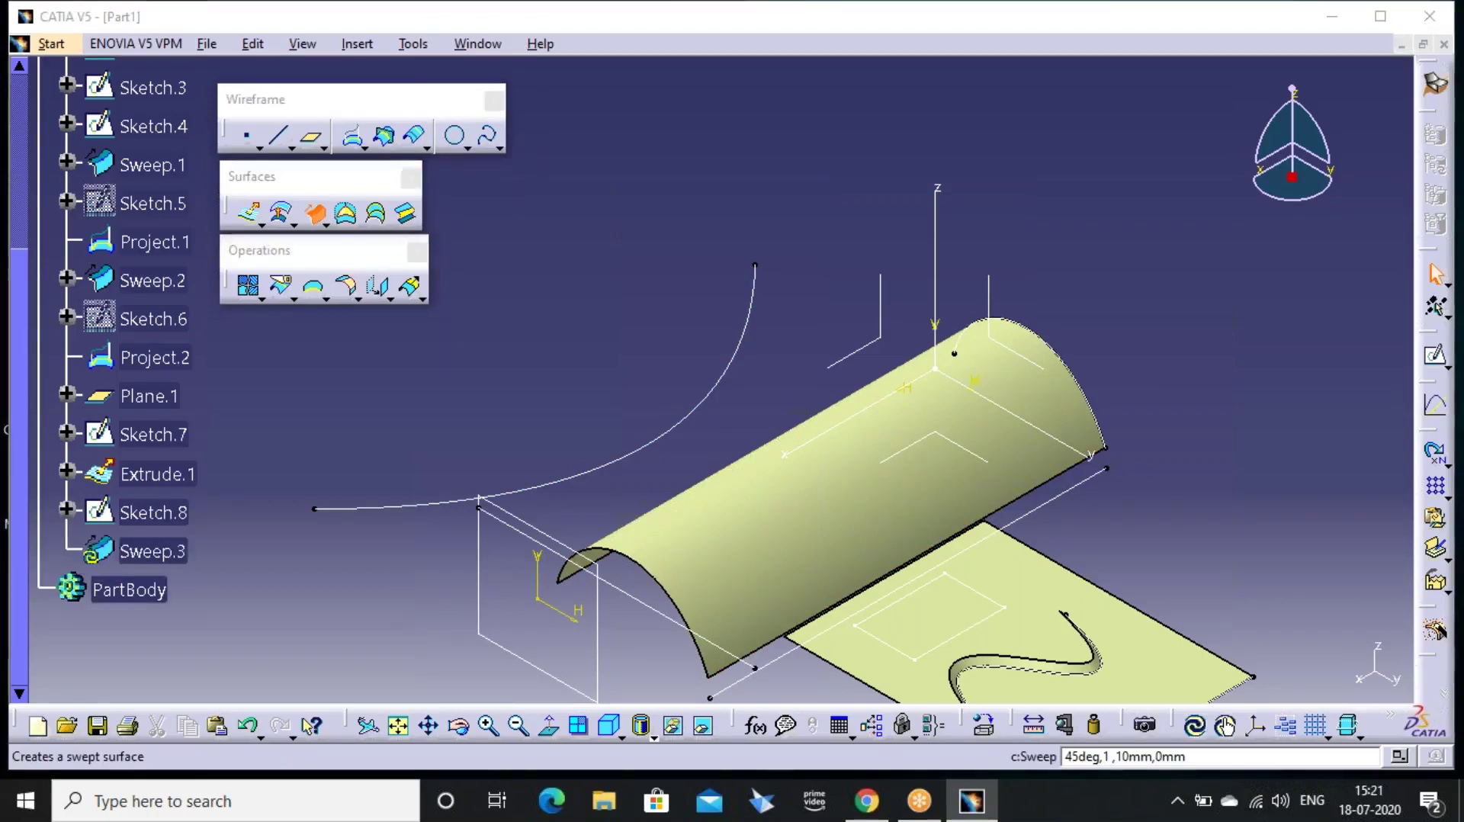
pyautogui.click(349, 127)
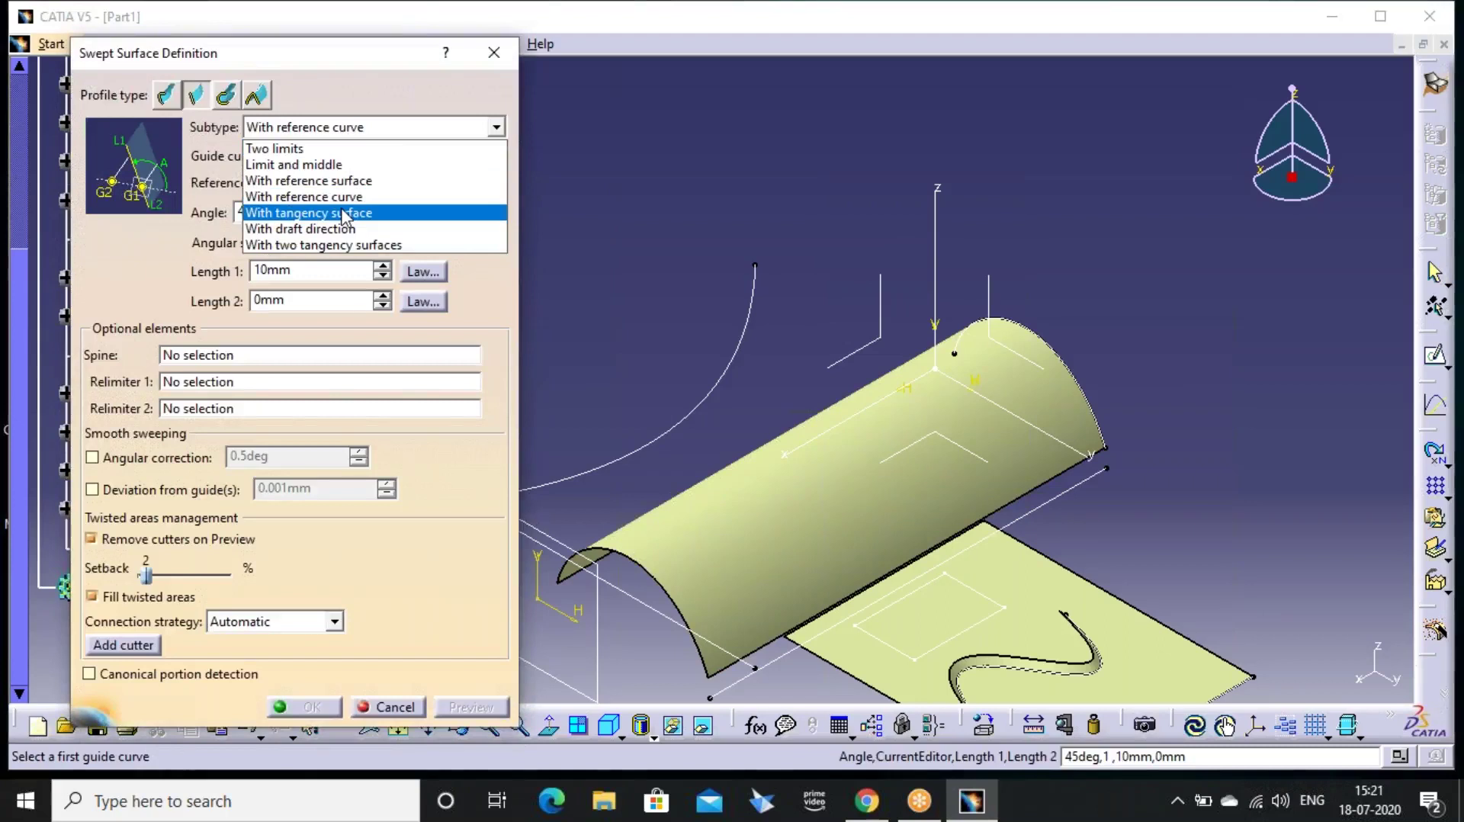
pyautogui.click(342, 212)
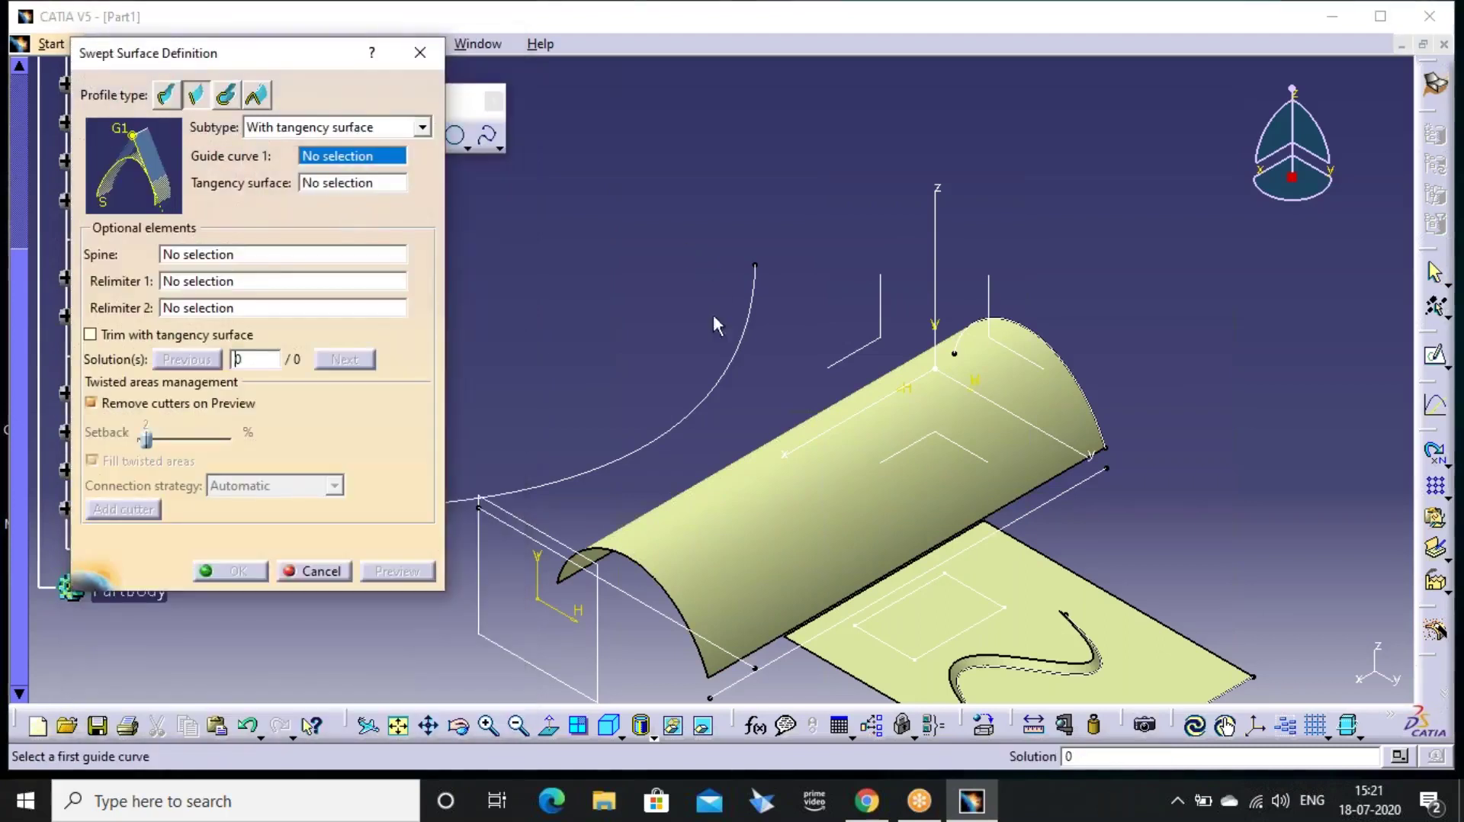
# Create the sweep with Sketch.8 as guide curve and Extrude.1 as tangency surface, previewing it before accepting
pyautogui.click(723, 400)
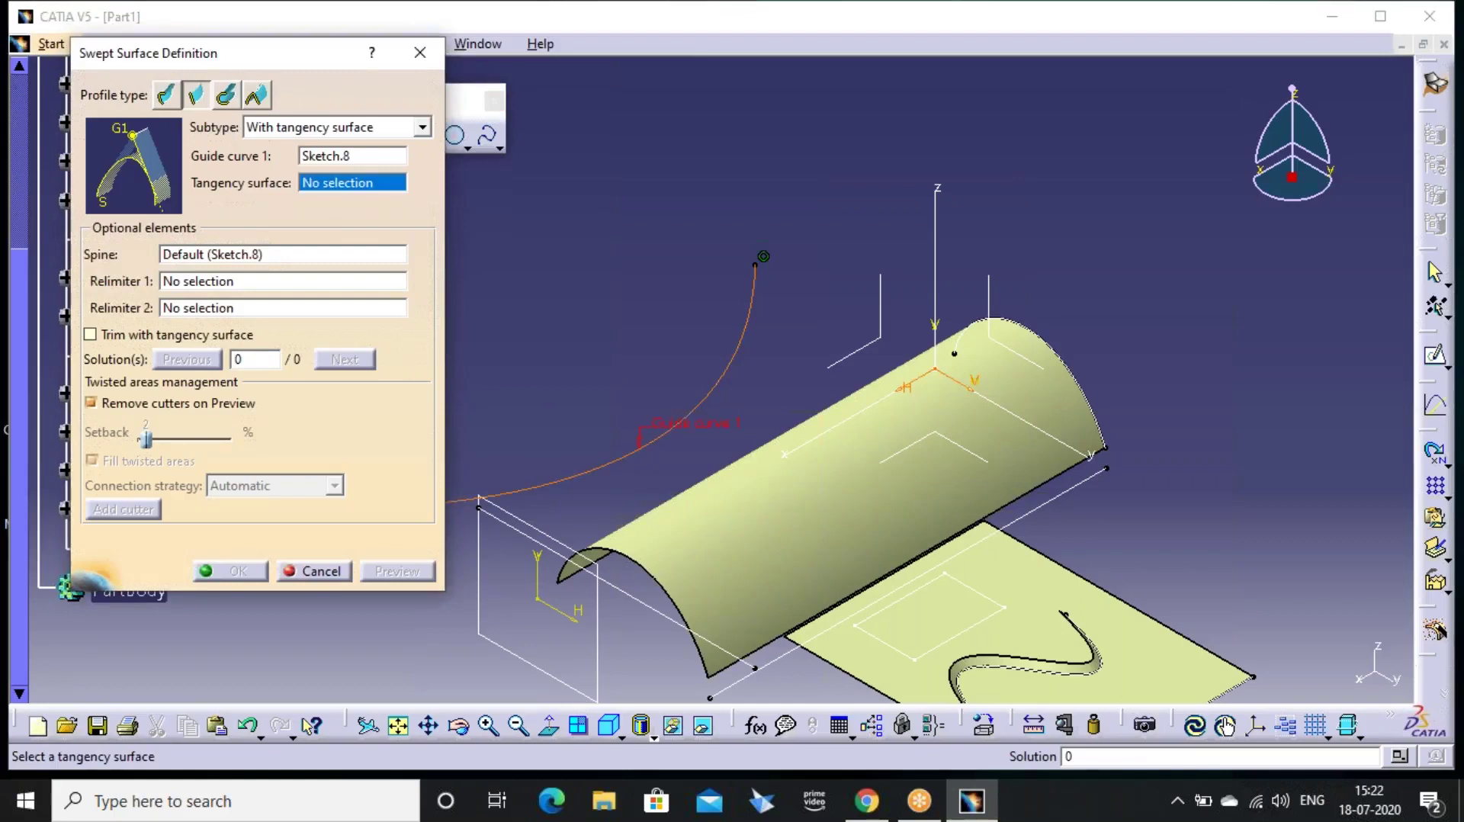
pyautogui.click(839, 489)
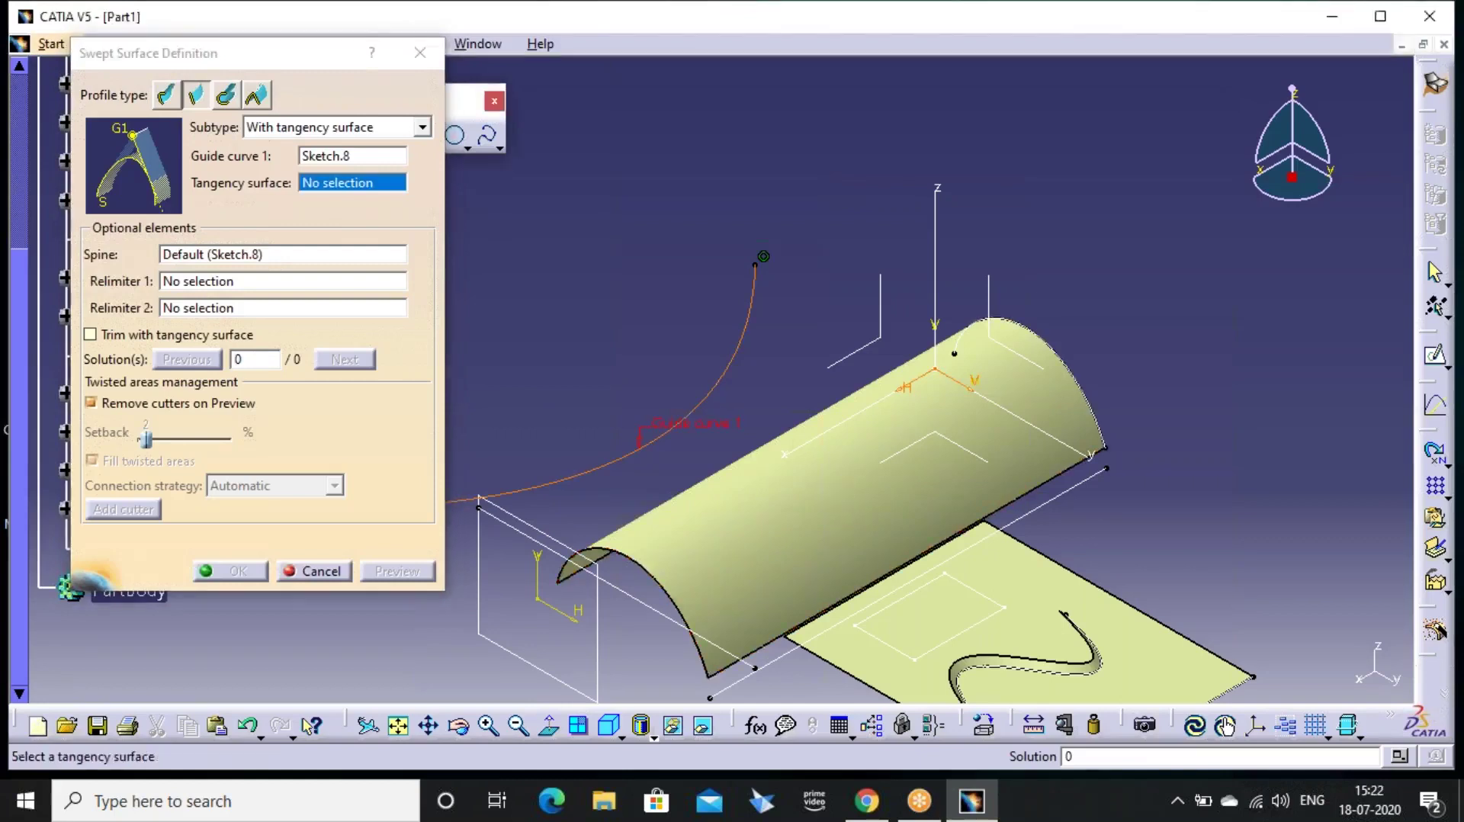
pyautogui.click(397, 571)
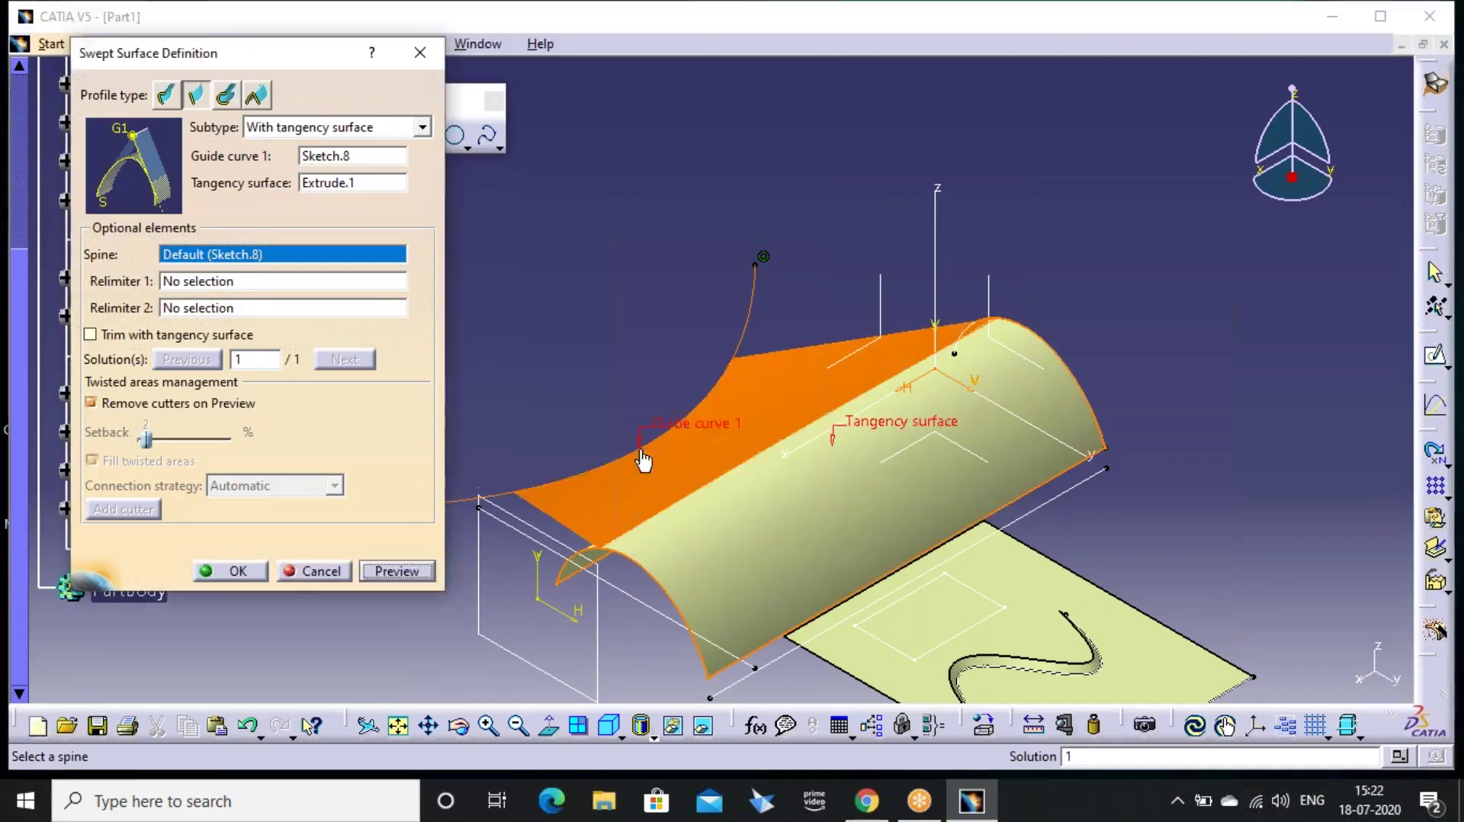
pyautogui.moveTo(644, 437); pyautogui.dragTo(814, 497, button='middle')
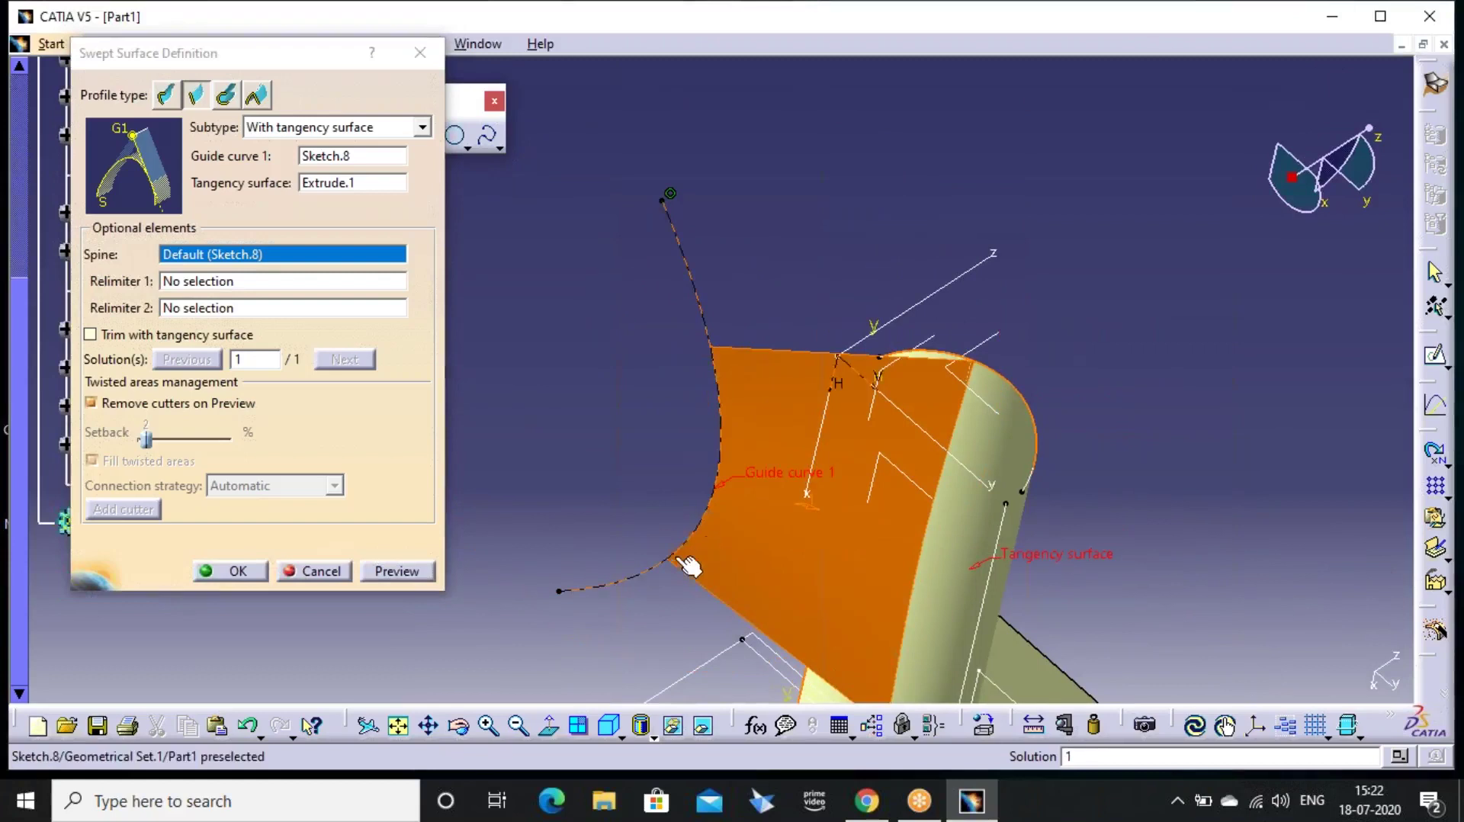
pyautogui.moveTo(922, 477); pyautogui.dragTo(252, 589, button='middle')
pyautogui.click(230, 571)
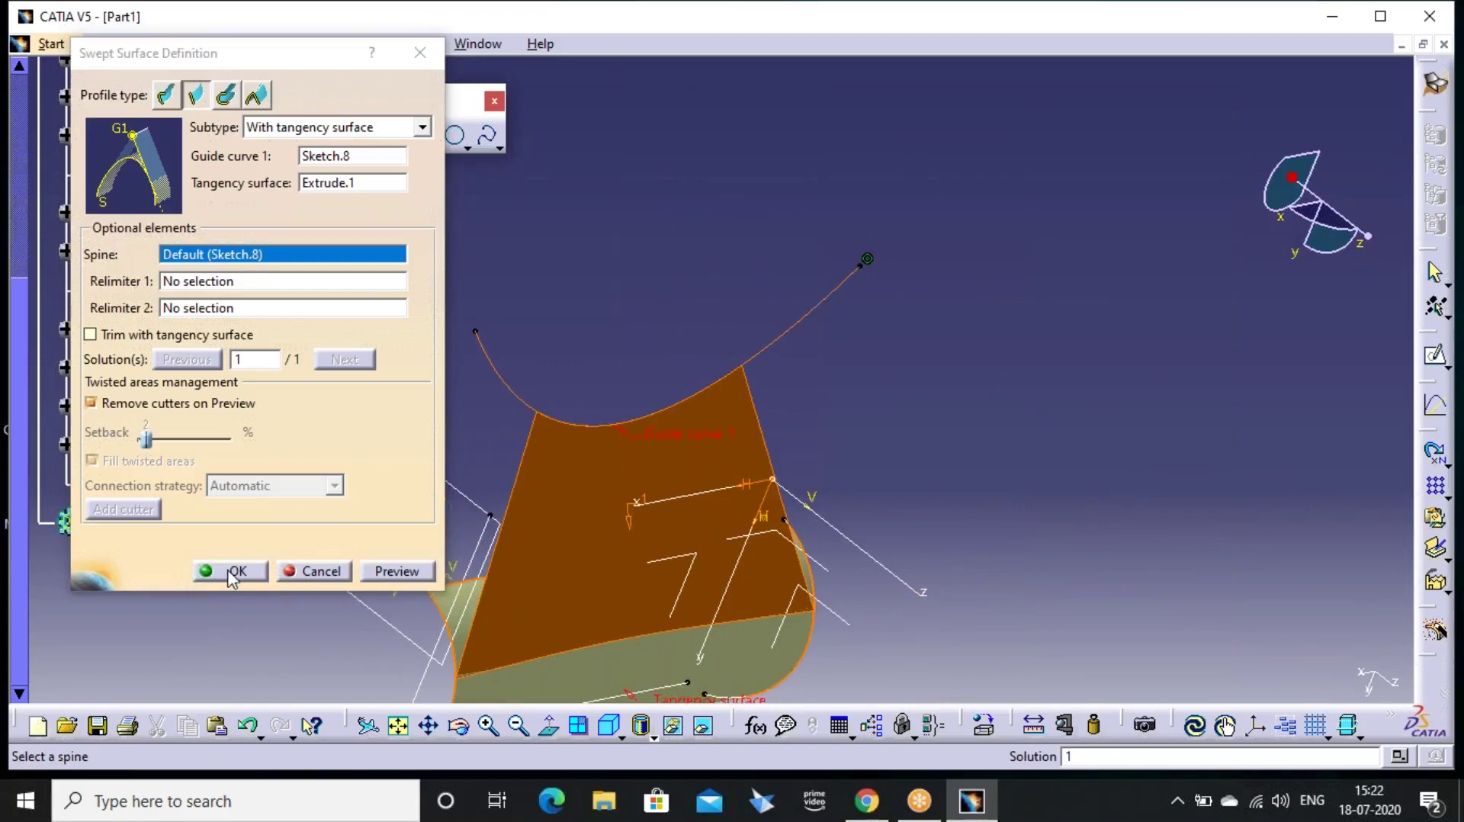
pyautogui.click(620, 733)
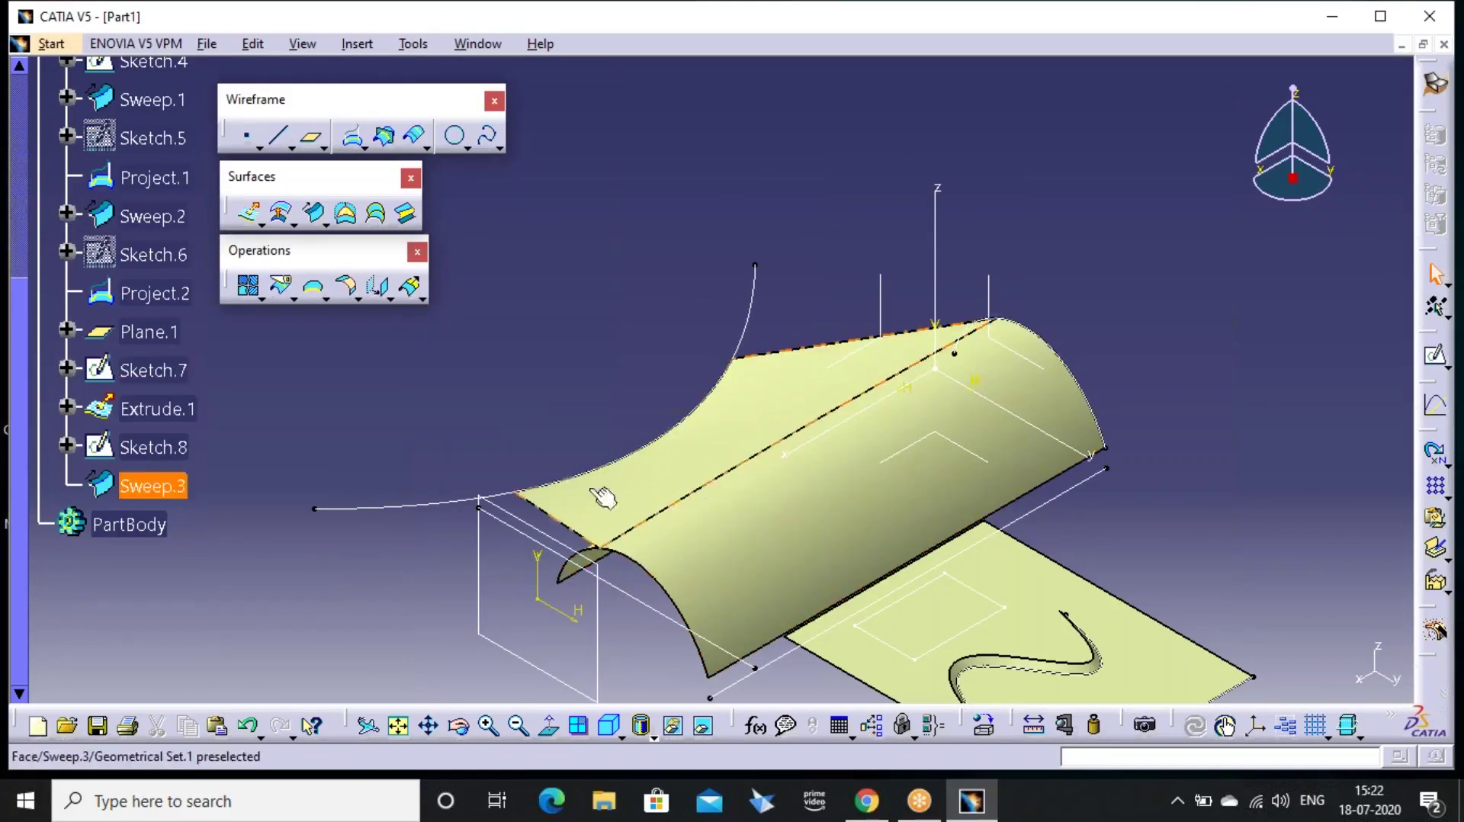
# Examine how the swept surface joins its guide curve to the extruded surface, and review its definition without changing it
pyautogui.moveTo(523, 539)
pyautogui.mouseDown(button='middle')
pyautogui.moveTo(597, 523)
pyautogui.moveTo(712, 448)
pyautogui.moveTo(740, 372)
pyautogui.moveTo(743, 388)
pyautogui.mouseUp(button='middle')
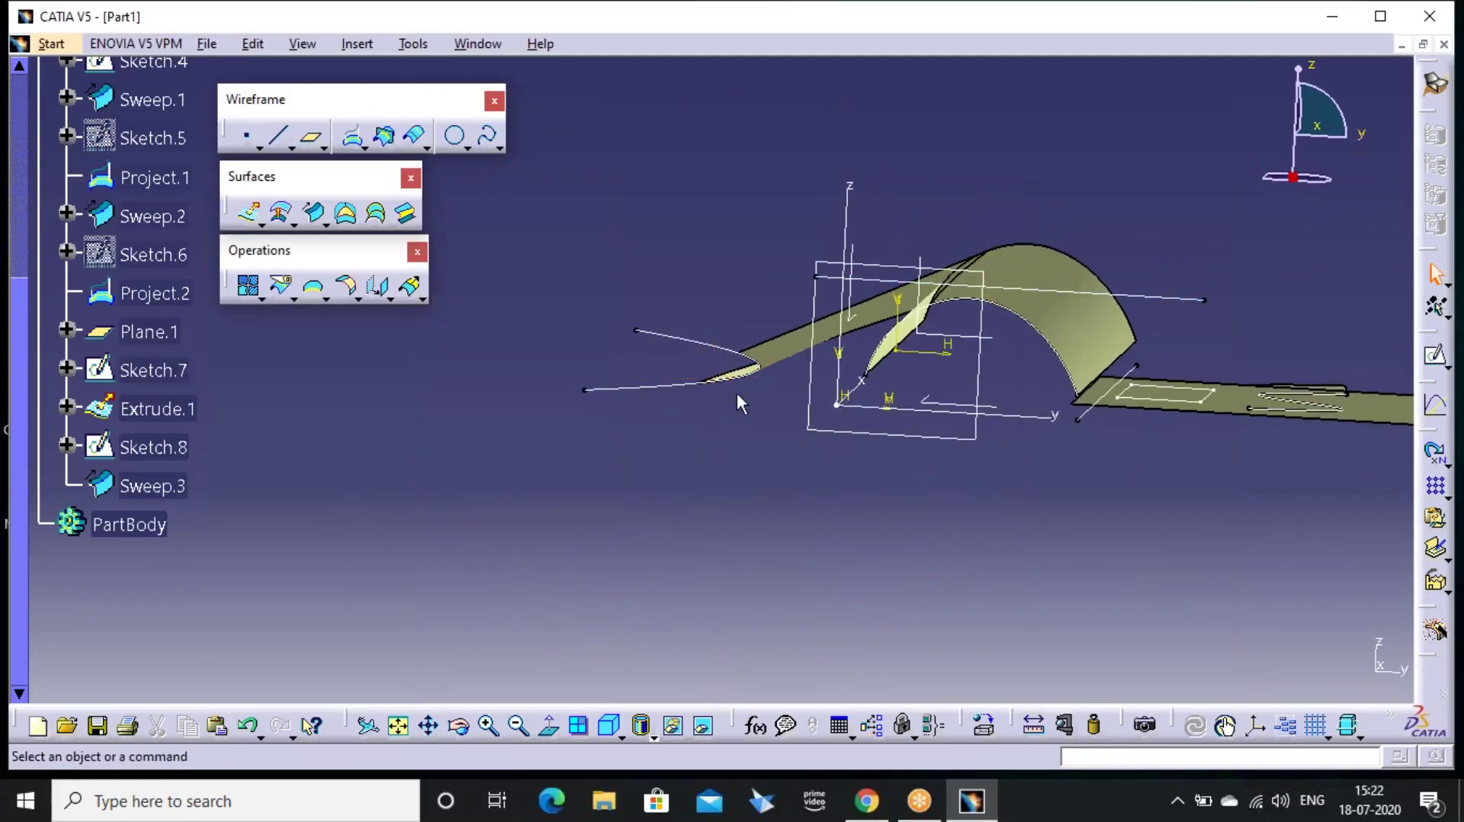
pyautogui.moveTo(737, 391)
pyautogui.mouseDown(button='middle')
pyautogui.moveTo(751, 544)
pyautogui.moveTo(718, 703)
pyautogui.mouseUp(button='middle')
pyautogui.moveTo(732, 433); pyautogui.dragTo(678, 401, button='middle')
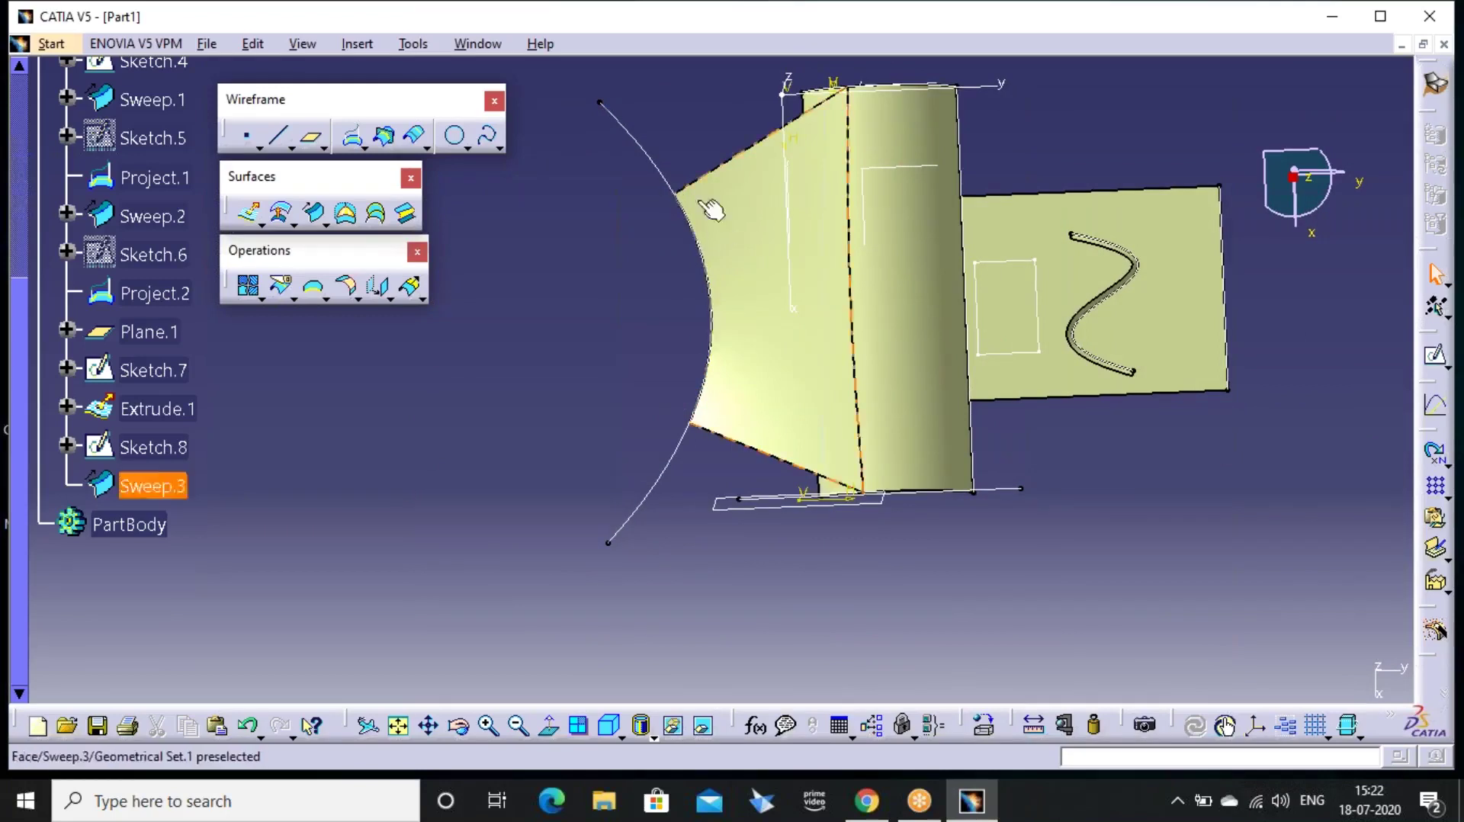
pyautogui.click(659, 168)
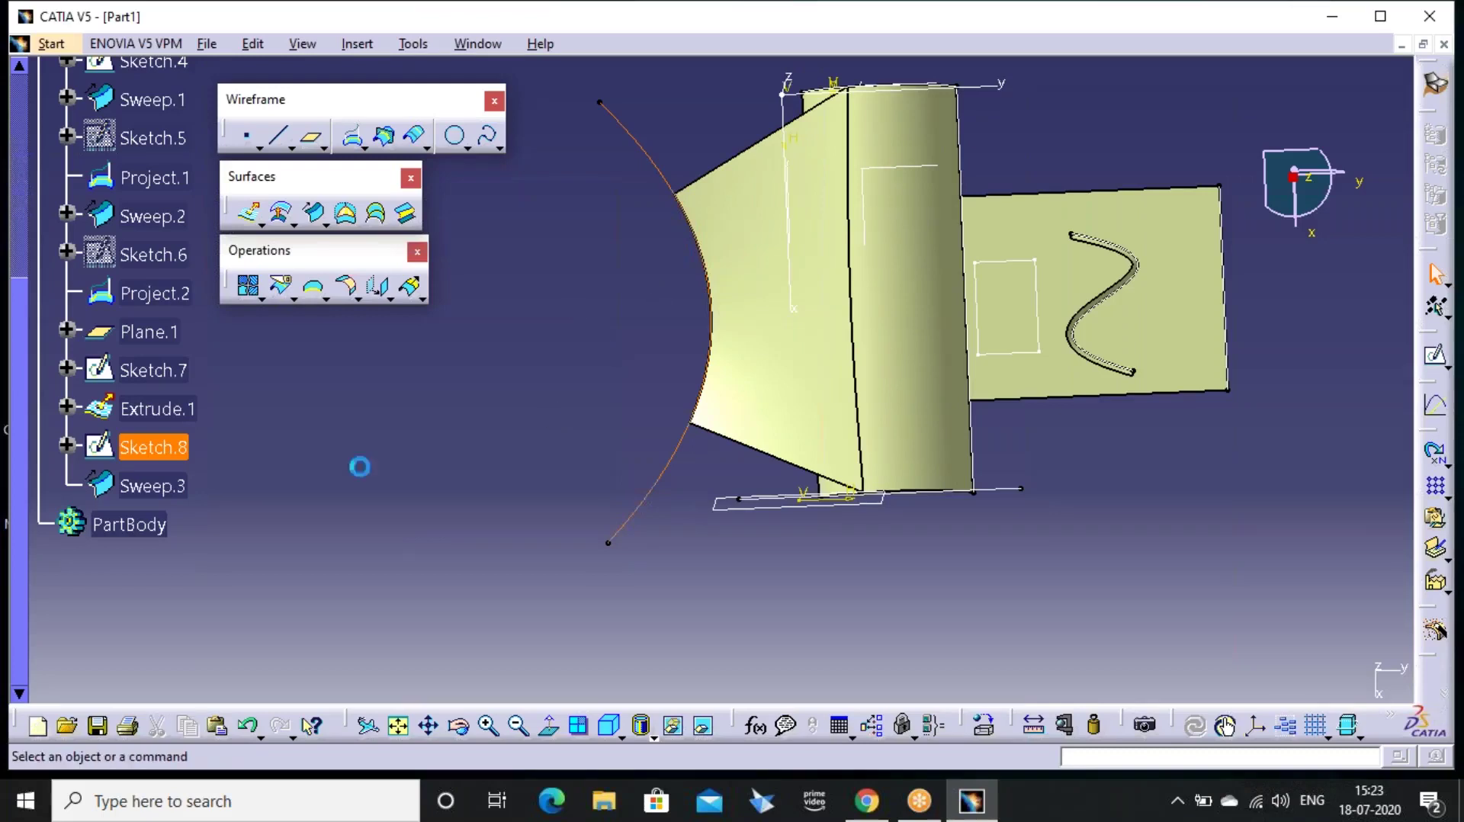
pyautogui.click(152, 485)
pyautogui.doubleClick(156, 486)
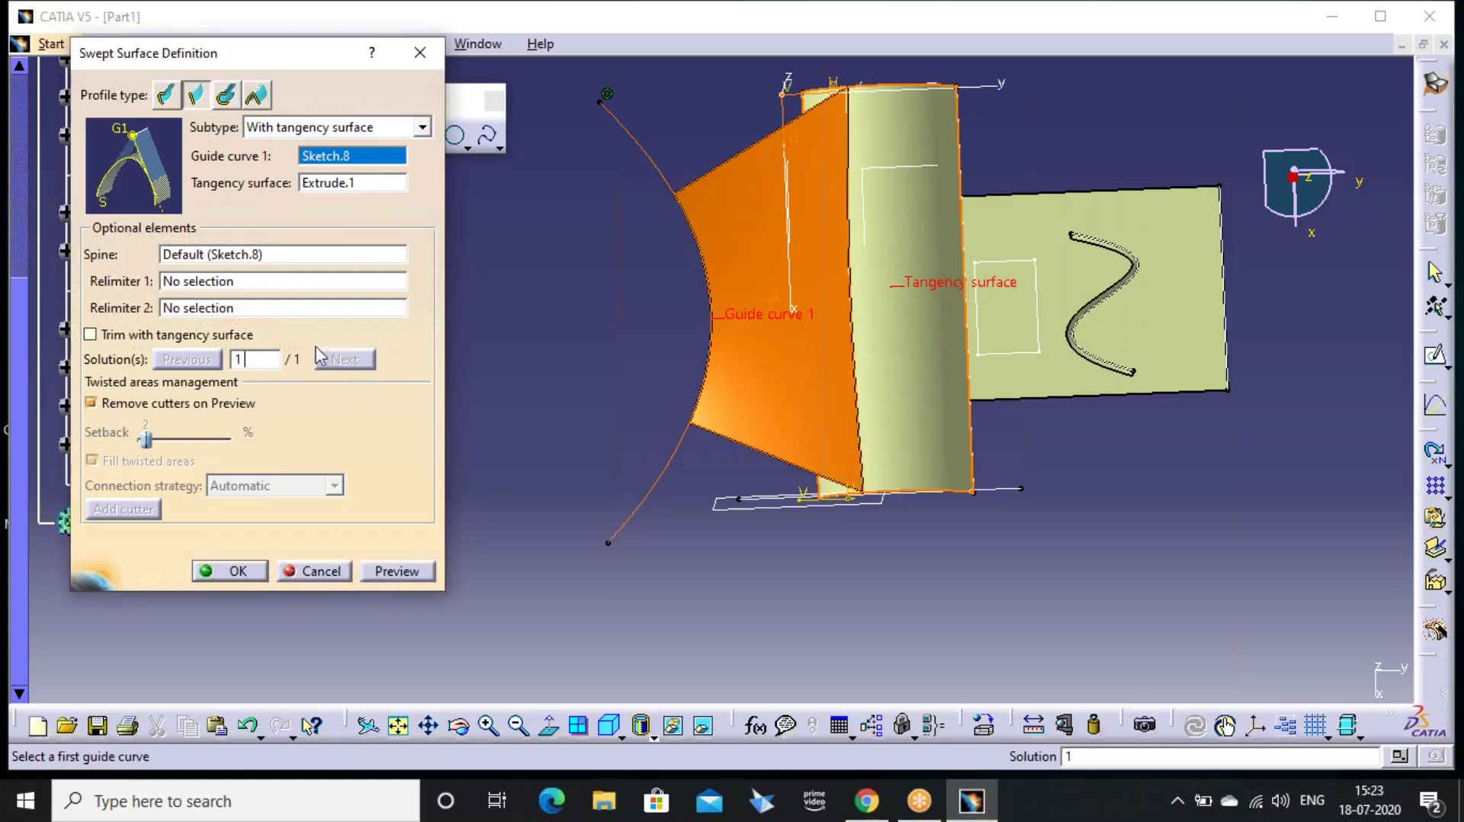
pyautogui.click(231, 572)
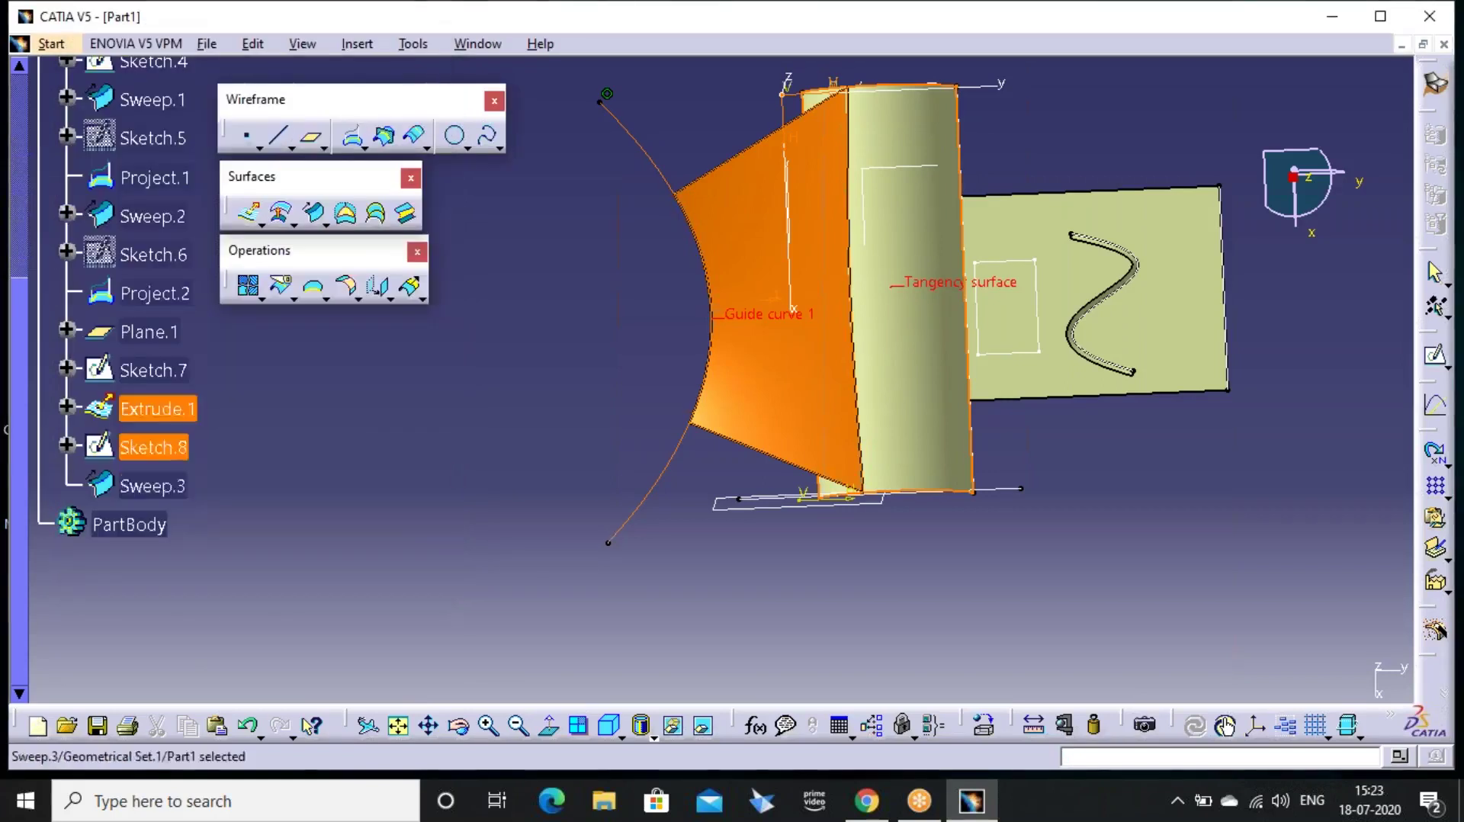
pyautogui.click(314, 213)
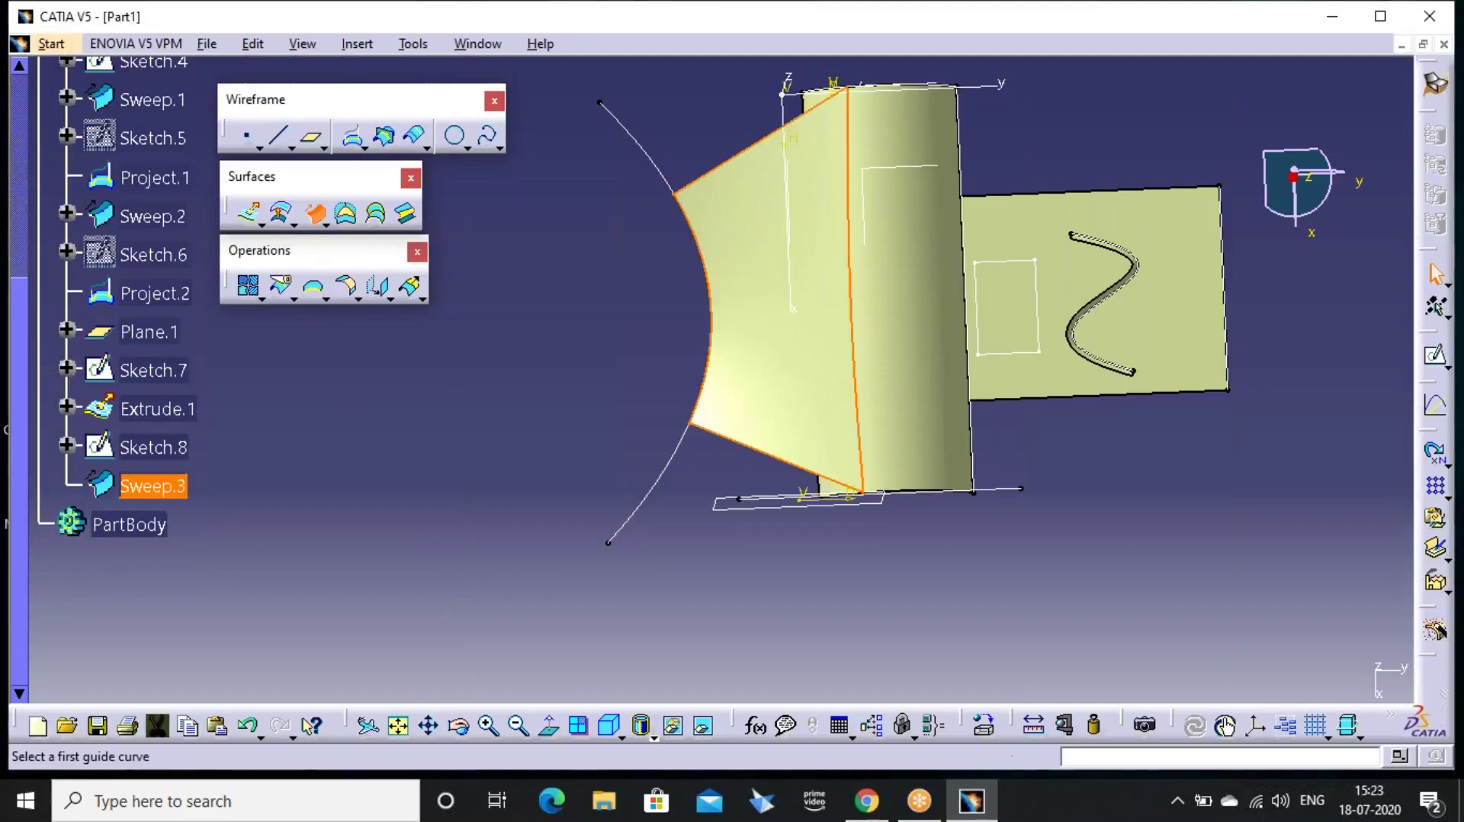
pyautogui.click(335, 126)
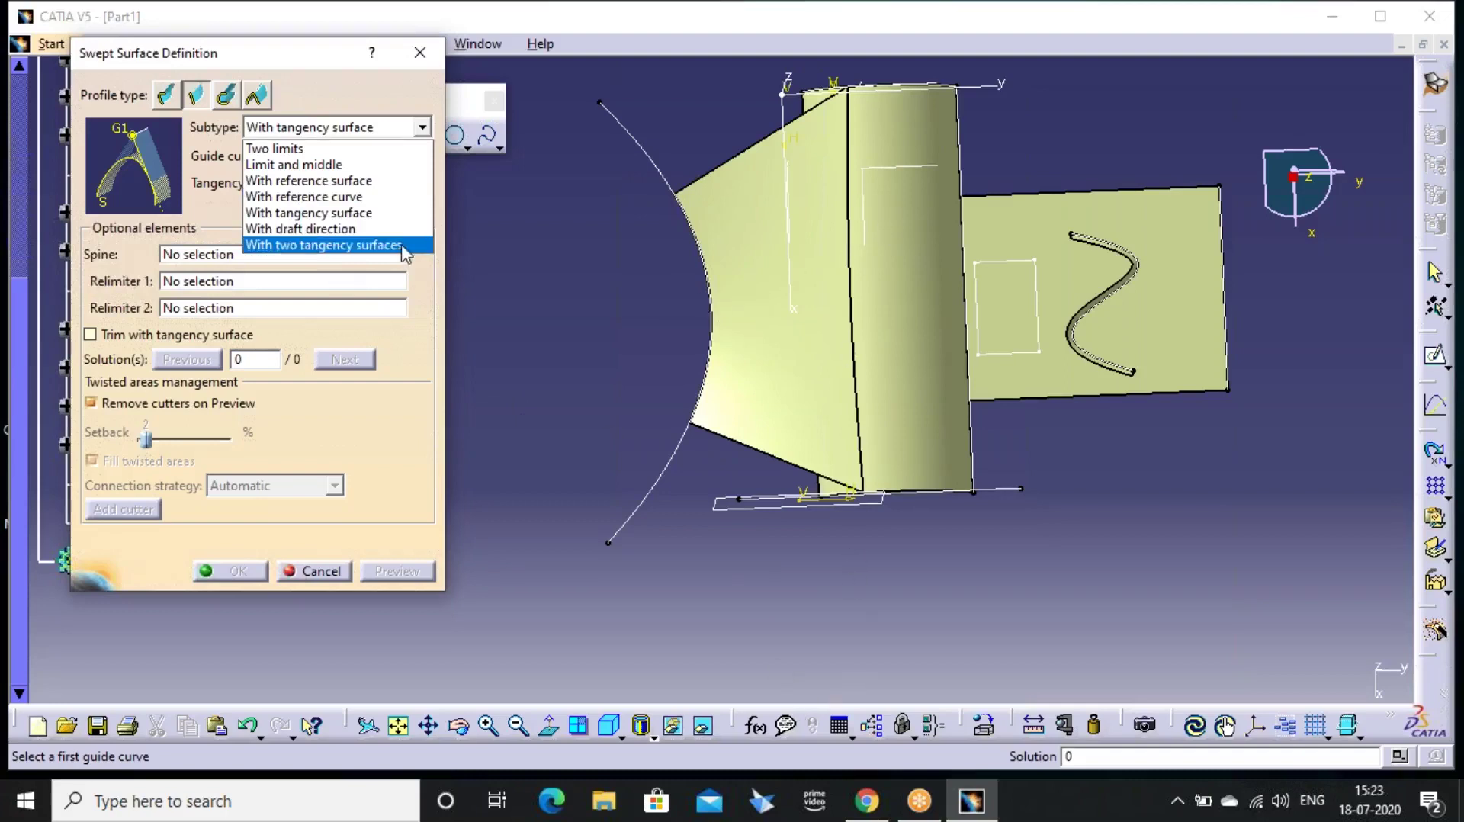
pyautogui.click(666, 715)
# Sketch a semicircular arc of about 183 mm radius on the YZ plane, centred on the horizontal axis at about H -492 mm
pyautogui.click(610, 727)
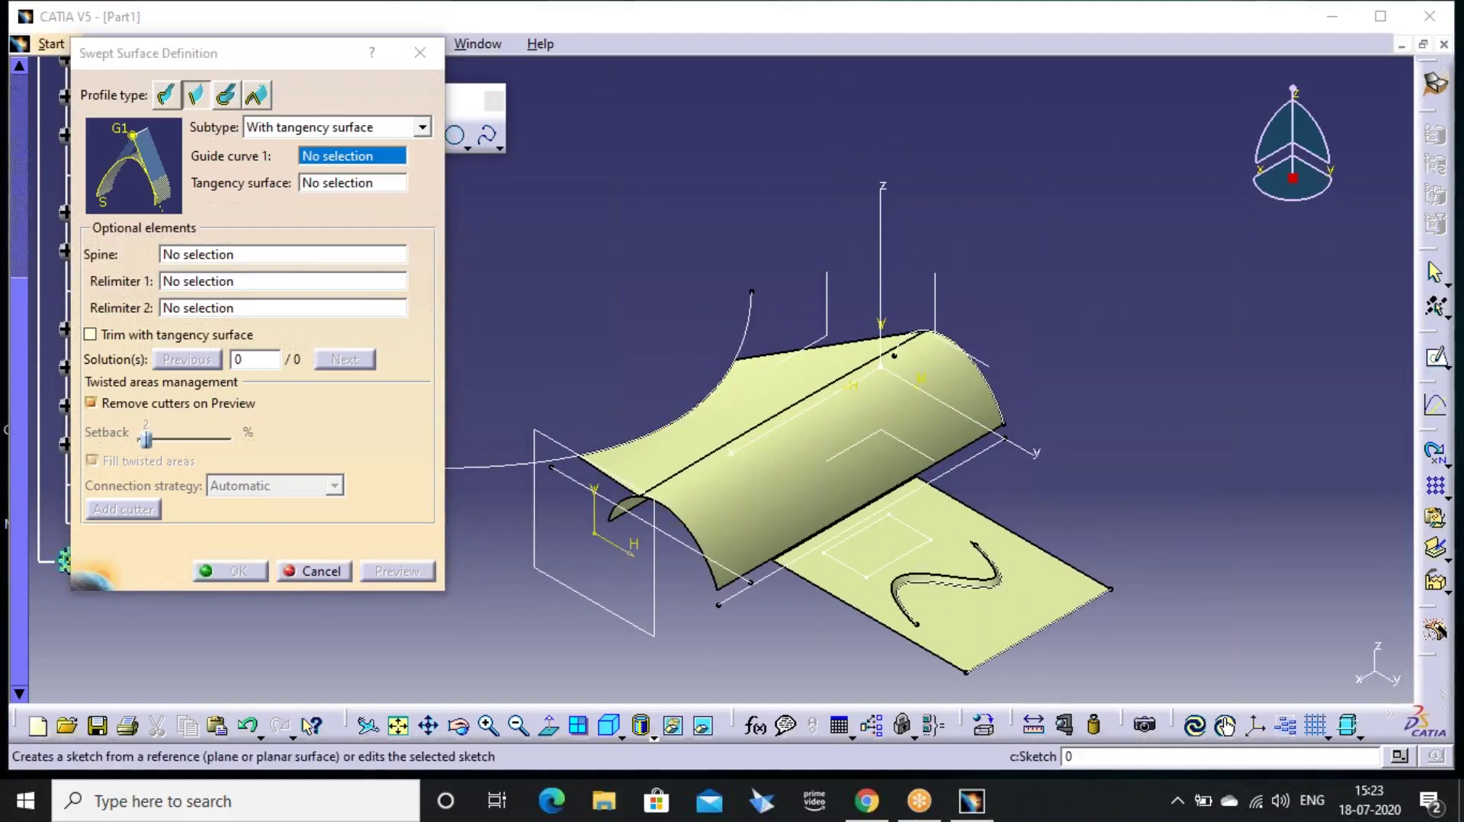
pyautogui.click(1436, 356)
pyautogui.click(974, 357)
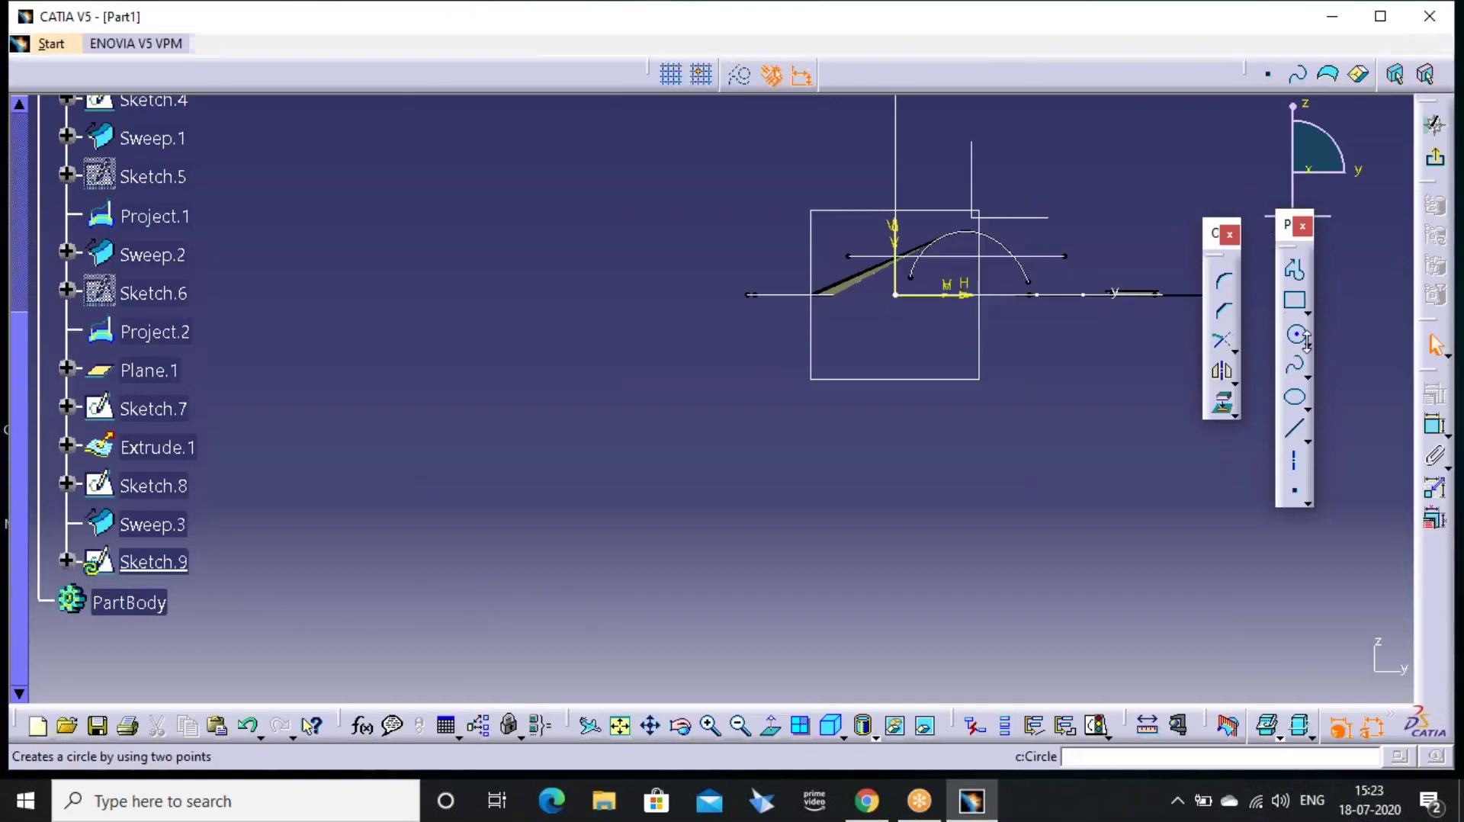
pyautogui.click(1307, 344)
pyautogui.click(1438, 366)
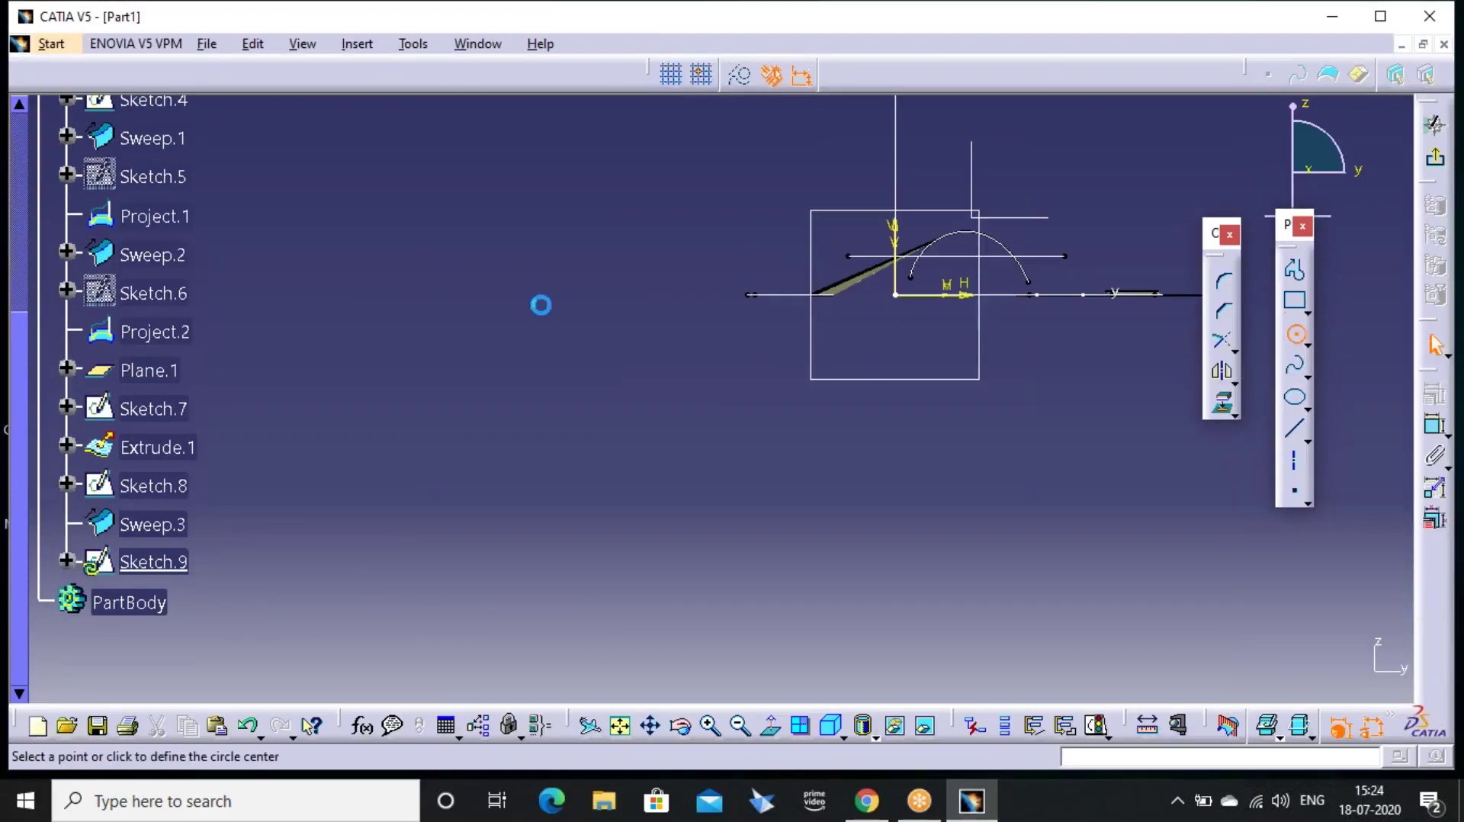
pyautogui.click(590, 295)
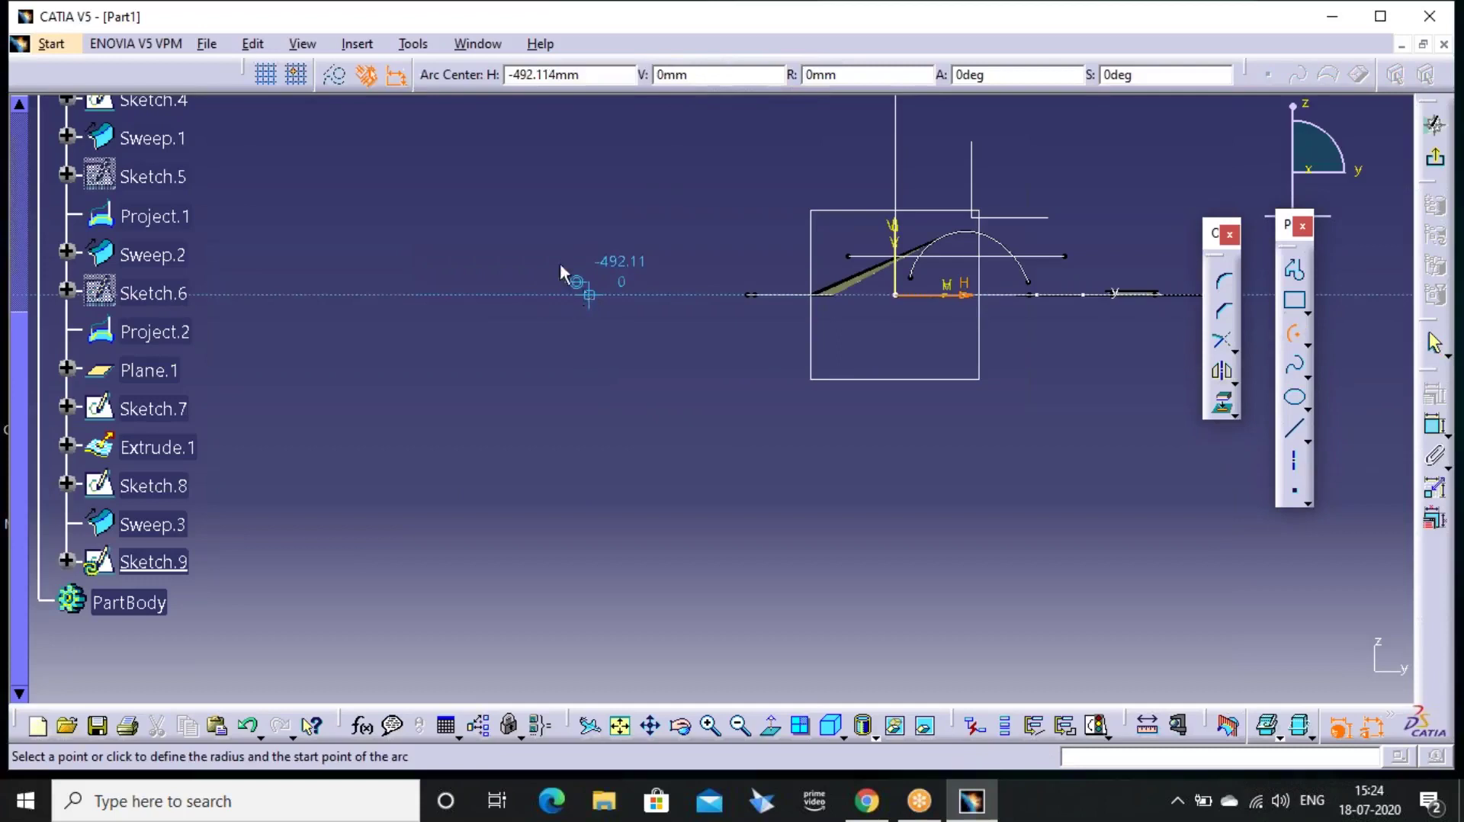
pyautogui.click(476, 296)
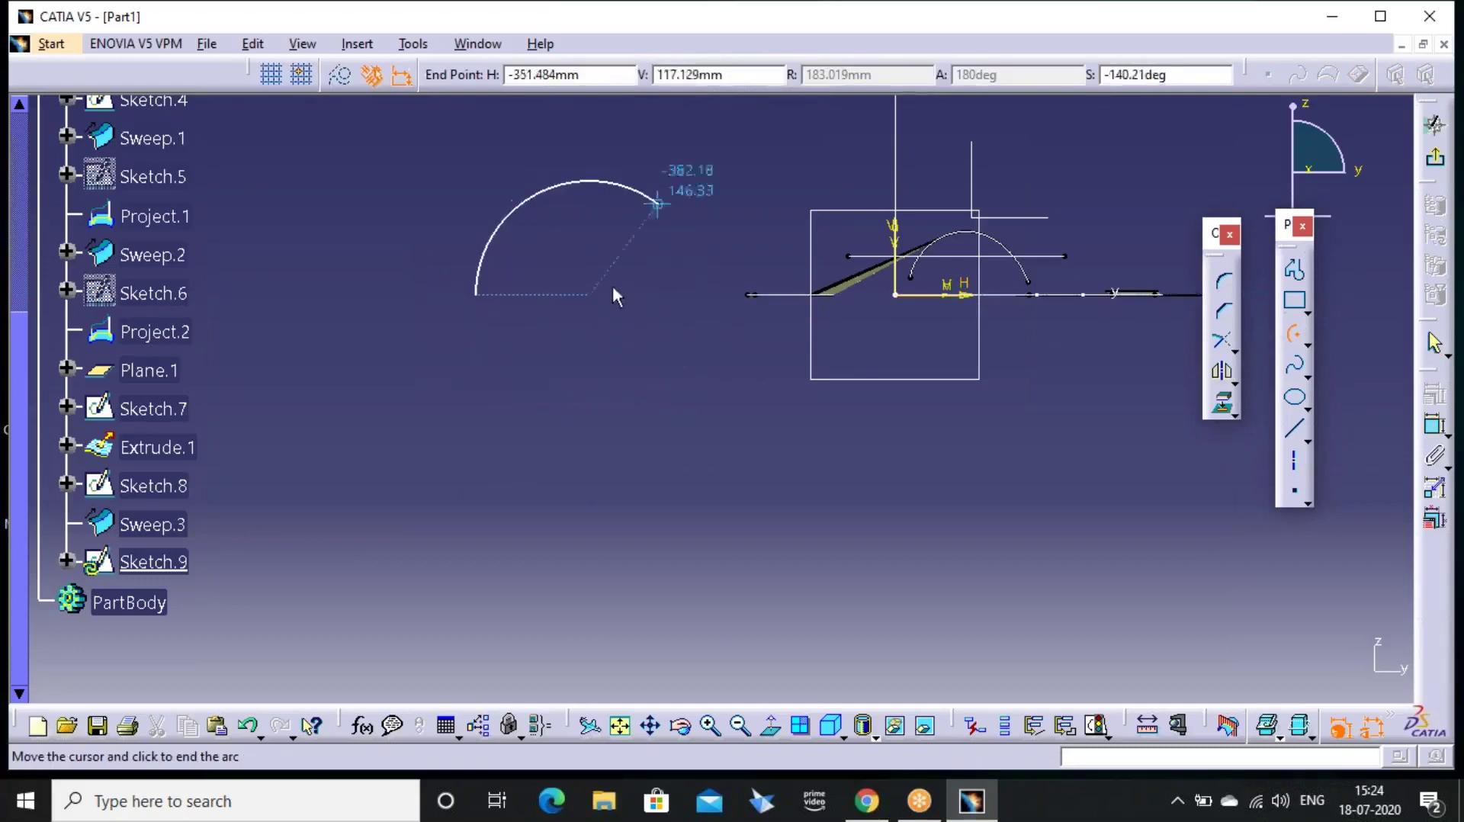
pyautogui.click(650, 302)
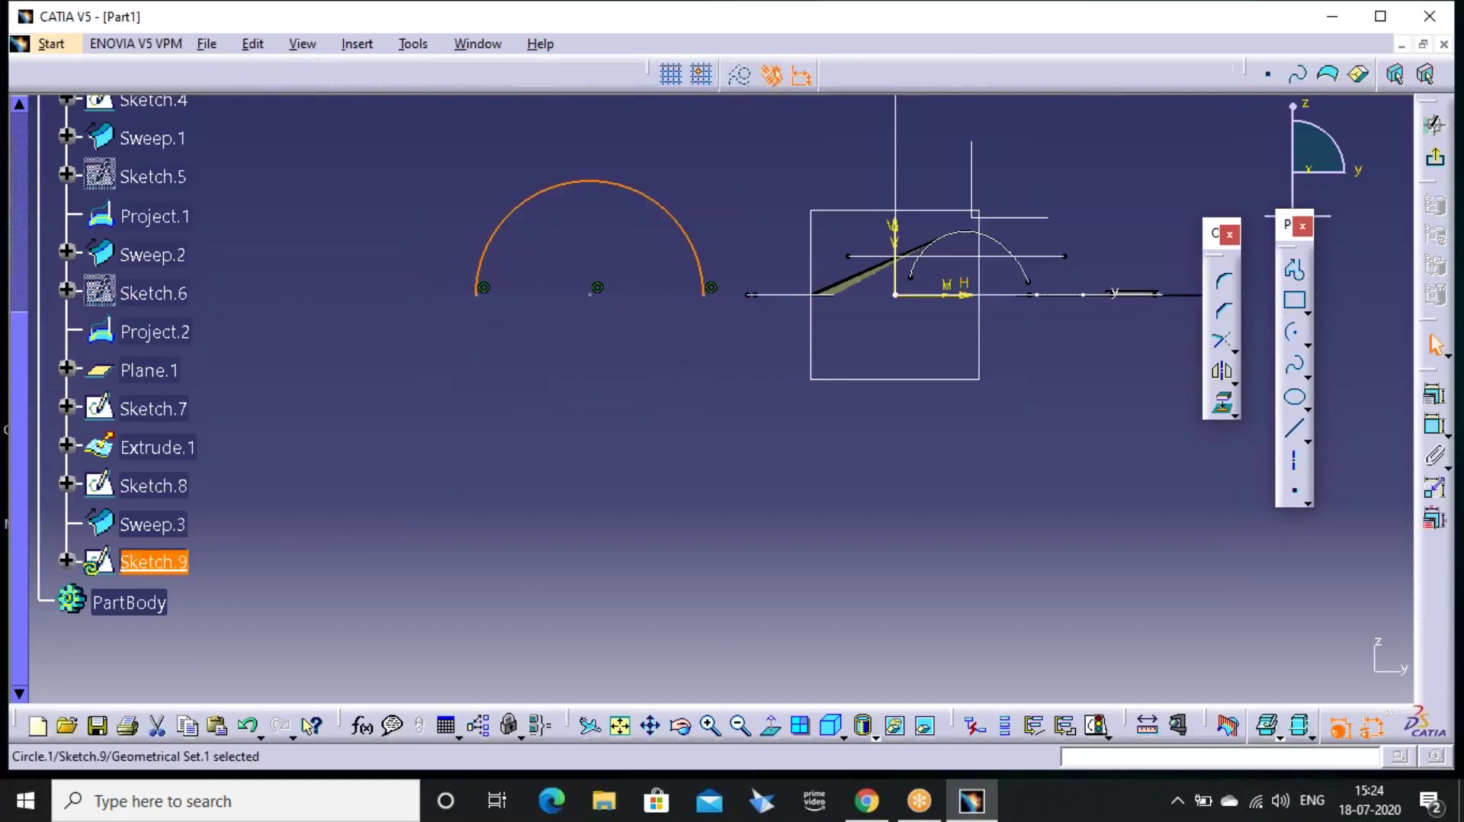
pyautogui.click(1434, 157)
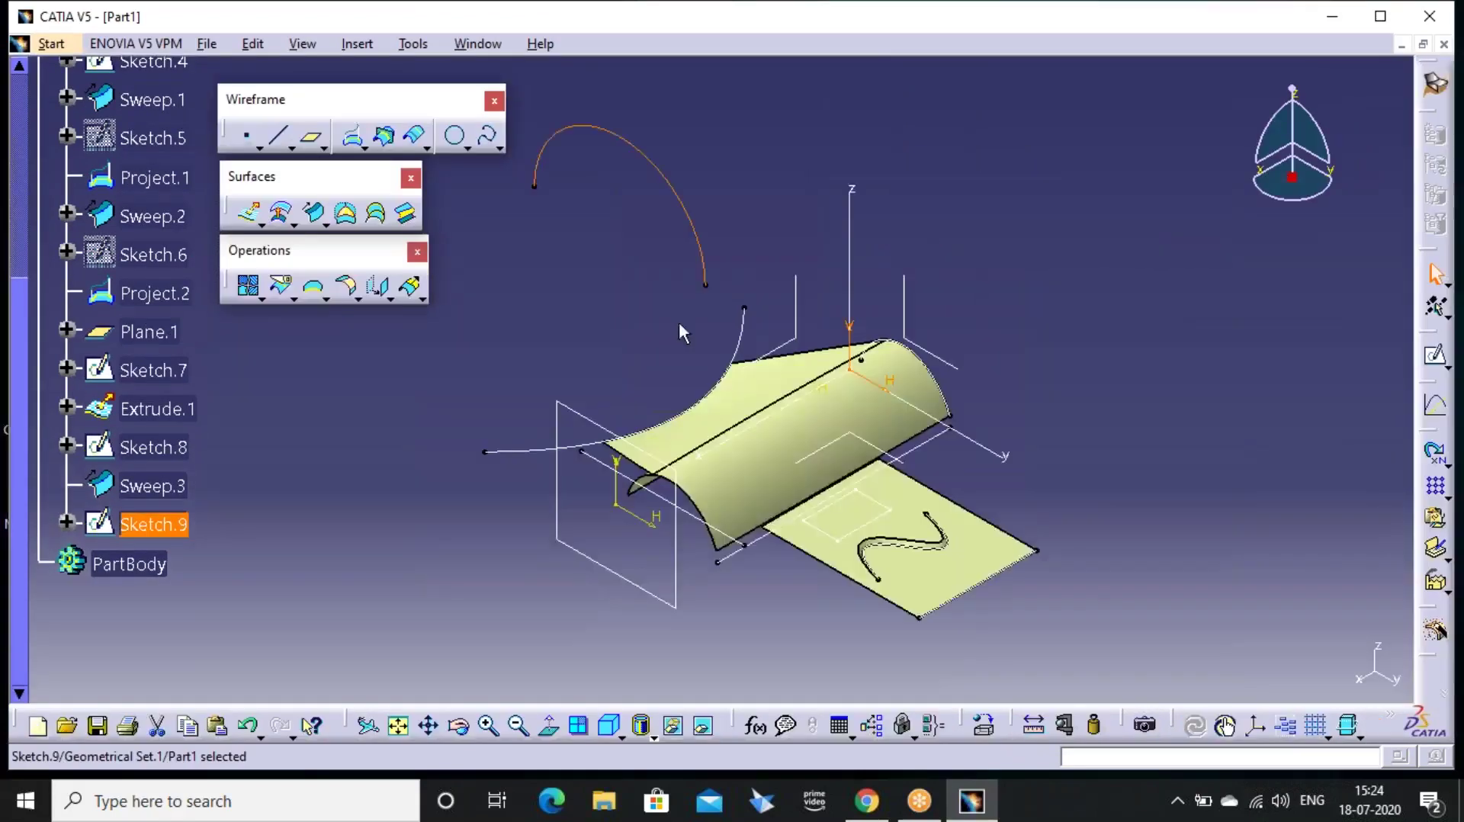
# Extrude the new semicircular arc 500 mm along the sketch normal and hide the tangent swept surface
pyautogui.moveTo(681, 333); pyautogui.dragTo(729, 323, button='middle')
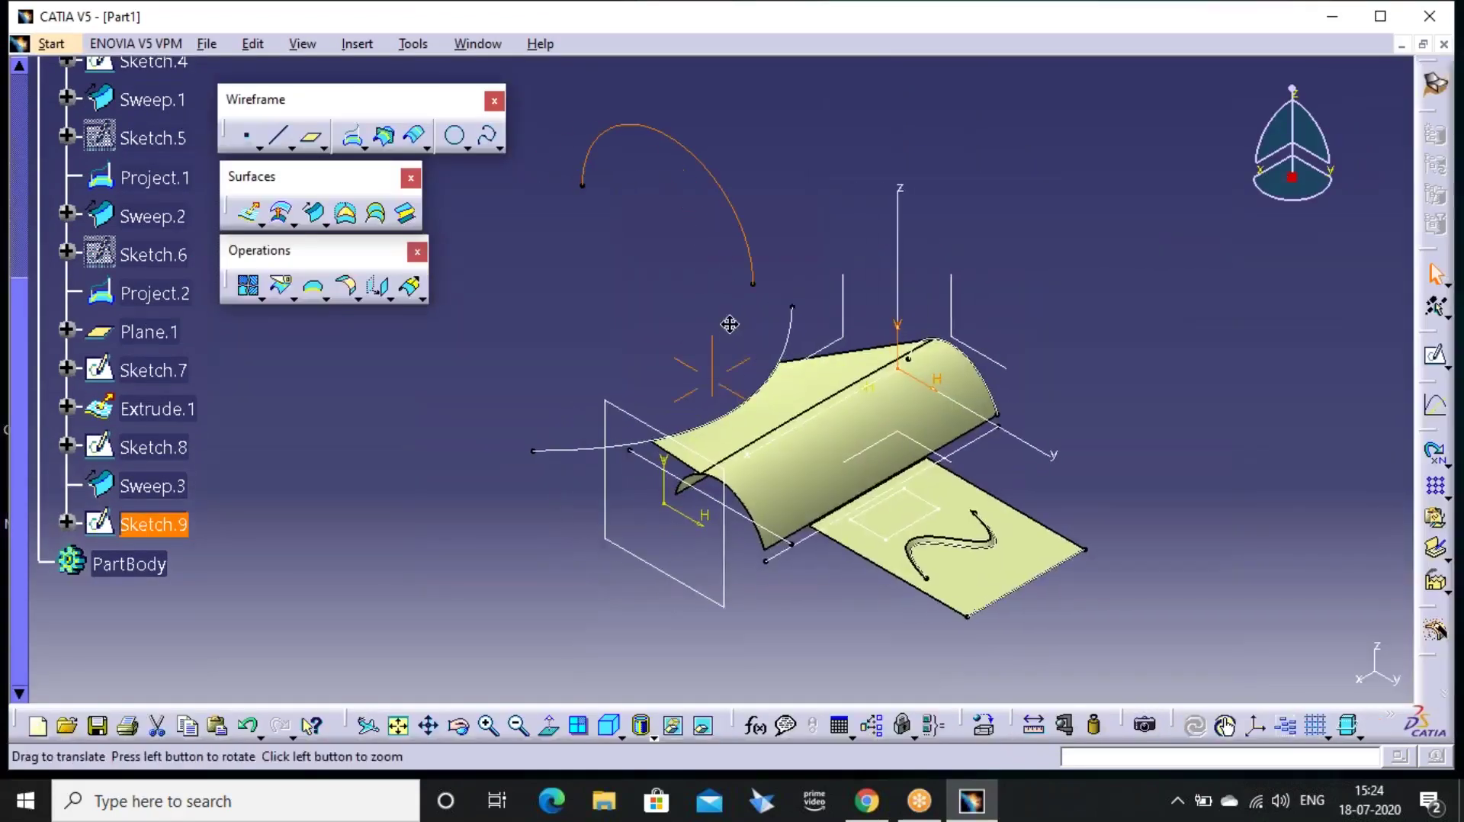
pyautogui.click(250, 215)
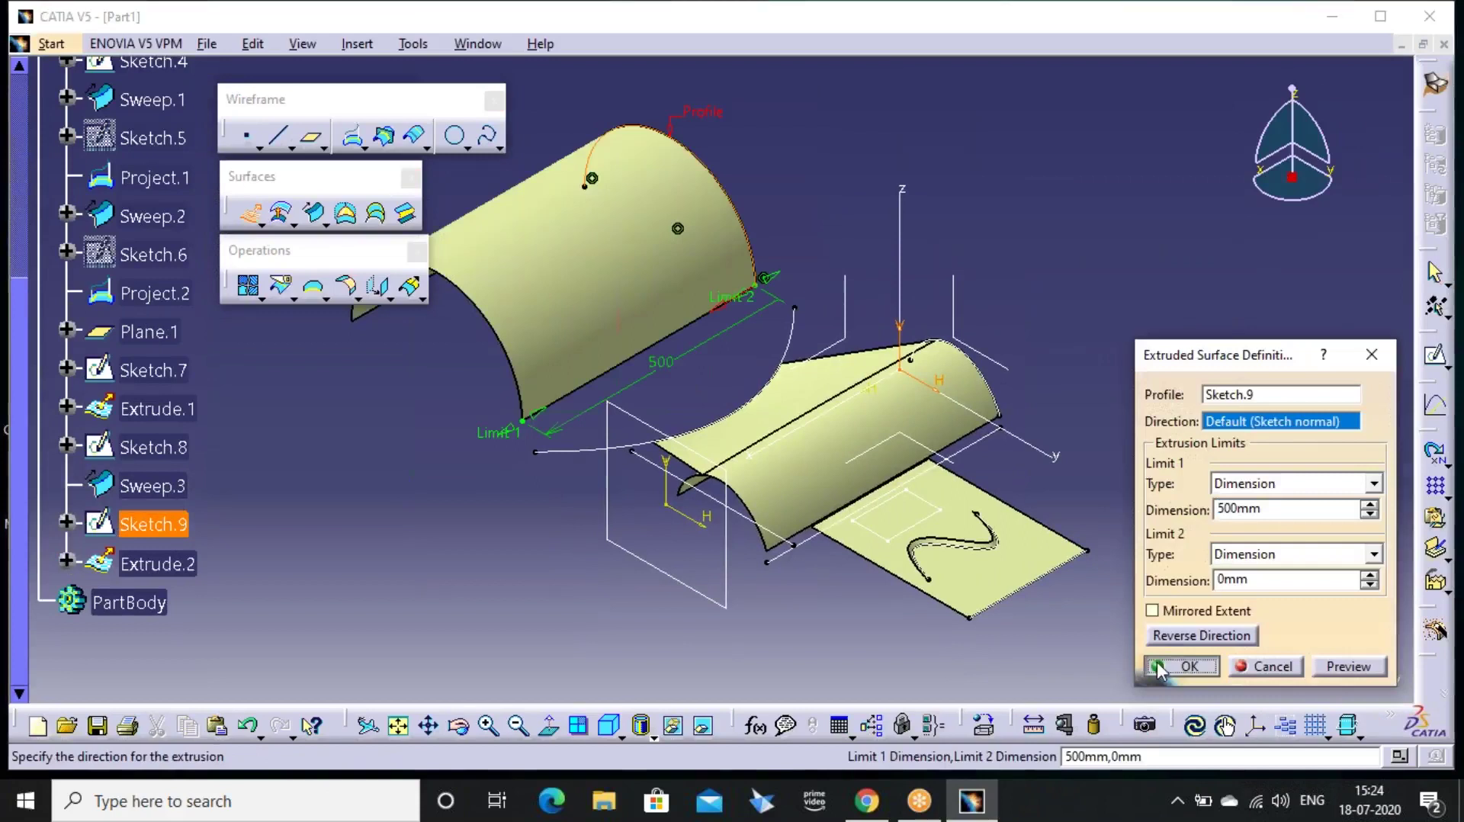
pyautogui.click(1183, 666)
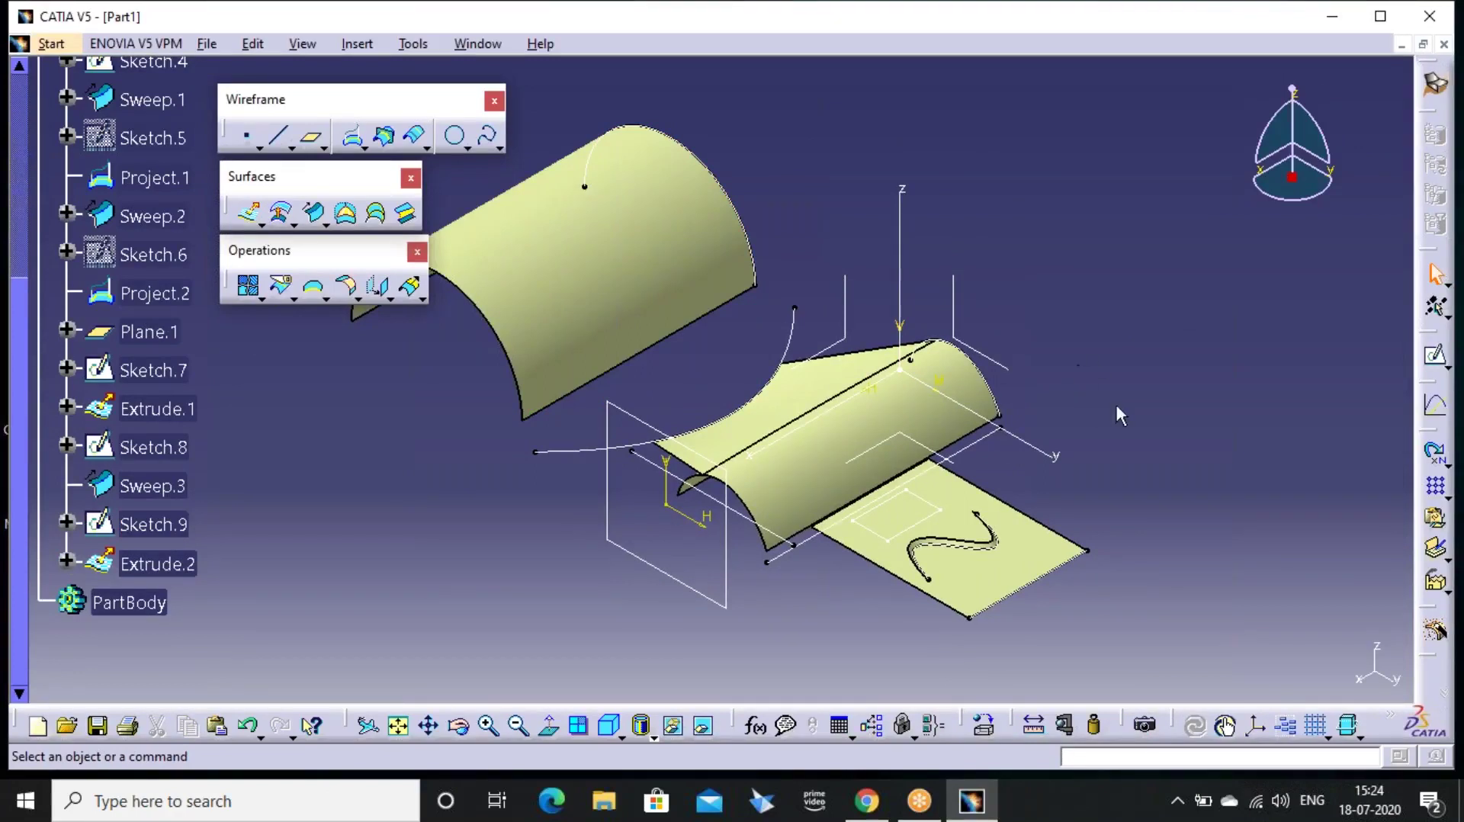
pyautogui.rightClick(812, 395)
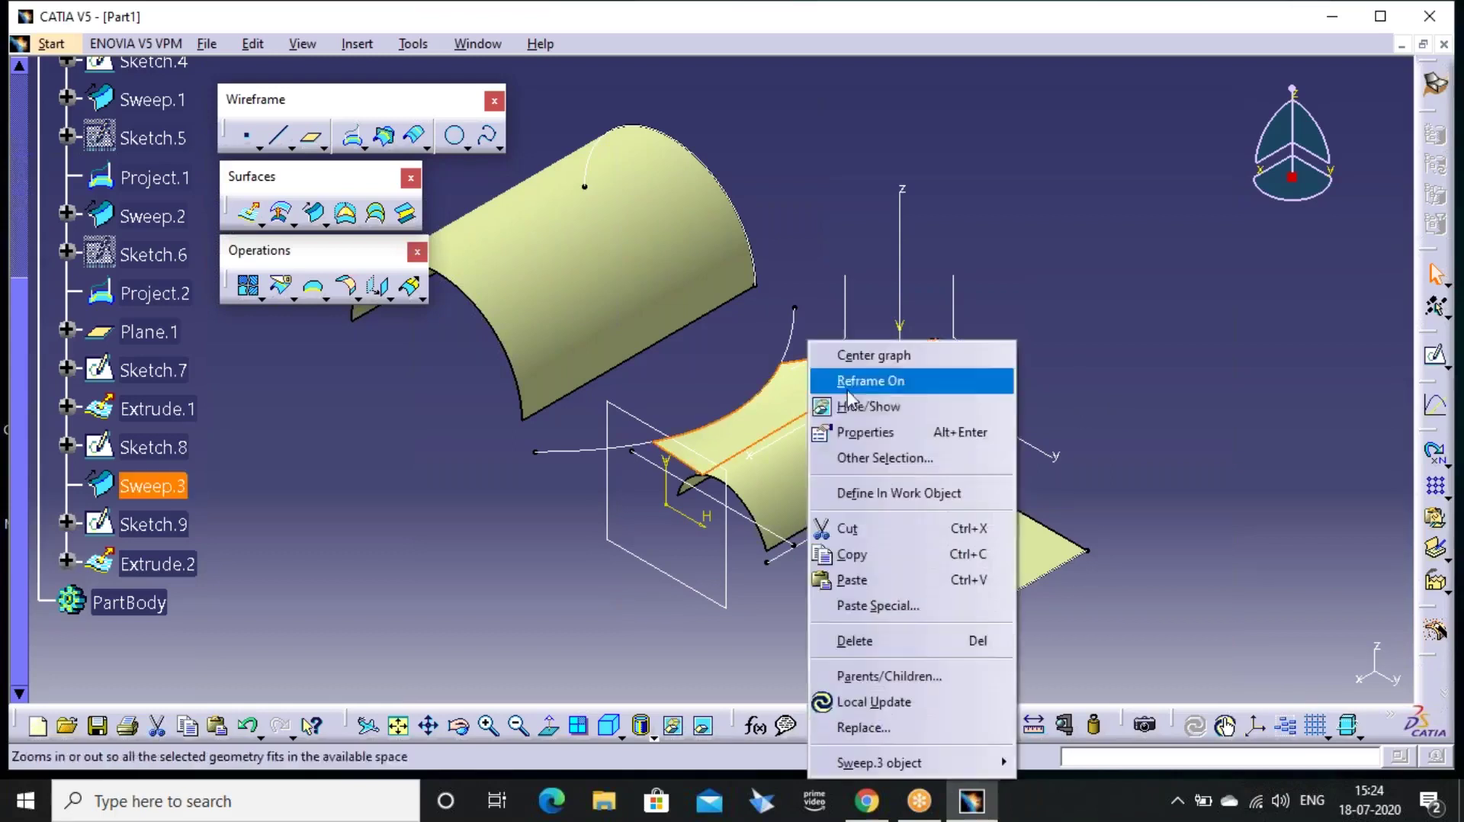
pyautogui.click(875, 414)
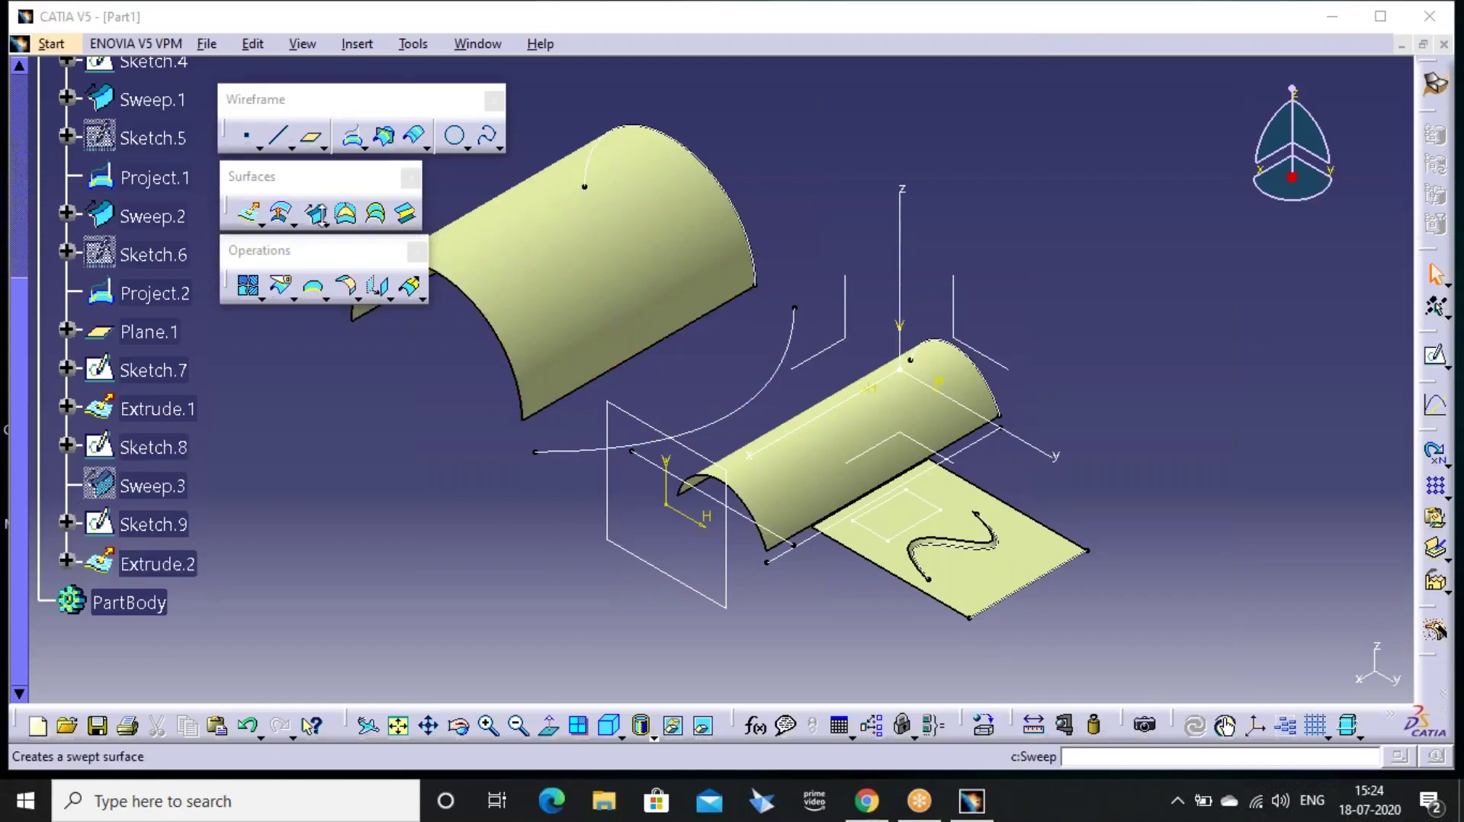
# Start another line-profile sweep with the subtype With two tangency surfaces
pyautogui.click(312, 215)
pyautogui.click(421, 126)
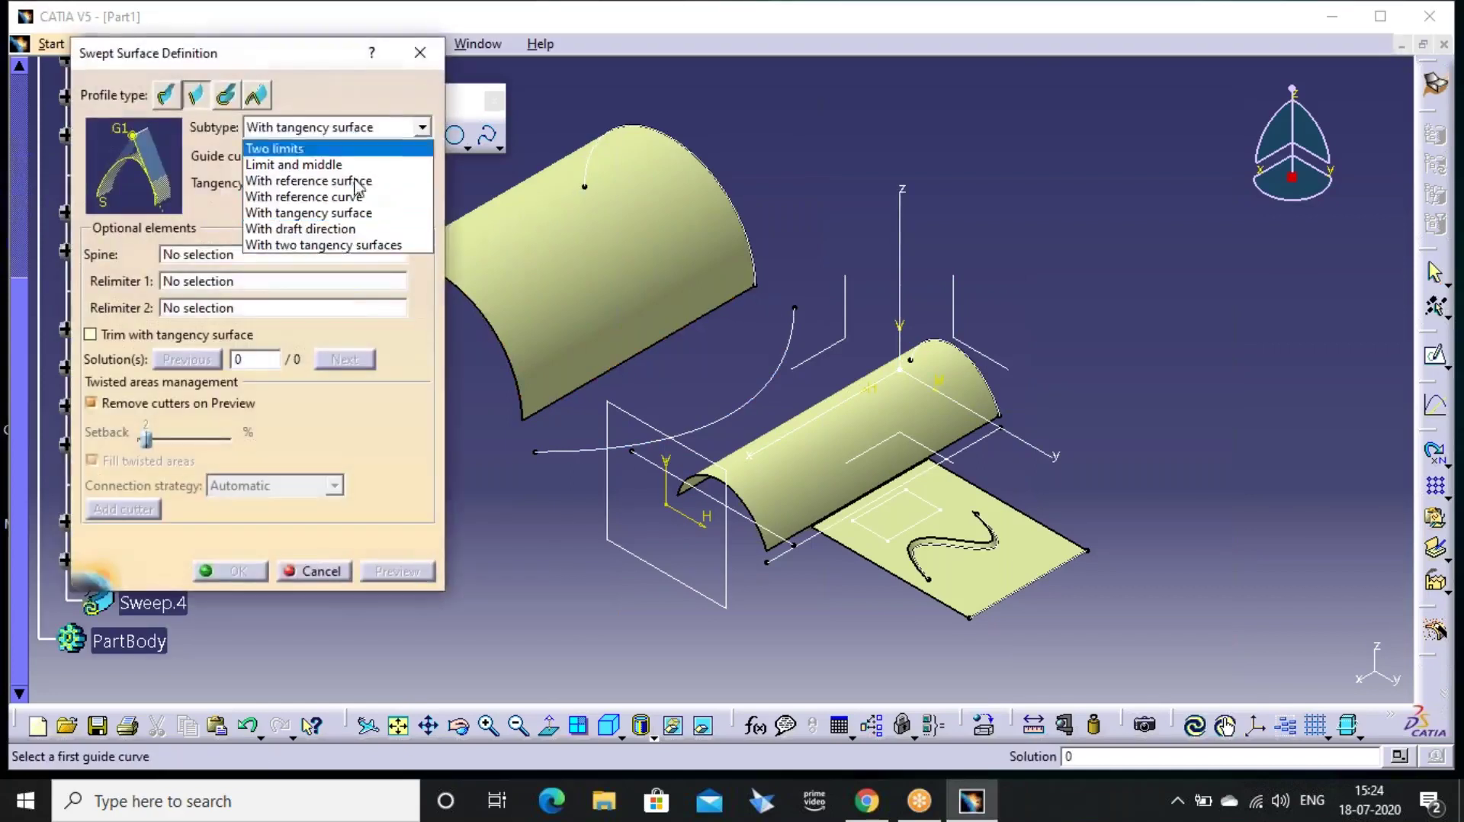
pyautogui.click(326, 248)
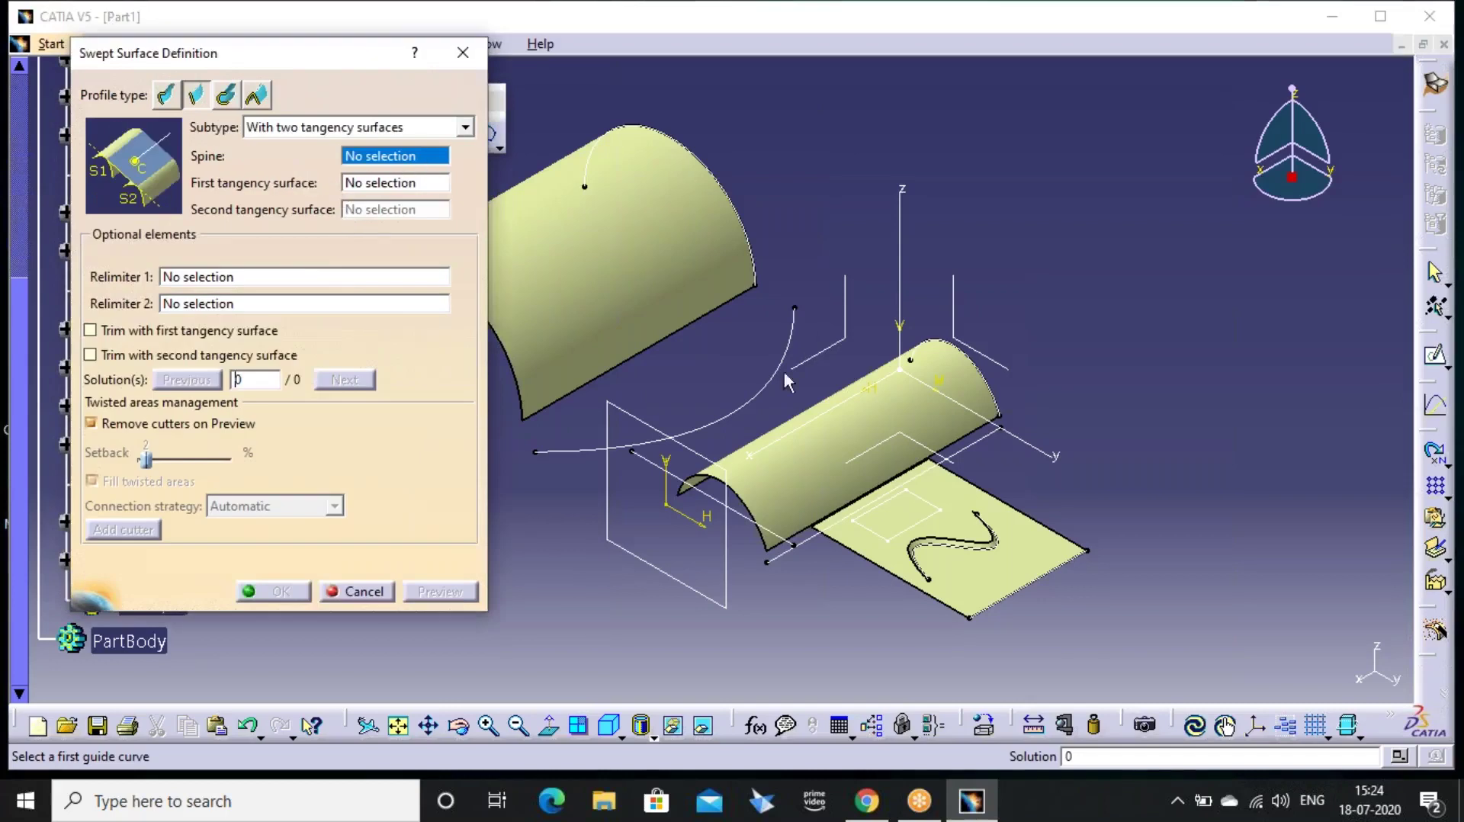
# Try to preview a line sweep with two tangency surfaces, using Sketch.8 as spine and Extrude.1 and Extrude.2 as first and second tangency surfaces
pyautogui.click(801, 302)
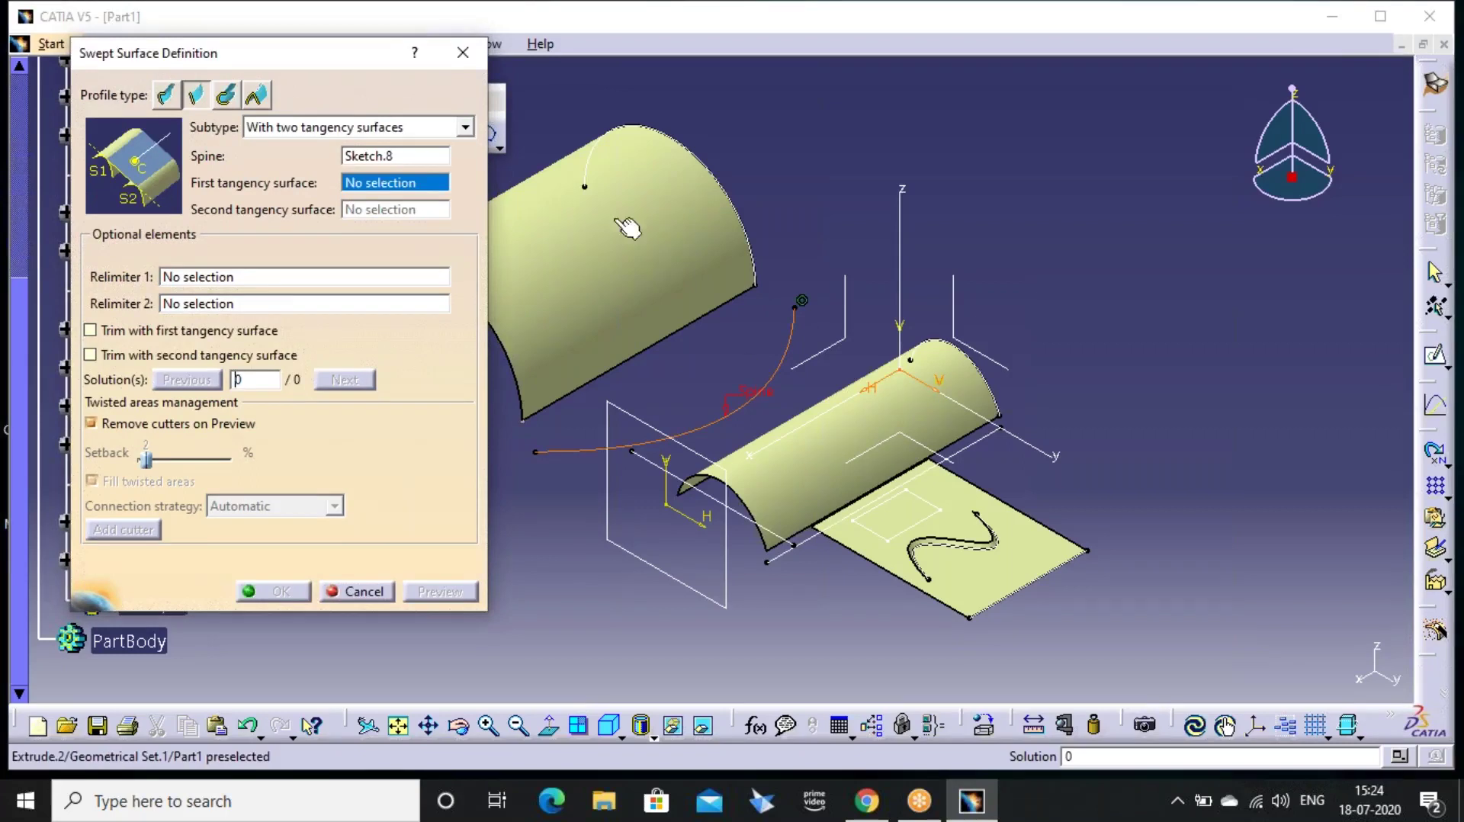
pyautogui.click(864, 443)
pyautogui.click(656, 249)
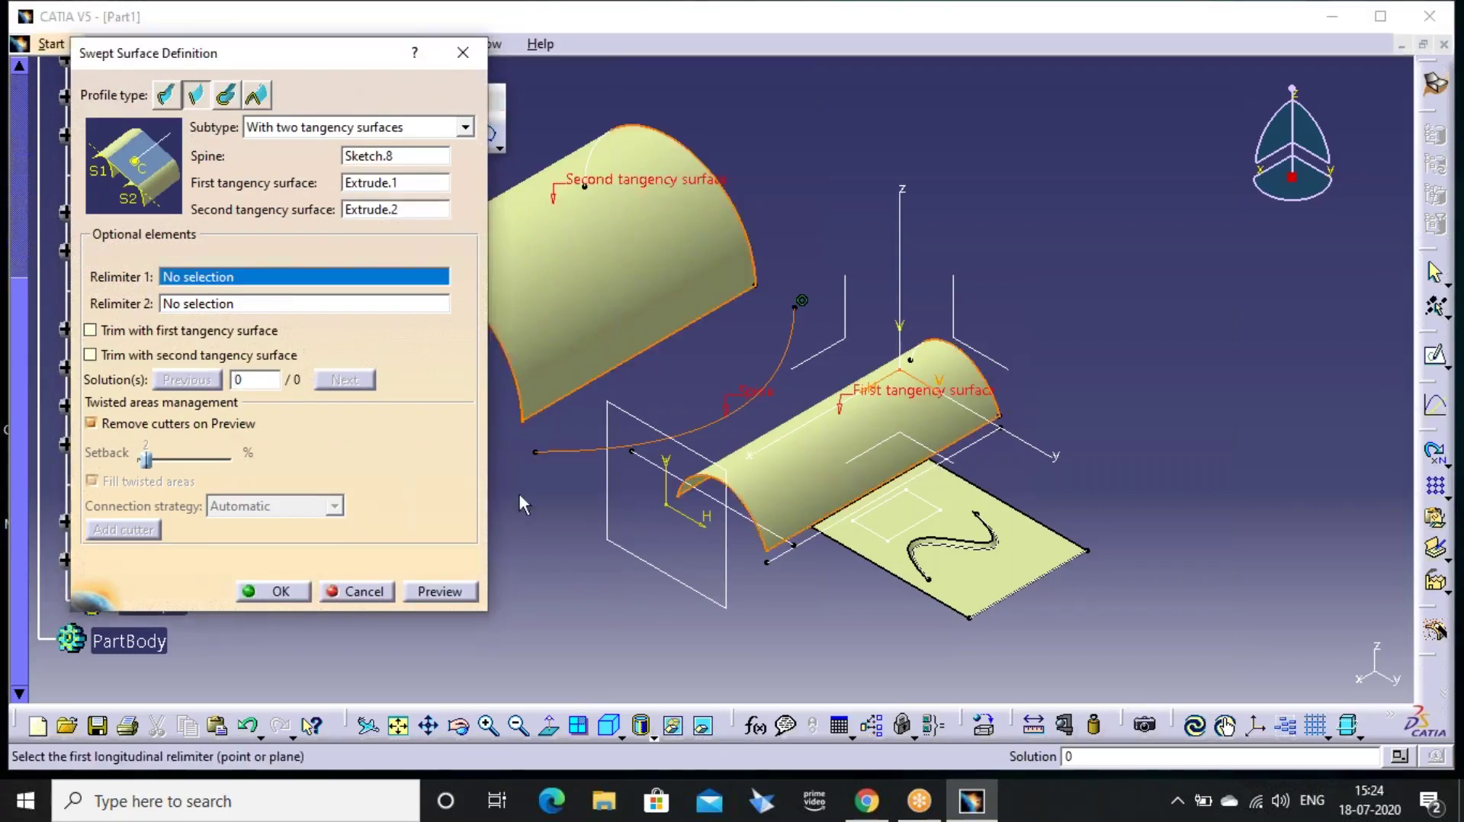
pyautogui.click(439, 591)
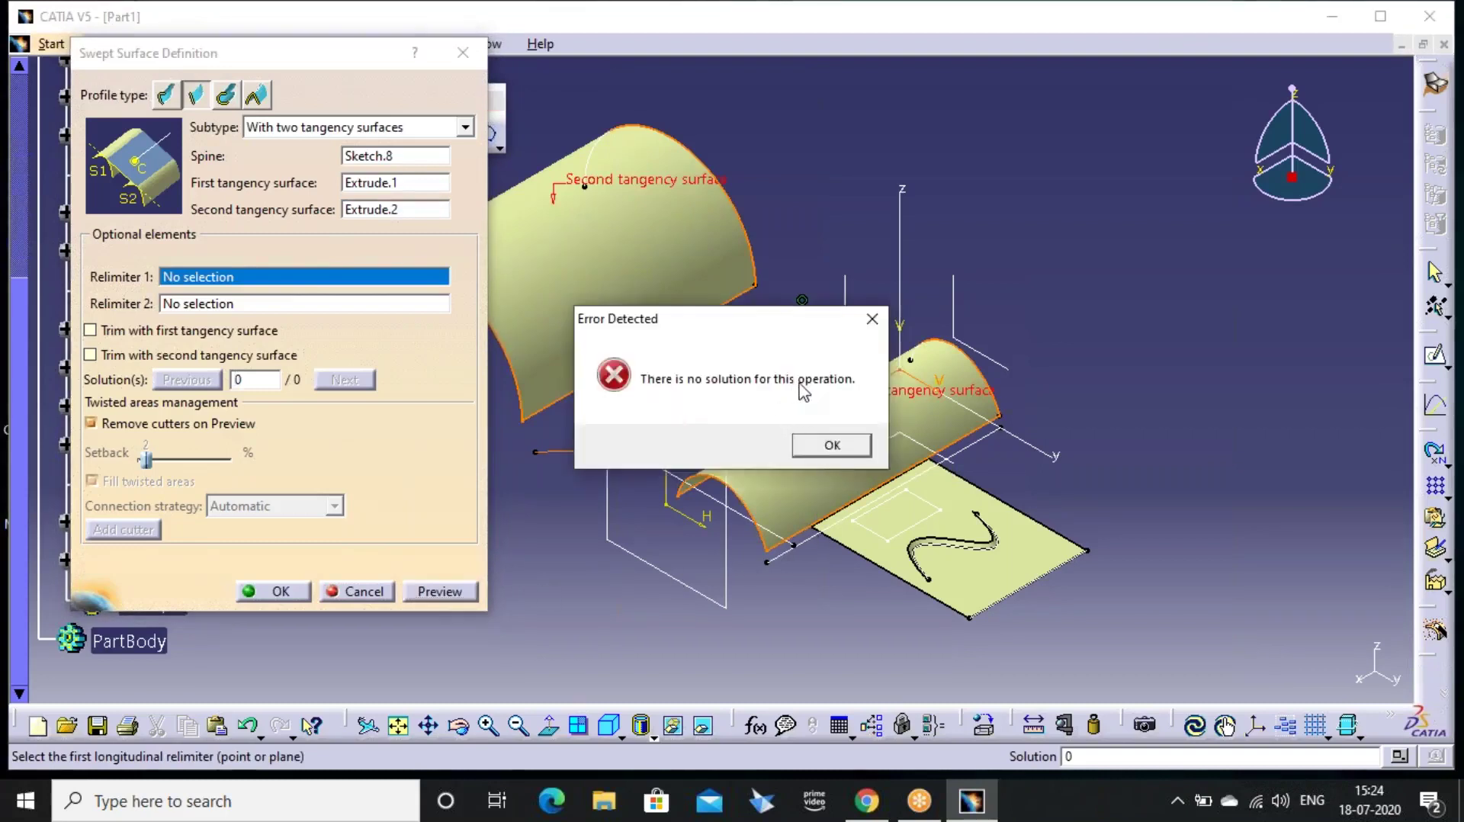
pyautogui.click(873, 318)
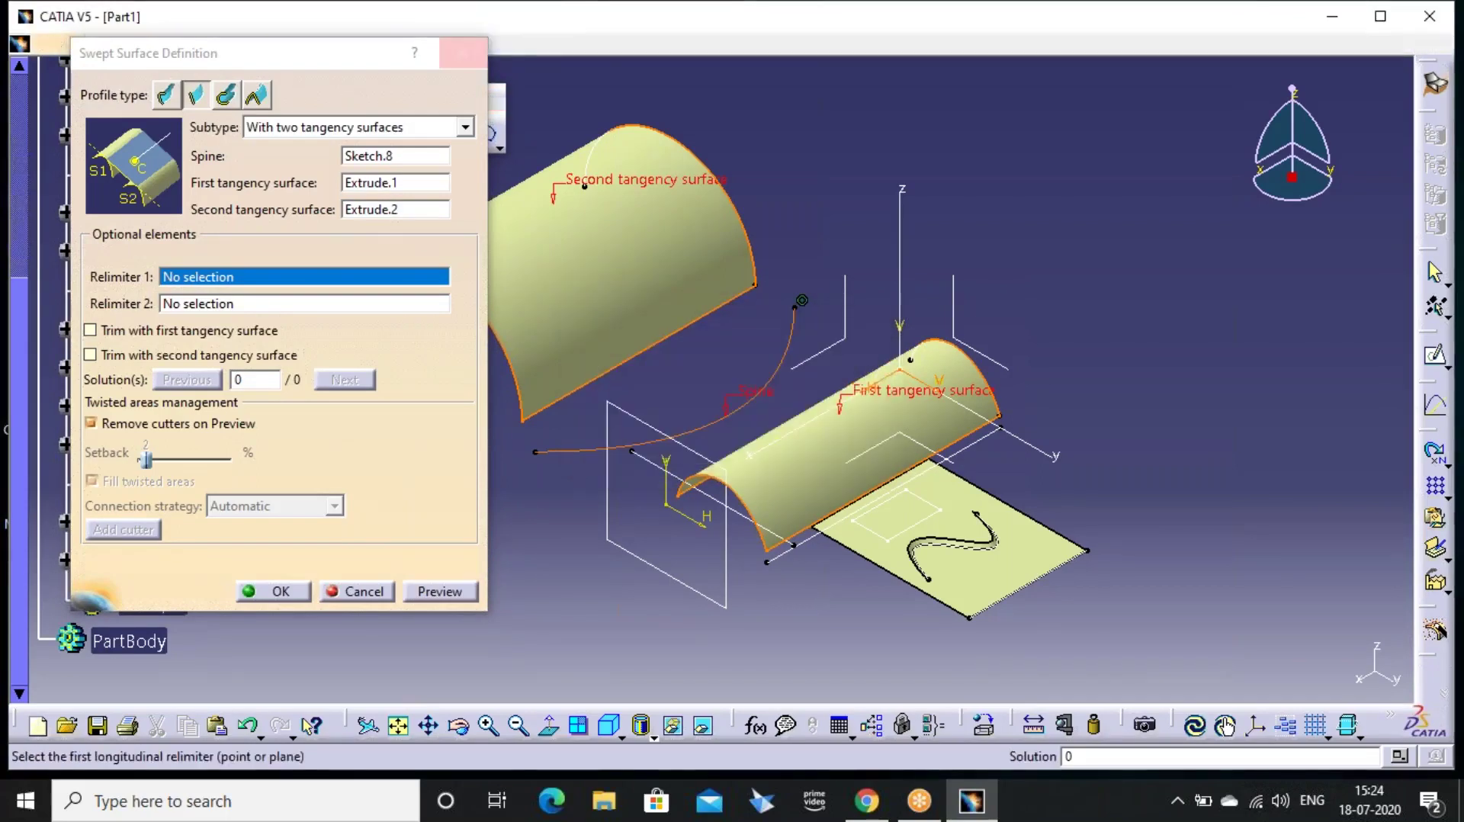
pyautogui.click(463, 52)
# Flatten the spline in Sketch.8 by lowering its middle control point until the curve is nearly straight, and exit the sketch
pyautogui.click(765, 392)
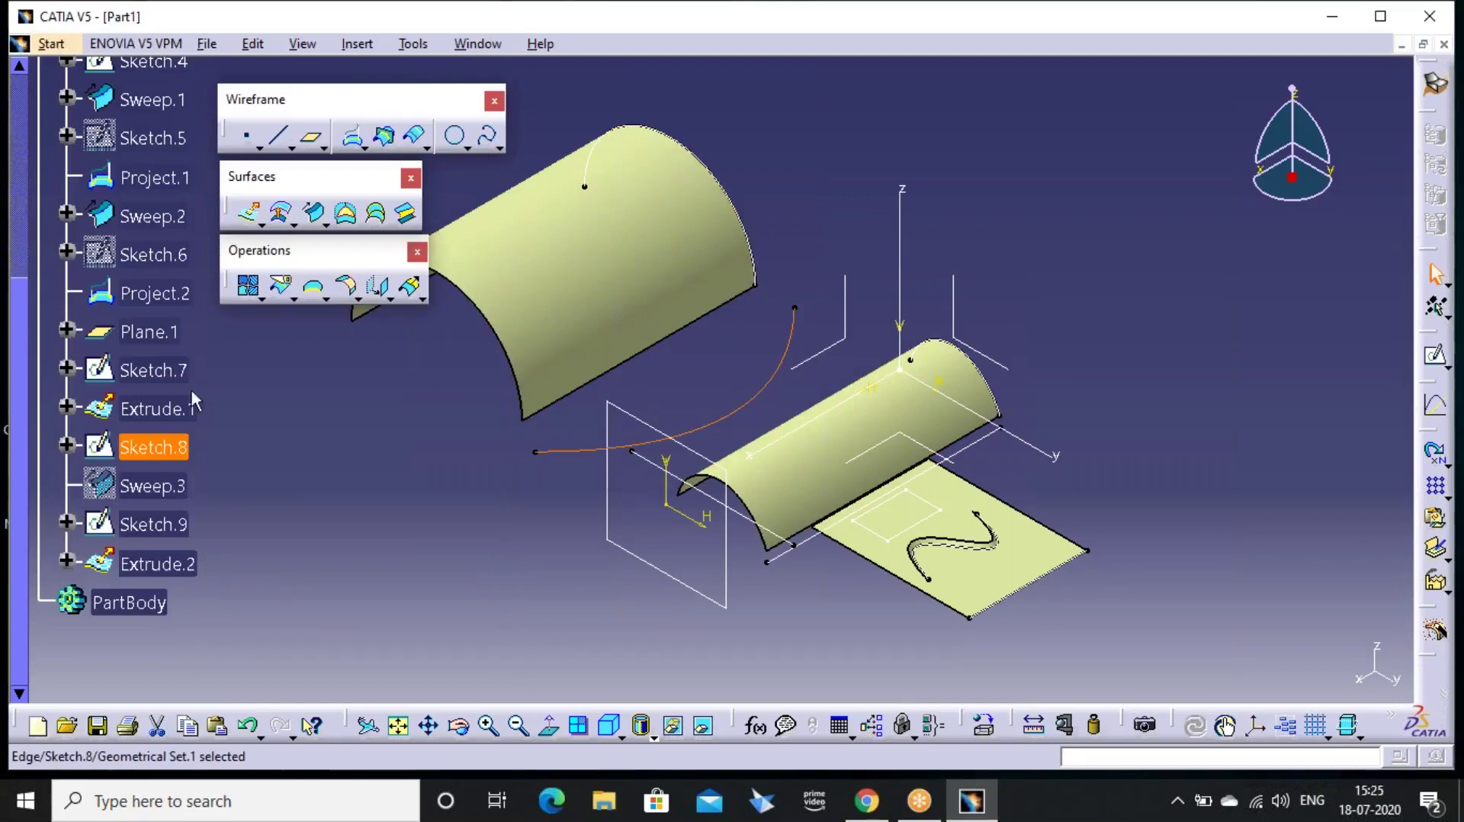
pyautogui.doubleClick(175, 447)
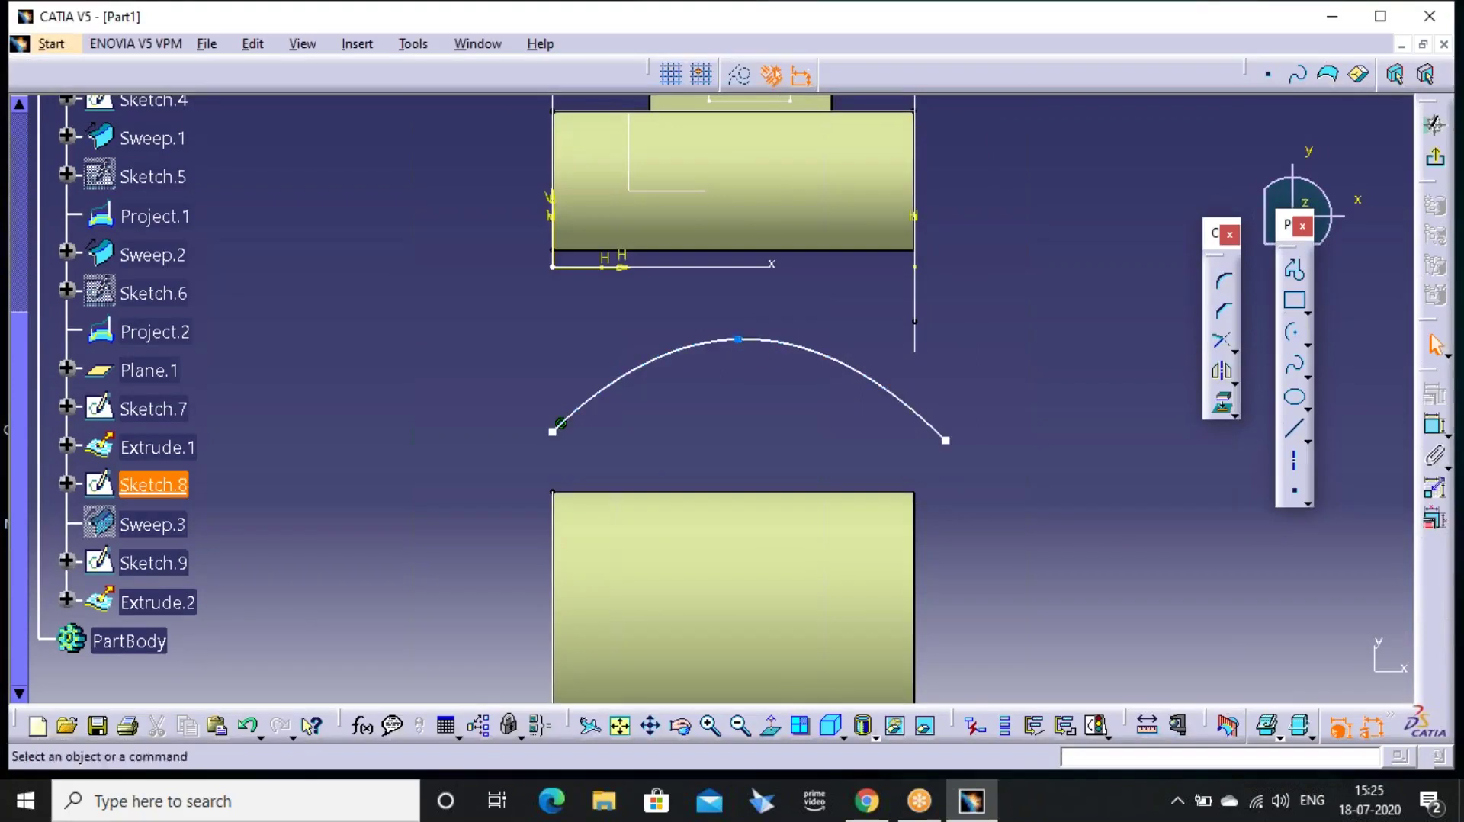
pyautogui.moveTo(737, 366); pyautogui.dragTo(745, 430)
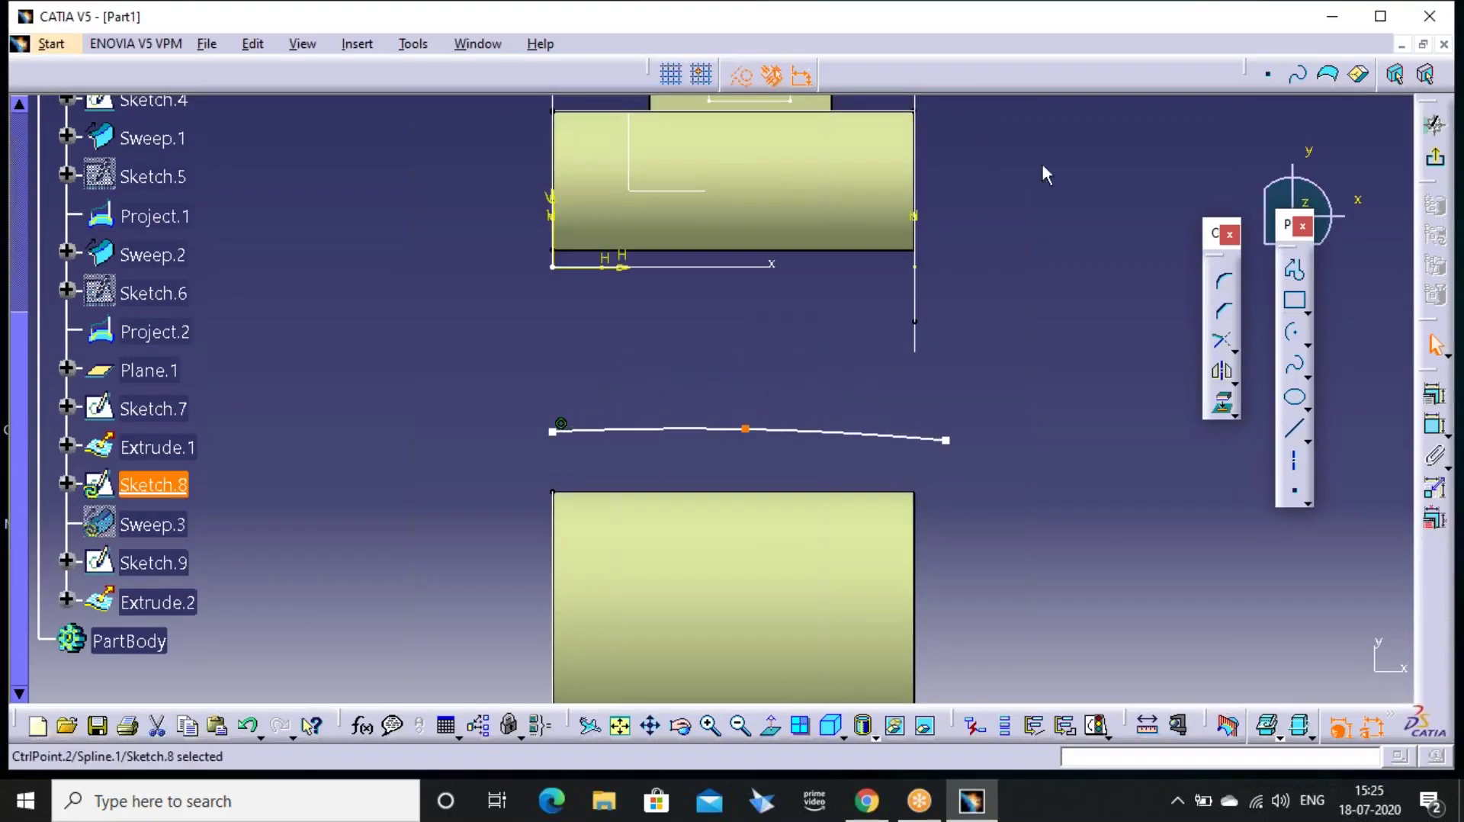
pyautogui.click(1084, 91)
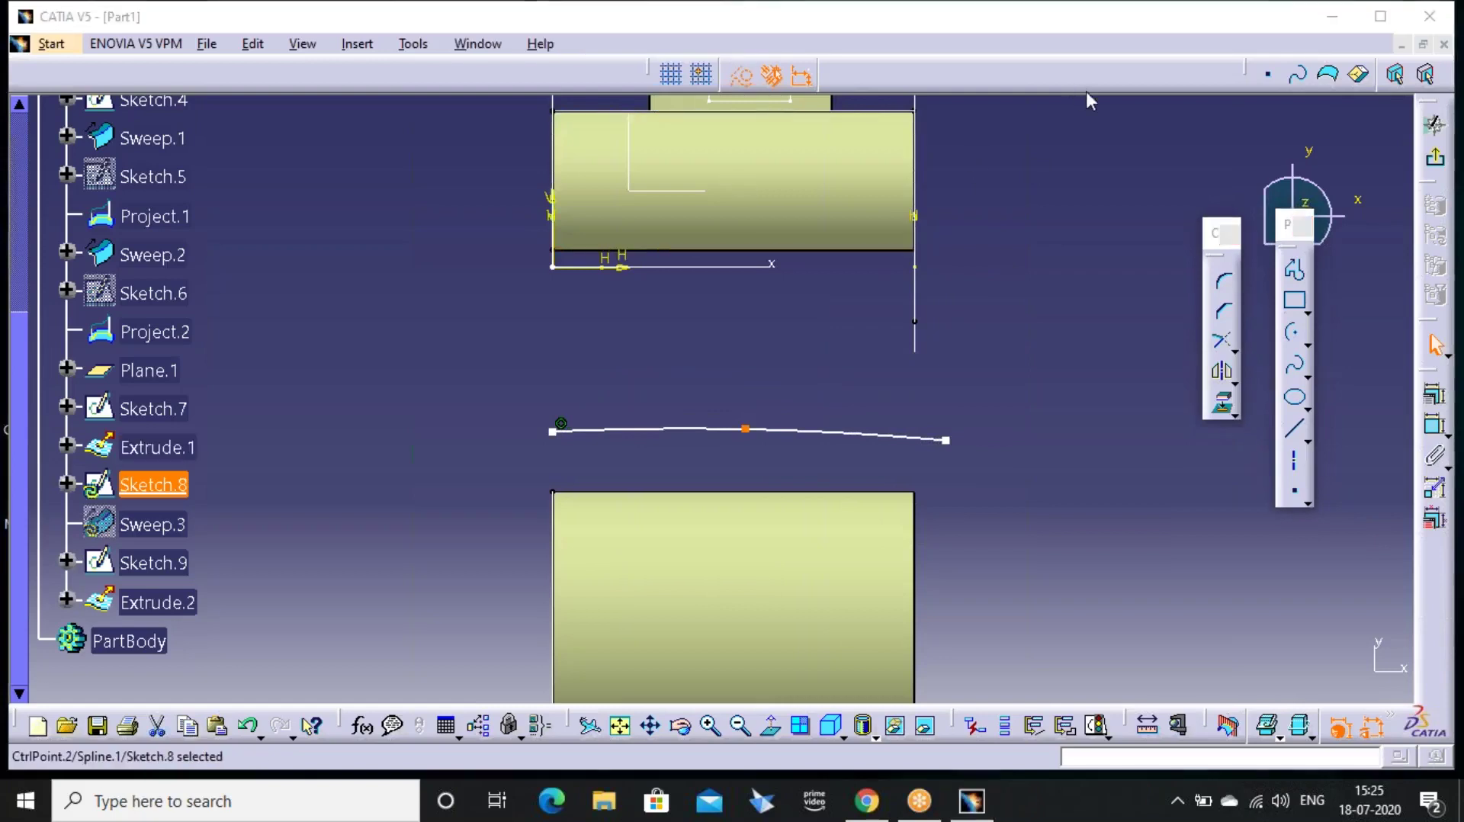
pyautogui.click(1432, 124)
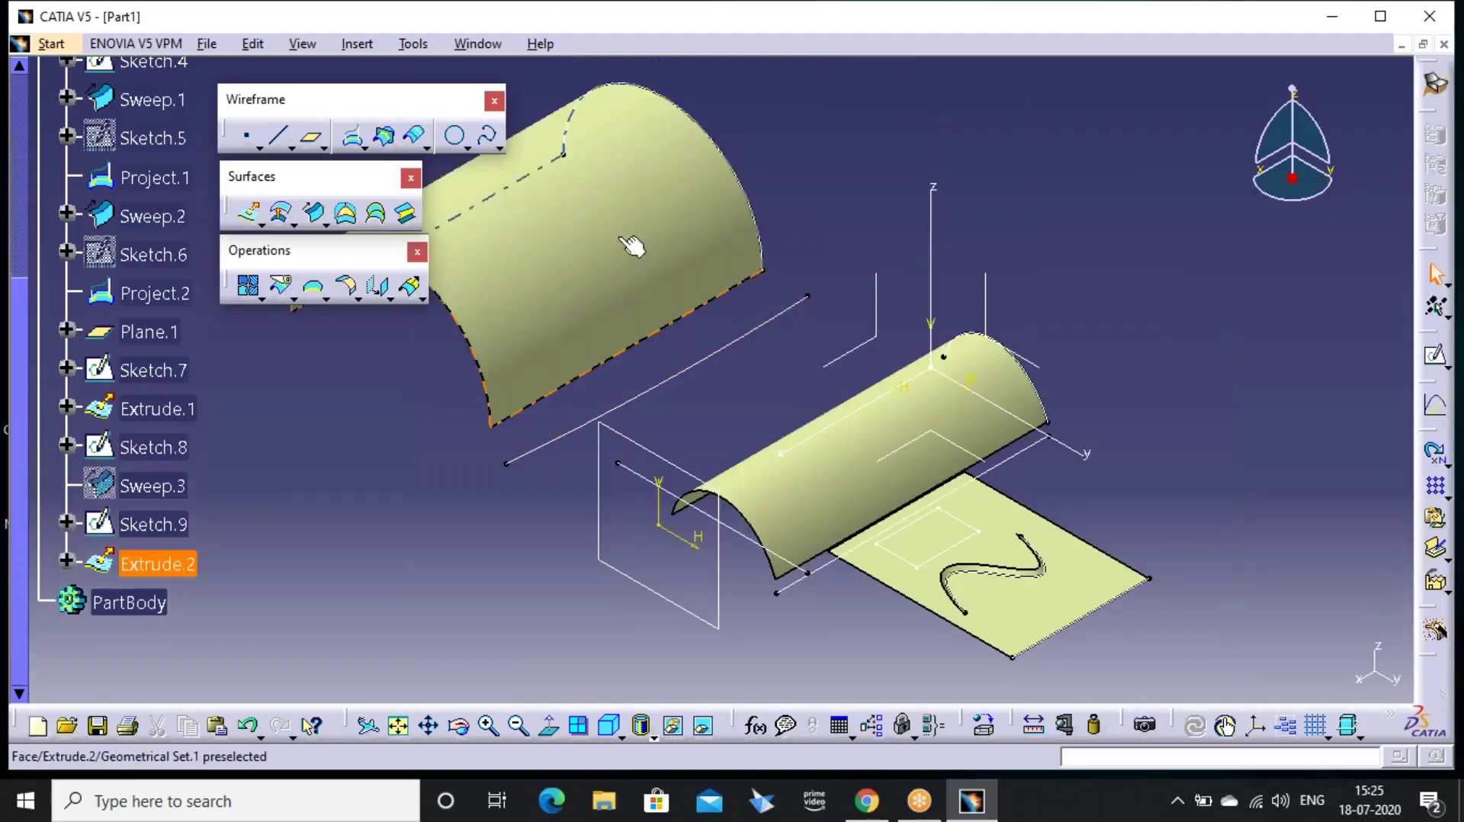
# Create a line sweep with two tangency surfaces, with Sketch.8 as spine, Extrude.2 as first and Extrude.1 as second tangency surface
pyautogui.click(313, 213)
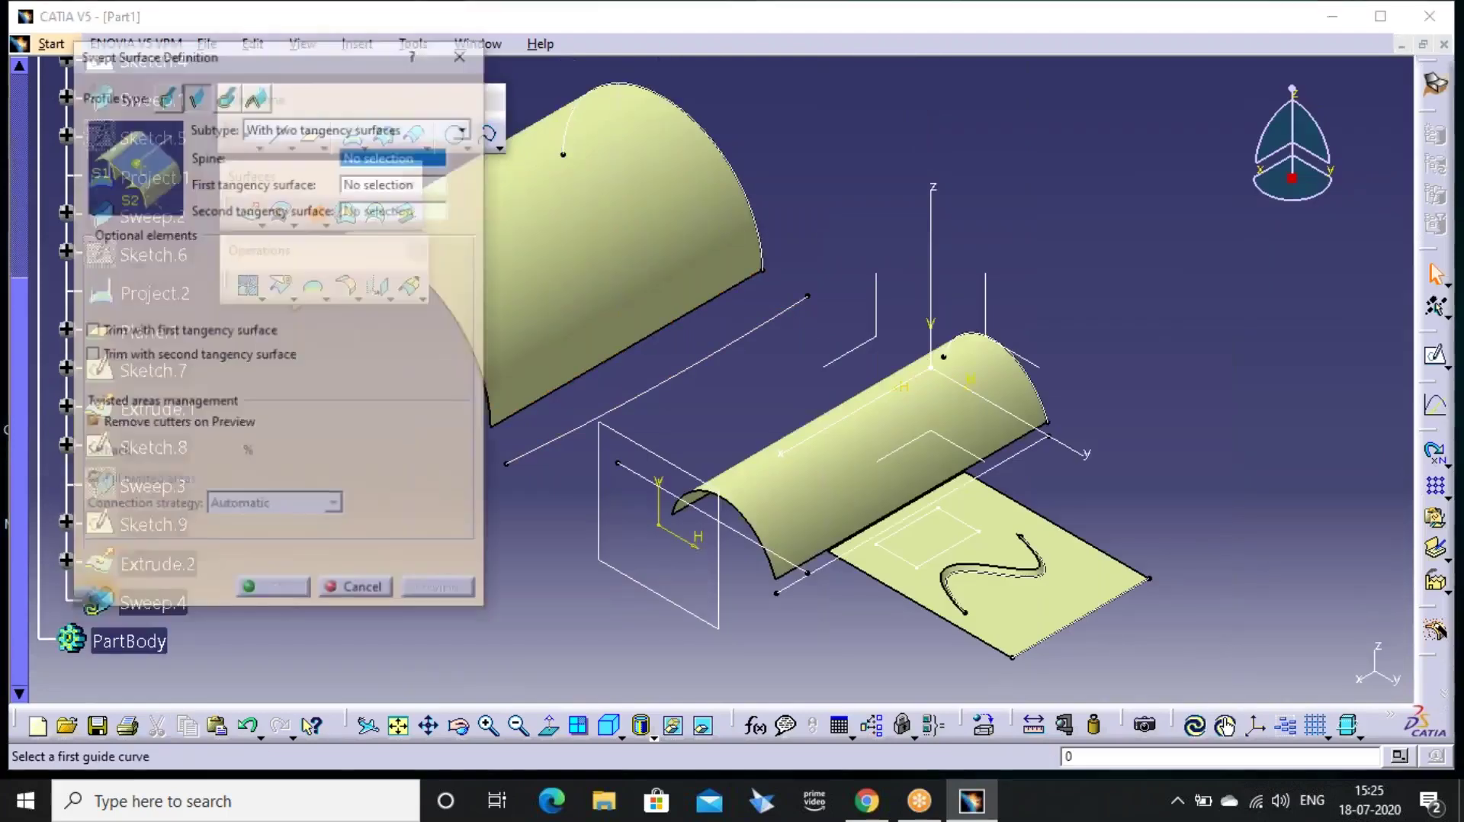
pyautogui.moveTo(597, 212); pyautogui.dragTo(679, 205, button='middle')
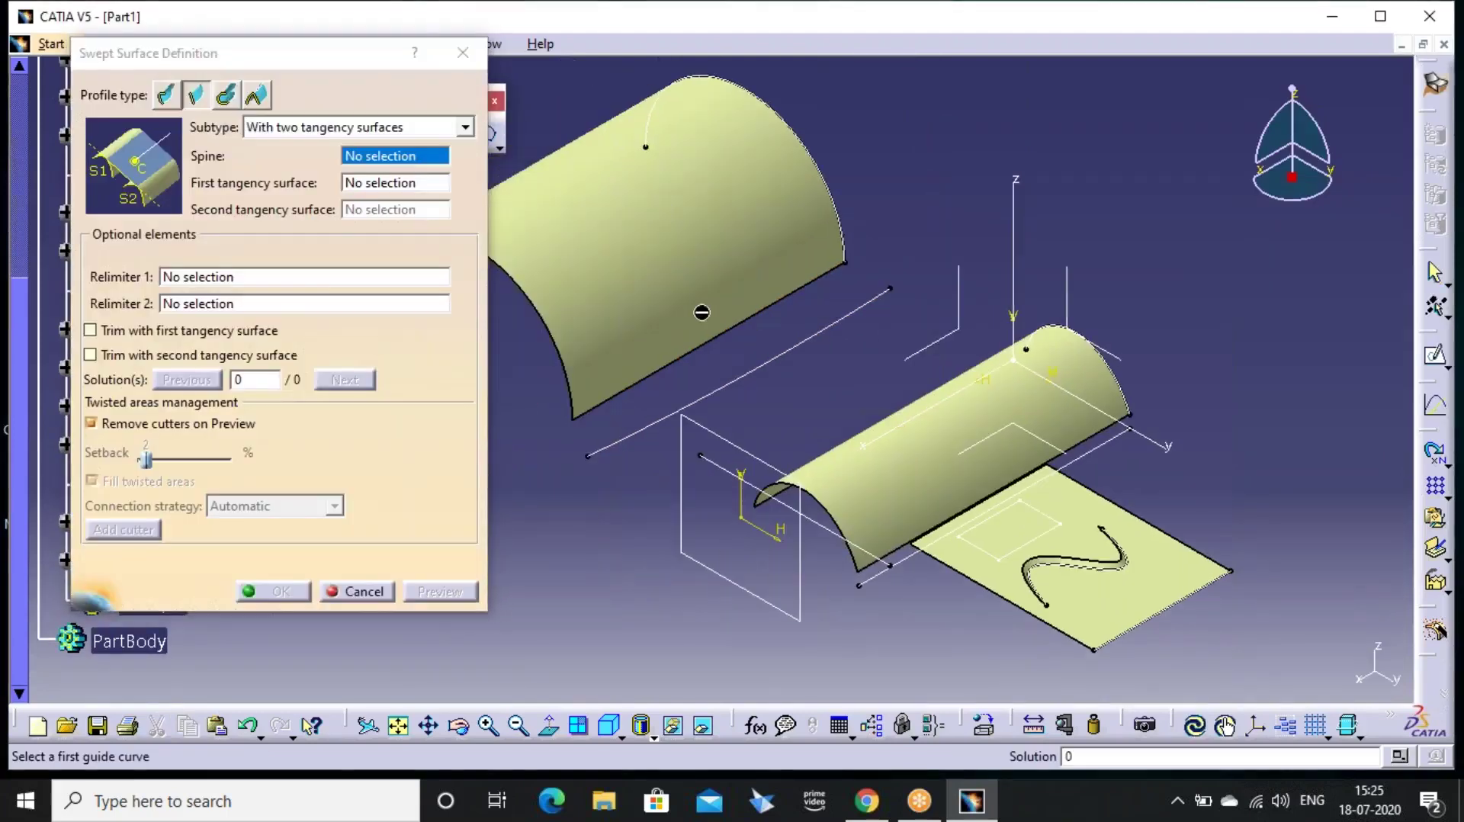
pyautogui.click(744, 370)
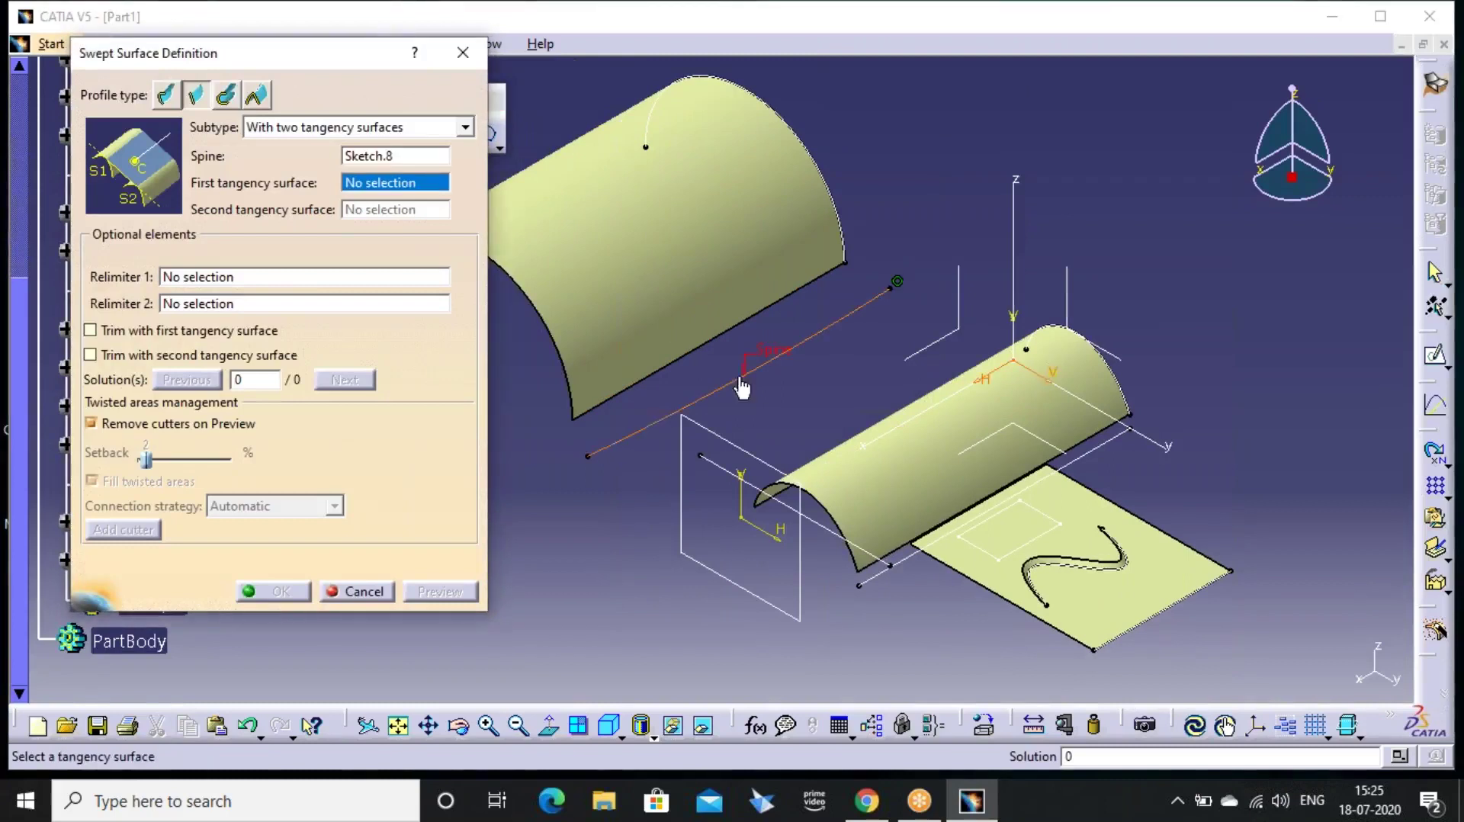
pyautogui.click(632, 225)
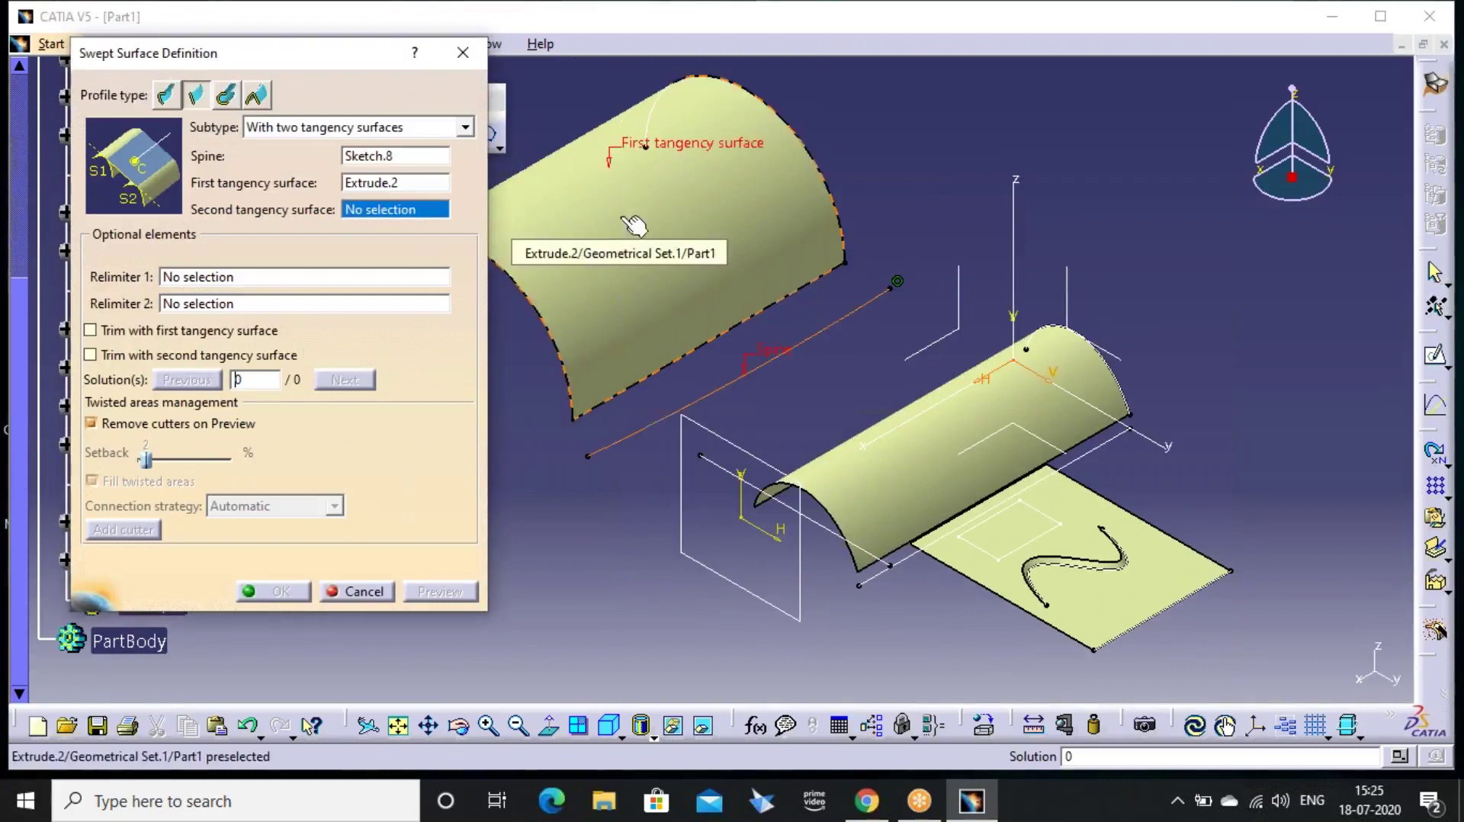
pyautogui.click(930, 457)
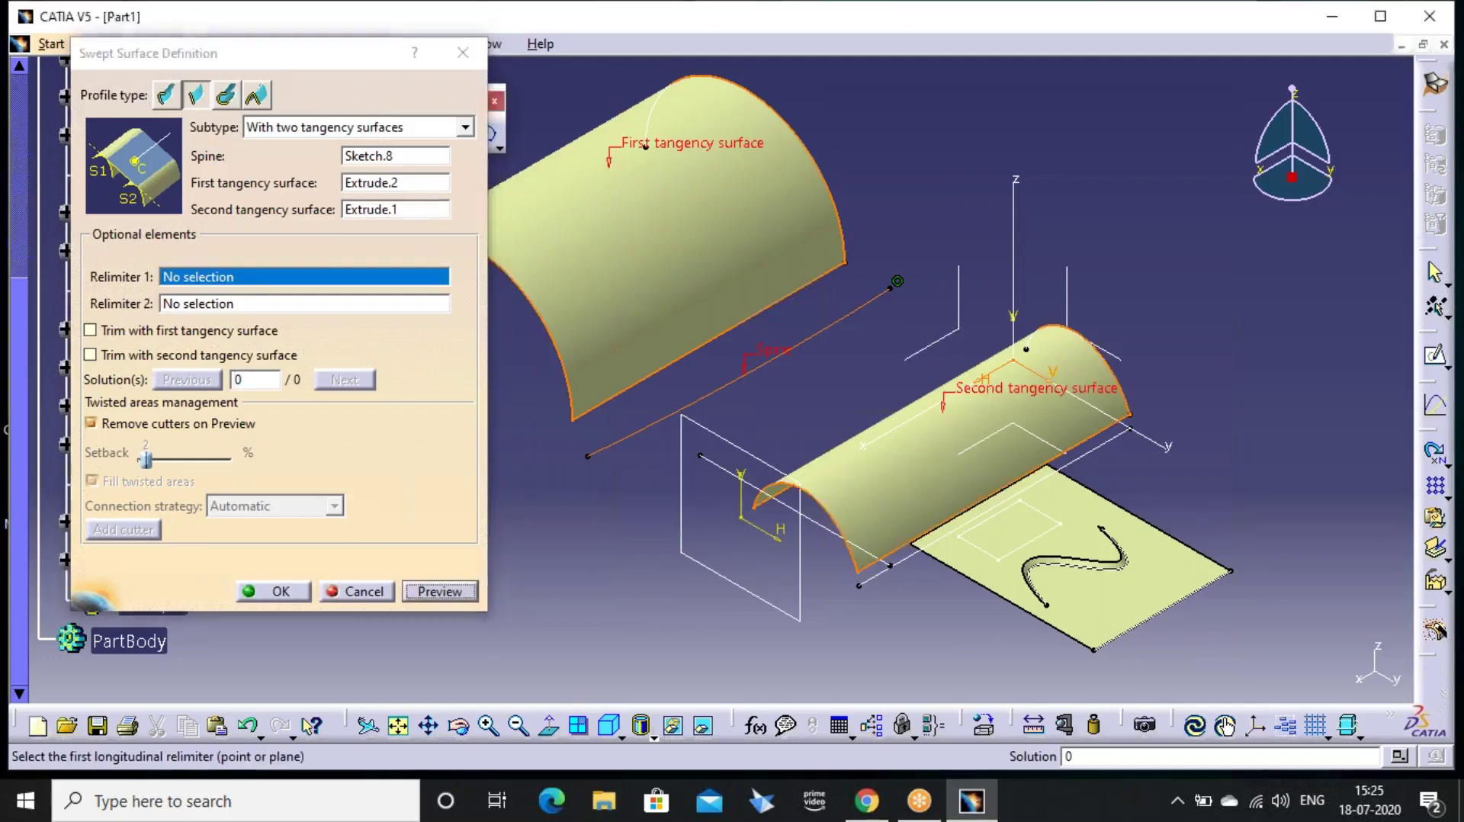
pyautogui.moveTo(572, 482); pyautogui.dragTo(762, 415, button='middle')
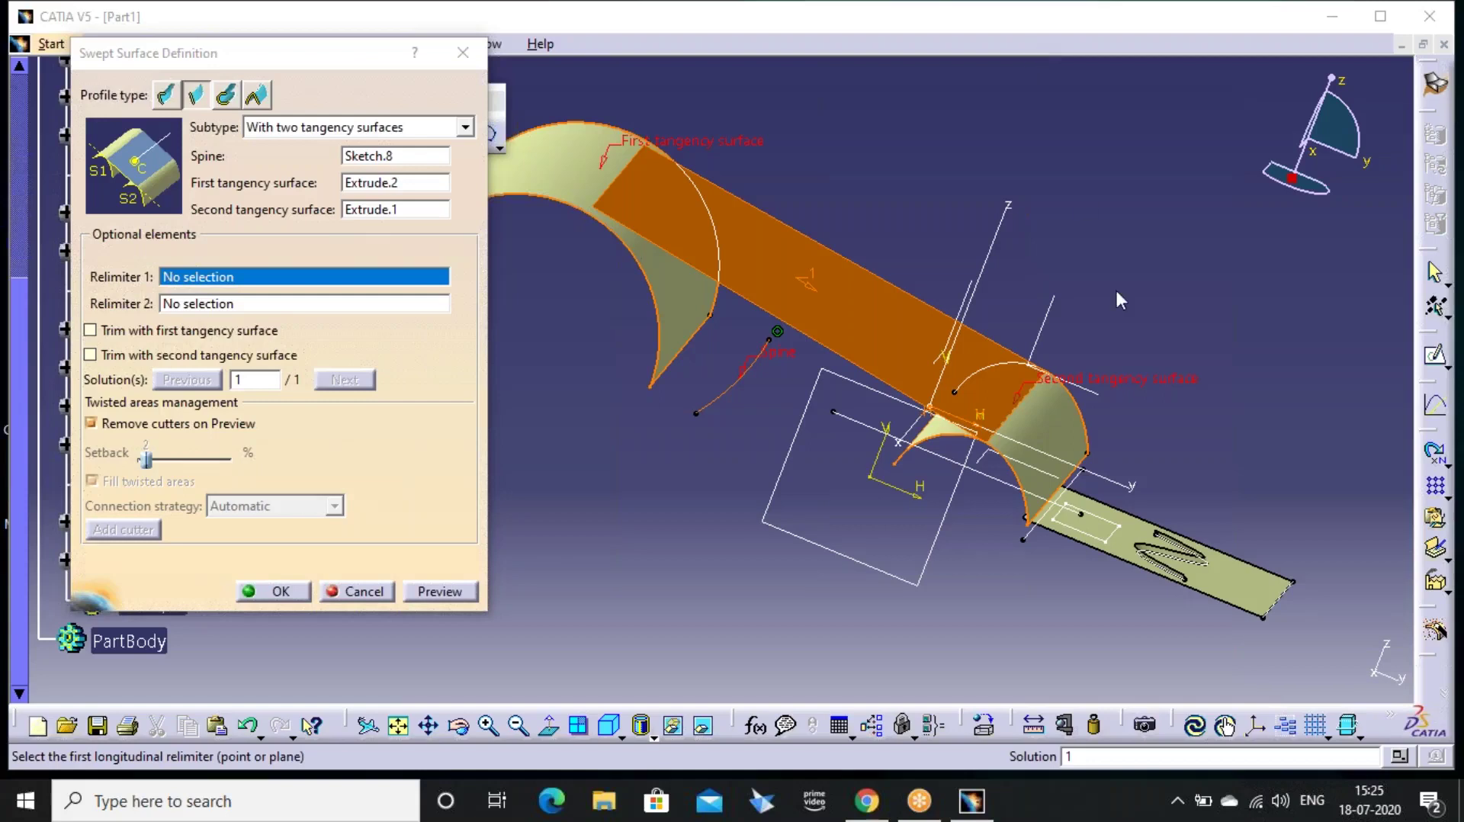
pyautogui.click(275, 591)
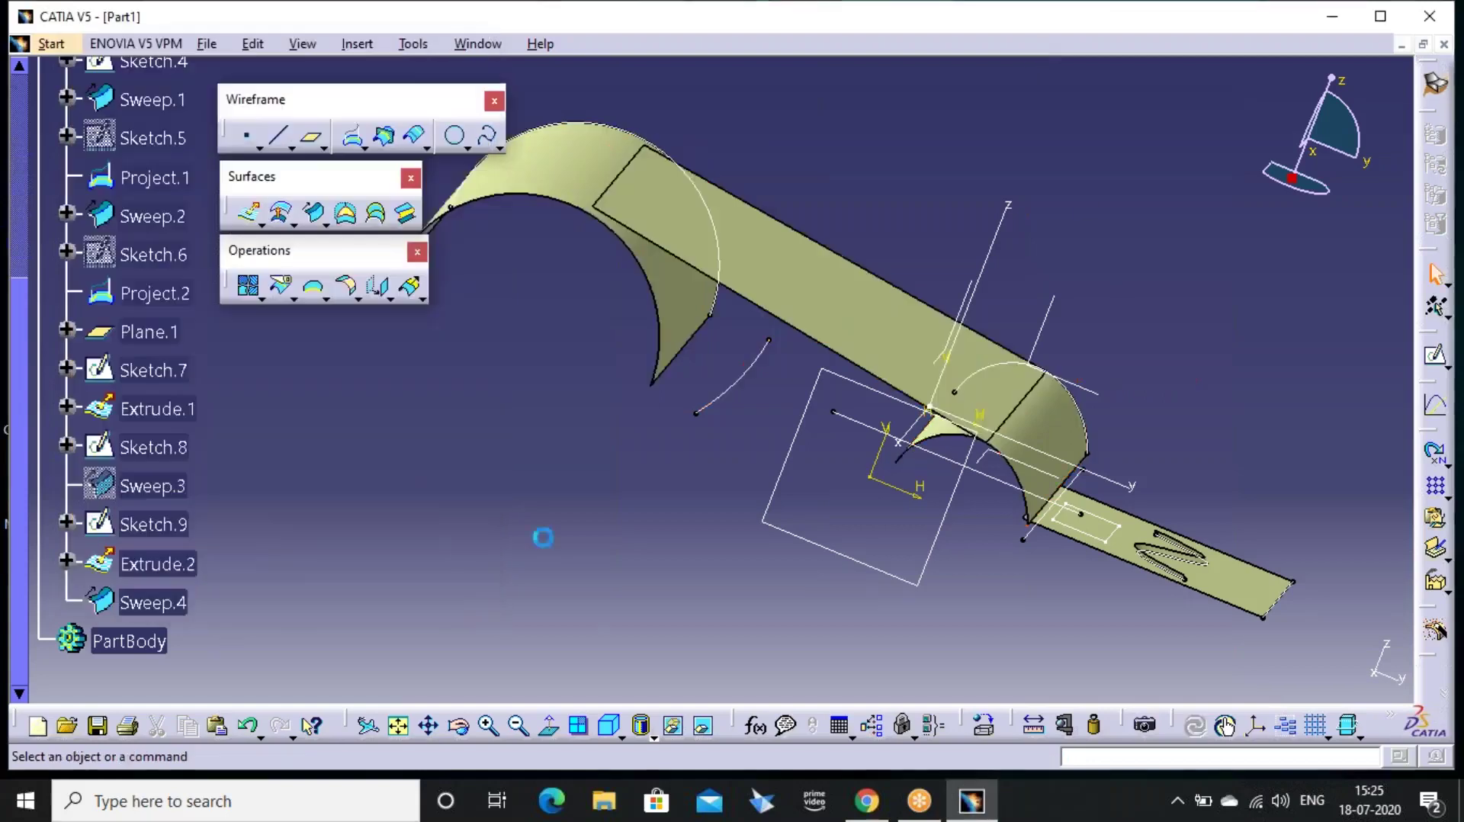
pyautogui.moveTo(599, 459); pyautogui.dragTo(600, 539, button='middle')
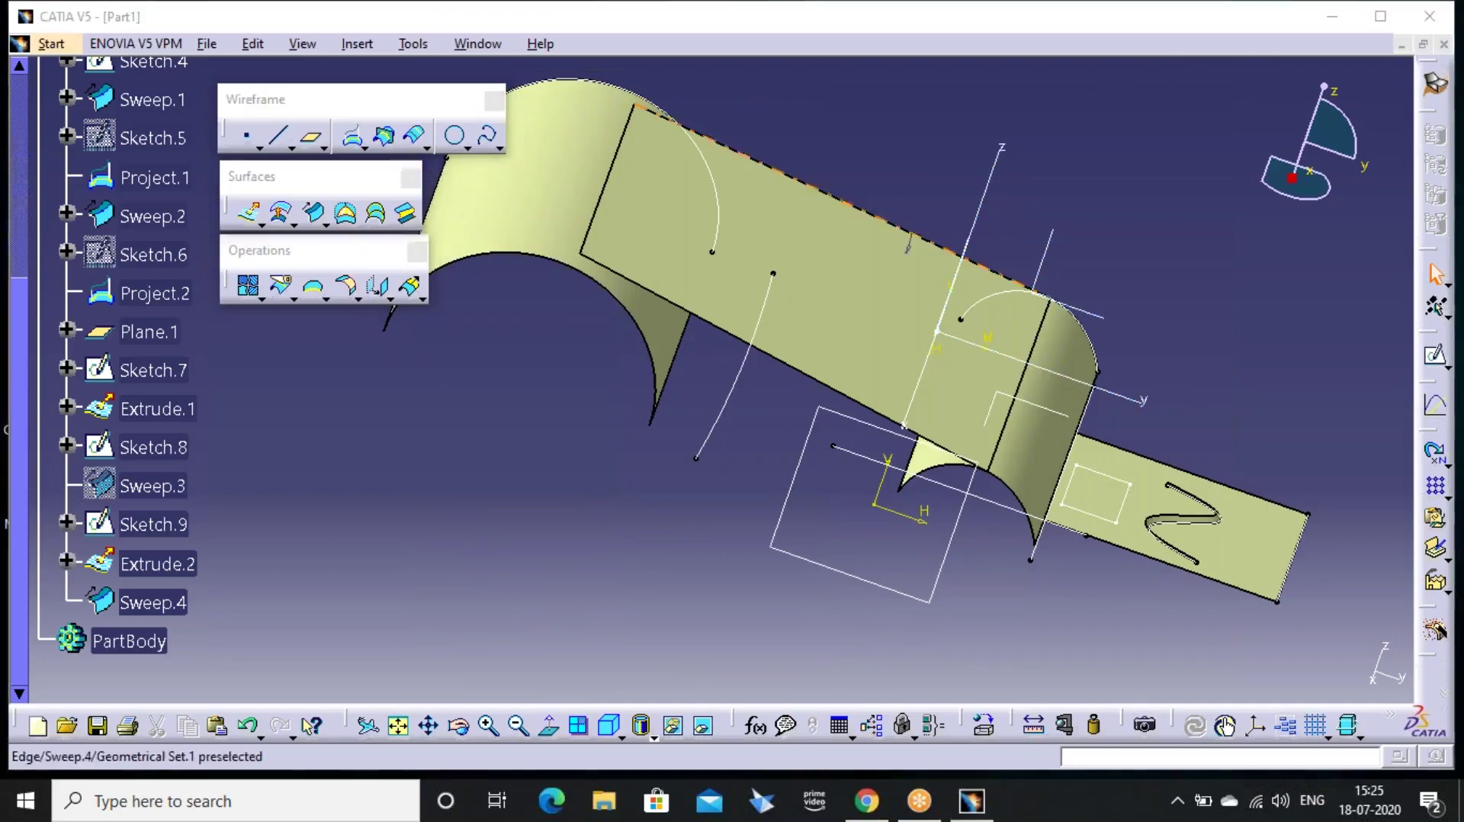
pyautogui.click(567, 476)
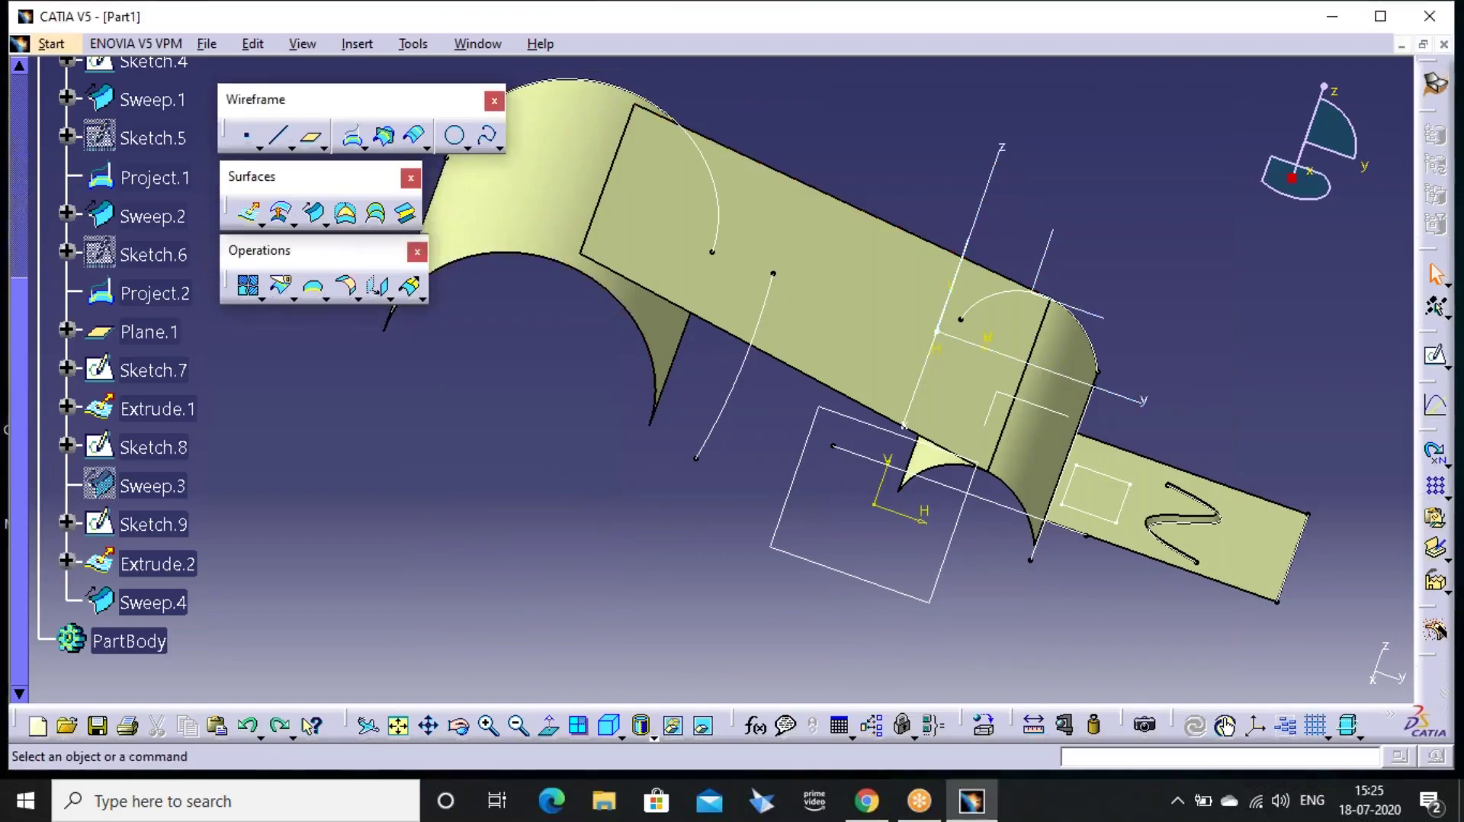
# Undo the latest sweep, the spline edit in Sketch.8, the hiding of Sweep.3 and the extrusion of Sketch.9, and return to isometric view
pyautogui.hotkey('ctrl', 'z')
pyautogui.hotkey('ctrl', 'z')
pyautogui.hotkey('ctrl', 'z')
pyautogui.hotkey('ctrl', 'z')
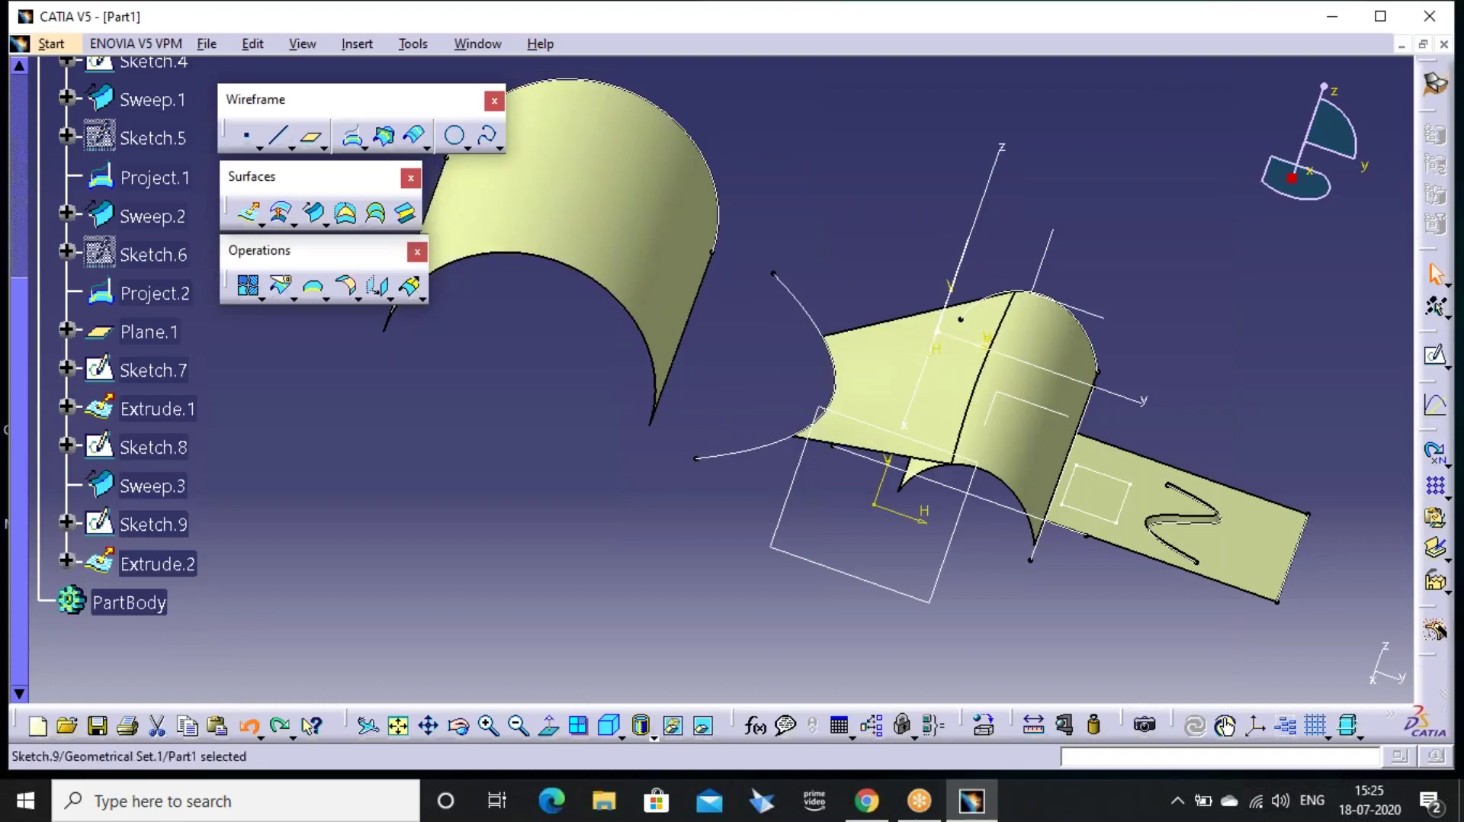
pyautogui.hotkey('ctrl', 'y')
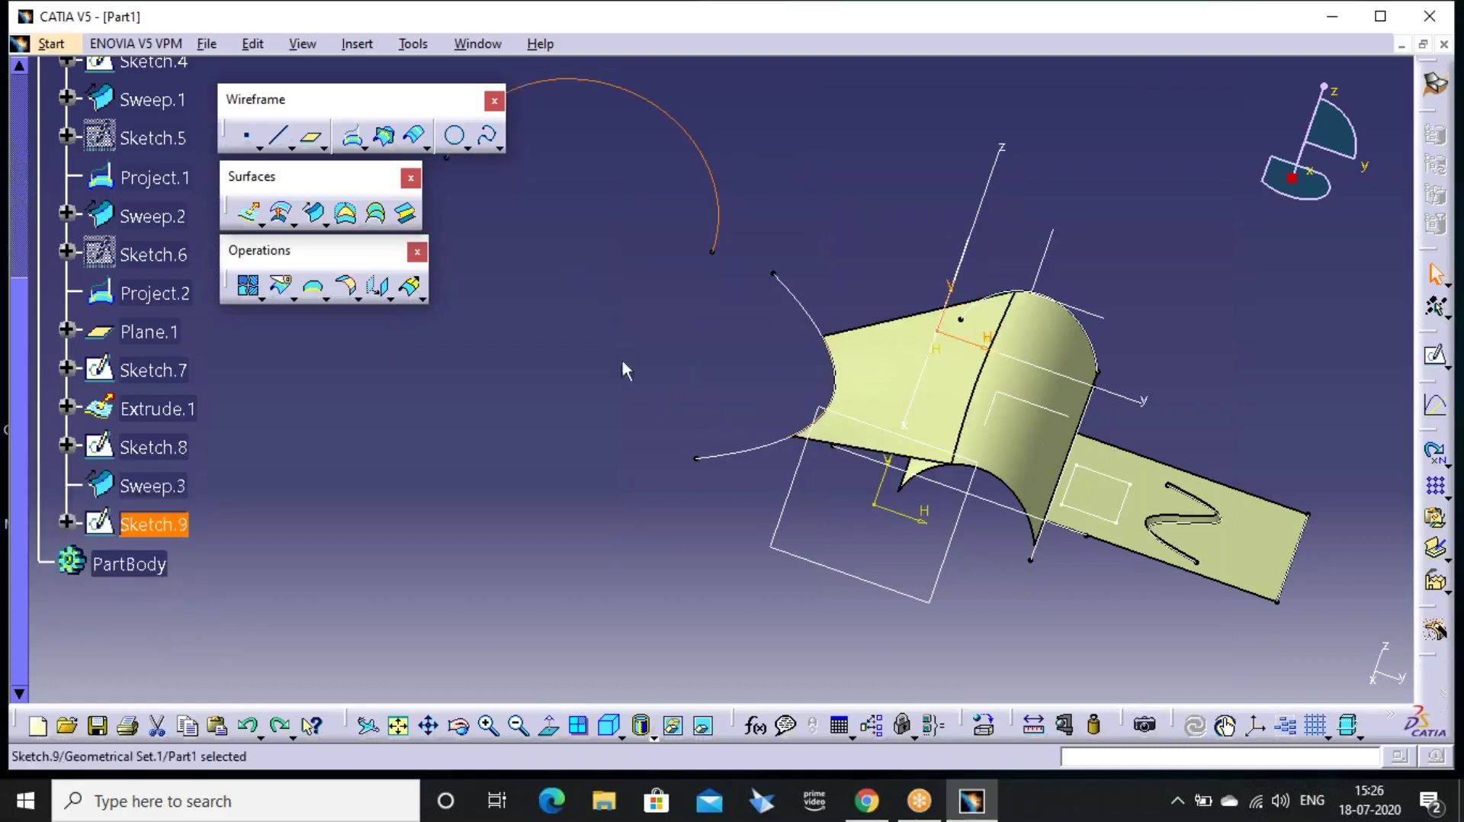
pyautogui.click(608, 725)
pyautogui.moveTo(709, 381)
pyautogui.mouseDown(button='middle')
pyautogui.moveTo(725, 388)
pyautogui.moveTo(915, 186)
pyautogui.moveTo(800, 244)
pyautogui.moveTo(1005, 179)
pyautogui.mouseUp(button='middle')
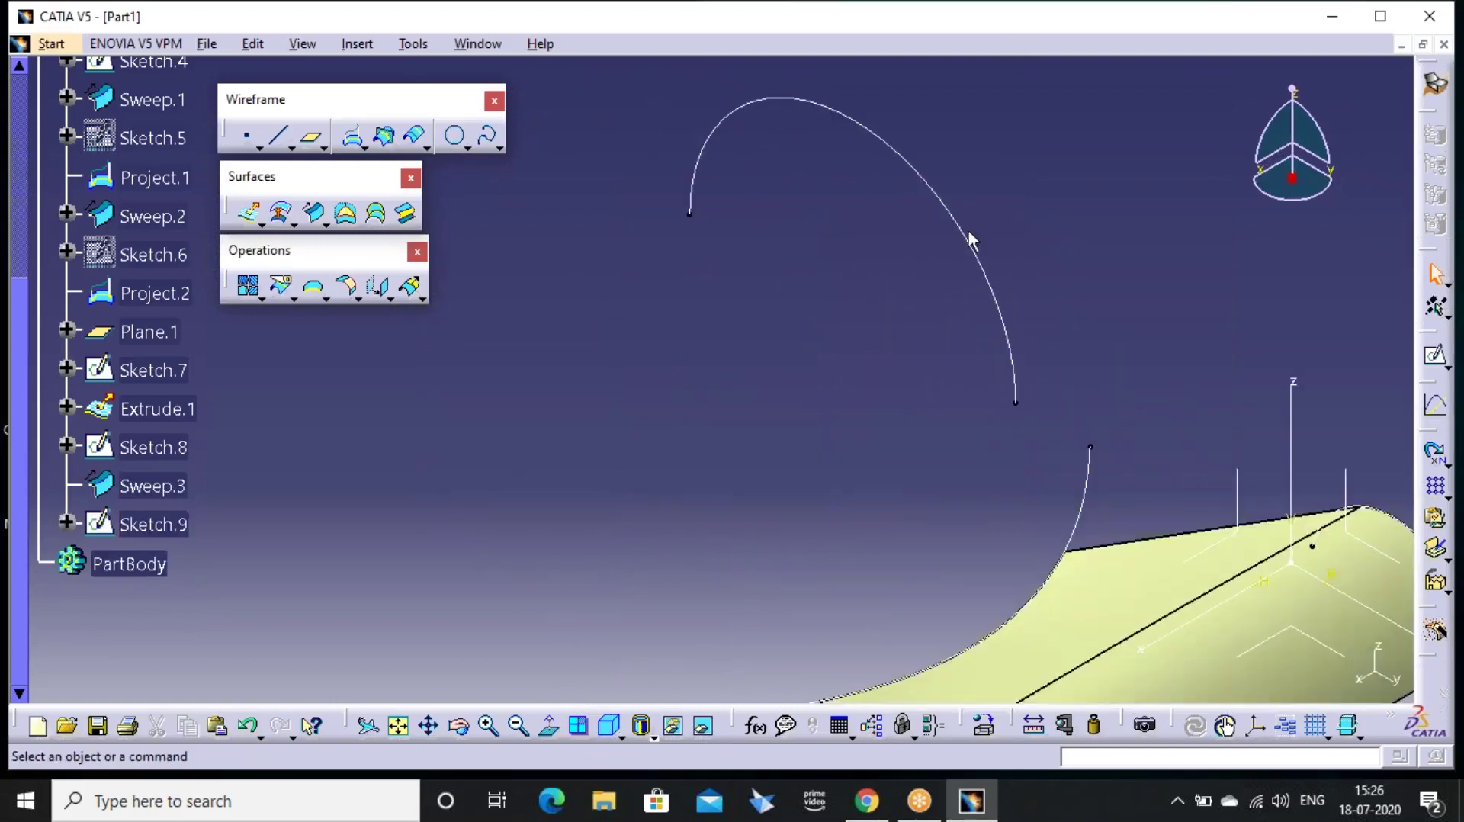
pyautogui.moveTo(648, 384); pyautogui.dragTo(678, 396, button='middle')
pyautogui.click(251, 213)
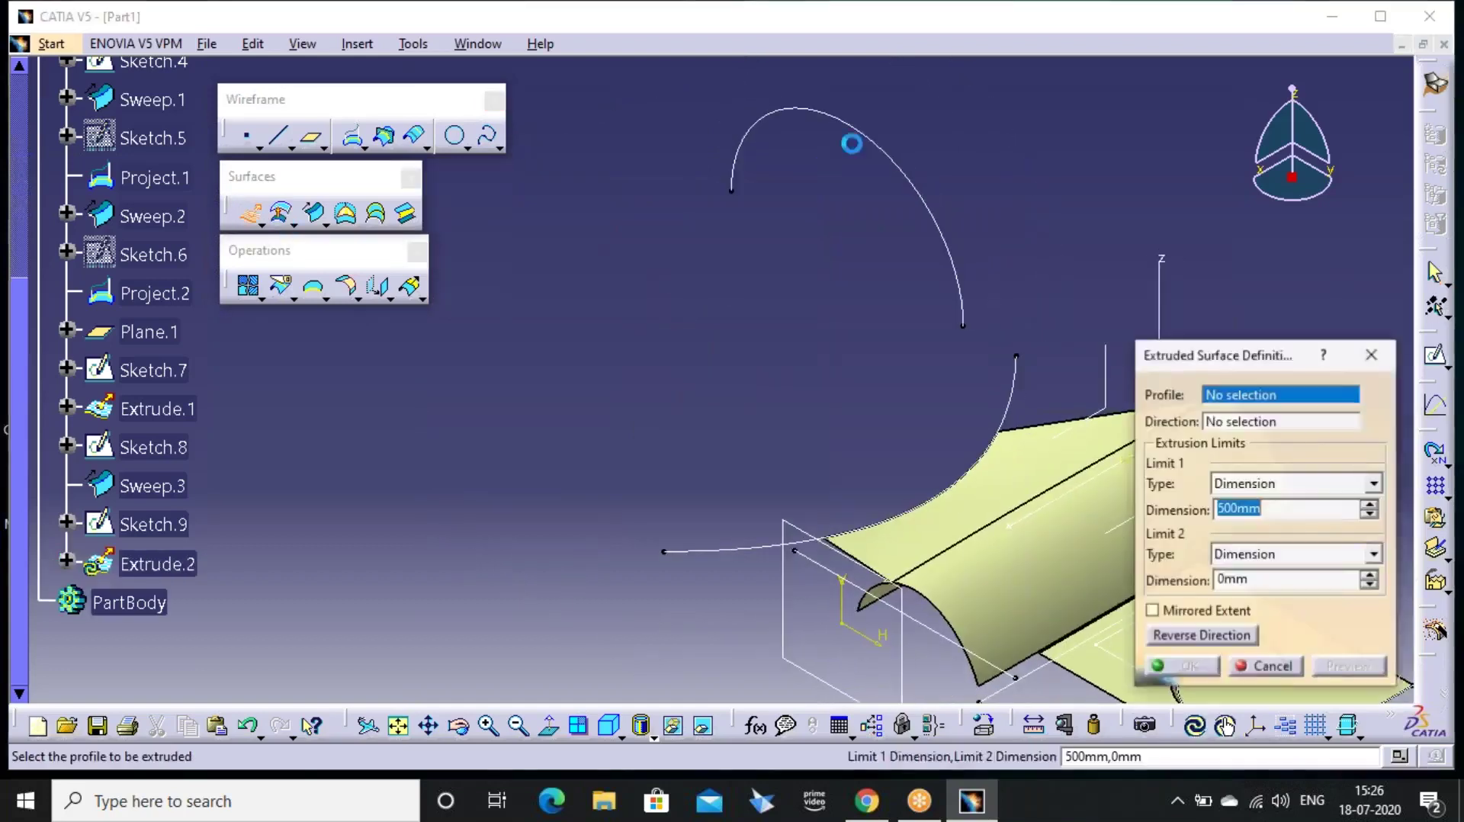
pyautogui.click(934, 229)
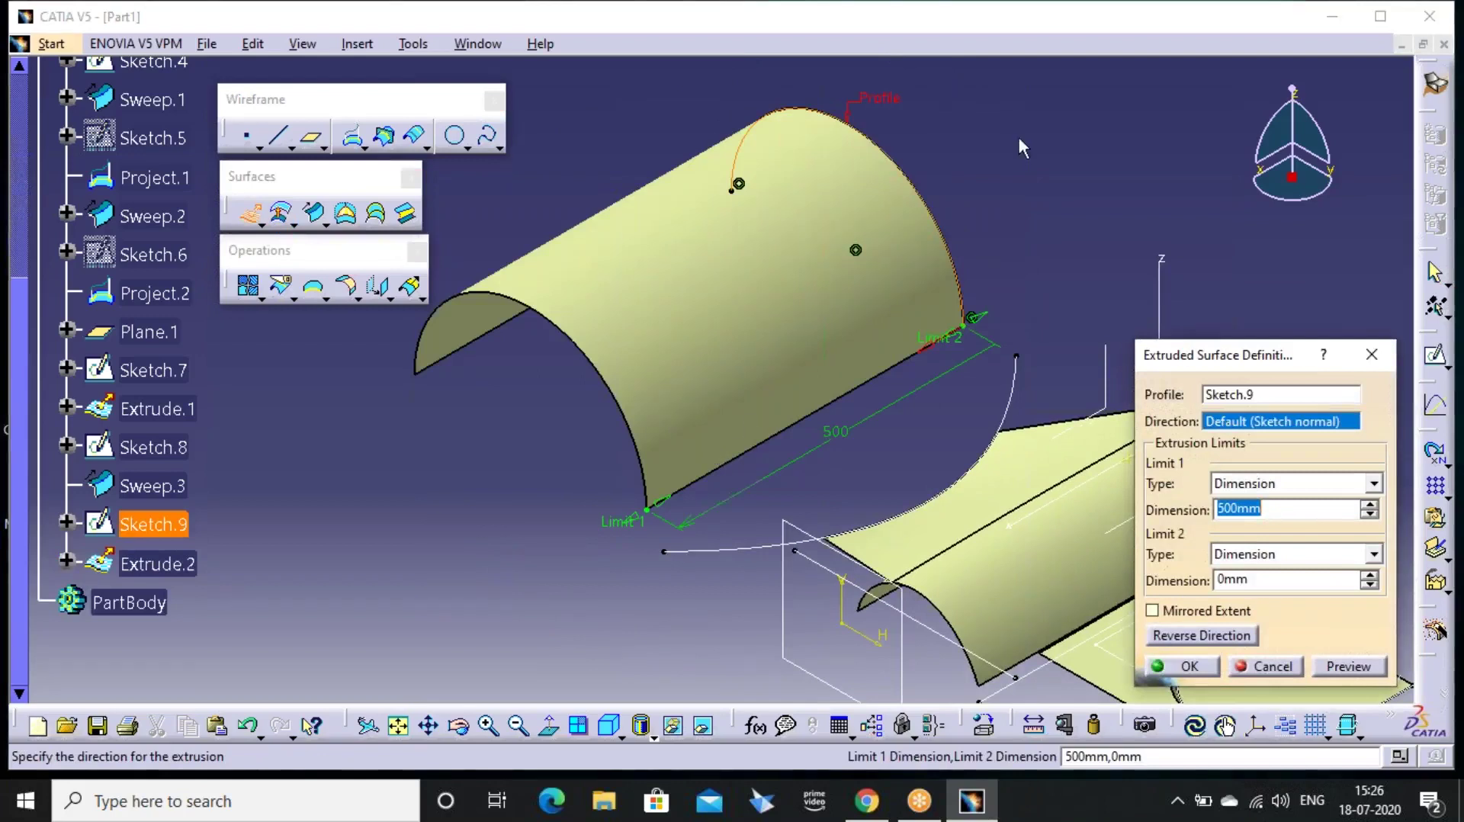
pyautogui.click(1021, 36)
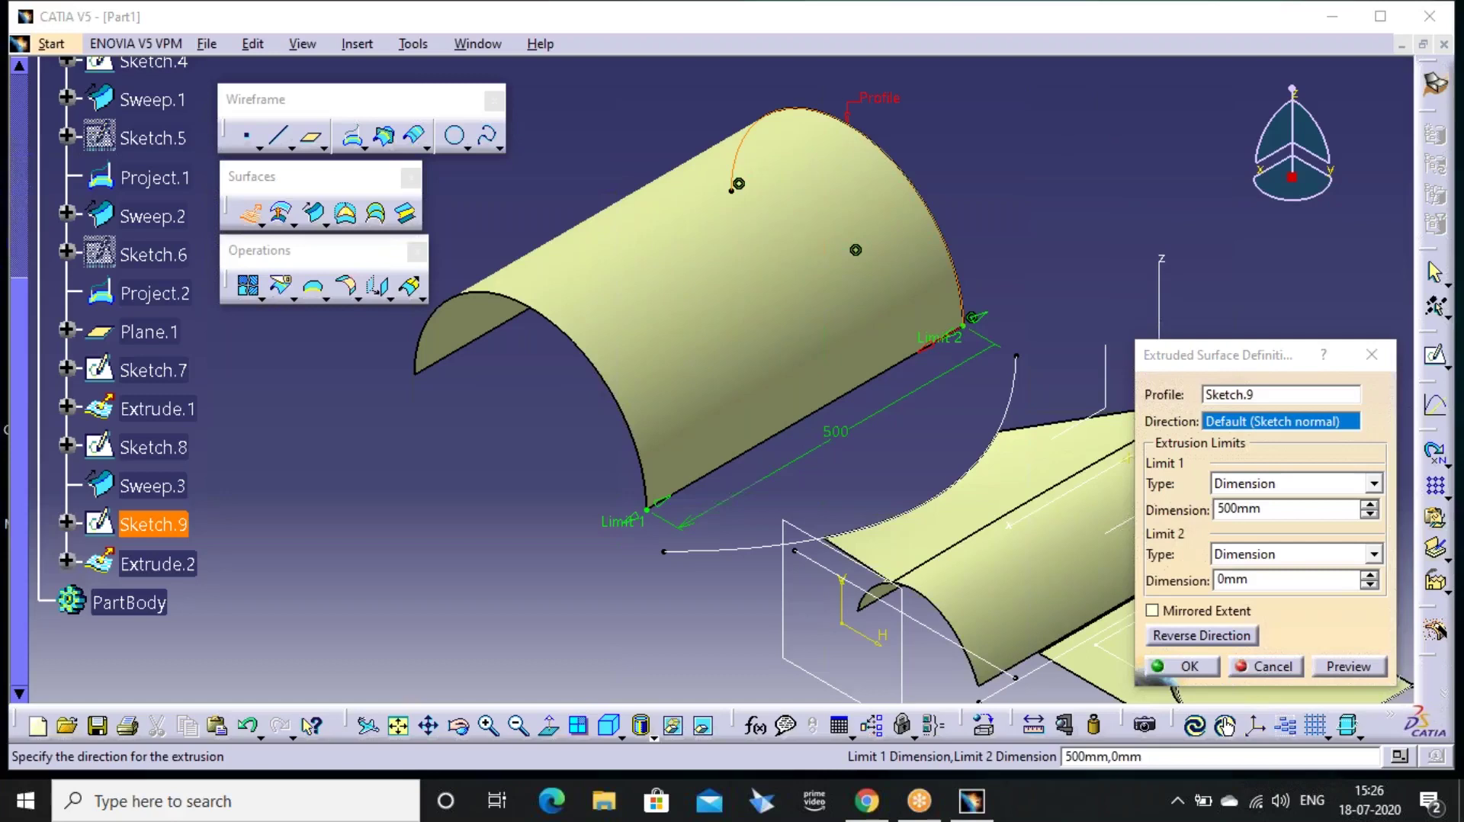
pyautogui.click(1371, 355)
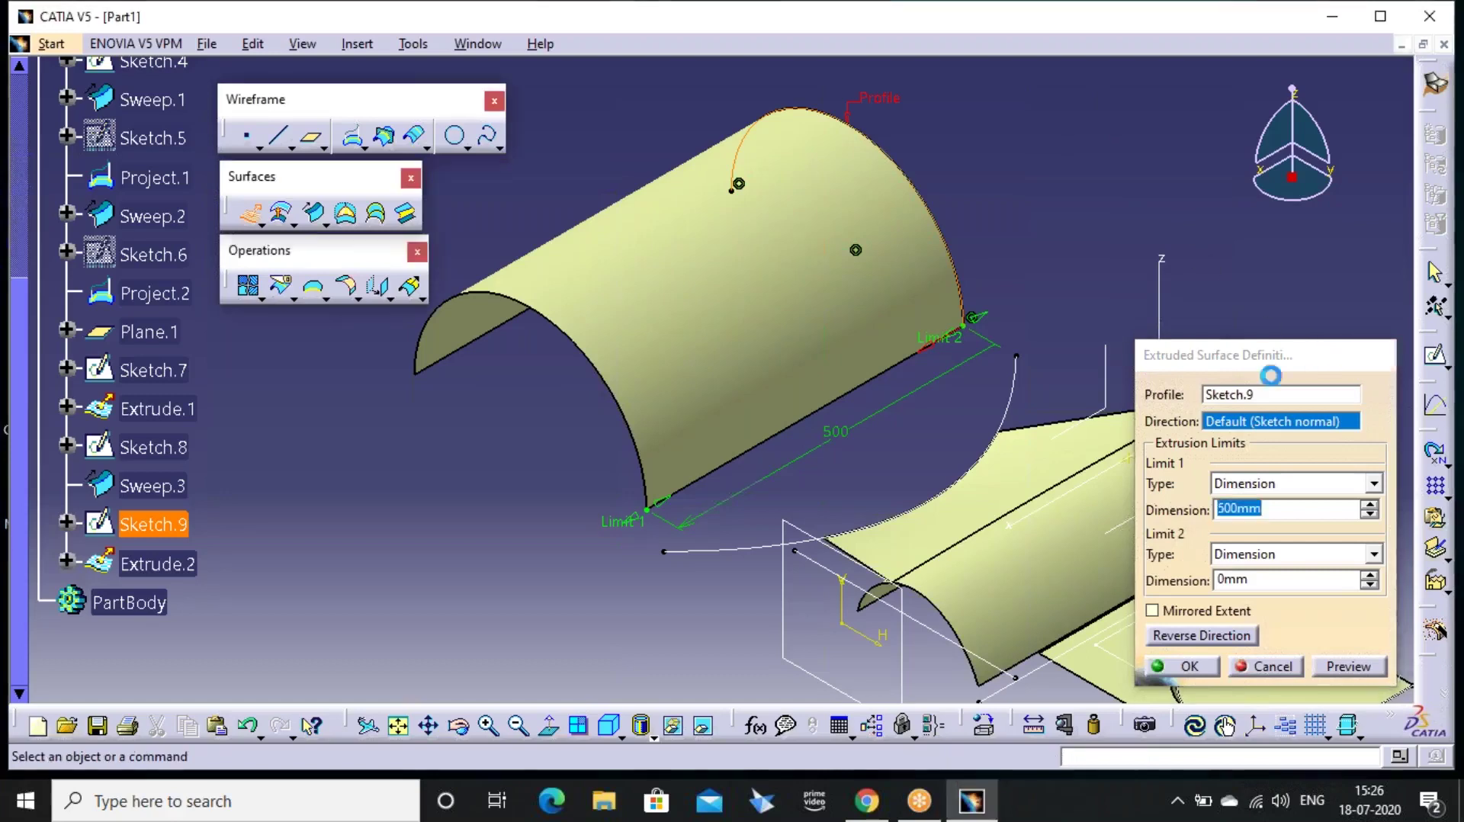
# Start a line sweep with the draft direction subtype, using Sketch.9 as guide curve and the axis system's X axis as draft direction
pyautogui.click(314, 213)
pyautogui.click(464, 126)
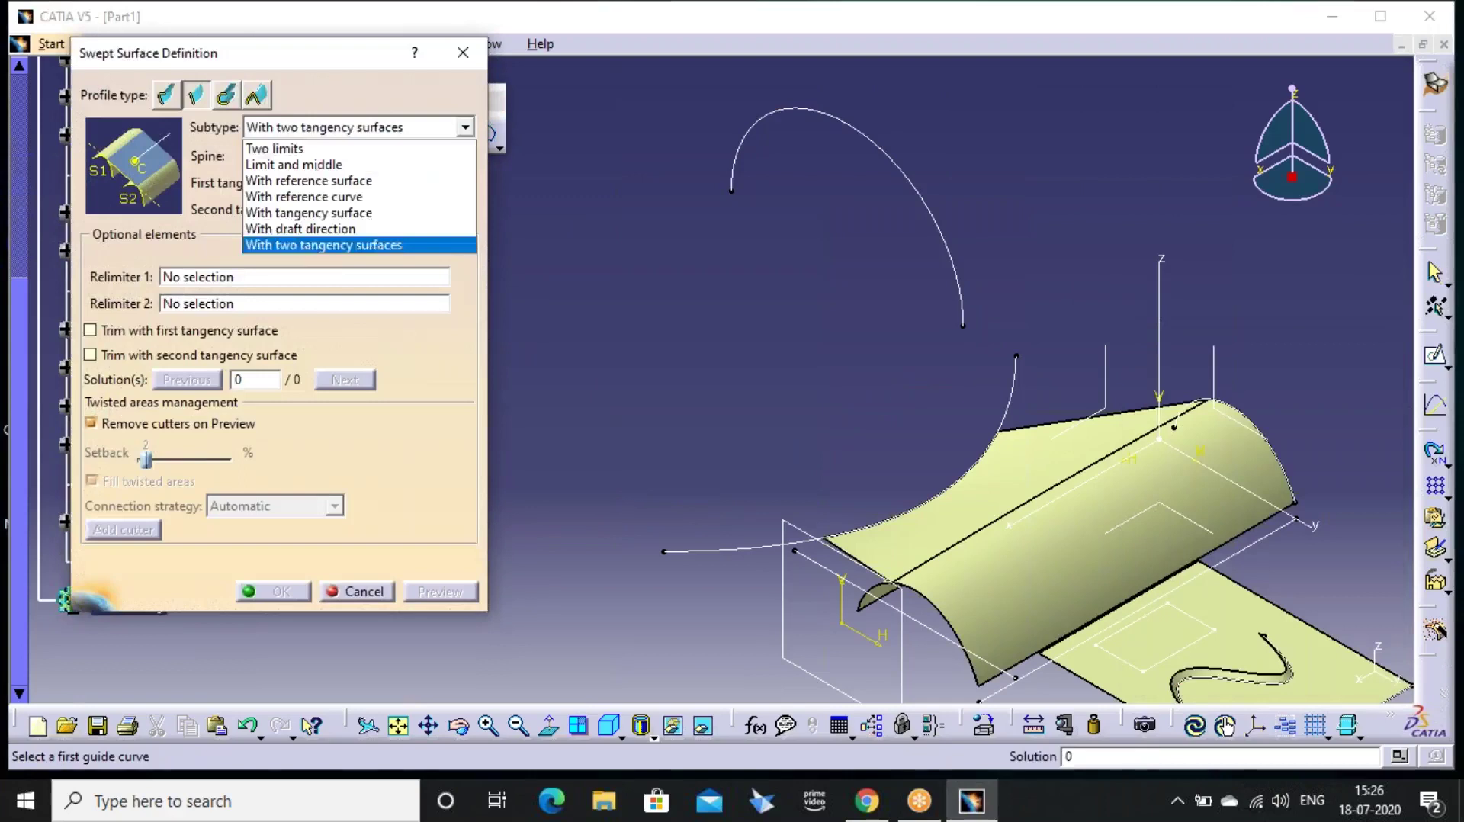
pyautogui.click(325, 229)
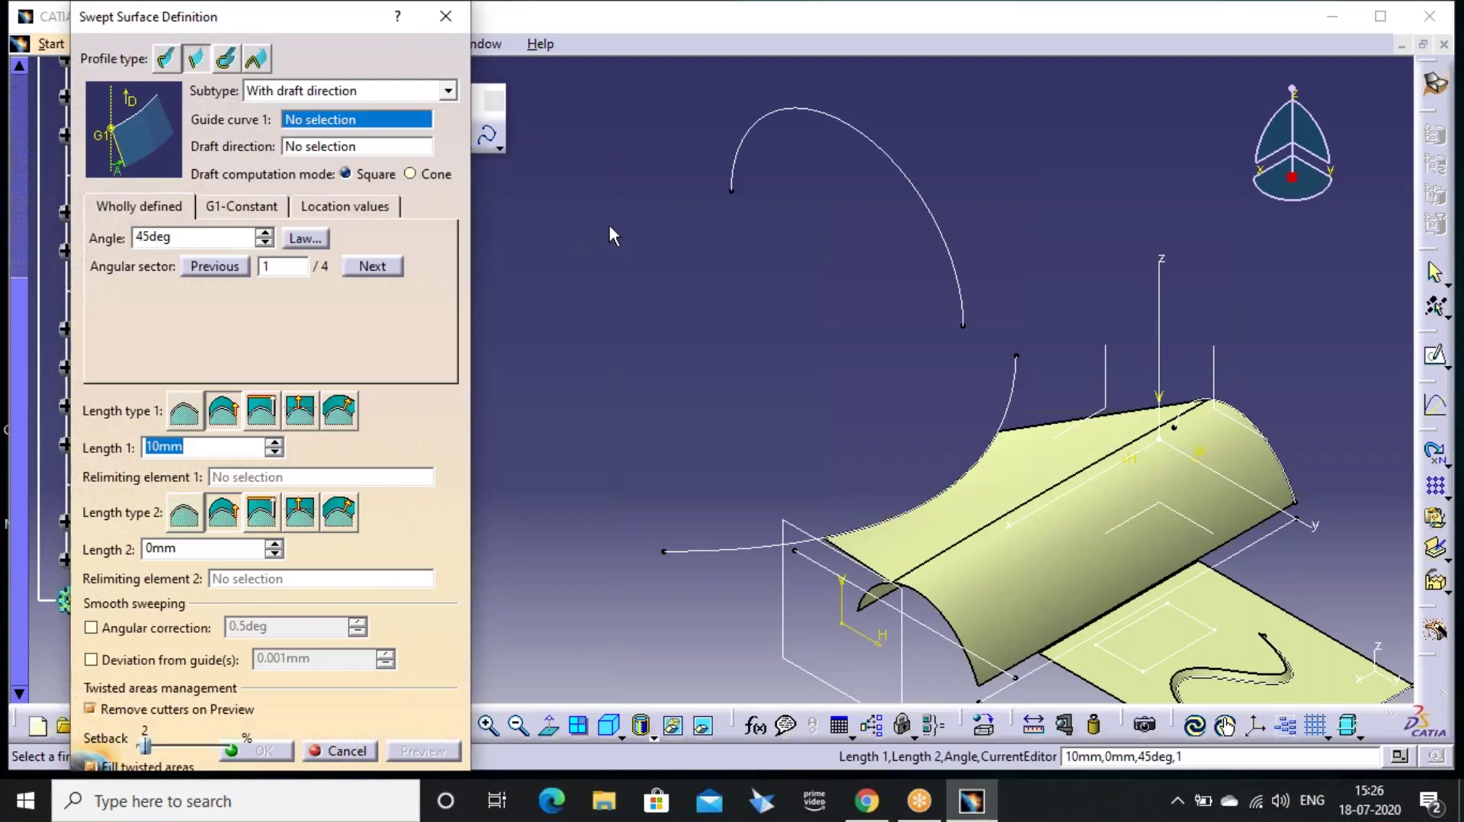
pyautogui.moveTo(612, 226); pyautogui.dragTo(710, 238, button='middle')
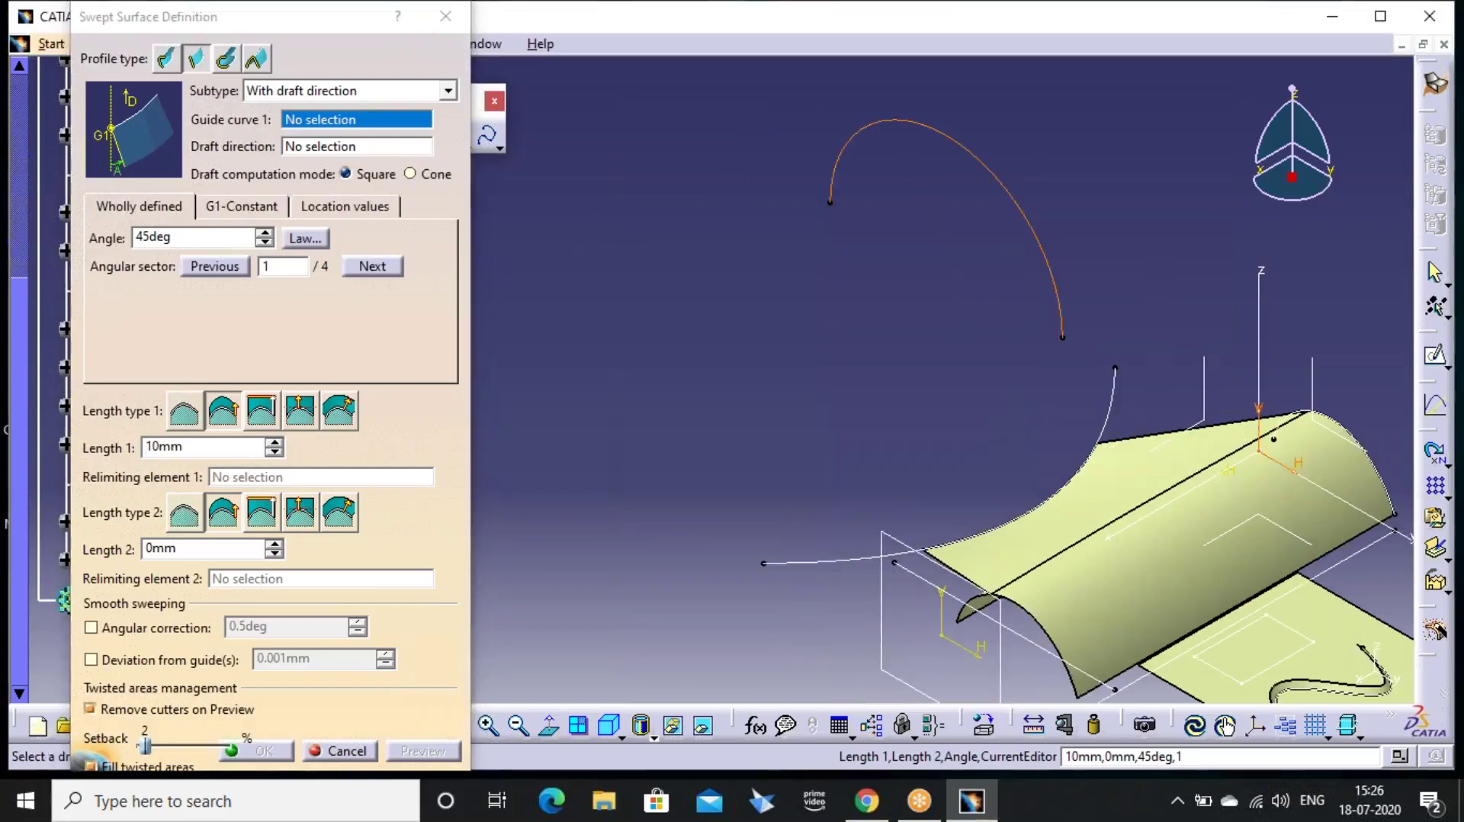
pyautogui.click(947, 131)
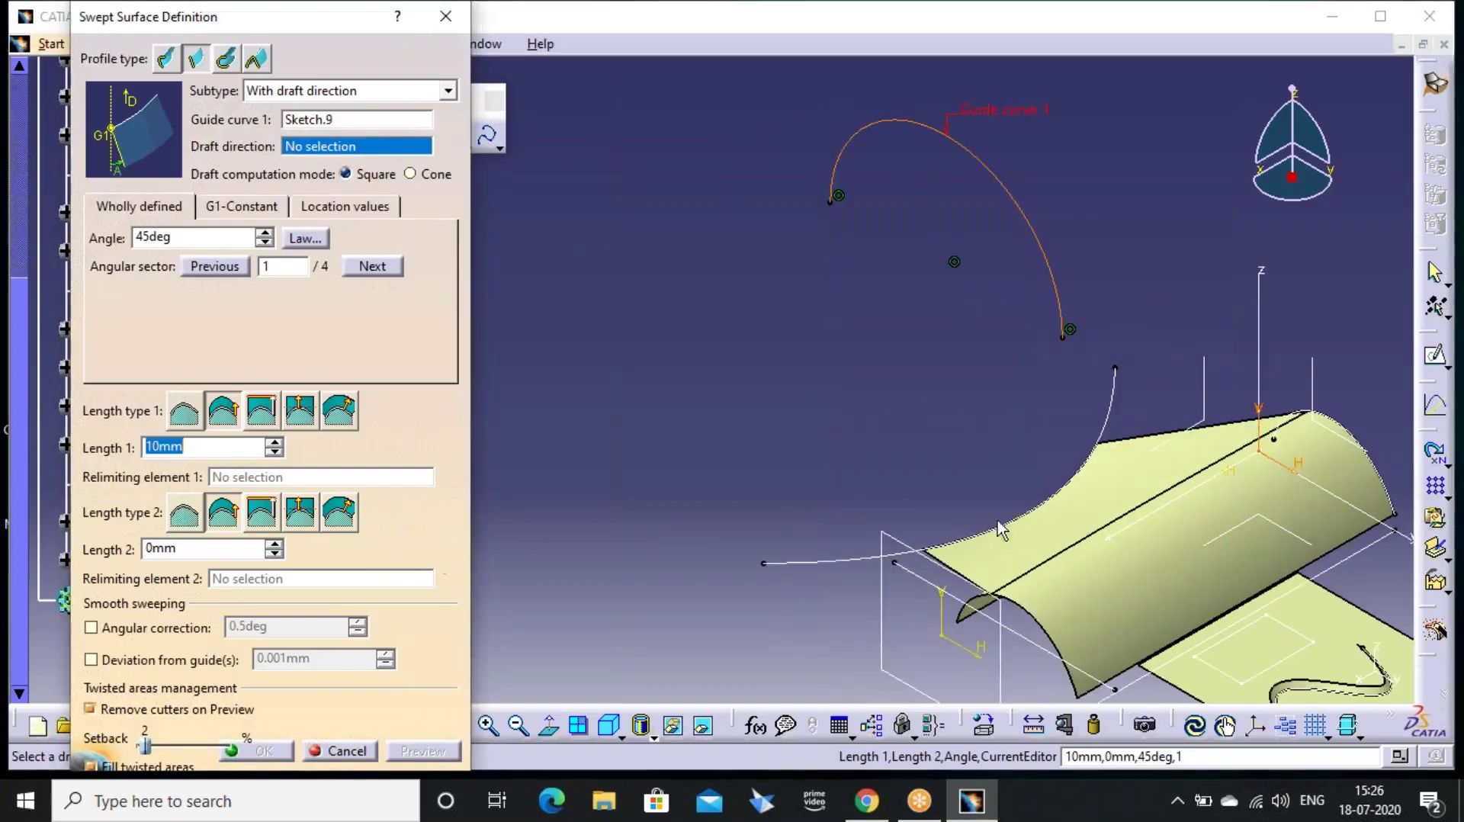
pyautogui.click(1186, 508)
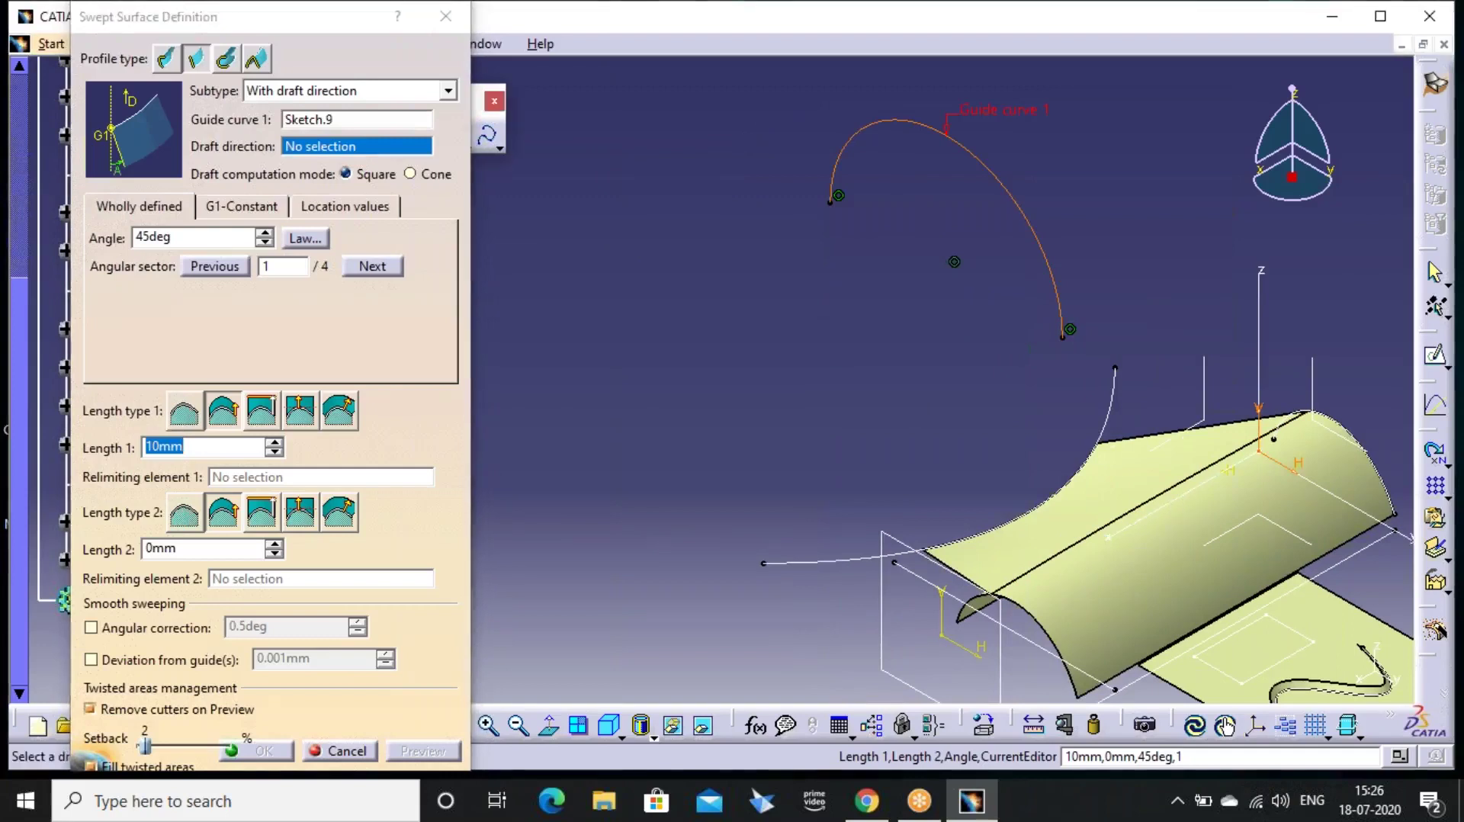
# Set the sweep's draft angle to 30 deg and length 1 to 500 mm, and preview the surface
pyautogui.click(199, 236)
pyautogui.write('30')
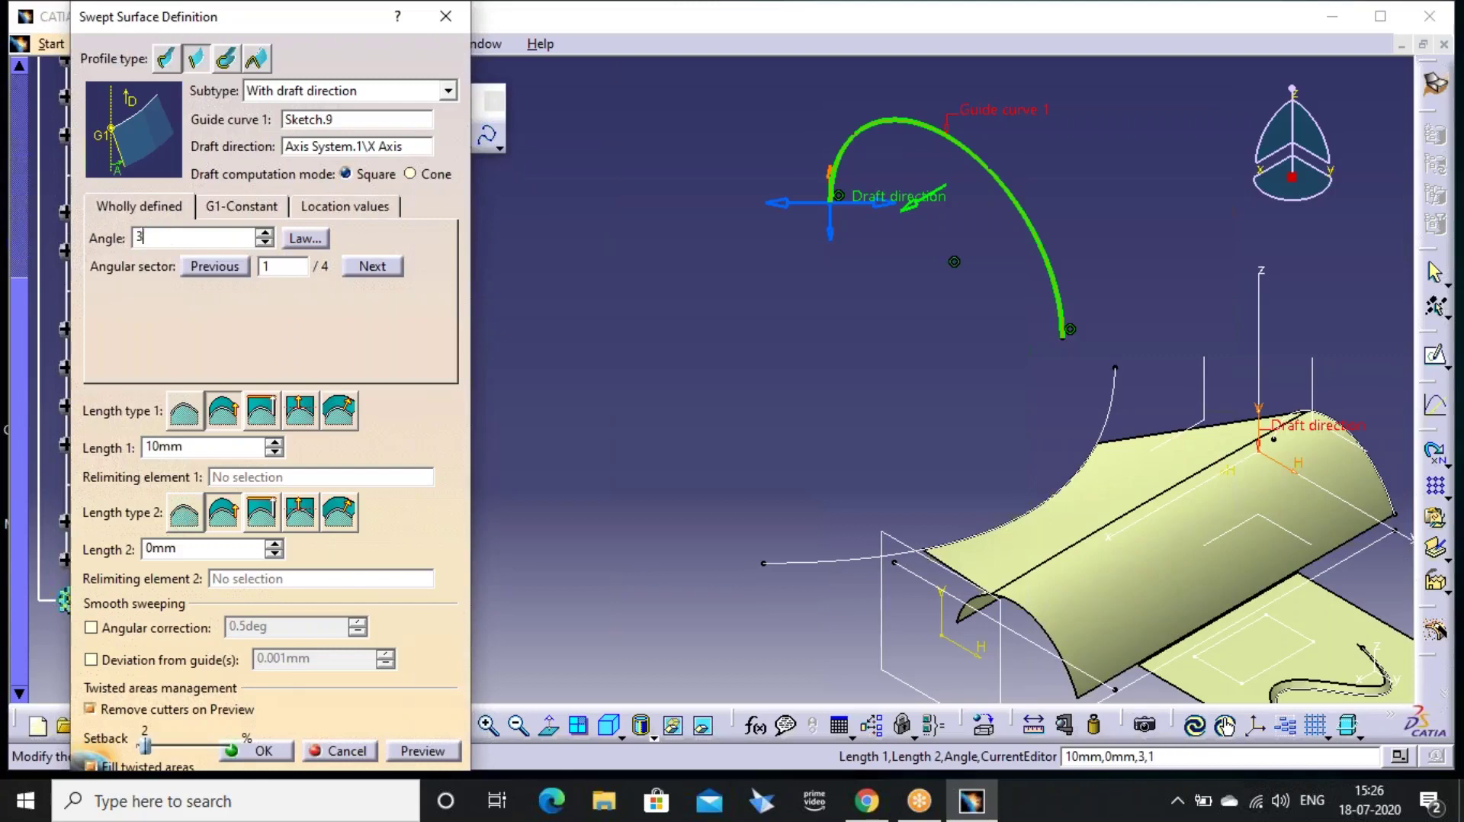
pyautogui.click(237, 449)
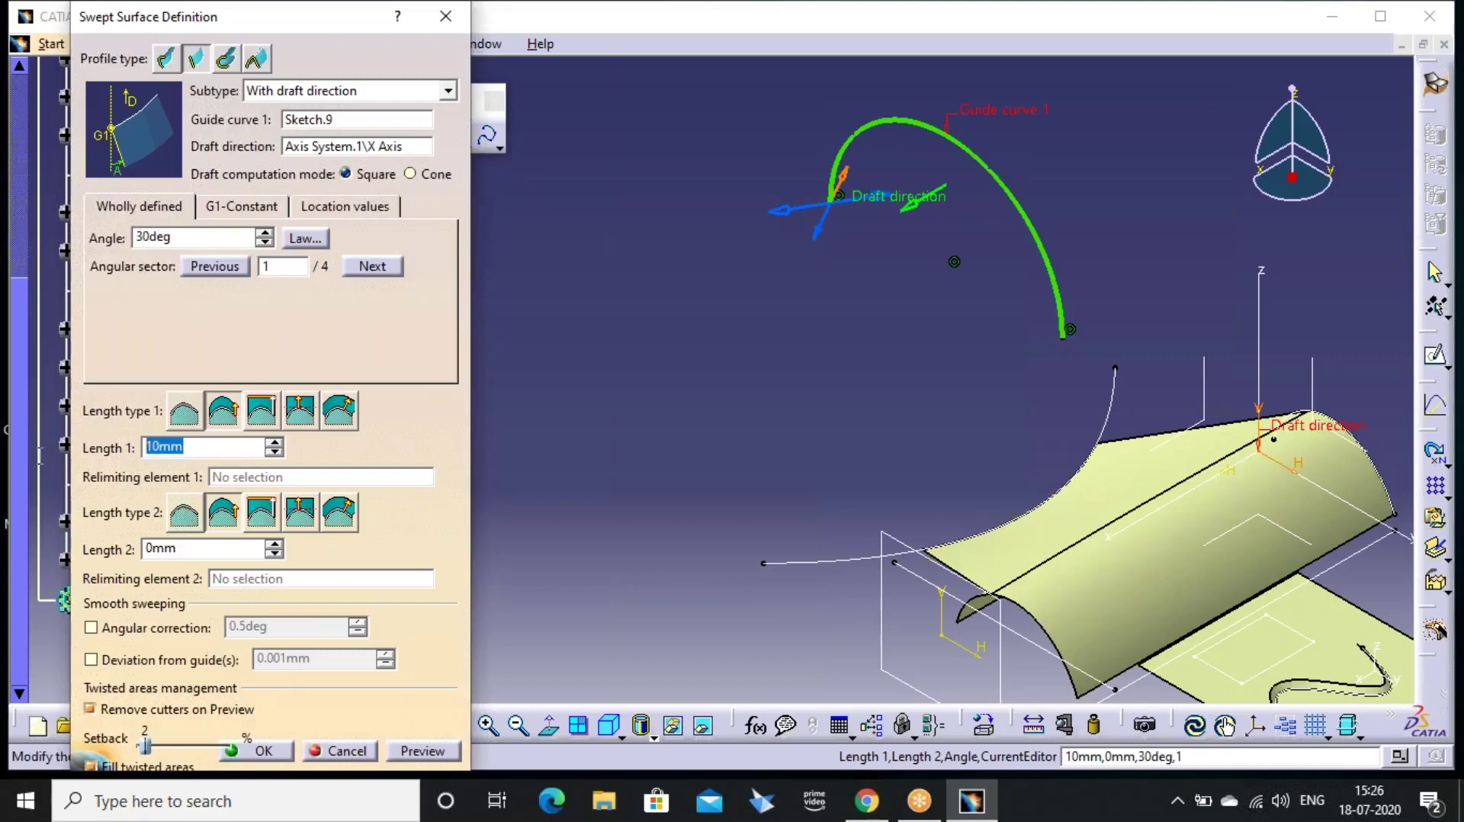
pyautogui.write('500')
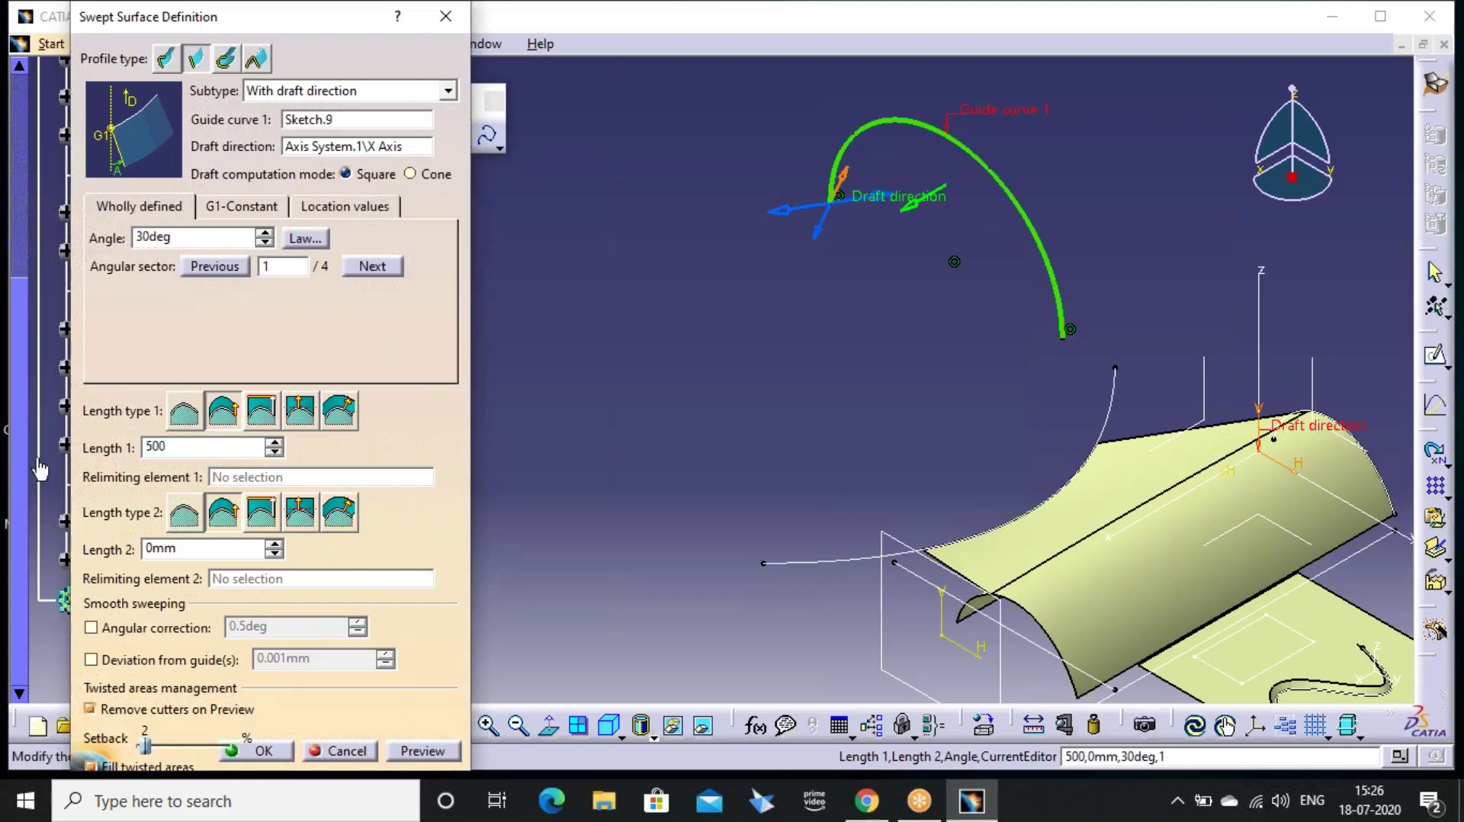
pyautogui.click(416, 753)
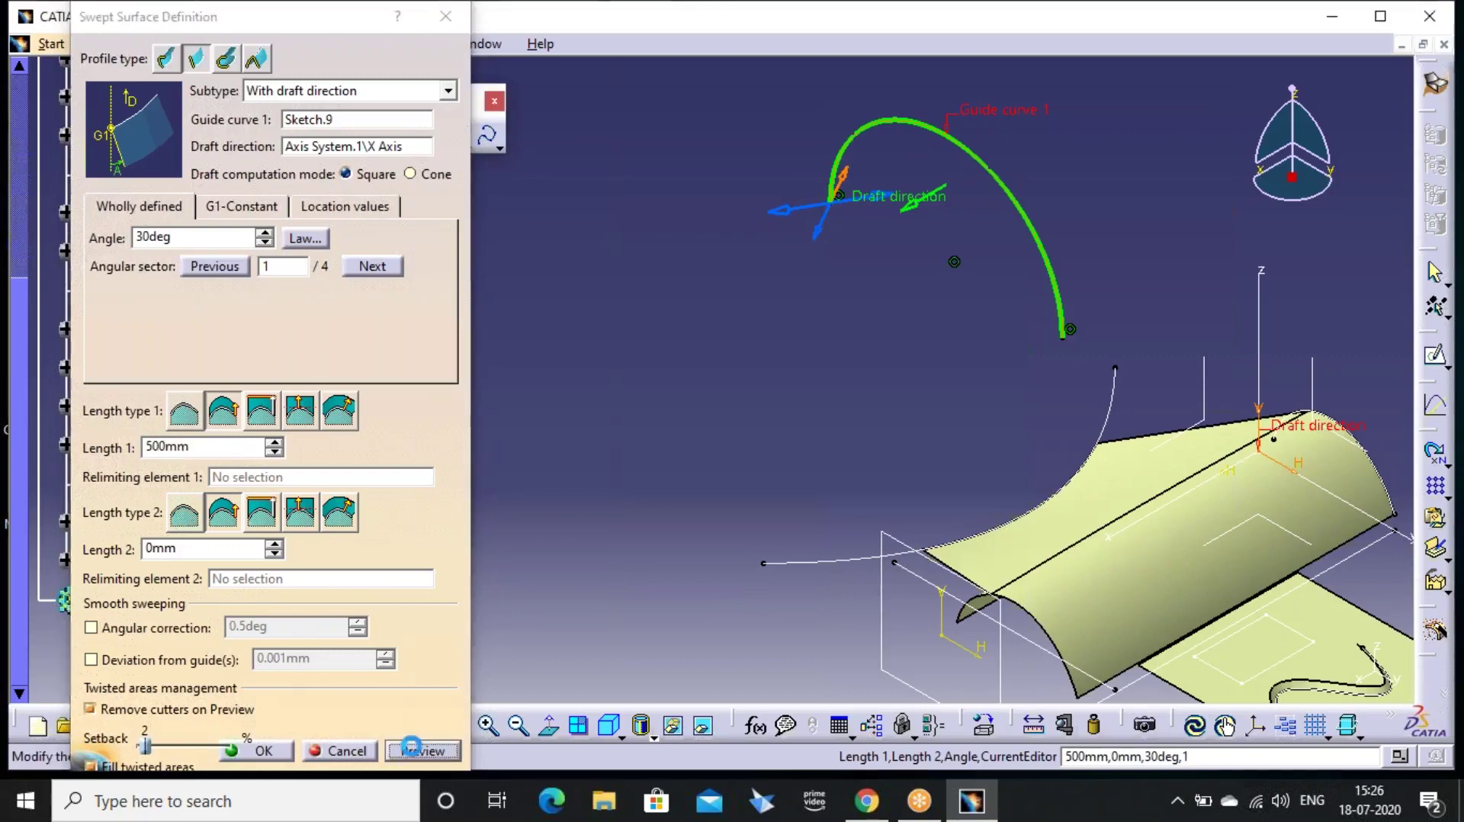
pyautogui.moveTo(826, 411)
pyautogui.mouseDown(button='middle')
pyautogui.moveTo(828, 481)
pyautogui.moveTo(837, 405)
pyautogui.mouseUp(button='middle')
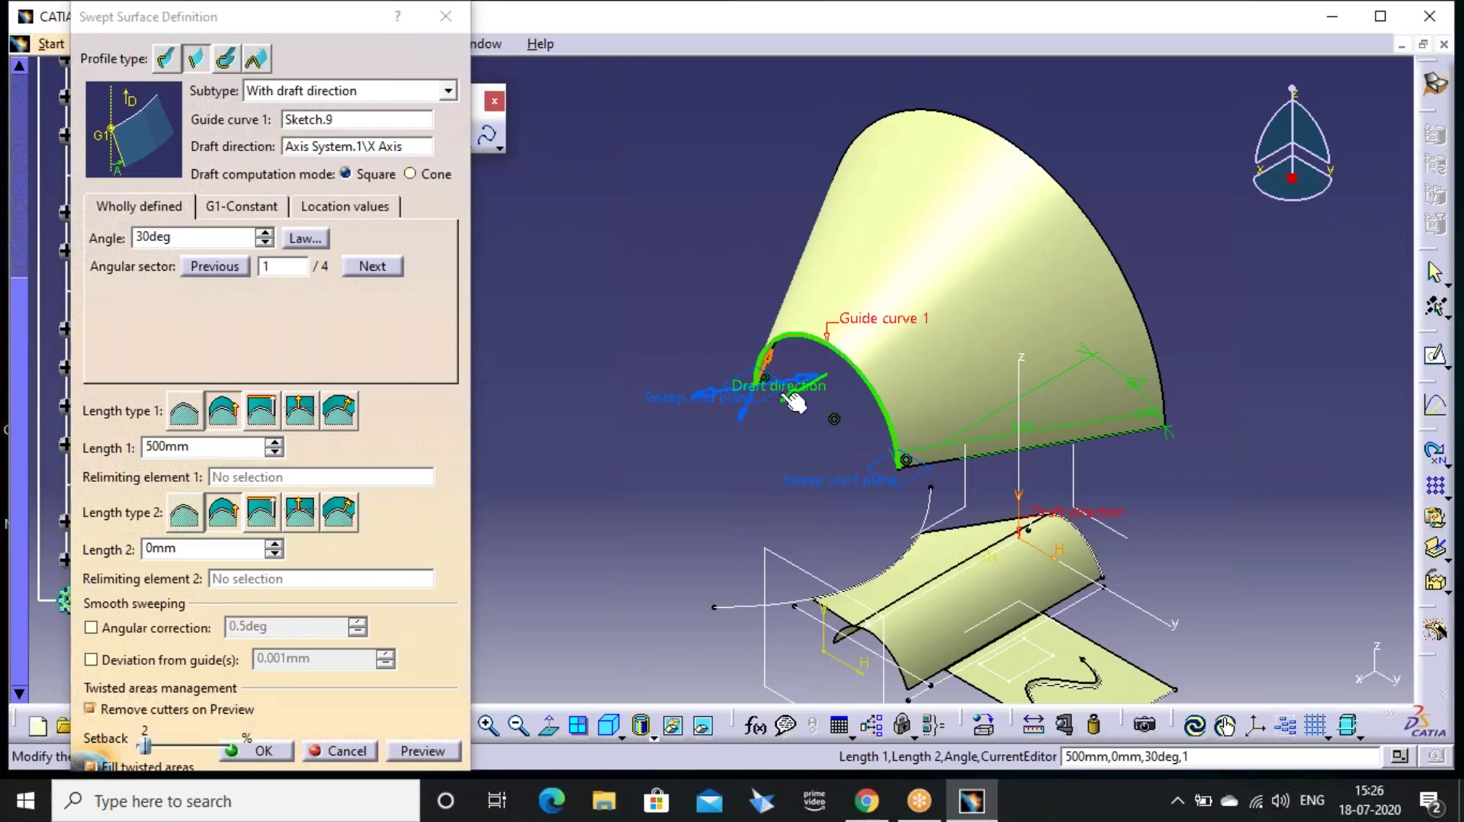
# Try a length 1 of -500 mm for the draft sweep, set it back to 500 mm, and preview the surface
pyautogui.moveTo(234, 449); pyautogui.dragTo(4, 455)
pyautogui.write('-500')
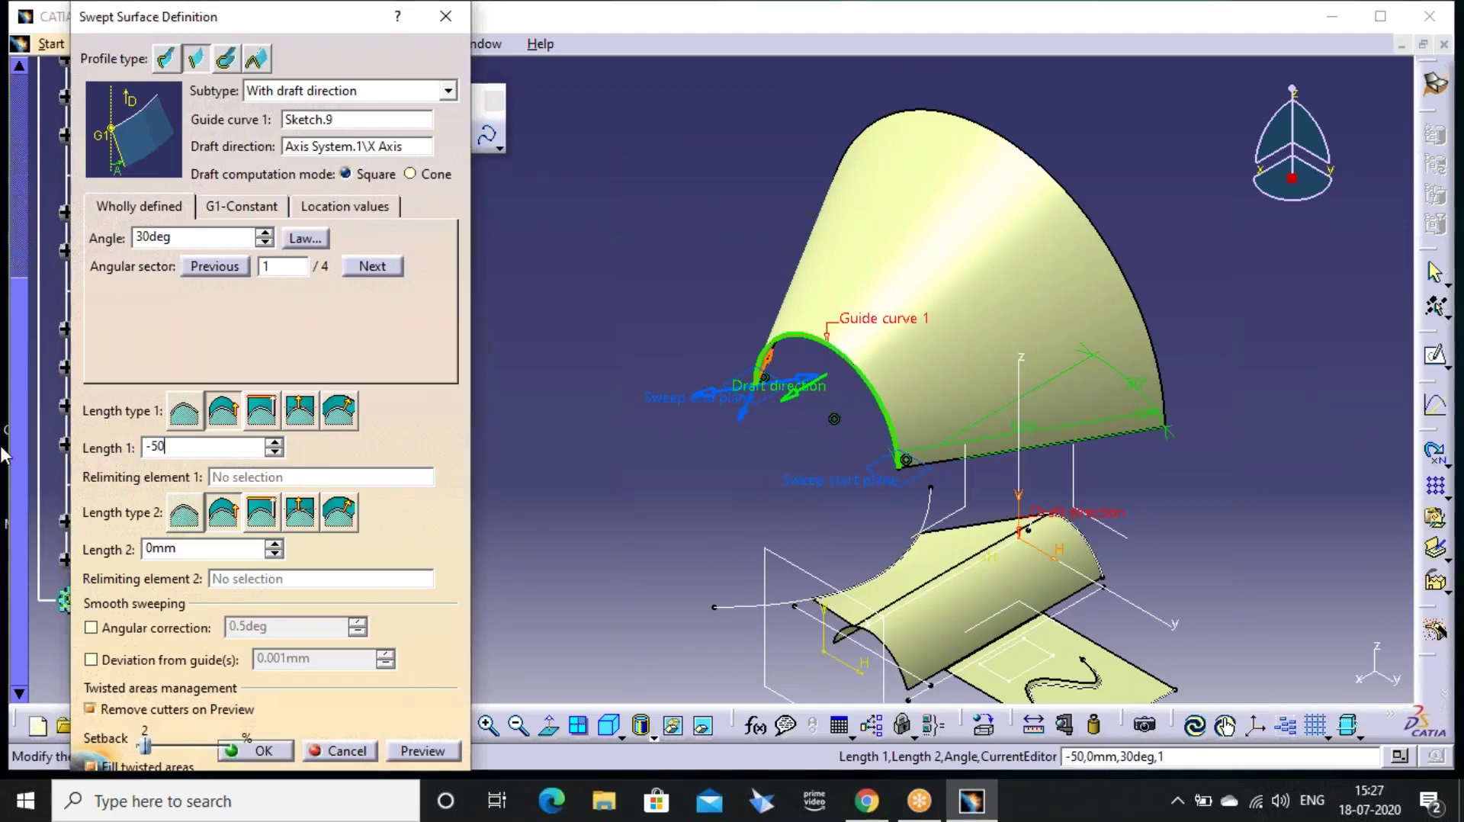
pyautogui.press('Return')
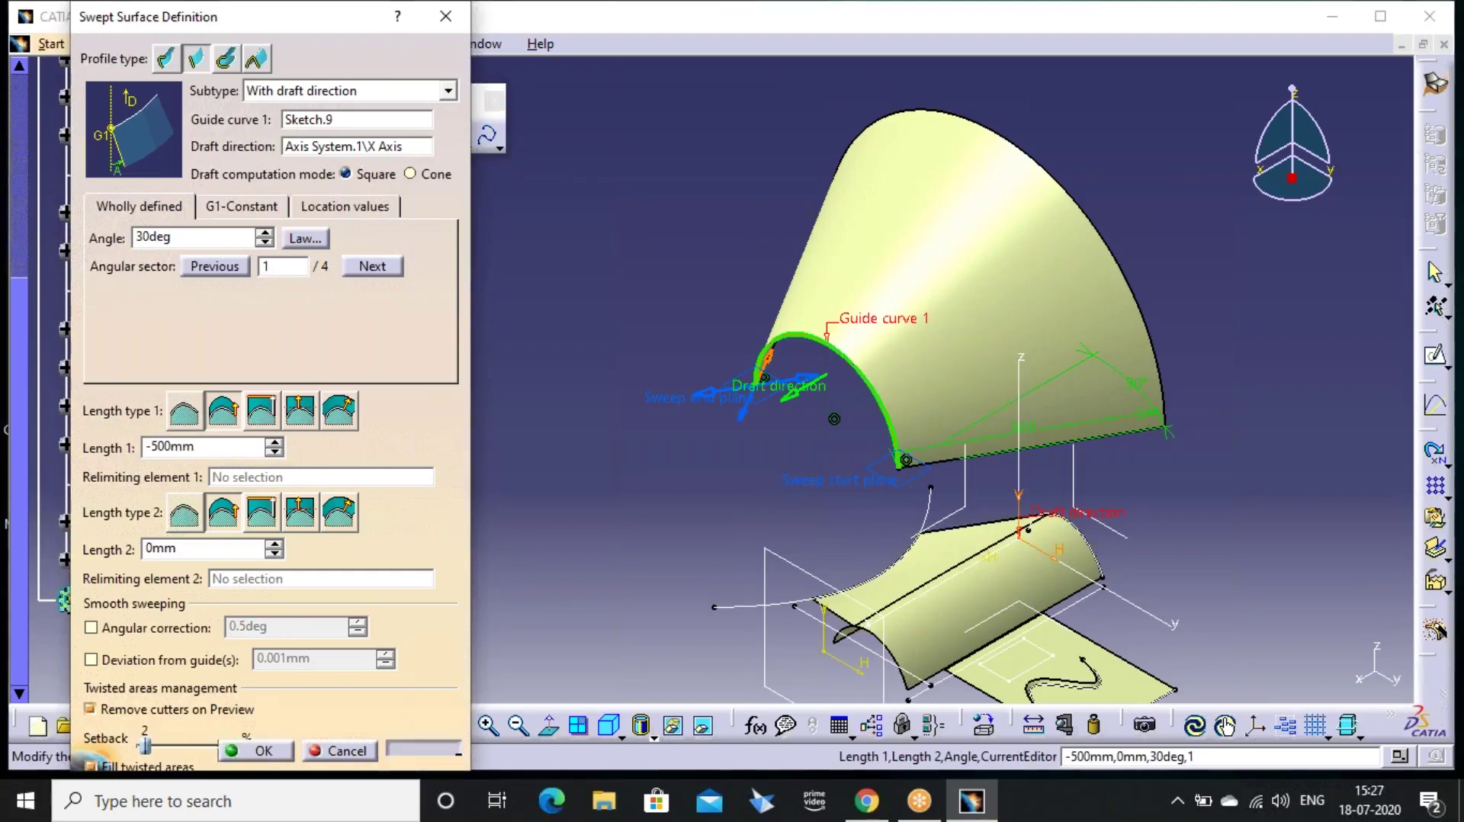
pyautogui.click(256, 751)
pyautogui.click(869, 456)
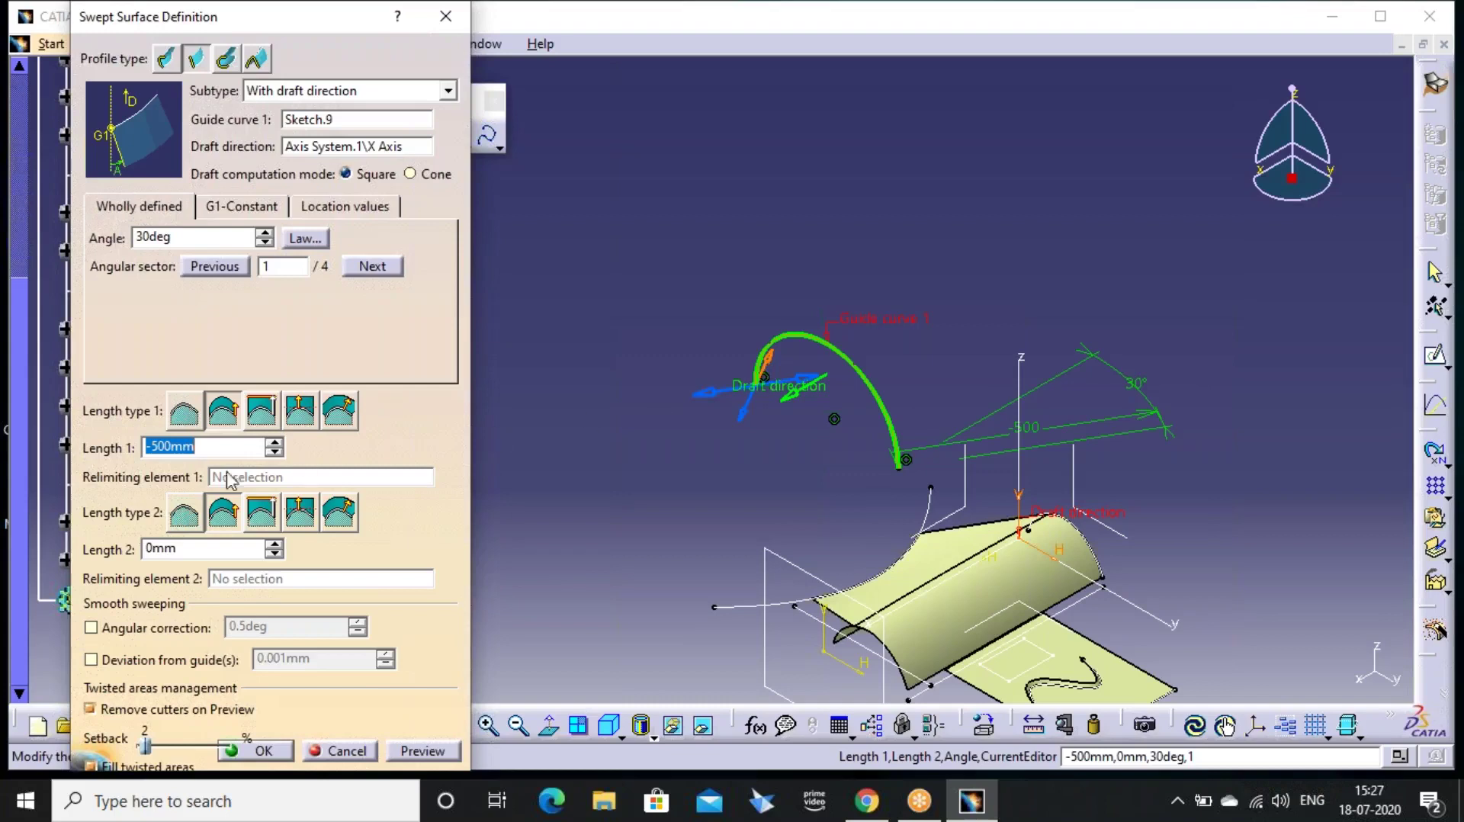
pyautogui.write('500')
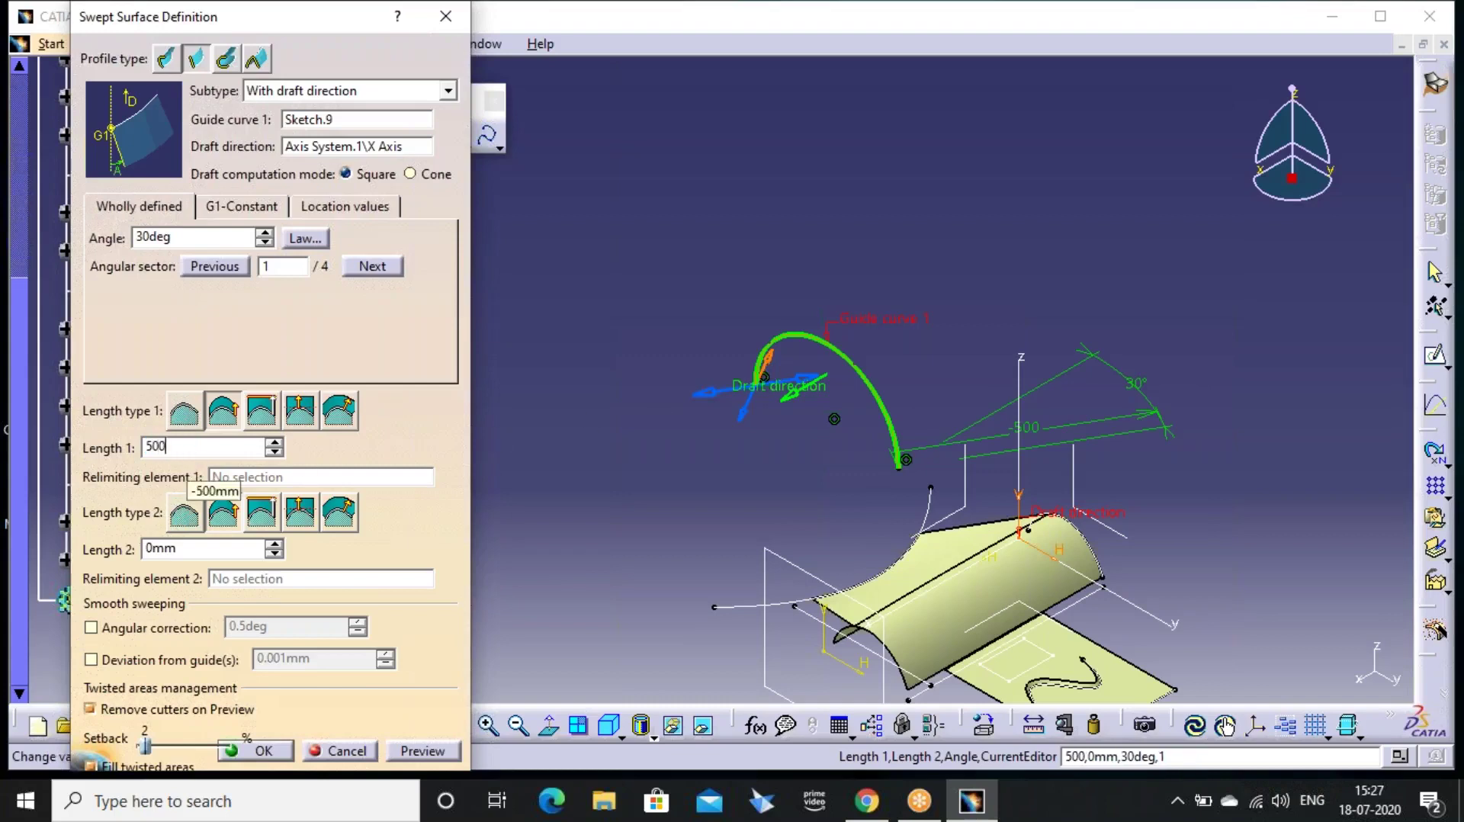
pyautogui.click(423, 750)
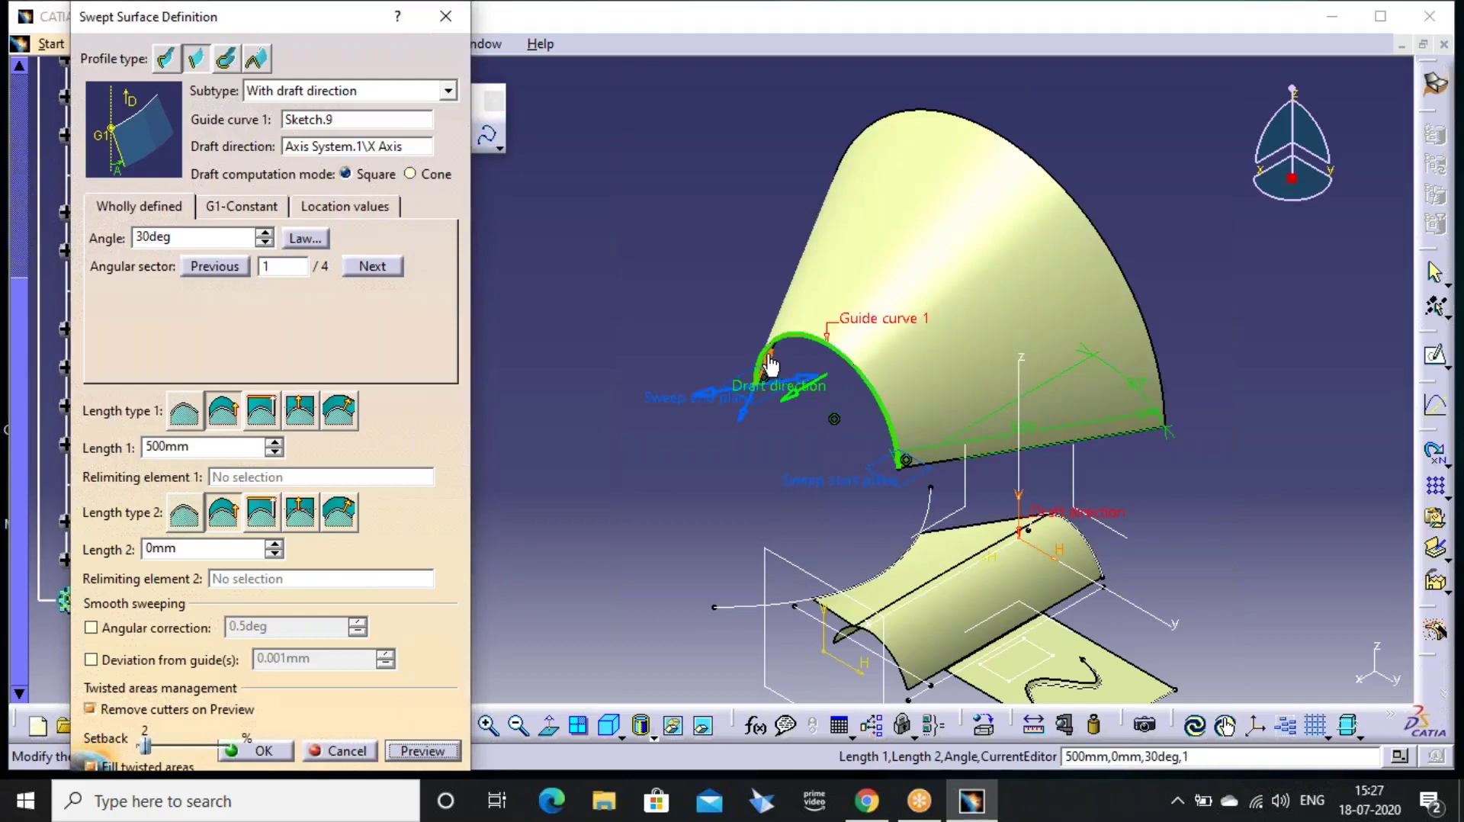
# Switch the draft sweep to angular sectors 3 and 4 and preview the surface for each
pyautogui.click(790, 392)
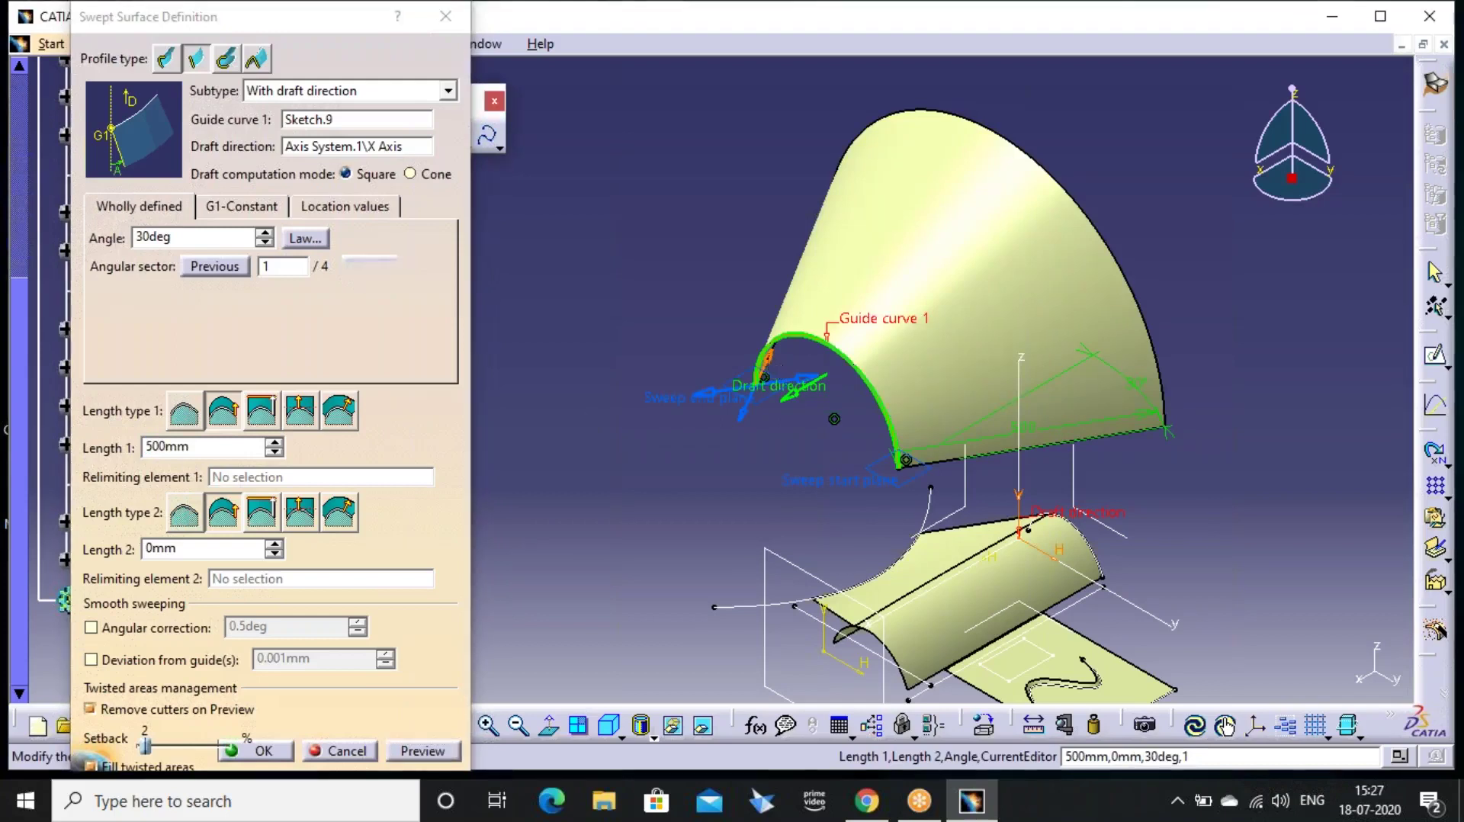
pyautogui.click(750, 409)
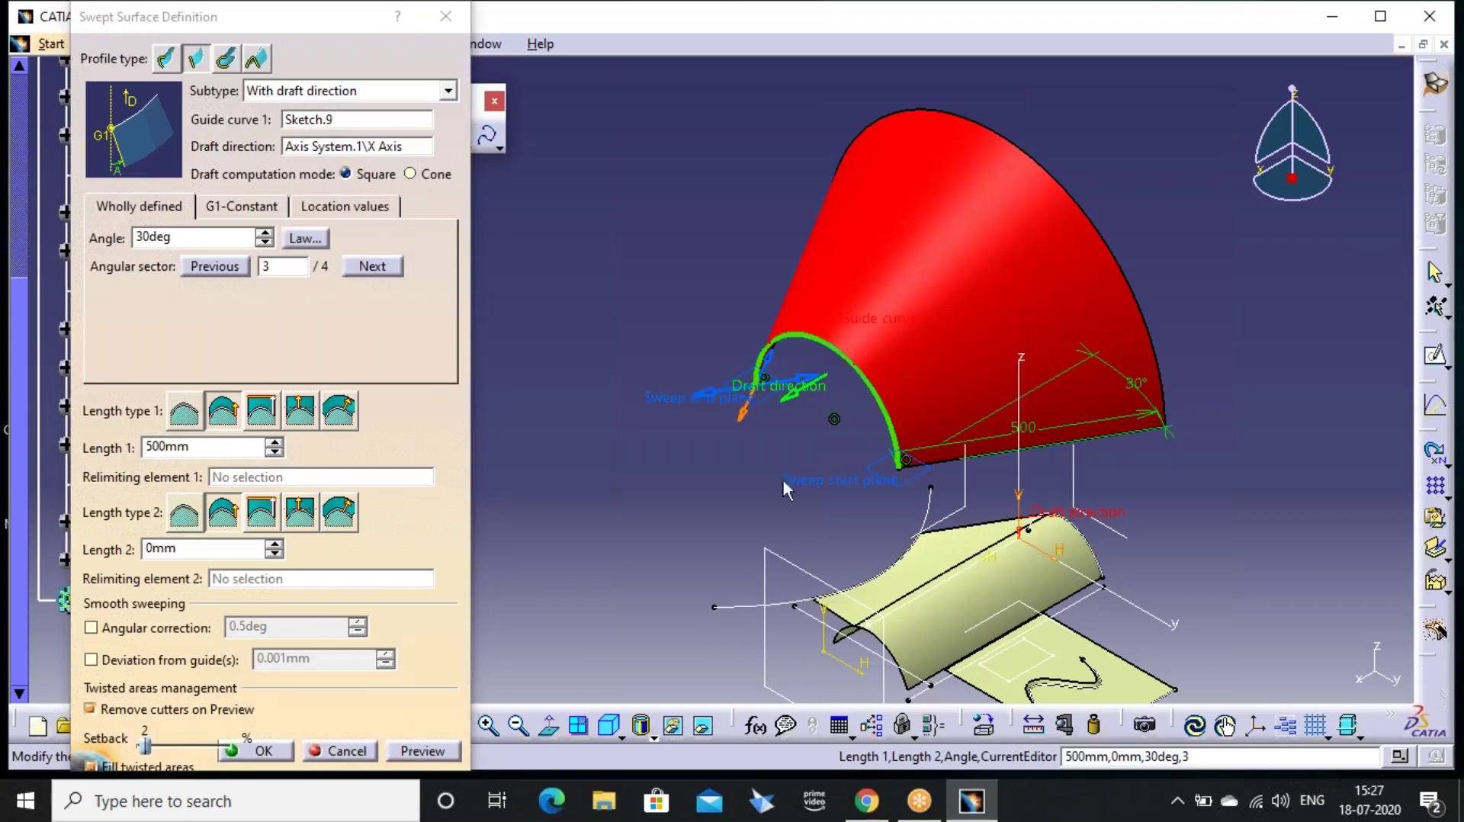
pyautogui.click(421, 751)
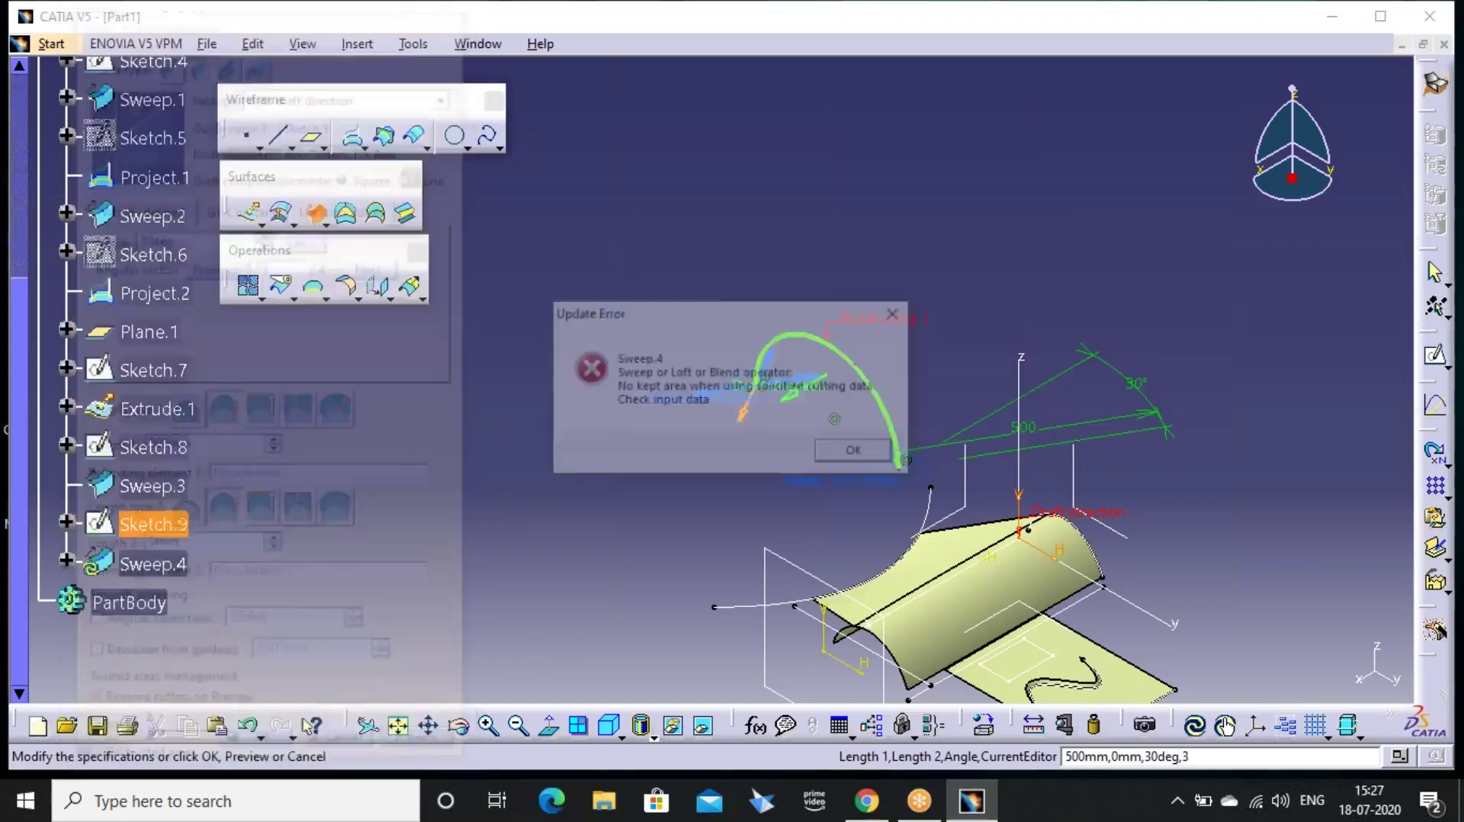
pyautogui.click(852, 451)
pyautogui.click(713, 400)
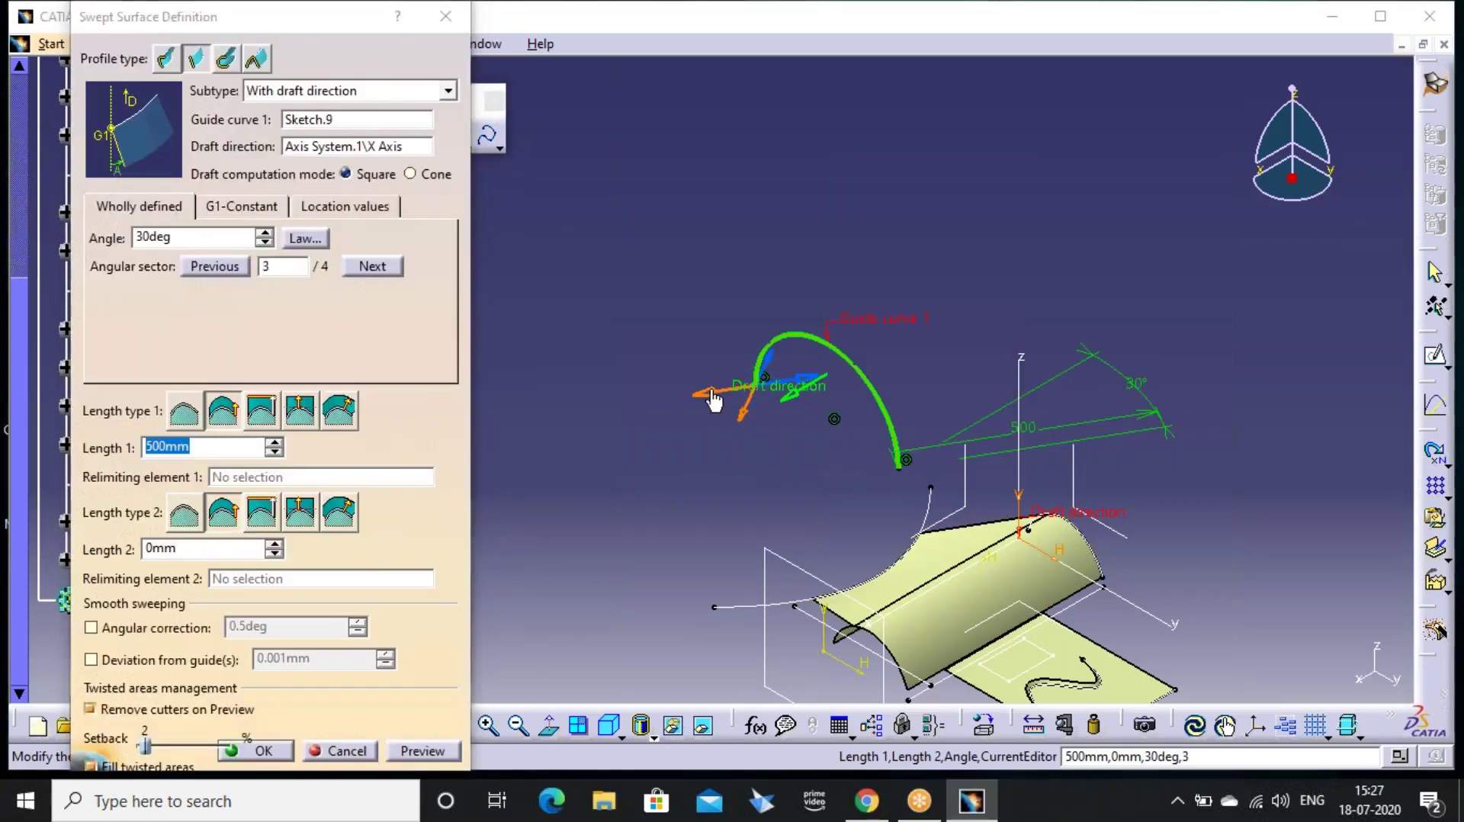
pyautogui.click(454, 749)
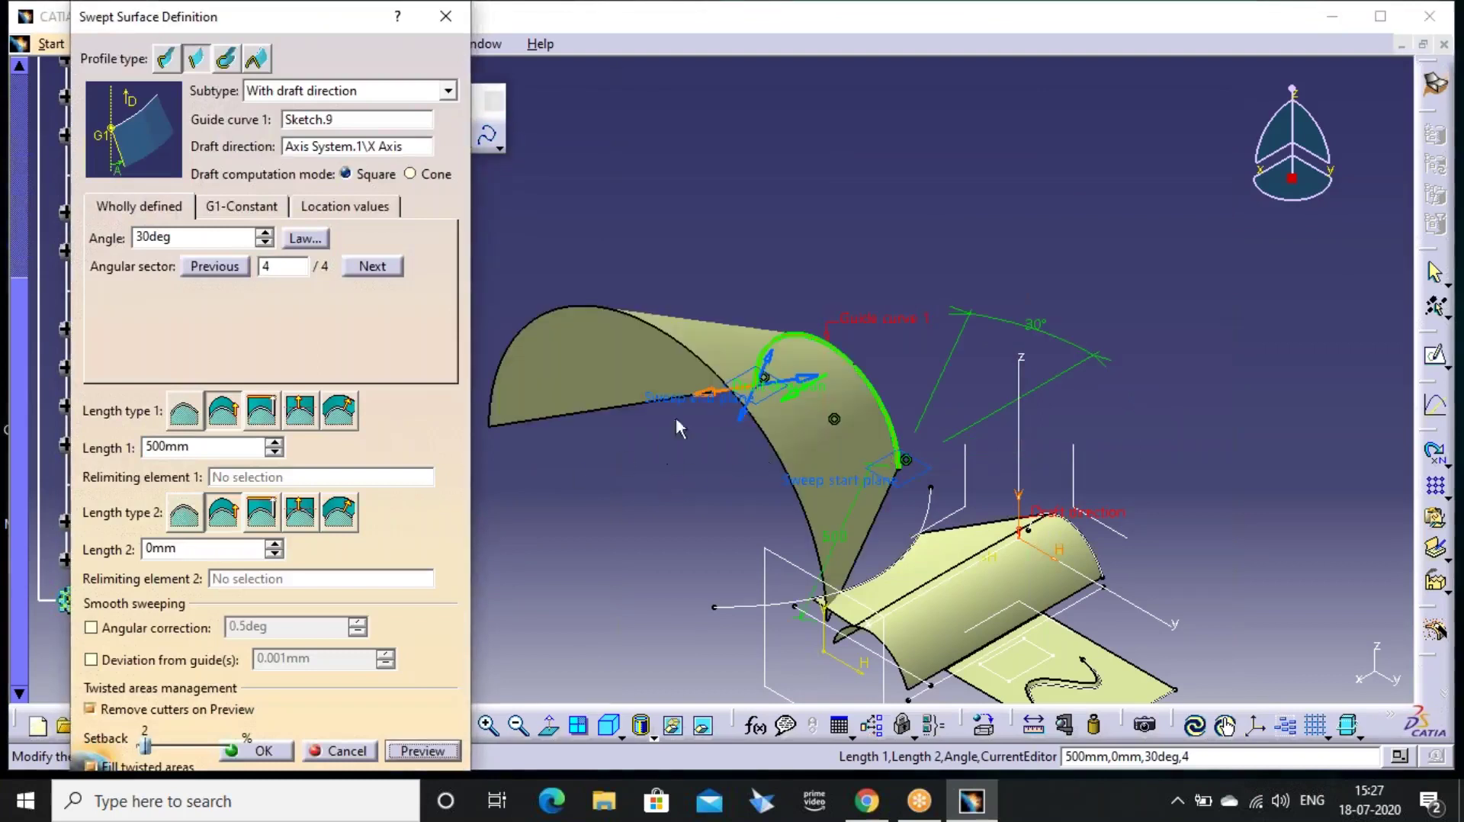
pyautogui.moveTo(880, 282); pyautogui.dragTo(884, 412, button='middle')
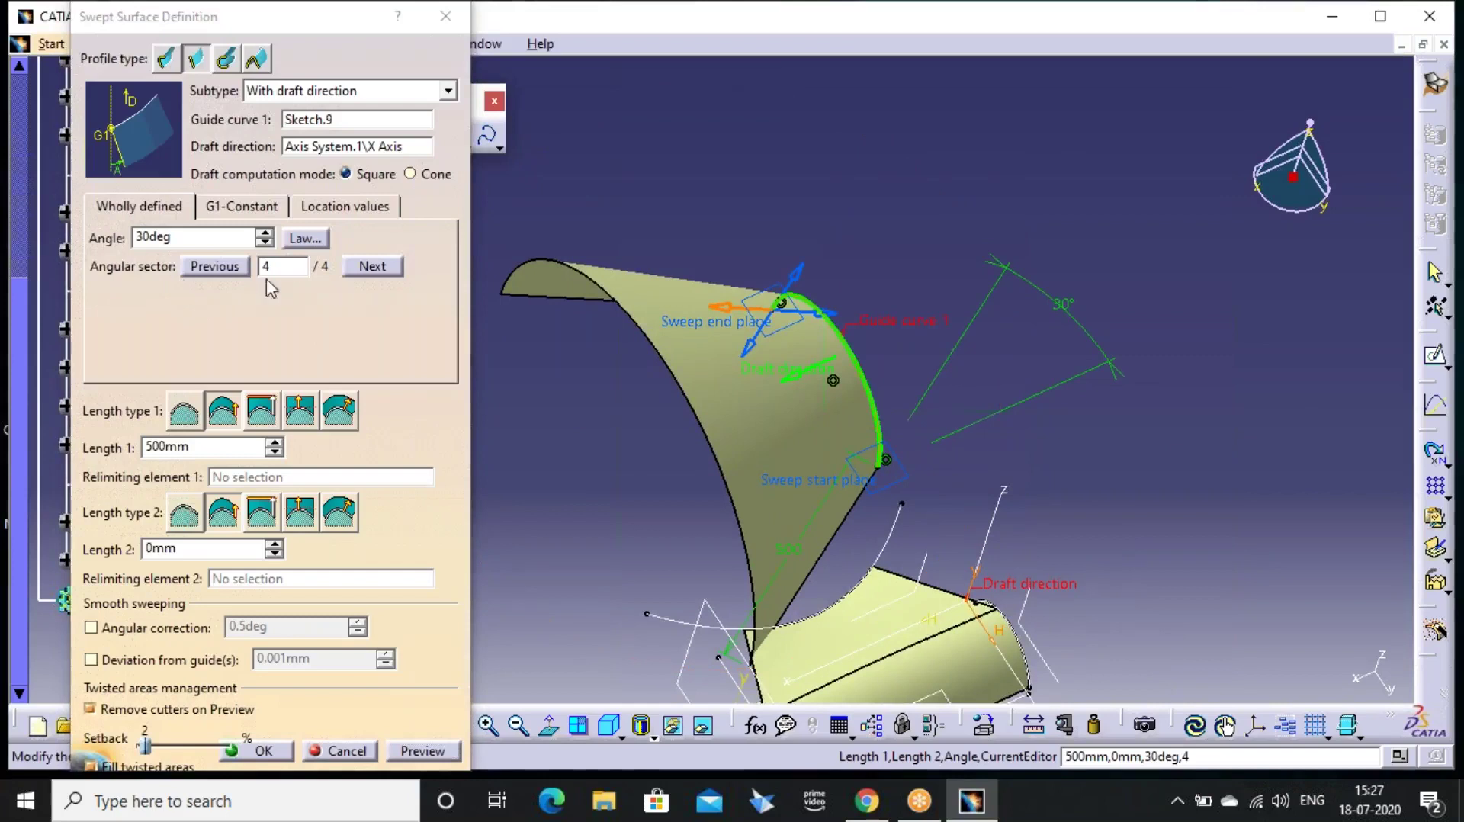
# Advance the draft sweep to angular sectors 1 and 2, previewing the surface for each
pyautogui.click(369, 268)
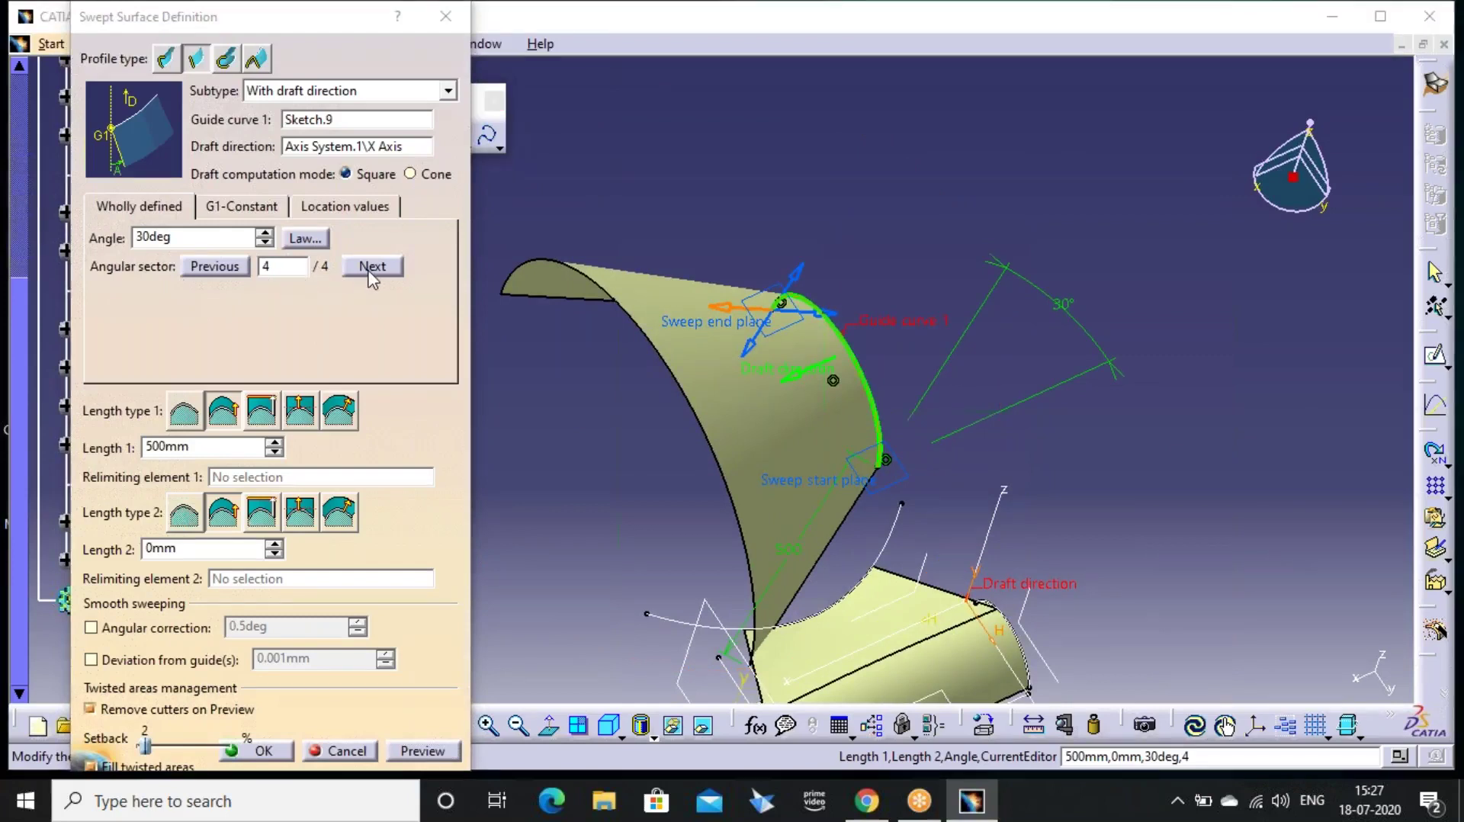
pyautogui.click(428, 752)
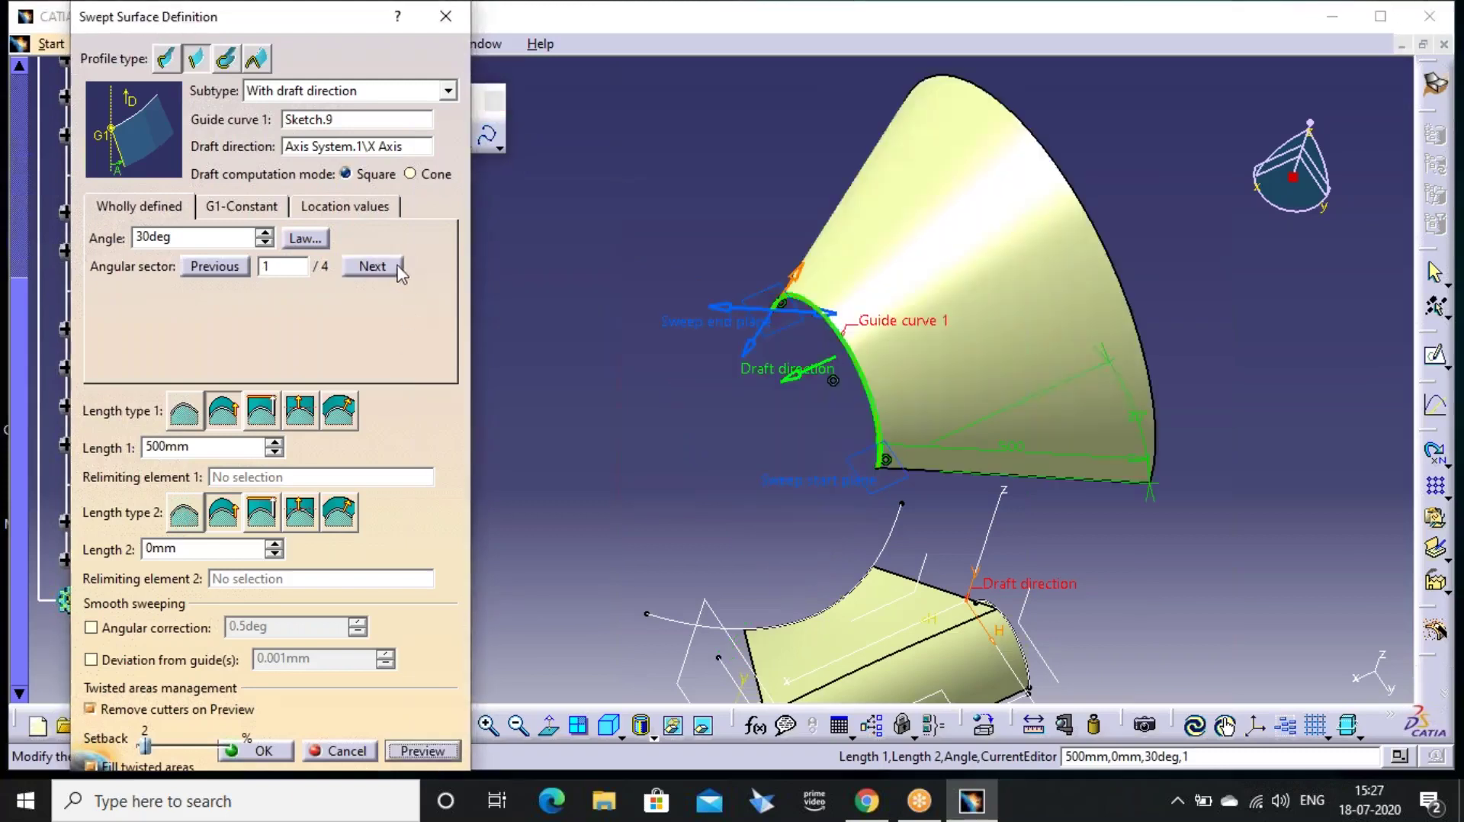
pyautogui.click(373, 266)
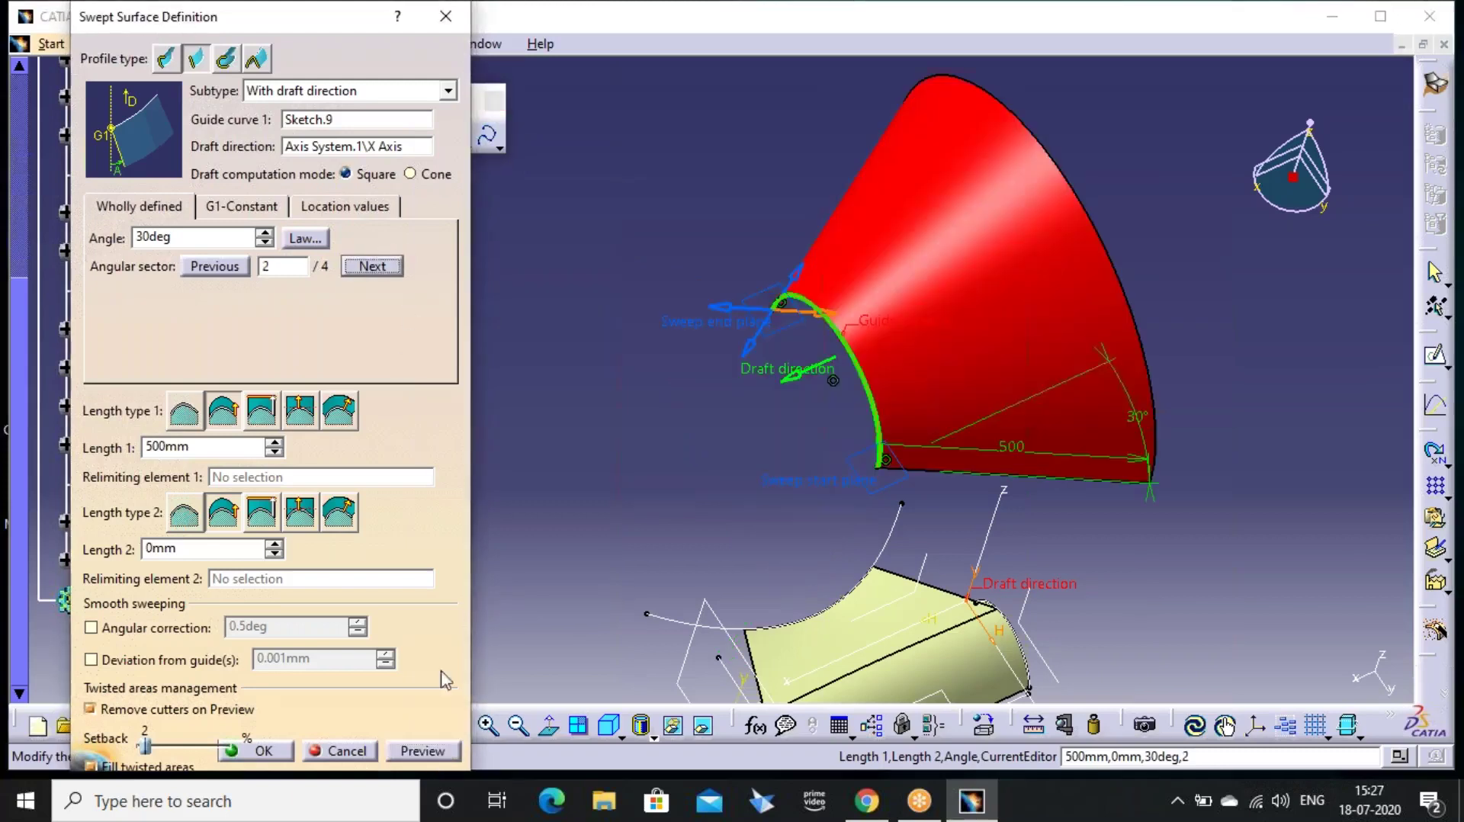
pyautogui.click(432, 750)
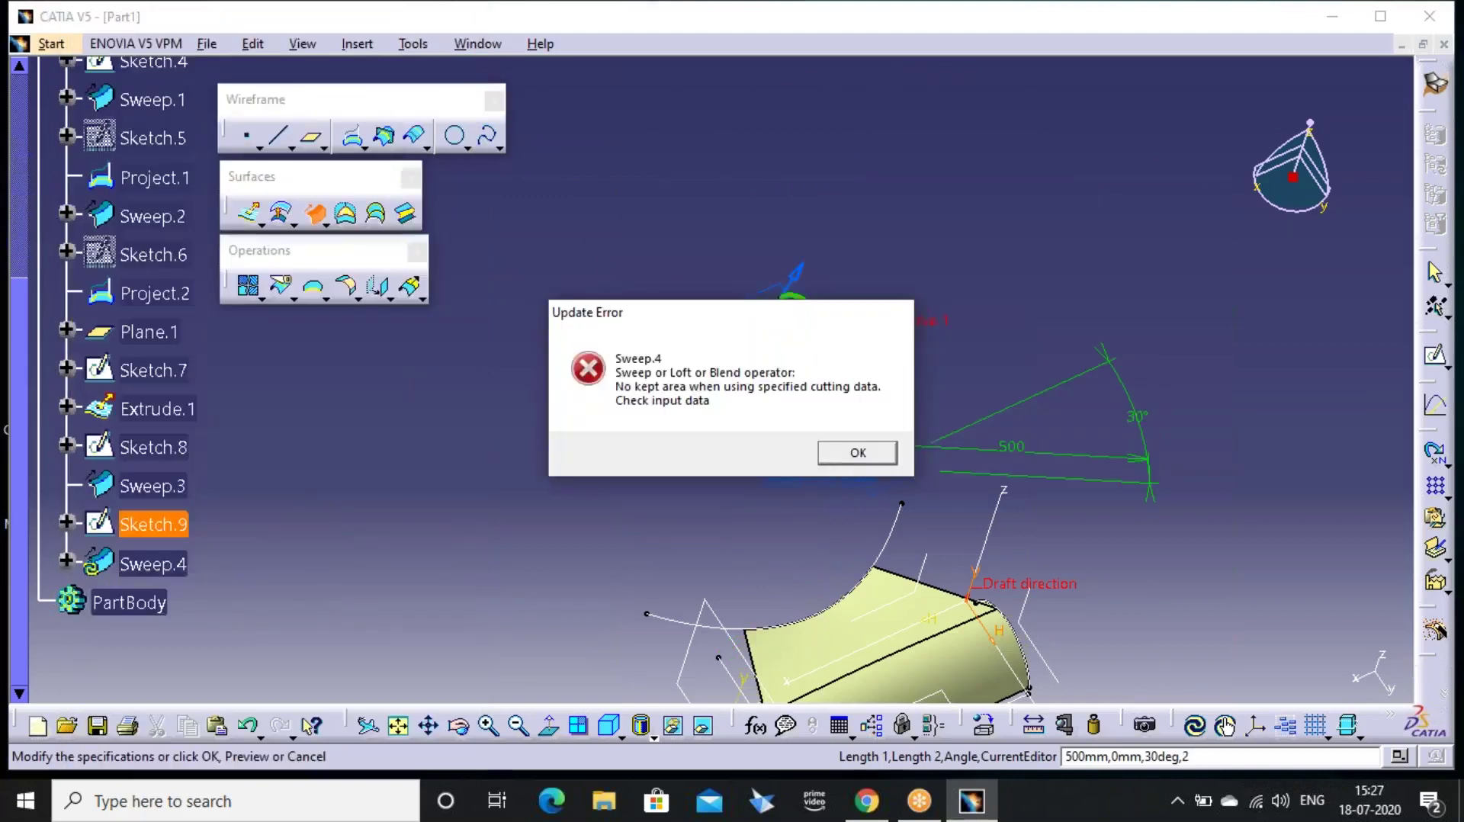
pyautogui.click(857, 453)
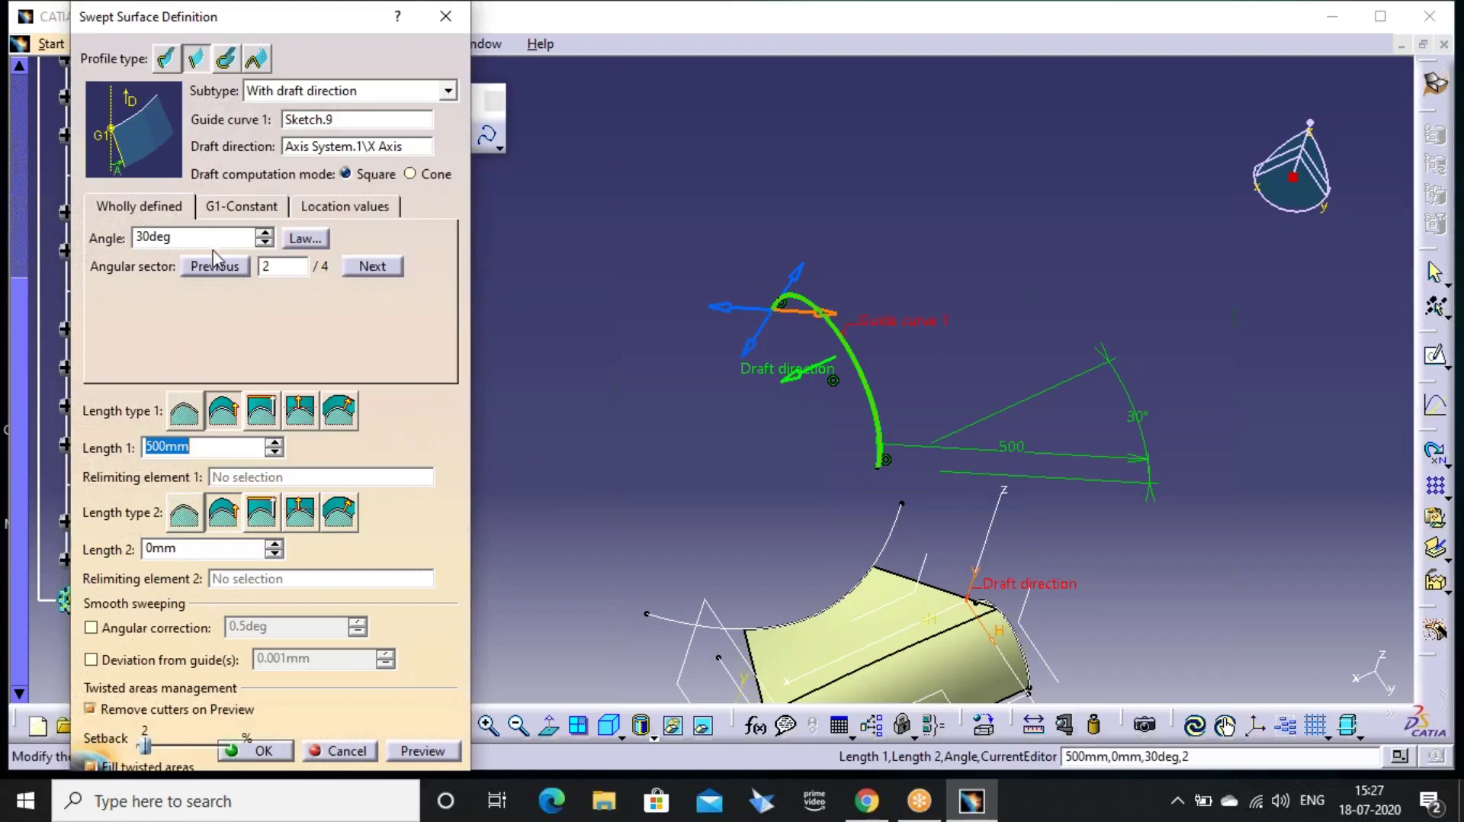
# Set the sweep's draft angle to 2 deg and preview the surface in angular sector 2
pyautogui.doubleClick(192, 237)
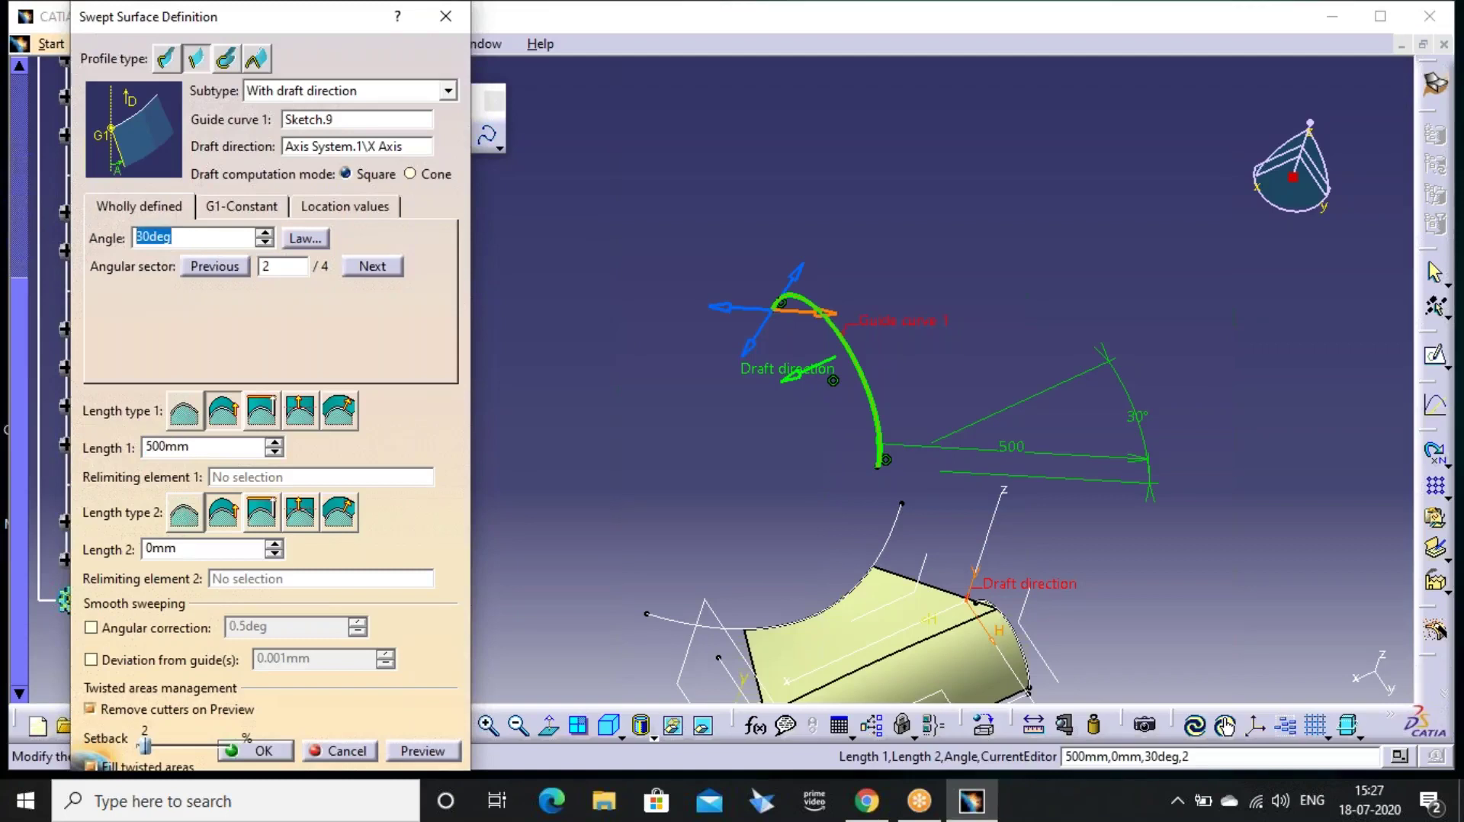
pyautogui.write('2')
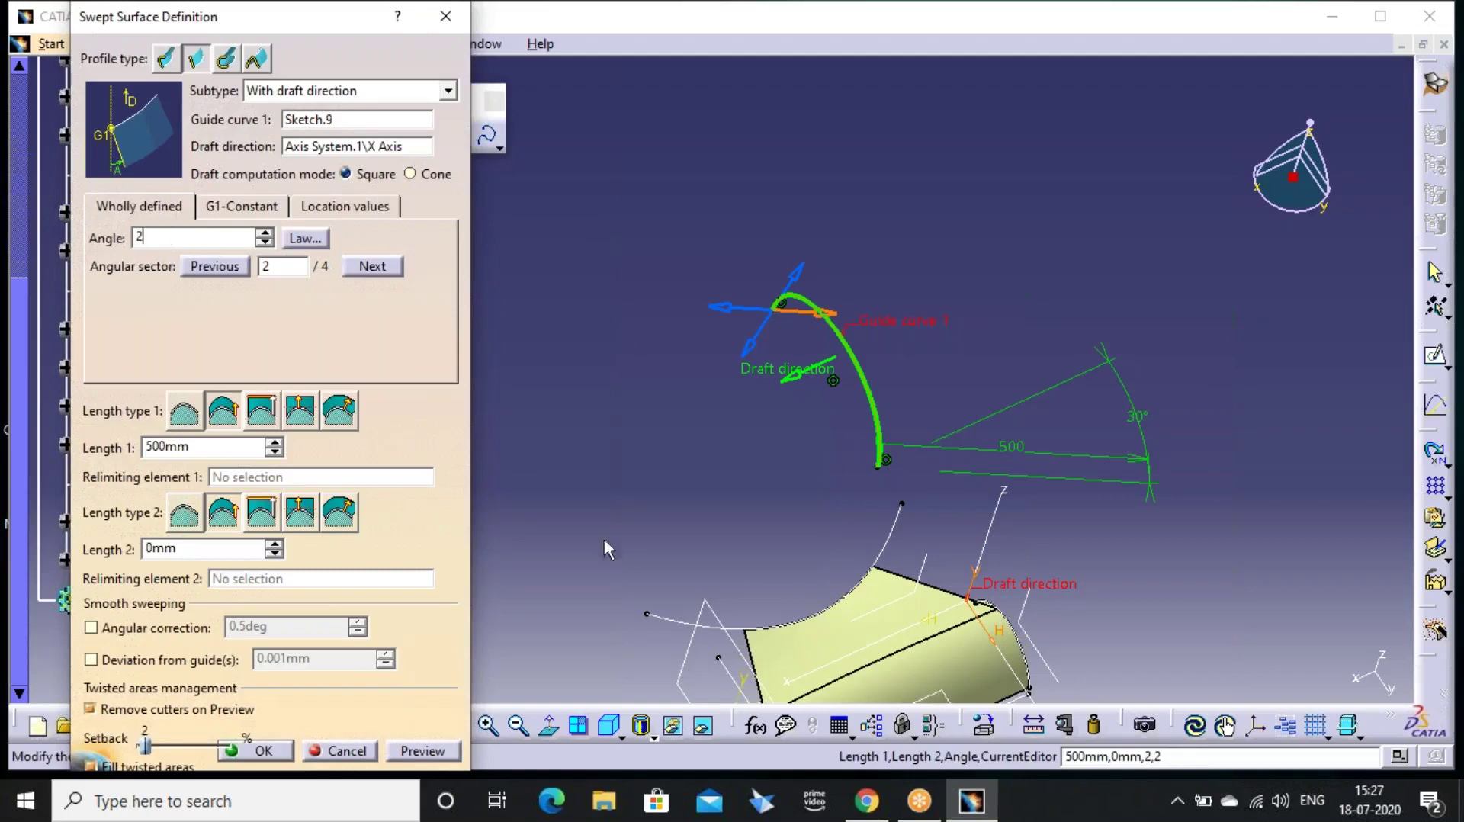
pyautogui.click(423, 751)
pyautogui.moveTo(835, 391); pyautogui.dragTo(847, 214, button='middle')
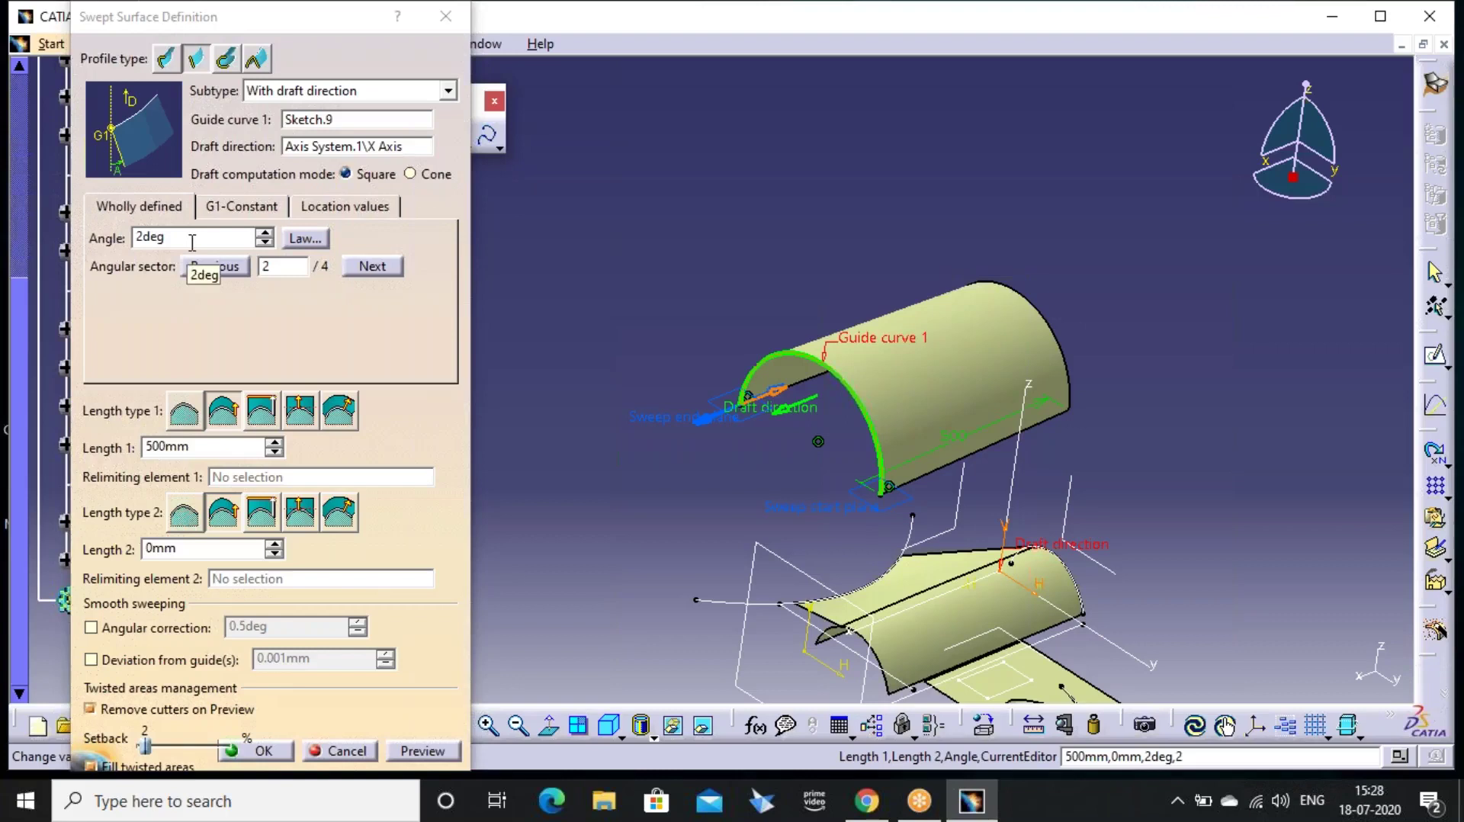
# Preview the 2 deg draft sweep in angular sectors 3 and 4
pyautogui.click(376, 266)
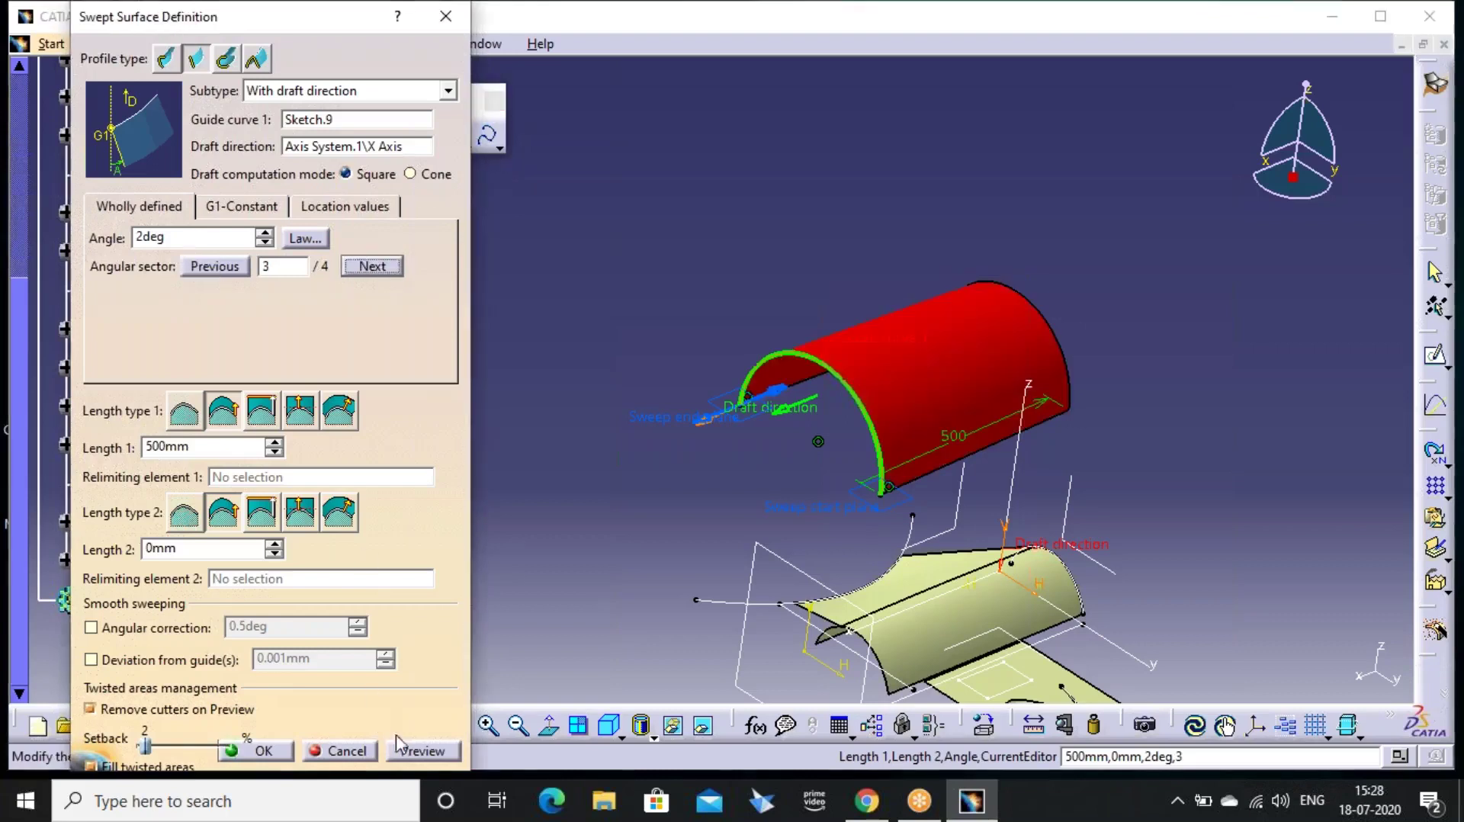
pyautogui.click(422, 751)
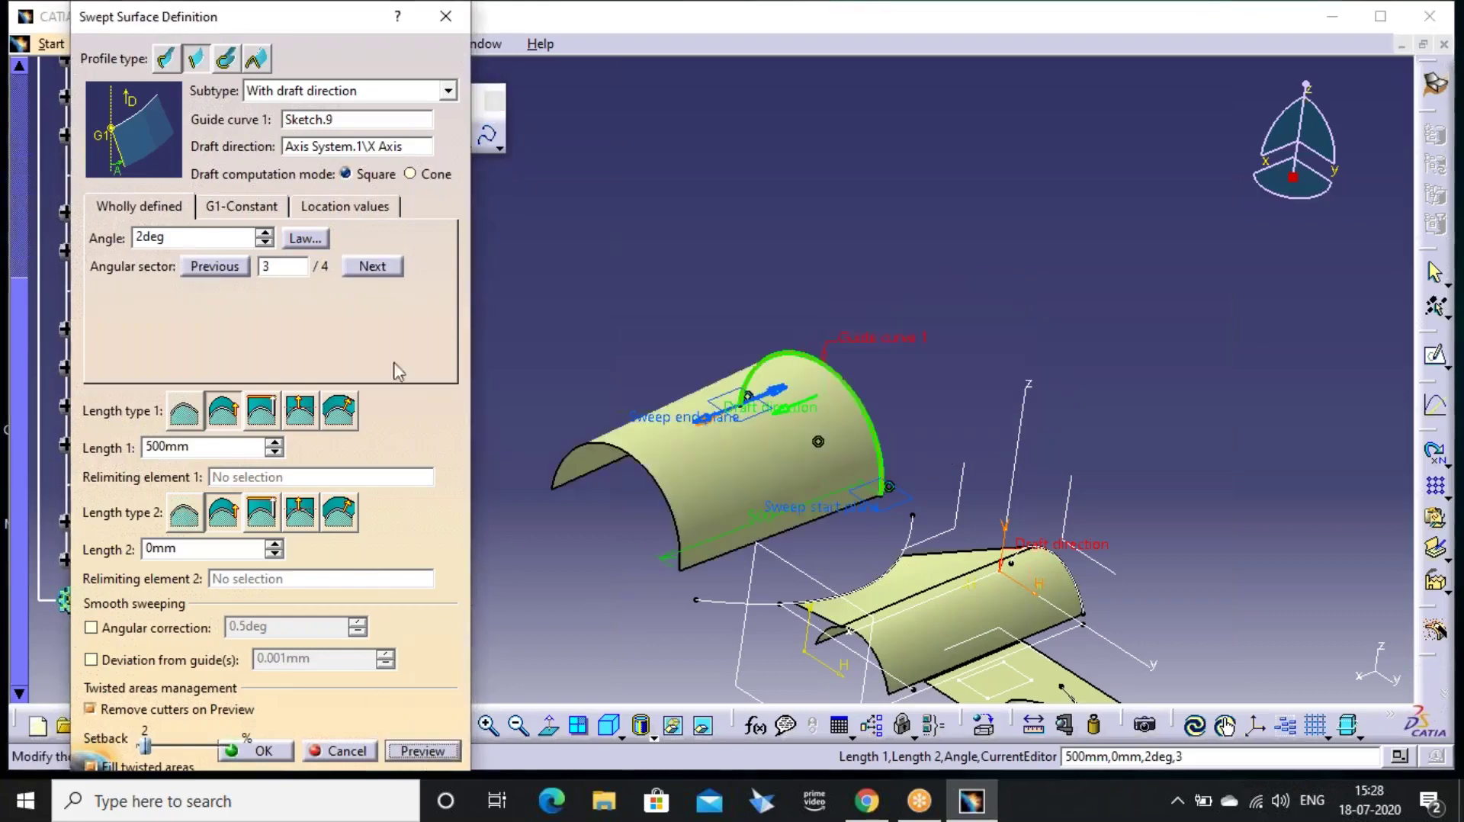
pyautogui.click(374, 266)
pyautogui.click(424, 751)
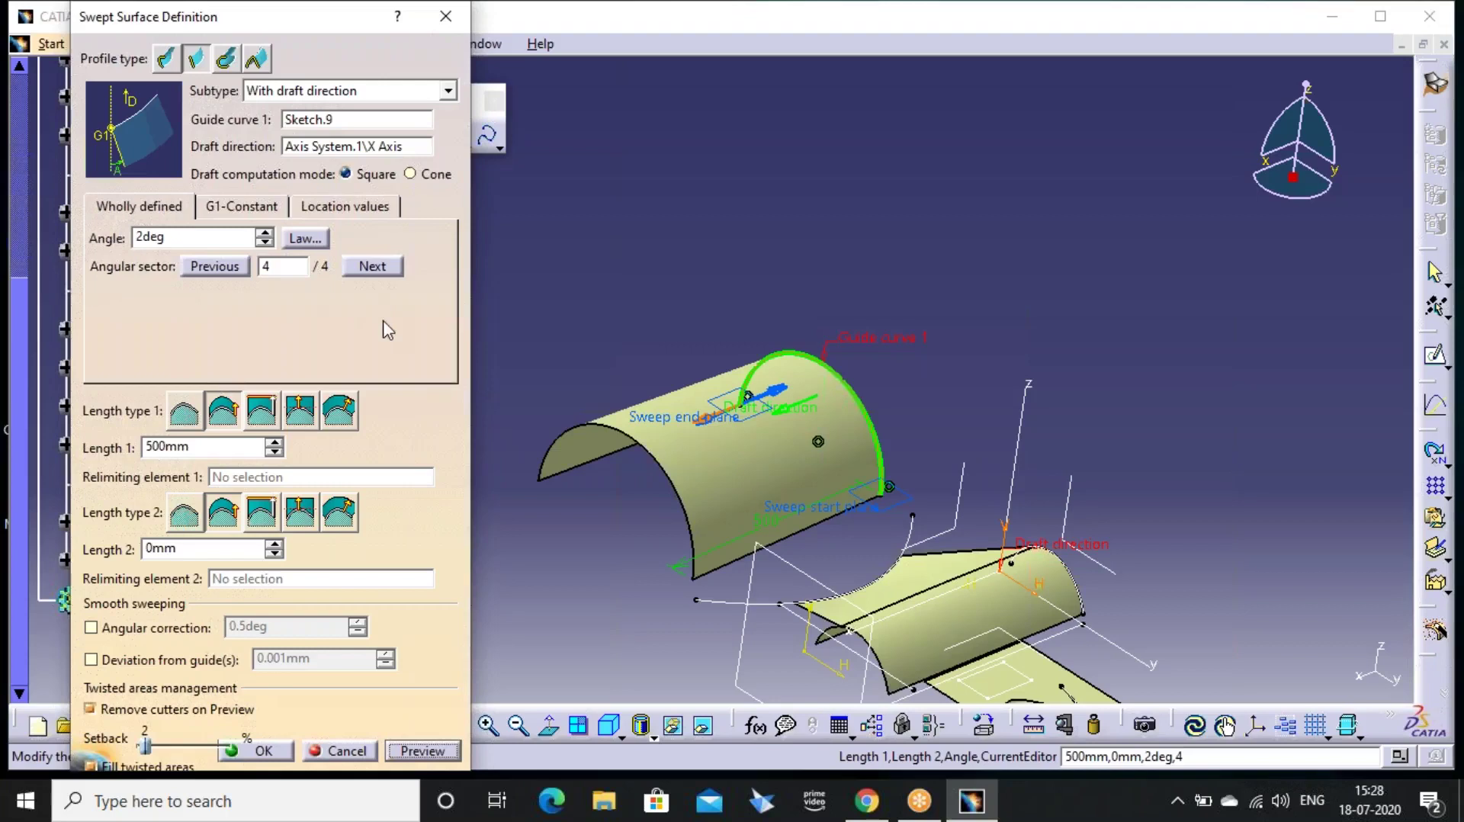
pyautogui.click(1014, 46)
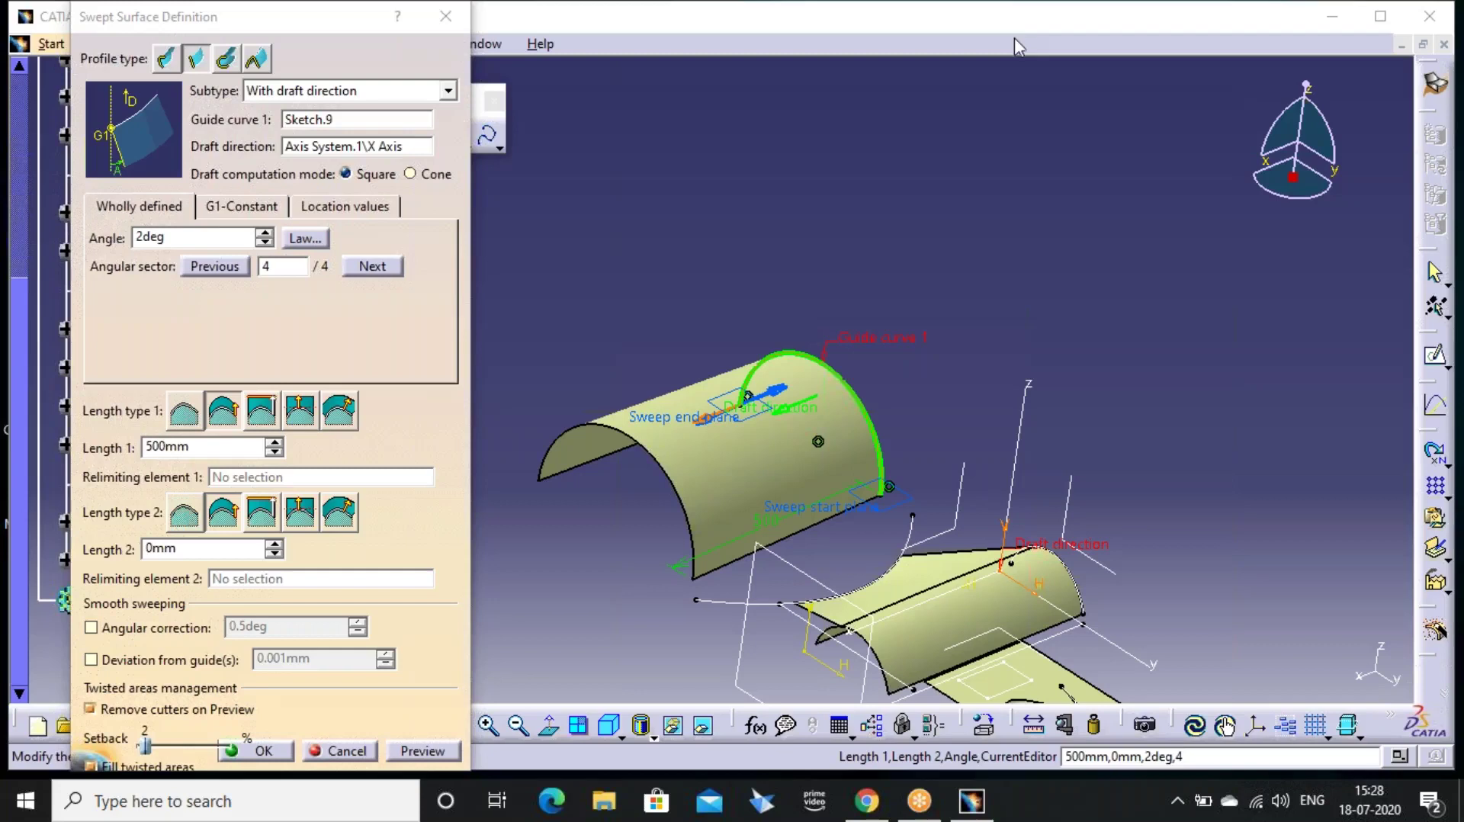
# Go through the sweep's explicit, line and circle profile types, return to isometric view, and cancel the swept surface definition
pyautogui.click(167, 59)
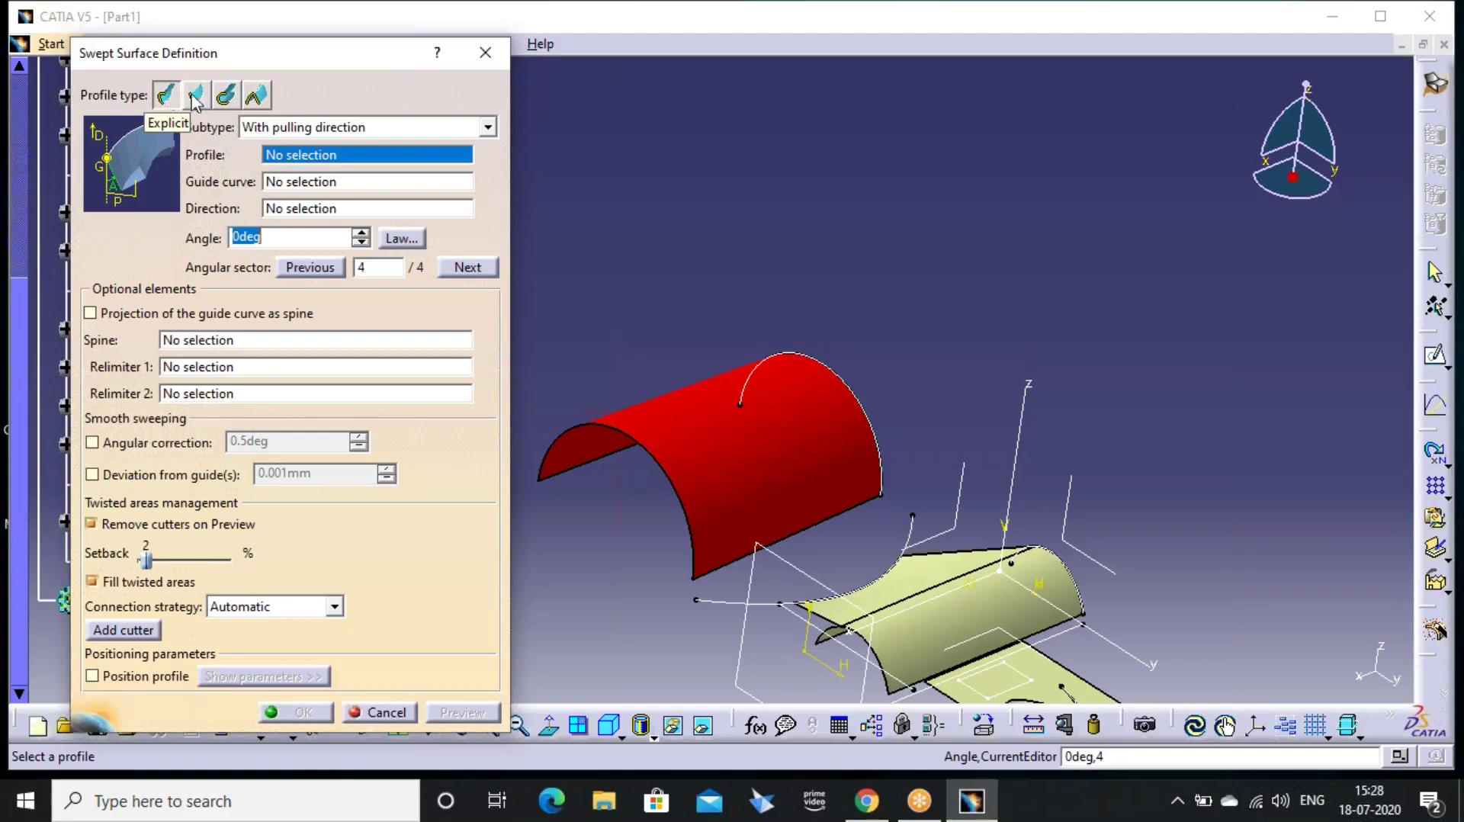
pyautogui.click(196, 100)
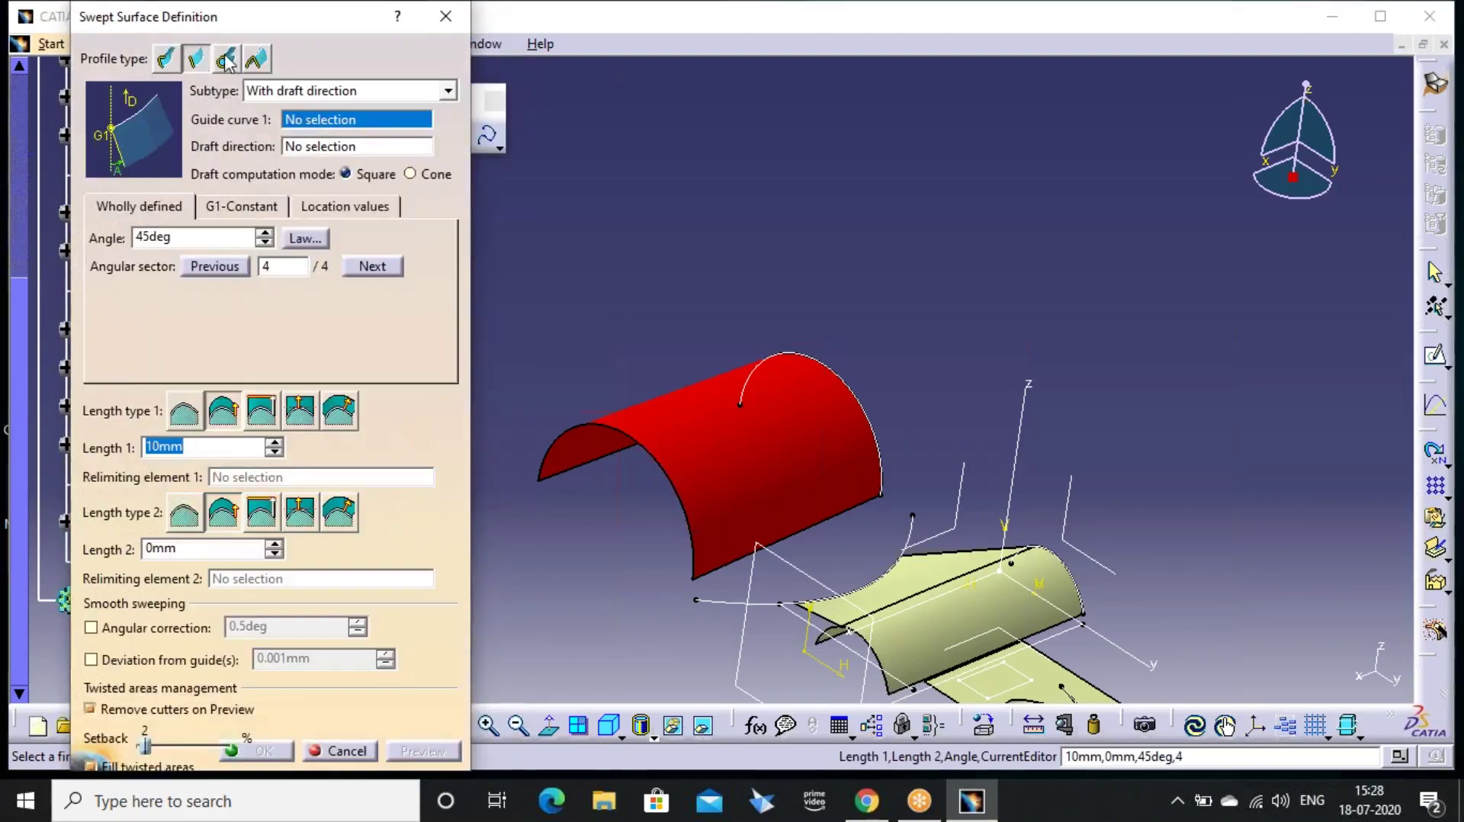
pyautogui.click(225, 59)
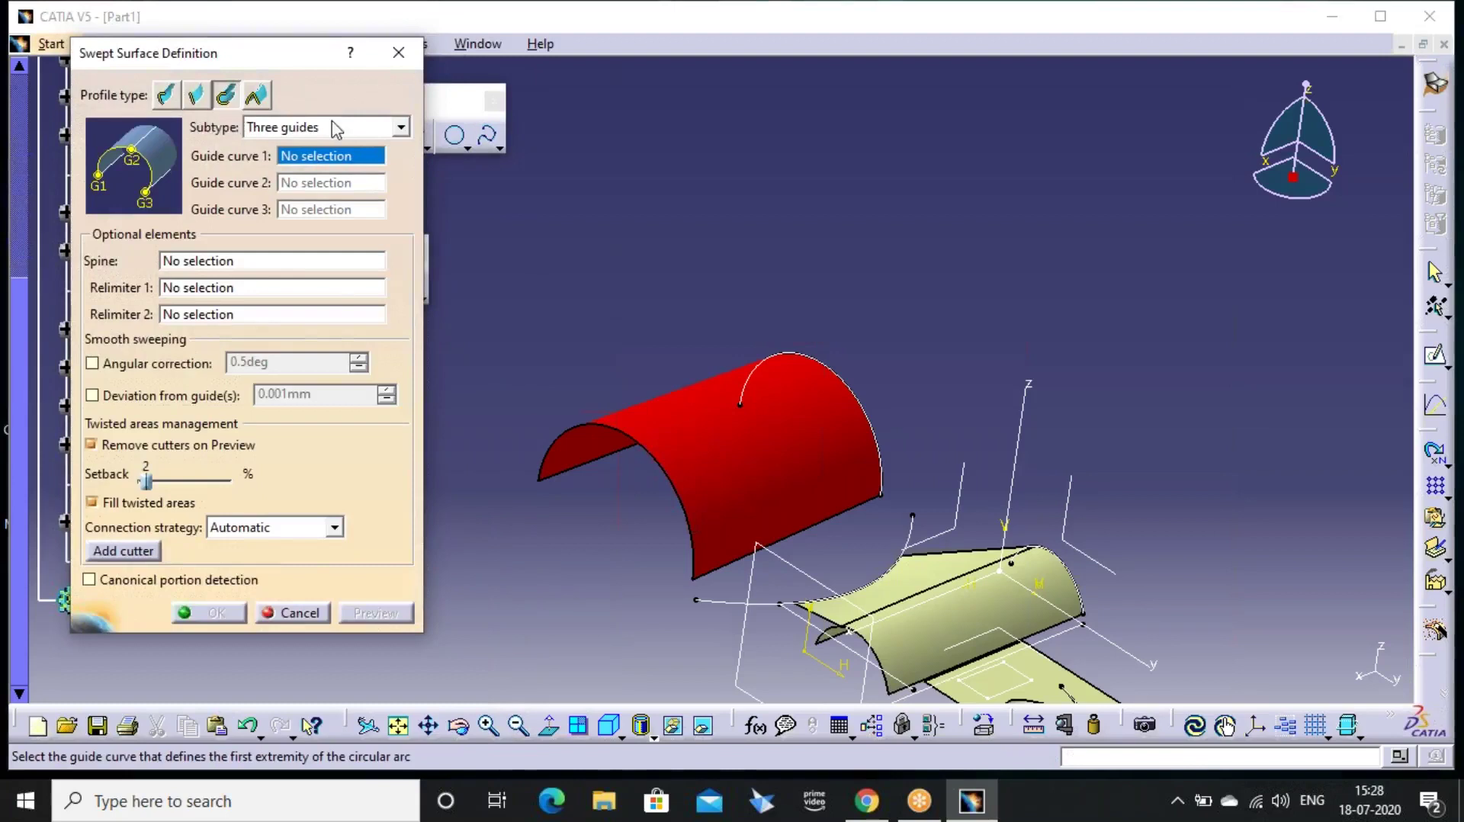
pyautogui.moveTo(917, 448); pyautogui.dragTo(785, 336, button='middle')
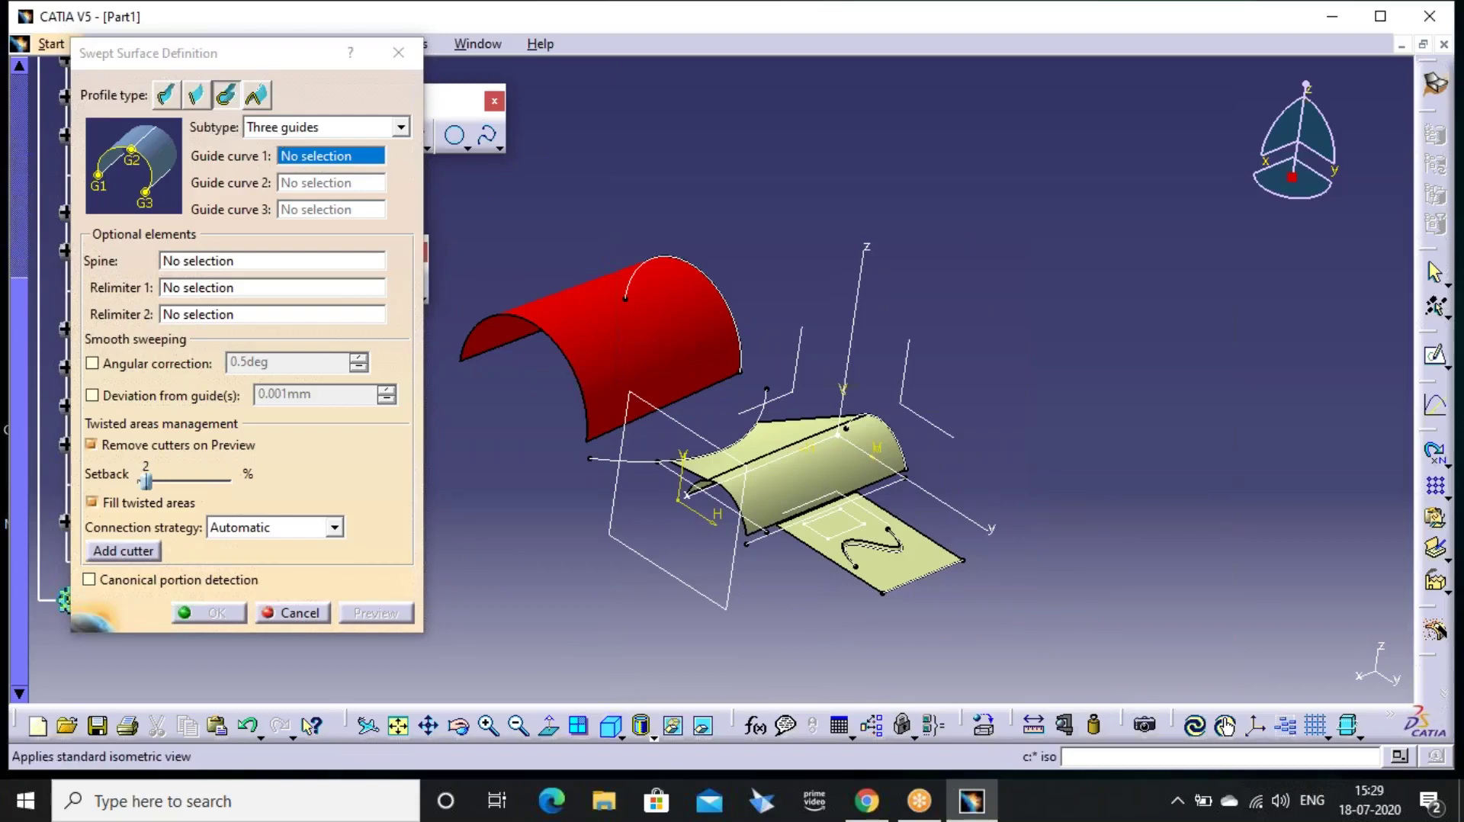
pyautogui.click(611, 725)
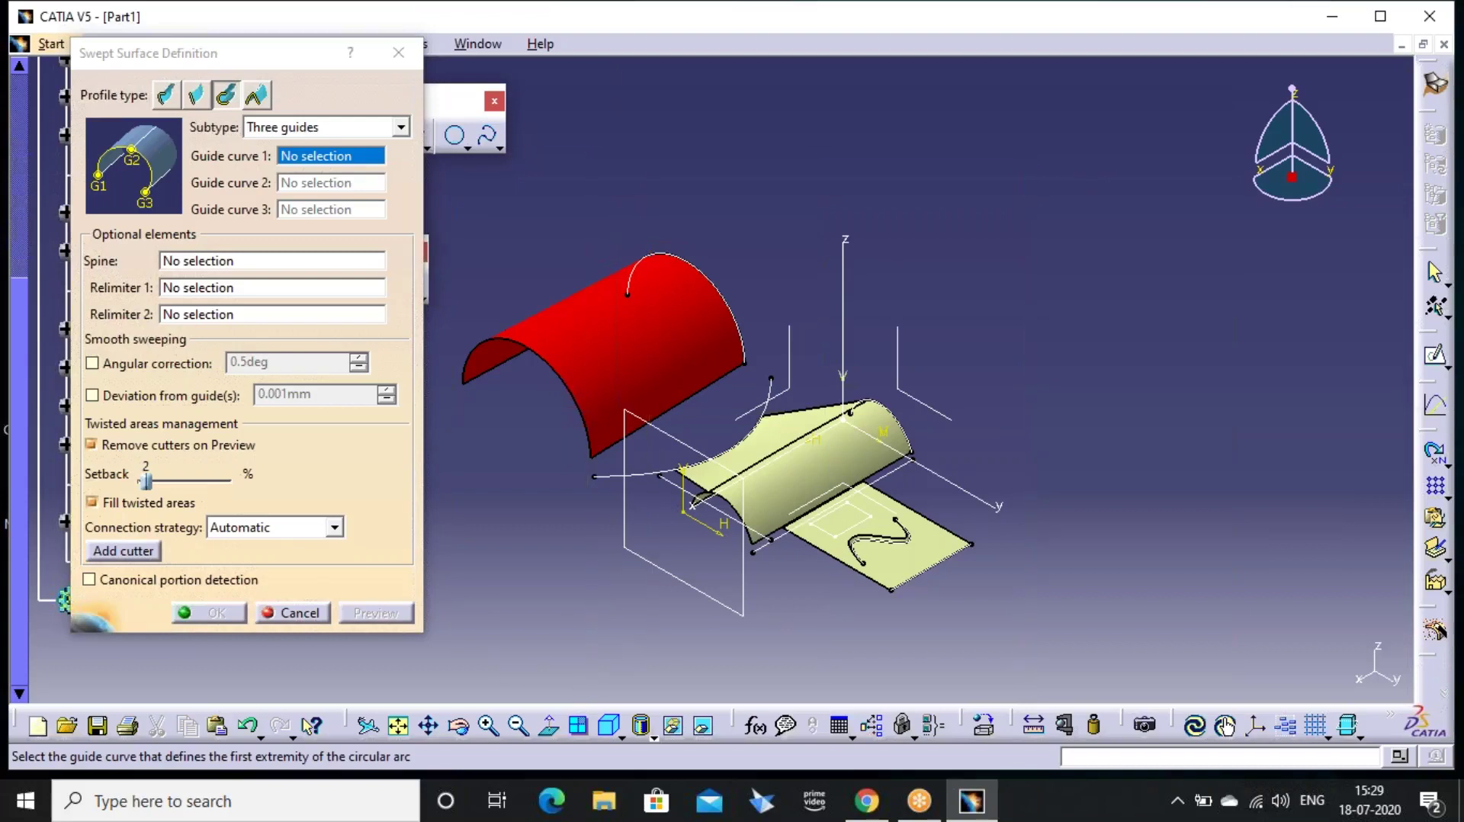
pyautogui.click(398, 53)
pyautogui.moveTo(844, 331); pyautogui.dragTo(767, 320, button='middle')
pyautogui.moveTo(942, 271); pyautogui.dragTo(903, 277, button='middle')
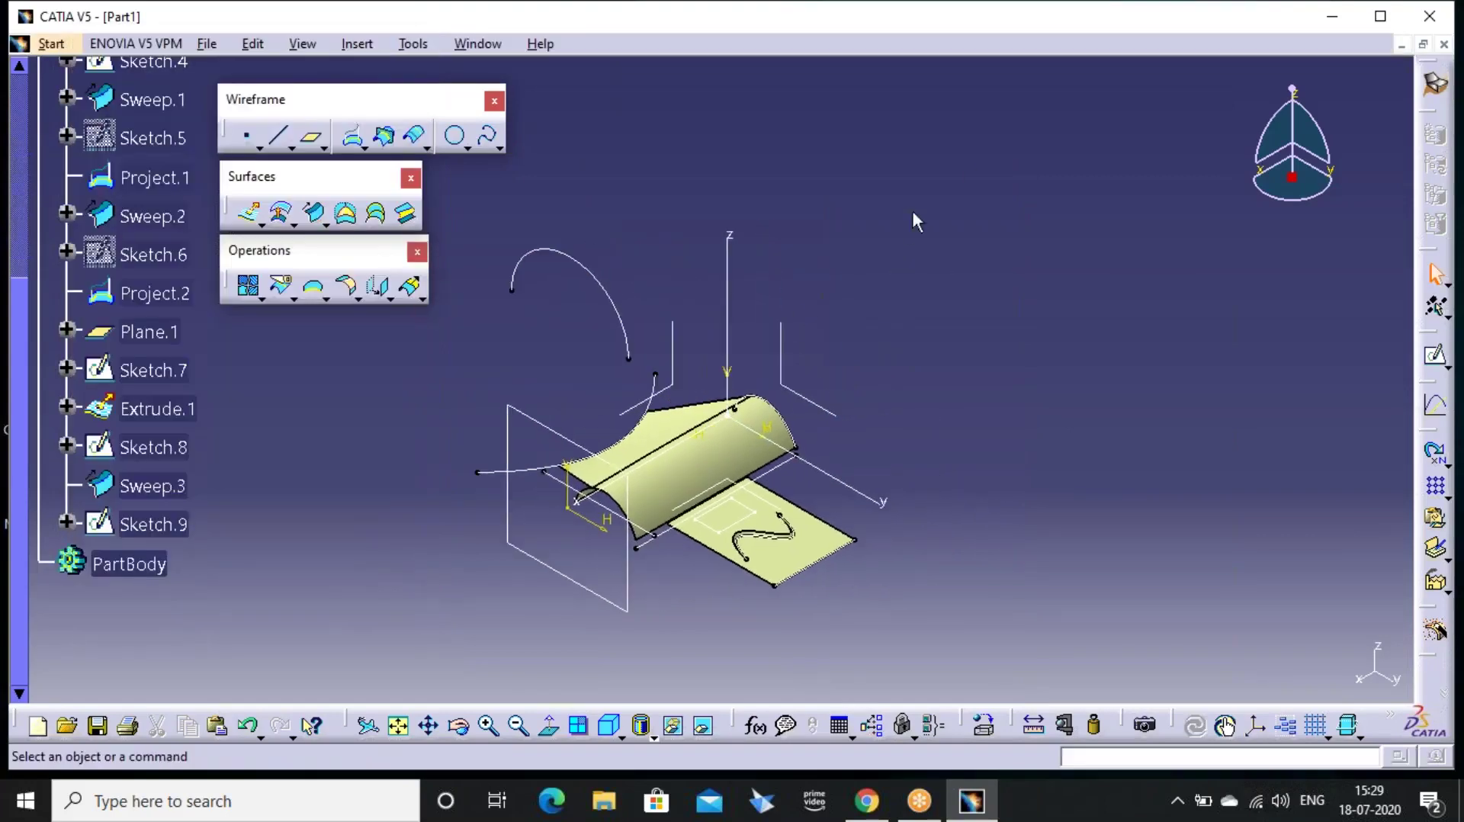
# Select all the visible sketches, surfaces, projections and the plane, and delete them together with all their children
pyautogui.moveTo(422, 685); pyautogui.dragTo(422, 685)
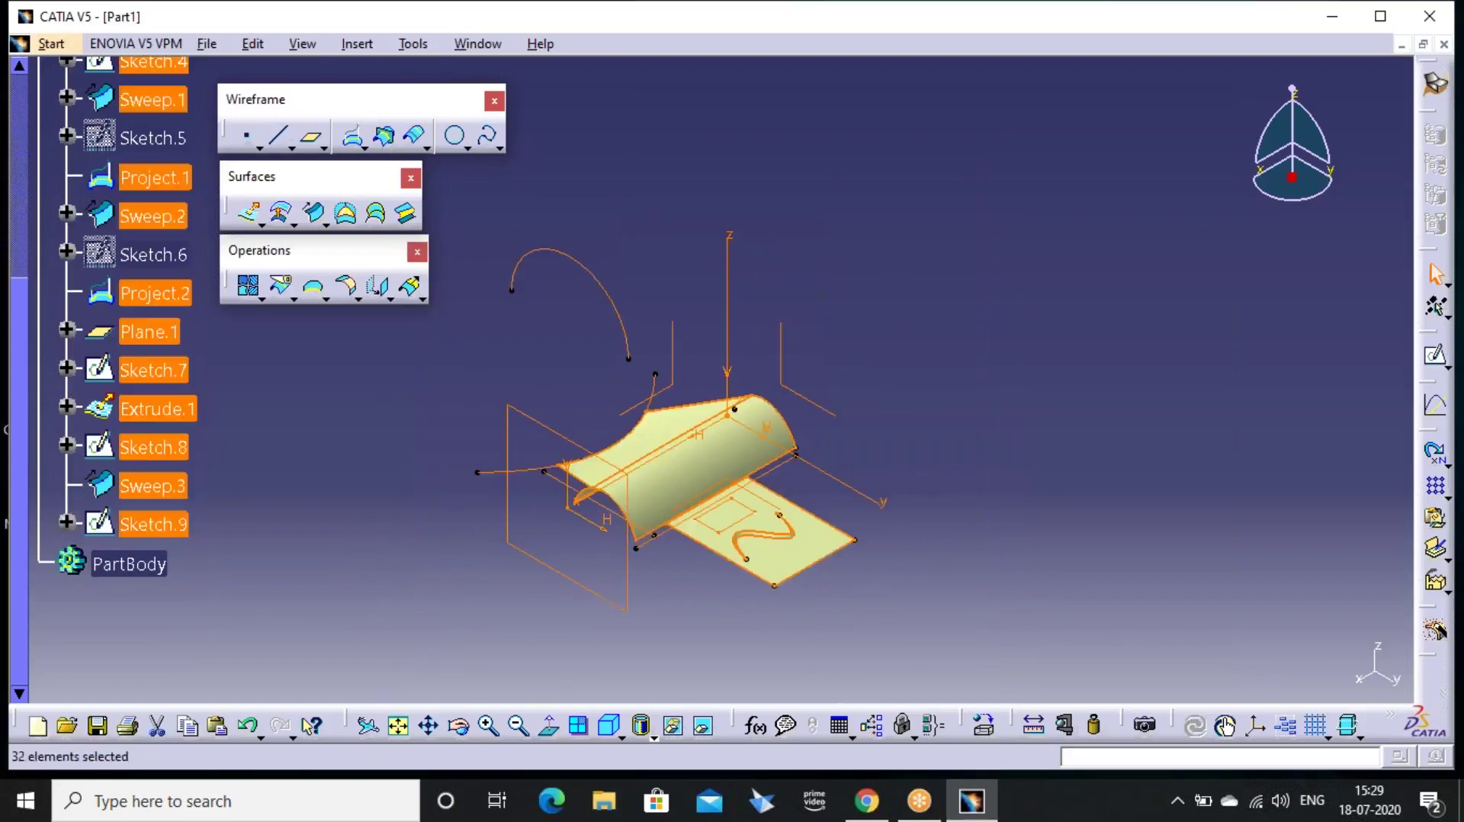
pyautogui.press('Delete')
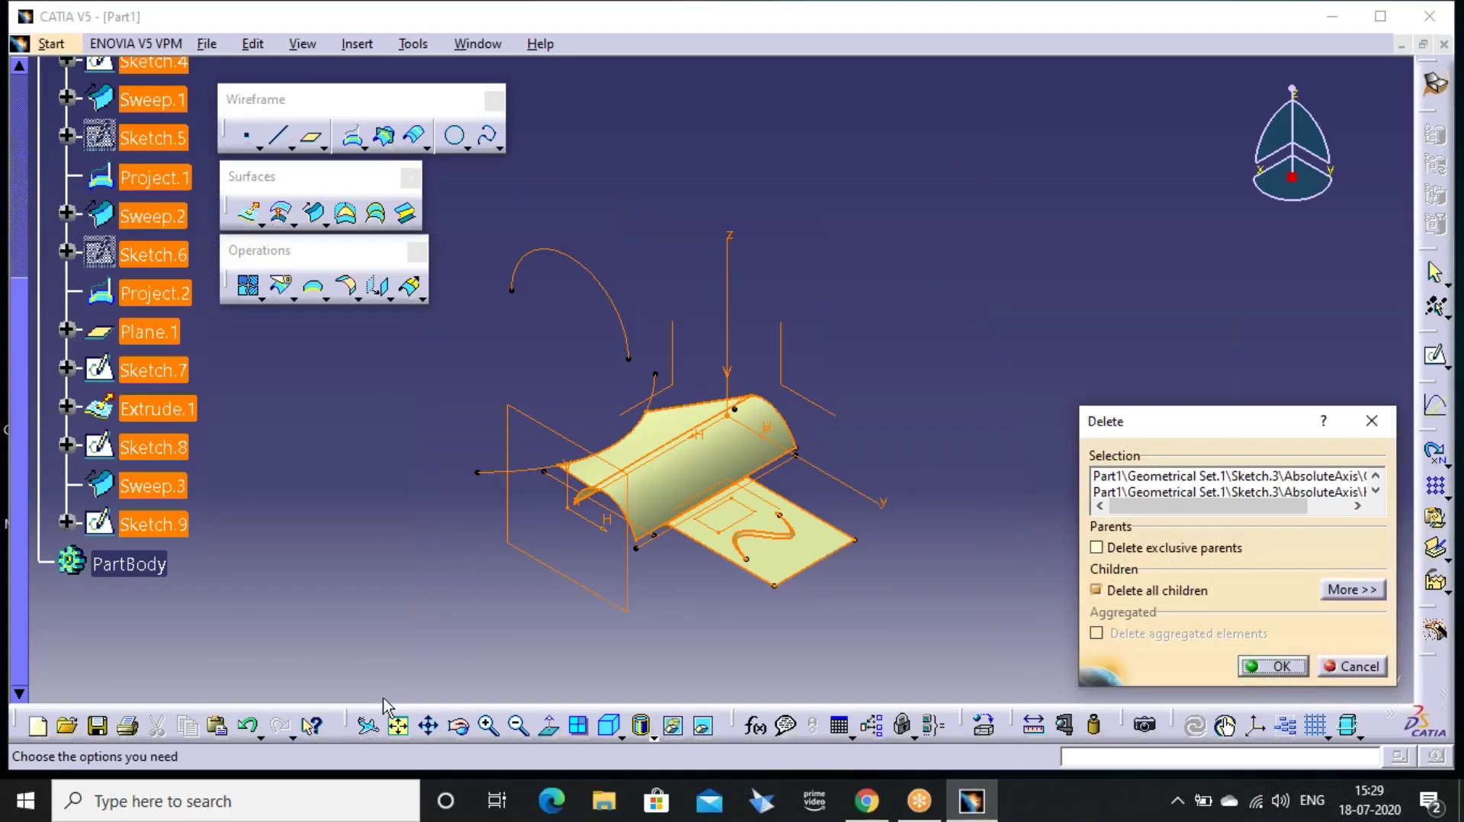
pyautogui.click(1079, 81)
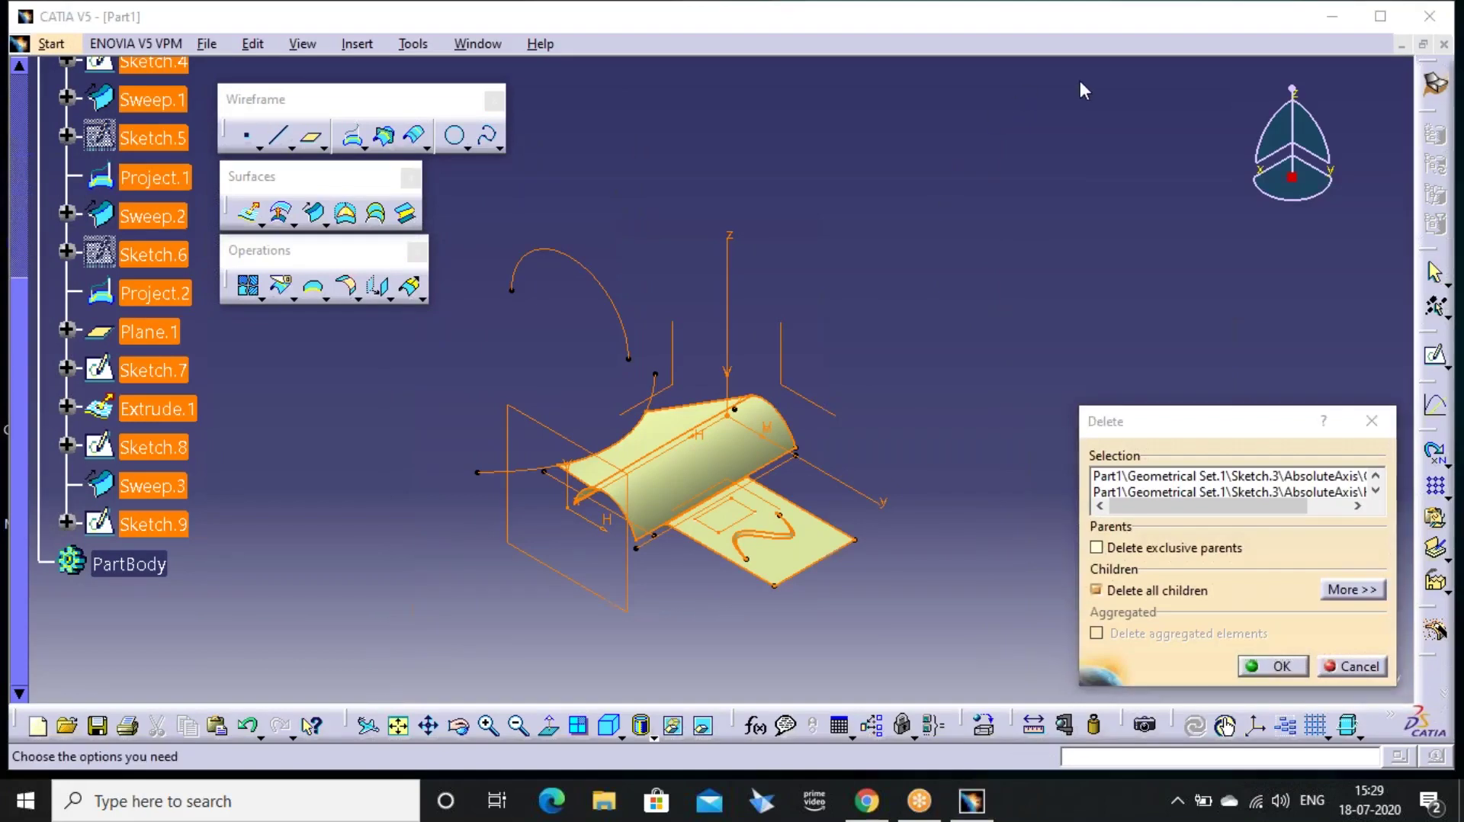
pyautogui.click(1252, 665)
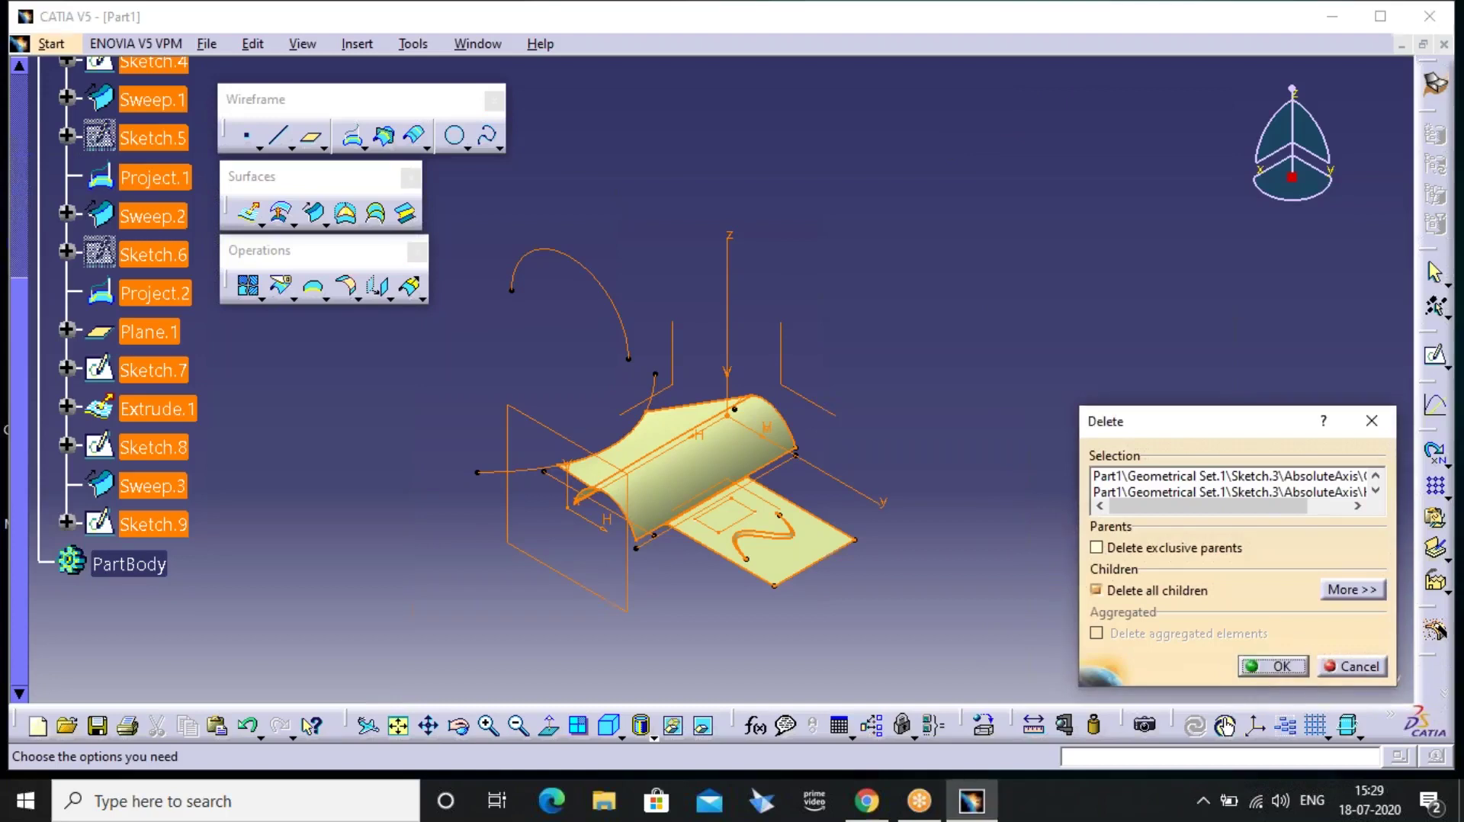
pyautogui.press('Return')
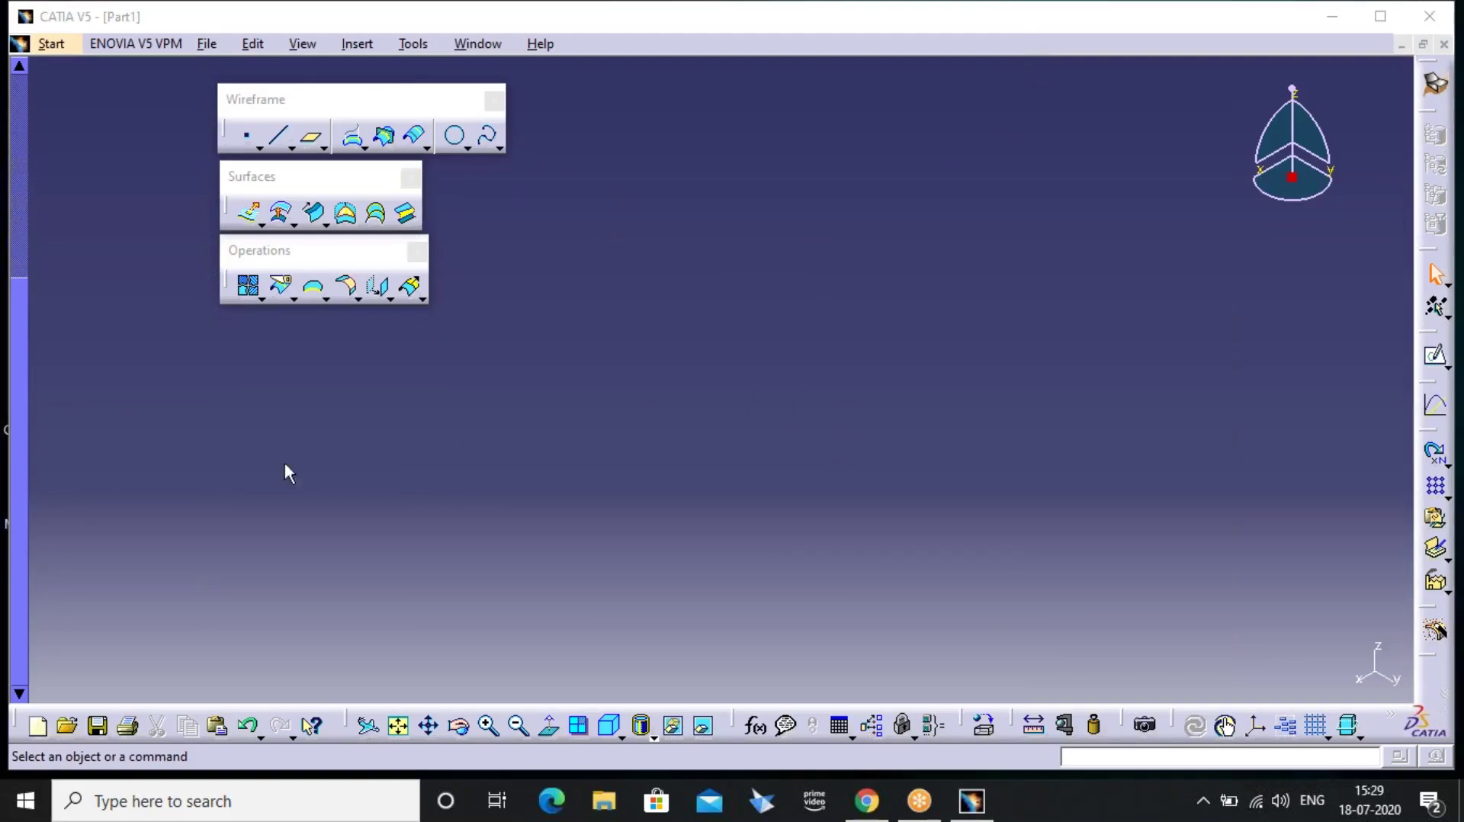
# Insert a standard axis system with its default origin and axes into the part
pyautogui.moveTo(19, 447); pyautogui.dragTo(40, 171)
pyautogui.click(356, 44)
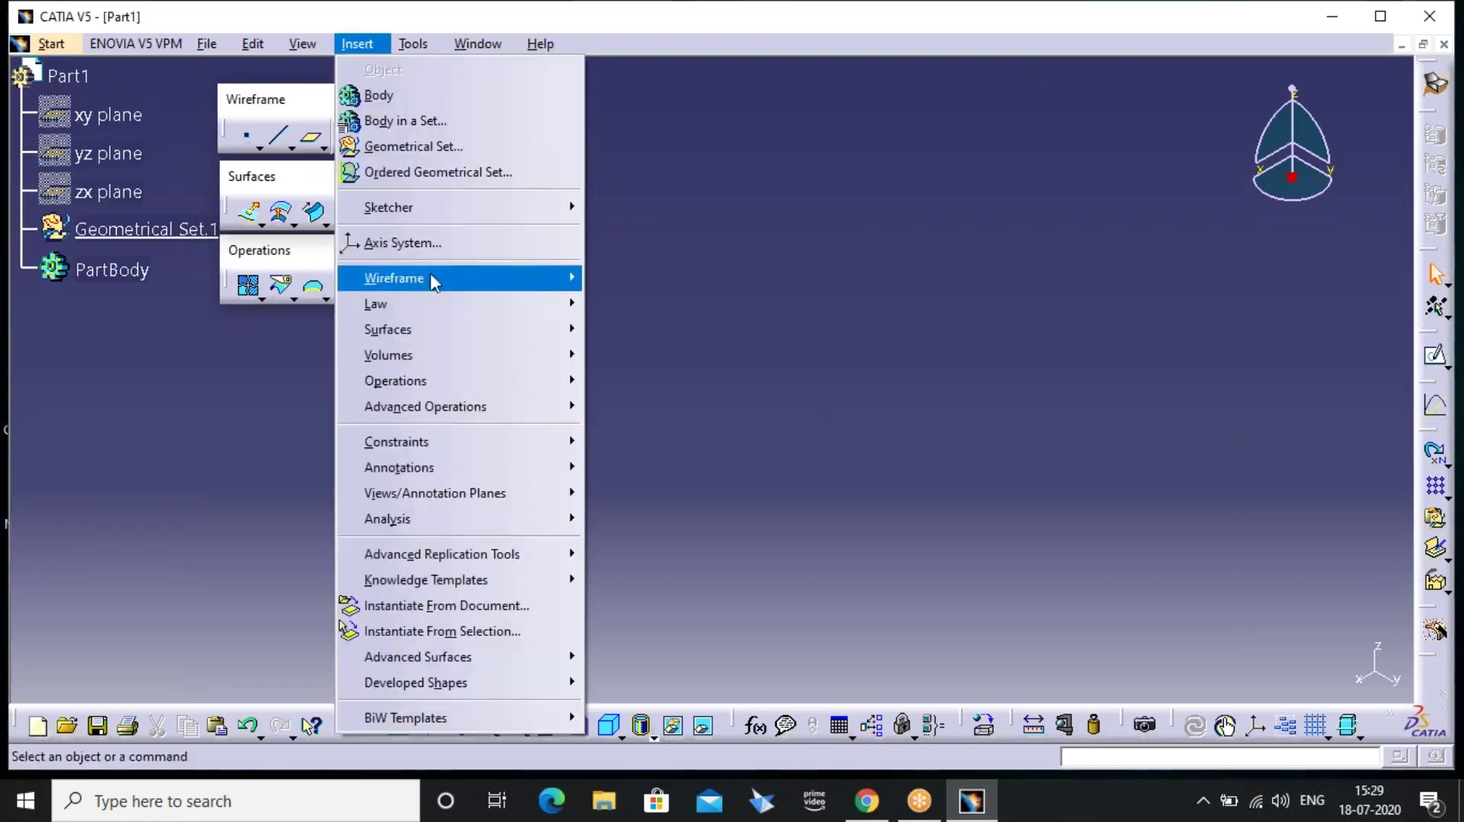
pyautogui.click(439, 244)
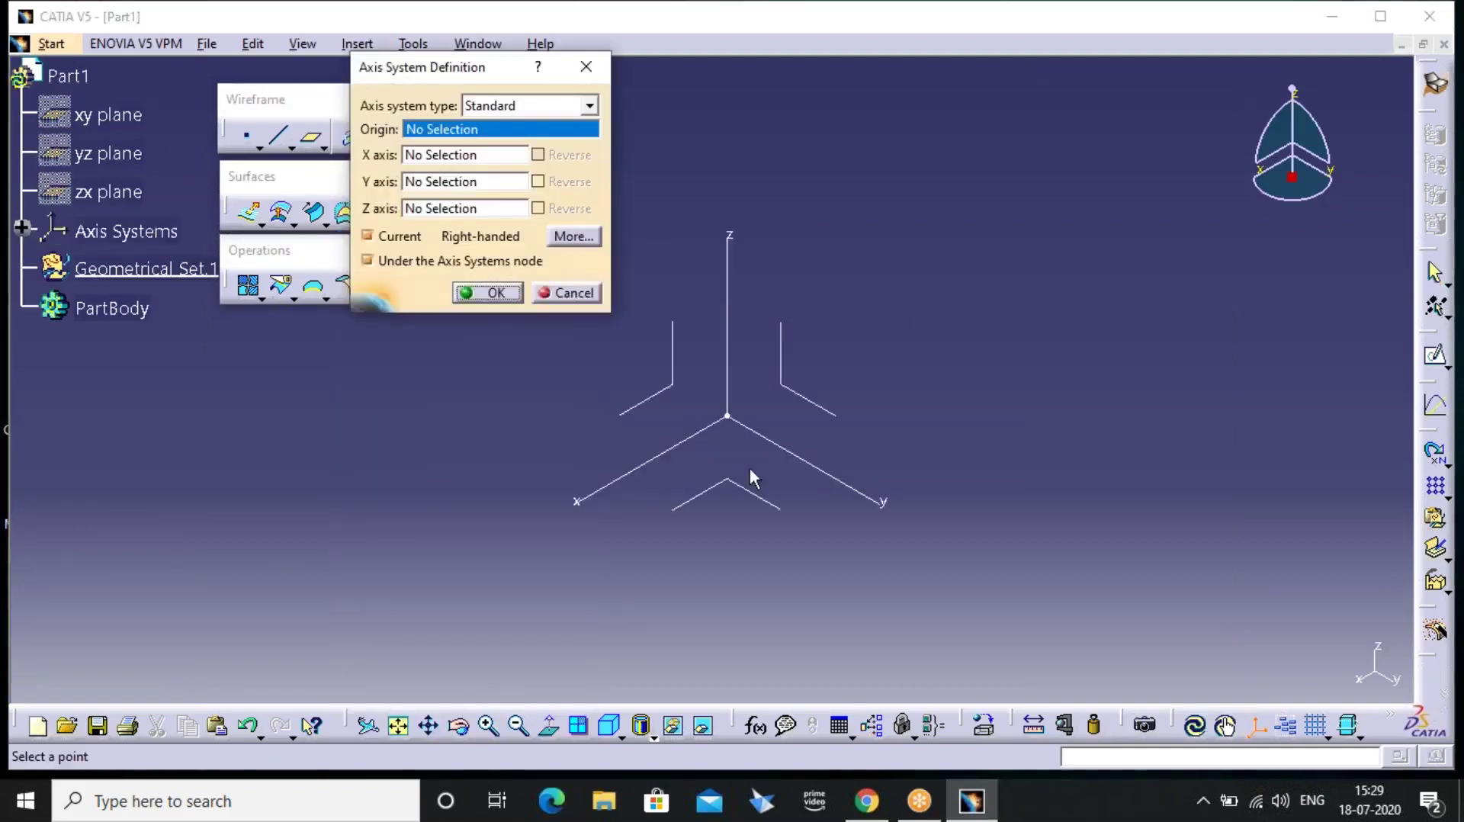
pyautogui.click(488, 293)
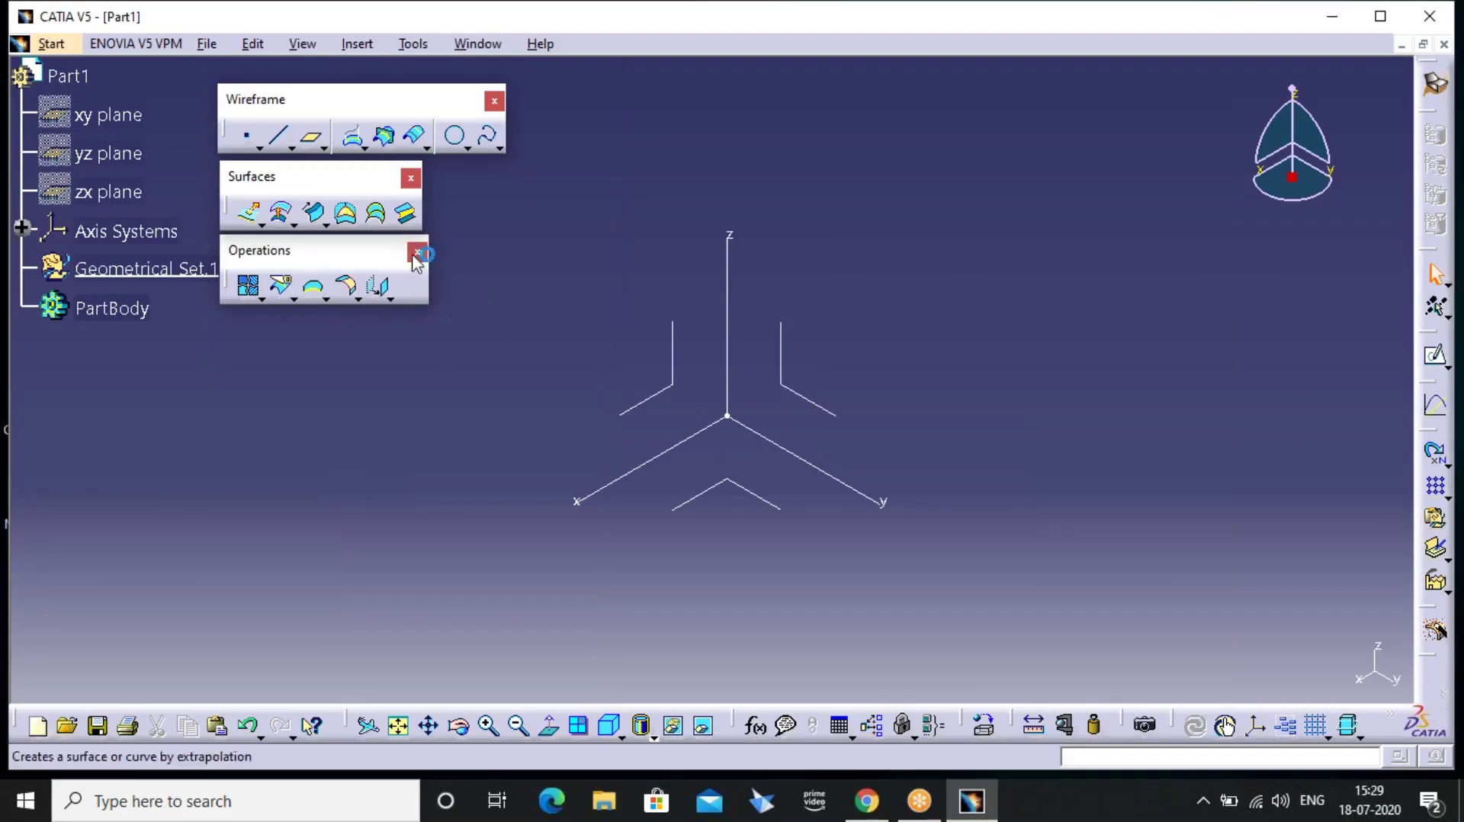
pyautogui.click(376, 213)
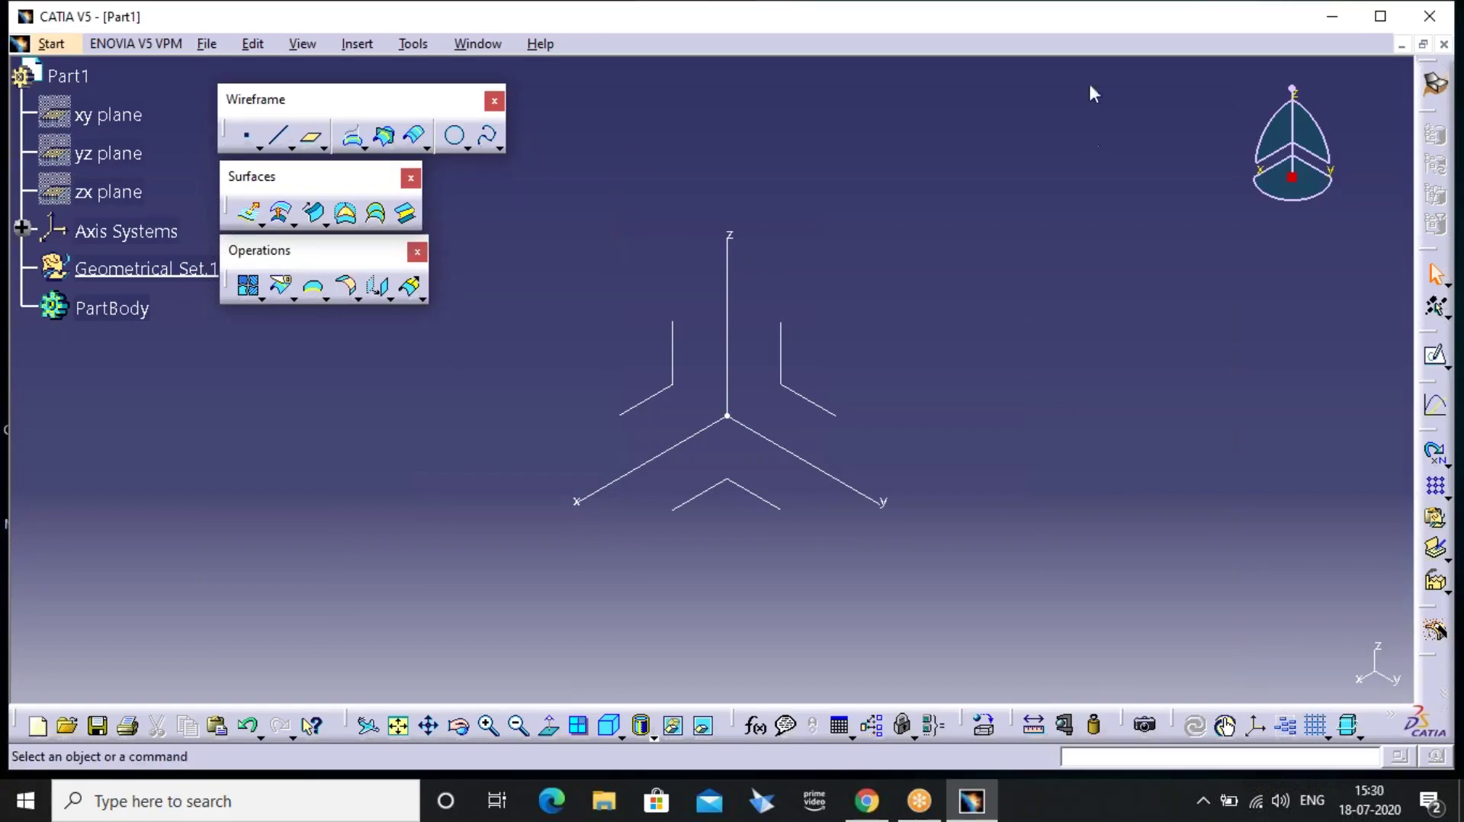
# Sketch a horizontal line on the xy plane, starting on the vertical axis about 407 mm above the origin, and exit the sketch
pyautogui.click(1435, 359)
pyautogui.click(745, 473)
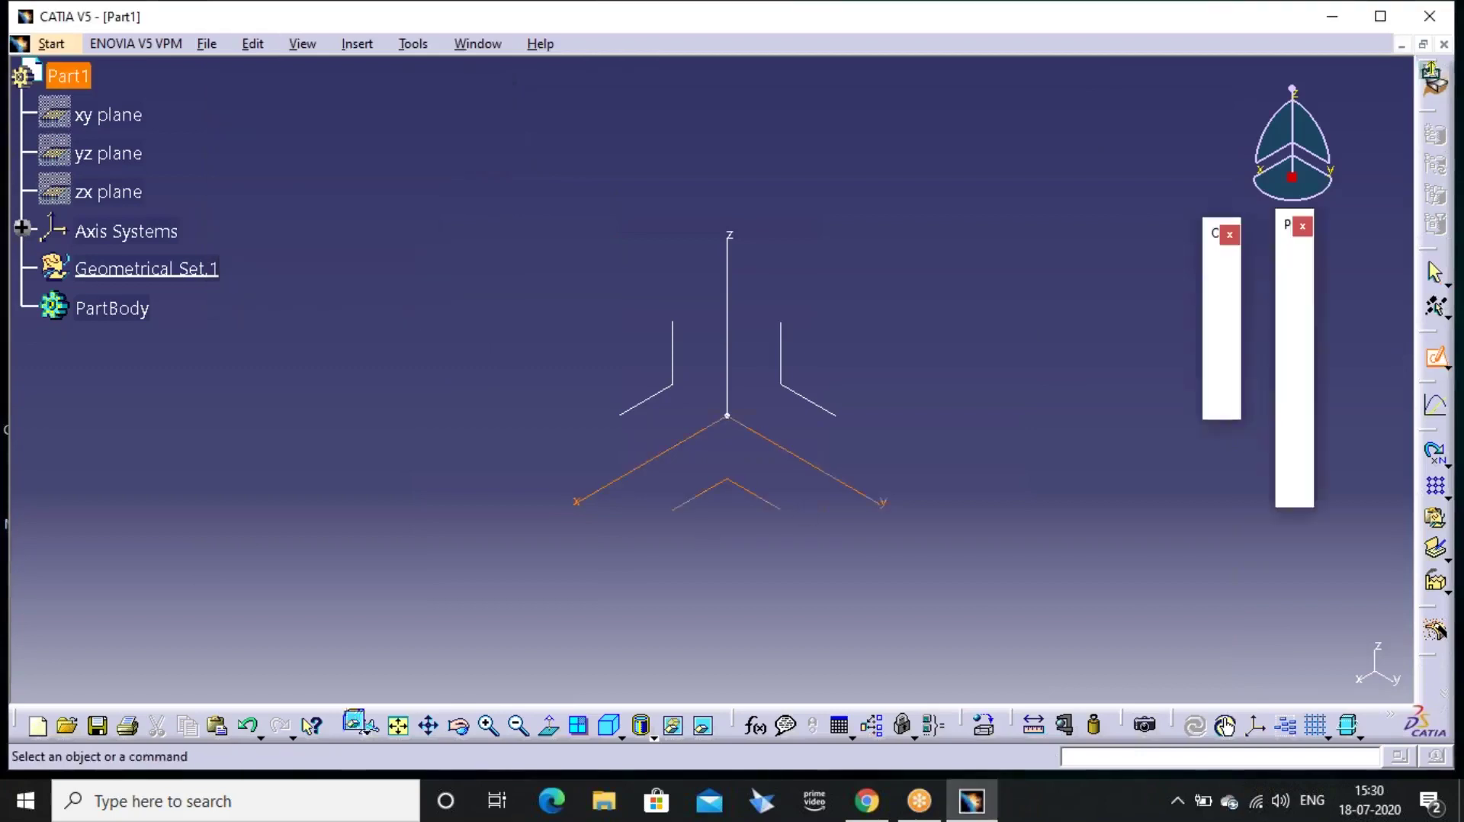
pyautogui.click(1294, 436)
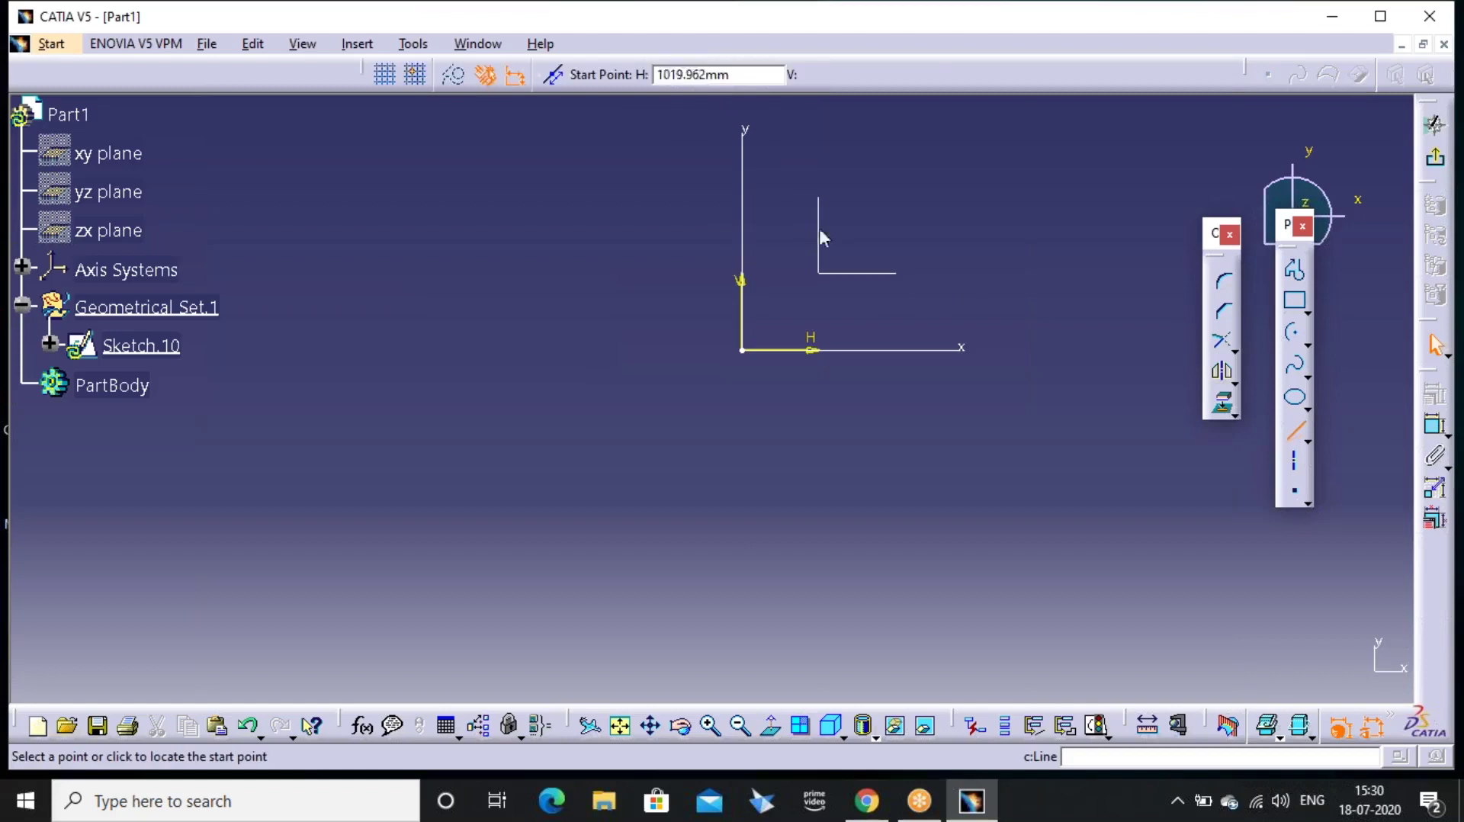
pyautogui.click(742, 184)
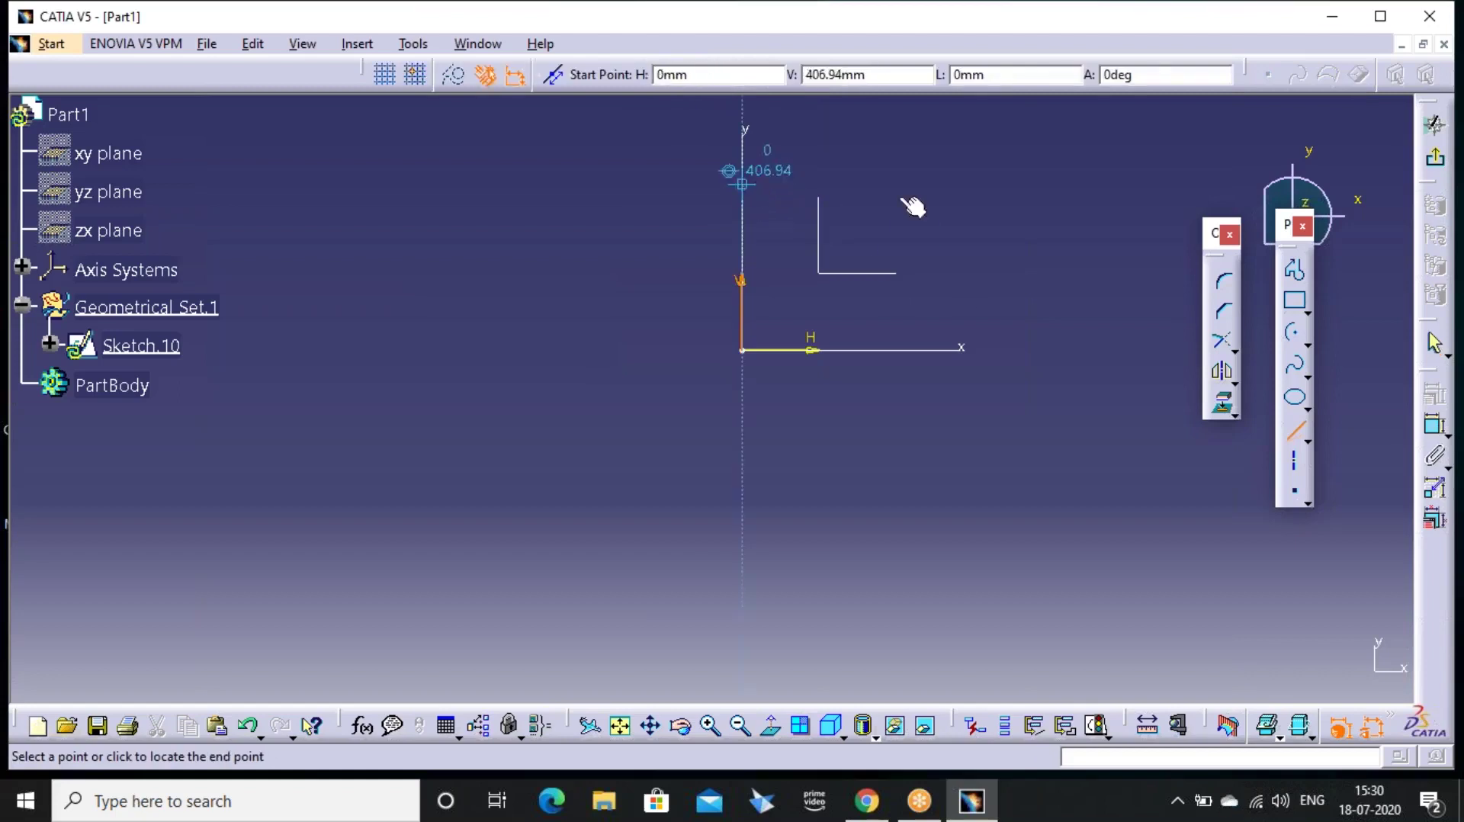
pyautogui.click(1052, 184)
pyautogui.click(1433, 122)
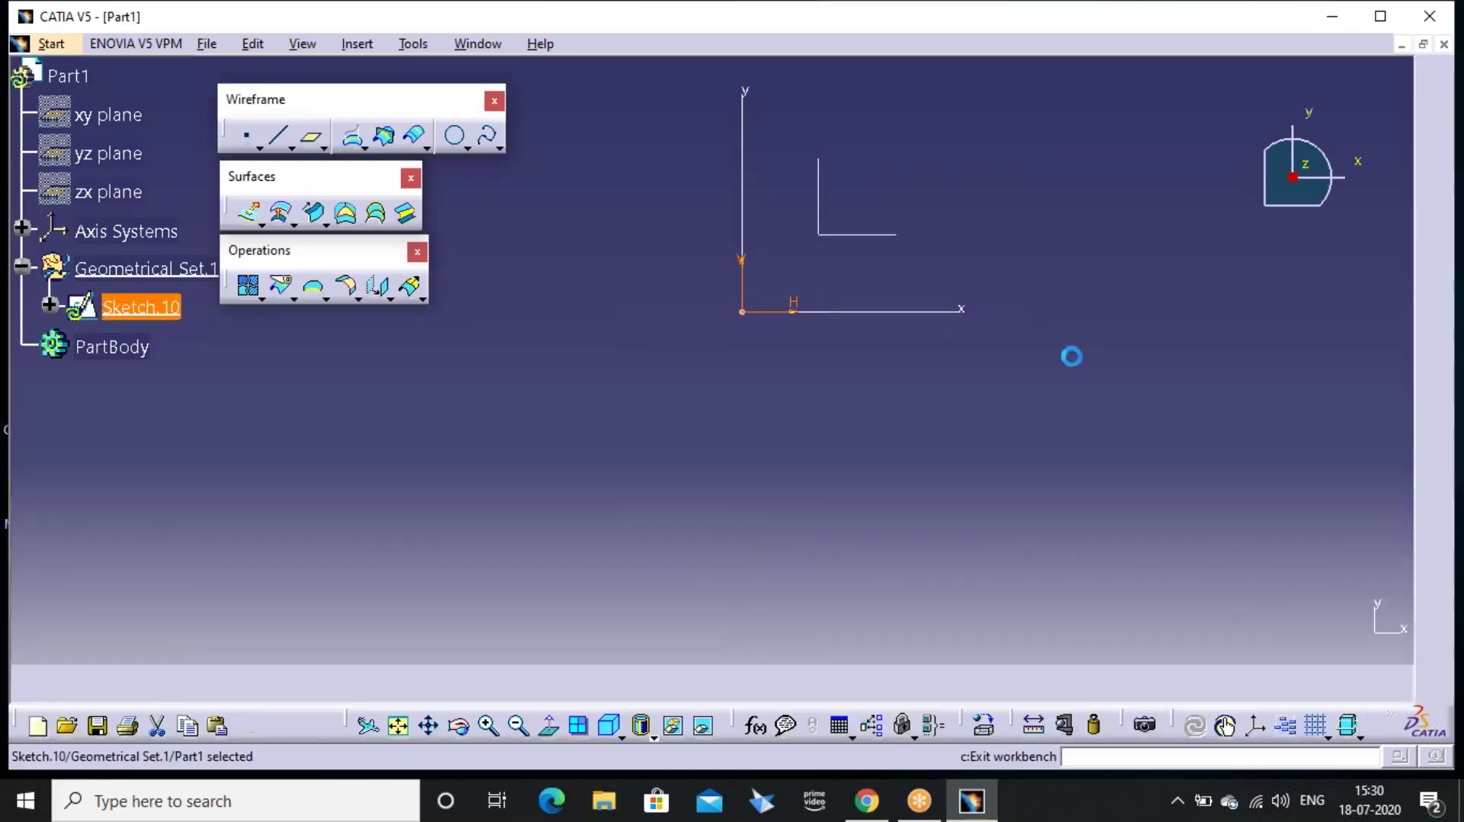
# In a new xy plane sketch, draw a parallel horizontal line of similar length about 776 mm below the first, starting on the vertical axis
pyautogui.click(733, 480)
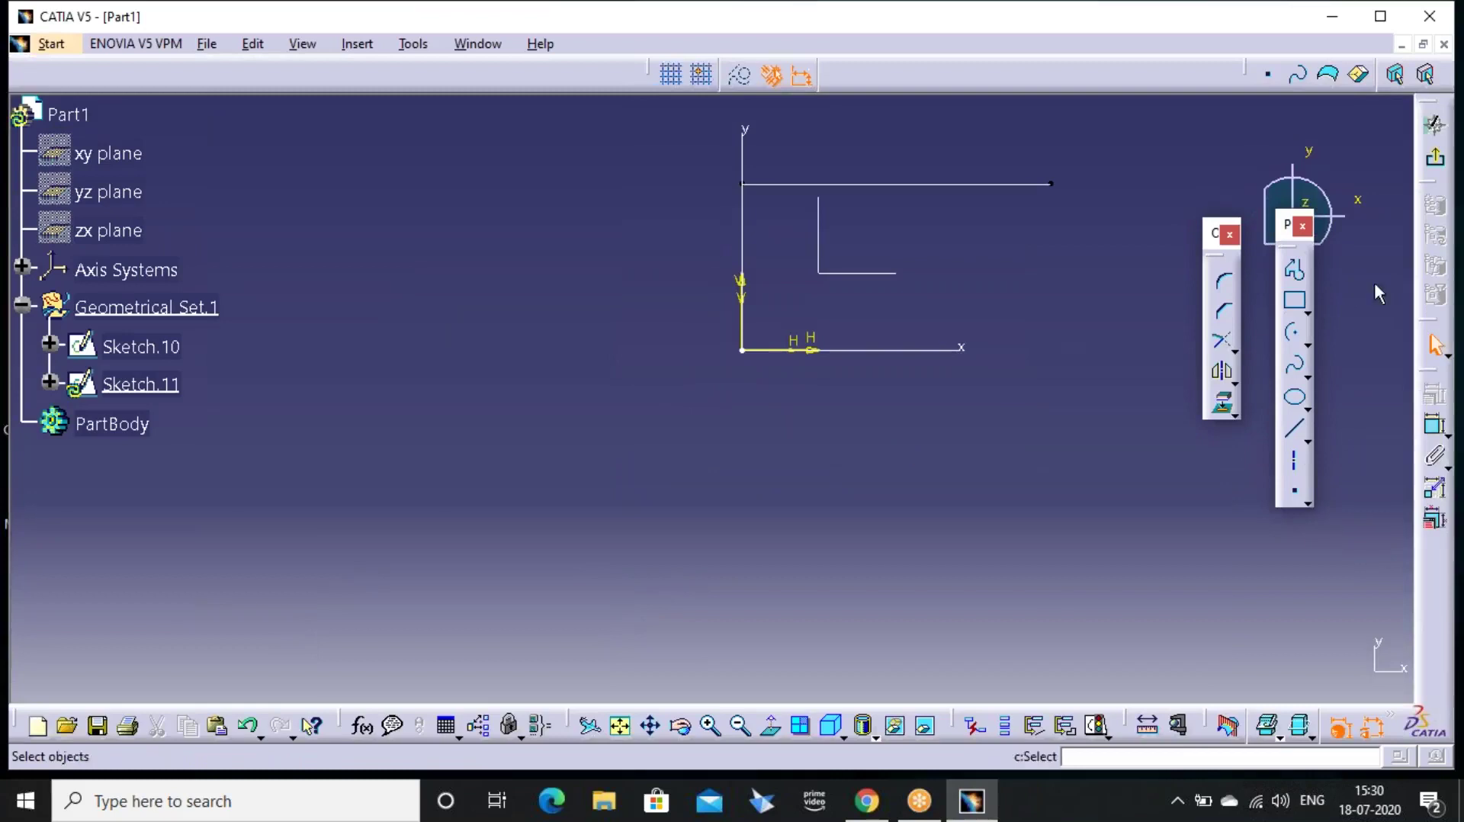
pyautogui.click(1294, 427)
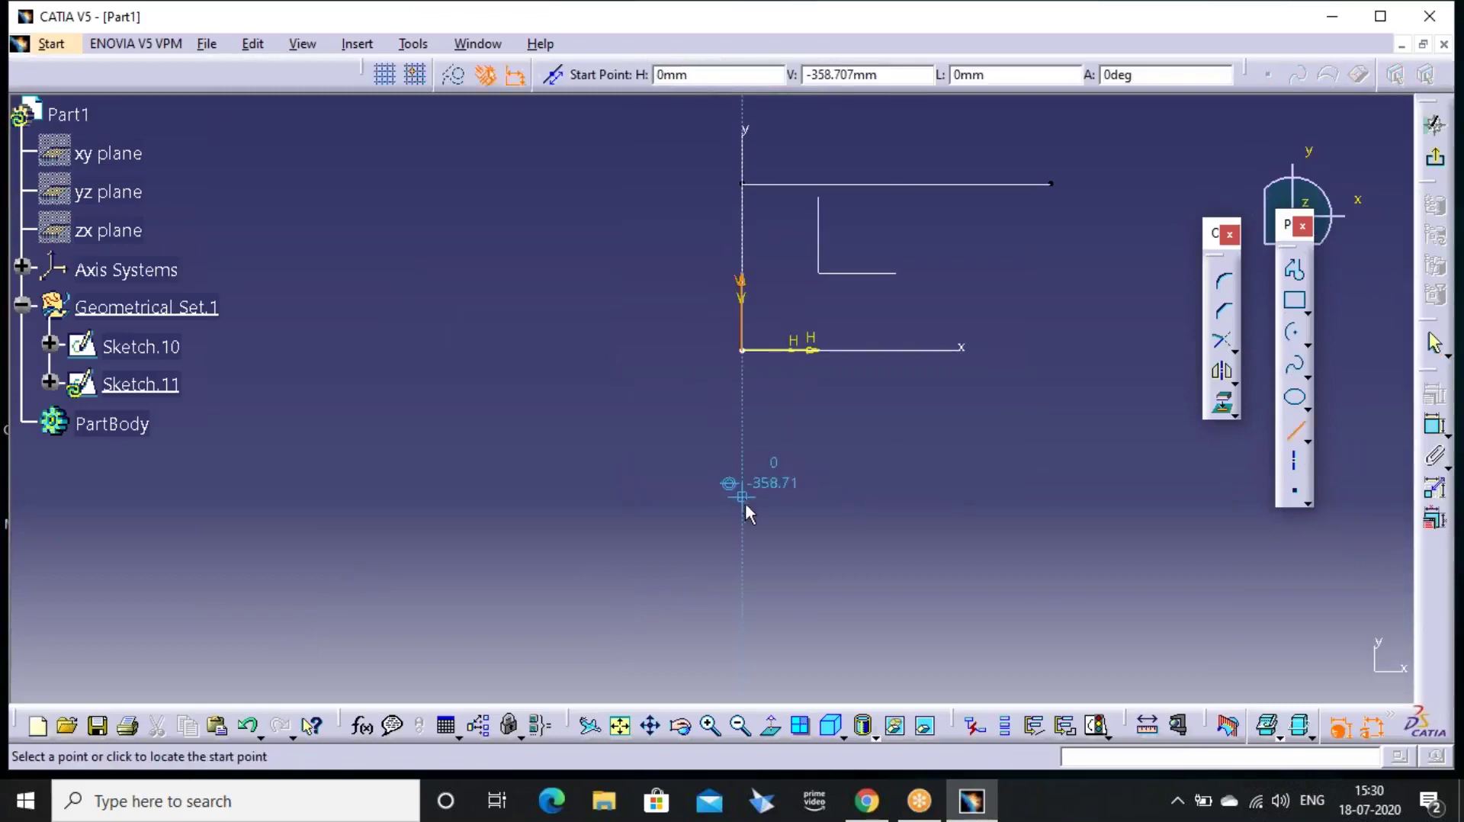
pyautogui.click(742, 501)
pyautogui.click(1057, 498)
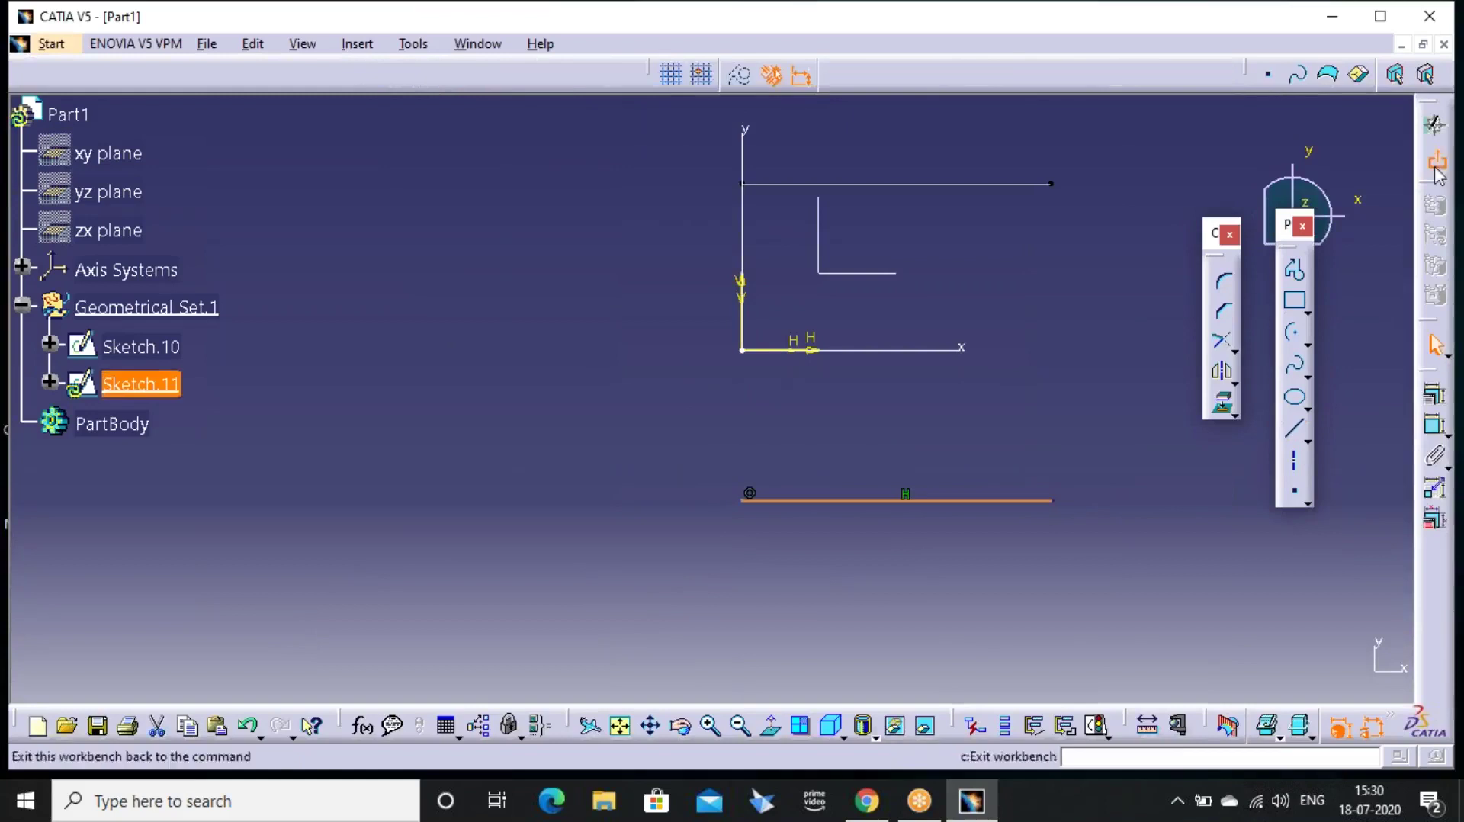
pyautogui.click(1434, 123)
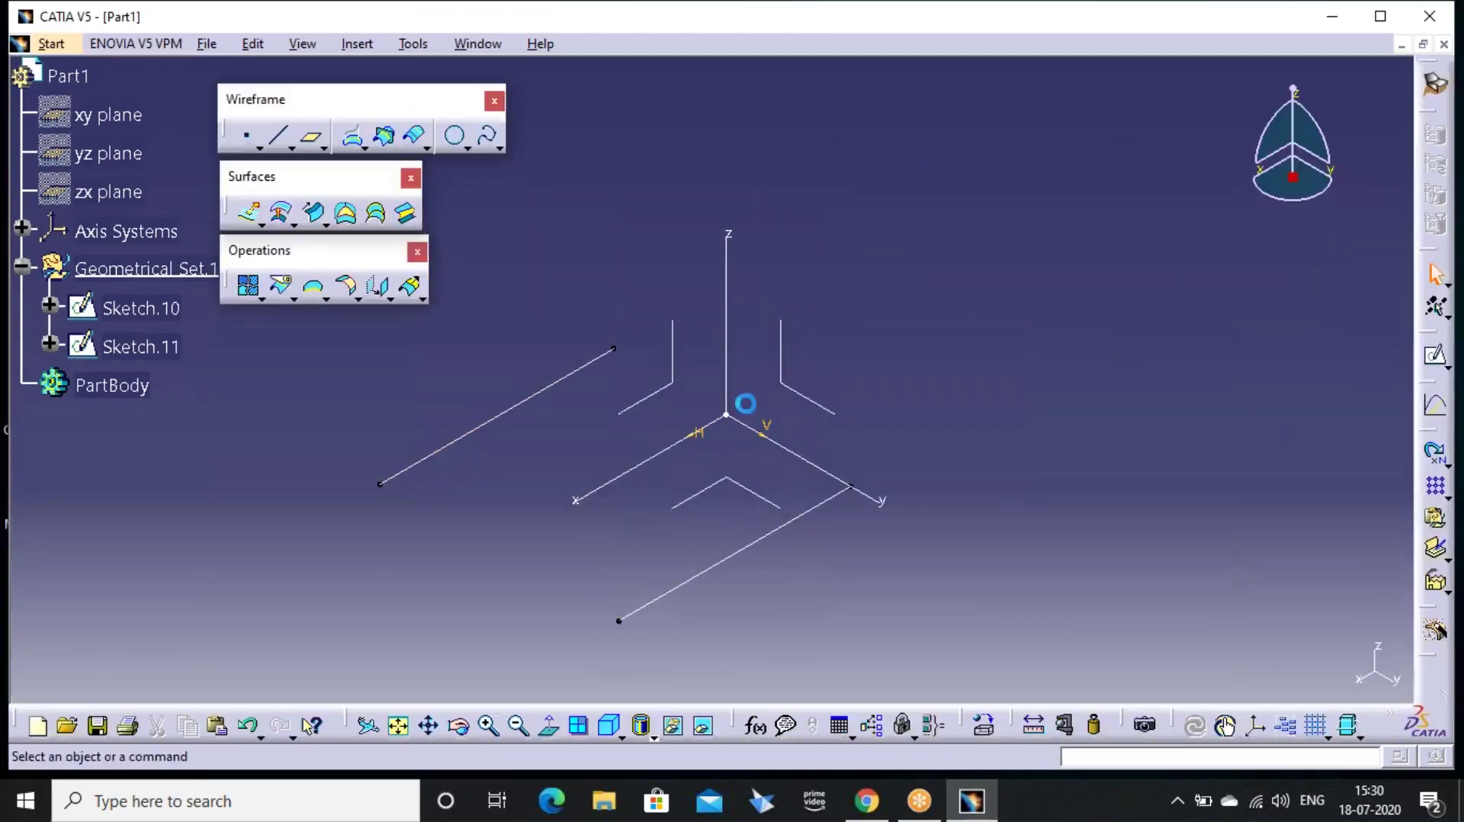
# Sketch a line on the zx plane parallel to the x axis, offset along z and ending level with the z axis, and exit
pyautogui.click(1436, 354)
pyautogui.click(673, 360)
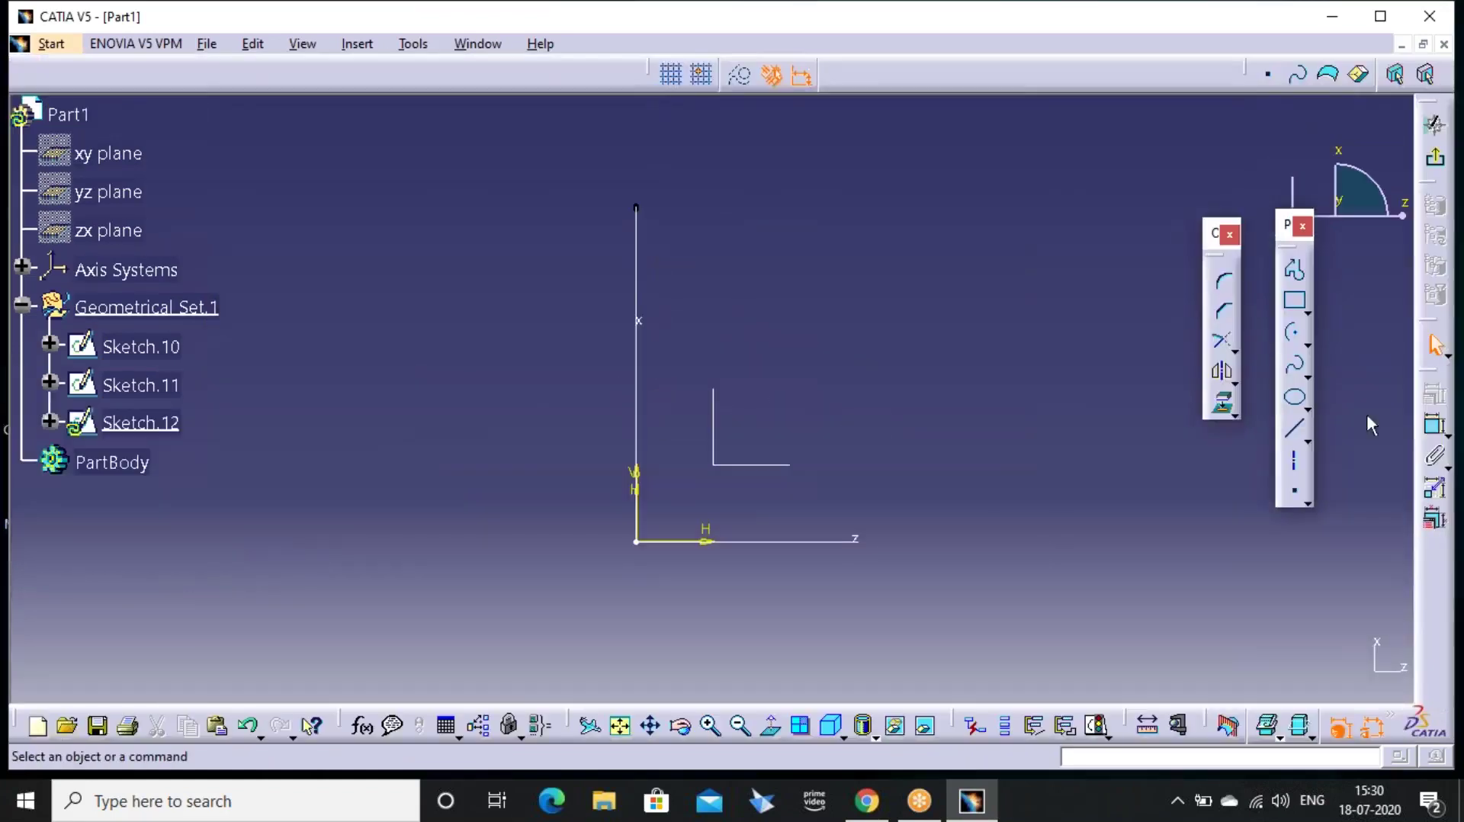
pyautogui.click(1294, 428)
pyautogui.click(894, 201)
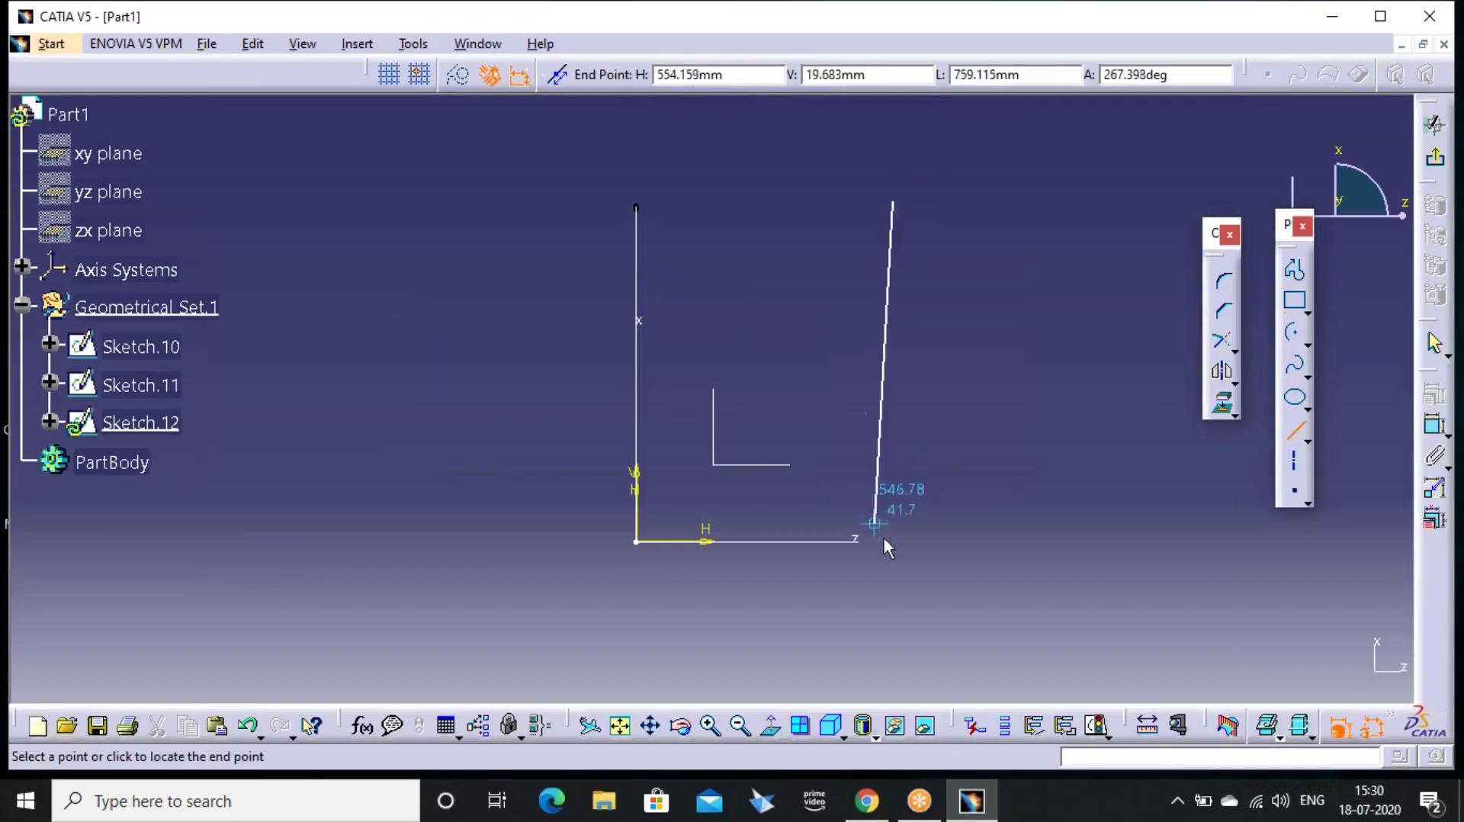
pyautogui.click(892, 541)
pyautogui.click(1433, 121)
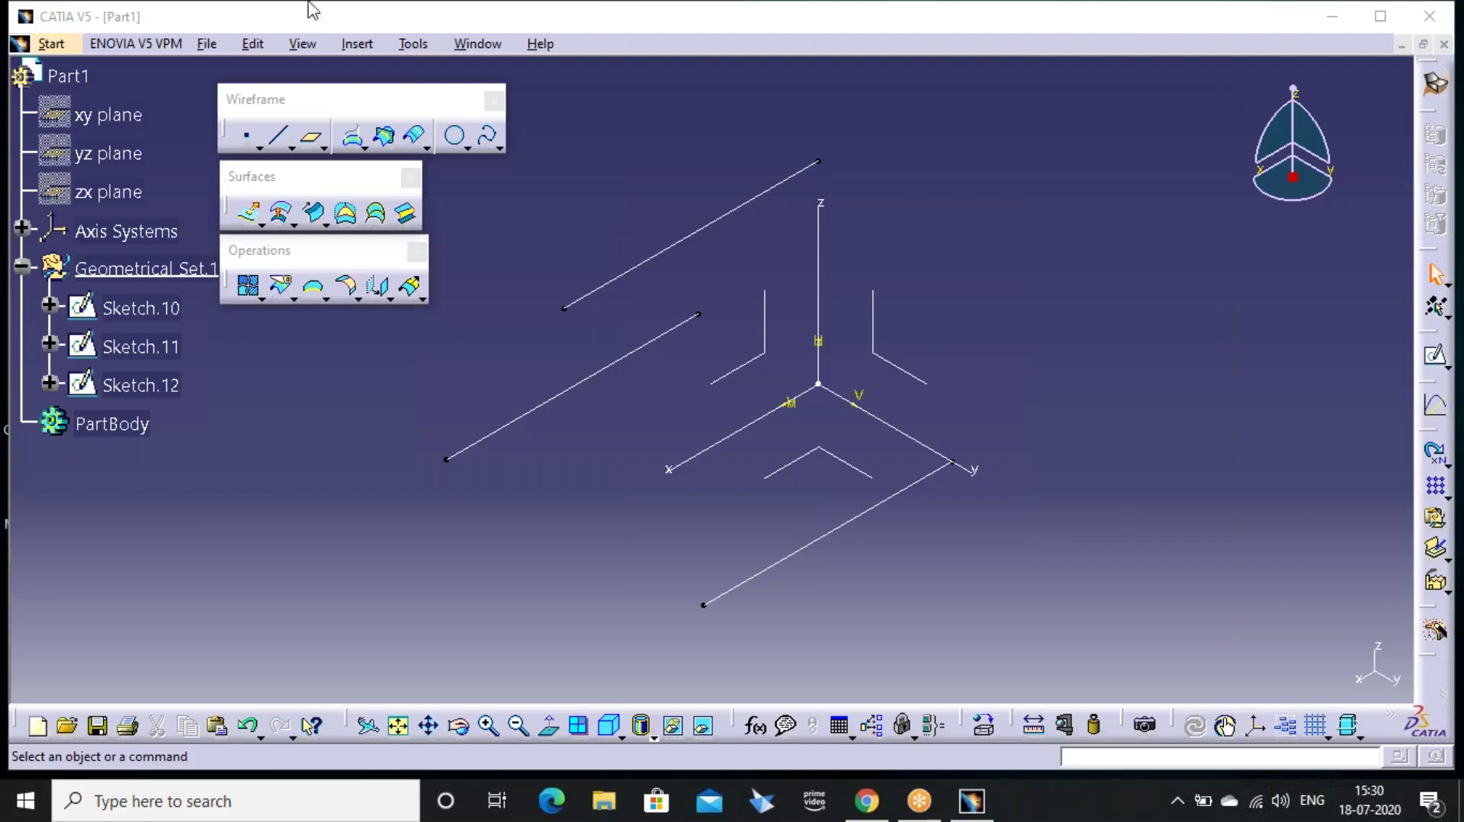
# Preview a circular three-guides sweep with Sketch.10, Sketch.12 and Sketch.11 as guide curves 1 to 3, and cancel the definition
pyautogui.click(281, 214)
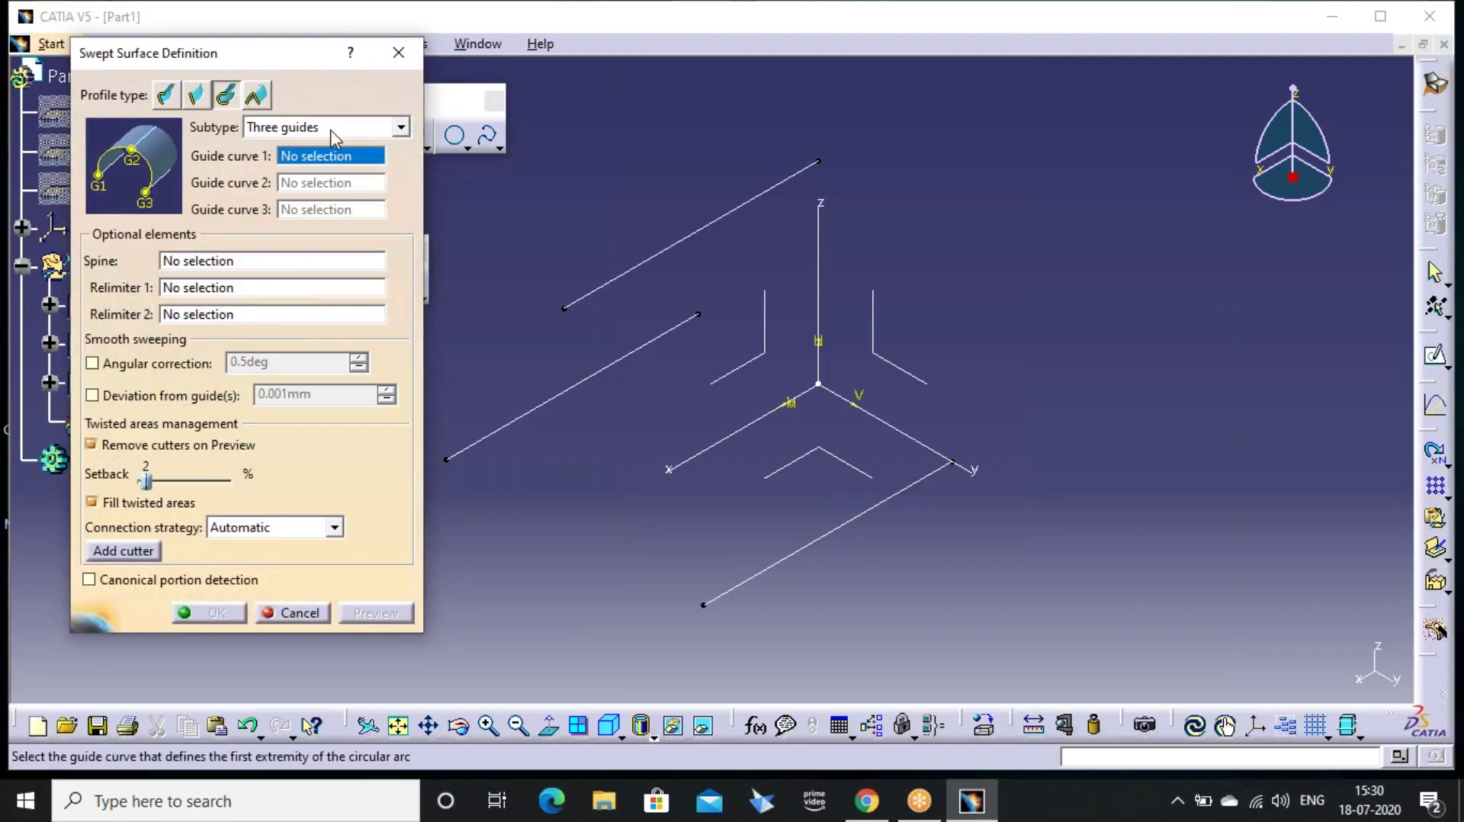
pyautogui.click(815, 555)
pyautogui.click(702, 226)
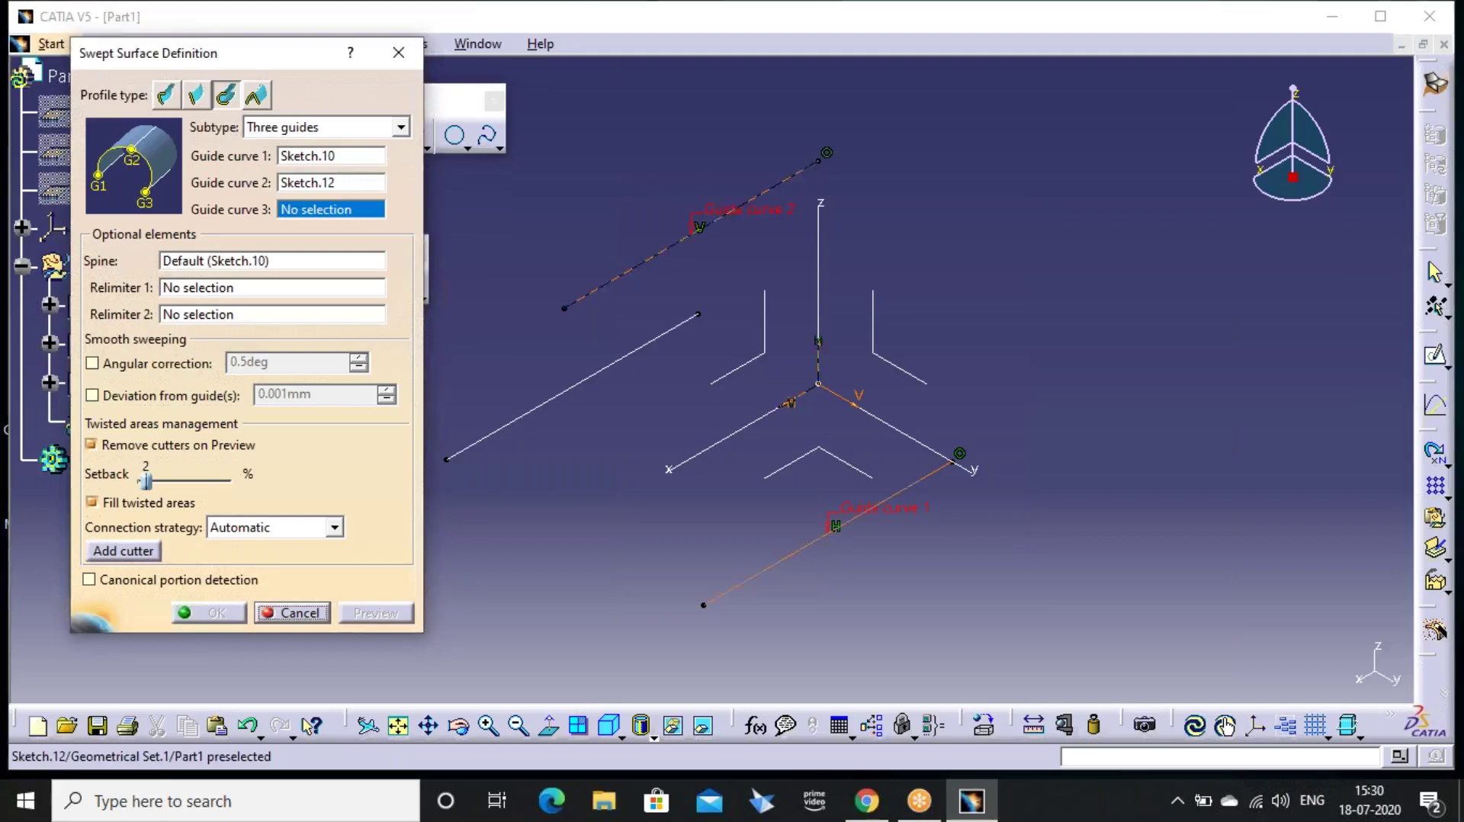
pyautogui.click(633, 351)
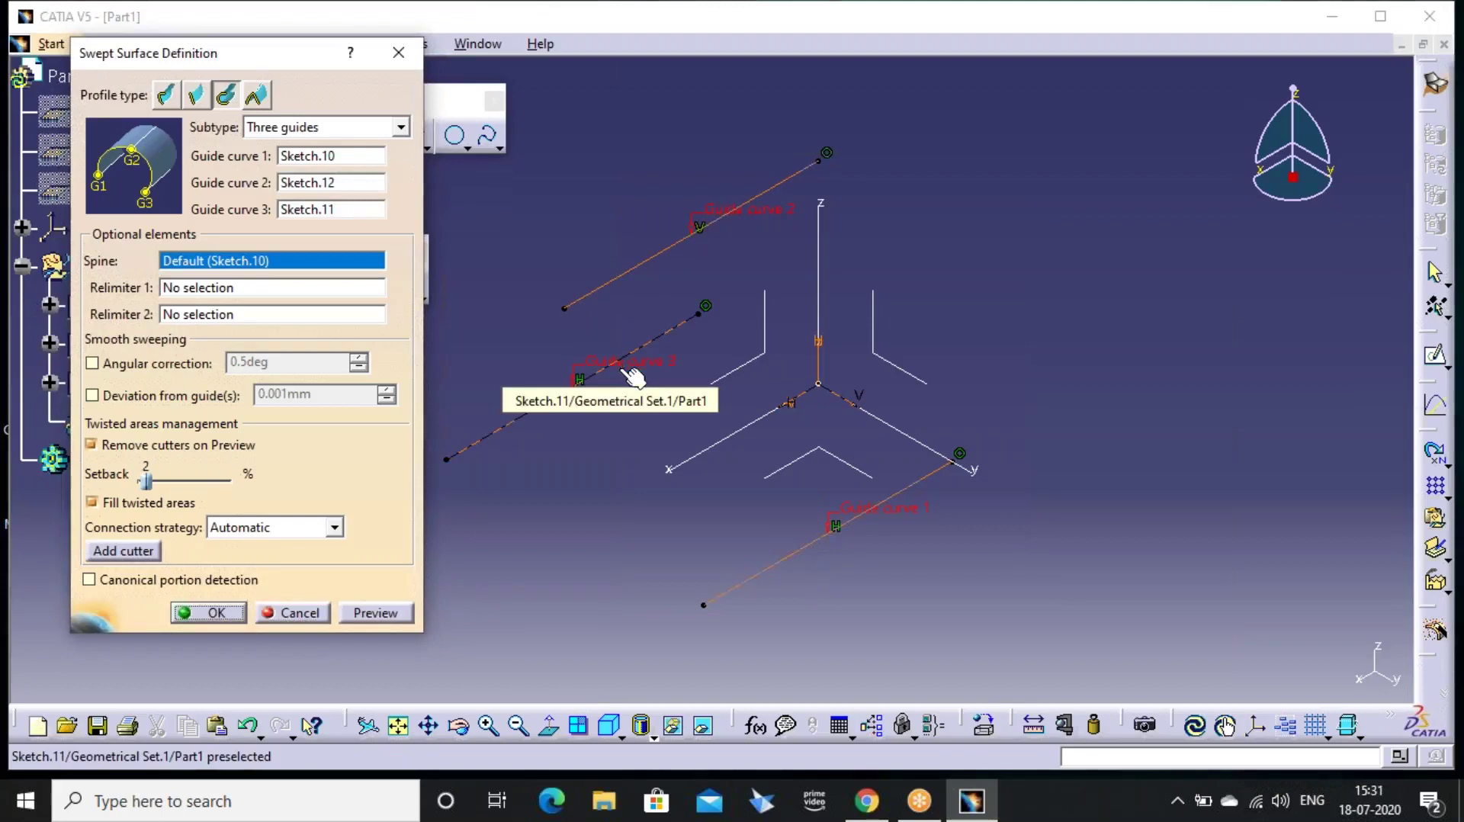
pyautogui.click(387, 614)
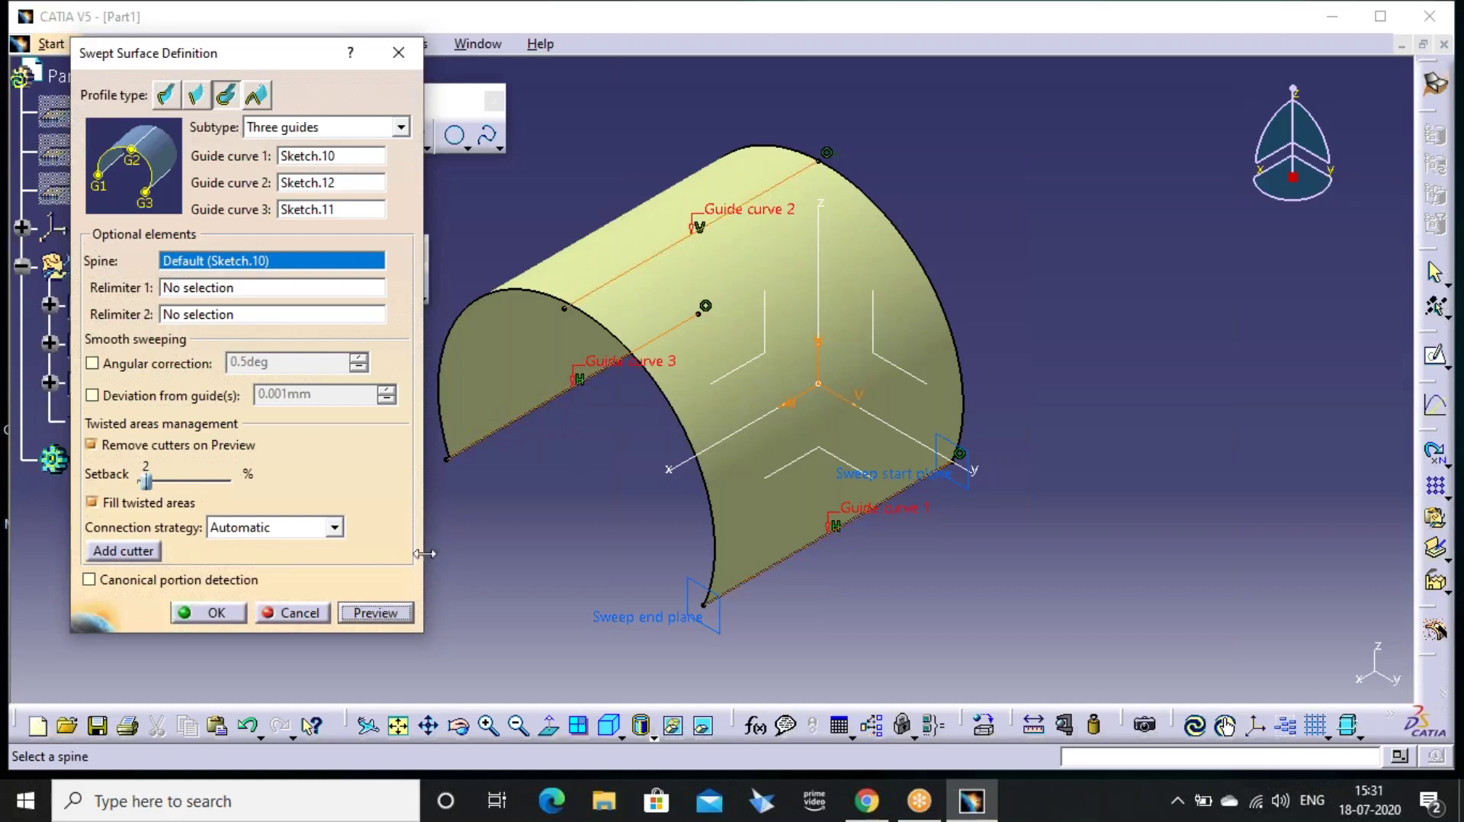
pyautogui.click(399, 129)
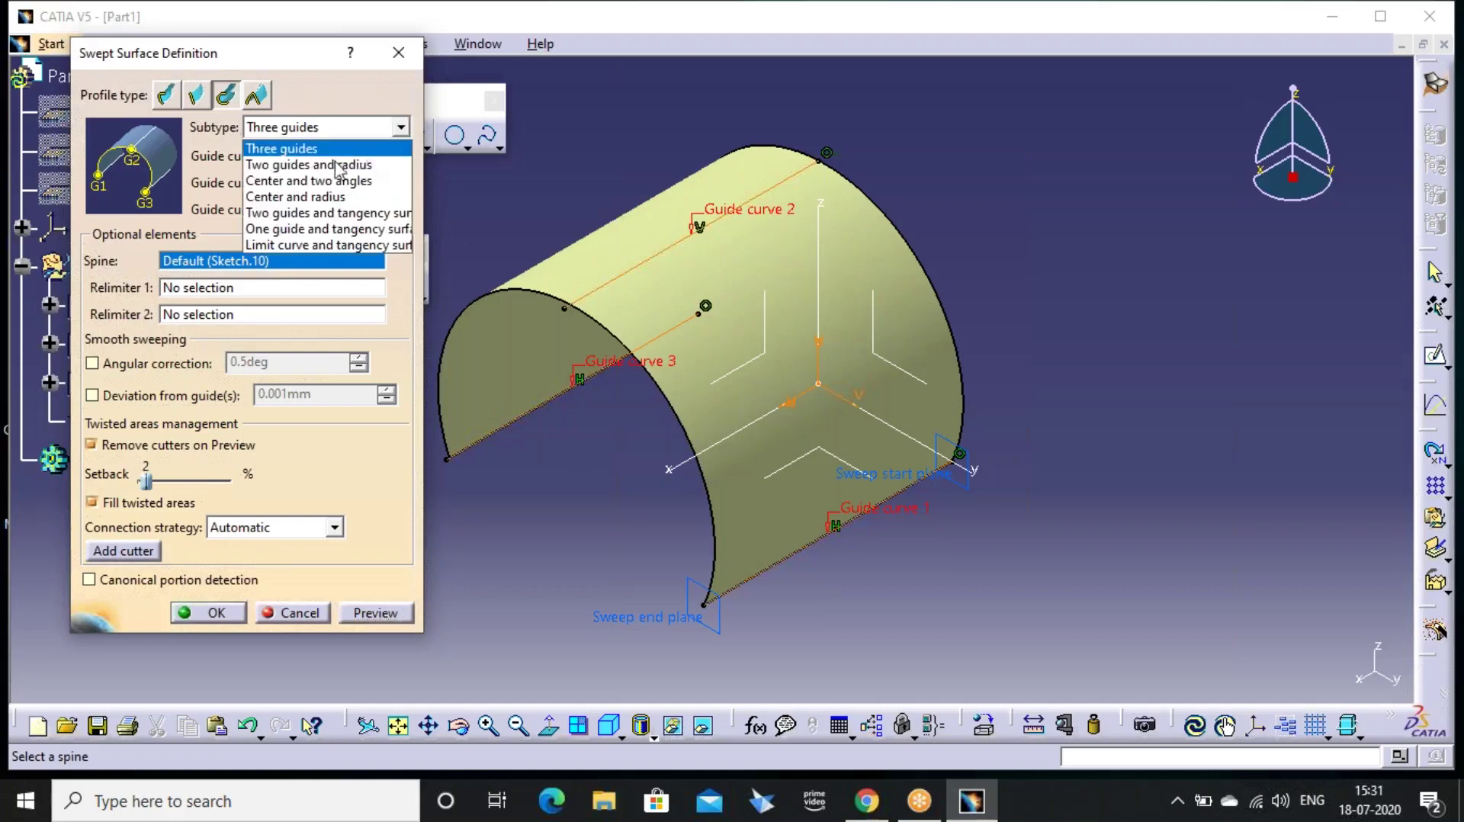
pyautogui.click(397, 54)
pyautogui.click(398, 53)
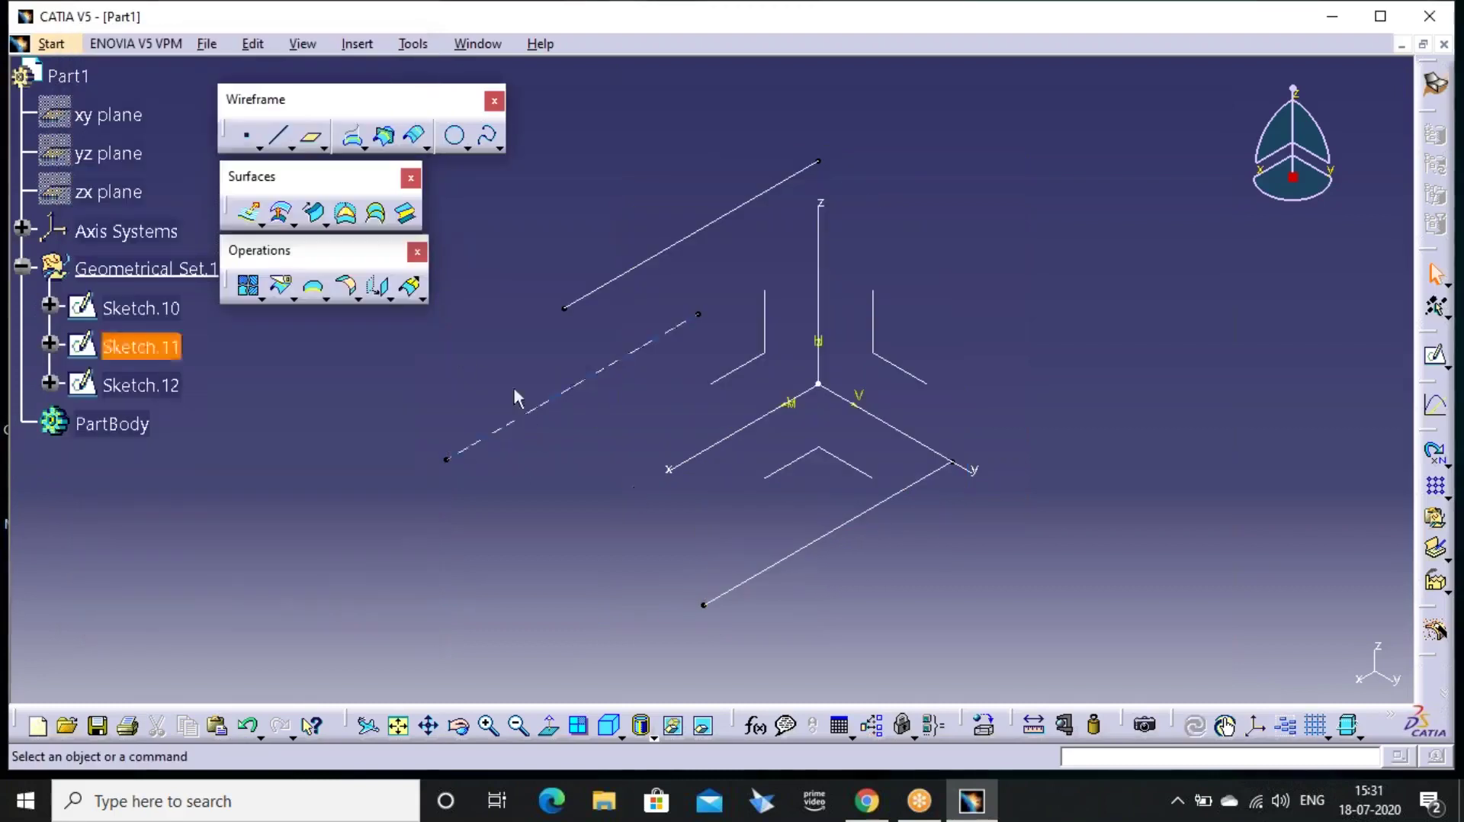
# Measure the minimum distance between the Sketch.11 and Sketch.10 lines without keeping the measure
pyautogui.moveTo(716, 502); pyautogui.dragTo(715, 451, button='middle')
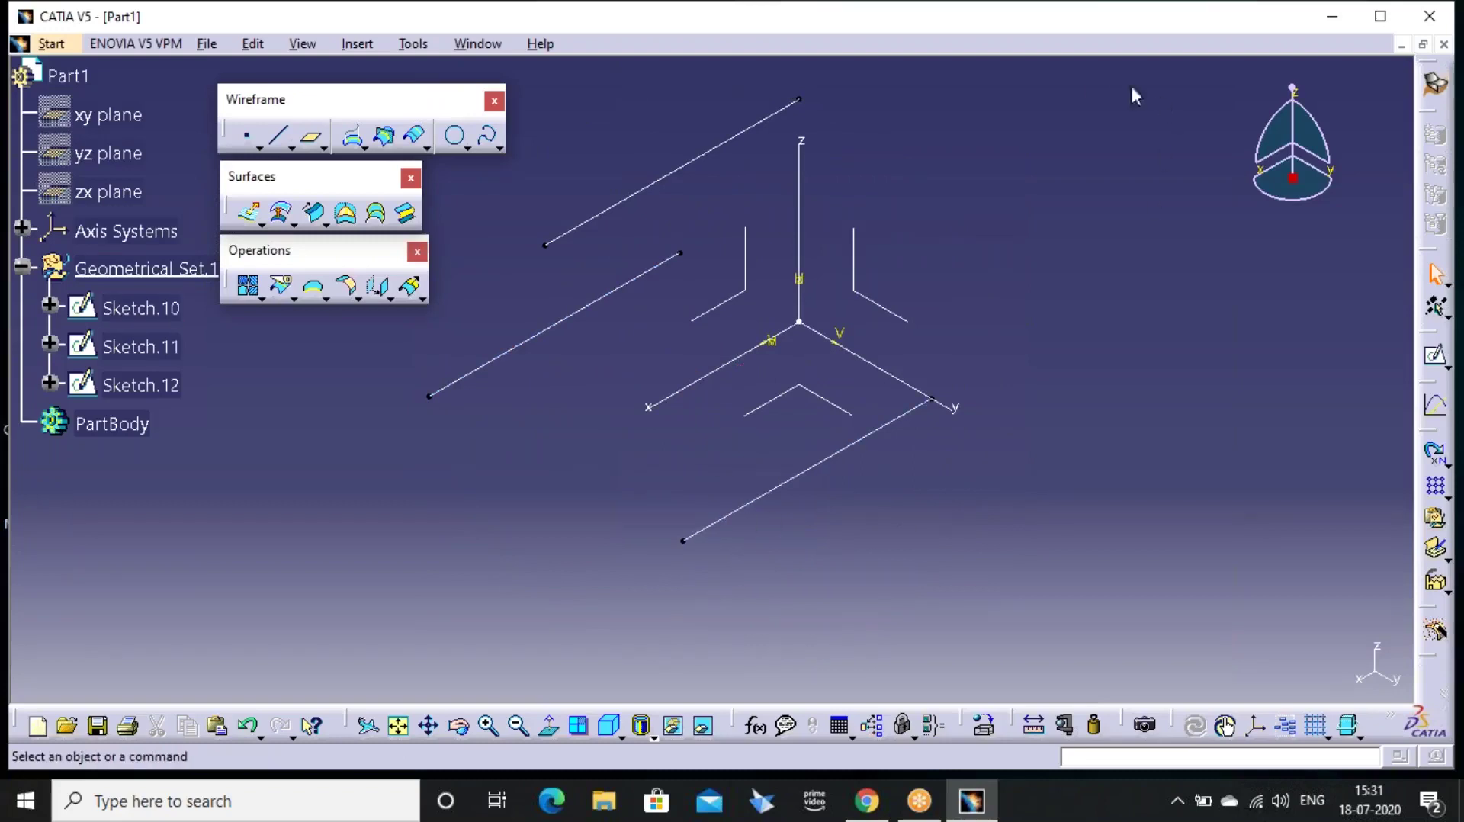
pyautogui.click(1087, 72)
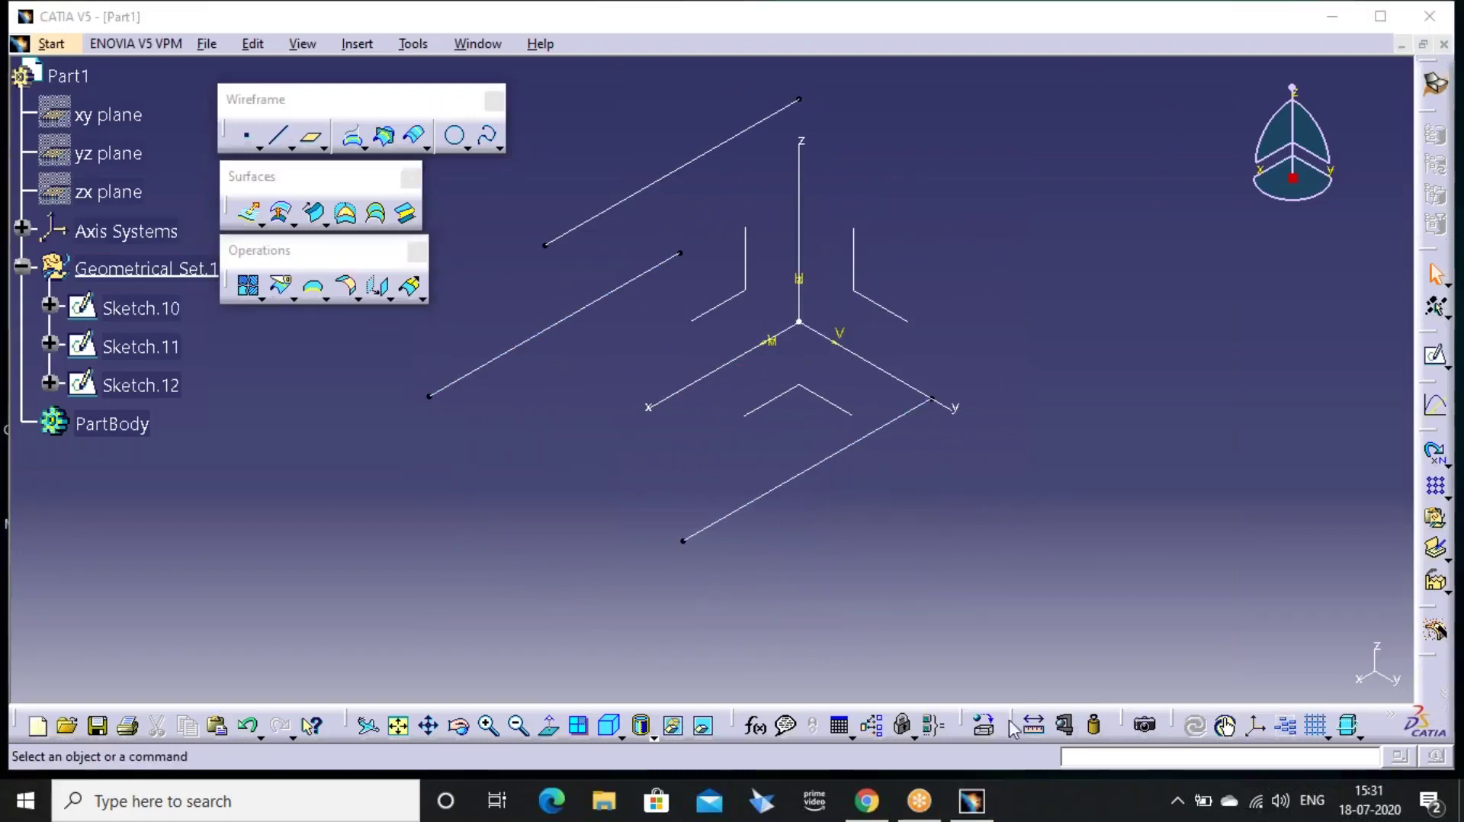
pyautogui.click(1034, 728)
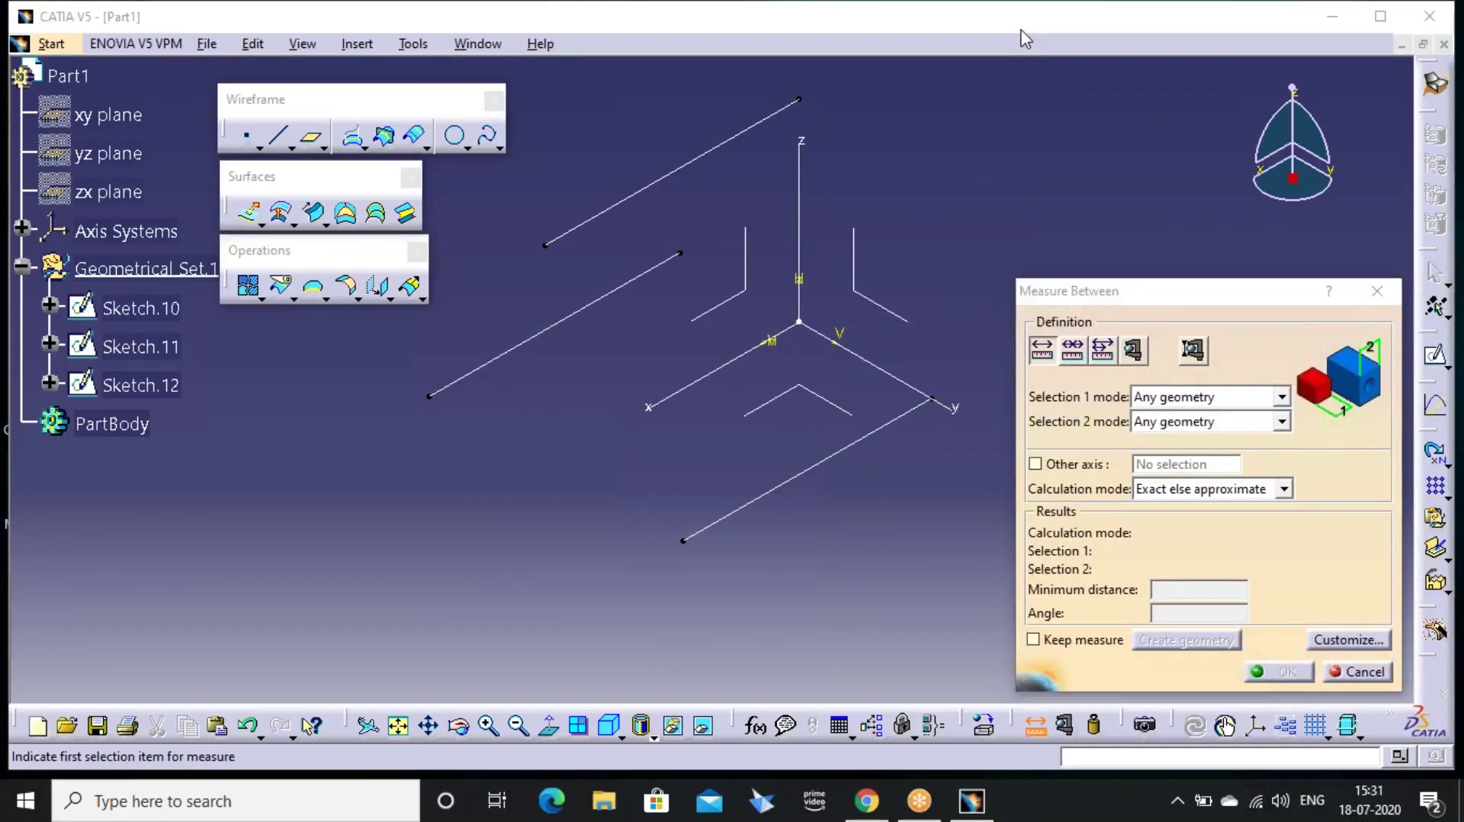
pyautogui.click(559, 322)
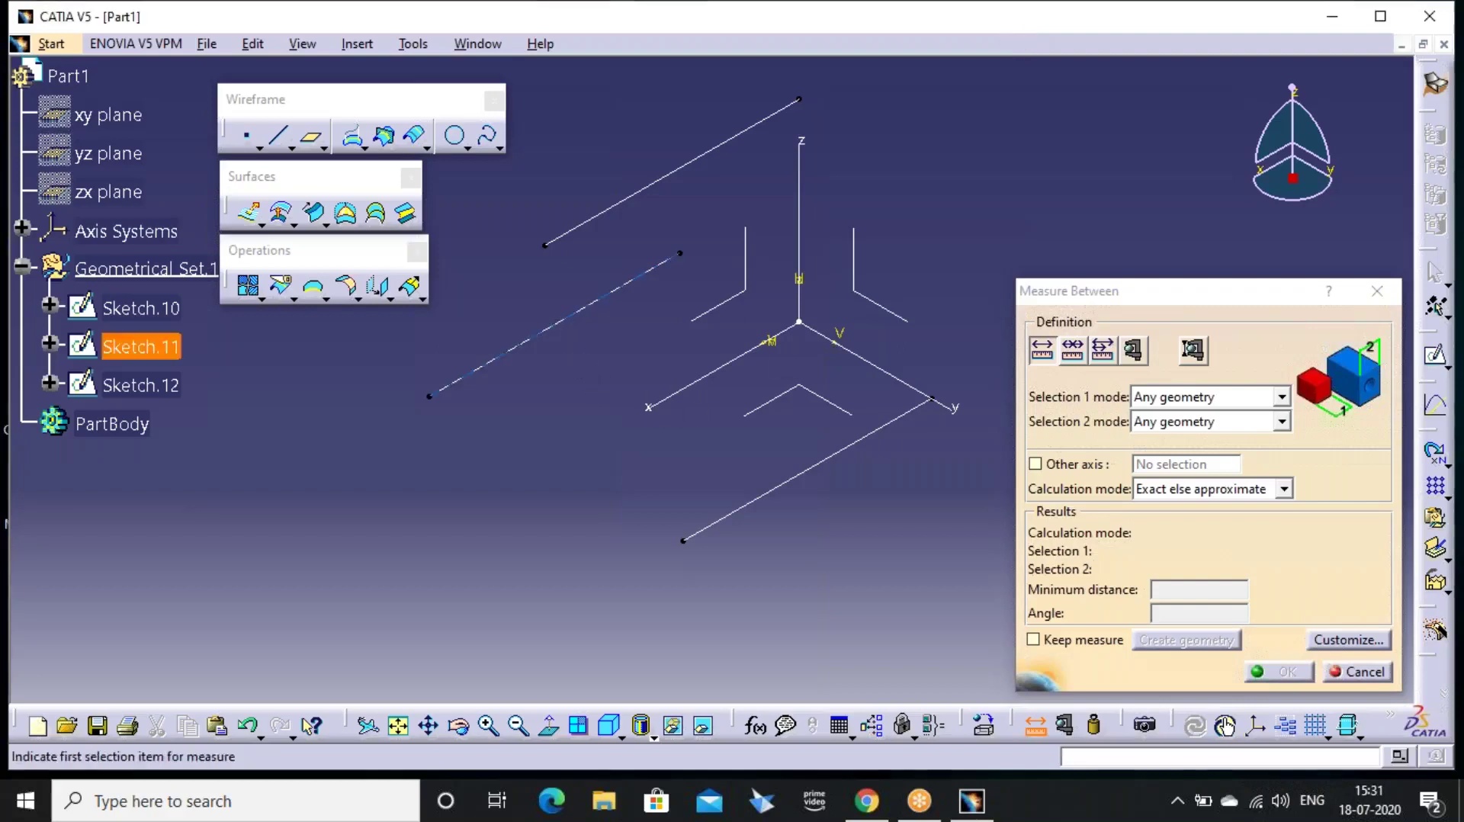
pyautogui.click(792, 480)
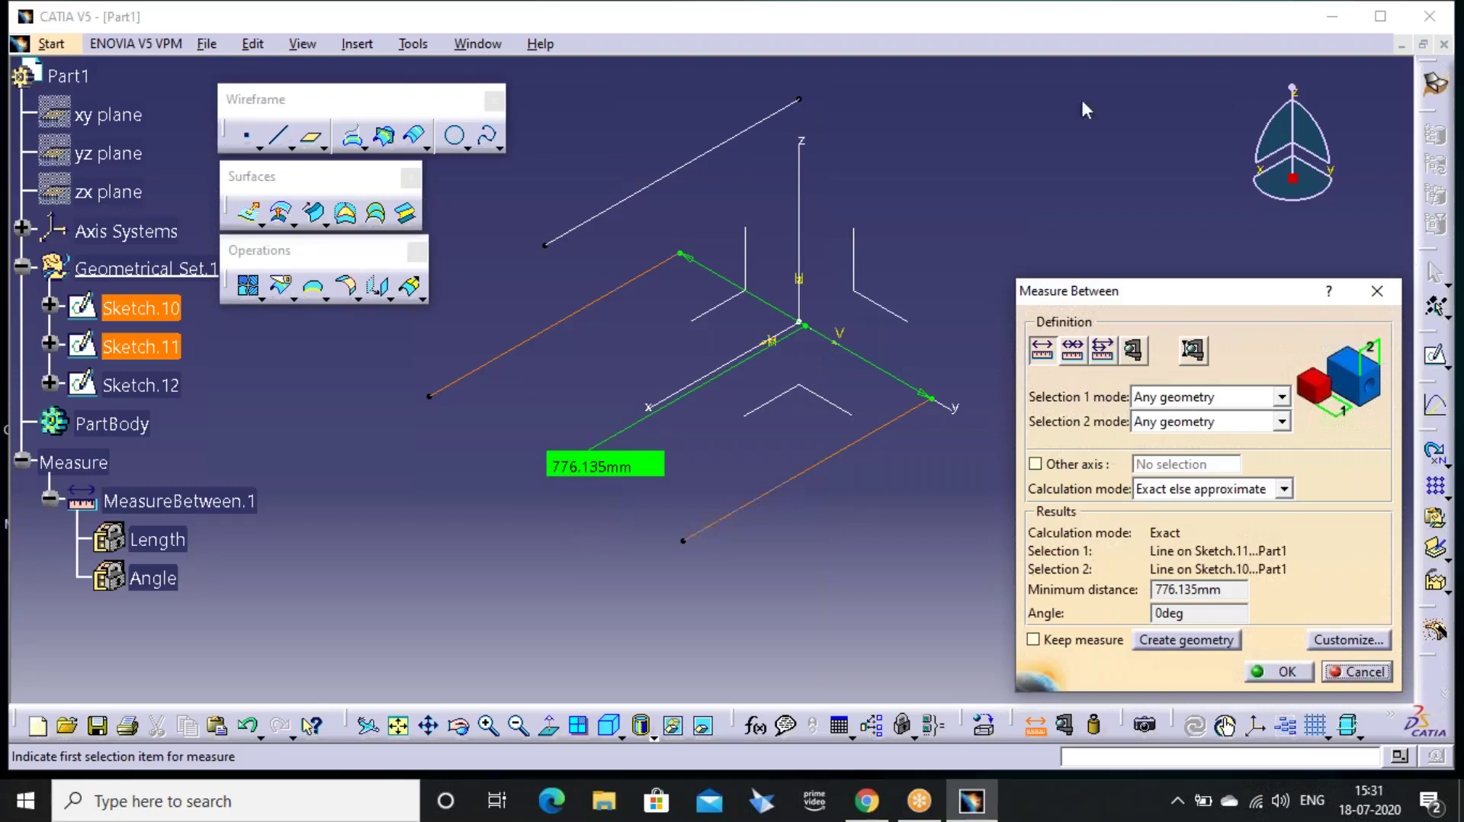
pyautogui.click(1097, 60)
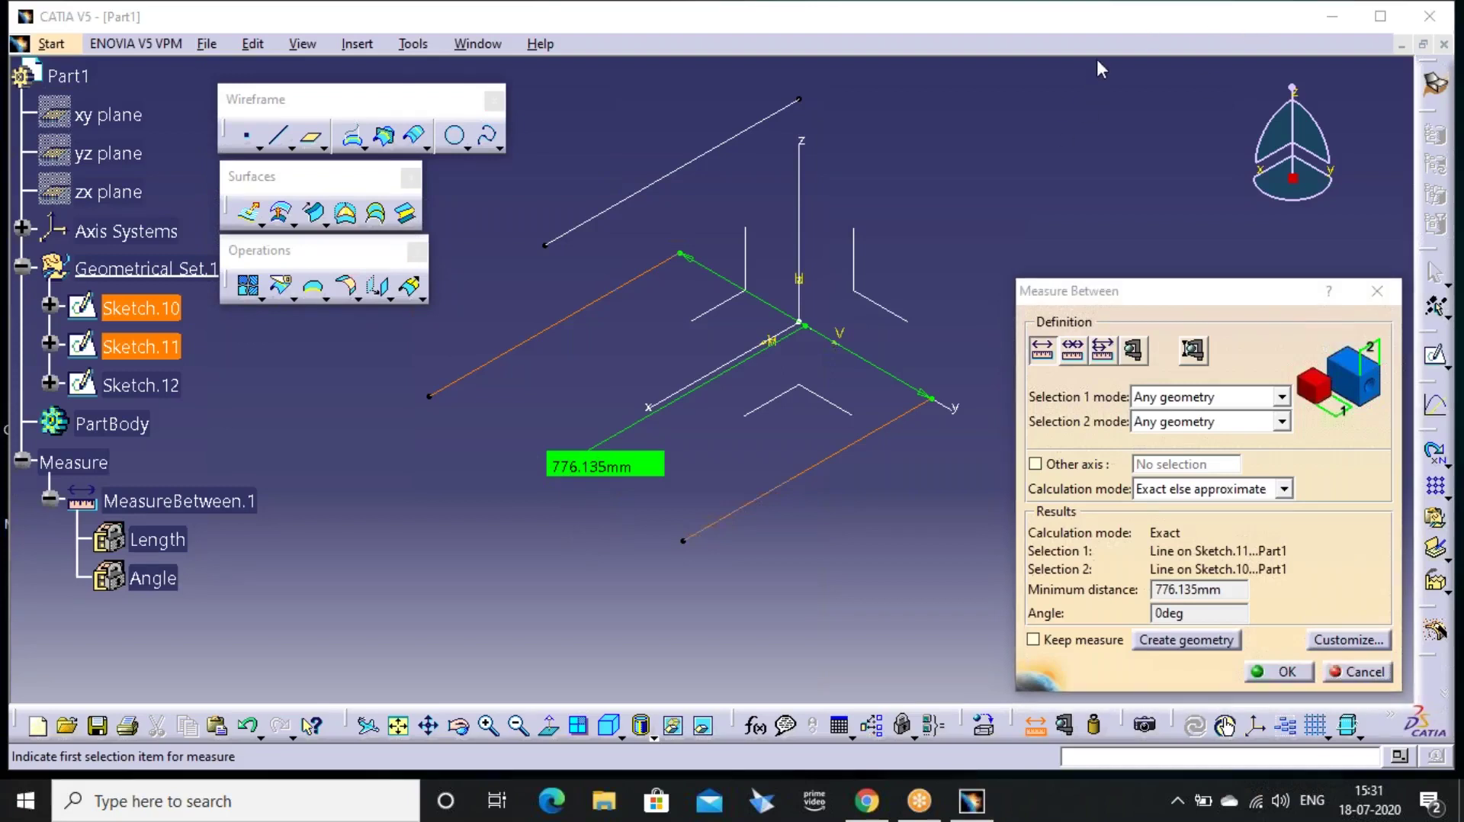
pyautogui.click(1377, 290)
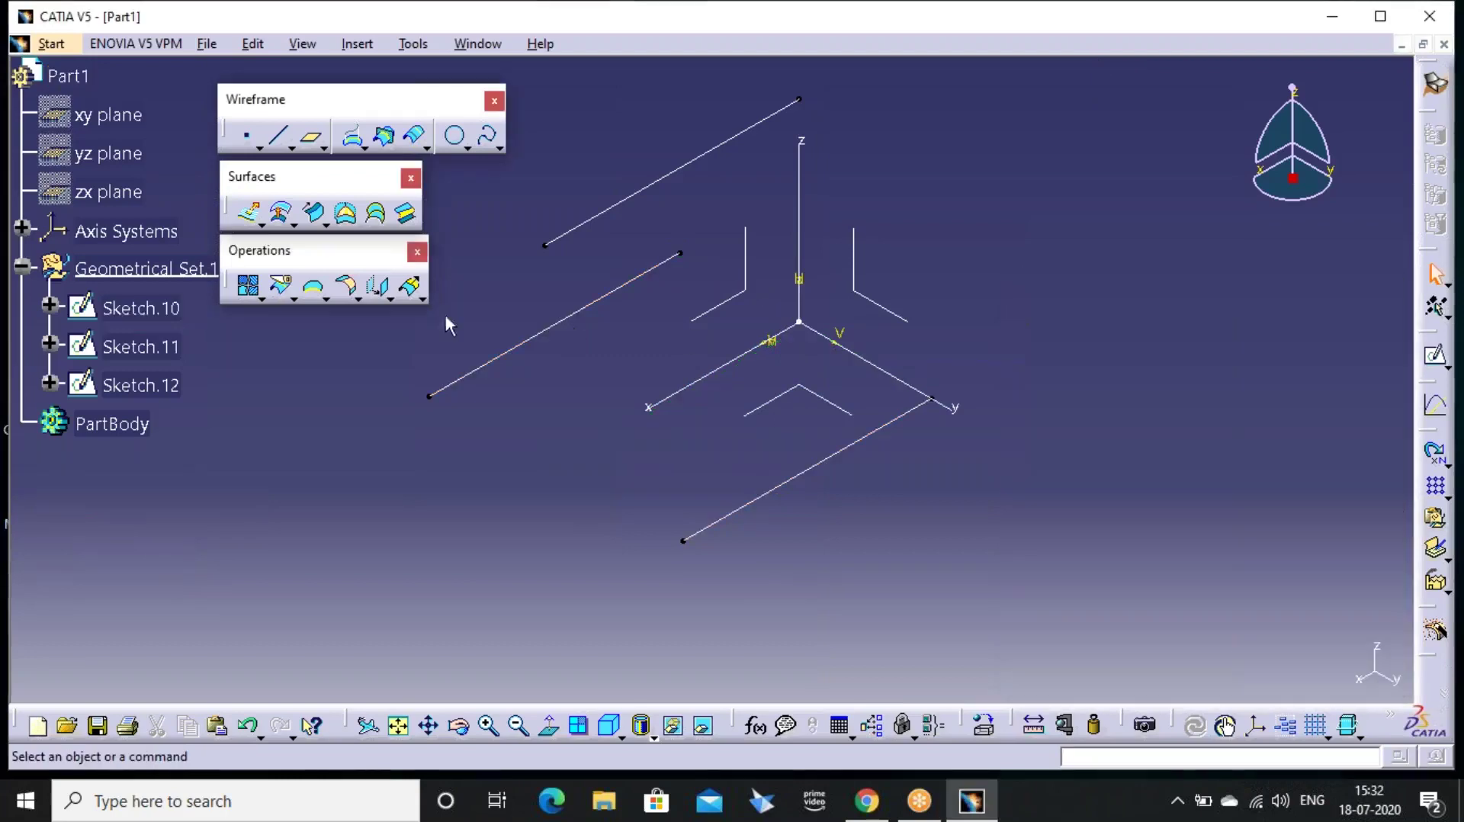
# Set up a circular swept surface of subtype Two guides and radius with Sketch.11 as guide curve 1 and Sketch.10 as guide curve 2
pyautogui.click(345, 213)
pyautogui.click(399, 130)
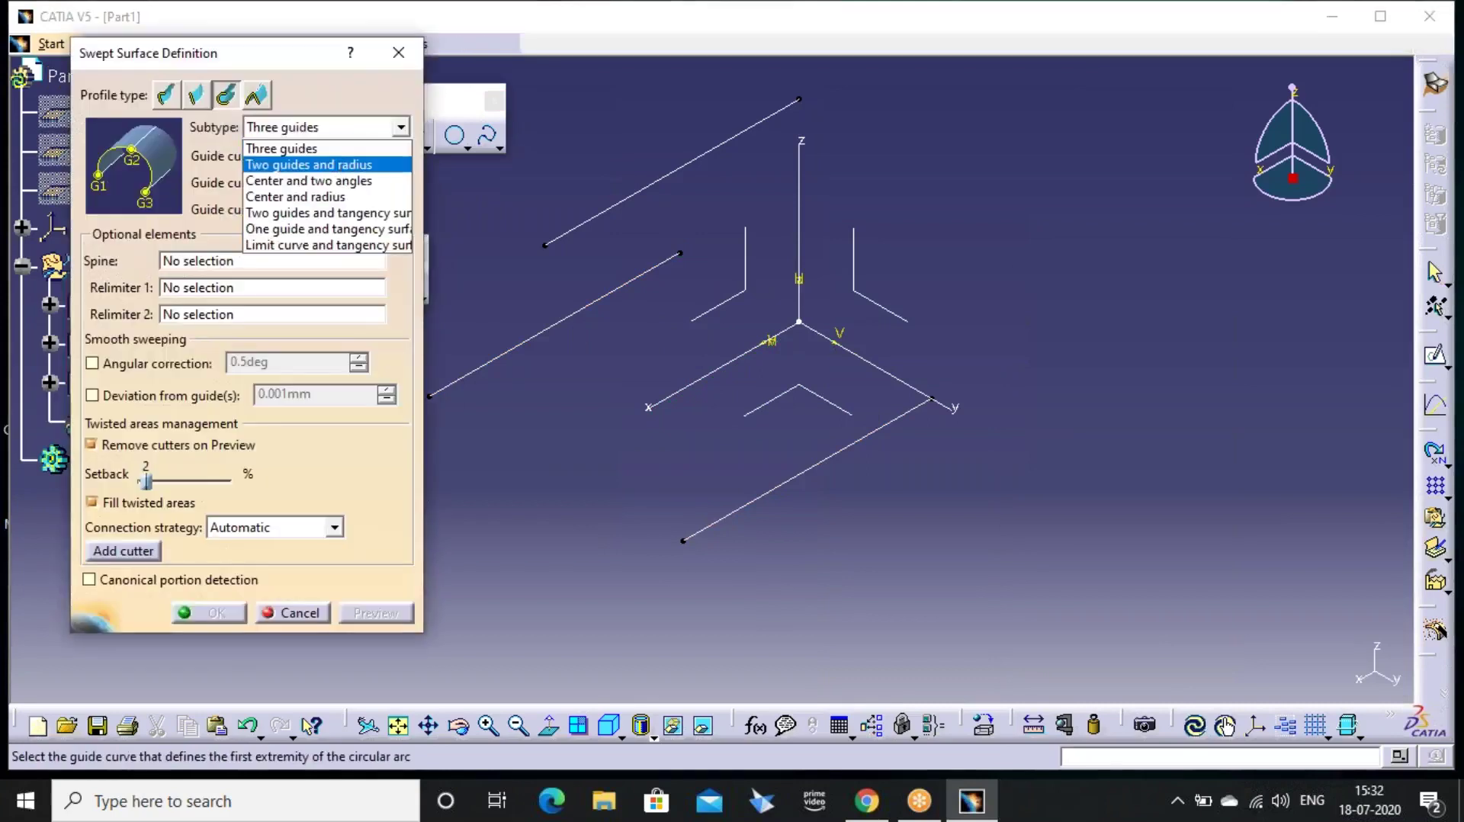
pyautogui.click(328, 164)
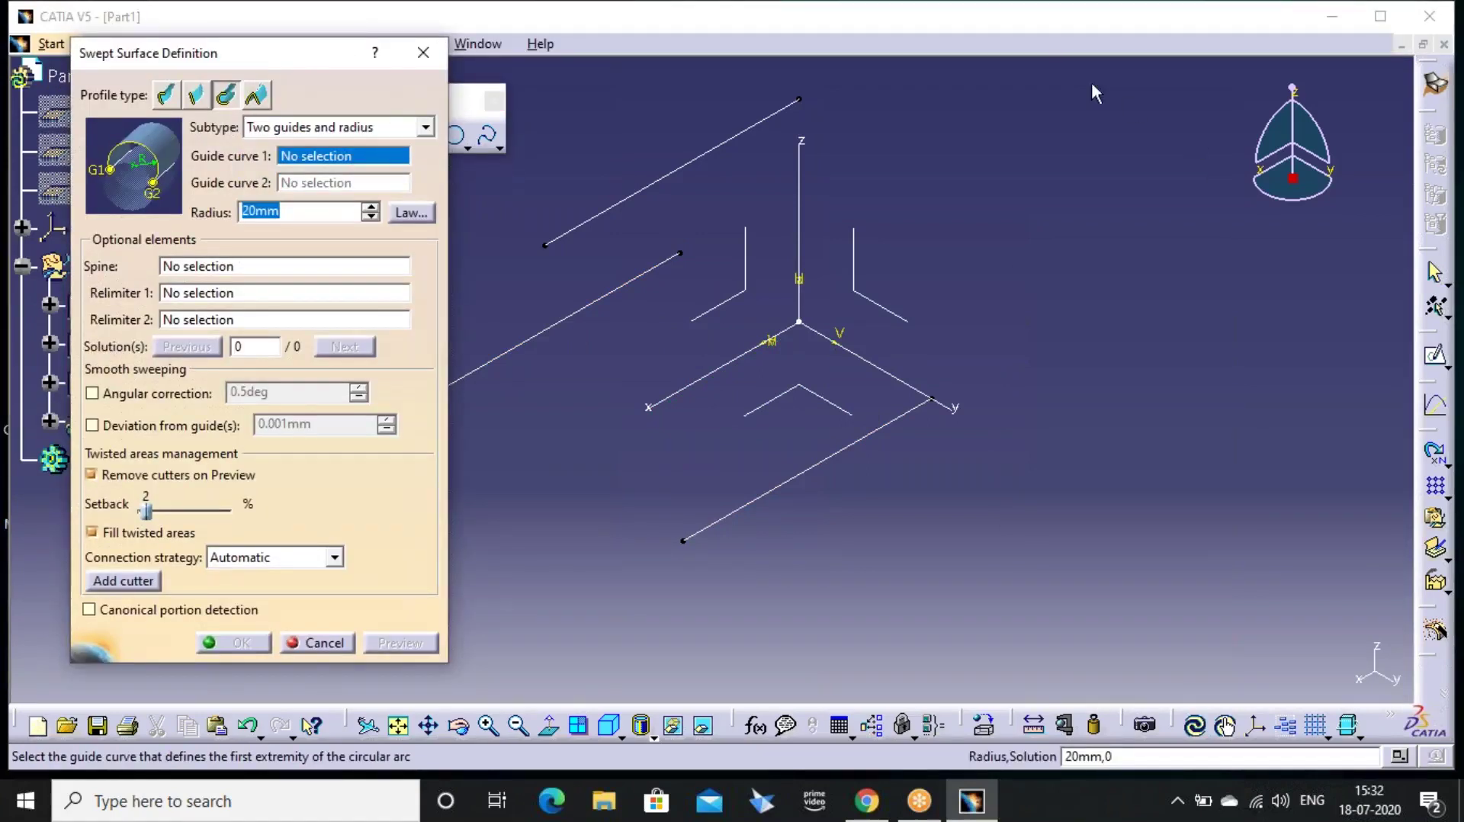
pyautogui.click(1024, 41)
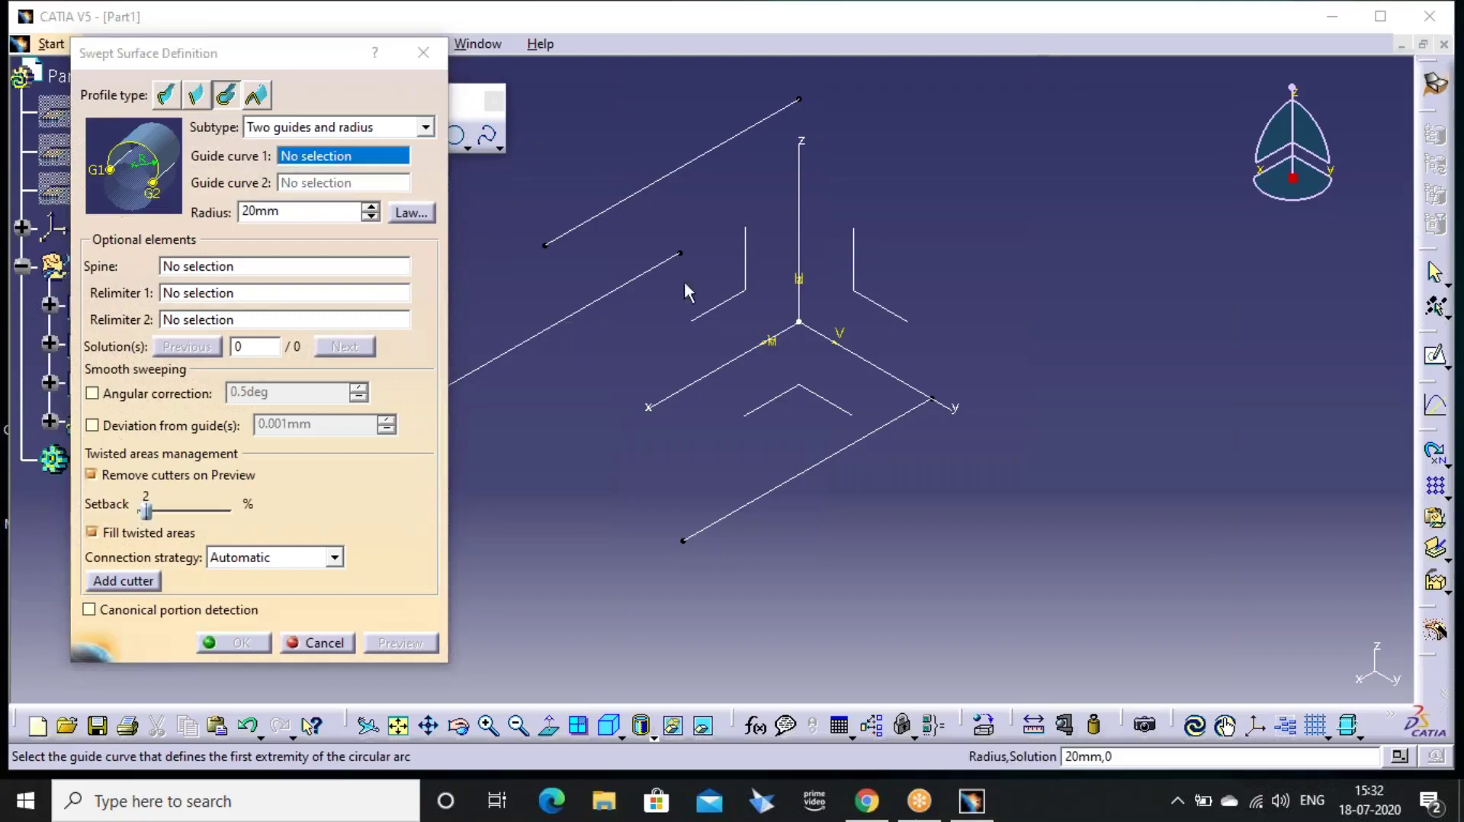
pyautogui.moveTo(683, 281); pyautogui.dragTo(724, 240, button='middle')
pyautogui.click(671, 238)
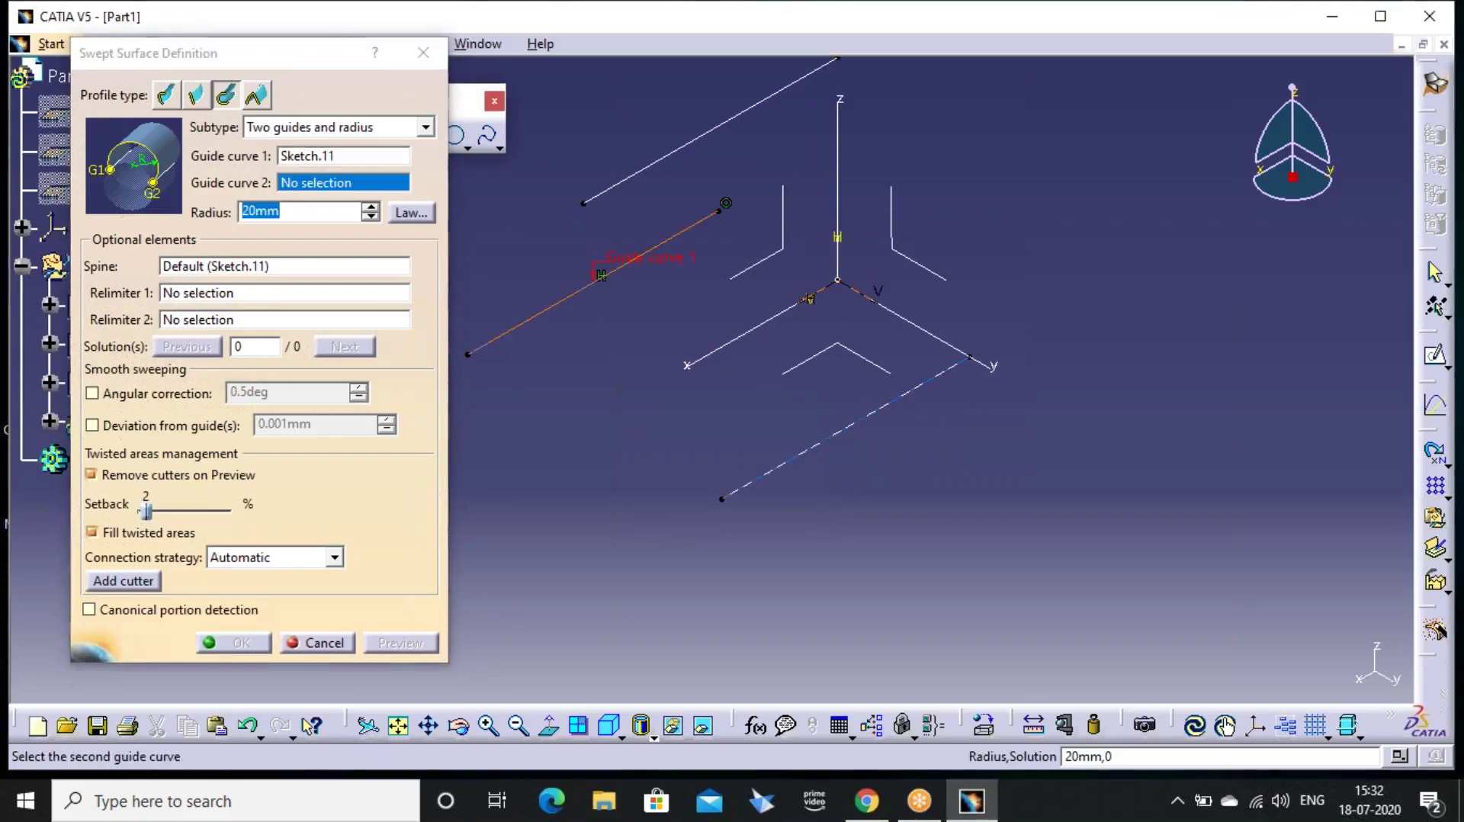
pyautogui.click(823, 440)
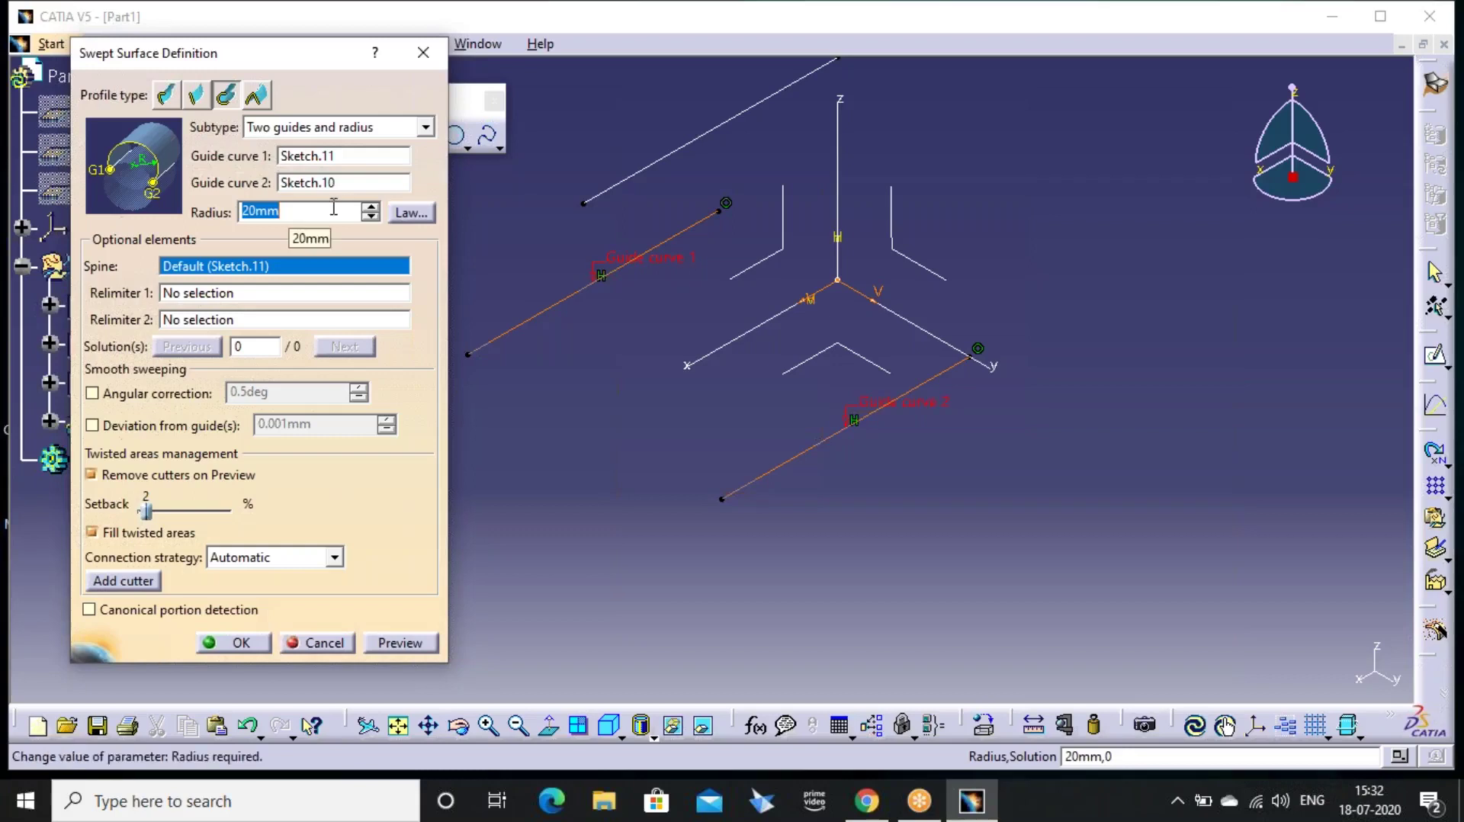
# Try a radius of 350 mm for the two-guides sweep
pyautogui.write('350')
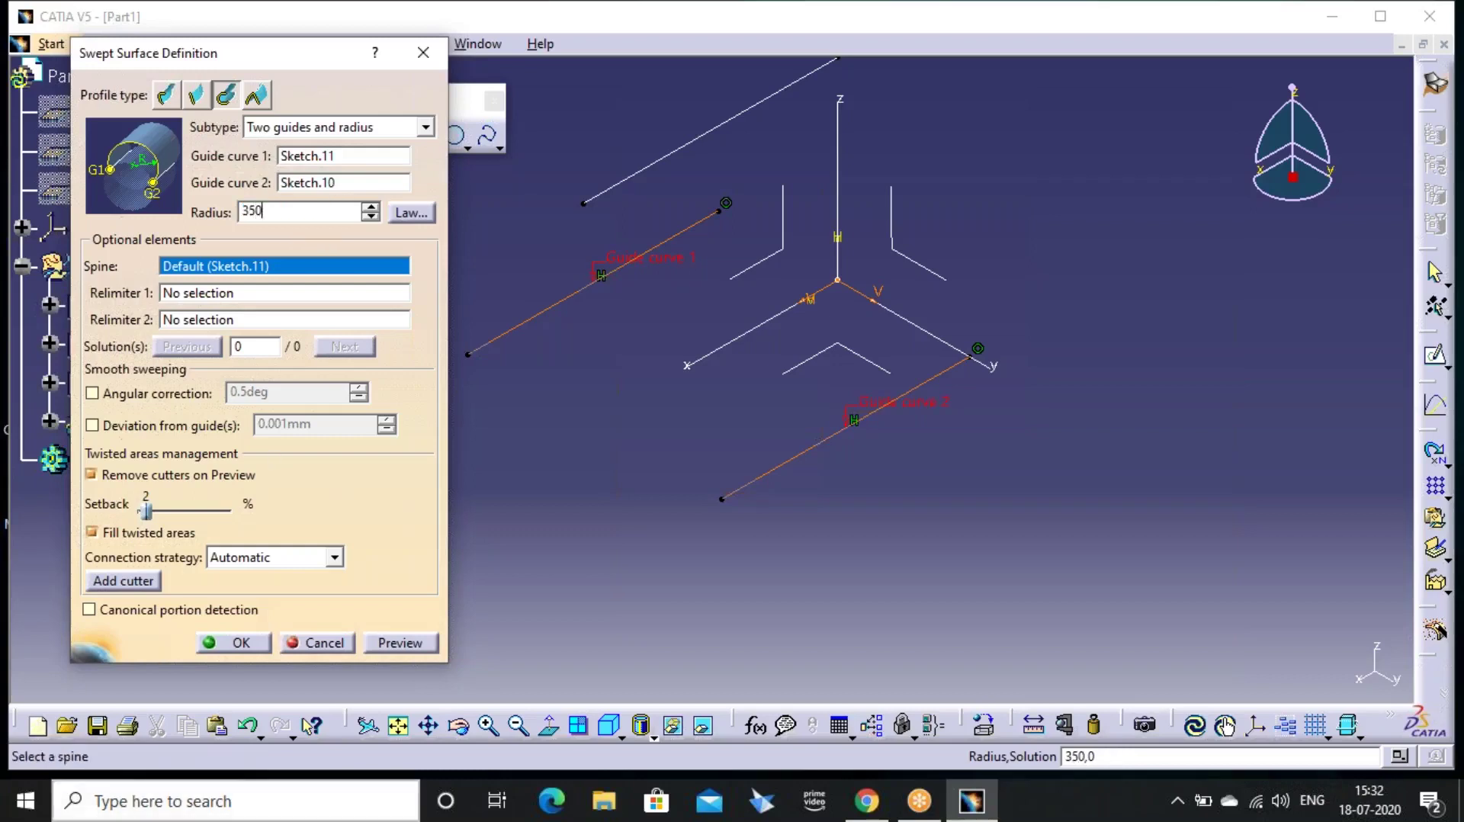
pyautogui.press('Return')
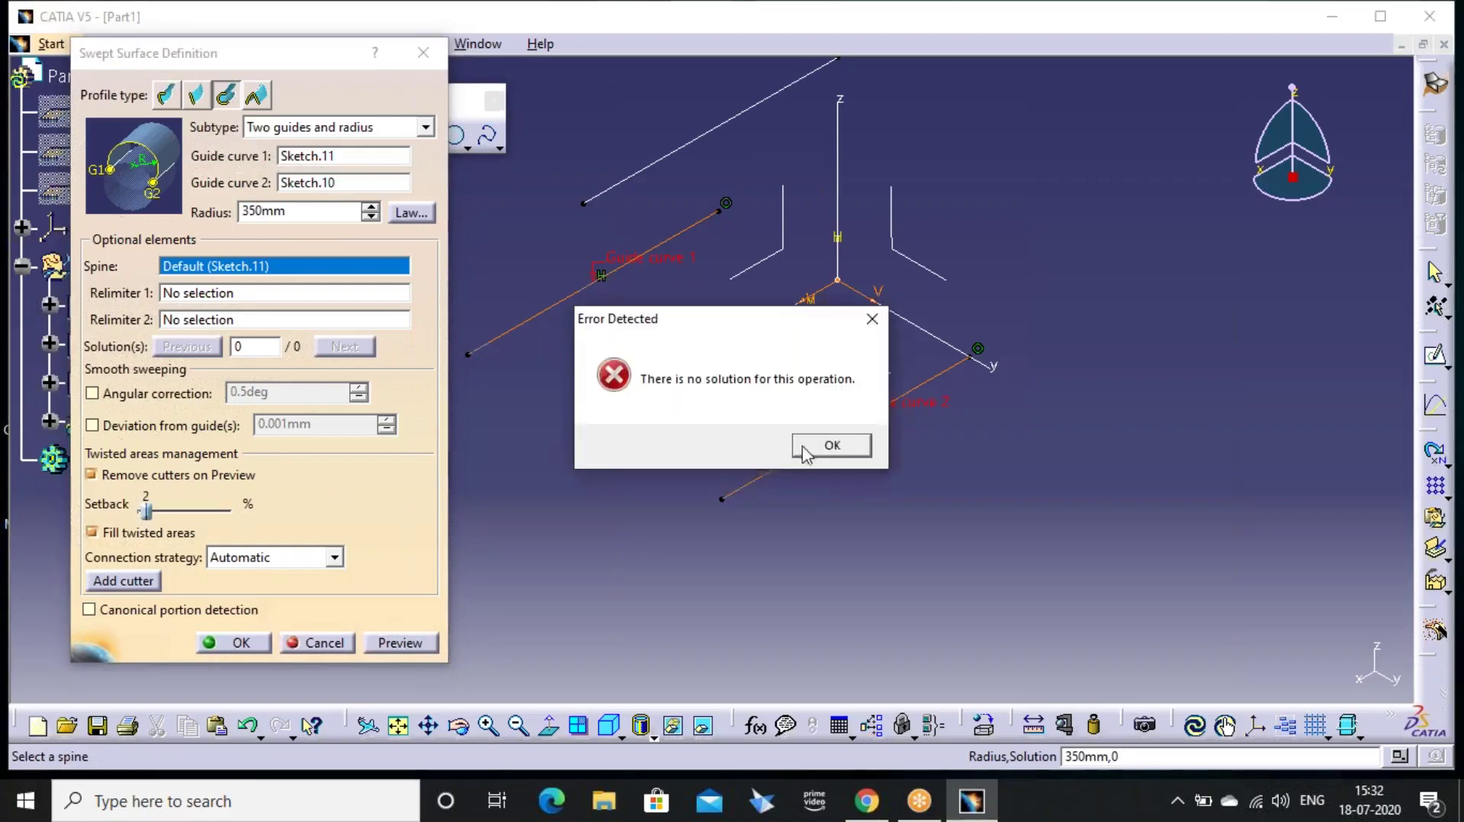
pyautogui.click(817, 448)
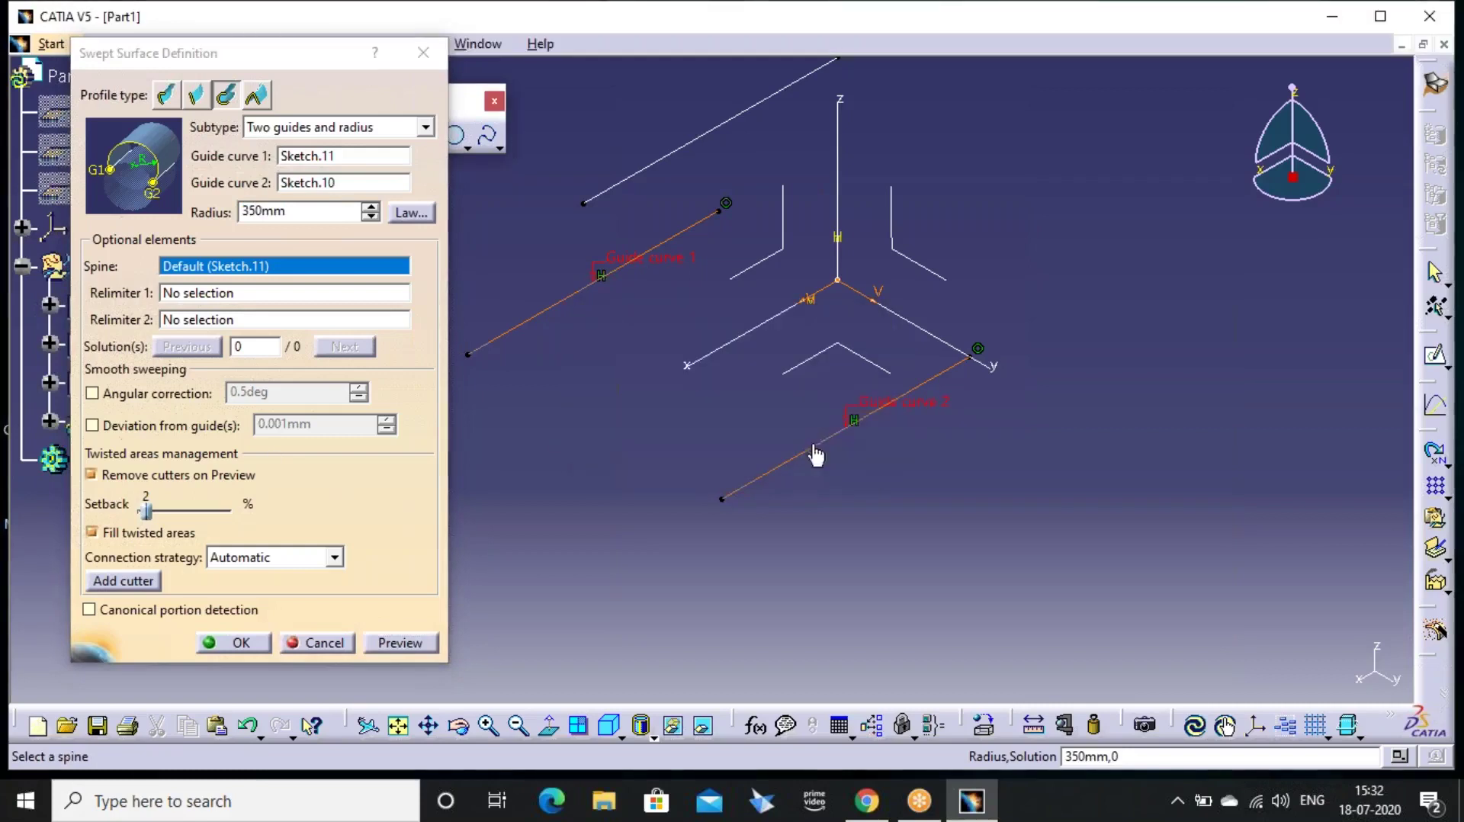
# Set the sweep radius to 500 mm, preview the possible surfaces and create the sweep with solution 1
pyautogui.doubleClick(321, 212)
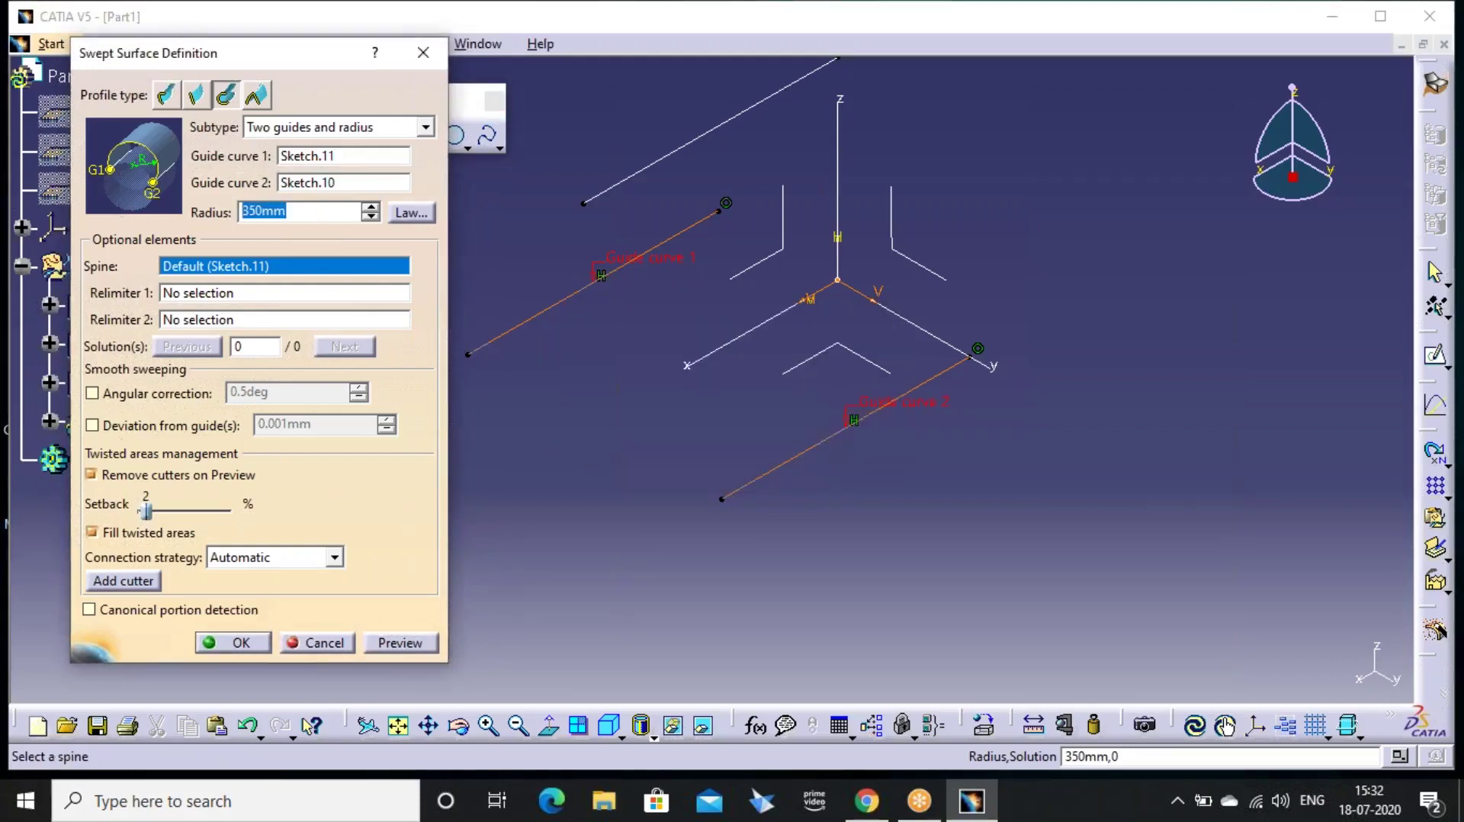
pyautogui.write('500')
pyautogui.click(392, 644)
pyautogui.click(392, 644)
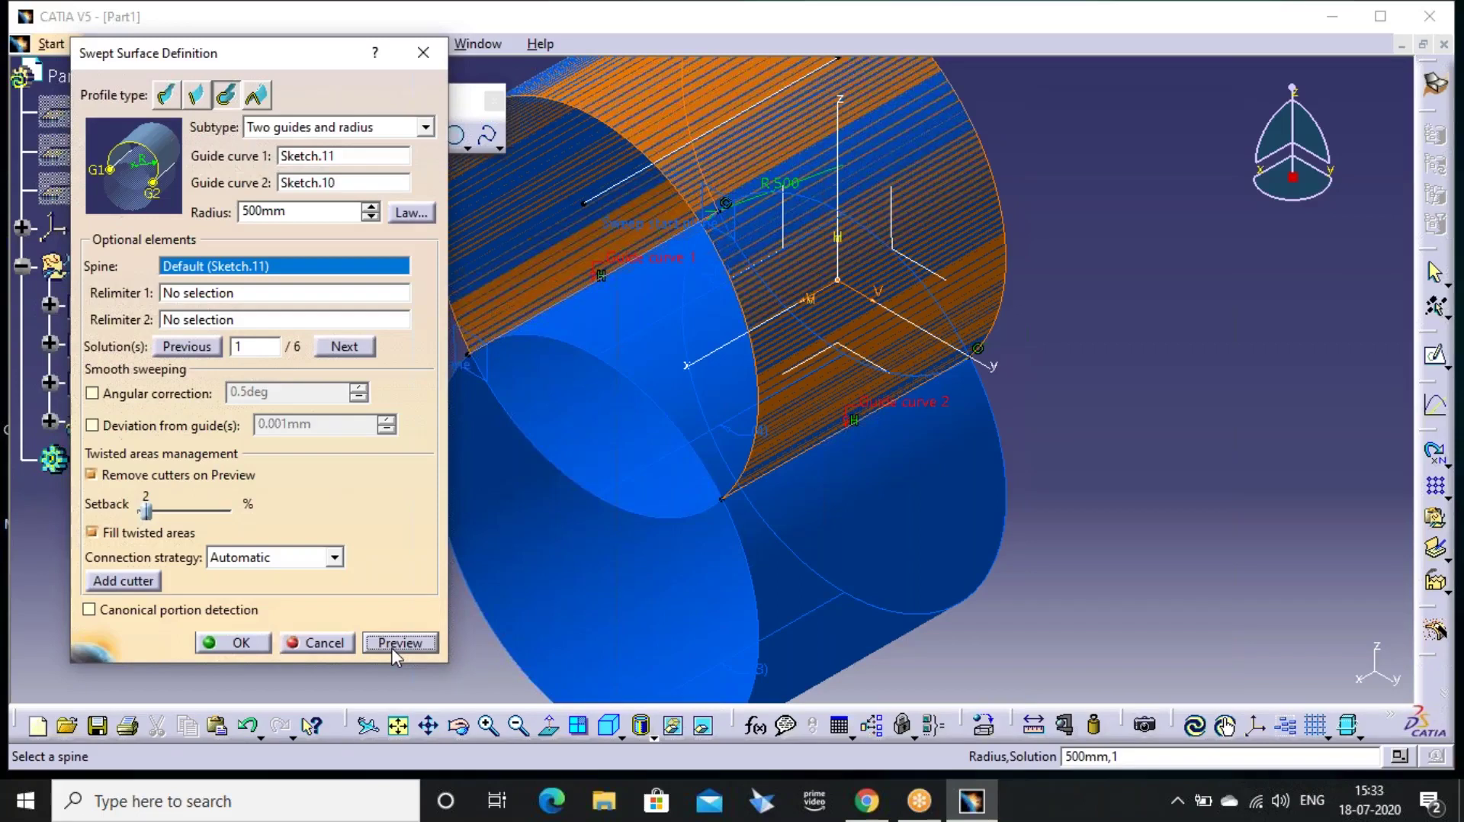
pyautogui.click(237, 642)
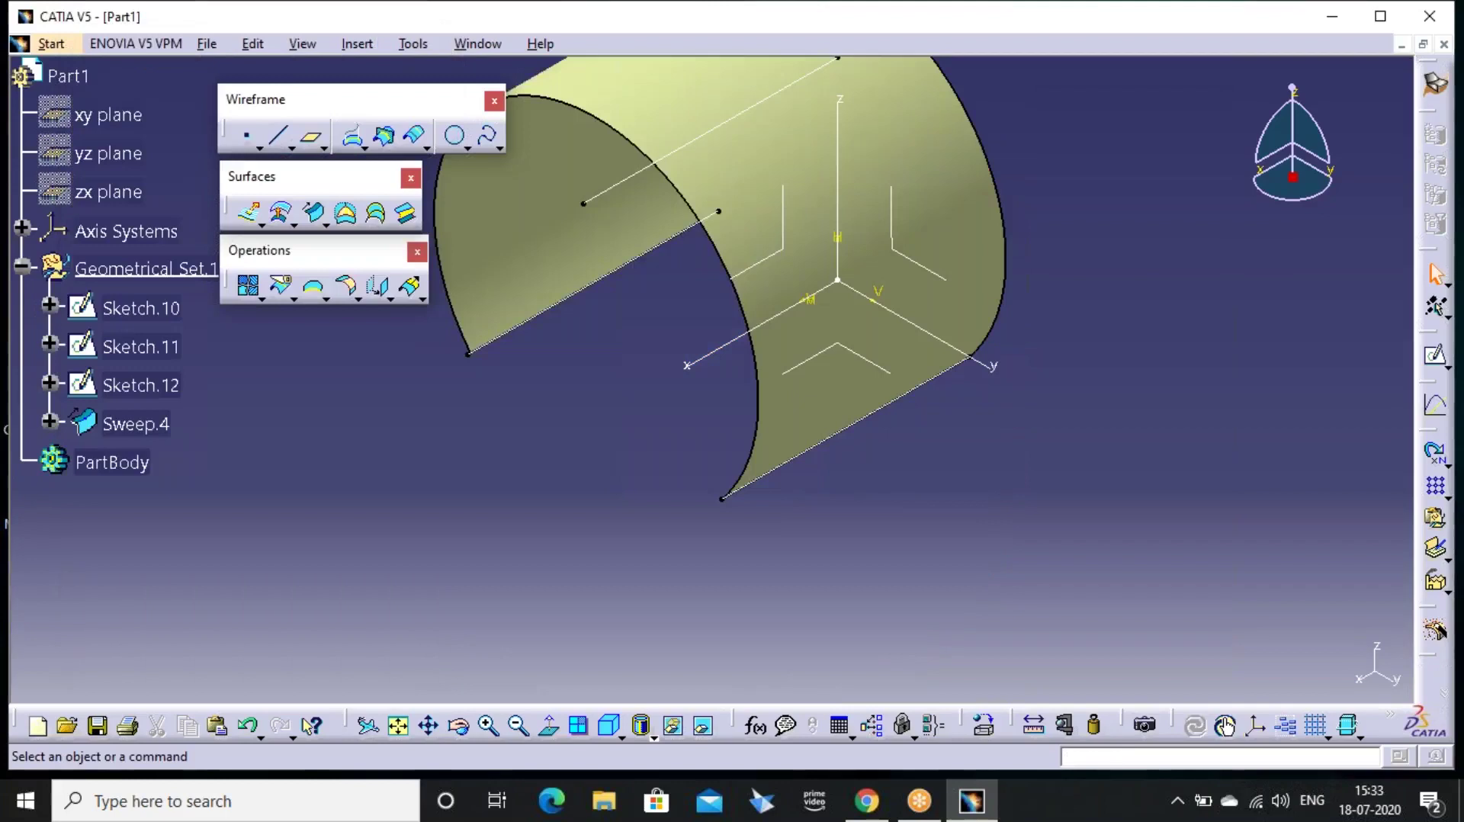
# Edit Sweep.4 to use solution 2 of the circular arc surfaces
pyautogui.doubleClick(163, 422)
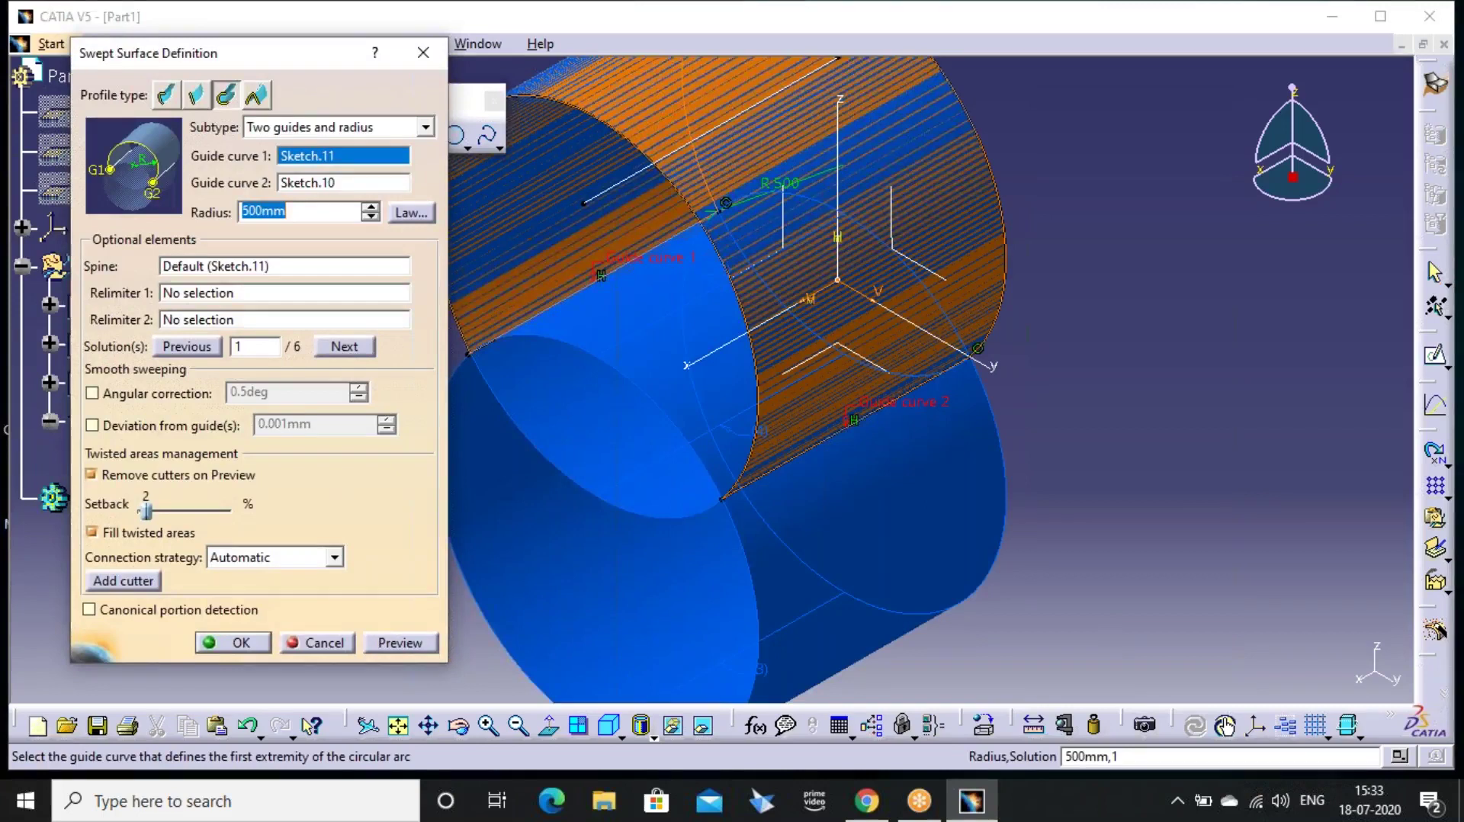
pyautogui.click(344, 346)
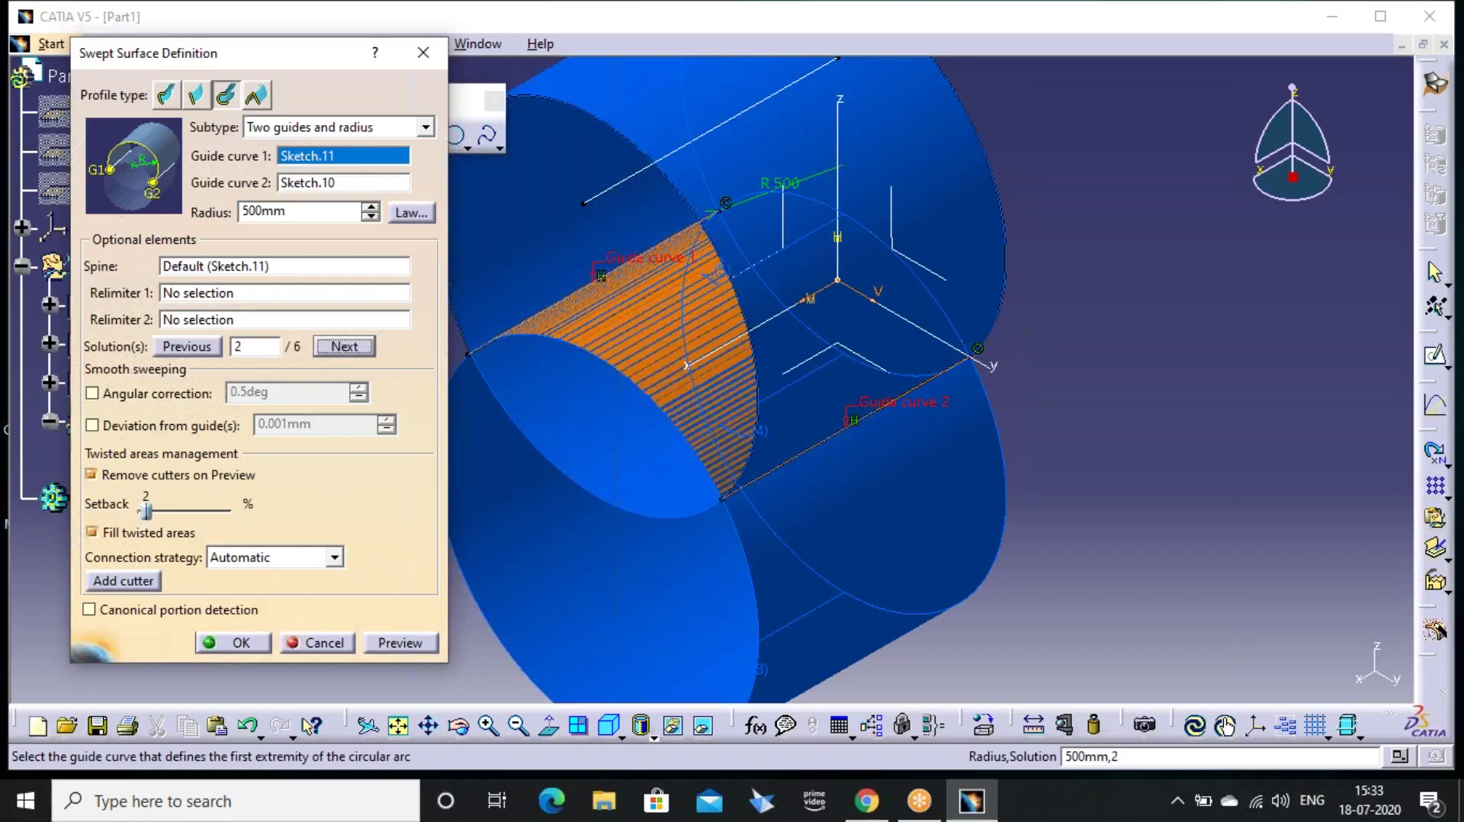
pyautogui.click(237, 642)
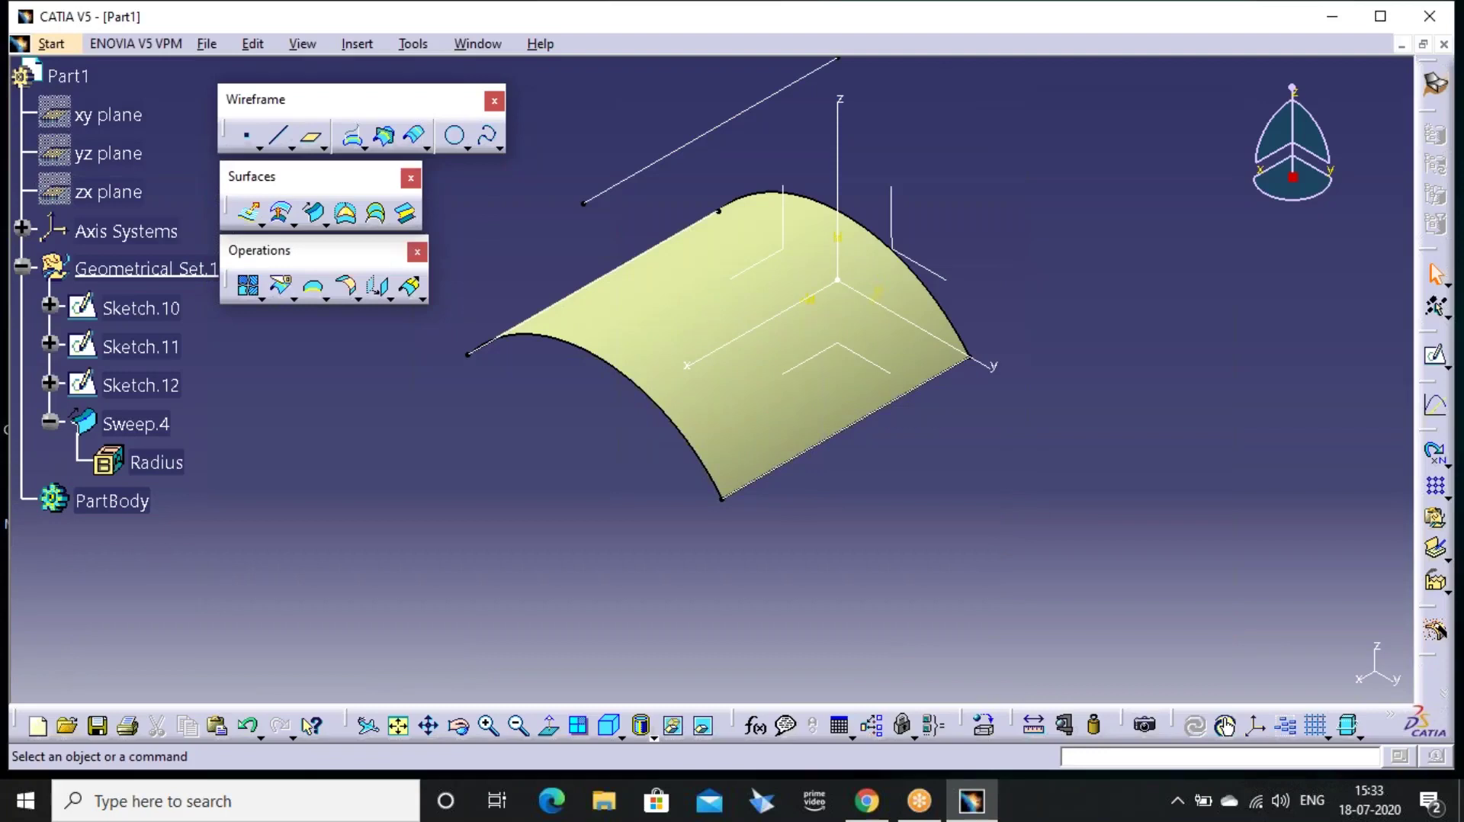
# Undo the solution change and the creation of Sweep.4
pyautogui.hotkey('ctrl', 'z')
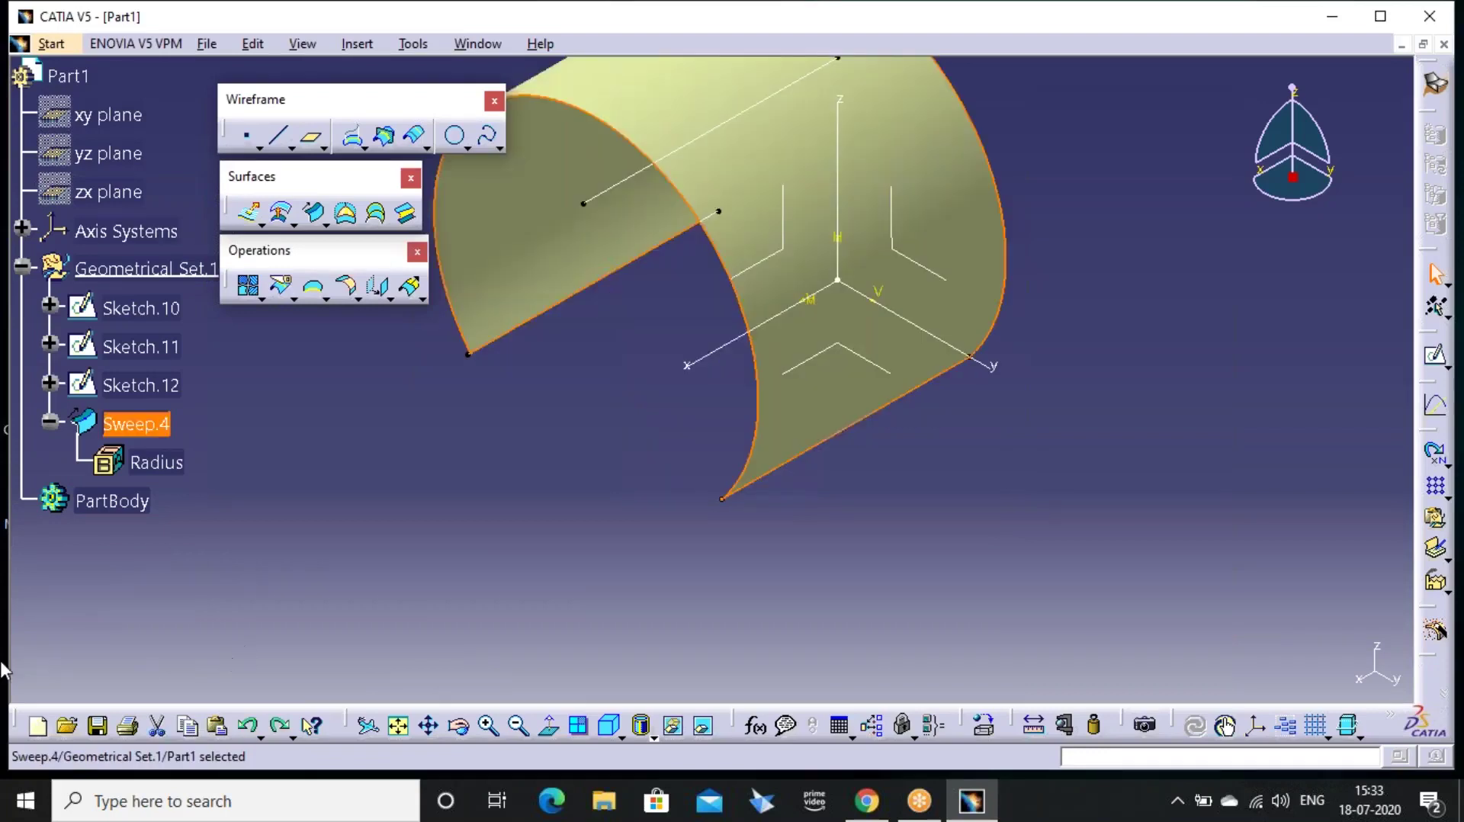
pyautogui.hotkey('ctrl', 'z')
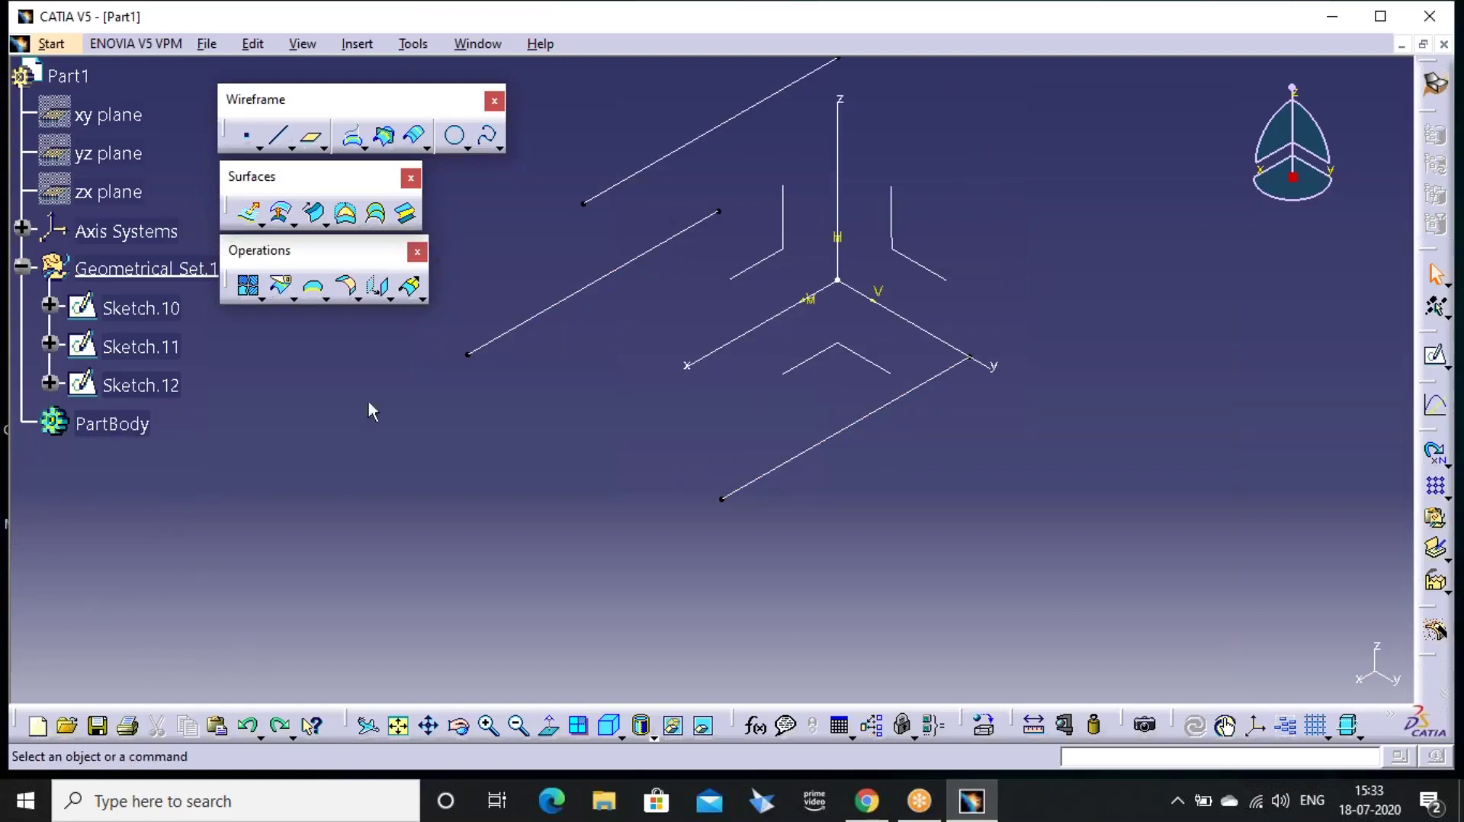
# Preview a circular sweep of subtype Center and two angles with Sketch.12 as center curve and Sketch.10 as reference curve
pyautogui.click(315, 213)
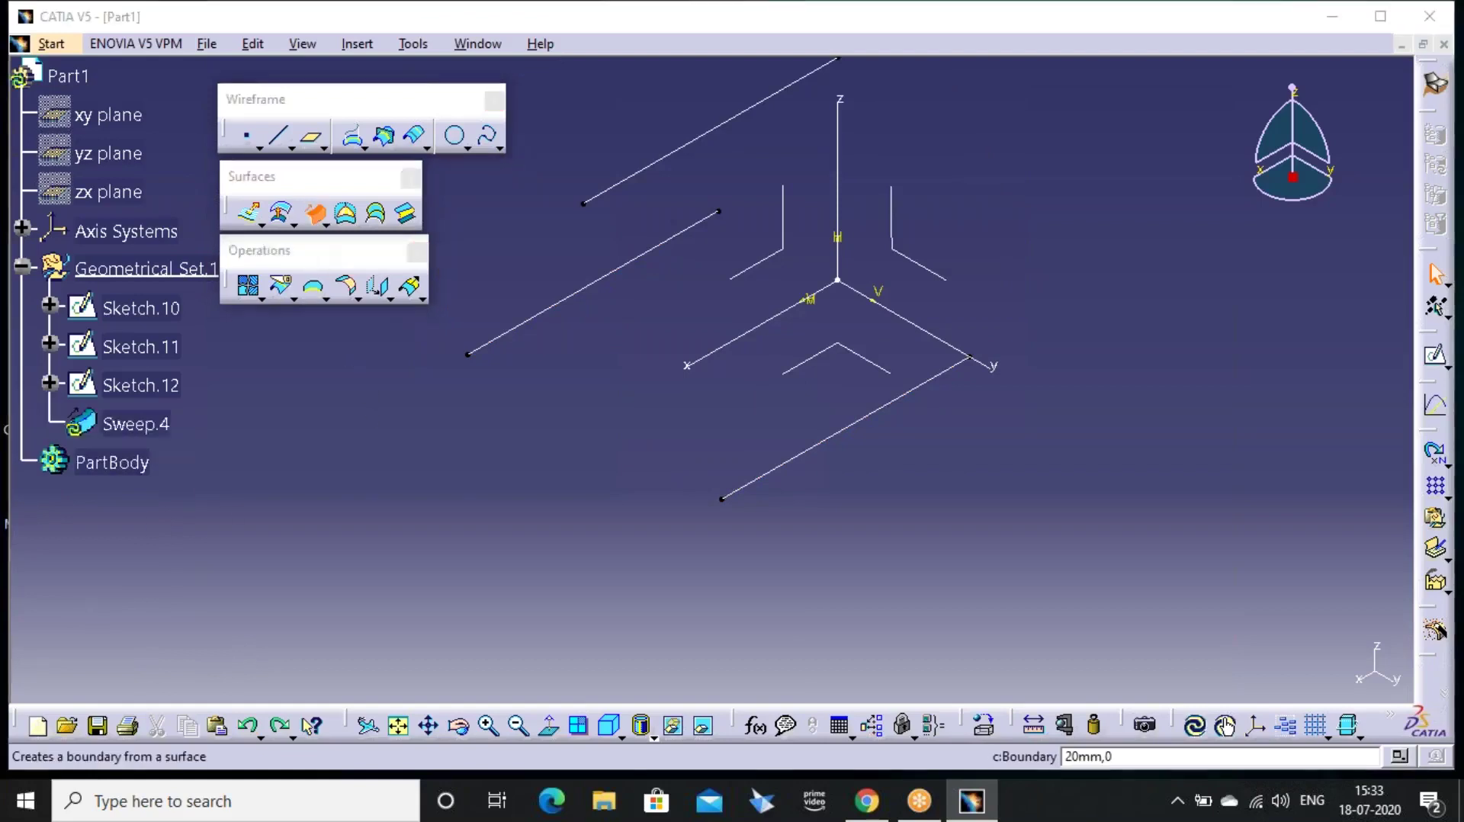
pyautogui.click(309, 132)
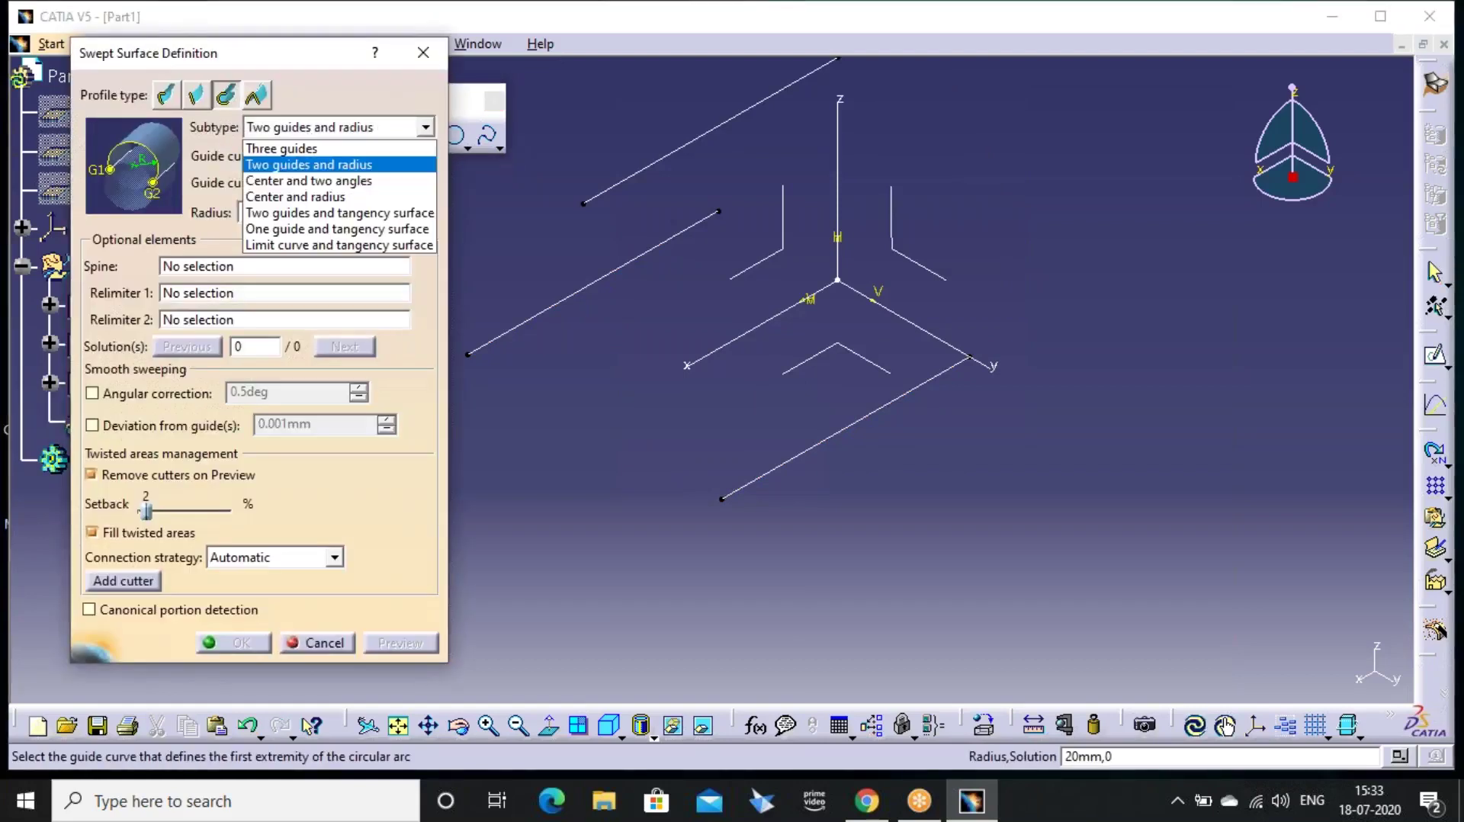
pyautogui.click(330, 183)
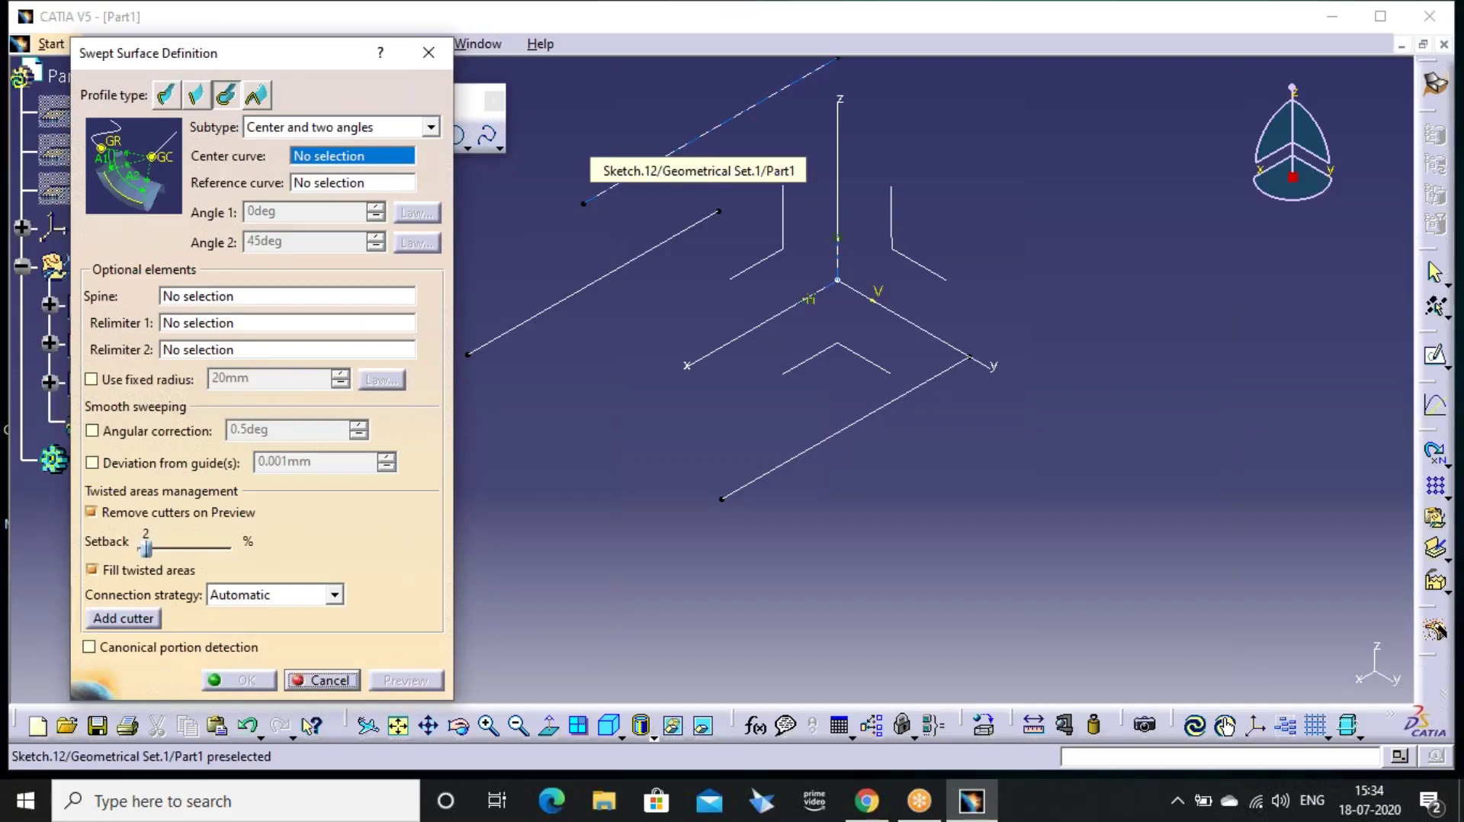
pyautogui.click(651, 167)
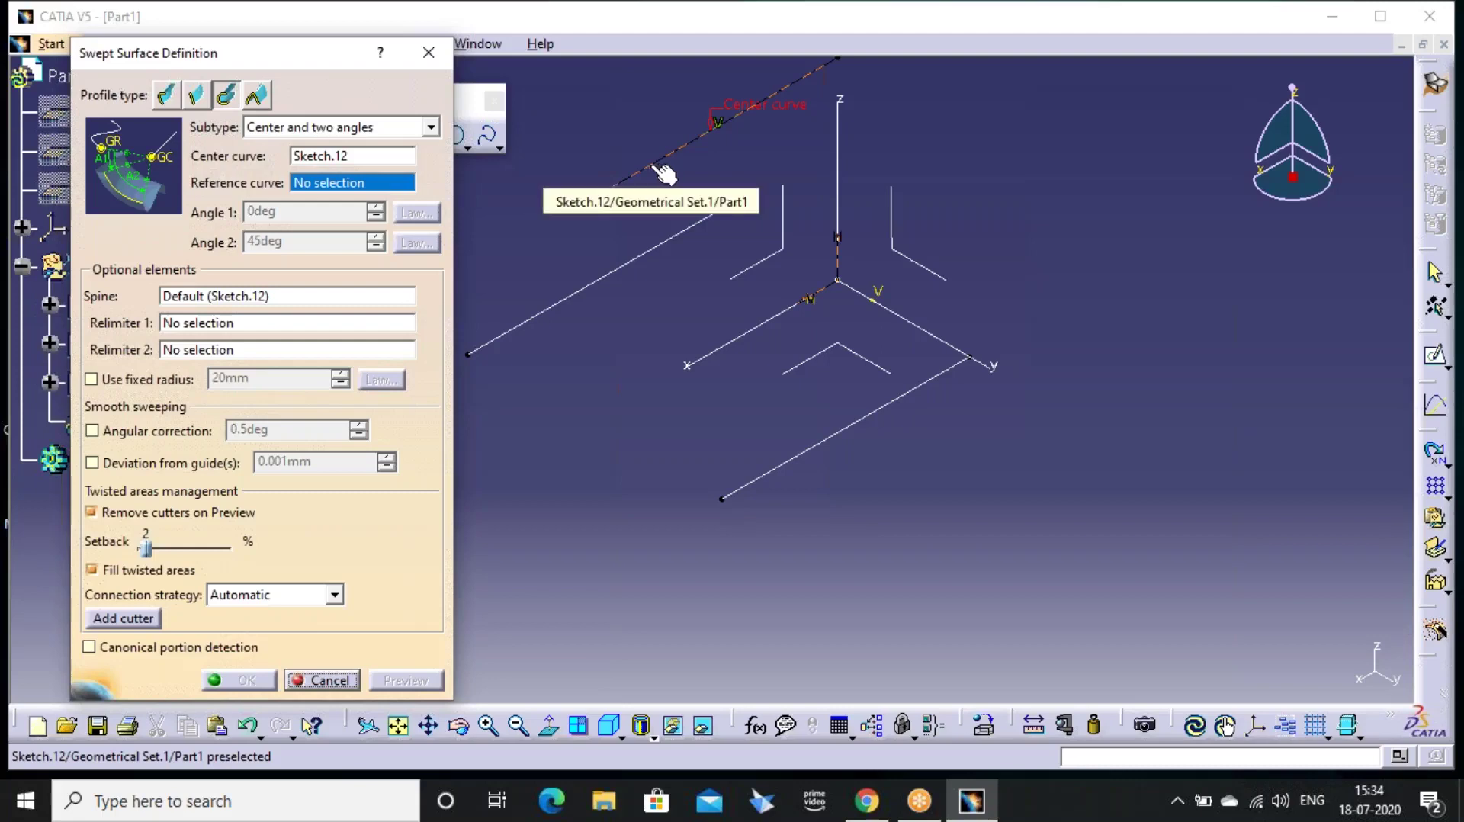
pyautogui.click(846, 441)
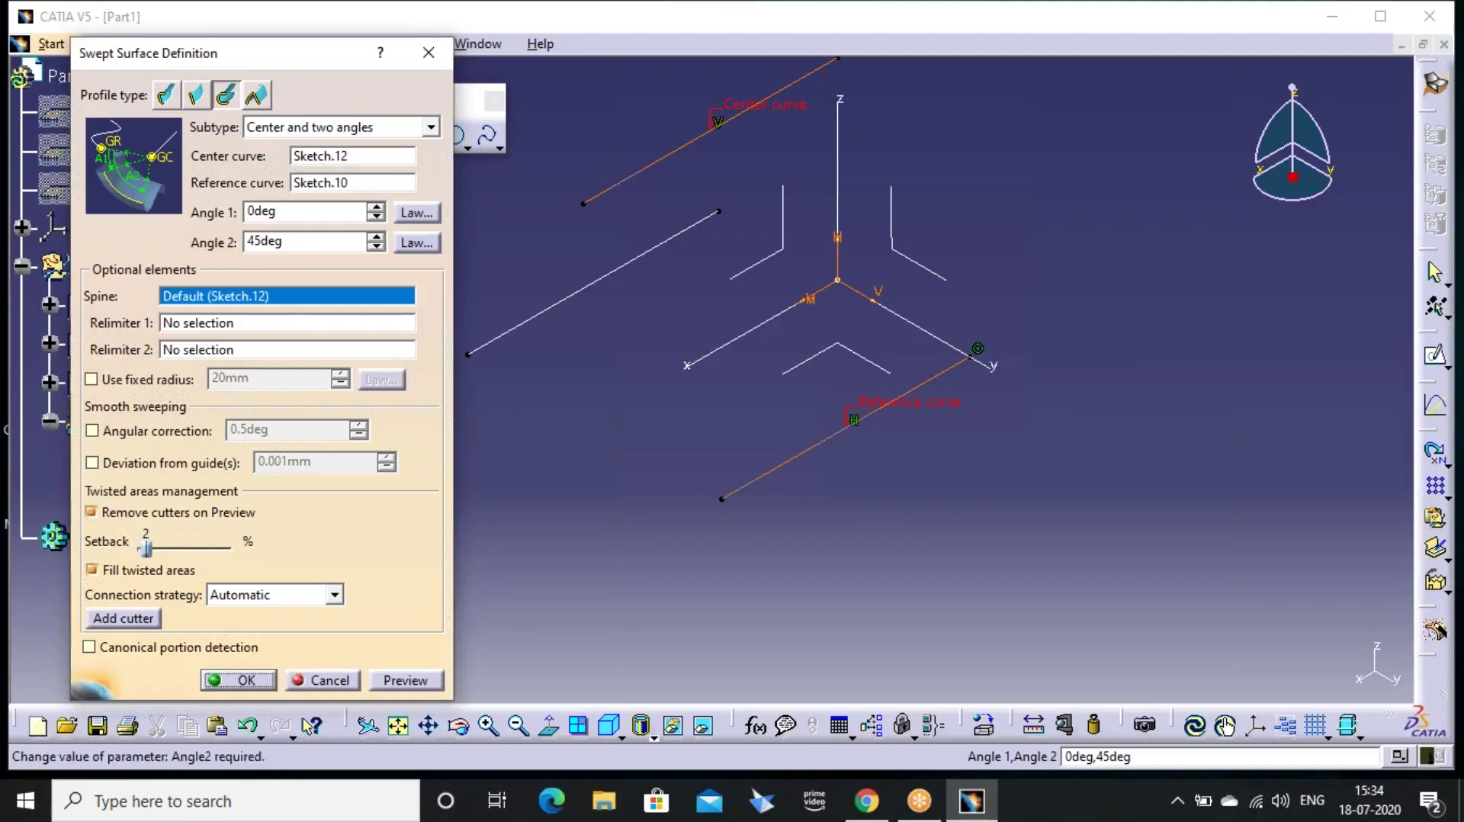
pyautogui.click(406, 680)
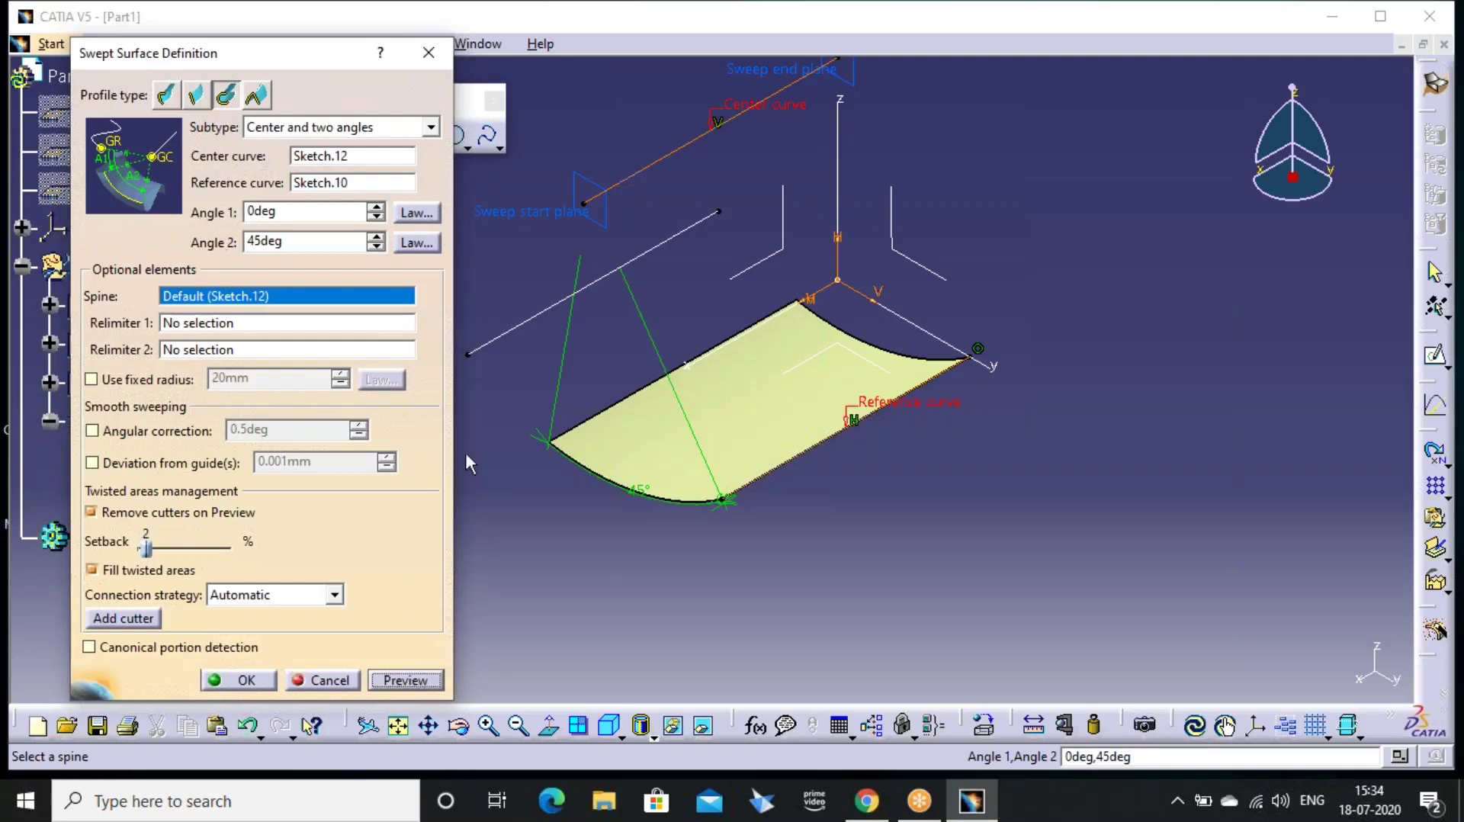
# Preview the center-and-two-angles sweep with Angle 2 at 60 deg and again at -60 deg
pyautogui.doubleClick(267, 241)
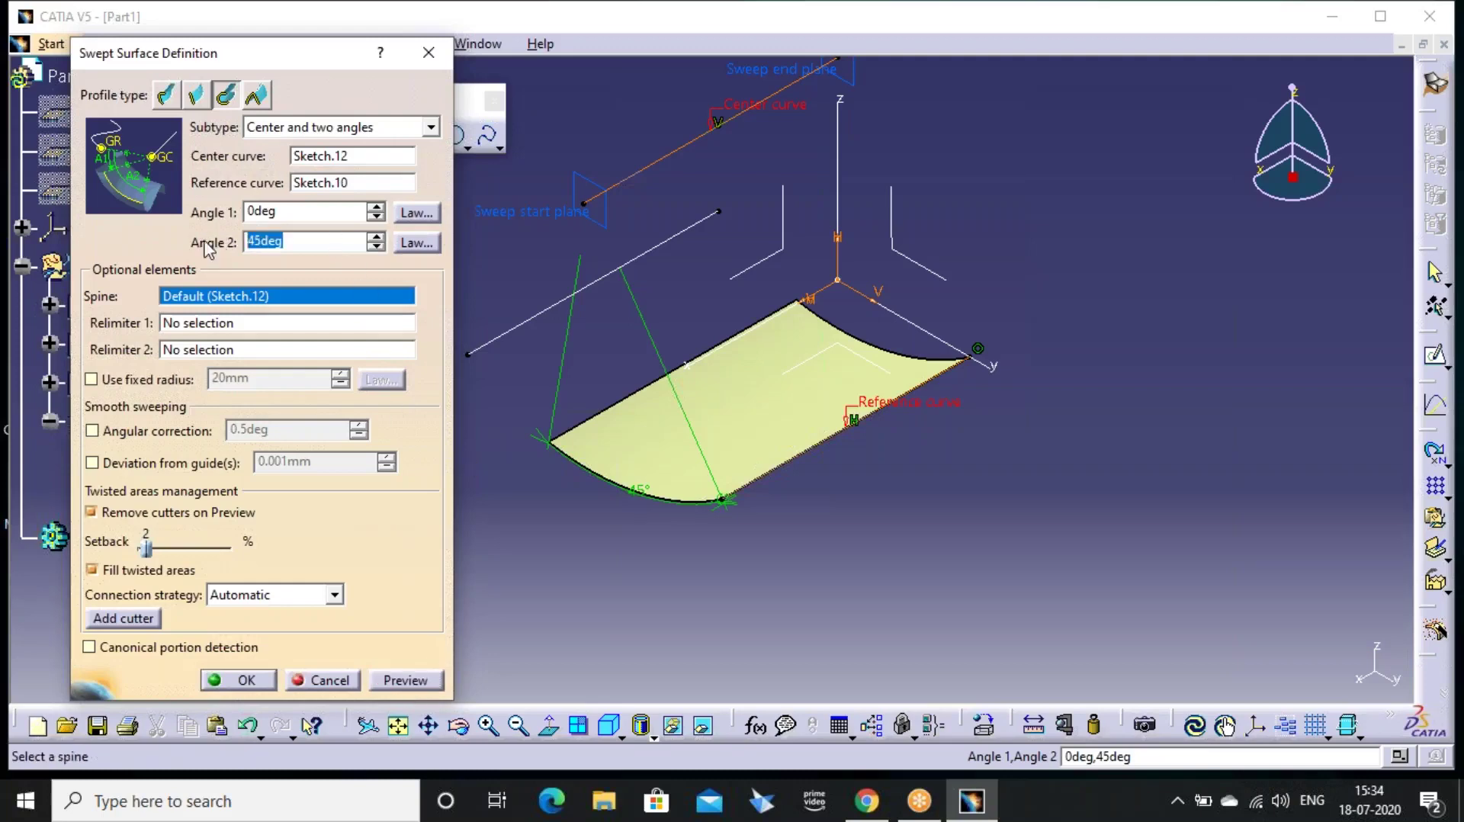
pyautogui.write('60')
pyautogui.click(375, 684)
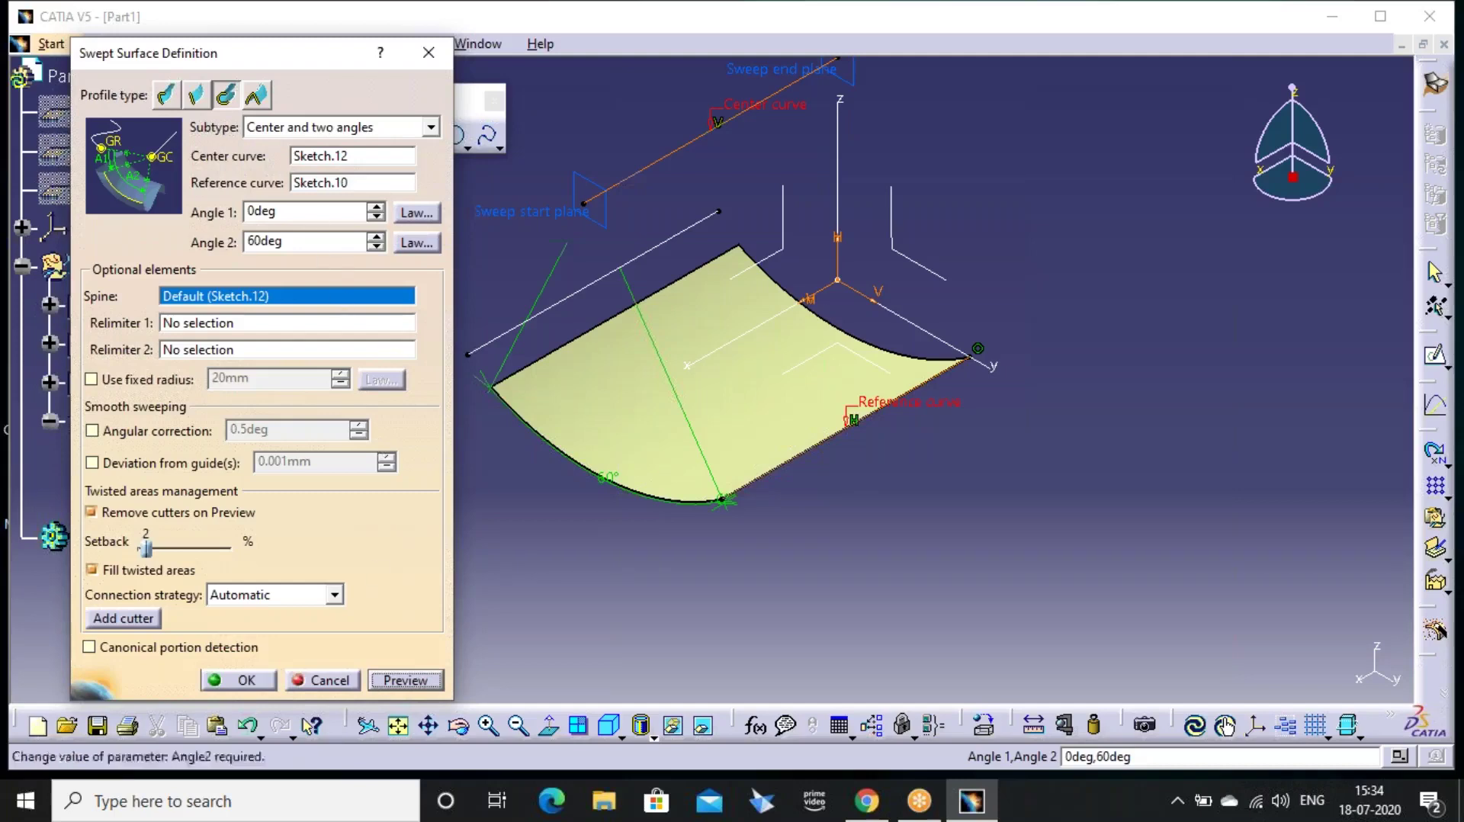
pyautogui.doubleClick(321, 241)
pyautogui.write('-60')
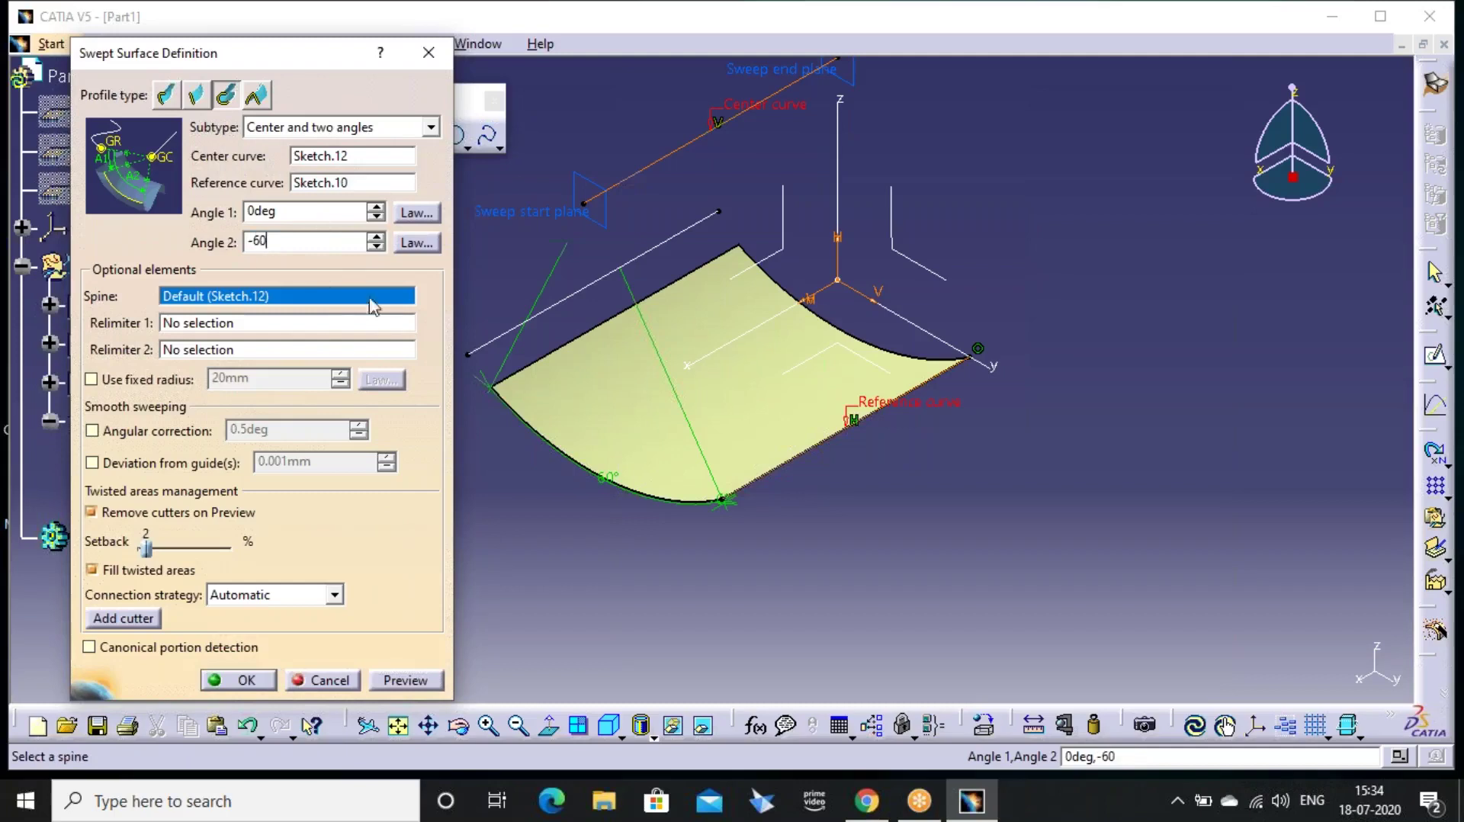
pyautogui.click(405, 680)
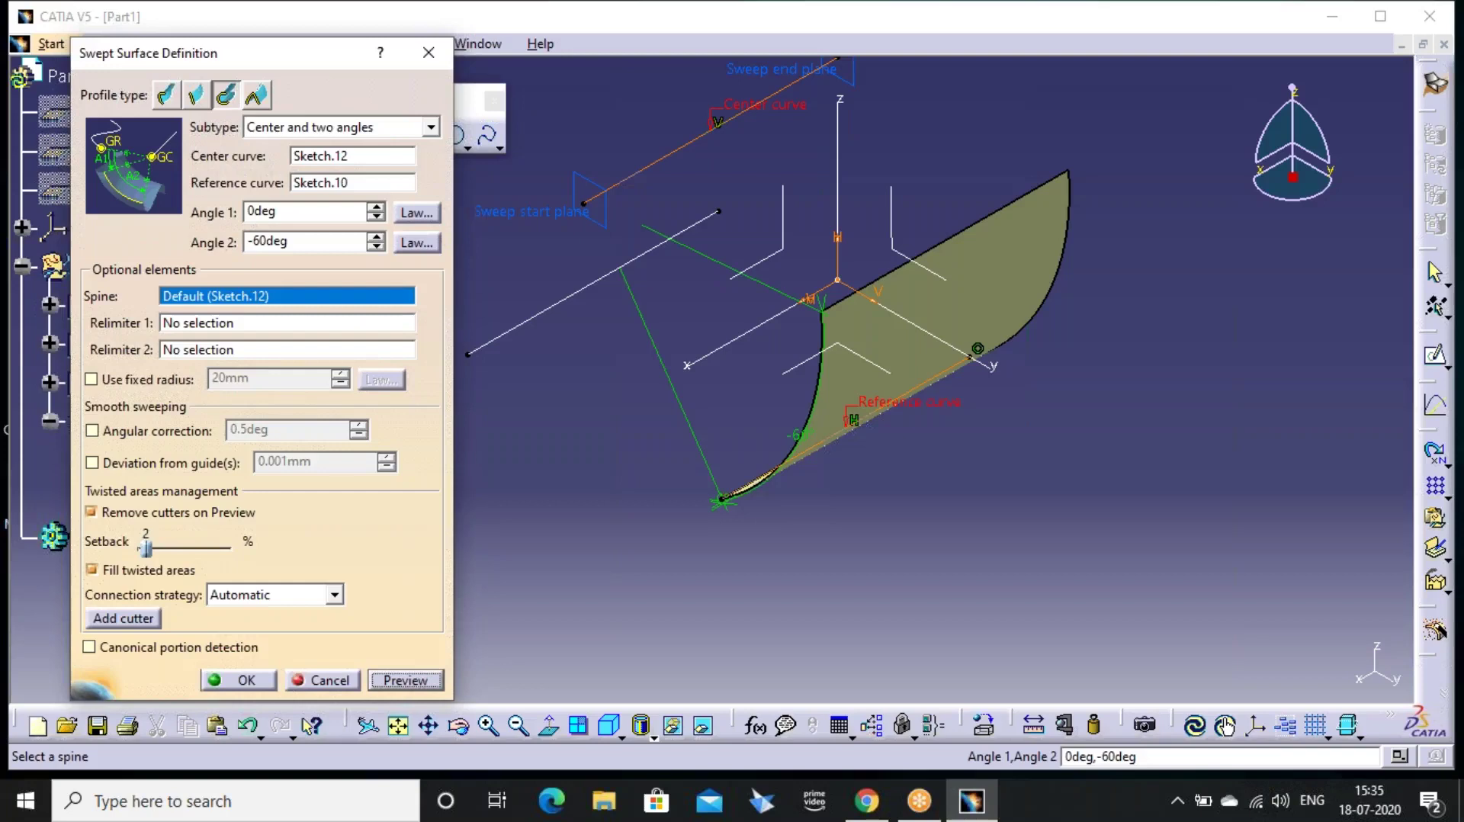
# Set Angle 1 to 30 deg, preview the sweep on both sides of the reference curve, and cancel the definition
pyautogui.doubleClick(293, 211)
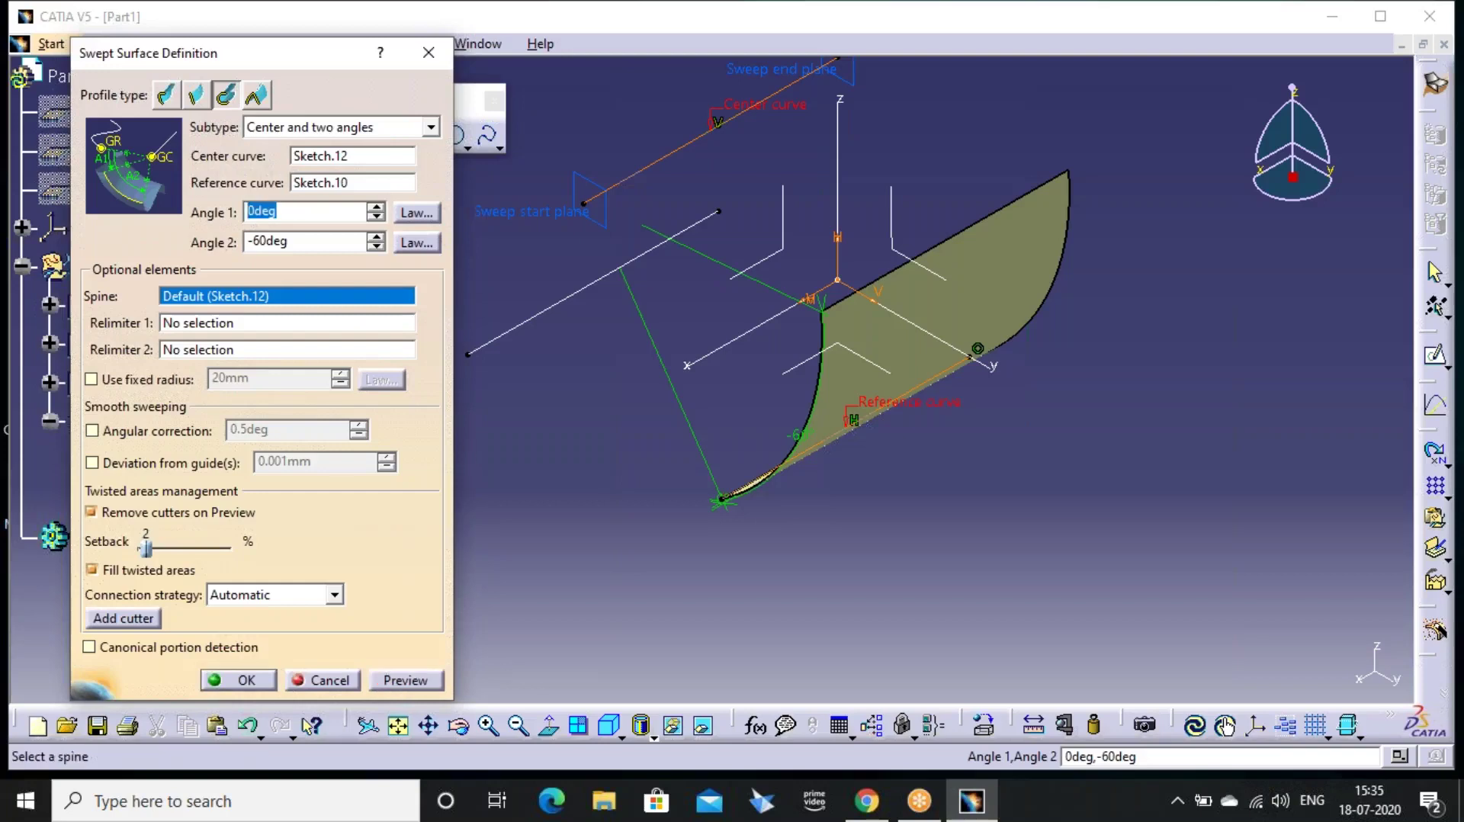
pyautogui.write('30')
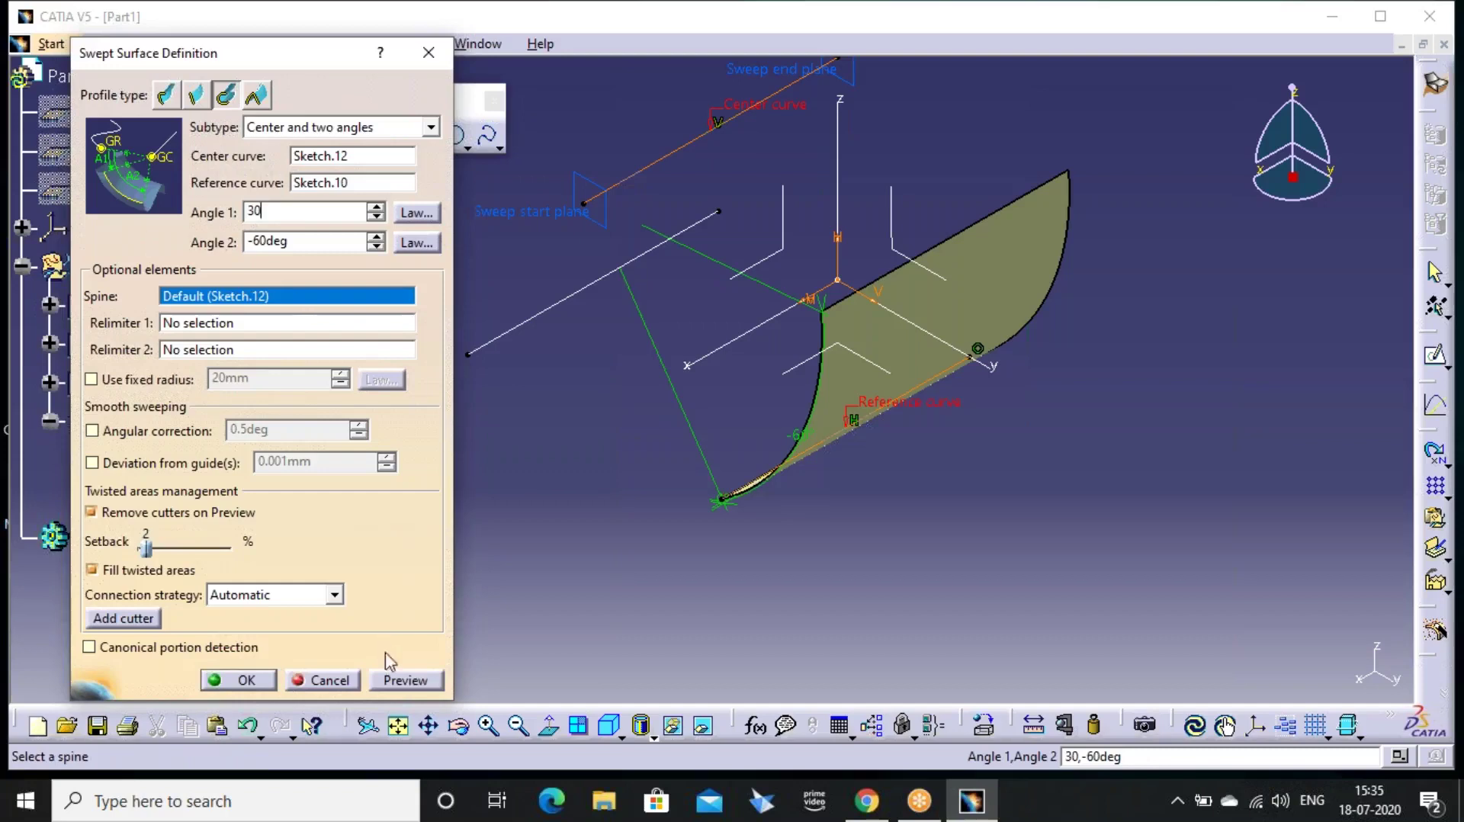
pyautogui.click(397, 681)
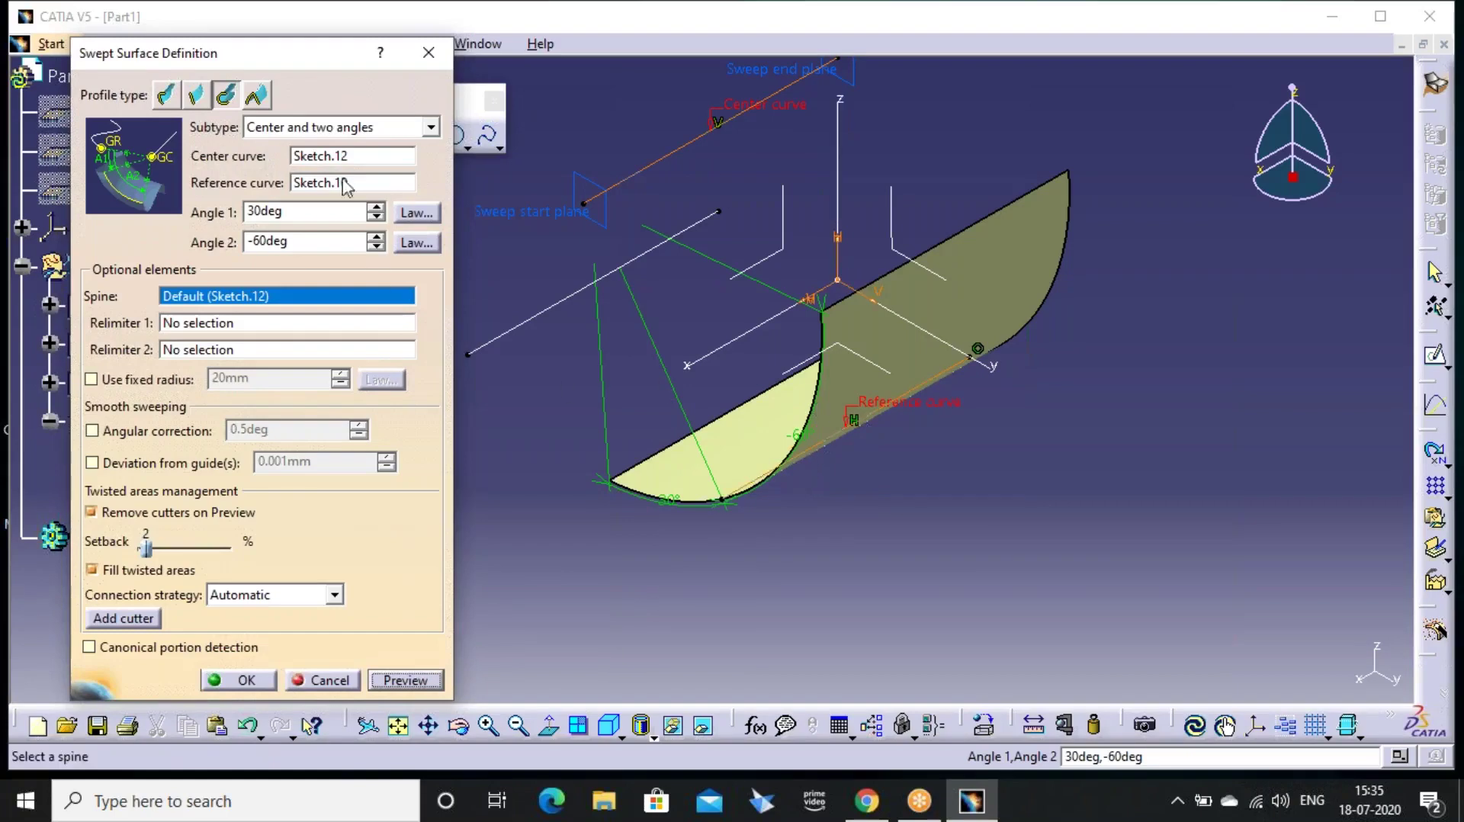
pyautogui.click(357, 128)
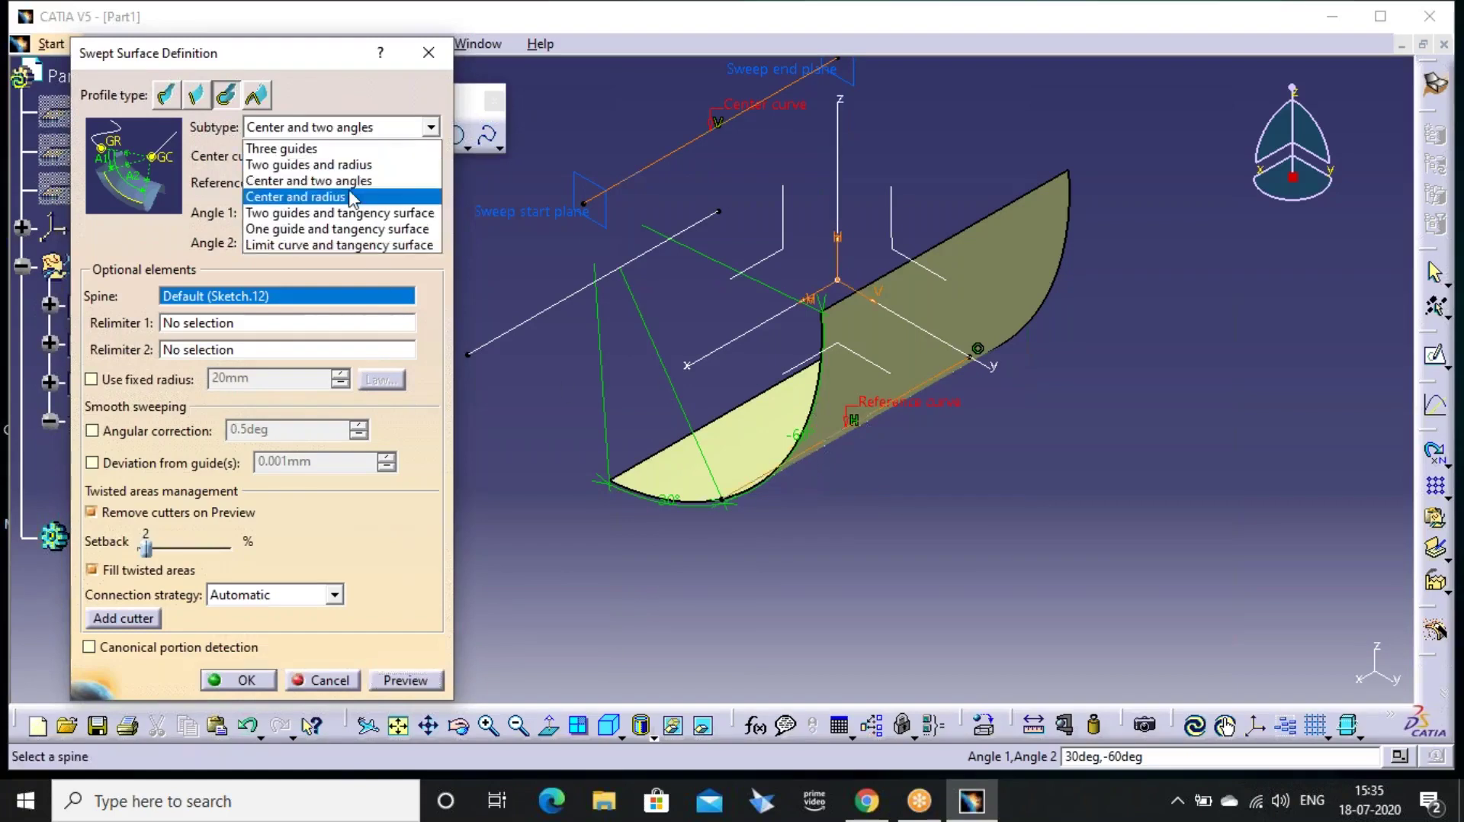
pyautogui.click(427, 52)
pyautogui.click(427, 52)
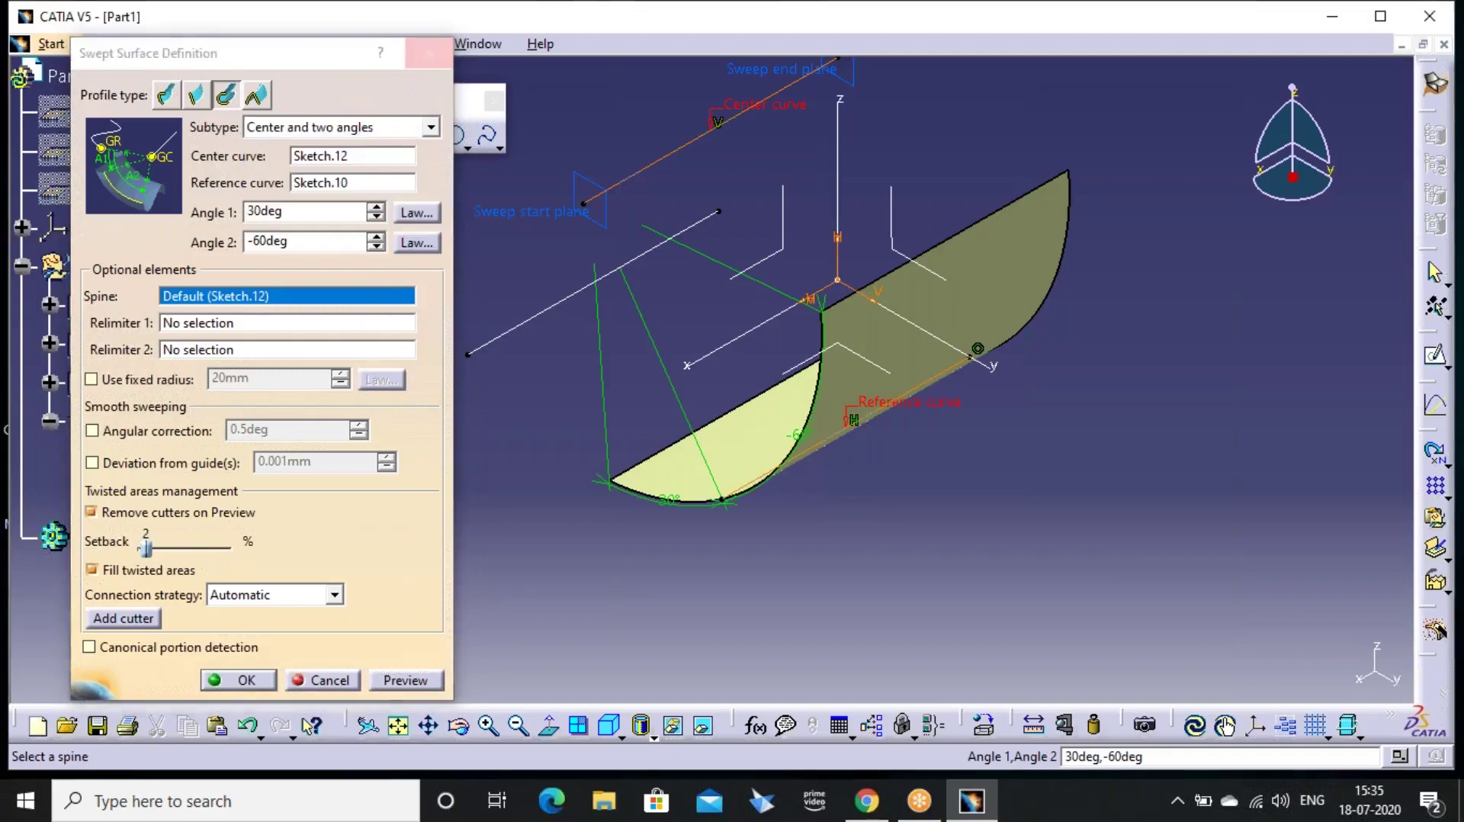
# Create a circular swept surface of subtype Center and radius with Sketch.10 as center curve and a 20 mm radius
pyautogui.moveTo(620, 366); pyautogui.dragTo(752, 346, button='middle')
pyautogui.middleClick(752, 345)
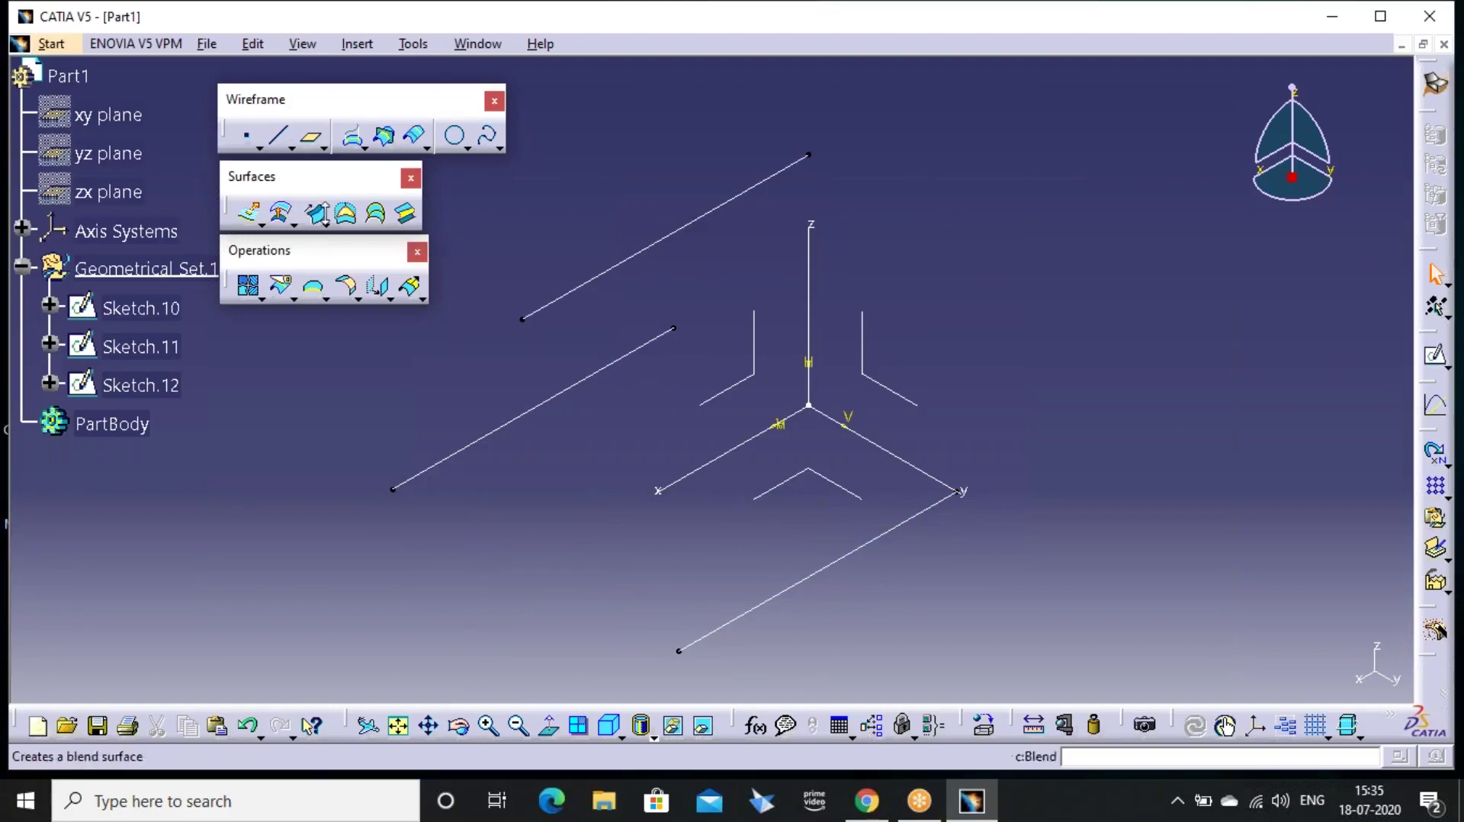
pyautogui.click(326, 224)
pyautogui.click(353, 234)
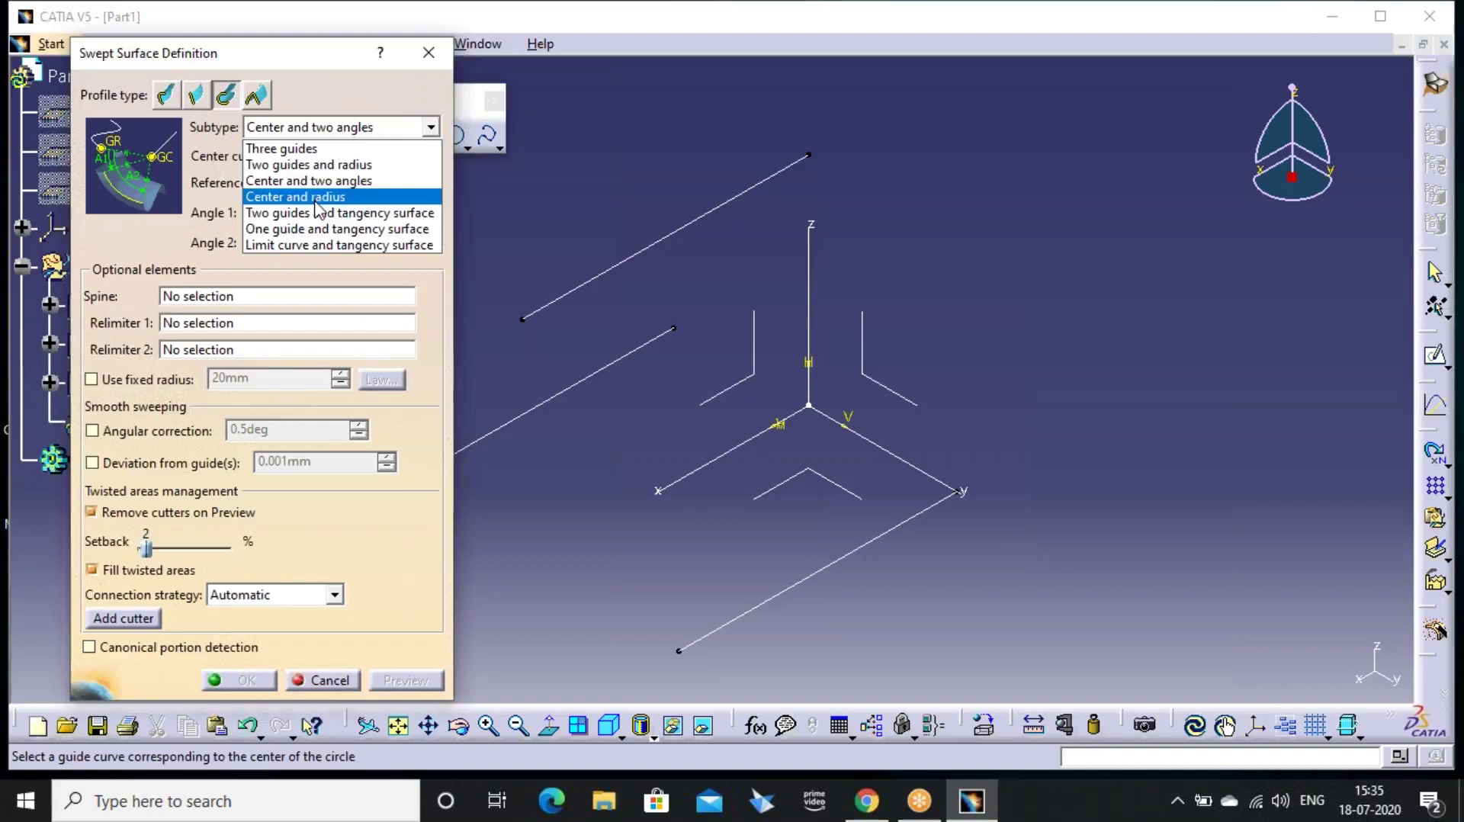
pyautogui.click(305, 190)
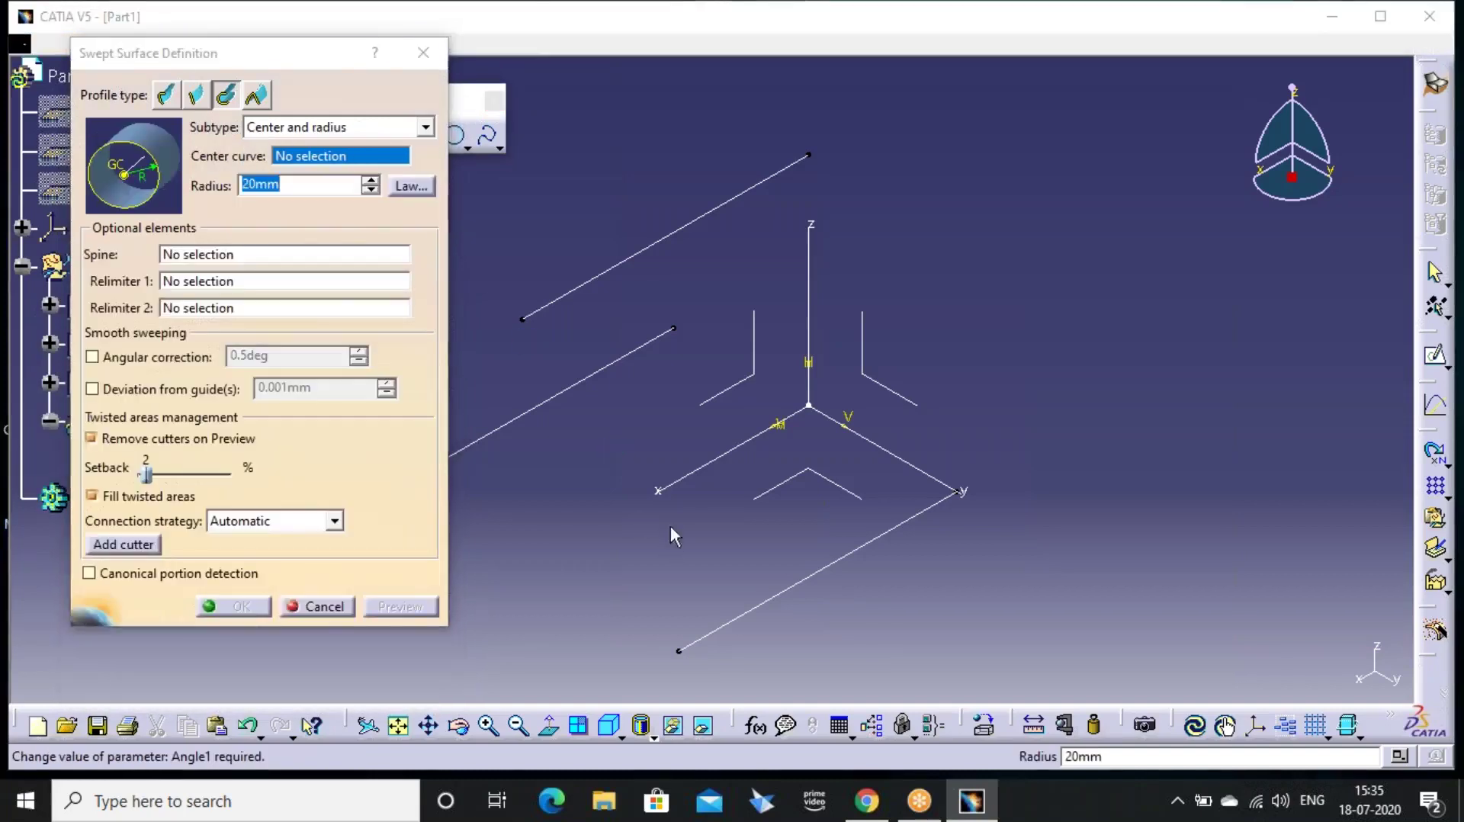
pyautogui.moveTo(745, 607); pyautogui.dragTo(754, 500, button='middle')
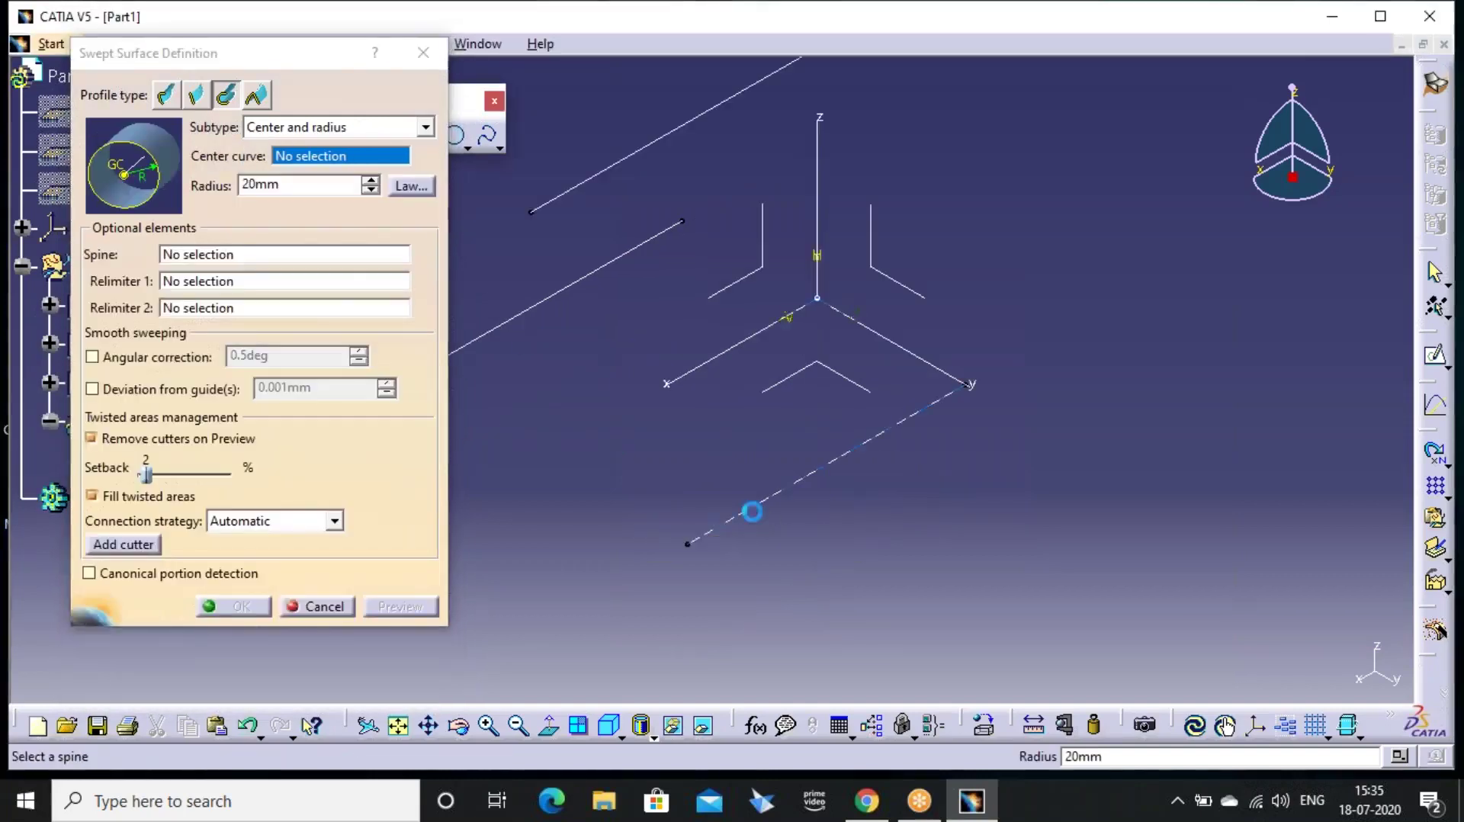
pyautogui.click(754, 514)
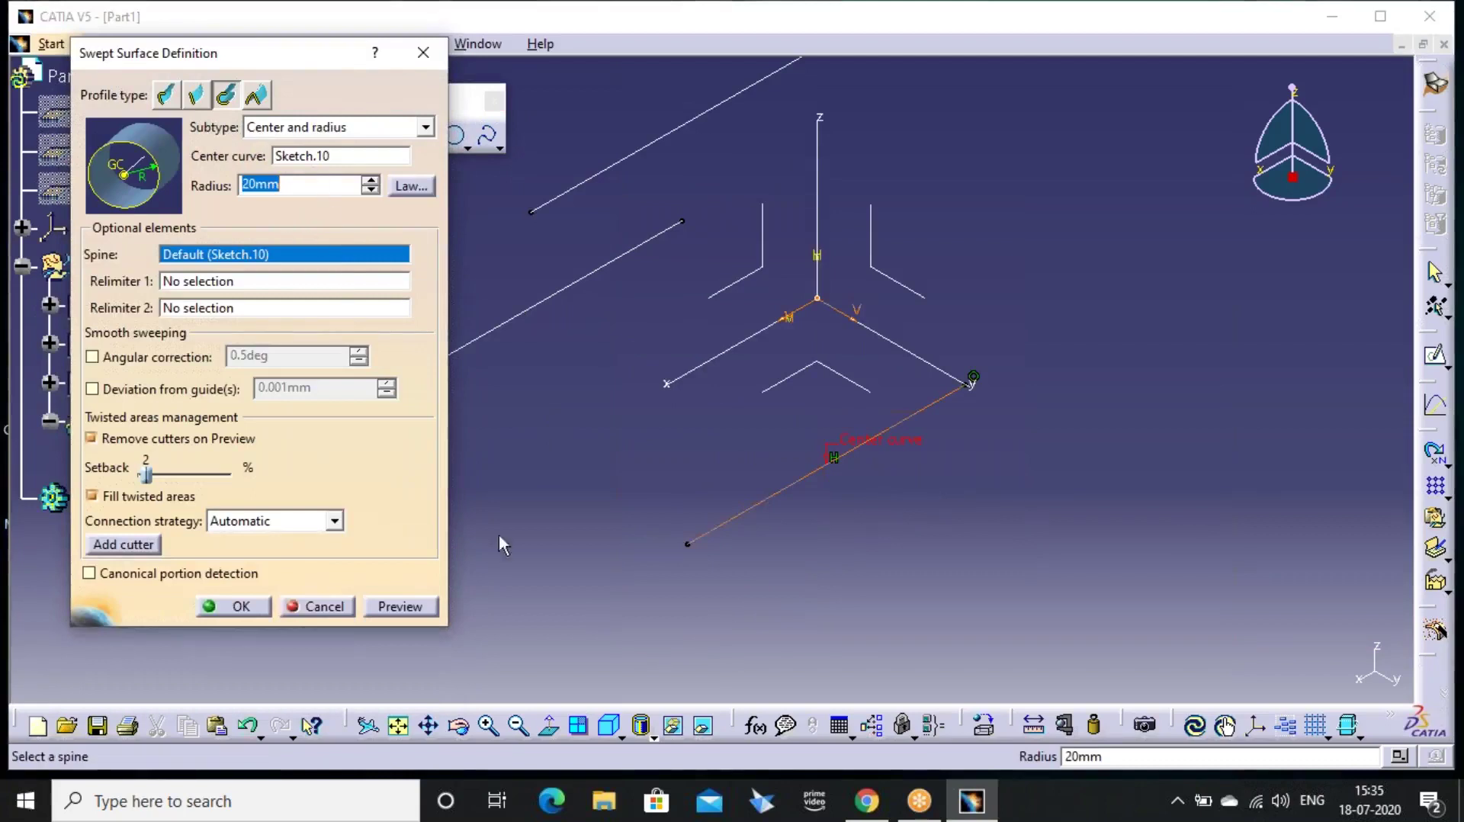
pyautogui.click(415, 607)
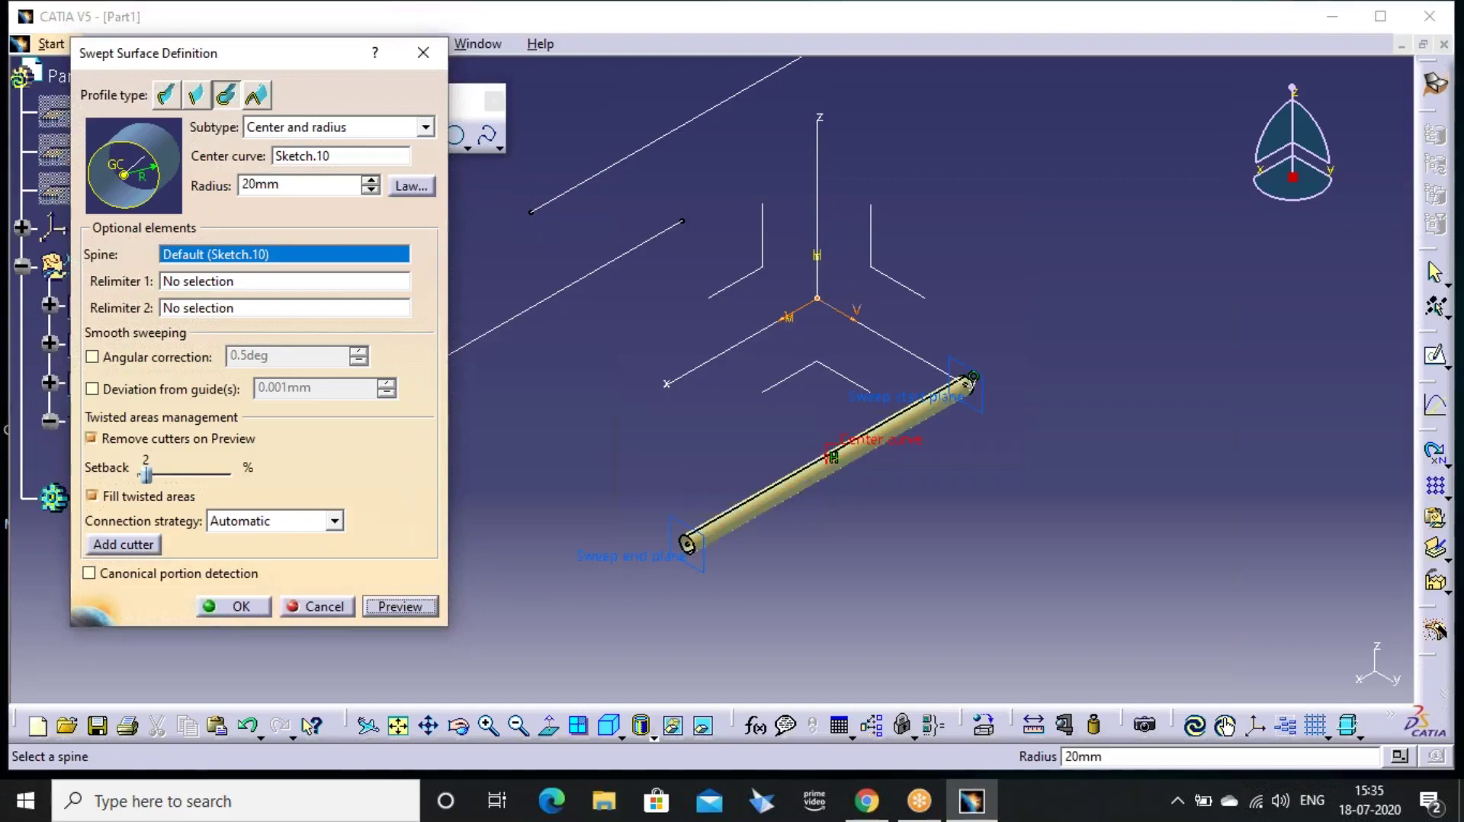
pyautogui.moveTo(739, 607); pyautogui.dragTo(623, 666, button='middle')
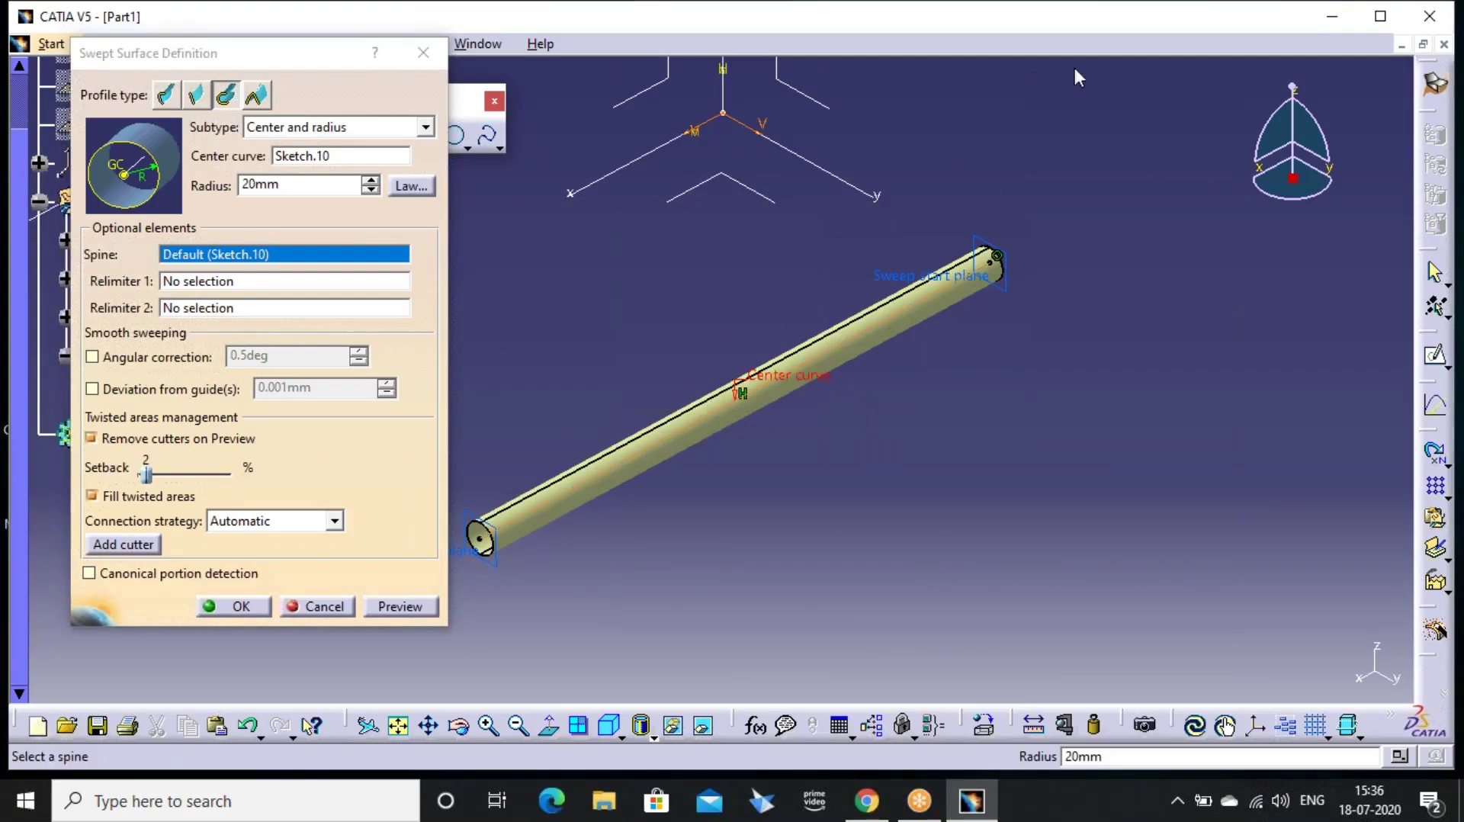
pyautogui.click(241, 608)
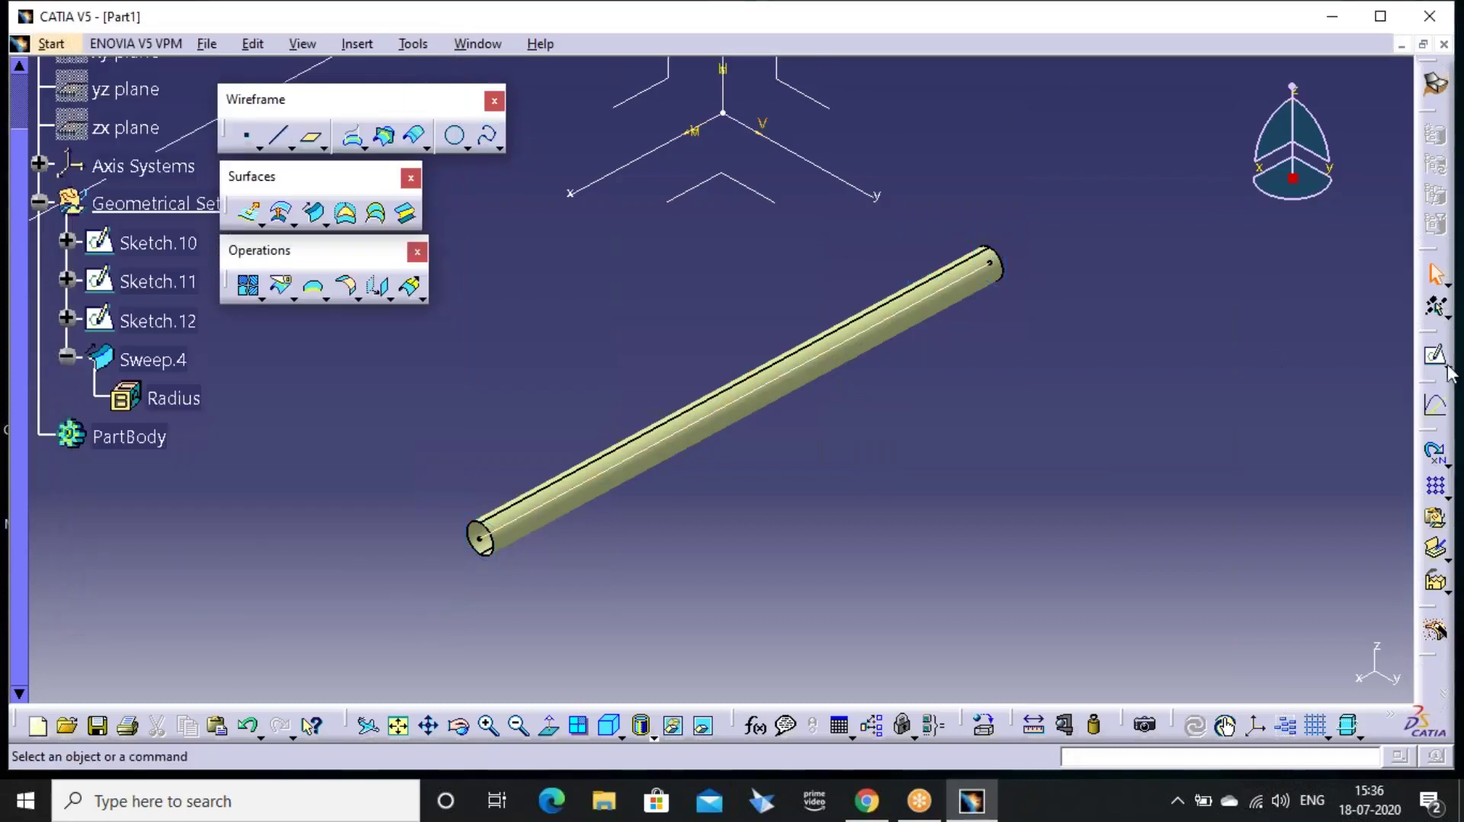
# Sketch an open S-shaped spline on the xy plane, beside the straight tube, and exit the sketch
pyautogui.click(1434, 355)
pyautogui.click(754, 192)
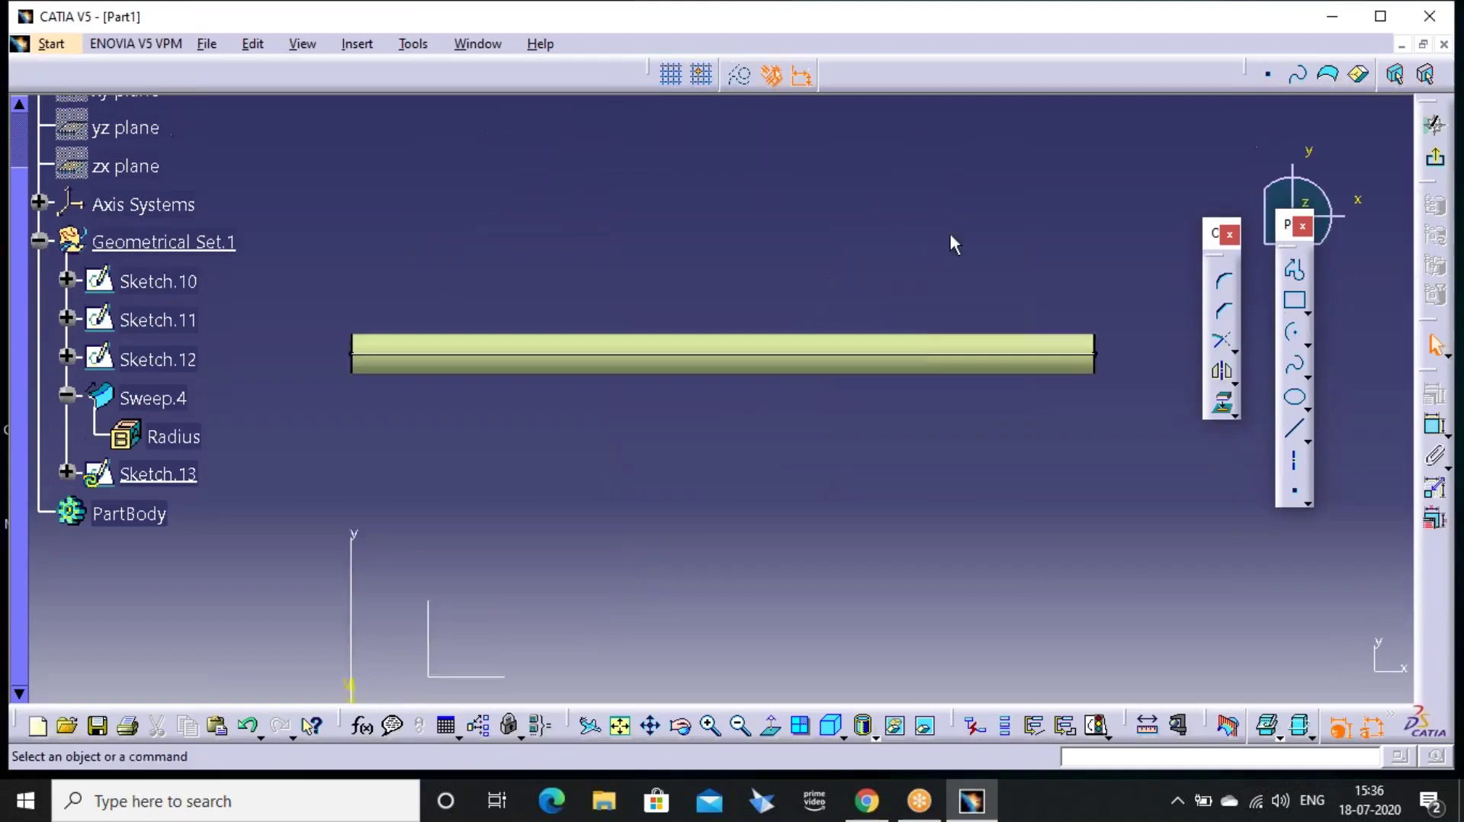
pyautogui.click(1296, 371)
pyautogui.click(436, 191)
pyautogui.click(606, 378)
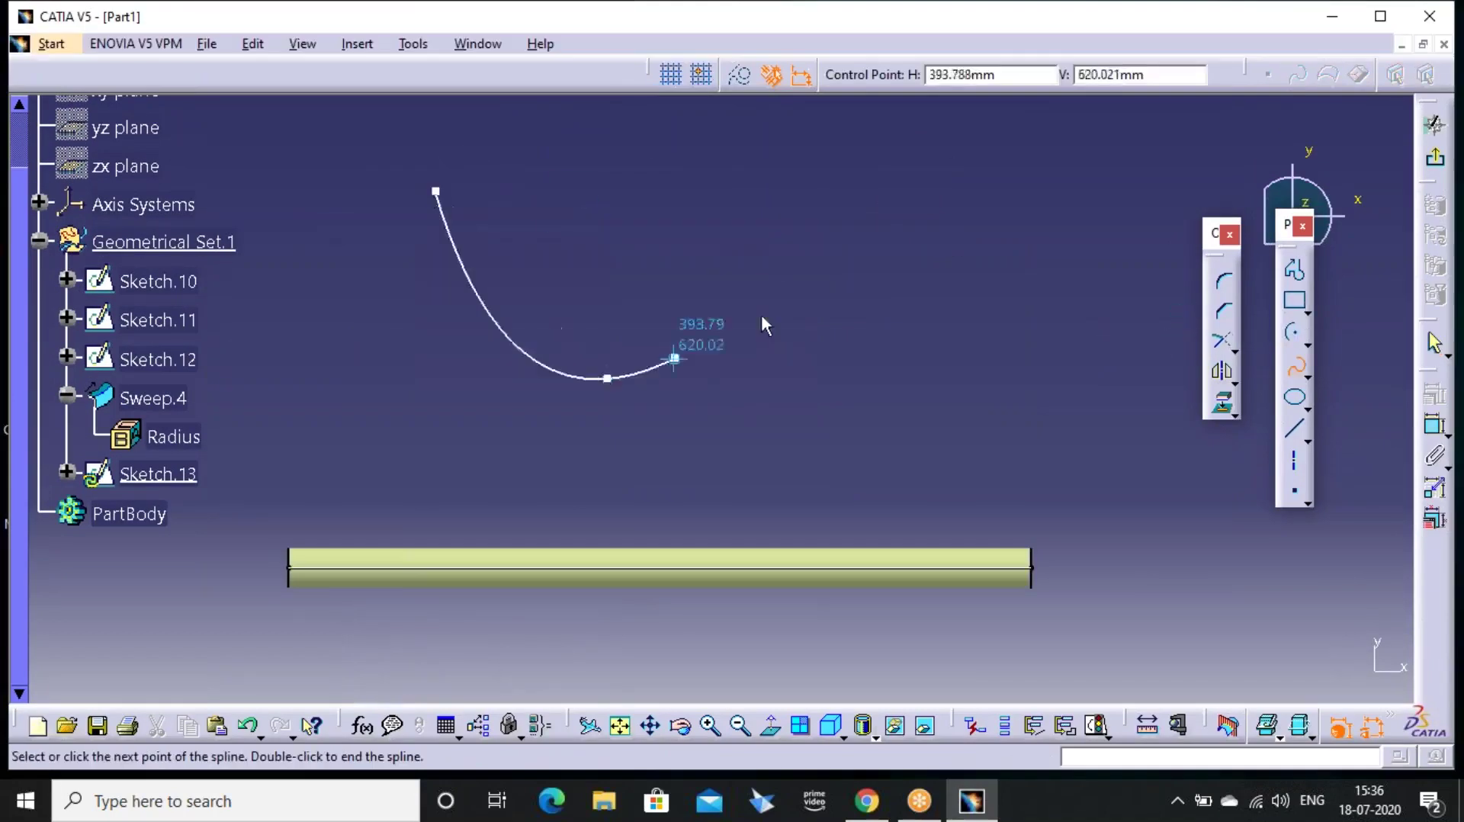
pyautogui.click(1011, 224)
pyautogui.click(1118, 396)
pyautogui.doubleClick(1336, 327)
pyautogui.click(1434, 122)
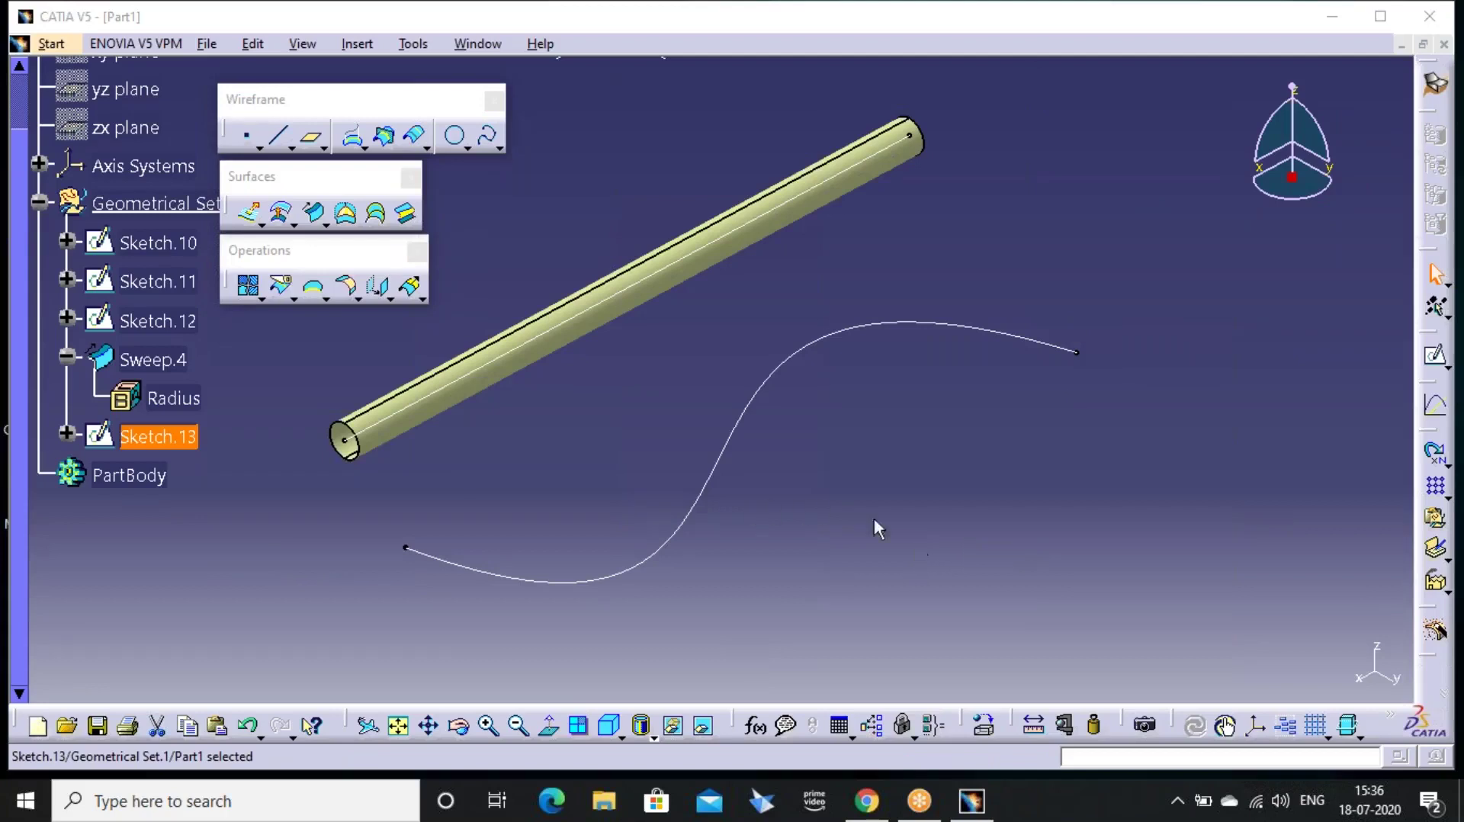
# Create a Center and radius circular sweep with a 20 mm radius along the spline in Sketch.13
pyautogui.click(315, 215)
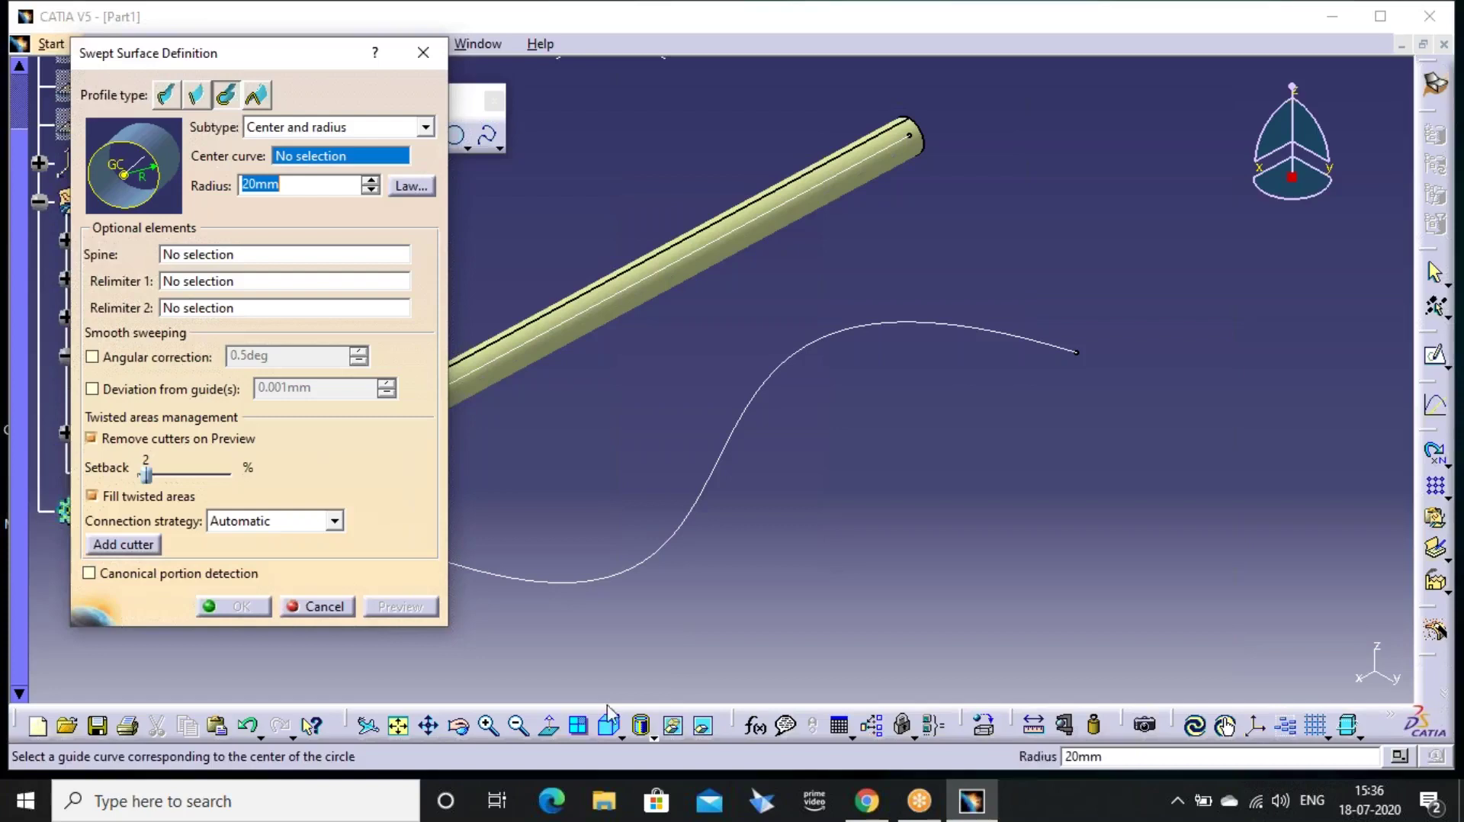
pyautogui.click(621, 736)
pyautogui.click(611, 696)
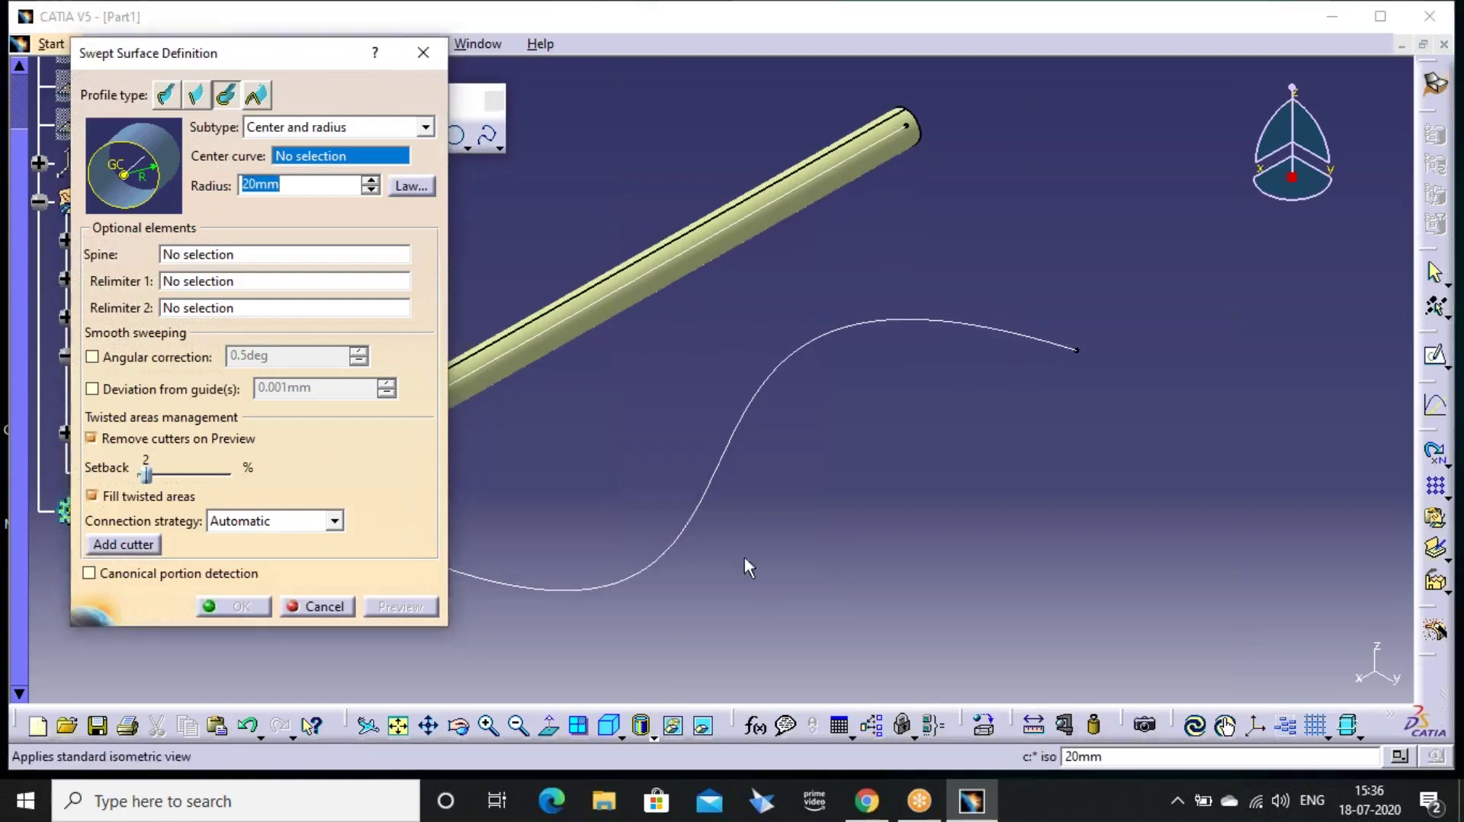
pyautogui.click(771, 373)
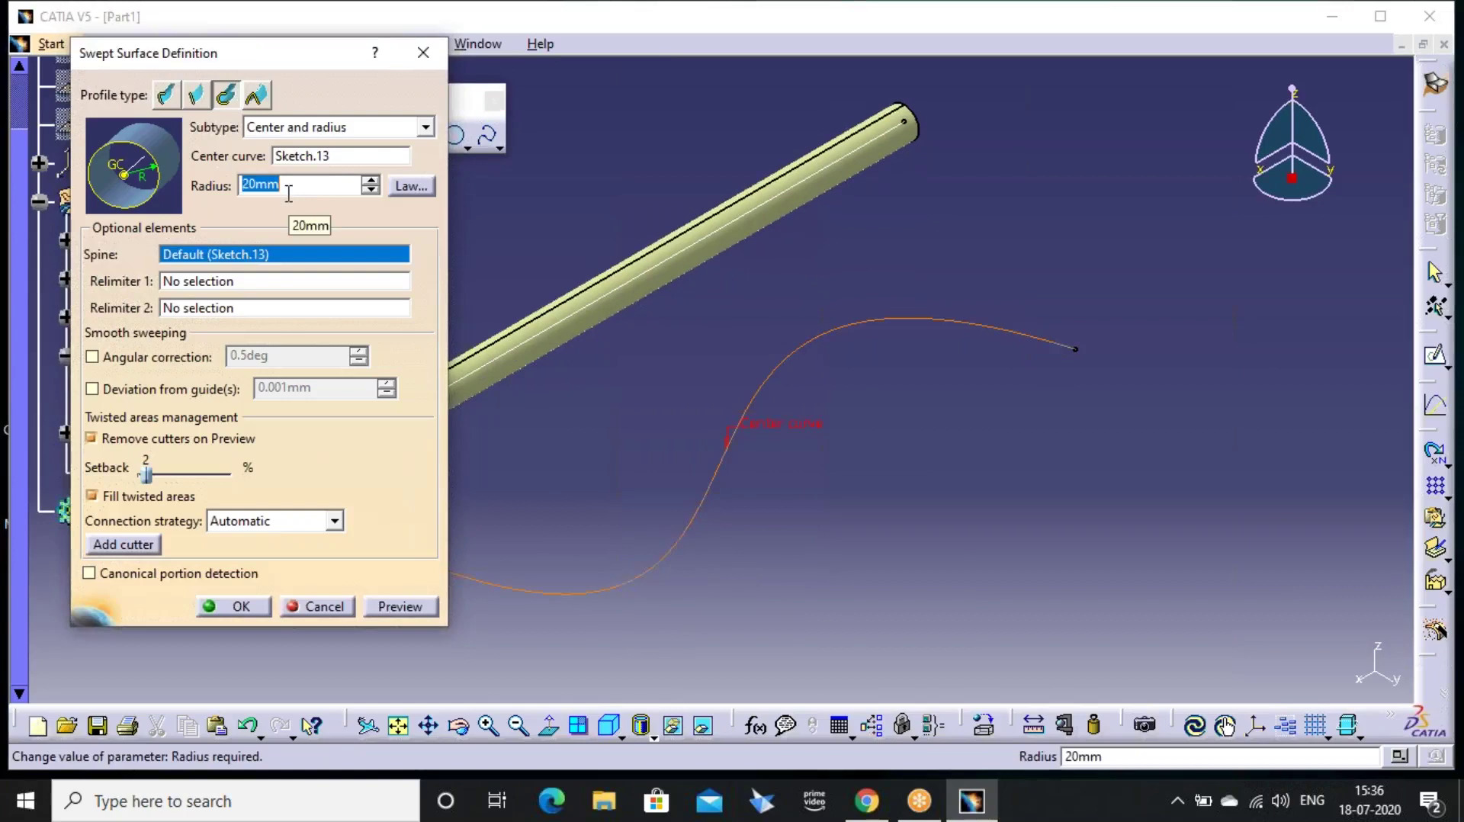
pyautogui.click(396, 606)
pyautogui.click(232, 606)
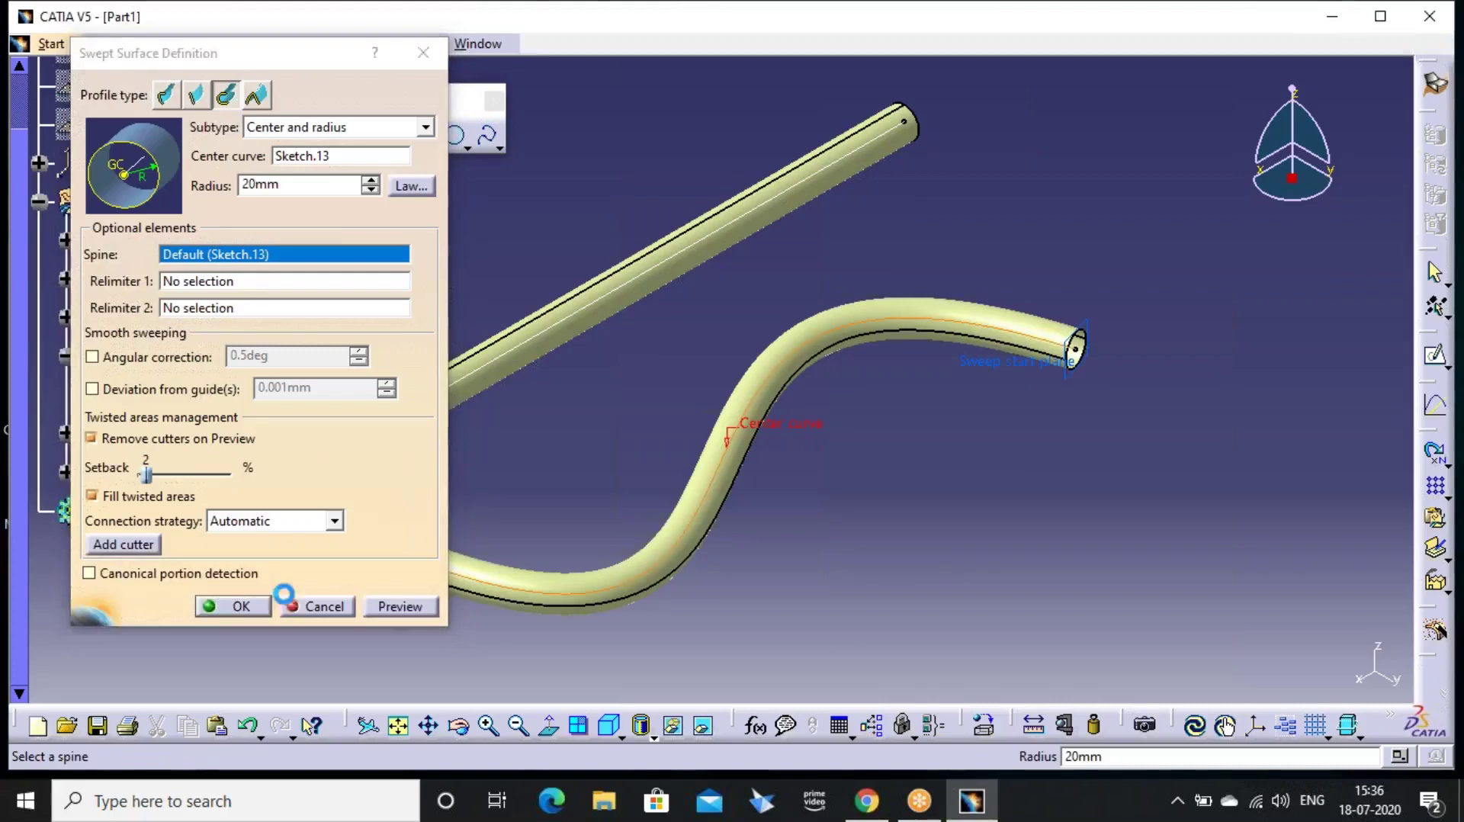
pyautogui.moveTo(712, 366)
pyautogui.mouseDown(button='middle')
pyautogui.moveTo(732, 373)
pyautogui.moveTo(731, 358)
pyautogui.mouseUp(button='middle')
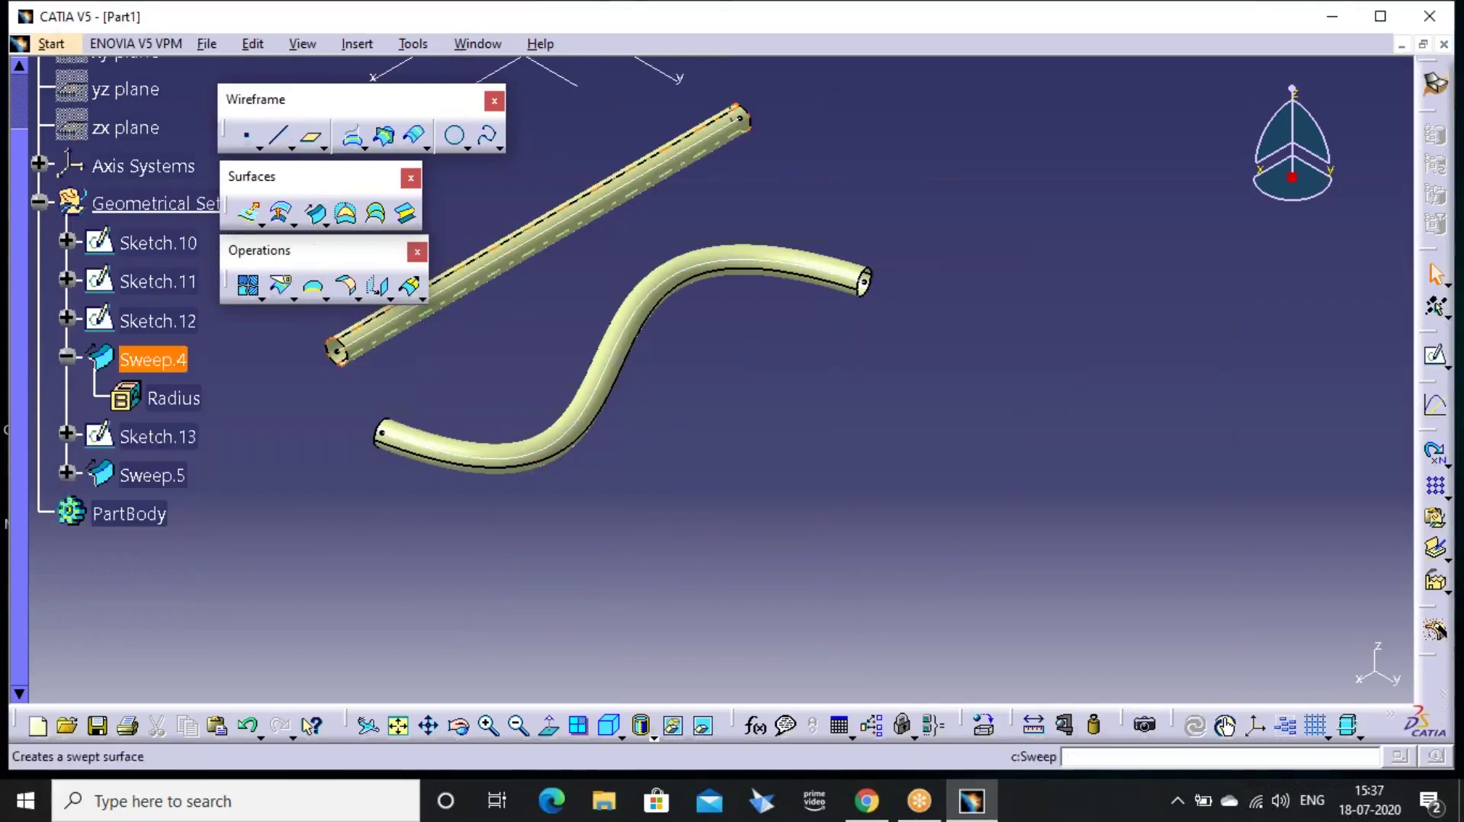
pyautogui.click(313, 213)
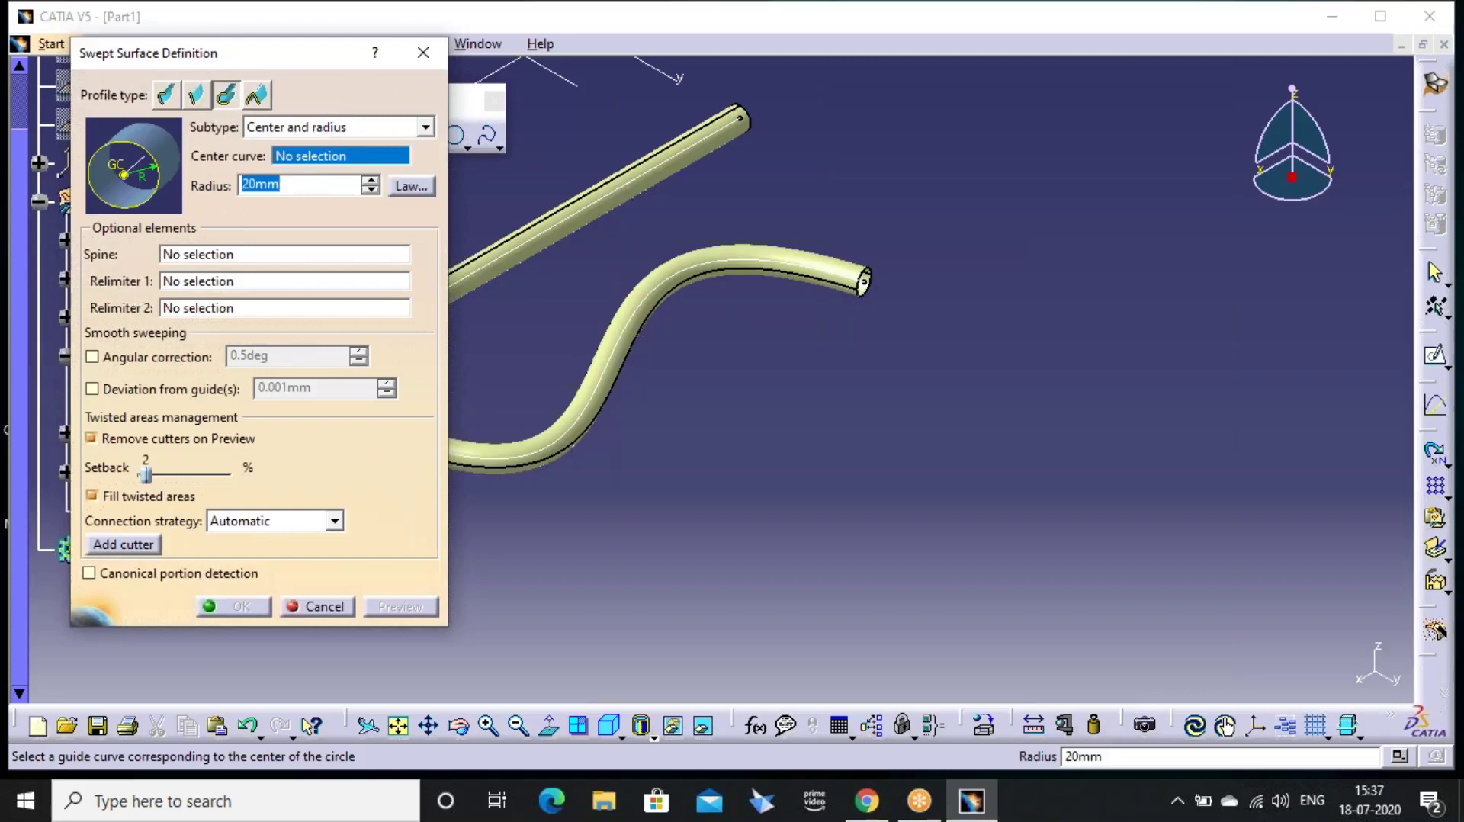
pyautogui.click(316, 129)
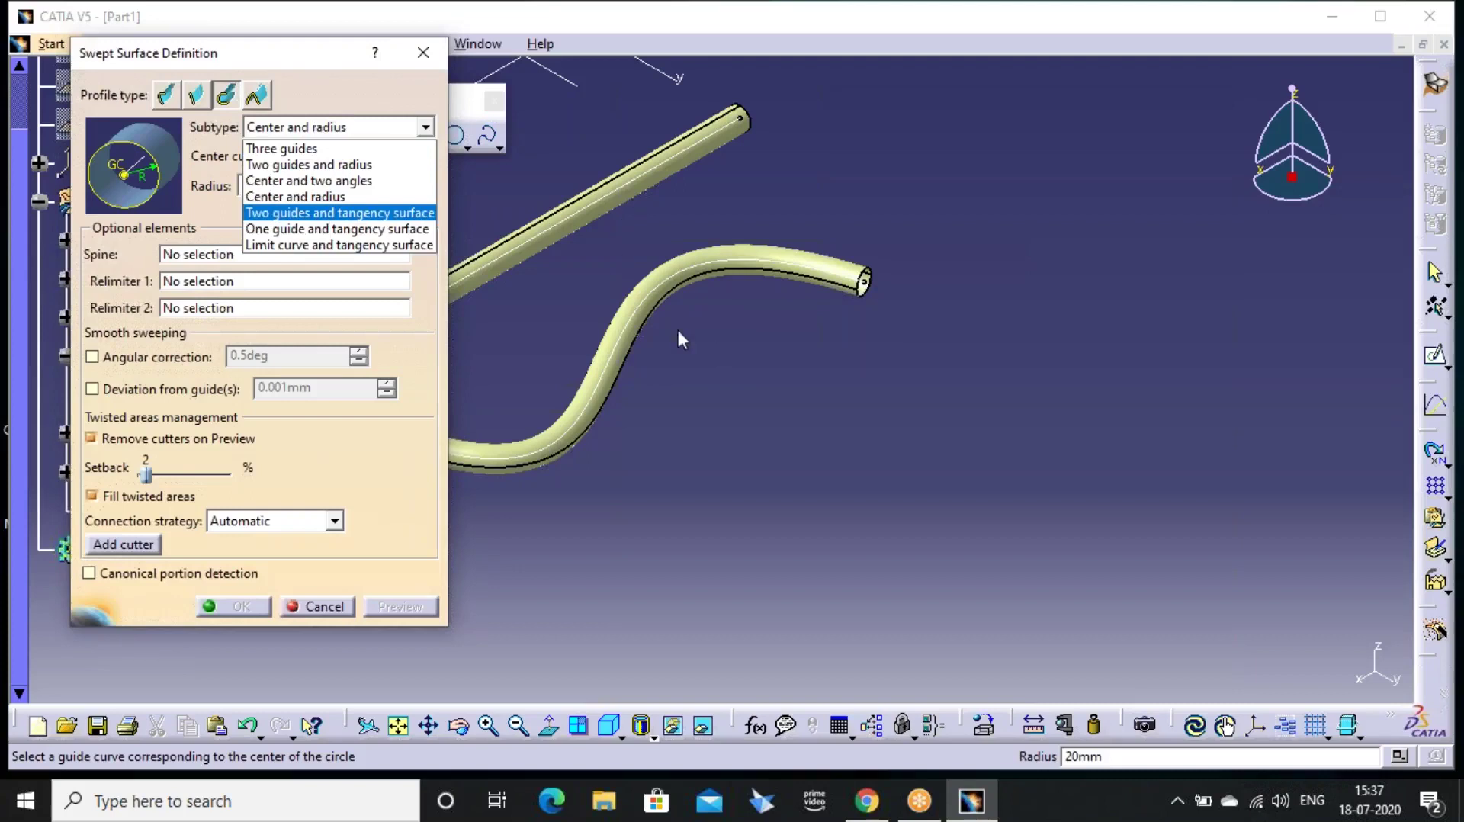
pyautogui.click(595, 258)
pyautogui.moveTo(595, 258); pyautogui.dragTo(780, 488, button='middle')
pyautogui.click(801, 451)
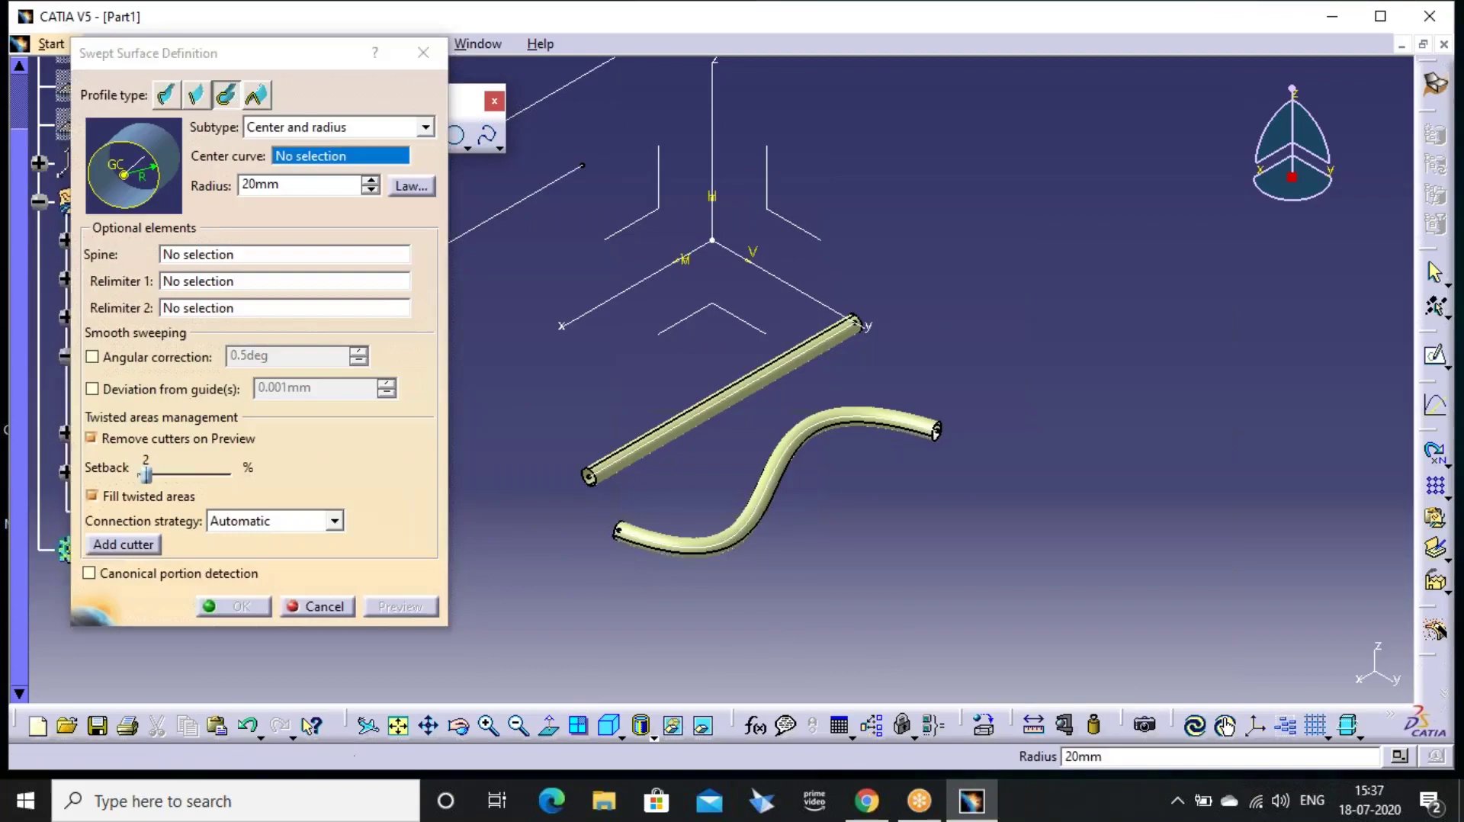
# Undo both tubular sweeps and the spline sketch, leaving only the three straight line sketches
pyautogui.hotkey('ctrl', 'z')
pyautogui.hotkey('ctrl', 'z')
pyautogui.hotkey('ctrl', 'z')
pyautogui.hotkey('ctrl', 'z')
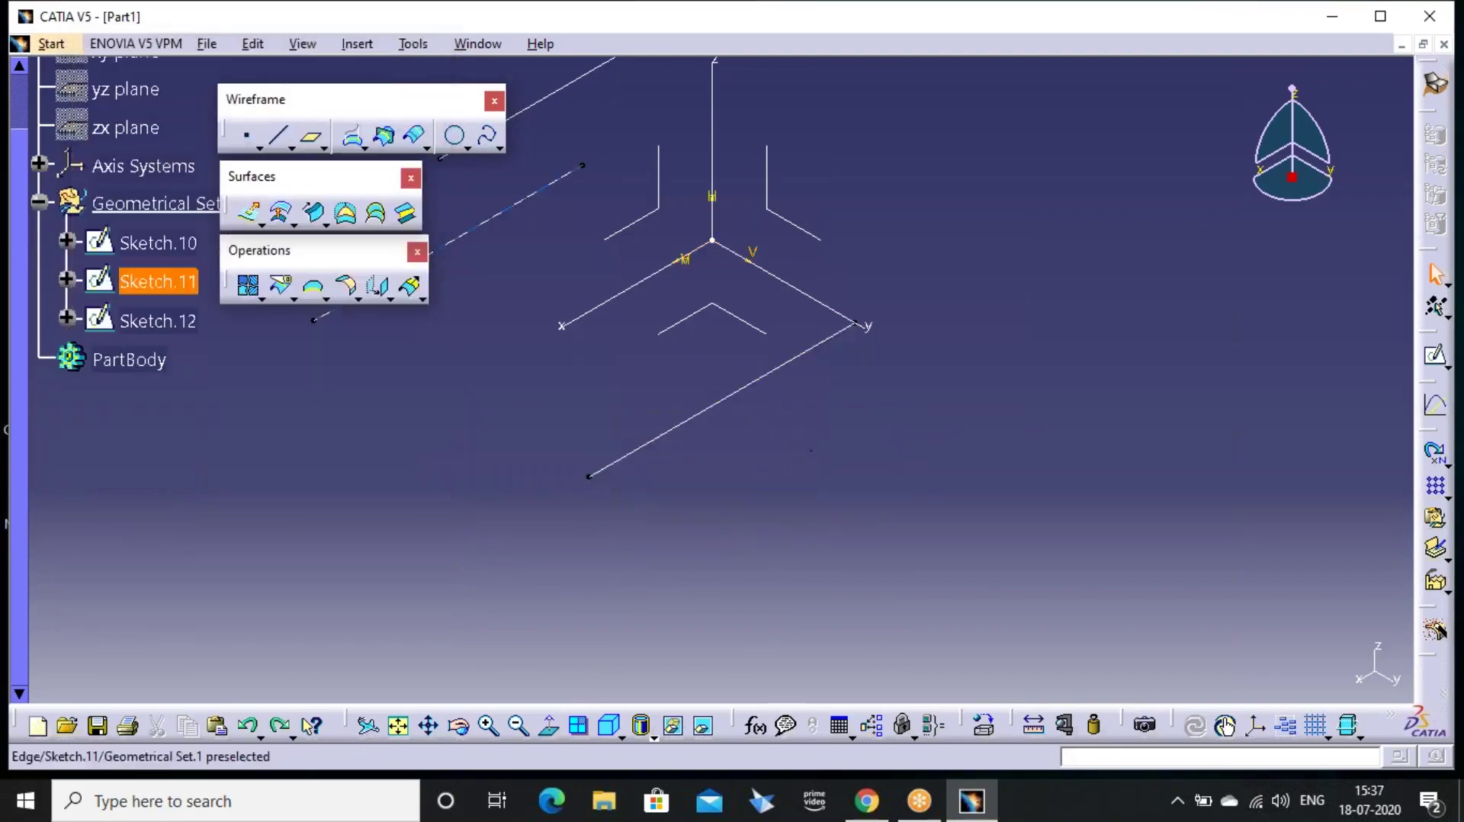
# Create a circular swept surface of subtype Three guides using Sketch.10, Sketch.12 and Sketch.11 as guide curves 1 to 3
pyautogui.moveTo(485, 240); pyautogui.dragTo(567, 412, button='middle')
pyautogui.click(567, 412)
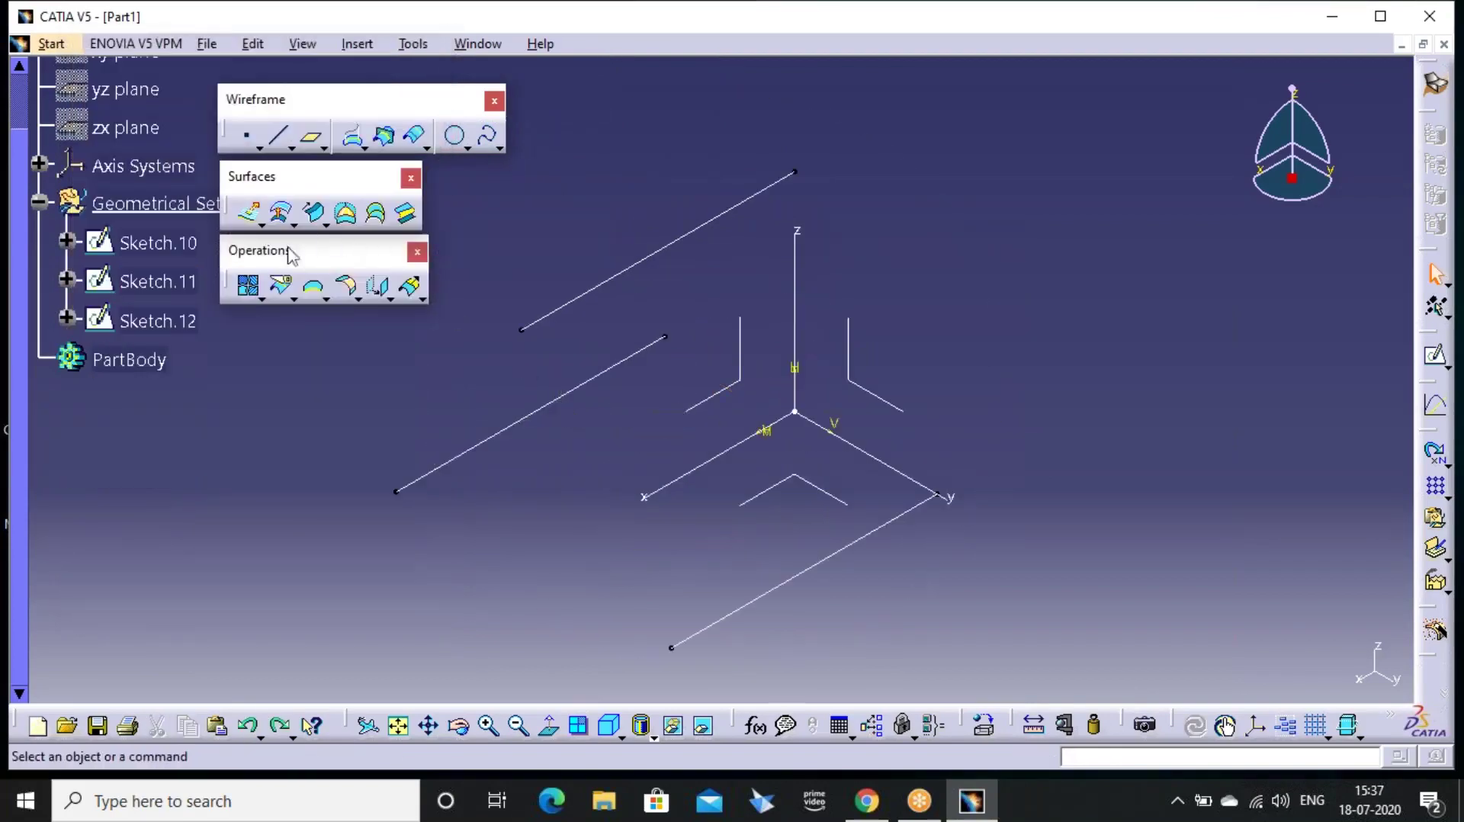
pyautogui.click(313, 212)
pyautogui.click(423, 128)
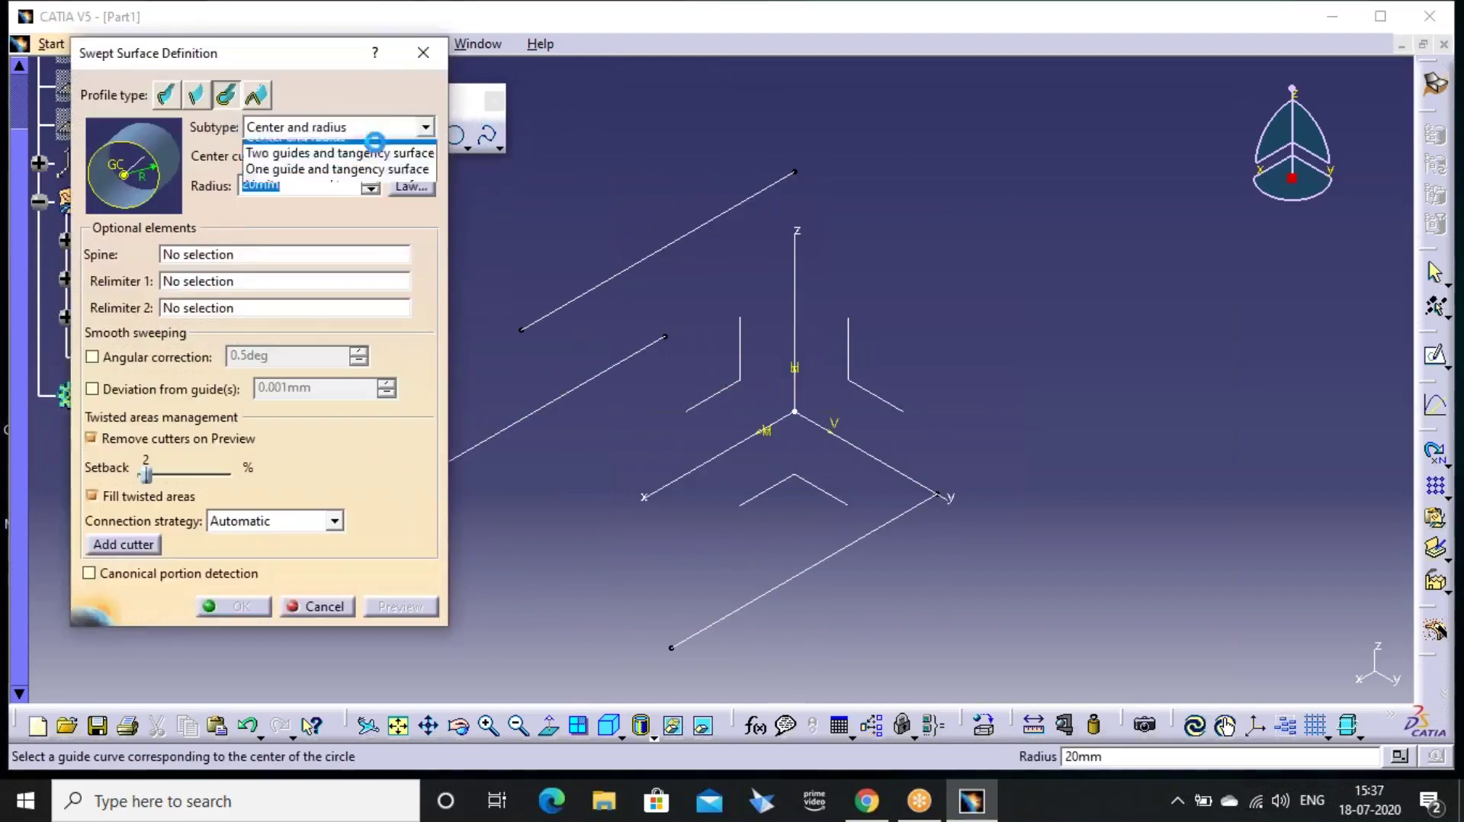
pyautogui.click(281, 149)
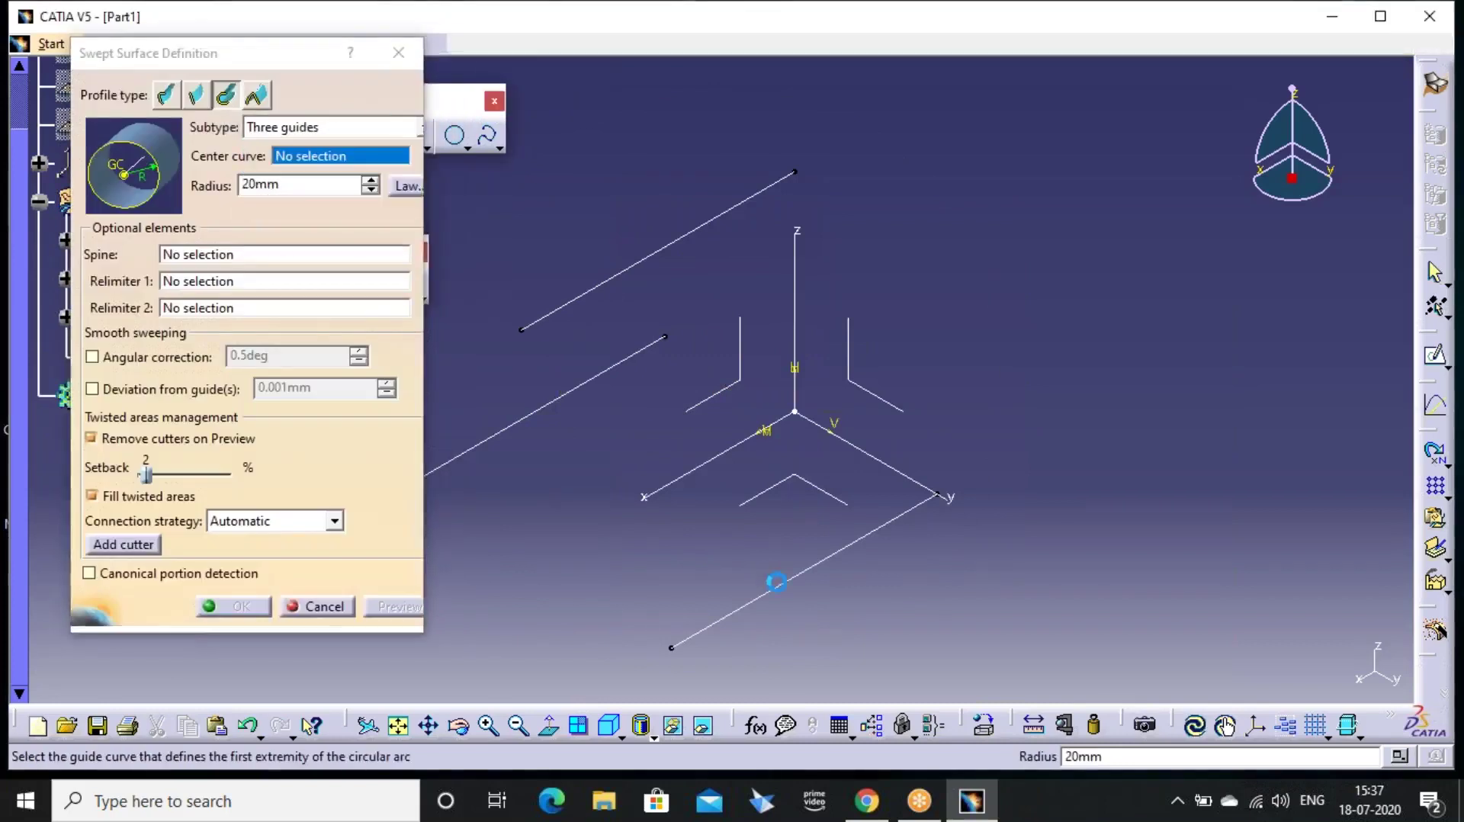
pyautogui.click(809, 567)
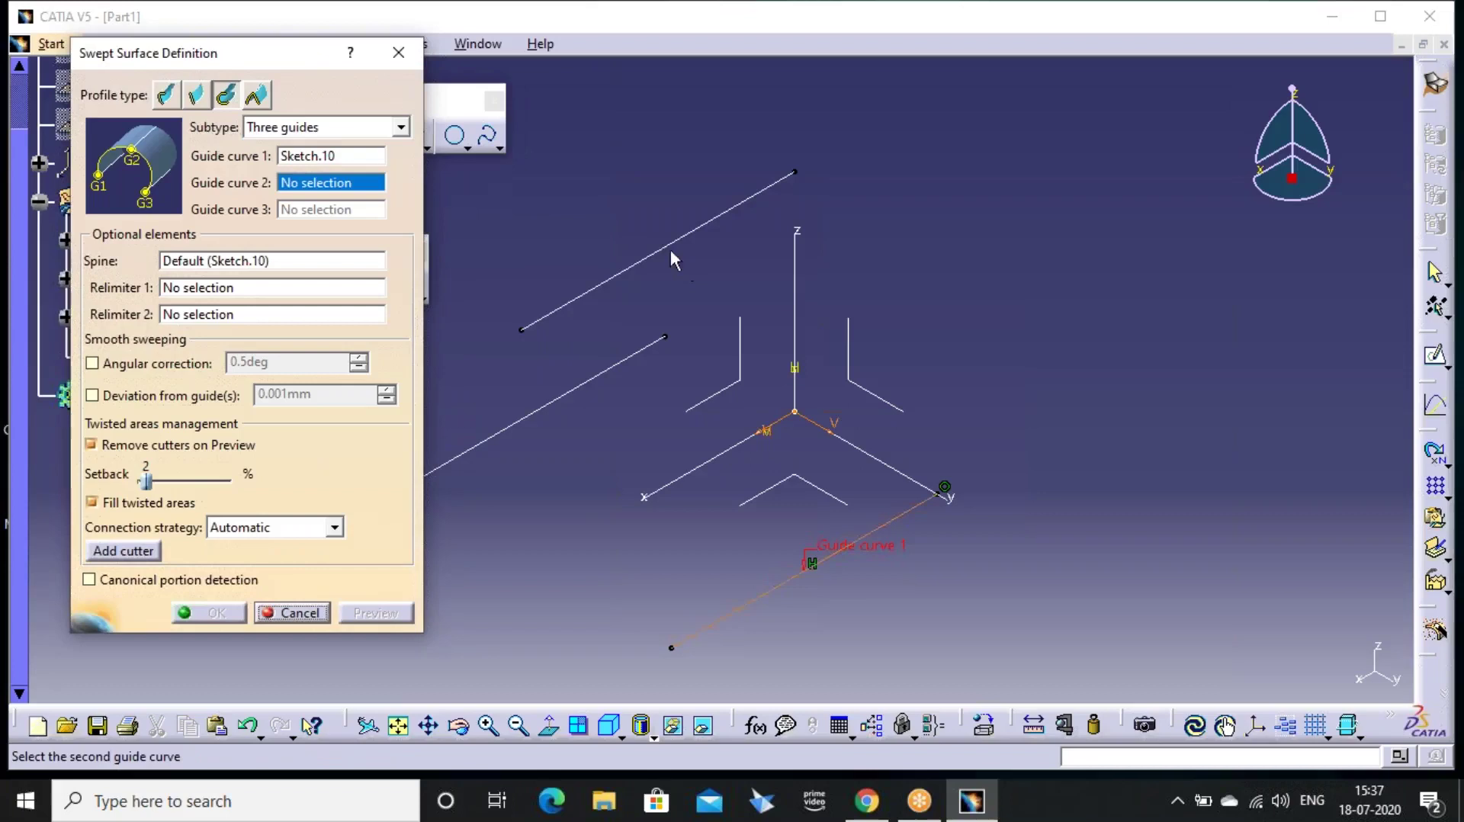
pyautogui.click(665, 242)
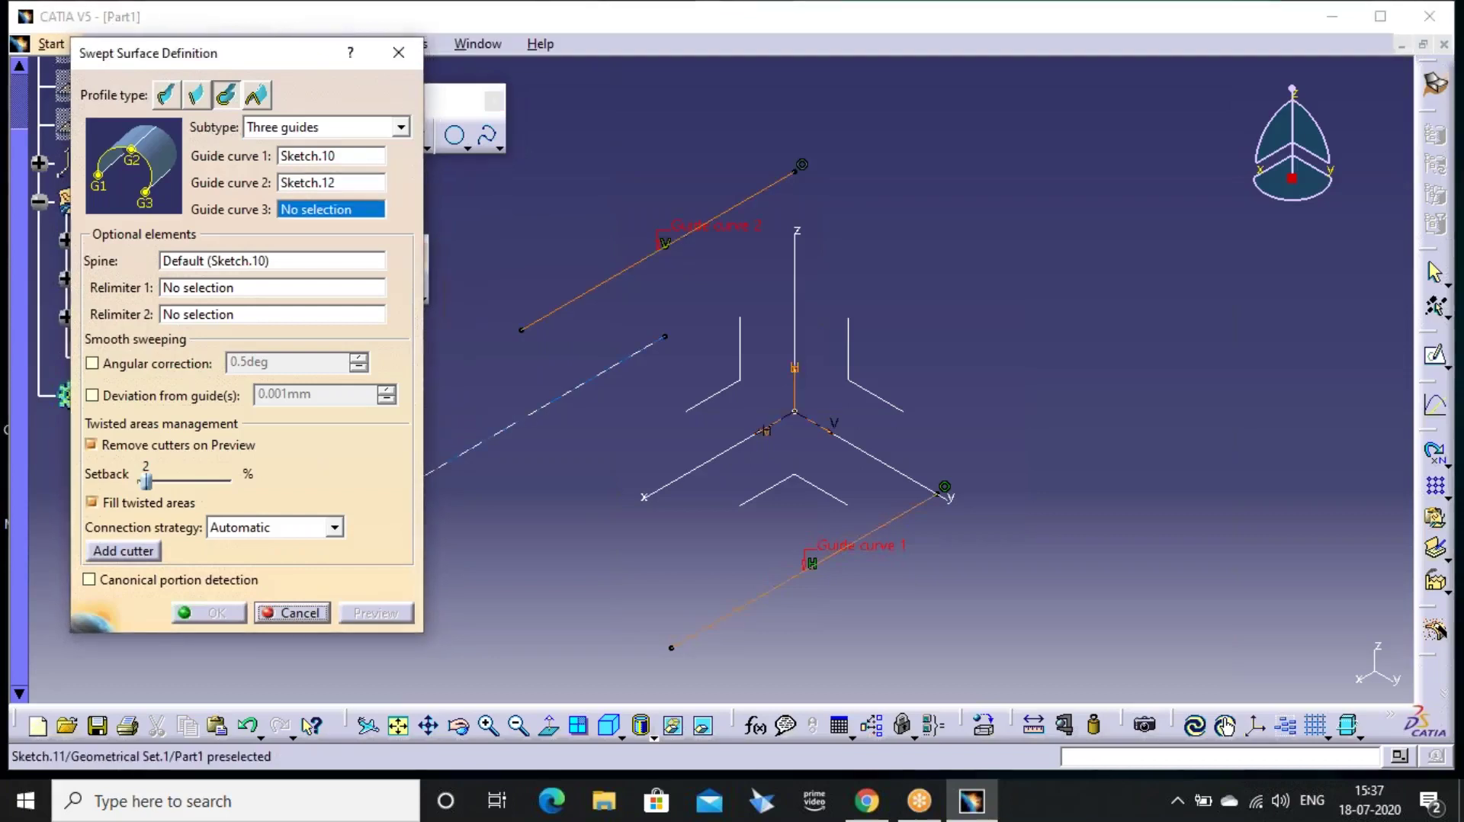
pyautogui.click(537, 407)
pyautogui.click(227, 608)
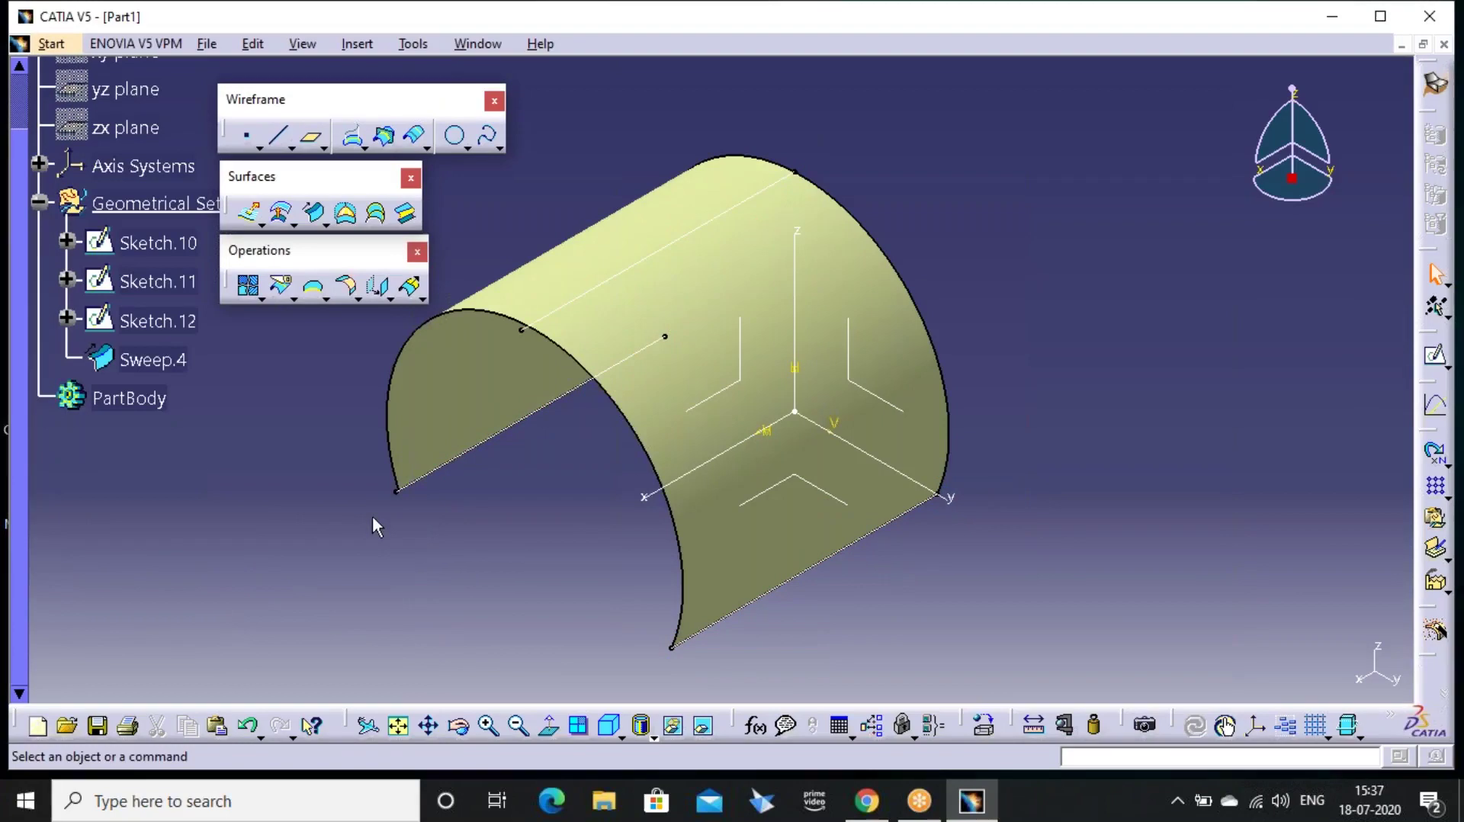
# Sketch a wavy open spline on the xy plane, clear of the arched surface, and exit the sketch
pyautogui.moveTo(869, 566); pyautogui.dragTo(750, 368, button='middle')
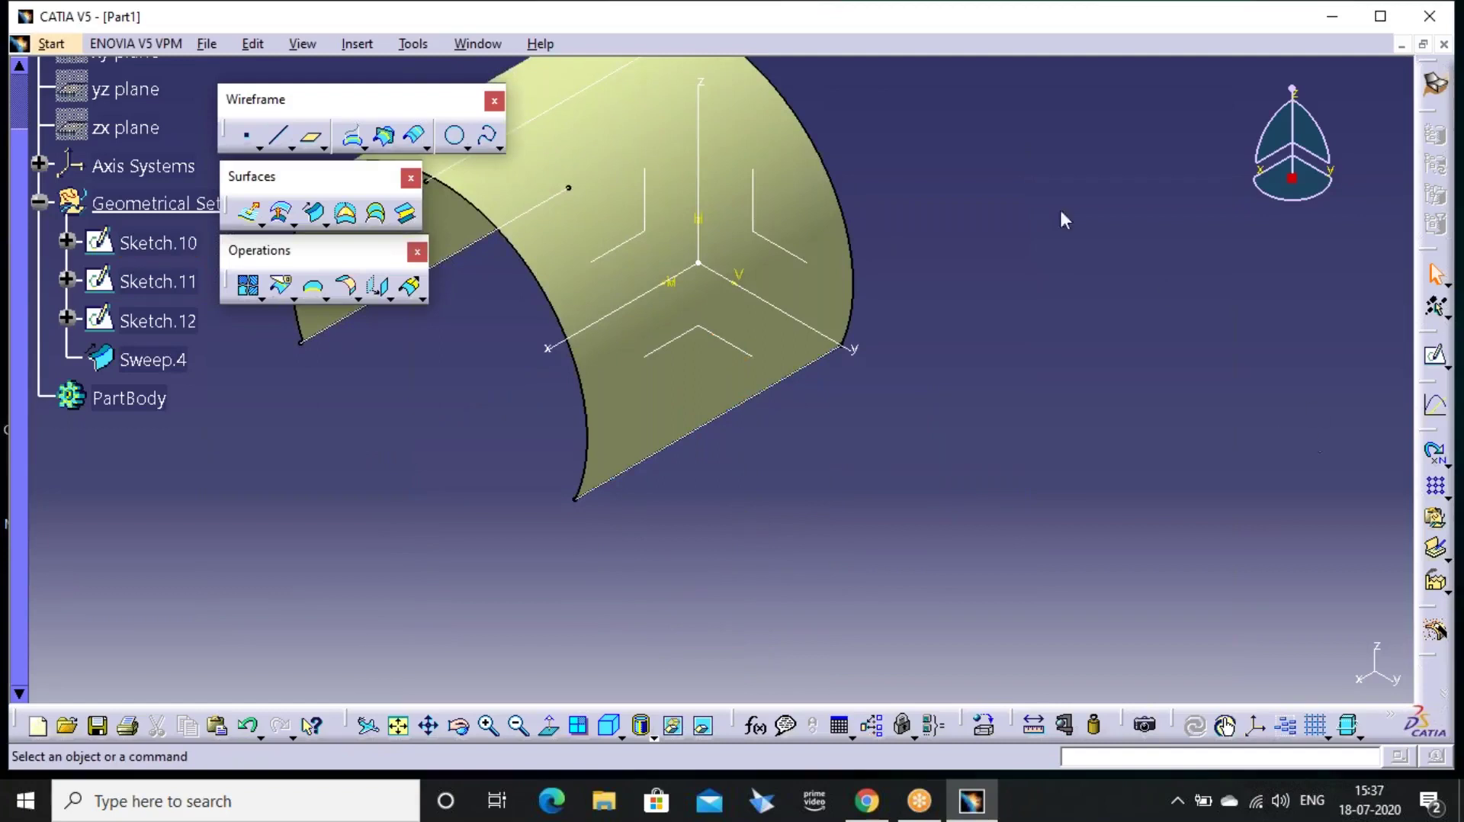
pyautogui.click(1115, 176)
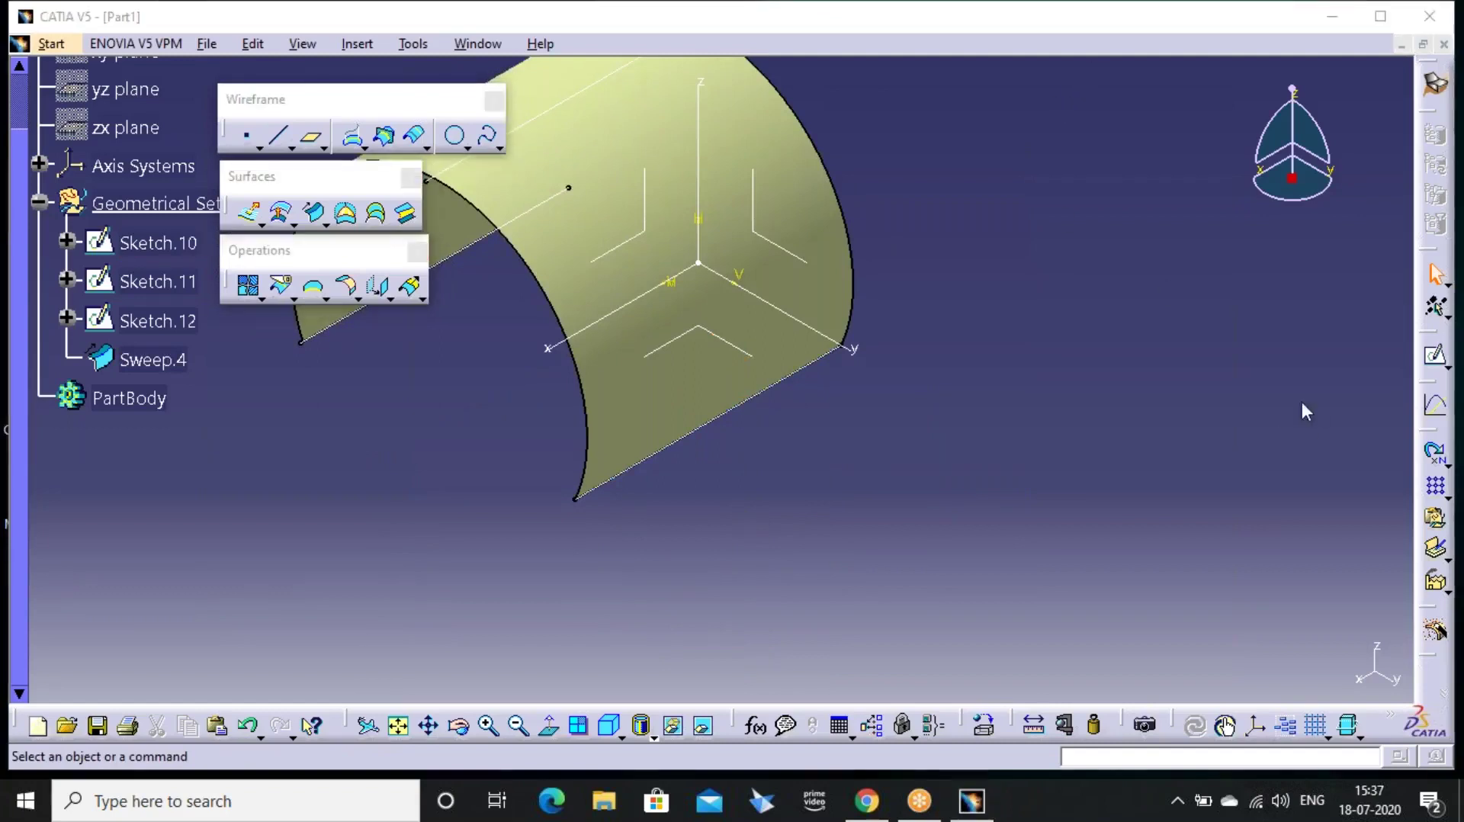
pyautogui.click(1436, 356)
pyautogui.click(730, 345)
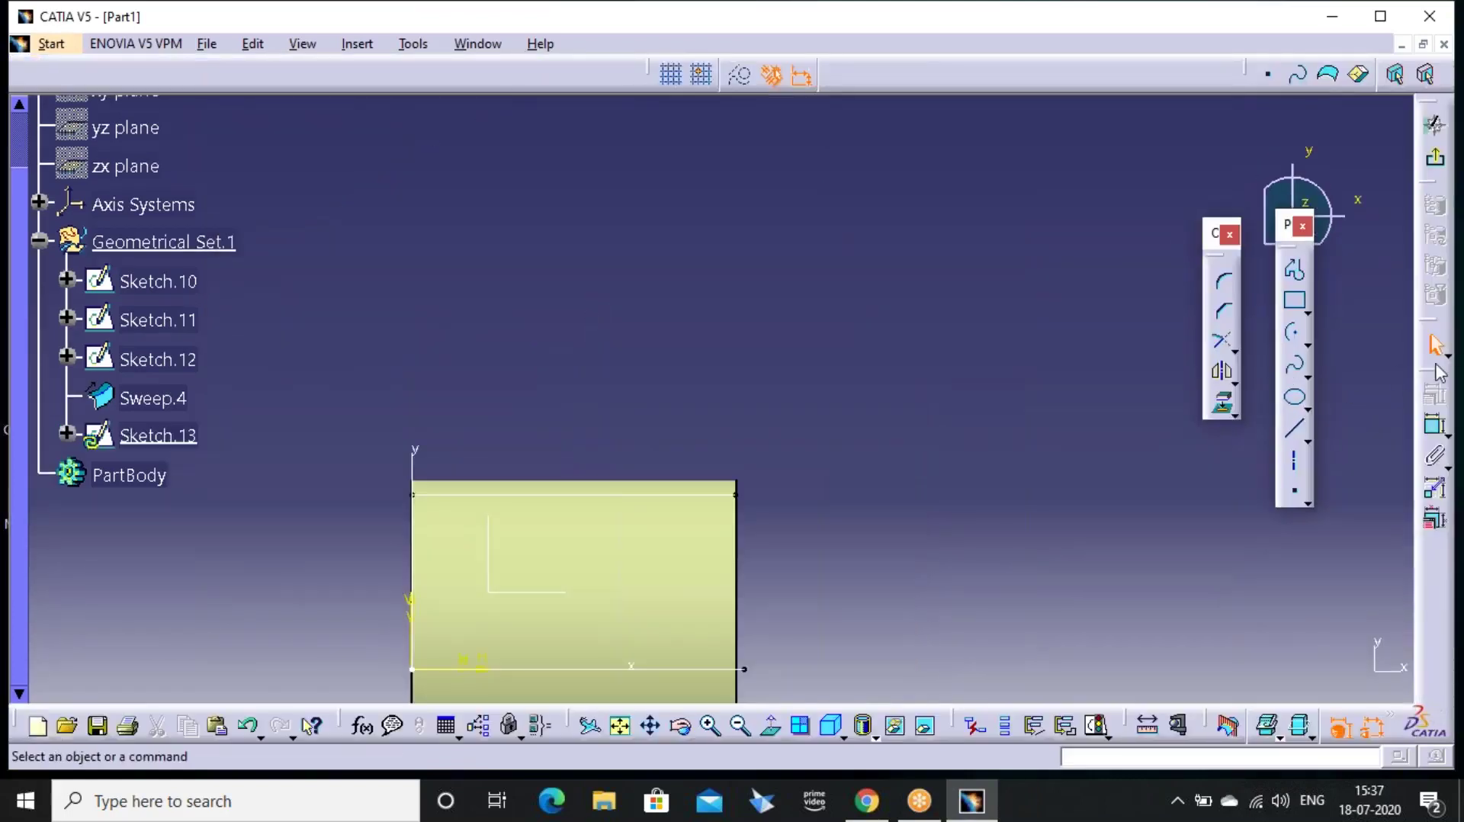
pyautogui.click(1294, 366)
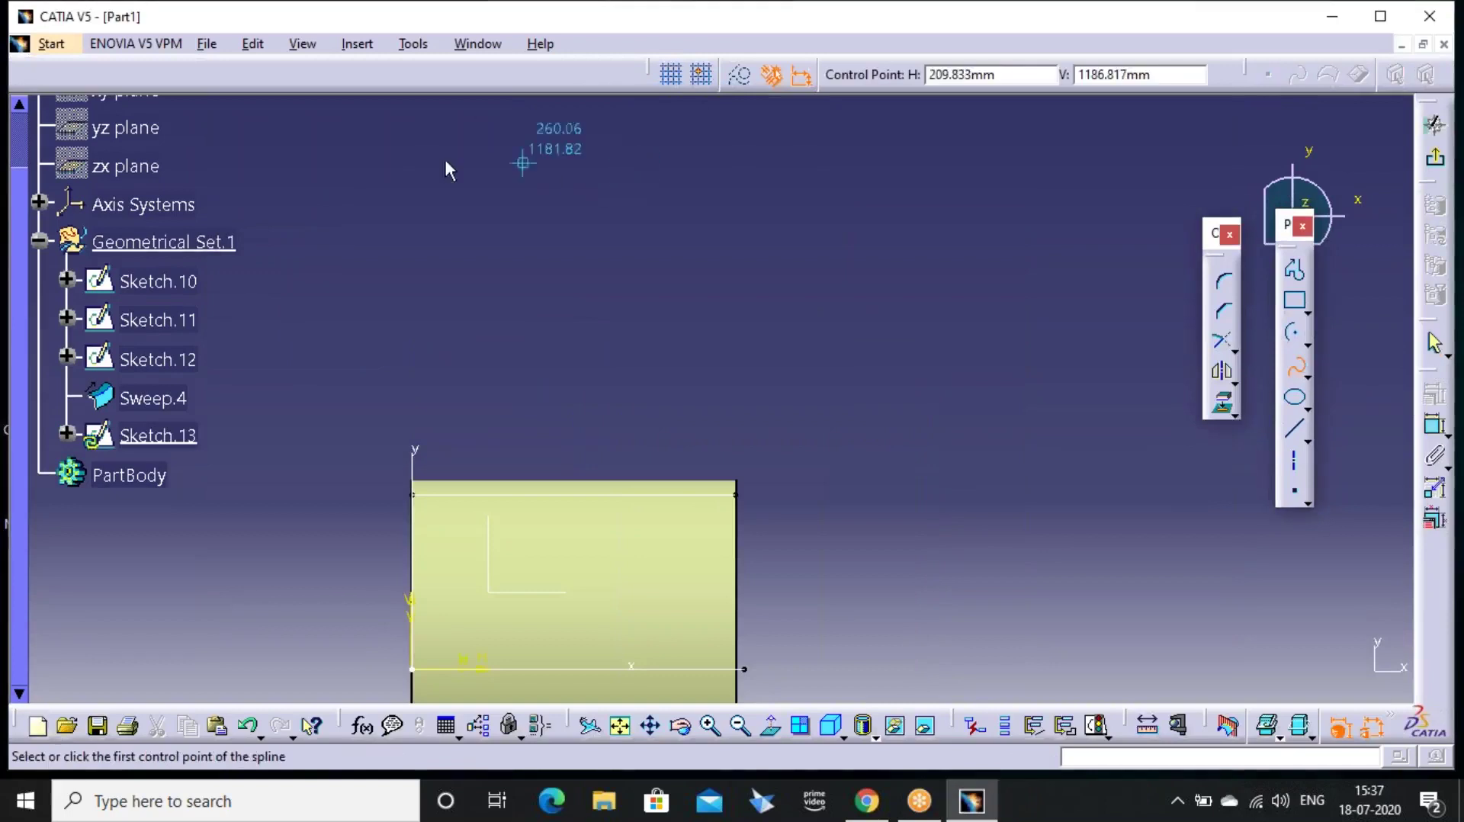
pyautogui.click(424, 177)
pyautogui.click(480, 301)
pyautogui.click(633, 202)
pyautogui.click(782, 324)
pyautogui.click(880, 210)
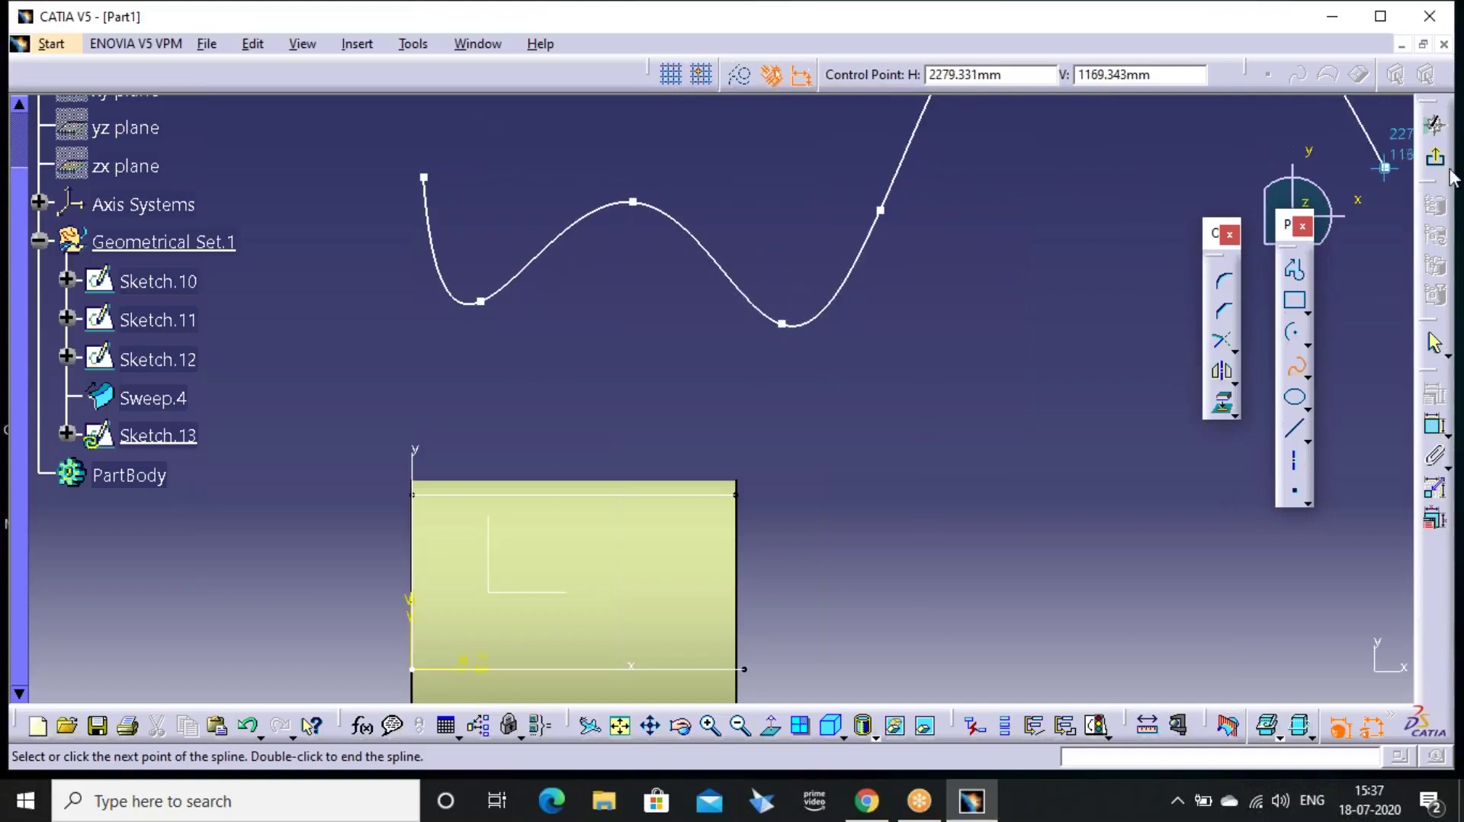
pyautogui.doubleClick(1410, 166)
pyautogui.click(1434, 121)
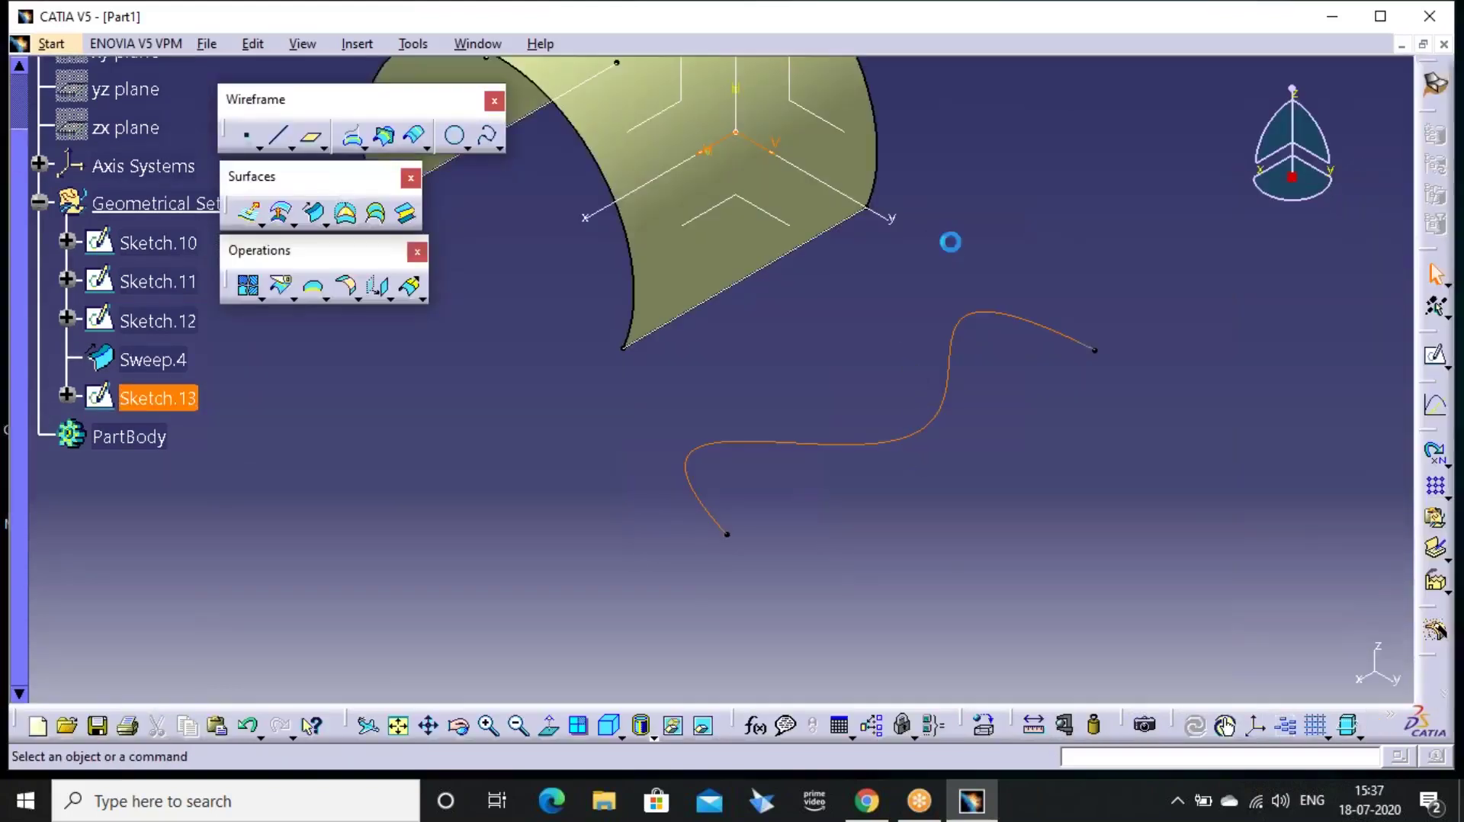
pyautogui.click(949, 244)
pyautogui.moveTo(840, 297); pyautogui.dragTo(840, 464, button='middle')
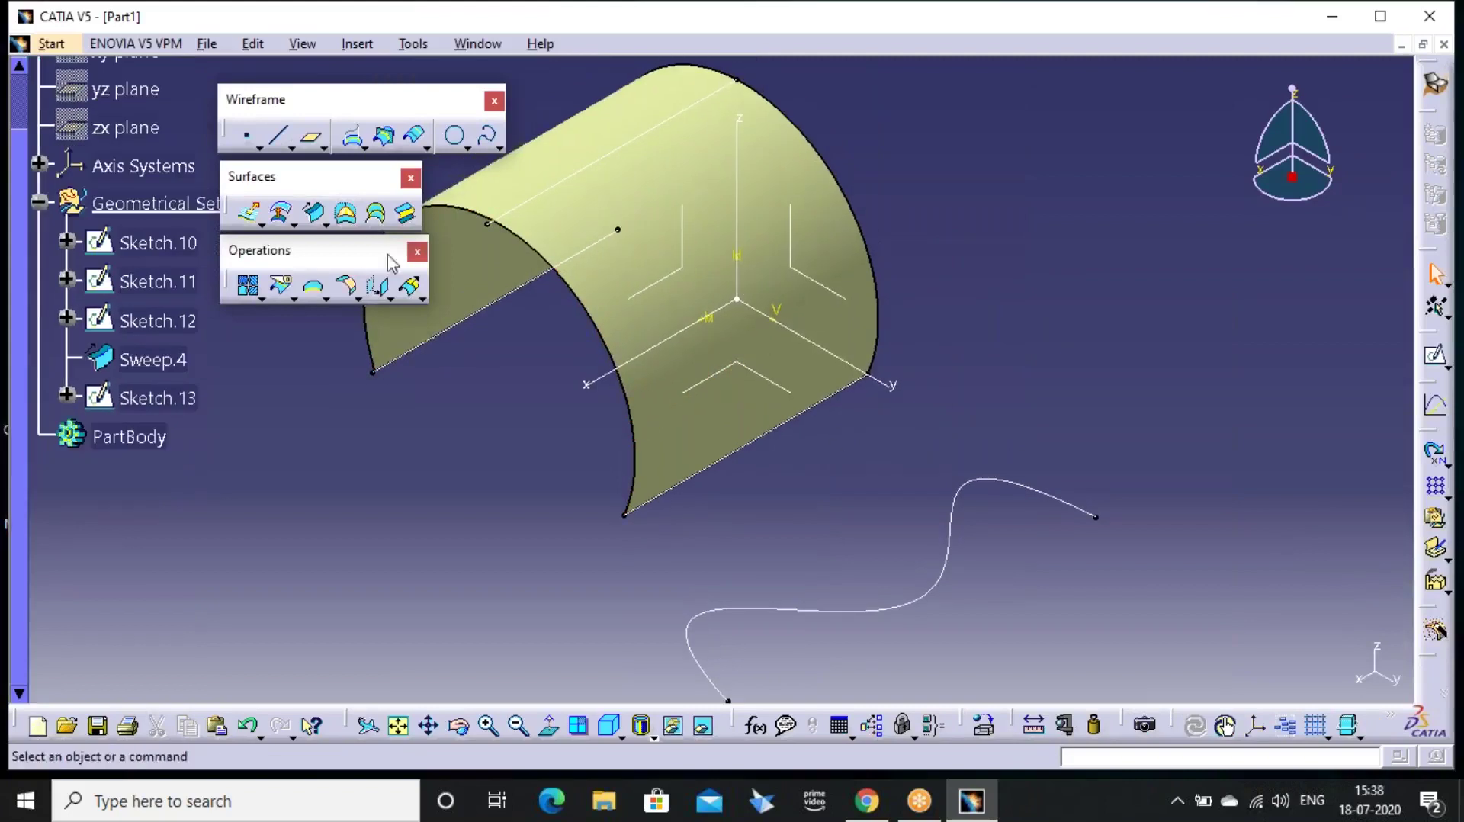
# Preview a Two guides and tangency surface circular sweep using Sketch.10 as limit curve with tangency, Sweep.4 as tangency surface and Sketch.13 as limit curve
pyautogui.click(319, 217)
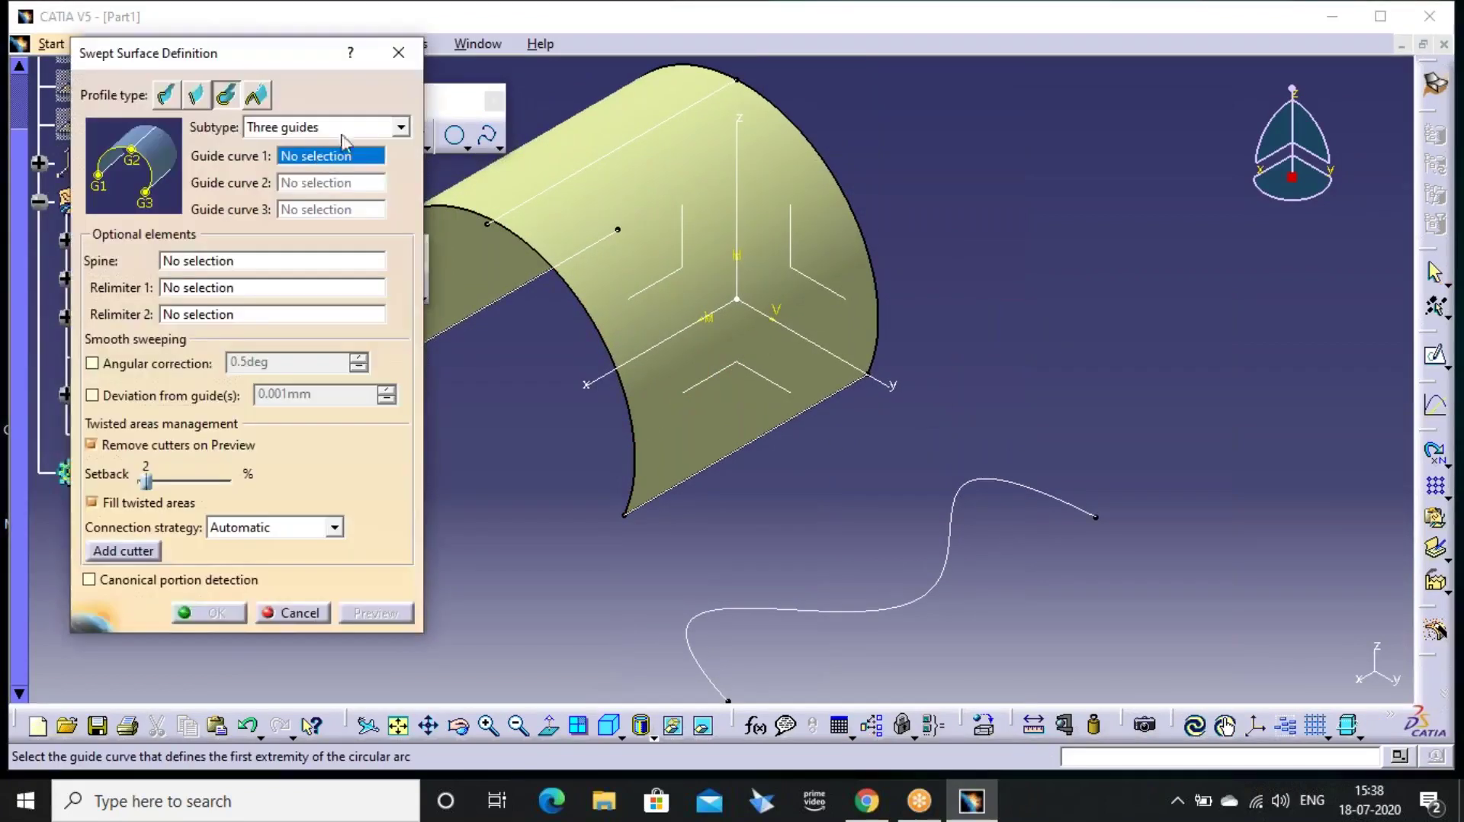
pyautogui.click(398, 127)
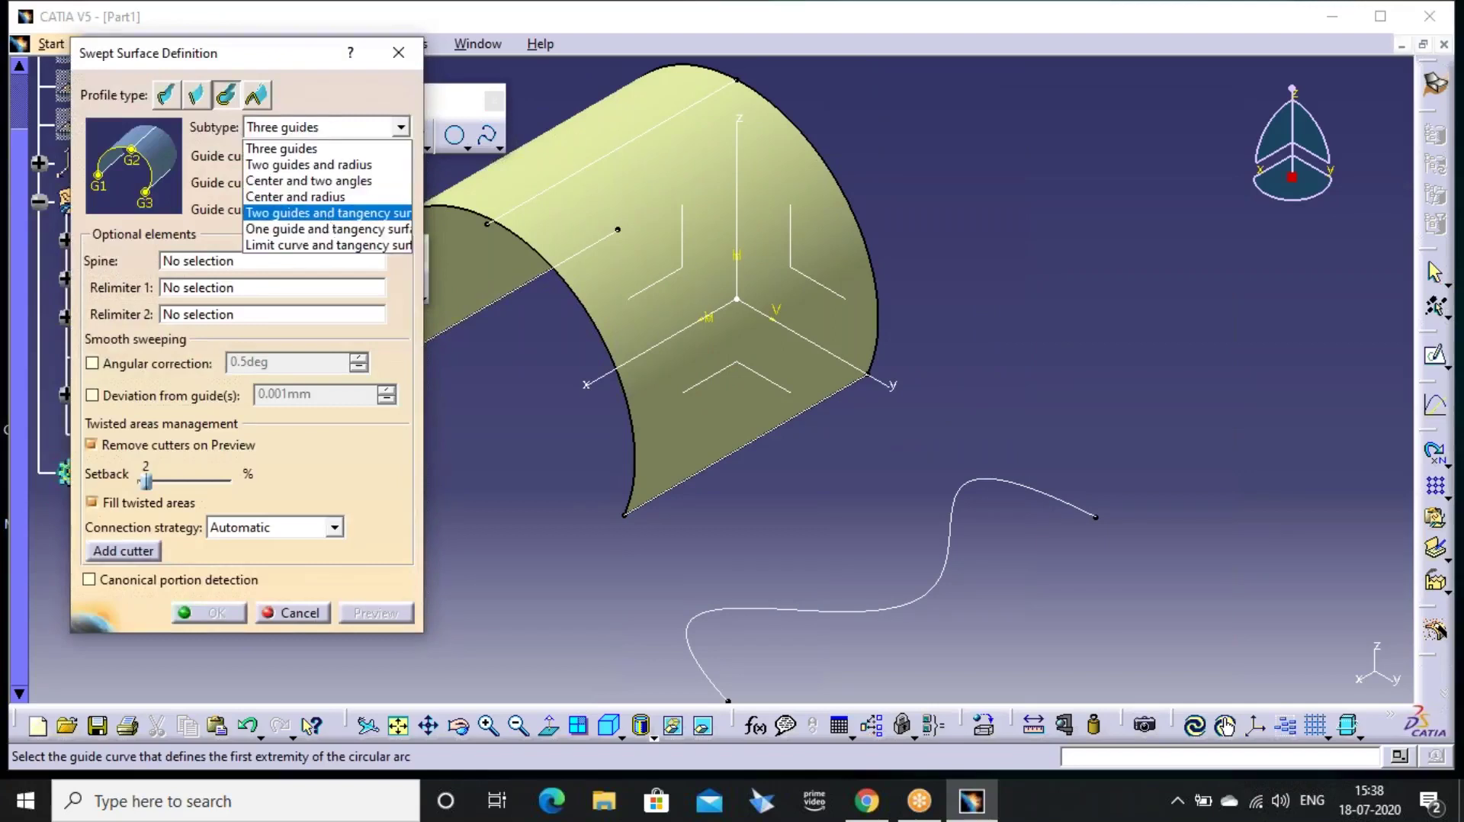
pyautogui.click(326, 215)
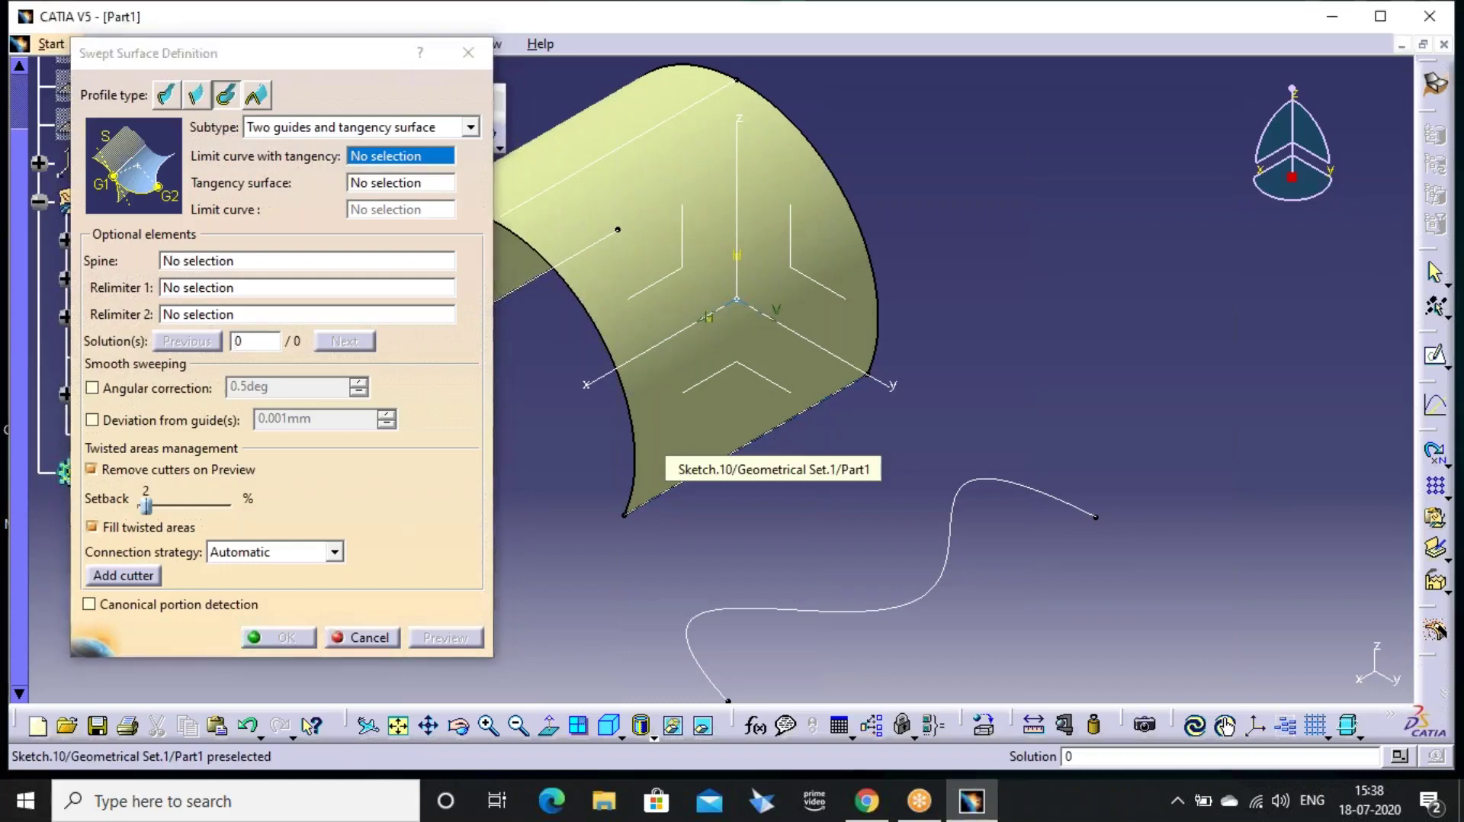
pyautogui.click(779, 434)
pyautogui.click(624, 149)
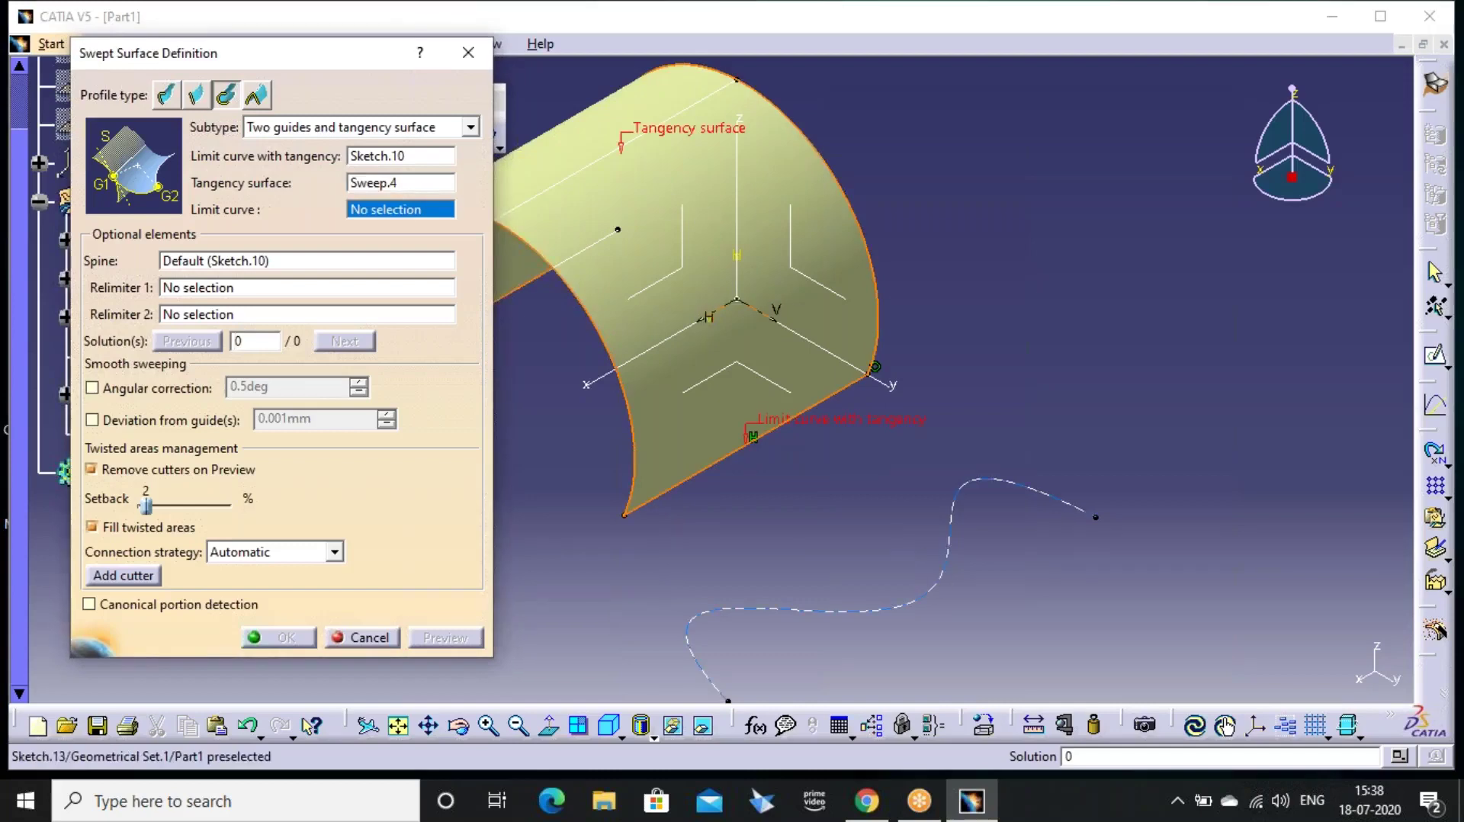
pyautogui.click(908, 601)
pyautogui.click(446, 637)
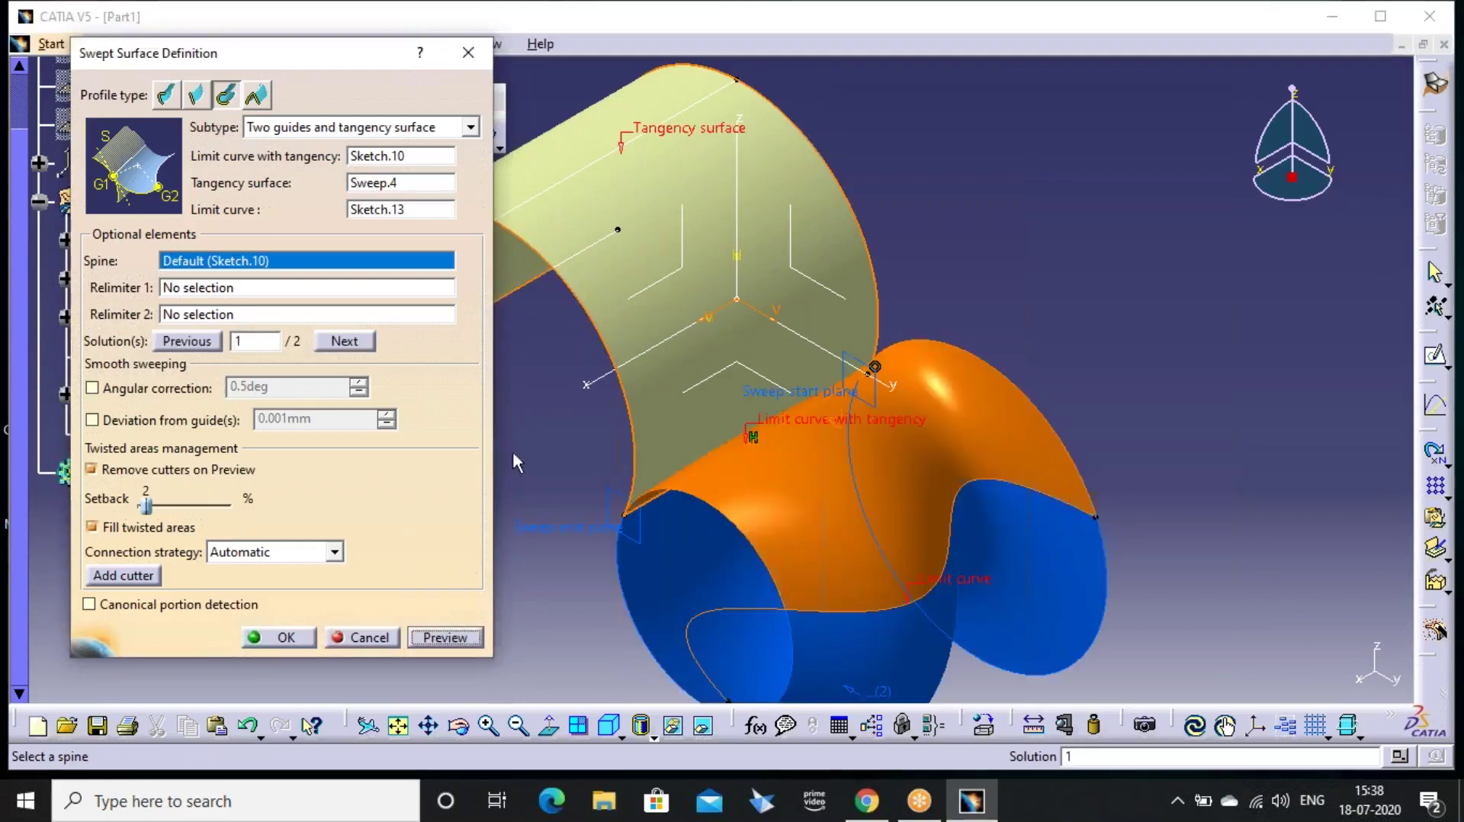
# Choose solution 2 for the Two guides and tangency surface sweep and create the surface
pyautogui.moveTo(528, 592)
pyautogui.mouseDown(button='middle')
pyautogui.moveTo(588, 517)
pyautogui.moveTo(571, 537)
pyautogui.mouseUp(button='middle')
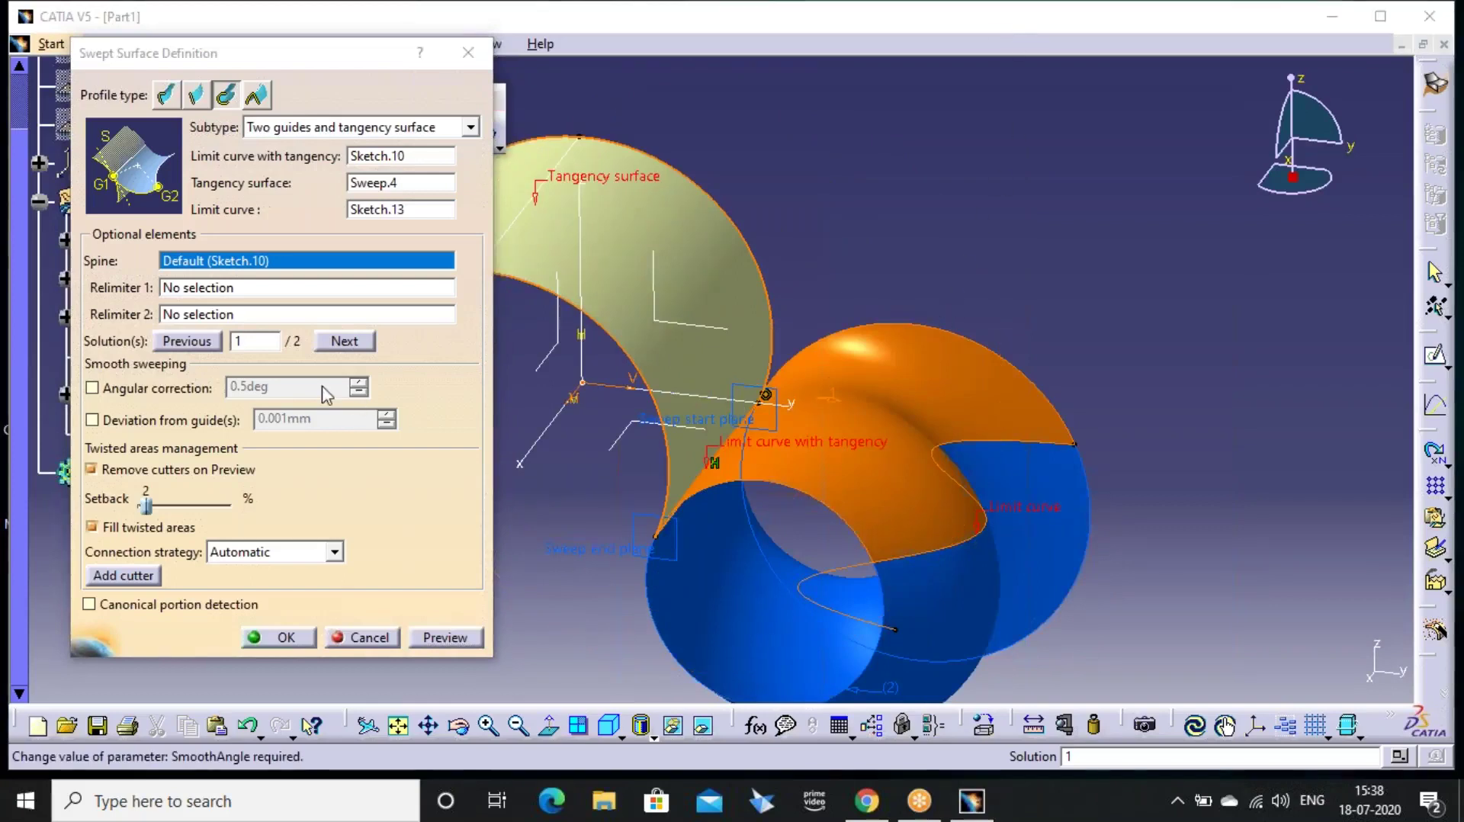
pyautogui.click(344, 341)
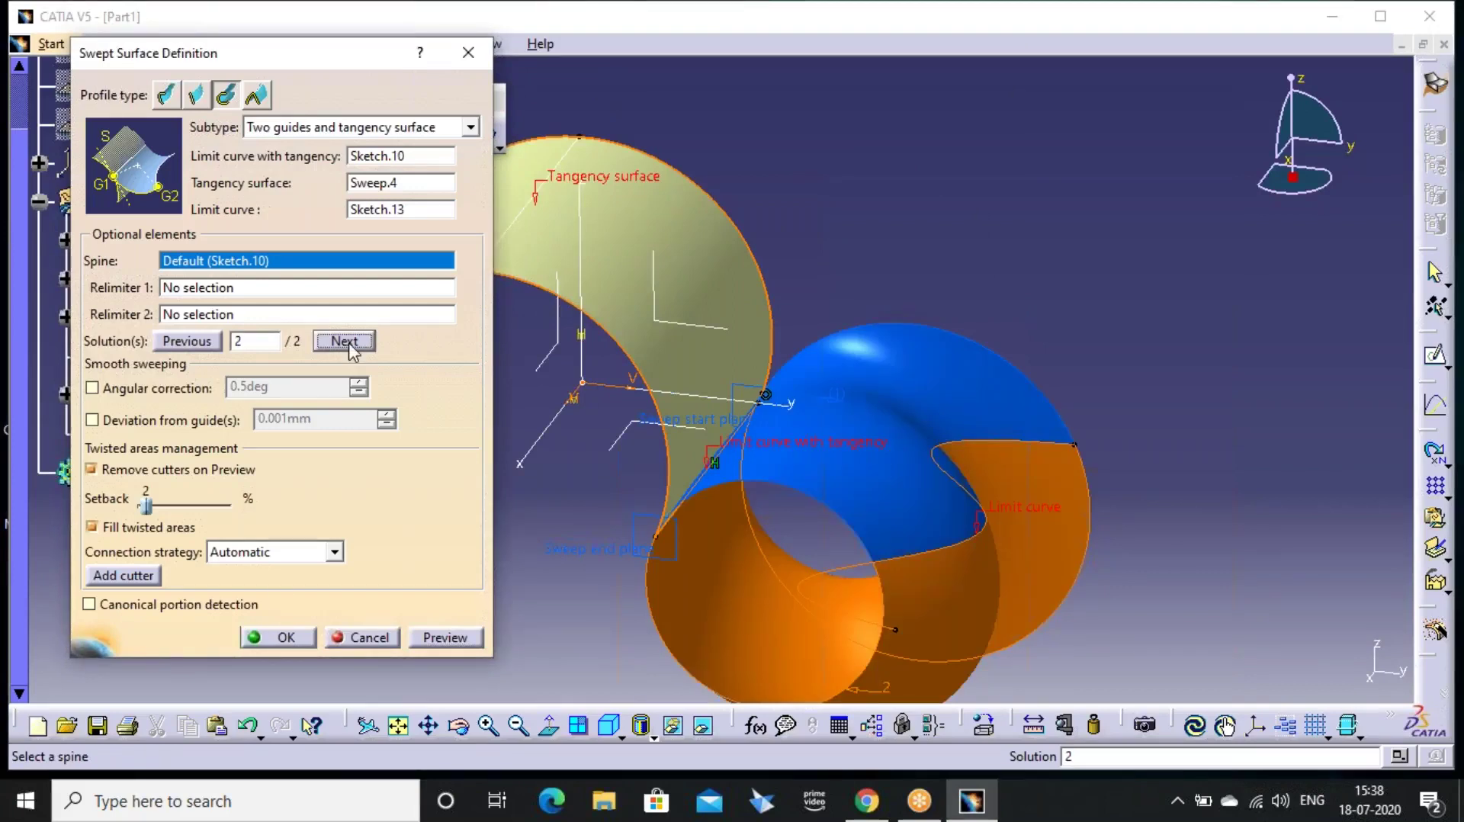
pyautogui.click(430, 637)
pyautogui.click(278, 637)
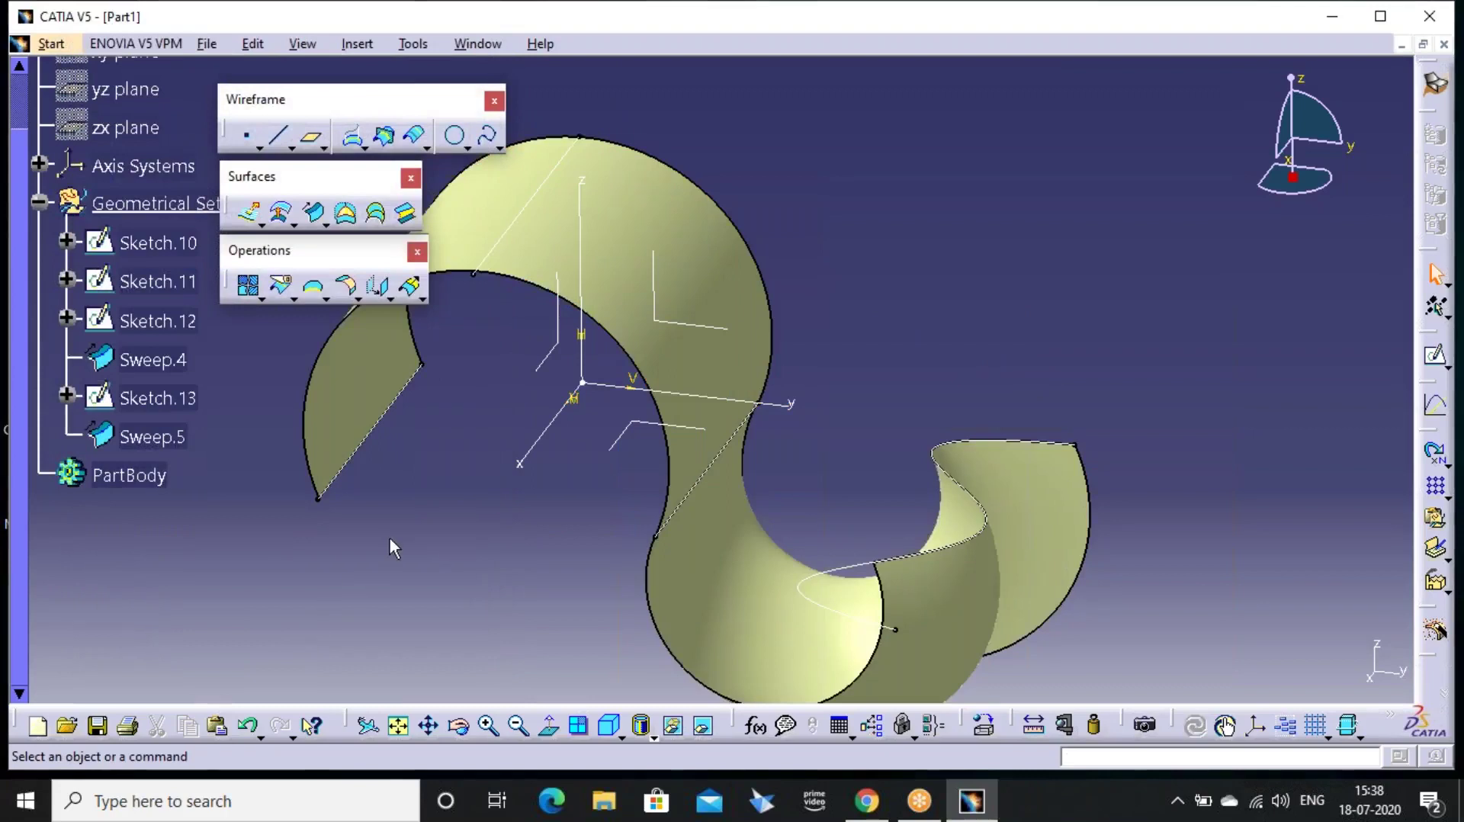
# Undo the Two guides and tangency surface sweep, keeping the arched surface and the wavy spline
pyautogui.moveTo(880, 465); pyautogui.dragTo(686, 427, button='middle')
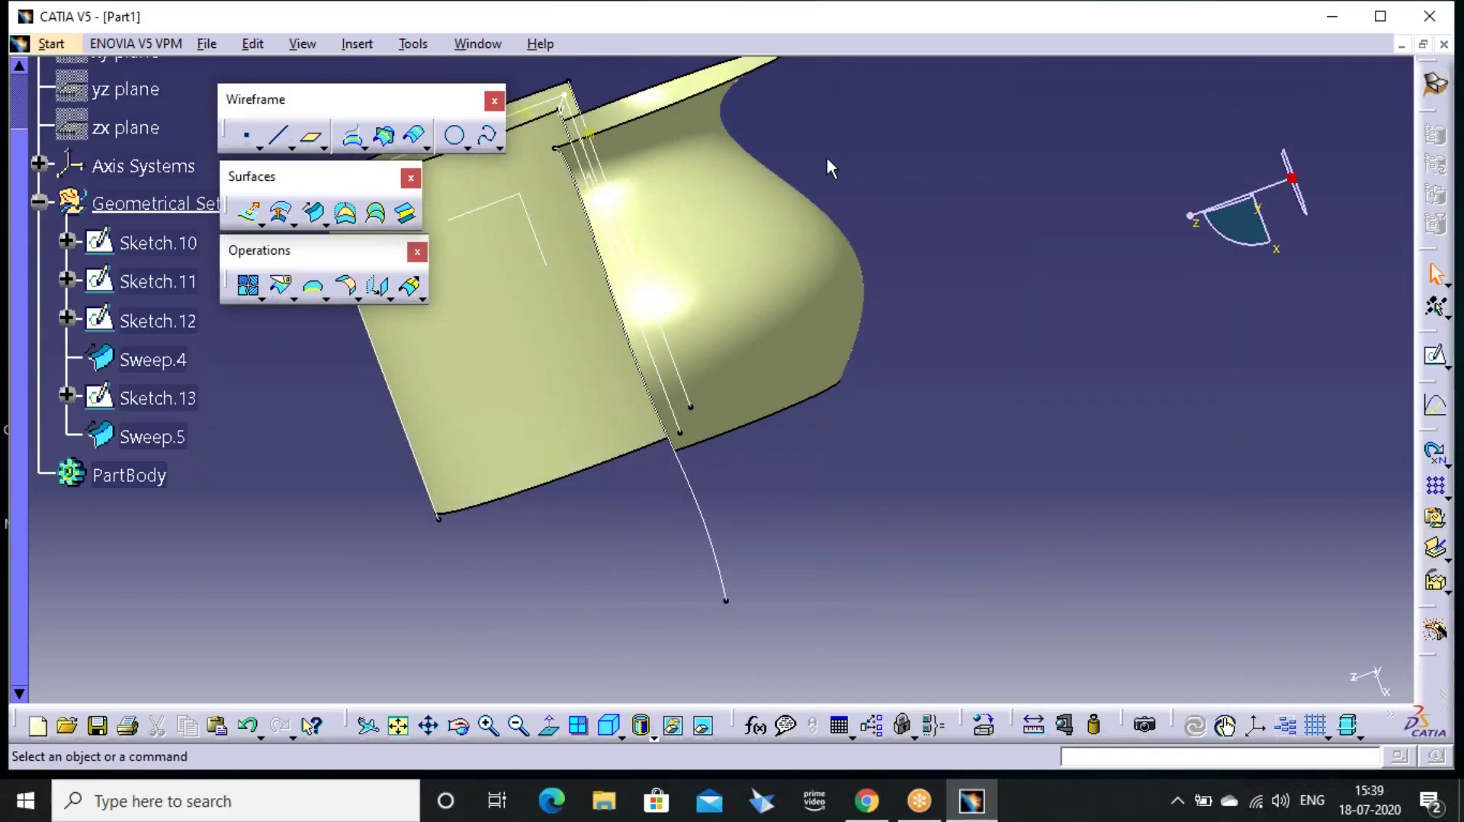
pyautogui.moveTo(825, 150); pyautogui.dragTo(844, 289, button='middle')
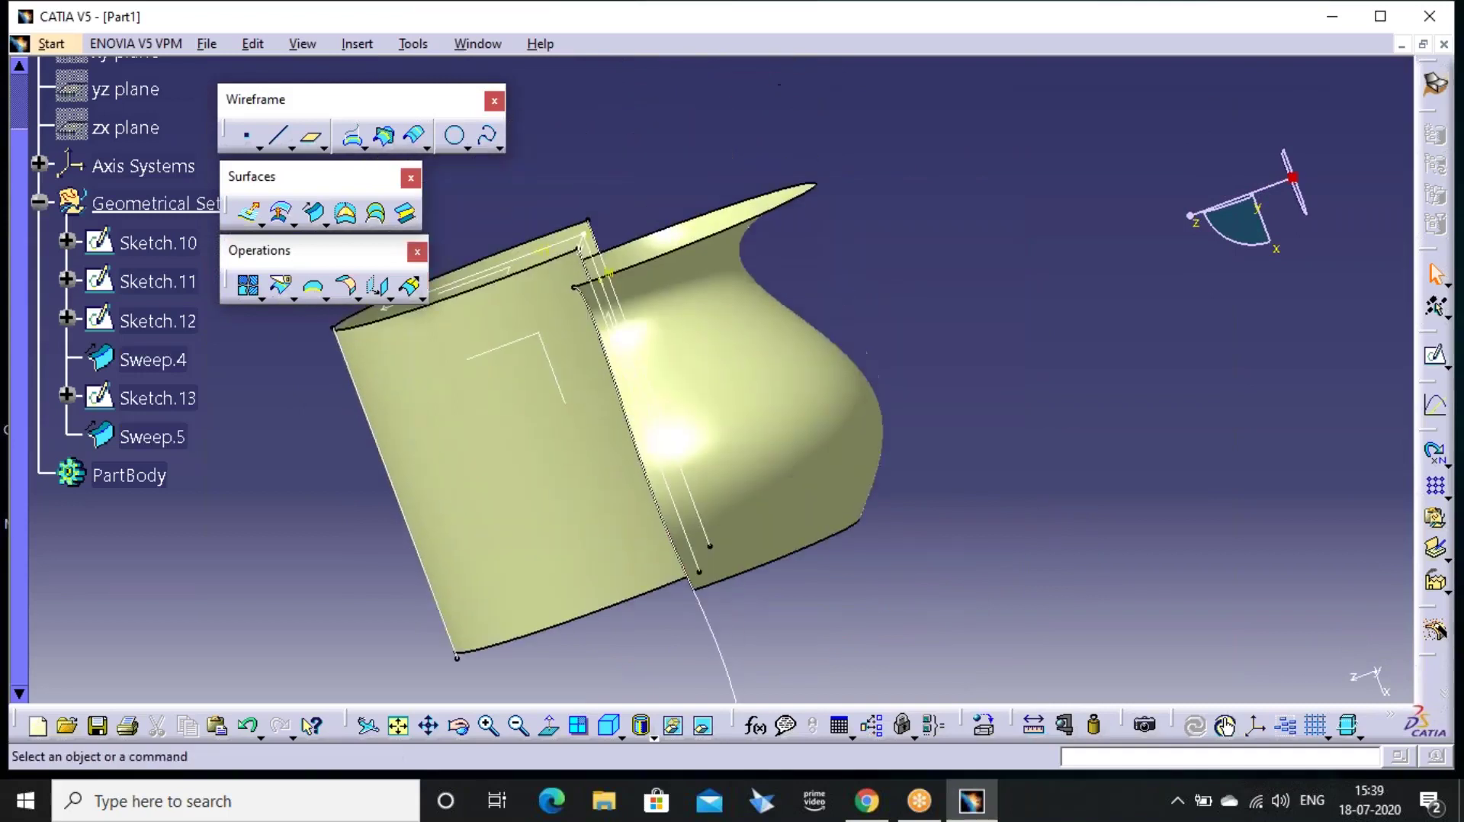
pyautogui.click(392, 324)
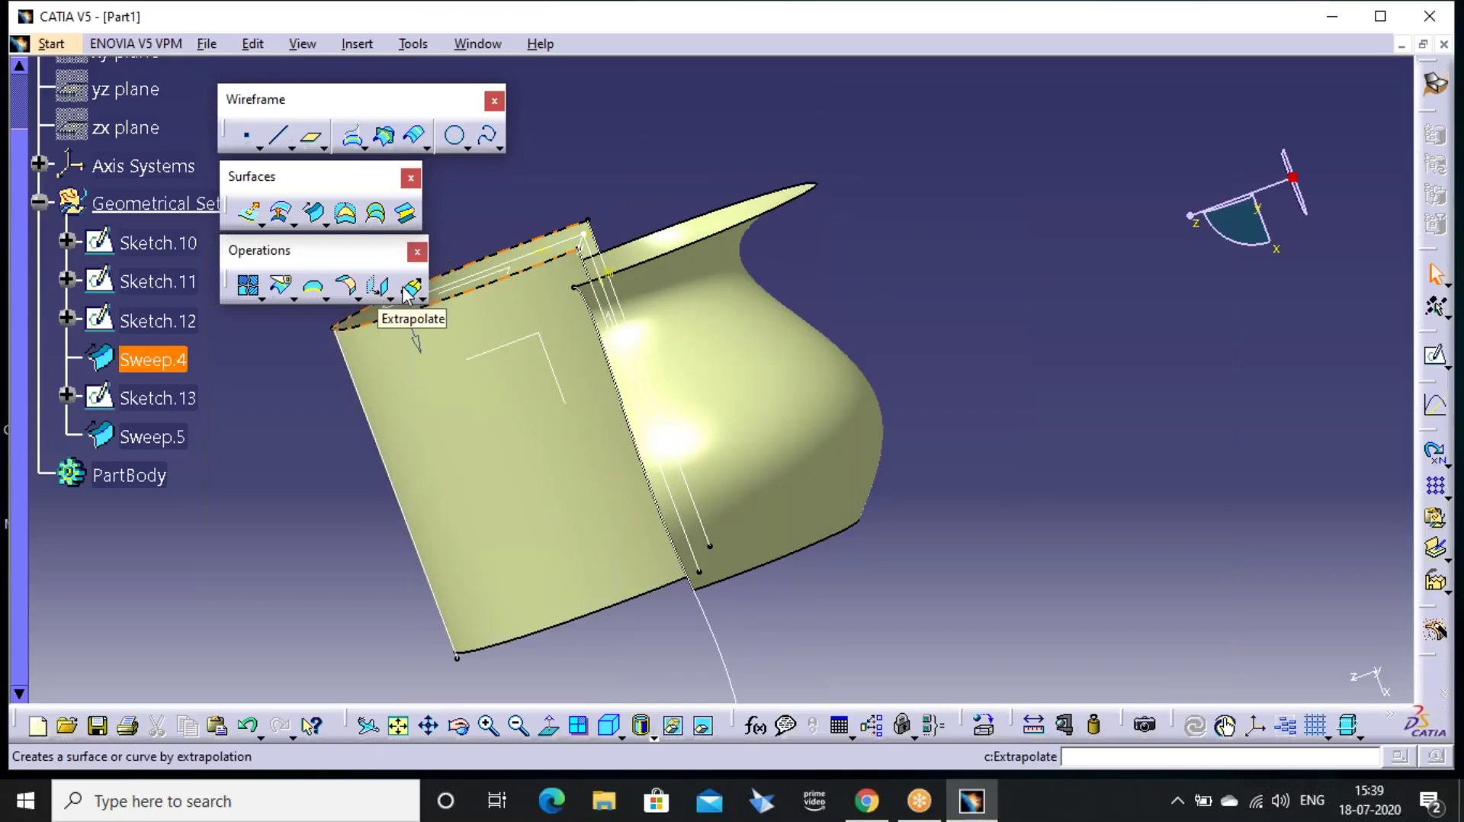
pyautogui.click(595, 679)
pyautogui.click(609, 724)
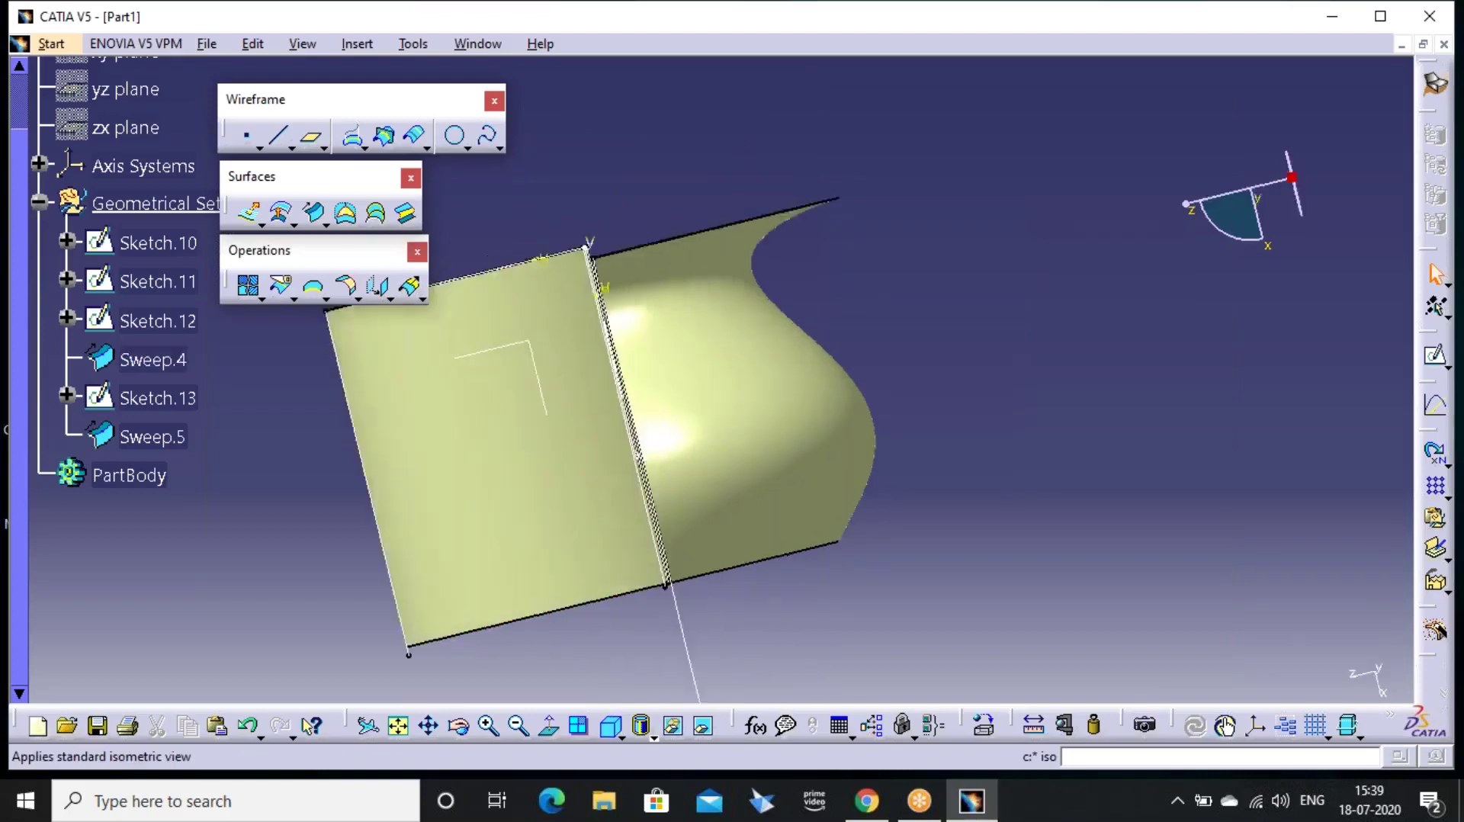
pyautogui.moveTo(742, 222); pyautogui.dragTo(750, 326, button='middle')
pyautogui.hotkey('ctrl', 'z')
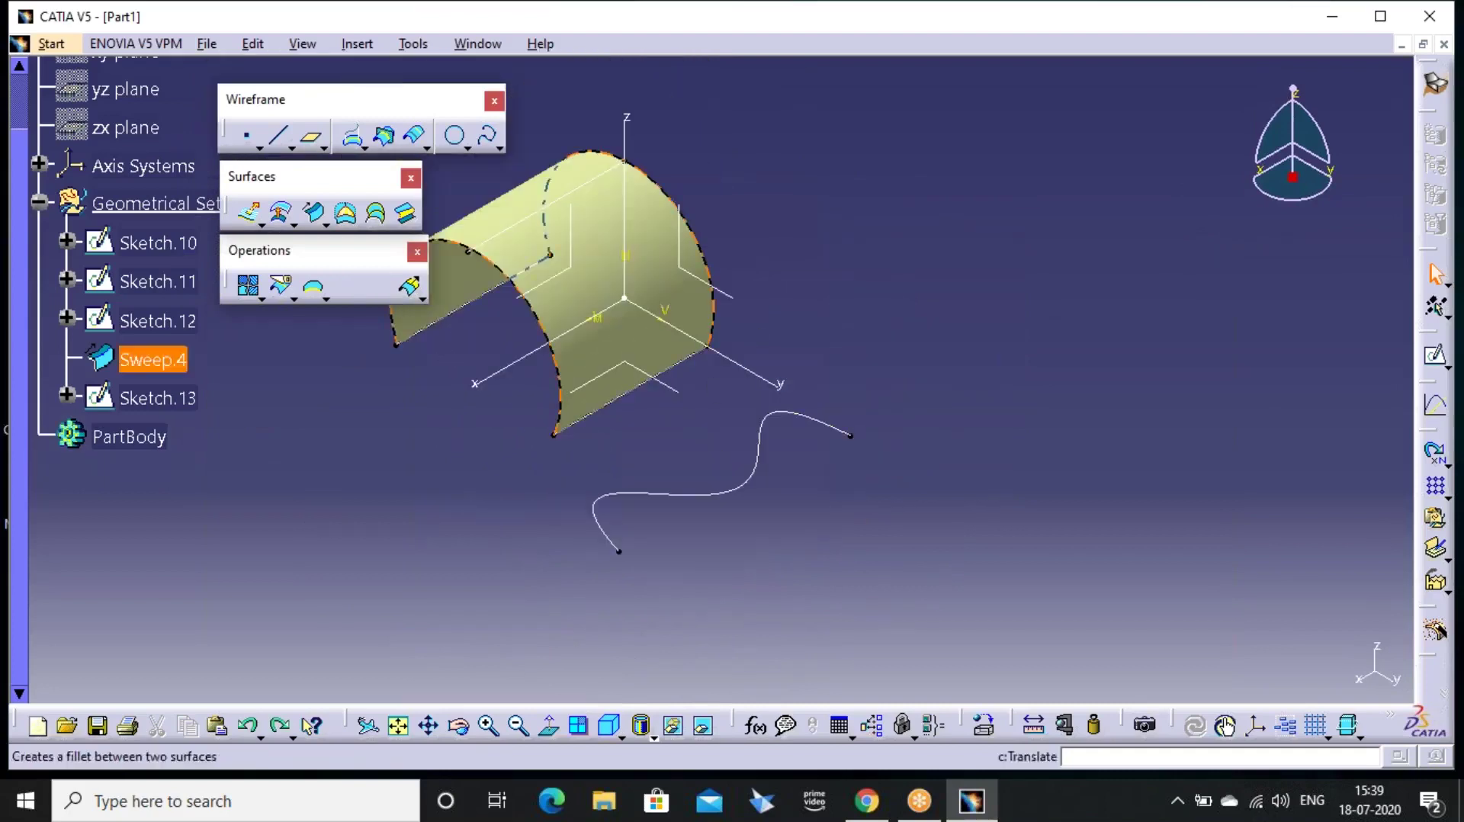
# Preview a One guide and tangency surface circular sweep with Sketch.13 as guide curve, Sweep.4 as tangency surface and a 500 mm radius
pyautogui.click(312, 213)
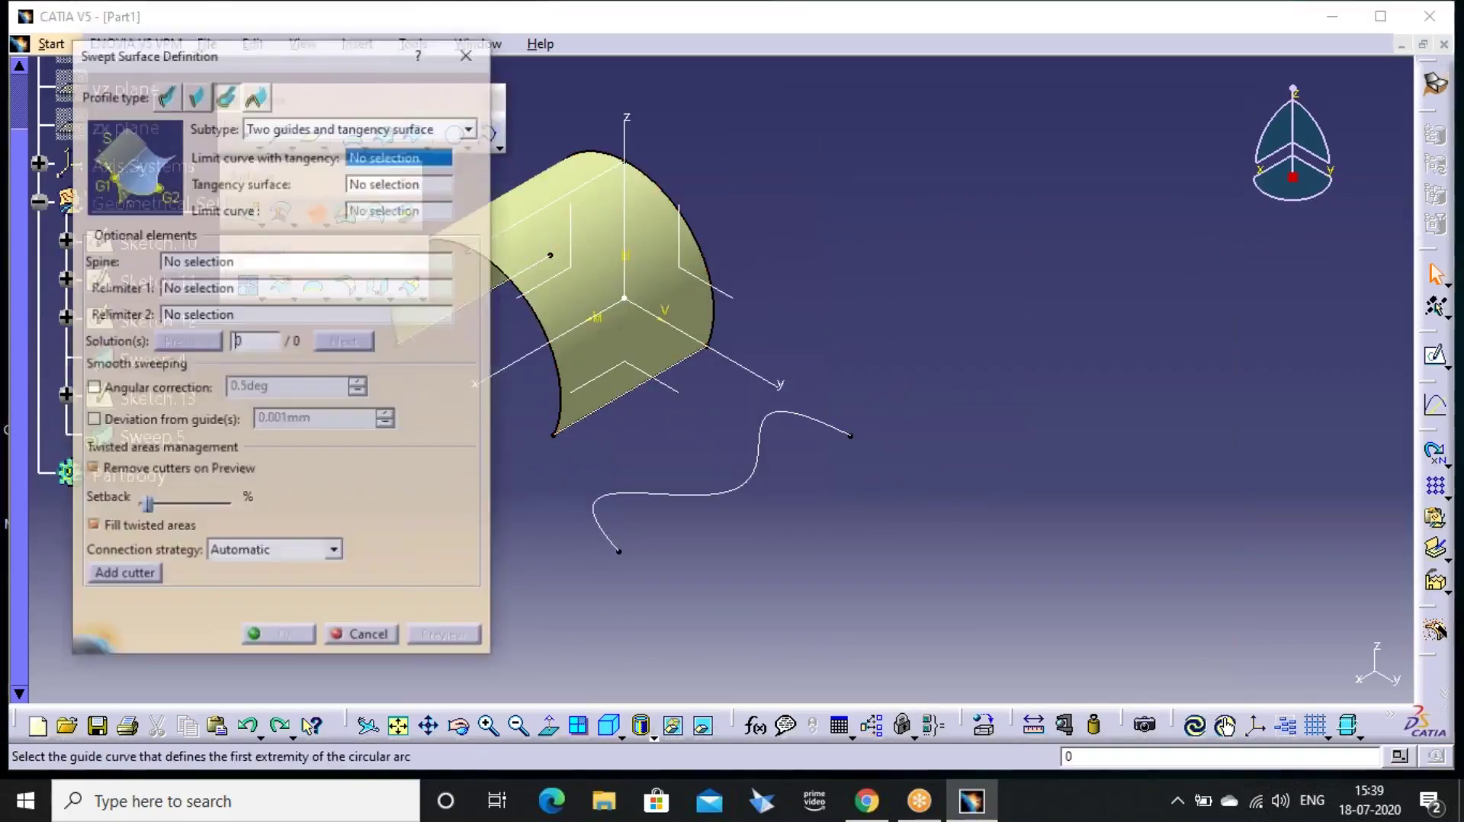
pyautogui.click(296, 128)
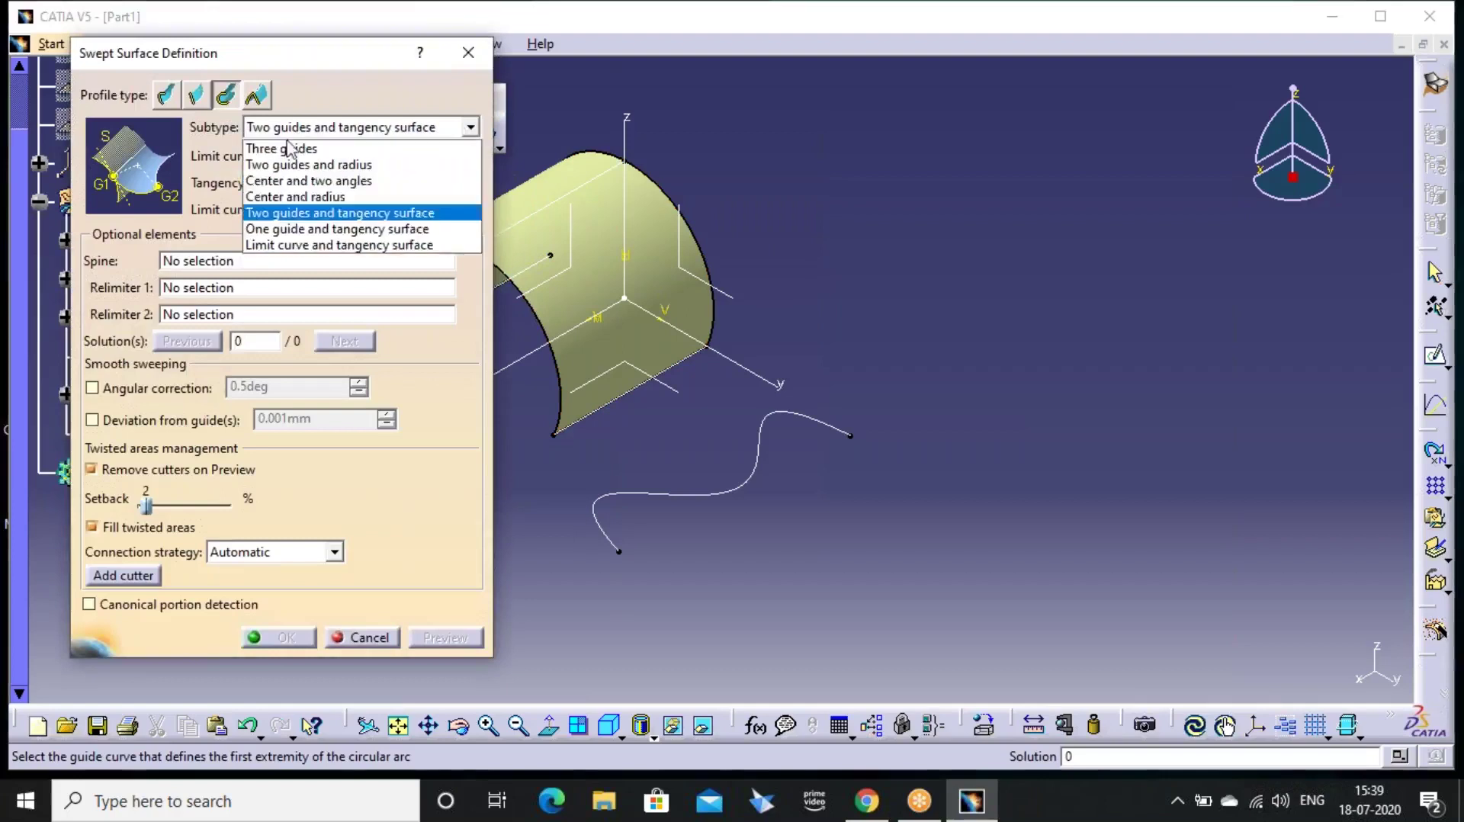
pyautogui.click(304, 229)
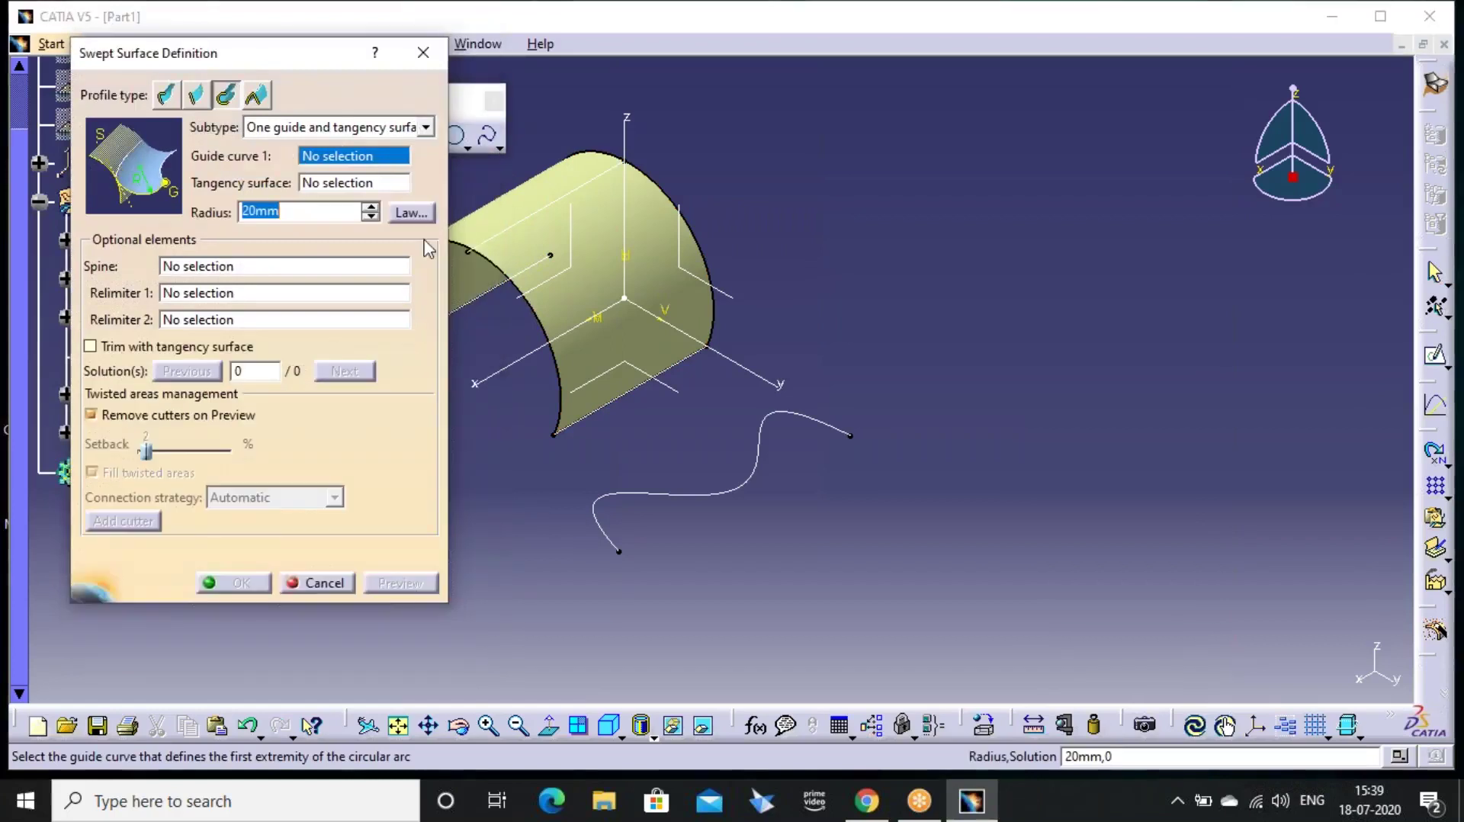
pyautogui.moveTo(712, 392); pyautogui.dragTo(717, 569, button='middle')
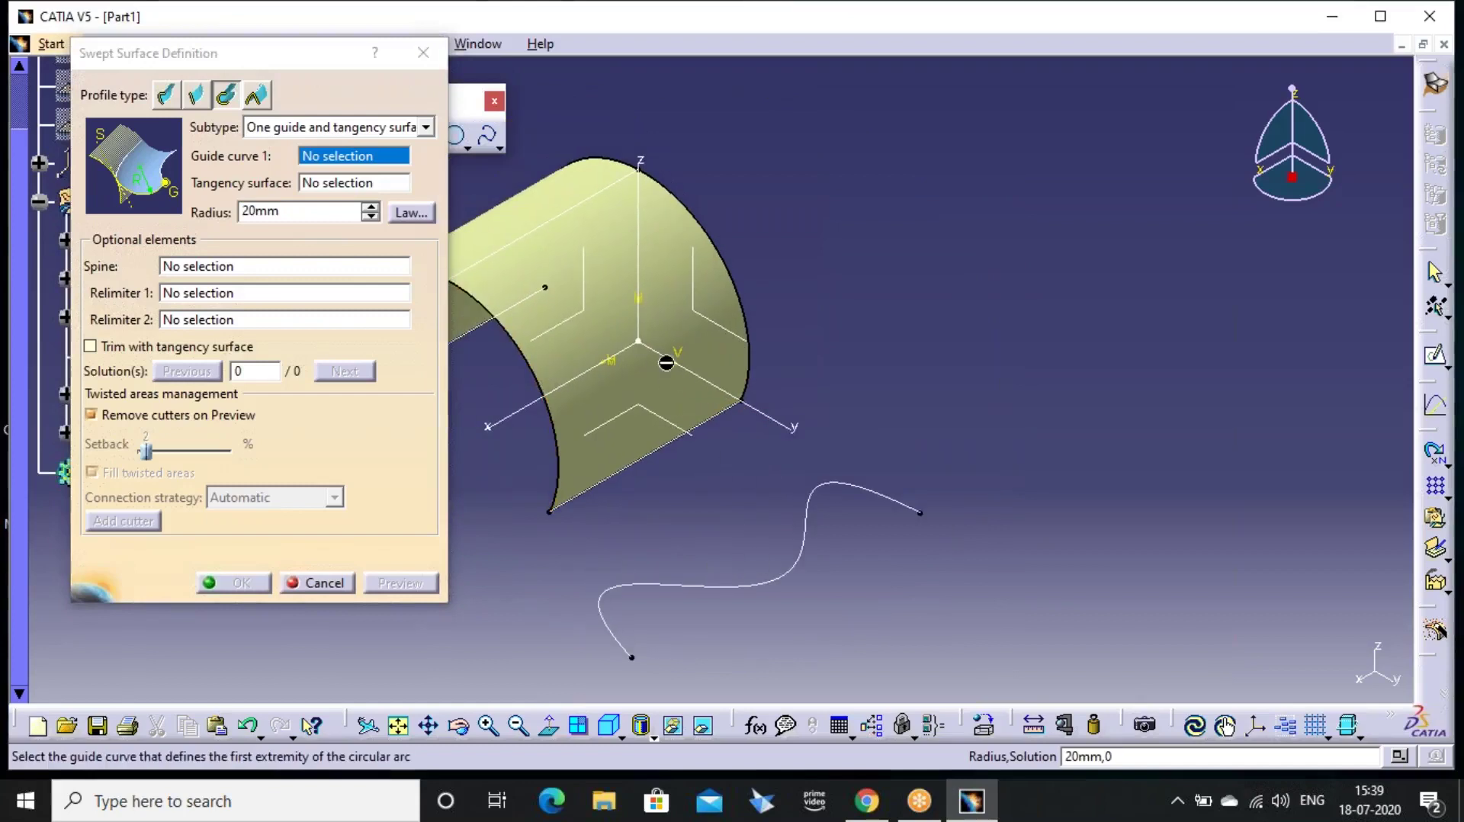
pyautogui.click(802, 572)
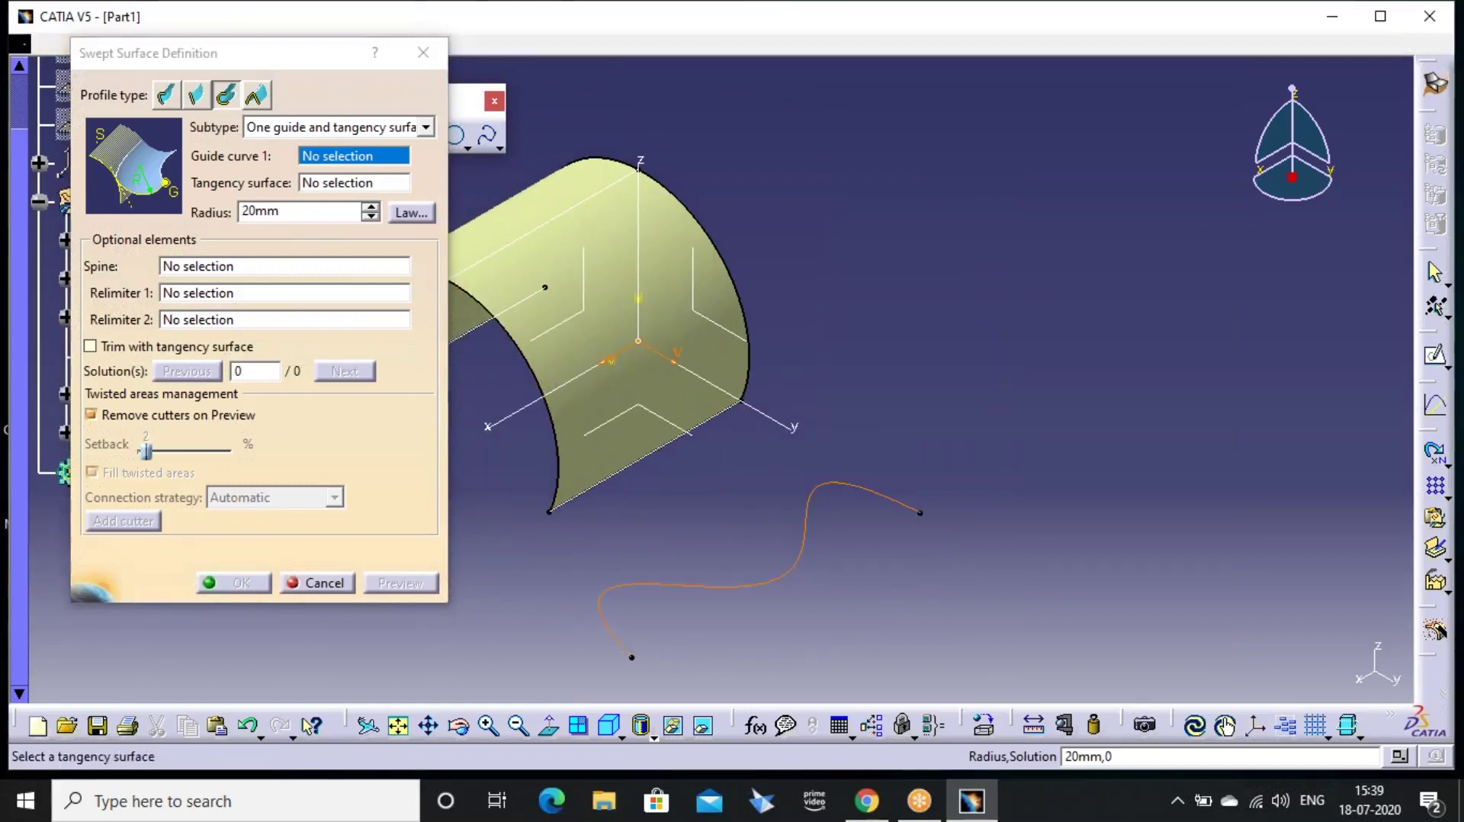
pyautogui.click(618, 230)
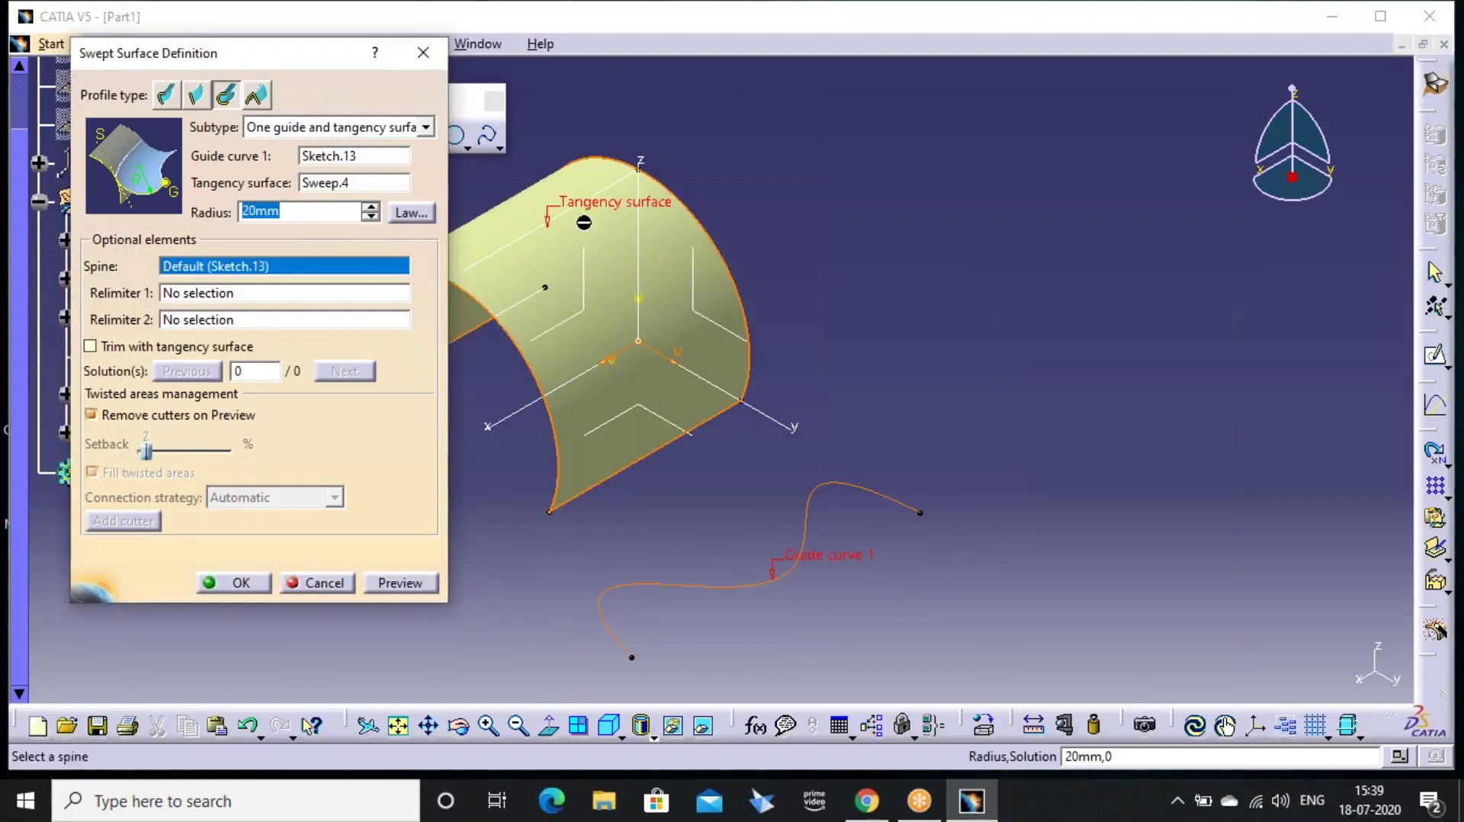
pyautogui.write('50')
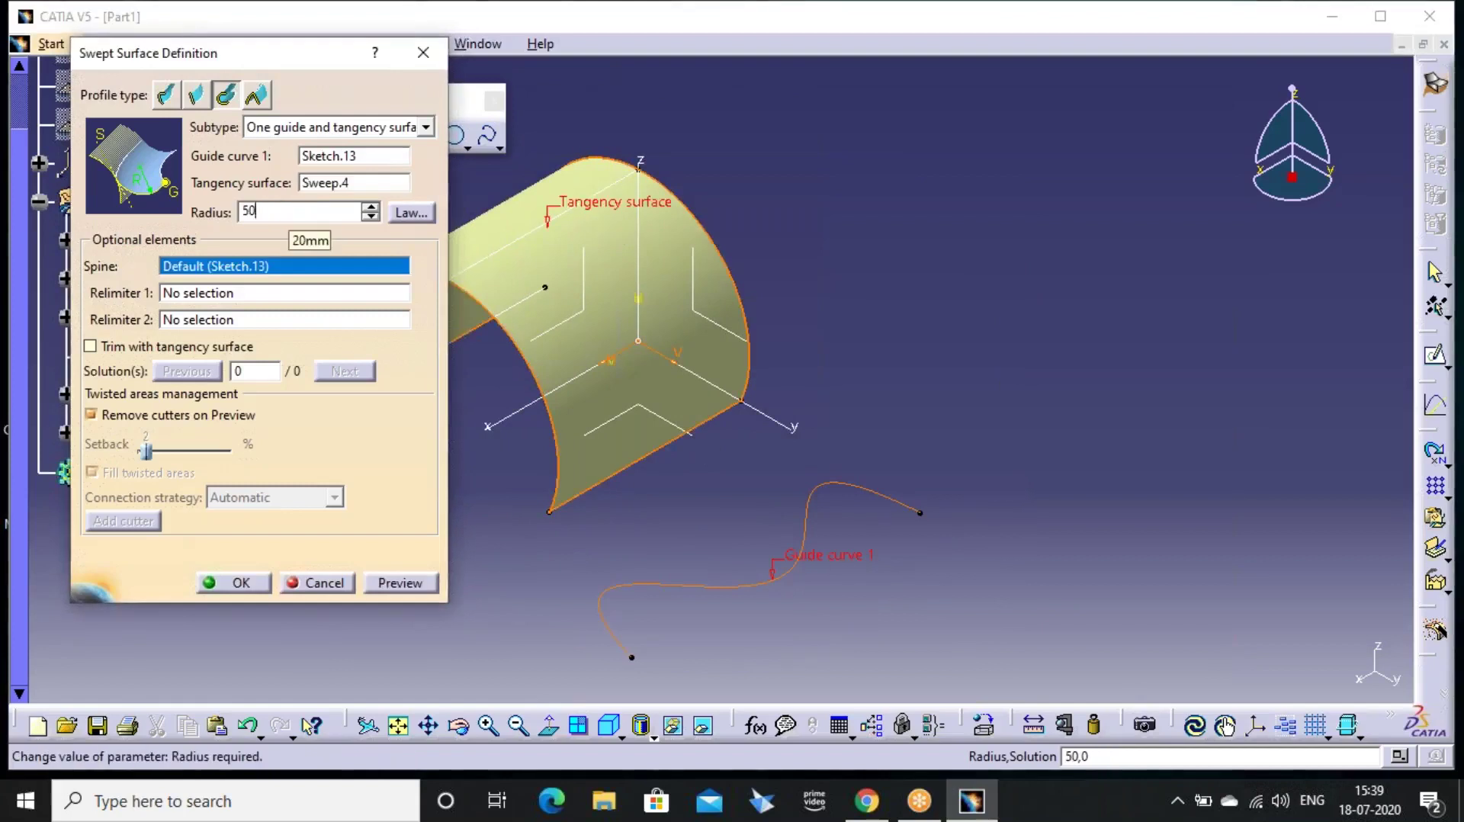
pyautogui.click(399, 582)
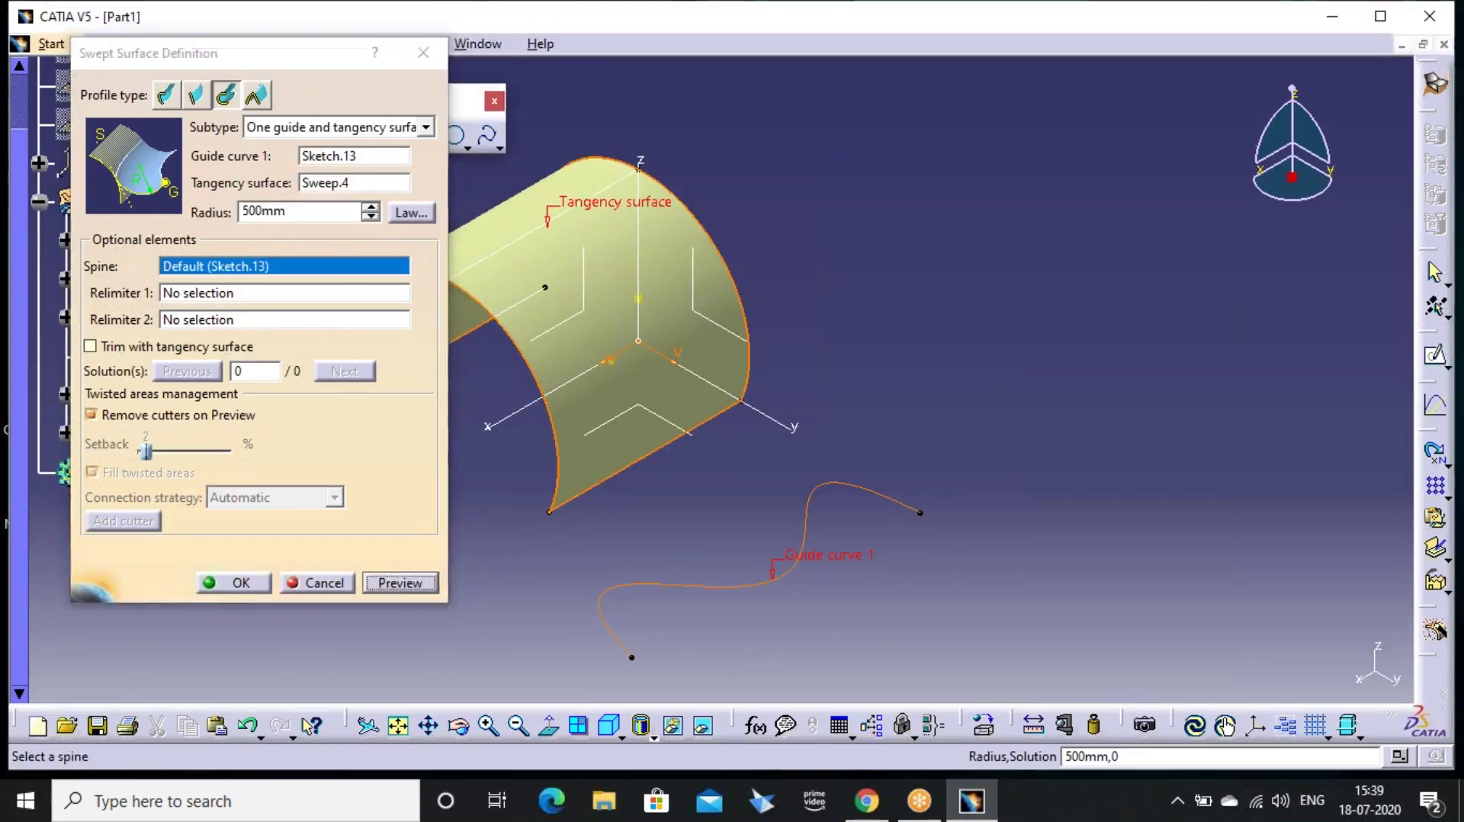
pyautogui.moveTo(606, 508); pyautogui.dragTo(716, 397, button='middle')
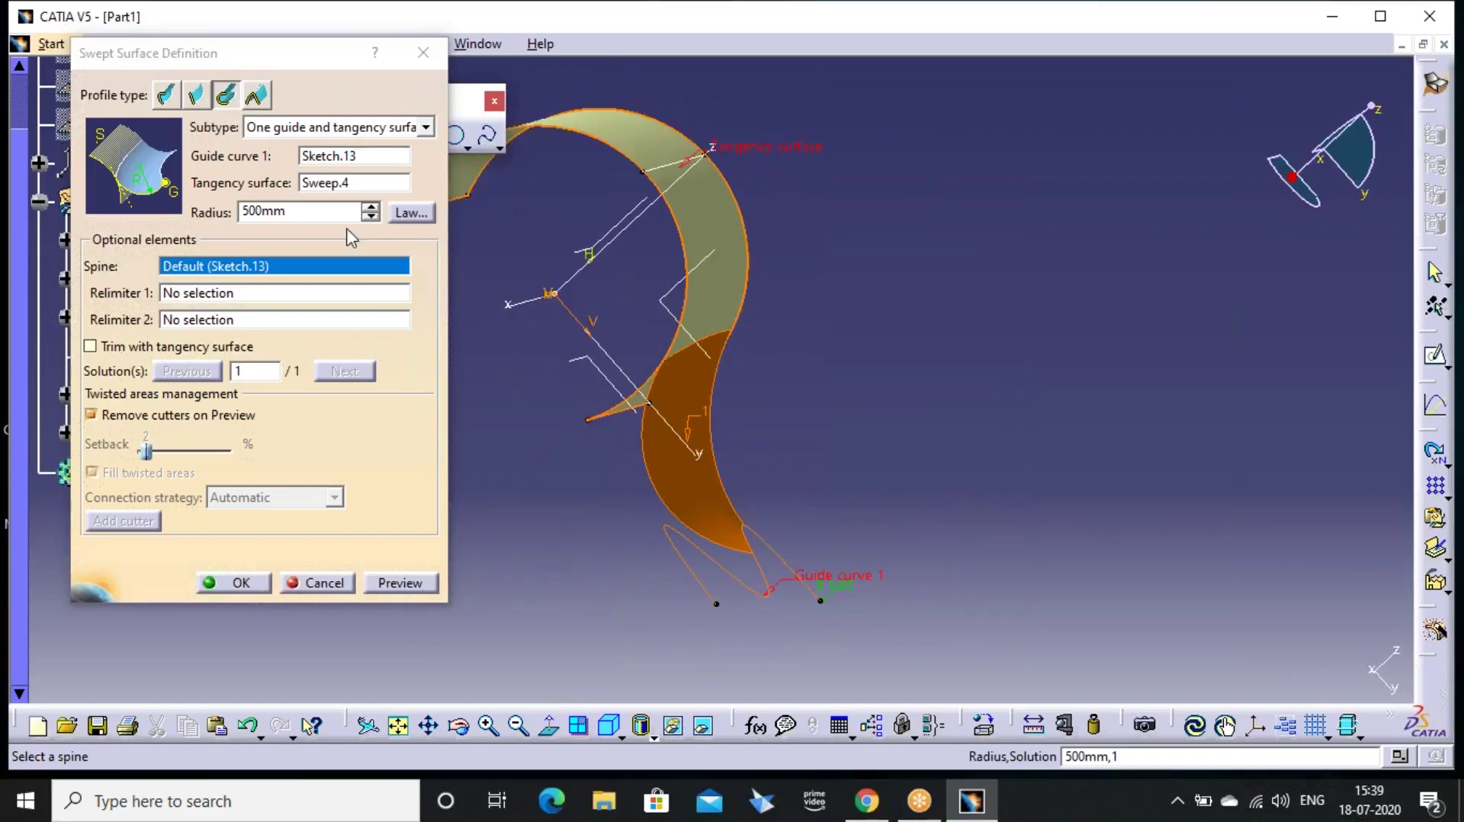
# Change the sweep subtype to Limit curve and tangency surface, using Sketch.10 as limit curve and Sweep.4 as tangency surface, and preview it
pyautogui.click(413, 128)
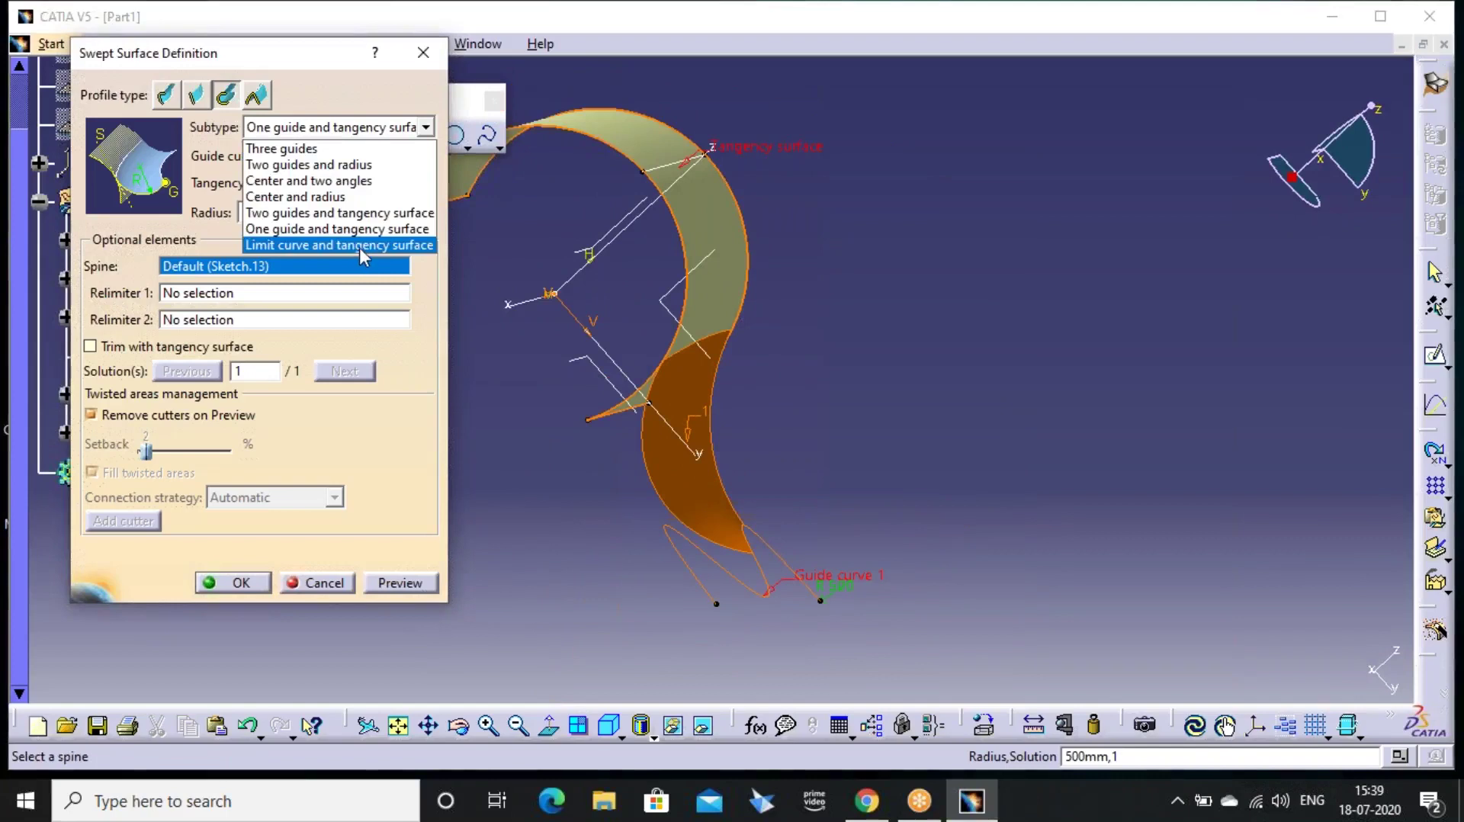
pyautogui.click(359, 245)
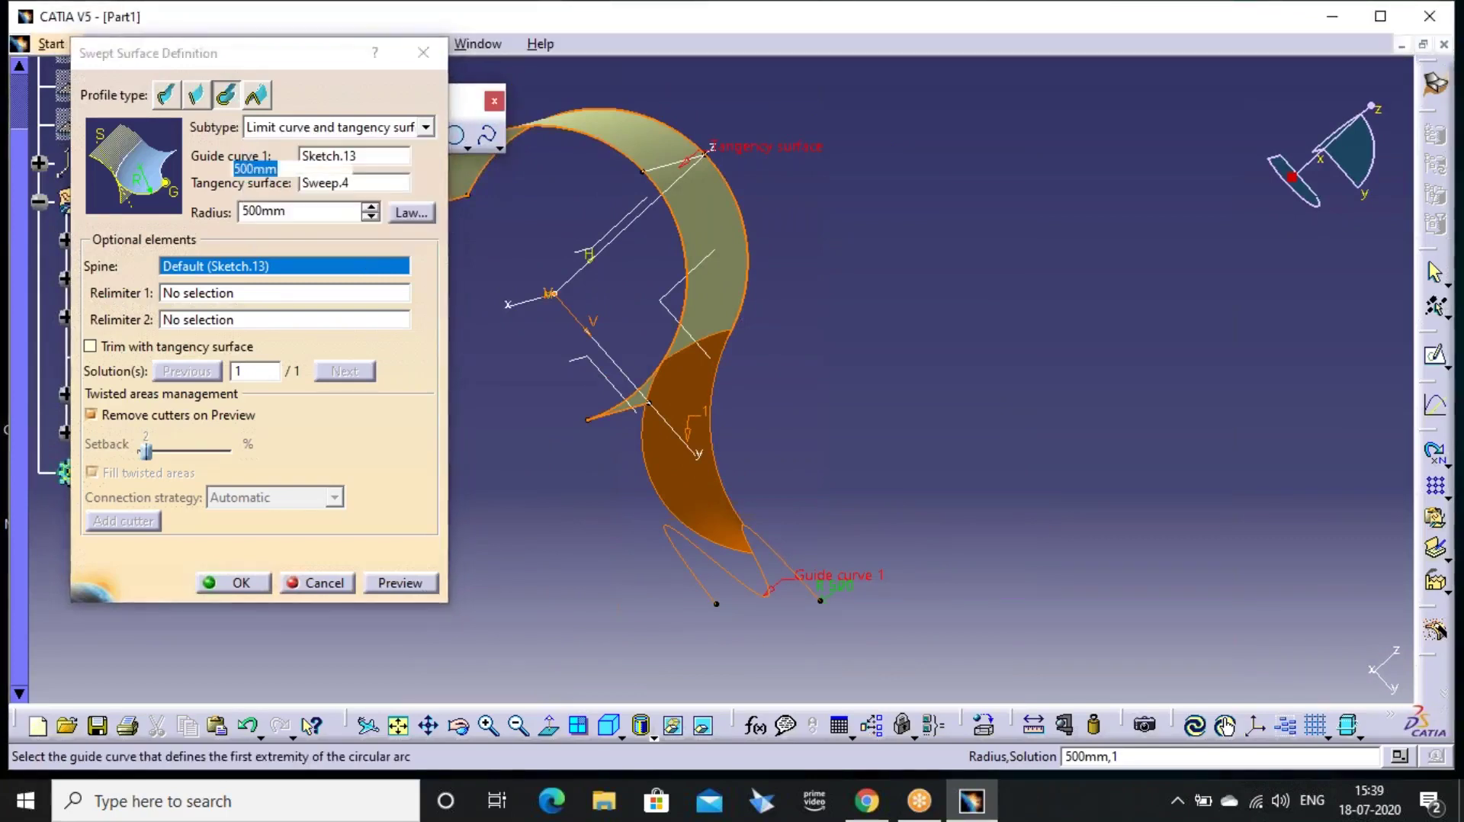
pyautogui.moveTo(876, 285); pyautogui.dragTo(635, 312, button='middle')
pyautogui.click(611, 726)
pyautogui.moveTo(684, 483)
pyautogui.mouseDown(button='middle')
pyautogui.moveTo(770, 459)
pyautogui.moveTo(721, 478)
pyautogui.mouseUp(button='middle')
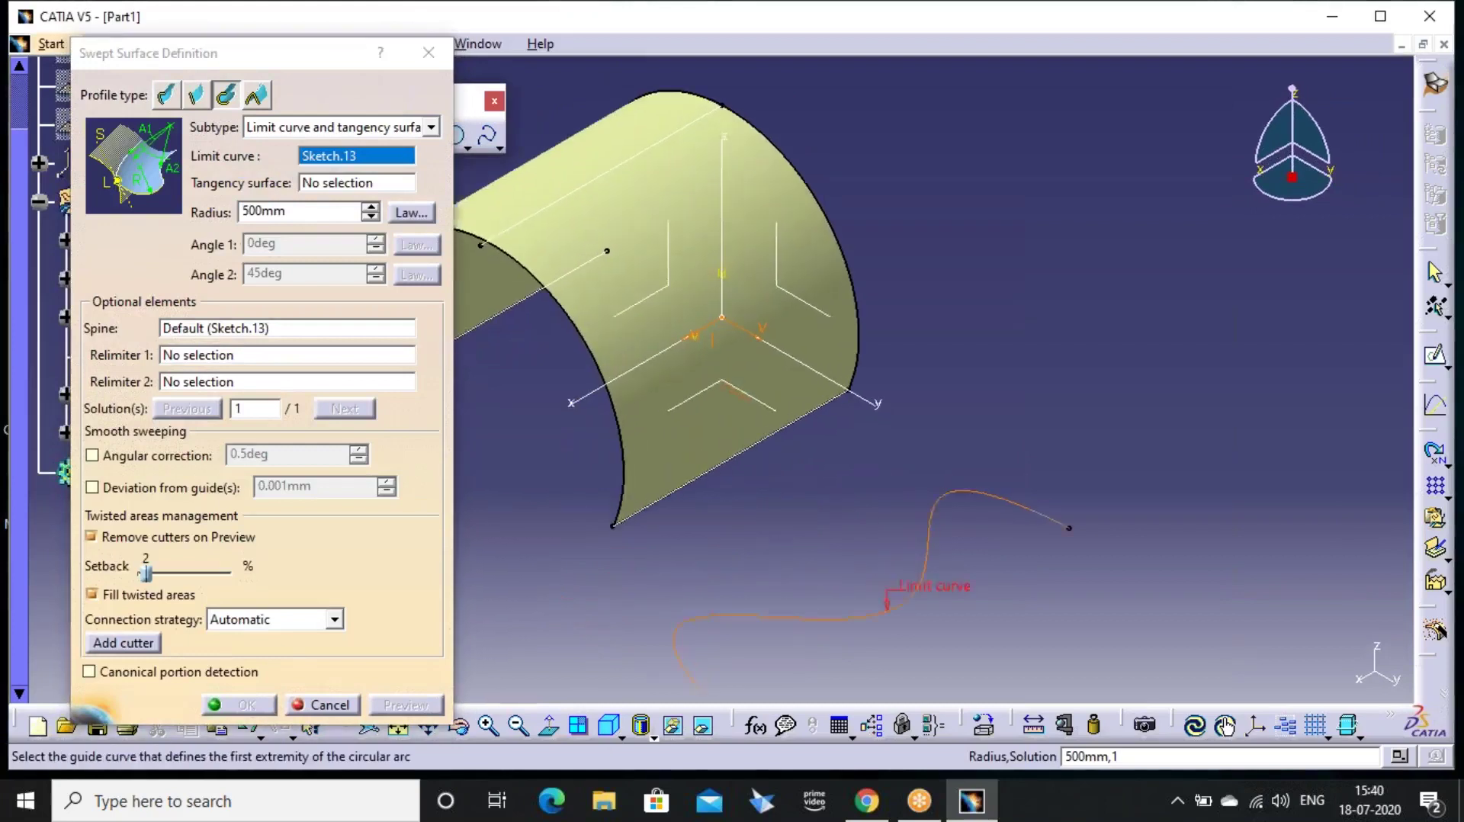
pyautogui.click(736, 478)
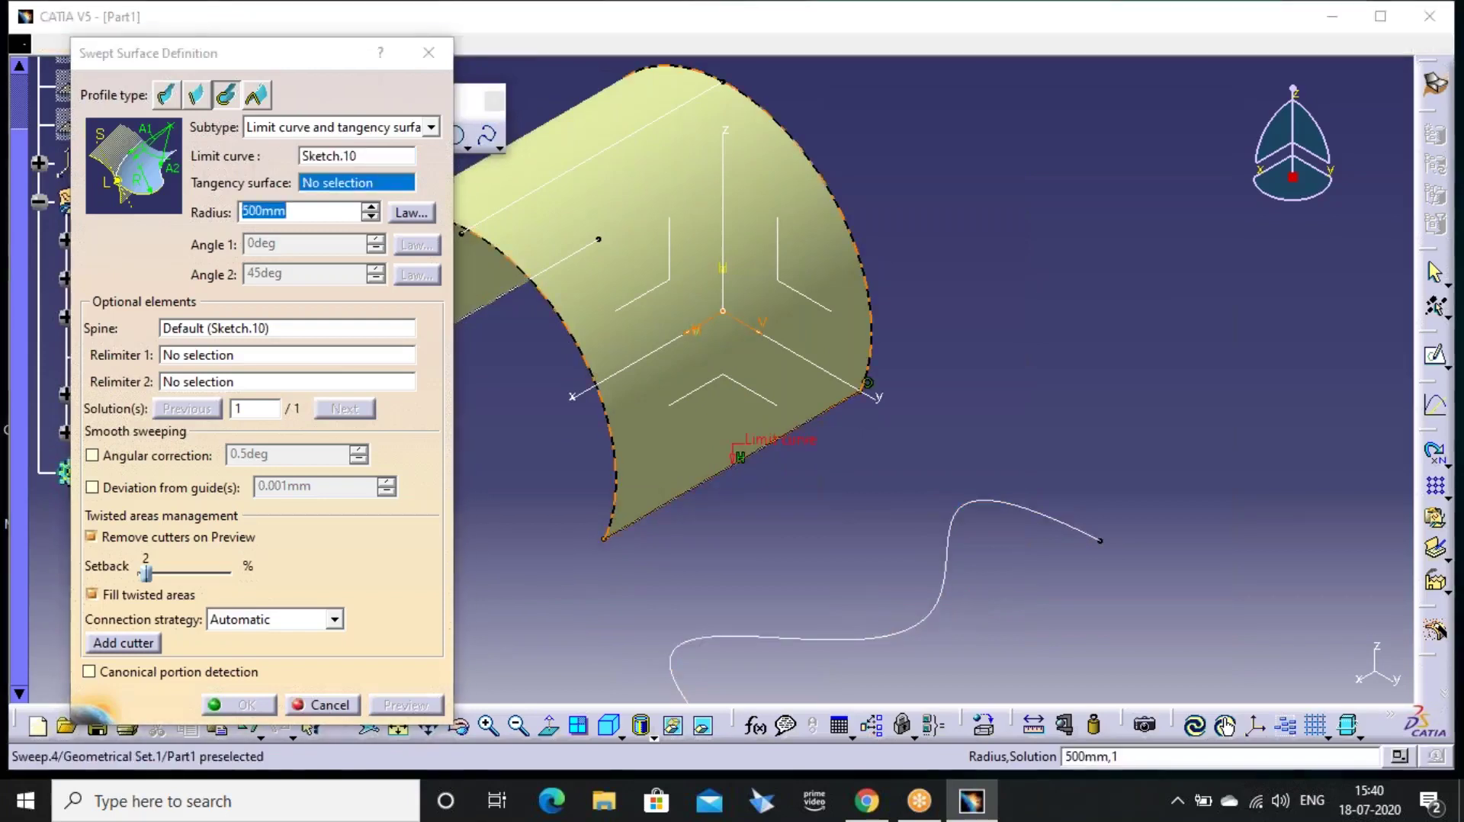
pyautogui.click(601, 152)
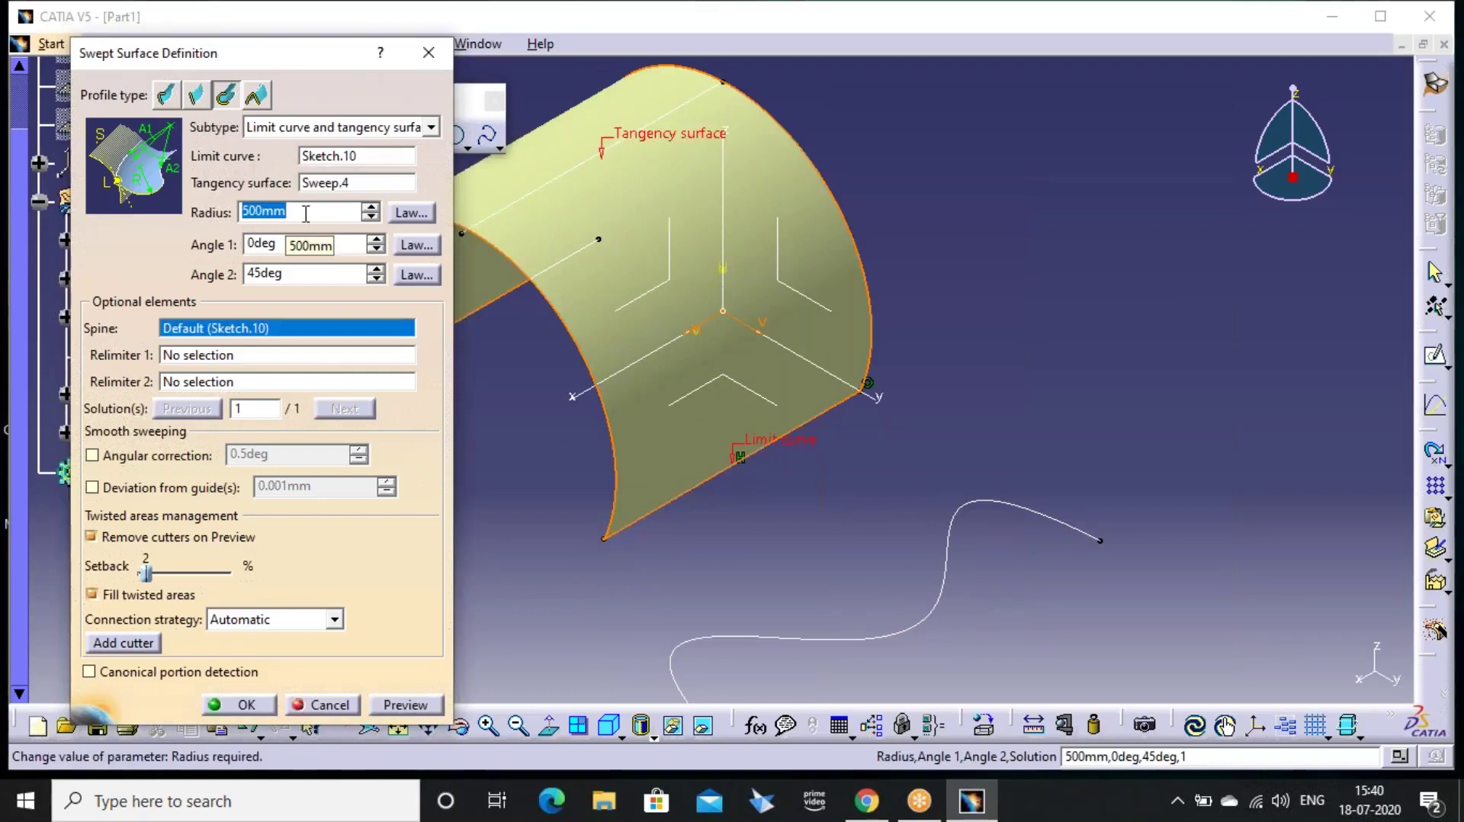
pyautogui.click(405, 705)
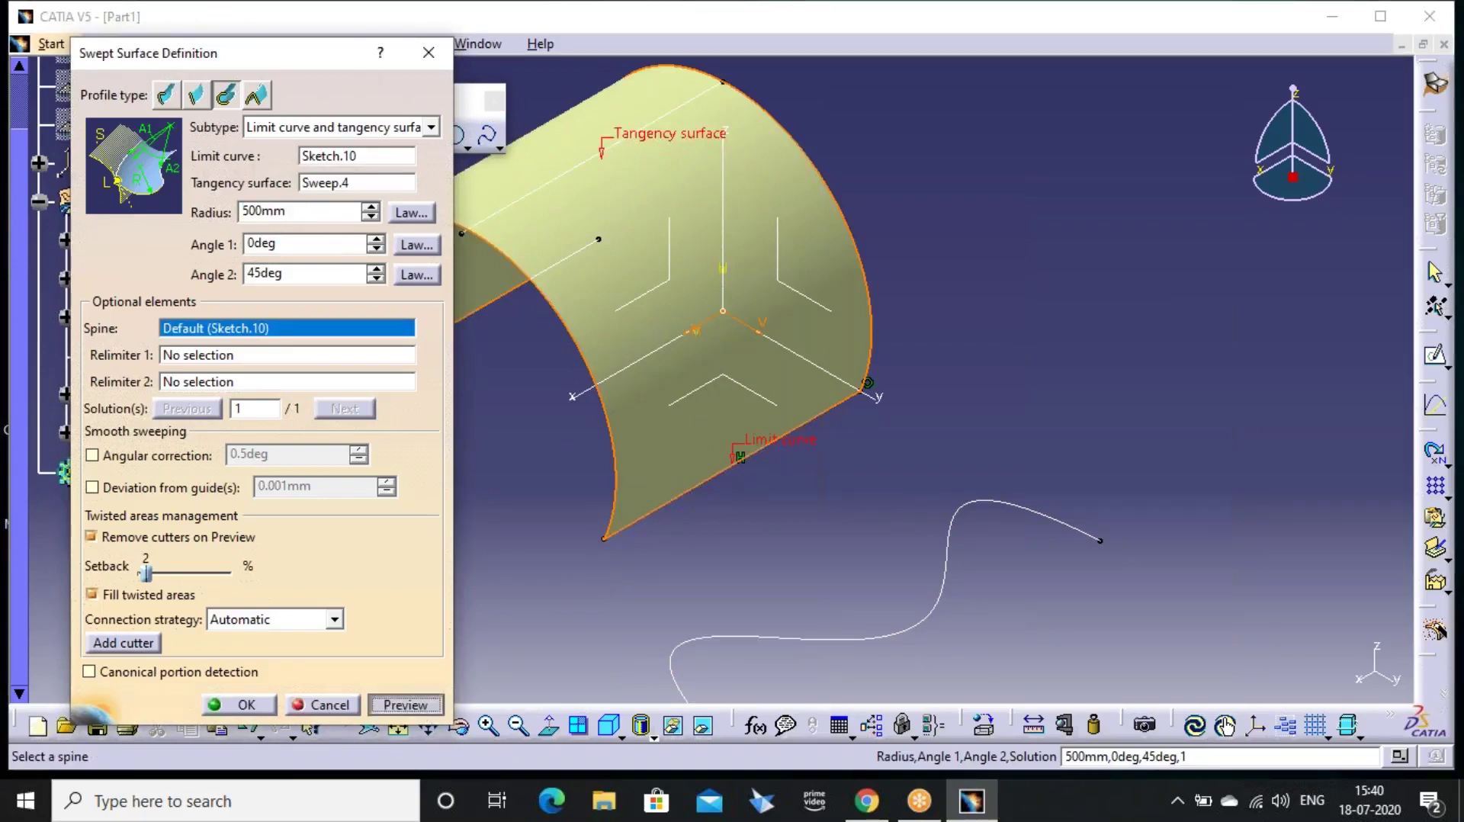
pyautogui.moveTo(644, 499); pyautogui.dragTo(762, 343, button='middle')
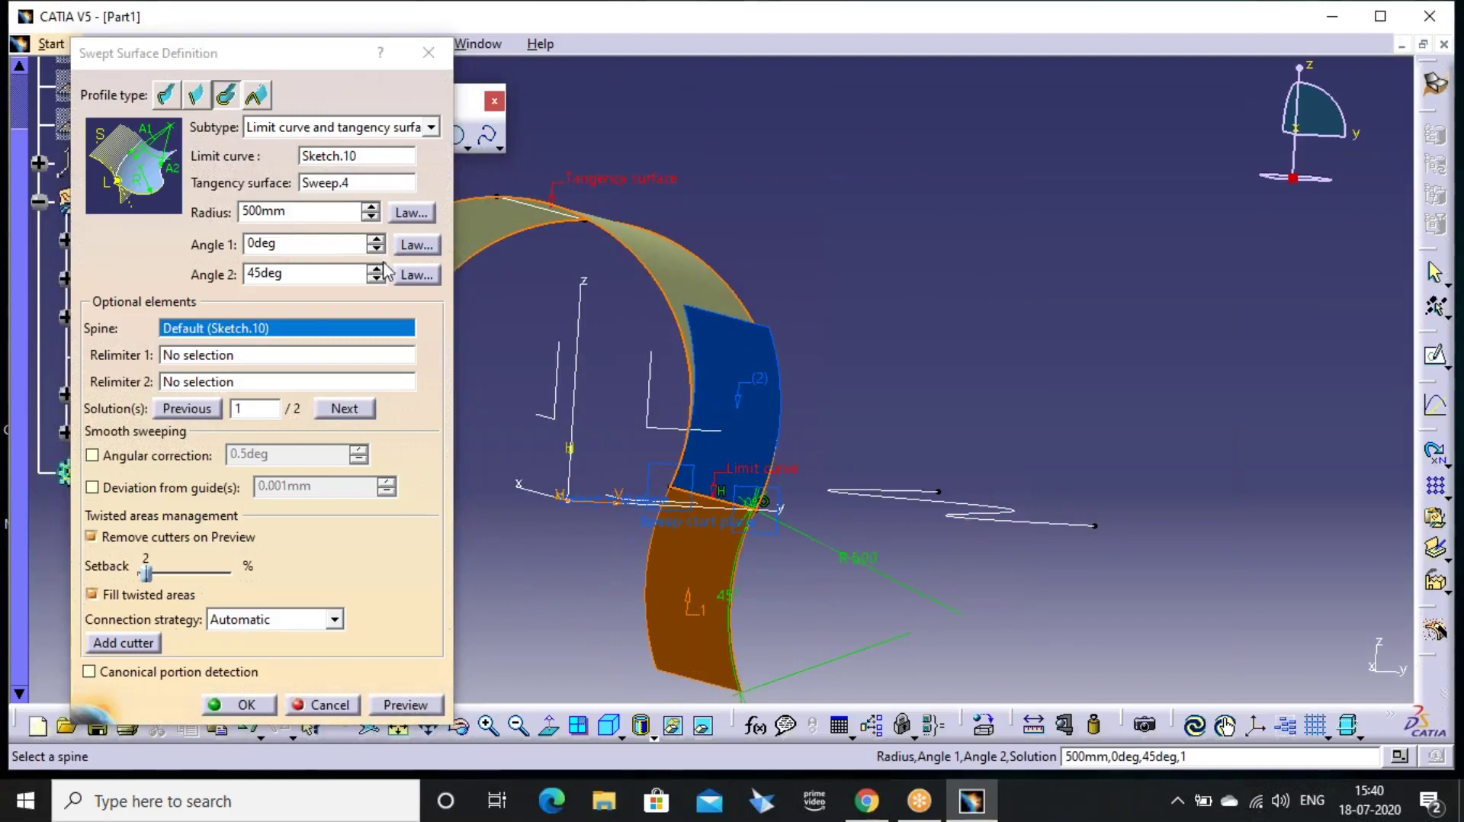
# Set the sweep's Angle 2 to 90 deg, switch to solution 2 and preview the surface
pyautogui.click(314, 281)
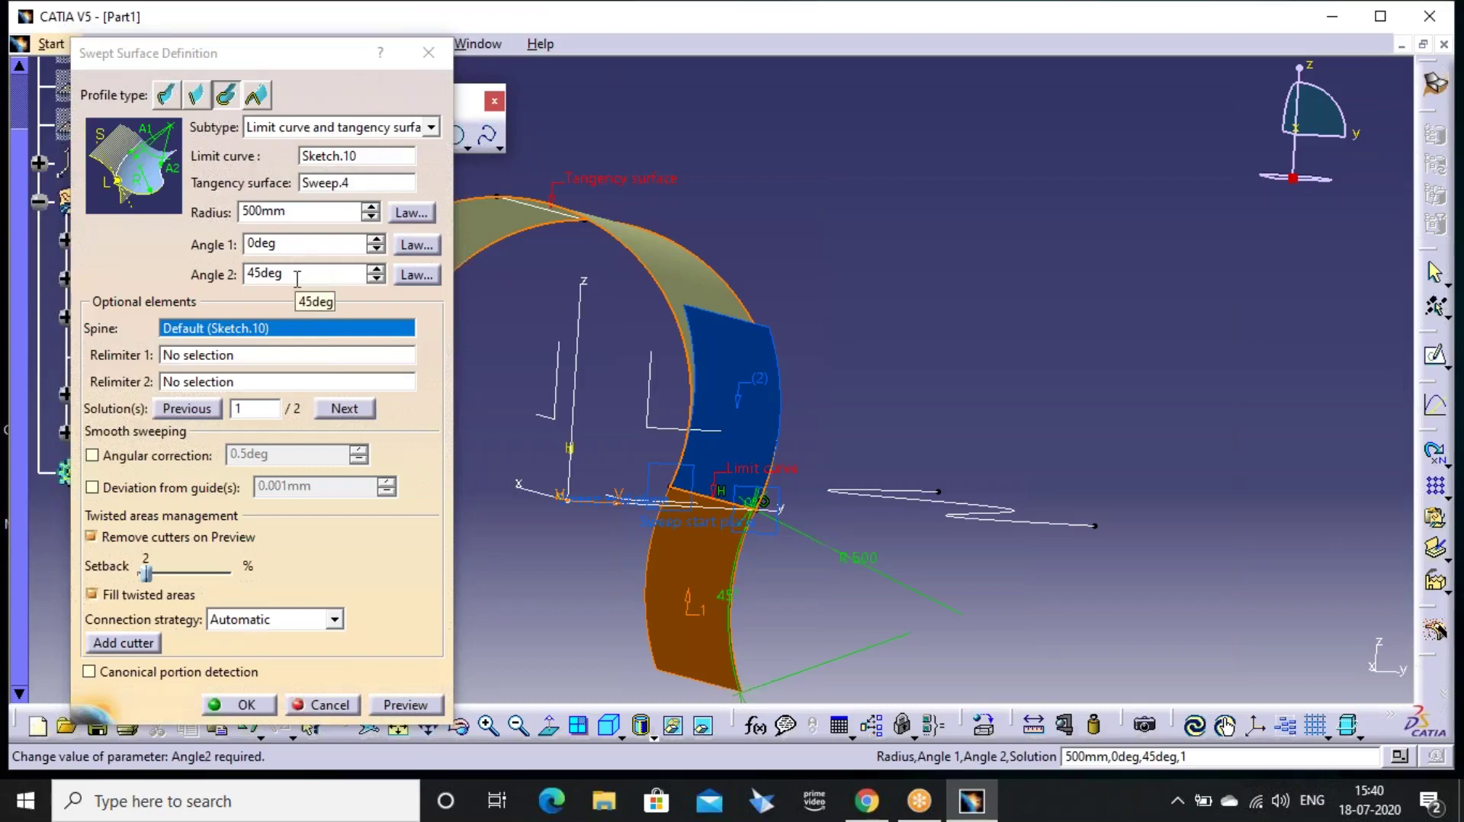
pyautogui.moveTo(298, 277); pyautogui.dragTo(231, 287)
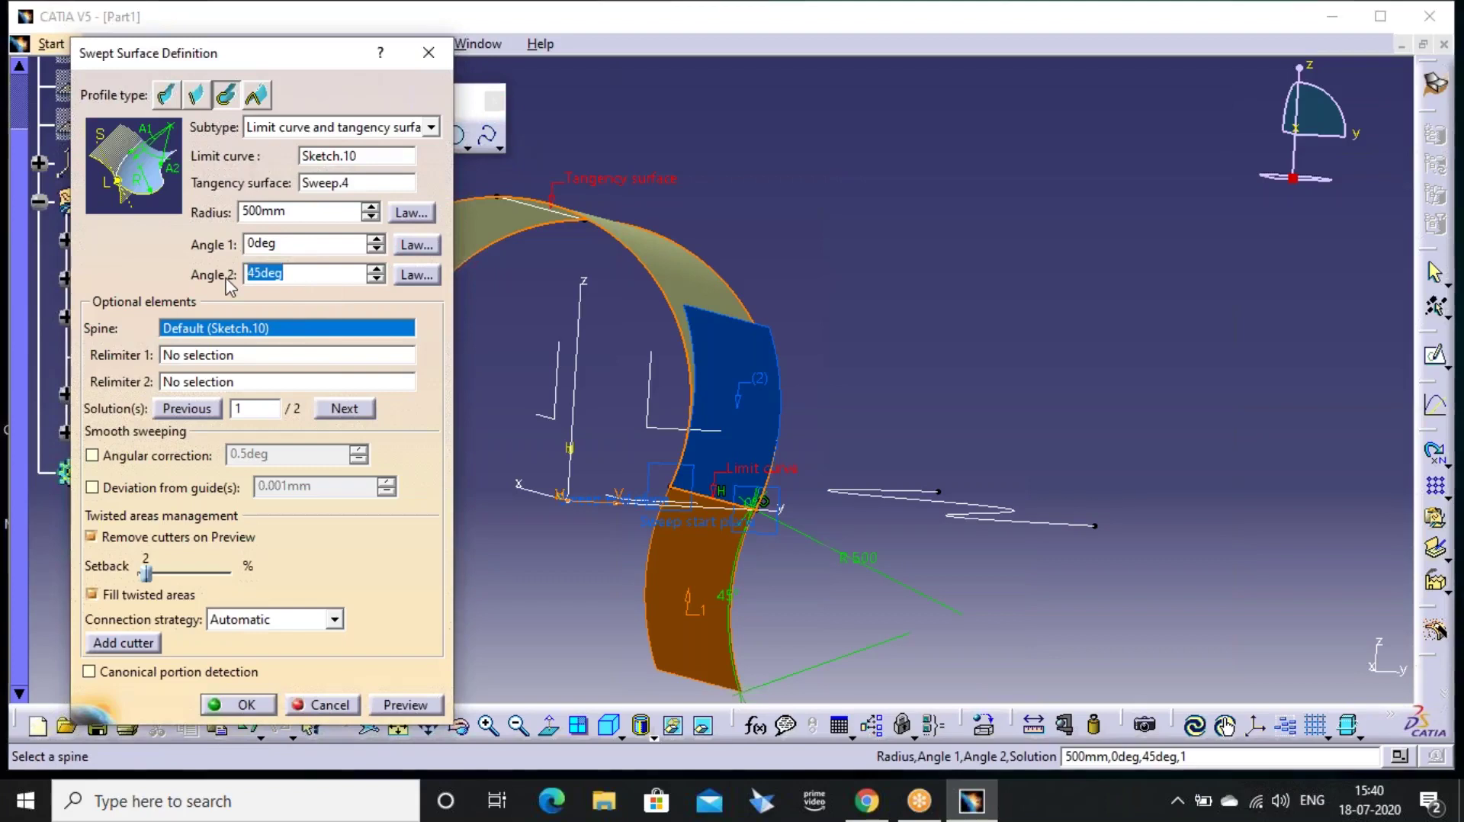
pyautogui.write('90')
pyautogui.click(409, 709)
pyautogui.moveTo(939, 350); pyautogui.dragTo(811, 313, button='middle')
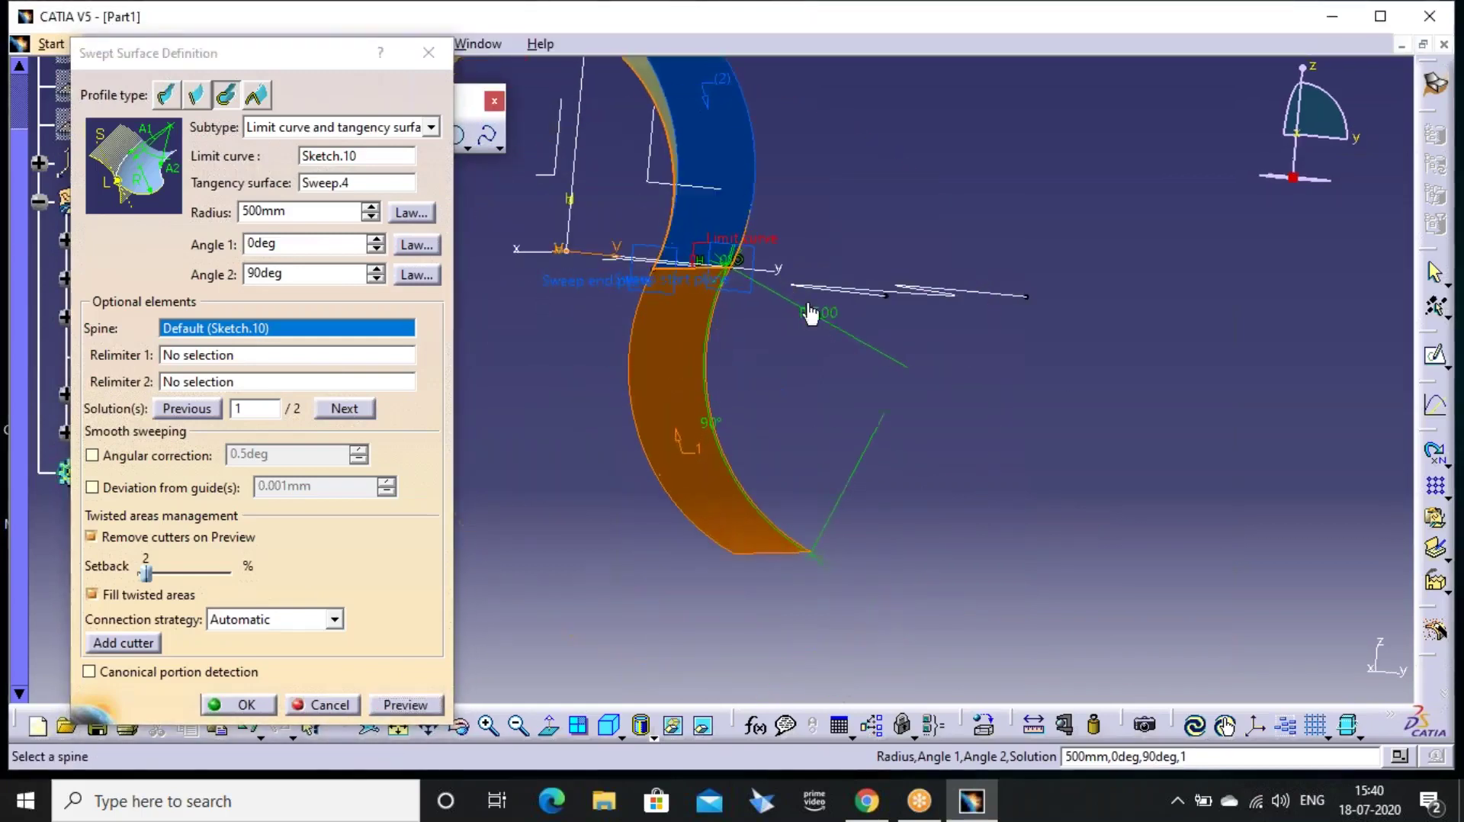
pyautogui.moveTo(770, 221); pyautogui.dragTo(785, 366, button='middle')
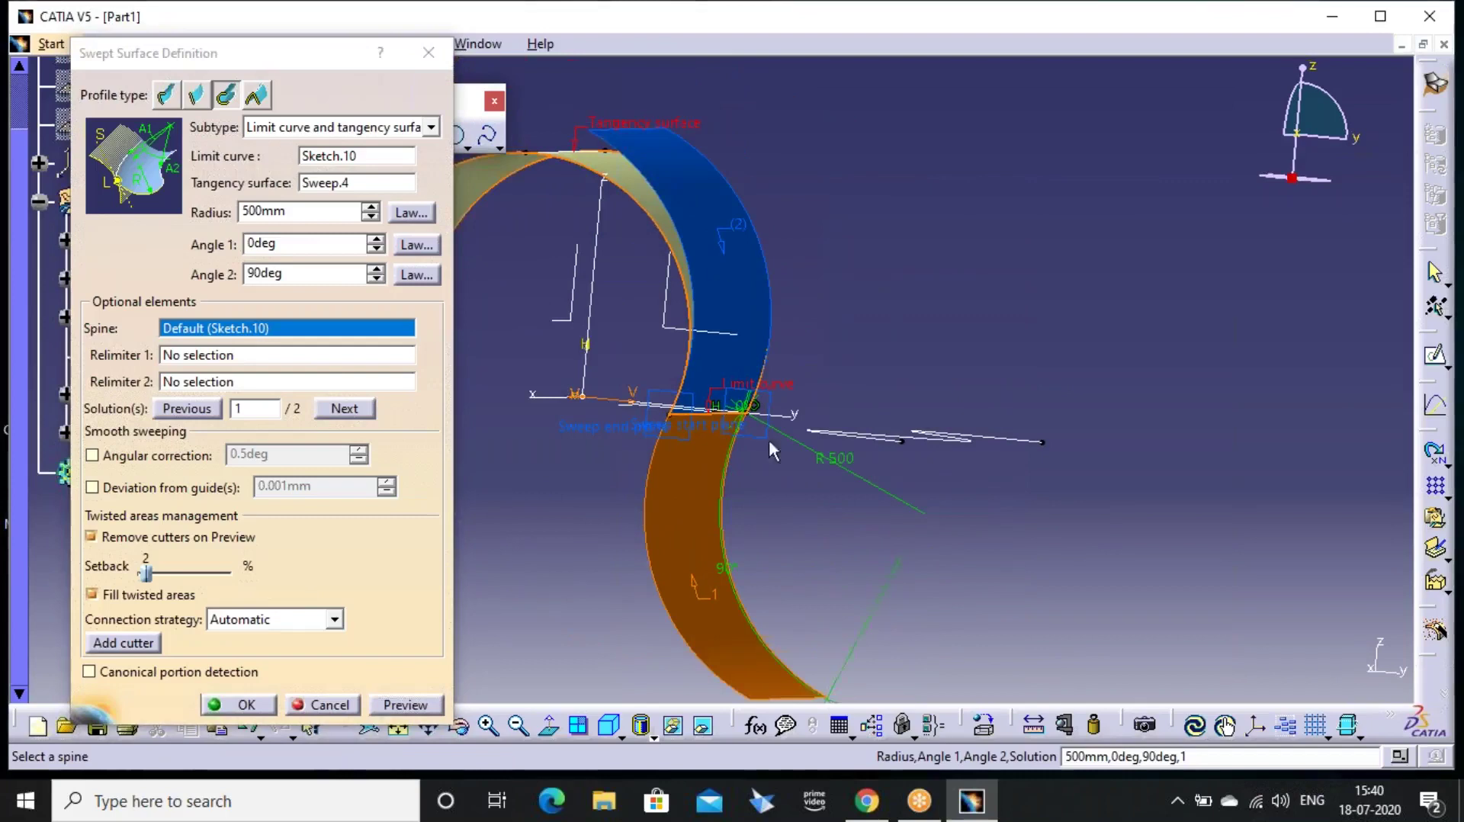
pyautogui.click(357, 407)
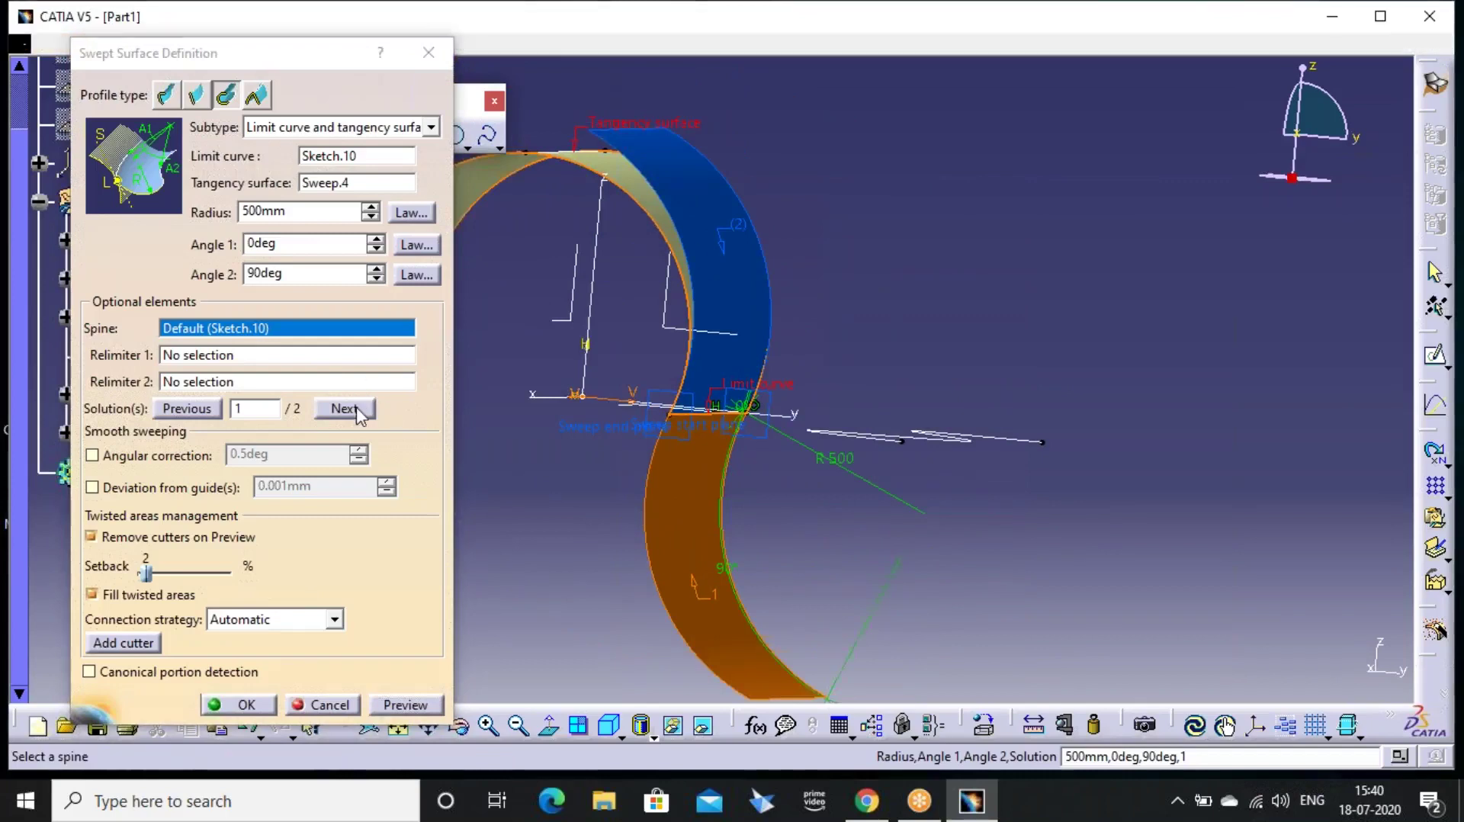
pyautogui.click(406, 704)
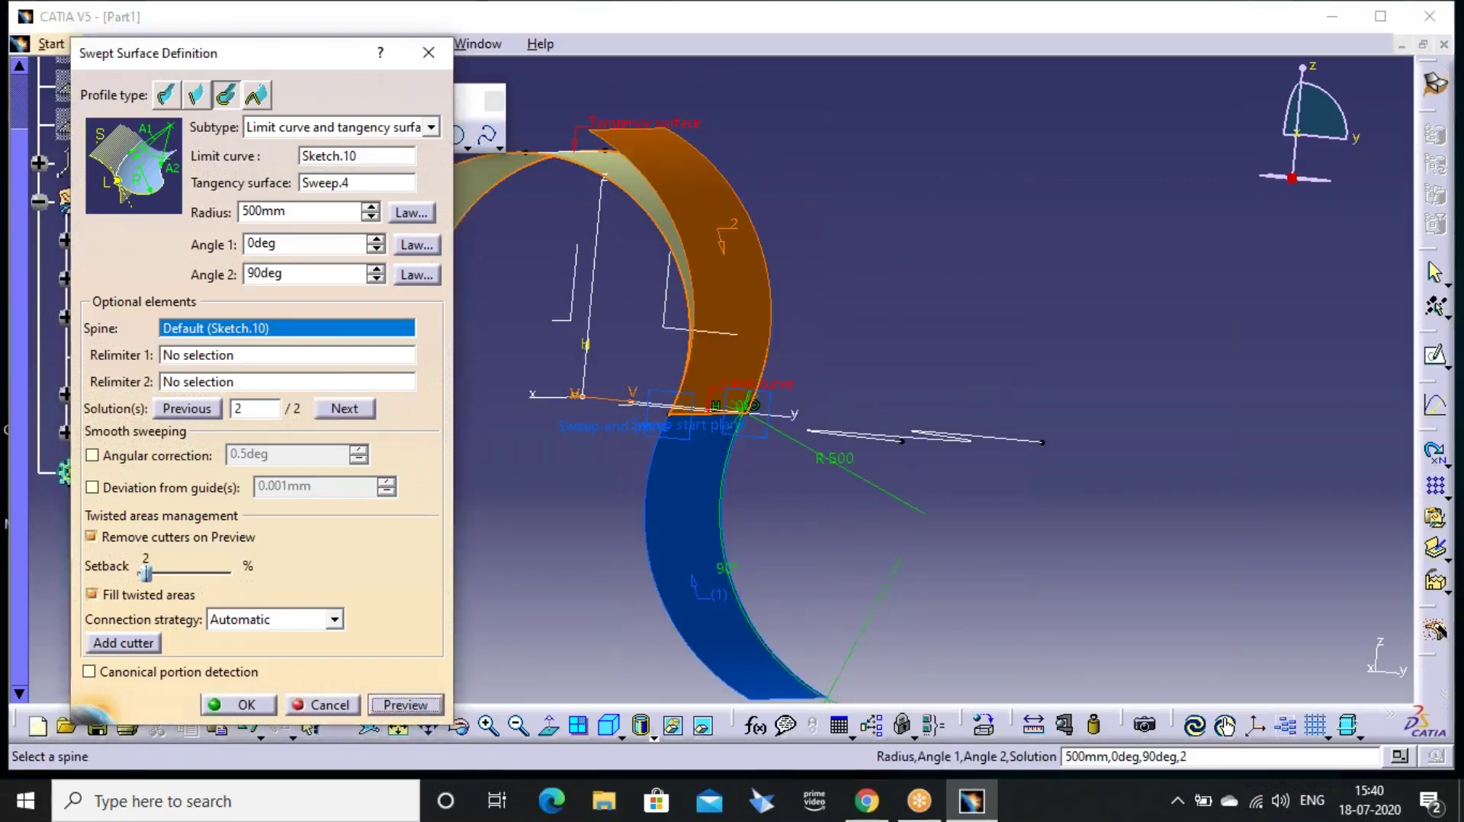
# Accept the previewed Limit curve and tangency surface sweep
pyautogui.press('Return')
pyautogui.moveTo(441, 478); pyautogui.dragTo(574, 480, button='middle')
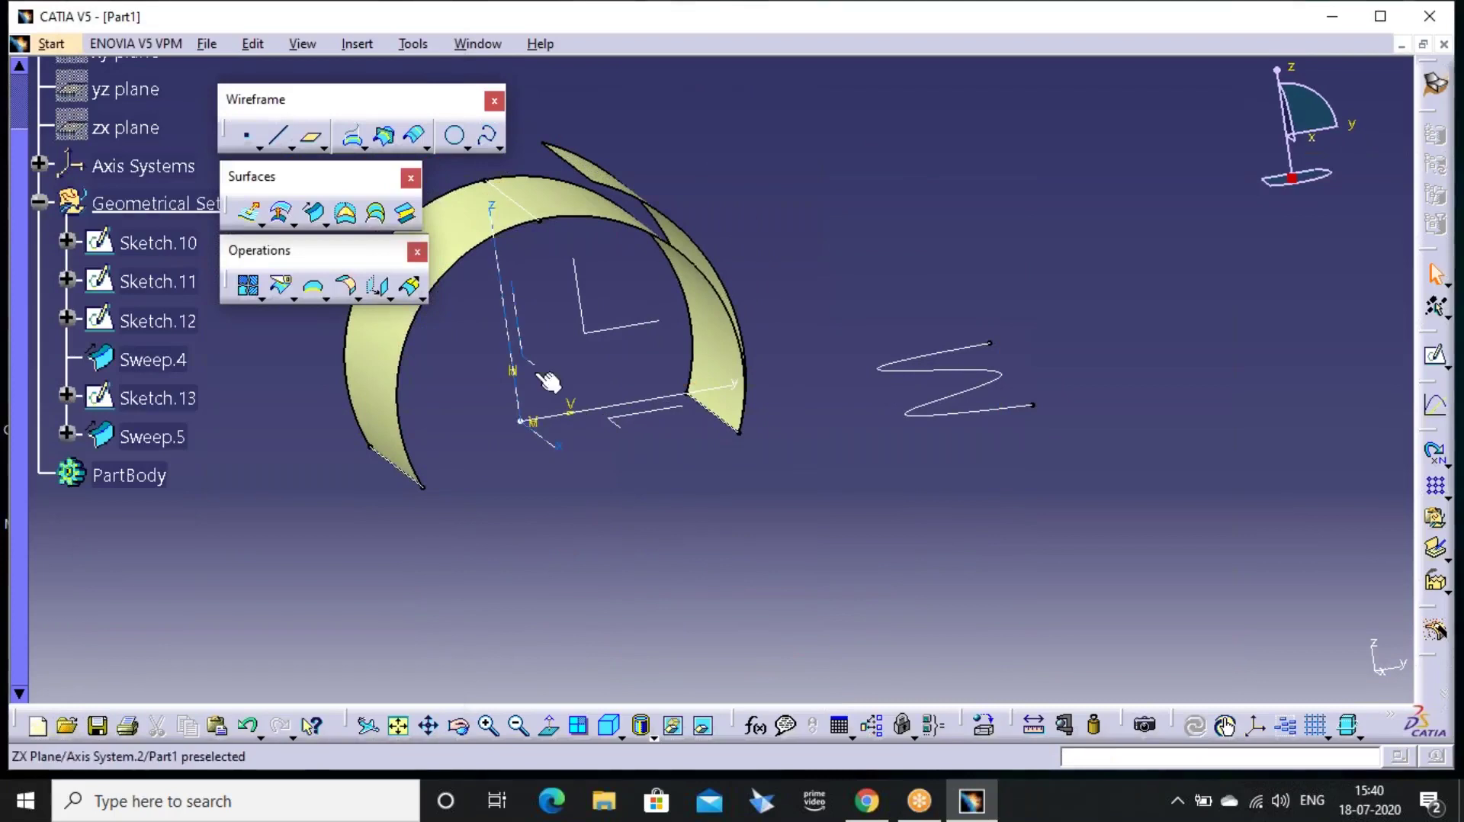
# Start a new swept surface with the conic profile type and review its available guide-curve subtypes
pyautogui.click(316, 215)
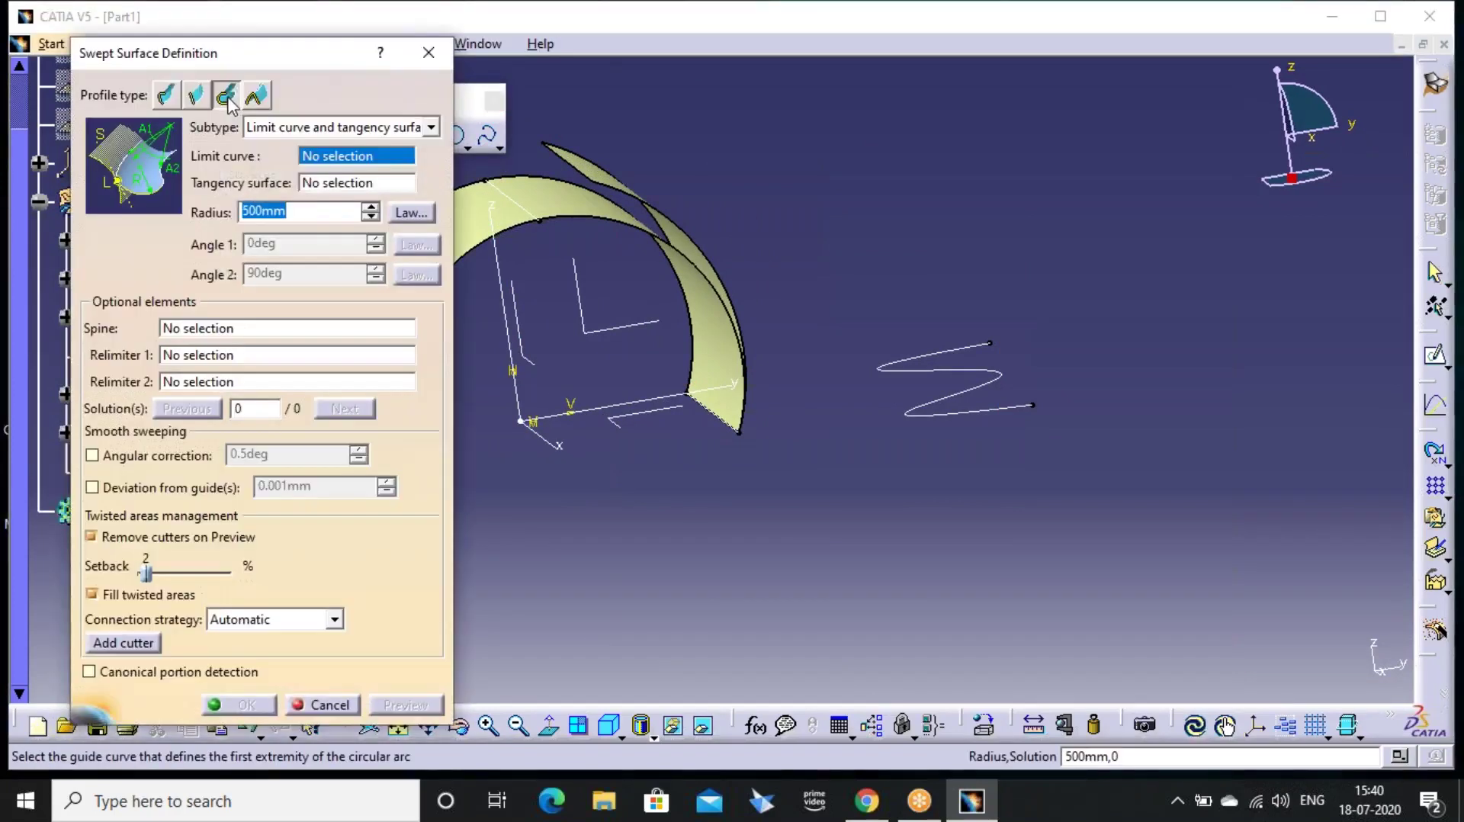
pyautogui.click(257, 95)
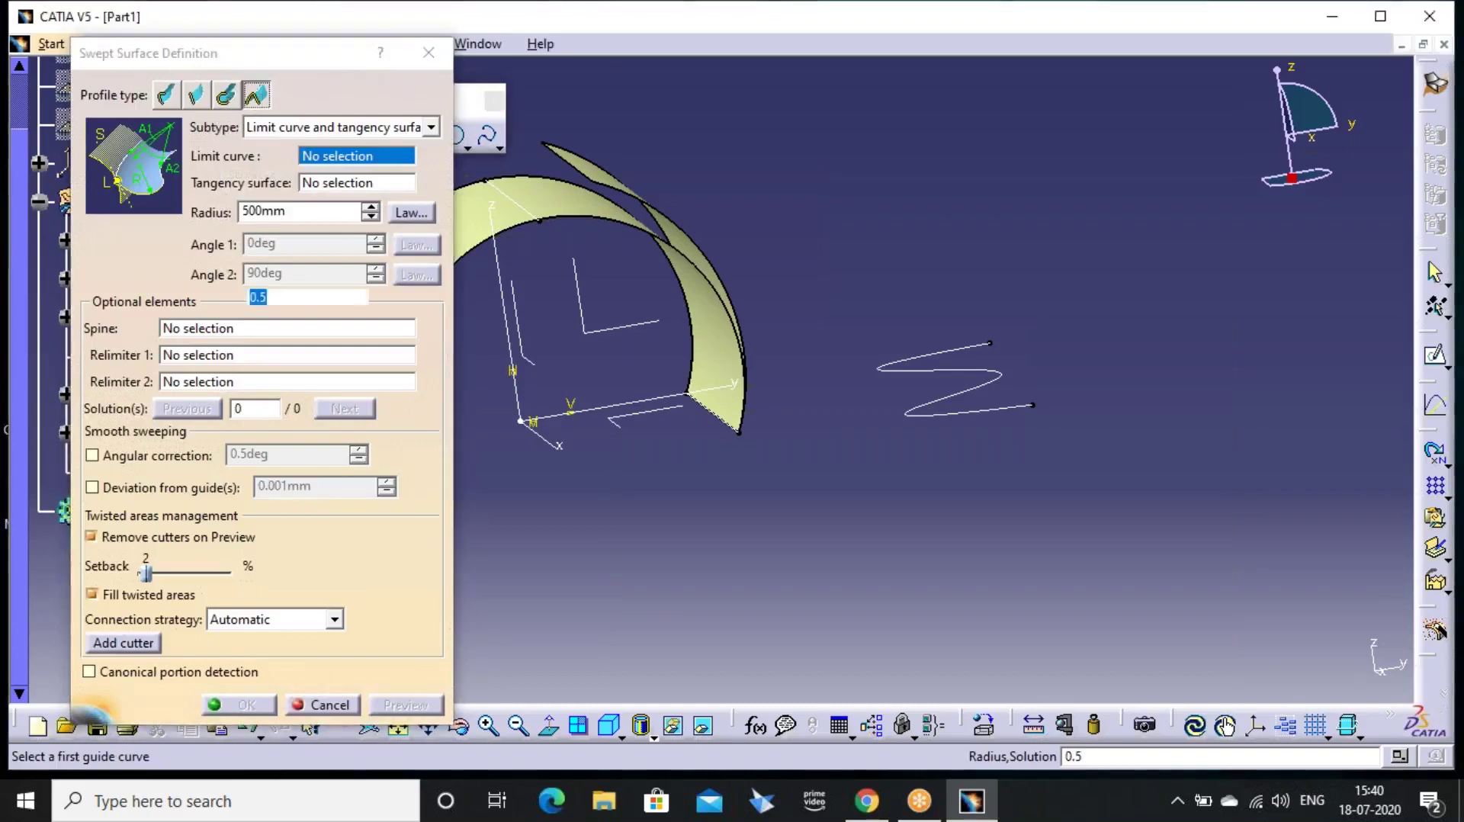
pyautogui.click(299, 128)
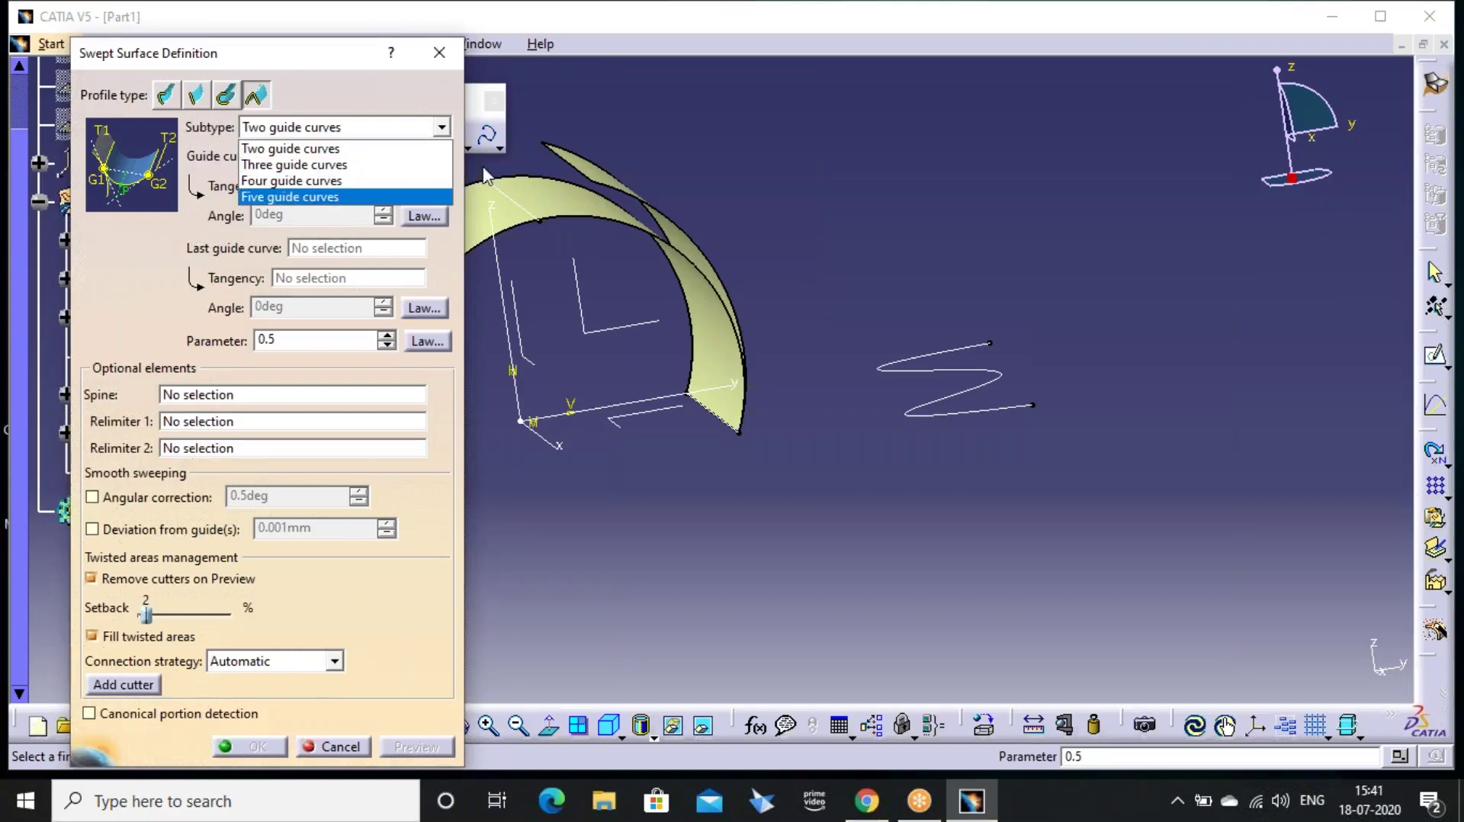
pyautogui.click(603, 731)
pyautogui.click(602, 731)
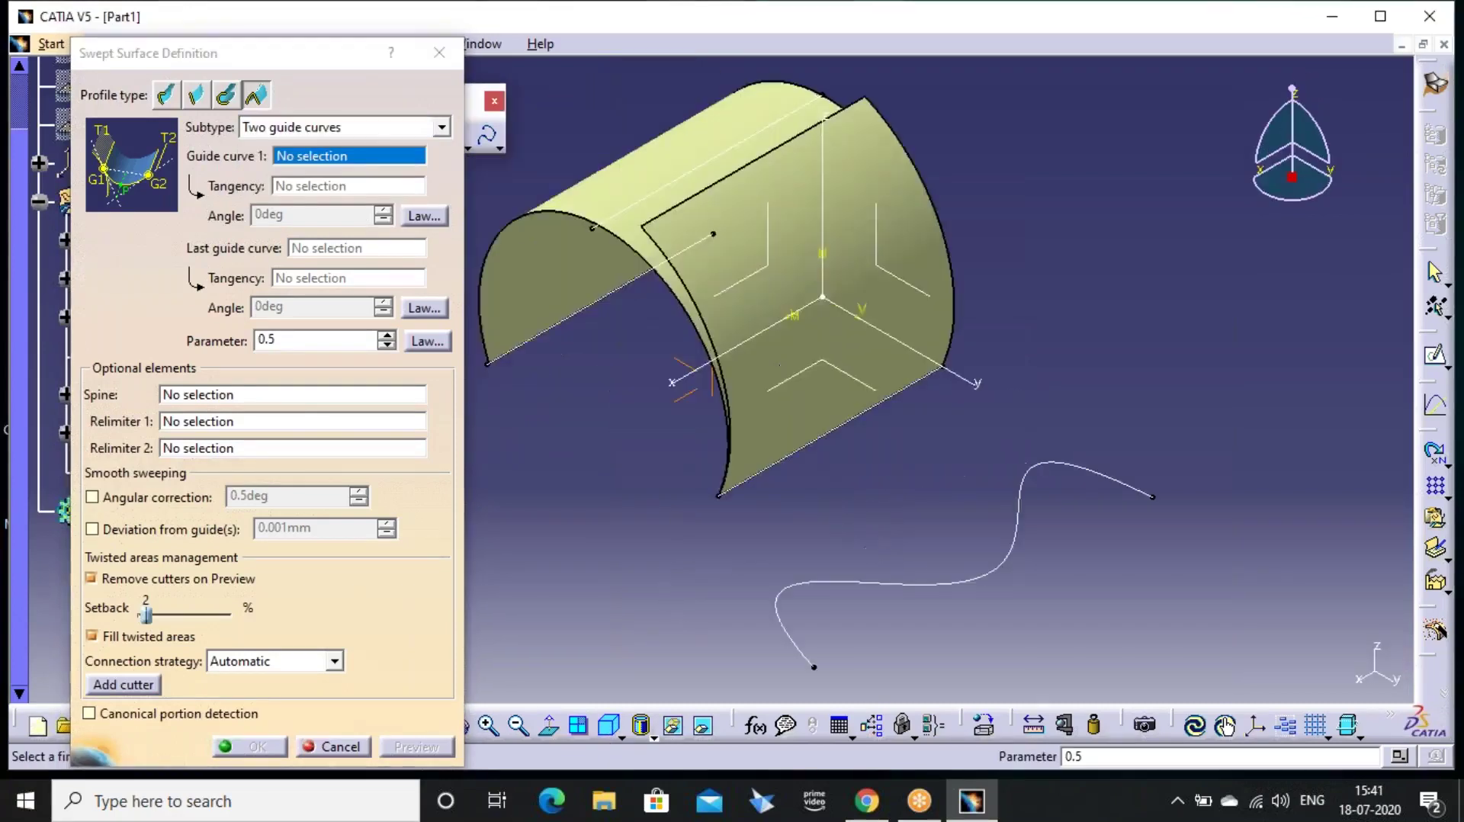
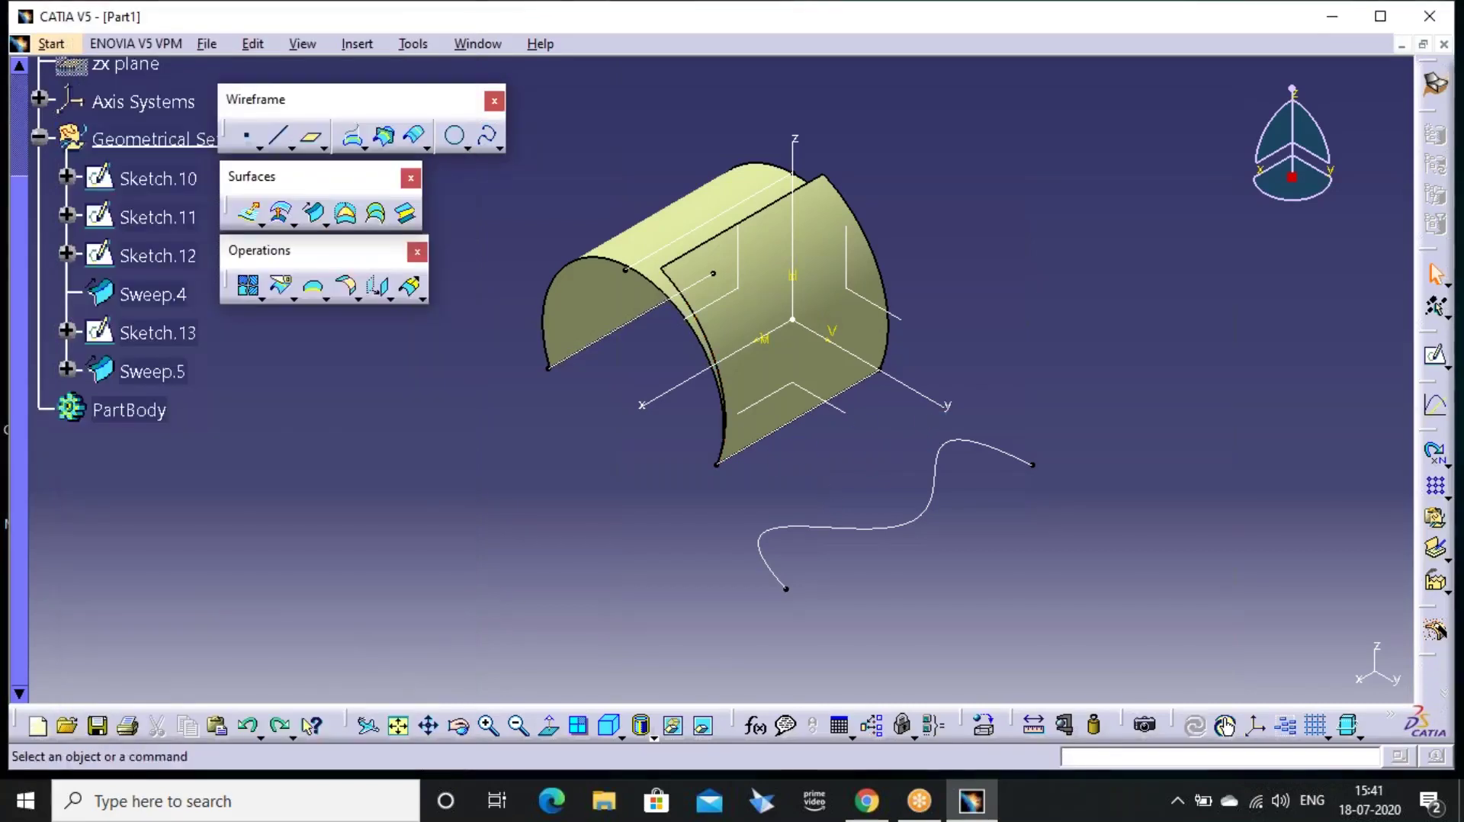
# Undo both sweeps and all four sketches, emptying the geometrical set
pyautogui.hotkey('ctrl', 'z')
pyautogui.hotkey('ctrl', 'z')
pyautogui.hotkey('ctrl', 'z')
pyautogui.hotkey('ctrl', 'z')
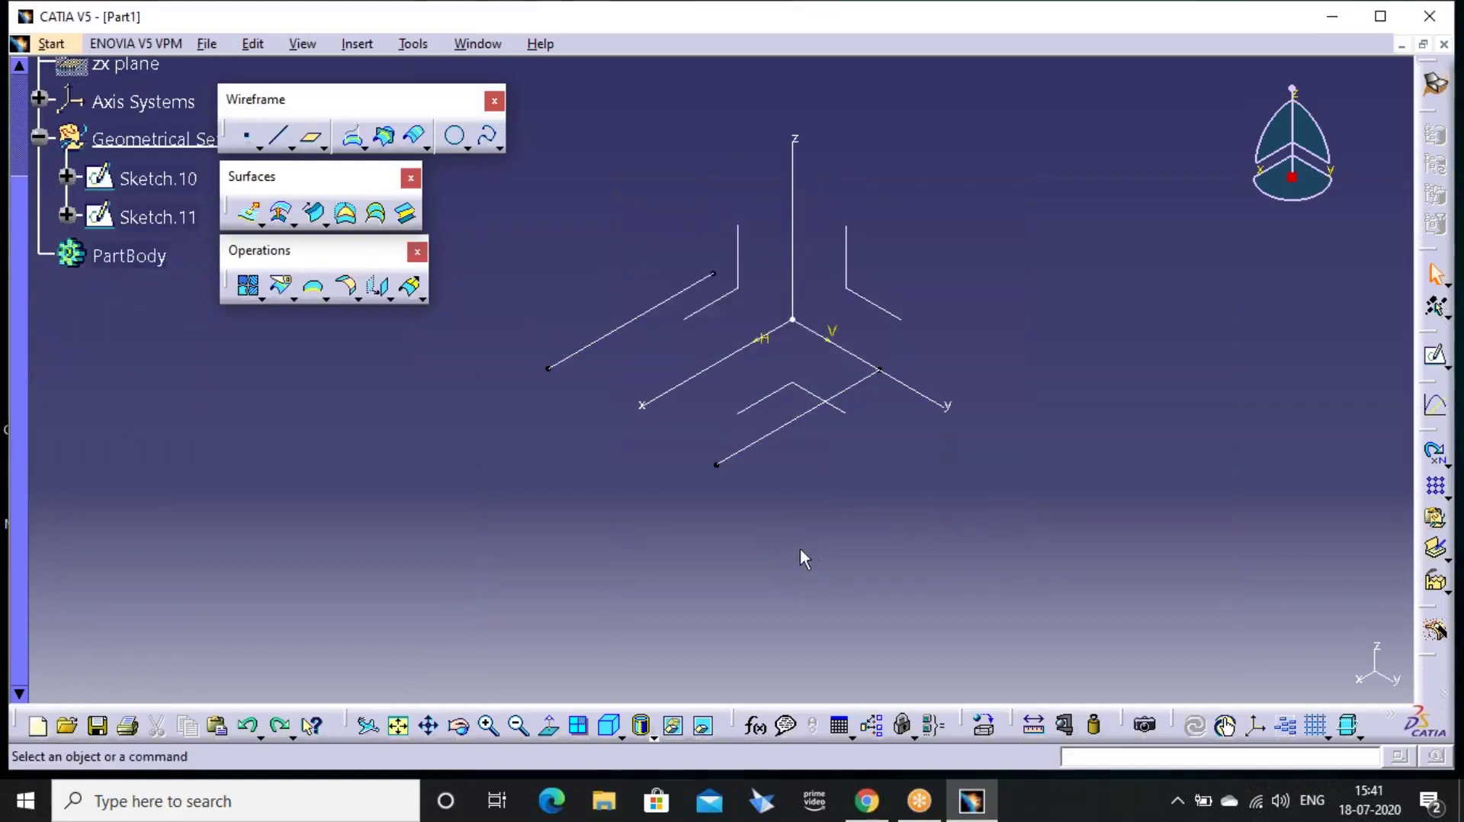
pyautogui.hotkey('ctrl', 'z')
pyautogui.hotkey('ctrl', 'z')
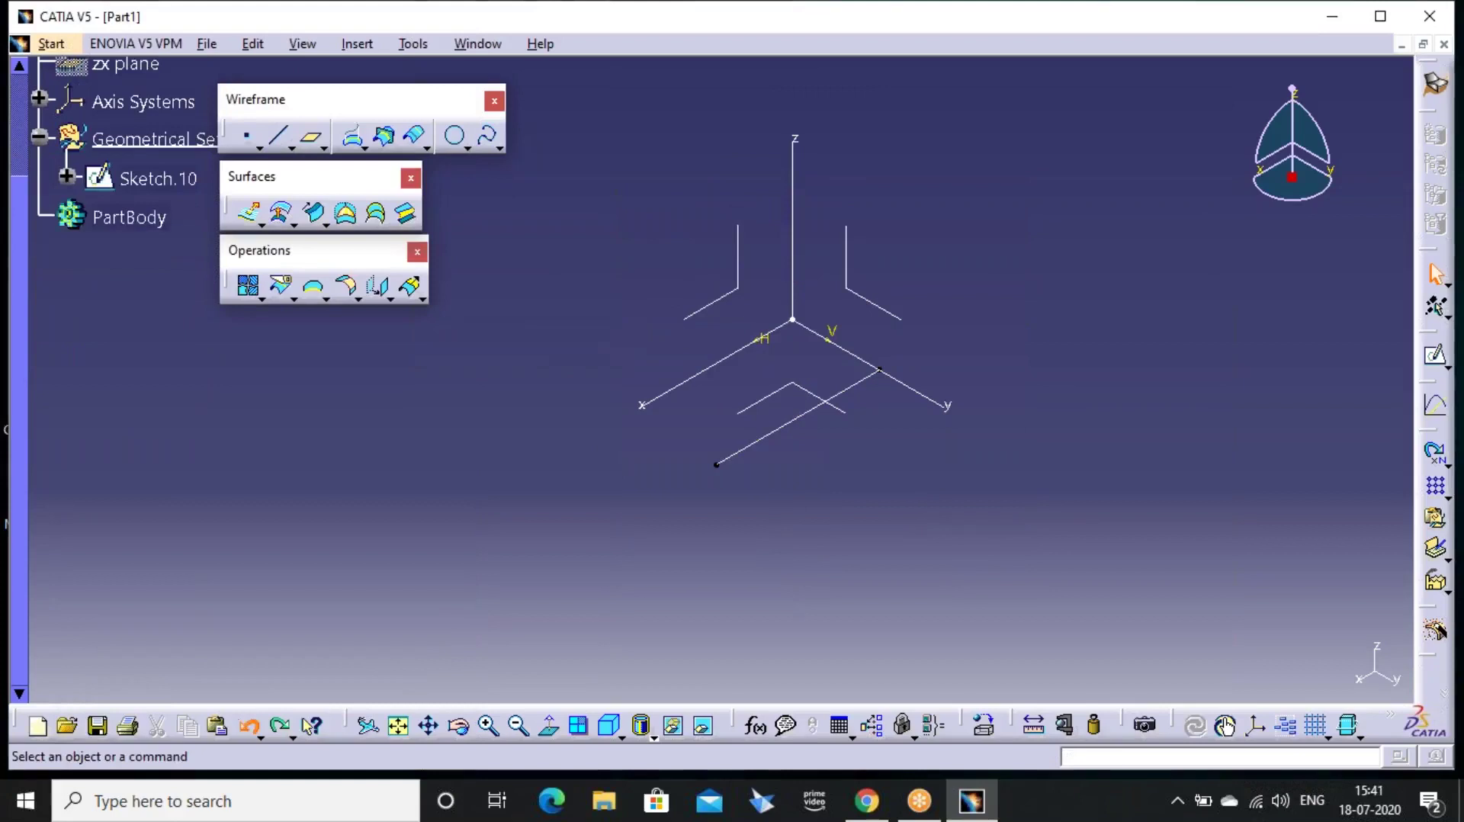
pyautogui.moveTo(869, 421); pyautogui.dragTo(778, 434, button='middle')
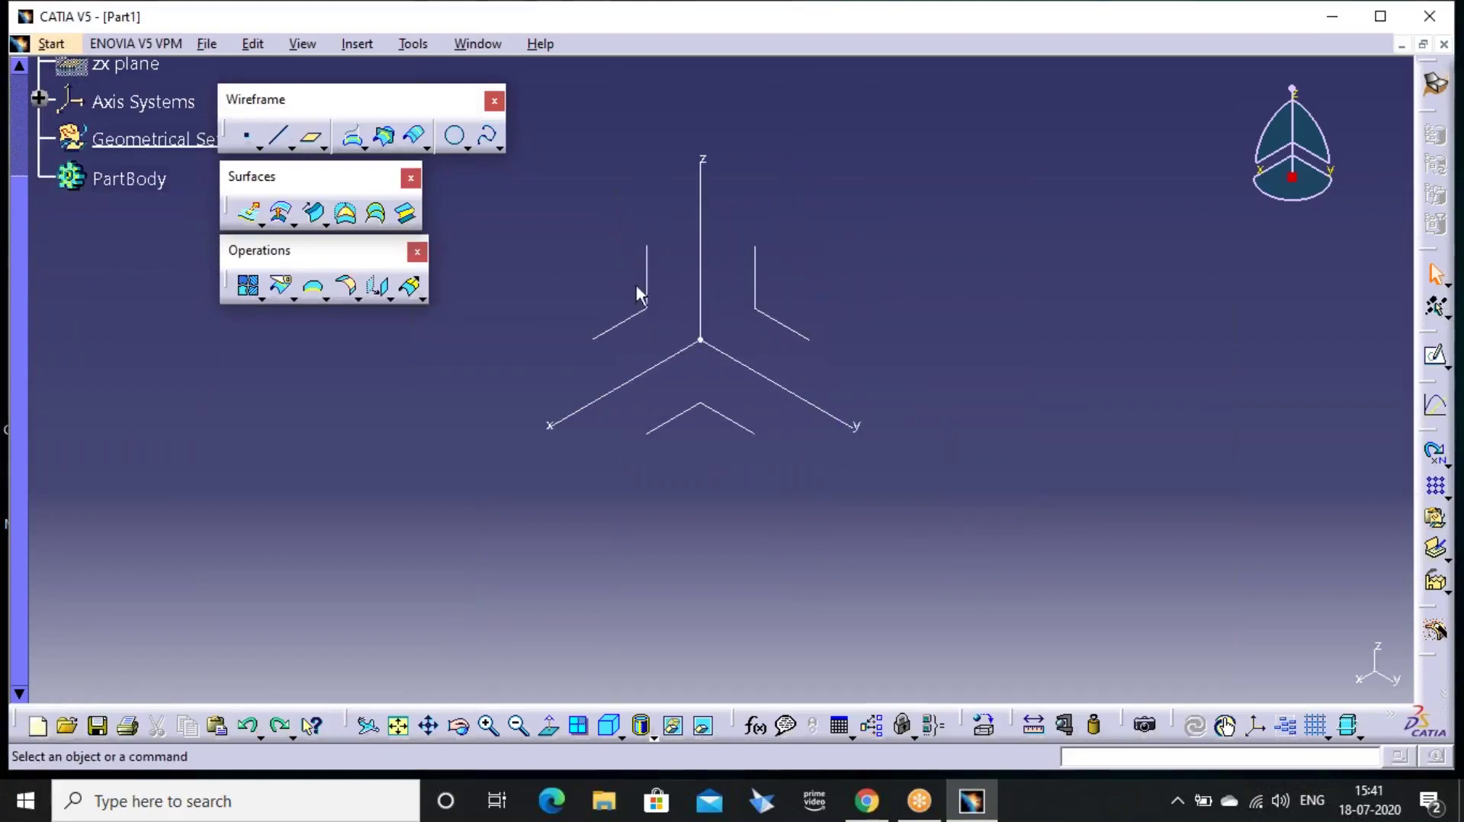
# Start a new sketch on the ZX plane of the axis system
pyautogui.click(1089, 55)
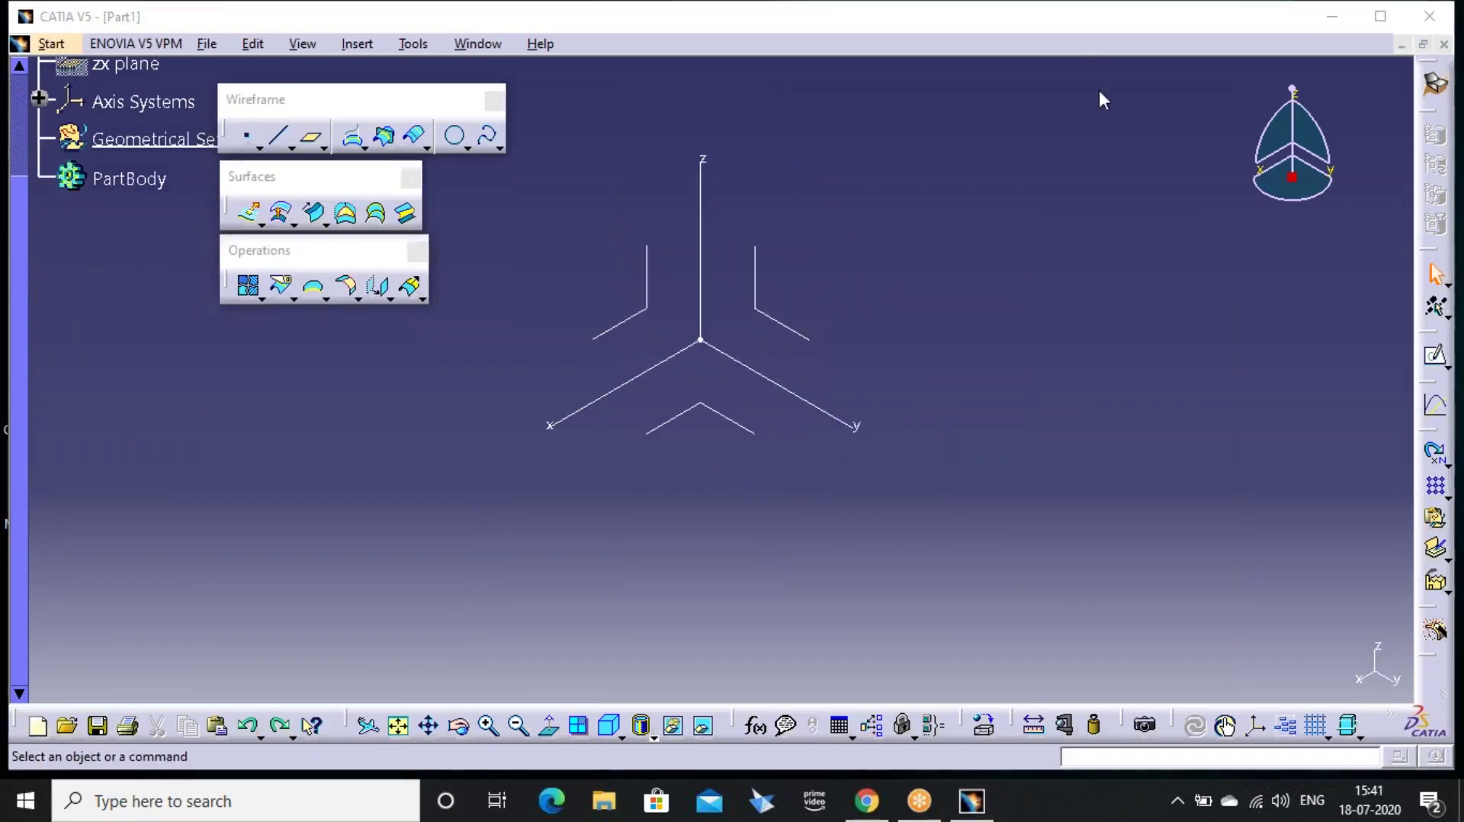
pyautogui.click(1436, 355)
pyautogui.click(647, 299)
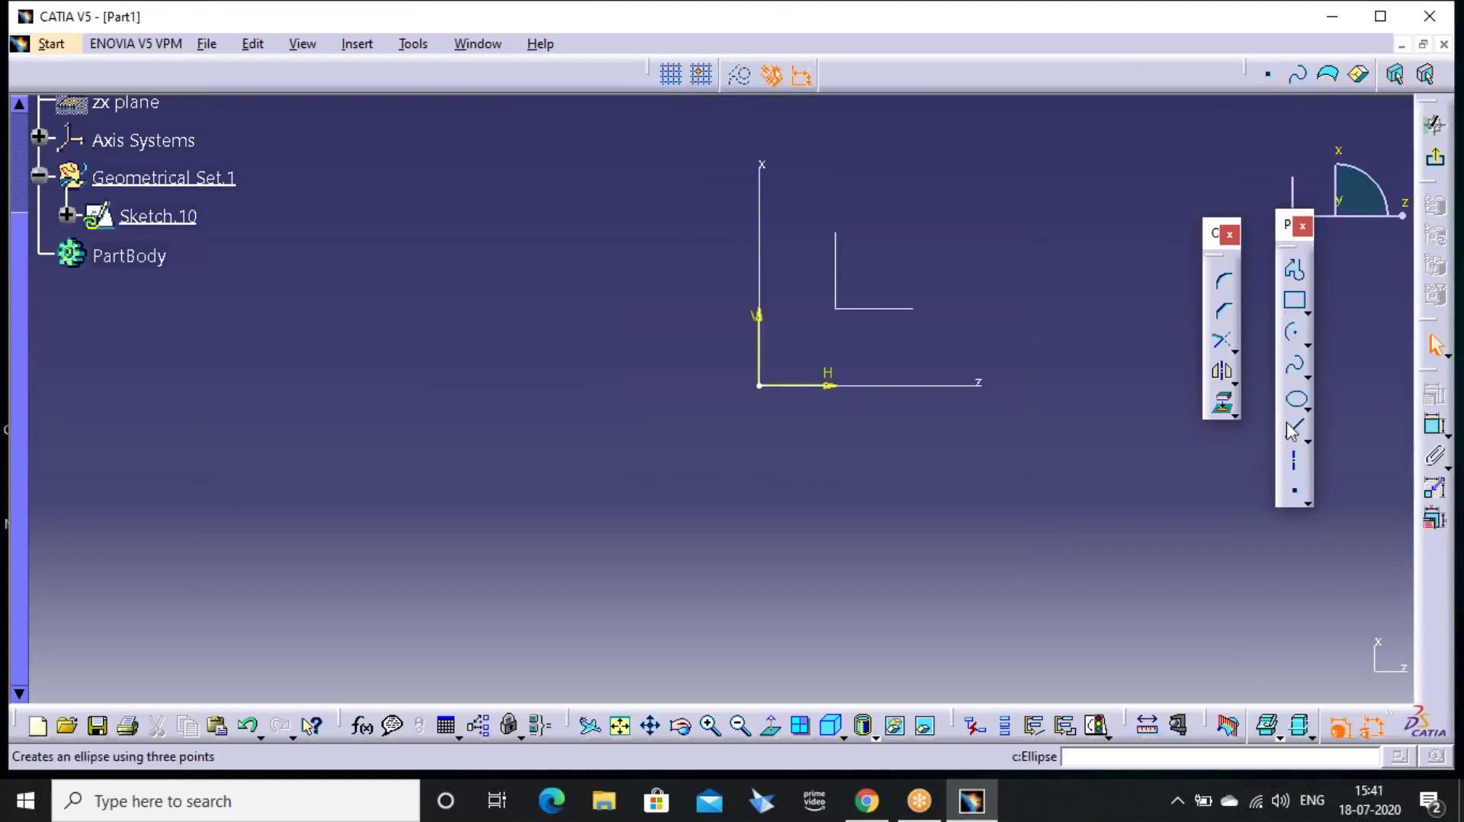
pyautogui.click(759, 385)
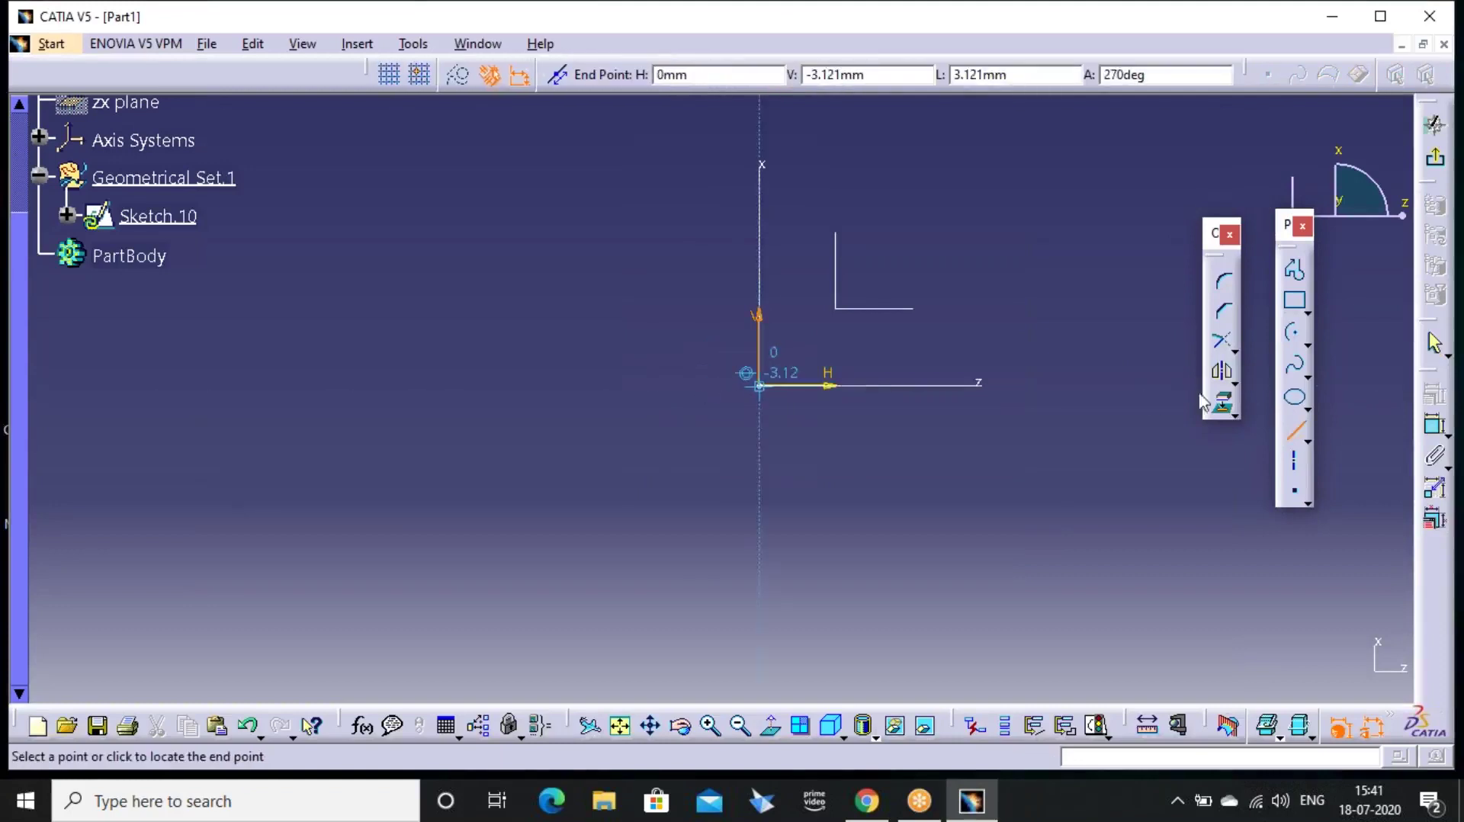
pyautogui.click(1078, 395)
pyautogui.click(1435, 124)
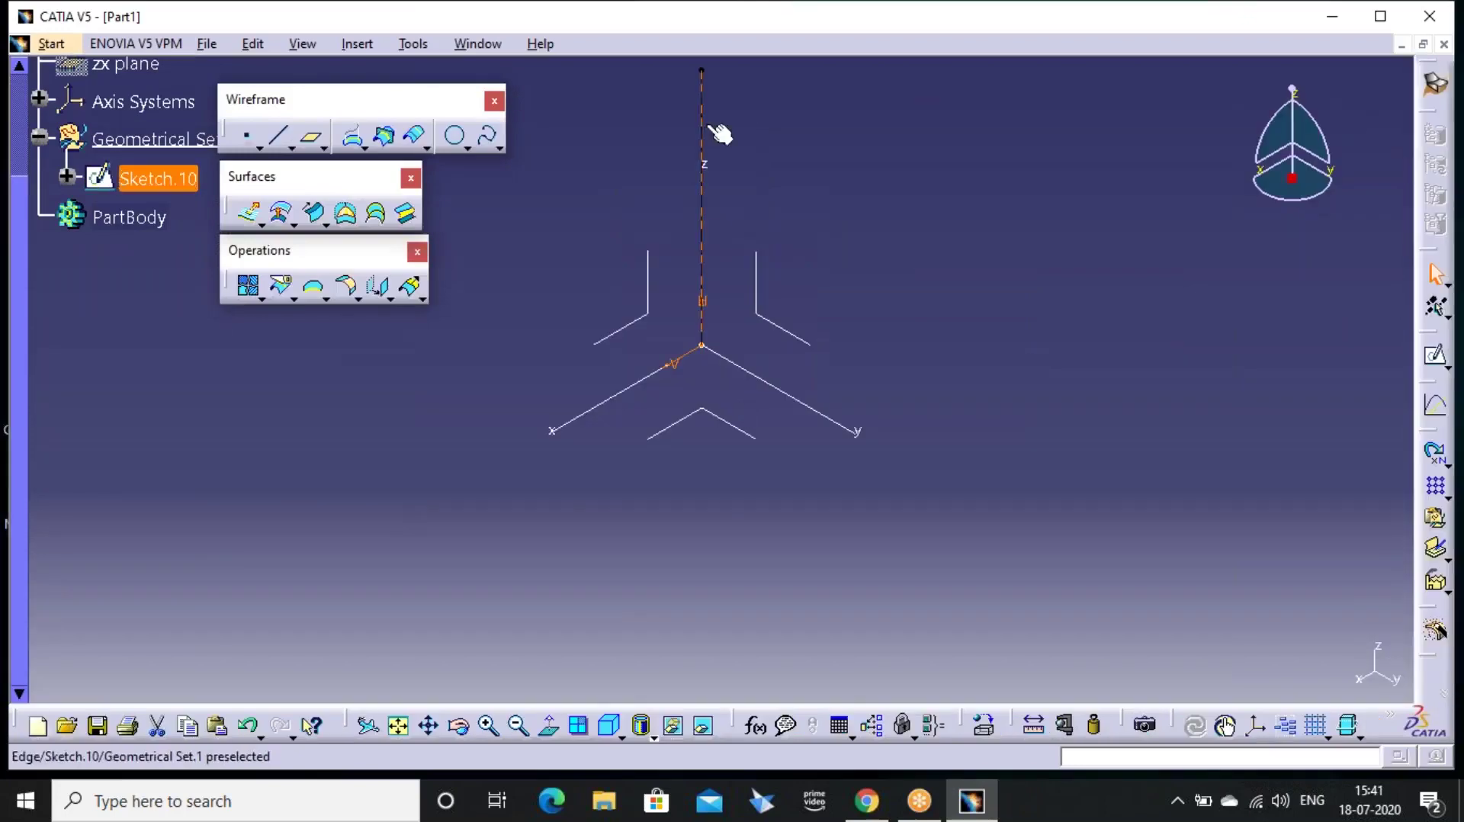
pyautogui.click(247, 725)
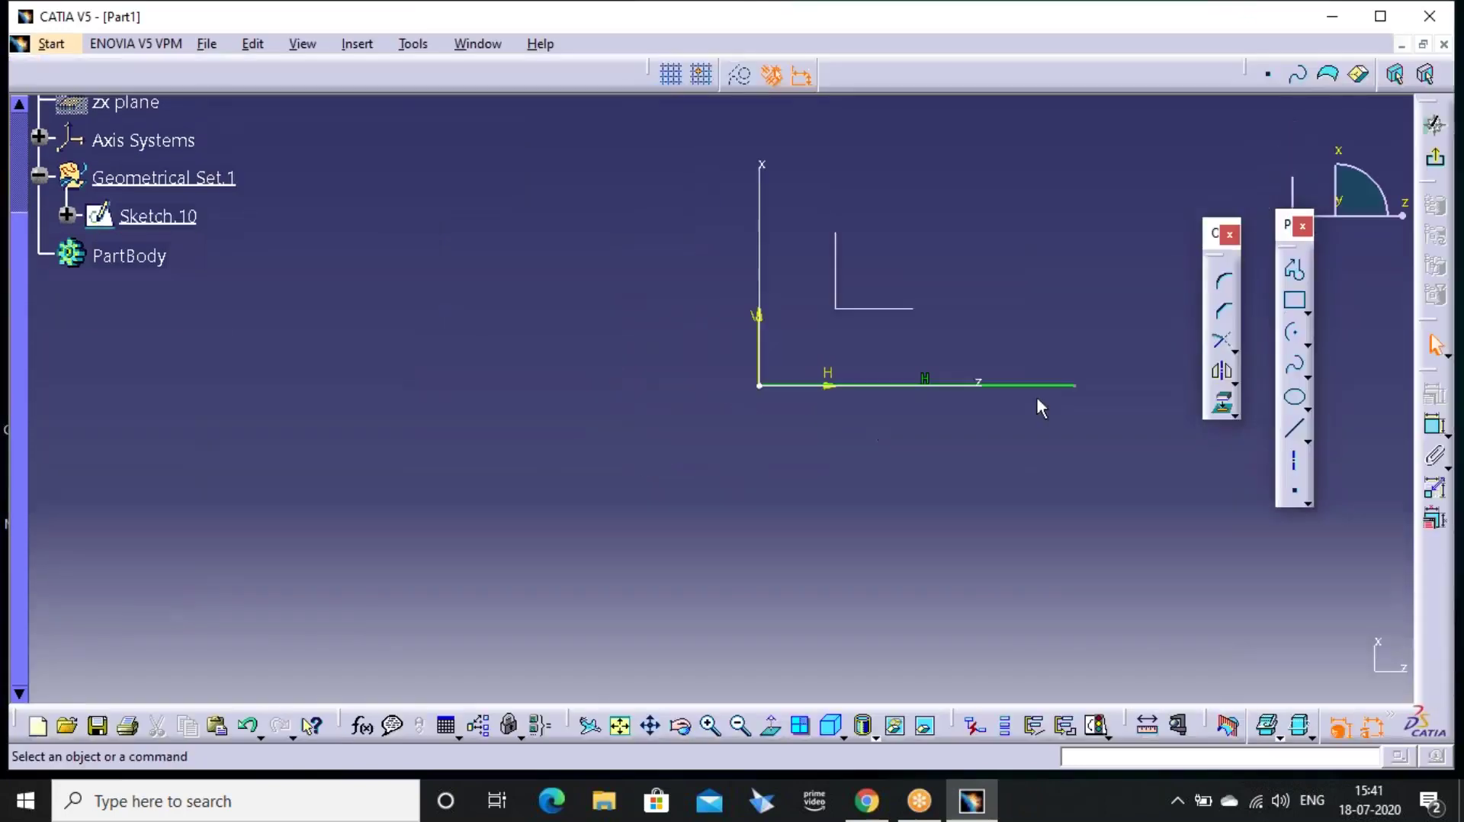
pyautogui.hotkey('ctrl', 'z')
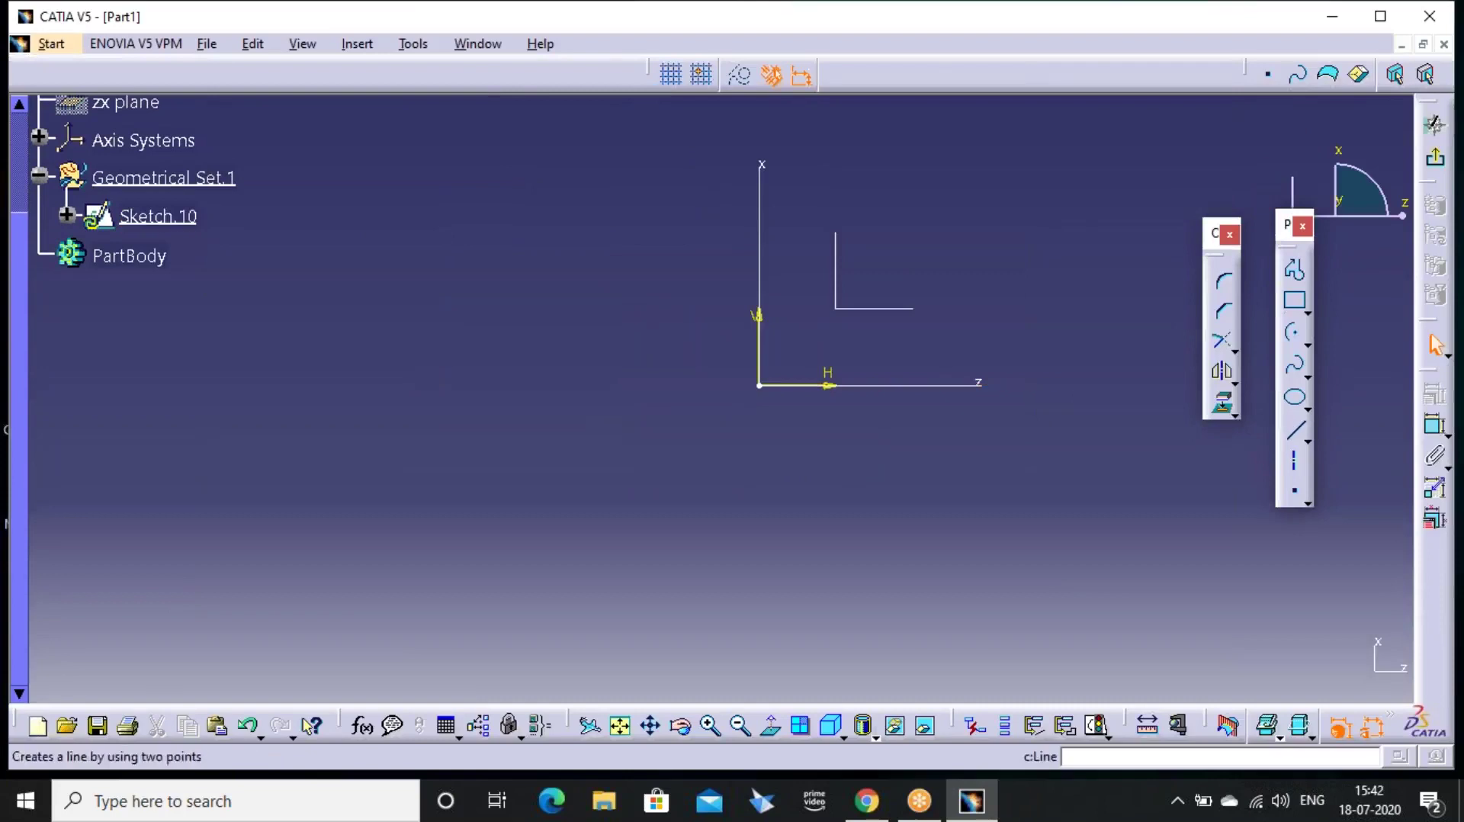
# Draw a line about 1056 mm long from the origin along the x axis and exit the sketch
pyautogui.click(760, 385)
pyautogui.click(759, 121)
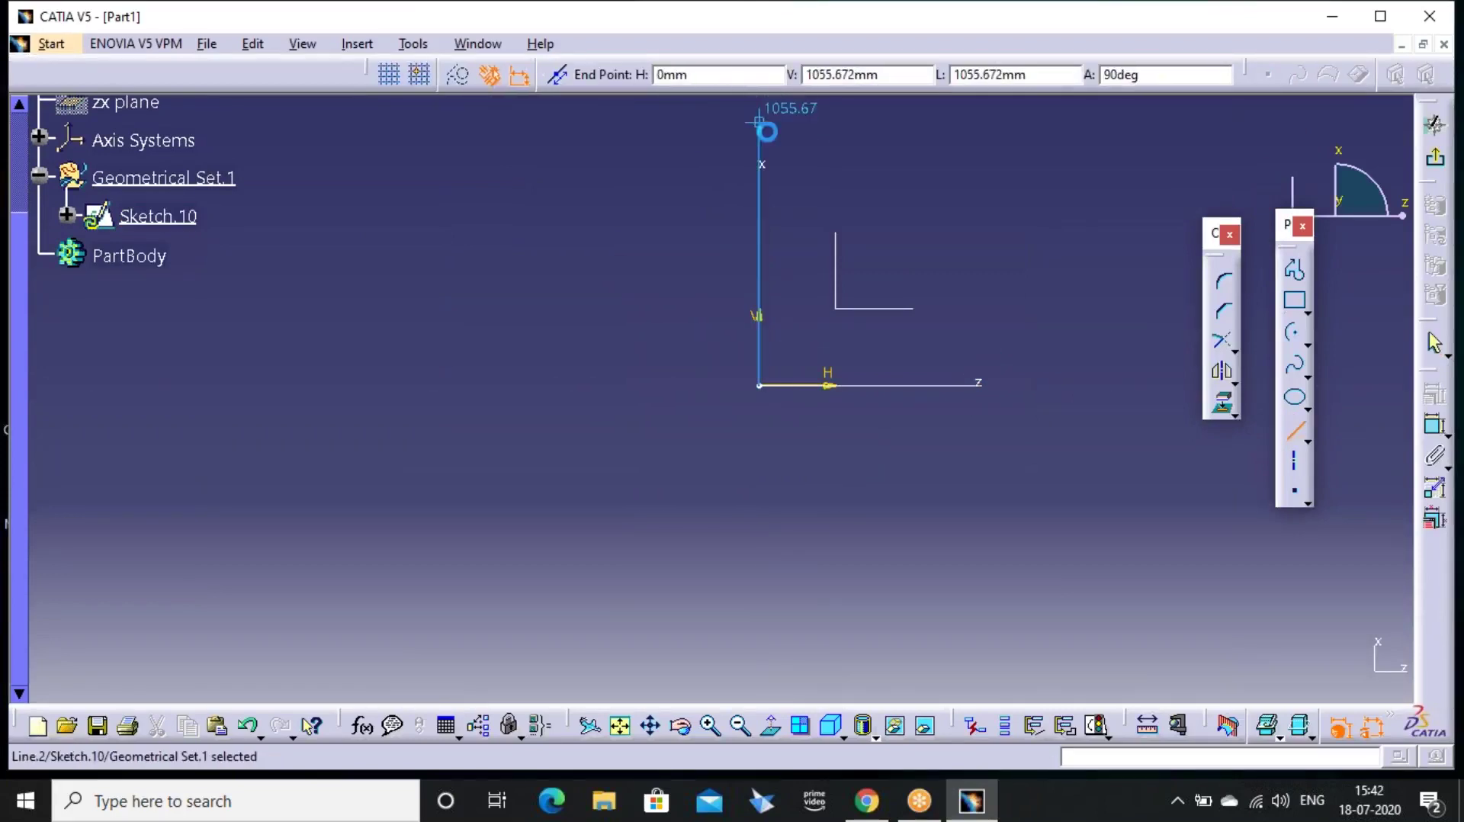
pyautogui.click(1433, 160)
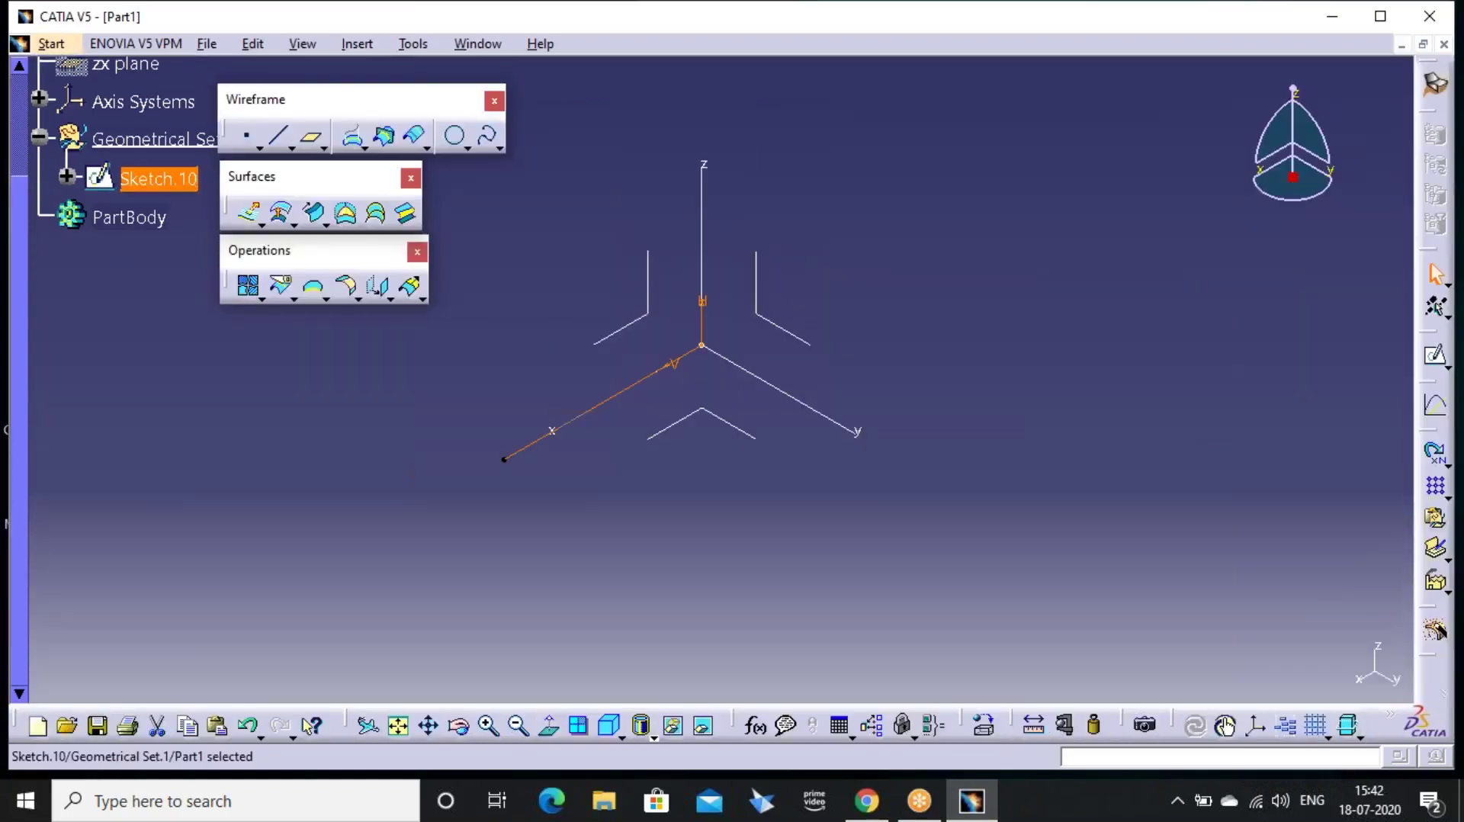
pyautogui.click(909, 418)
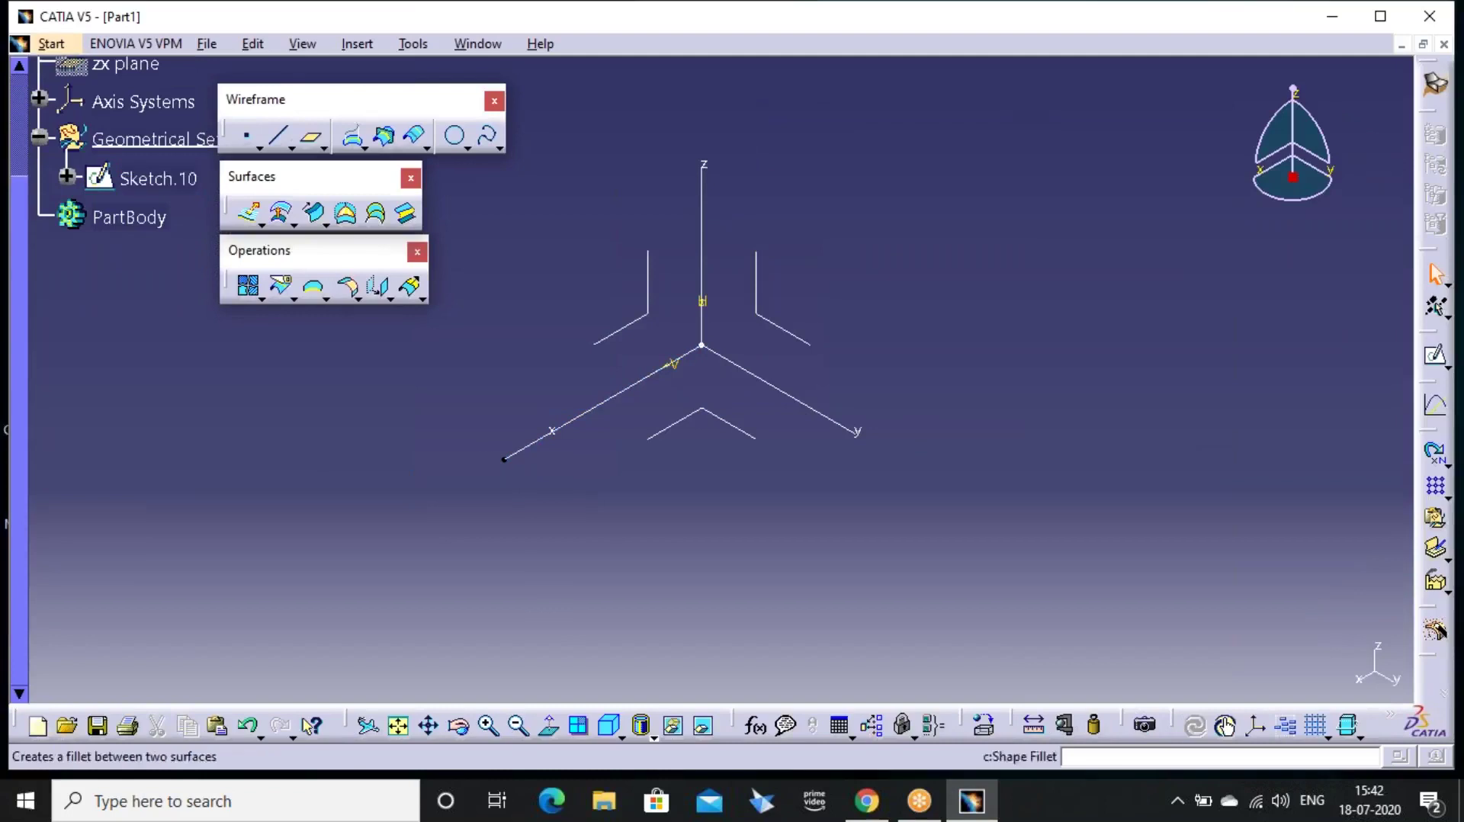
# Create a plane offset 500 mm from the axis system's ZX plane
pyautogui.click(314, 141)
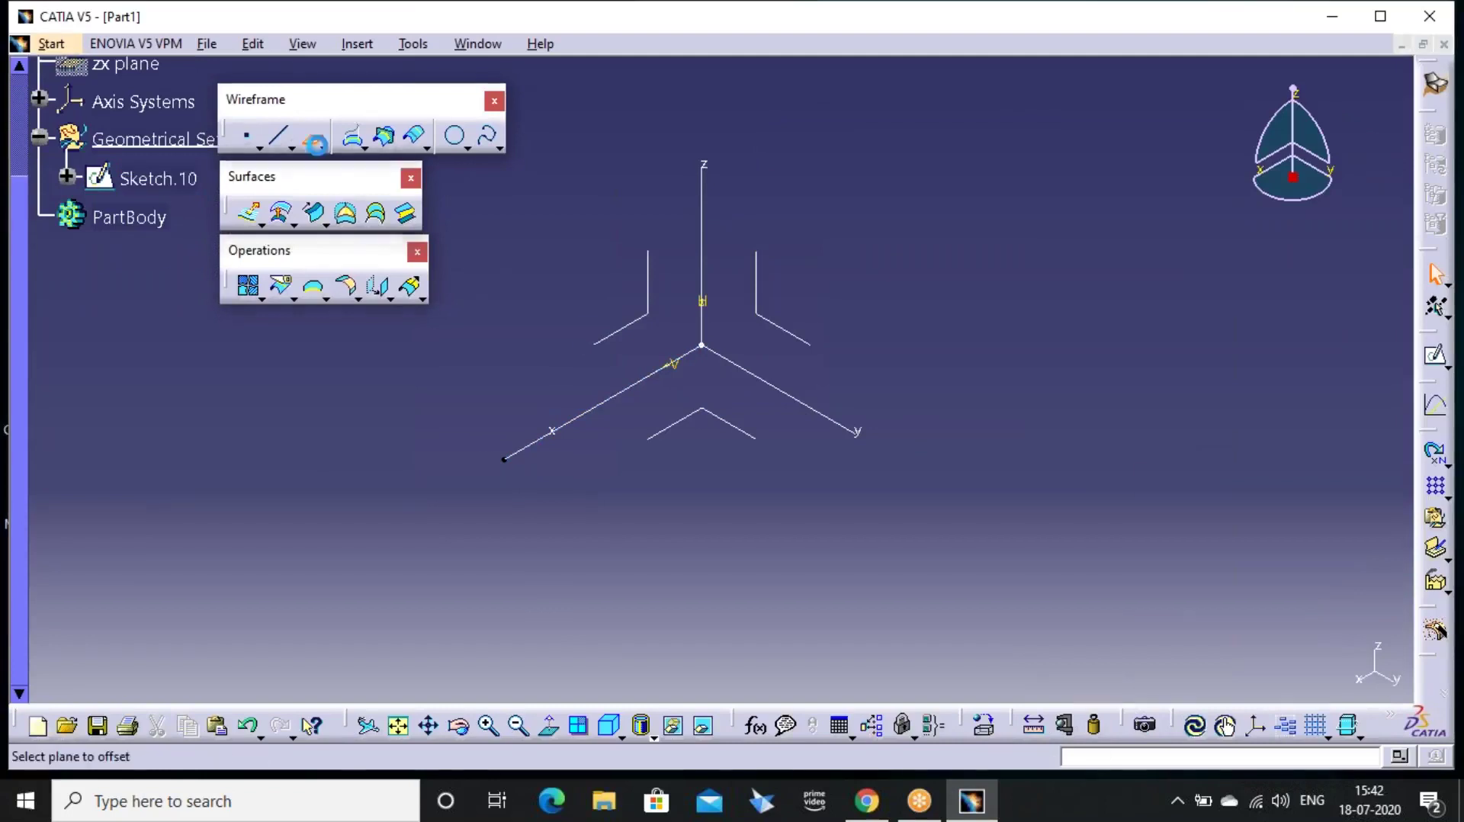
pyautogui.click(650, 327)
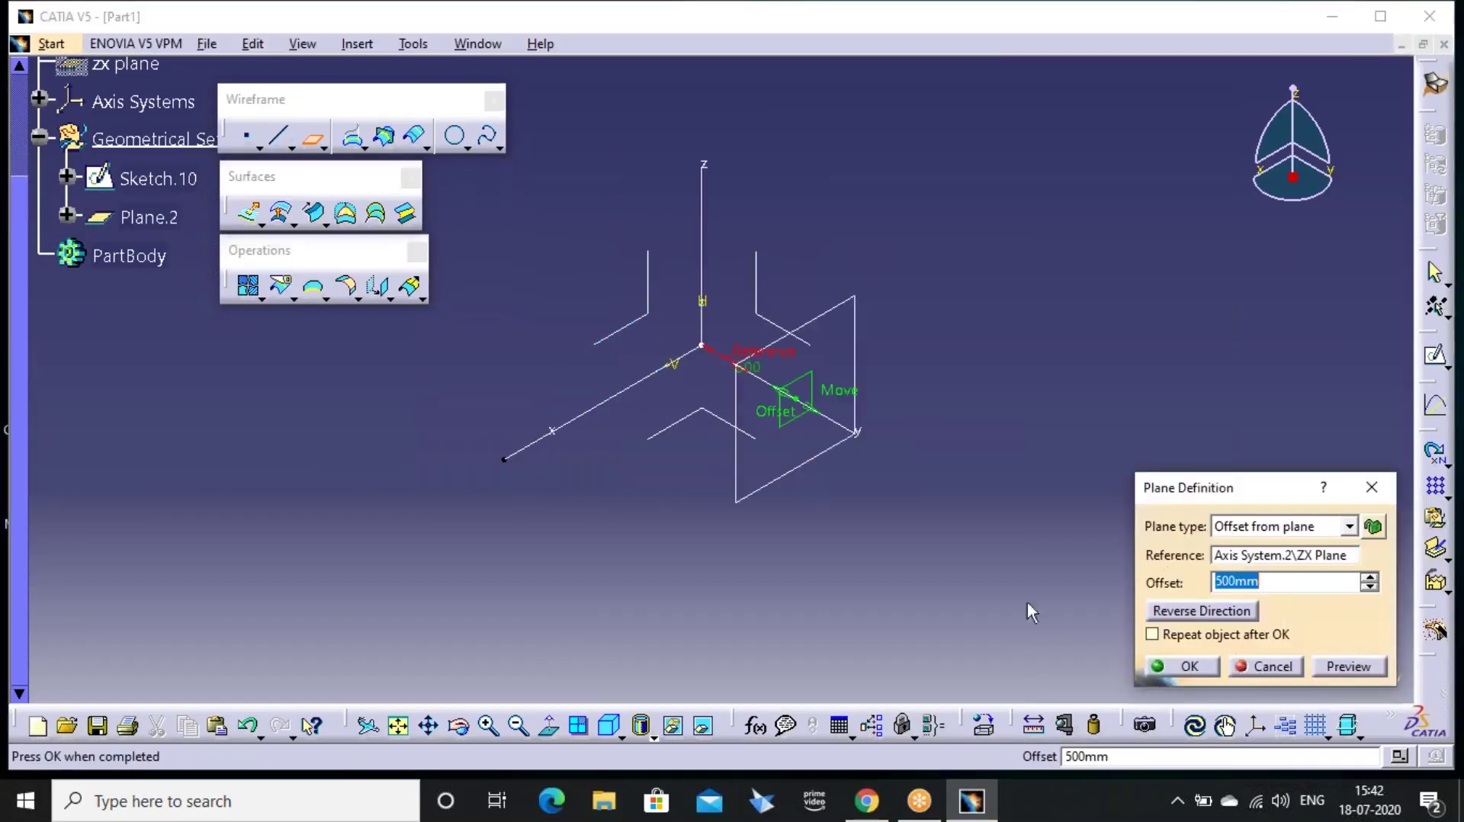
pyautogui.click(1026, 44)
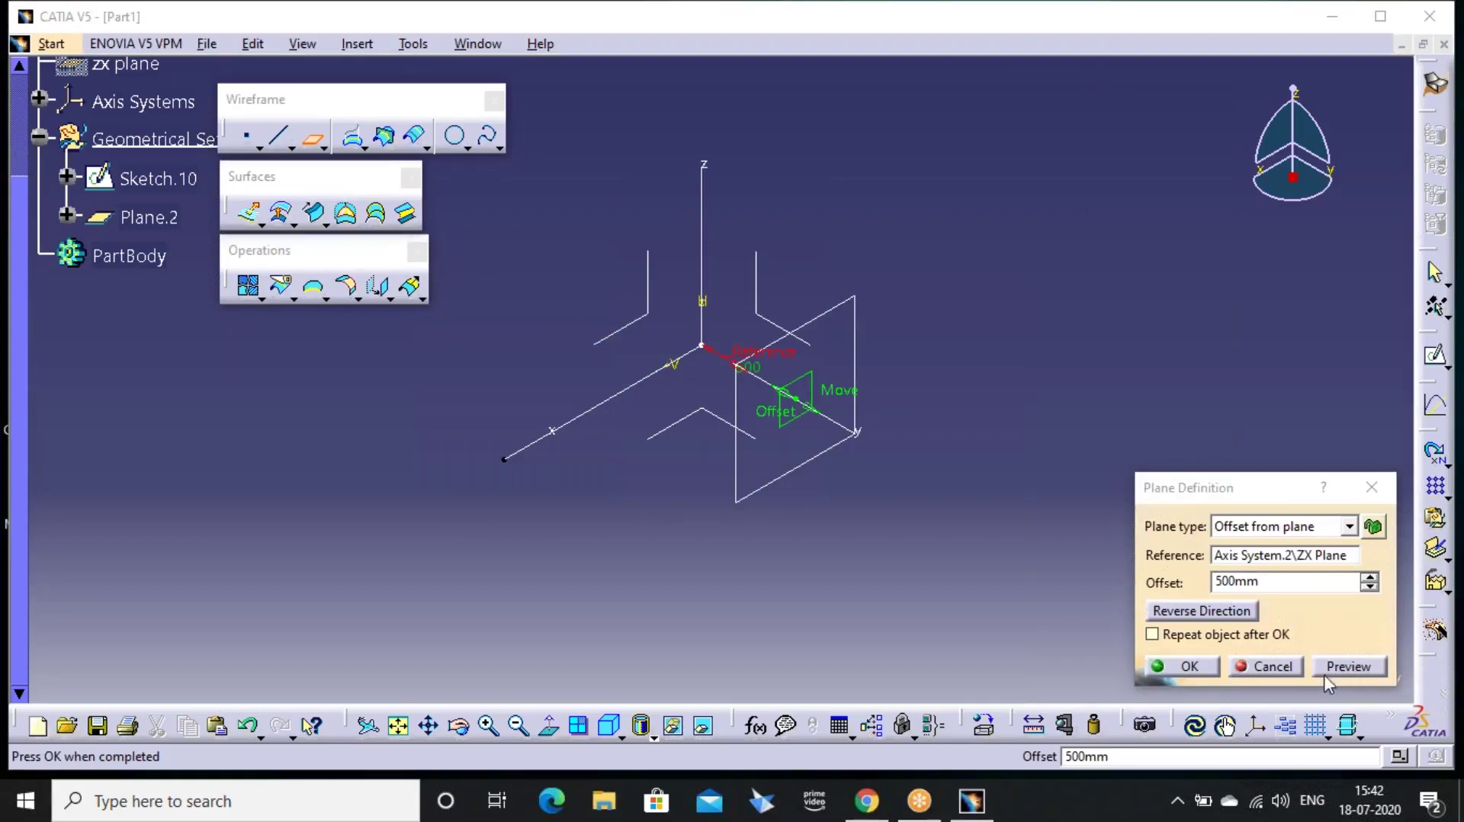
pyautogui.click(1158, 665)
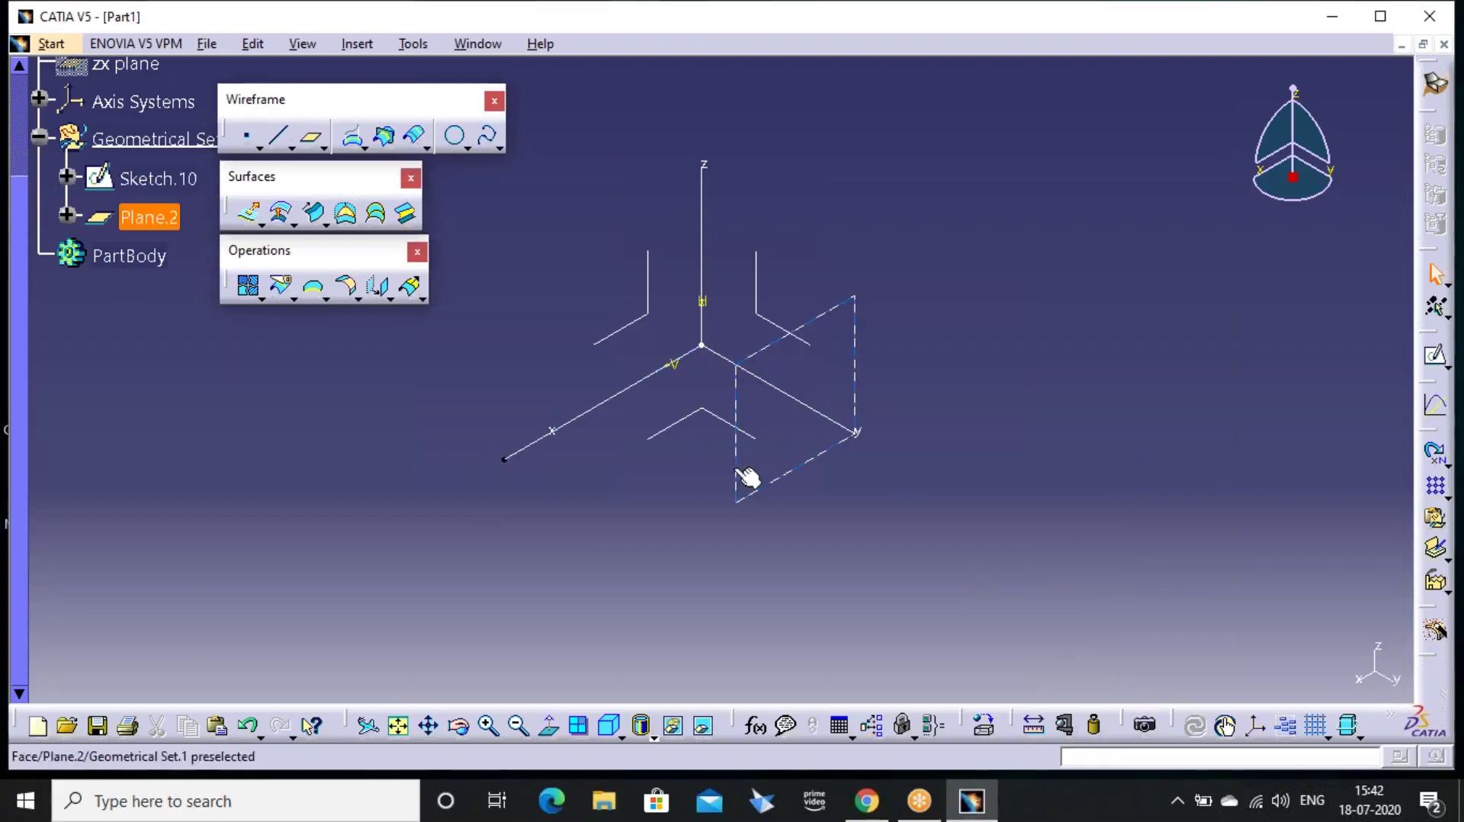
# Project the Sketch.10 line onto the offset plane with the Normal projection type
pyautogui.click(353, 136)
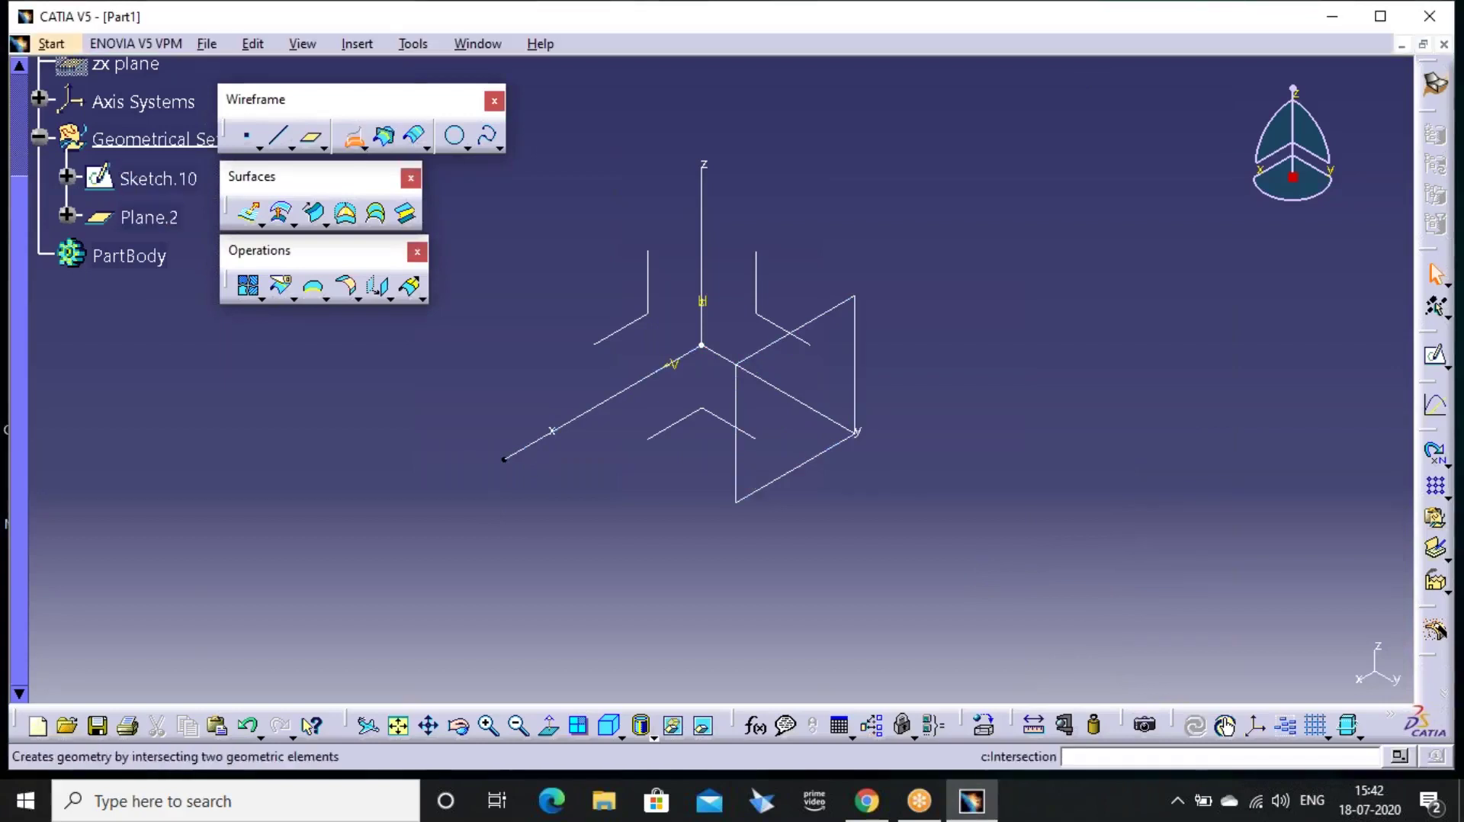
pyautogui.click(509, 456)
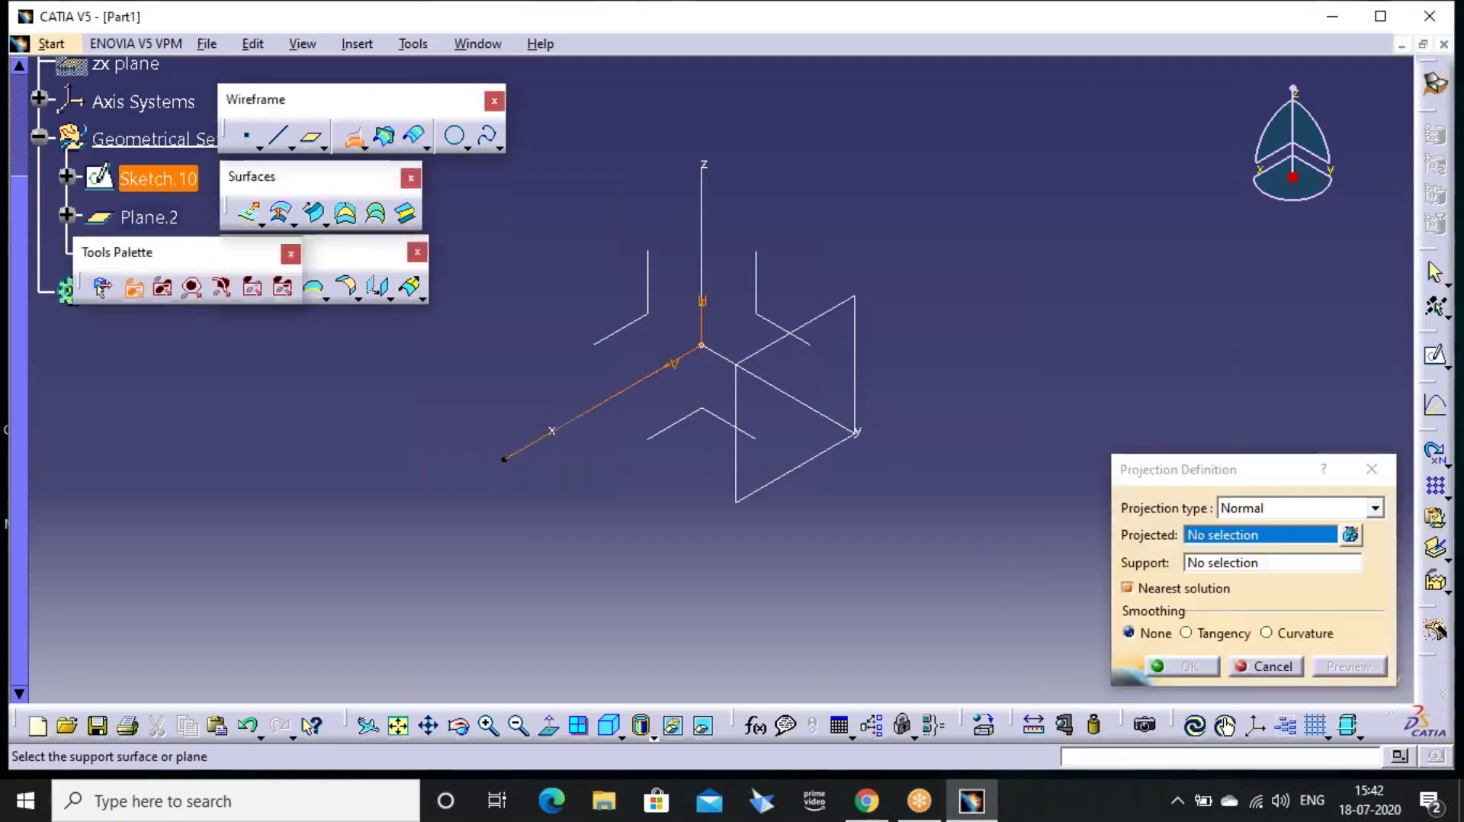
pyautogui.click(743, 494)
pyautogui.click(1342, 665)
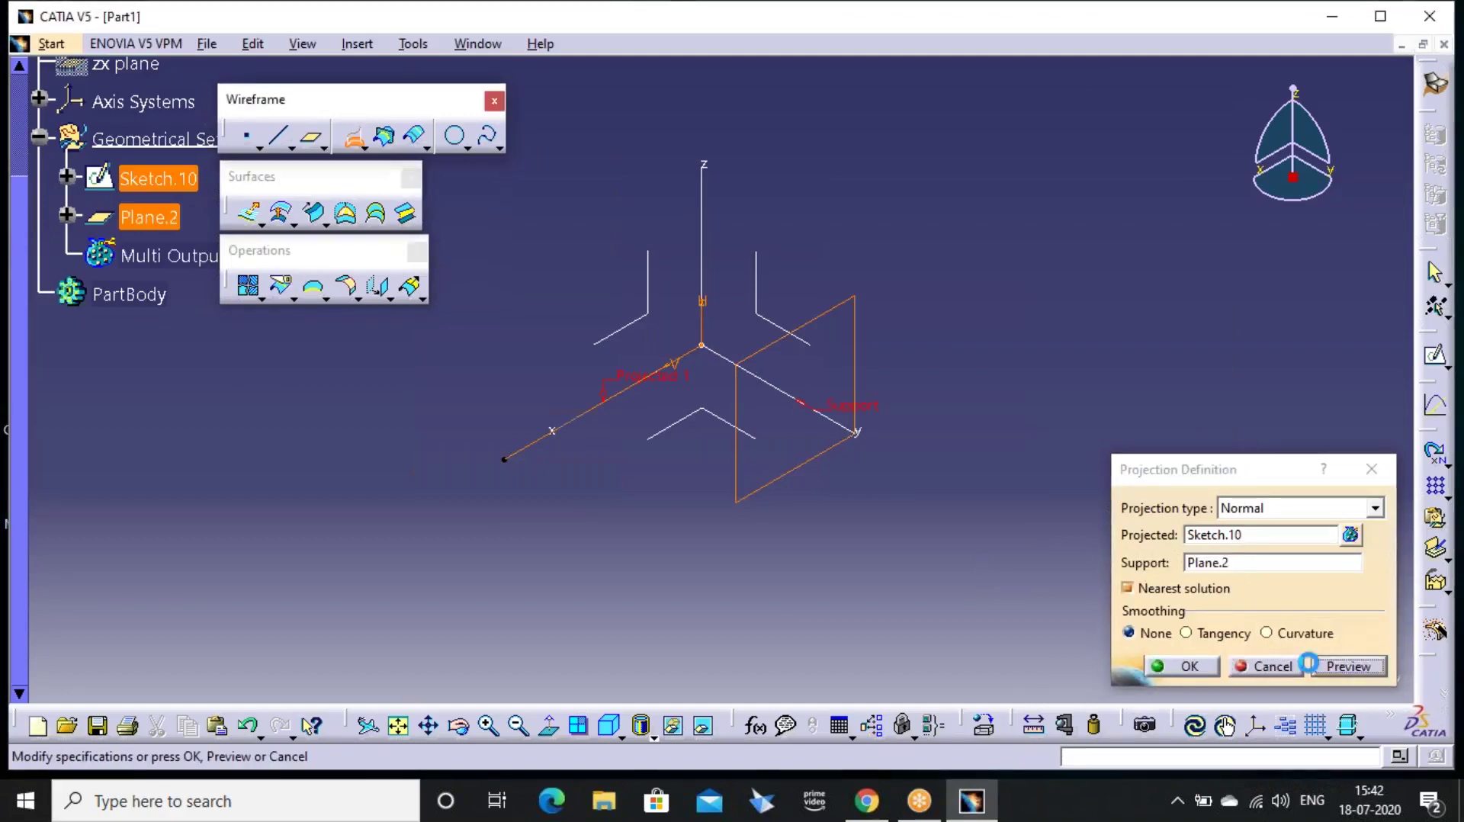
pyautogui.click(1187, 666)
# Set up a conic Two guide curves sweep using Sketch.10 with ZX plane tangency and the projected line with Plane.2 tangency
pyautogui.moveTo(638, 565); pyautogui.dragTo(894, 565, button='middle')
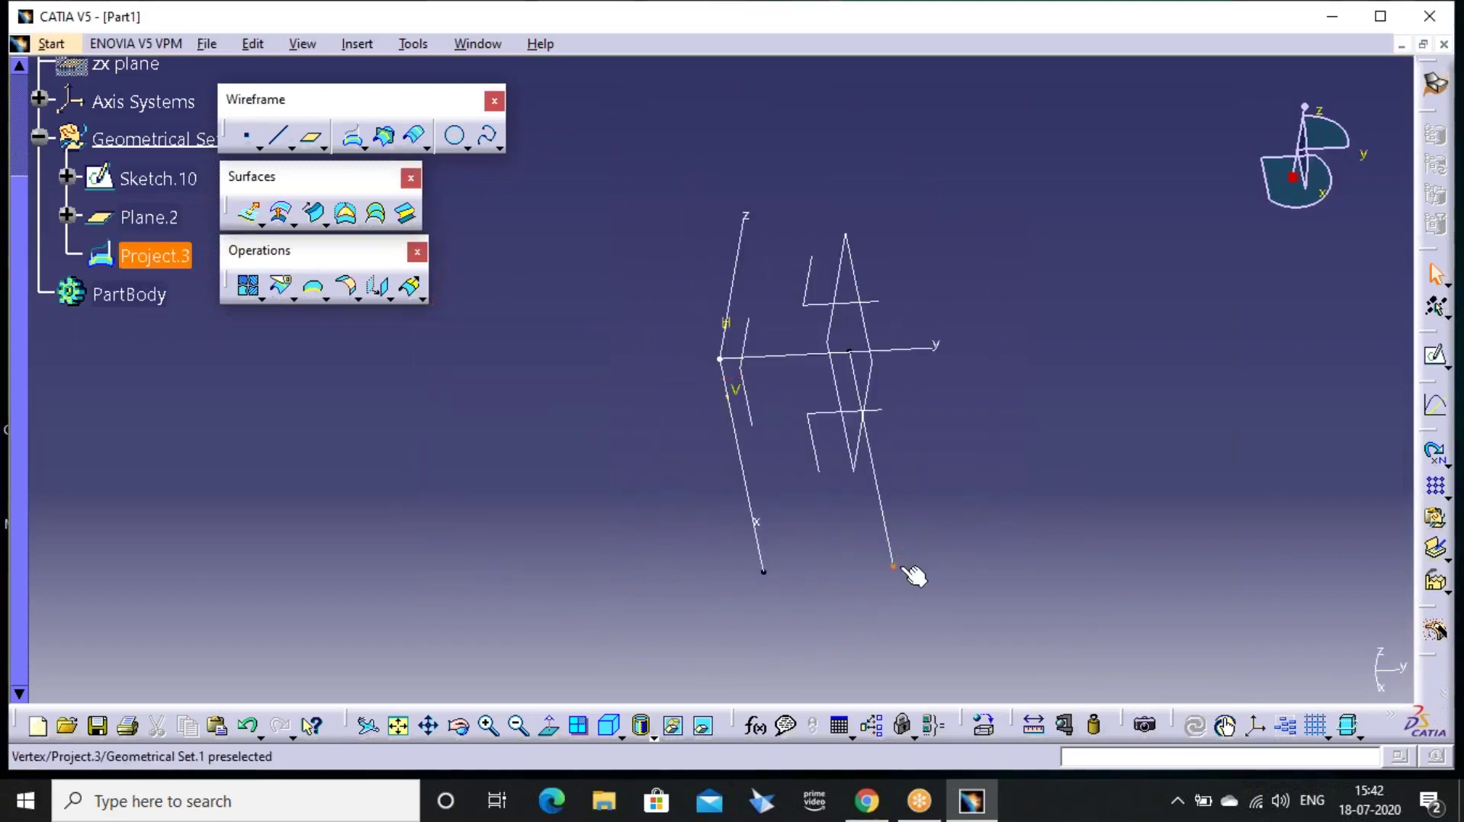
pyautogui.click(313, 212)
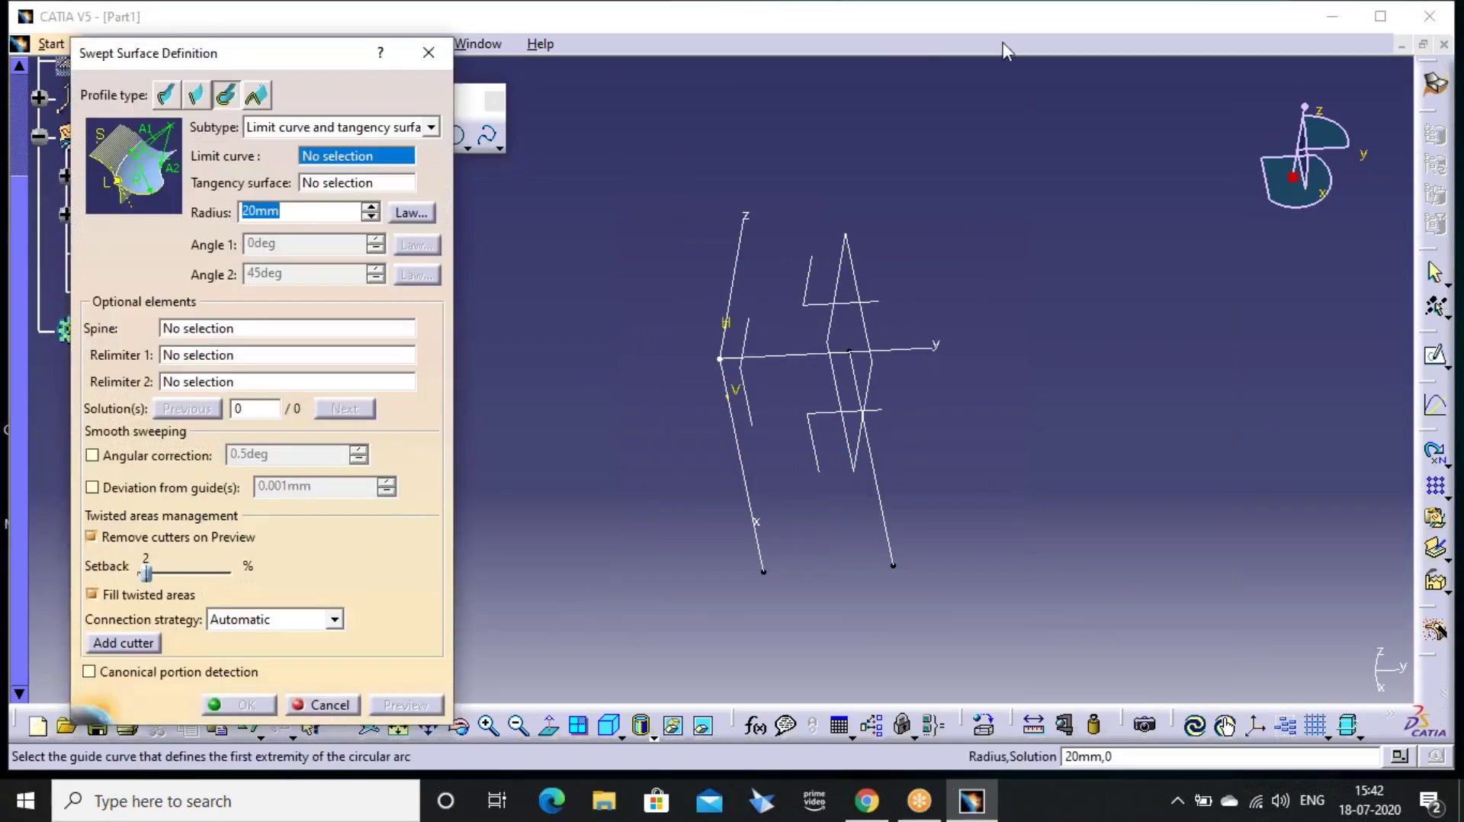
pyautogui.click(1022, 40)
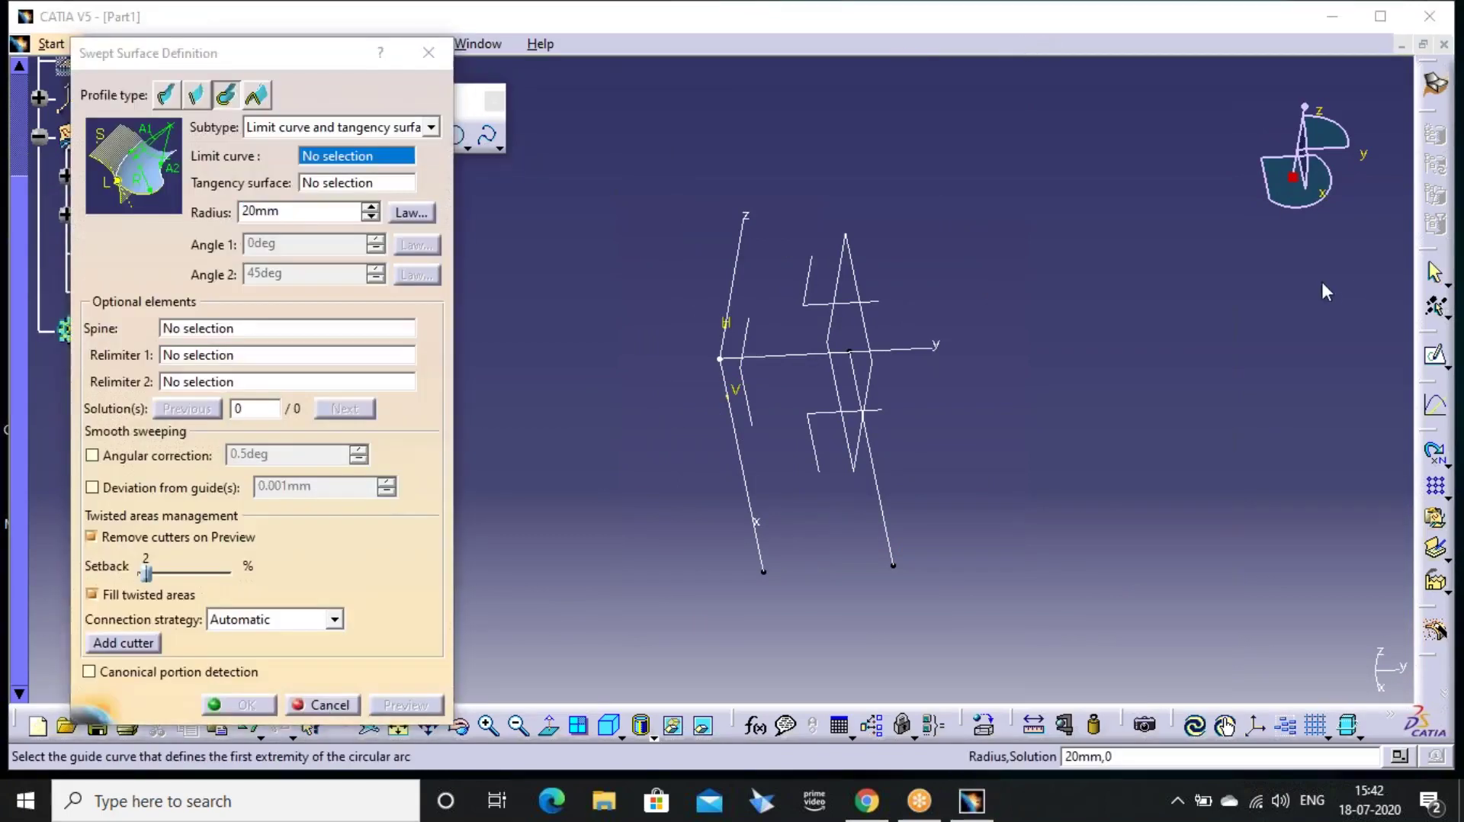
pyautogui.click(257, 95)
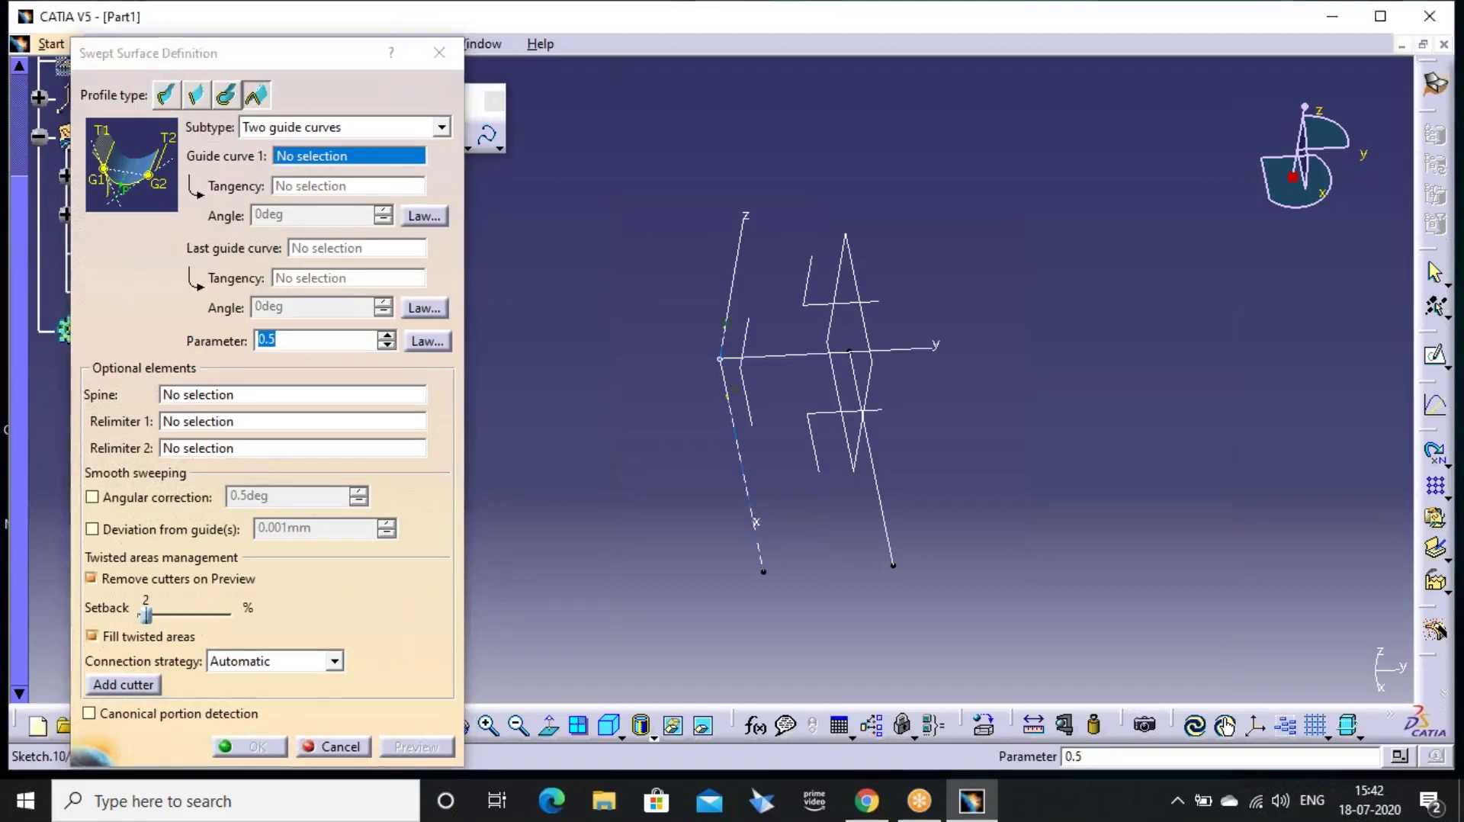
pyautogui.click(761, 547)
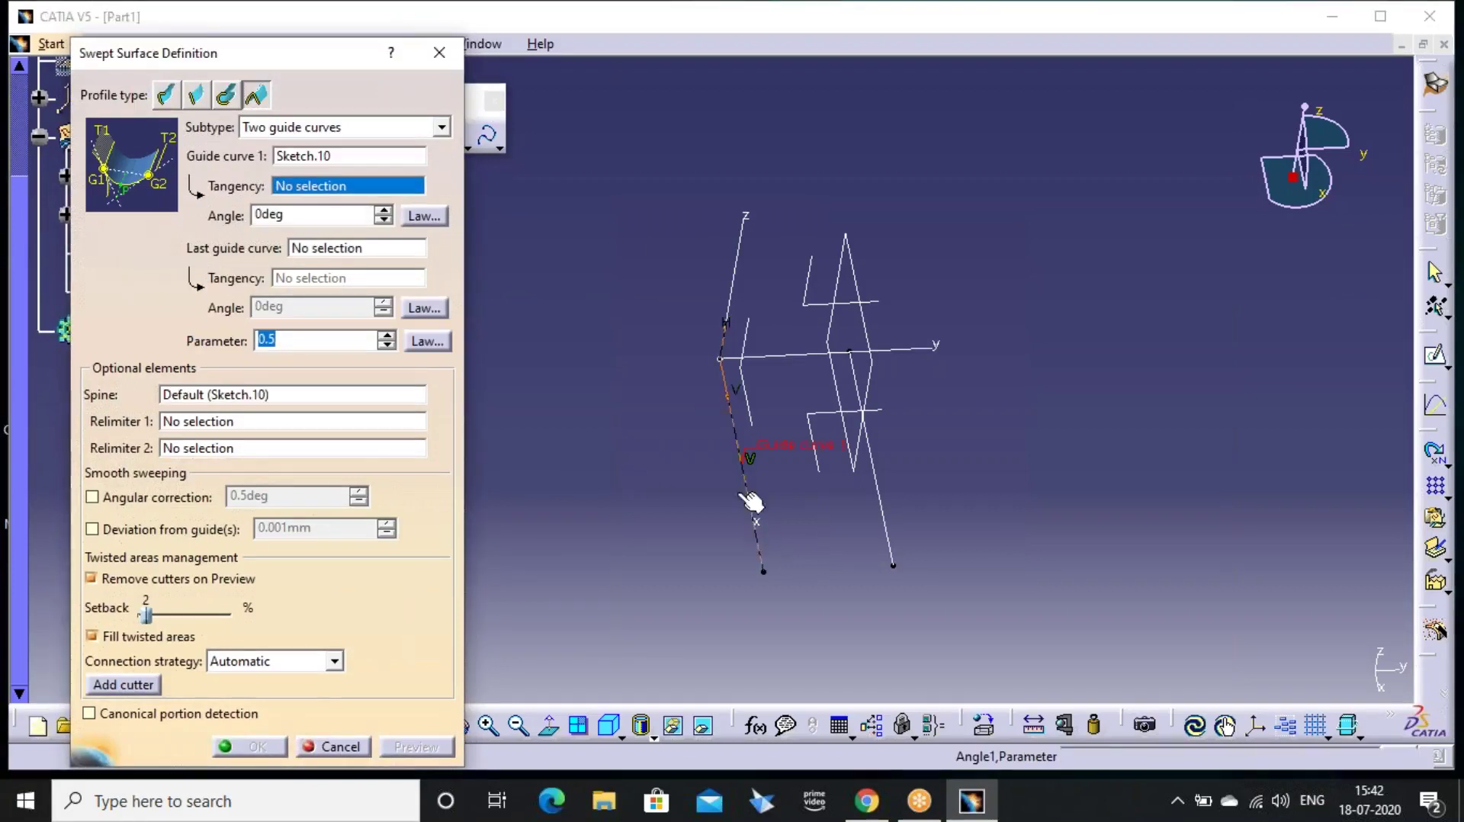
pyautogui.click(747, 367)
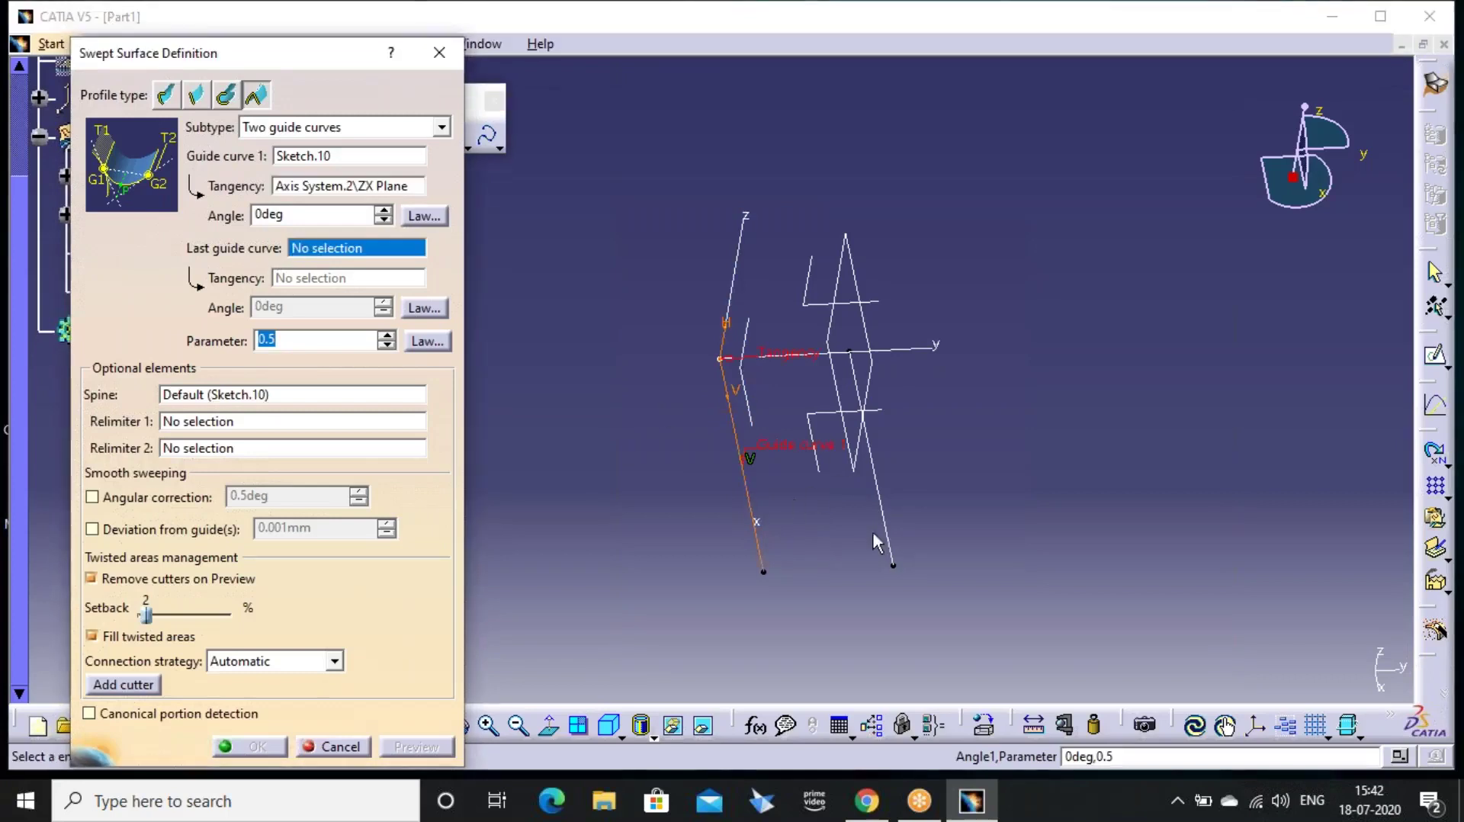
pyautogui.click(872, 459)
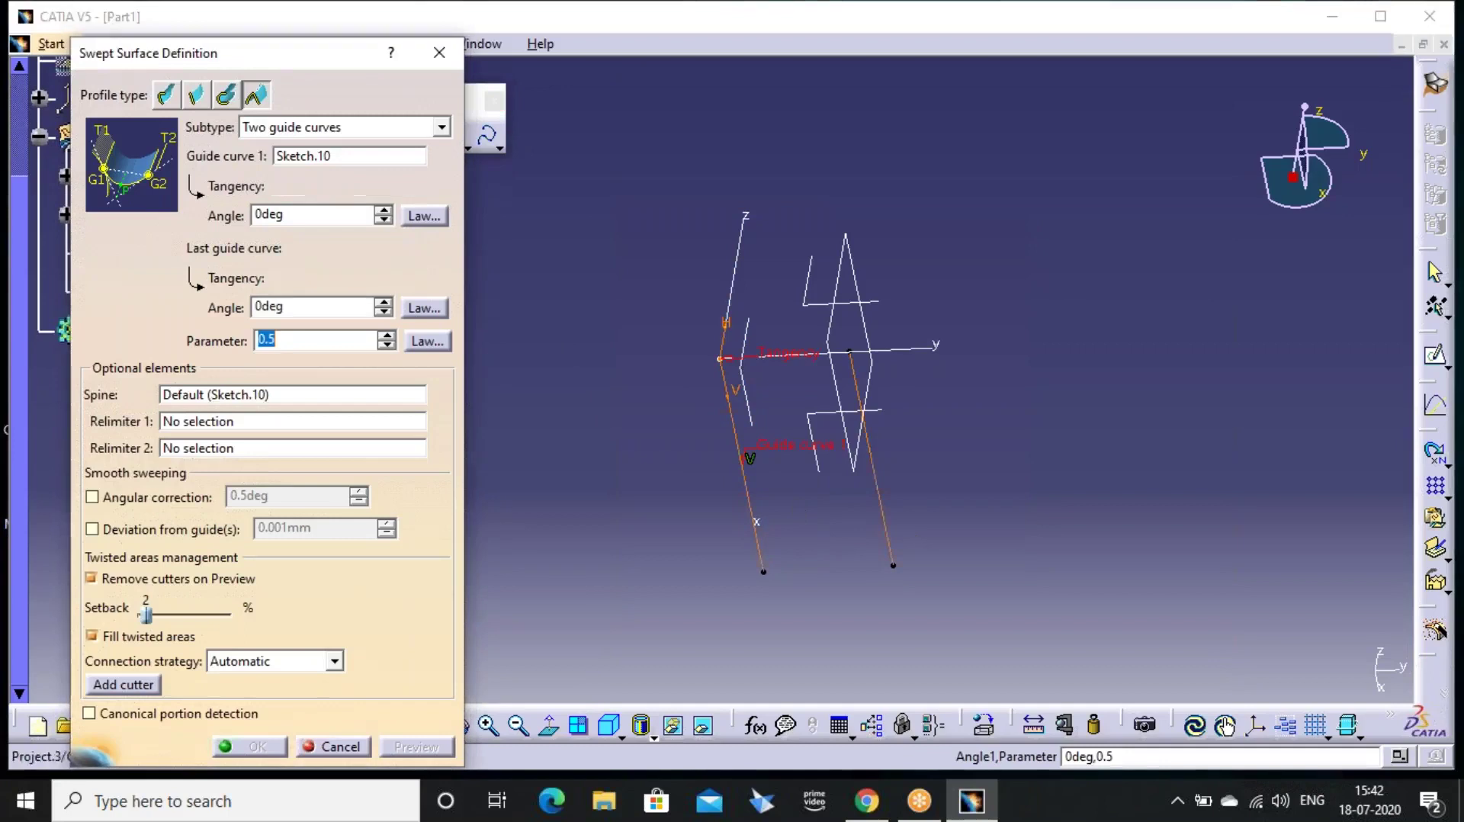
pyautogui.click(875, 324)
# Set the tangency angle to 10 deg at the first guide curve and -10 deg at the last guide curve
pyautogui.moveTo(290, 220); pyautogui.dragTo(206, 221)
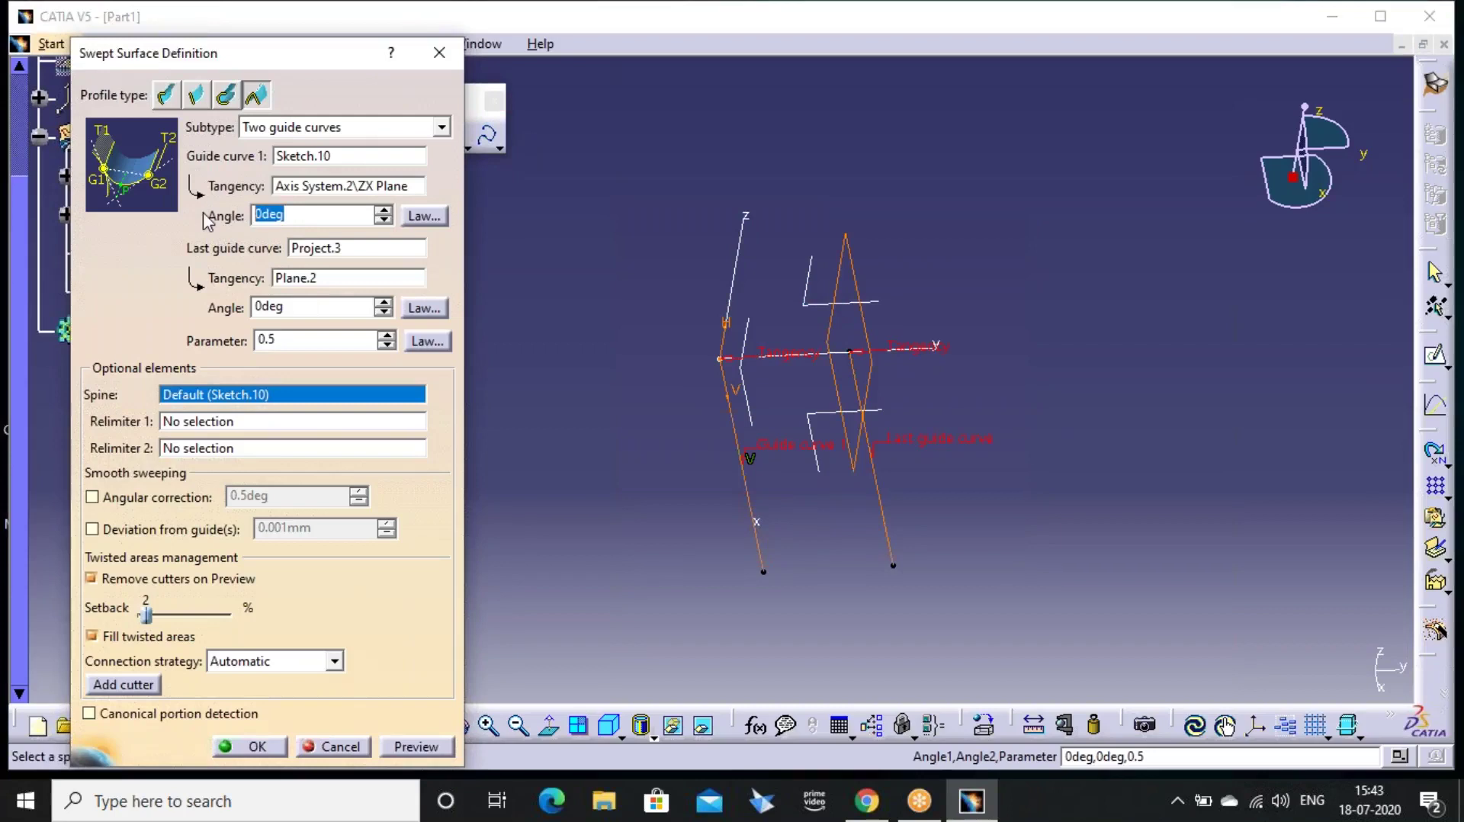
pyautogui.write('10')
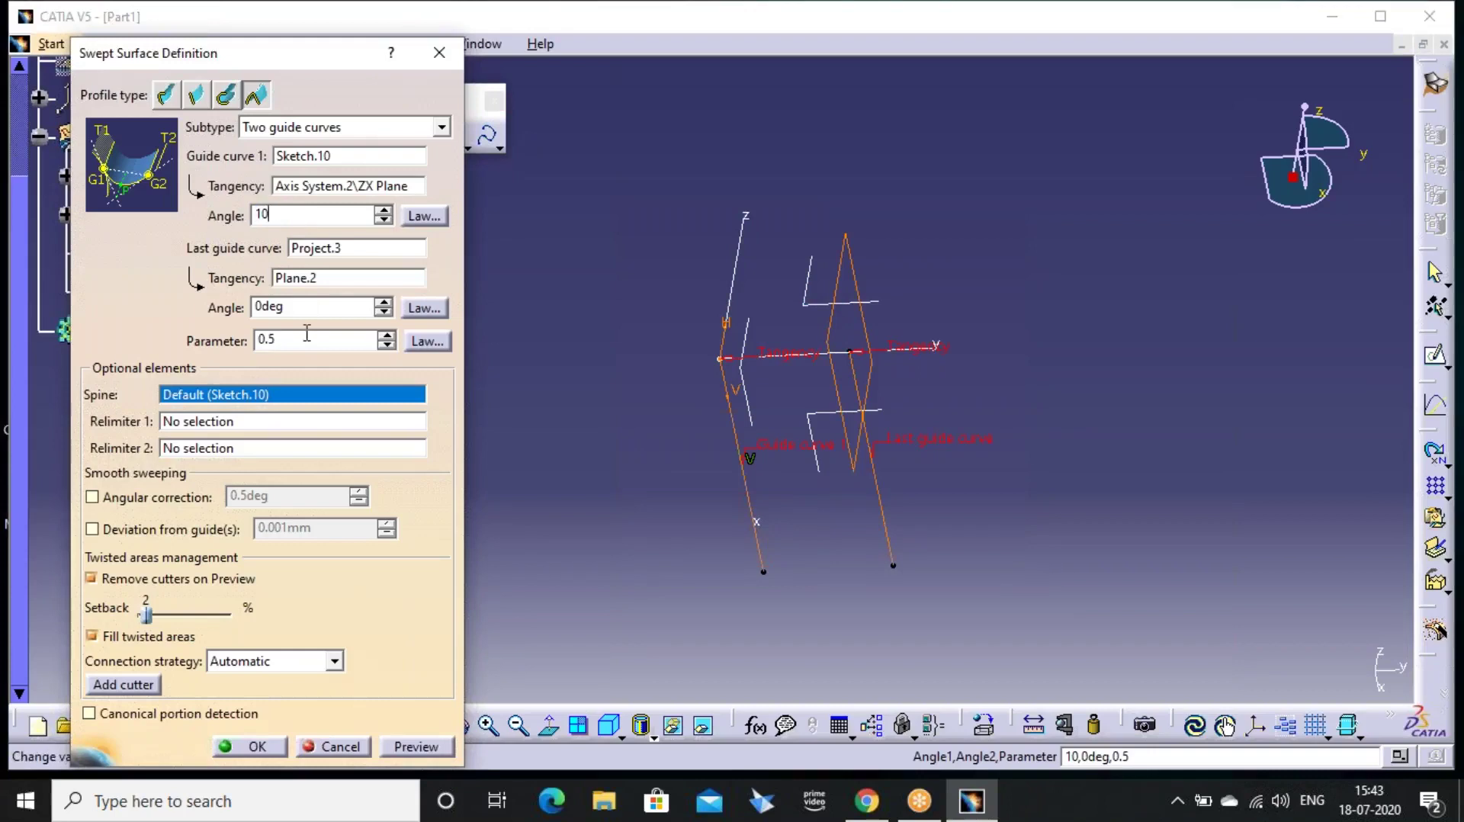
pyautogui.press('Tab')
pyautogui.write('-10')
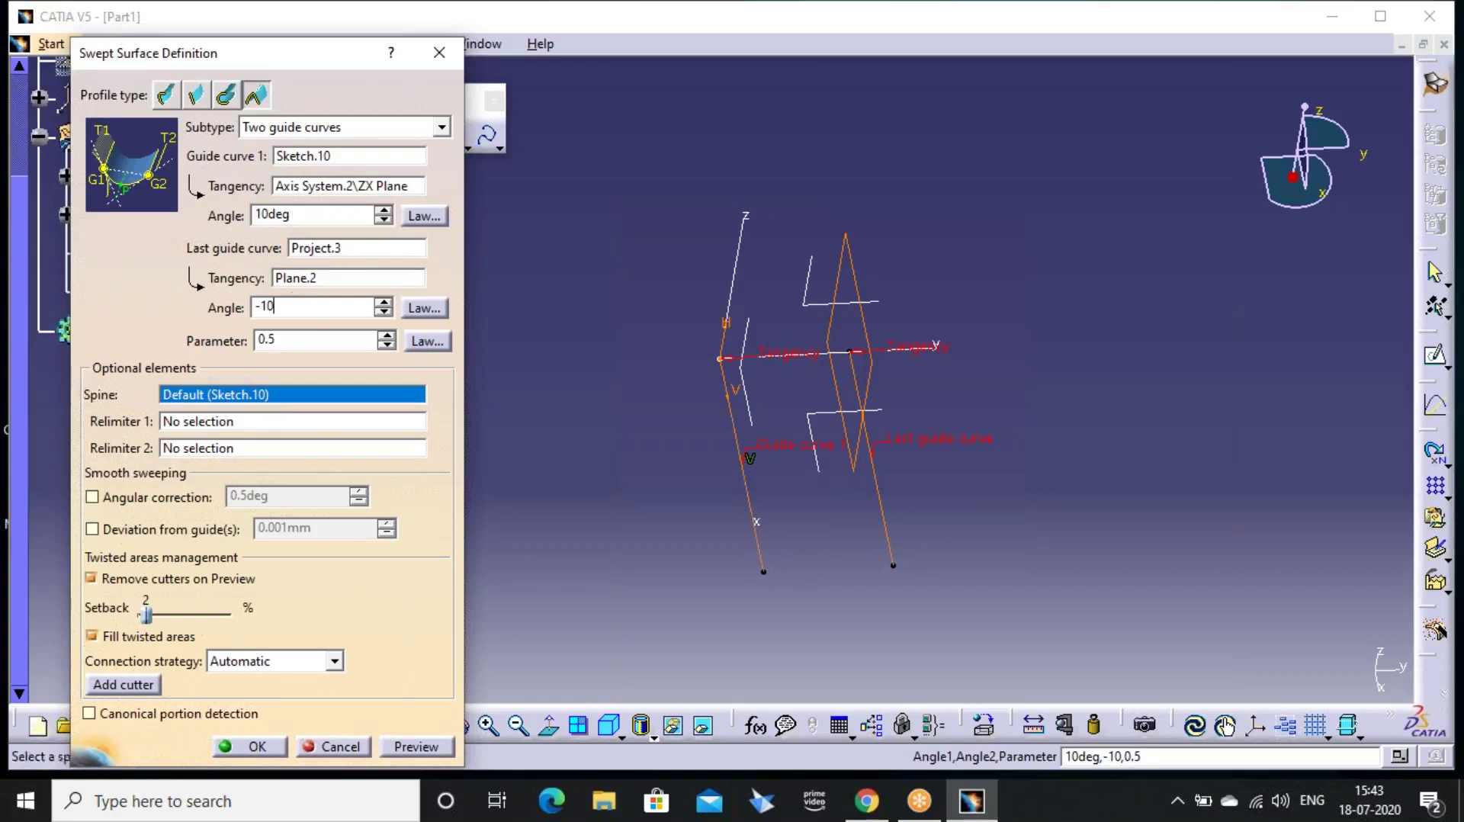
# Preview the conic sweep with two guide curves, examine its shape and close the definition without creating it
pyautogui.click(417, 747)
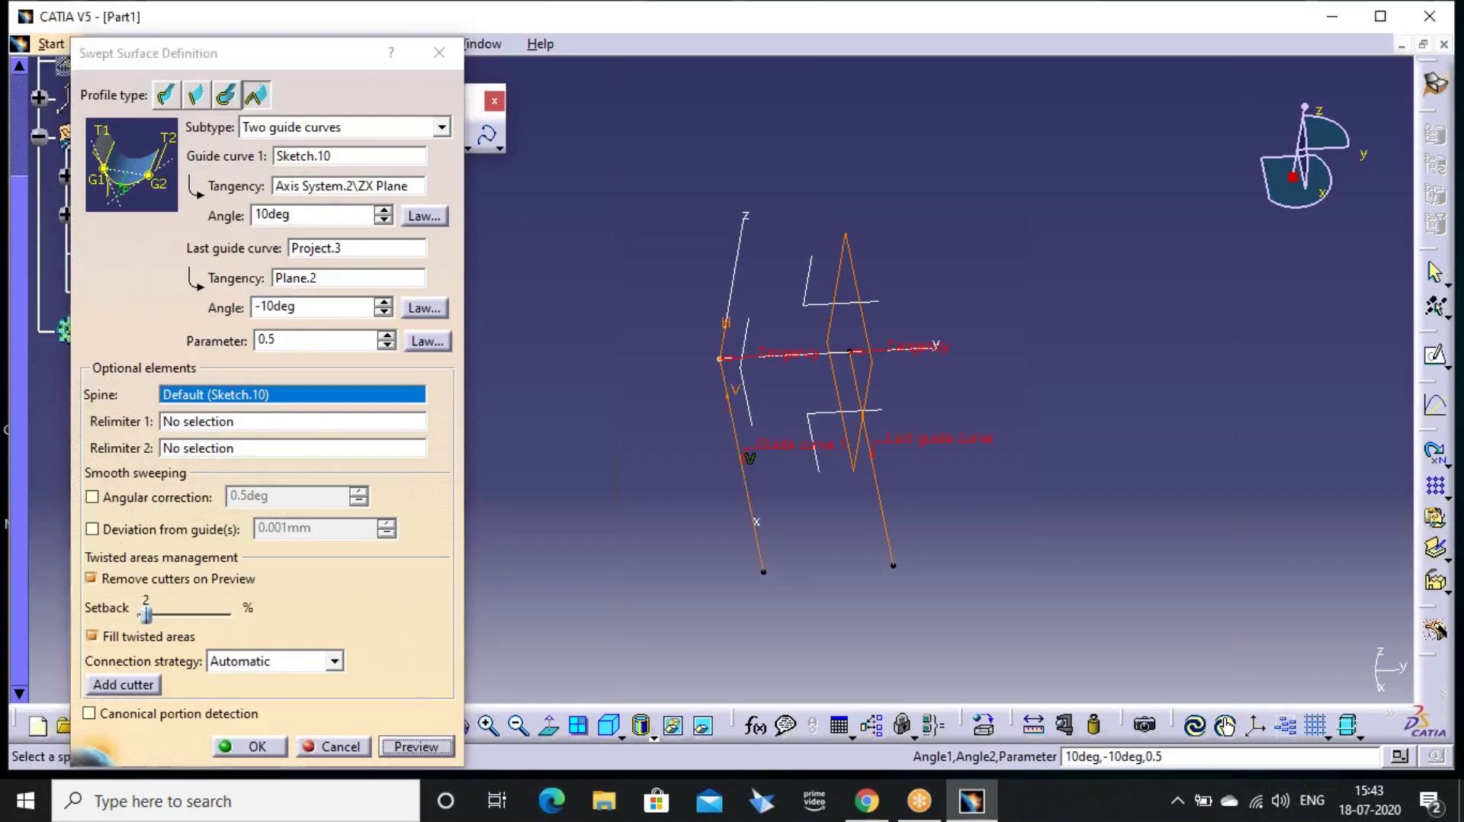
pyautogui.moveTo(904, 519); pyautogui.dragTo(831, 411, button='middle')
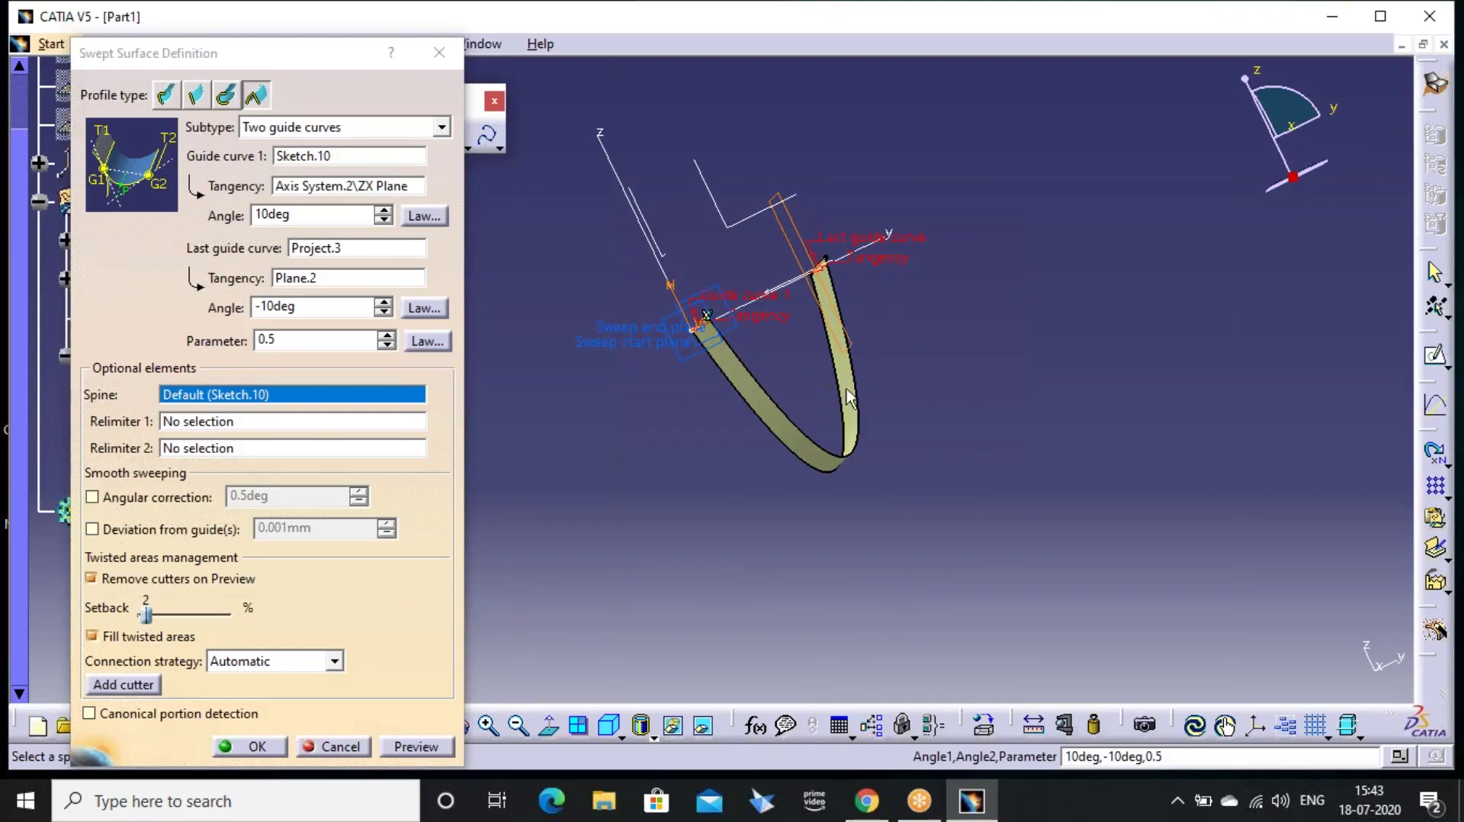
pyautogui.click(451, 62)
pyautogui.moveTo(739, 366); pyautogui.dragTo(722, 515, button='middle')
pyautogui.scroll(-2, 721, 514)
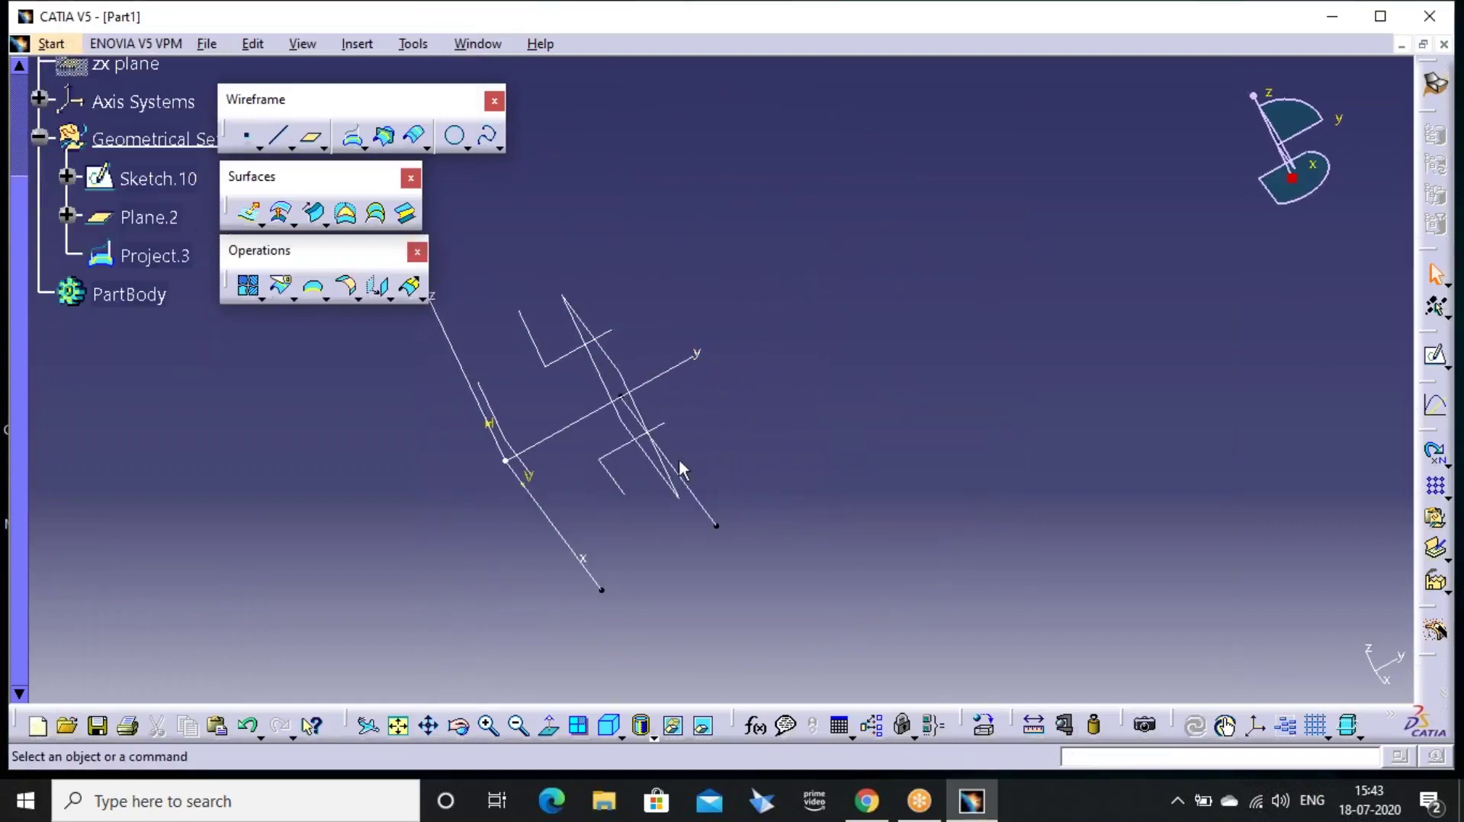
# Create a plane offset 500 mm from Plane.2
pyautogui.click(314, 140)
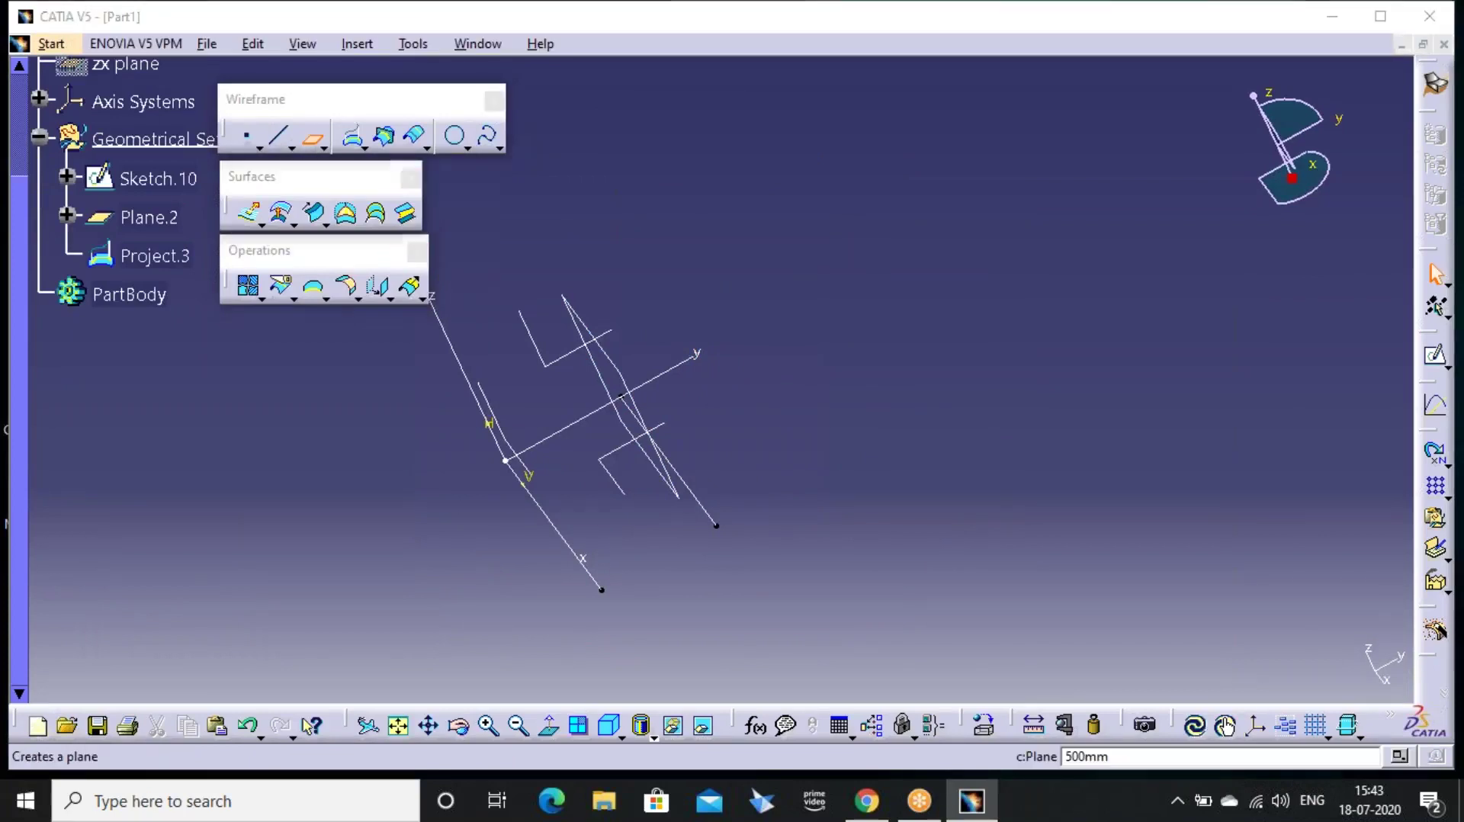
pyautogui.click(636, 383)
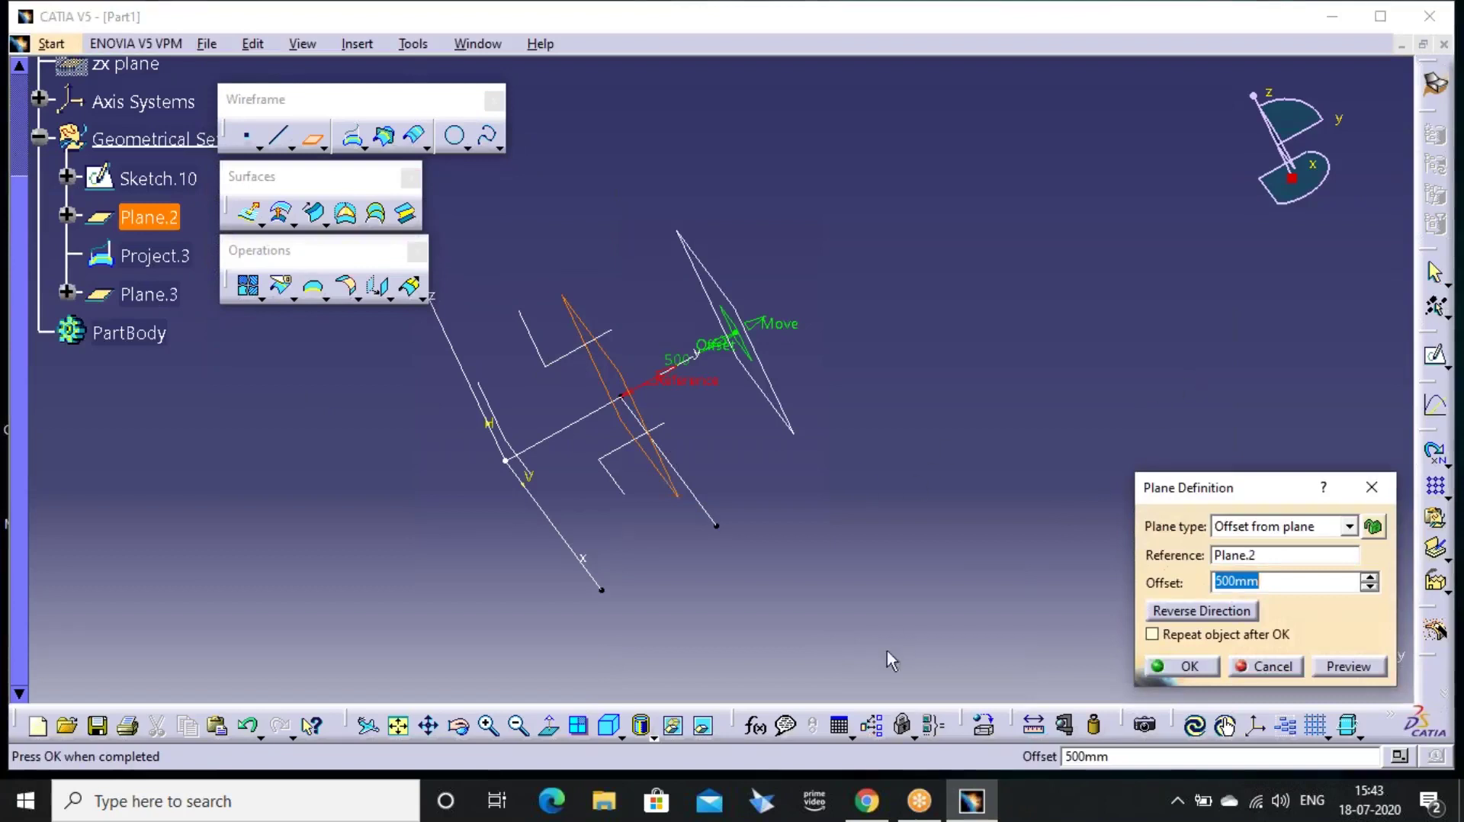
pyautogui.press('Escape')
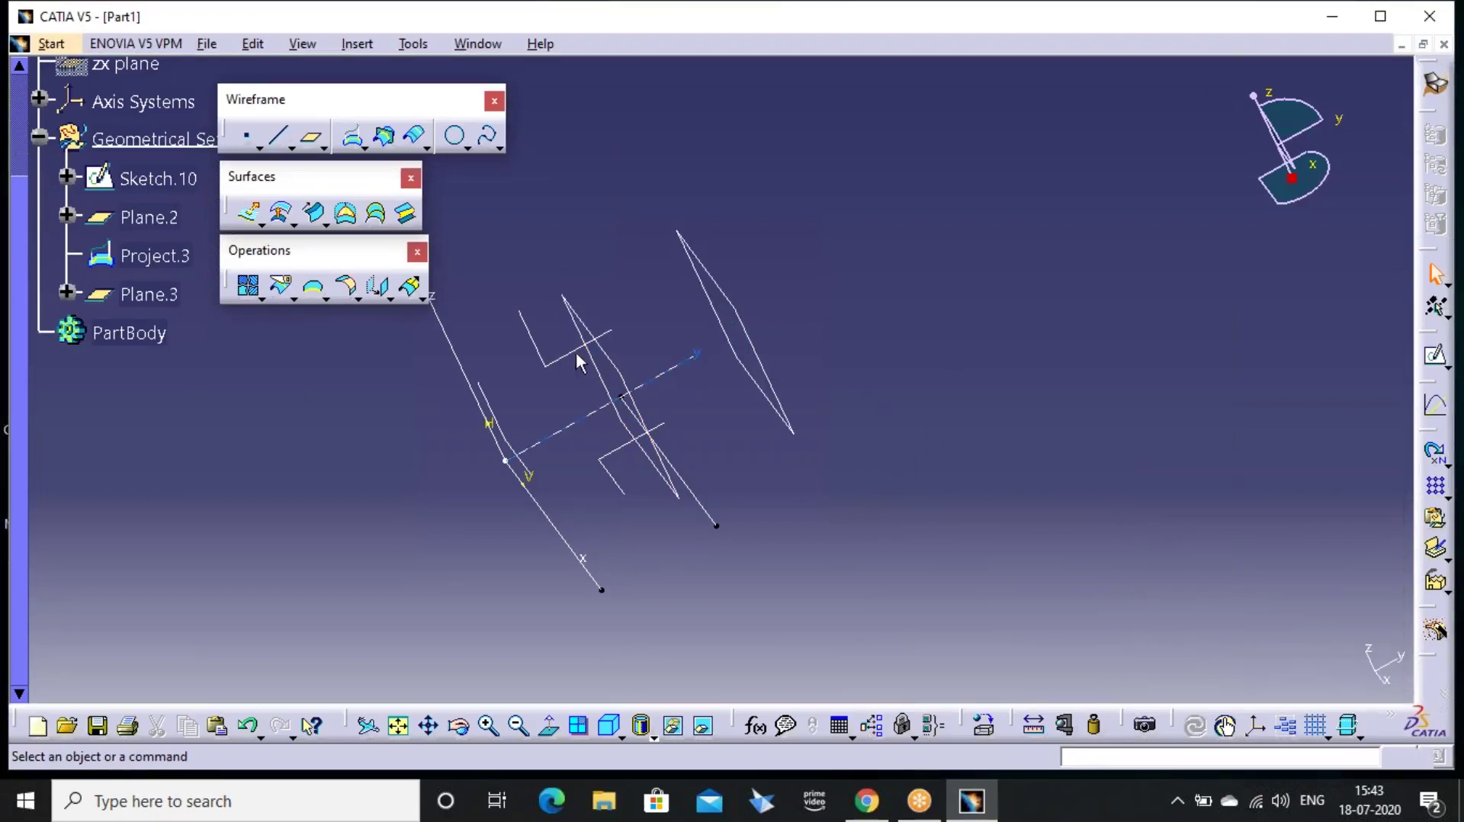
# Project the Project.3 line onto Plane.3 with the Normal projection type
pyautogui.click(355, 142)
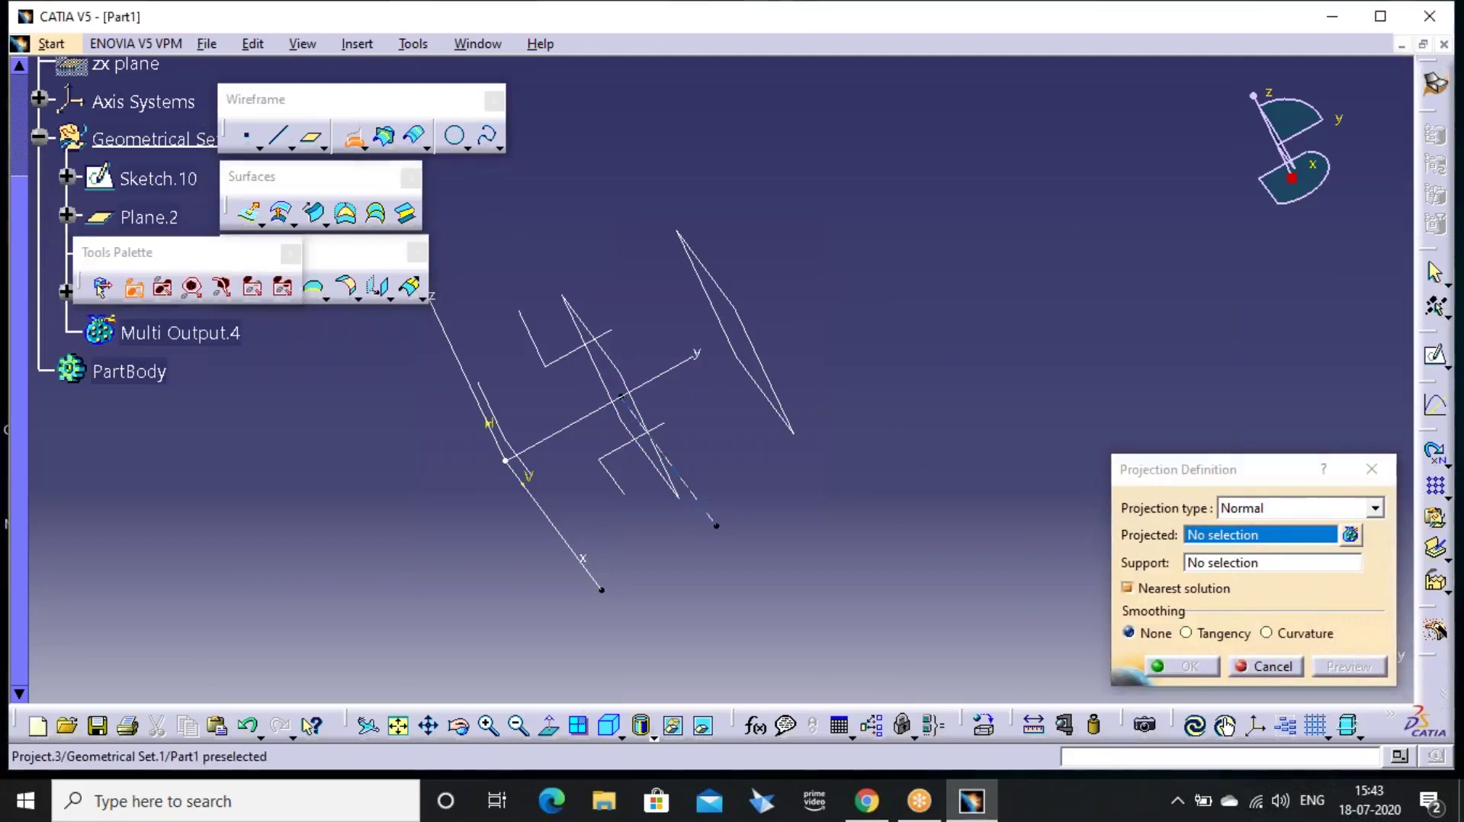
pyautogui.click(708, 512)
pyautogui.click(782, 400)
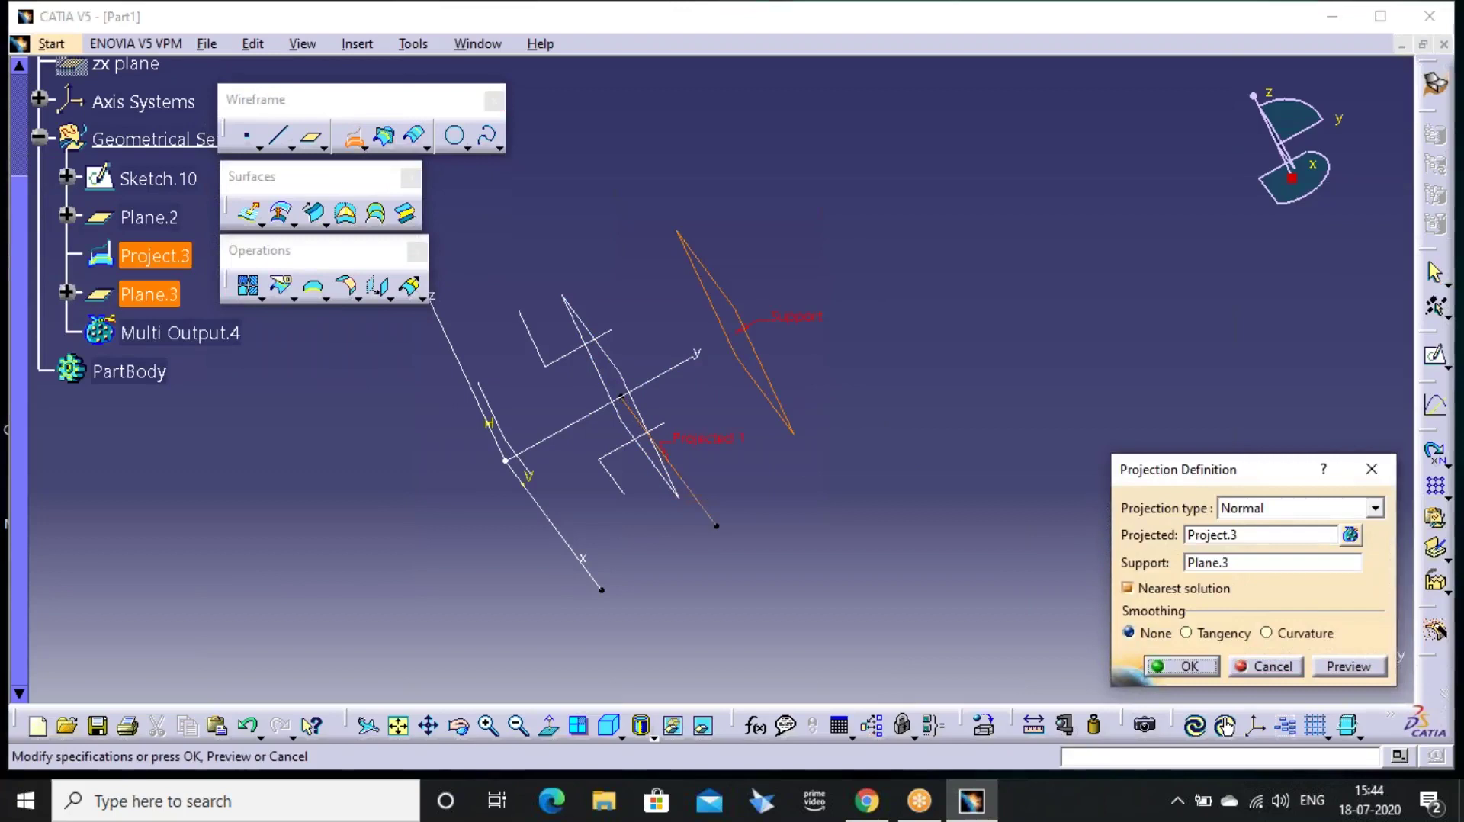
pyautogui.press('Return')
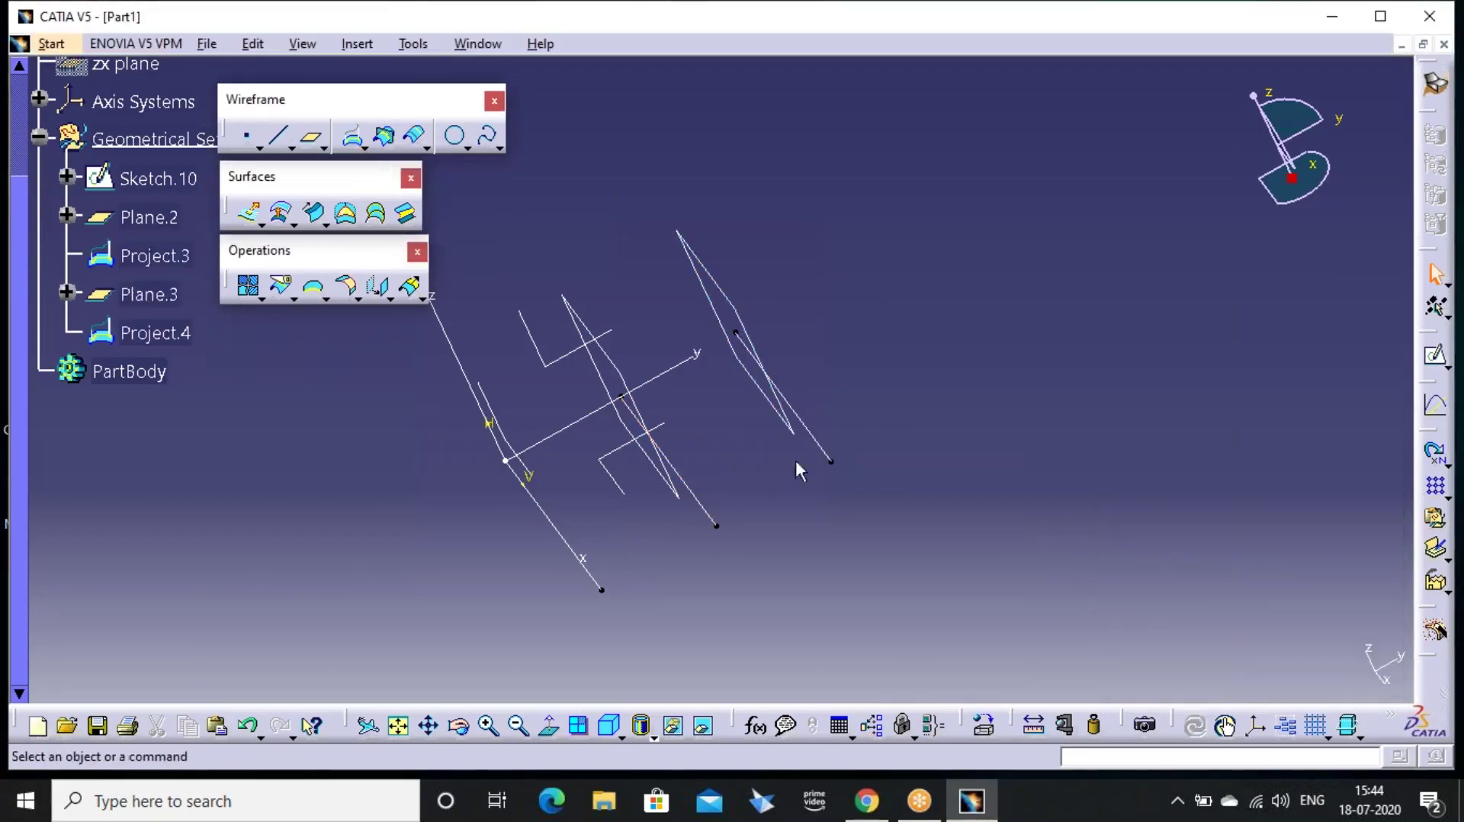
pyautogui.moveTo(744, 611); pyautogui.dragTo(512, 490, button='middle')
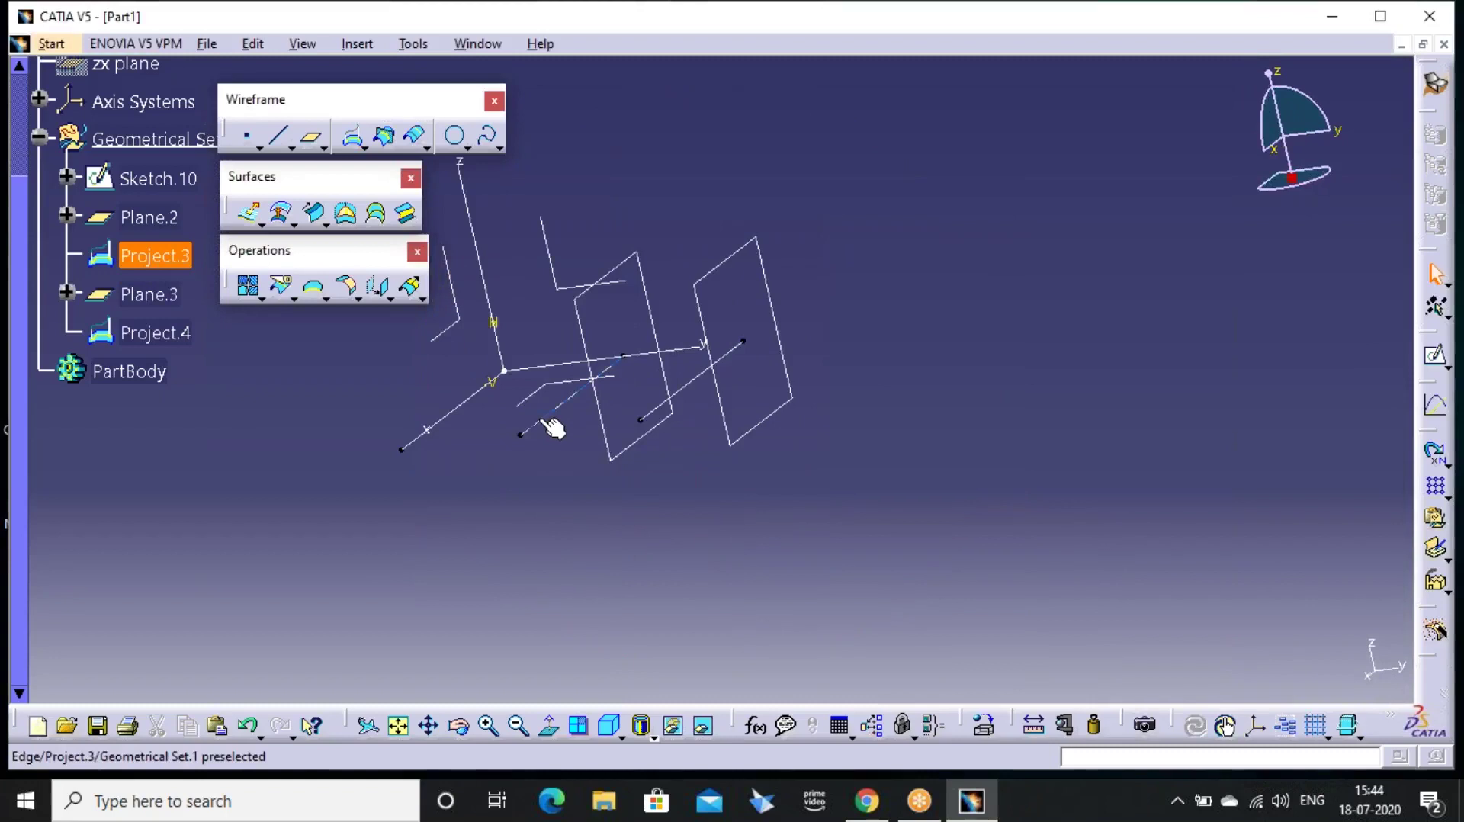
pyautogui.doubleClick(546, 422)
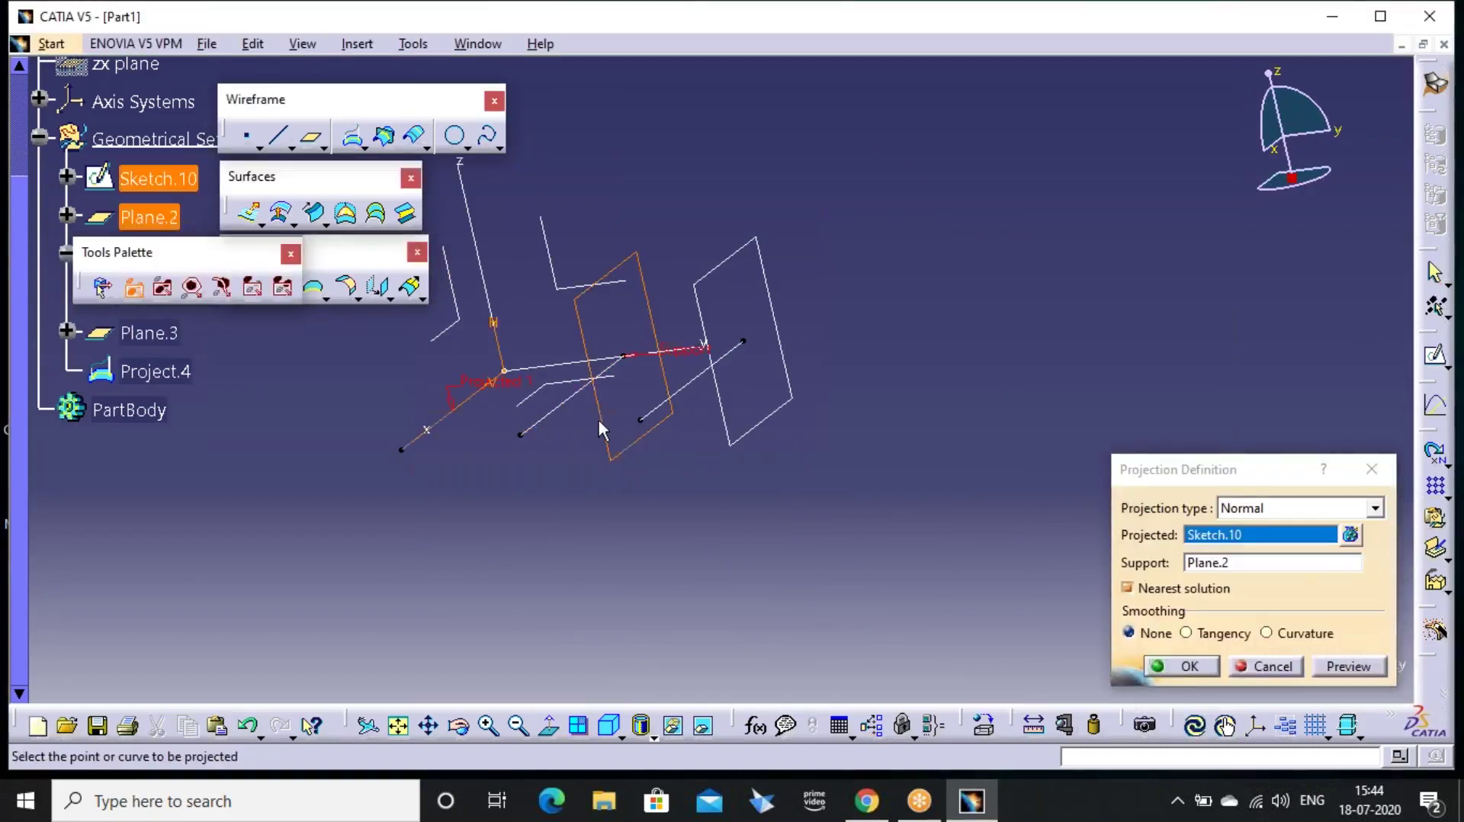
pyautogui.press('Escape')
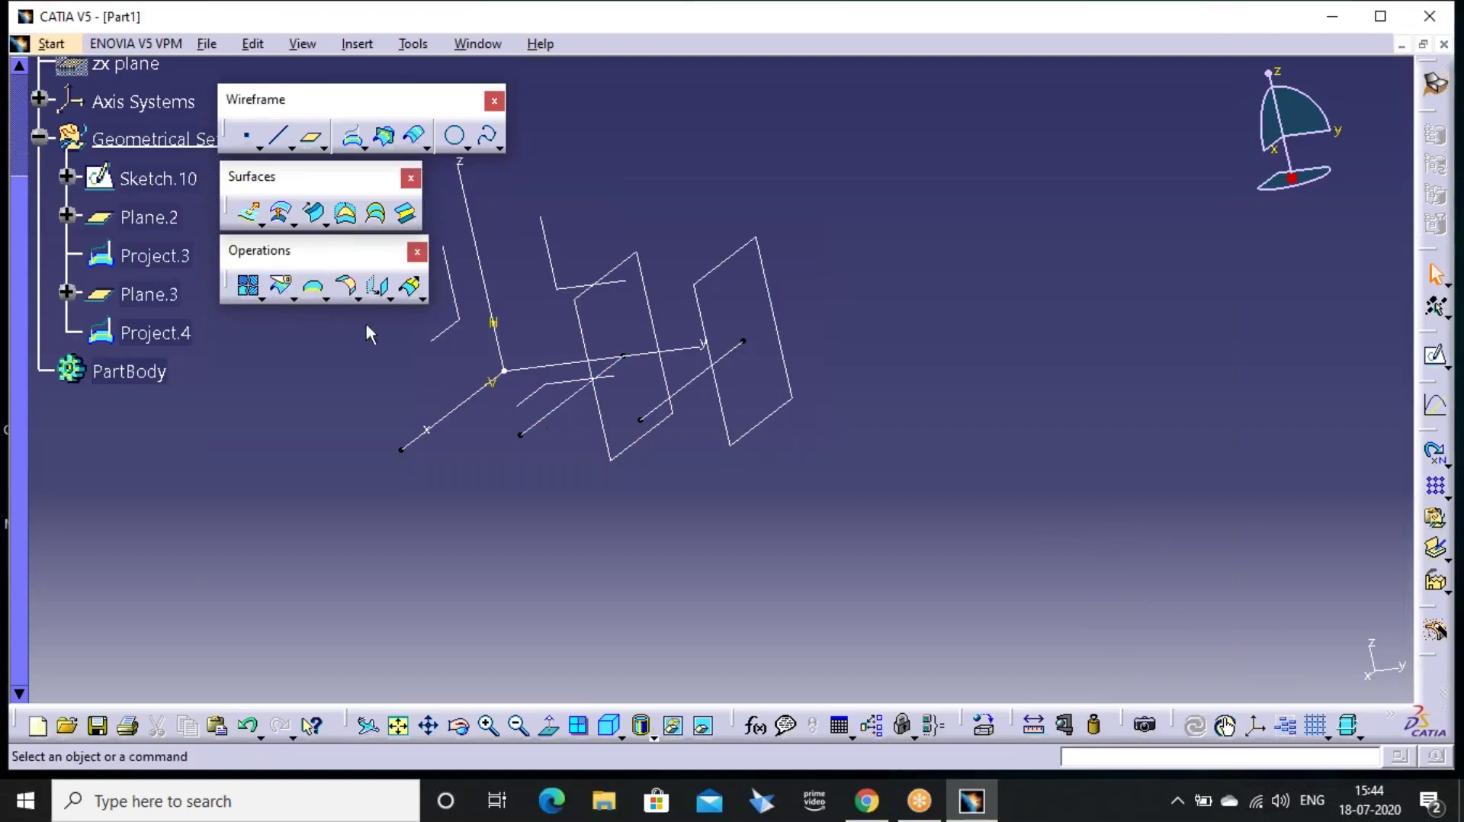
# Set up a Direction, distance translation of Project.3 along the axis system's Z axis by 500 mm and preview it
pyautogui.click(381, 296)
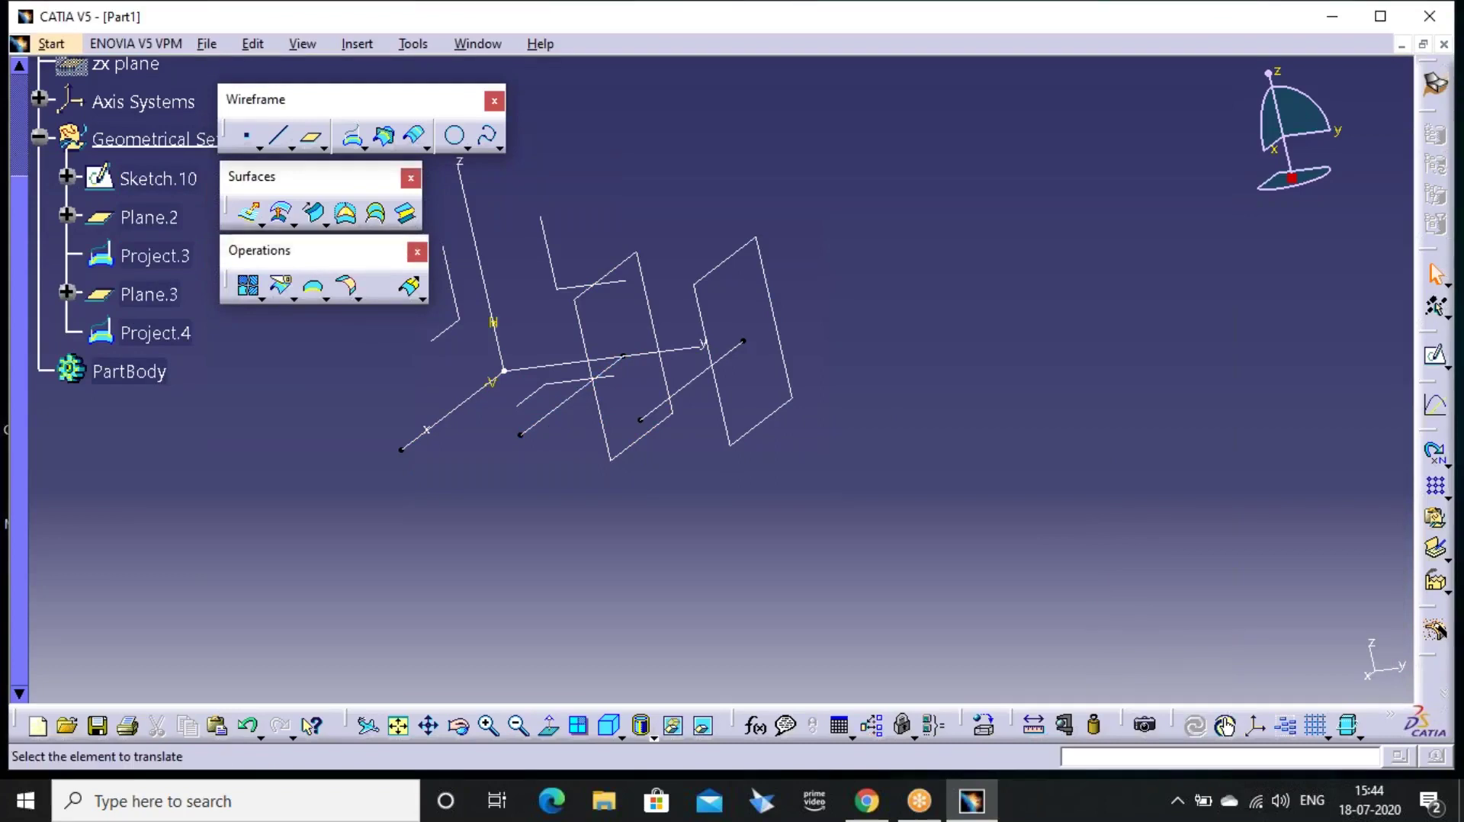
pyautogui.click(549, 429)
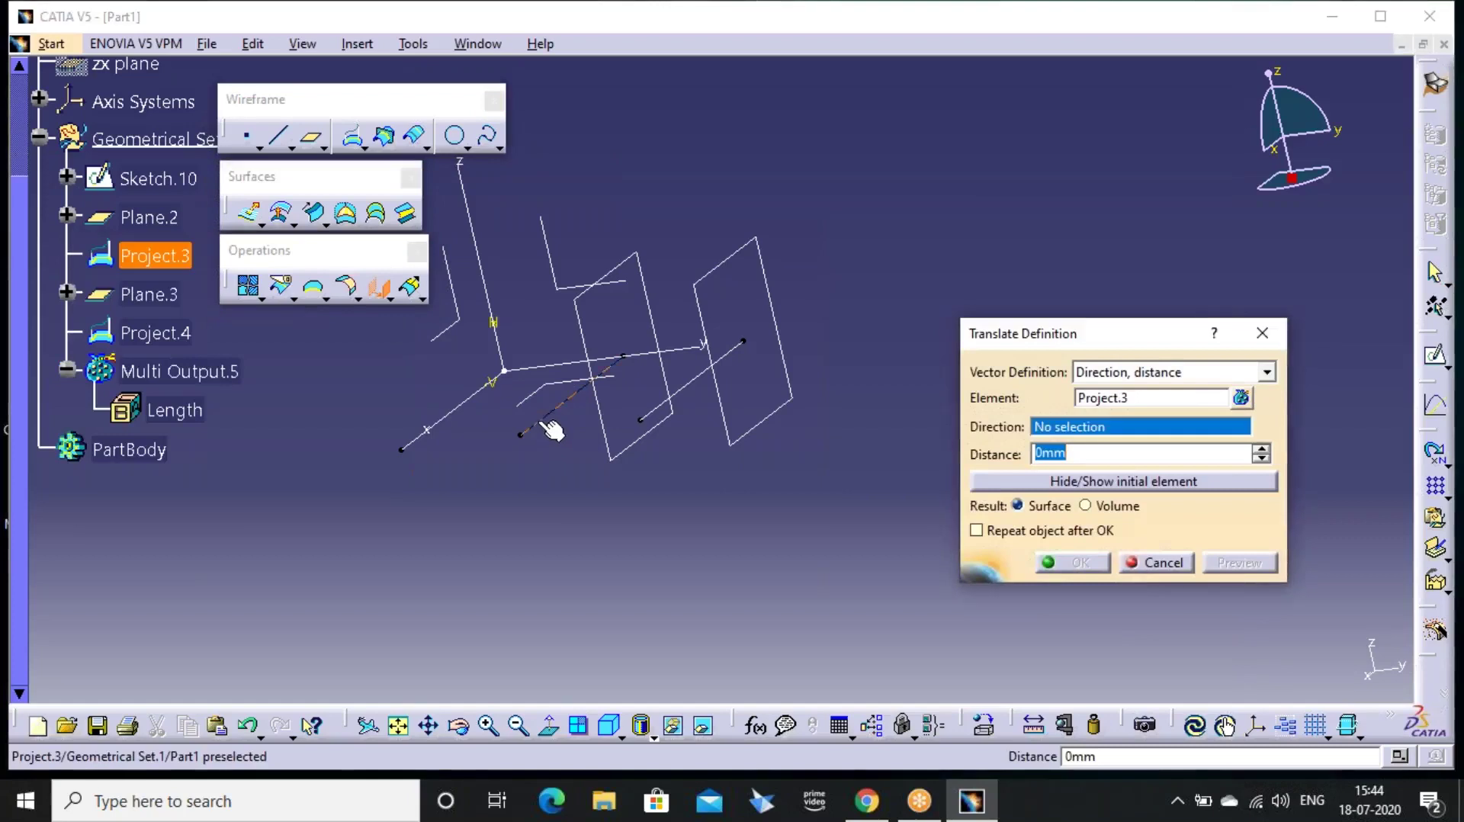
pyautogui.click(488, 267)
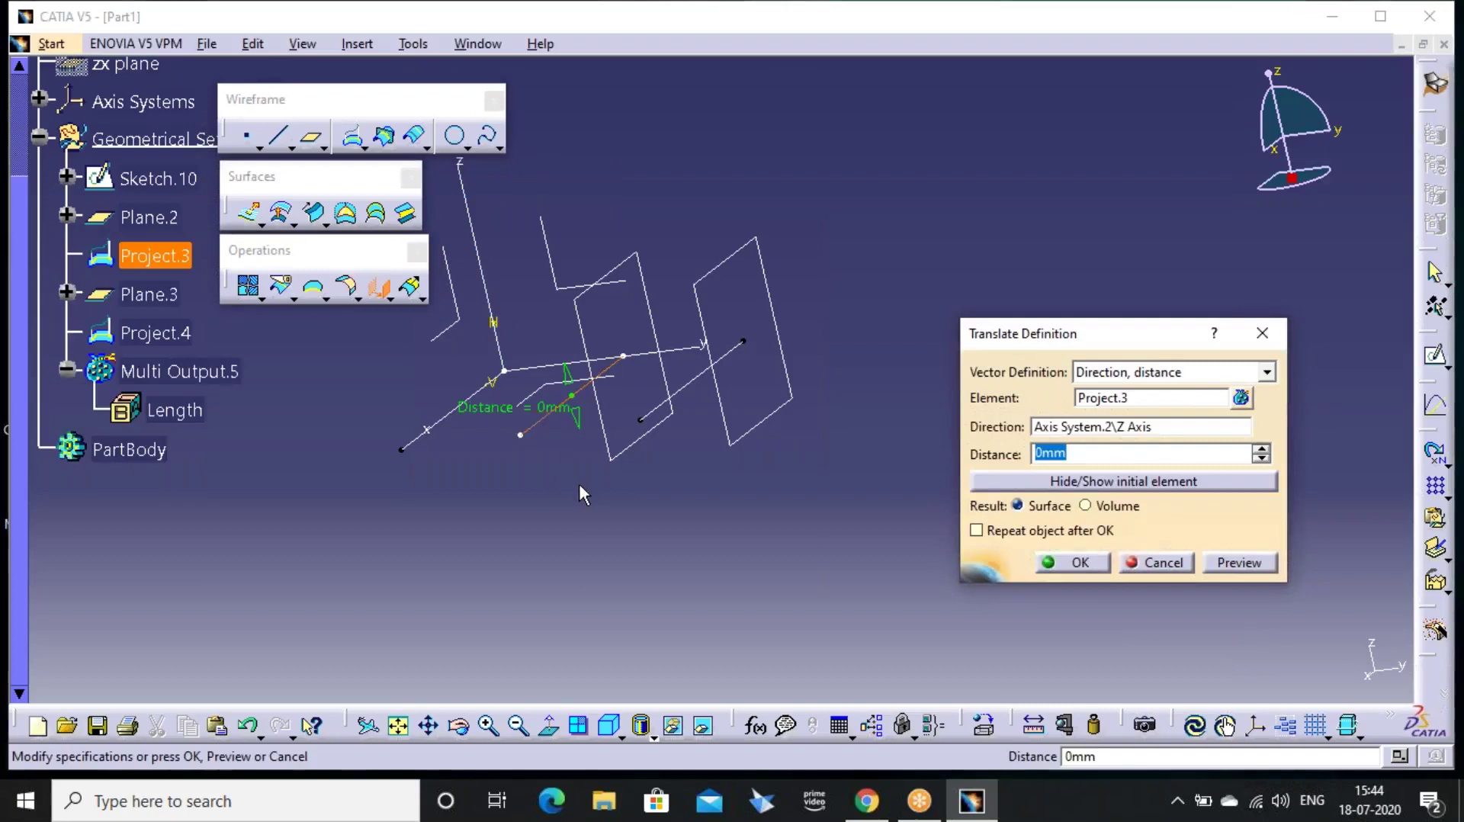
pyautogui.write('500')
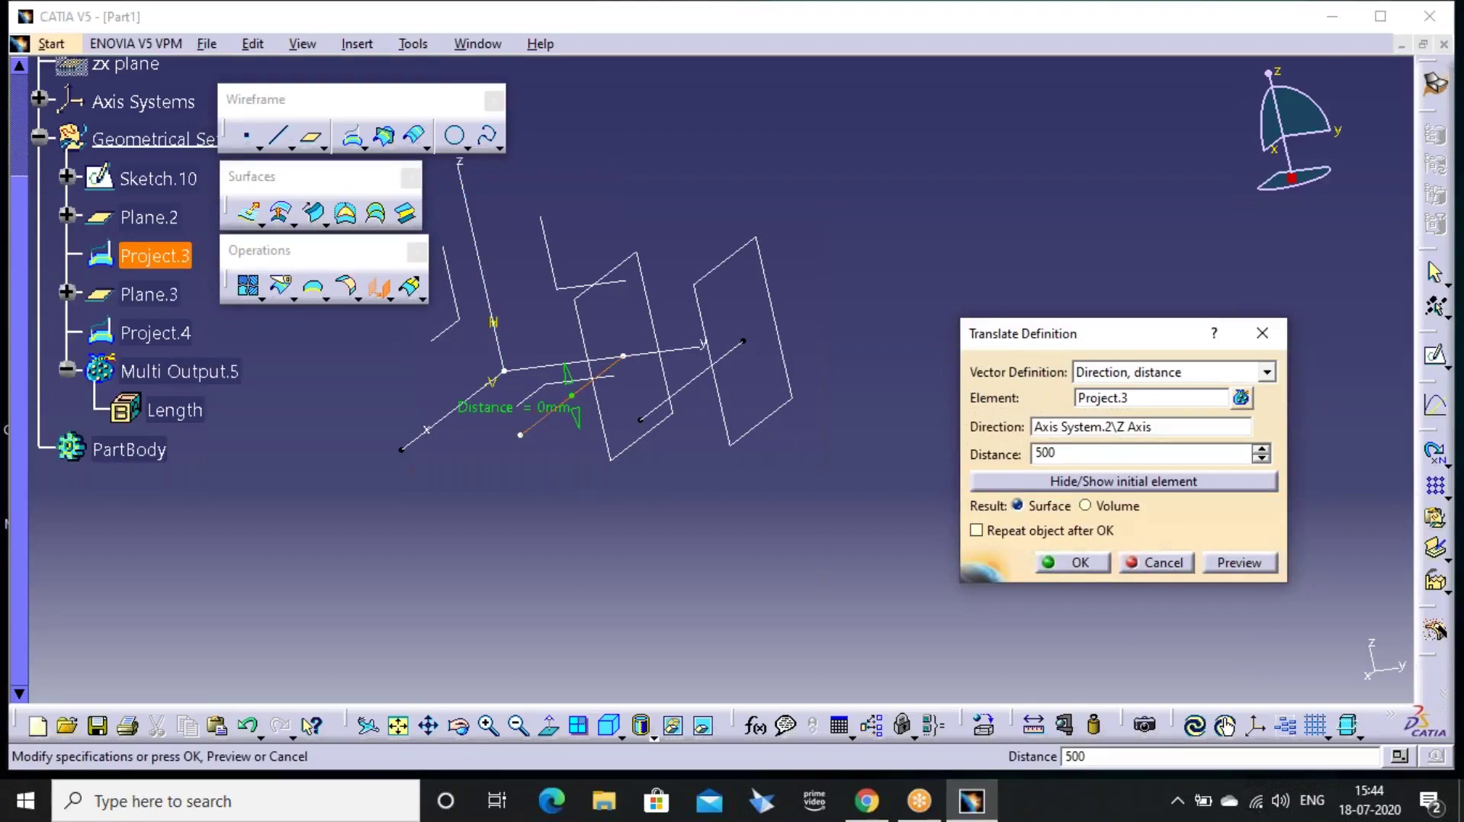
pyautogui.moveTo(1025, 335); pyautogui.dragTo(716, 69)
pyautogui.click(927, 295)
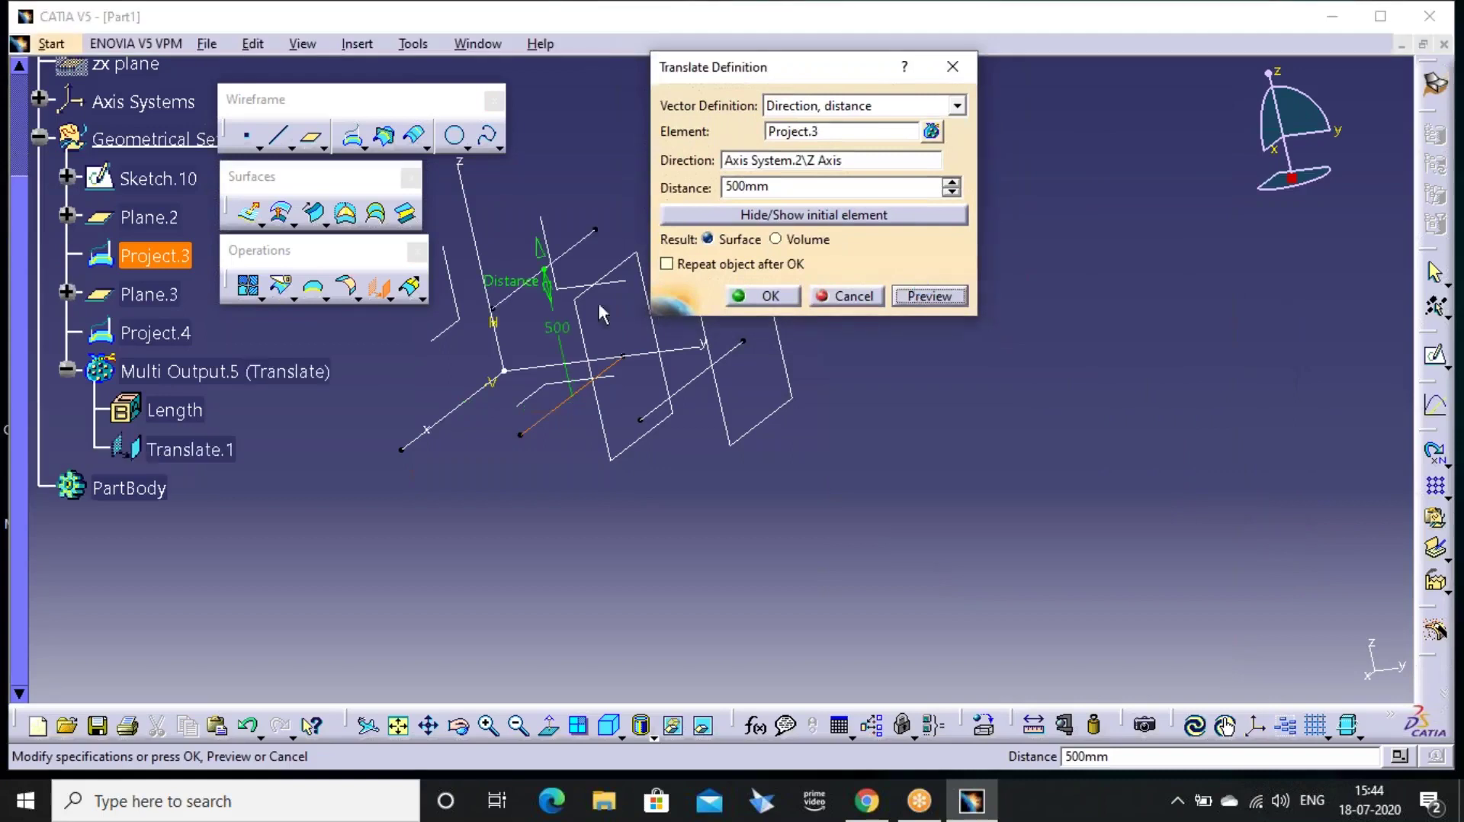
# Hide the translation's initial element and create the translated line with a distance of -500 mm
pyautogui.click(811, 218)
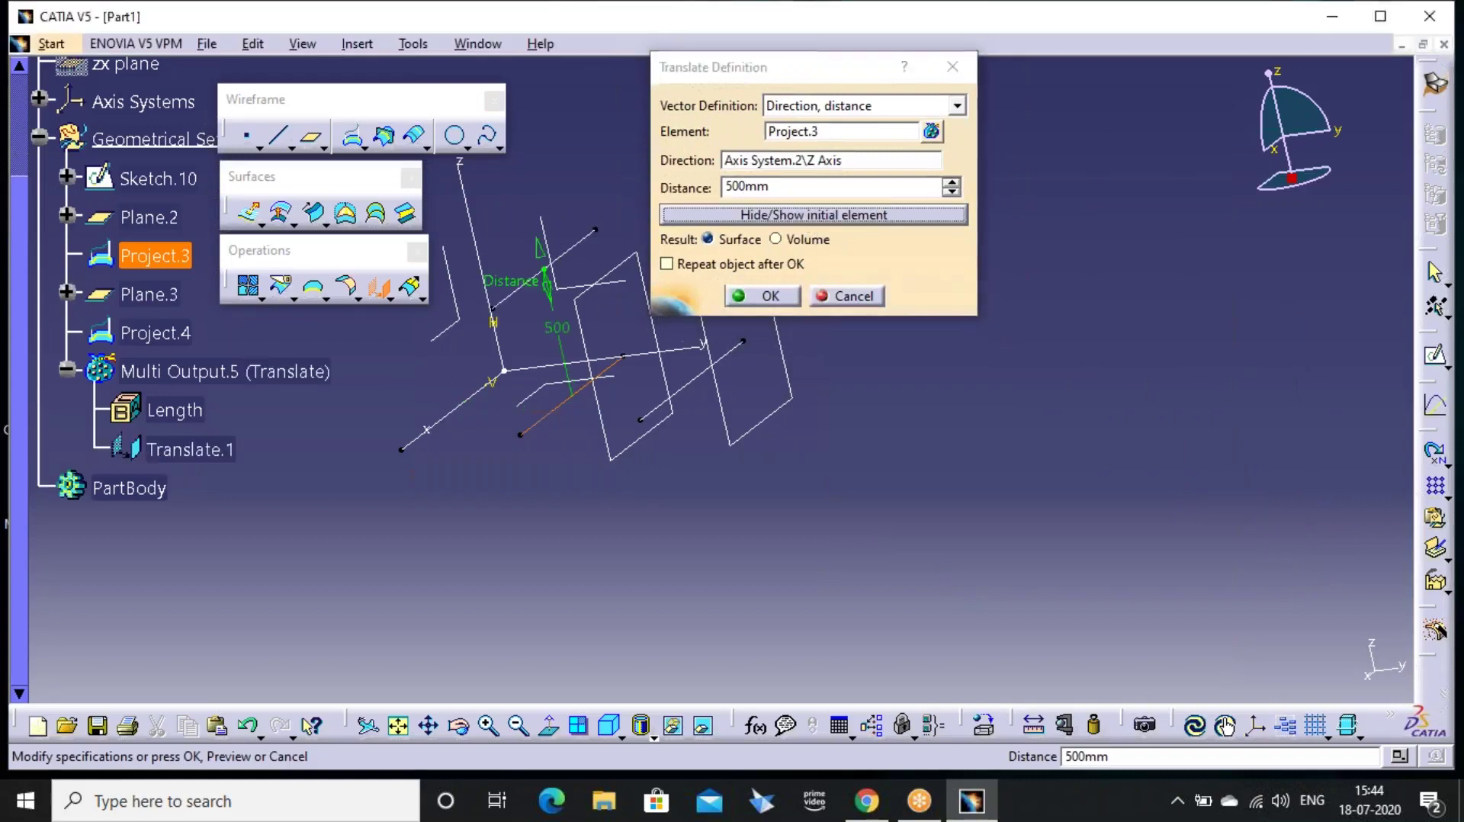
pyautogui.doubleClick(804, 183)
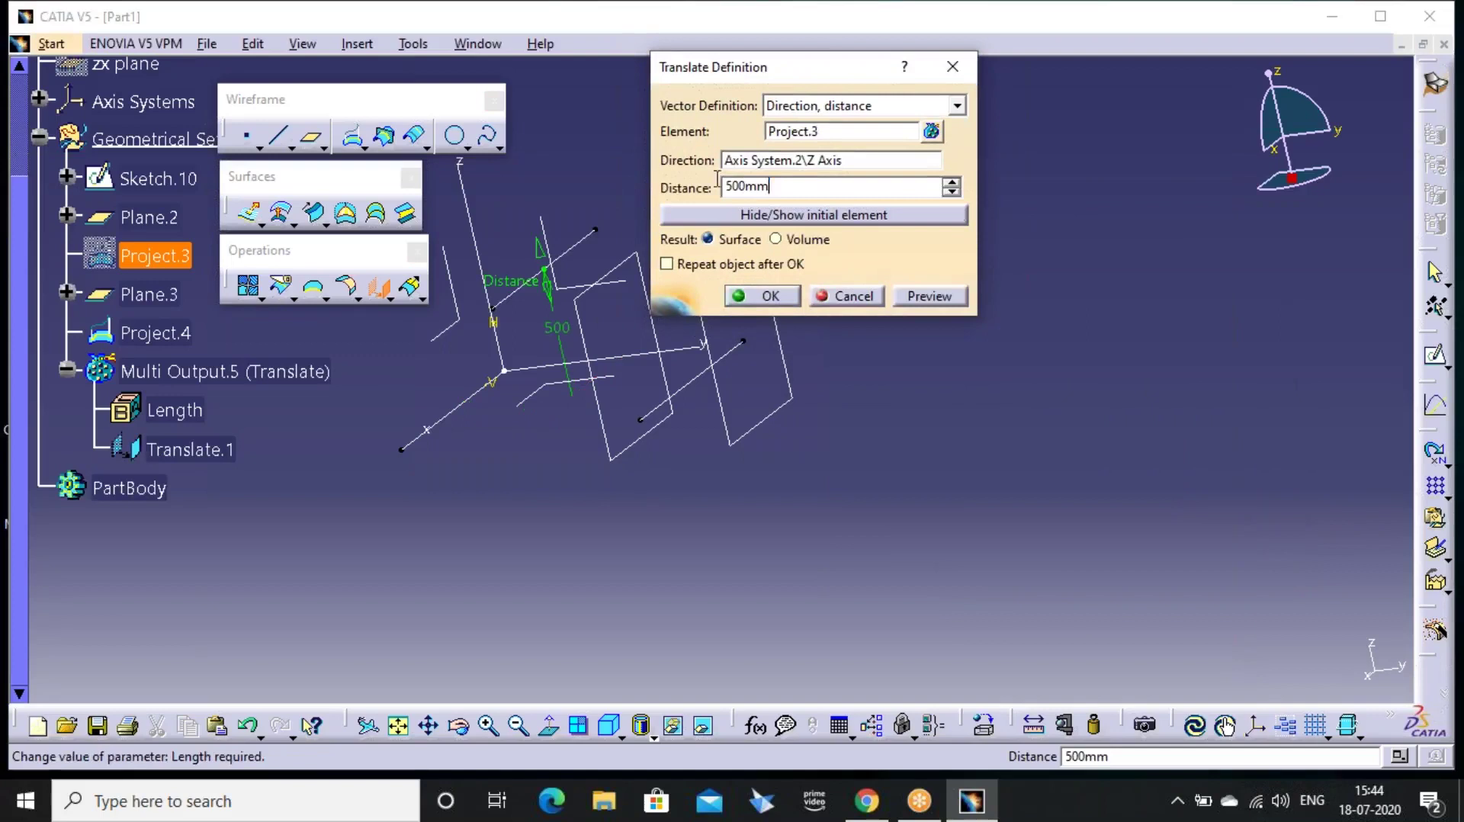
pyautogui.write('-5')
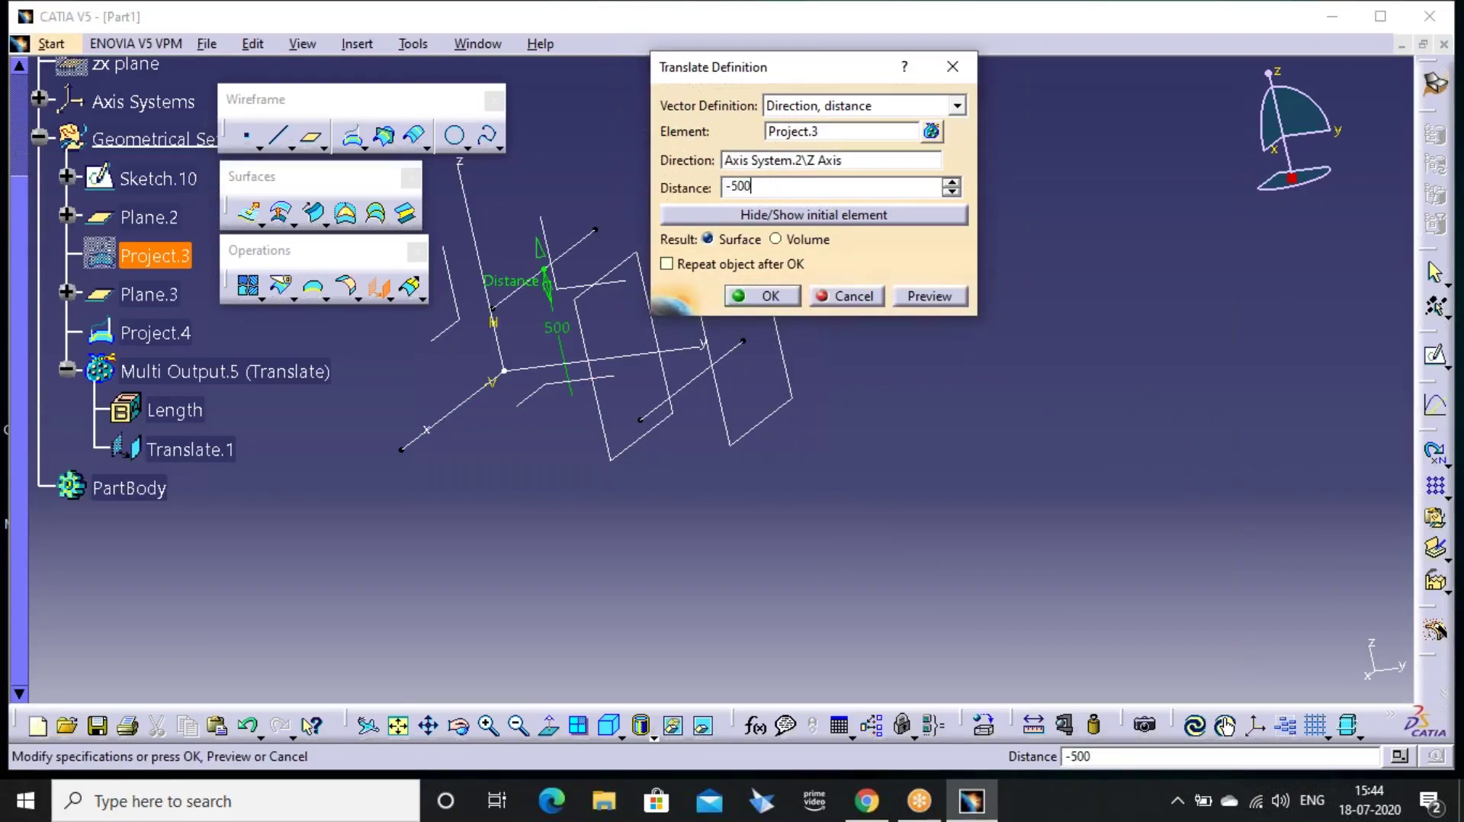
pyautogui.click(927, 295)
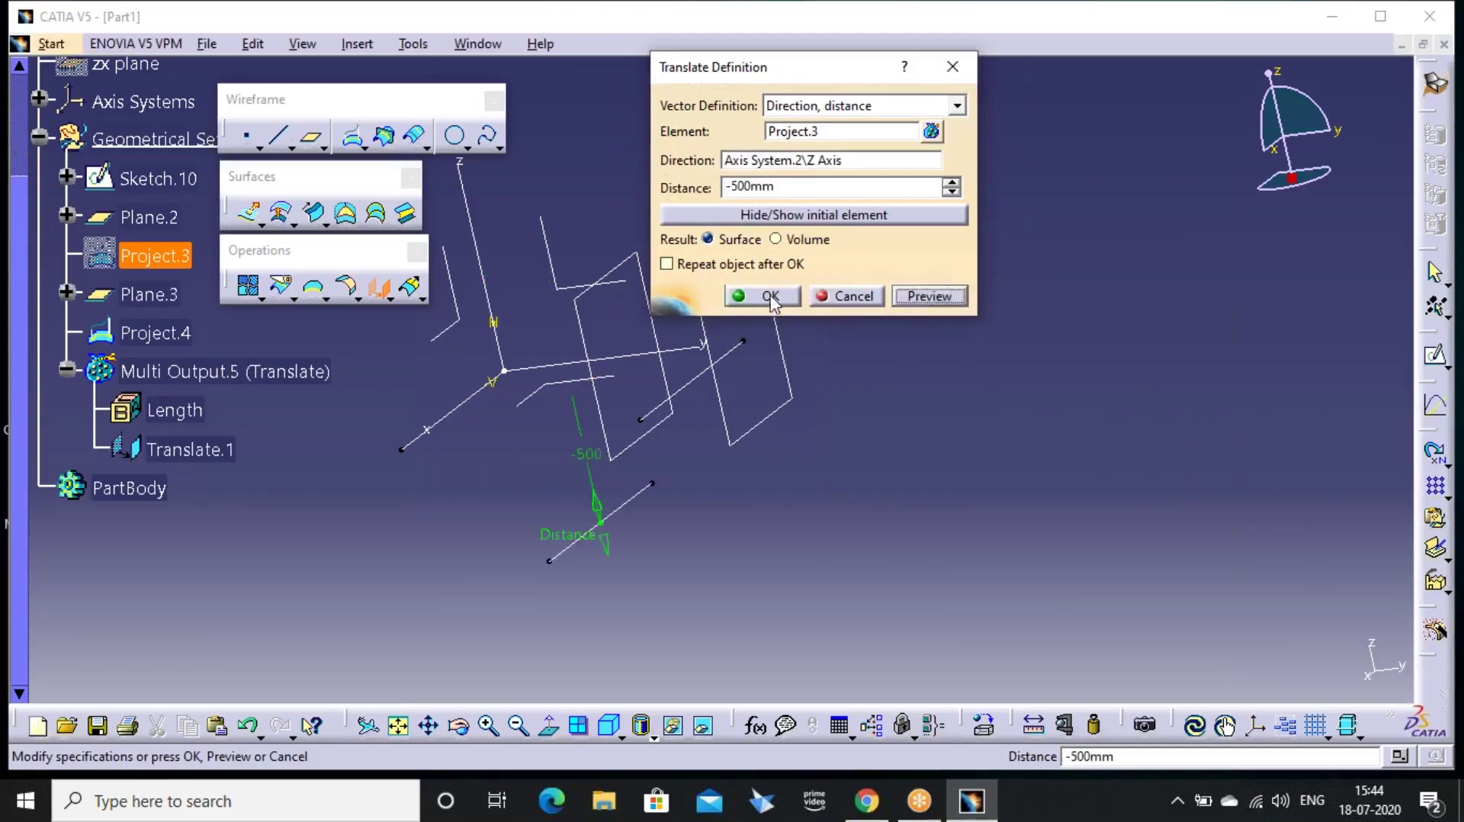
pyautogui.click(762, 296)
pyautogui.moveTo(534, 526); pyautogui.dragTo(579, 523, button='middle')
pyautogui.moveTo(589, 455); pyautogui.dragTo(582, 502, button='middle')
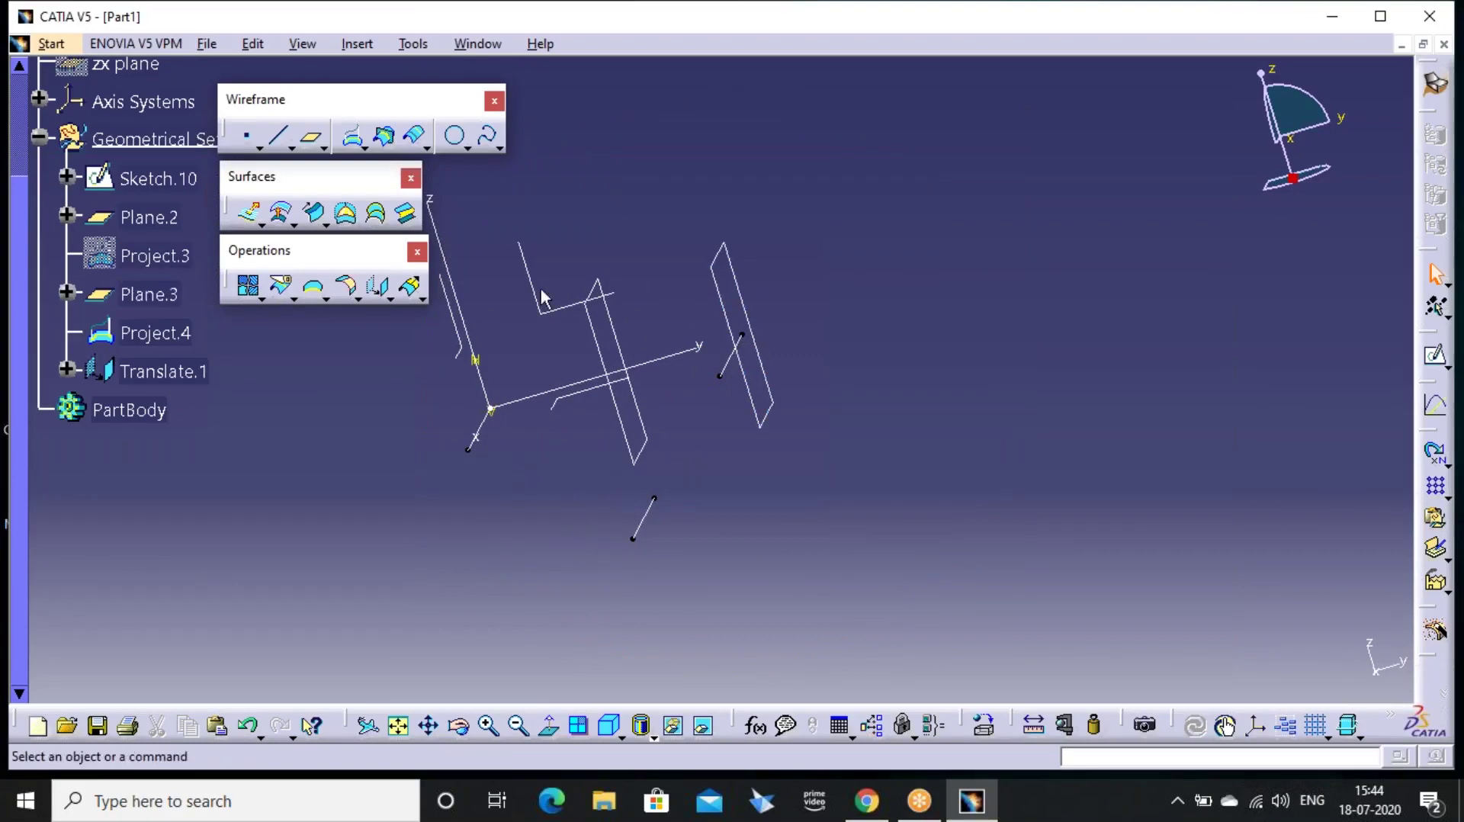
# Start a conic Three guide curves sweep with Sketch.10 as guide curve 1 and the axis system's ZX plane as its tangency
pyautogui.click(314, 213)
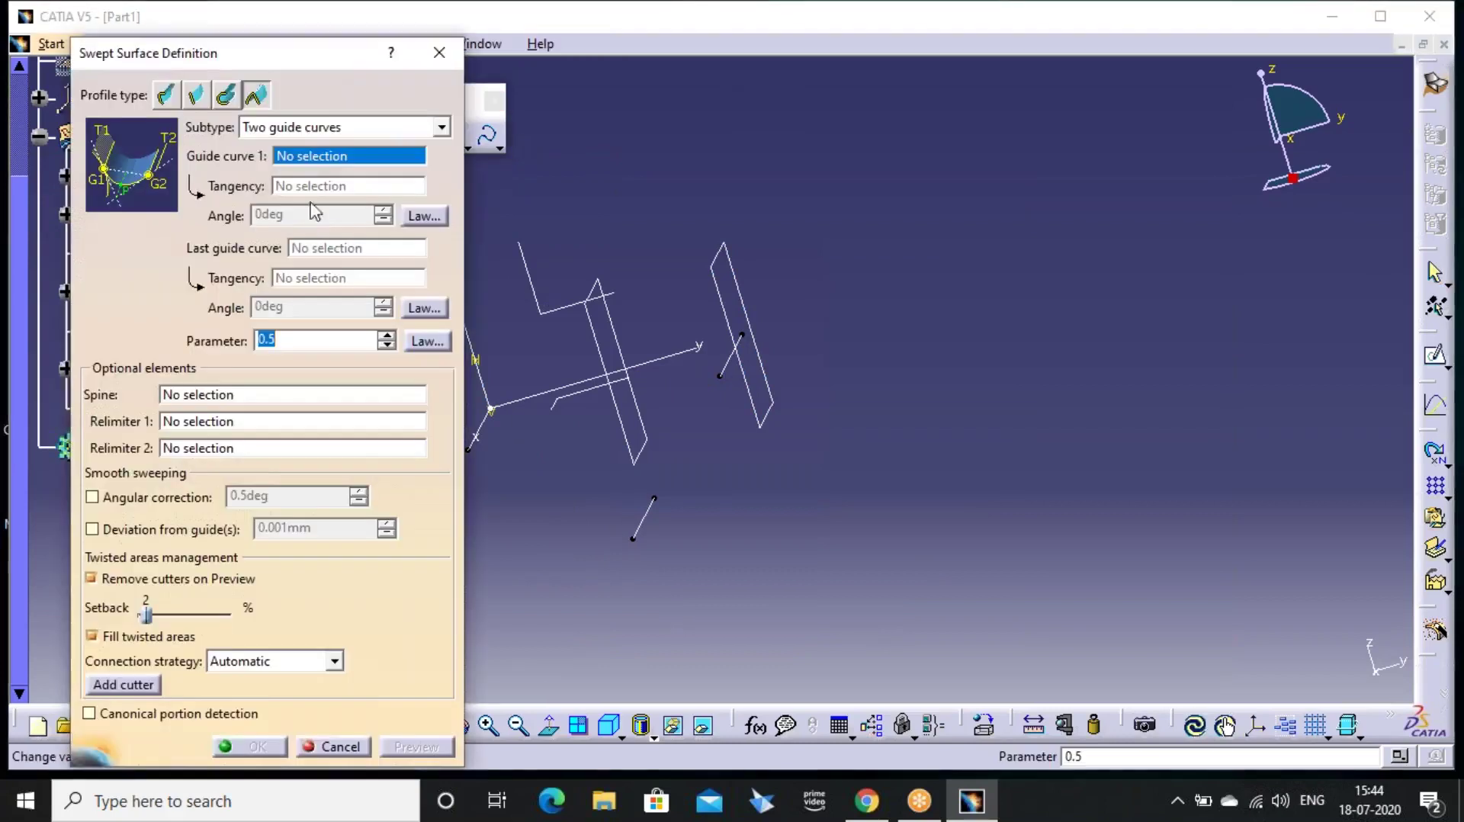
pyautogui.click(283, 135)
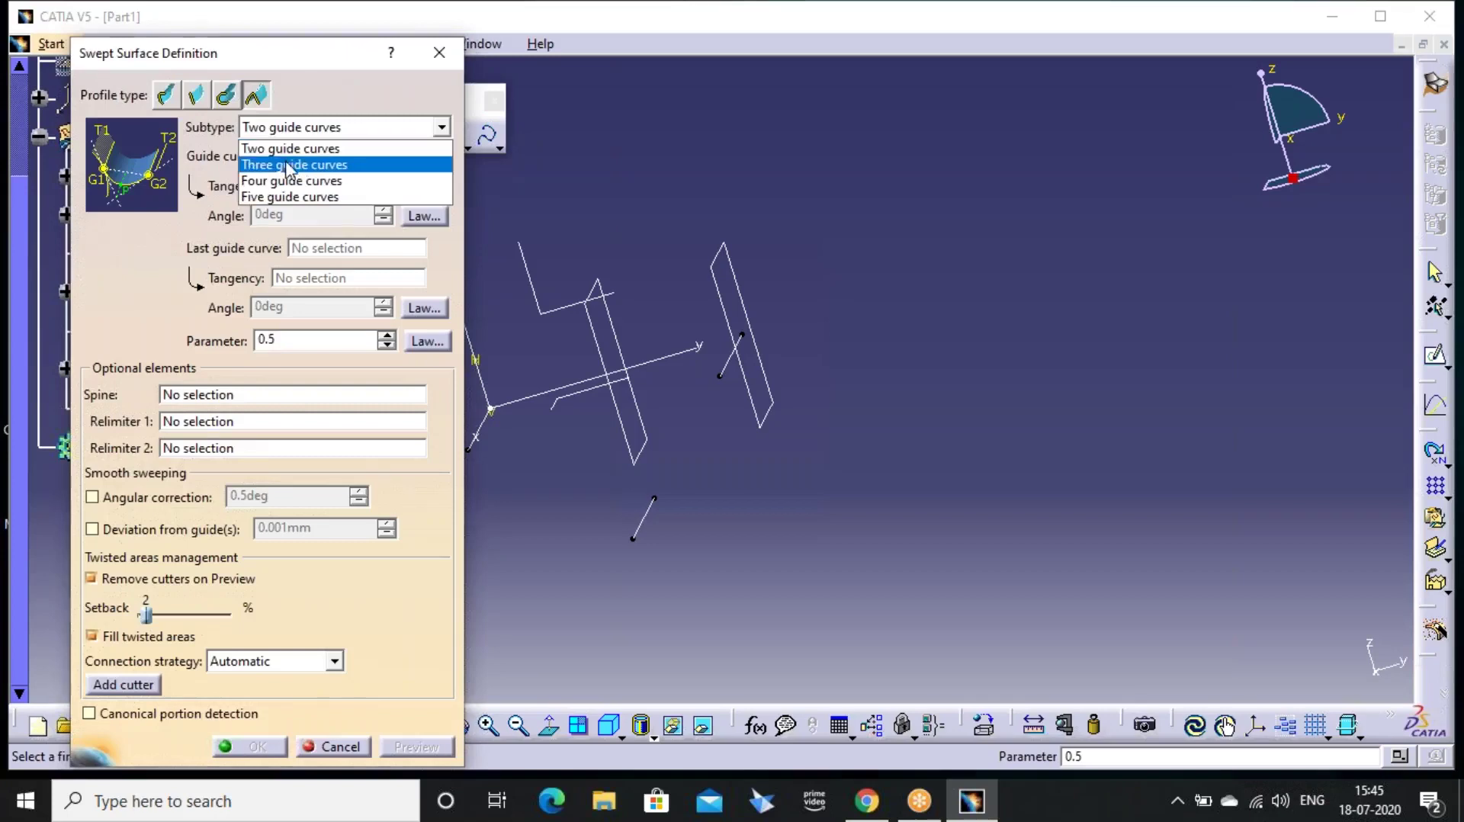
pyautogui.click(287, 164)
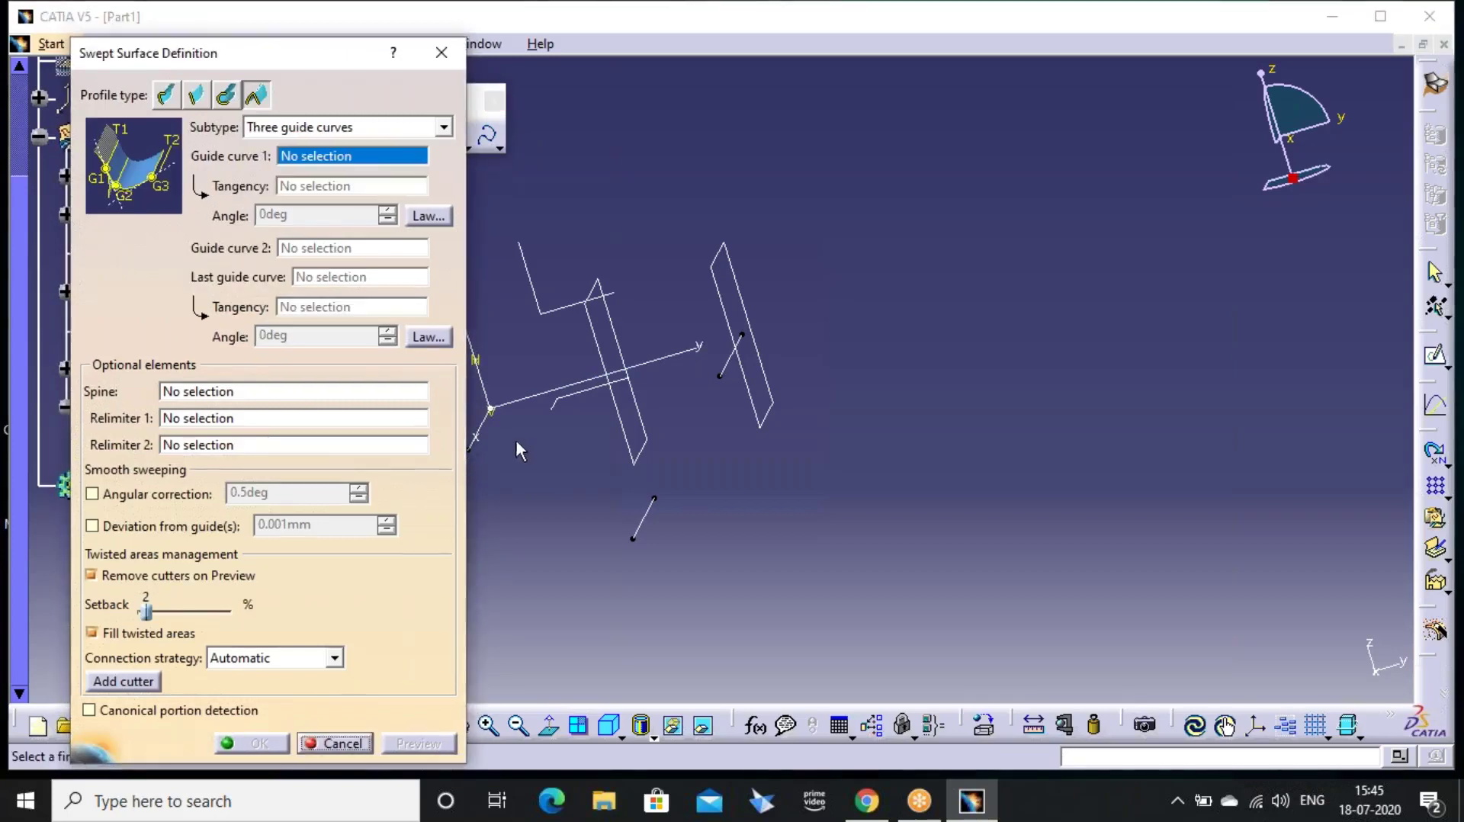
pyautogui.moveTo(523, 437)
pyautogui.mouseDown(button='middle')
pyautogui.moveTo(646, 480)
pyautogui.moveTo(575, 339)
pyautogui.mouseUp(button='middle')
pyautogui.click(566, 335)
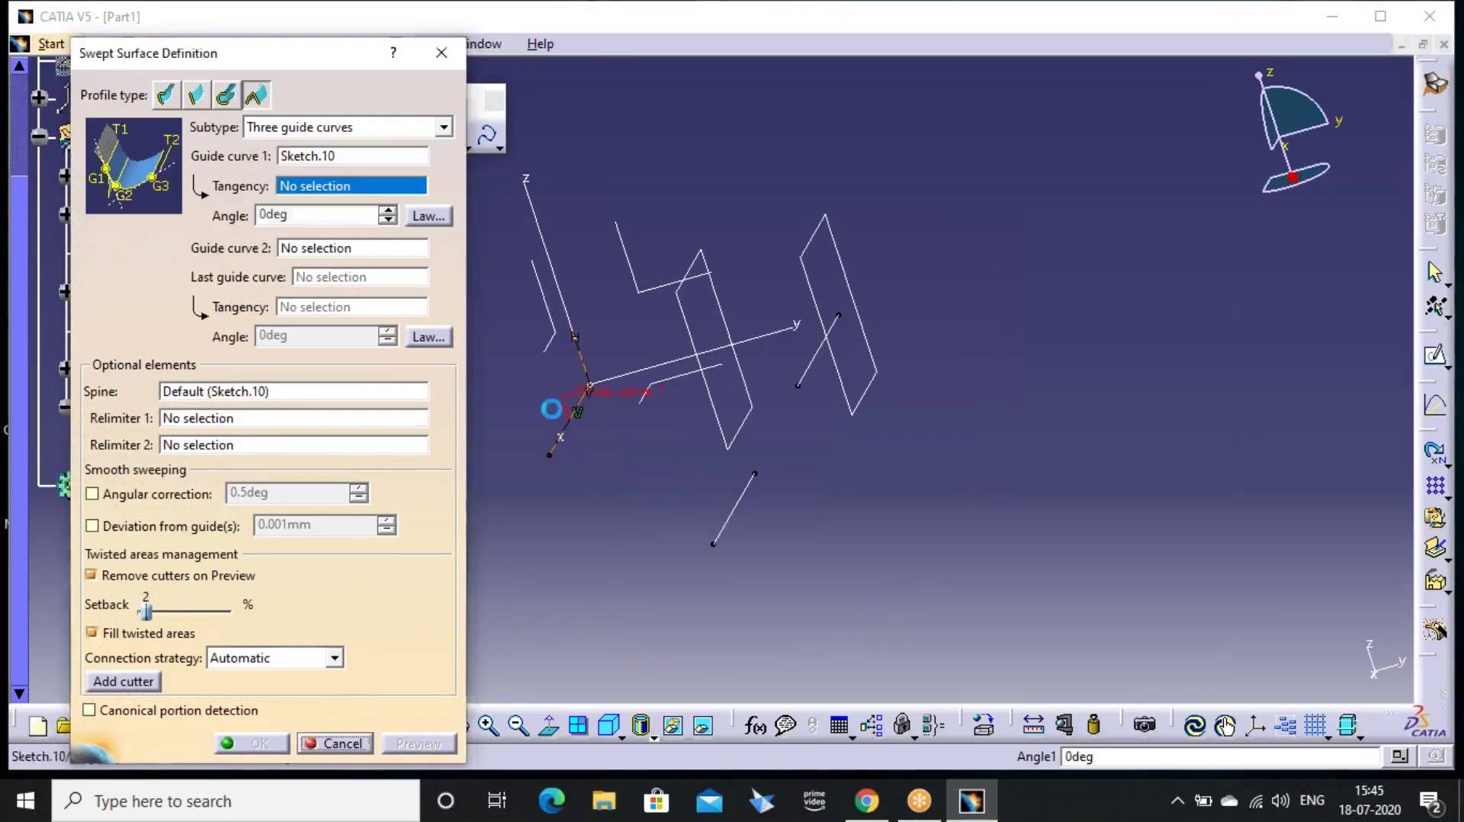
pyautogui.click(560, 358)
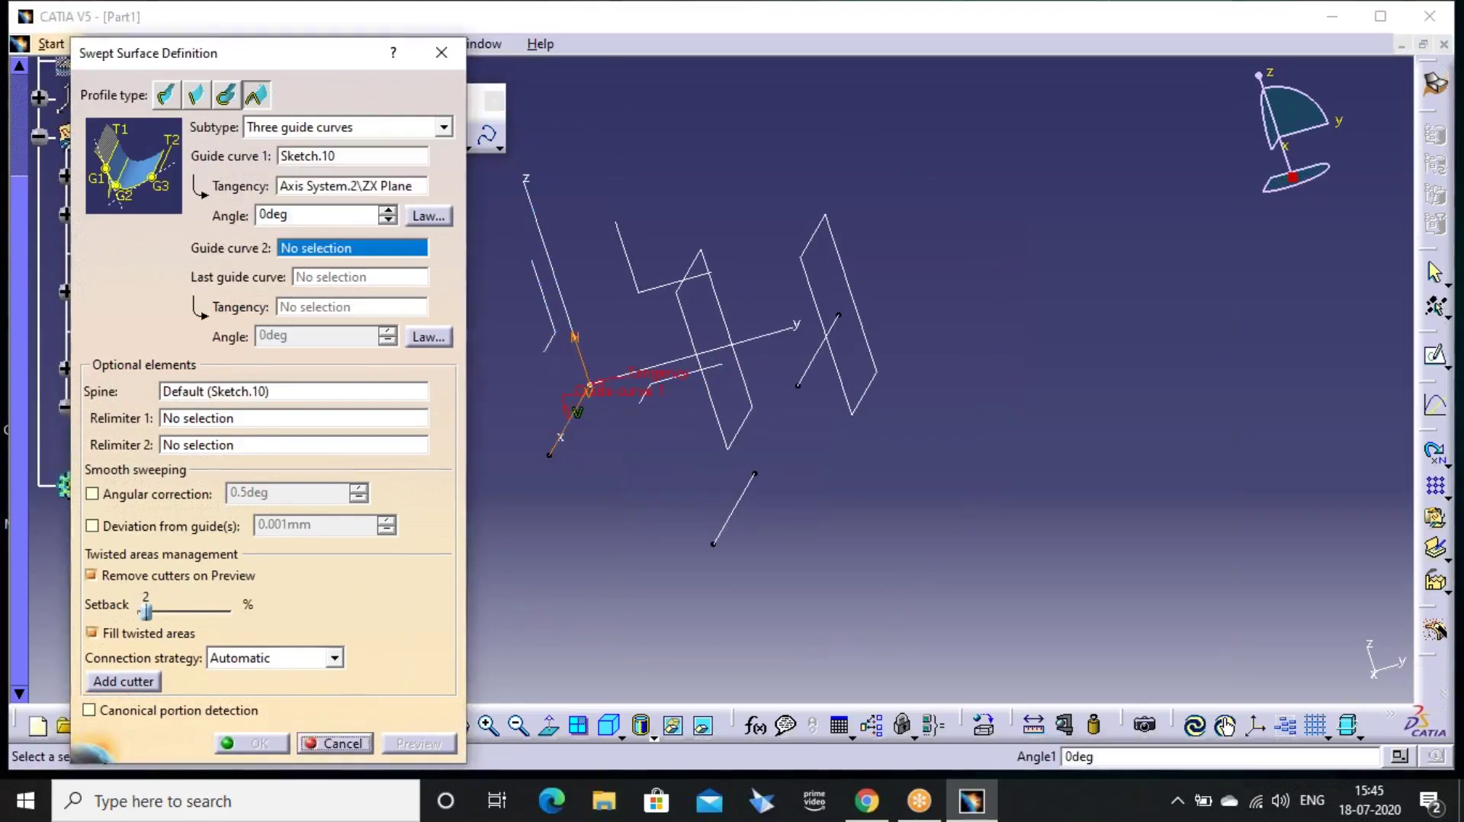
# Assign Translate.1 as guide curve 2 and Project.4 as the last guide curve with Plane.3 as its tangency
pyautogui.click(742, 521)
pyautogui.moveTo(813, 428); pyautogui.dragTo(846, 412, button='middle')
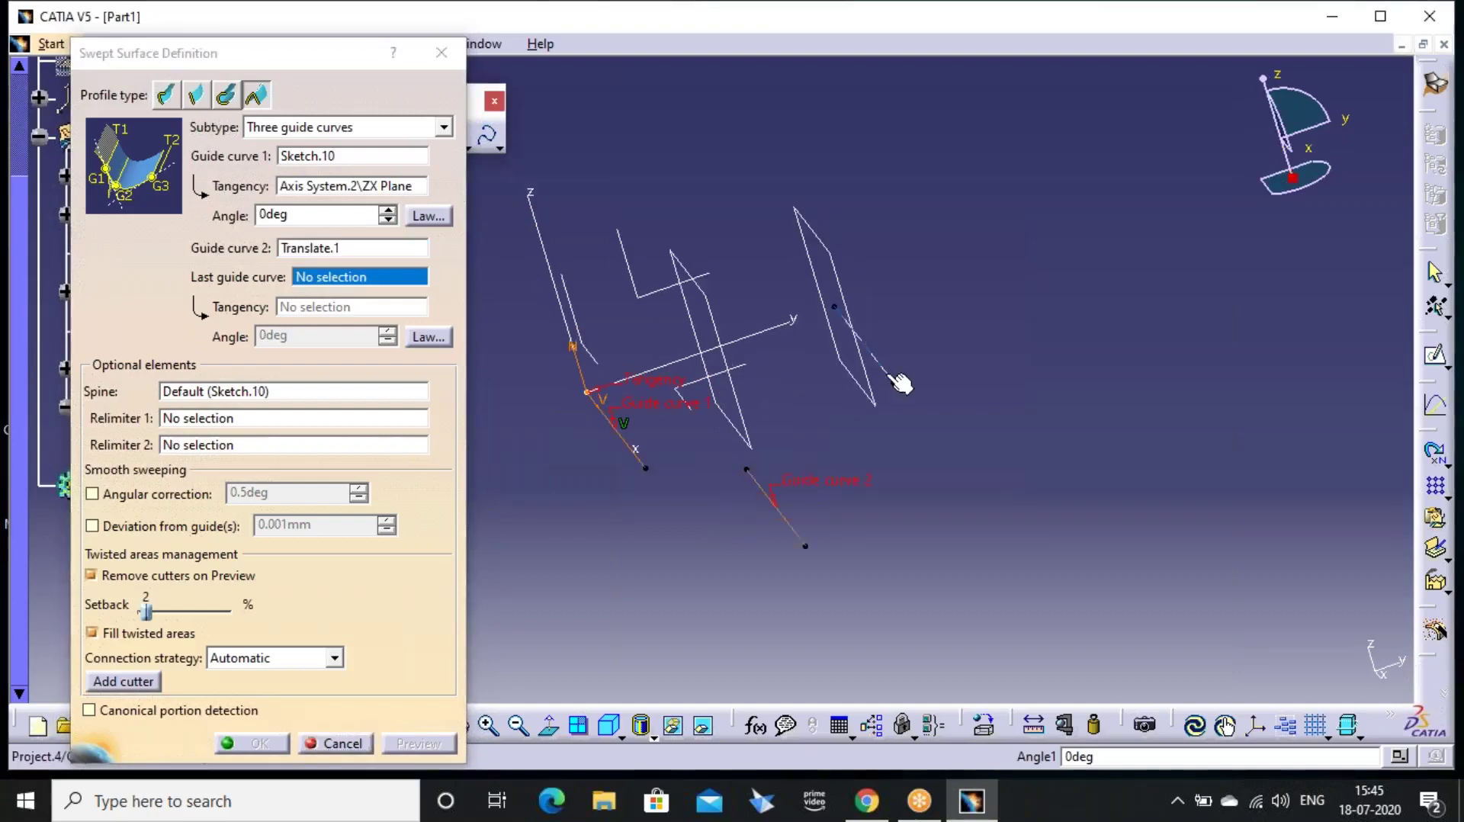
pyautogui.click(858, 331)
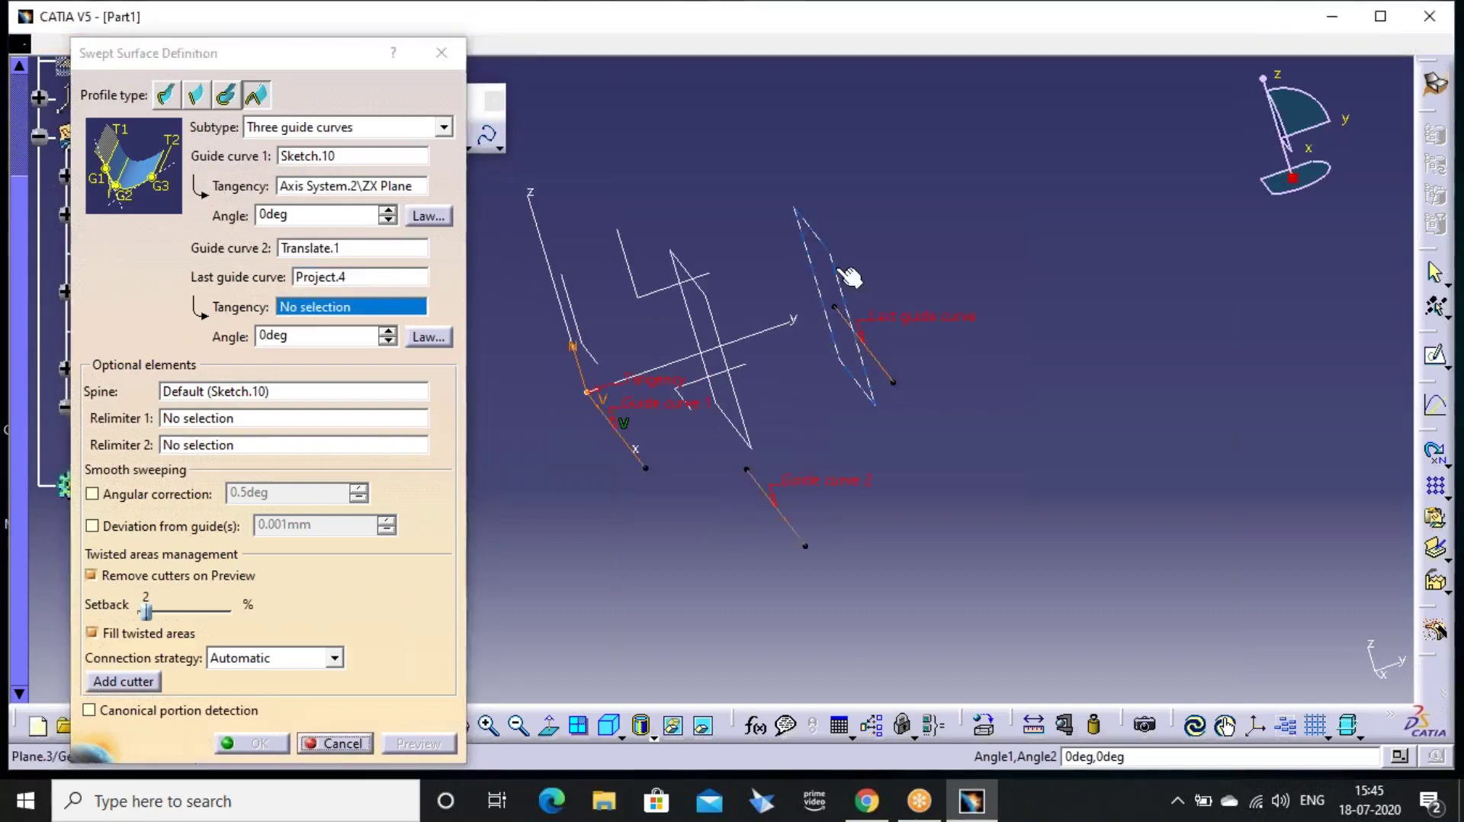
pyautogui.click(838, 274)
# Set the three-guide sweep's tangency angles to 10 deg at guide curve 1 and -10 deg at the last guide curve
pyautogui.moveTo(298, 215); pyautogui.dragTo(166, 187)
pyautogui.write('10')
pyautogui.doubleClick(359, 336)
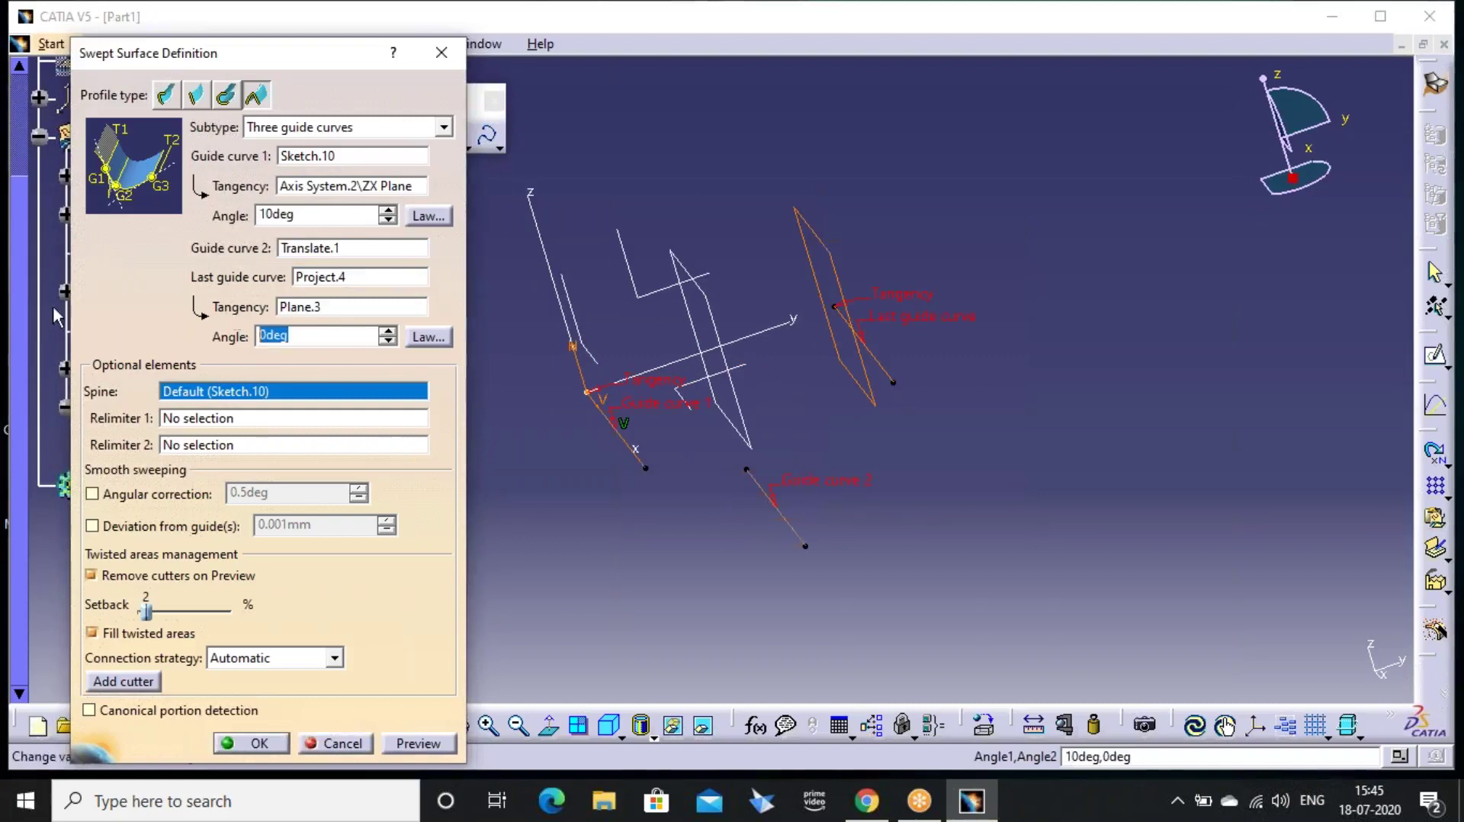
pyautogui.write('-10')
# Preview the conic sweep with three guide curves, examine its shape and close the definition without creating it
pyautogui.click(417, 743)
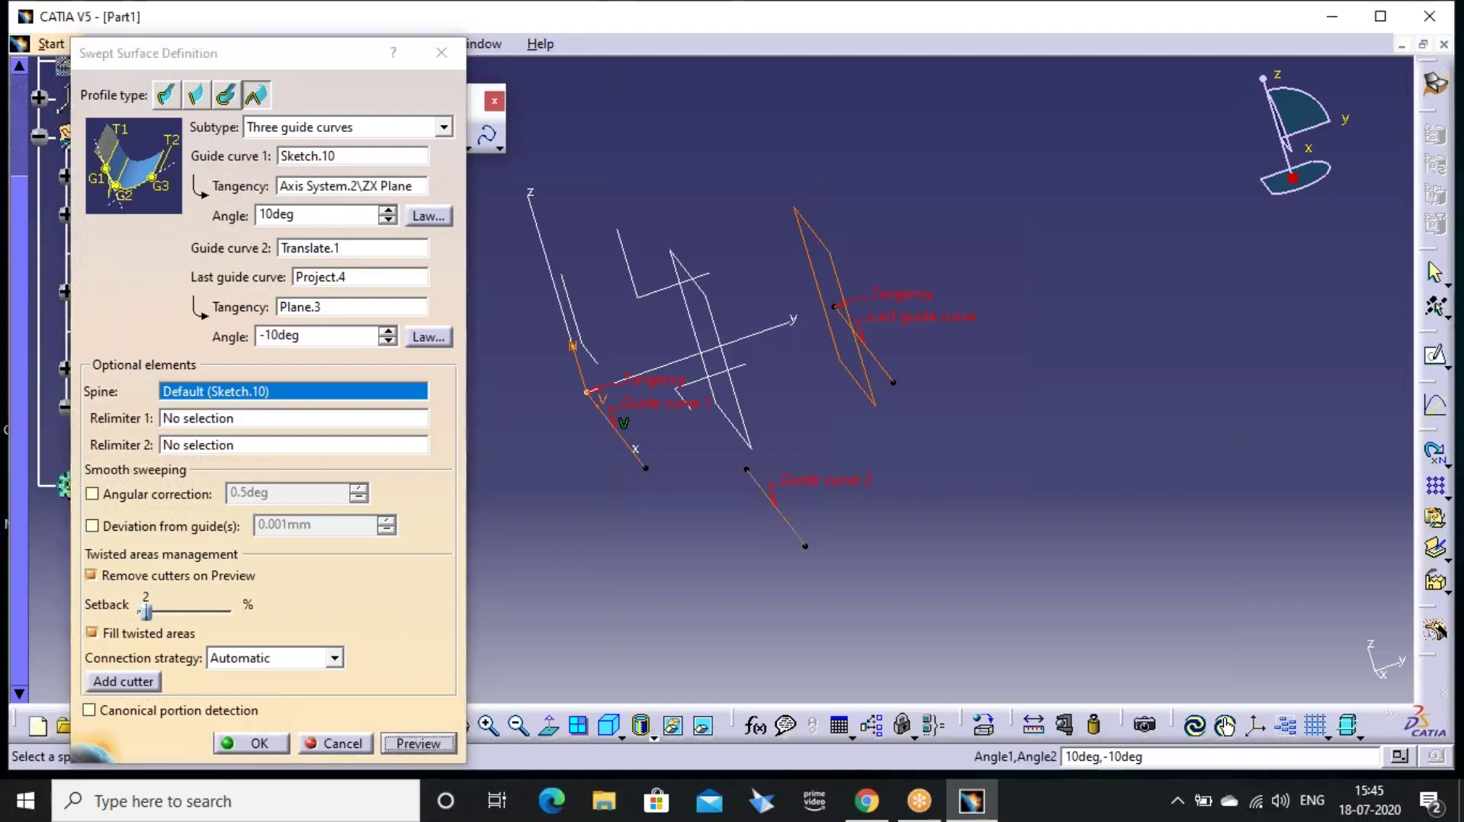
pyautogui.moveTo(1030, 527); pyautogui.dragTo(961, 455, button='middle')
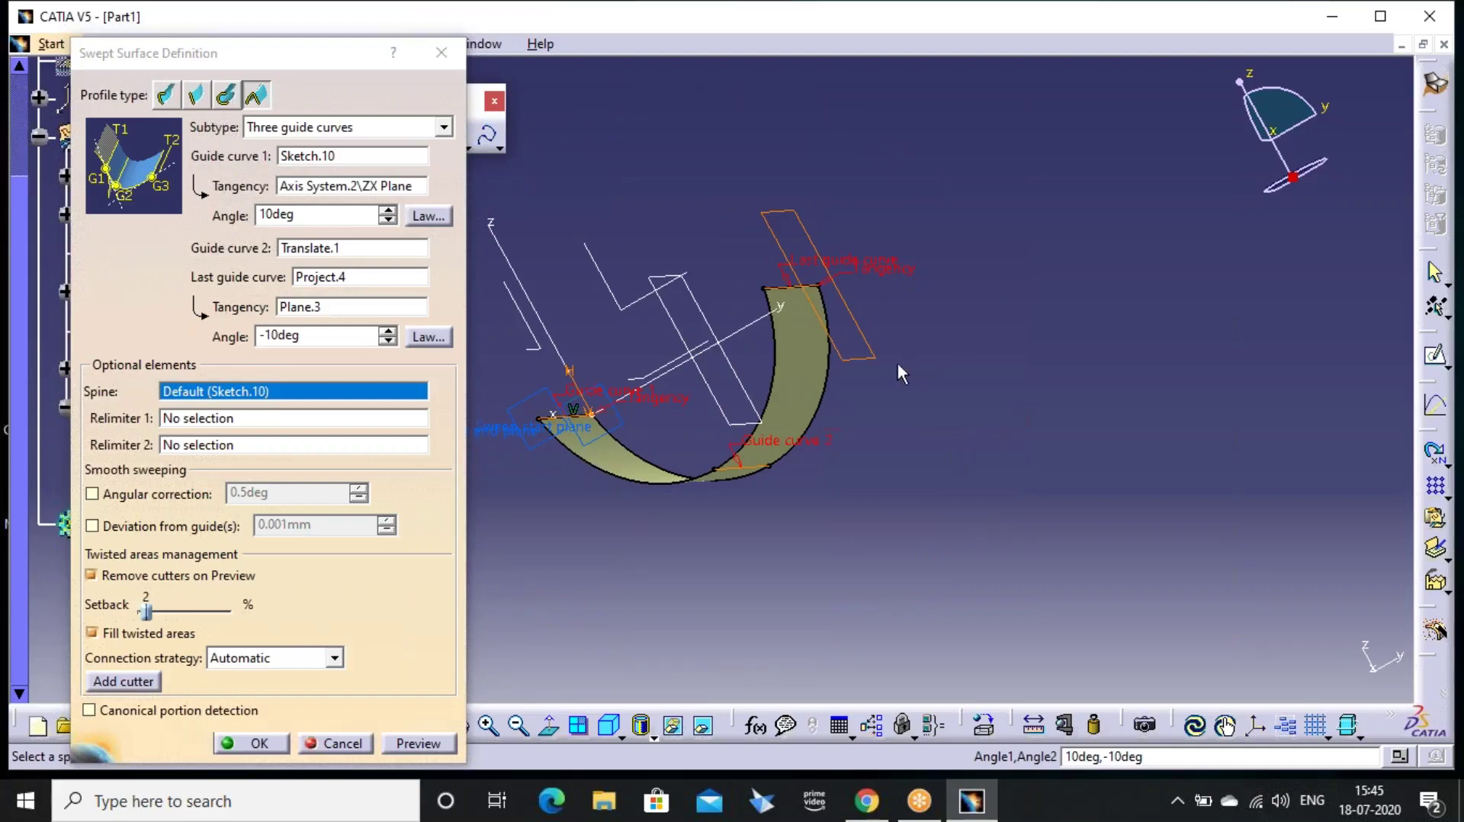
pyautogui.moveTo(917, 344); pyautogui.dragTo(945, 532, button='middle')
pyautogui.scroll(-1, 945, 533)
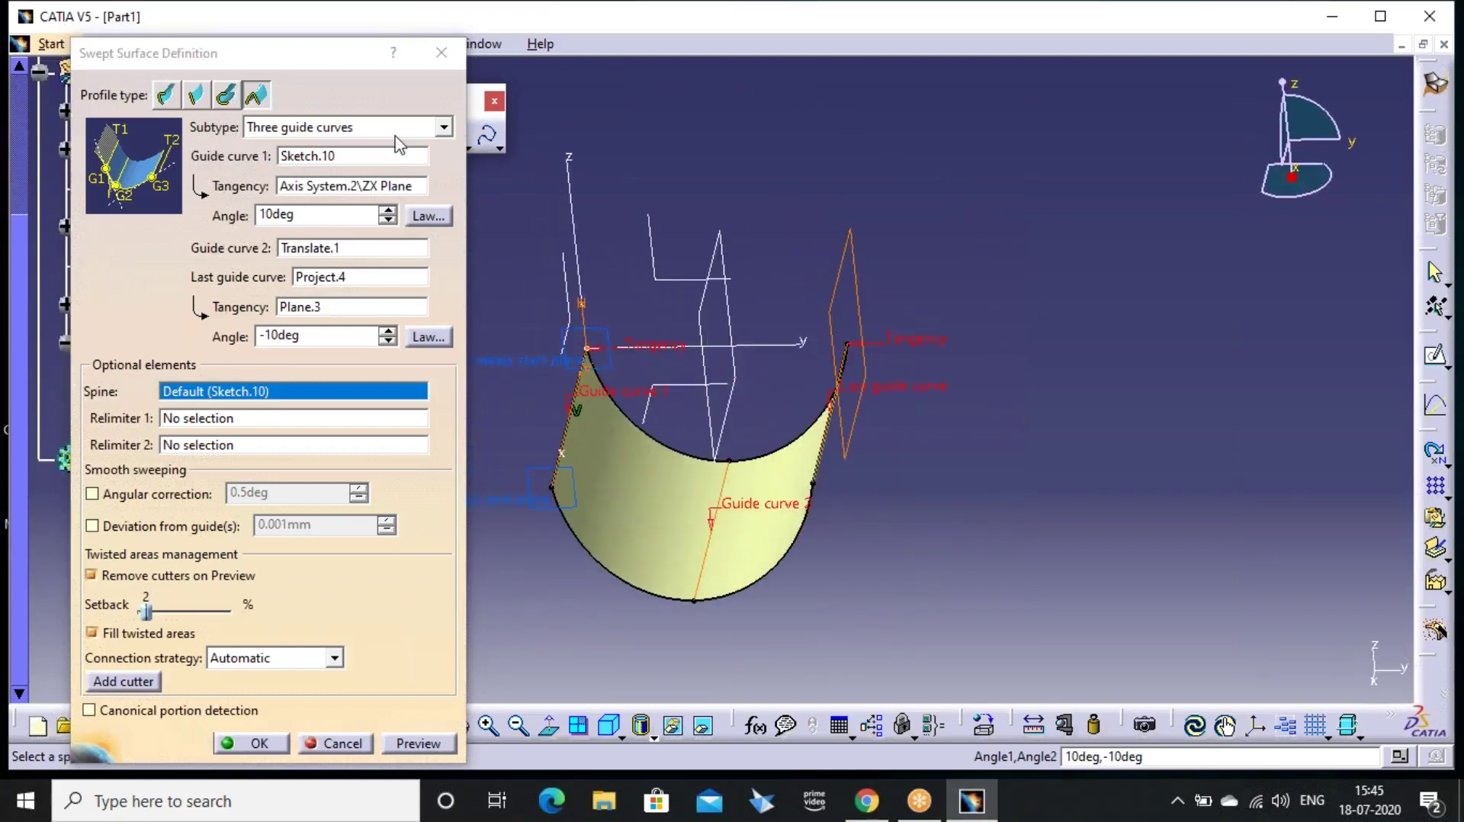
pyautogui.click(395, 135)
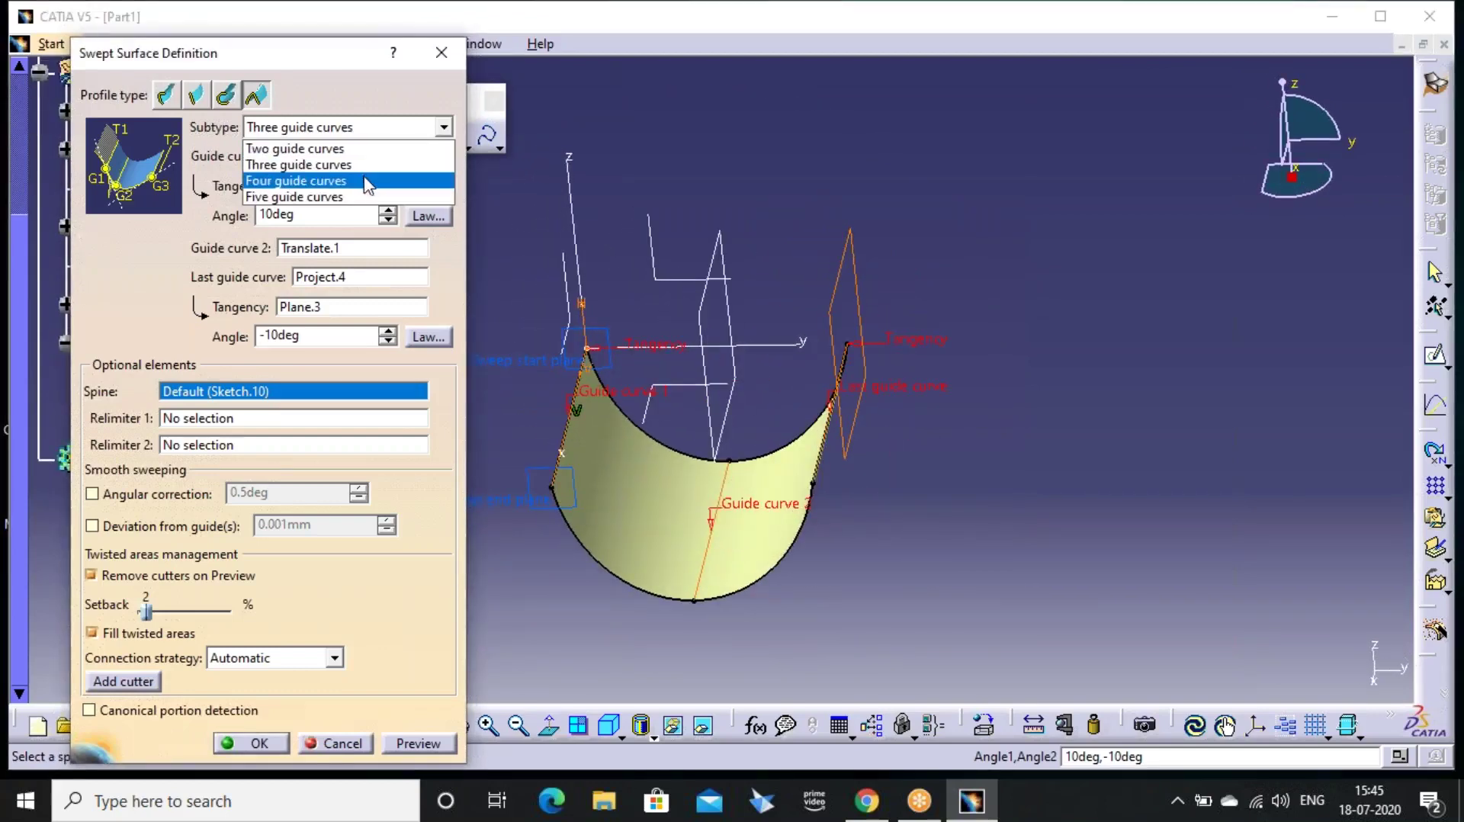
pyautogui.click(443, 55)
pyautogui.click(442, 55)
# Create a plane offset 500 mm from Plane.3
pyautogui.moveTo(790, 290); pyautogui.dragTo(831, 297, button='middle')
pyautogui.click(312, 137)
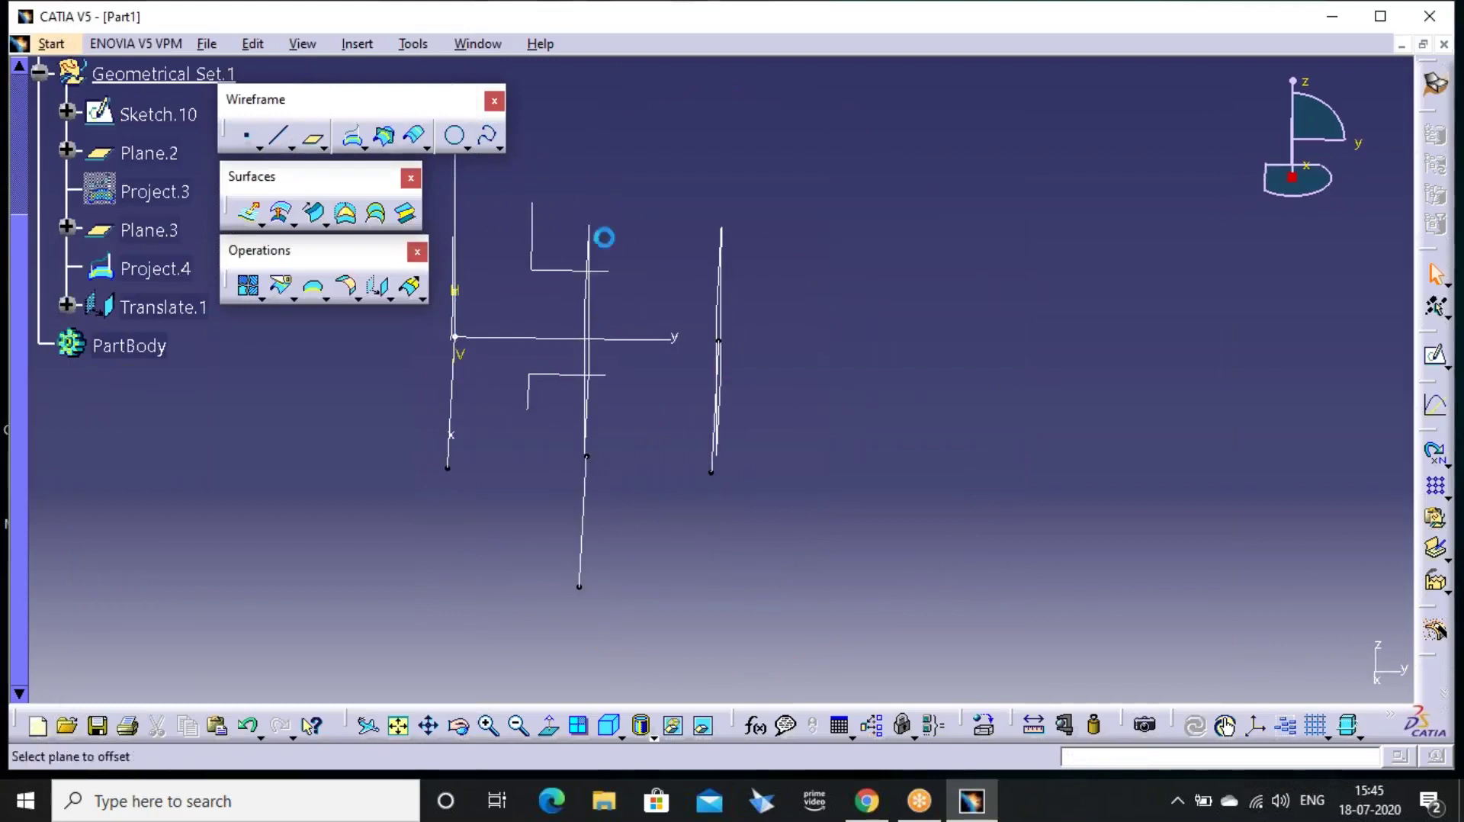
pyautogui.click(720, 287)
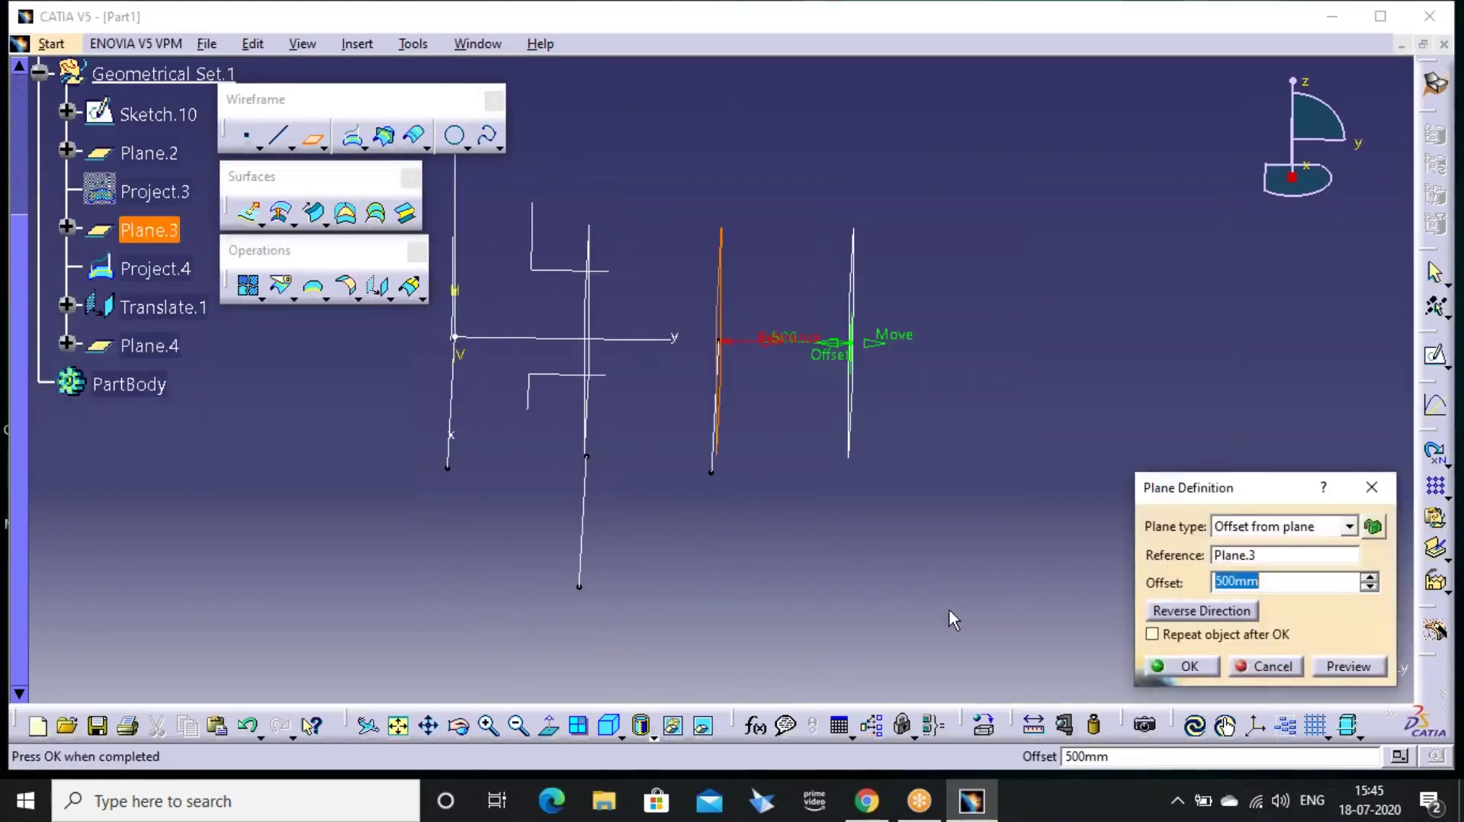
pyautogui.press('Escape')
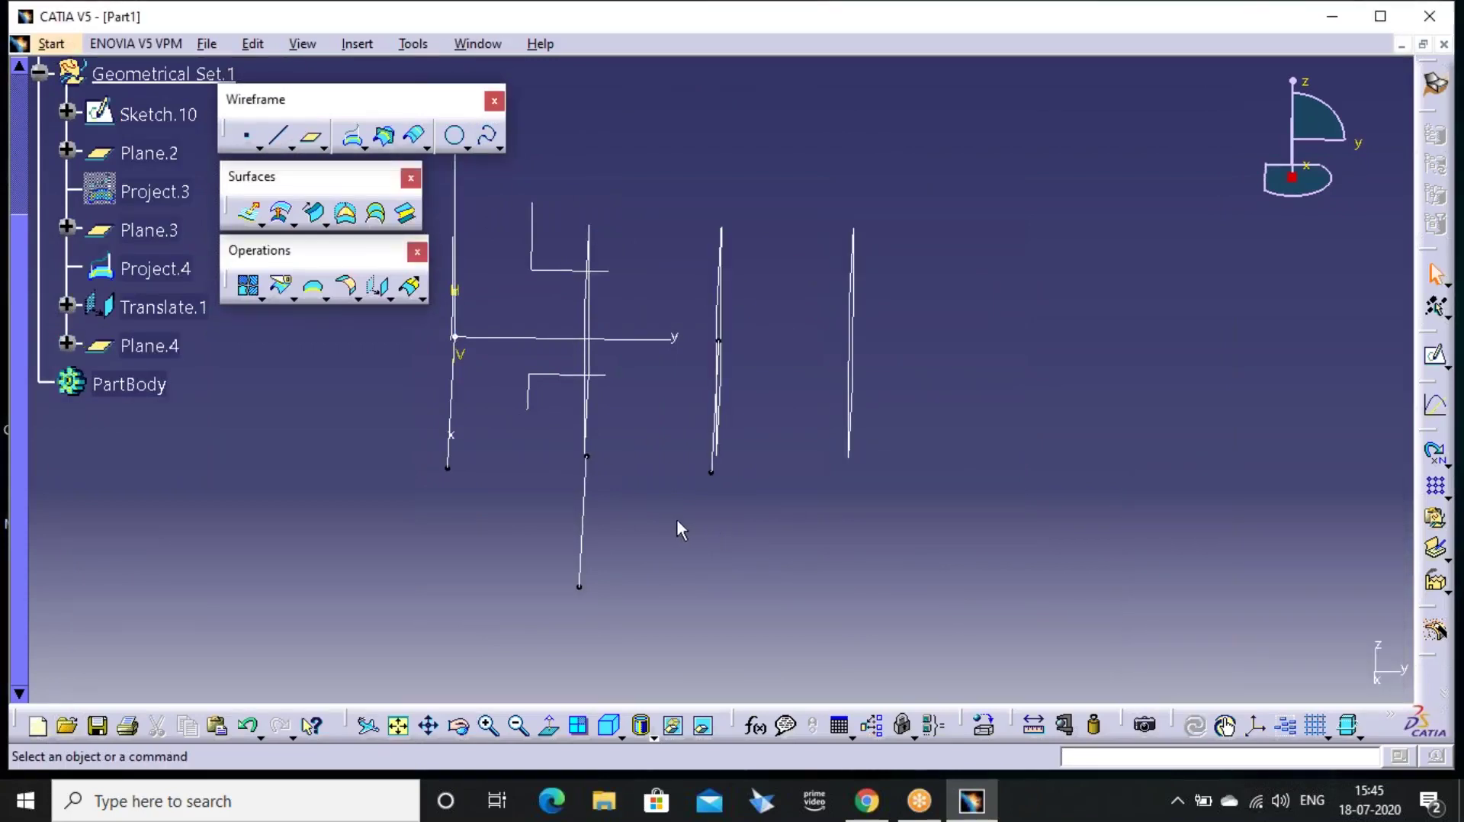
# Project the Project.4 line onto Plane.4 with a Normal projection and hide Project.4
pyautogui.moveTo(684, 506); pyautogui.dragTo(778, 460, button='middle')
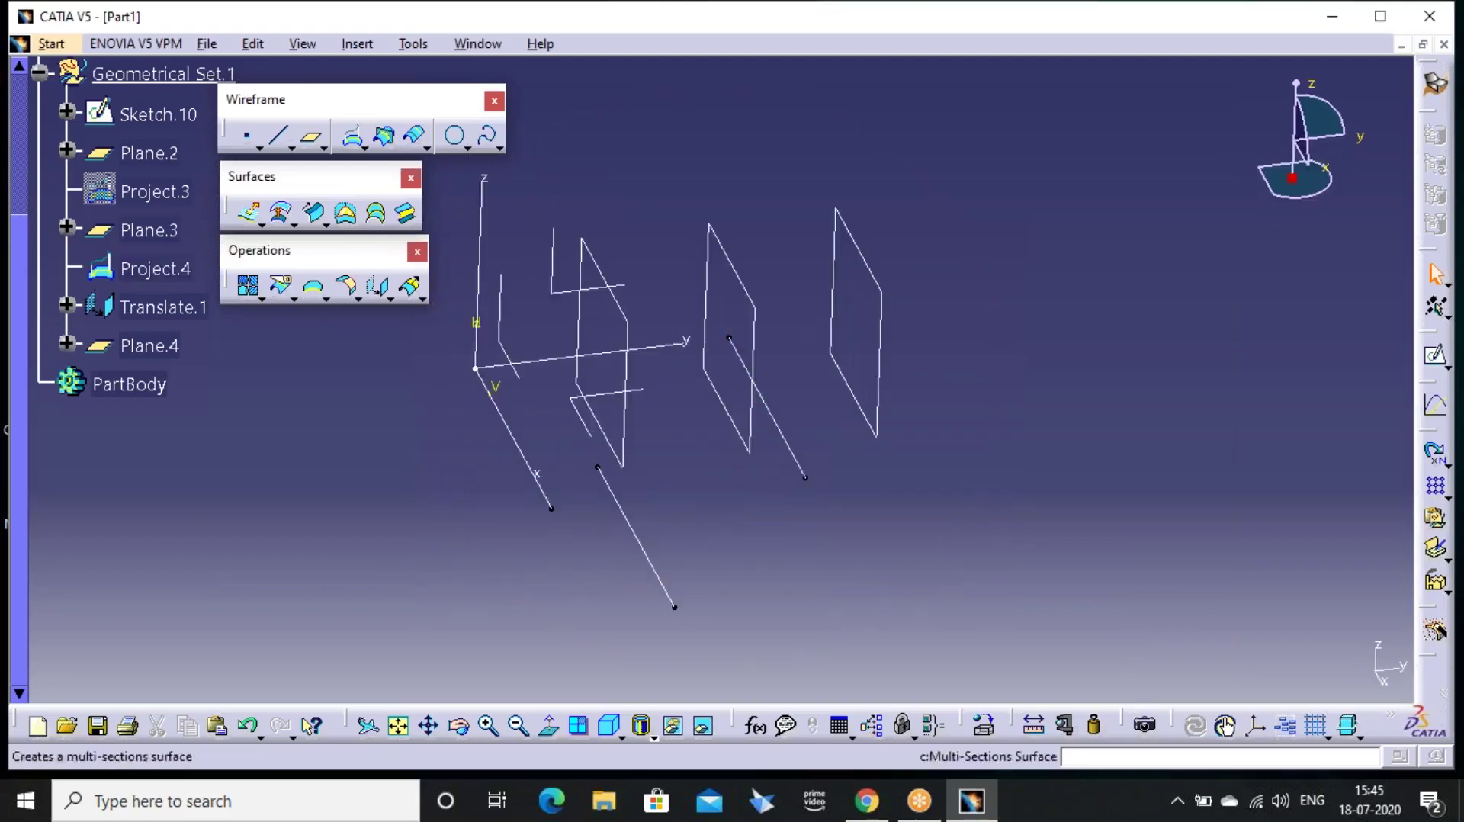
pyautogui.click(353, 136)
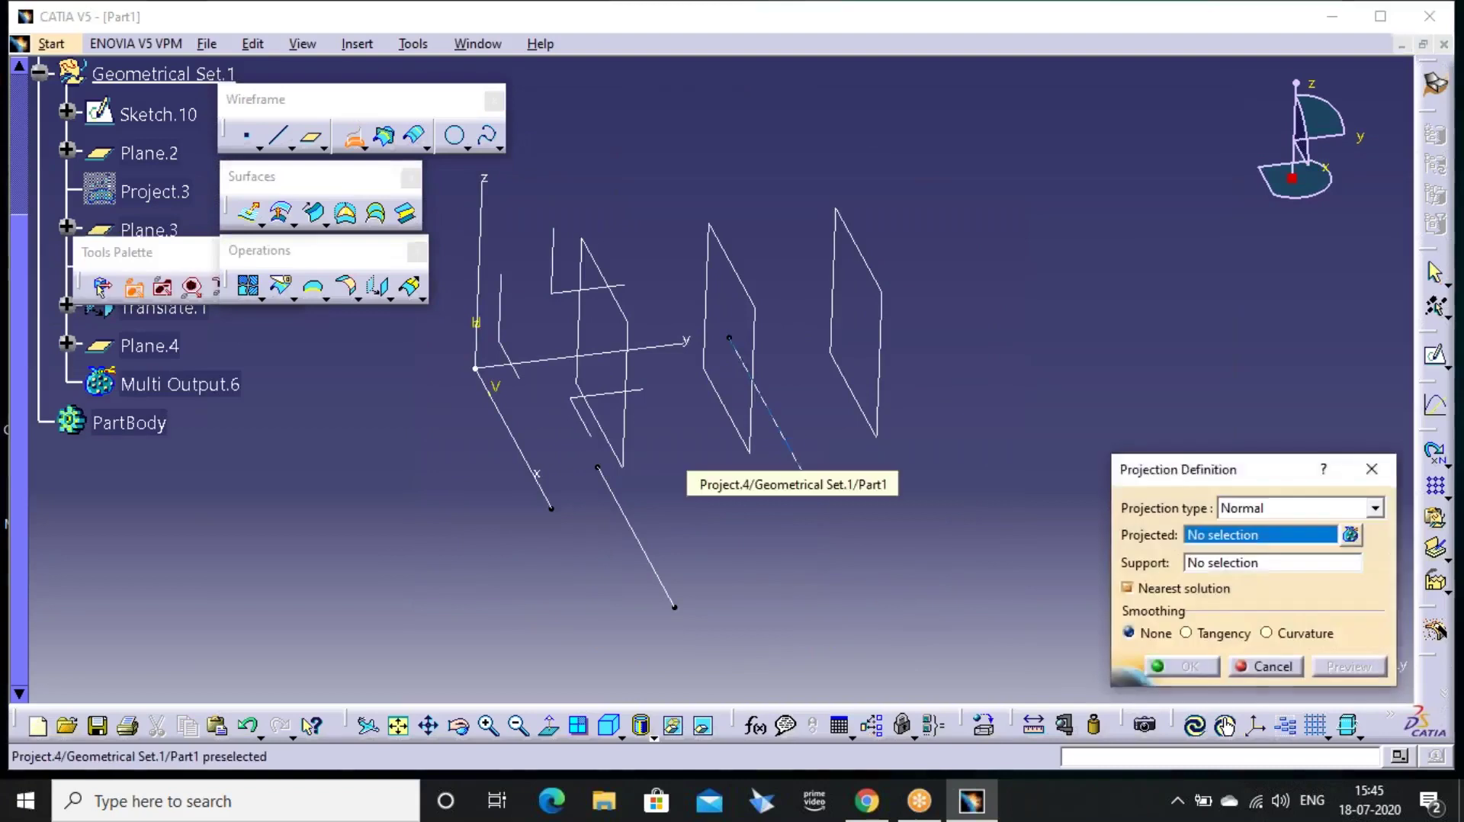
pyautogui.click(786, 442)
pyautogui.click(892, 371)
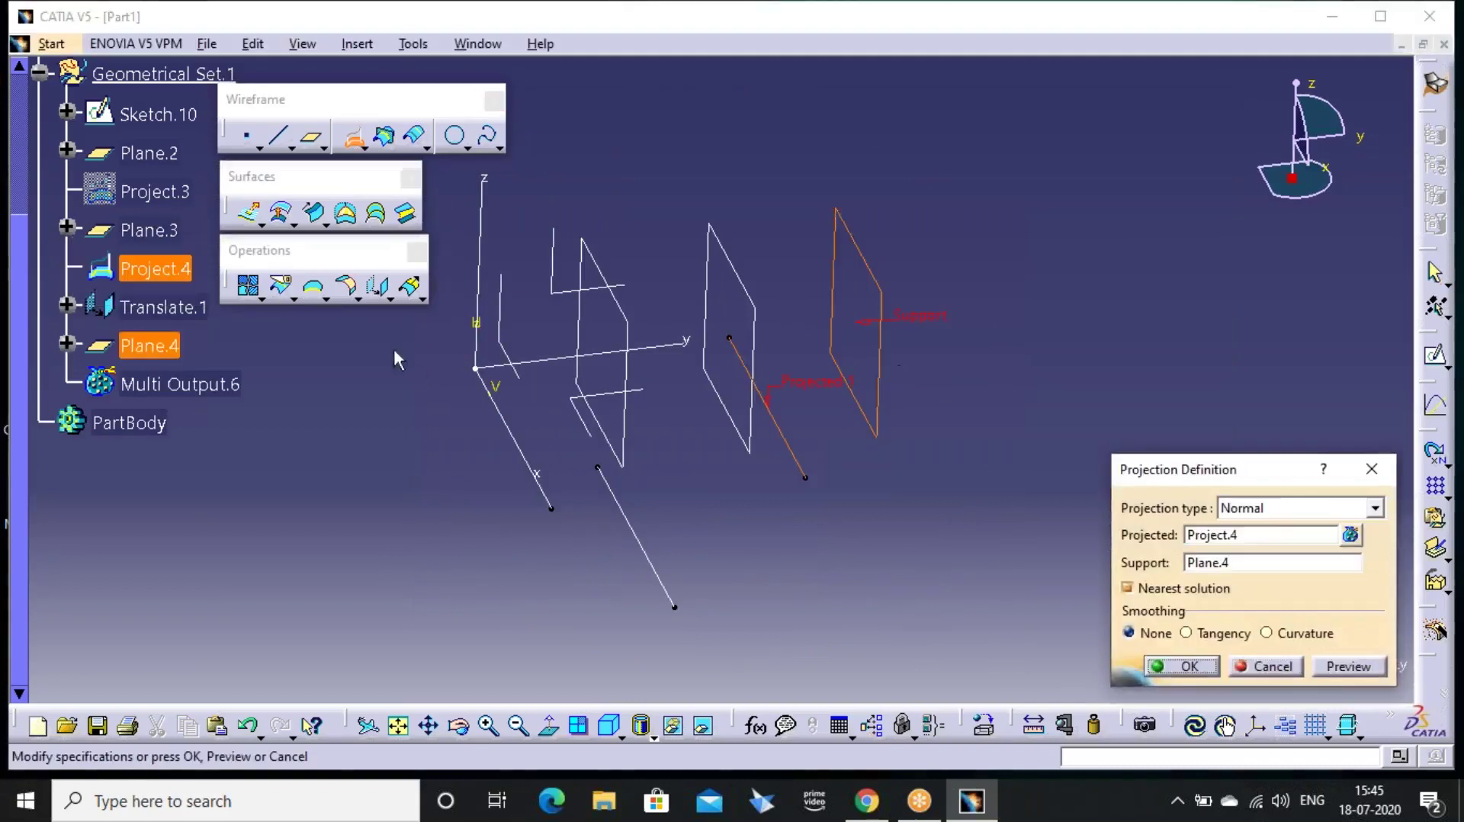
pyautogui.press('Return')
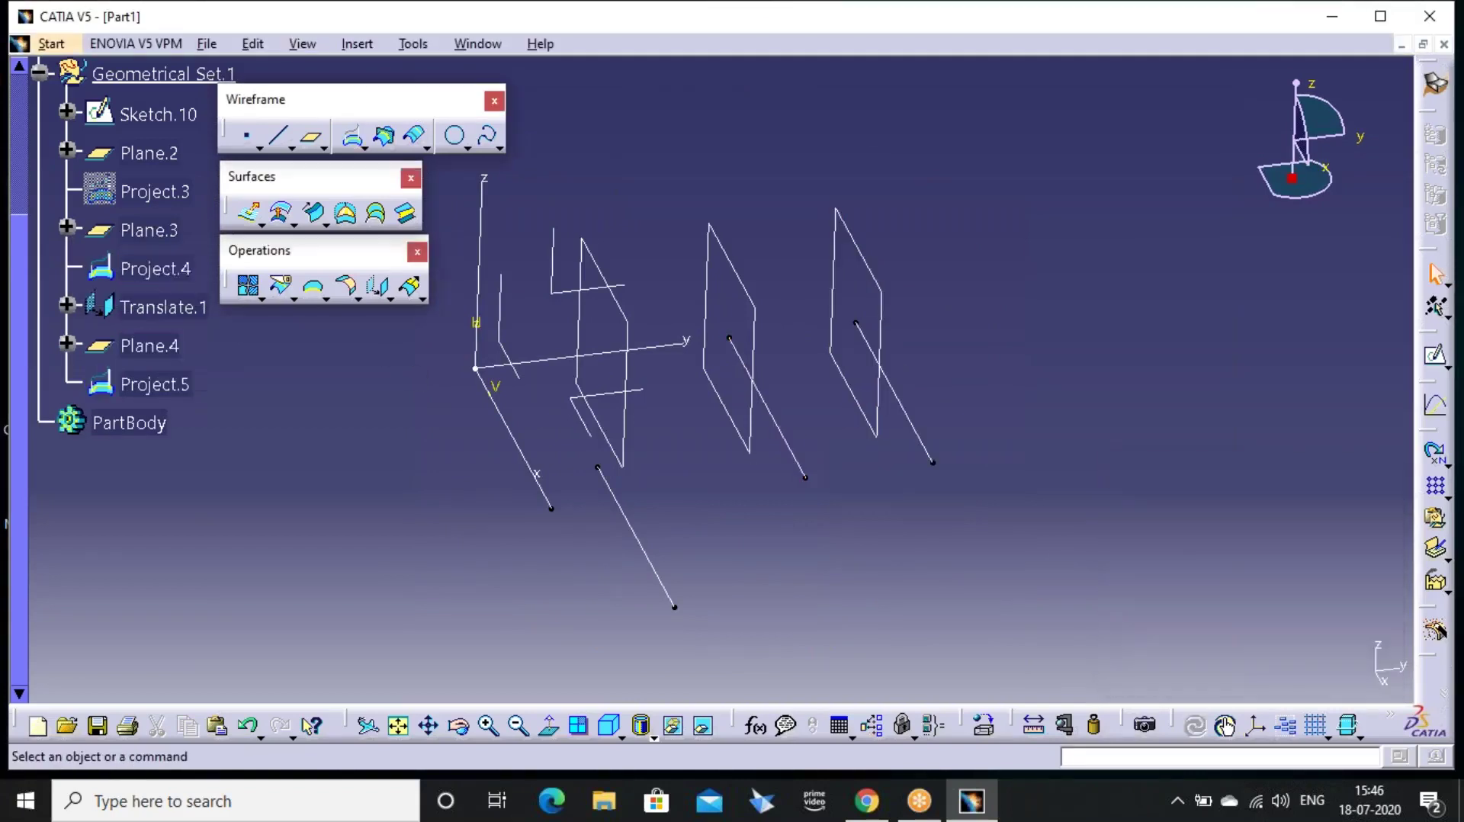
pyautogui.click(786, 442)
pyautogui.rightClick(786, 442)
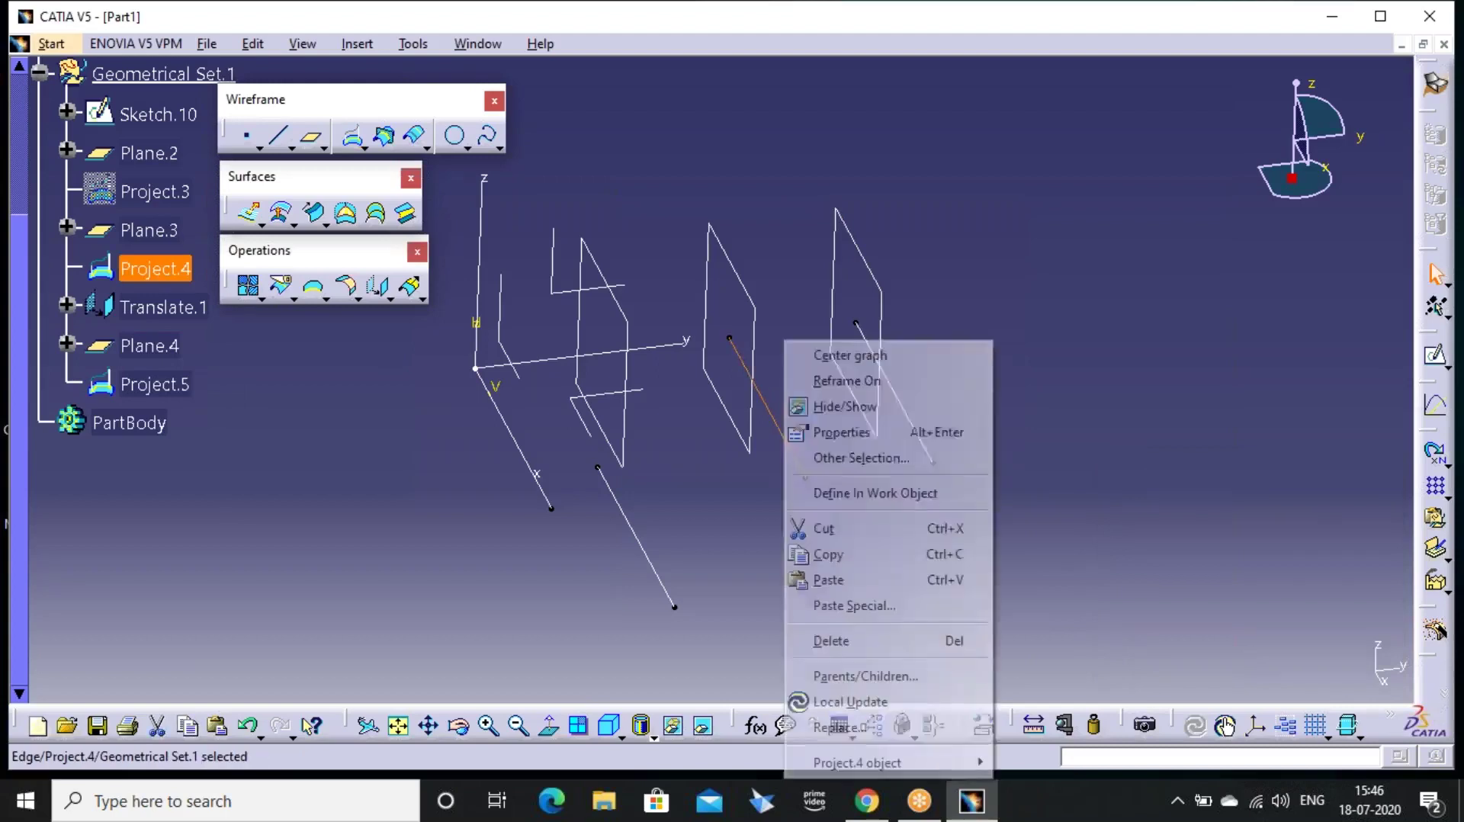
pyautogui.click(835, 406)
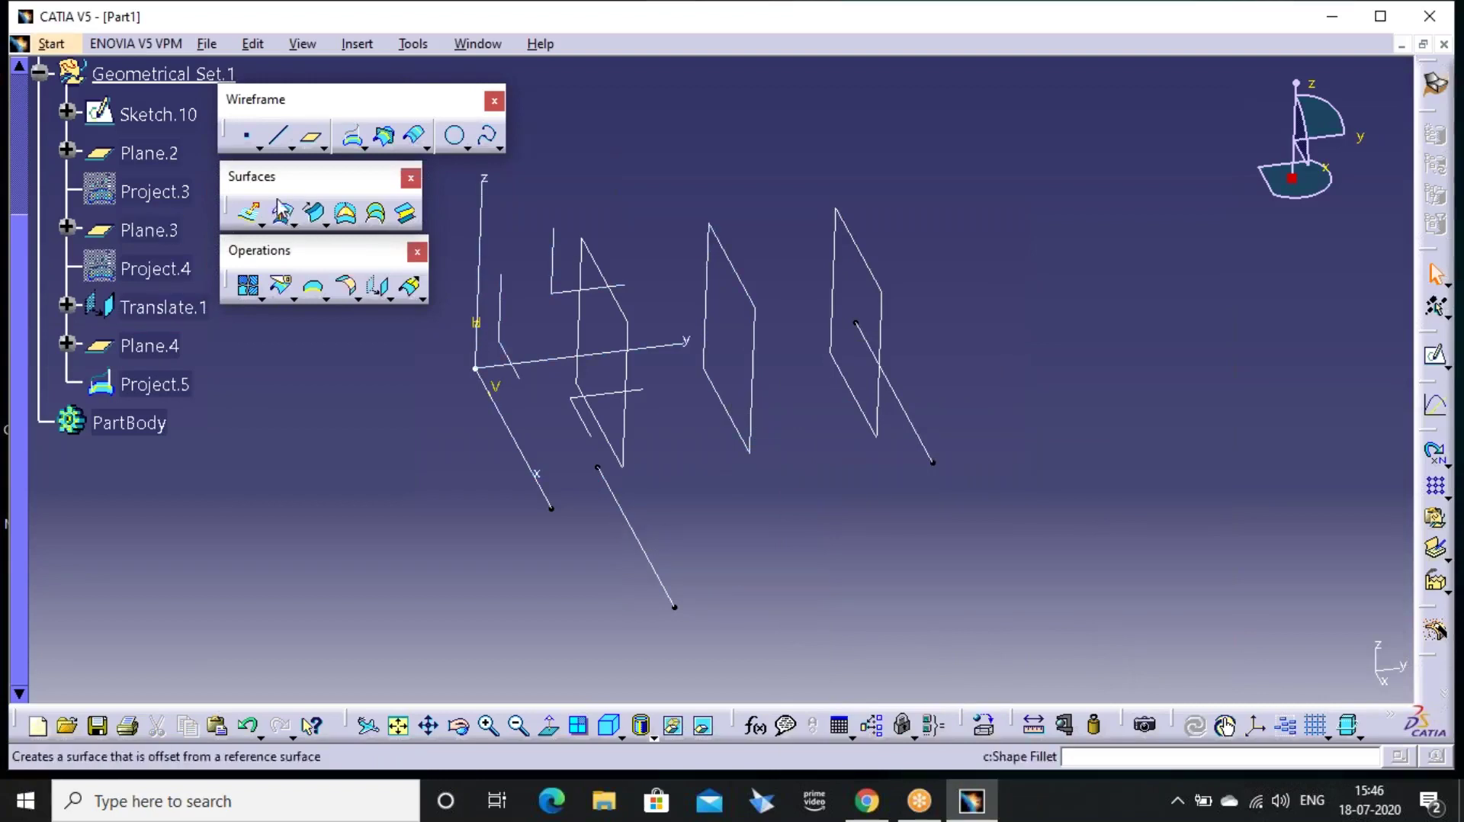
# Project the Translate.1 line onto Plane.3 with a Normal projection
pyautogui.click(353, 136)
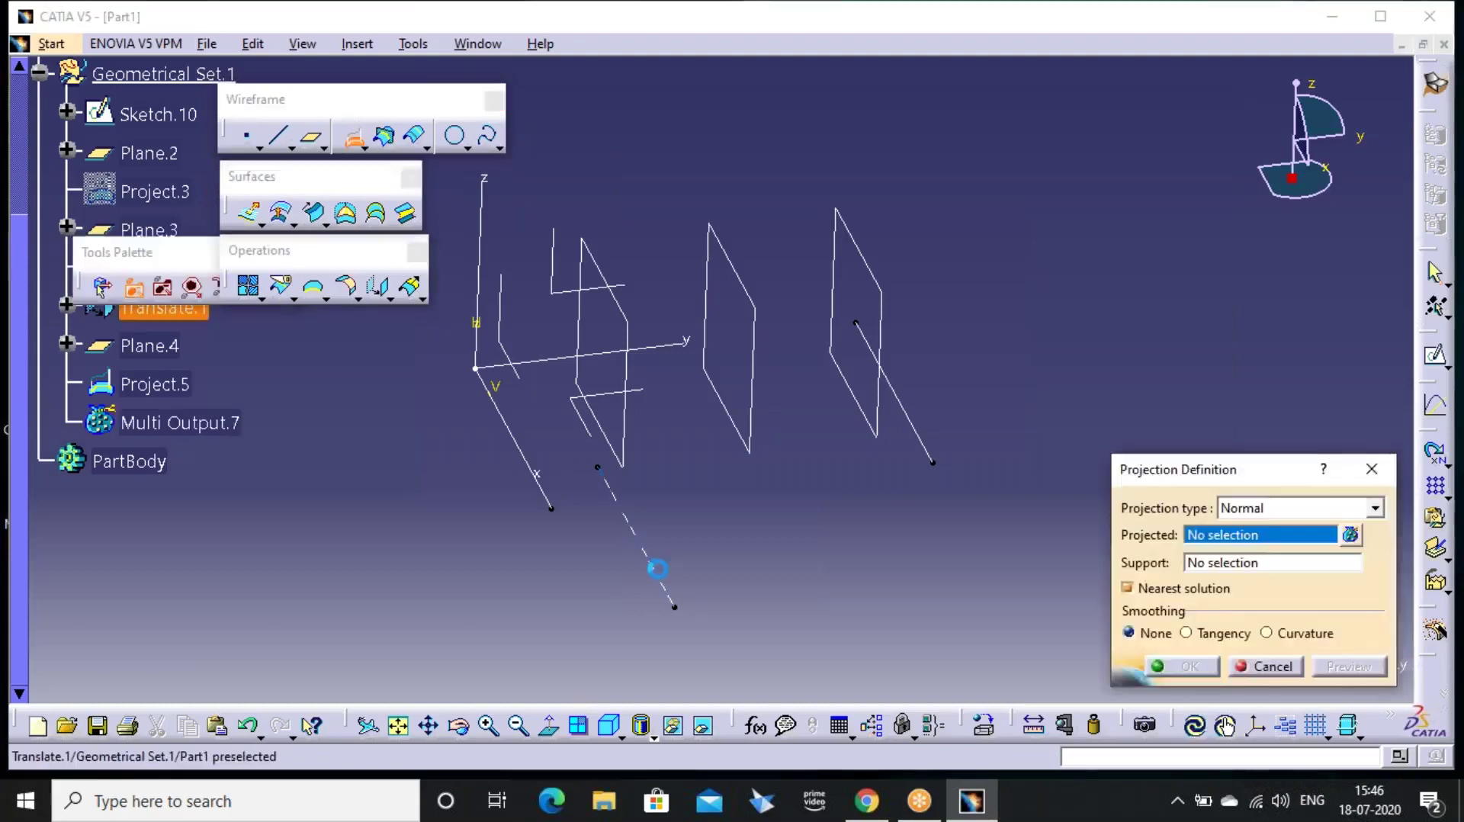
pyautogui.click(670, 599)
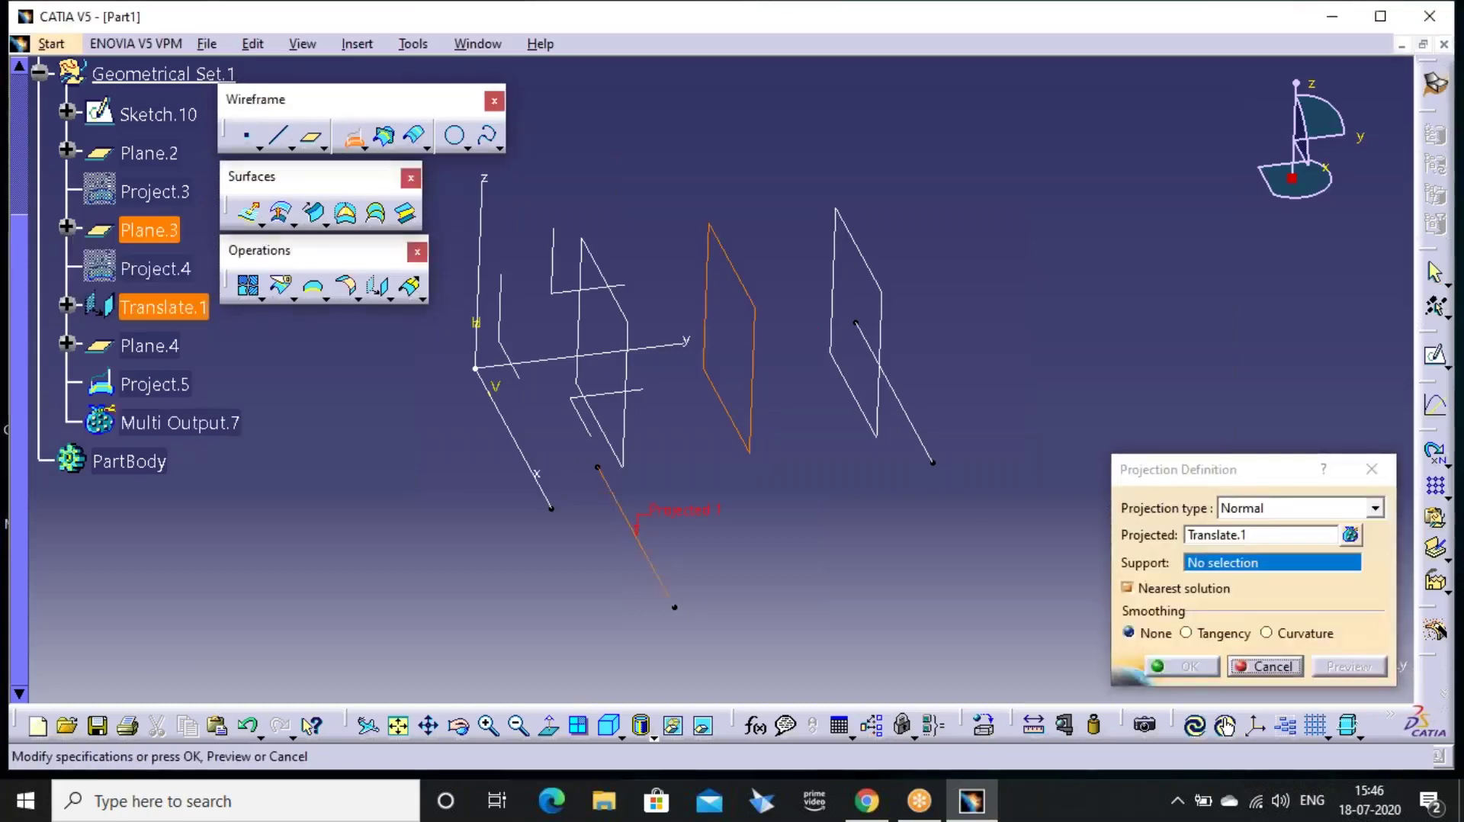
pyautogui.click(755, 442)
pyautogui.click(1181, 666)
pyautogui.moveTo(791, 597); pyautogui.dragTo(689, 517, button='middle')
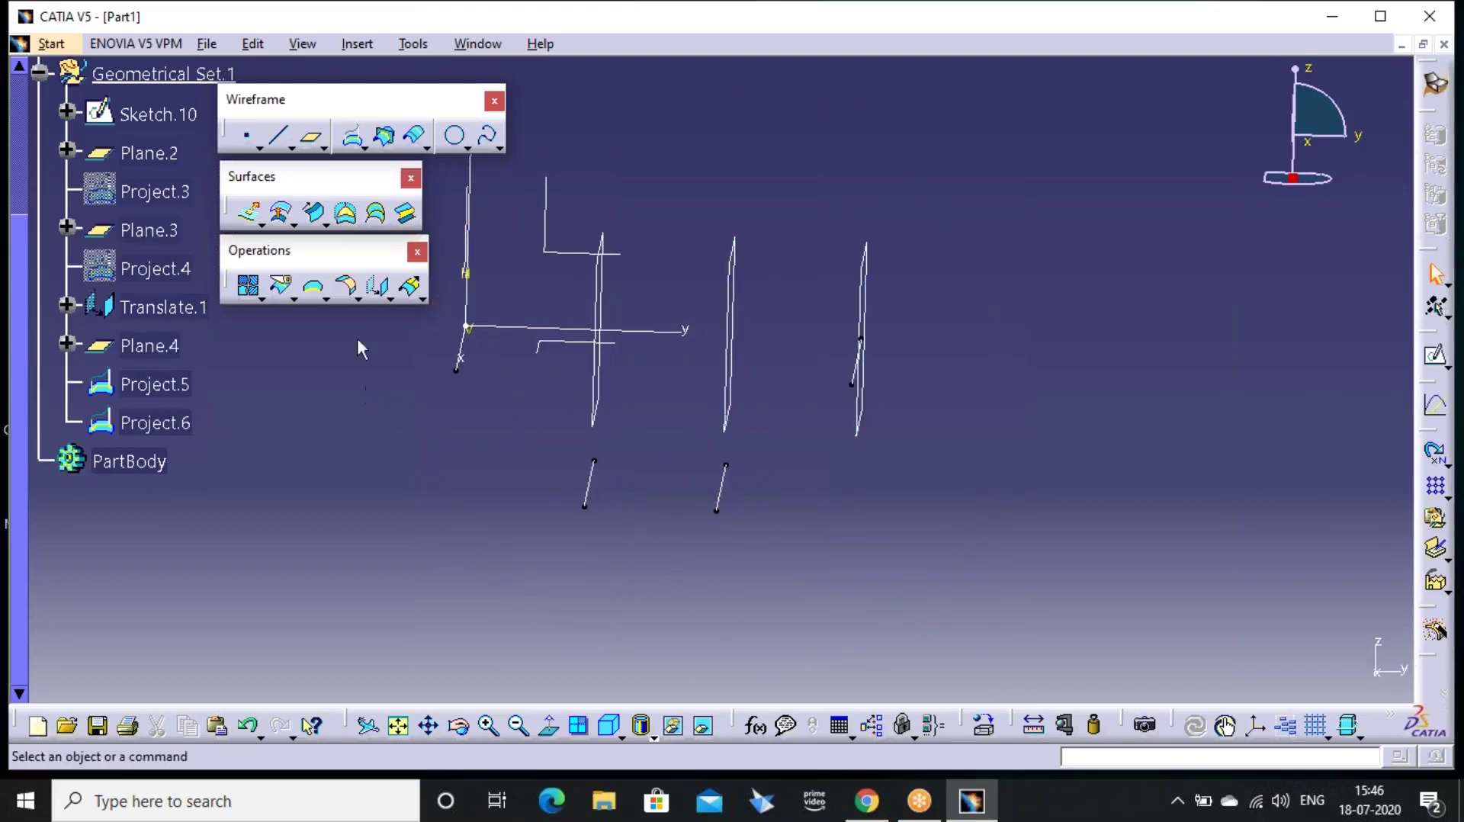
# Start a conic Four guide curves sweep with Sketch.10 as guide curve 1 and the axis system's ZX plane as its tangency
pyautogui.click(314, 213)
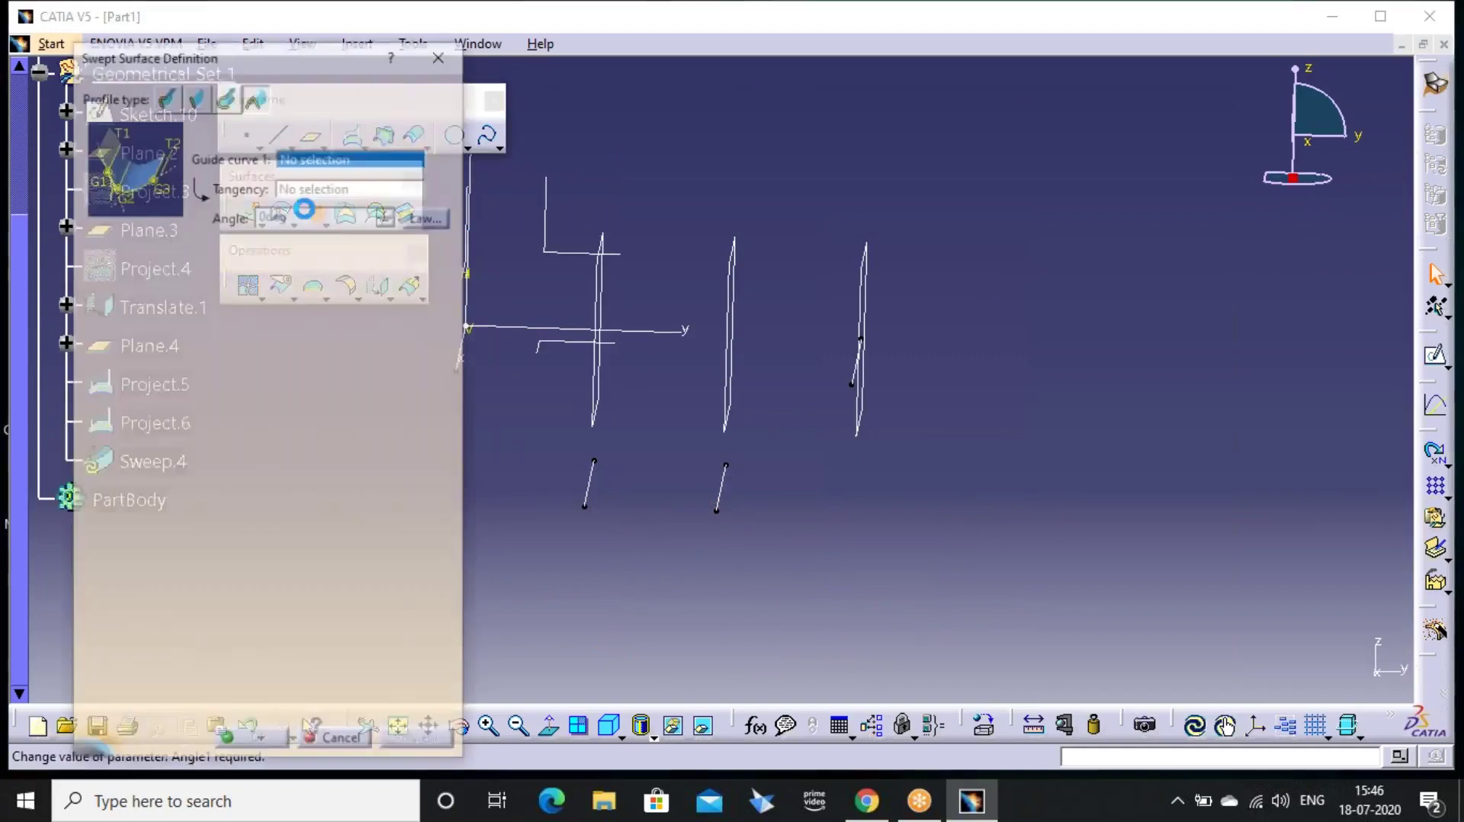
pyautogui.click(343, 127)
pyautogui.click(312, 179)
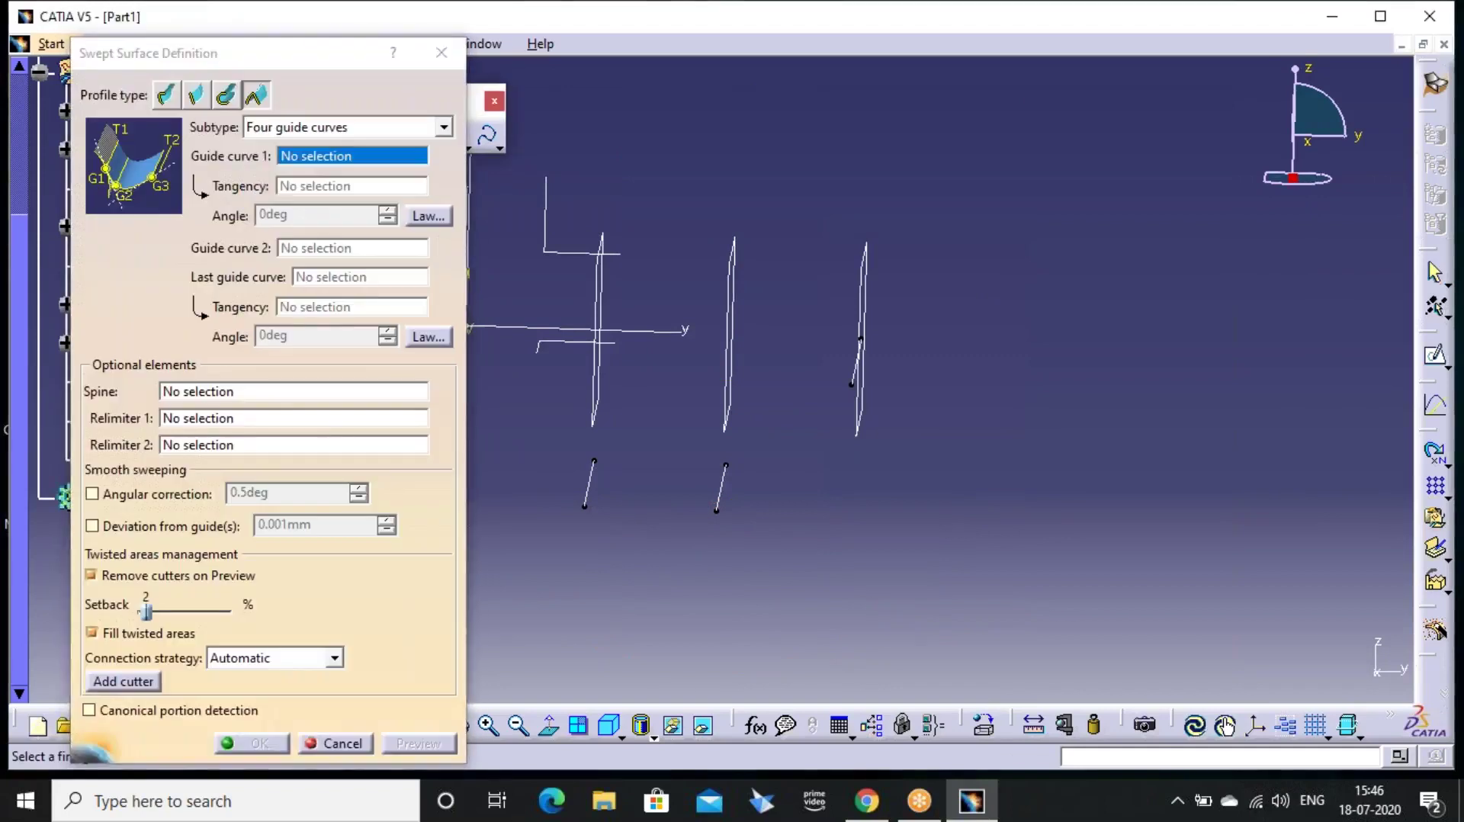
pyautogui.moveTo(515, 393); pyautogui.dragTo(574, 362, button='middle')
pyautogui.click(598, 253)
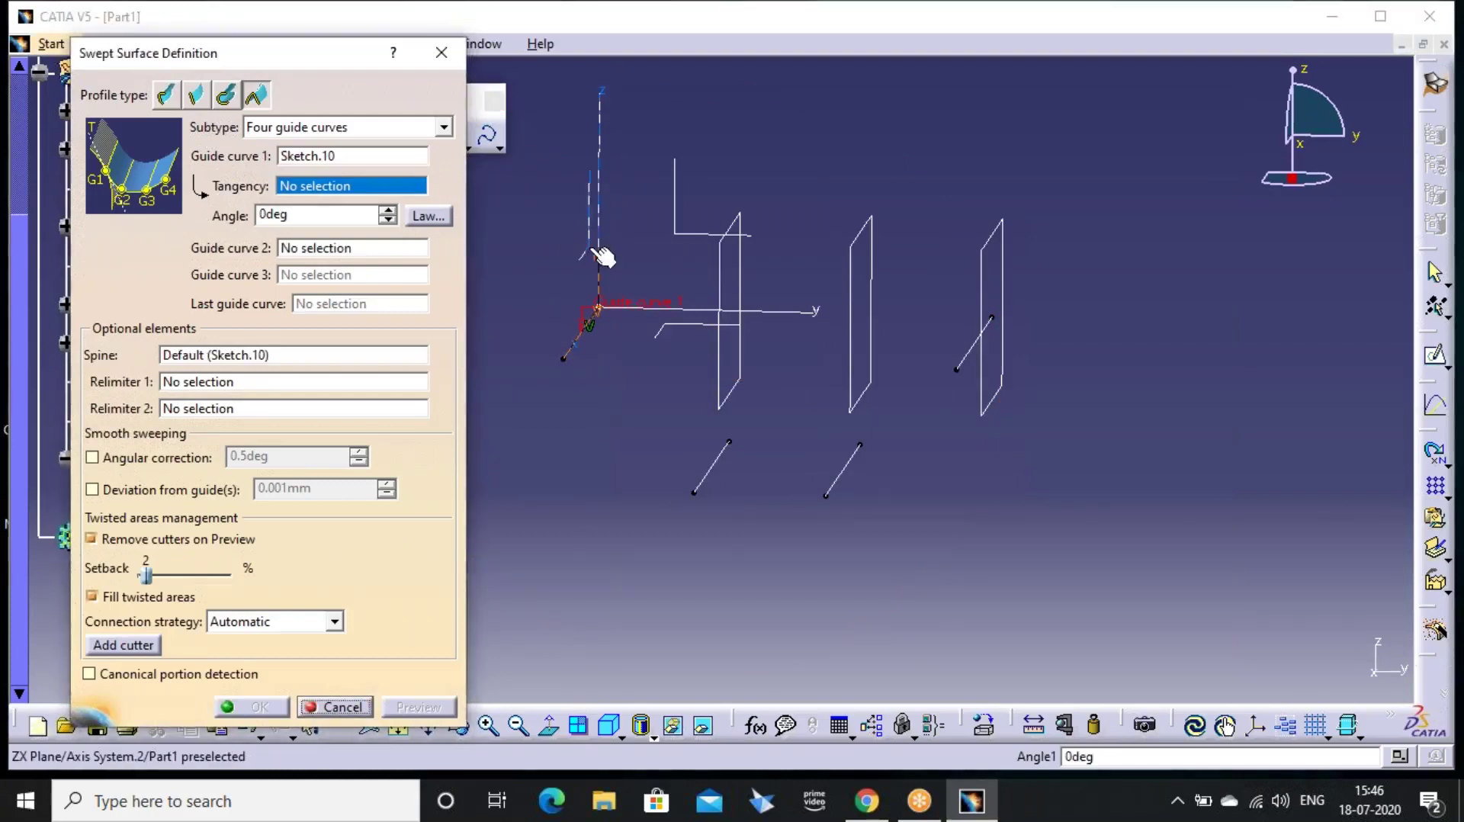
pyautogui.click(591, 229)
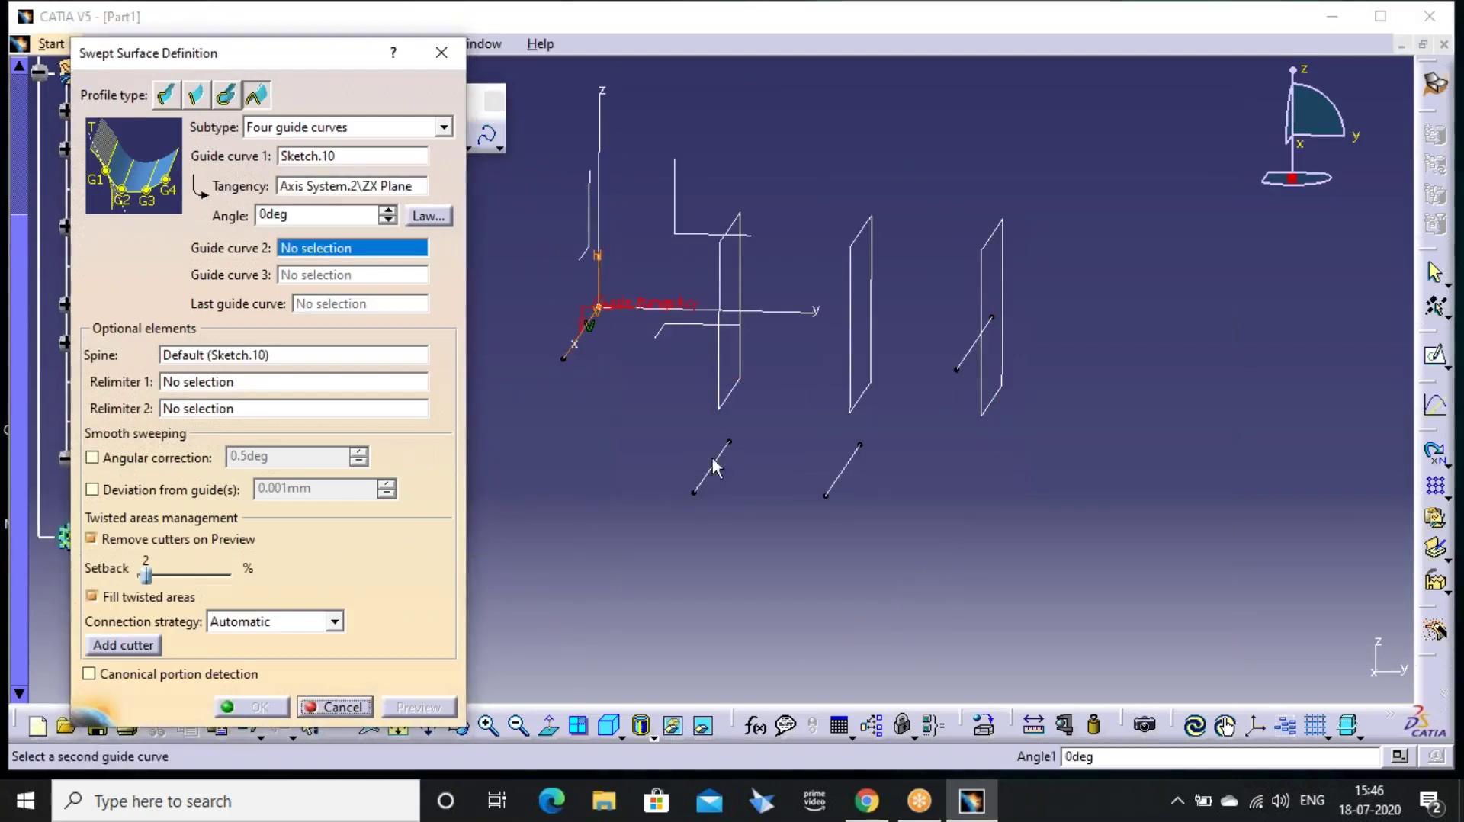
# Assign Translate.1 as guide curve 2, Project.6 as guide curve 3 and Project.5 as the last guide curve
pyautogui.click(725, 467)
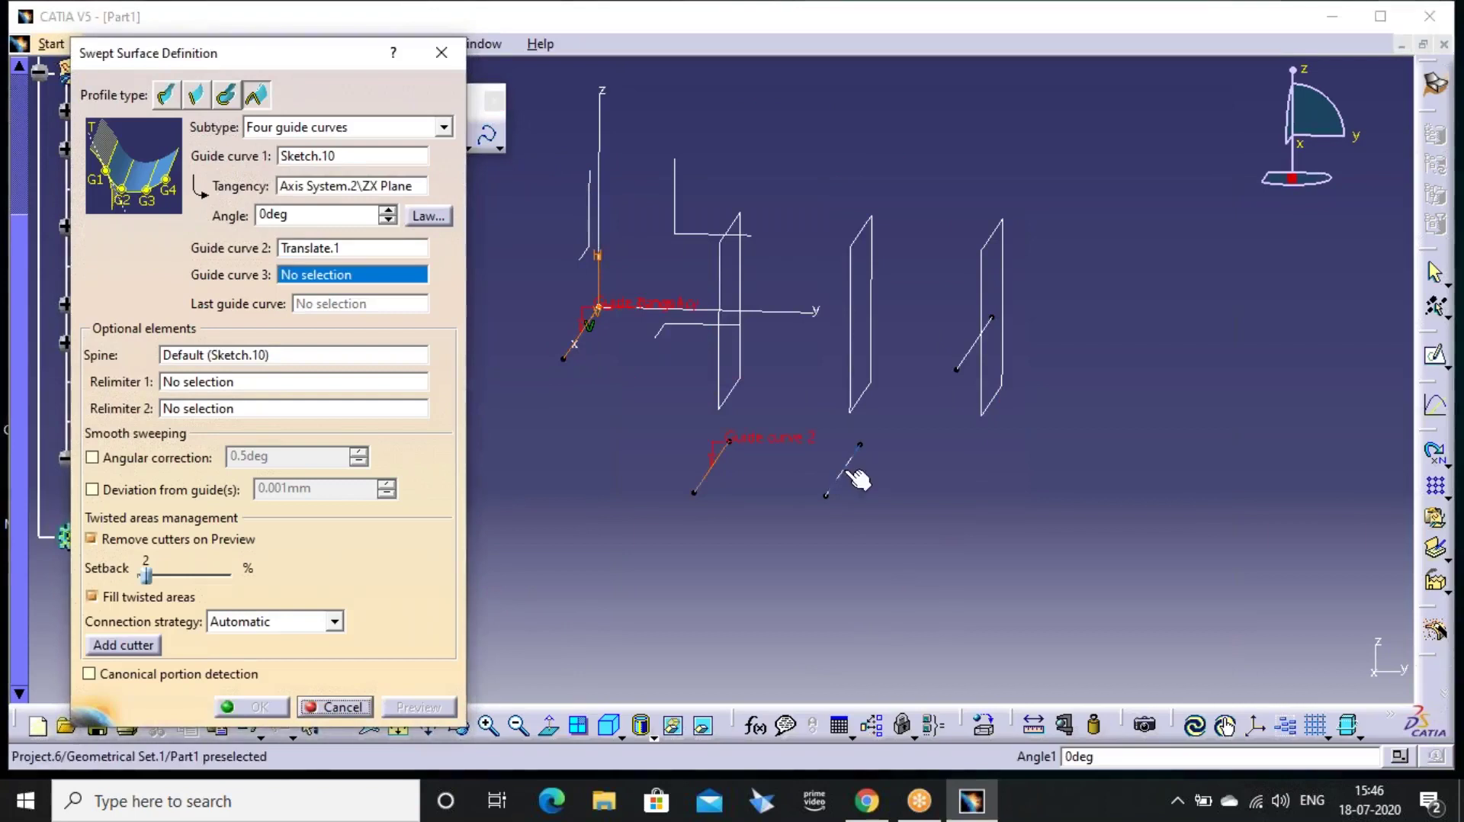
pyautogui.click(850, 479)
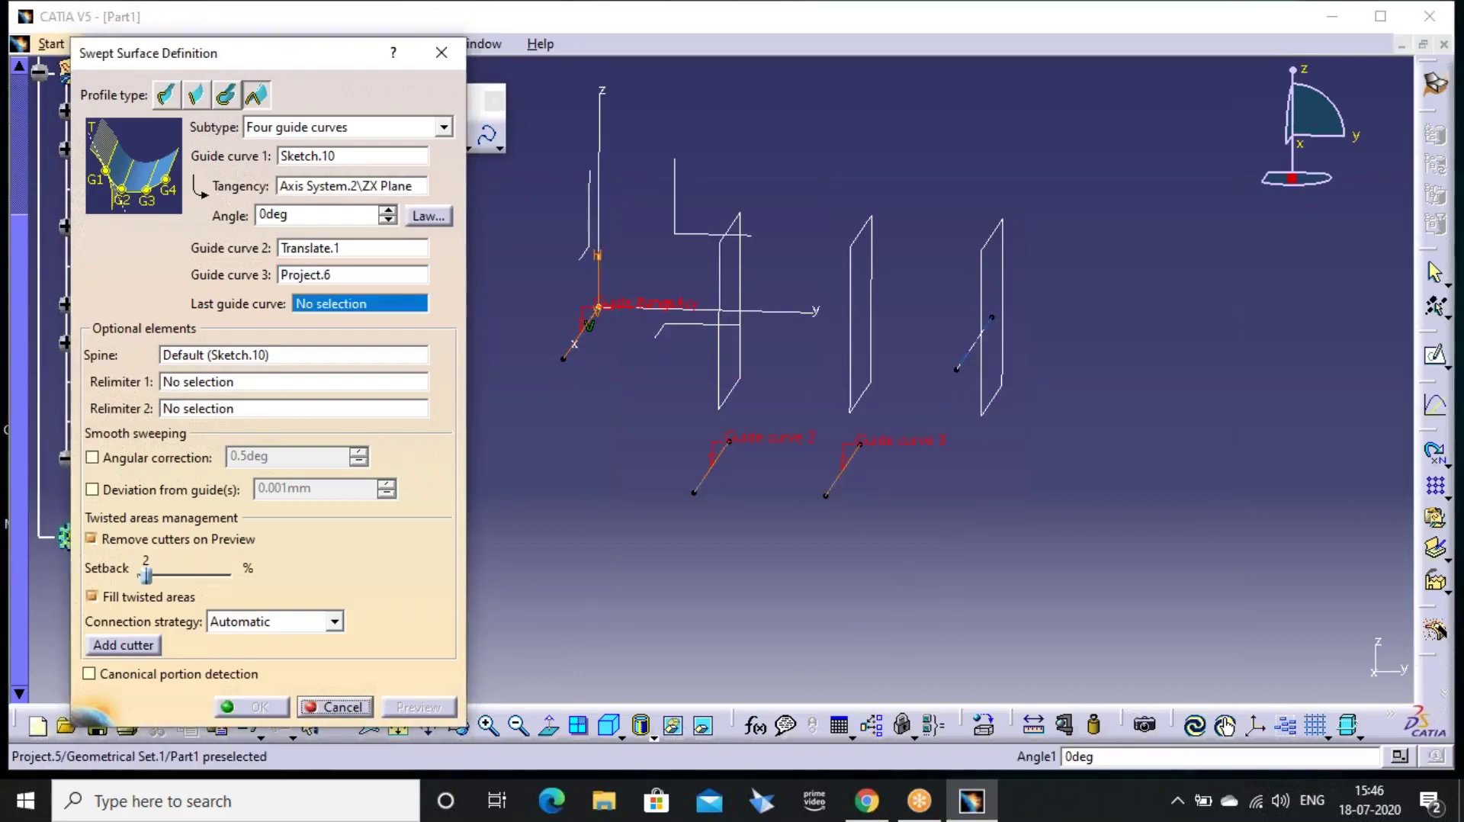
pyautogui.click(967, 352)
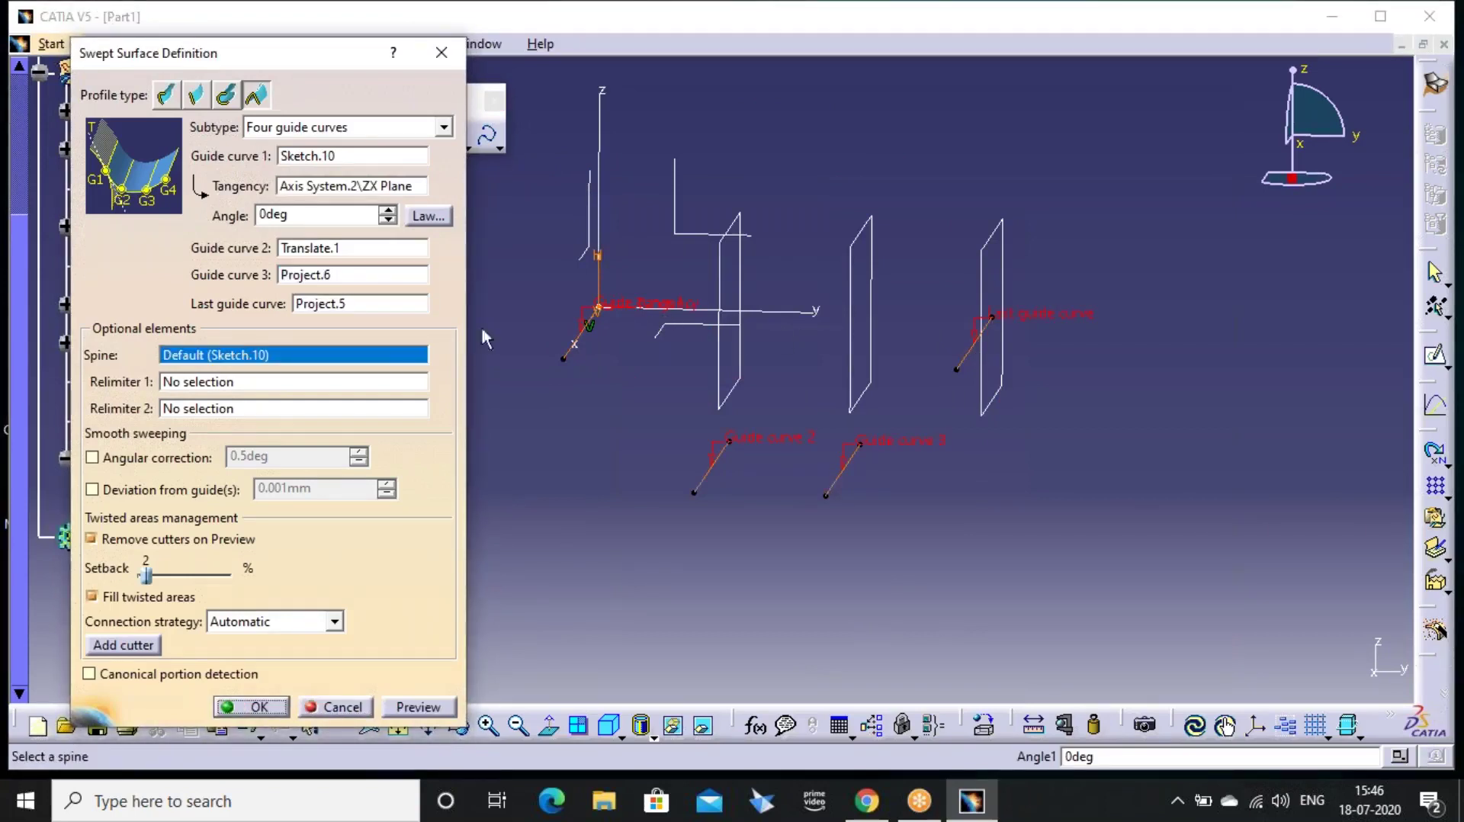
# Preview the conic sweep with four guide curves, examine its shape and close the definition without creating it
pyautogui.click(431, 710)
pyautogui.moveTo(709, 457); pyautogui.dragTo(626, 601, button='middle')
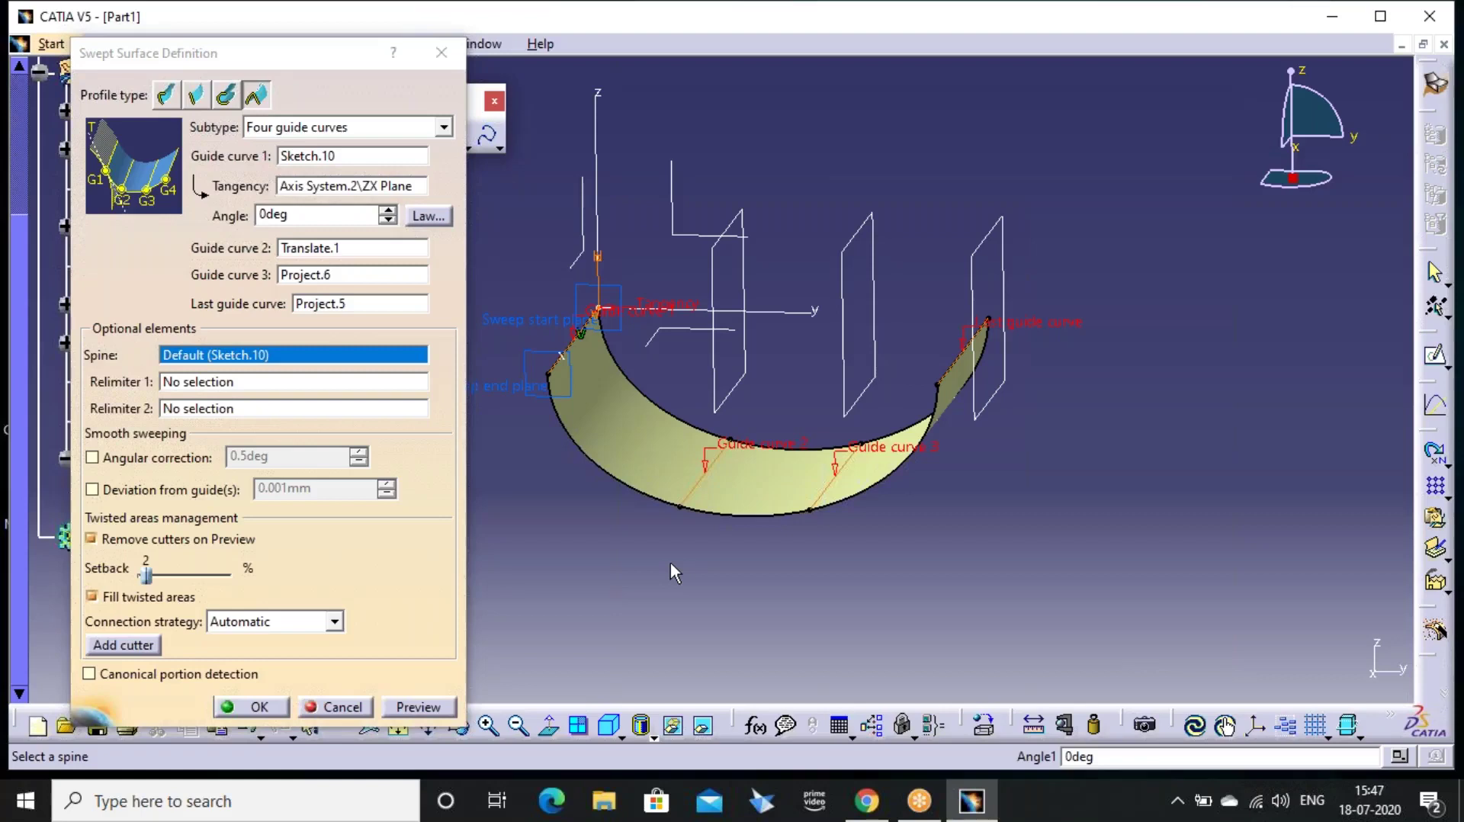
pyautogui.click(449, 54)
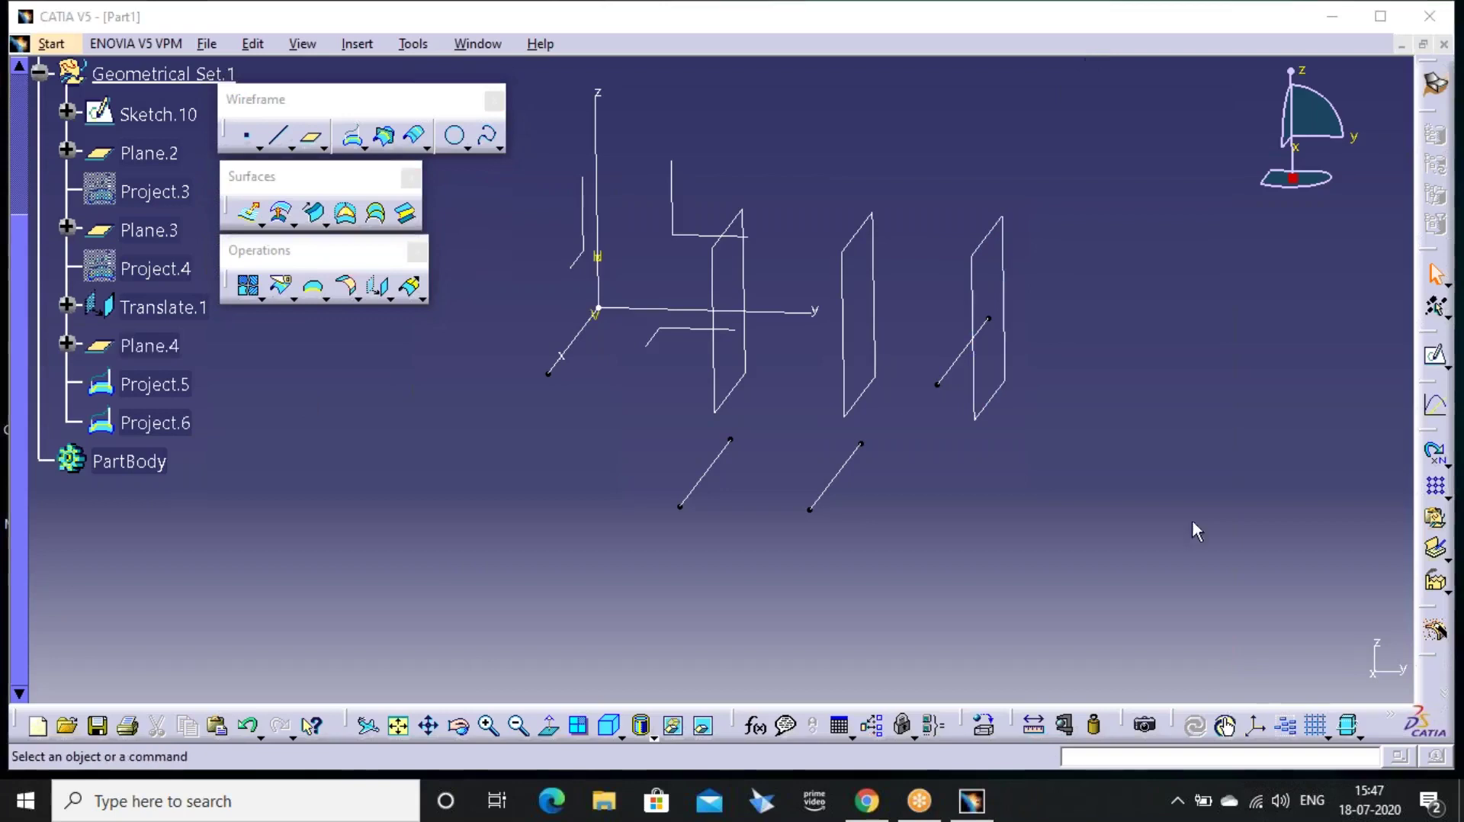
# Undo the helper planes, projections and translation until only Sketch.10 remains in the geometrical set
pyautogui.click(609, 725)
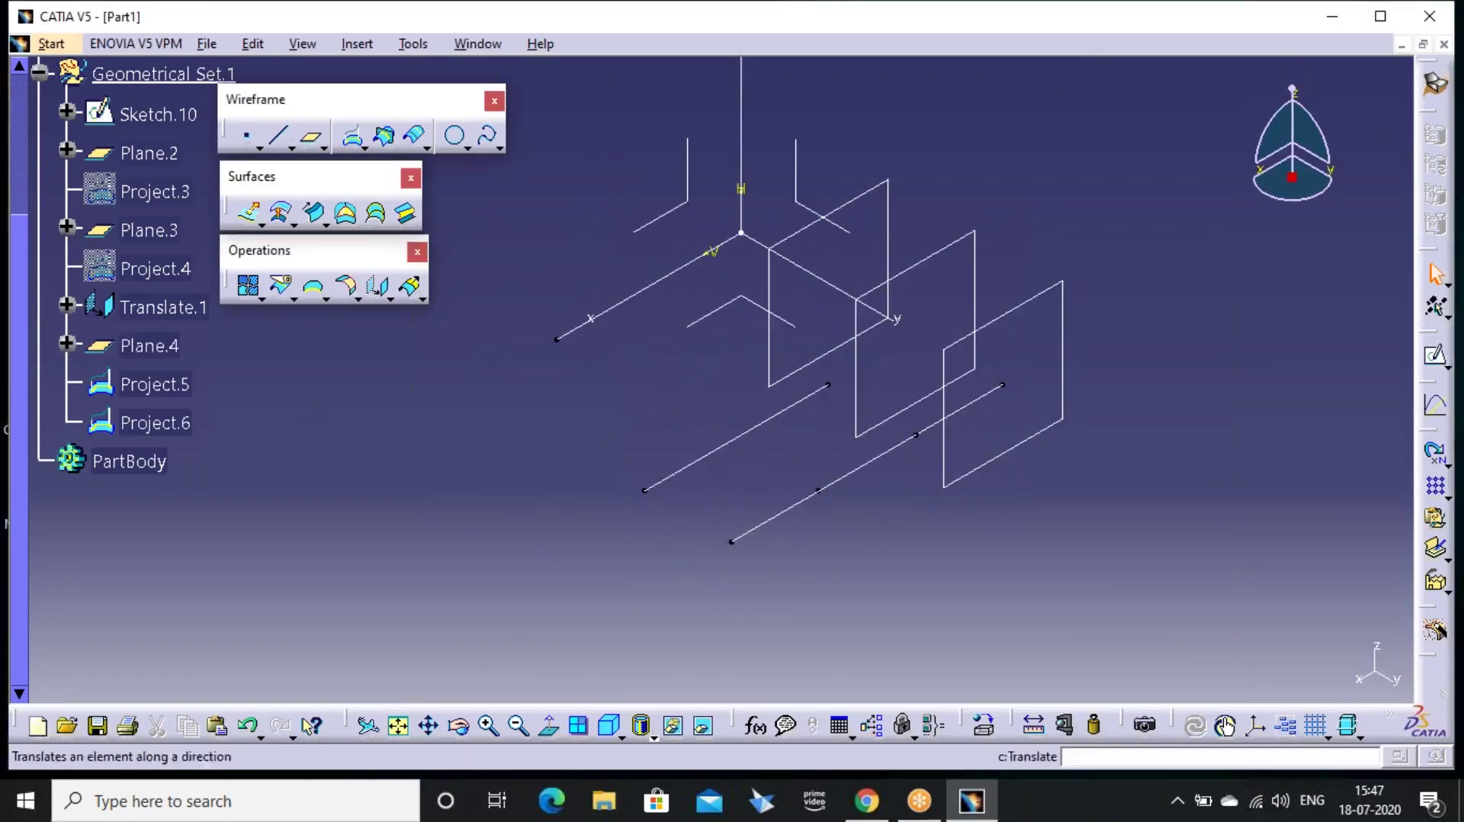
pyautogui.click(322, 223)
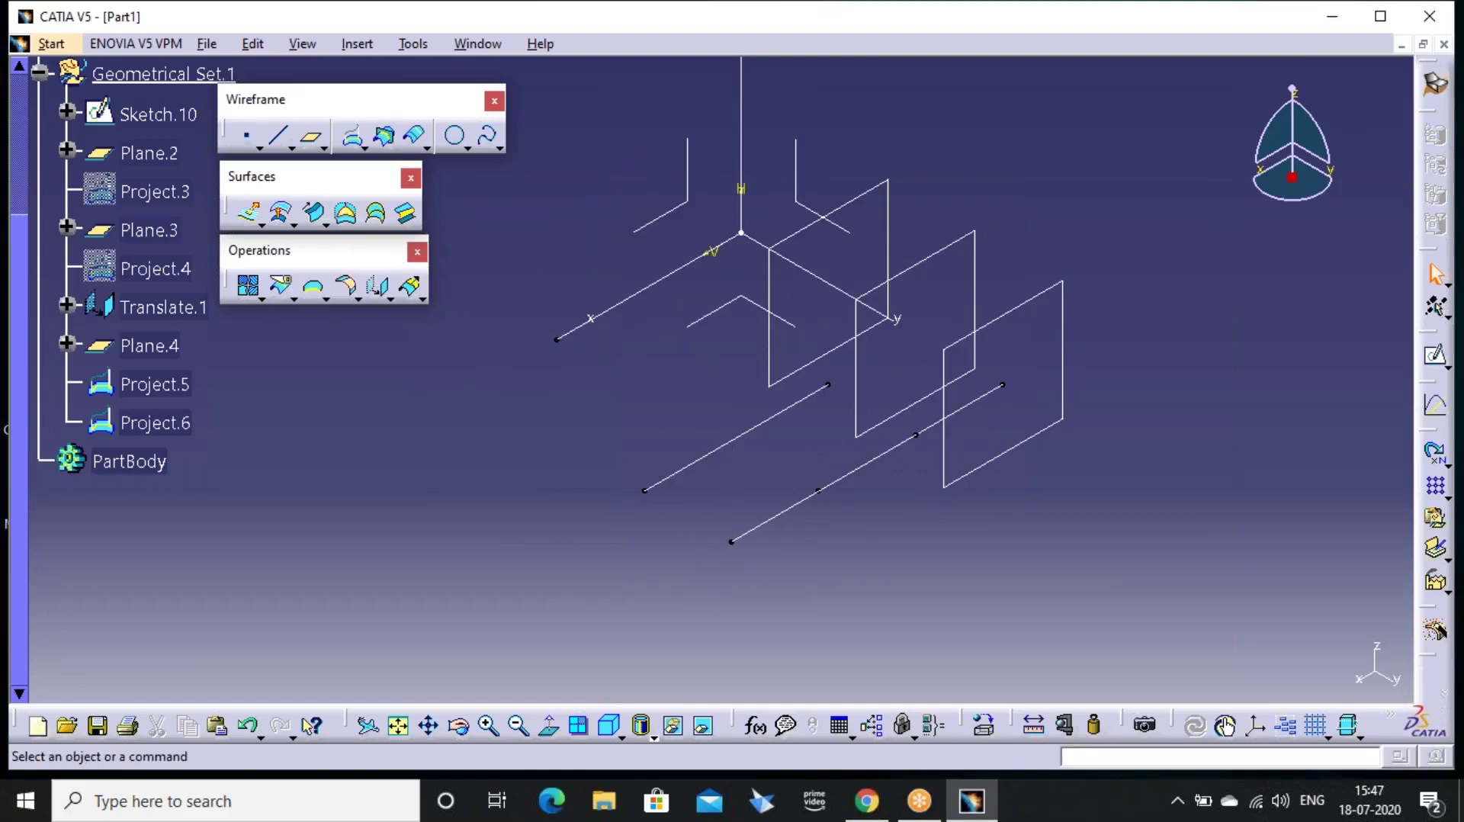
pyautogui.hotkey('ctrl', 'z')
pyautogui.hotkey('ctrl', 'z')
pyautogui.hotkey('ctrl', 'z')
pyautogui.hotkey('ctrl', 'z')
pyautogui.hotkey('ctrl', 'z')
pyautogui.hotkey('ctrl', 'z')
pyautogui.hotkey('ctrl', 'z')
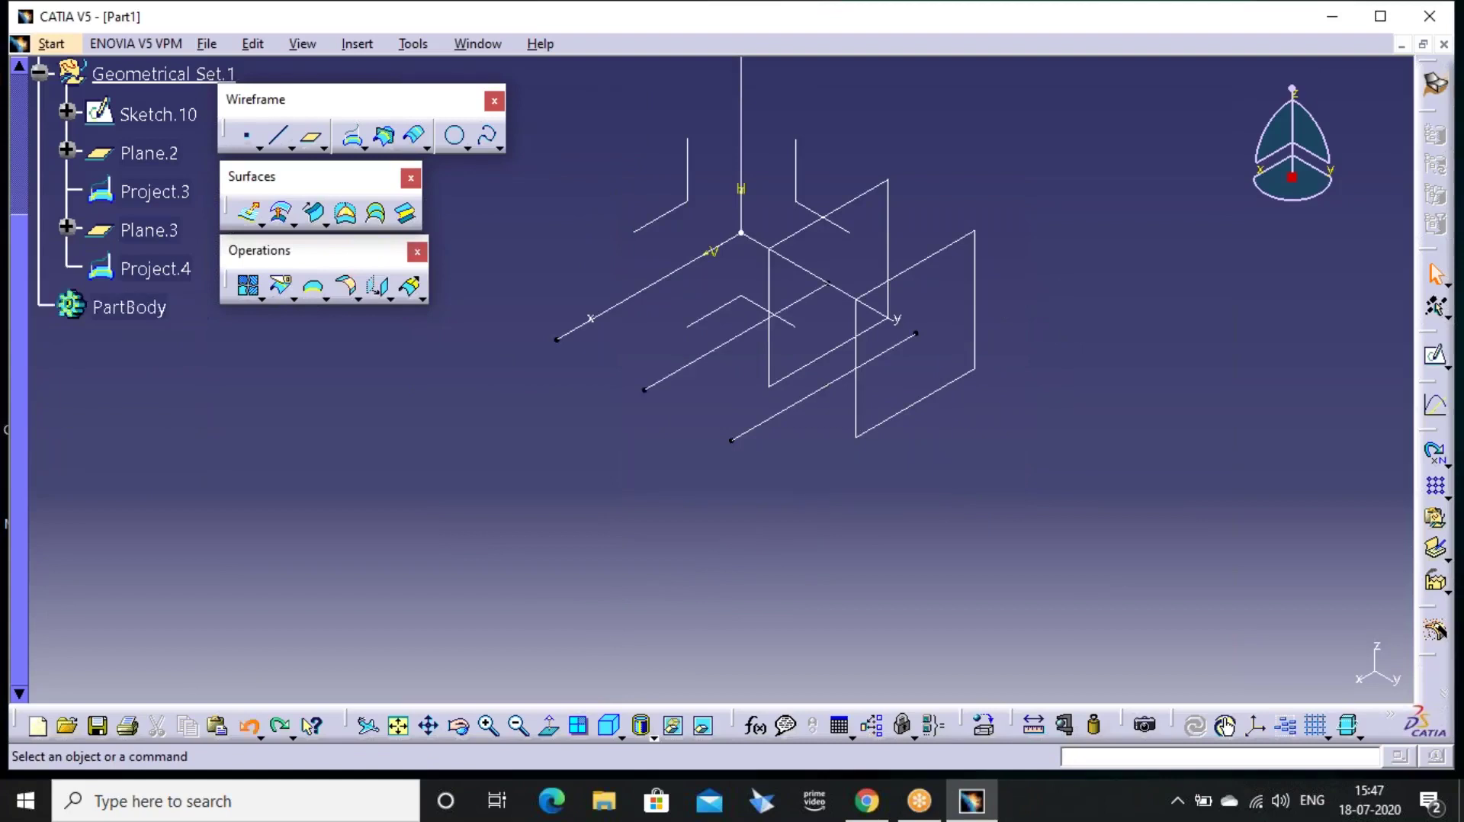
pyautogui.hotkey('ctrl', 'z')
pyautogui.hotkey('ctrl', 'z')
# Sketch a wavy five-point spline on the axis system's YZ plane and exit the sketch
pyautogui.moveTo(820, 382); pyautogui.dragTo(756, 527, button='middle')
pyautogui.click(1436, 355)
pyautogui.click(791, 363)
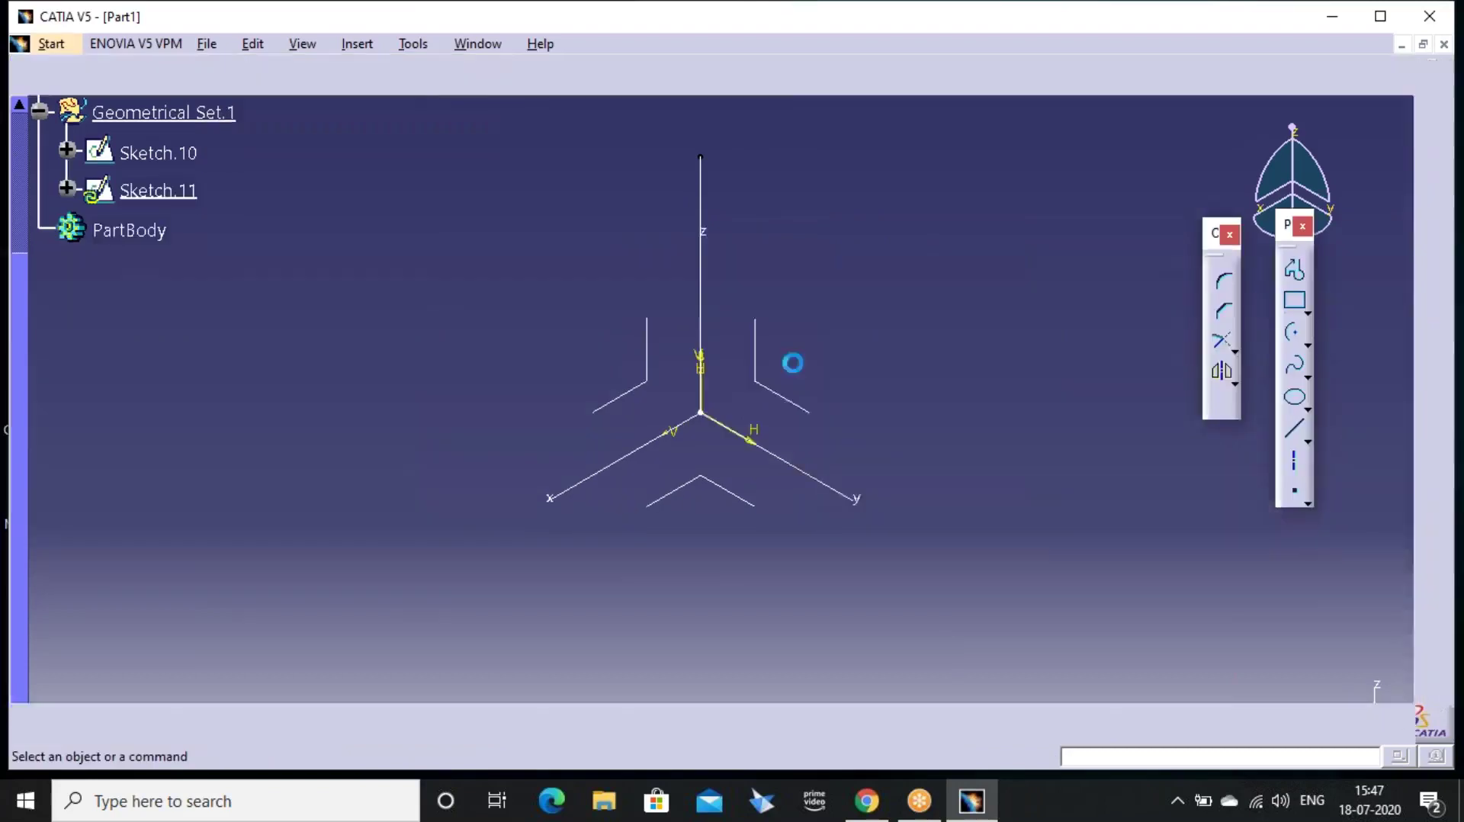
pyautogui.click(1295, 366)
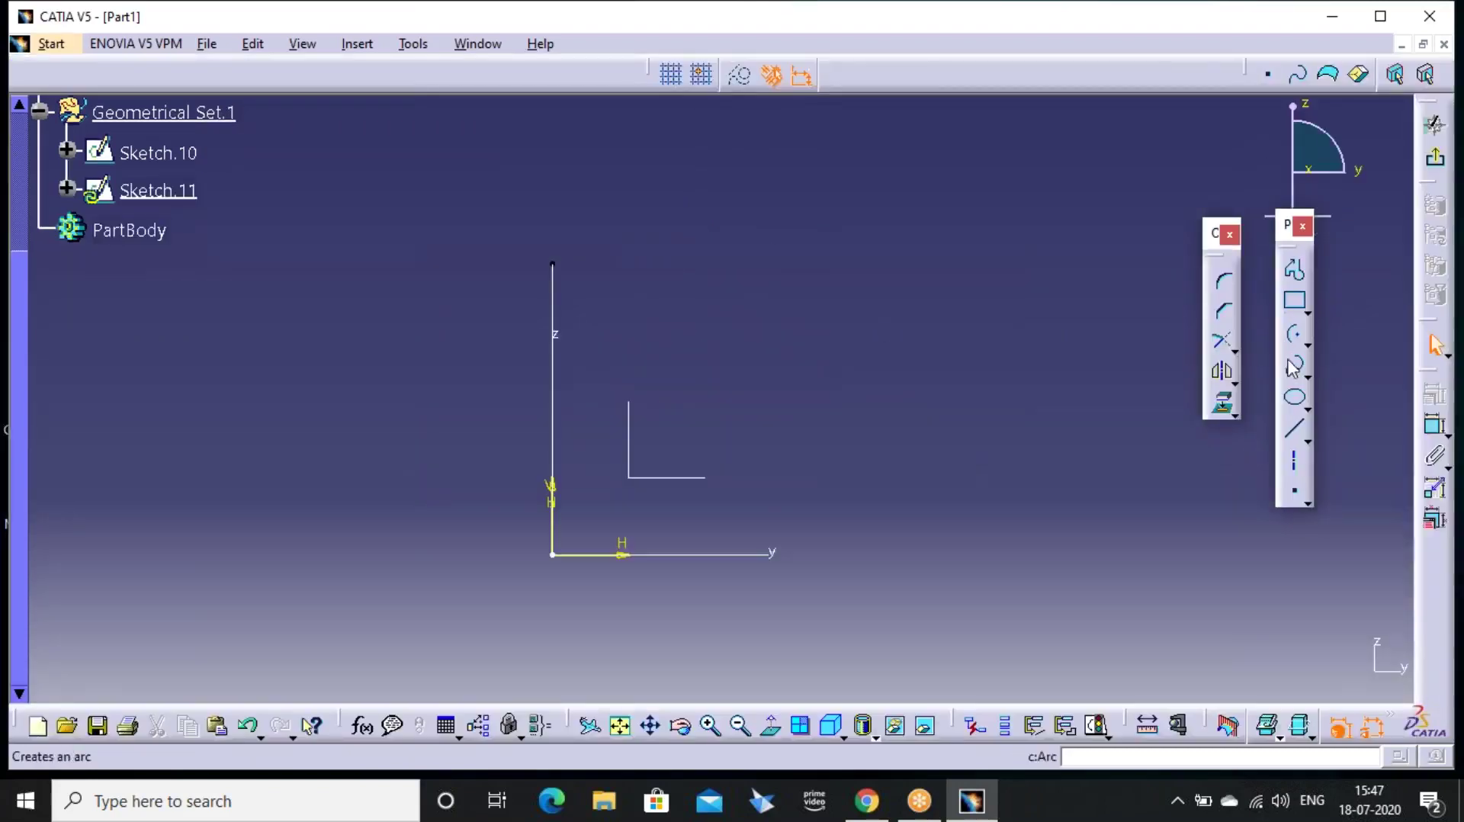
pyautogui.click(337, 580)
pyautogui.click(621, 408)
pyautogui.click(805, 519)
pyautogui.click(1119, 273)
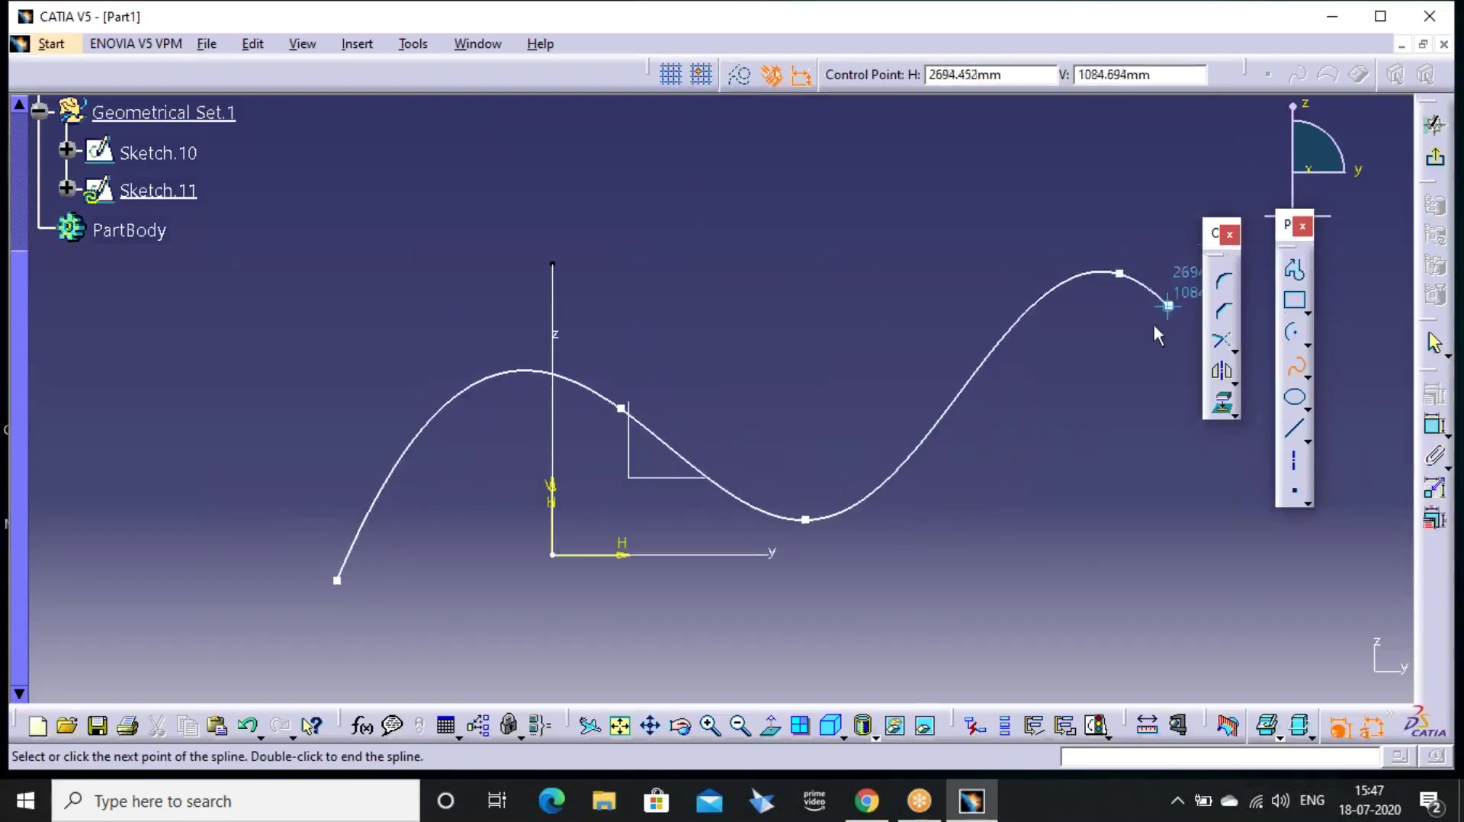
pyautogui.click(1169, 298)
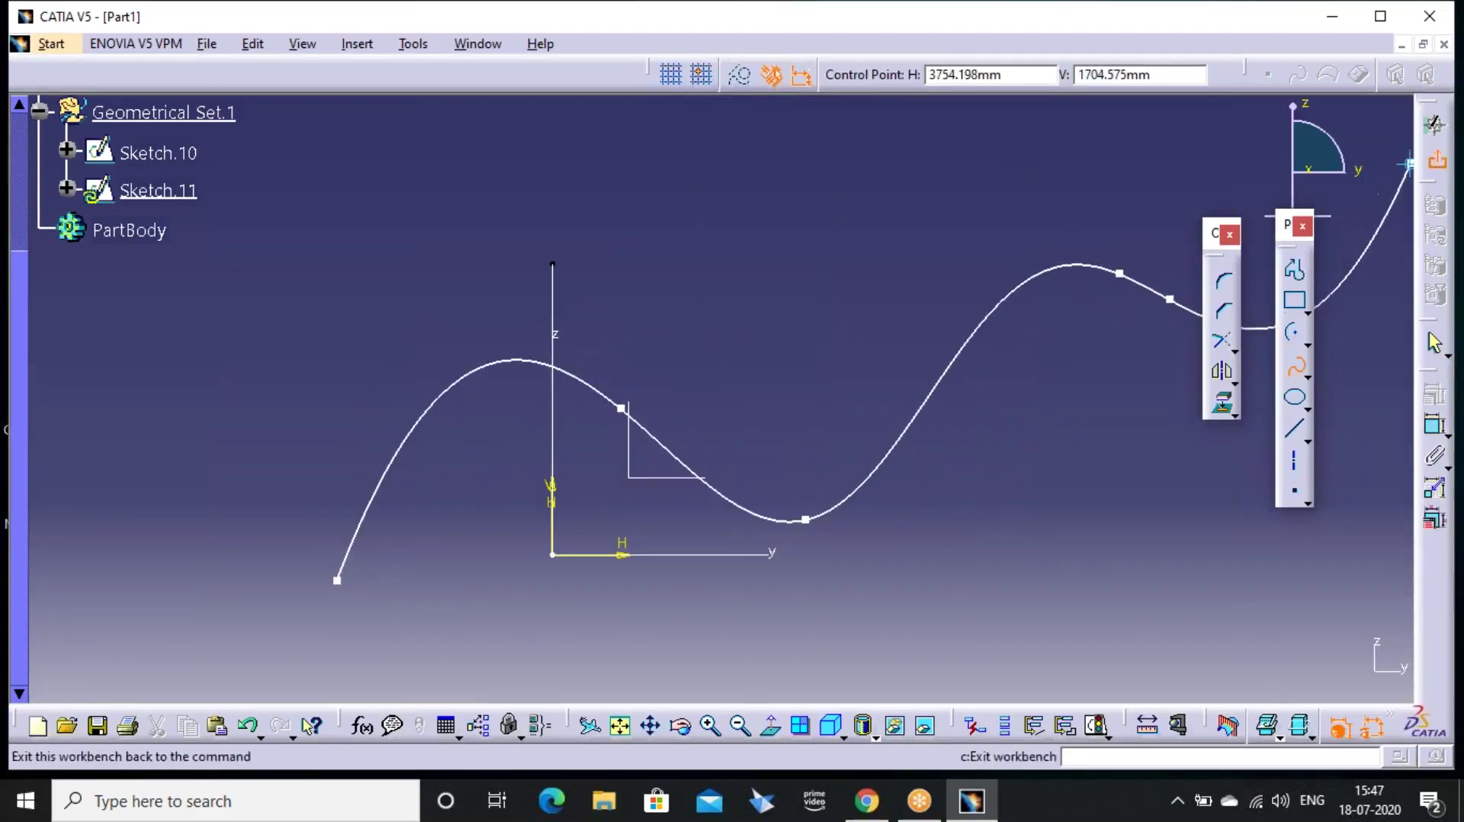
pyautogui.click(1433, 125)
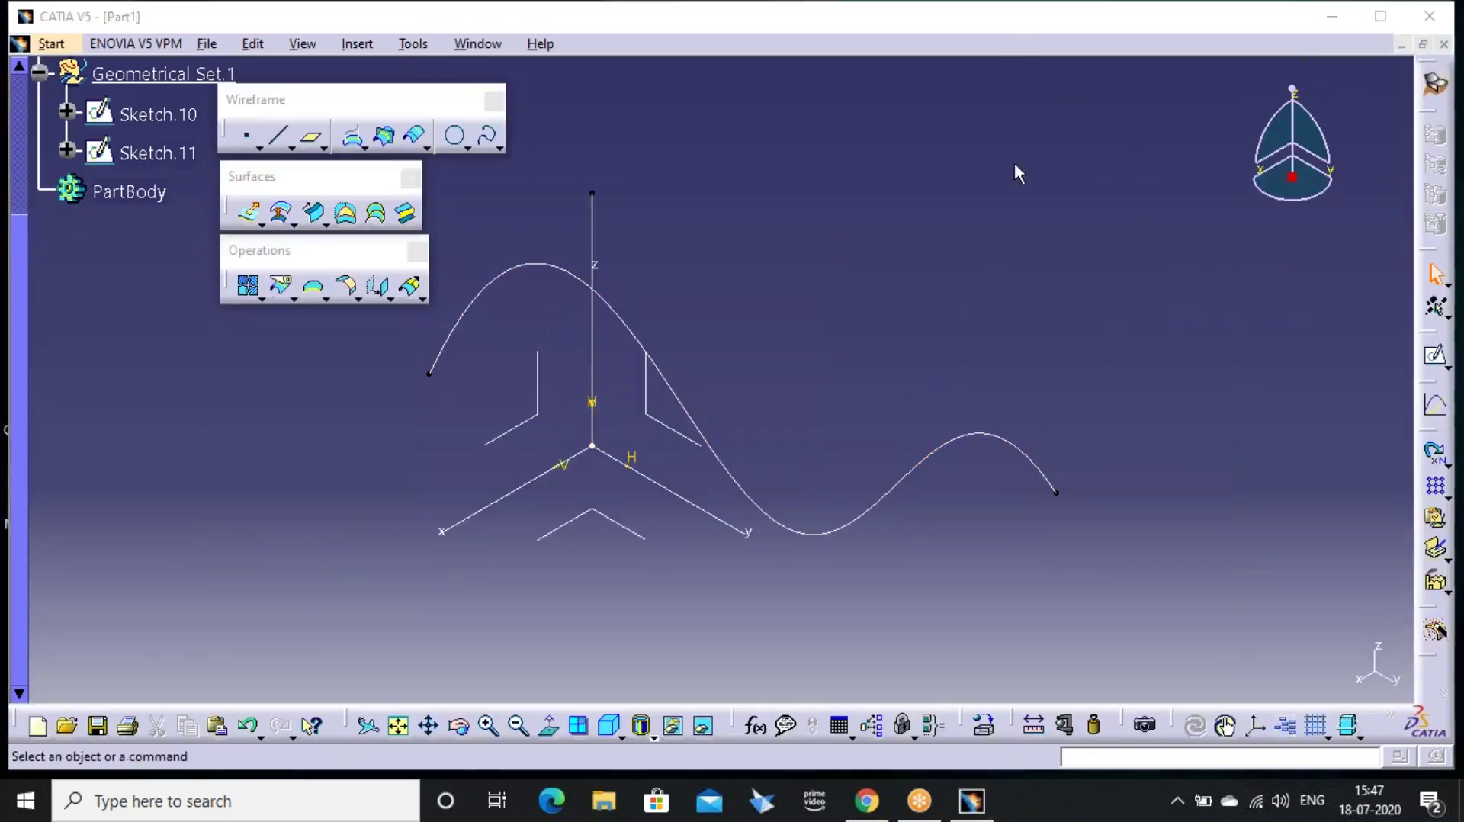
# Create a plane normal to the Sketch.11 spline at the end vertex farthest along the Y direction
pyautogui.click(310, 137)
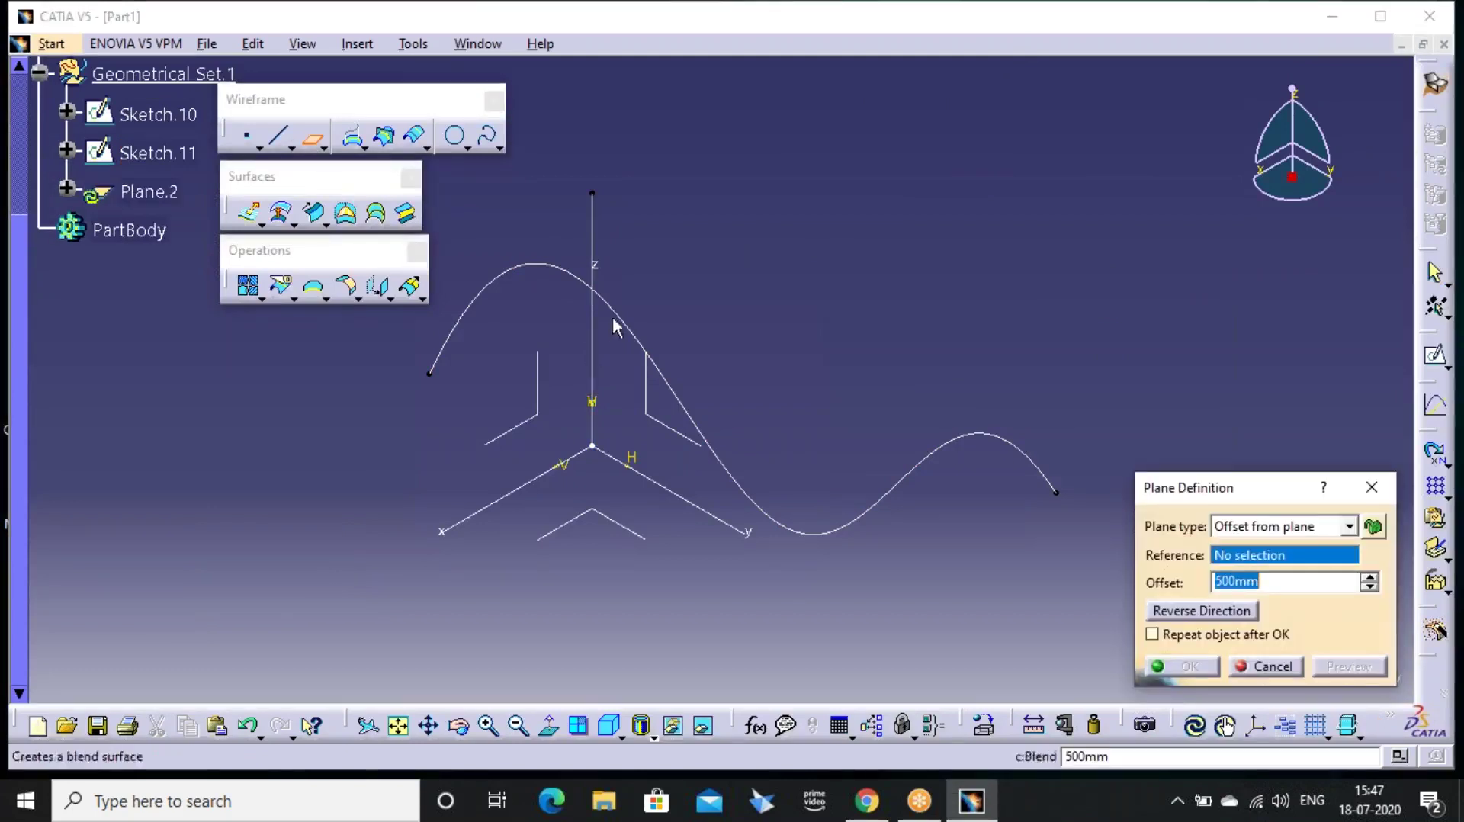
pyautogui.click(652, 358)
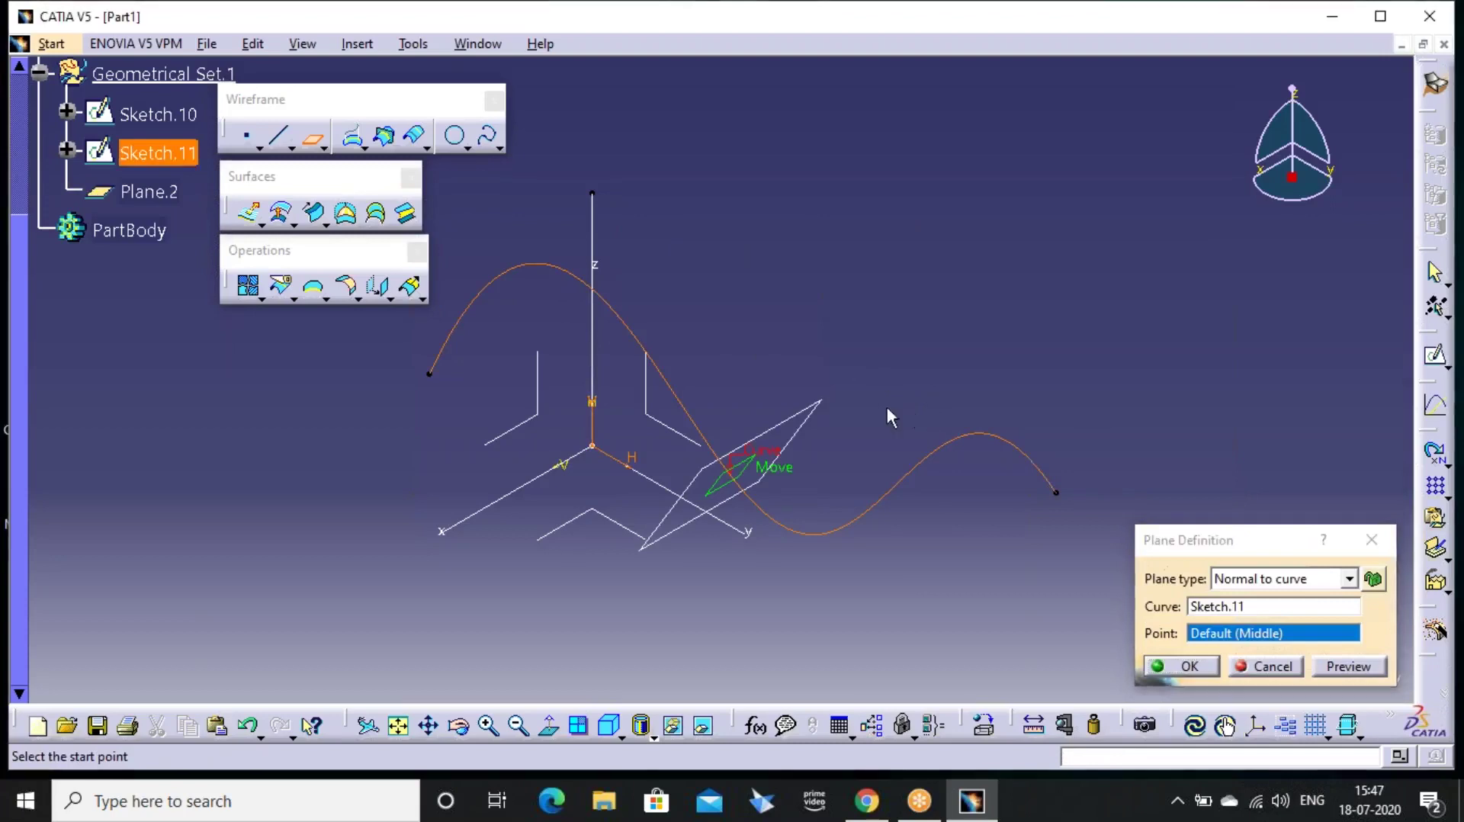
pyautogui.moveTo(889, 415); pyautogui.dragTo(721, 395, button='middle')
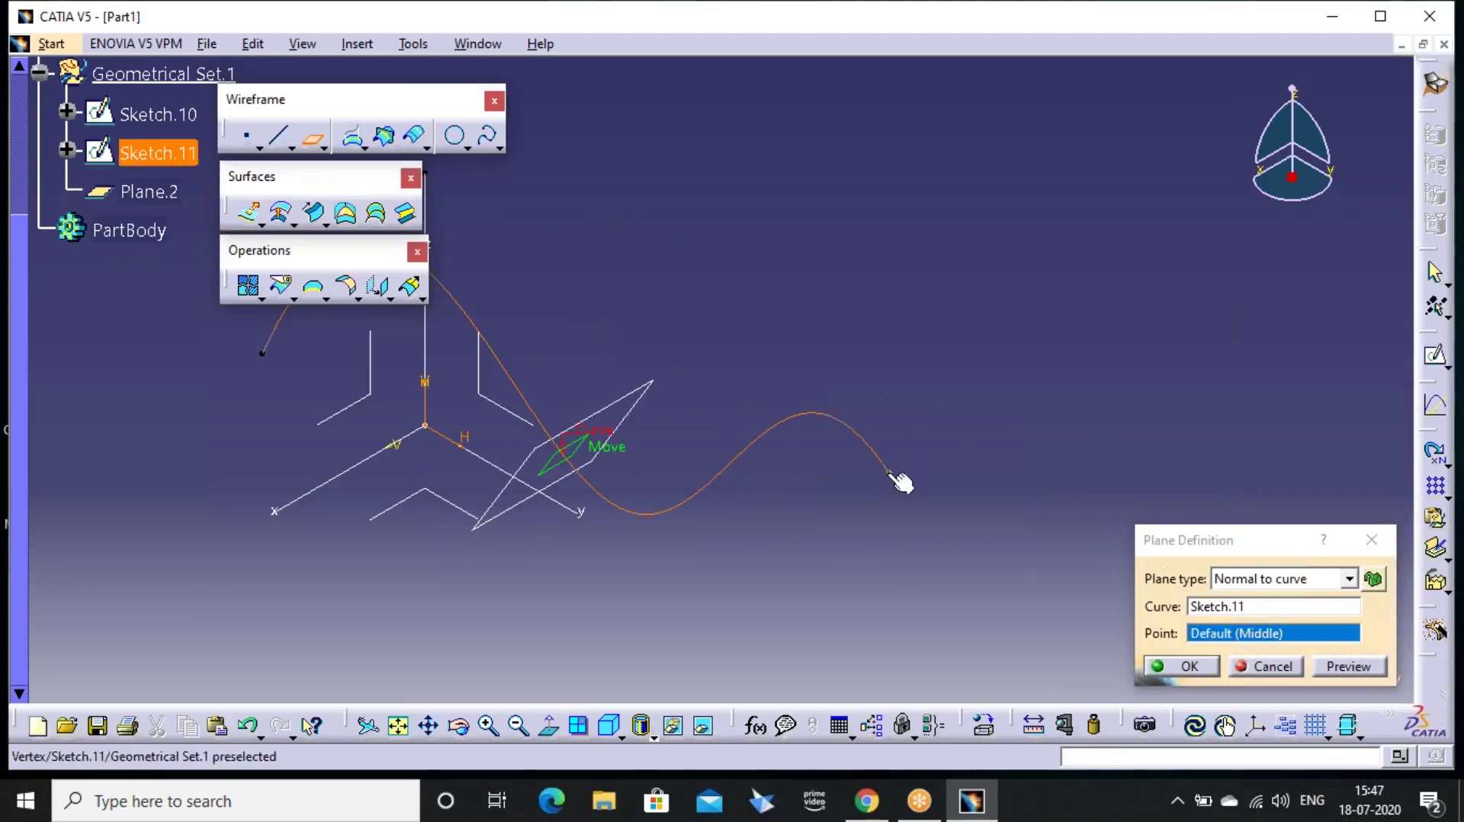
pyautogui.click(889, 475)
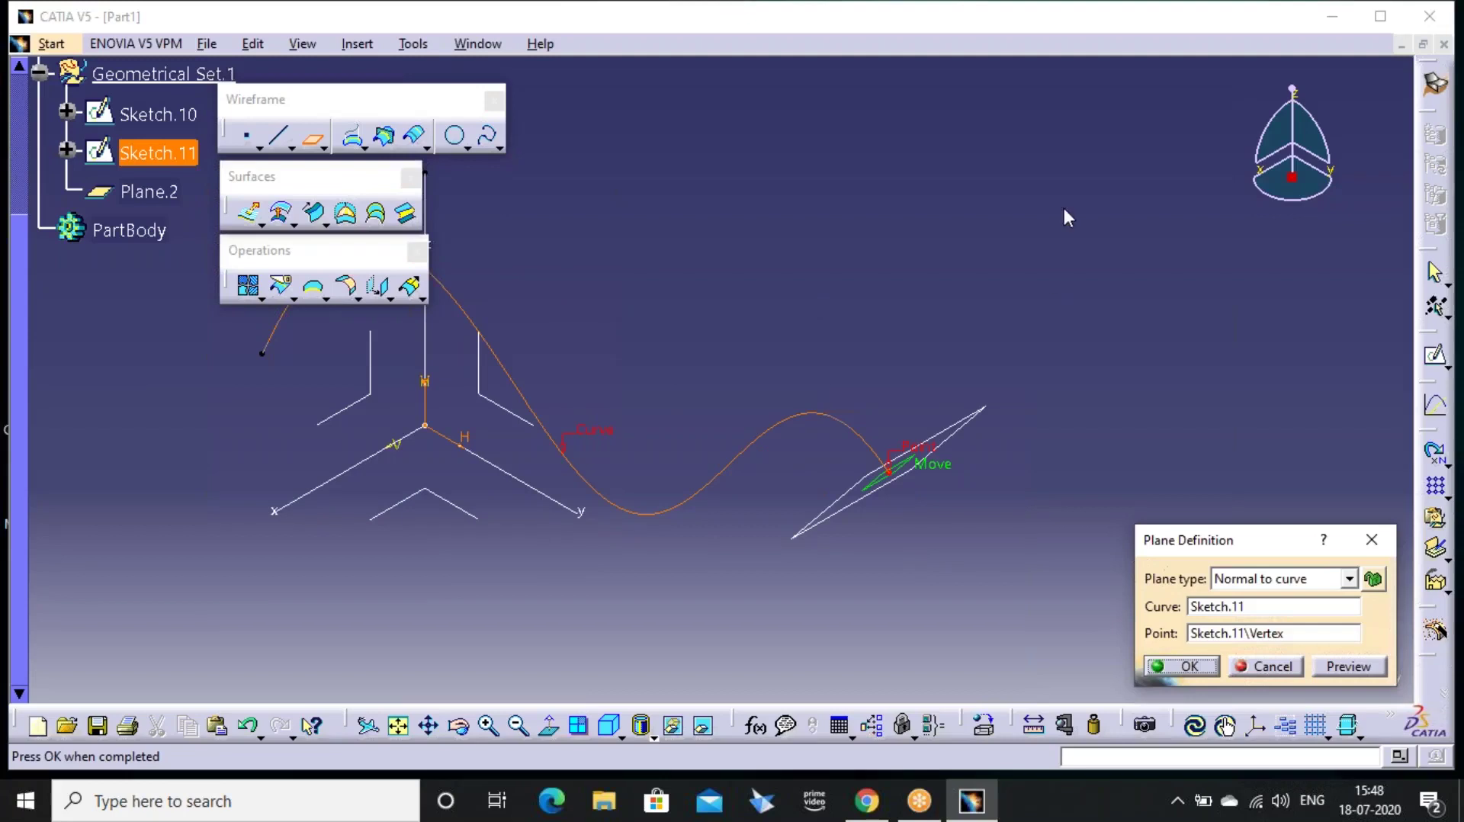
pyautogui.press('Return')
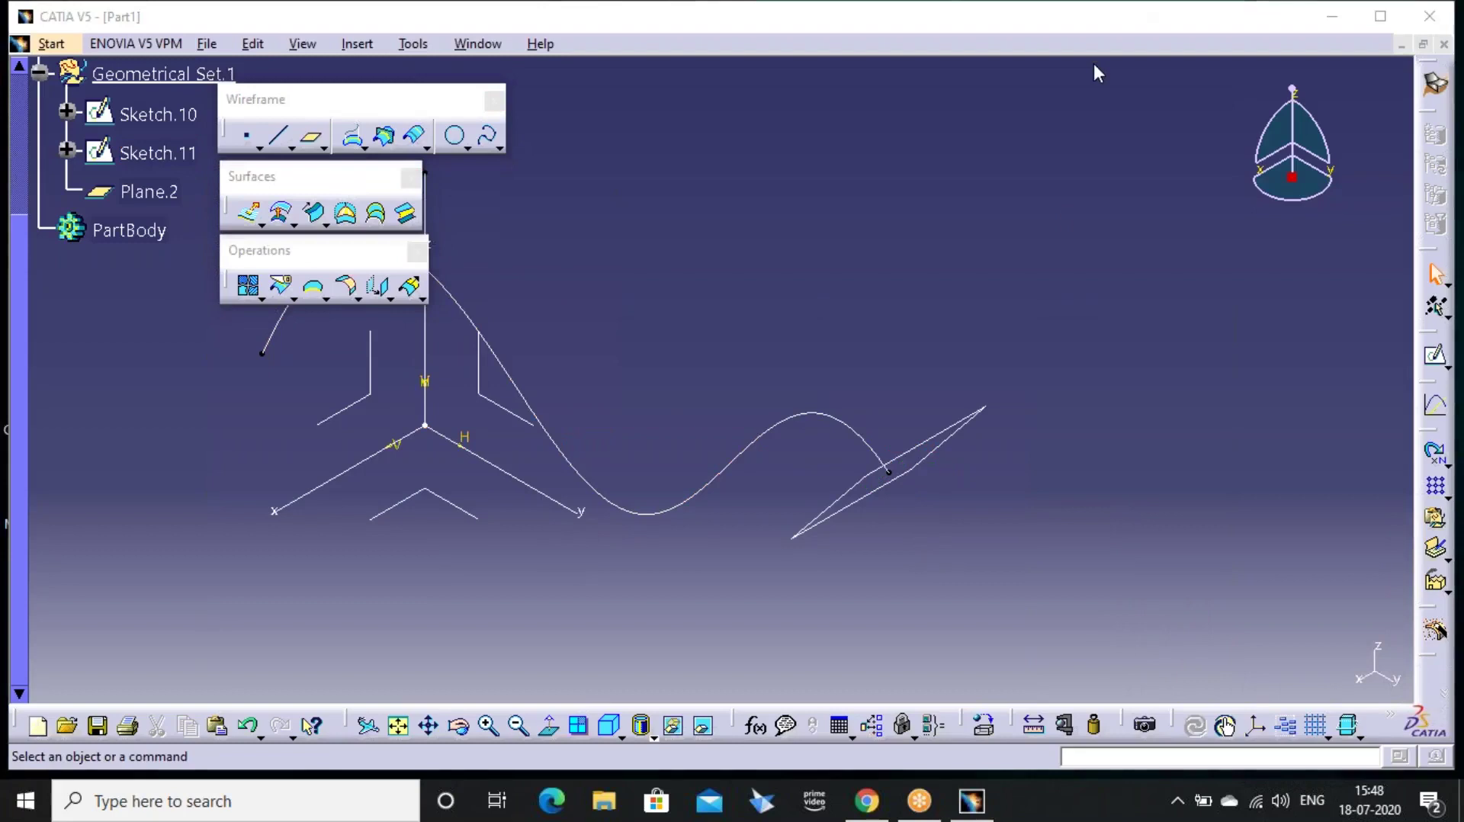
# Sketch a circle of about 278 mm radius on Plane.2, centred on the spline's end vertex, and exit the sketch
pyautogui.click(1435, 355)
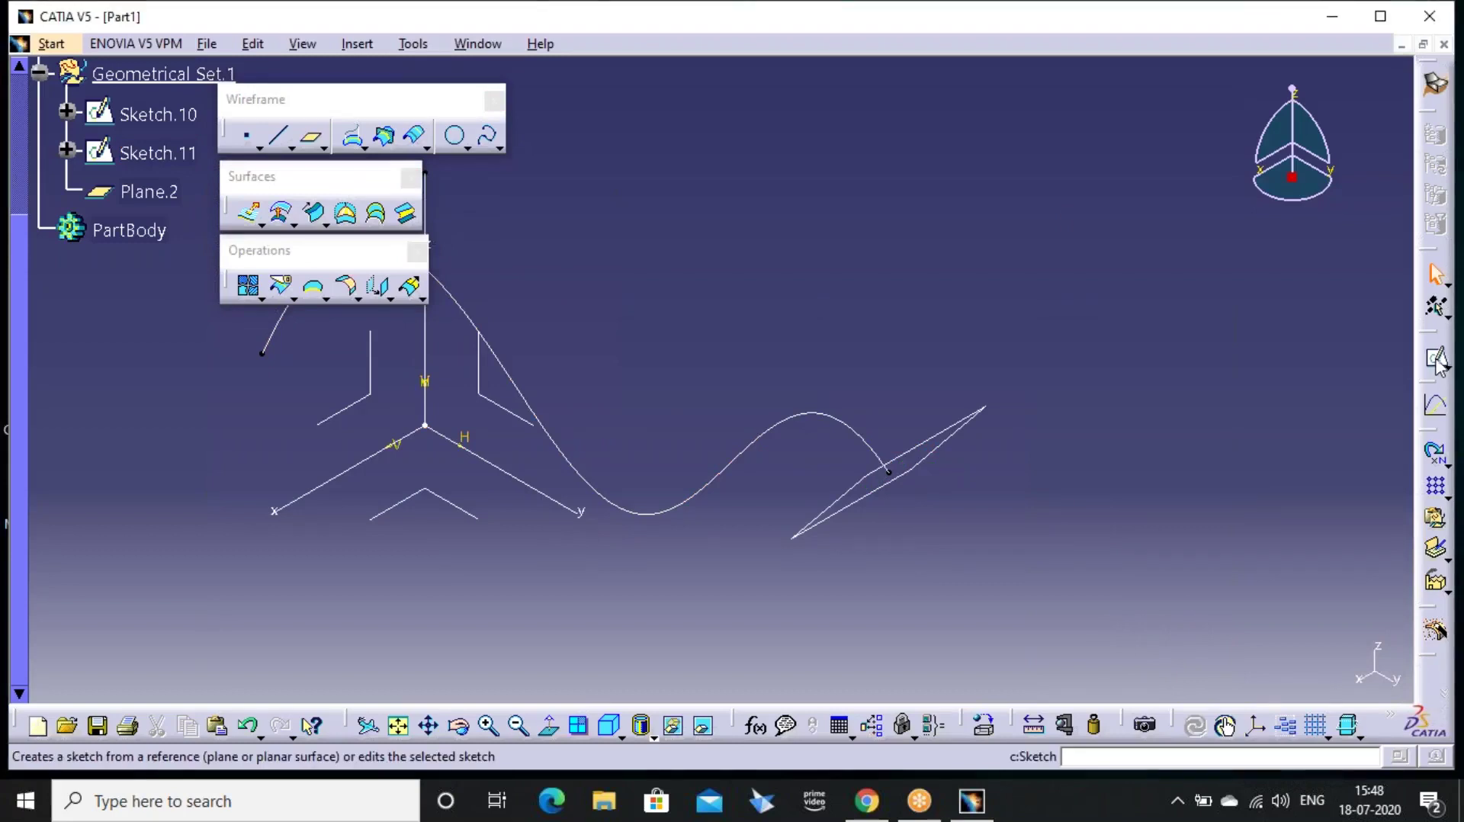
pyautogui.click(962, 431)
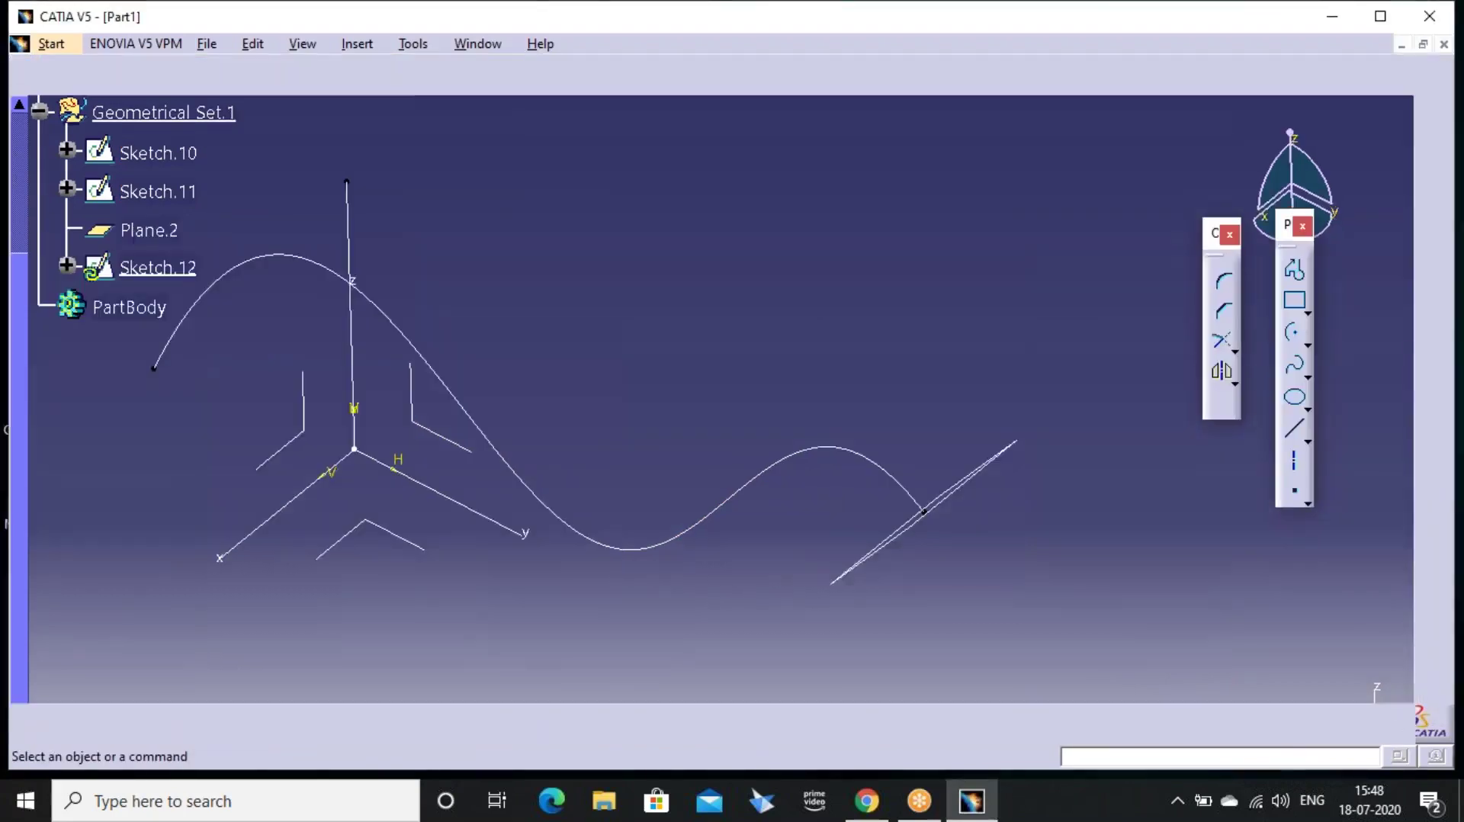
pyautogui.click(622, 725)
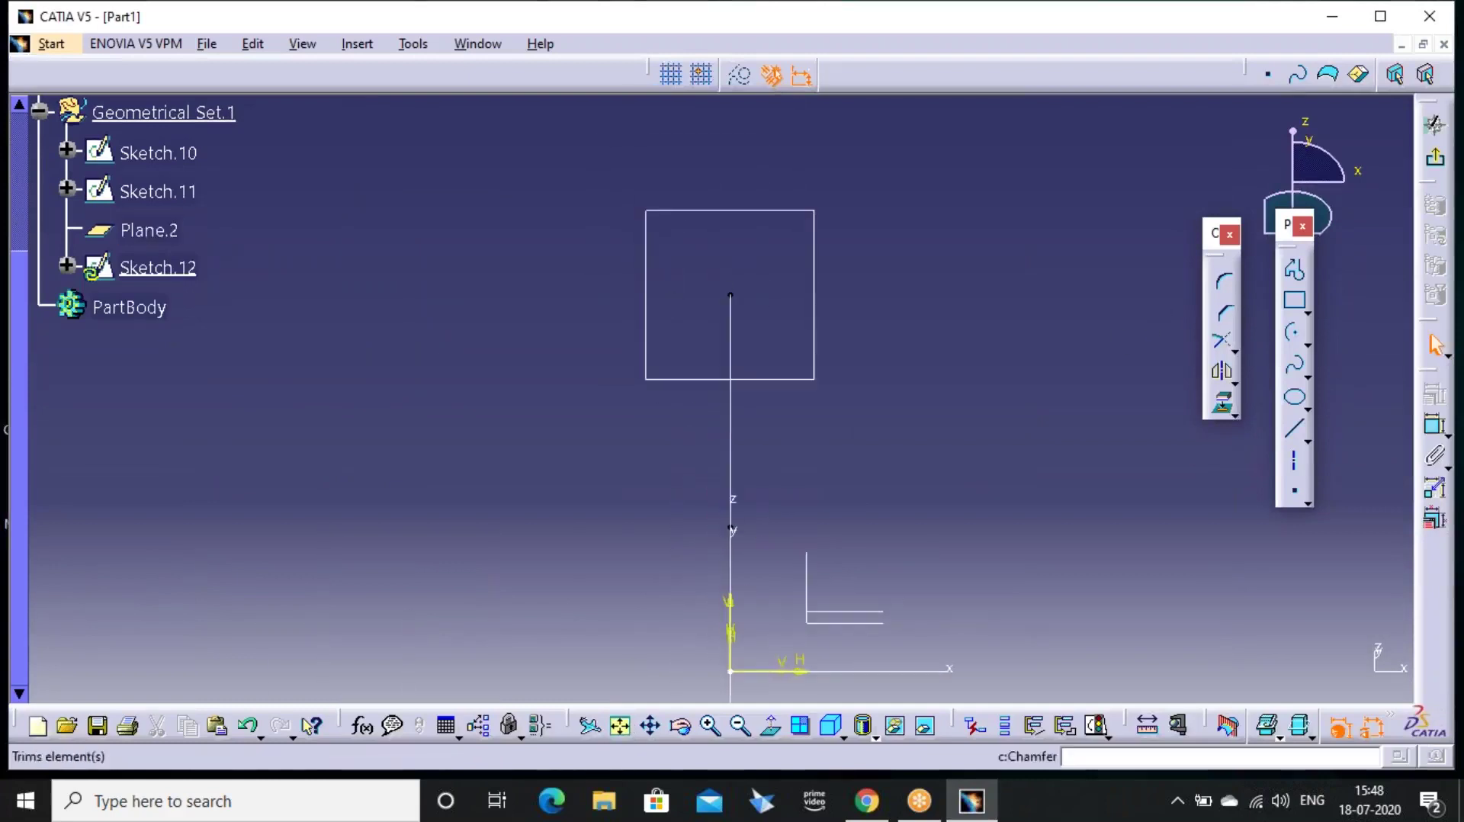
pyautogui.click(1306, 345)
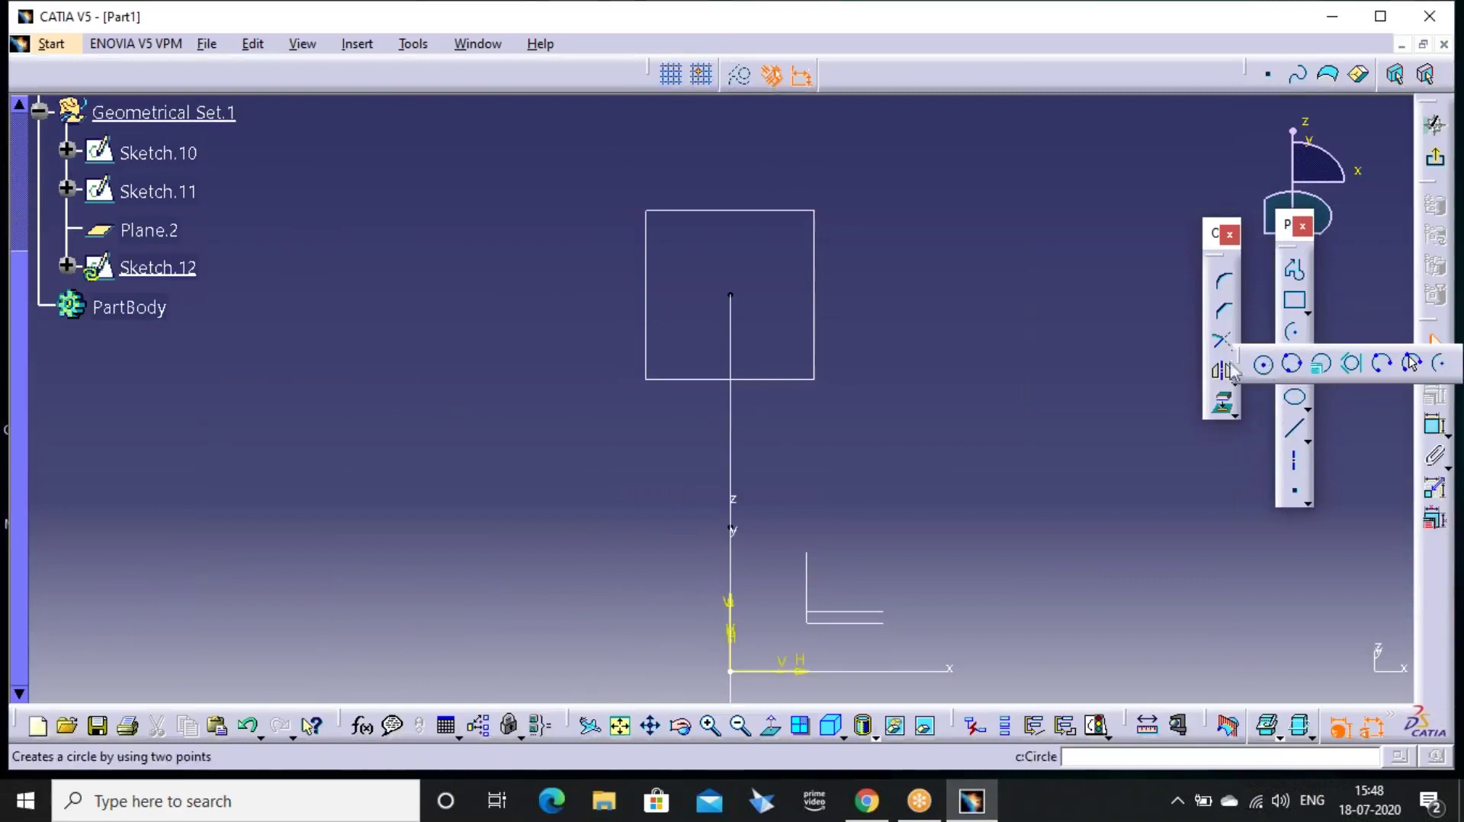
pyautogui.click(731, 295)
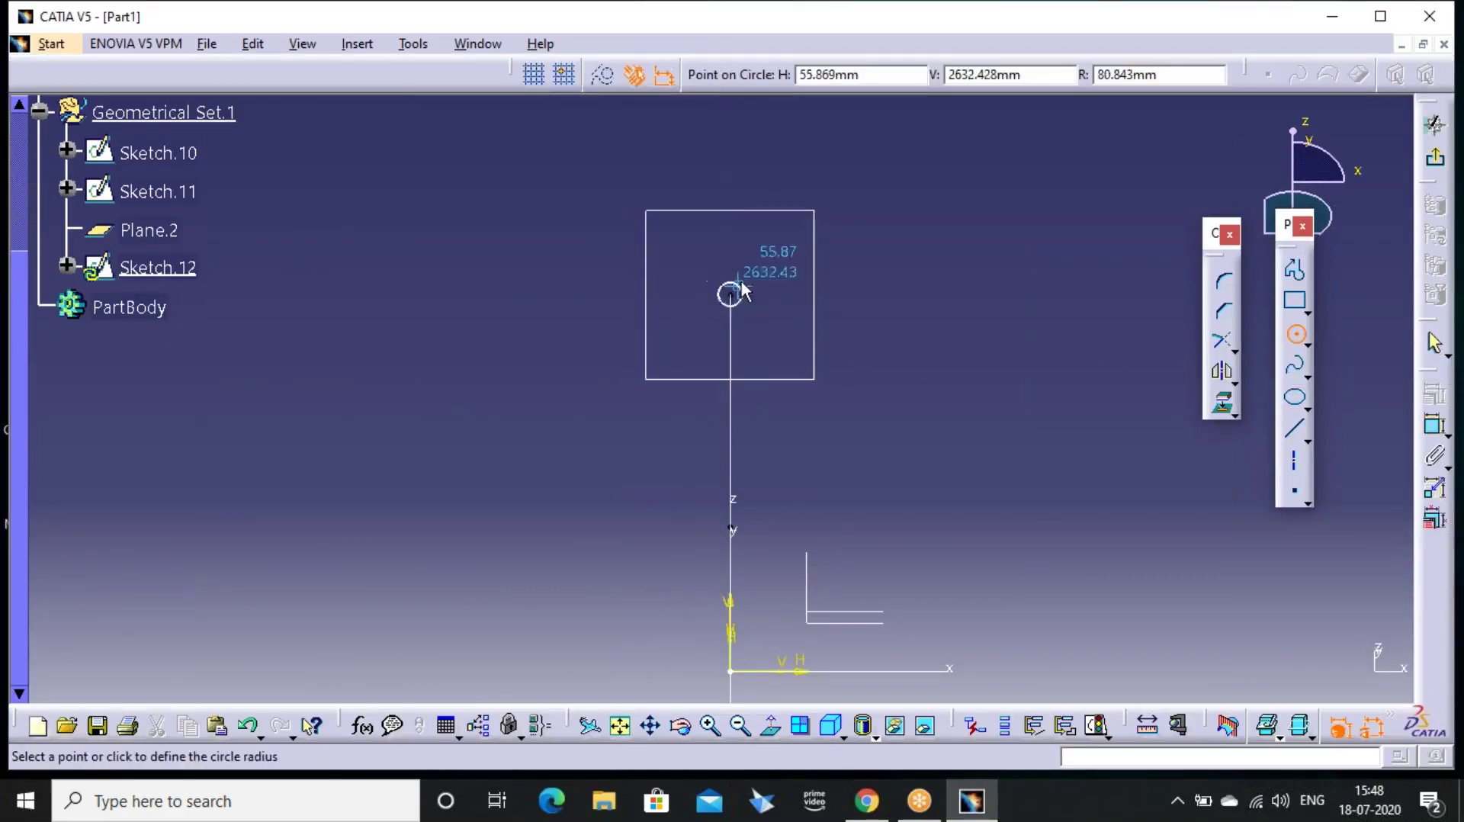
pyautogui.click(760, 266)
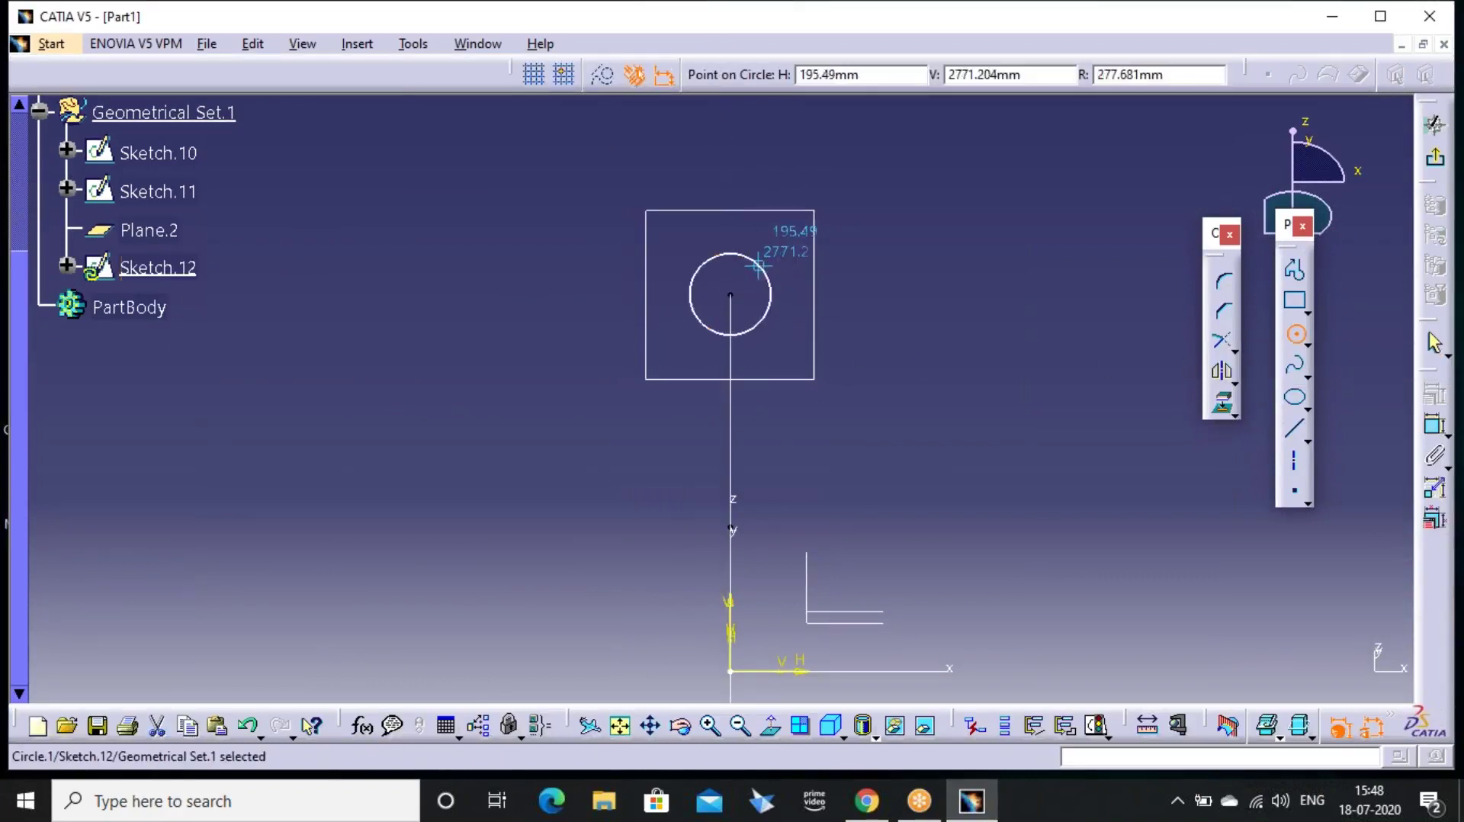
pyautogui.click(1434, 122)
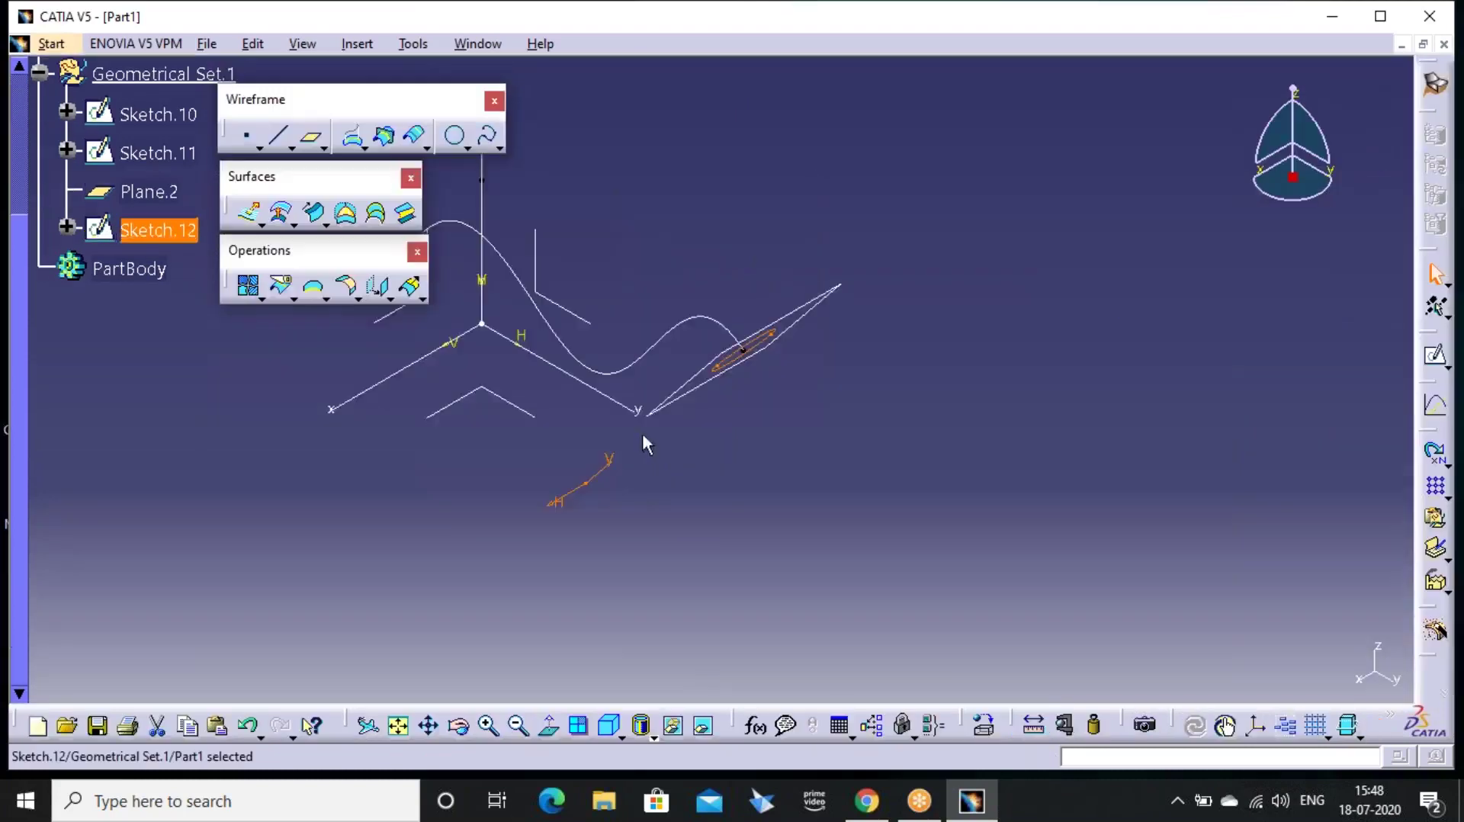
# Reopen the circle sketch, constrain the circle's diameter to 500 mm and exit the sketch
pyautogui.moveTo(644, 441)
pyautogui.mouseDown(button='middle')
pyautogui.moveTo(755, 496)
pyautogui.moveTo(818, 414)
pyautogui.mouseUp(button='middle')
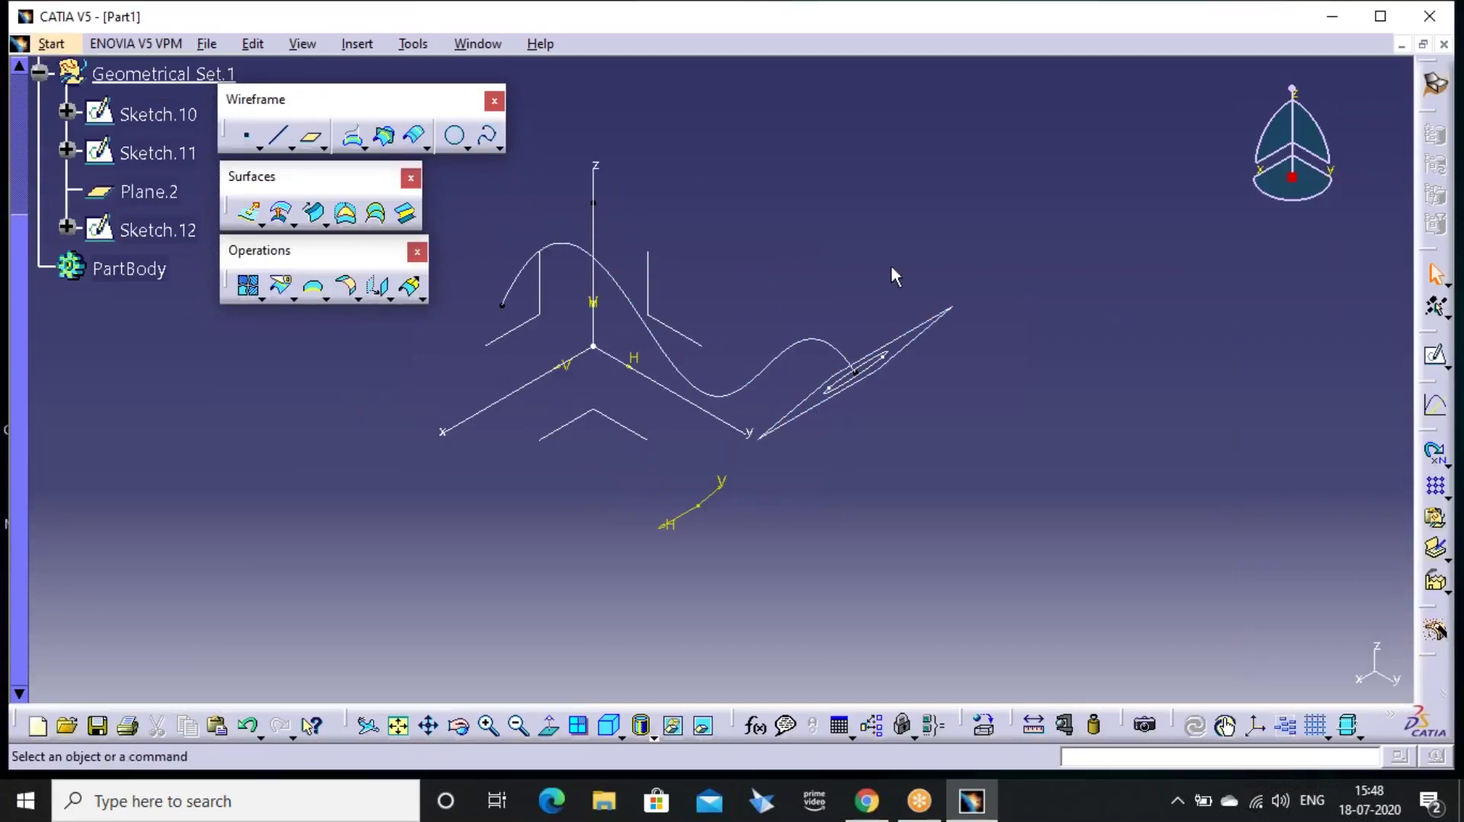
pyautogui.doubleClick(879, 363)
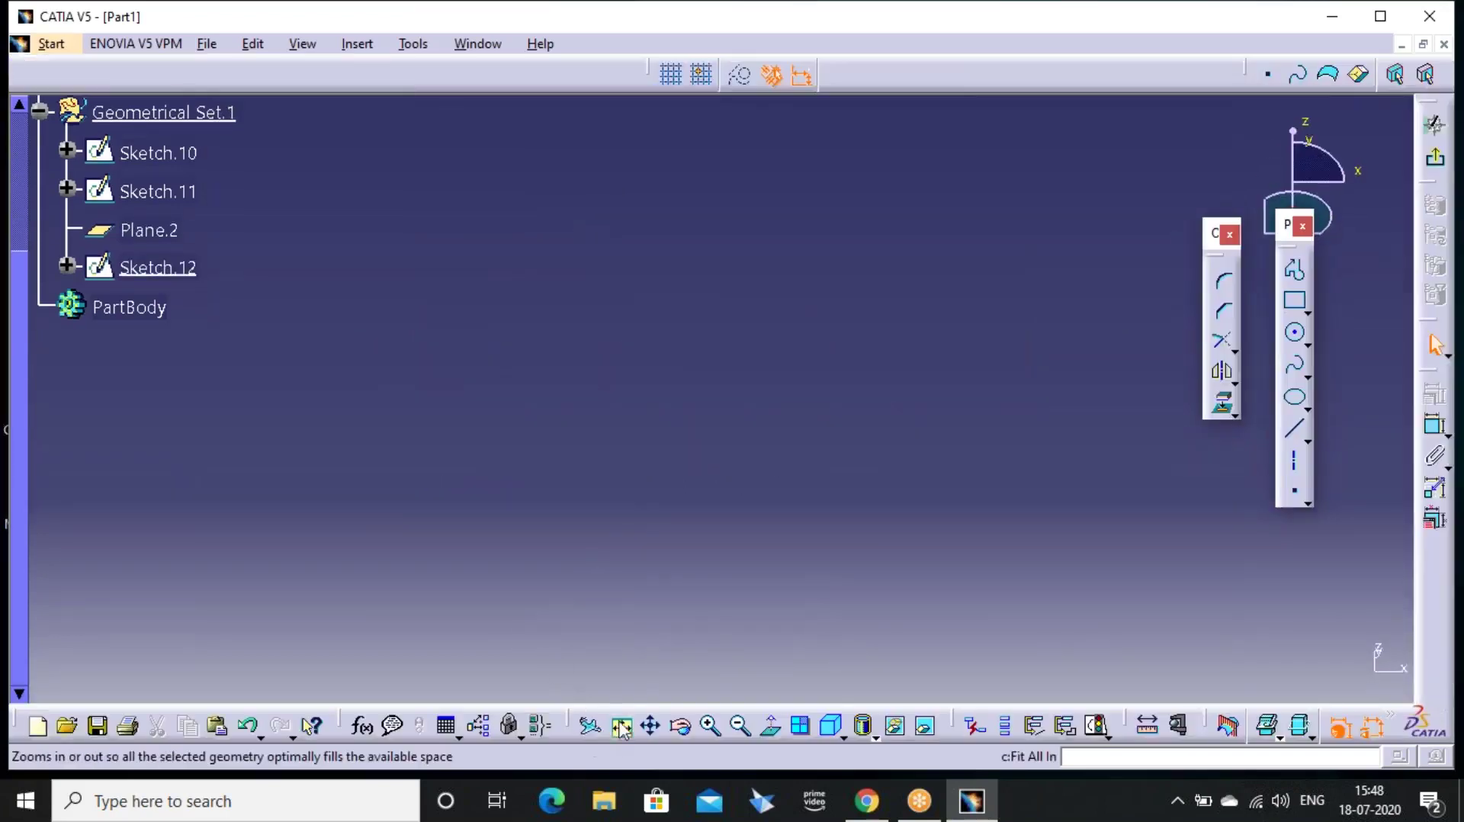
pyautogui.click(622, 727)
pyautogui.click(1434, 425)
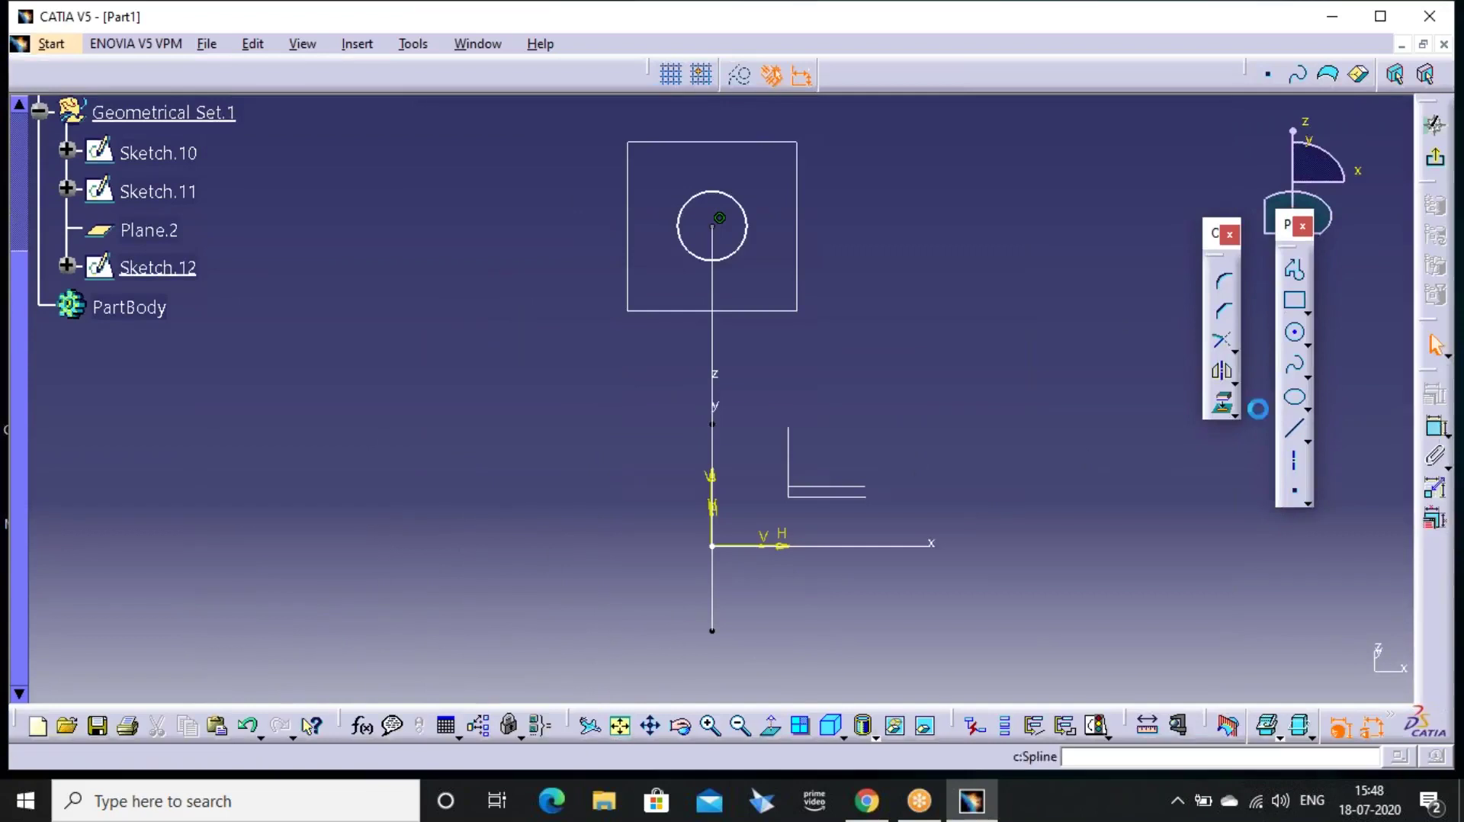
pyautogui.click(748, 227)
pyautogui.click(965, 193)
pyautogui.doubleClick(965, 191)
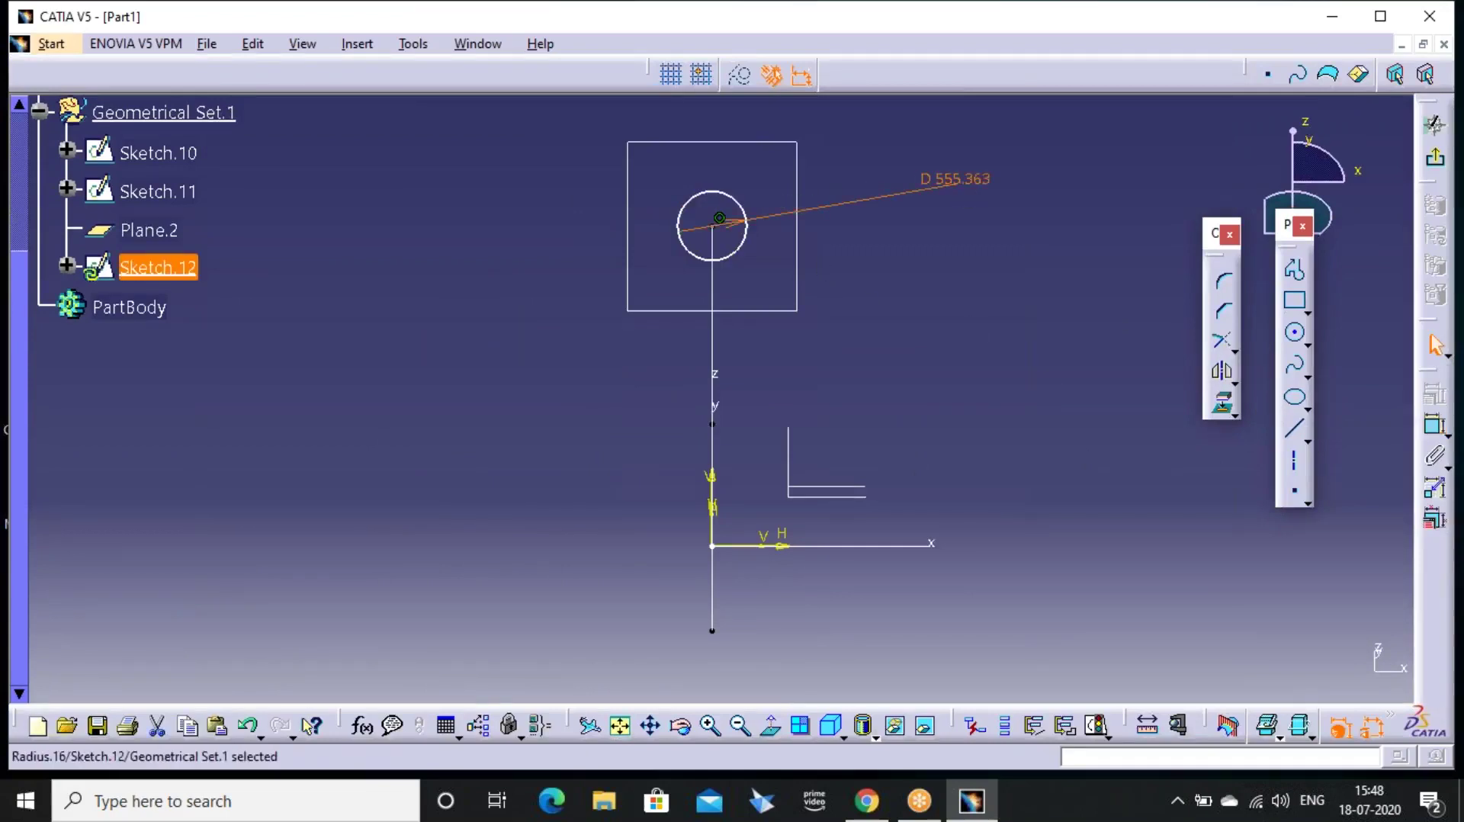
pyautogui.write('500')
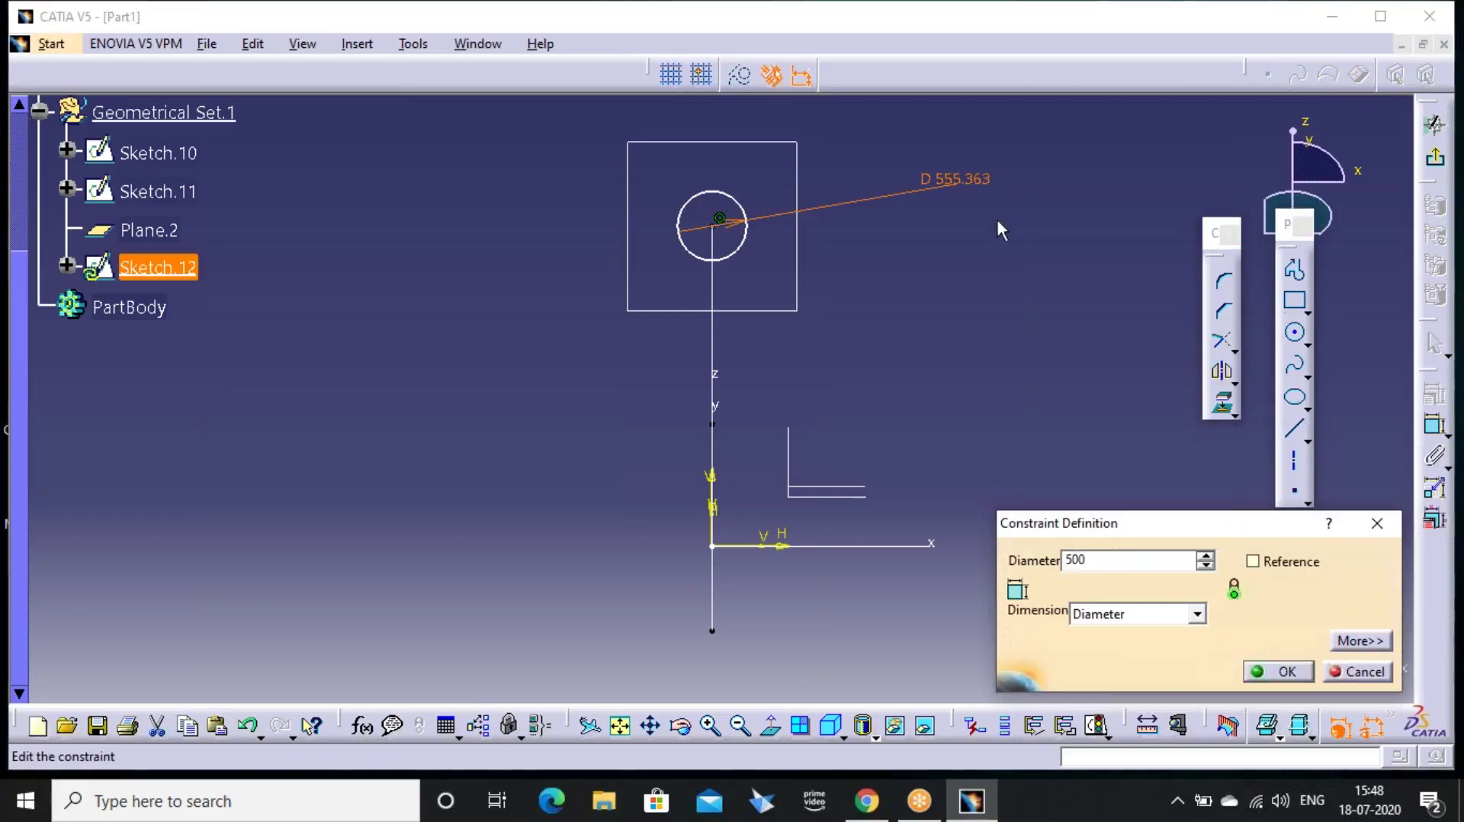
pyautogui.click(1277, 671)
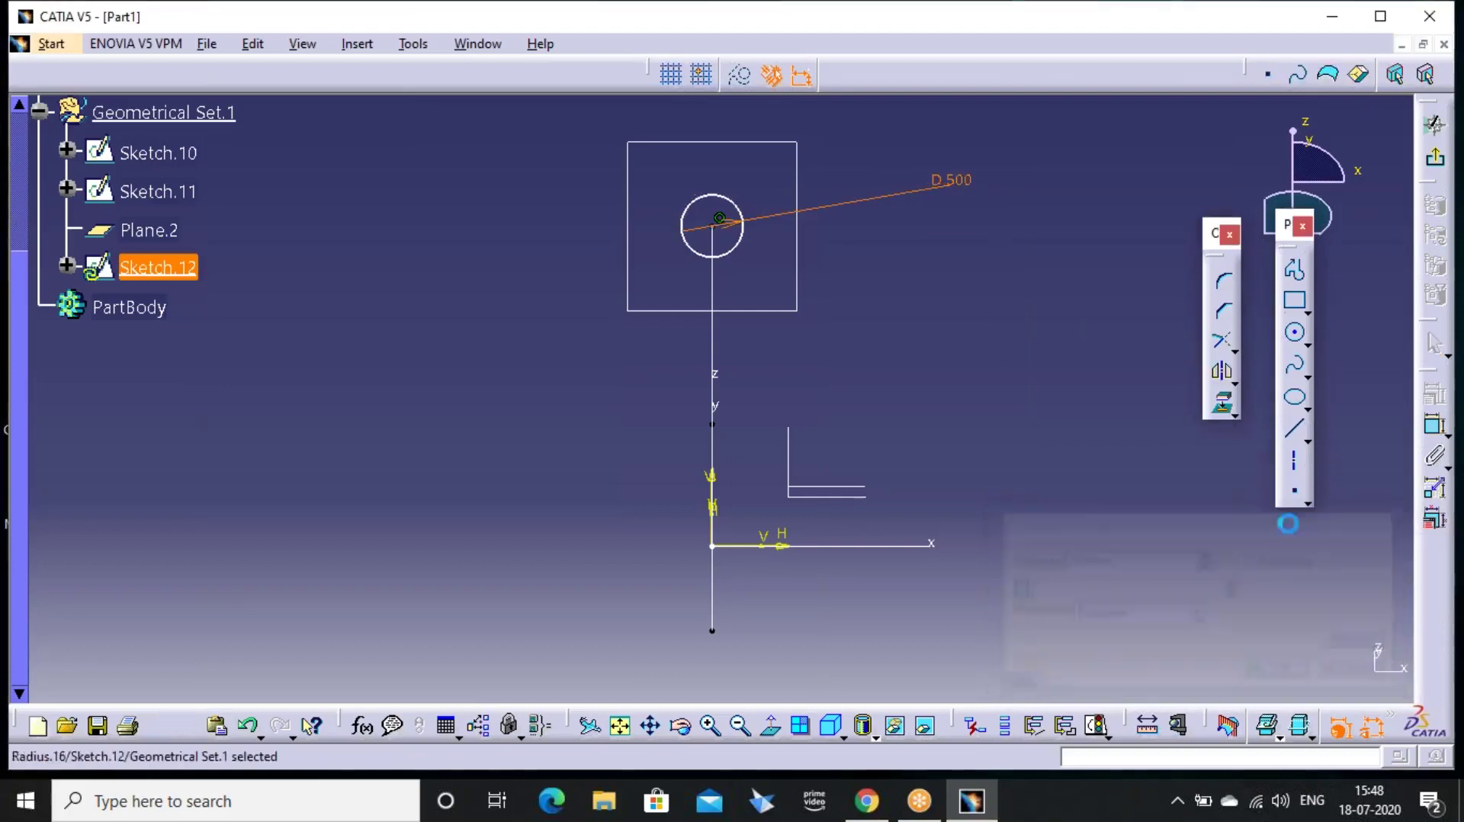
pyautogui.click(1435, 124)
# Hide the plane at the spline's end so only the circle and spline remain in view
pyautogui.click(860, 391)
pyautogui.moveTo(860, 390)
pyautogui.mouseDown(button='middle')
pyautogui.moveTo(890, 453)
pyautogui.moveTo(889, 354)
pyautogui.mouseUp(button='middle')
pyautogui.rightClick(890, 354)
pyautogui.click(926, 402)
pyautogui.moveTo(849, 405)
pyautogui.mouseDown(button='middle')
pyautogui.moveTo(908, 523)
pyautogui.moveTo(895, 533)
pyautogui.mouseUp(button='middle')
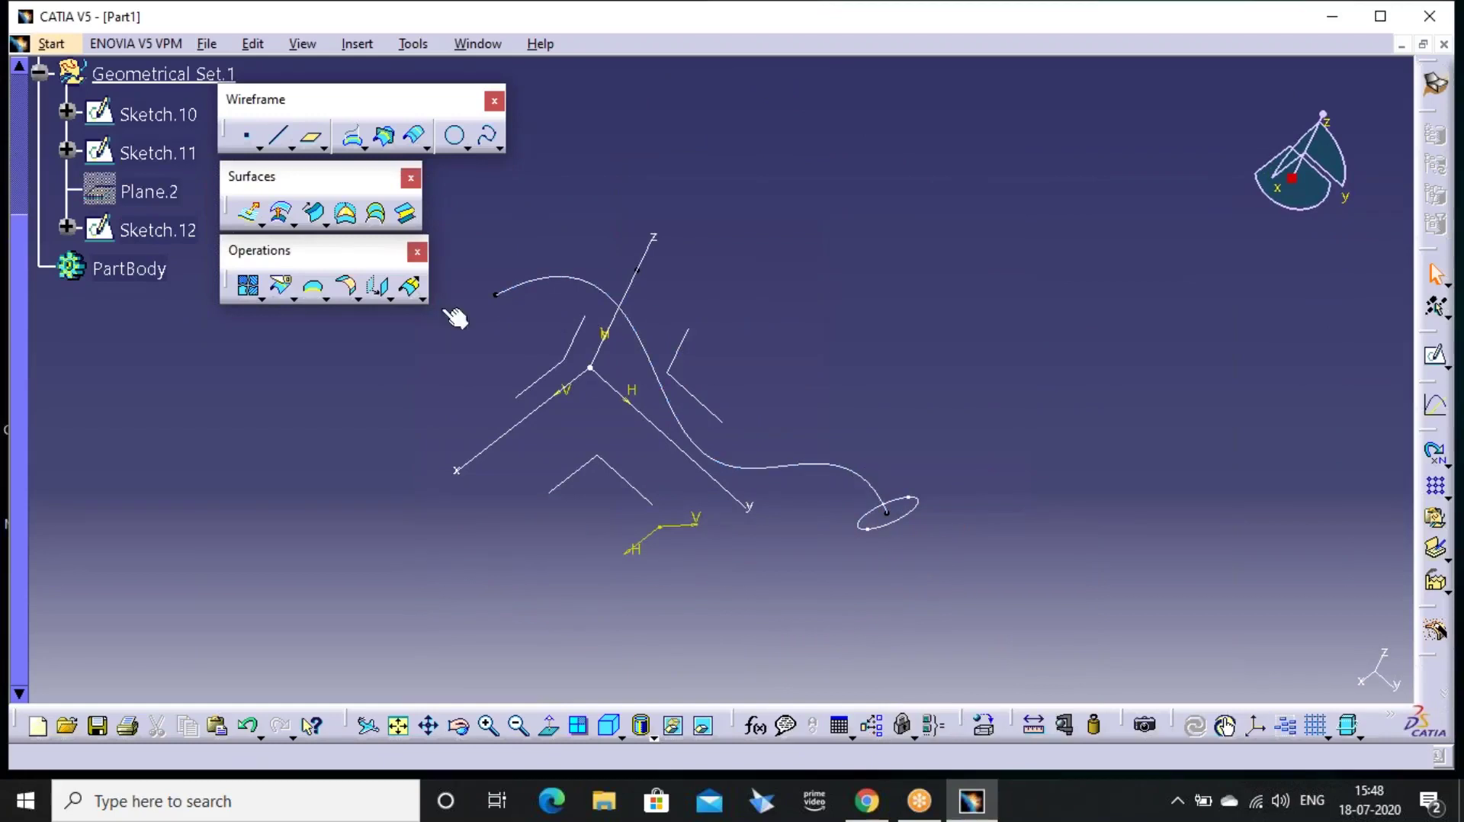
# Define an explicit swept surface with reference surface, using Sketch.12 as profile and Sketch.11 as guide curve
pyautogui.click(313, 212)
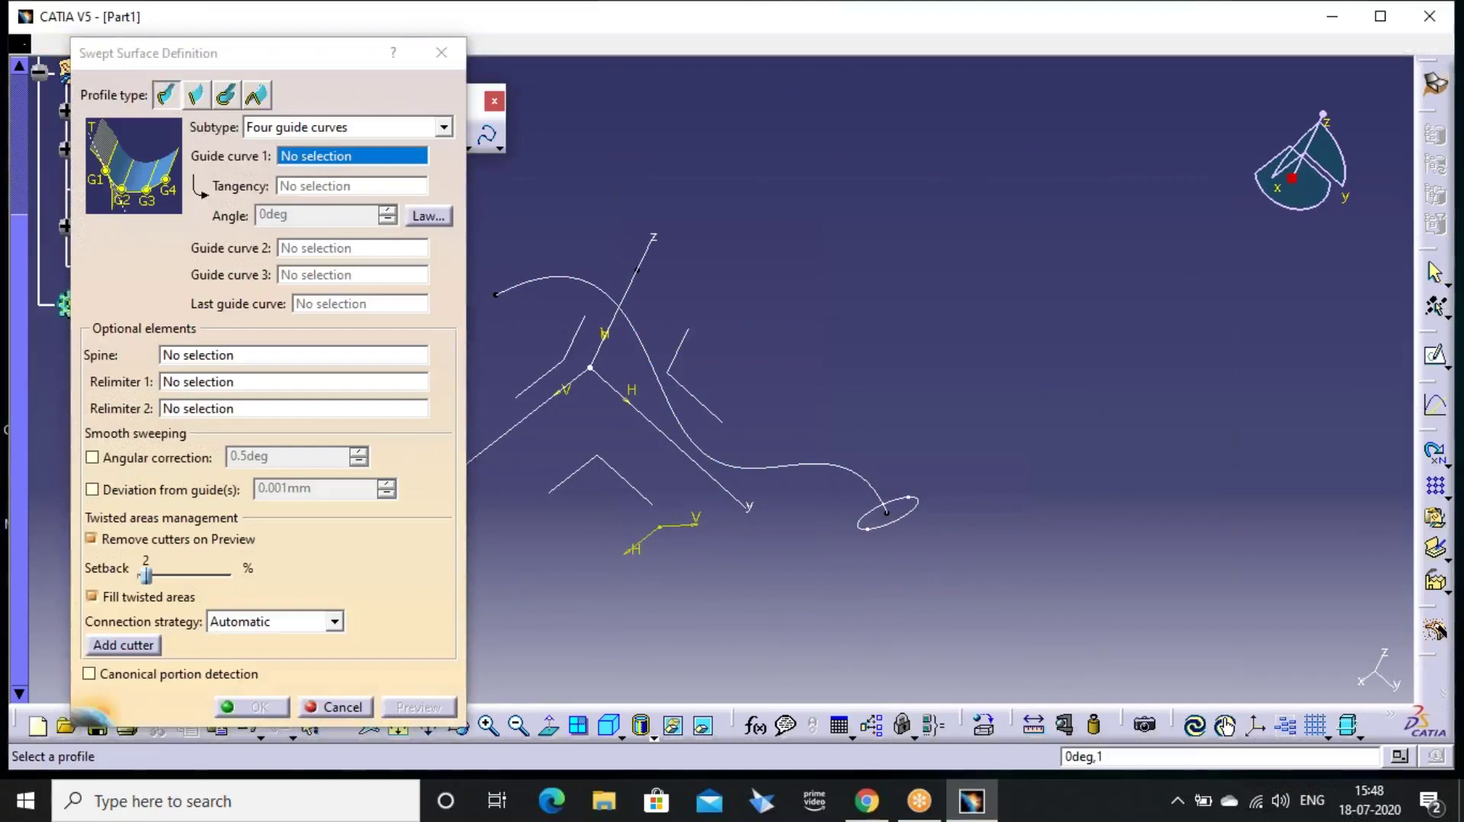
pyautogui.click(317, 131)
pyautogui.click(321, 148)
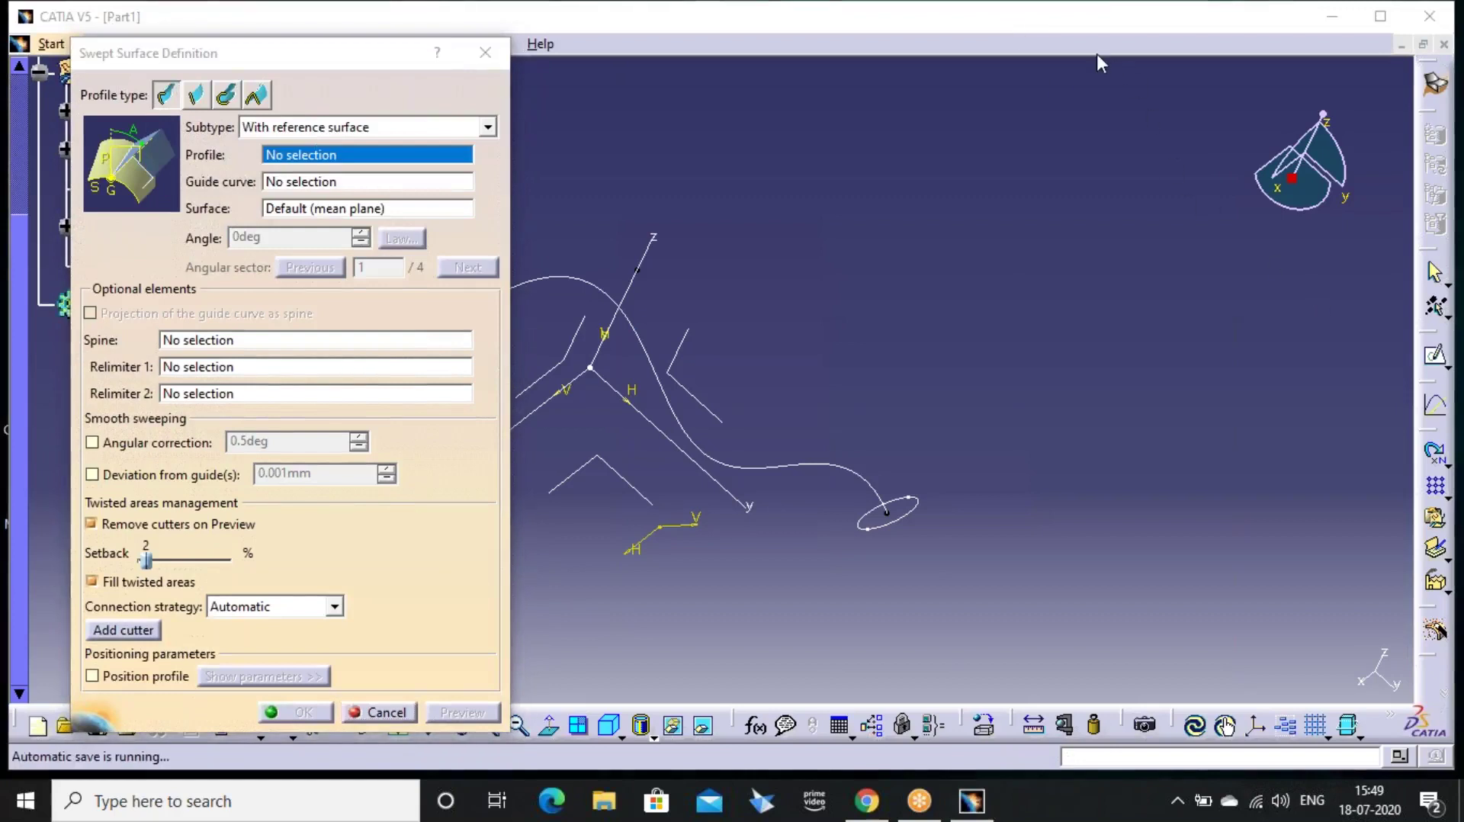
pyautogui.click(919, 508)
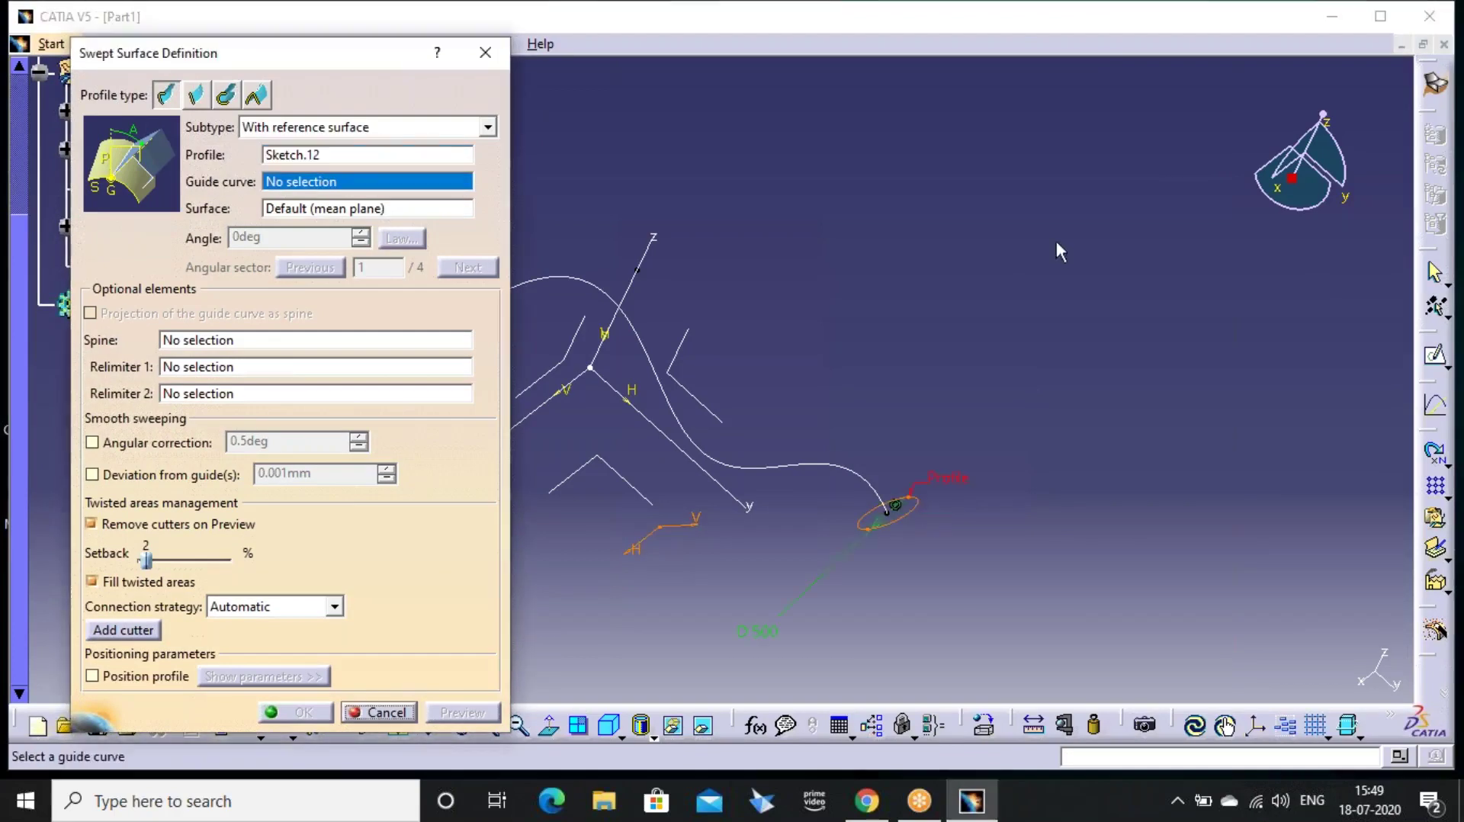
pyautogui.moveTo(950, 293); pyautogui.dragTo(1066, 302, button='middle')
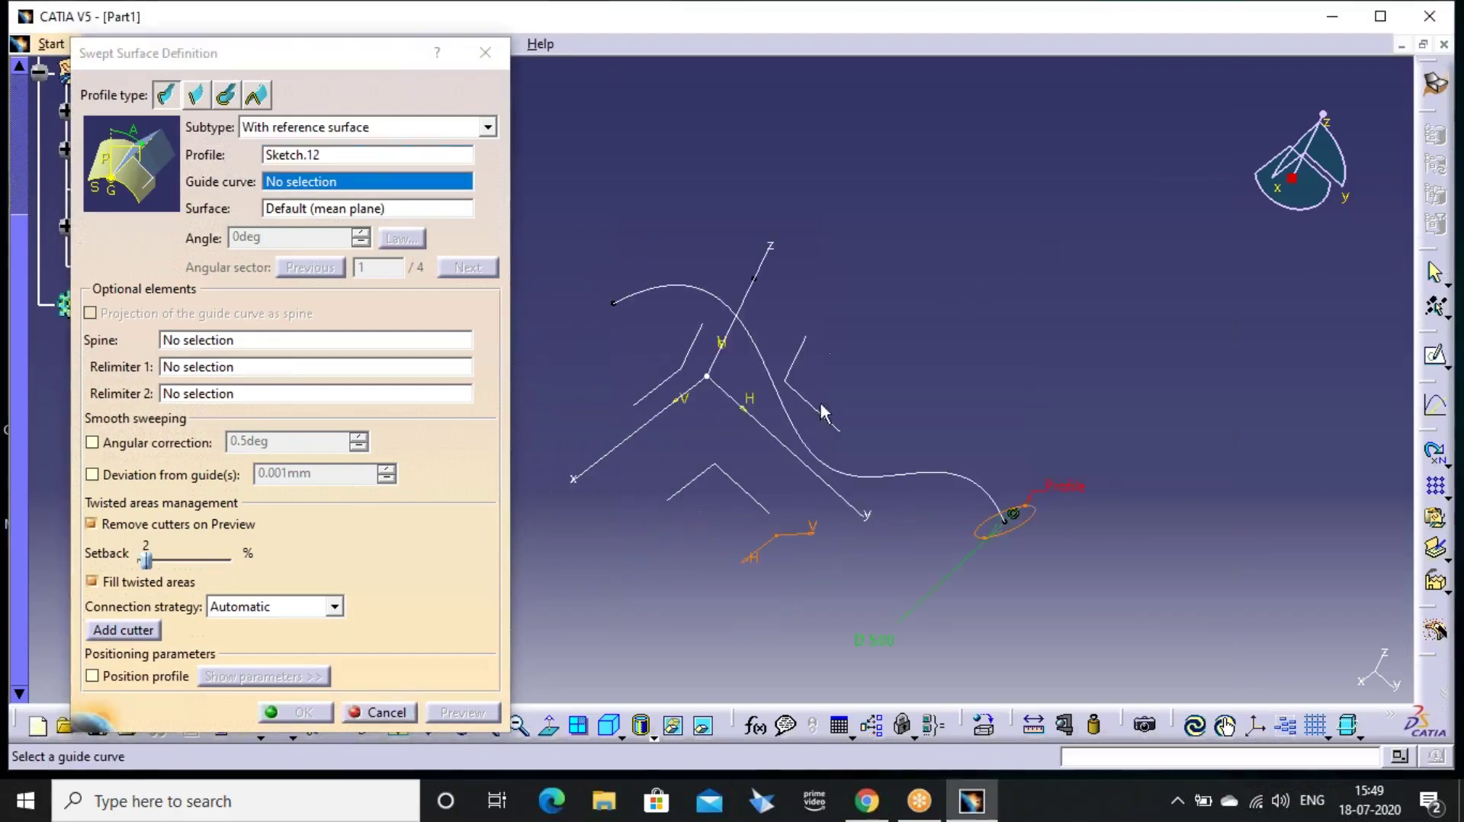
pyautogui.click(842, 473)
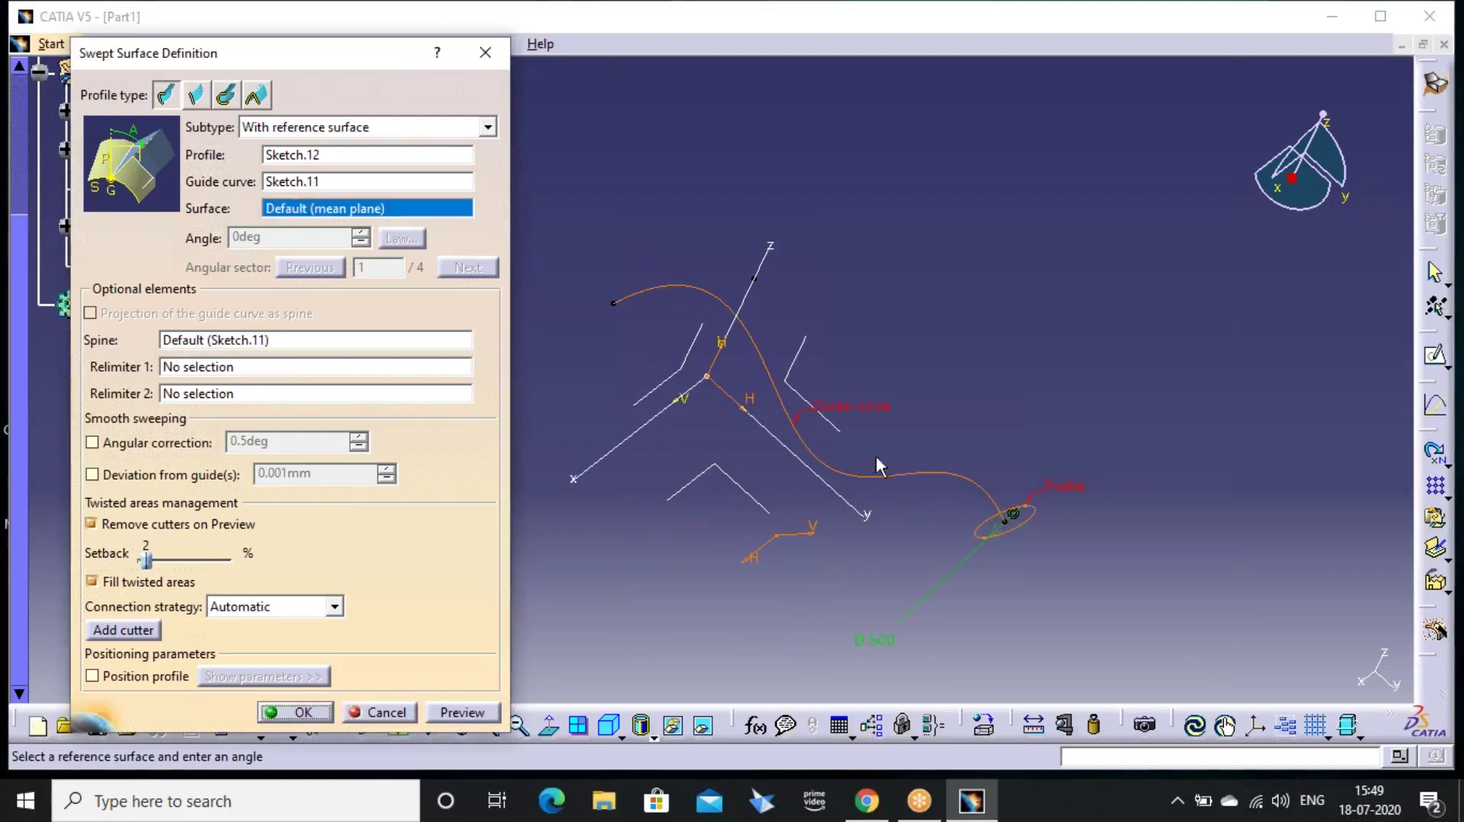
# Preview the explicit sweep, examine the tube shape and close the definition without creating it
pyautogui.click(461, 711)
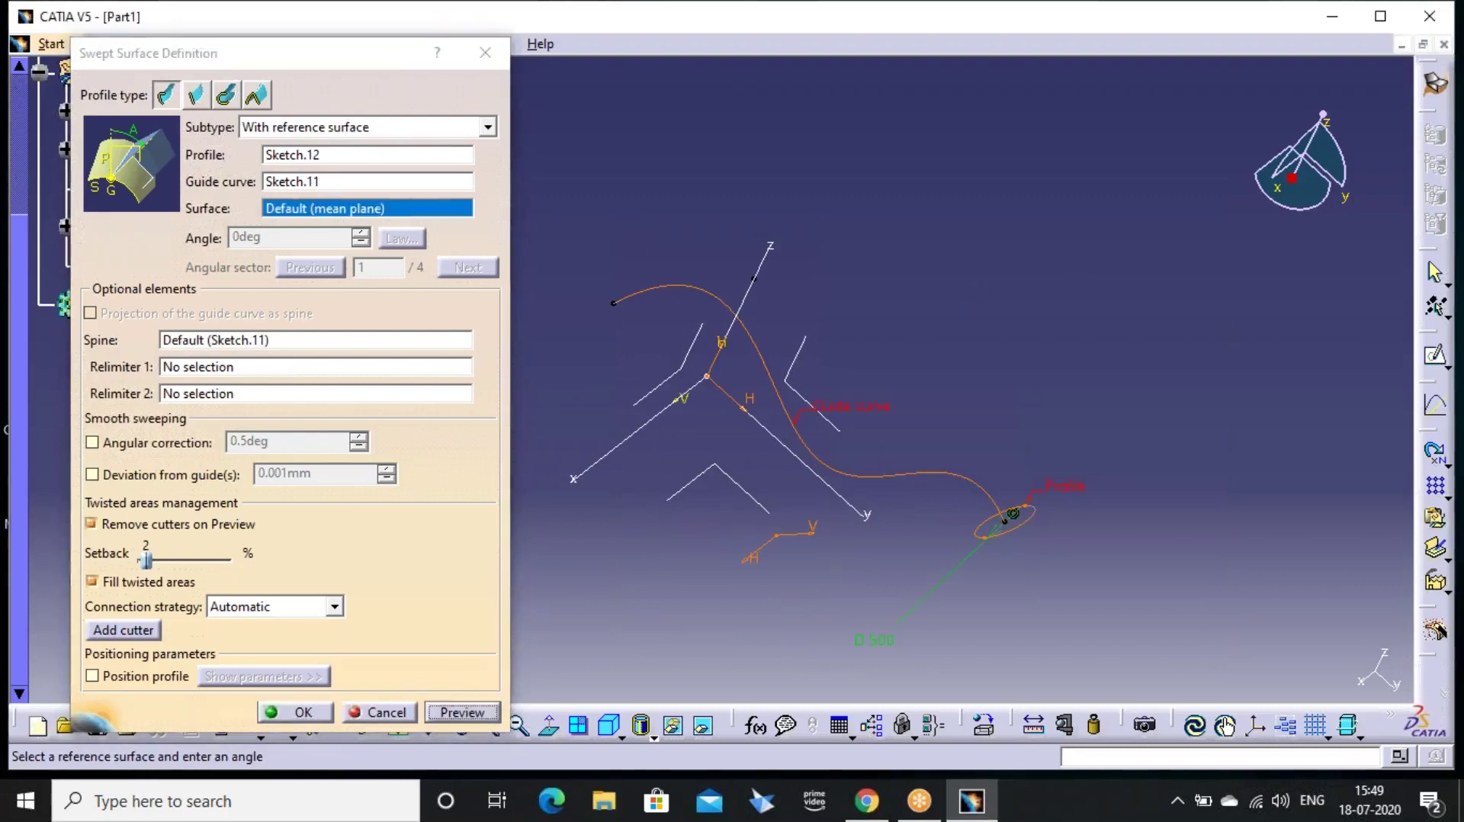
pyautogui.moveTo(614, 539); pyautogui.dragTo(1004, 47, button='middle')
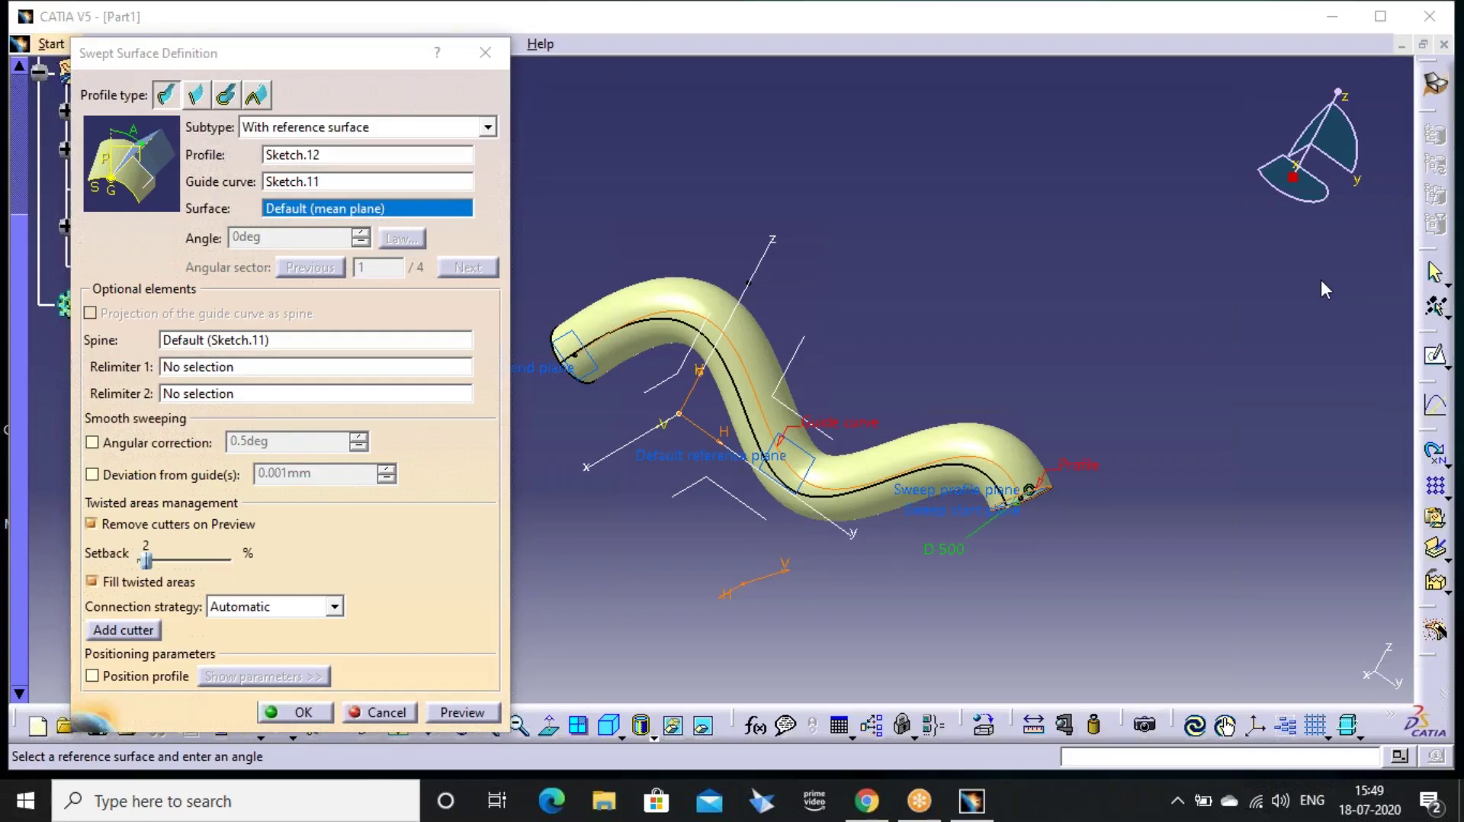
pyautogui.press('Escape')
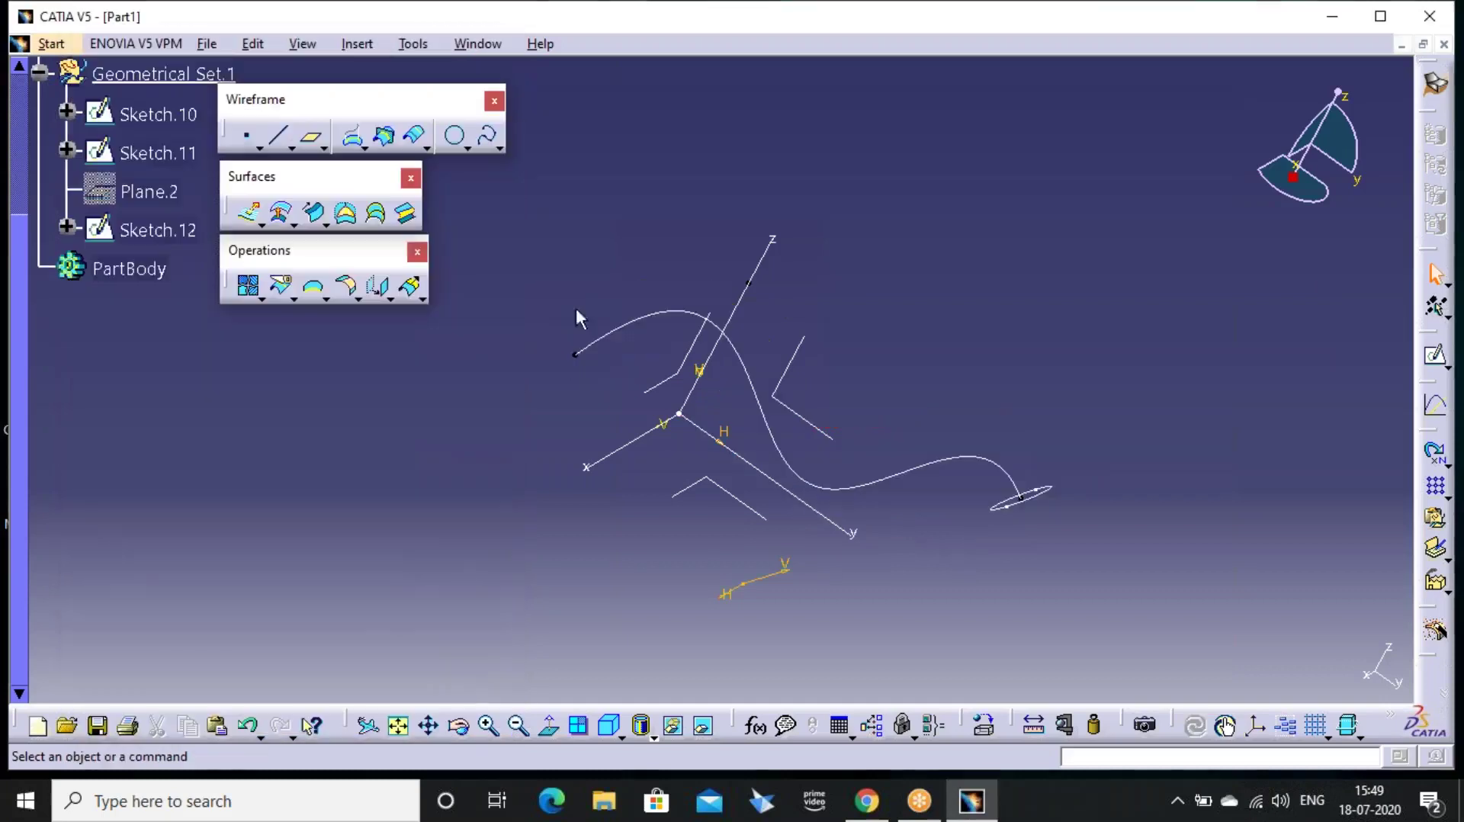
# Start an adaptive sweep with Sketch.11 as guiding curve and Sketch.12 as sketch, allowing the command to modify the reference sketch
pyautogui.moveTo(537, 324); pyautogui.dragTo(446, 361, button='middle')
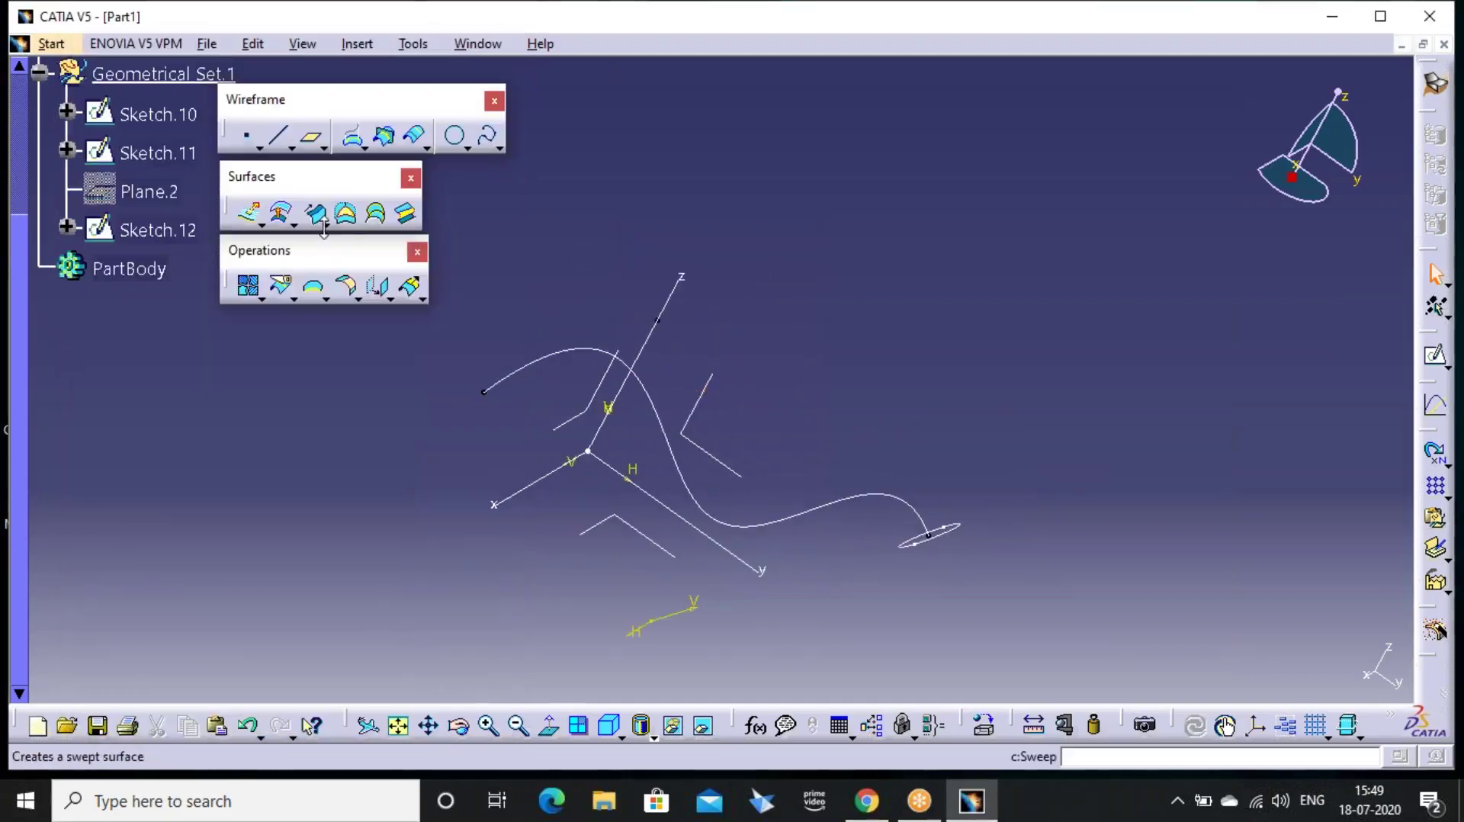
pyautogui.click(327, 224)
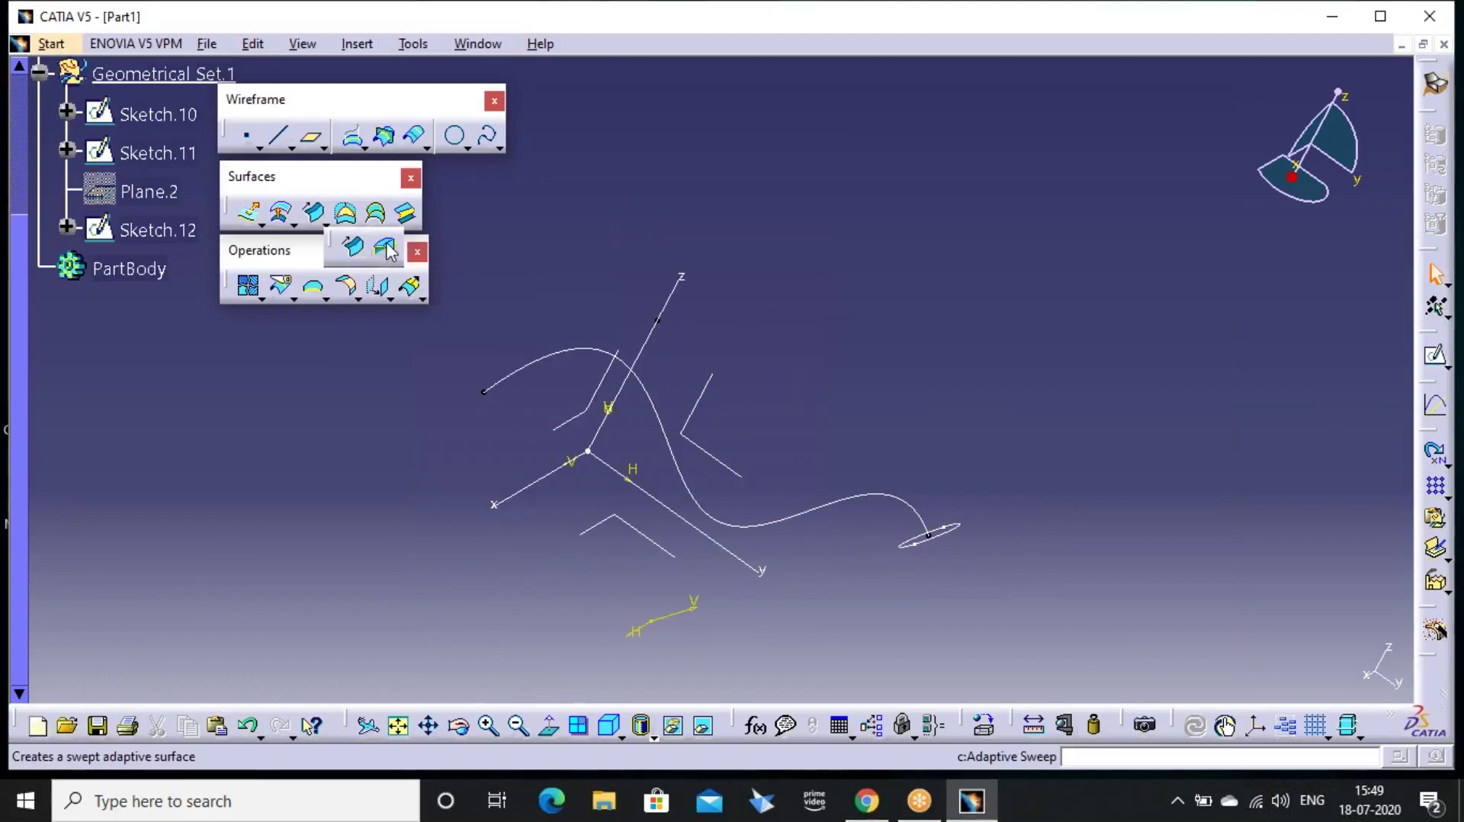
pyautogui.click(381, 243)
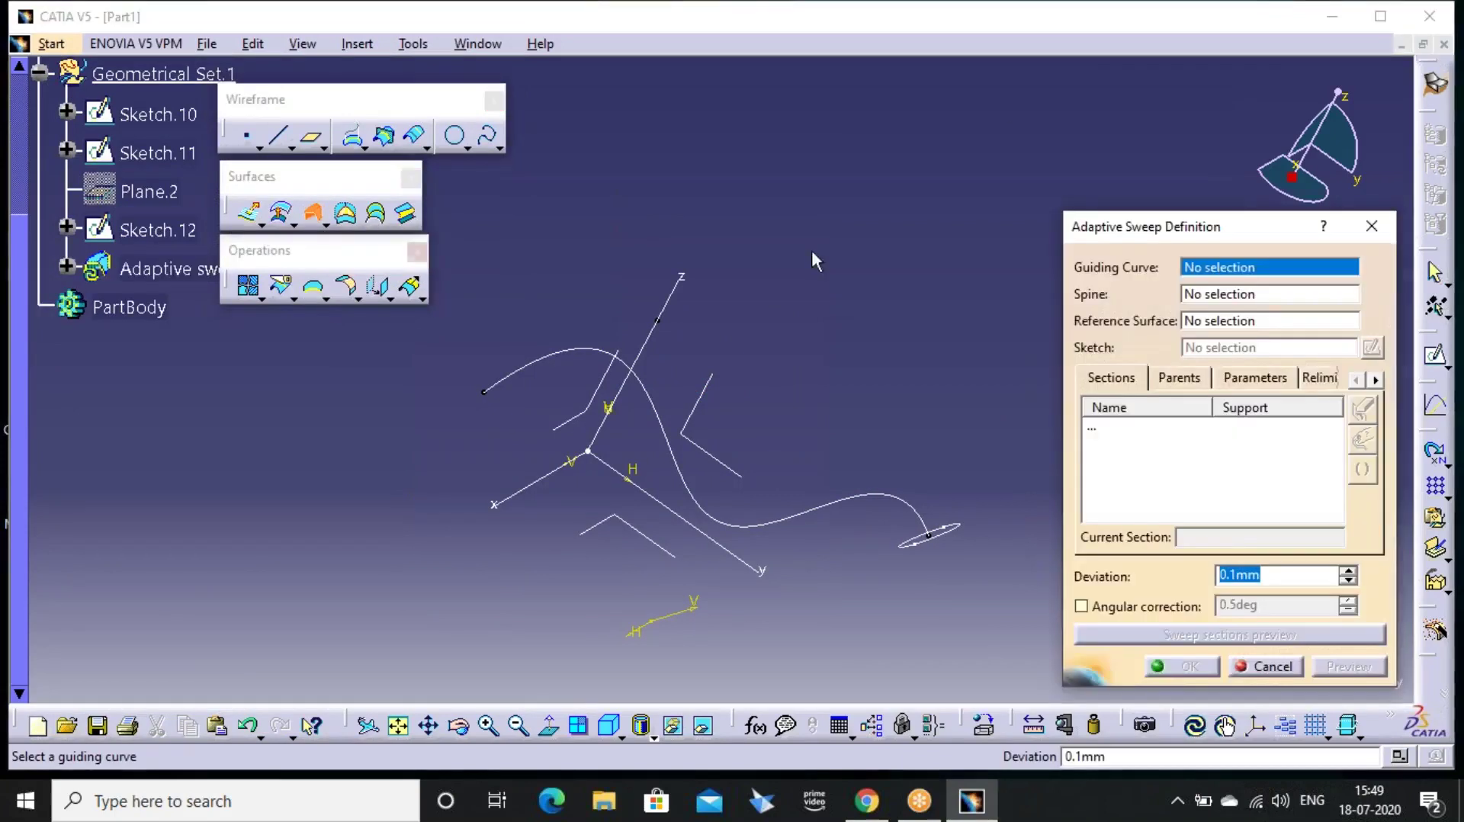
pyautogui.click(1079, 59)
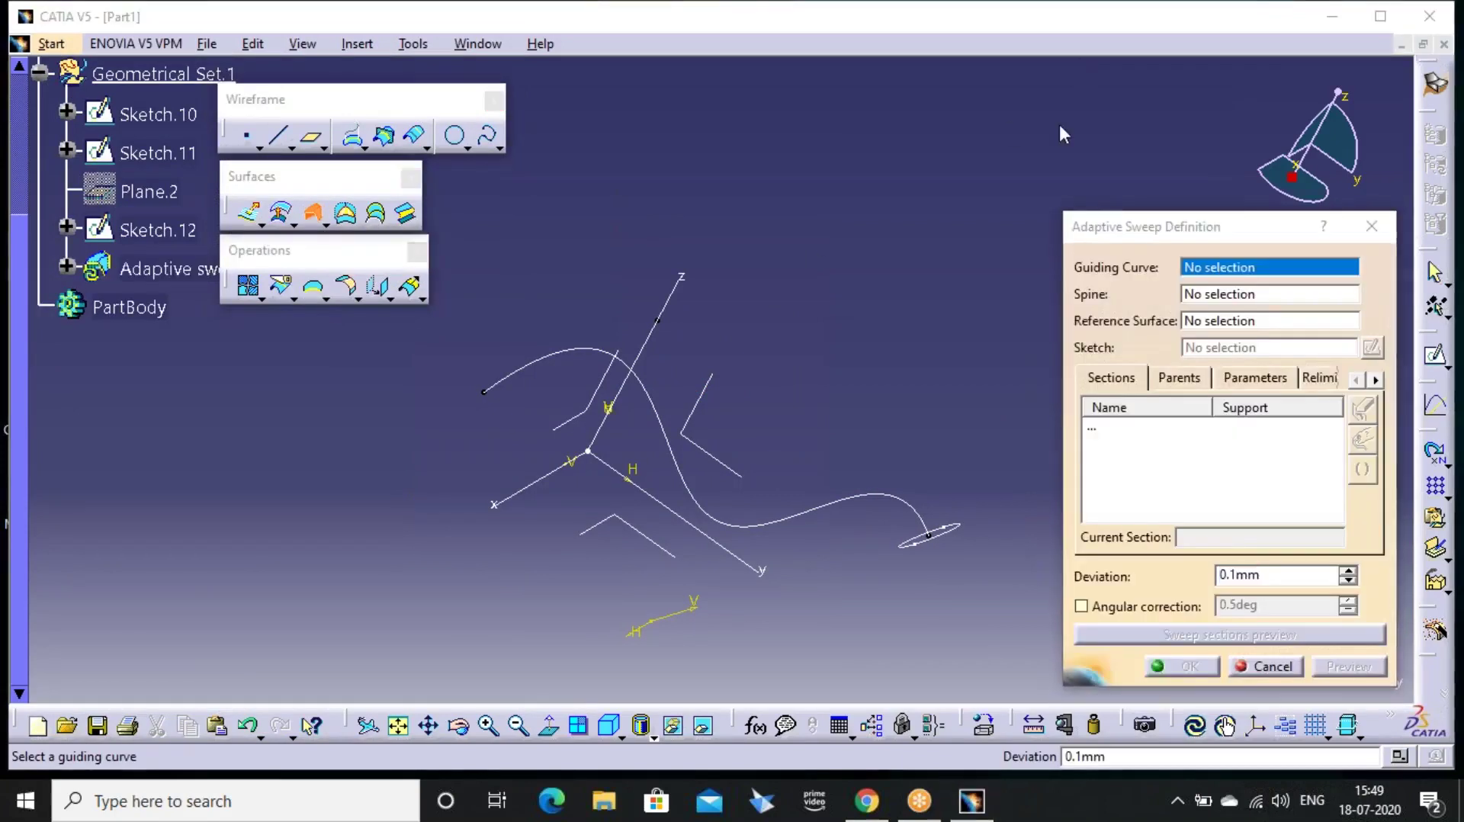
pyautogui.click(840, 512)
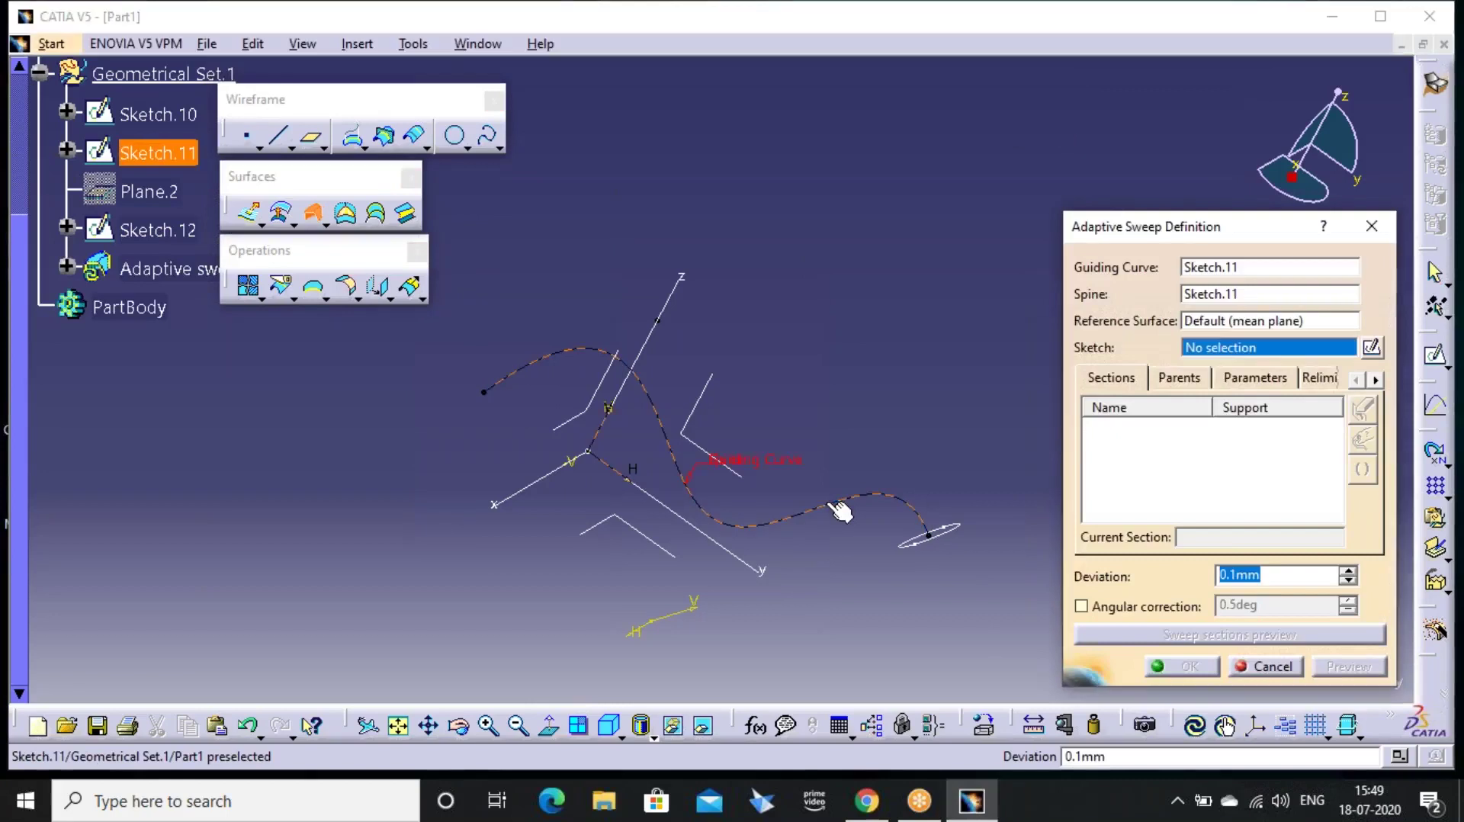
pyautogui.click(930, 539)
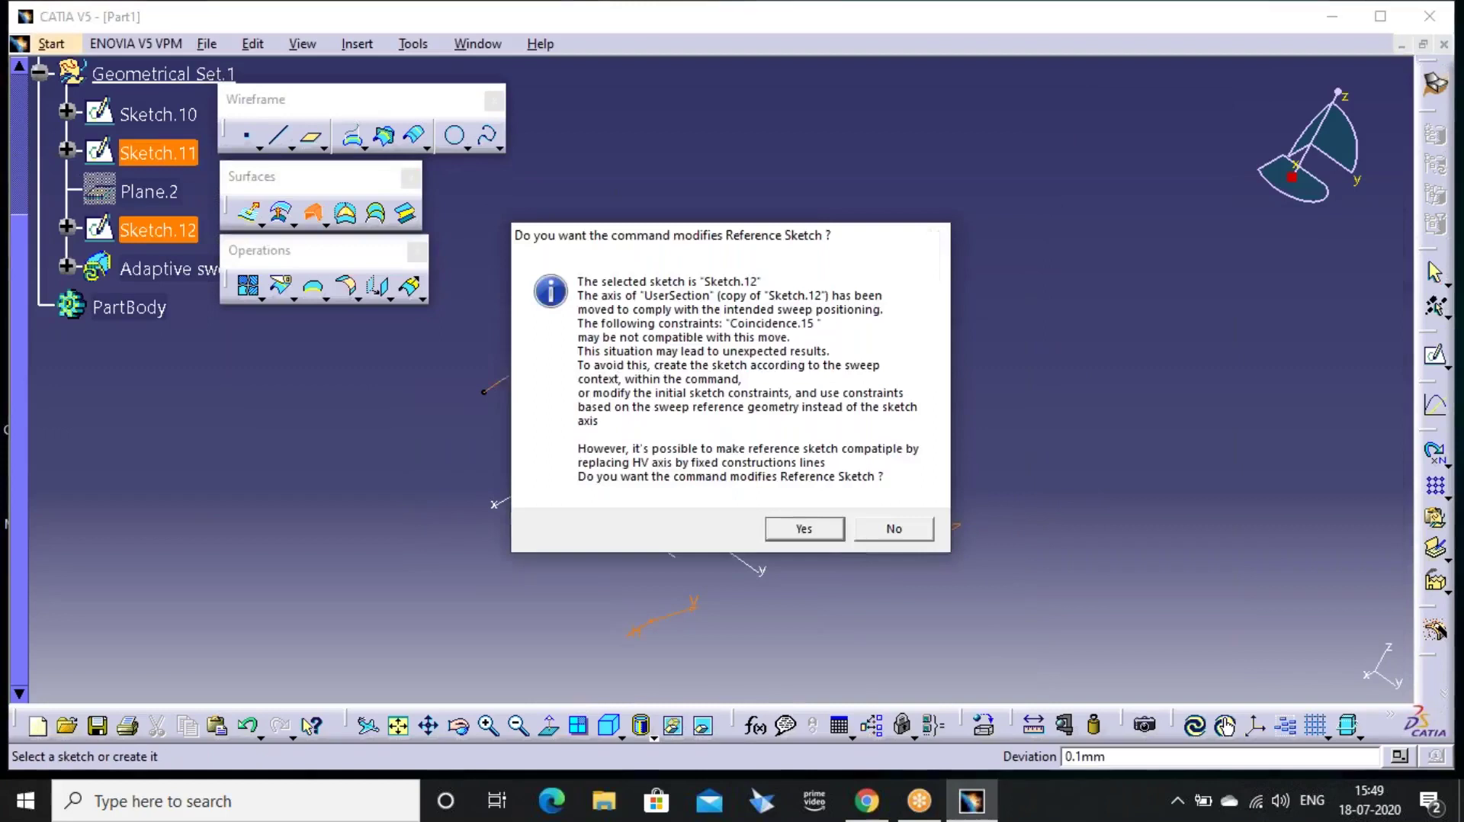
pyautogui.click(801, 526)
# Preview the adaptive sweep and examine the resulting tube along the spline
pyautogui.click(1348, 666)
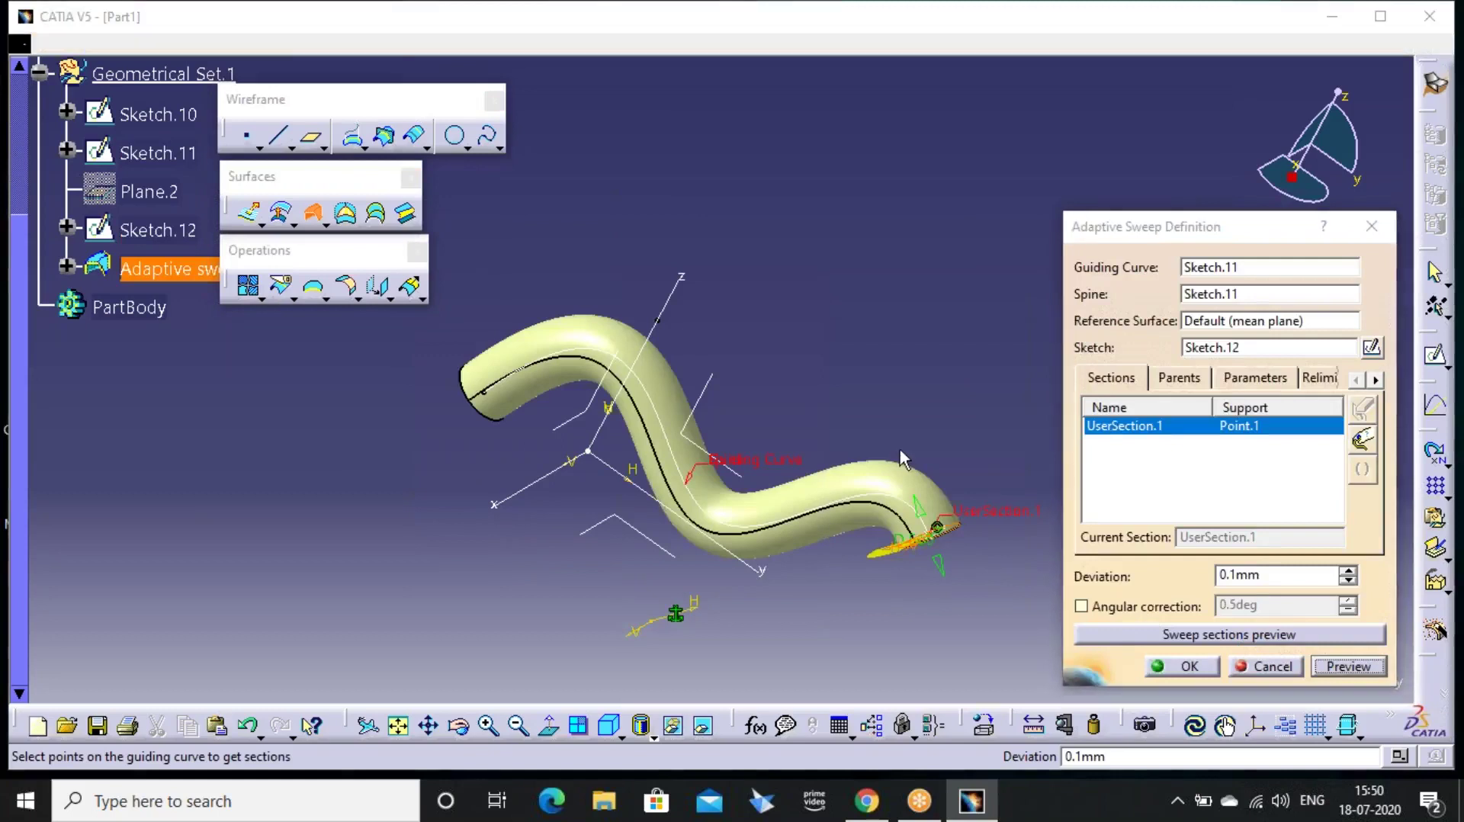
pyautogui.moveTo(877, 397); pyautogui.dragTo(914, 195, button='middle')
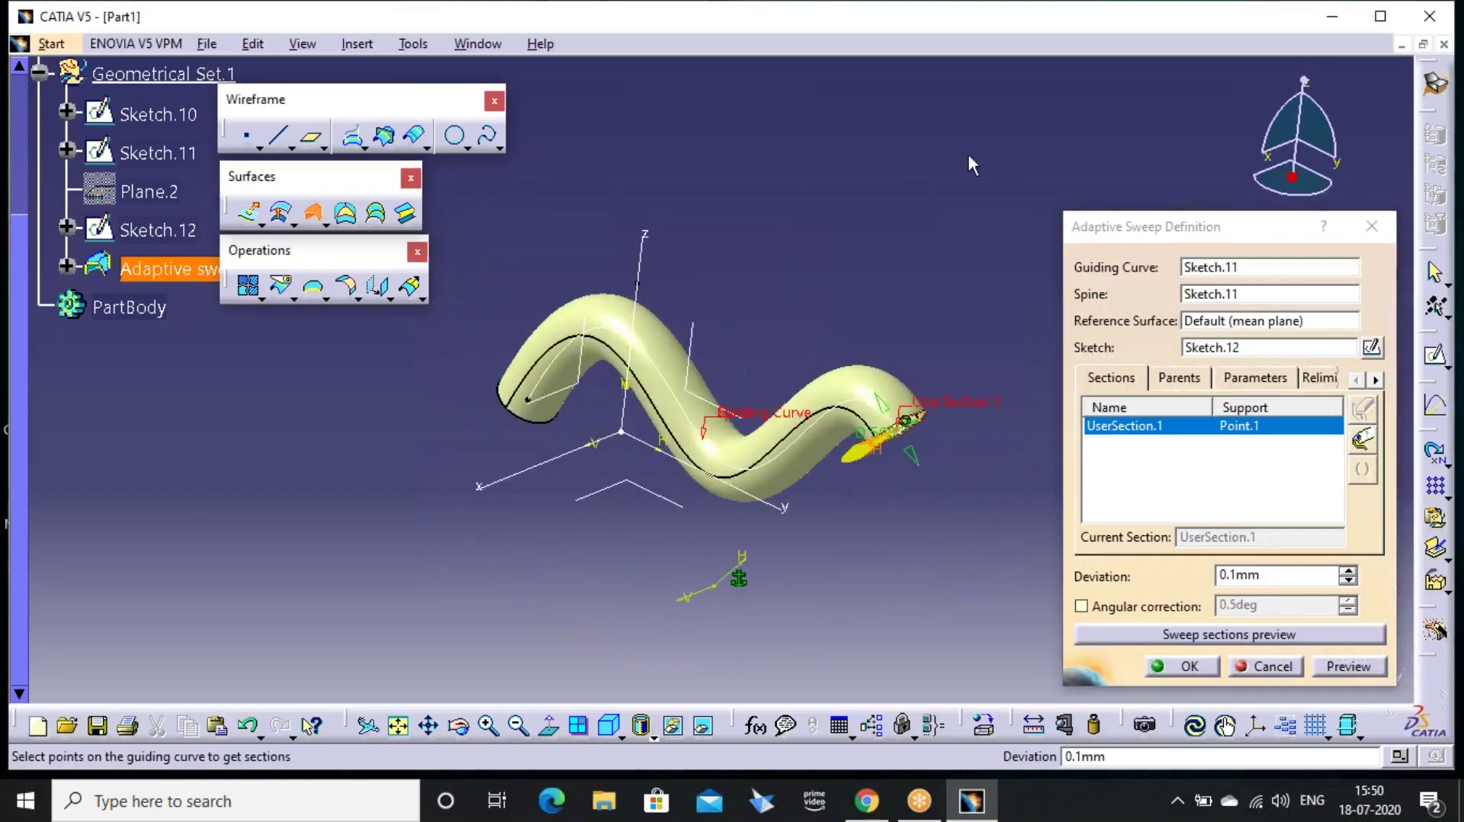
pyautogui.click(1027, 38)
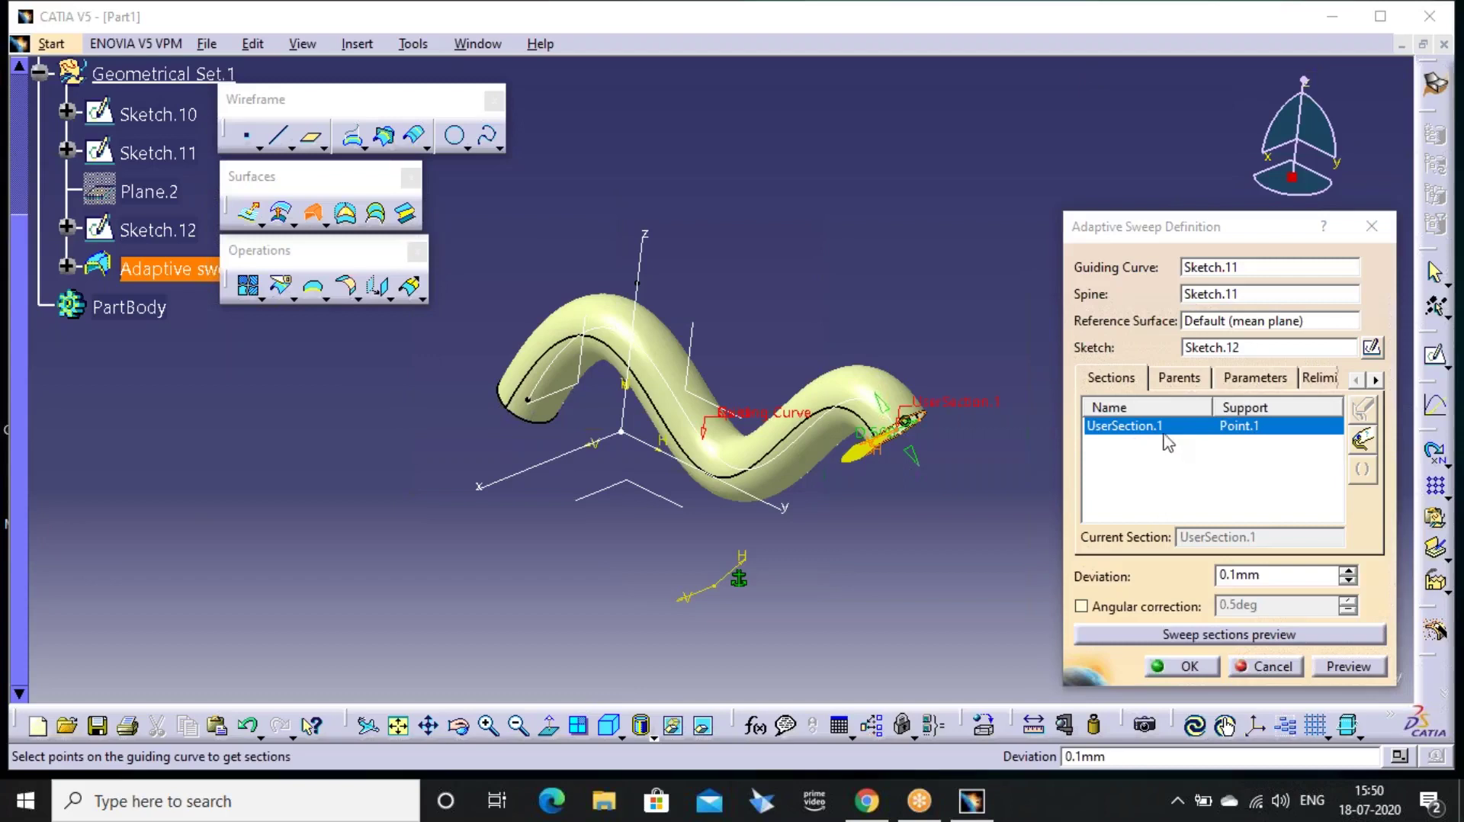
# Add a section after the first one, placing its point on the Sketch.11 curve about 2277 mm from the extremity
pyautogui.rightClick(1187, 441)
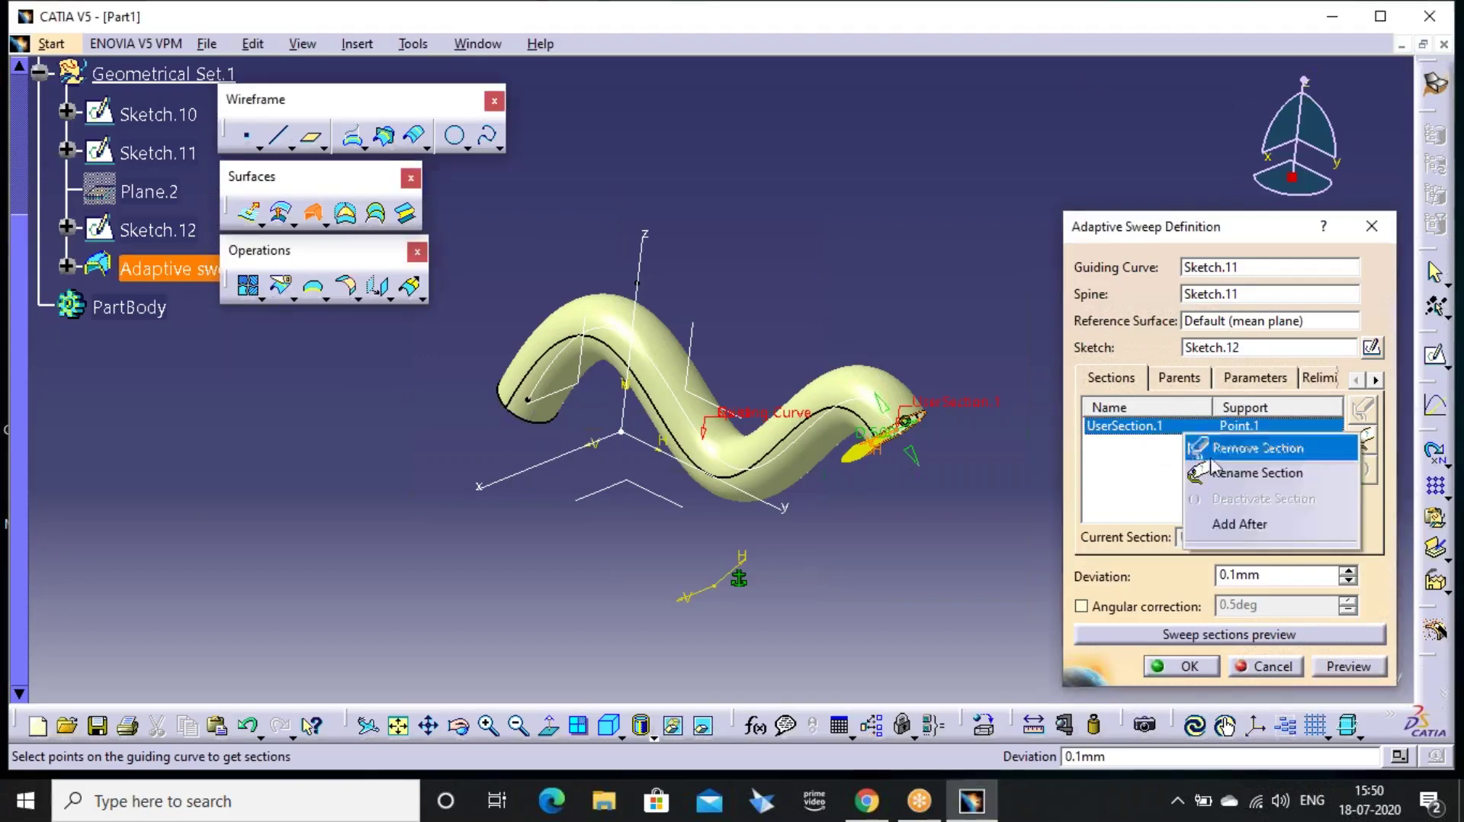
pyautogui.click(1262, 534)
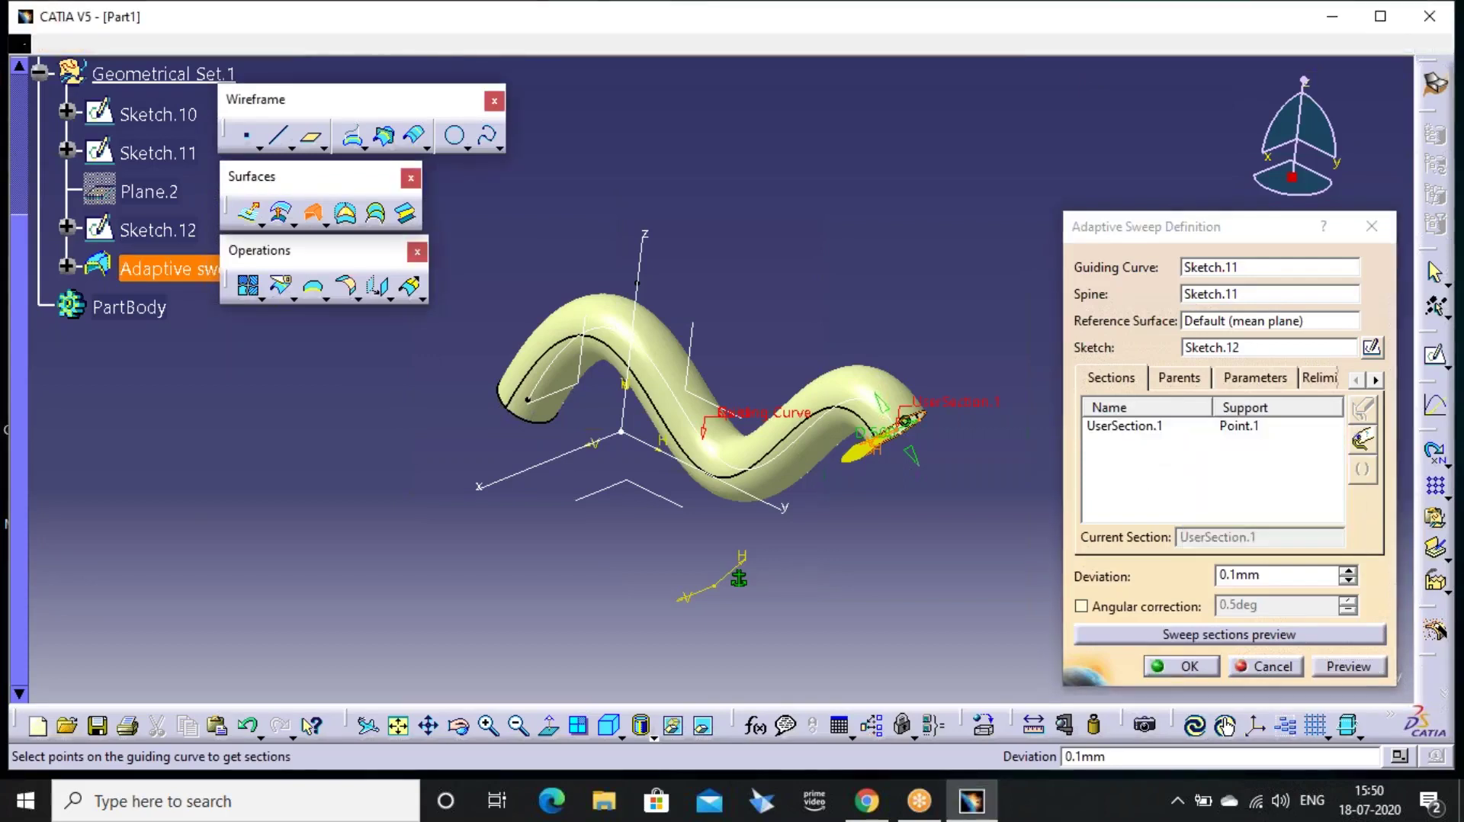
pyautogui.rightClick(1151, 463)
pyautogui.click(1259, 431)
pyautogui.click(1258, 426)
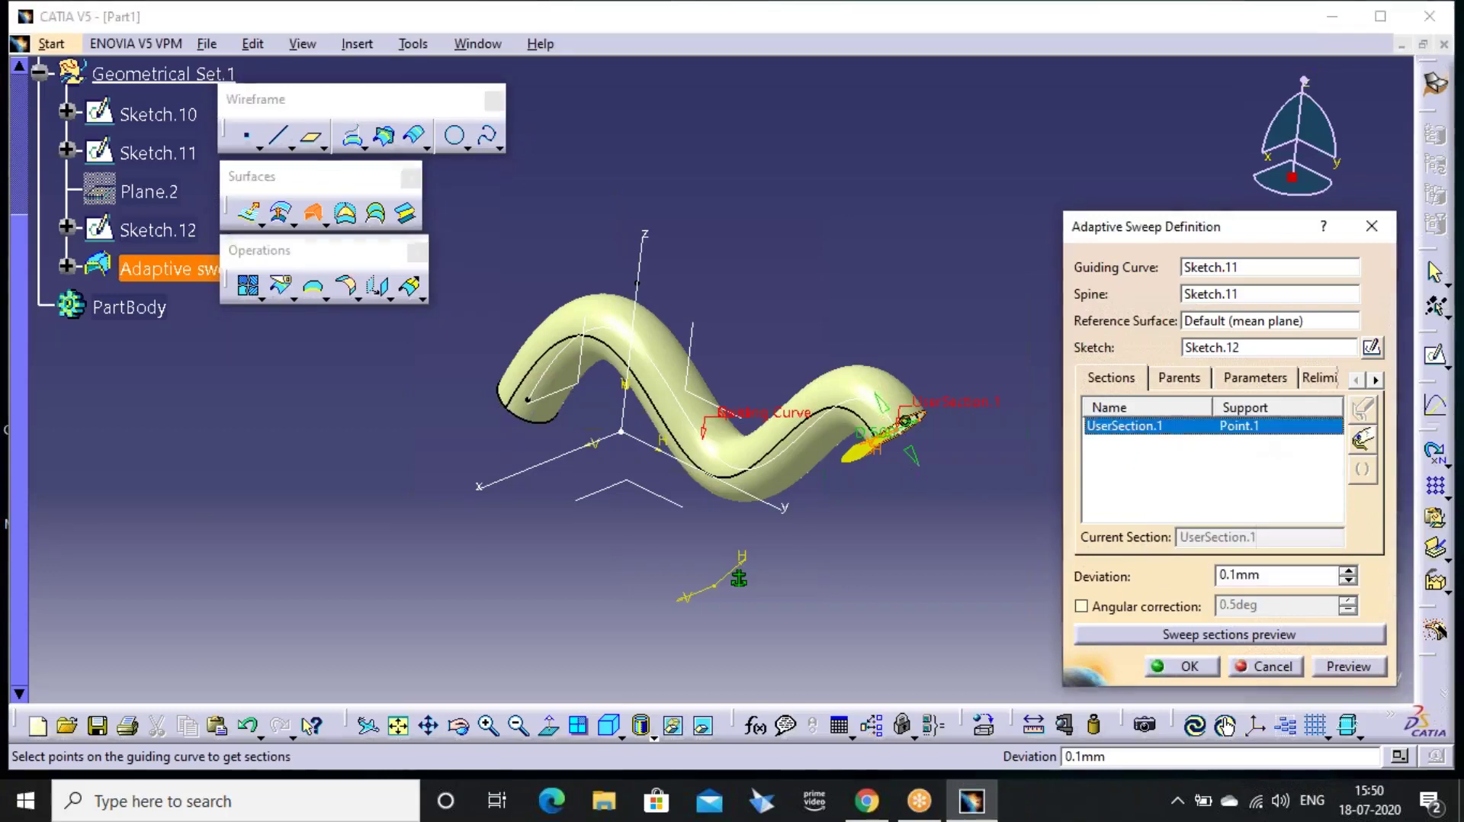
pyautogui.rightClick(1257, 426)
pyautogui.click(1320, 585)
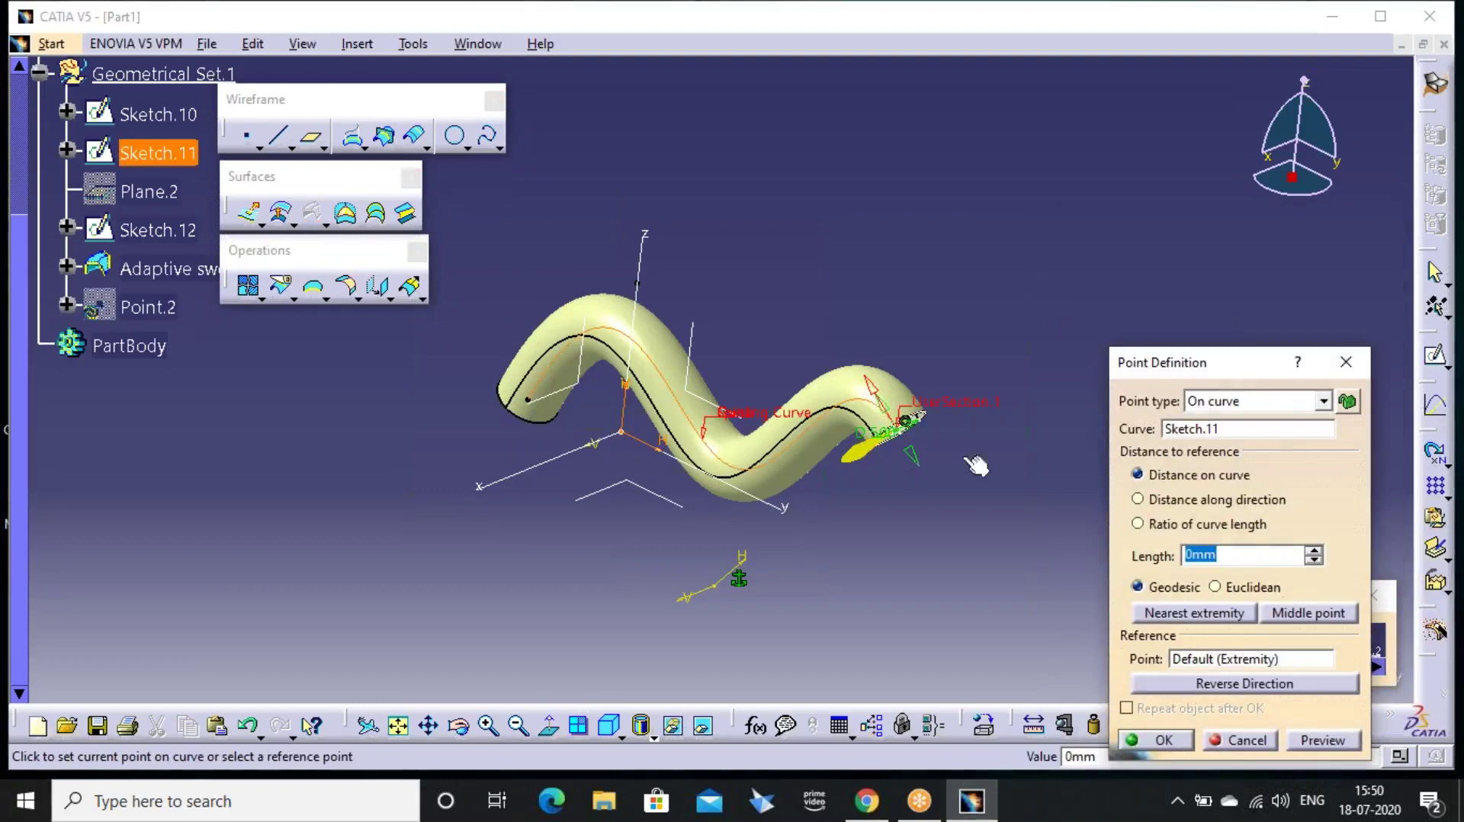
pyautogui.click(713, 450)
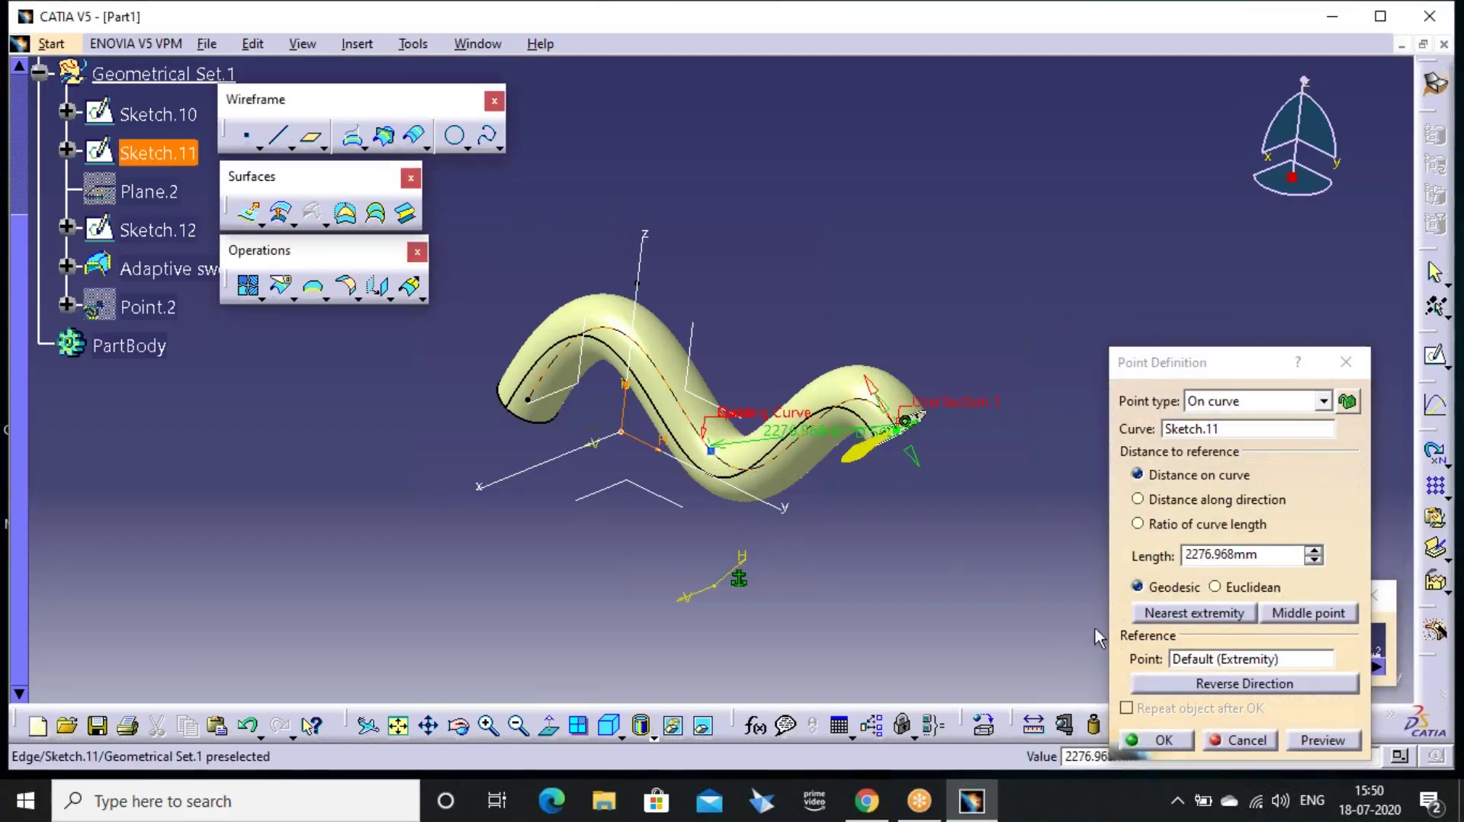
# Confirm the second section's point on the guiding curve, set UserSection.2's radius to 500 mm and preview the sweep
pyautogui.click(1175, 743)
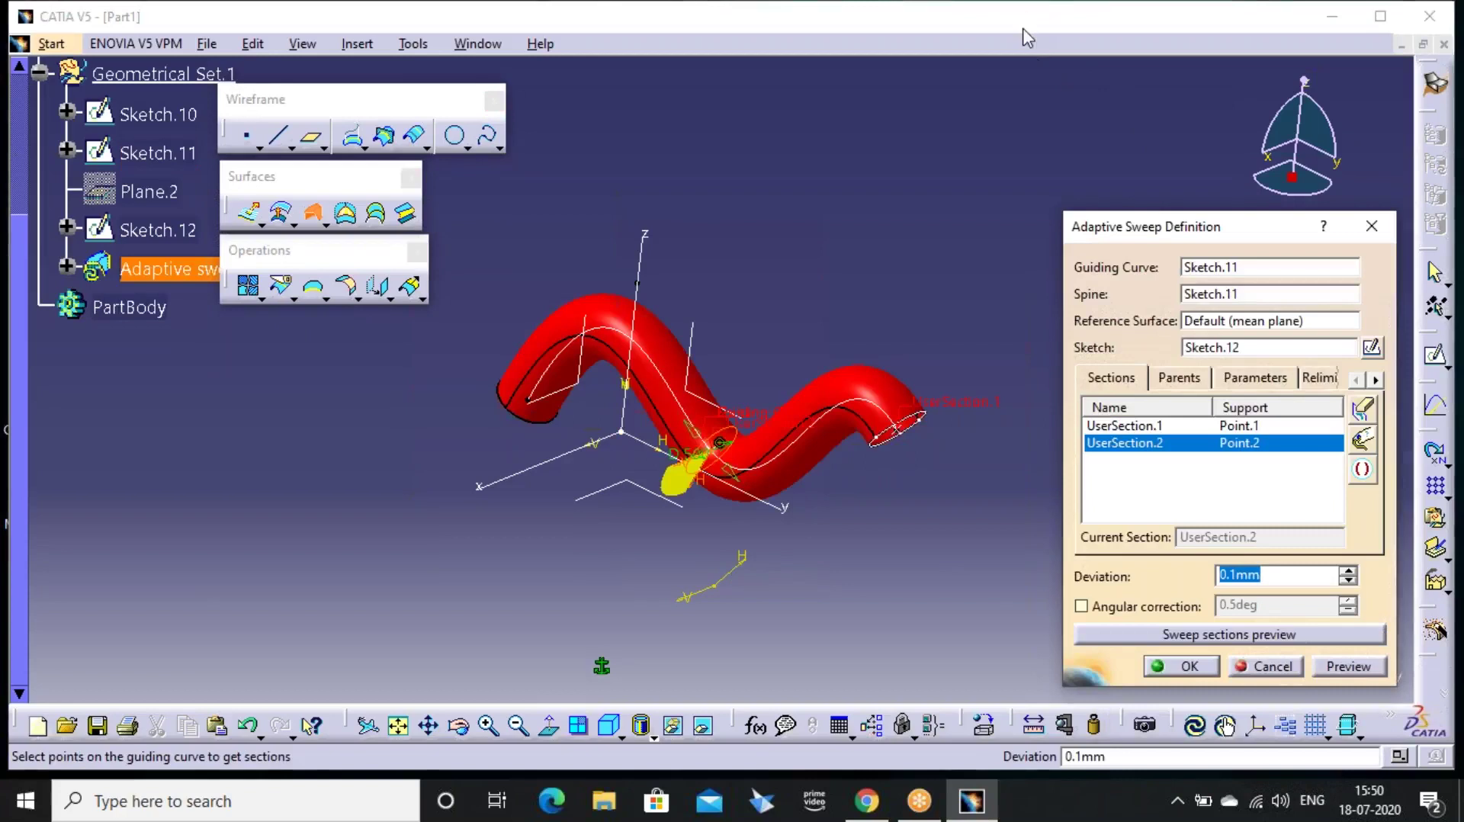
pyautogui.click(1027, 39)
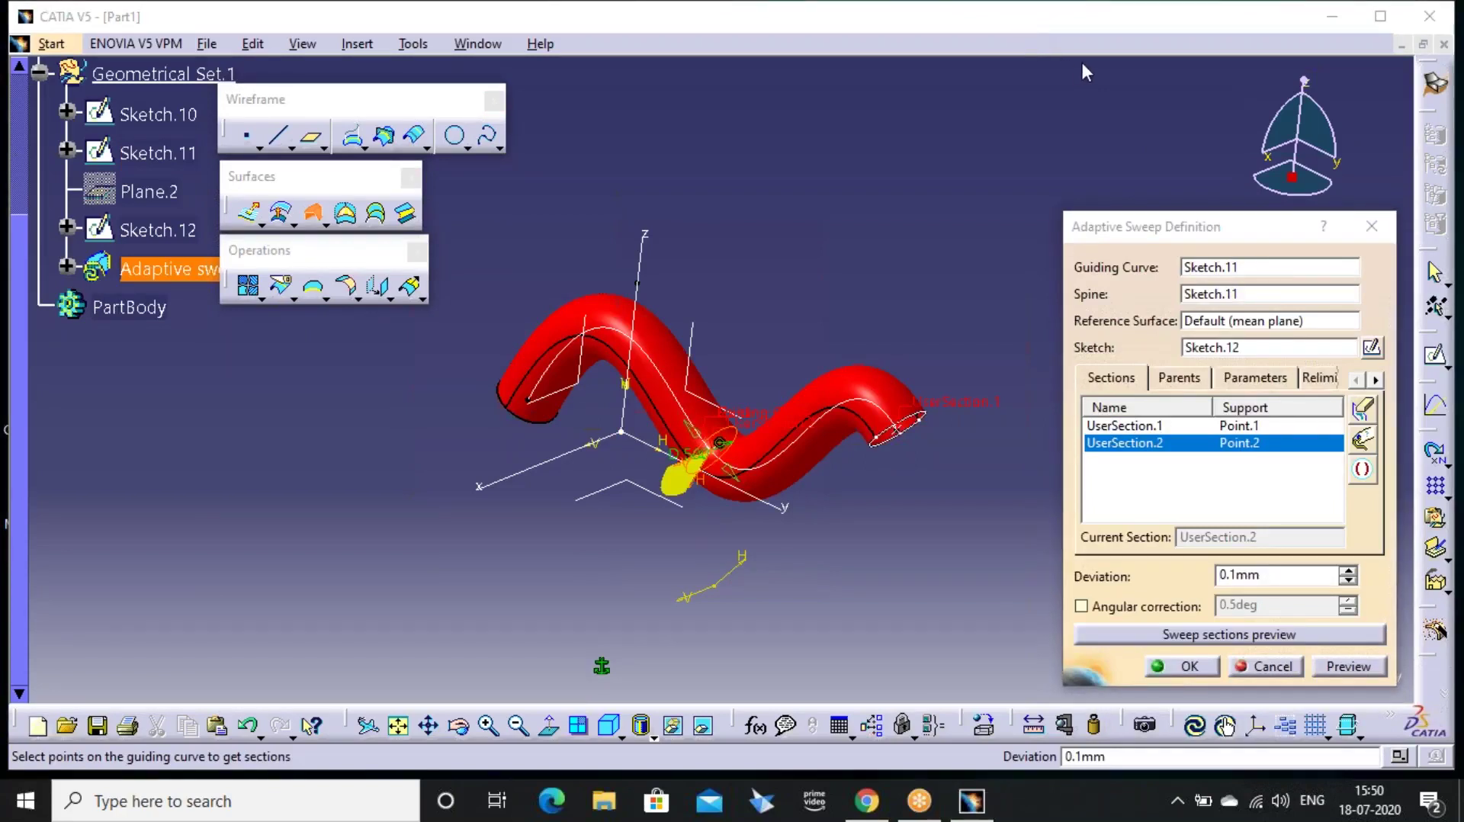
pyautogui.click(1241, 382)
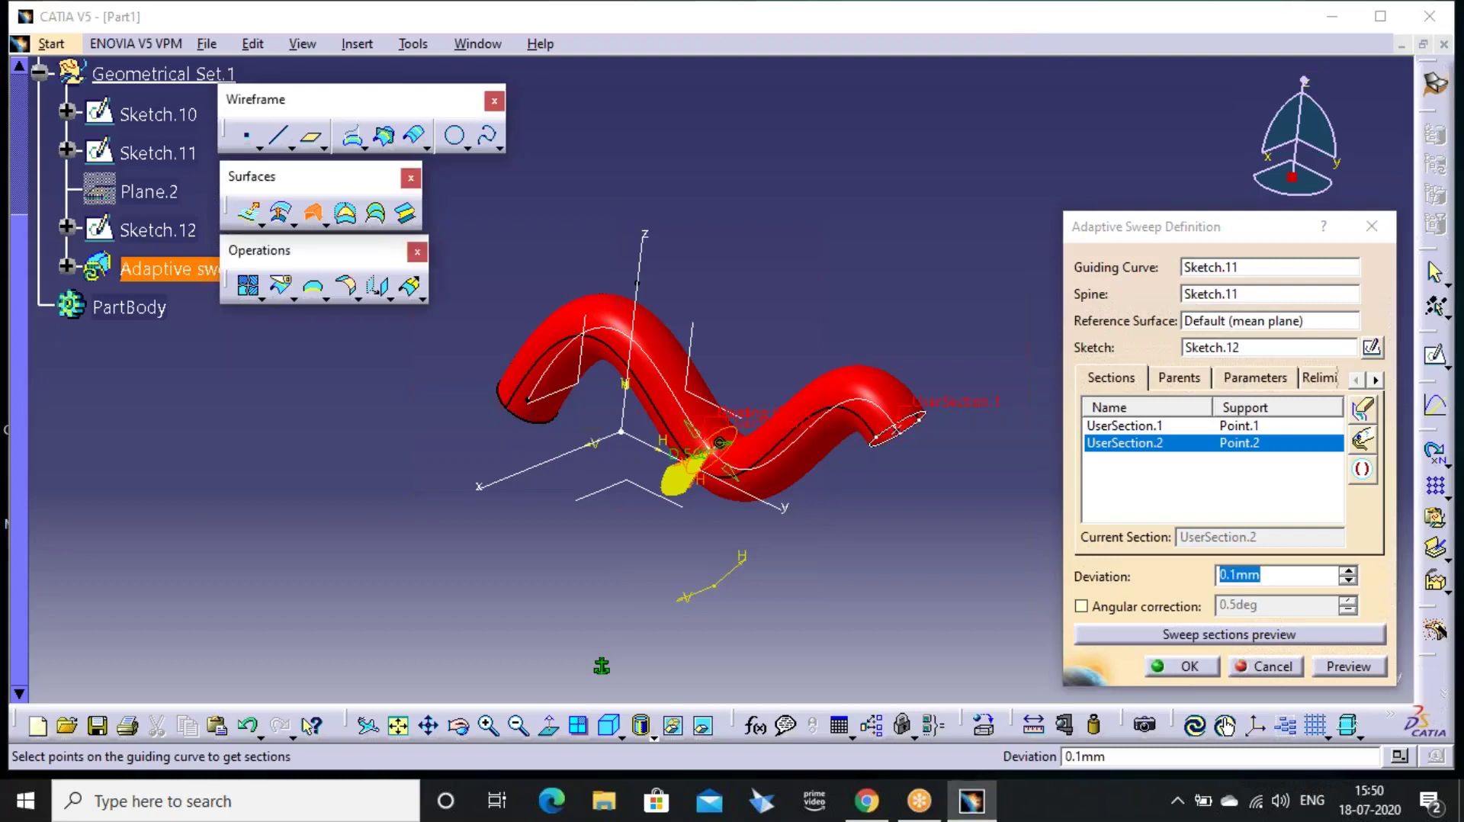
pyautogui.click(1241, 383)
pyautogui.click(1026, 42)
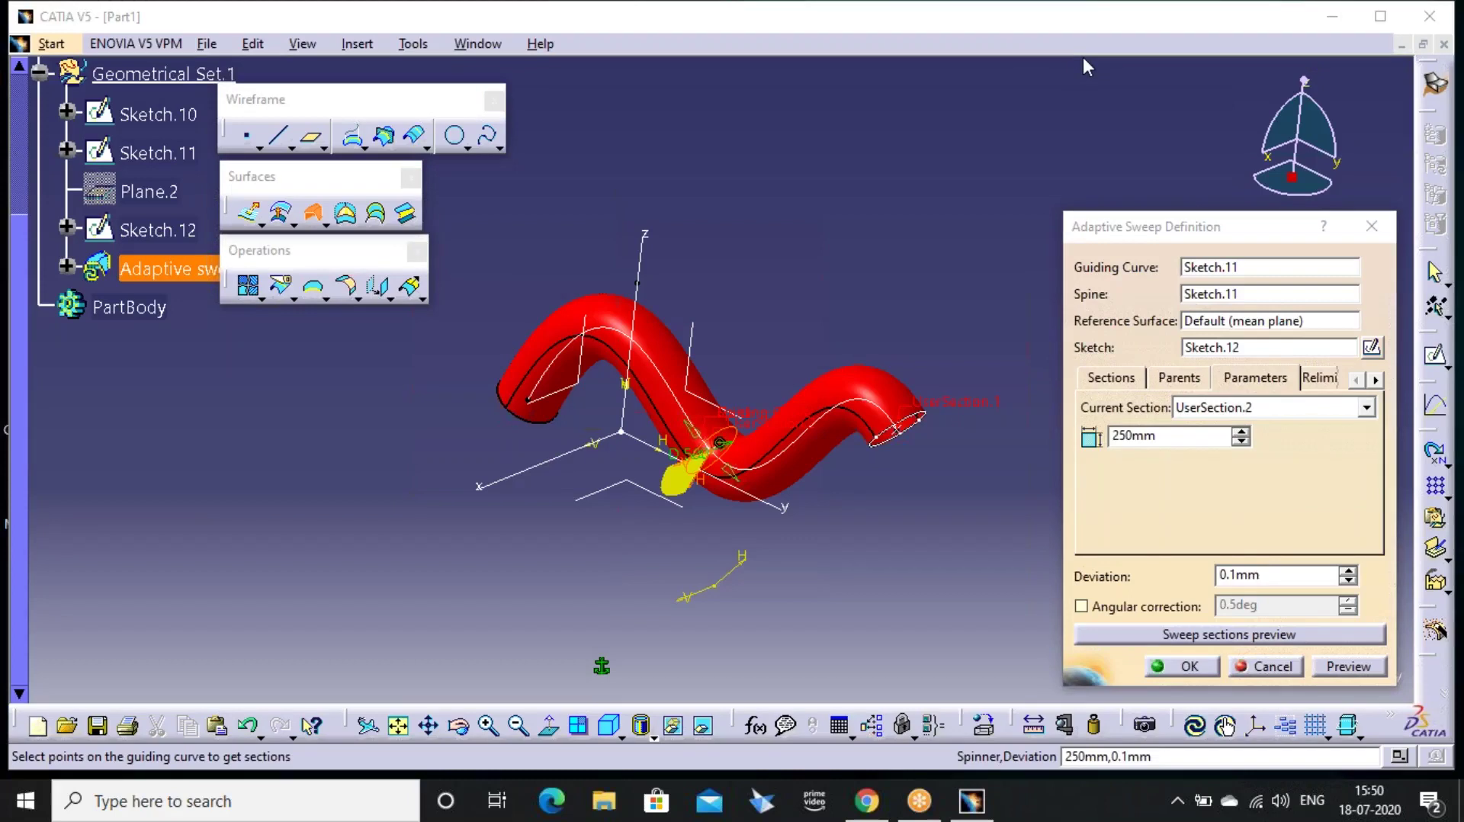
pyautogui.click(1143, 435)
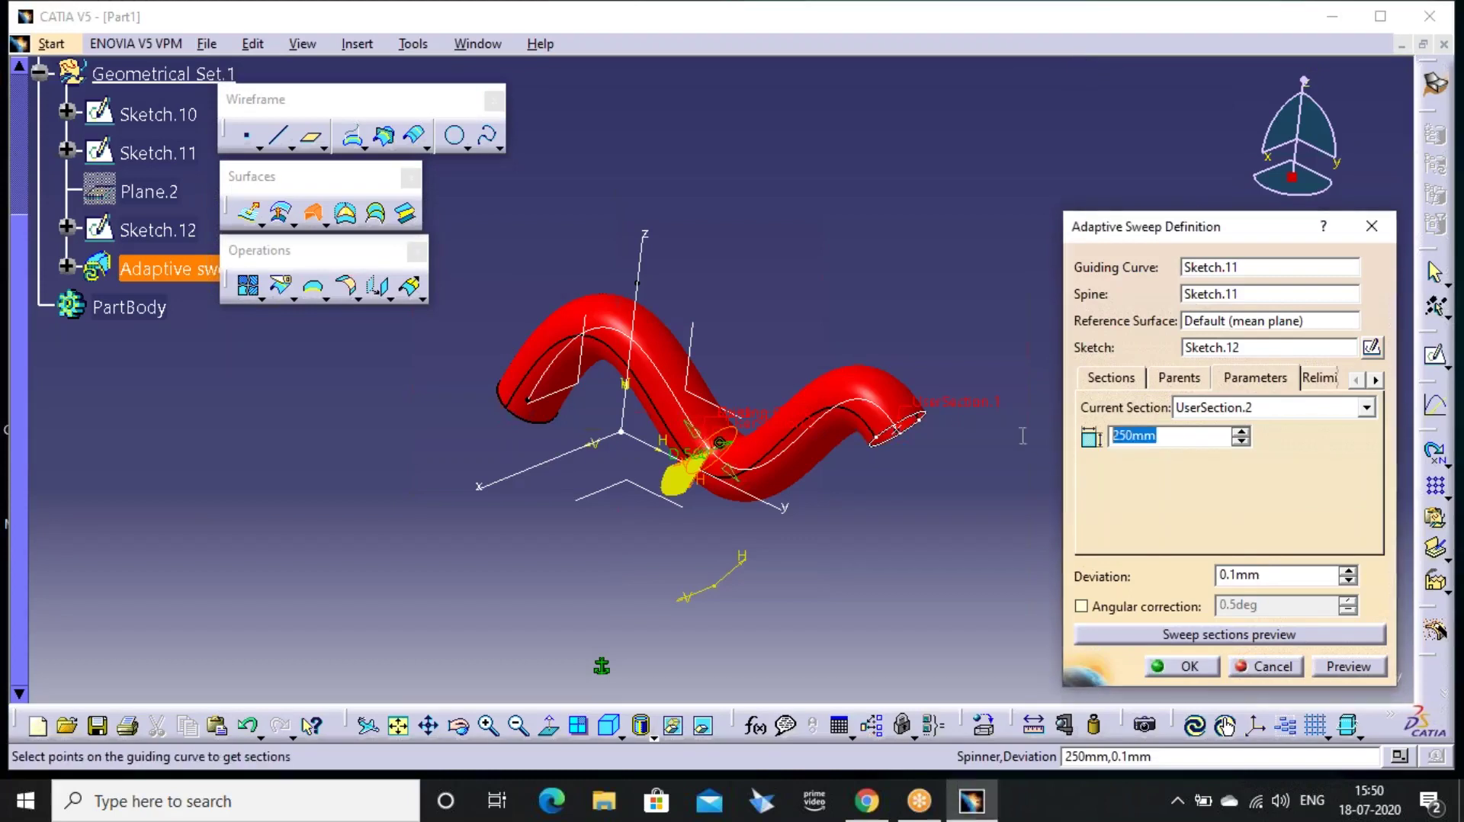
pyautogui.write('500')
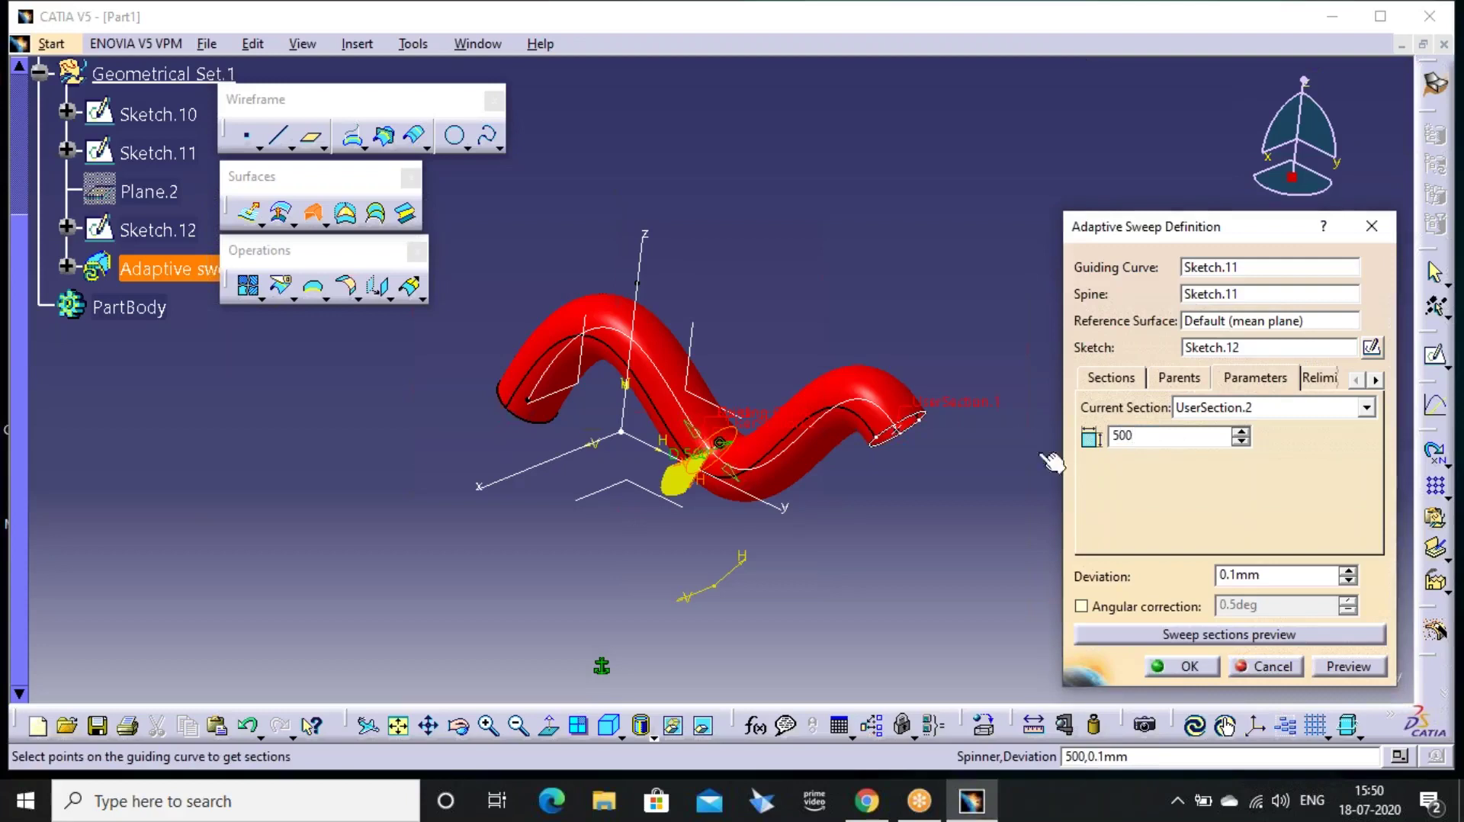
pyautogui.press('Return')
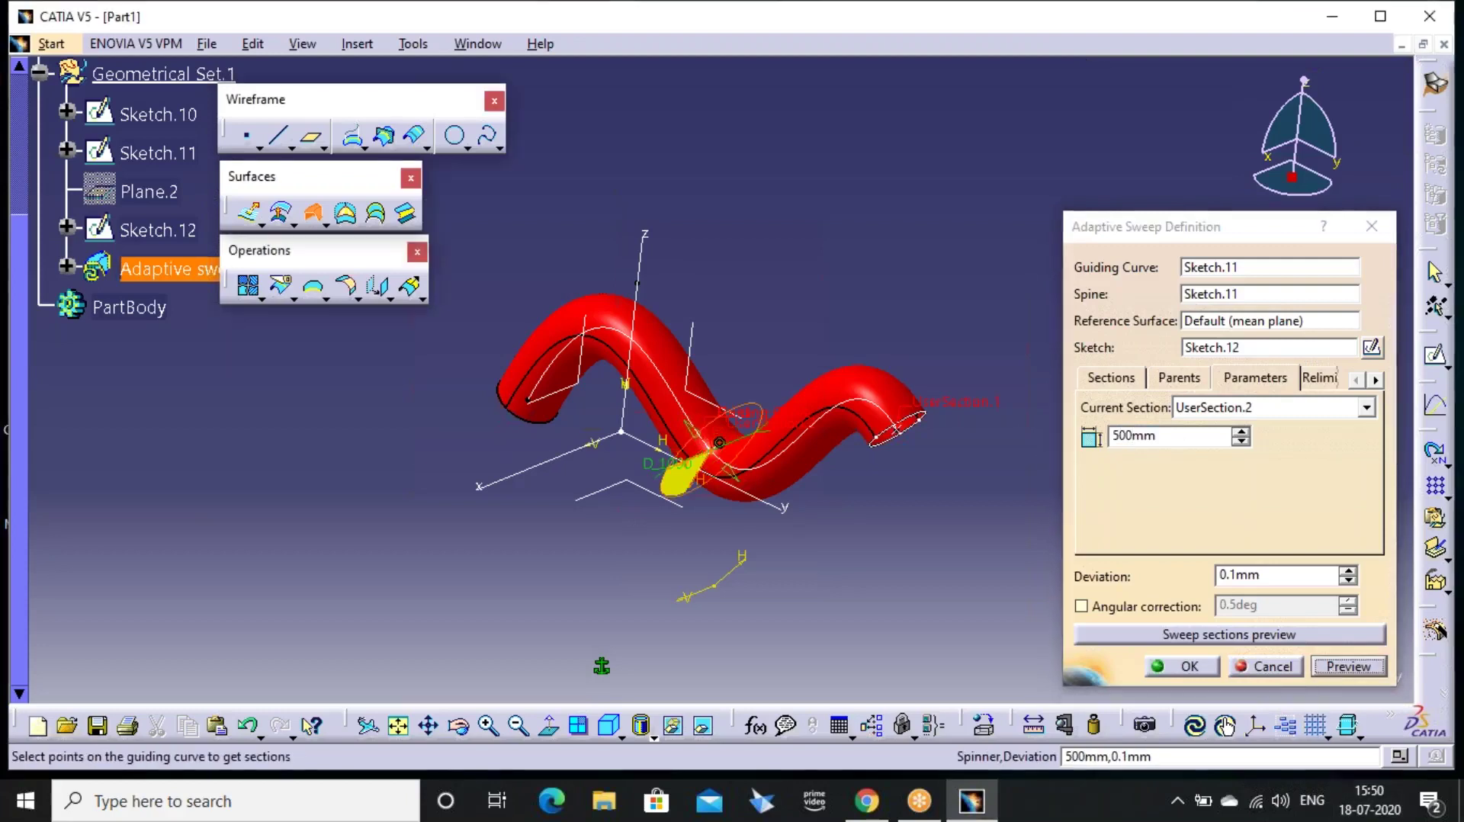
pyautogui.click(1348, 665)
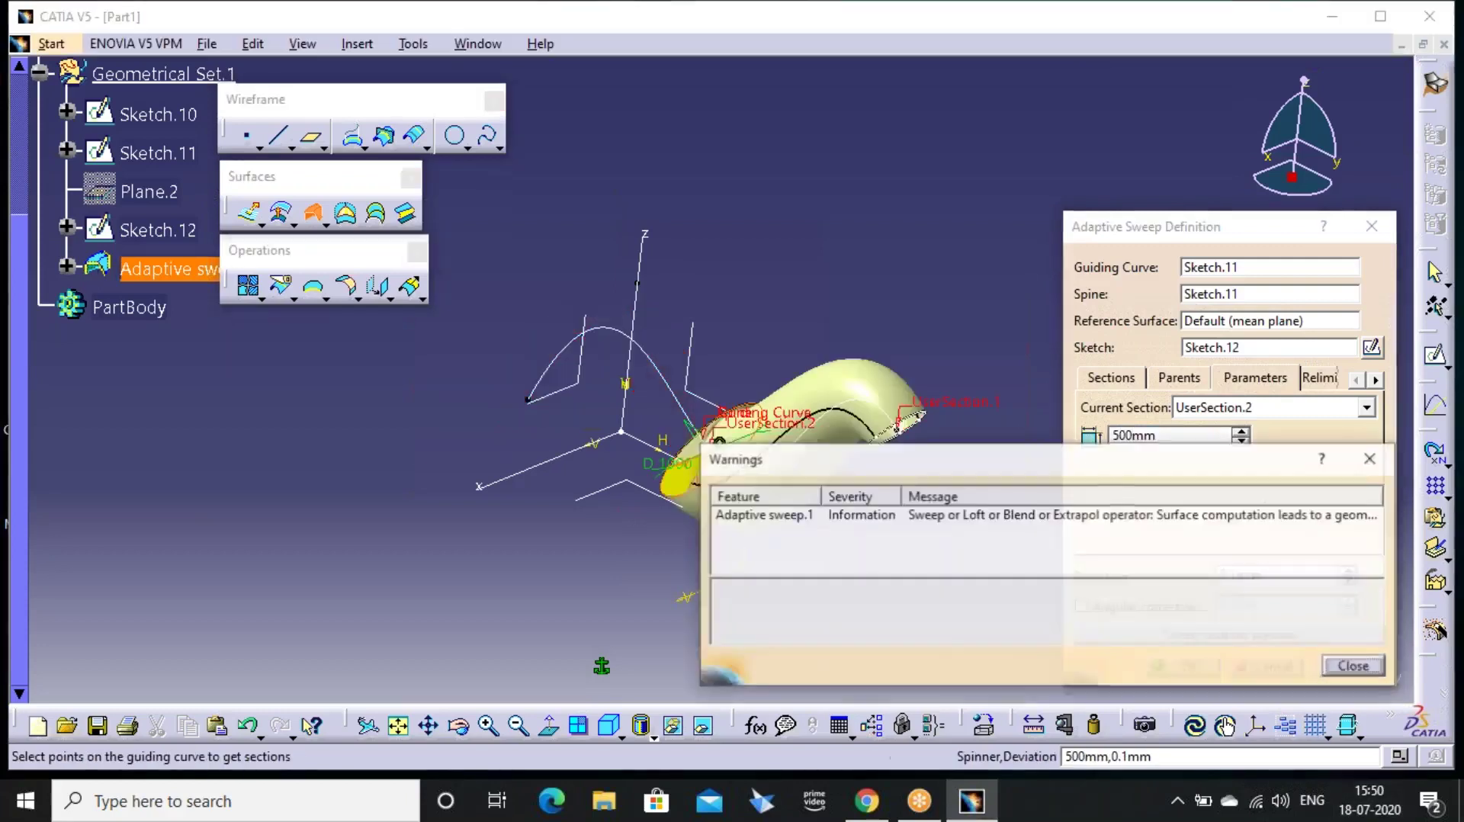
pyautogui.click(1349, 671)
pyautogui.moveTo(884, 467); pyautogui.dragTo(740, 442, button='middle')
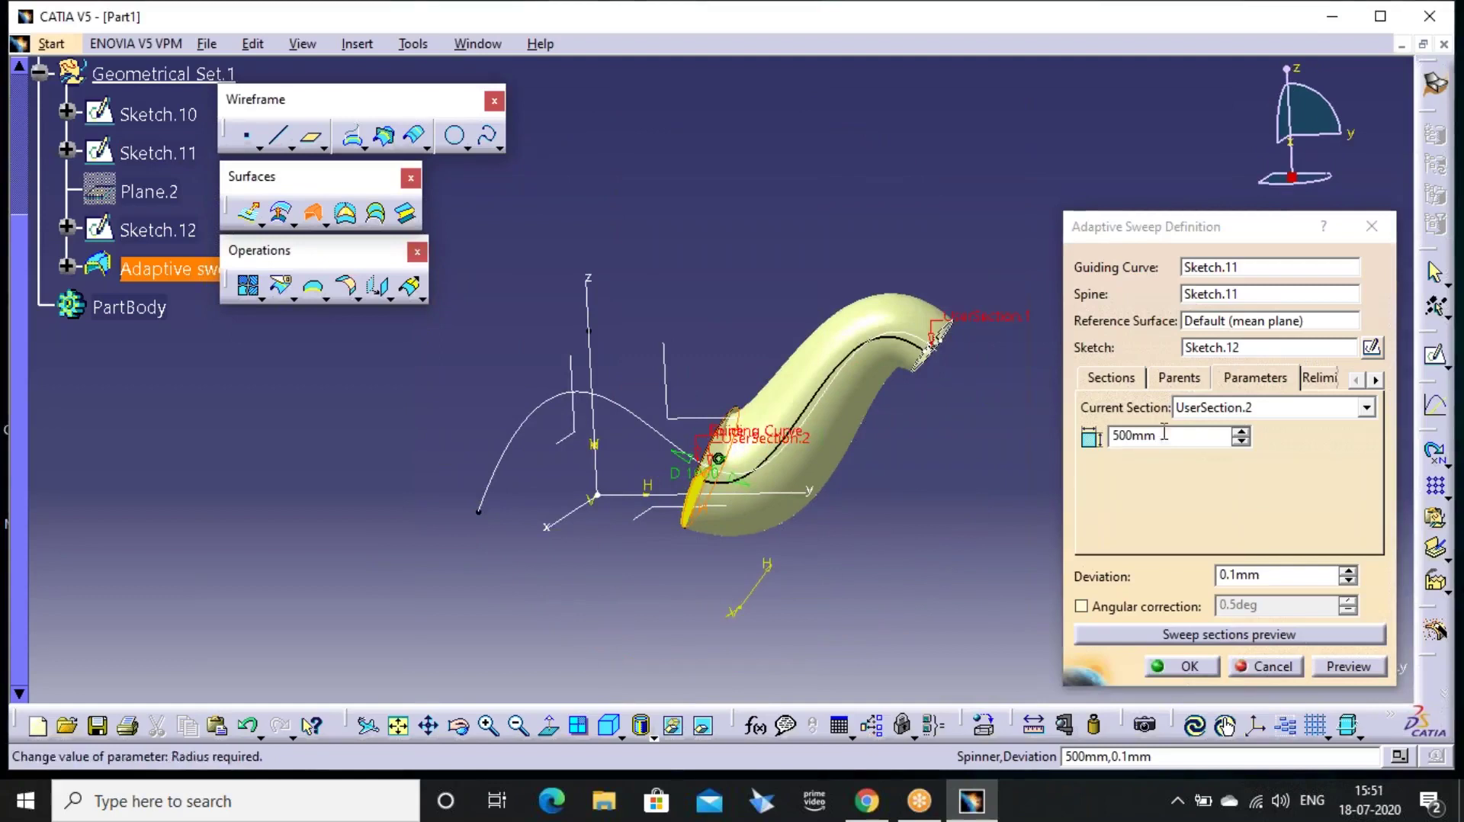
# Add a third sweep section by creating a point at the free end of the guiding curve
pyautogui.doubleClick(1136, 436)
pyautogui.press('Return')
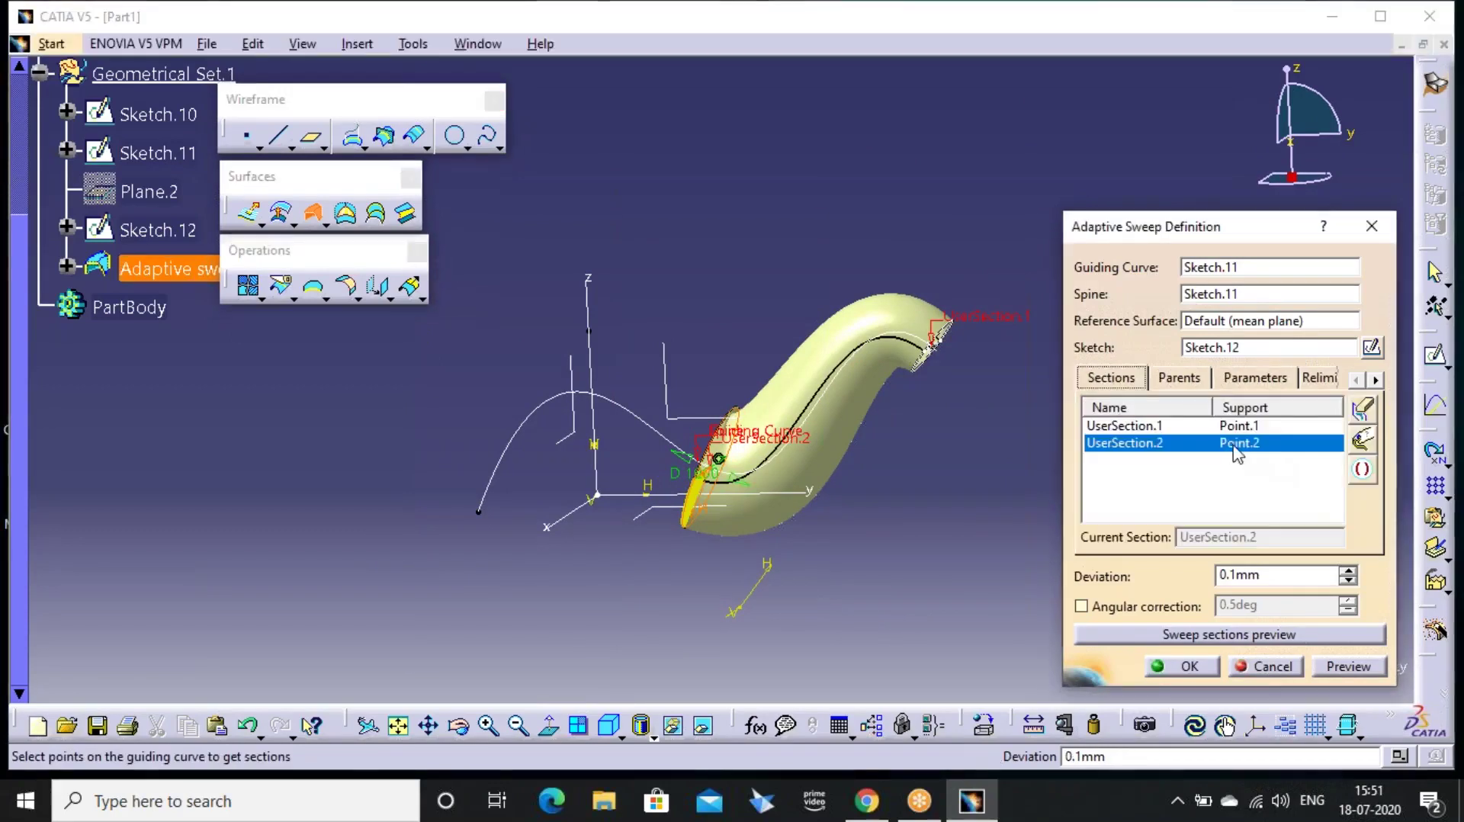
pyautogui.rightClick(1237, 443)
pyautogui.click(1309, 610)
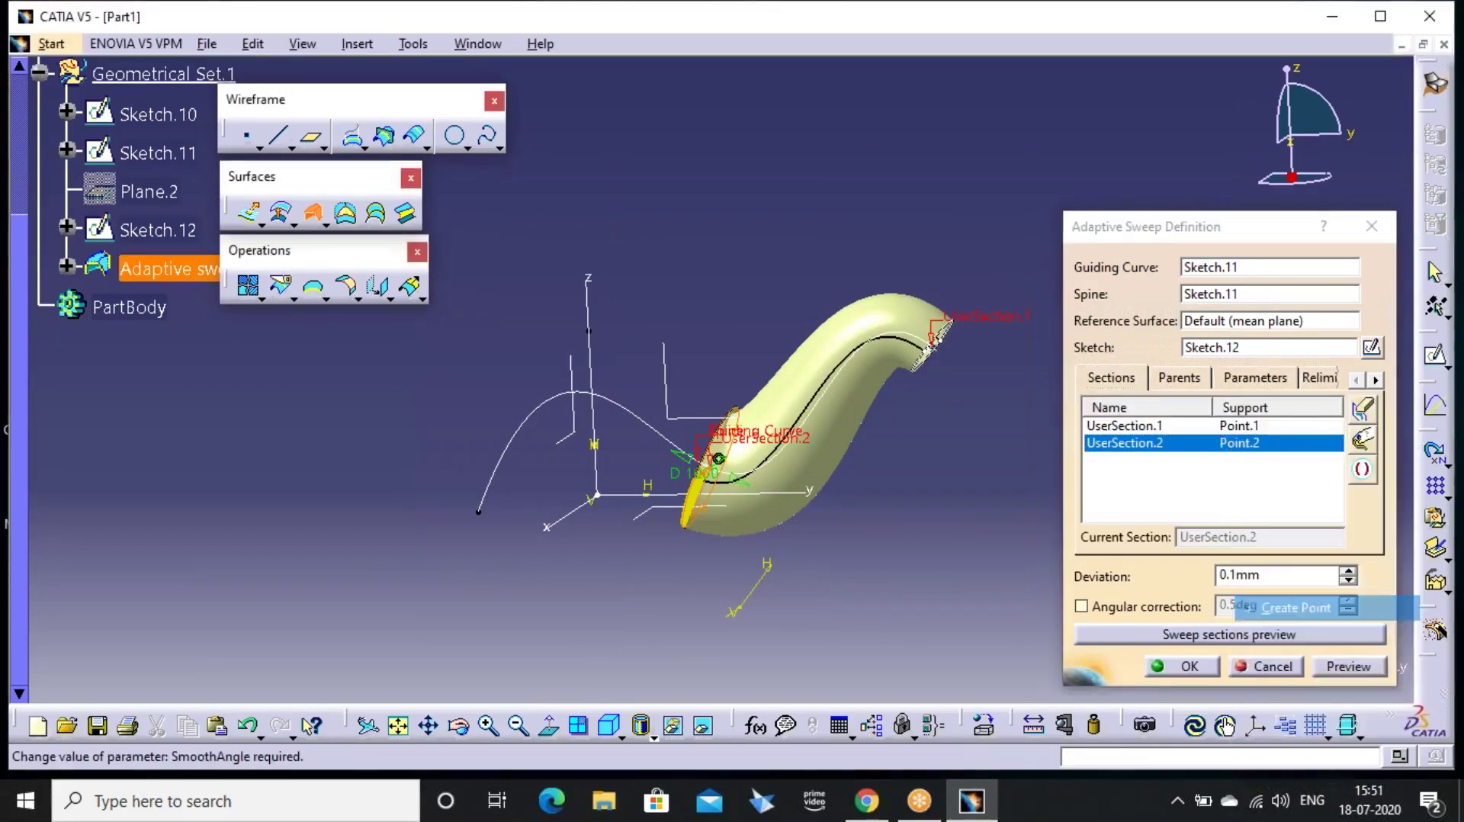
pyautogui.click(481, 513)
pyautogui.click(1191, 741)
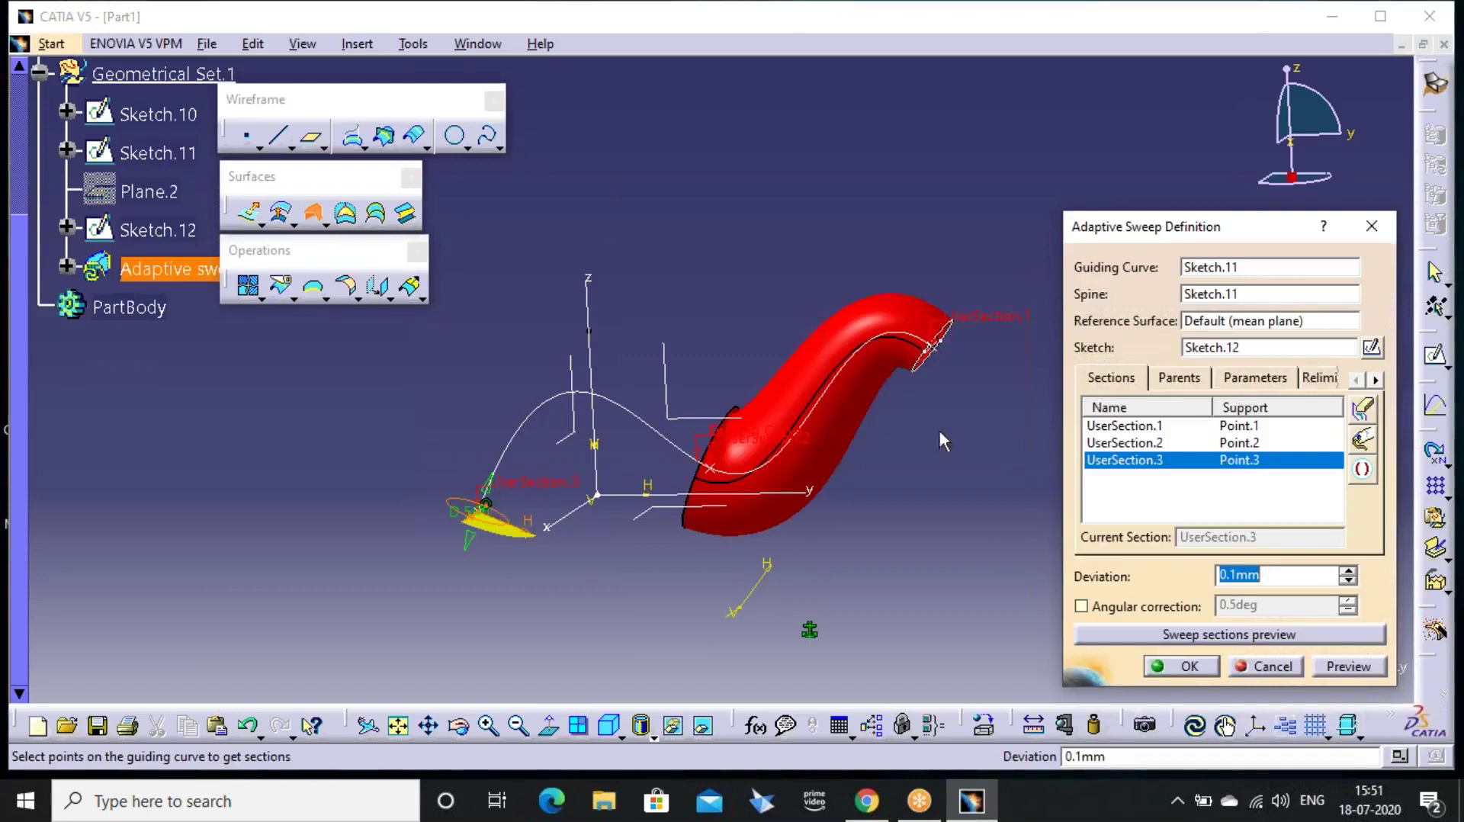
# Preview the adaptive sweep with its three sections, create the surface and inspect its shape
pyautogui.click(1235, 376)
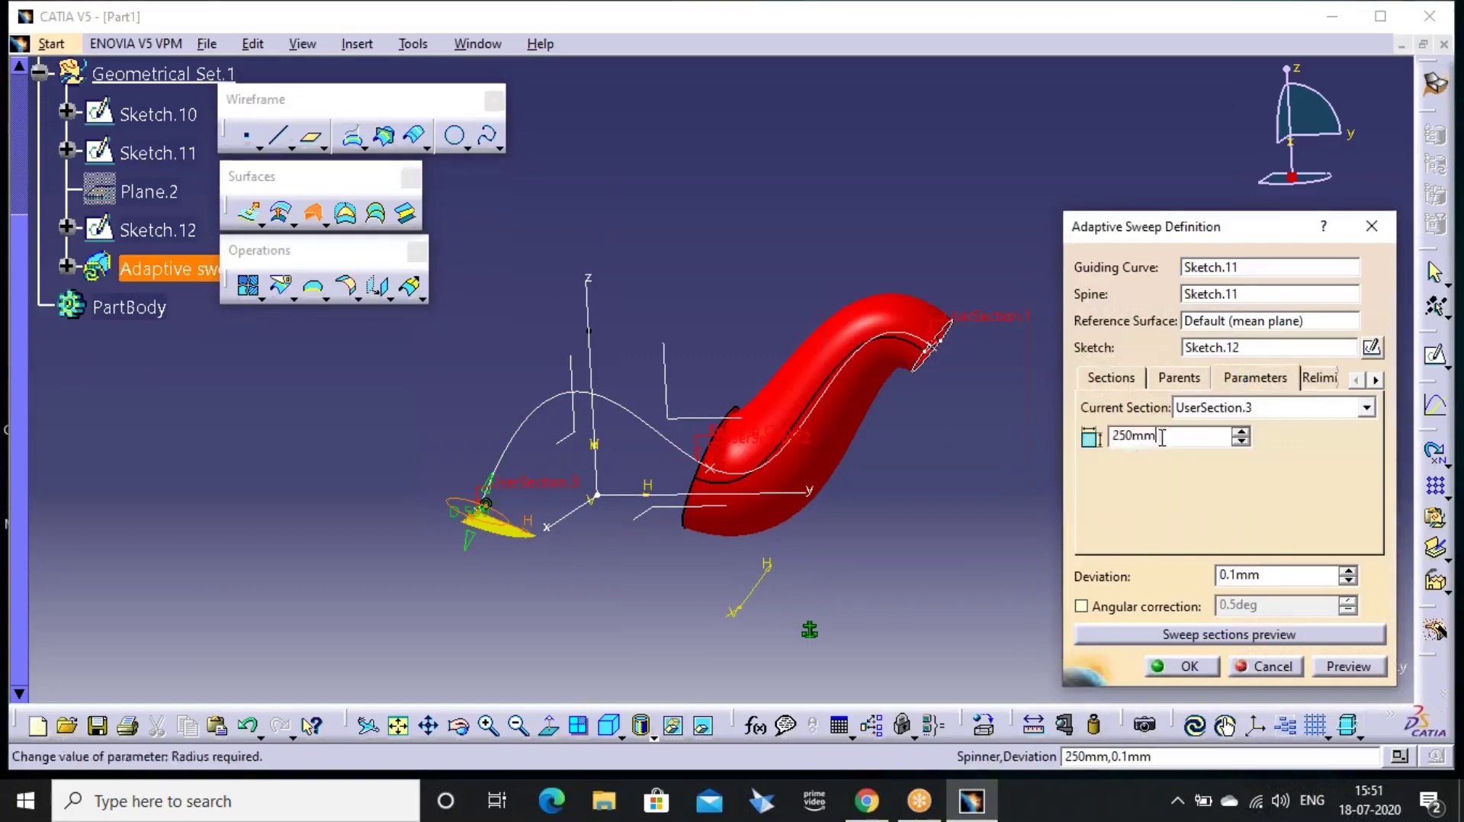
pyautogui.click(1346, 666)
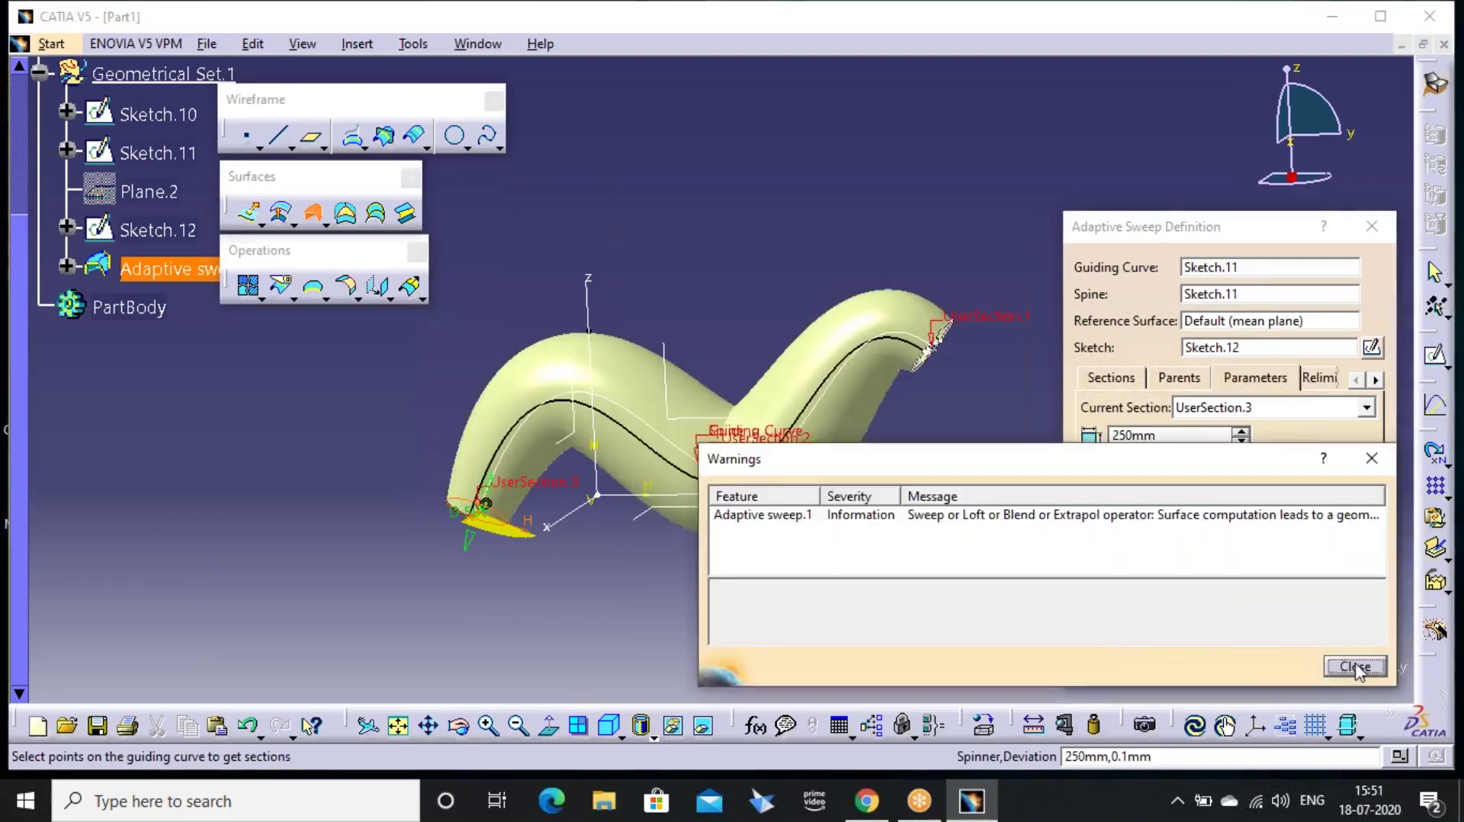
pyautogui.click(1354, 668)
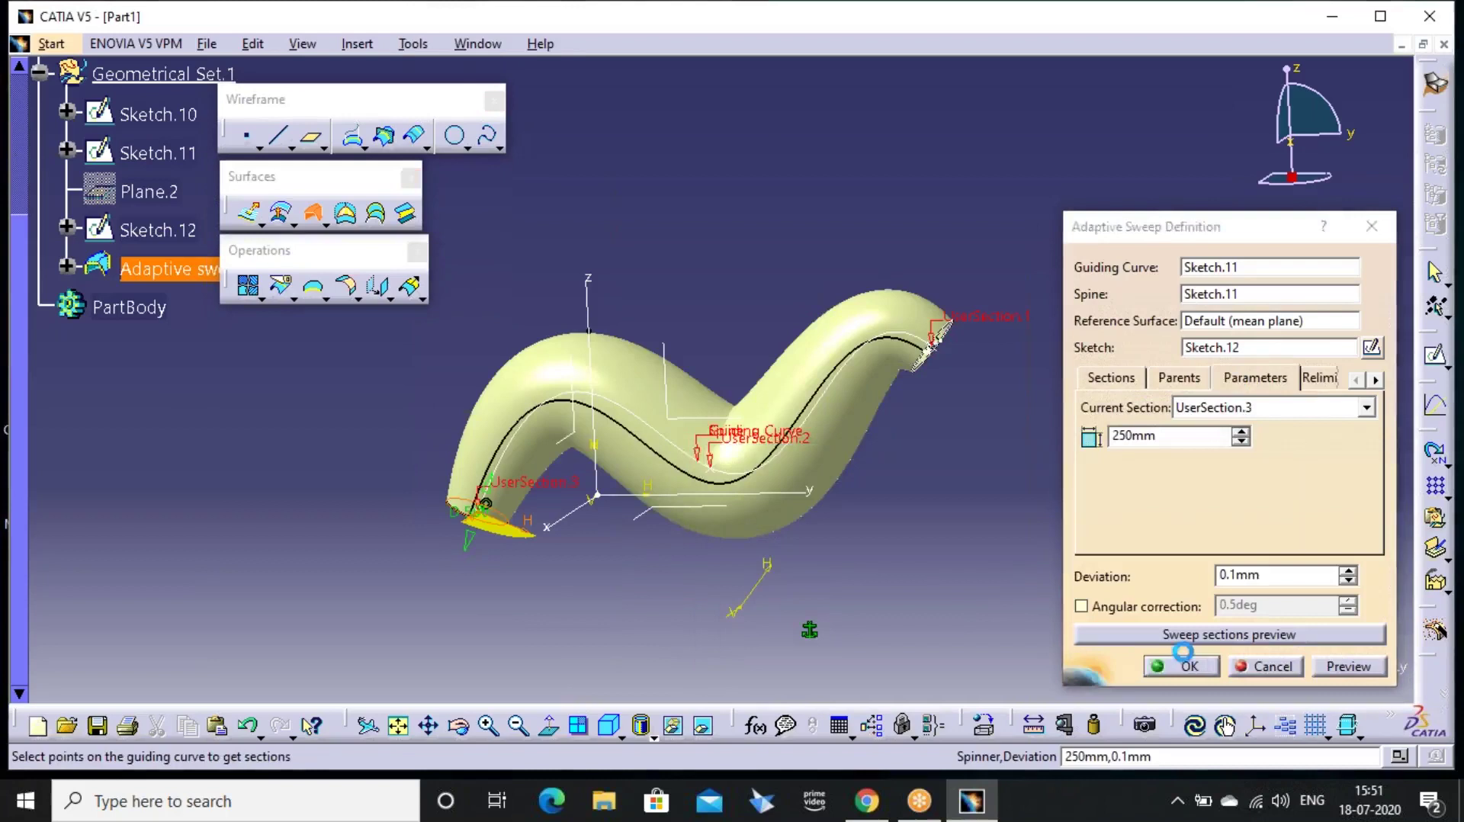
pyautogui.click(1182, 665)
pyautogui.moveTo(770, 328); pyautogui.dragTo(724, 533, button='middle')
pyautogui.click(1013, 37)
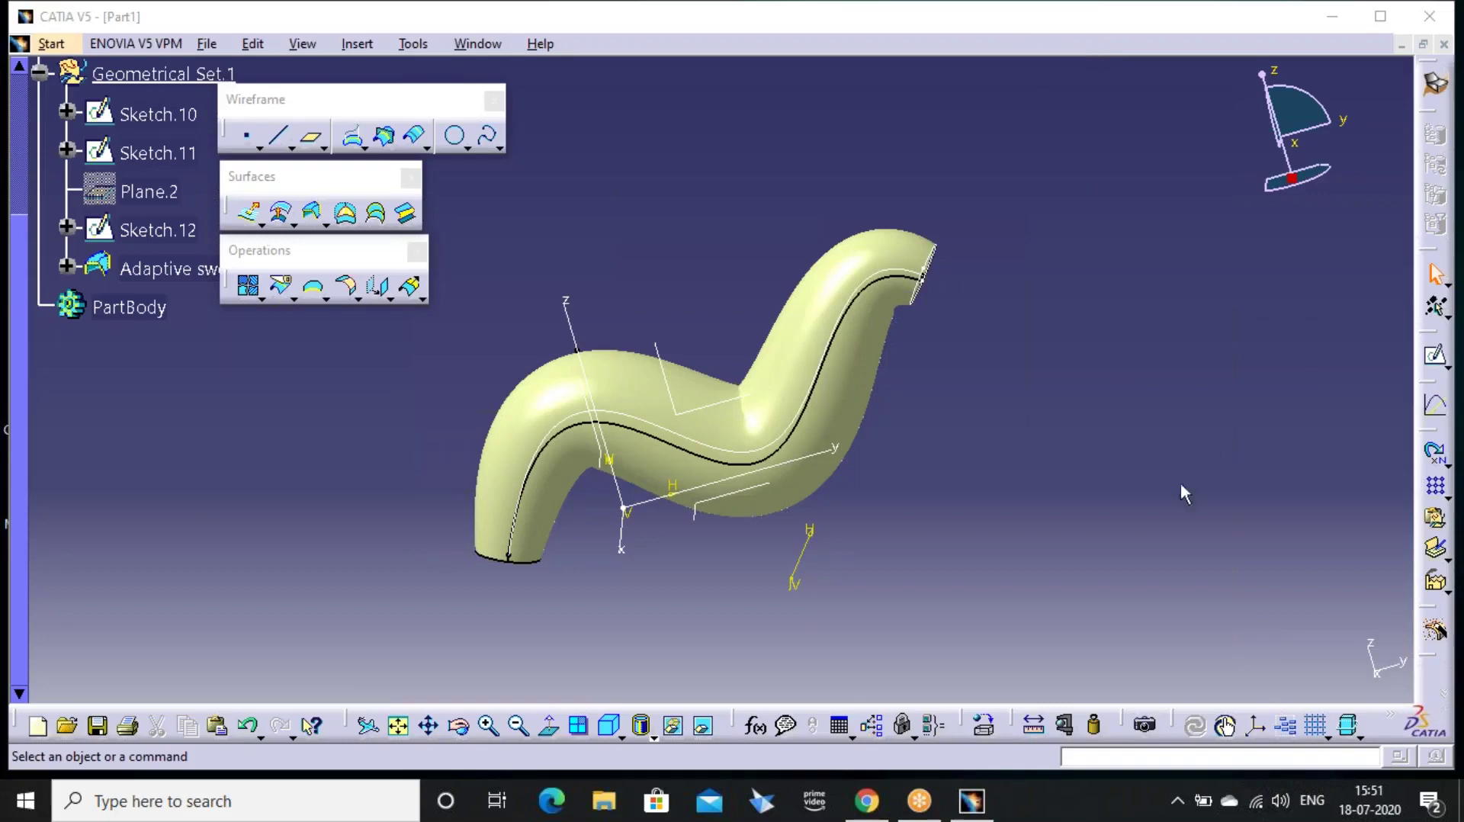
pyautogui.click(610, 725)
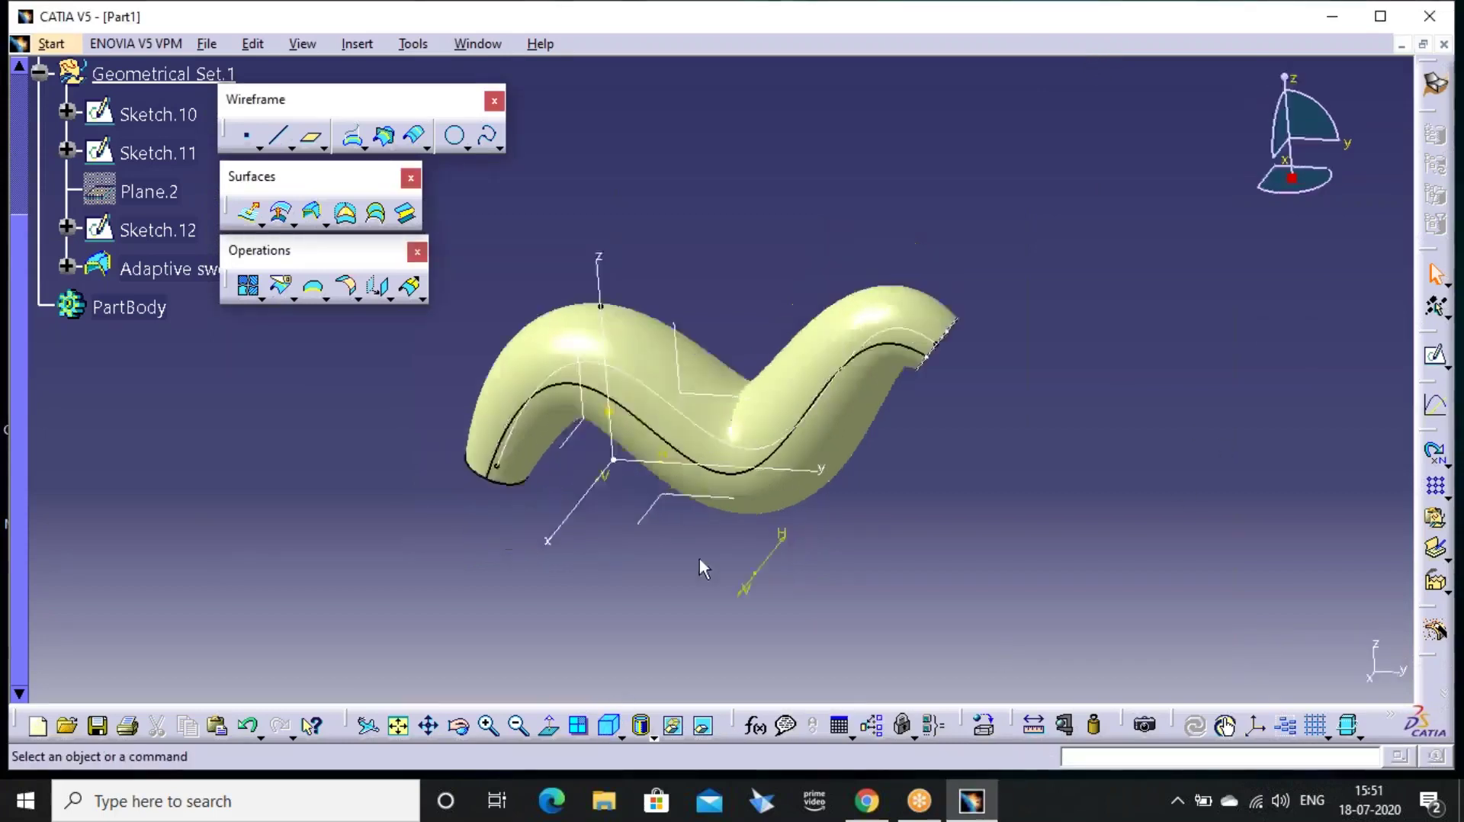
# Undo the adaptive sweep together with Sketch.12, Plane.2 and the guide-curve sketch, keeping only Sketch.10
pyautogui.hotkey('ctrl', 'z')
pyautogui.hotkey('ctrl', 'z')
pyautogui.hotkey('ctrl', 'z')
pyautogui.hotkey('ctrl', 'z')
pyautogui.hotkey('ctrl', 'z')
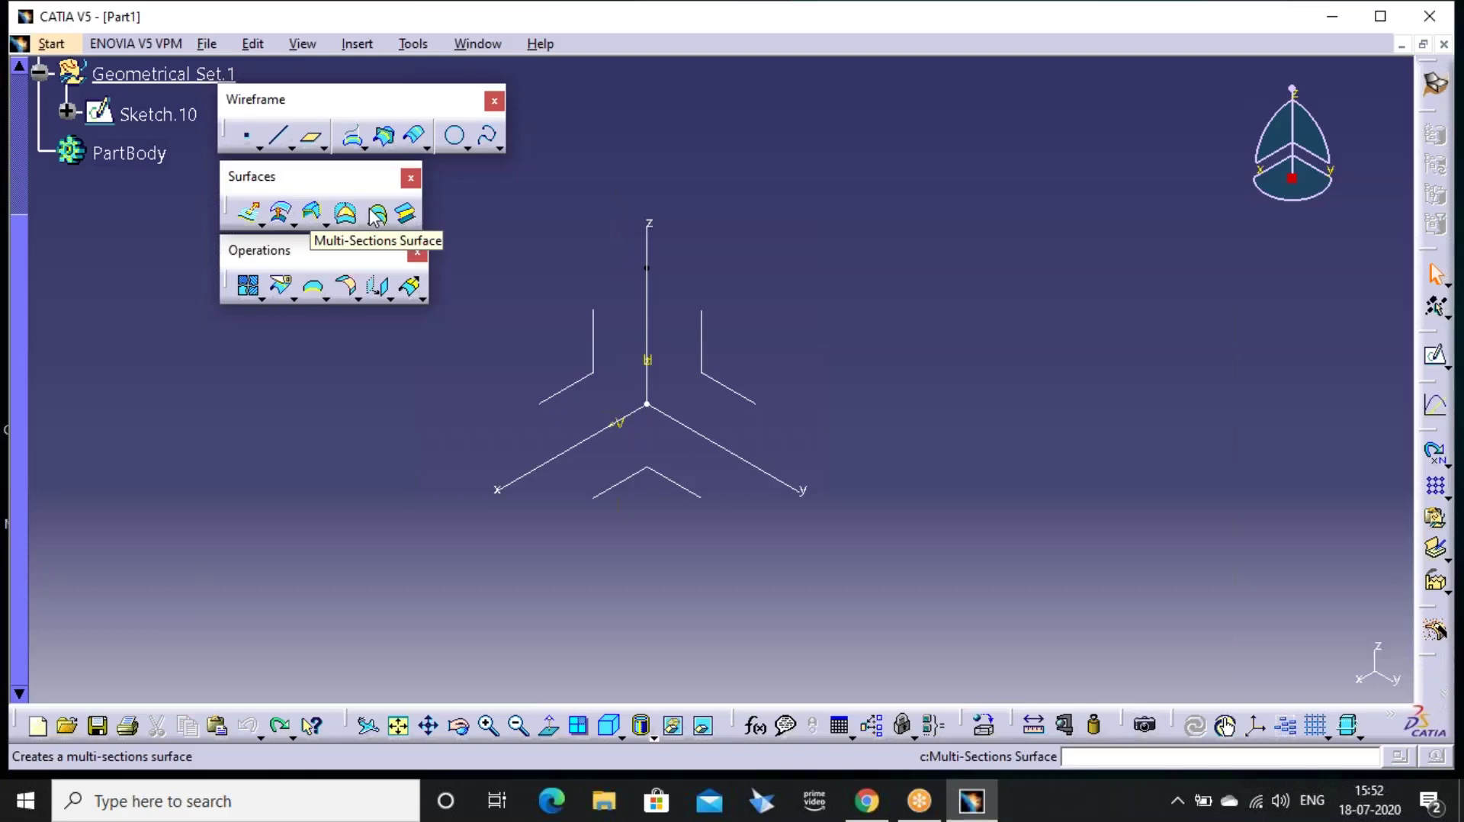
pyautogui.click(1021, 29)
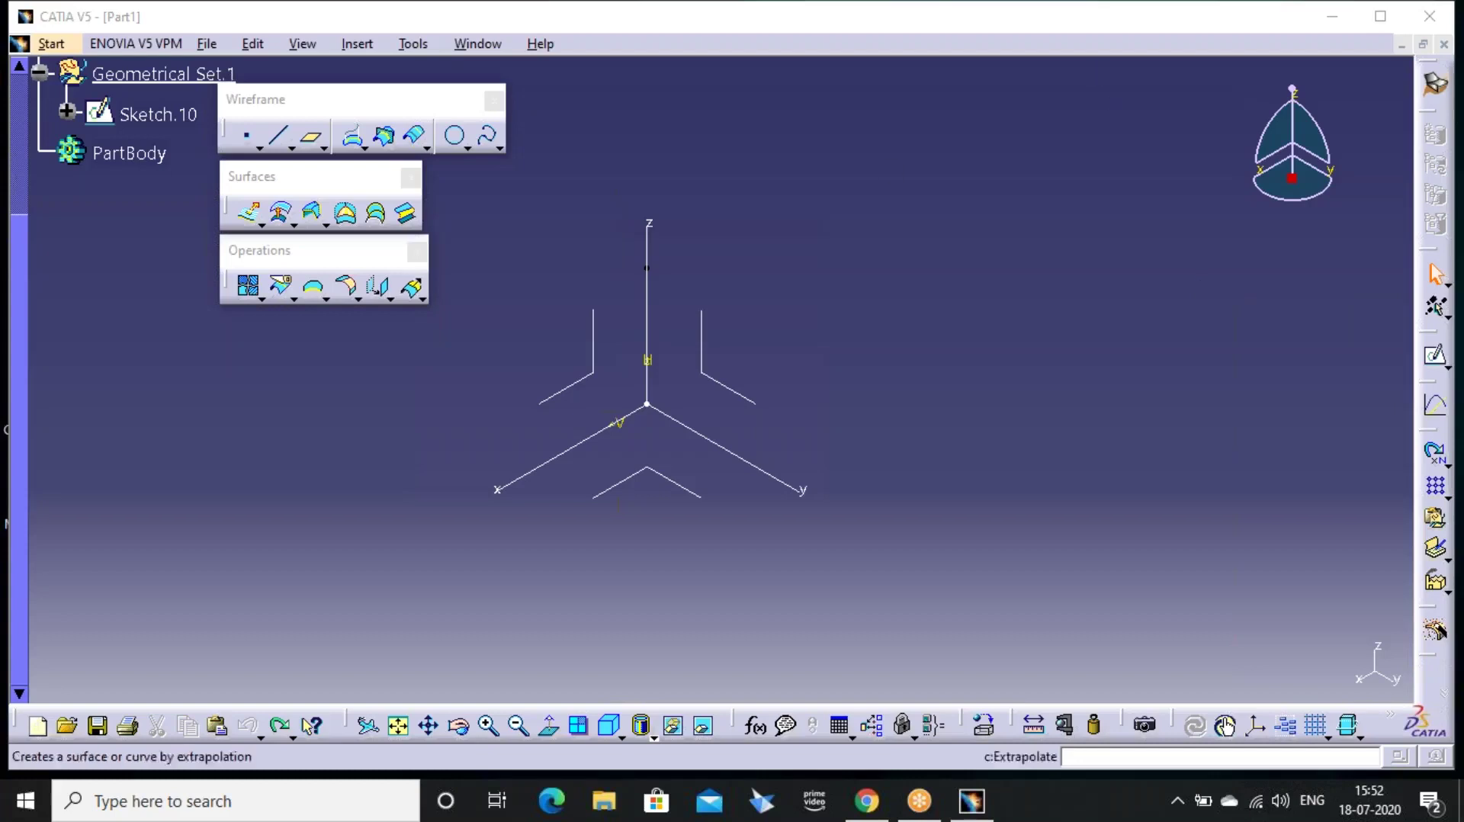
# Sketch a centered rectangle about 2261 mm wide and 2474 mm high at the origin on the XY plane
pyautogui.moveTo(535, 276); pyautogui.dragTo(634, 286, button='middle')
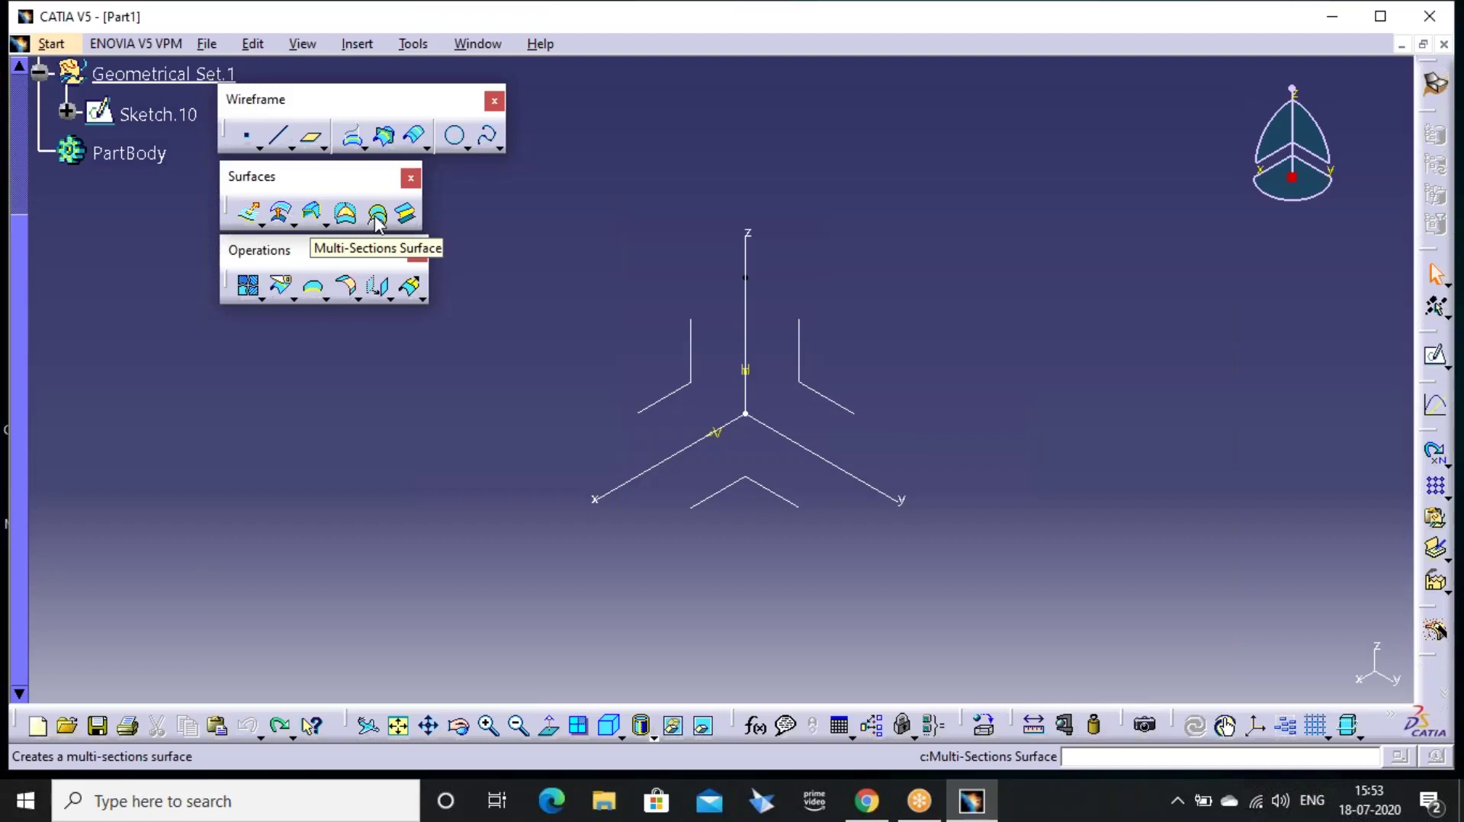
pyautogui.click(1433, 355)
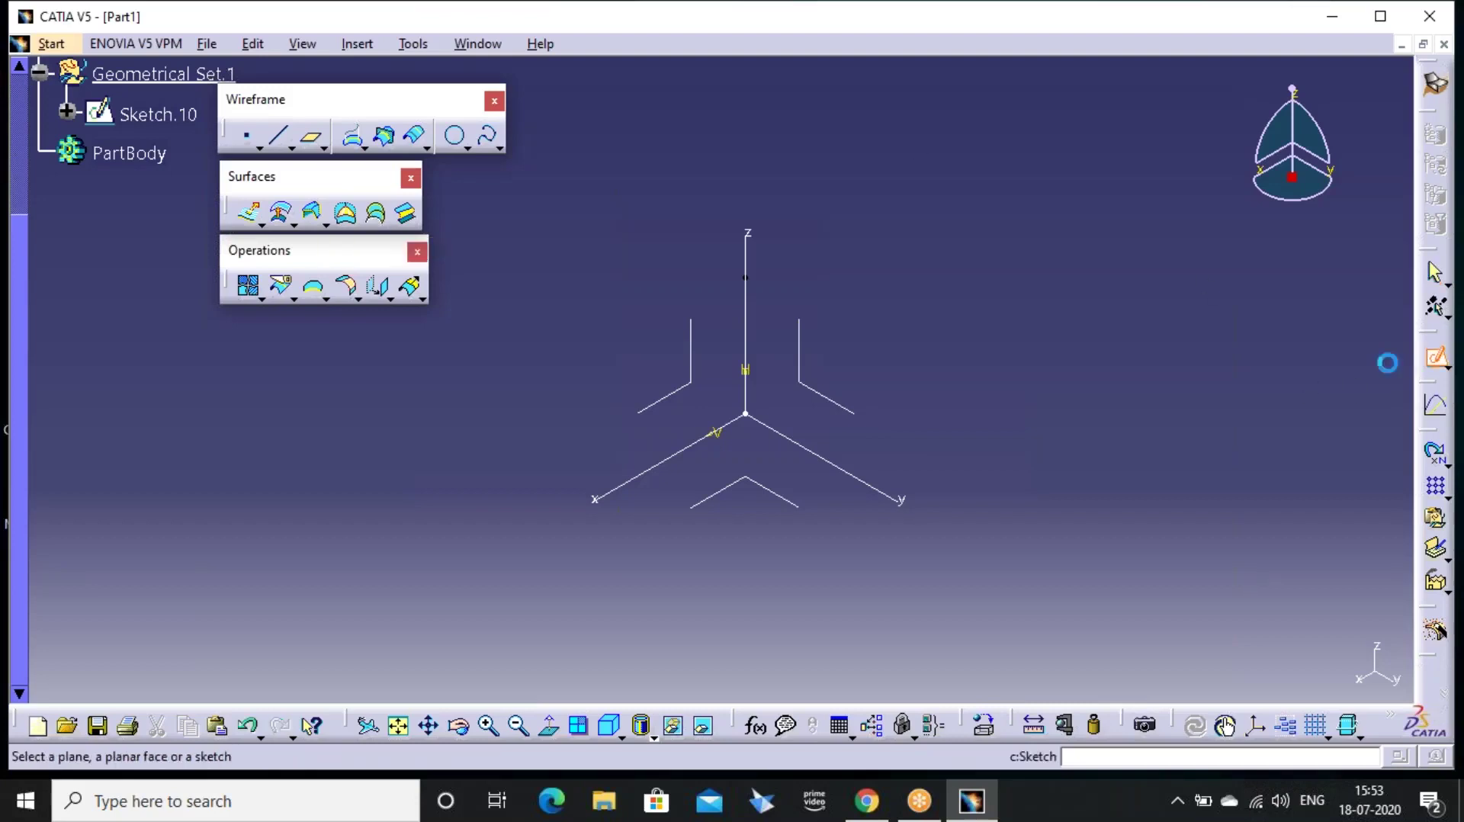
pyautogui.click(762, 491)
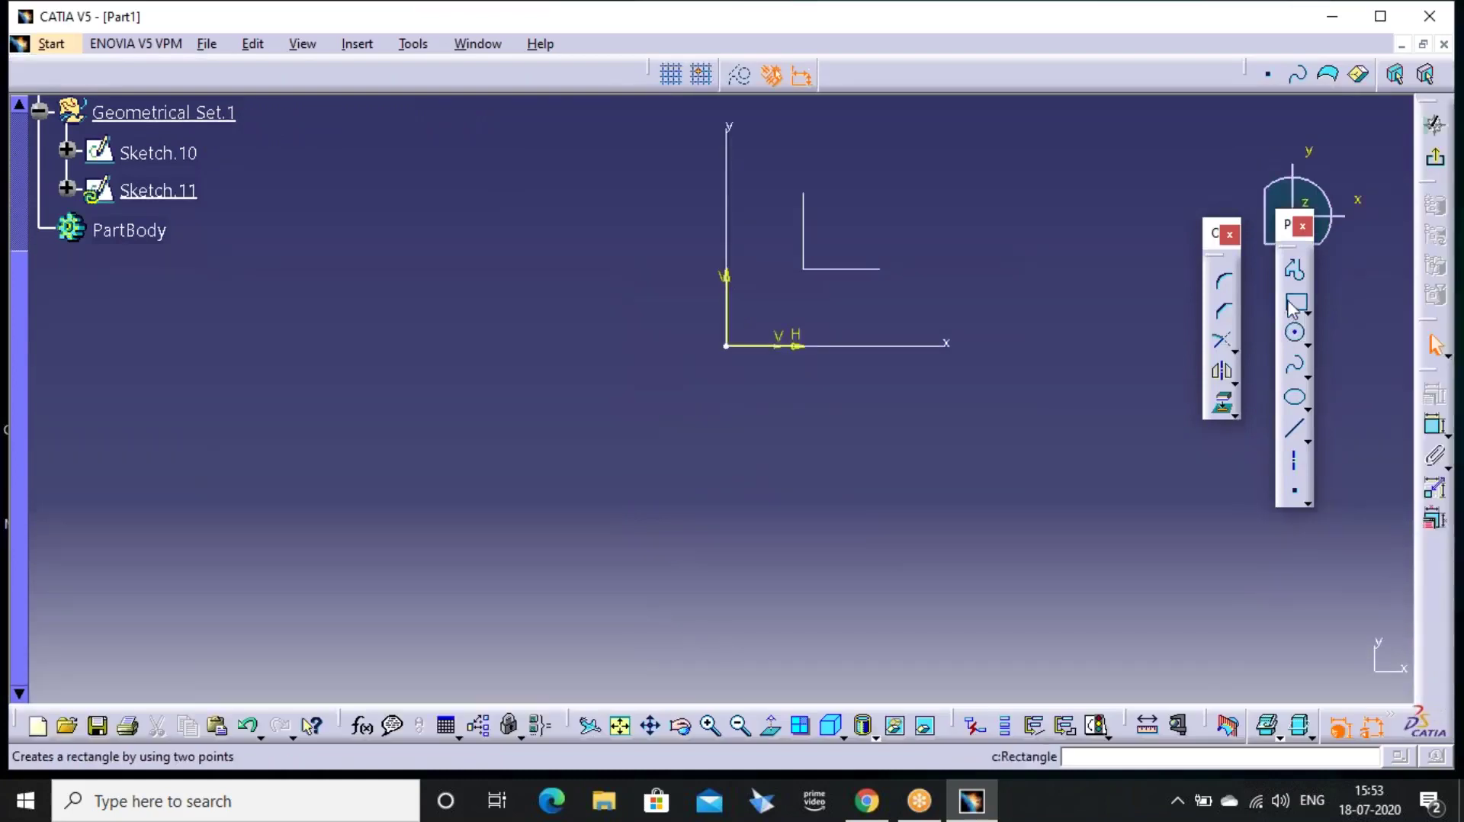
pyautogui.click(1296, 301)
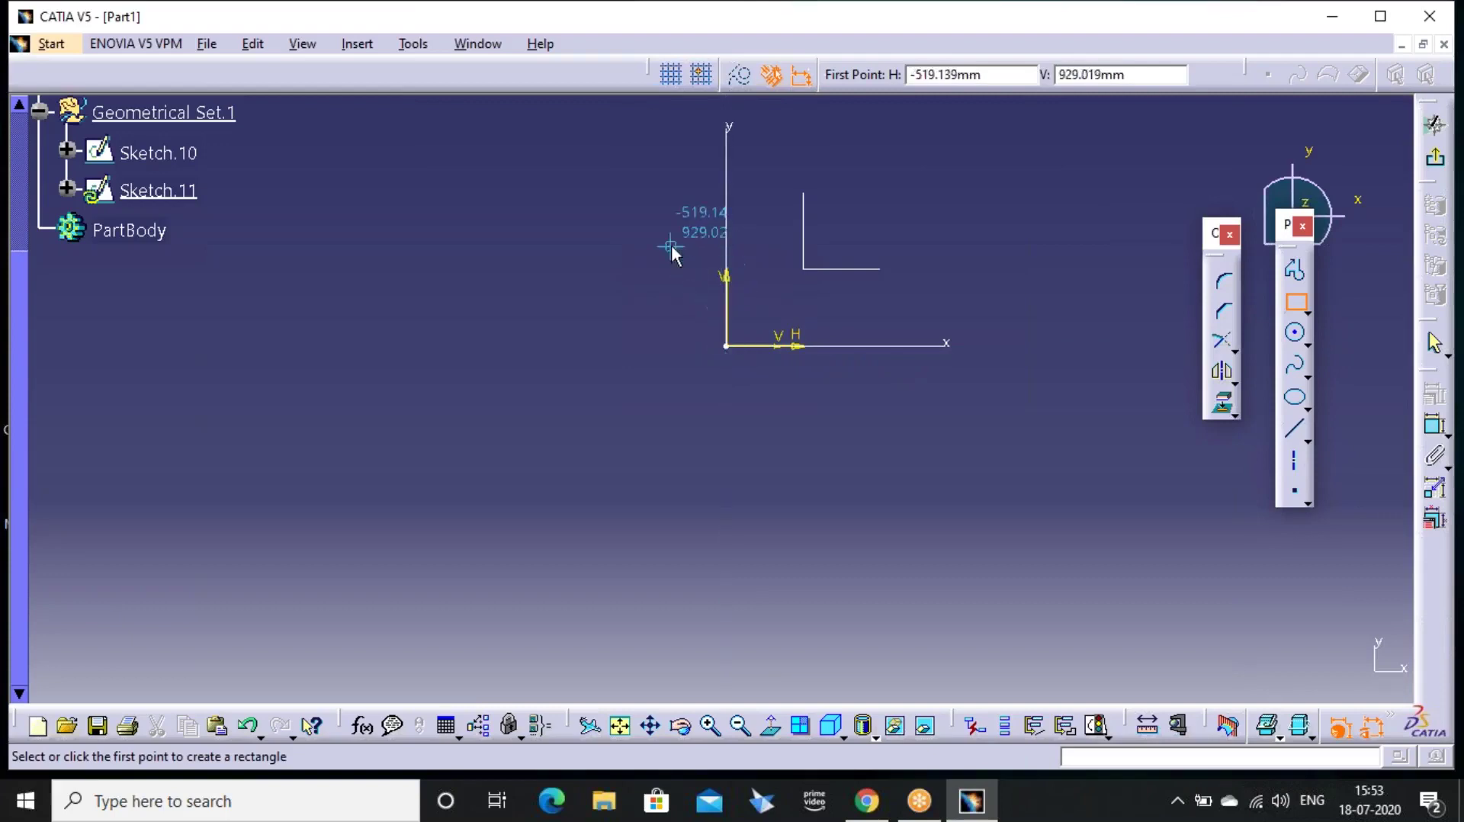
pyautogui.click(1307, 312)
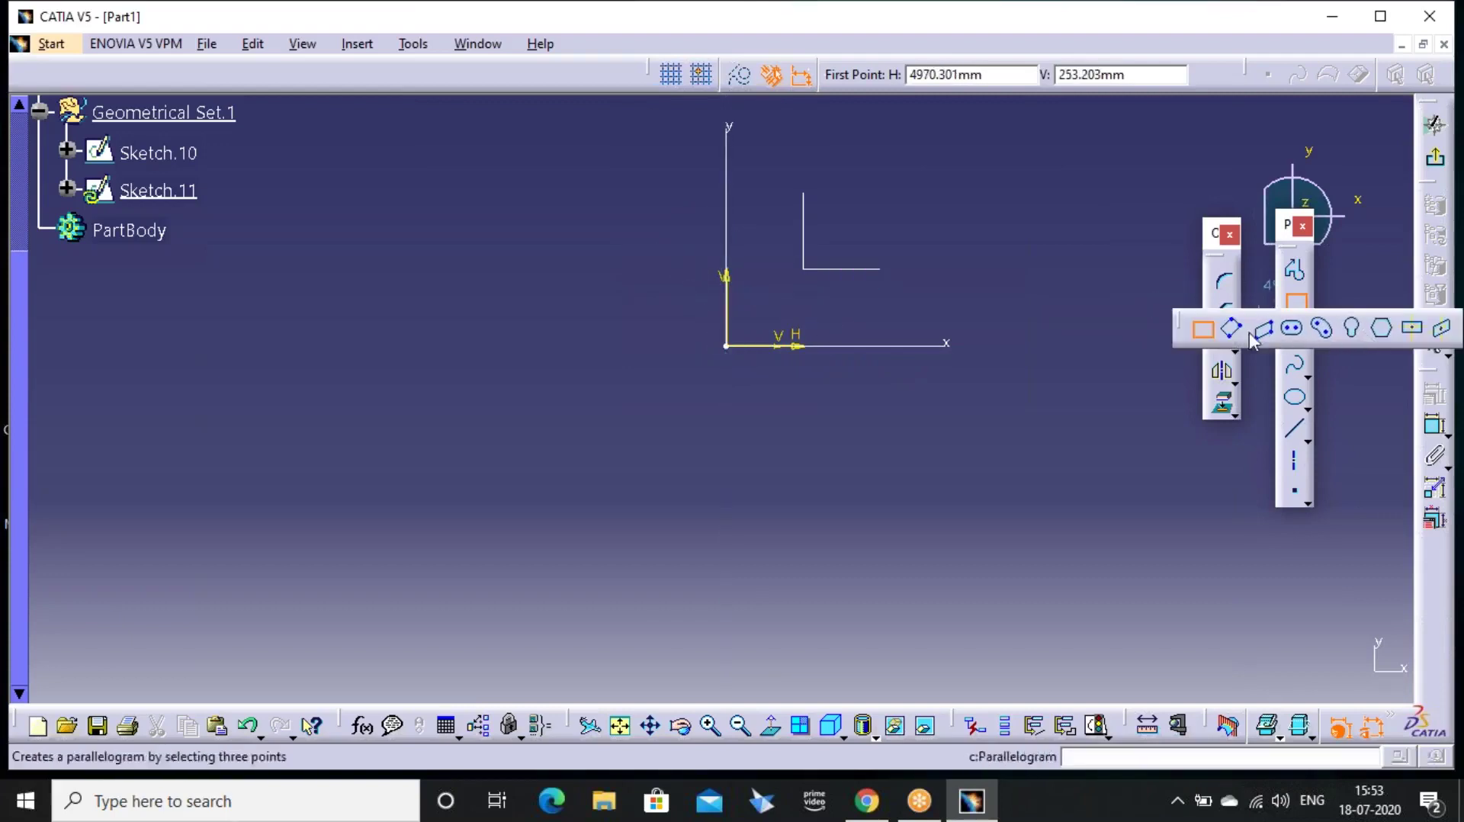
pyautogui.click(1411, 328)
pyautogui.click(727, 346)
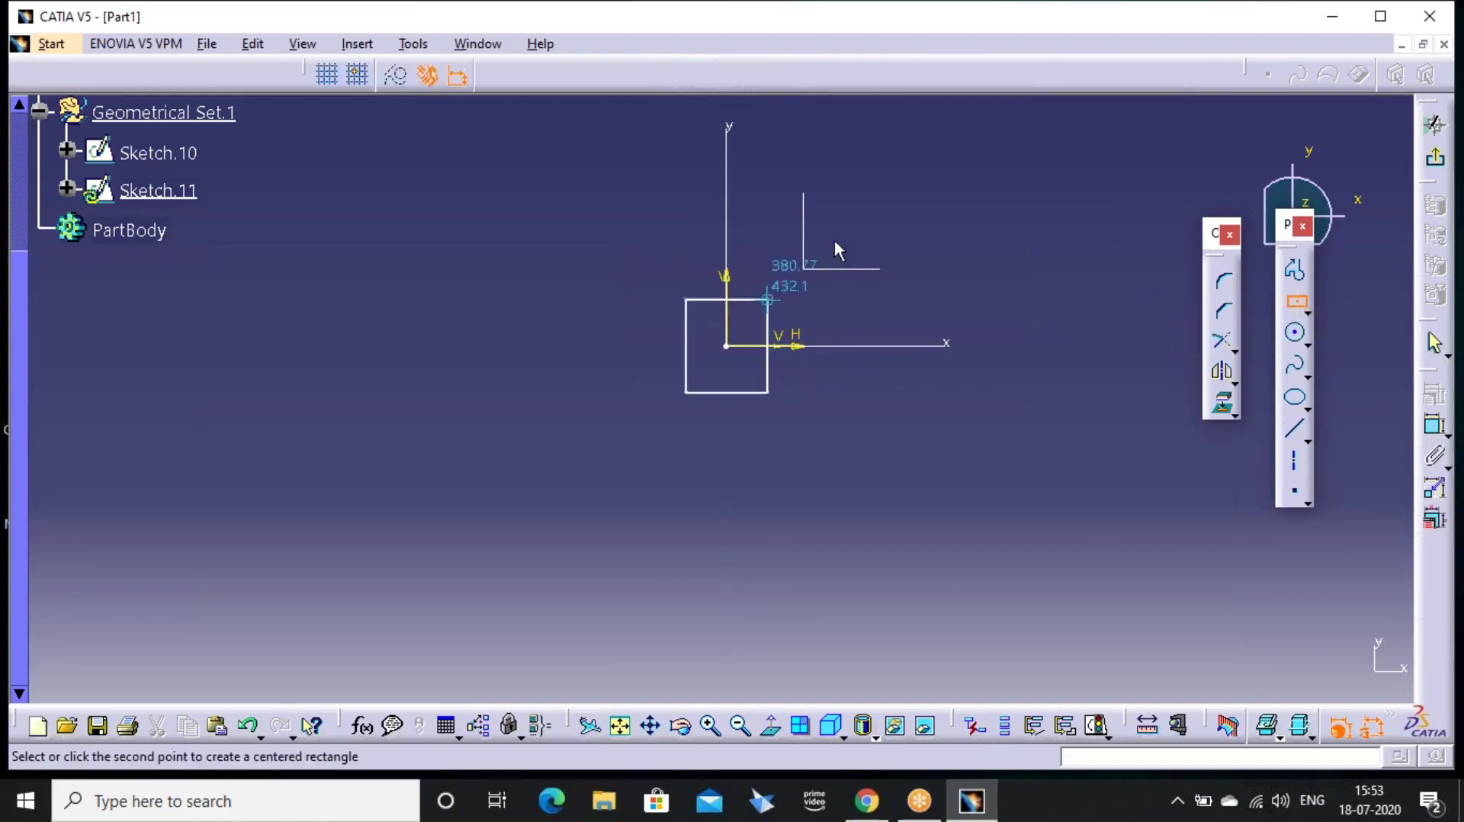
pyautogui.click(851, 221)
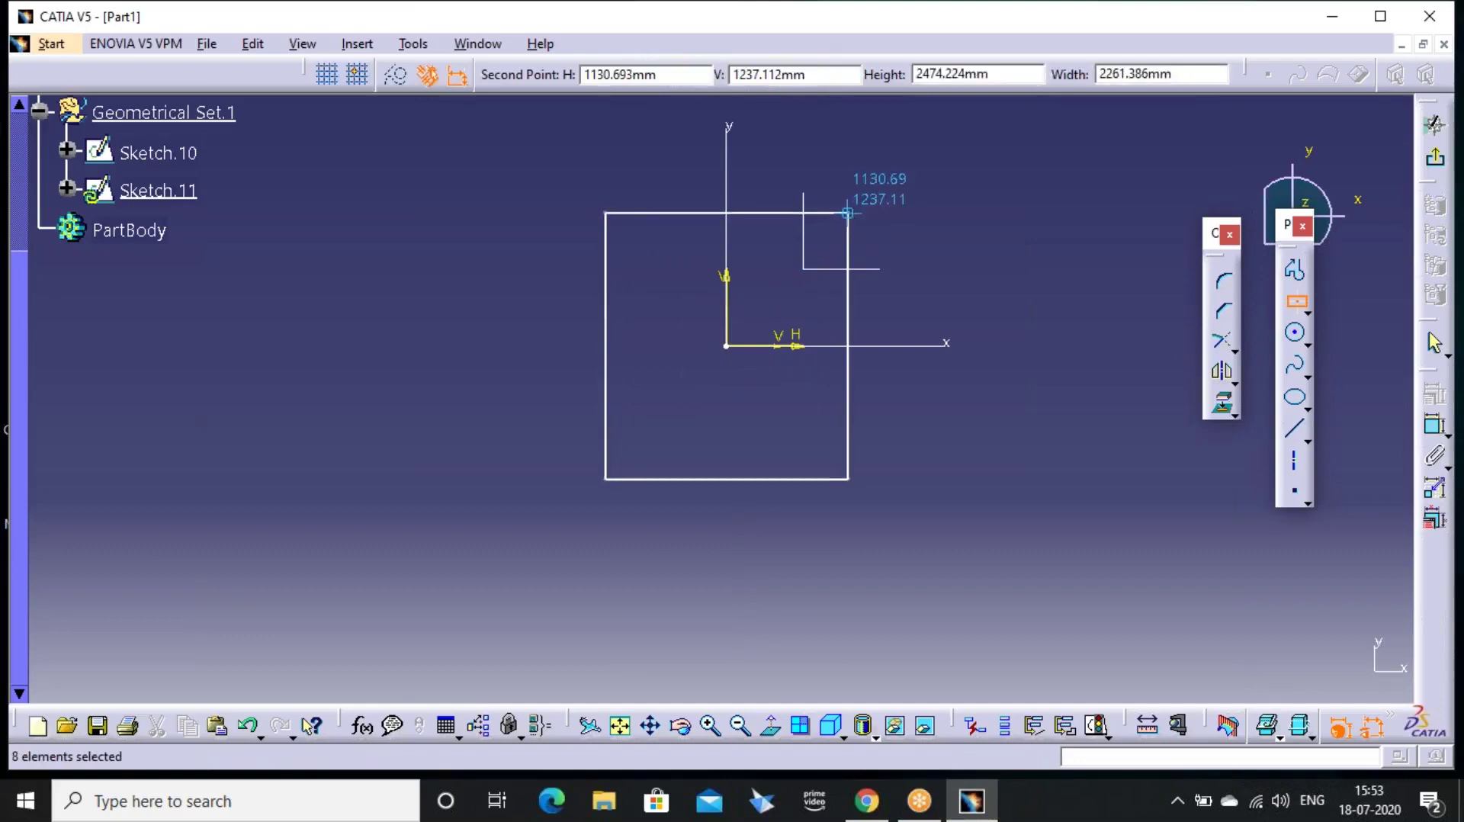
pyautogui.click(1434, 125)
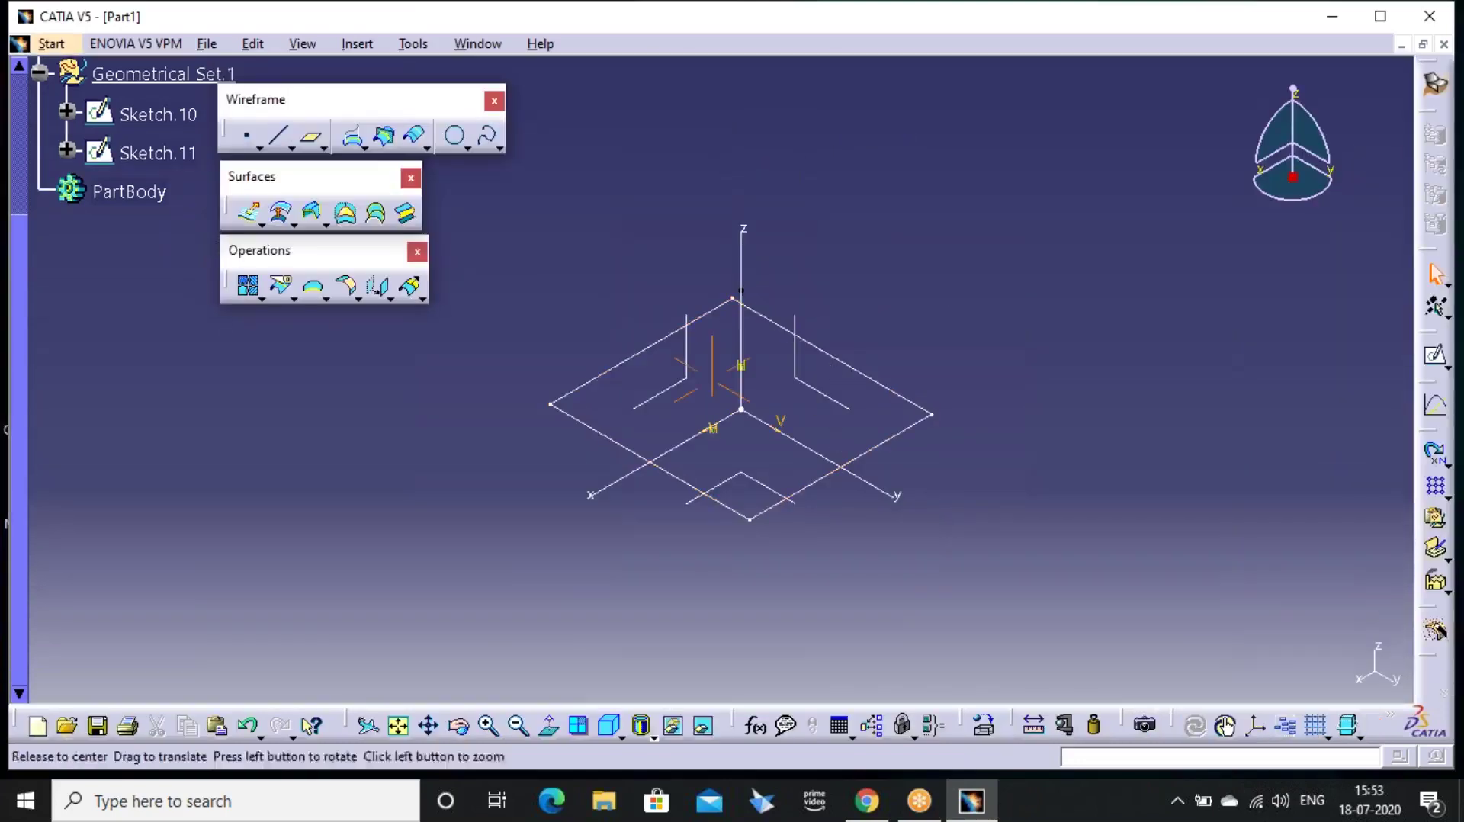
# Create a reference plane offset 5000 mm from the XY plane
pyautogui.click(830, 365)
pyautogui.moveTo(829, 364); pyautogui.dragTo(817, 418, button='middle')
pyautogui.scroll(-2, 817, 419)
pyautogui.moveTo(894, 309); pyautogui.dragTo(885, 408, button='middle')
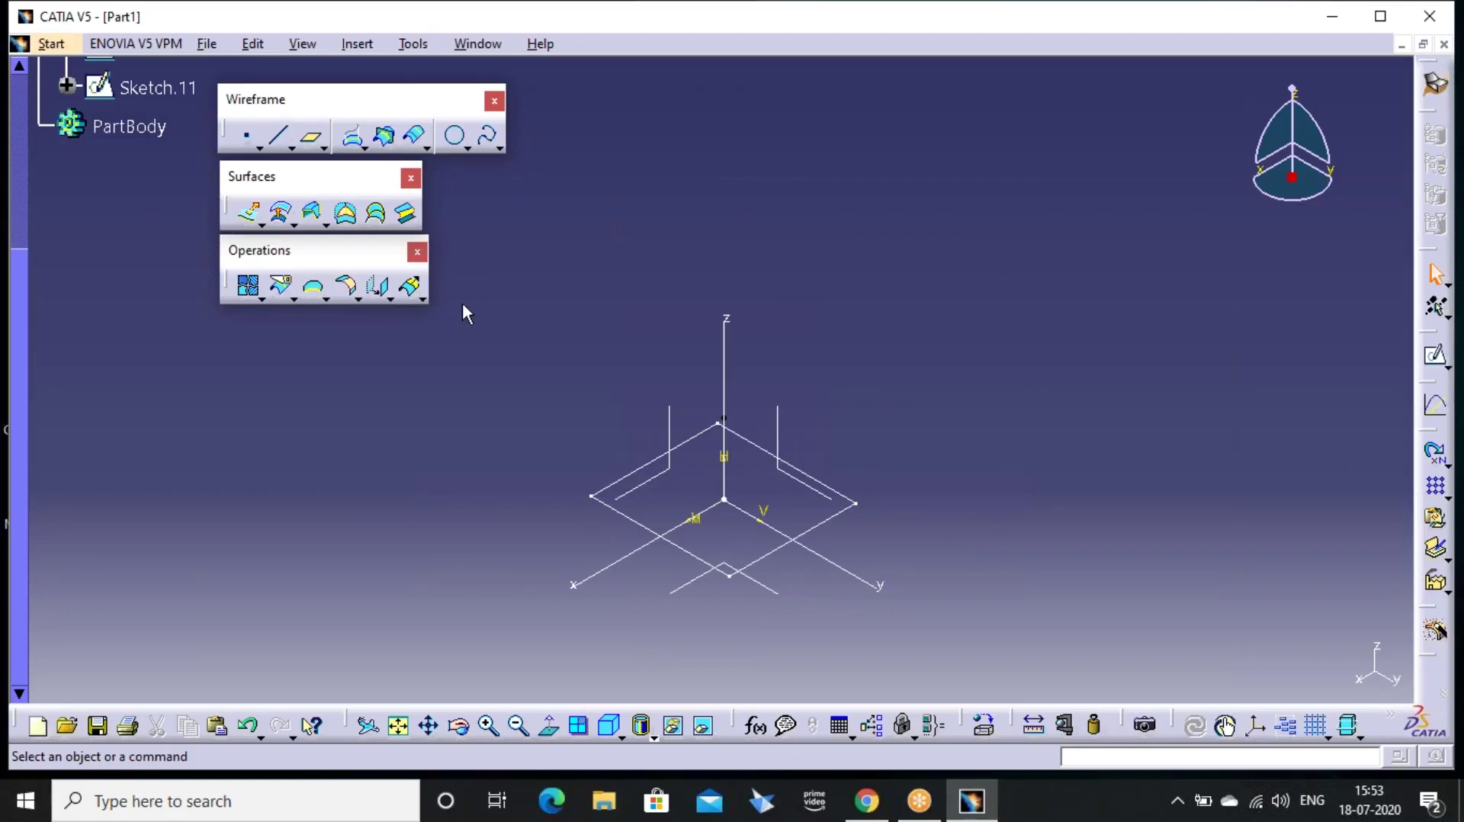
pyautogui.click(311, 137)
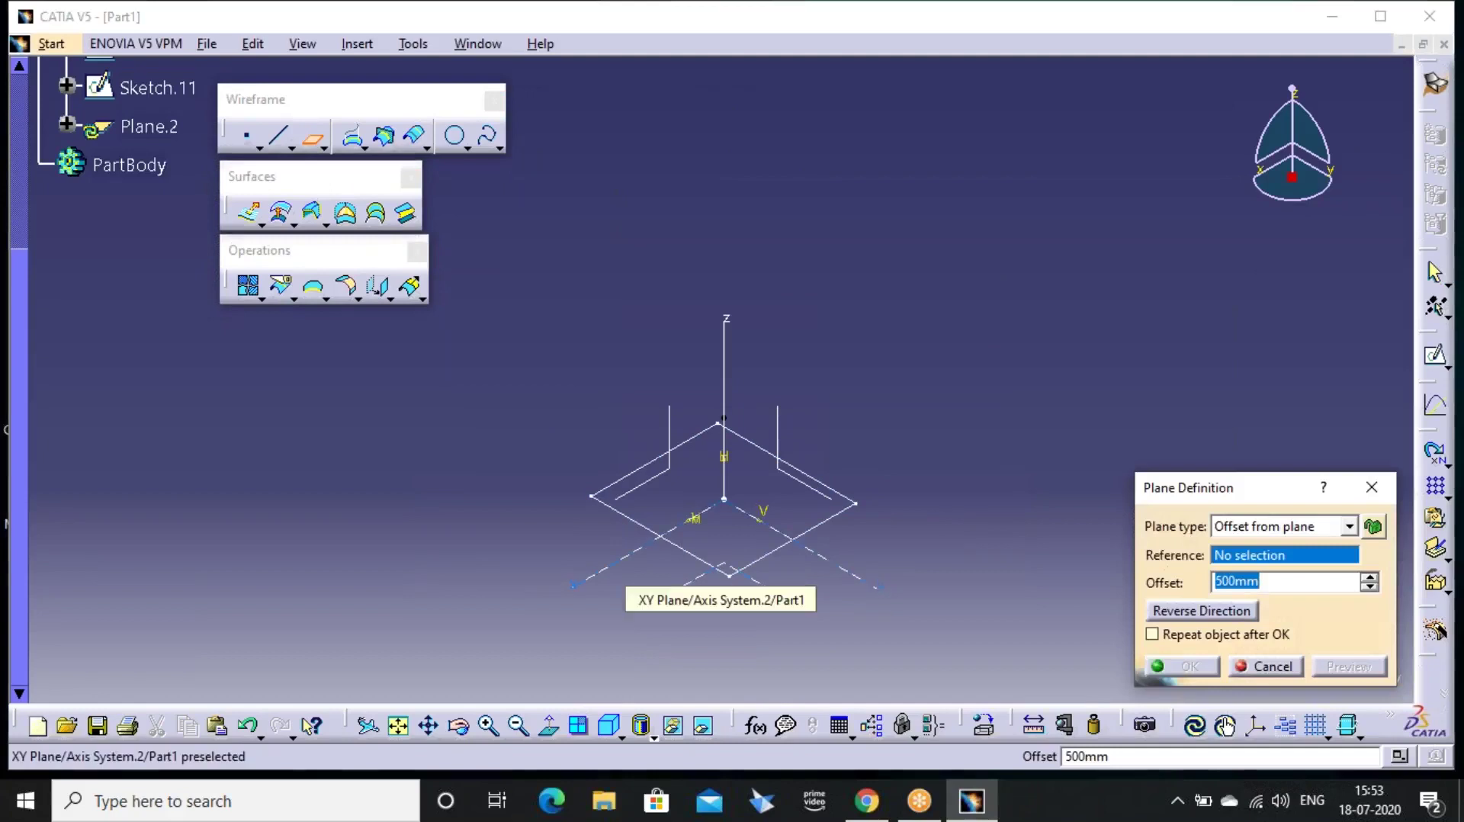
pyautogui.click(716, 565)
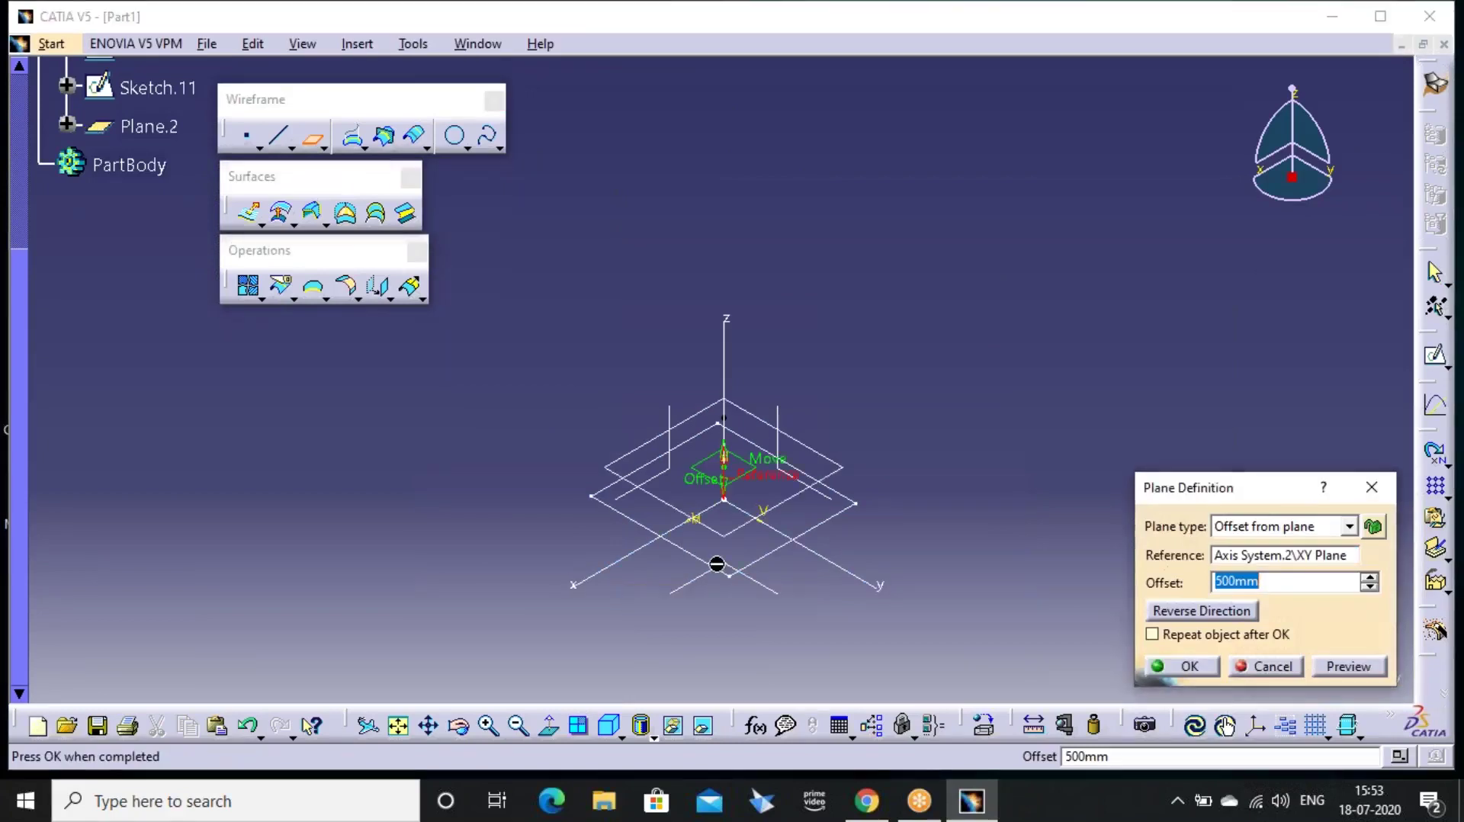
pyautogui.write('5')
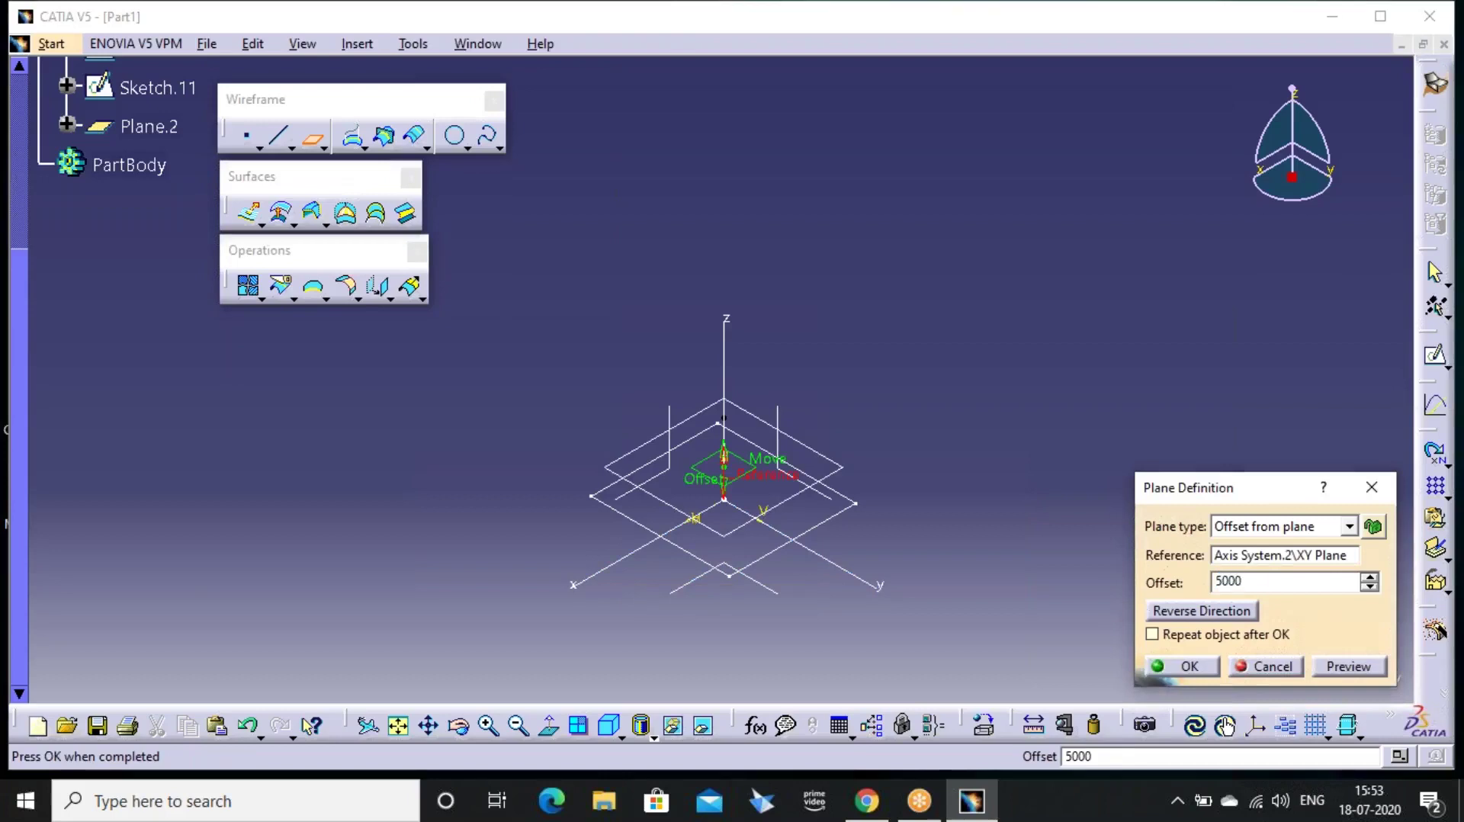
pyautogui.press('Return')
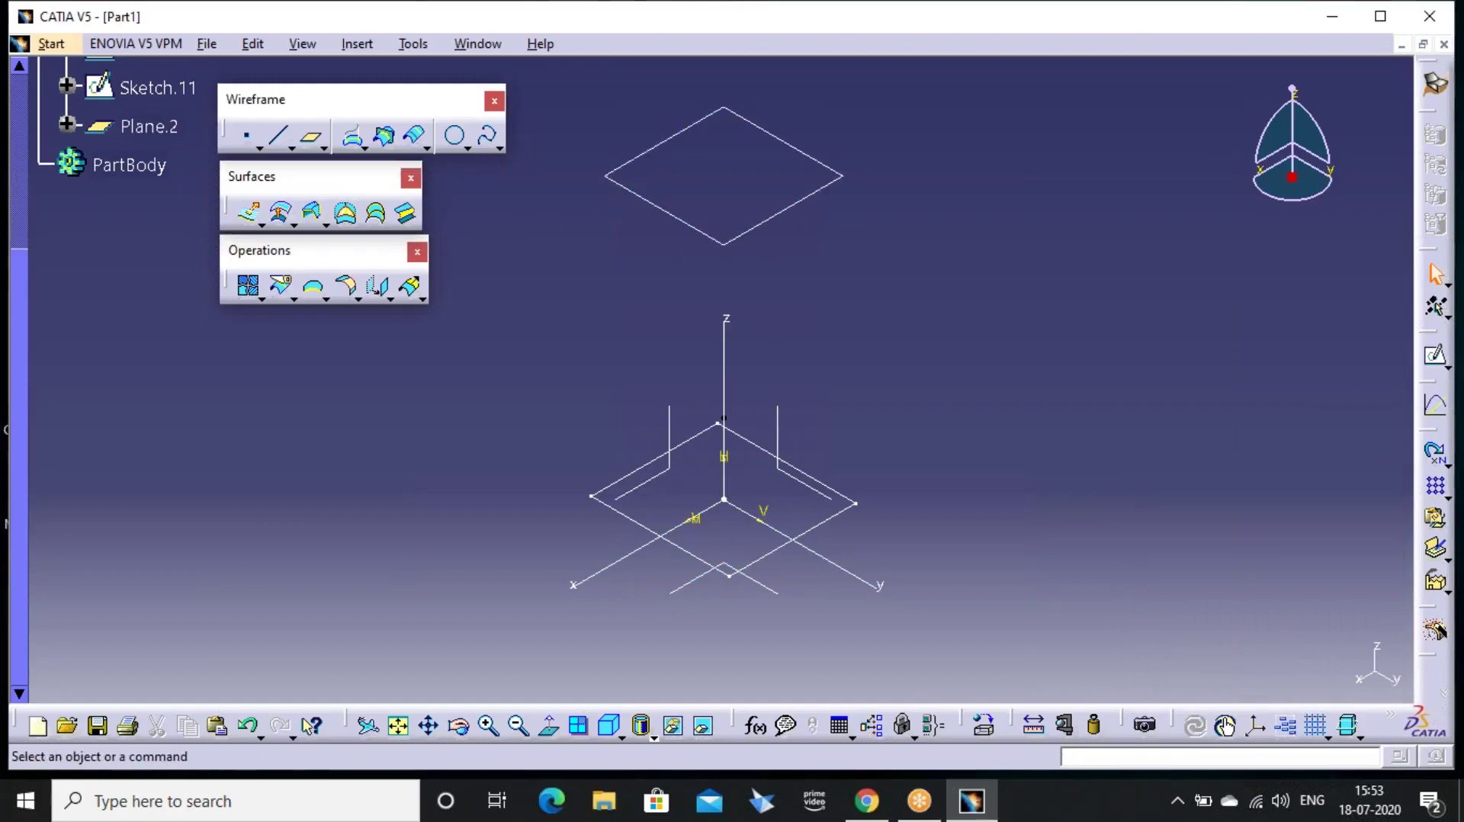
# Sketch a hexagon about 3876 mm across flats, centered at the origin, on the offset plane with horizontal upper and lower edges
pyautogui.click(1437, 356)
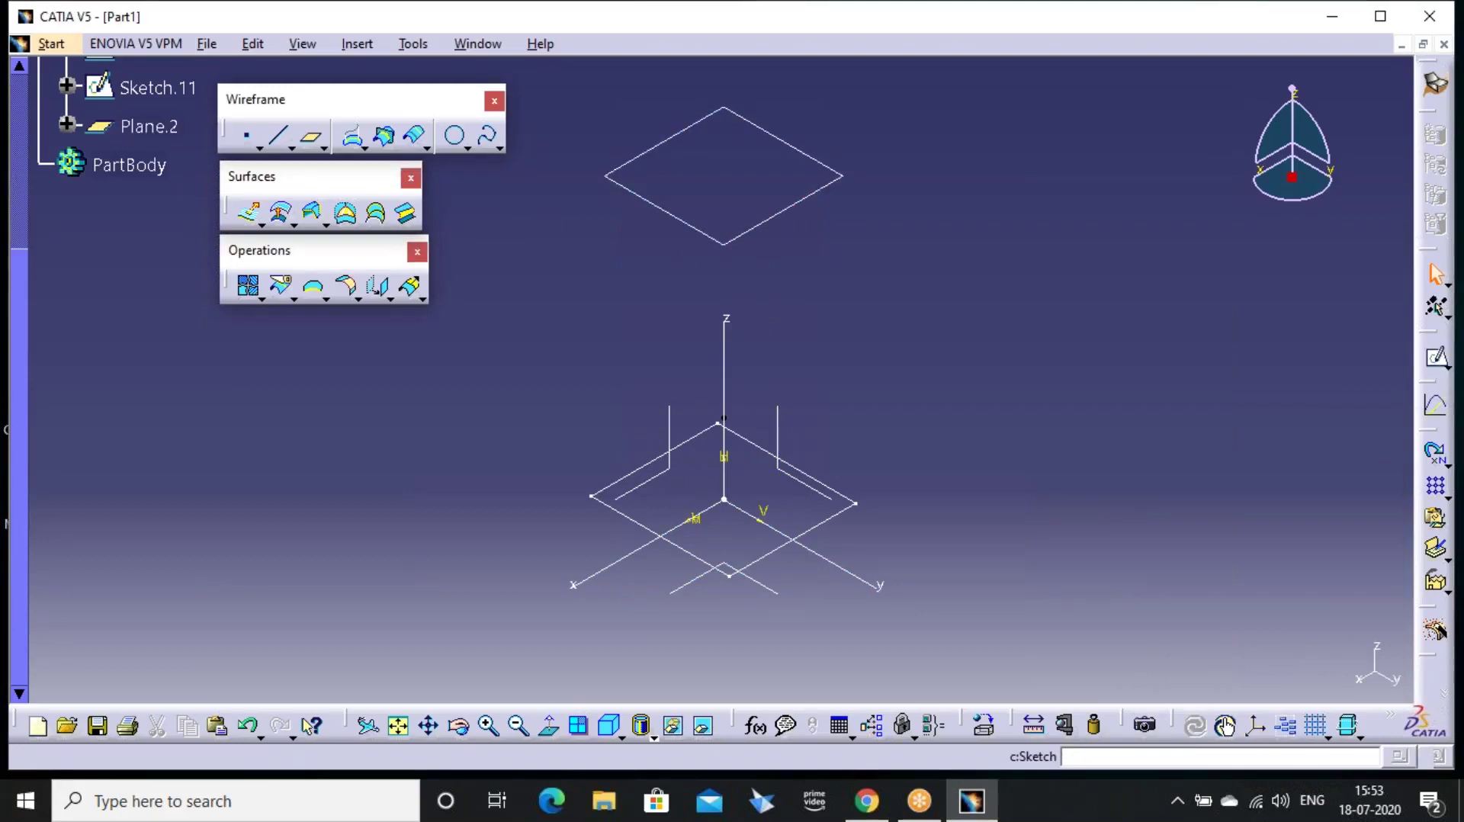
pyautogui.click(824, 188)
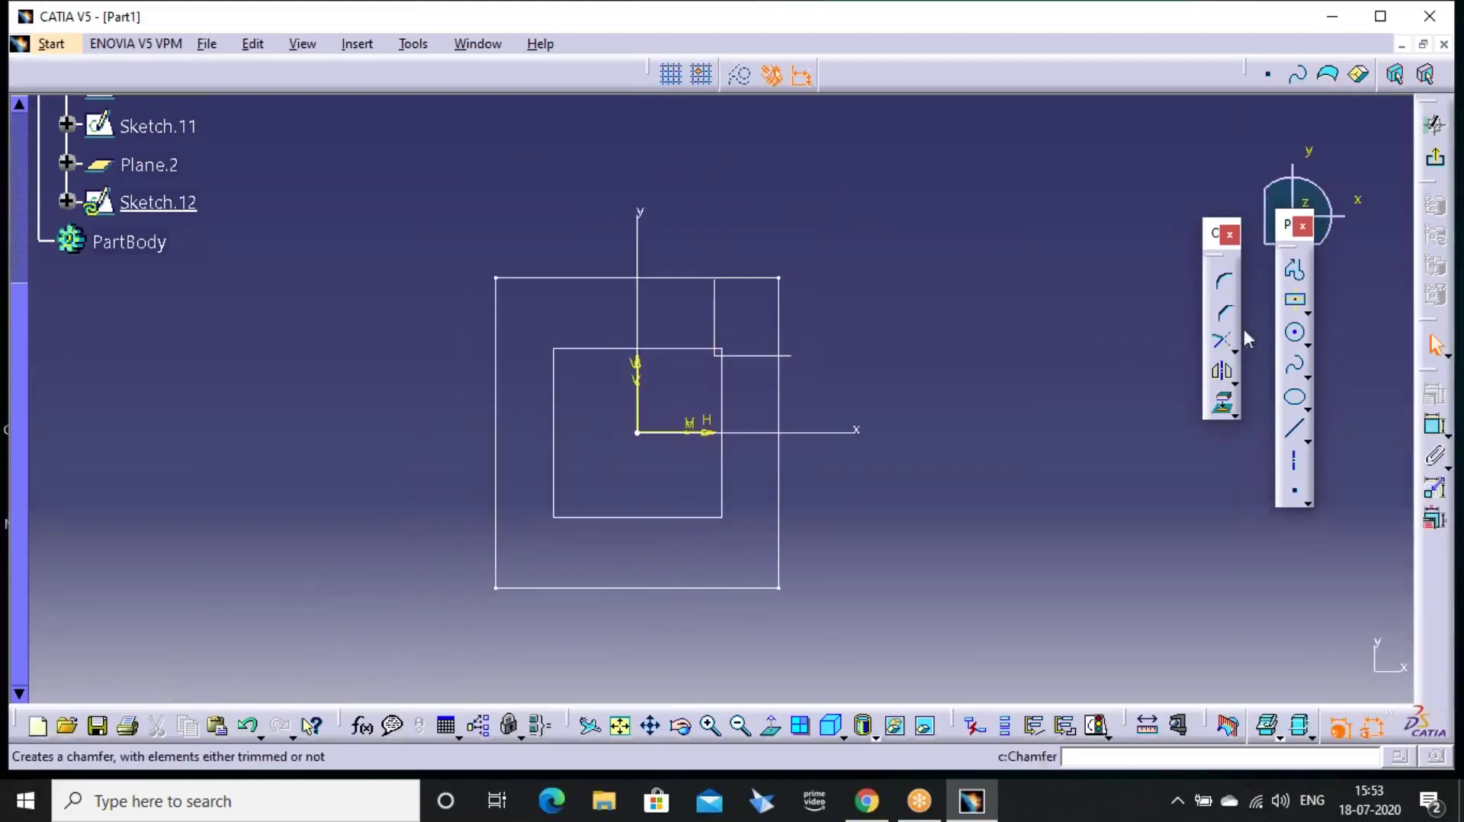
pyautogui.click(1306, 311)
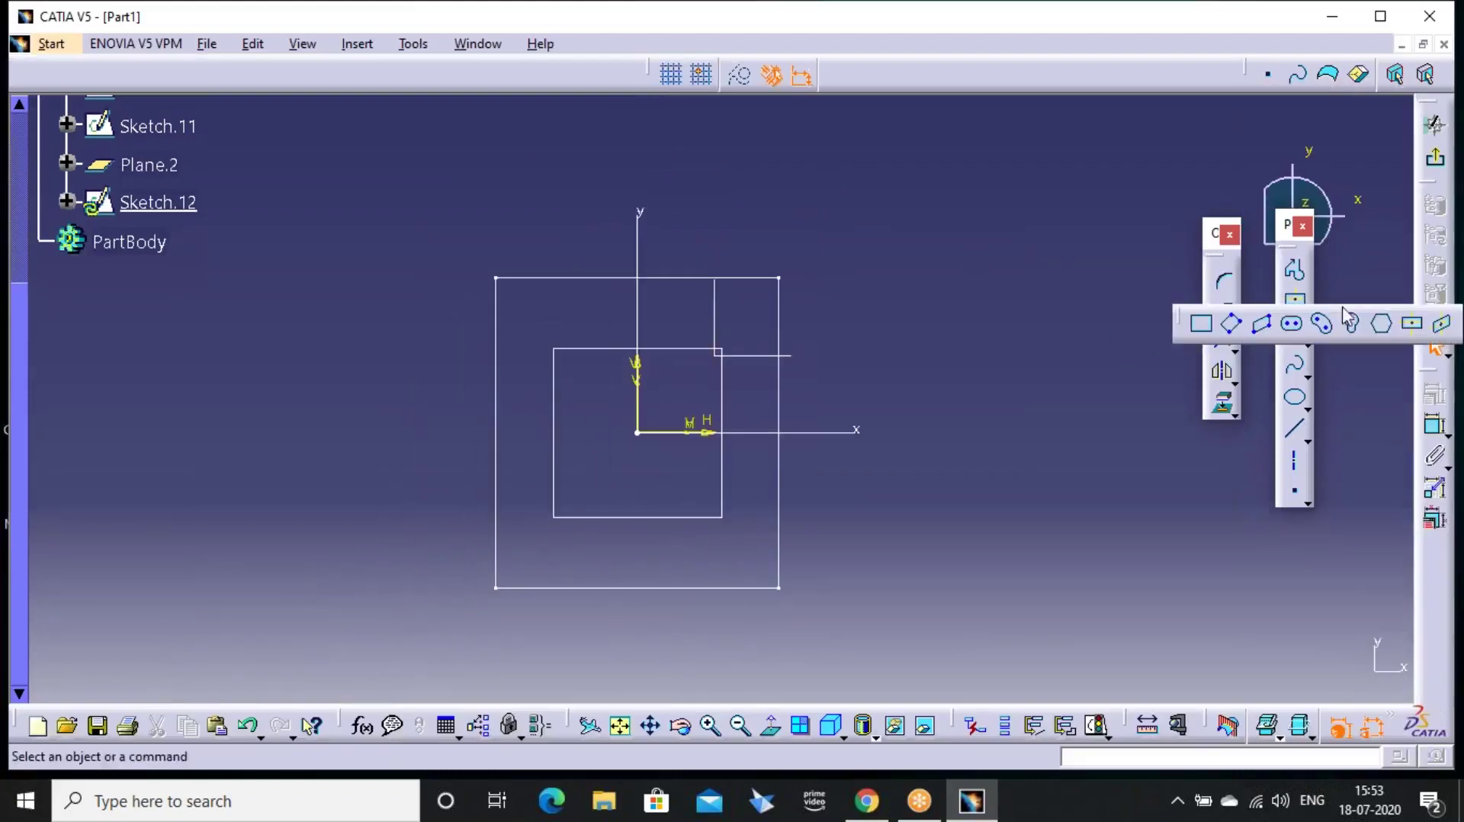
pyautogui.click(1382, 327)
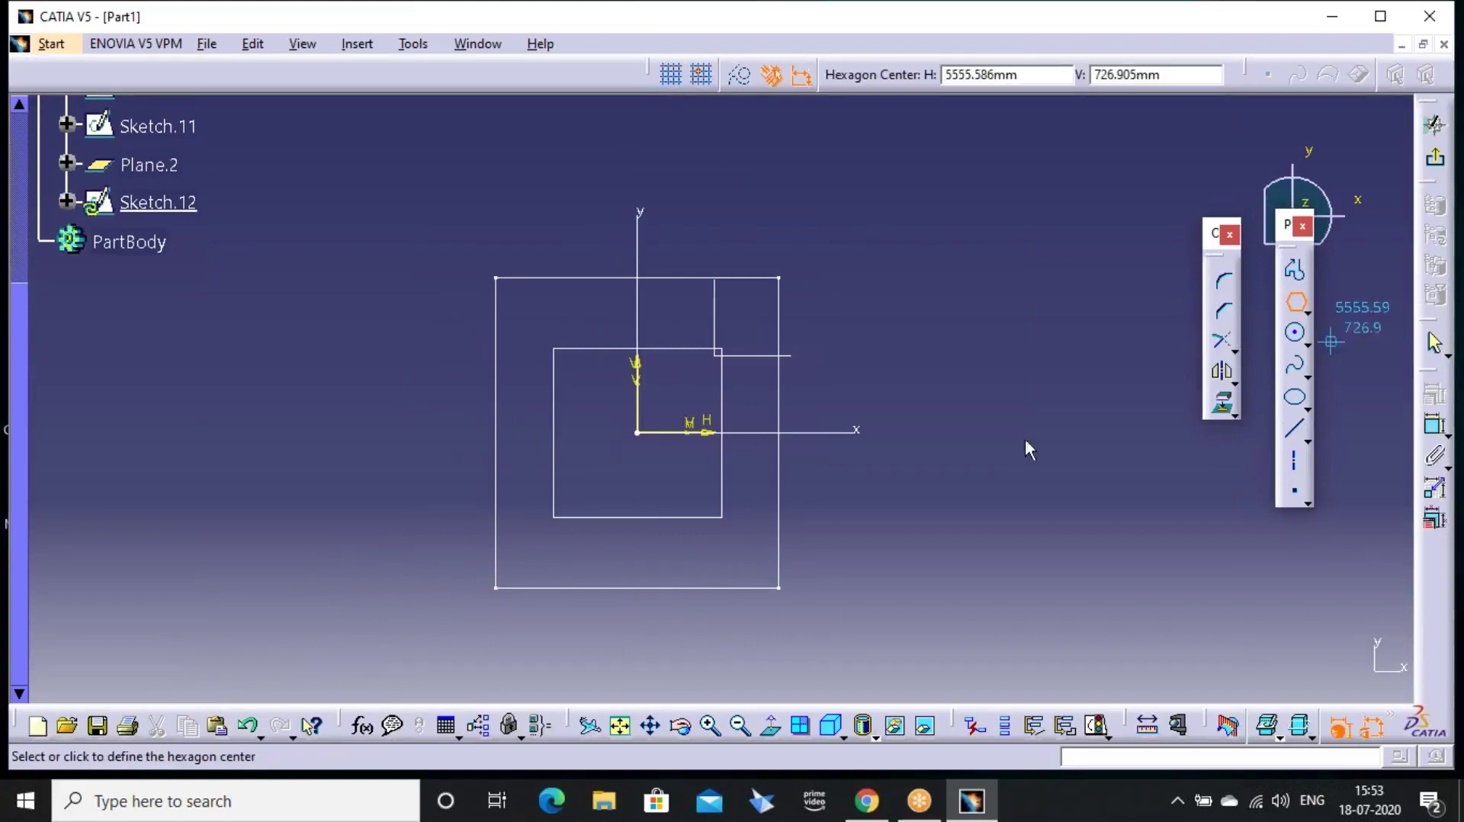
pyautogui.click(639, 434)
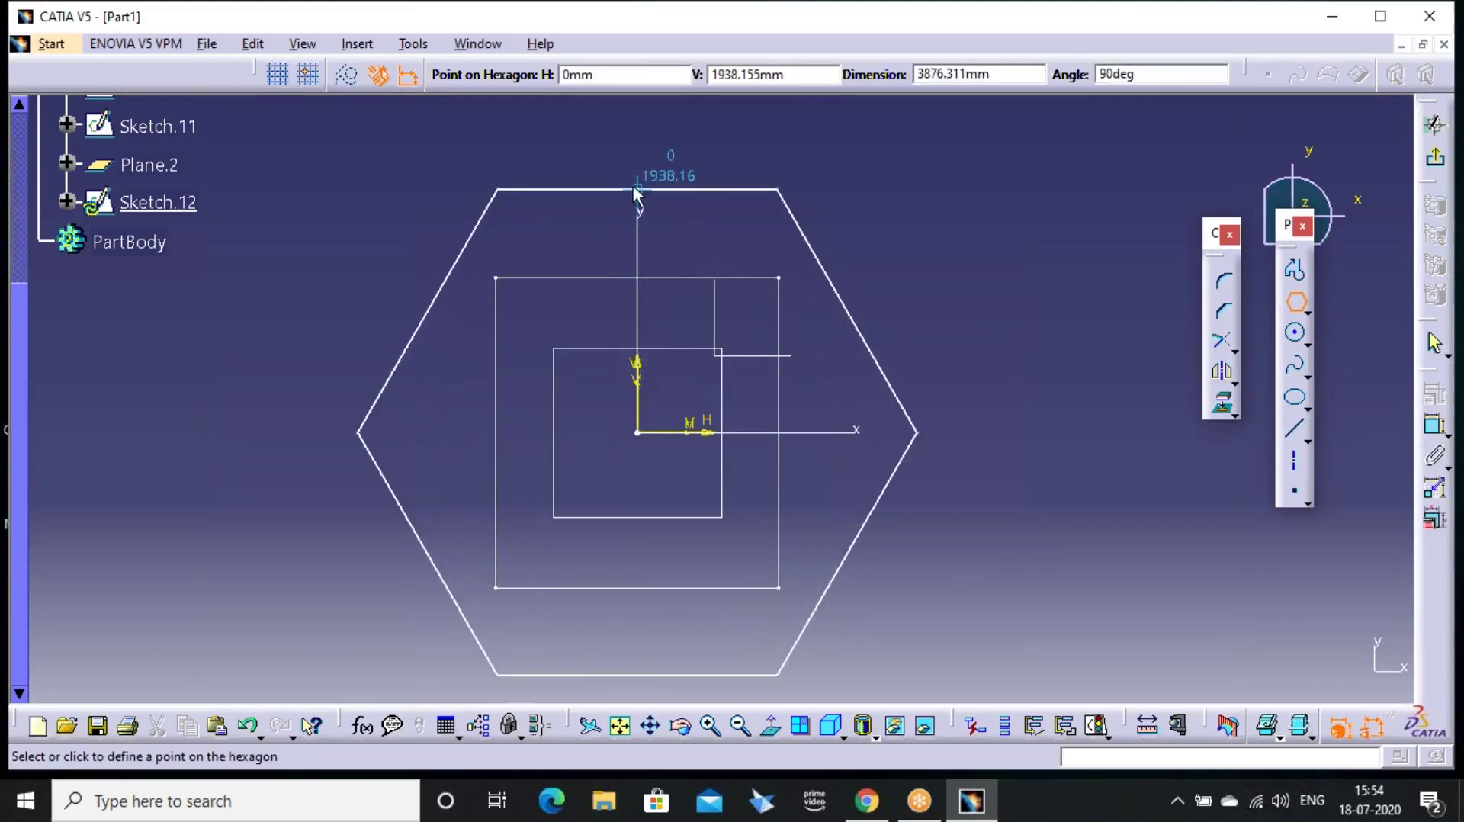
pyautogui.click(635, 189)
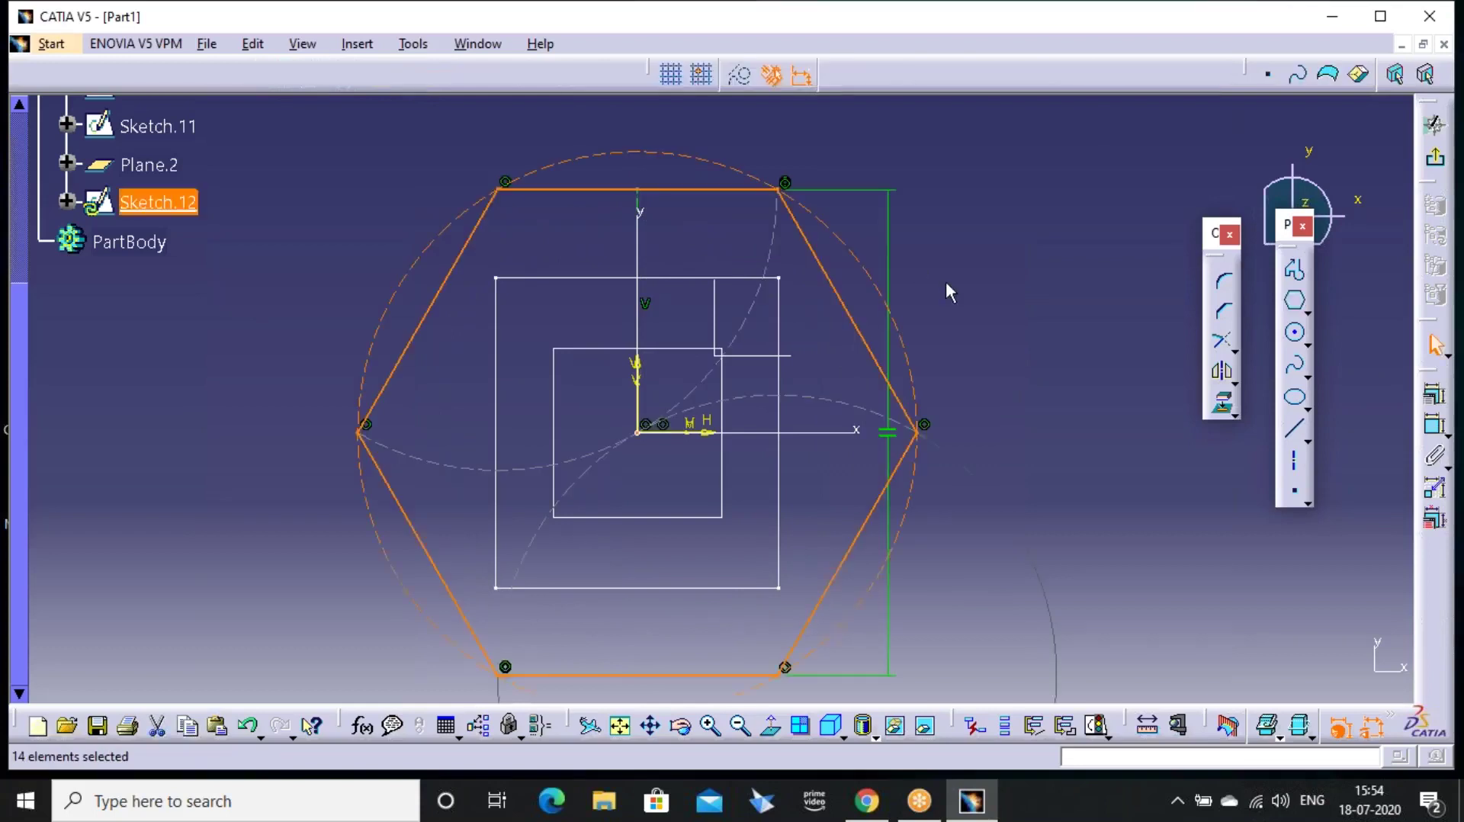
pyautogui.click(1022, 260)
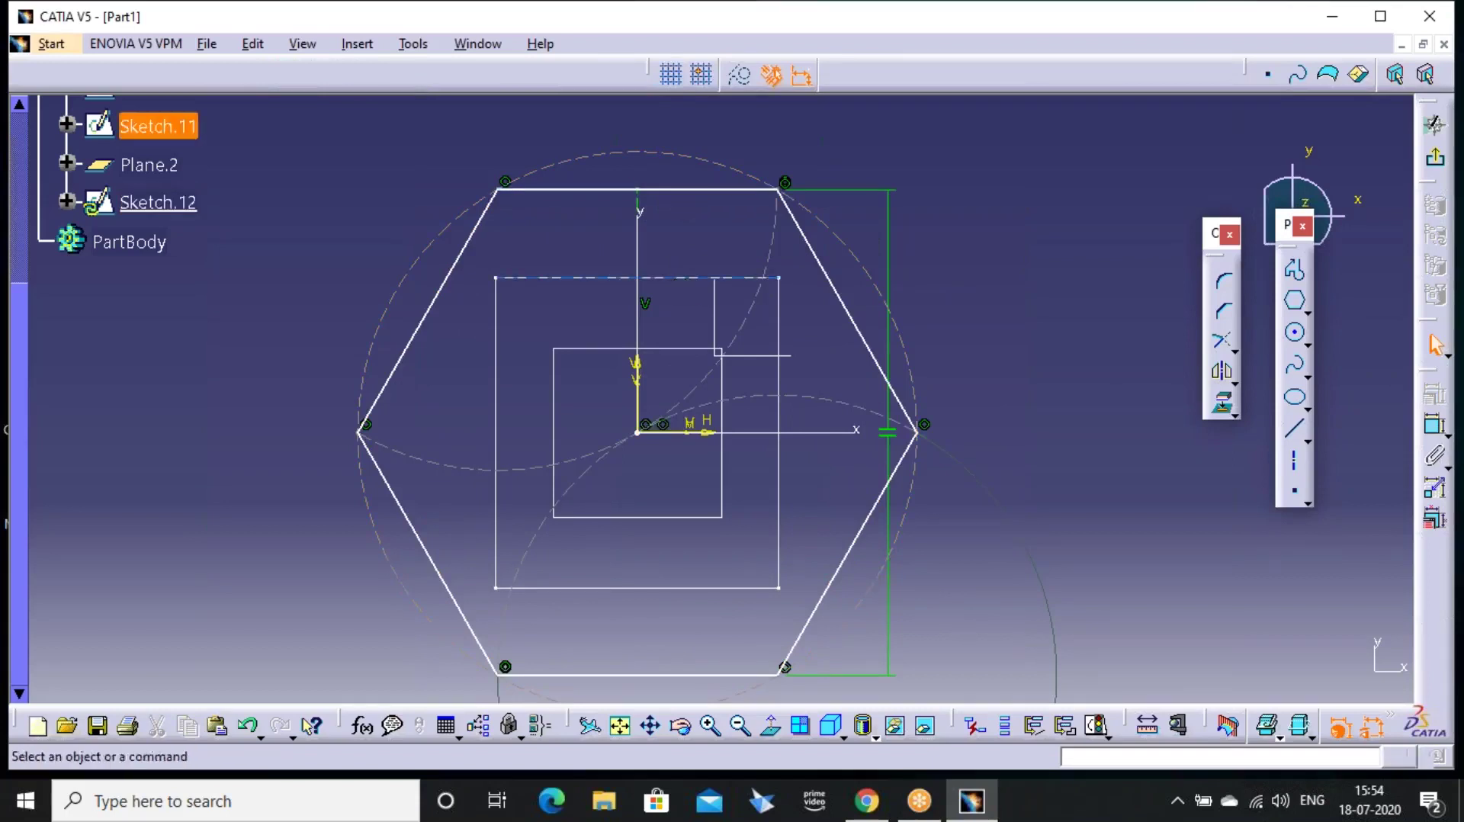
pyautogui.click(1434, 163)
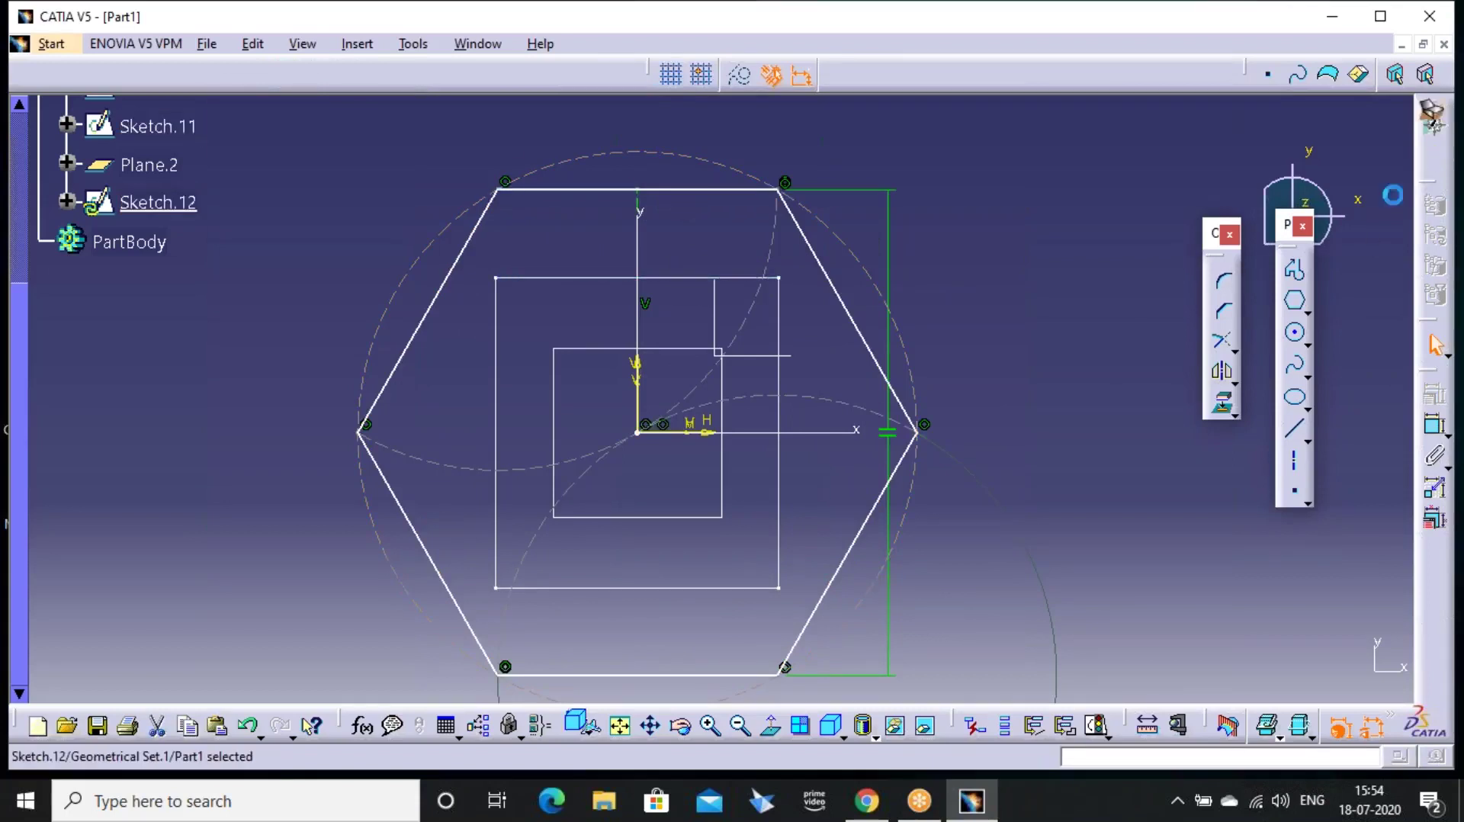
# Hide the offset reference plane so only the rectangle and hexagon profiles are shown
pyautogui.moveTo(801, 367); pyautogui.dragTo(805, 633, button='middle')
pyautogui.moveTo(782, 462); pyautogui.dragTo(872, 430, button='middle')
pyautogui.rightClick(816, 386)
pyautogui.click(886, 408)
pyautogui.moveTo(879, 351)
pyautogui.mouseDown(button='middle')
pyautogui.moveTo(872, 283)
pyautogui.moveTo(902, 227)
pyautogui.moveTo(872, 320)
pyautogui.moveTo(849, 317)
pyautogui.moveTo(863, 314)
pyautogui.mouseUp(button='middle')
# Preview a multi-sections surface using Sketch.11 and Sketch.12 as sections, and inspect its shape from several angles
pyautogui.click(374, 213)
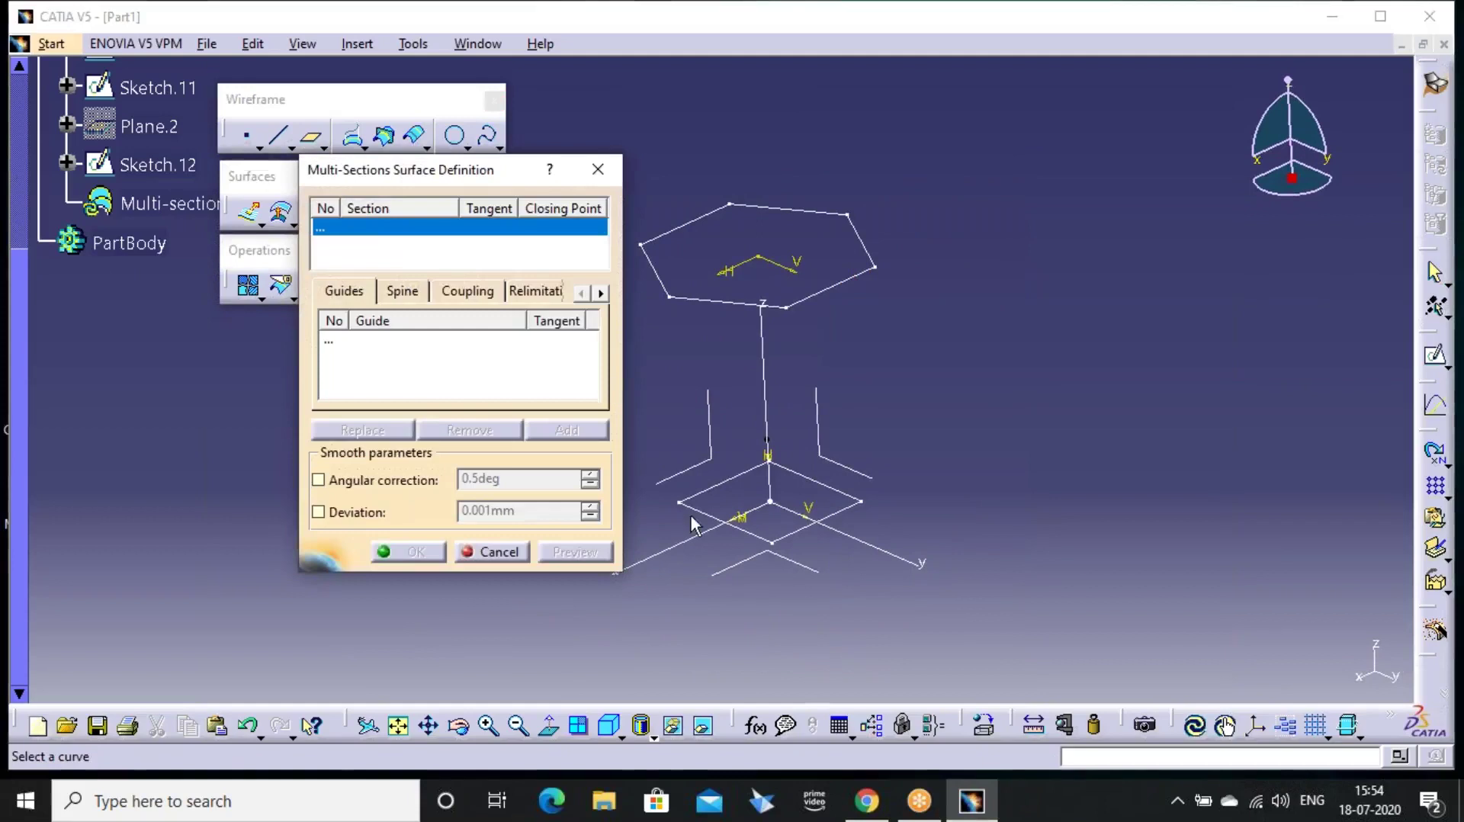
pyautogui.click(728, 509)
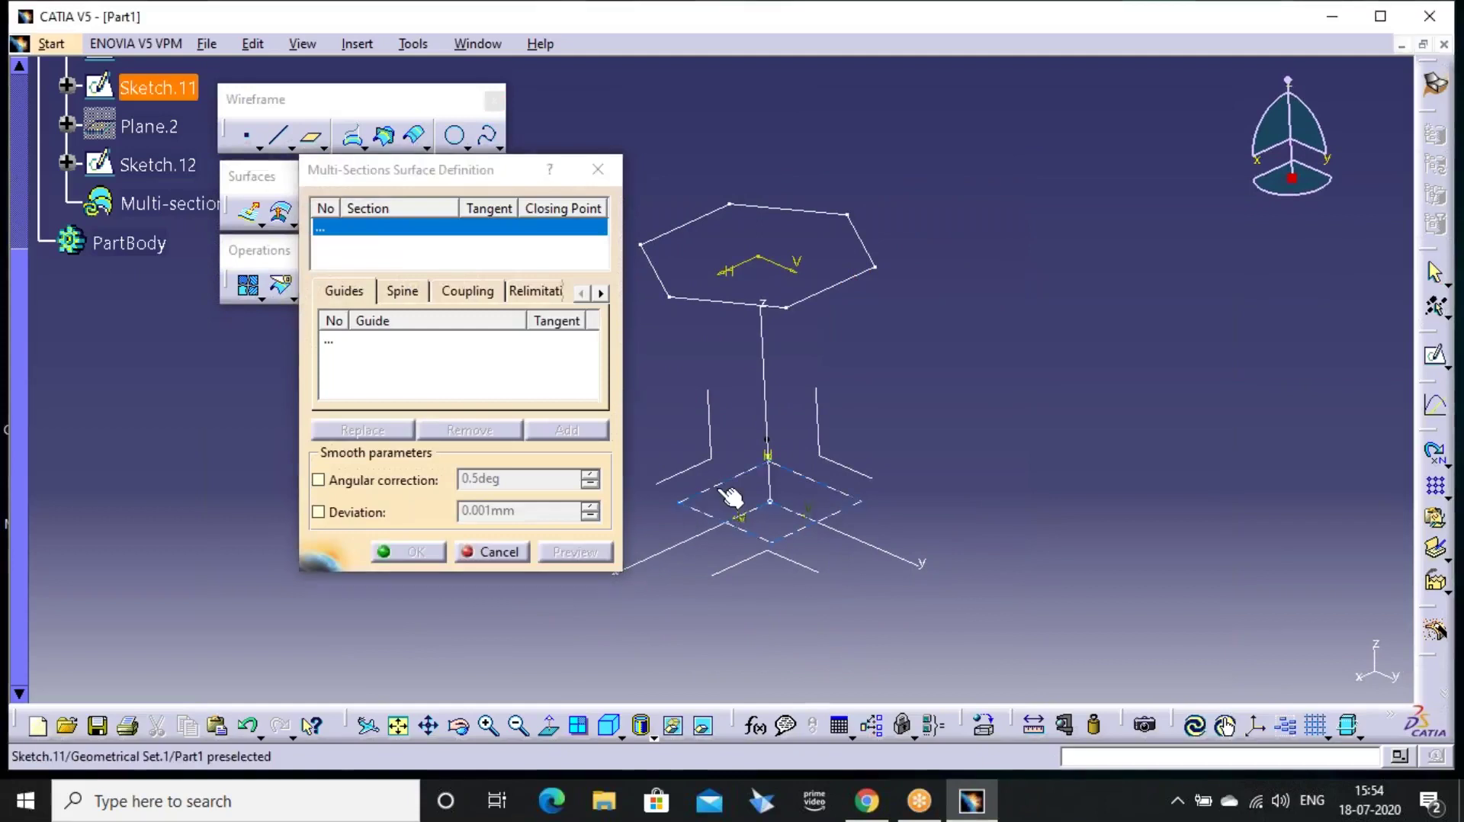
pyautogui.click(698, 305)
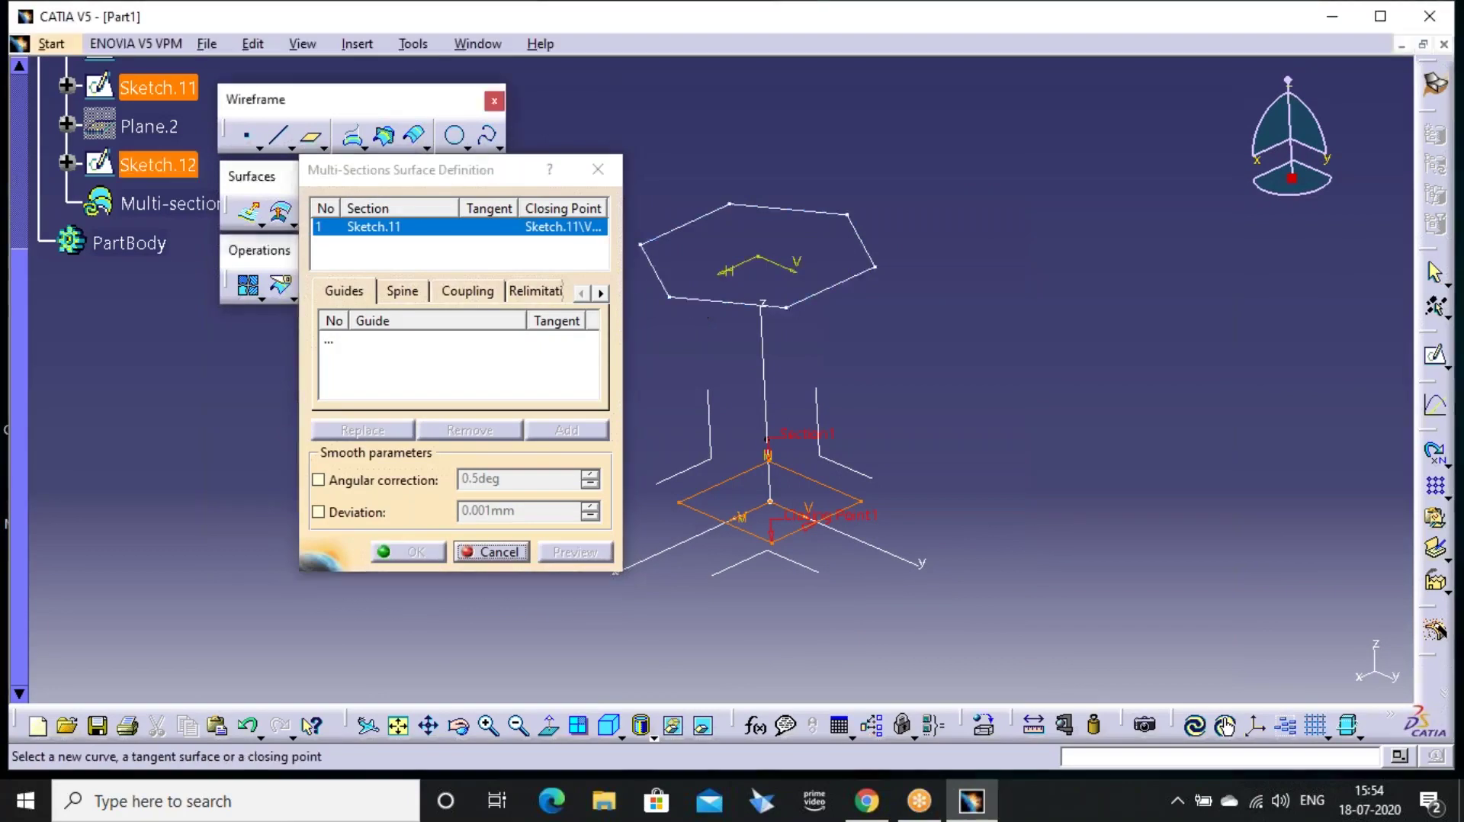
pyautogui.click(606, 552)
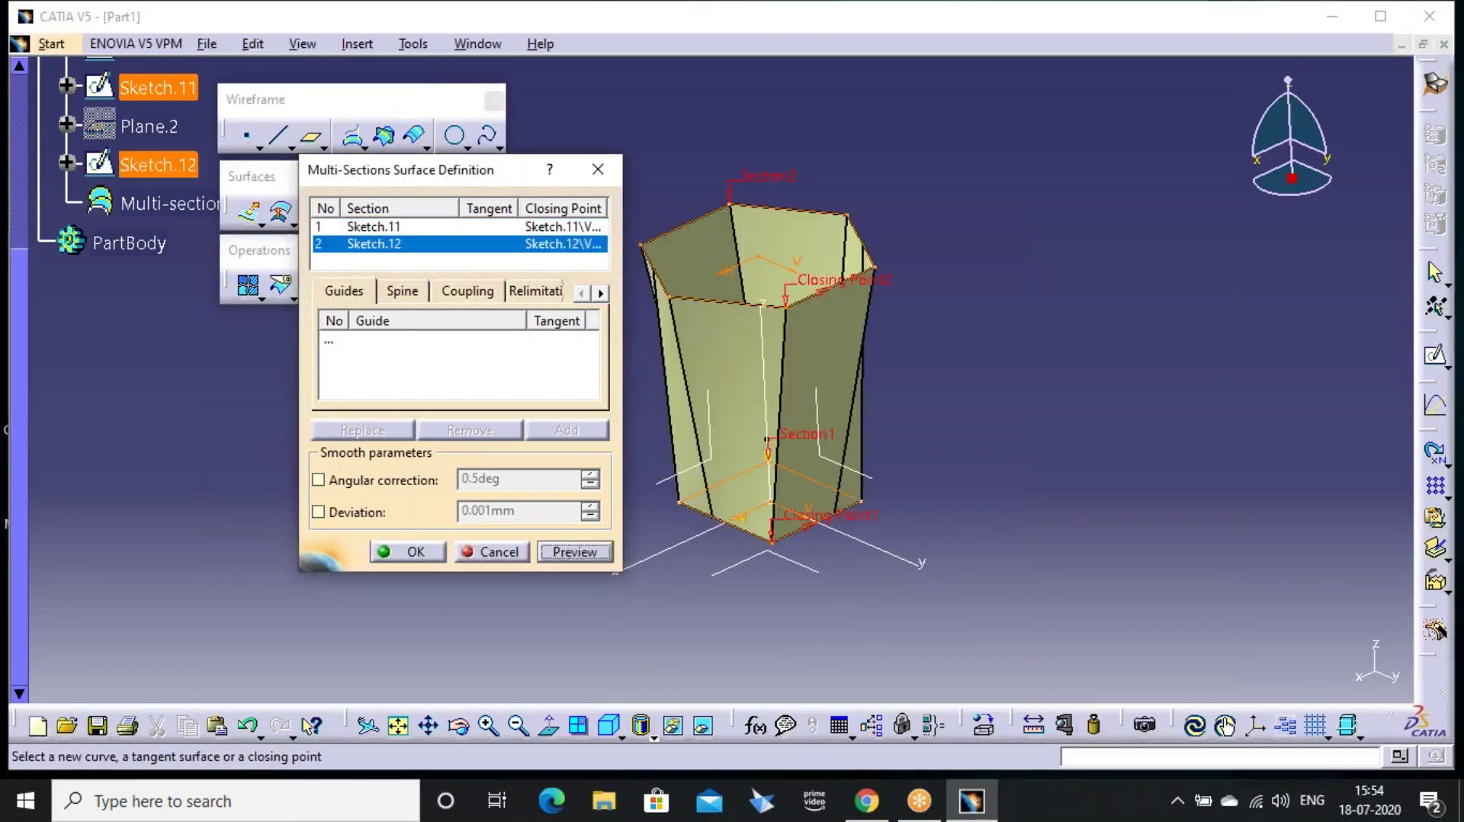
pyautogui.click(609, 724)
pyautogui.moveTo(861, 460); pyautogui.dragTo(1076, 484, button='middle')
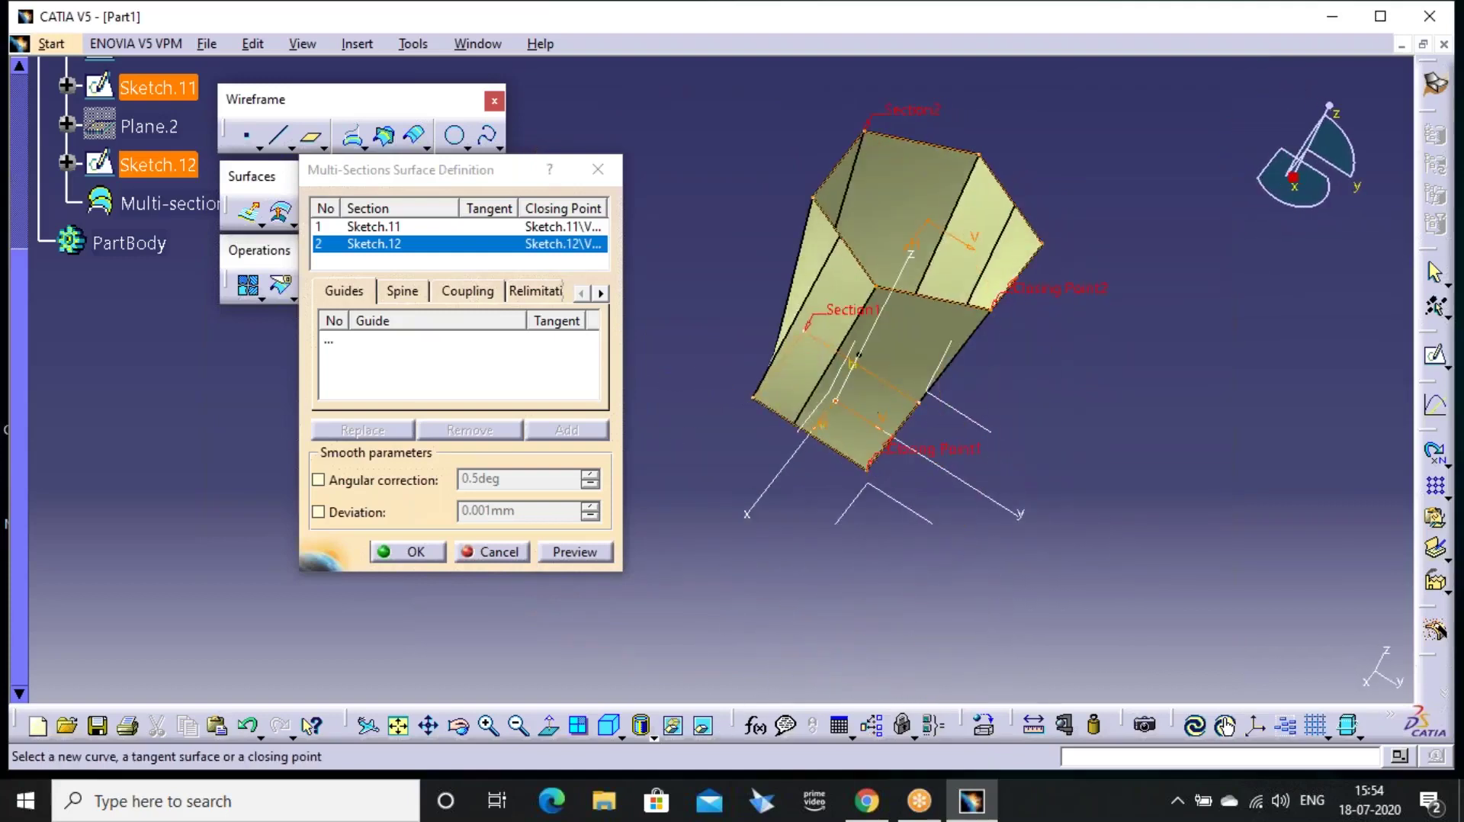
pyautogui.moveTo(757, 475); pyautogui.dragTo(969, 450, button='middle')
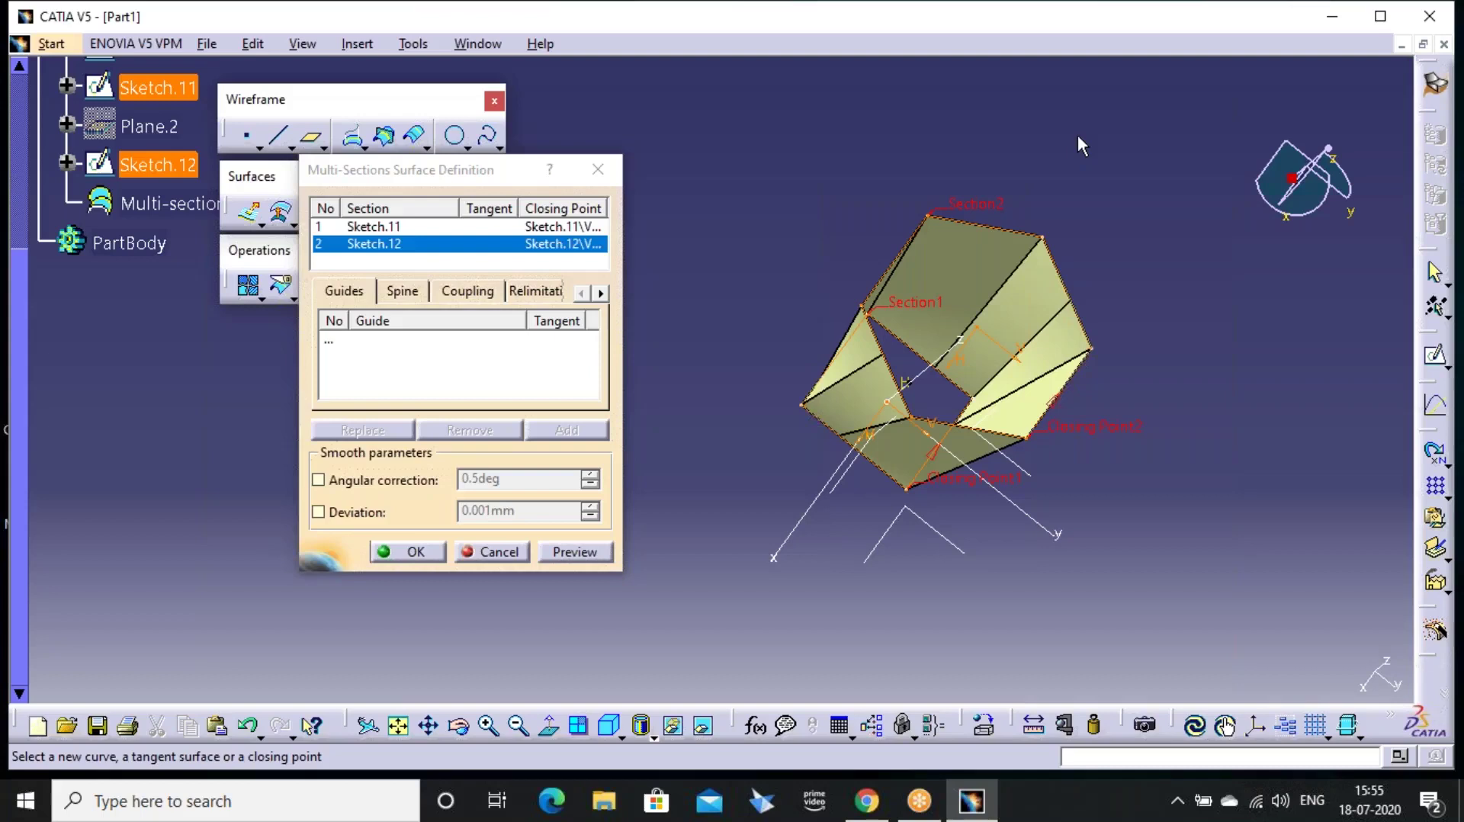
# Create the multi-sections surface with Ratio section coupling, inspect it, and undo its creation
pyautogui.click(491, 294)
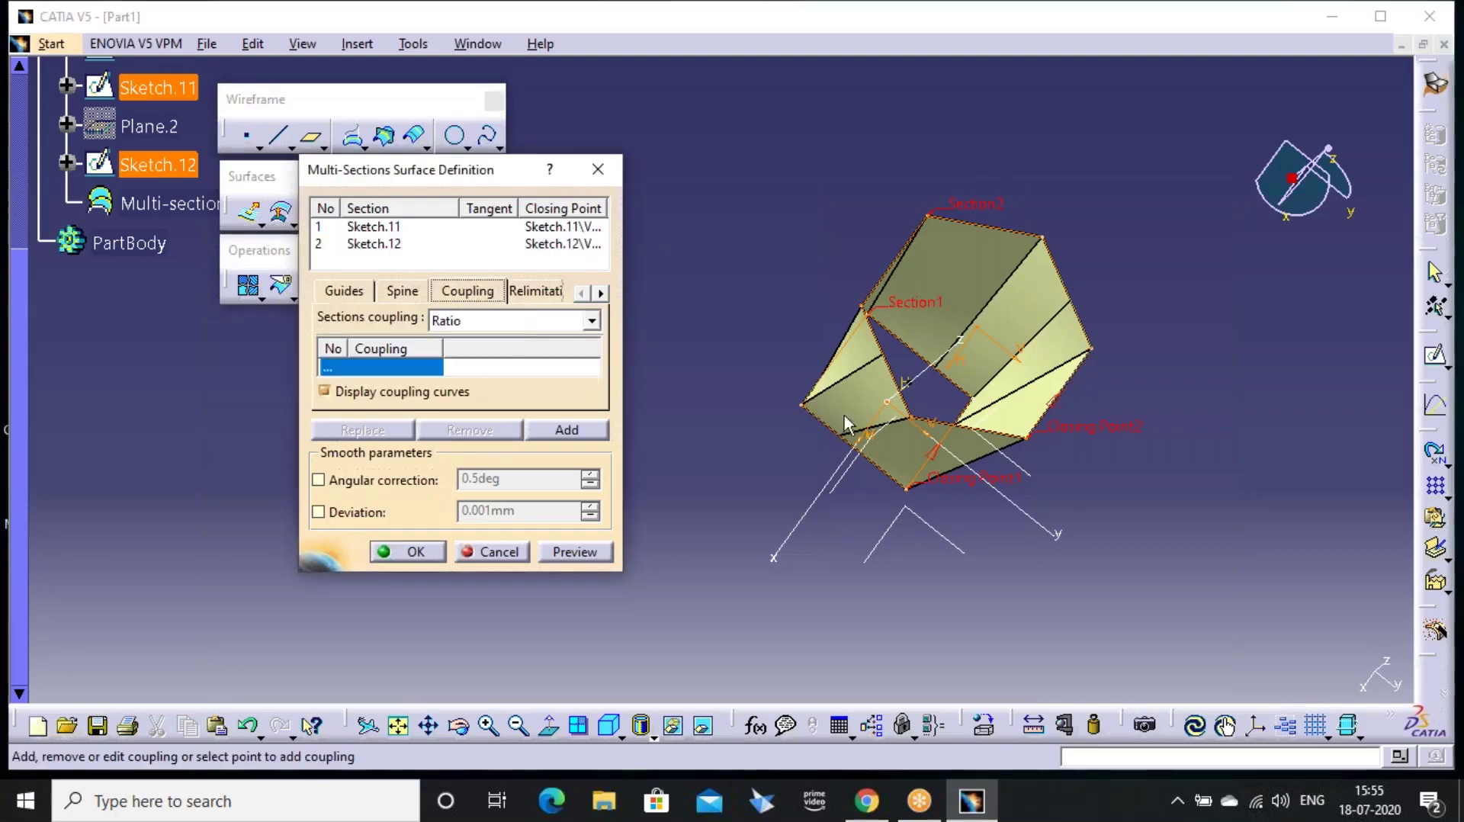
pyautogui.moveTo(960, 545); pyautogui.dragTo(892, 305, button='middle')
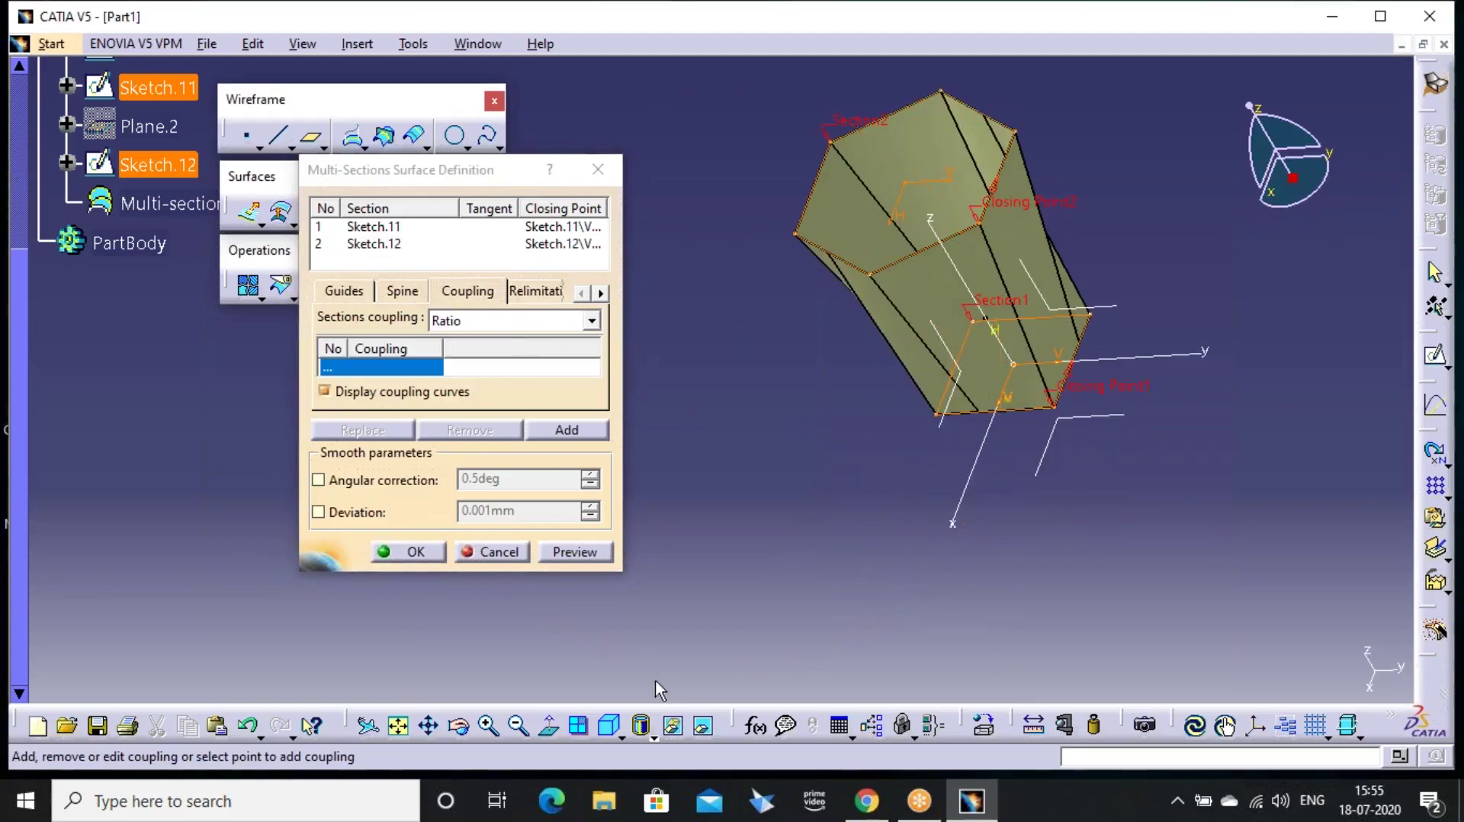
pyautogui.click(605, 733)
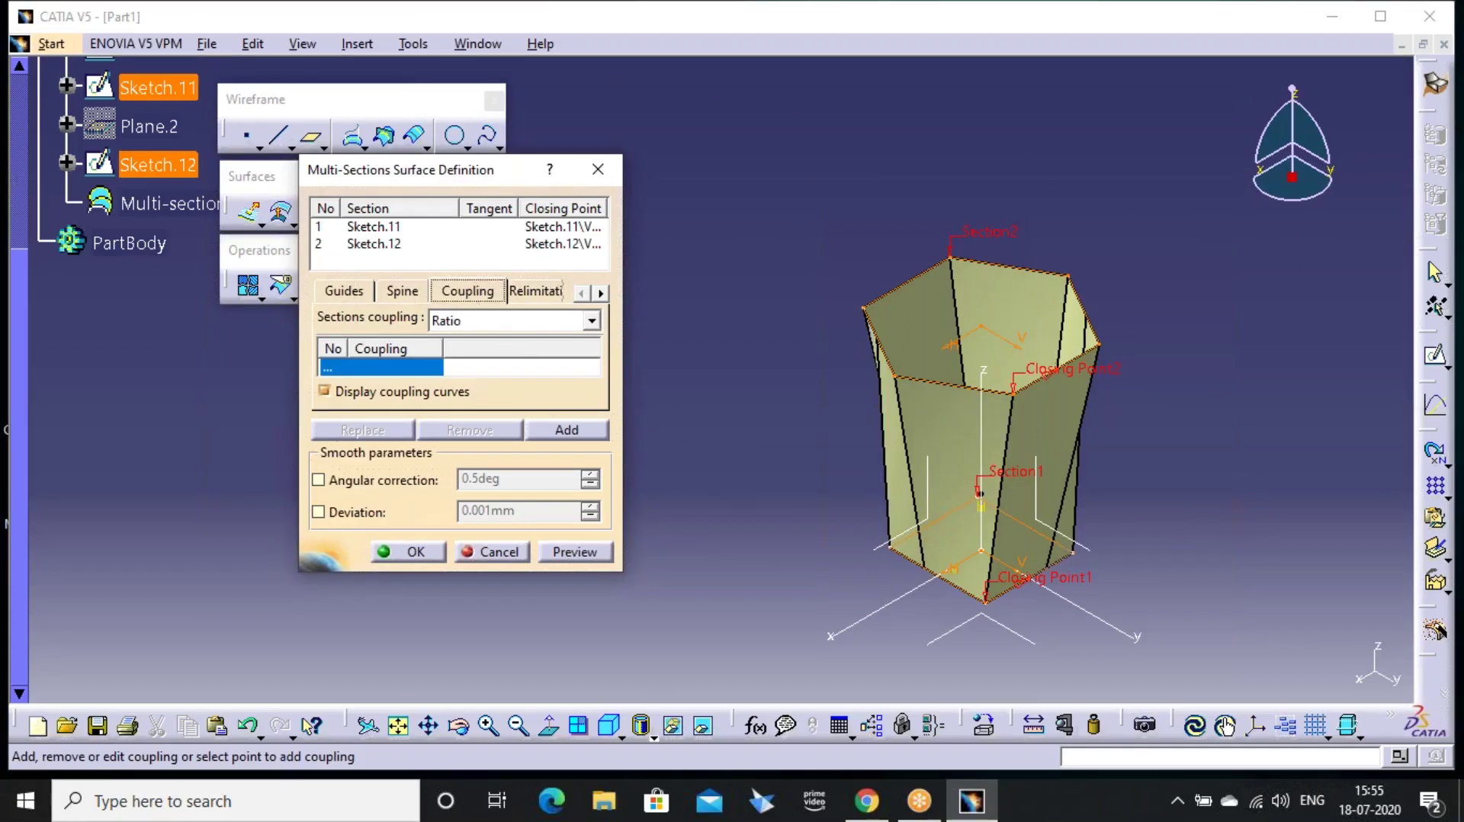
pyautogui.click(599, 554)
pyautogui.click(404, 551)
pyautogui.moveTo(787, 480); pyautogui.dragTo(965, 435, button='middle')
pyautogui.hotkey('ctrl', 'z')
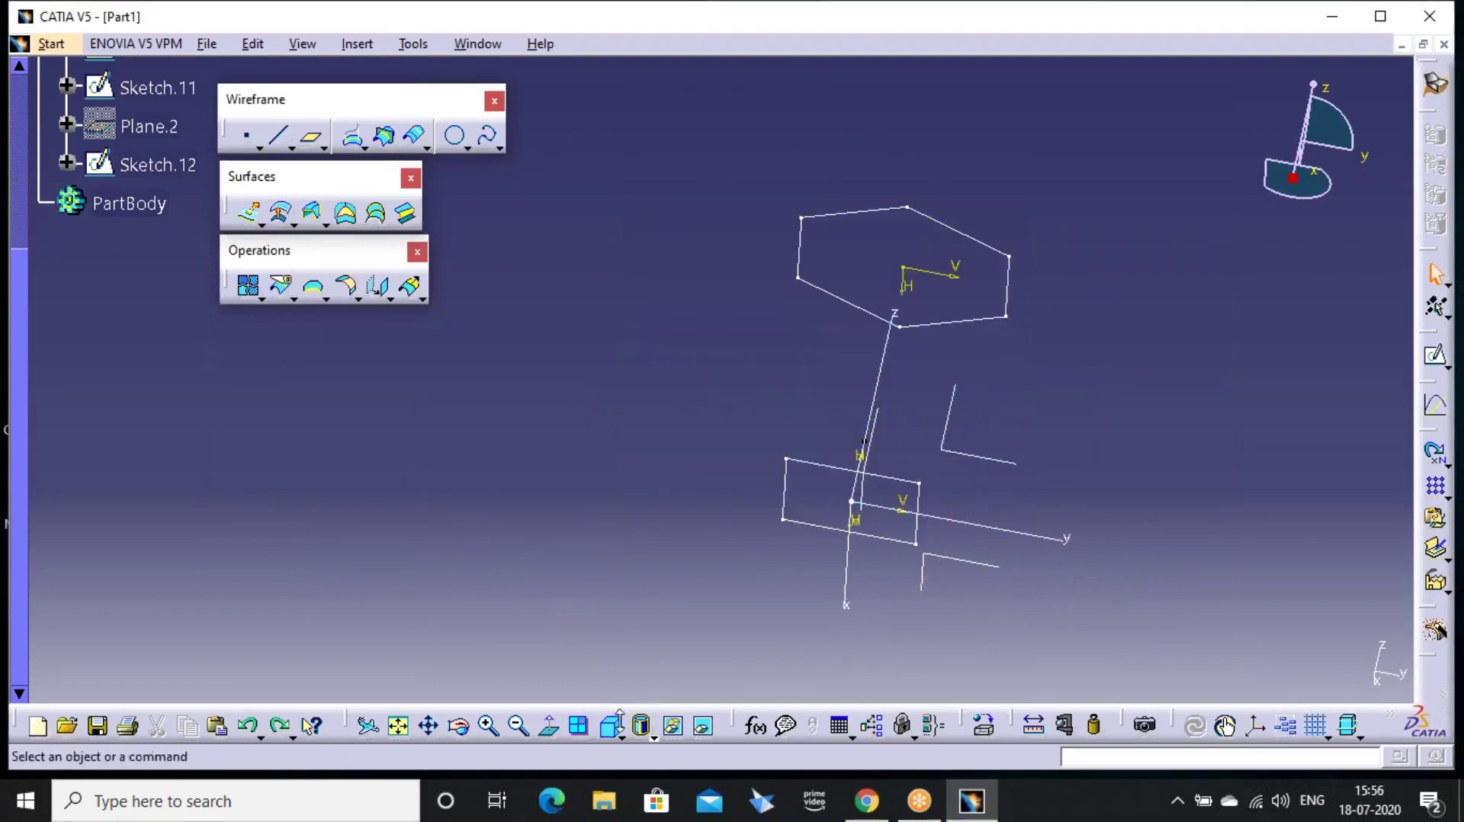
# Examine how the hexagon's corners line up with the rectangle's corners, looking straight down the Z axis
pyautogui.click(653, 737)
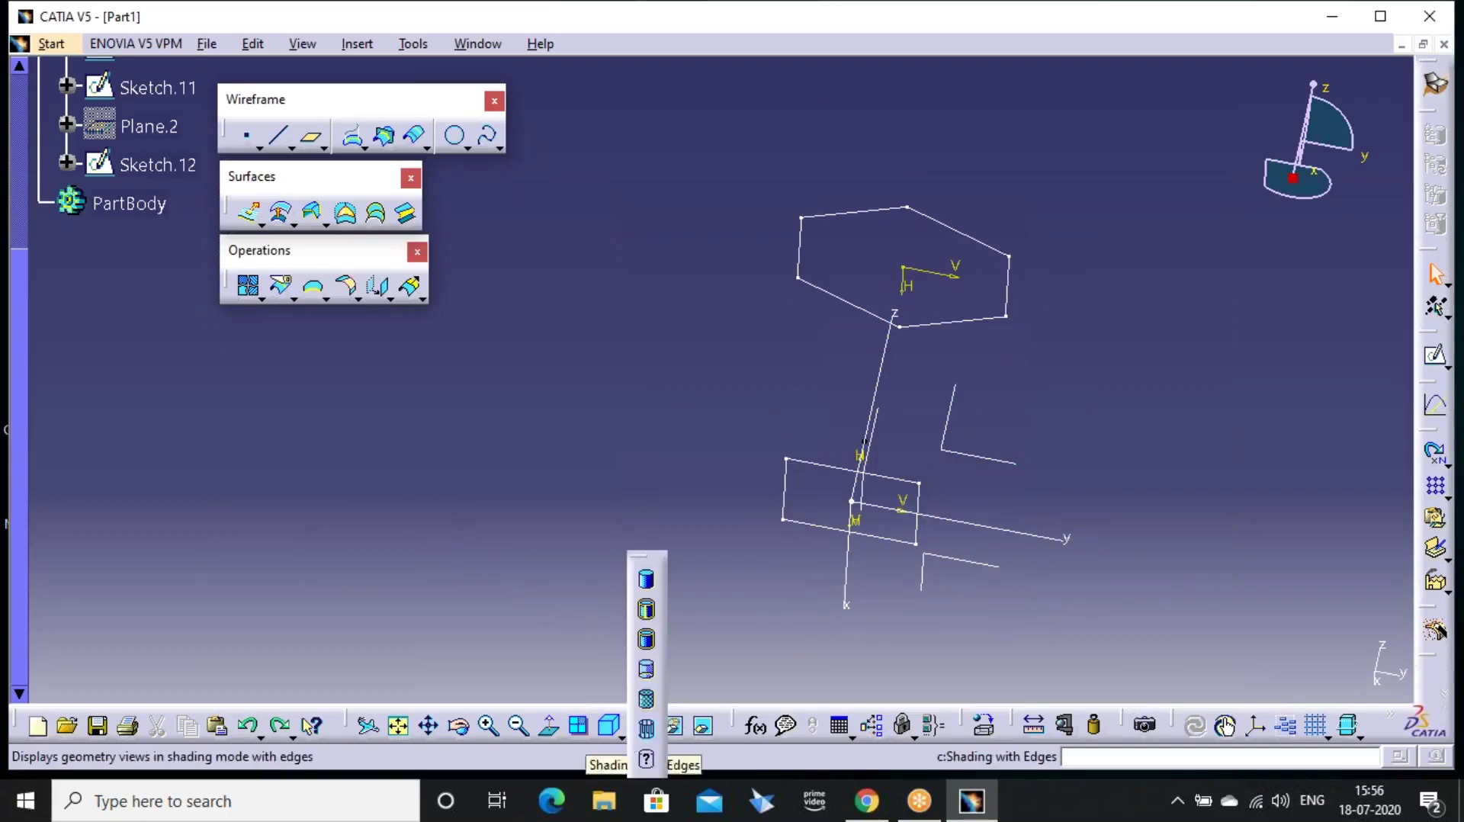
pyautogui.click(646, 609)
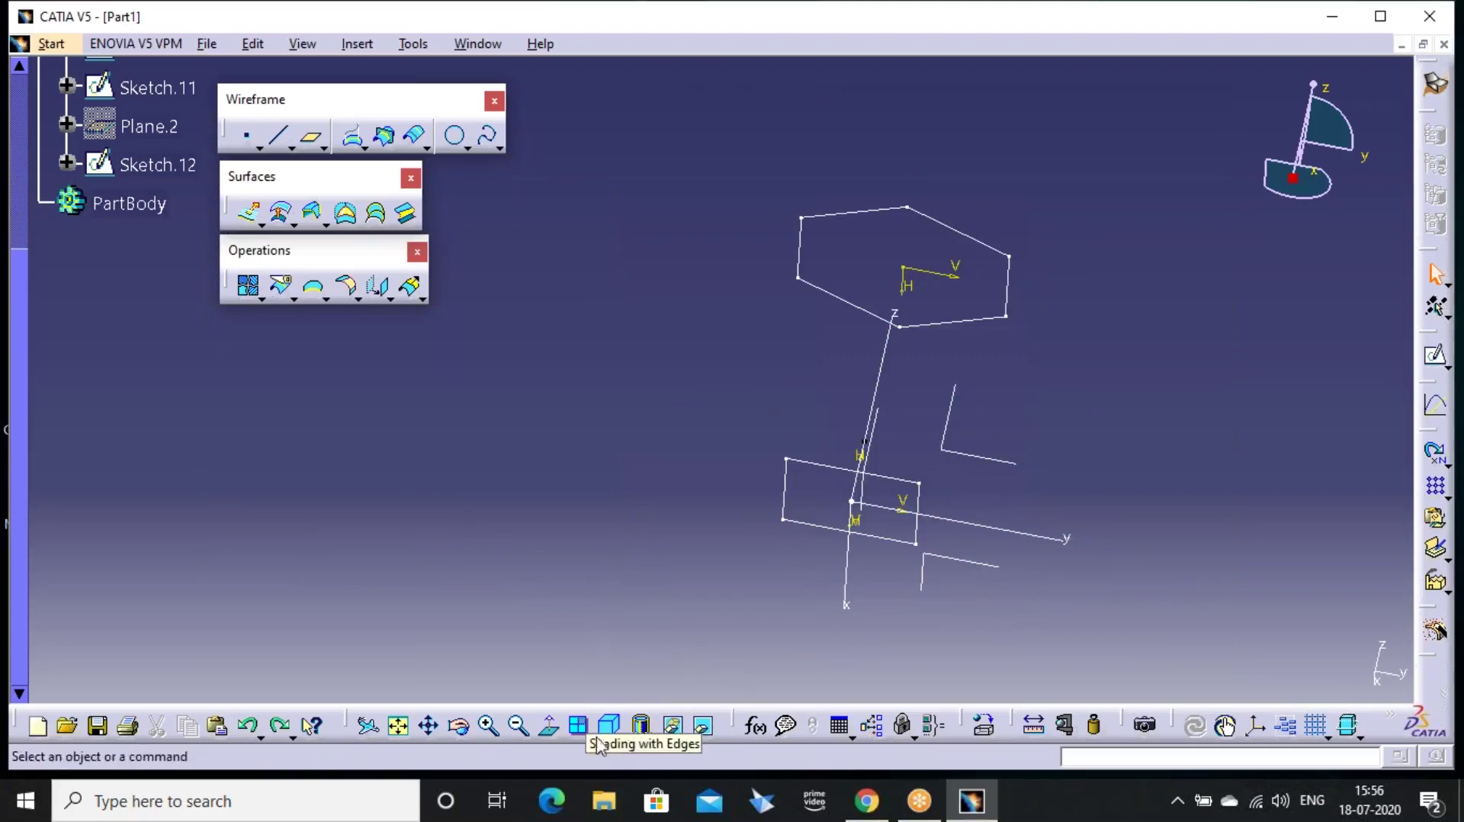
pyautogui.click(621, 737)
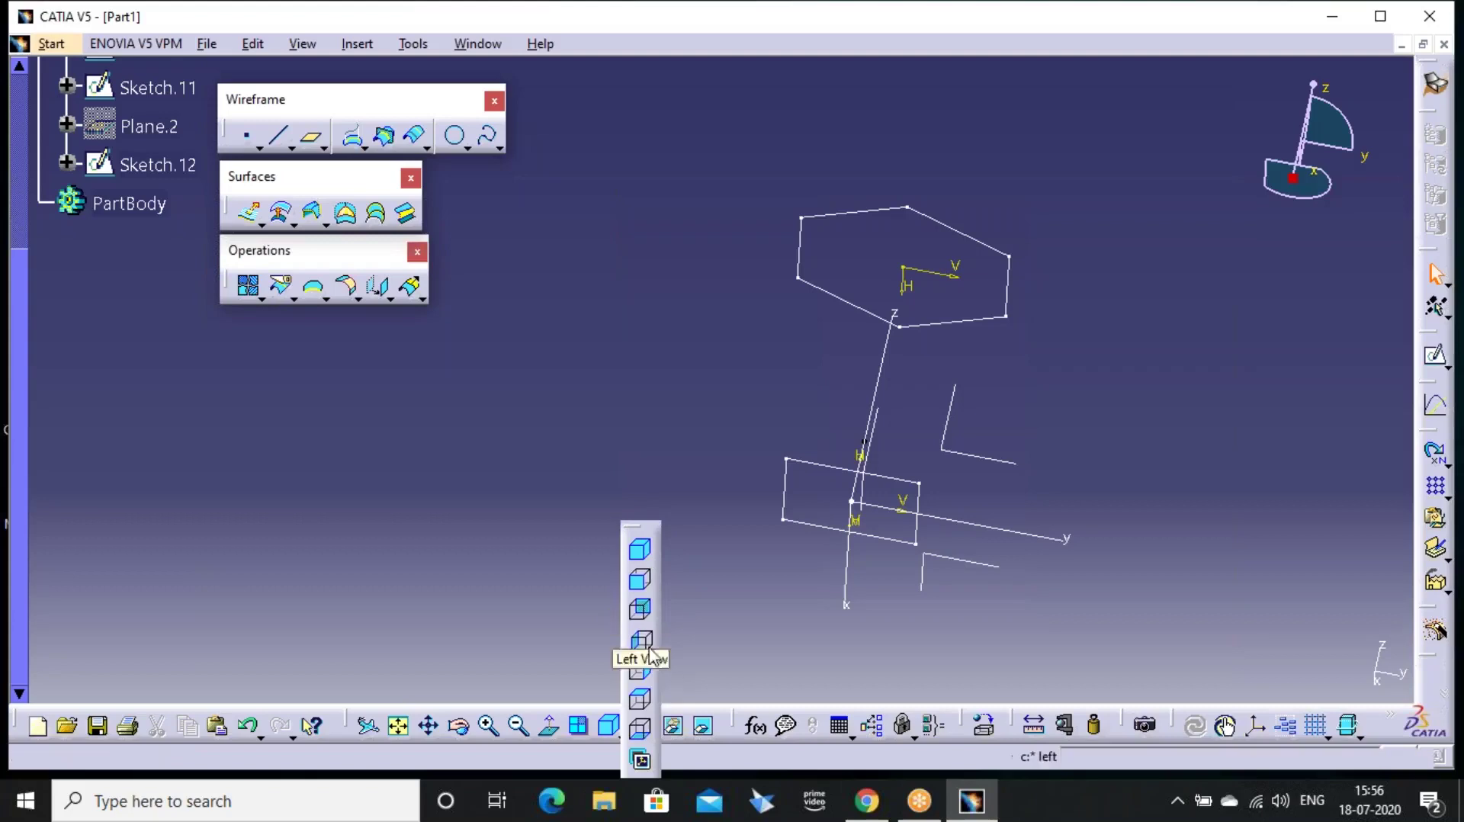
pyautogui.click(640, 700)
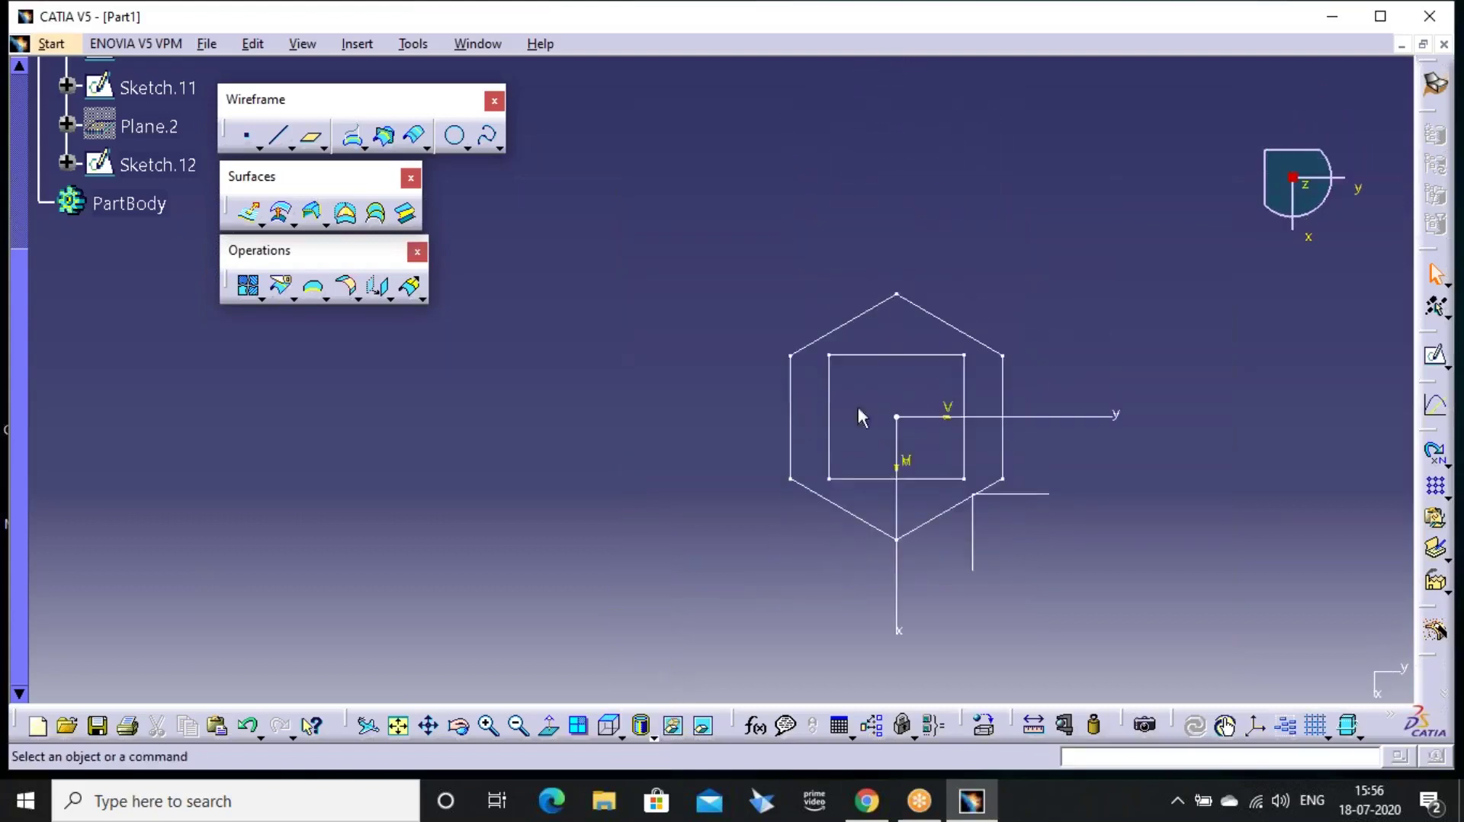
pyautogui.click(897, 298)
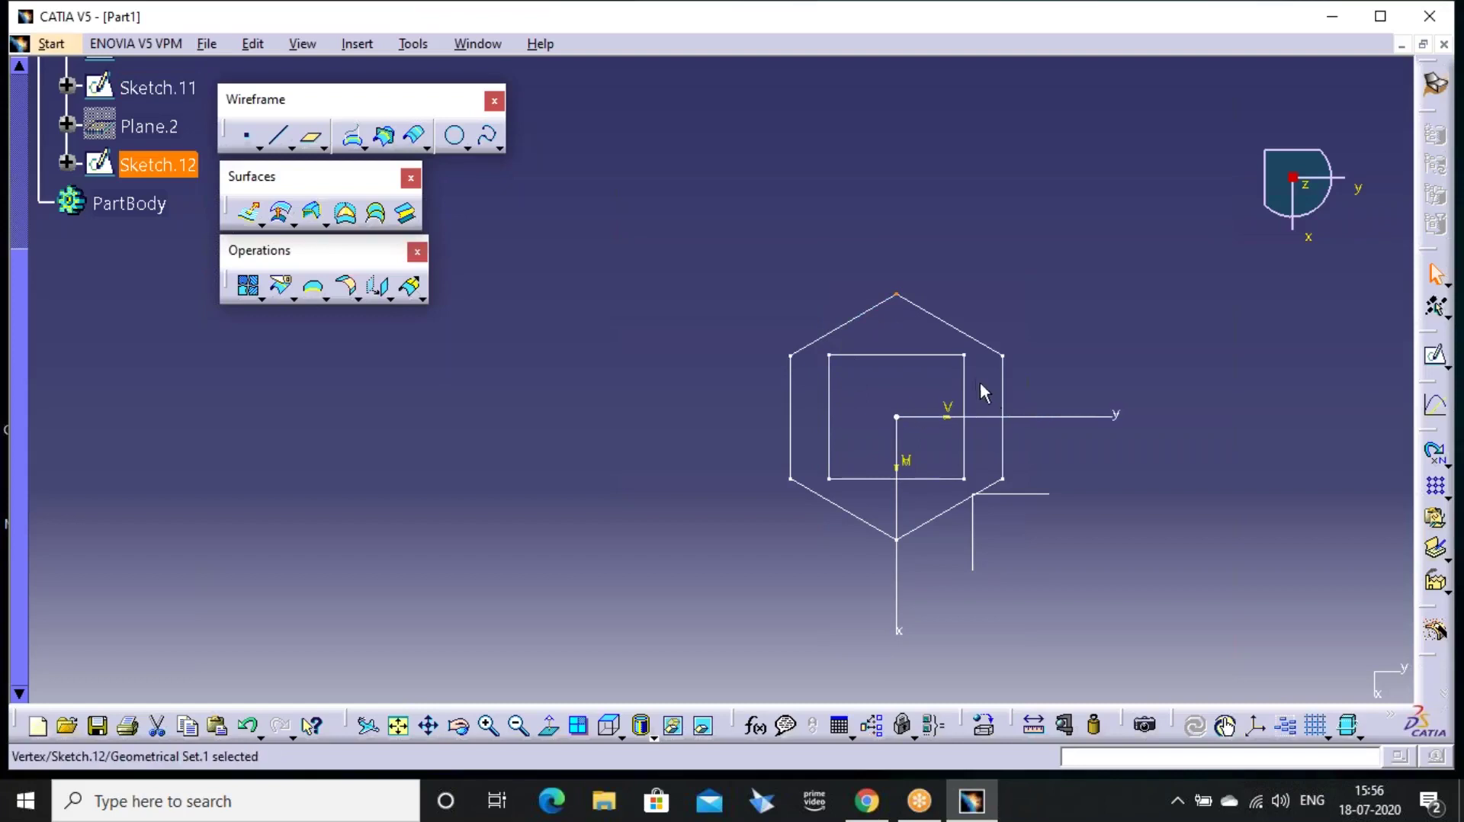
pyautogui.click(831, 356)
pyautogui.click(1086, 351)
pyautogui.moveTo(1133, 505)
pyautogui.mouseDown(button='middle')
pyautogui.moveTo(1063, 505)
pyautogui.moveTo(1086, 463)
pyautogui.moveTo(1242, 398)
pyautogui.mouseUp(button='middle')
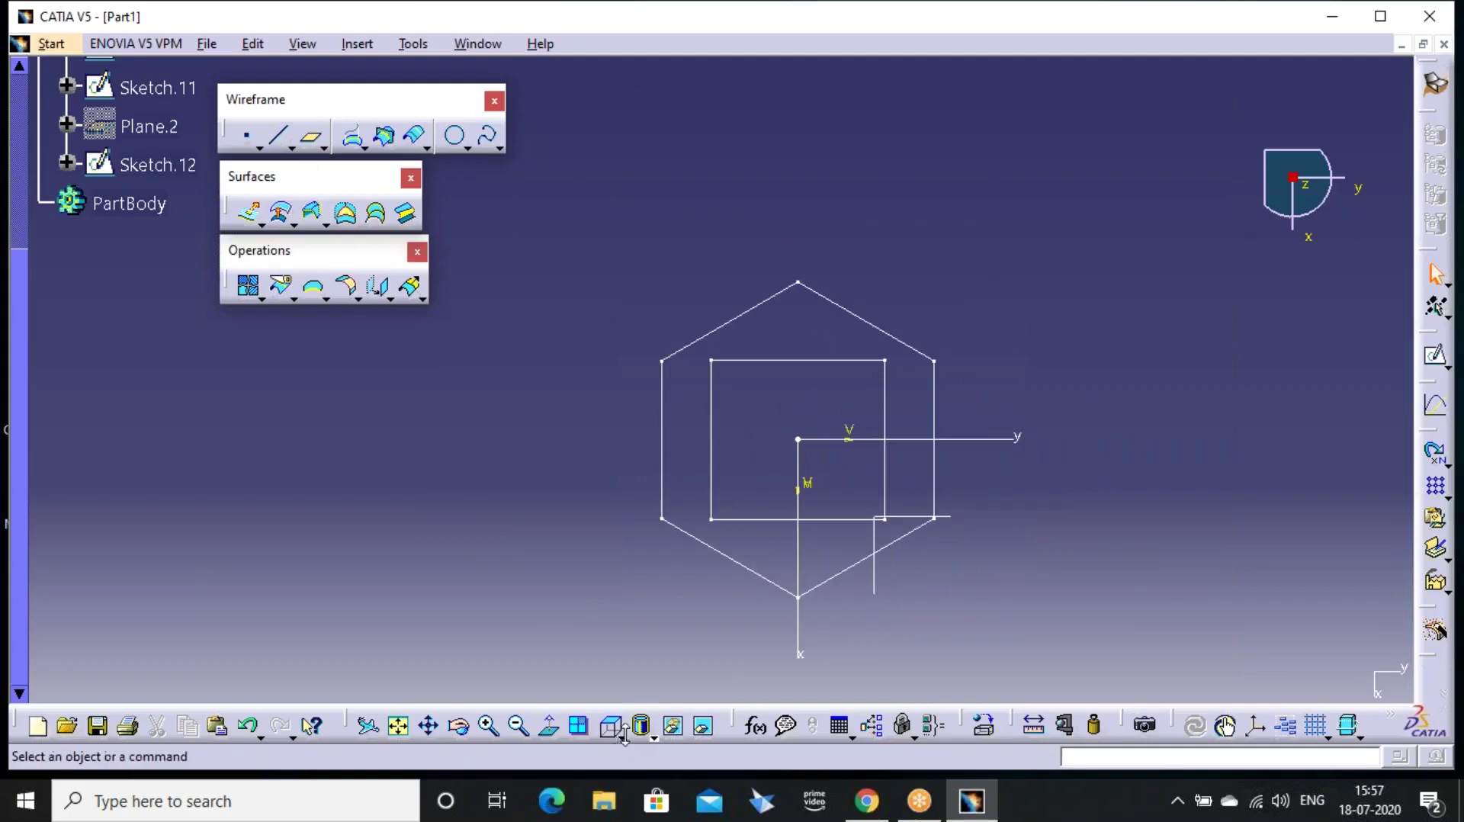
# Reopen the hexagon sketch and draw a horizontal line about 3603 mm long from the origin along the positive H axis
pyautogui.click(621, 736)
pyautogui.click(642, 553)
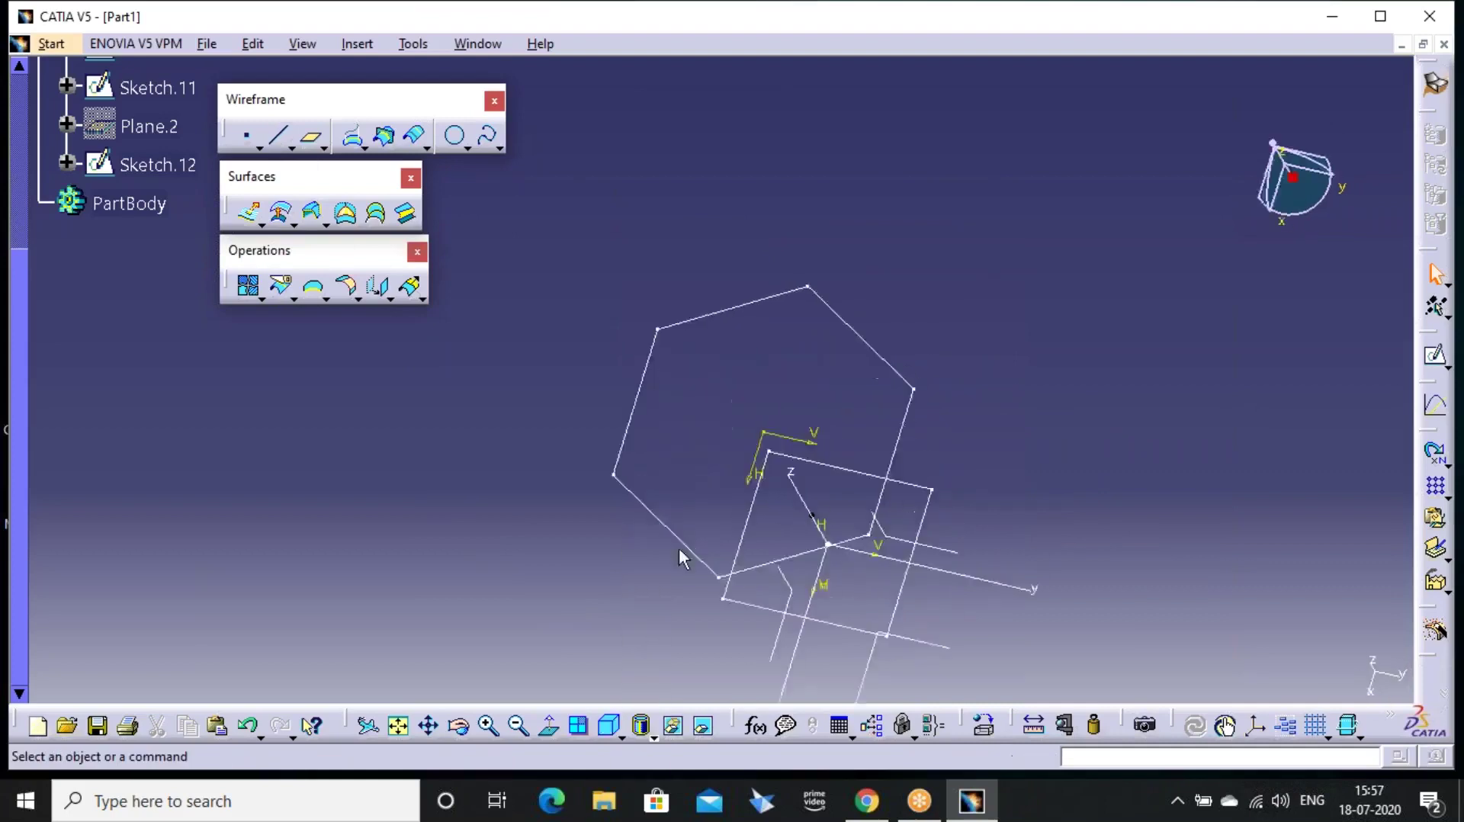
pyautogui.moveTo(891, 606); pyautogui.dragTo(912, 516, button='middle')
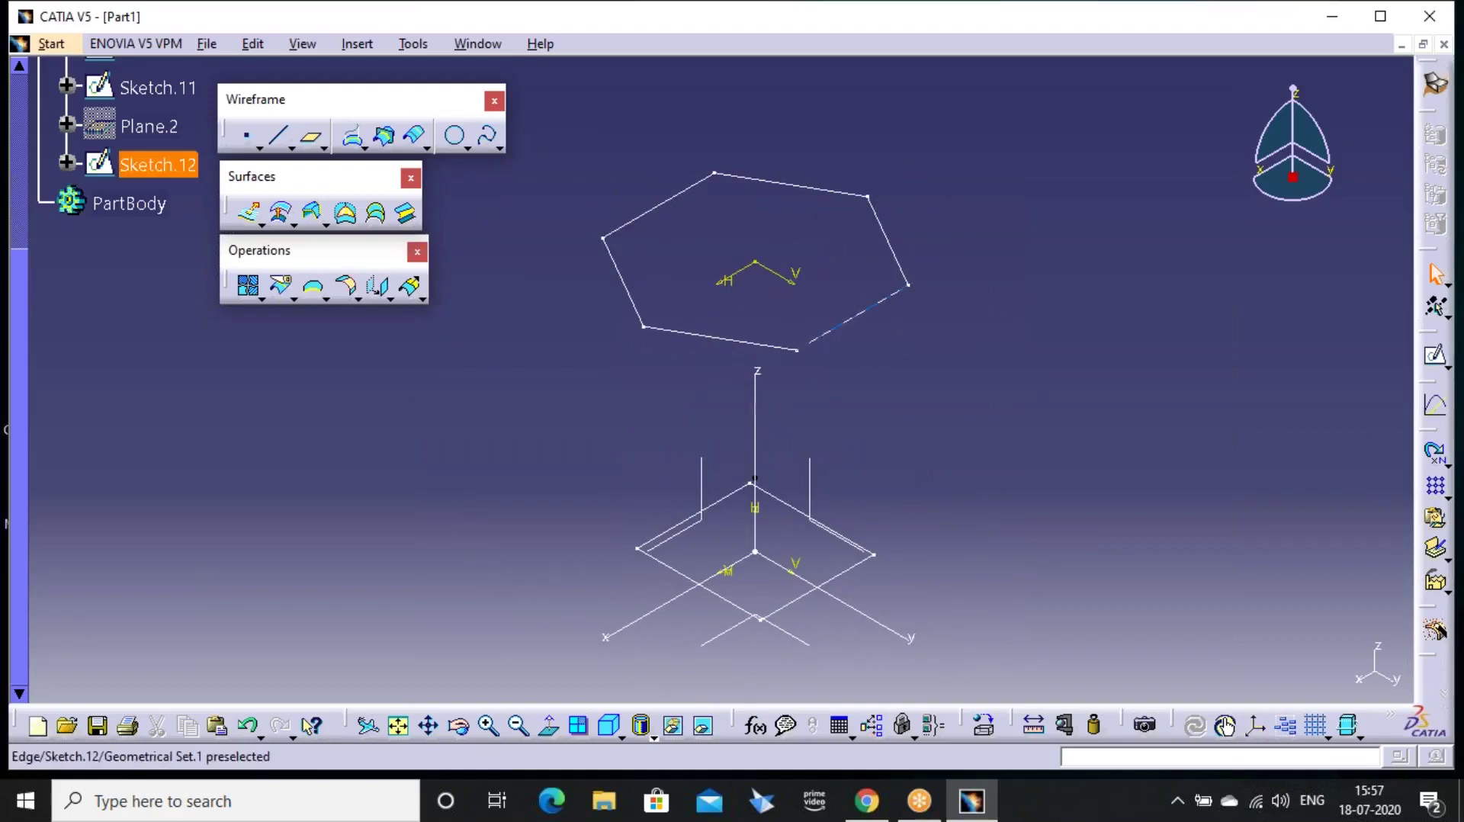
pyautogui.click(852, 317)
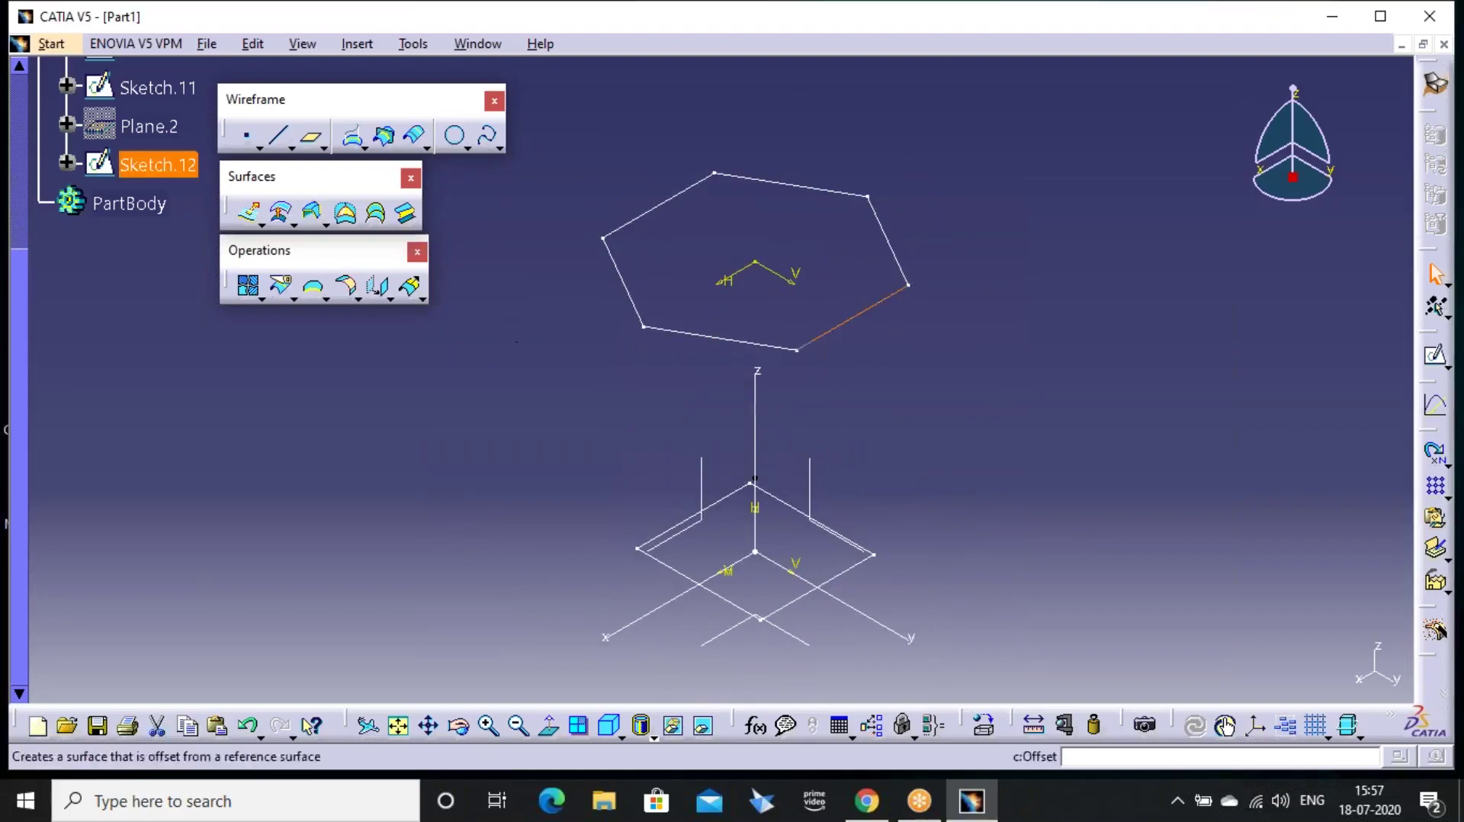
pyautogui.doubleClick(166, 165)
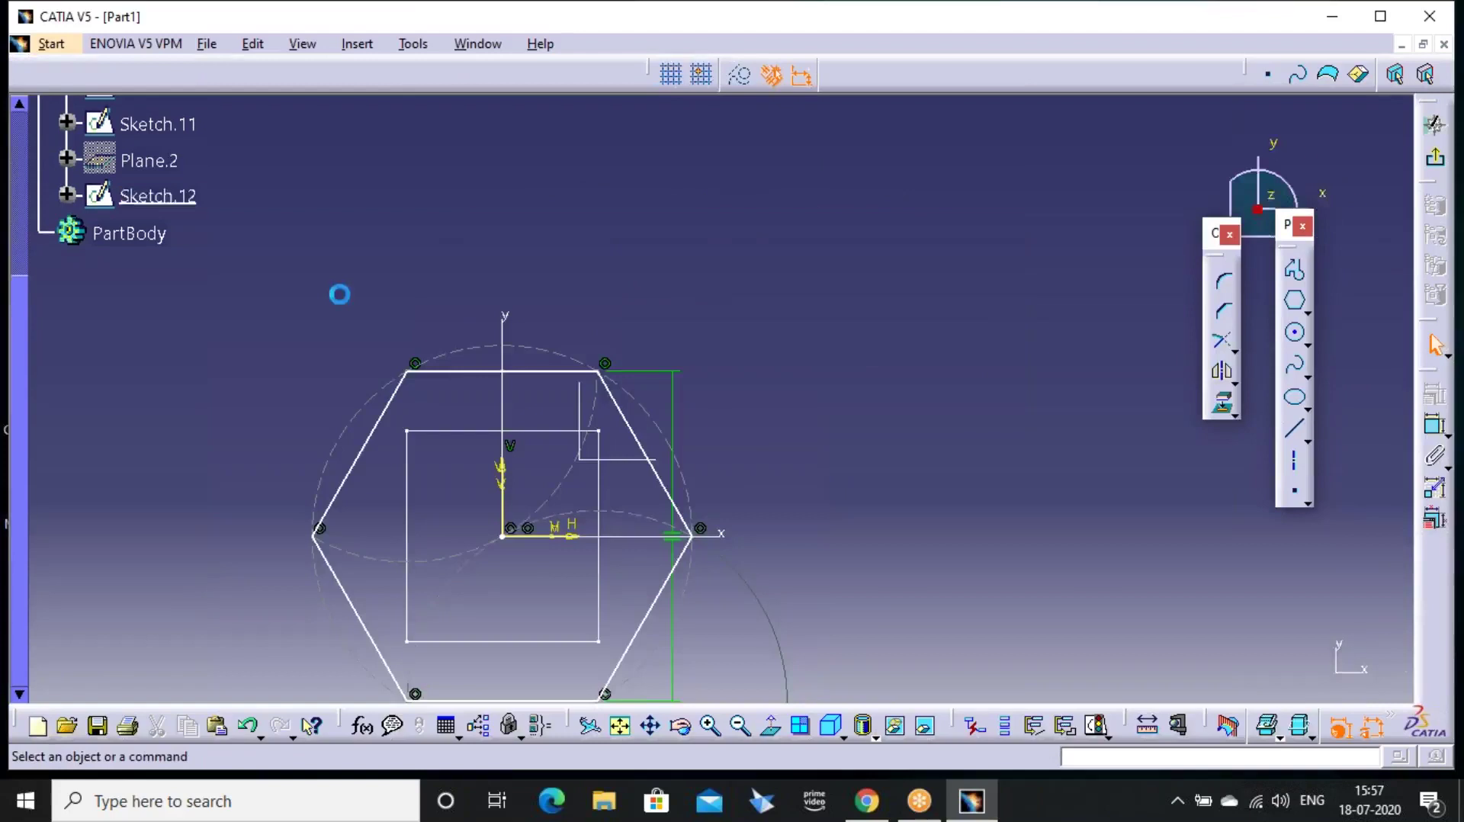
pyautogui.moveTo(742, 431)
pyautogui.mouseDown(button='middle')
pyautogui.moveTo(782, 317)
pyautogui.moveTo(774, 280)
pyautogui.moveTo(763, 437)
pyautogui.mouseUp(button='middle')
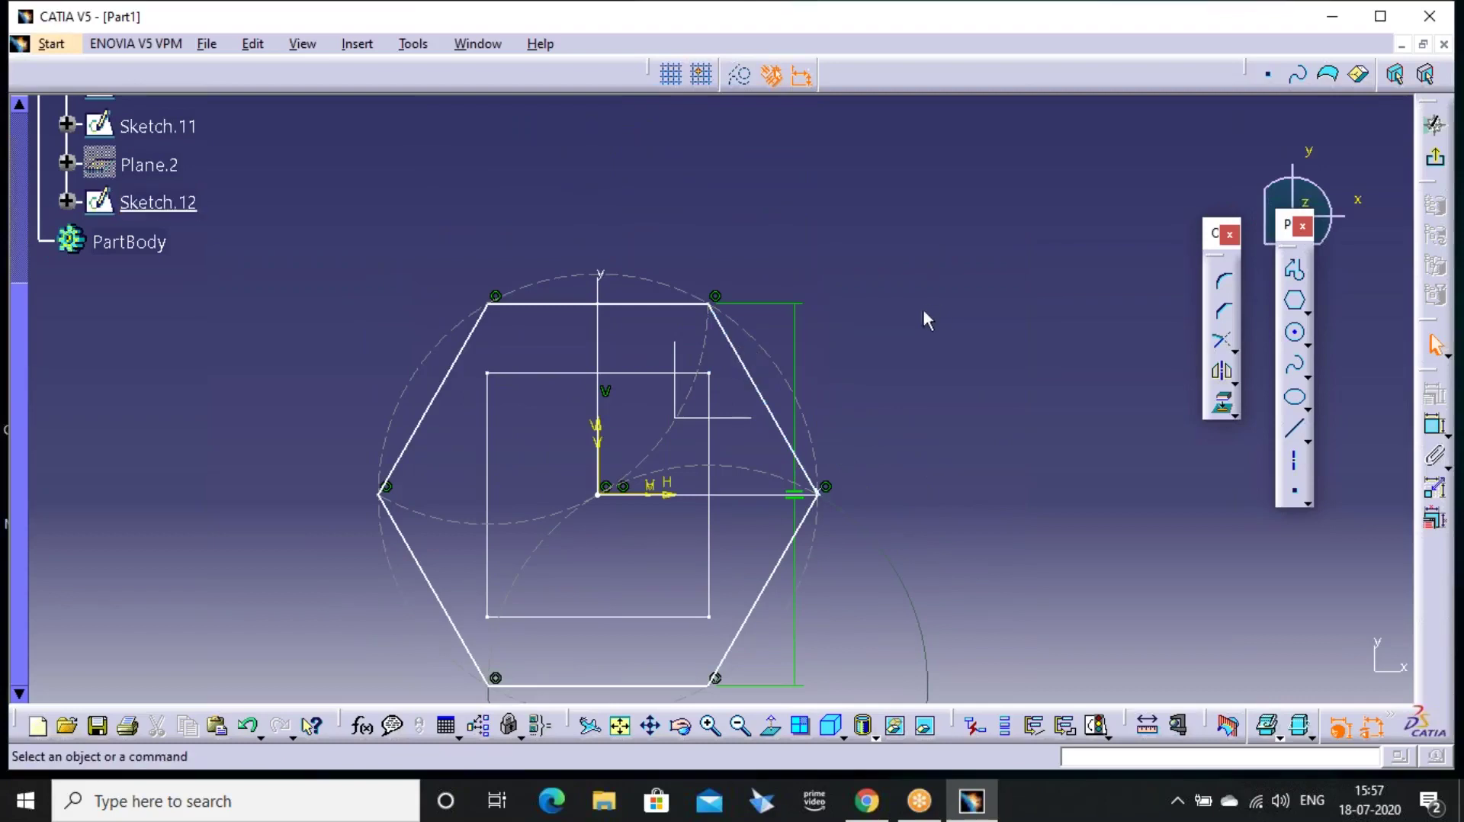
pyautogui.click(1293, 429)
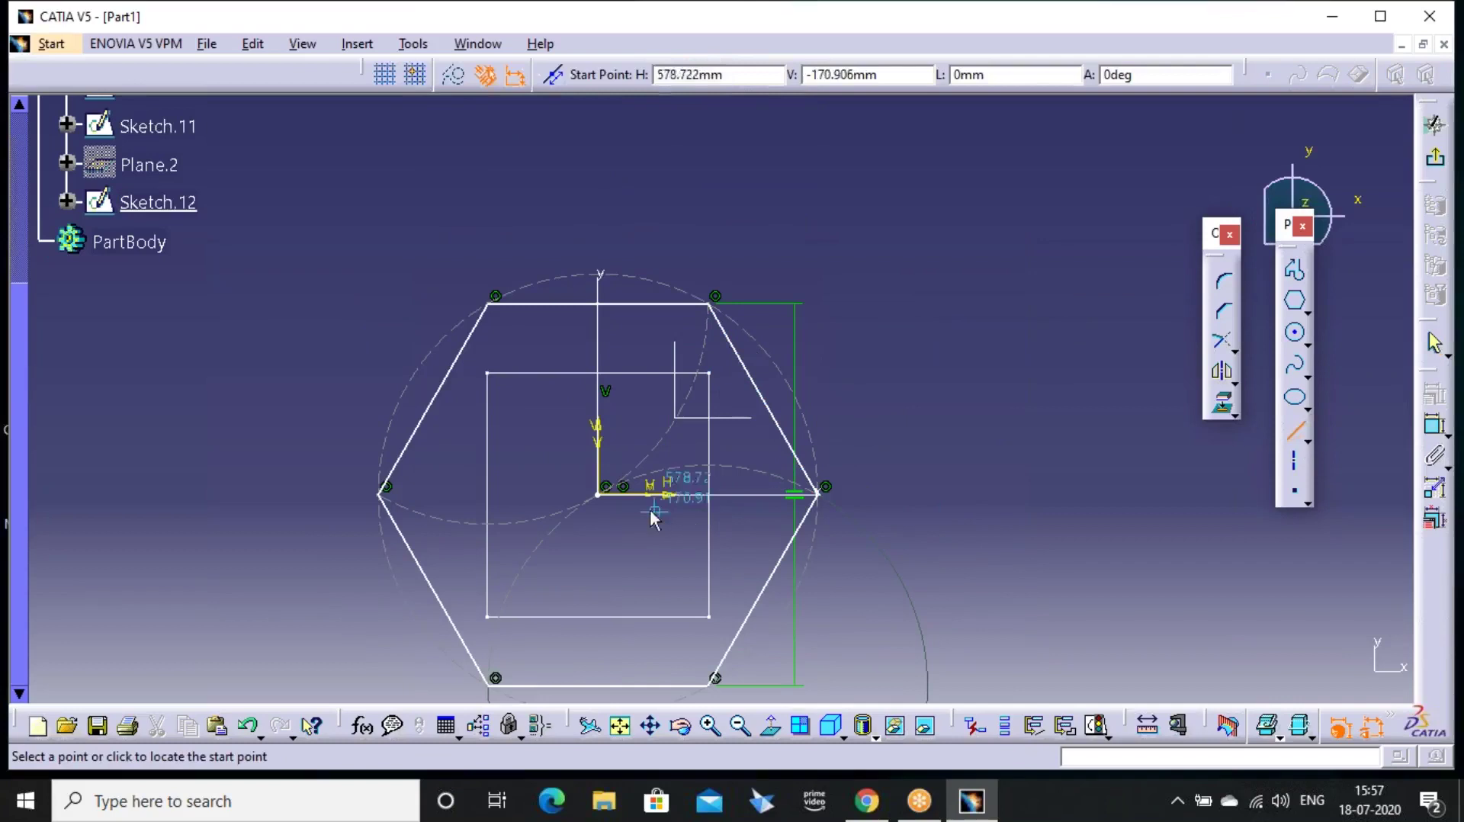
pyautogui.click(599, 495)
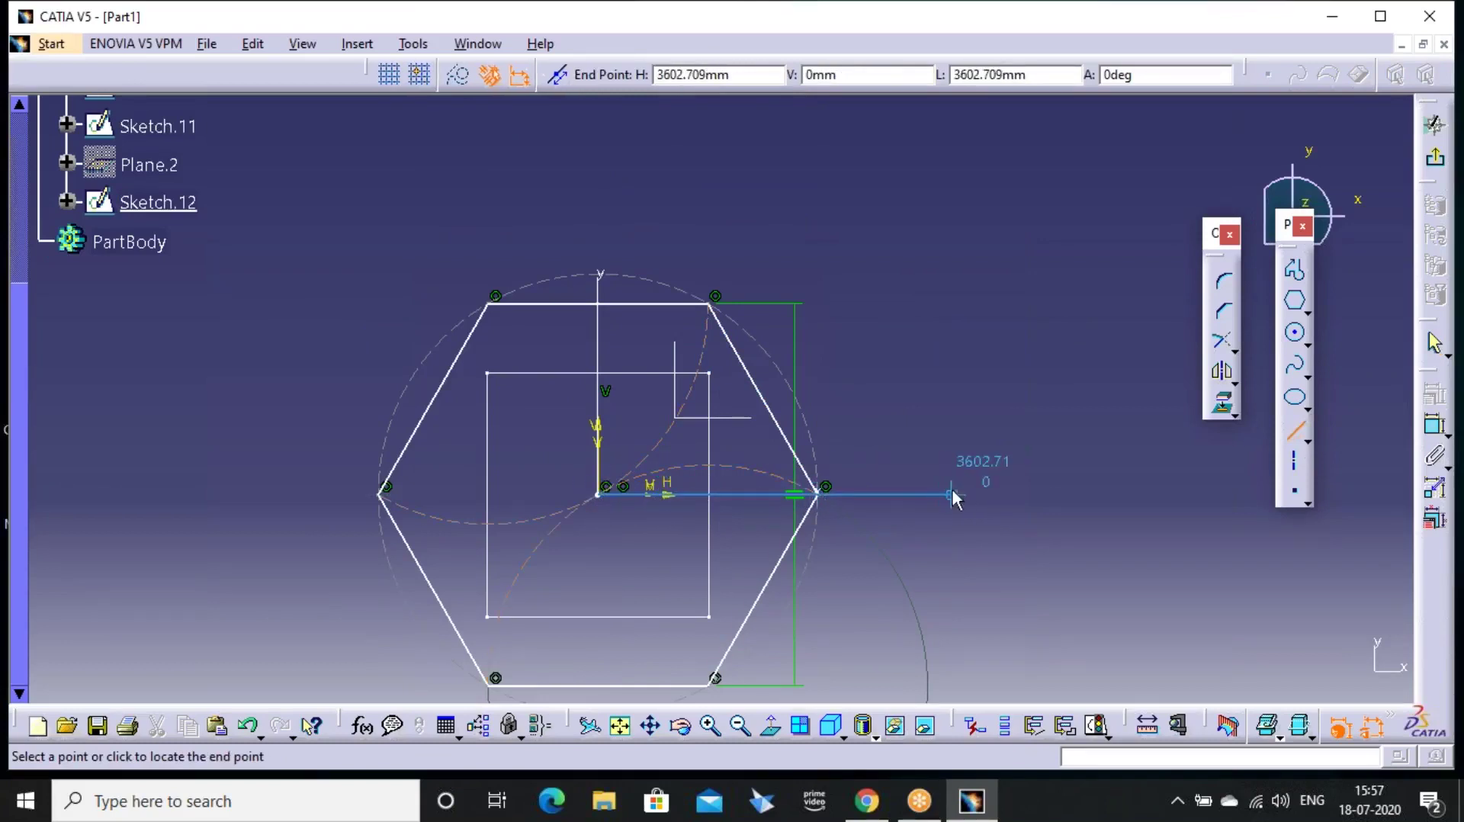
pyautogui.click(954, 495)
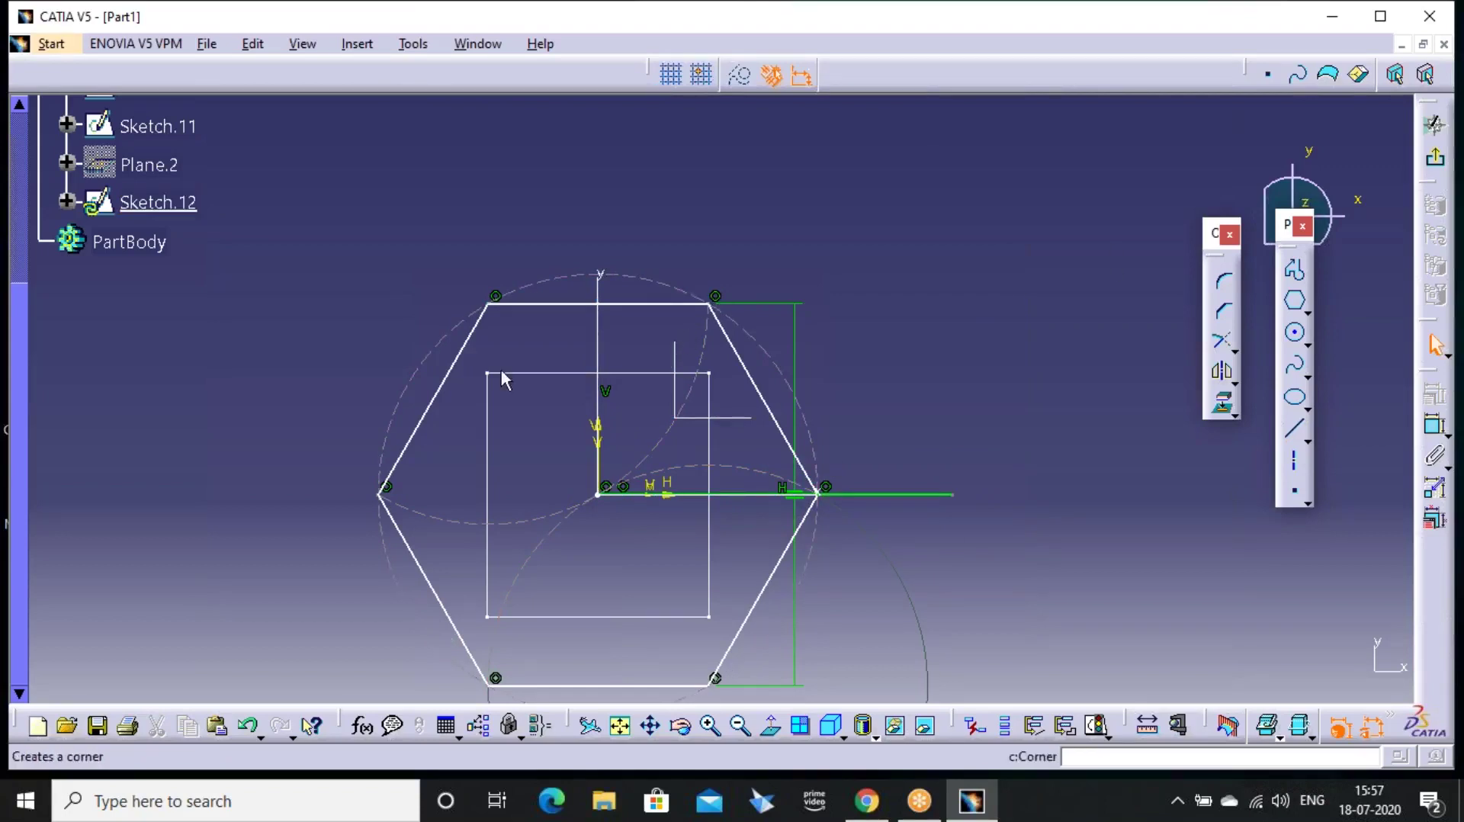
# Rotate-duplicate the horizontal line about the origin with 6 instances at 60deg
pyautogui.moveTo(1052, 310)
pyautogui.mouseDown(button='middle')
pyautogui.moveTo(1052, 282)
pyautogui.moveTo(1055, 435)
pyautogui.mouseUp(button='middle')
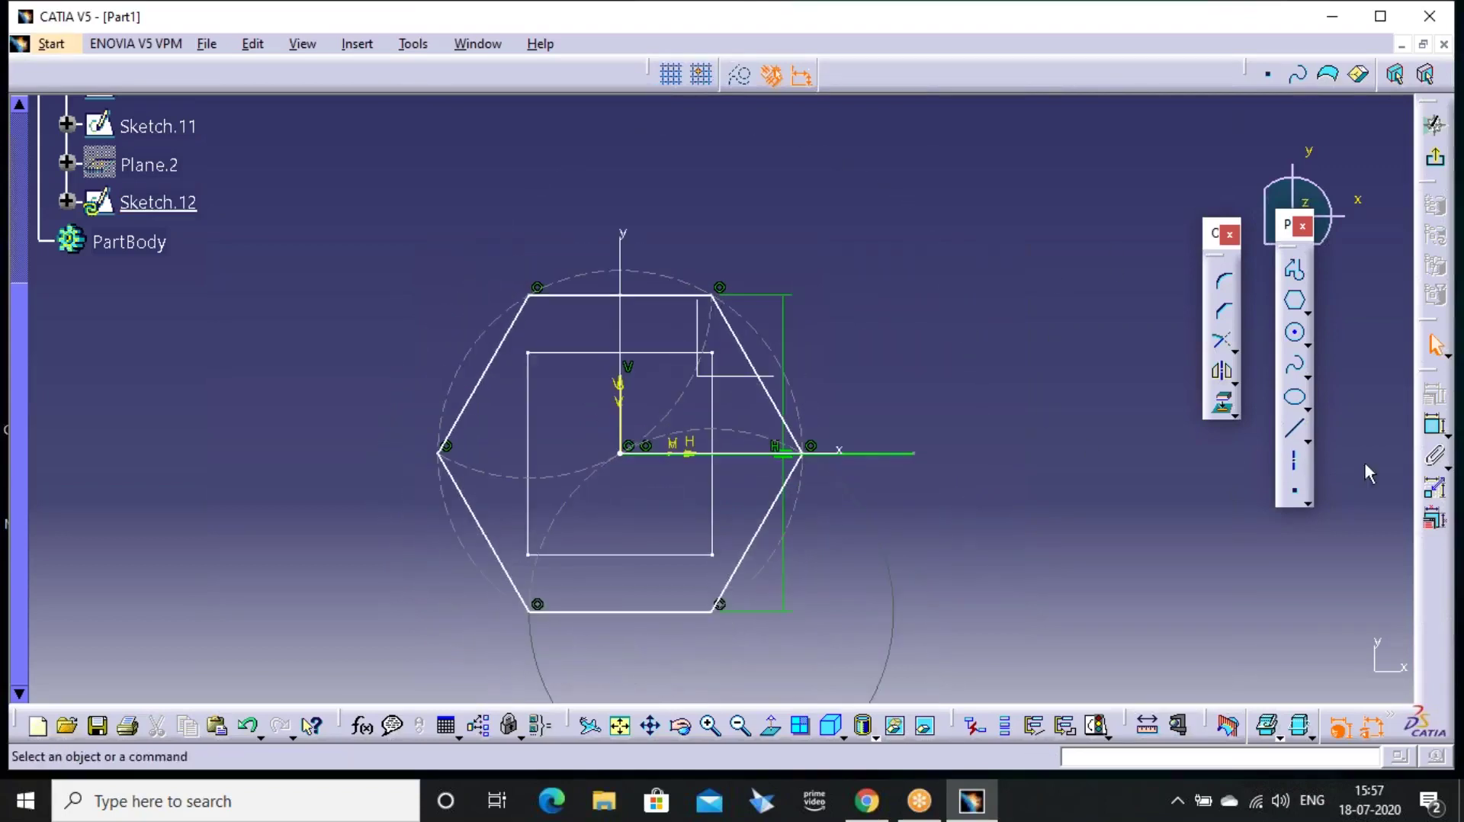
pyautogui.click(1234, 381)
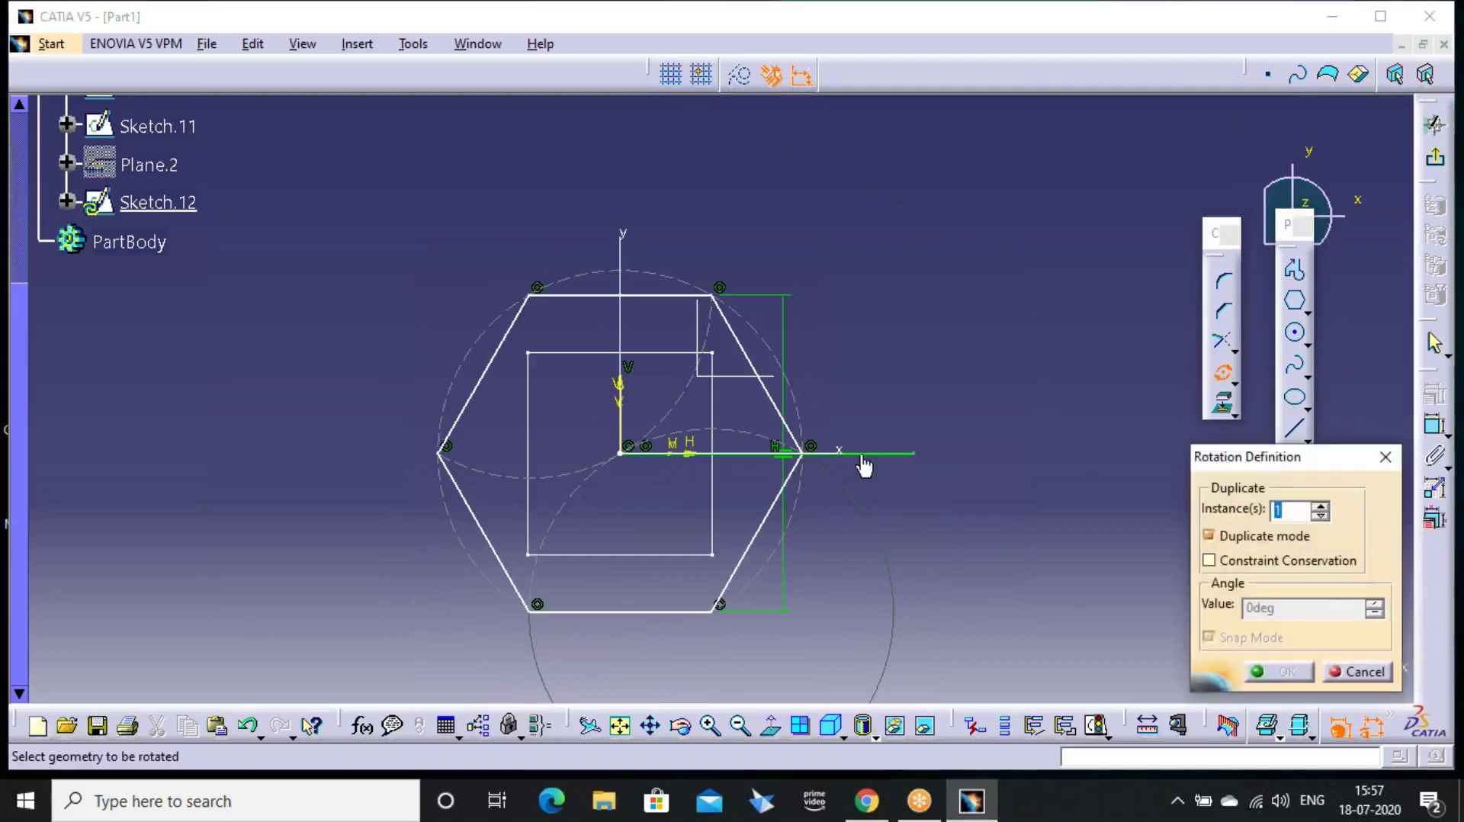
pyautogui.click(621, 453)
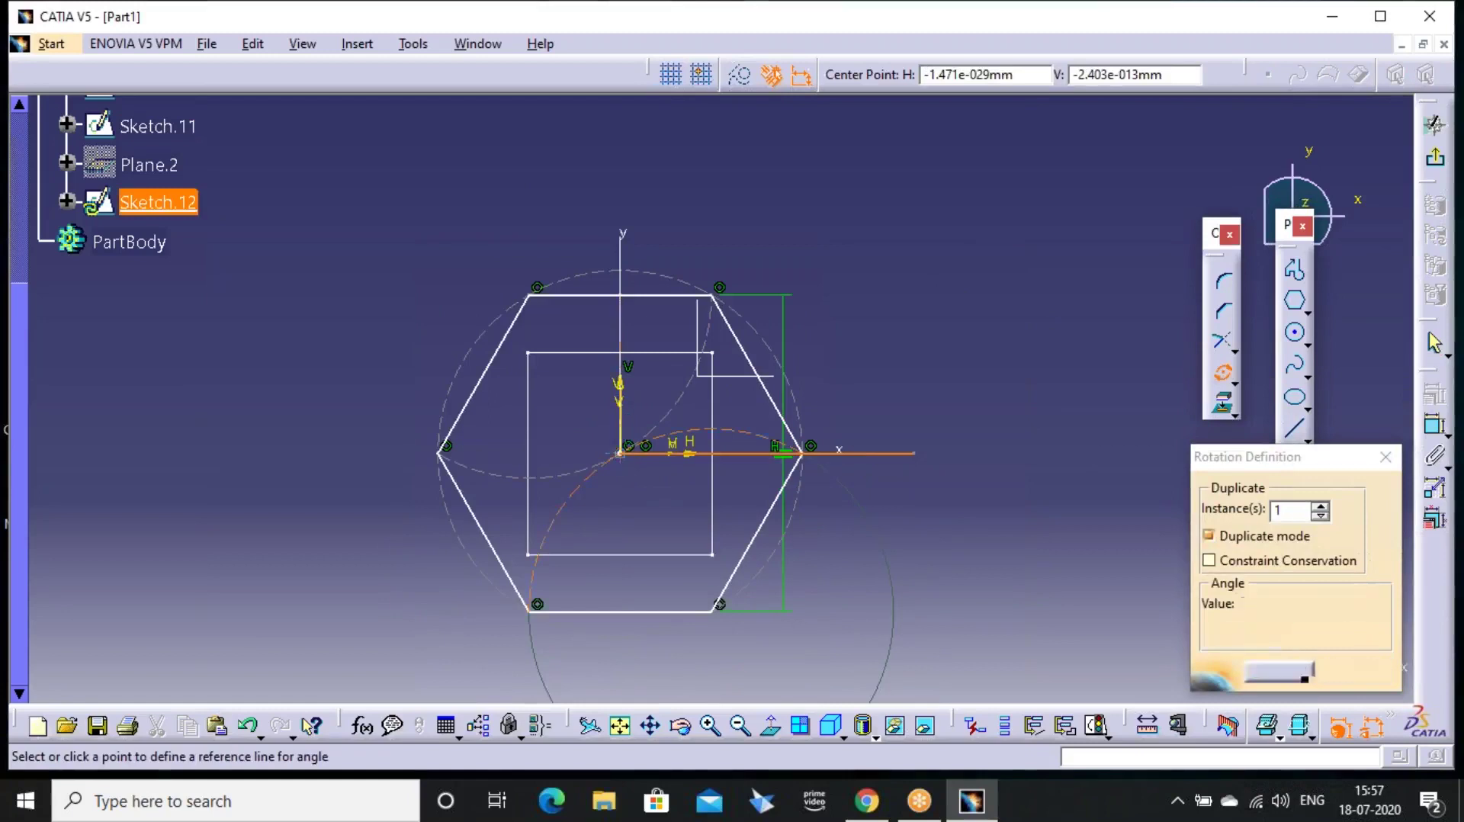
pyautogui.click(913, 453)
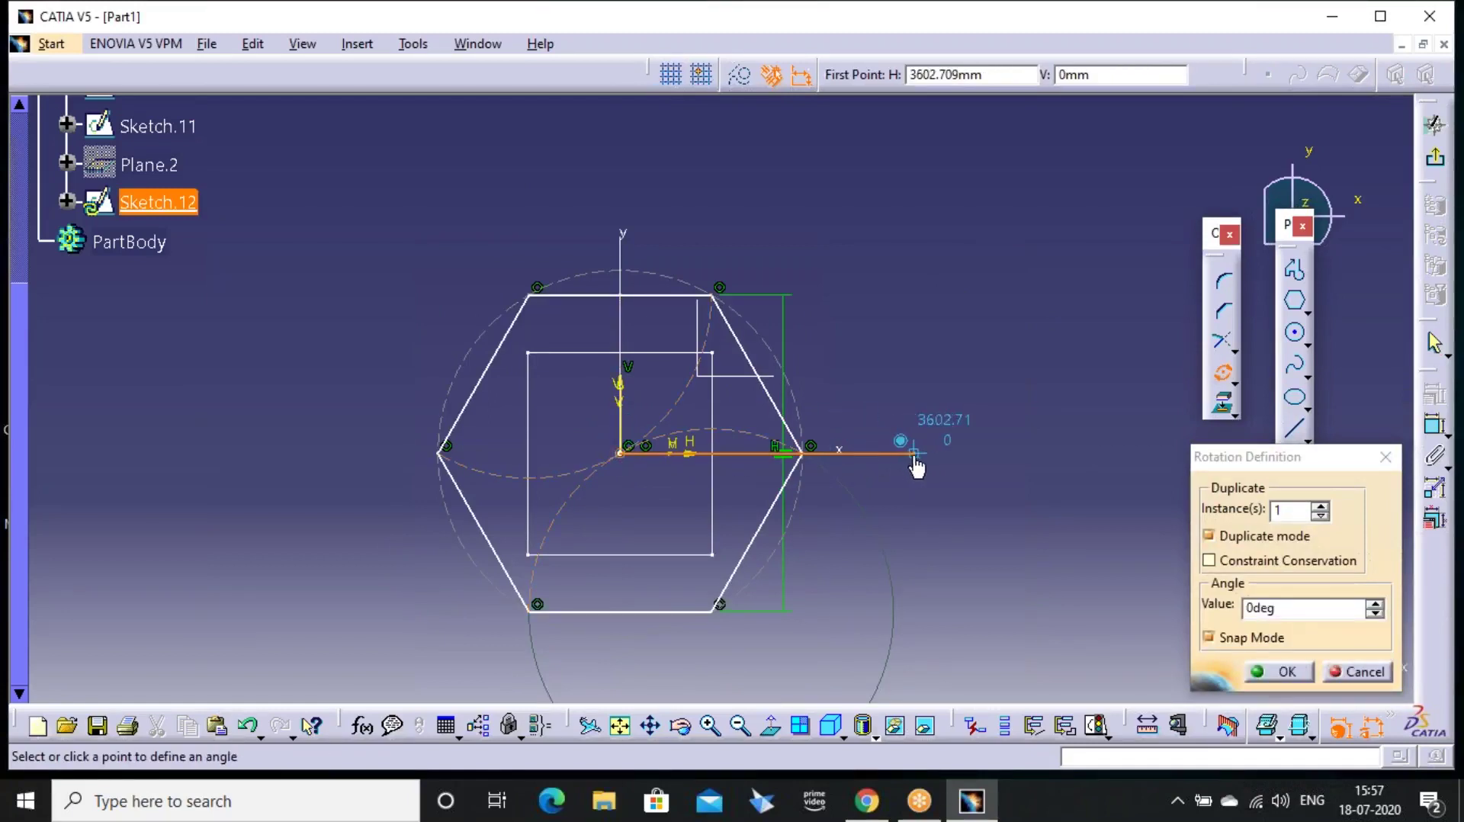
pyautogui.doubleClick(1292, 516)
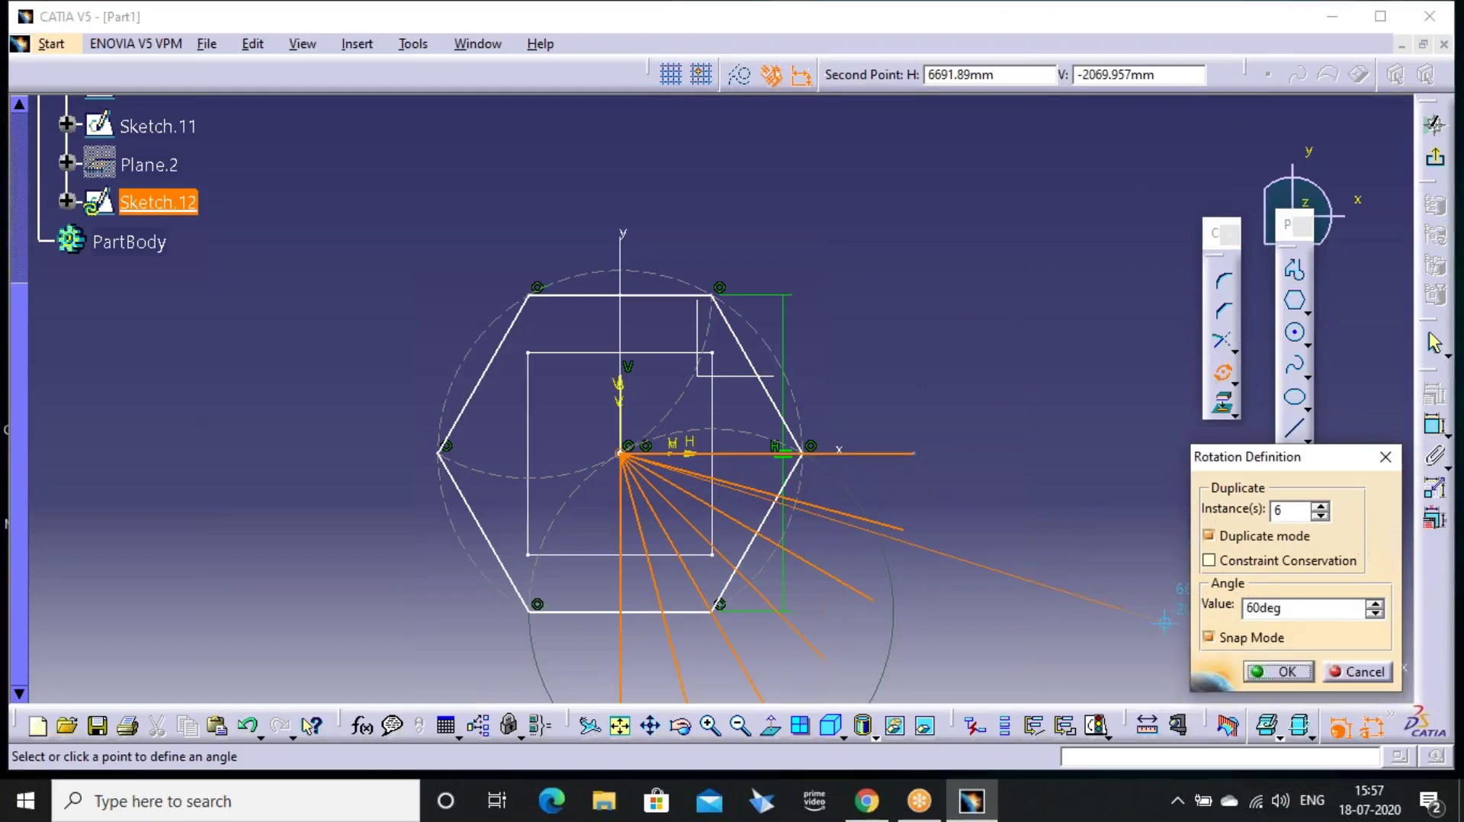
pyautogui.click(1164, 623)
pyautogui.moveTo(679, 450)
pyautogui.mouseDown(button='middle')
pyautogui.moveTo(679, 435)
pyautogui.moveTo(572, 409)
pyautogui.mouseUp(button='middle')
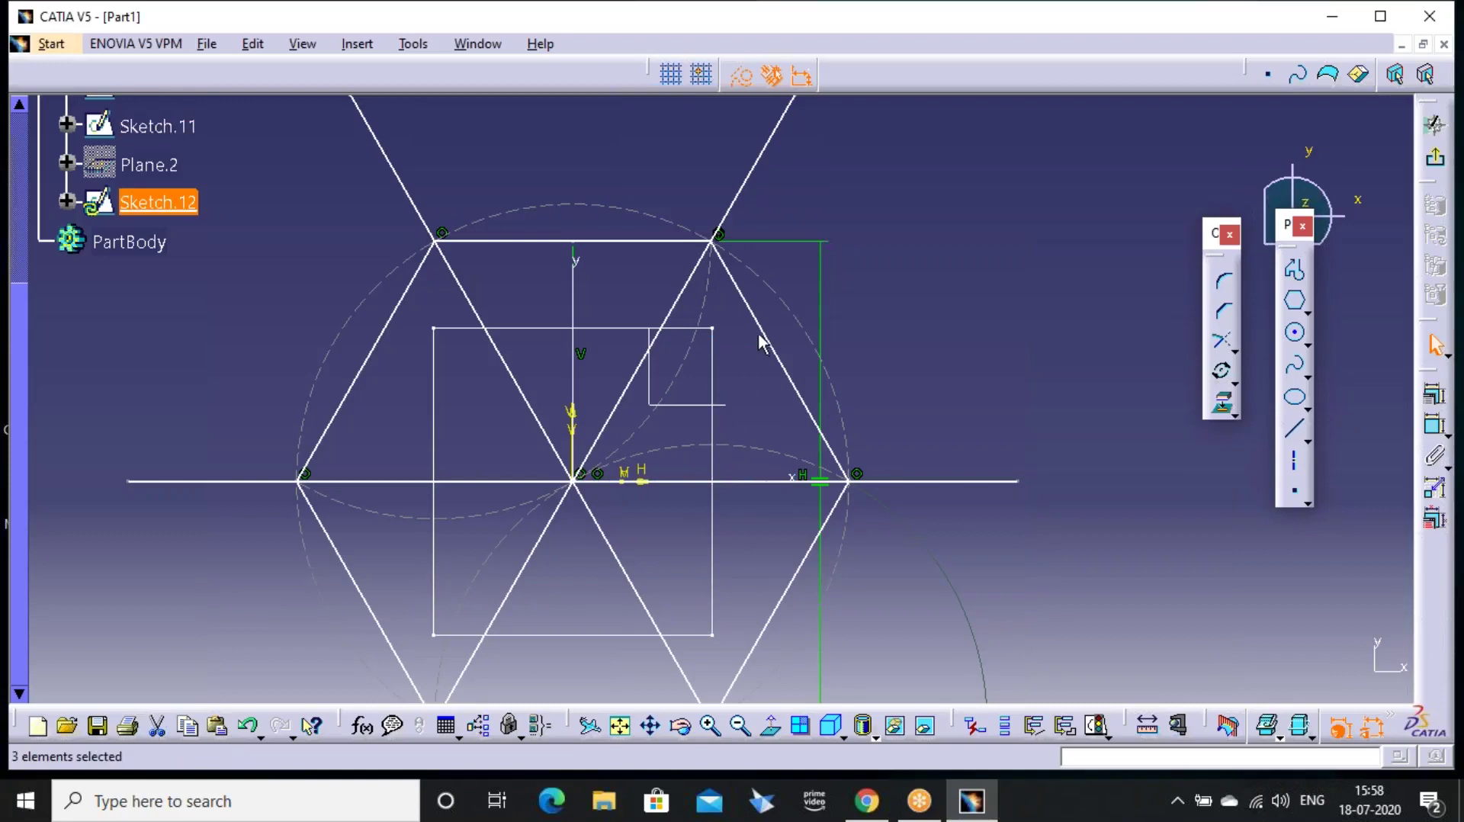
# Delete the rotated line copies and the original horizontal line from the hexagon sketch
pyautogui.press('Delete')
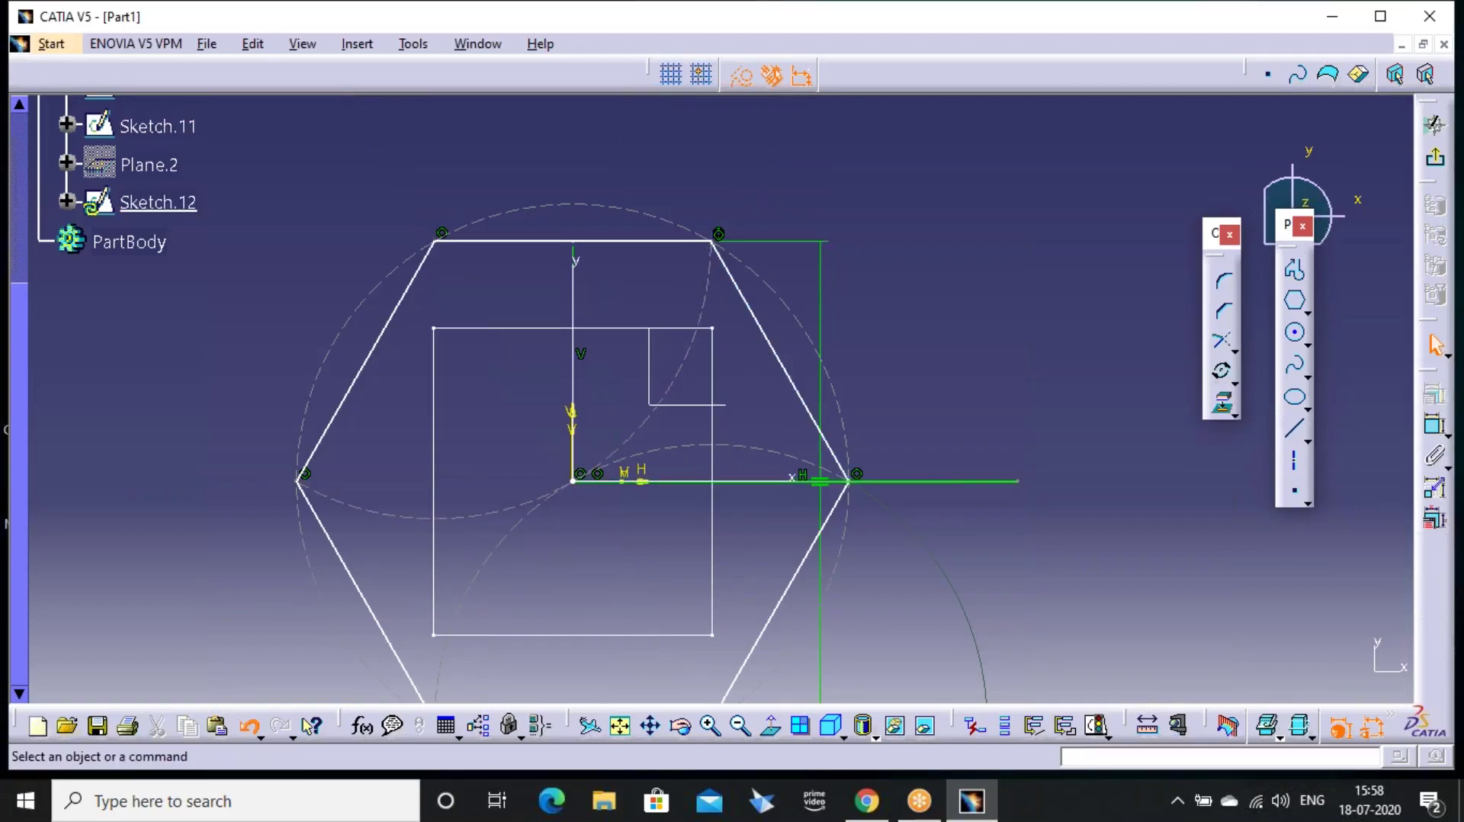
pyautogui.click(915, 481)
pyautogui.press('Delete')
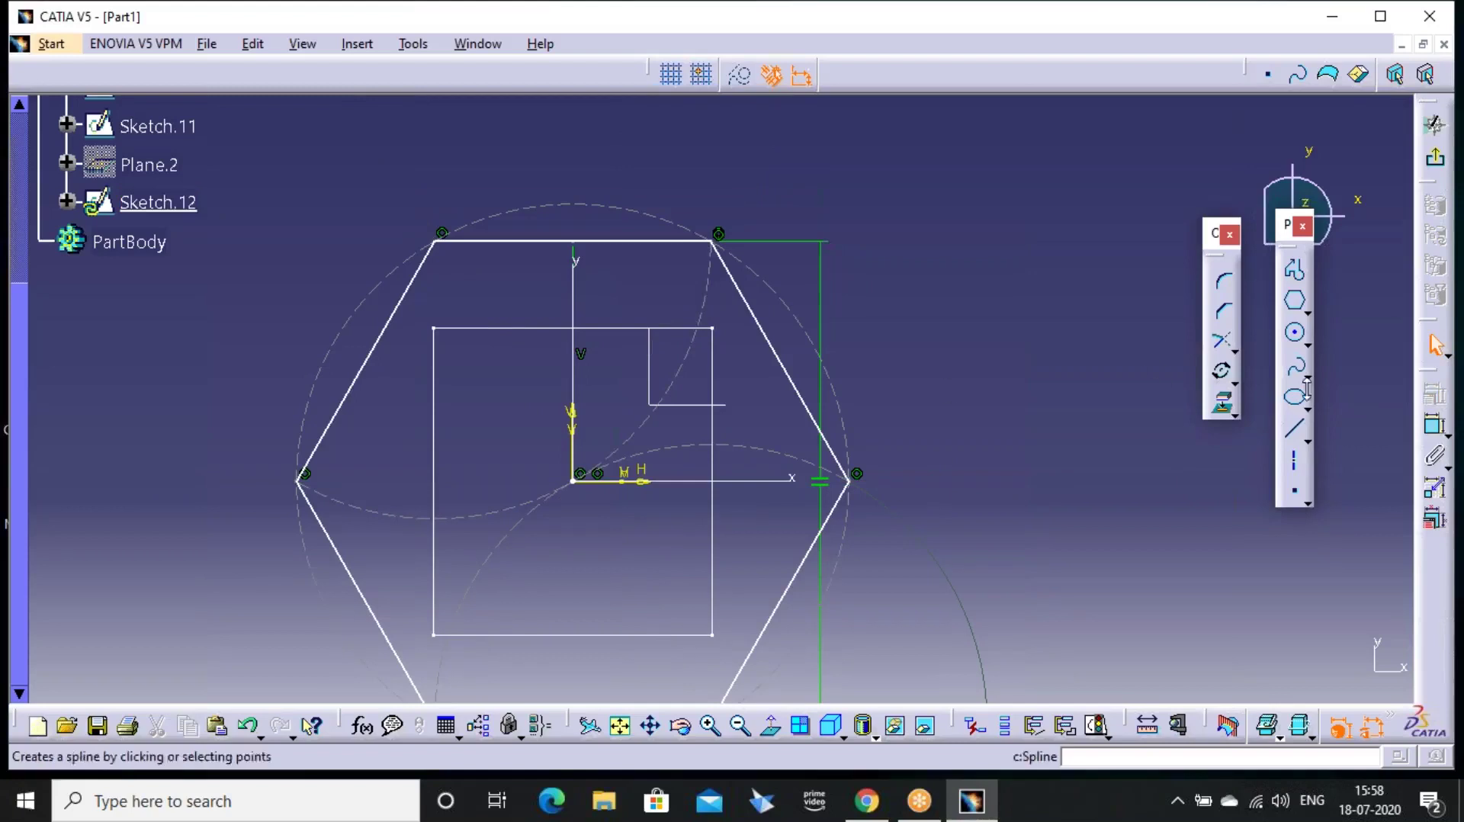
# Draw a line from the origin through the rectangle's upper-right corner to beyond the hexagon, and mirror it about the vertical axis
pyautogui.click(1294, 428)
pyautogui.click(579, 478)
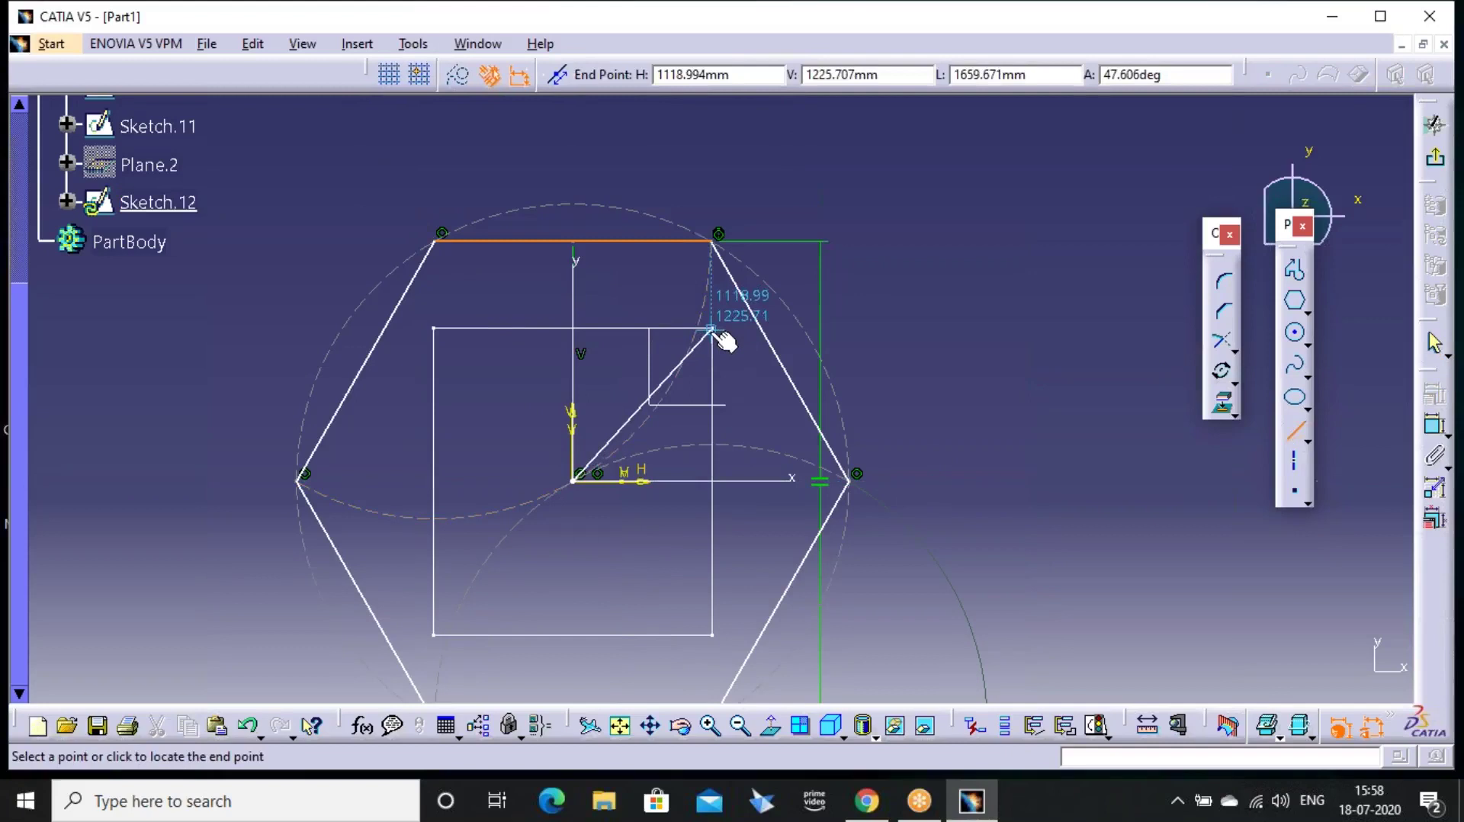
pyautogui.click(855, 171)
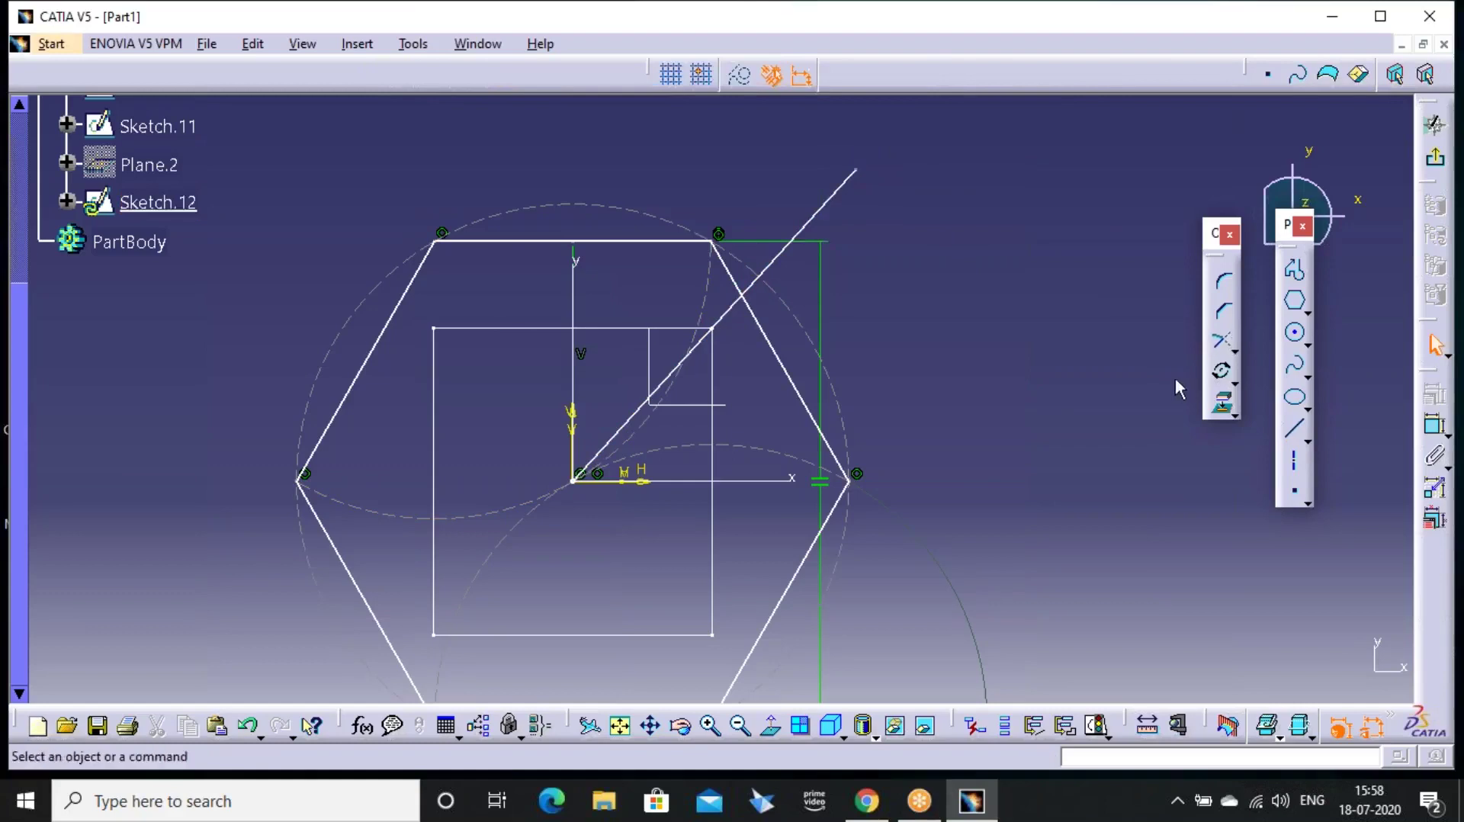
pyautogui.click(1232, 382)
pyautogui.click(1258, 401)
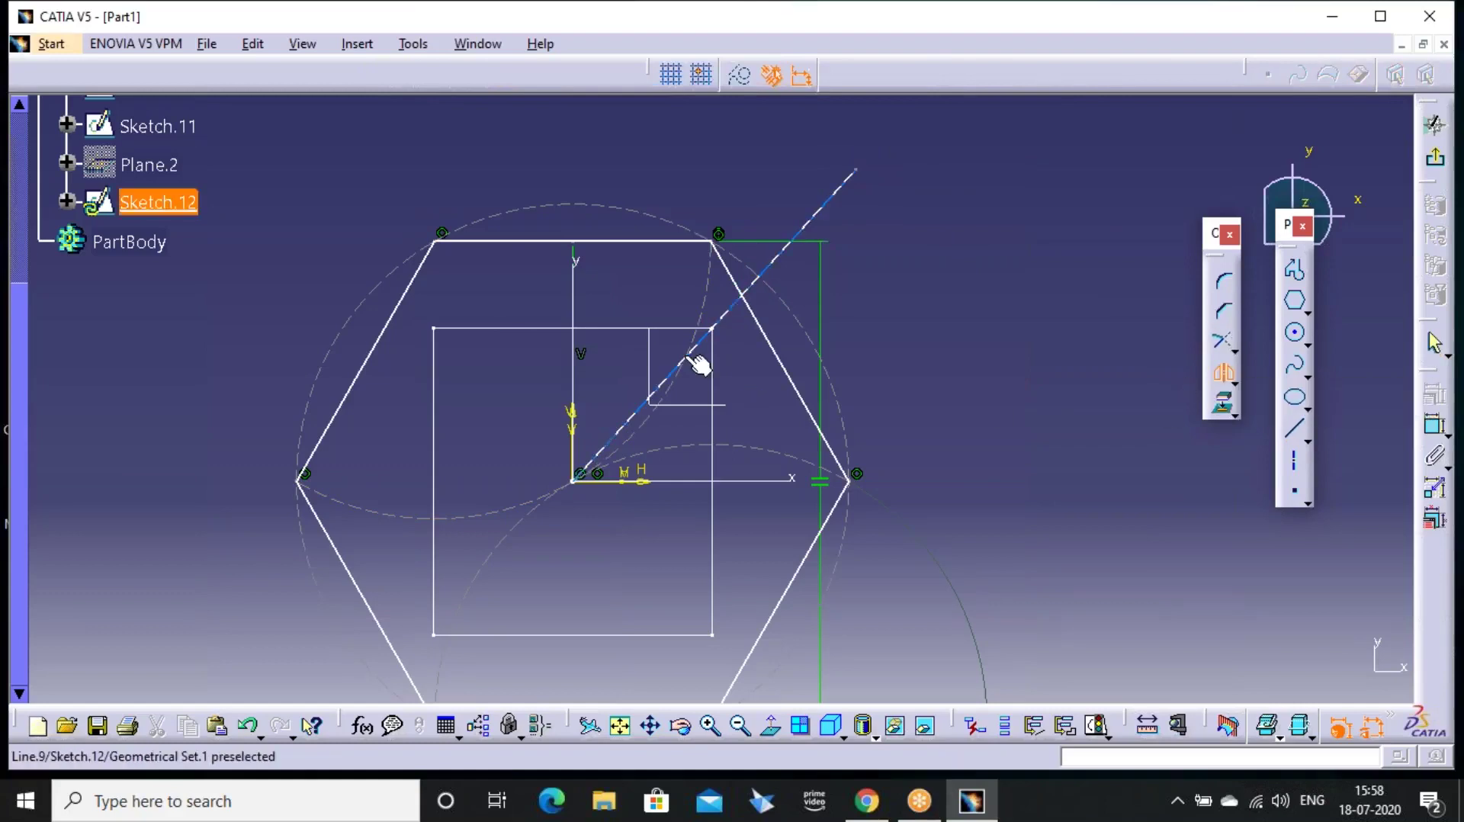
pyautogui.click(697, 366)
pyautogui.click(573, 419)
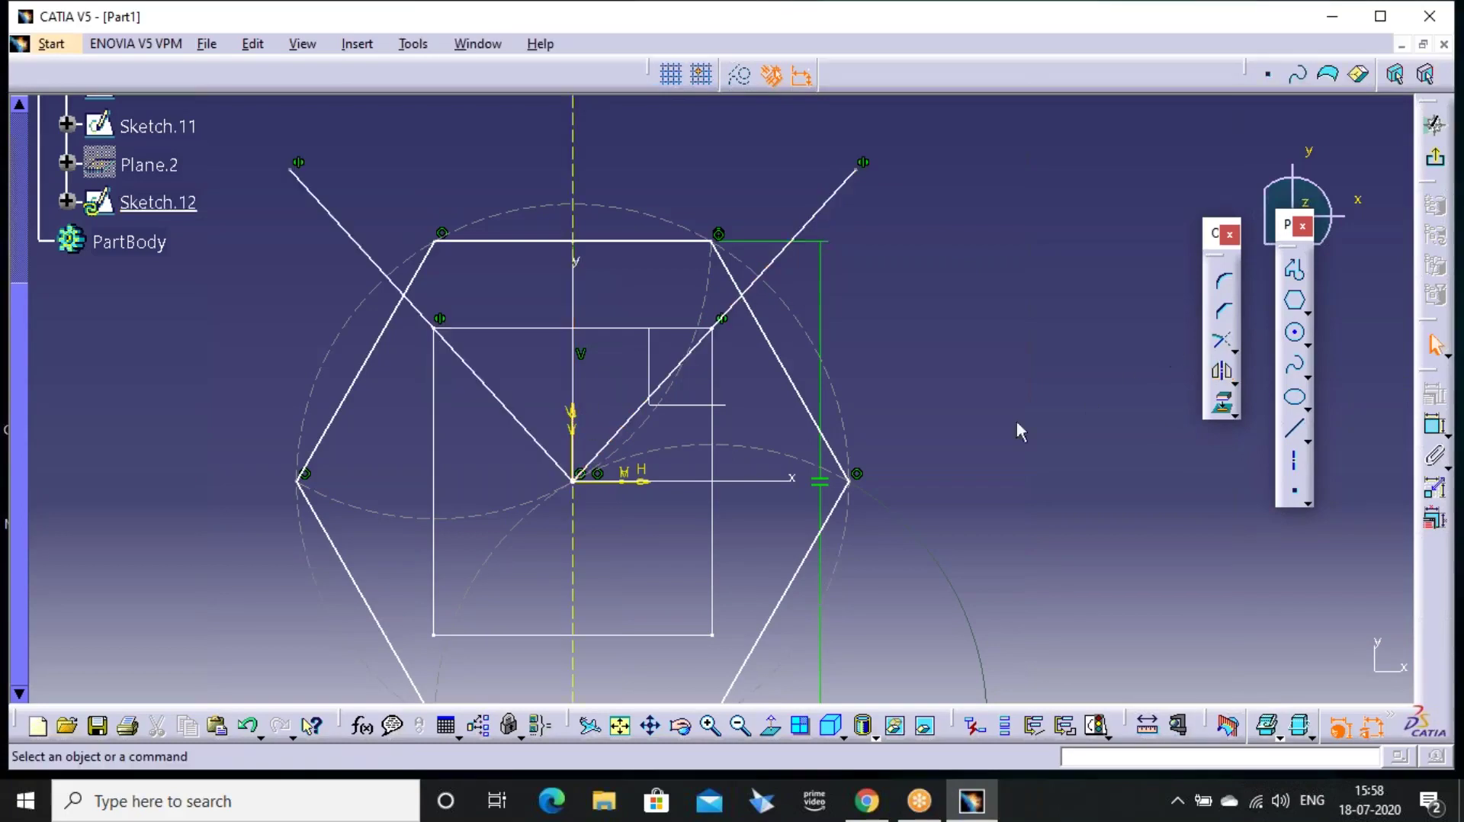
# Mirror the two upper diagonal lines about the horizontal axis so diagonals pass through all four rectangle corners
pyautogui.click(728, 303)
pyautogui.keyDown('ctrl'); pyautogui.click(475, 371); pyautogui.keyUp('ctrl')
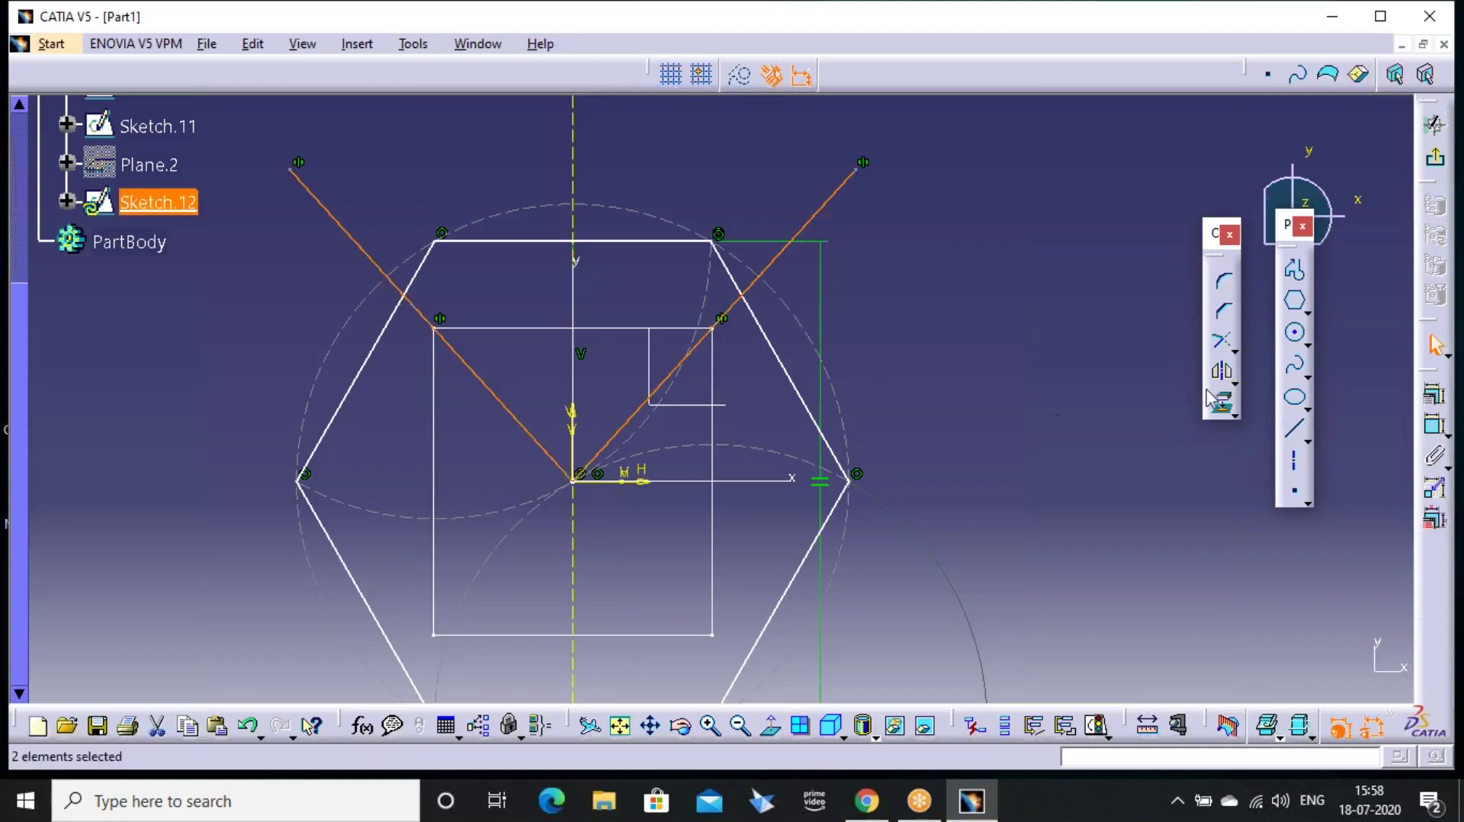
pyautogui.click(1221, 371)
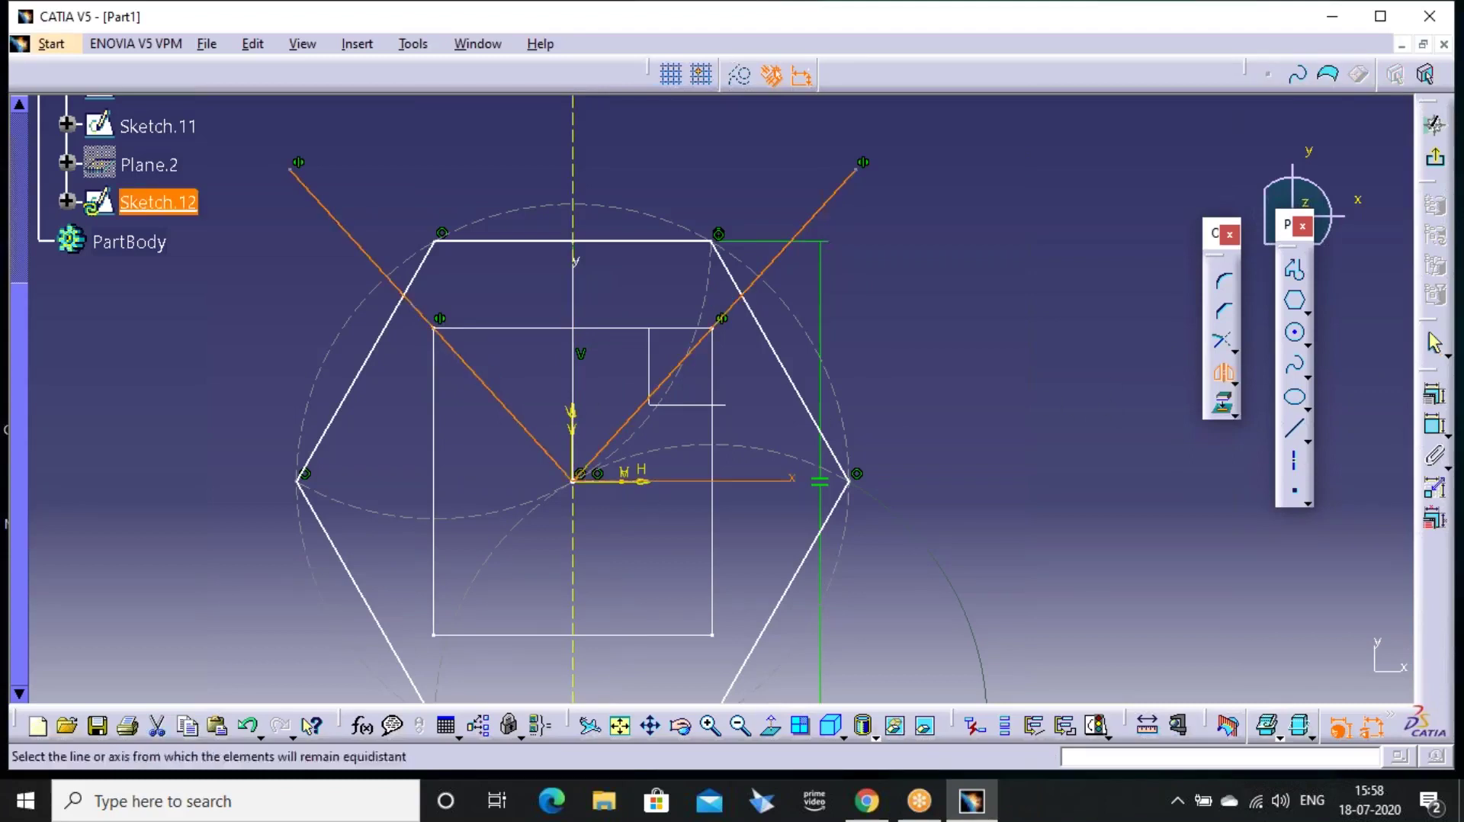
pyautogui.click(755, 480)
pyautogui.moveTo(954, 403); pyautogui.dragTo(1033, 332, button='middle')
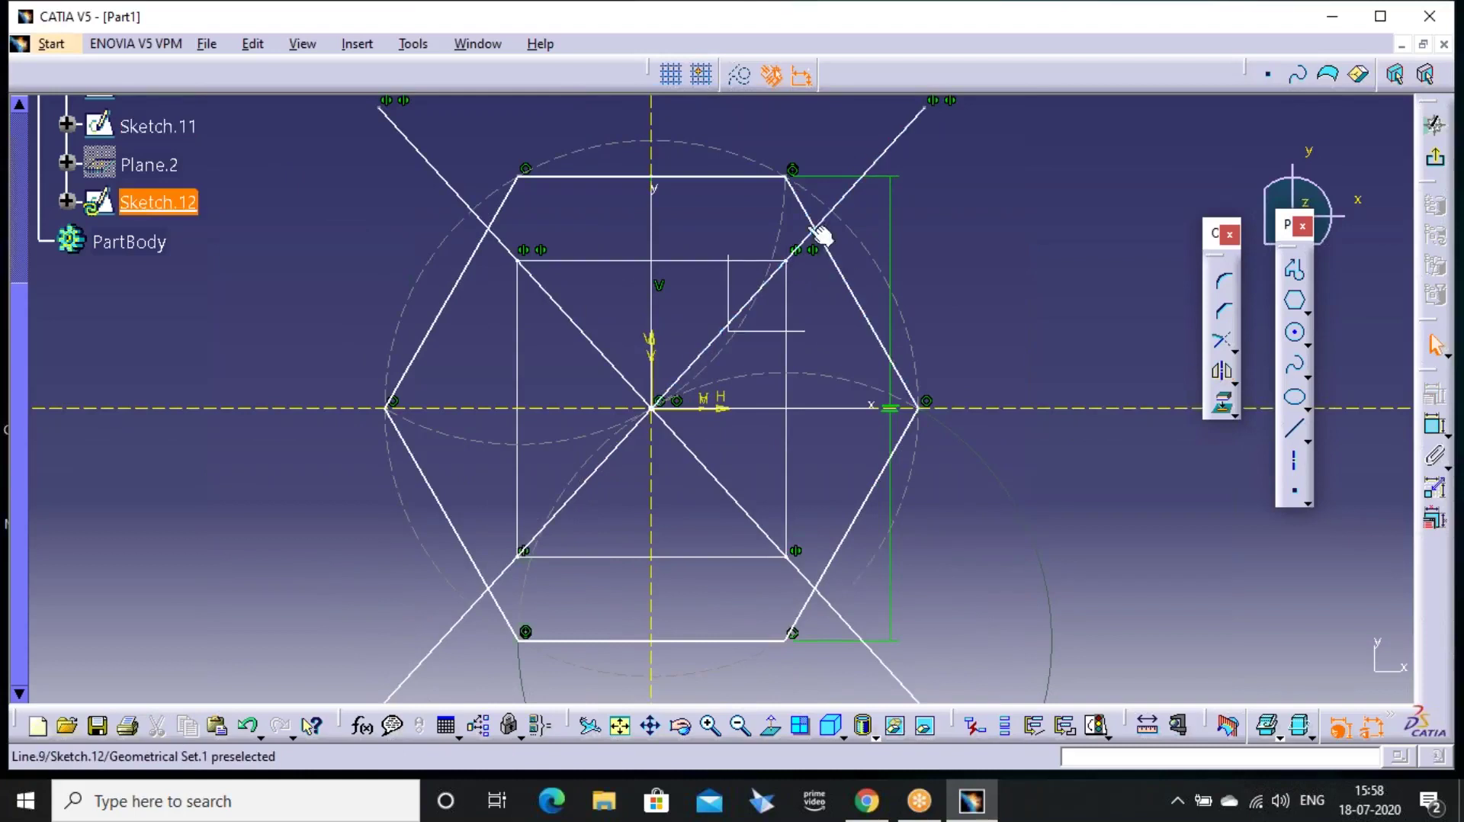
pyautogui.moveTo(838, 256); pyautogui.dragTo(831, 333, button='middle')
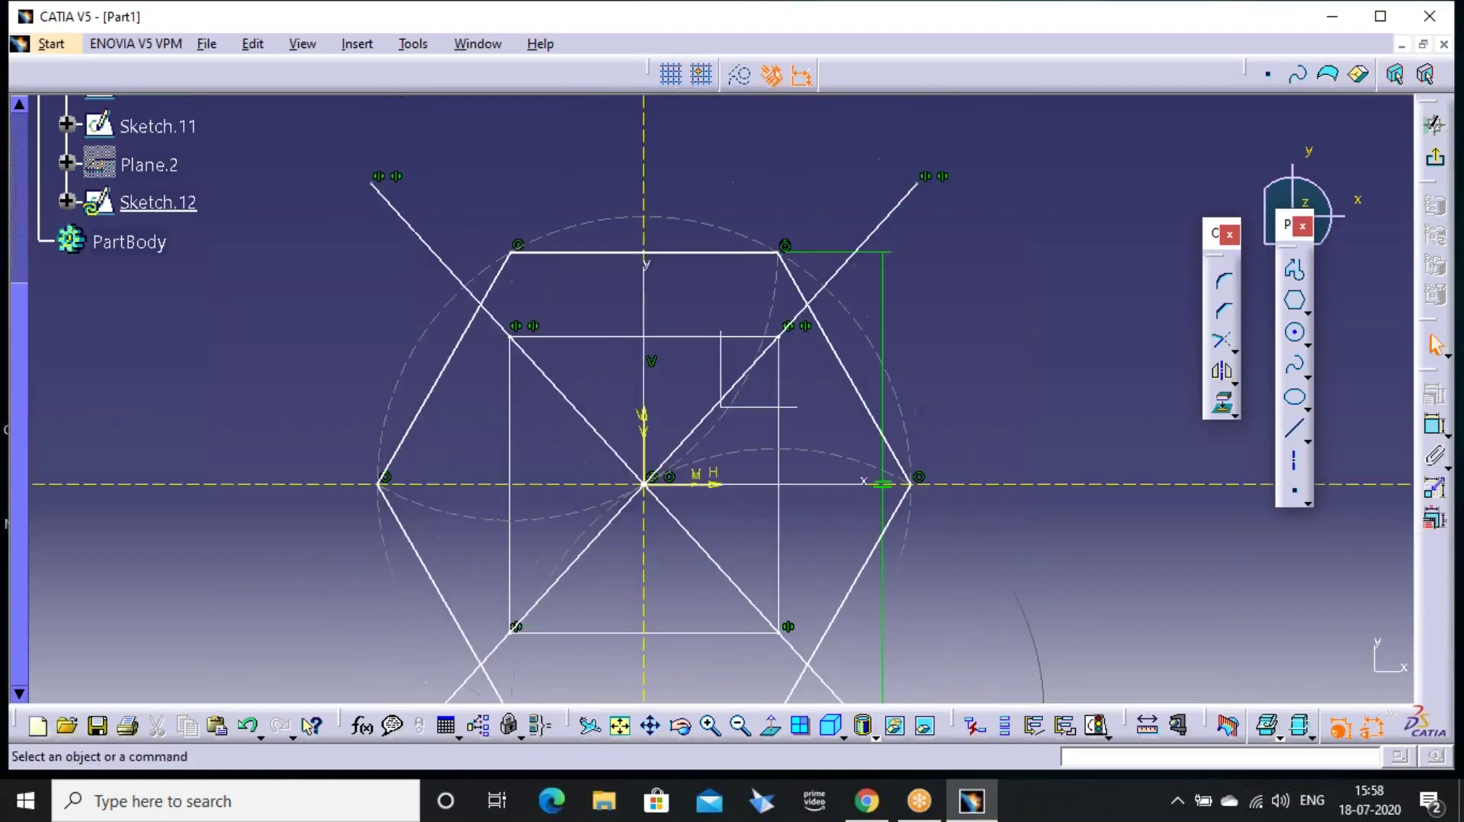
# Break the hexagon's two upper slanted sides where the diagonal lines cross them
pyautogui.click(1233, 350)
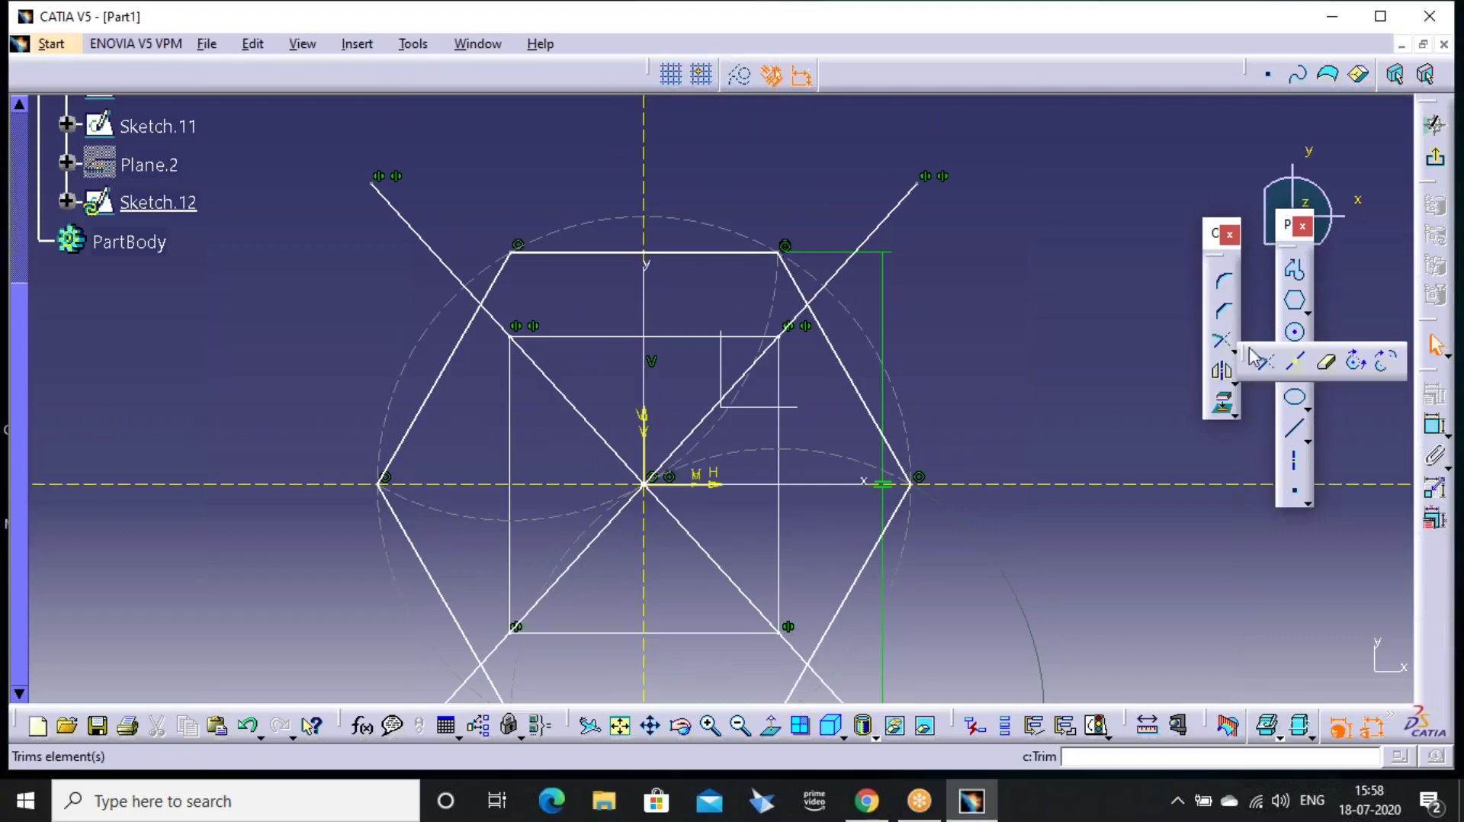
pyautogui.click(1300, 366)
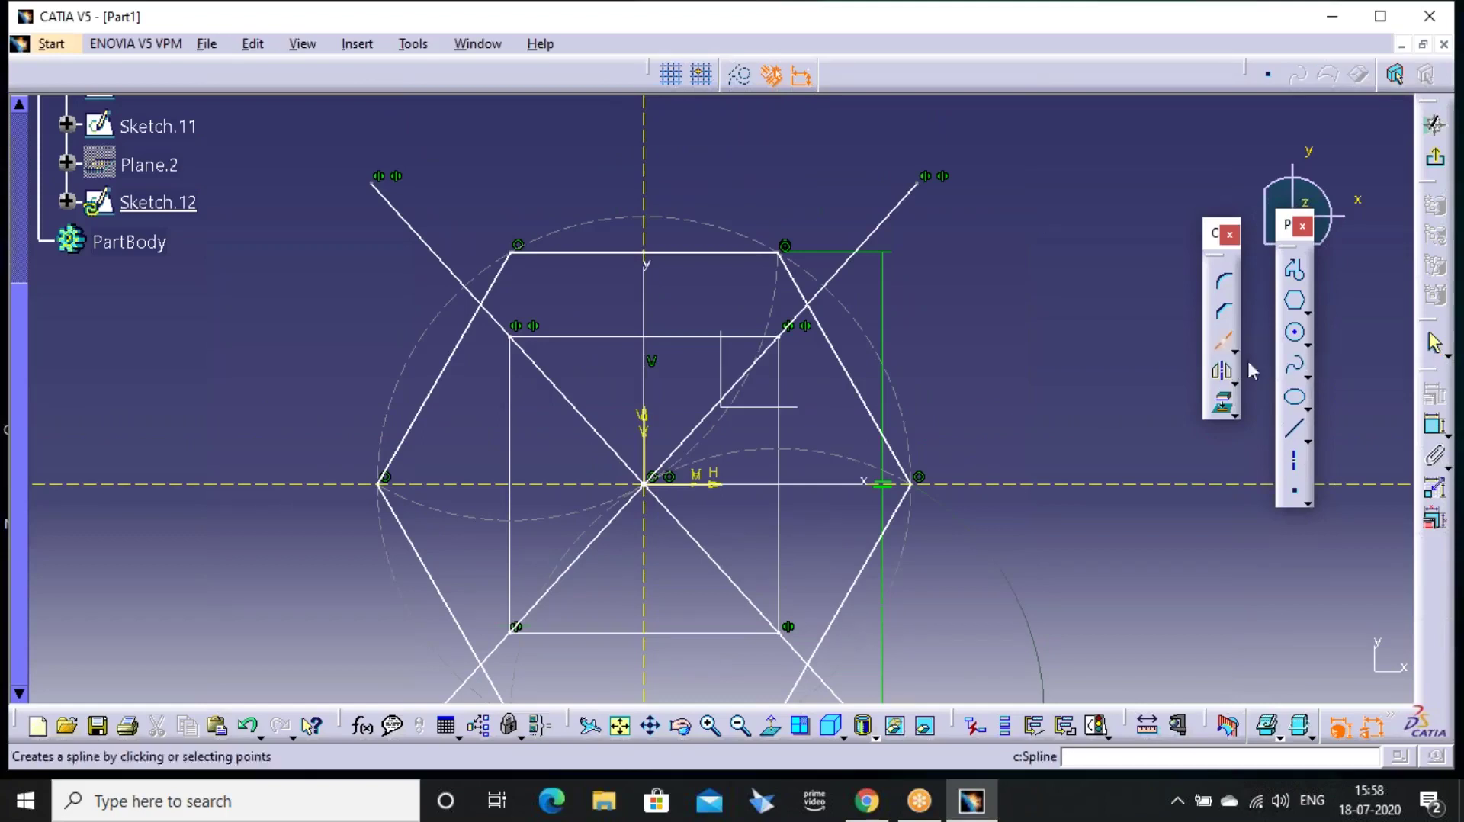
pyautogui.click(837, 337)
pyautogui.click(854, 281)
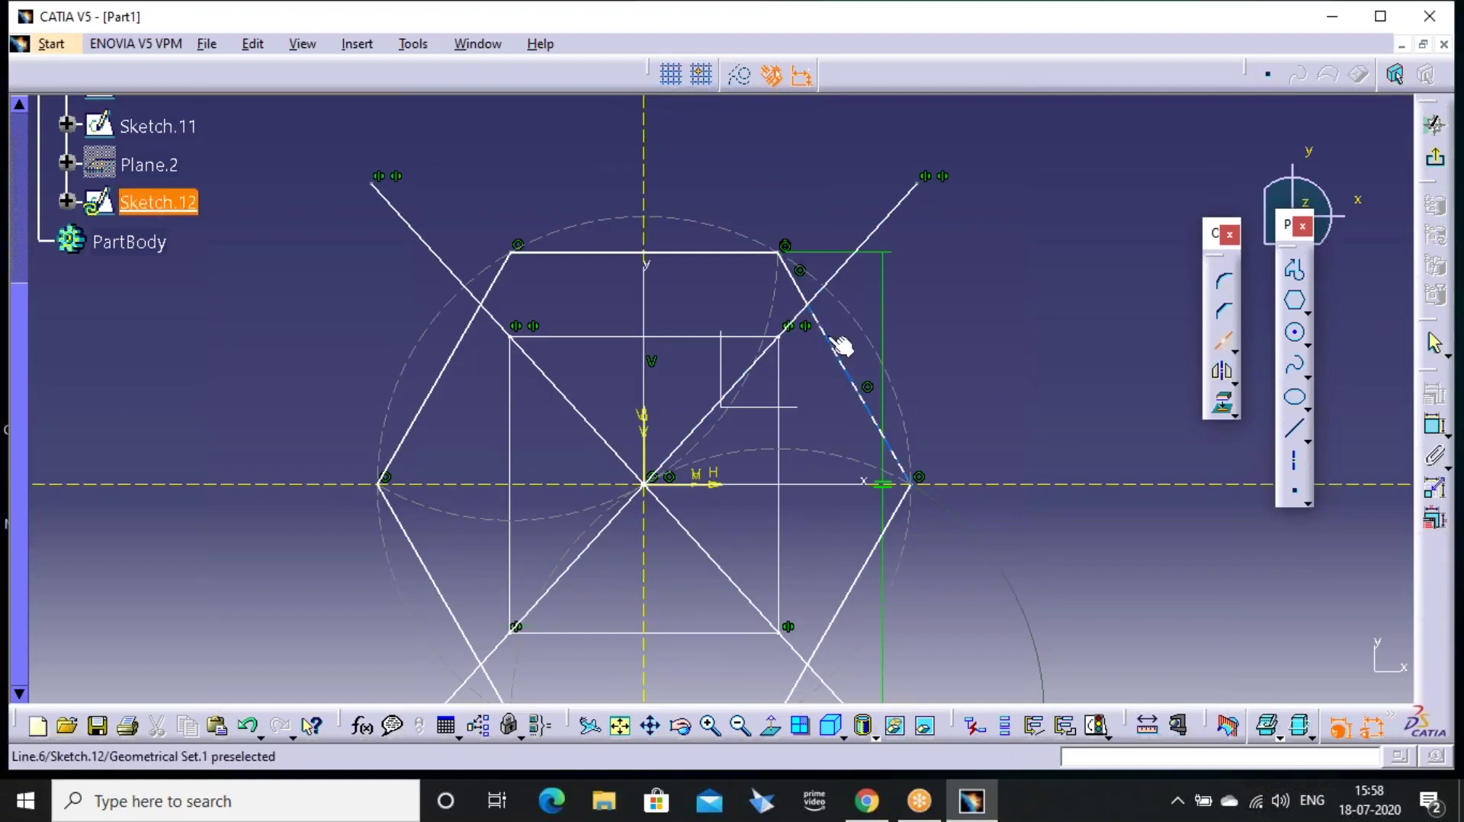
pyautogui.click(466, 339)
pyautogui.click(424, 244)
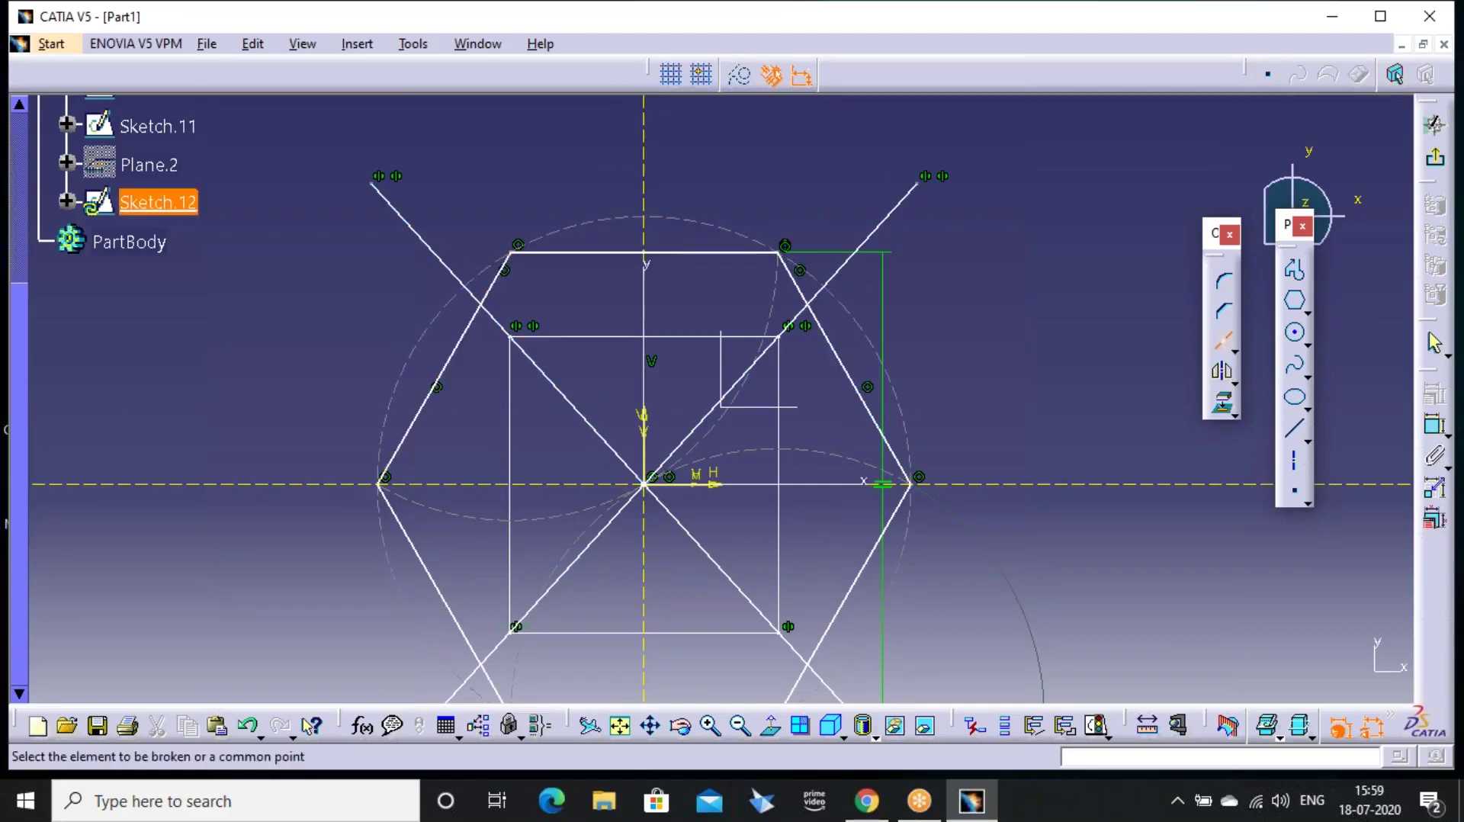
# Break the hexagon's two lower slanted sides at their intersections with the diagonal lines
pyautogui.moveTo(486, 604); pyautogui.dragTo(490, 505, button='middle')
pyautogui.click(459, 519)
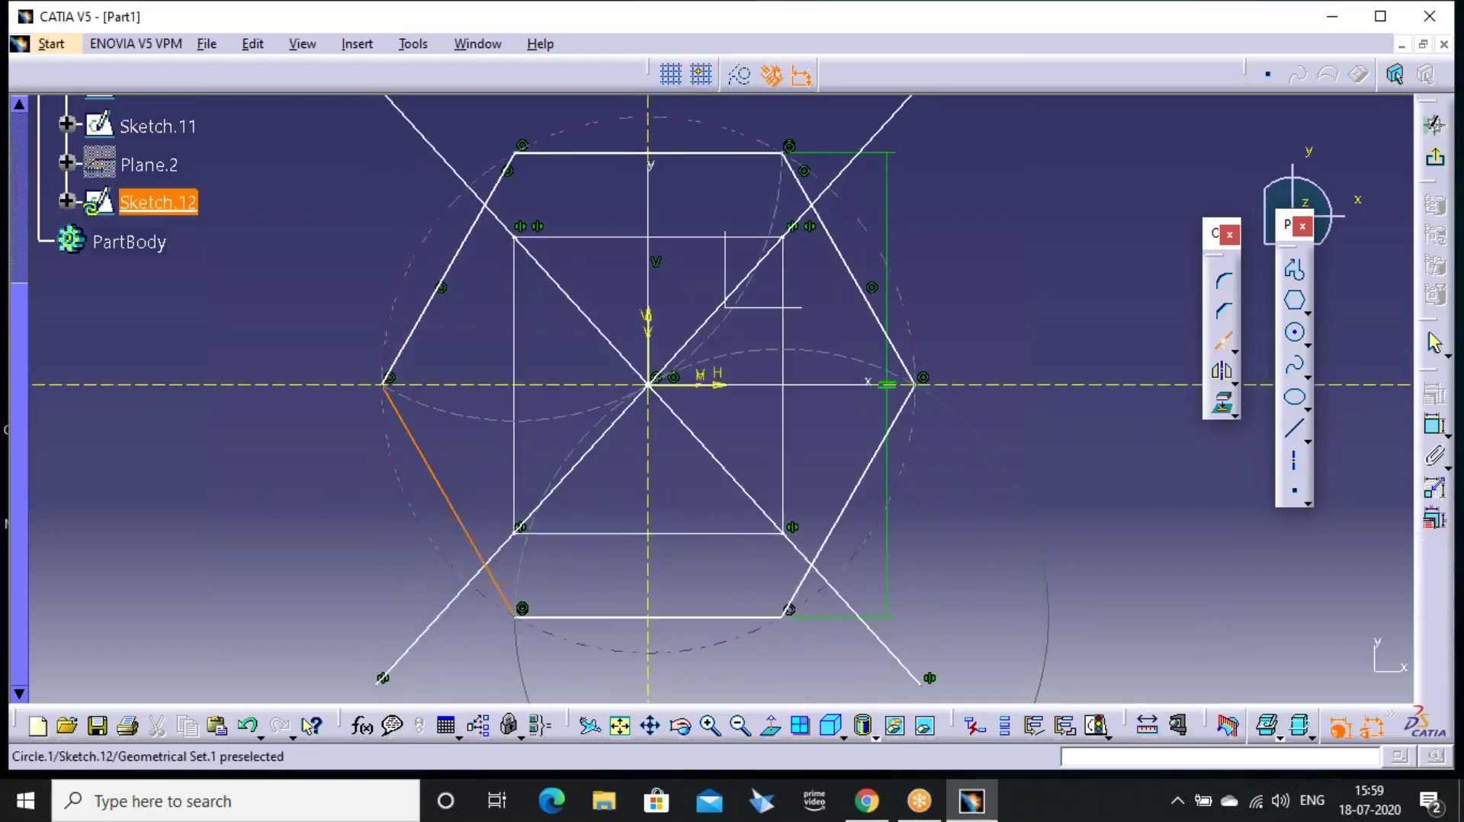
pyautogui.click(387, 669)
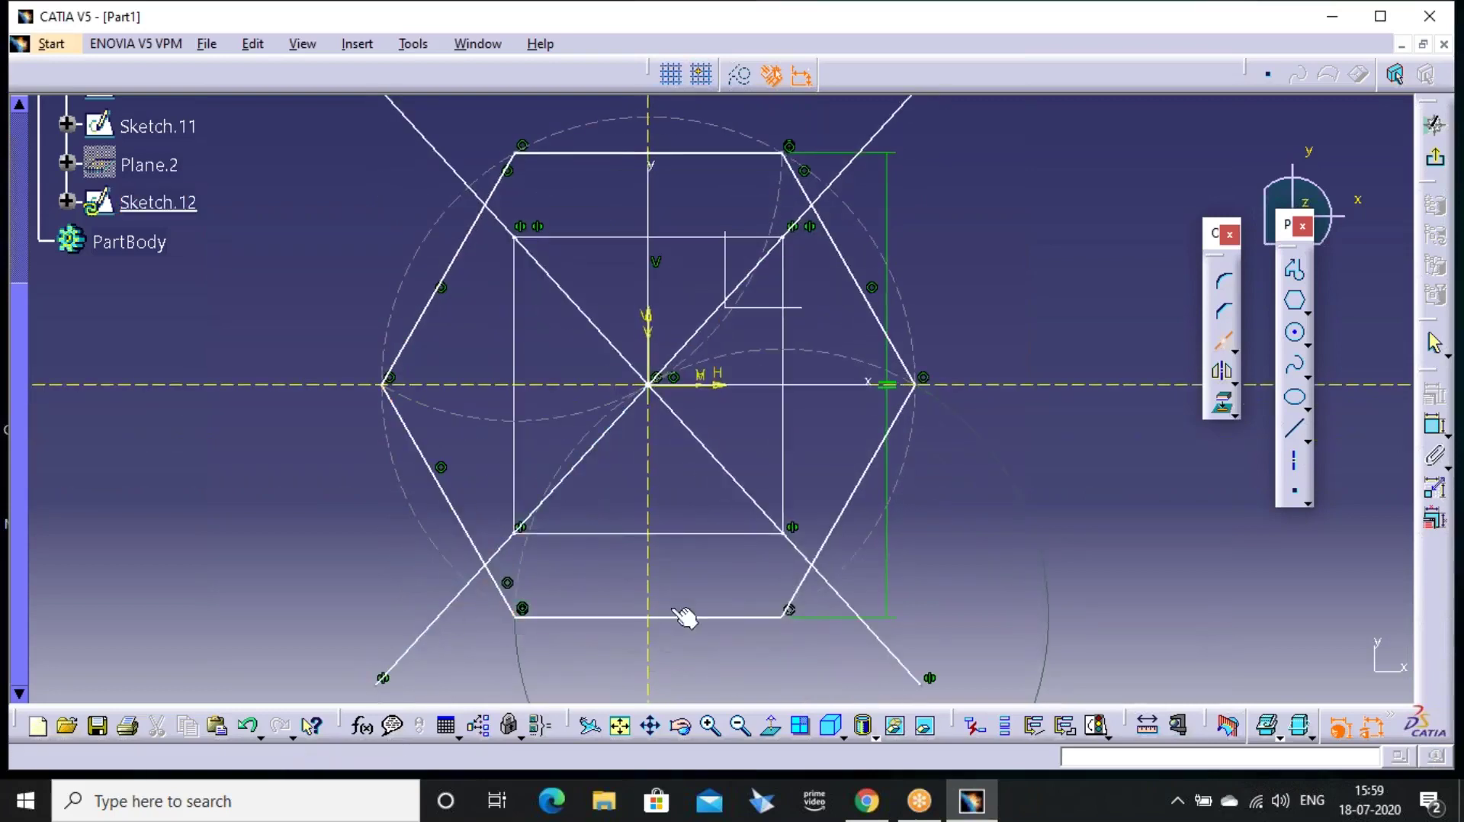
pyautogui.click(843, 526)
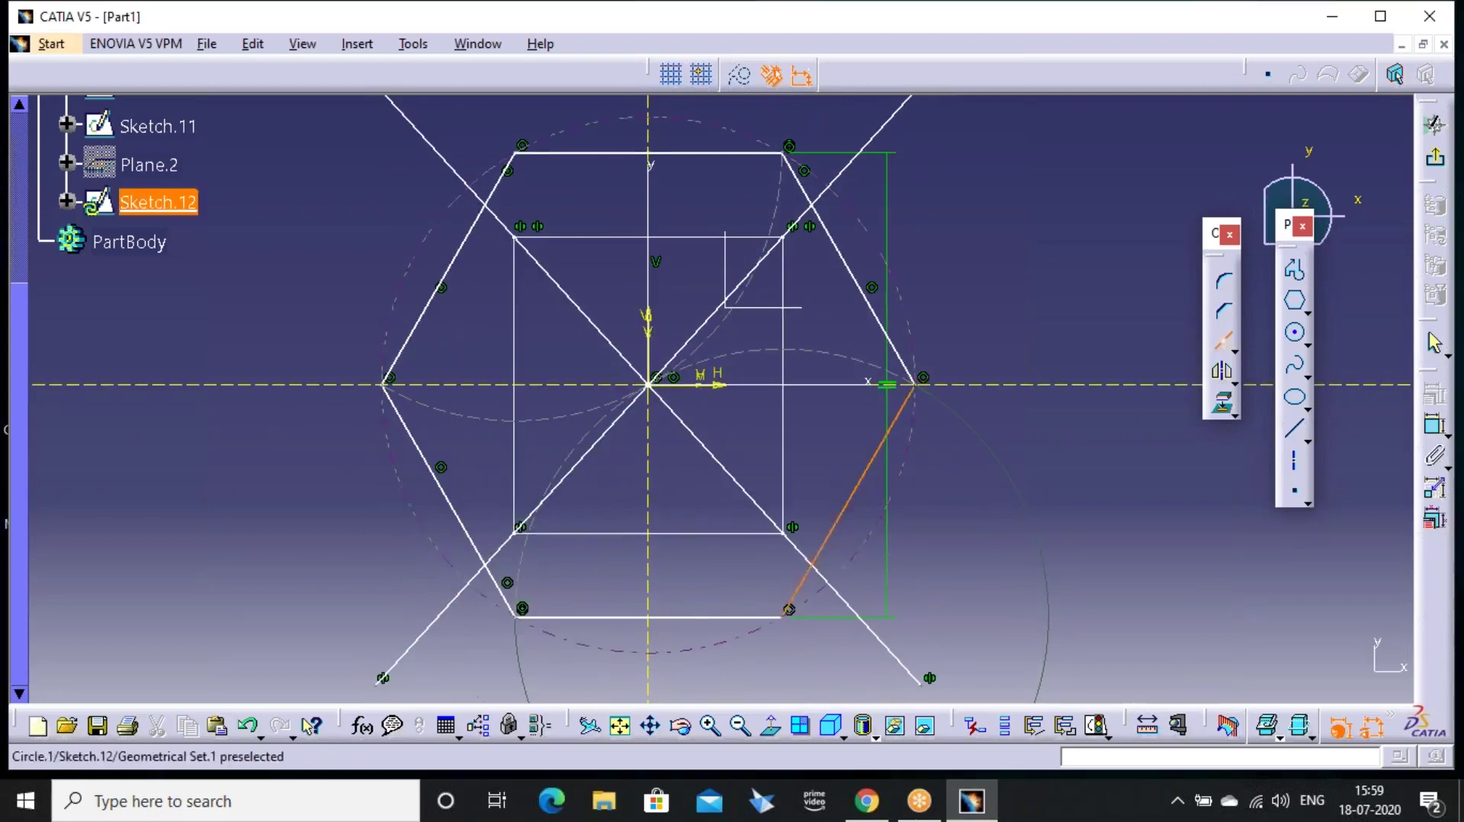
pyautogui.click(858, 608)
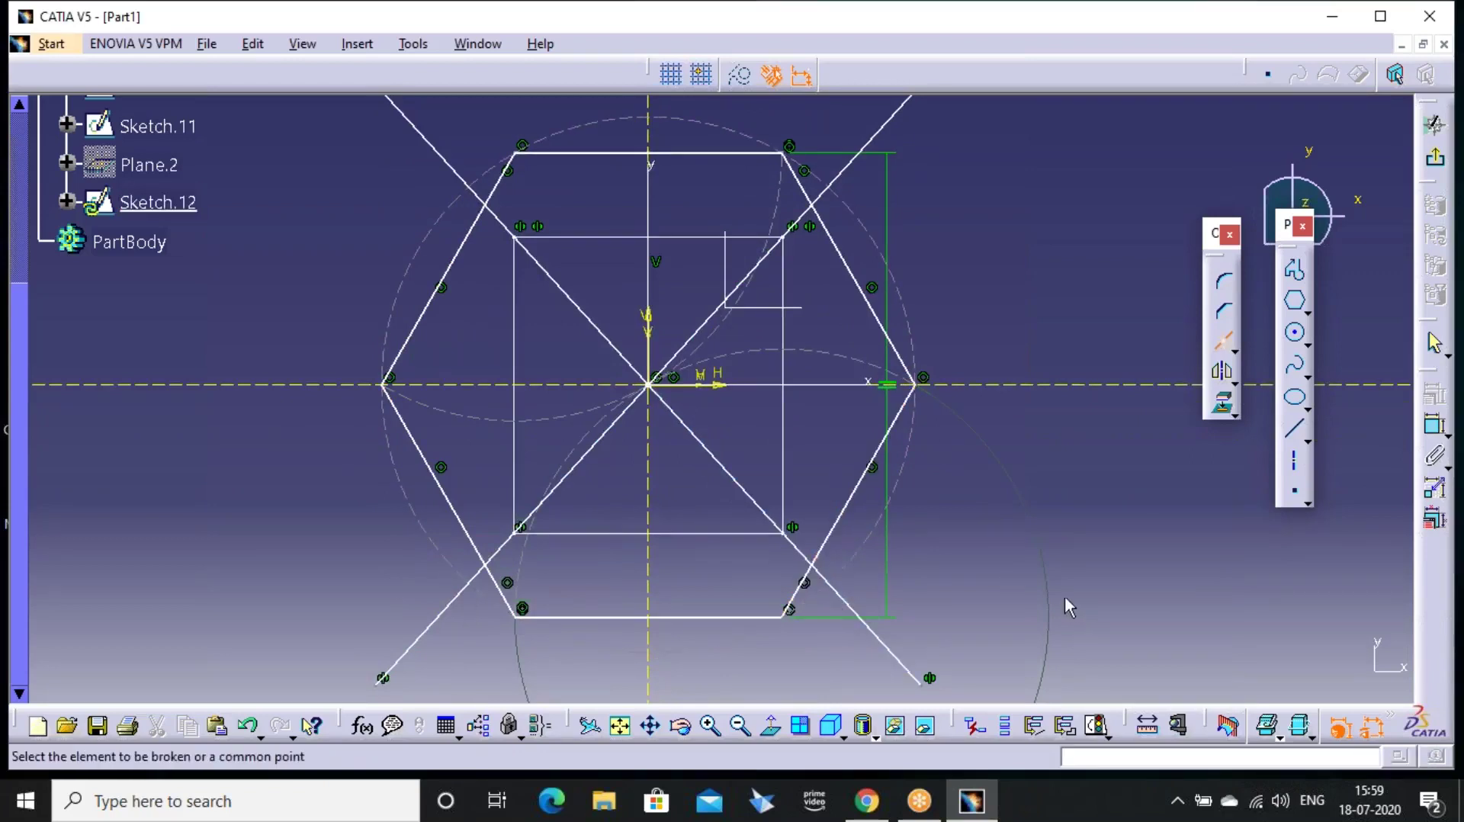
pyautogui.press('Escape')
# Delete all four diagonal helper lines, keeping the split hexagon sides
pyautogui.moveTo(987, 349); pyautogui.dragTo(1001, 453, button='middle')
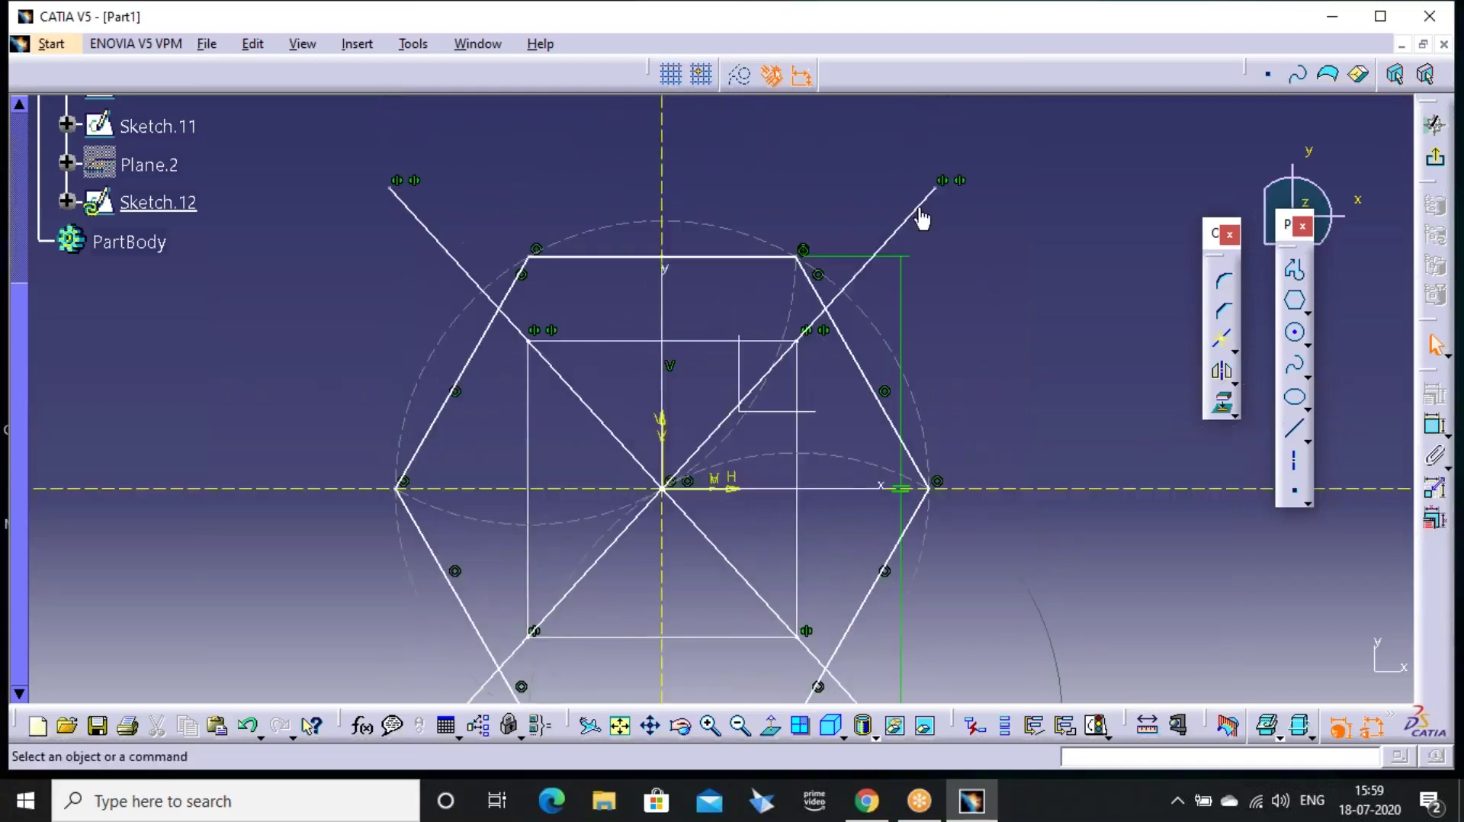
pyautogui.click(916, 210)
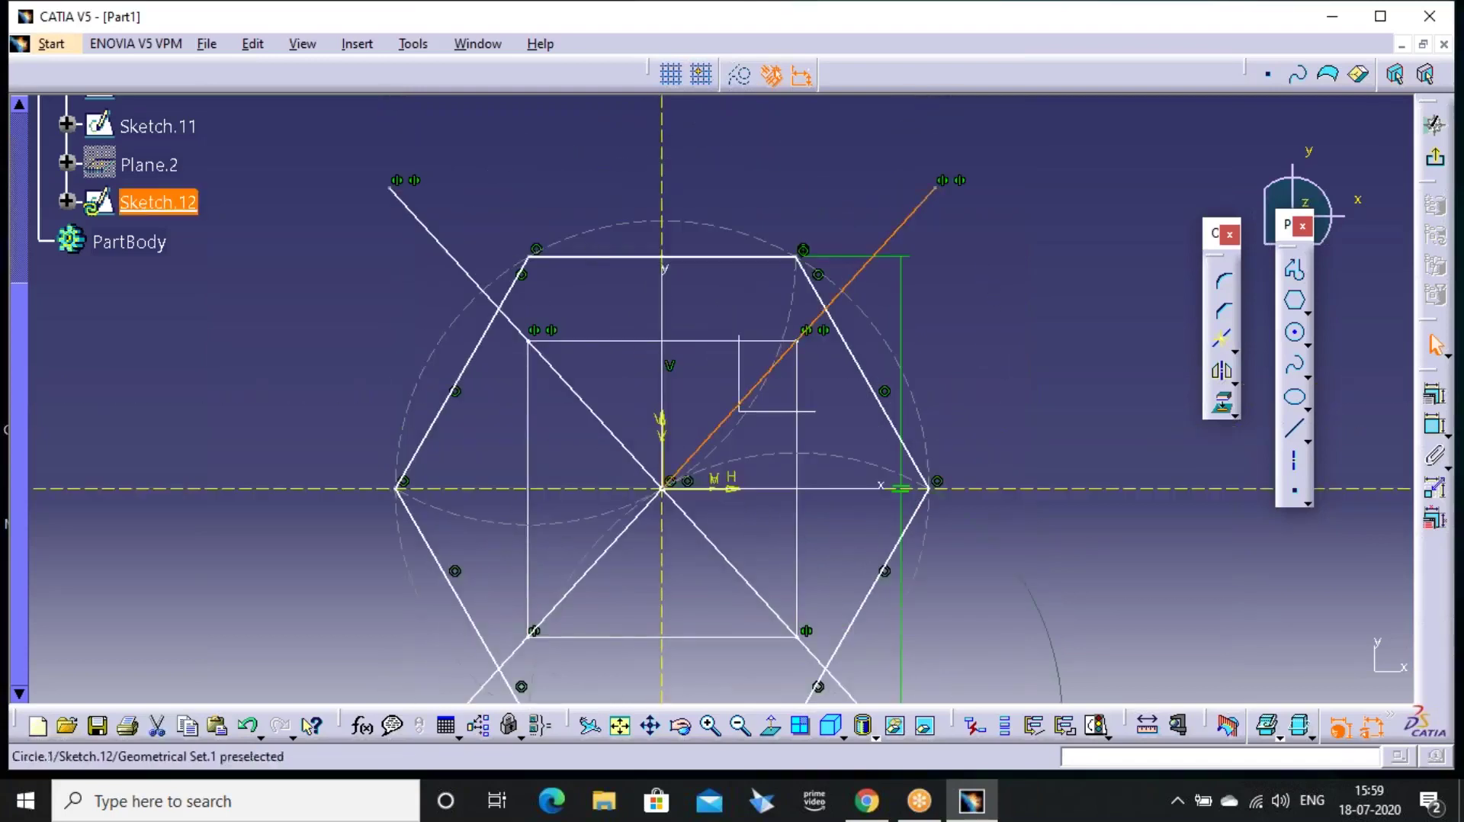
pyautogui.keyDown('ctrl'); pyautogui.click(518, 334); pyautogui.keyUp('ctrl')
pyautogui.keyDown('ctrl'); pyautogui.click(507, 671); pyautogui.keyUp('ctrl')
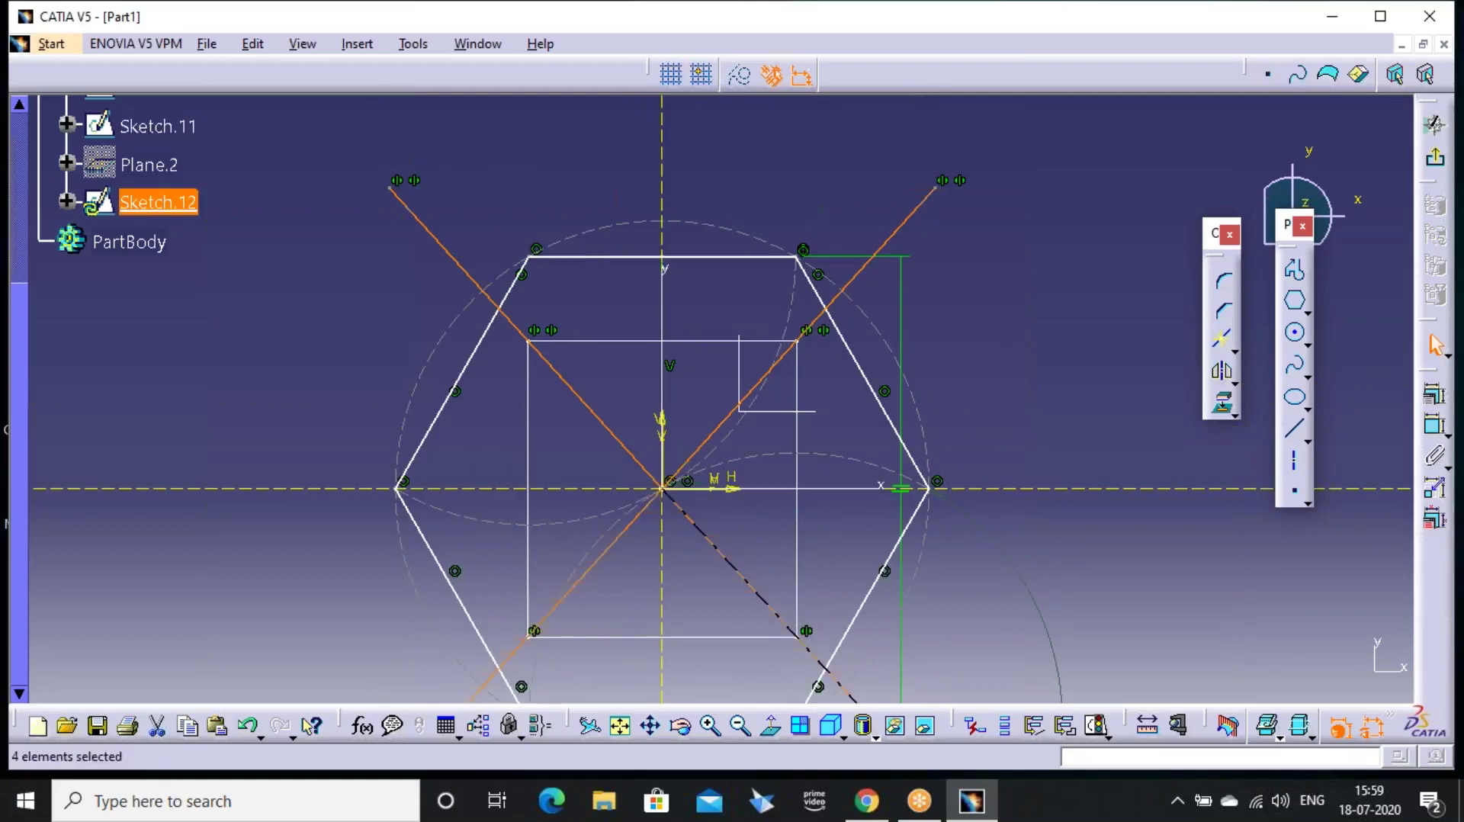
pyautogui.press('Delete')
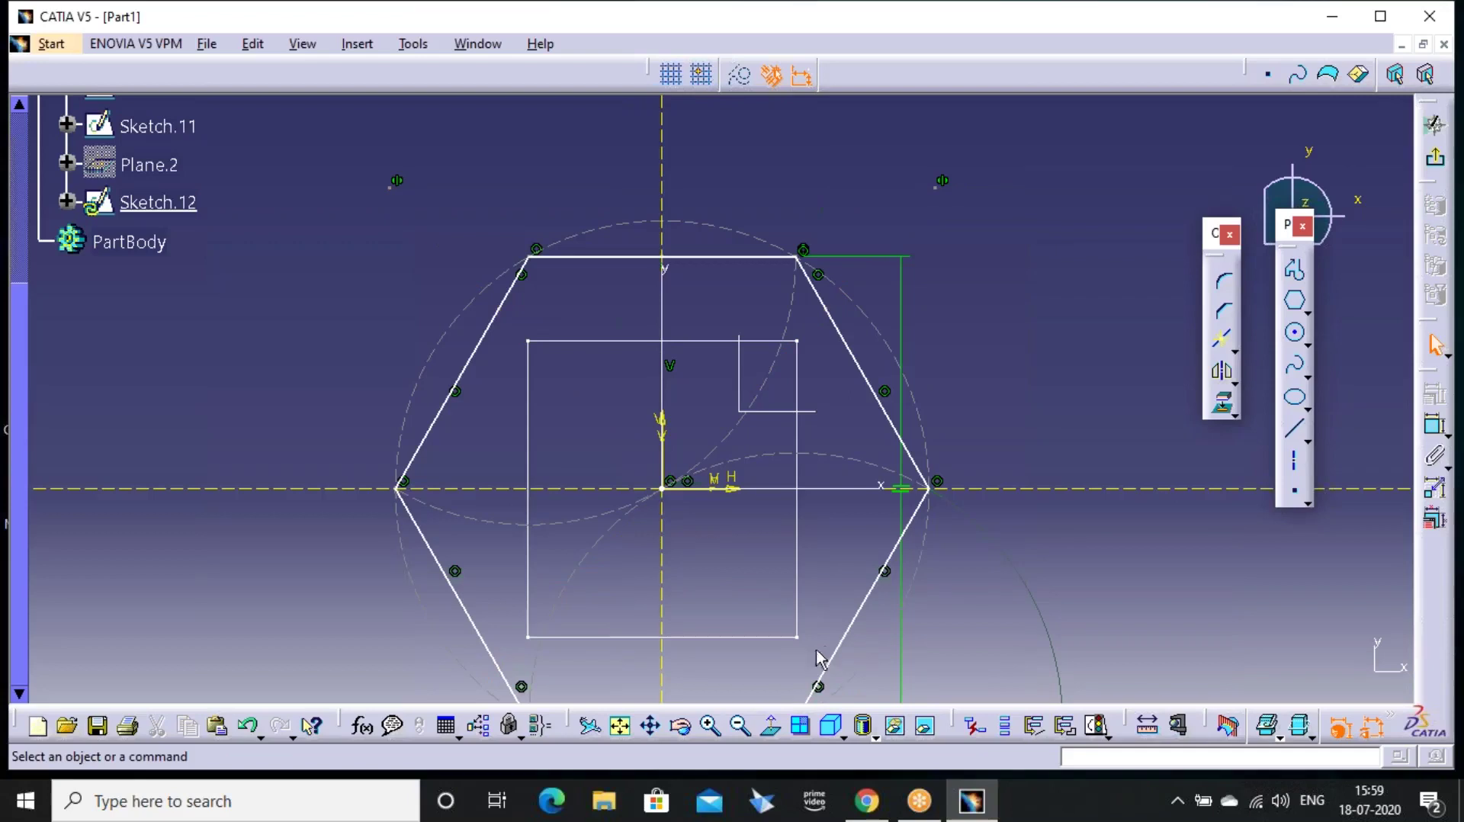
# Exit the hexagon sketch and bring both profiles into view to examine the new break points
pyautogui.click(1435, 158)
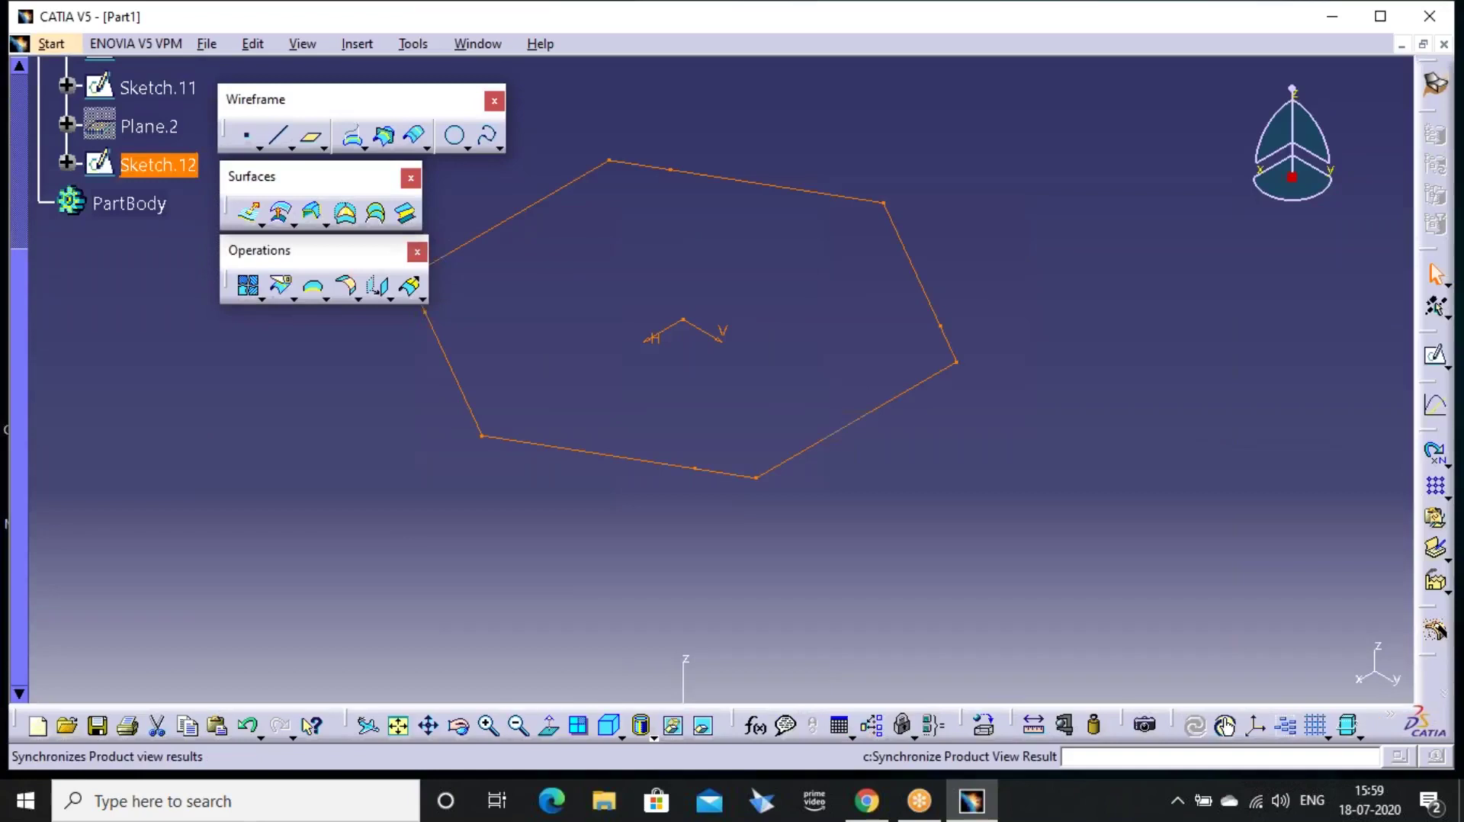
pyautogui.moveTo(867, 506)
pyautogui.mouseDown(button='middle')
pyautogui.moveTo(945, 329)
pyautogui.moveTo(945, 389)
pyautogui.mouseUp(button='middle')
pyautogui.moveTo(817, 455); pyautogui.dragTo(819, 371, button='middle')
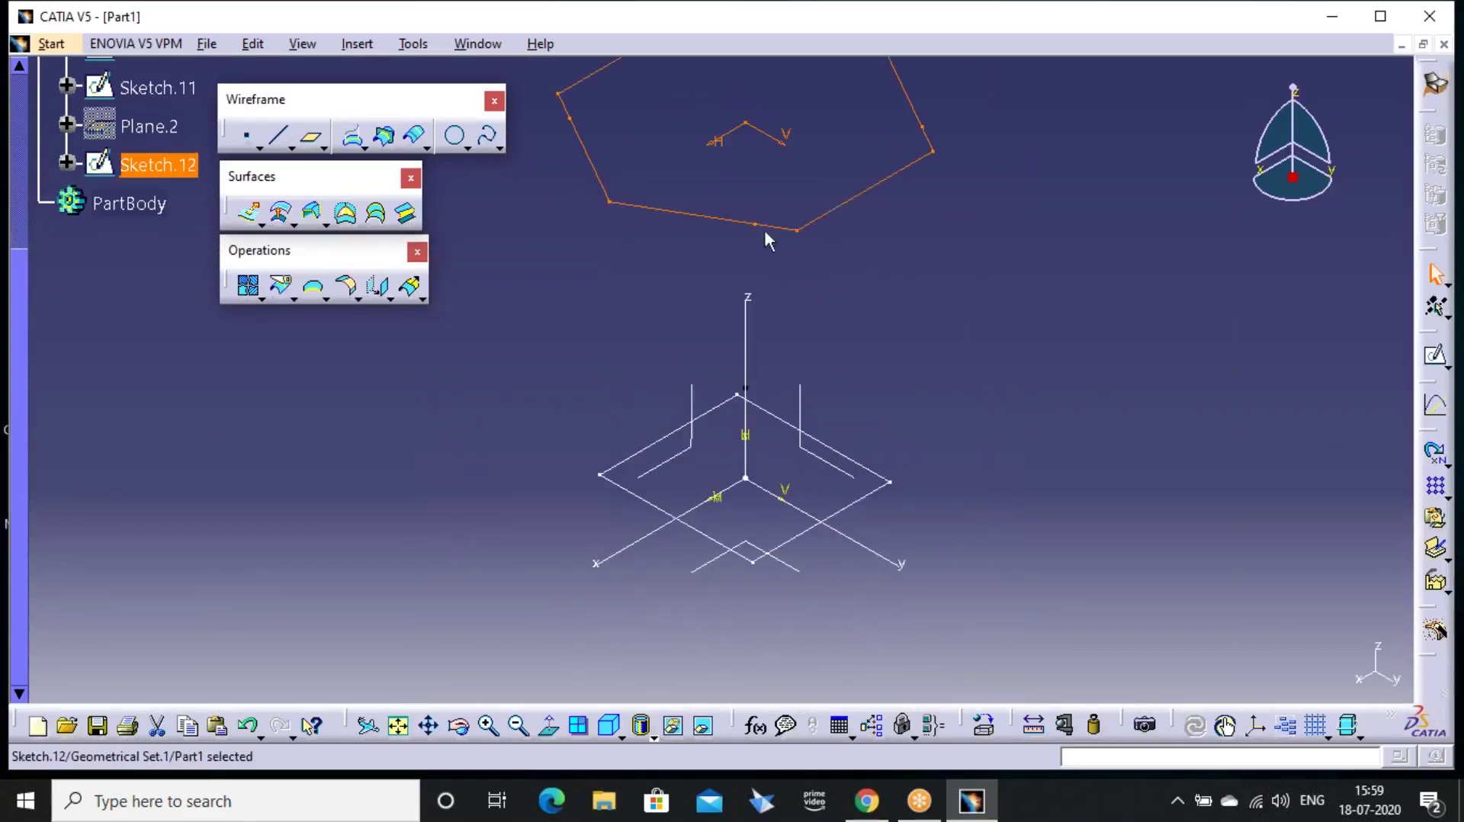
pyautogui.click(946, 321)
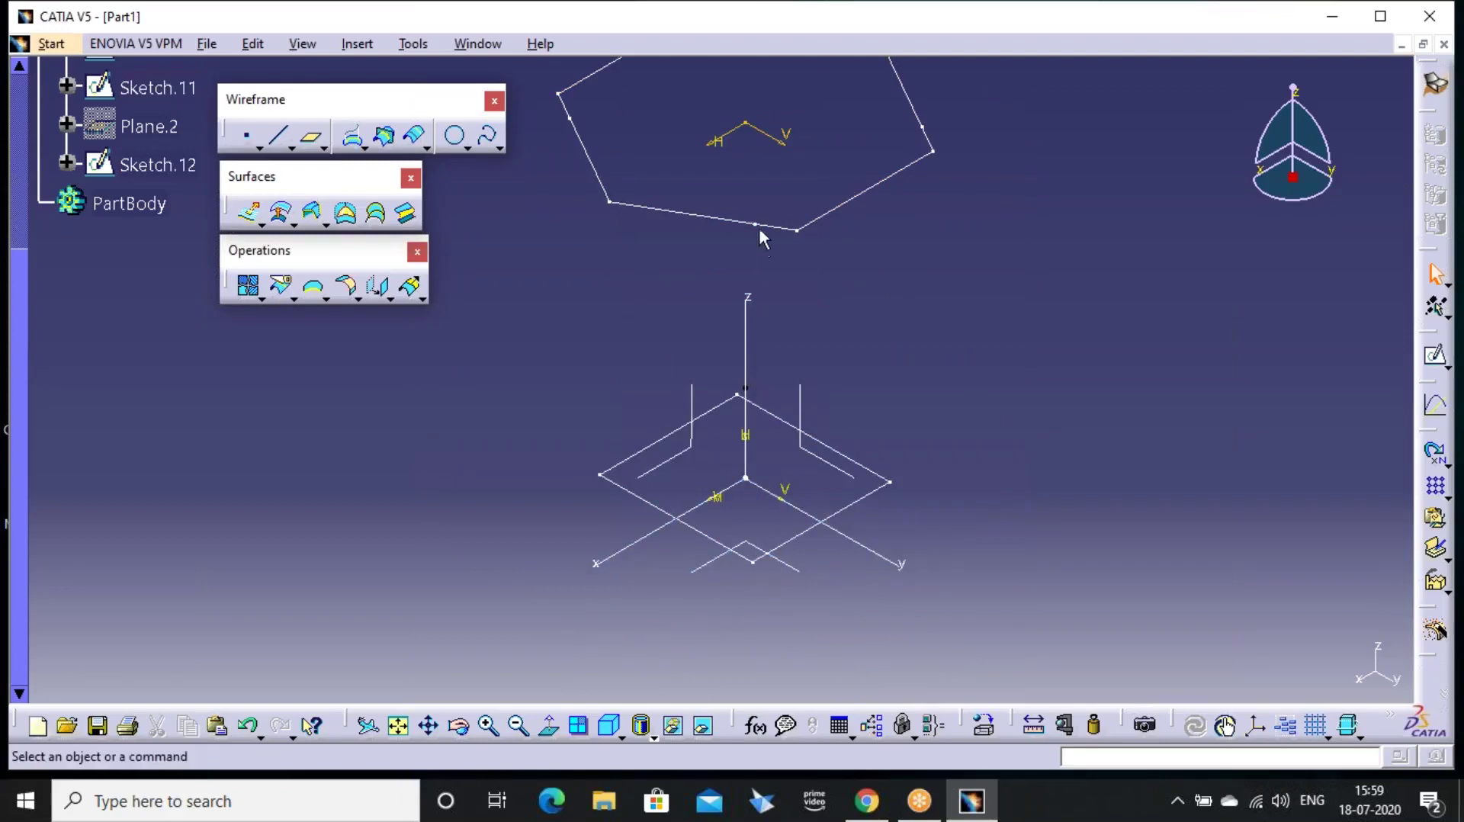
pyautogui.click(1017, 29)
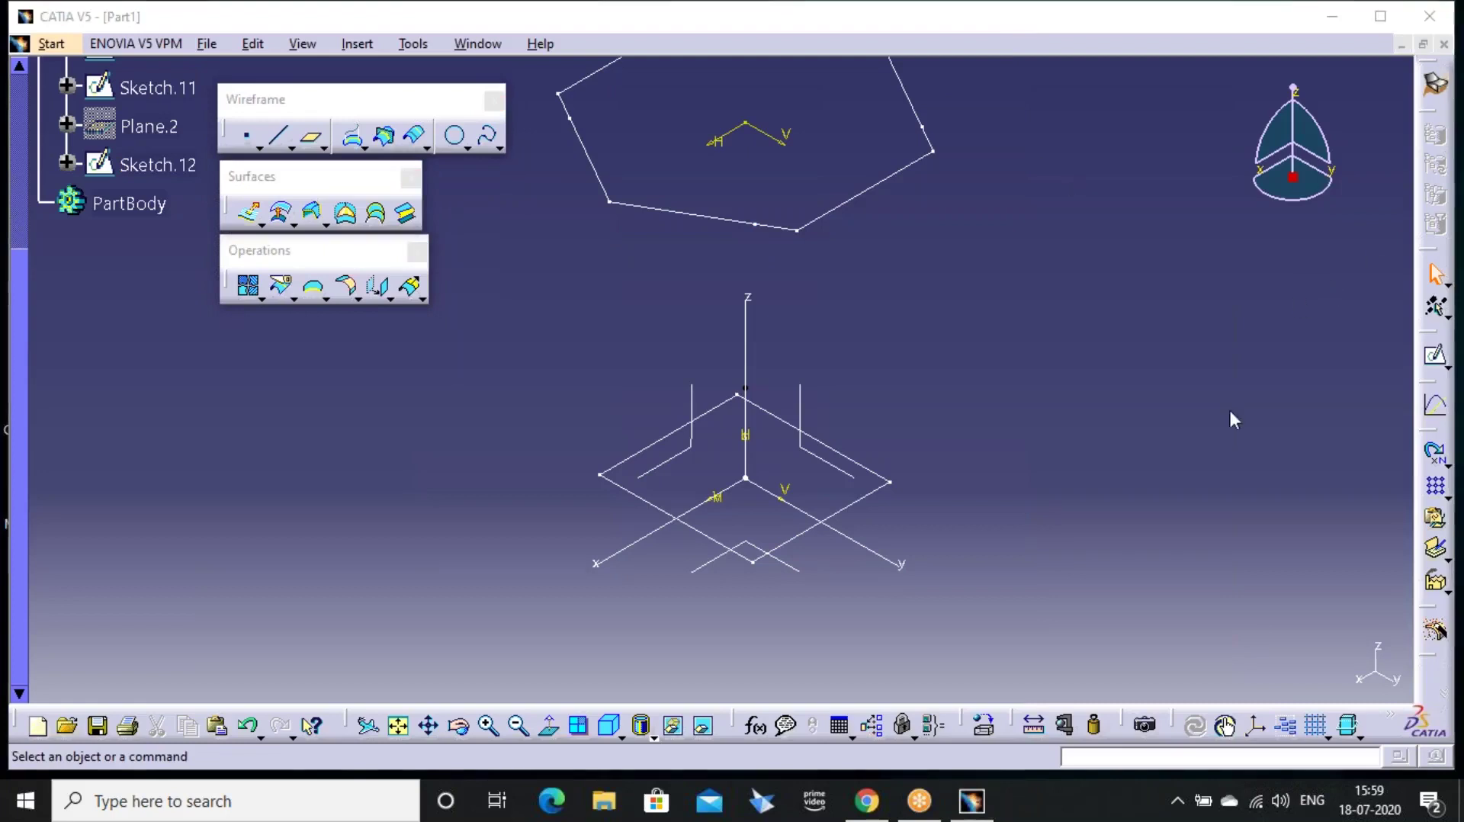
# Start a multi-sections surface with the rectangle Sketch.11 and the hexagon Sketch.12 as its two sections
pyautogui.click(404, 213)
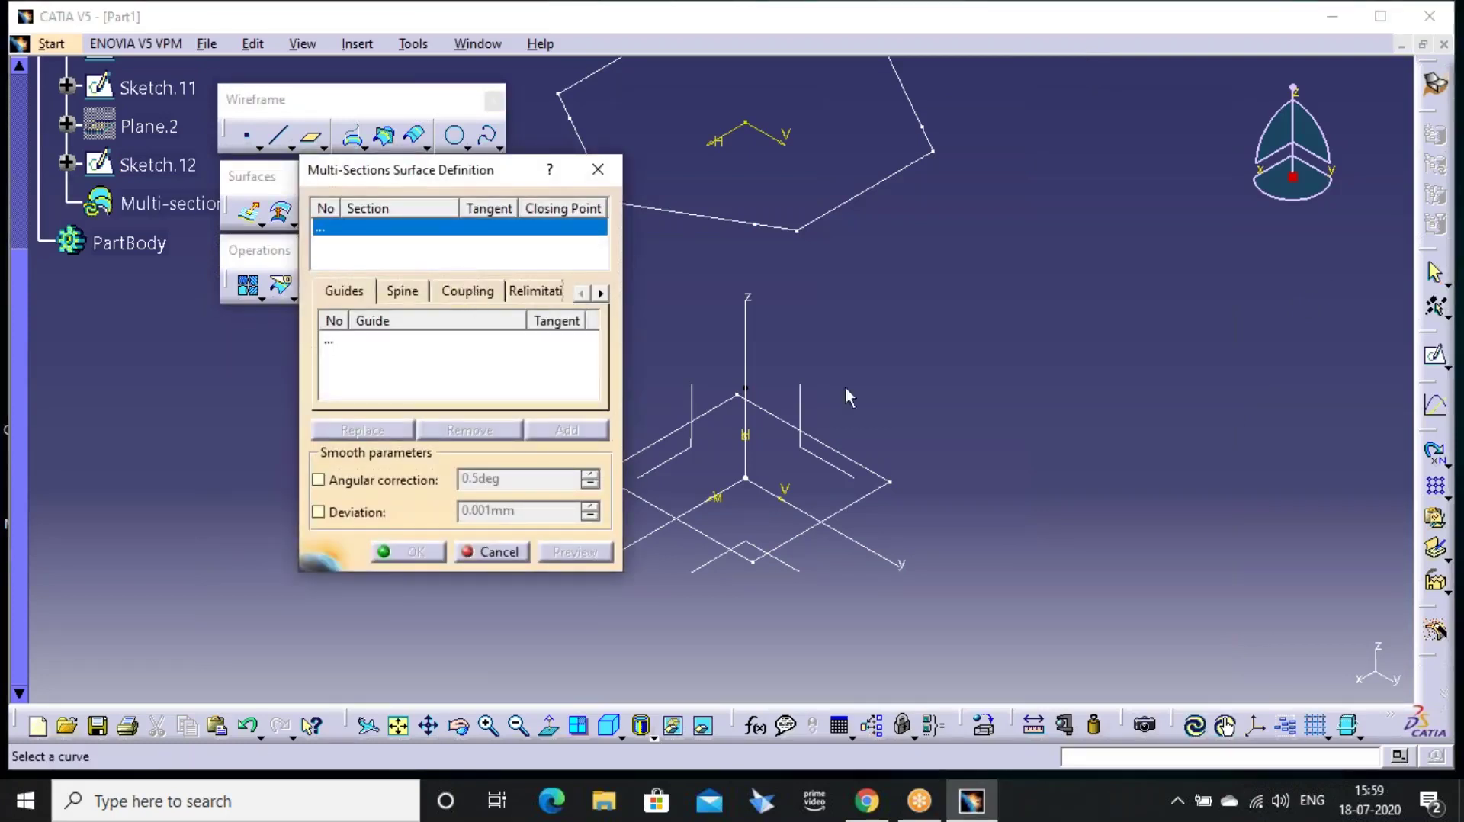
pyautogui.moveTo(943, 397); pyautogui.dragTo(1049, 404, button='middle')
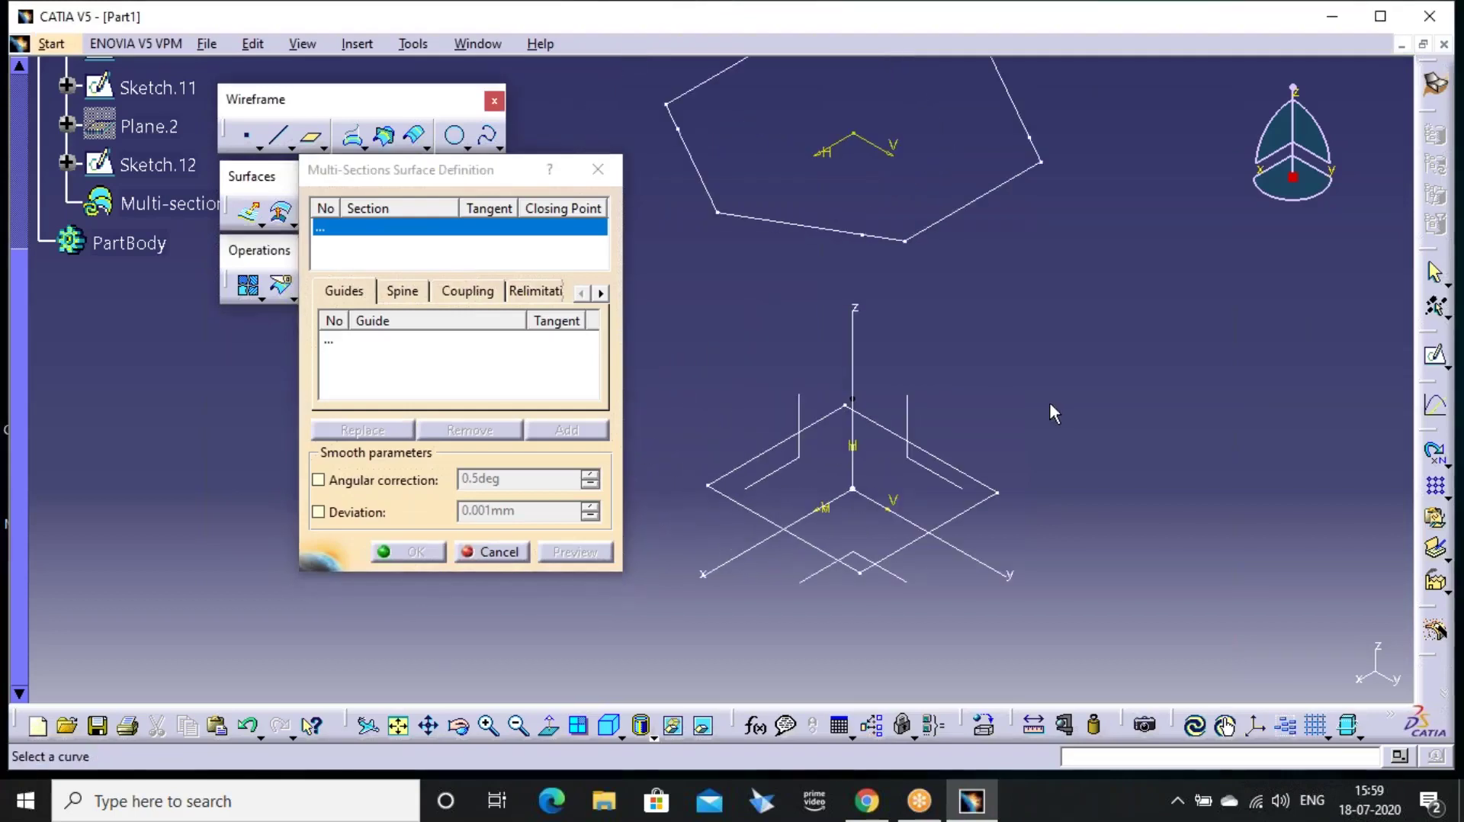
pyautogui.click(990, 501)
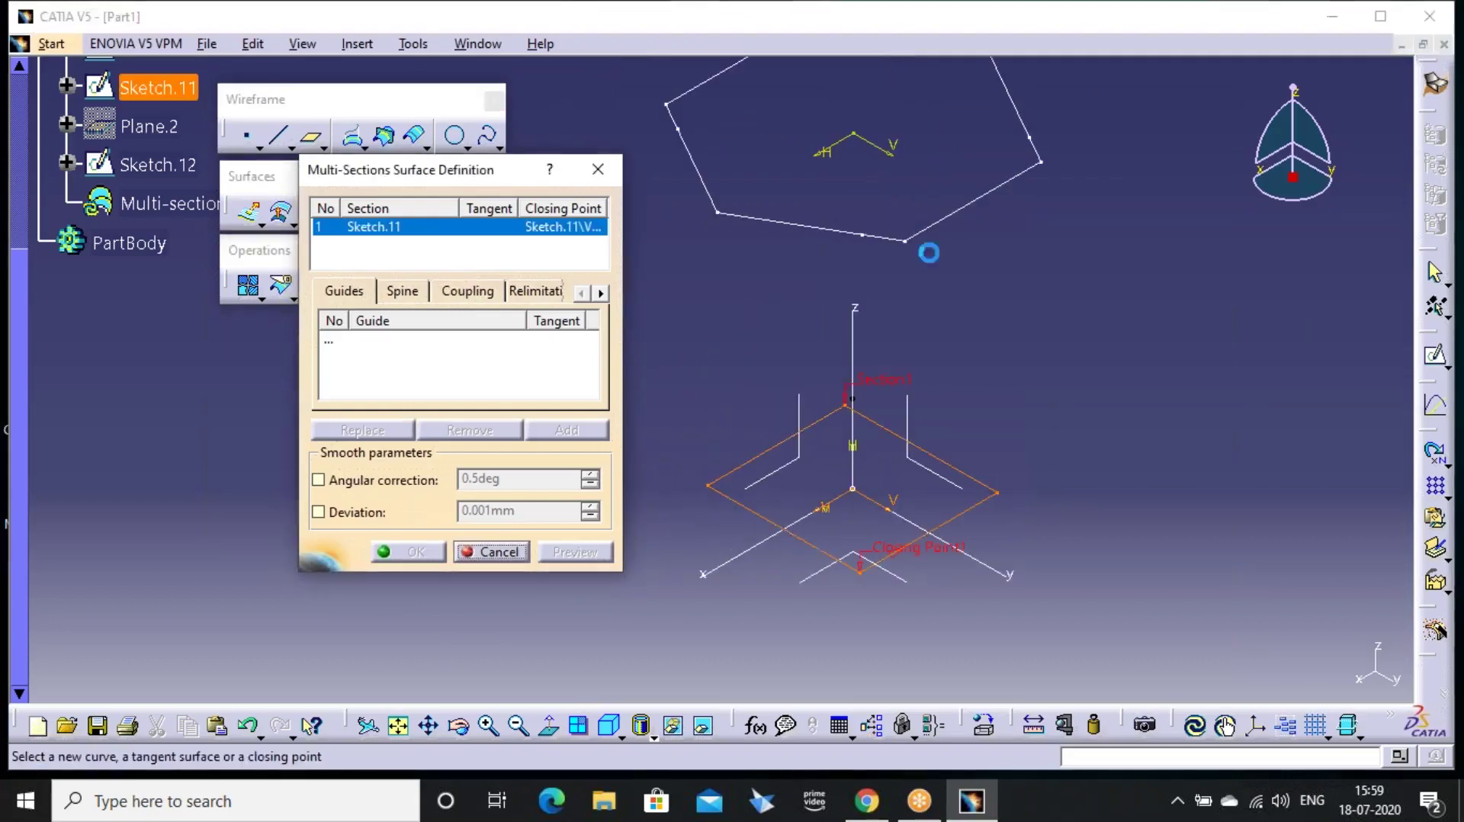
pyautogui.click(935, 229)
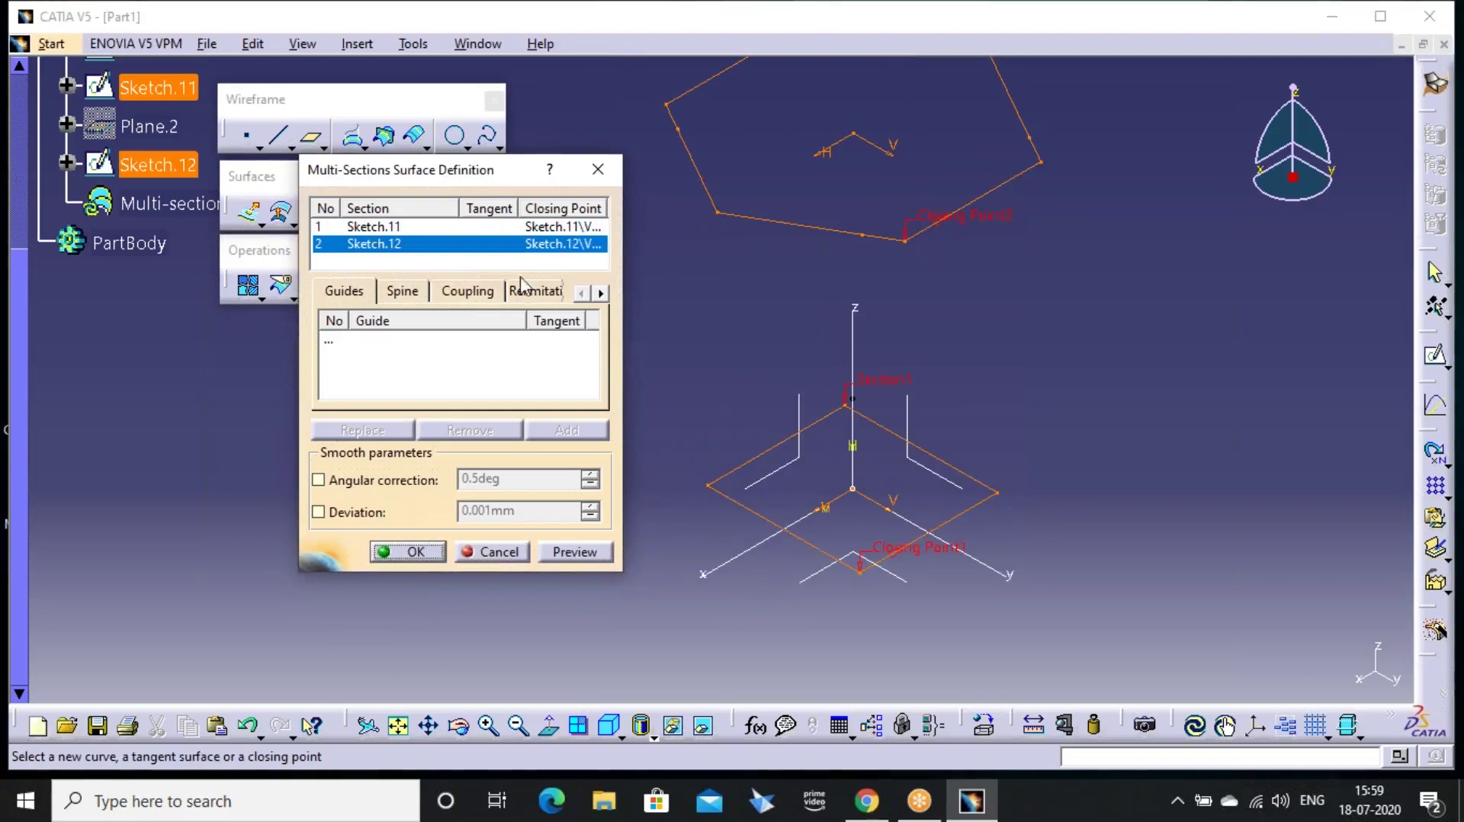
# Try previewing the surface with Vertices section coupling, examine how the vertices pair up, and cancel the surface definition
pyautogui.click(467, 290)
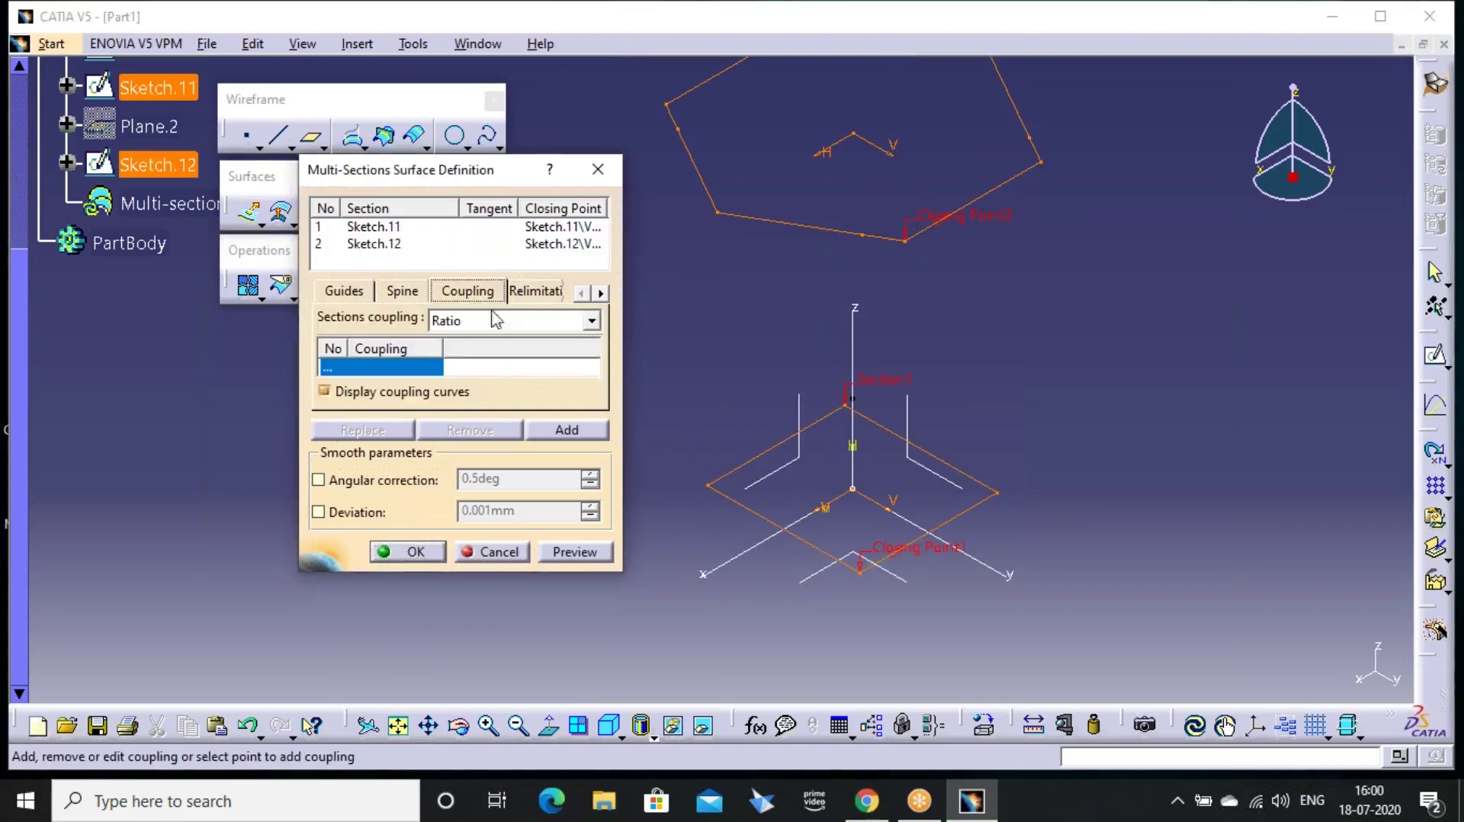
pyautogui.click(522, 323)
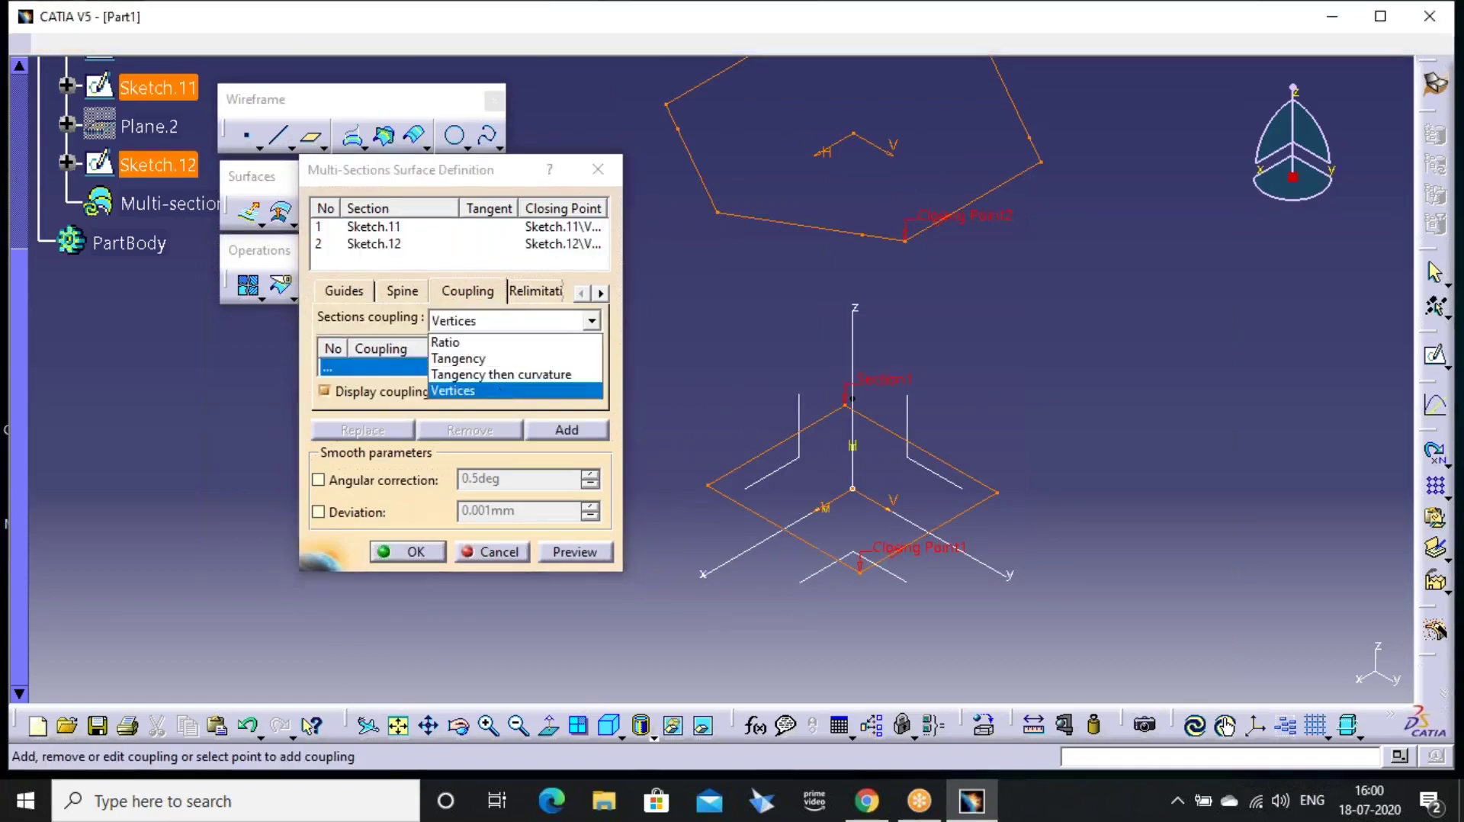
pyautogui.click(501, 391)
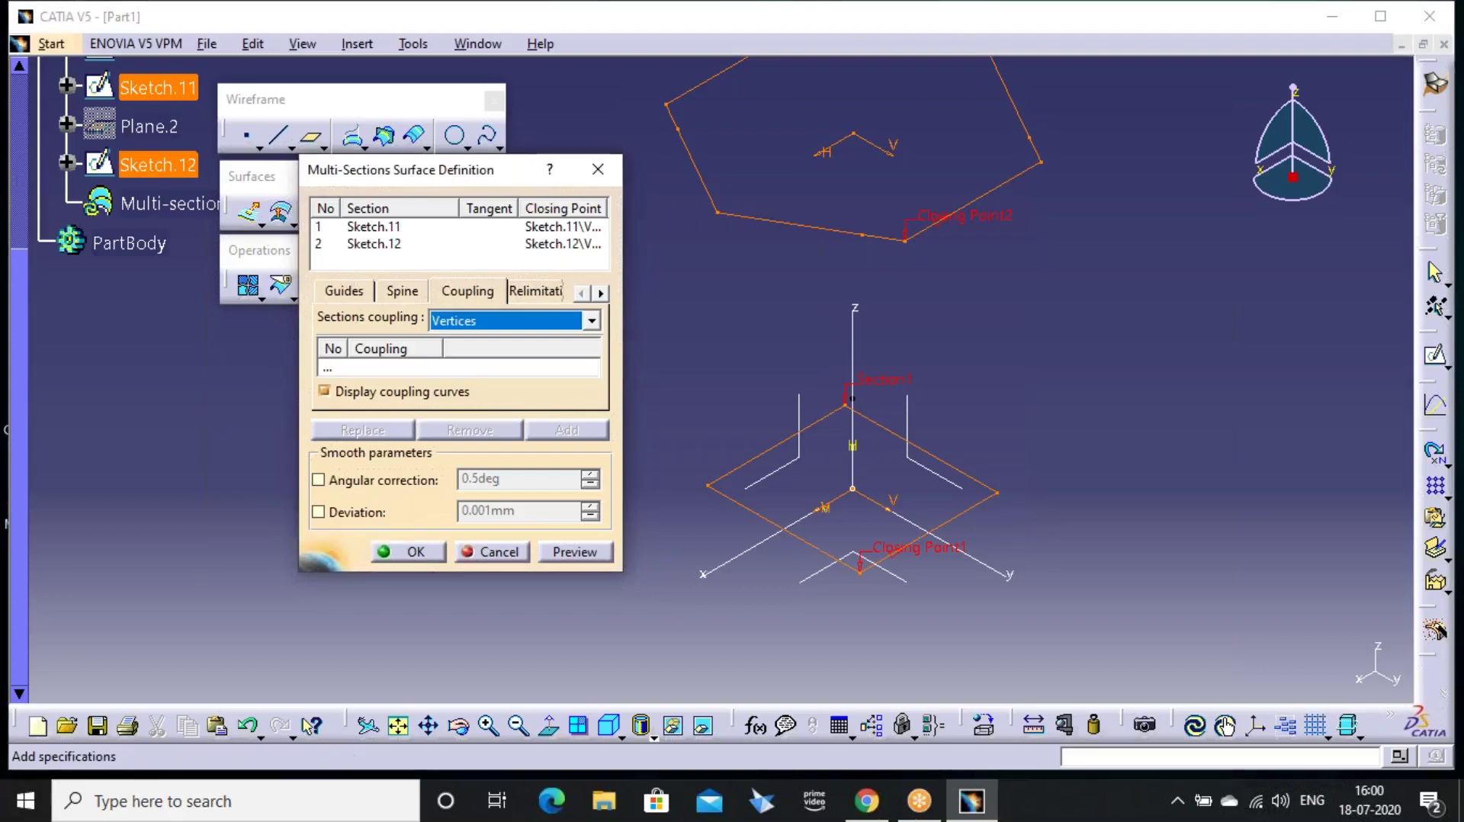
pyautogui.click(575, 551)
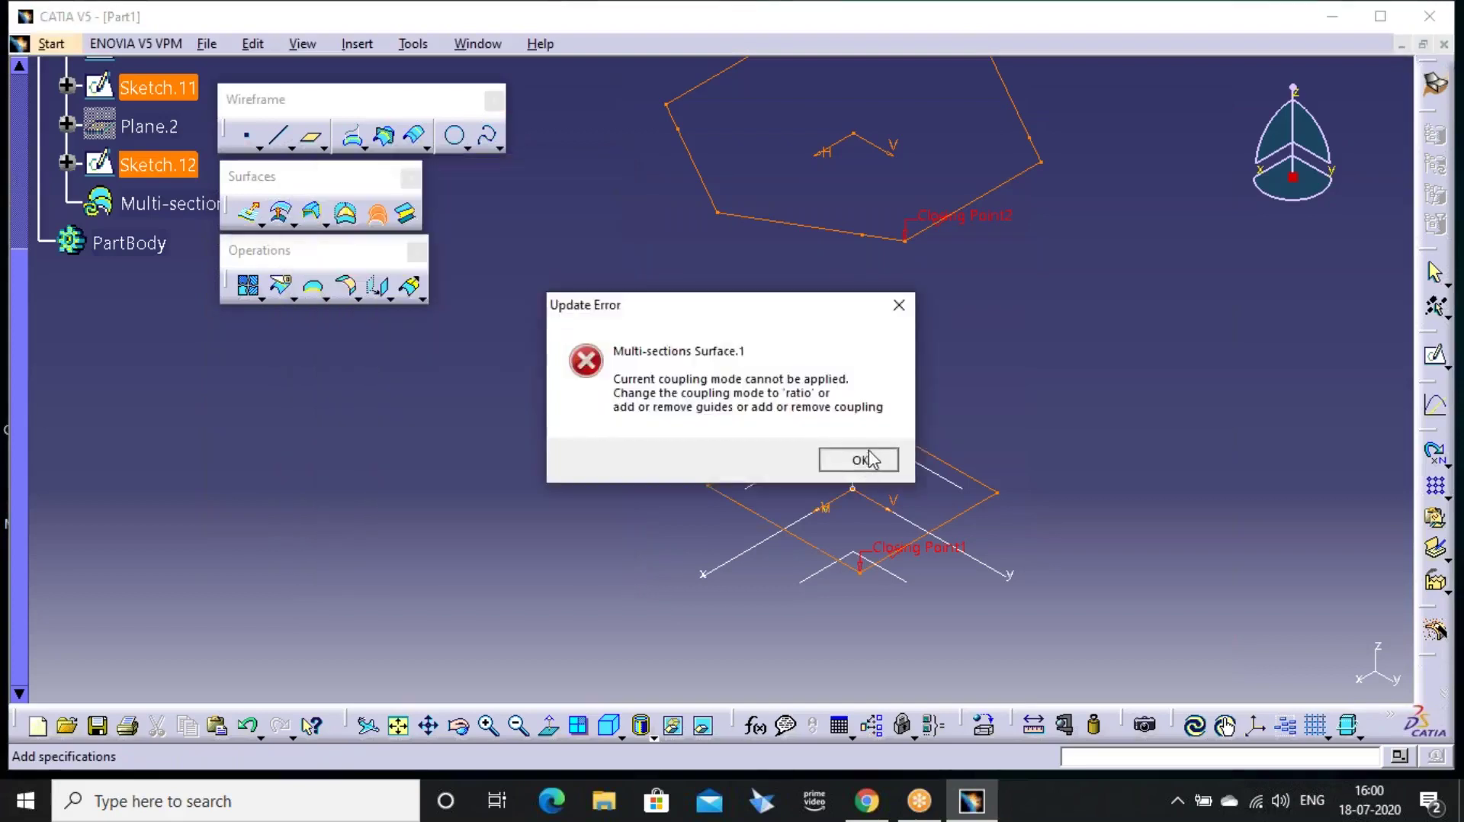
pyautogui.click(872, 458)
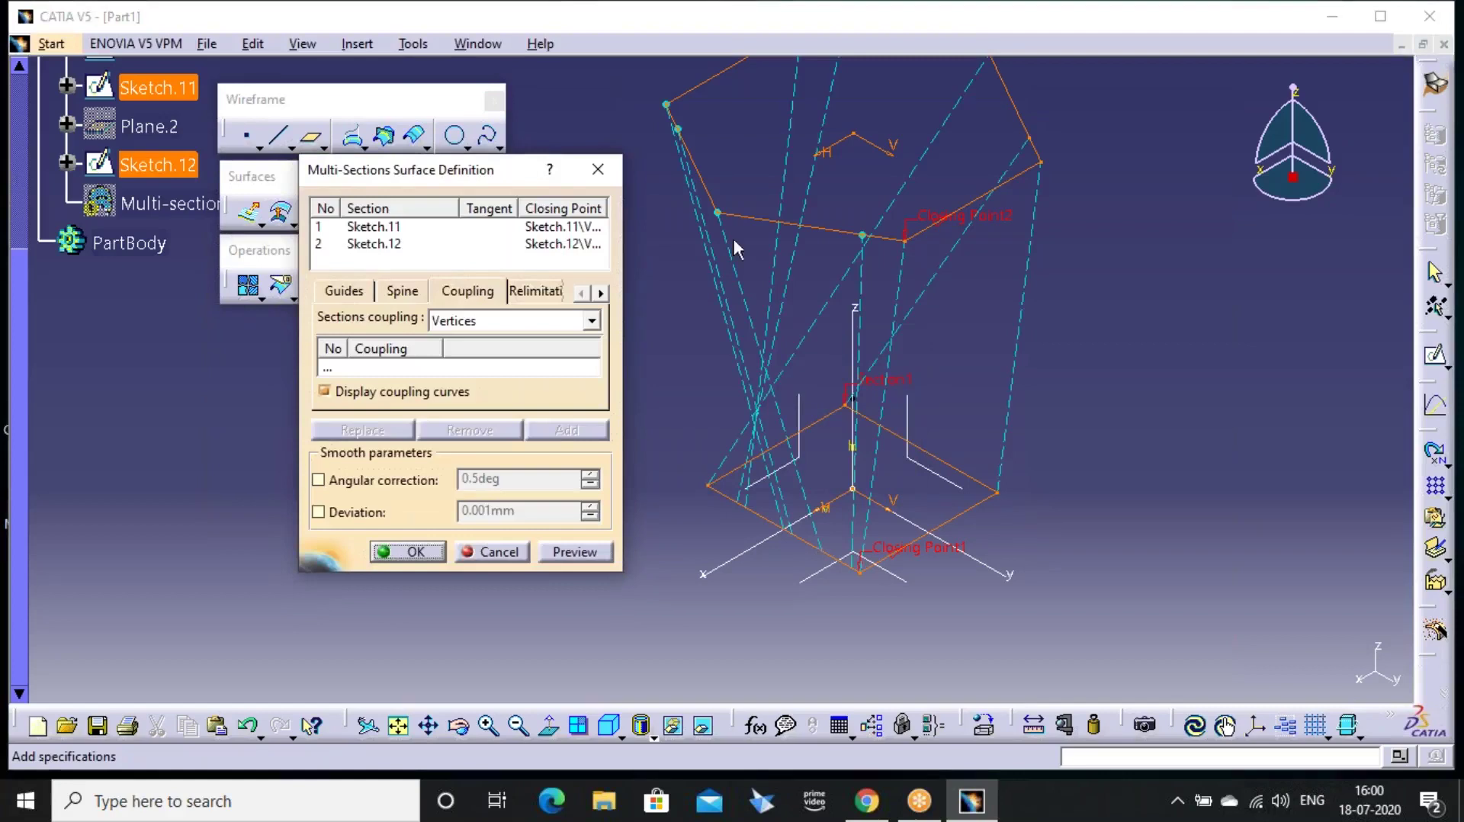
pyautogui.moveTo(866, 408); pyautogui.dragTo(976, 168, button='middle')
pyautogui.moveTo(907, 422); pyautogui.dragTo(989, 386, button='middle')
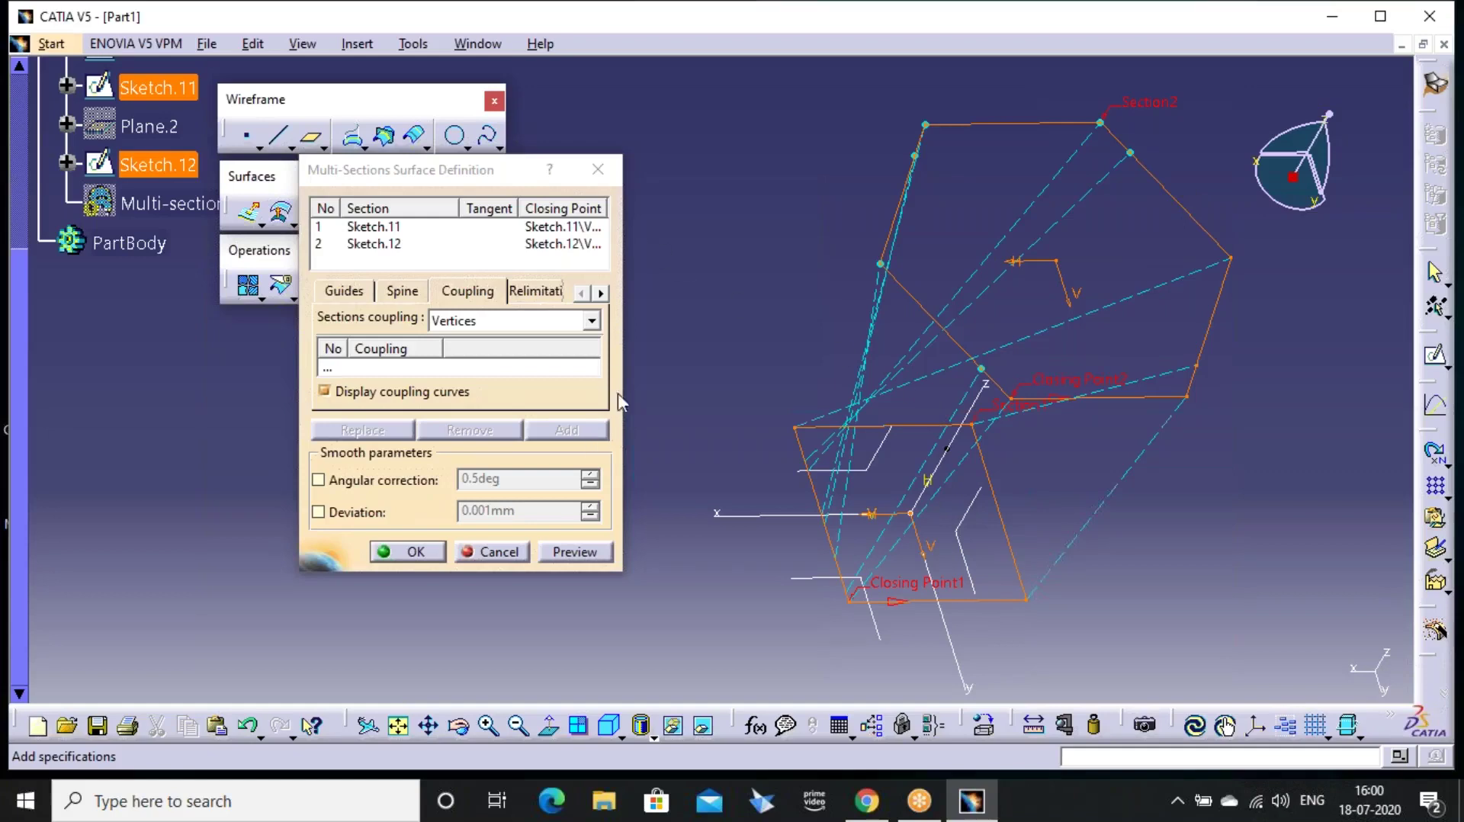
pyautogui.click(598, 168)
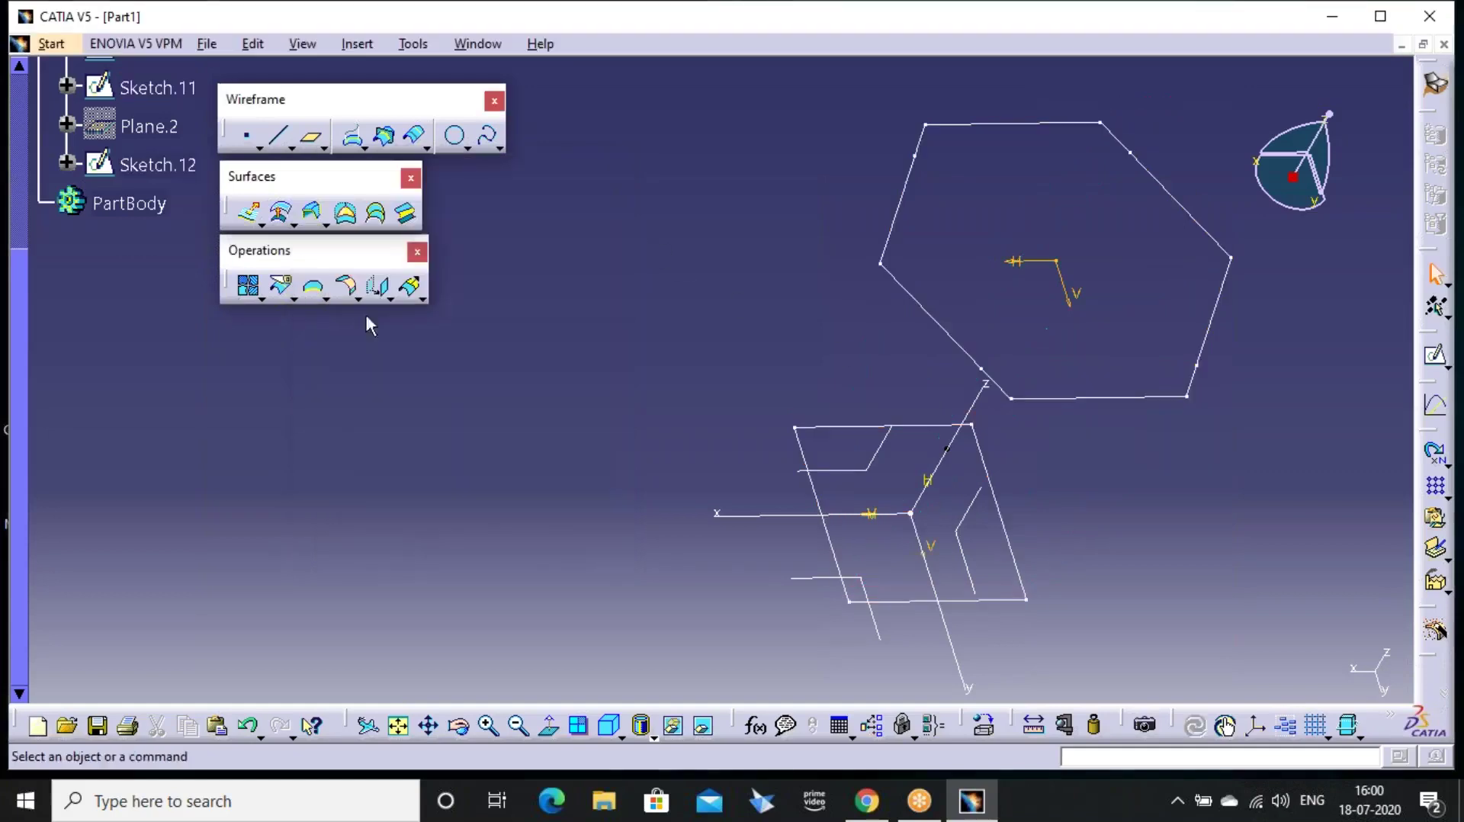
pyautogui.click(375, 213)
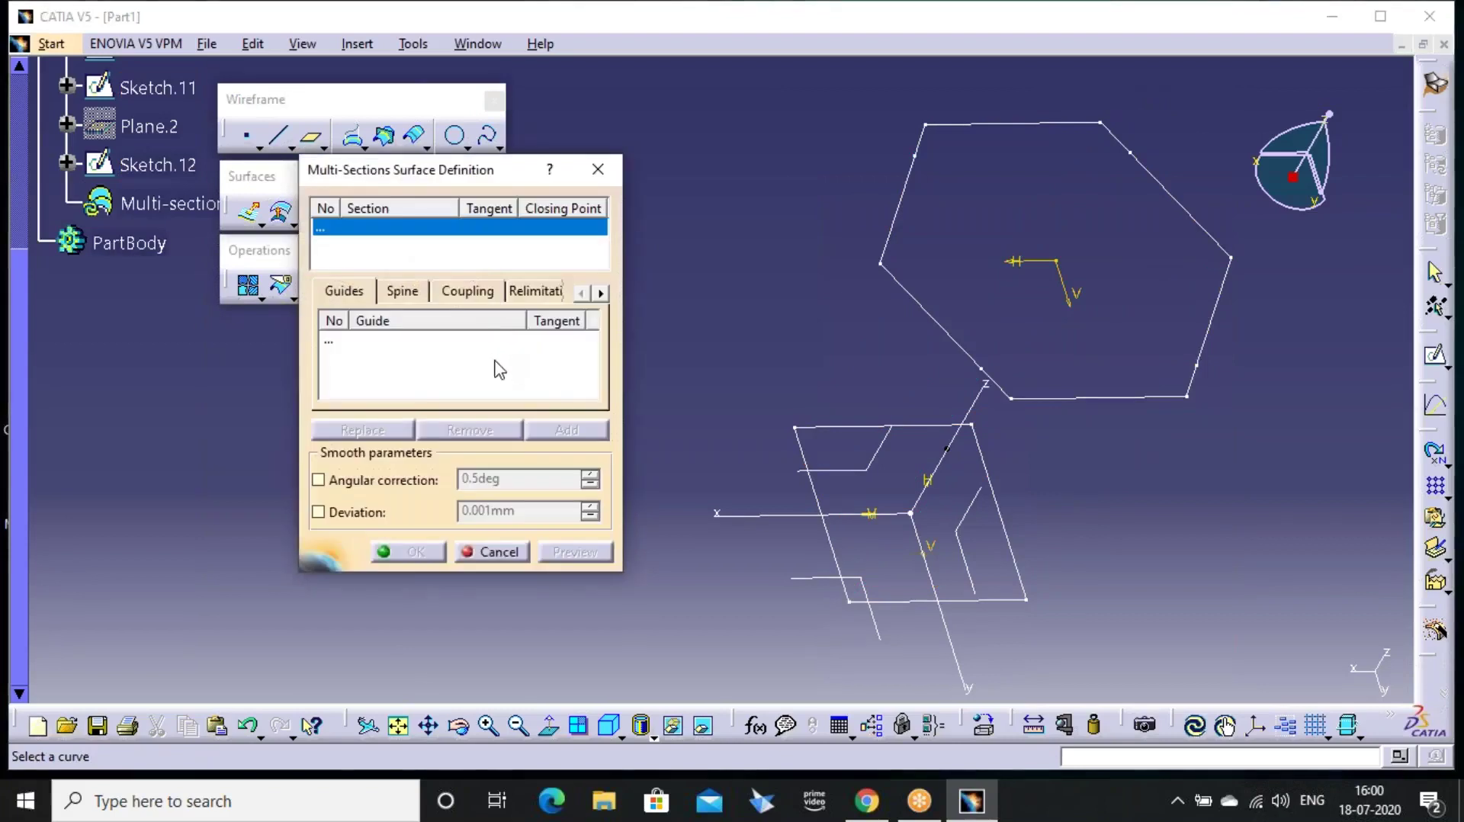
pyautogui.click(468, 290)
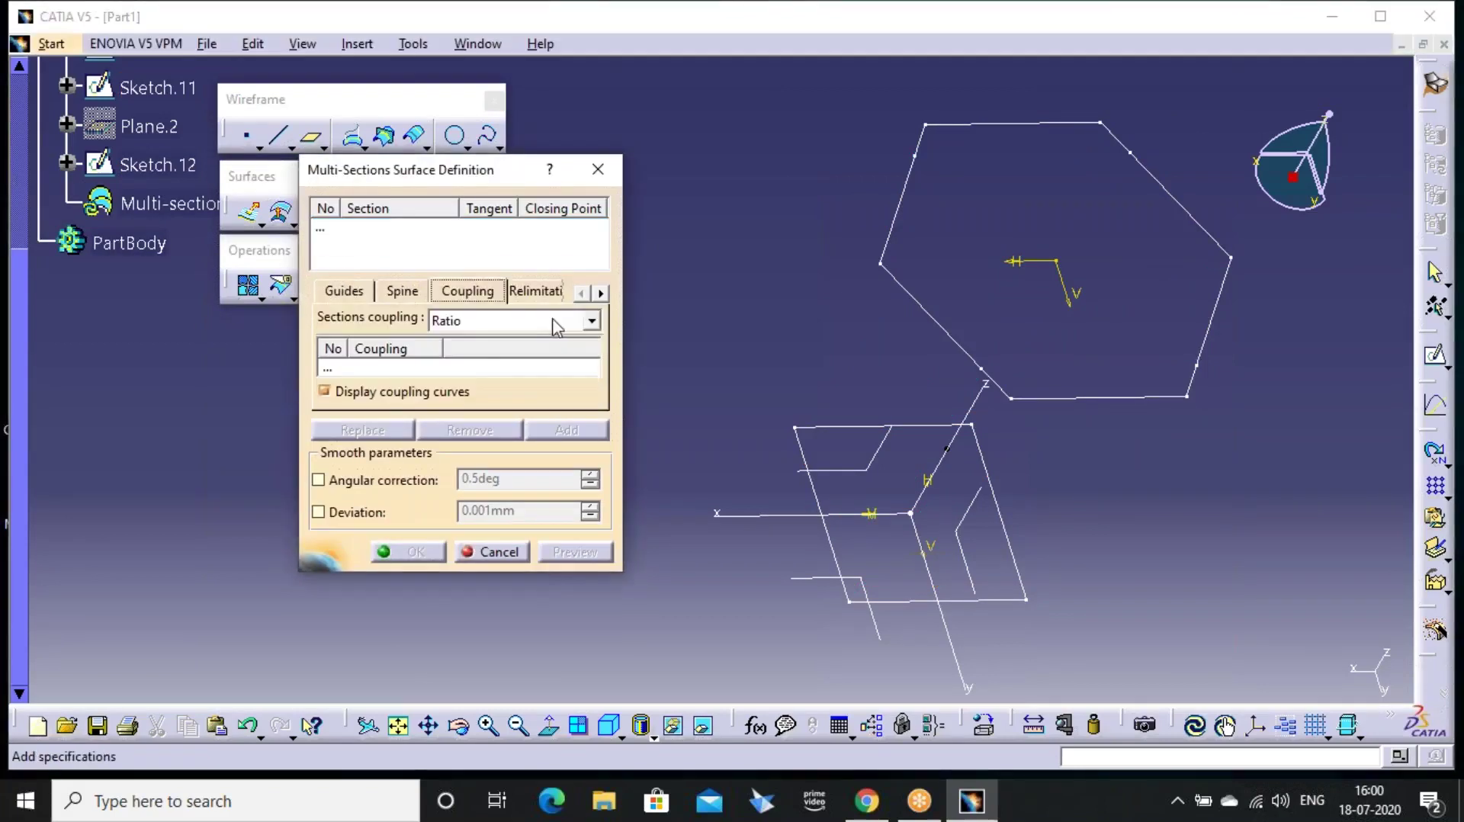
pyautogui.click(592, 321)
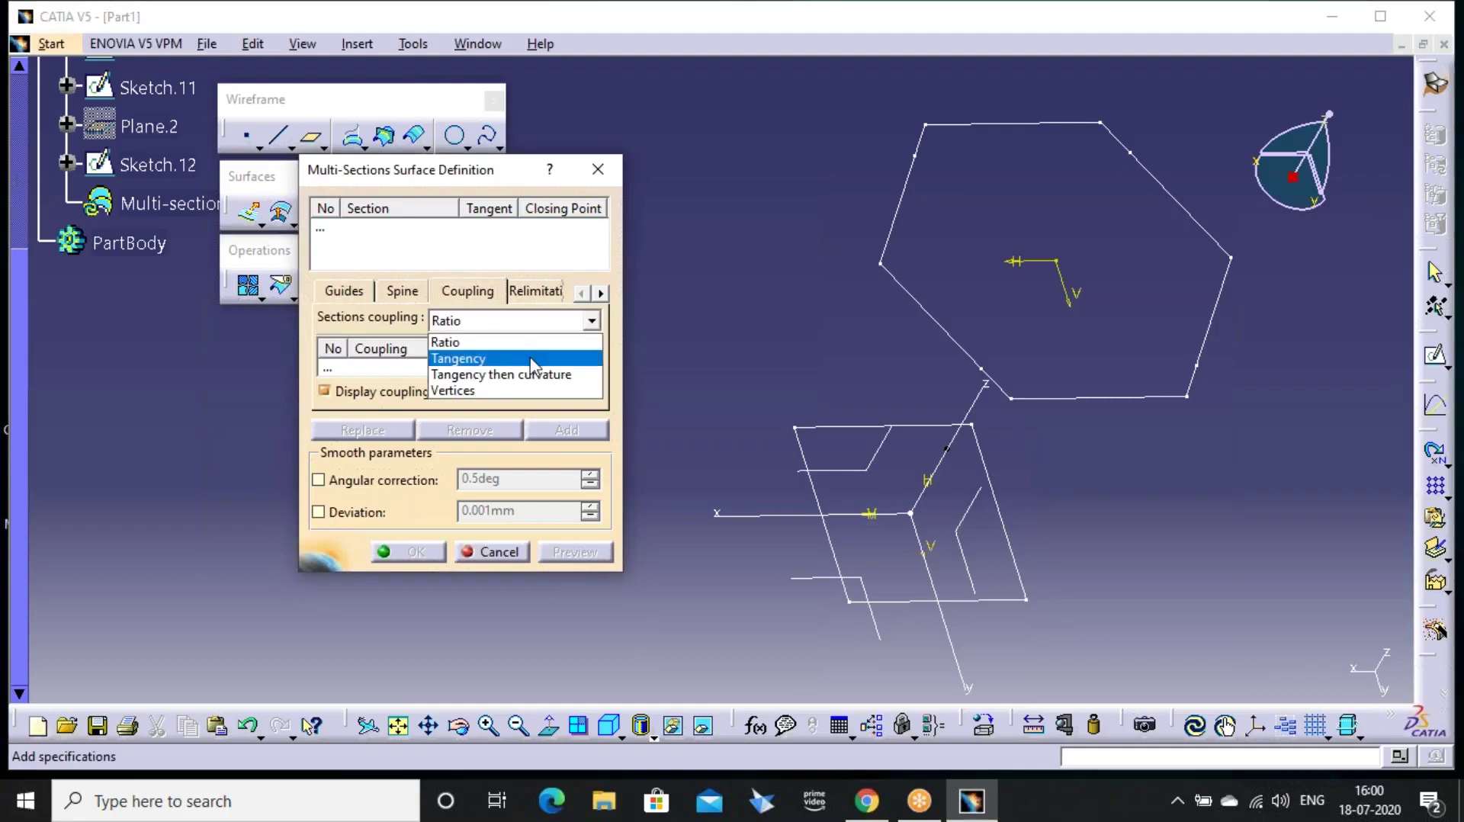
pyautogui.click(533, 358)
pyautogui.click(360, 371)
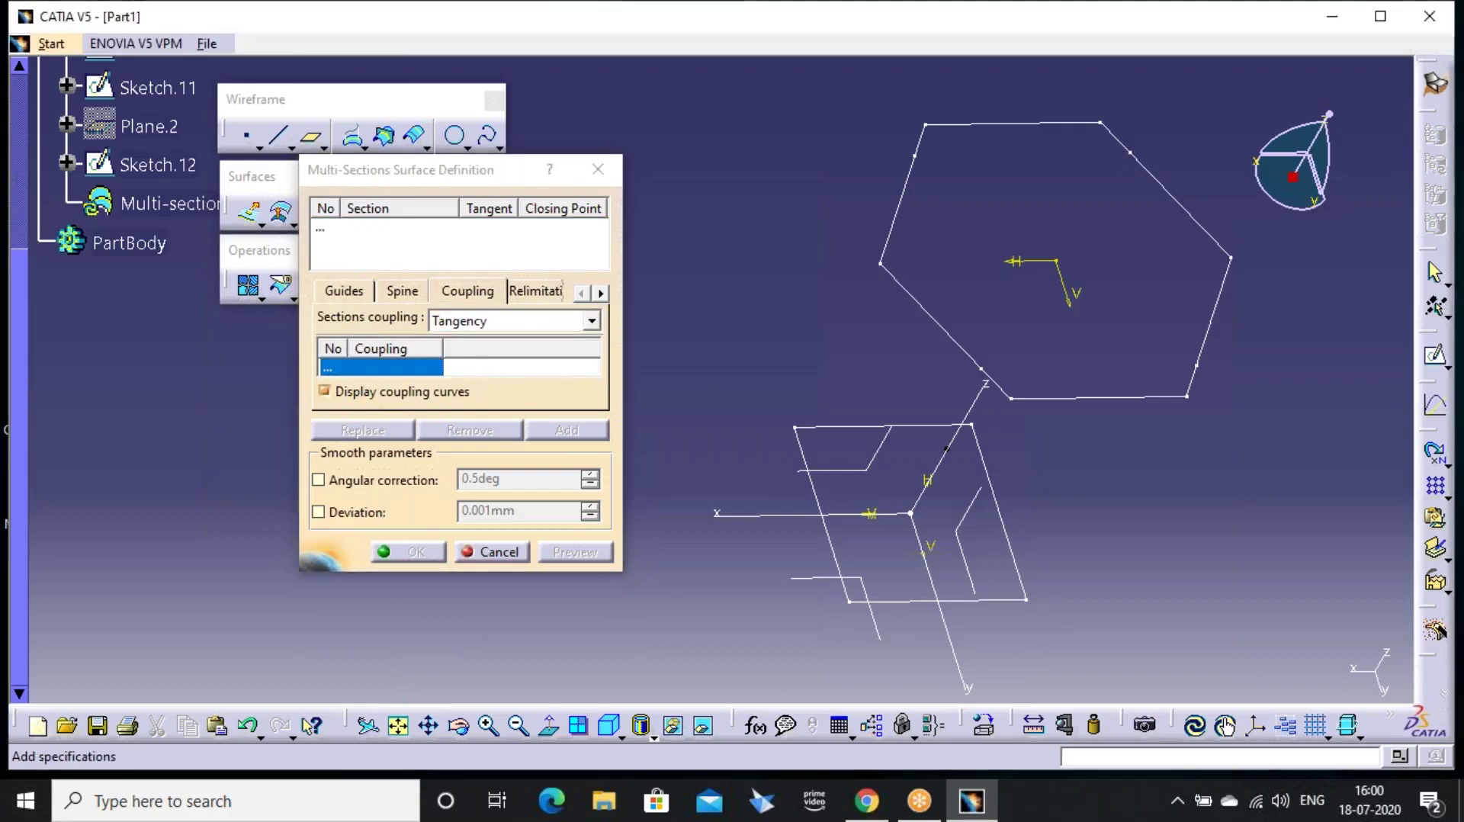
pyautogui.rightClick(428, 371)
pyautogui.click(417, 368)
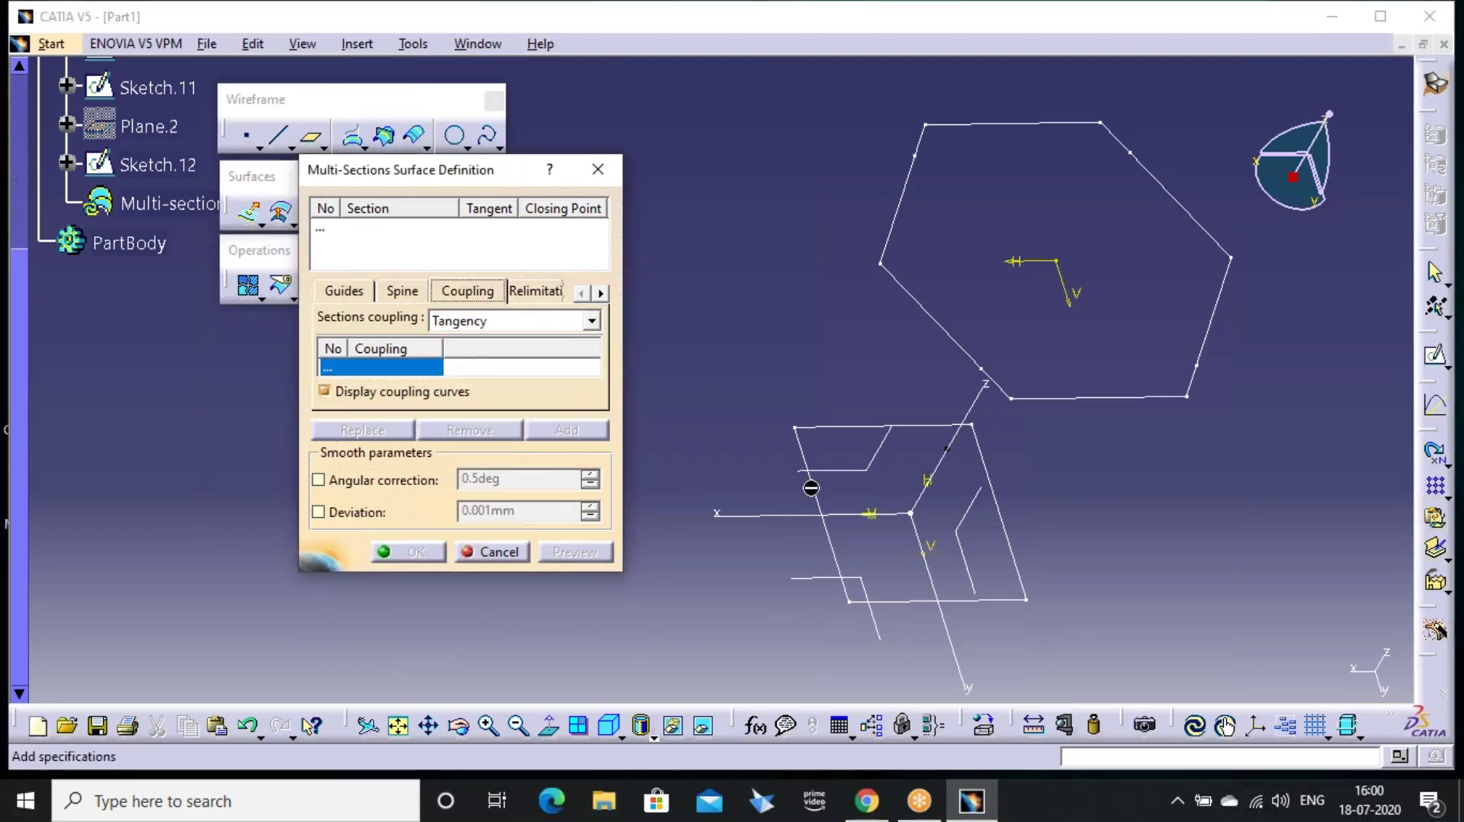
pyautogui.click(595, 181)
# Start a new multi-sections surface using rectangle Sketch.11 and hexagon Sketch.12 as sections, shown in isometric view
pyautogui.click(376, 214)
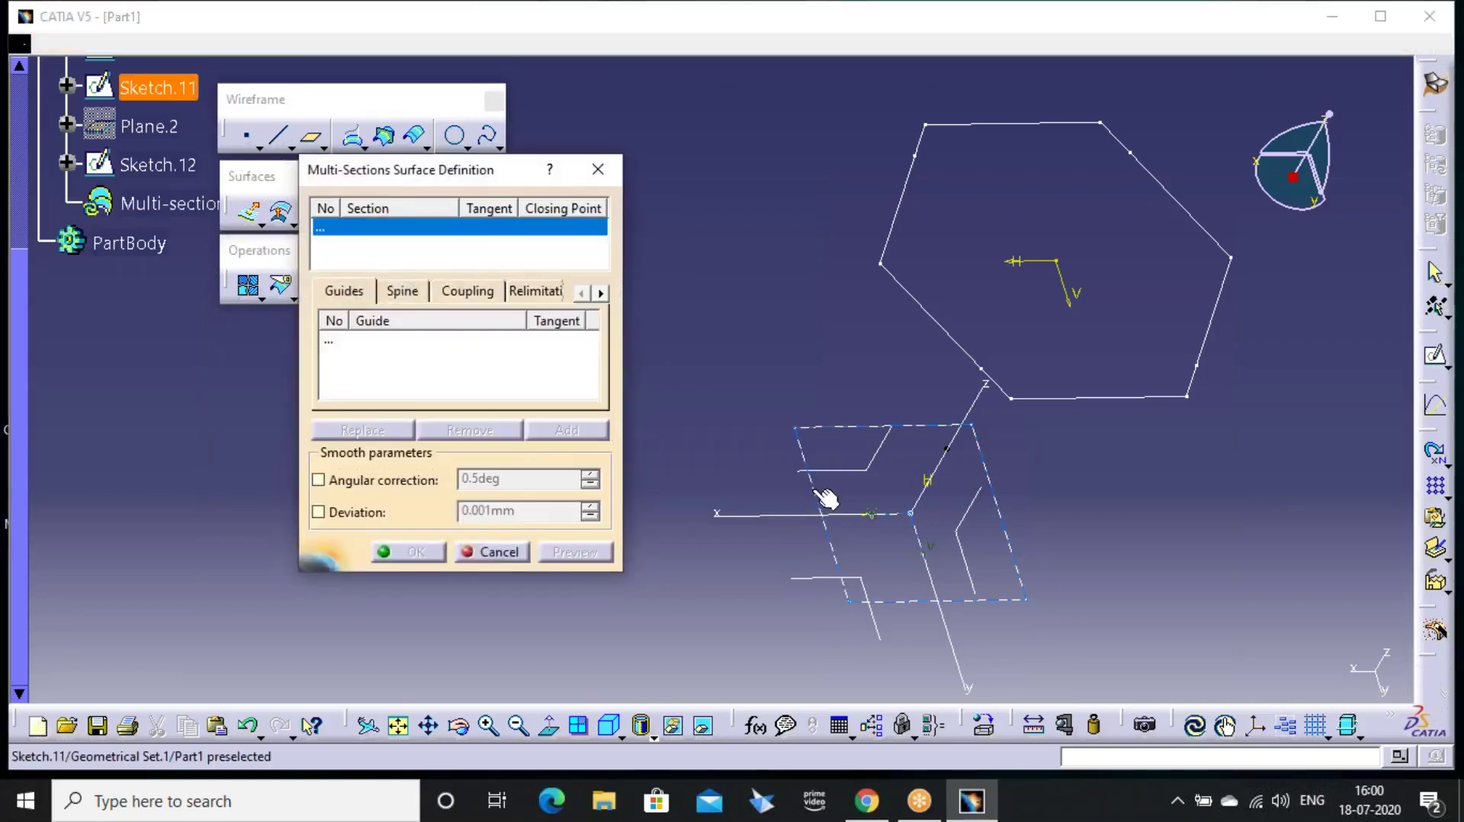
pyautogui.click(820, 500)
pyautogui.click(930, 315)
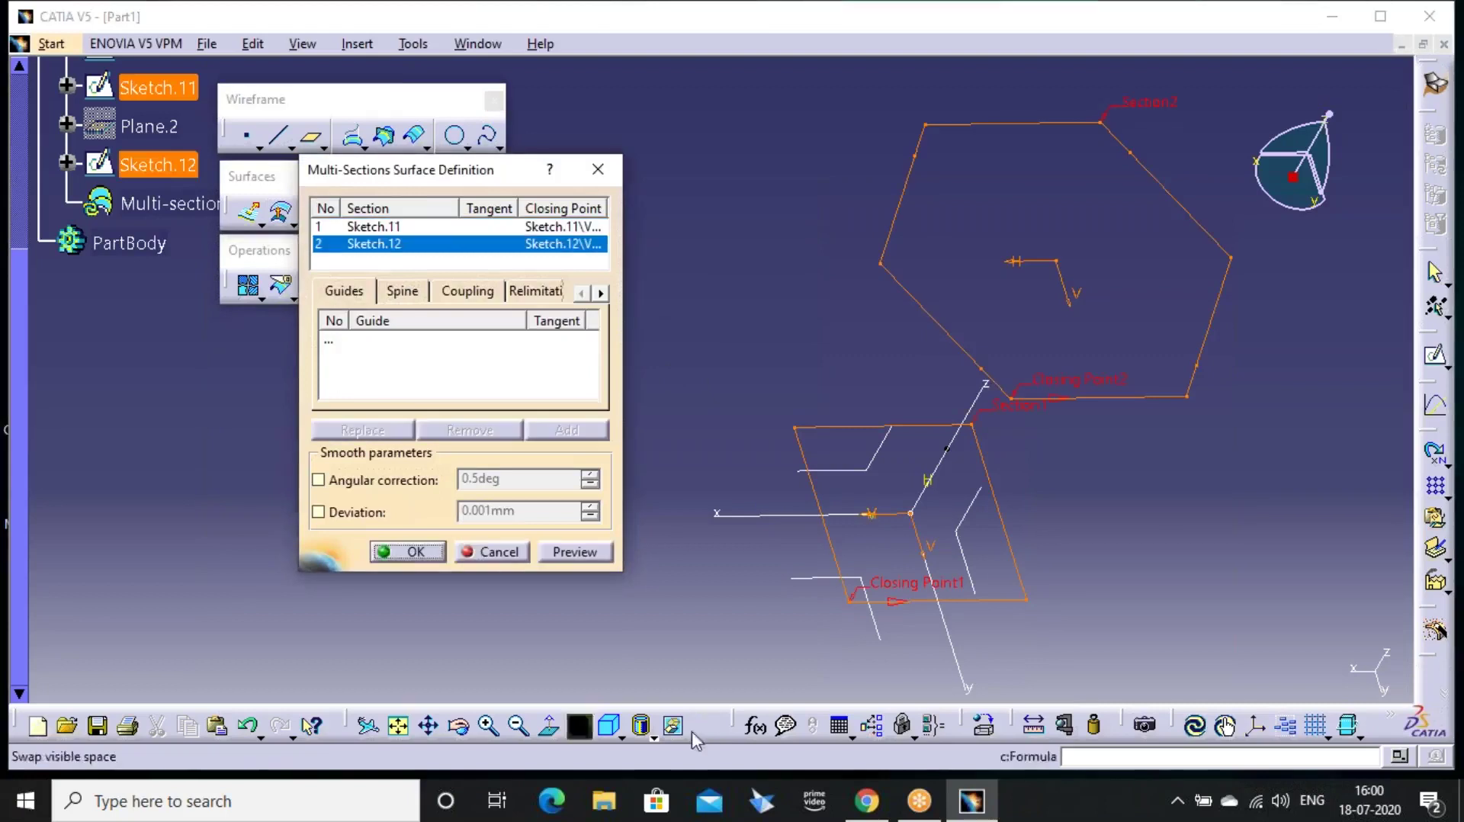
pyautogui.click(610, 725)
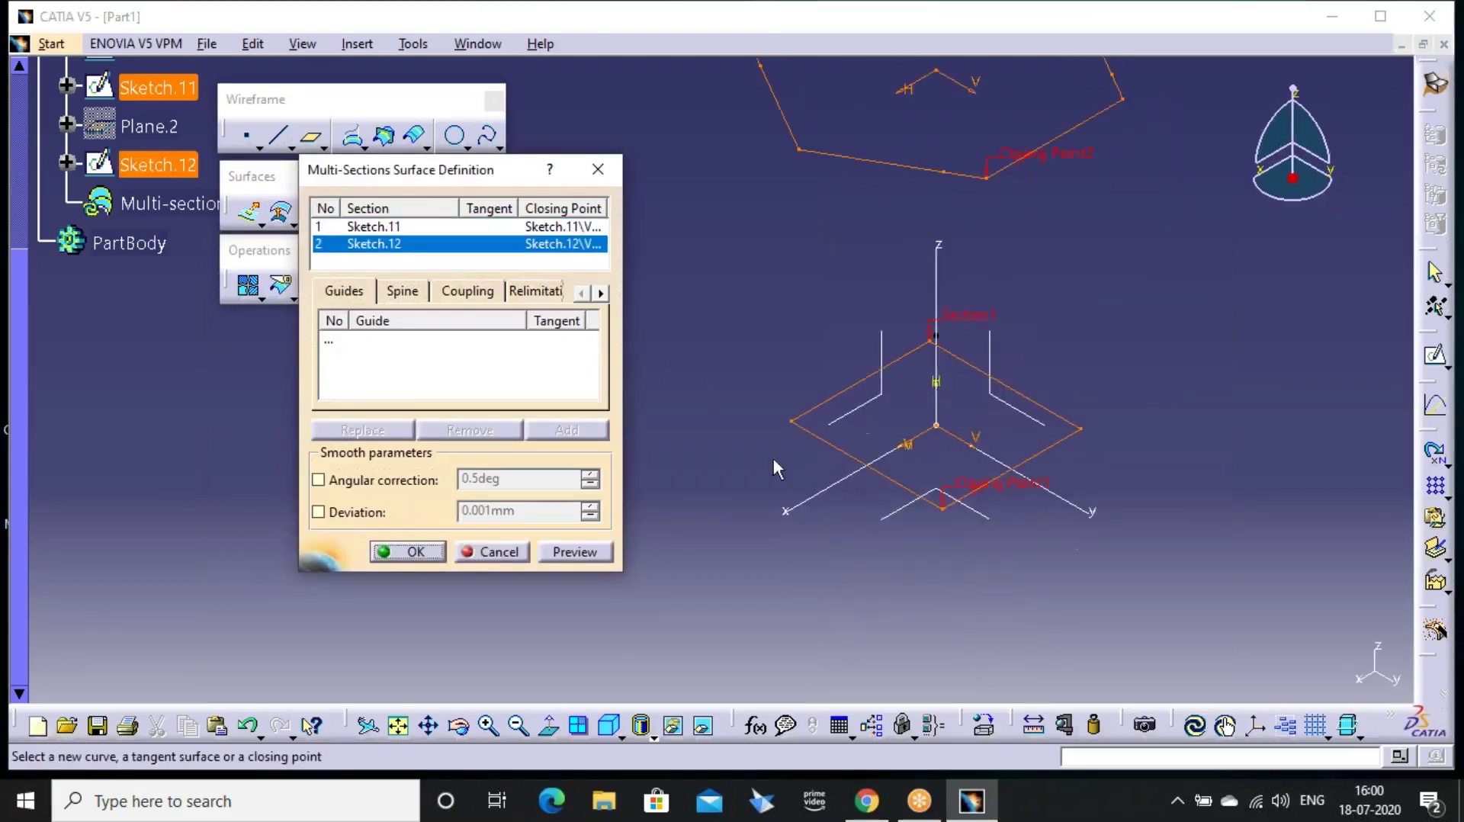
pyautogui.moveTo(769, 446); pyautogui.dragTo(787, 467, button='middle')
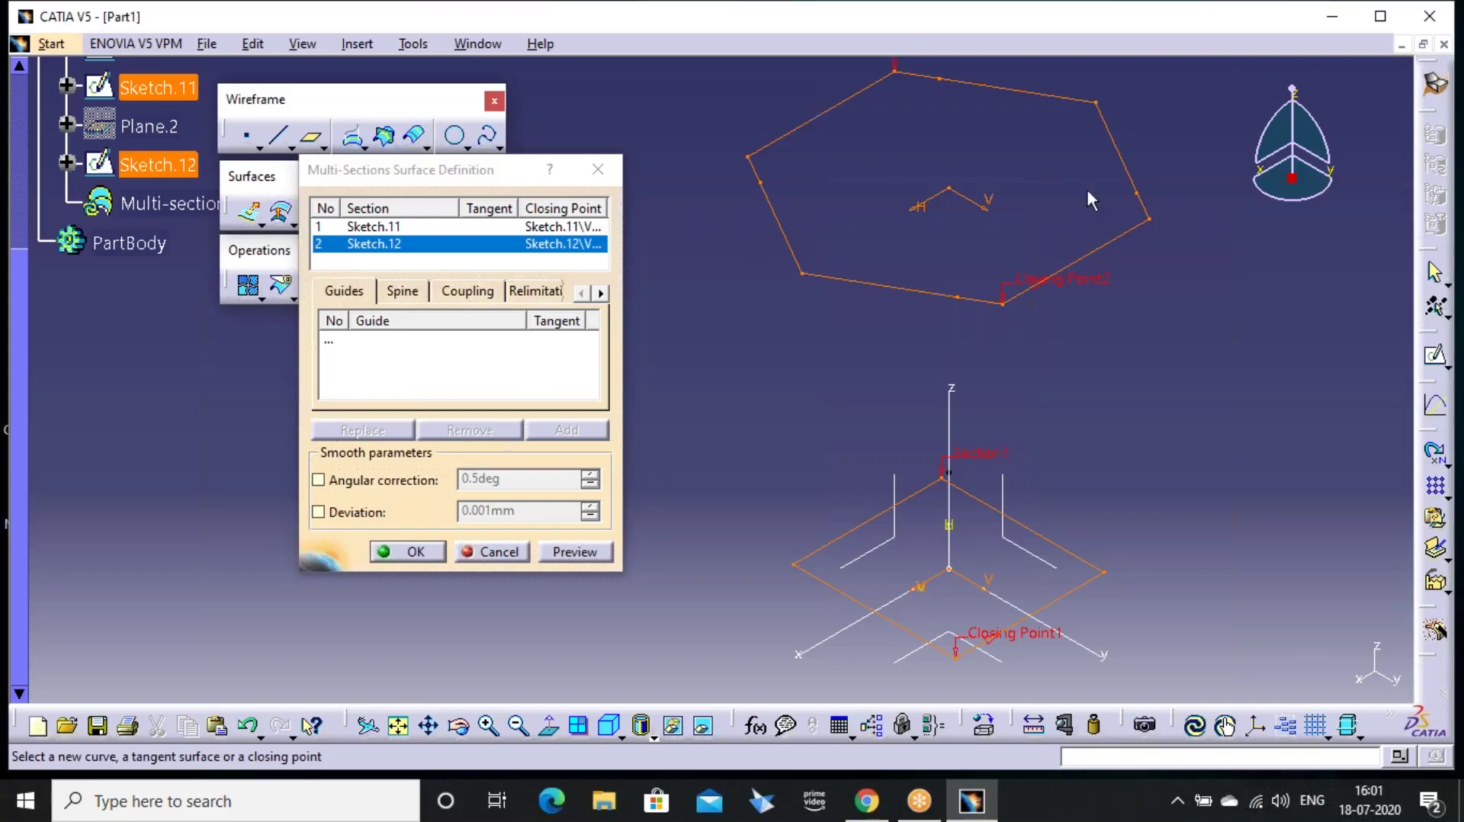
# Keep Ratio coupling and add a manual coupling from the rectangle's front corner to the hexagon's front break point above it
pyautogui.click(467, 291)
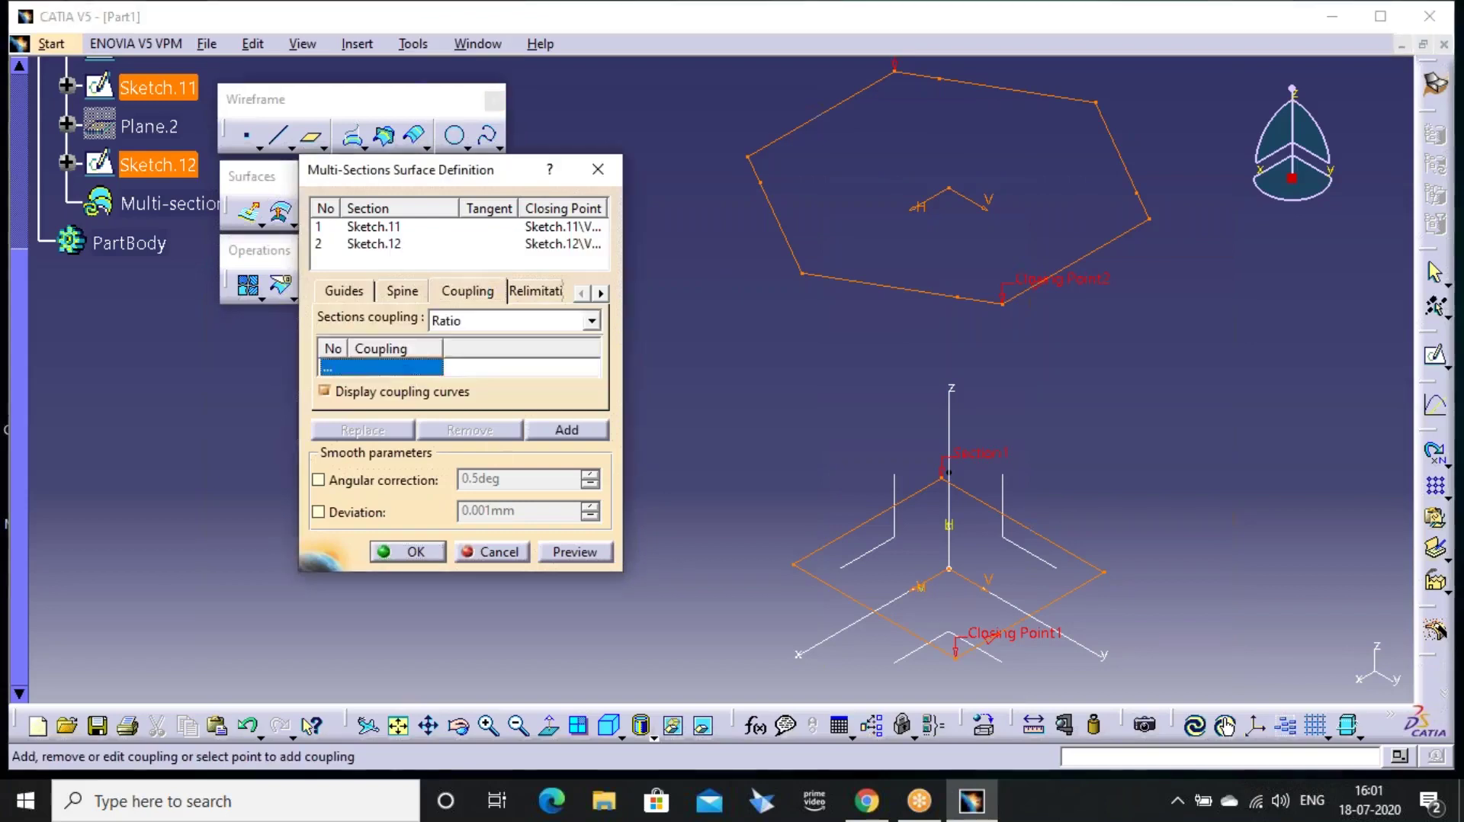
pyautogui.click(567, 430)
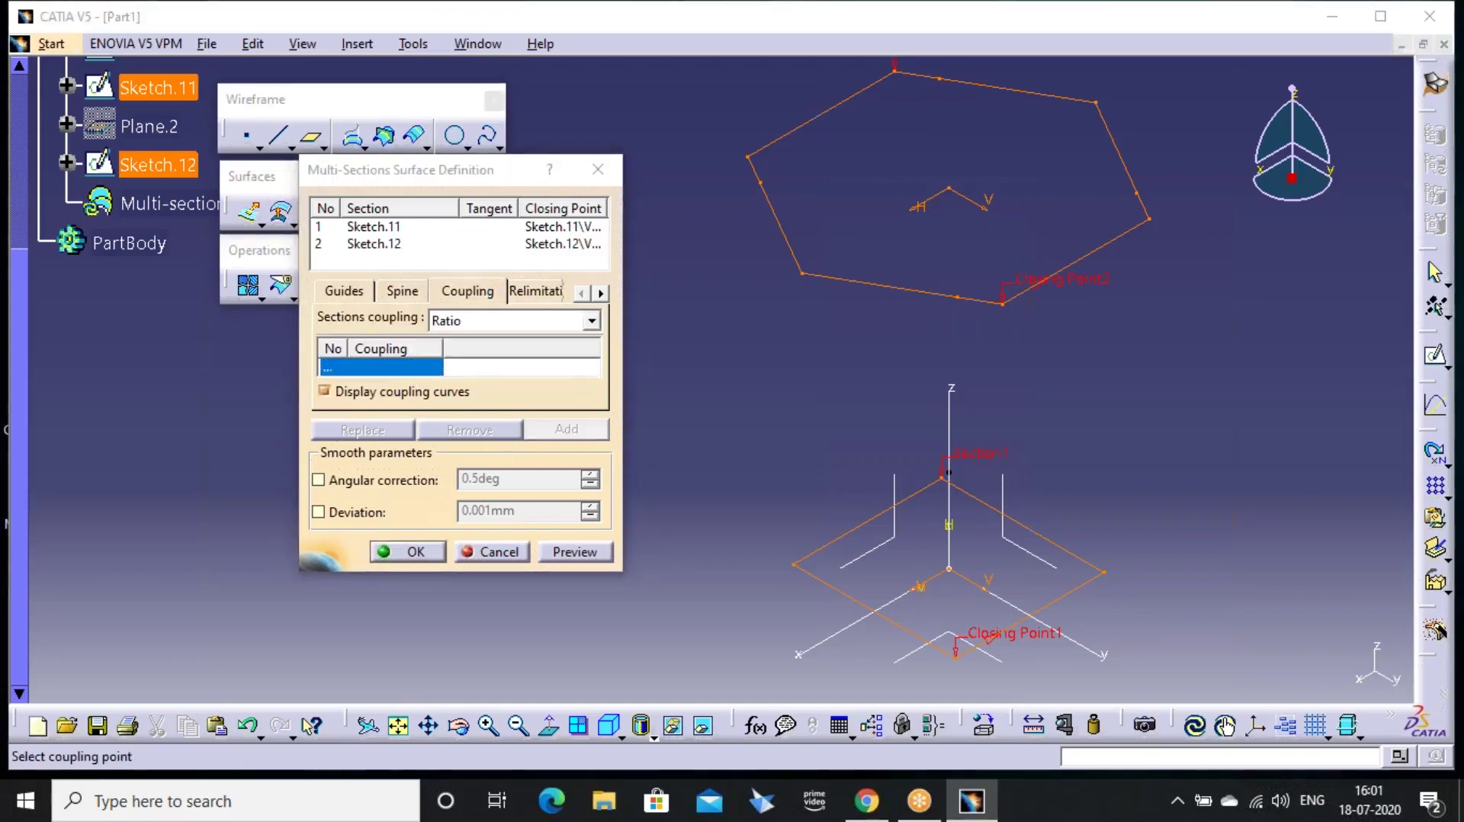
pyautogui.moveTo(821, 426); pyautogui.dragTo(858, 373, button='middle')
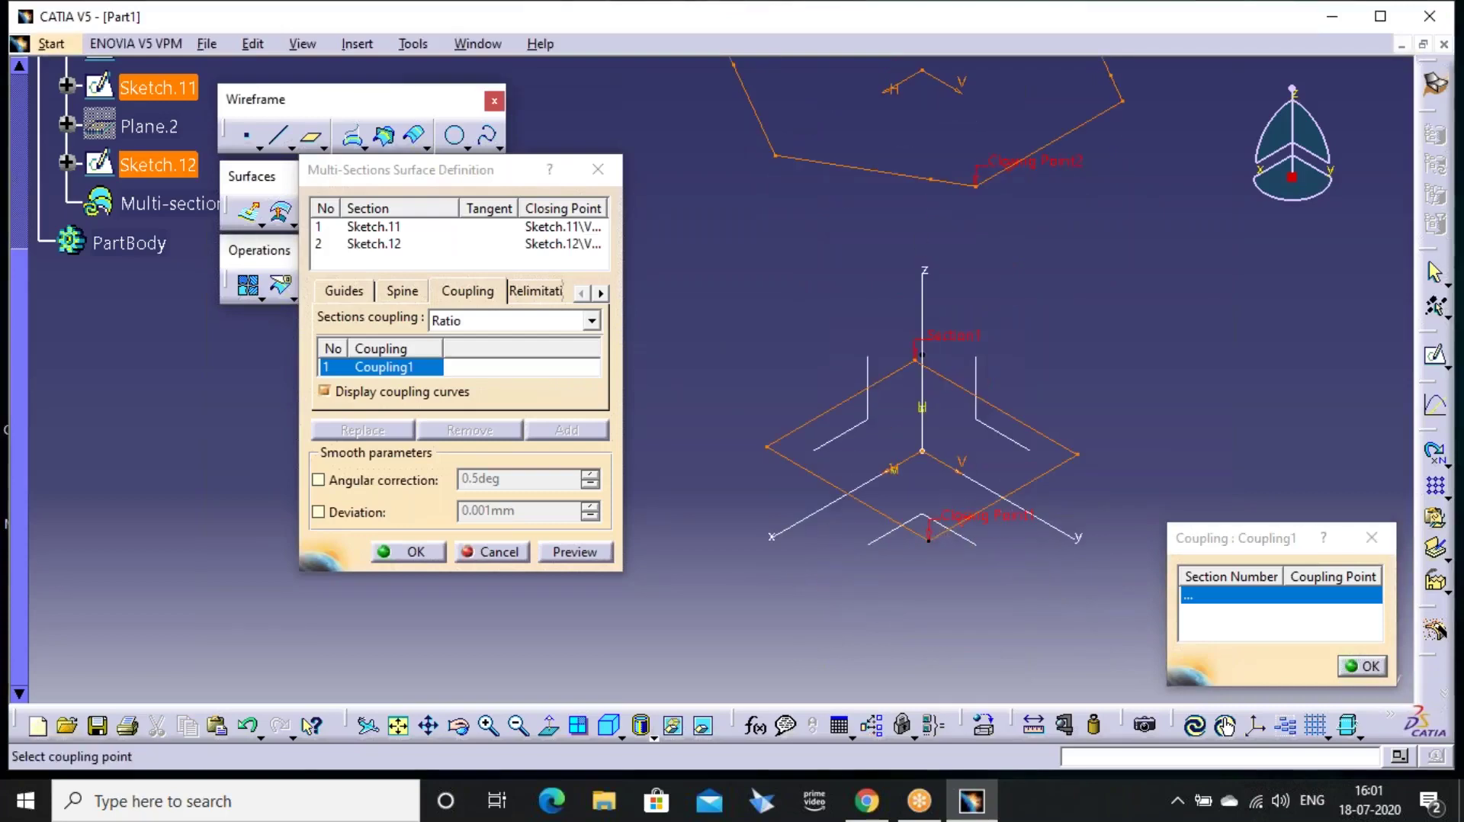
pyautogui.click(931, 179)
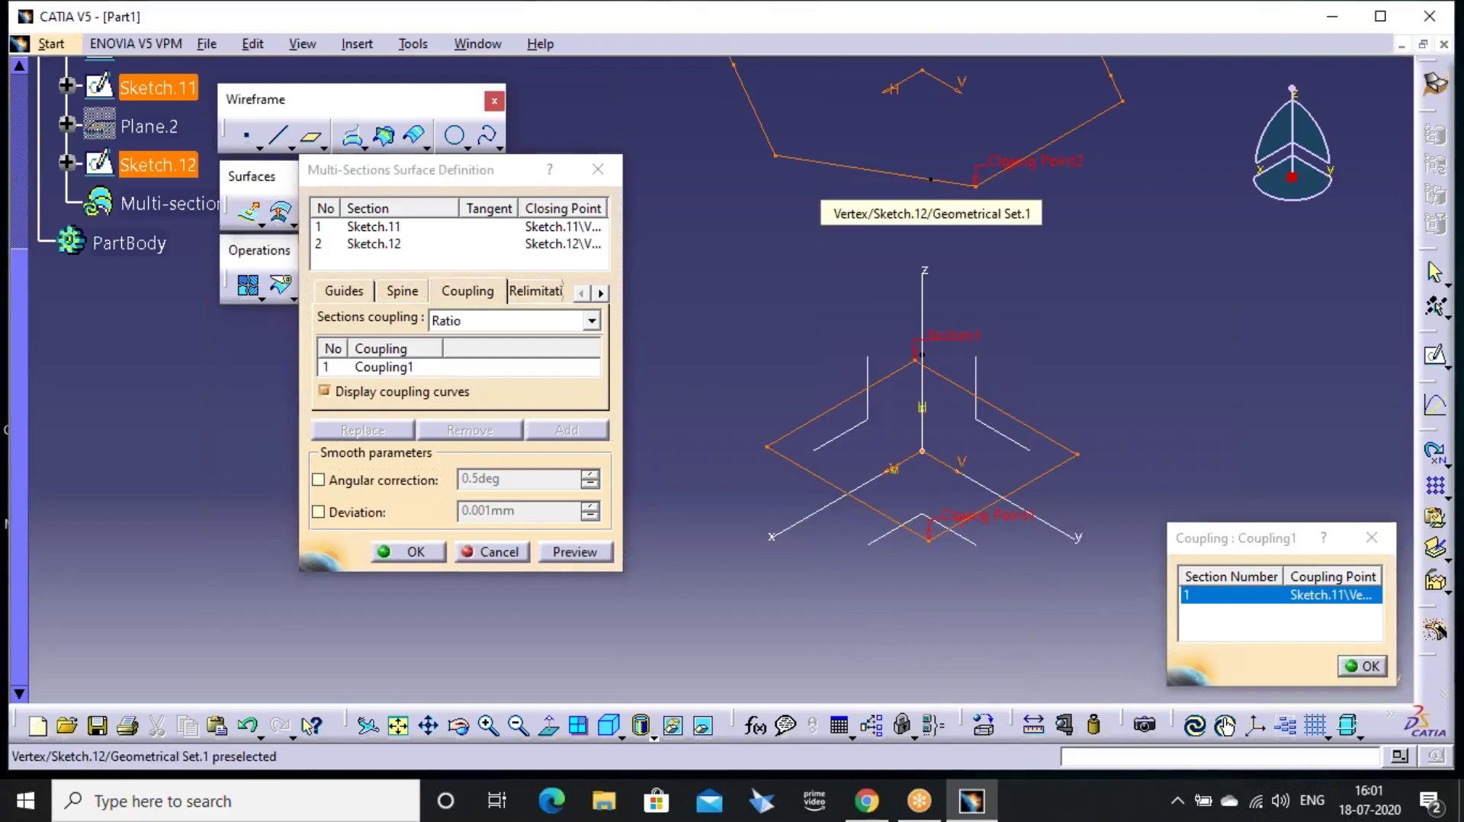
pyautogui.click(928, 537)
# Add two more couplings joining the rectangle's right and rear corners to the hexagon break points directly above them
pyautogui.click(384, 367)
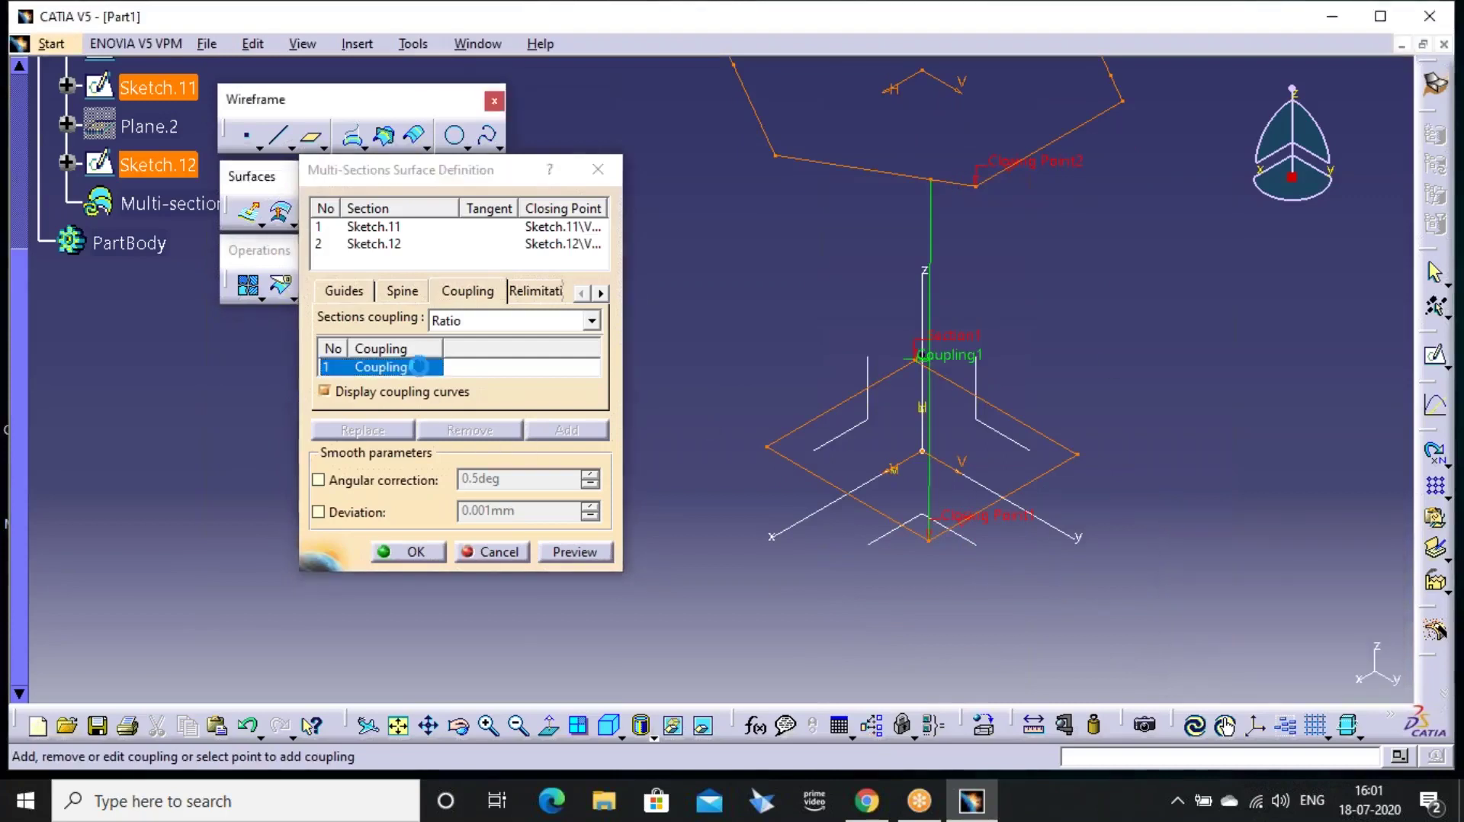
pyautogui.click(575, 436)
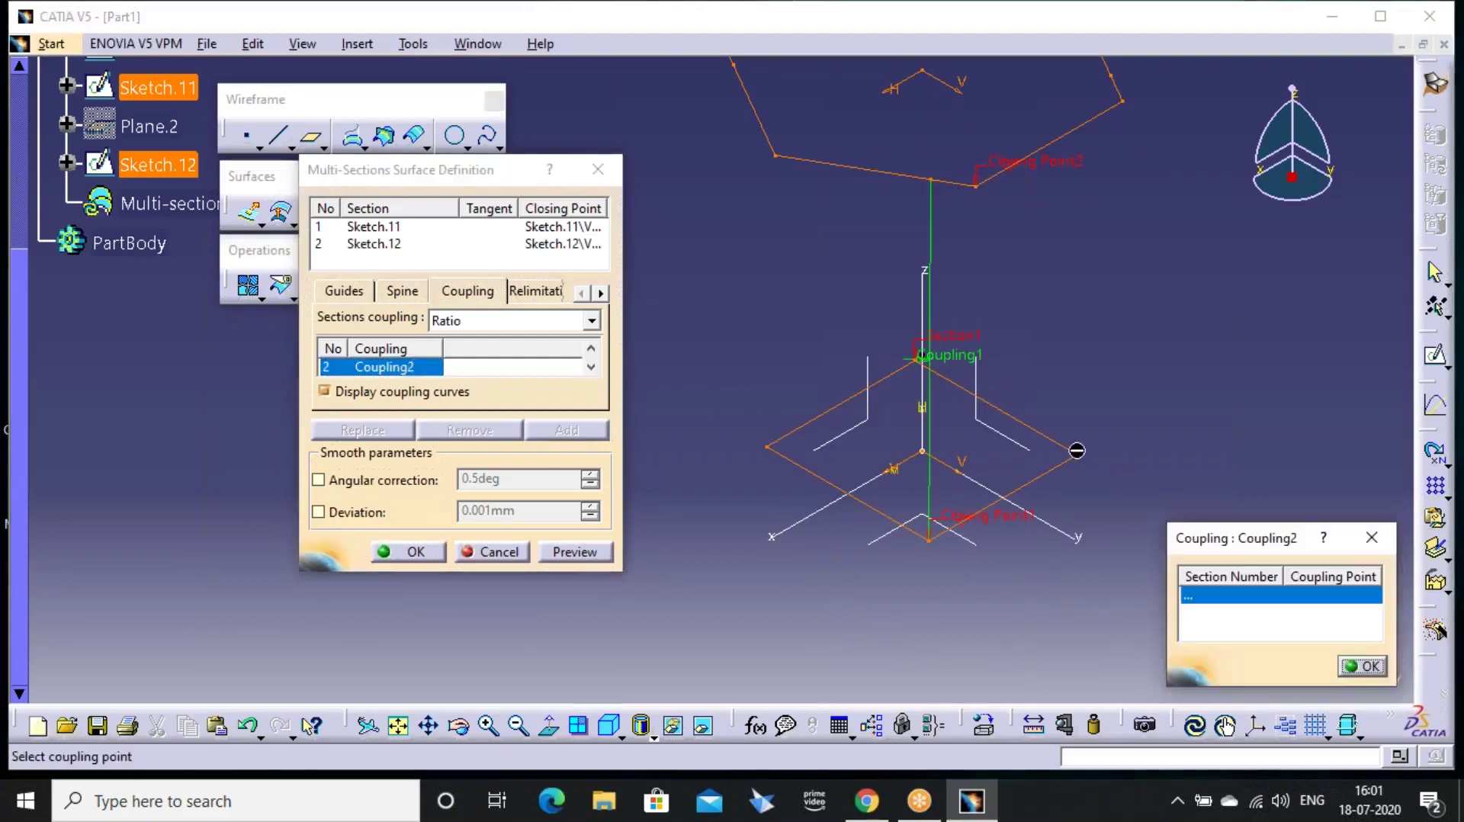
pyautogui.click(1077, 455)
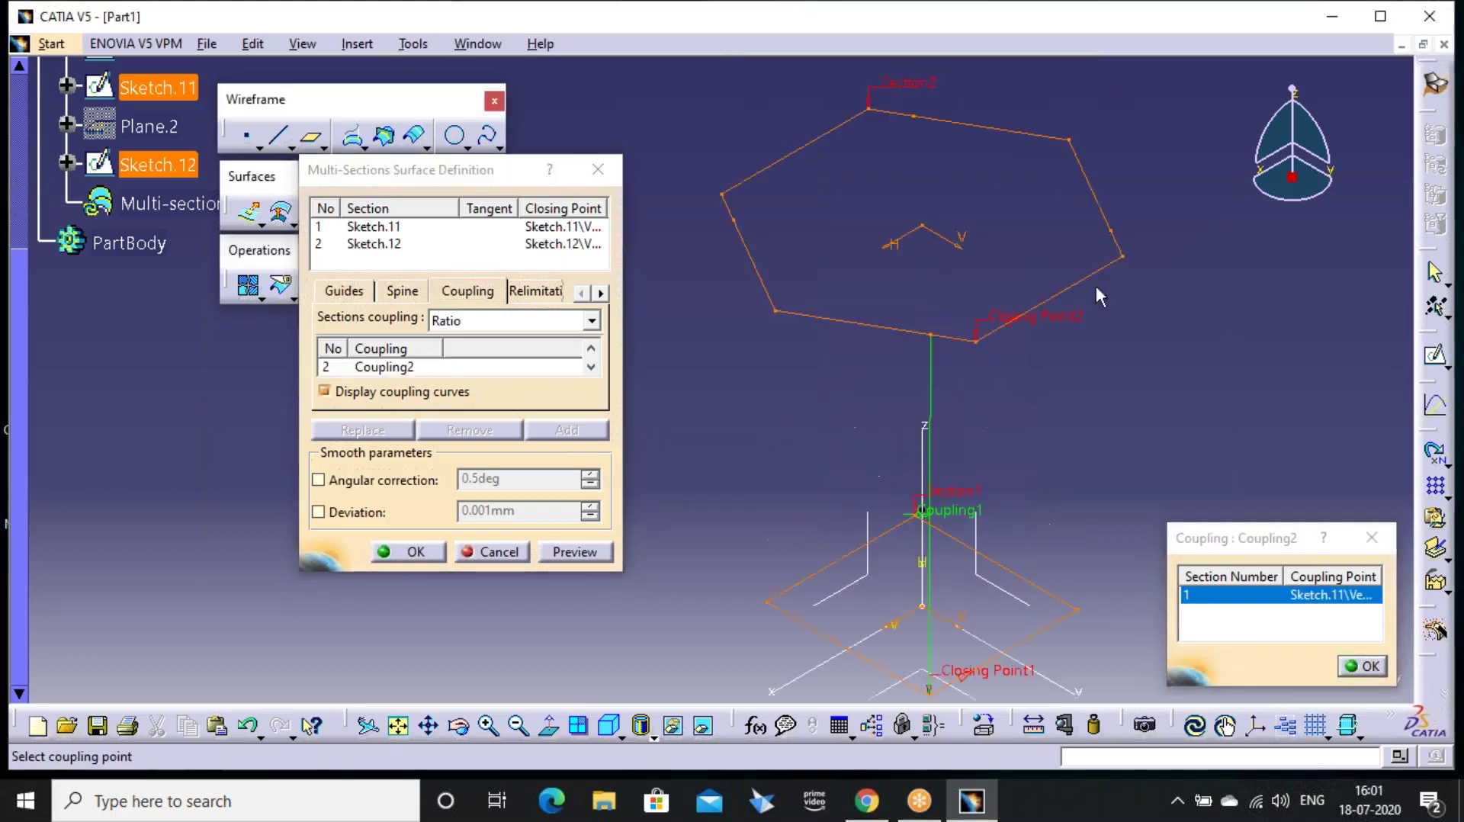
pyautogui.click(1112, 233)
pyautogui.click(436, 369)
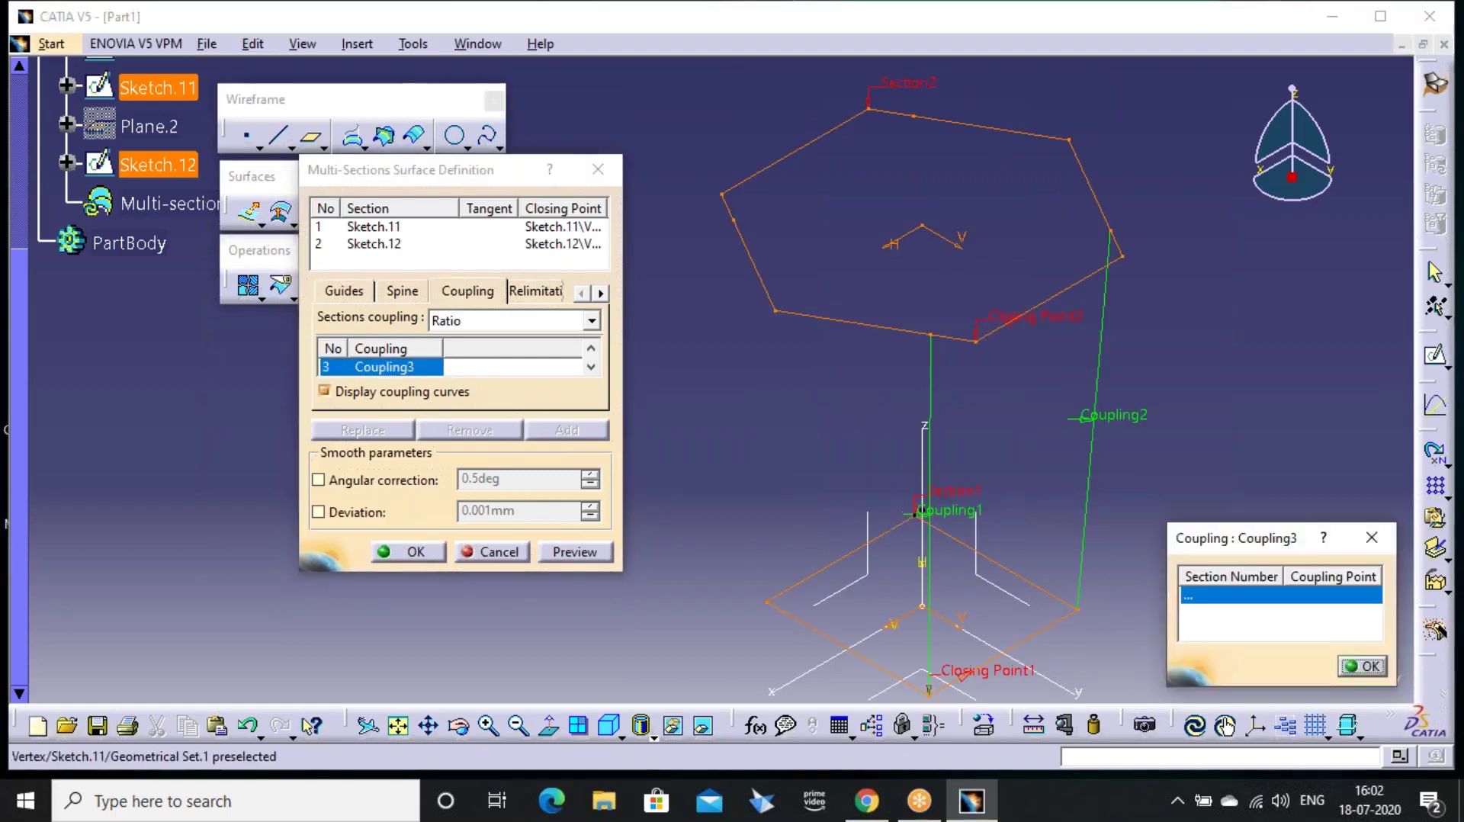
pyautogui.click(915, 517)
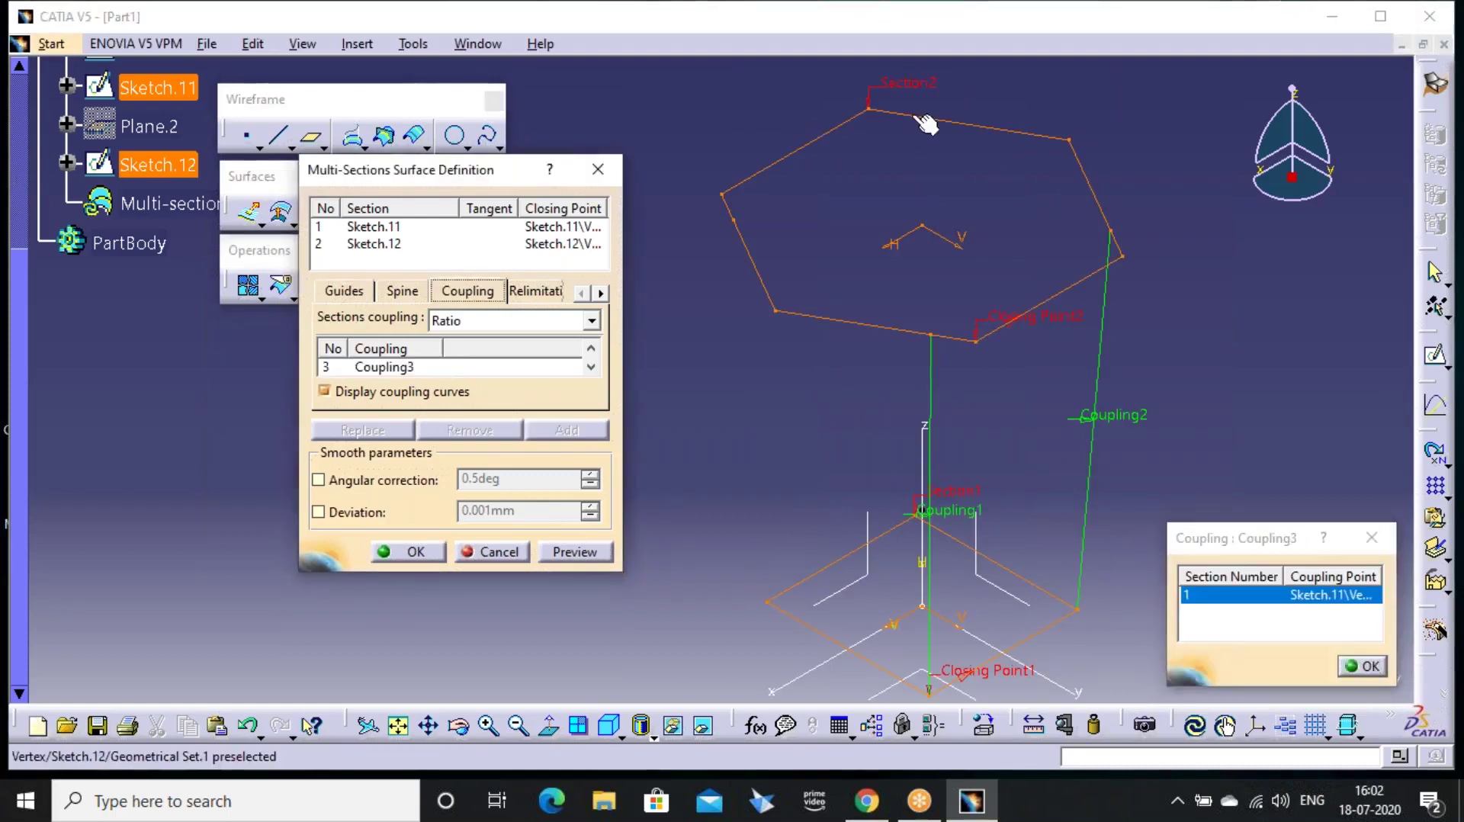
pyautogui.click(914, 116)
# Add a fourth coupling from the rectangle's left corner to the break point on the hexagon's left side
pyautogui.click(431, 368)
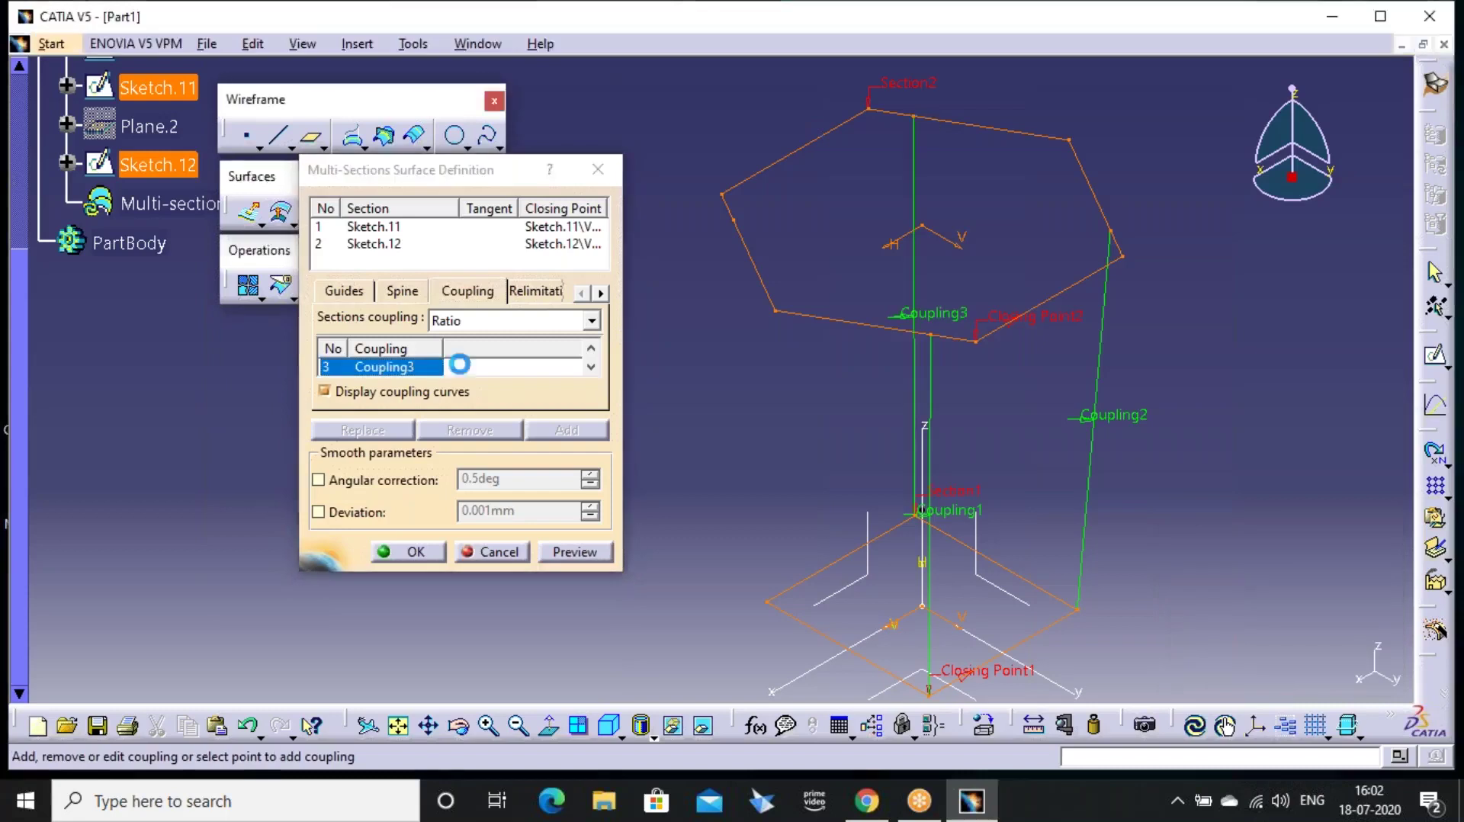
pyautogui.click(562, 429)
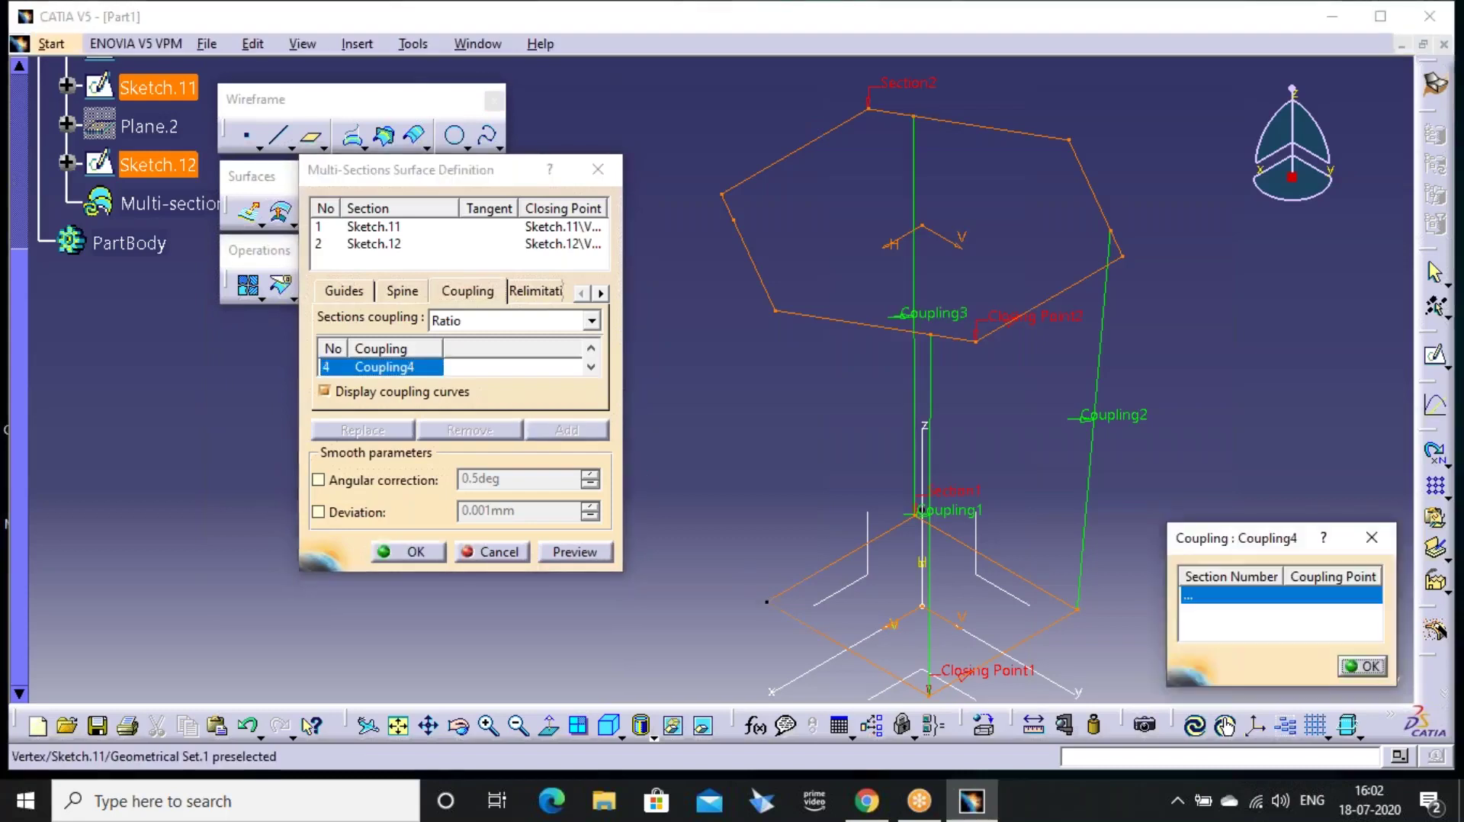
pyautogui.click(766, 601)
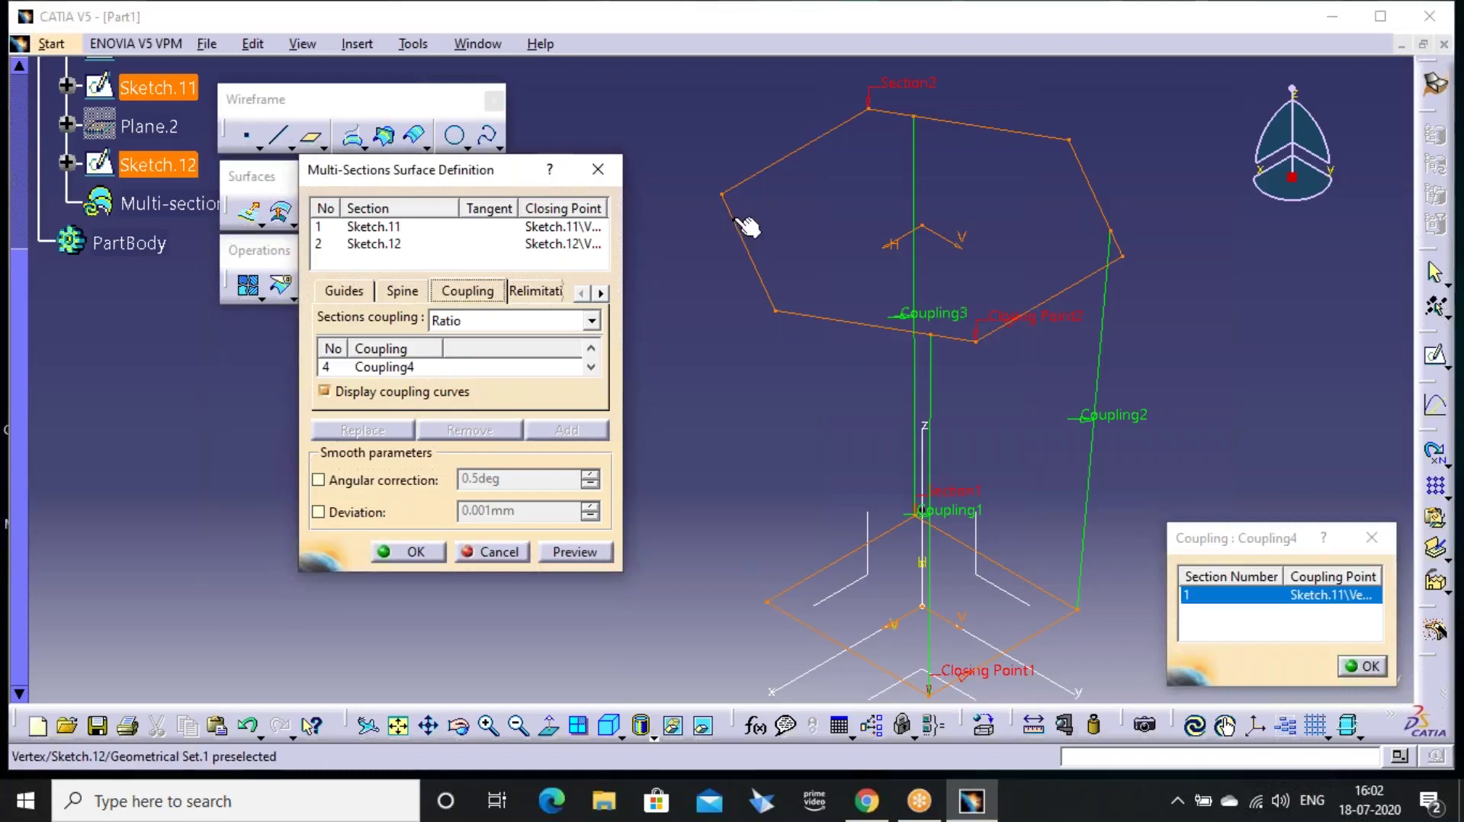
pyautogui.click(732, 221)
pyautogui.moveTo(864, 439); pyautogui.dragTo(868, 366, button='middle')
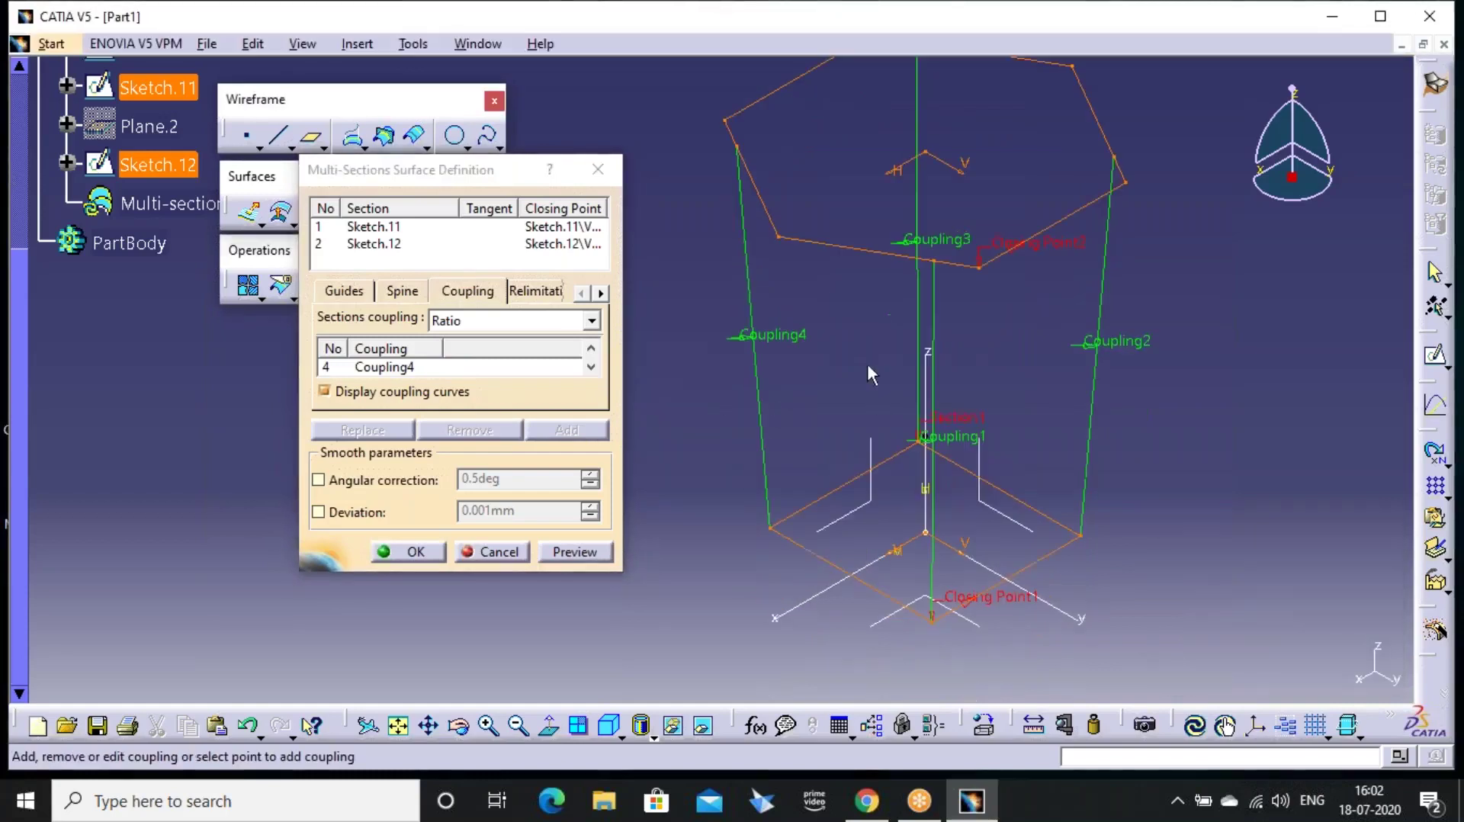
pyautogui.moveTo(873, 455); pyautogui.dragTo(865, 386, button='middle')
pyautogui.moveTo(1020, 346); pyautogui.dragTo(965, 181, button='middle')
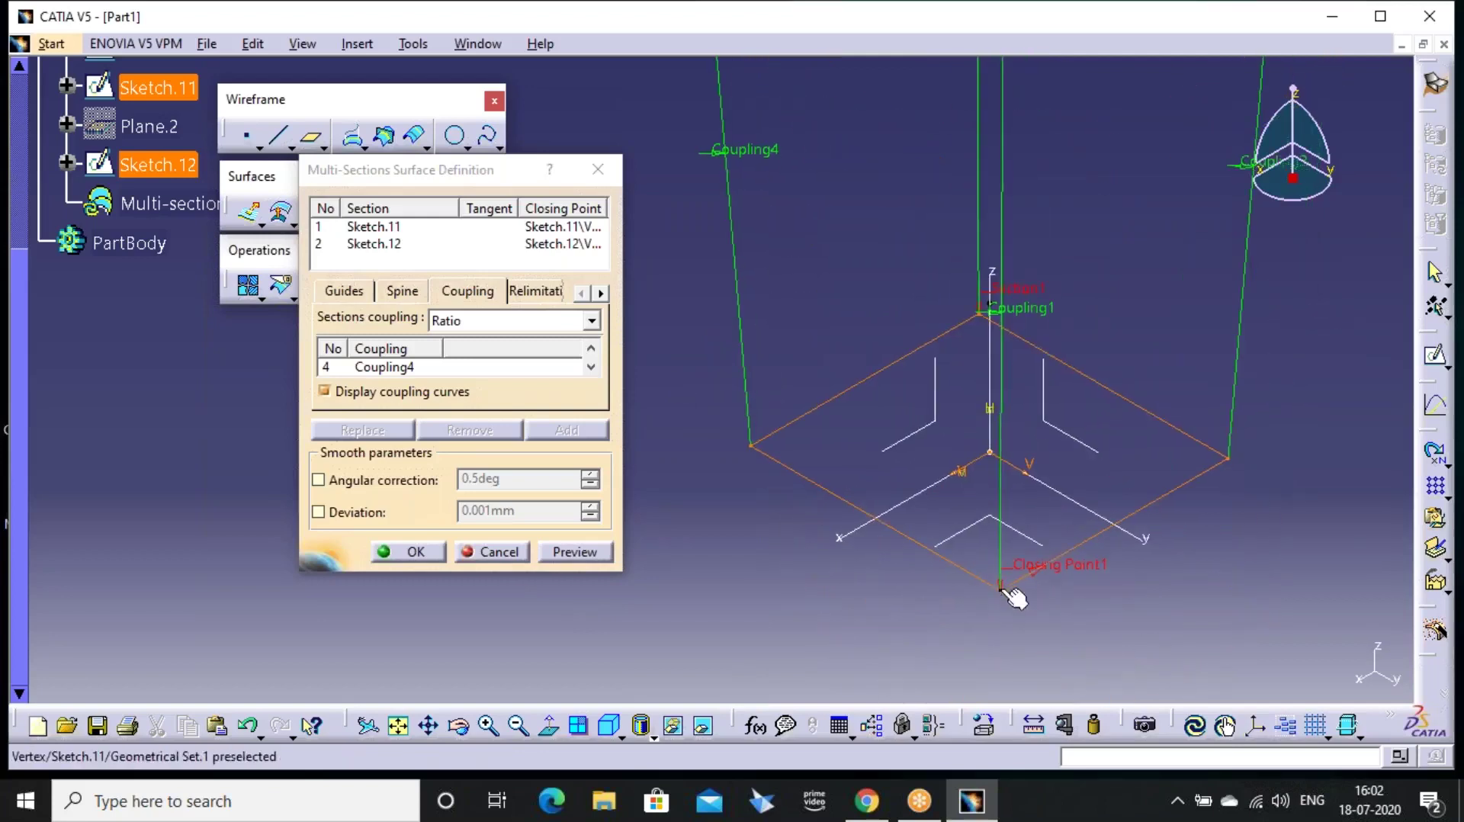
pyautogui.moveTo(709, 368); pyautogui.dragTo(709, 527, button='middle')
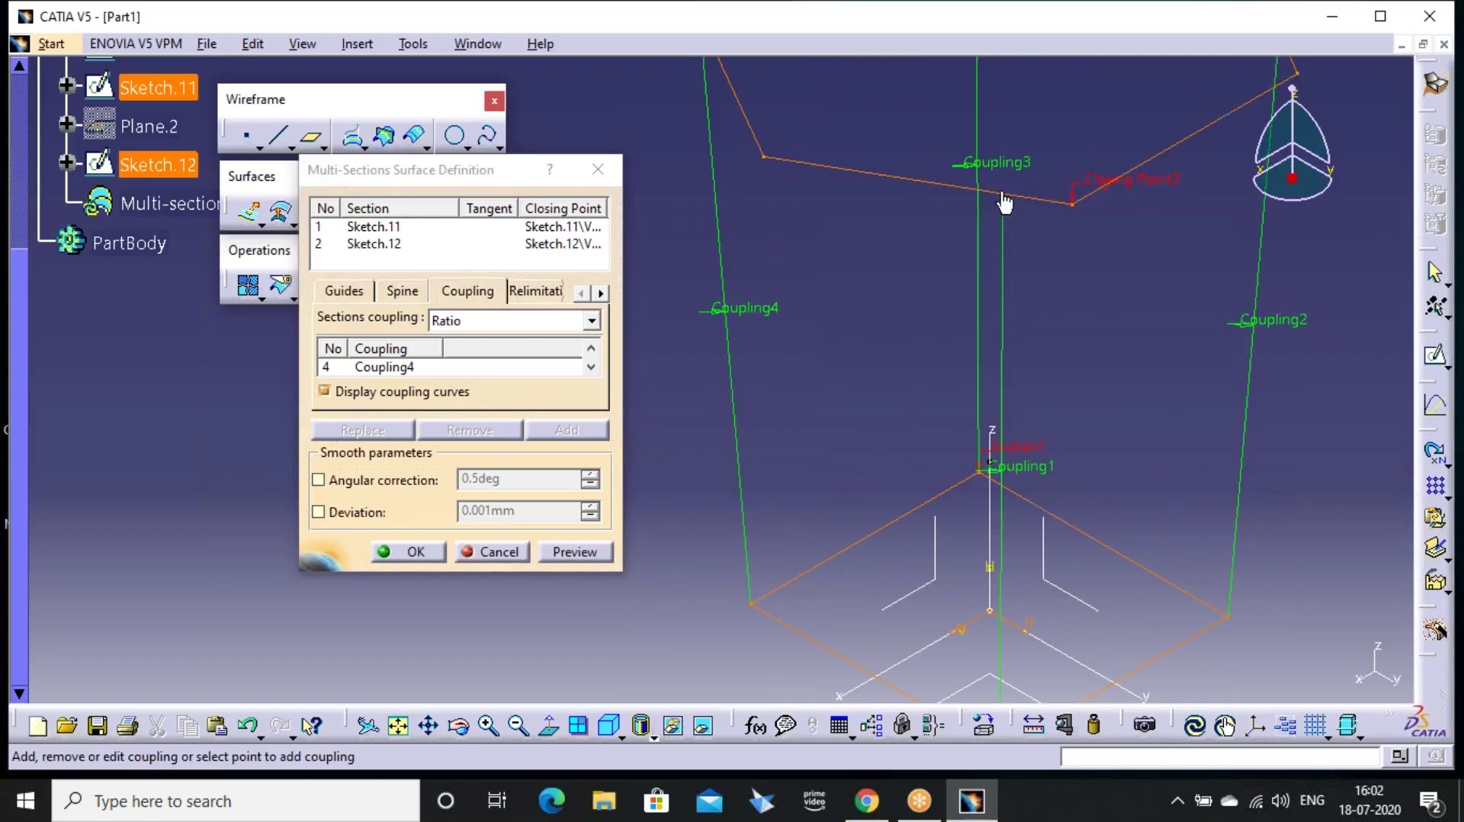
# Replace the hexagon's closing point with the front break point and preview the coupled surface from several sides
pyautogui.rightClick(1142, 181)
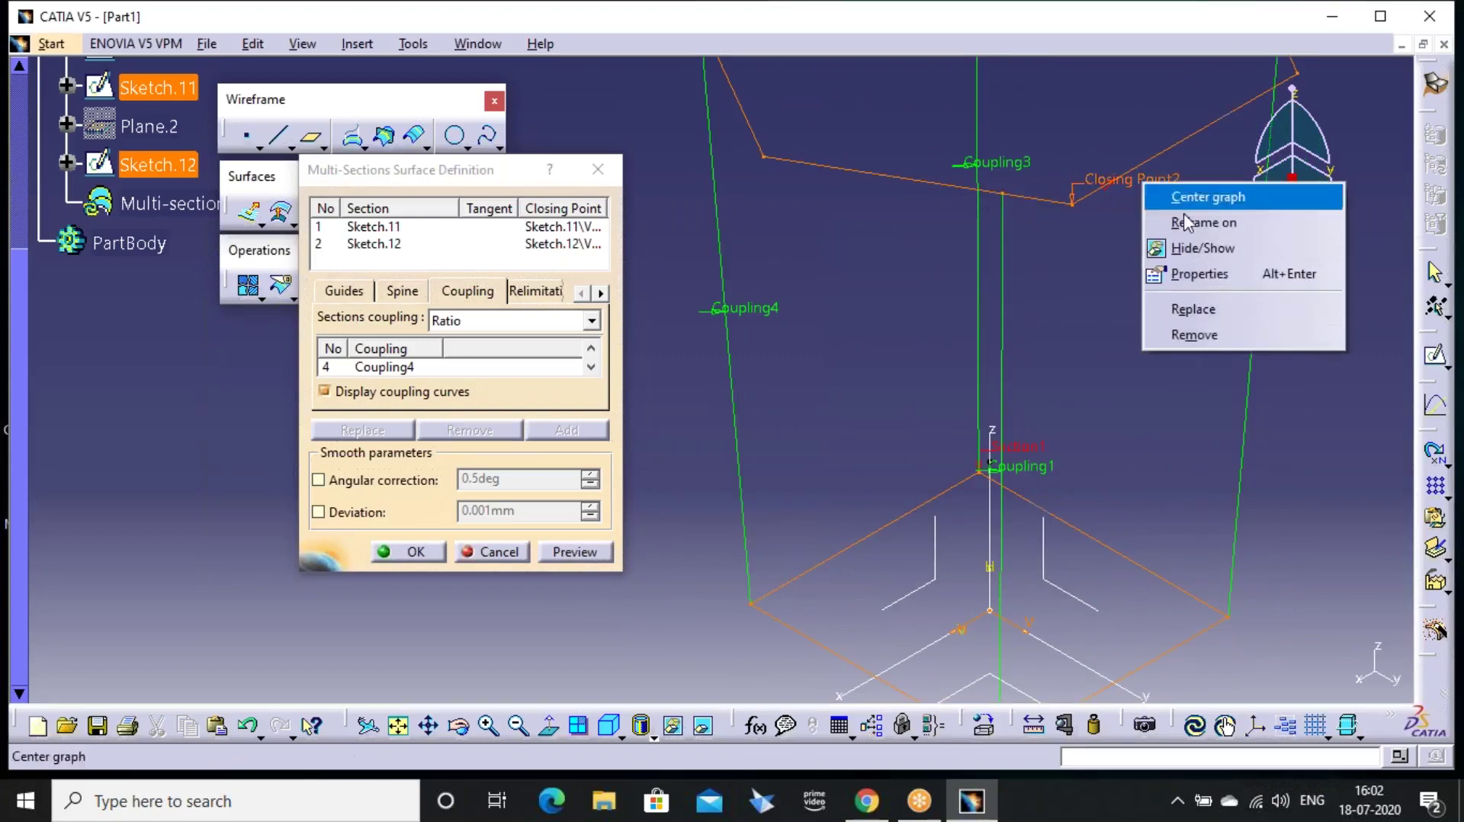
pyautogui.click(1228, 314)
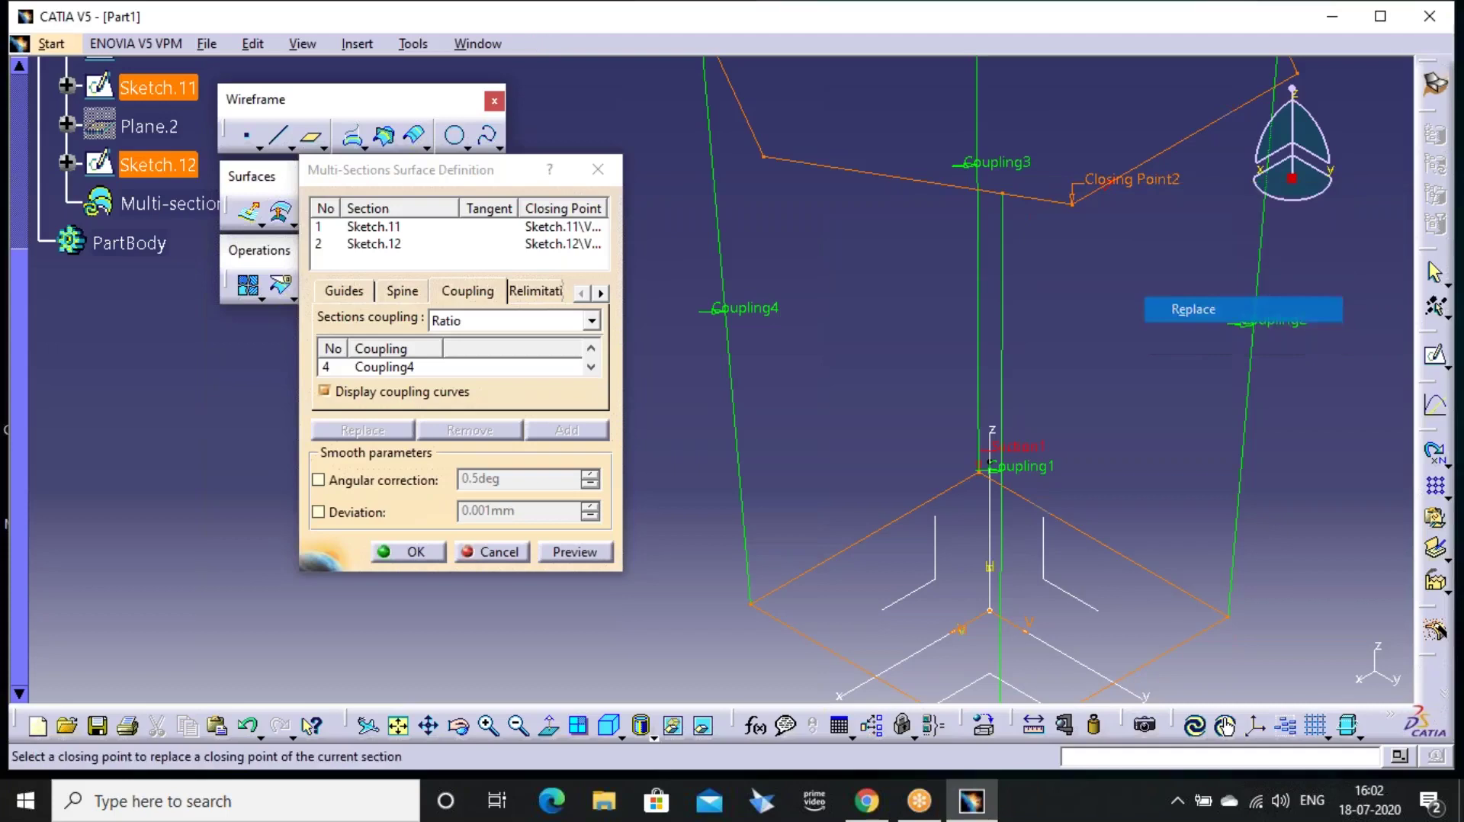
pyautogui.click(1003, 192)
pyautogui.moveTo(1058, 264); pyautogui.dragTo(957, 381, button='middle')
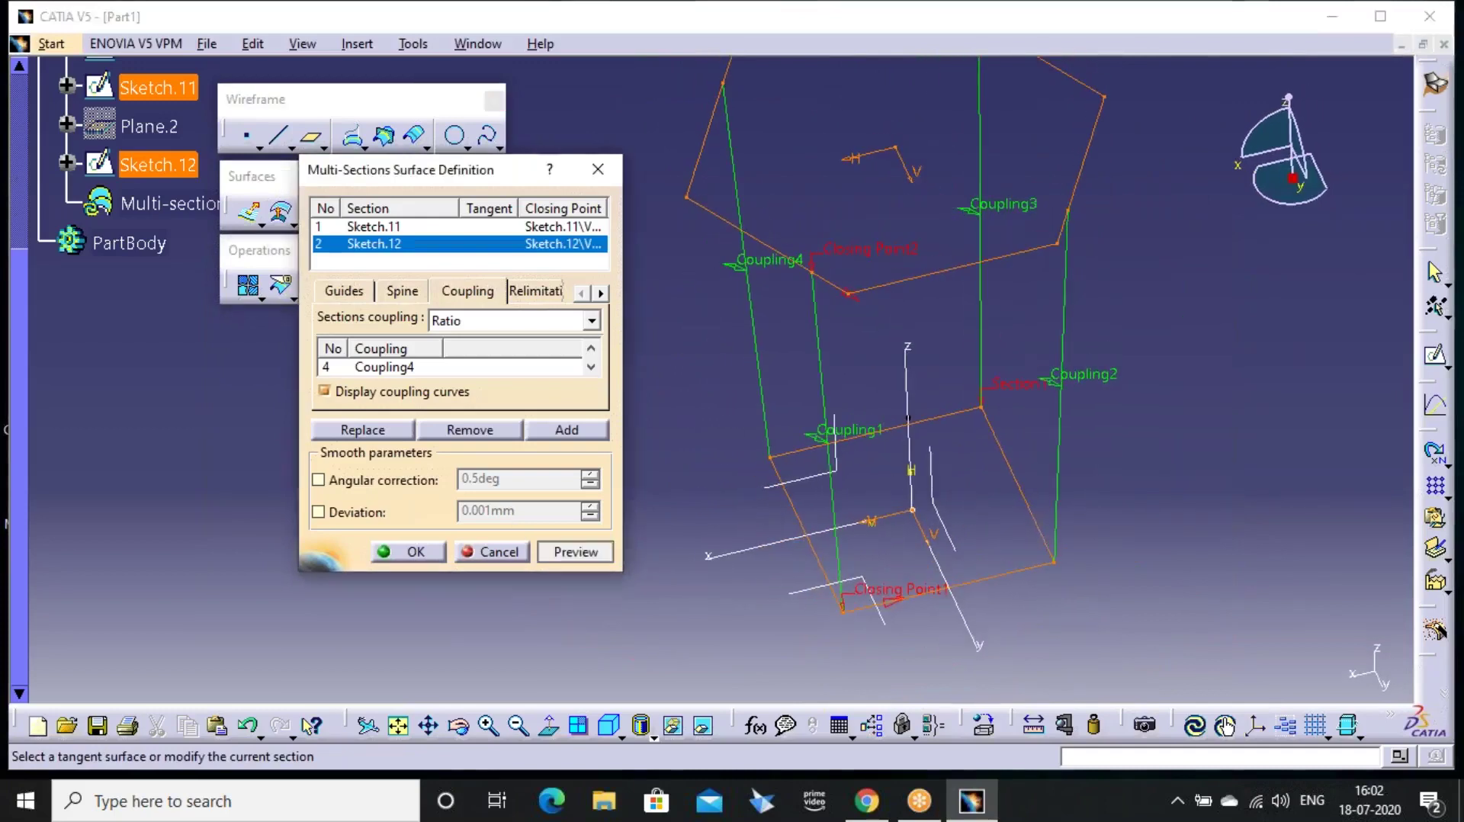
pyautogui.click(557, 557)
pyautogui.moveTo(762, 443)
pyautogui.mouseDown(button='middle')
pyautogui.moveTo(643, 647)
pyautogui.moveTo(654, 693)
pyautogui.moveTo(686, 670)
pyautogui.moveTo(844, 416)
pyautogui.moveTo(899, 248)
pyautogui.moveTo(931, 489)
pyautogui.moveTo(785, 523)
pyautogui.moveTo(784, 562)
pyautogui.moveTo(800, 543)
pyautogui.moveTo(789, 564)
pyautogui.moveTo(789, 494)
pyautogui.moveTo(587, 613)
pyautogui.moveTo(661, 665)
pyautogui.mouseUp(button='middle')
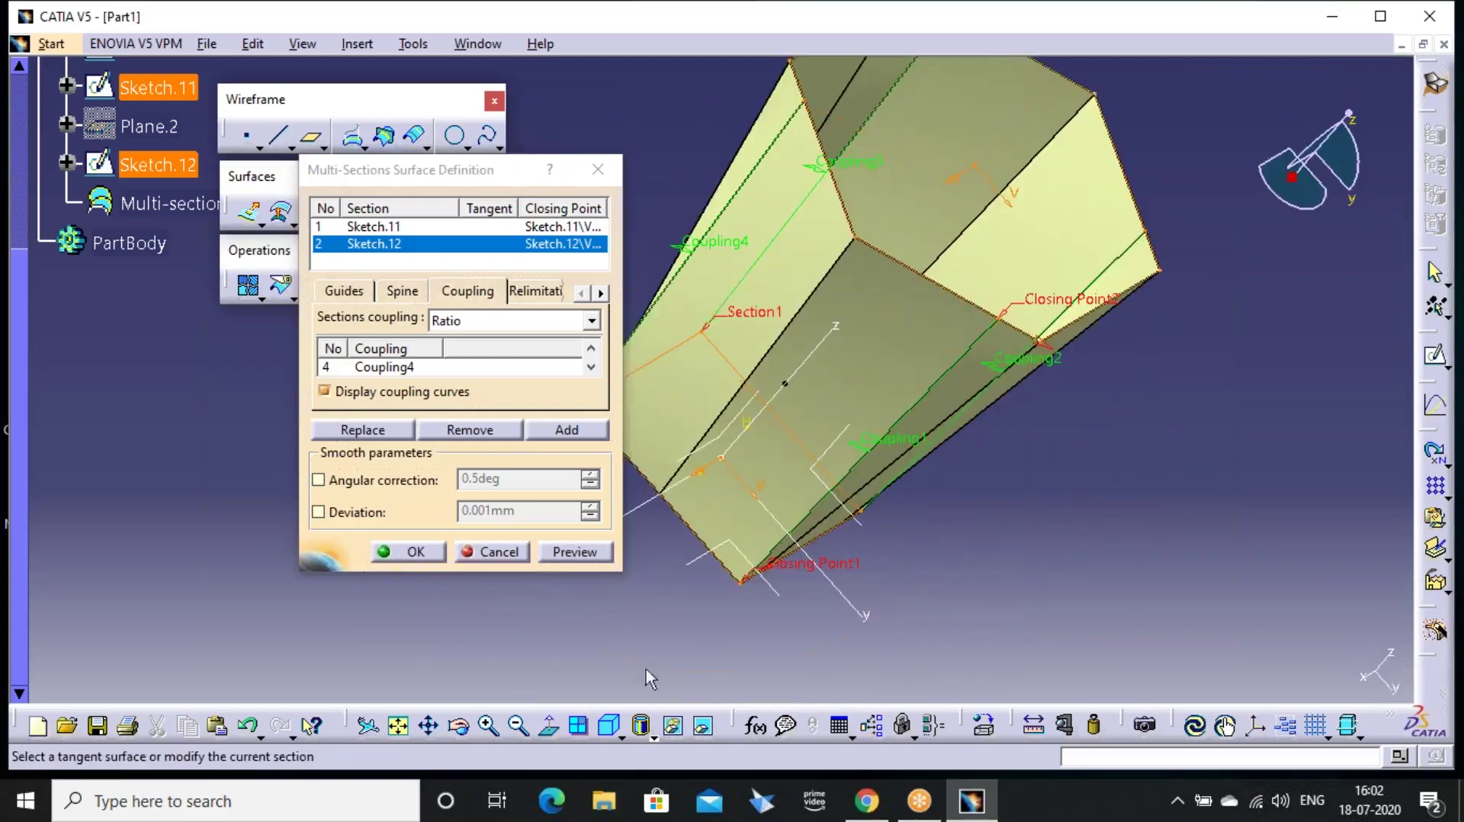
pyautogui.click(611, 725)
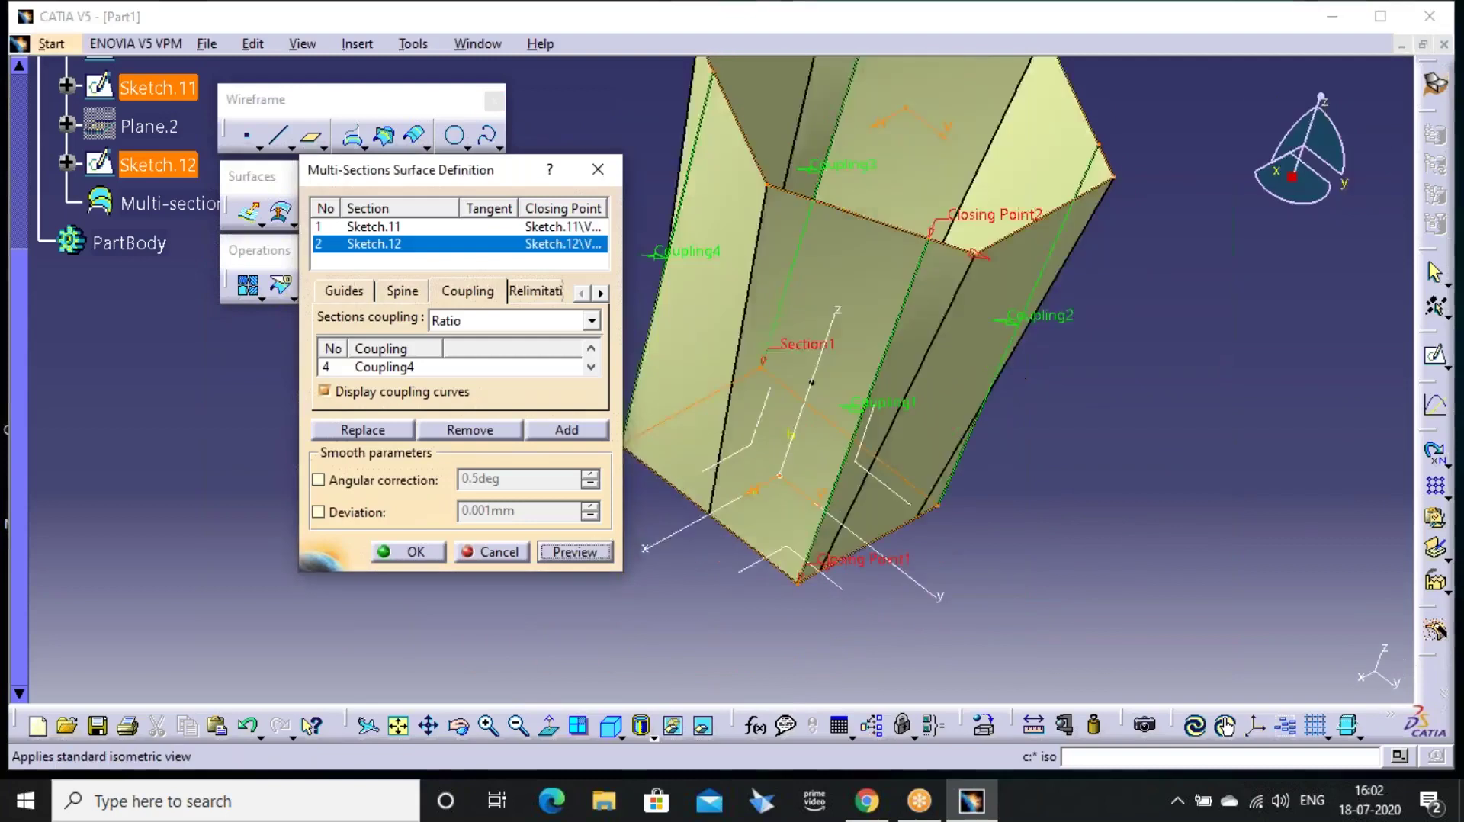
pyautogui.moveTo(846, 351)
pyautogui.mouseDown(button='middle')
pyautogui.moveTo(889, 313)
pyautogui.moveTo(674, 365)
pyautogui.mouseUp(button='middle')
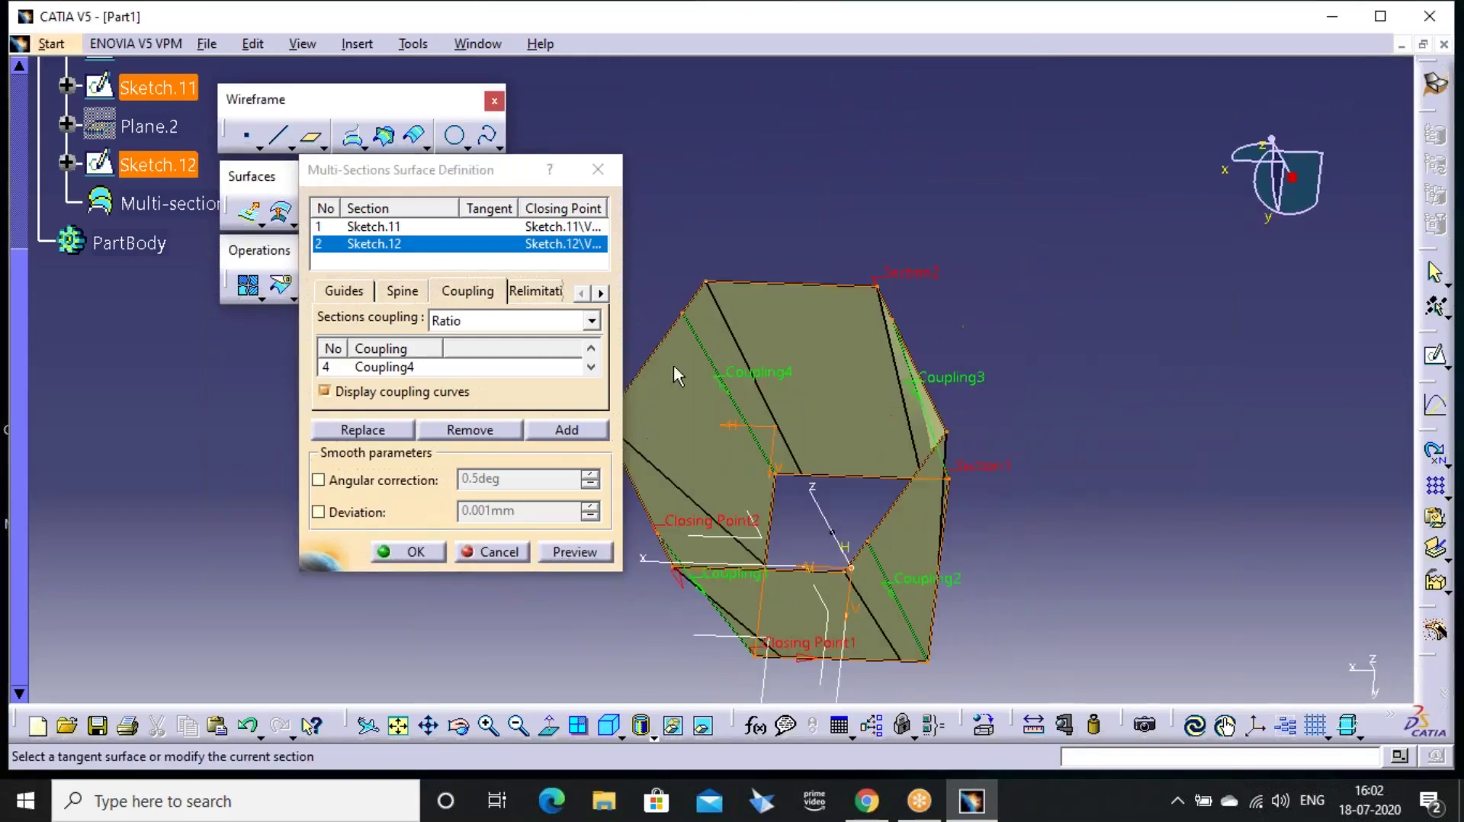
pyautogui.click(610, 728)
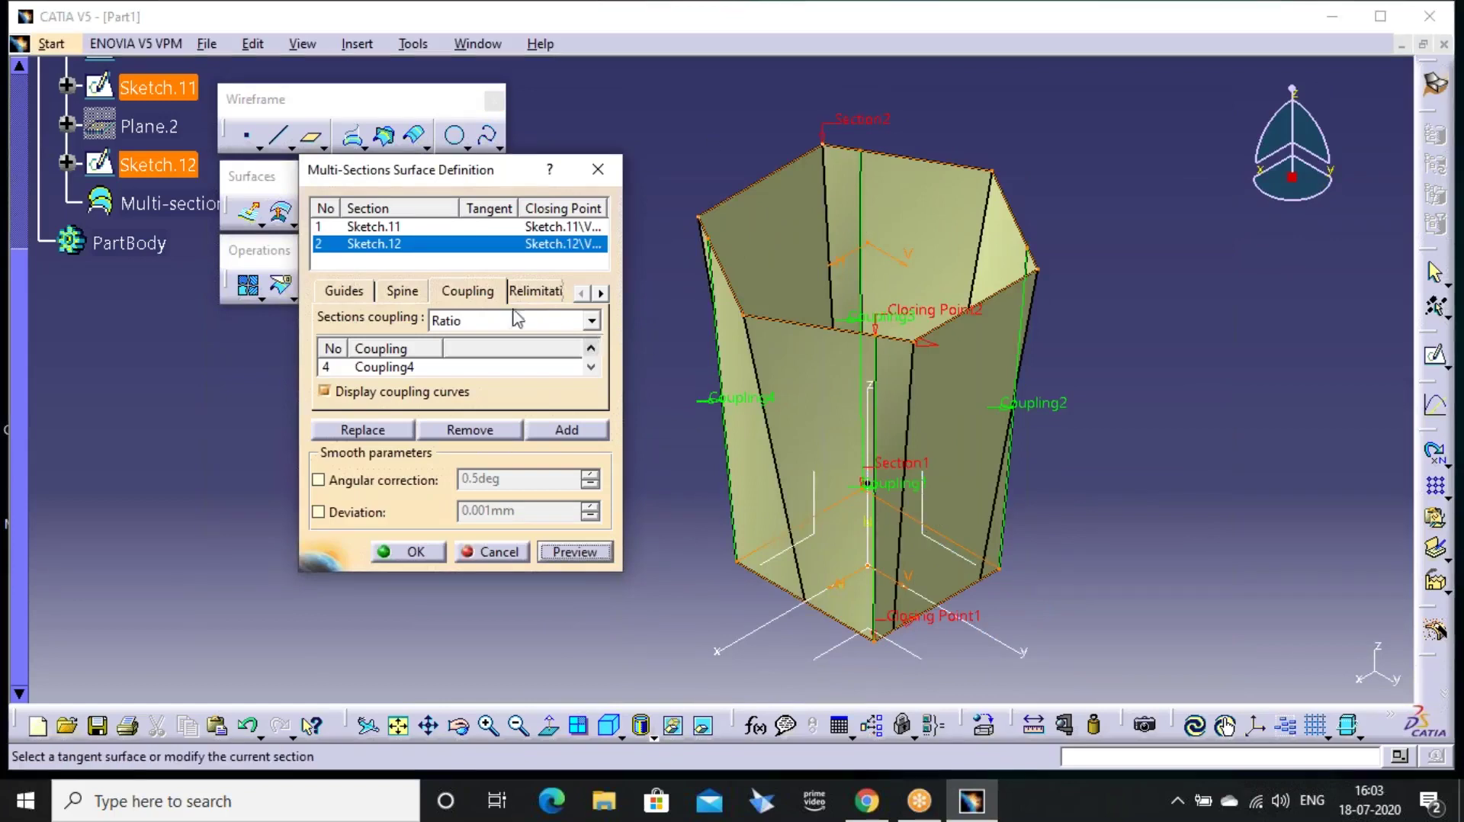
# Try the Tangency sections coupling and preview the surface
pyautogui.click(491, 296)
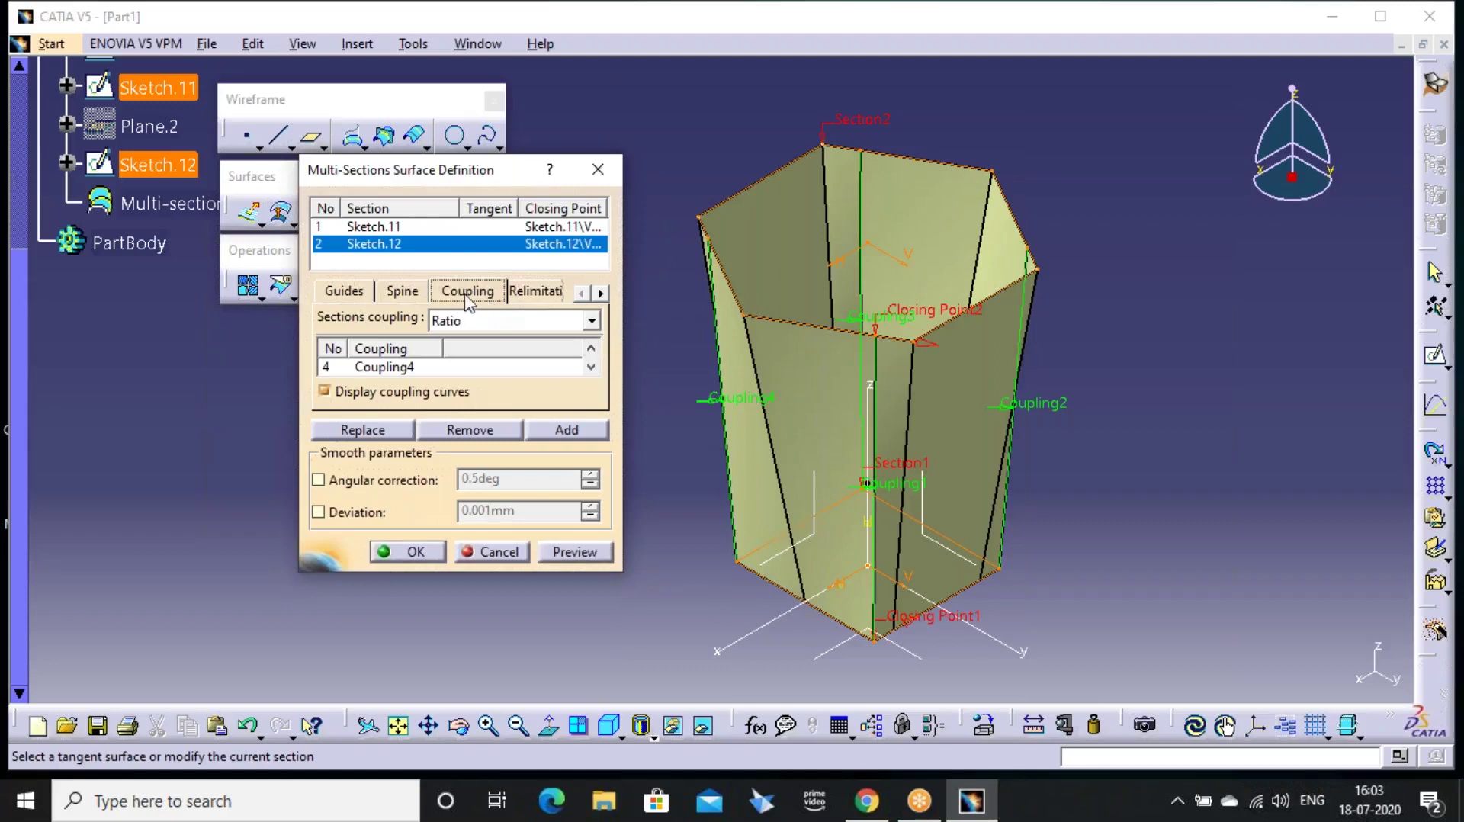
pyautogui.click(506, 324)
pyautogui.click(484, 359)
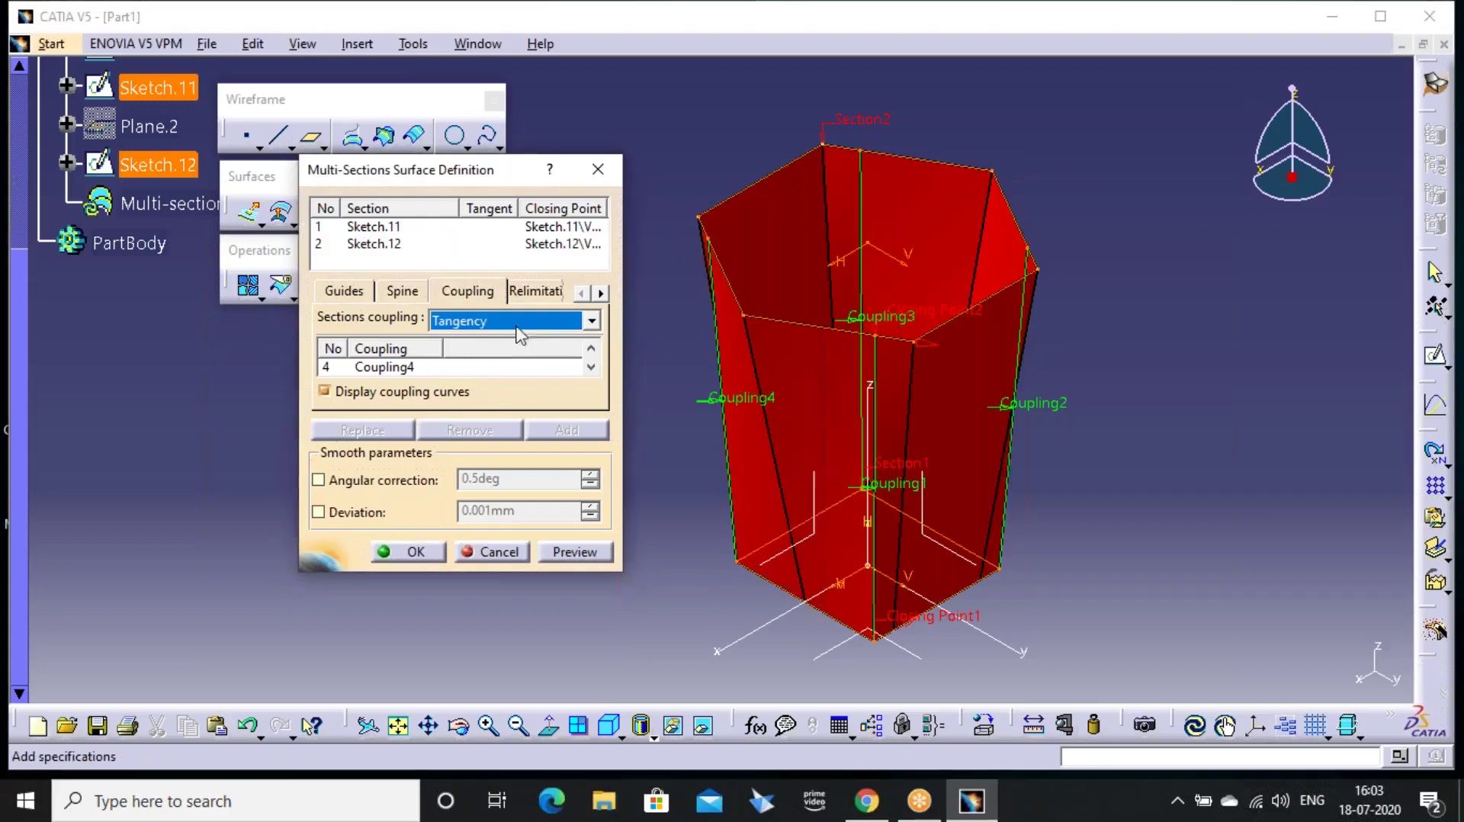
pyautogui.click(564, 551)
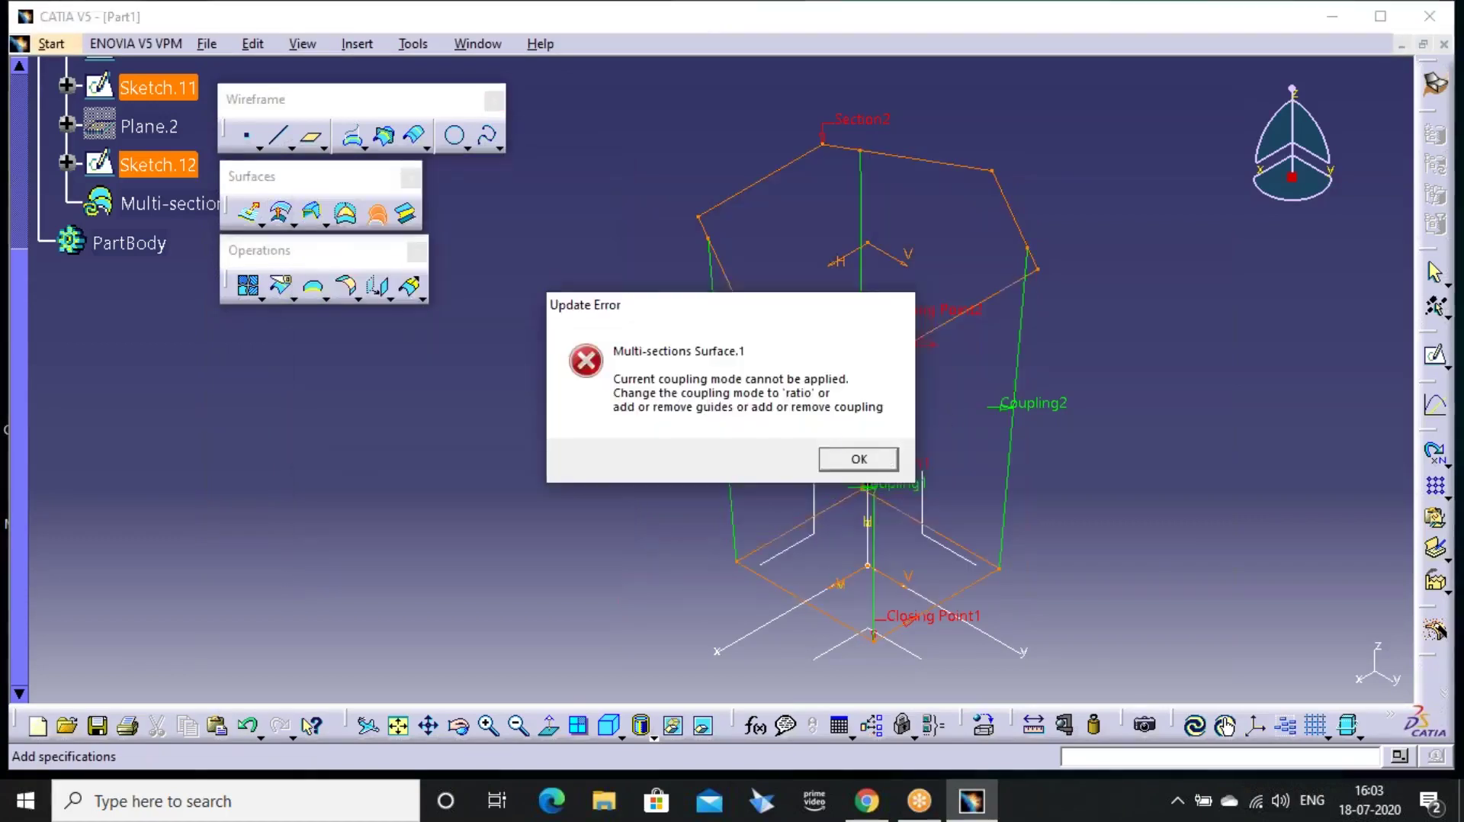
pyautogui.click(859, 458)
# Preview the surface with Ratio coupling again and discard the multi-sections surface definition
pyautogui.click(592, 321)
pyautogui.click(458, 337)
pyautogui.click(574, 551)
pyautogui.moveTo(739, 591); pyautogui.dragTo(902, 363, button='middle')
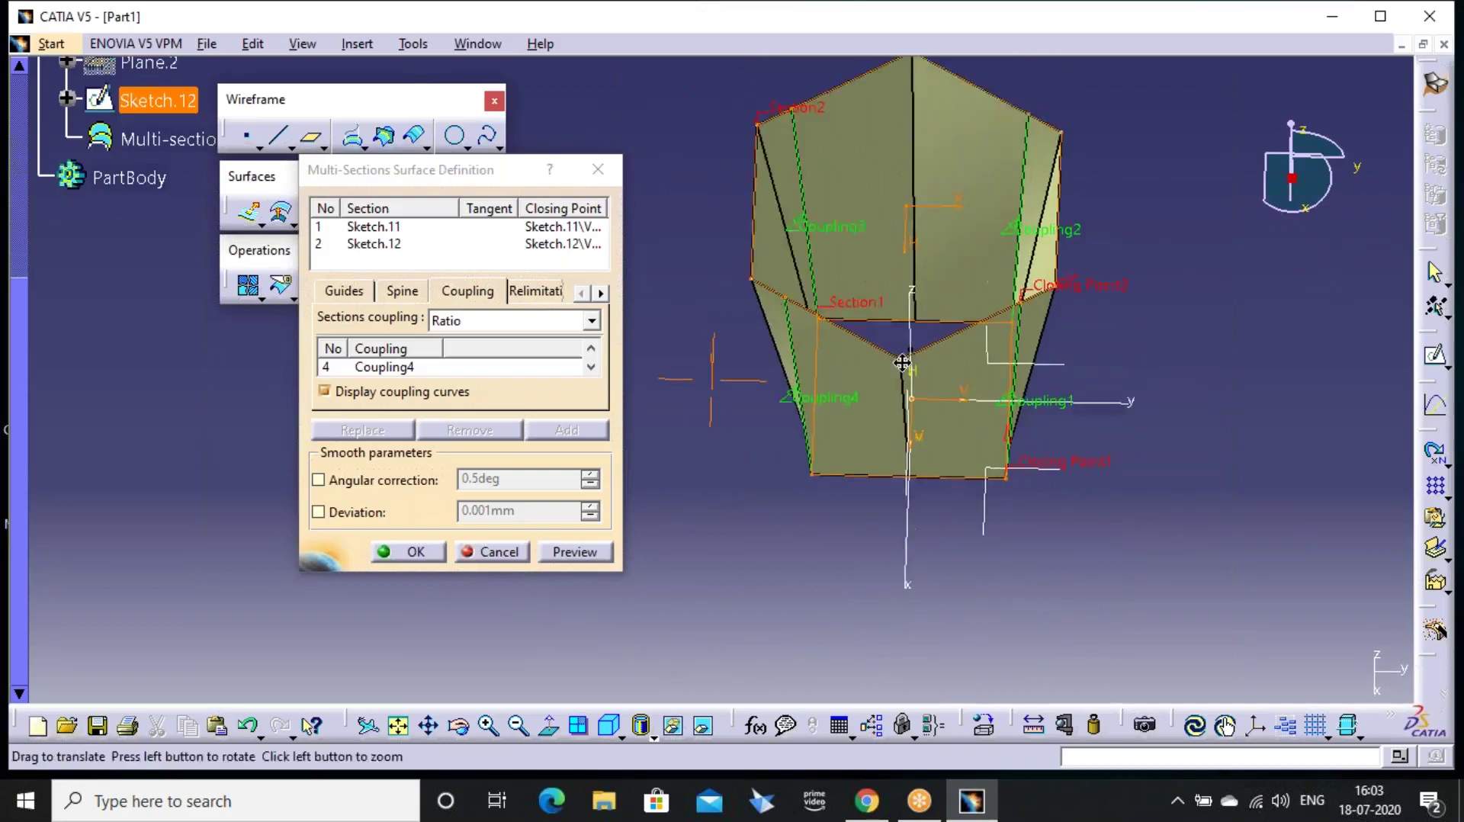
pyautogui.click(609, 725)
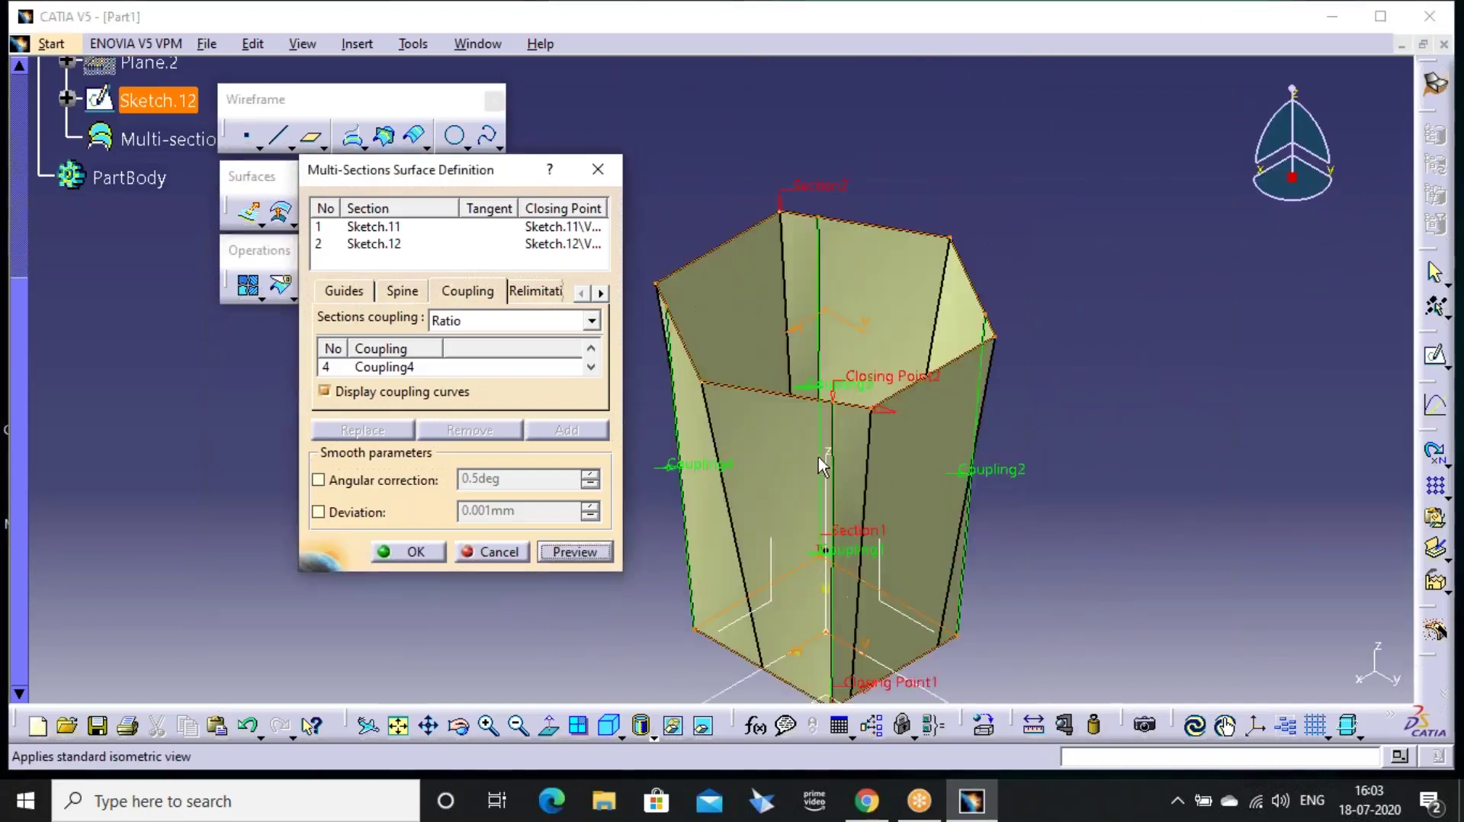
pyautogui.moveTo(818, 457); pyautogui.dragTo(902, 366, button='middle')
pyautogui.click(600, 170)
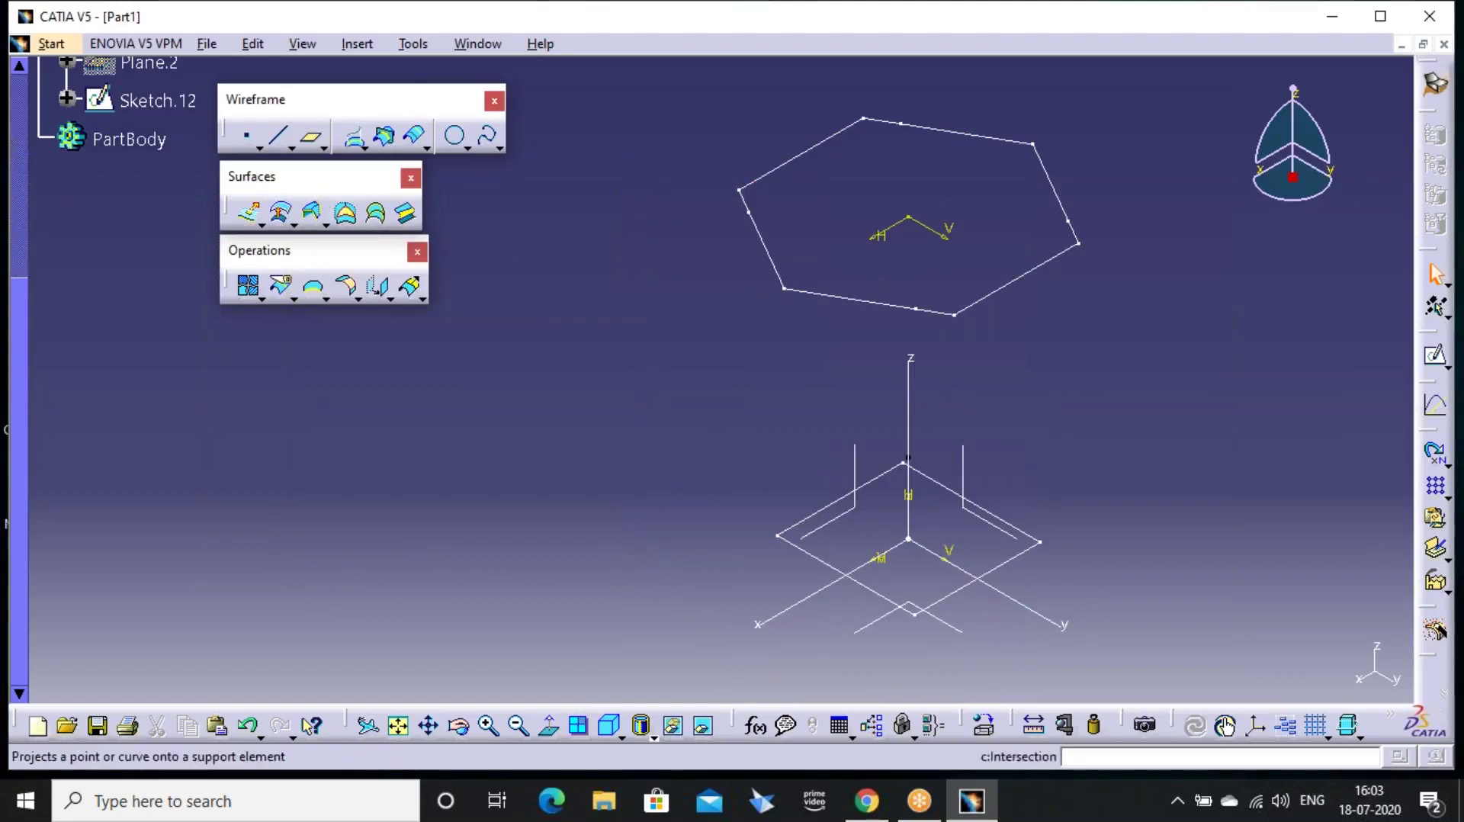
pyautogui.click(1022, 43)
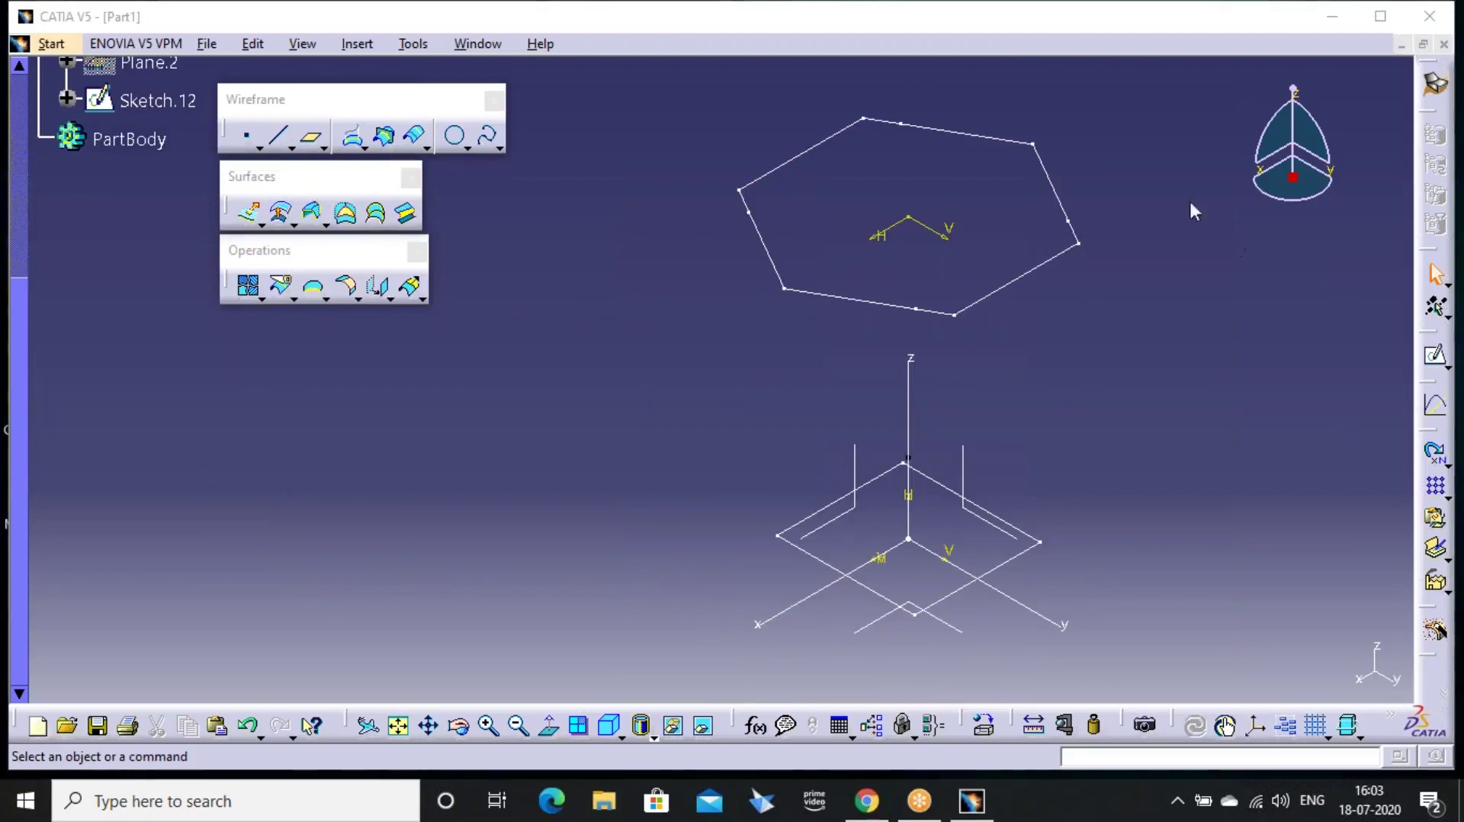
# Create two Point-Point lines joining the rectangle's front and right corners to the hexagon break points above them
pyautogui.click(281, 138)
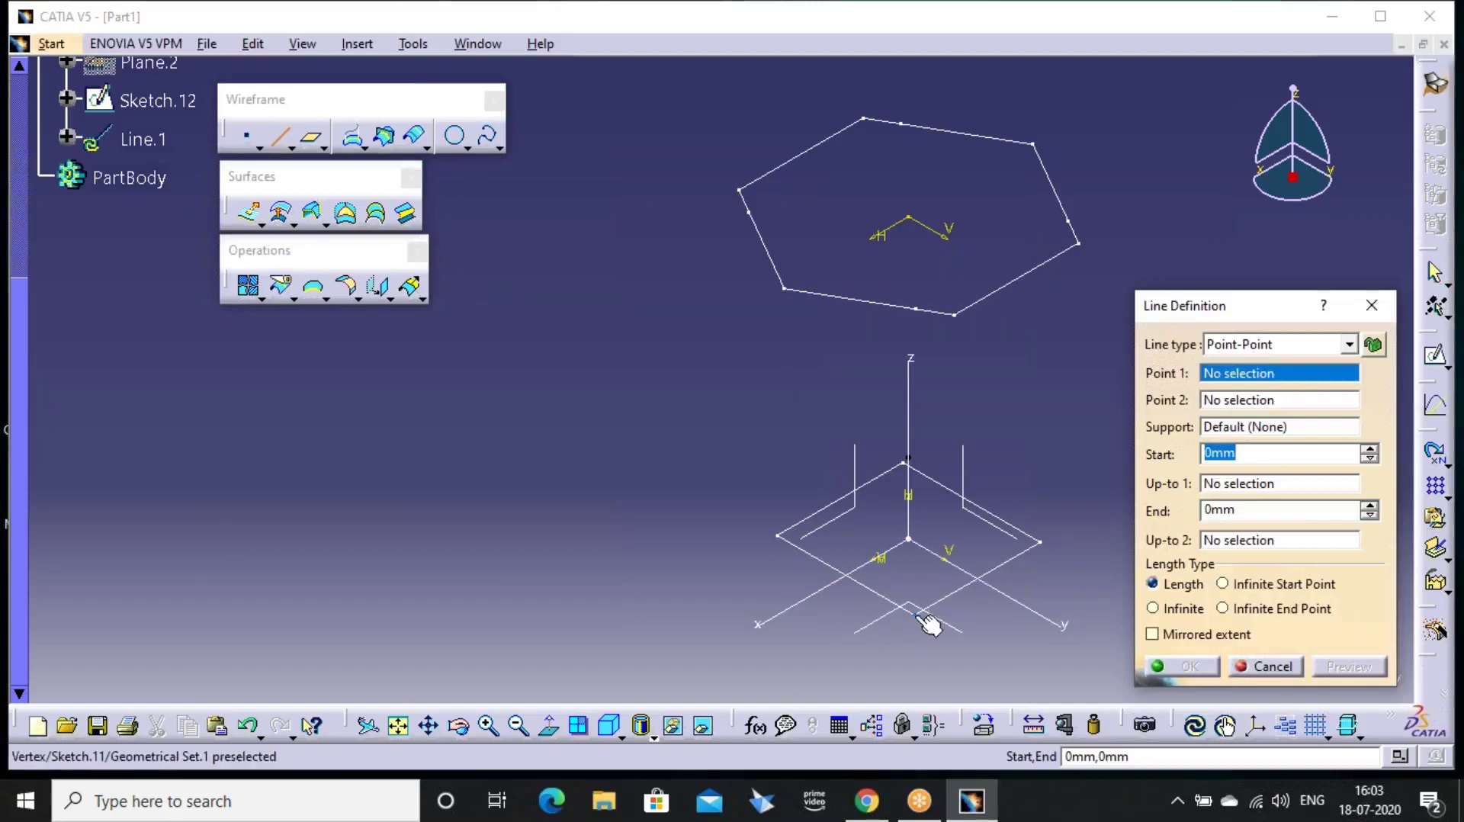
pyautogui.click(915, 613)
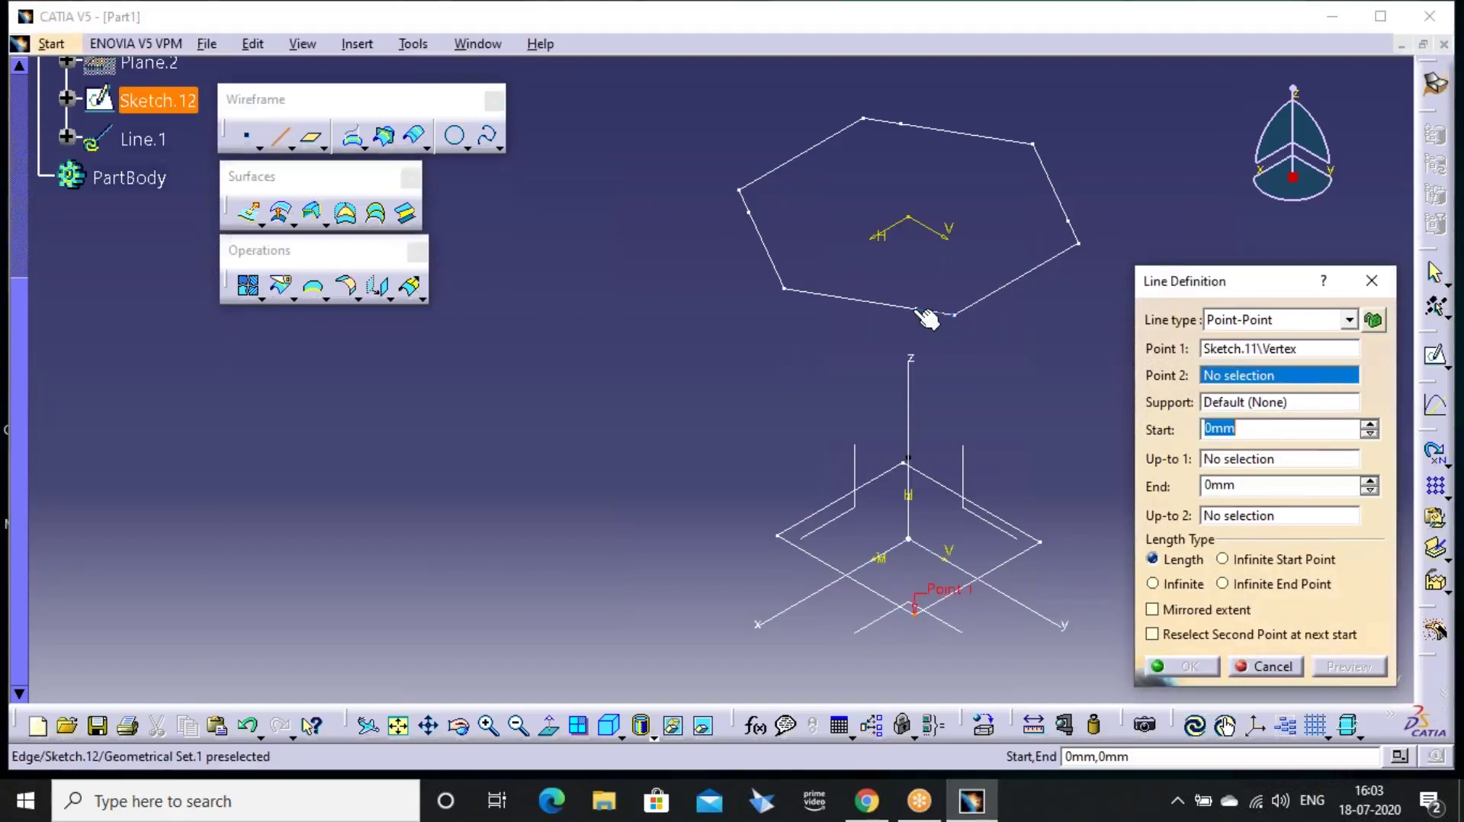
pyautogui.click(953, 314)
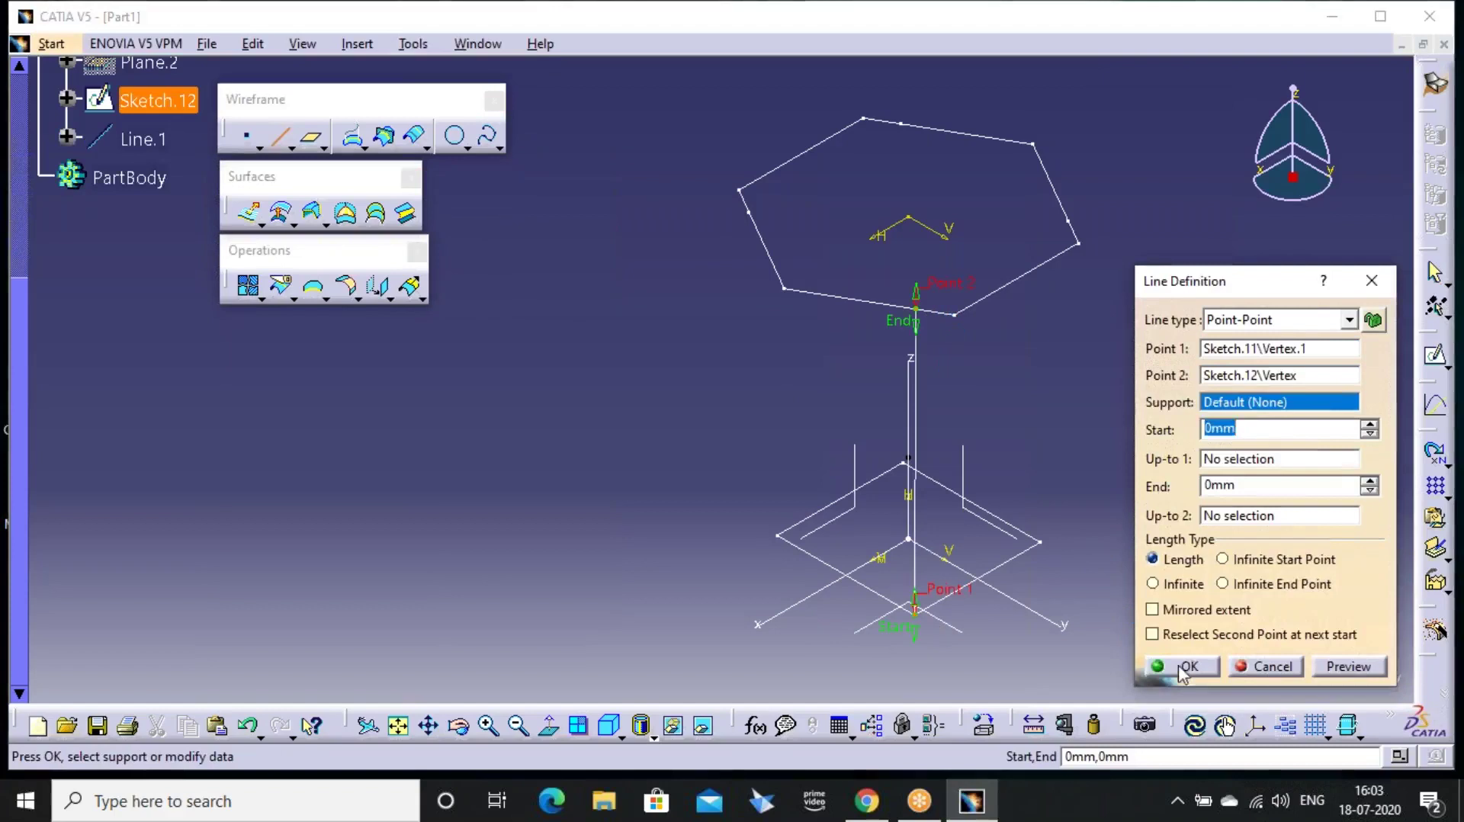
pyautogui.press('Return')
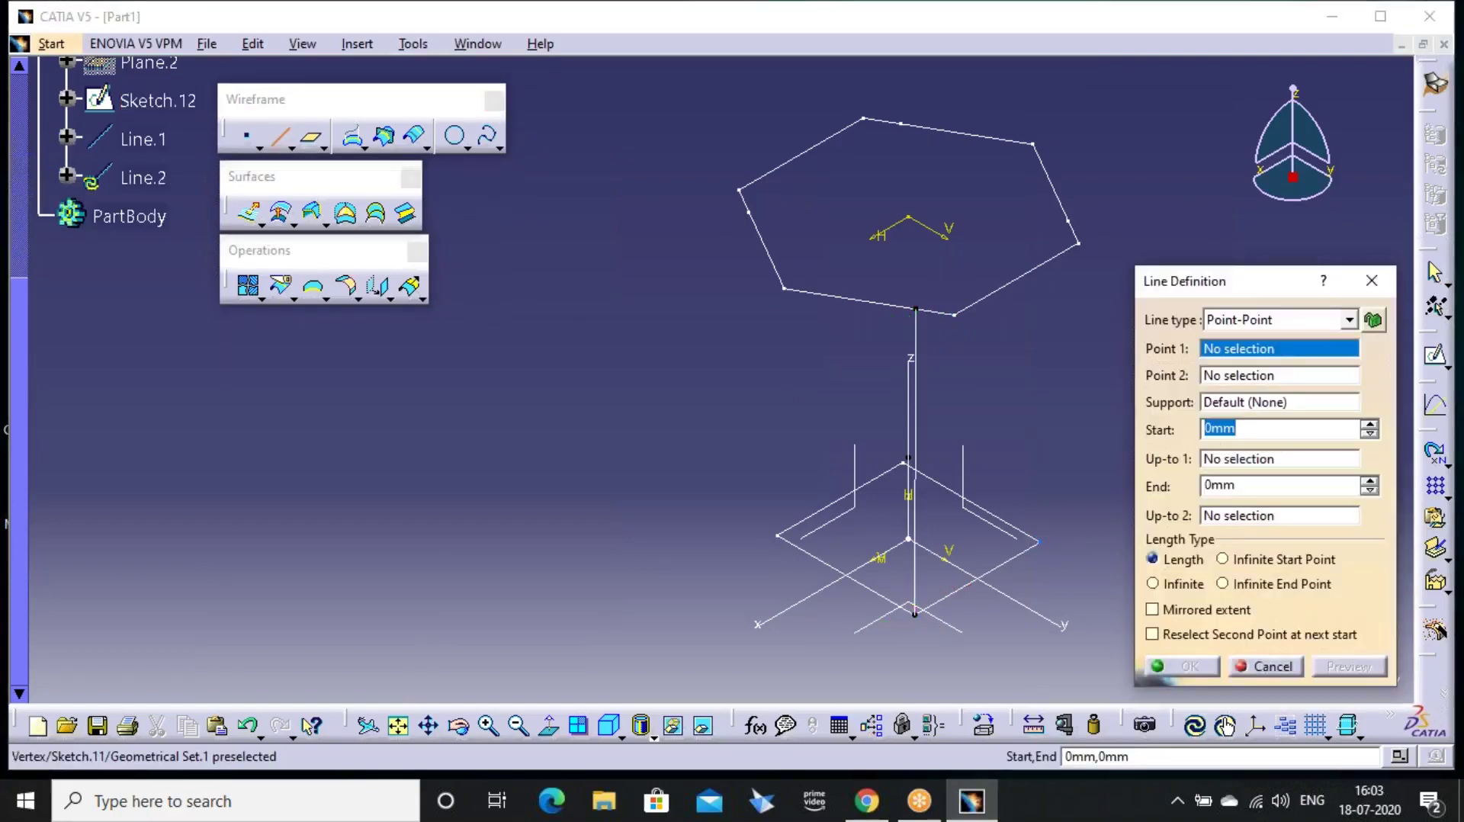
pyautogui.click(1039, 541)
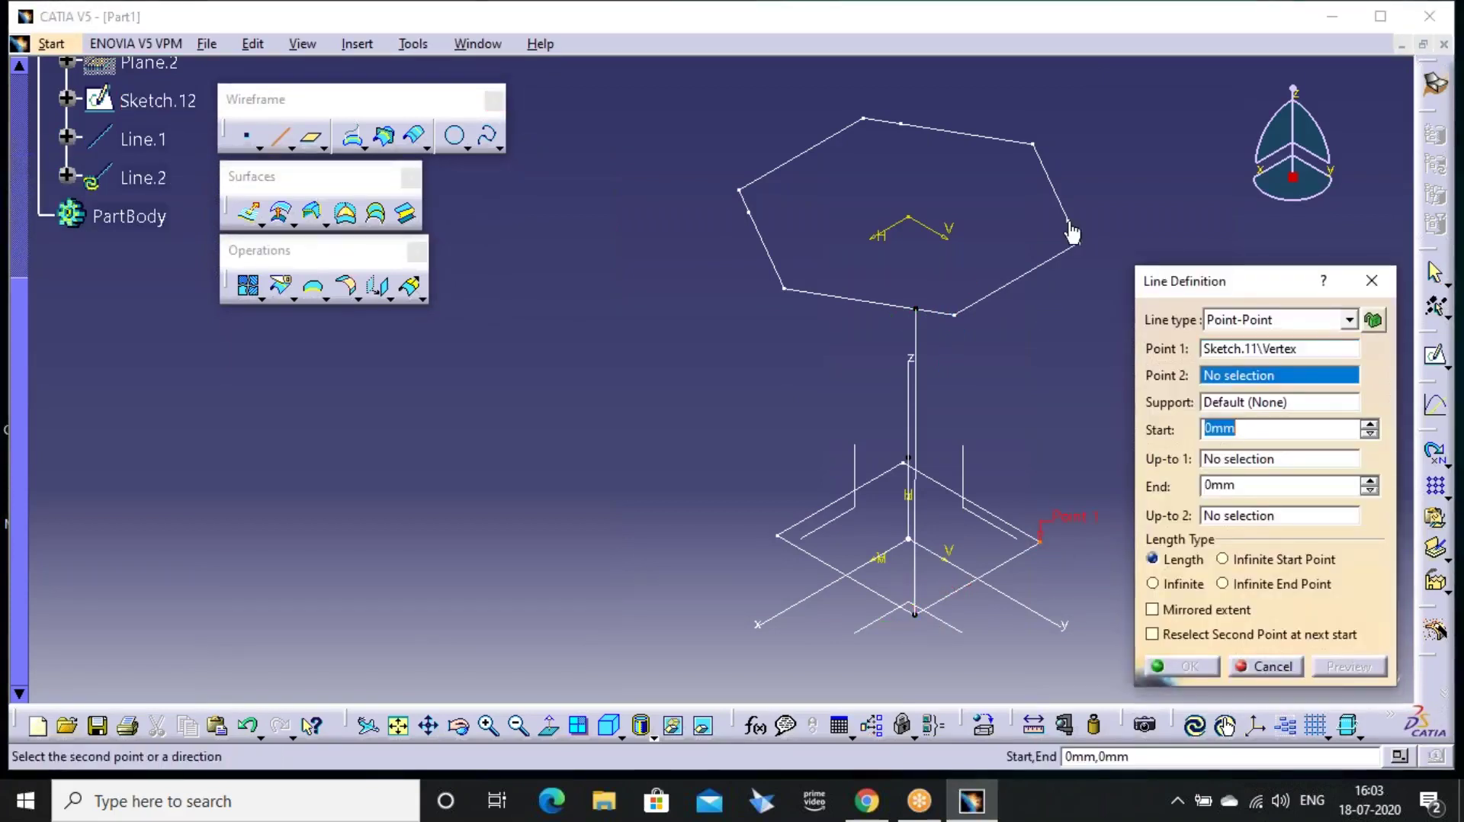
pyautogui.click(1070, 227)
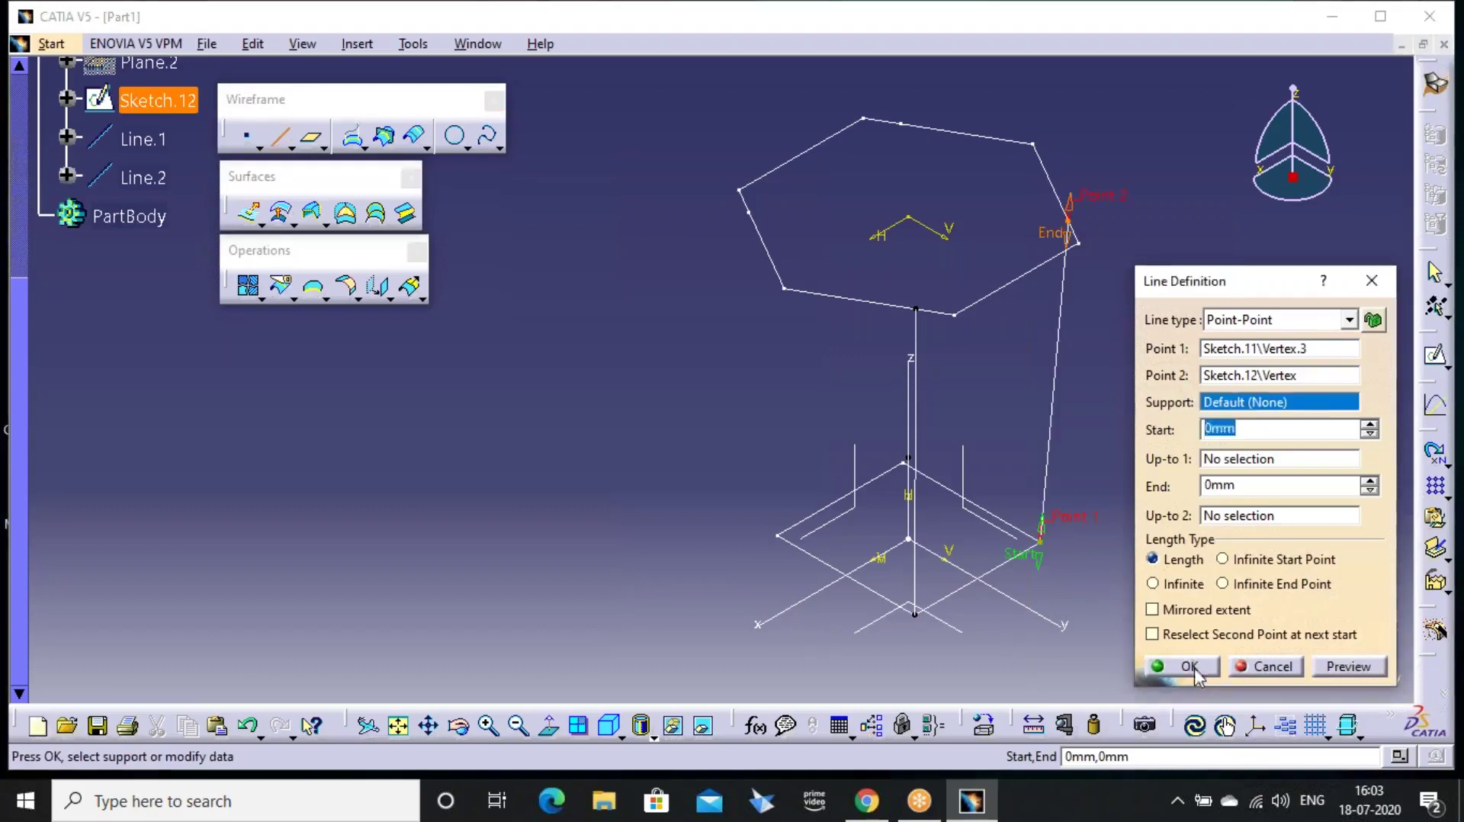
pyautogui.click(1170, 666)
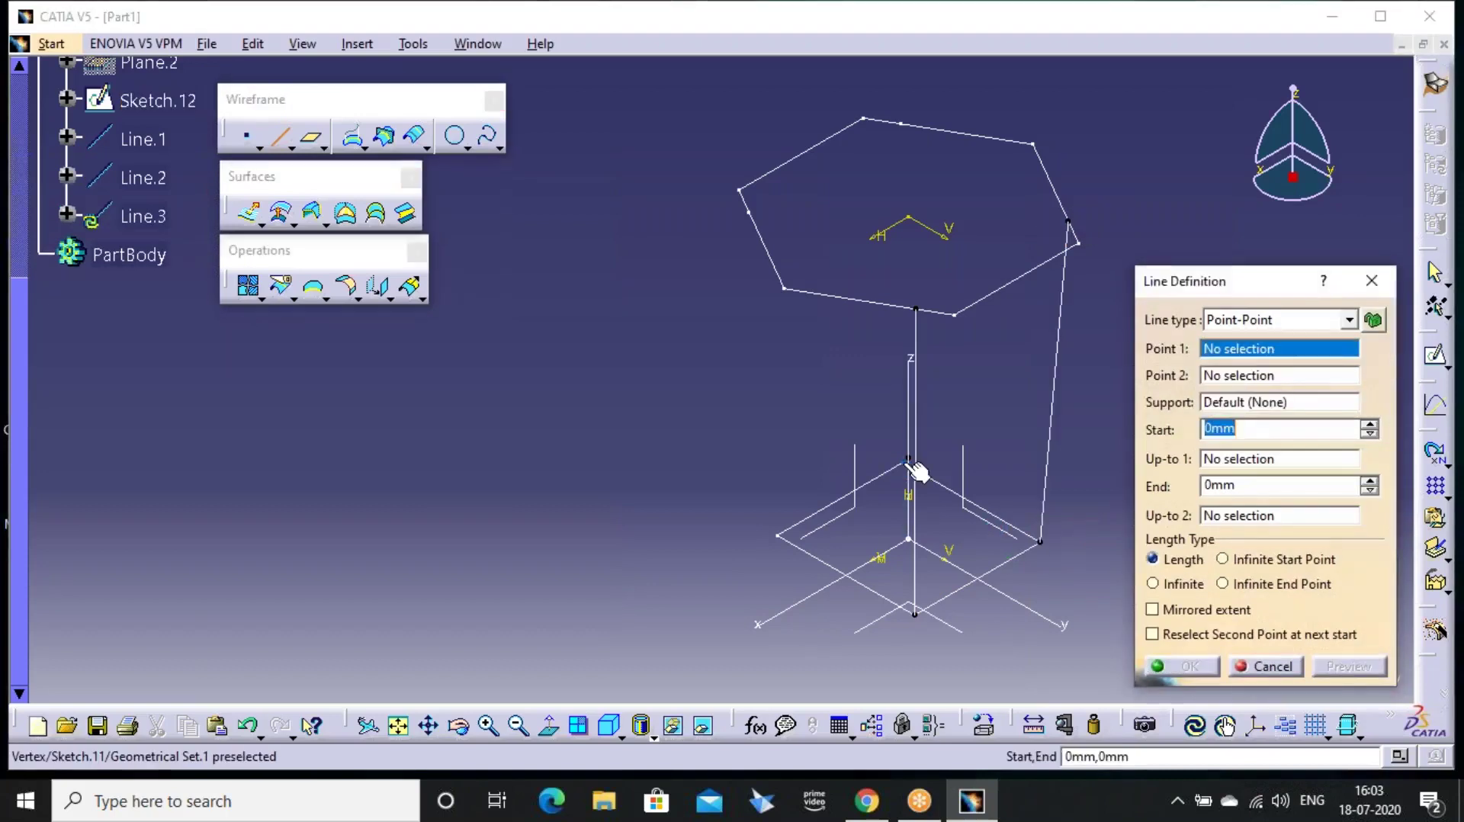
# Create two more Point-Point lines joining the rectangle's rear and left corners to the hexagon break points above them
pyautogui.click(908, 460)
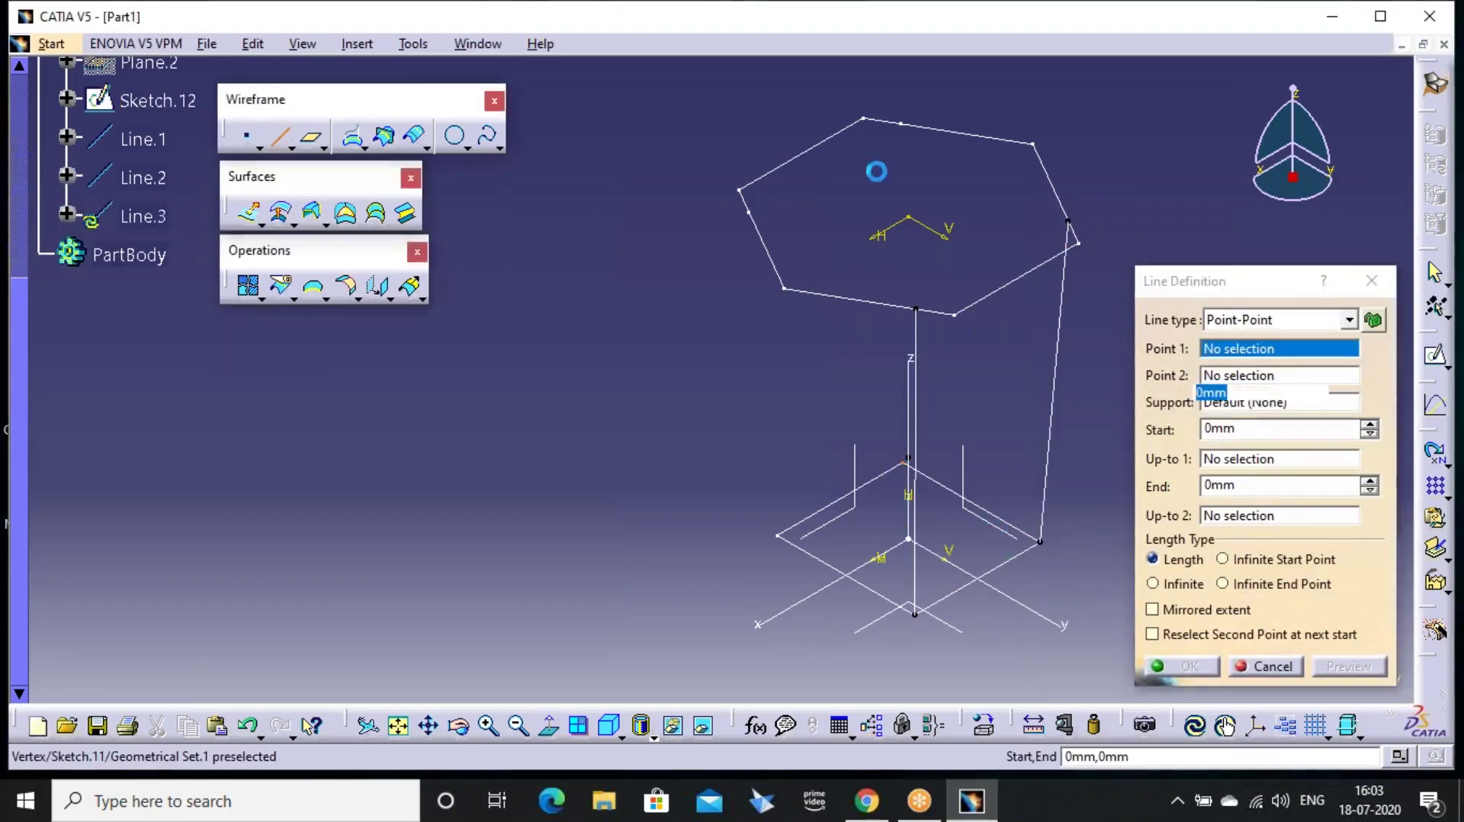
pyautogui.click(901, 123)
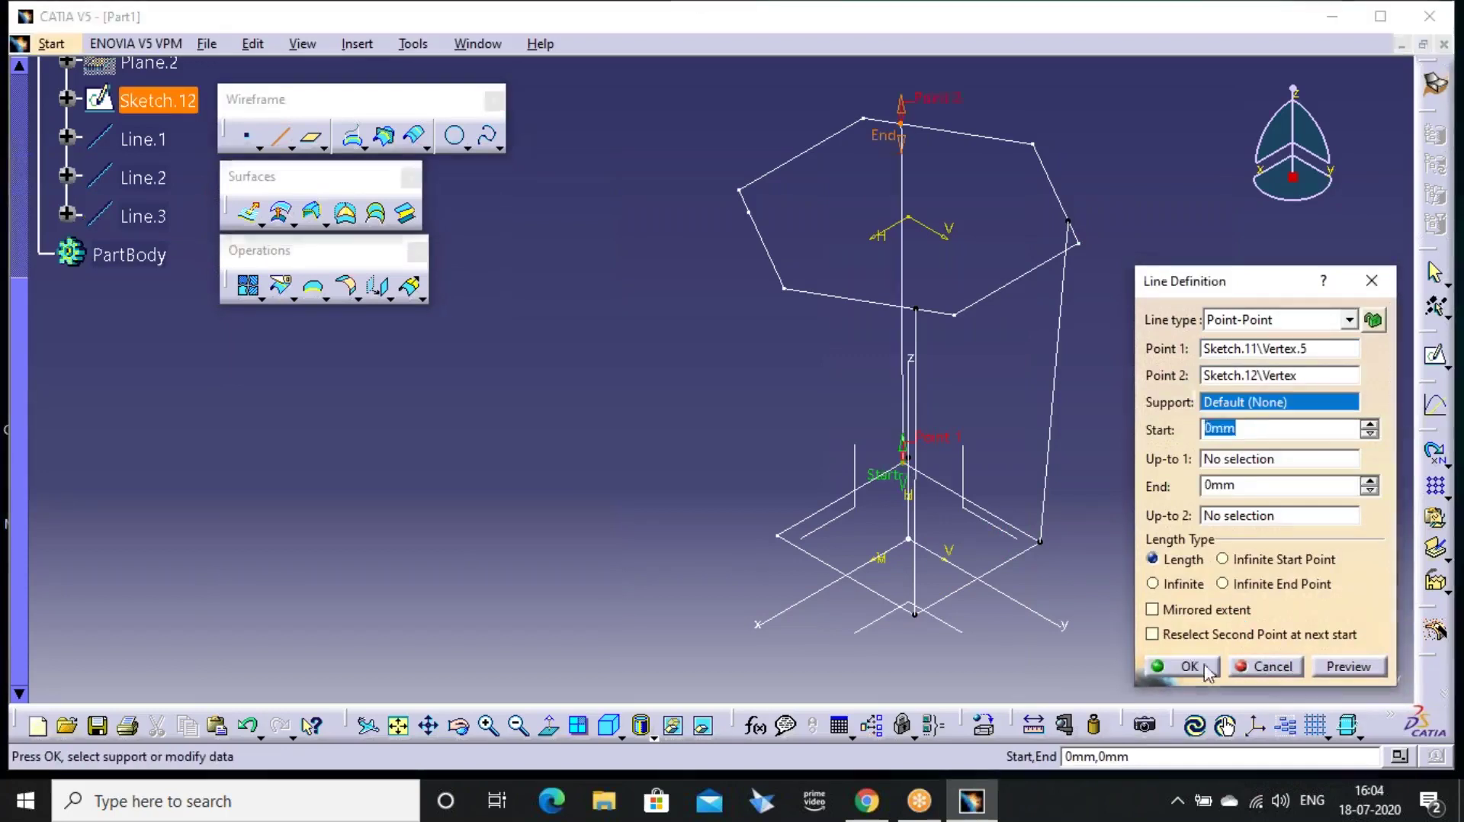
pyautogui.click(1182, 666)
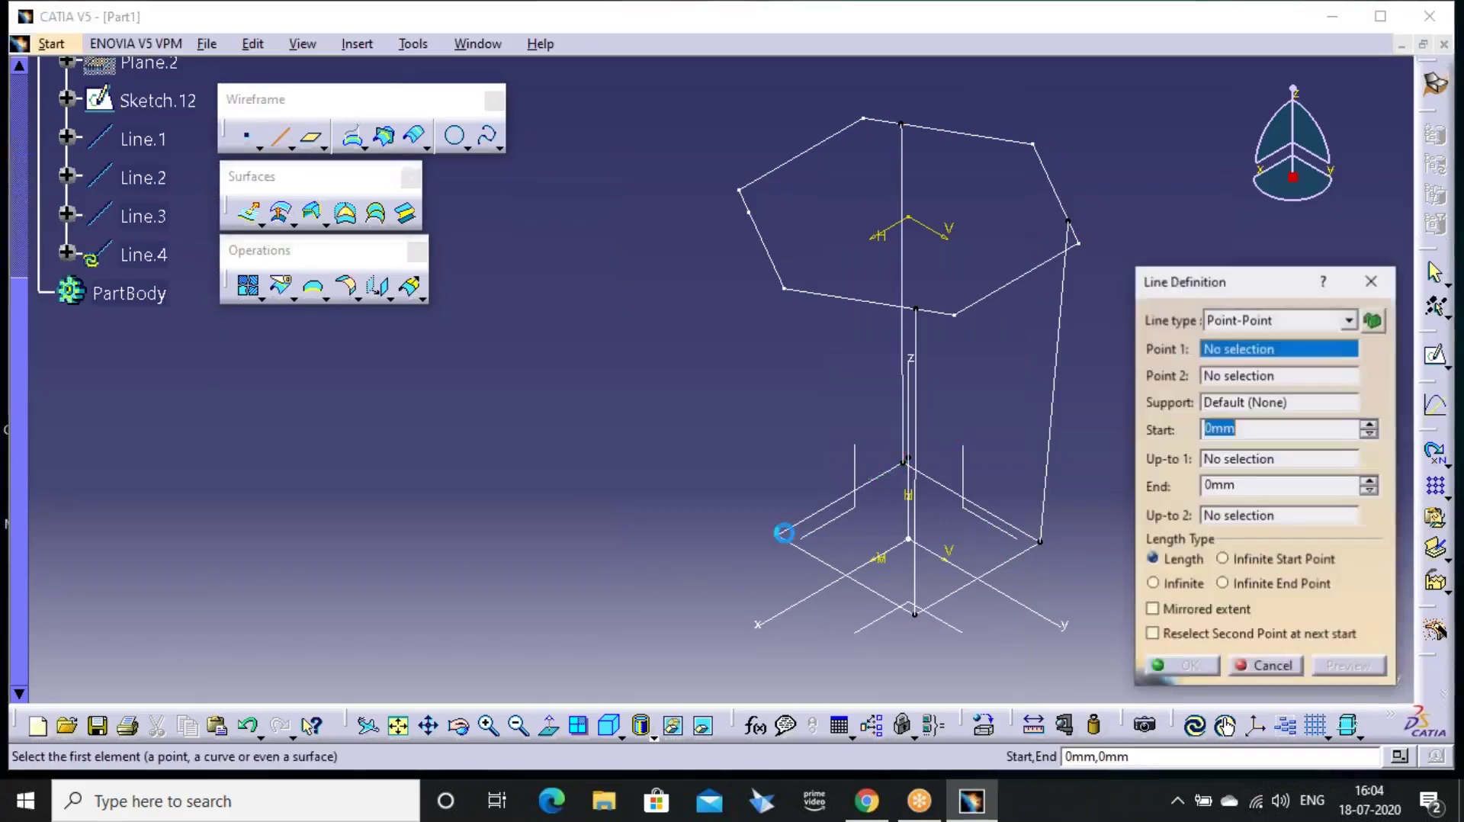
pyautogui.click(783, 537)
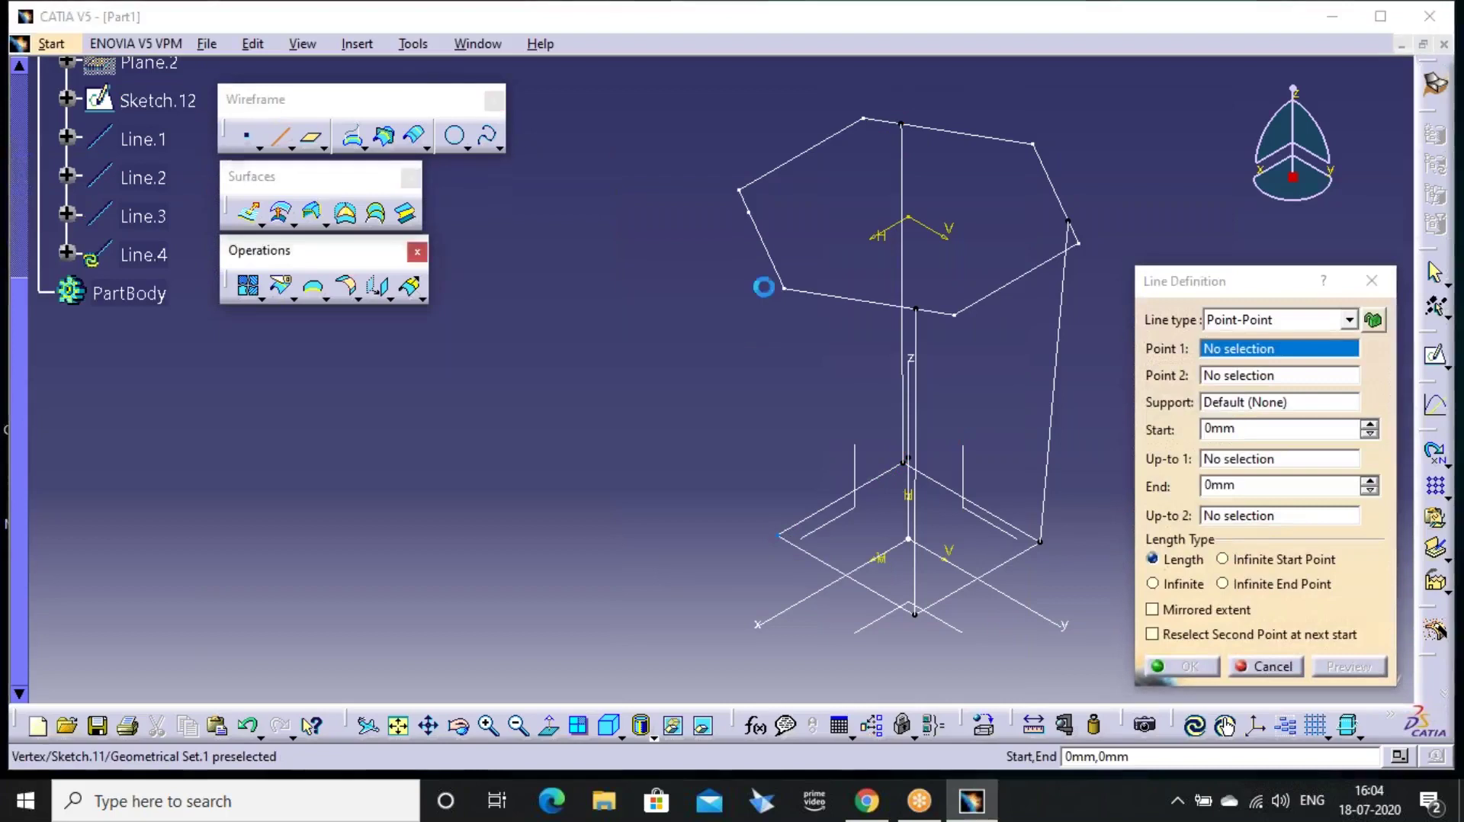
pyautogui.click(754, 216)
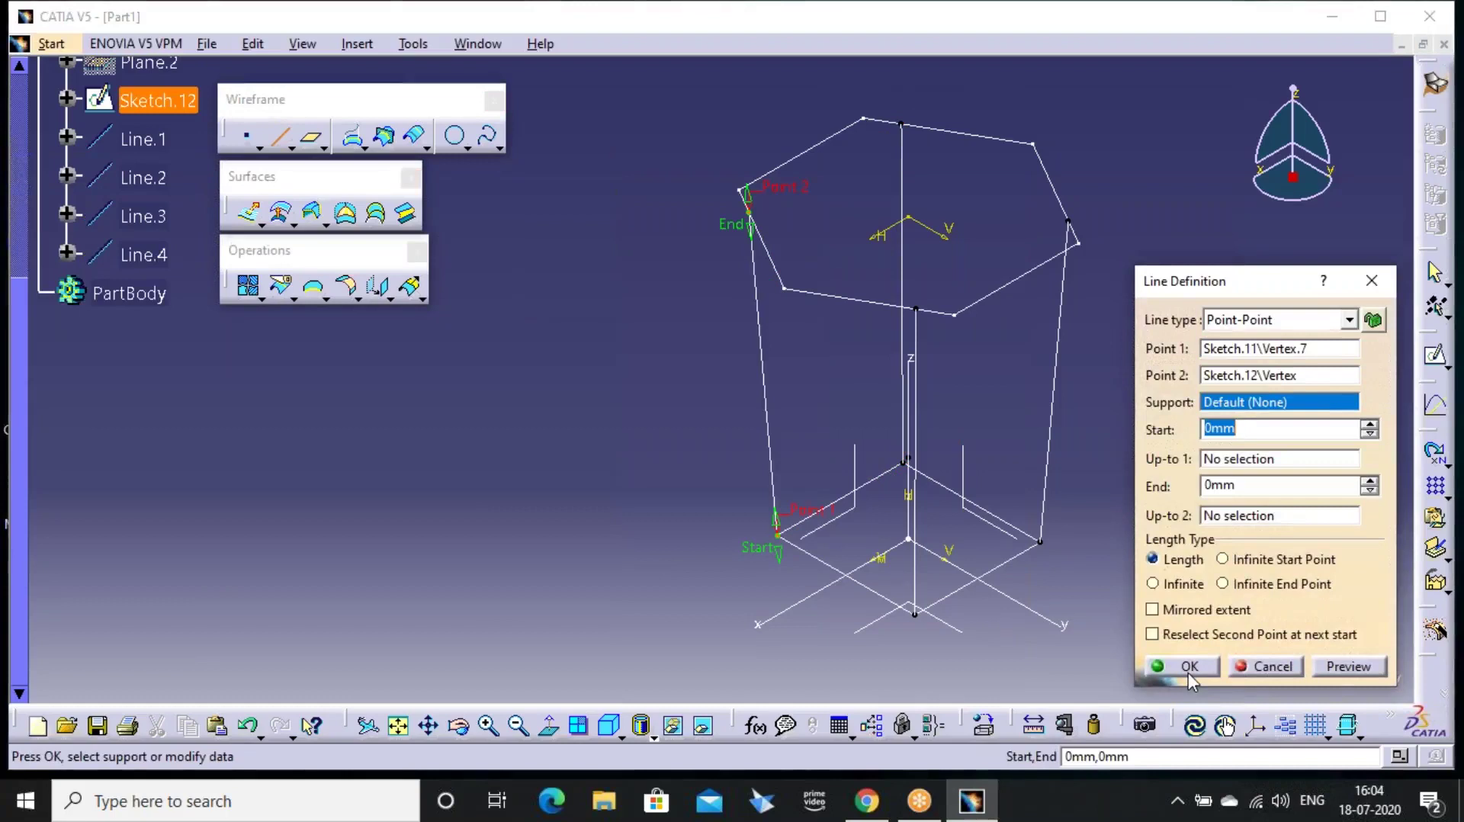
pyautogui.click(1190, 666)
pyautogui.moveTo(925, 248); pyautogui.dragTo(862, 351, button='middle')
pyautogui.click(1371, 280)
pyautogui.click(610, 725)
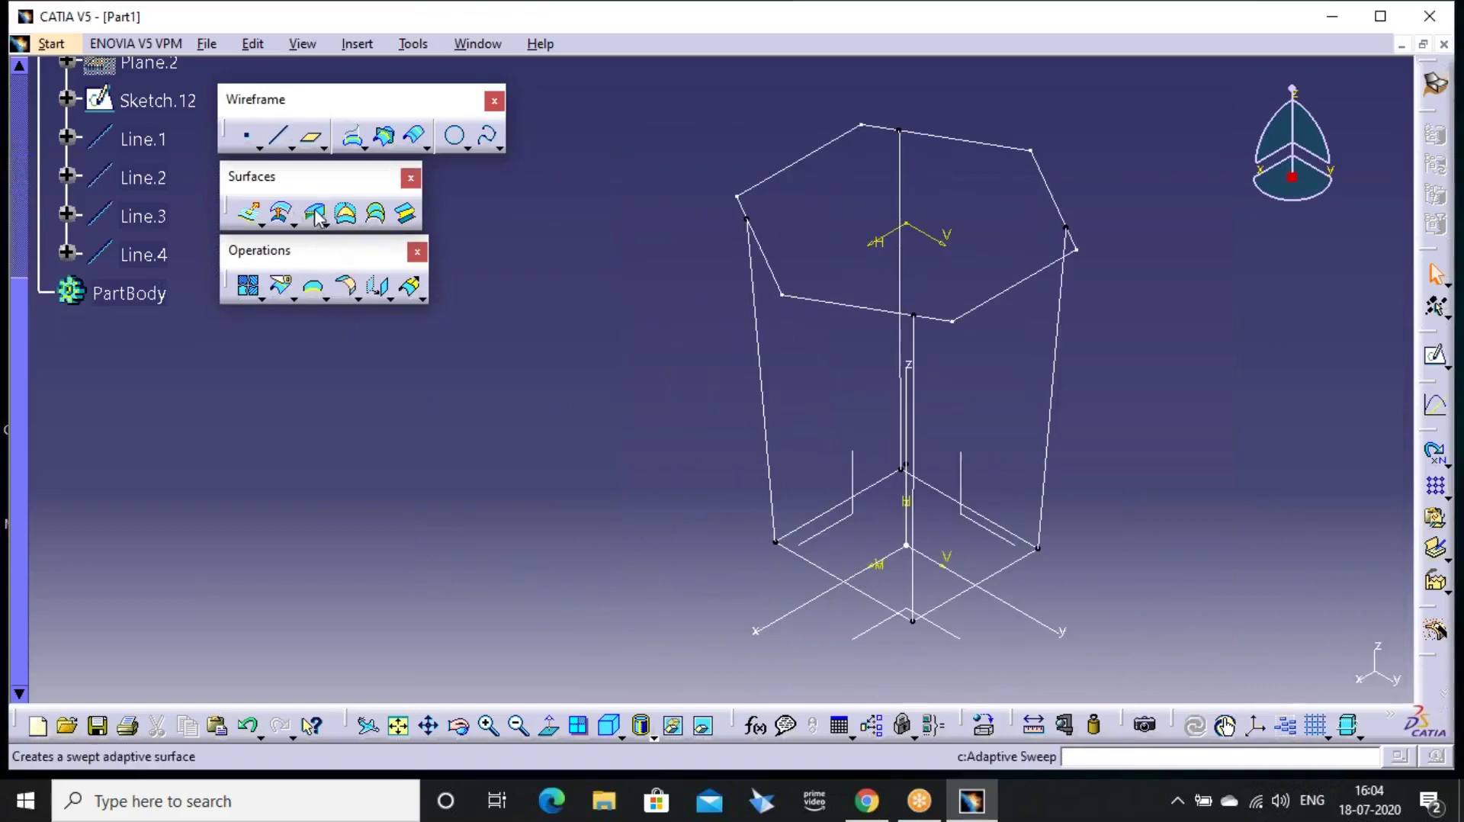
# Start a new multi-sections surface with rectangle Sketch.11 and hexagon Sketch.12 as its sections
pyautogui.click(375, 213)
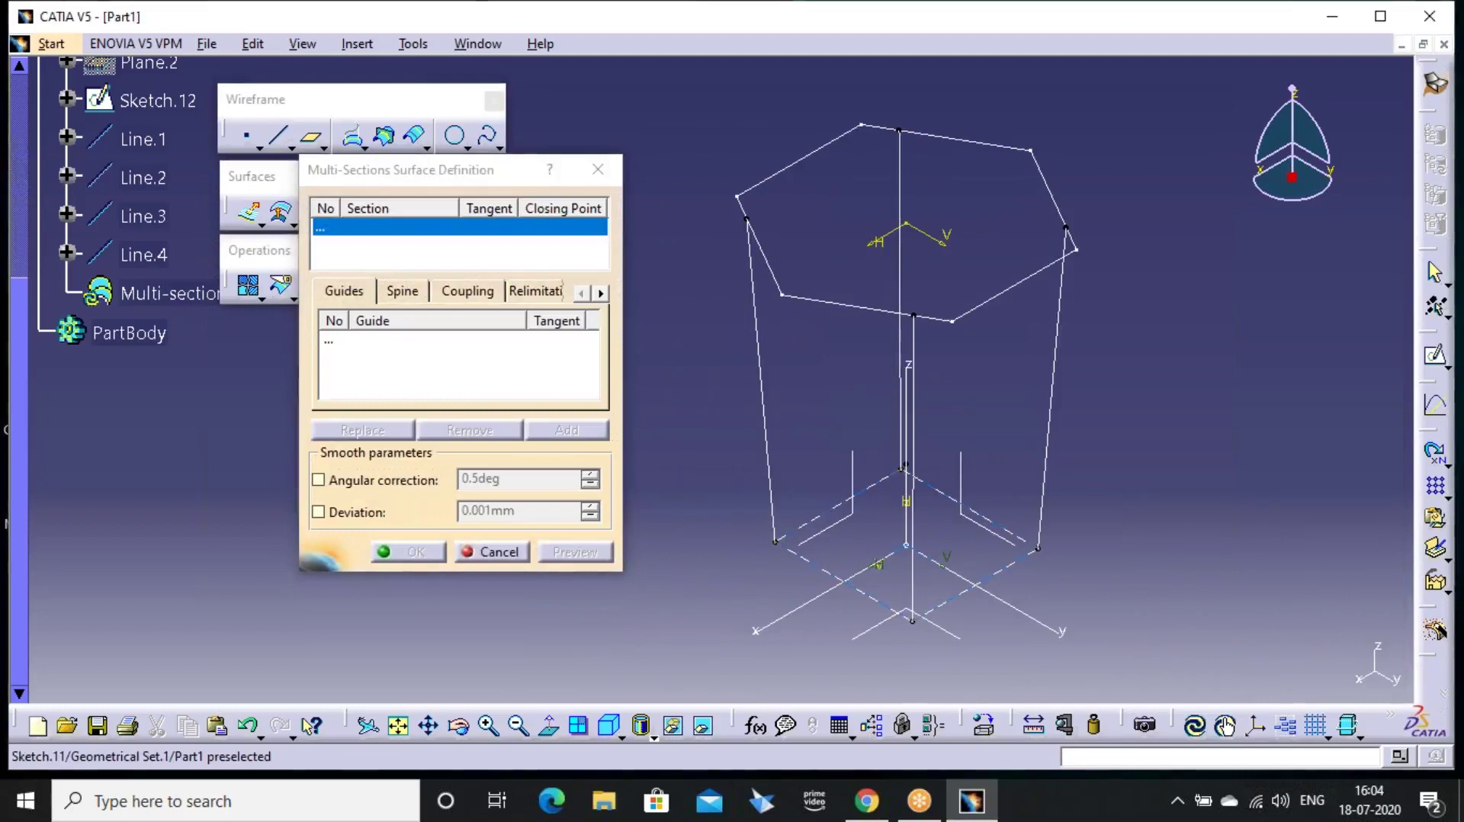
pyautogui.click(796, 553)
pyautogui.click(813, 305)
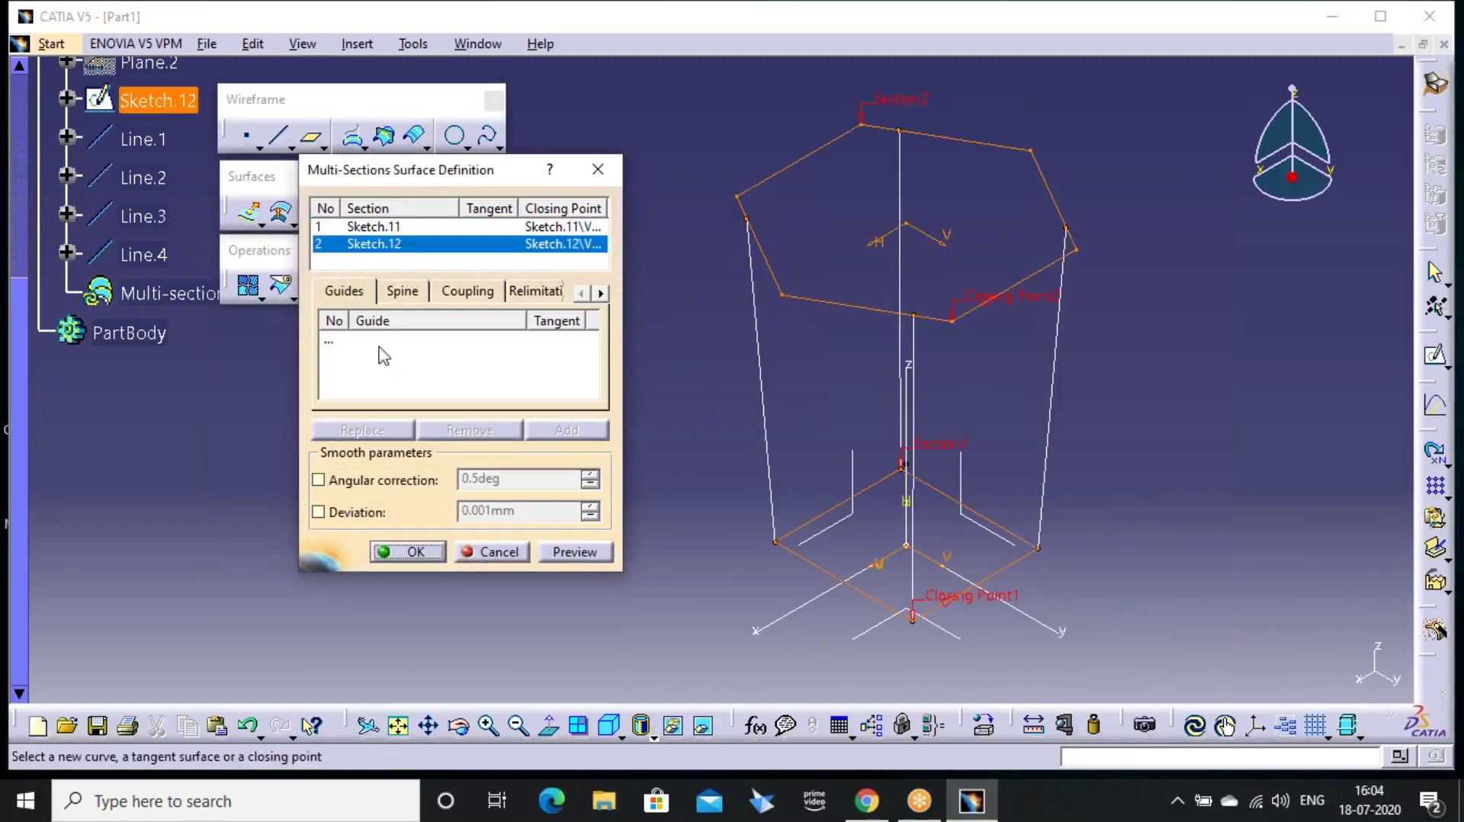
# Add the connecting lines Line.1 to Line.4 as guides and preview the multi-sections surface
pyautogui.click(399, 343)
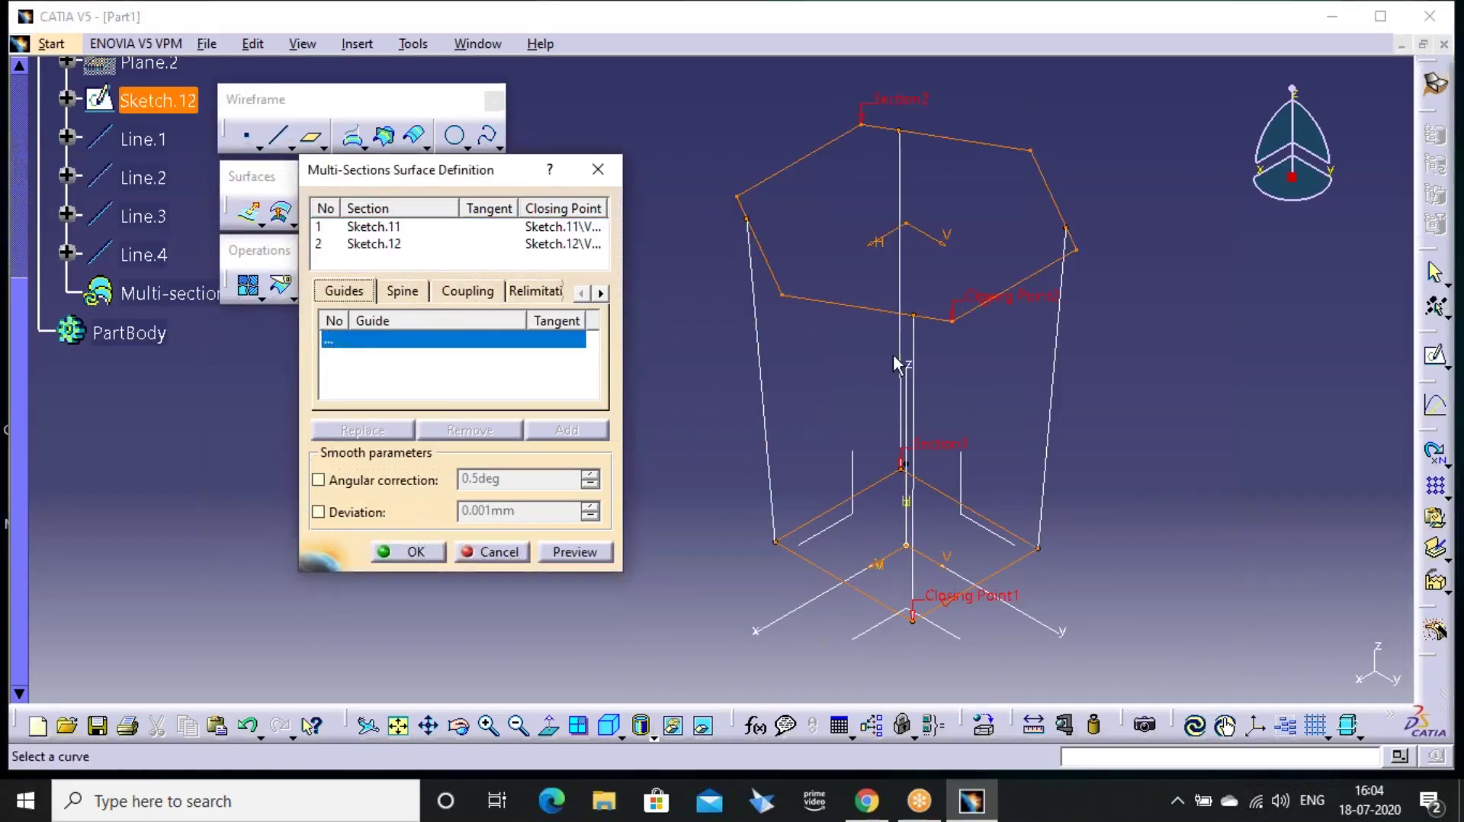
pyautogui.click(914, 343)
pyautogui.click(1056, 343)
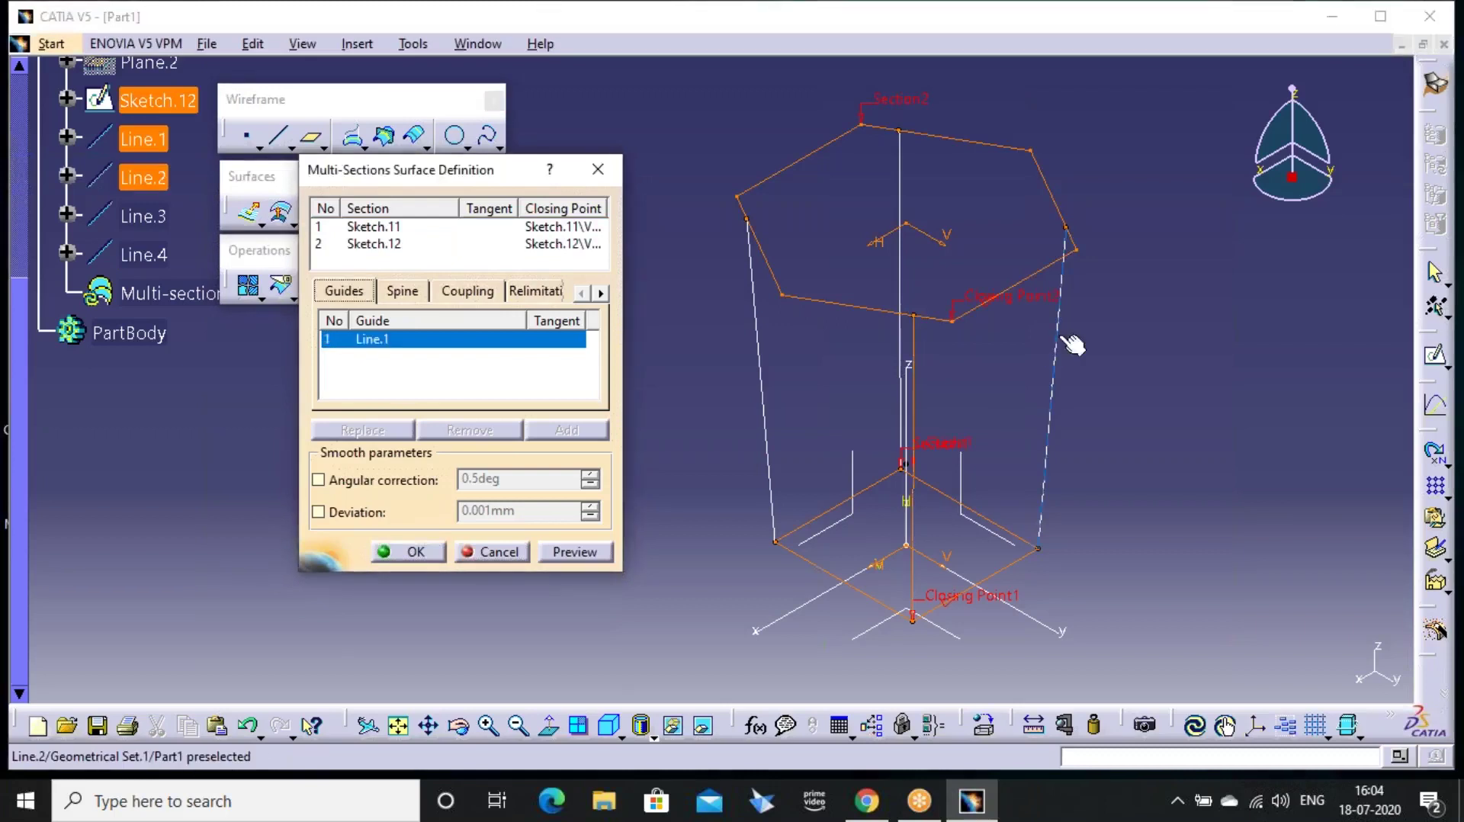
pyautogui.click(751, 318)
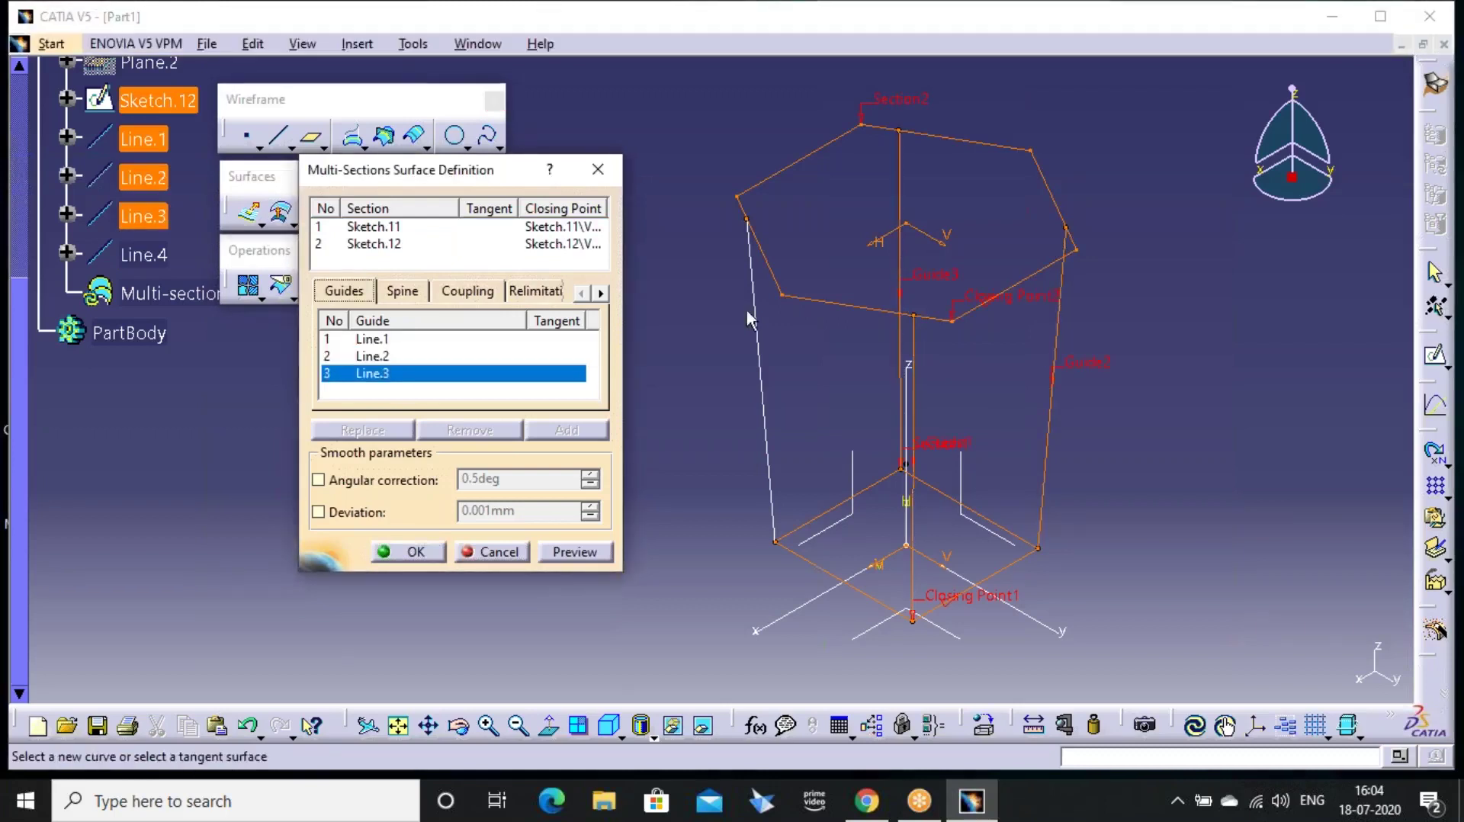
pyautogui.click(769, 318)
pyautogui.click(575, 552)
pyautogui.moveTo(766, 599)
pyautogui.mouseDown(button='middle')
pyautogui.moveTo(796, 493)
pyautogui.moveTo(697, 696)
pyautogui.moveTo(771, 343)
pyautogui.moveTo(762, 396)
pyautogui.moveTo(984, 401)
pyautogui.moveTo(945, 451)
pyautogui.moveTo(1008, 568)
pyautogui.moveTo(926, 519)
pyautogui.moveTo(991, 587)
pyautogui.moveTo(1010, 705)
pyautogui.mouseUp(button='middle')
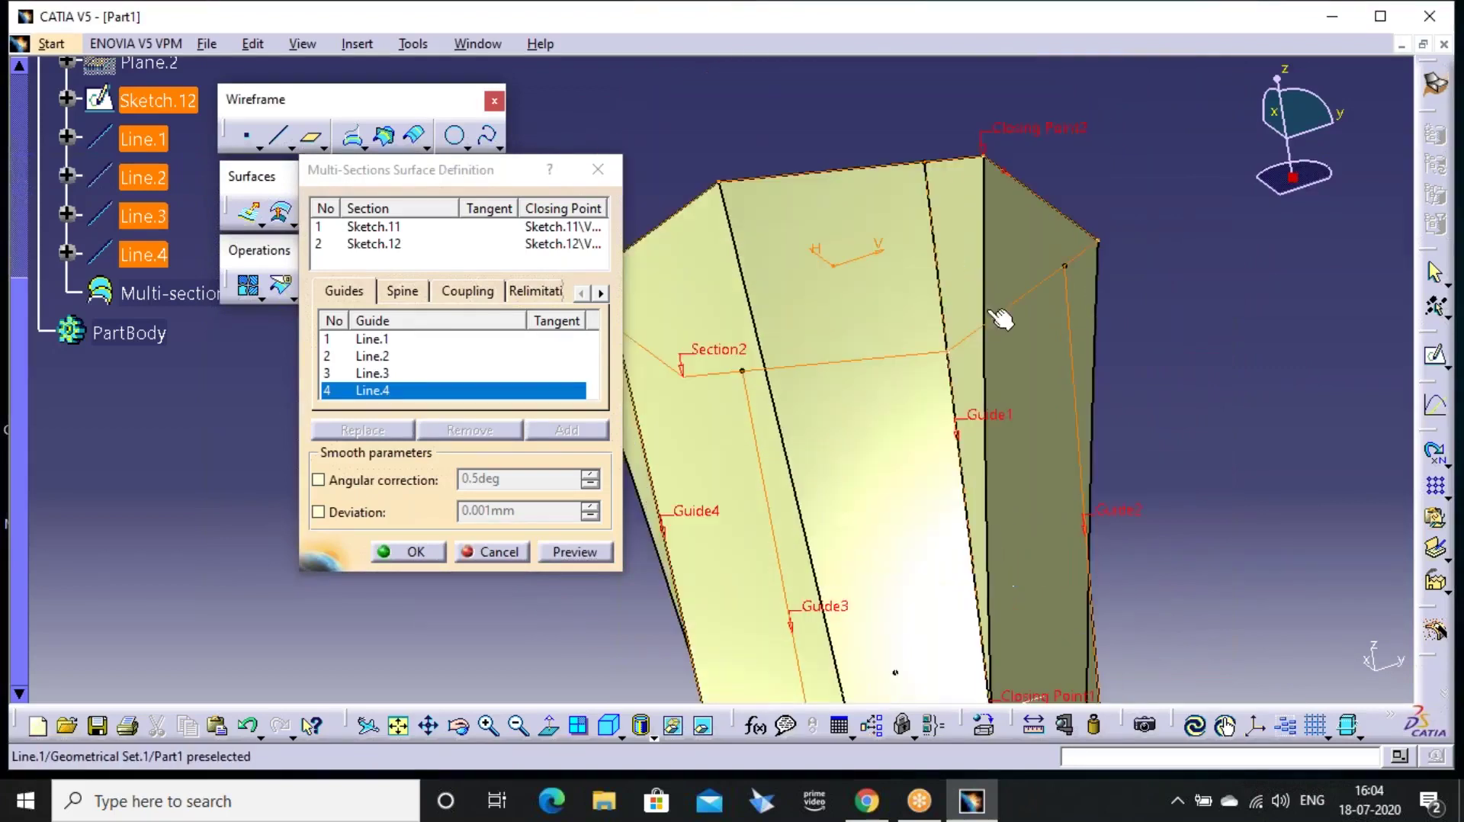
pyautogui.rightClick(1011, 132)
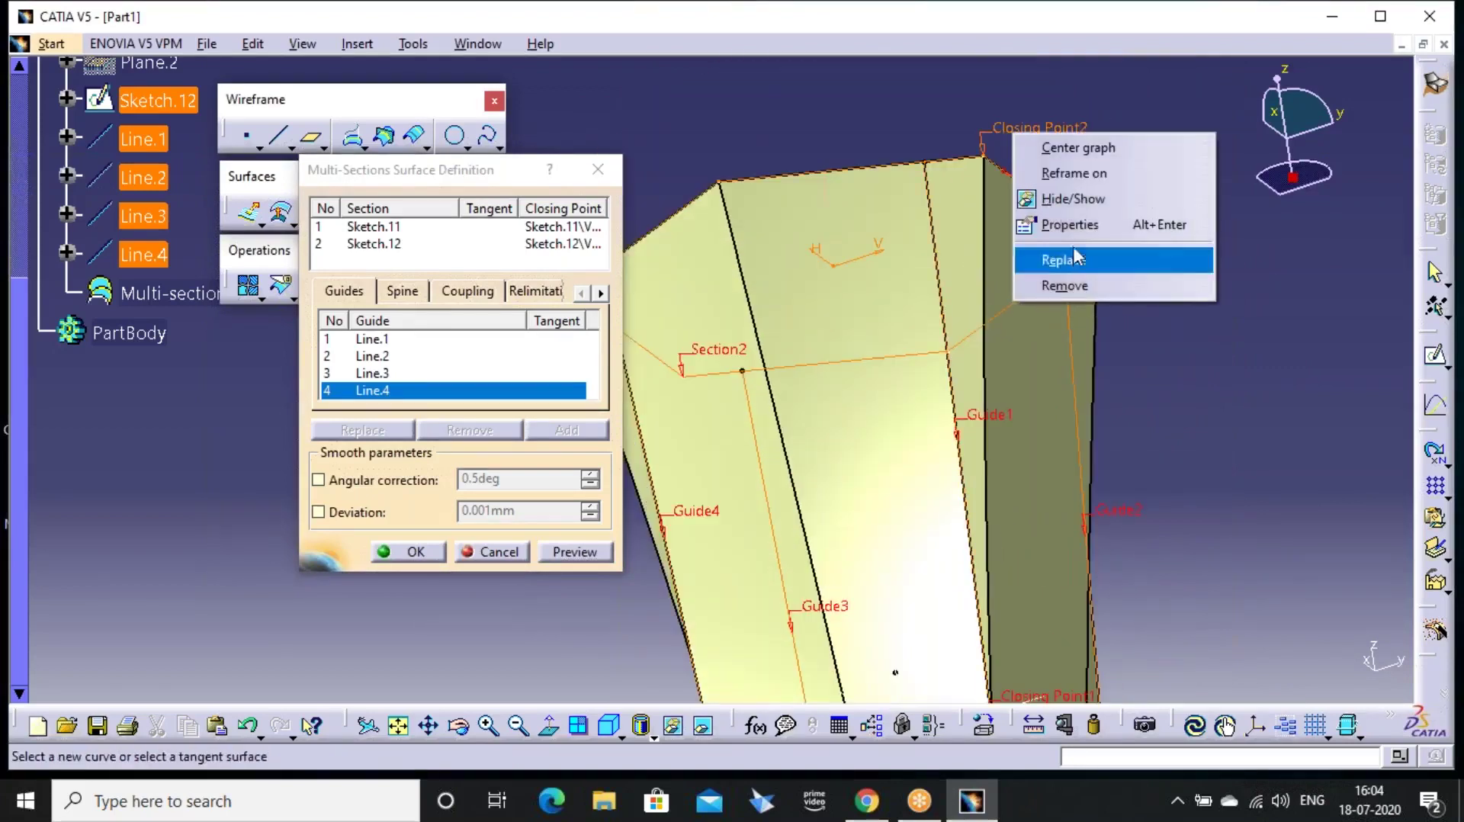
pyautogui.click(1128, 51)
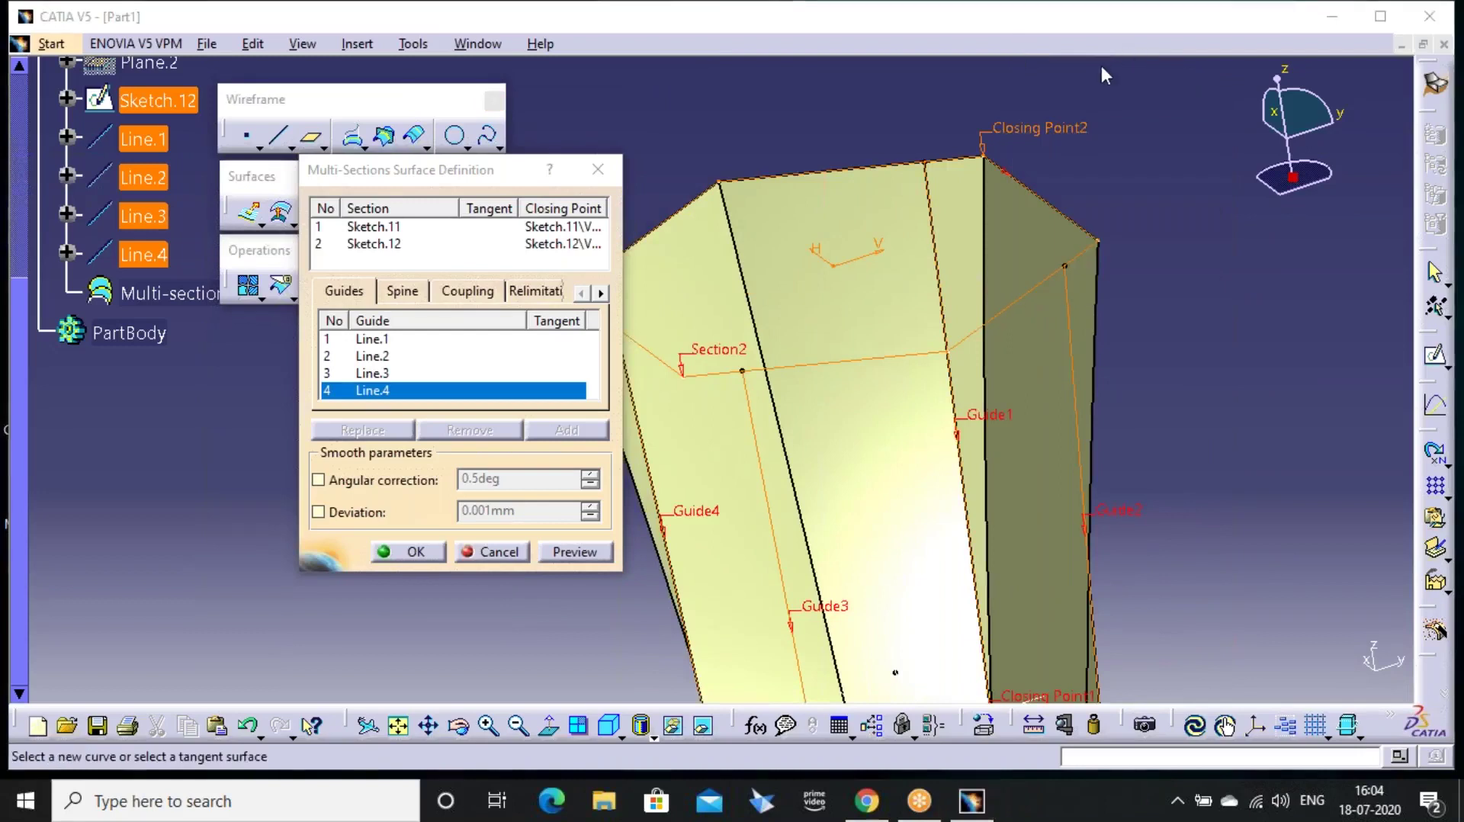
# Replace the hexagon section's closing point with the upper end of Line.1 and preview the multi-sections surface
pyautogui.rightClick(1043, 133)
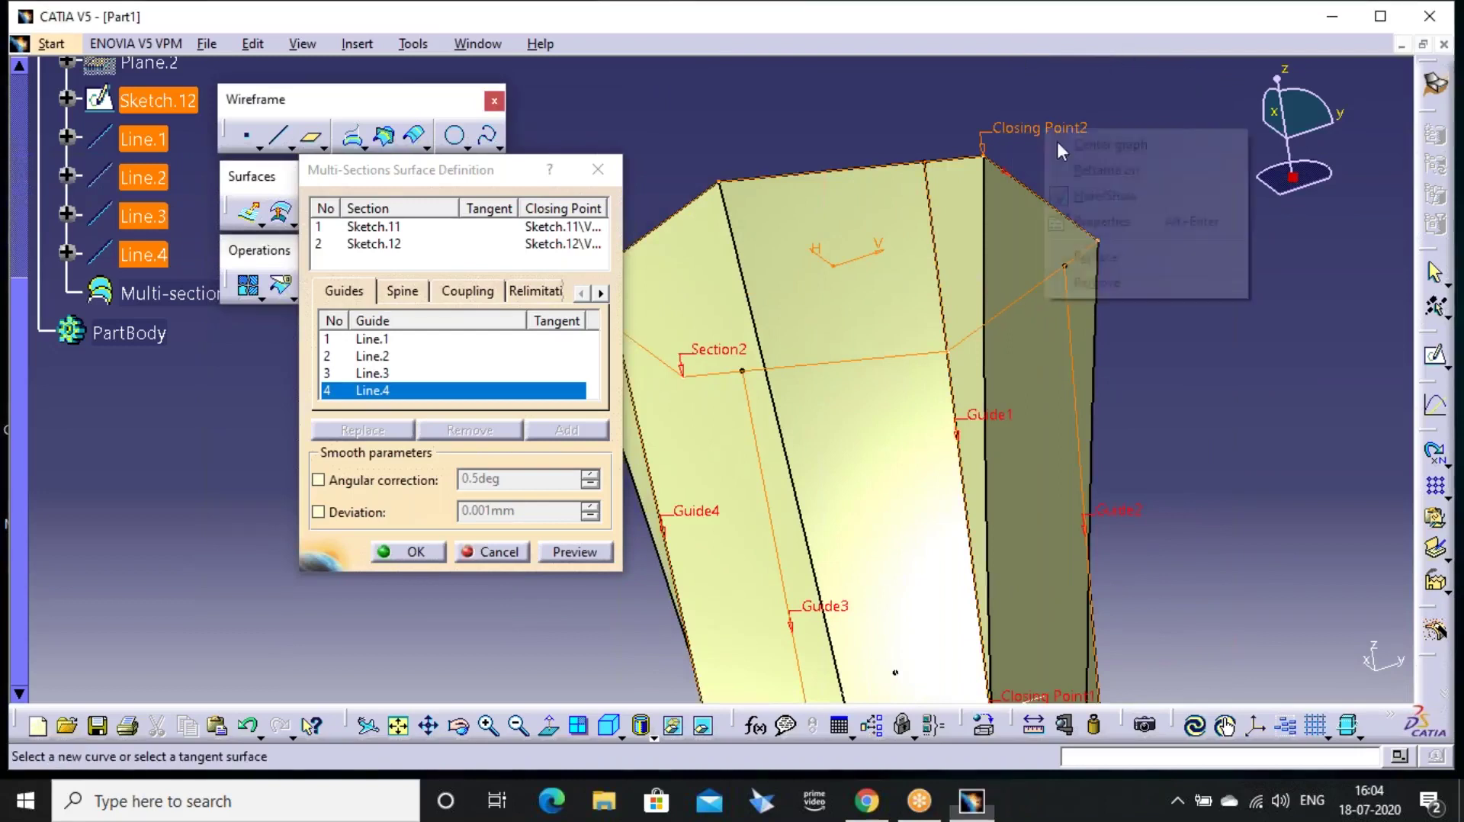
pyautogui.click(1111, 257)
pyautogui.click(923, 164)
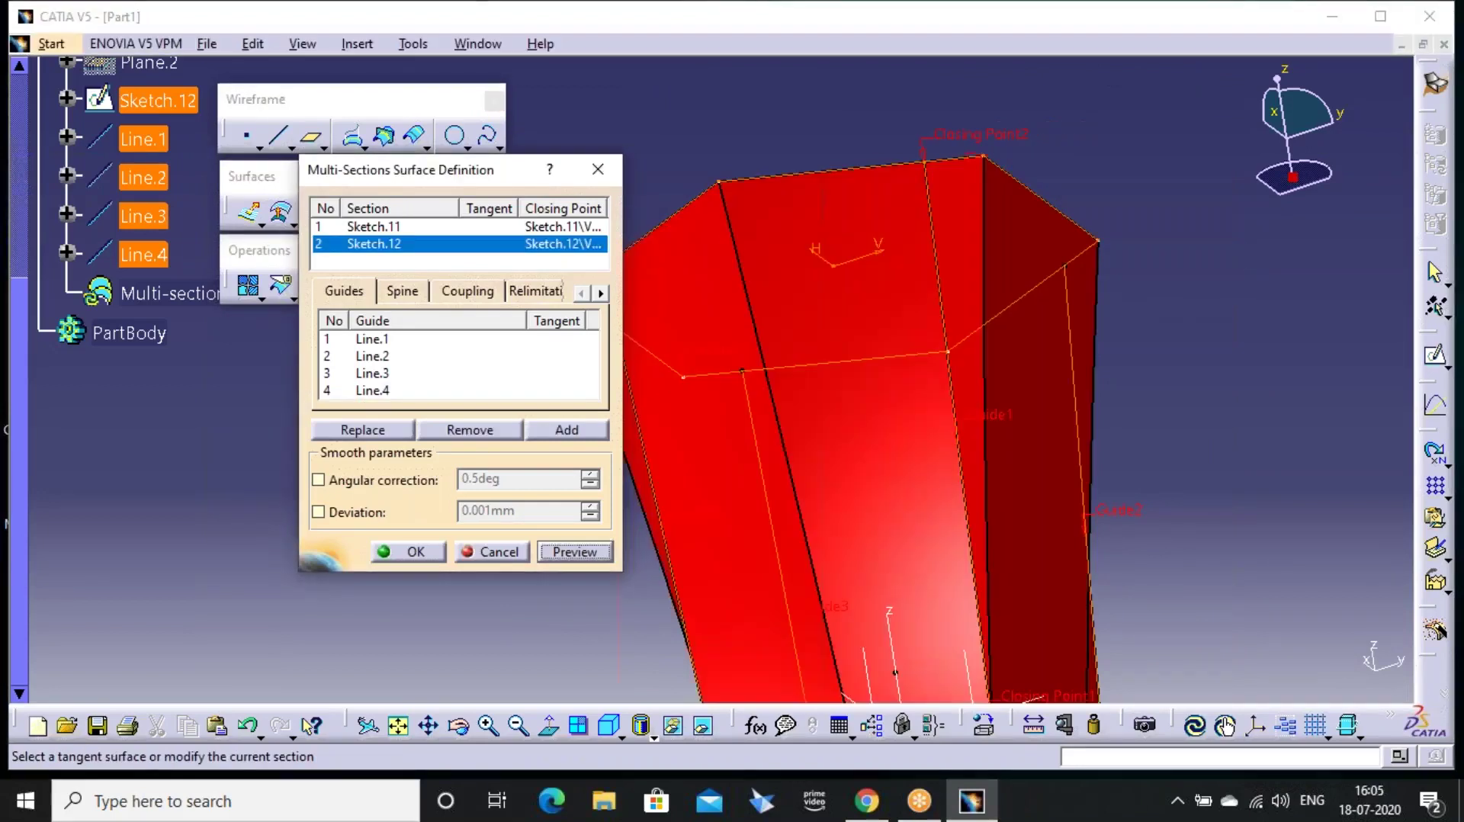
pyautogui.click(574, 551)
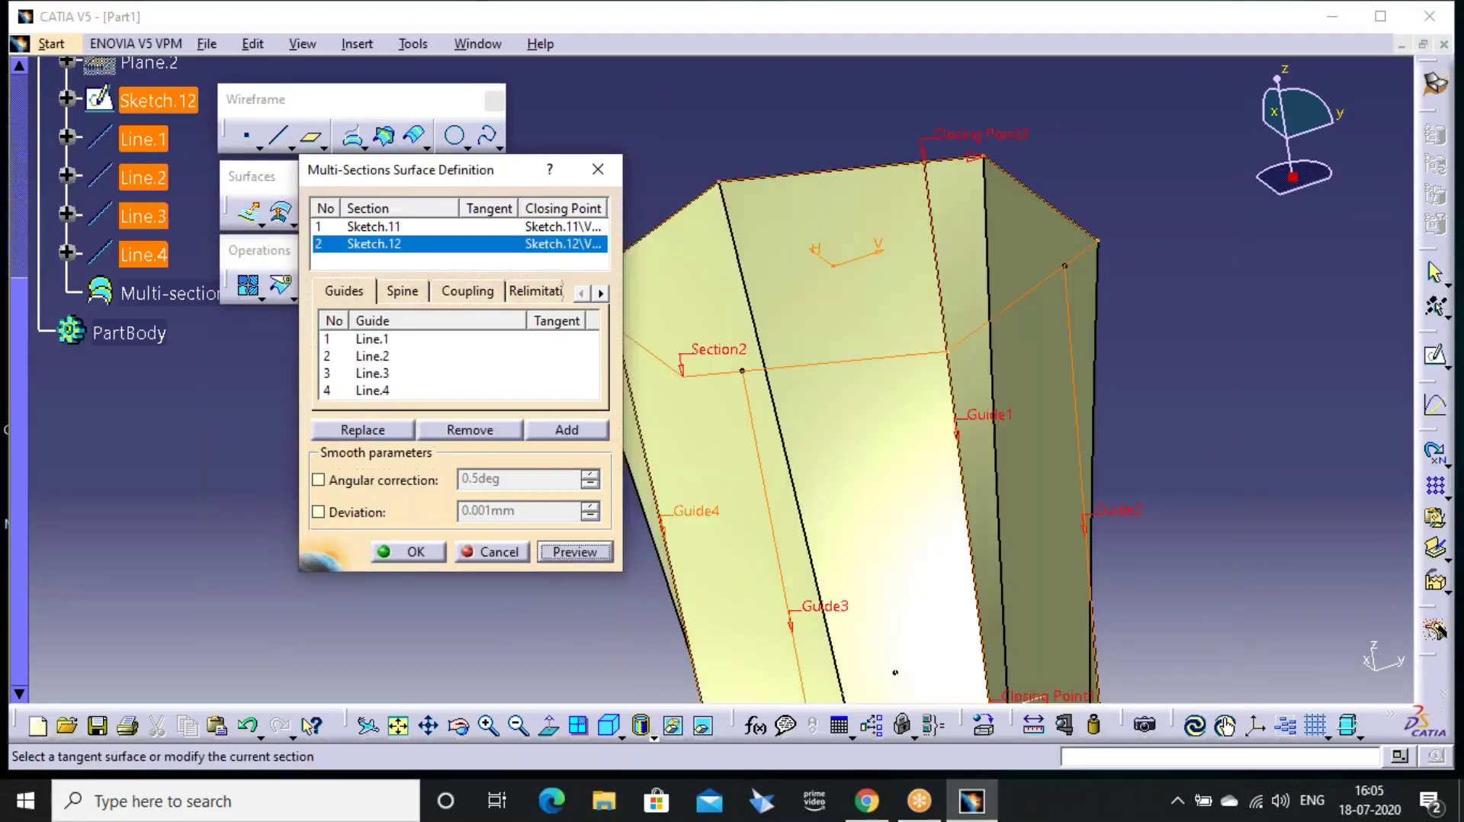
# Examine the previewed multi-sections surface from above, from the side and in isometric view
pyautogui.moveTo(988, 272); pyautogui.dragTo(993, 217, button='middle')
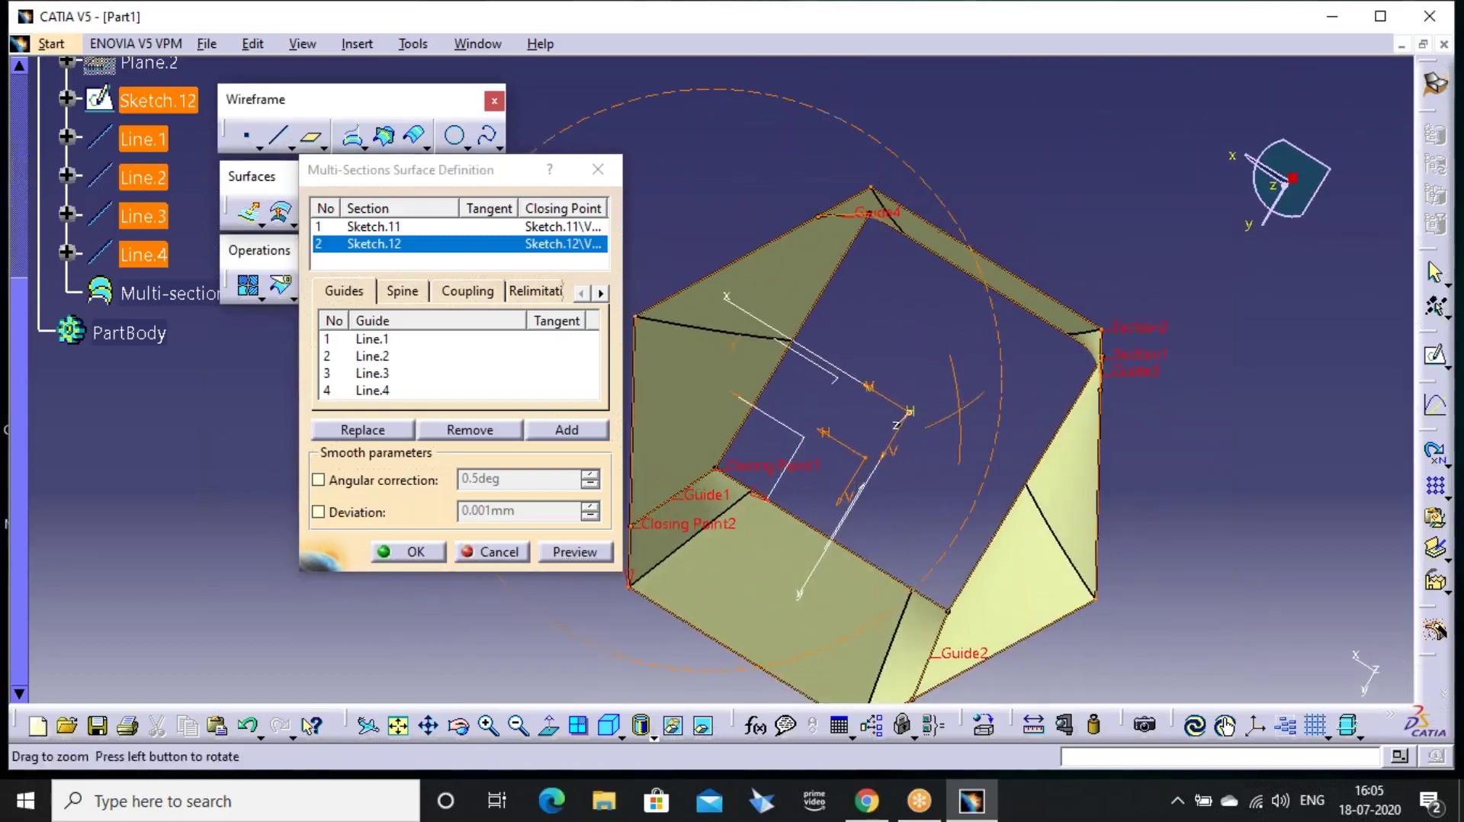
pyautogui.click(1025, 48)
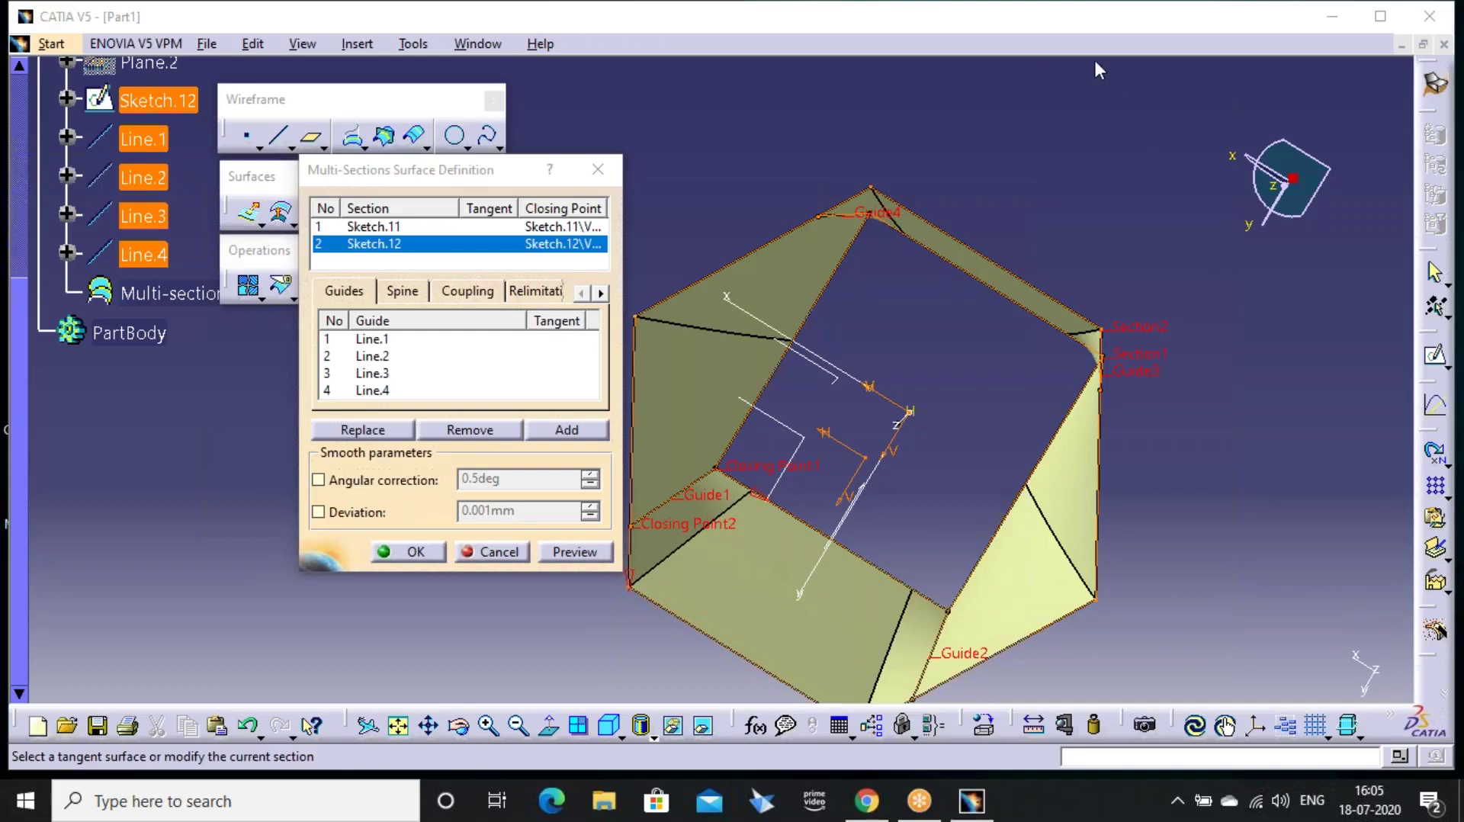
pyautogui.moveTo(759, 505)
pyautogui.mouseDown(button='middle')
pyautogui.moveTo(1028, 269)
pyautogui.moveTo(944, 310)
pyautogui.mouseUp(button='middle')
pyautogui.moveTo(796, 596); pyautogui.dragTo(779, 686, button='middle')
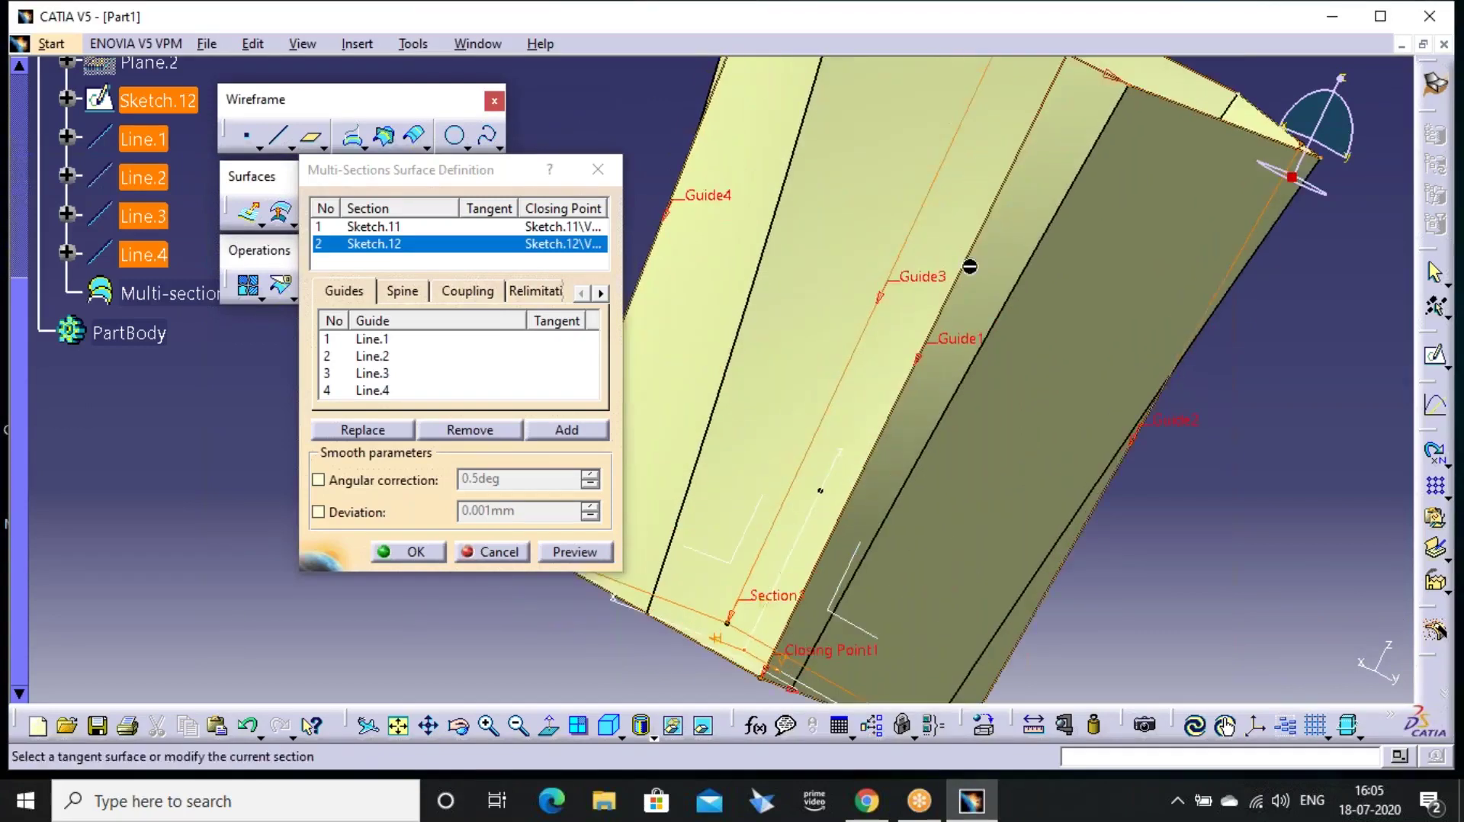
pyautogui.moveTo(1092, 100); pyautogui.dragTo(1090, 205, button='middle')
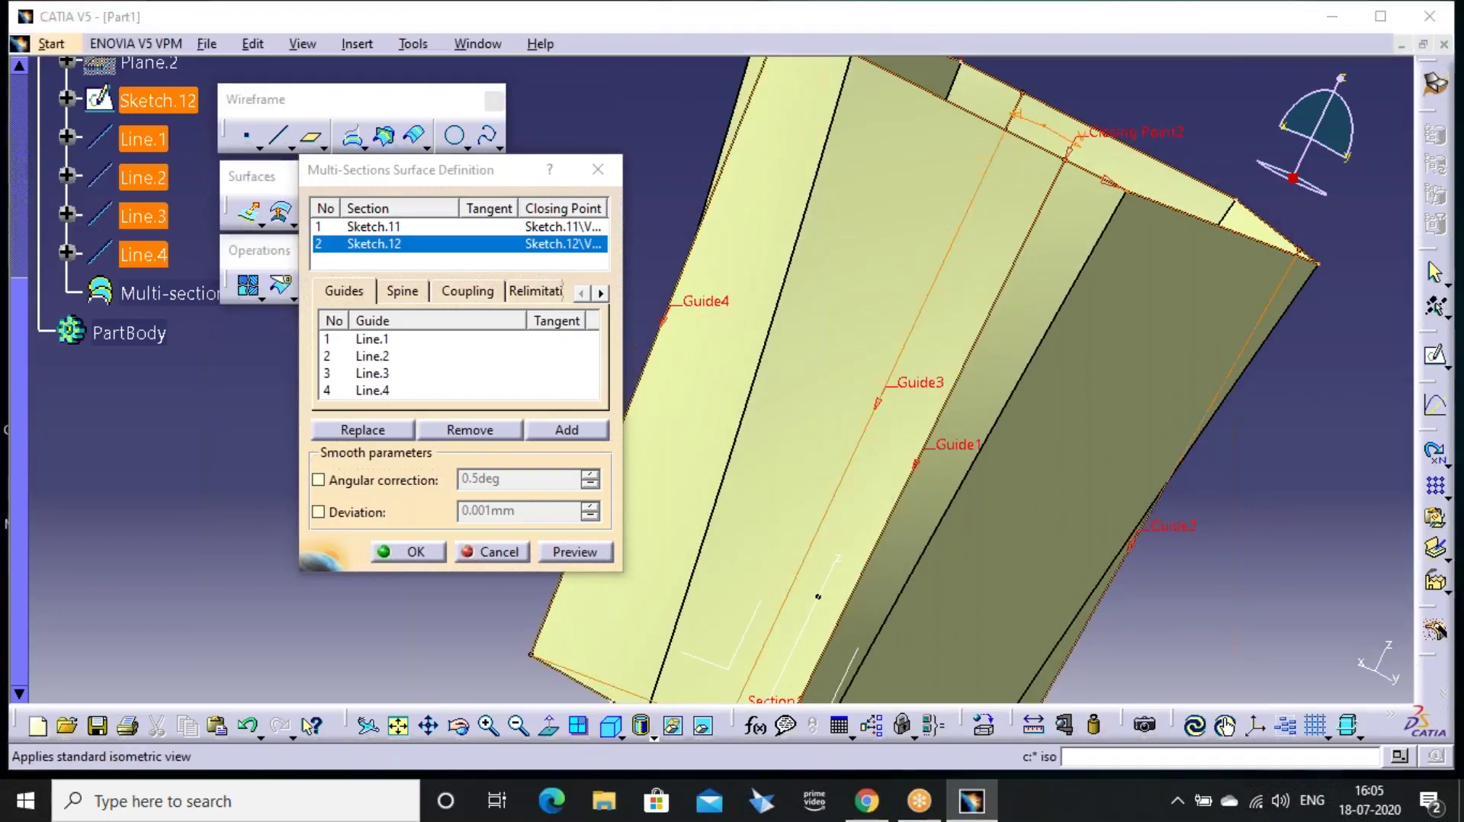
pyautogui.click(610, 725)
pyautogui.moveTo(831, 244); pyautogui.dragTo(857, 156, button='middle')
# Review the section coupling modes and spine settings, and discard the multi-sections surface
pyautogui.click(482, 295)
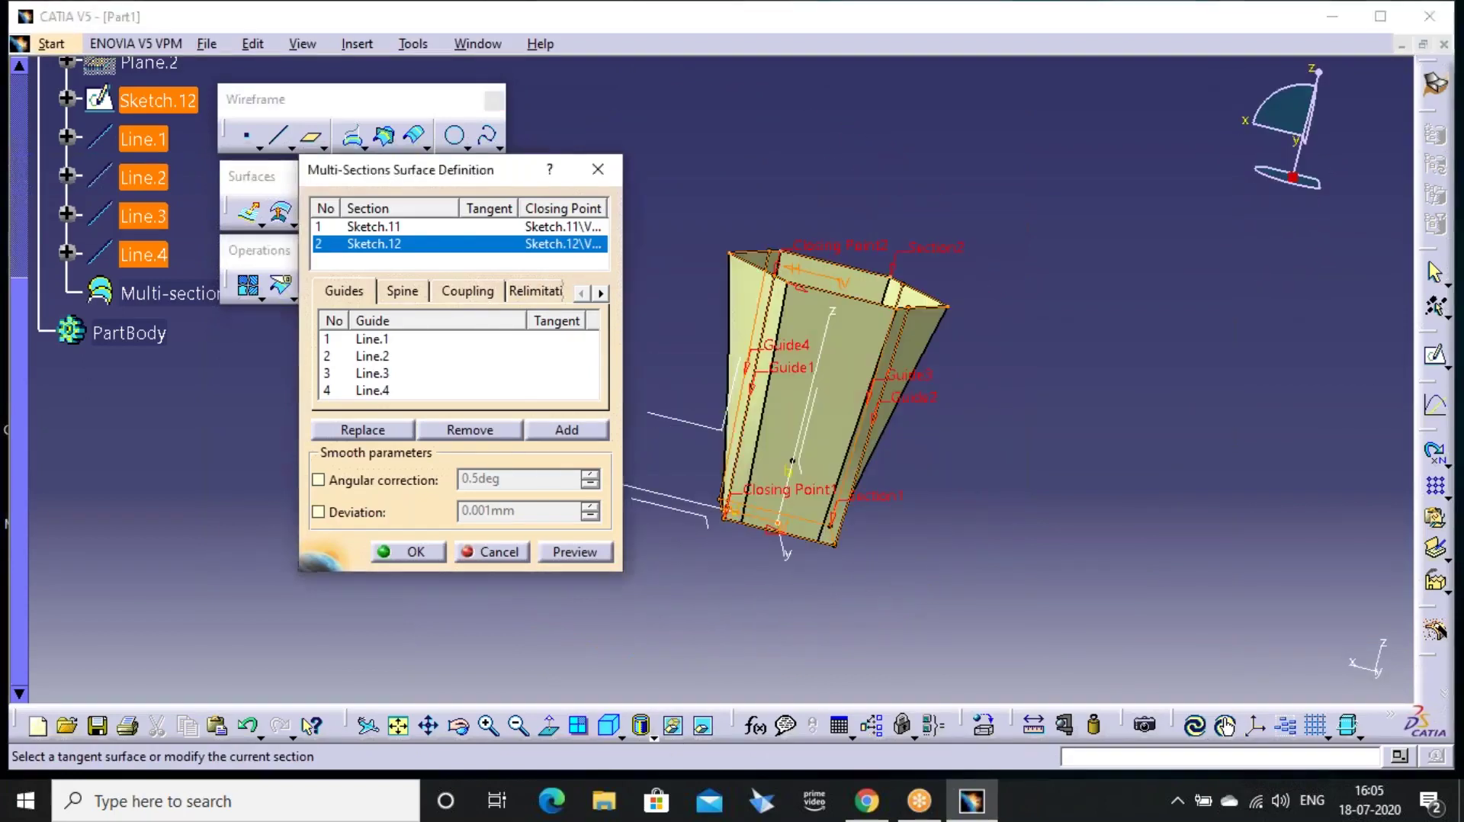
pyautogui.click(467, 291)
pyautogui.click(476, 320)
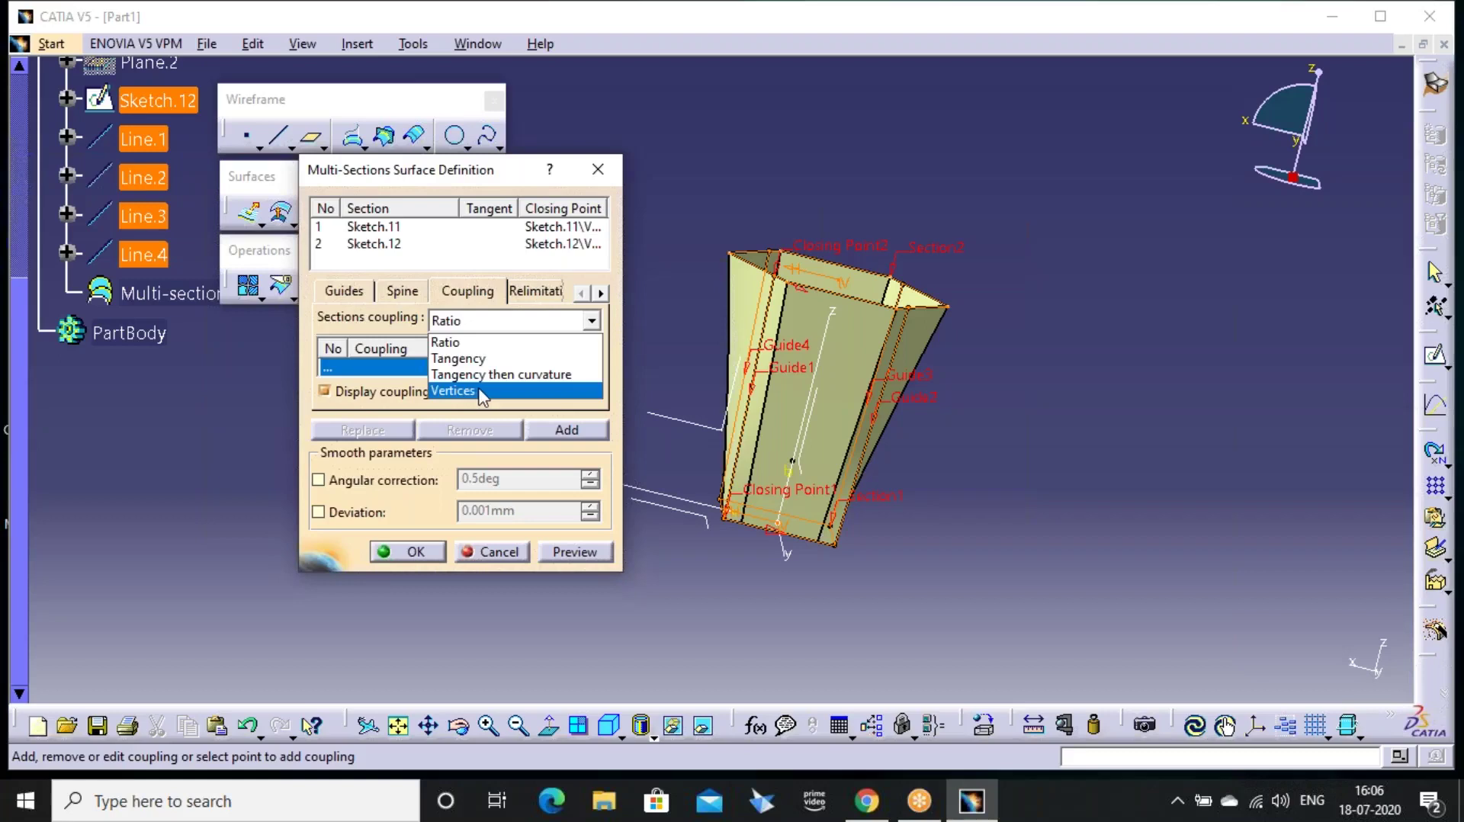
pyautogui.click(1033, 52)
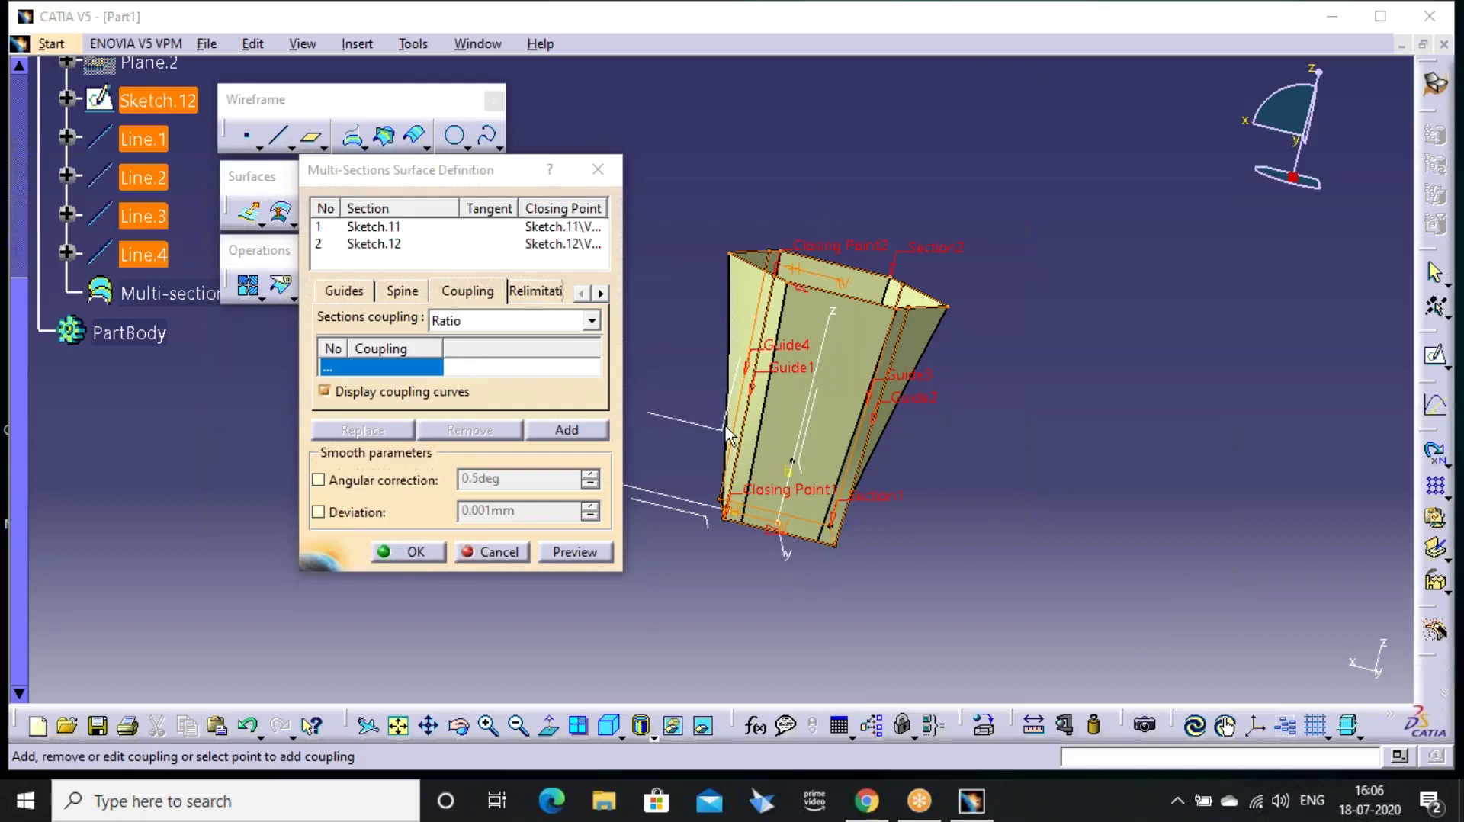
pyautogui.click(478, 326)
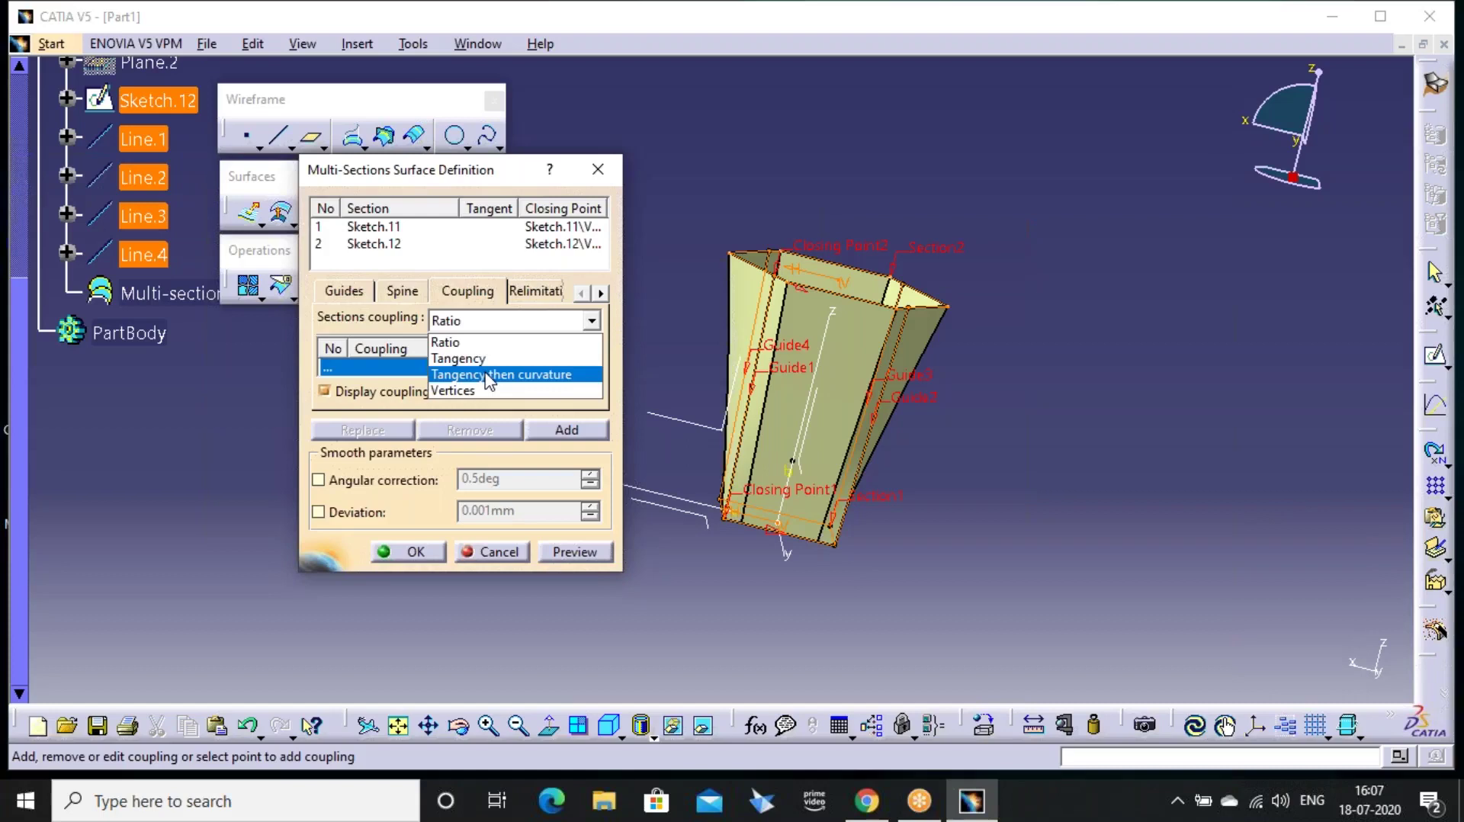
pyautogui.click(469, 322)
pyautogui.click(472, 322)
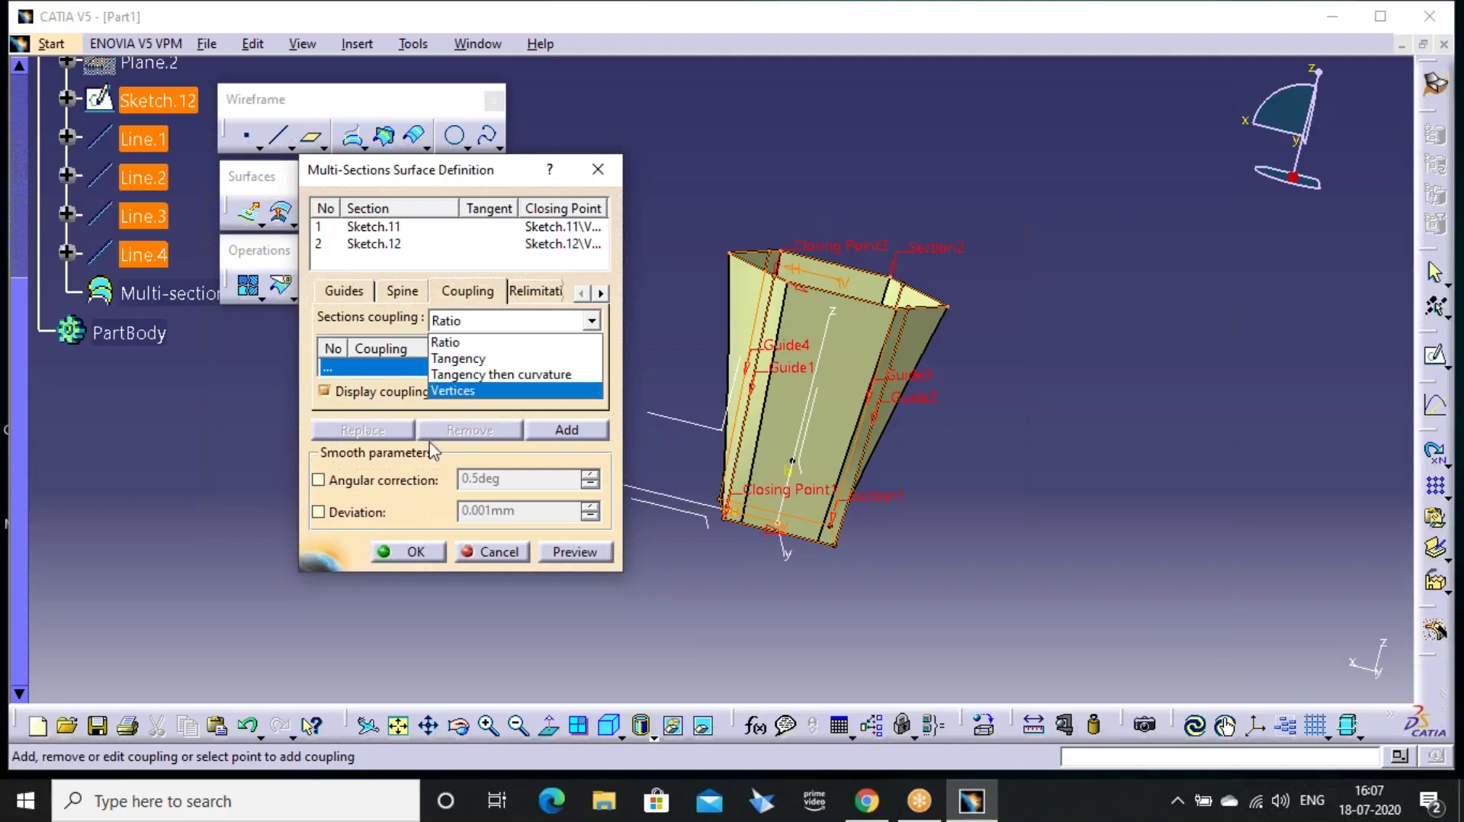
pyautogui.click(406, 302)
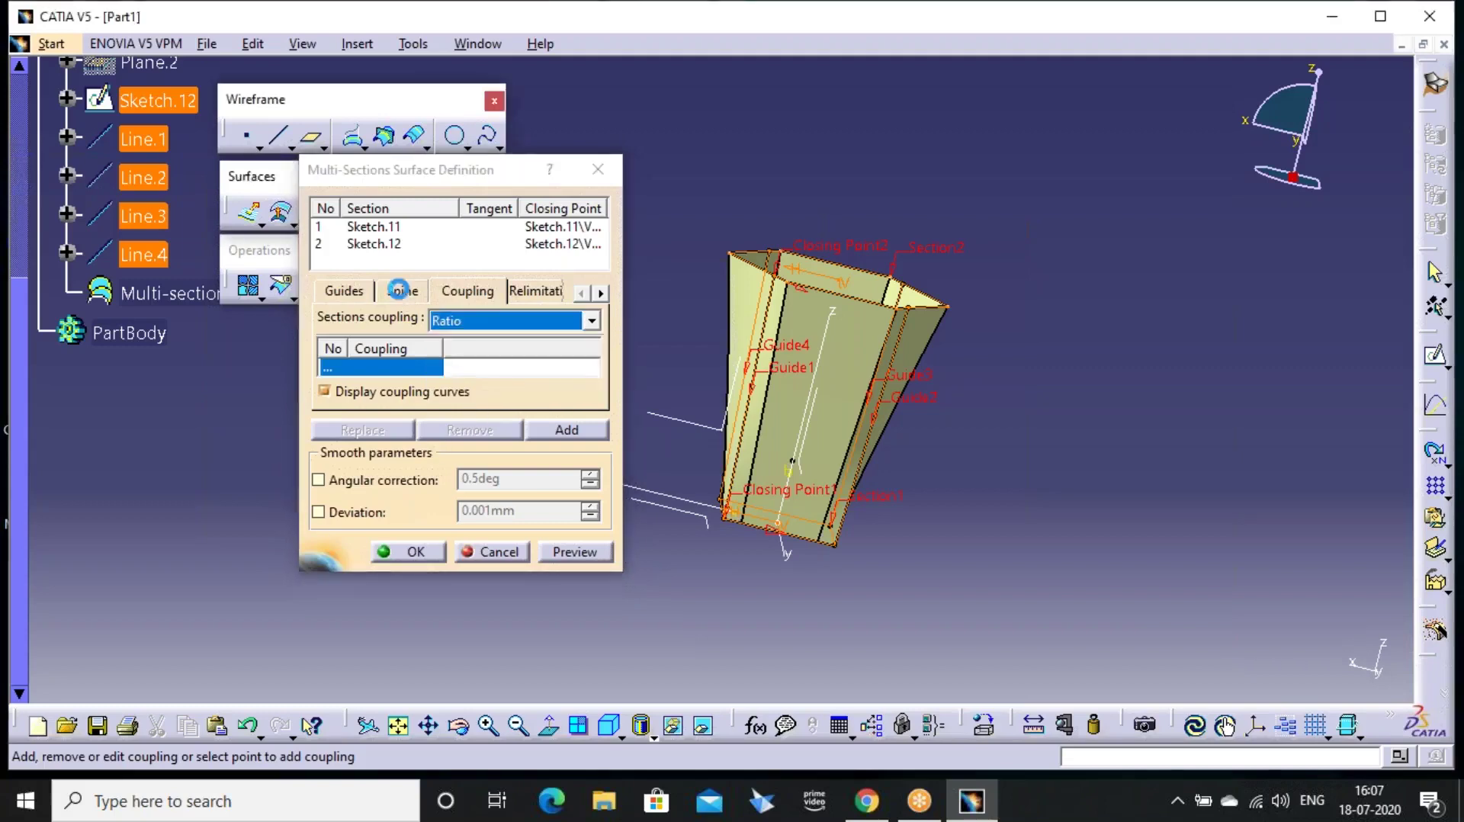
pyautogui.click(401, 290)
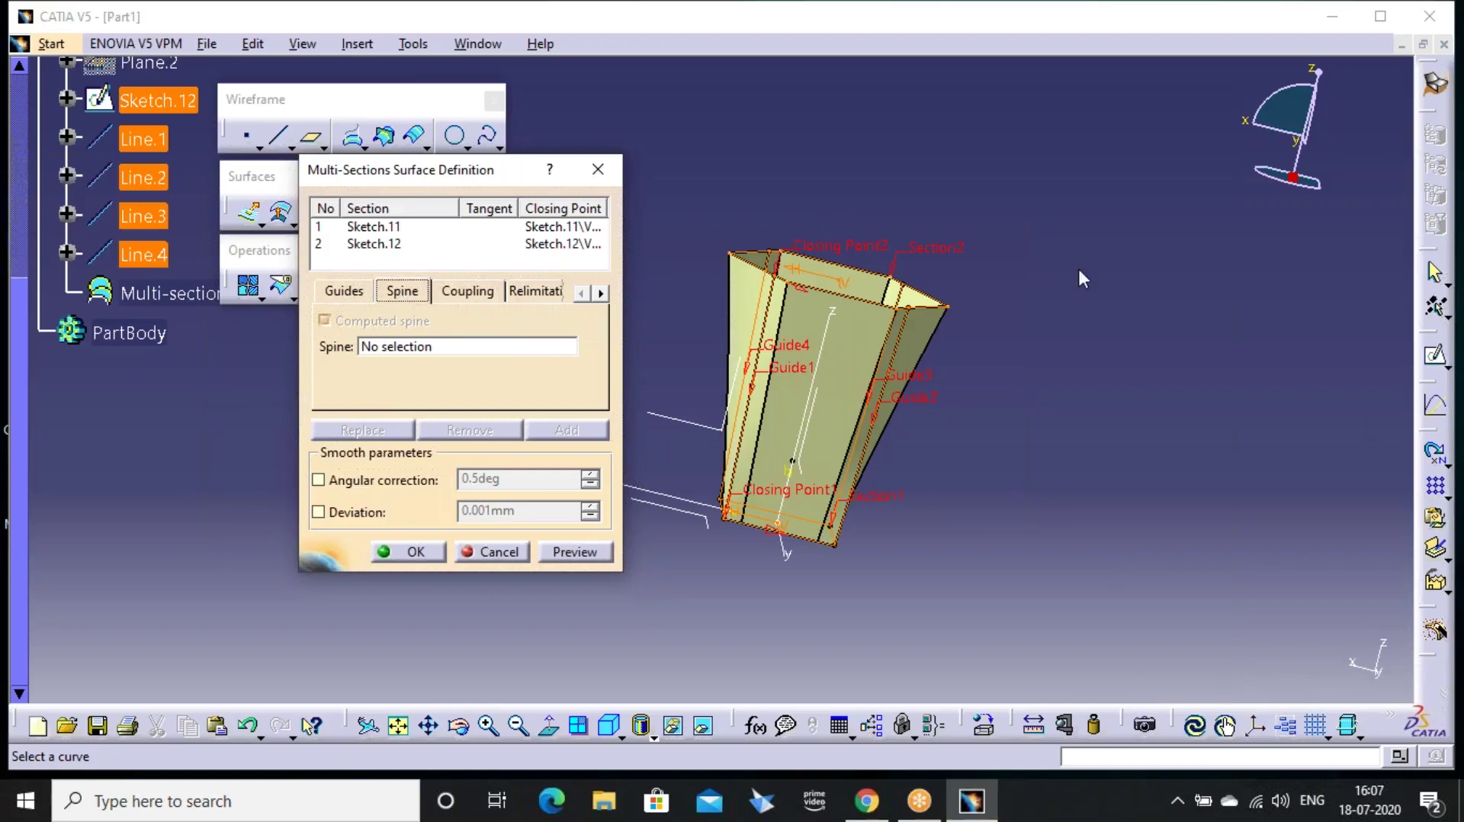
pyautogui.click(598, 170)
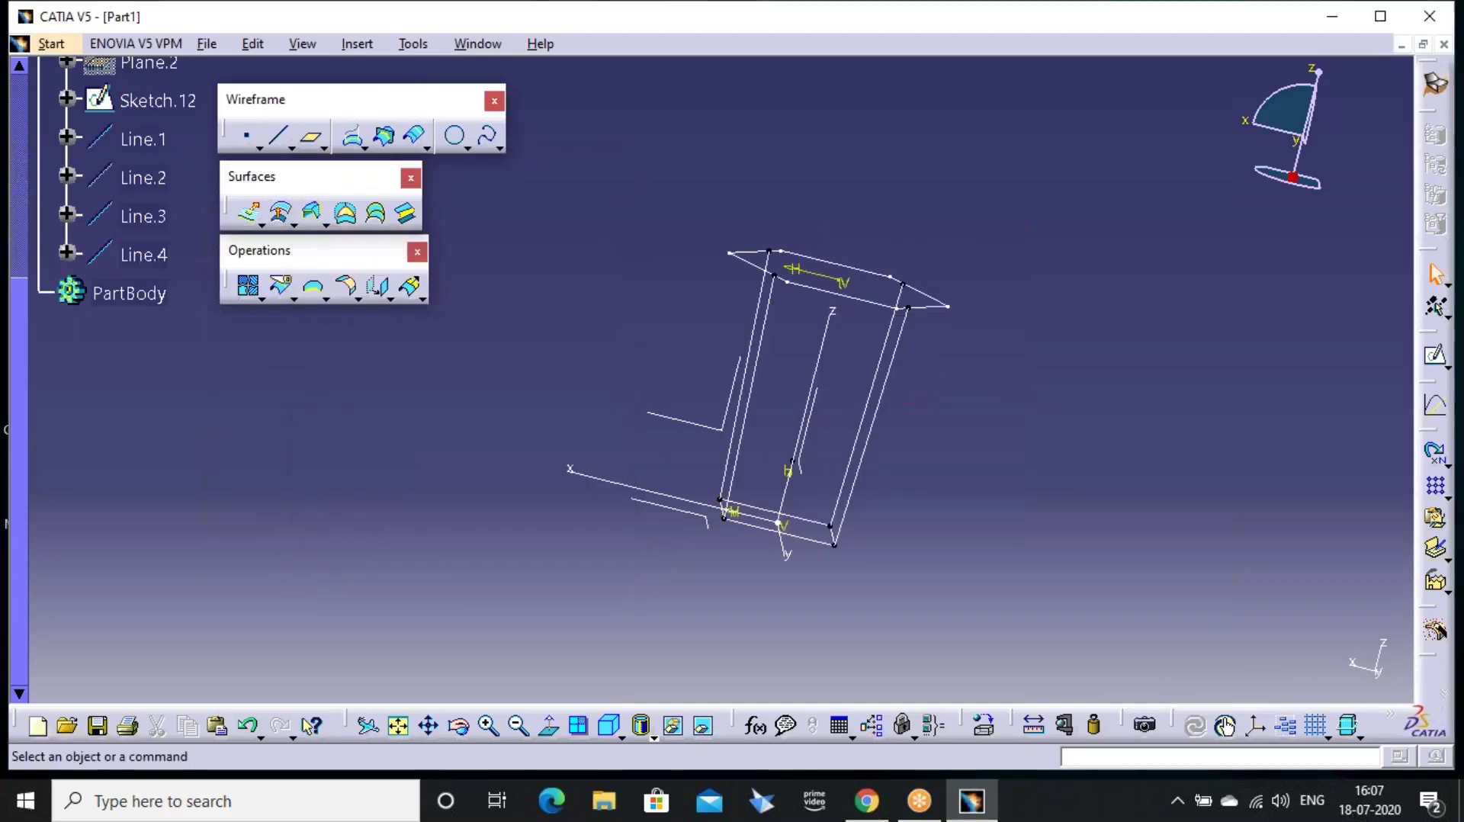
# Sketch a four-point curved spline on the yz plane, crossing the hexagon and rectangle levels and extending beyond both, and exit the sketch
pyautogui.click(622, 737)
pyautogui.click(607, 722)
pyautogui.moveTo(915, 343); pyautogui.dragTo(765, 397, button='middle')
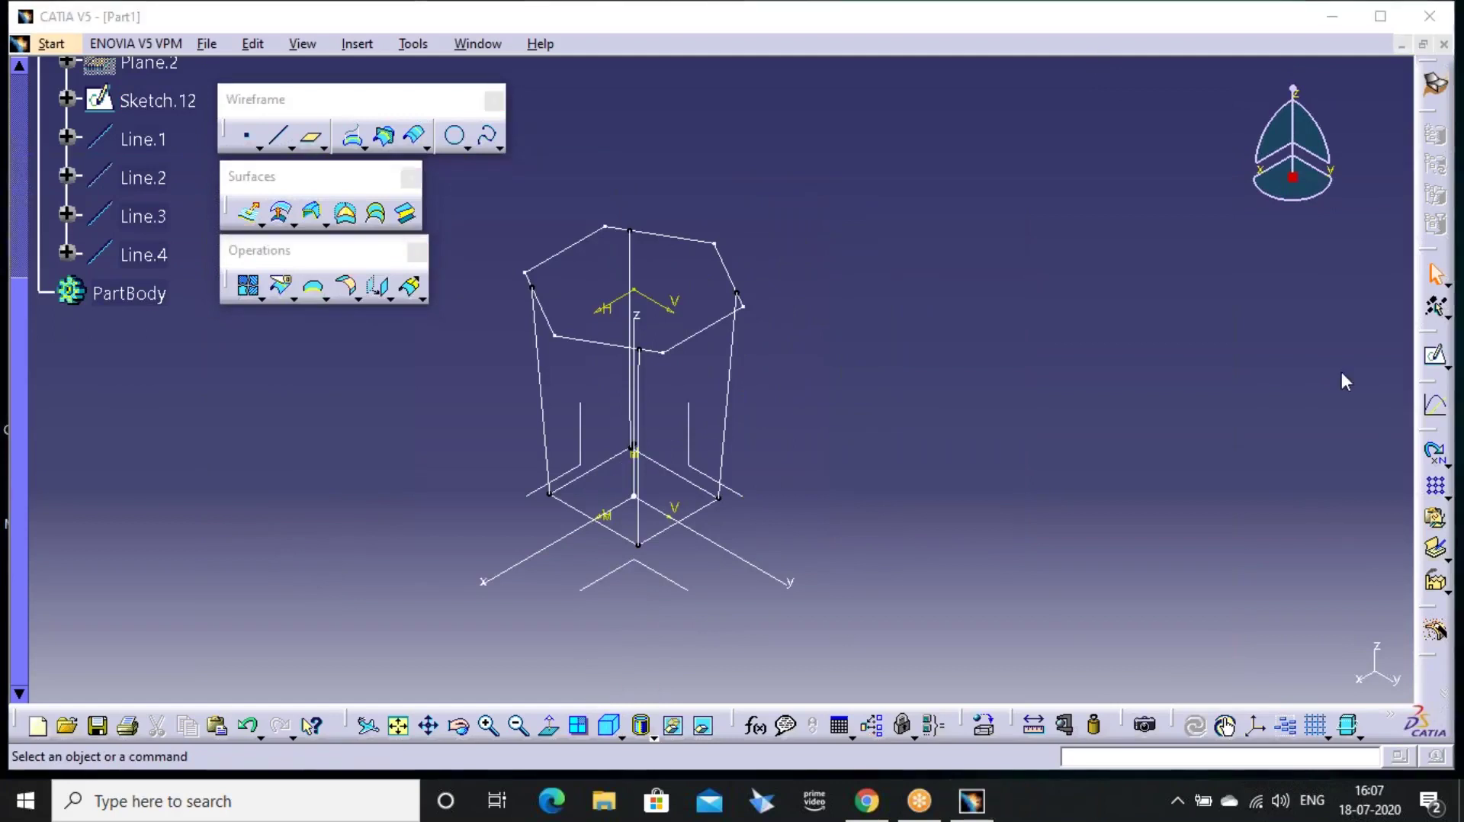
pyautogui.click(1436, 355)
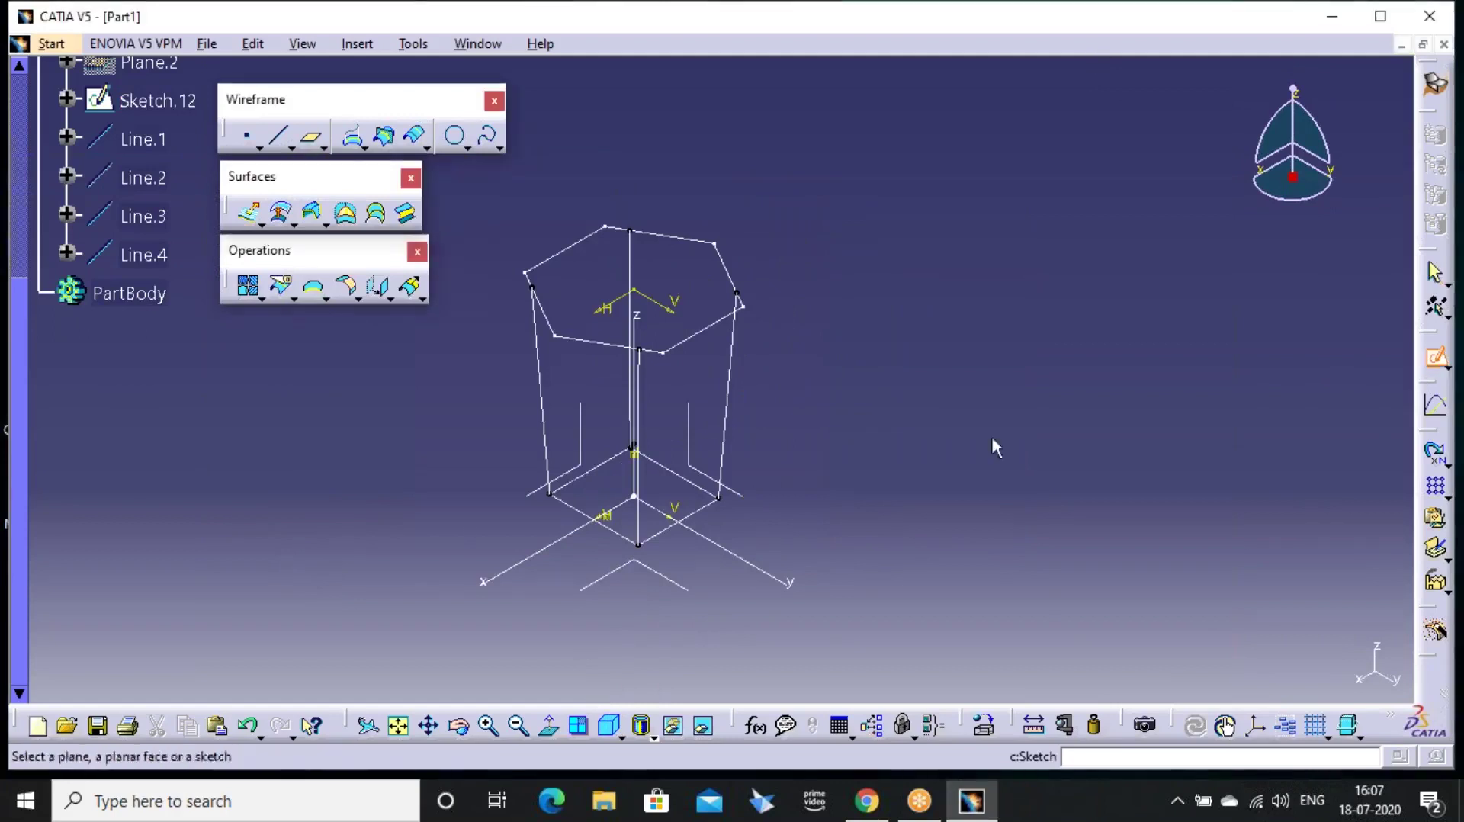
pyautogui.click(690, 456)
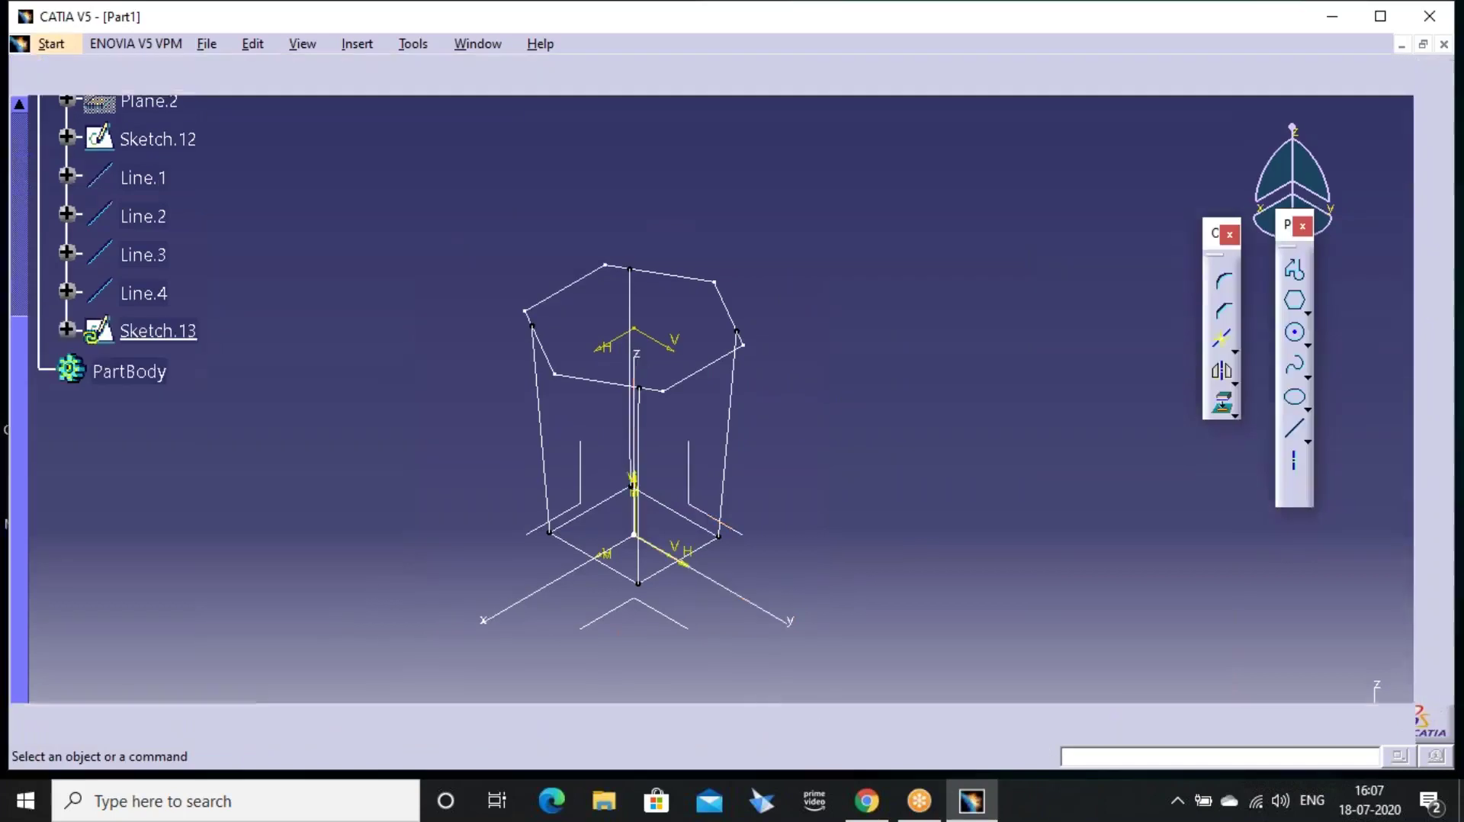
pyautogui.click(1296, 371)
pyautogui.click(850, 140)
pyautogui.click(596, 442)
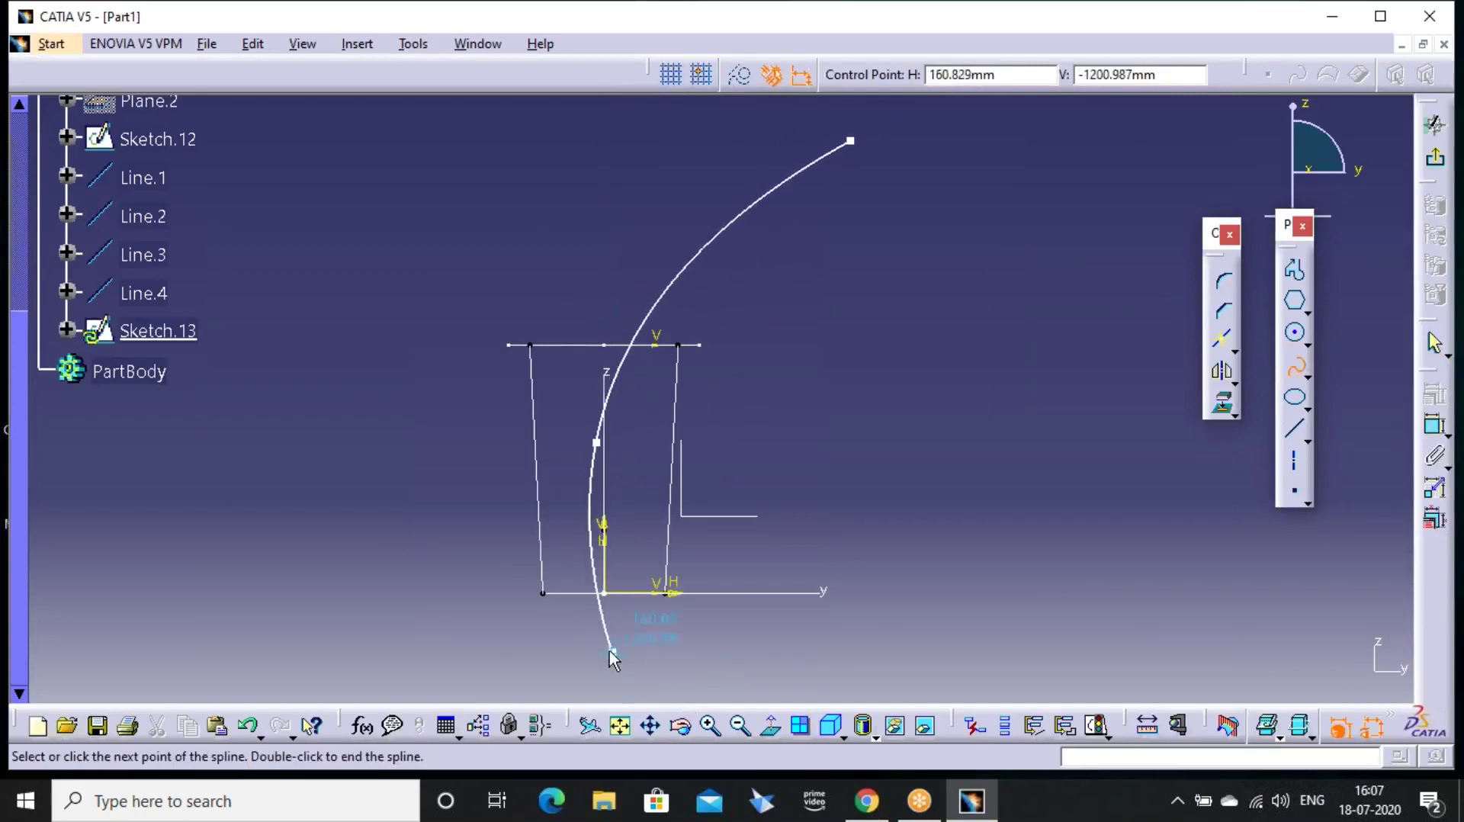
pyautogui.click(625, 685)
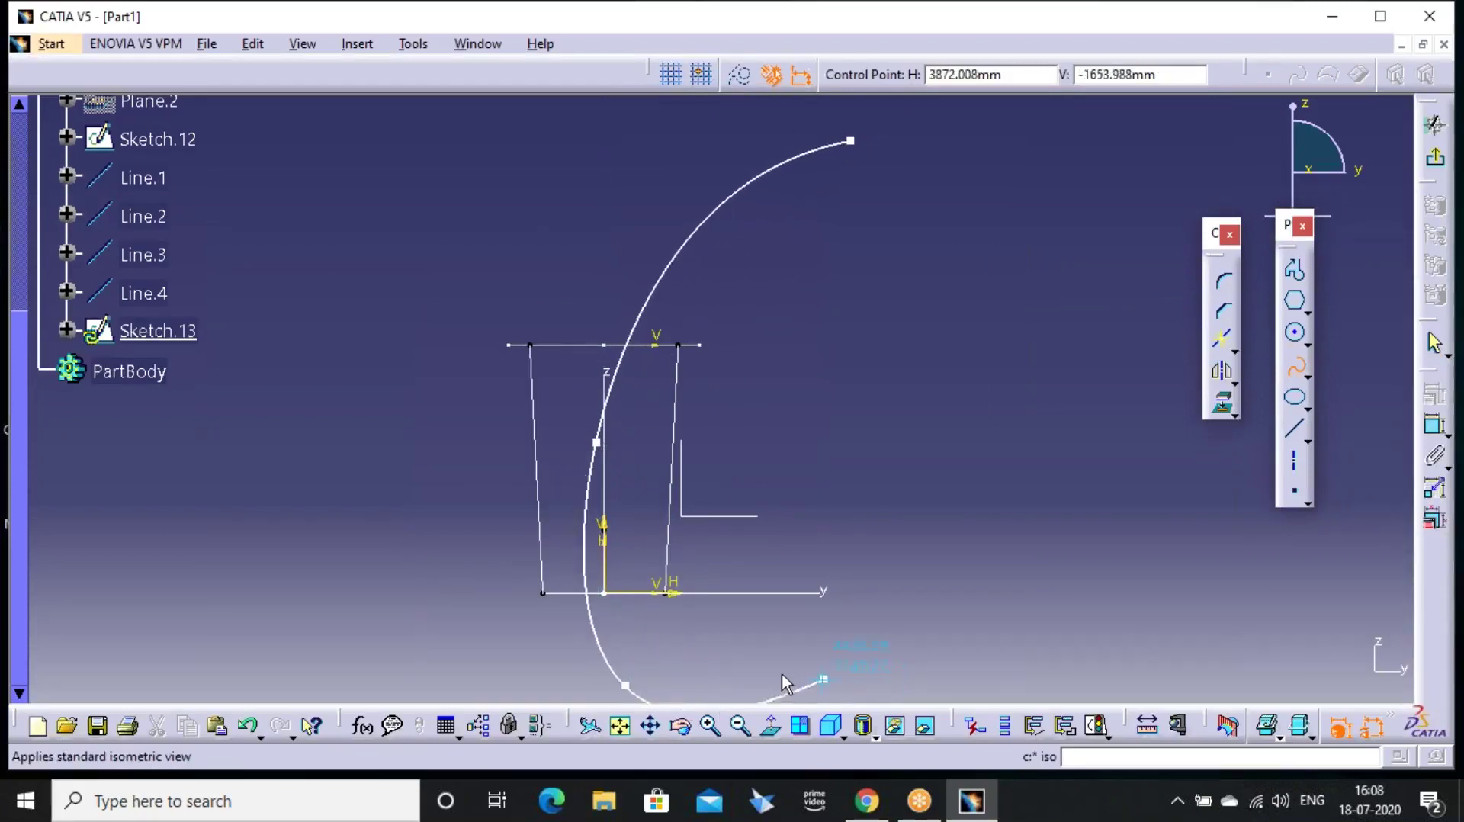
pyautogui.moveTo(712, 399); pyautogui.dragTo(712, 399, button='middle')
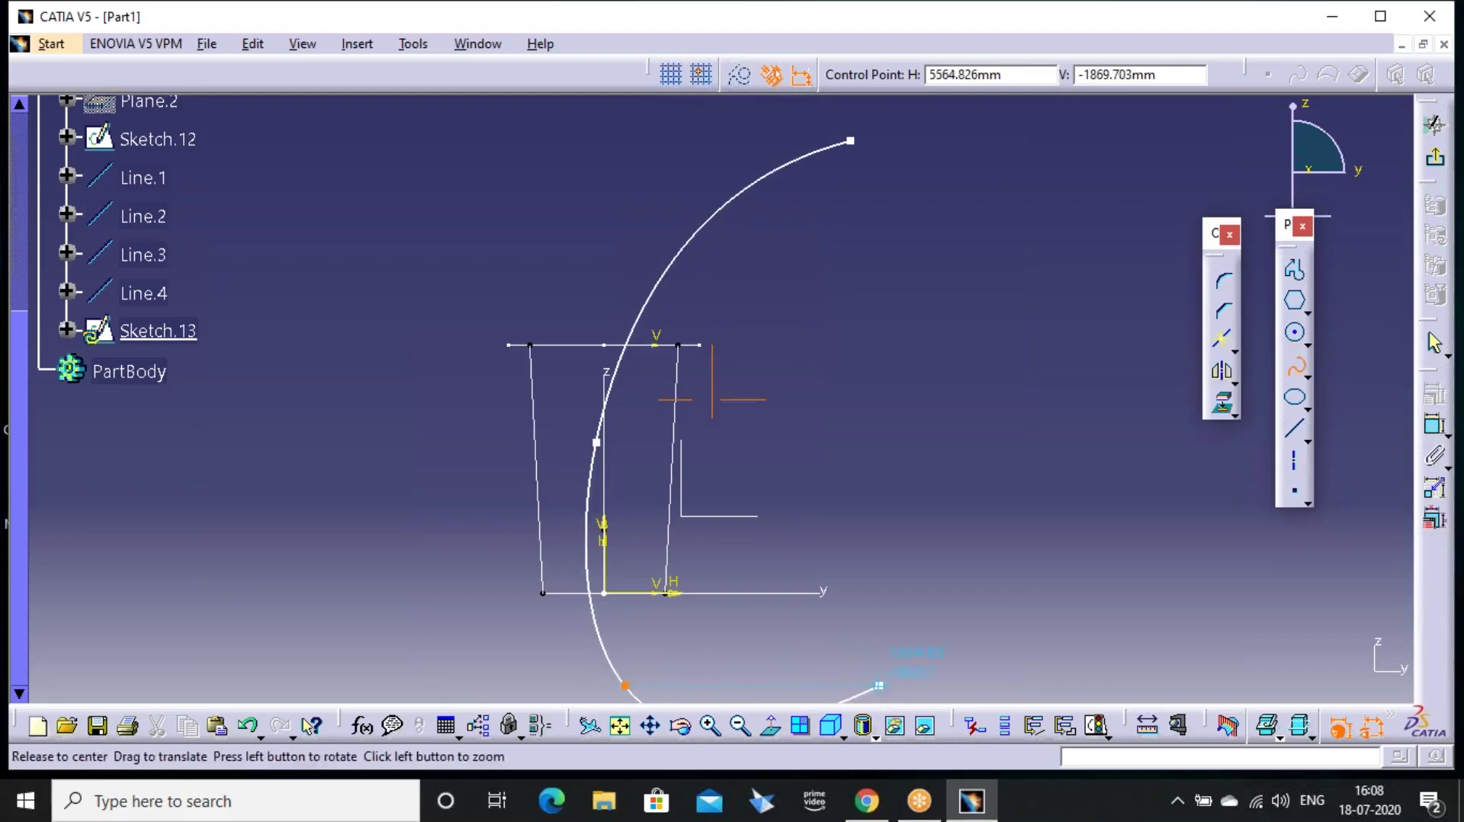
pyautogui.moveTo(879, 685); pyautogui.dragTo(843, 446, button='middle')
pyautogui.click(832, 657)
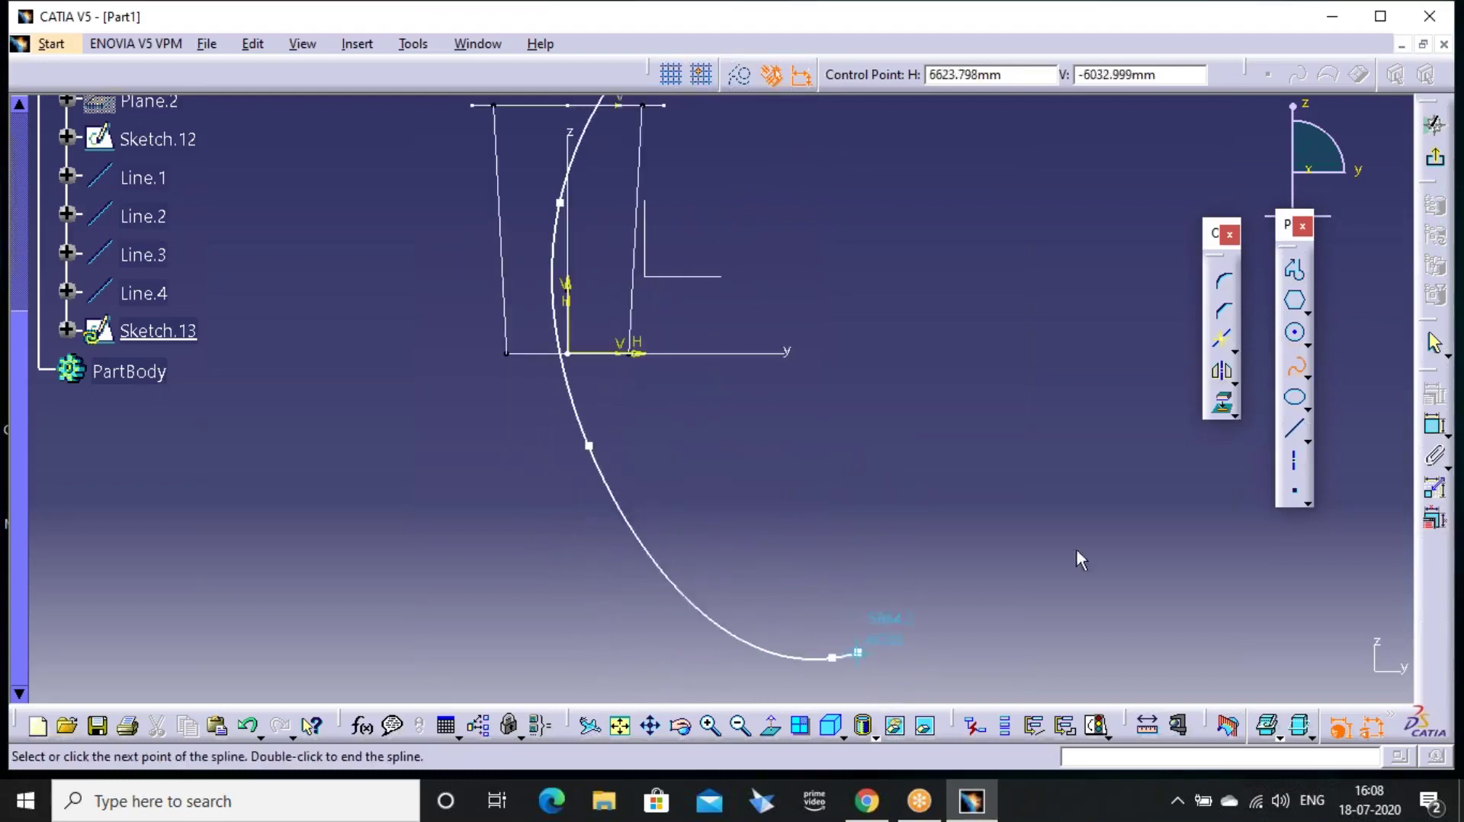
pyautogui.click(1435, 157)
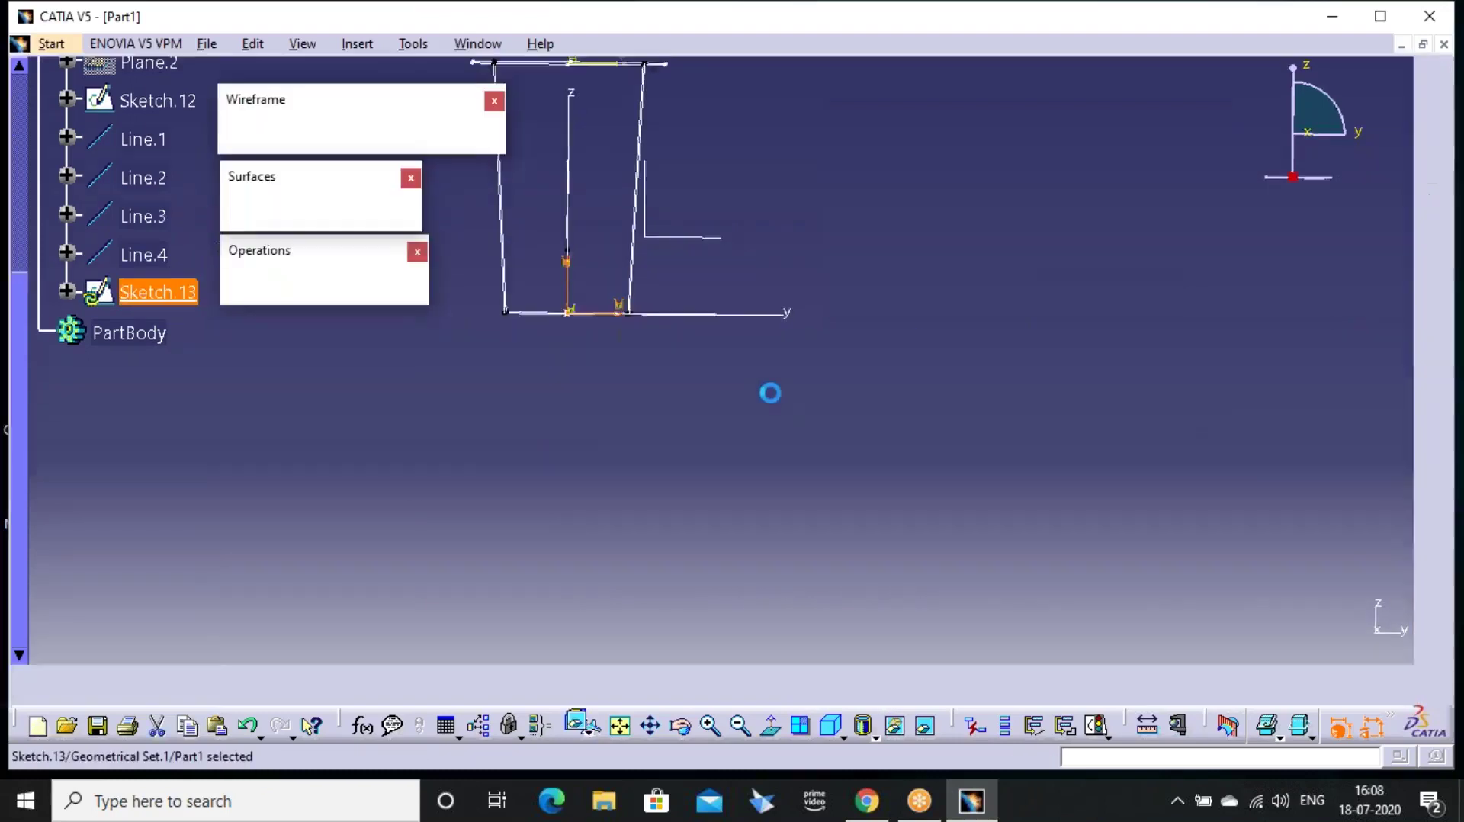
# Start a new multi-sections surface using rectangle Sketch.11 and hexagon Sketch.12 as the sections
pyautogui.moveTo(775, 399)
pyautogui.mouseDown(button='middle')
pyautogui.moveTo(846, 331)
pyautogui.moveTo(856, 386)
pyautogui.moveTo(784, 435)
pyautogui.mouseUp(button='middle')
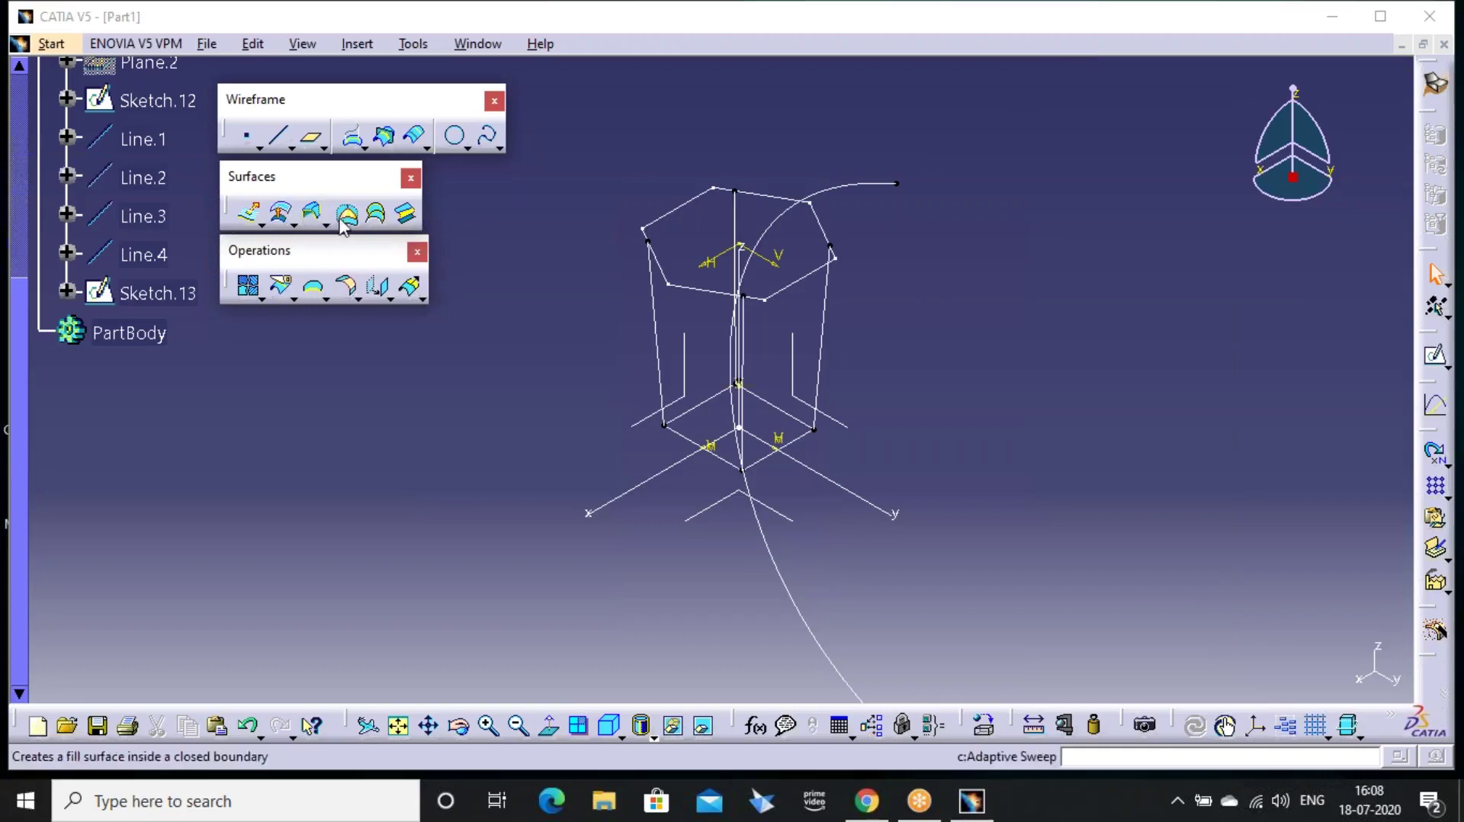
pyautogui.click(376, 215)
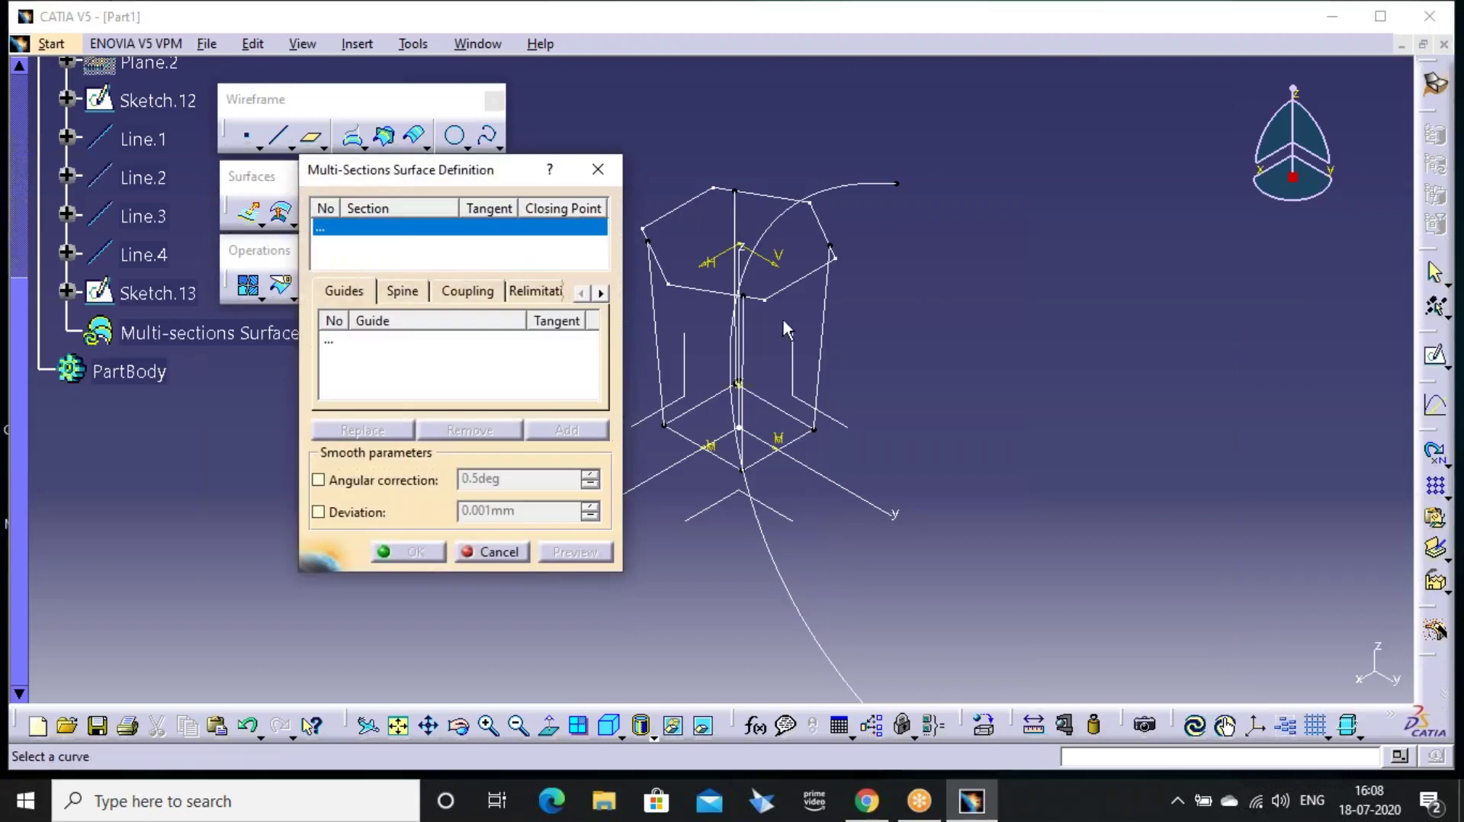
pyautogui.moveTo(740, 427); pyautogui.dragTo(846, 426, button='middle')
pyautogui.click(846, 425)
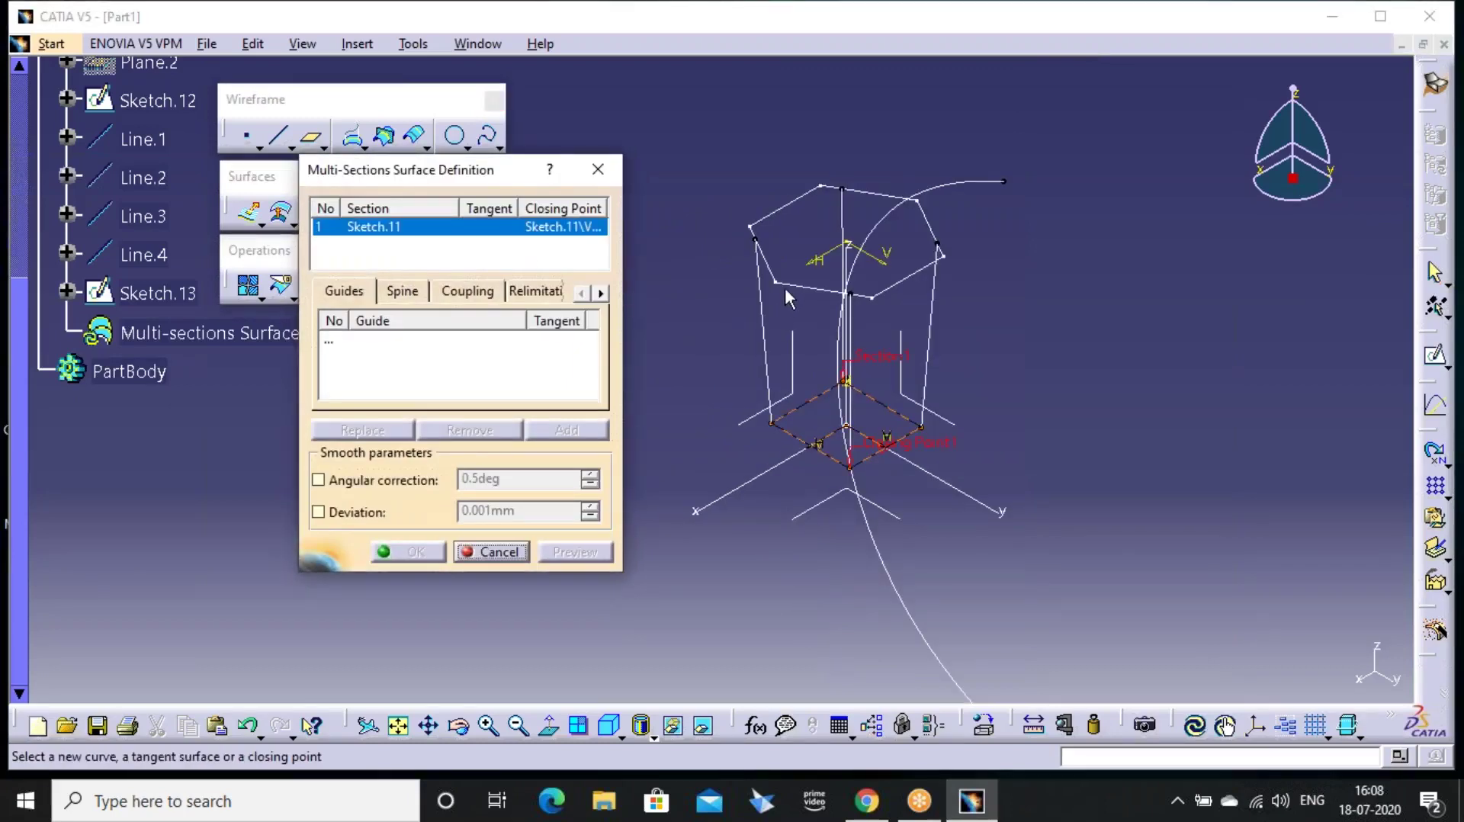
pyautogui.click(789, 289)
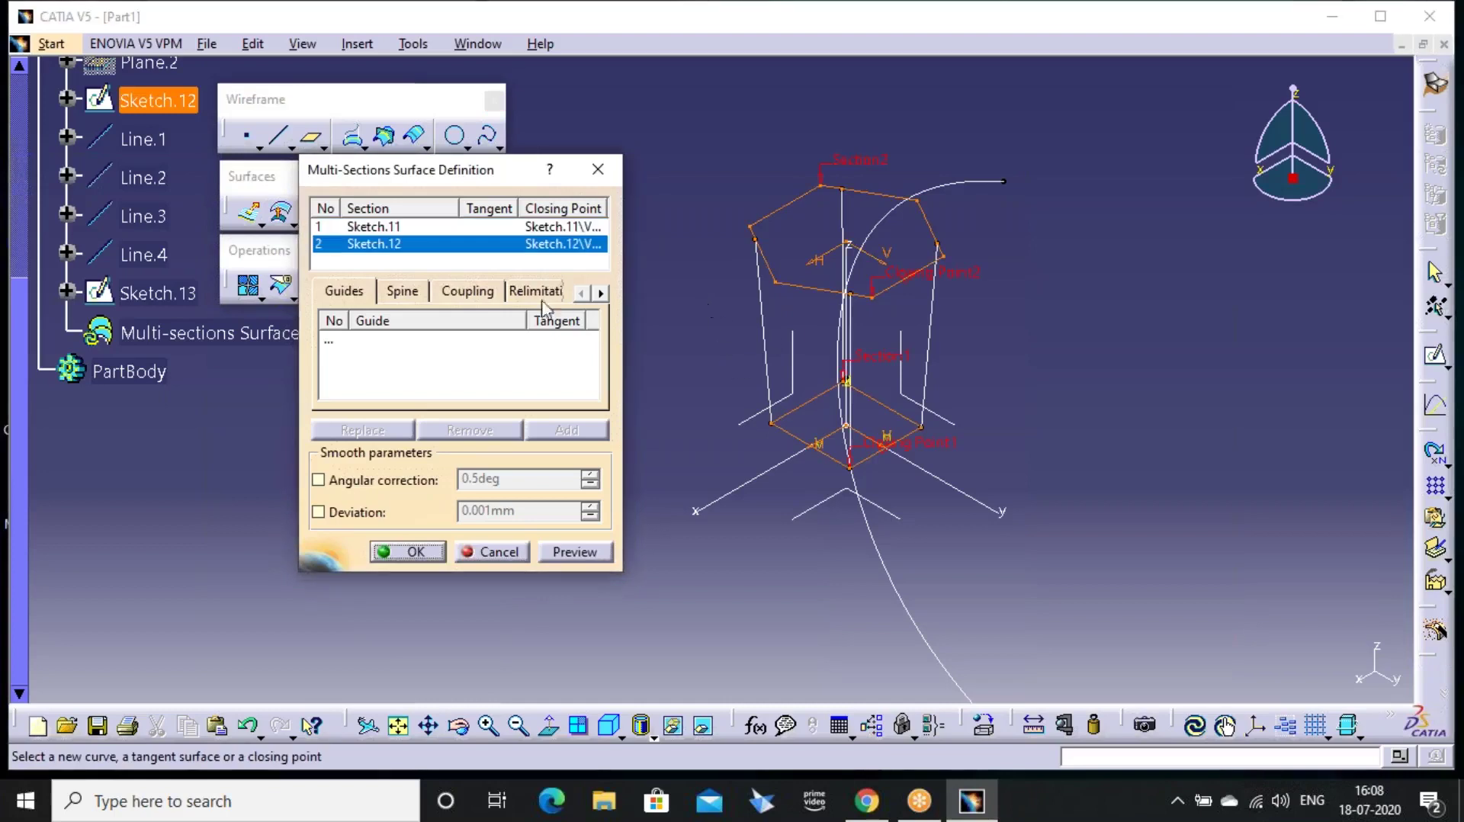
# Add Line.4, Line.1, Line.2 and Line.3 as the guides of the multi-sections surface
pyautogui.click(421, 340)
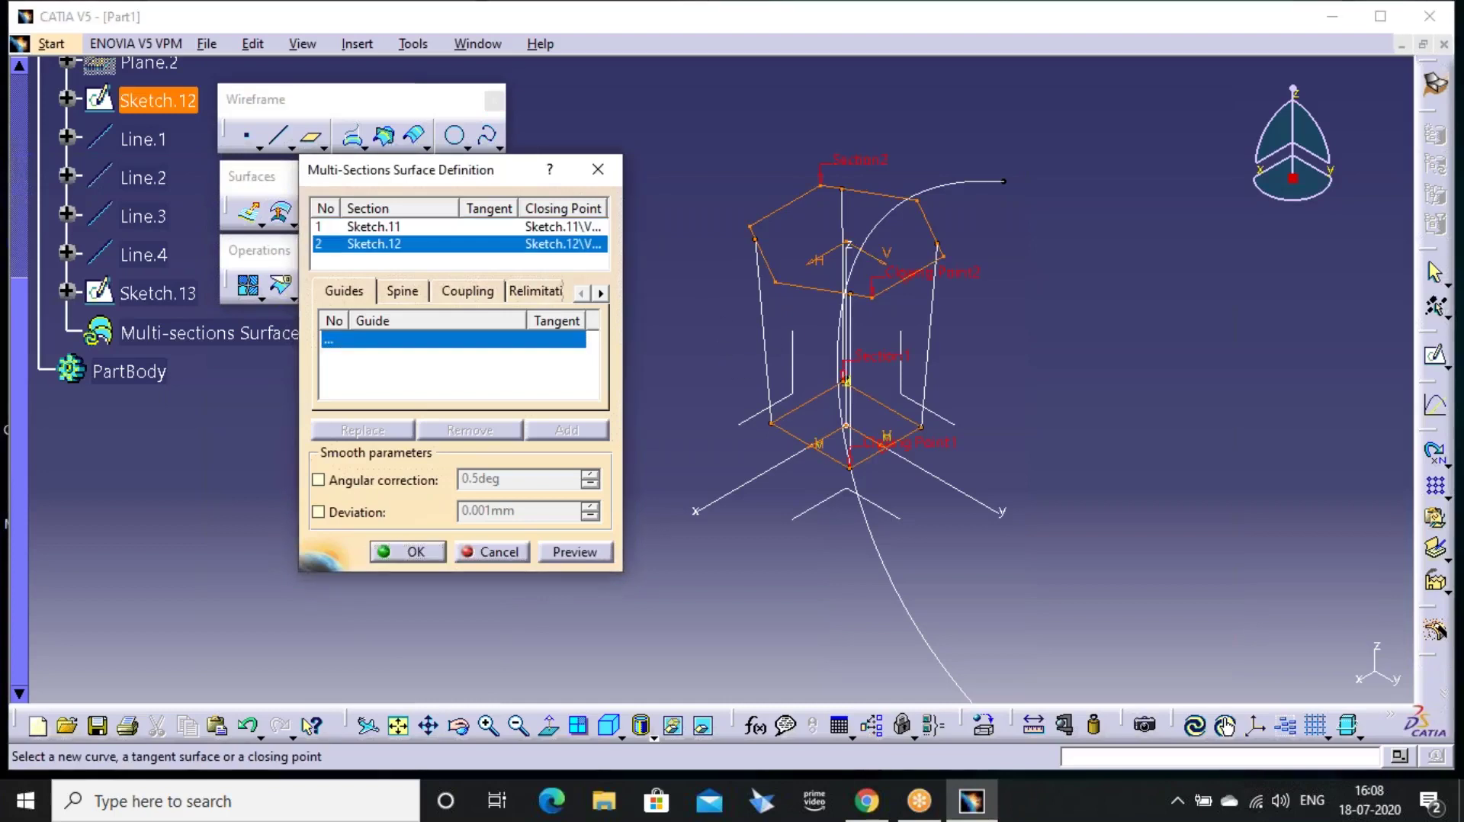
pyautogui.click(844, 353)
pyautogui.moveTo(844, 352); pyautogui.dragTo(785, 309, button='middle')
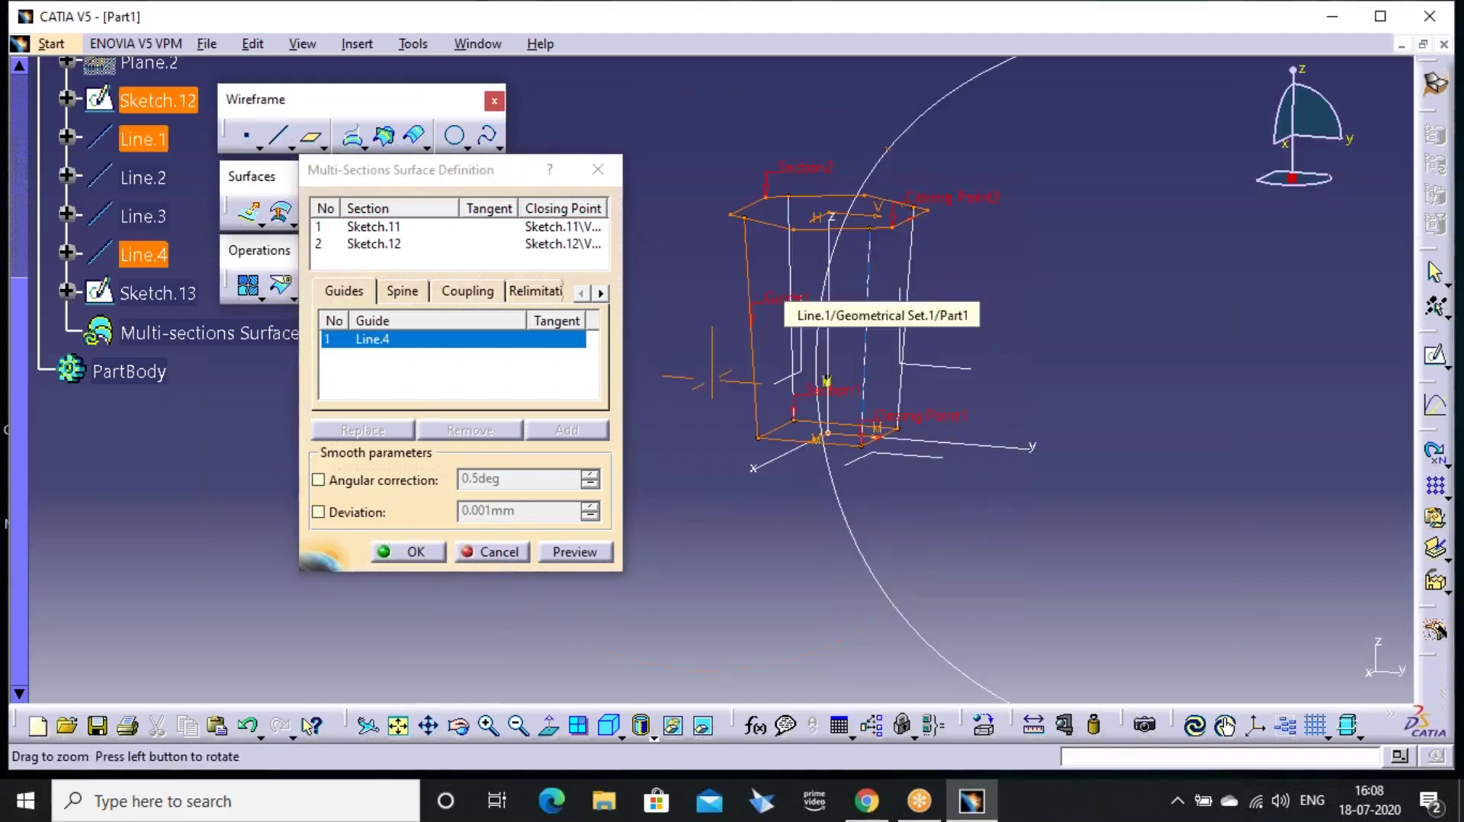
pyautogui.click(902, 301)
pyautogui.click(912, 263)
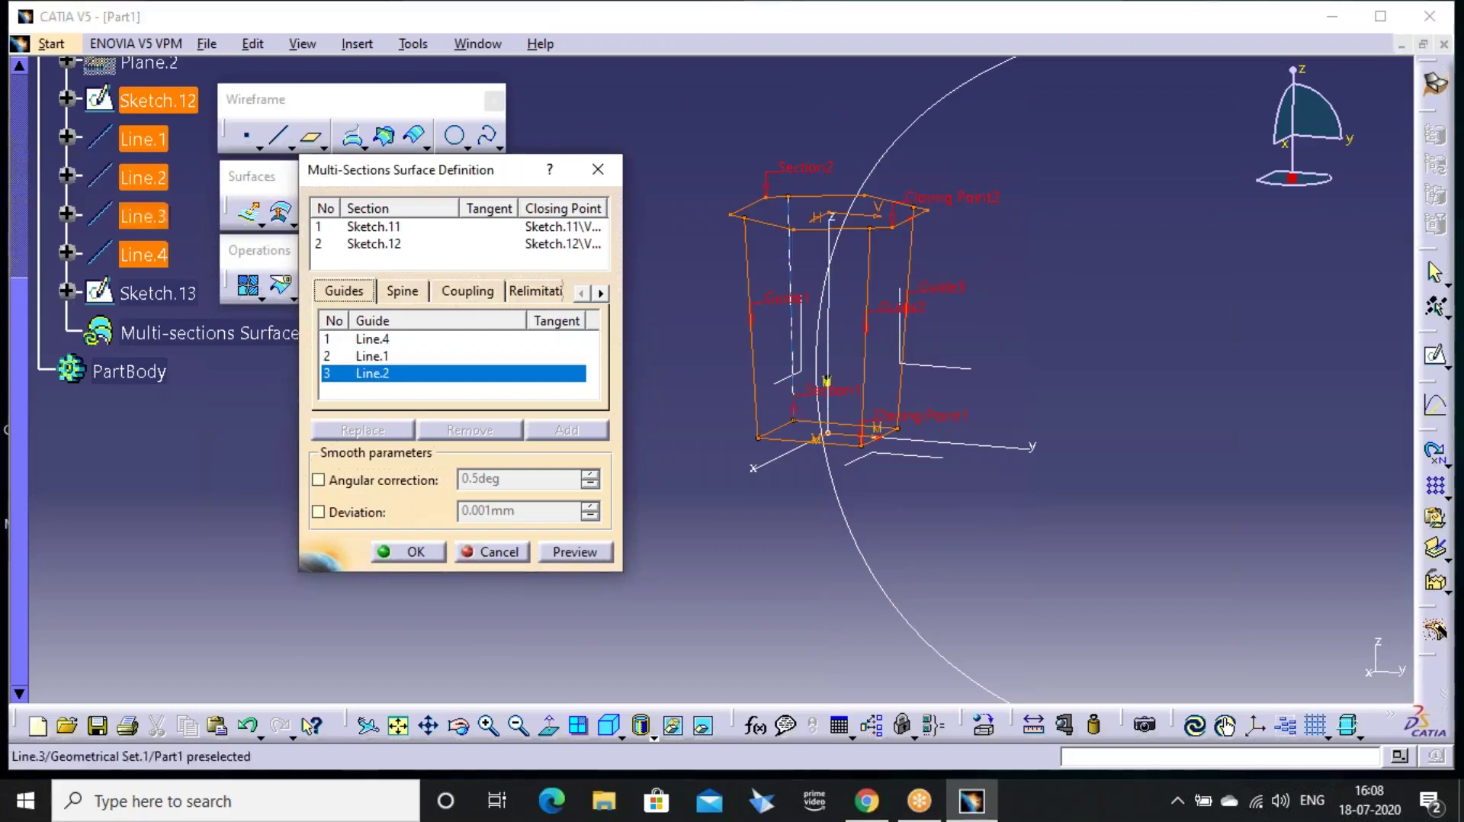
pyautogui.click(791, 290)
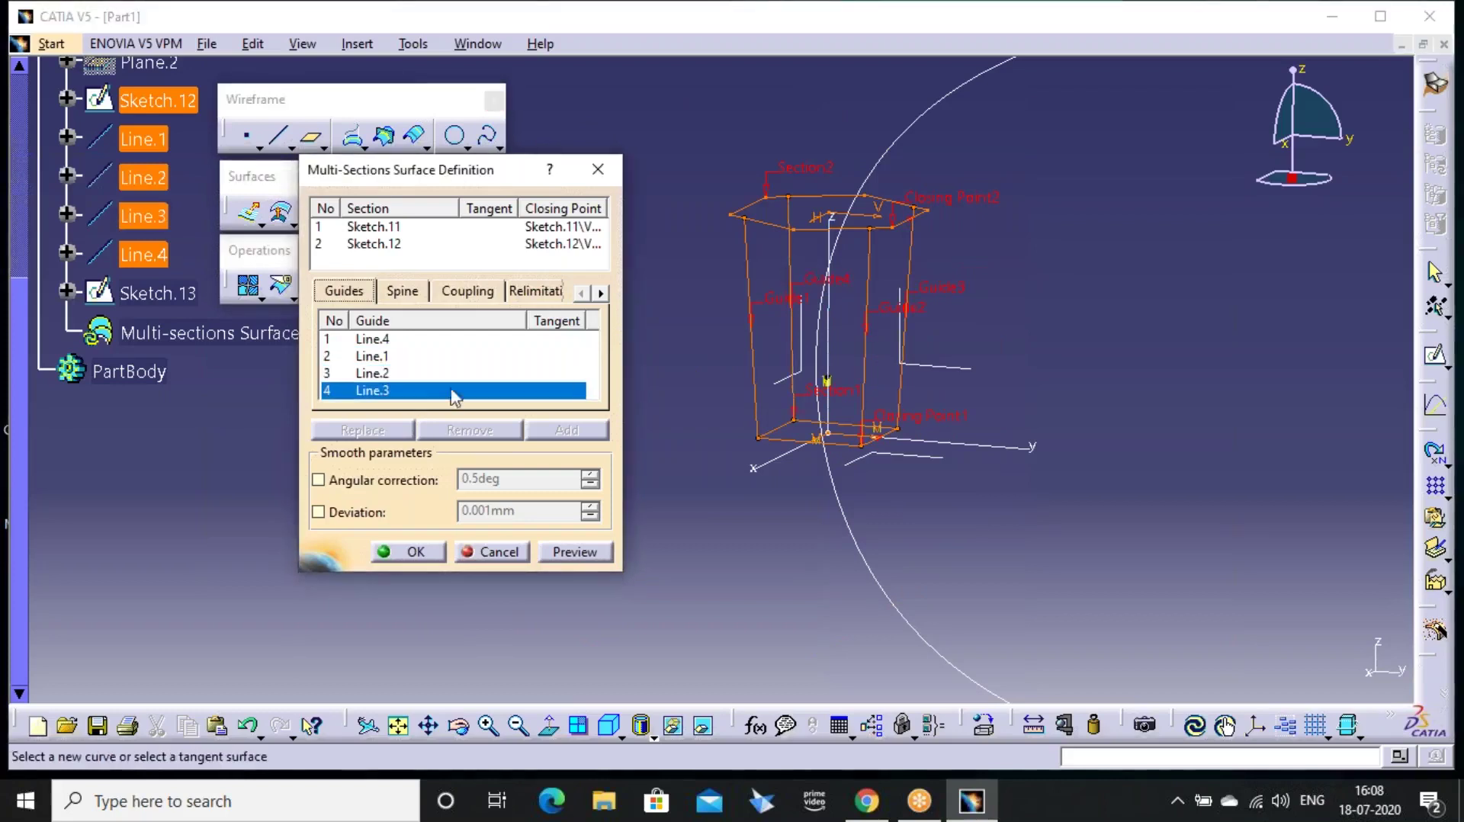
# Replace the hexagon's closing point with the break point at the upper end of Line.1
pyautogui.moveTo(873, 425); pyautogui.dragTo(878, 362, button='middle')
pyautogui.moveTo(1056, 125); pyautogui.dragTo(1010, 199, button='middle')
pyautogui.rightClick(1010, 200)
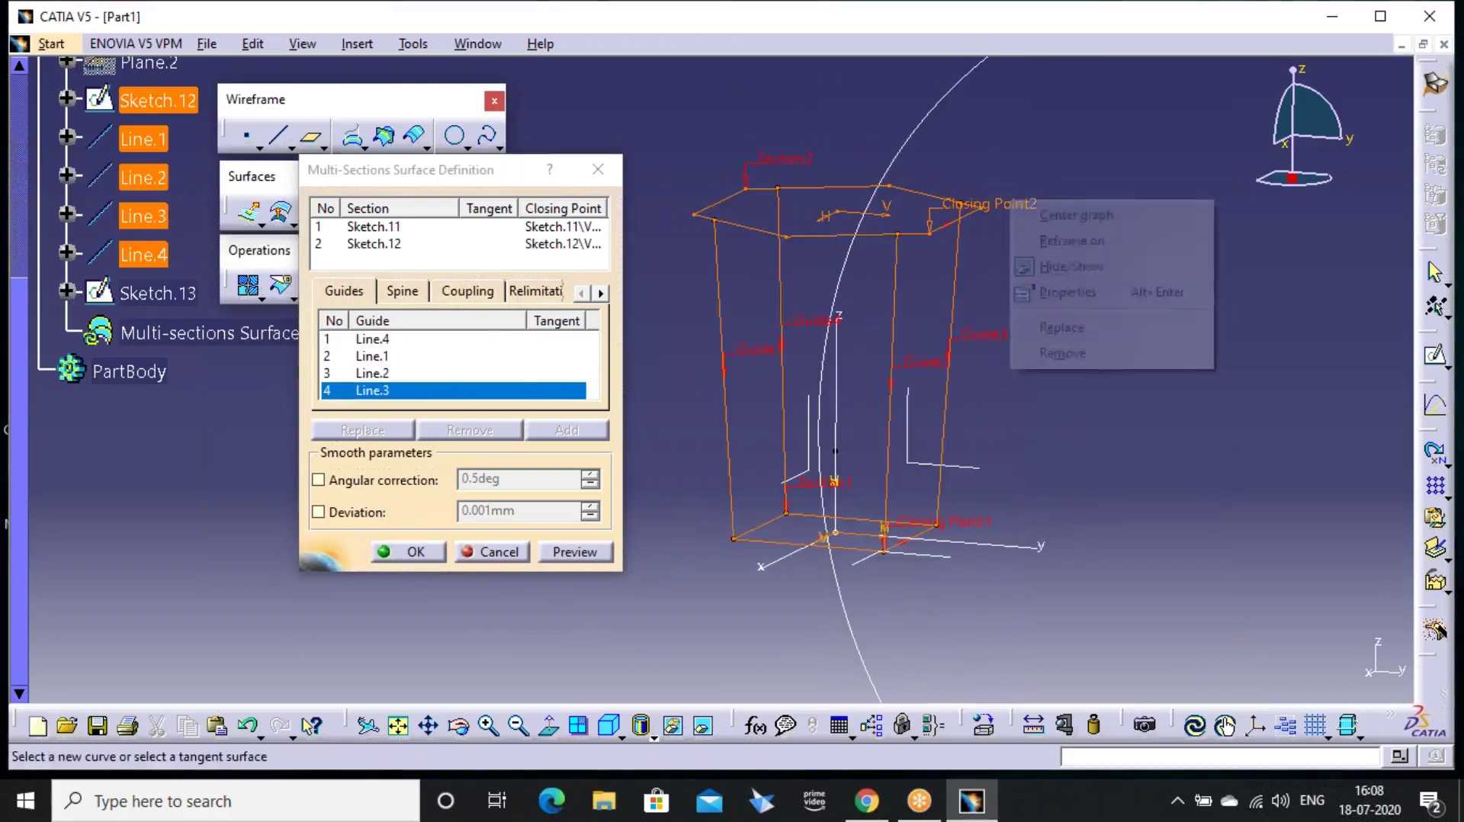
pyautogui.click(1091, 334)
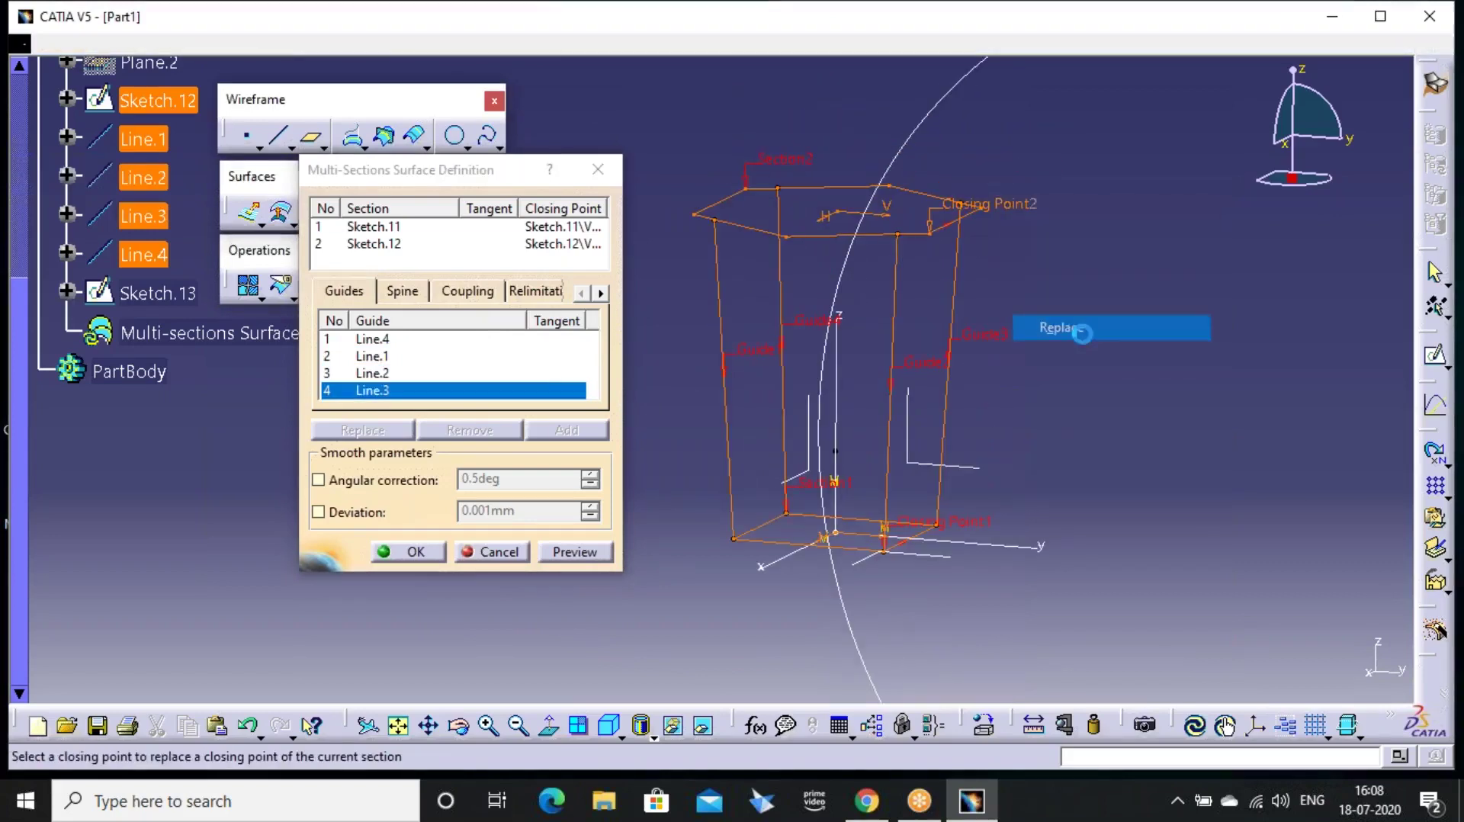
pyautogui.click(898, 238)
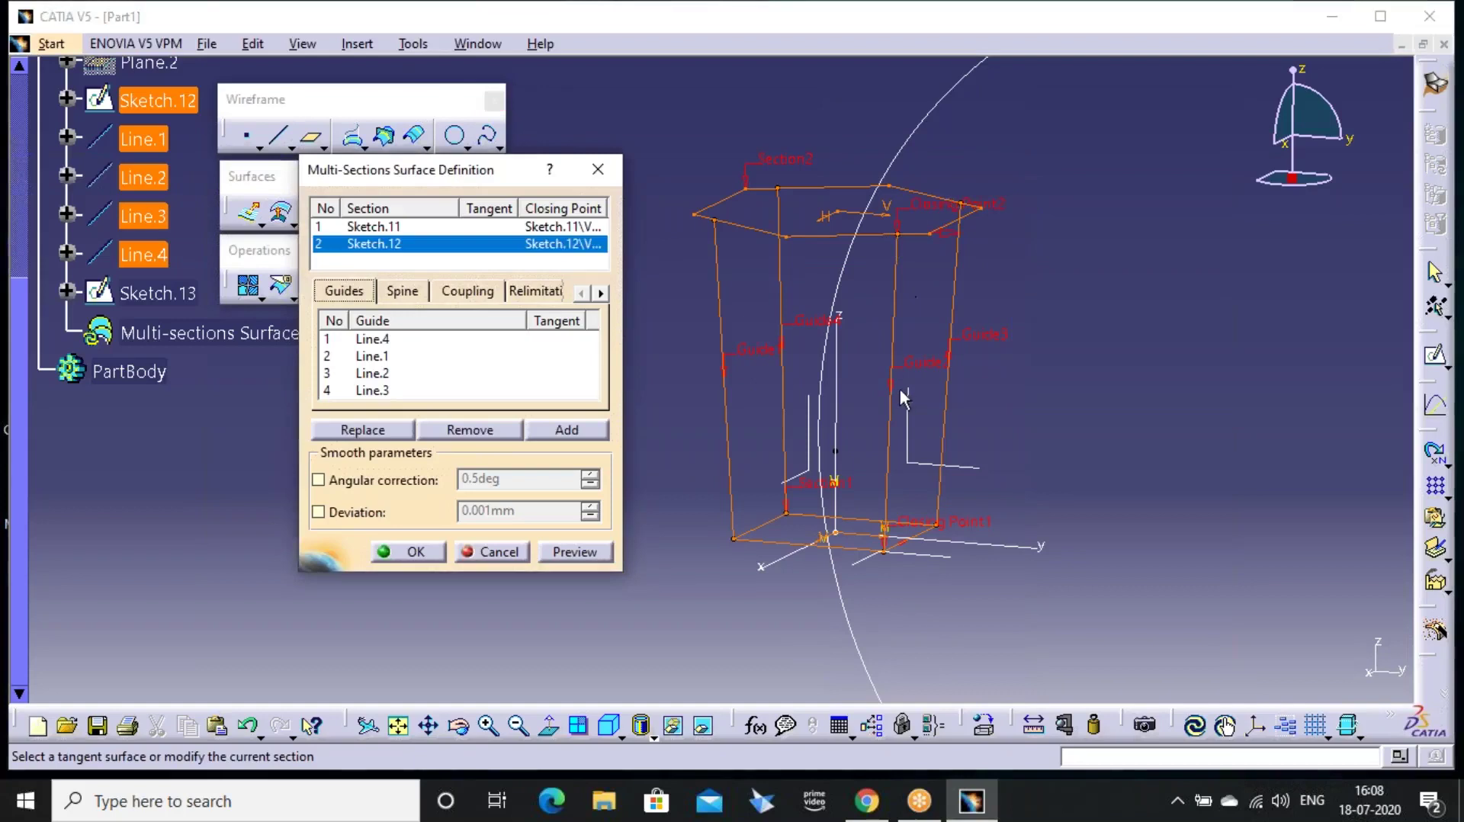
# Try to use Sketch.13 as the spine together with the four guides, preview the surface, and abandon the definition
pyautogui.click(403, 290)
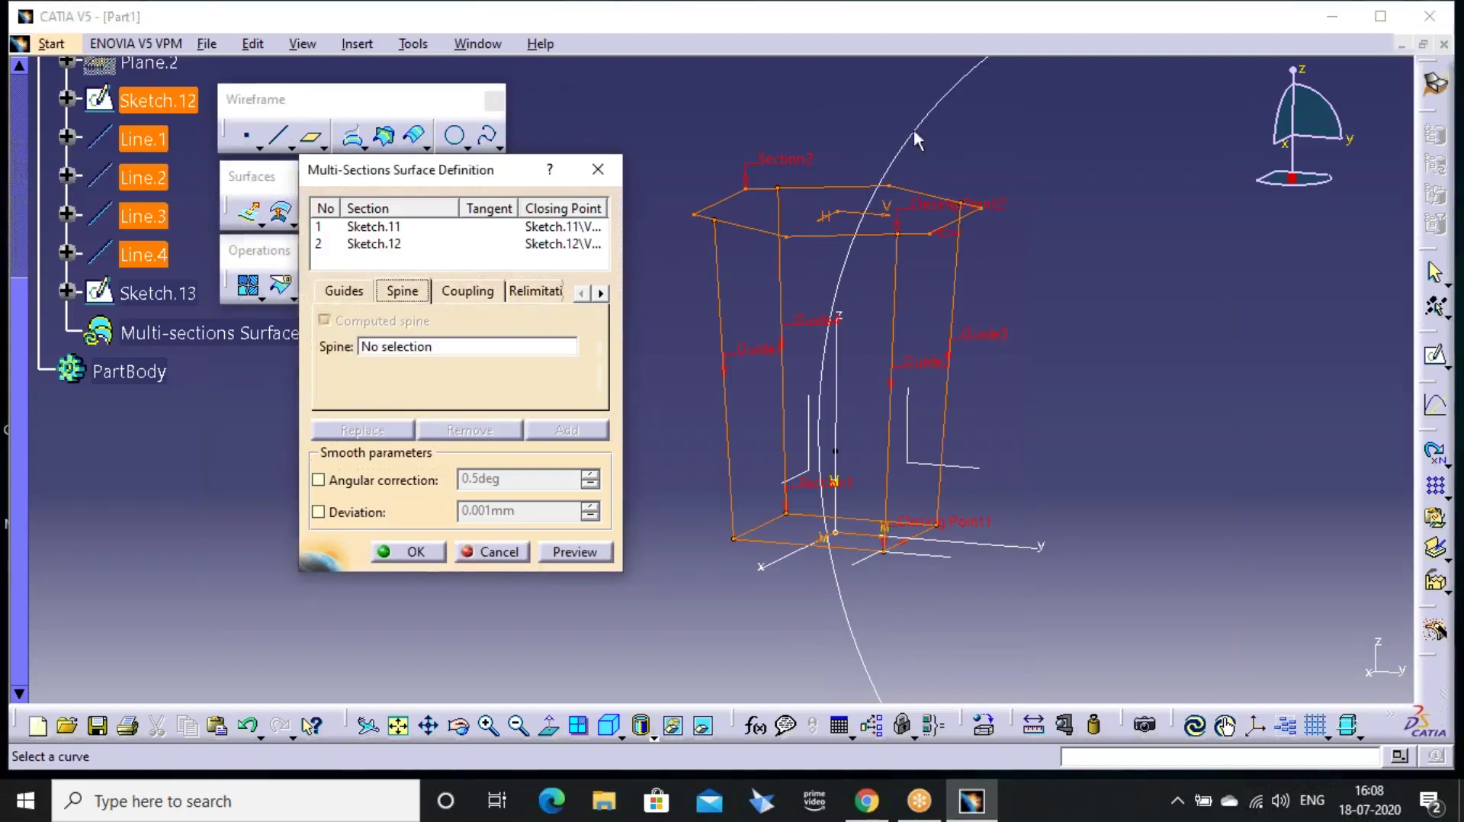
pyautogui.click(946, 99)
pyautogui.click(577, 553)
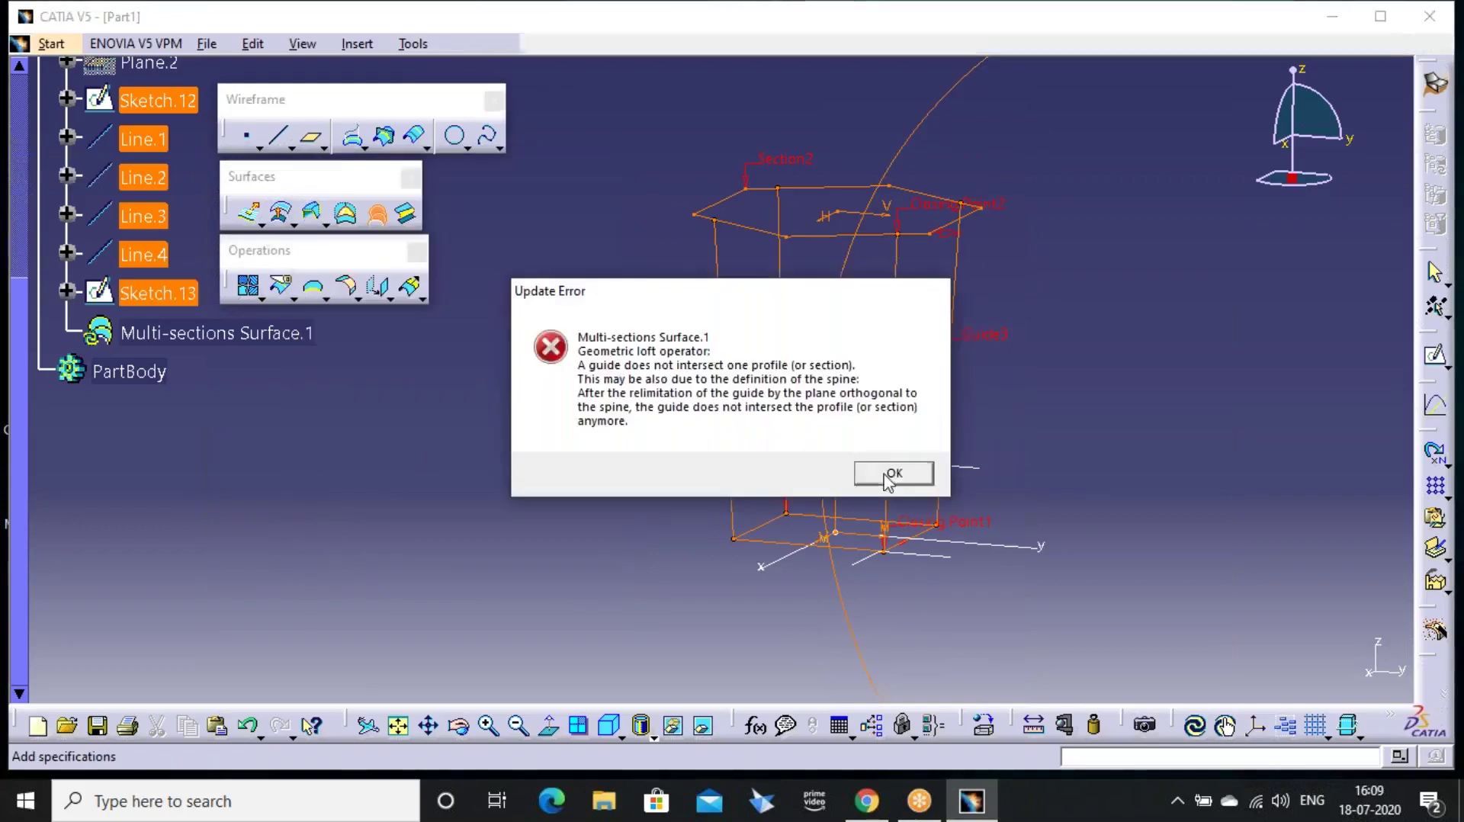
pyautogui.click(885, 475)
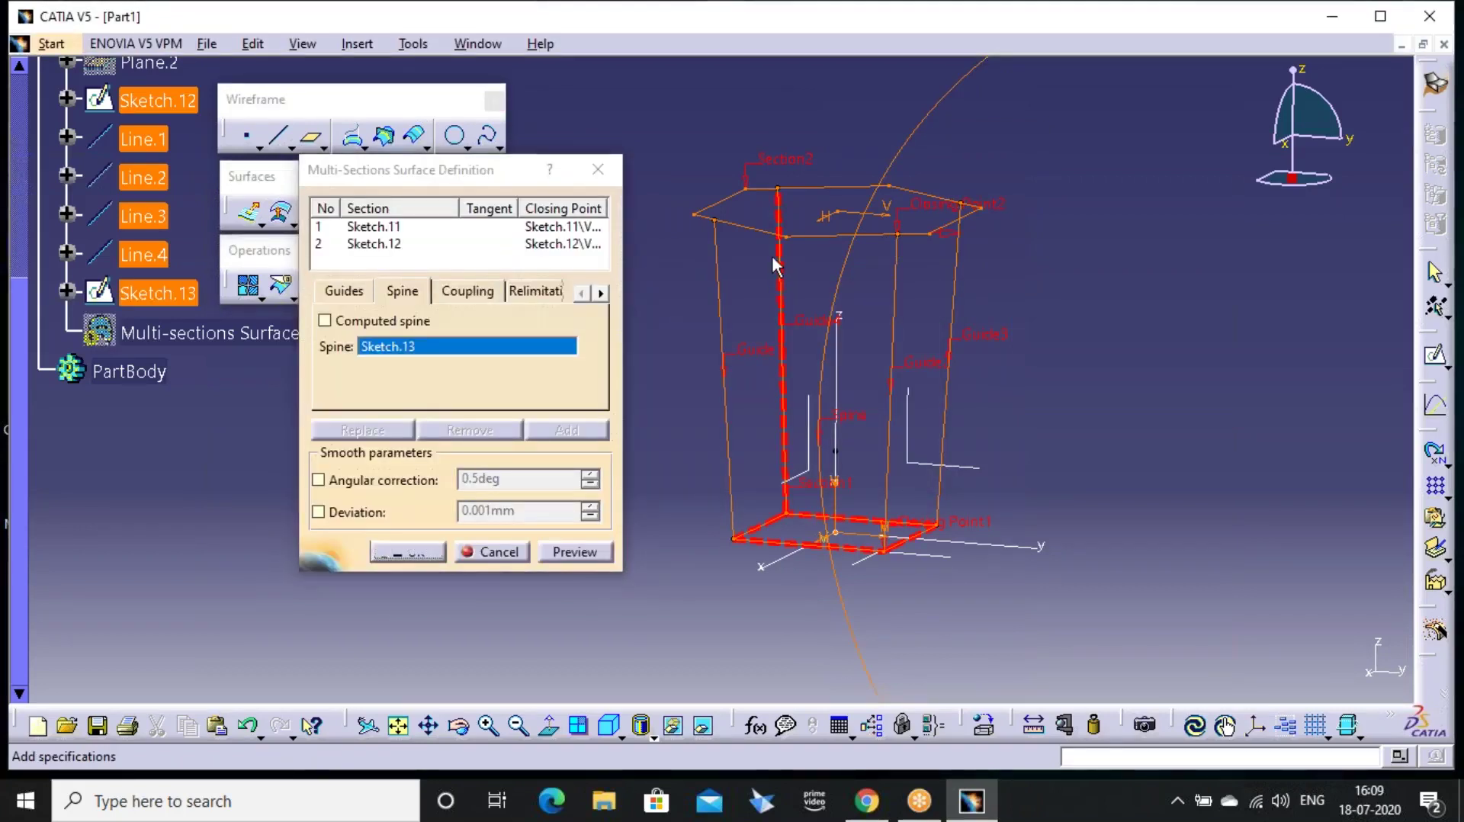
pyautogui.moveTo(839, 381); pyautogui.dragTo(762, 397, button='middle')
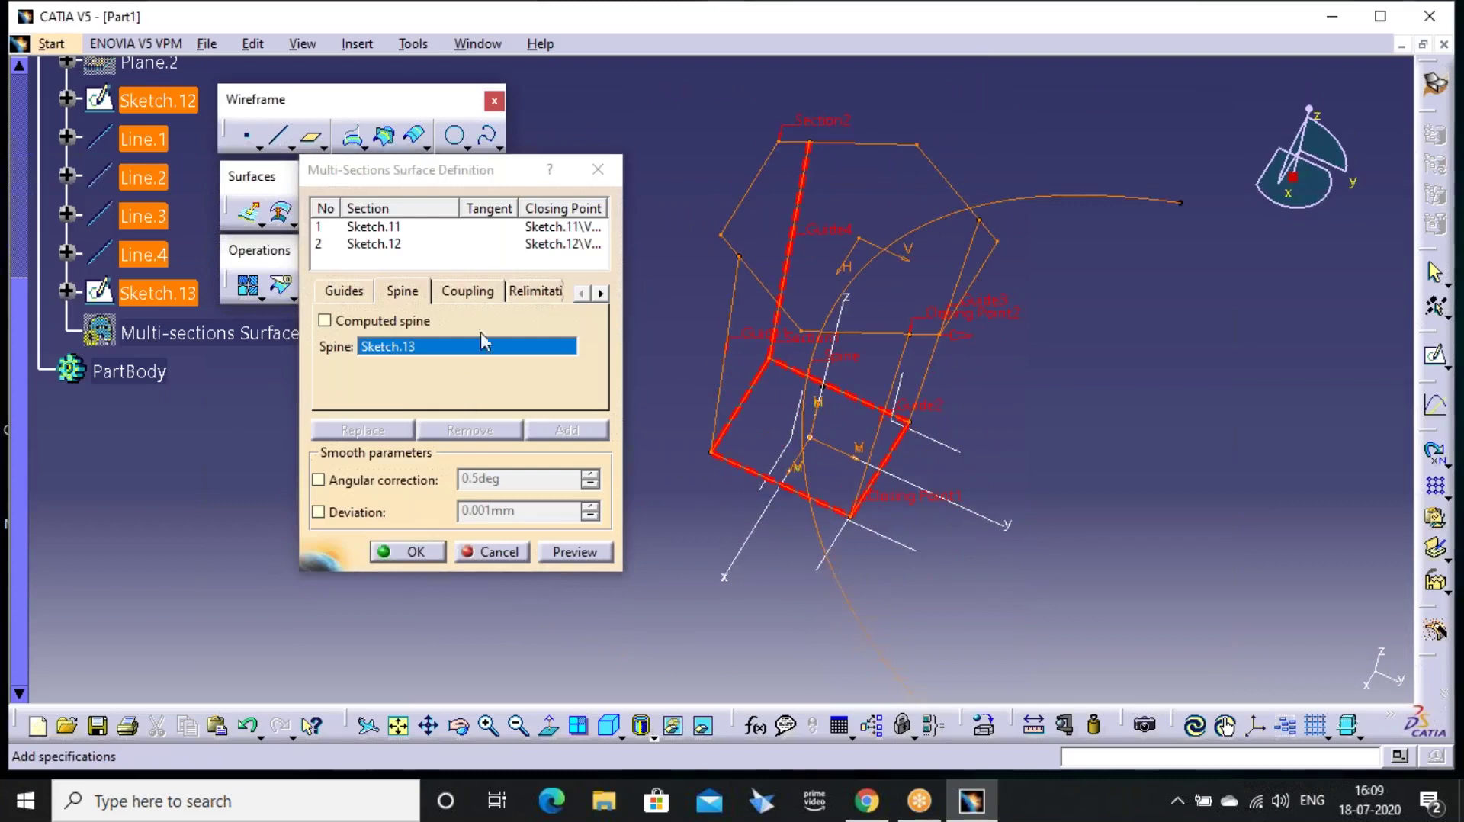
pyautogui.click(465, 292)
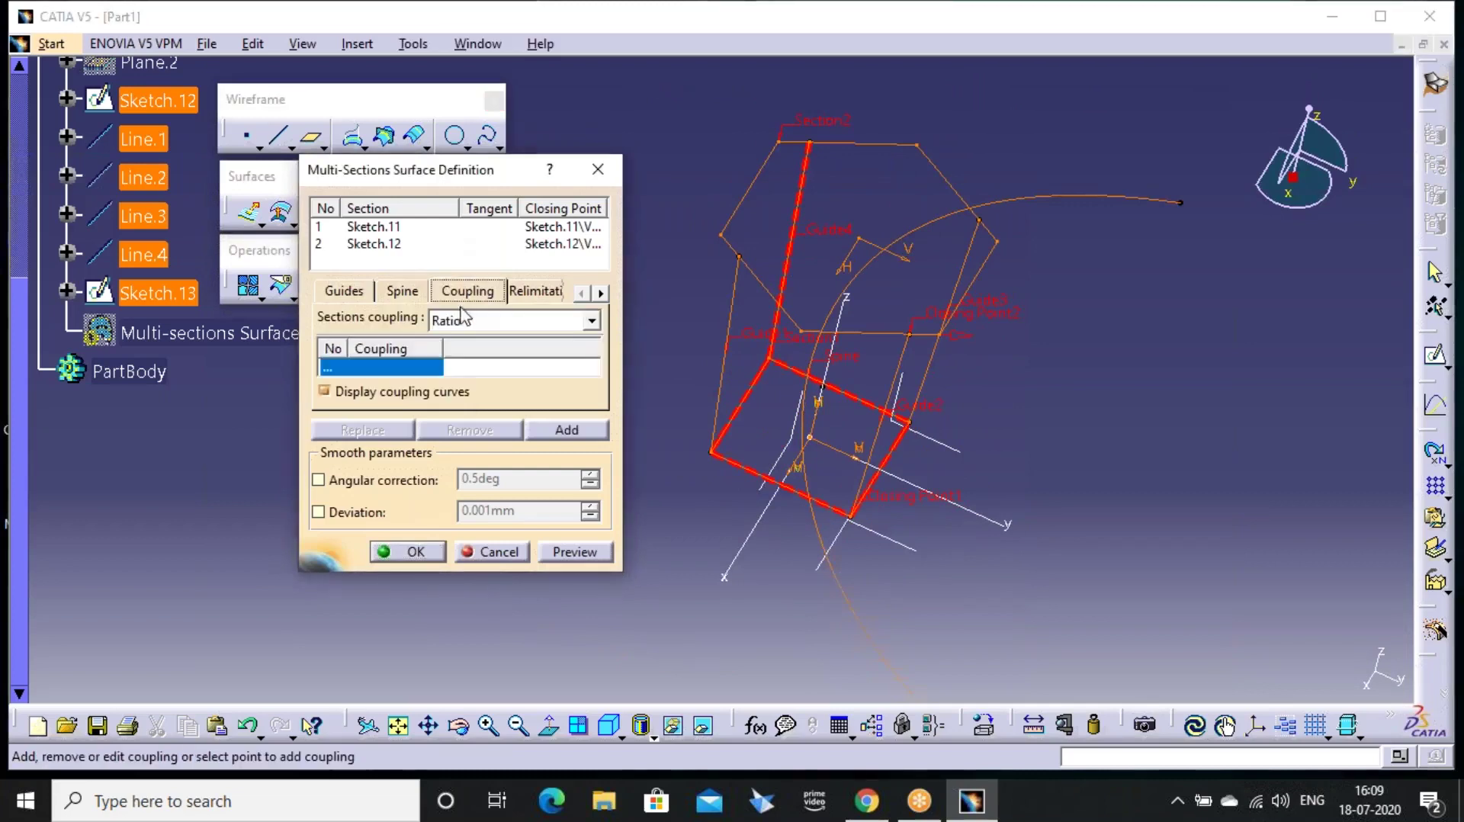
pyautogui.click(344, 291)
pyautogui.click(597, 169)
# Start a new multi-sections surface from rectangle Sketch.11 to hexagon Sketch.12 without guides and preview it
pyautogui.click(379, 216)
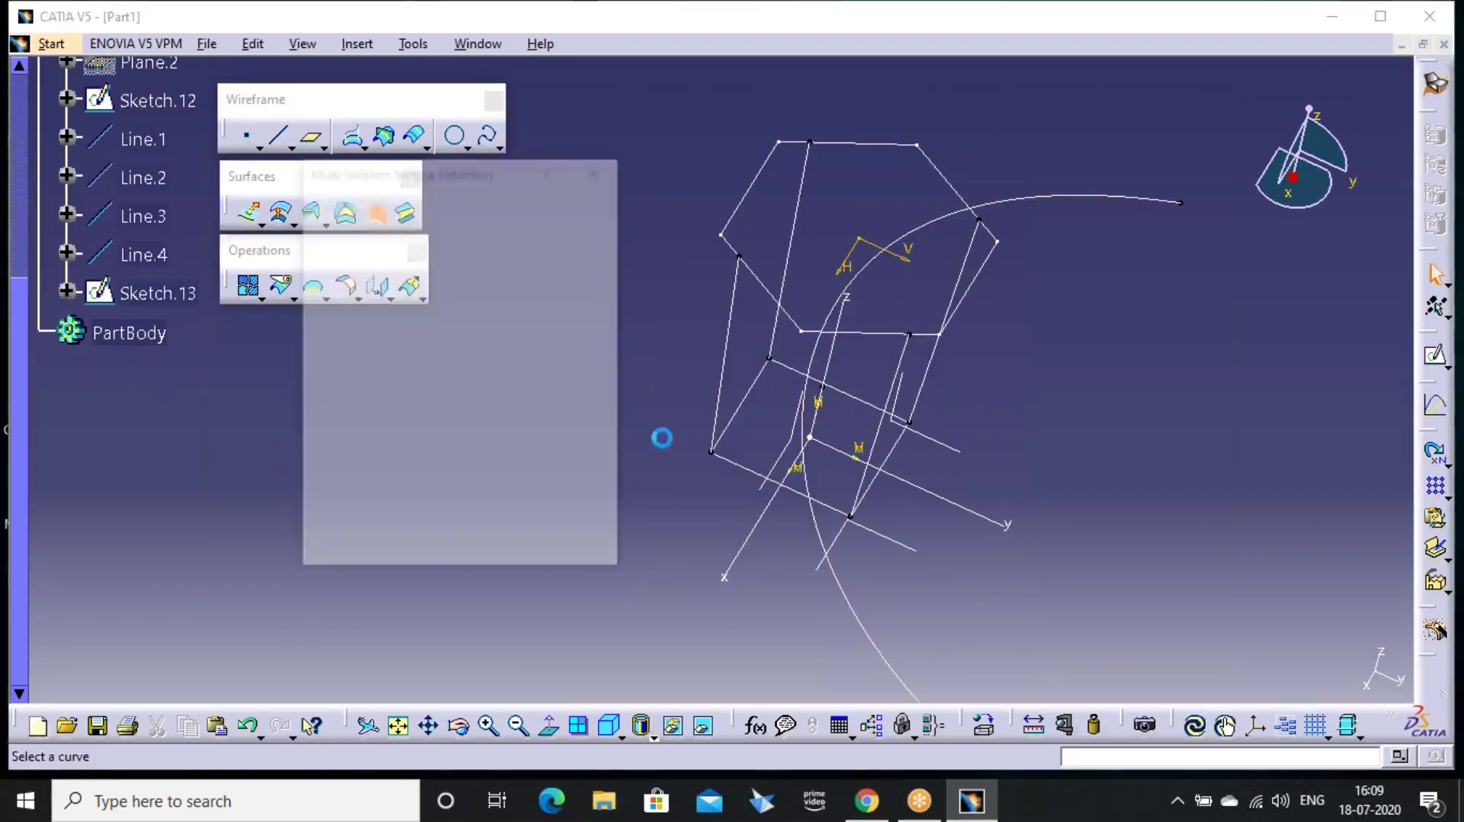
pyautogui.click(747, 412)
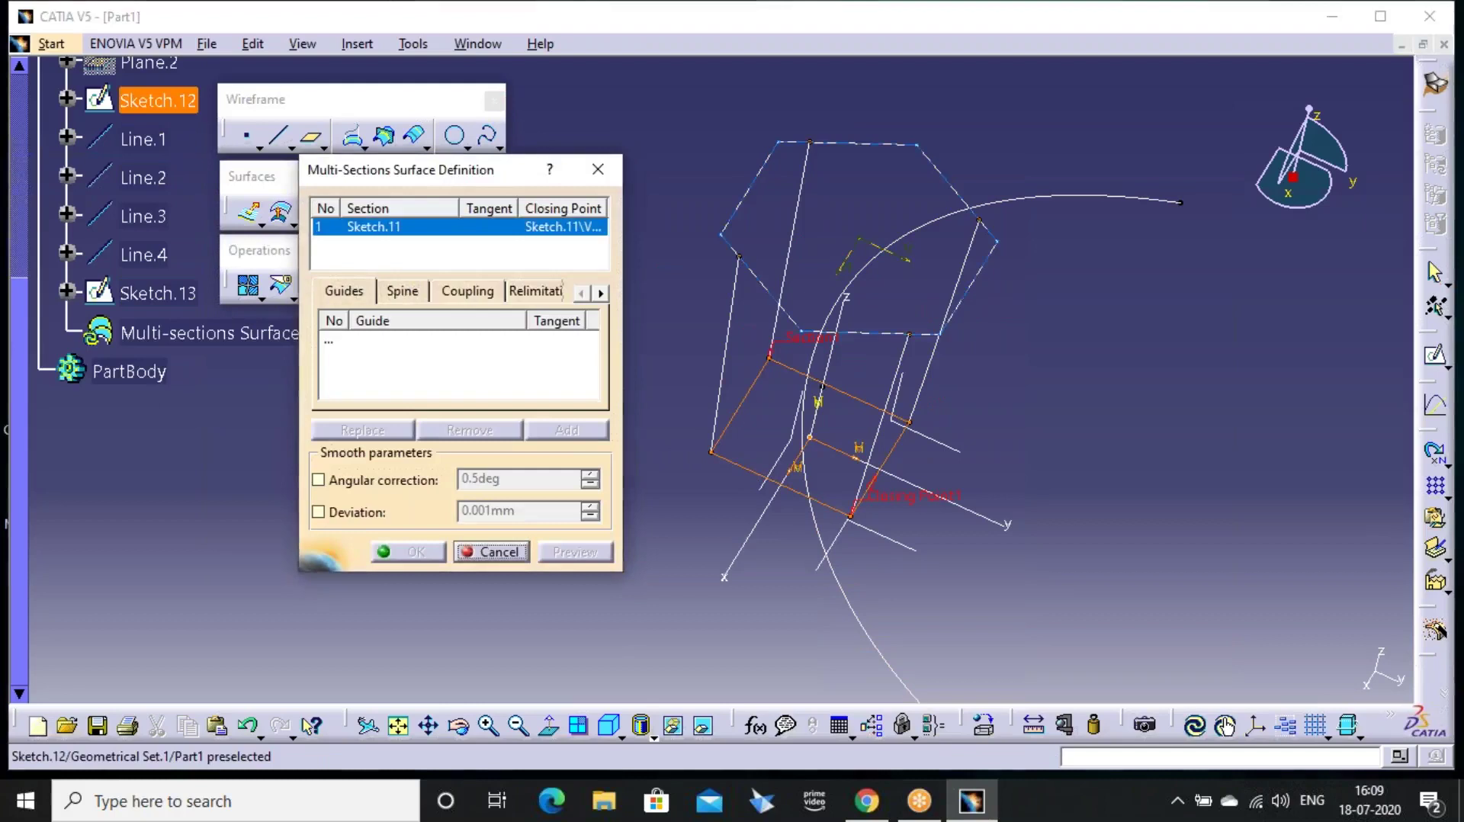
pyautogui.click(587, 554)
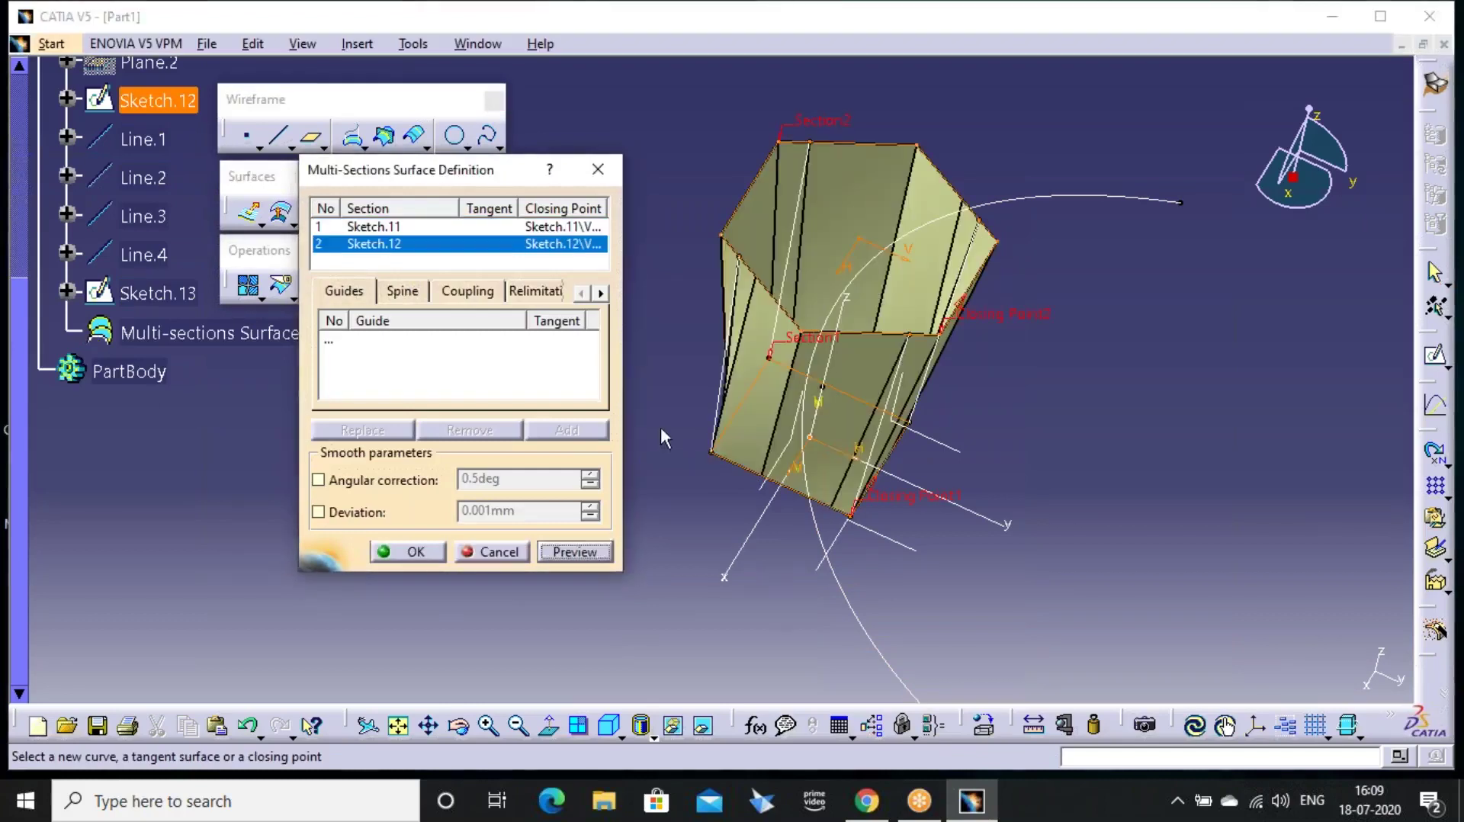
# Replace the hexagon's closing point with the neighbouring break point where the connecting line meets its edge, and preview the surface
pyautogui.moveTo(709, 438); pyautogui.dragTo(772, 388, button='middle')
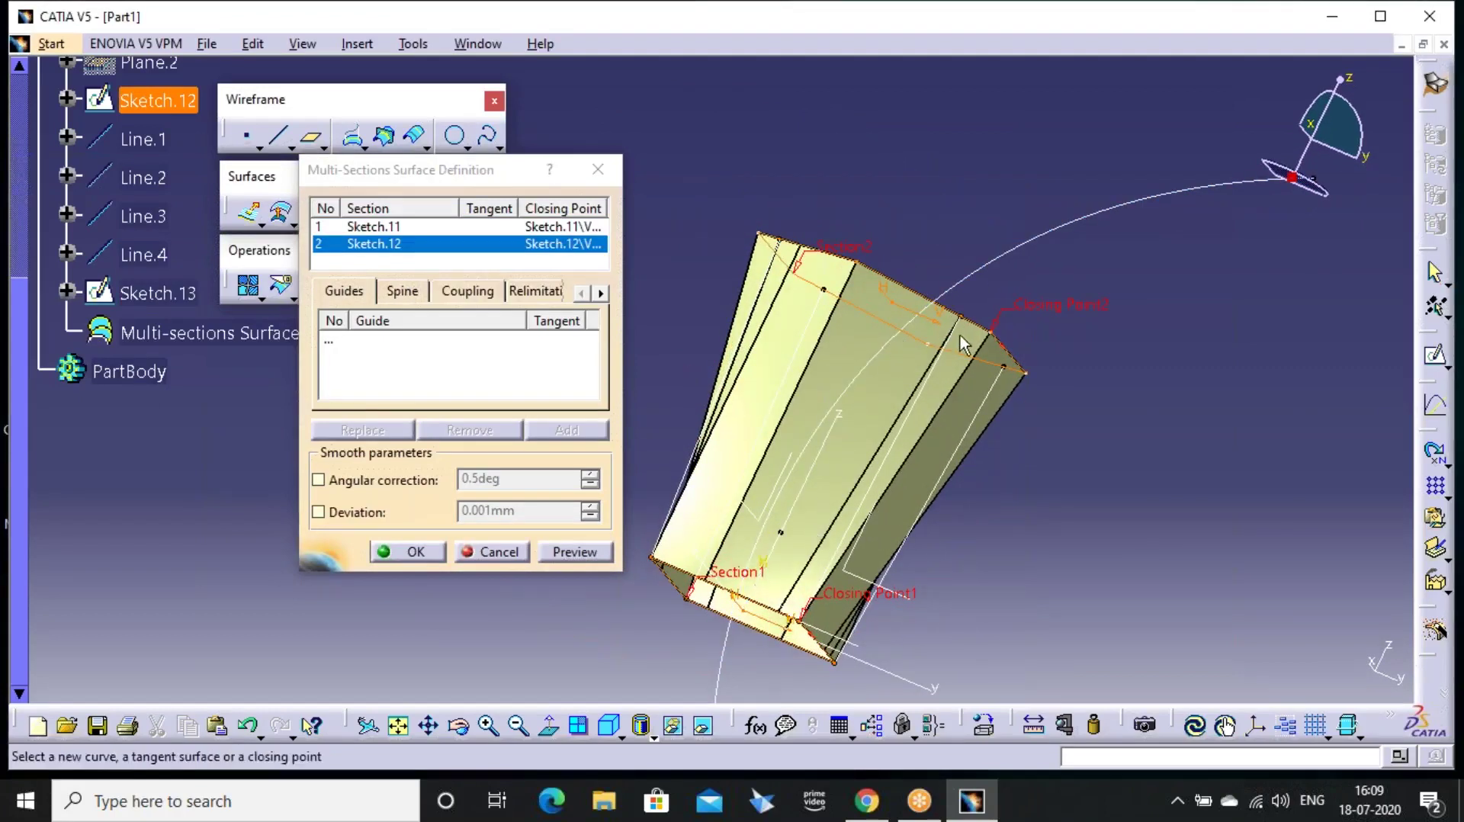
pyautogui.moveTo(1063, 354); pyautogui.dragTo(1087, 294, button='middle')
pyautogui.rightClick(1121, 288)
pyautogui.click(1170, 414)
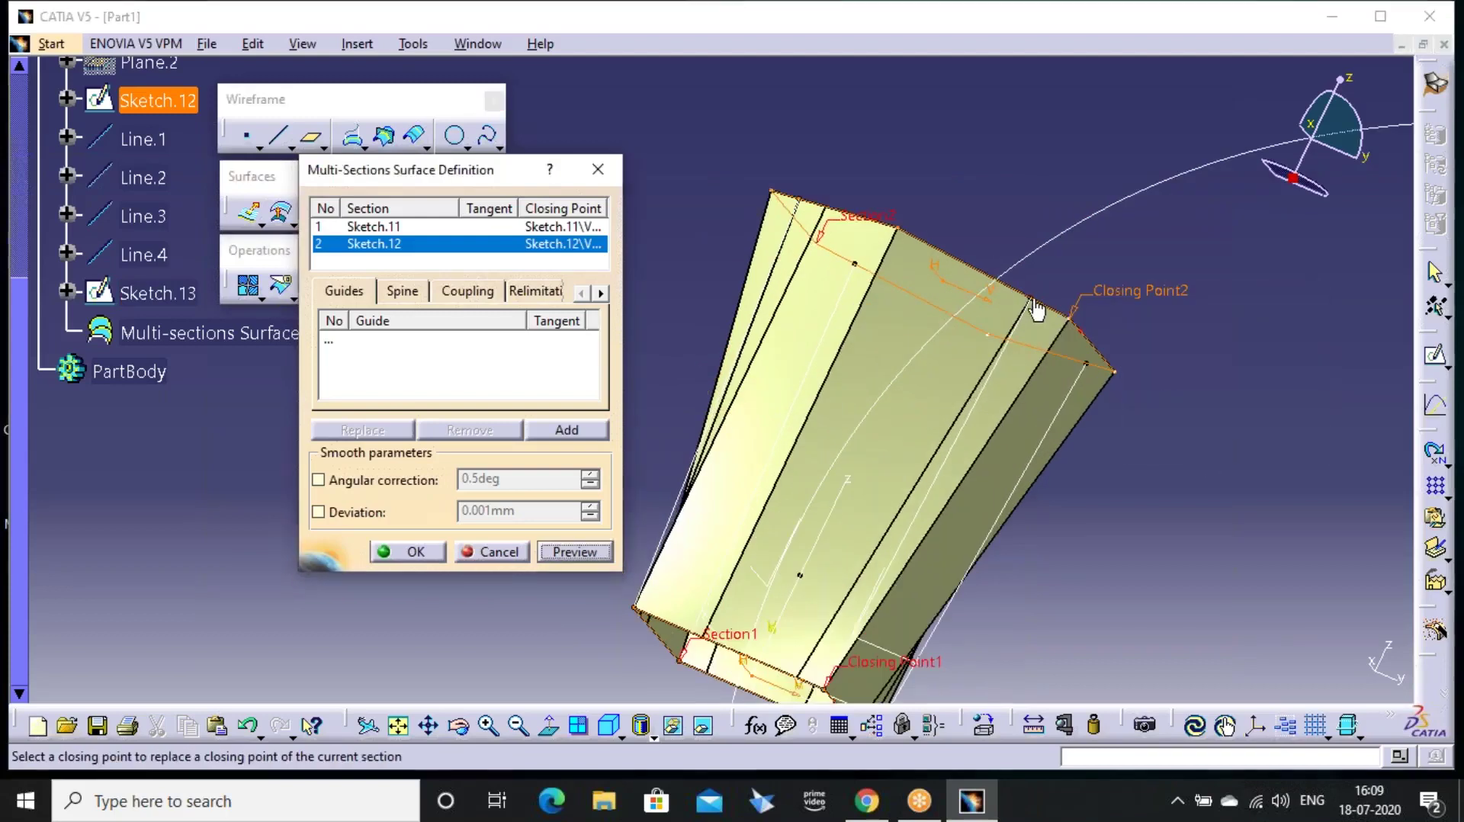
pyautogui.click(1030, 299)
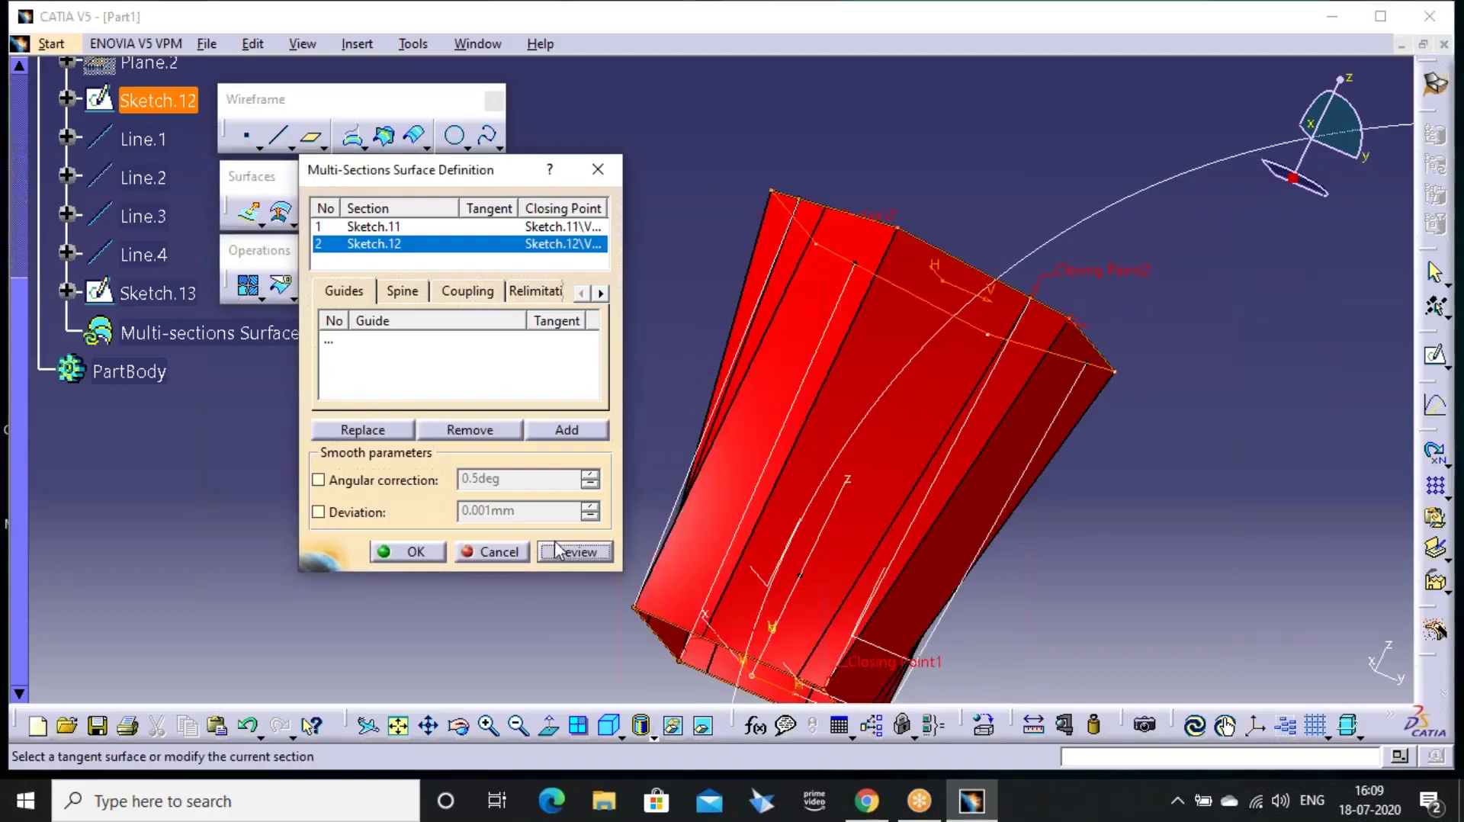
pyautogui.moveTo(898, 388); pyautogui.dragTo(847, 347, button='middle')
# Set Sketch.13 as the spine of the multi-sections surface and preview it in the front view
pyautogui.click(400, 292)
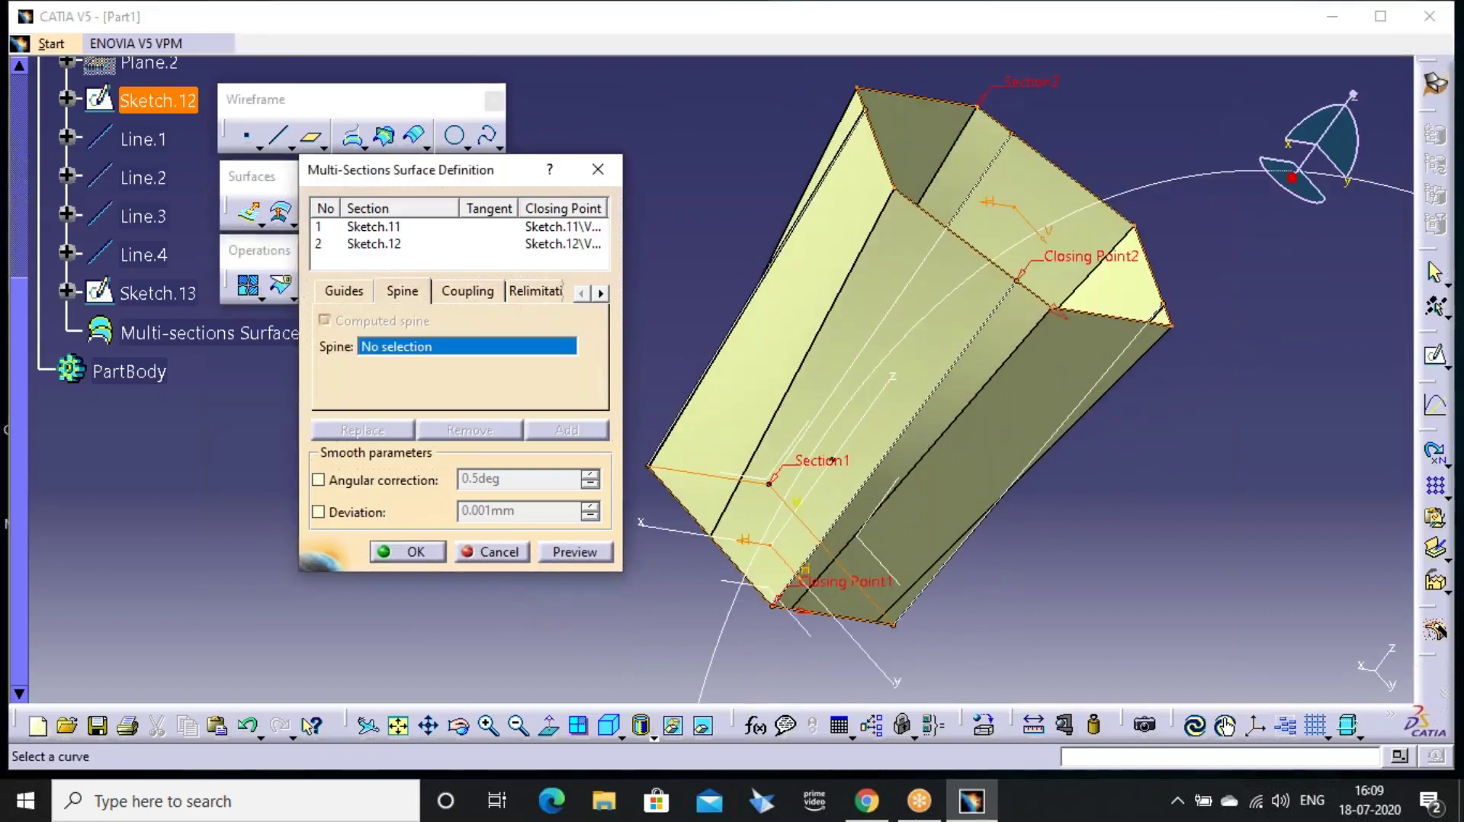
pyautogui.click(345, 291)
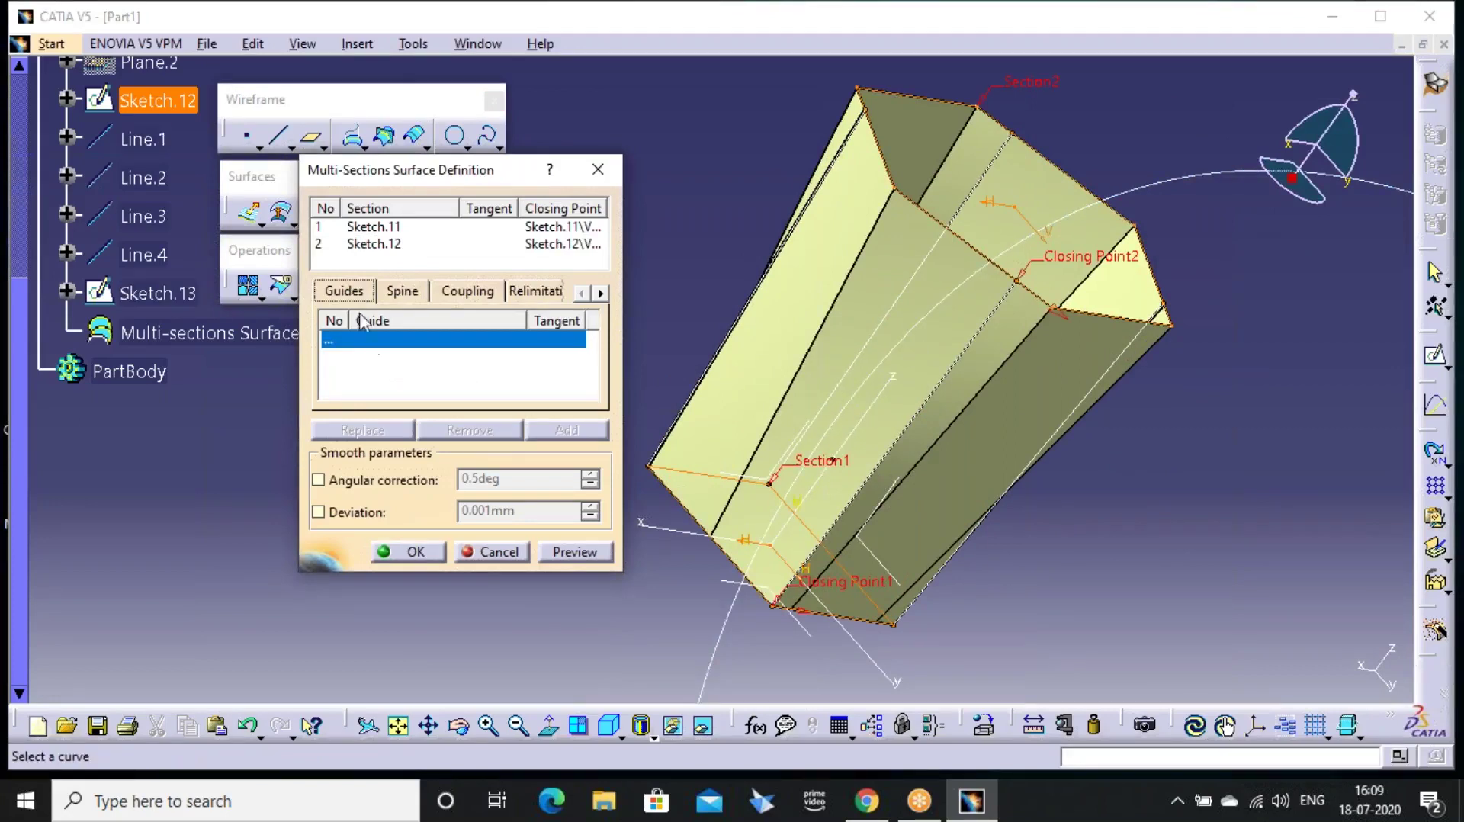
pyautogui.click(402, 290)
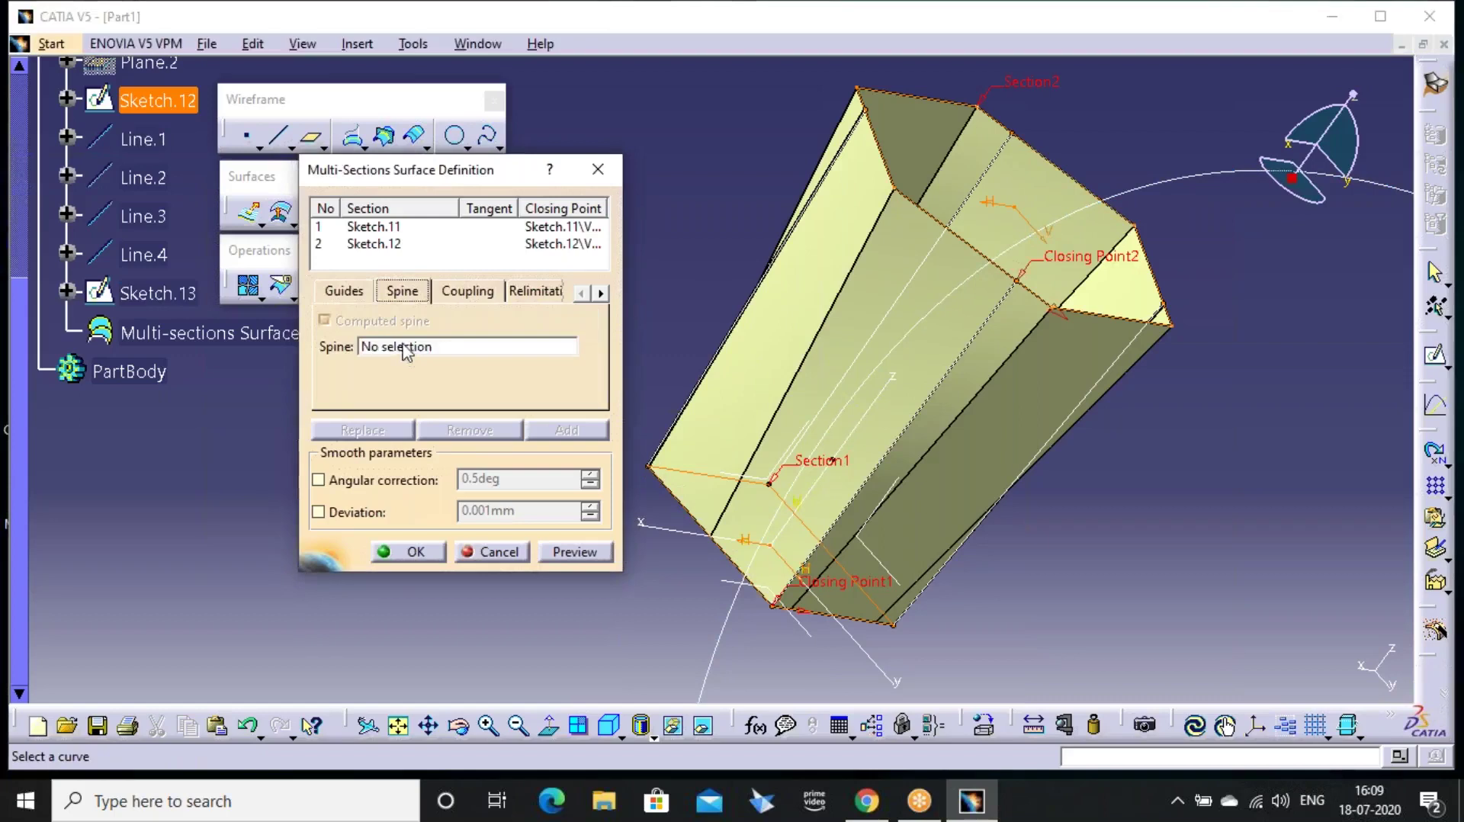
pyautogui.click(1048, 256)
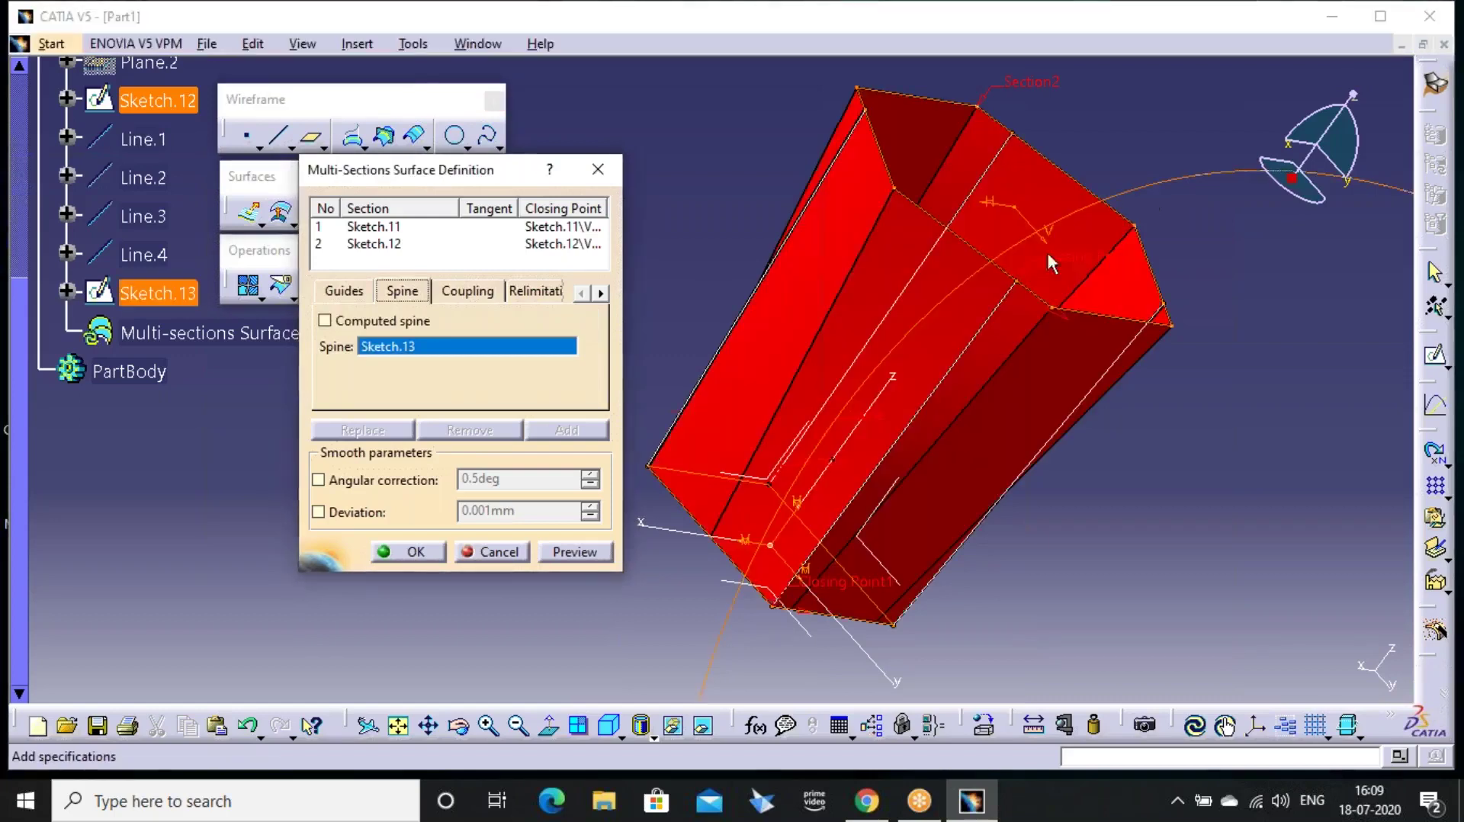
pyautogui.click(574, 551)
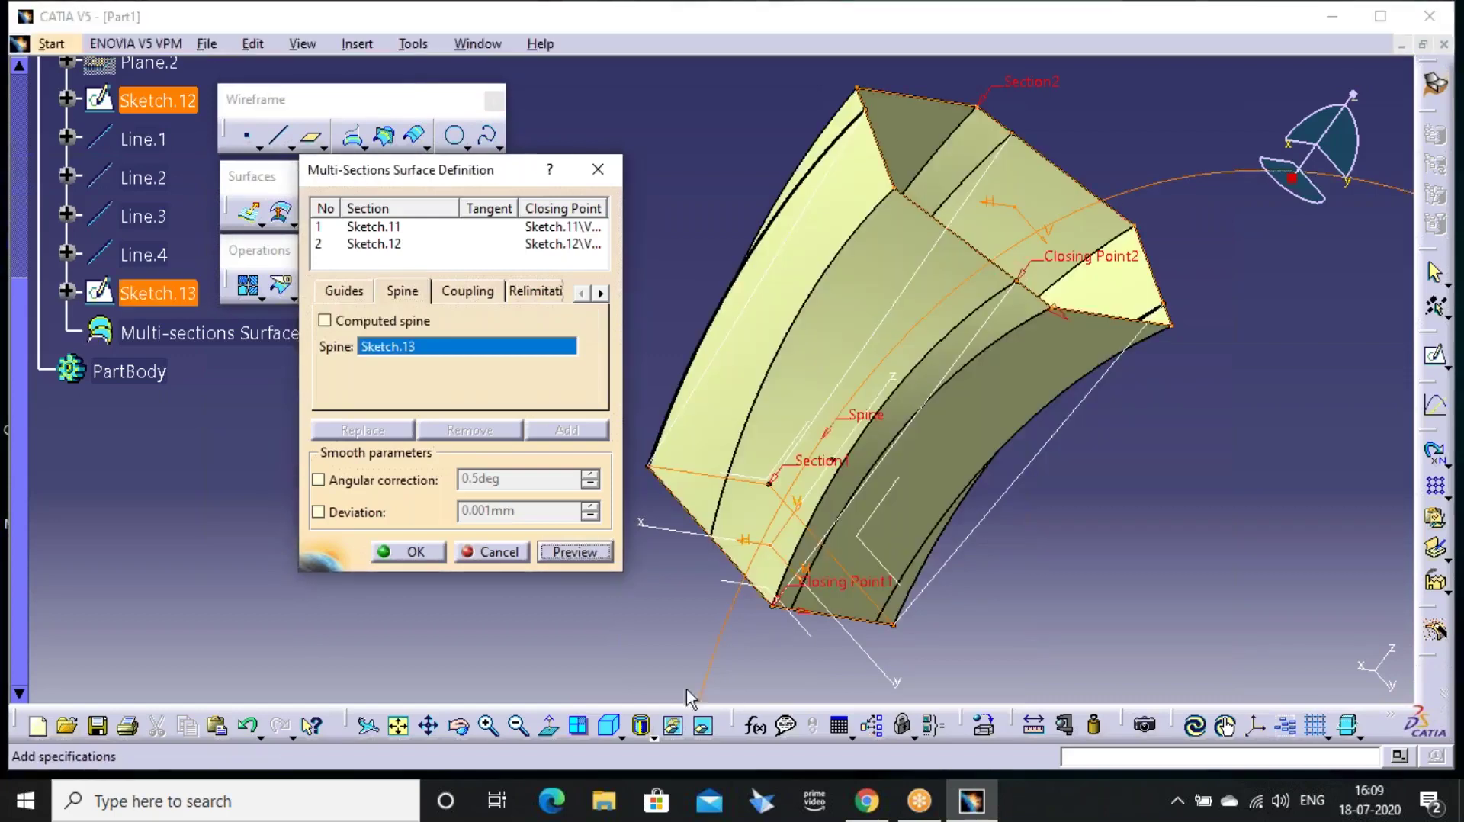
pyautogui.click(654, 738)
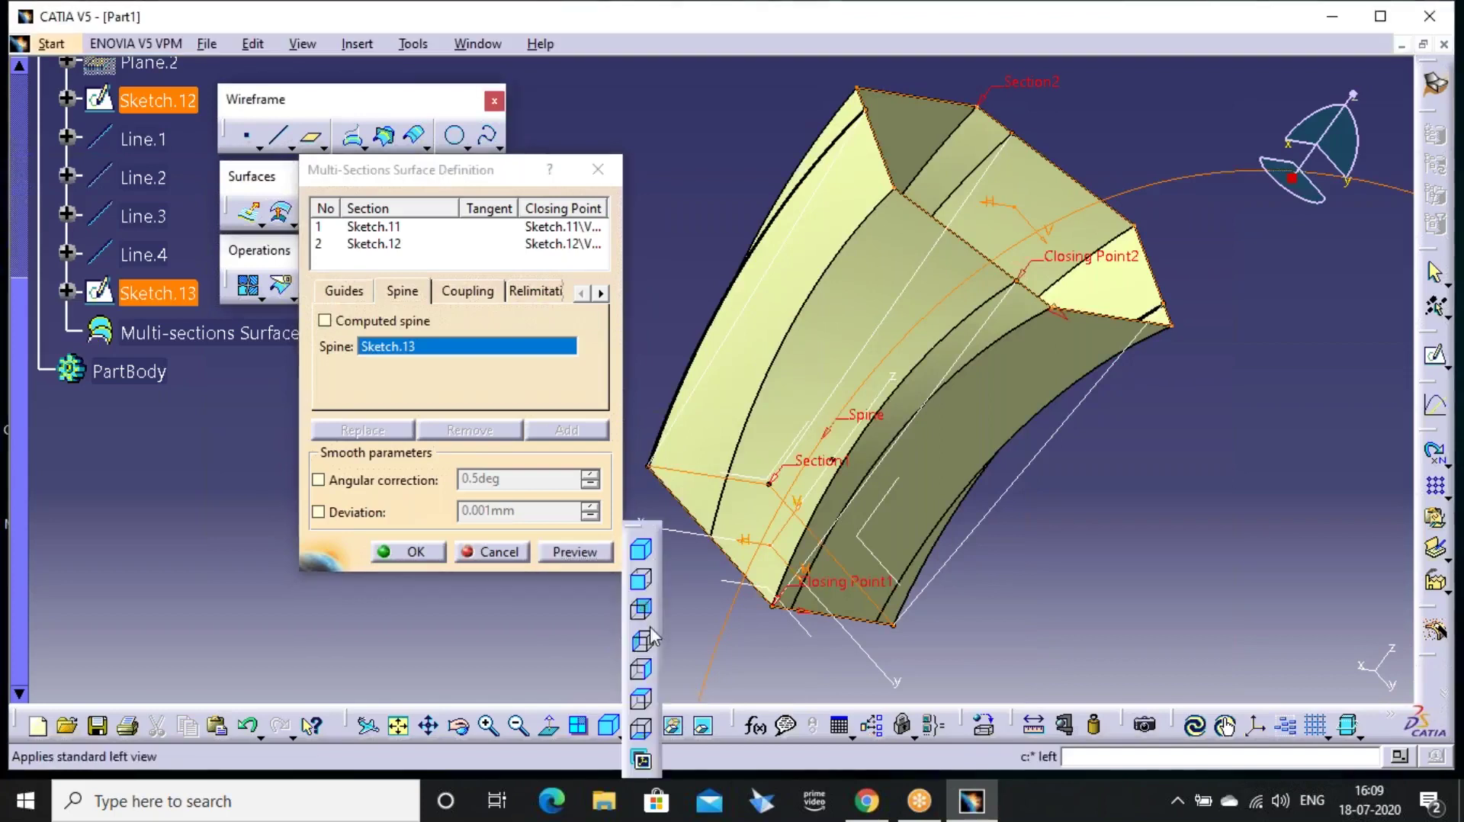
pyautogui.click(648, 578)
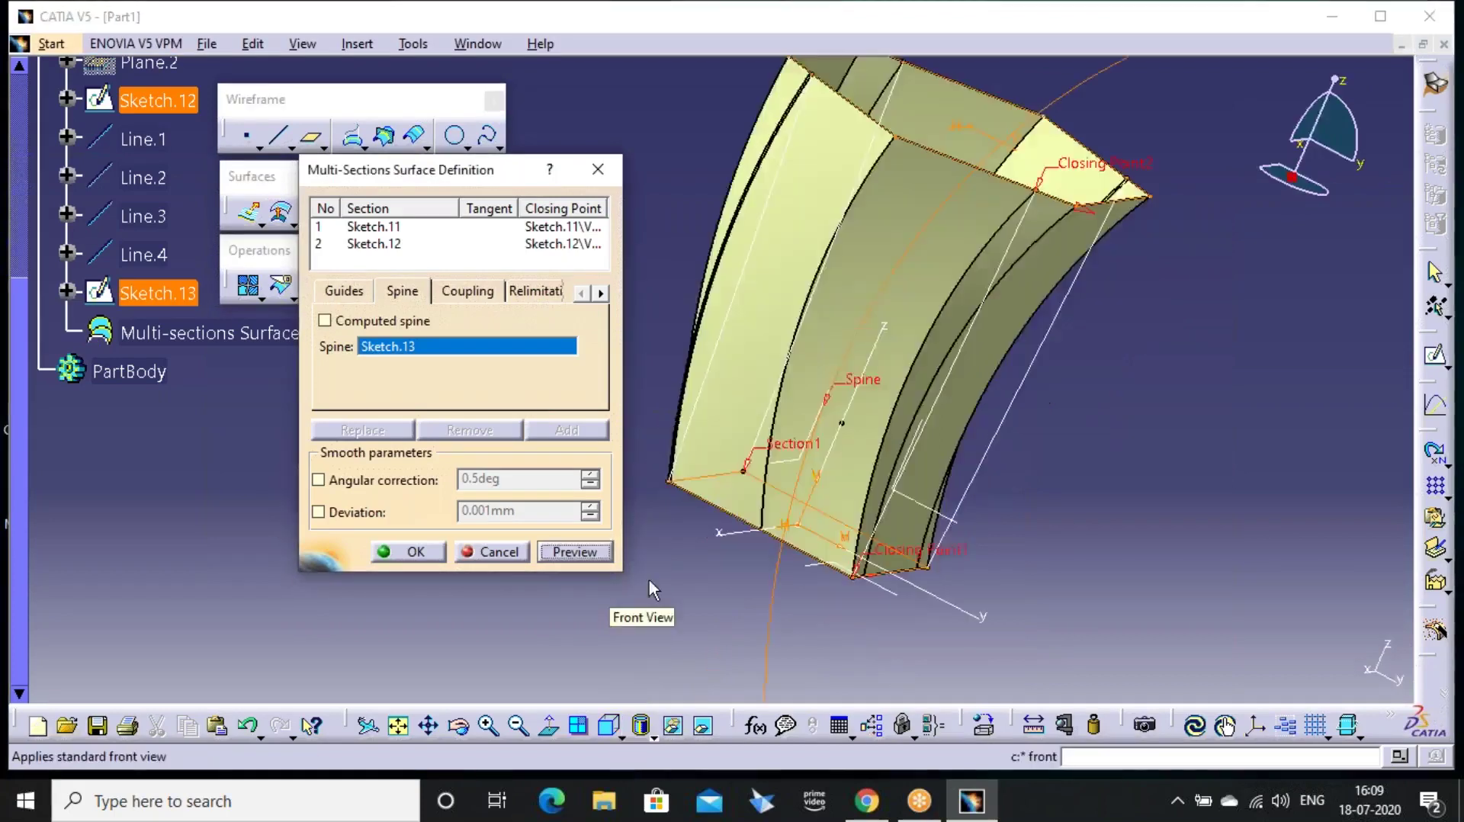
pyautogui.moveTo(986, 395); pyautogui.dragTo(988, 419, button='middle')
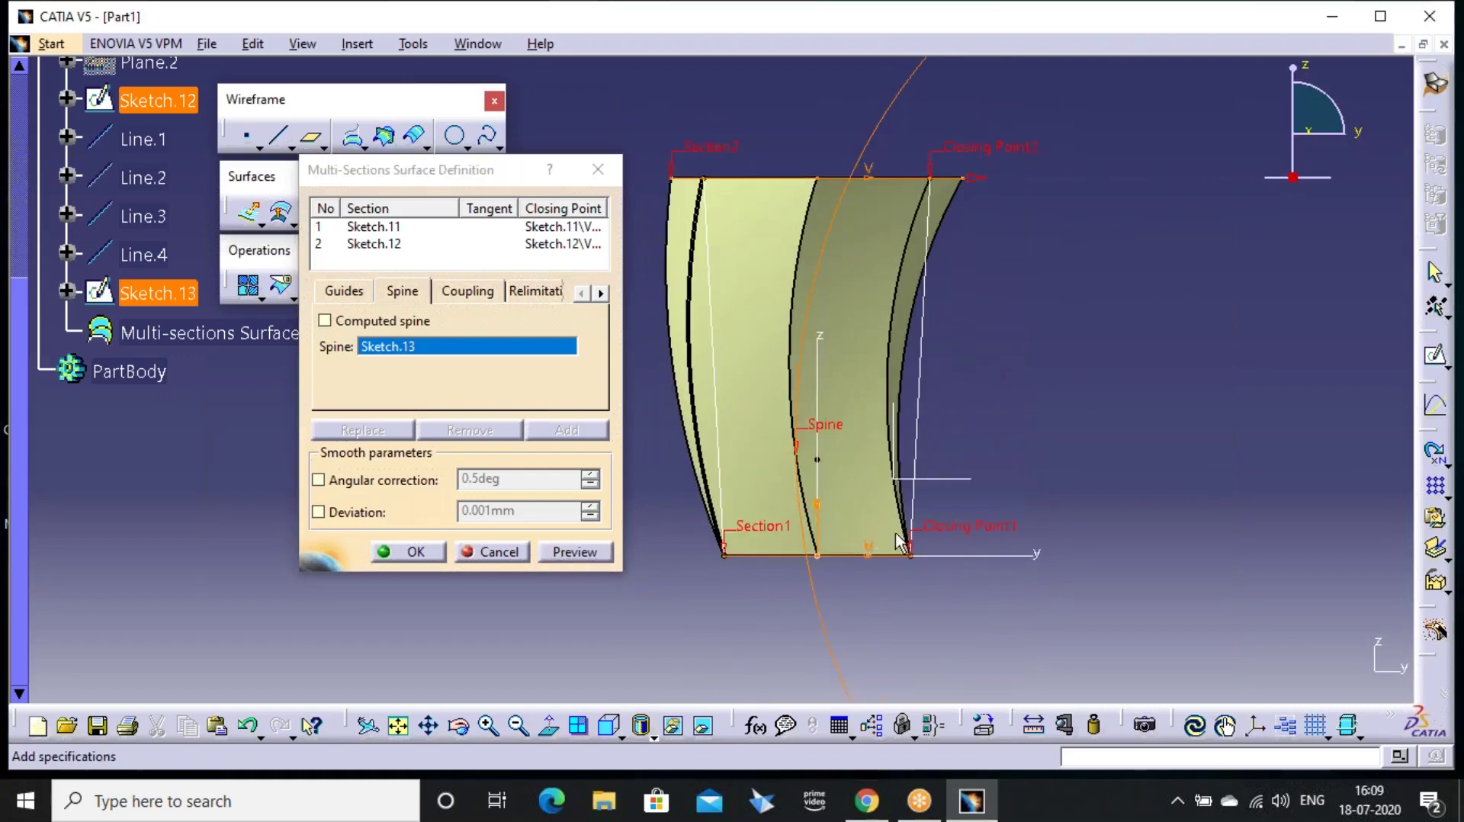
pyautogui.click(1027, 34)
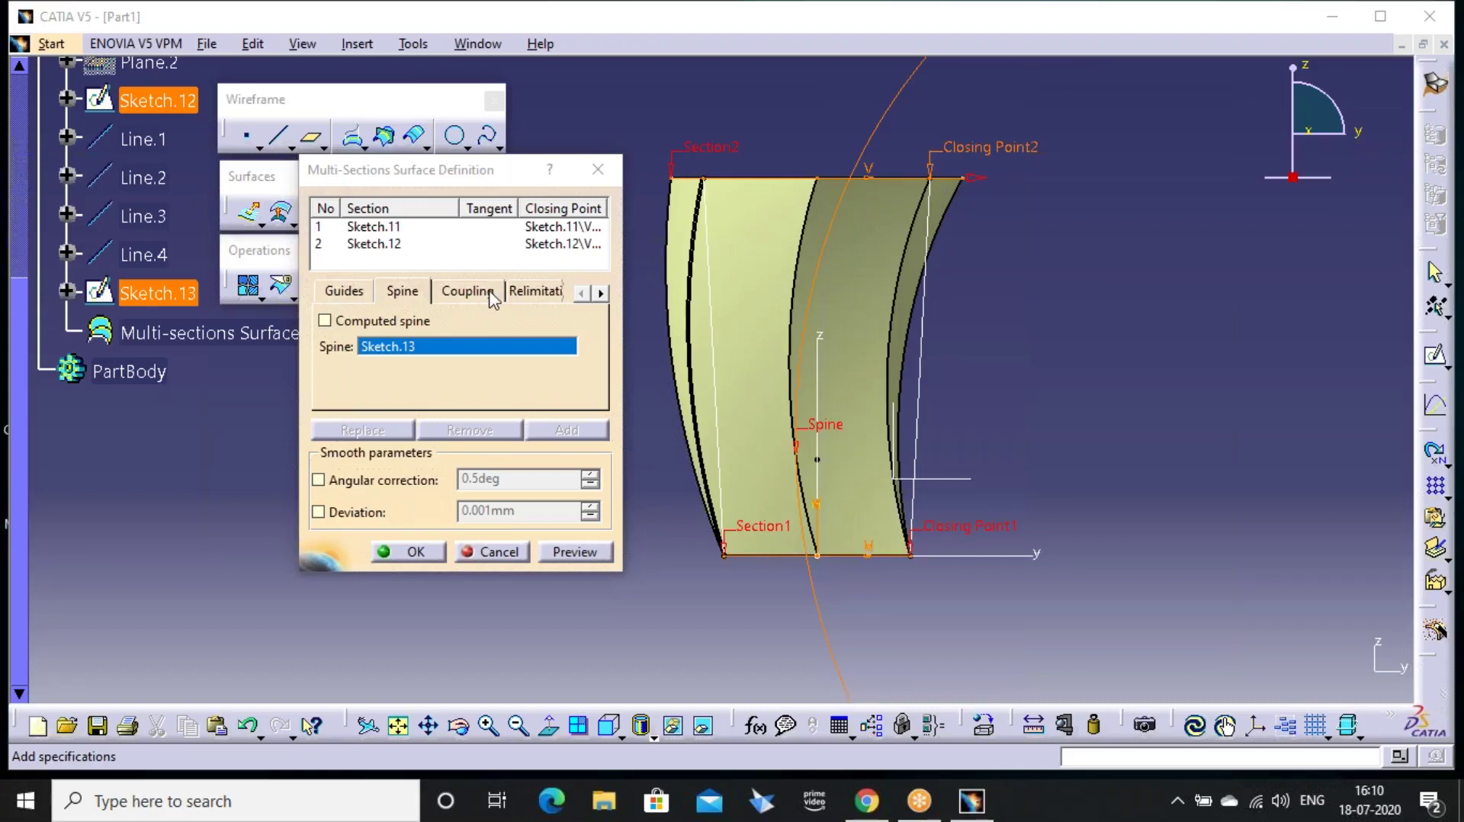
# Turn off relimitation on both the start and end sections and preview the surface along the whole spine
pyautogui.click(528, 296)
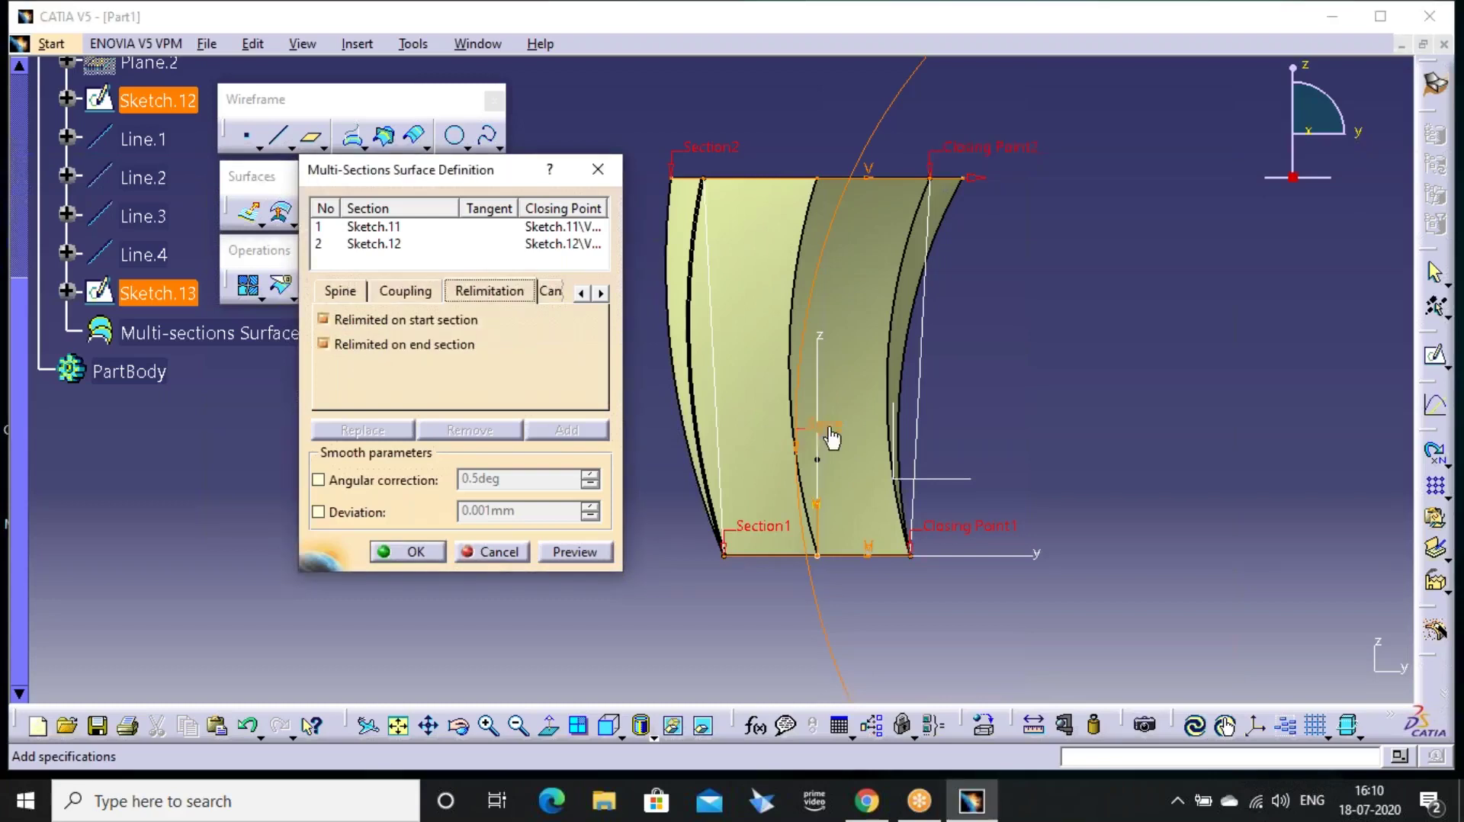
pyautogui.moveTo(829, 421); pyautogui.dragTo(793, 382, button='middle')
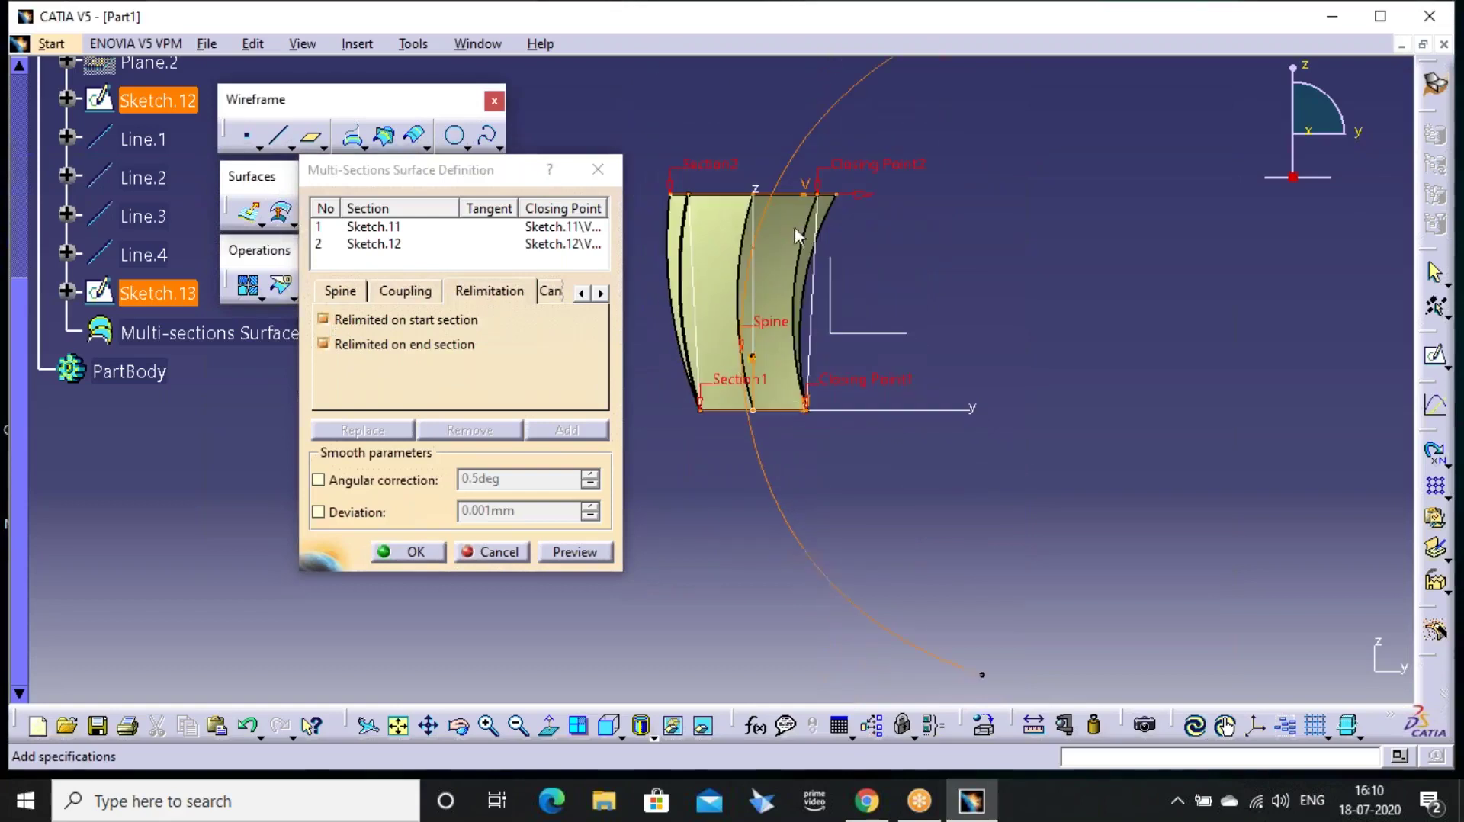
pyautogui.moveTo(802, 328); pyautogui.dragTo(873, 376, button='middle')
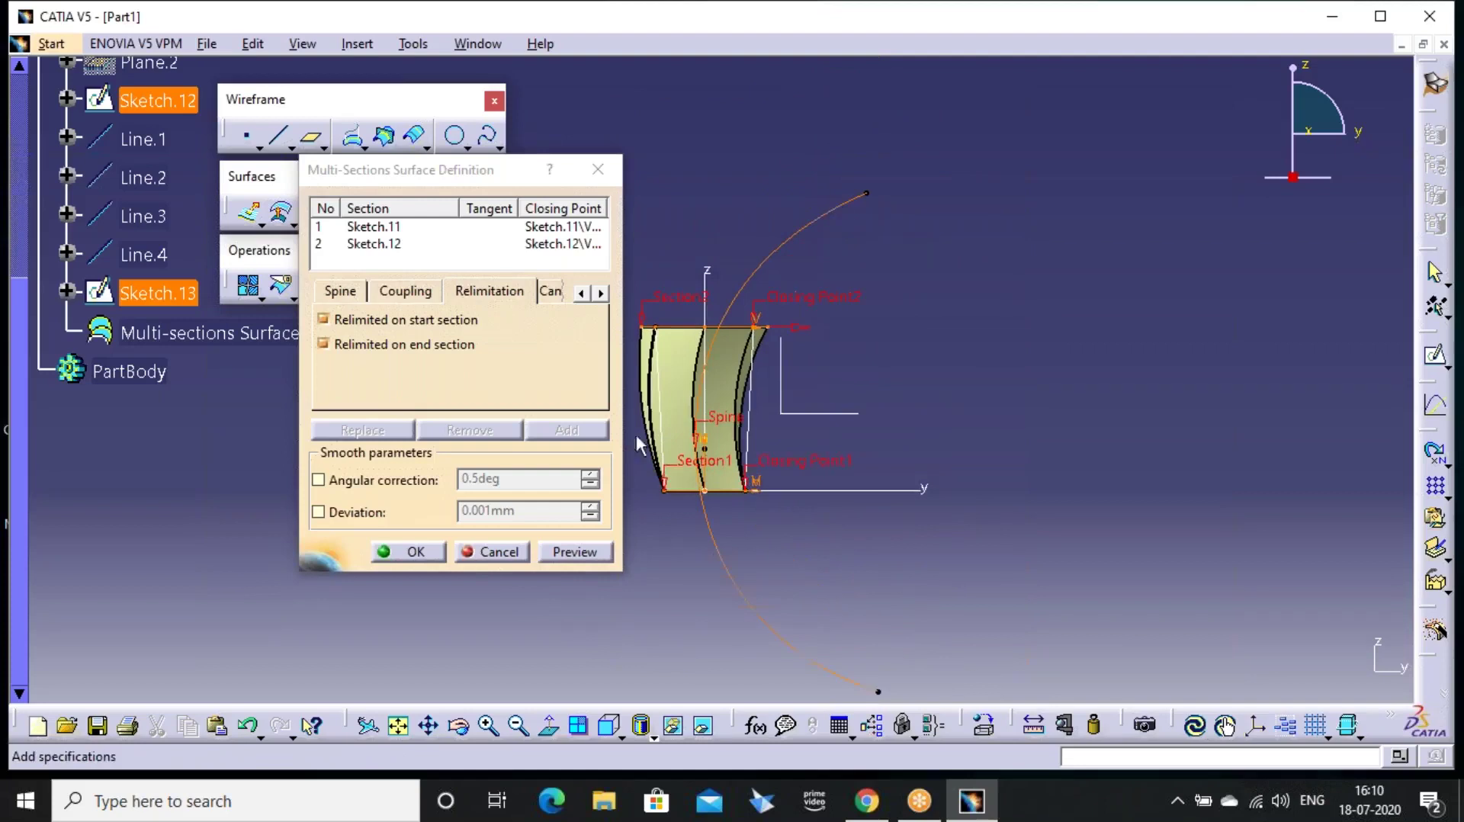
pyautogui.moveTo(824, 589); pyautogui.dragTo(806, 445, button='middle')
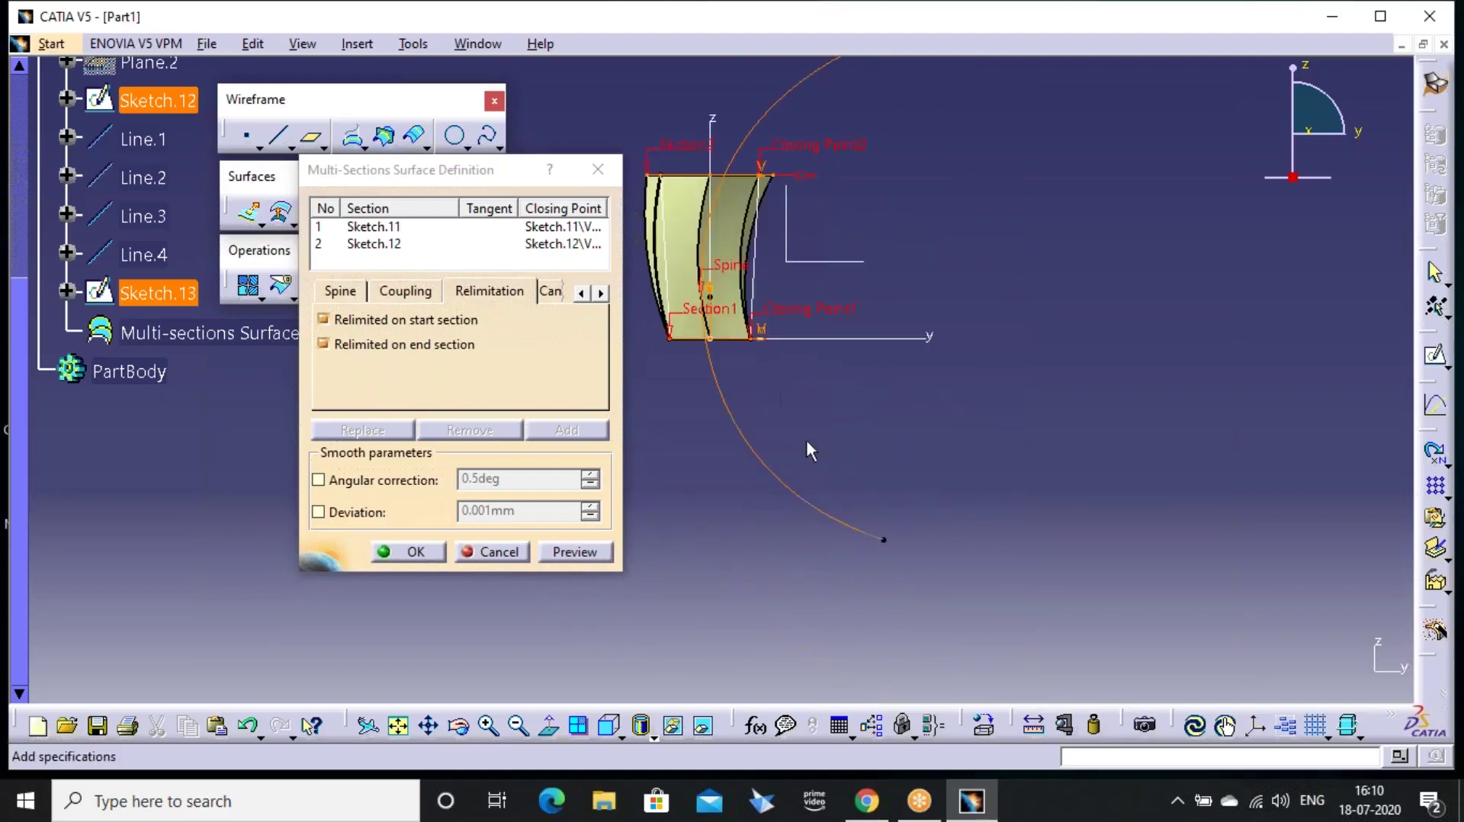
pyautogui.click(358, 320)
pyautogui.click(352, 344)
pyautogui.click(574, 551)
pyautogui.click(598, 169)
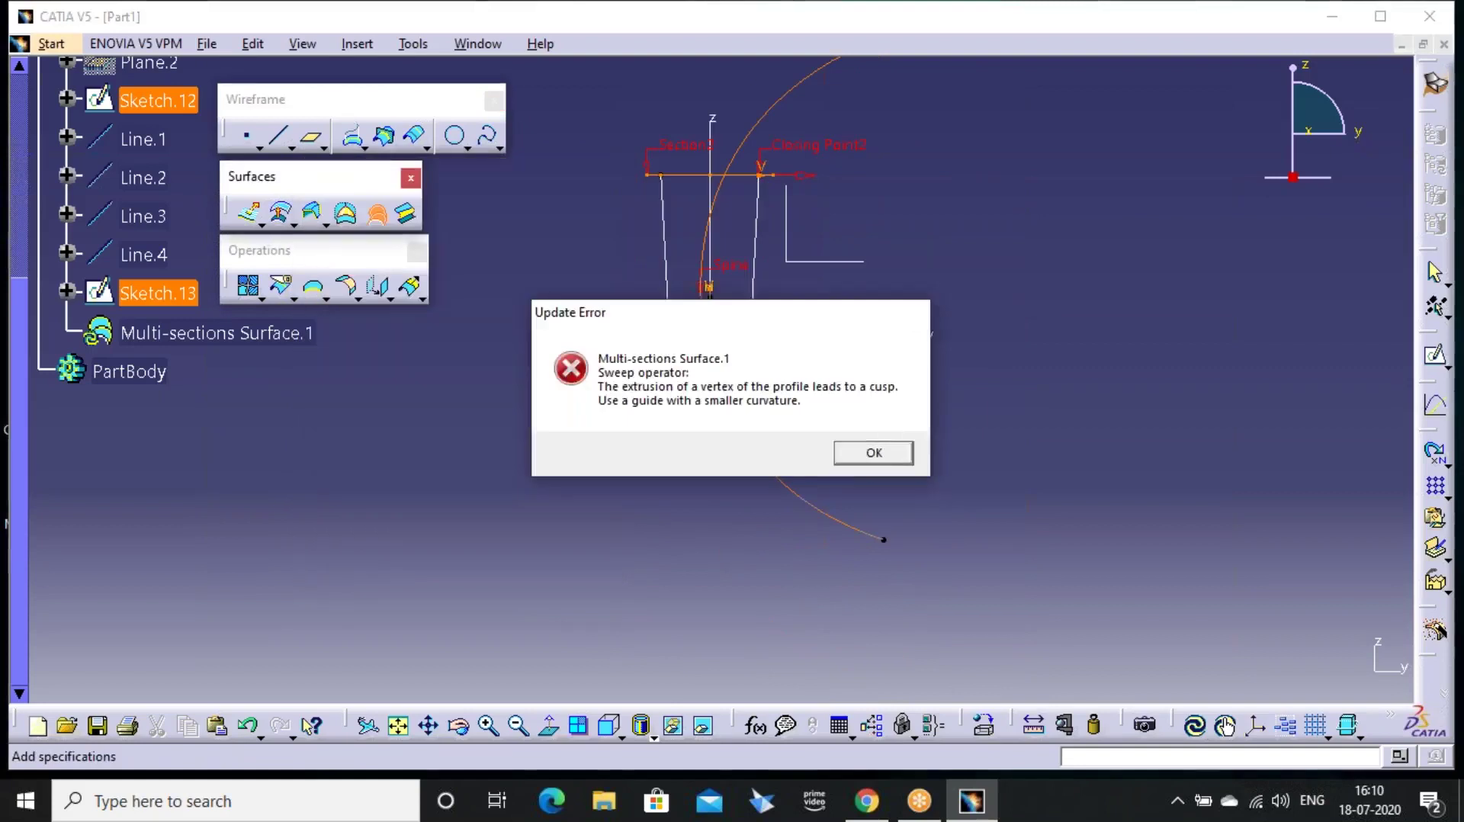
pyautogui.click(871, 454)
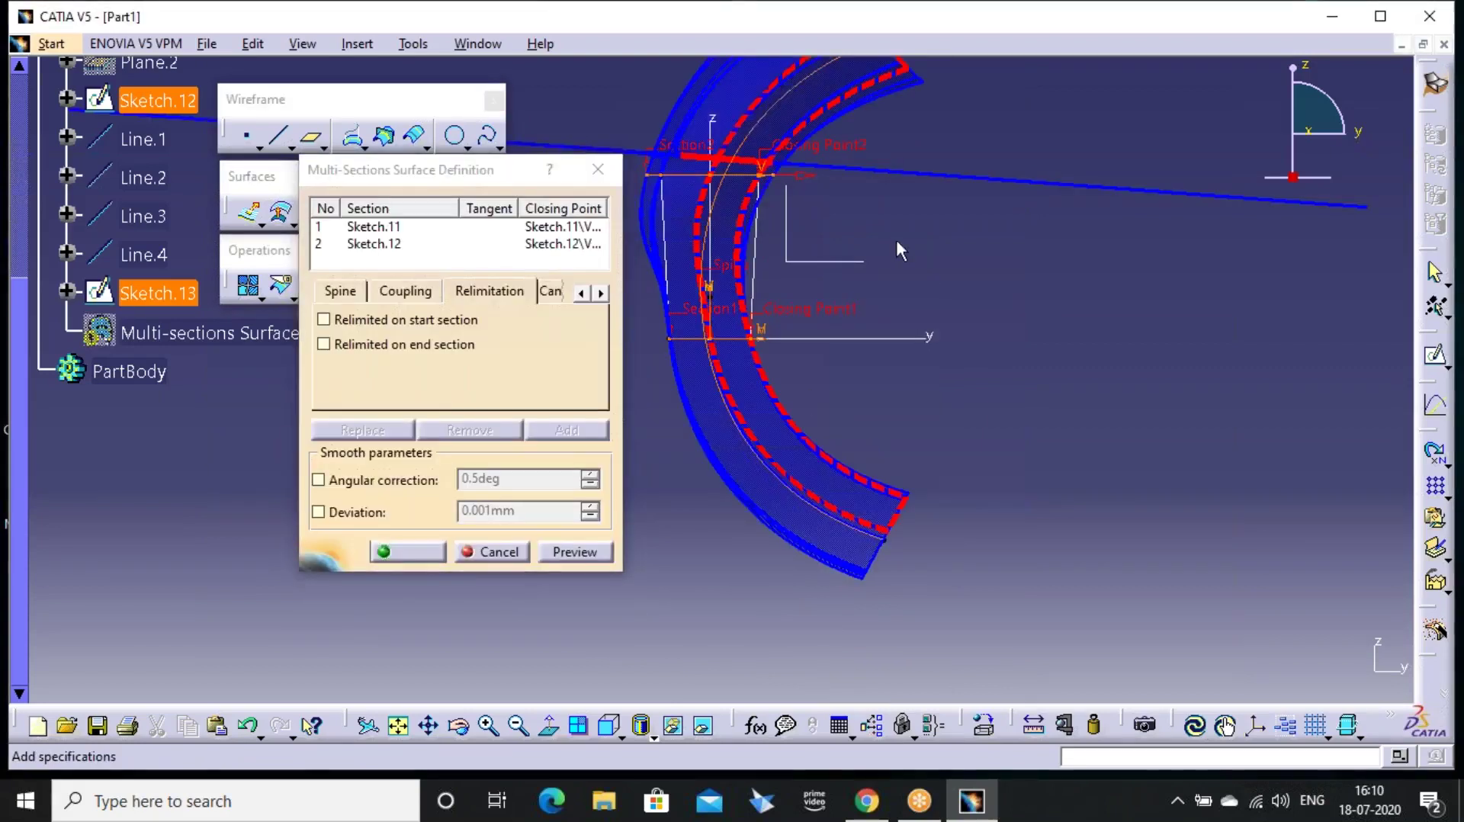
pyautogui.moveTo(837, 270); pyautogui.dragTo(686, 388, button='middle')
pyautogui.moveTo(873, 480); pyautogui.dragTo(931, 534, button='middle')
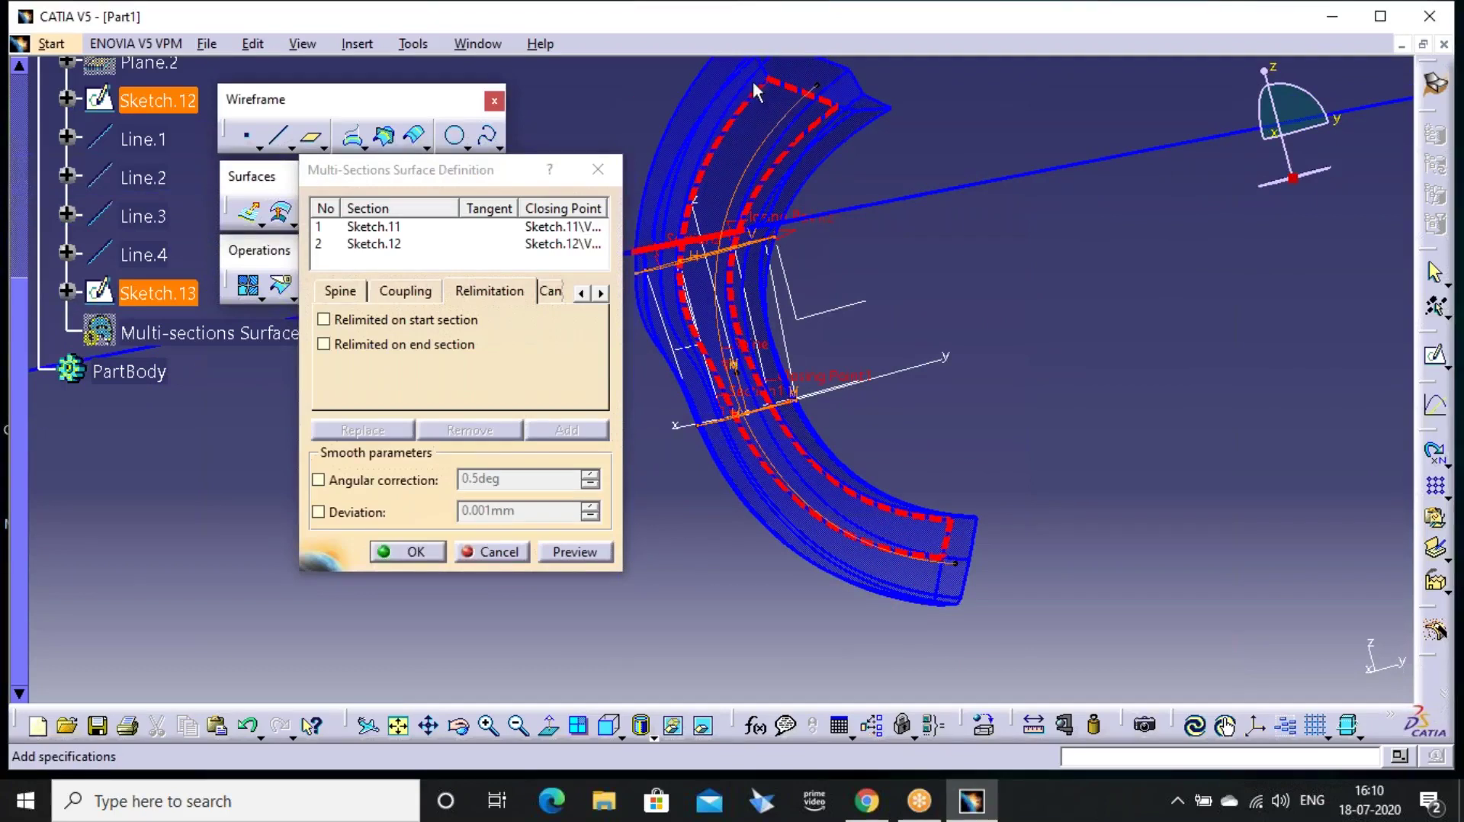
pyautogui.moveTo(725, 173); pyautogui.dragTo(678, 274, button='middle')
pyautogui.moveTo(737, 422); pyautogui.dragTo(927, 564, button='middle')
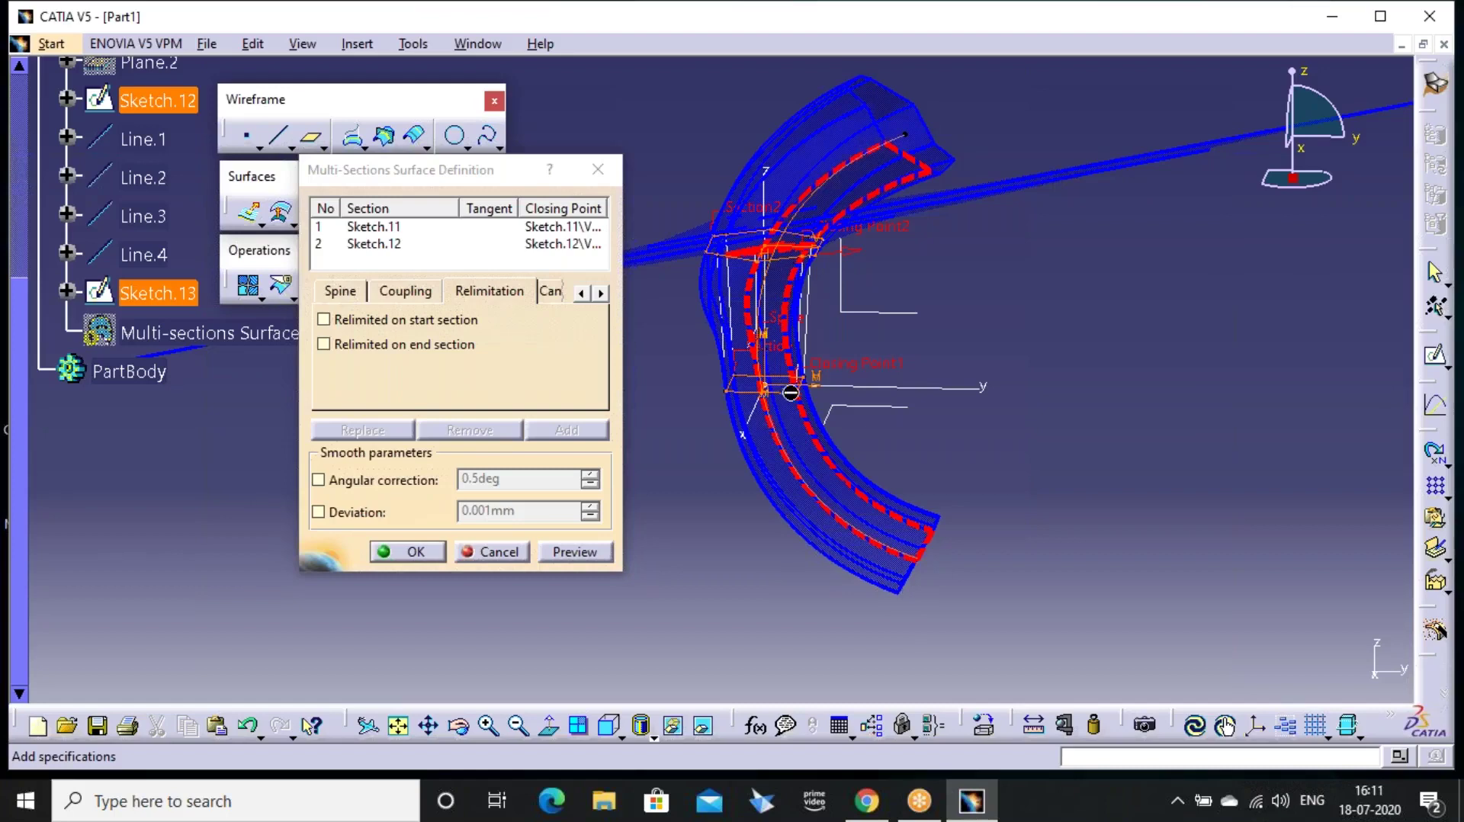
# Turn relimitation on the end section back on and preview the surface extending past the rectangle
pyautogui.click(344, 345)
pyautogui.click(575, 551)
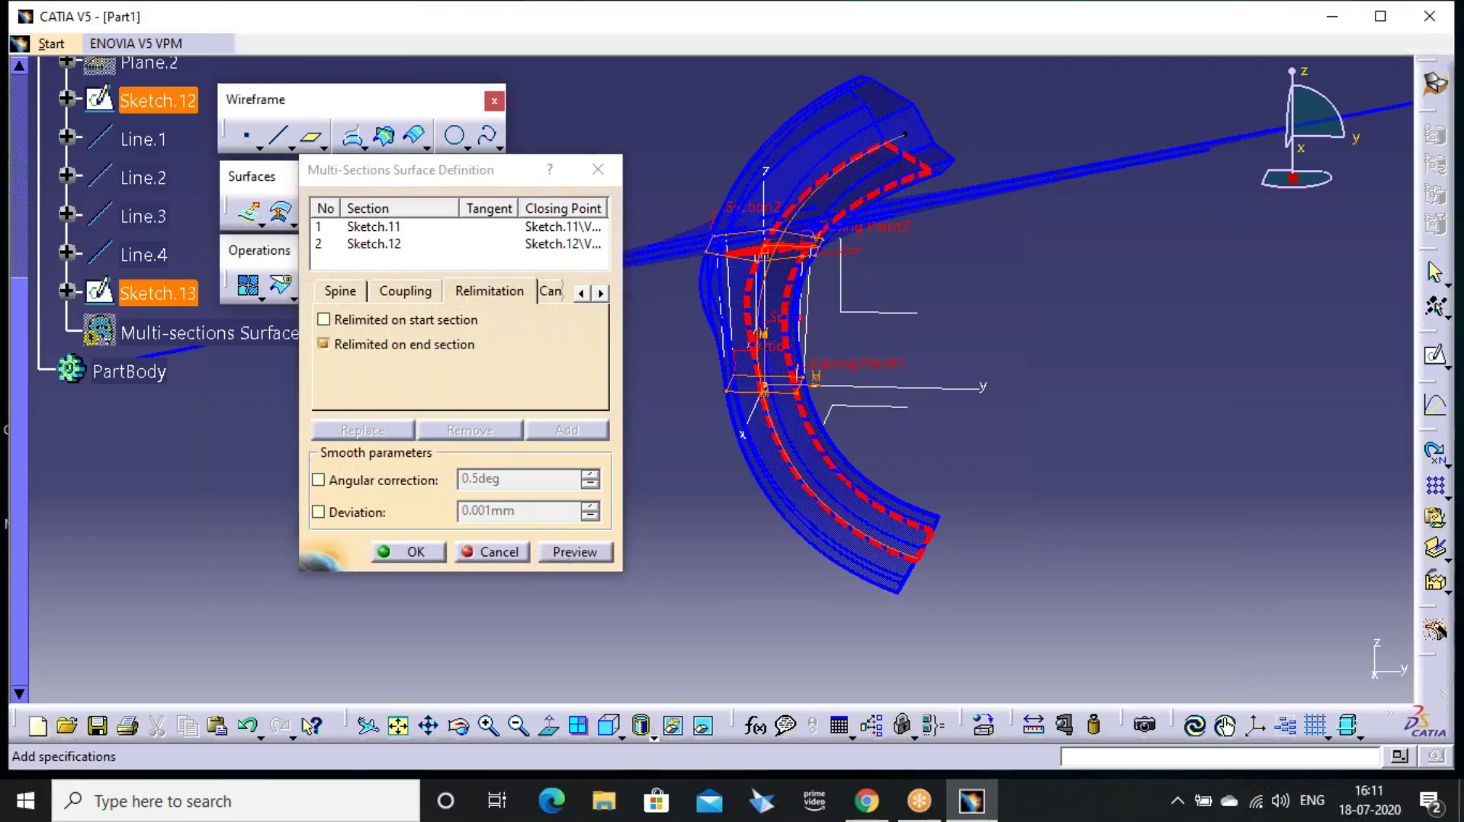
pyautogui.moveTo(664, 465); pyautogui.dragTo(676, 378, button='middle')
pyautogui.scroll(1, 675, 377)
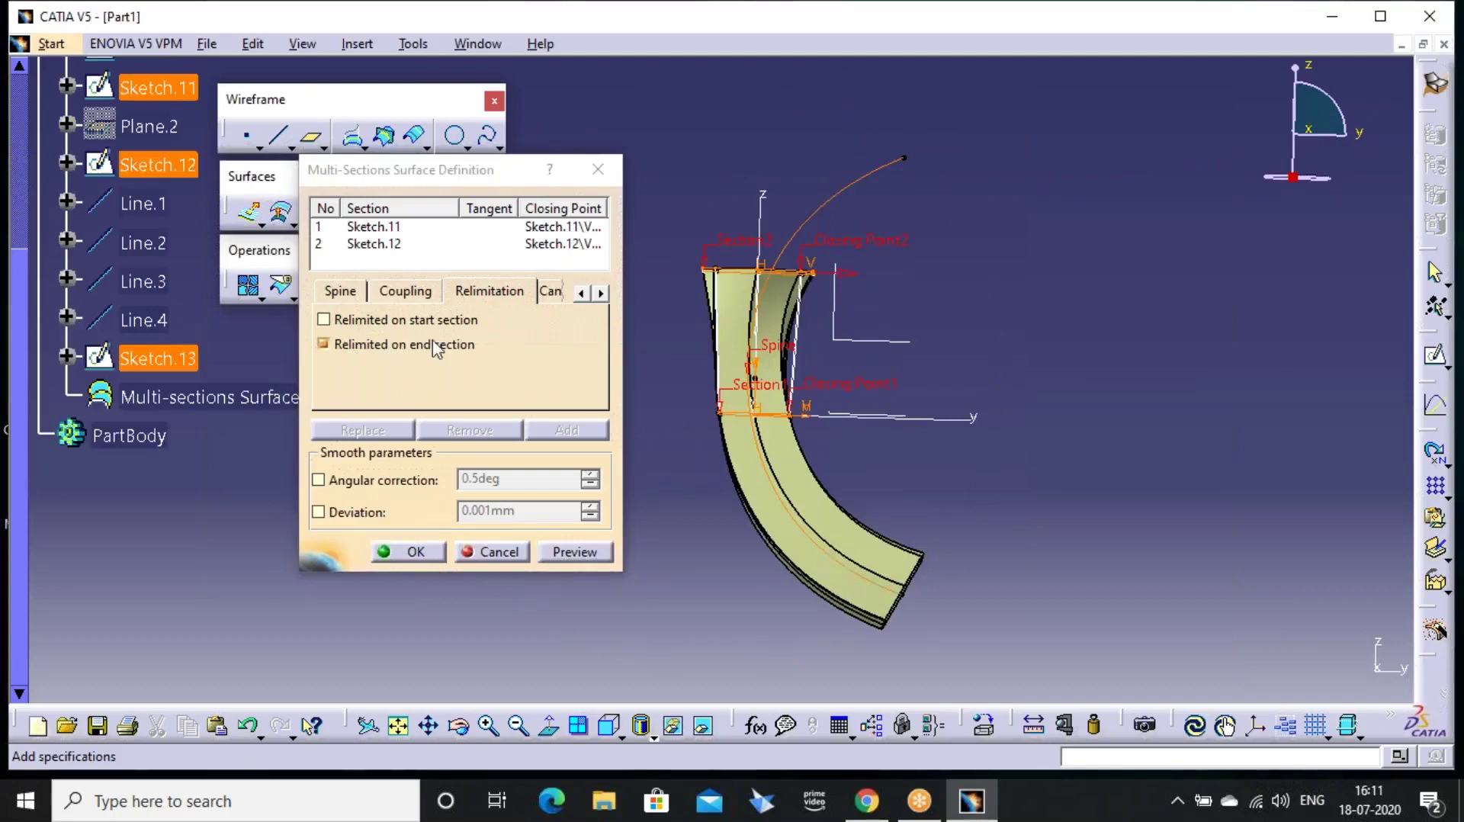
pyautogui.moveTo(751, 527); pyautogui.dragTo(836, 404, button='middle')
pyautogui.moveTo(786, 122); pyautogui.dragTo(739, 411, button='middle')
pyautogui.moveTo(750, 534); pyautogui.dragTo(738, 686, button='middle')
pyautogui.moveTo(829, 415); pyautogui.dragTo(839, 378, button='middle')
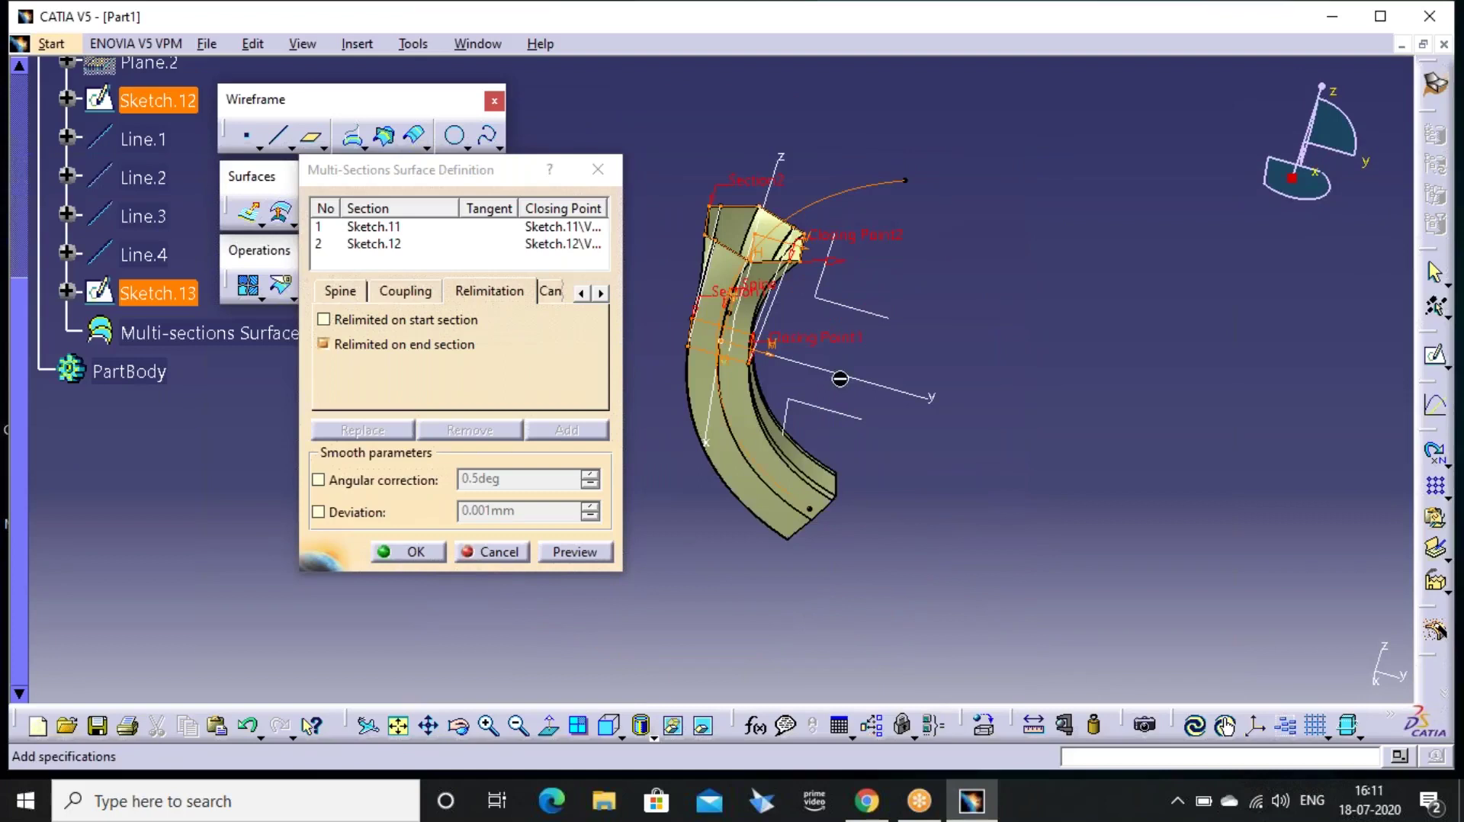
# Check the canonical portion detection option and create the multi-sections surface
pyautogui.click(602, 293)
pyautogui.click(601, 294)
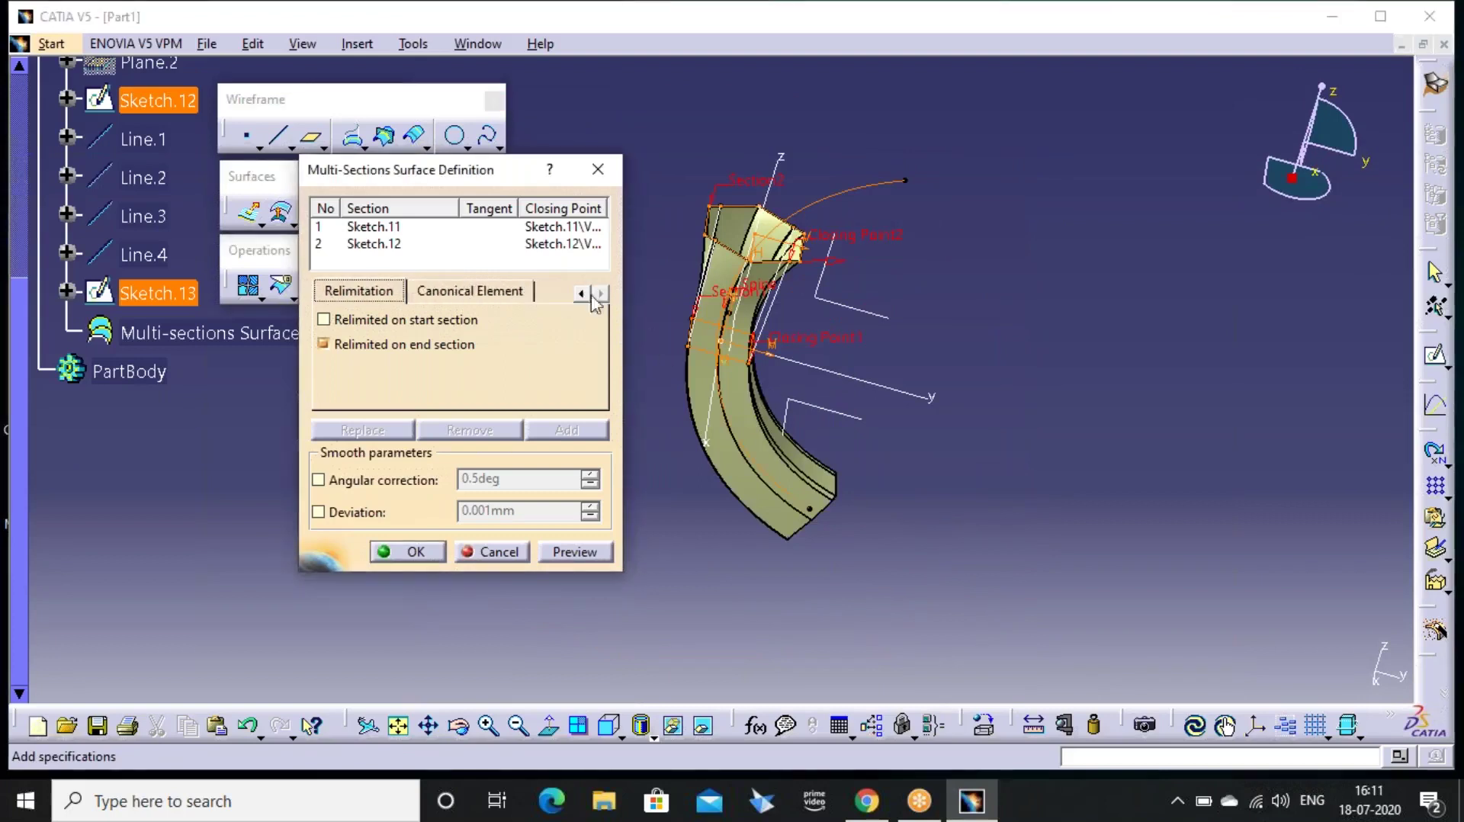
pyautogui.click(513, 295)
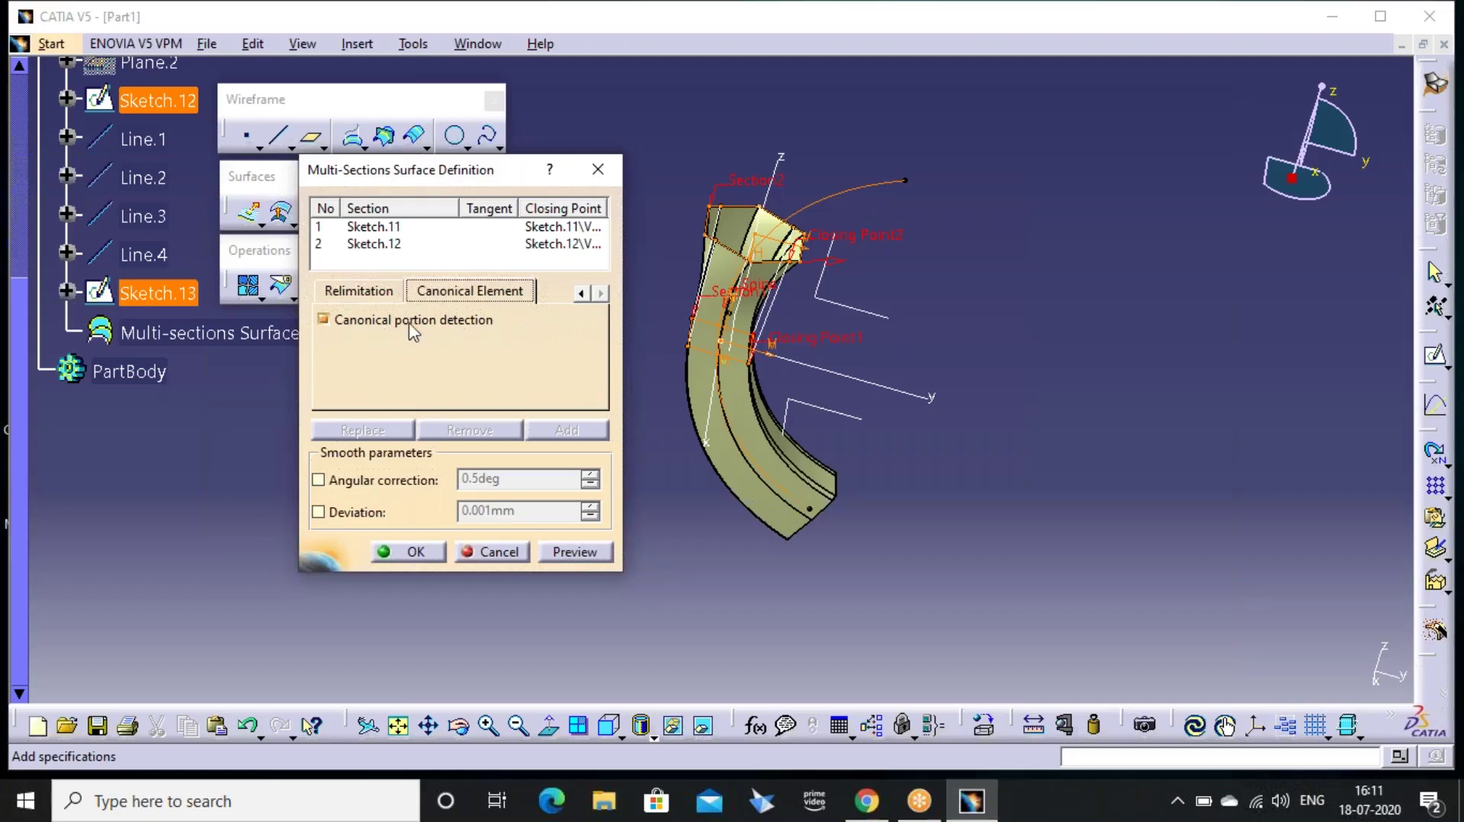
pyautogui.click(581, 294)
pyautogui.click(581, 293)
pyautogui.click(581, 293)
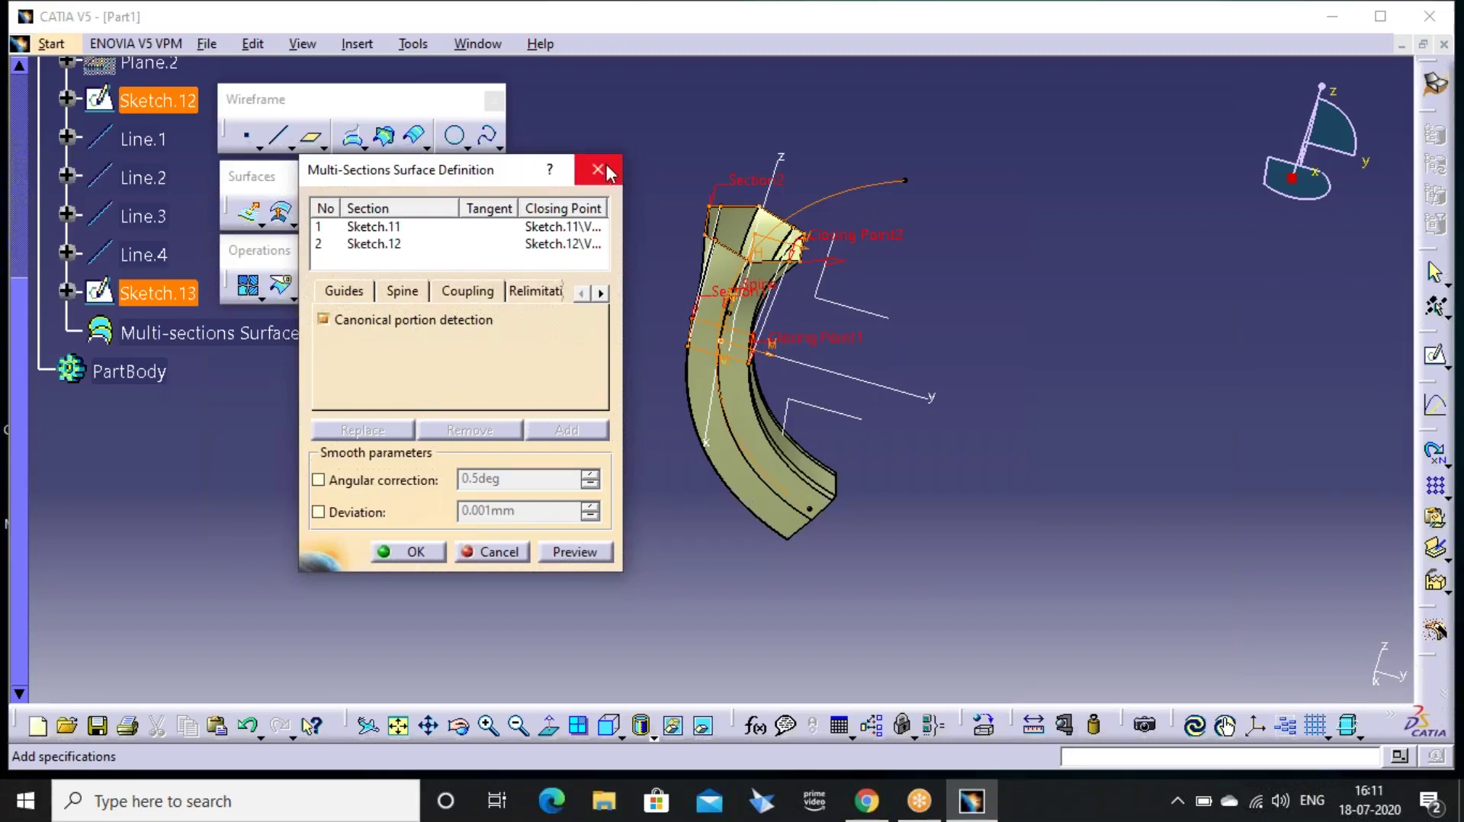
pyautogui.click(408, 551)
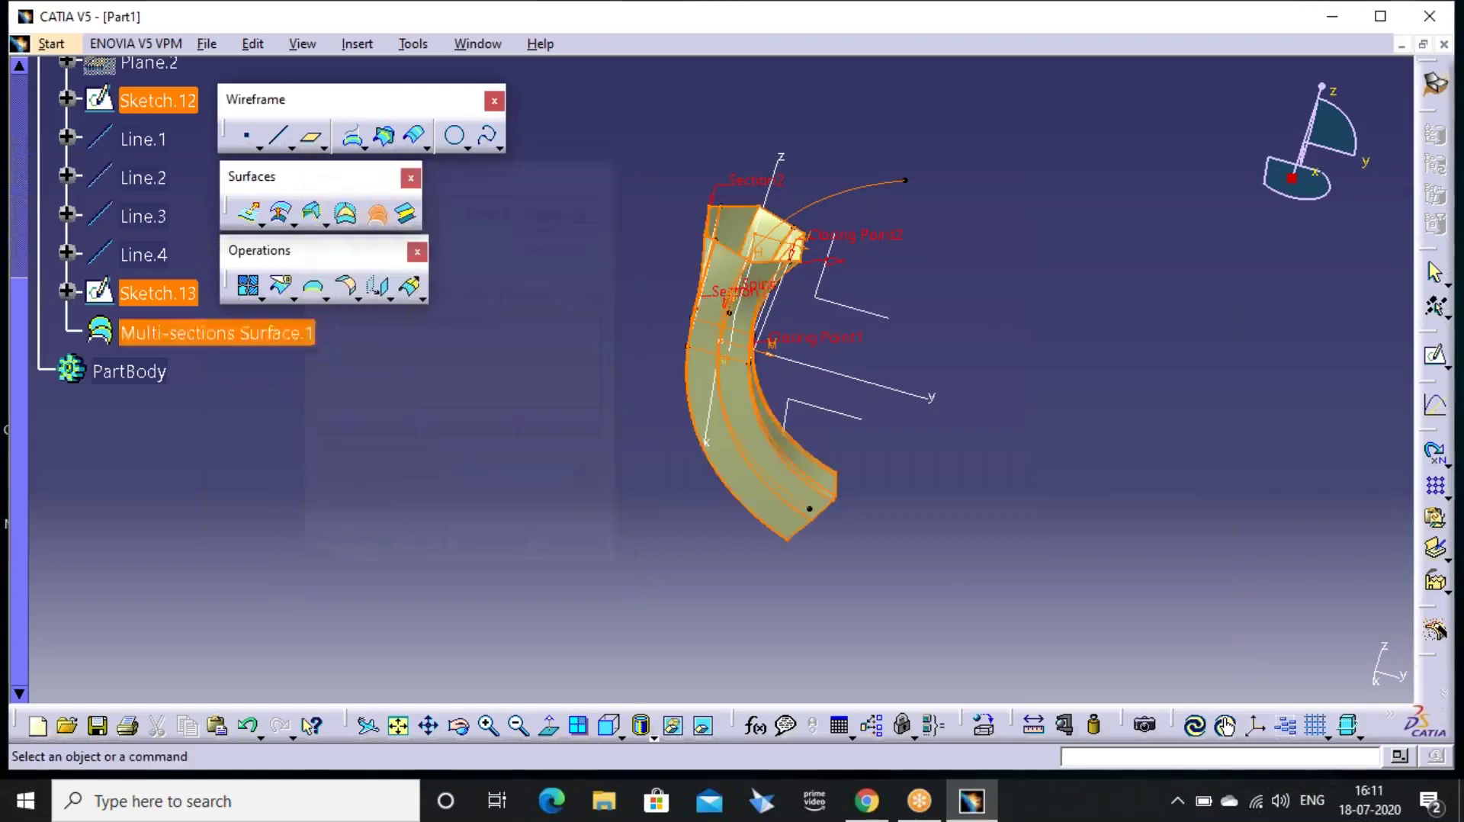
# Examine the finished multi-sections surface in the isometric view and close up
pyautogui.click(619, 734)
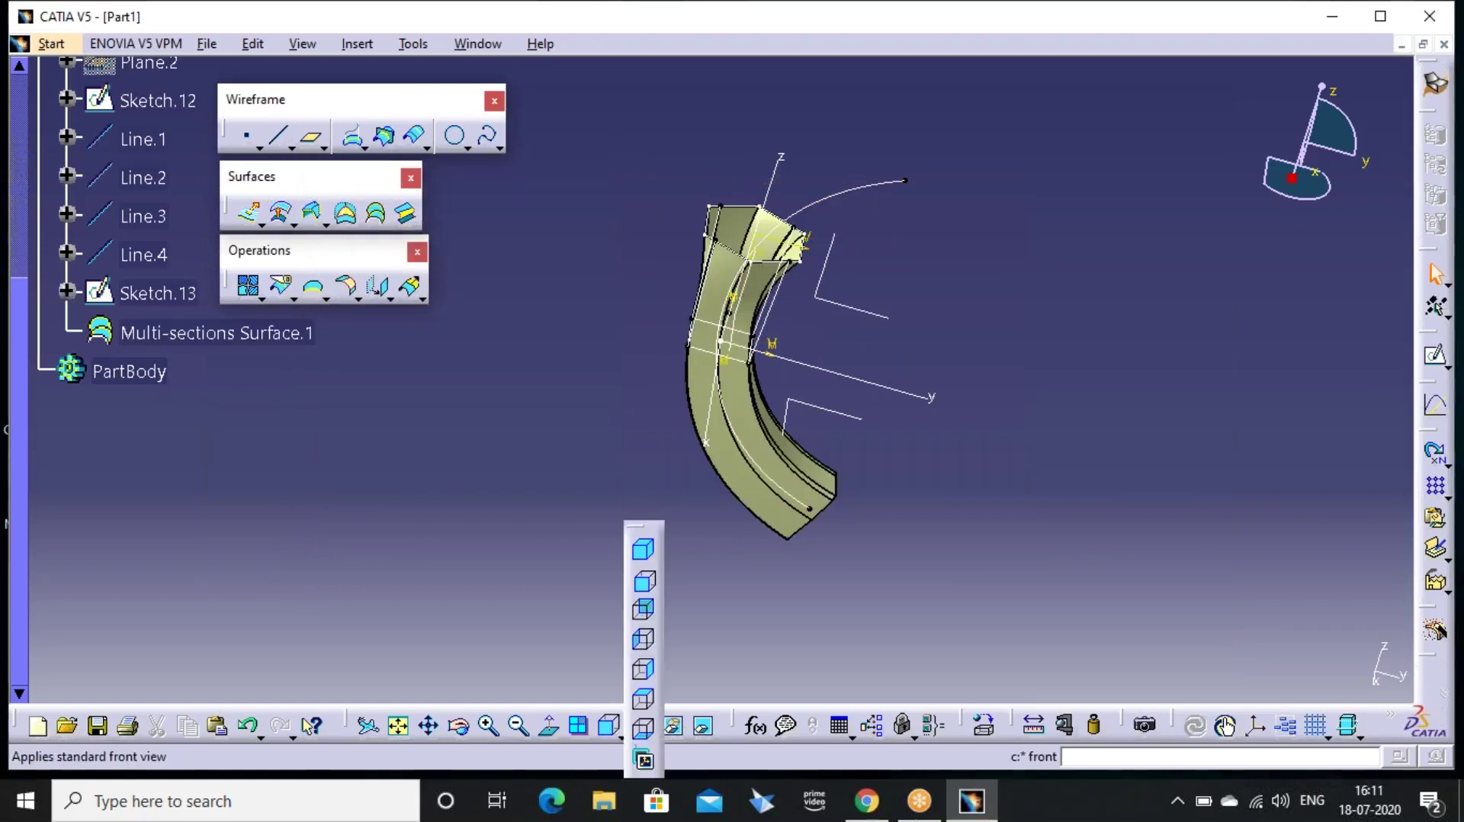
pyautogui.click(655, 554)
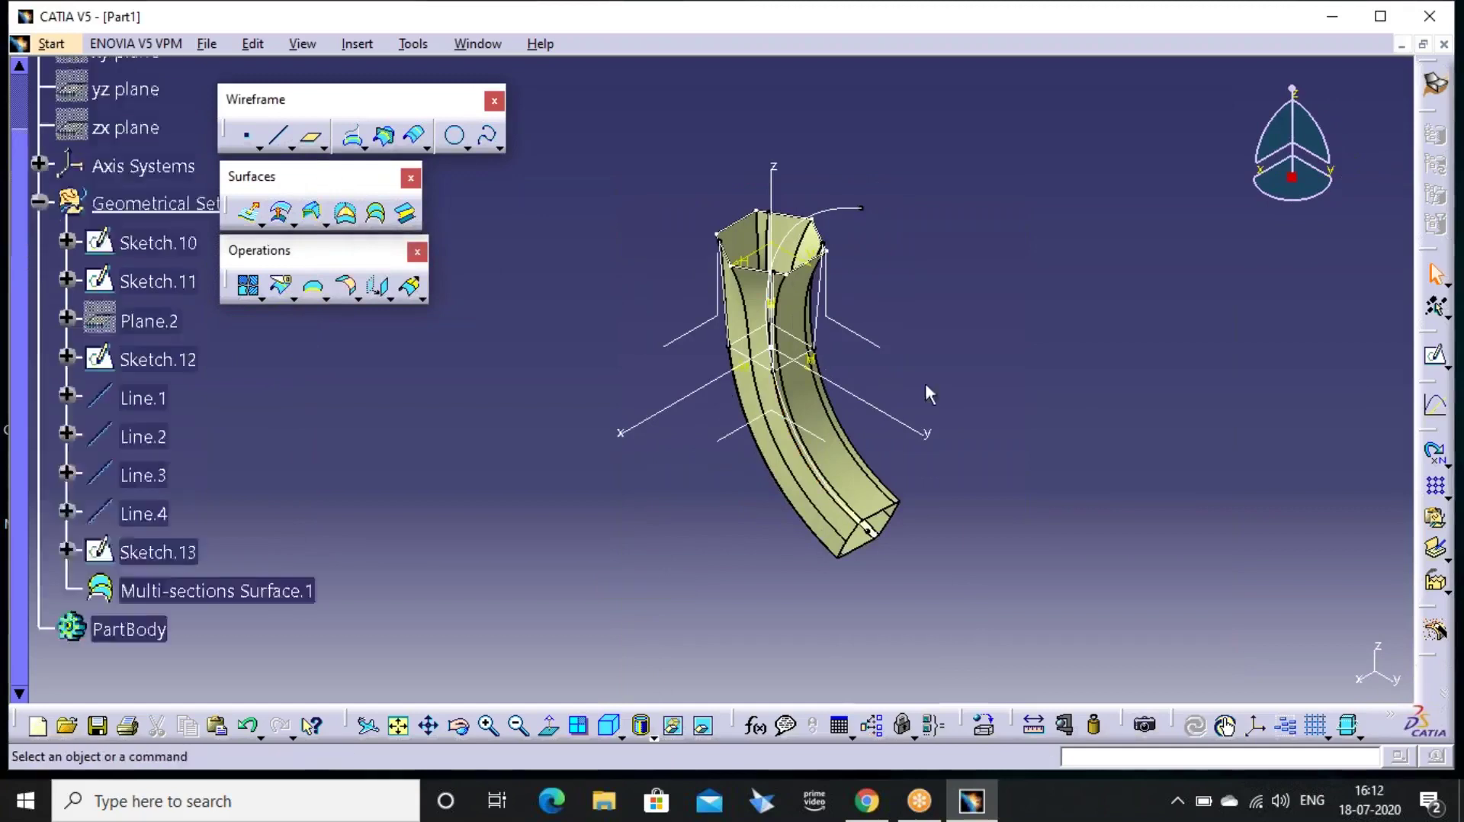
pyautogui.moveTo(924, 421); pyautogui.dragTo(819, 353, button='middle')
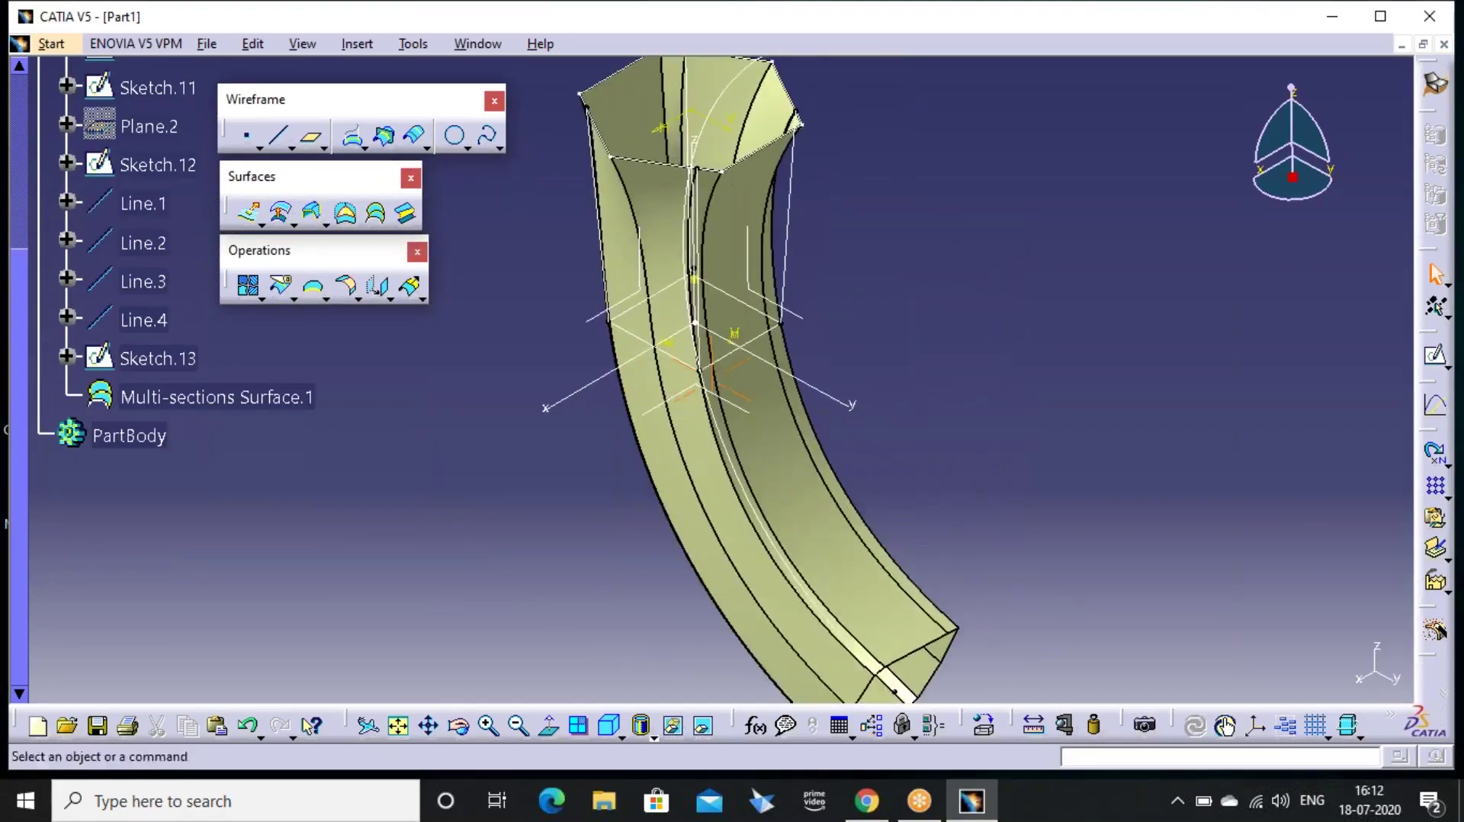
pyautogui.click(610, 726)
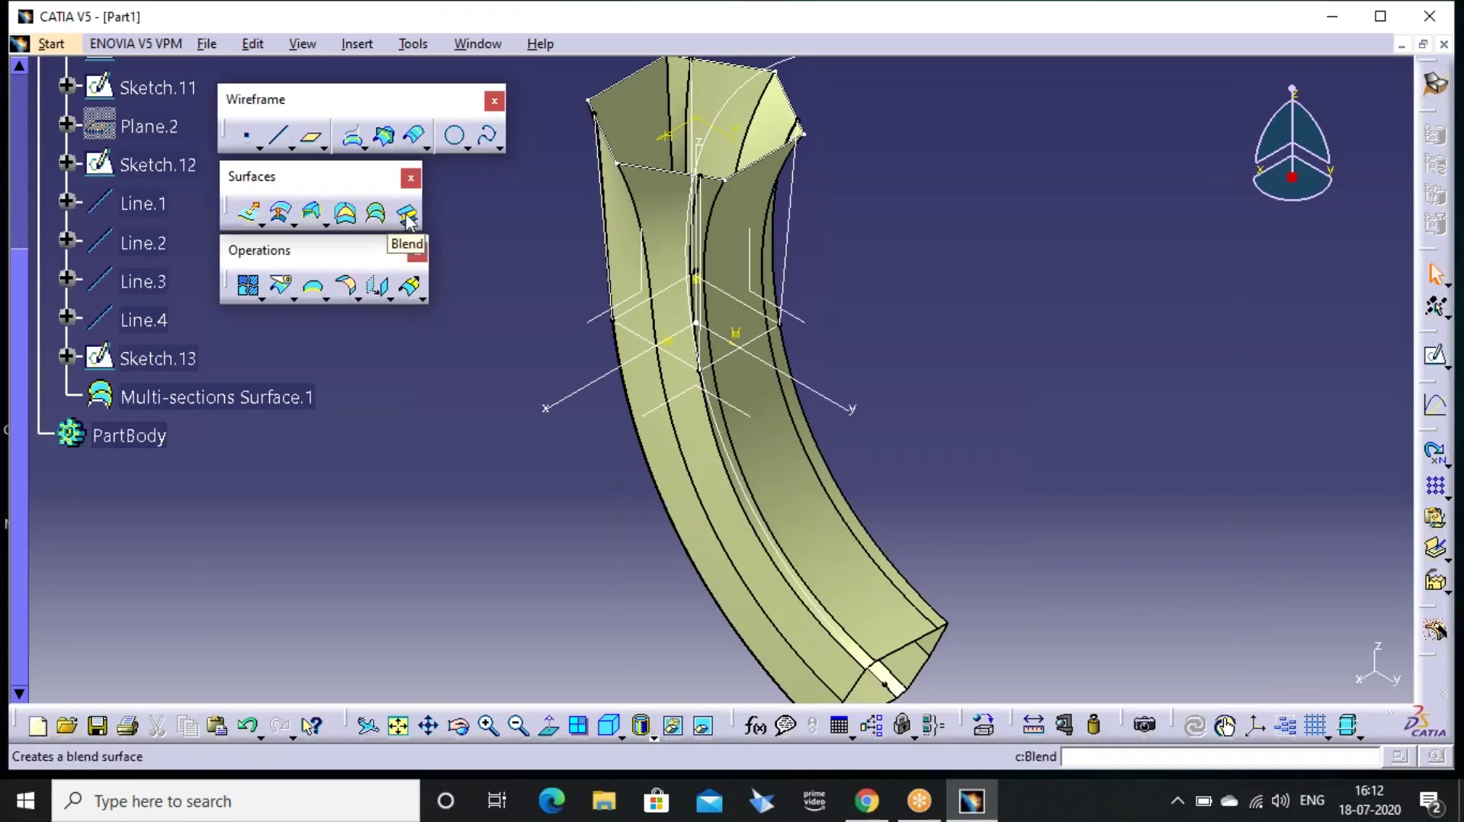
pyautogui.click(348, 214)
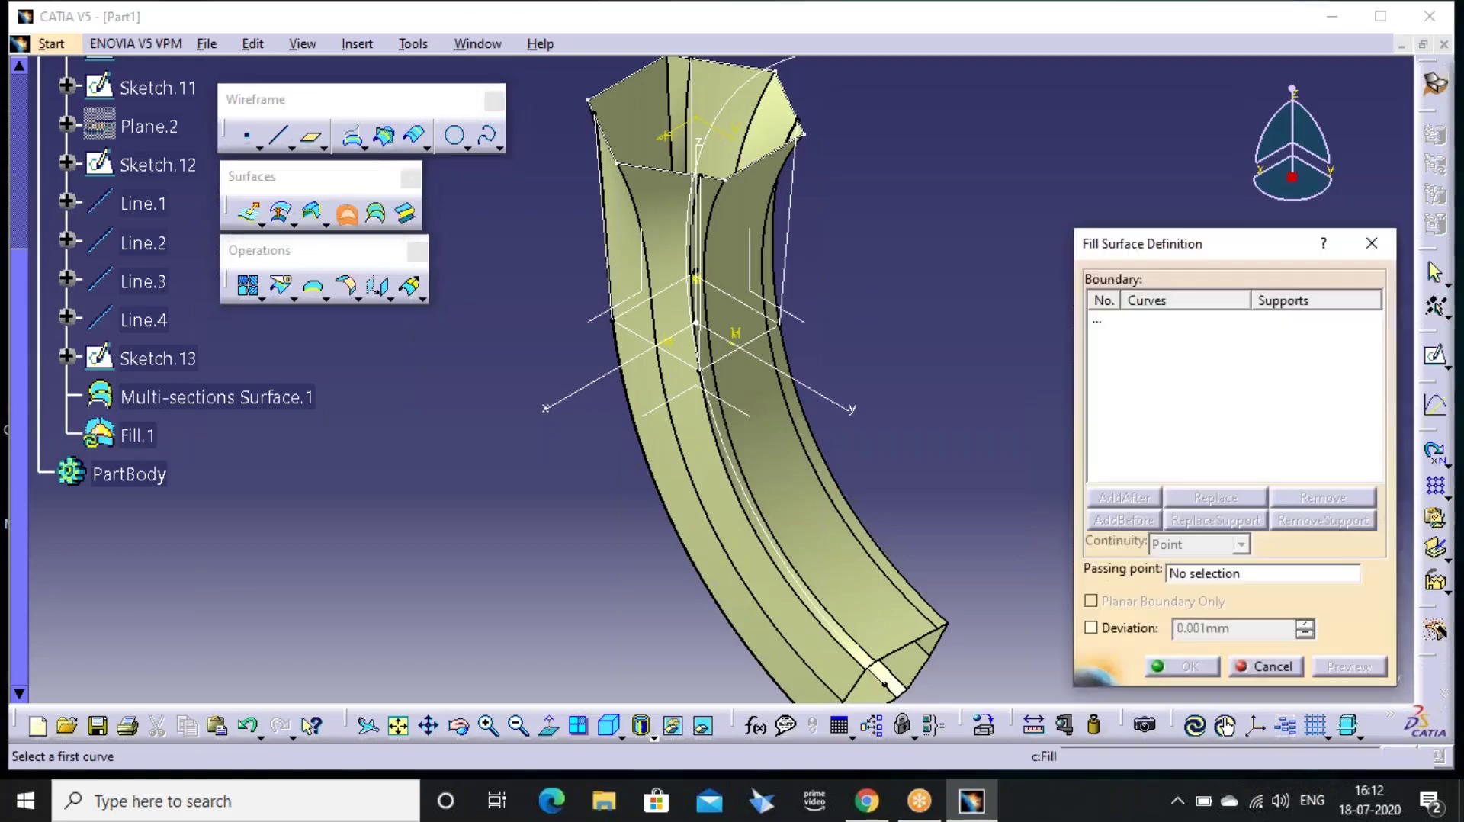
pyautogui.click(330, 214)
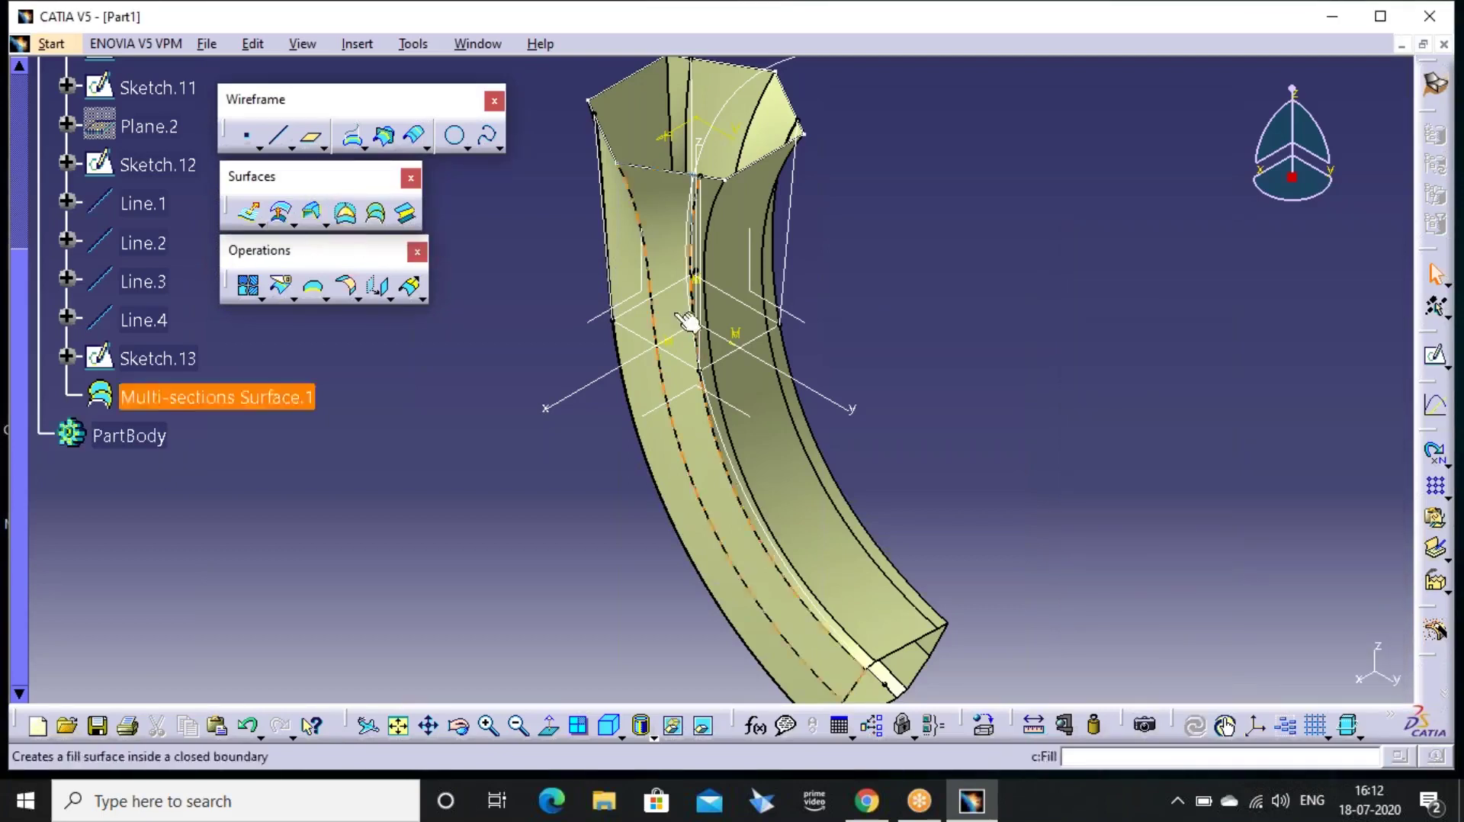
pyautogui.moveTo(690, 324); pyautogui.dragTo(721, 343, button='middle')
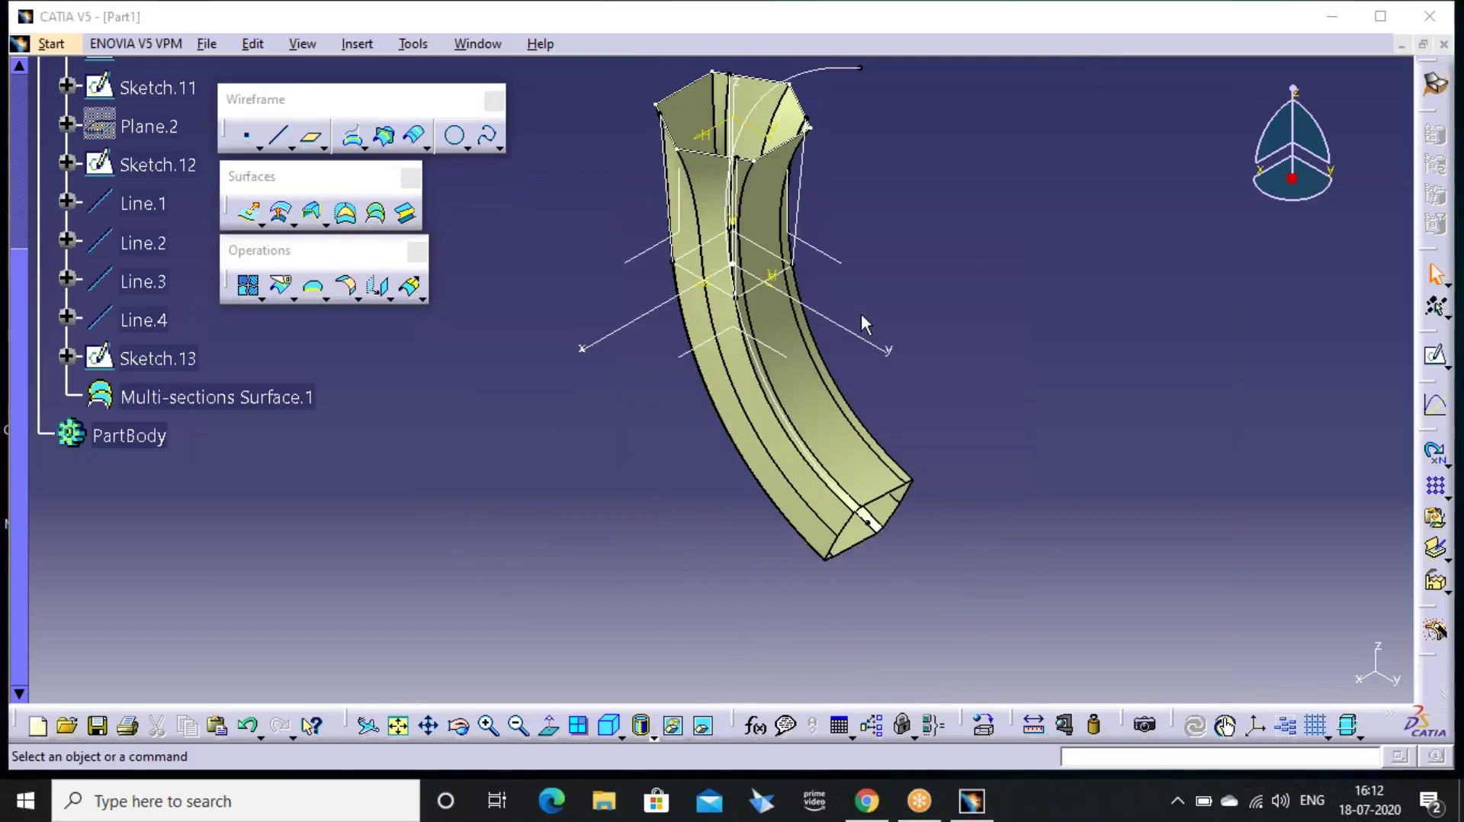
# Undo the multi-sections surface, the spine sketch, the four lines, the hexagon sketch and the offset plane, keeping the rectangle sketch
pyautogui.click(921, 362)
pyautogui.hotkey('ctrl', 'z')
pyautogui.hotkey('ctrl', 'z')
pyautogui.hotkey('ctrl', 'z')
pyautogui.hotkey('ctrl', 'z')
pyautogui.hotkey('ctrl', 'z')
pyautogui.hotkey('ctrl', 'z')
pyautogui.hotkey('ctrl', 'z')
pyautogui.hotkey('ctrl', 'z')
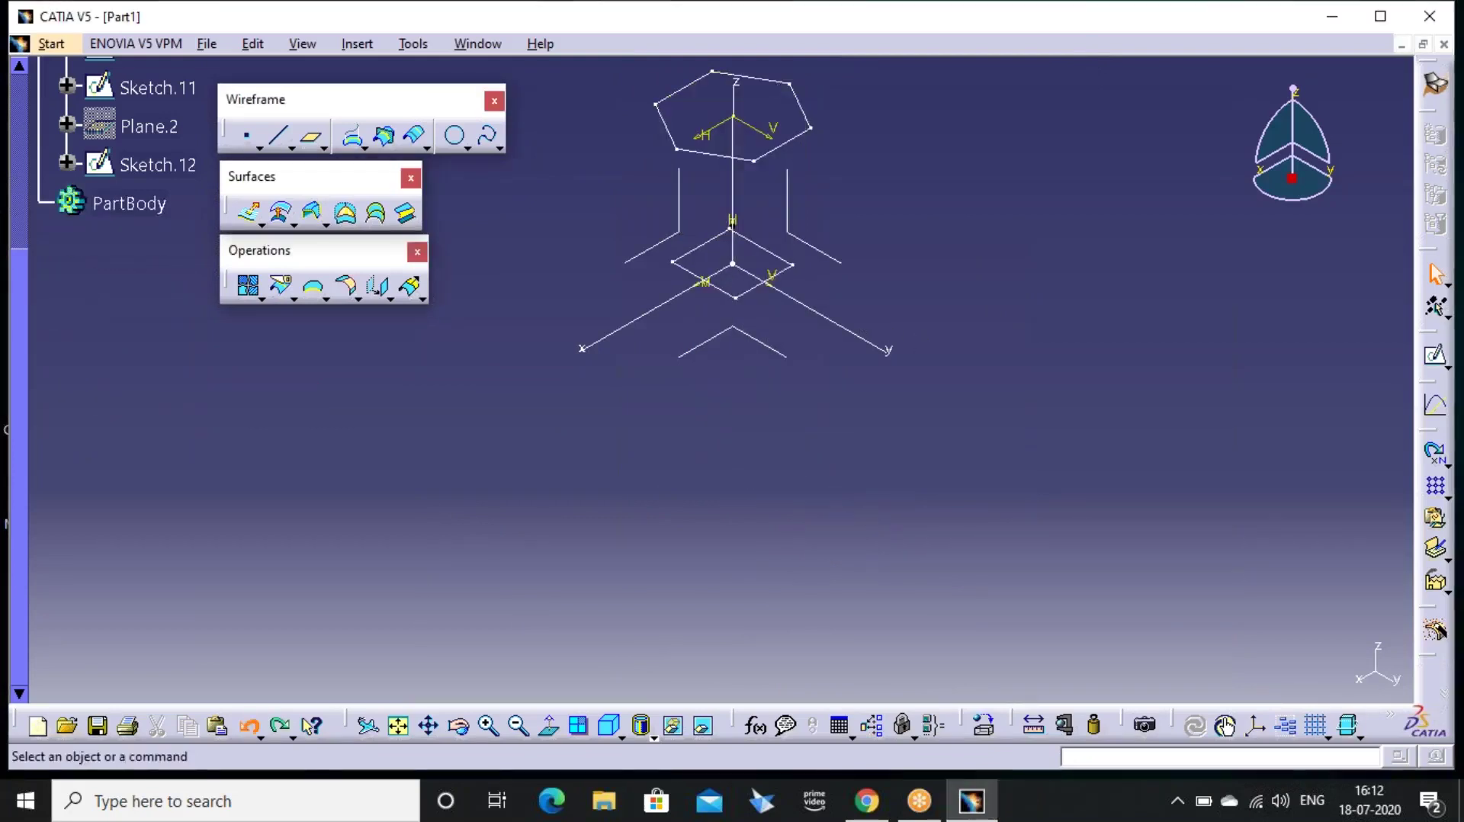
pyautogui.hotkey('ctrl', 'z')
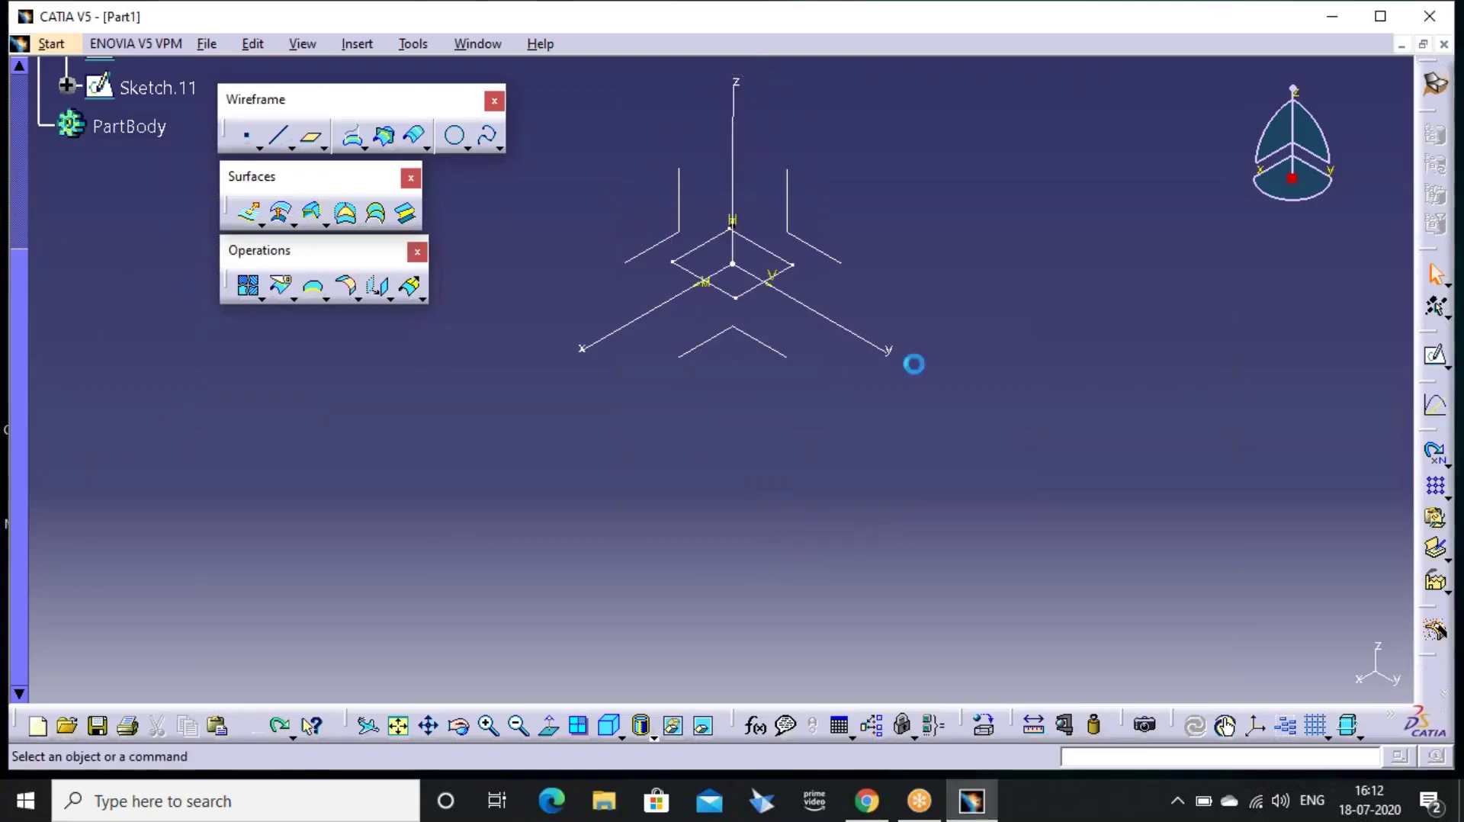
# Sketch an open S-shaped spline through four control points on the XY plane beside the rectangle and finish the sketch
pyautogui.moveTo(716, 354); pyautogui.dragTo(688, 441, button='middle')
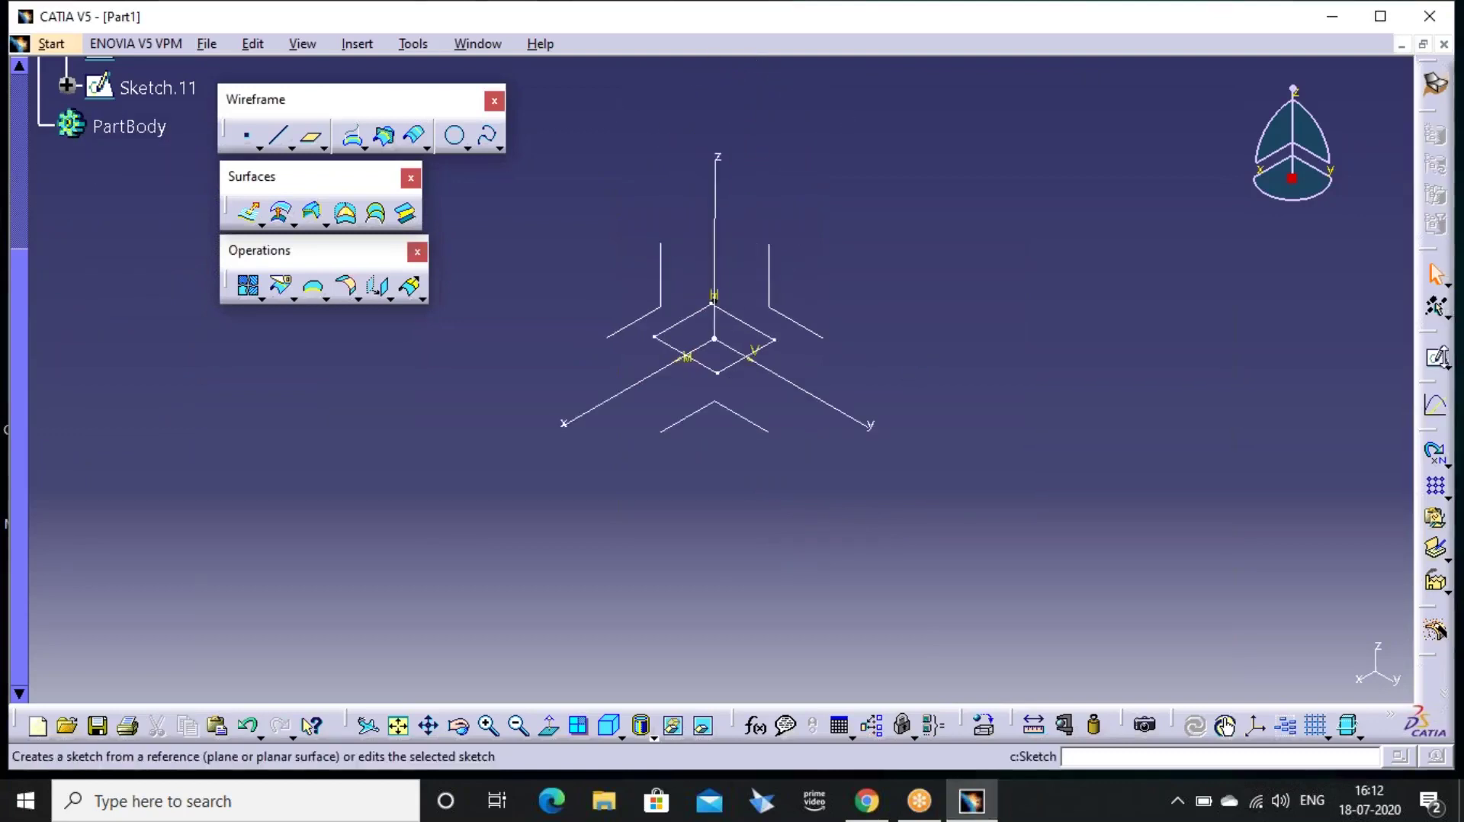
pyautogui.click(1441, 365)
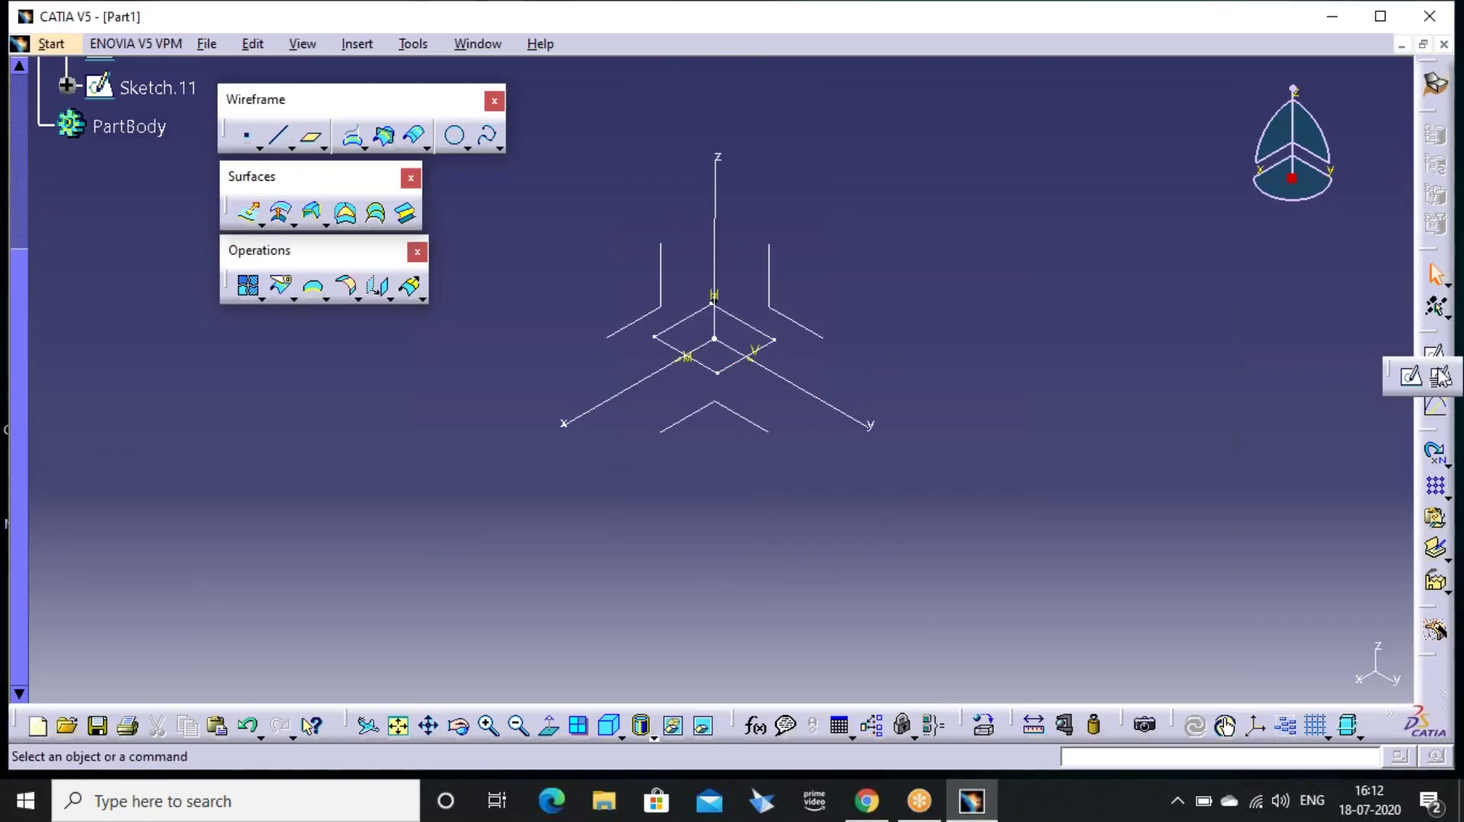
pyautogui.click(1441, 377)
pyautogui.click(751, 423)
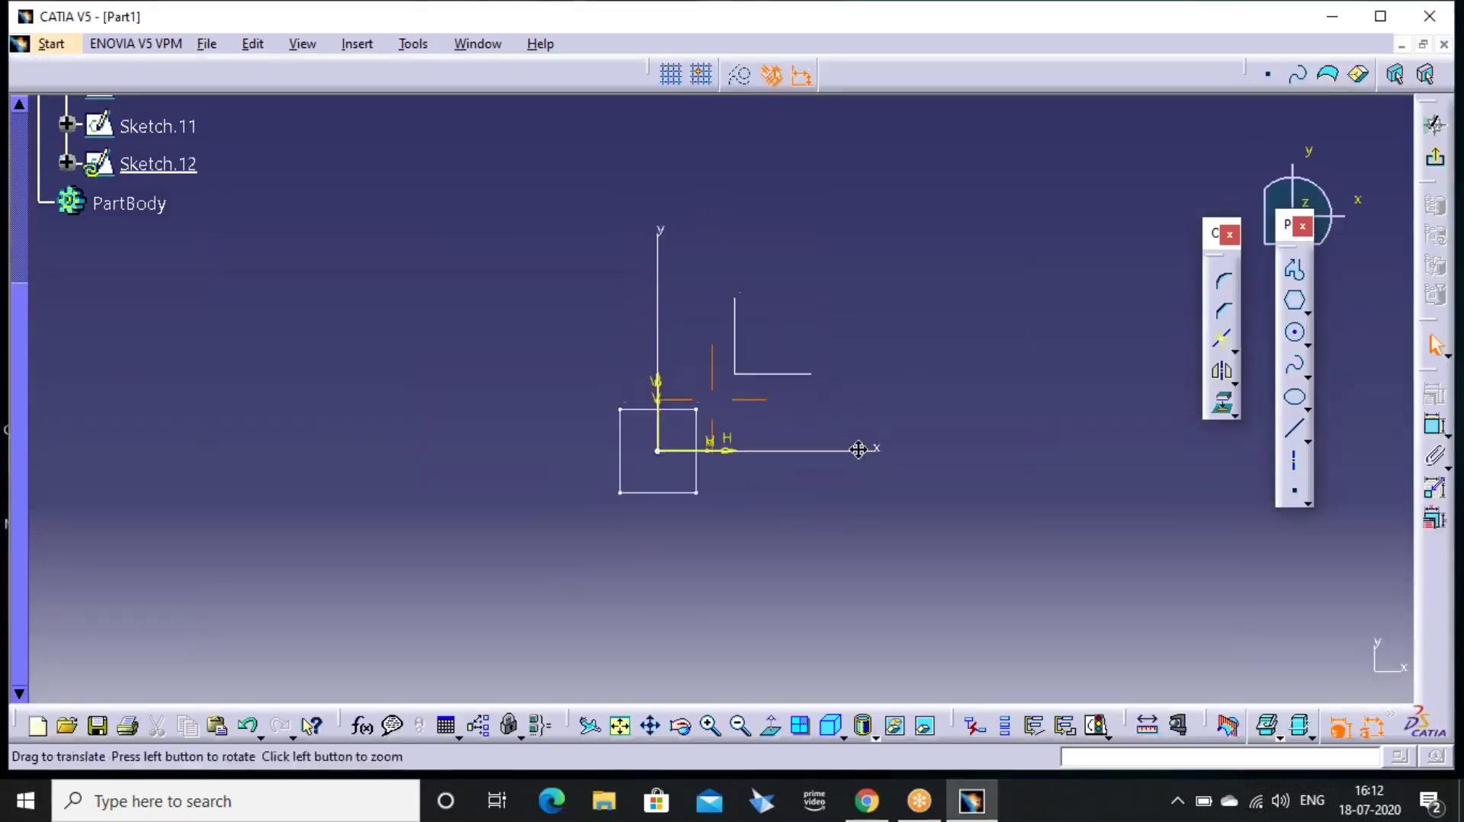
pyautogui.click(1293, 366)
pyautogui.click(837, 191)
pyautogui.click(760, 287)
pyautogui.click(838, 407)
pyautogui.click(777, 507)
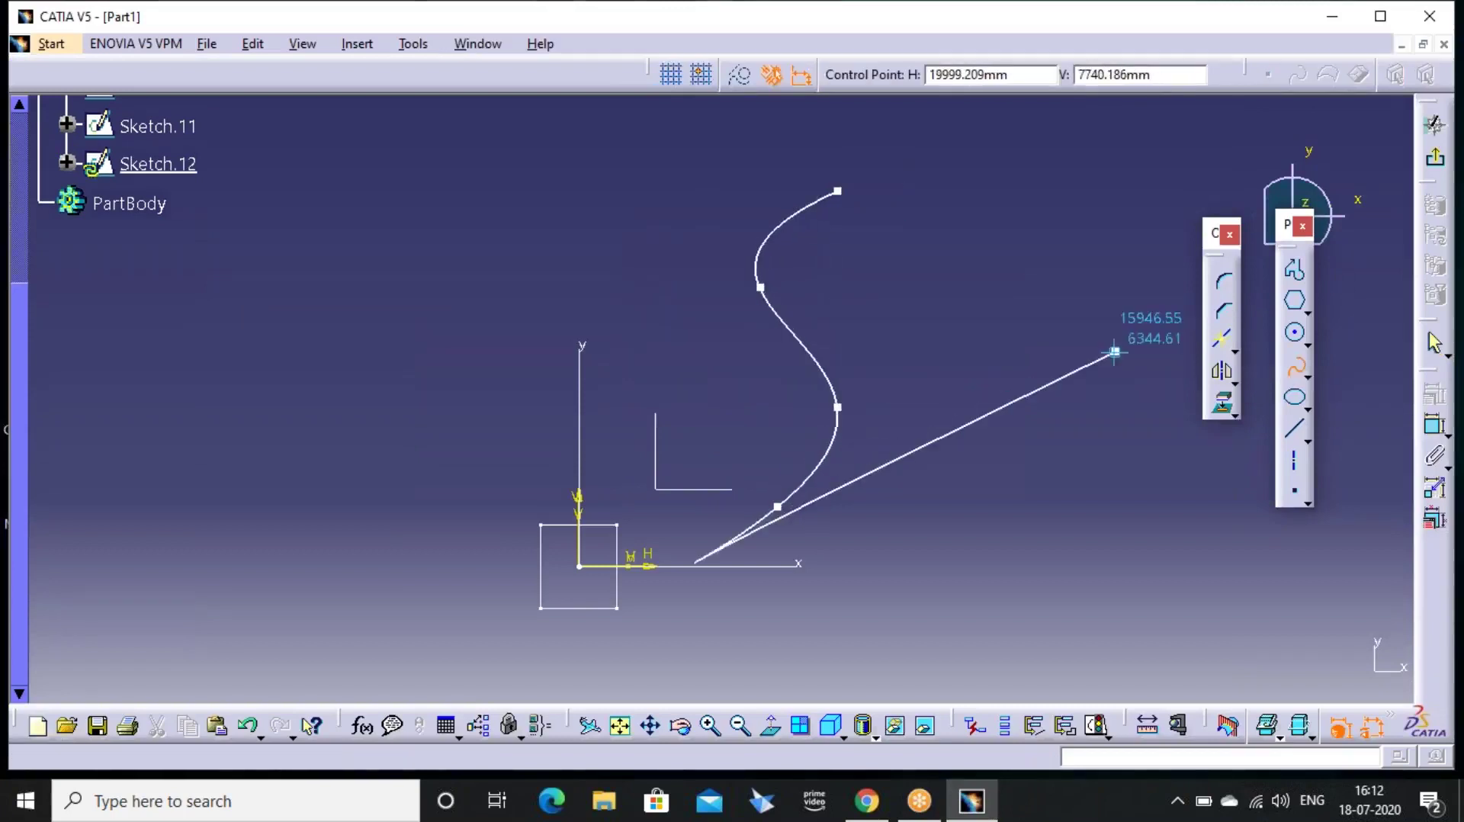
pyautogui.click(1434, 124)
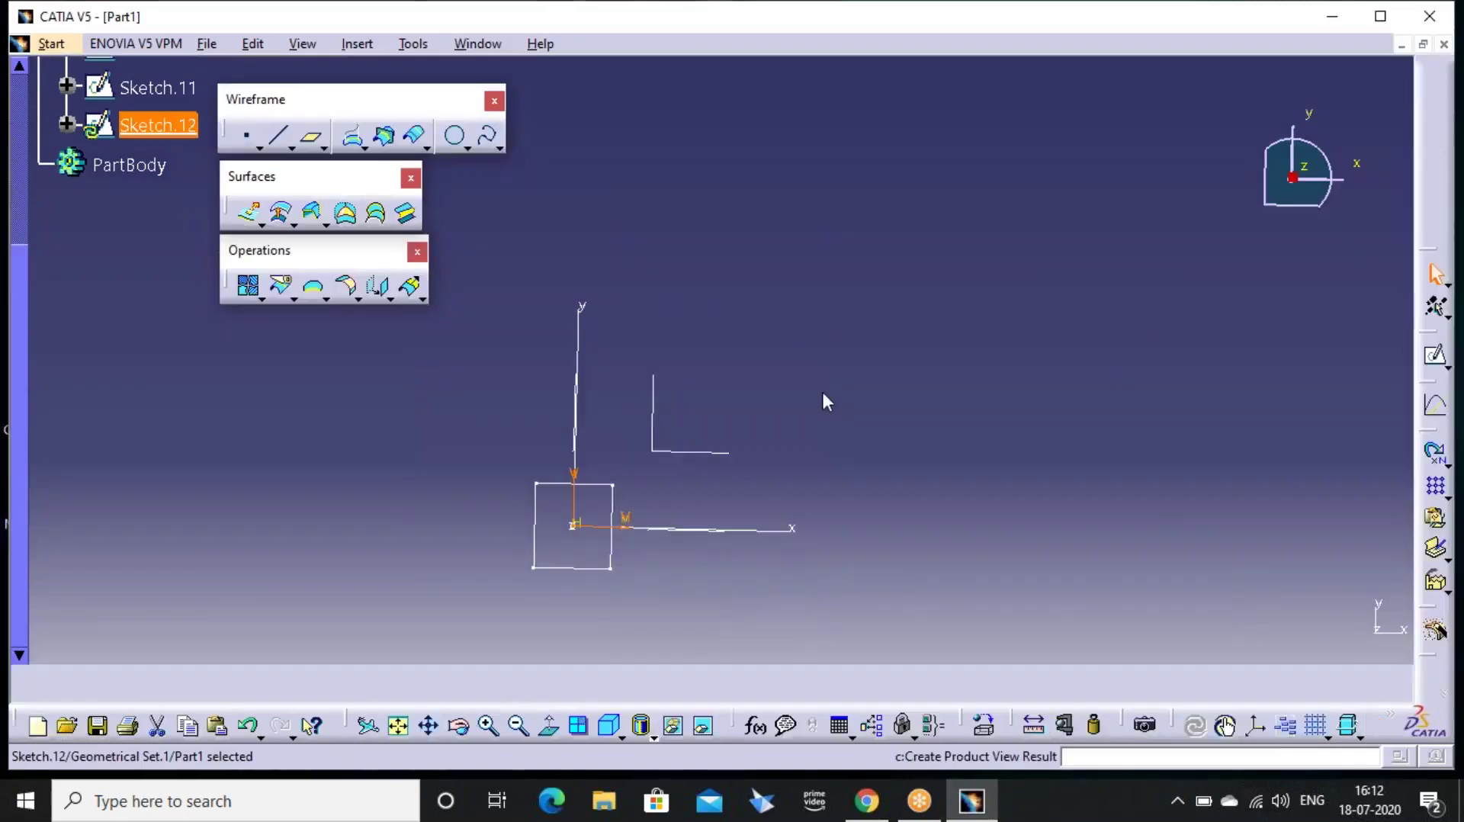
# Create a reference plane offset 5000 mm from the XY plane of the axis system
pyautogui.click(313, 138)
pyautogui.click(685, 424)
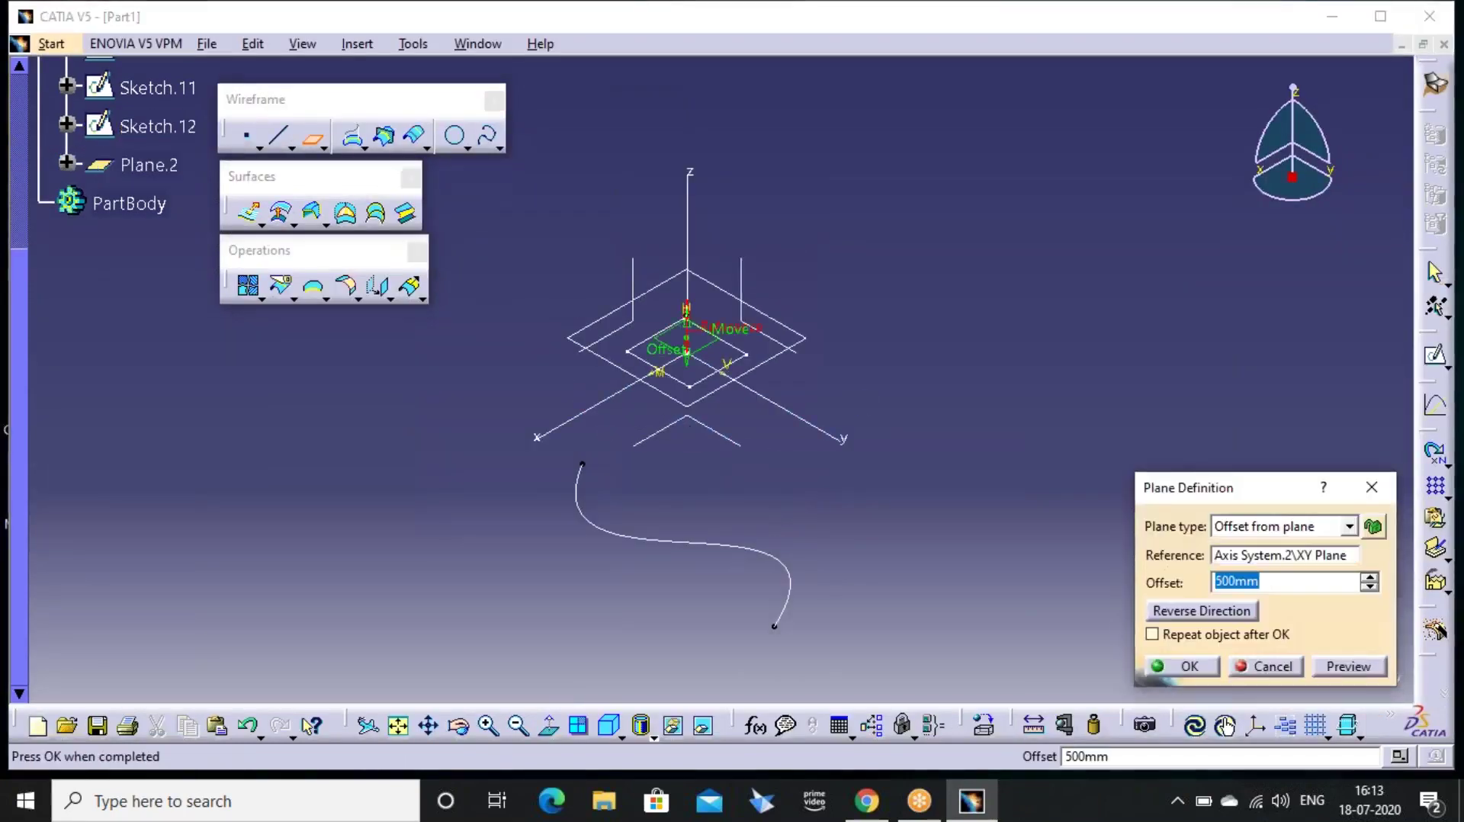
pyautogui.write('5000')
pyautogui.click(1345, 666)
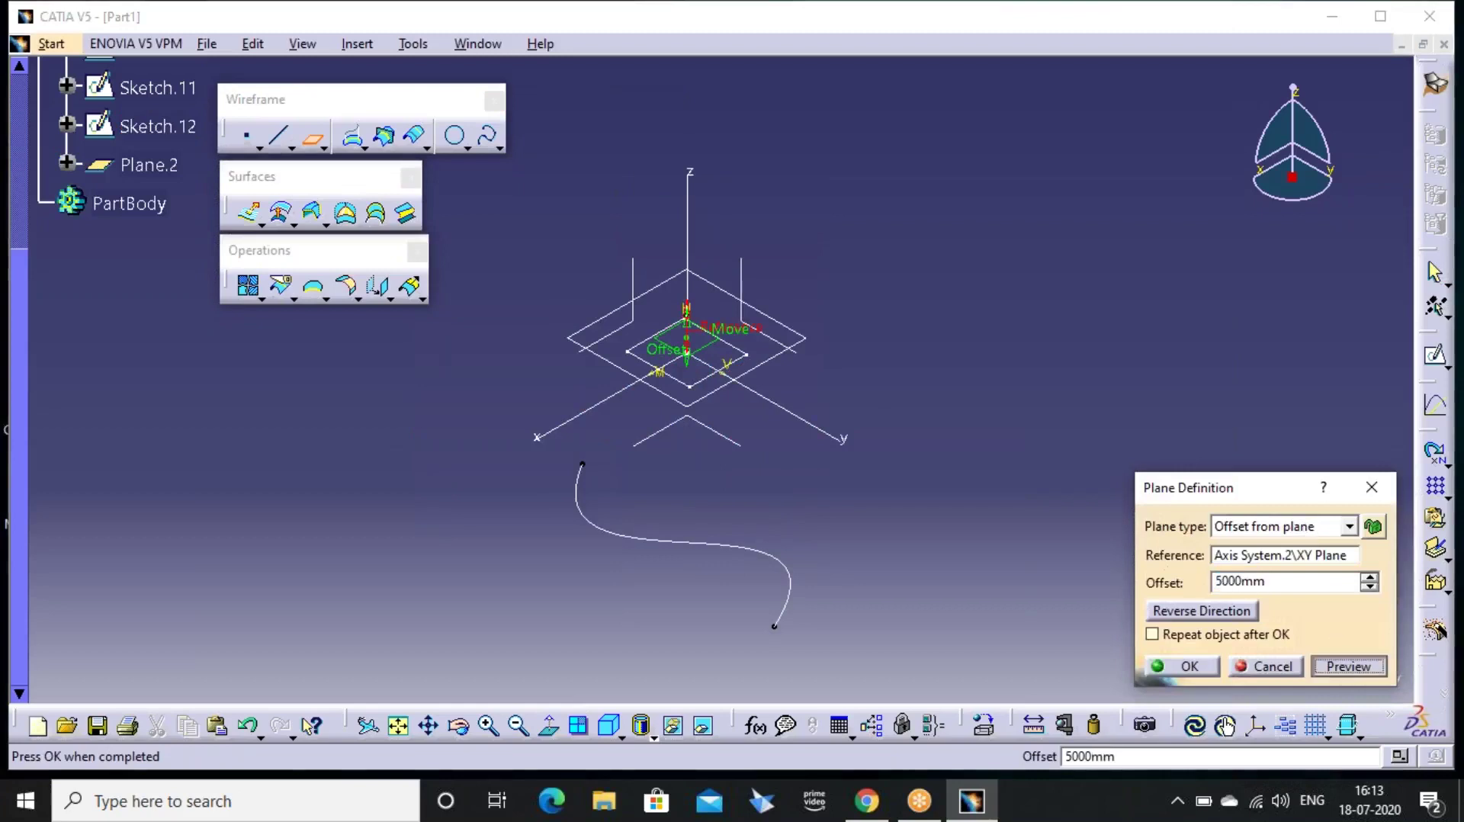
pyautogui.click(1174, 666)
# Sketch a second open S-shaped spline through four control points on the offset plane, roughly following the first spline
pyautogui.click(1435, 356)
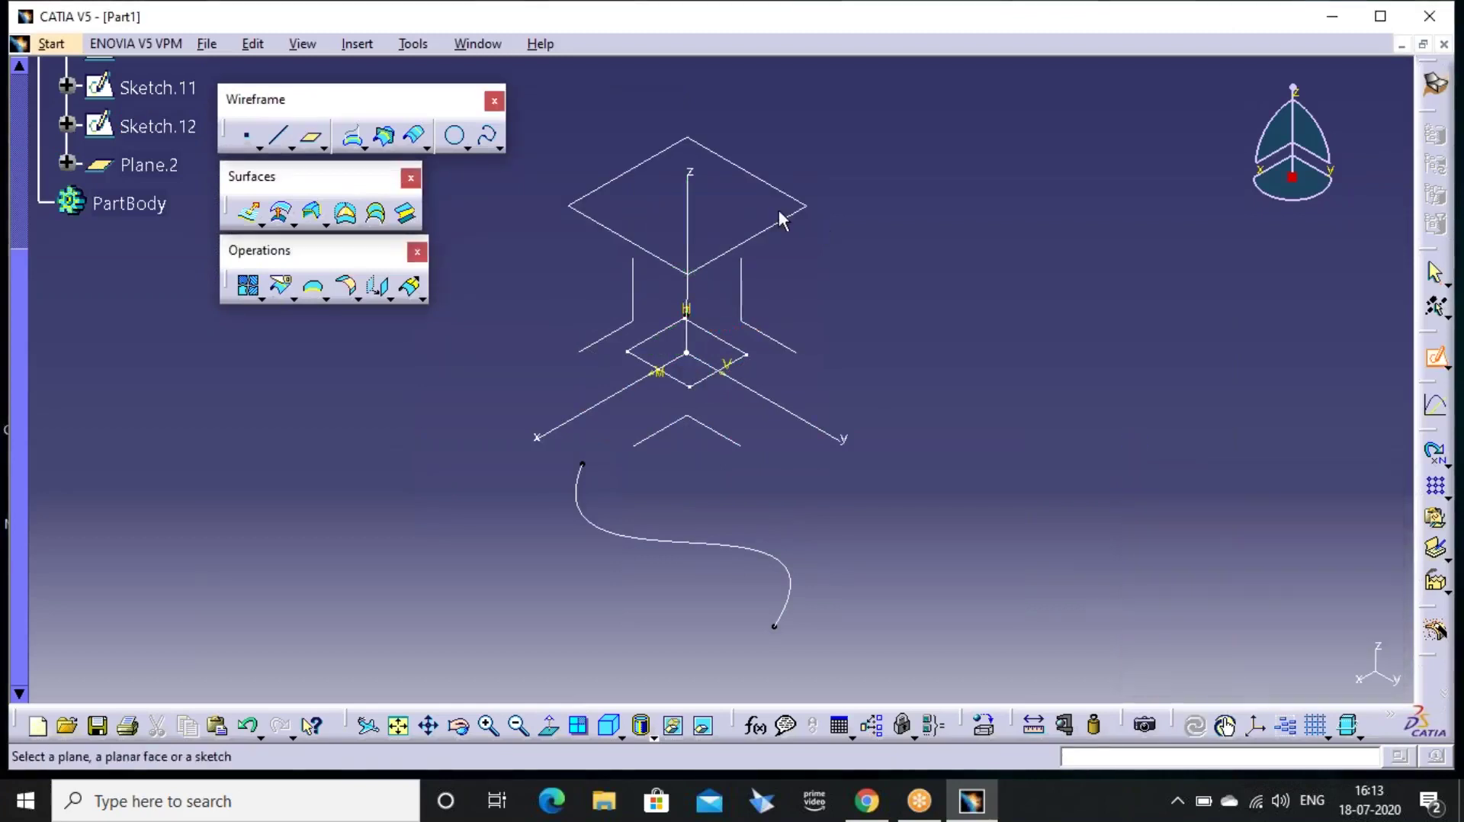
pyautogui.click(785, 225)
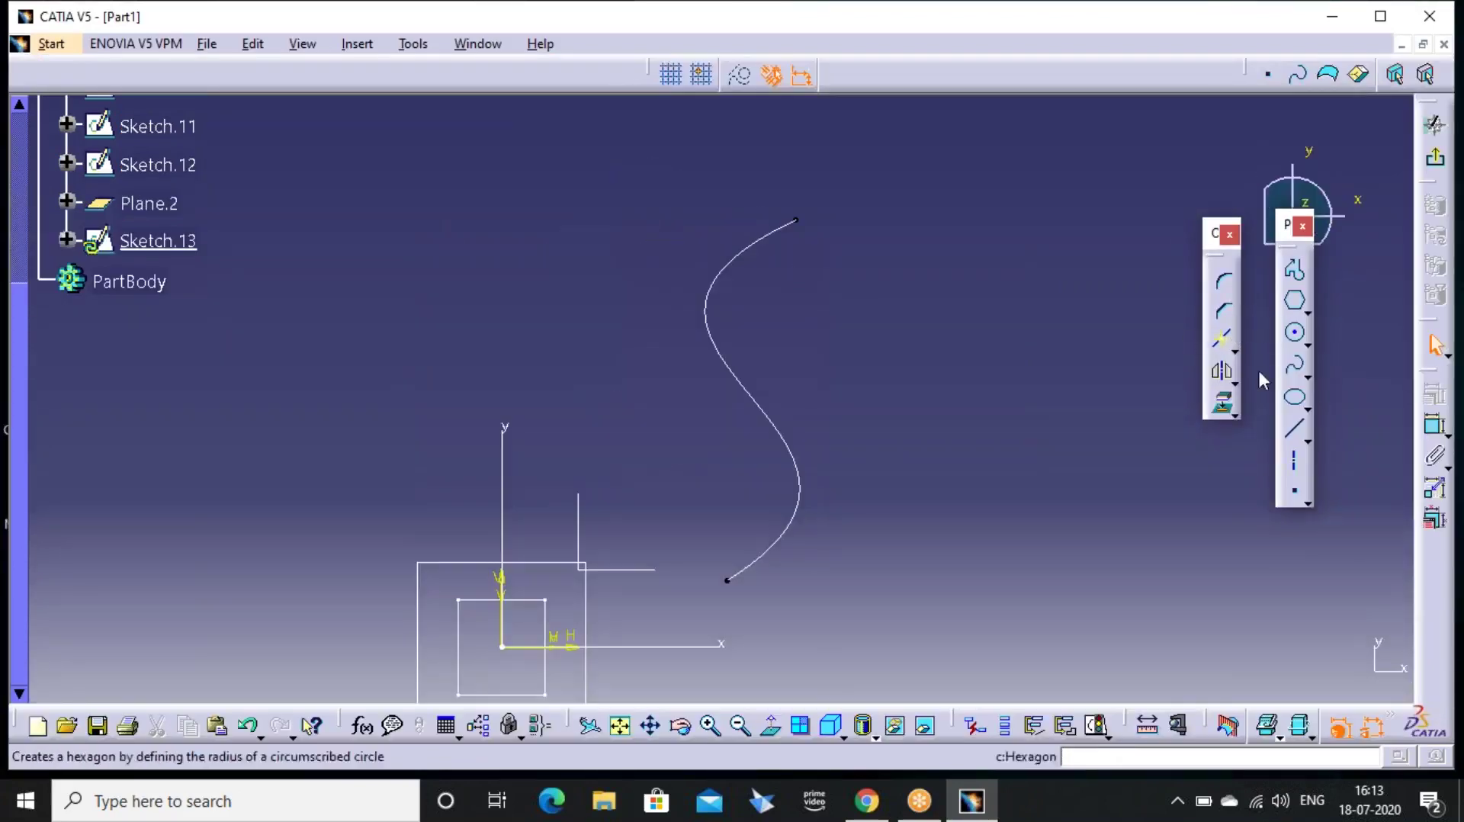
pyautogui.click(1287, 373)
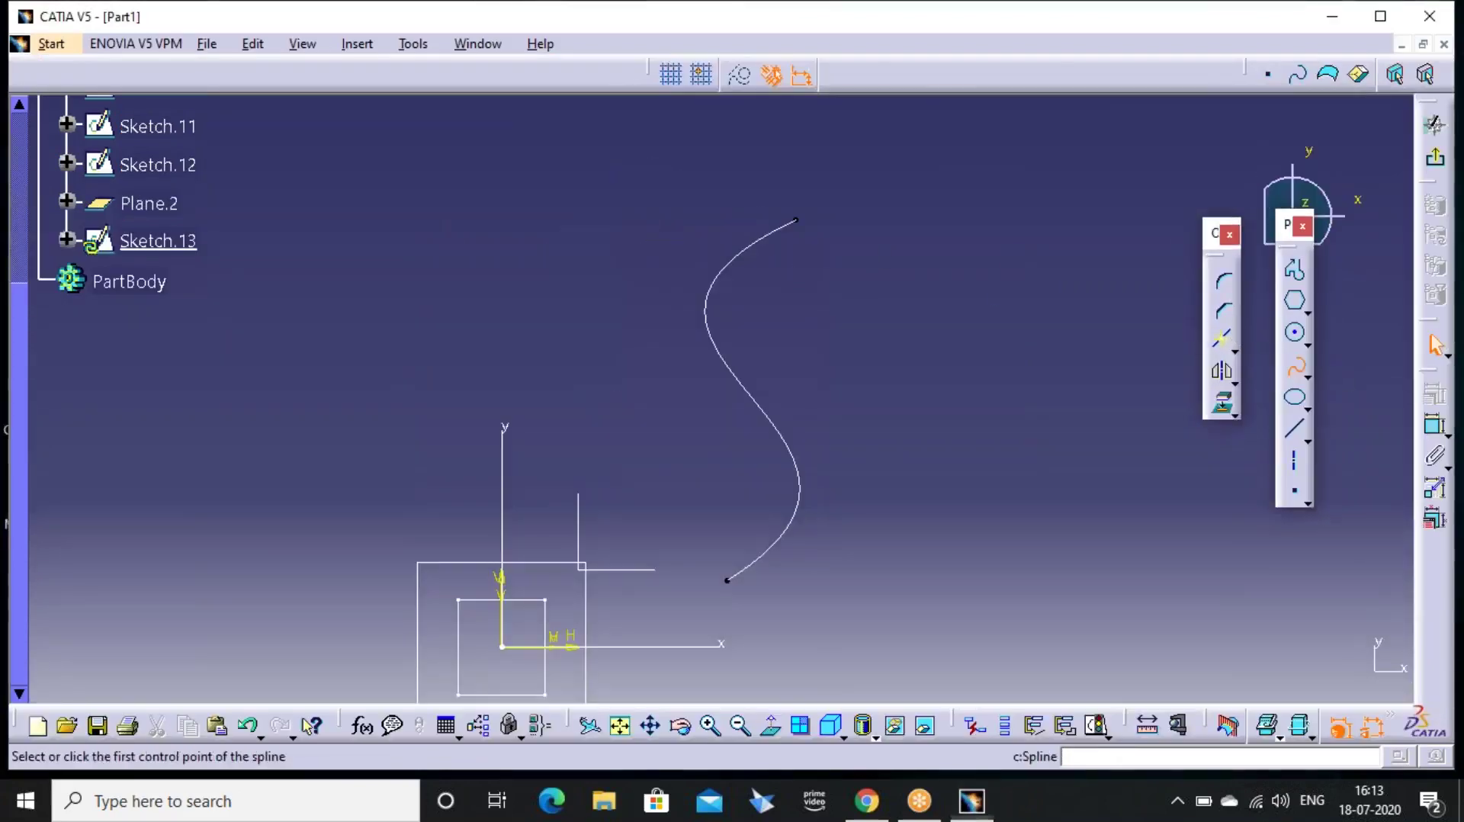
pyautogui.click(858, 206)
pyautogui.click(686, 291)
pyautogui.click(806, 457)
pyautogui.click(736, 573)
pyautogui.click(1438, 160)
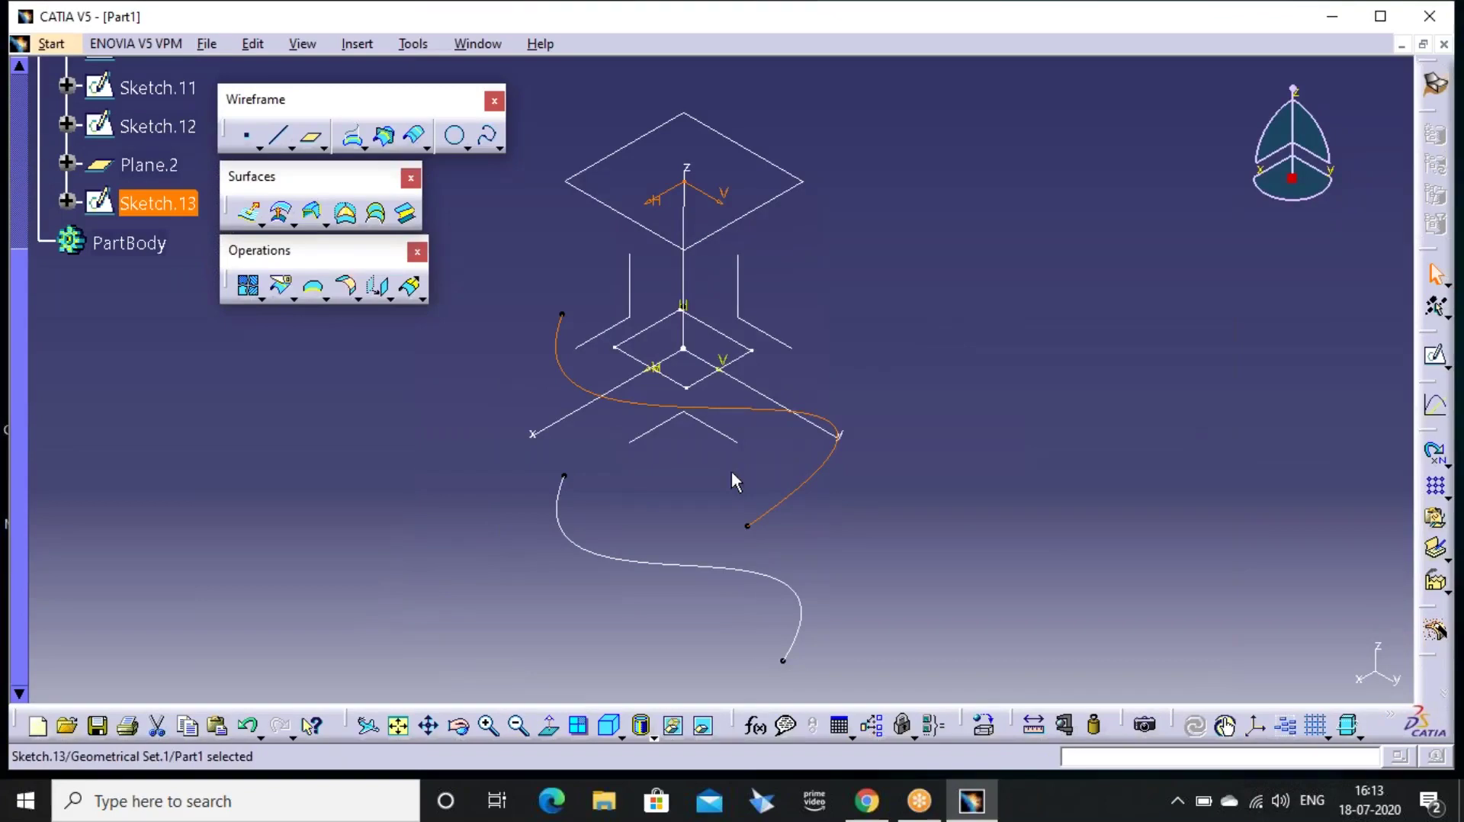
# Create a multi-sections surface between the two open spline sketches, Sketch.12 and Sketch.13
pyautogui.moveTo(731, 479); pyautogui.dragTo(786, 381, button='middle')
pyautogui.click(927, 237)
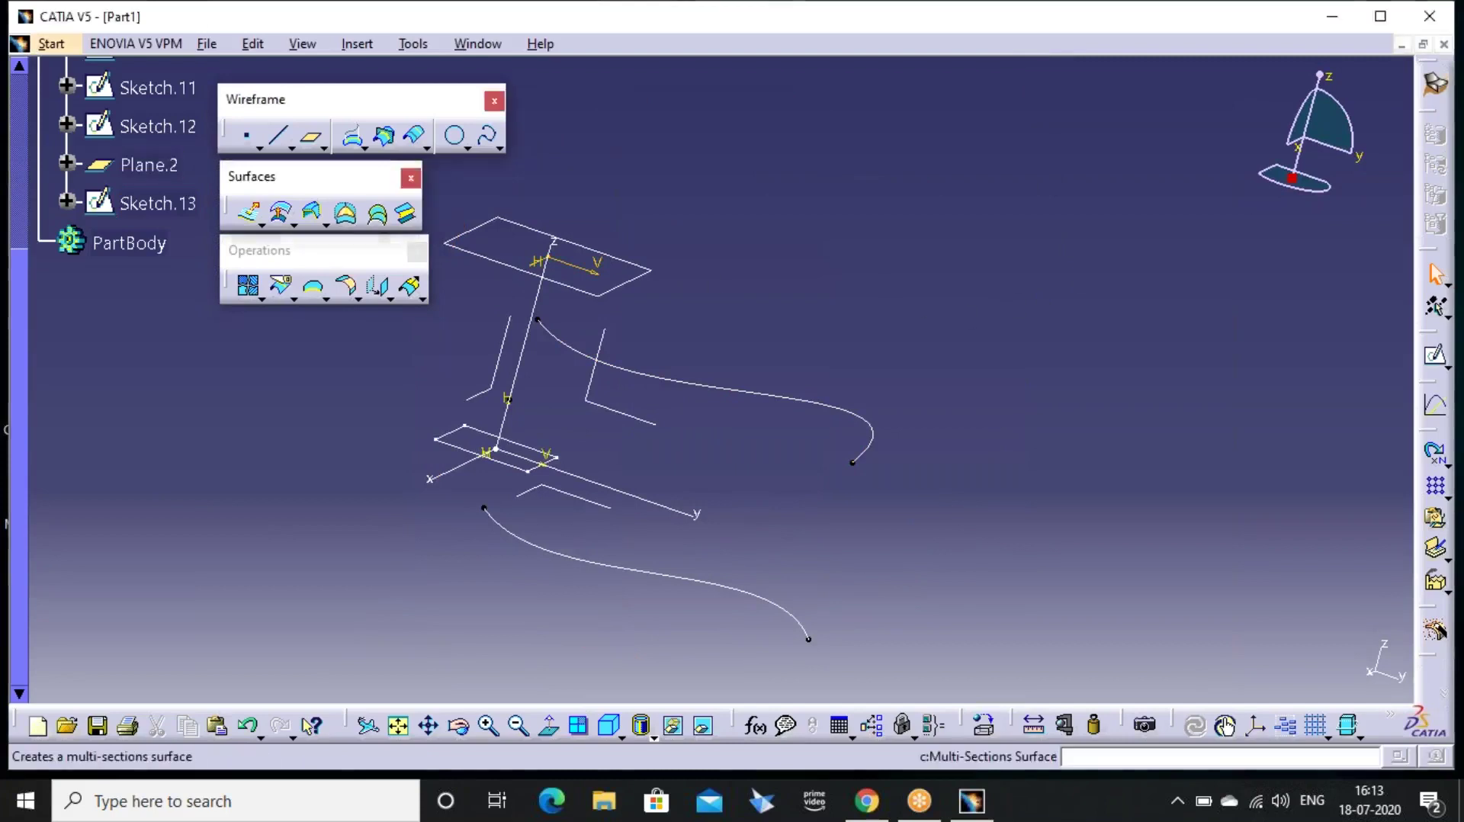
pyautogui.click(376, 220)
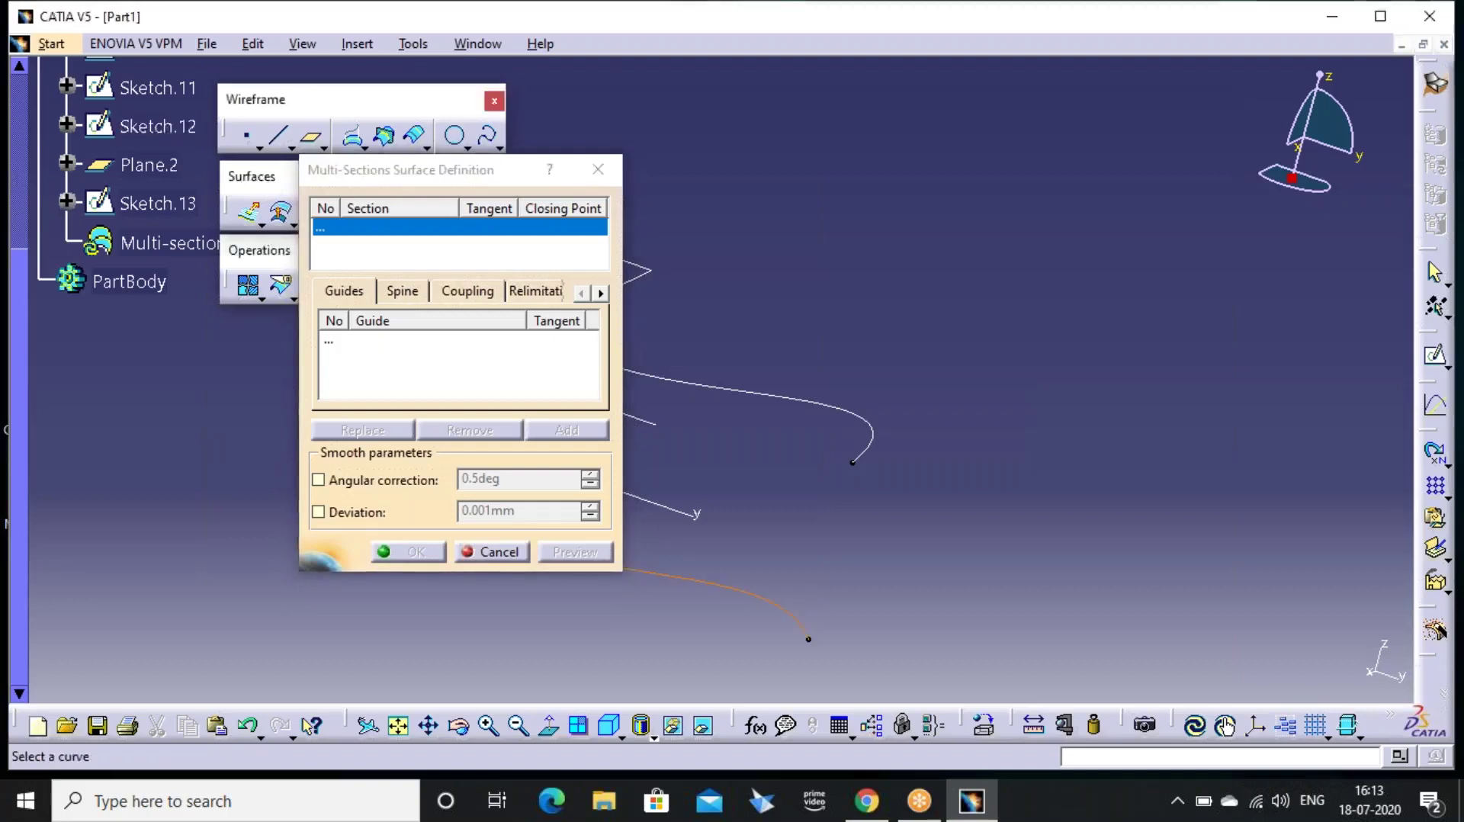
pyautogui.click(724, 588)
pyautogui.click(810, 402)
pyautogui.click(574, 551)
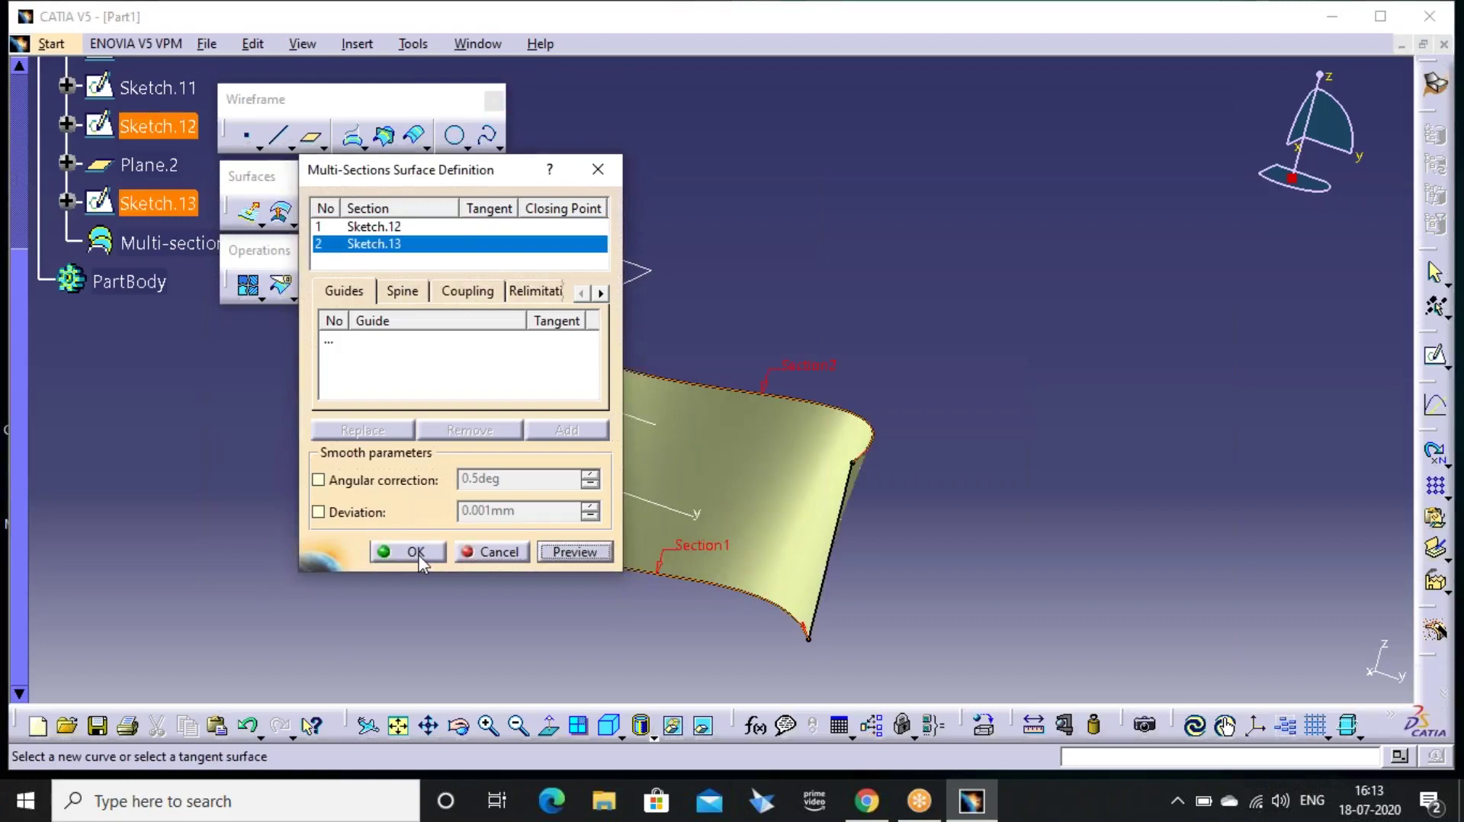
pyautogui.click(420, 558)
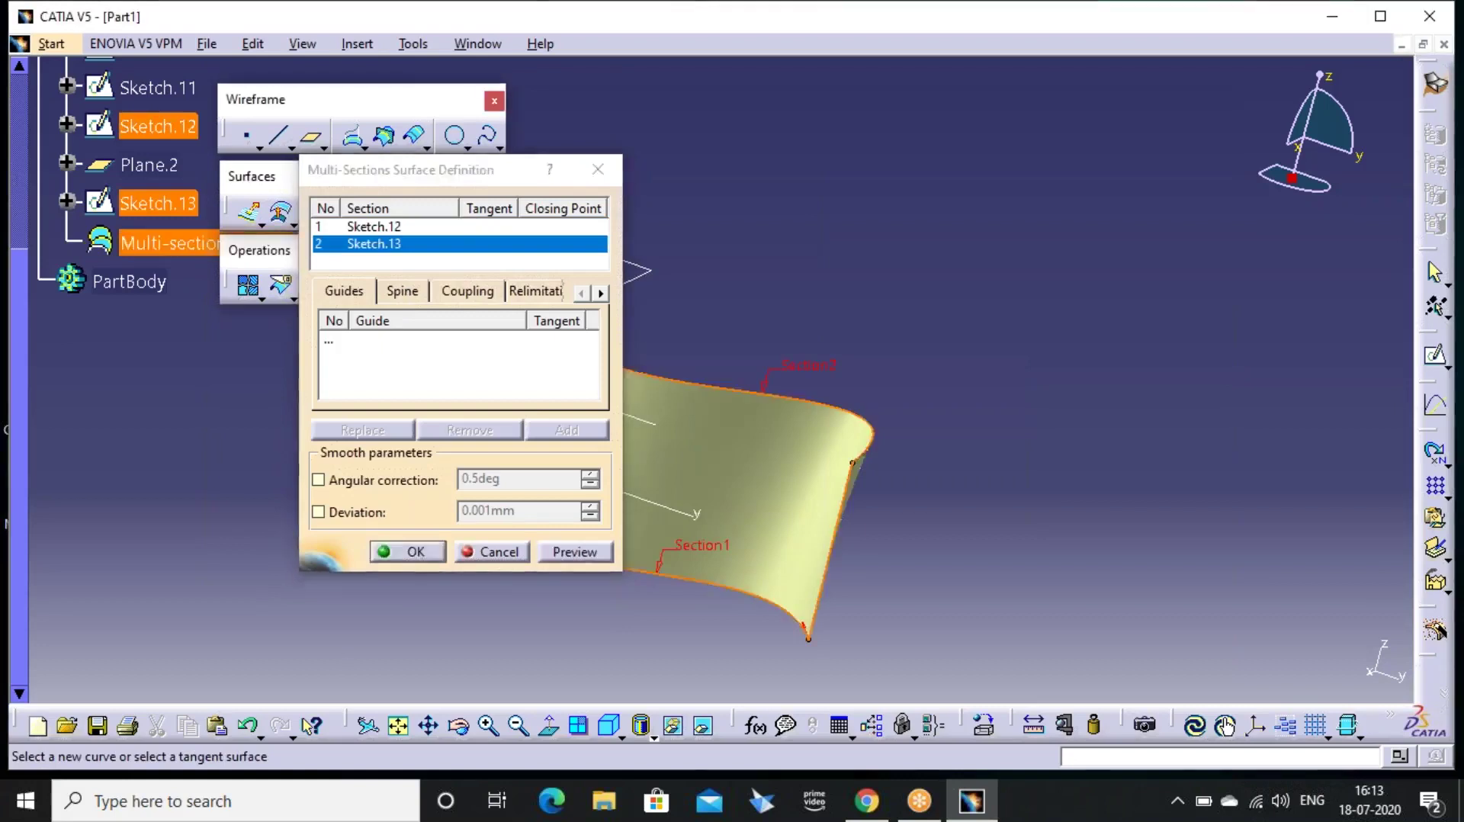
# Inspect the surface between the splines, and undo it together with both spline sketches and the offset plane
pyautogui.moveTo(774, 351)
pyautogui.mouseDown(button='middle')
pyautogui.moveTo(696, 486)
pyautogui.moveTo(709, 555)
pyautogui.moveTo(912, 333)
pyautogui.moveTo(683, 513)
pyautogui.moveTo(689, 592)
pyautogui.moveTo(719, 649)
pyautogui.moveTo(765, 627)
pyautogui.moveTo(791, 384)
pyautogui.mouseUp(button='middle')
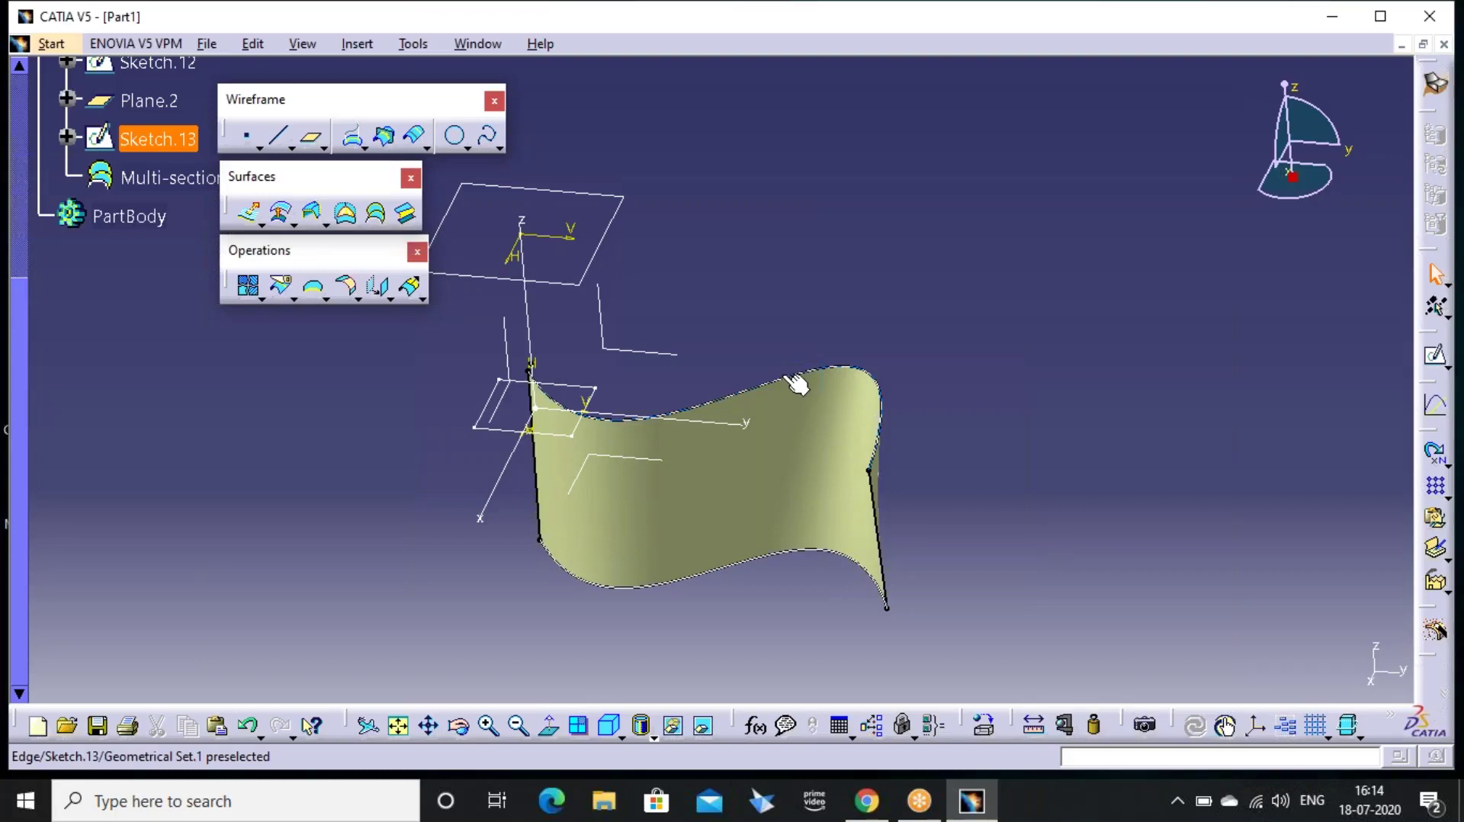
pyautogui.click(1319, 288)
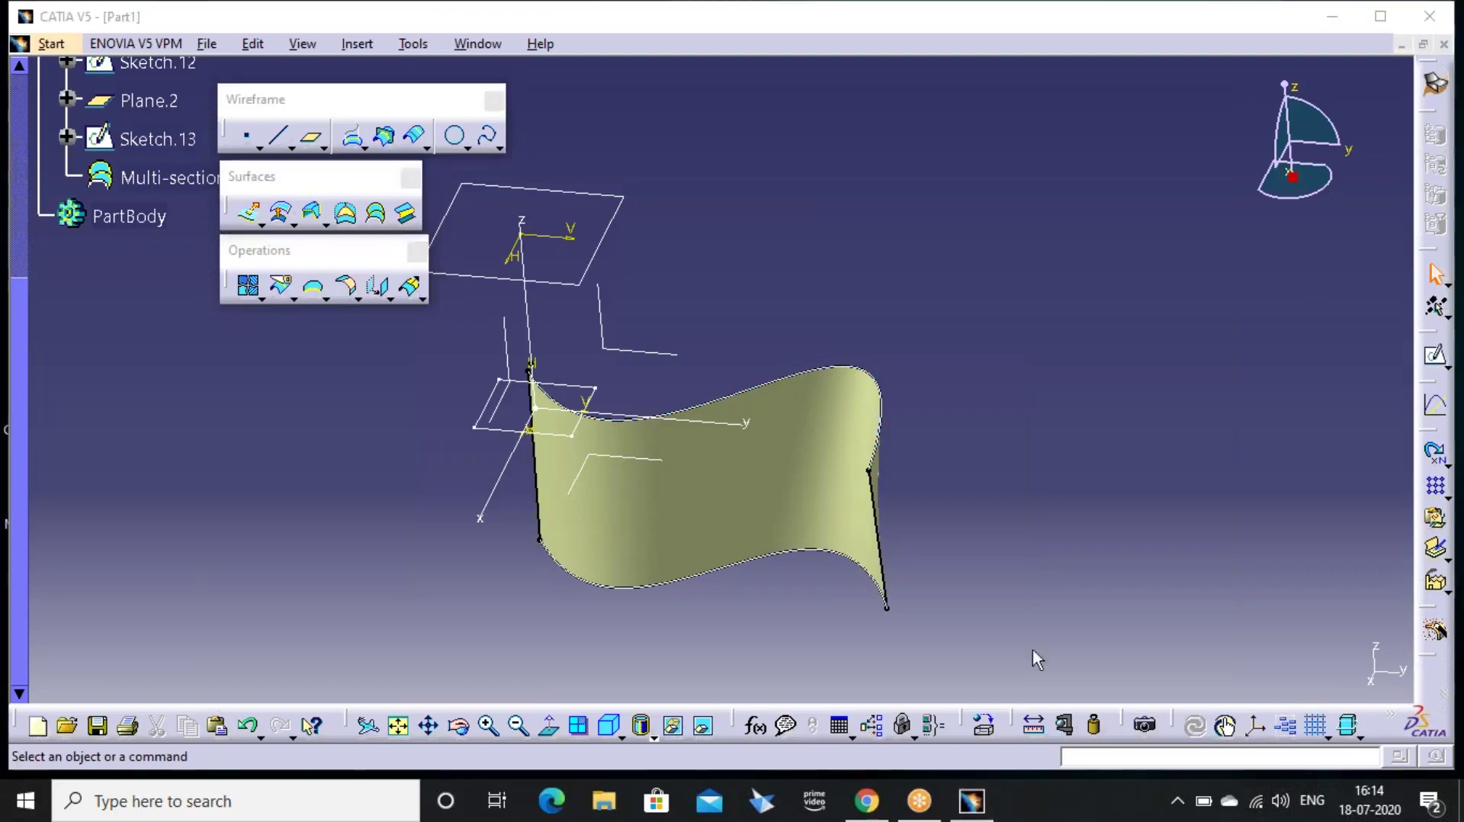
pyautogui.click(609, 725)
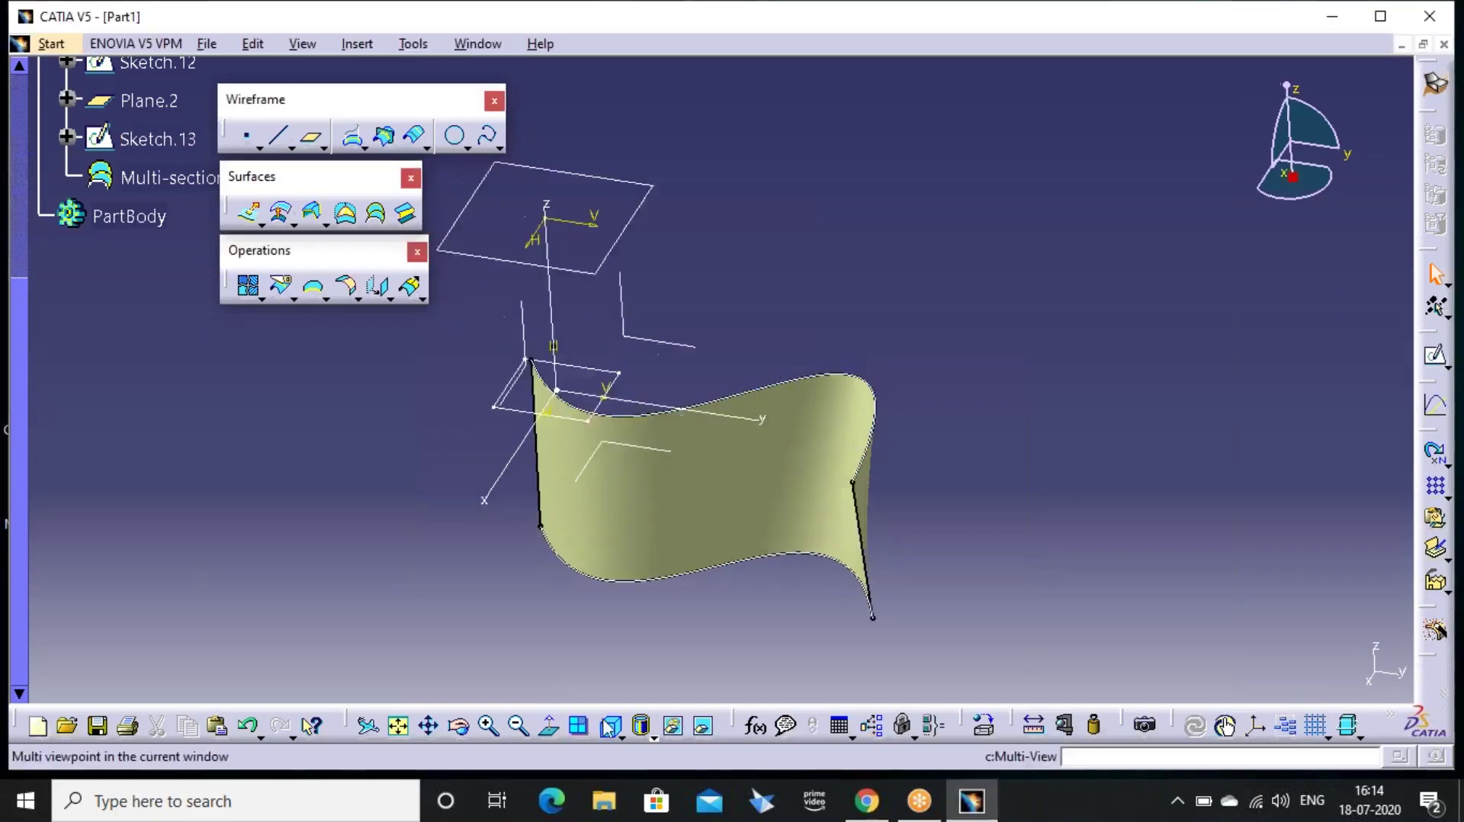
pyautogui.hotkey('ctrl', 'z')
pyautogui.hotkey('ctrl', 'z')
pyautogui.hotkey('ctrl', 'z')
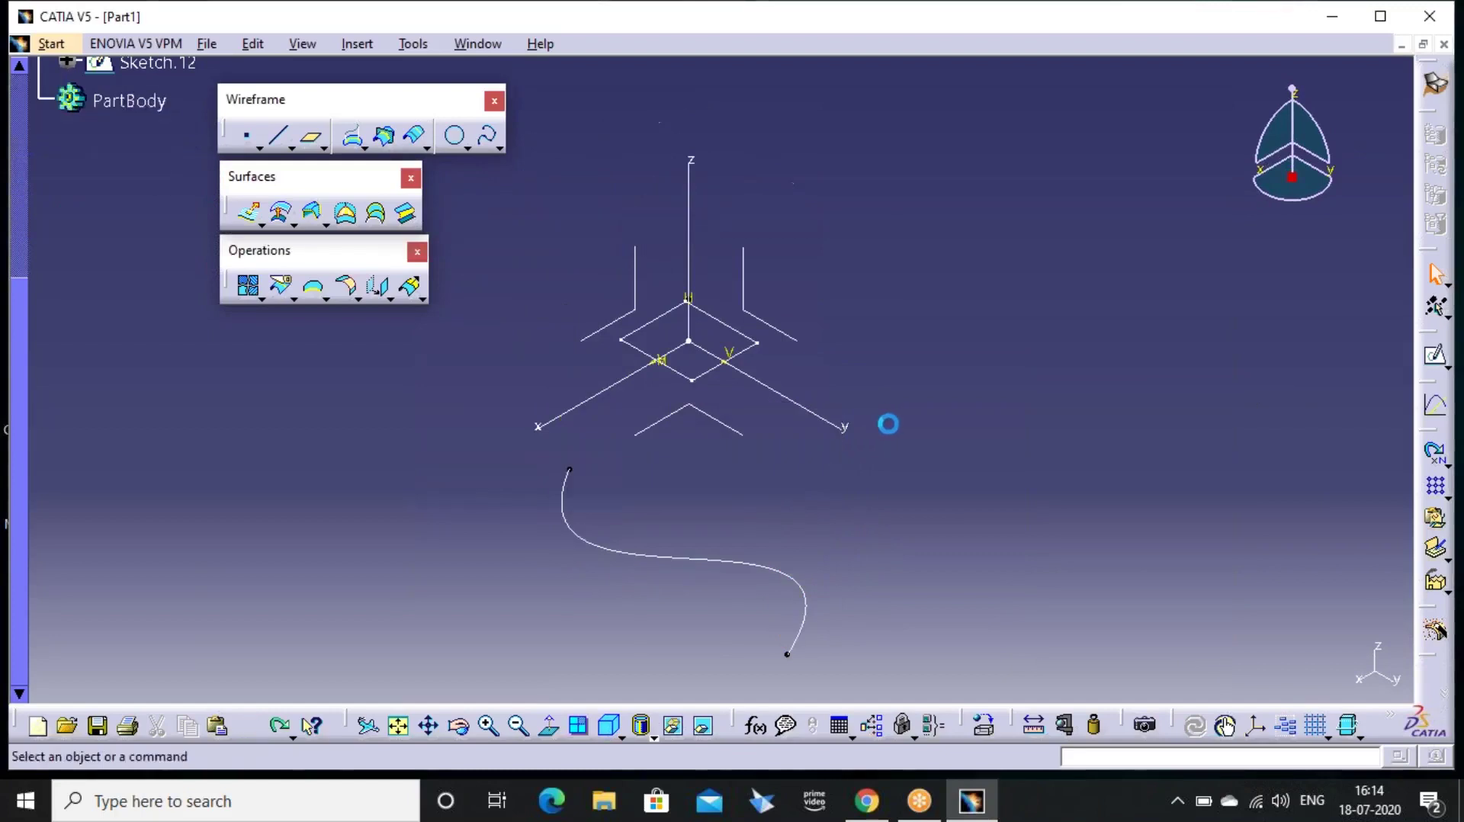
pyautogui.hotkey('ctrl', 'z')
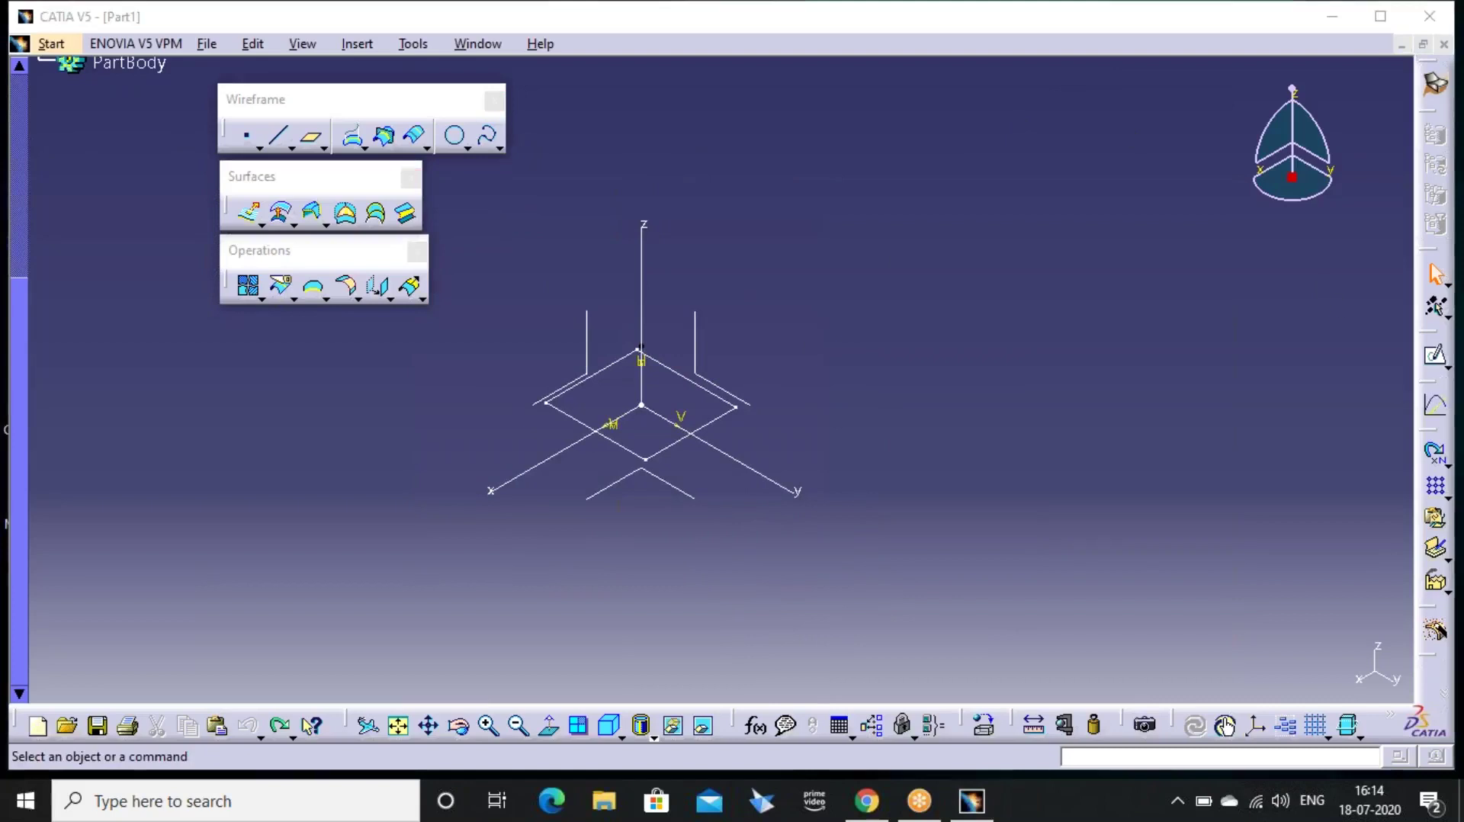
# Extrude the rectangle sketch 2500 mm along its sketch normal as a surface
pyautogui.click(257, 217)
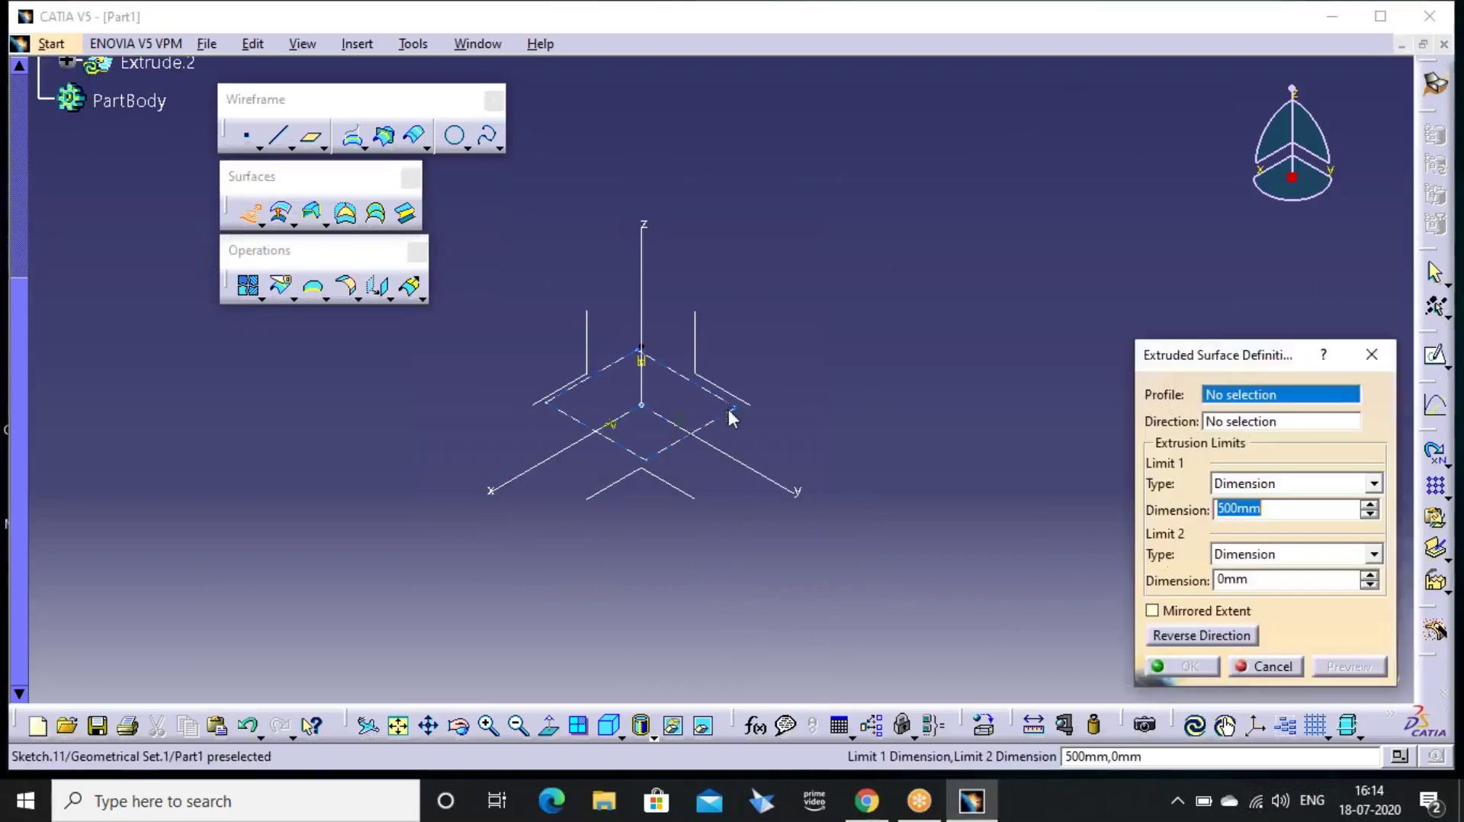
pyautogui.click(726, 413)
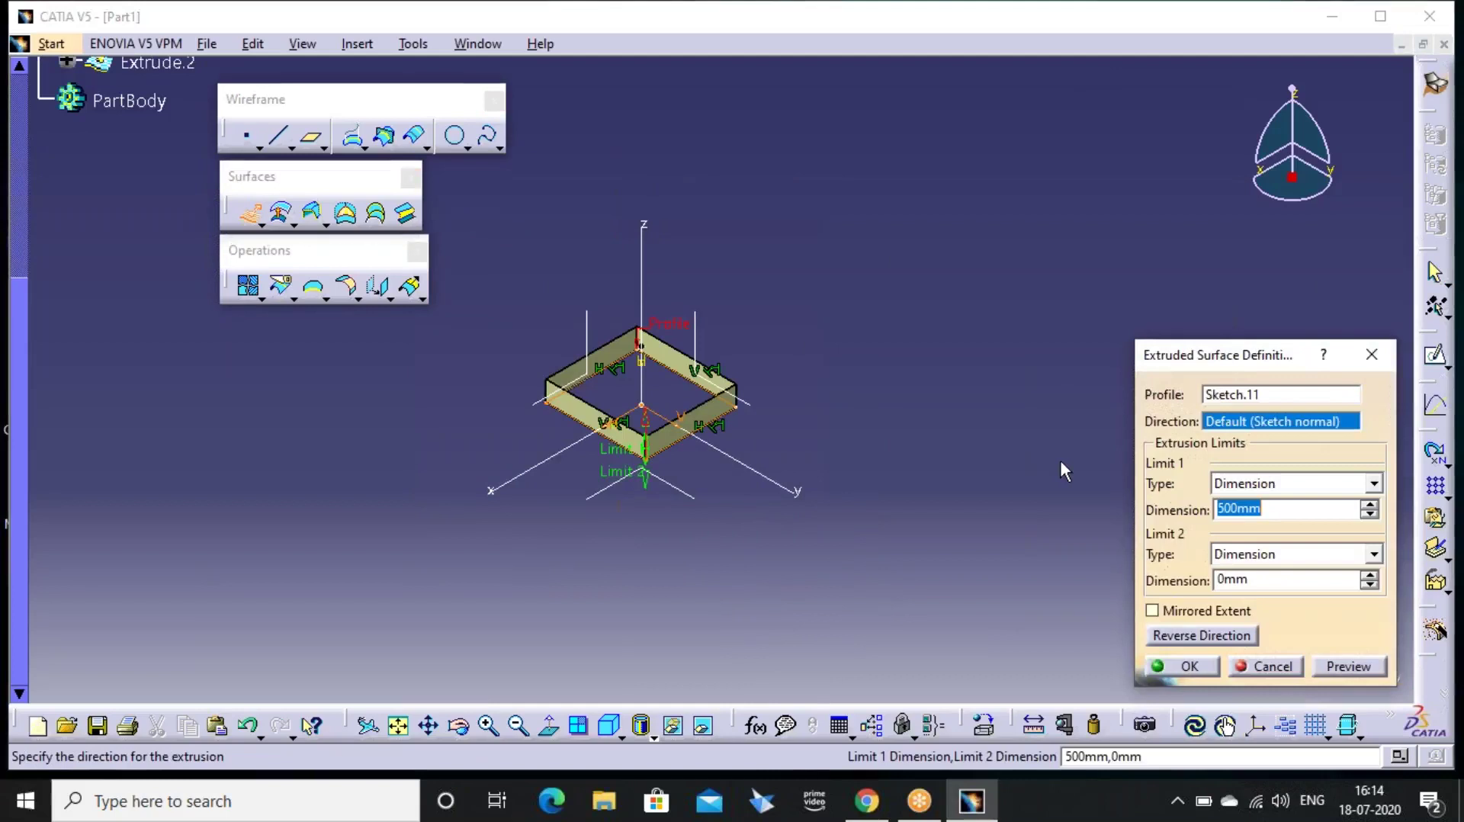
pyautogui.write('2500')
pyautogui.click(1184, 666)
pyautogui.moveTo(751, 304); pyautogui.dragTo(917, 195, button='middle')
pyautogui.moveTo(956, 136); pyautogui.dragTo(1056, 188, button='middle')
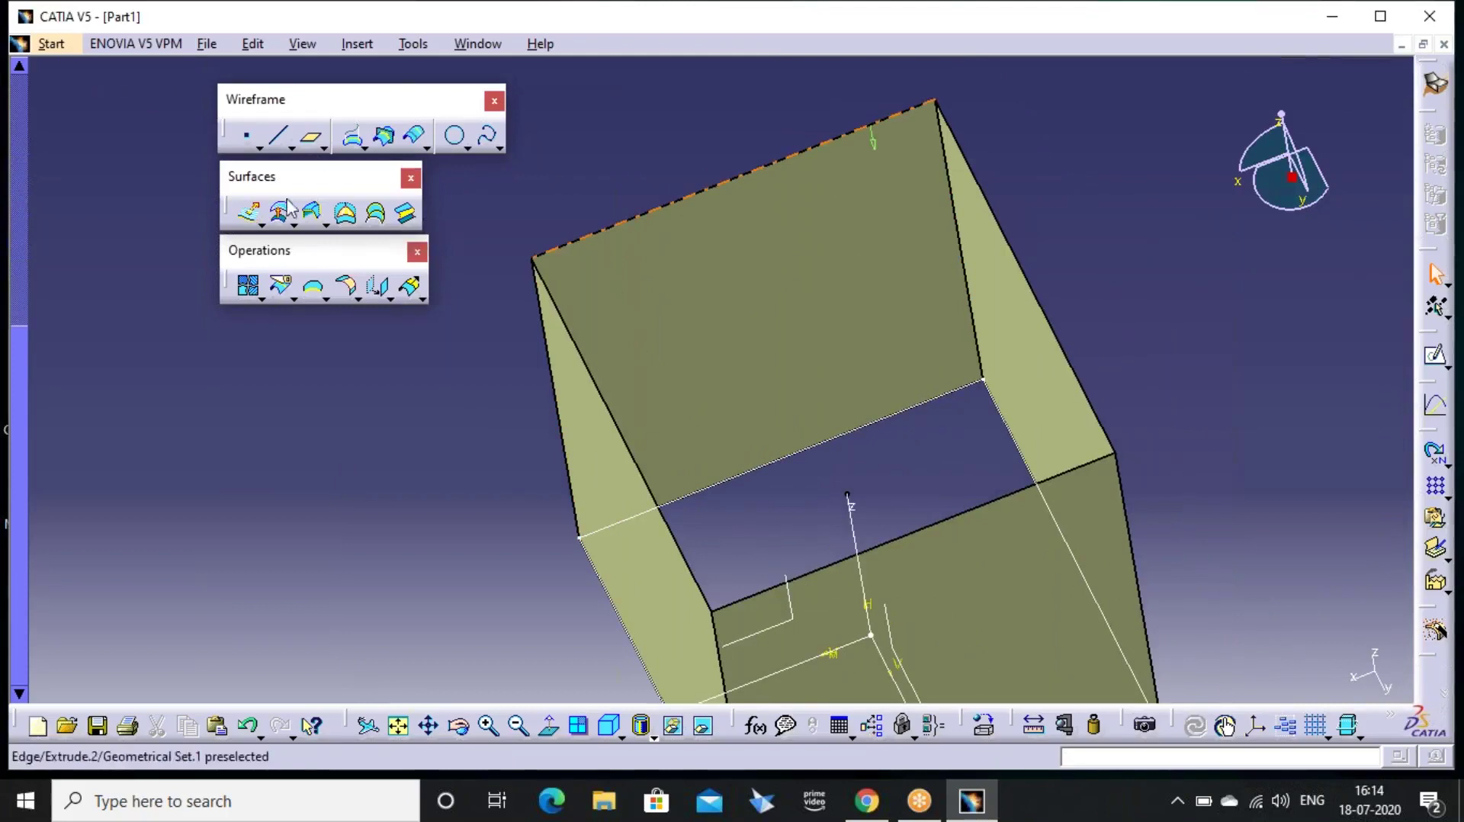
# Create a line-profile swept surface of subtype Two limits between two opposite upper edges of the extruded rectangle
pyautogui.click(326, 225)
pyautogui.click(351, 241)
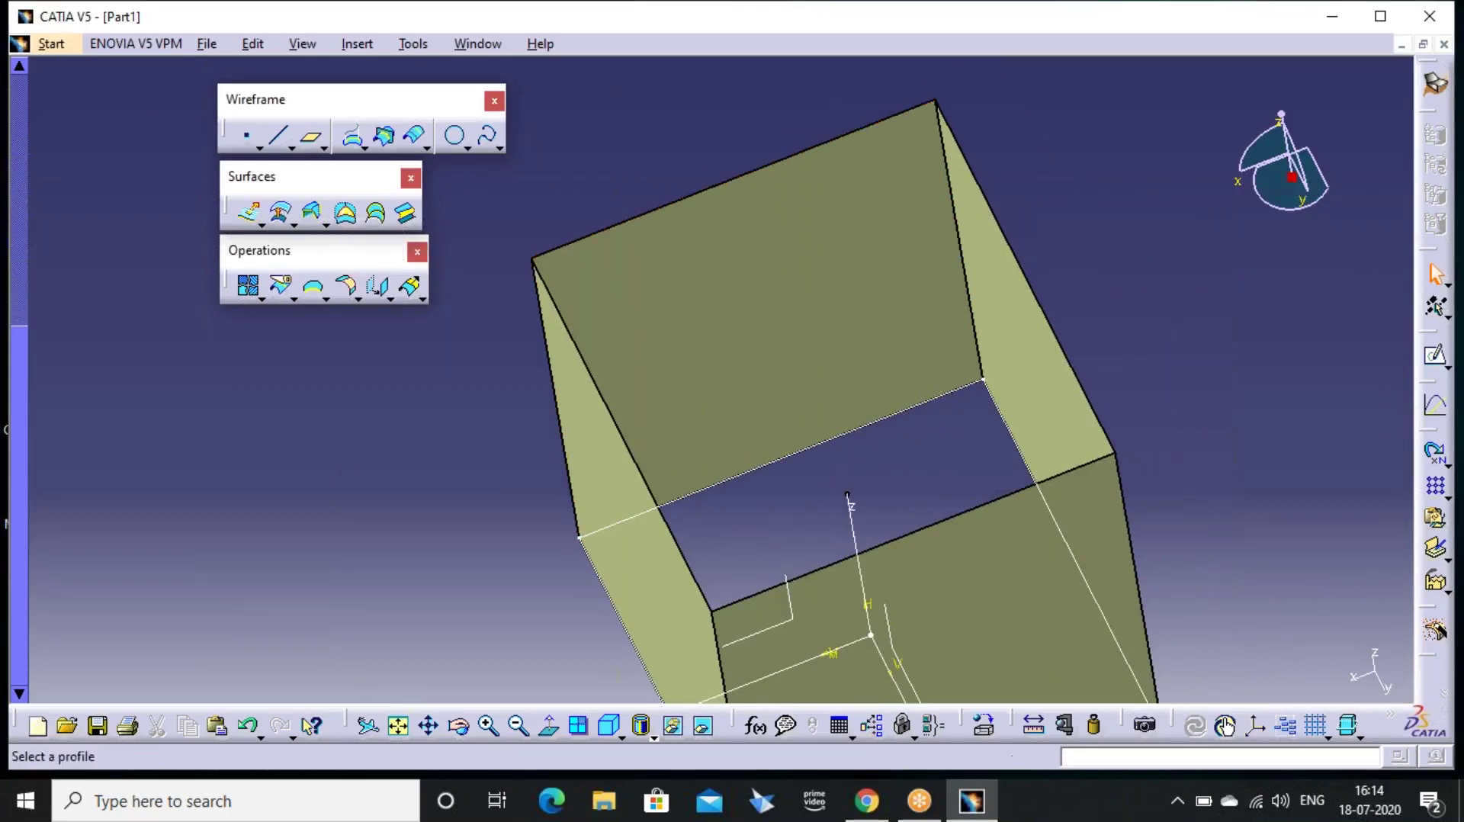
pyautogui.click(196, 94)
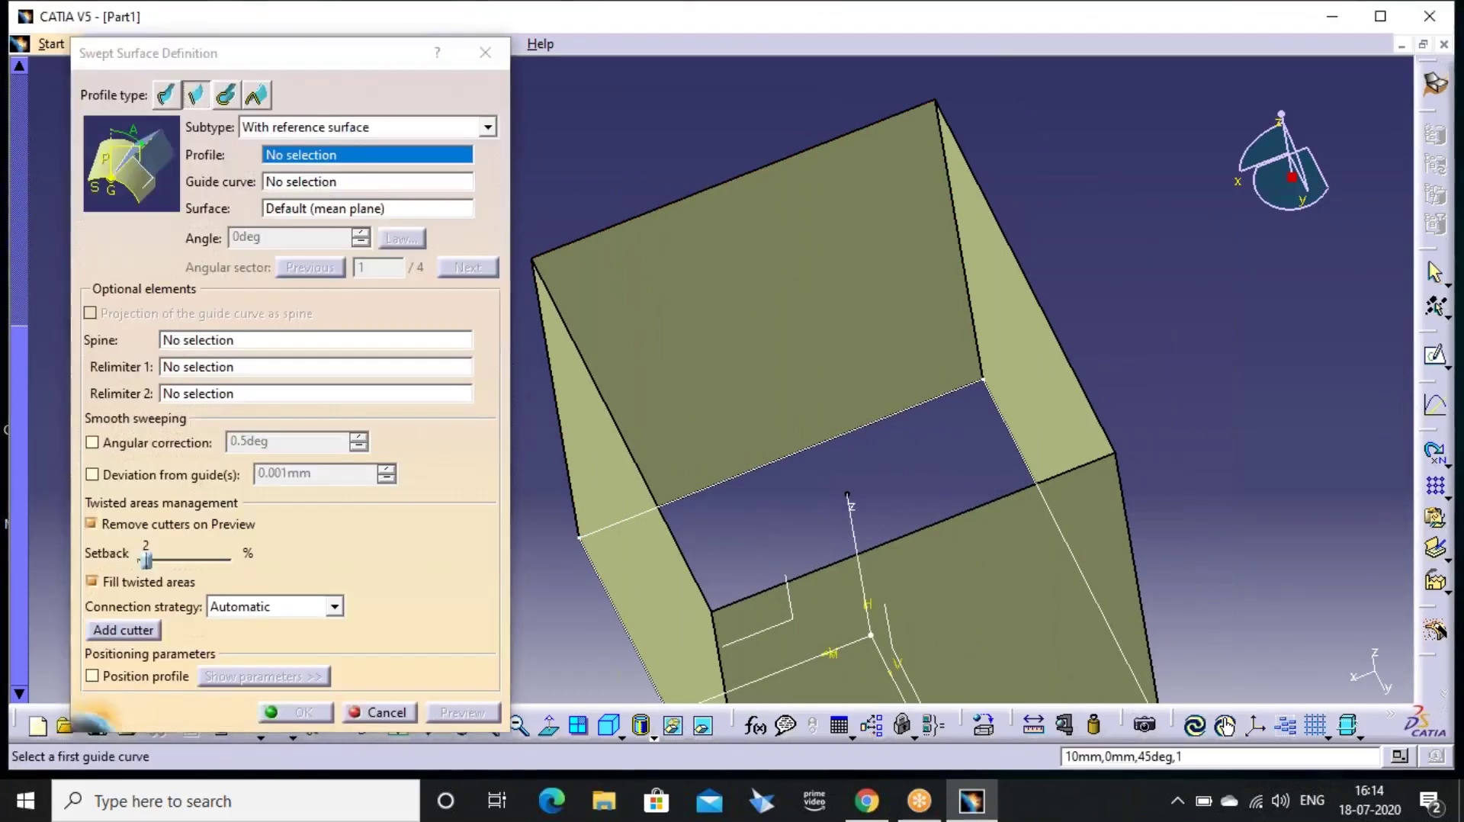
pyautogui.click(487, 126)
pyautogui.click(320, 211)
pyautogui.click(448, 89)
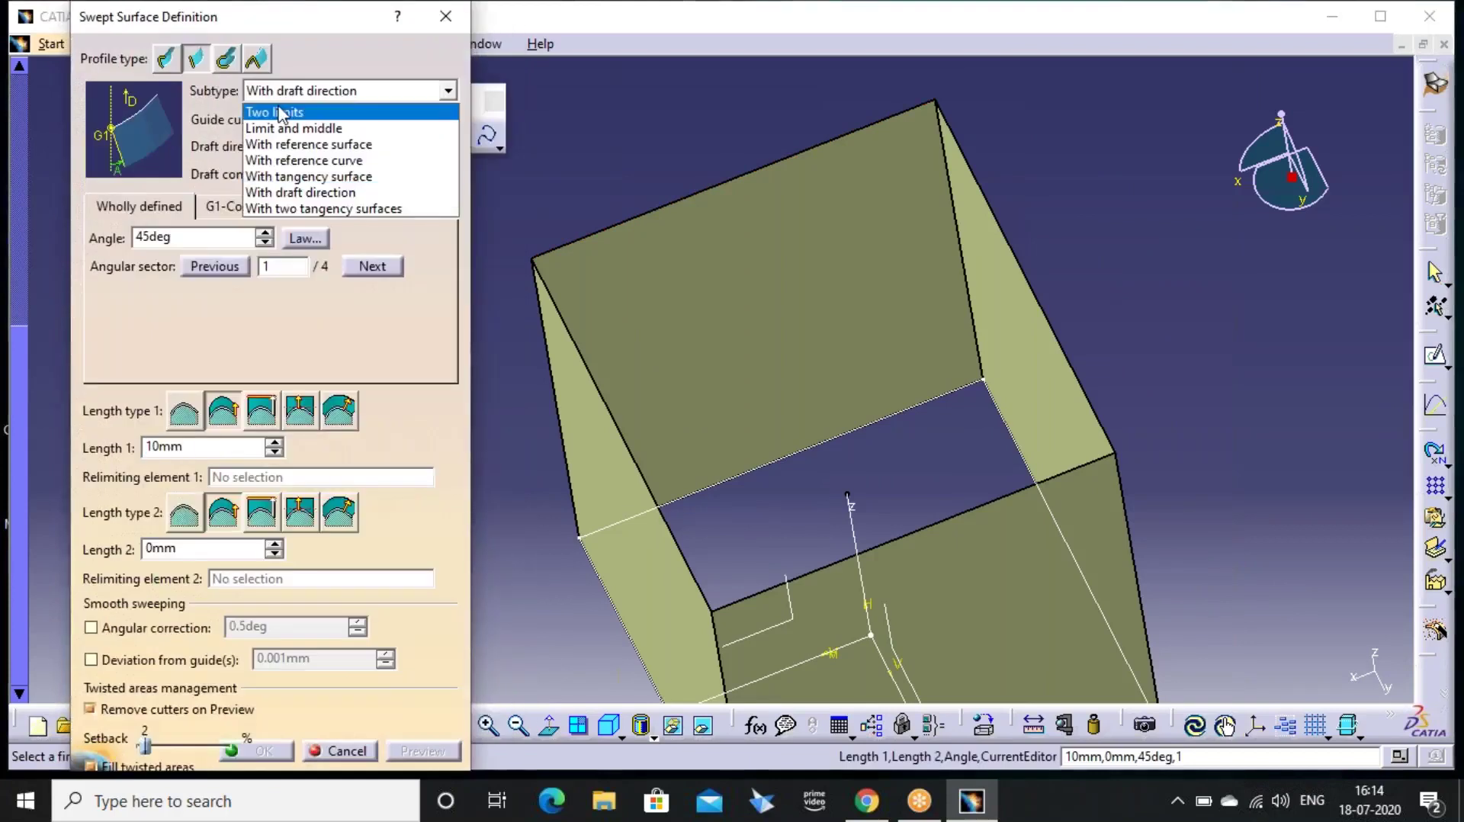
pyautogui.click(284, 113)
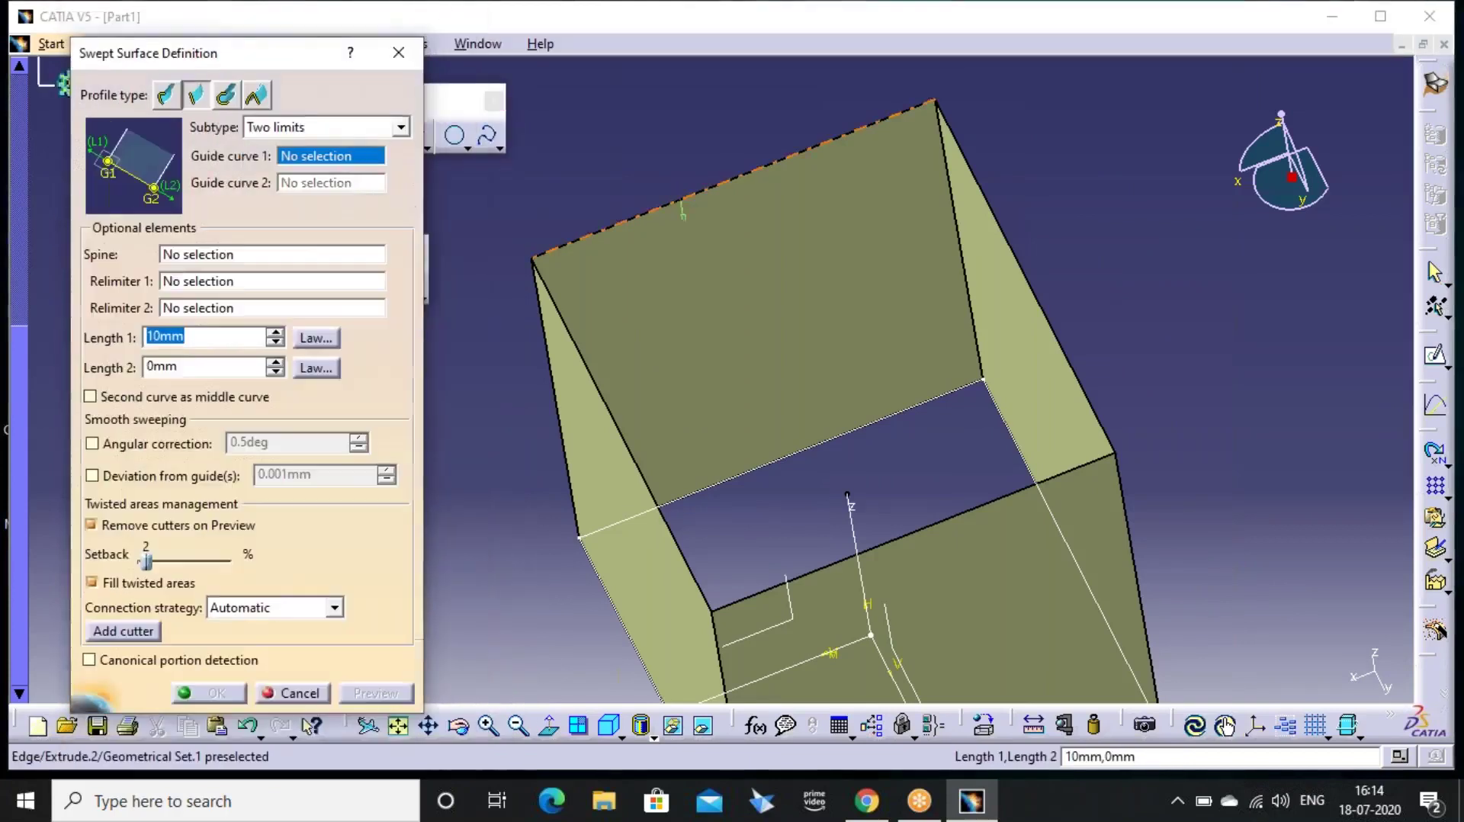
pyautogui.click(686, 198)
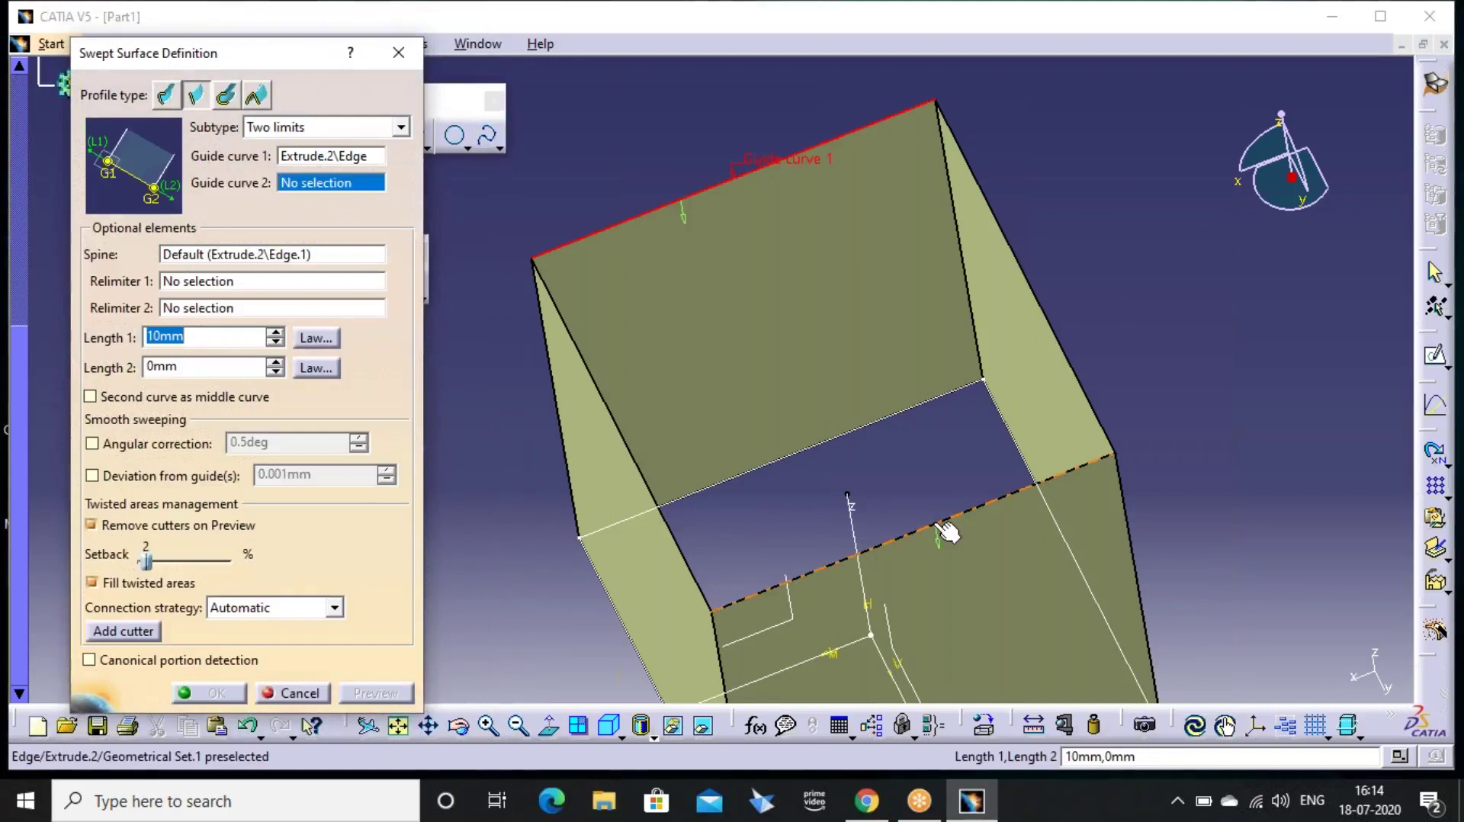
pyautogui.click(940, 521)
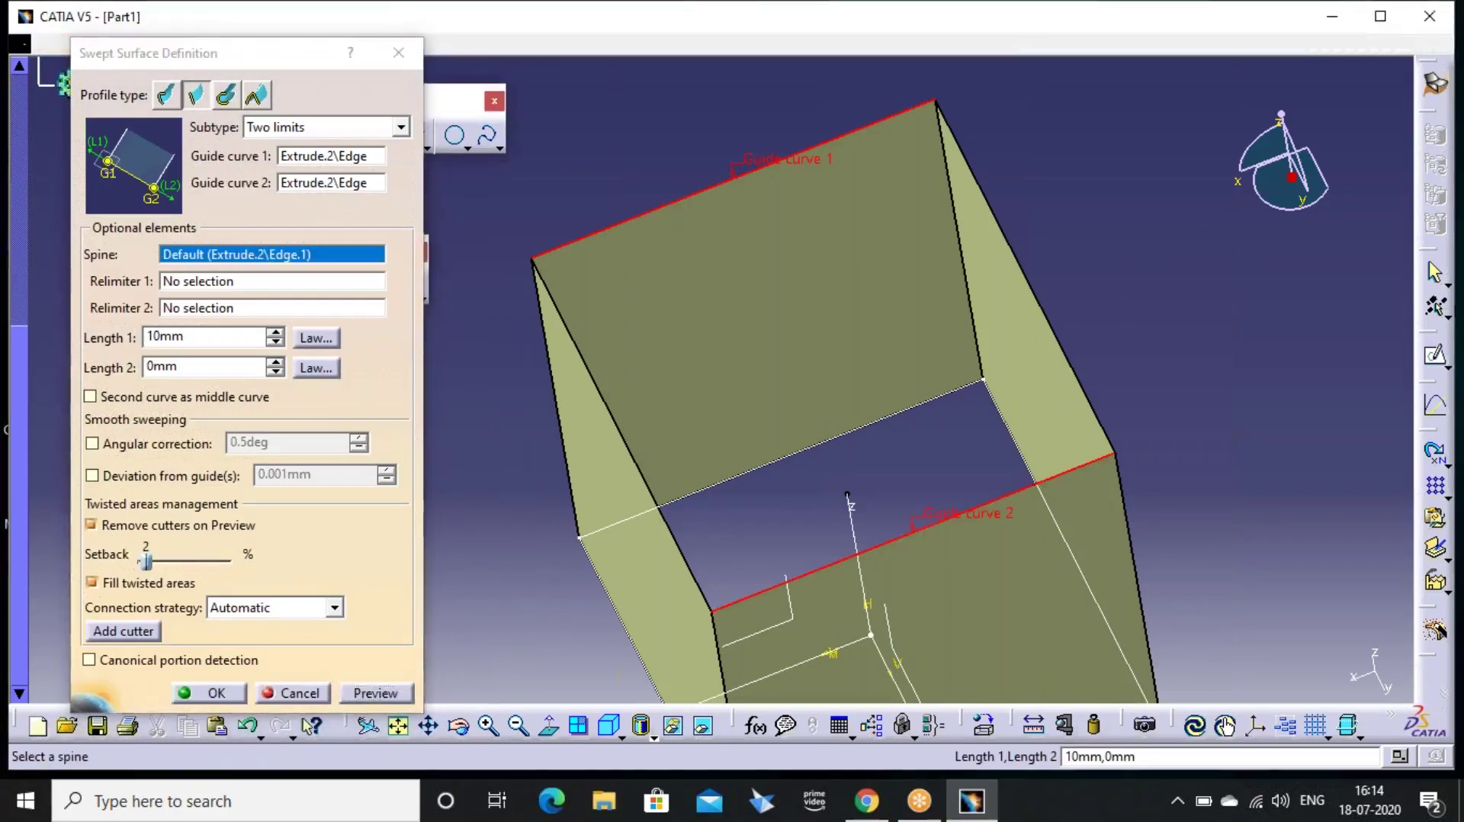
pyautogui.click(375, 692)
pyautogui.click(212, 692)
pyautogui.moveTo(847, 494); pyautogui.dragTo(763, 218, button='middle')
pyautogui.click(311, 213)
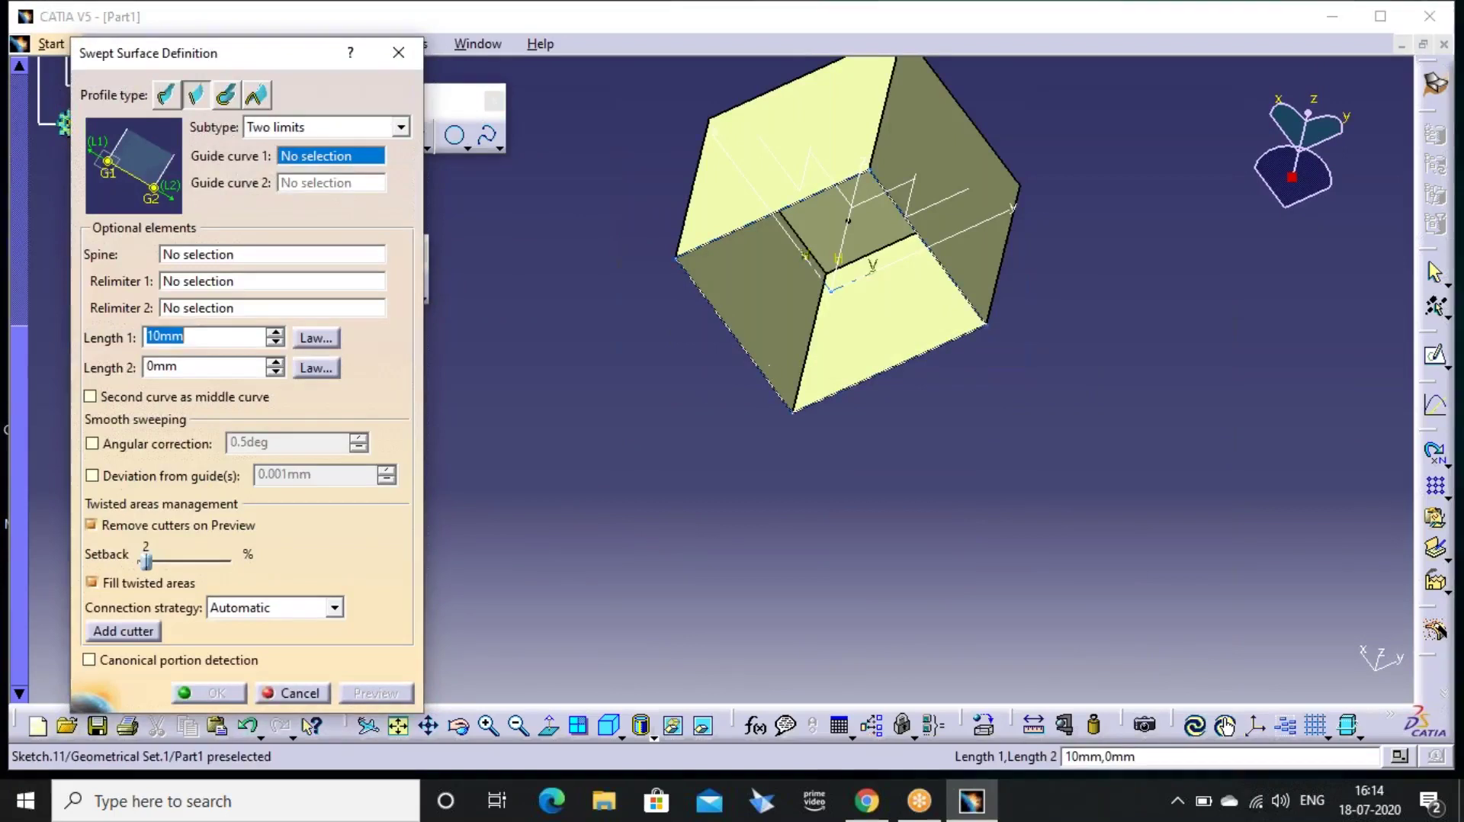
pyautogui.moveTo(745, 366); pyautogui.dragTo(735, 386, button='middle')
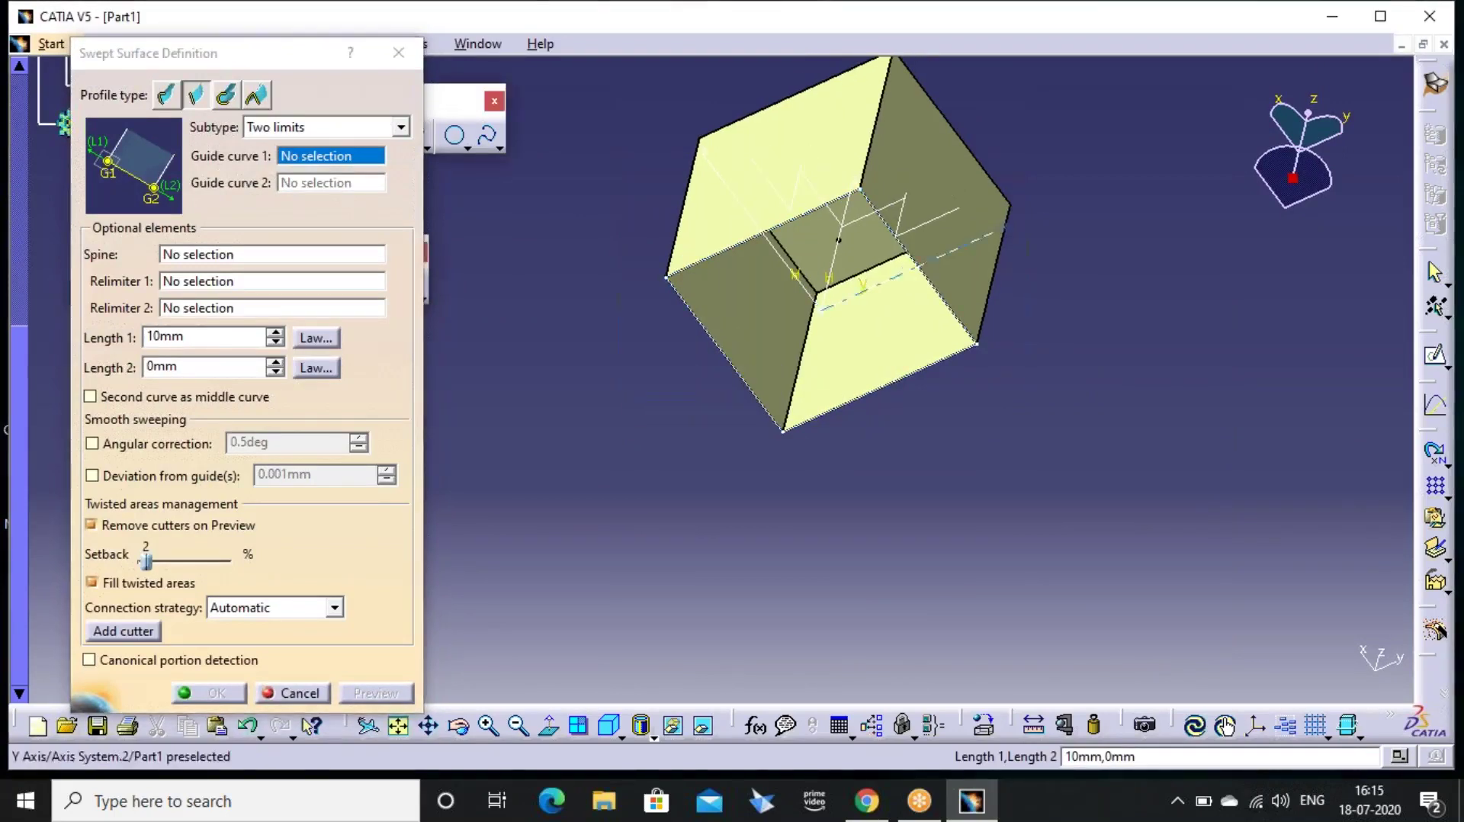
pyautogui.click(417, 47)
# Examine the closed upper face and the sides of the surface box from isometric and other angles
pyautogui.click(607, 729)
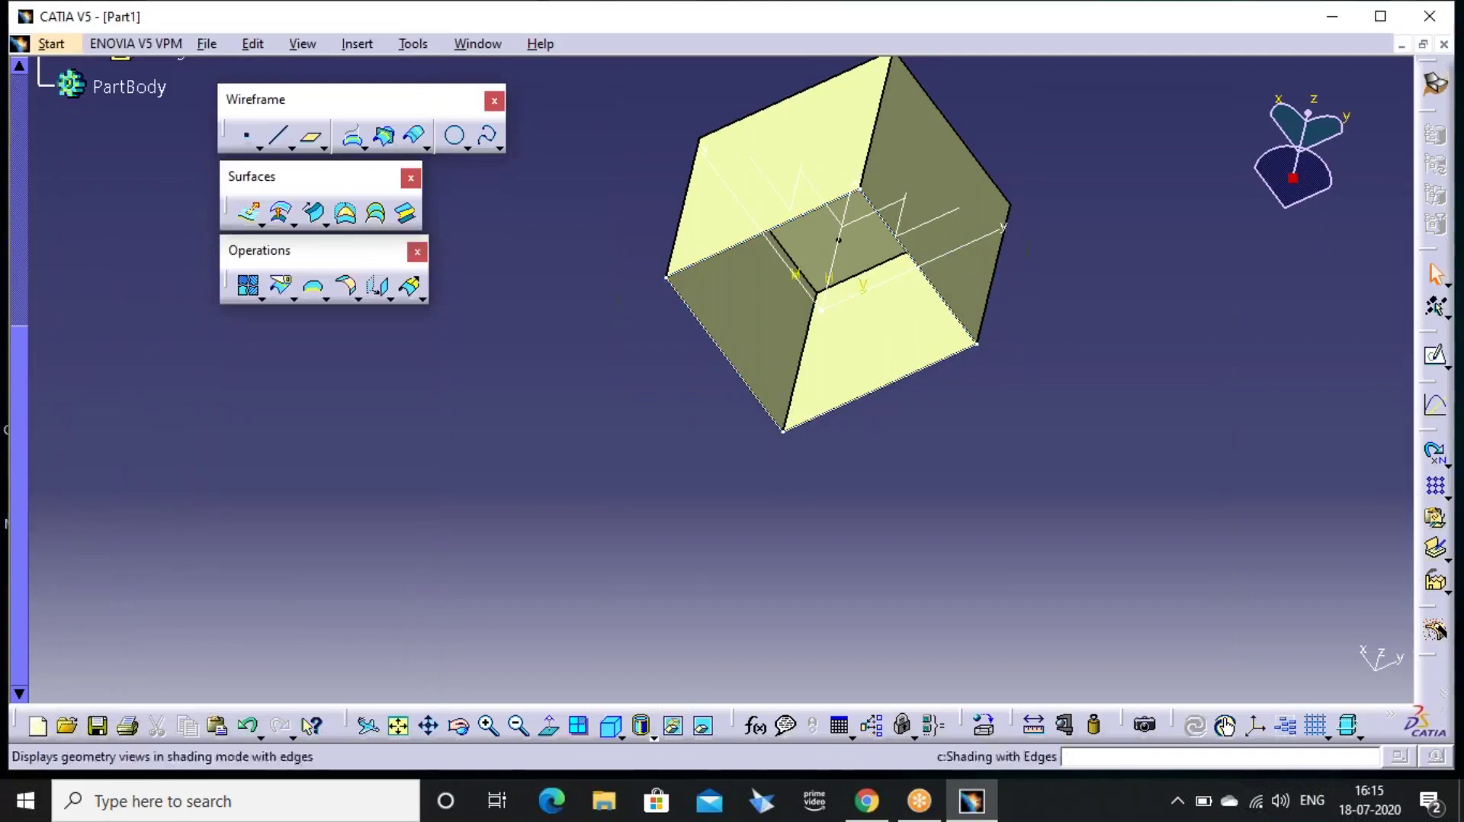
pyautogui.keyDown('ctrl'); pyautogui.moveTo(867, 436); pyautogui.dragTo(940, 226, button='middle'); pyautogui.keyUp('ctrl')
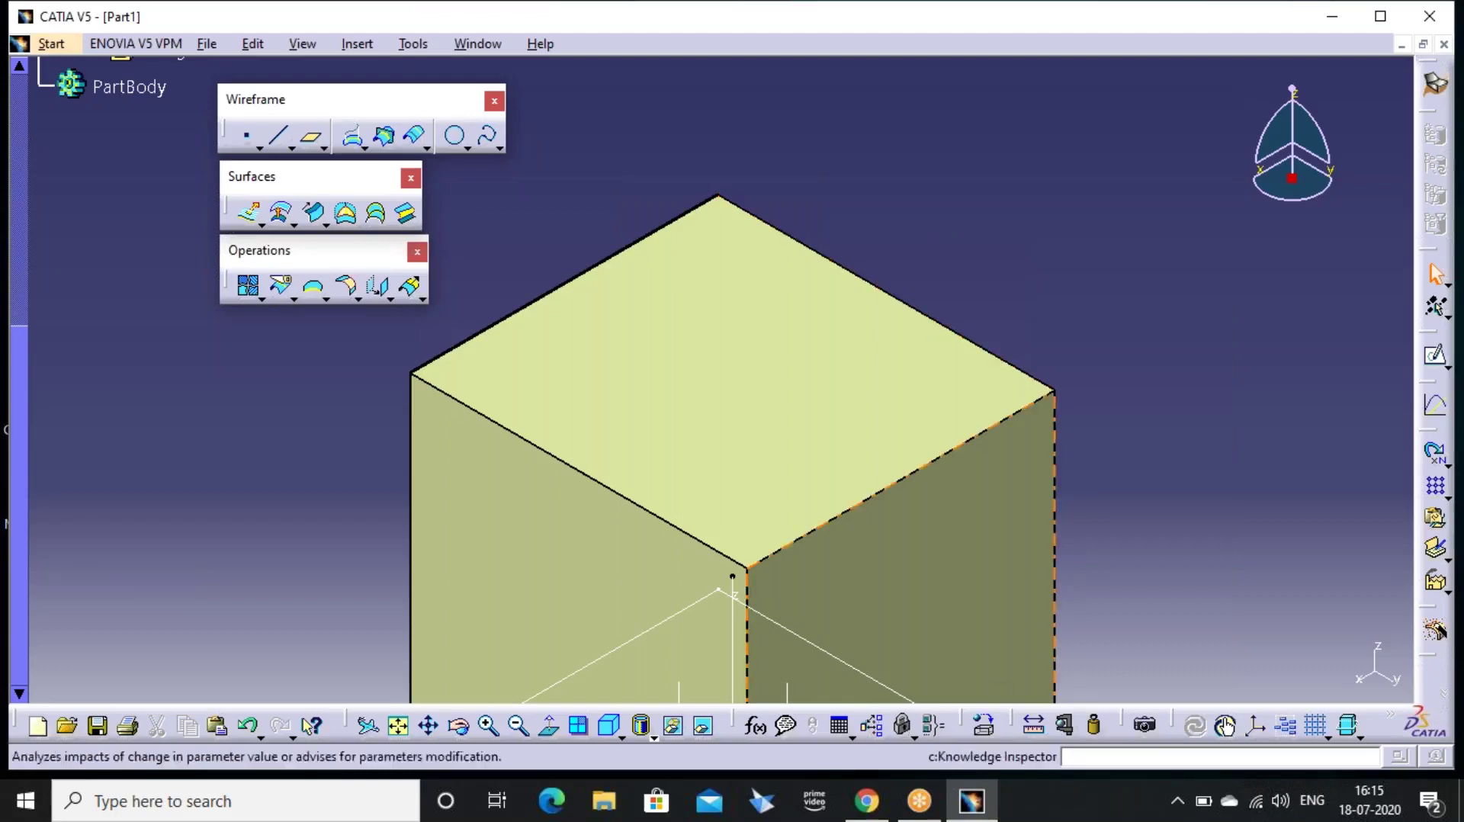
pyautogui.moveTo(886, 583); pyautogui.dragTo(944, 615, button='middle')
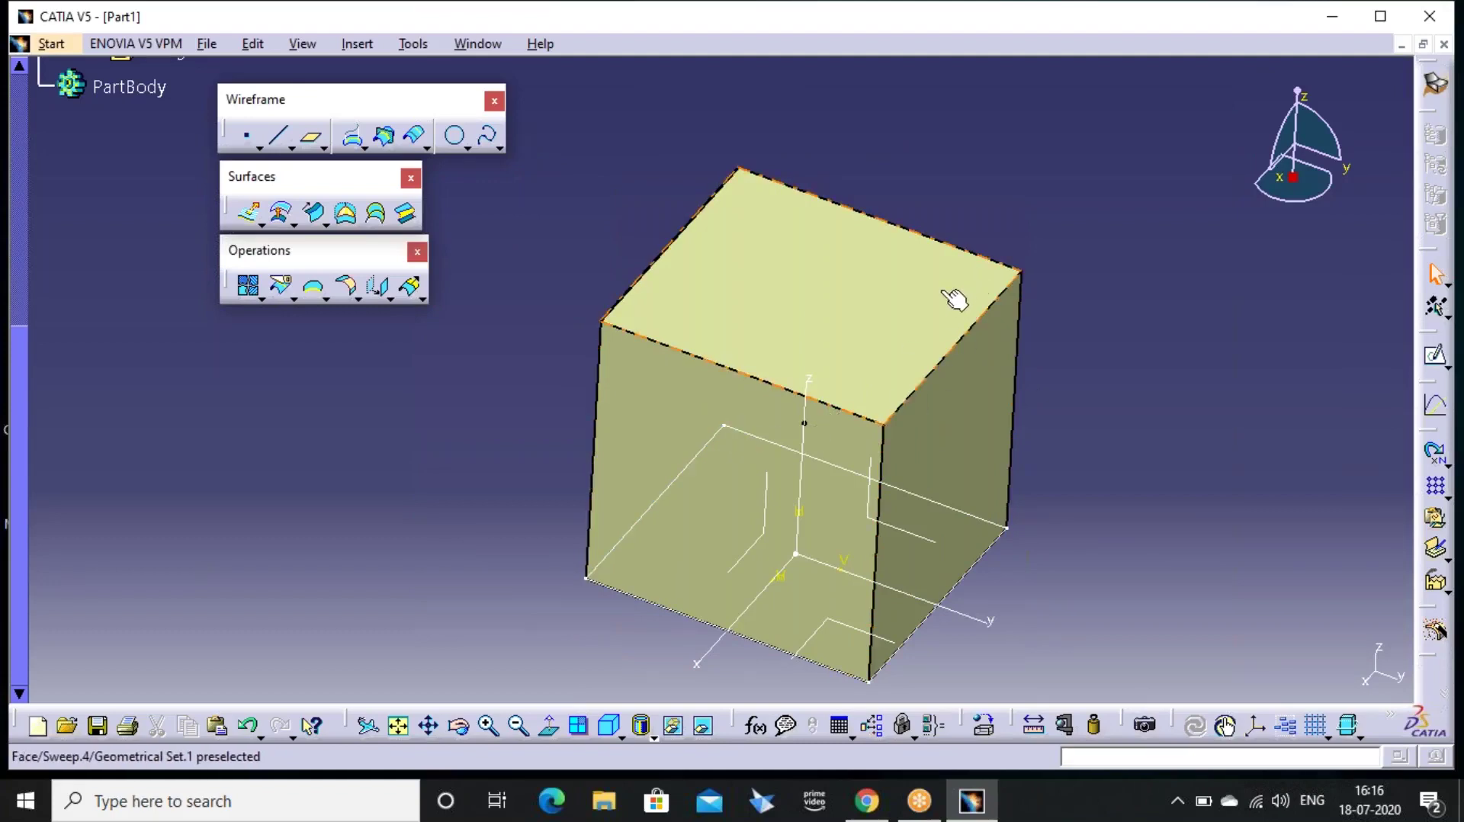
pyautogui.moveTo(660, 578); pyautogui.dragTo(754, 473, button='middle')
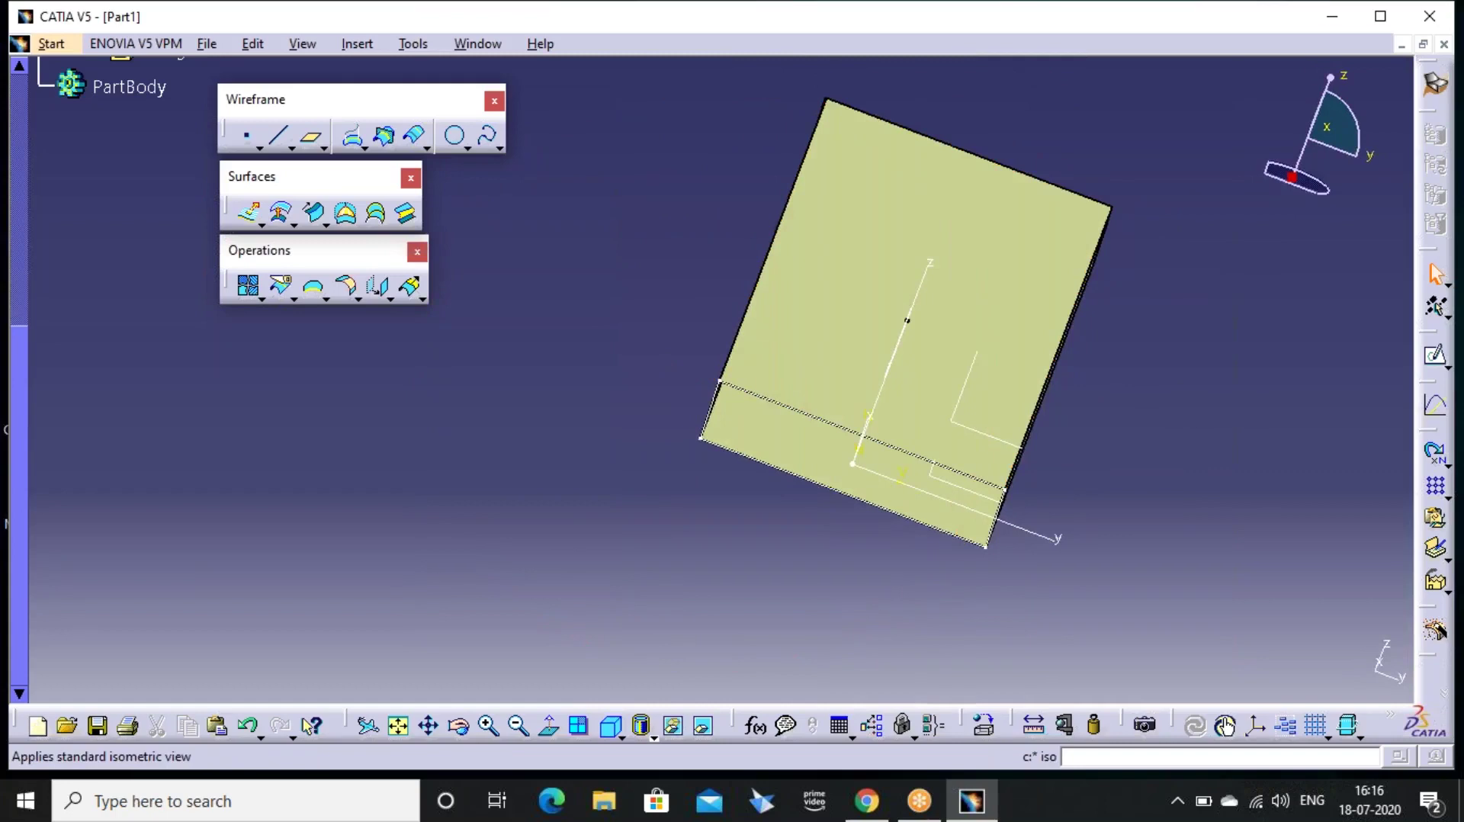
pyautogui.click(610, 725)
pyautogui.moveTo(928, 501); pyautogui.dragTo(951, 434, button='middle')
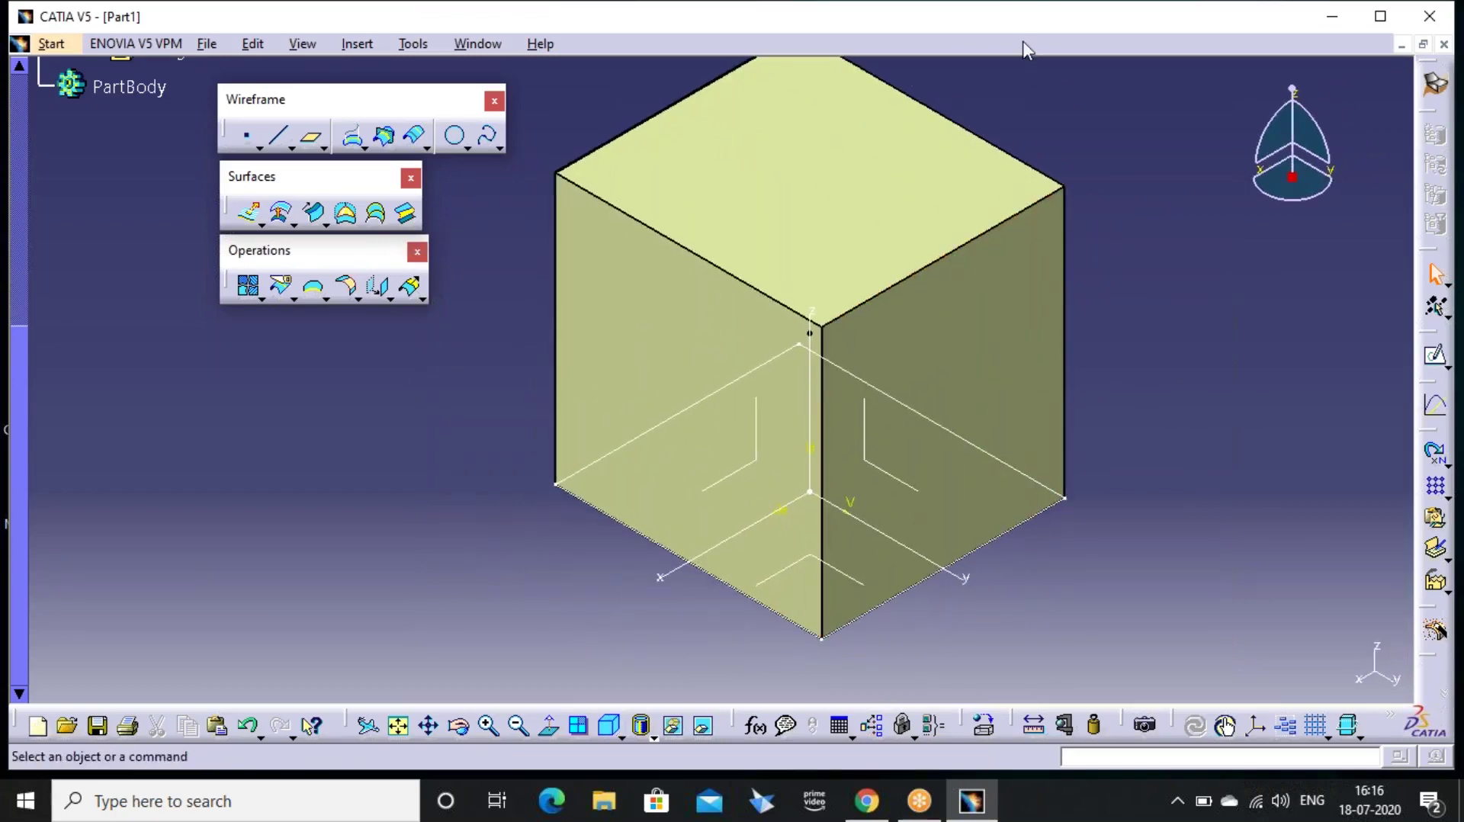
pyautogui.click(1345, 287)
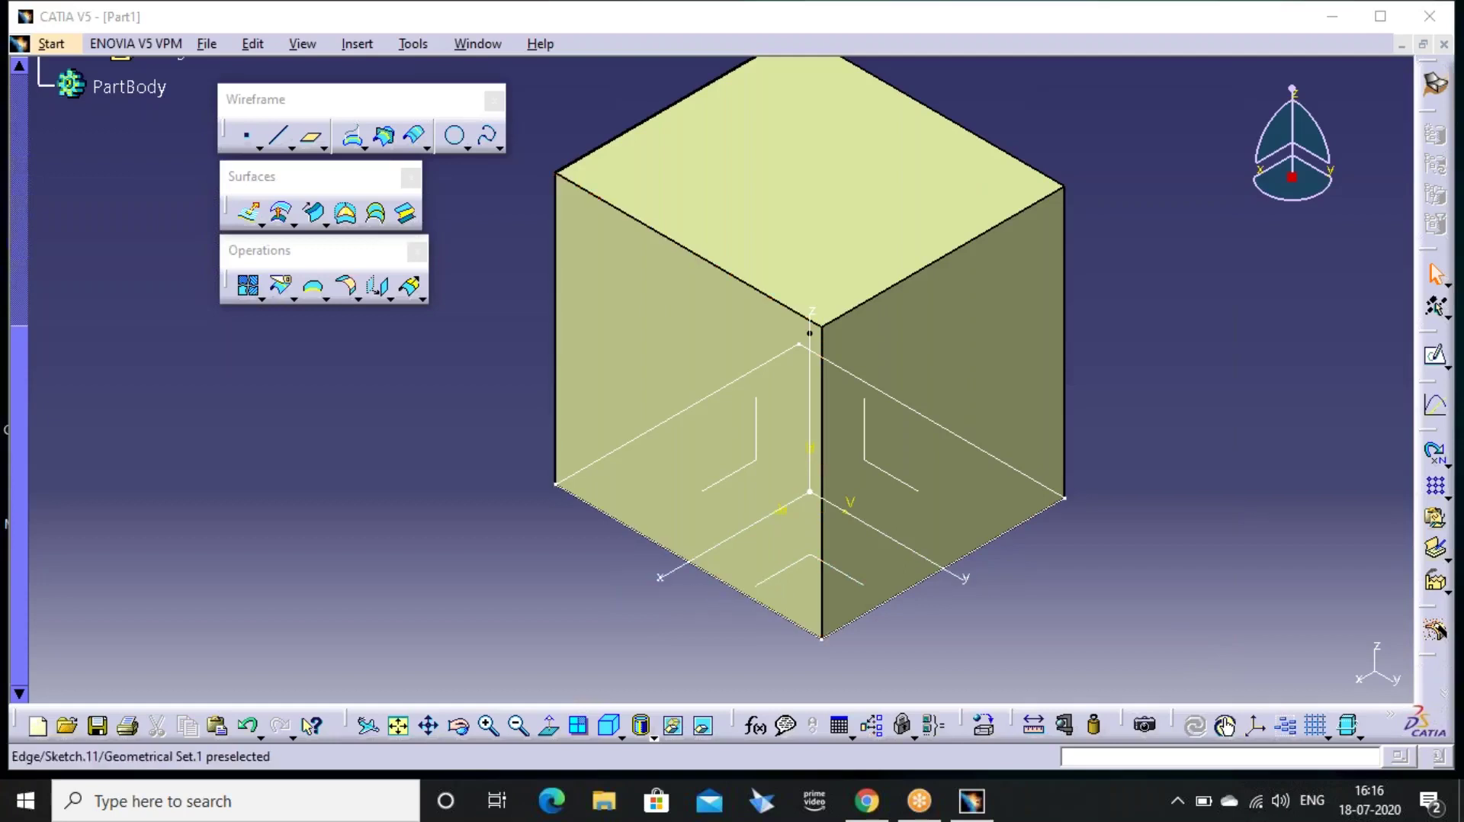
pyautogui.moveTo(822, 543); pyautogui.dragTo(837, 125, button='middle')
pyautogui.moveTo(801, 162); pyautogui.dragTo(725, 396, button='middle')
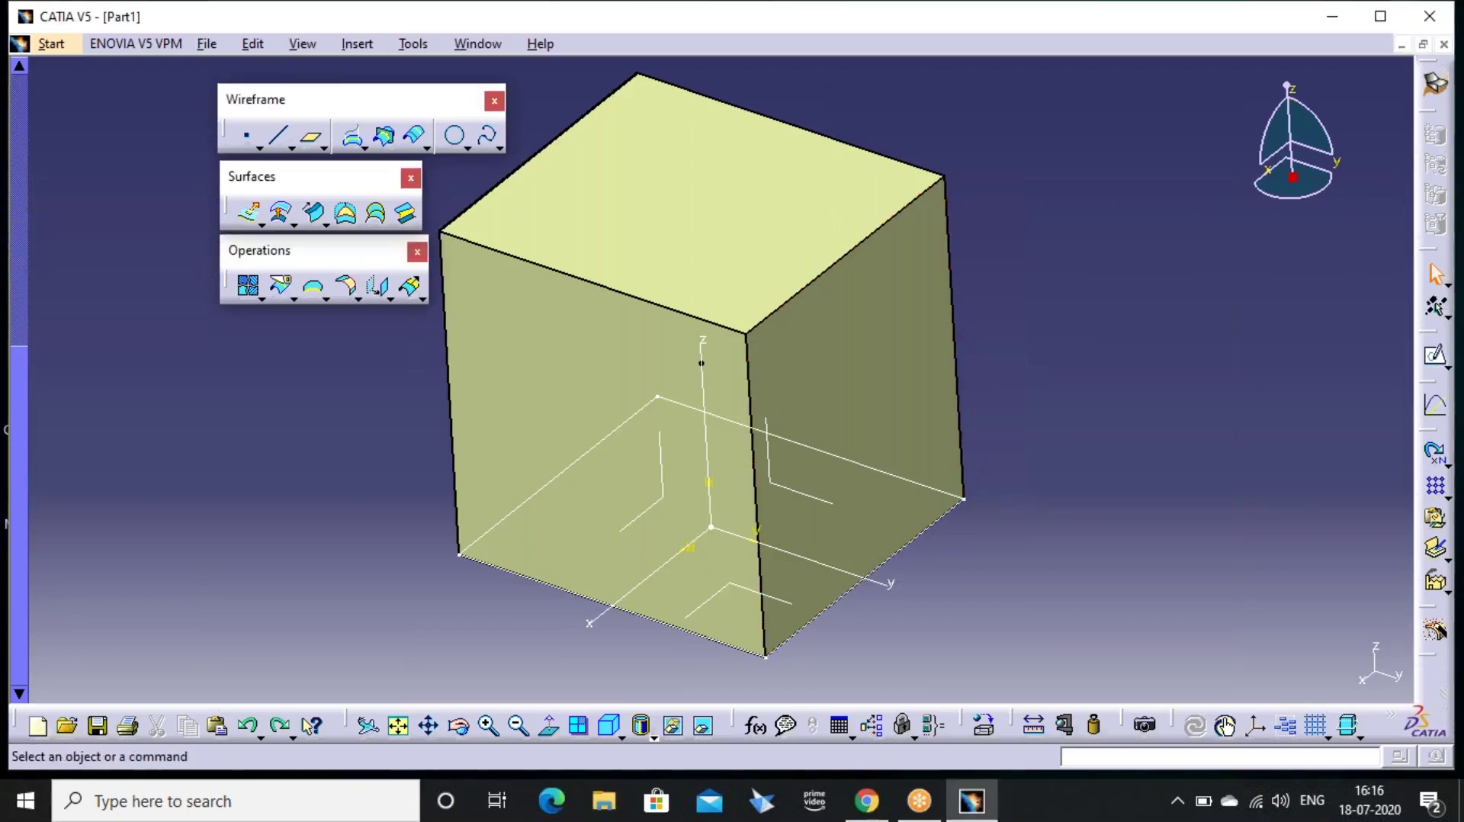
# Undo the swept surface and the rectangle's extrusion, and restore the isometric view
pyautogui.hotkey('ctrl', 'z')
pyautogui.hotkey('ctrl', 'z')
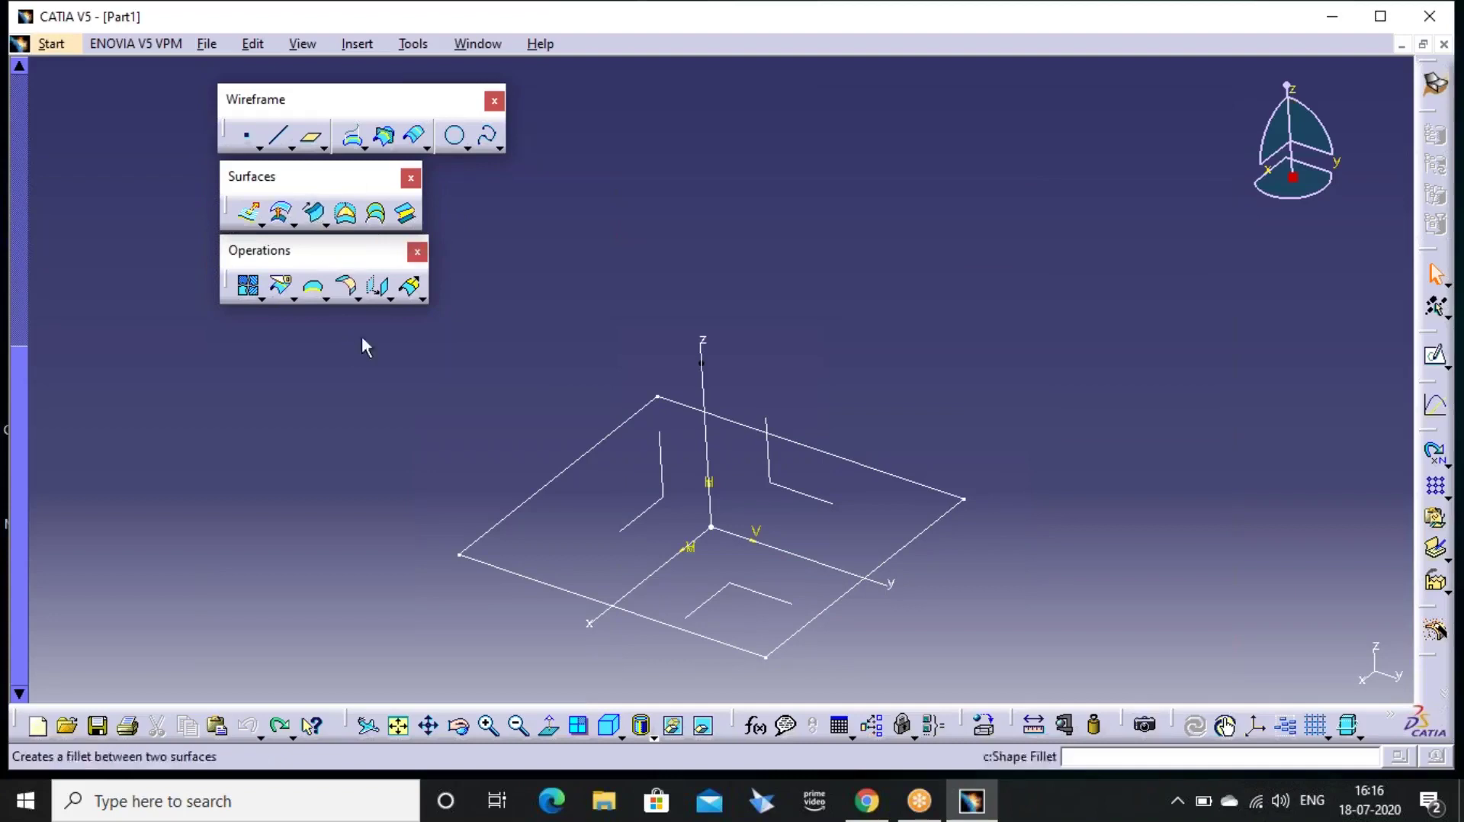
pyautogui.click(609, 725)
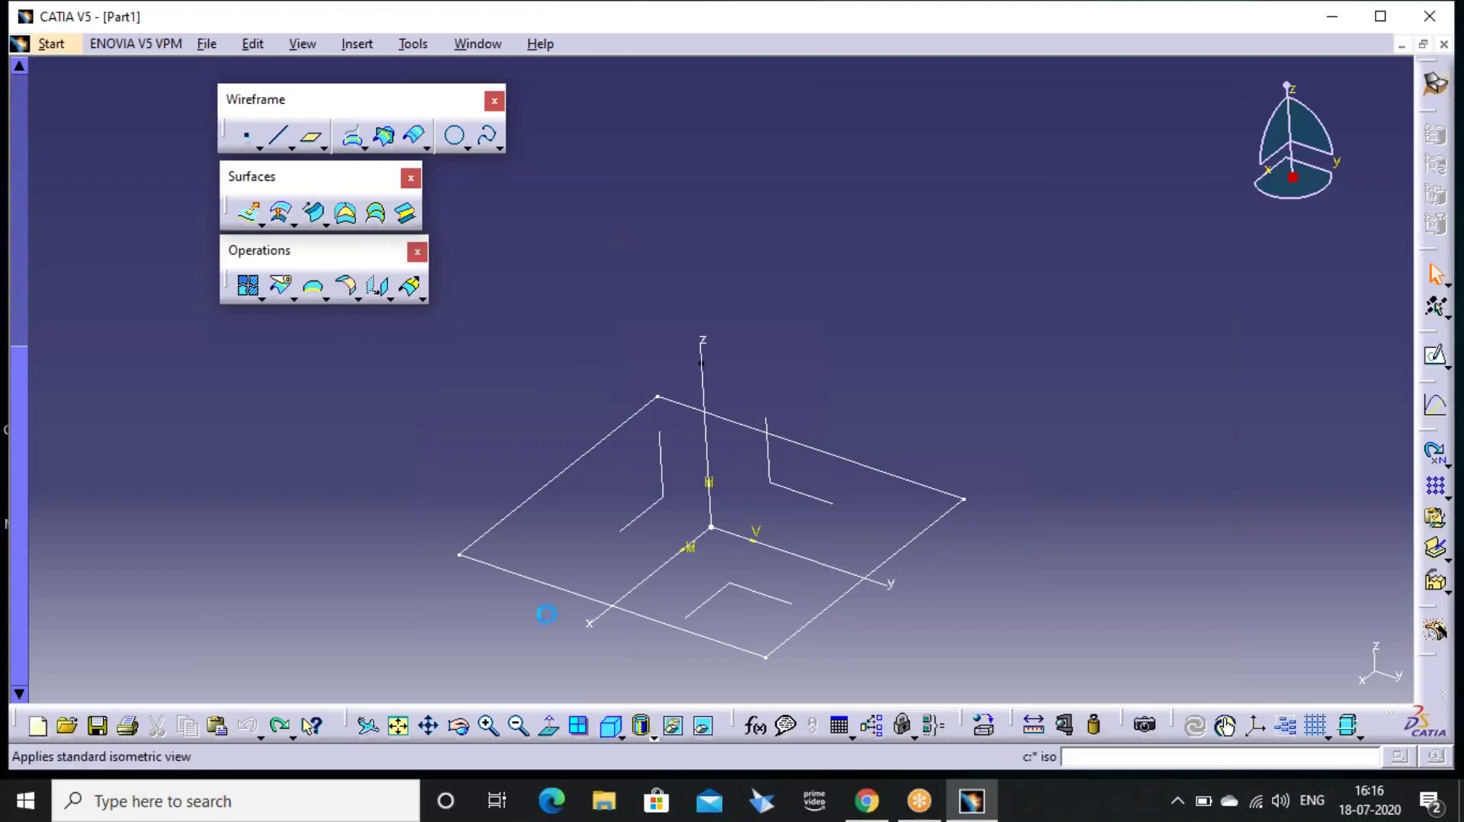
# Create a fill surface using the rectangle sketch, Sketch.11, as its closed boundary
pyautogui.click(347, 215)
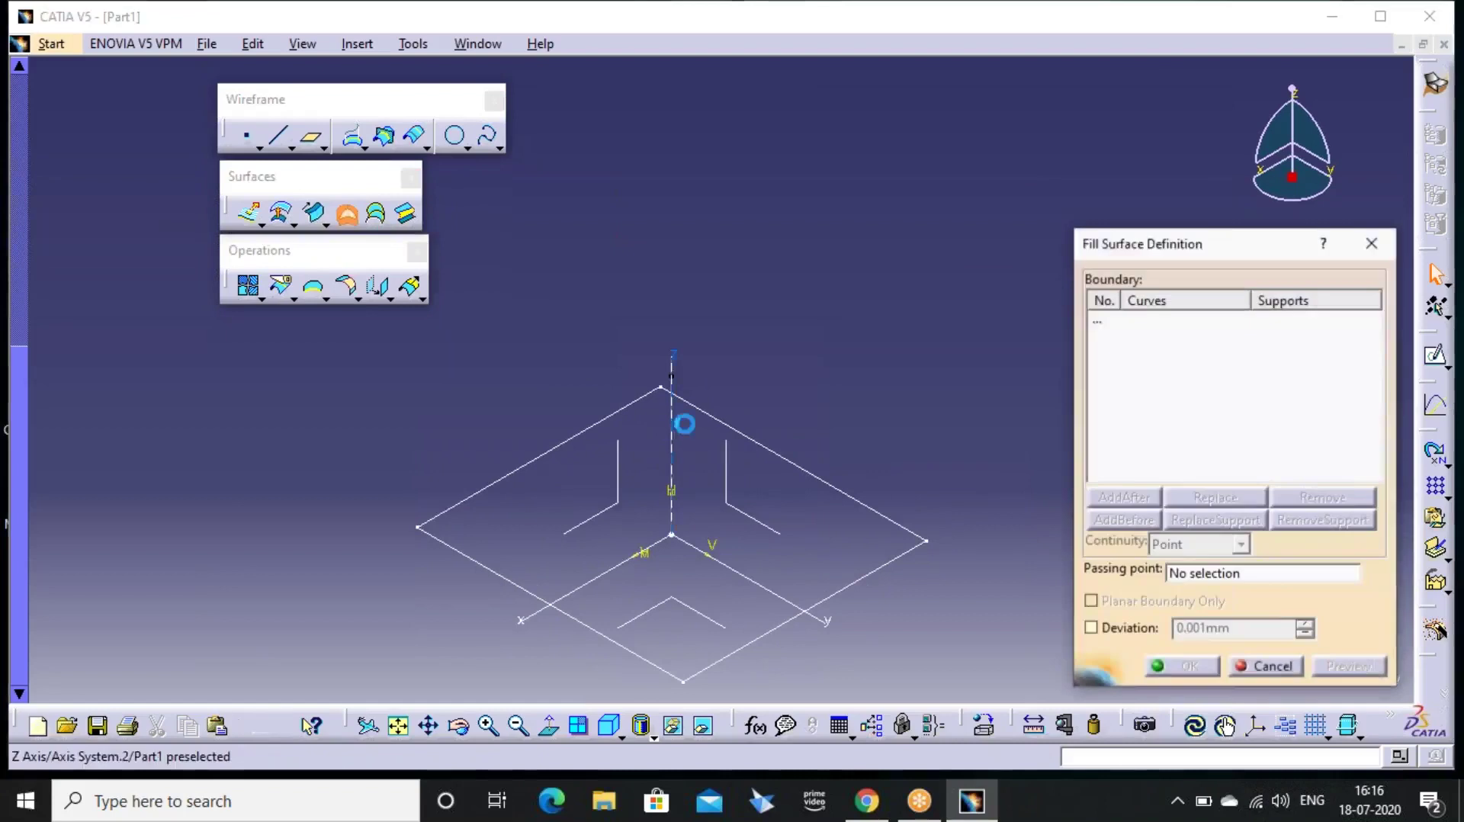
pyautogui.click(804, 606)
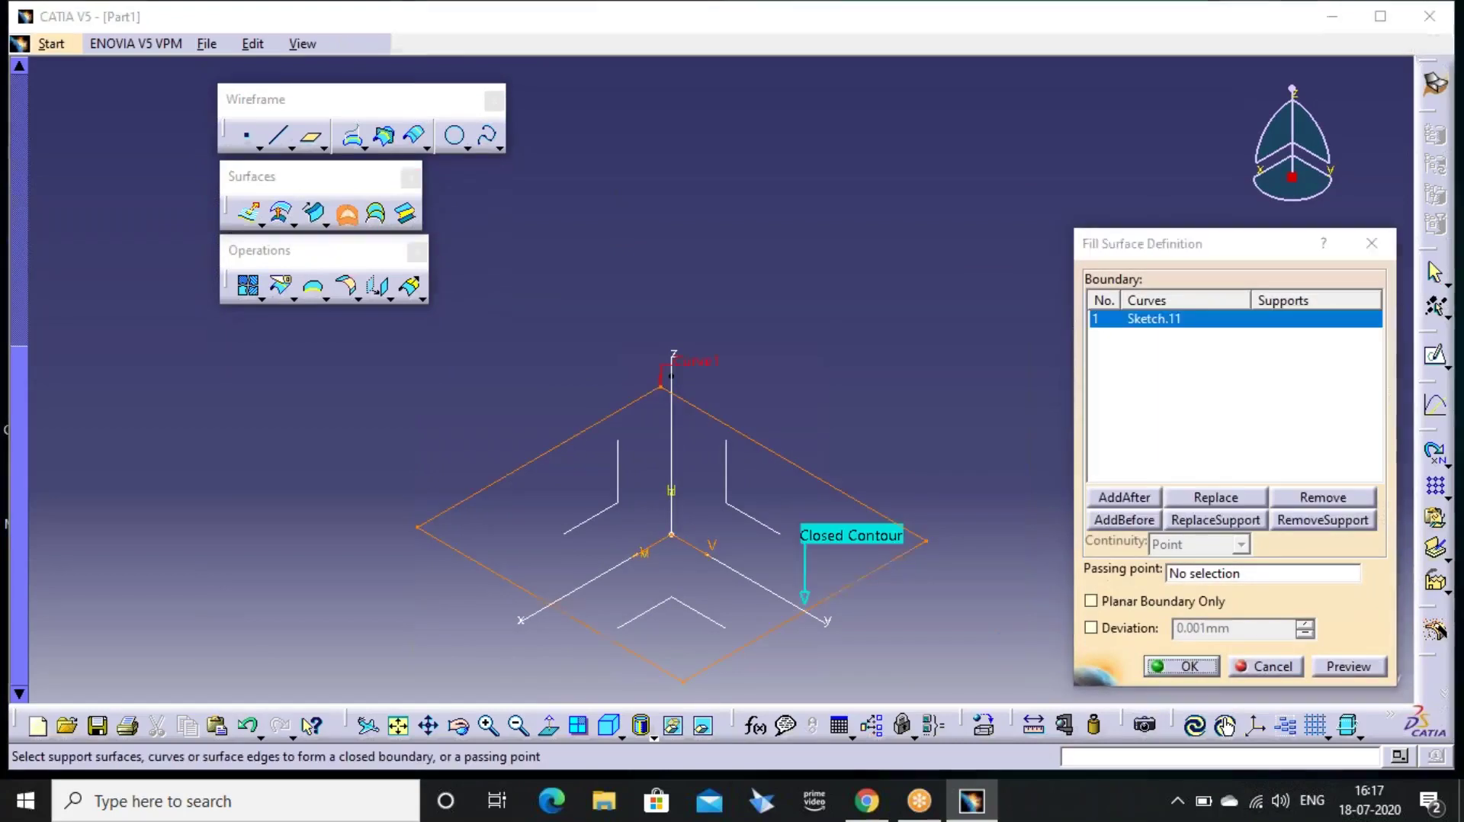
pyautogui.click(1181, 665)
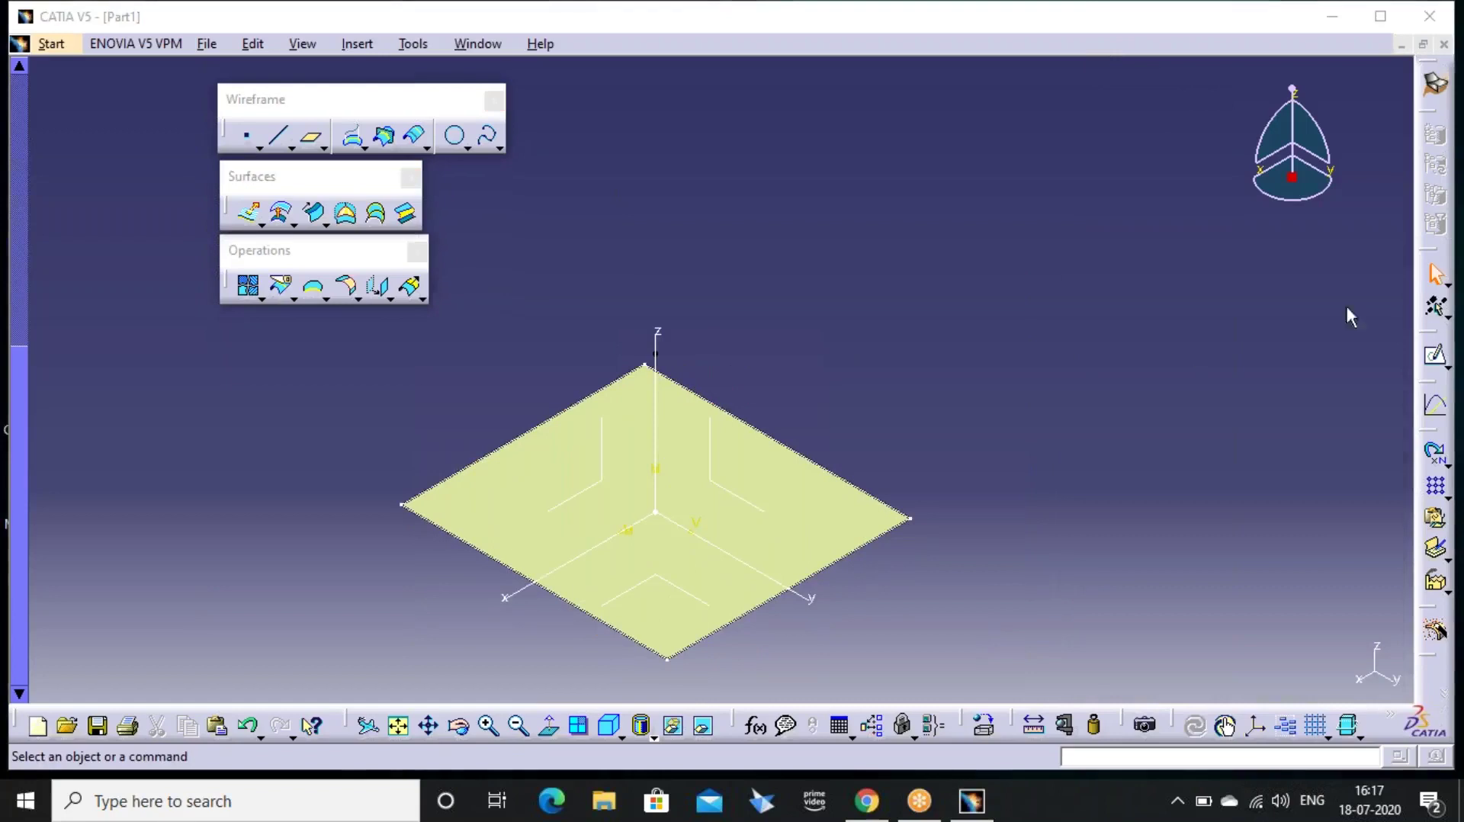
# Sketch a rectangle centred on the origin on the fill surface, slightly inside its outer edges, and exit the sketch
pyautogui.click(1435, 355)
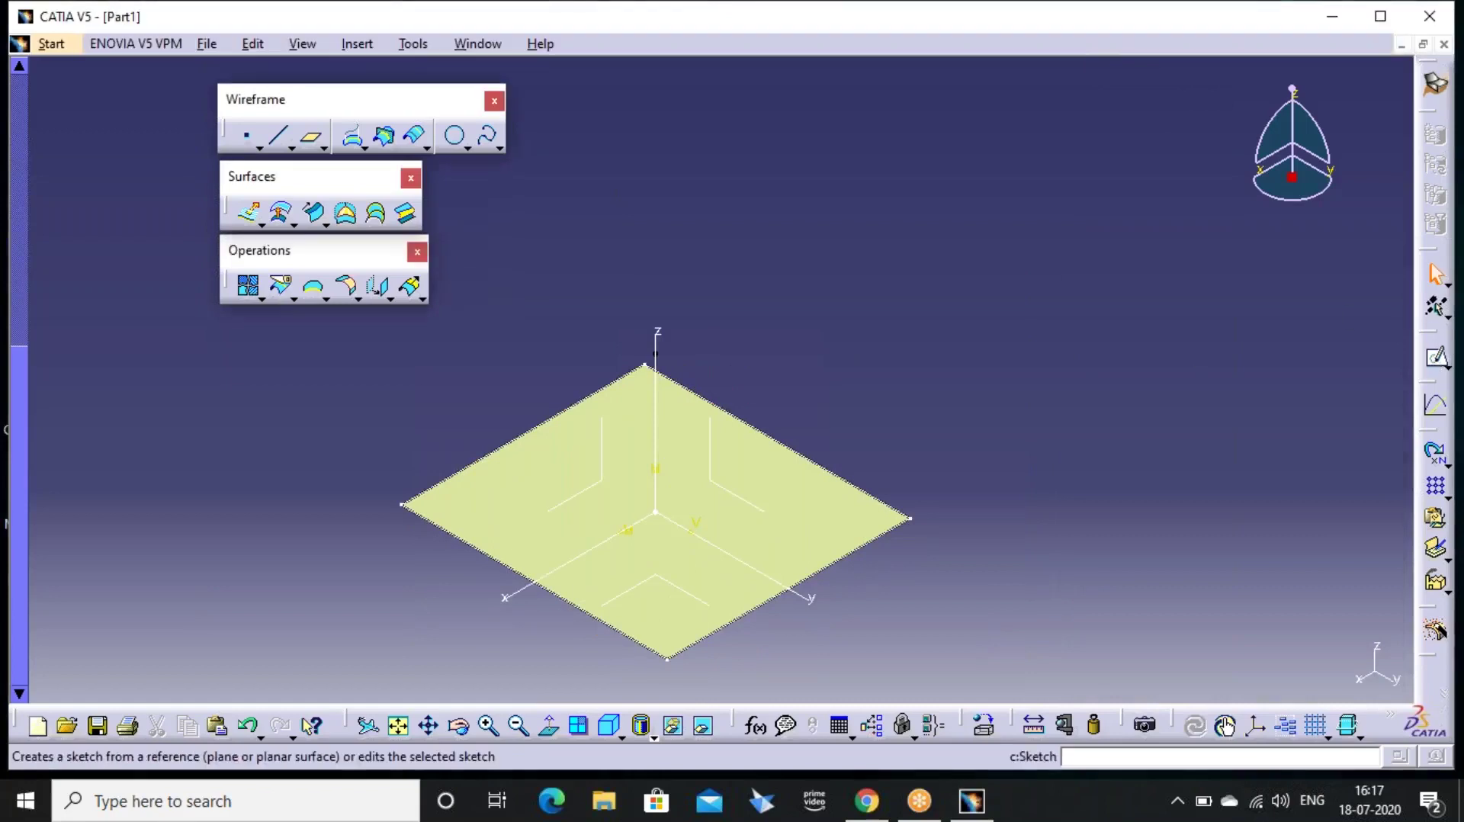
pyautogui.click(665, 627)
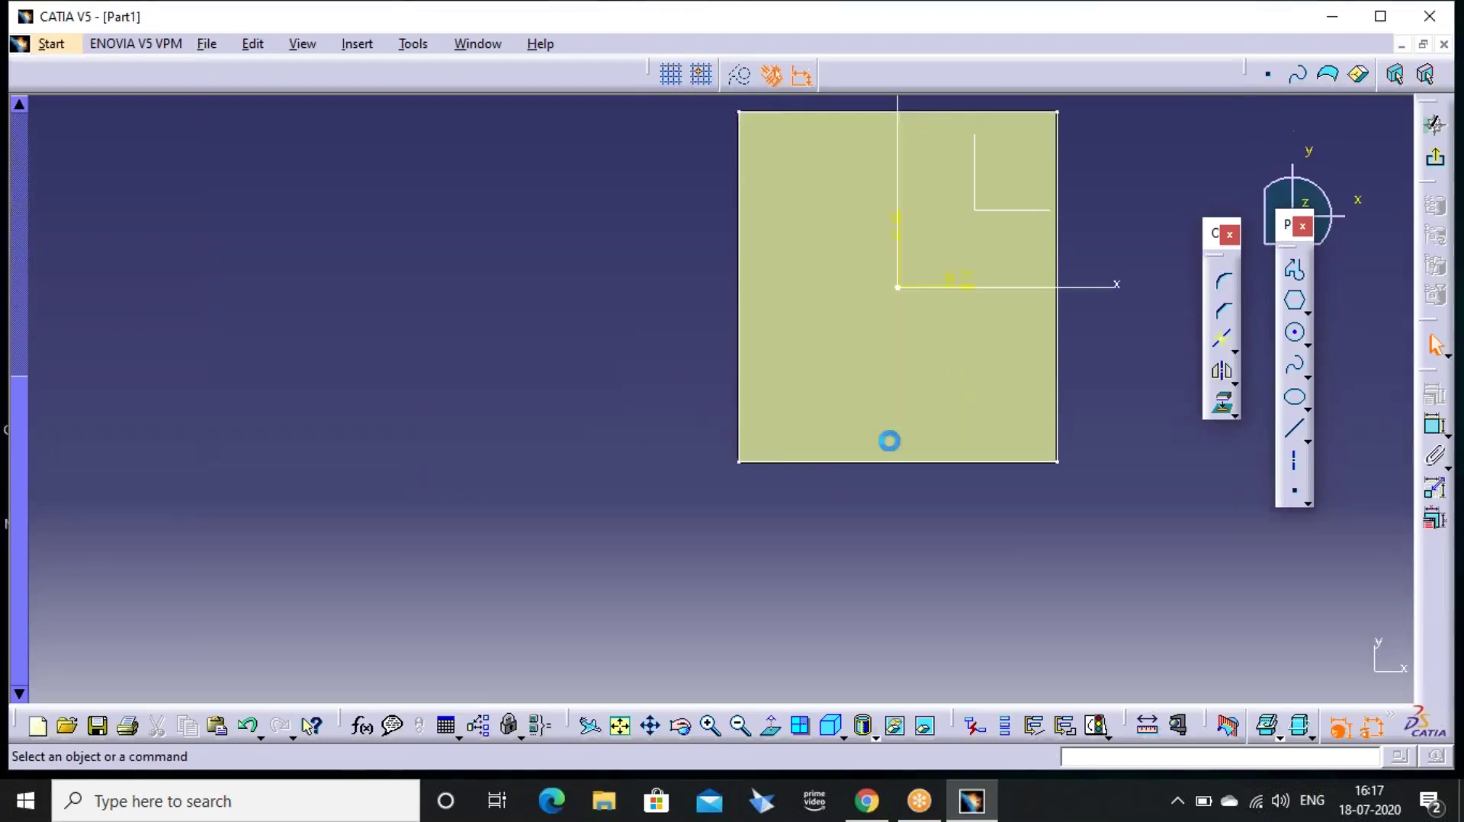
pyautogui.click(1306, 313)
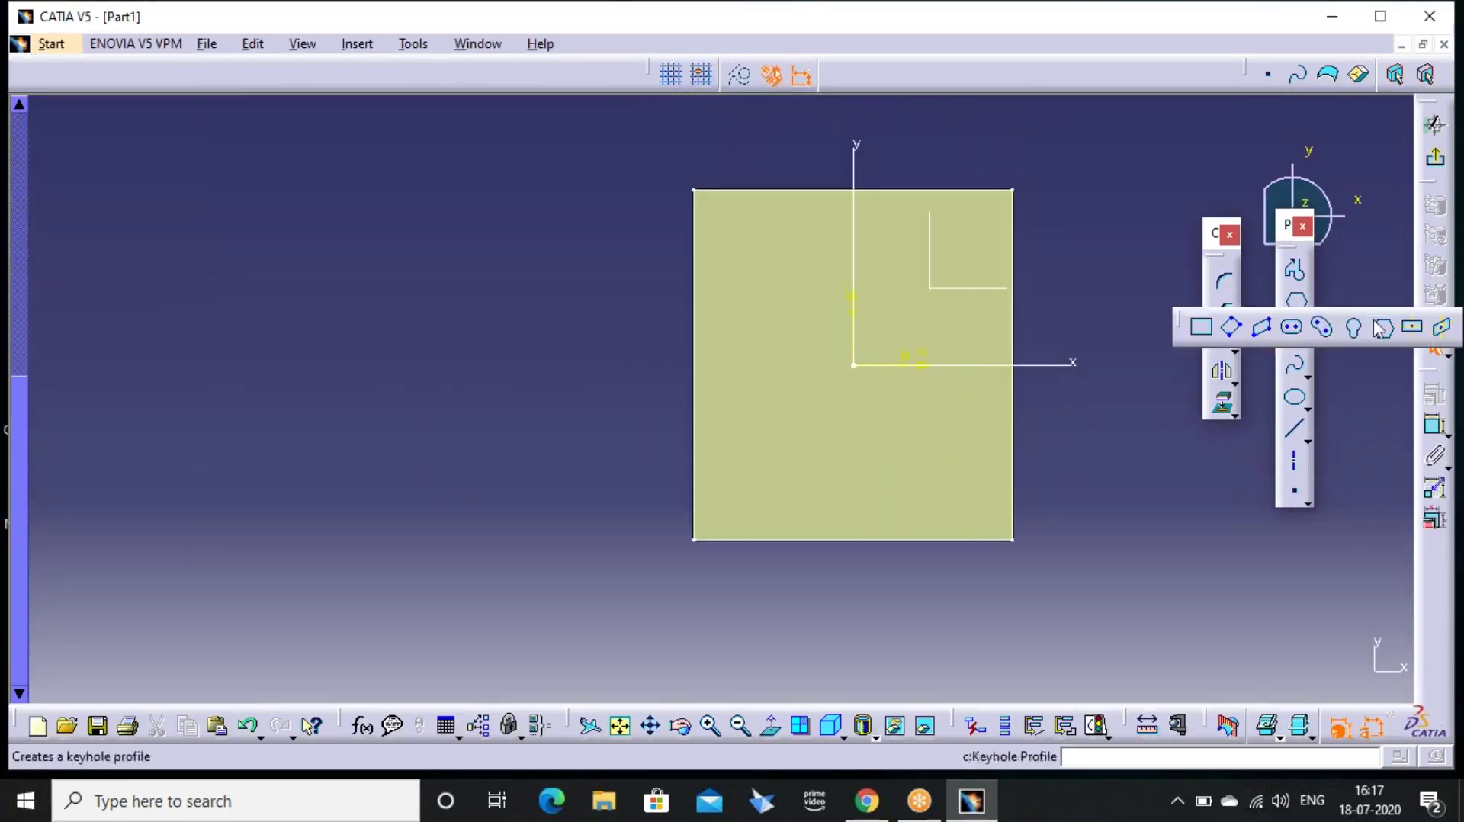
pyautogui.click(1412, 327)
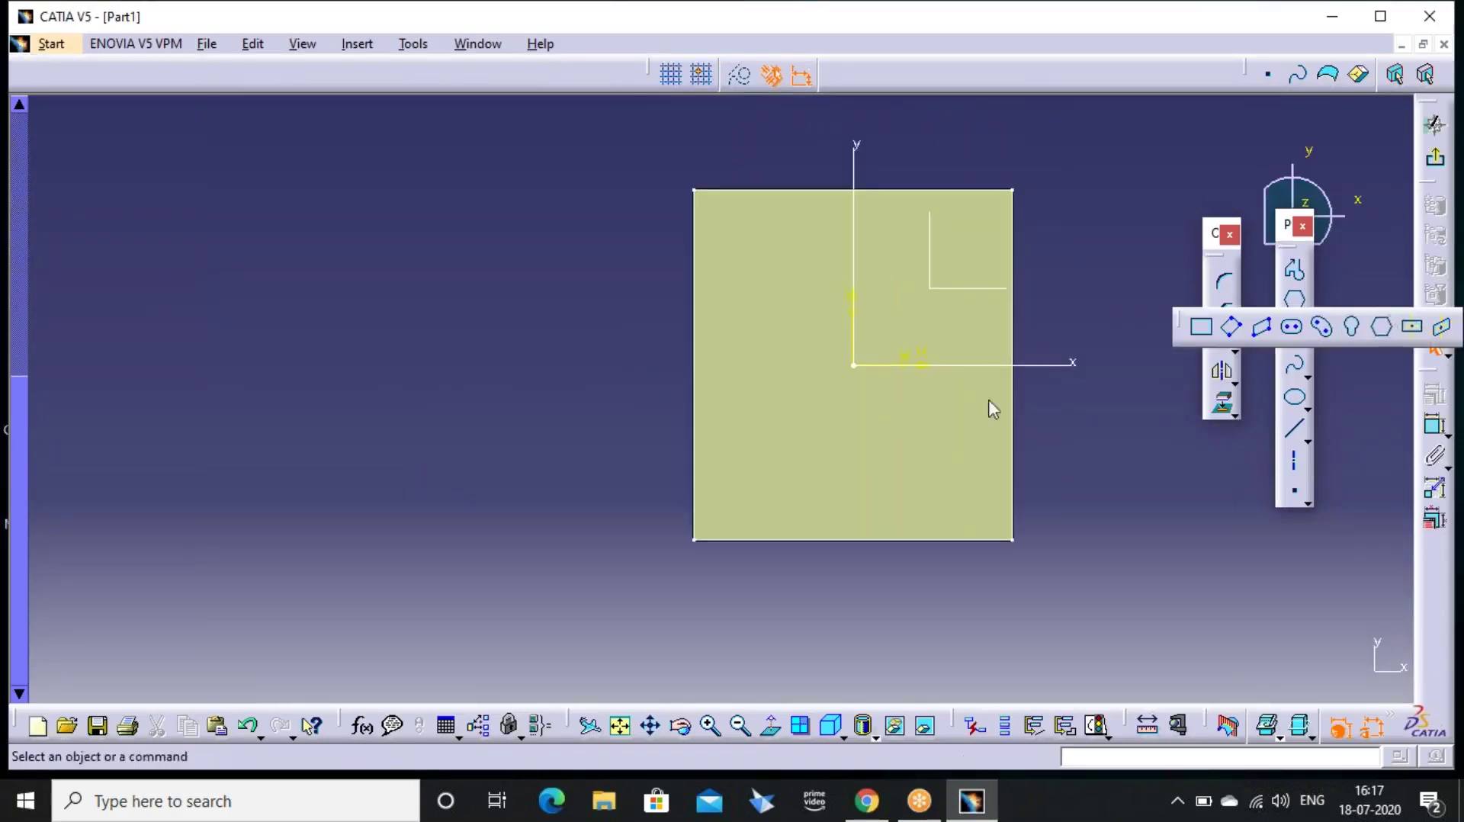
pyautogui.click(854, 365)
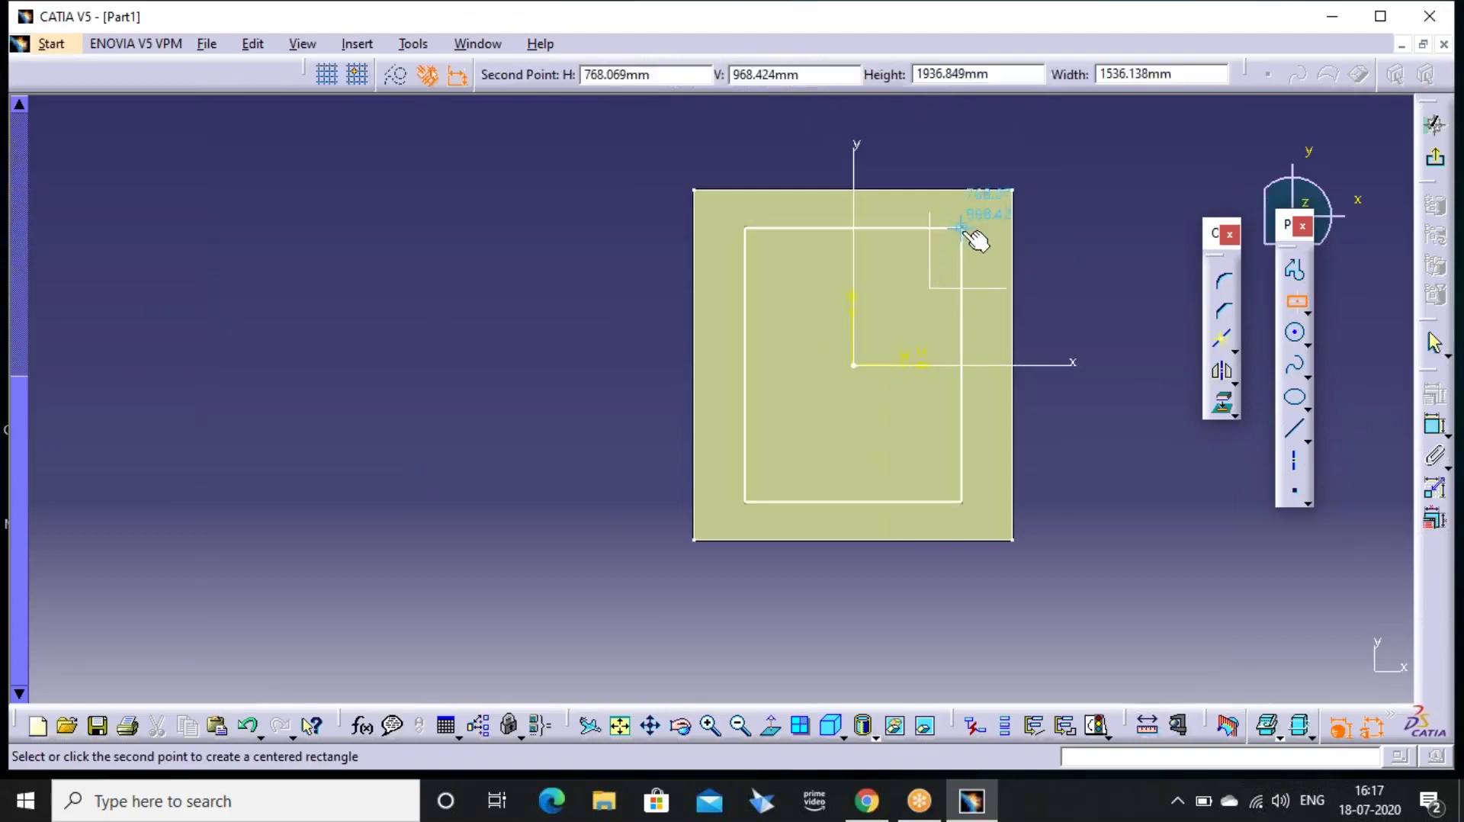
pyautogui.click(1000, 219)
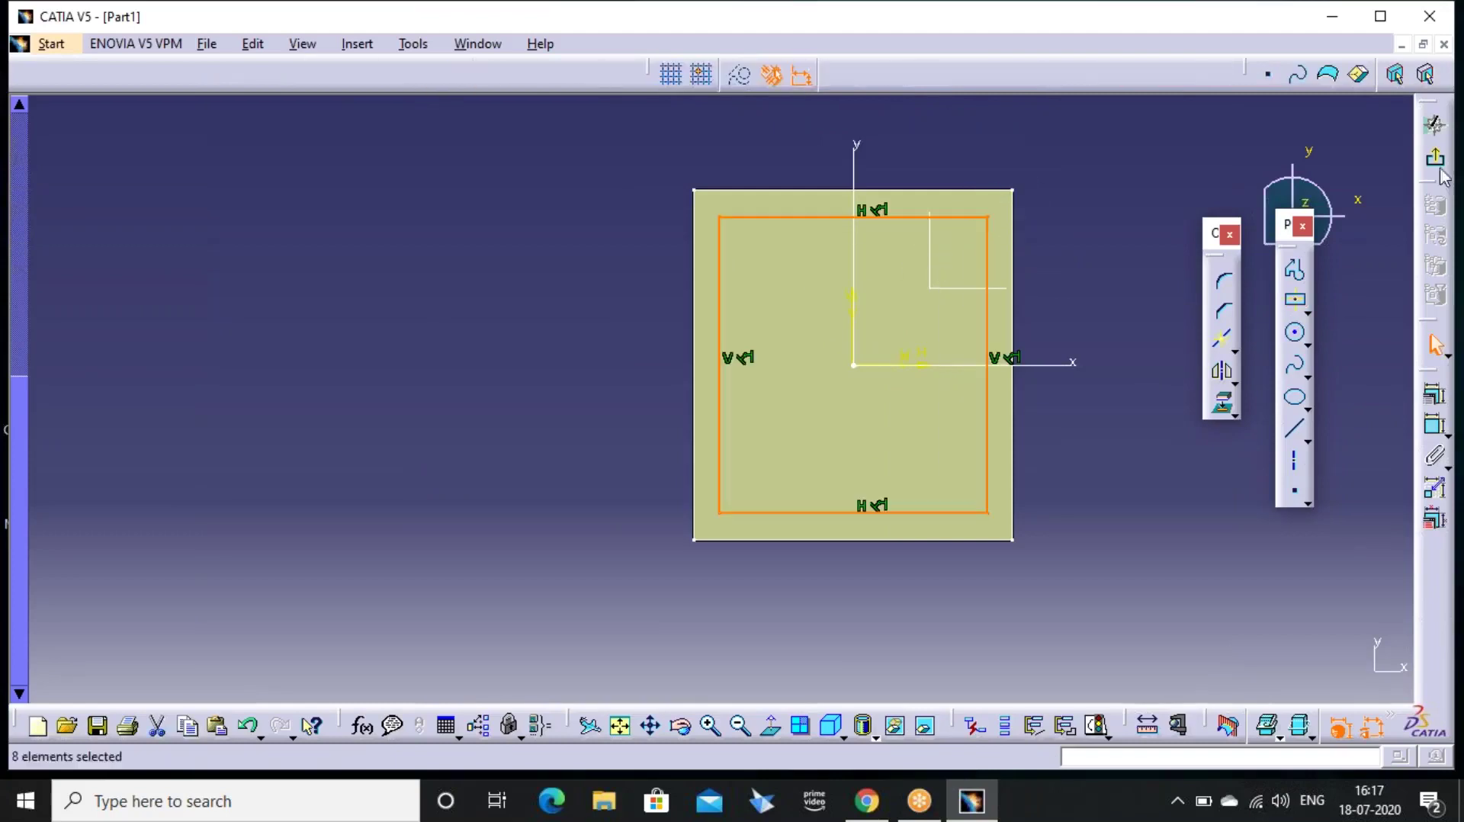
pyautogui.click(1439, 158)
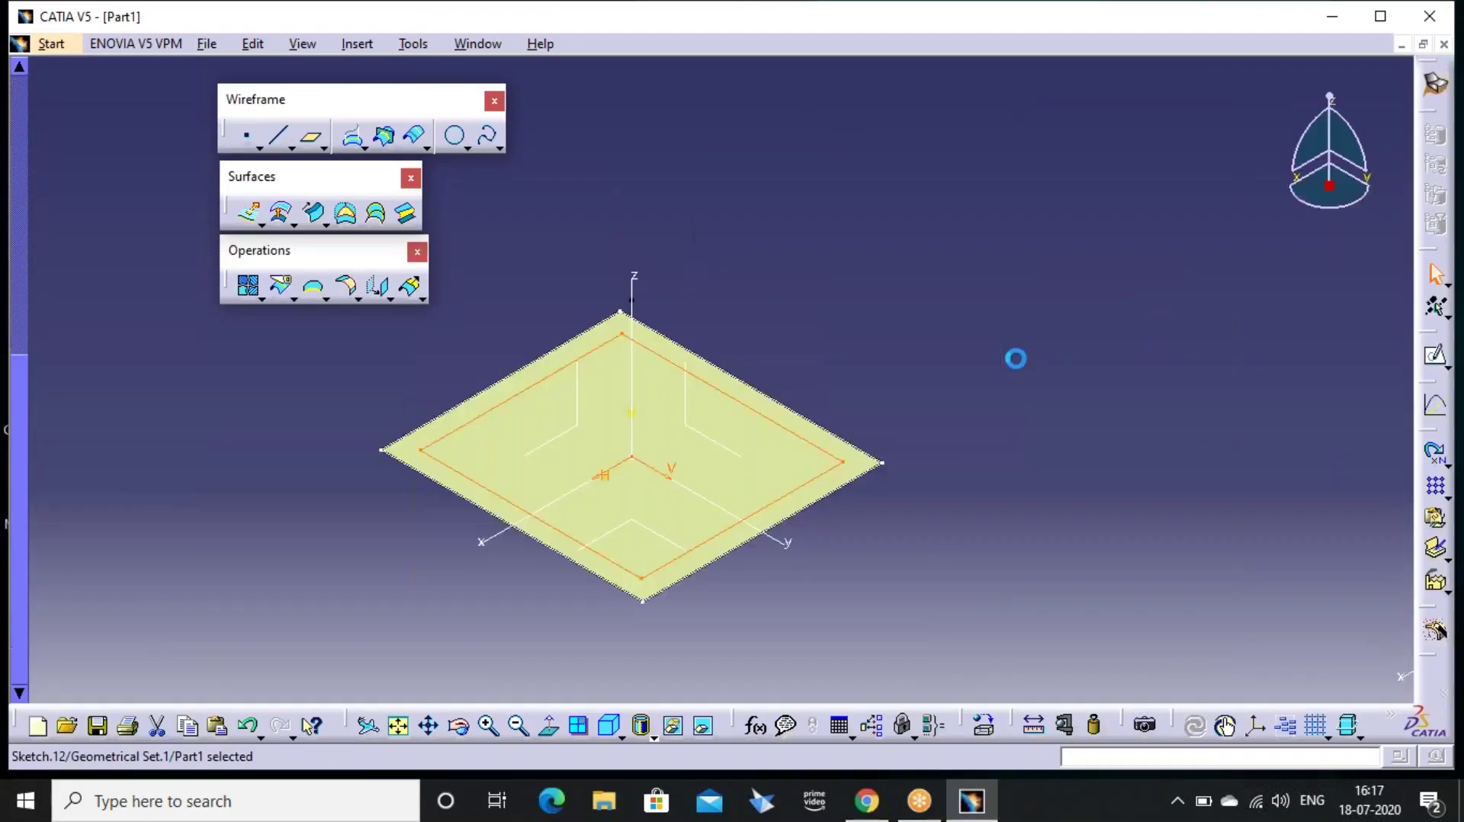
pyautogui.click(1016, 358)
# Project the inner rectangle, Sketch.12, onto the fill surface with projection type Normal, and hide the source sketch
pyautogui.moveTo(719, 249); pyautogui.dragTo(827, 249, button='middle')
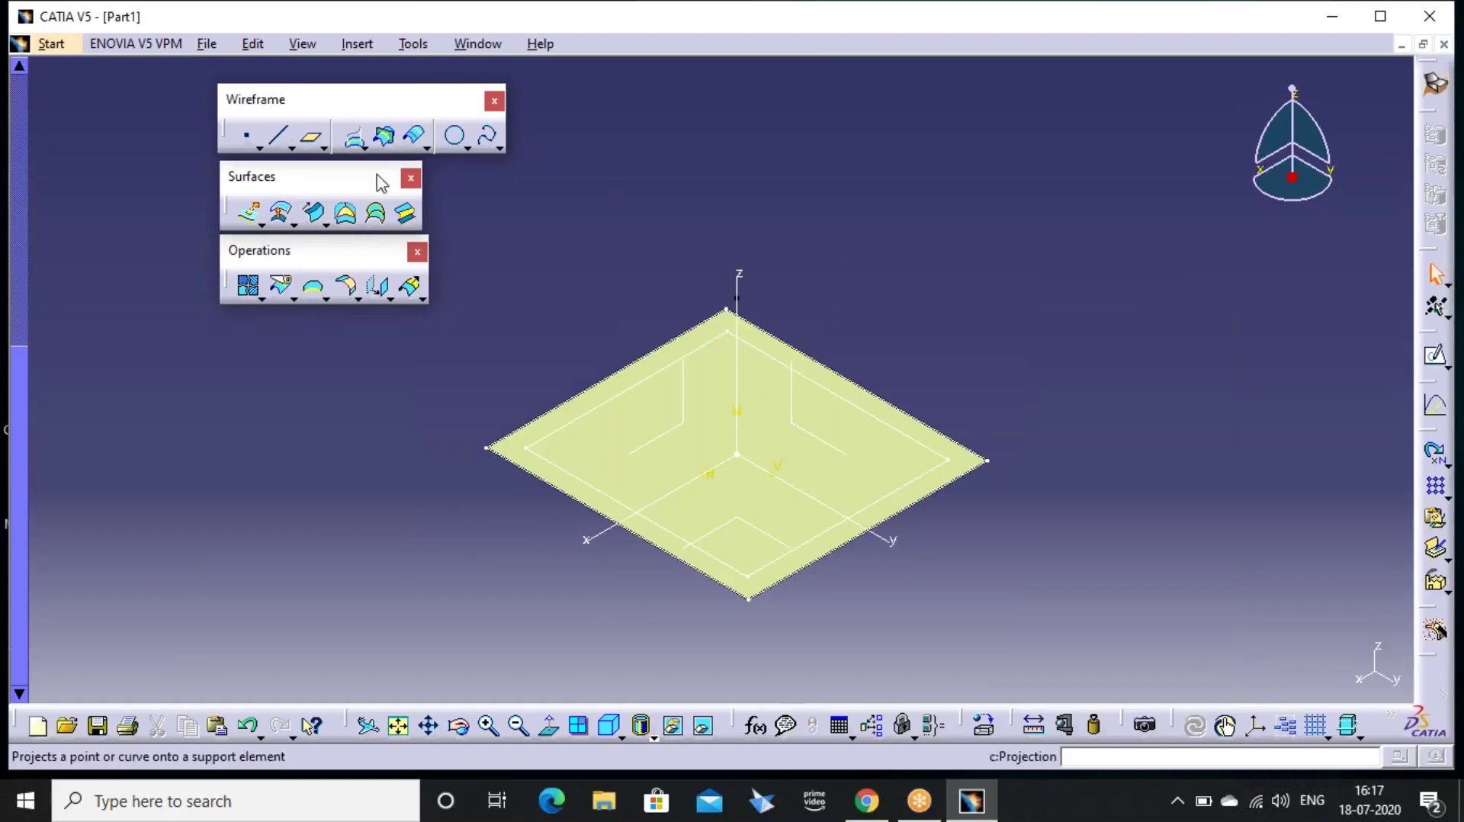
pyautogui.click(352, 136)
pyautogui.click(596, 436)
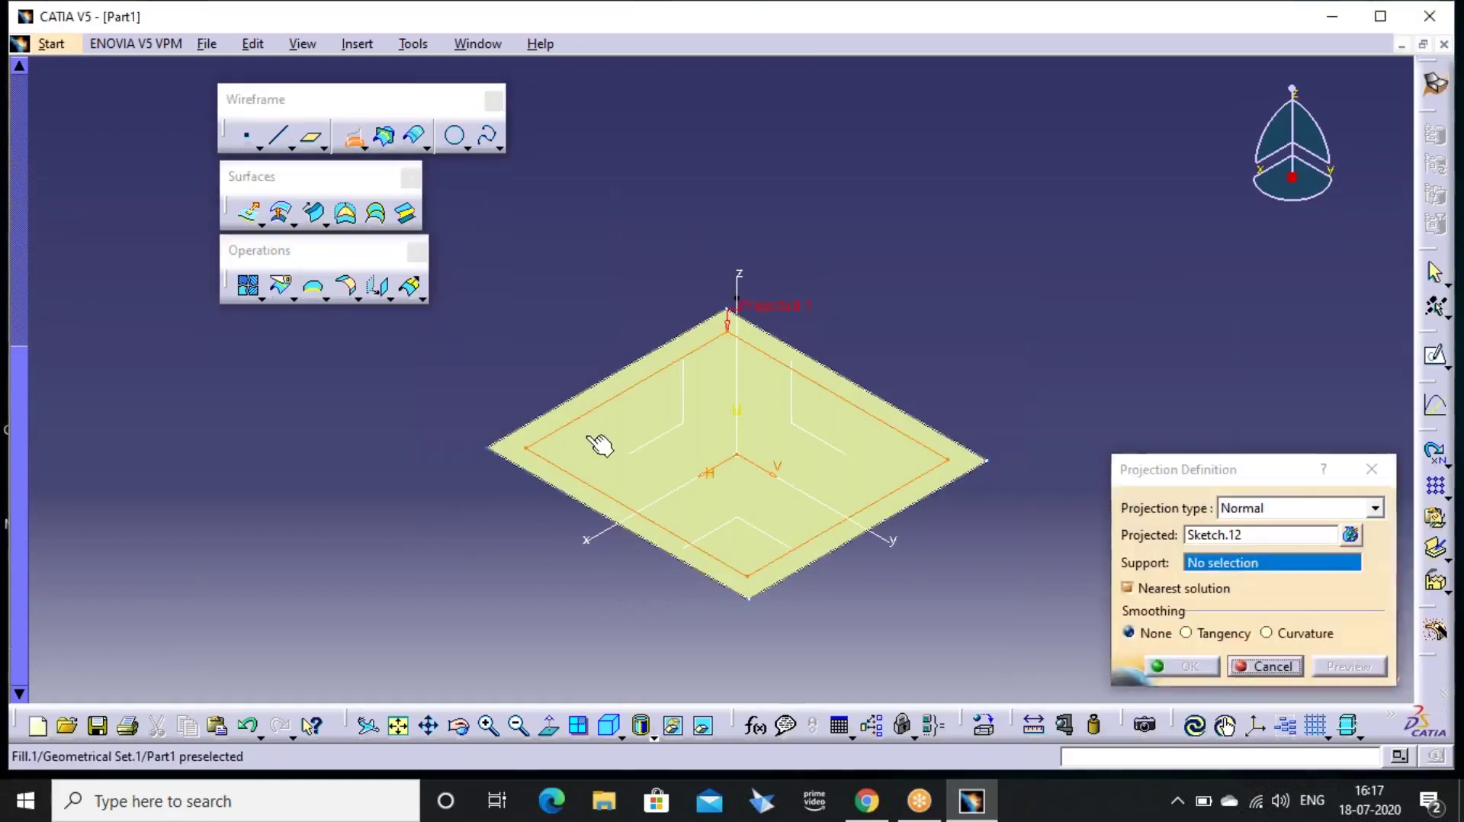
pyautogui.click(599, 440)
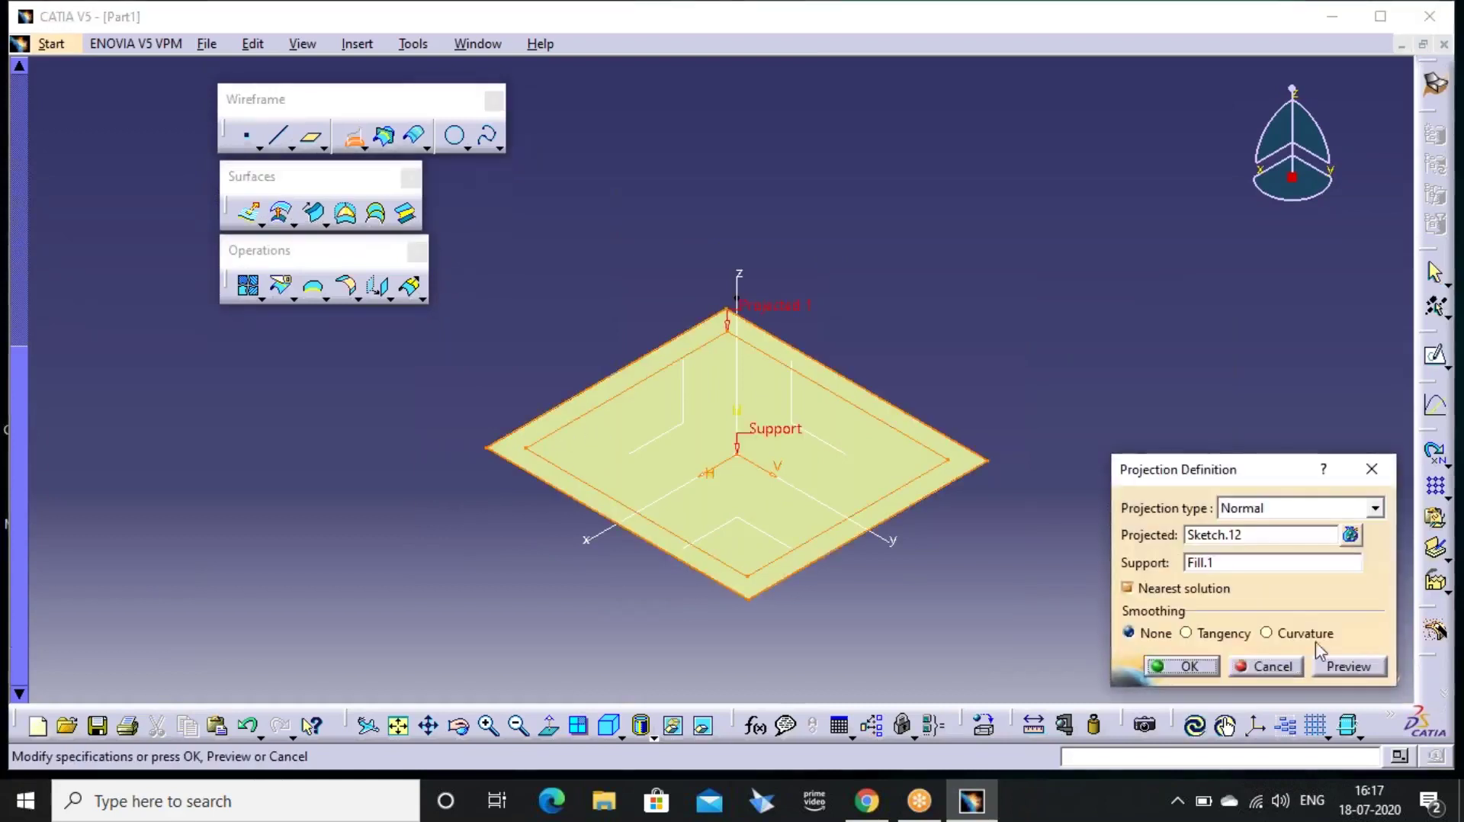
pyautogui.click(1184, 665)
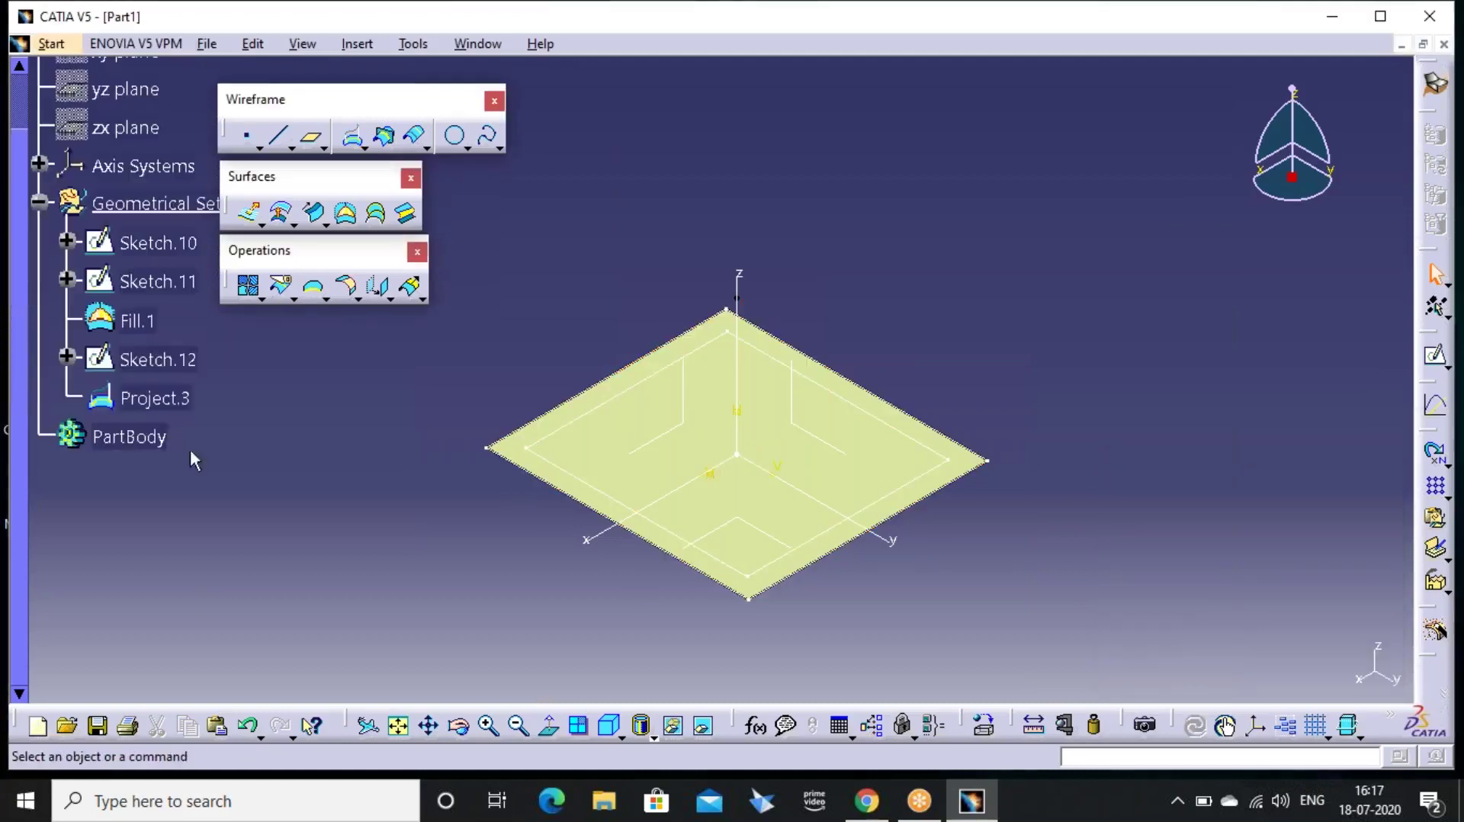
pyautogui.rightClick(170, 352)
pyautogui.click(232, 408)
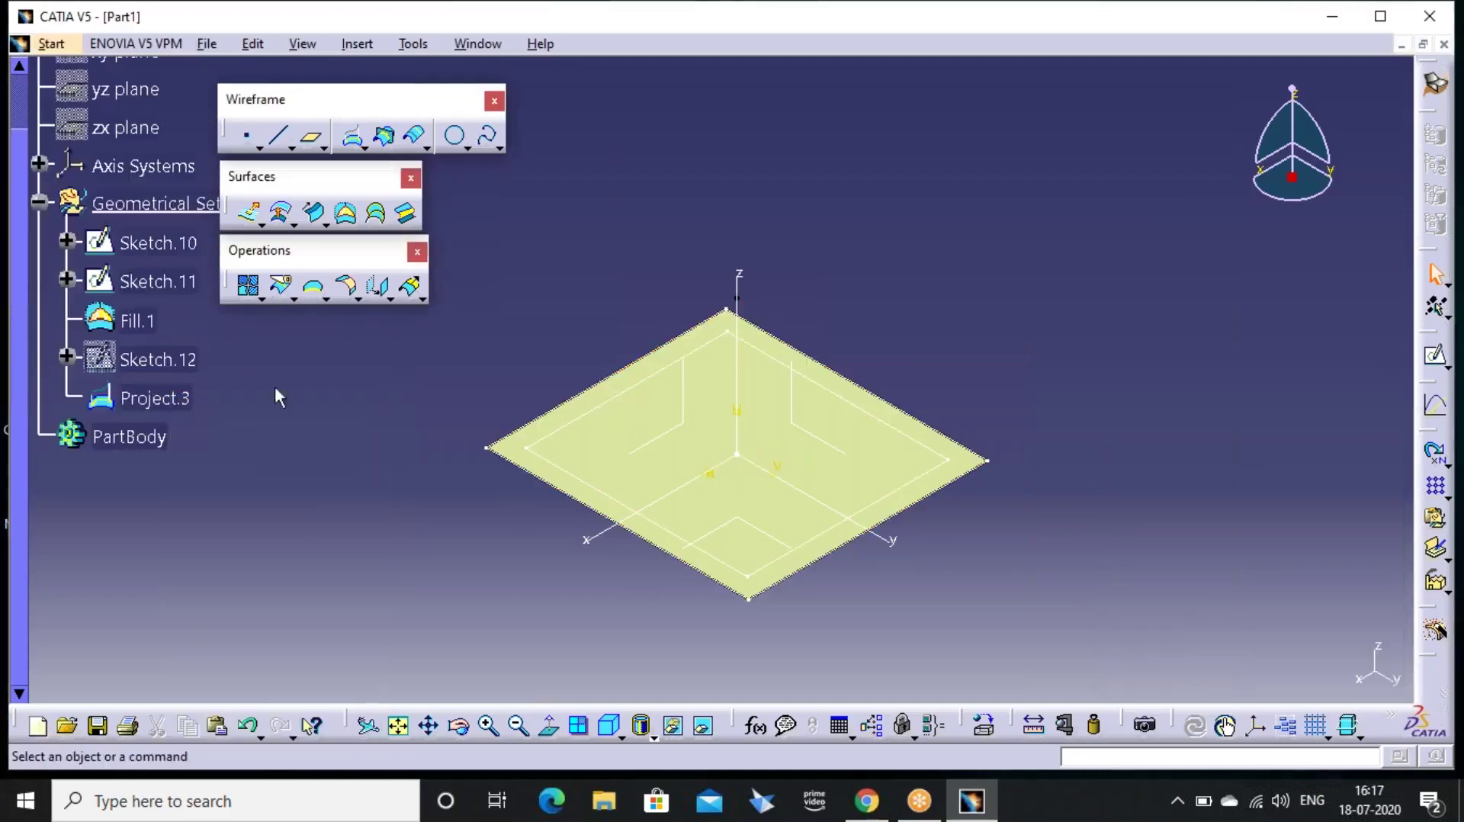
# Start a line-profile sweep of subtype With reference surface, using Project.3 as guide curve and Fill.1 as reference surface
pyautogui.moveTo(568, 324); pyautogui.dragTo(610, 289, button='middle')
pyautogui.click(313, 212)
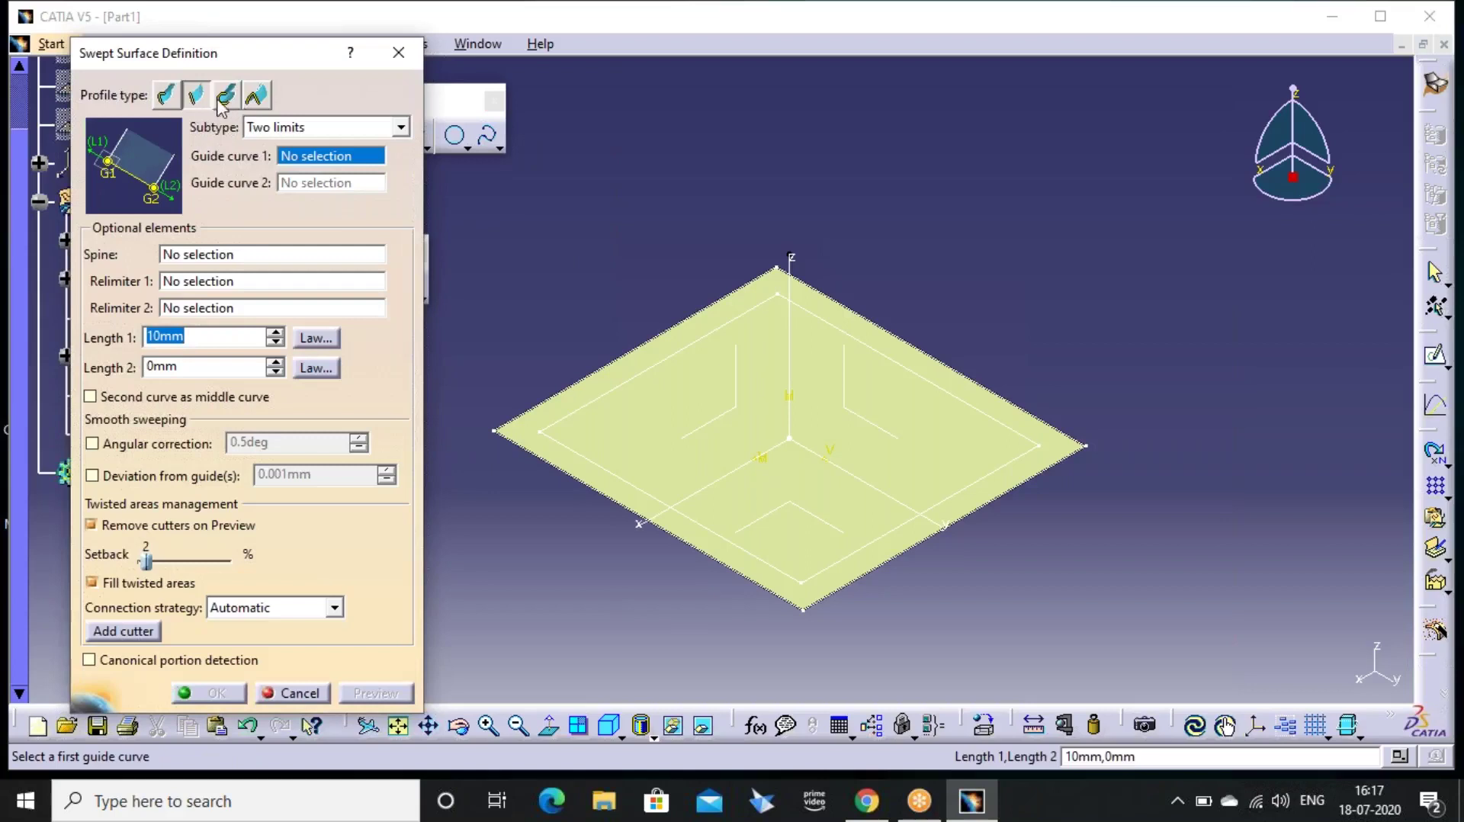
pyautogui.click(359, 127)
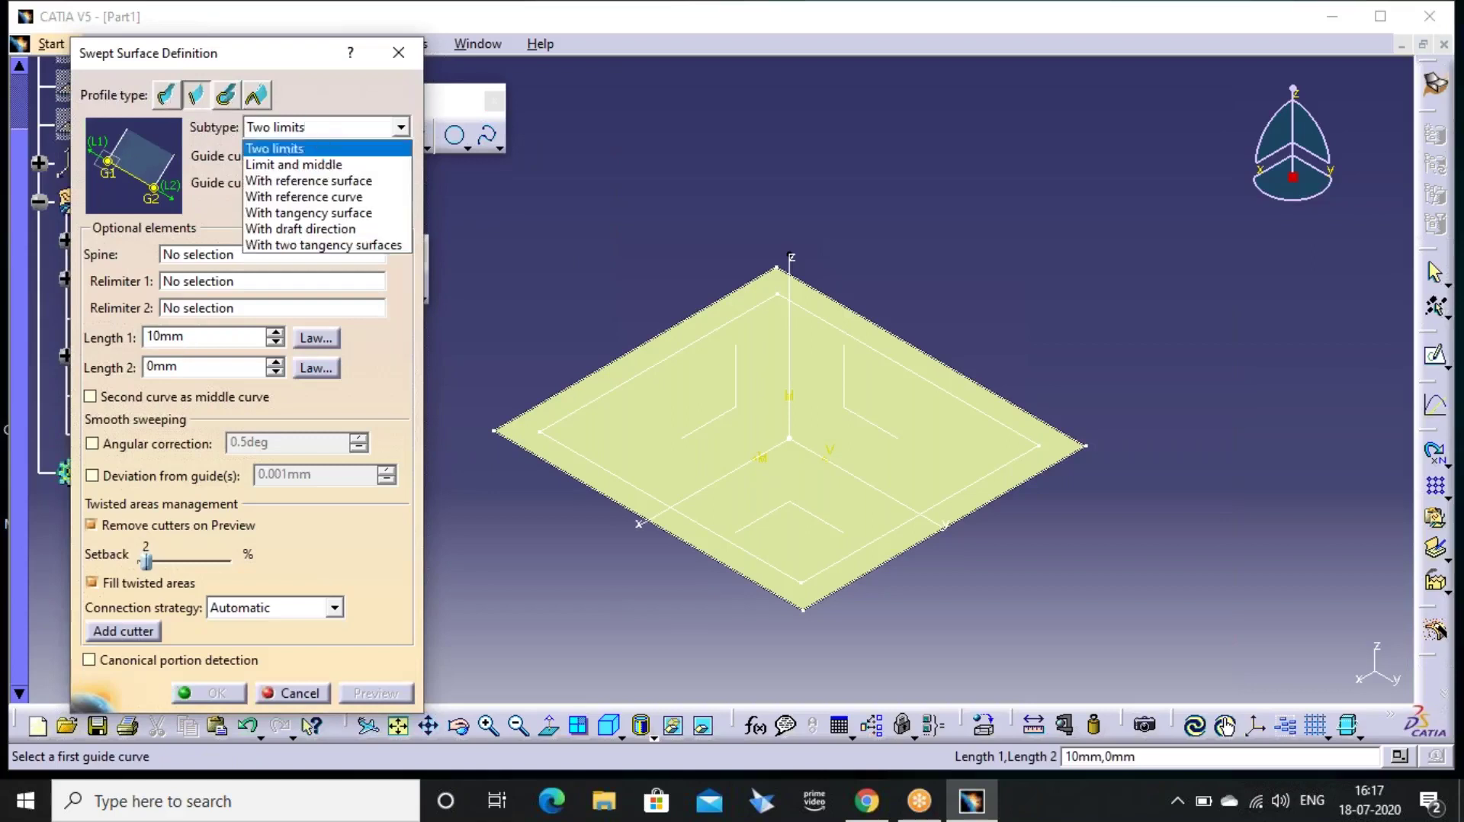
pyautogui.click(331, 183)
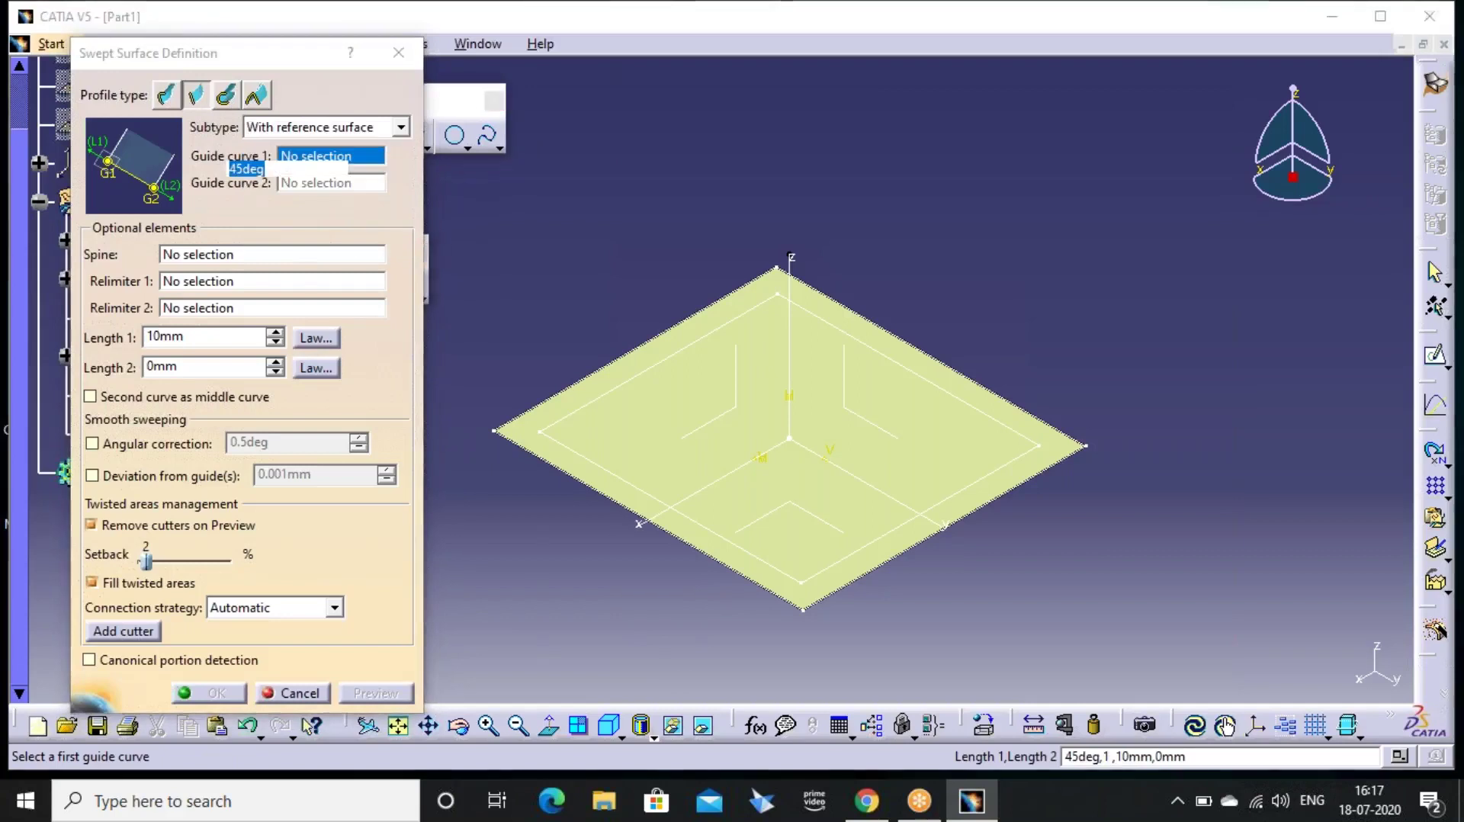
pyautogui.click(751, 313)
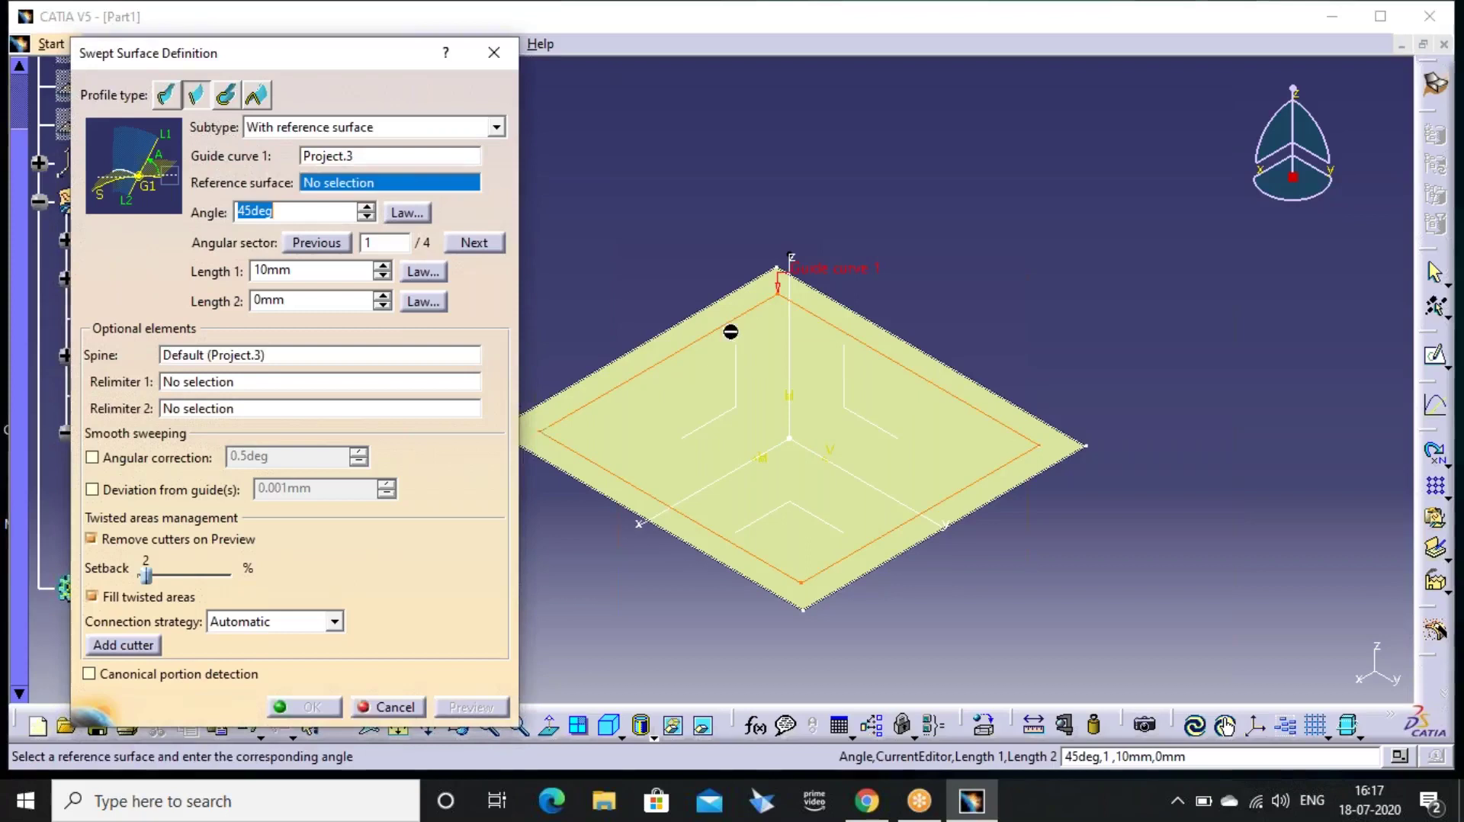
pyautogui.click(654, 419)
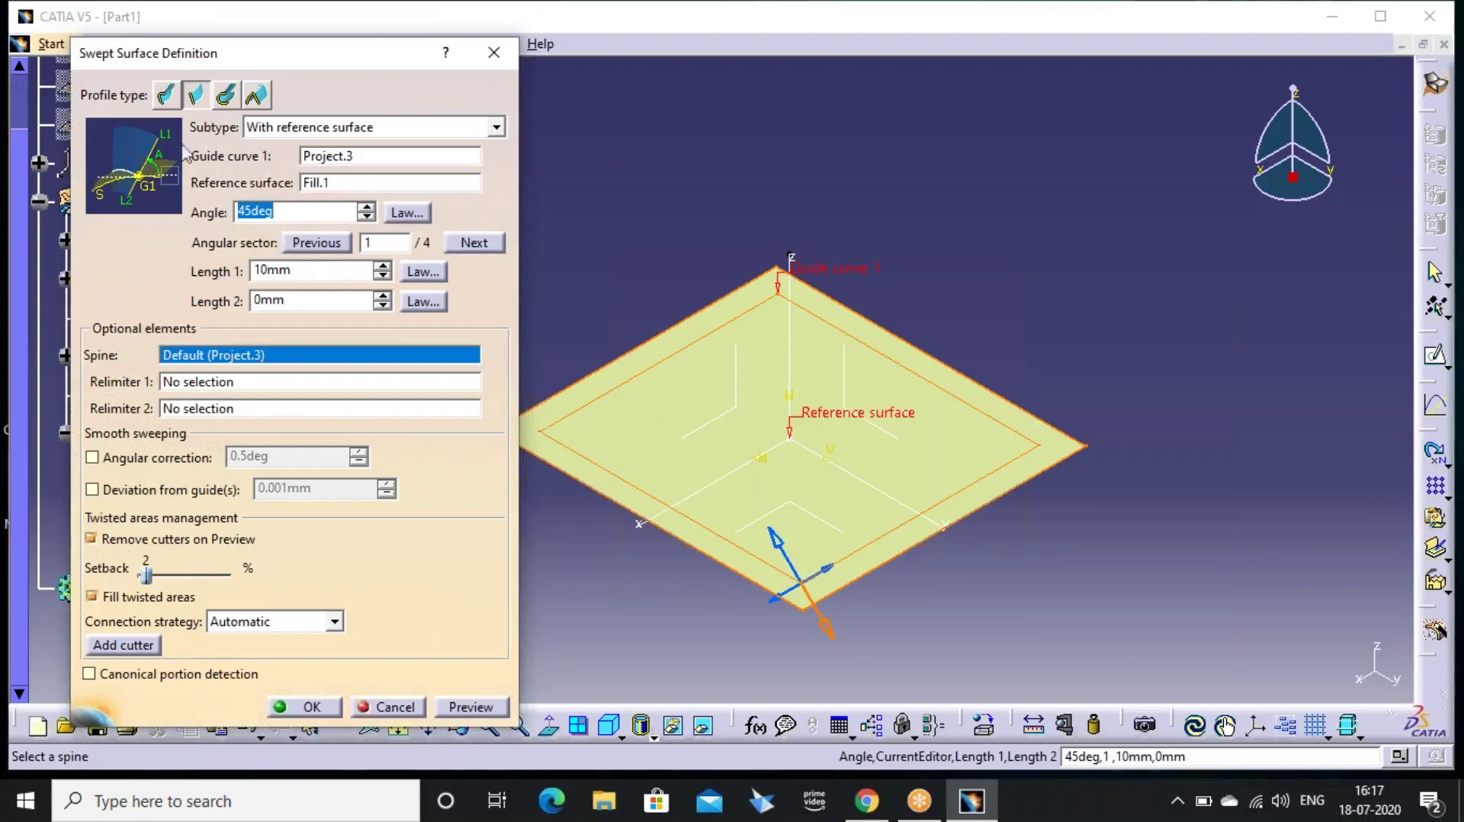
# Set the sweep angle to 90deg and Length 1 to 100mm, and preview the surface
pyautogui.write('9..')
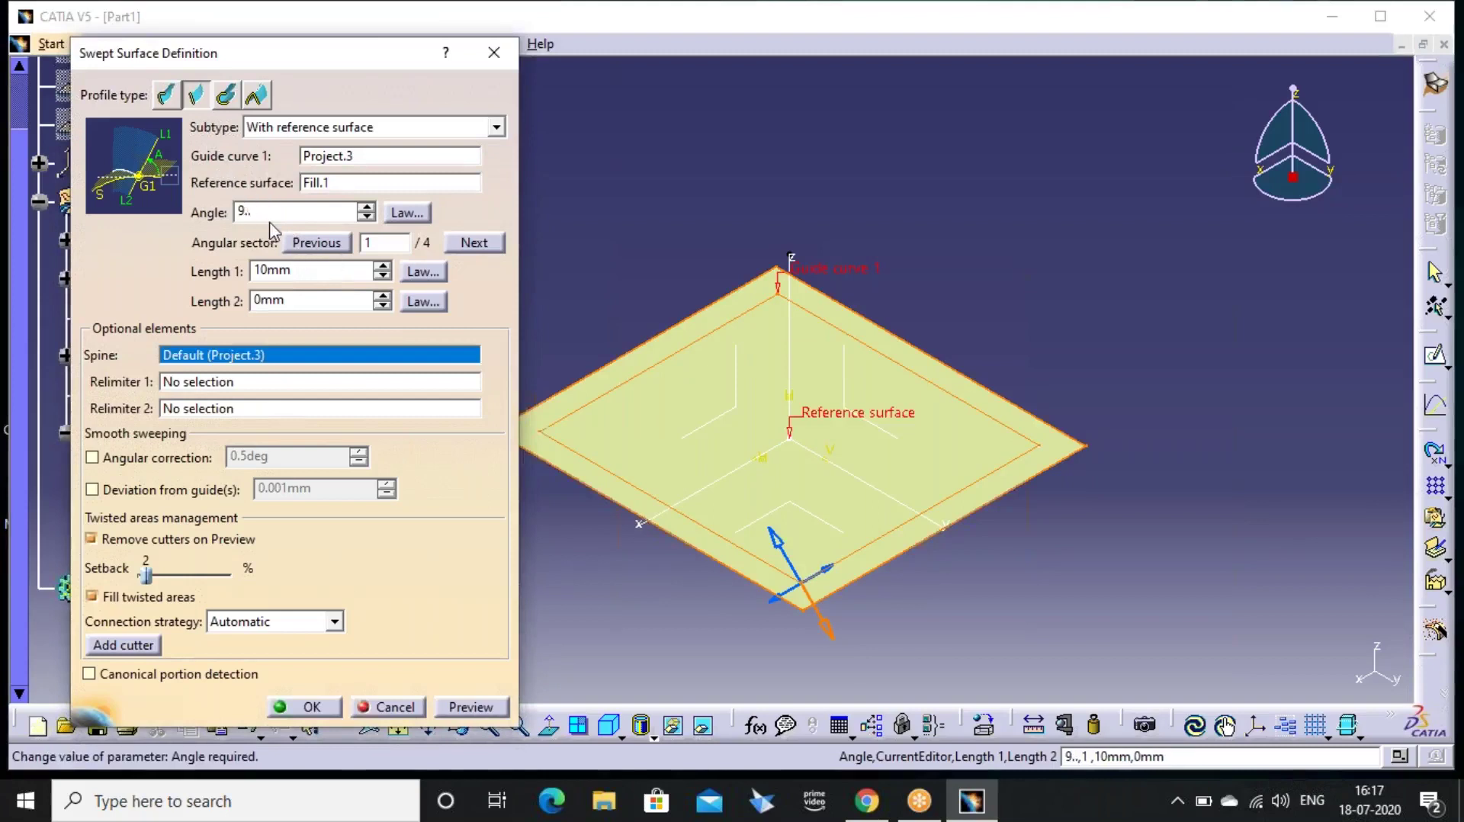
pyautogui.doubleClick(325, 272)
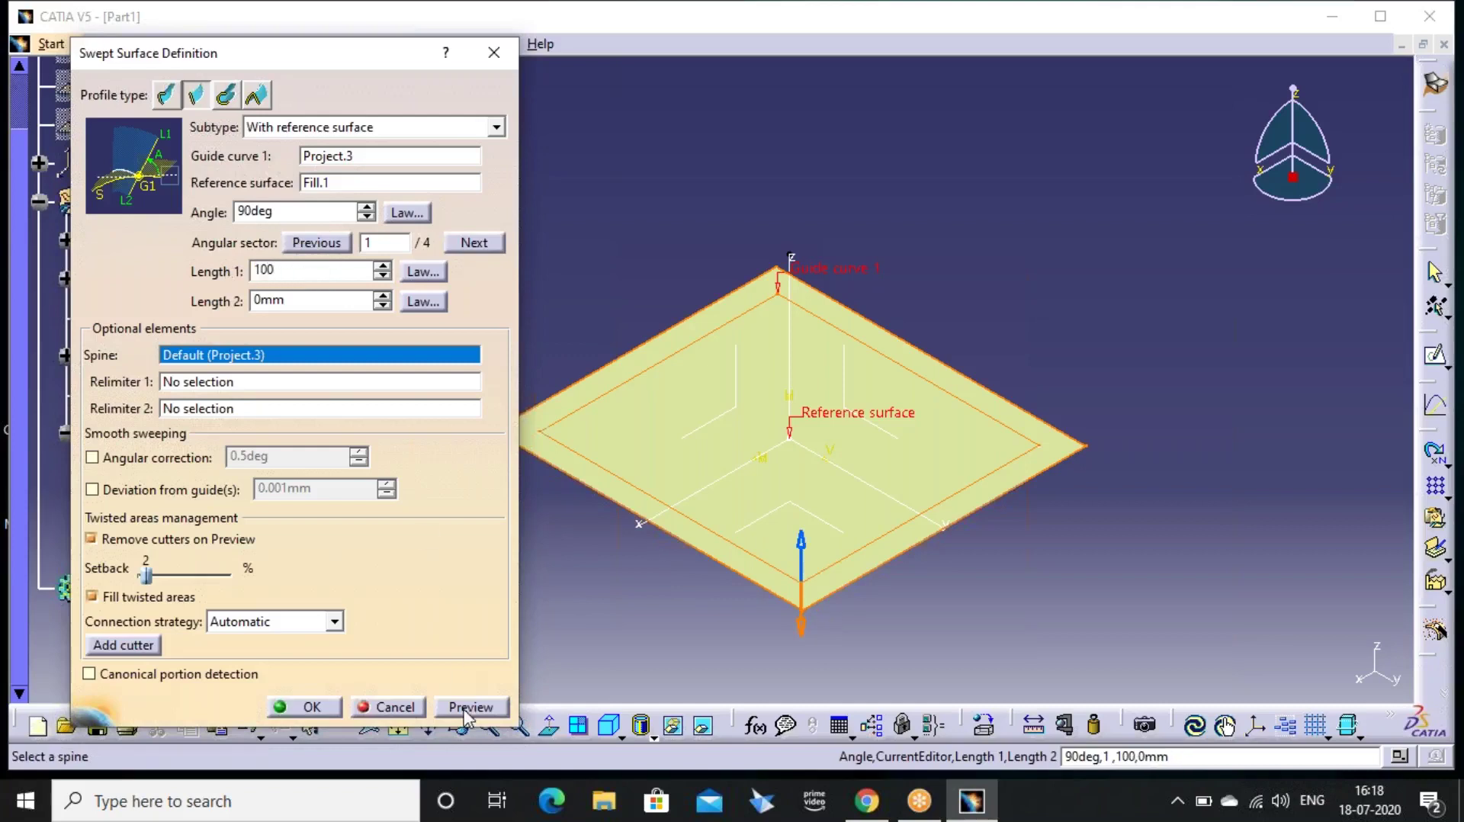
pyautogui.press('Return')
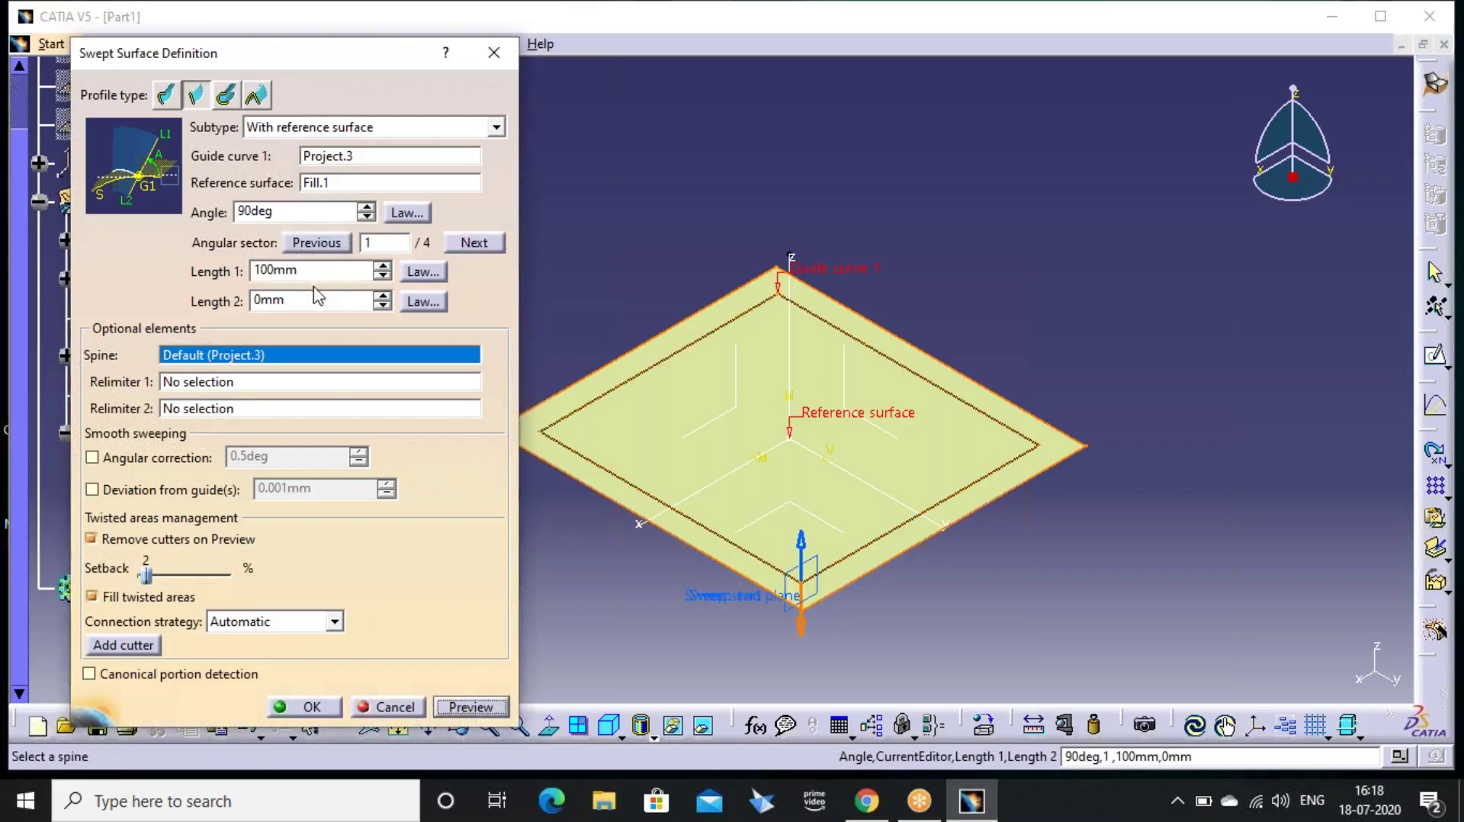
# Try Length 1 values of 1000mm and 500mm for the sweep, previewing the surface and finishing at 1000mm
pyautogui.moveTo(322, 276); pyautogui.dragTo(227, 284)
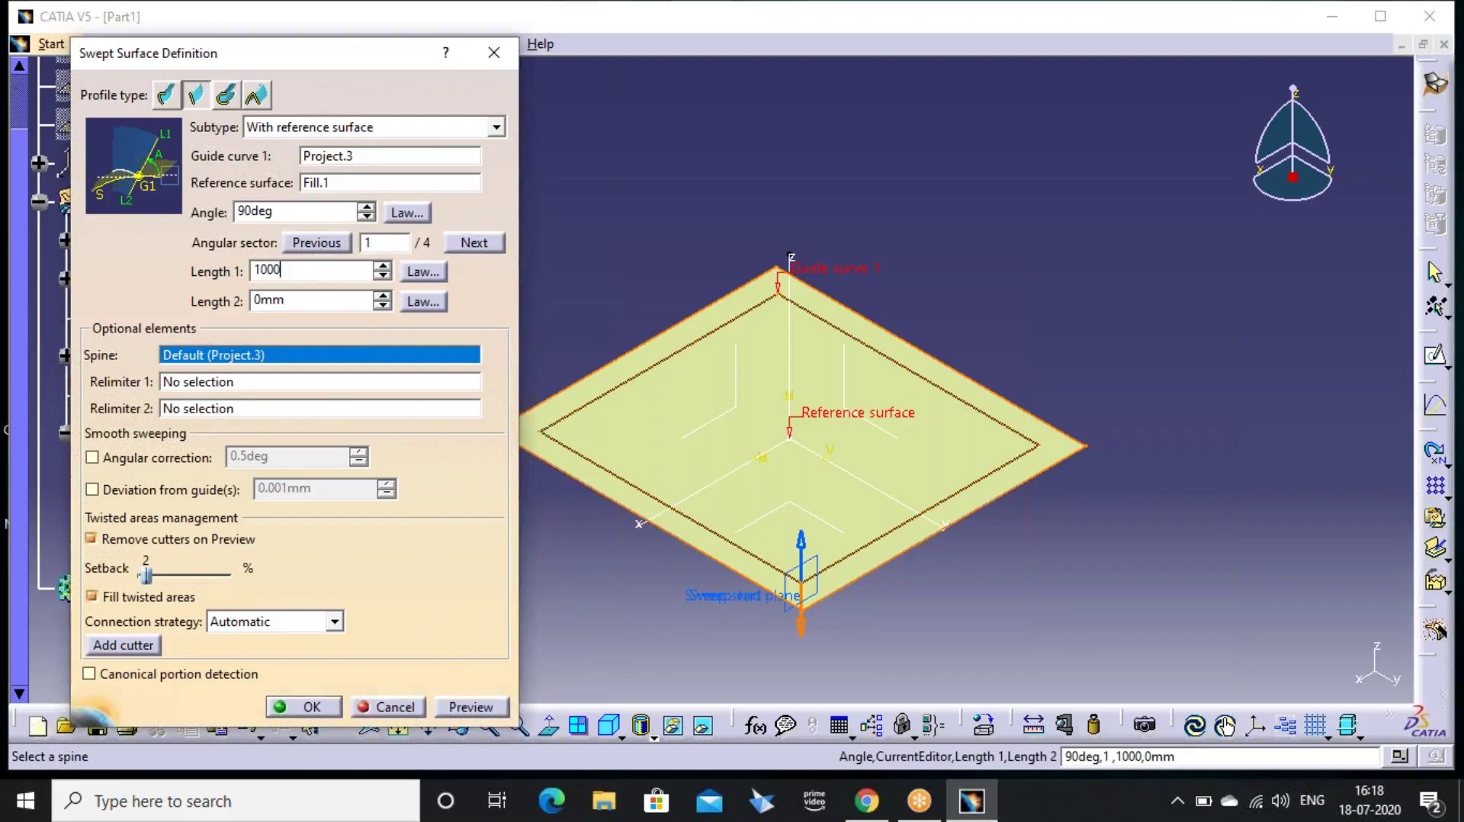
pyautogui.click(468, 706)
pyautogui.moveTo(702, 435); pyautogui.dragTo(747, 378, button='middle')
pyautogui.keyDown('ctrl'); pyautogui.moveTo(748, 378); pyautogui.dragTo(746, 336, button='middle'); pyautogui.keyUp('ctrl')
pyautogui.doubleClick(327, 278)
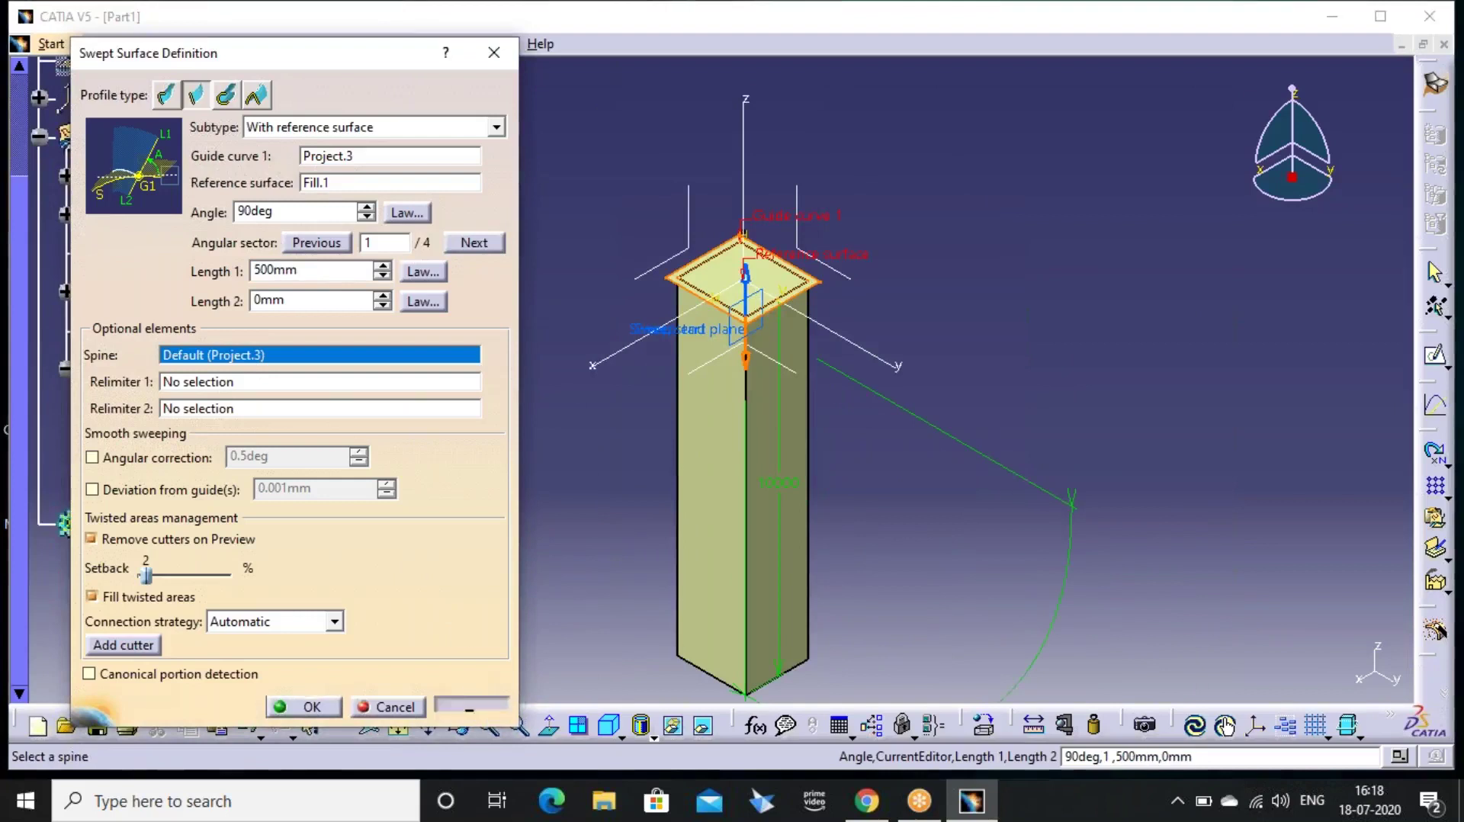
pyautogui.press('Return')
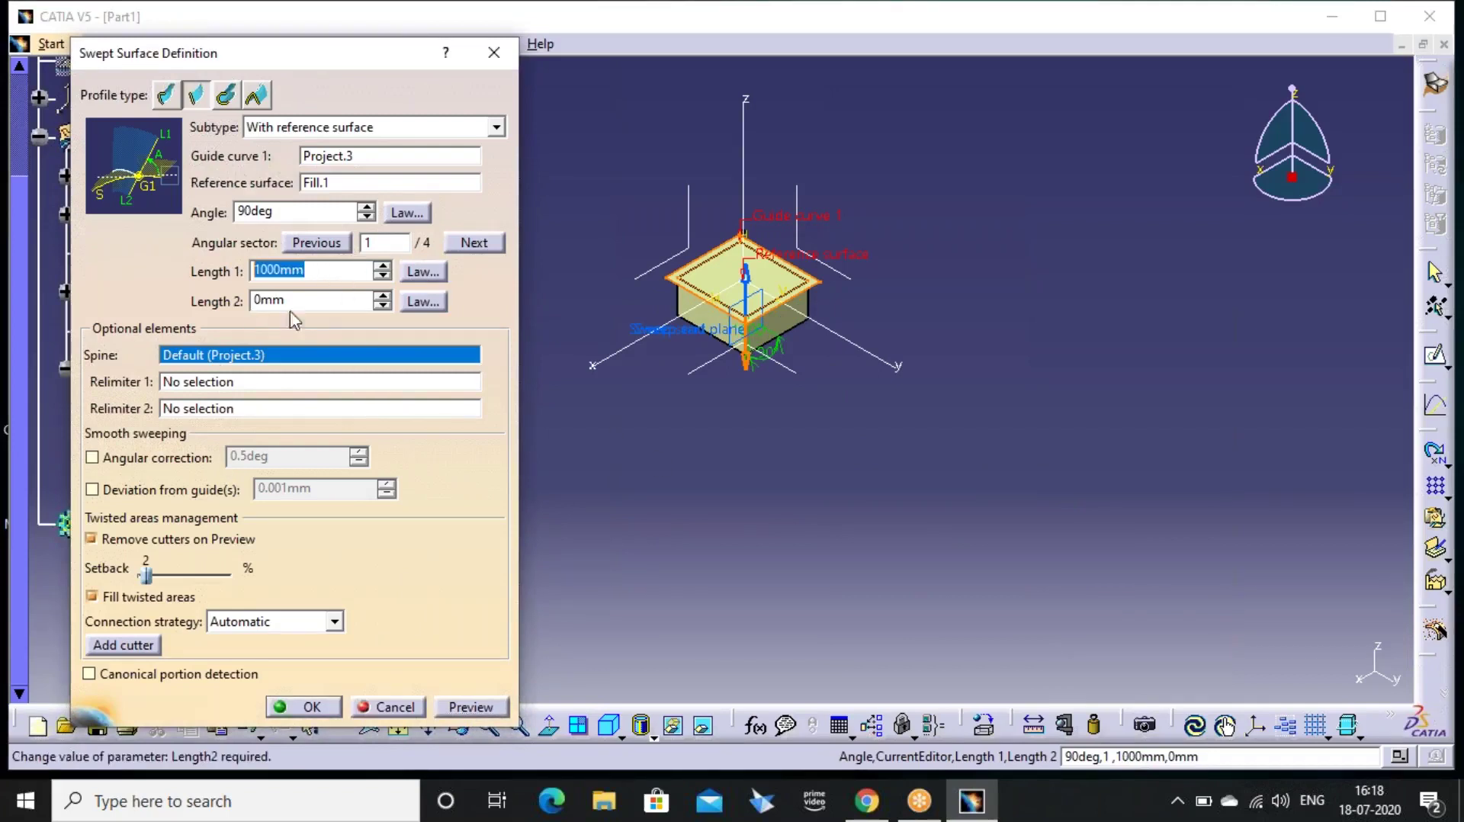
# Set the sweep's Length 1 to 0mm and Length 2 to 1000mm, and preview the surface
pyautogui.press('Tab')
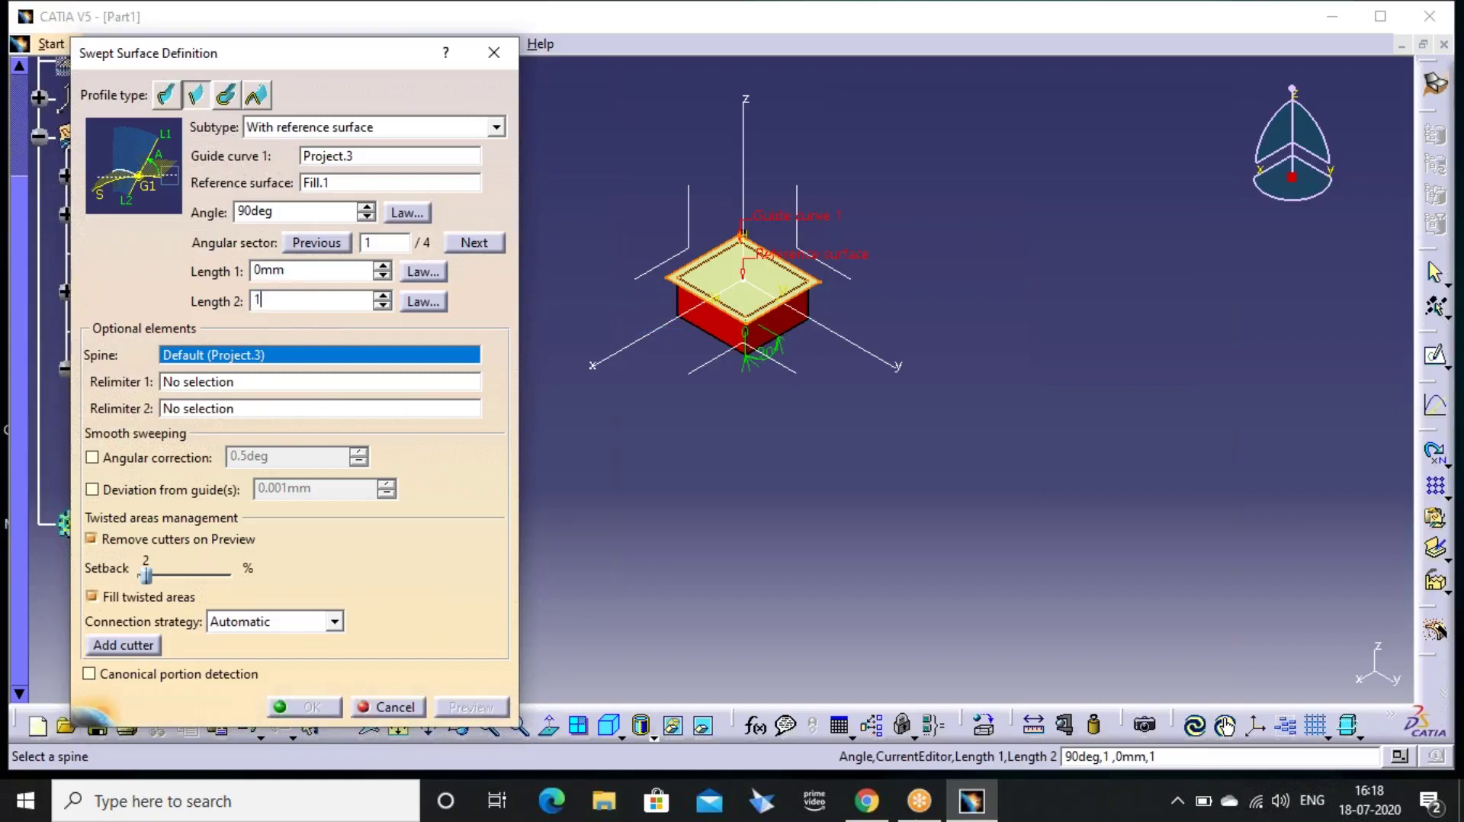
pyautogui.press('BackSpace')
pyautogui.press('Return')
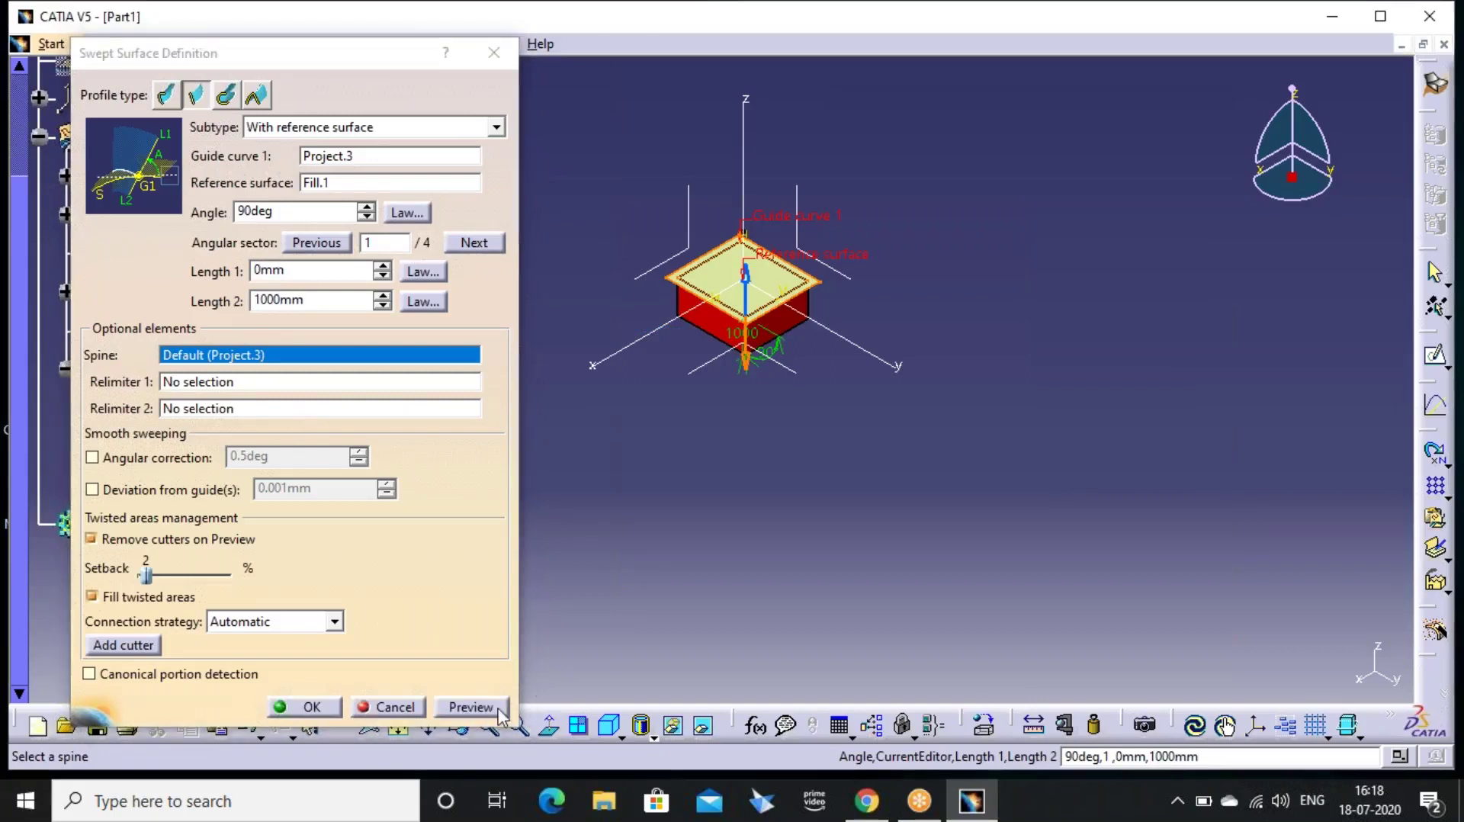
pyautogui.moveTo(829, 427); pyautogui.dragTo(819, 386, button='middle')
# Preview the sweep with angles of 45deg, 60deg and 30deg in turn
pyautogui.moveTo(282, 213); pyautogui.dragTo(237, 212)
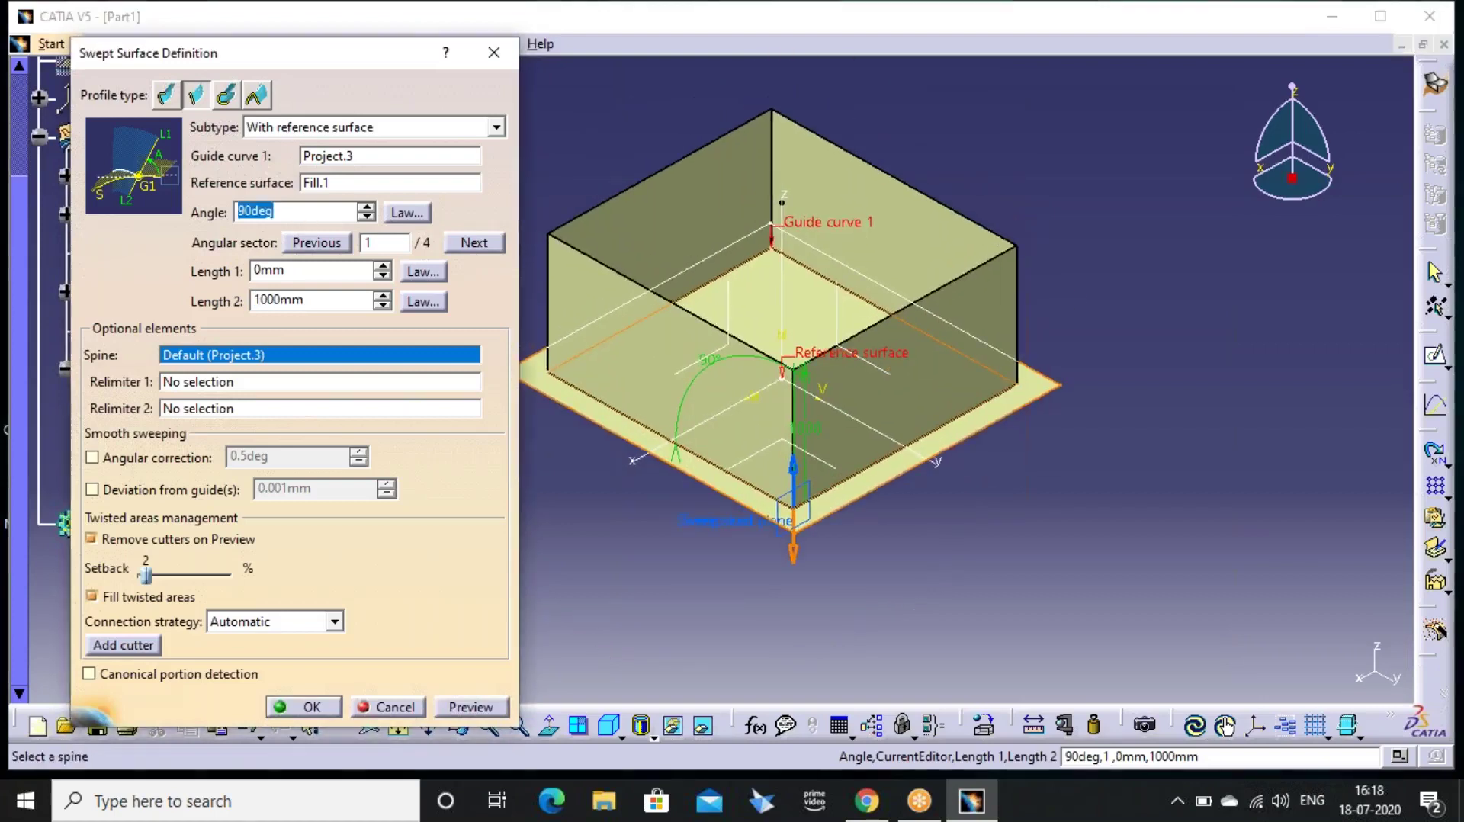
pyautogui.write('45')
pyautogui.click(489, 709)
pyautogui.moveTo(717, 372); pyautogui.dragTo(738, 305, button='middle')
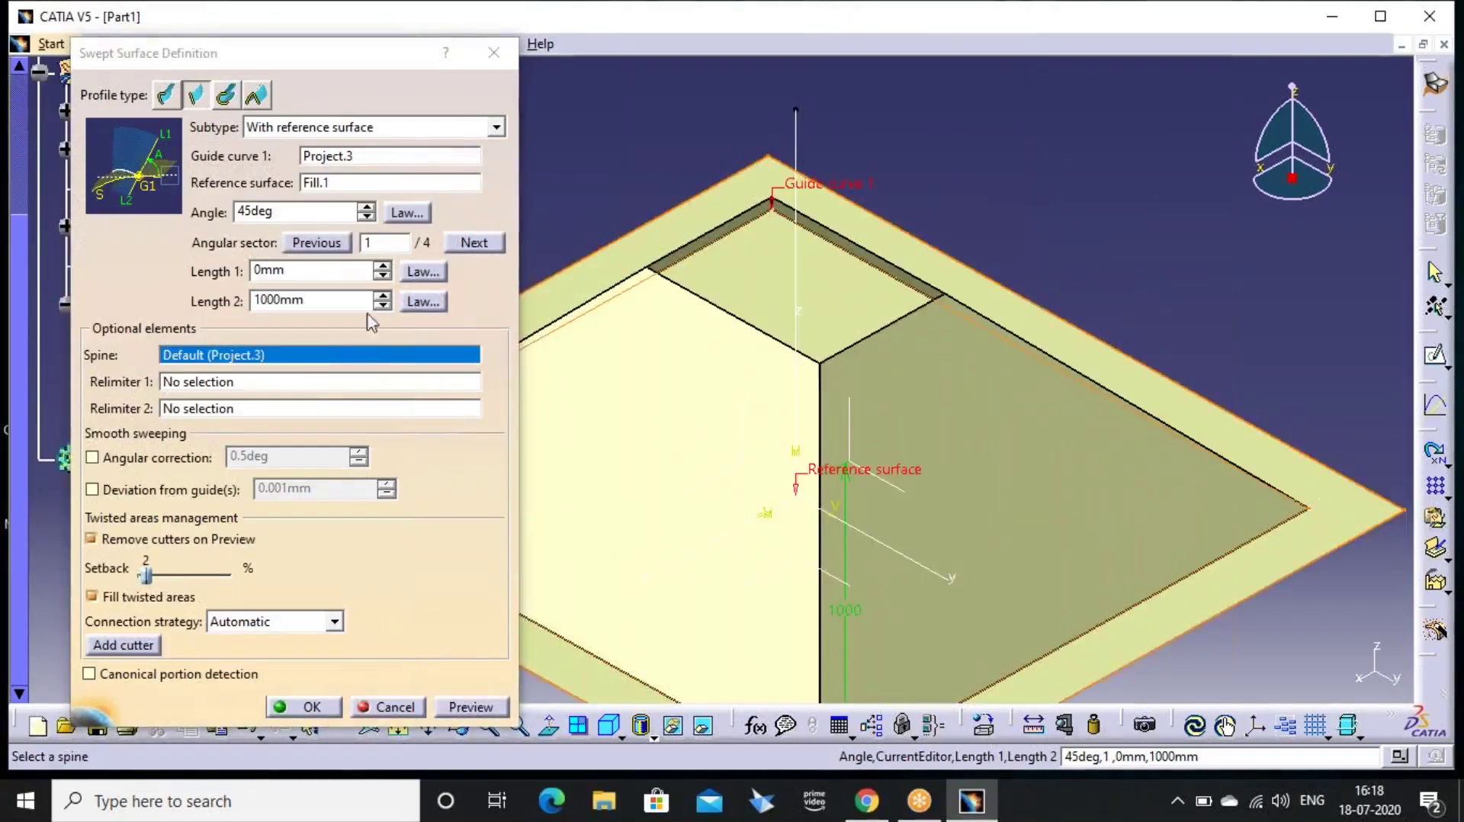
pyautogui.doubleClick(290, 213)
pyautogui.write('60')
pyautogui.click(470, 707)
pyautogui.moveTo(279, 212); pyautogui.dragTo(147, 235)
pyautogui.write('30')
pyautogui.click(476, 711)
# Try a sweep angle of 15deg and preview the surface
pyautogui.moveTo(309, 272); pyautogui.dragTo(6, 314)
pyautogui.moveTo(261, 215); pyautogui.dragTo(48, 241)
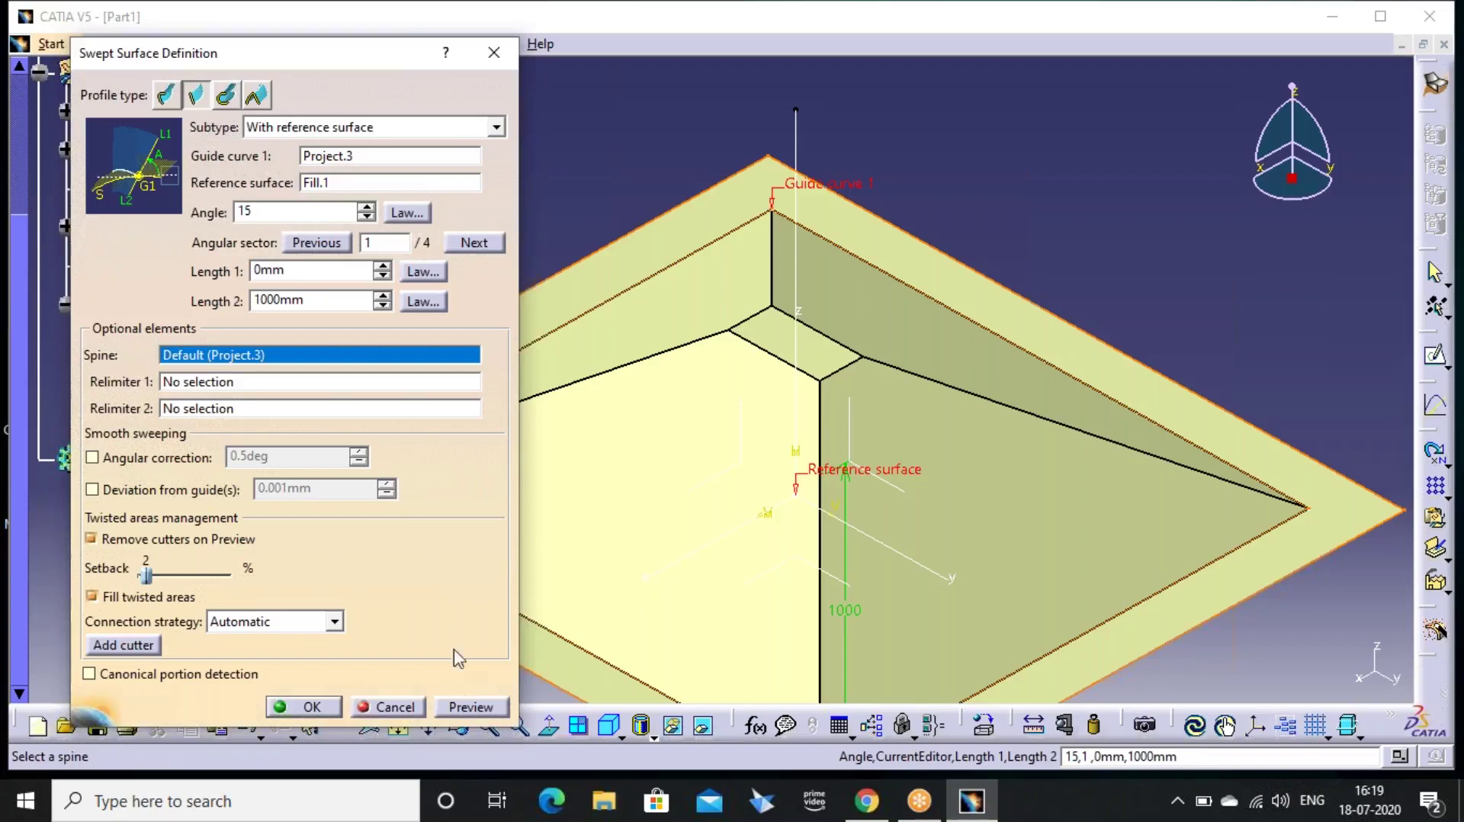
pyautogui.write('15')
pyautogui.click(467, 709)
pyautogui.click(874, 460)
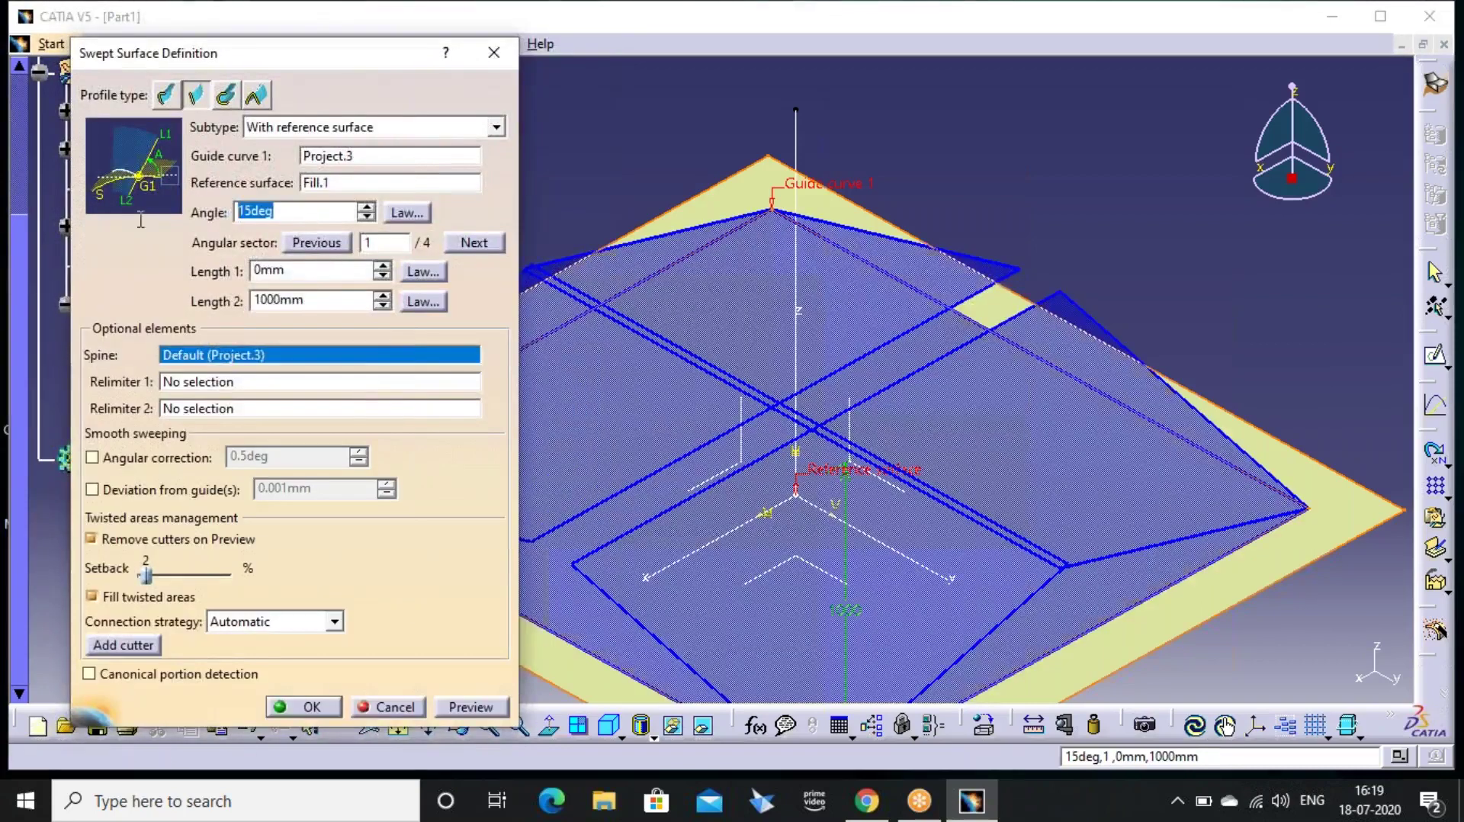
# Set the sweep angle to 20deg, check the preview at the narrow central opening, and create the swept surface
pyautogui.write('20')
pyautogui.click(482, 708)
pyautogui.moveTo(801, 396); pyautogui.dragTo(900, 278, button='middle')
pyautogui.moveTo(1001, 413); pyautogui.dragTo(782, 343, button='middle')
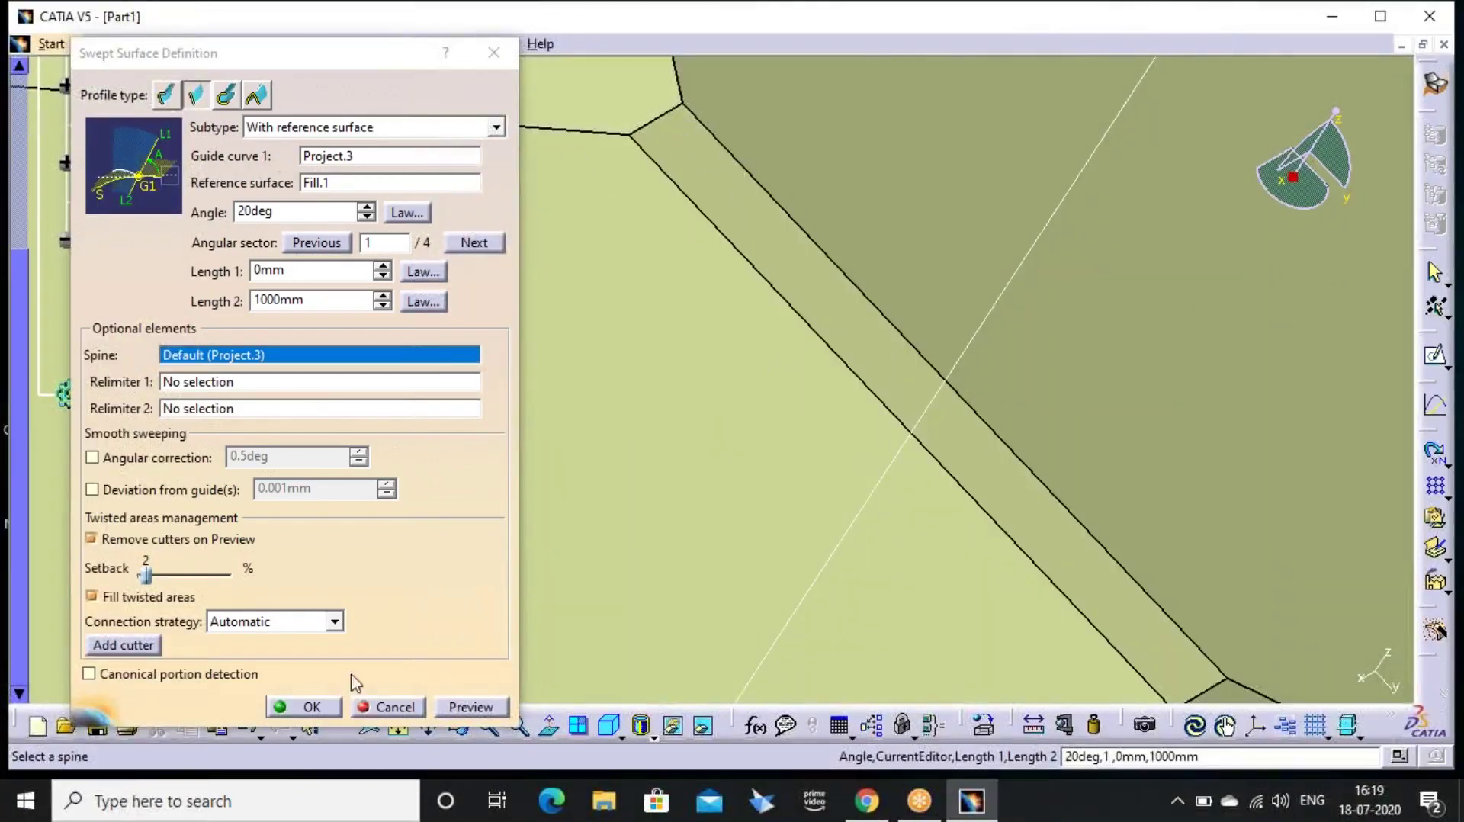
pyautogui.click(307, 706)
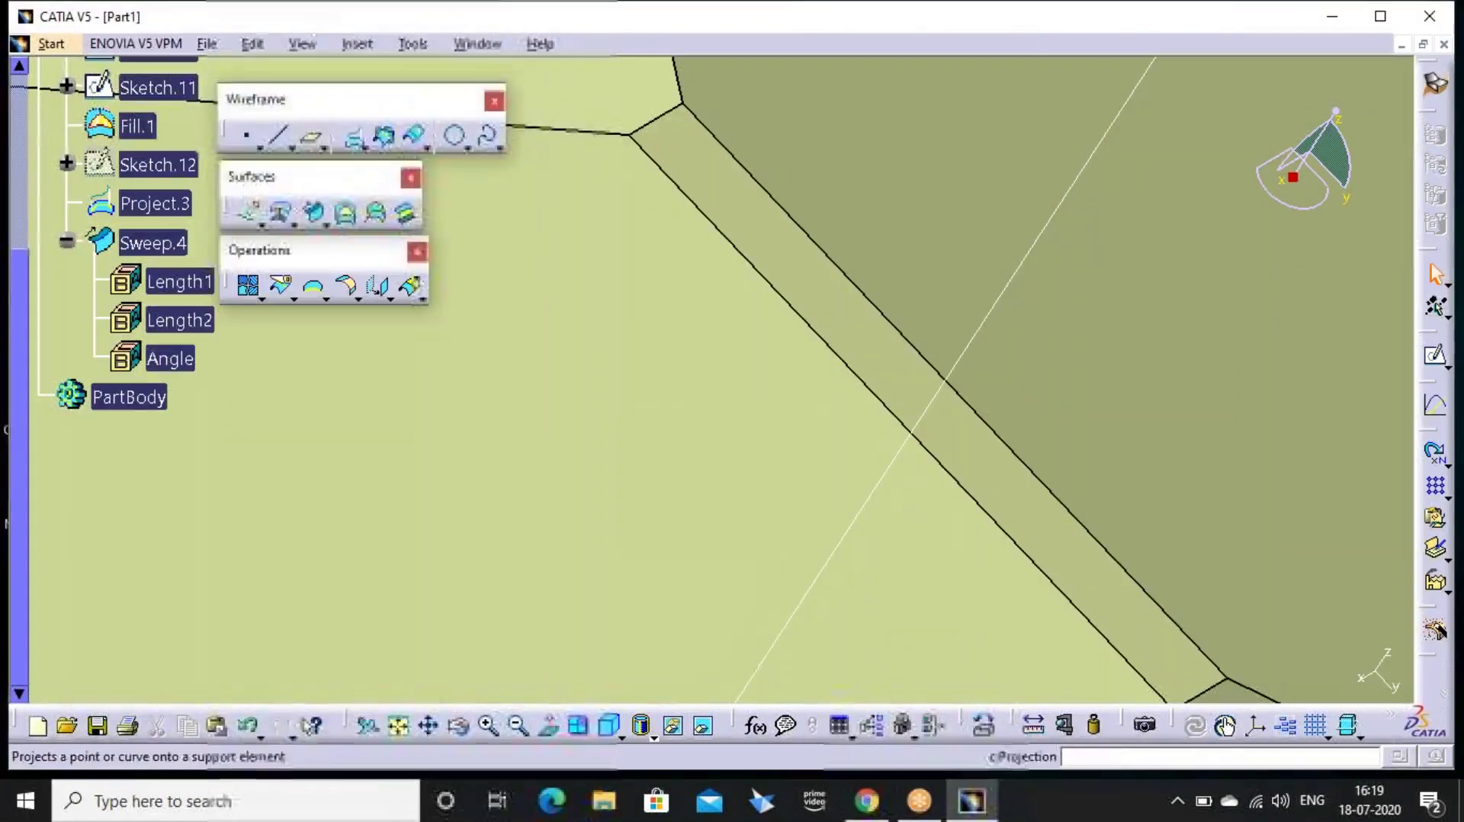
# Start a Two limits line sweep, using the two short edges of the central opening in Sweep.4 as guide curves
pyautogui.click(314, 218)
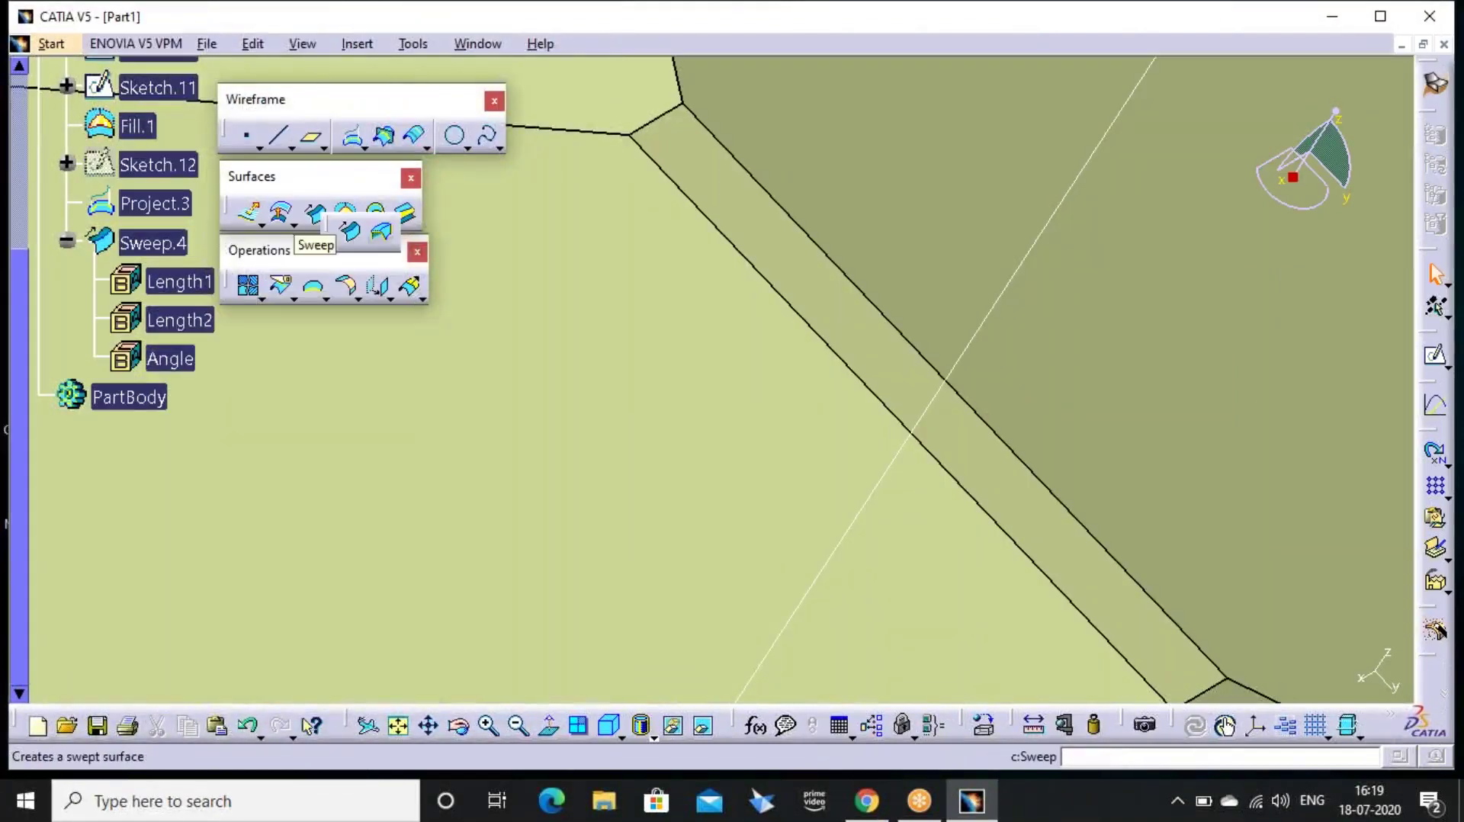
pyautogui.click(366, 242)
pyautogui.click(317, 125)
pyautogui.click(290, 145)
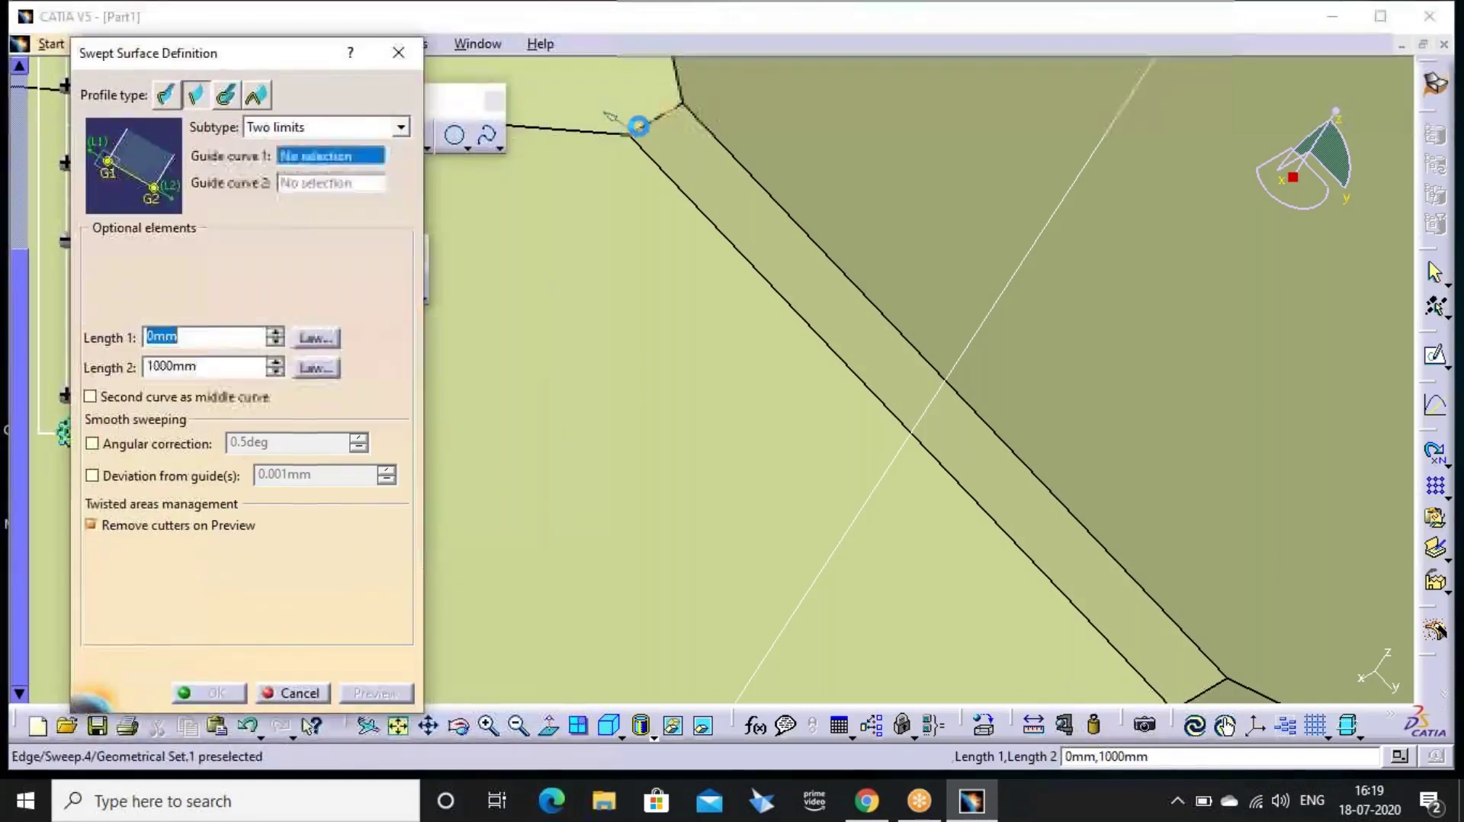
pyautogui.click(660, 115)
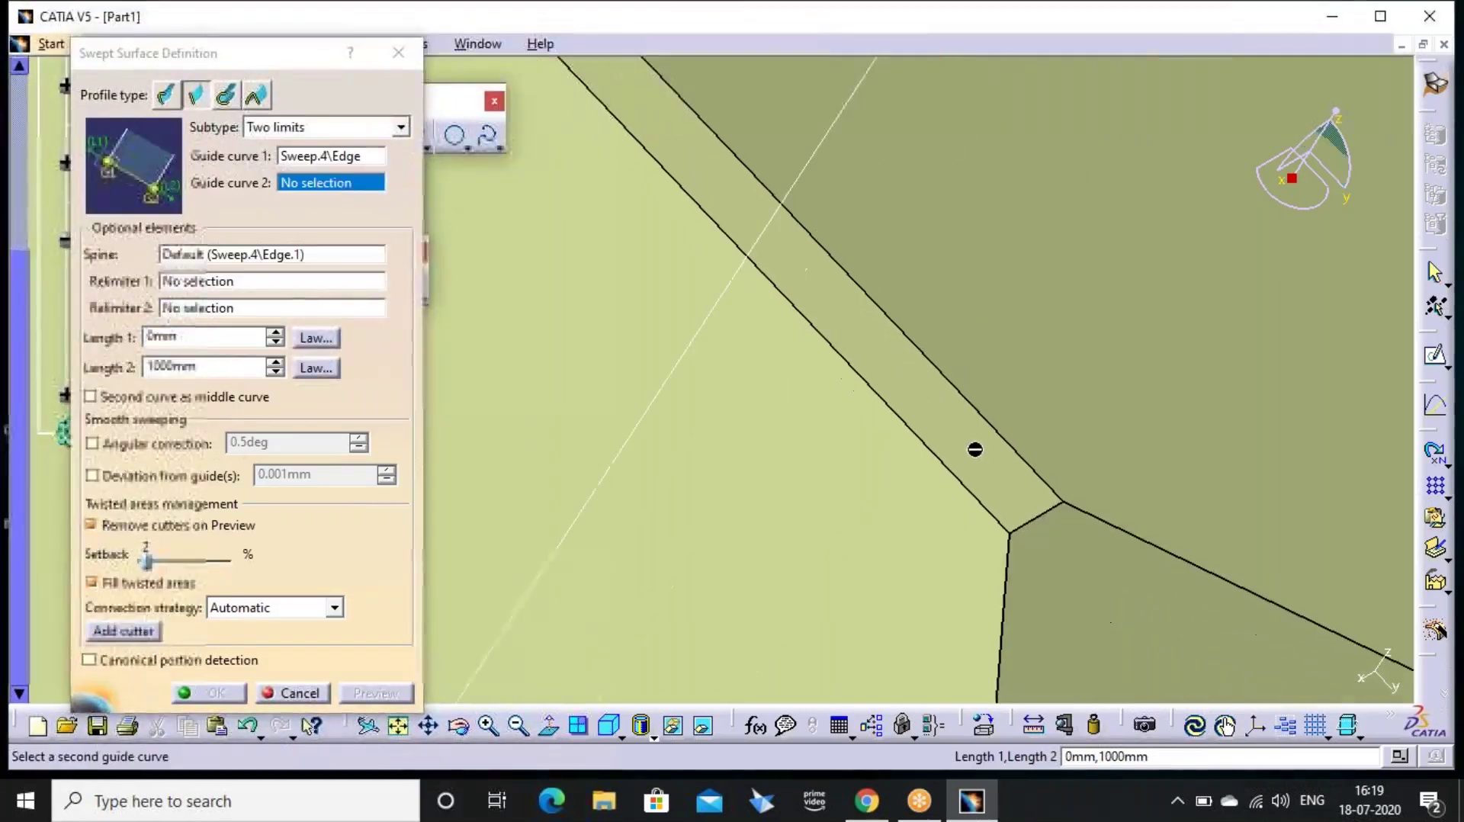
pyautogui.click(1034, 515)
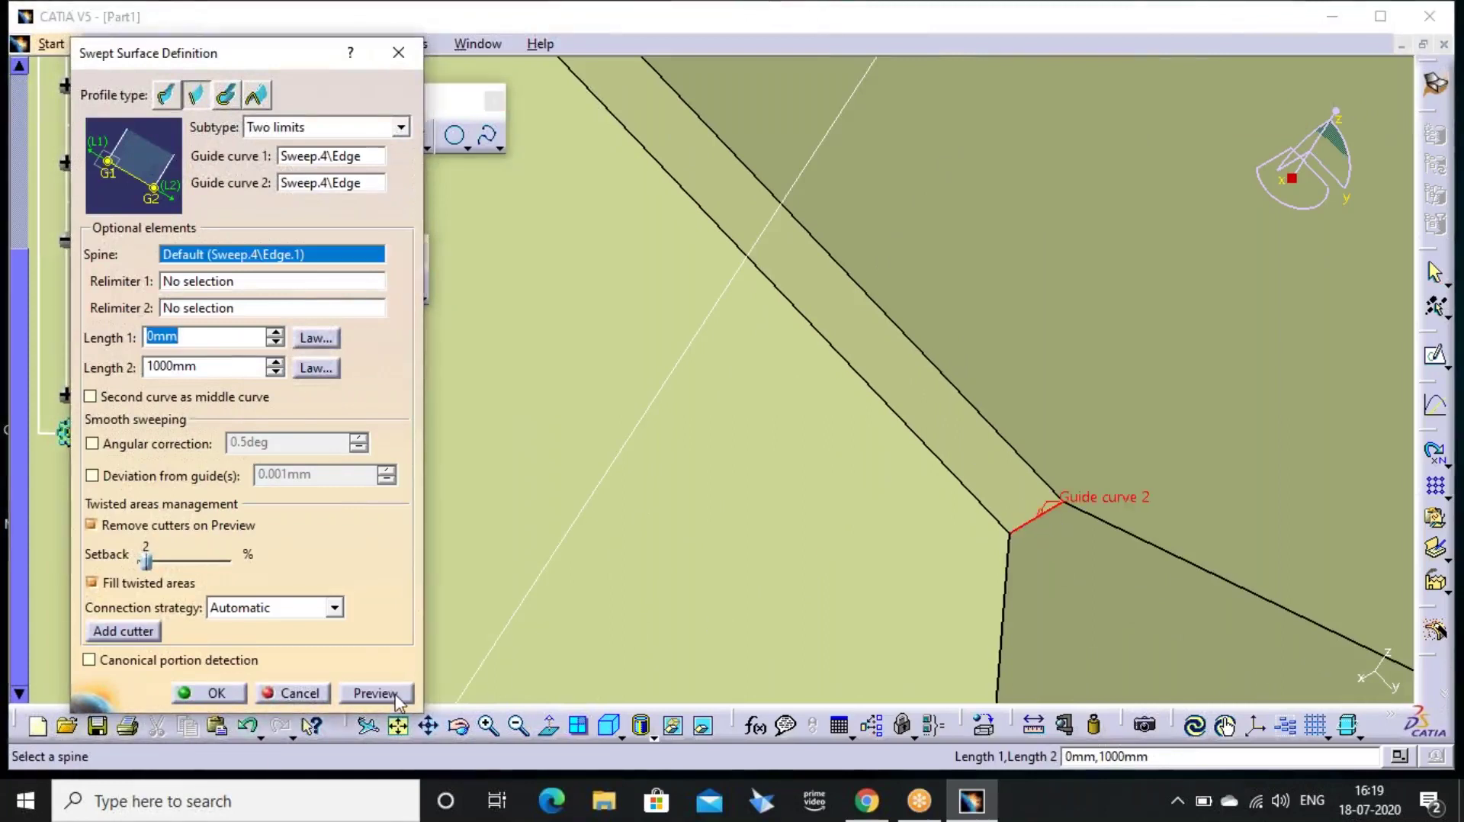
# Set the new sweep's Length 2 to 0mm and create the surface closing the central opening
pyautogui.moveTo(768, 434); pyautogui.dragTo(816, 220, button='middle')
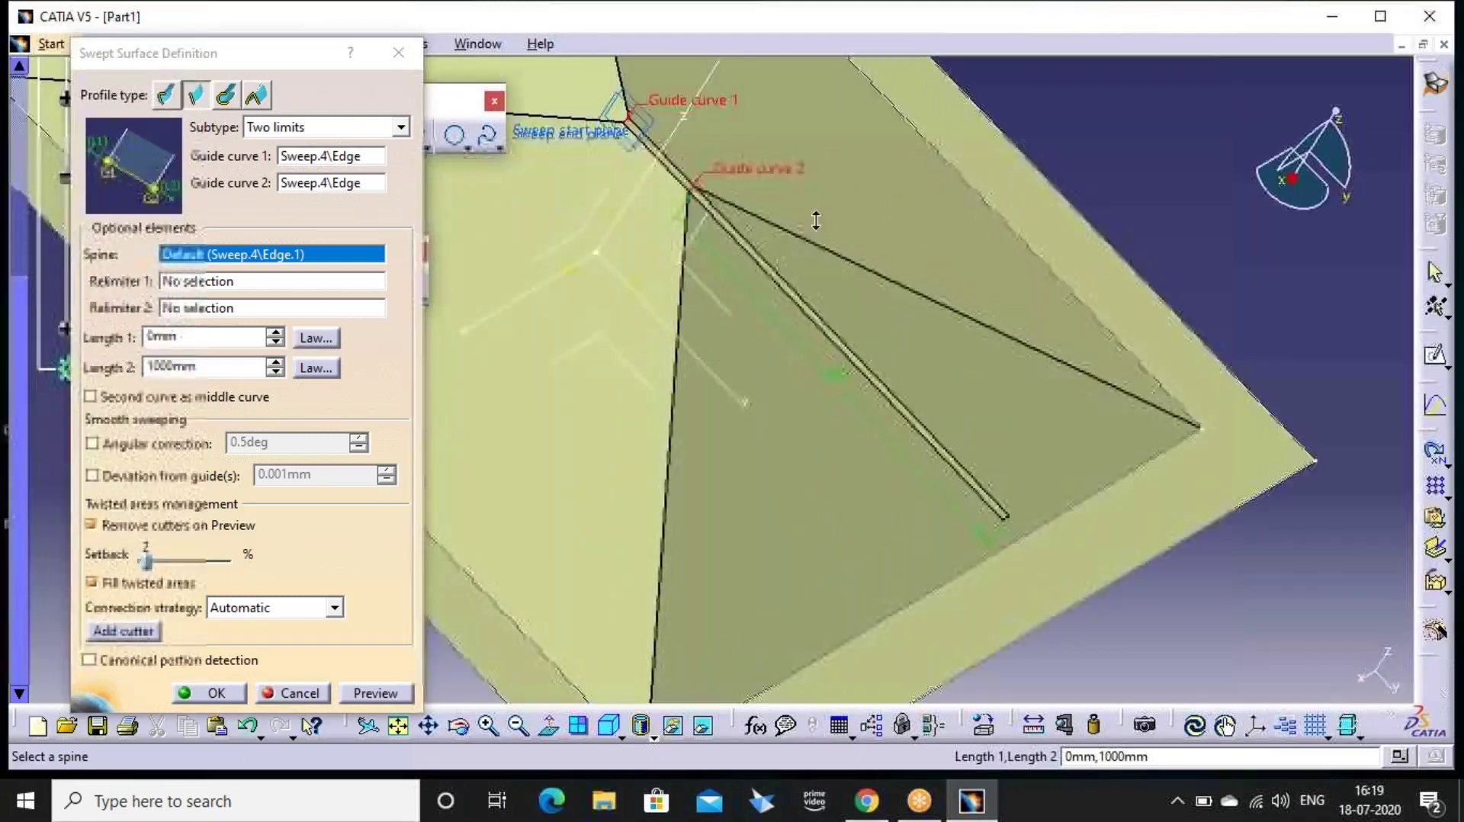
pyautogui.moveTo(696, 181); pyautogui.dragTo(700, 195, button='middle')
pyautogui.moveTo(220, 369); pyautogui.dragTo(132, 369)
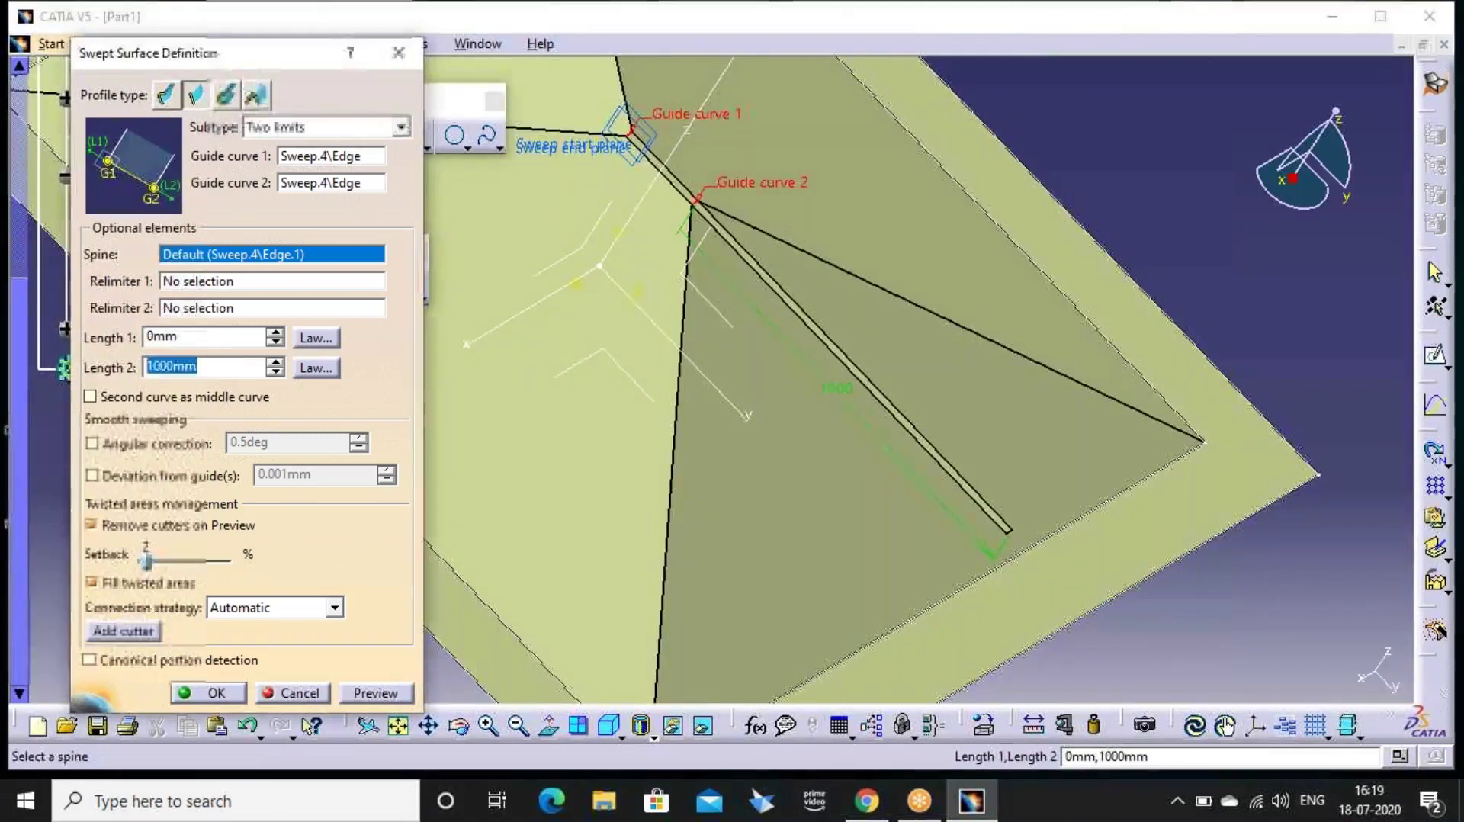
pyautogui.write('0')
pyautogui.press('Return')
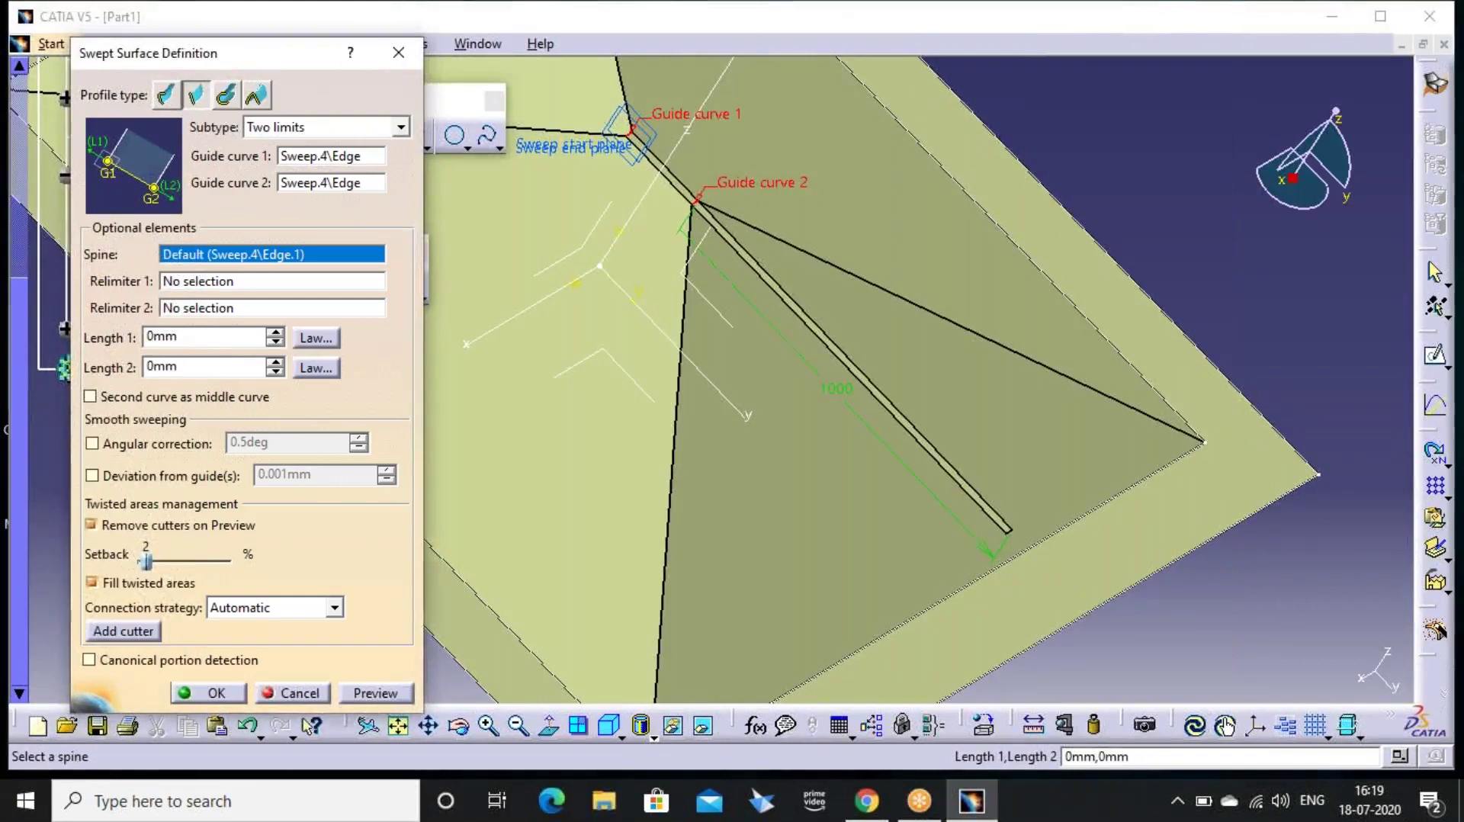
pyautogui.click(218, 693)
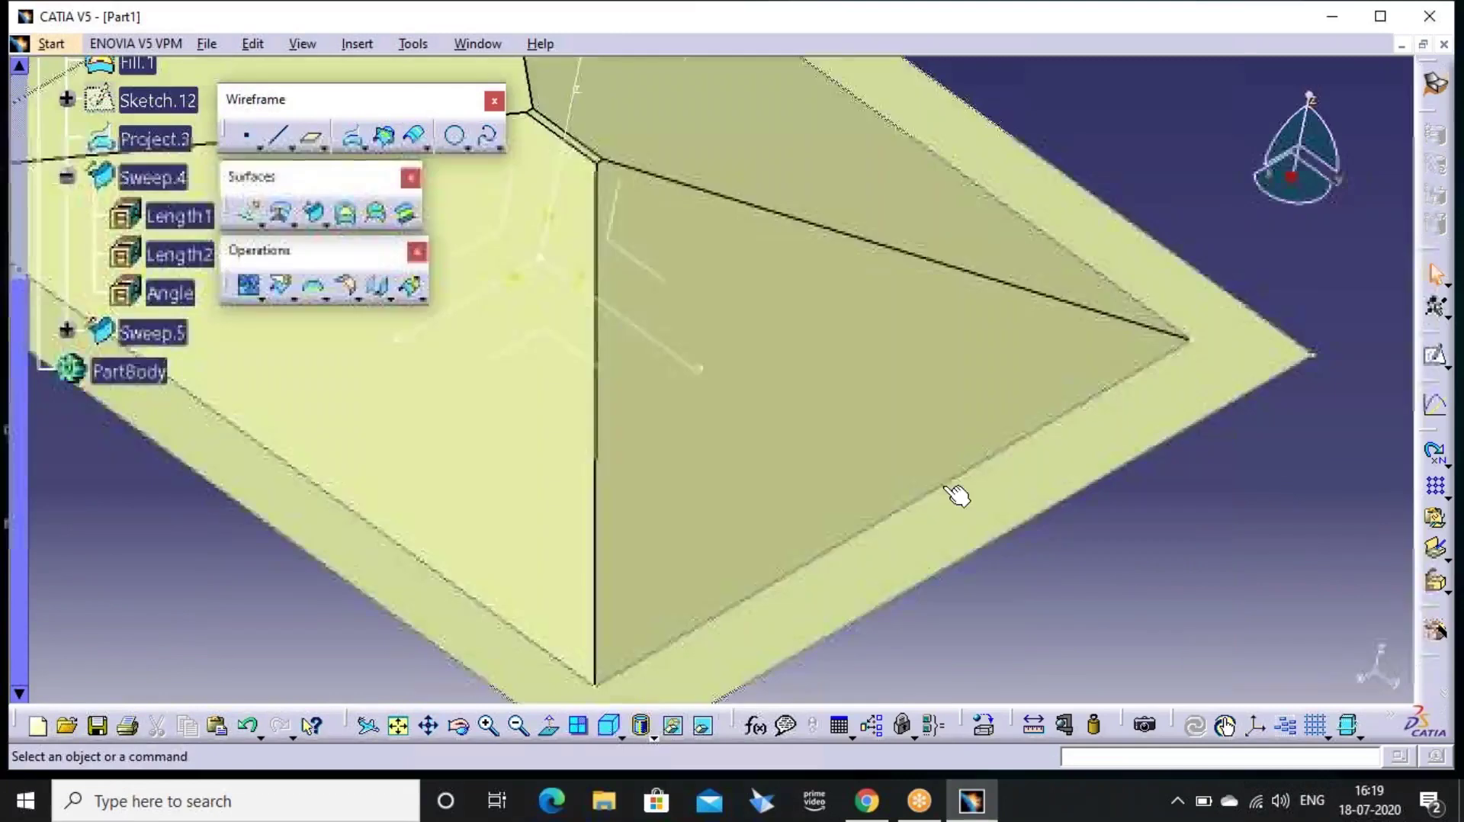
pyautogui.moveTo(757, 478); pyautogui.dragTo(745, 531, button='middle')
pyautogui.click(840, 409)
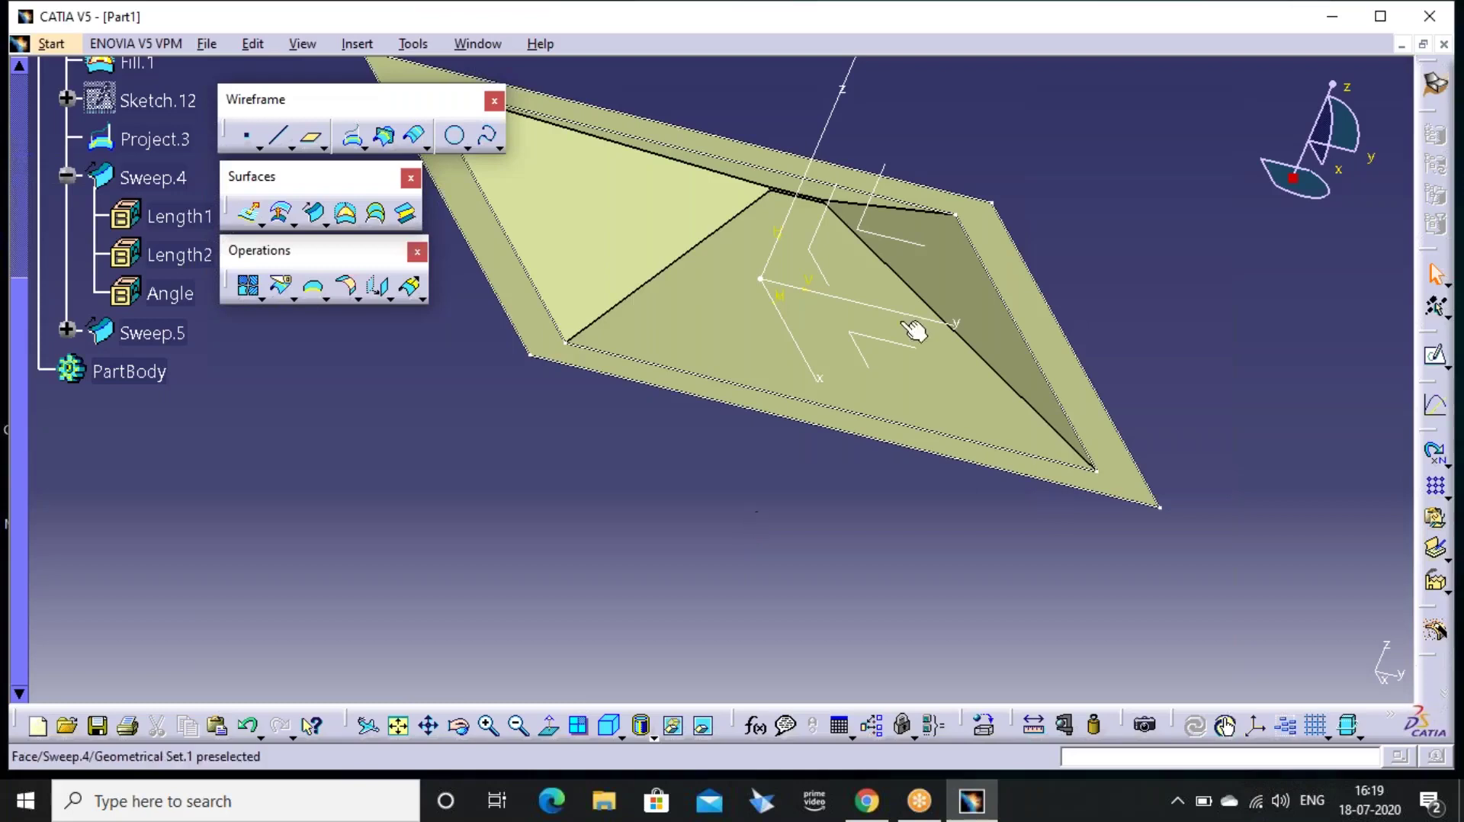
pyautogui.moveTo(843, 268); pyautogui.dragTo(786, 442, button='middle')
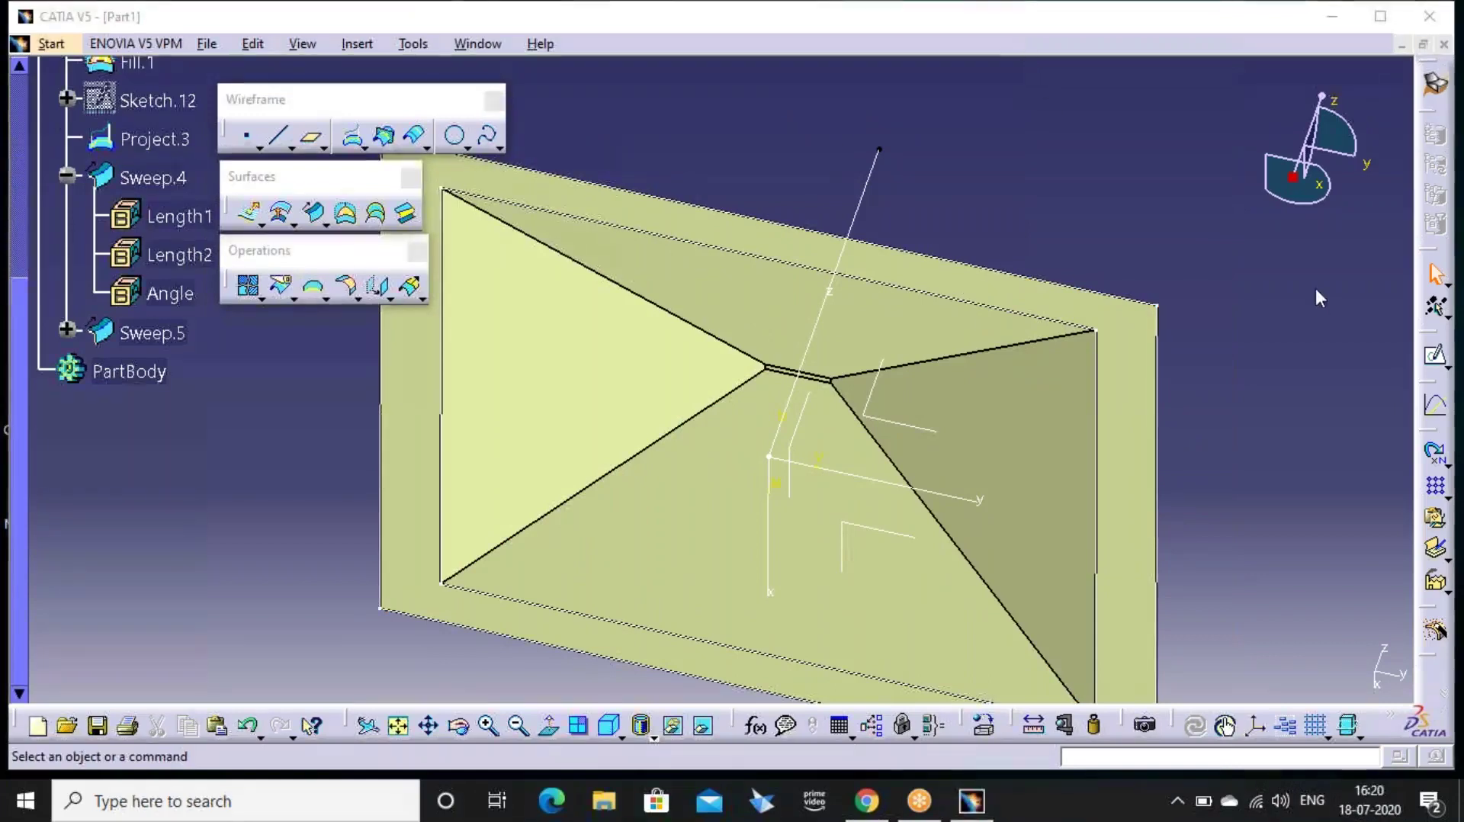
pyautogui.moveTo(839, 578); pyautogui.dragTo(744, 420, button='middle')
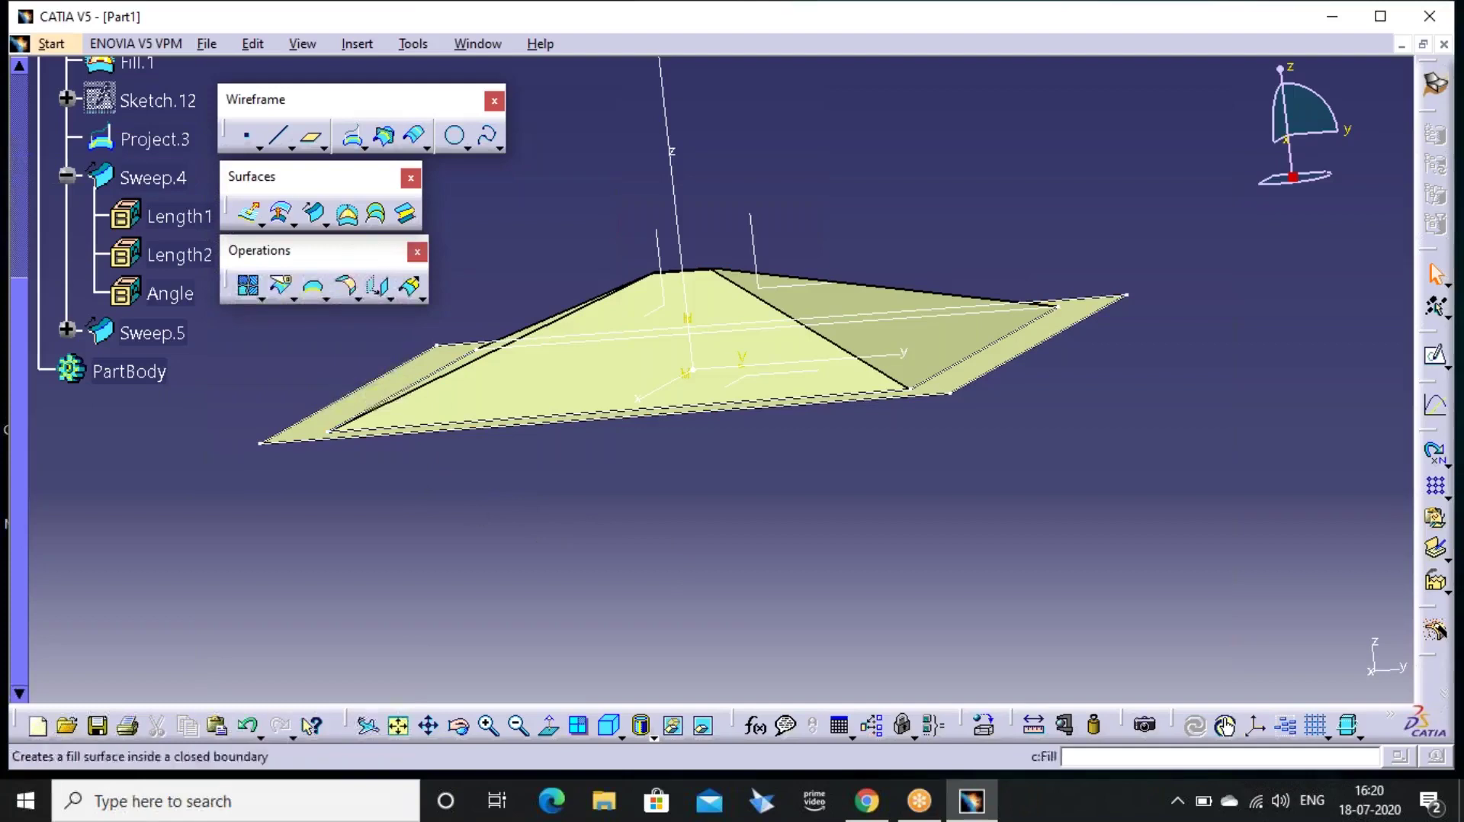
# Split the flat fill surface, Fill.1, using Sweep.4 as the cutting element, and inspect the result from below
pyautogui.click(294, 299)
pyautogui.click(324, 320)
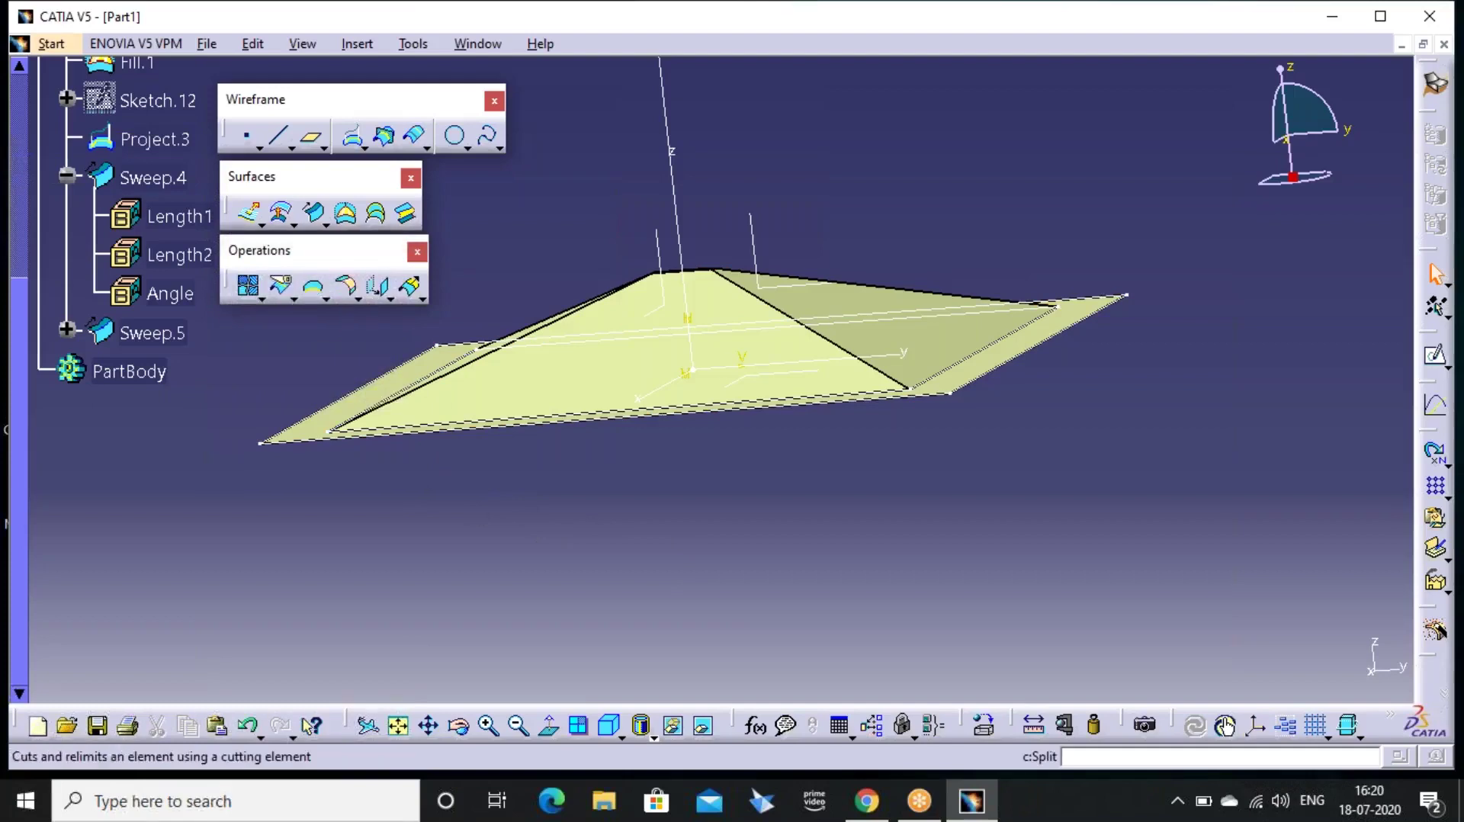
pyautogui.moveTo(539, 447); pyautogui.dragTo(495, 506, button='middle')
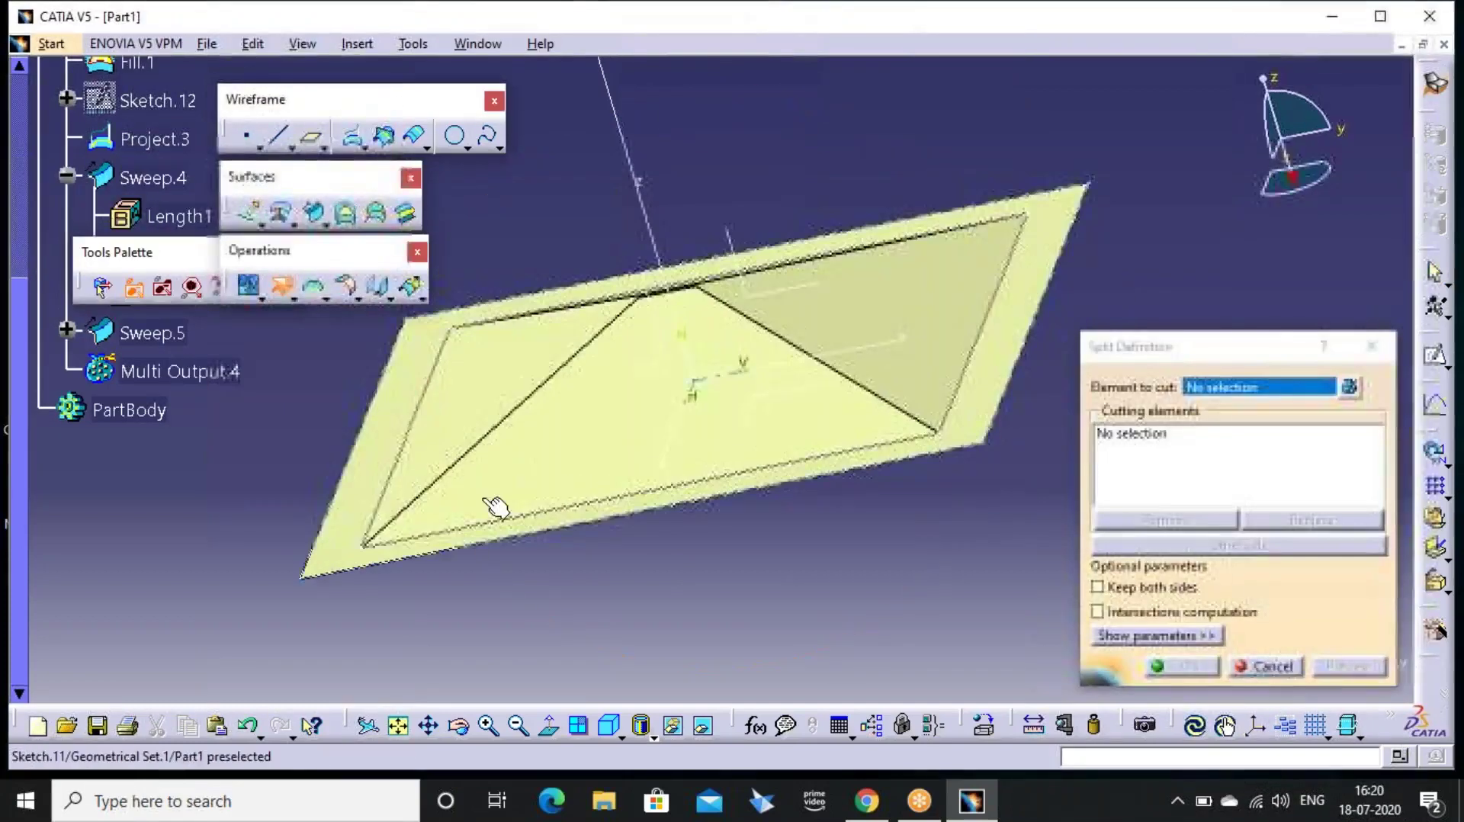
pyautogui.click(403, 424)
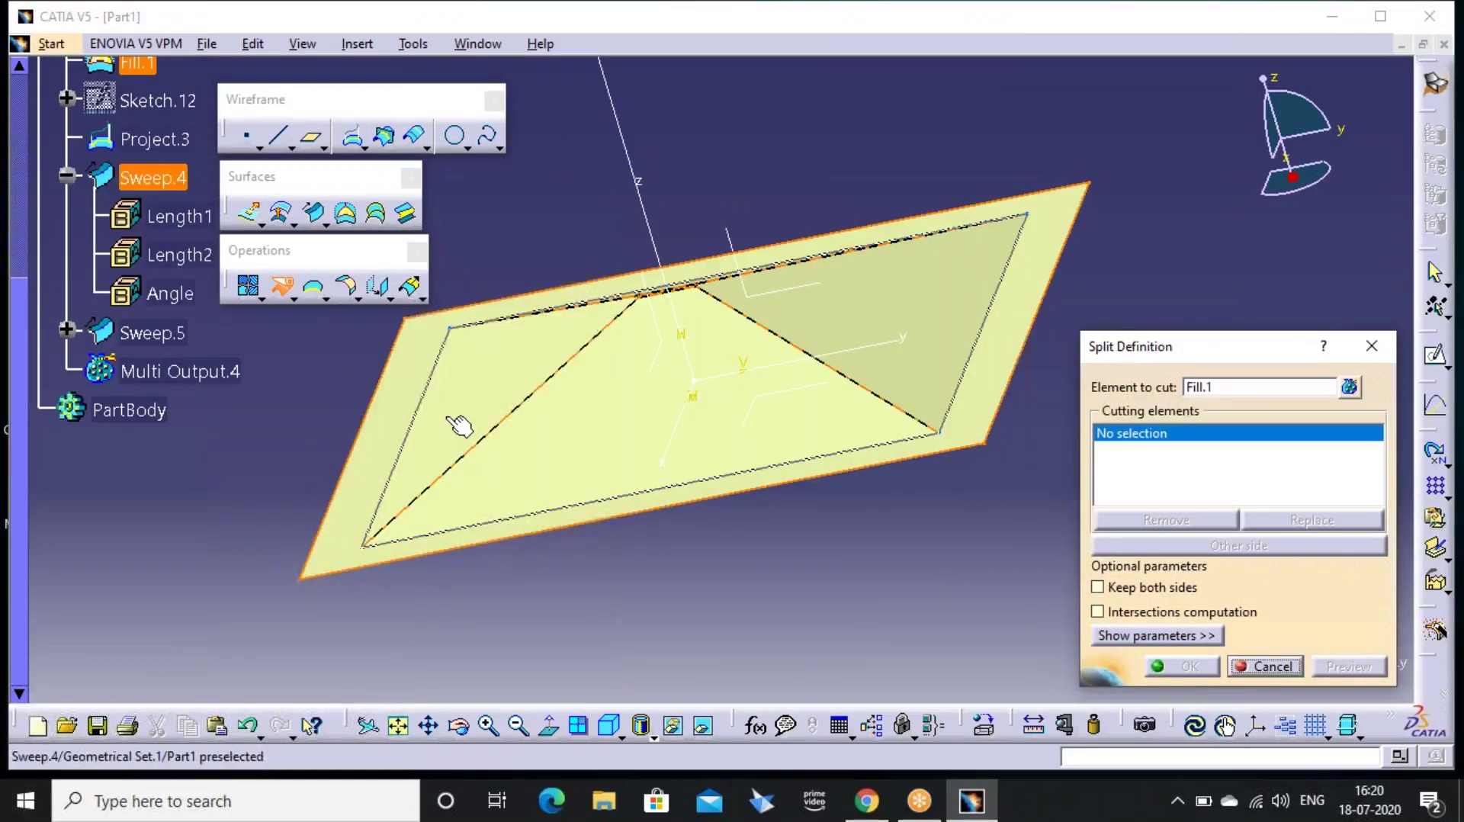
pyautogui.click(471, 427)
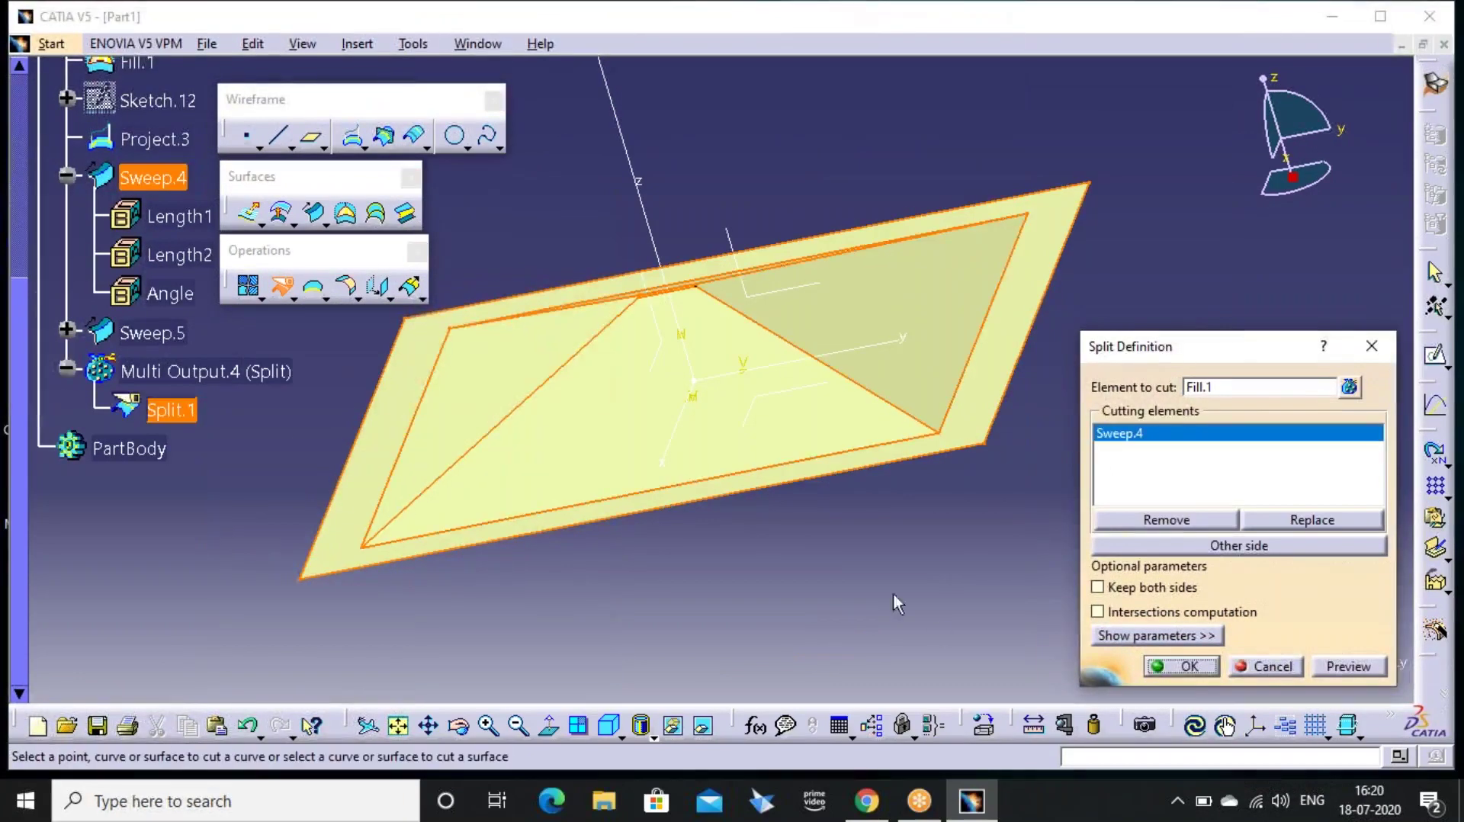
pyautogui.moveTo(813, 579); pyautogui.dragTo(783, 427, button='middle')
pyautogui.moveTo(709, 486)
pyautogui.mouseDown(button='middle')
pyautogui.moveTo(687, 365)
pyautogui.moveTo(705, 486)
pyautogui.moveTo(703, 457)
pyautogui.mouseUp(button='middle')
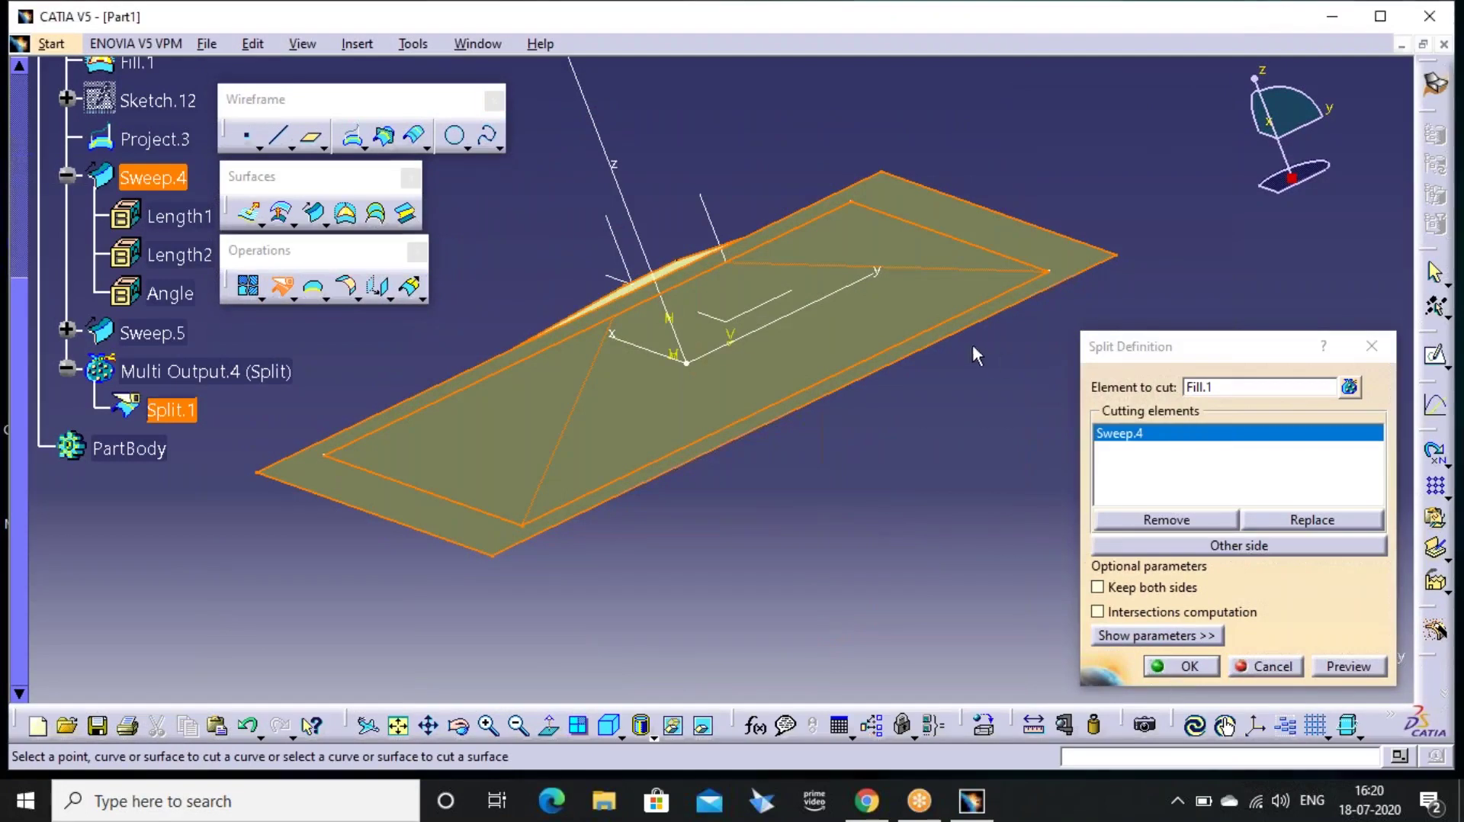
pyautogui.moveTo(972, 340); pyautogui.dragTo(969, 412, button='middle')
pyautogui.click(1177, 671)
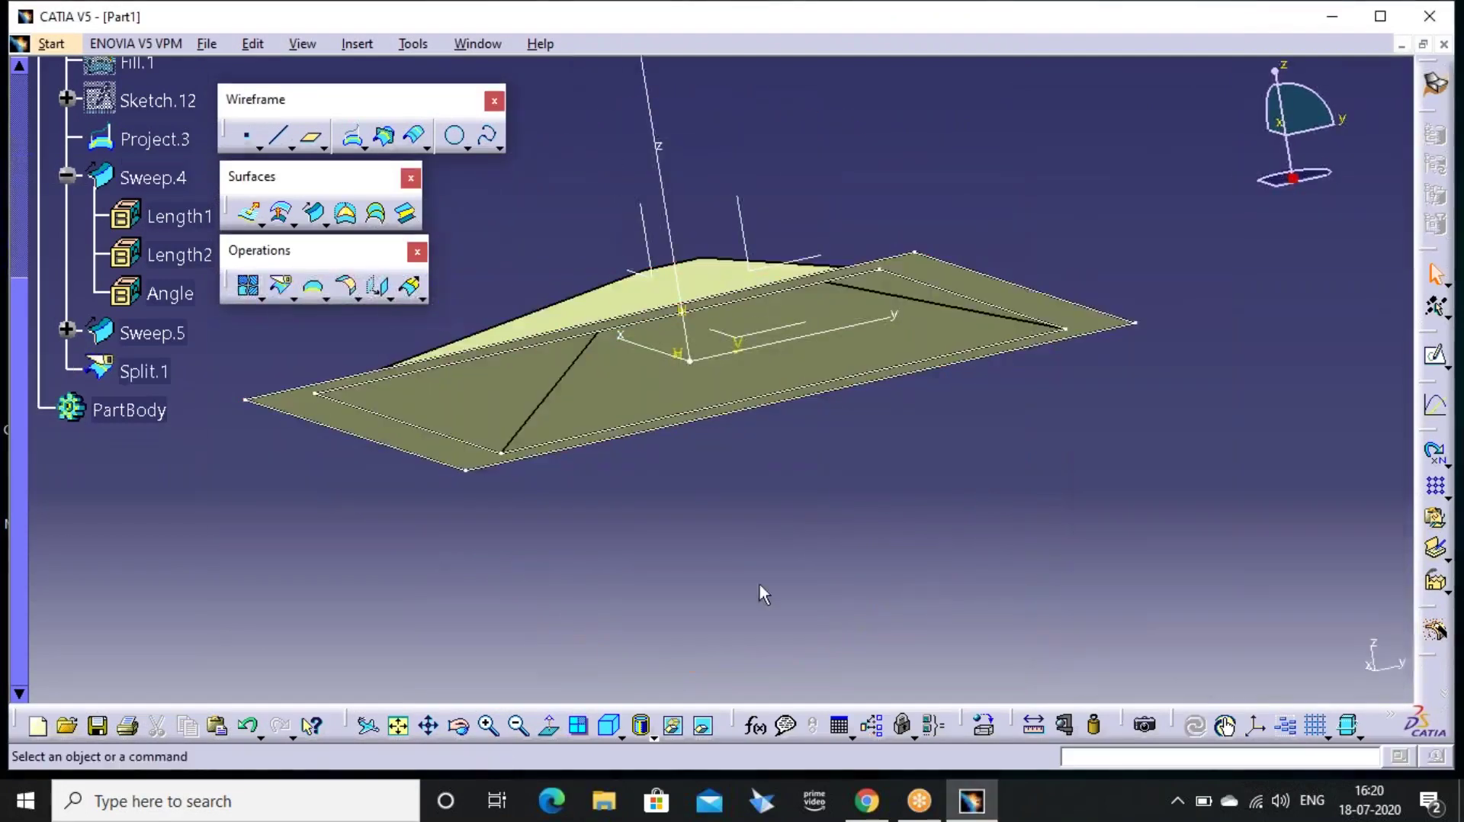
pyautogui.moveTo(666, 454); pyautogui.dragTo(1017, 158, button='middle')
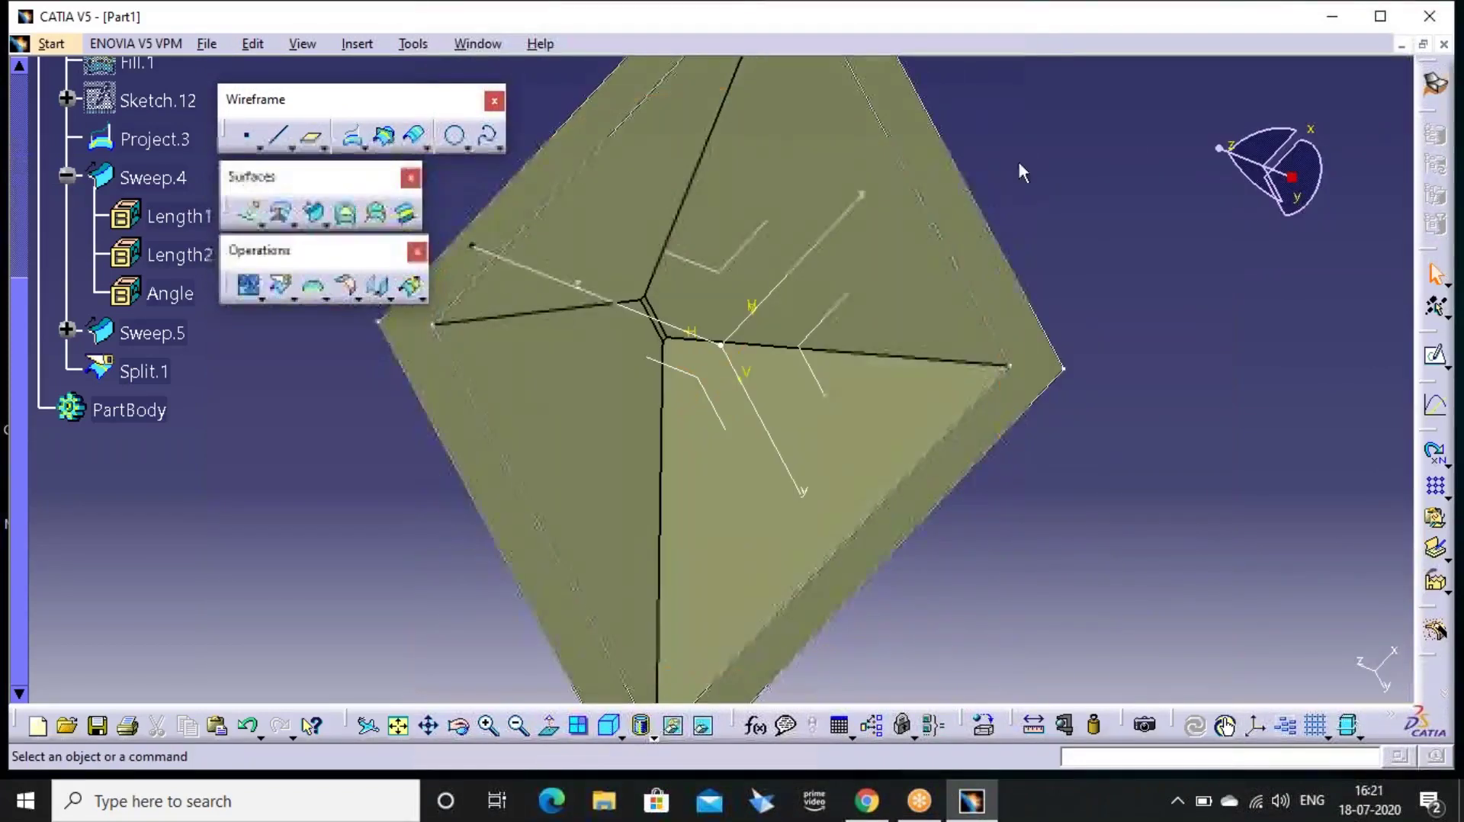